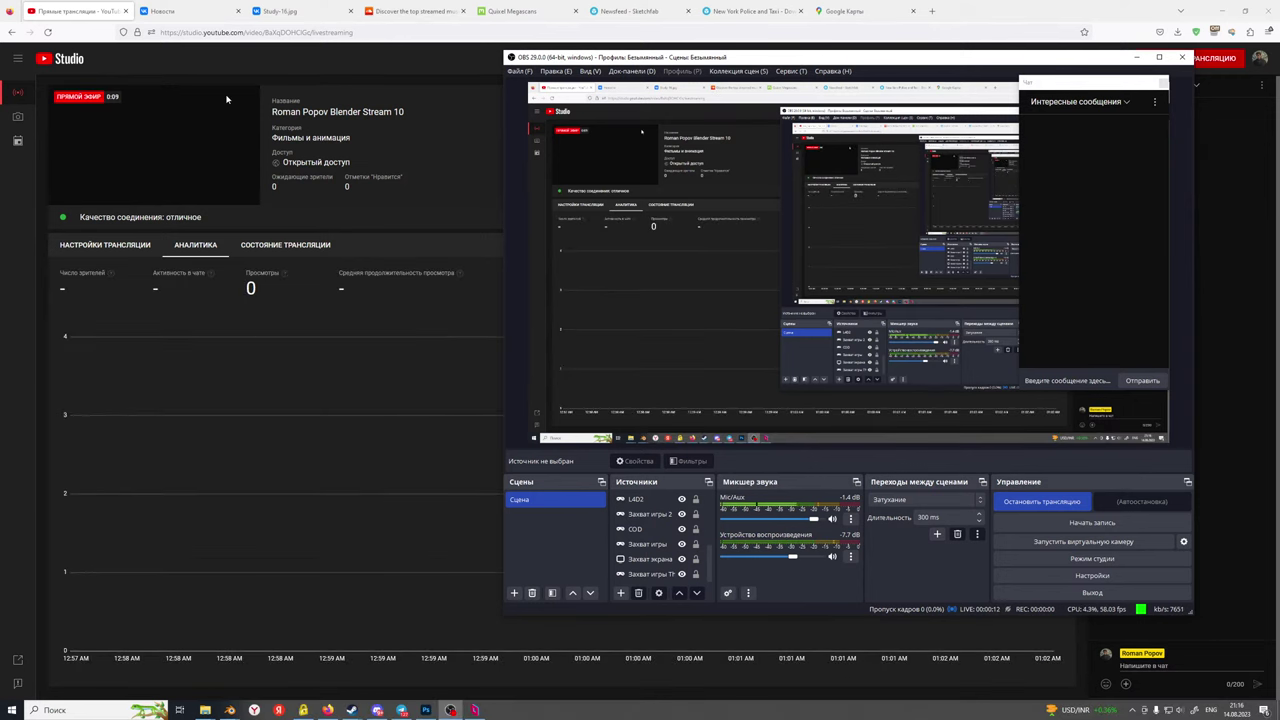
# Resume playback of the current SoundCloud track and switch to the Boss_Fight_City_v1_SET project in Blender
pyautogui.click(412, 11)
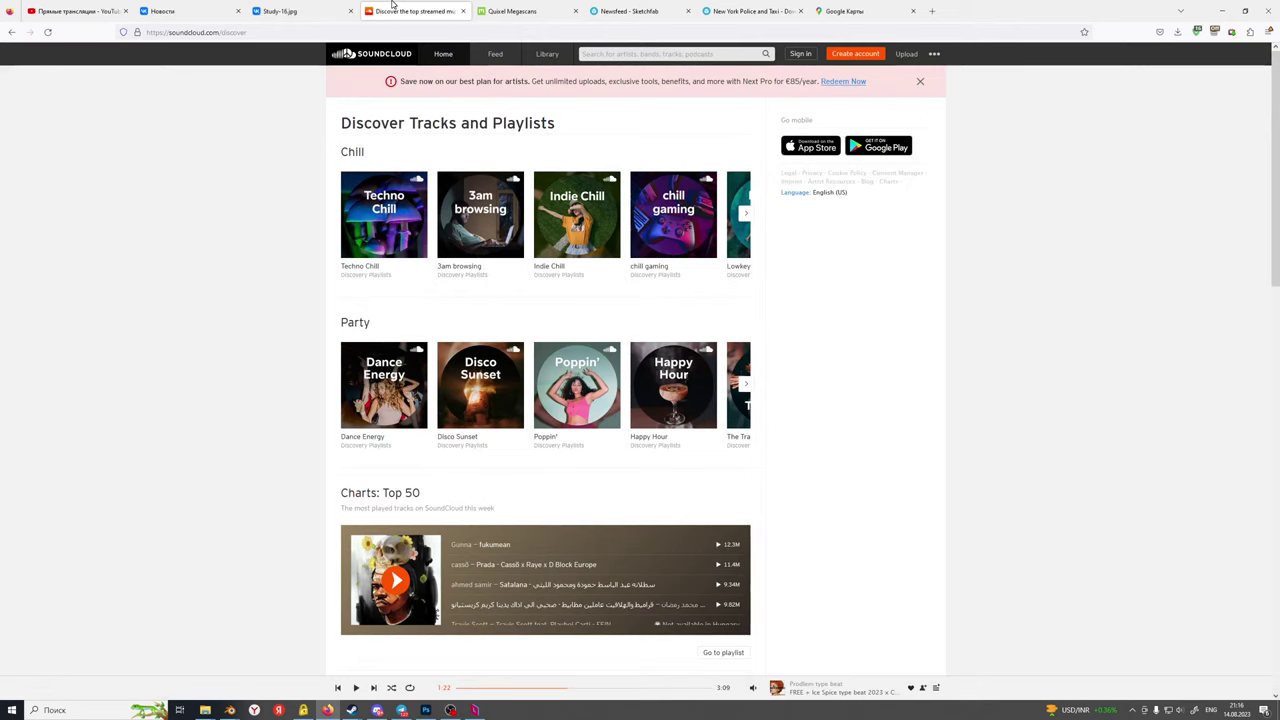
pyautogui.click(355, 687)
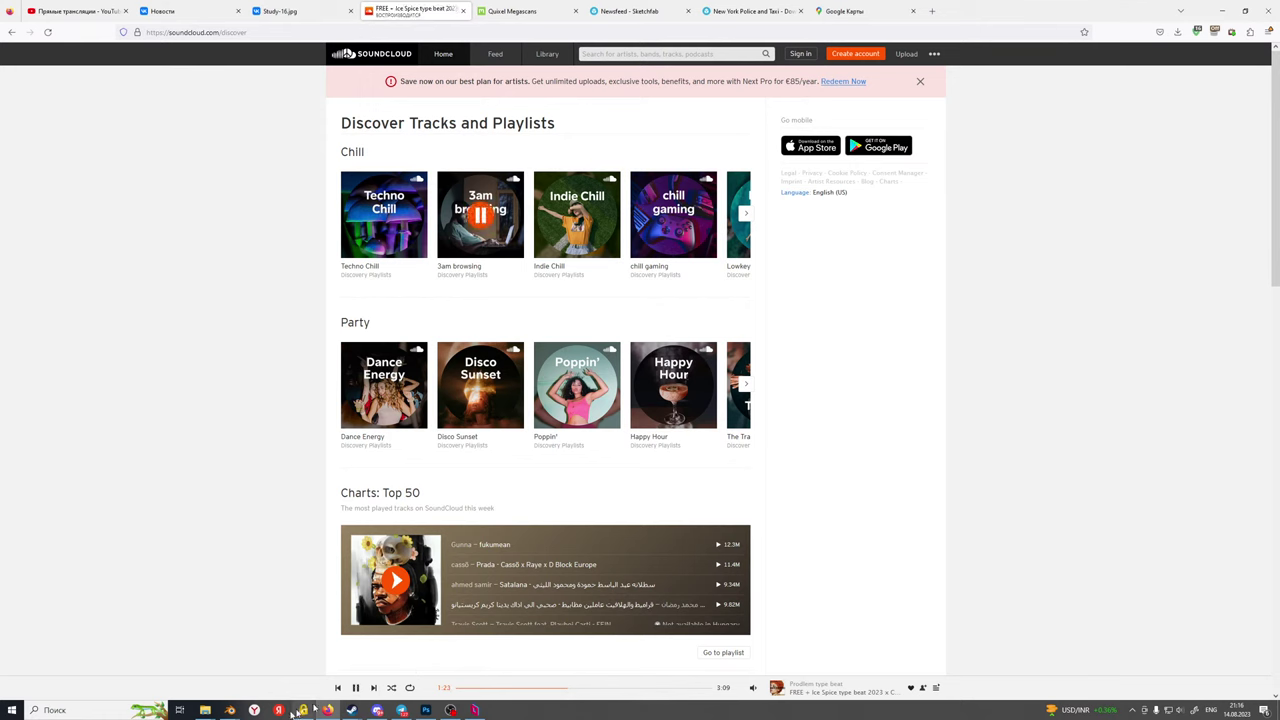
pyautogui.moveTo(230, 710)
pyautogui.click(188, 684)
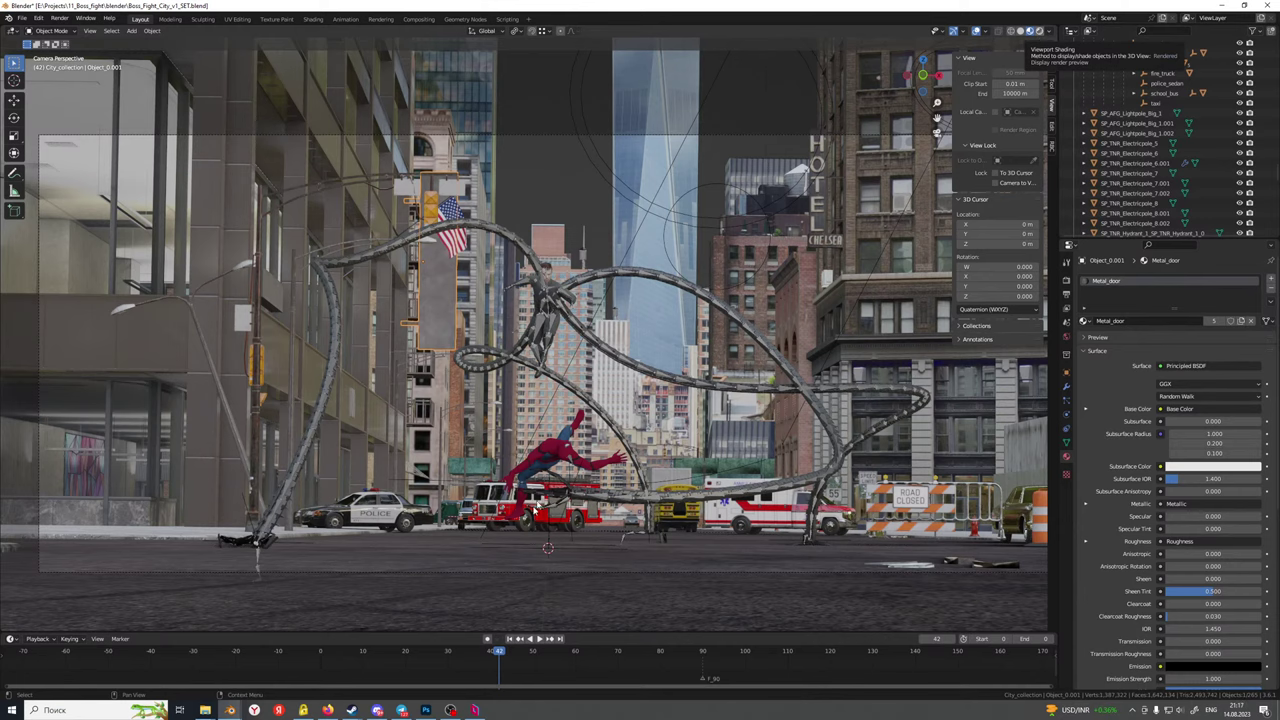
# Preview the street scene through the camera in rendered shading
pyautogui.hotkey('shift', 'z')
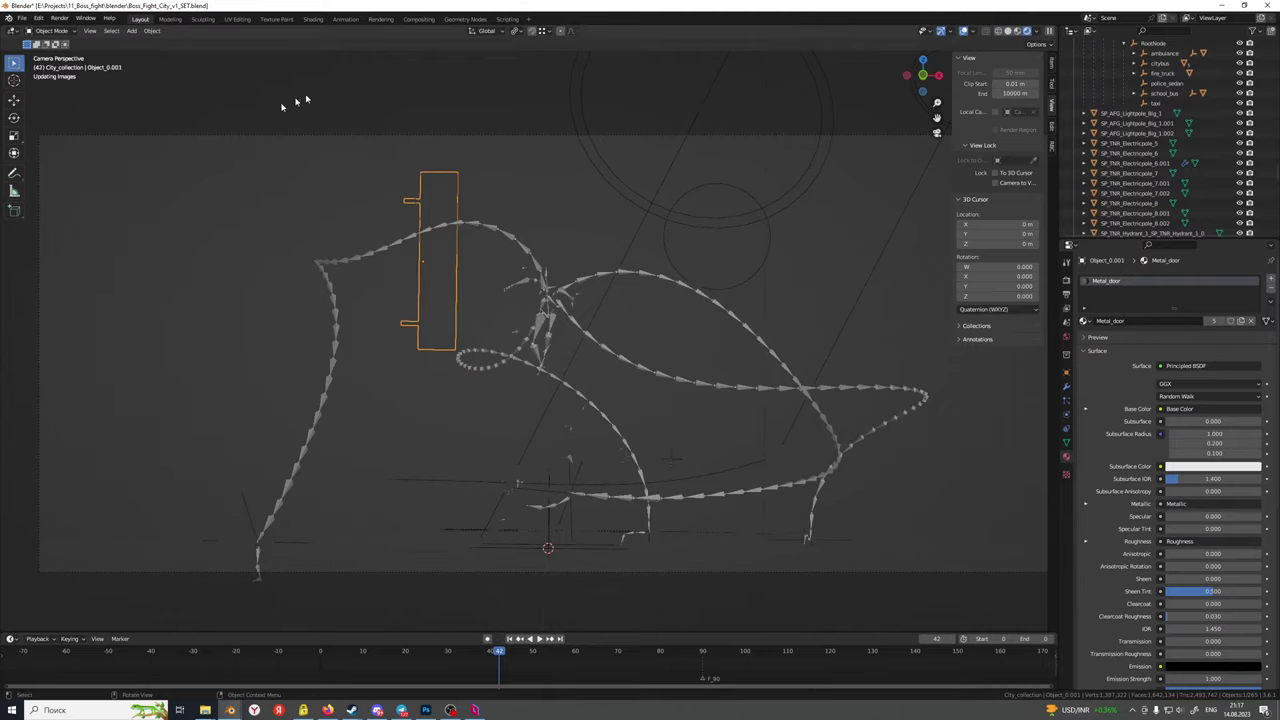
pyautogui.hotkey('shift', 'z')
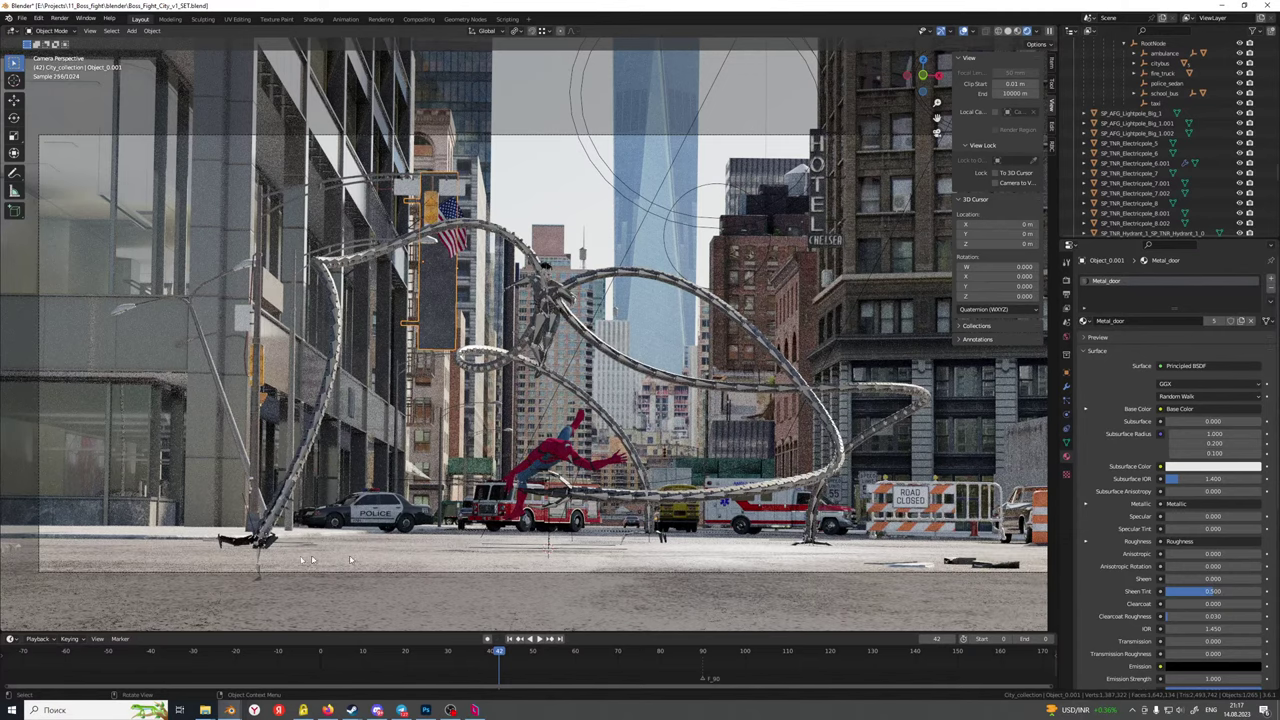
# Open the Shading workspace and frame the street surface in the camera view
pyautogui.click(319, 22)
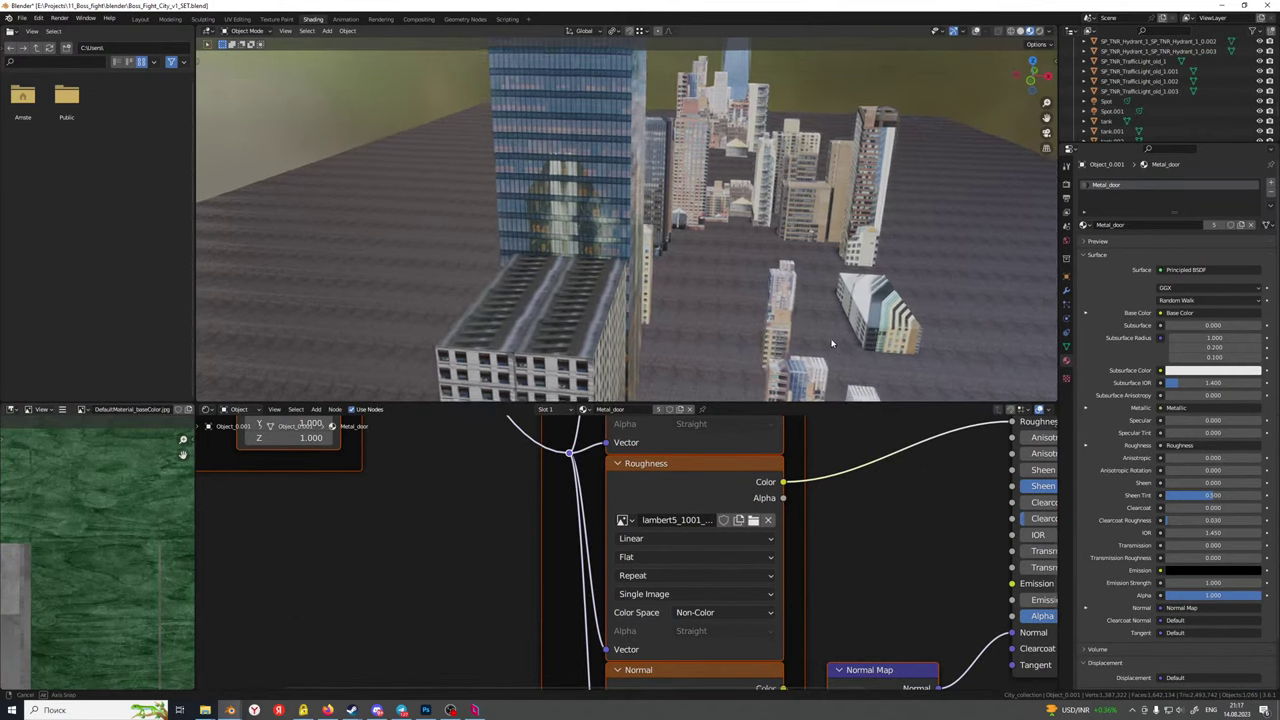
pyautogui.scroll(5, 790, 370)
pyautogui.keyDown('shift'); pyautogui.moveTo(725, 288); pyautogui.dragTo(657, 297, button='middle'); pyautogui.keyUp('shift')
pyautogui.press('KP_0')
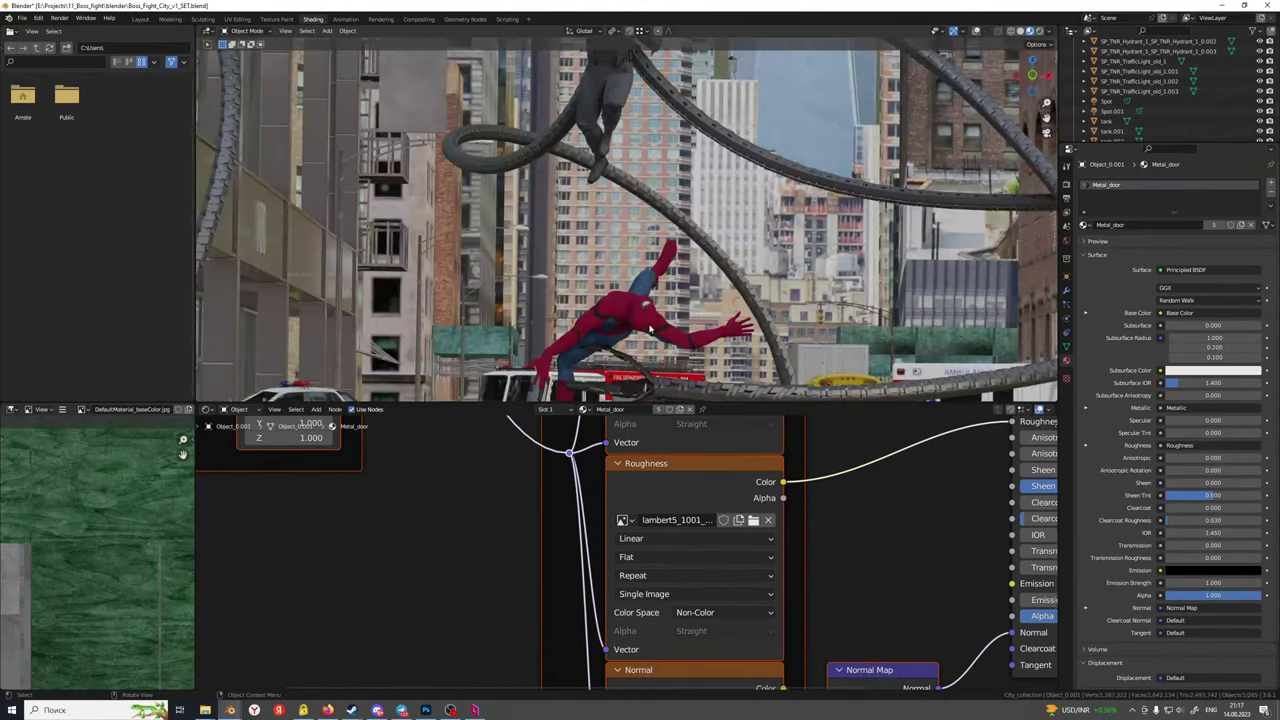
pyautogui.scroll(-4, 650, 310)
pyautogui.scroll(1, 680, 340)
pyautogui.keyDown('shift'); pyautogui.moveTo(715, 395); pyautogui.dragTo(652, 284, button='middle'); pyautogui.keyUp('shift')
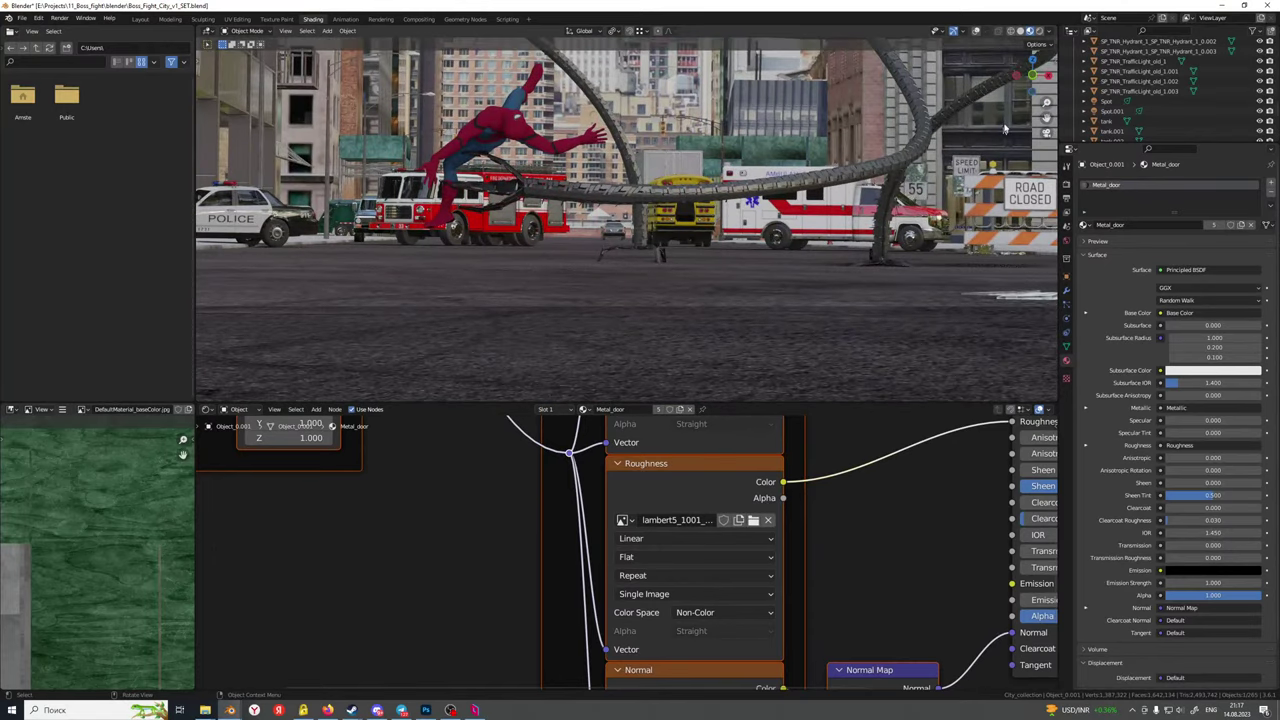
pyautogui.scroll(-5, 478, 618)
pyautogui.moveTo(478, 618); pyautogui.dragTo(400, 529, button='middle')
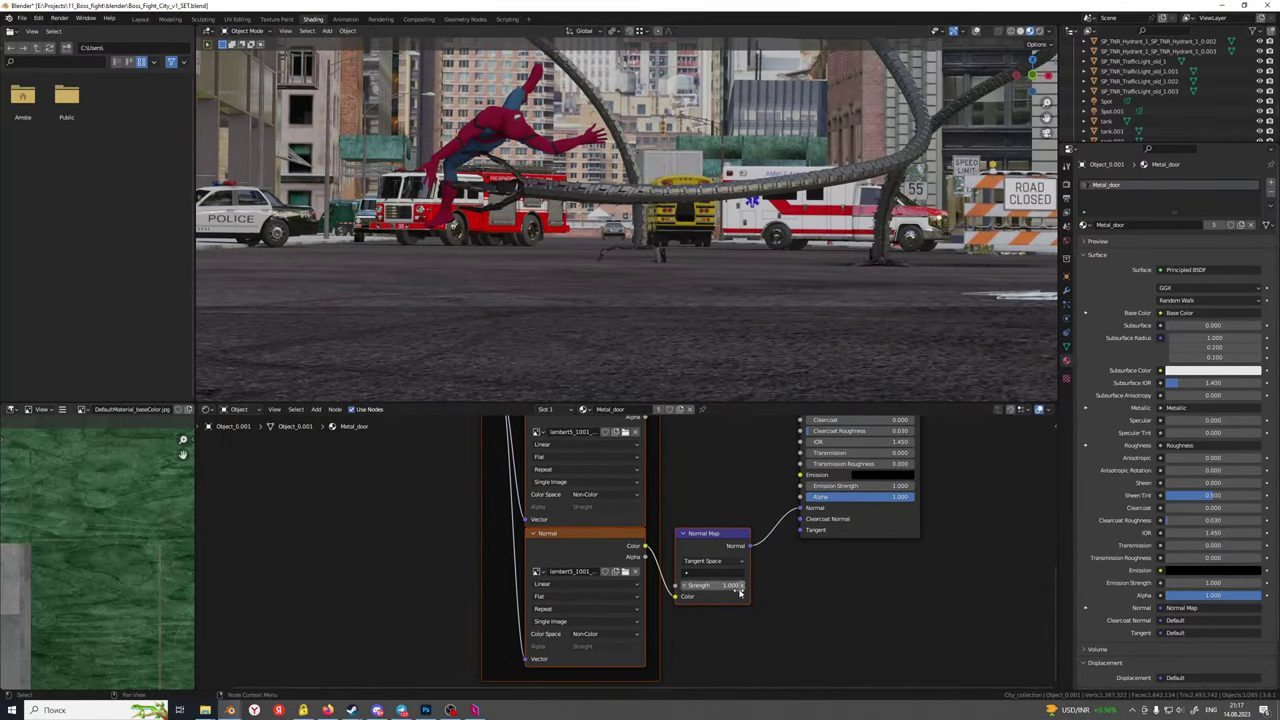
# Select the Ground object and set the Normal Map strength of its Asphalt material to 1
pyautogui.click(621, 330)
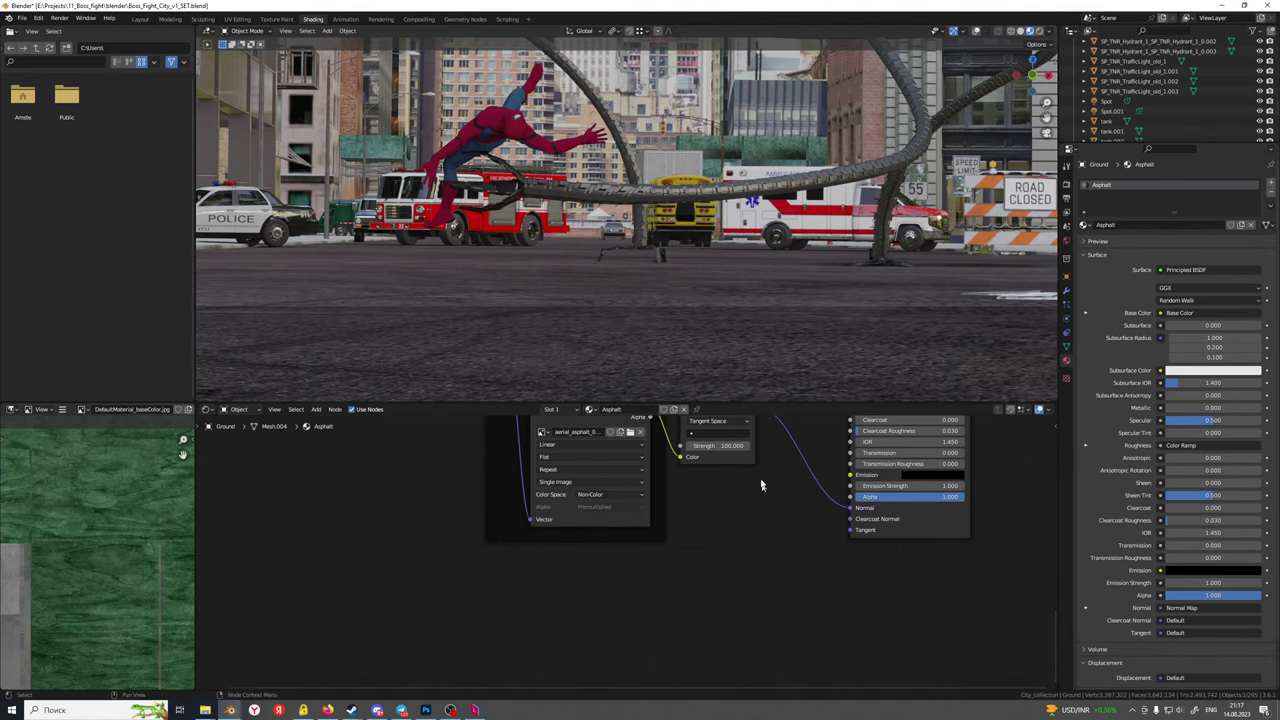
pyautogui.moveTo(760, 483); pyautogui.dragTo(710, 598, button='middle')
pyautogui.scroll(5, 674, 574)
pyautogui.moveTo(591, 594); pyautogui.dragTo(553, 644, button='middle')
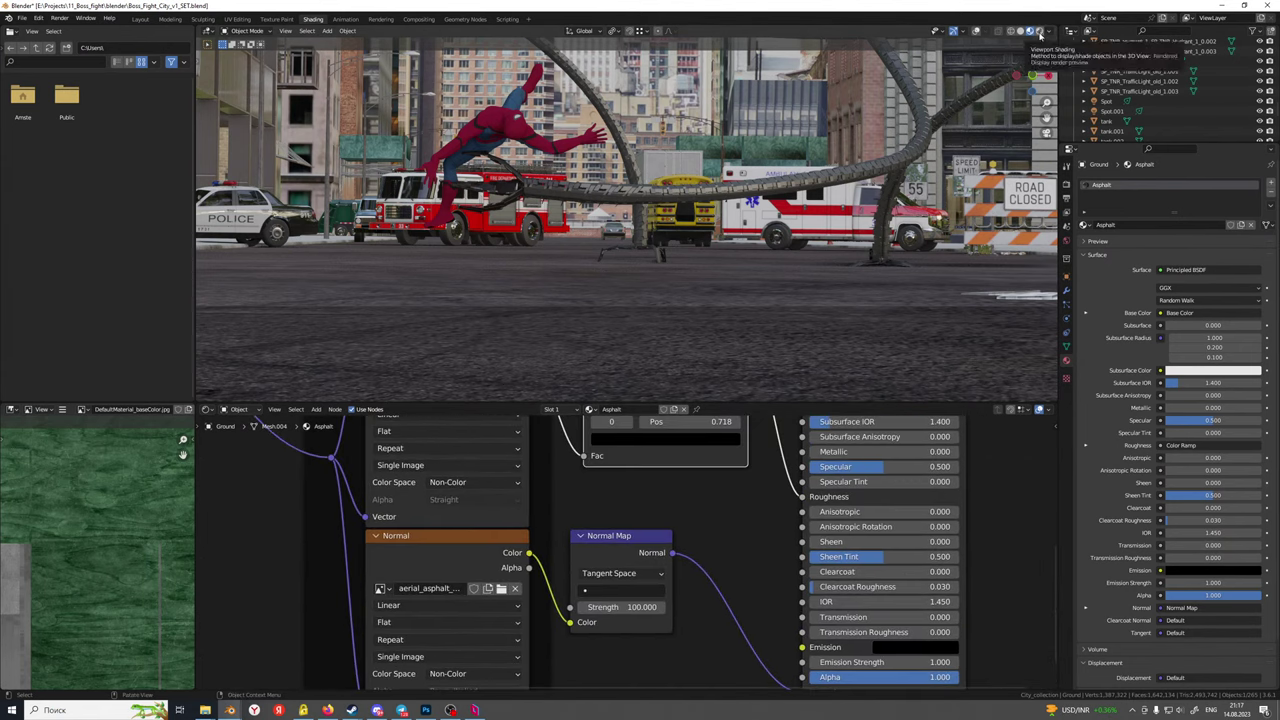
pyautogui.click(630, 608)
pyautogui.write('1')
pyautogui.press('Return')
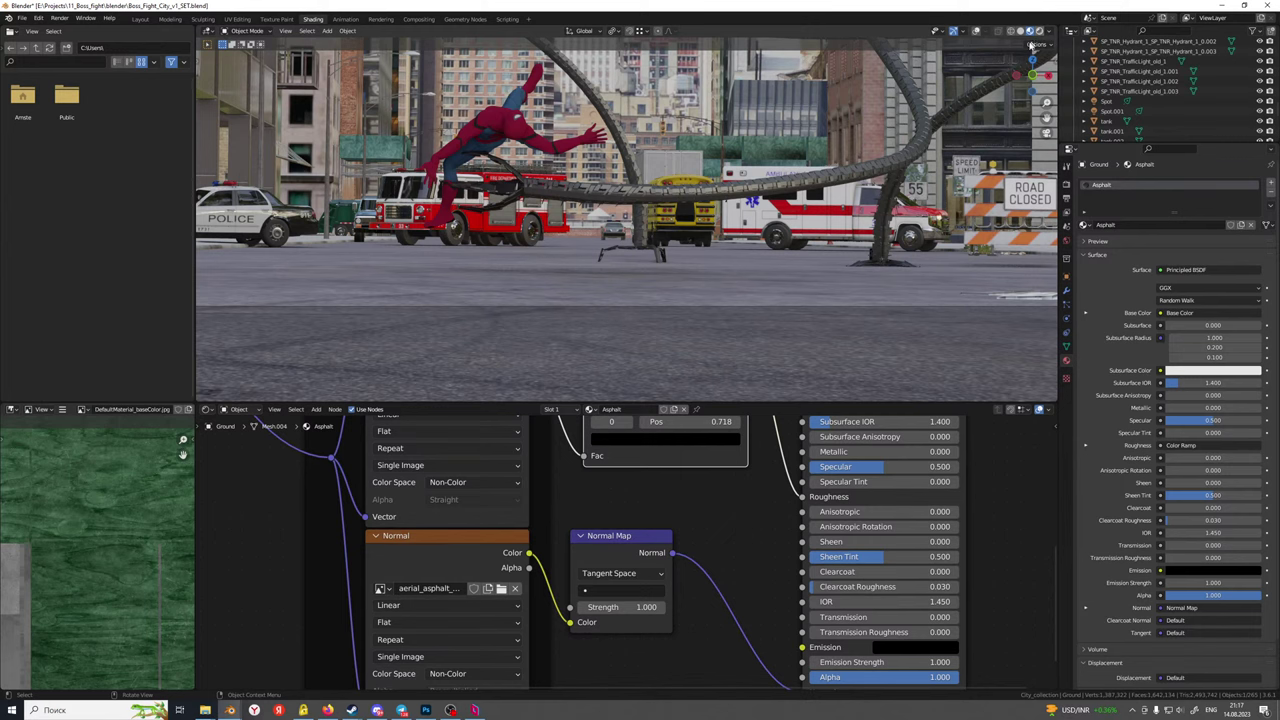
# Check the asphalt and the vehicles in rendered shading, then return the viewport to Material Preview
pyautogui.click(1038, 31)
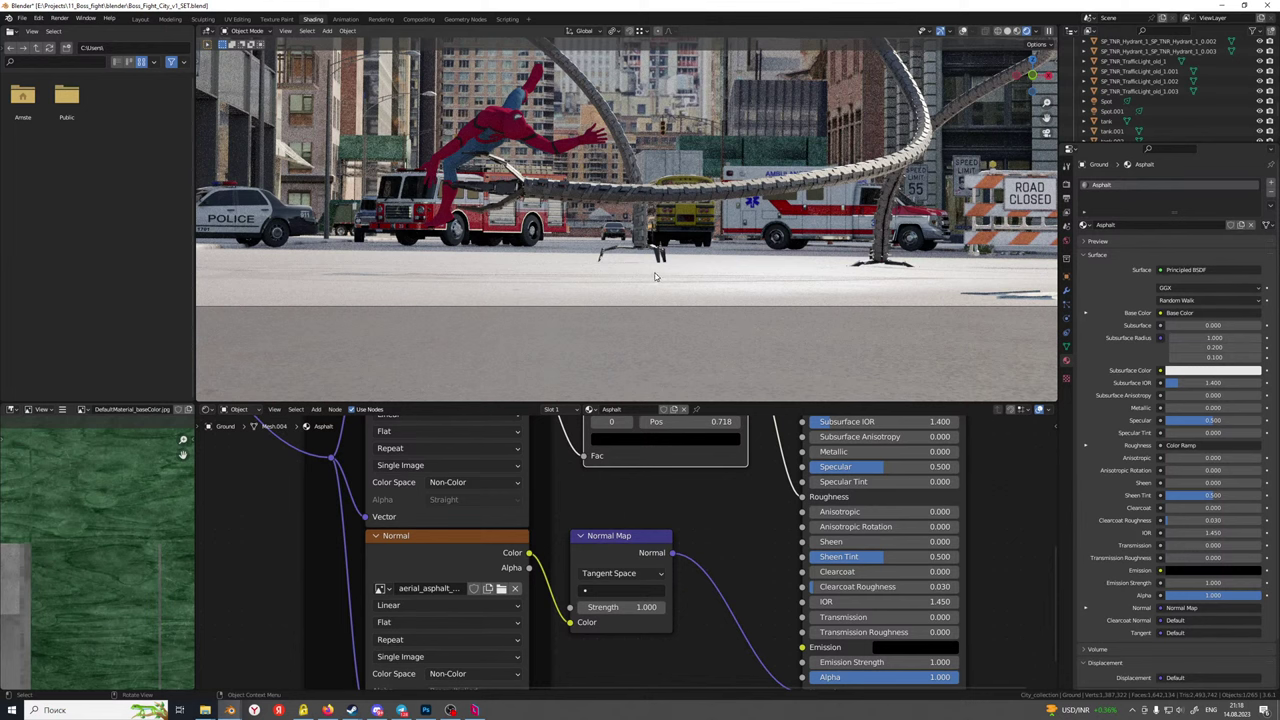
pyautogui.scroll(-1, 656, 277)
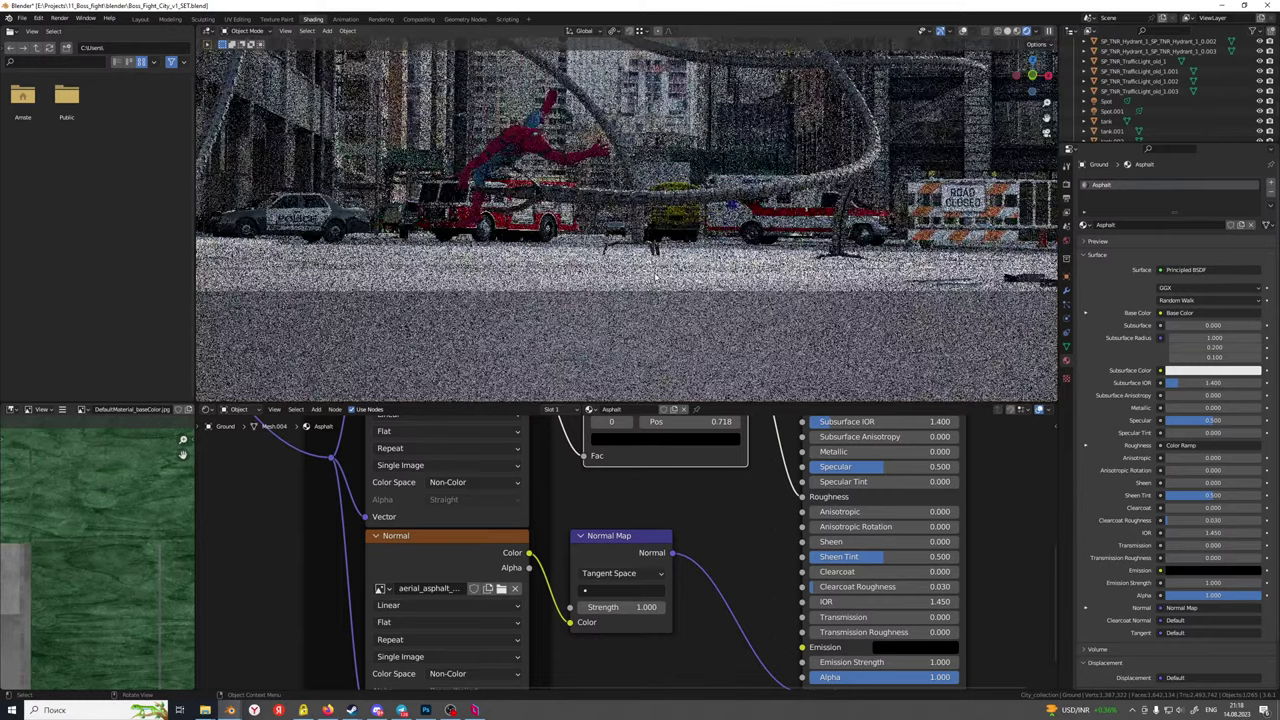
pyautogui.keyDown('shift'); pyautogui.moveTo(607, 196); pyautogui.dragTo(634, 283, button='middle'); pyautogui.keyUp('shift')
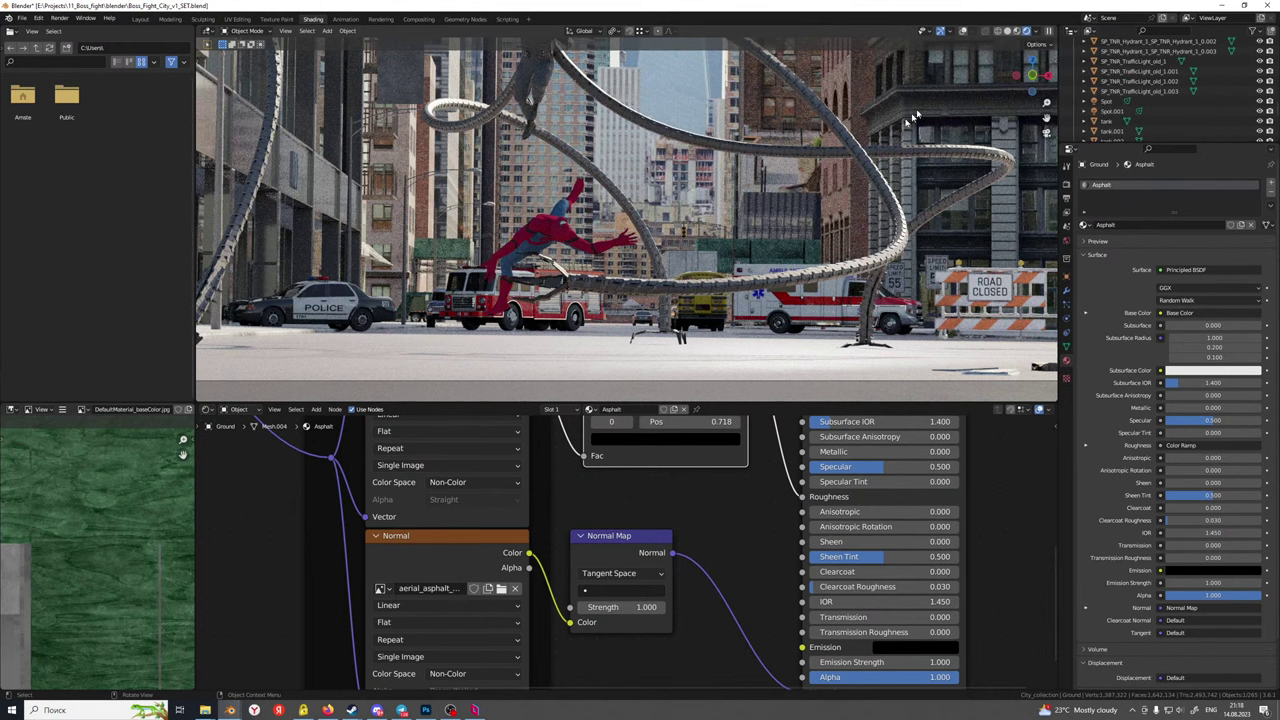
pyautogui.click(1017, 33)
# Examine the buildings and the thin pole along the street from above, then return to the Layout workspace
pyautogui.scroll(-2, 748, 185)
pyautogui.keyDown('shift'); pyautogui.moveTo(640, 175); pyautogui.dragTo(664, 275, button='middle'); pyautogui.keyUp('shift')
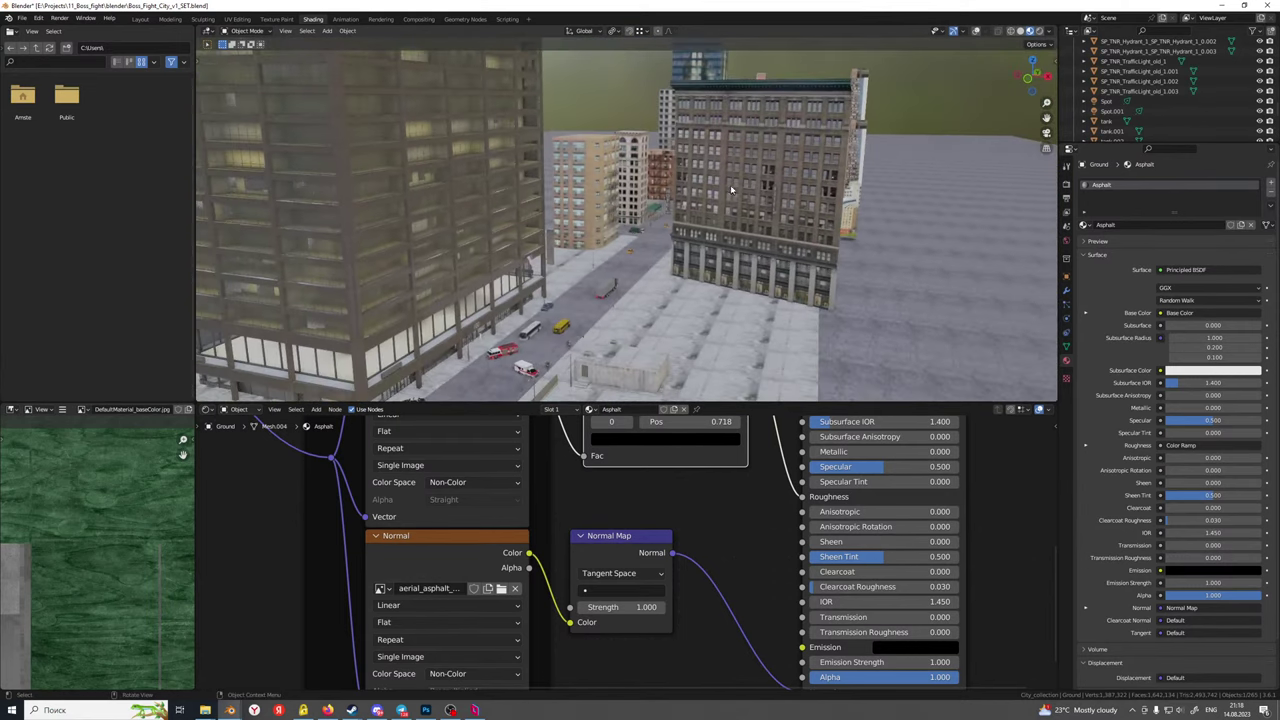
pyautogui.click(734, 247)
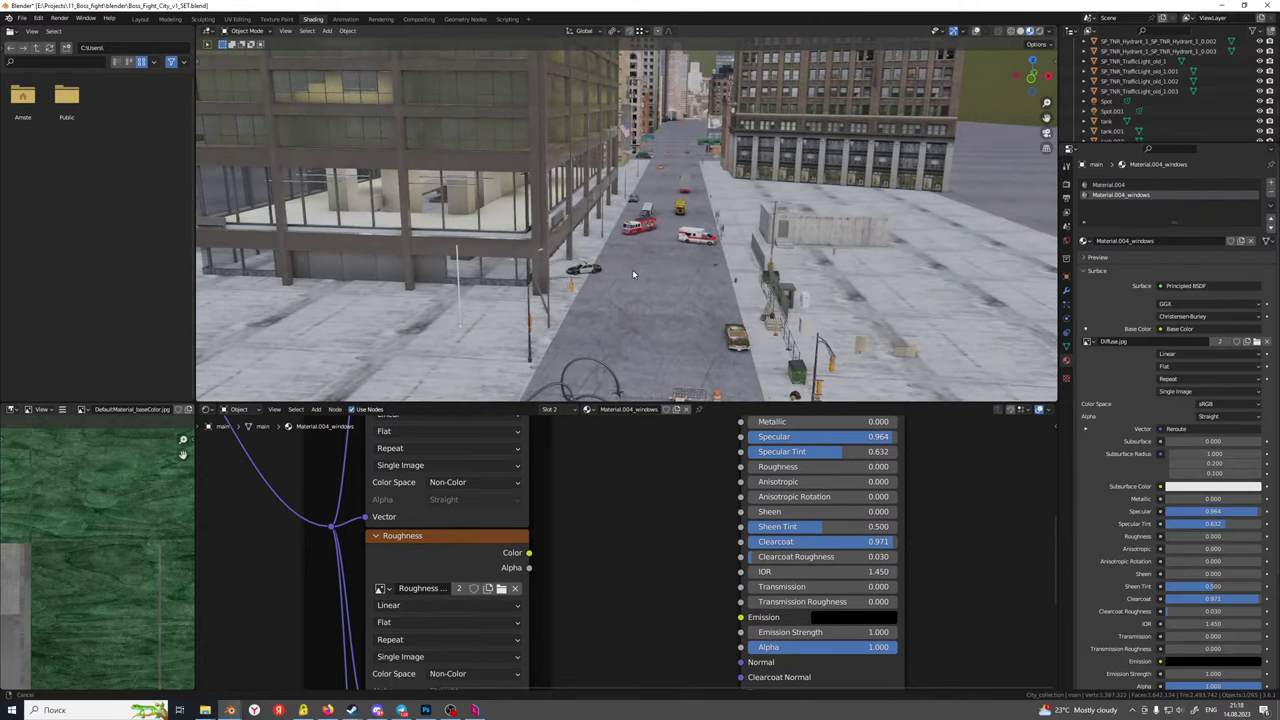
pyautogui.press('space')
pyautogui.click(461, 324)
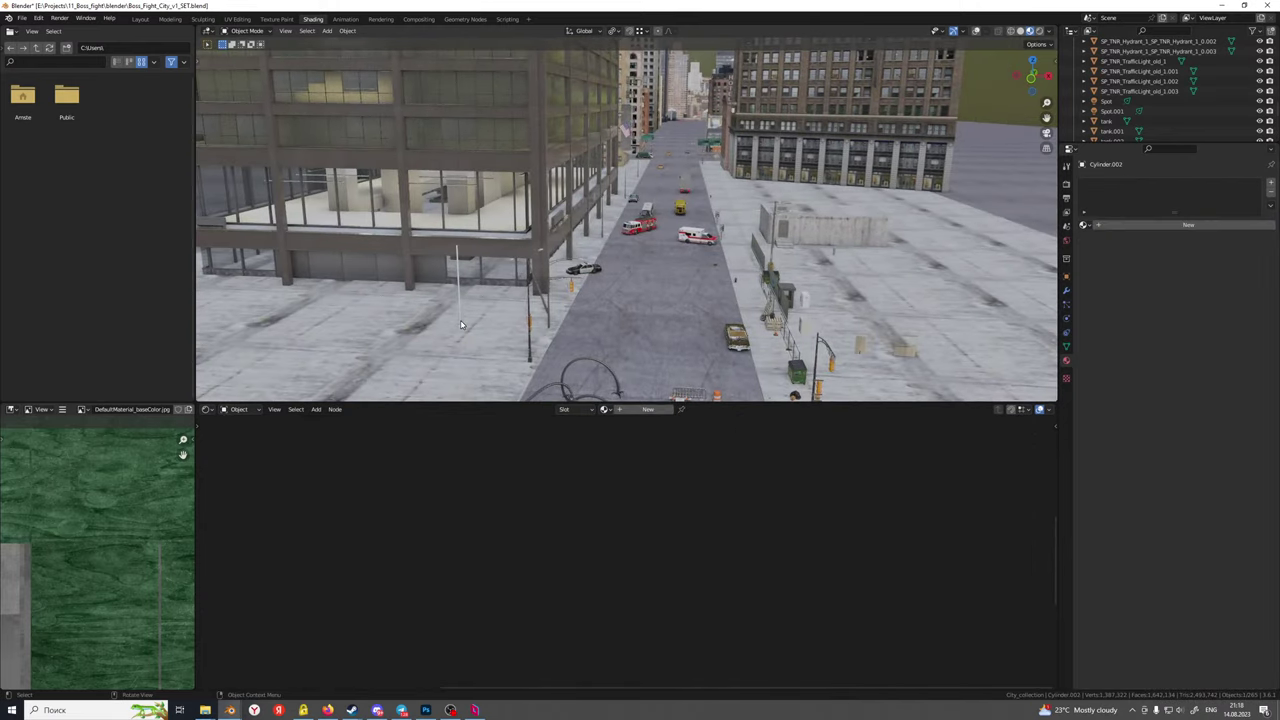
pyautogui.click(140, 20)
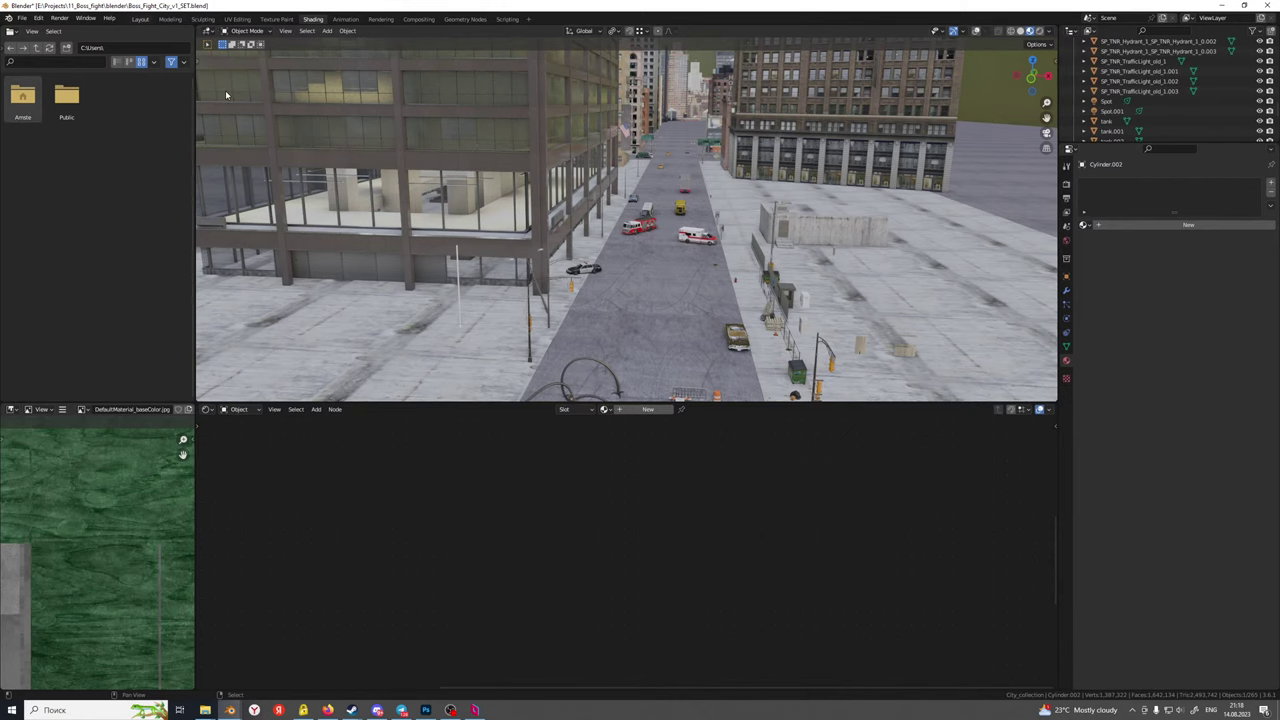
# Examine the sidewalk and the concrete building across from the emergency vehicles for street props
pyautogui.click(1025, 32)
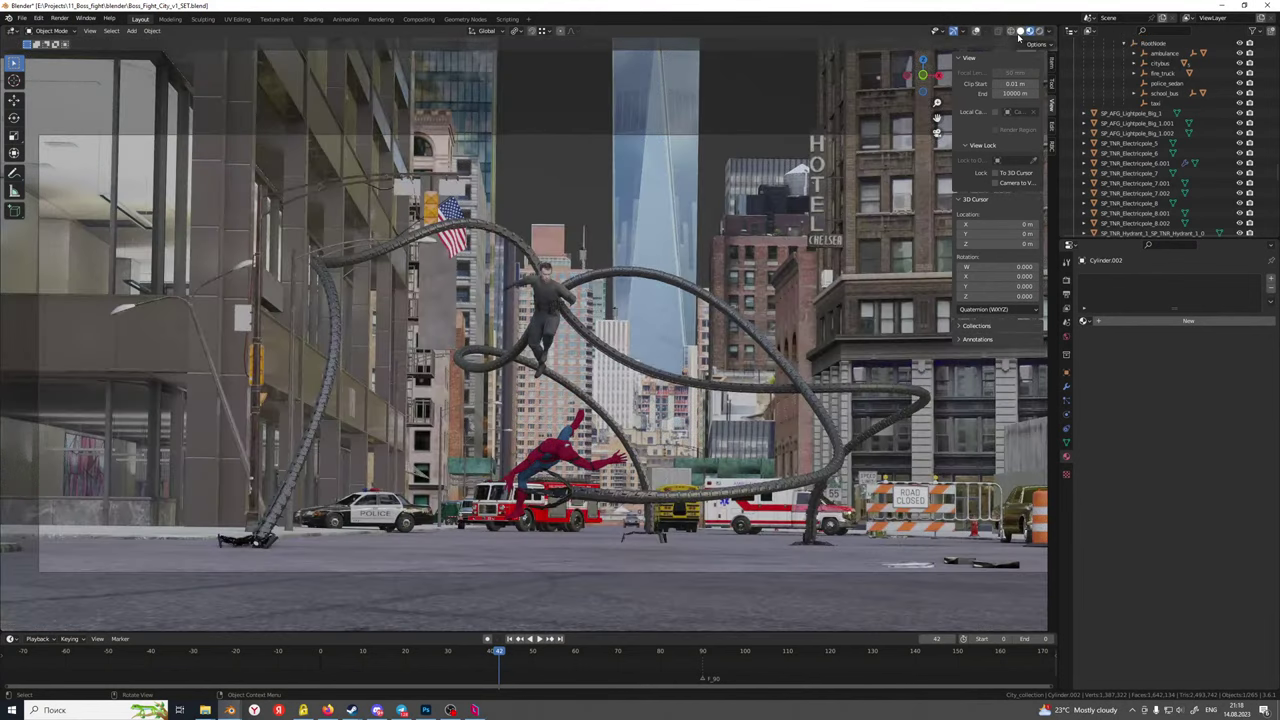
pyautogui.scroll(-2, 378, 337)
pyautogui.moveTo(377, 339); pyautogui.dragTo(500, 470, button='middle')
pyautogui.scroll(1, 578, 438)
pyautogui.scroll(2, 575, 462)
pyautogui.scroll(3, 586, 428)
pyautogui.keyDown('shift'); pyautogui.moveTo(586, 428); pyautogui.dragTo(551, 452, button='middle'); pyautogui.keyUp('shift')
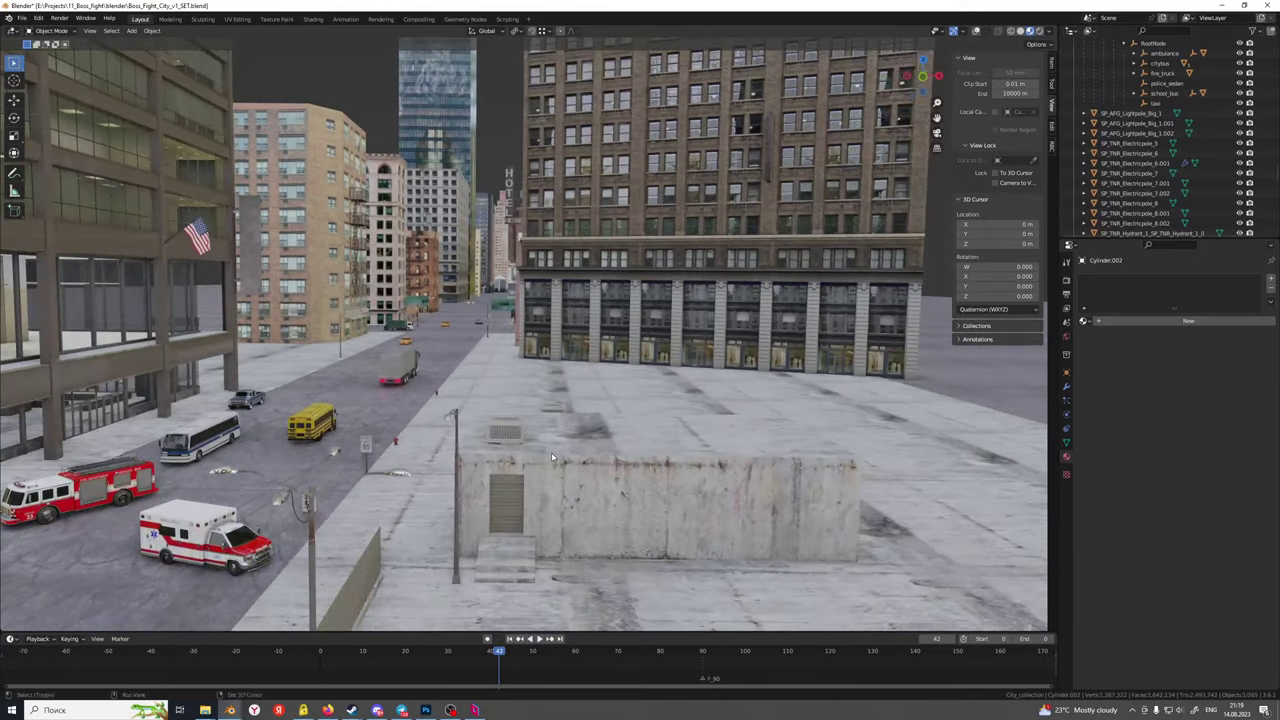
pyautogui.keyDown('shift'); pyautogui.moveTo(545, 510); pyautogui.dragTo(554, 449, button='middle'); pyautogui.keyUp('shift')
pyautogui.click(539, 350)
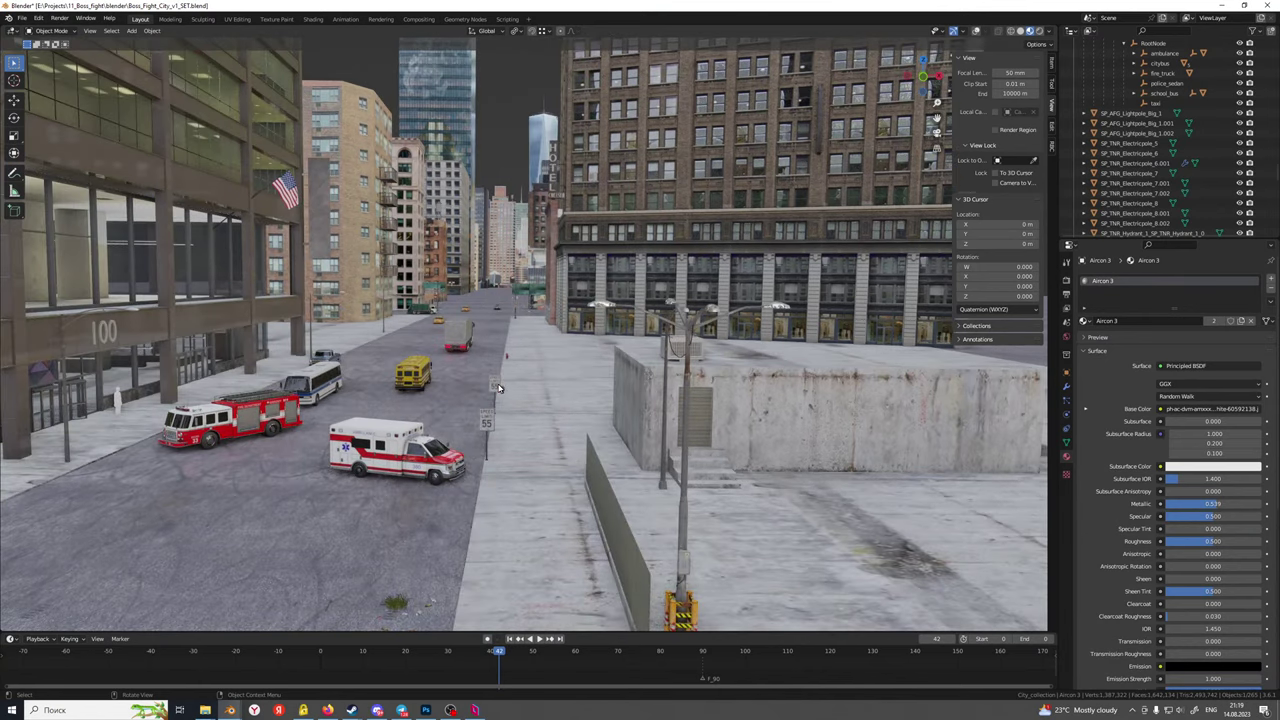
# Turn on the viewport overlays and move the farther speed limit sign beyond the ambulance about 48.9 m along the Y axis
pyautogui.click(487, 420)
pyautogui.press('g')
pyautogui.press('y')
pyautogui.click(478, 500)
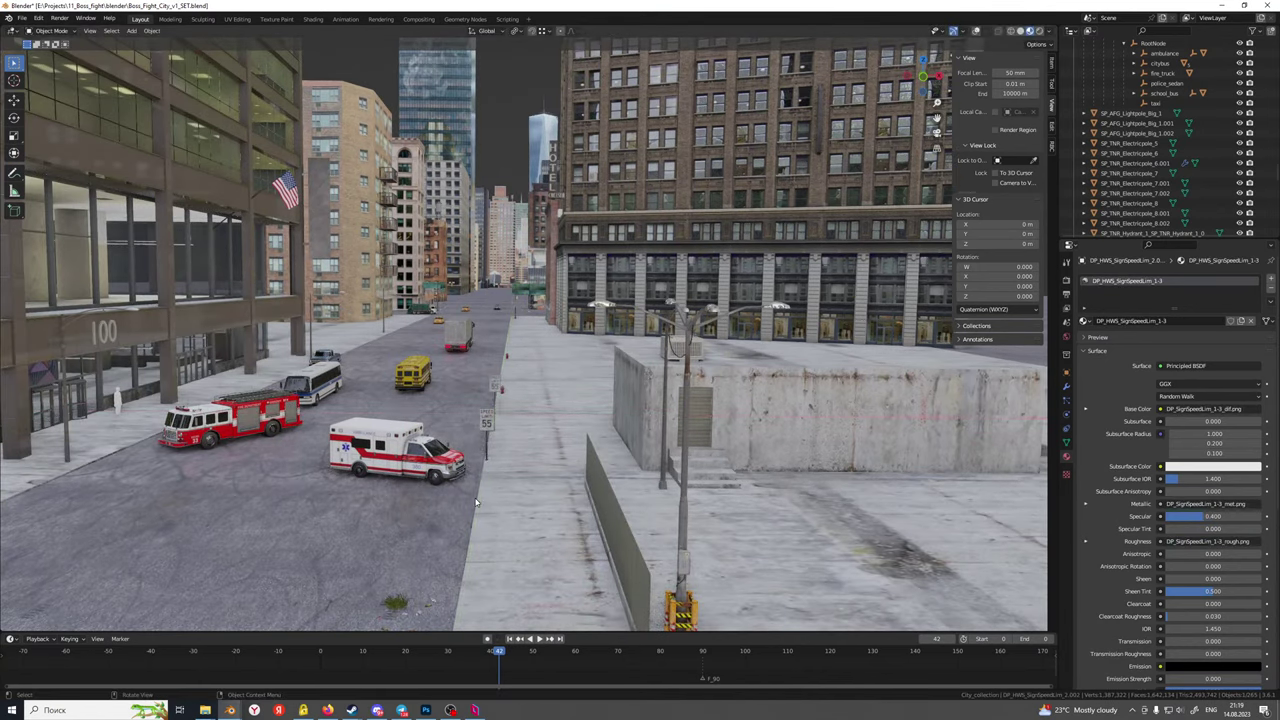
pyautogui.moveTo(478, 500); pyautogui.dragTo(702, 286, button='middle')
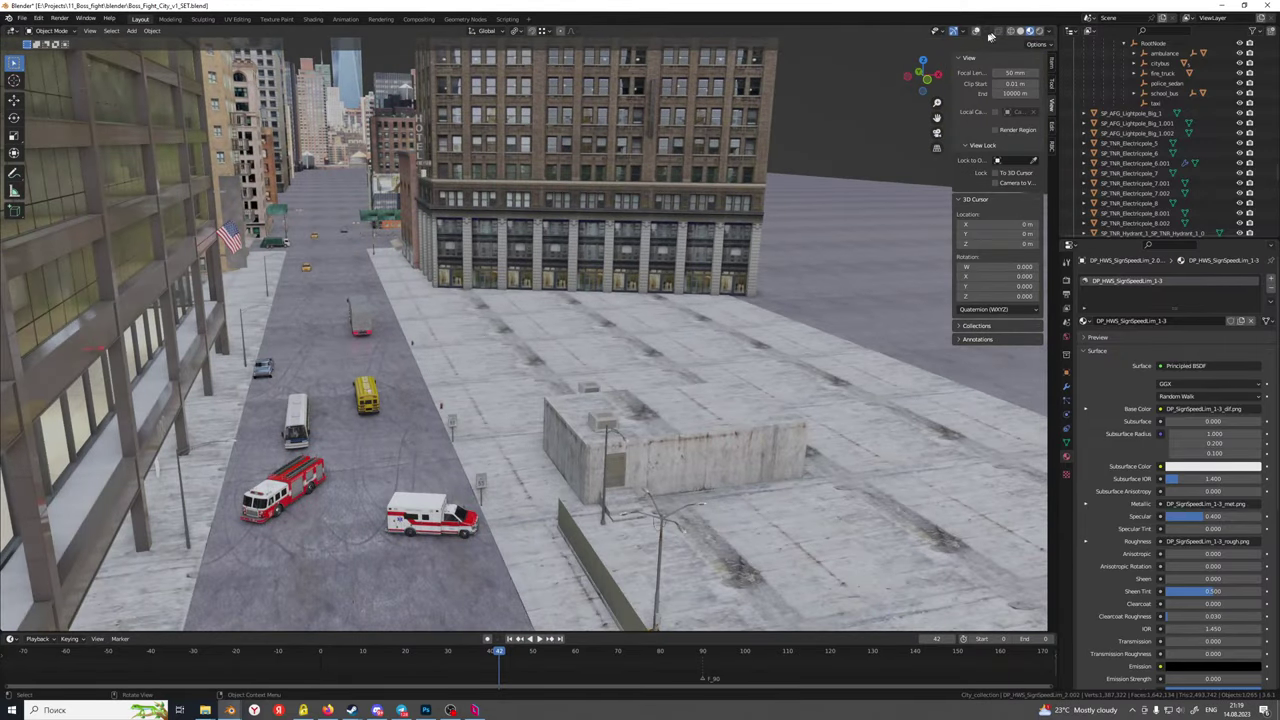
pyautogui.click(976, 31)
pyautogui.moveTo(486, 441)
pyautogui.mouseDown(button='middle')
pyautogui.moveTo(497, 451)
pyautogui.moveTo(488, 440)
pyautogui.mouseUp(button='middle')
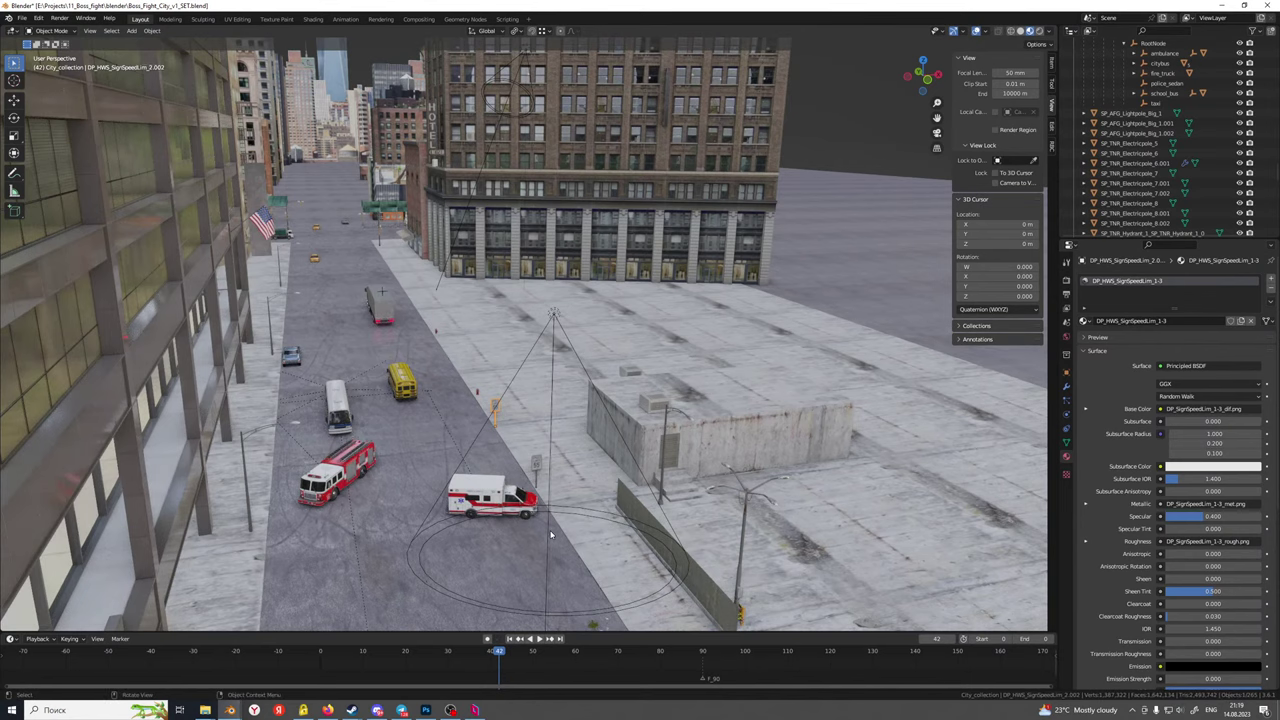
pyautogui.press('g')
pyautogui.press('y')
pyautogui.click(456, 414)
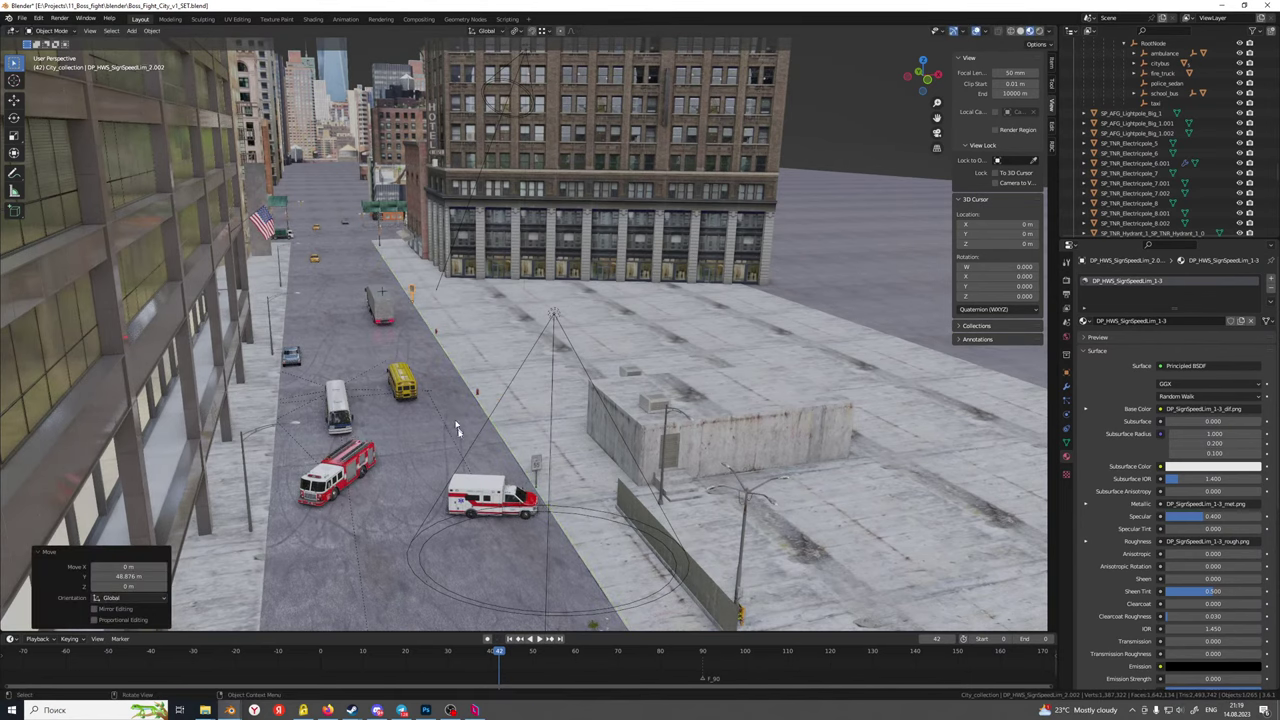
pyautogui.keyDown('shift'); pyautogui.moveTo(458, 428); pyautogui.dragTo(461, 411, button='middle'); pyautogui.keyUp('shift')
pyautogui.press('KP_0')
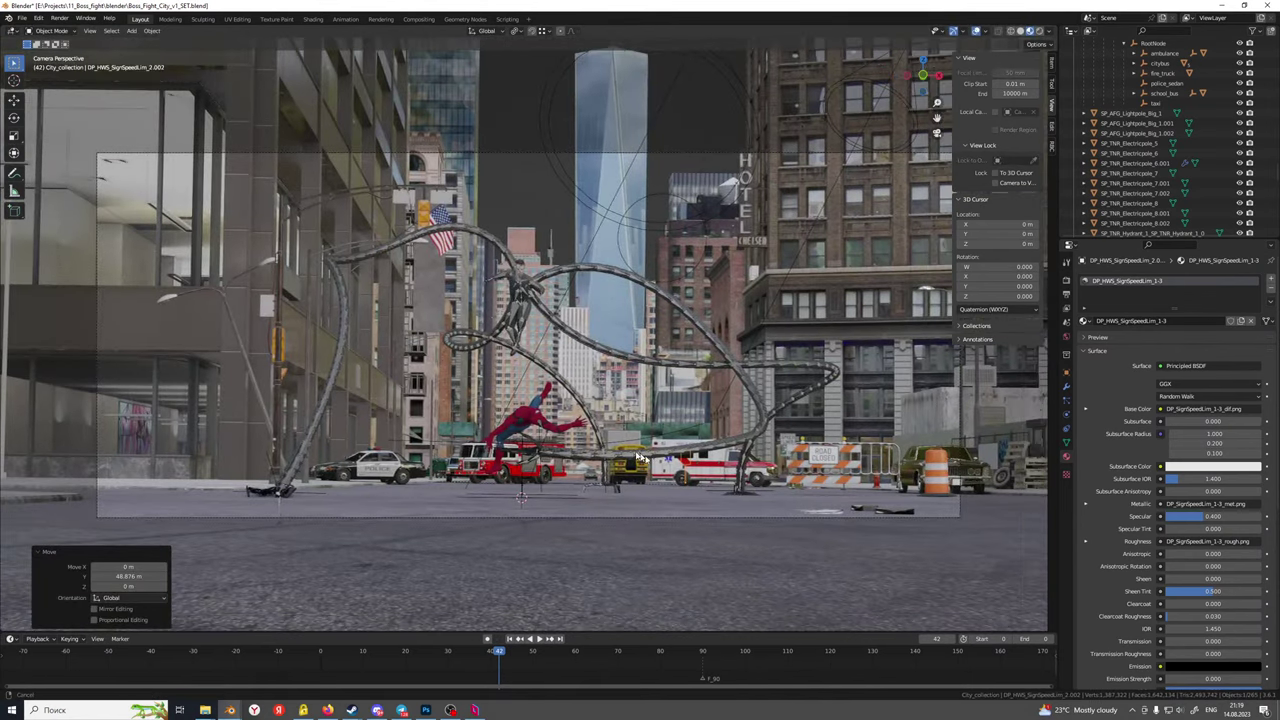
pyautogui.press('g')
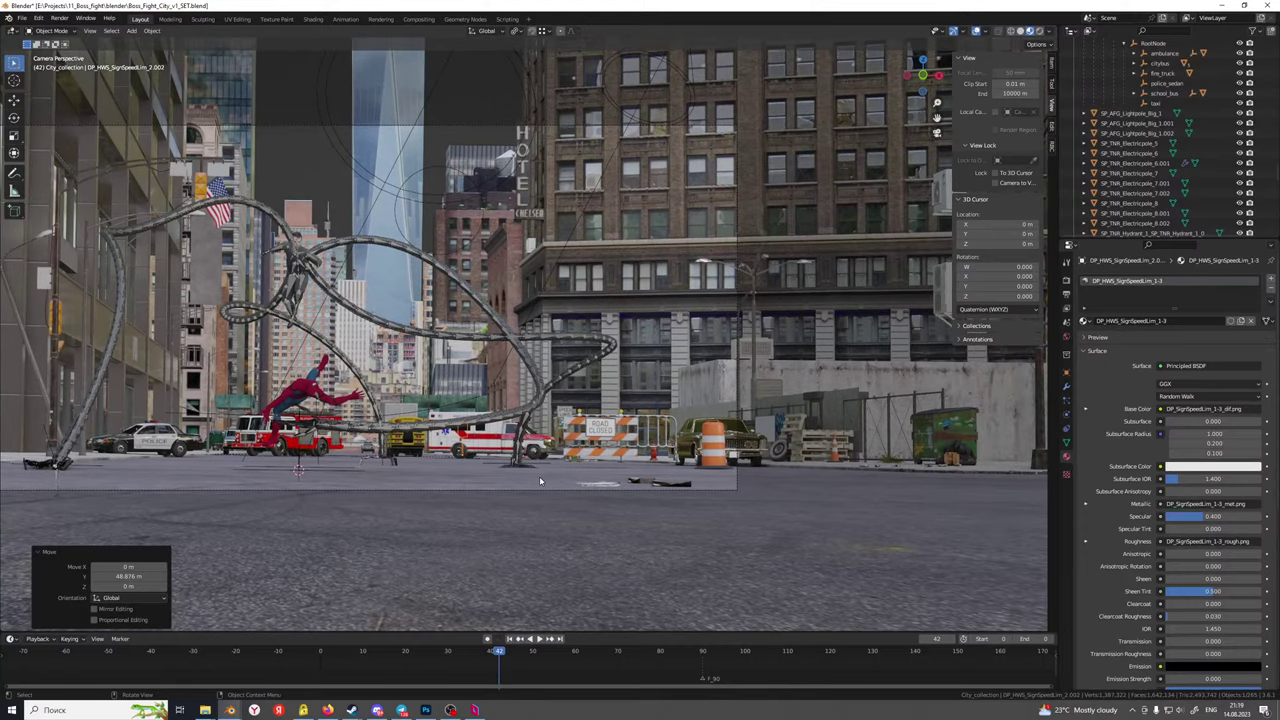
pyautogui.press('y')
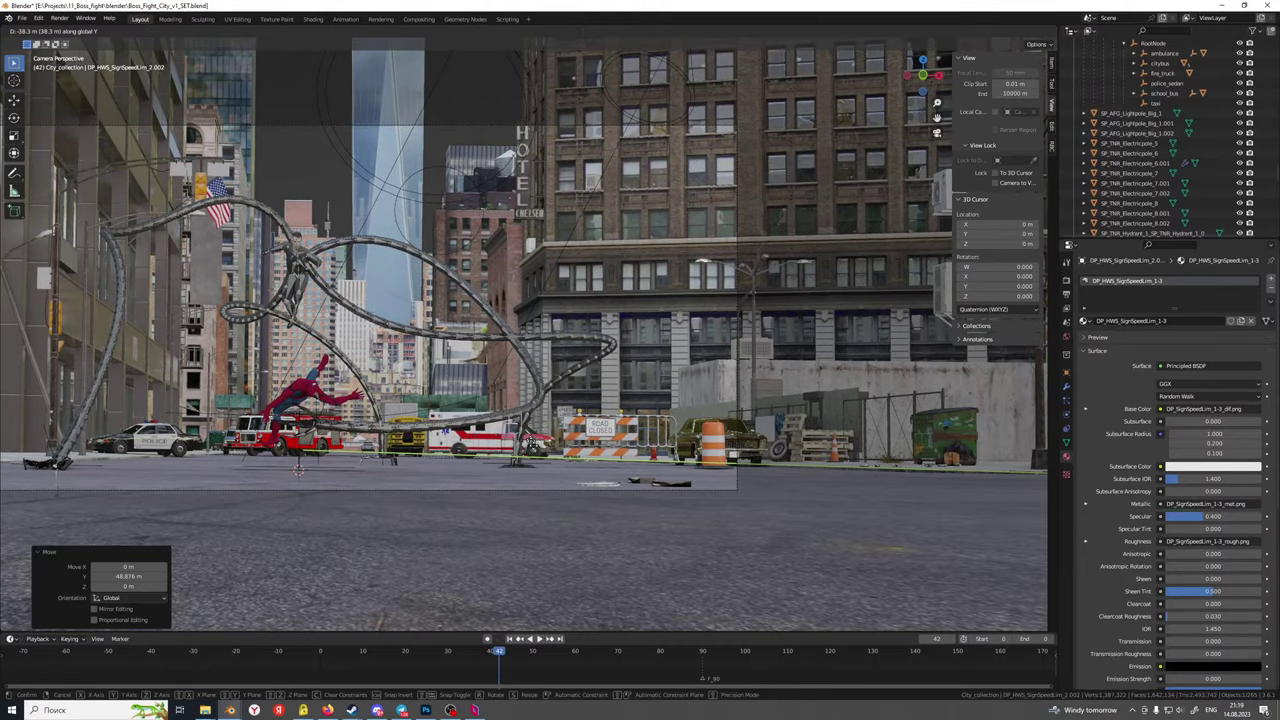
pyautogui.rightClick(592, 483)
# Move the speed limit sign about 19.6 m along X to the opposite sidewalk and about 45 m back along Y, behind the police car
pyautogui.keyDown('shift'); pyautogui.moveTo(386, 420); pyautogui.dragTo(602, 424, button='middle'); pyautogui.keyUp('shift')
pyautogui.press('g')
pyautogui.press('x')
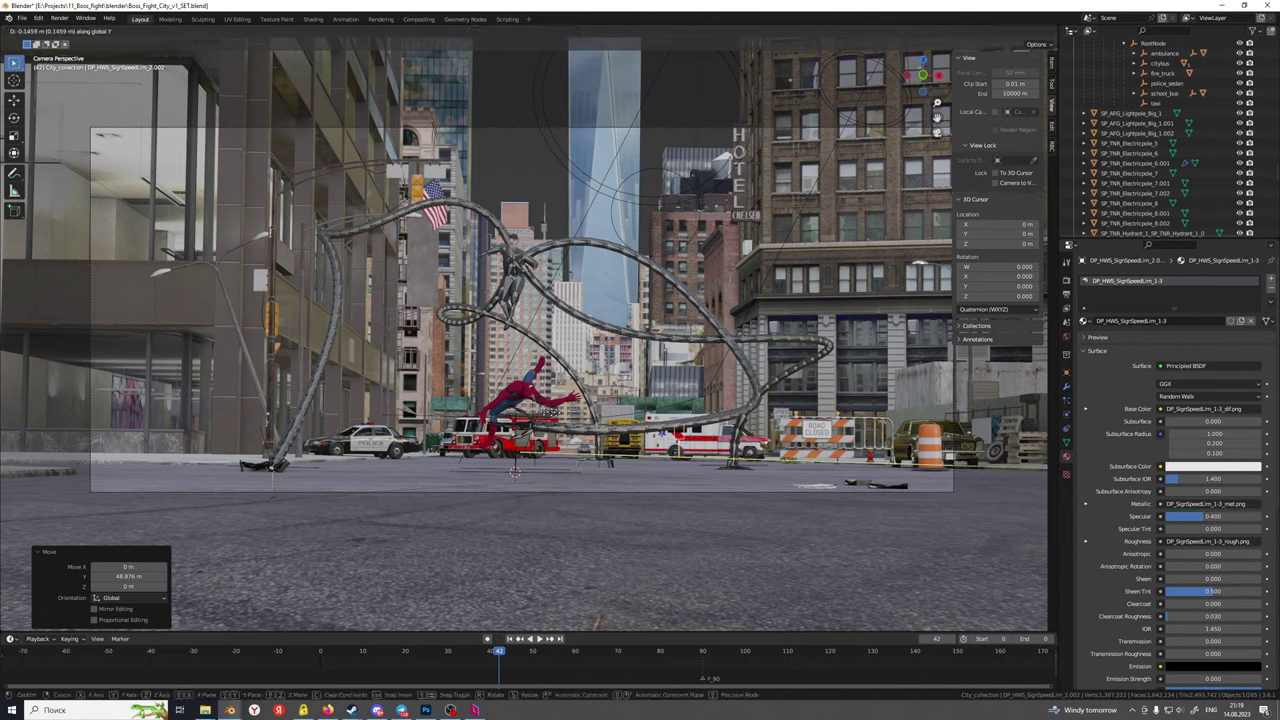
pyautogui.click(342, 396)
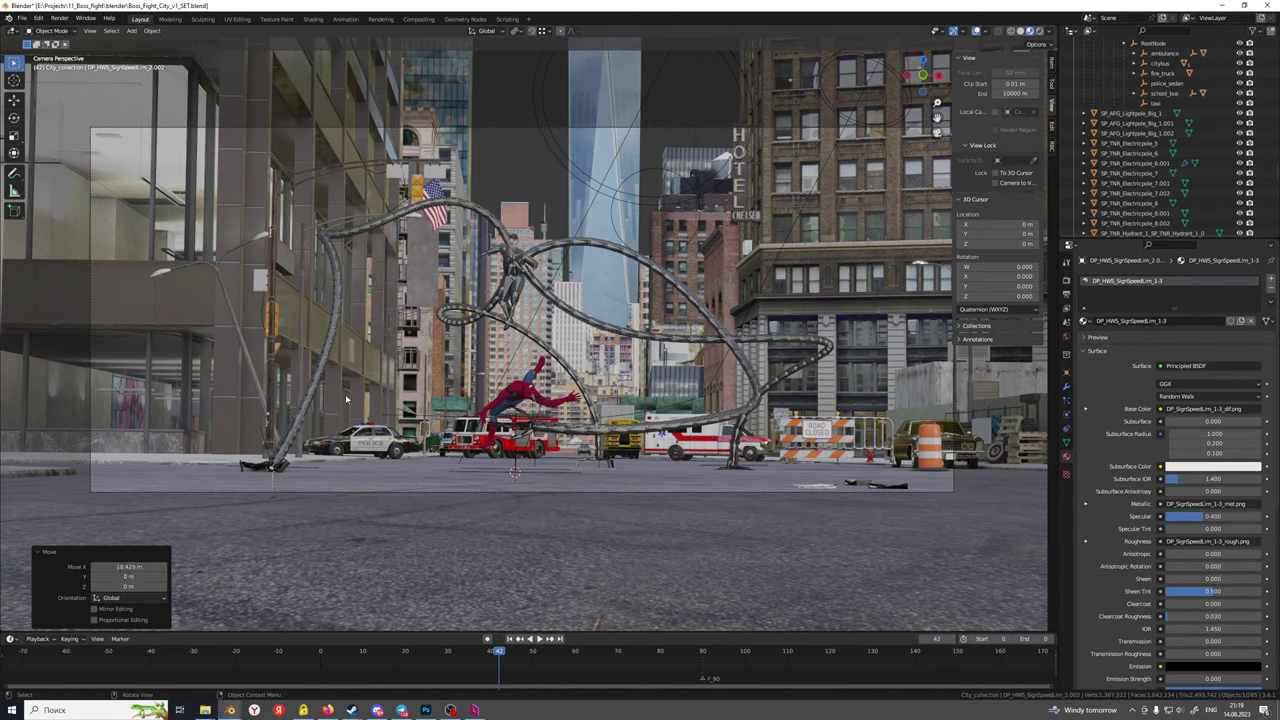
pyautogui.press('g')
pyautogui.press('y')
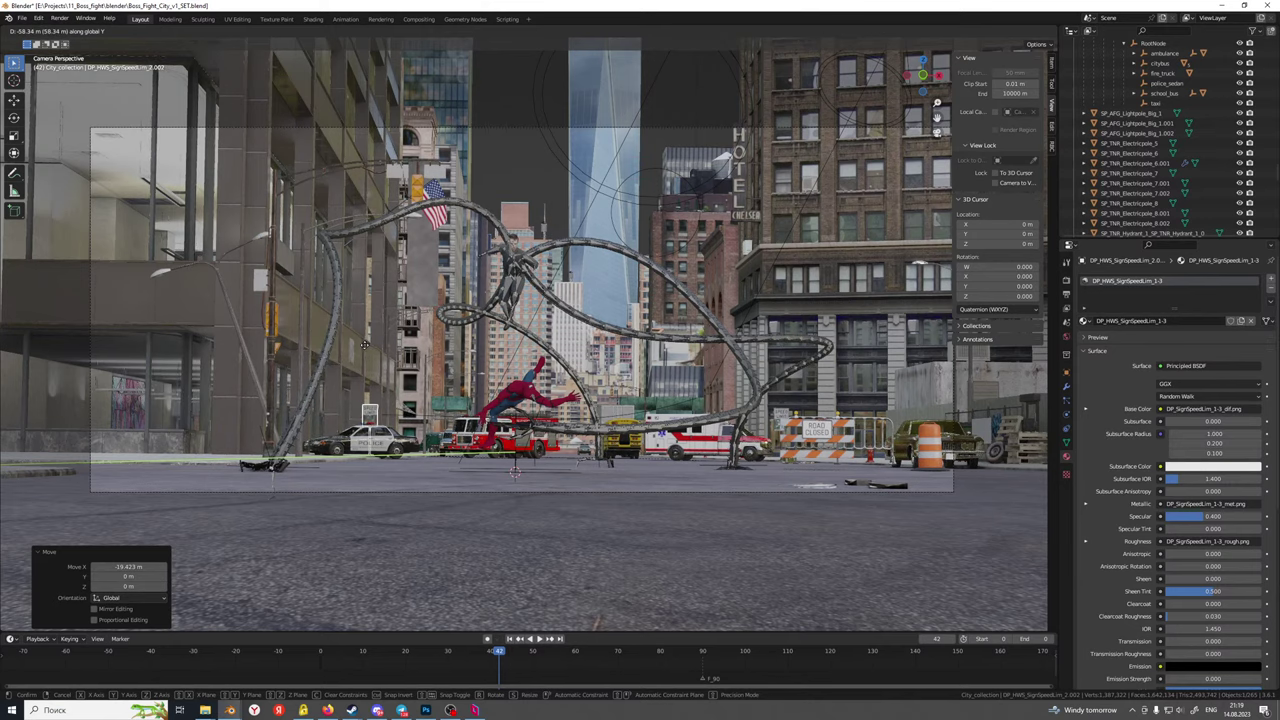
pyautogui.click(385, 432)
# Rotate the speed limit sign 180 degrees around the Z axis
pyautogui.scroll(5, 387, 435)
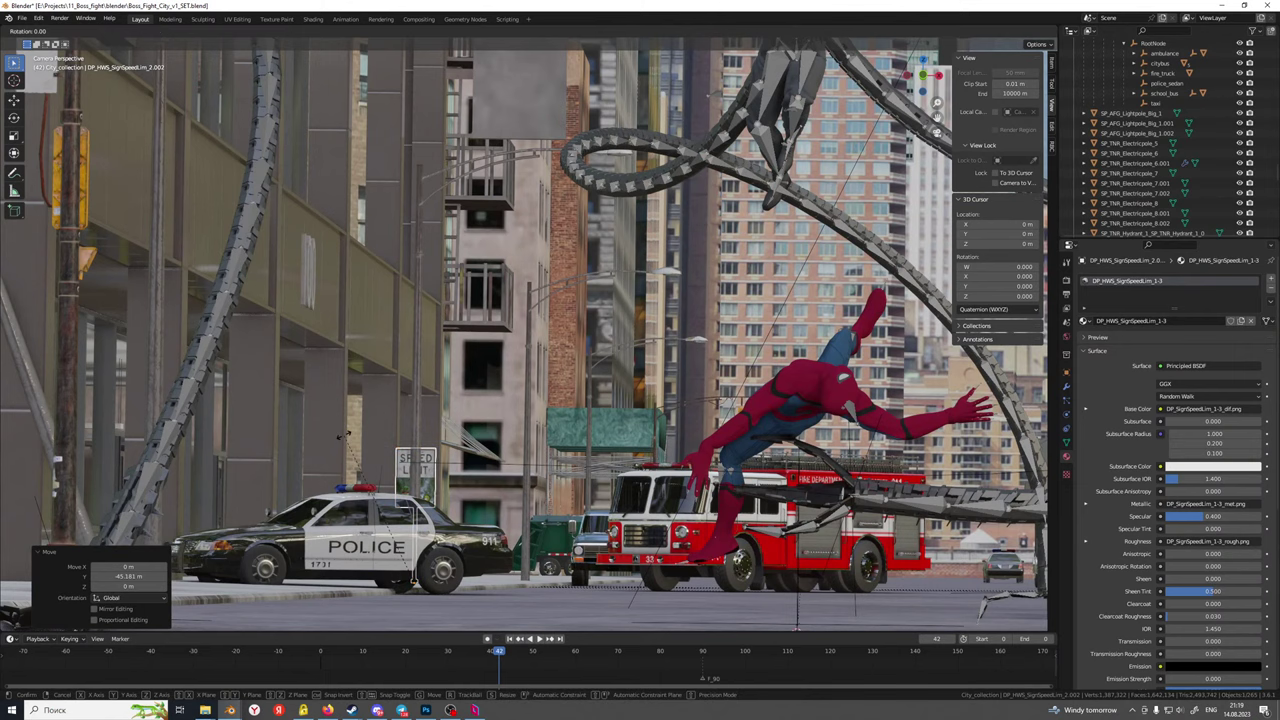
pyautogui.write('z180')
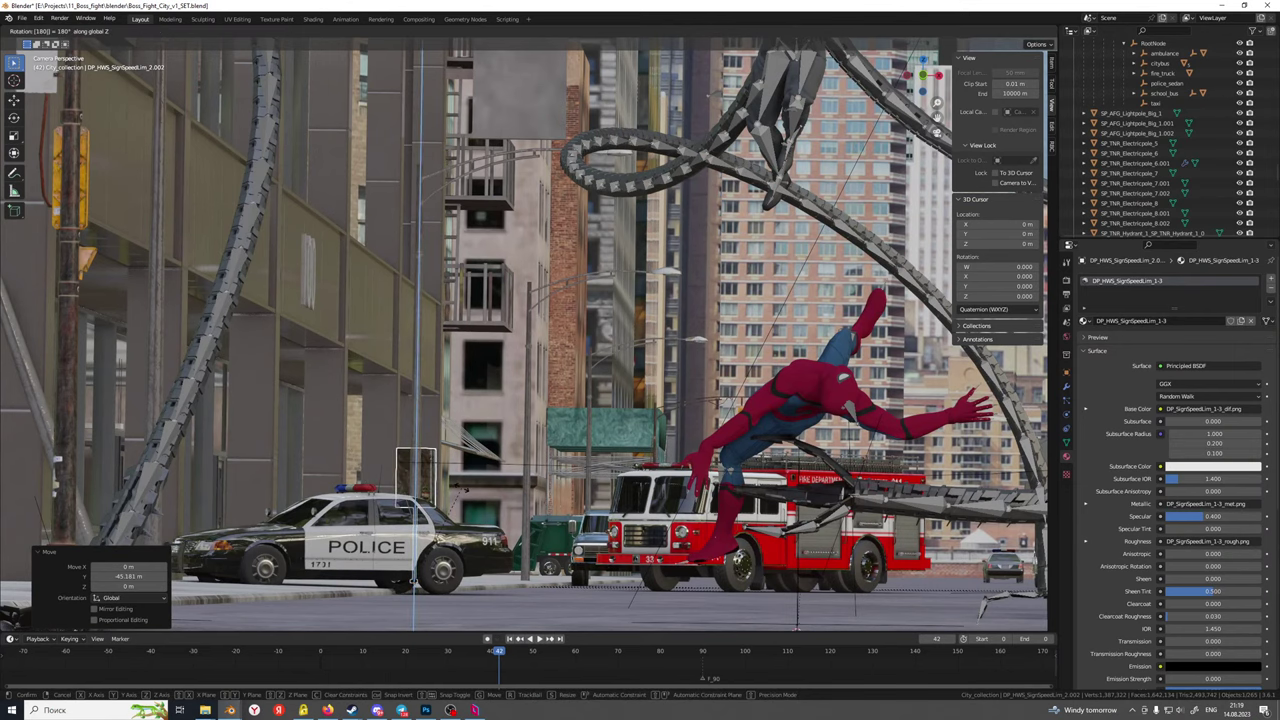
pyautogui.press('Return')
pyautogui.press('KP_Decimal')
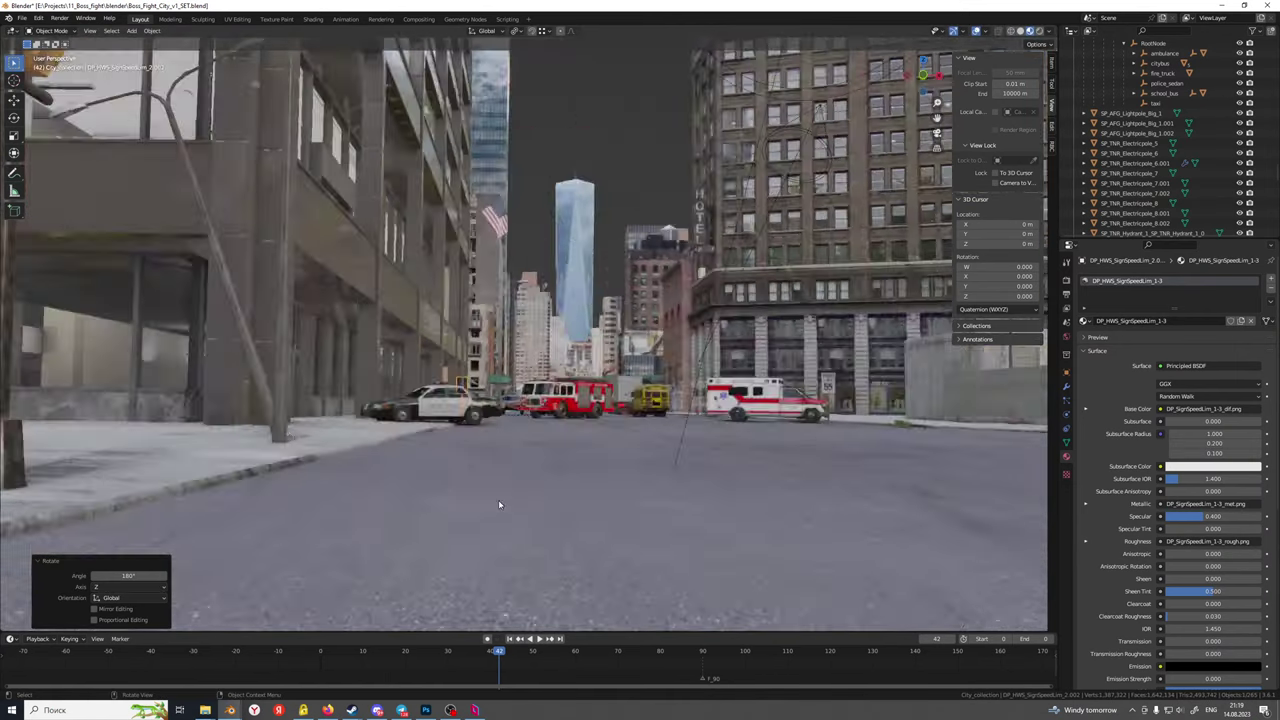
# Merge the overlapping vertices of the moved speed limit sign's mesh by distance and return to Object Mode
pyautogui.moveTo(517, 489); pyautogui.dragTo(456, 480, button='middle')
pyautogui.press('Tab')
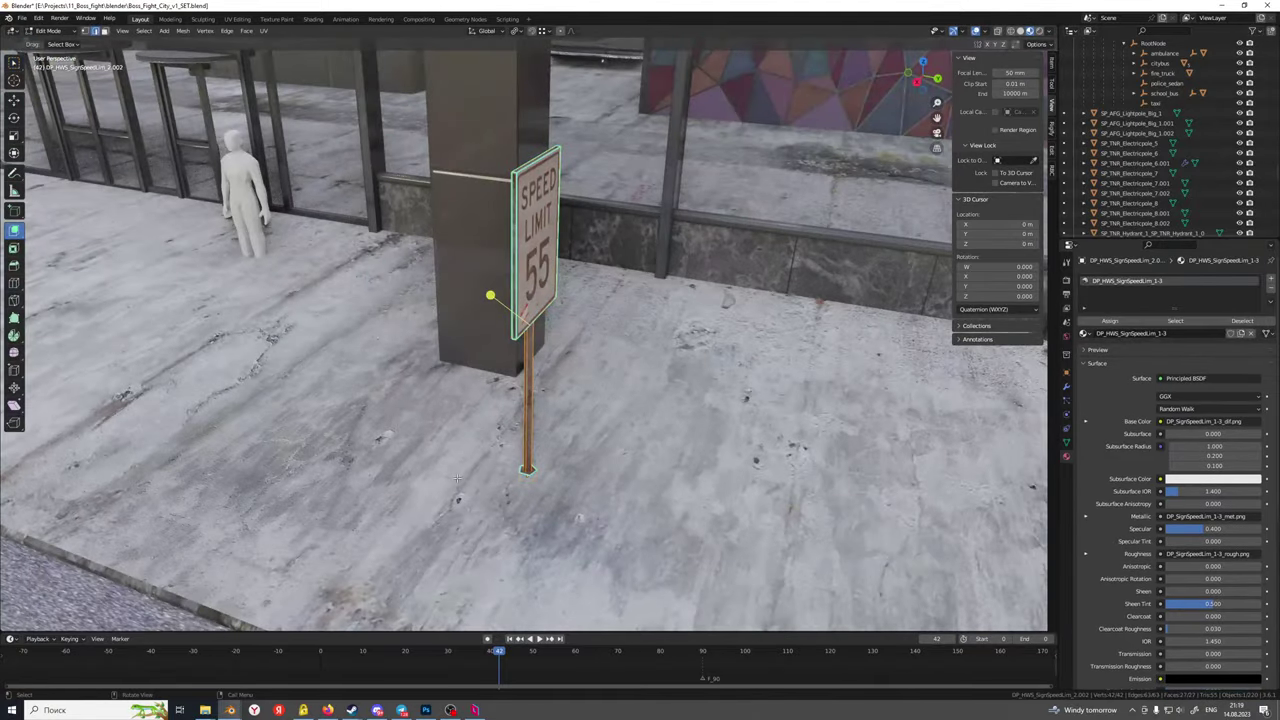
pyautogui.click(183, 31)
pyautogui.moveTo(225, 284)
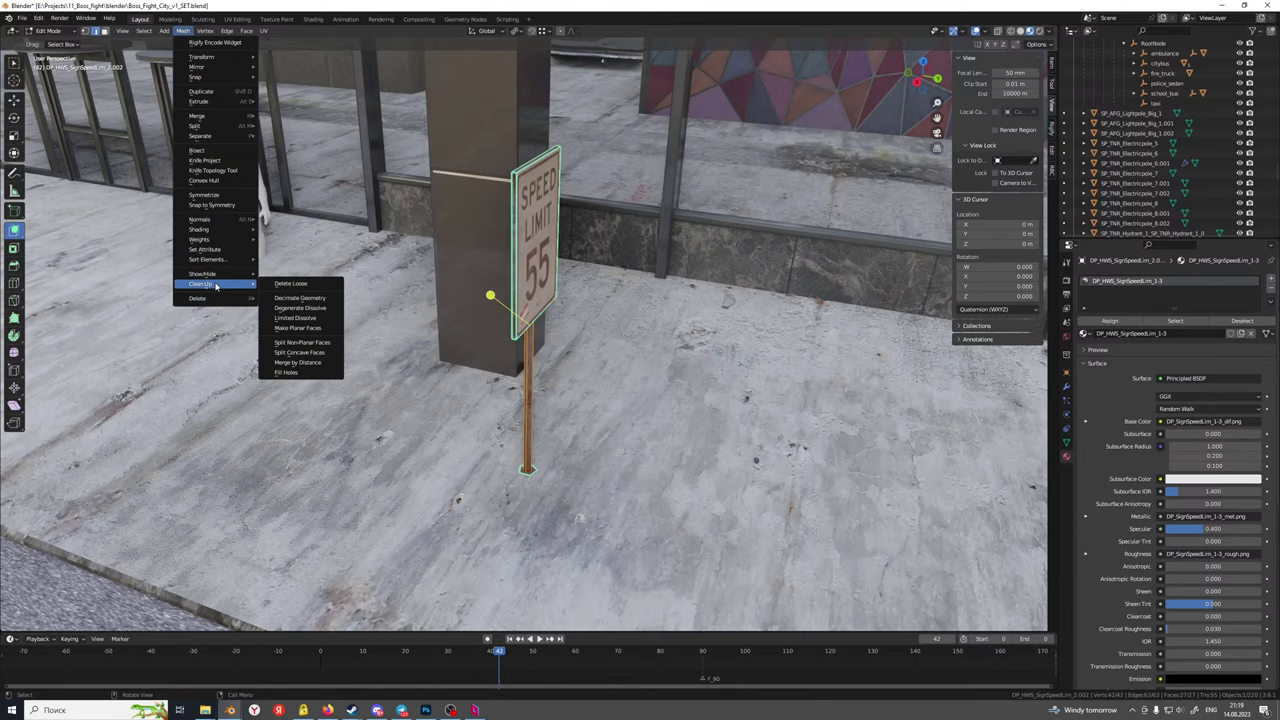
pyautogui.click(304, 362)
pyautogui.scroll(-3, 310, 362)
pyautogui.press('Tab')
# Delete the police car at the edge of the sidewalk and save the scene file
pyautogui.moveTo(310, 365); pyautogui.dragTo(563, 383, button='middle')
pyautogui.scroll(-5, 580, 403)
pyautogui.scroll(-3, 563, 383)
pyautogui.keyDown('shift'); pyautogui.moveTo(765, 434); pyautogui.dragTo(639, 393, button='middle'); pyautogui.keyUp('shift')
pyautogui.scroll(-5, 639, 393)
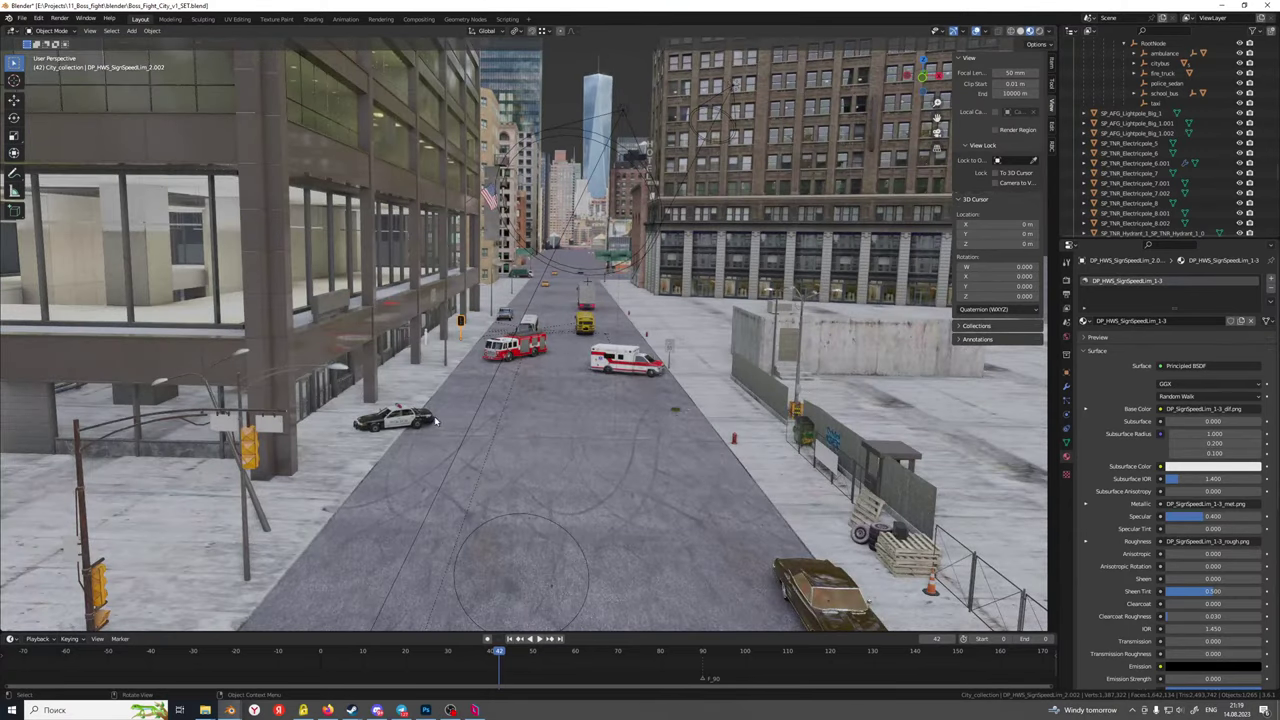
pyautogui.click(432, 420)
pyautogui.scroll(3, 407, 432)
pyautogui.press('Delete')
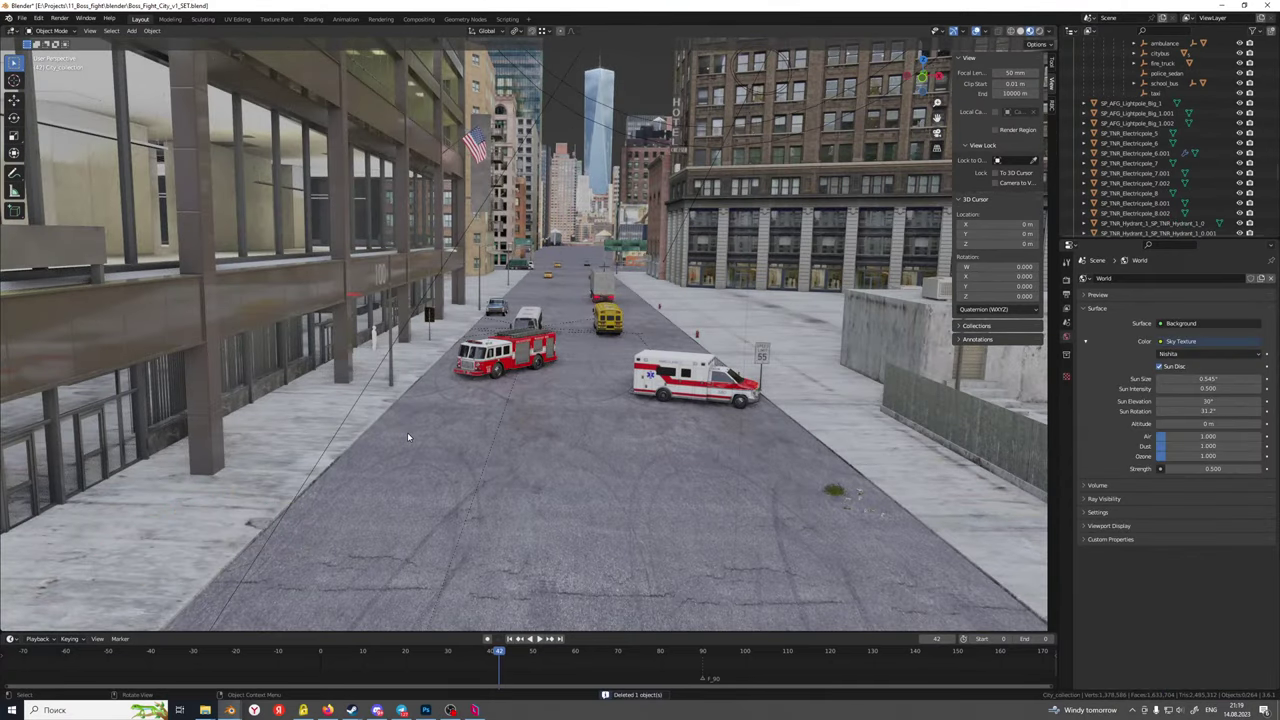
pyautogui.scroll(10, 407, 432)
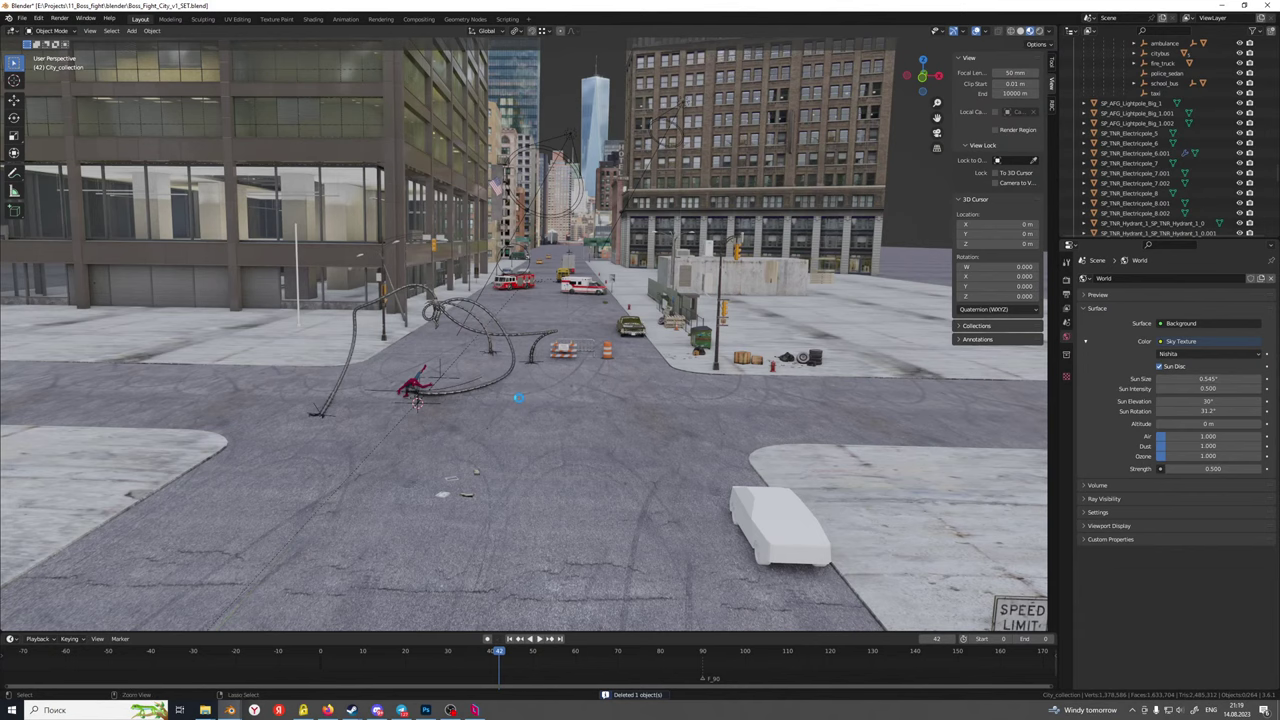
pyautogui.hotkey('ctrl', 's')
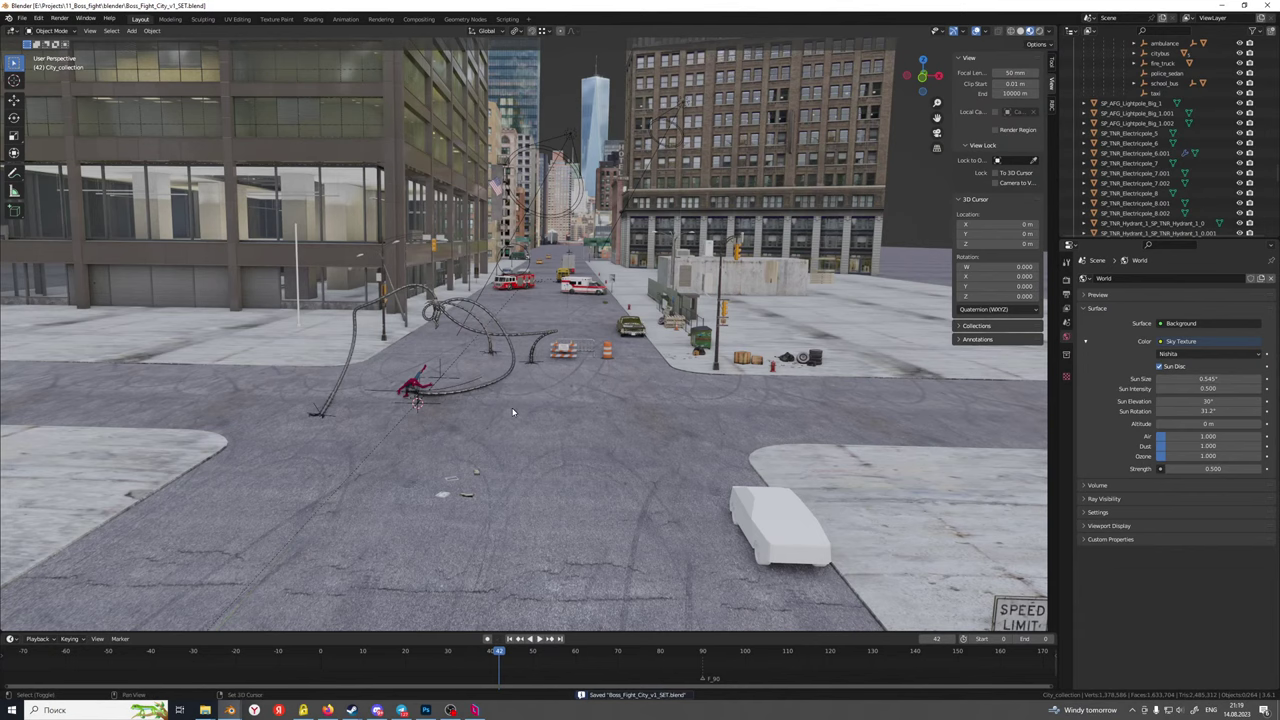
# Delete the floating wooden plank construction props on the open lot behind the street fence
pyautogui.scroll(2, 513, 411)
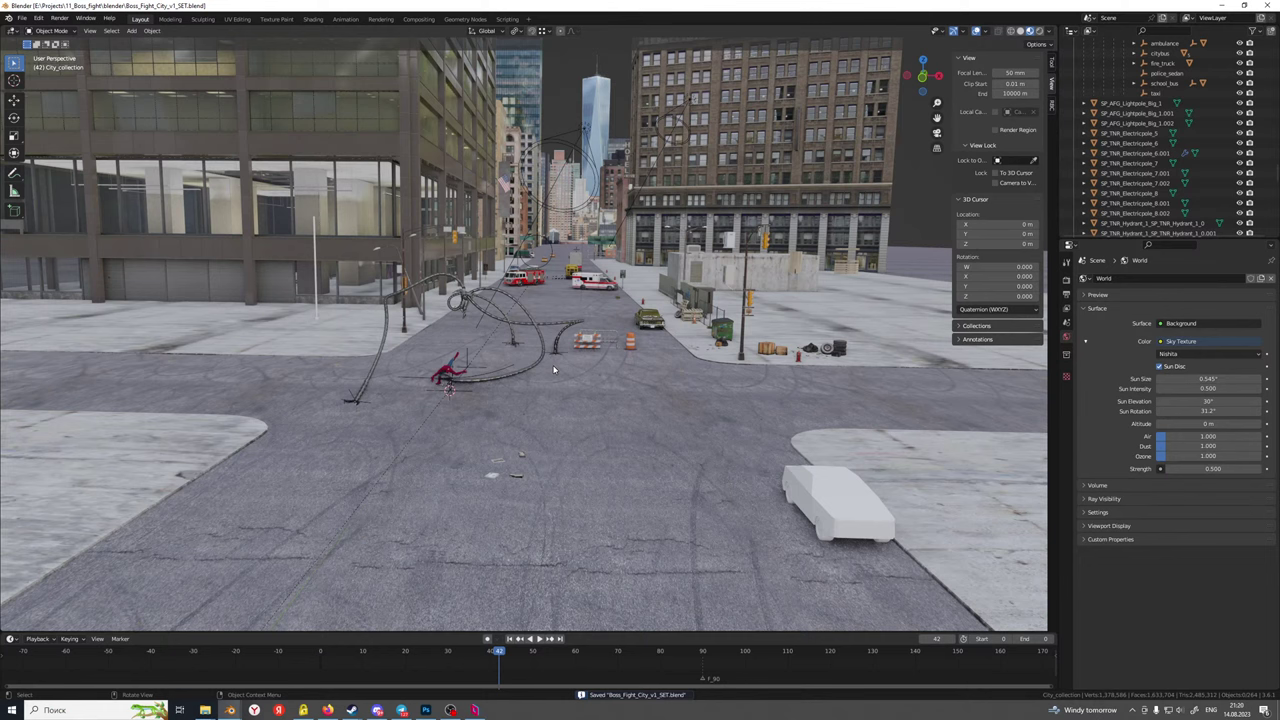
pyautogui.scroll(3, 522, 395)
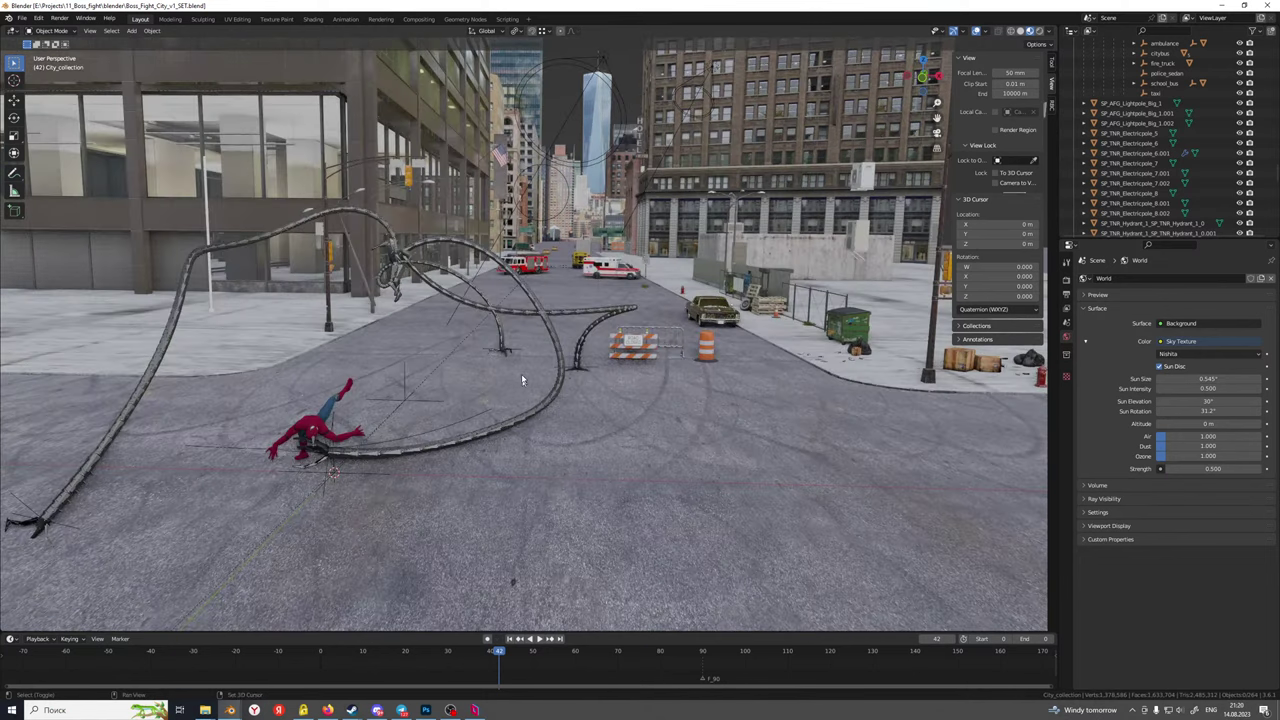
pyautogui.moveTo(522, 380); pyautogui.dragTo(633, 357, button='middle')
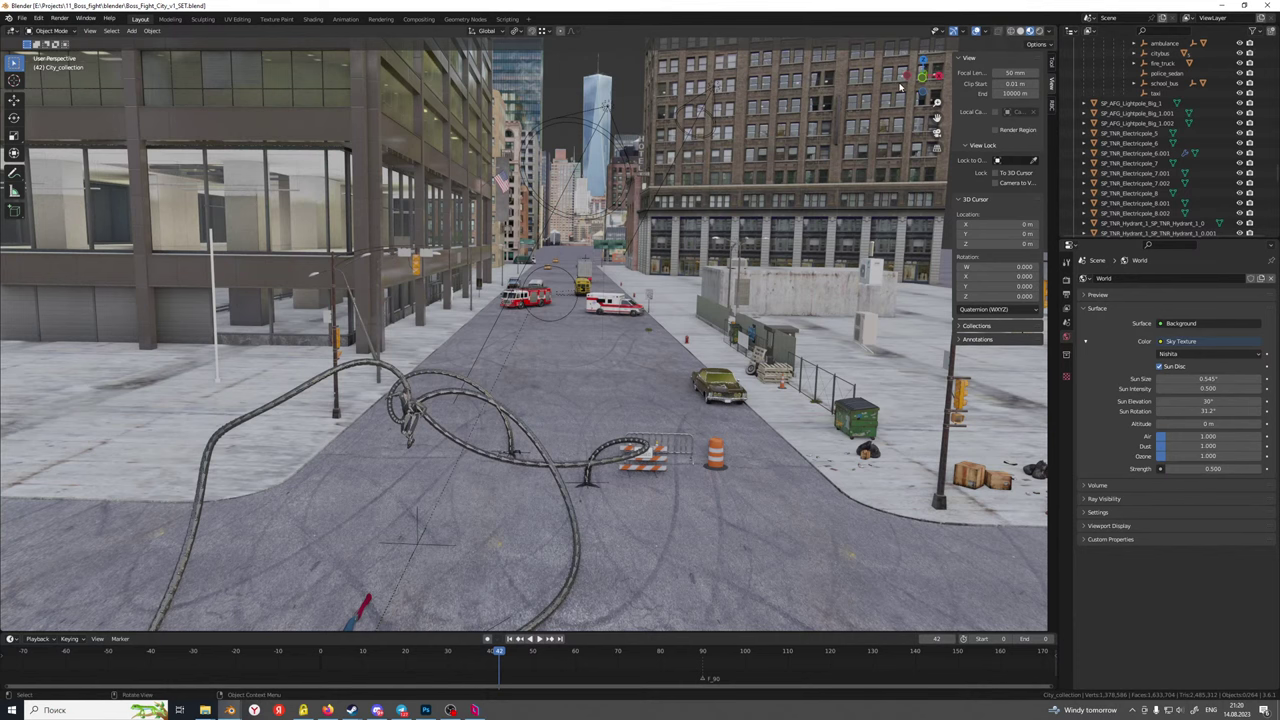
pyautogui.moveTo(748, 365); pyautogui.dragTo(618, 410, button='middle')
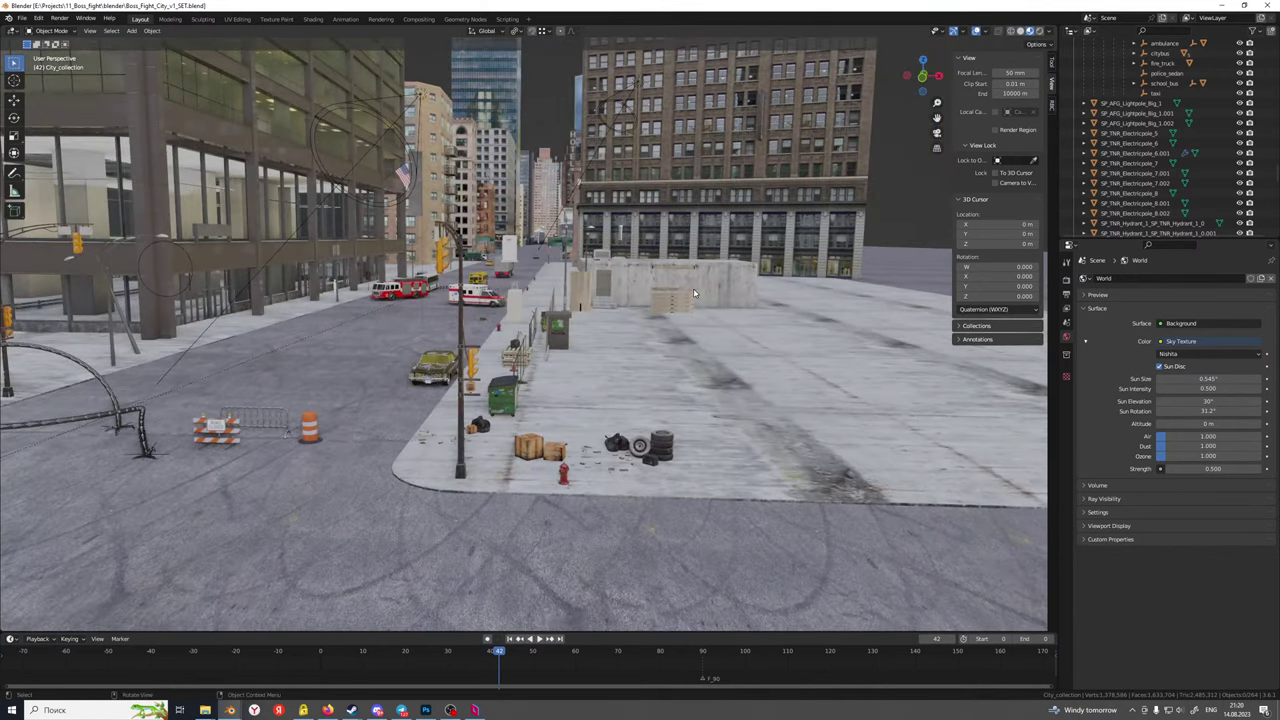
pyautogui.click(681, 300)
pyautogui.scroll(6, 675, 348)
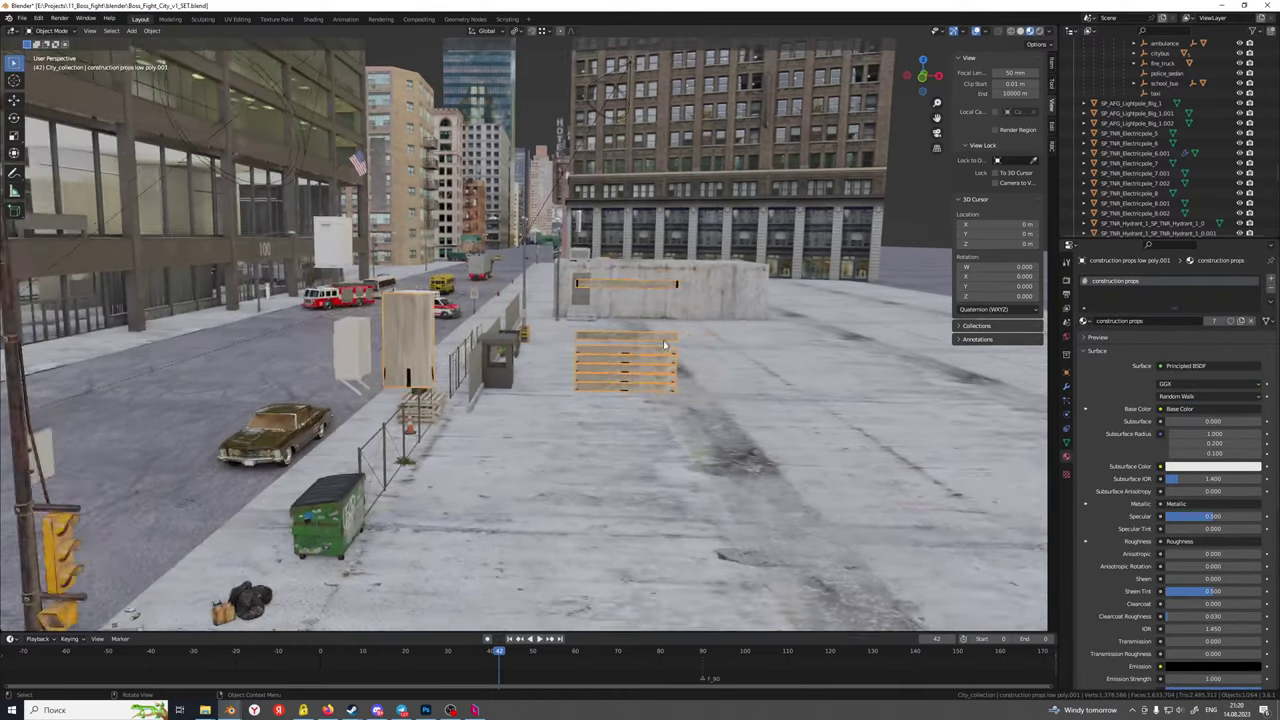
pyautogui.moveTo(675, 348); pyautogui.dragTo(885, 345, button='middle')
pyautogui.scroll(2, 801, 369)
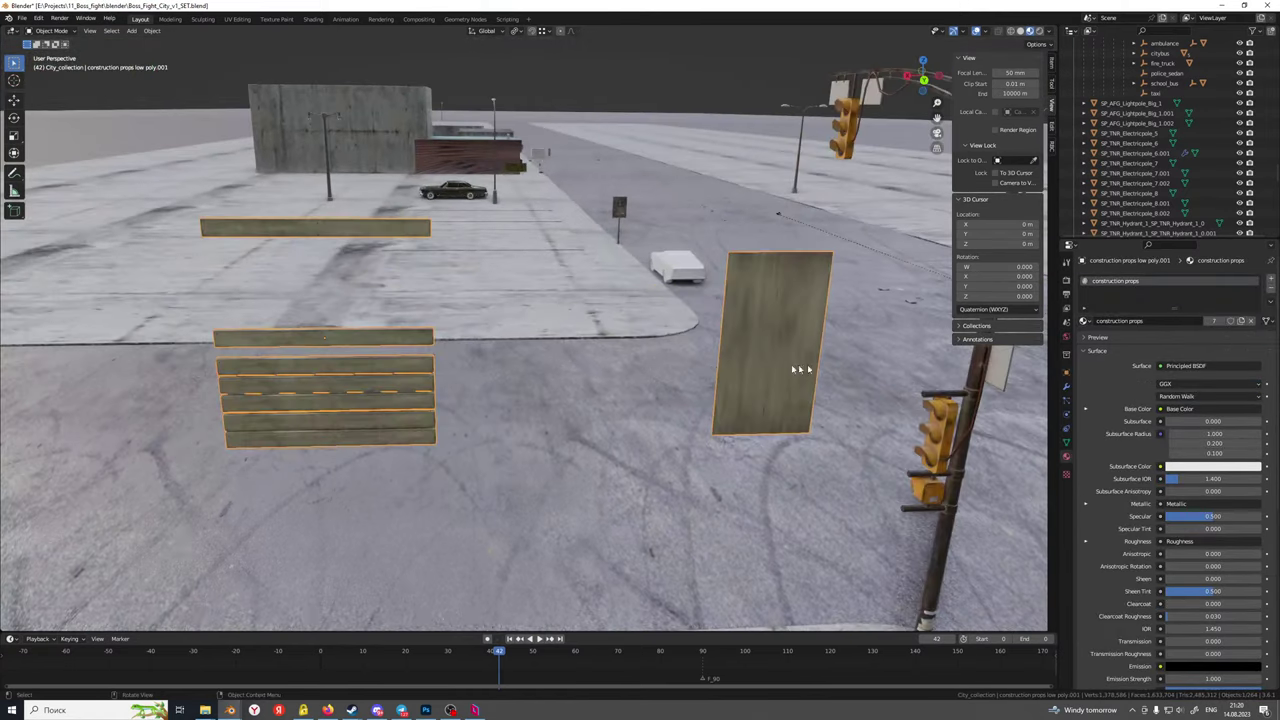
pyautogui.scroll(-8, 459, 383)
pyautogui.moveTo(709, 367); pyautogui.dragTo(540, 354, button='middle')
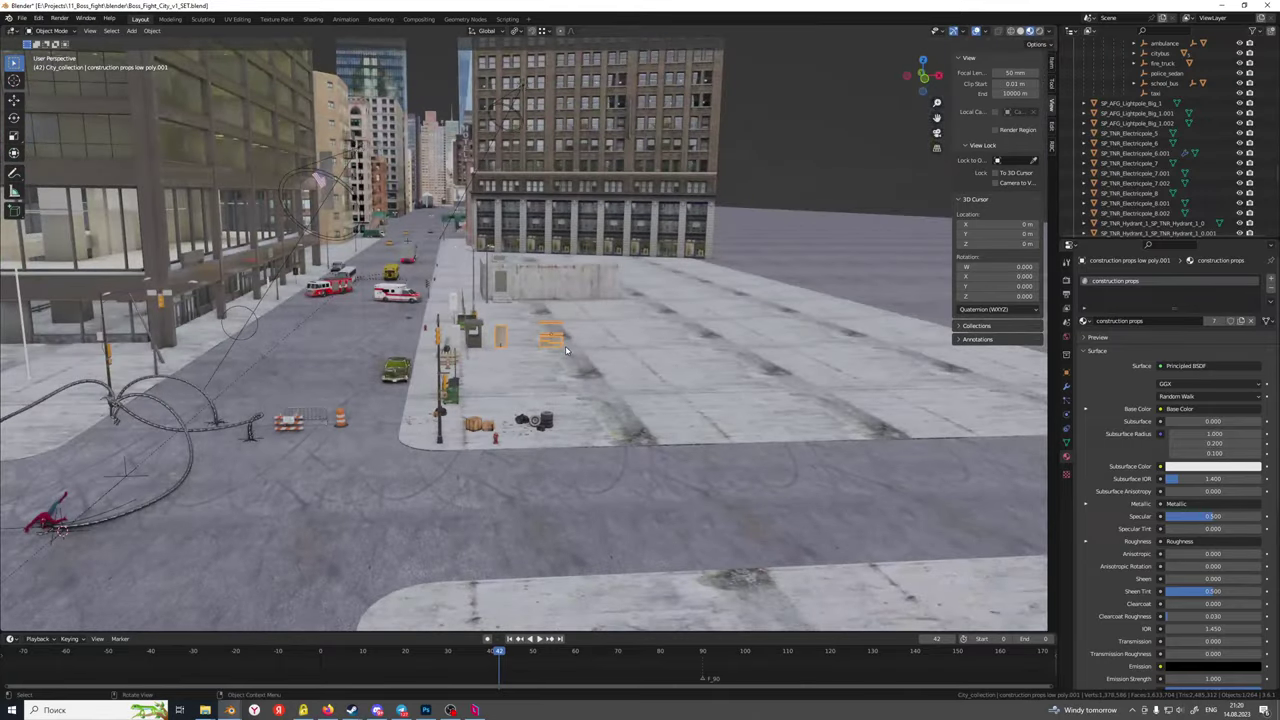
pyautogui.scroll(4, 566, 350)
pyautogui.press('Delete')
# Save the scene file with the wooden props removed
pyautogui.scroll(-2, 559, 362)
pyautogui.keyDown('shift'); pyautogui.moveTo(486, 436); pyautogui.dragTo(854, 357, button='middle'); pyautogui.keyUp('shift')
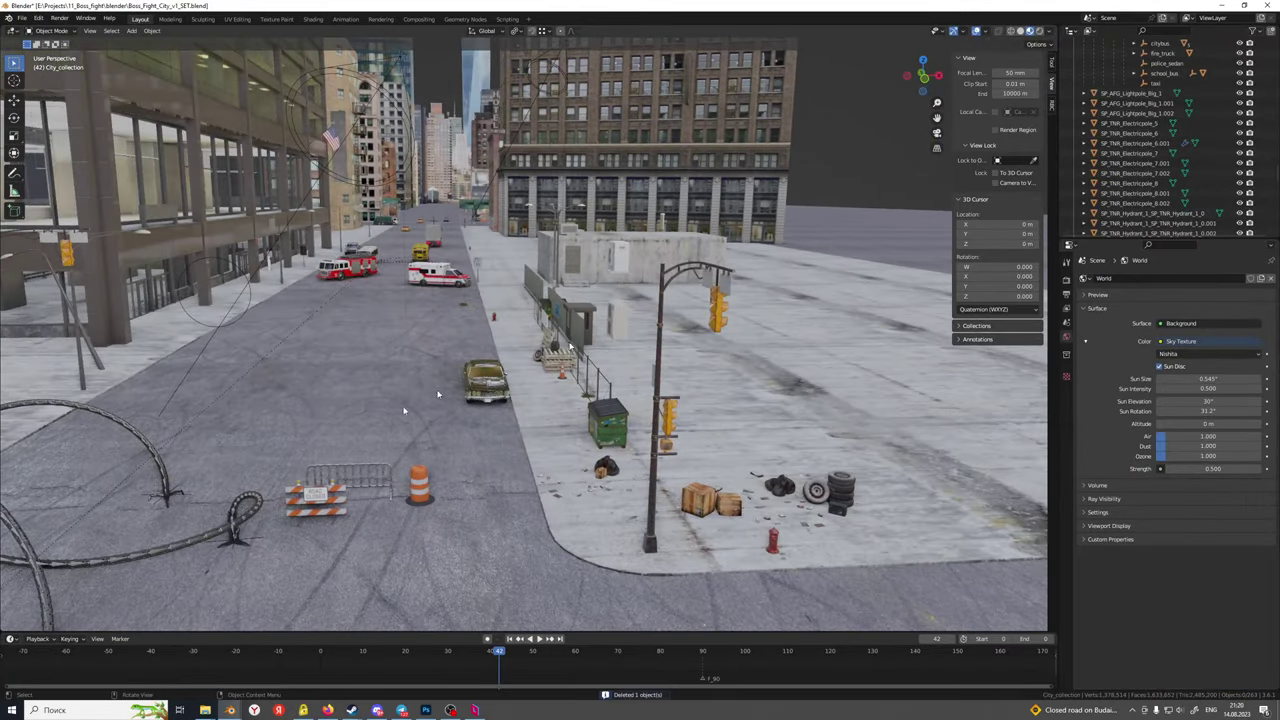
pyautogui.scroll(-3, 406, 409)
pyautogui.keyDown('shift'); pyautogui.moveTo(420, 440); pyautogui.dragTo(515, 398, button='middle'); pyautogui.keyUp('shift')
pyautogui.scroll(3, 514, 398)
pyautogui.hotkey('ctrl', 's')
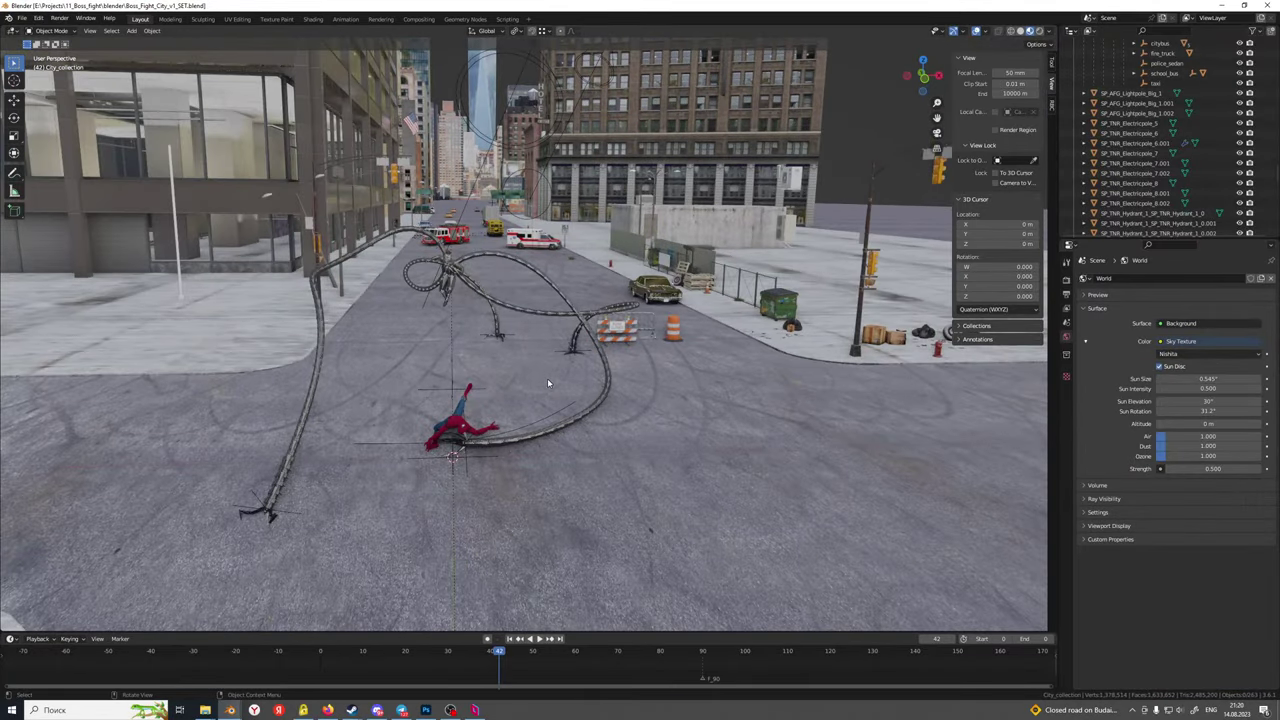
# Switch to the camera view and examine the framing around Spider-Man, the emergency vehicles and the road barrier
pyautogui.press('KP_0')
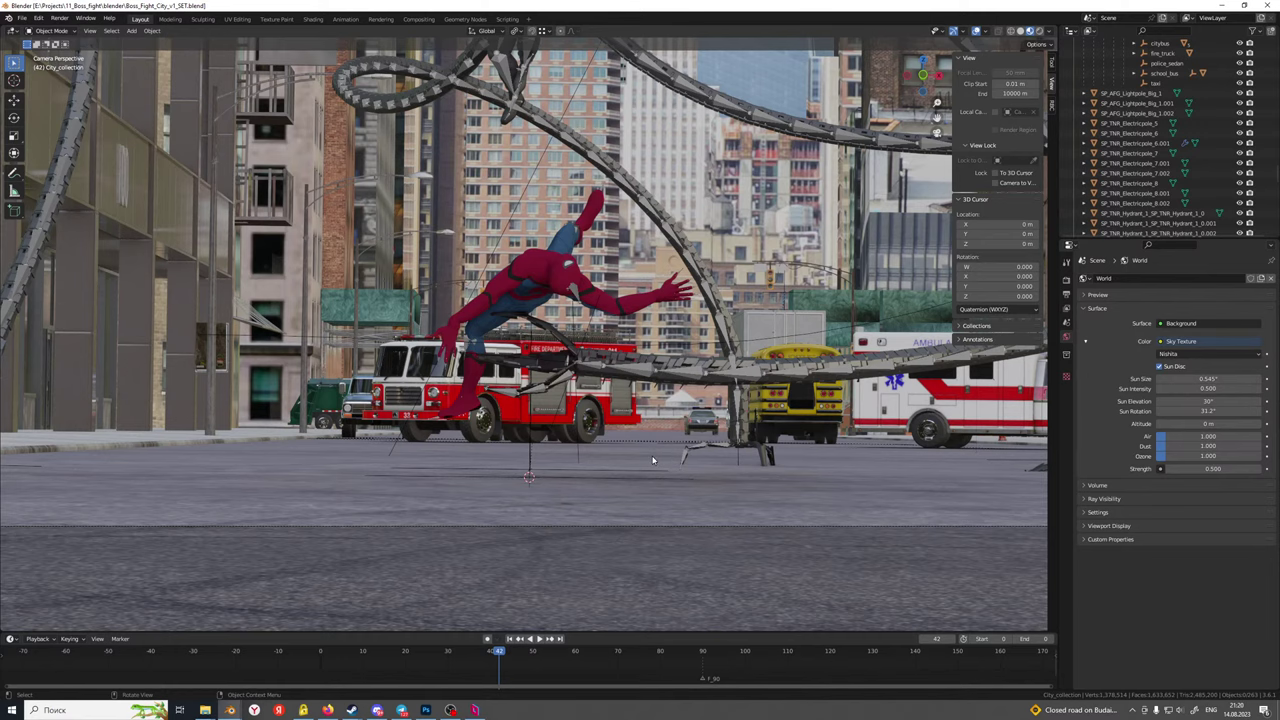
pyautogui.keyDown('shift'); pyautogui.moveTo(648, 470); pyautogui.dragTo(449, 420, button='middle'); pyautogui.keyUp('shift')
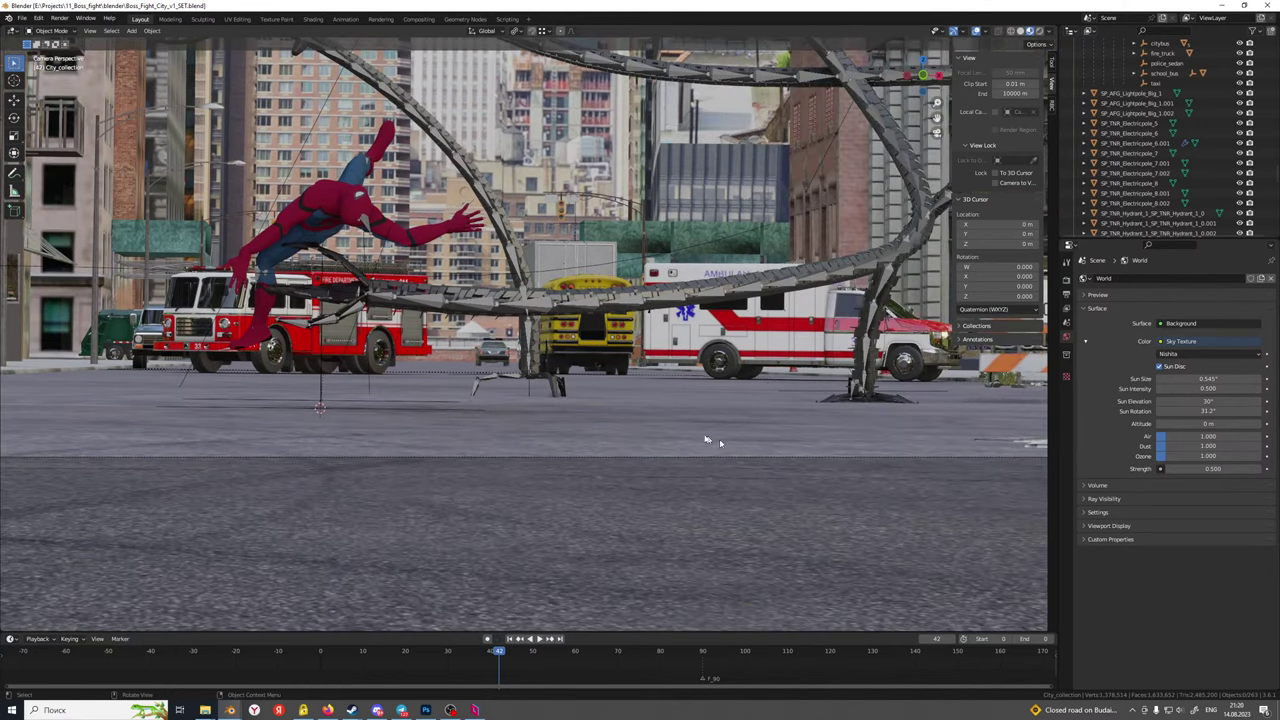
pyautogui.scroll(-1, 632, 413)
pyautogui.keyDown('shift'); pyautogui.moveTo(546, 378); pyautogui.dragTo(471, 512, button='middle'); pyautogui.keyUp('shift')
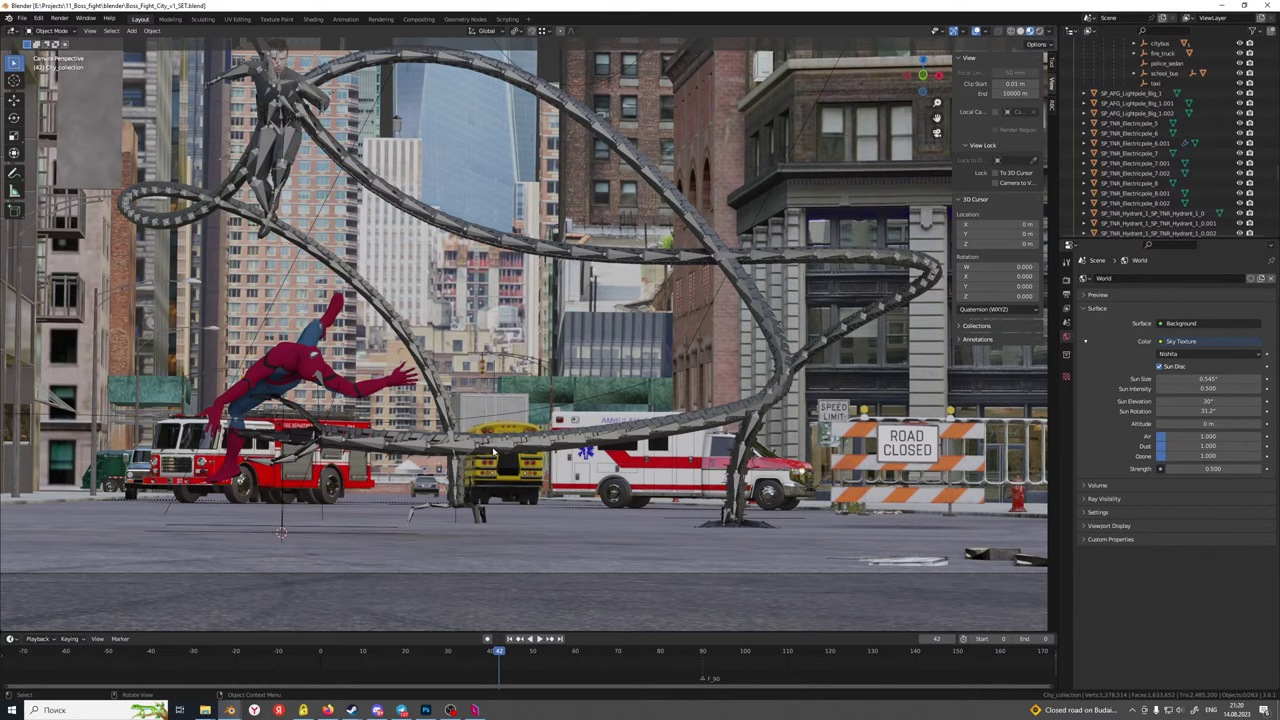
pyautogui.scroll(-1, 492, 452)
pyautogui.keyDown('shift'); pyautogui.moveTo(352, 433); pyautogui.dragTo(595, 399, button='middle'); pyautogui.keyUp('shift')
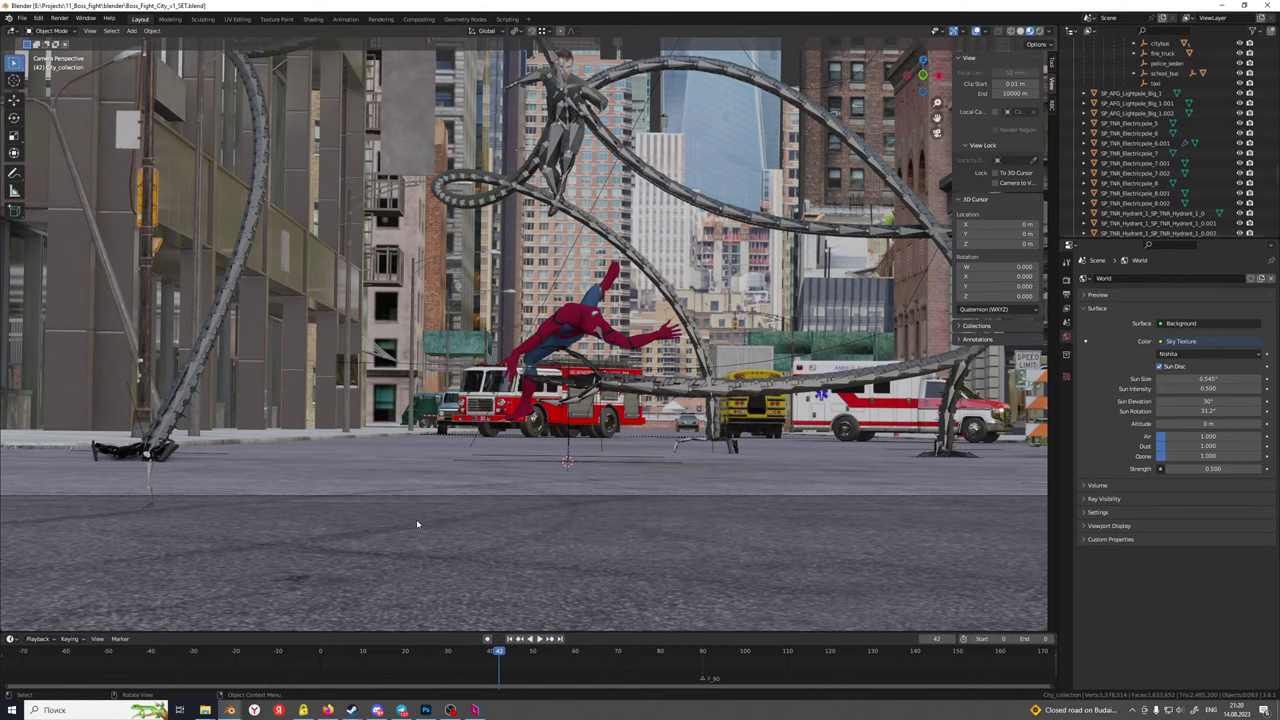
pyautogui.scroll(-3, 416, 519)
pyautogui.scroll(5, 1149, 175)
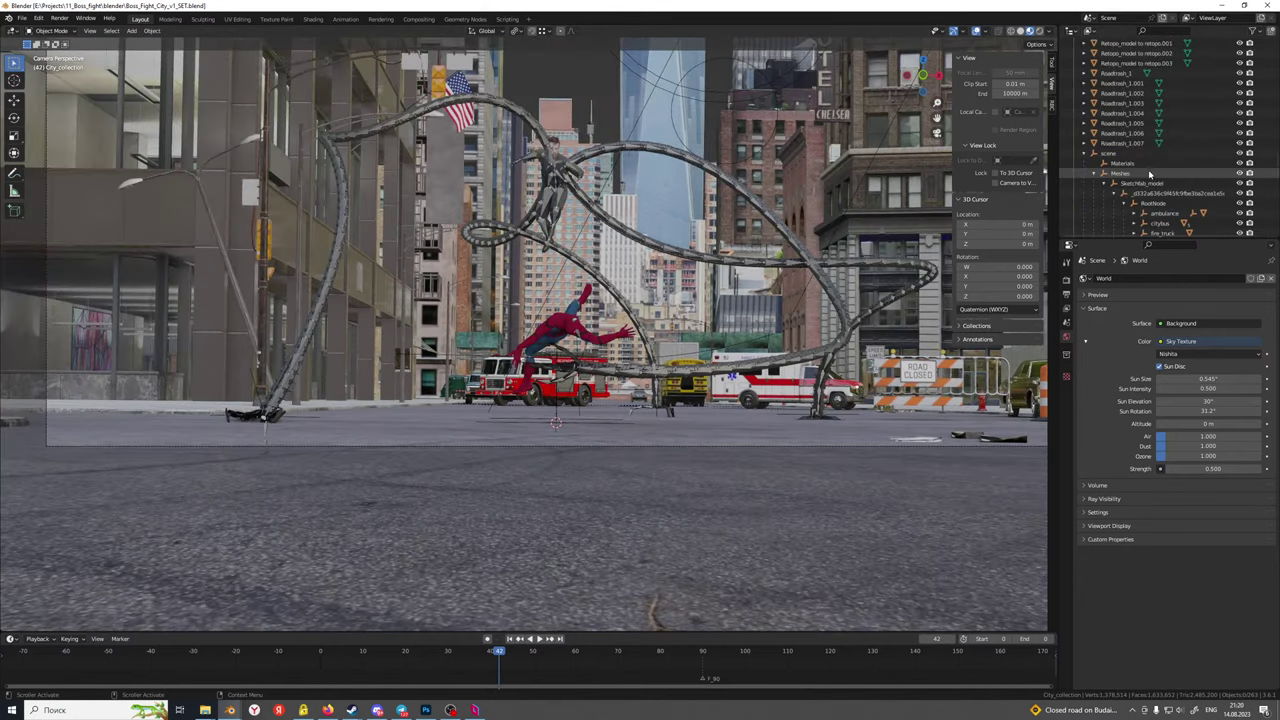
# Raise the leaning double-armed street light behind the tentacle about 0.6 m along the Z axis
pyautogui.click(250, 325)
pyautogui.scroll(4, 397, 470)
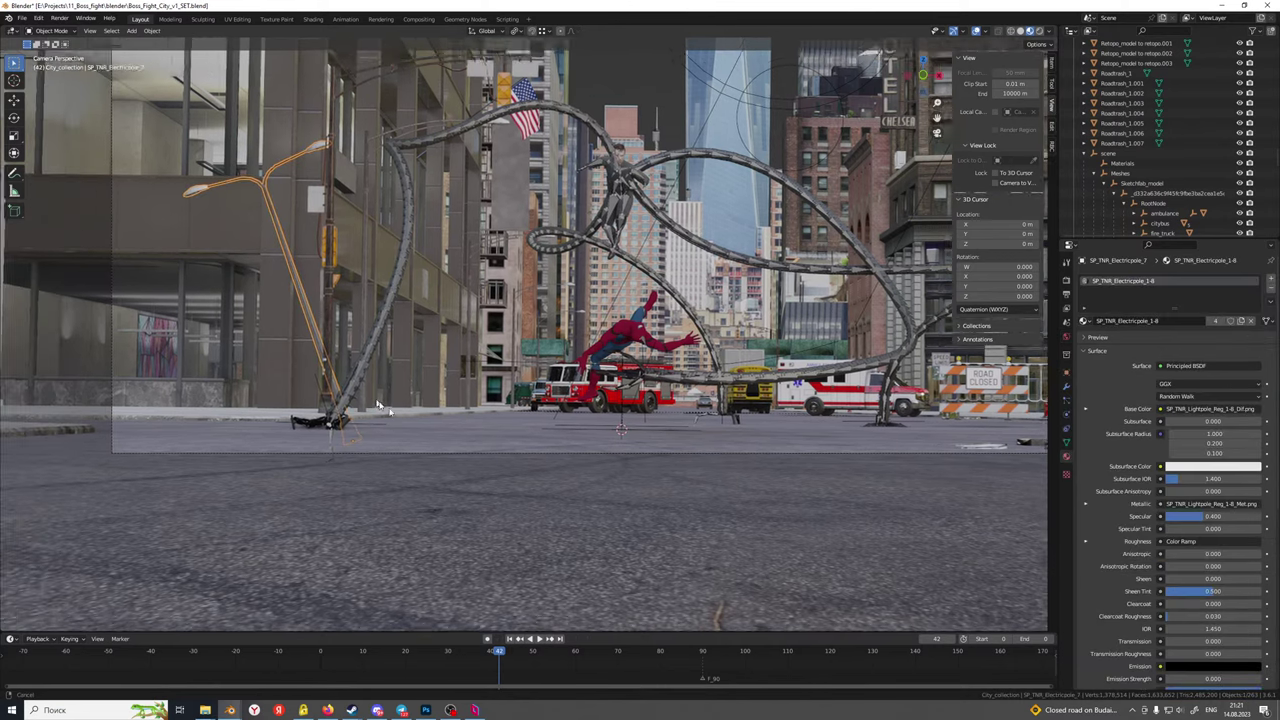
pyautogui.press('g')
pyautogui.press('z')
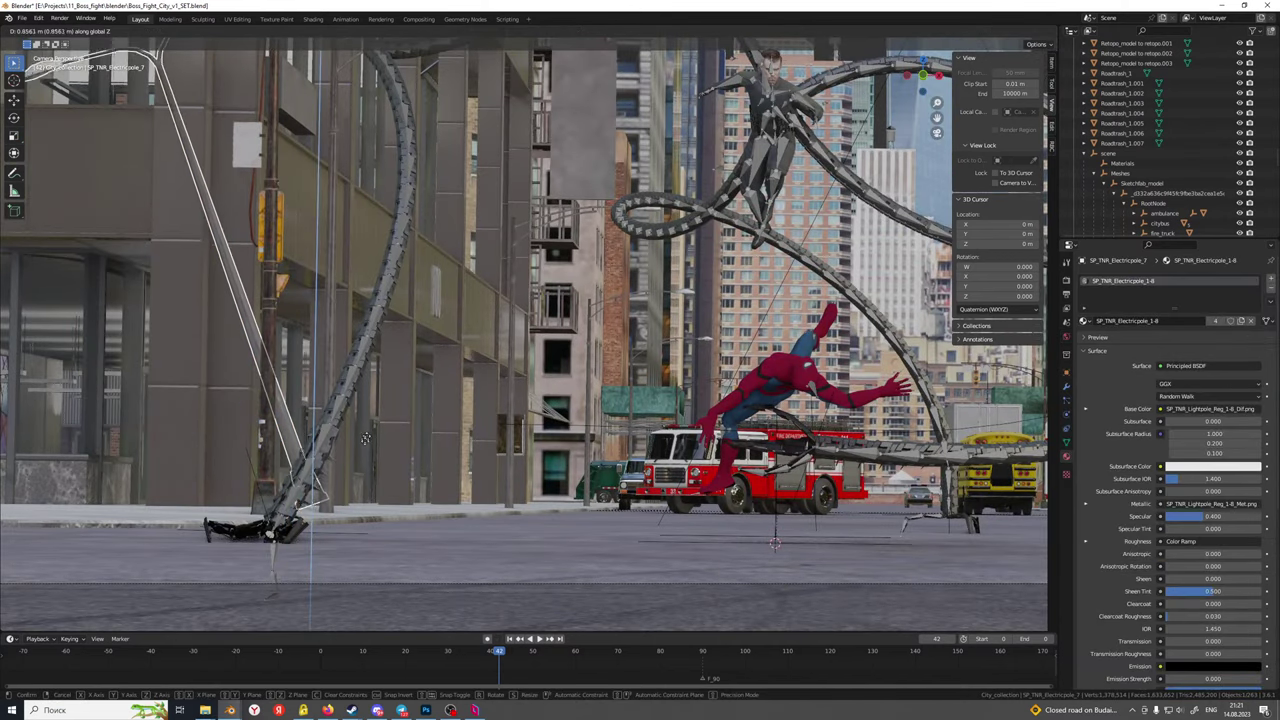
pyautogui.click(283, 441)
pyautogui.scroll(-4, 283, 441)
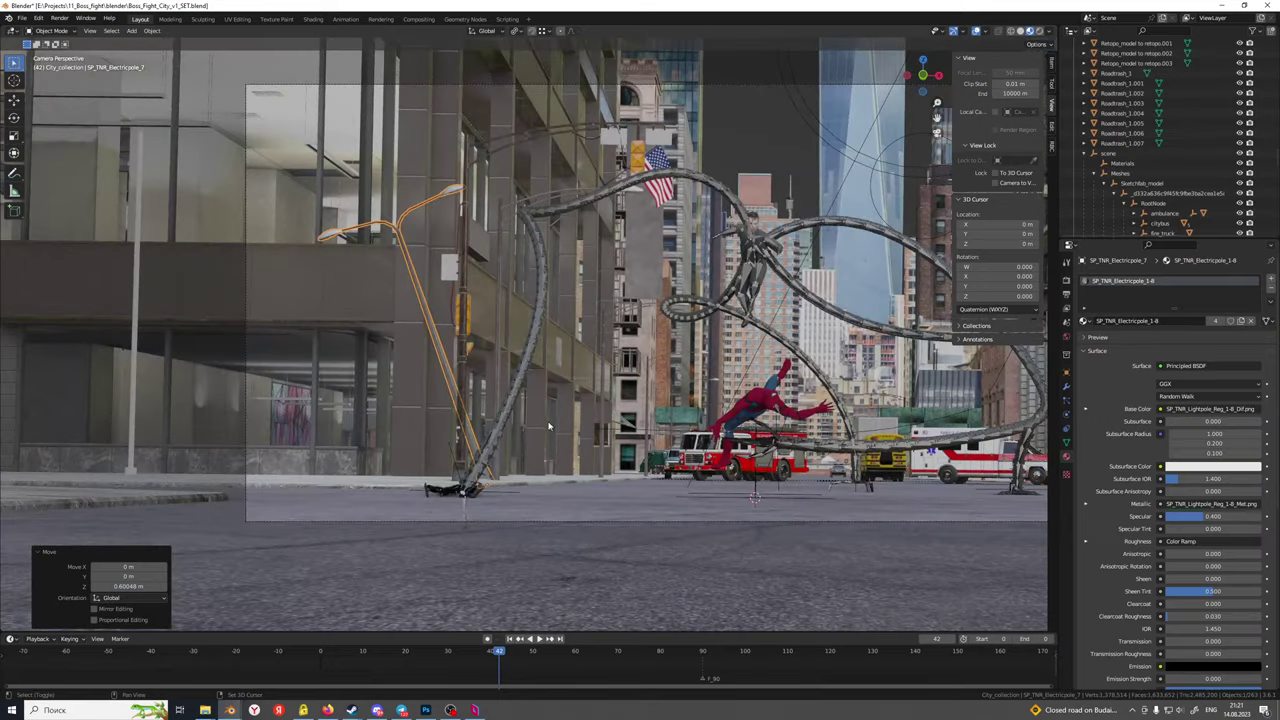
# Examine the camera composition from the leaning street light across to the skyscraper, hotel building and road closed barrier
pyautogui.keyDown('shift'); pyautogui.moveTo(550, 421); pyautogui.dragTo(313, 380, button='middle'); pyautogui.keyUp('shift')
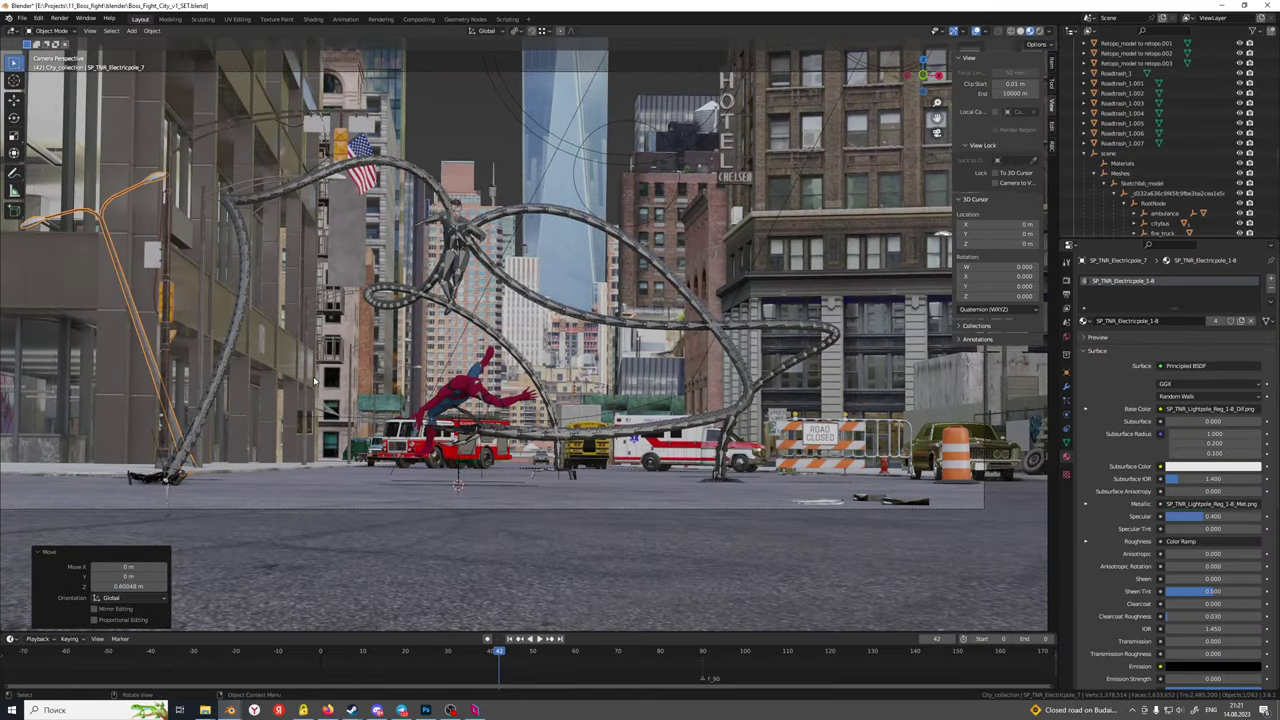
pyautogui.keyDown('shift'); pyautogui.moveTo(409, 341); pyautogui.dragTo(563, 385, button='middle'); pyautogui.keyUp('shift')
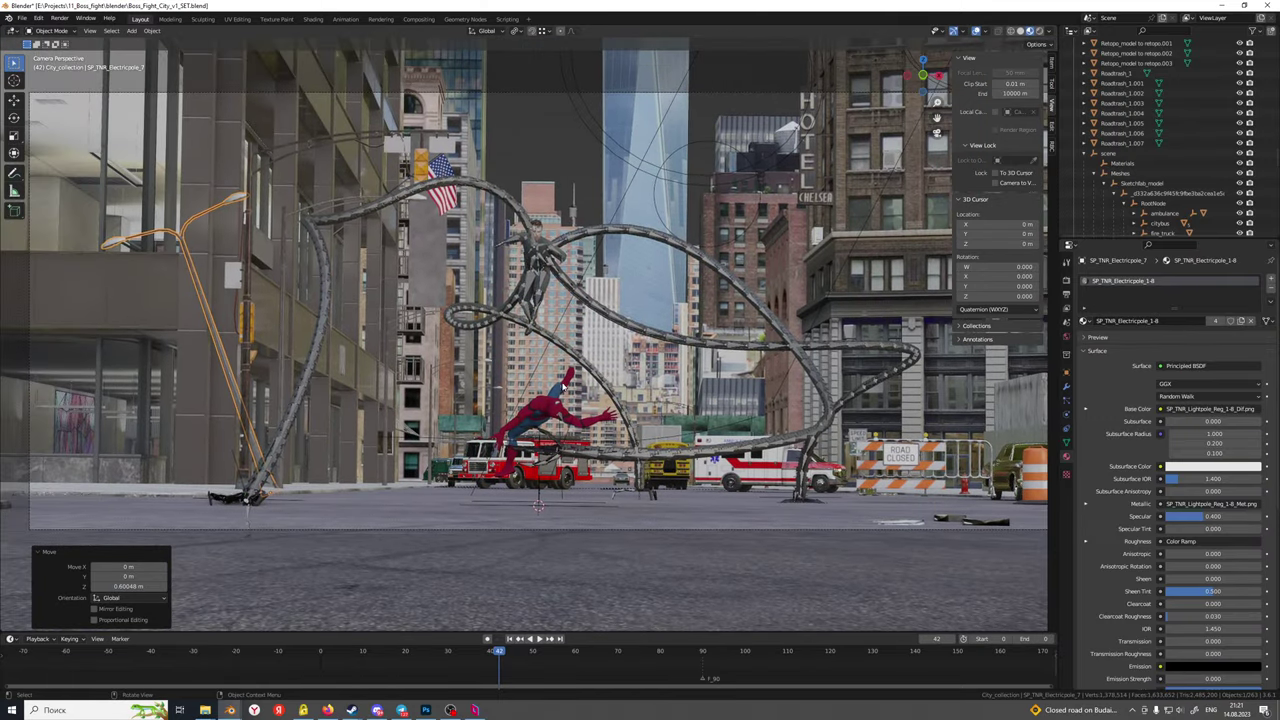
pyautogui.keyDown('shift'); pyautogui.moveTo(508, 292); pyautogui.dragTo(502, 341, button='middle'); pyautogui.keyUp('shift')
pyautogui.keyDown('shift'); pyautogui.moveTo(594, 271); pyautogui.dragTo(514, 325, button='middle'); pyautogui.keyUp('shift')
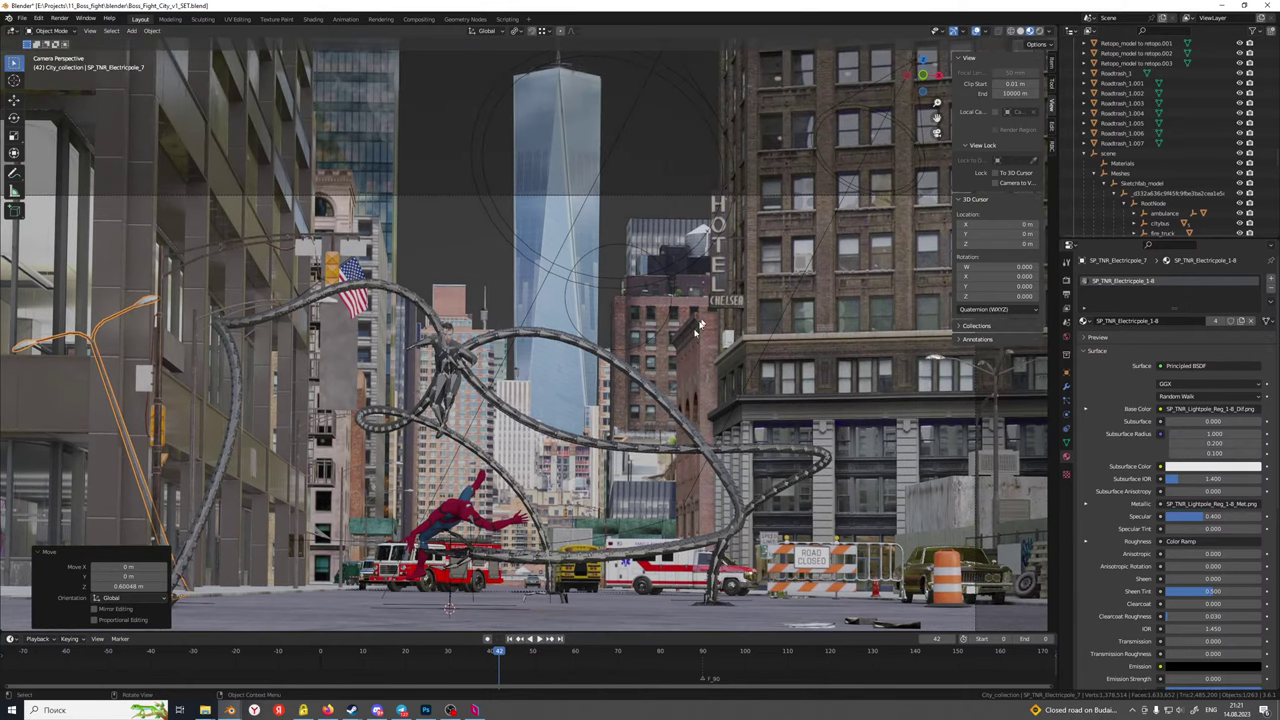
pyautogui.keyDown('shift'); pyautogui.moveTo(563, 483); pyautogui.dragTo(584, 411, button='middle'); pyautogui.keyUp('shift')
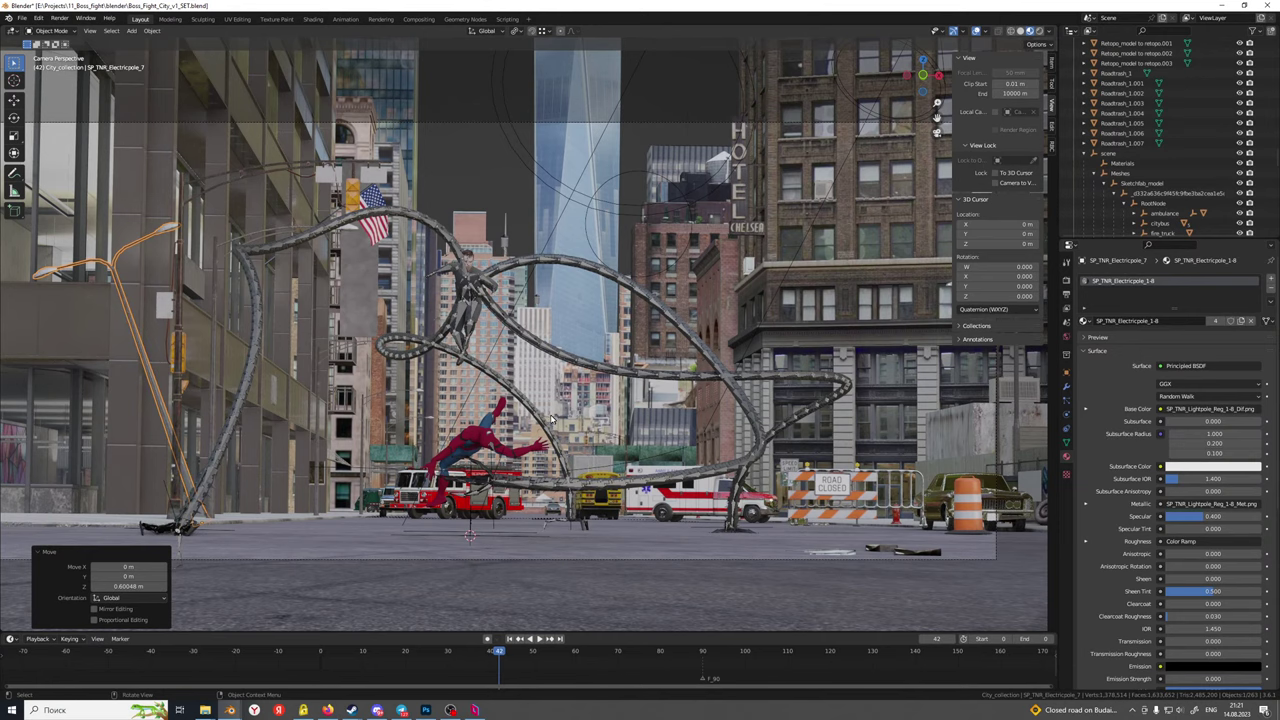
pyautogui.keyDown('shift'); pyautogui.moveTo(530, 424); pyautogui.dragTo(366, 384, button='middle'); pyautogui.keyUp('shift')
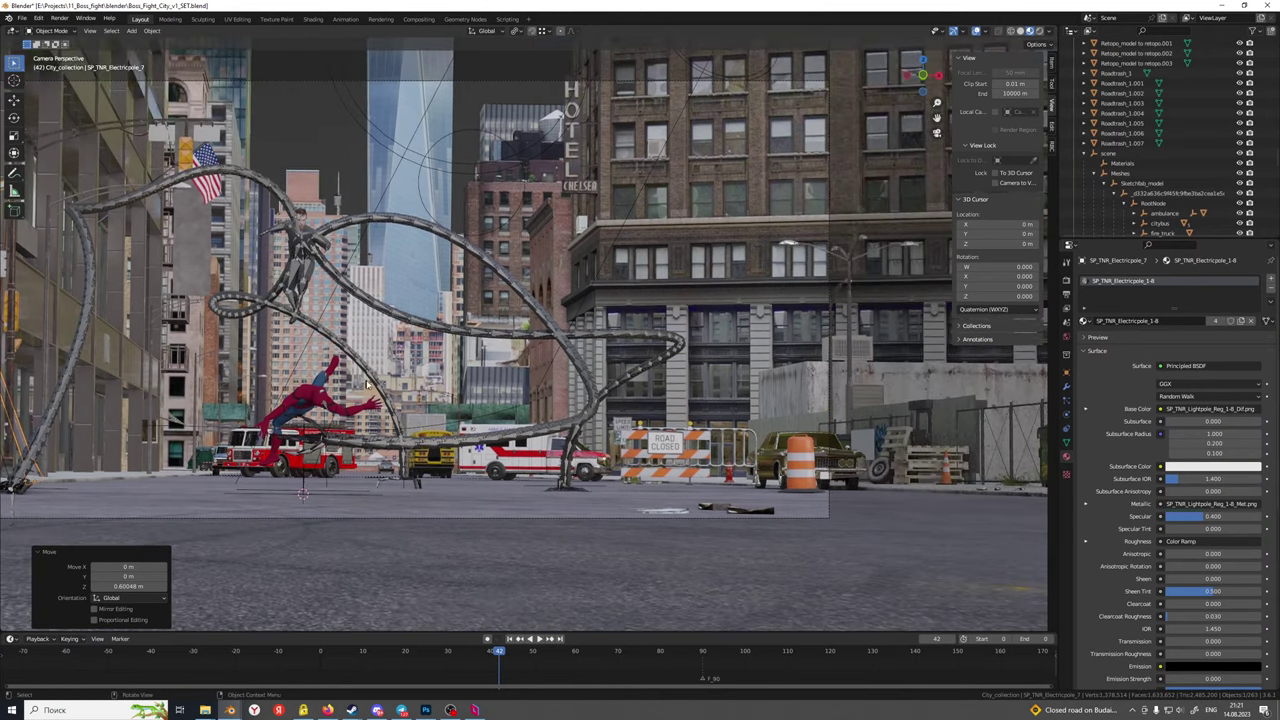
pyautogui.keyDown('ctrl'); pyautogui.moveTo(539, 370); pyautogui.dragTo(554, 490, button='middle'); pyautogui.keyUp('ctrl')
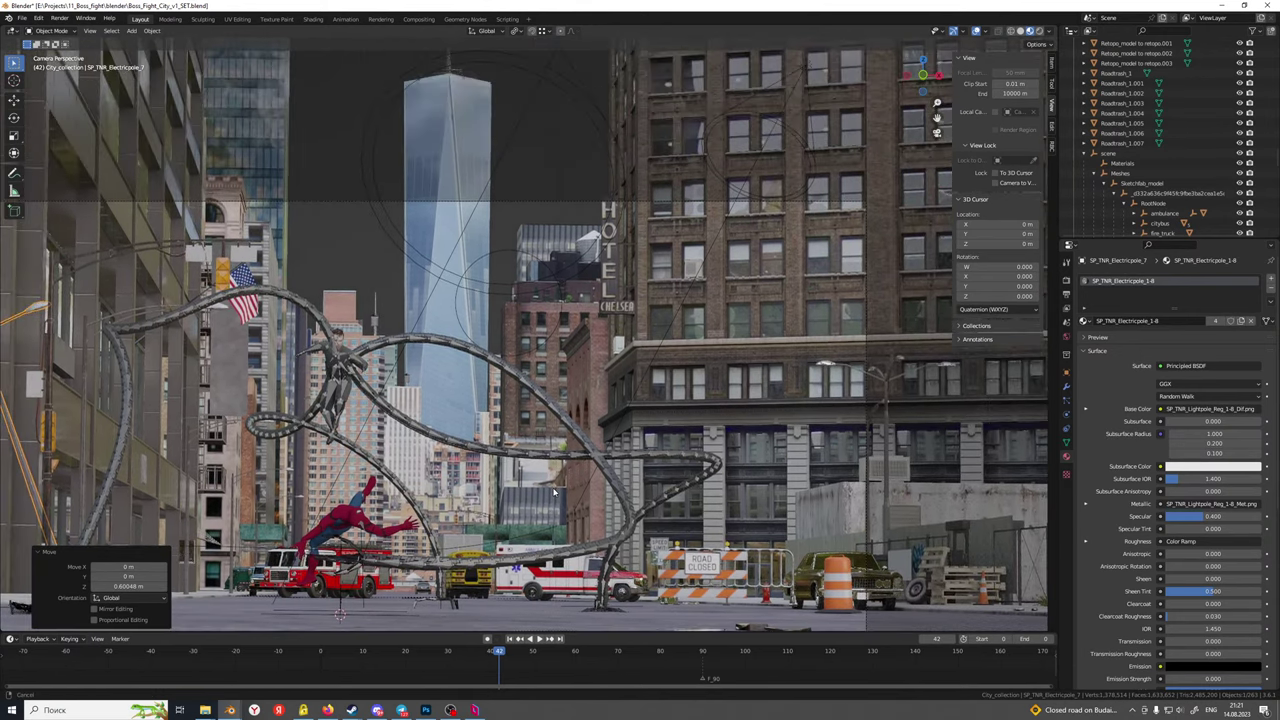
pyautogui.scroll(-2, 552, 490)
pyautogui.keyDown('shift'); pyautogui.moveTo(308, 491); pyautogui.dragTo(449, 434, button='middle'); pyautogui.keyUp('shift')
pyautogui.scroll(3, 437, 441)
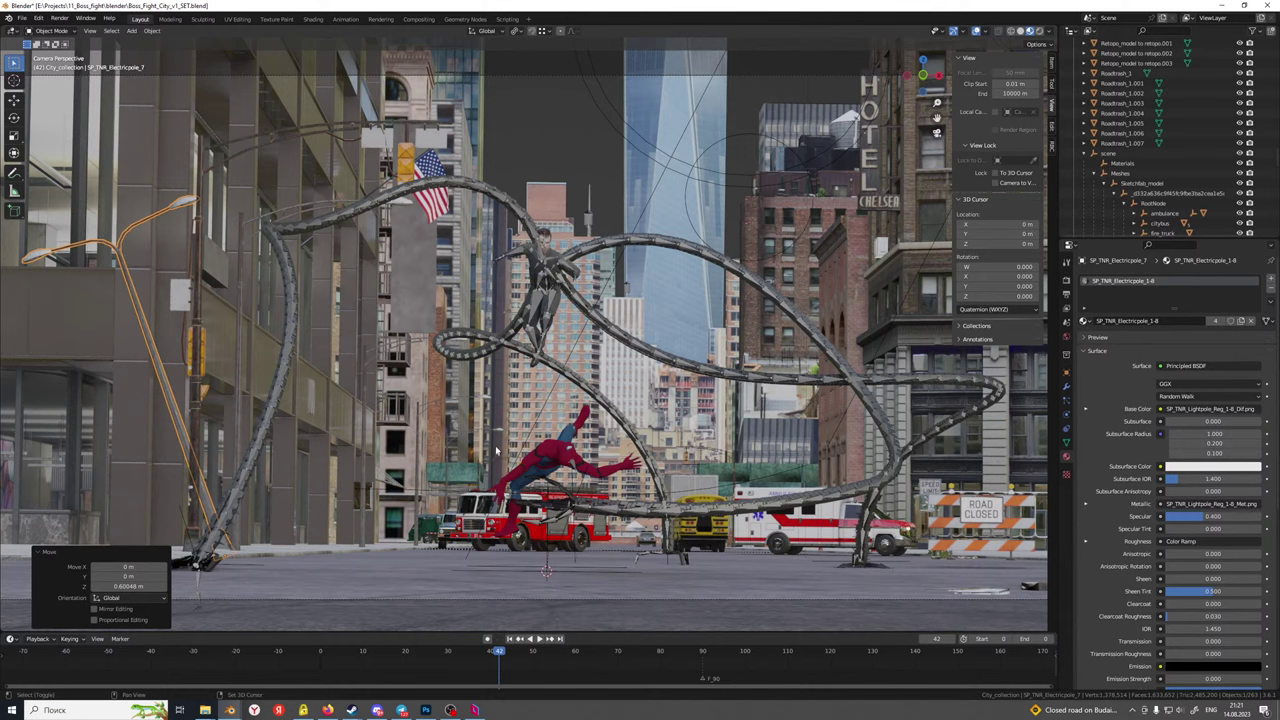
# Leave the camera view to look over the intersection and select City_collection in the scene hierarchy
pyautogui.moveTo(495, 452); pyautogui.dragTo(685, 437, button='middle')
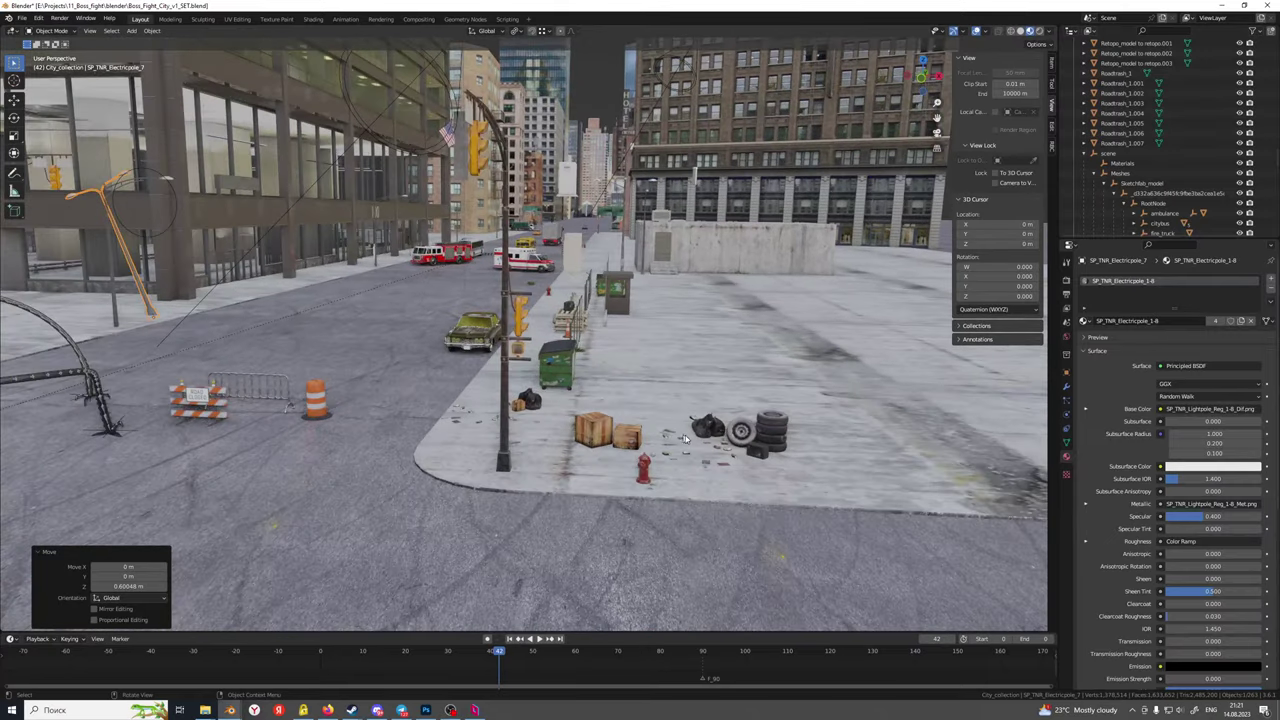
pyautogui.moveTo(424, 362); pyautogui.dragTo(516, 433, button='middle')
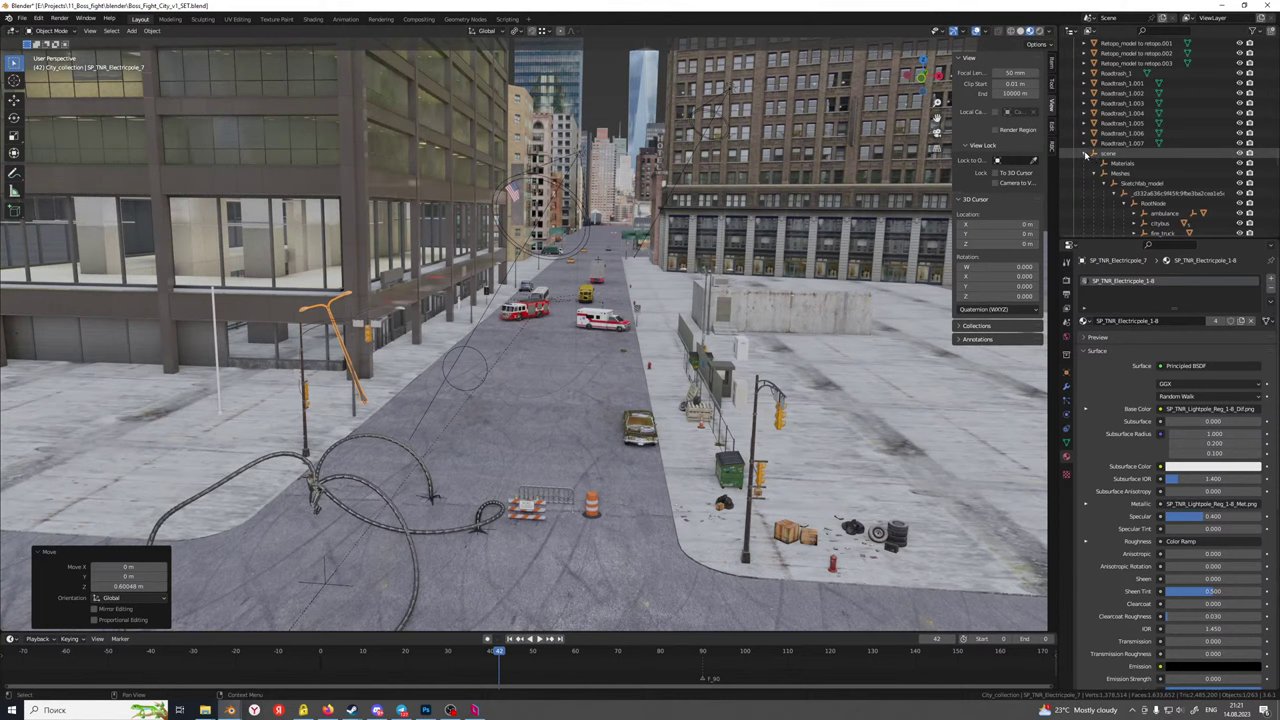
pyautogui.scroll(-10, 1087, 160)
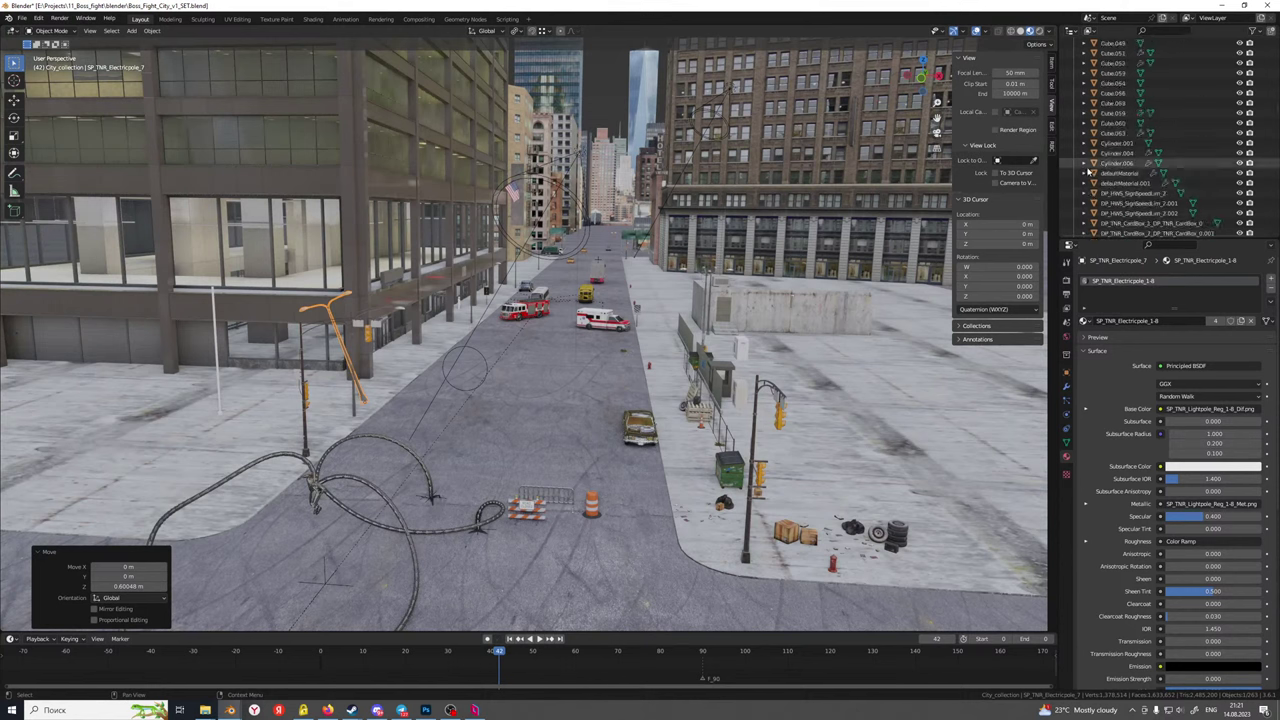
pyautogui.scroll(15, 1088, 172)
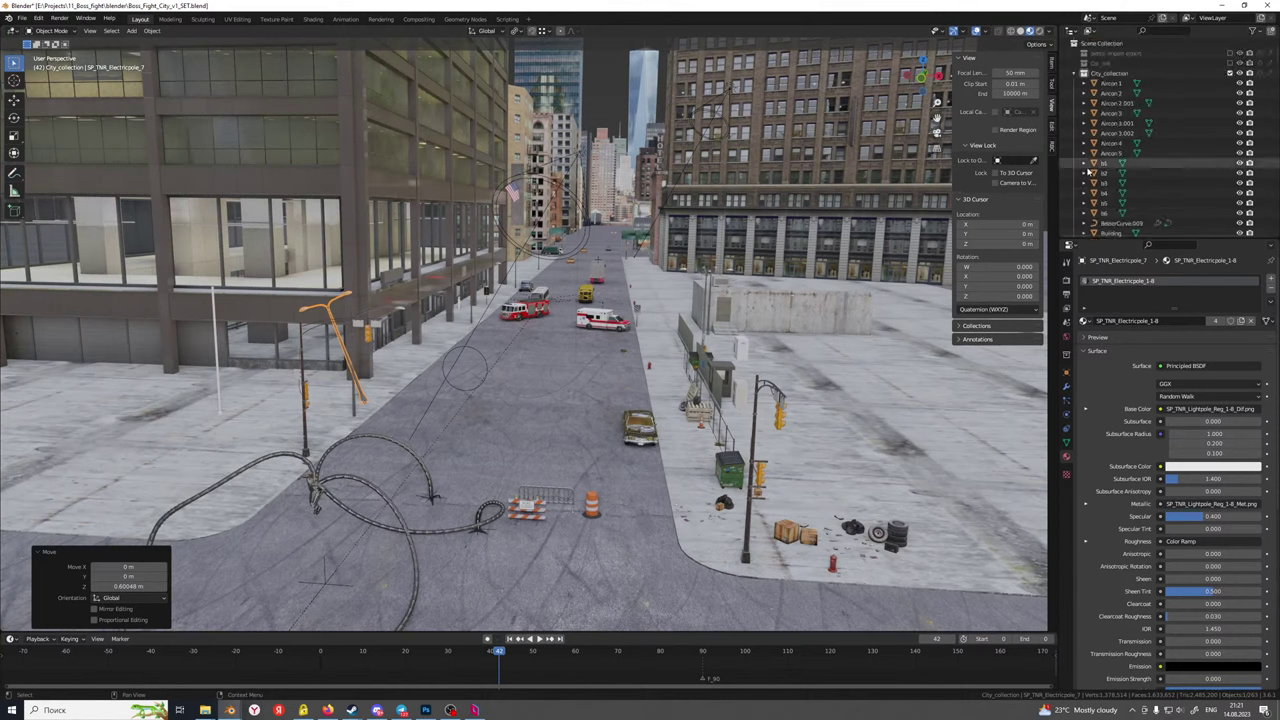
pyautogui.click(1086, 74)
pyautogui.keyDown('shift'); pyautogui.moveTo(537, 344); pyautogui.dragTo(574, 291, button='middle'); pyautogui.keyUp('shift')
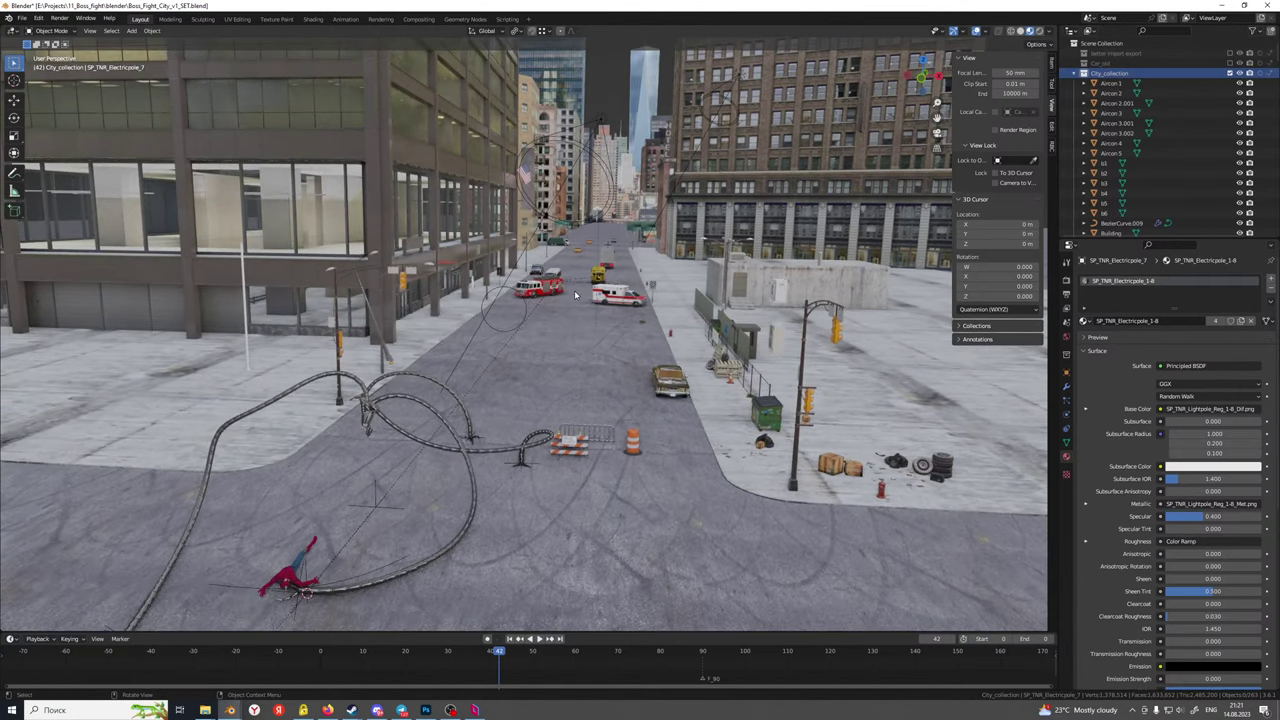
# Save the scene file and purge its orphan data-blocks
pyautogui.hotkey('ctrl', 's')
pyautogui.click(1088, 31)
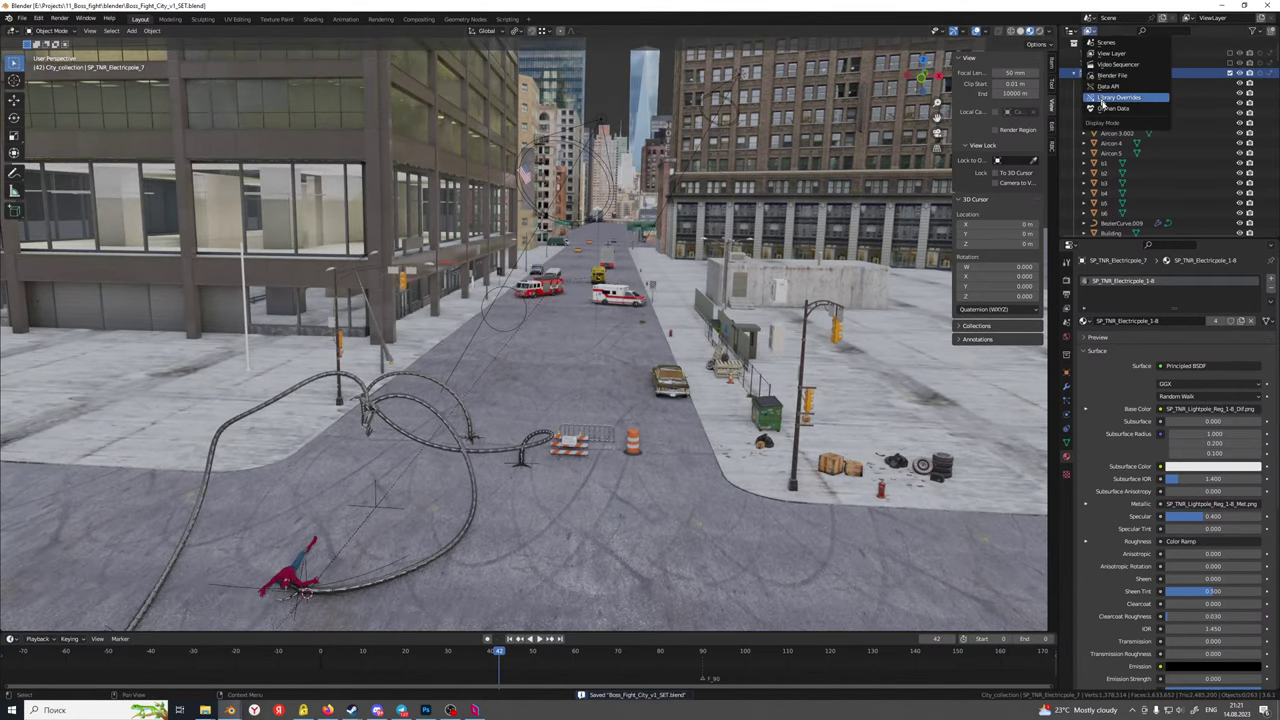
pyautogui.click(1108, 108)
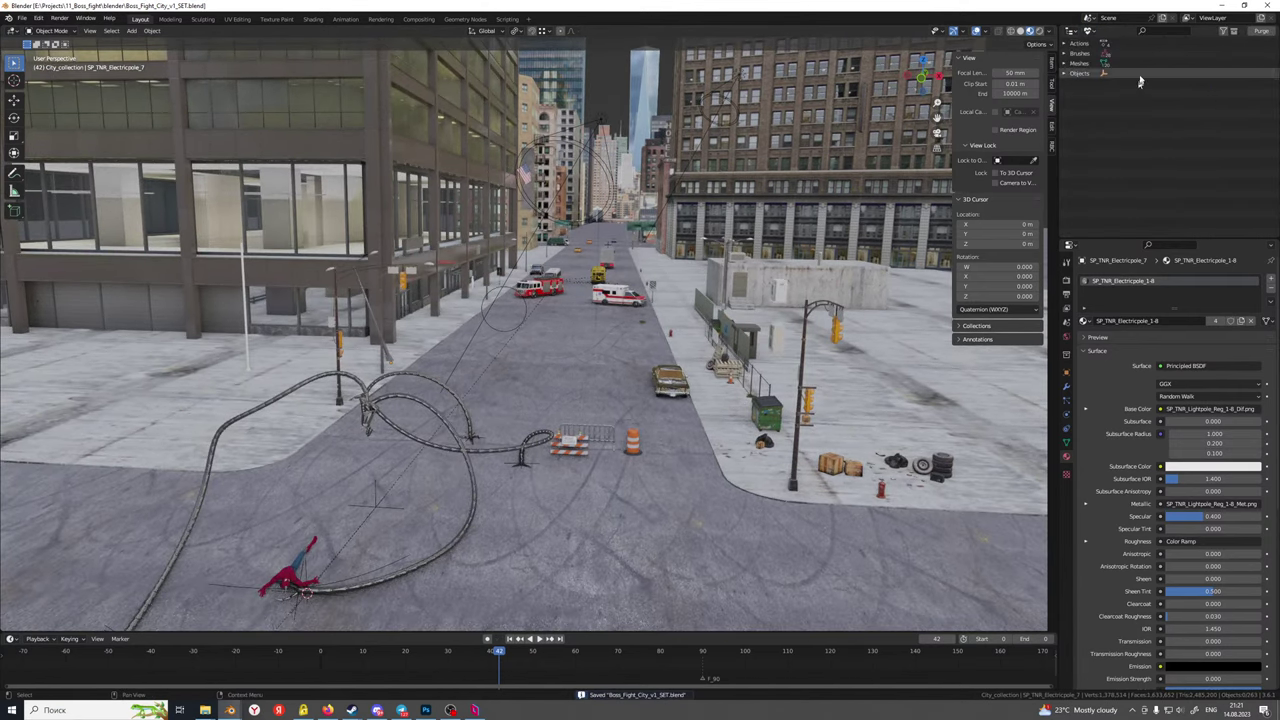
pyautogui.click(1262, 33)
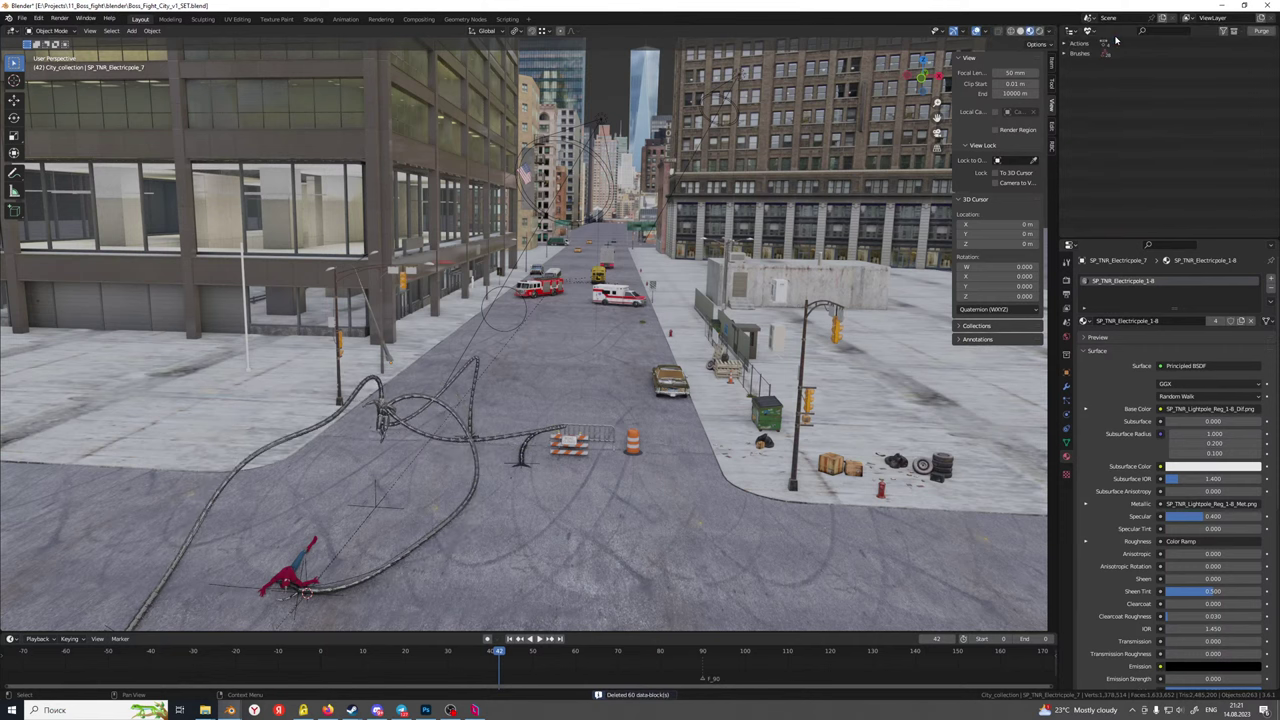
pyautogui.click(1116, 38)
# Switch to the browser, play the Techno Chill playlist on SoundCloud, and return to Blender
pyautogui.moveTo(493, 393)
pyautogui.mouseDown(button='middle')
pyautogui.moveTo(578, 335)
pyautogui.moveTo(582, 422)
pyautogui.mouseUp(button='middle')
pyautogui.scroll(2, 576, 434)
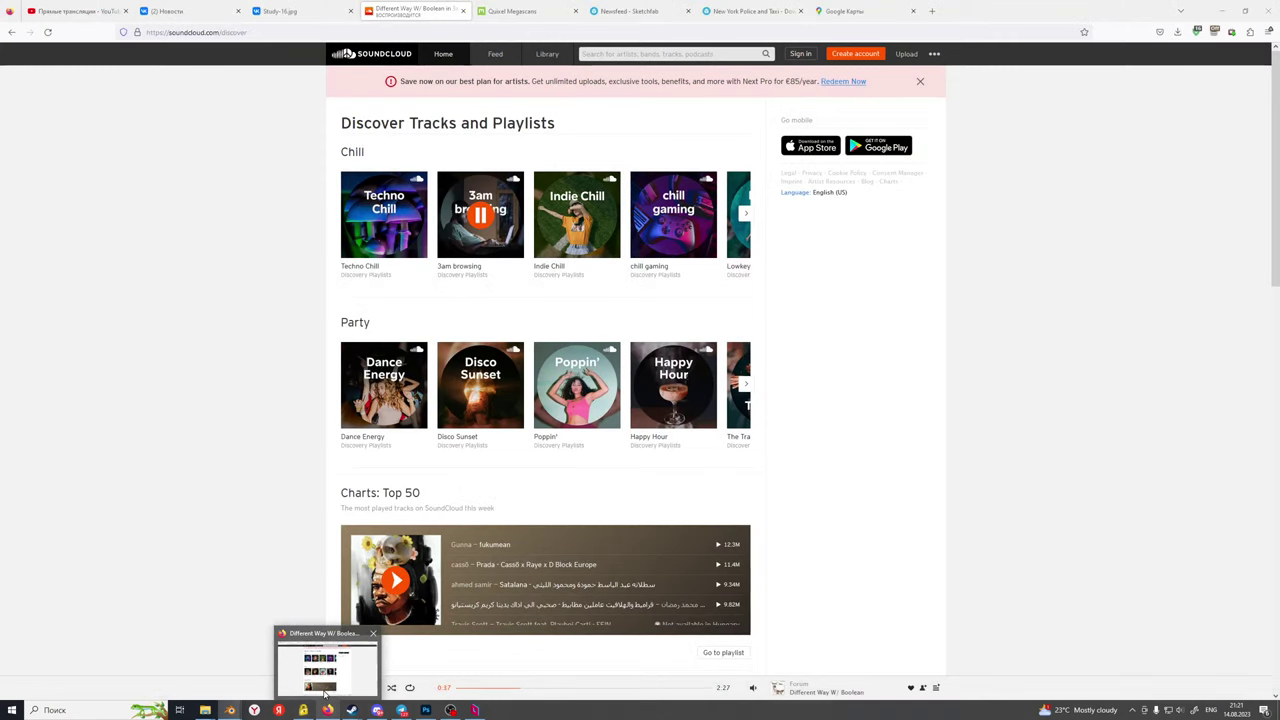
pyautogui.click(327, 710)
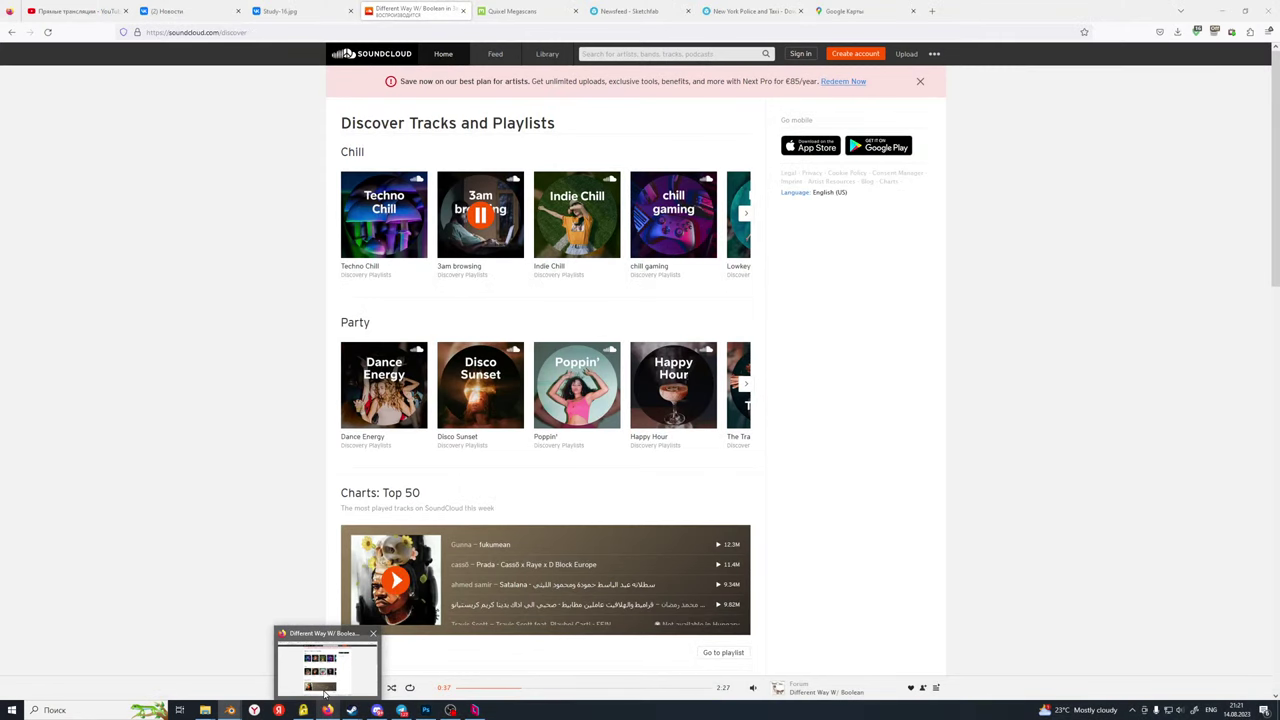
pyautogui.click(383, 214)
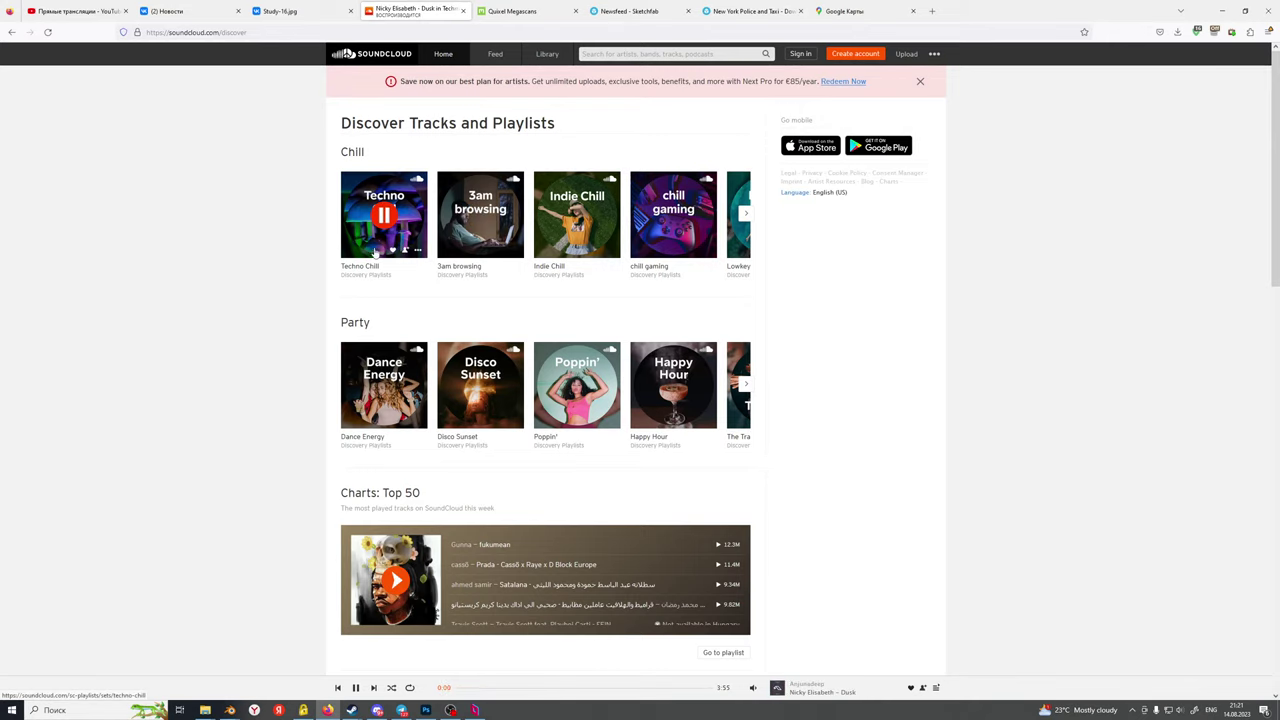
pyautogui.click(1221, 11)
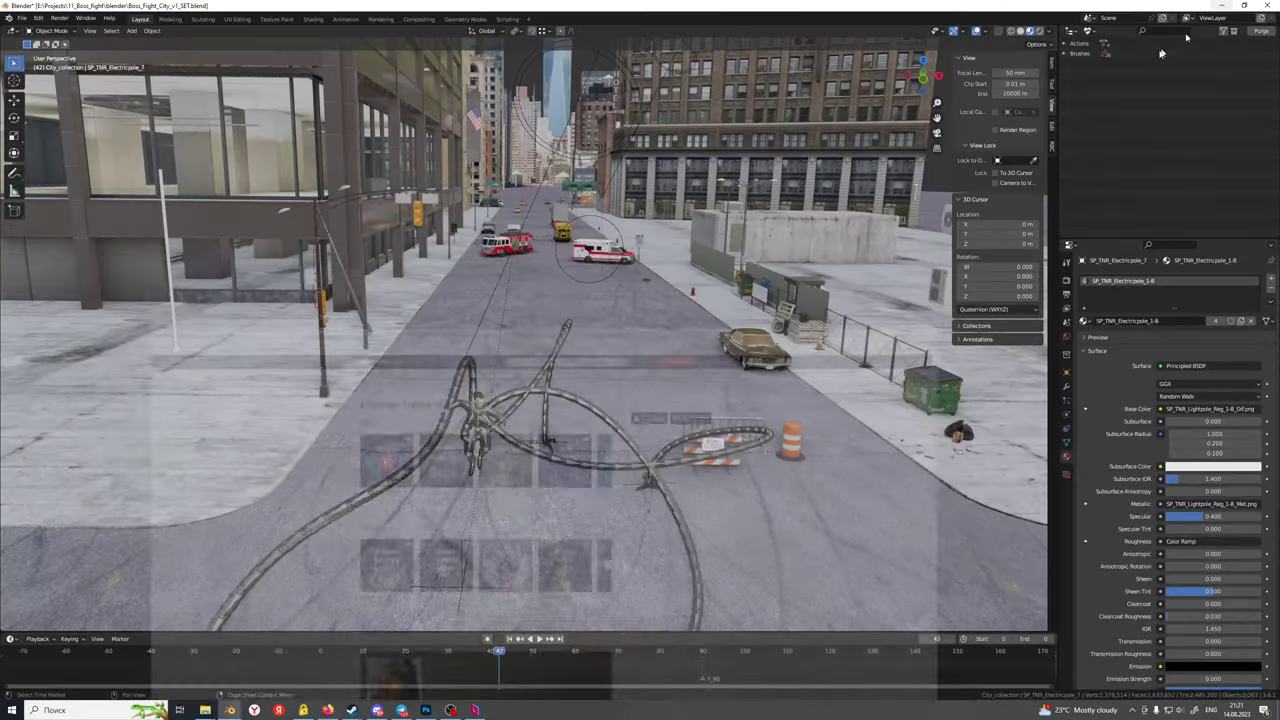
# Return the scene hierarchy to the View Layer display mode
pyautogui.keyDown('shift'); pyautogui.moveTo(568, 330); pyautogui.dragTo(497, 323, button='middle'); pyautogui.keyUp('shift')
pyautogui.scroll(-2, 540, 297)
pyautogui.scroll(1, 560, 316)
pyautogui.moveTo(625, 314); pyautogui.dragTo(601, 434, button='middle')
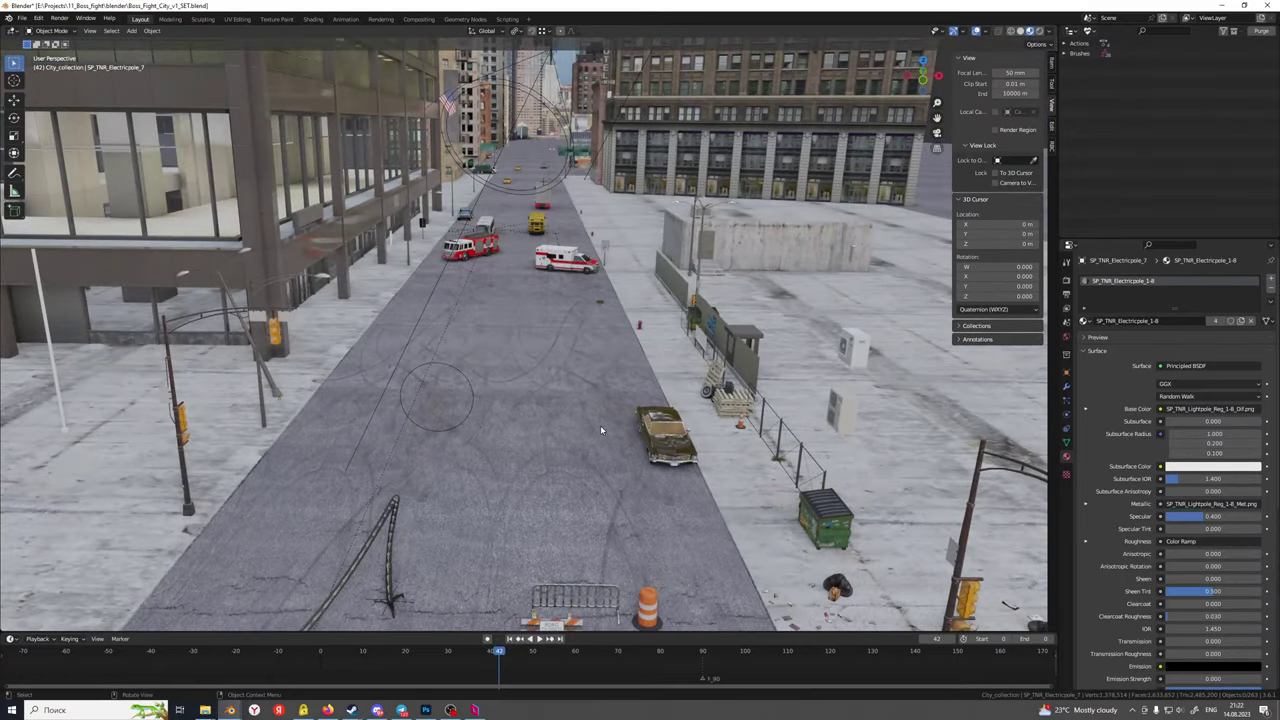
pyautogui.click(1075, 35)
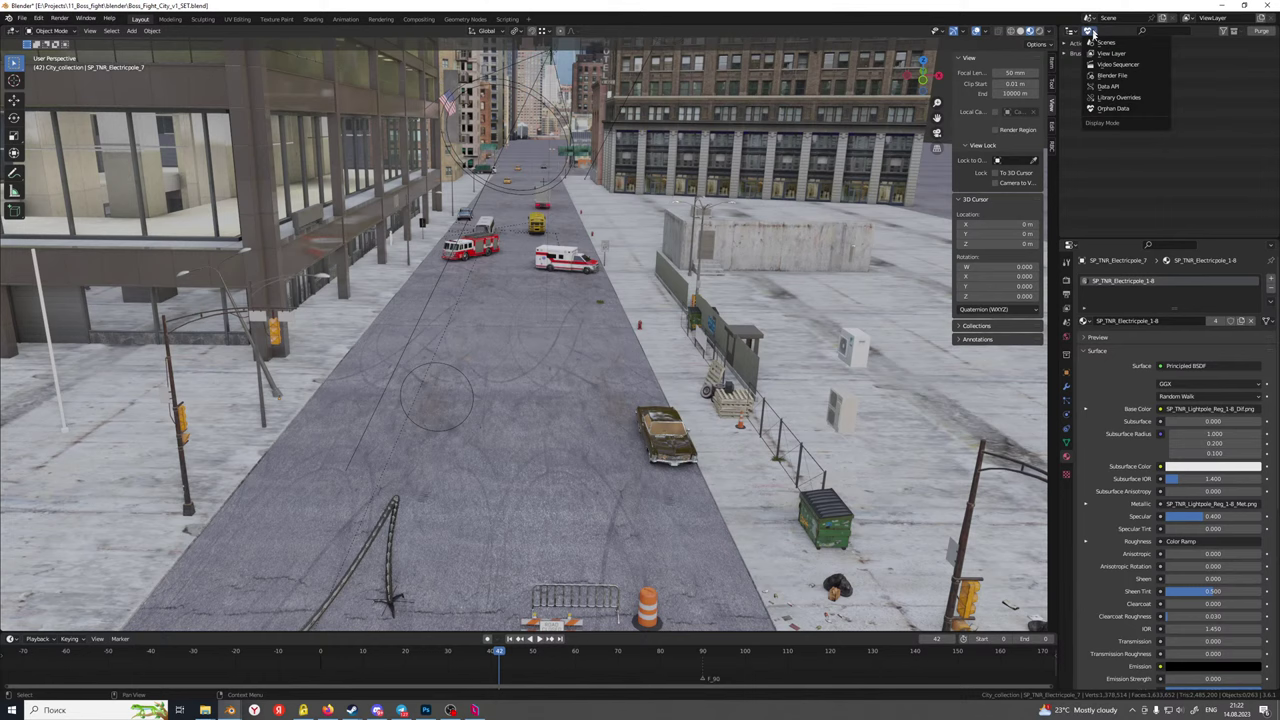
pyautogui.click(1115, 55)
pyautogui.scroll(-1, 640, 240)
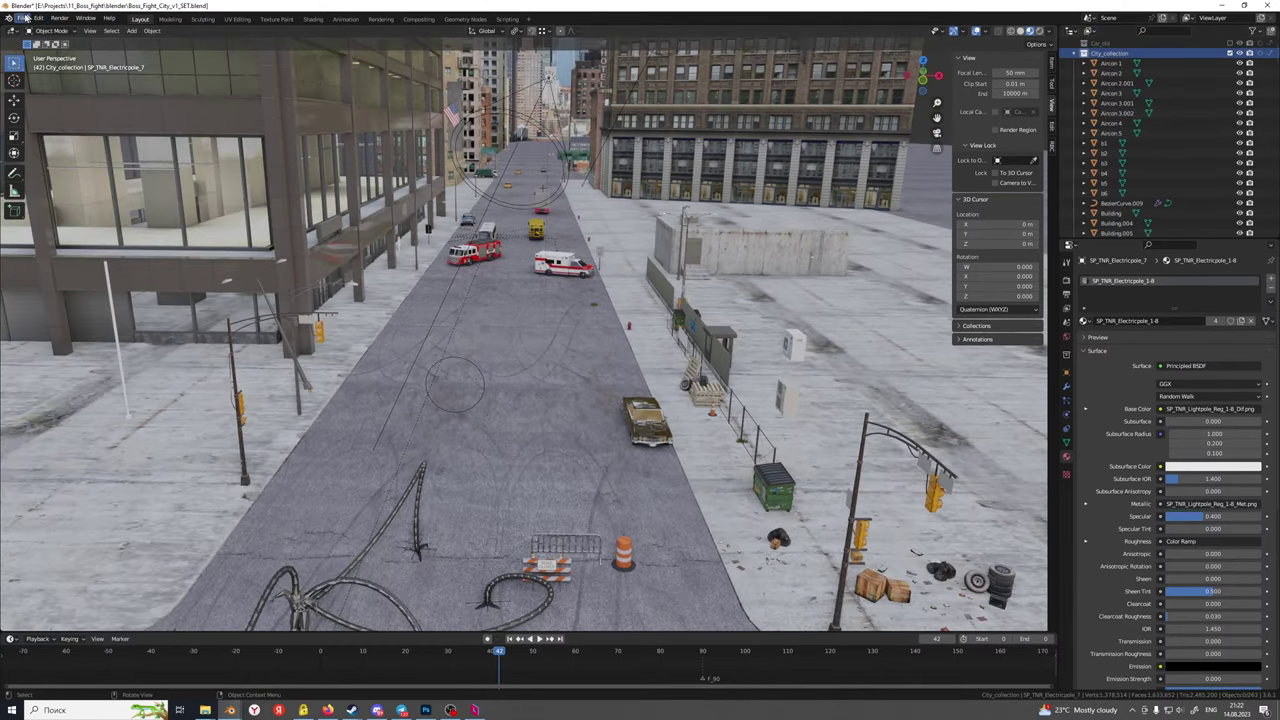
# Import the USD file New_York_Police_and_Taxi.usdz from the project's 3d folder
pyautogui.click(24, 18)
pyautogui.moveTo(60, 153)
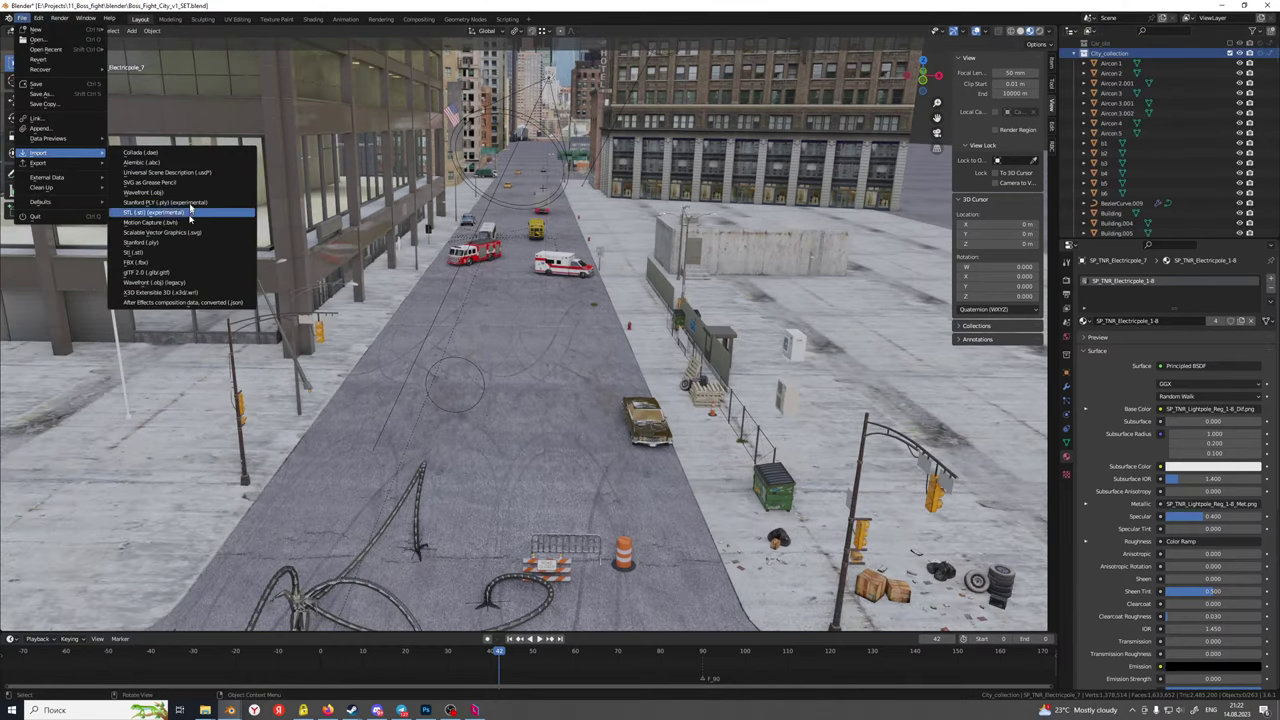
pyautogui.click(190, 172)
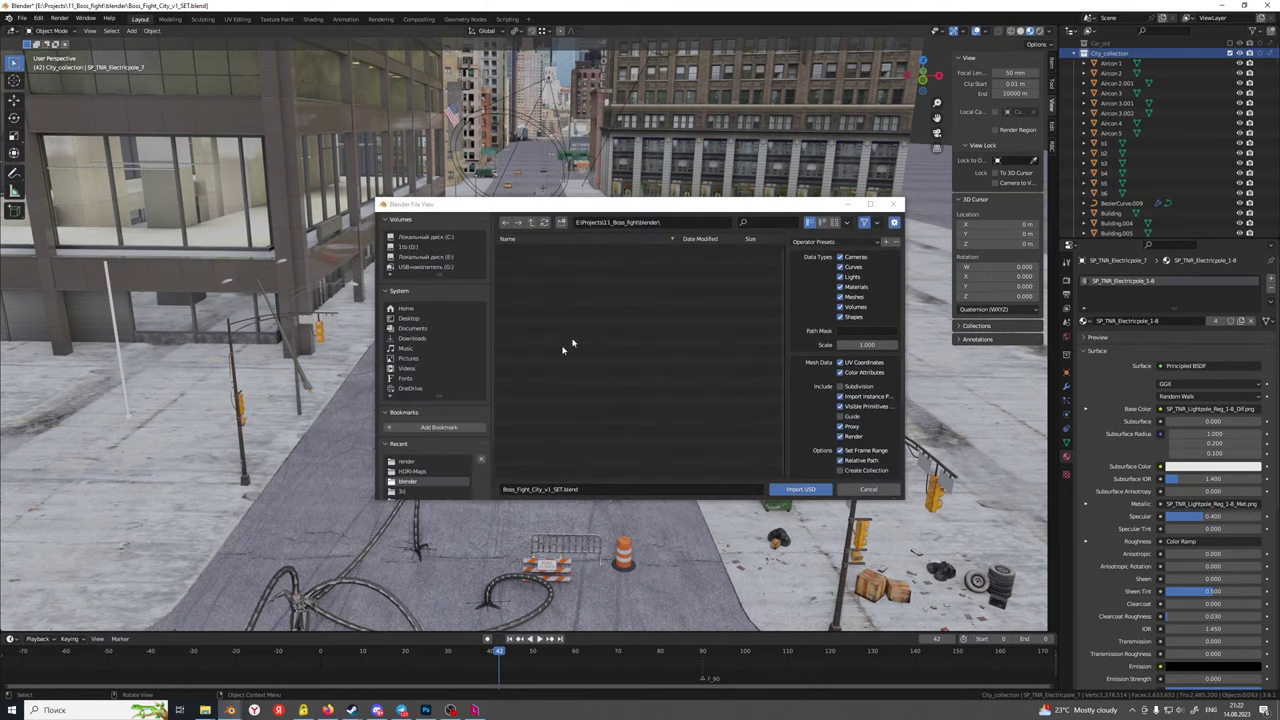
pyautogui.click(532, 224)
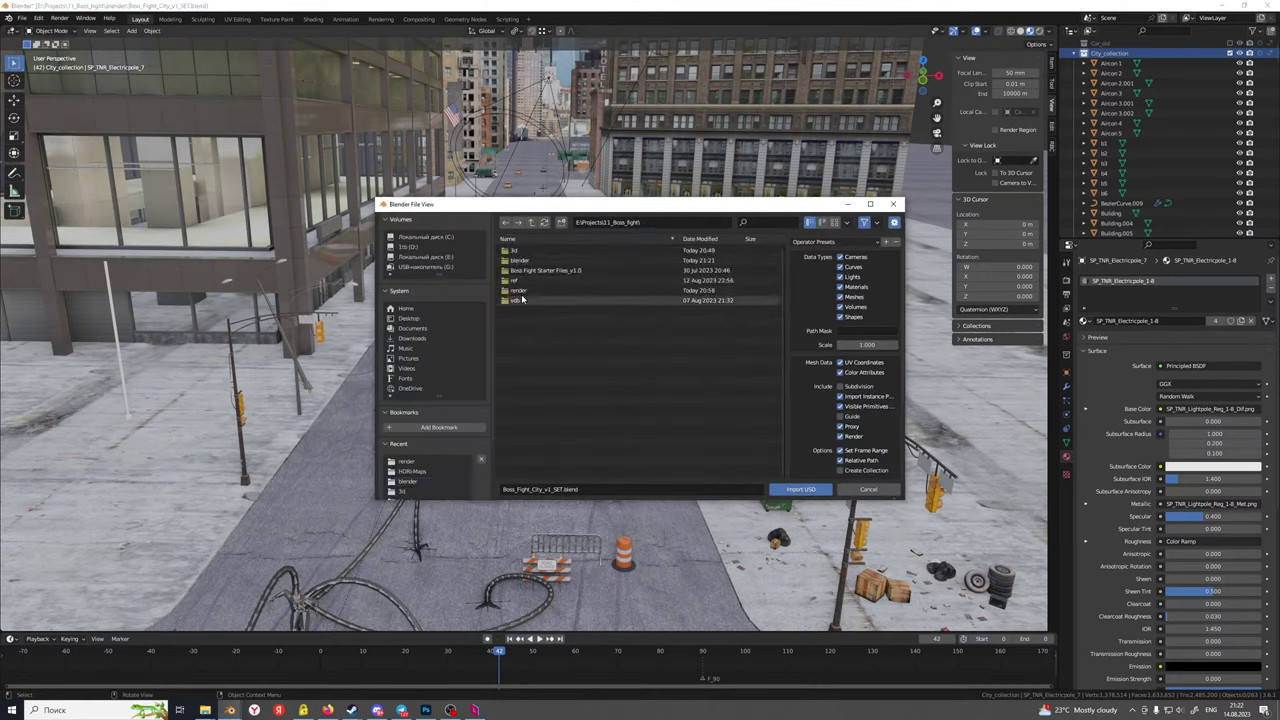
pyautogui.doubleClick(536, 272)
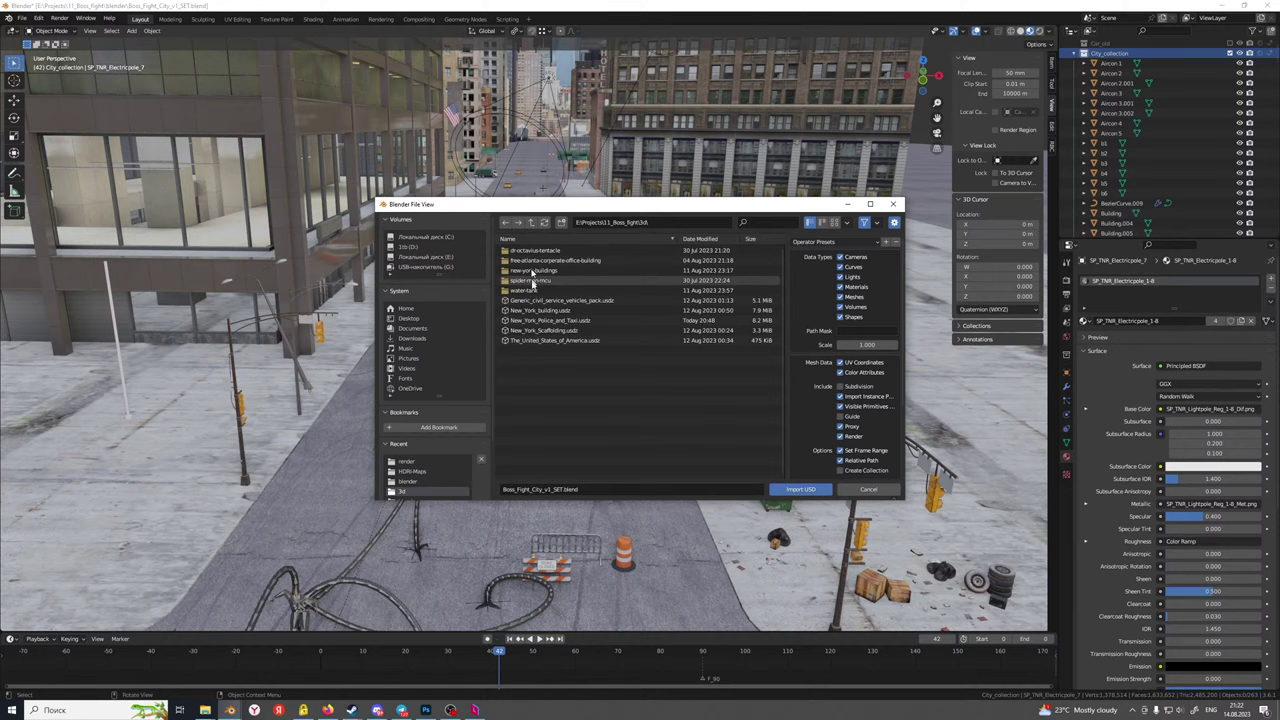
pyautogui.click(565, 322)
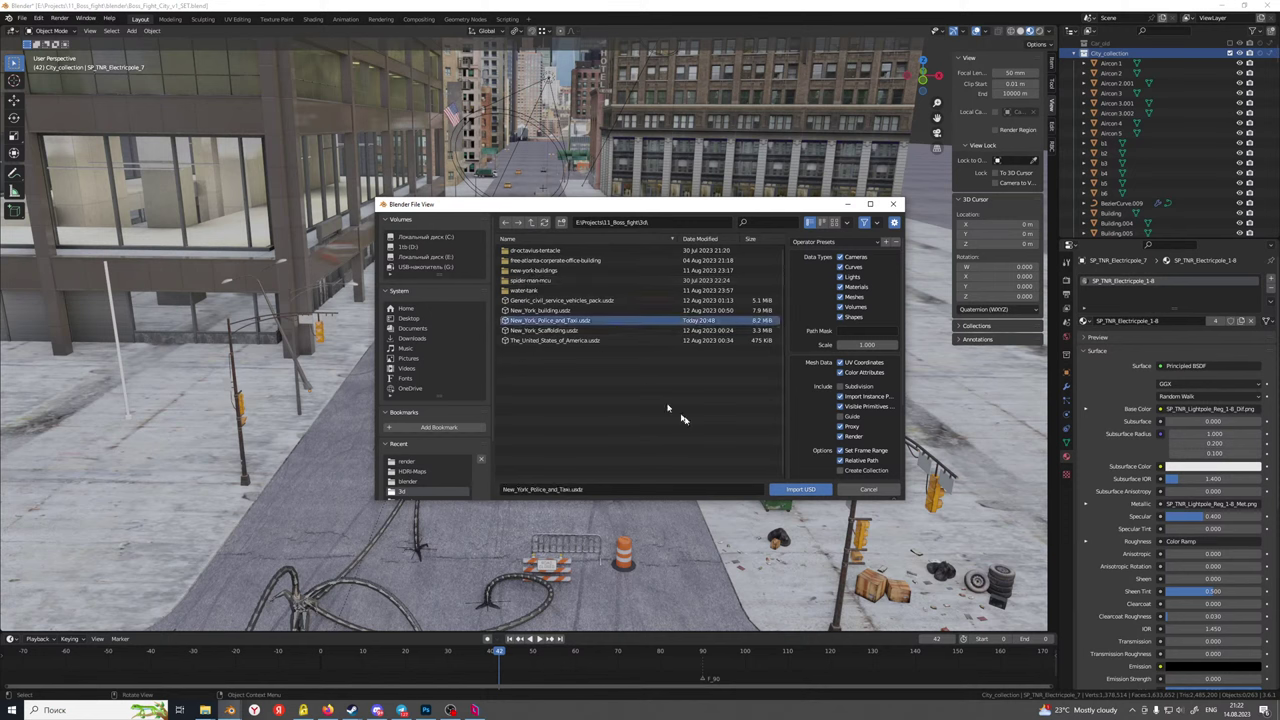
pyautogui.click(800, 489)
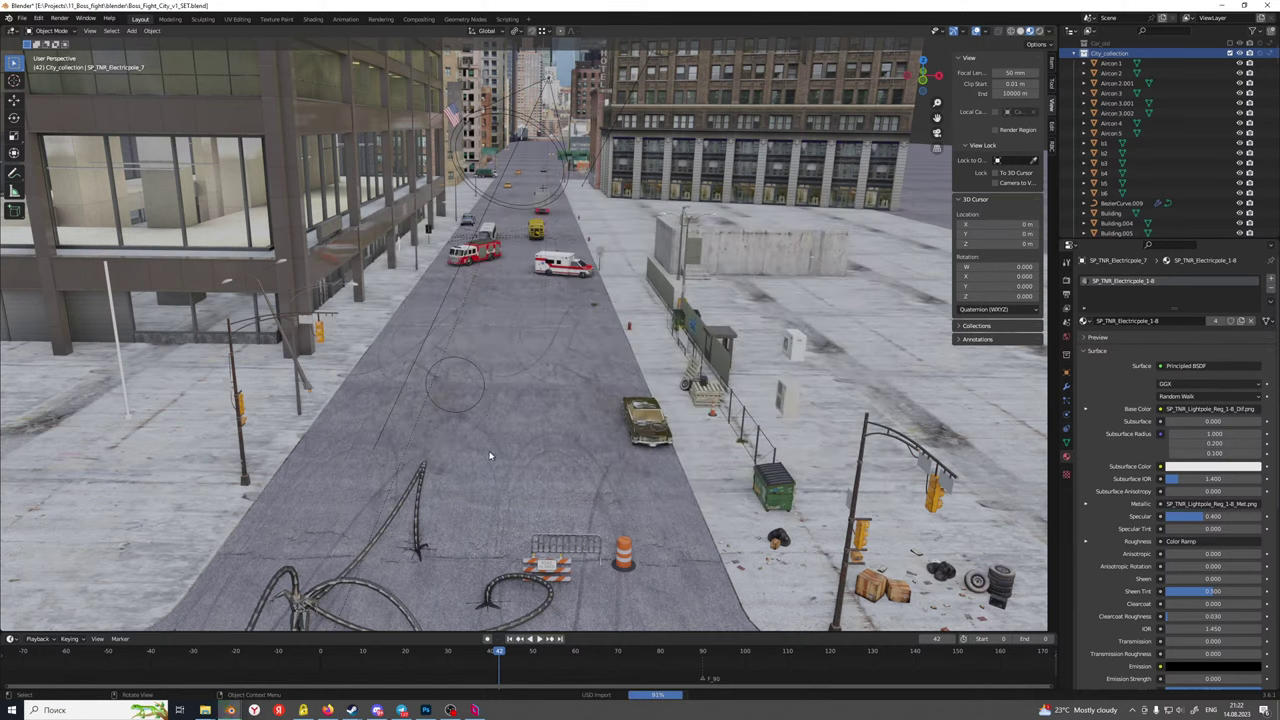
# Scale the imported police car and taxi down in four passes by about 0.282, 0.260, 0.386 and 0.666
pyautogui.scroll(-4, 475, 439)
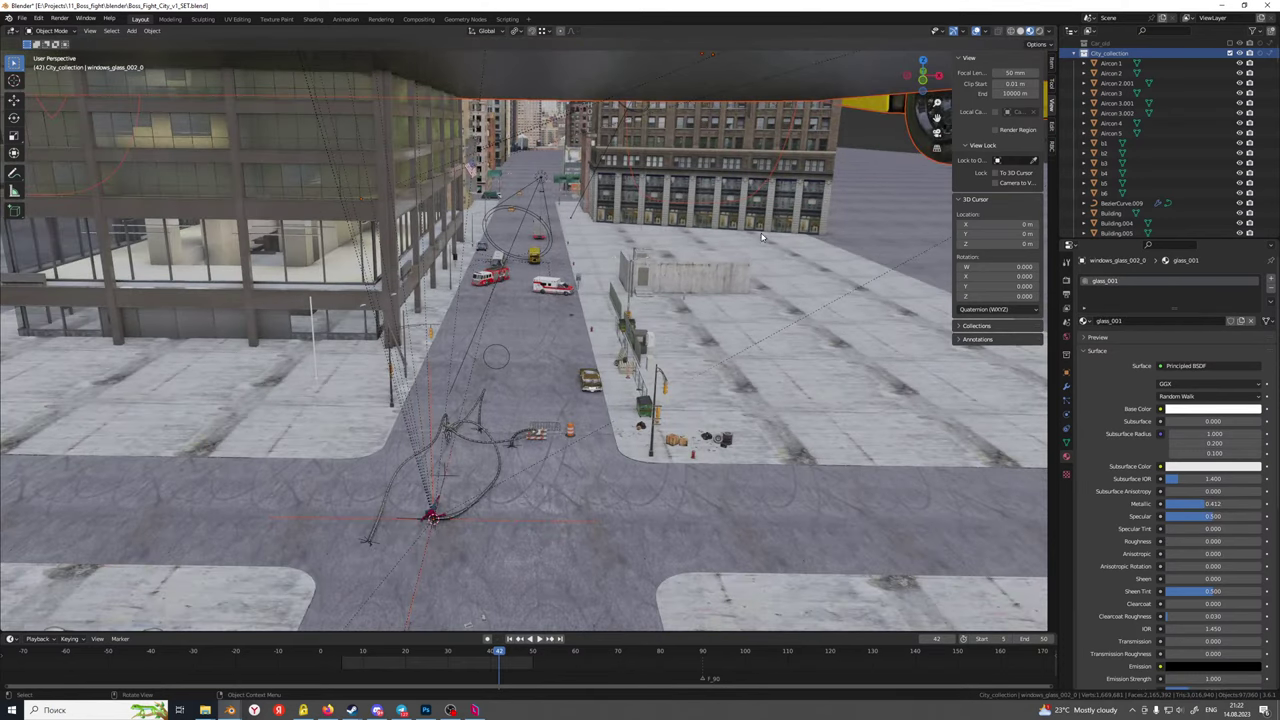
pyautogui.press('s')
pyautogui.click(603, 344)
pyautogui.press('s')
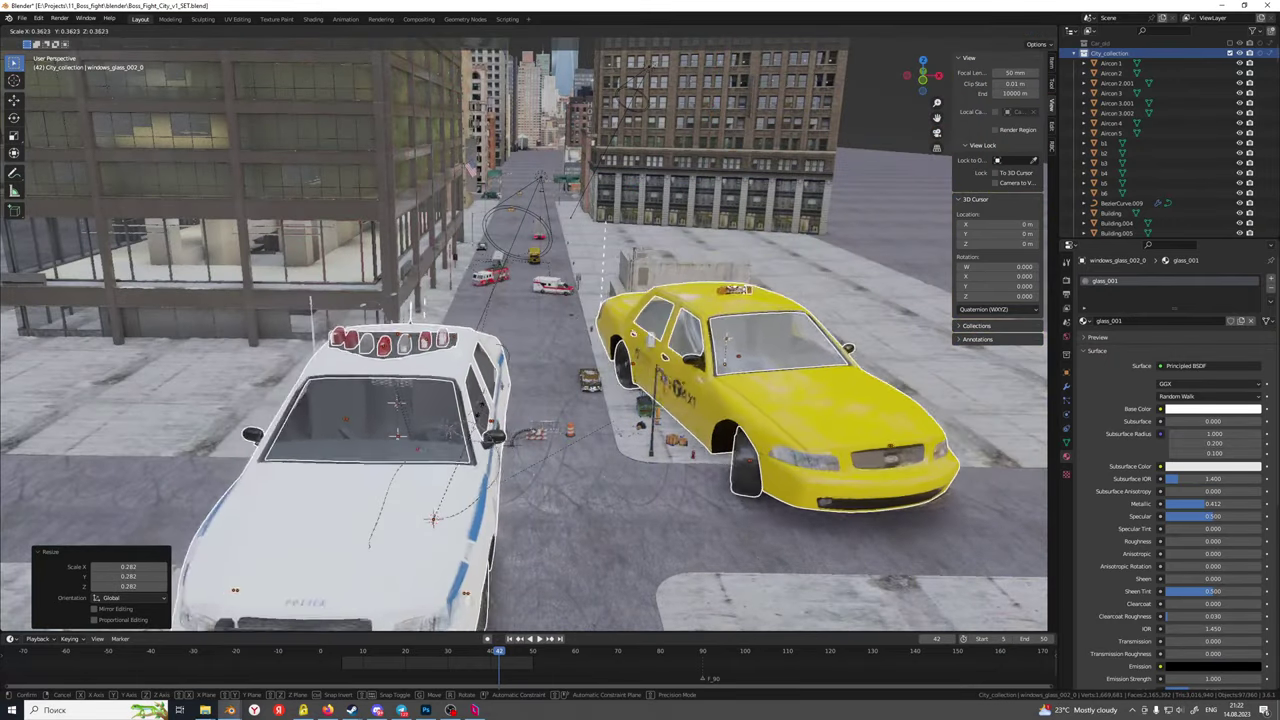
pyautogui.click(427, 440)
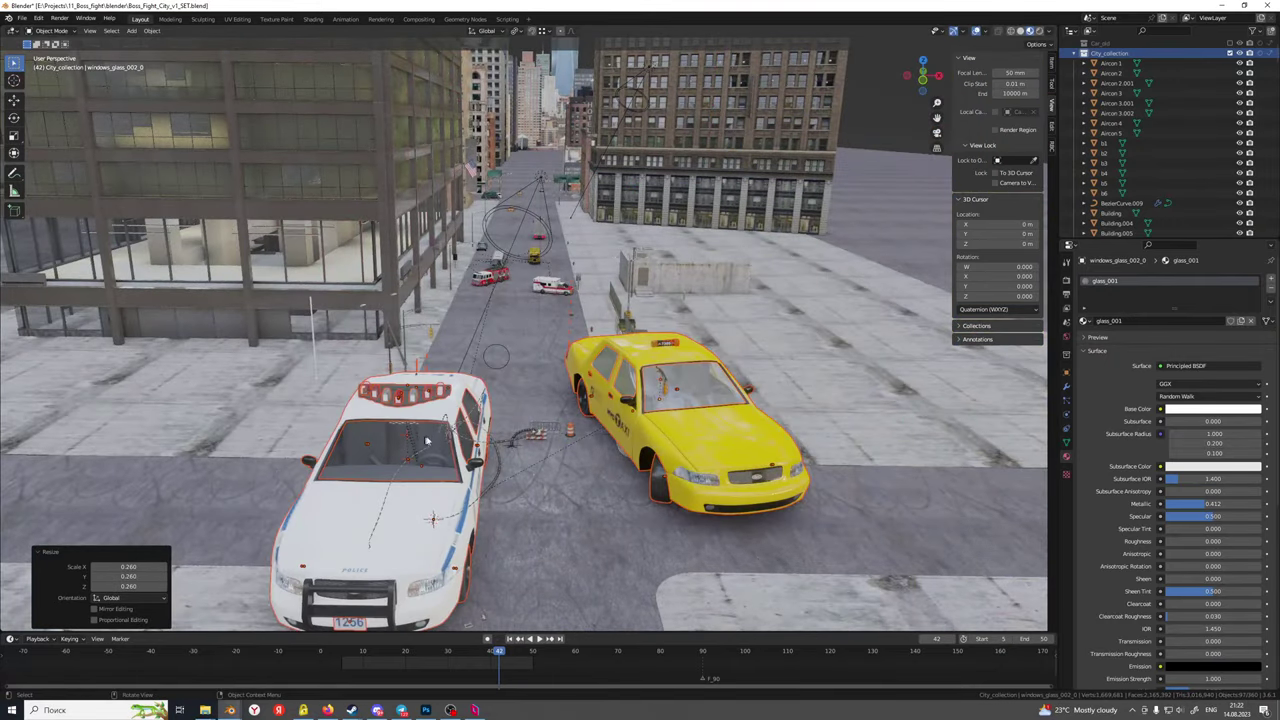
pyautogui.press('s')
pyautogui.click(483, 438)
pyautogui.press('s')
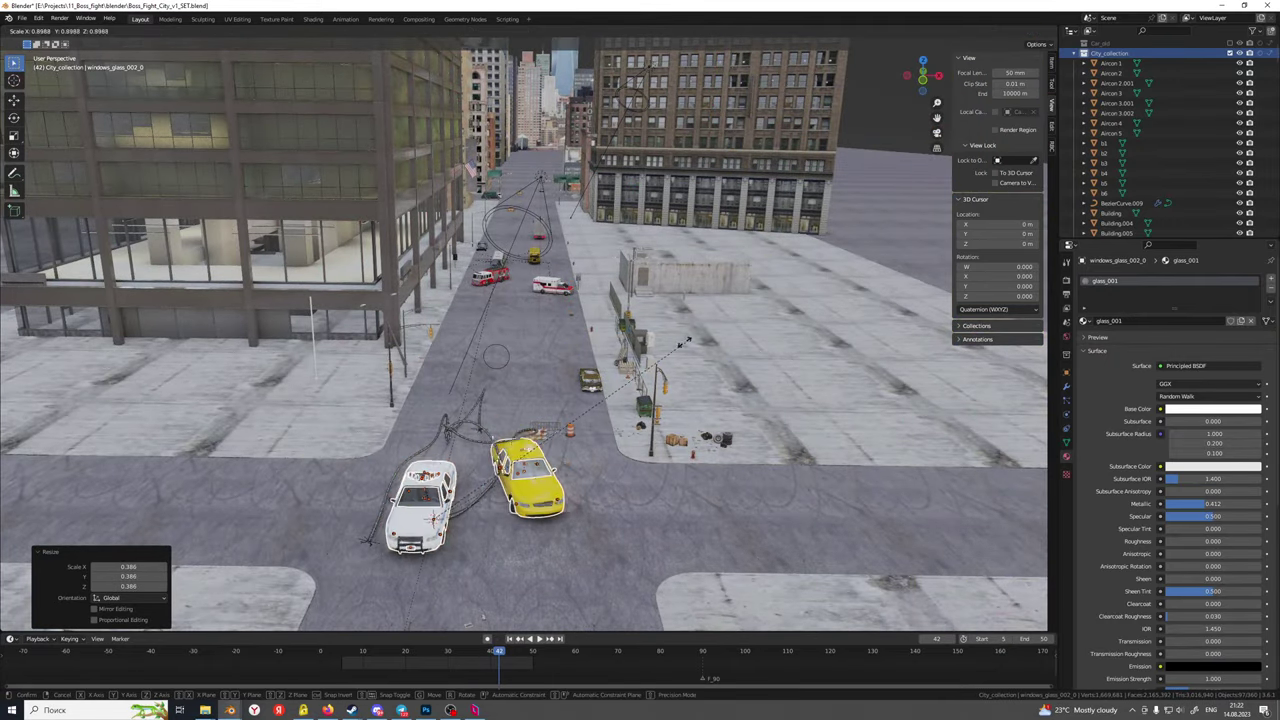
pyautogui.click(570, 432)
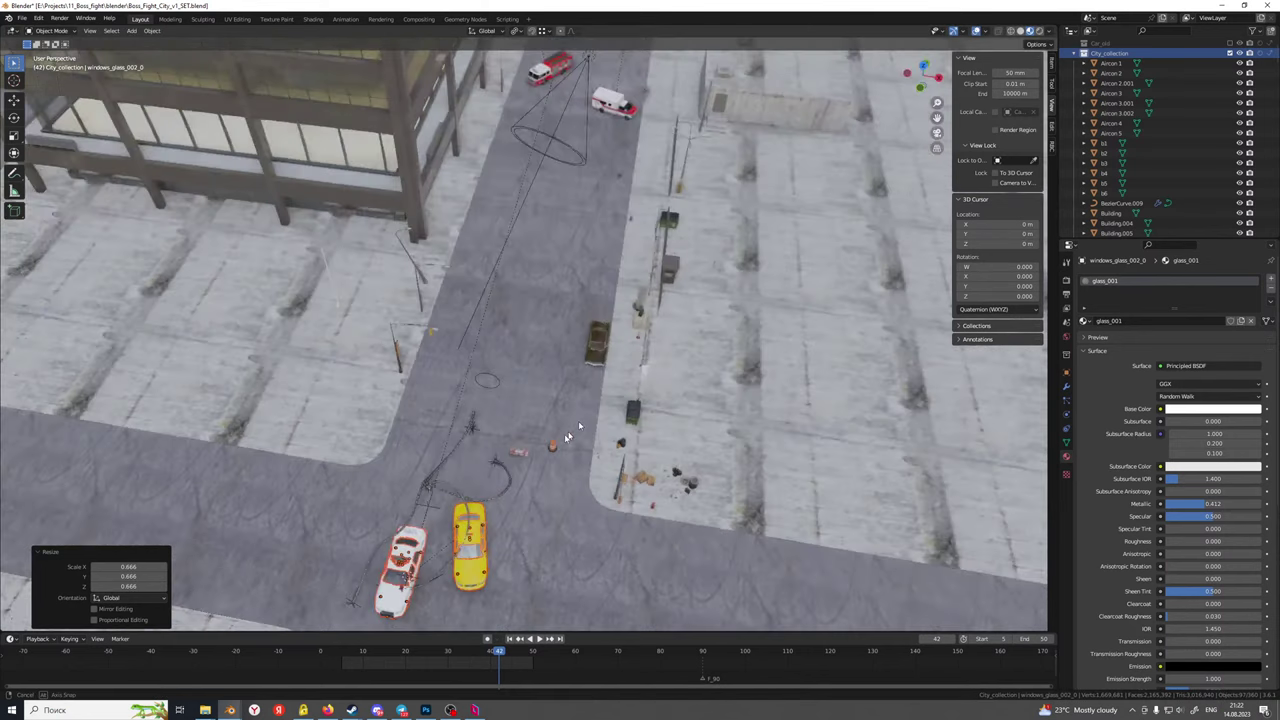
# Move the police car and taxi down the street along the Y axis by about 70.5 m and a further 29.6 m
pyautogui.moveTo(567, 437); pyautogui.dragTo(410, 466, button='middle')
pyautogui.scroll(-3, 450, 440)
pyautogui.press('g')
pyautogui.press('y')
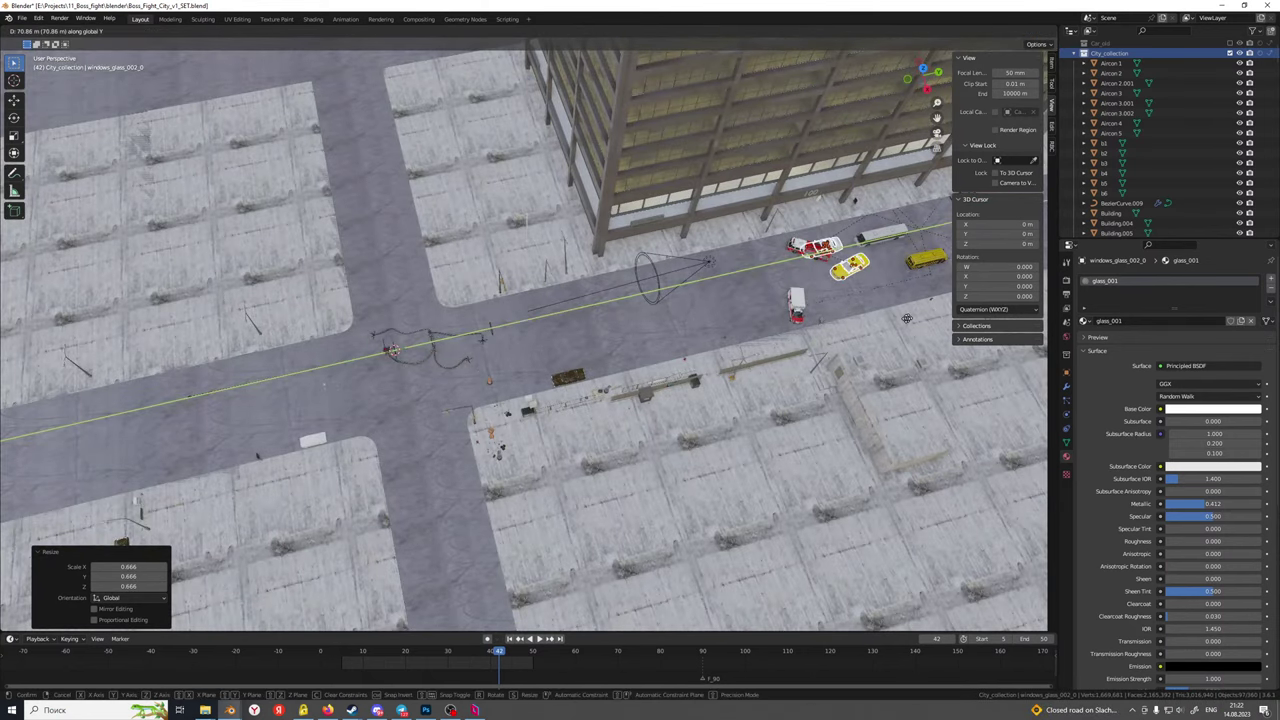
pyautogui.click(903, 318)
pyautogui.keyDown('shift'); pyautogui.moveTo(872, 310); pyautogui.dragTo(427, 483, button='middle'); pyautogui.keyUp('shift')
pyautogui.scroll(4, 729, 331)
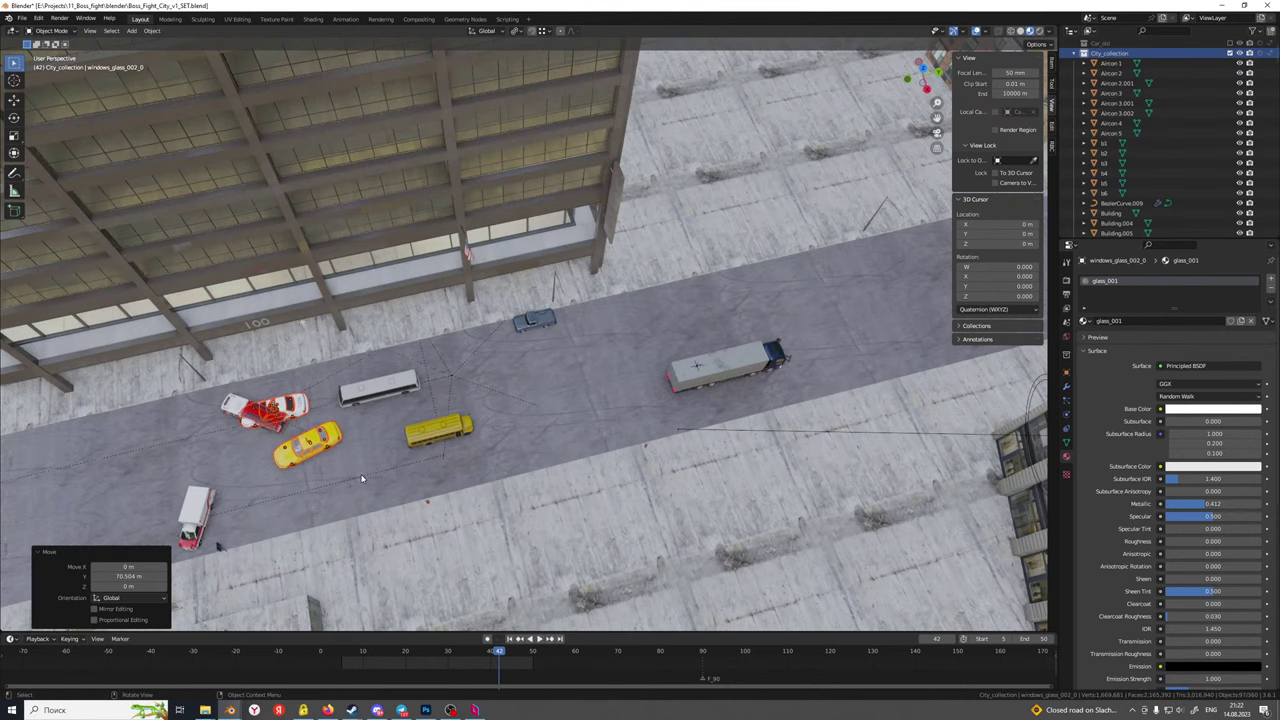
pyautogui.press('g')
pyautogui.press('y')
pyautogui.click(590, 430)
# Scale the police car and taxi by about 0.718 and 0.901 to match the size of the blue pickup truck
pyautogui.moveTo(586, 431); pyautogui.dragTo(614, 440, button='middle')
pyautogui.keyDown('shift'); pyautogui.moveTo(640, 548); pyautogui.dragTo(526, 237, button='middle'); pyautogui.keyUp('shift')
pyautogui.scroll(6, 508, 375)
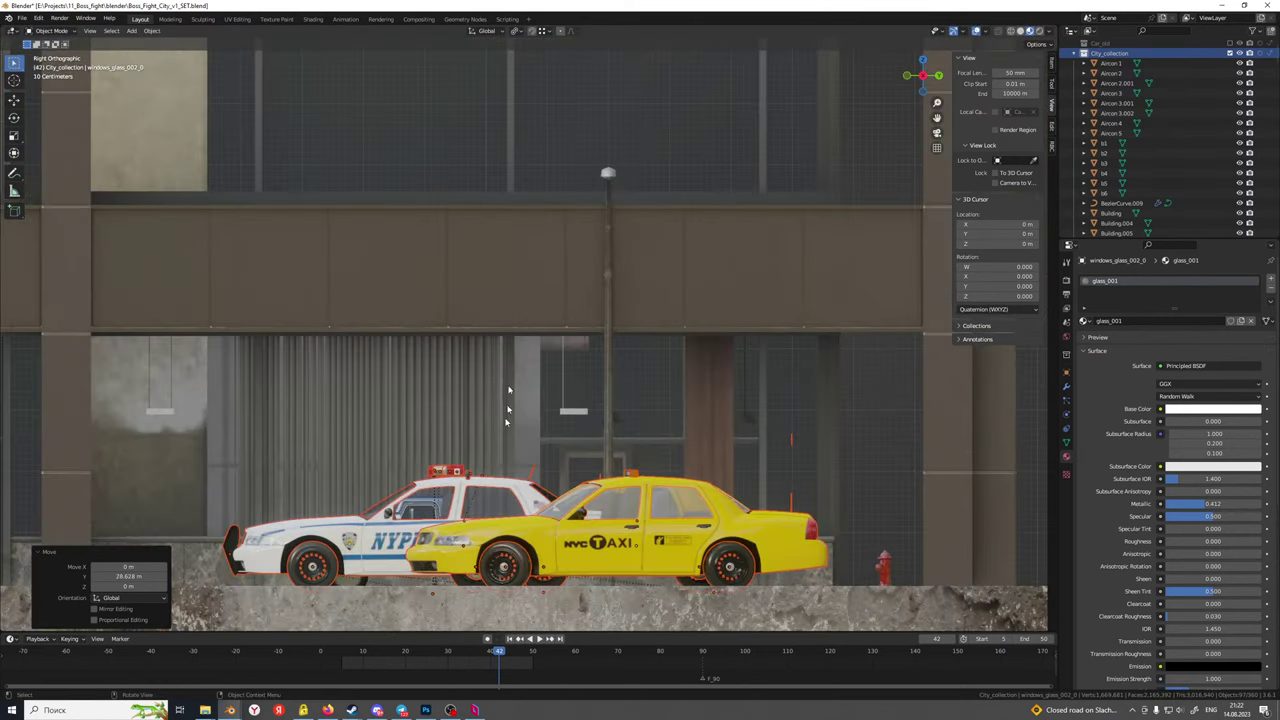
pyautogui.keyDown('shift'); pyautogui.moveTo(507, 410); pyautogui.dragTo(437, 272, button='middle'); pyautogui.keyUp('shift')
pyautogui.press('s')
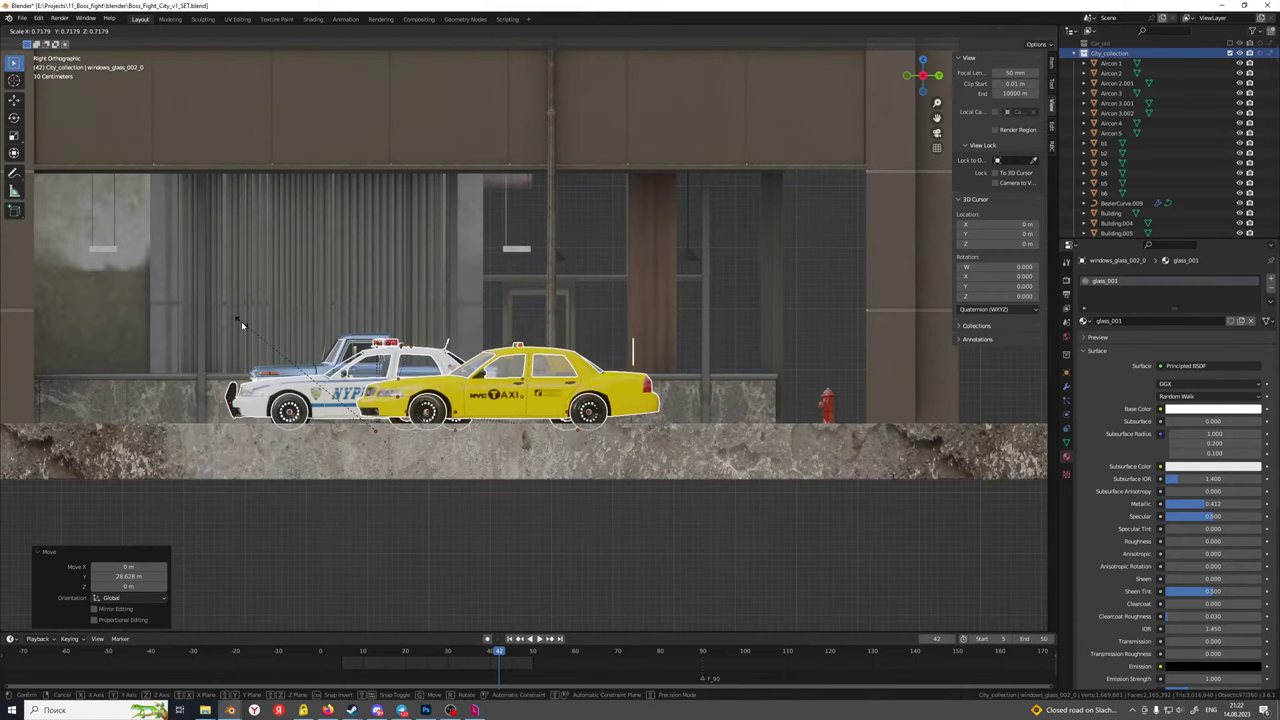
pyautogui.click(241, 321)
pyautogui.moveTo(241, 321); pyautogui.dragTo(480, 410, button='middle')
pyautogui.press('s')
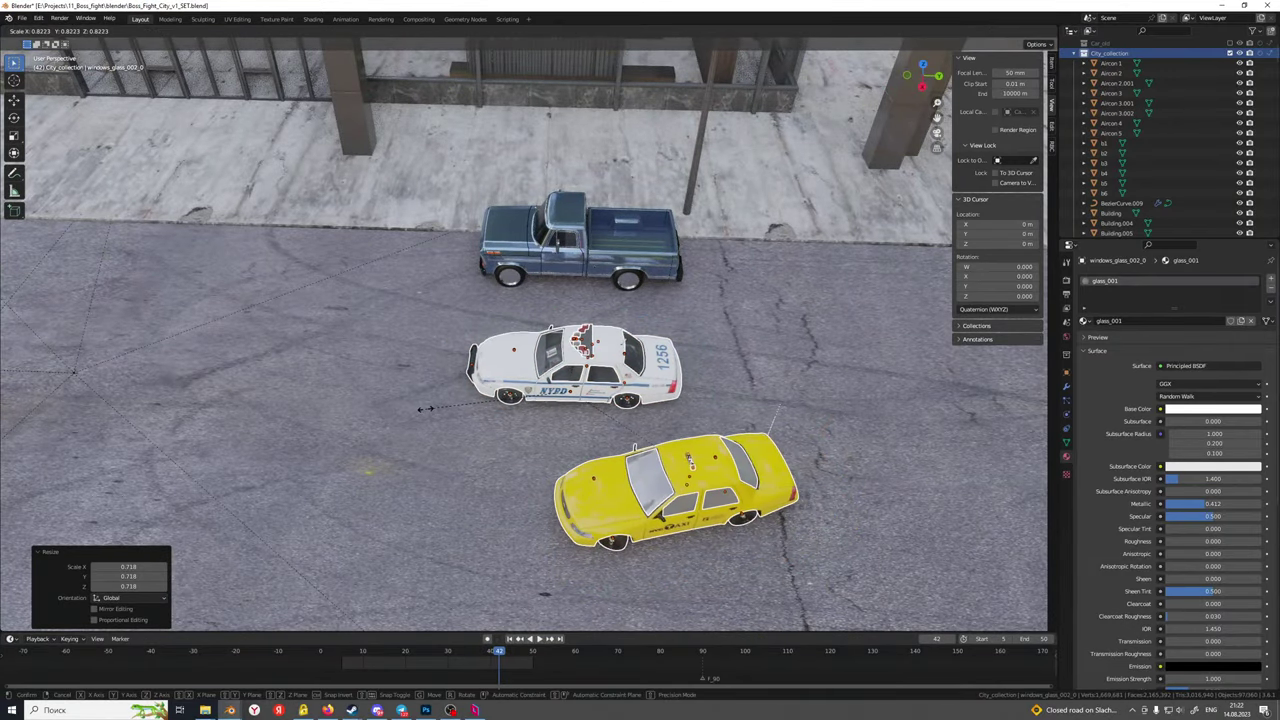
pyautogui.click(414, 408)
# Move the police car and taxi about 65 m along Y and 1.52 m along X, placing the police car beside the orange taxi
pyautogui.moveTo(414, 408); pyautogui.dragTo(581, 354, button='middle')
pyautogui.moveTo(504, 370); pyautogui.dragTo(401, 419, button='middle')
pyautogui.scroll(-4, 530, 377)
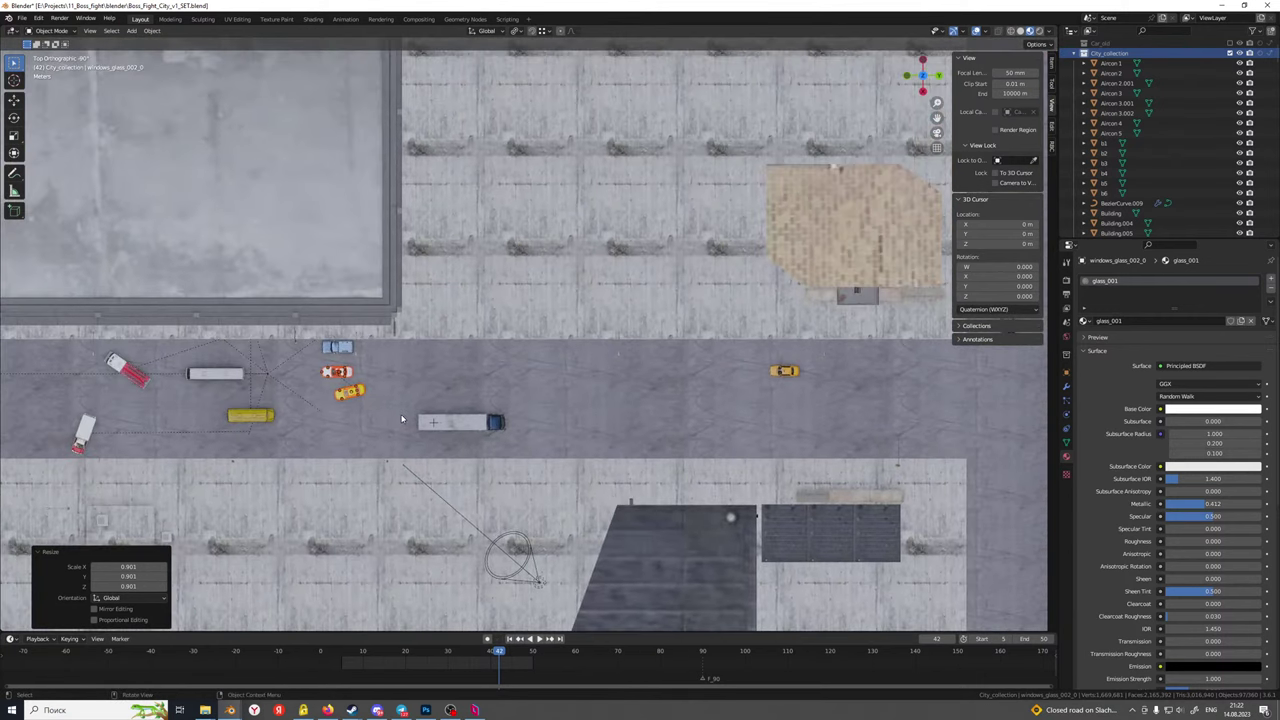
pyautogui.click(848, 417)
pyautogui.keyDown('shift'); pyautogui.moveTo(848, 417); pyautogui.dragTo(636, 392, button='middle'); pyautogui.keyUp('shift')
pyautogui.scroll(14, 574, 345)
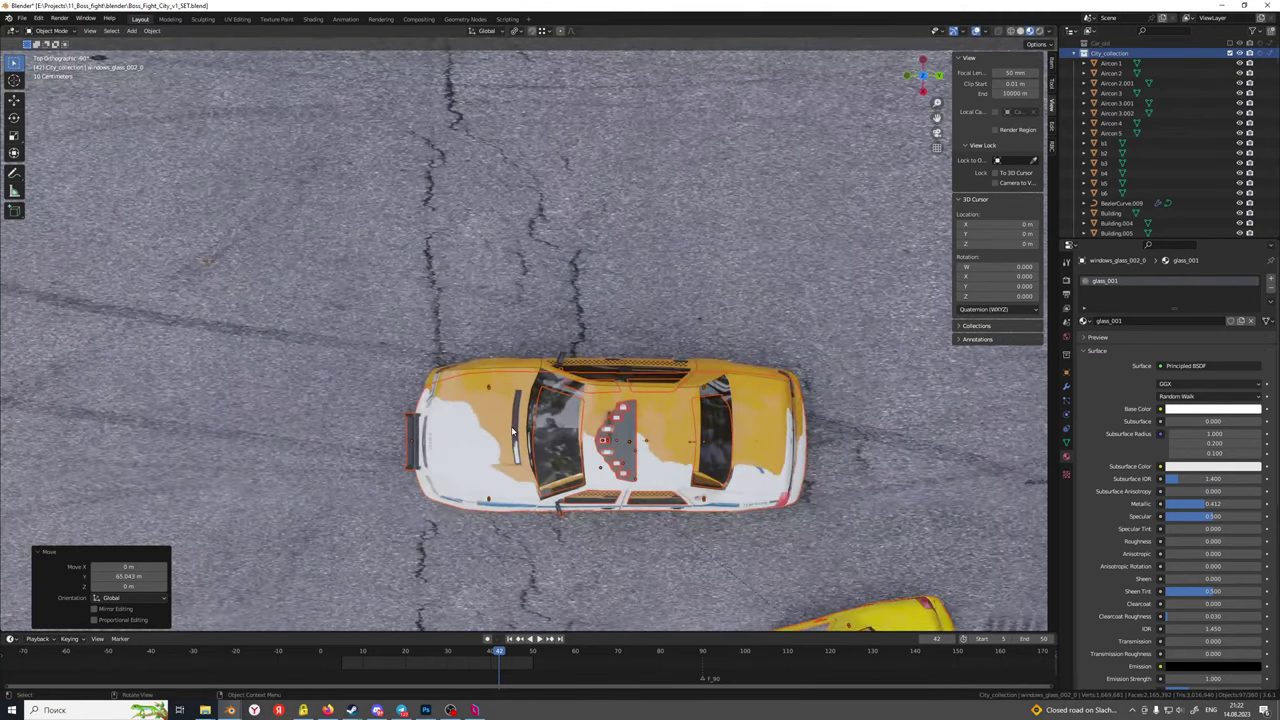
pyautogui.press('g')
pyautogui.press('y')
pyautogui.press('x')
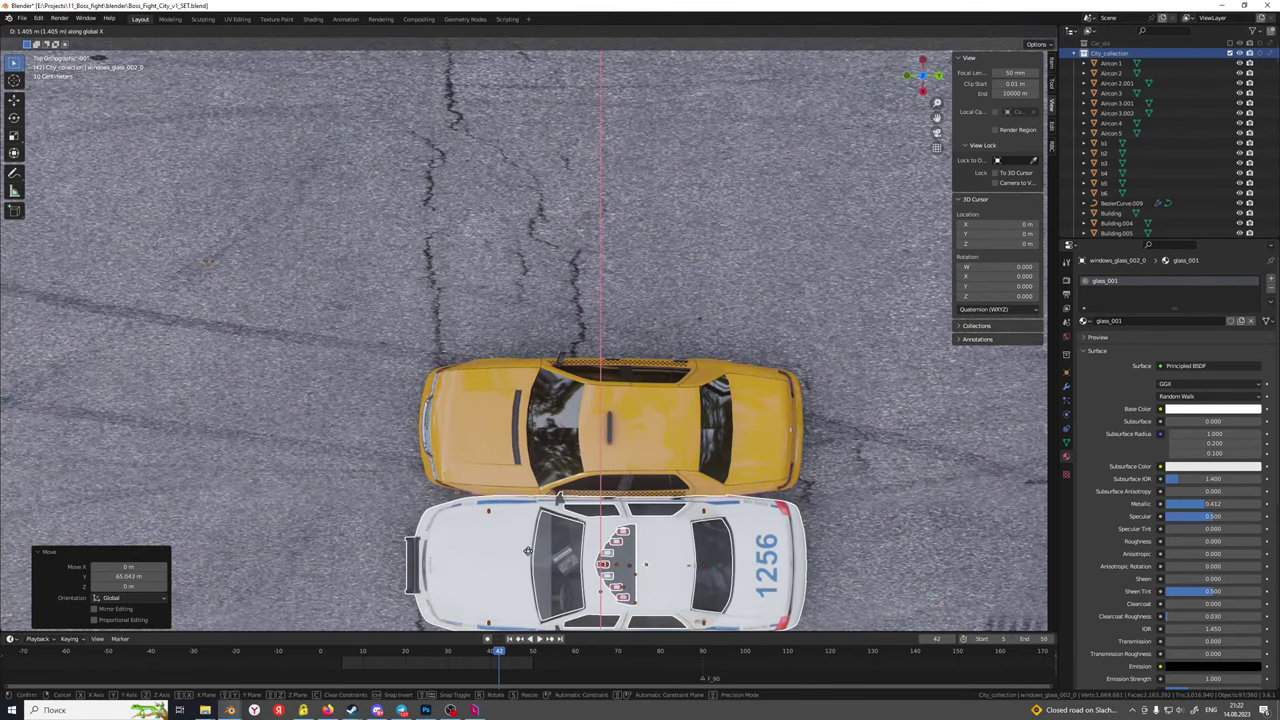
pyautogui.click(527, 558)
# Delete the imported yellow taxi together with its whole Car_Rig.001 hierarchy
pyautogui.scroll(-10, 549, 484)
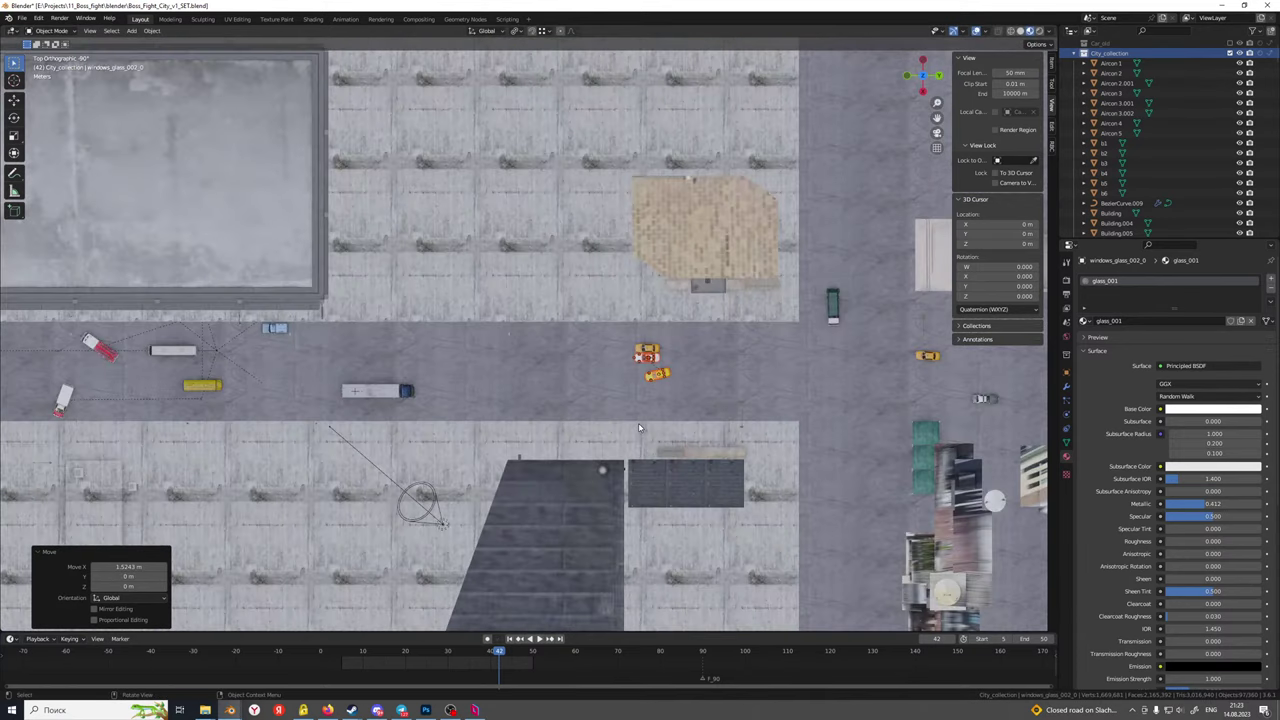
pyautogui.scroll(8, 745, 457)
pyautogui.moveTo(745, 457); pyautogui.dragTo(534, 424, button='middle')
pyautogui.scroll(1, 426, 449)
pyautogui.moveTo(426, 449); pyautogui.dragTo(590, 393, button='middle')
pyautogui.click(845, 417)
pyautogui.scroll(1, 845, 417)
pyautogui.moveTo(845, 417); pyautogui.dragTo(828, 428, button='middle')
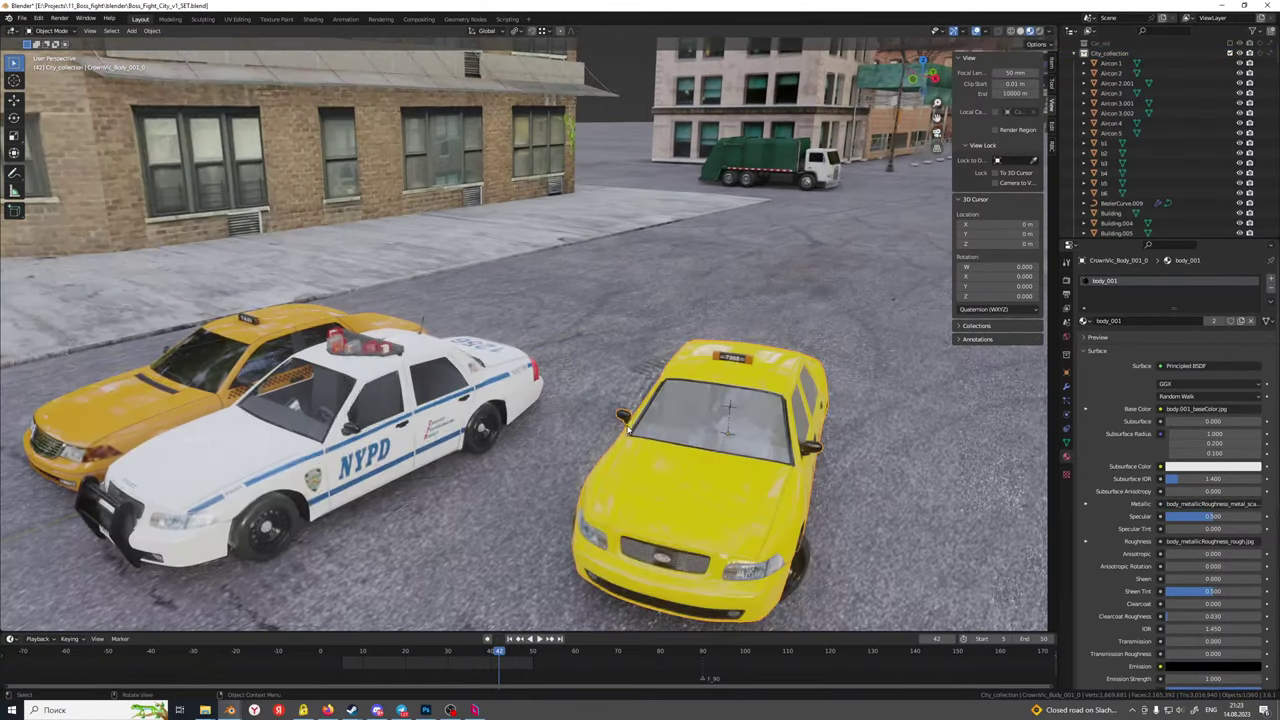
pyautogui.press('KP_Decimal')
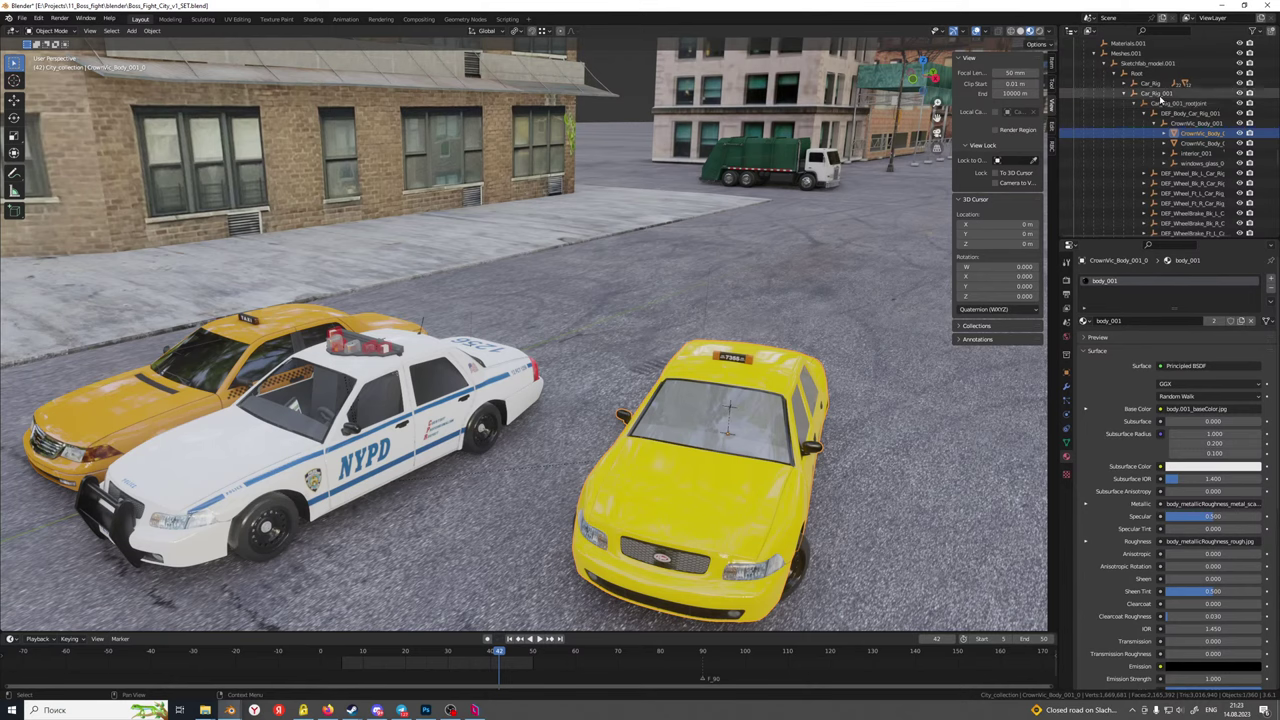
pyautogui.click(1159, 94)
pyautogui.click(1124, 94)
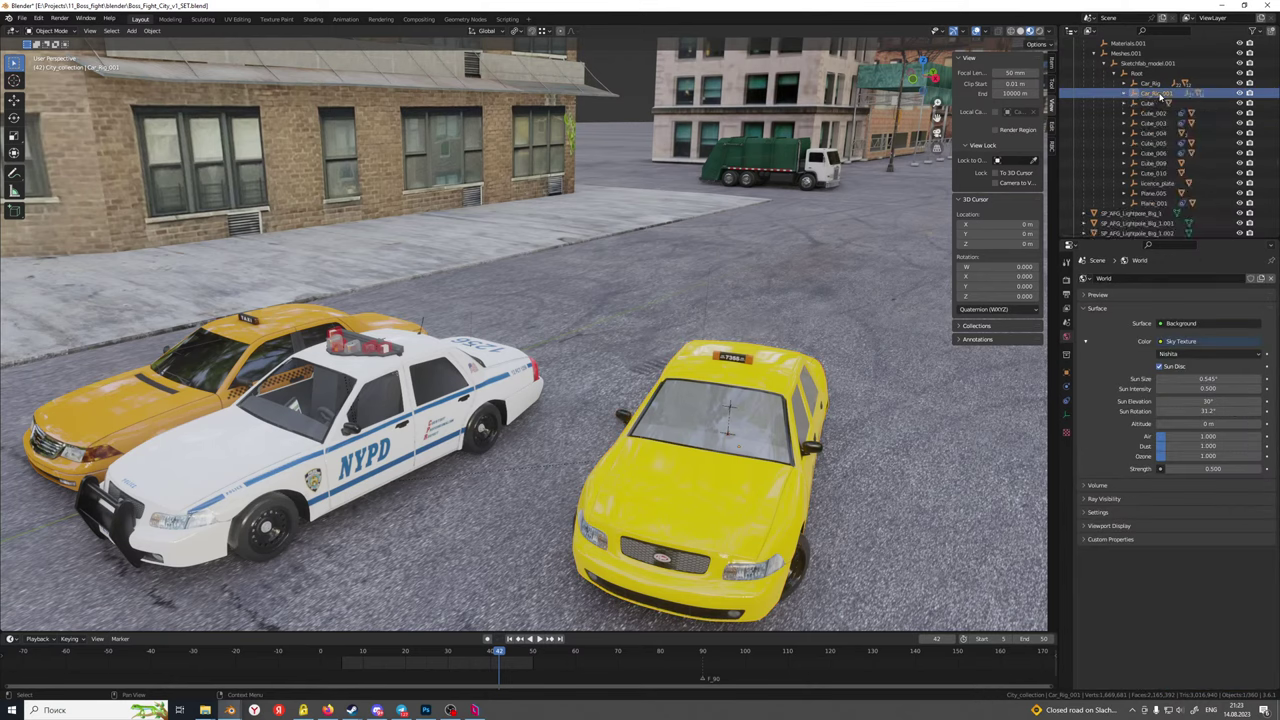
pyautogui.rightClick(1161, 96)
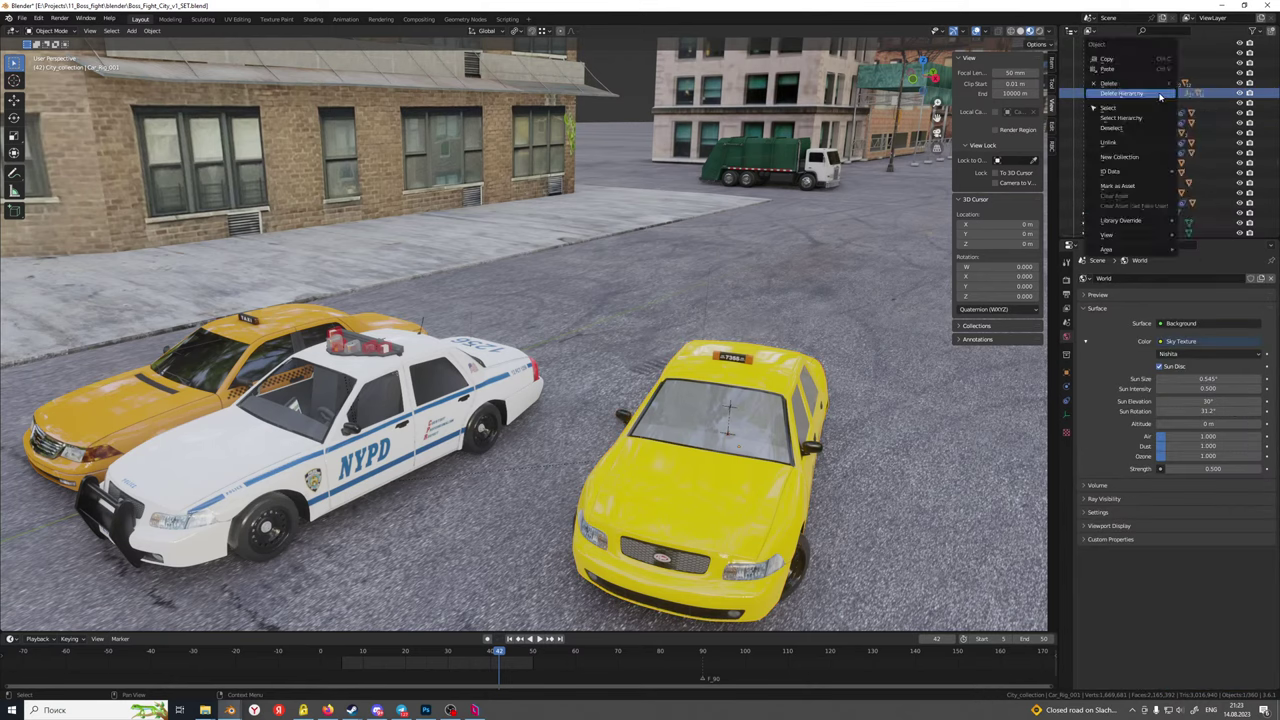
pyautogui.click(1160, 95)
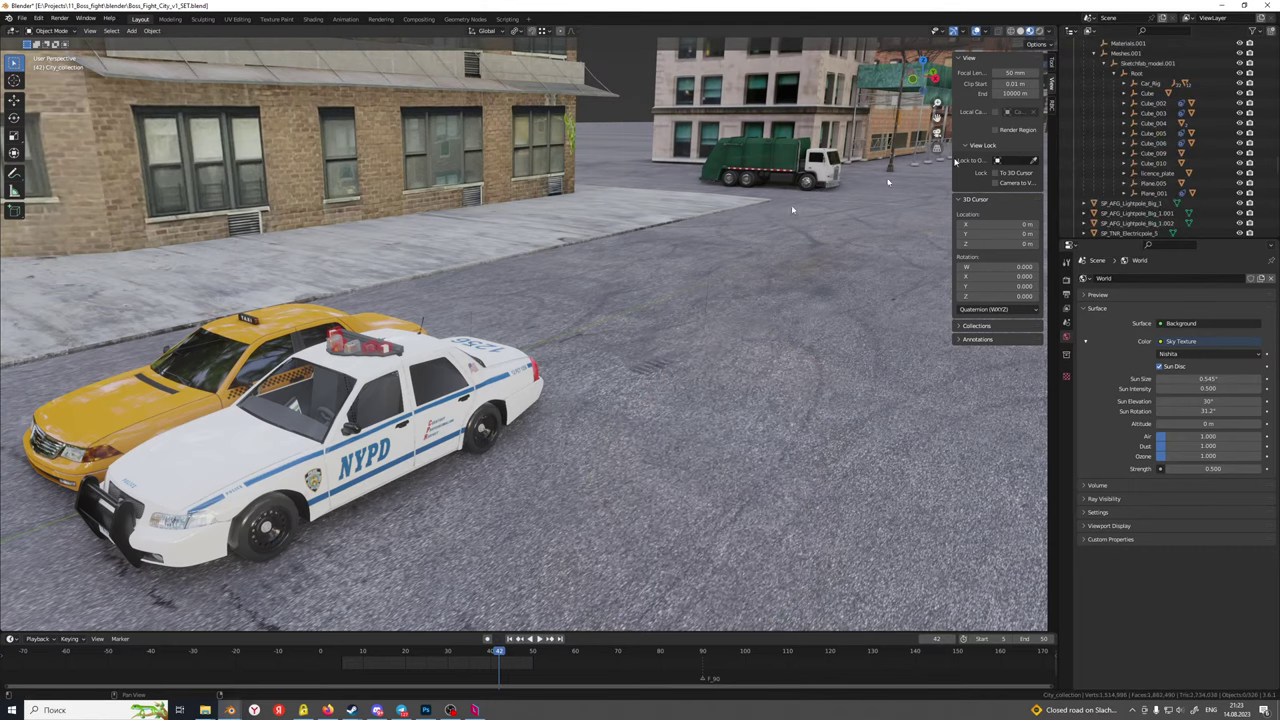
# Move the police car's Car_Rig down the street by about -114.15 m and a further -22.9 m along the Y axis
pyautogui.moveTo(470, 338); pyautogui.dragTo(549, 320, button='middle')
pyautogui.scroll(-3, 549, 320)
pyautogui.click(445, 441)
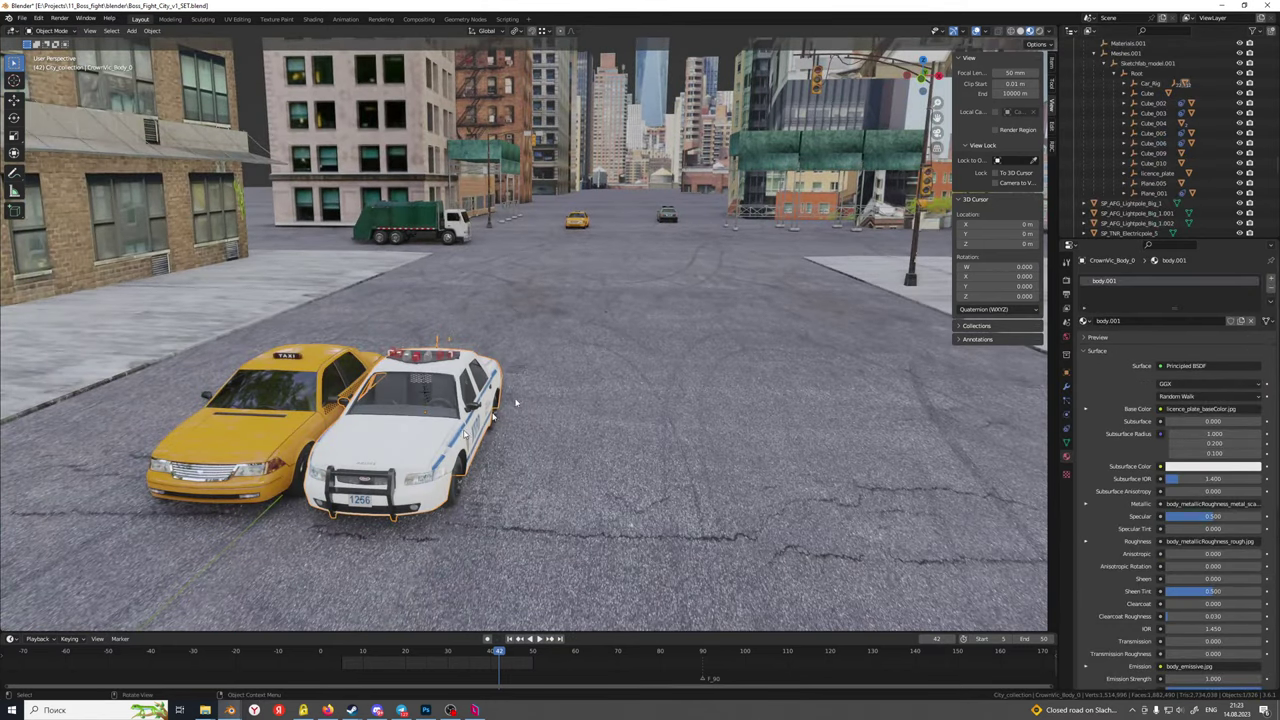
pyautogui.click(1152, 86)
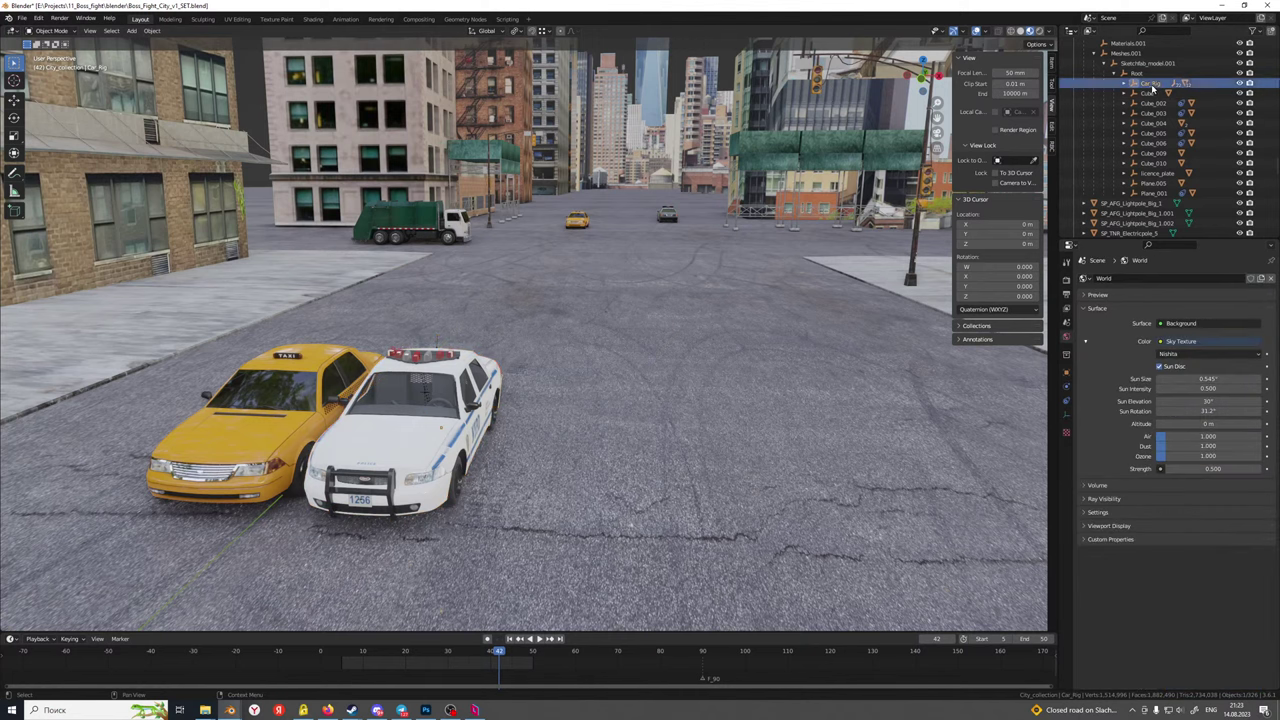
pyautogui.scroll(-10, 686, 265)
pyautogui.moveTo(663, 264); pyautogui.dragTo(669, 363, button='middle')
pyautogui.press('y')
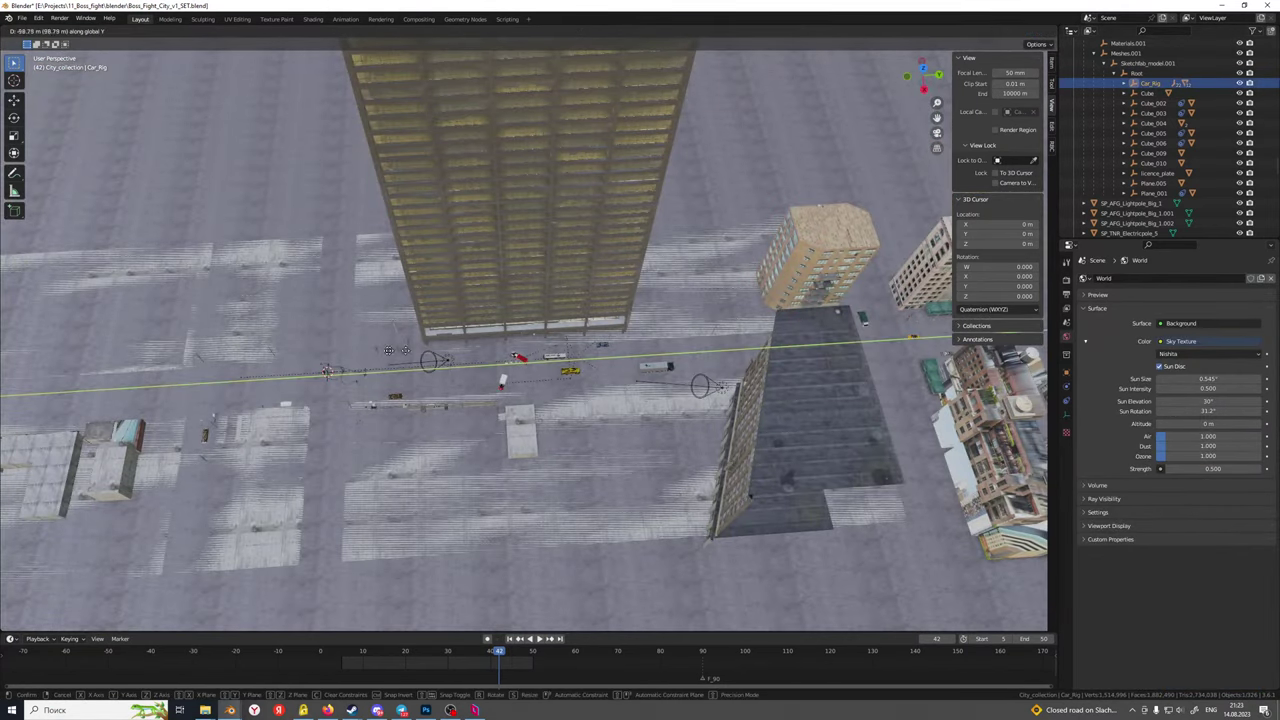
pyautogui.click(350, 348)
pyautogui.scroll(6, 500, 330)
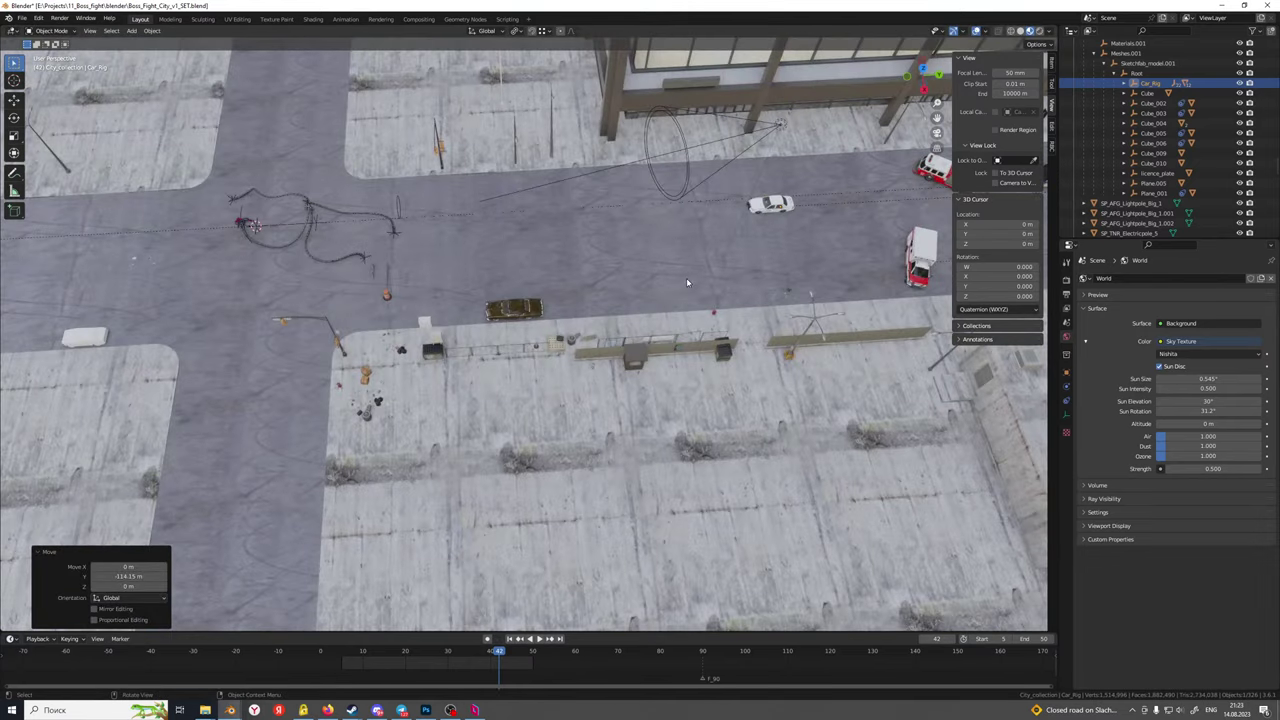
pyautogui.press('g')
pyautogui.press('y')
pyautogui.click(450, 268)
pyautogui.scroll(2, 427, 273)
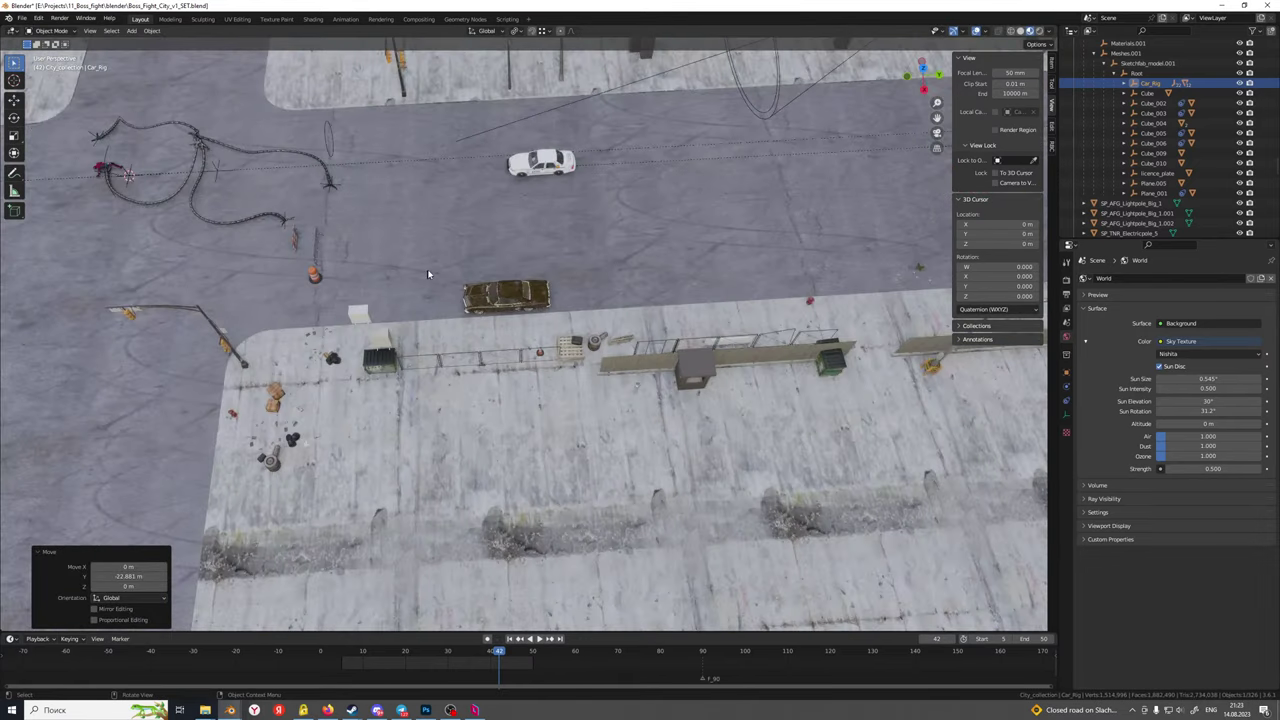
# In the camera view, move the police car's Car_Rig about -5.13 m along X to the roadside and inspect its placement up close
pyautogui.press('KP_0')
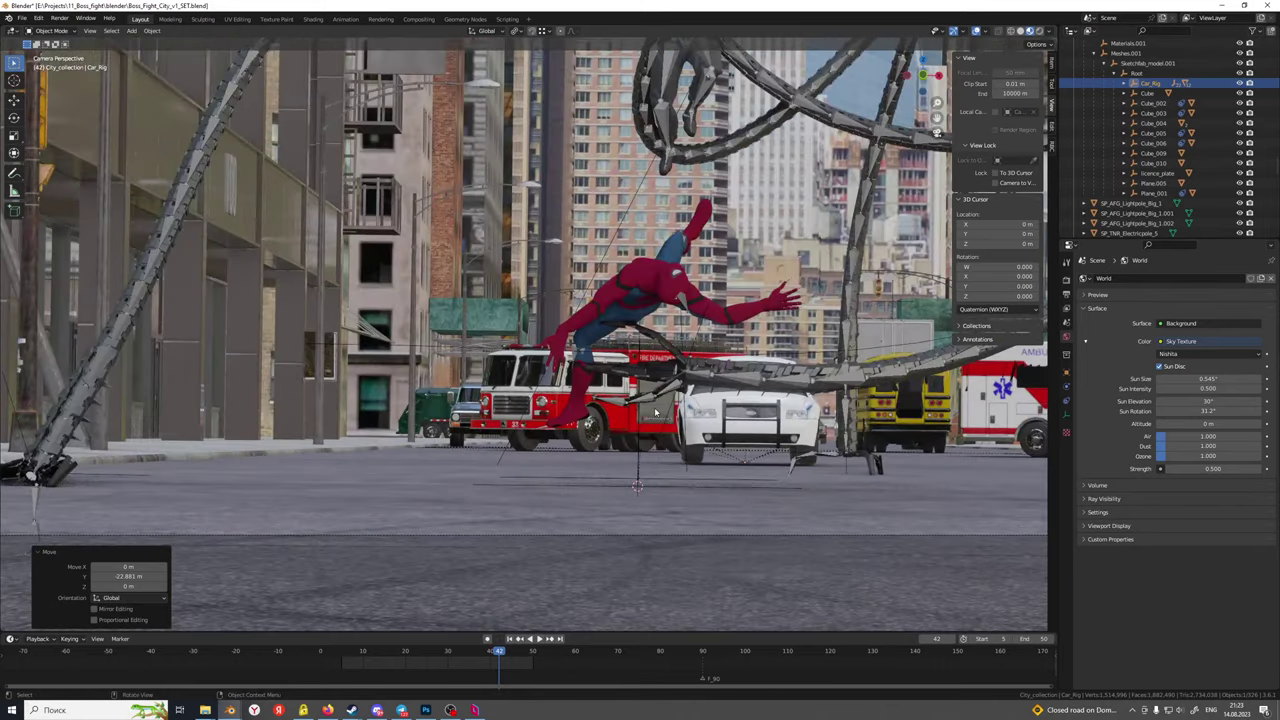
pyautogui.press('g')
pyautogui.press('x')
pyautogui.click(255, 373)
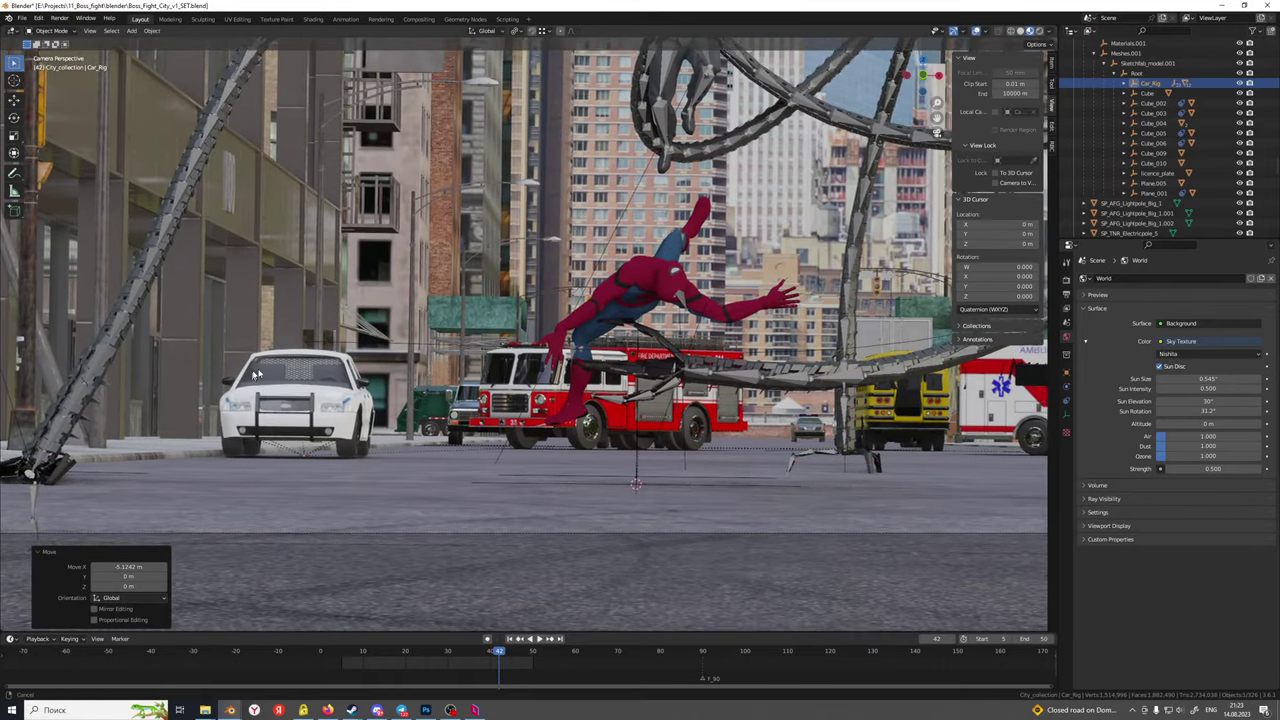
pyautogui.keyDown('shift'); pyautogui.moveTo(255, 373); pyautogui.dragTo(394, 360, button='middle'); pyautogui.keyUp('shift')
pyautogui.press('KP_0')
pyautogui.scroll(6, 473, 415)
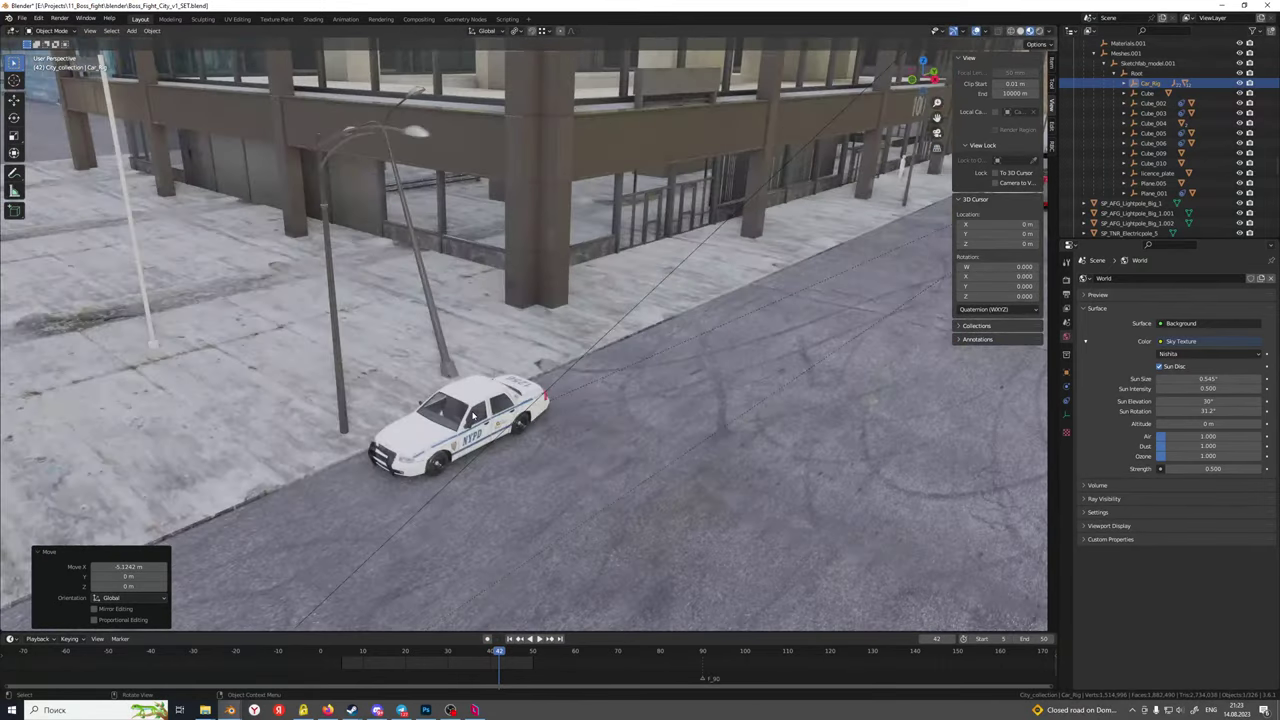
pyautogui.press('KP_Decimal')
pyautogui.scroll(-10, 466, 404)
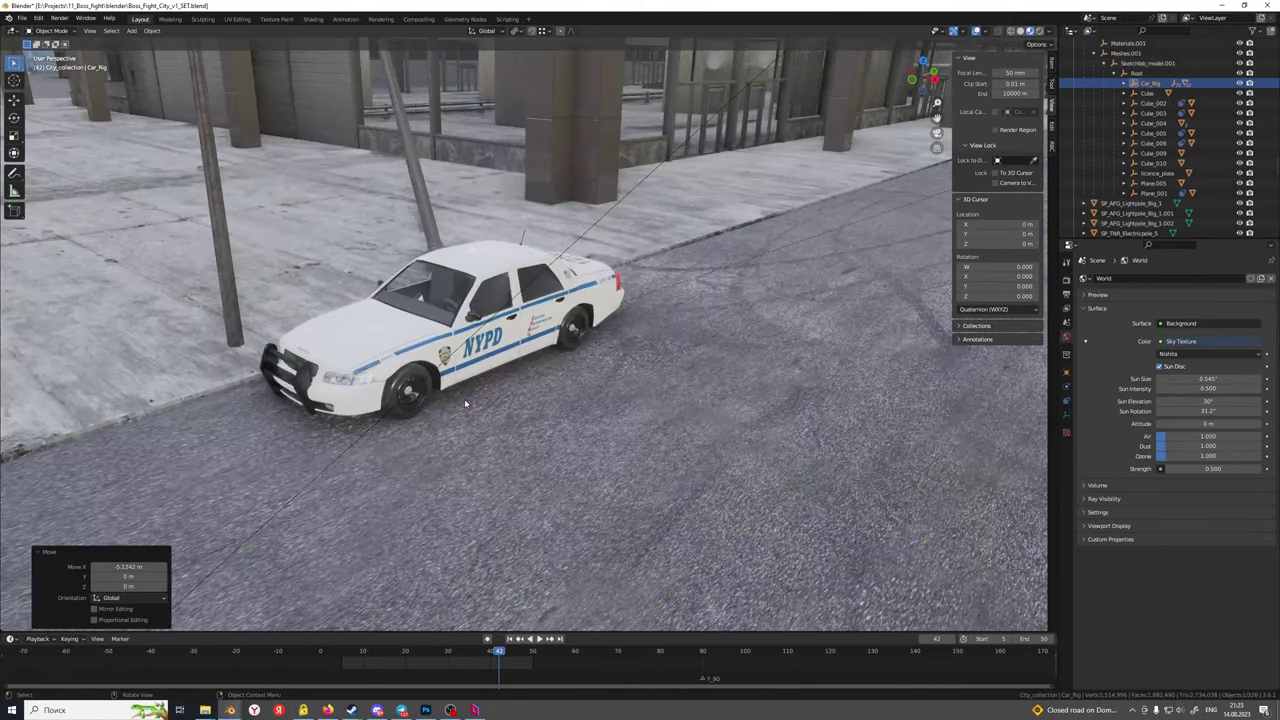
pyautogui.moveTo(464, 398); pyautogui.dragTo(453, 435, button='middle')
# Undo the police car's X and Y moves and frame its Car_Rig beside the taxi
pyautogui.hotkey('ctrl', 'z')
pyautogui.scroll(-2, 561, 384)
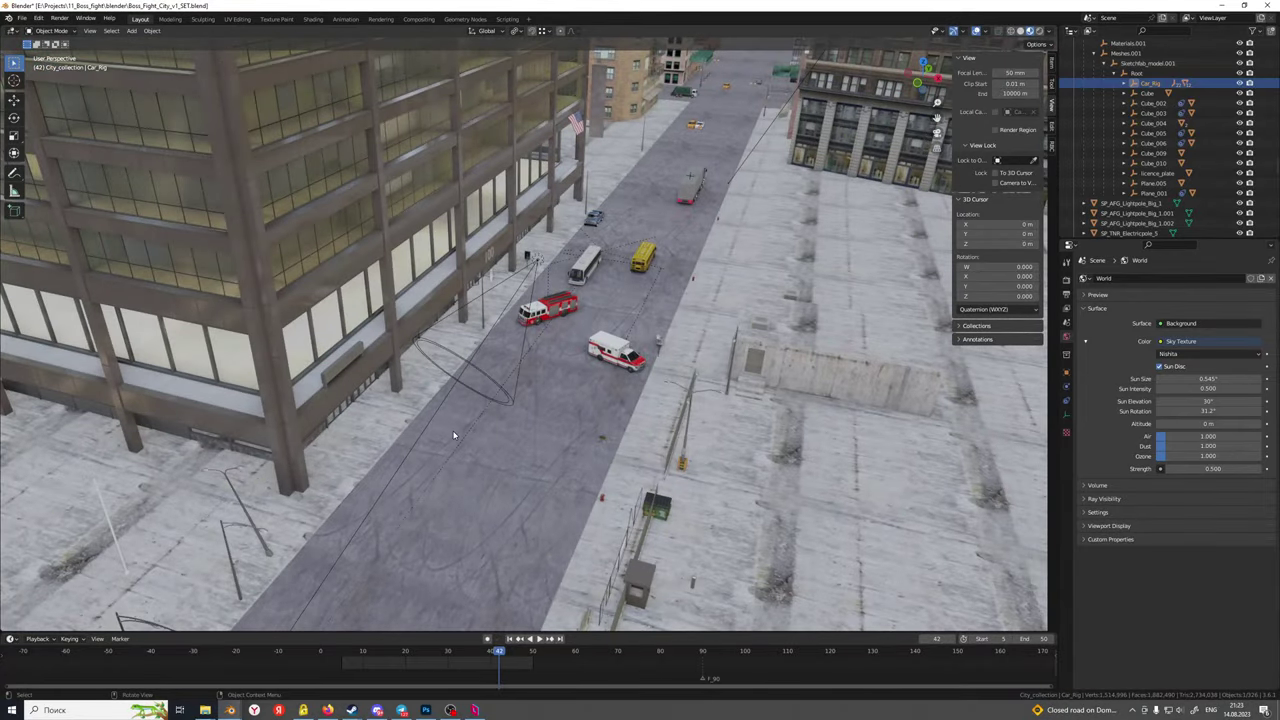
pyautogui.press('KP_Decimal')
pyautogui.scroll(-15, 470, 429)
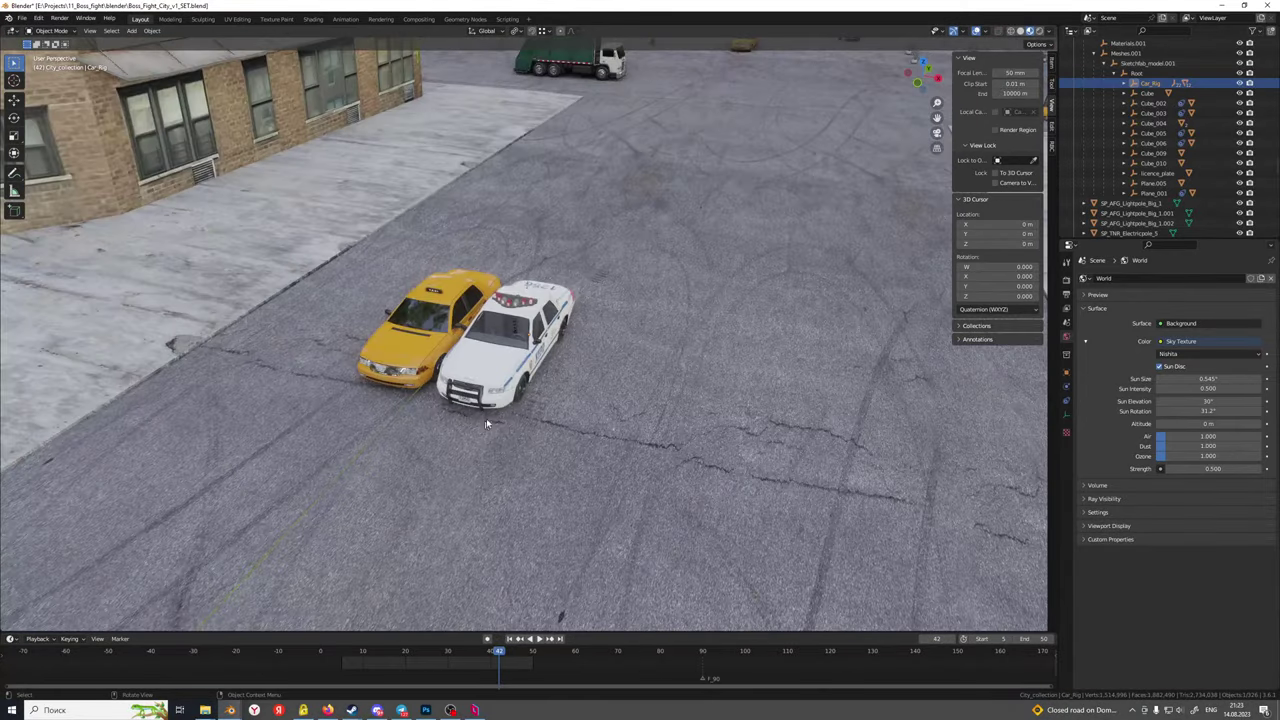
# Try to move the police car by its Car_Rig parent to check which parts follow
pyautogui.scroll(4, 486, 424)
pyautogui.scroll(-5, 545, 399)
pyautogui.press('g')
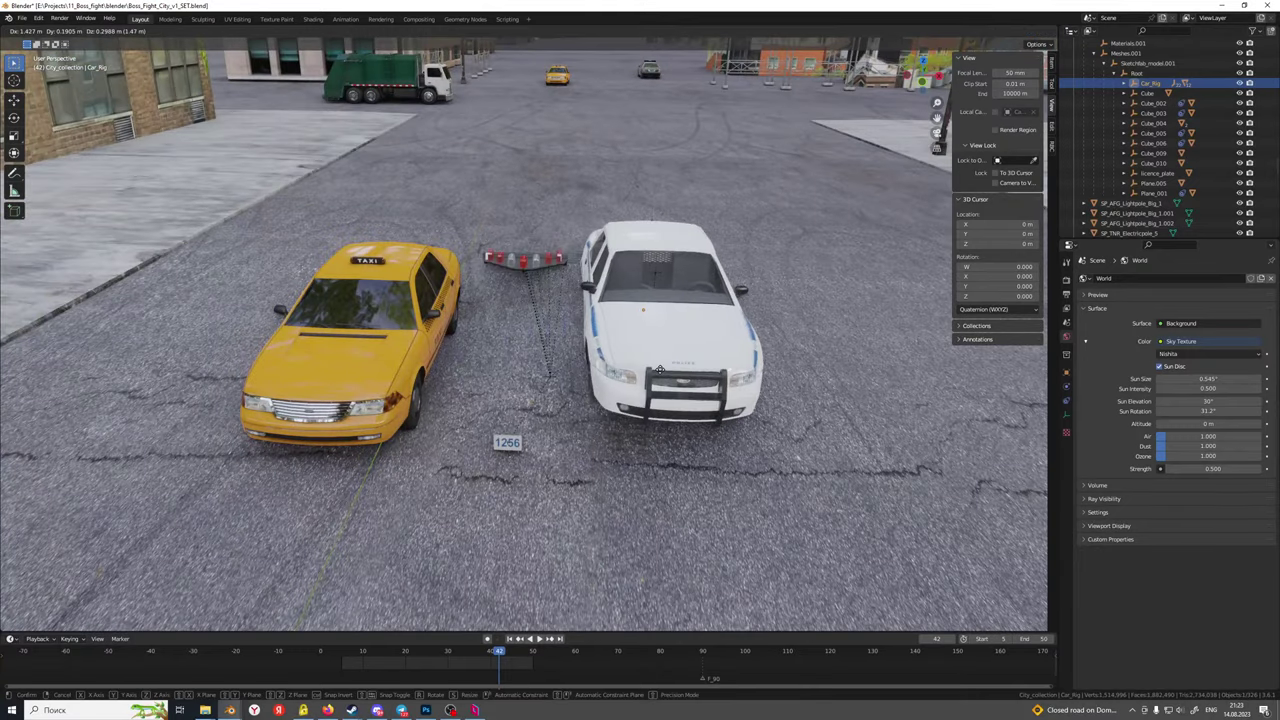
pyautogui.rightClick(620, 380)
# Join the front licence plate into the police car's body mesh
pyautogui.moveTo(620, 380); pyautogui.dragTo(552, 499, button='middle')
pyautogui.click(548, 481)
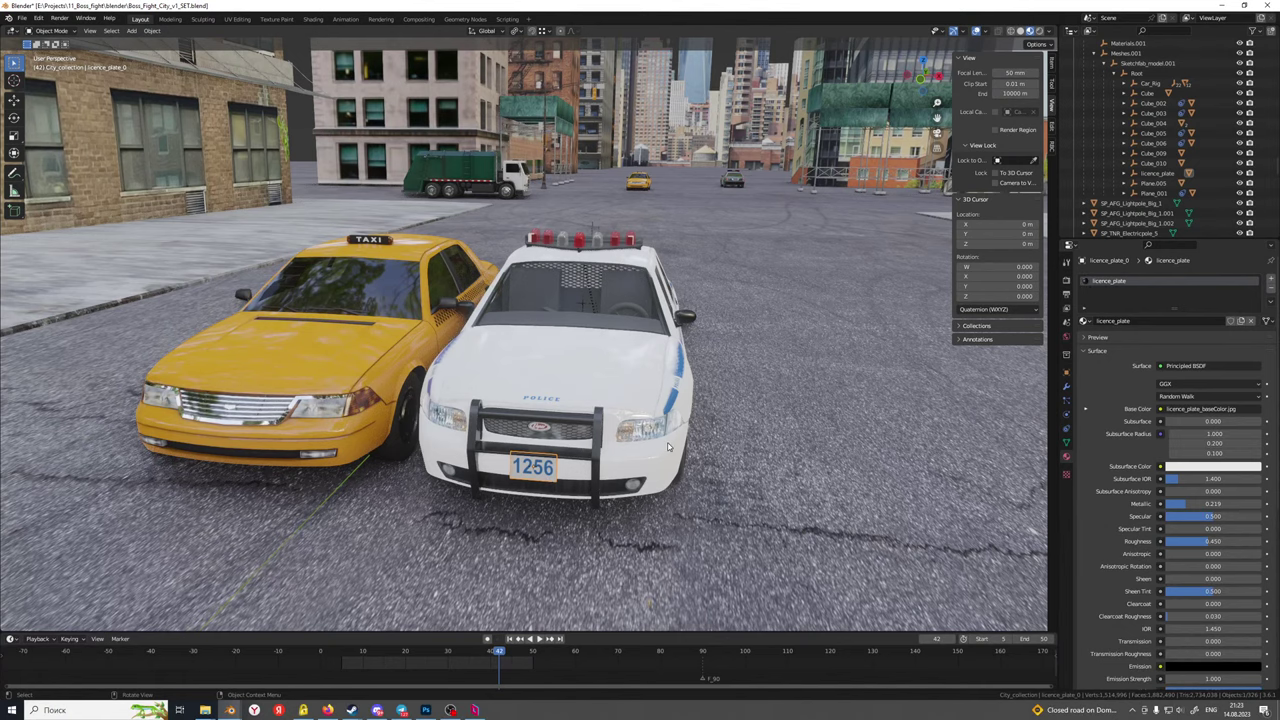
pyautogui.scroll(3, 668, 446)
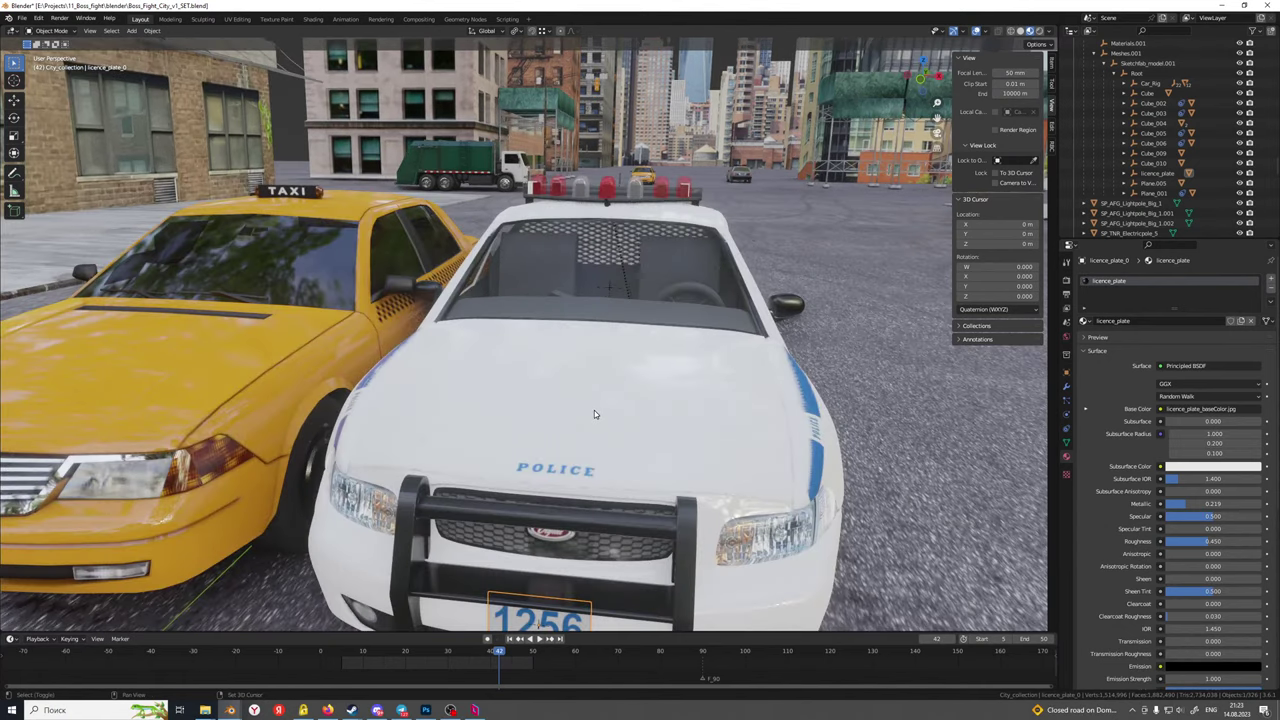
pyautogui.click(594, 413)
pyautogui.scroll(-3, 594, 413)
pyautogui.hotkey('ctrl', 'j')
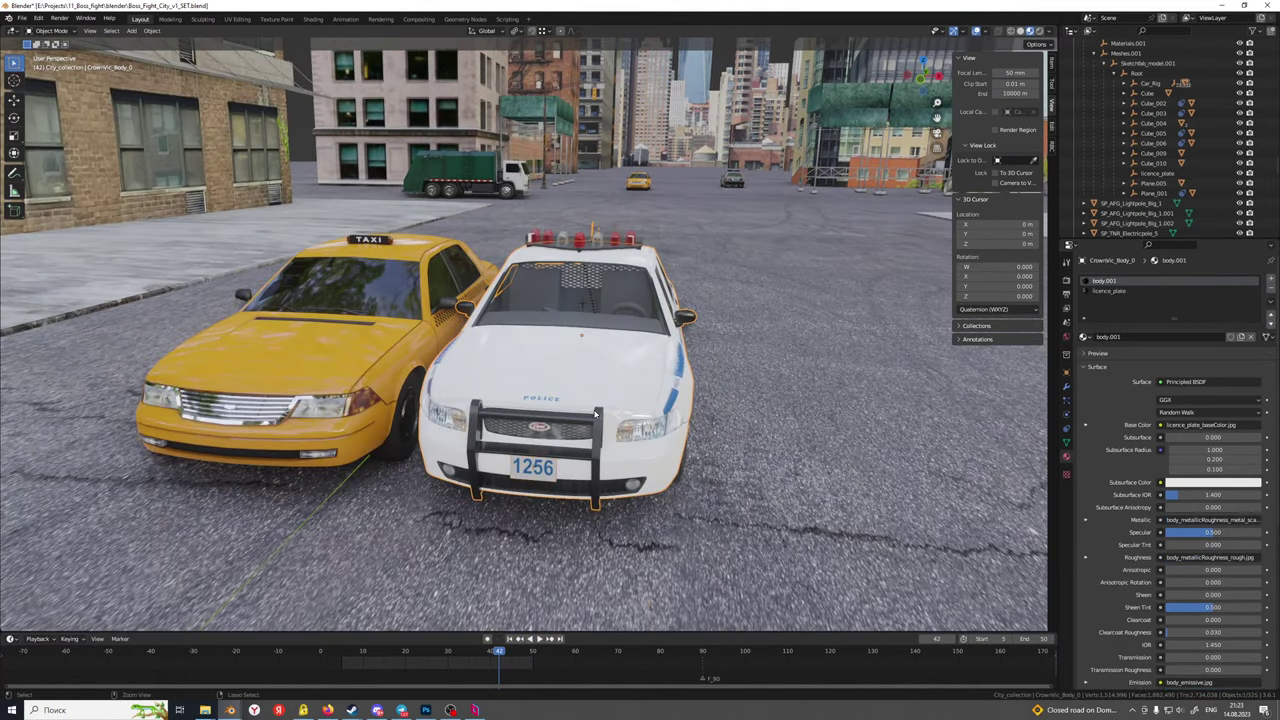
# Join the white and red roof lights on the police car's light bar into the body mesh
pyautogui.keyDown('shift'); pyautogui.moveTo(574, 367); pyautogui.dragTo(562, 441, button='middle'); pyautogui.keyUp('shift')
pyautogui.scroll(3, 562, 441)
pyautogui.click(598, 295)
pyautogui.moveTo(583, 322); pyautogui.dragTo(583, 342, button='middle')
pyautogui.scroll(2, 585, 342)
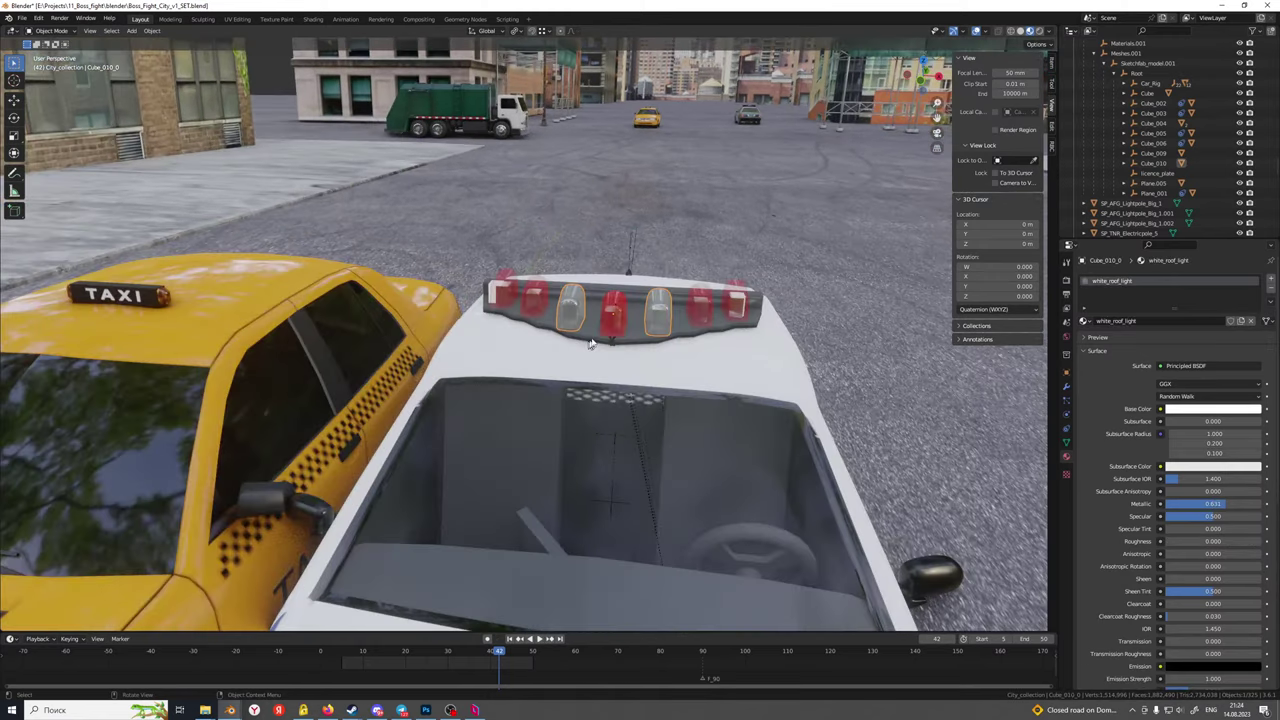
pyautogui.click(610, 325)
pyautogui.click(574, 370)
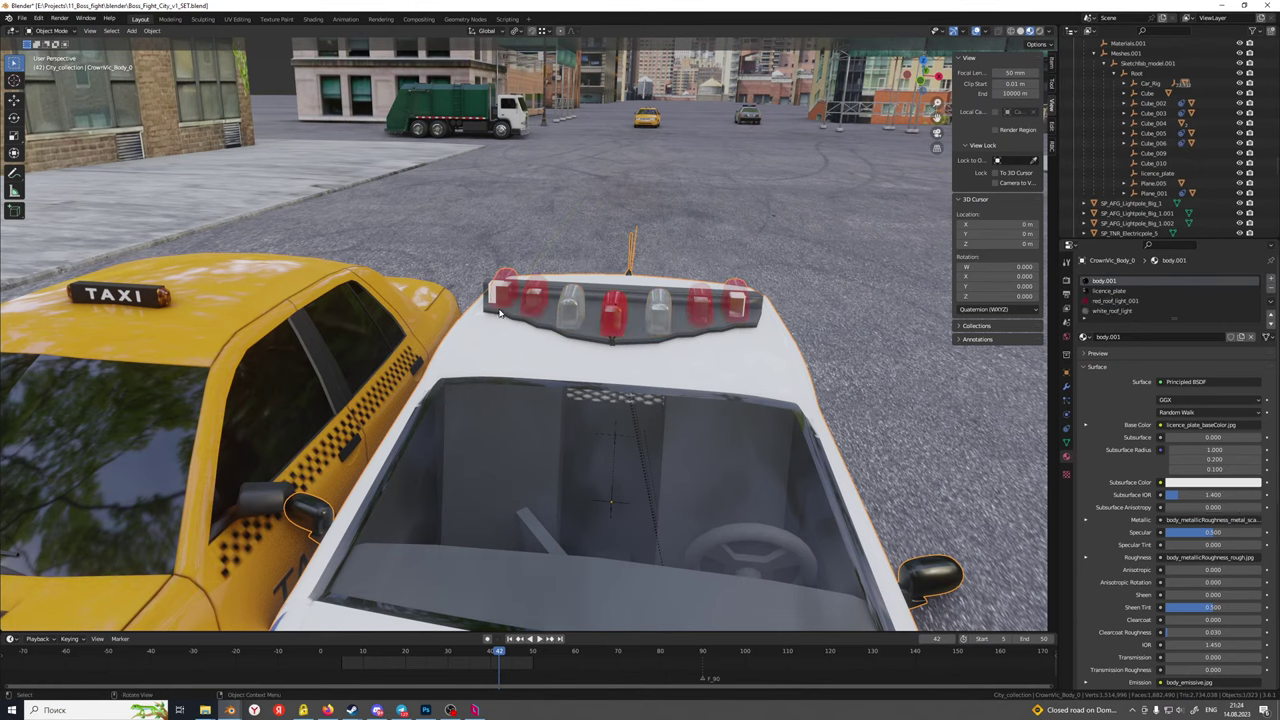
# Inspect the light bar, locate the police car's window glass in the object hierarchy, and select the DEF_Body_Car_Rig hierarchy
pyautogui.scroll(-4, 498, 313)
pyautogui.scroll(6, 498, 313)
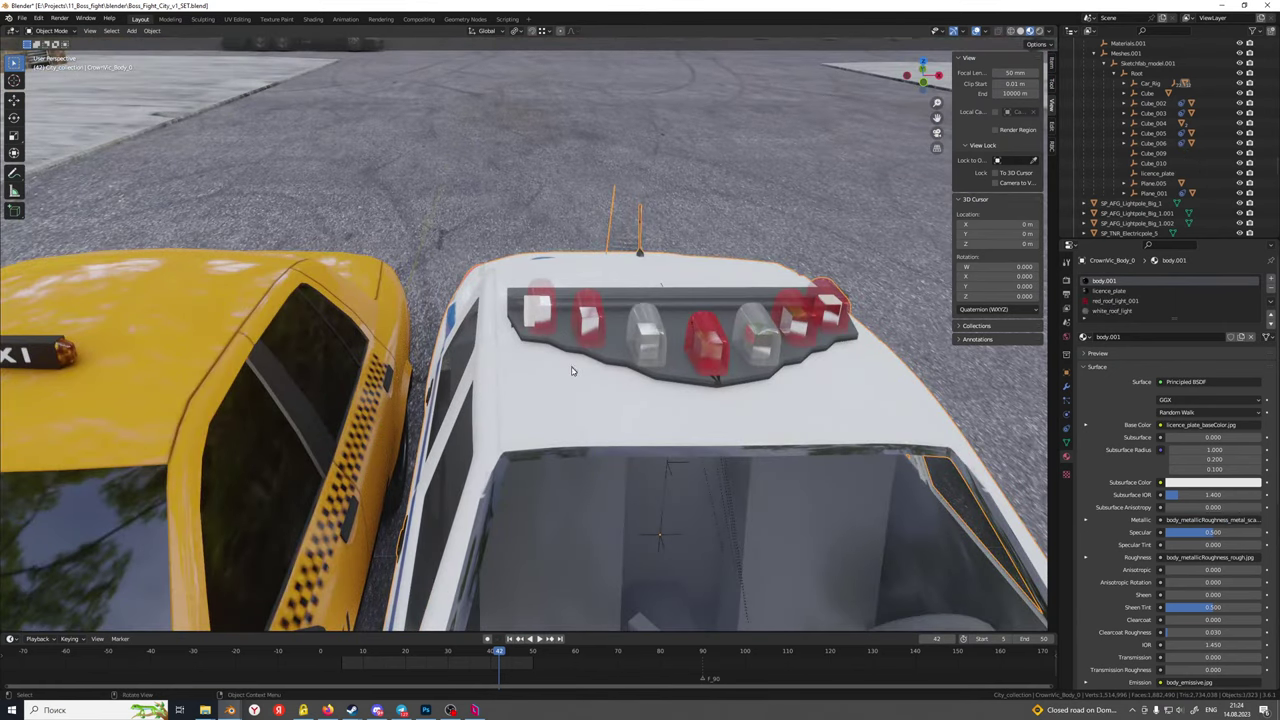
pyautogui.scroll(-4, 572, 370)
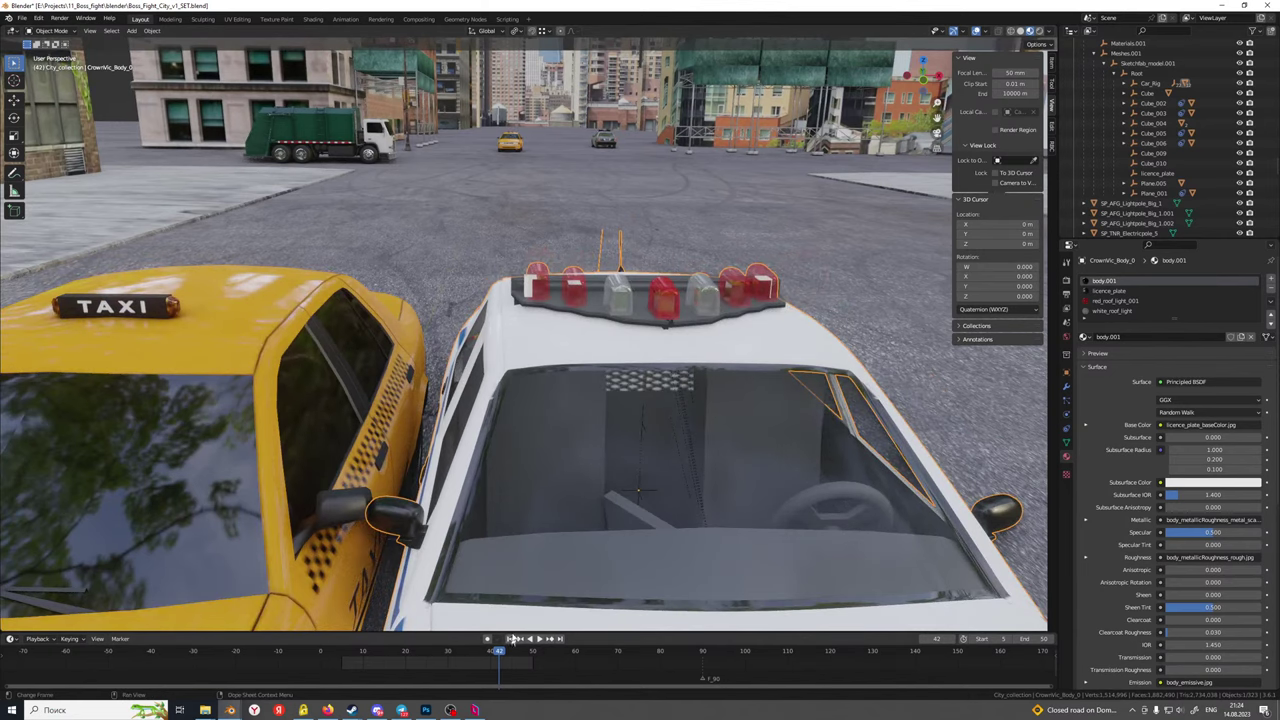
pyautogui.scroll(-2, 566, 486)
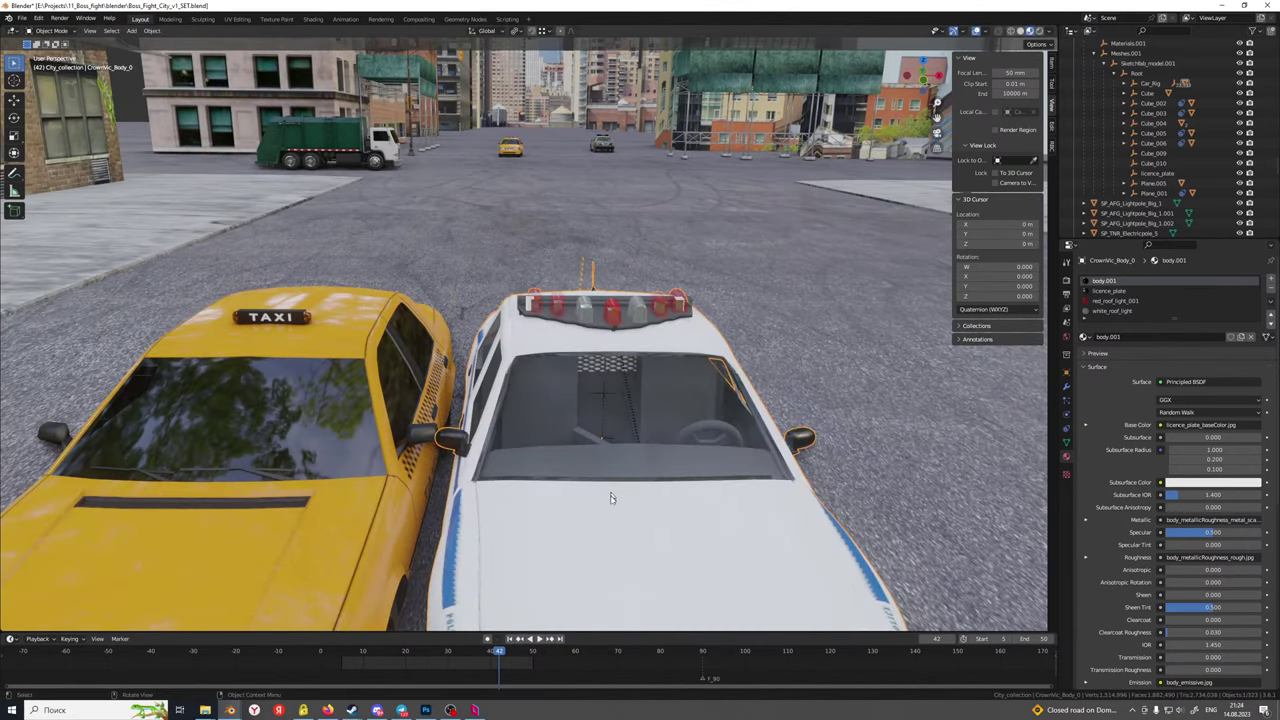
pyautogui.click(612, 497)
pyautogui.moveTo(612, 497); pyautogui.dragTo(693, 353, button='middle')
pyautogui.press('.')
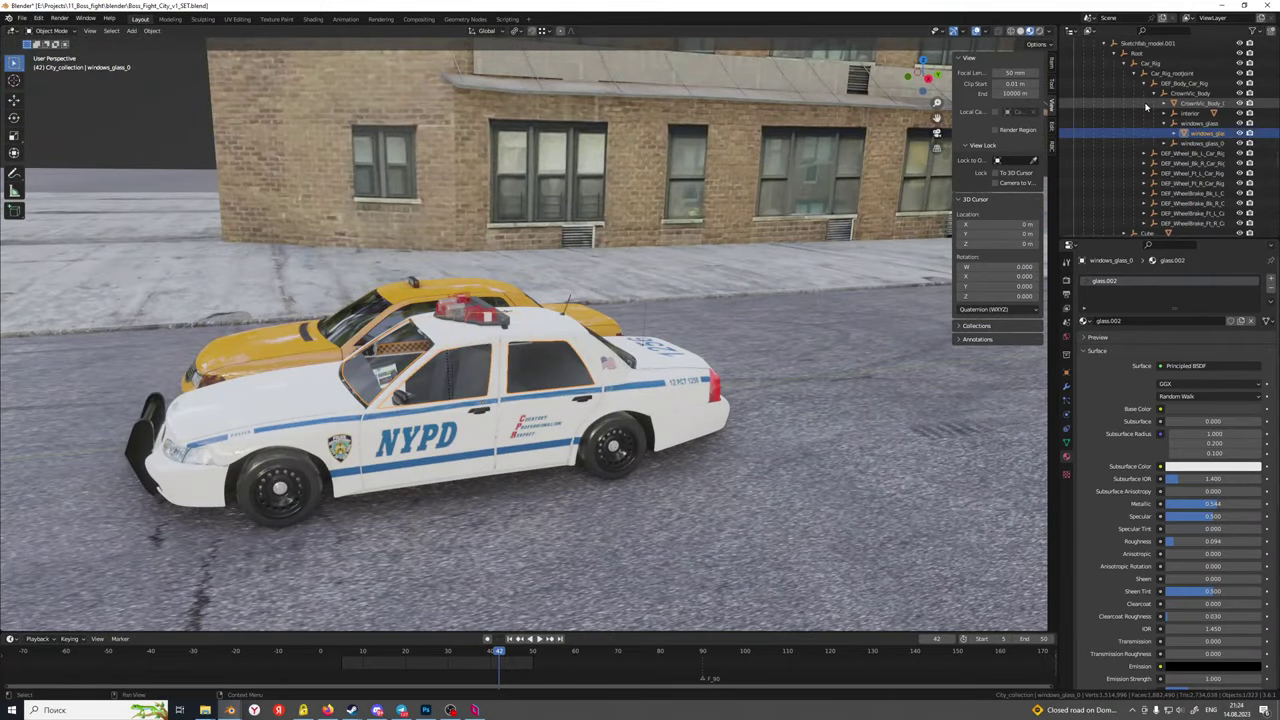
pyautogui.click(1187, 85)
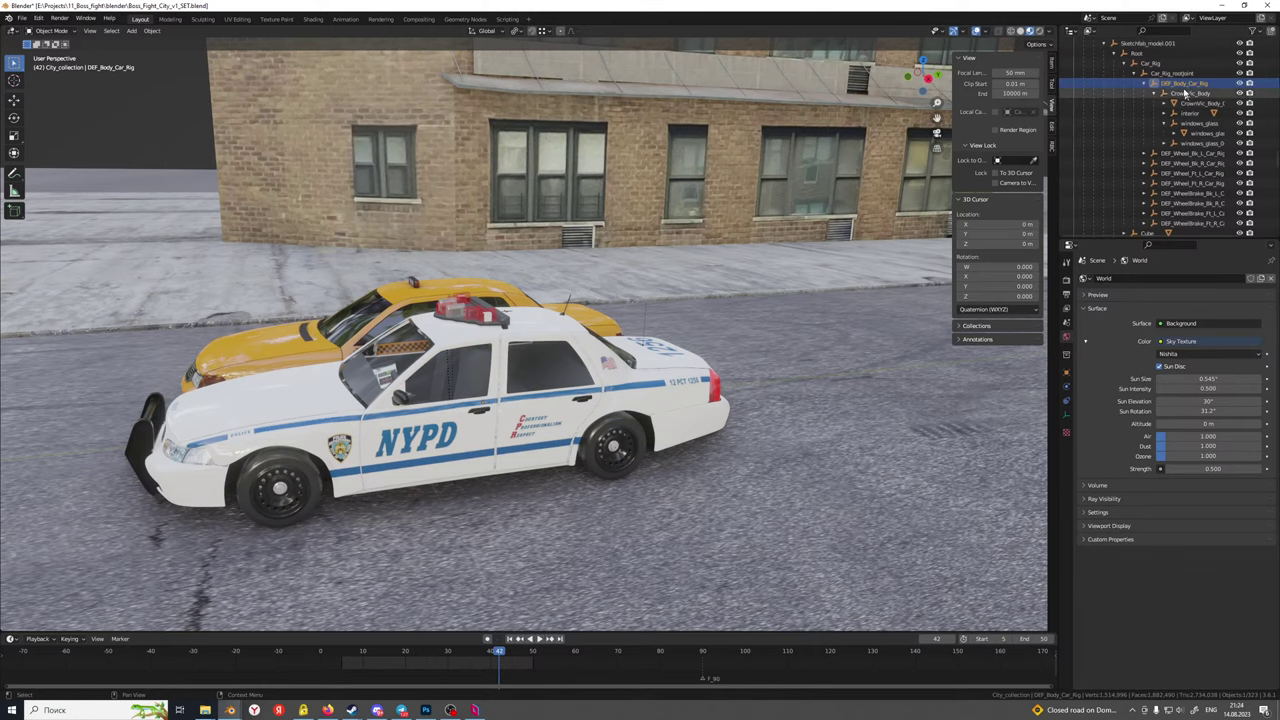
pyautogui.rightClick(1186, 87)
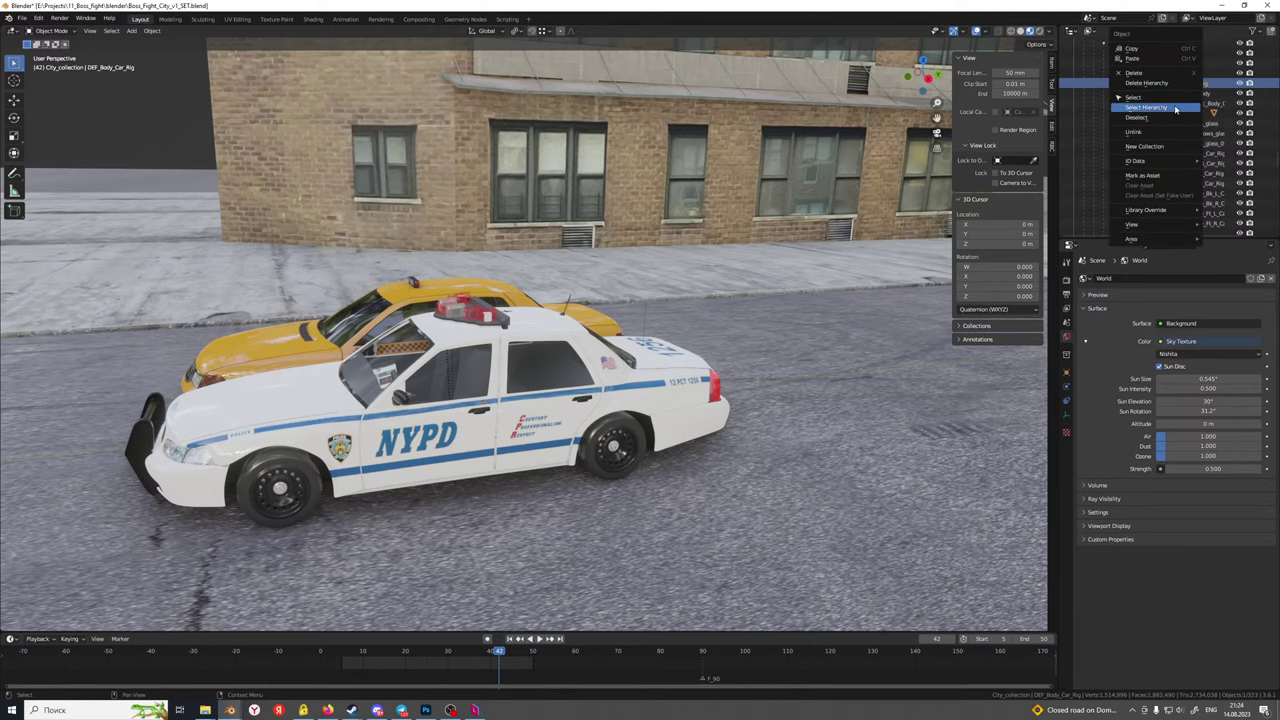
pyautogui.click(1175, 108)
pyautogui.moveTo(520, 470); pyautogui.dragTo(615, 345, button='middle')
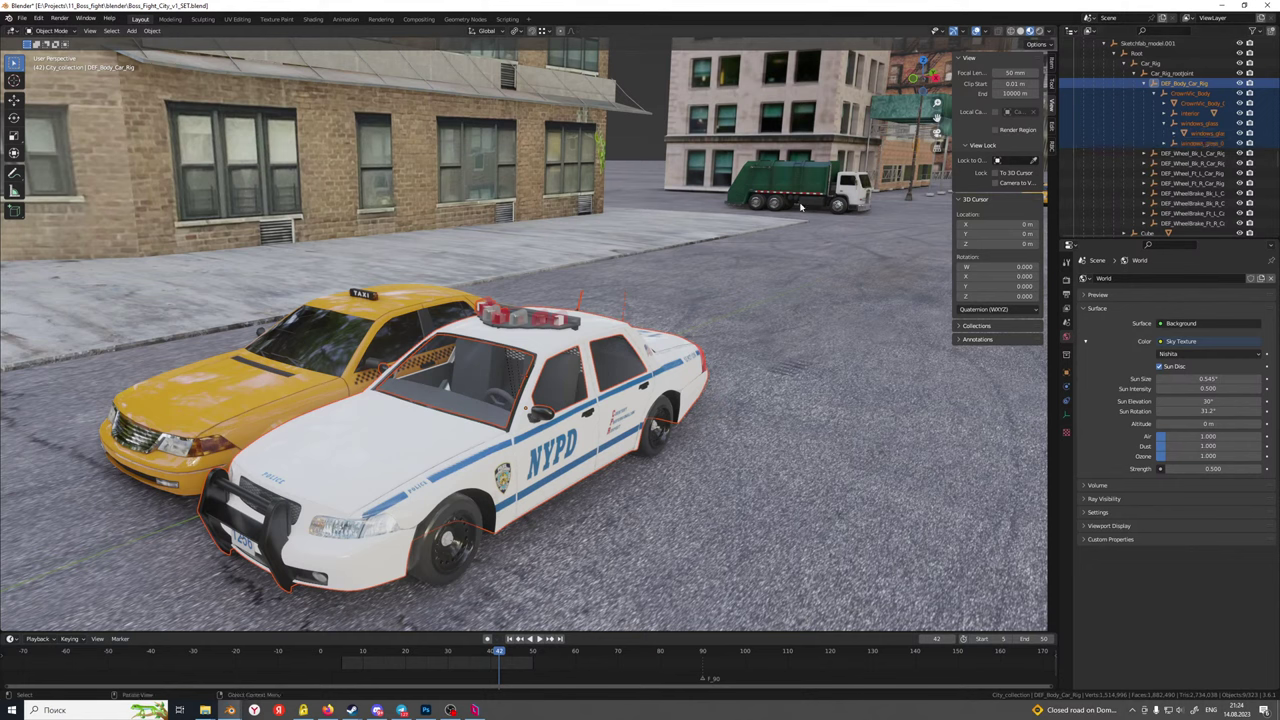
# Try to move the police car by its Car_Rig_rootjoint and Car_Rig parents
pyautogui.click(1175, 73)
pyautogui.press('g')
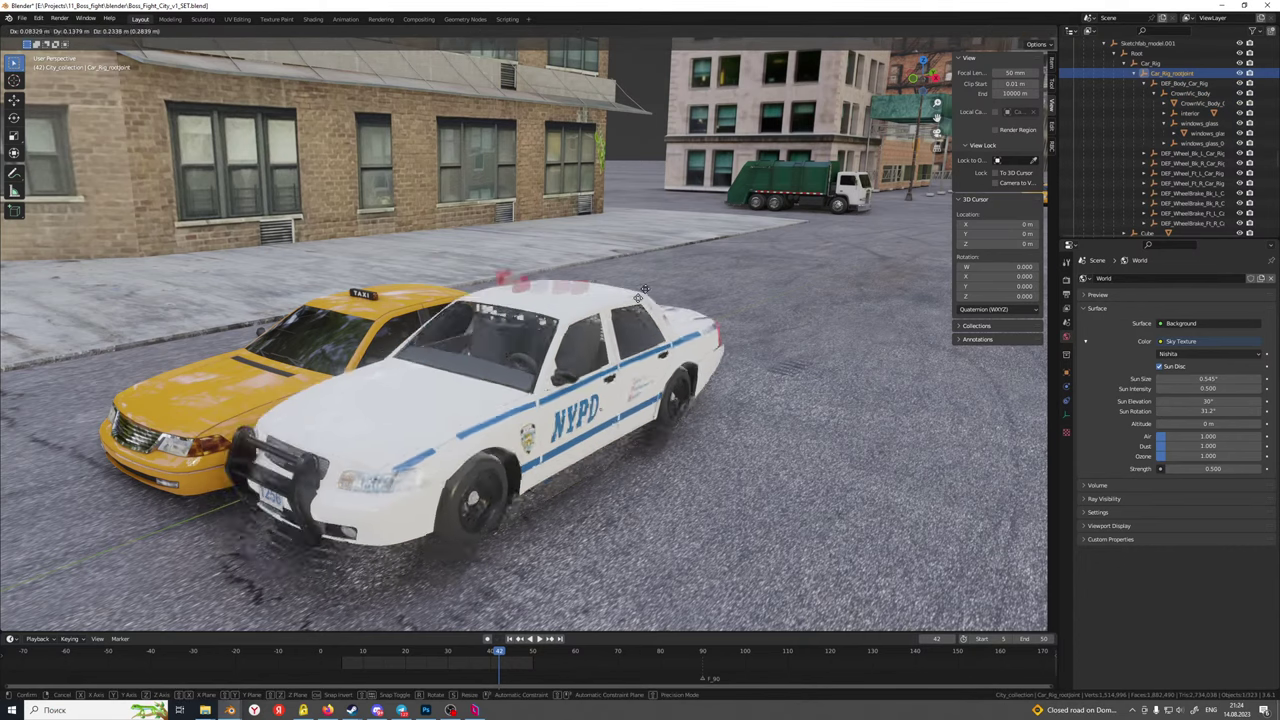
pyautogui.rightClick(817, 254)
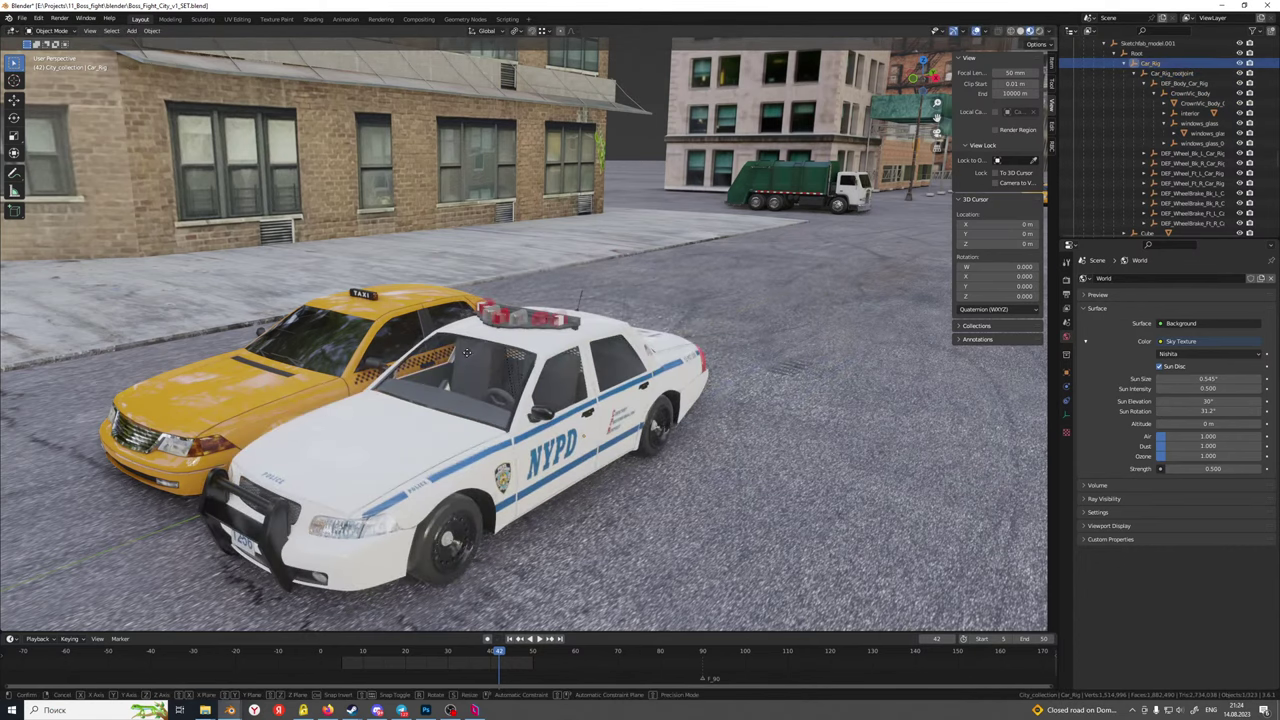
pyautogui.press('Escape')
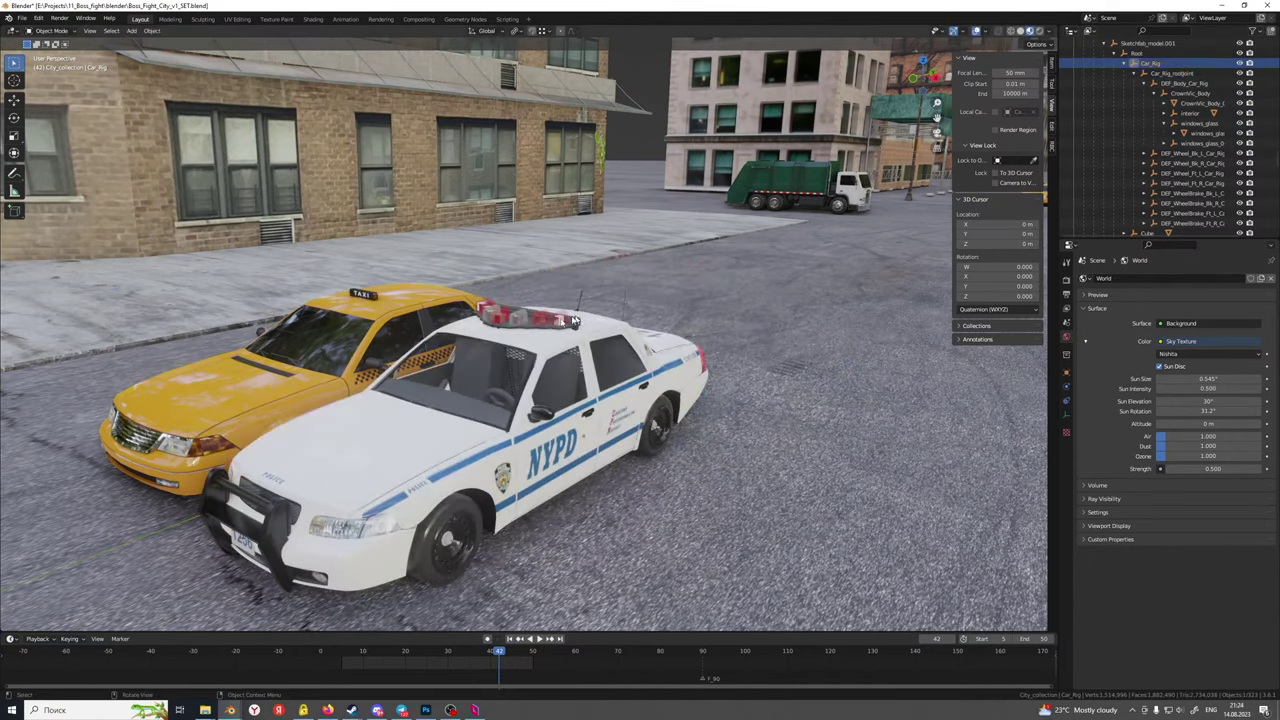
# Try to move the complete police car by its Root parent
pyautogui.click(1136, 53)
pyautogui.press('g')
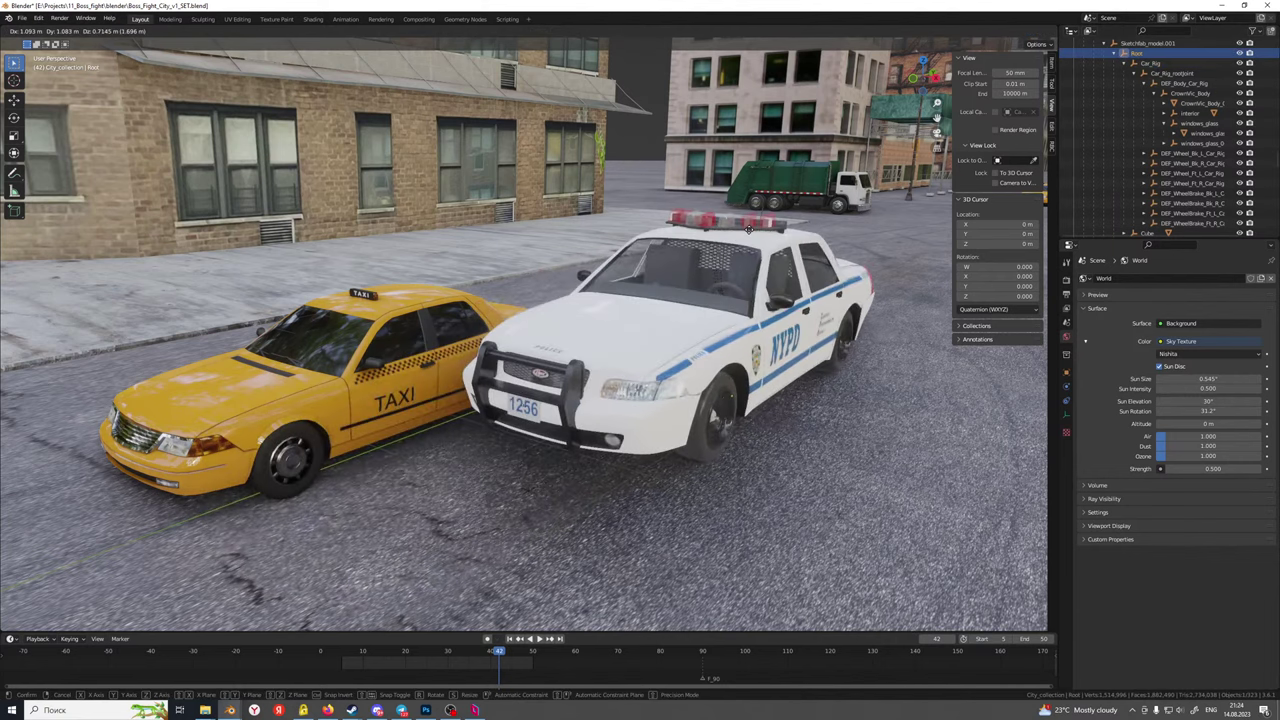
pyautogui.rightClick(749, 229)
pyautogui.scroll(-5, 749, 229)
pyautogui.moveTo(420, 365); pyautogui.dragTo(530, 378, button='middle')
pyautogui.press('g')
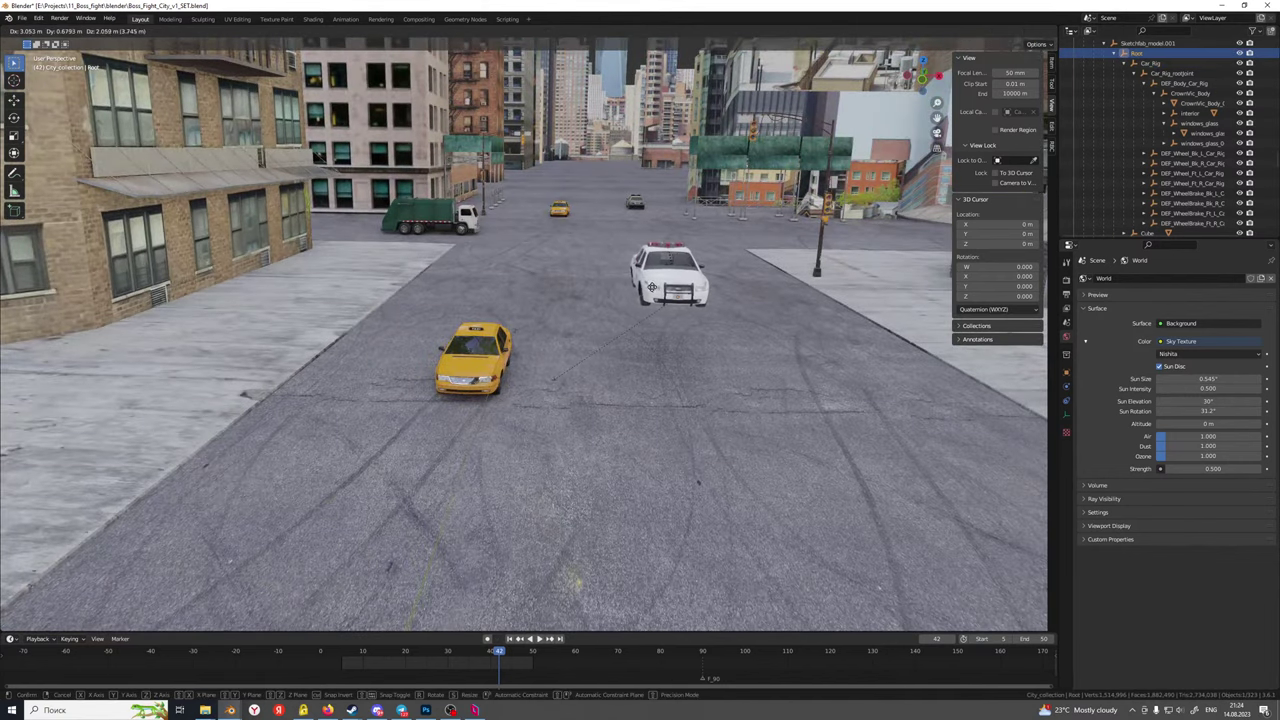
pyautogui.click(543, 362)
# Select the police car's complete Root hierarchy, including all of its child parts
pyautogui.scroll(3, 543, 362)
pyautogui.click(1116, 56)
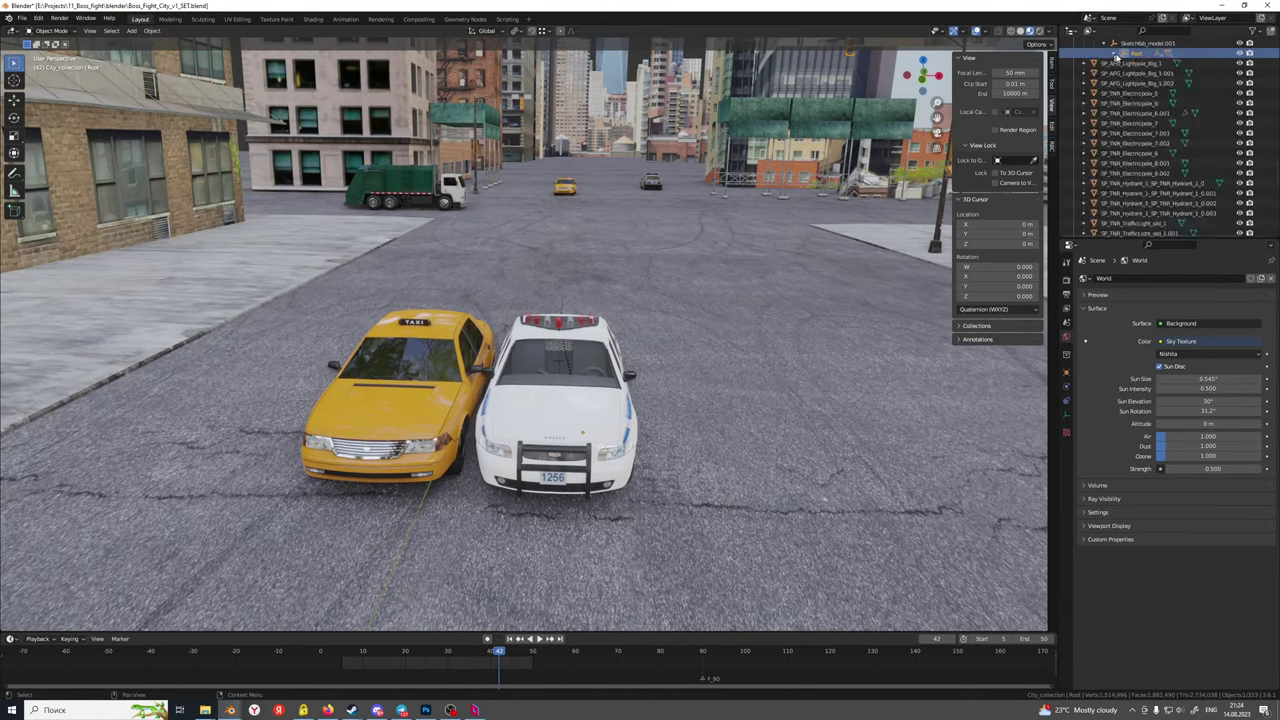
pyautogui.scroll(3, 1138, 56)
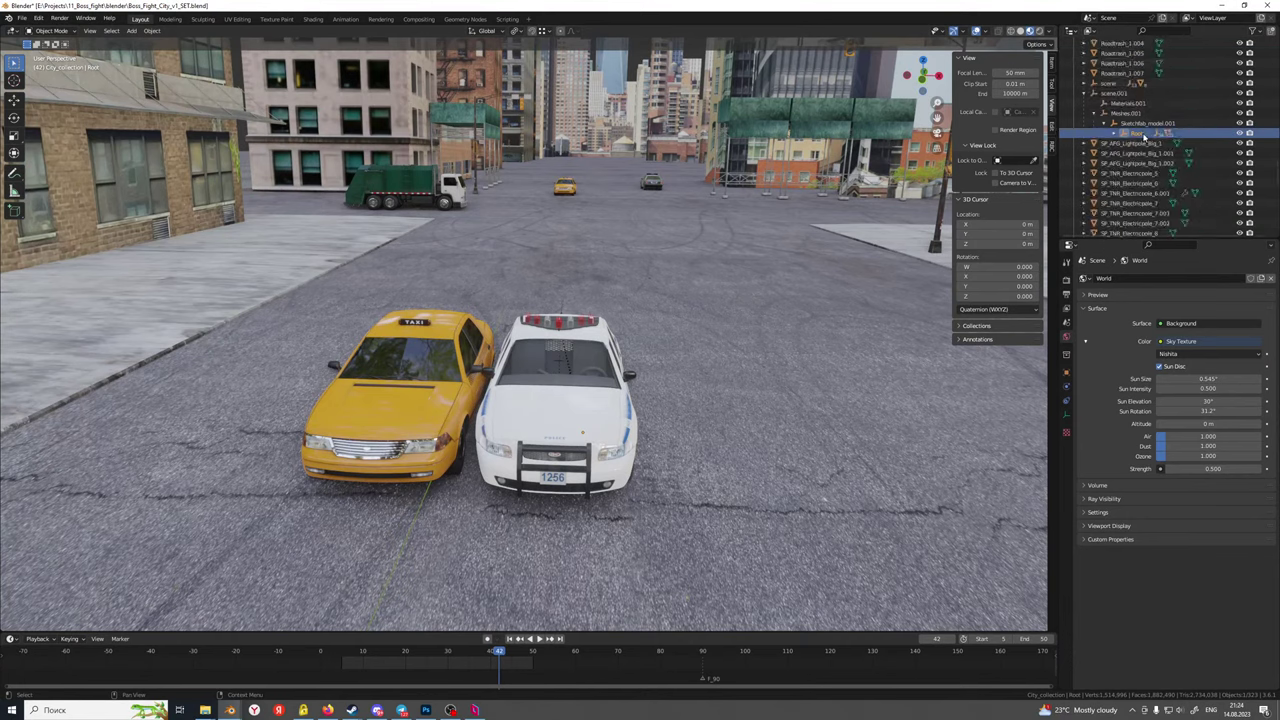
pyautogui.rightClick(1137, 135)
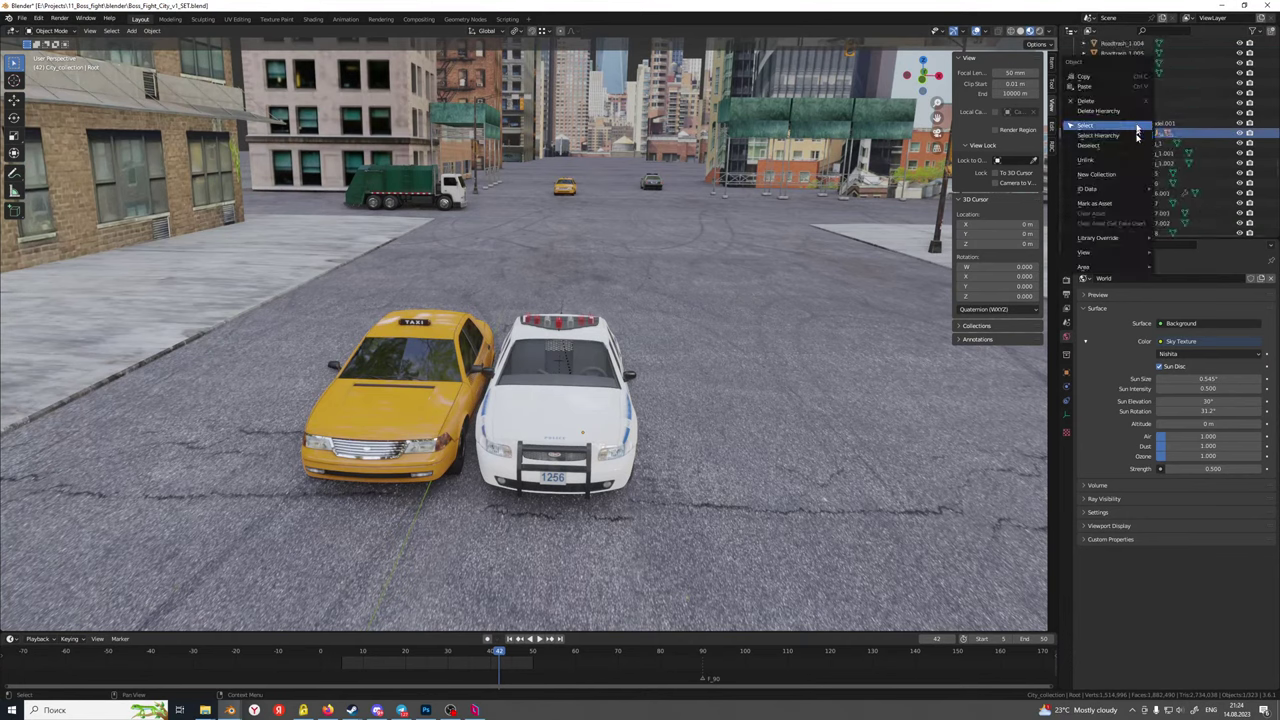
pyautogui.click(1113, 133)
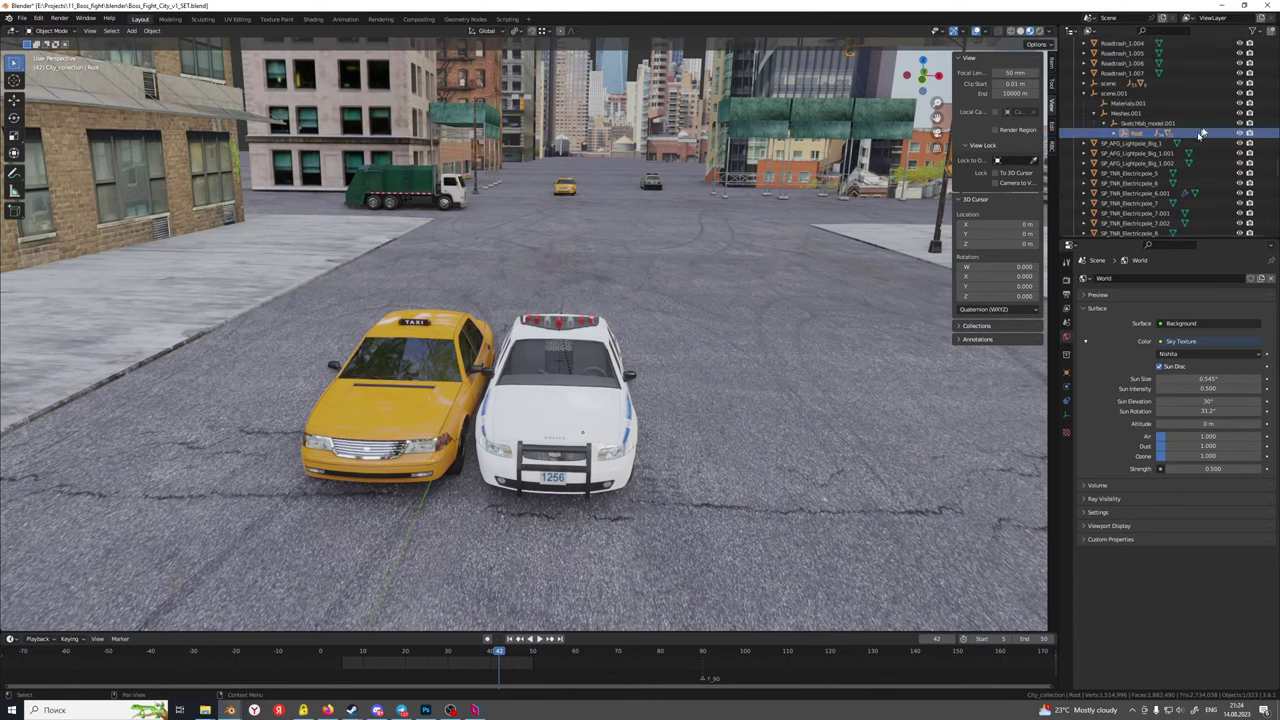
pyautogui.rightClick(1130, 135)
pyautogui.click(1130, 135)
pyautogui.moveTo(660, 420); pyautogui.dragTo(489, 489, button='middle')
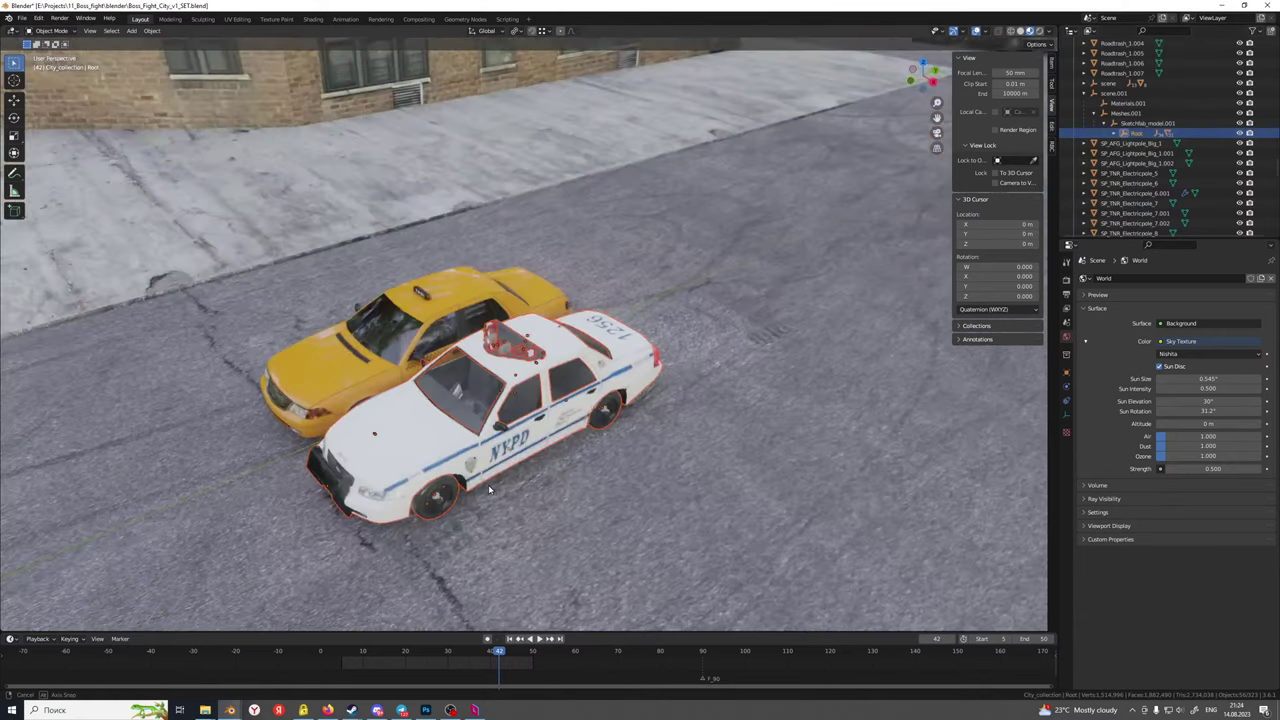
# Make the police car's body the active object and join all selected car parts into it
pyautogui.scroll(3, 489, 489)
pyautogui.click(352, 538)
pyautogui.keyDown('shift'); pyautogui.moveTo(407, 533); pyautogui.dragTo(480, 453, button='middle'); pyautogui.keyUp('shift')
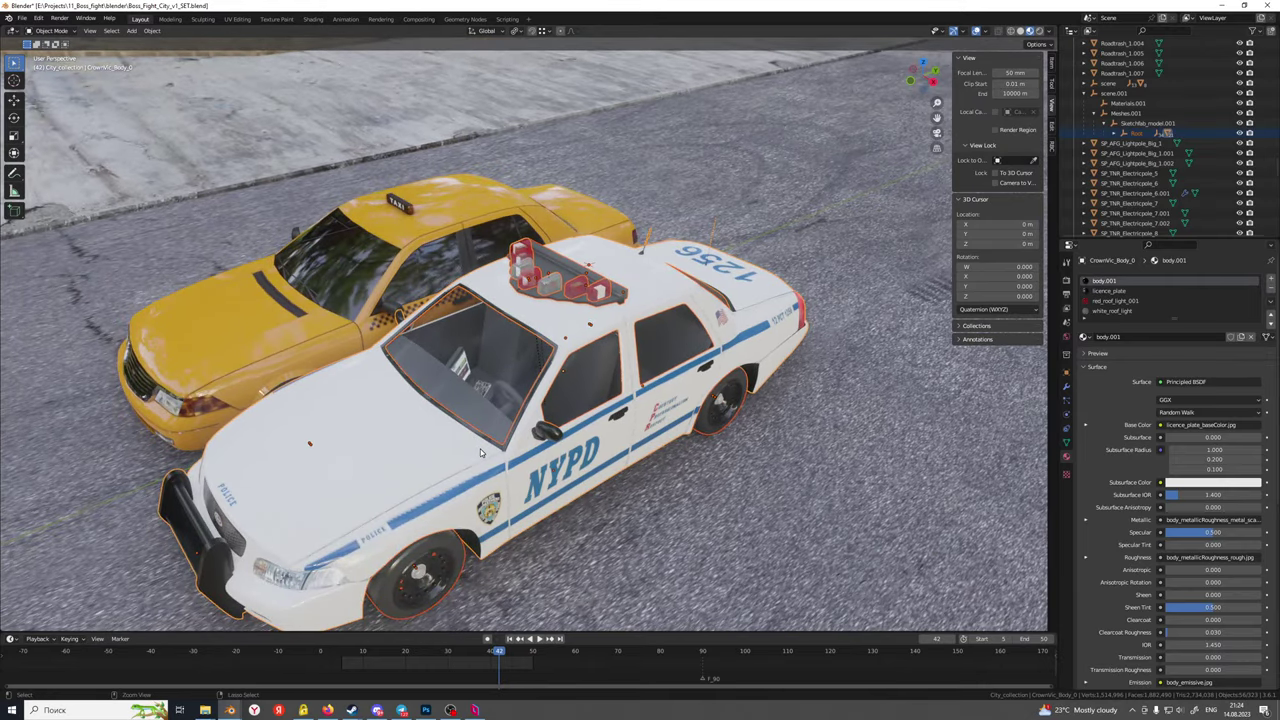
pyautogui.hotkey('ctrl', 'j')
pyautogui.scroll(-3, 480, 449)
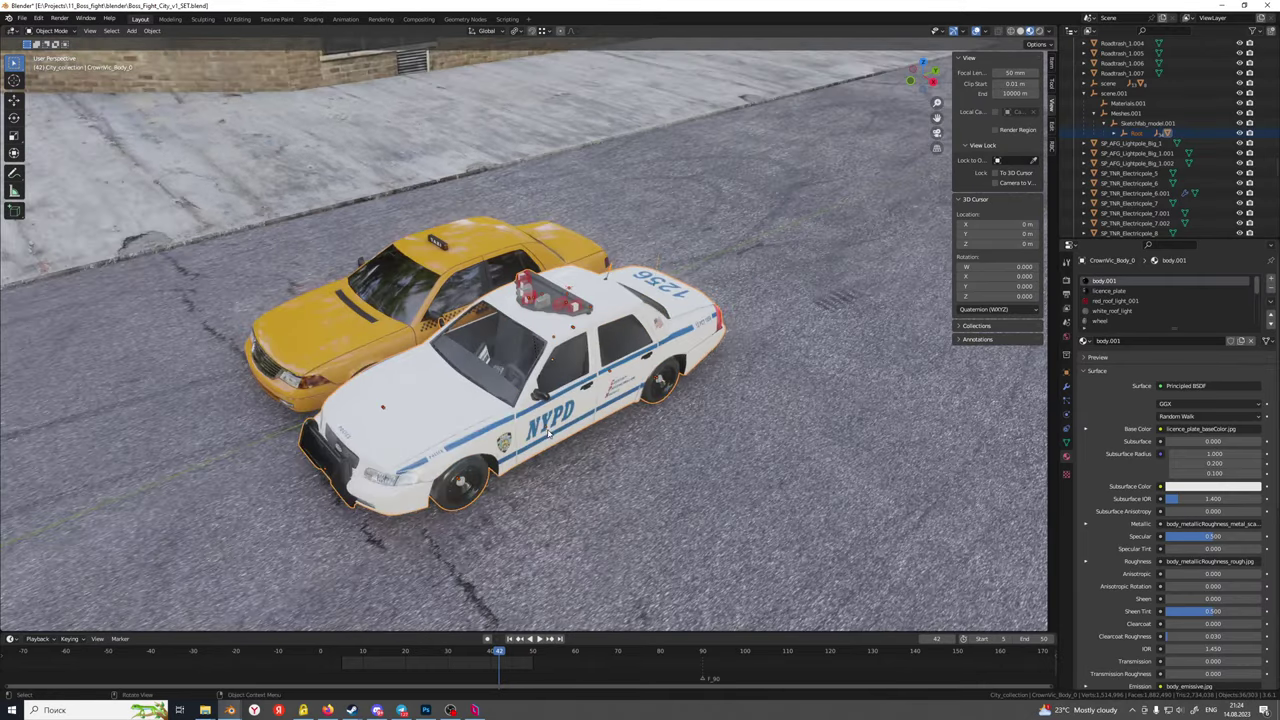
pyautogui.moveTo(480, 449); pyautogui.dragTo(573, 397, button='middle')
pyautogui.press('g')
pyautogui.press('Escape')
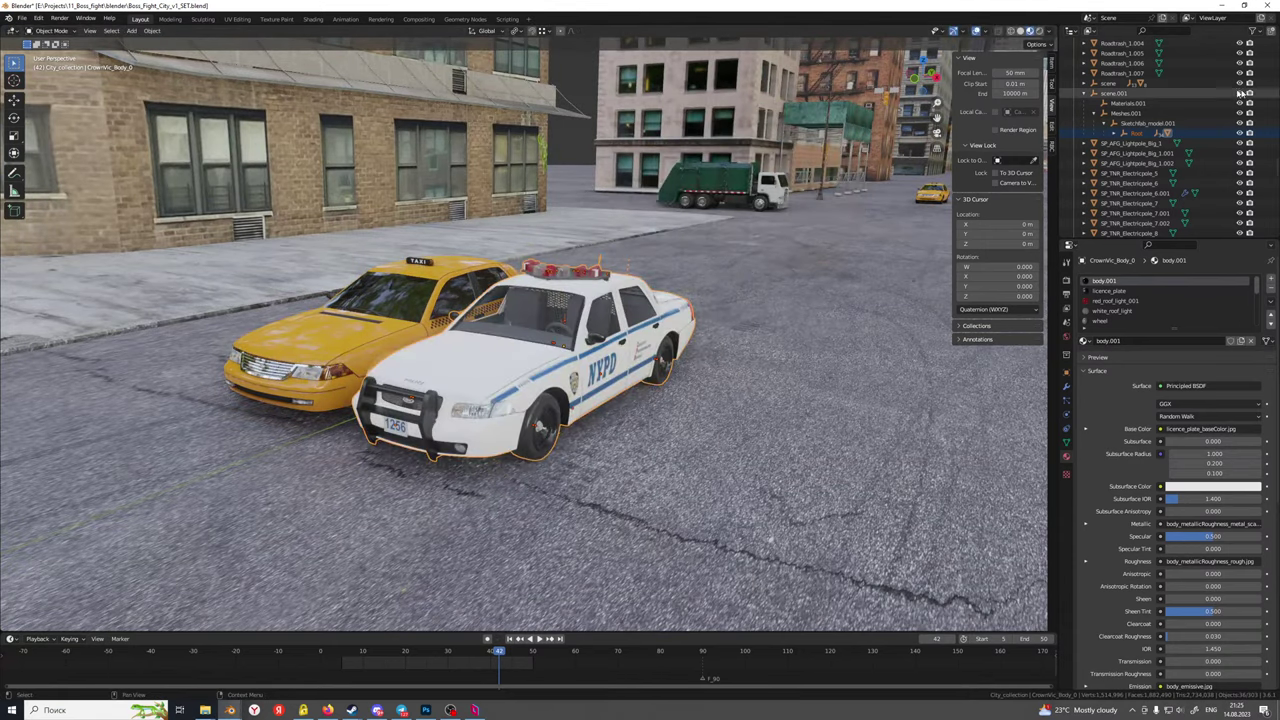
# Apply the scale of the joined police car
pyautogui.scroll(-3, 819, 271)
pyautogui.rightClick(492, 358)
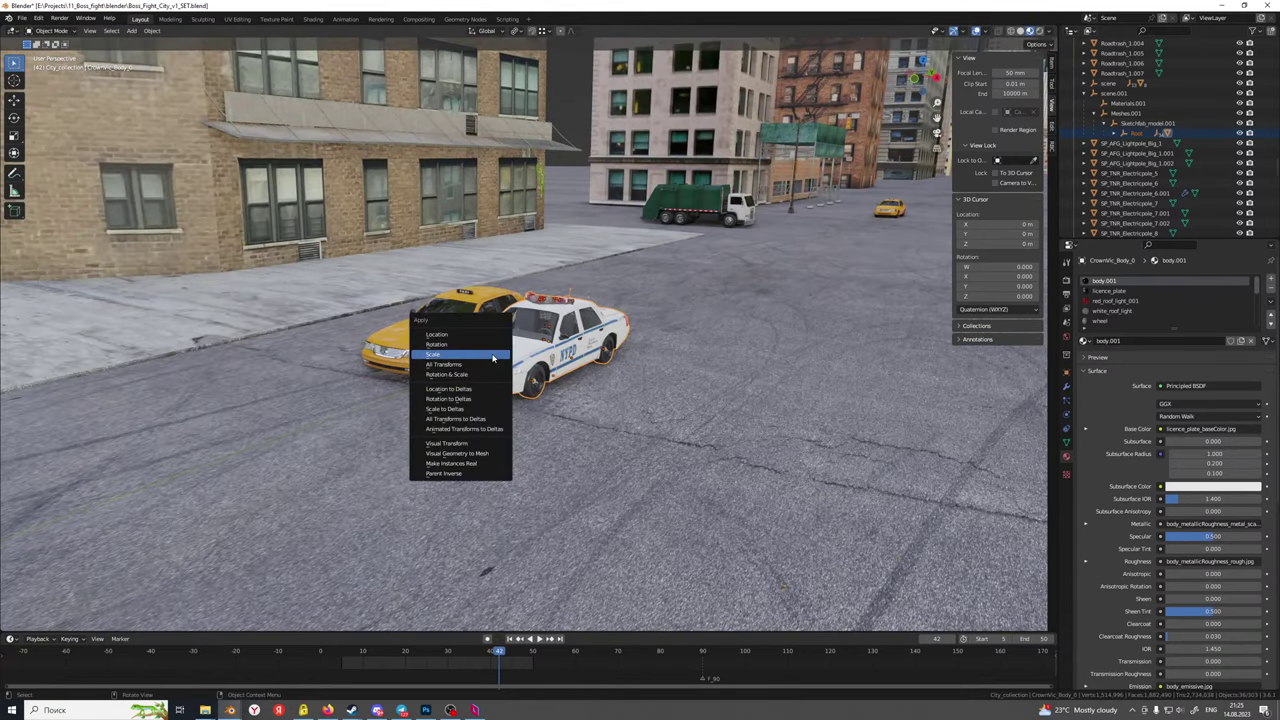
pyautogui.click(556, 356)
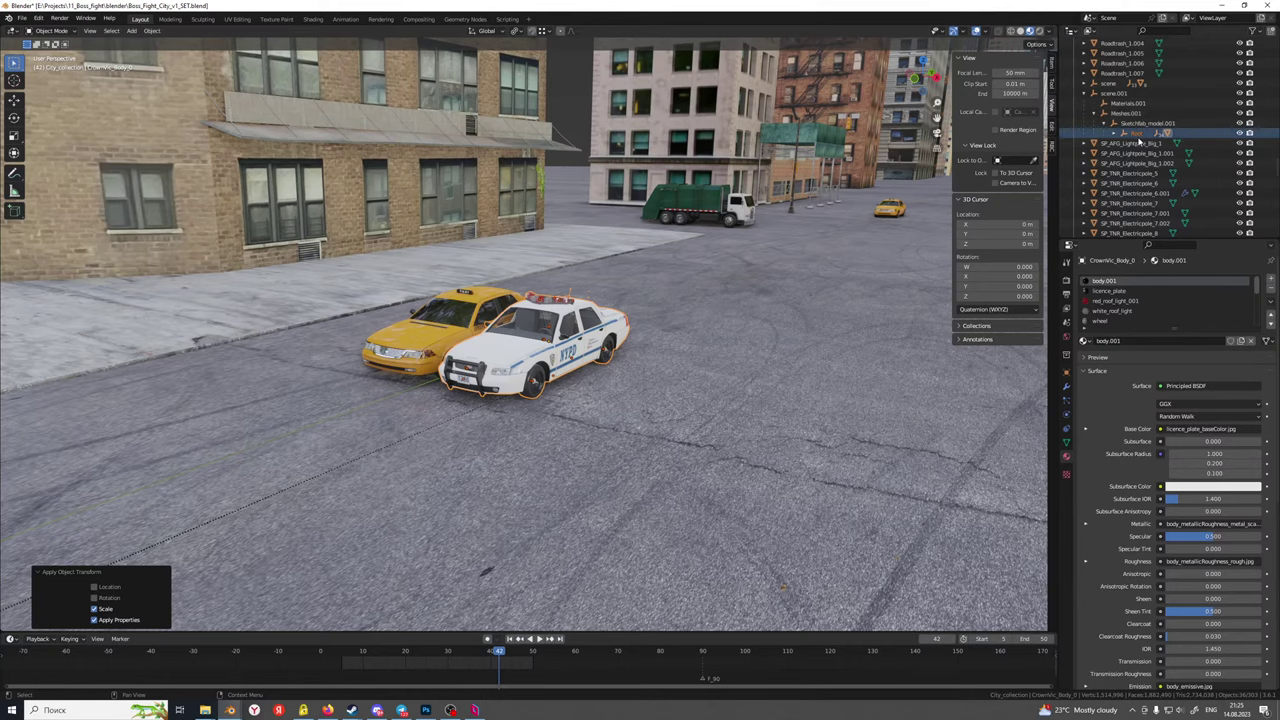
# Locate the joined CrownVic body mesh inside the Root hierarchy and clear its parent while keeping the transformation
pyautogui.scroll(3, 601, 333)
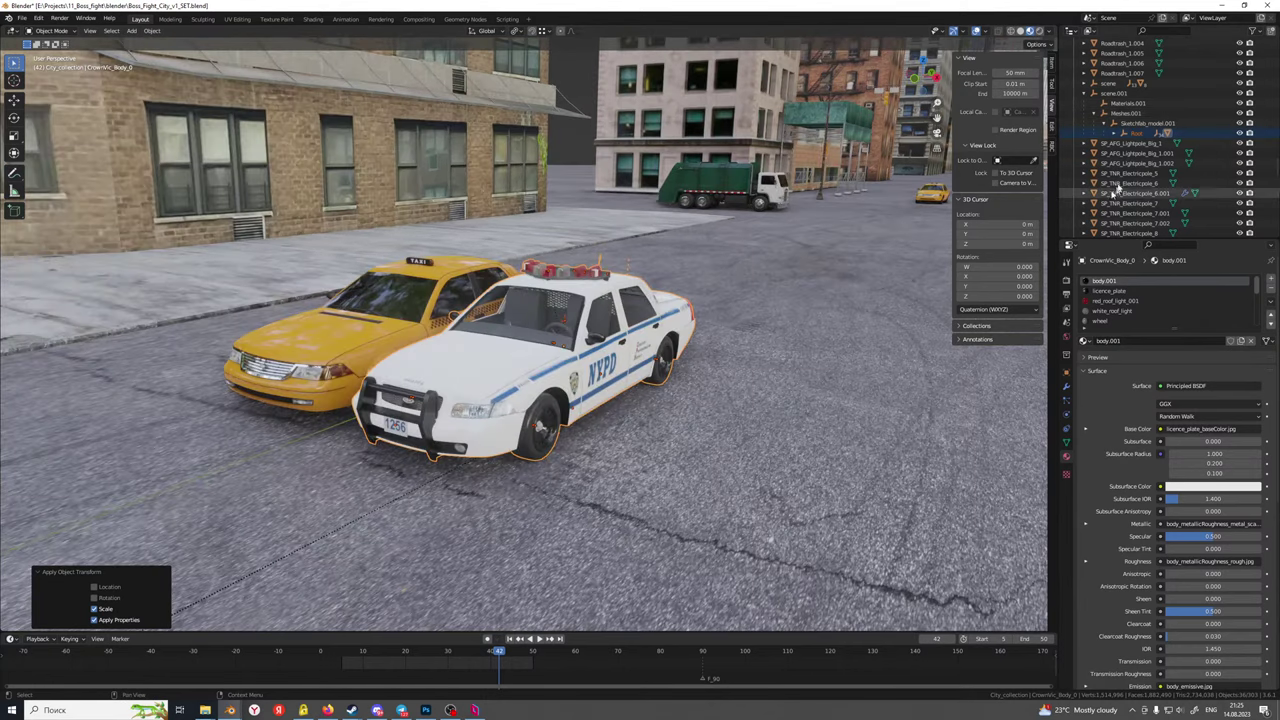
pyautogui.keyDown('shift'); pyautogui.click(1115, 134); pyautogui.keyUp('shift')
pyautogui.click(1115, 134)
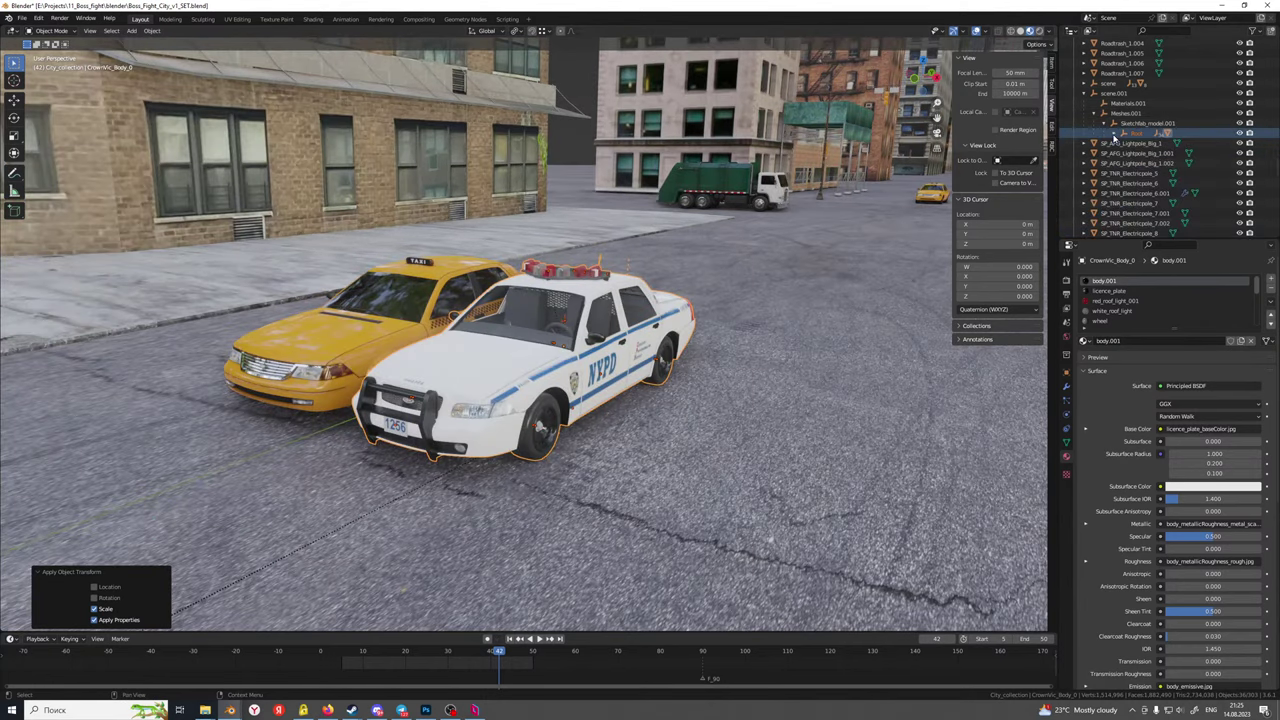
pyautogui.keyDown('shift'); pyautogui.click(1124, 133); pyautogui.keyUp('shift')
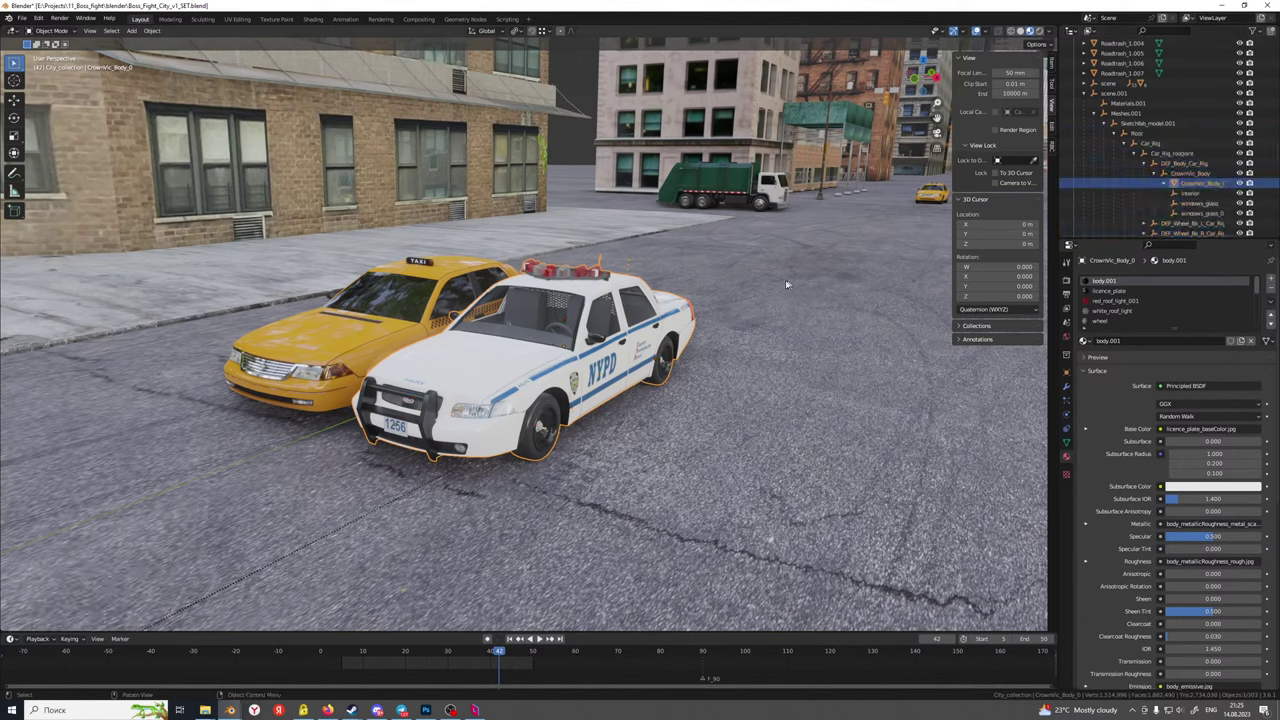
pyautogui.hotkey('alt', 'p')
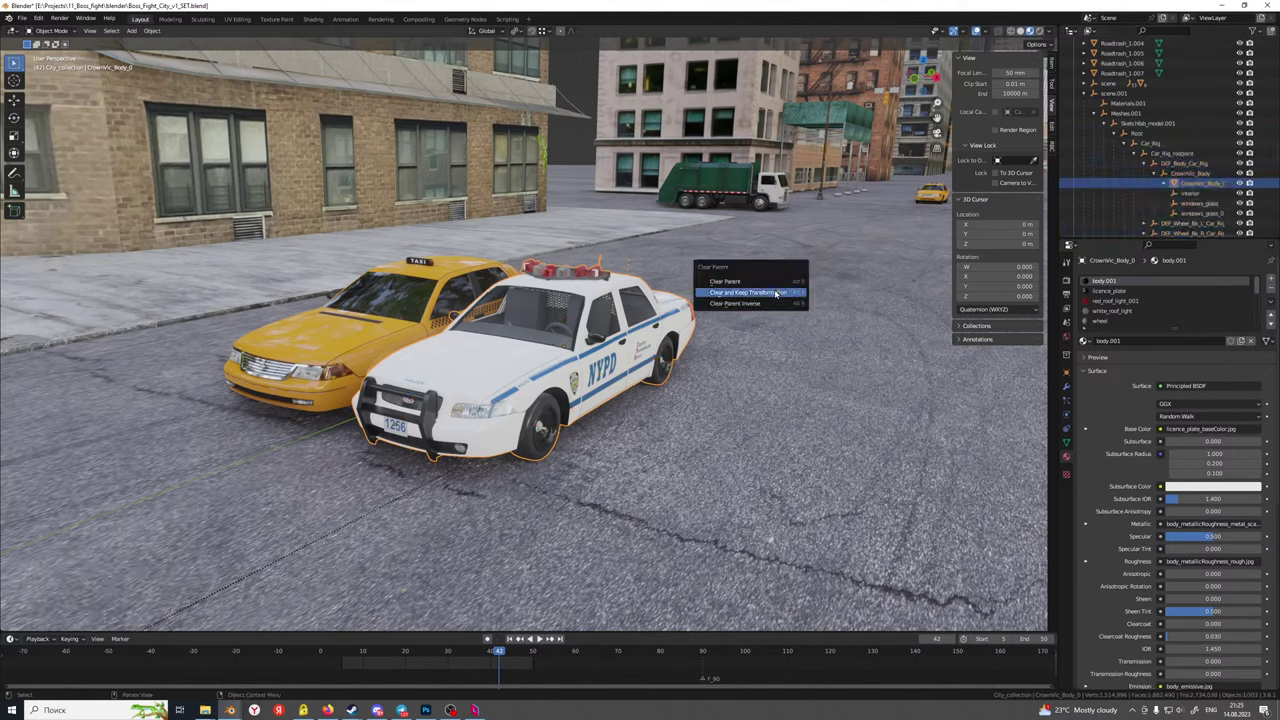
pyautogui.click(776, 293)
# Delete the leftover scene.001 hierarchy of empties
pyautogui.click(1120, 103)
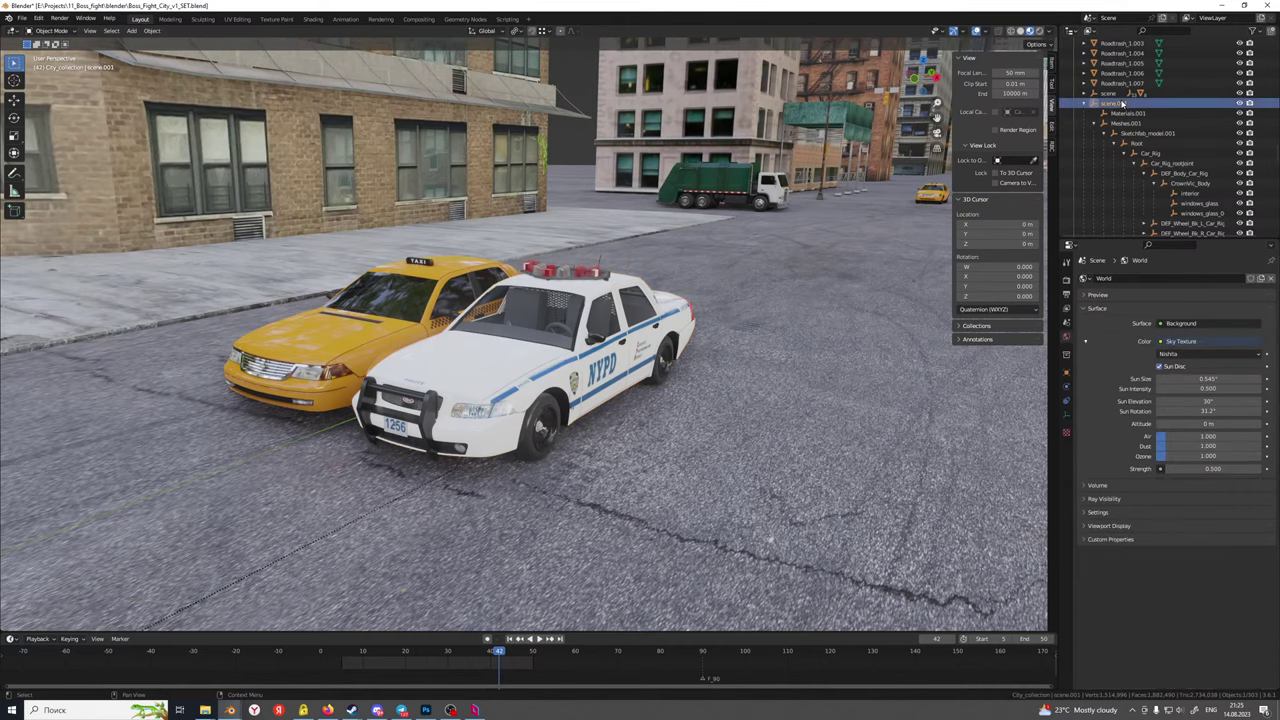
pyautogui.click(1094, 124)
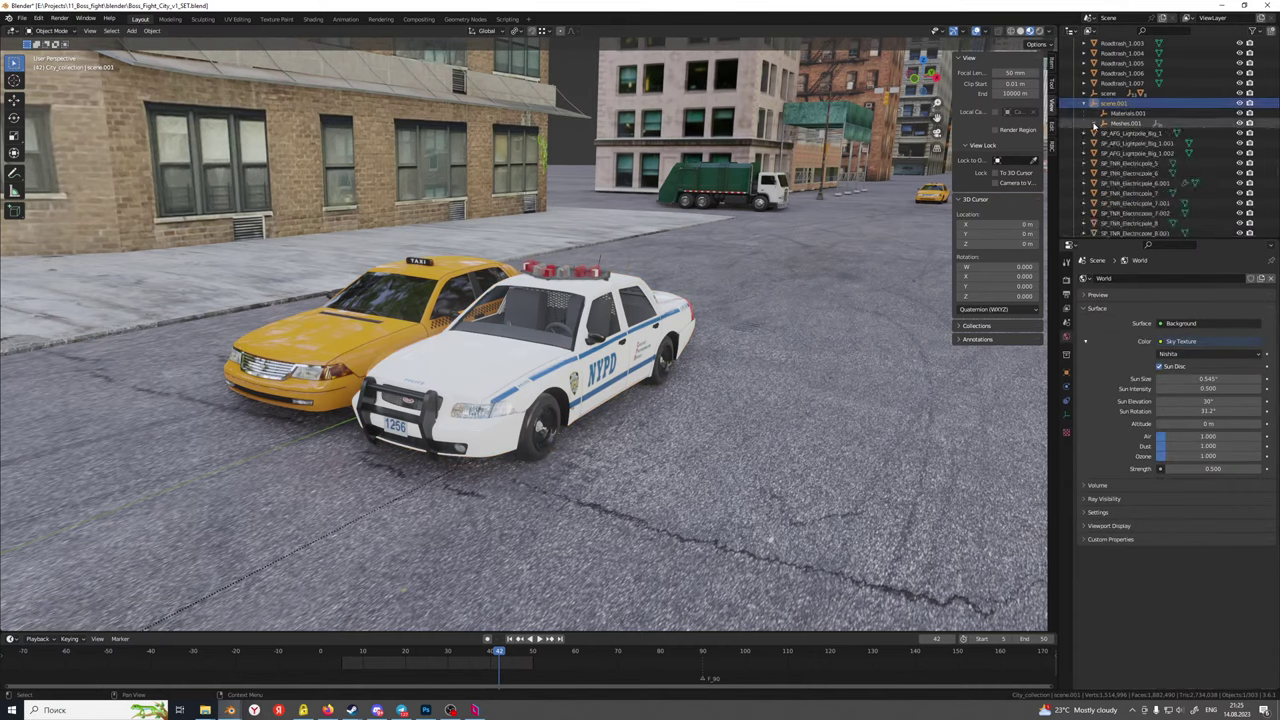
pyautogui.rightClick(1112, 105)
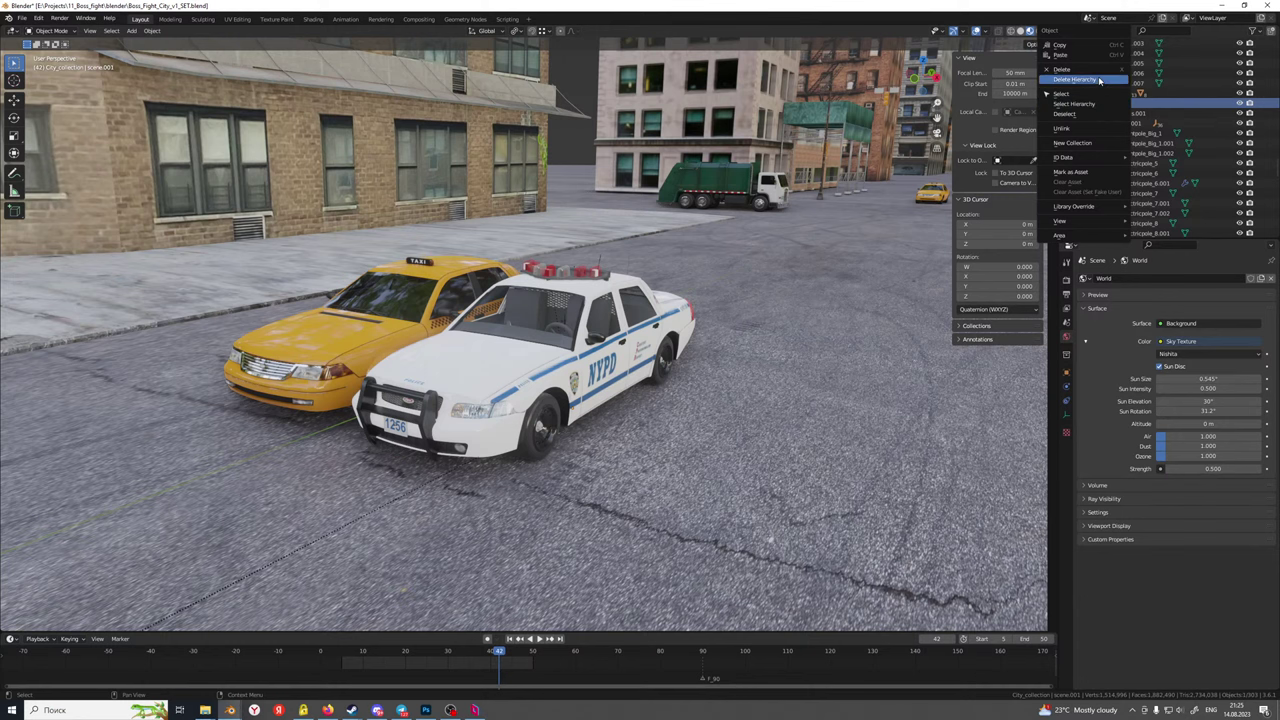
pyautogui.click(1099, 80)
# Select the joined police car and move it about -66 m along the global Y axis, down the street
pyautogui.scroll(-2, 1094, 134)
pyautogui.scroll(-8, 589, 343)
pyautogui.moveTo(589, 343); pyautogui.dragTo(480, 377, button='middle')
pyautogui.scroll(5, 480, 377)
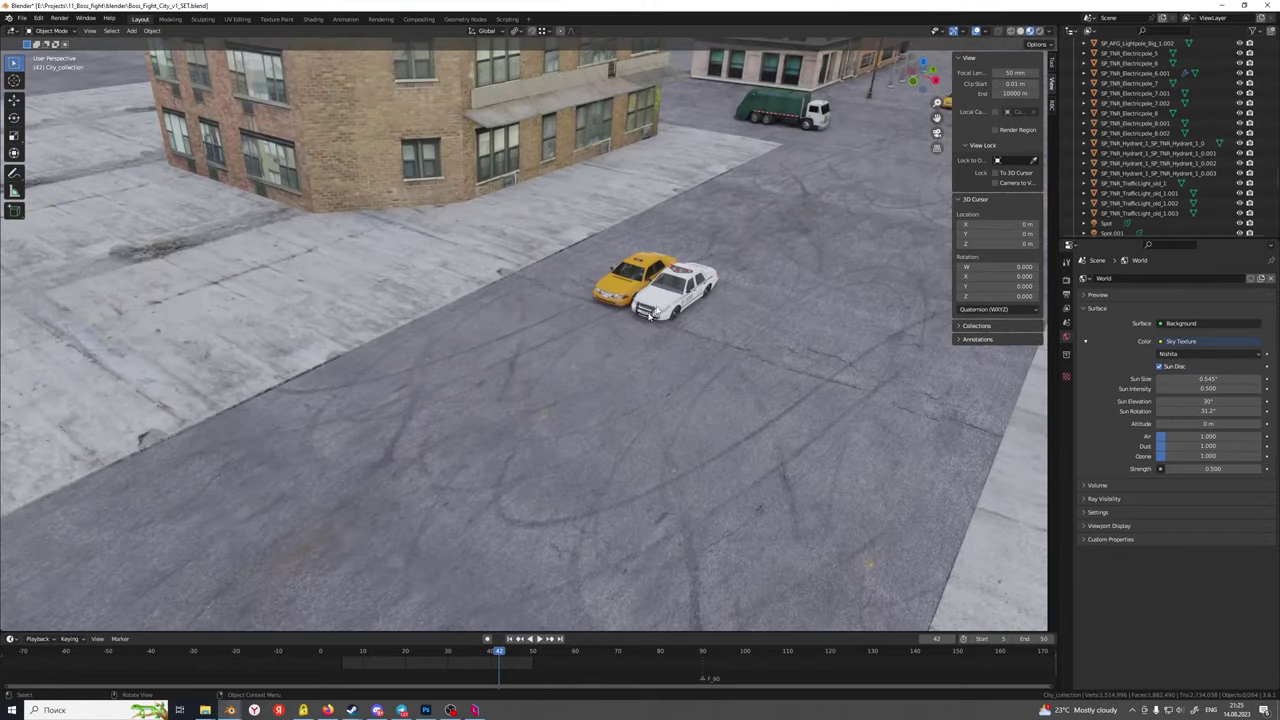
pyautogui.click(662, 301)
pyautogui.scroll(-5, 525, 370)
pyautogui.keyDown('shift'); pyautogui.moveTo(385, 436); pyautogui.dragTo(580, 365, button='middle'); pyautogui.keyUp('shift')
pyautogui.scroll(-3, 580, 364)
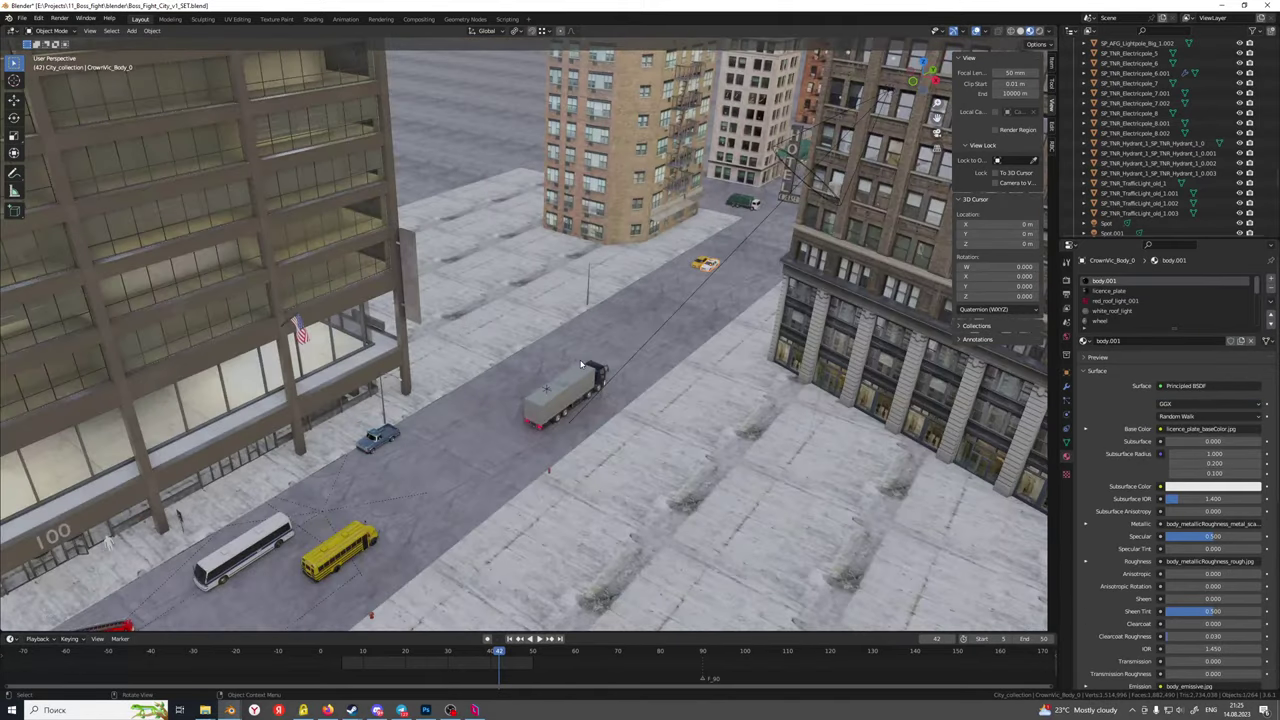
pyautogui.press('g')
pyautogui.press('y')
pyautogui.click(250, 500)
# Move the police car farther down the street along global Y, by about -52 m and another -17 m
pyautogui.keyDown('shift'); pyautogui.moveTo(250, 500); pyautogui.dragTo(560, 319, button='middle'); pyautogui.keyUp('shift')
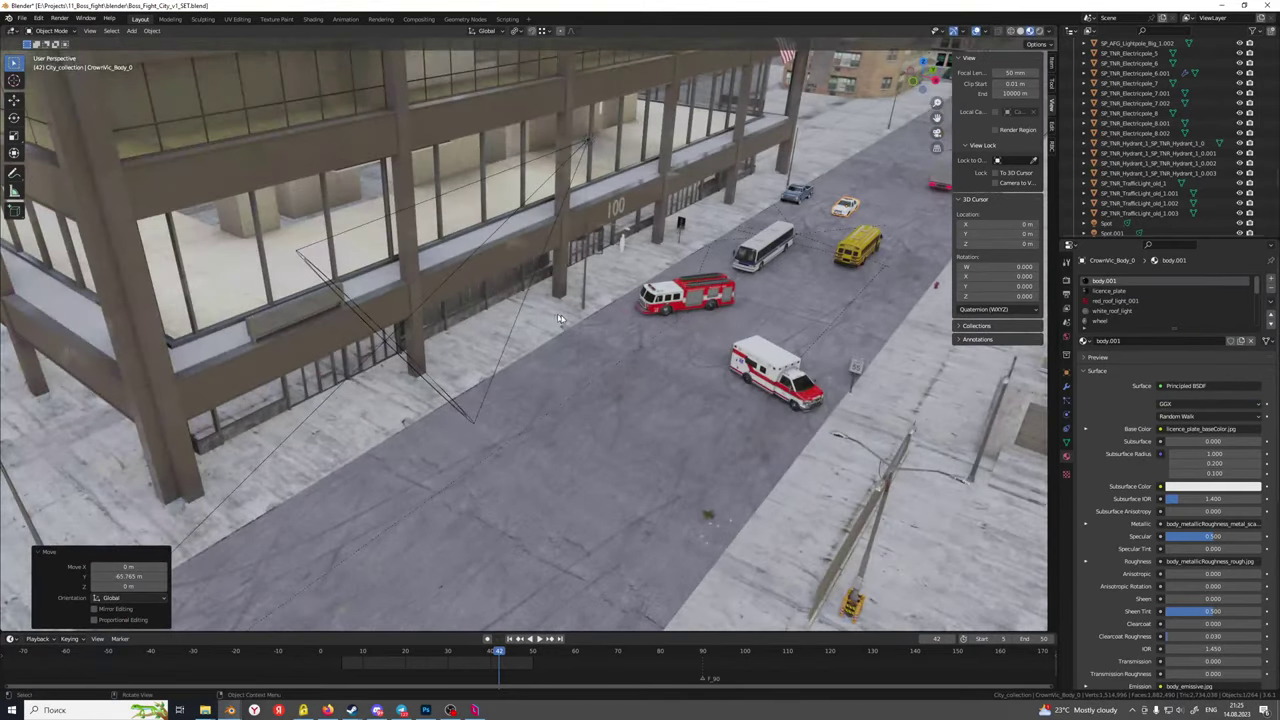
pyautogui.click(300, 465)
pyautogui.moveTo(300, 465); pyautogui.dragTo(436, 404, button='middle')
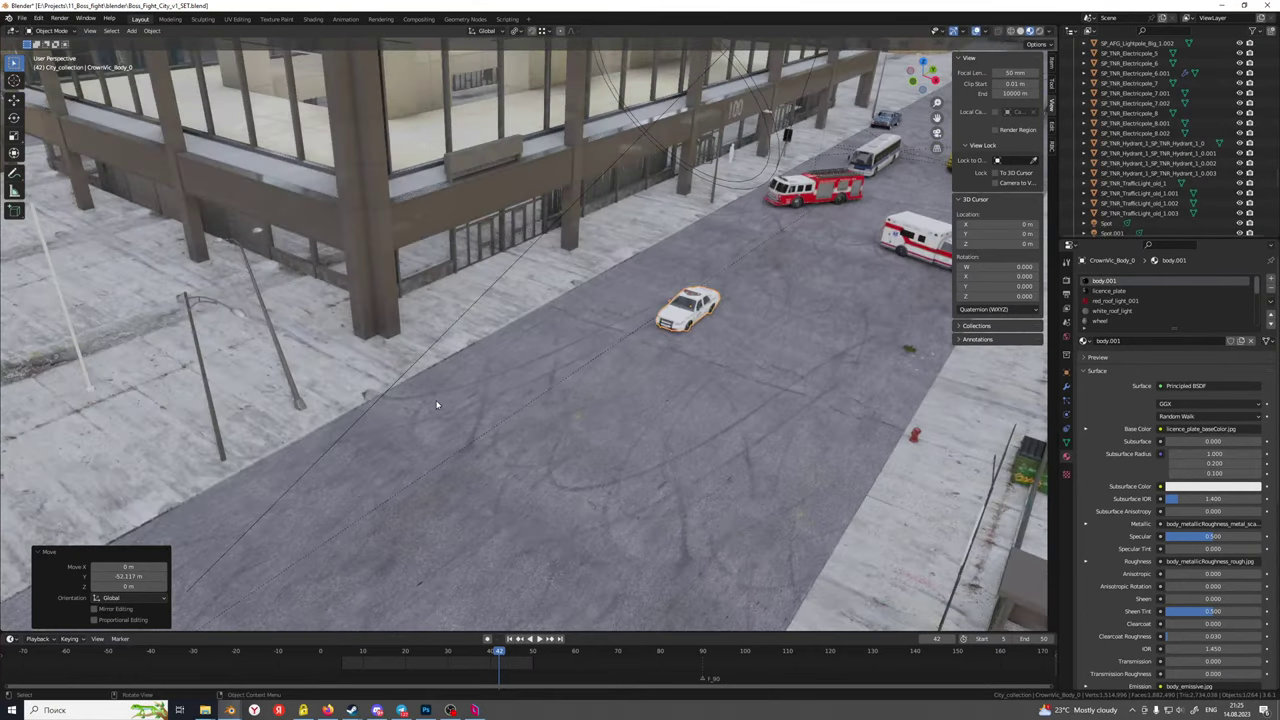
pyautogui.press('g')
pyautogui.press('y')
pyautogui.click(223, 484)
# Shift the police car about -8.7 m along global Y, close to the tentacles and road barriers
pyautogui.scroll(-6, 223, 484)
pyautogui.keyDown('shift'); pyautogui.moveTo(250, 474); pyautogui.dragTo(477, 455, button='middle'); pyautogui.keyUp('shift')
pyautogui.scroll(6, 326, 466)
pyautogui.scroll(-4, 479, 455)
pyautogui.press('g')
pyautogui.press('y')
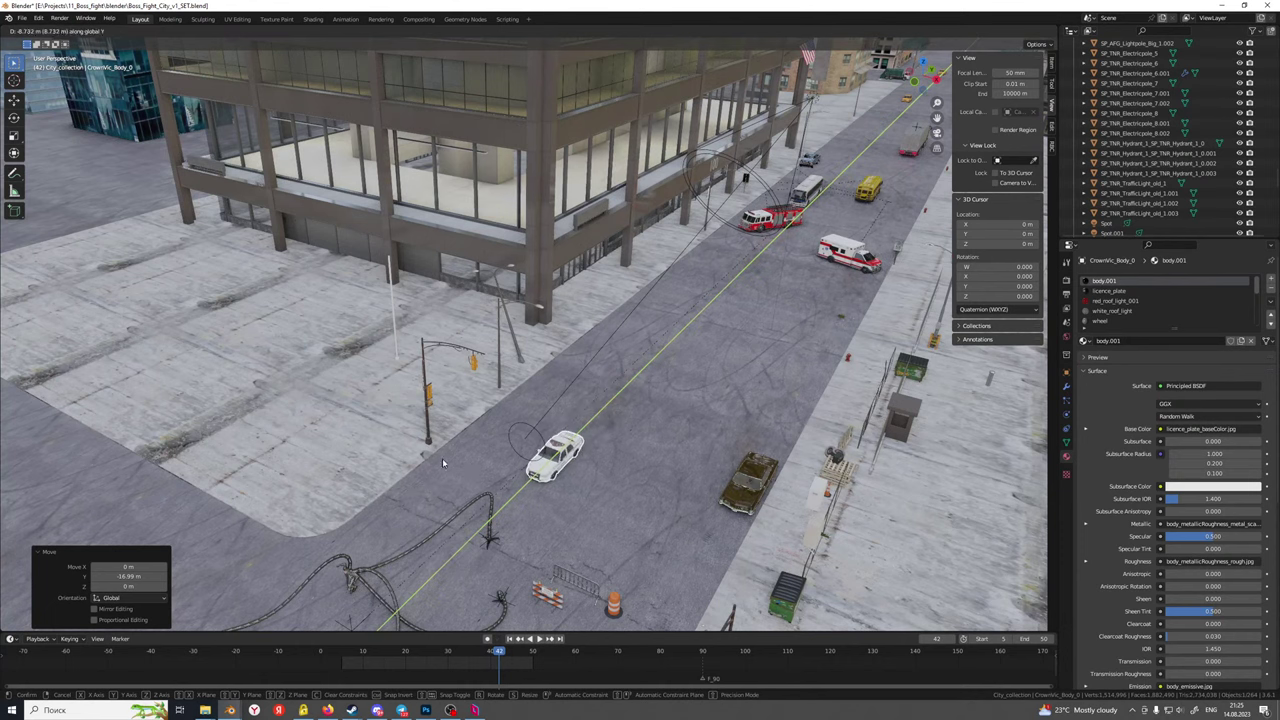
pyautogui.click(443, 460)
# From the top view, move the police car about 8.2 m in X and 3.6 m in Y, beside the parked brown car
pyautogui.keyDown('shift'); pyautogui.moveTo(590, 560); pyautogui.dragTo(466, 430, button='middle'); pyautogui.keyUp('shift')
pyautogui.scroll(4, 466, 430)
pyautogui.keyDown('shift'); pyautogui.moveTo(560, 360); pyautogui.dragTo(427, 392, button='middle'); pyautogui.keyUp('shift')
pyautogui.press('KP_Decimal')
pyautogui.scroll(-5, 450, 445)
pyautogui.press('KP_7')
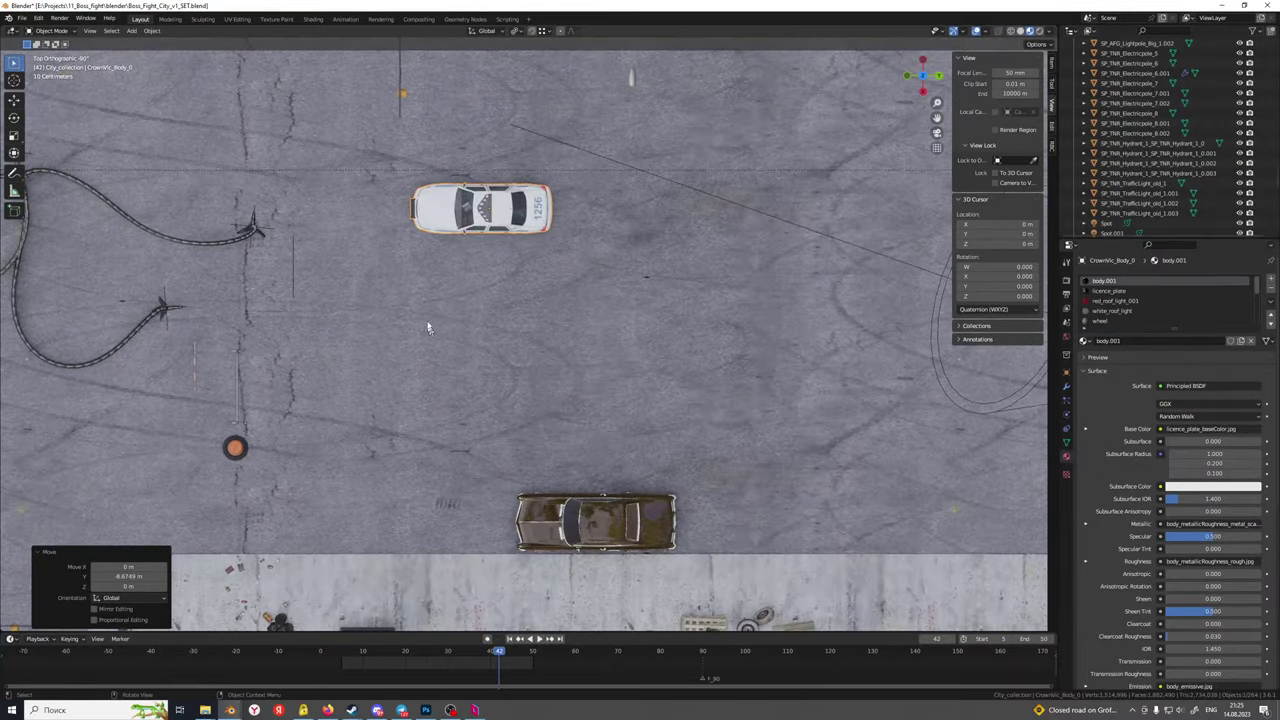
pyautogui.press('g')
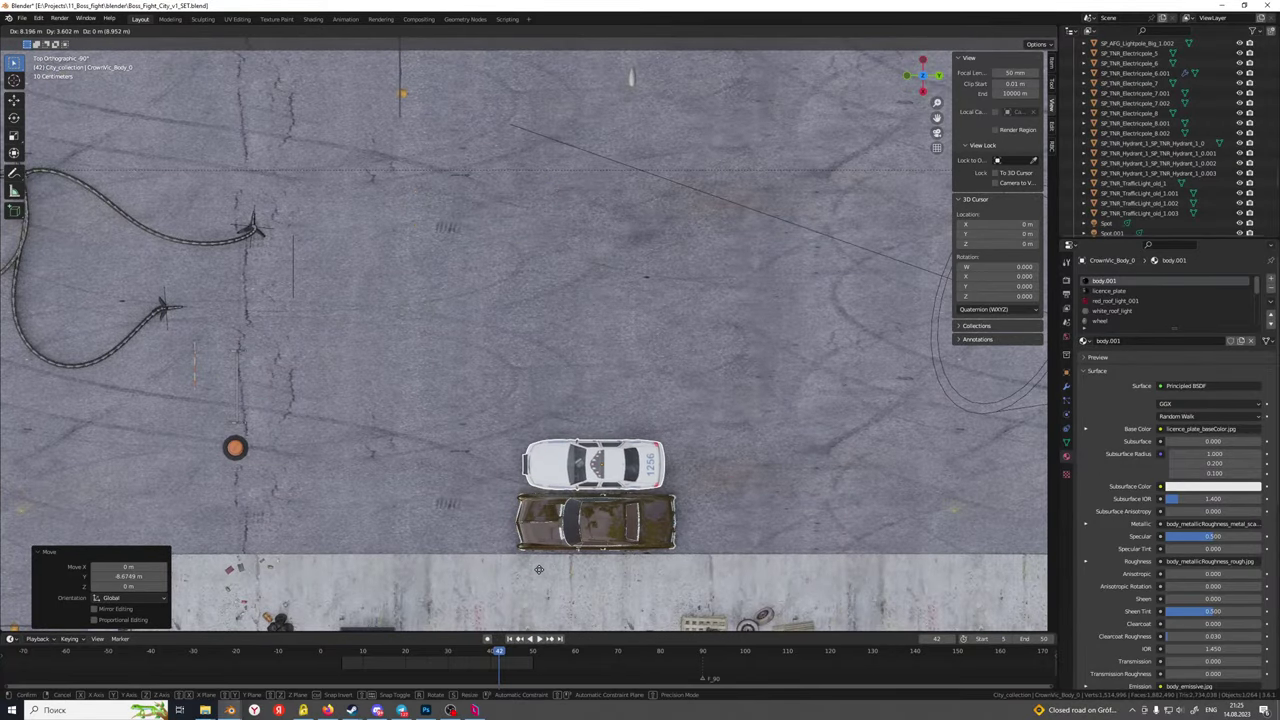
pyautogui.click(539, 573)
# Move the police car about -7.7 m along global X, away from the parked brown car
pyautogui.moveTo(539, 573); pyautogui.dragTo(654, 452, button='middle')
pyautogui.press('g')
pyautogui.press('y')
pyautogui.press('x')
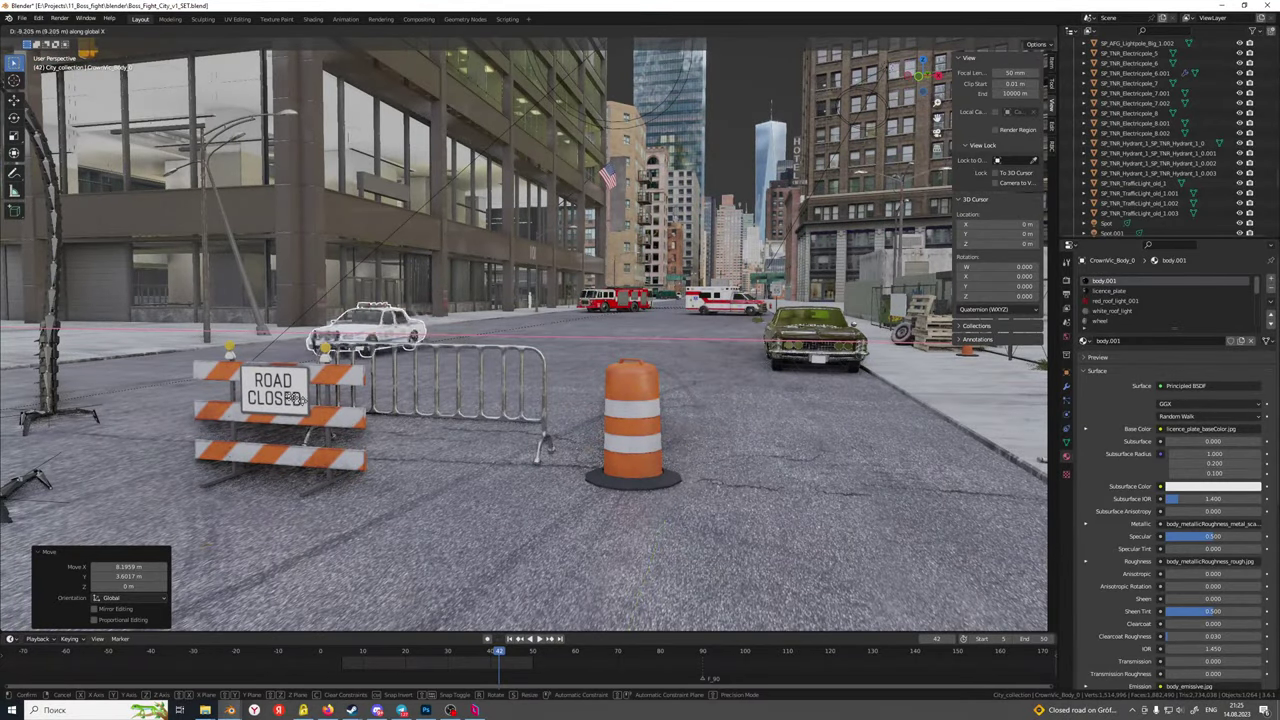
pyautogui.click(355, 373)
# Examine the parked brown car's front end and hood up close
pyautogui.keyDown('shift'); pyautogui.moveTo(355, 373); pyautogui.dragTo(457, 409, button='middle'); pyautogui.keyUp('shift')
pyautogui.scroll(5, 457, 409)
pyautogui.keyDown('shift'); pyautogui.moveTo(1025, 389); pyautogui.dragTo(700, 385, button='middle'); pyautogui.keyUp('shift')
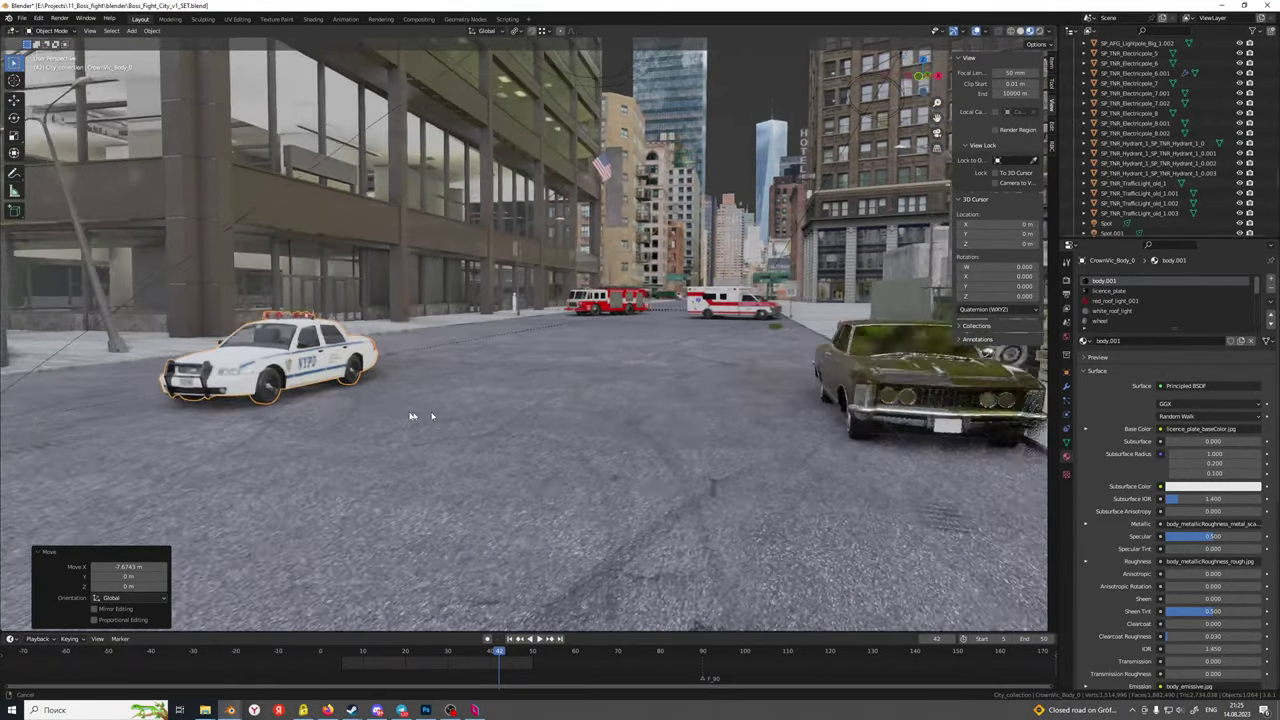
pyautogui.moveTo(682, 459); pyautogui.dragTo(622, 487, button='middle')
pyautogui.scroll(4, 622, 495)
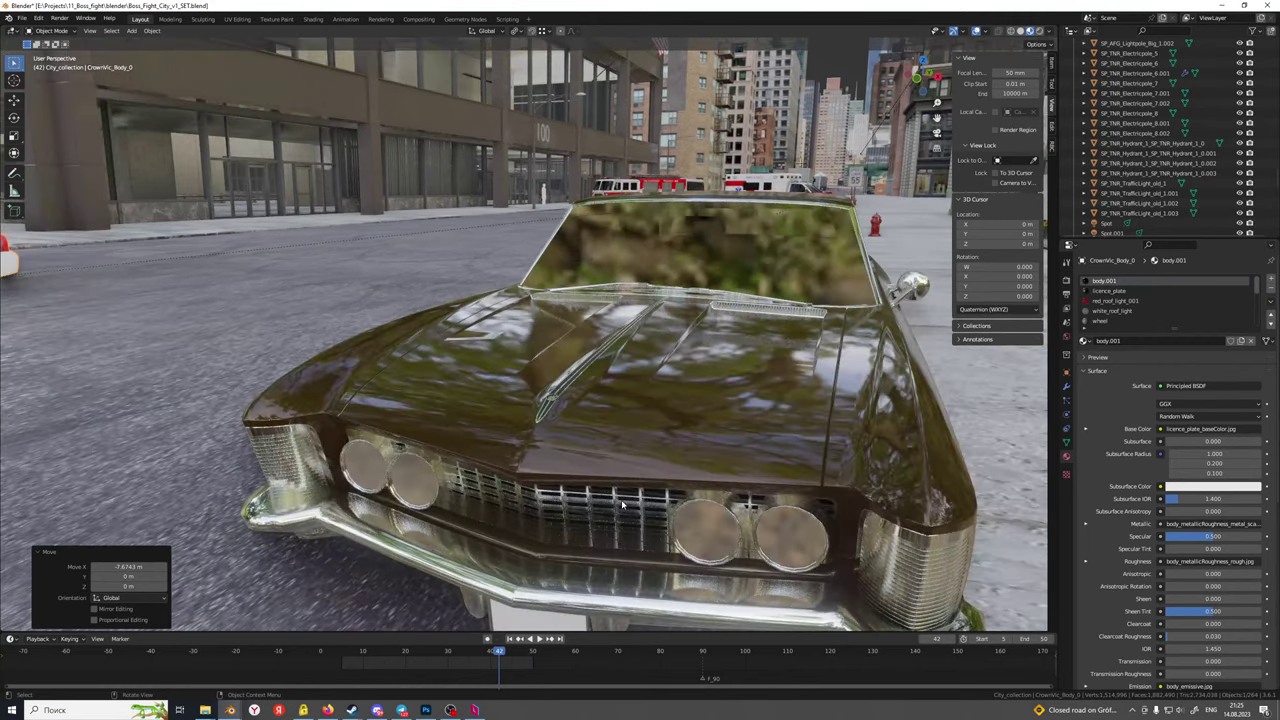
pyautogui.scroll(3, 622, 505)
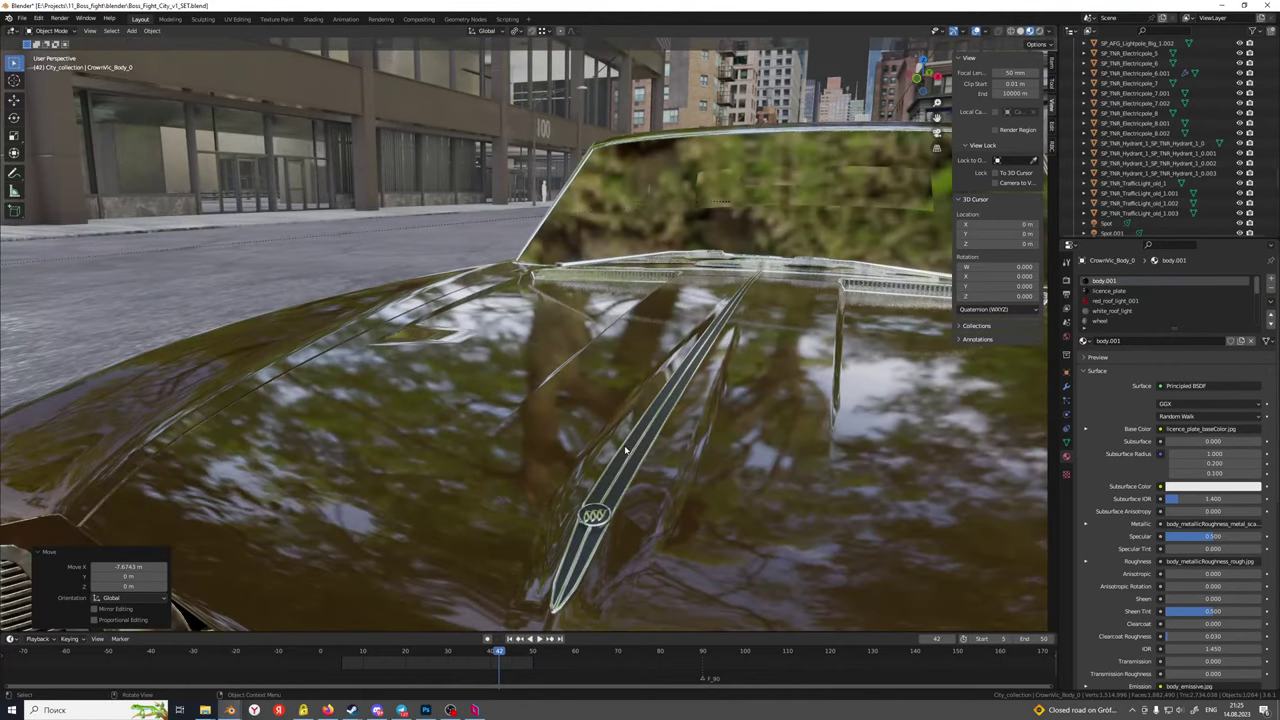
pyautogui.scroll(-8, 615, 490)
pyautogui.scroll(-5, 620, 495)
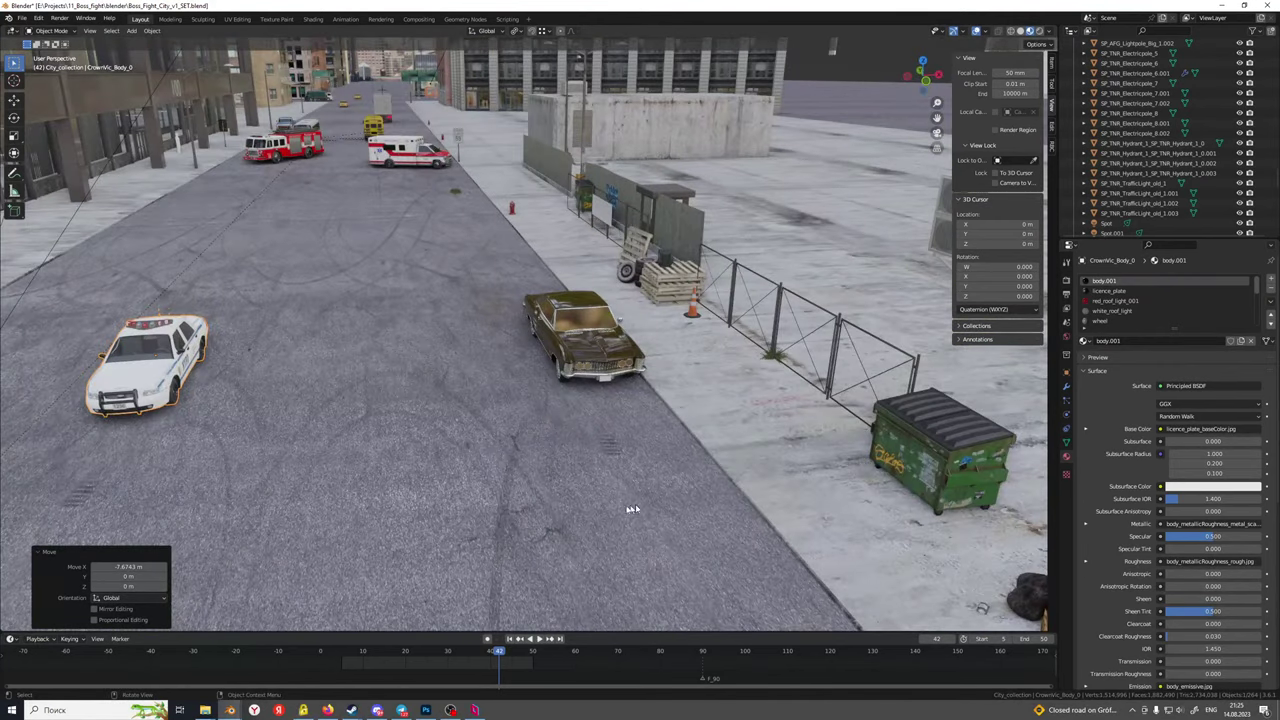
# Rotate the police car about -60° around the global Z axis so it stands across the street
pyautogui.scroll(-3, 632, 509)
pyautogui.keyDown('shift'); pyautogui.moveTo(446, 440); pyautogui.dragTo(612, 416, button='middle'); pyautogui.keyUp('shift')
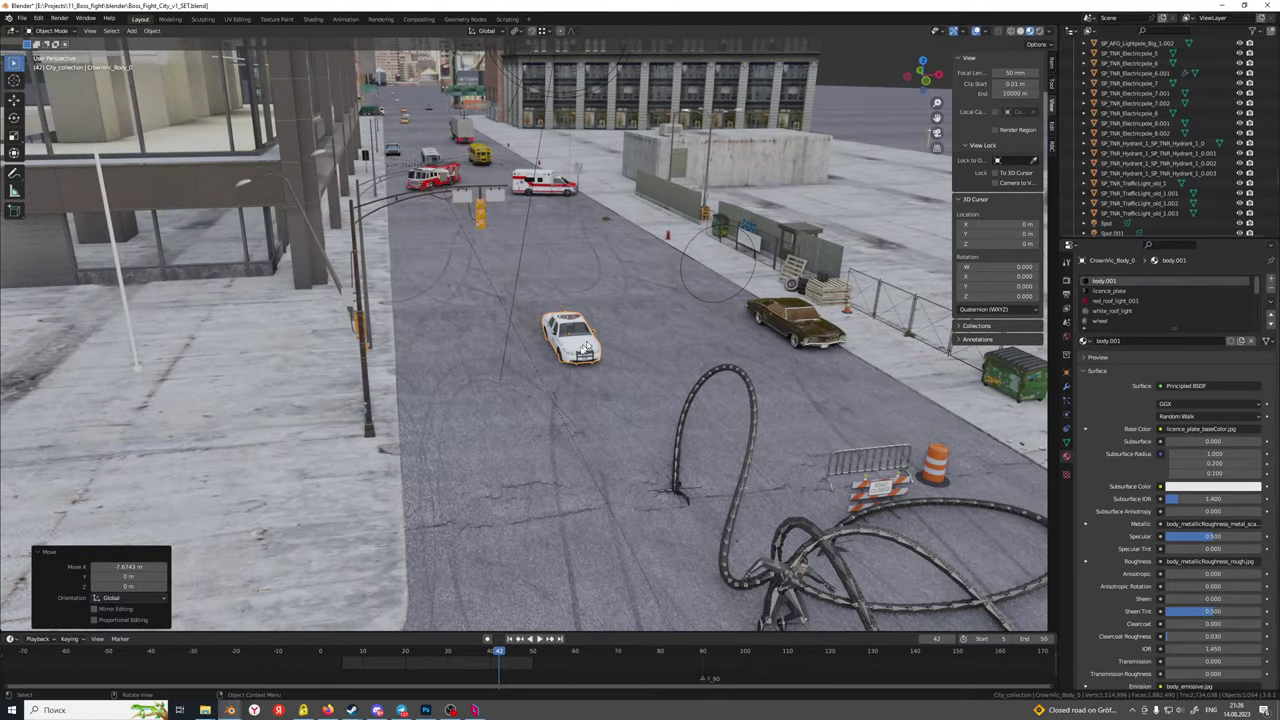
pyautogui.press('r')
pyautogui.press('z')
pyautogui.click(519, 305)
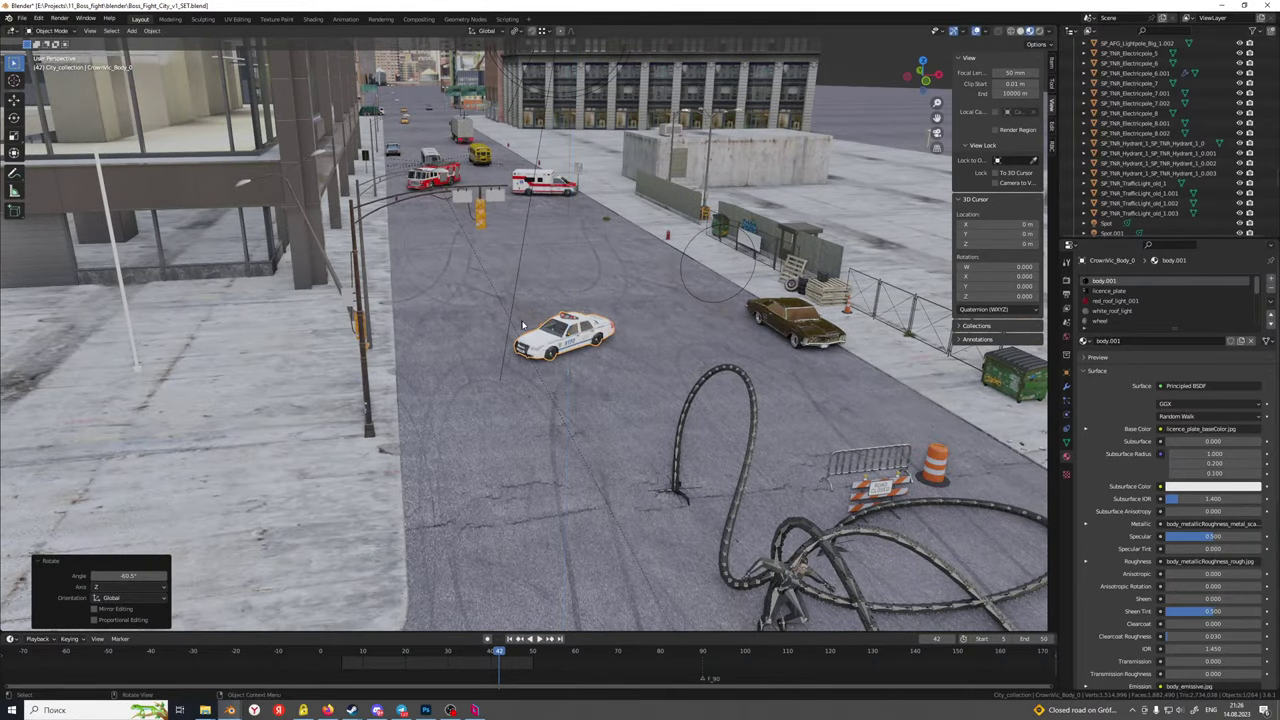
# In the camera view, move the police car about -3.9 m along global X, behind Spider-Man and in front of the fire truck
pyautogui.press('KP_0')
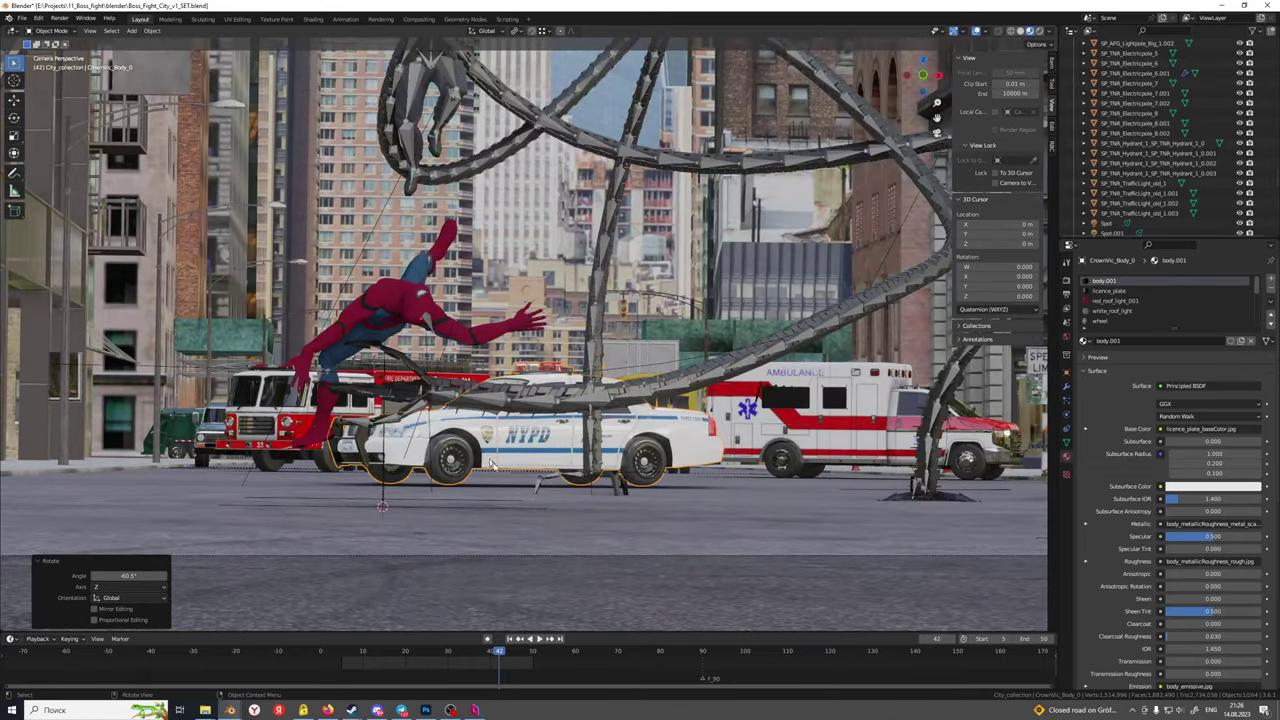
pyautogui.press('g')
pyautogui.press('x')
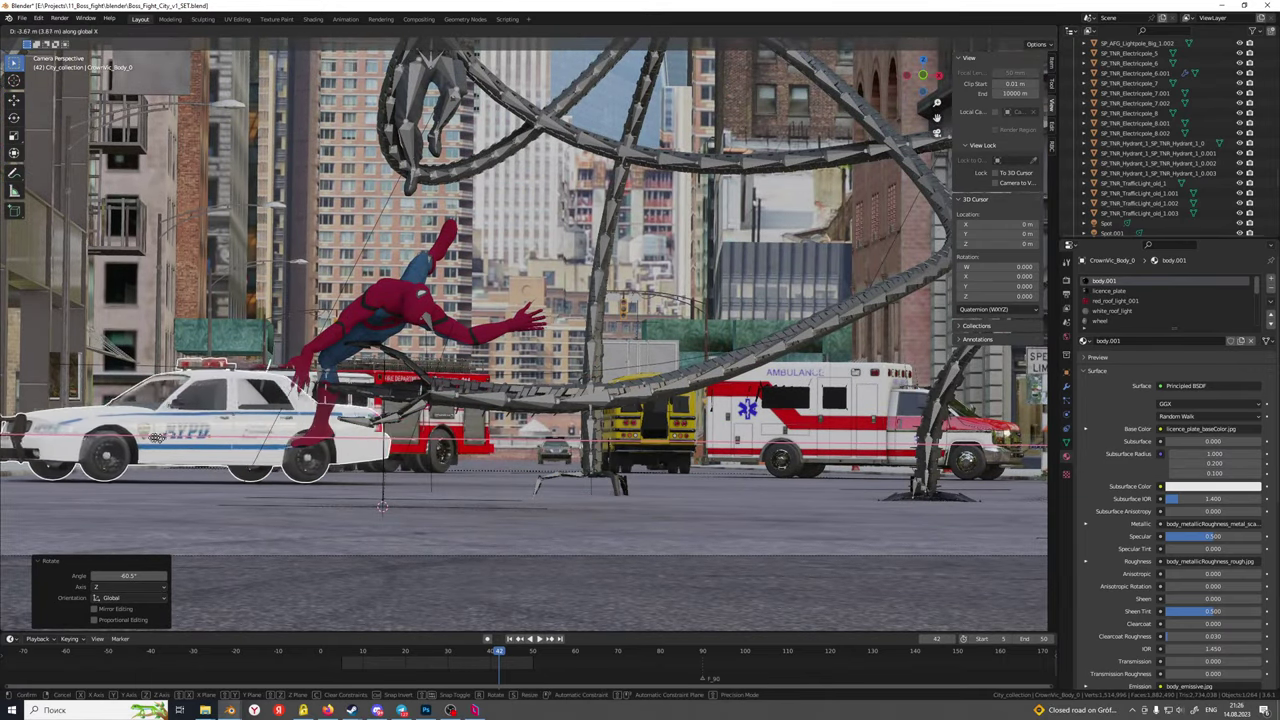
pyautogui.click(257, 428)
pyautogui.keyDown('shift'); pyautogui.moveTo(257, 429); pyautogui.dragTo(672, 437, button='middle'); pyautogui.keyUp('shift')
pyautogui.scroll(2, 659, 445)
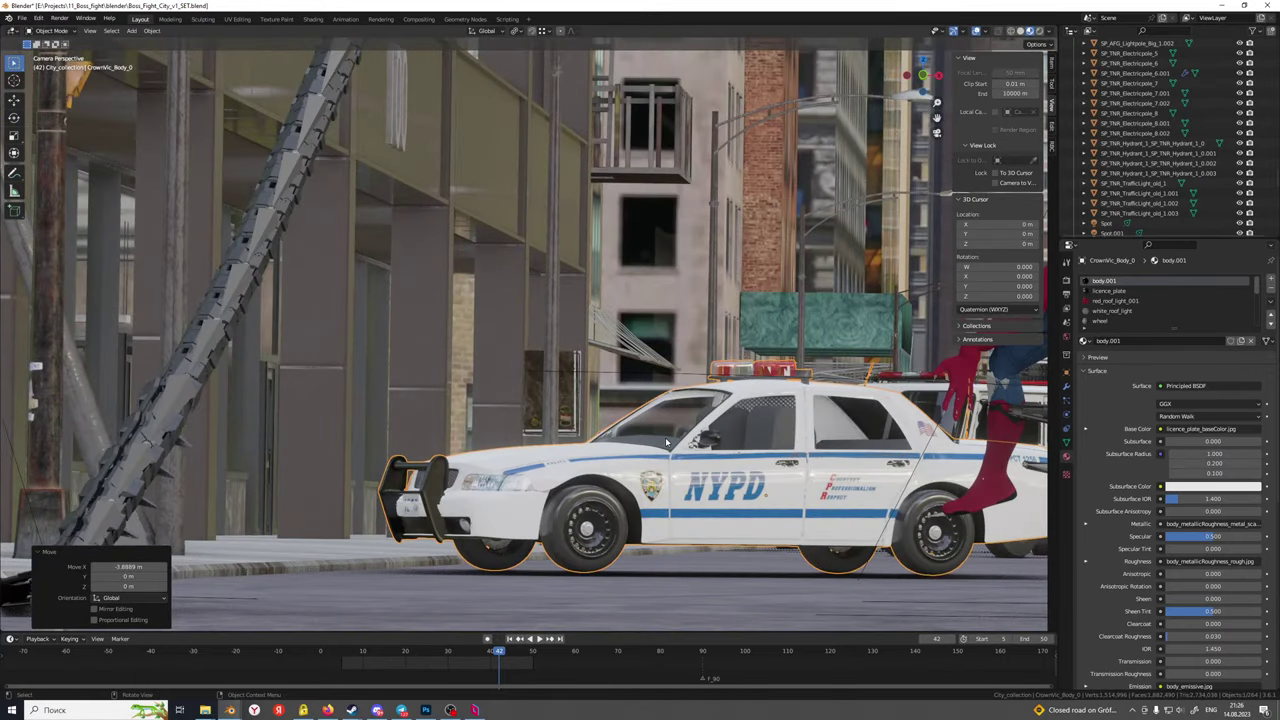
pyautogui.scroll(-1, 668, 443)
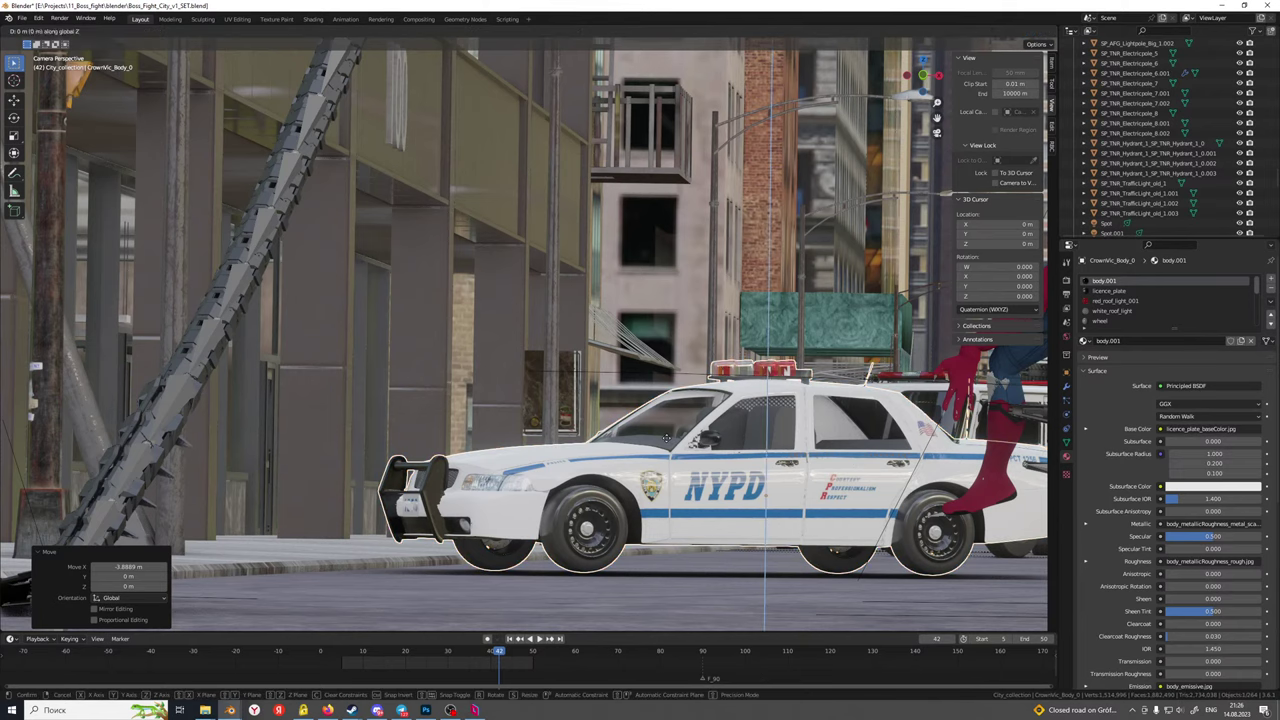
# Look over the wider street layout around the intersection while playing and scrubbing the animation
pyautogui.scroll(-3, 666, 445)
pyautogui.moveTo(666, 445); pyautogui.dragTo(540, 467, button='middle')
pyautogui.moveTo(499, 543)
pyautogui.mouseDown(button='middle')
pyautogui.moveTo(494, 561)
pyautogui.moveTo(500, 511)
pyautogui.moveTo(586, 474)
pyautogui.moveTo(604, 485)
pyautogui.moveTo(434, 505)
pyautogui.moveTo(548, 542)
pyautogui.moveTo(510, 535)
pyautogui.mouseUp(button='middle')
pyautogui.scroll(-3, 500, 511)
pyautogui.scroll(3, 590, 476)
pyautogui.press('space')
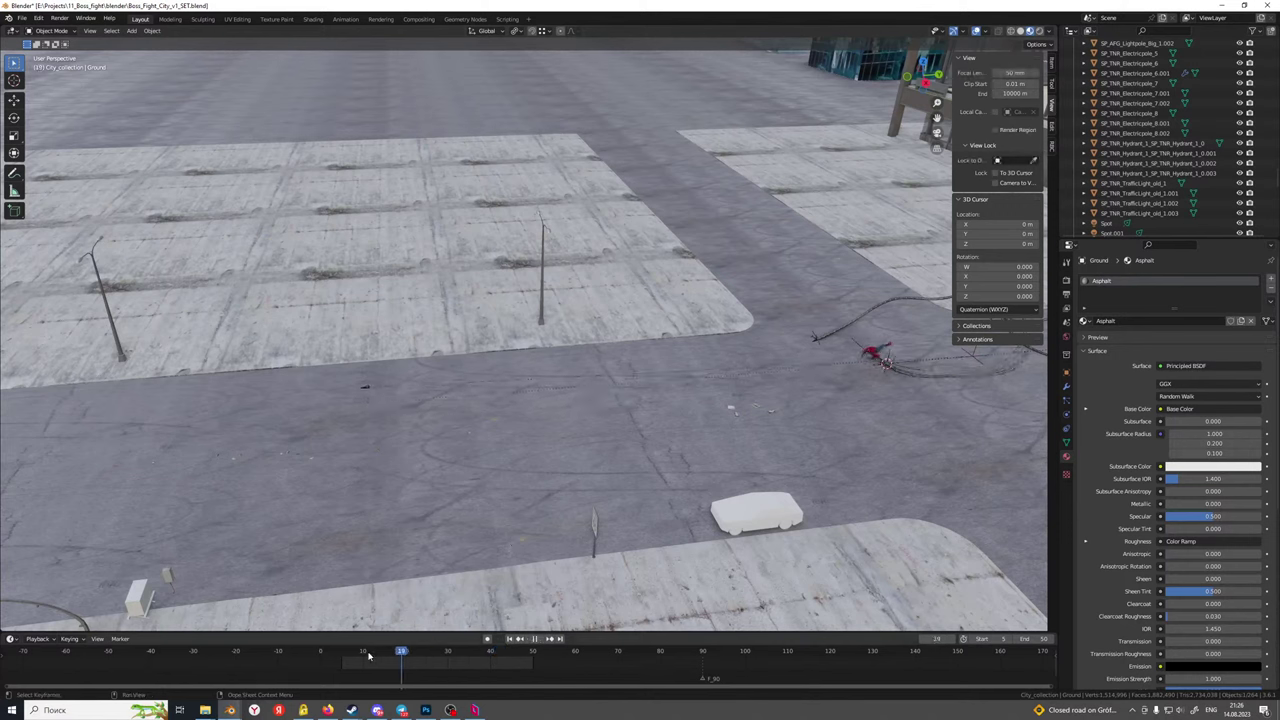
pyautogui.moveTo(368, 653); pyautogui.dragTo(583, 655)
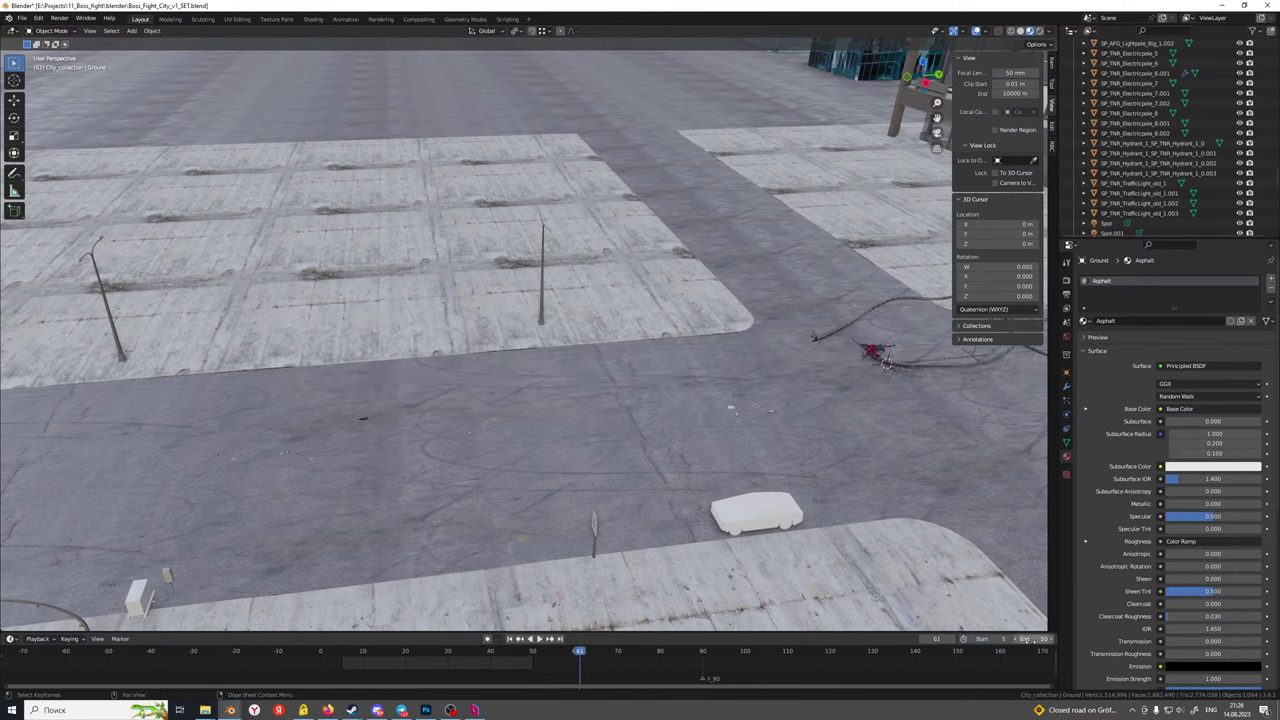
# Set the scene's frame range to start at frame 1 and end at frame 120
pyautogui.click(981, 639)
pyautogui.write('0')
pyautogui.press('Return')
pyautogui.click(1034, 639)
pyautogui.click(1030, 639)
pyautogui.write('5')
pyautogui.press('Return')
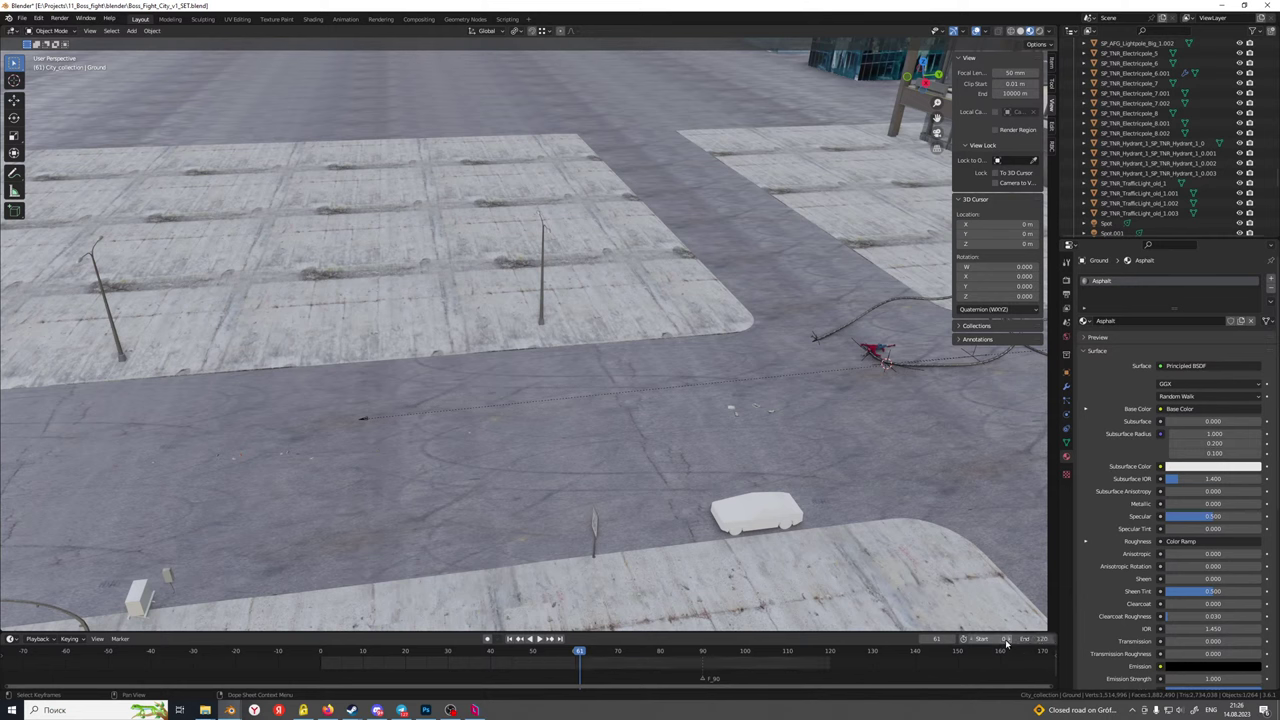
# At frame 2 in the camera view, move the foreground pole blocking the villain about 4.6 m along global Y
pyautogui.click(328, 652)
pyautogui.press('space')
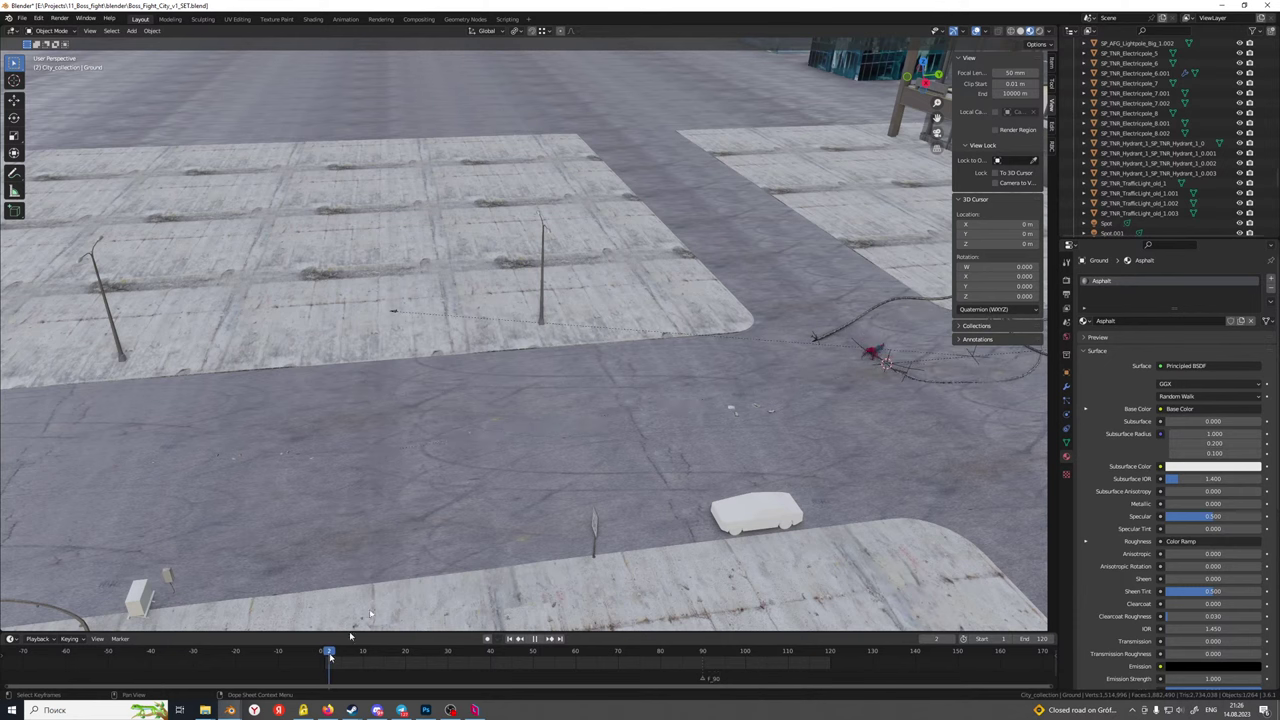
pyautogui.press('space')
pyautogui.press('KP_0')
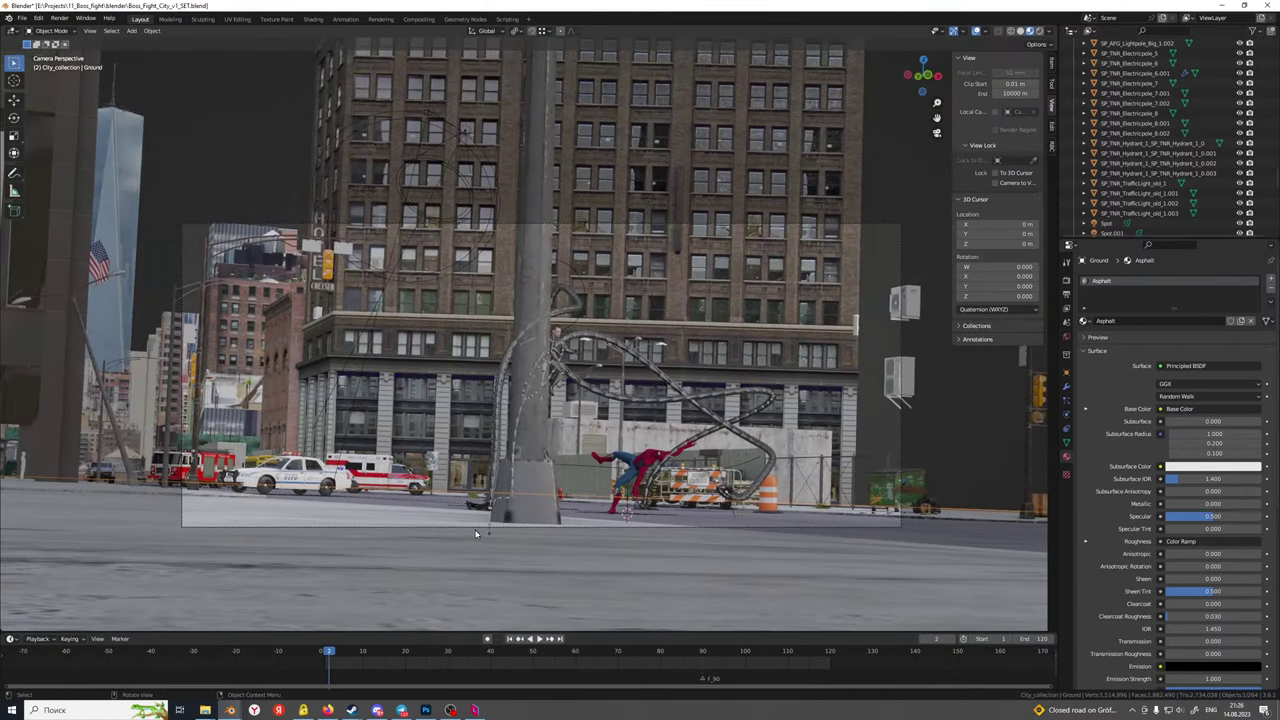
pyautogui.click(532, 483)
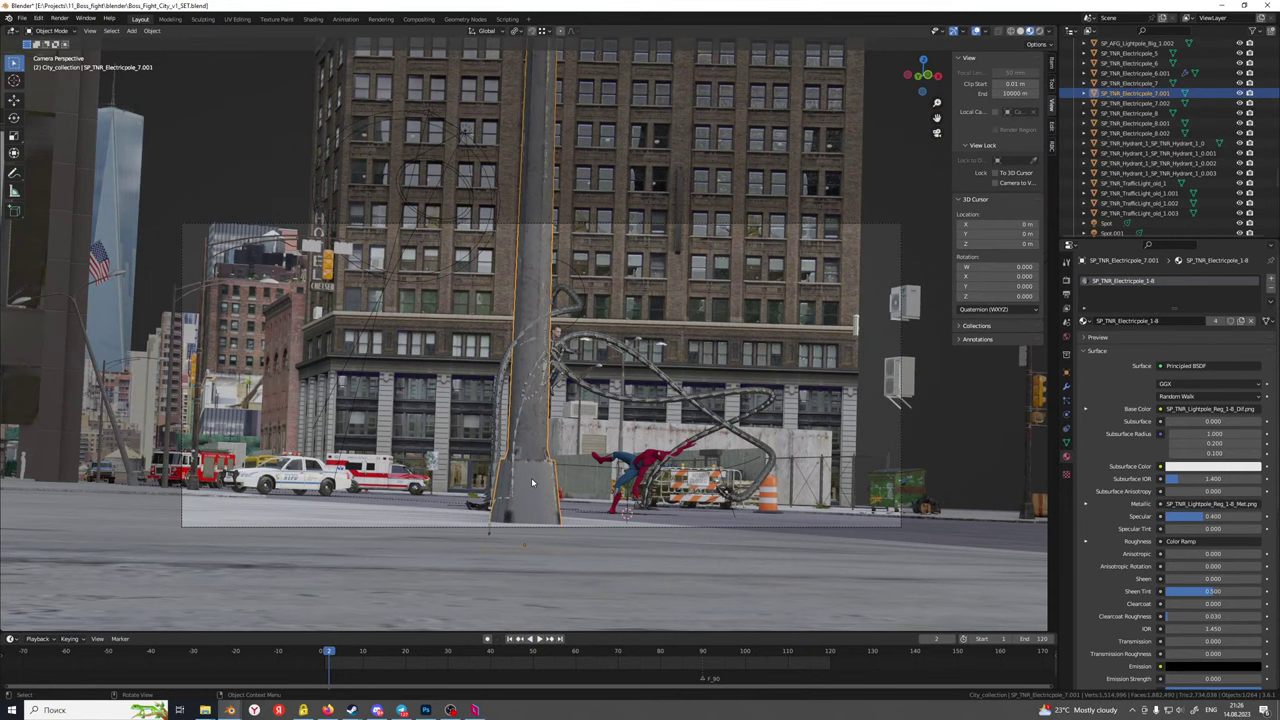
pyautogui.press('g')
pyautogui.press('y')
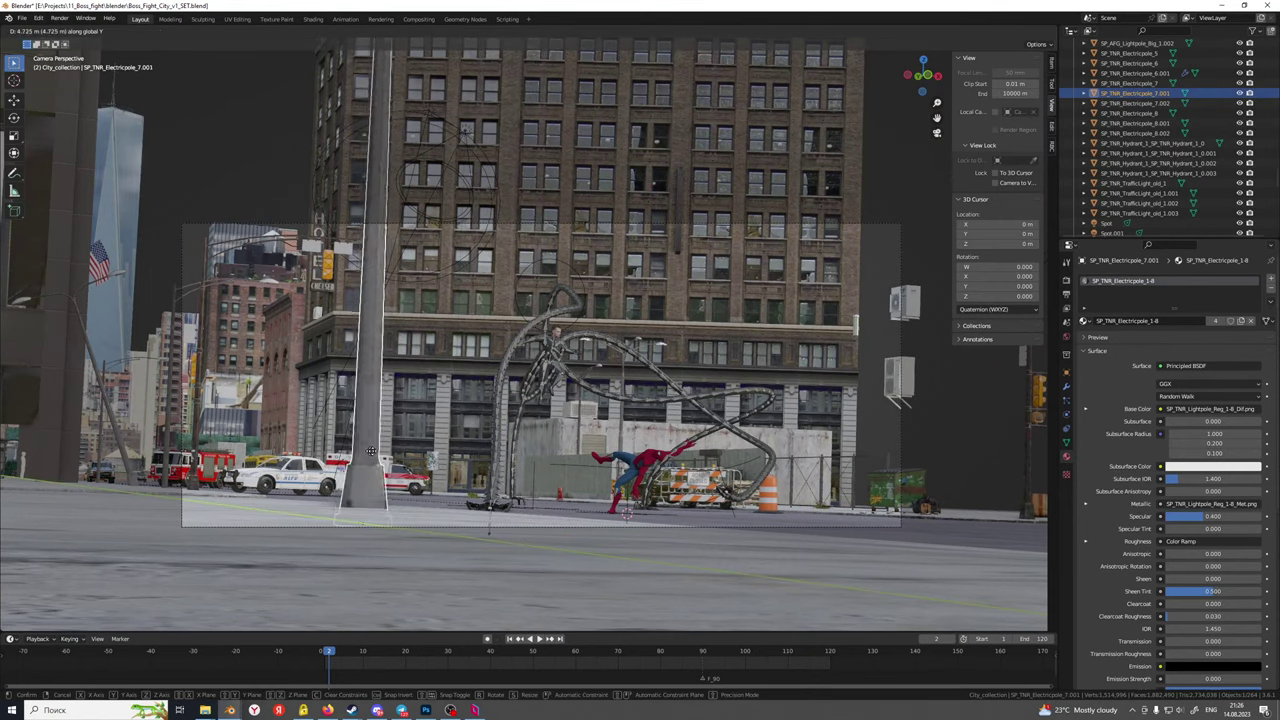
pyautogui.click(430, 475)
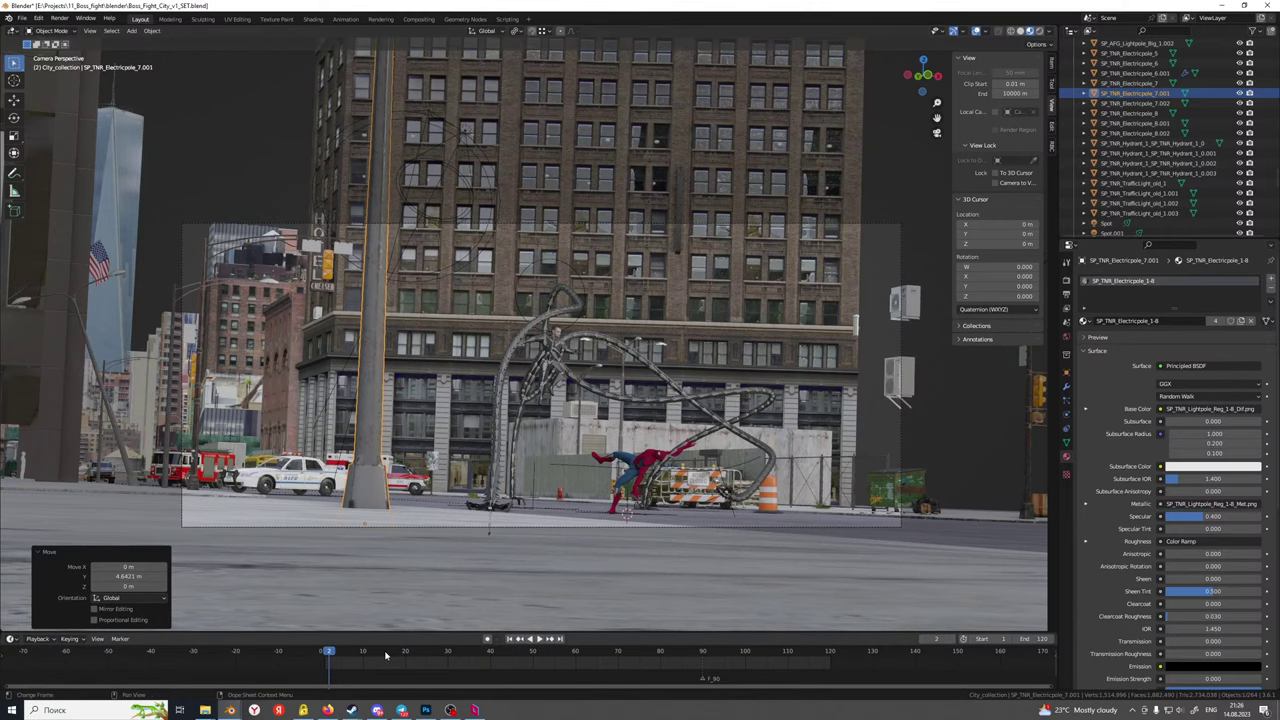
# Play the shot through the camera up to frame 81 and jump to frame 111 to check it
pyautogui.press('space')
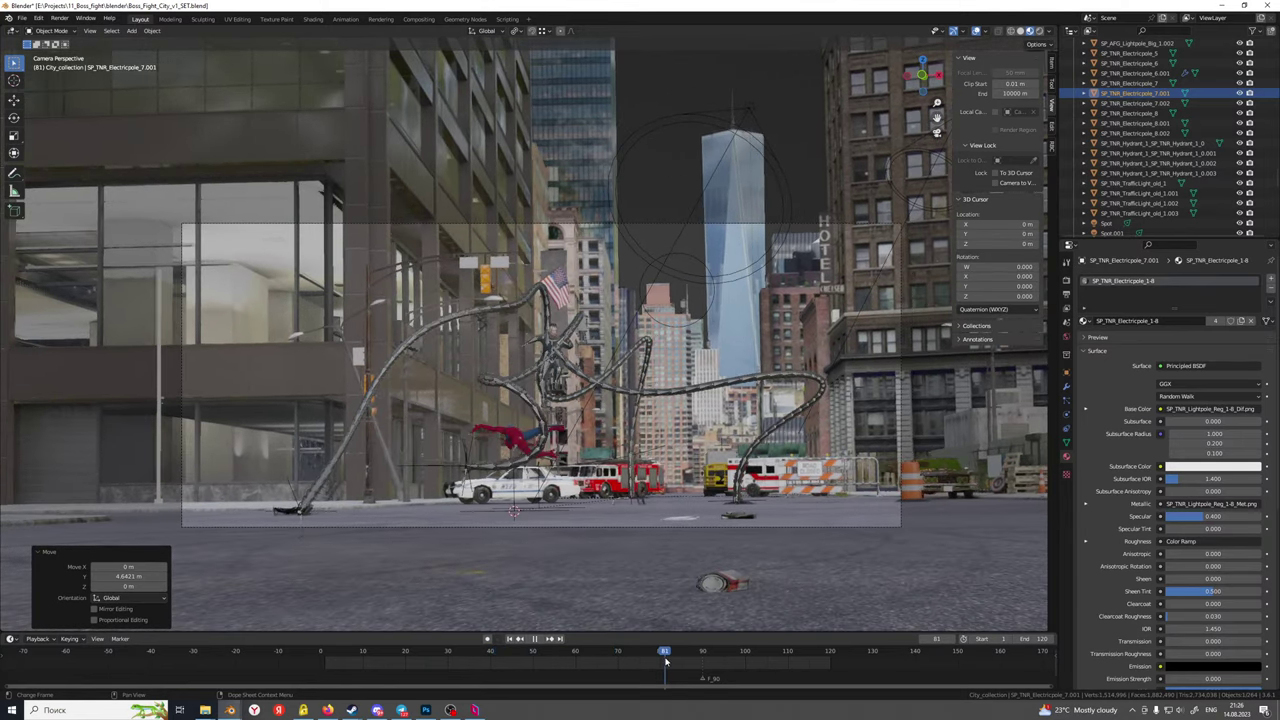
pyautogui.press('space')
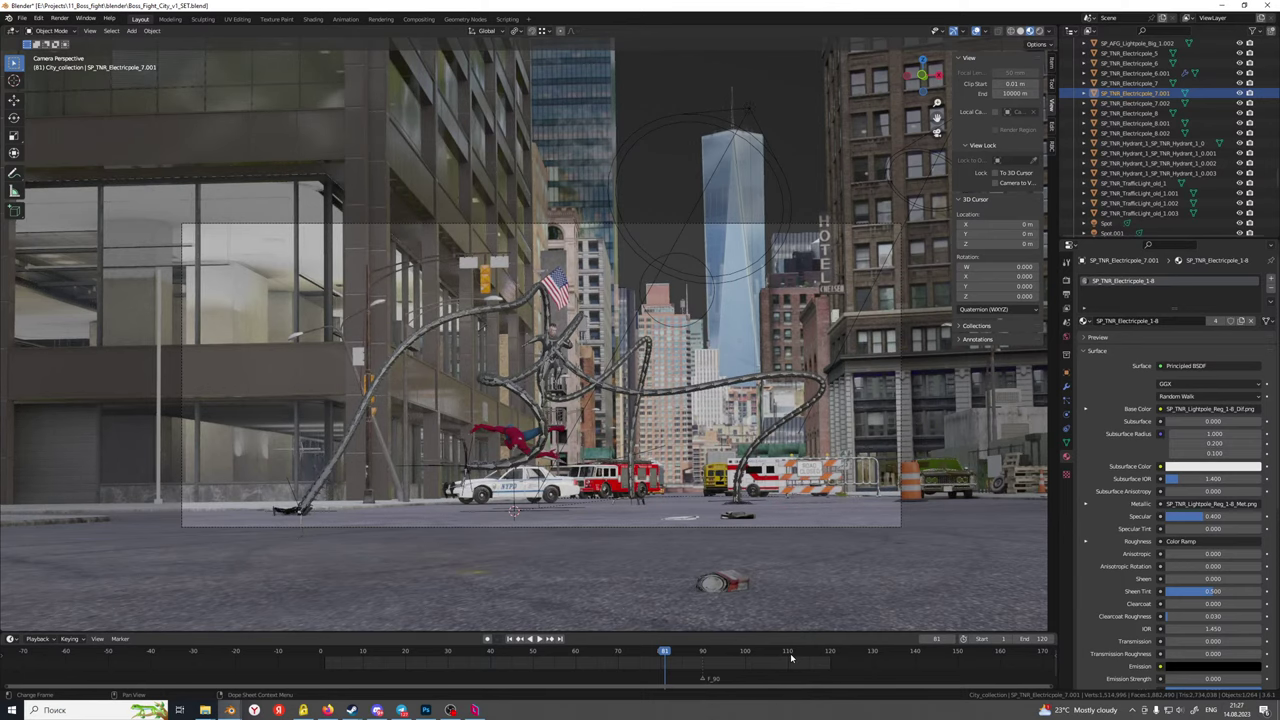
pyautogui.click(790, 653)
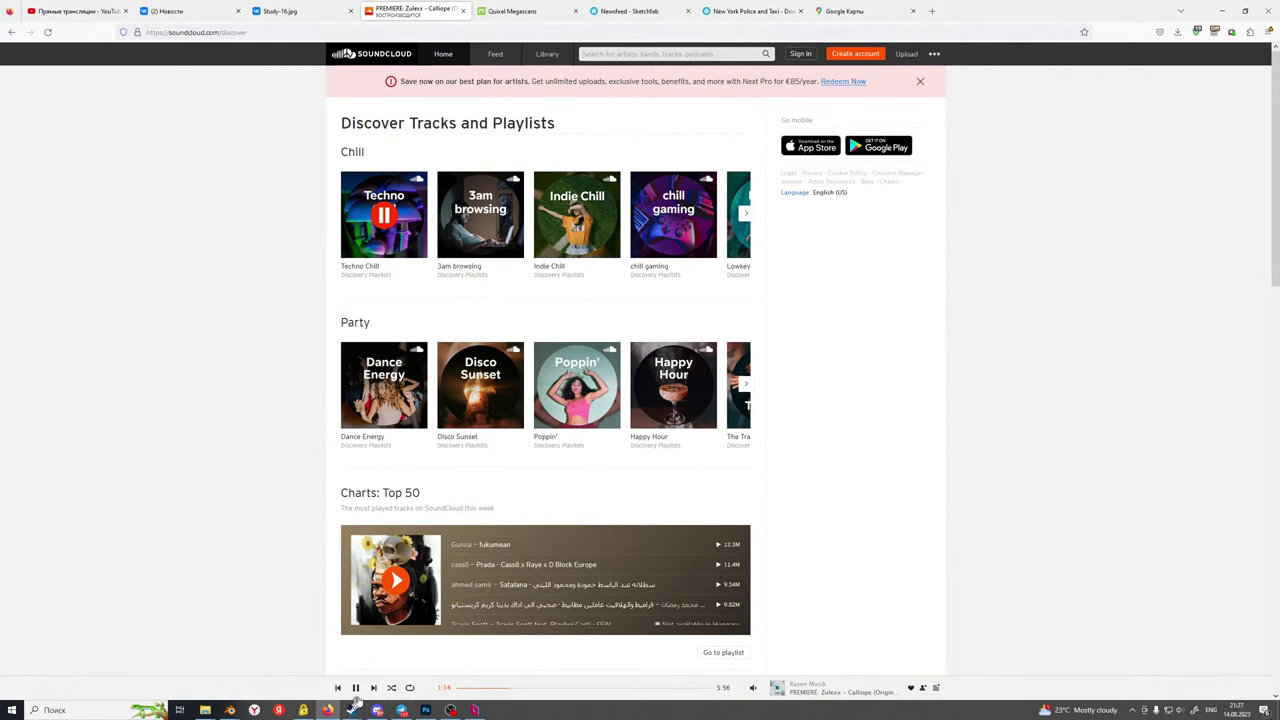
# In the browser, skip the current SoundCloud track, start the Techno Pump playlist, and return to Blender
pyautogui.moveTo(753, 690)
pyautogui.scroll(-2, 752, 678)
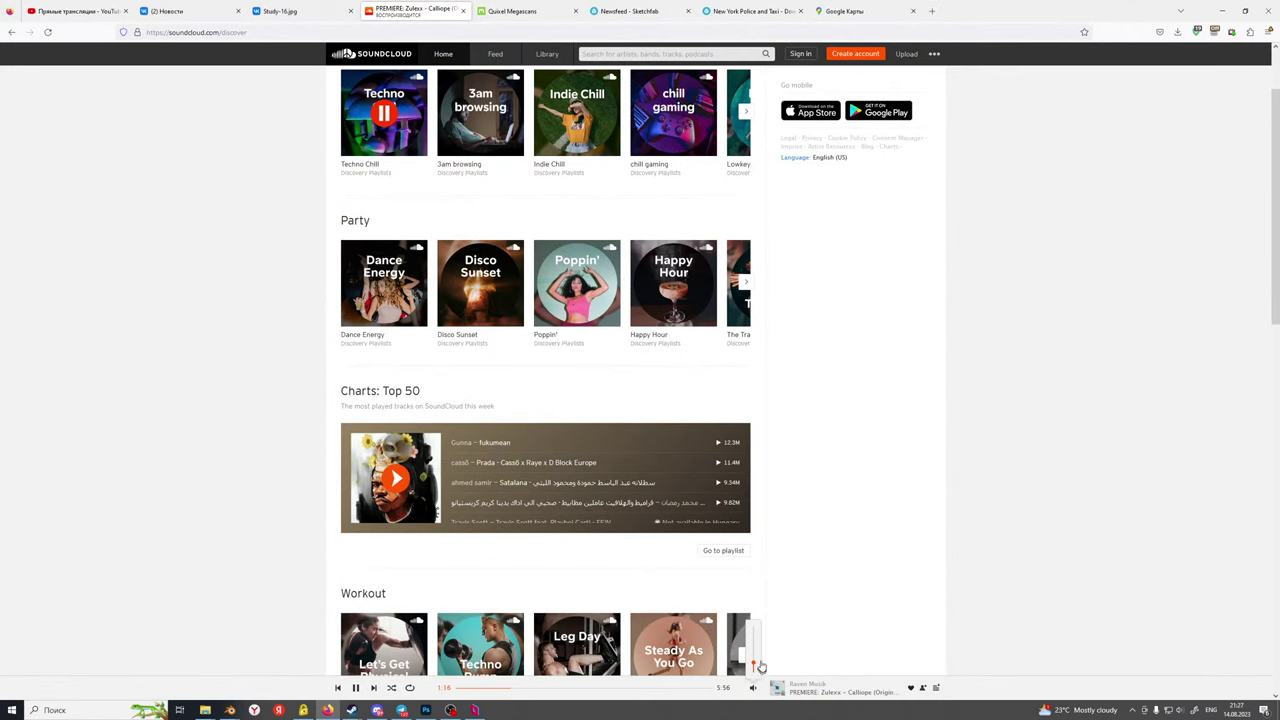
pyautogui.click(373, 687)
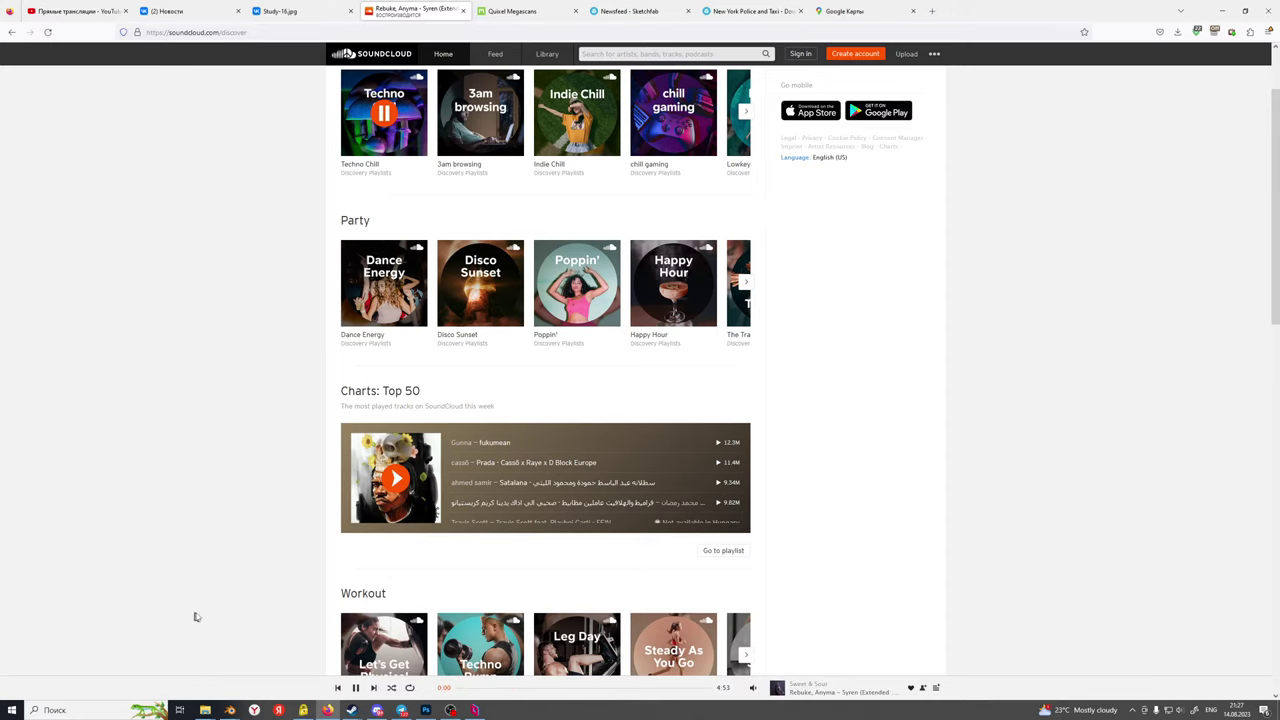
pyautogui.moveTo(755, 687)
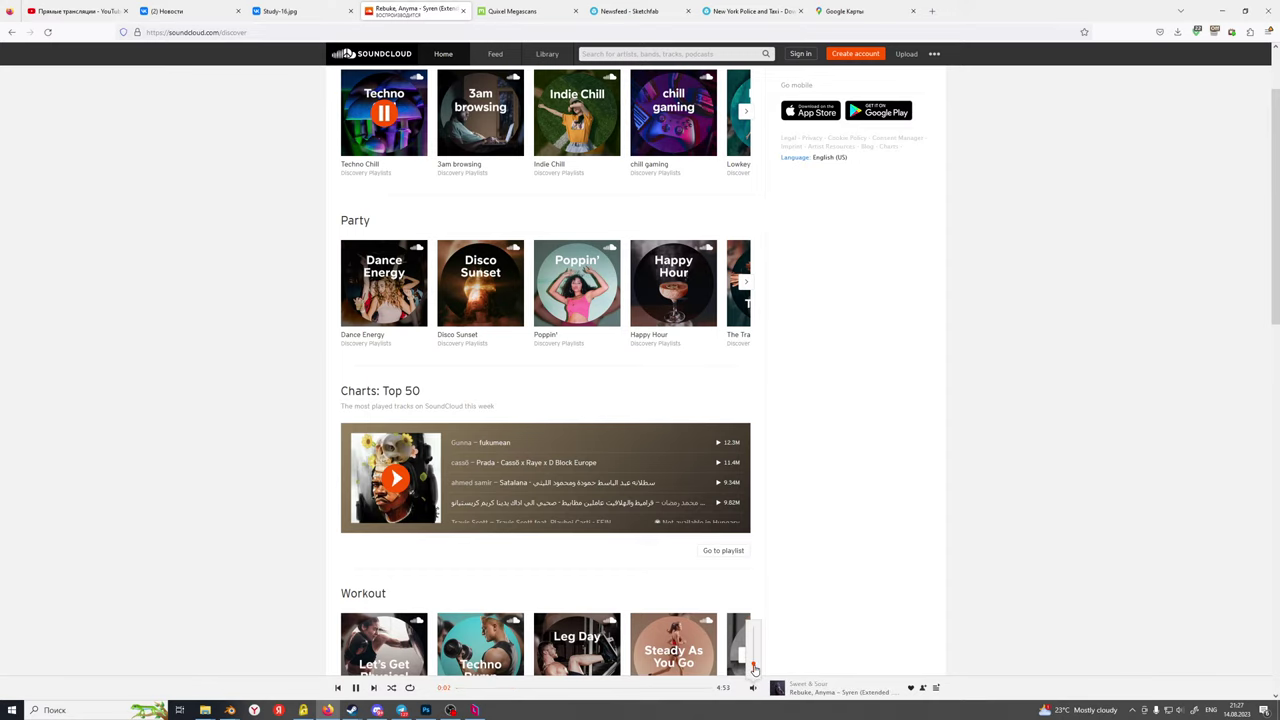
pyautogui.scroll(-3, 323, 543)
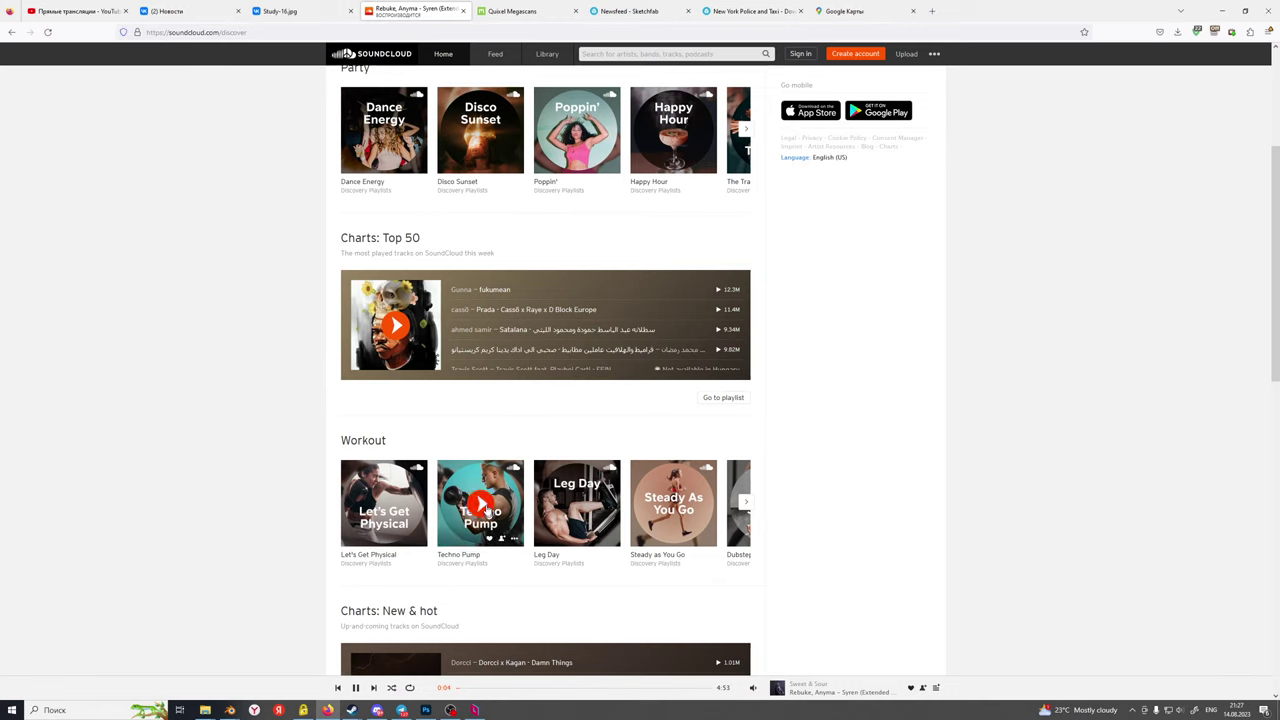
pyautogui.click(481, 504)
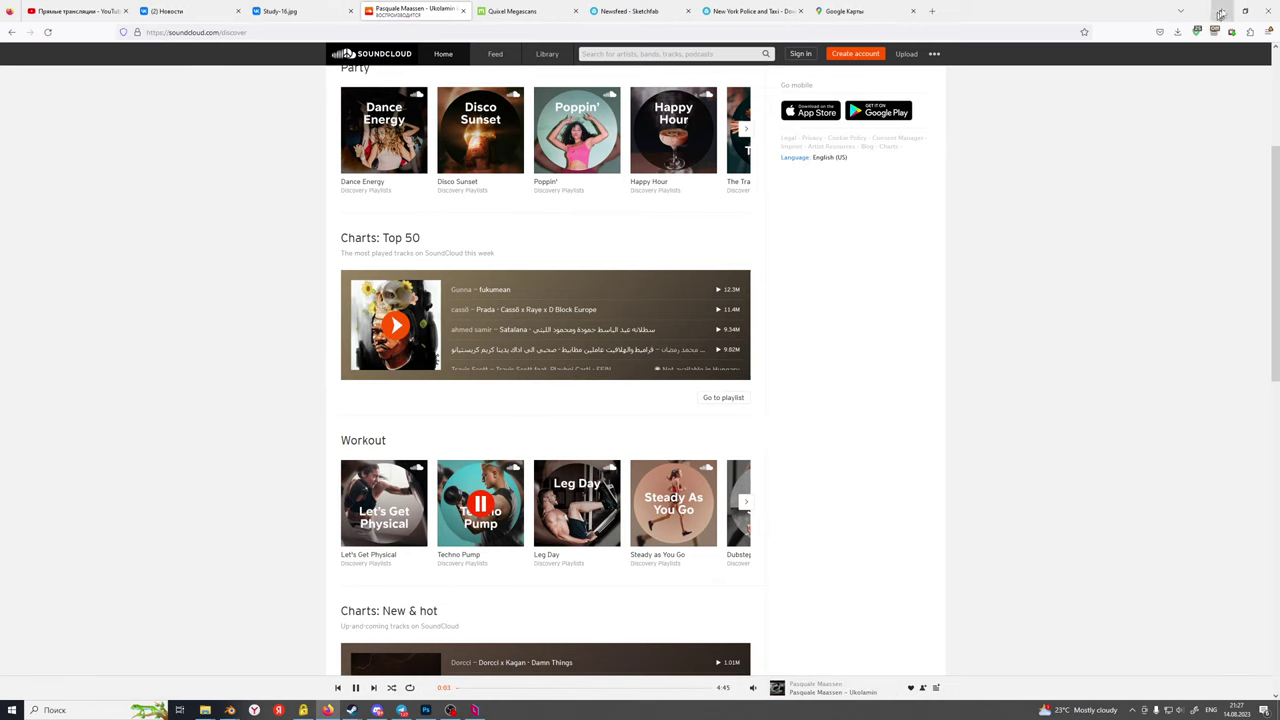
pyautogui.click(1228, 8)
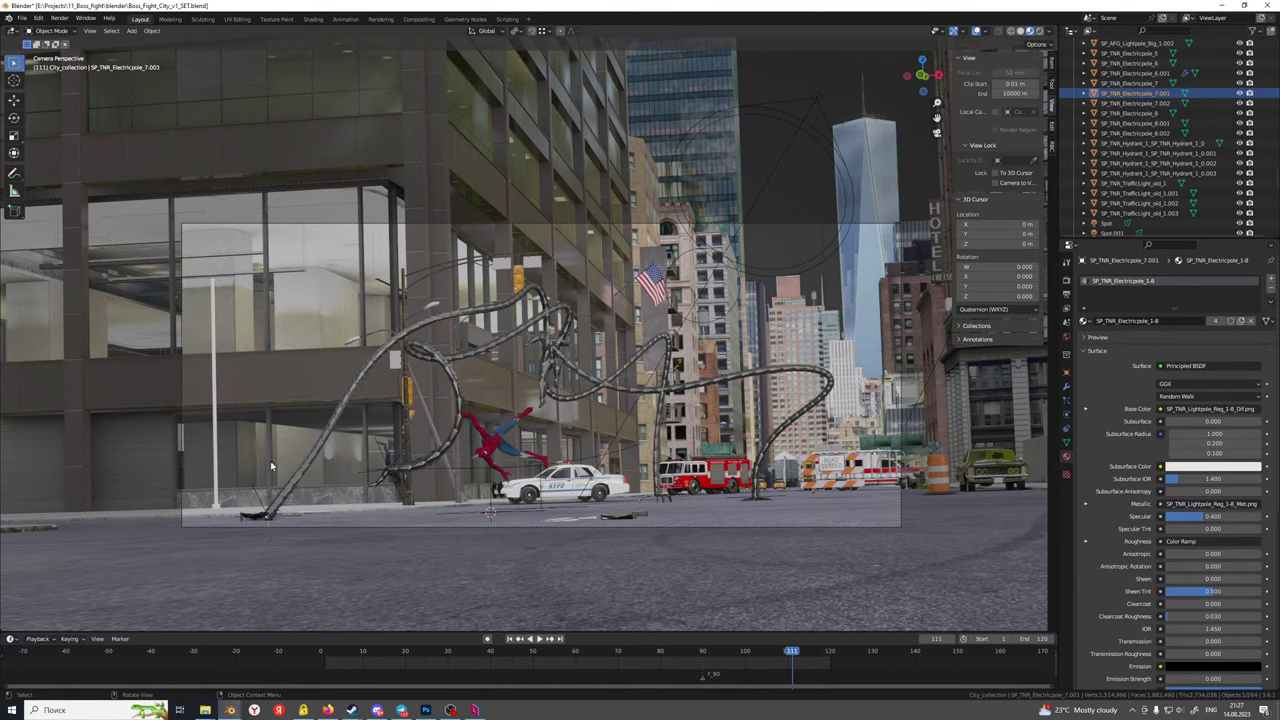
# Delete the plain white cylinder pole standing in front of the glass-fronted building
pyautogui.click(214, 503)
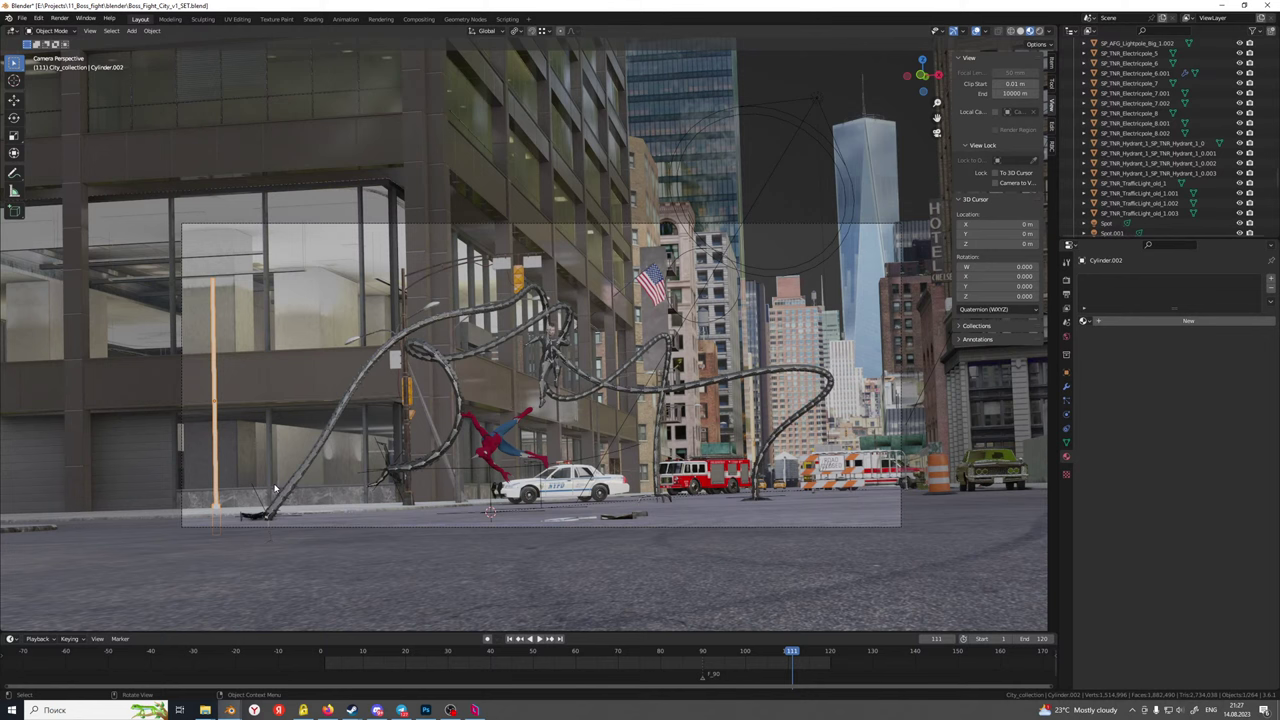
pyautogui.press('Delete')
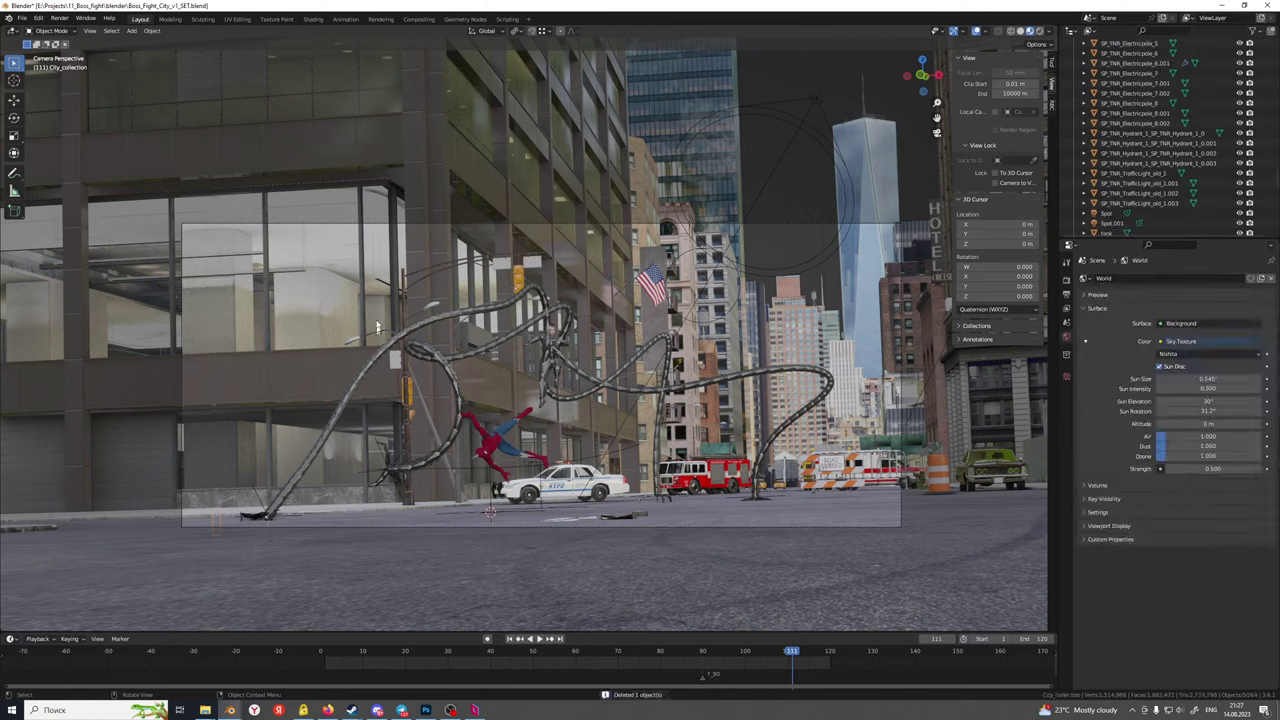
# Examine the traffic light, the flag building, the road barriers and the distant skyline buildings in the camera view at frame 111
pyautogui.click(402, 286)
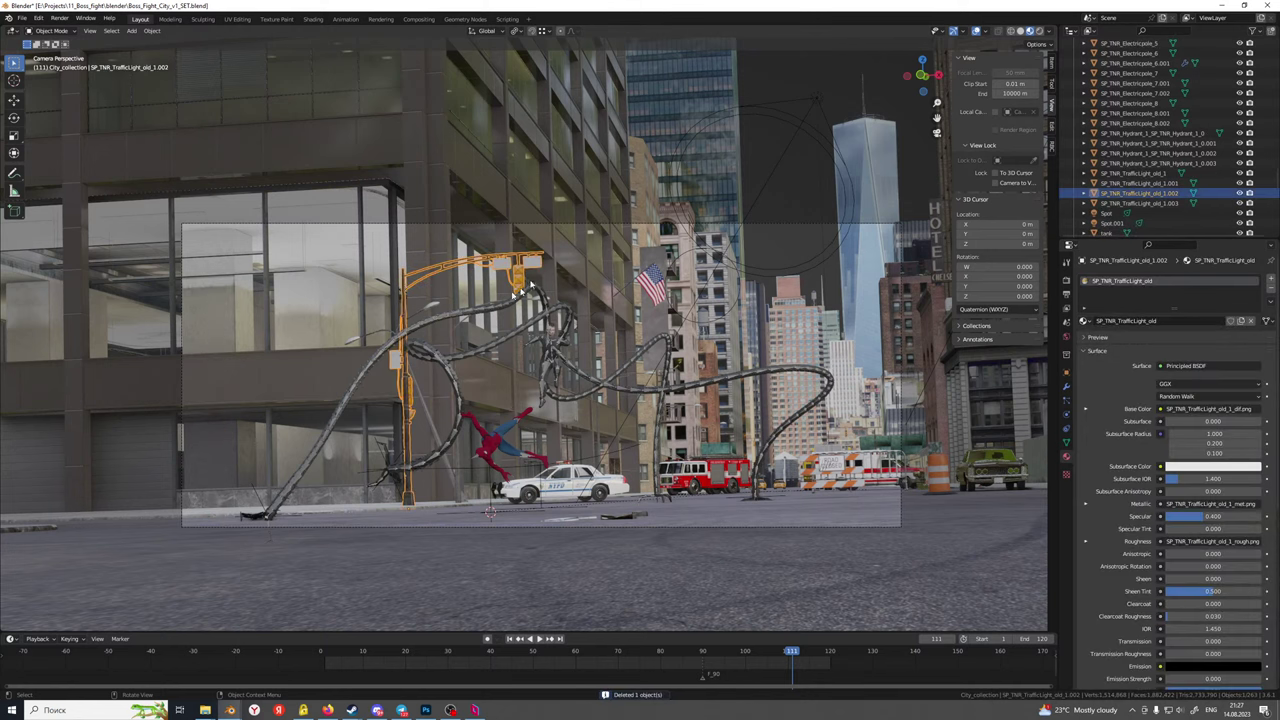
pyautogui.click(648, 277)
pyautogui.keyDown('shift'); pyautogui.moveTo(672, 378); pyautogui.dragTo(457, 368, button='middle'); pyautogui.keyUp('shift')
pyautogui.scroll(5, 457, 368)
pyautogui.click(455, 358)
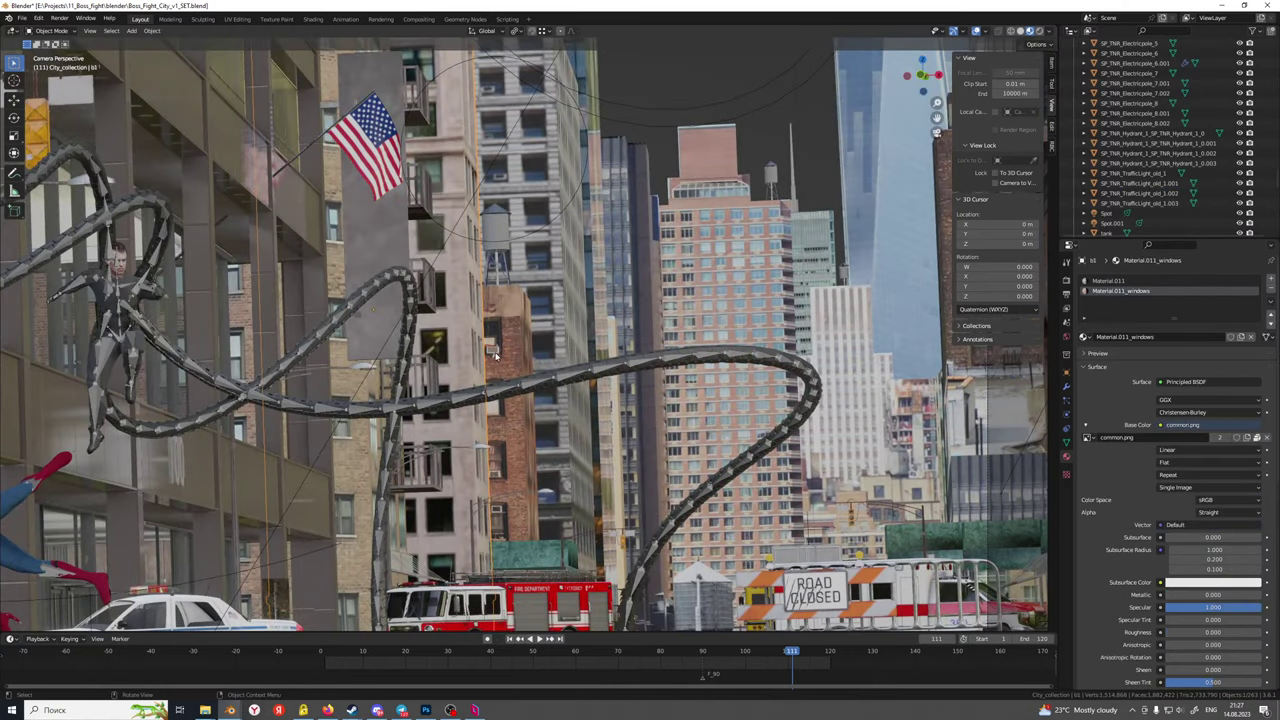
pyautogui.click(757, 266)
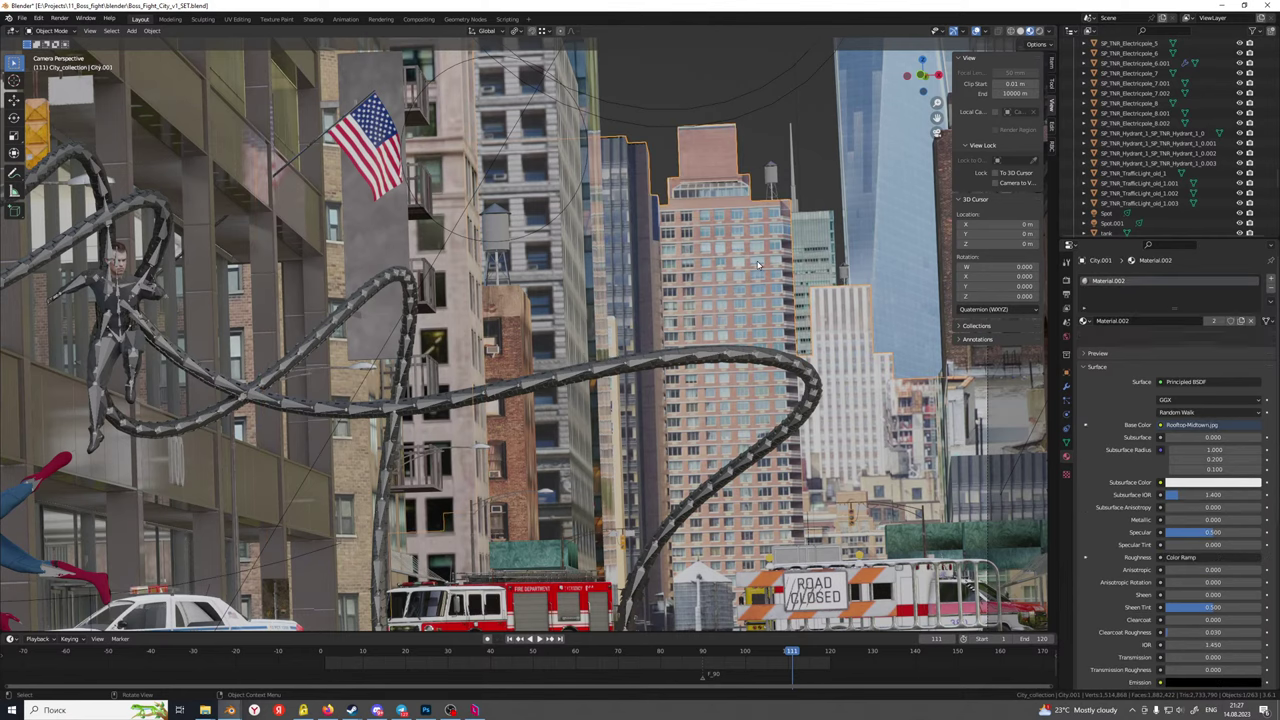
pyautogui.keyDown('shift'); pyautogui.moveTo(740, 280); pyautogui.dragTo(591, 456, button='middle'); pyautogui.keyUp('shift')
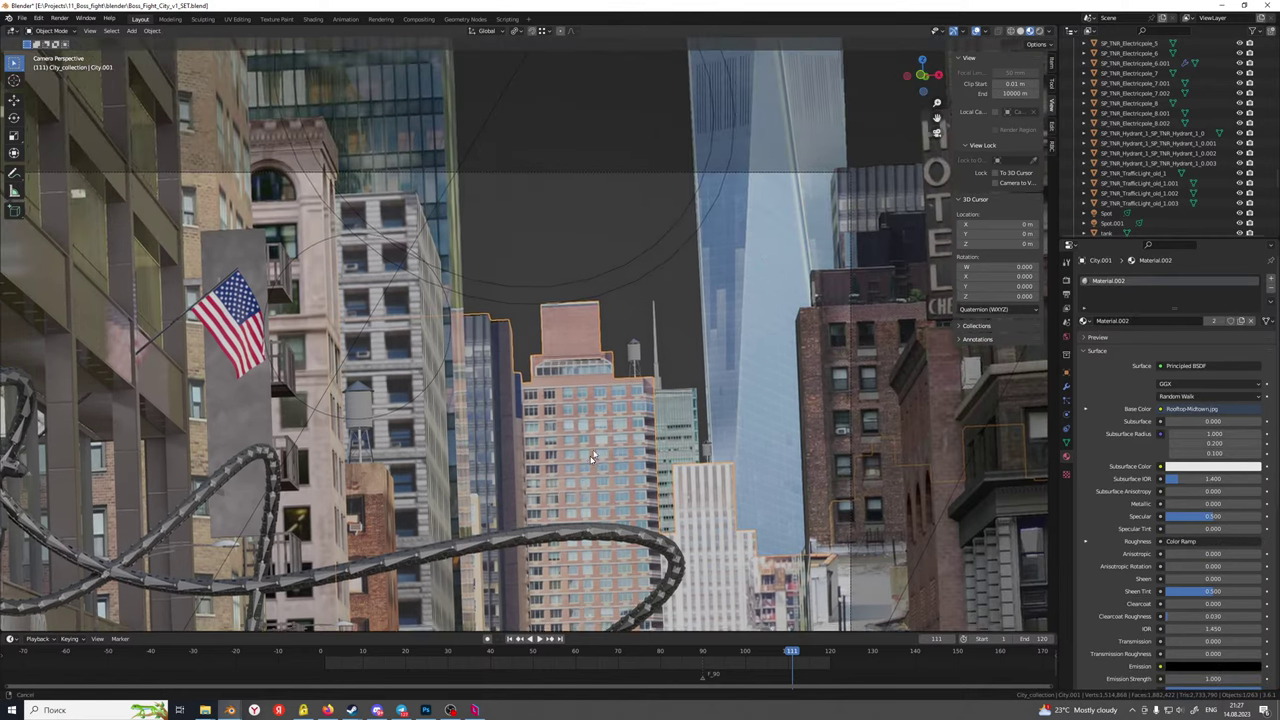
pyautogui.scroll(-3, 565, 472)
pyautogui.keyDown('shift'); pyautogui.moveTo(537, 488); pyautogui.dragTo(730, 343, button='middle'); pyautogui.keyUp('shift')
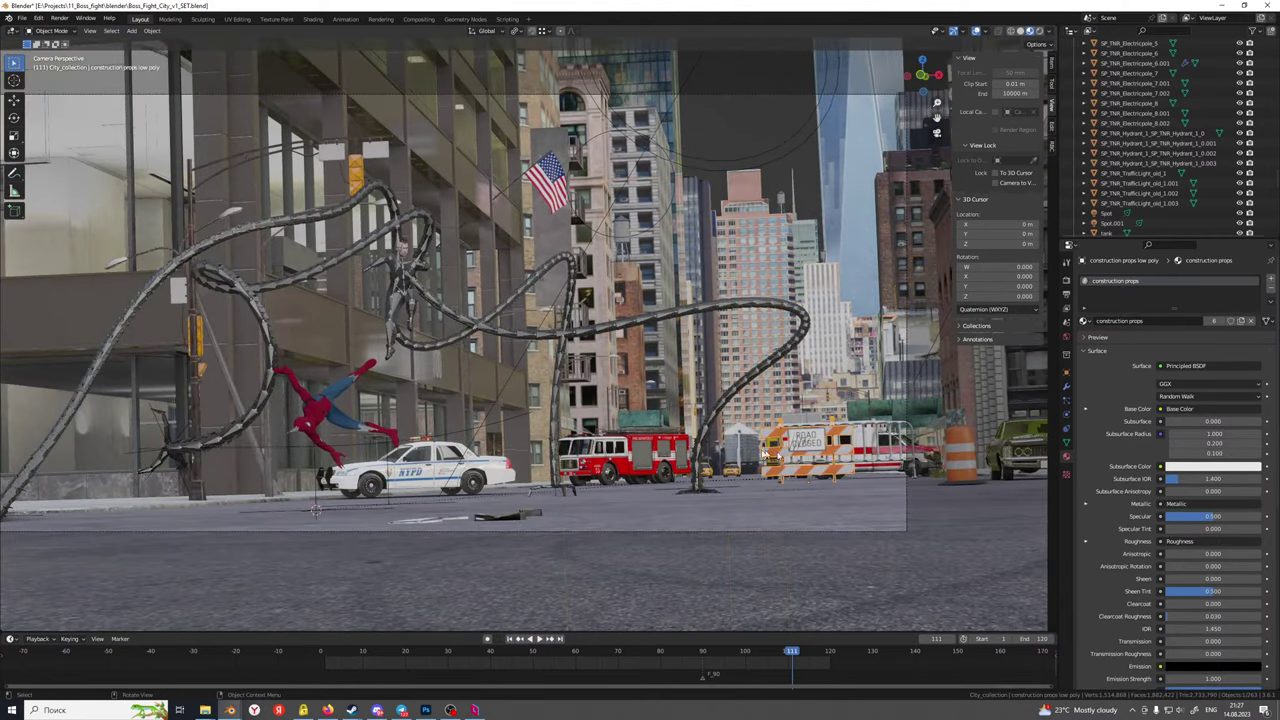
pyautogui.keyDown('shift'); pyautogui.moveTo(745, 453); pyautogui.dragTo(555, 466, button='middle'); pyautogui.keyUp('shift')
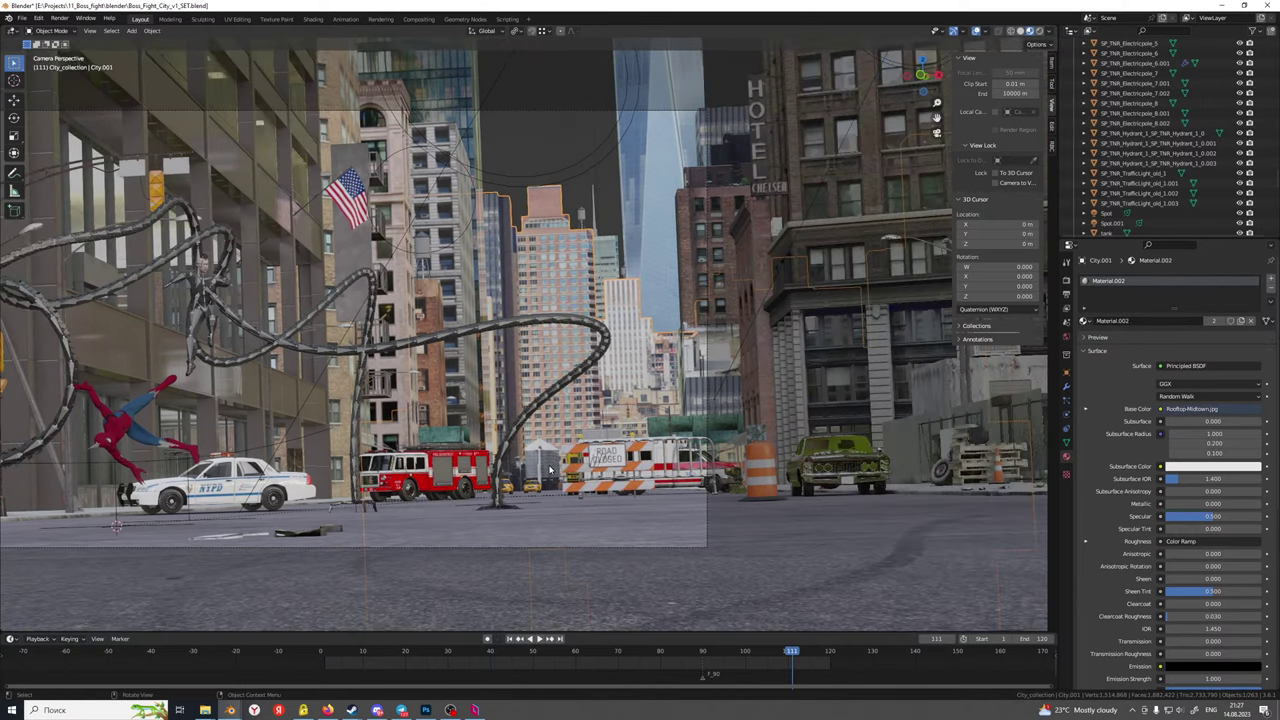
pyautogui.scroll(2, 549, 470)
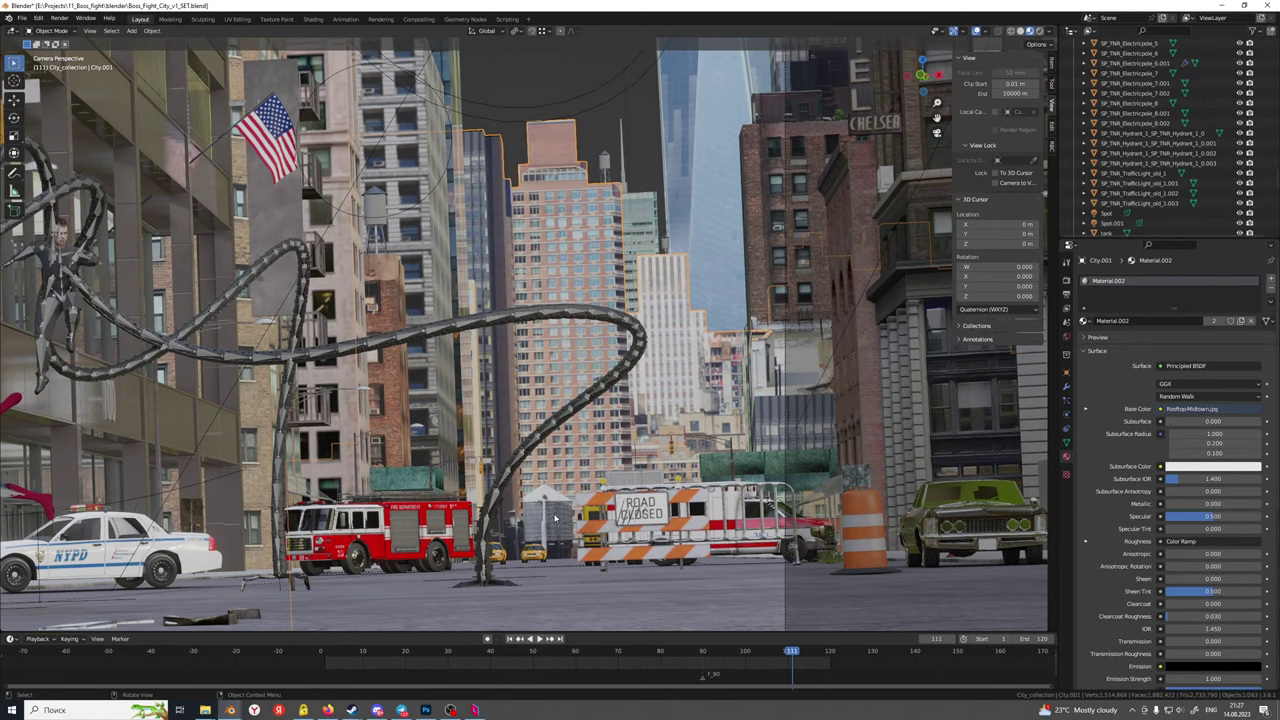
pyautogui.scroll(-1, 555, 517)
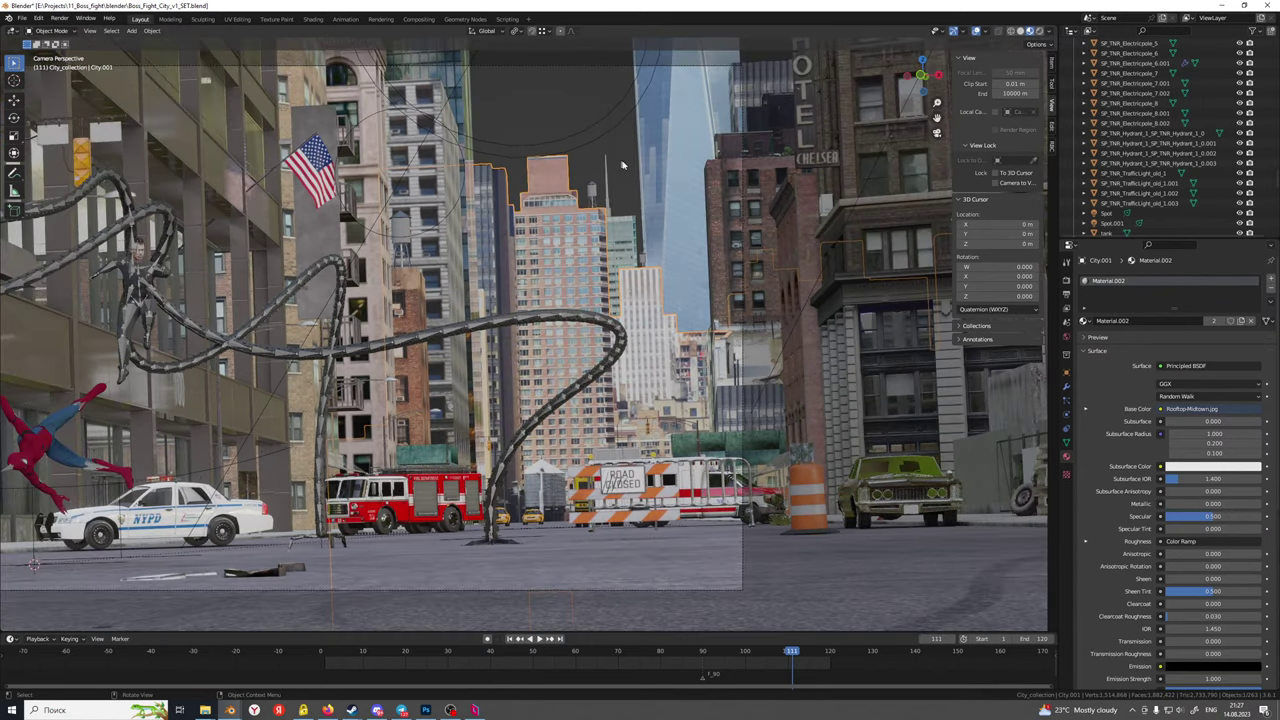
# Try to scale the new_york_times tower in the background up to about 1.35 times its size
pyautogui.click(606, 198)
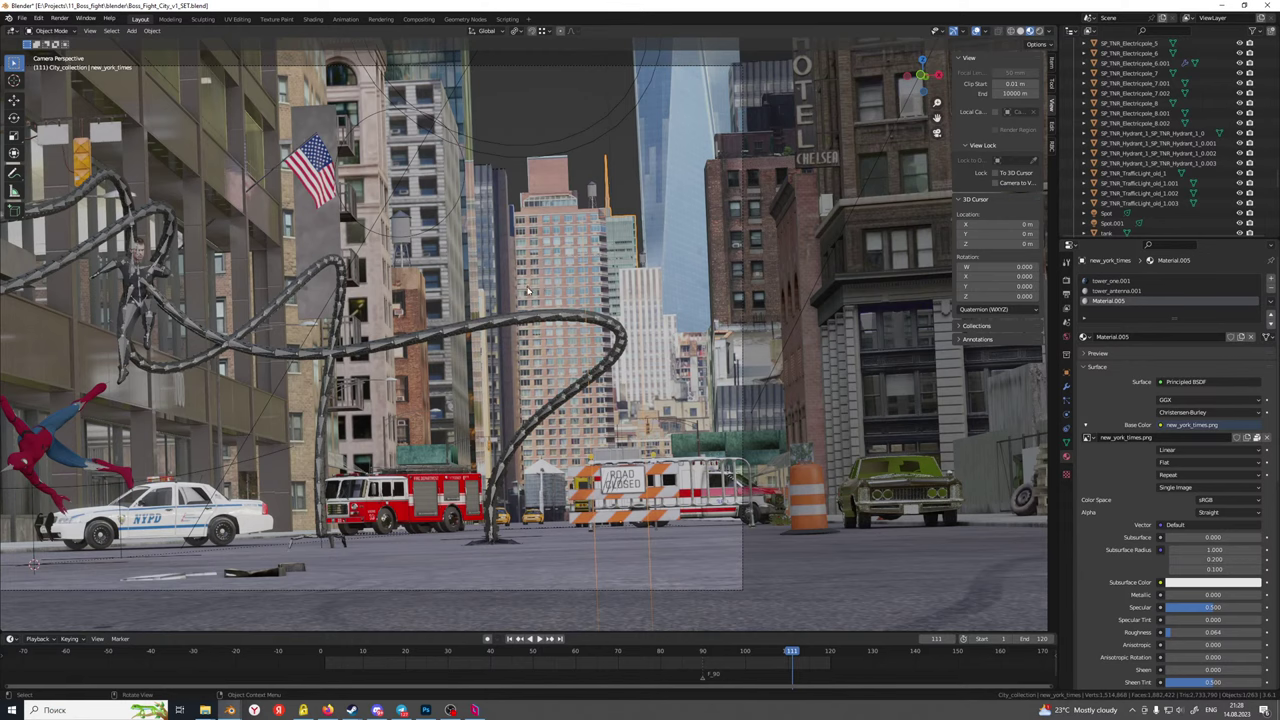
pyautogui.scroll(-2, 531, 288)
pyautogui.press('s')
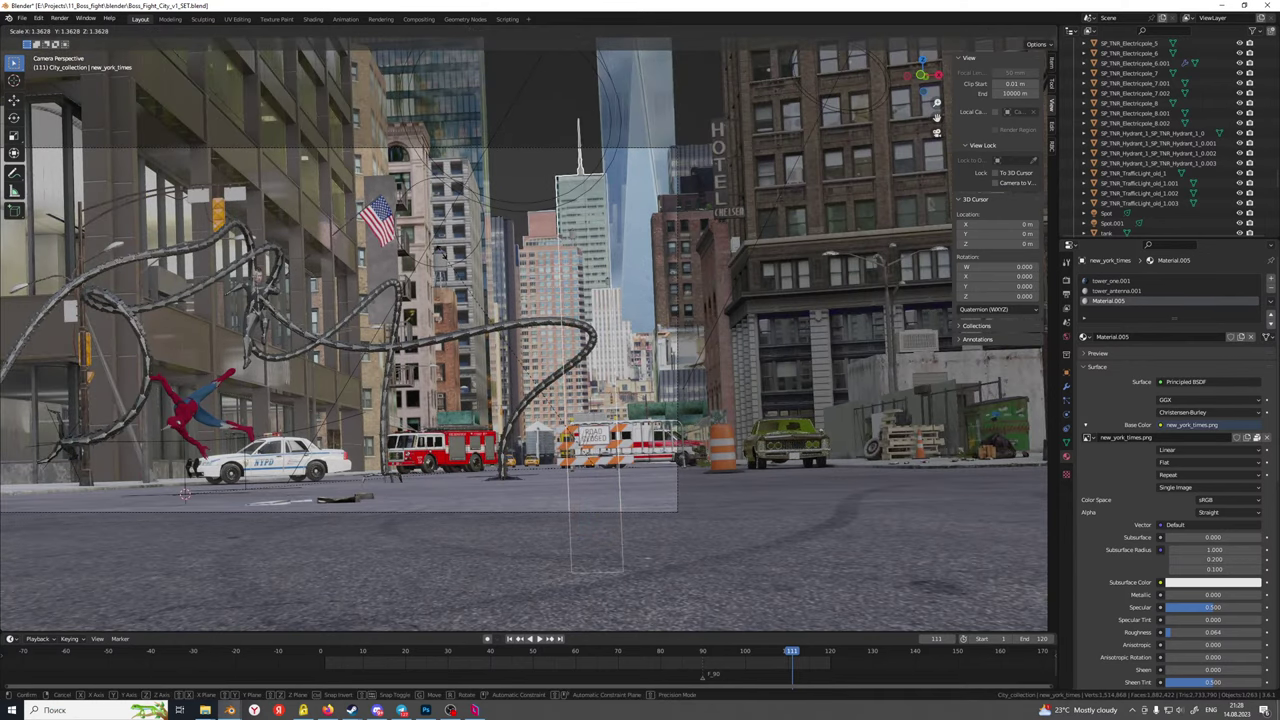
pyautogui.rightClick(443, 254)
pyautogui.moveTo(508, 290); pyautogui.dragTo(524, 370, button='middle')
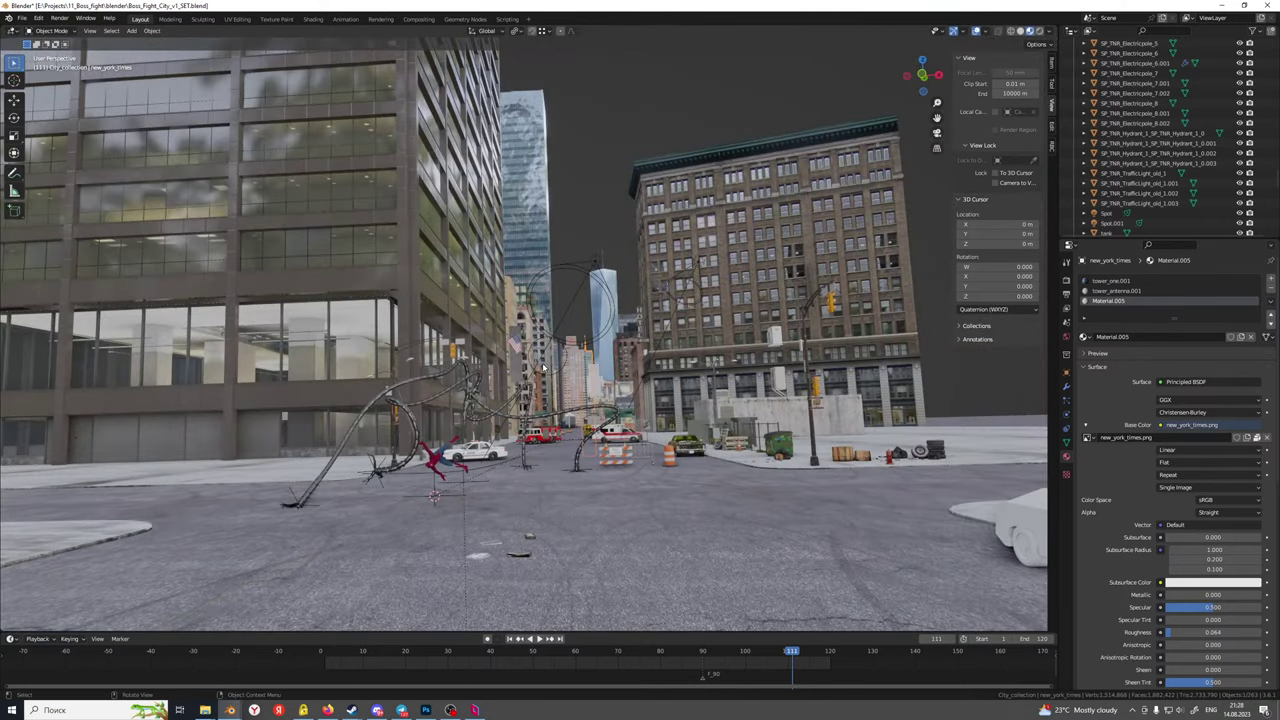
pyautogui.press('KP_0')
pyautogui.press('s')
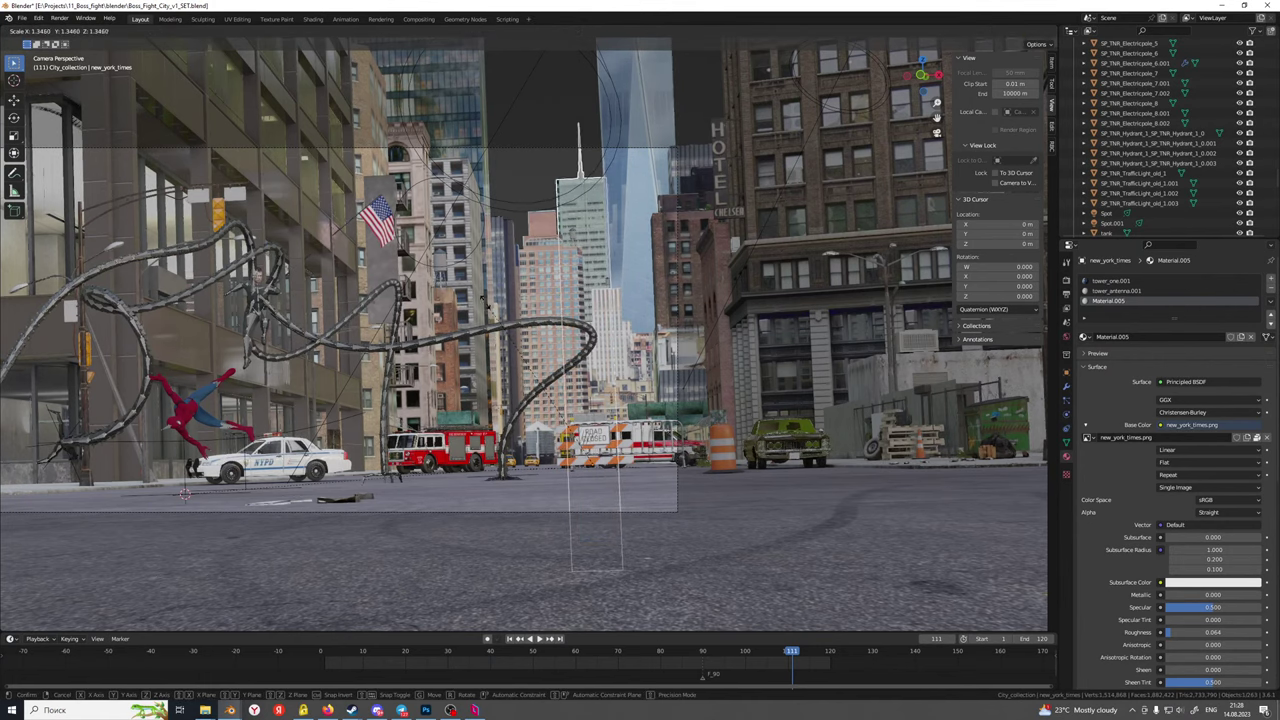
pyautogui.press('Escape')
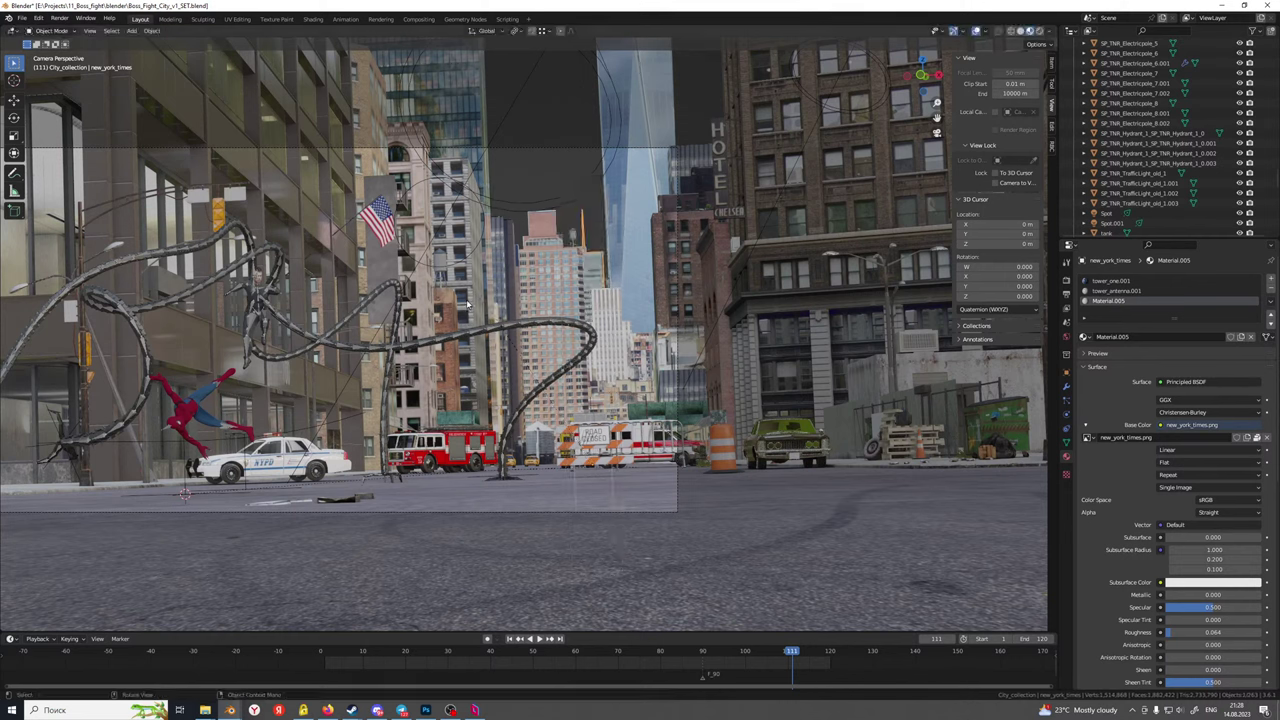
# Select the pale multi-storey building b2 in the background and open its mesh in Edit Mode
pyautogui.click(467, 303)
pyautogui.press('KP_Decimal')
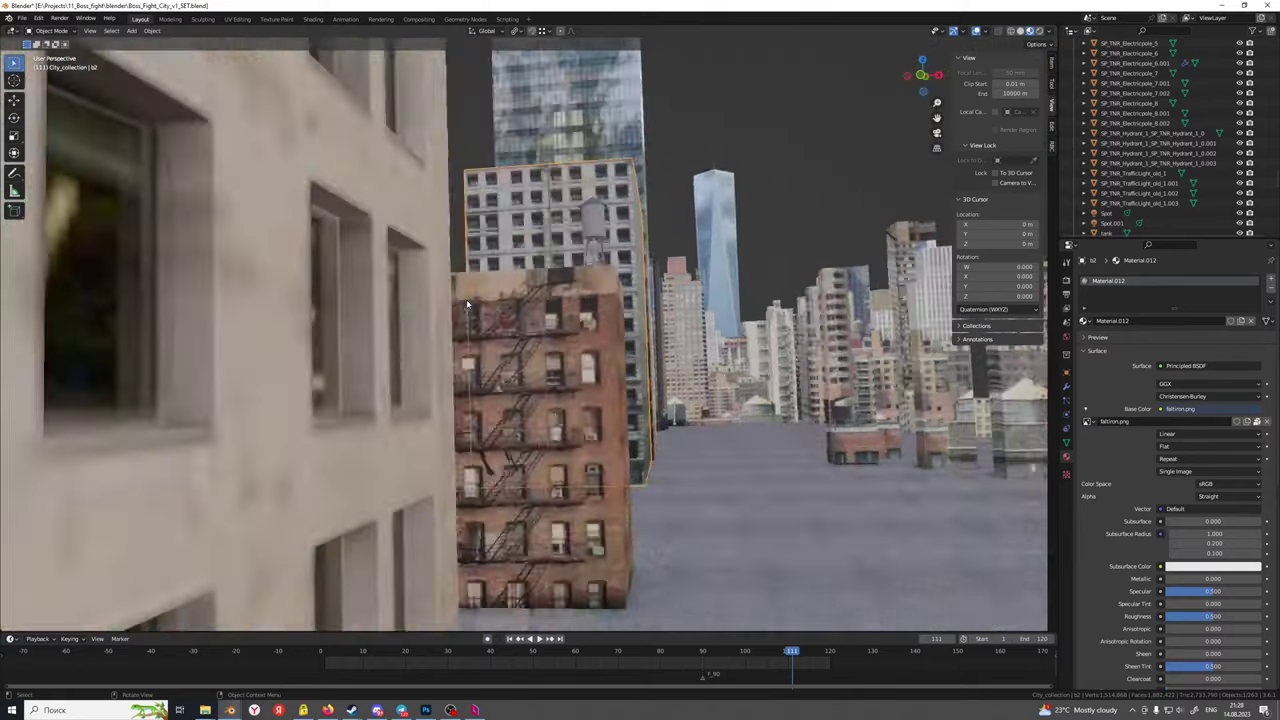
pyautogui.moveTo(442, 294); pyautogui.dragTo(482, 330, button='middle')
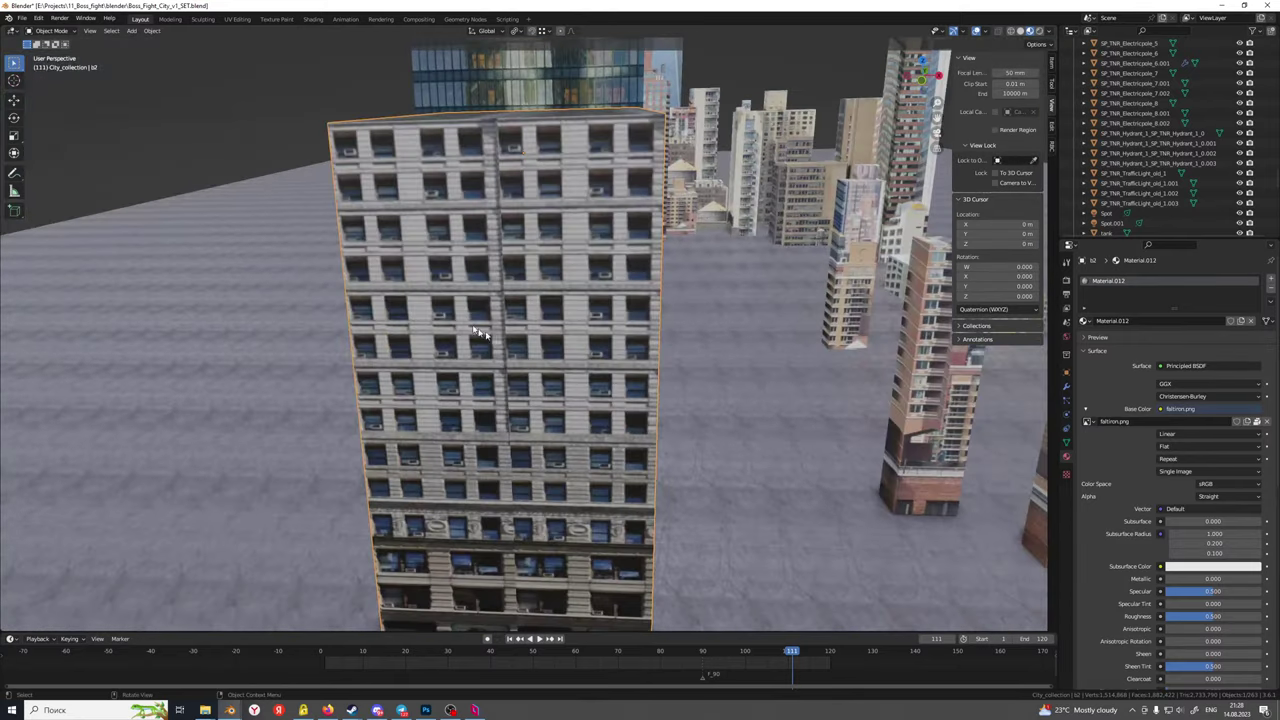
pyautogui.press('Tab')
pyautogui.moveTo(572, 275); pyautogui.dragTo(597, 336, button='middle')
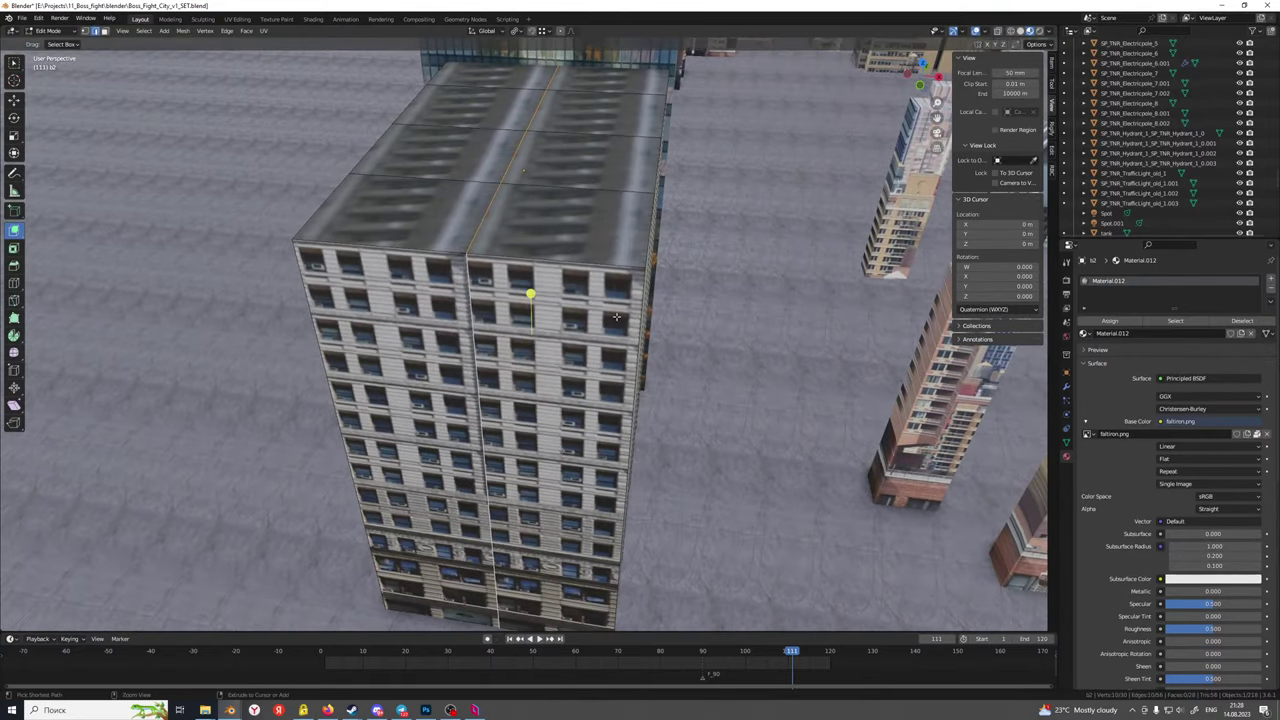
# Add two vertical loop cuts along the window edges beside the front facade's right corner, sliding them to factors of about -0.56 and -0.45
pyautogui.press('g')
pyautogui.press('g')
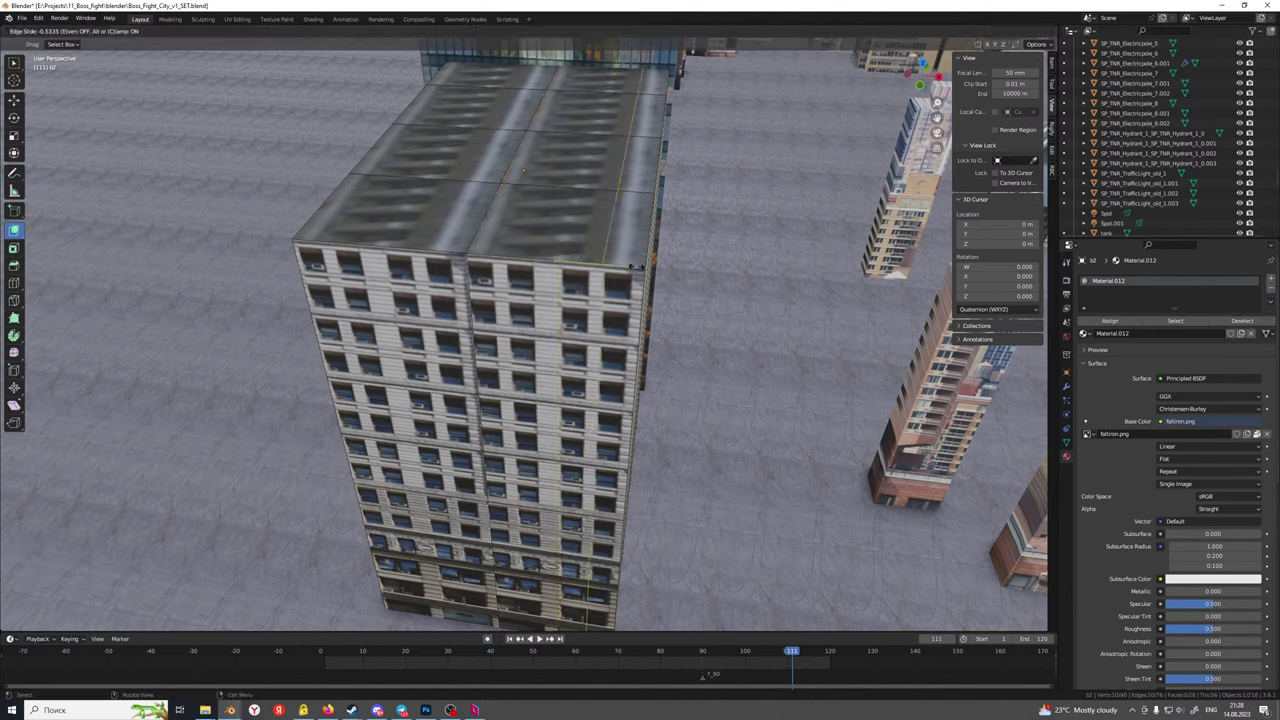
pyautogui.click(638, 266)
pyautogui.hotkey('ctrl', 'r')
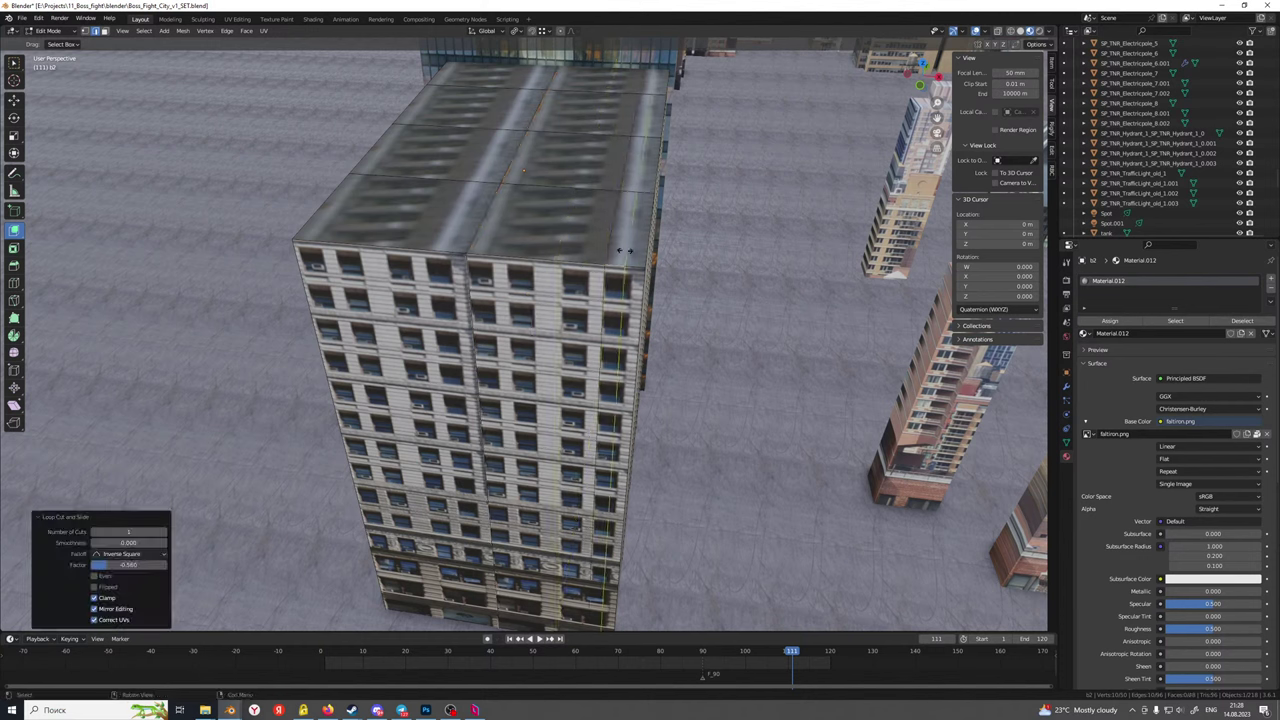
pyautogui.click(625, 251)
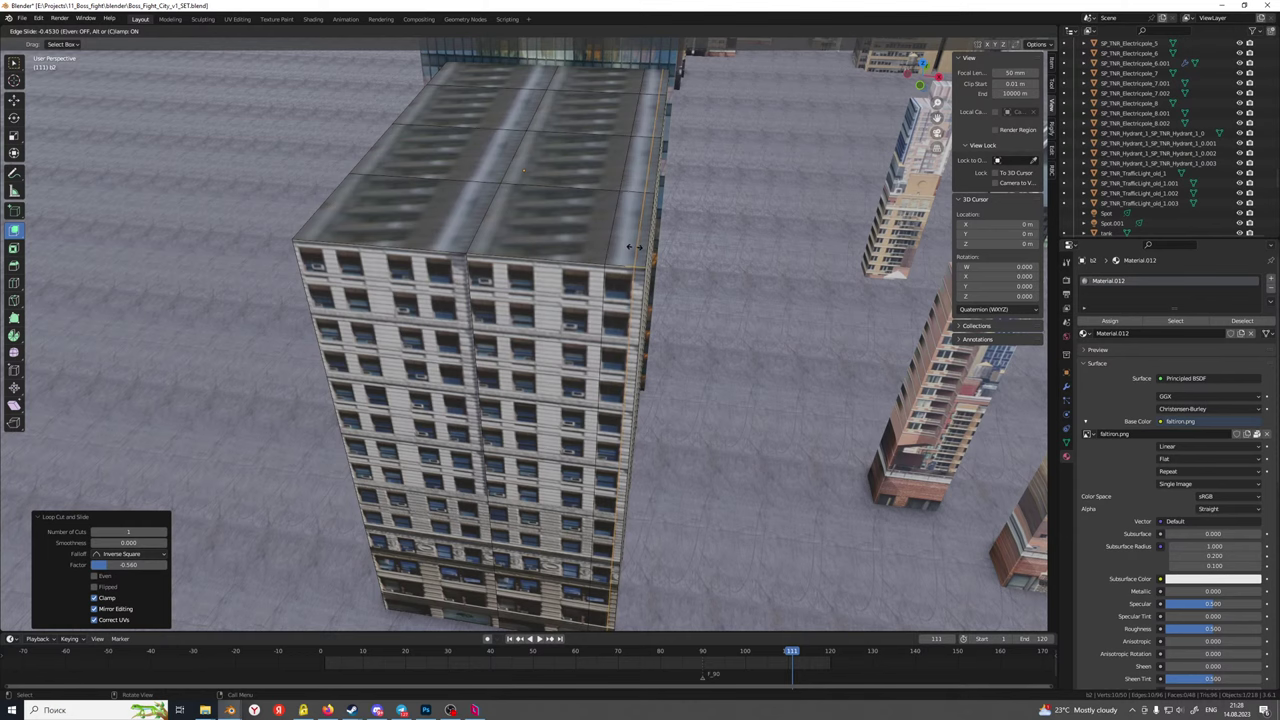
pyautogui.click(634, 247)
pyautogui.moveTo(624, 369); pyautogui.dragTo(633, 368, button='middle')
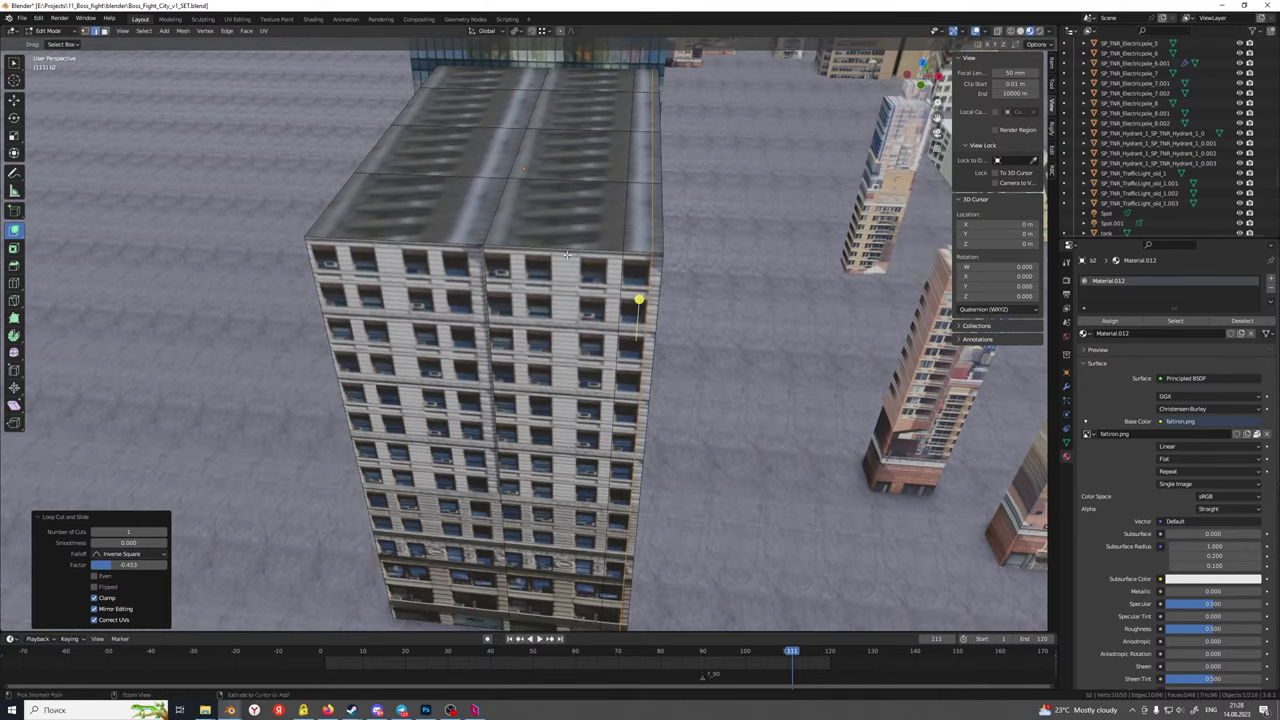
# Add two vertical loop cuts along the middle window columns in the facade's right half, with slide factors of about 0.30 and -0.35
pyautogui.hotkey('ctrl', 'r')
pyautogui.click(564, 250)
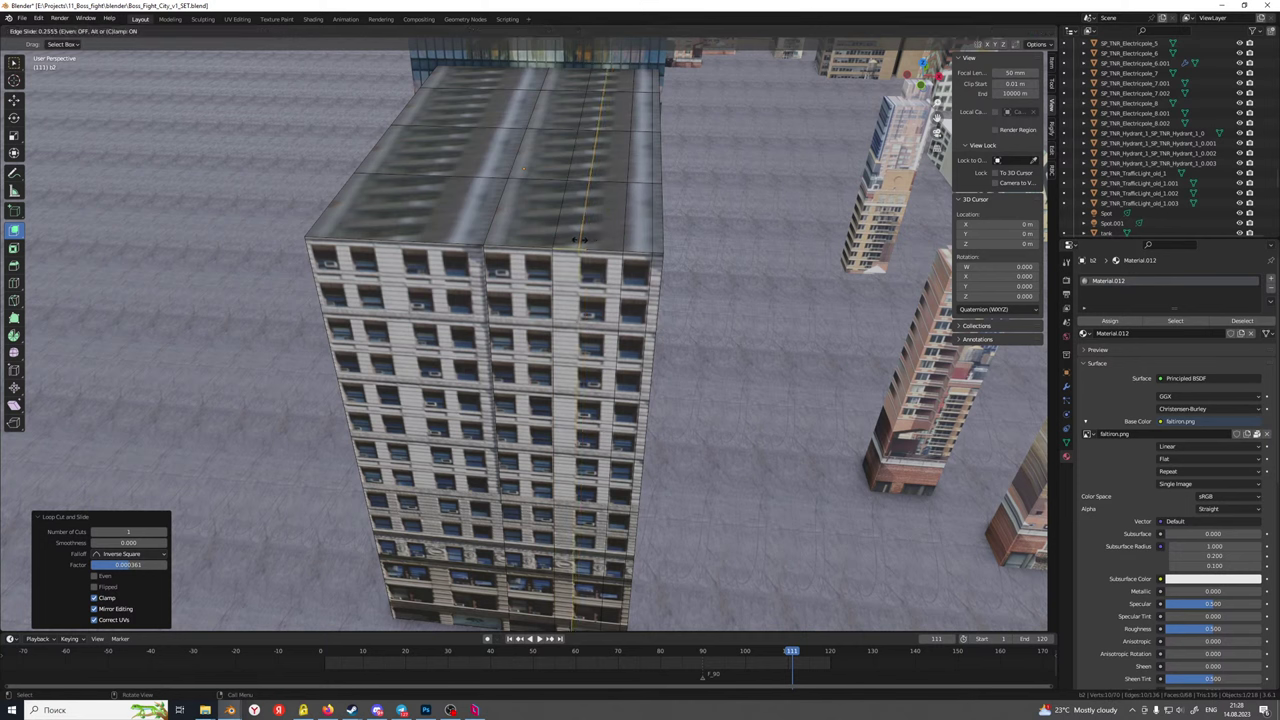
pyautogui.click(586, 242)
pyautogui.hotkey('ctrl', 'r')
pyautogui.click(603, 240)
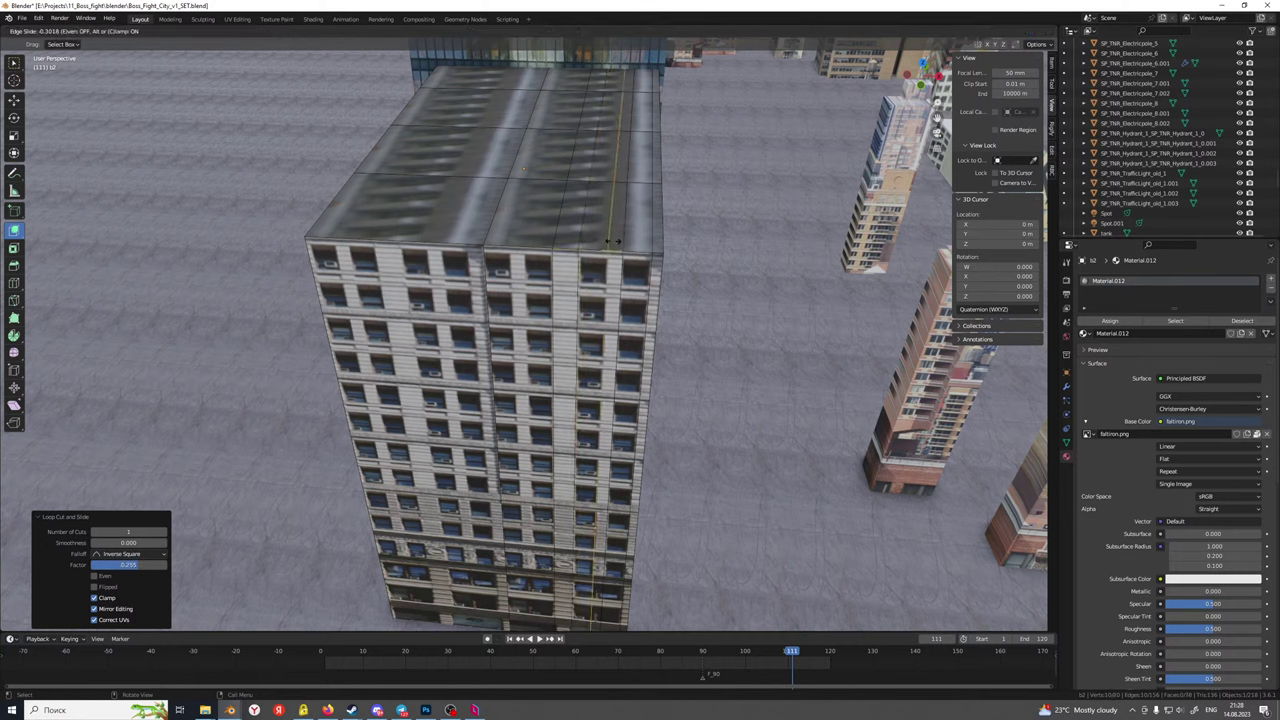
pyautogui.click(612, 243)
pyautogui.moveTo(612, 243); pyautogui.dragTo(645, 315, button='middle')
# Add two vertical loop cuts at the edges of the window column just right of the facade's central seam
pyautogui.hotkey('ctrl', 'r')
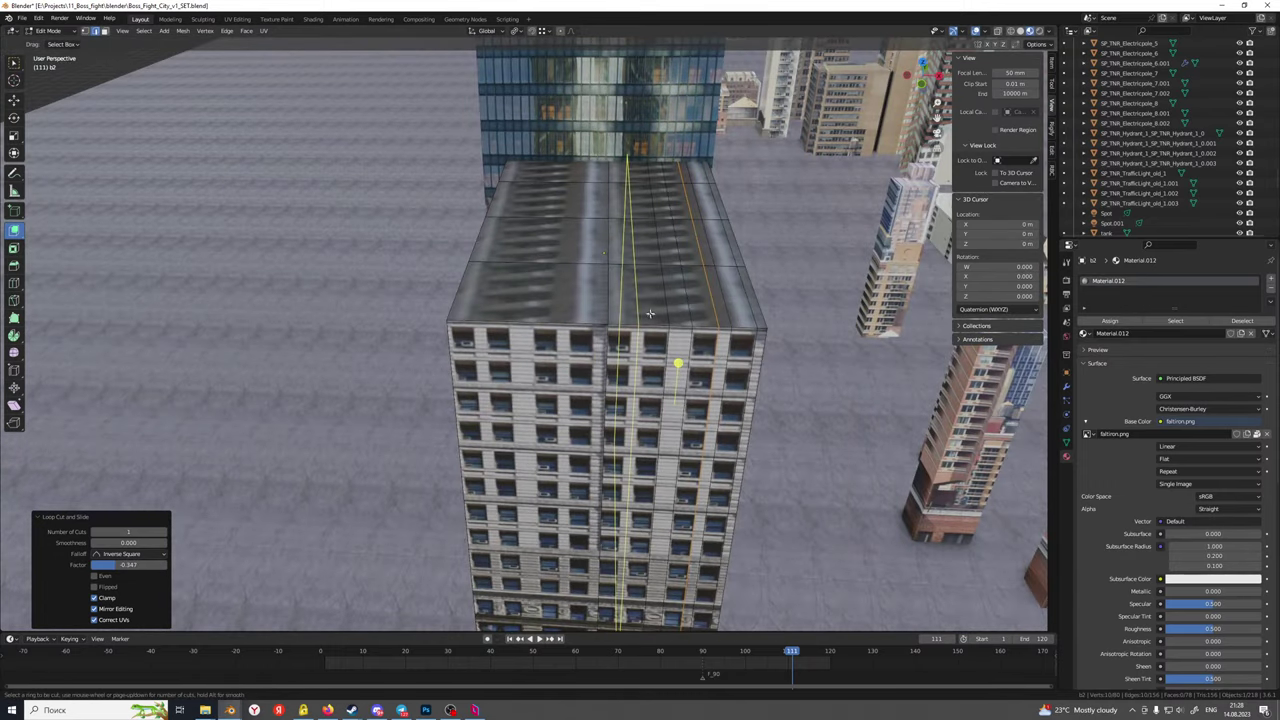
pyautogui.click(650, 313)
pyautogui.click(640, 315)
pyautogui.hotkey('ctrl', 'r')
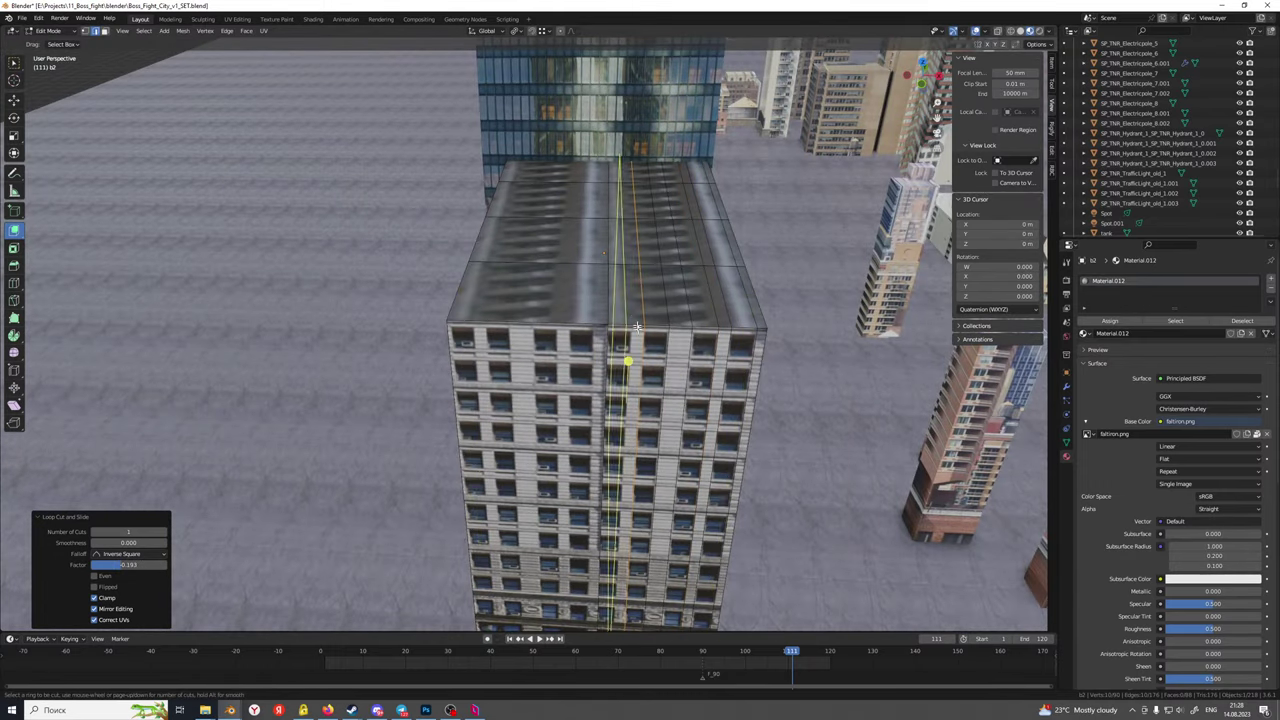
pyautogui.click(625, 322)
pyautogui.click(610, 325)
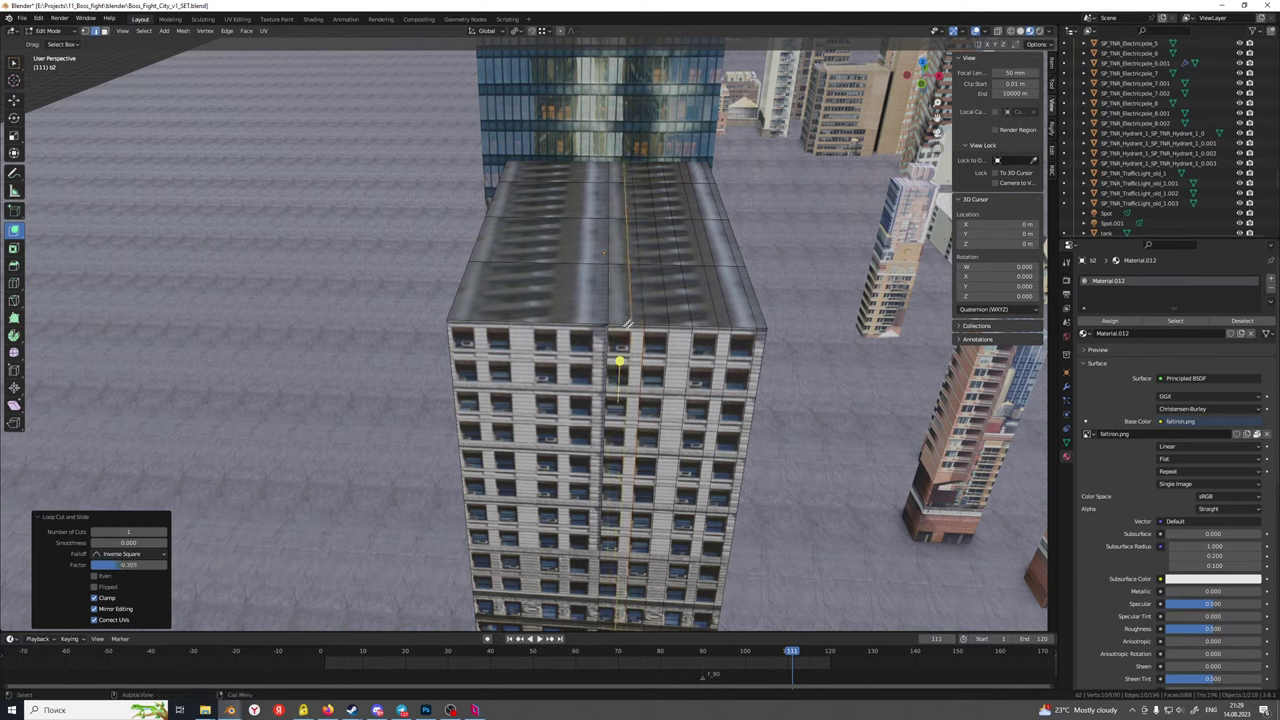
# Add vertical loop cuts along the edges of the two window columns just left of the facade's central seam
pyautogui.hotkey('ctrl', 'r')
pyautogui.click(578, 328)
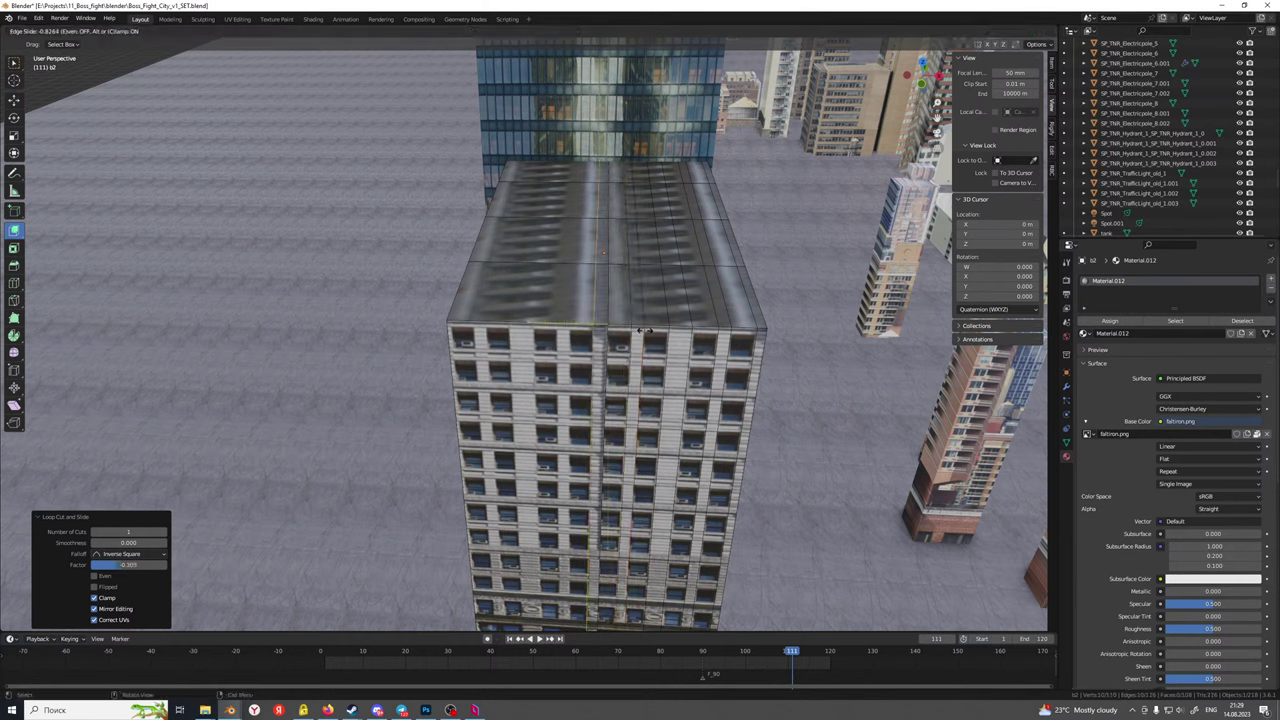
pyautogui.click(573, 333)
pyautogui.click(575, 331)
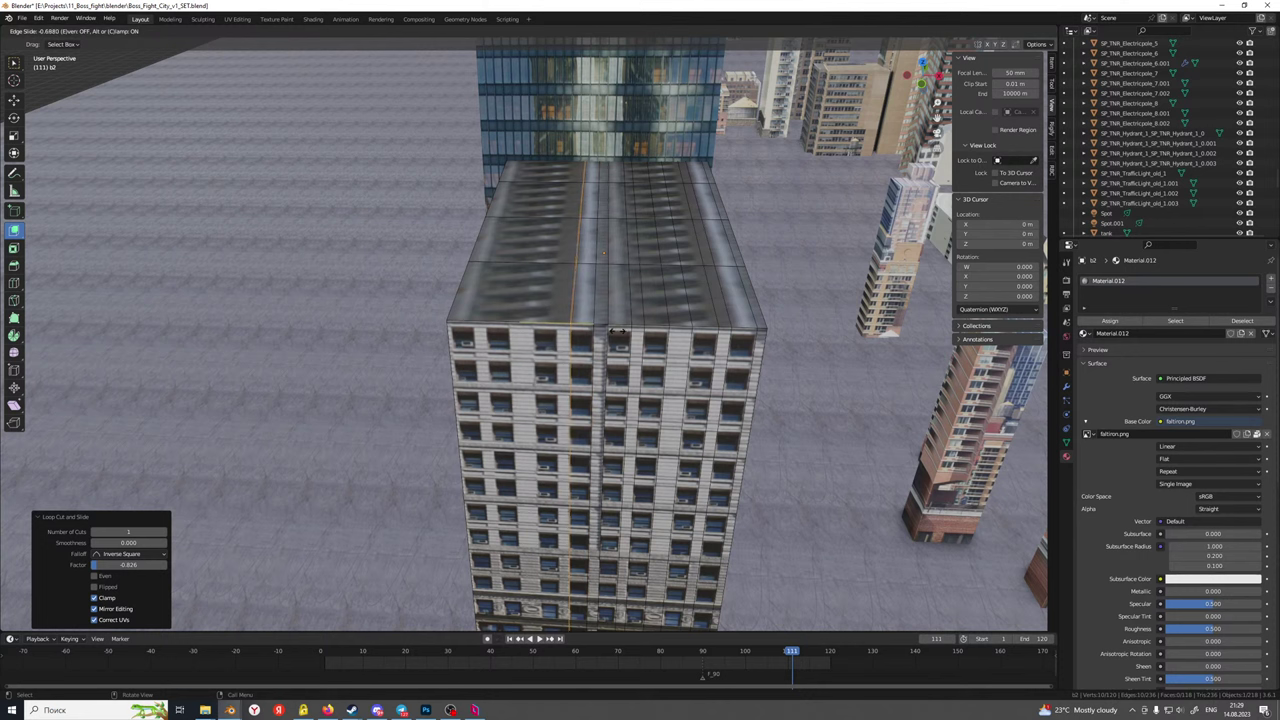
pyautogui.click(615, 333)
pyautogui.click(565, 327)
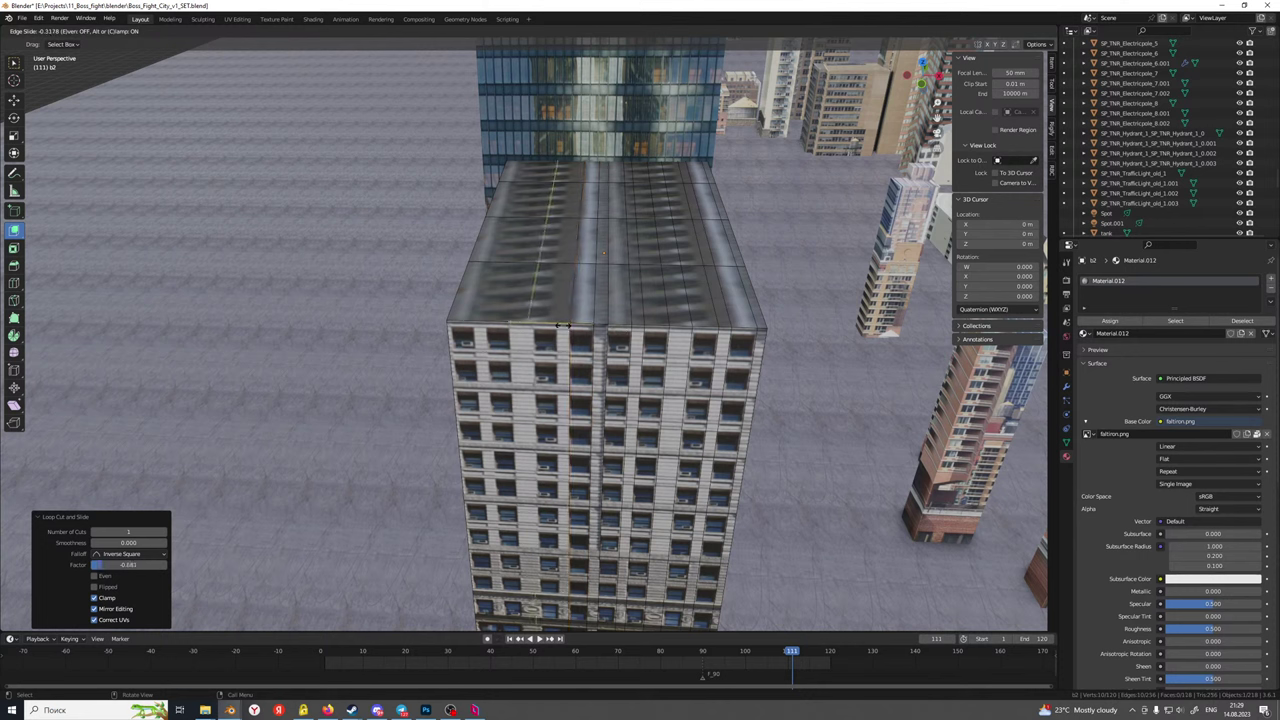
pyautogui.click(568, 325)
pyautogui.click(562, 322)
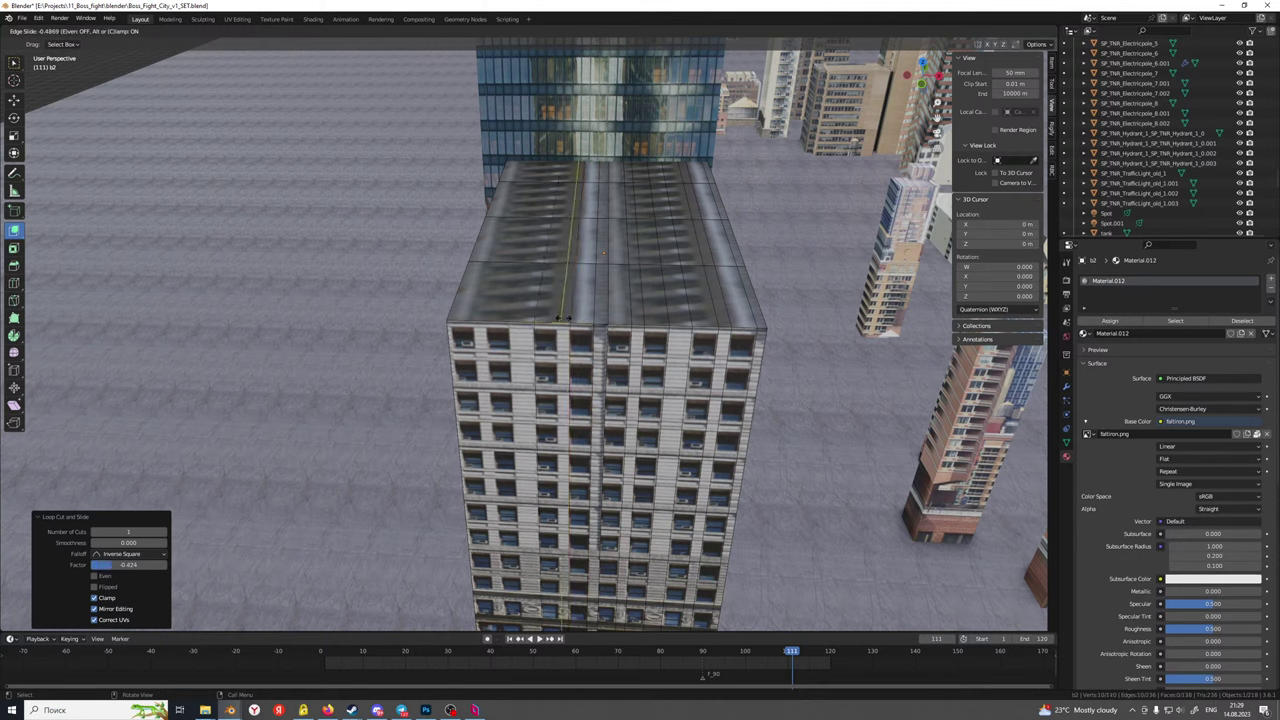
pyautogui.click(562, 320)
# Add the remaining vertical loop cuts along the two outermost window columns at the facade's left edge
pyautogui.click(500, 326)
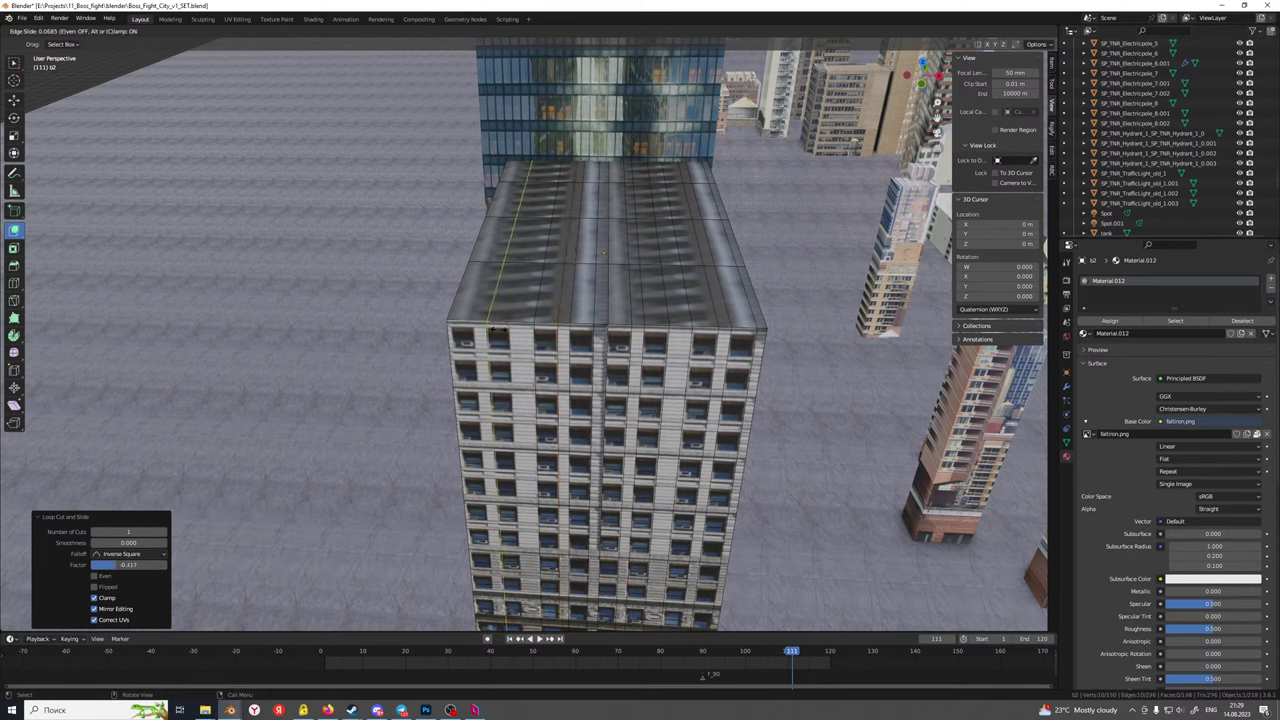
pyautogui.rightClick(497, 331)
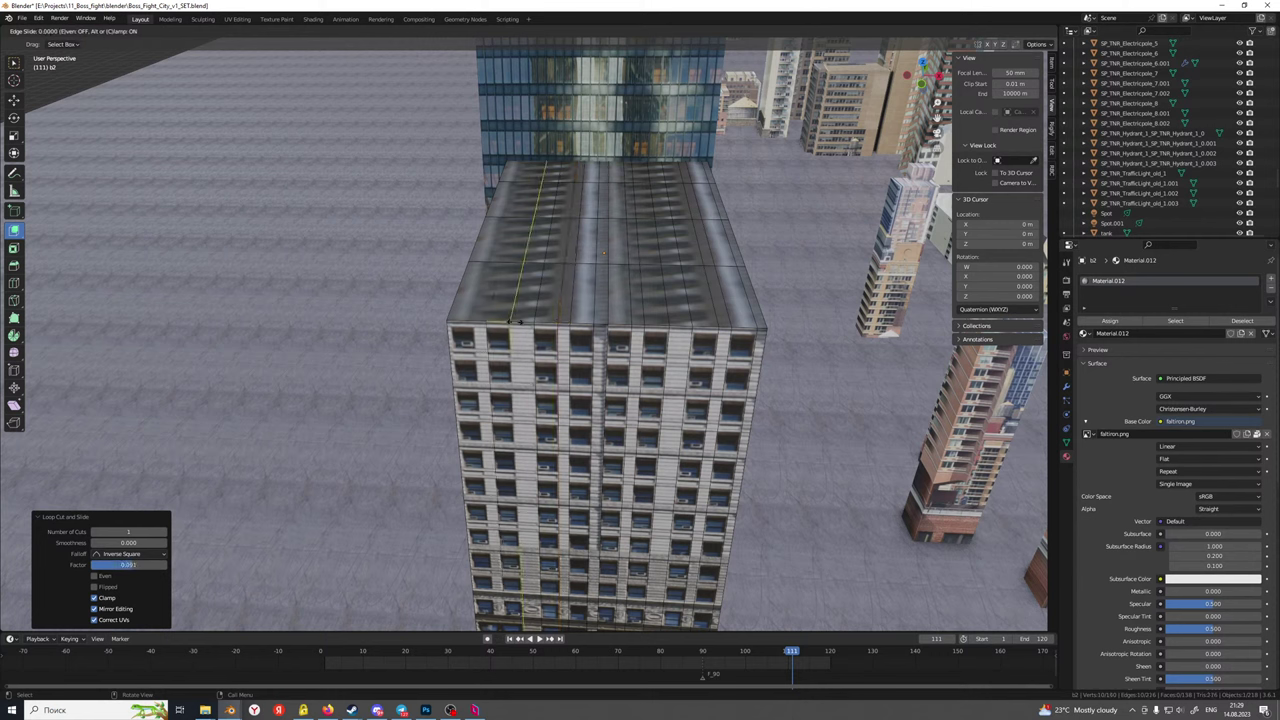
pyautogui.click(485, 326)
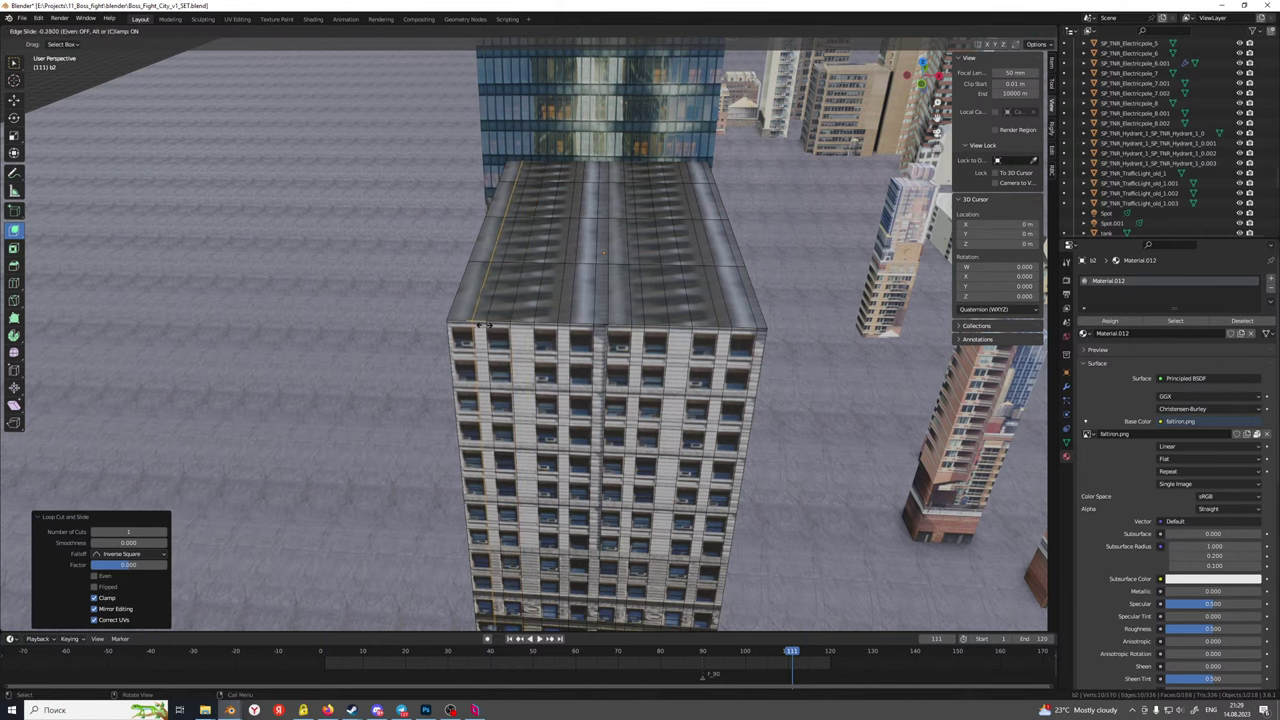
pyautogui.click(485, 326)
pyautogui.click(456, 326)
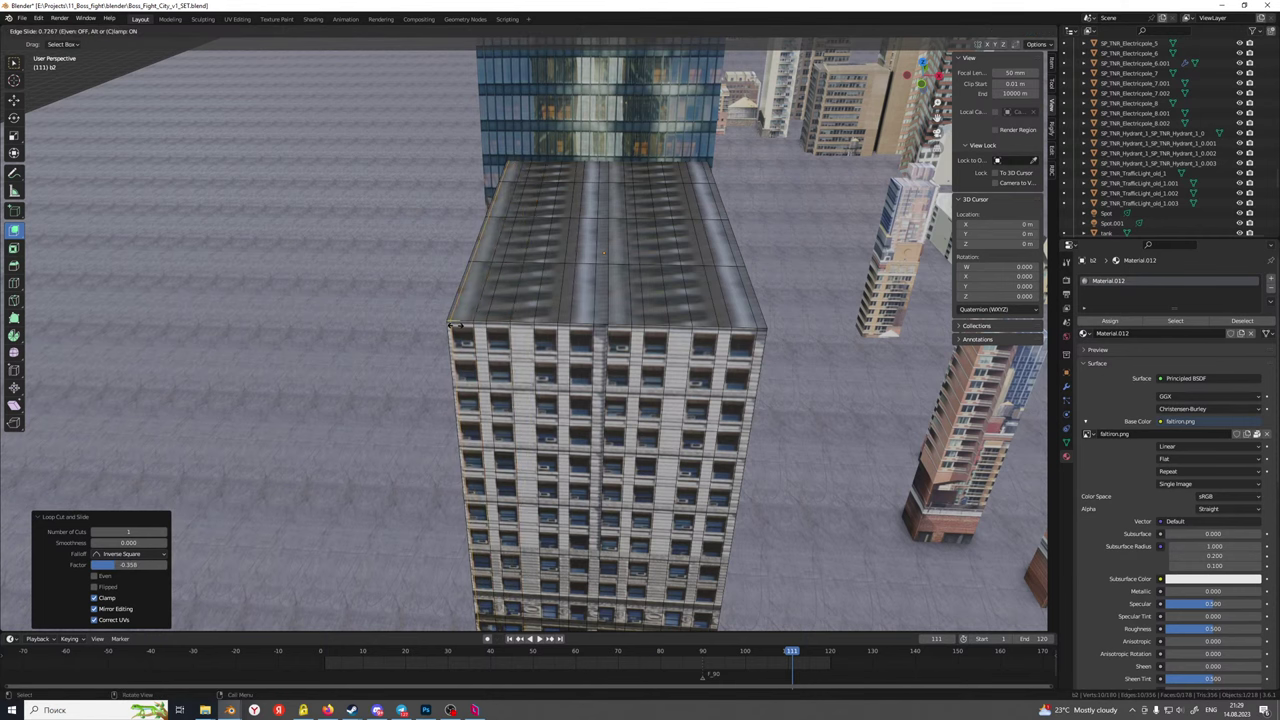
pyautogui.click(456, 326)
# Add two horizontal loop cuts around building b2 near its roofline, sliding them to factors of about -0.97 and -0.81
pyautogui.moveTo(456, 326); pyautogui.dragTo(553, 358, button='middle')
pyautogui.scroll(-1, 553, 358)
pyautogui.hotkey('ctrl', 'r')
pyautogui.click(560, 358)
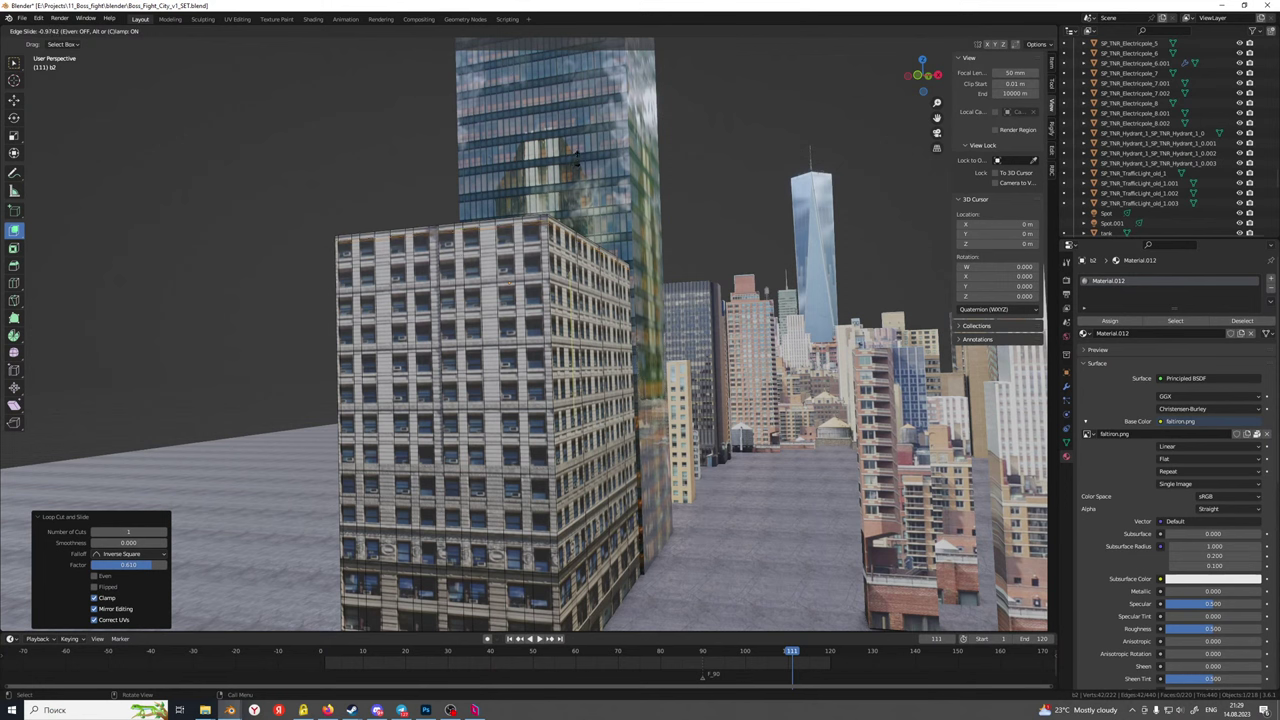
pyautogui.click(564, 236)
pyautogui.hotkey('ctrl', 'r')
pyautogui.click(557, 394)
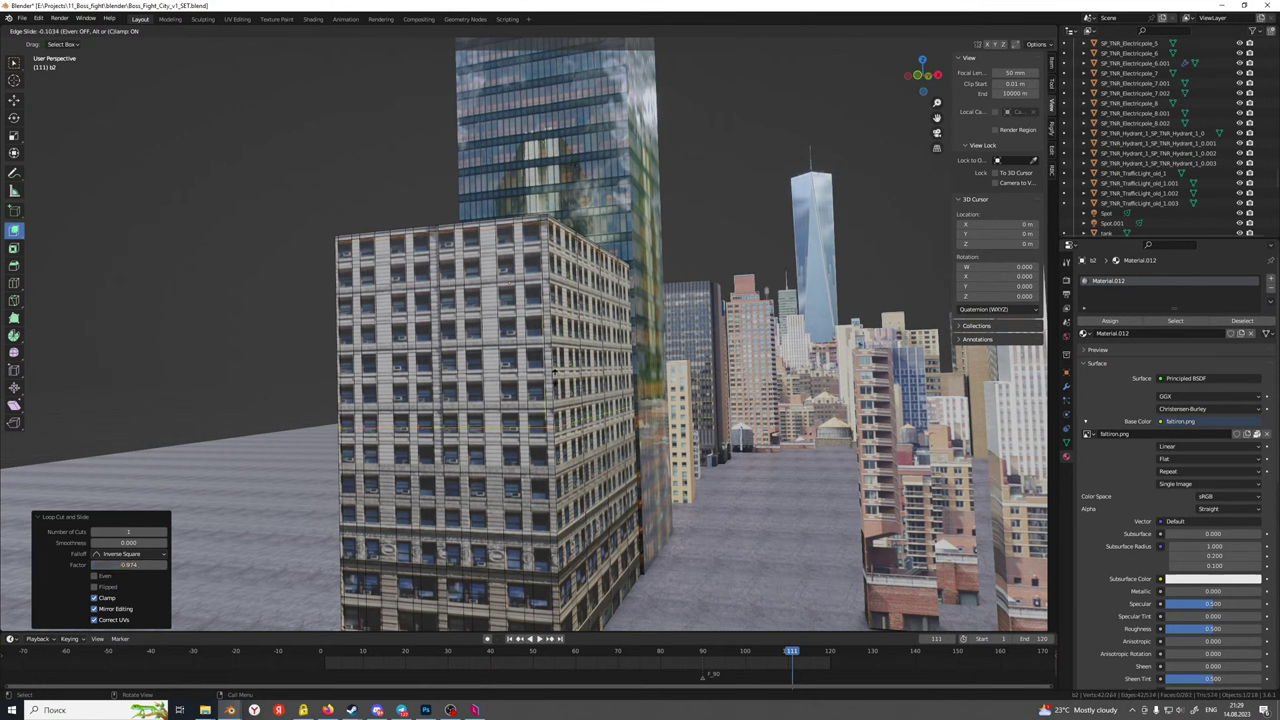
pyautogui.click(566, 197)
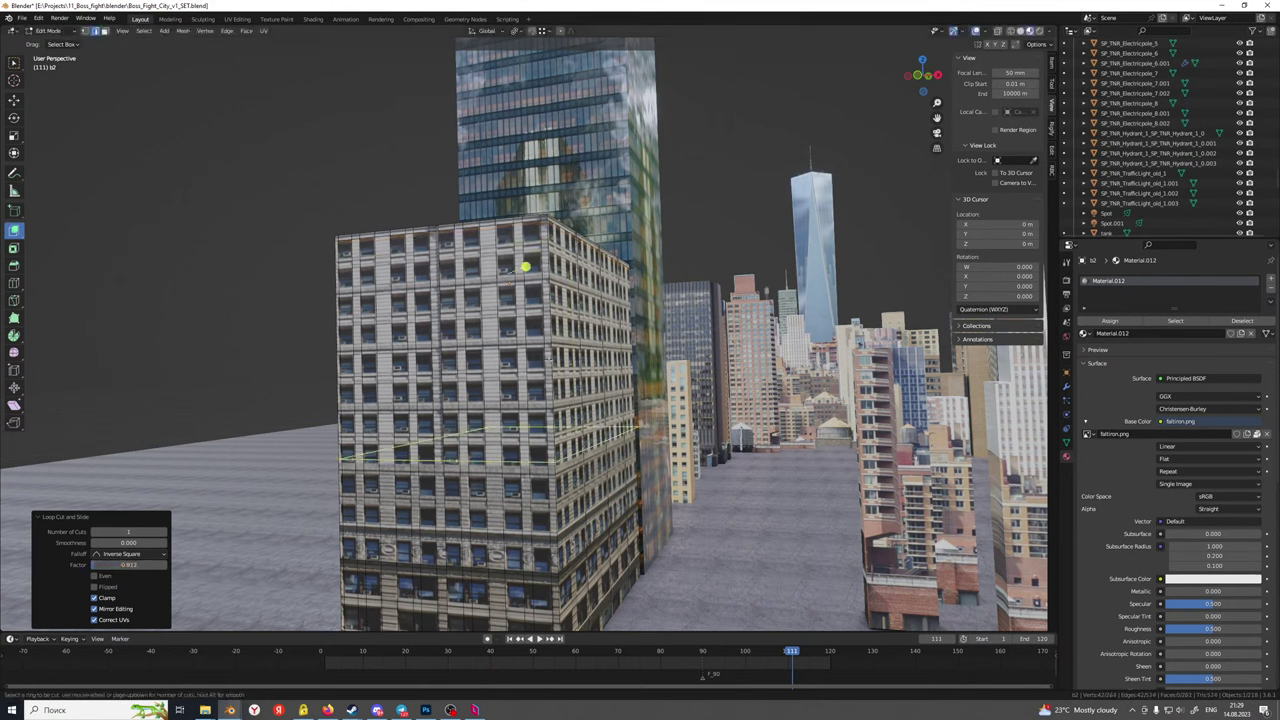
# Add horizontal loop cuts around building b2's upper storeys and just above the dark cornice over the lower storeys
pyautogui.click(548, 362)
pyautogui.click(549, 366)
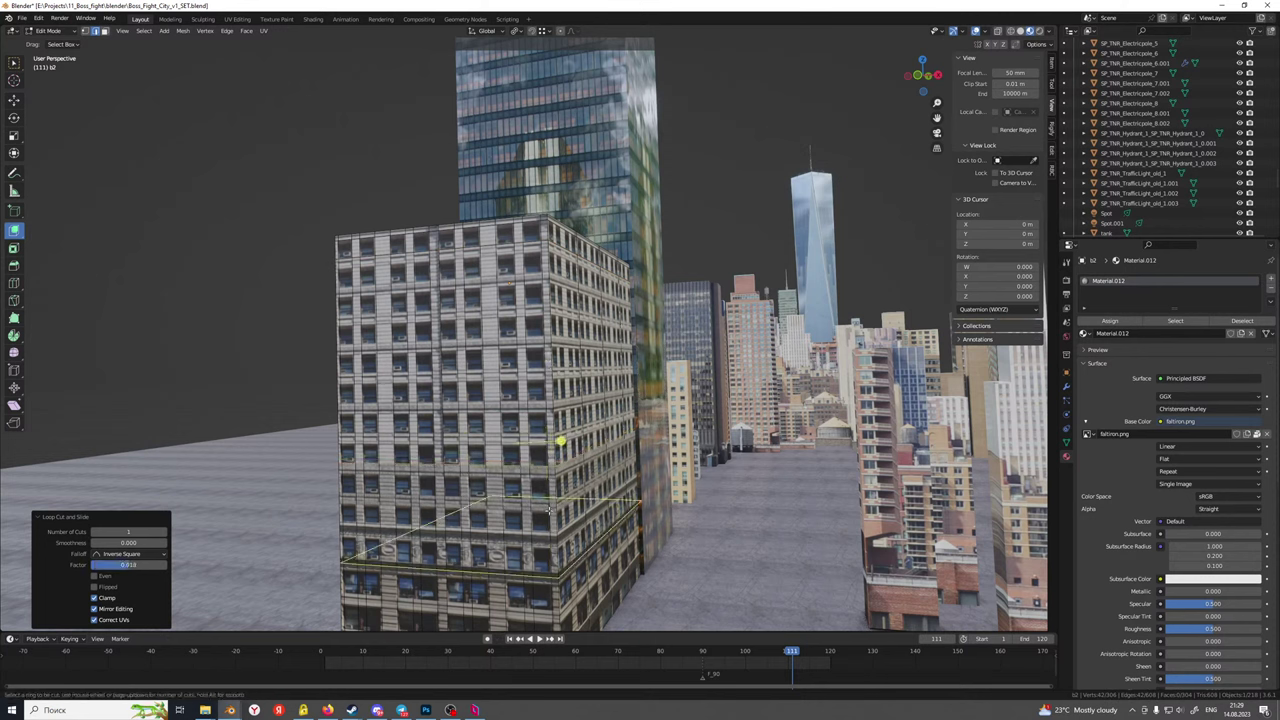
pyautogui.click(547, 500)
pyautogui.click(545, 506)
# Add horizontal loop cuts directly below the dark cornice and along the edges of the lower-storey window rows
pyautogui.scroll(5, 560, 497)
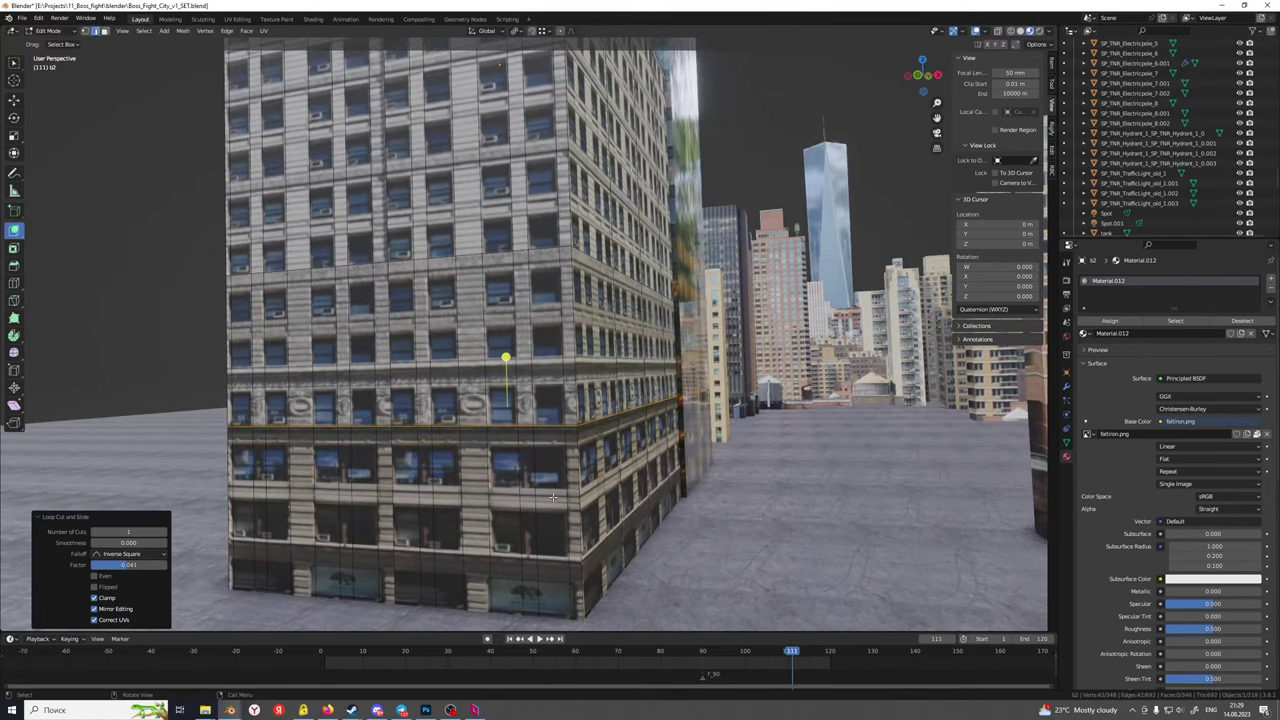
pyautogui.hotkey('ctrl', 'r')
pyautogui.click(577, 487)
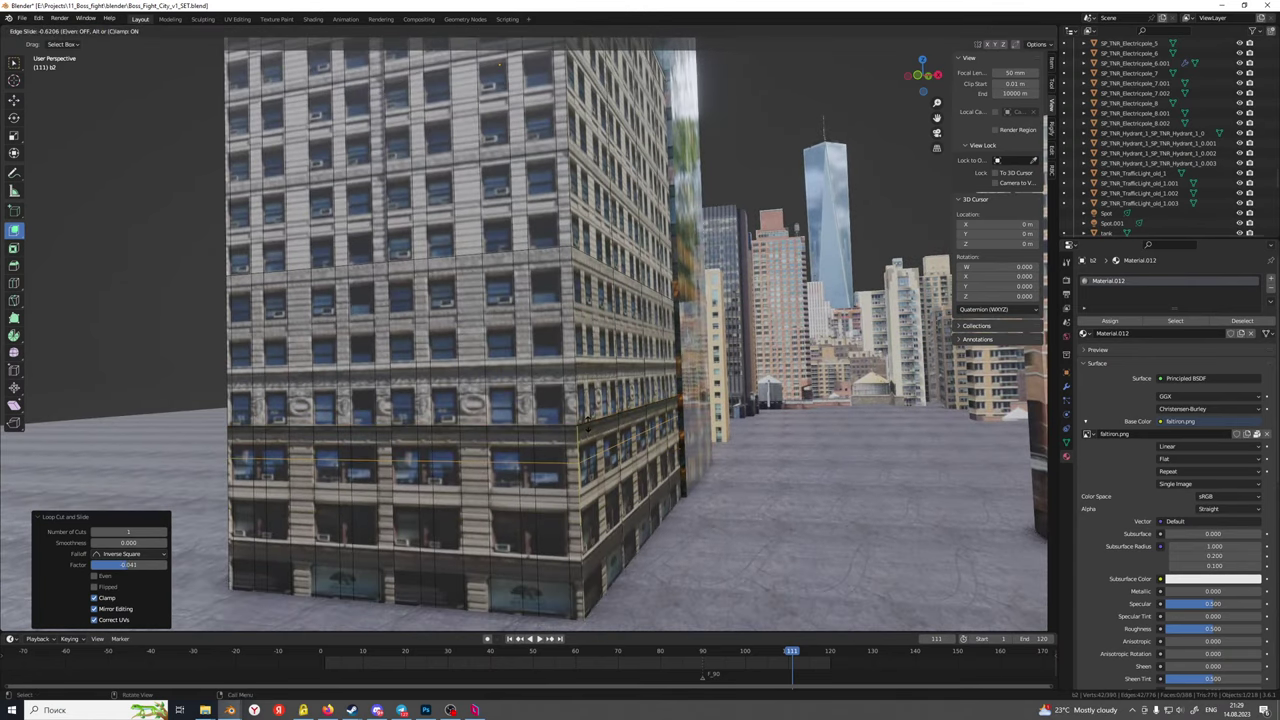
pyautogui.click(590, 405)
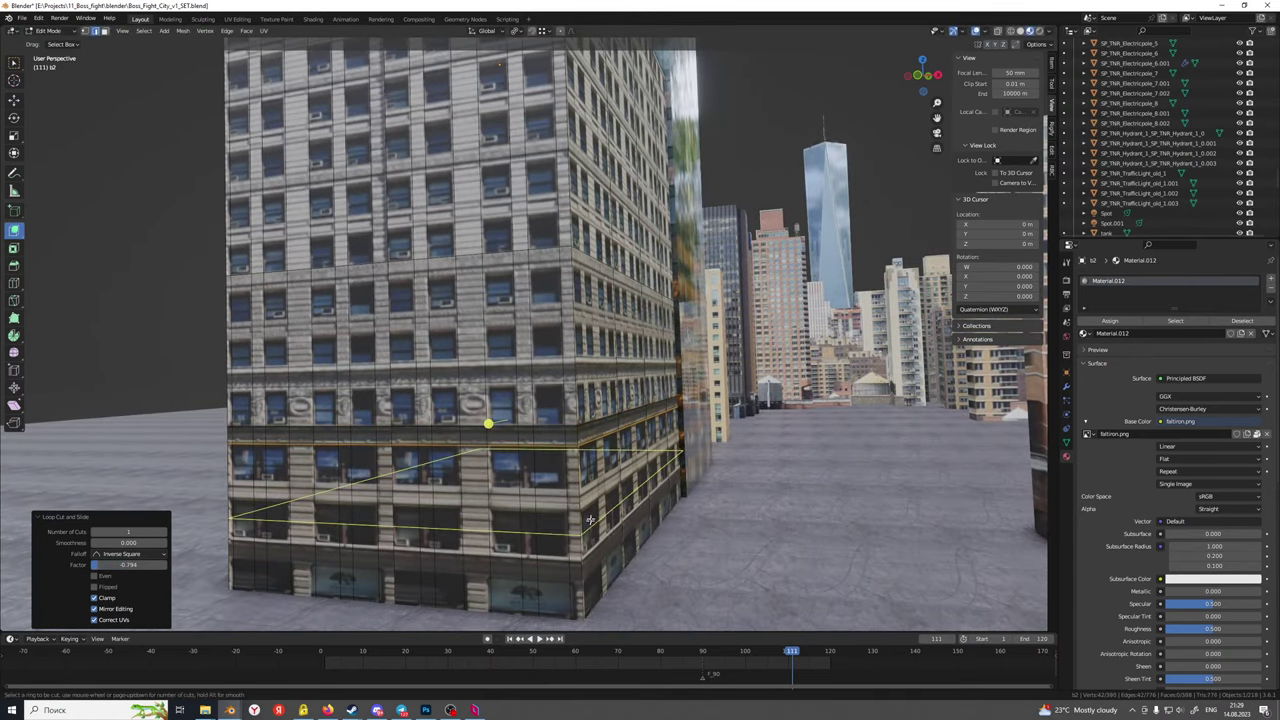
pyautogui.hotkey('ctrl', 'r')
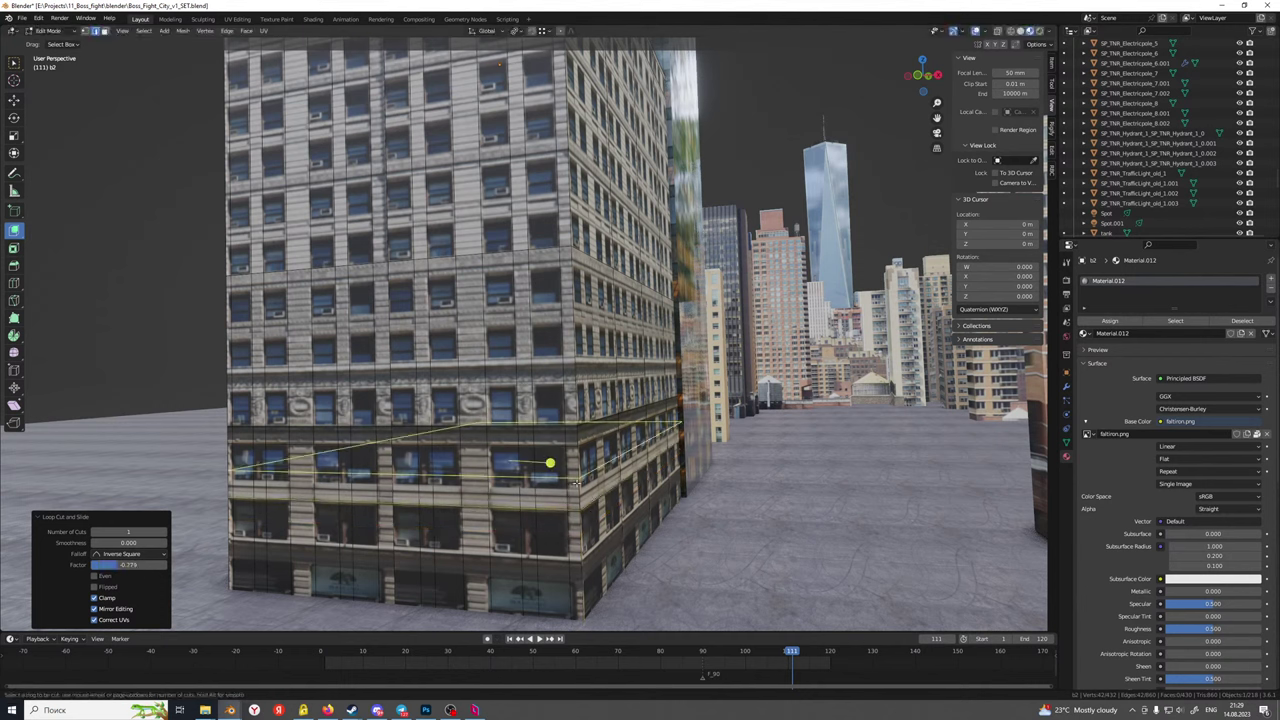
pyautogui.click(580, 490)
pyautogui.click(578, 492)
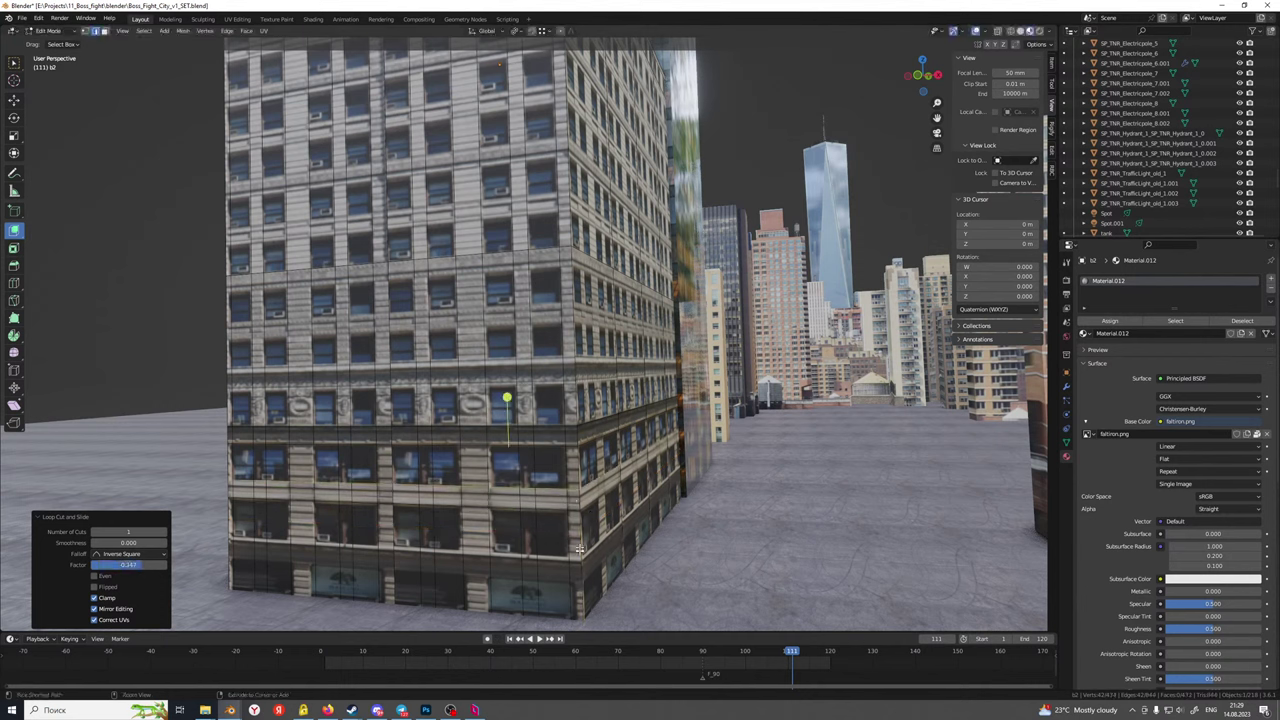
# Add a horizontal loop cut around building b2's lowest storeys and undo the extra cut made near the storefronts
pyautogui.hotkey('ctrl', 'r')
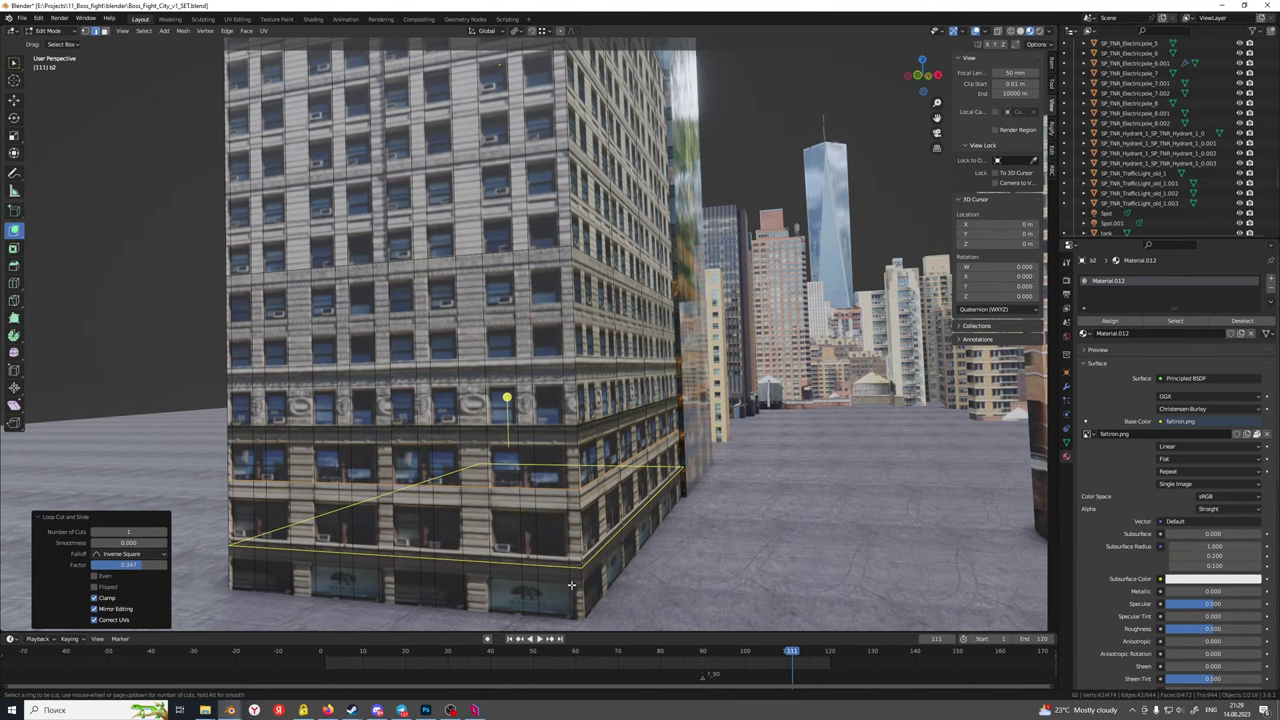
pyautogui.click(572, 585)
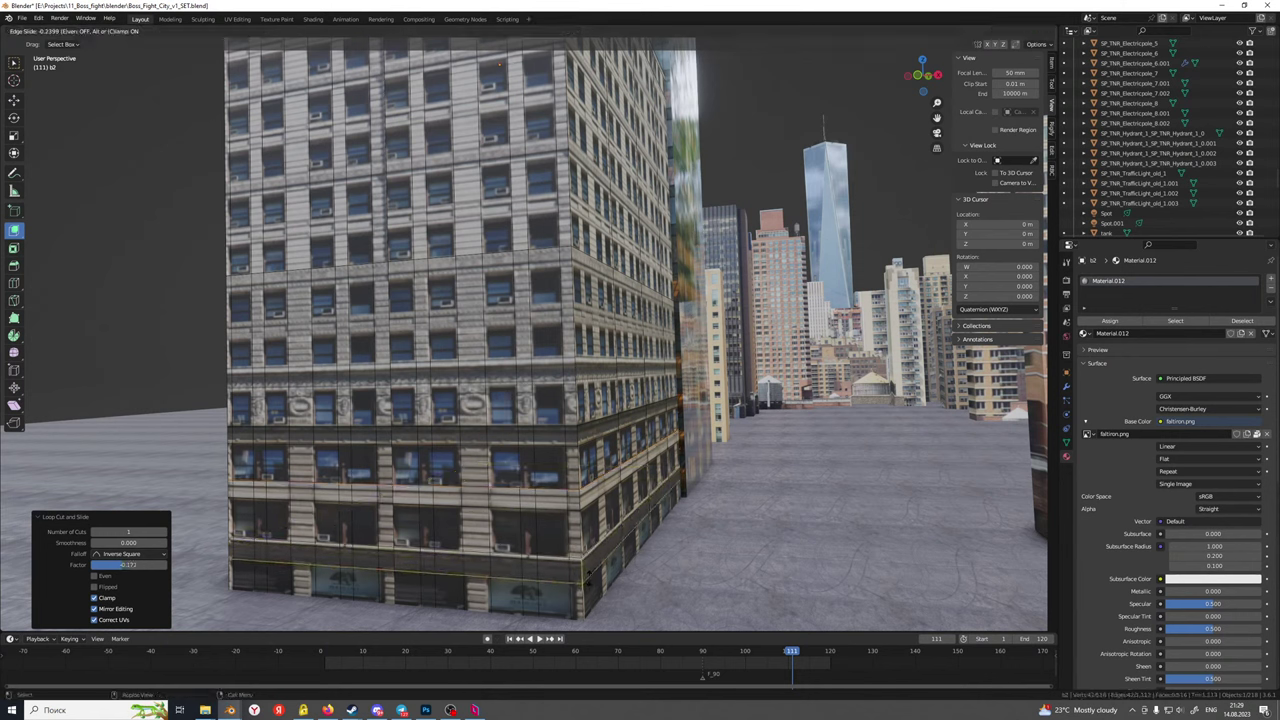
pyautogui.click(589, 578)
pyautogui.hotkey('ctrl', 'z')
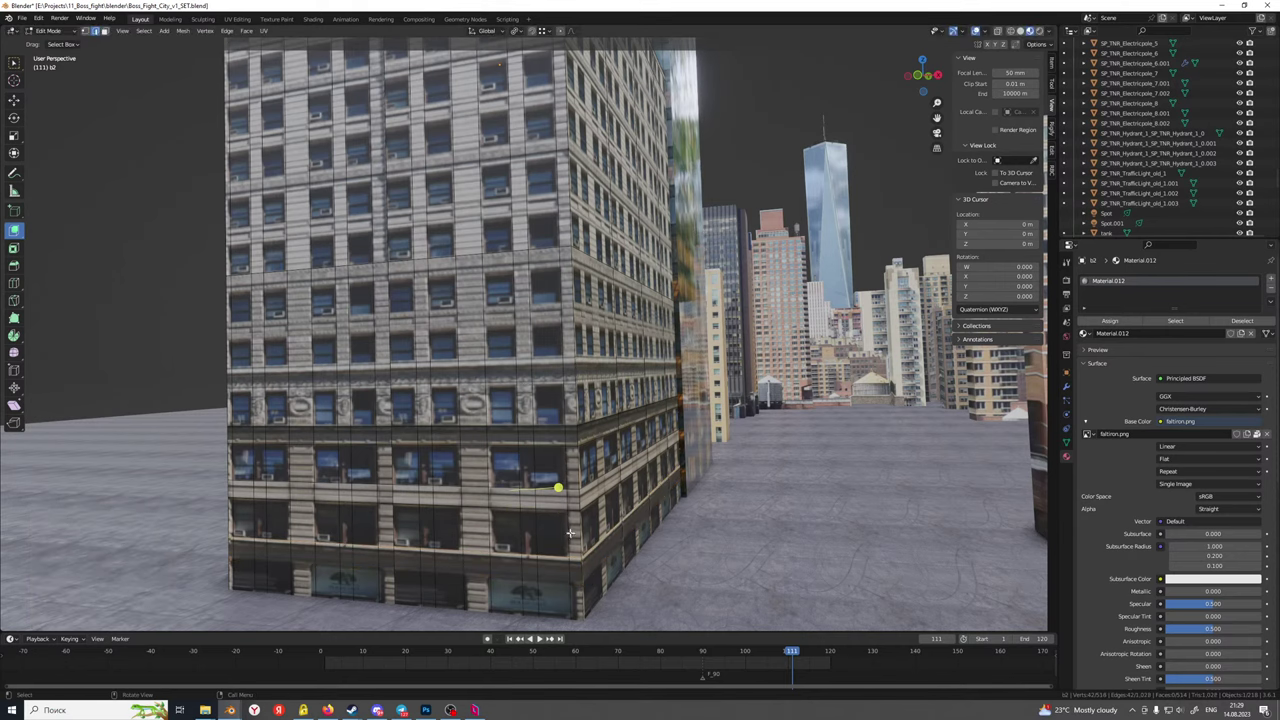
# Add three horizontal loop cuts around building b2 along the edges of the two window rows above the ornamental storey
pyautogui.moveTo(567, 466); pyautogui.dragTo(538, 473, button='middle')
pyautogui.scroll(1, 575, 456)
pyautogui.moveTo(455, 485); pyautogui.dragTo(520, 485, button='middle')
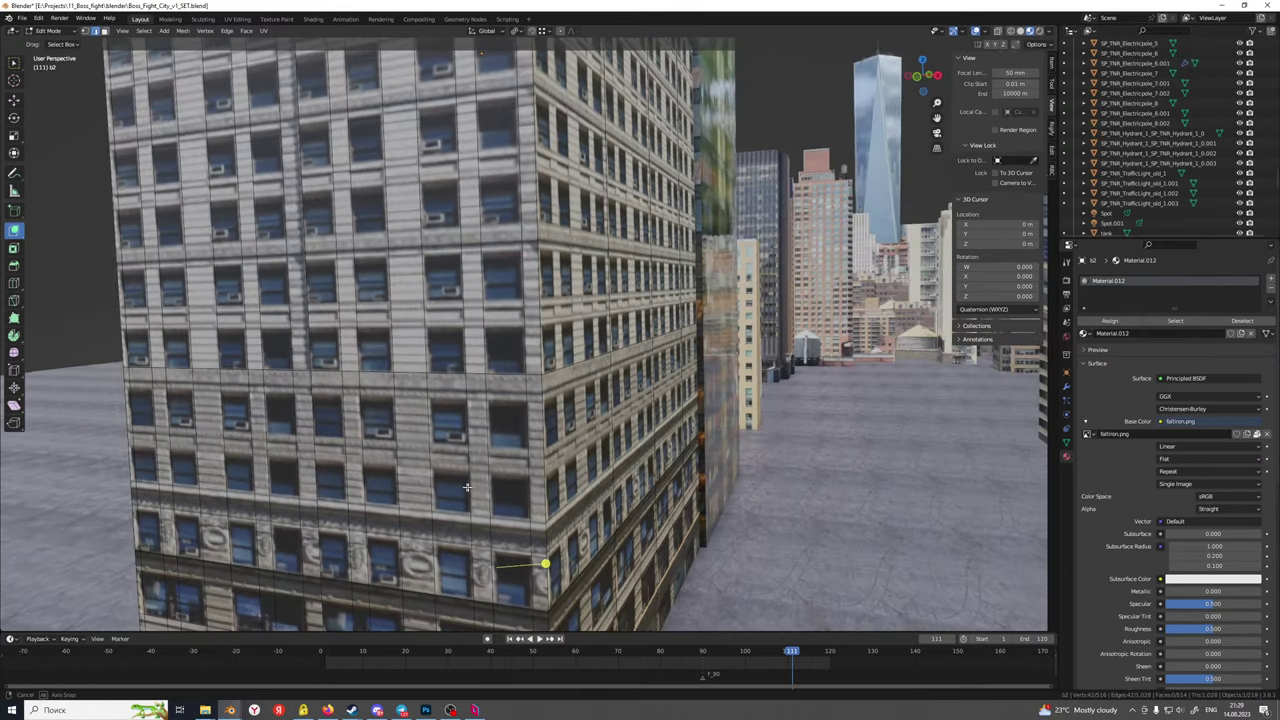
pyautogui.hotkey('ctrl', 'r')
pyautogui.click(532, 476)
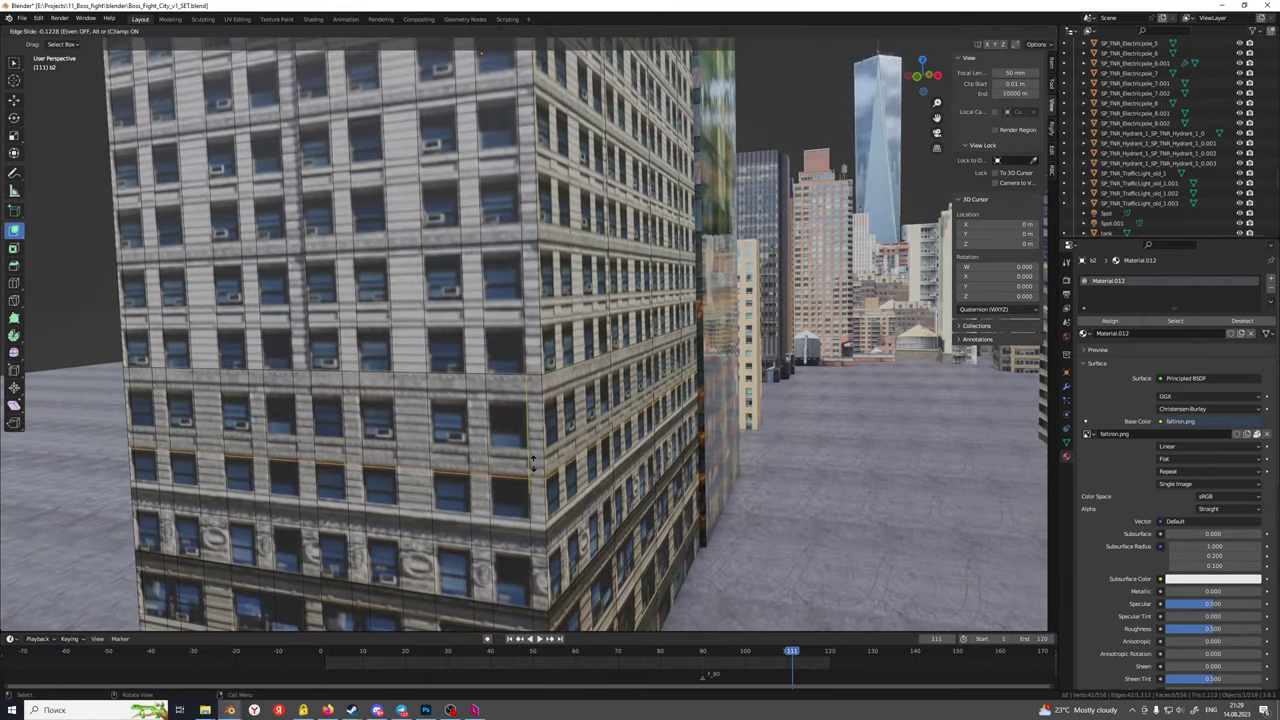
pyautogui.click(534, 471)
pyautogui.hotkey('ctrl', 'r')
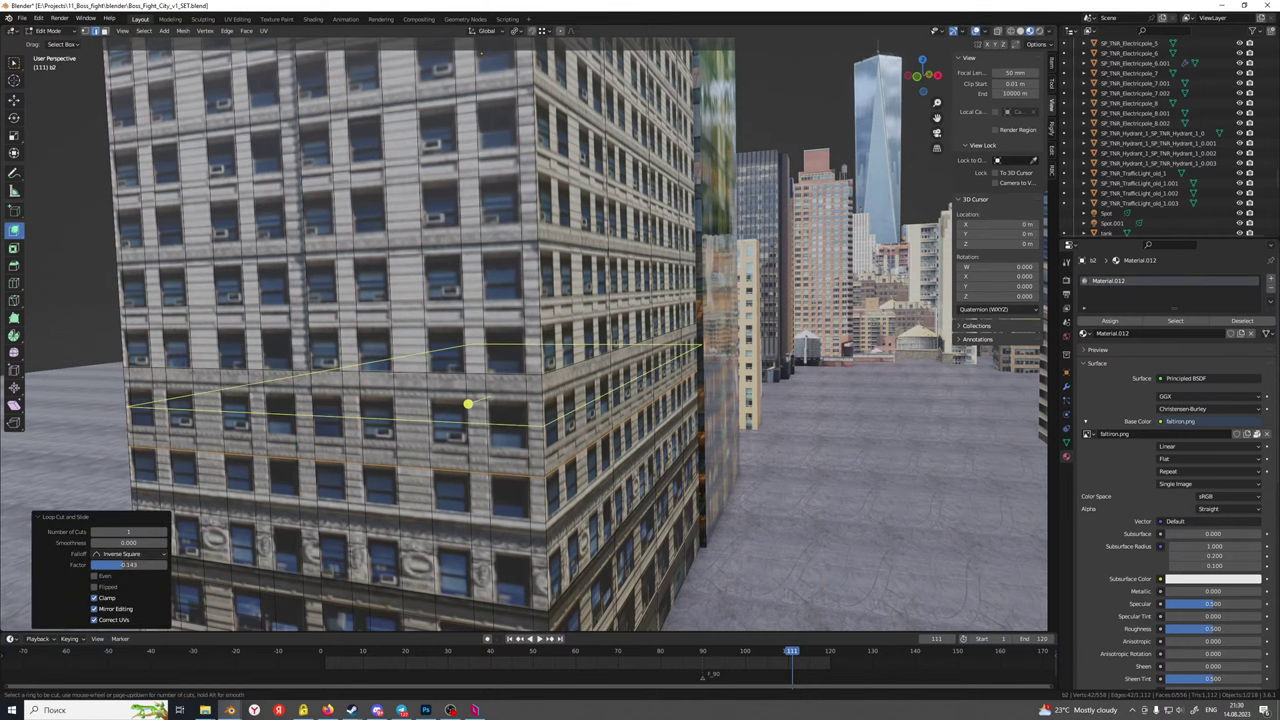
pyautogui.click(468, 403)
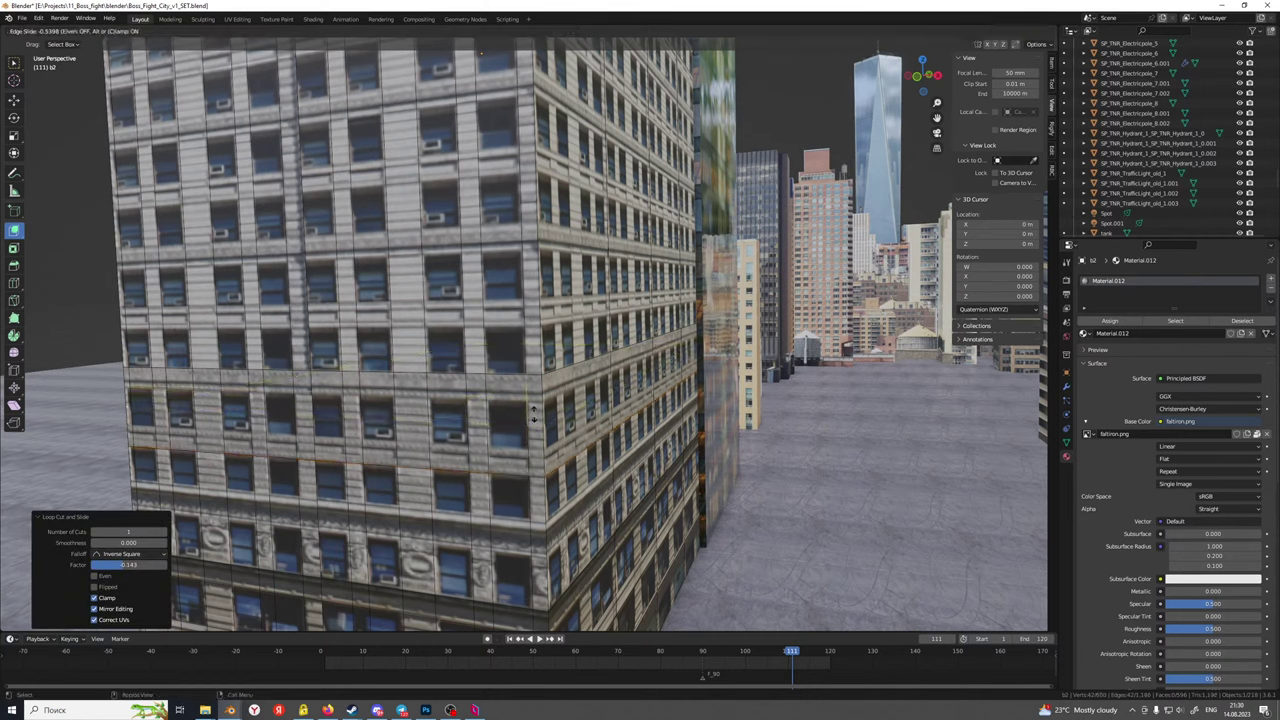
pyautogui.click(533, 466)
pyautogui.hotkey('ctrl', 'r')
pyautogui.click(535, 407)
pyautogui.click(538, 395)
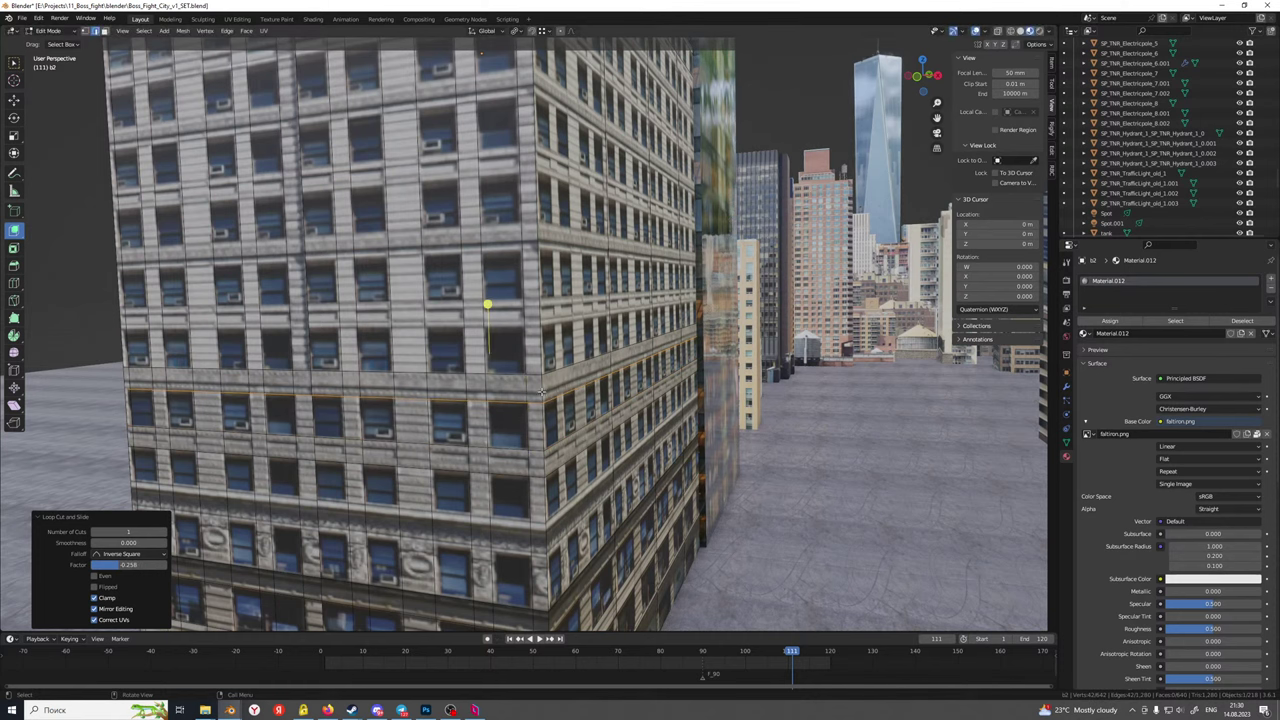
# Add two more horizontal loop cuts around building b2's middle storeys, sliding them to factors of about 0.82 and 0.68
pyautogui.hotkey('ctrl', 'r')
pyautogui.click(524, 352)
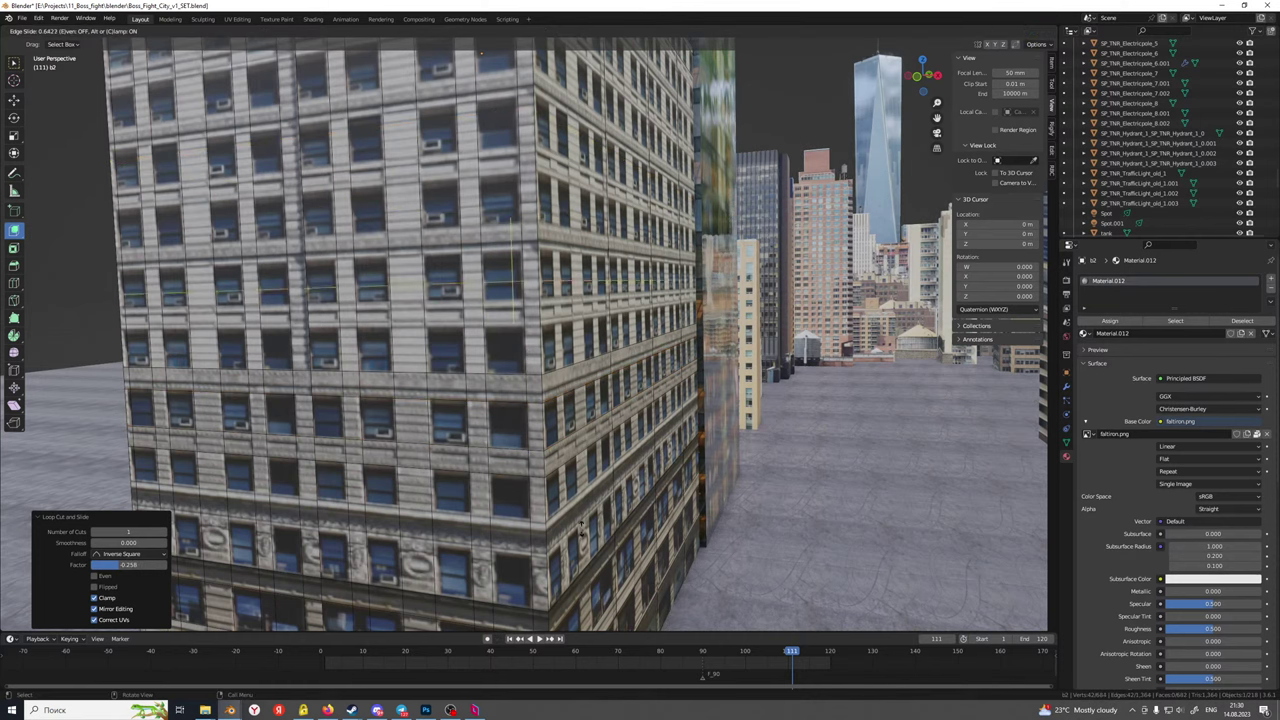
pyautogui.click(614, 573)
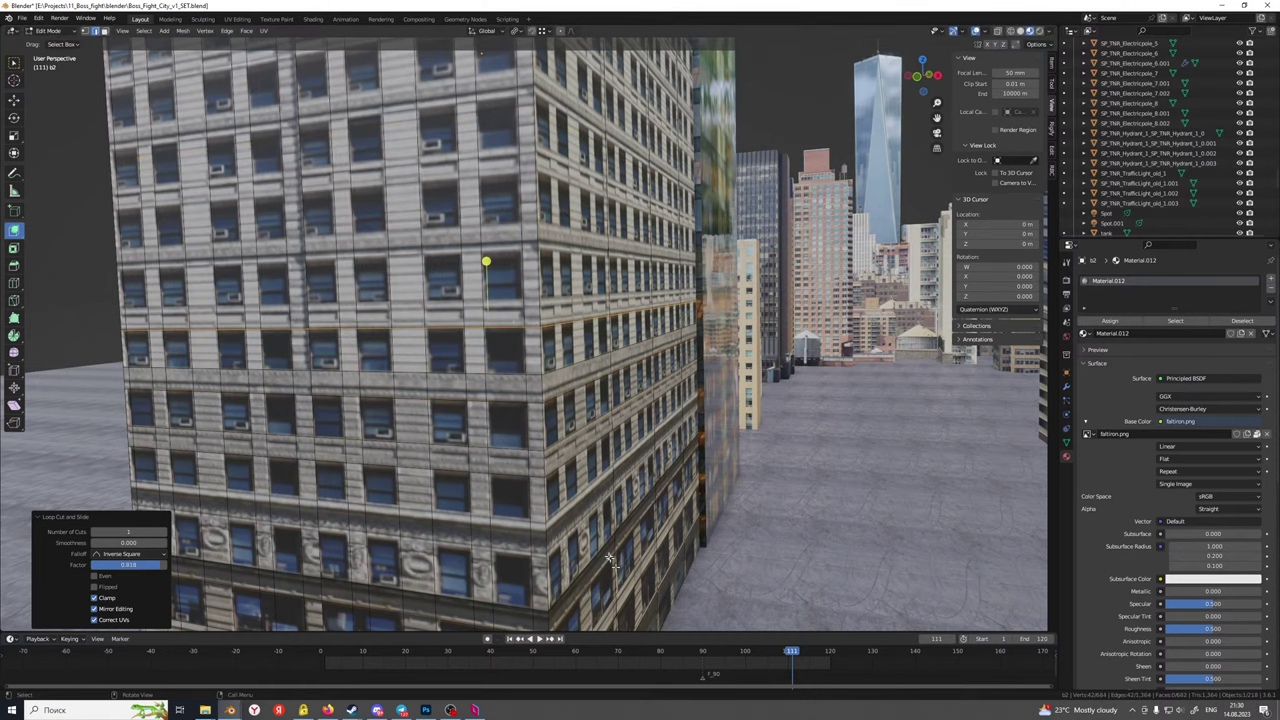
pyautogui.keyDown('shift'); pyautogui.moveTo(548, 228); pyautogui.dragTo(558, 355, button='middle'); pyautogui.keyUp('shift')
pyautogui.hotkey('ctrl', 'r')
pyautogui.click(557, 353)
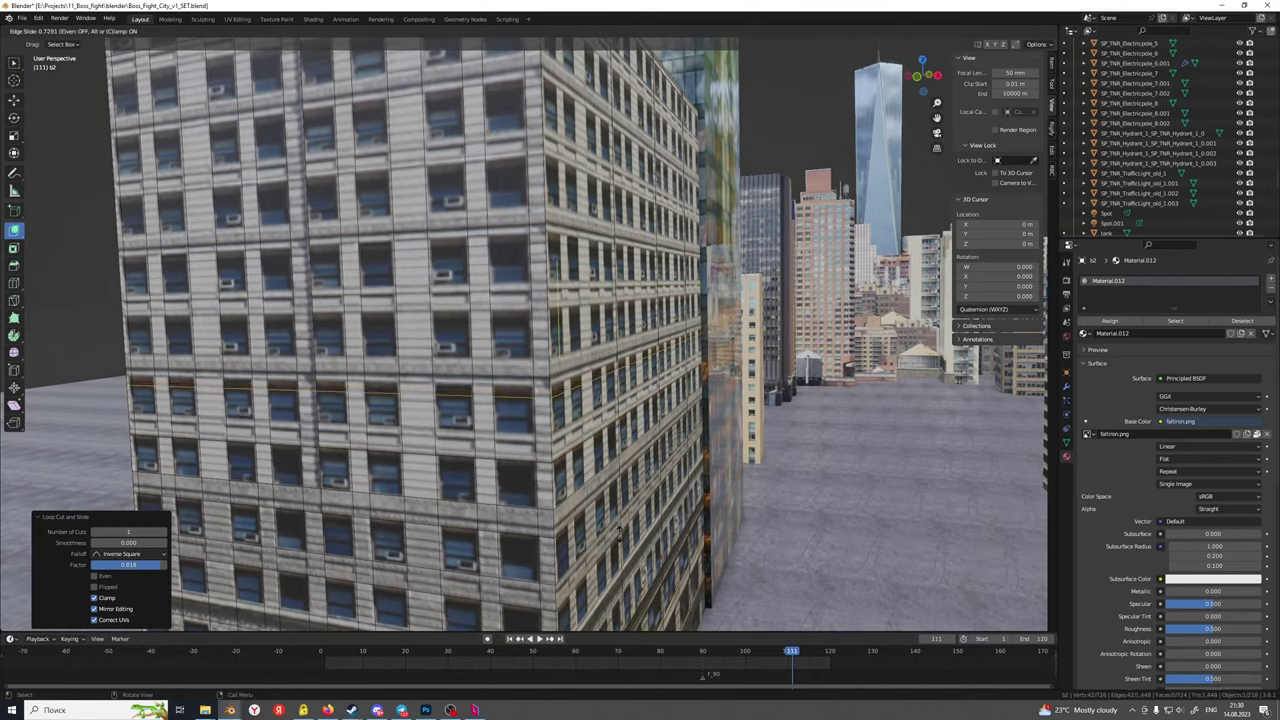
pyautogui.click(597, 462)
# Add three horizontal loop cuts up building b2's upper-middle storeys, sliding them to factors of about 0.61, 0.52 and 0.40
pyautogui.moveTo(597, 462); pyautogui.dragTo(548, 437, button='middle')
pyautogui.hotkey('ctrl', 'r')
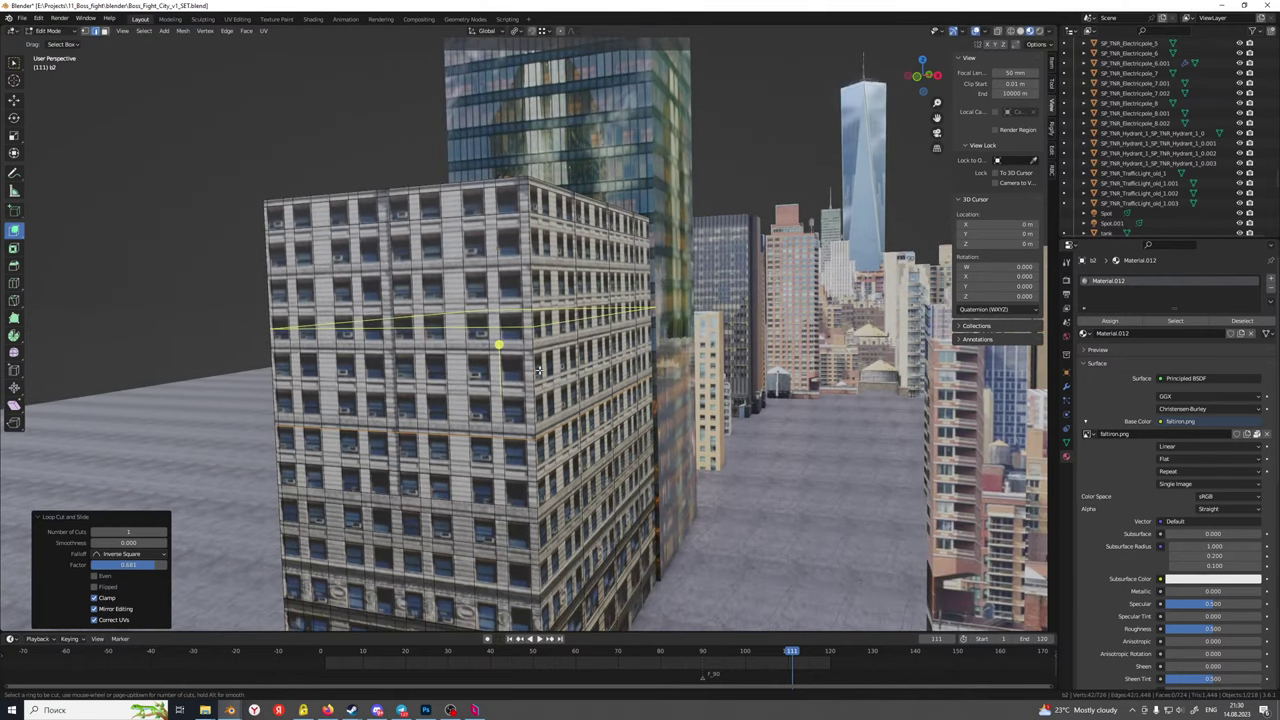
pyautogui.click(548, 437)
pyautogui.click(547, 432)
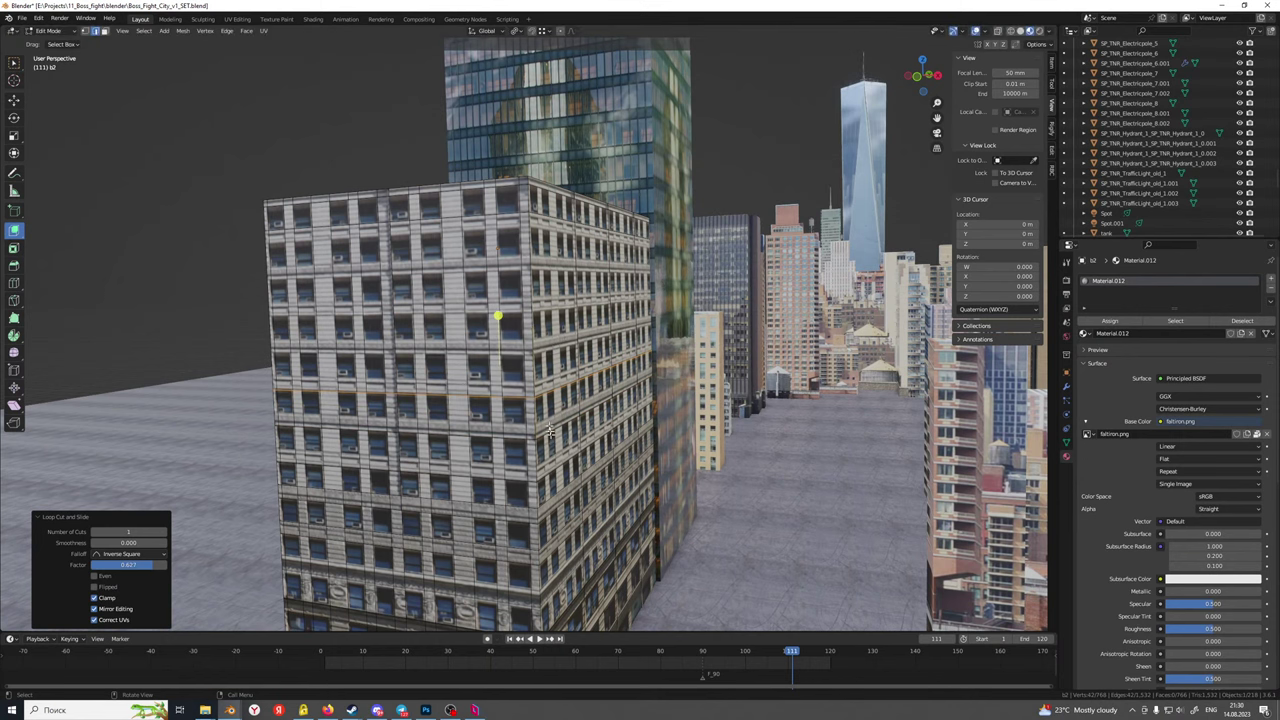
pyautogui.hotkey('ctrl', 'r')
pyautogui.click(497, 316)
pyautogui.click(543, 381)
pyautogui.hotkey('ctrl', 'r')
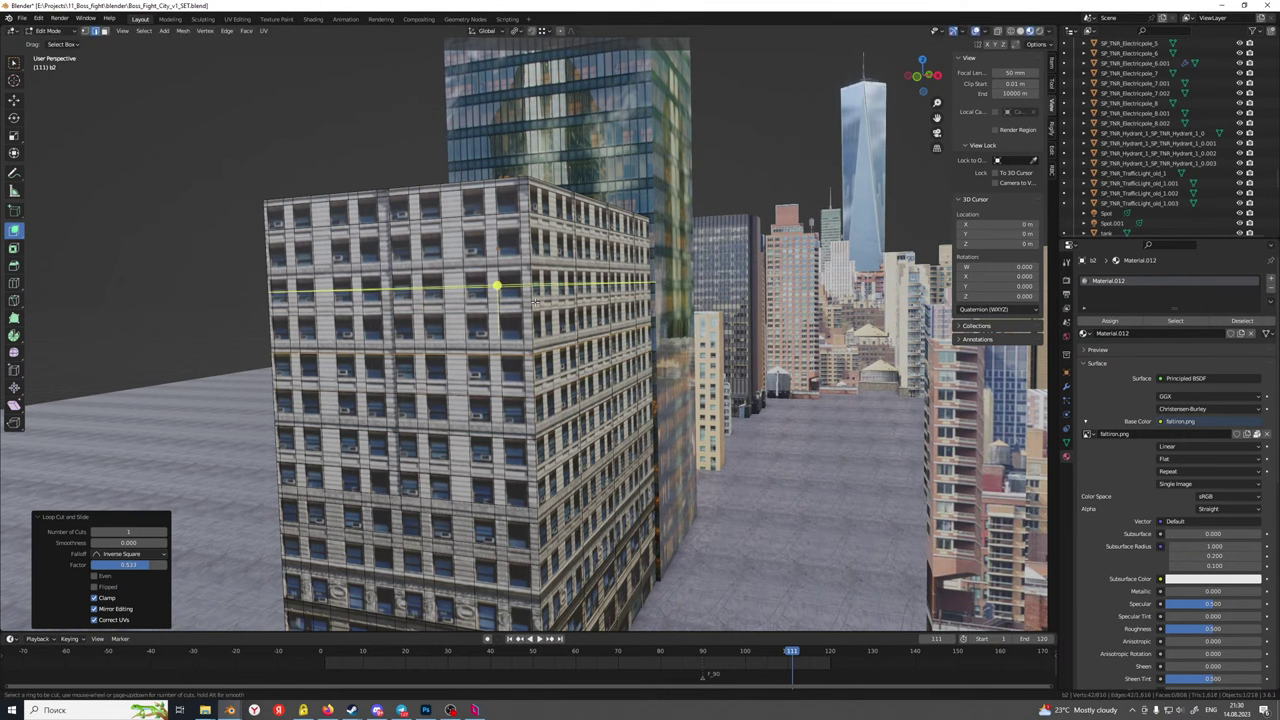
pyautogui.click(497, 286)
pyautogui.click(534, 329)
# Add horizontal loop cuts around building b2 along the window rows just below the top storey, sliding the last to about 0.47
pyautogui.moveTo(534, 329); pyautogui.dragTo(519, 351, button='middle')
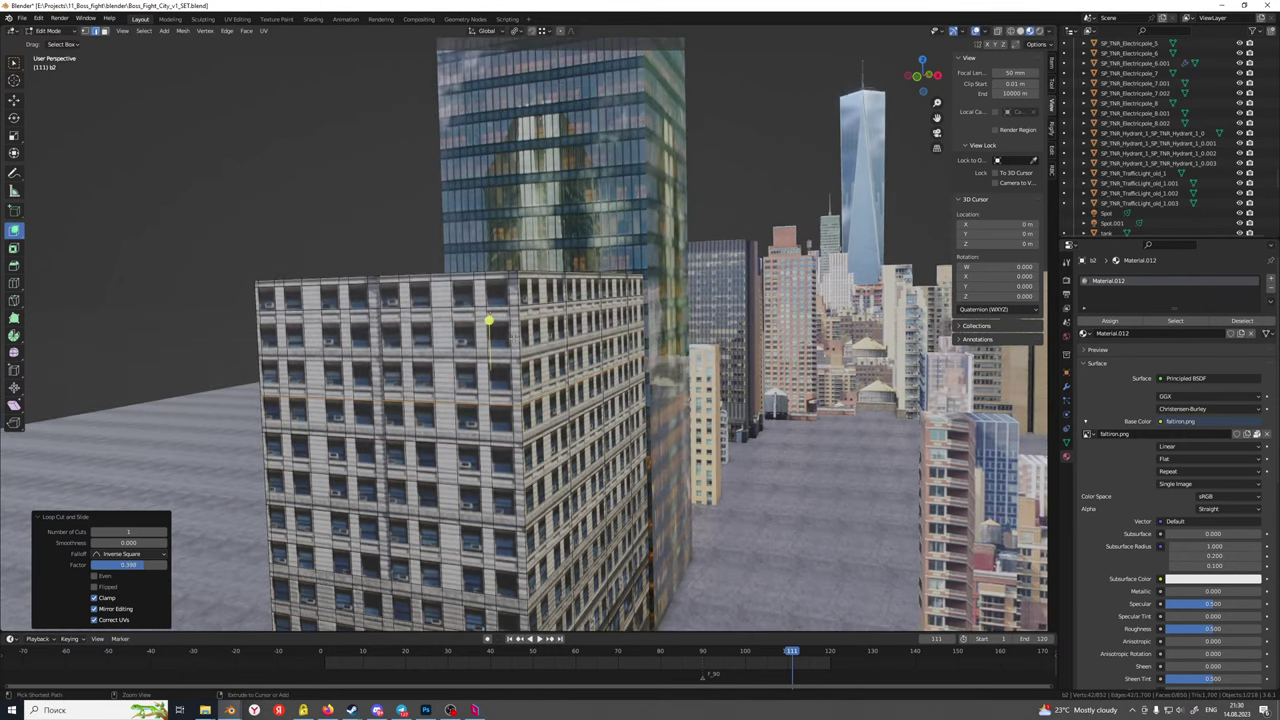
pyautogui.hotkey('ctrl', 'r')
pyautogui.click(522, 358)
pyautogui.click(526, 356)
pyautogui.hotkey('ctrl', 'r')
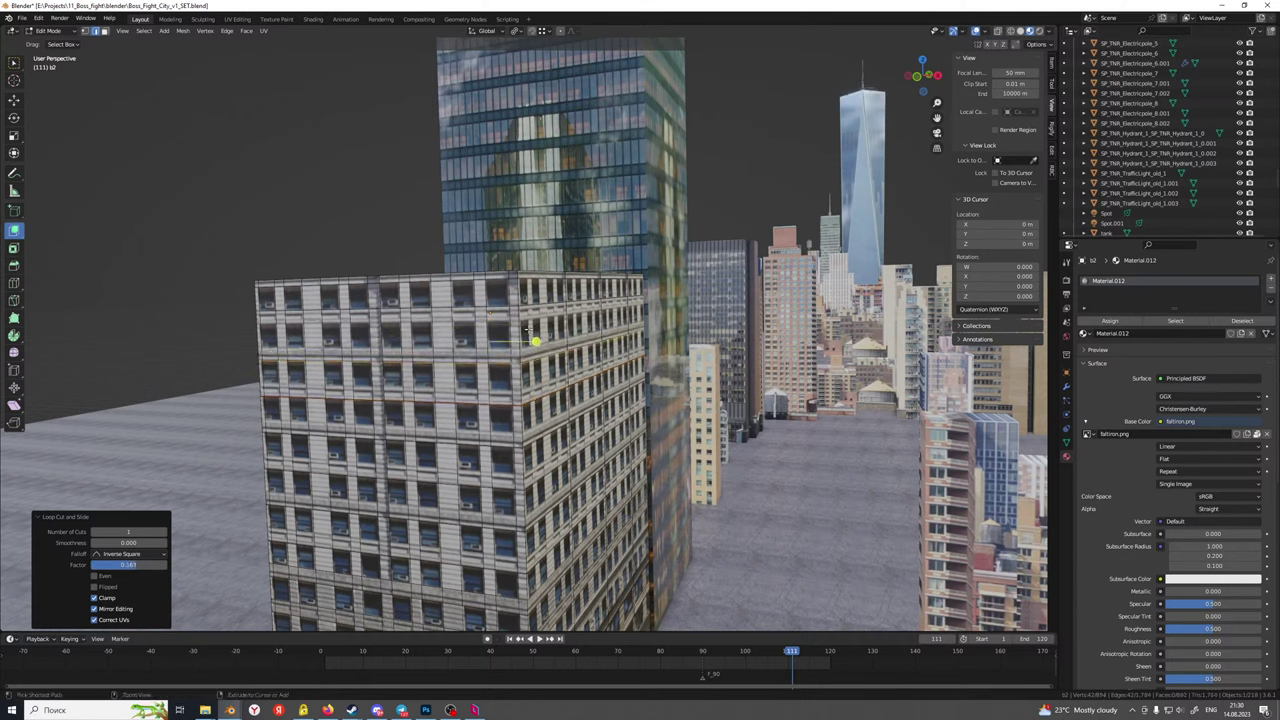
pyautogui.click(530, 343)
pyautogui.click(531, 342)
pyautogui.hotkey('ctrl', 'r')
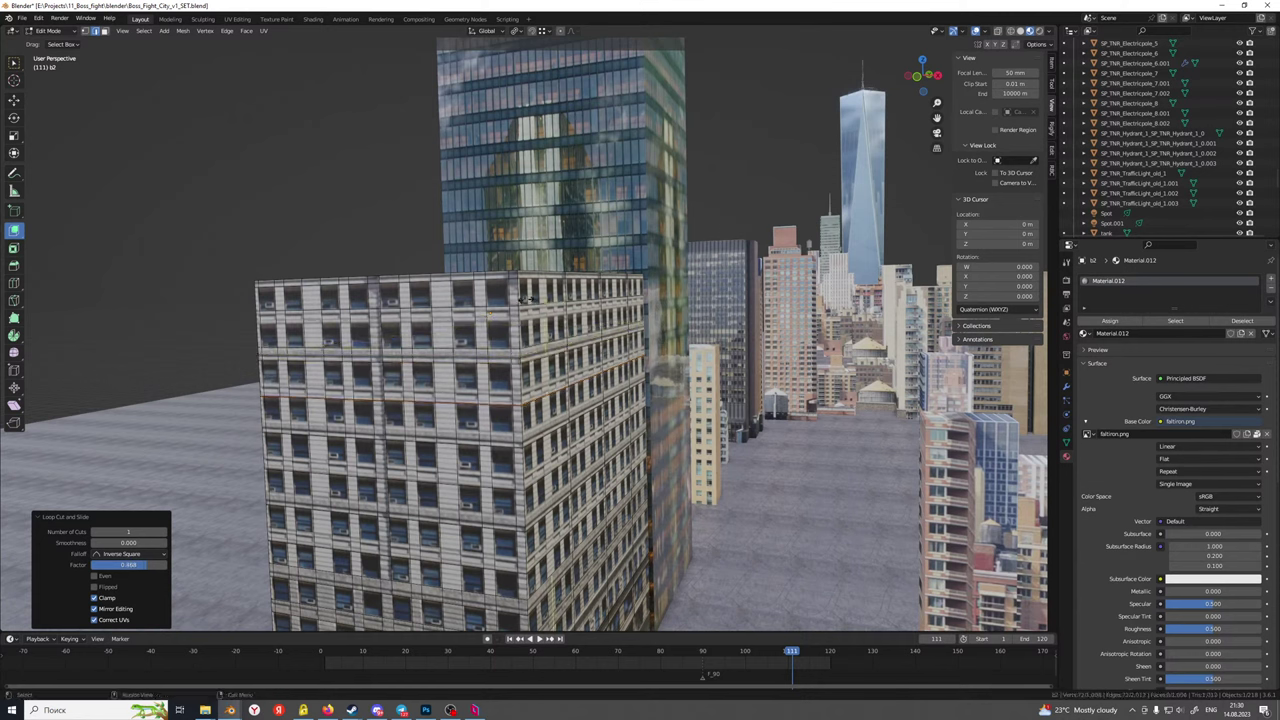
pyautogui.click(532, 343)
# Add a vertical loop cut beside building b2's corner windows at factor about -0.63 and a horizontal one below the top windows at about -0.35
pyautogui.click(511, 297)
pyautogui.hotkey('ctrl', 'r')
pyautogui.click(515, 297)
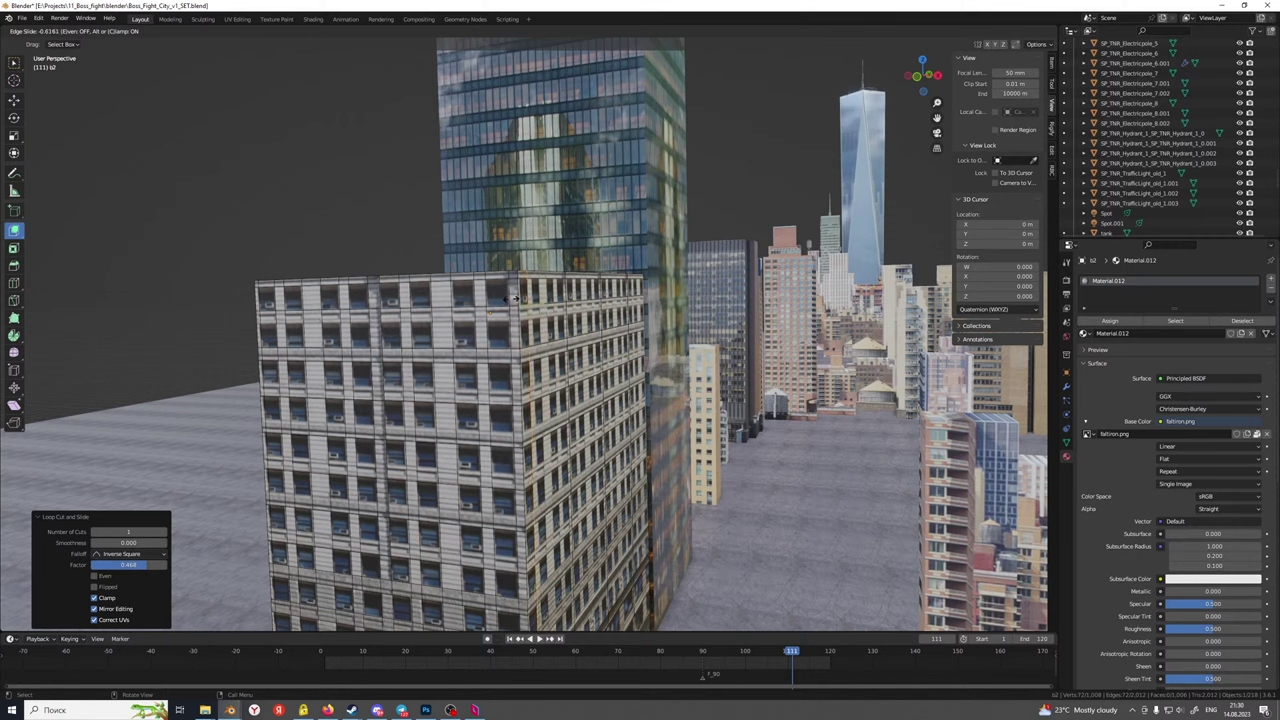
pyautogui.click(515, 298)
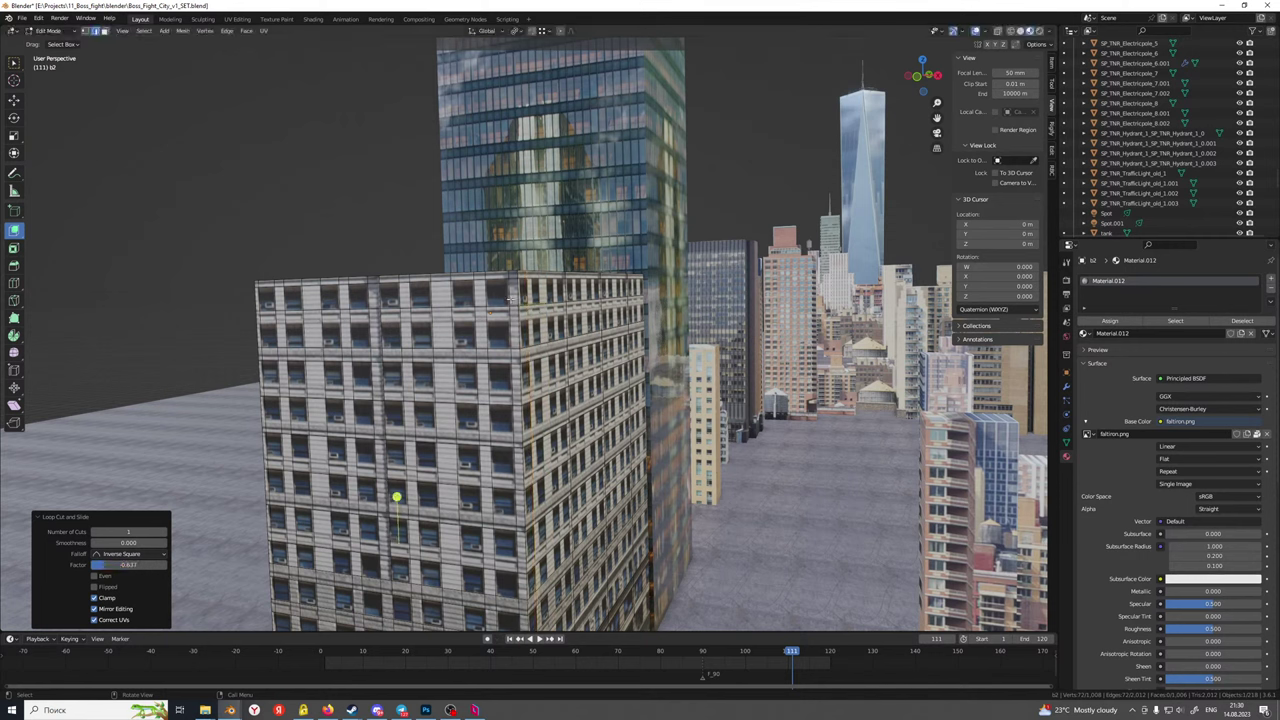
pyautogui.hotkey('ctrl', 'r')
pyautogui.click(504, 320)
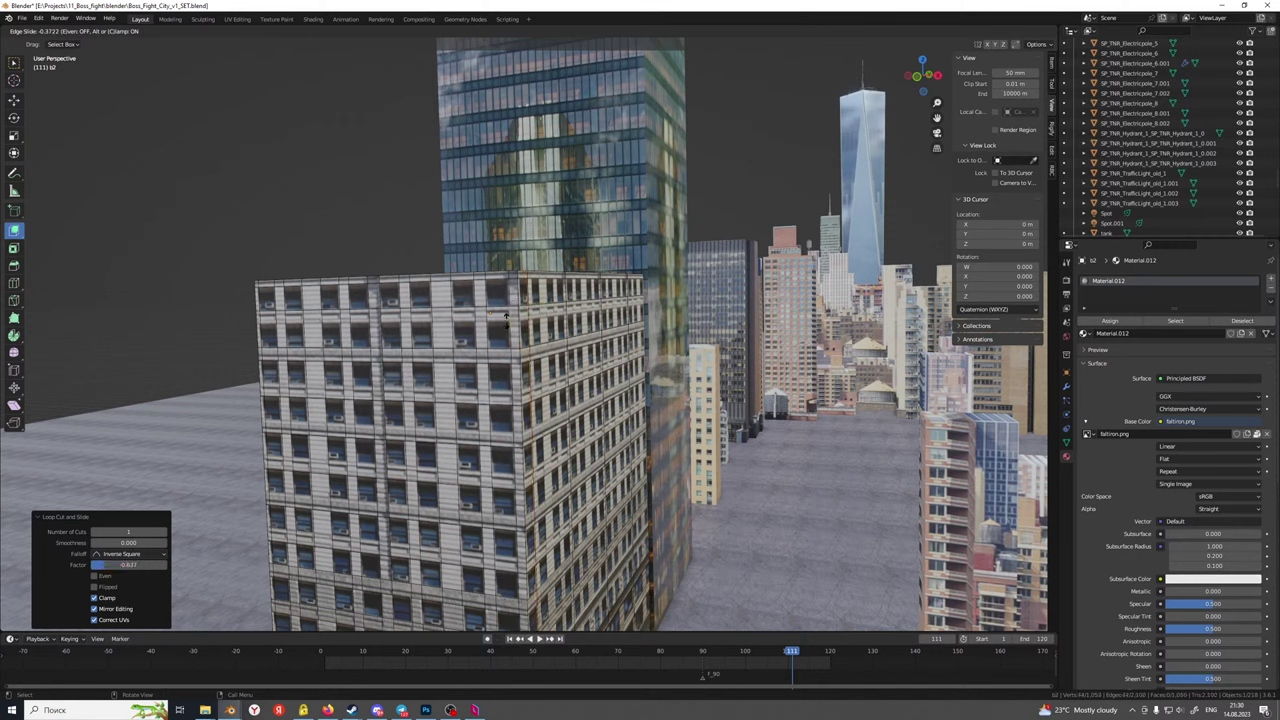
pyautogui.click(506, 318)
# In face select mode, select all eight window faces in the top row of building b2's narrow façade
pyautogui.moveTo(506, 318); pyautogui.dragTo(465, 455, button='middle')
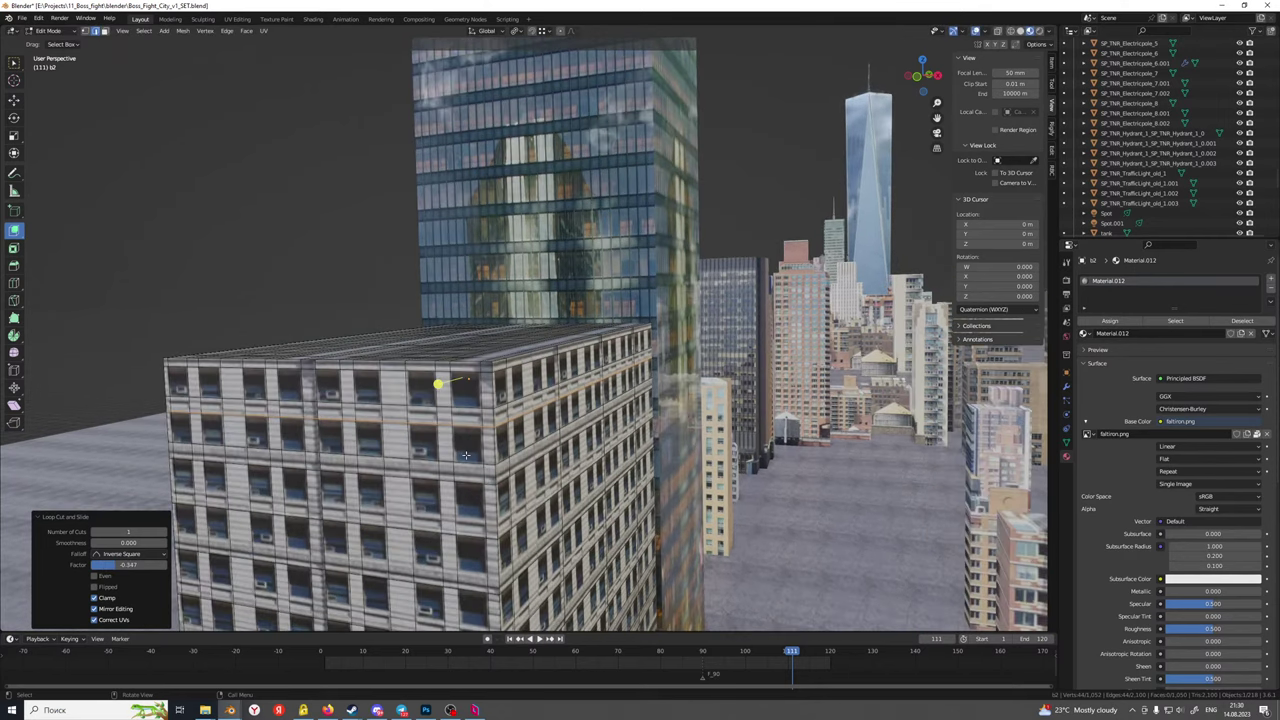
pyautogui.press('3')
pyautogui.click(464, 391)
pyautogui.keyDown('shift'); pyautogui.moveTo(464, 391); pyautogui.dragTo(553, 347, button='middle'); pyautogui.keyUp('shift')
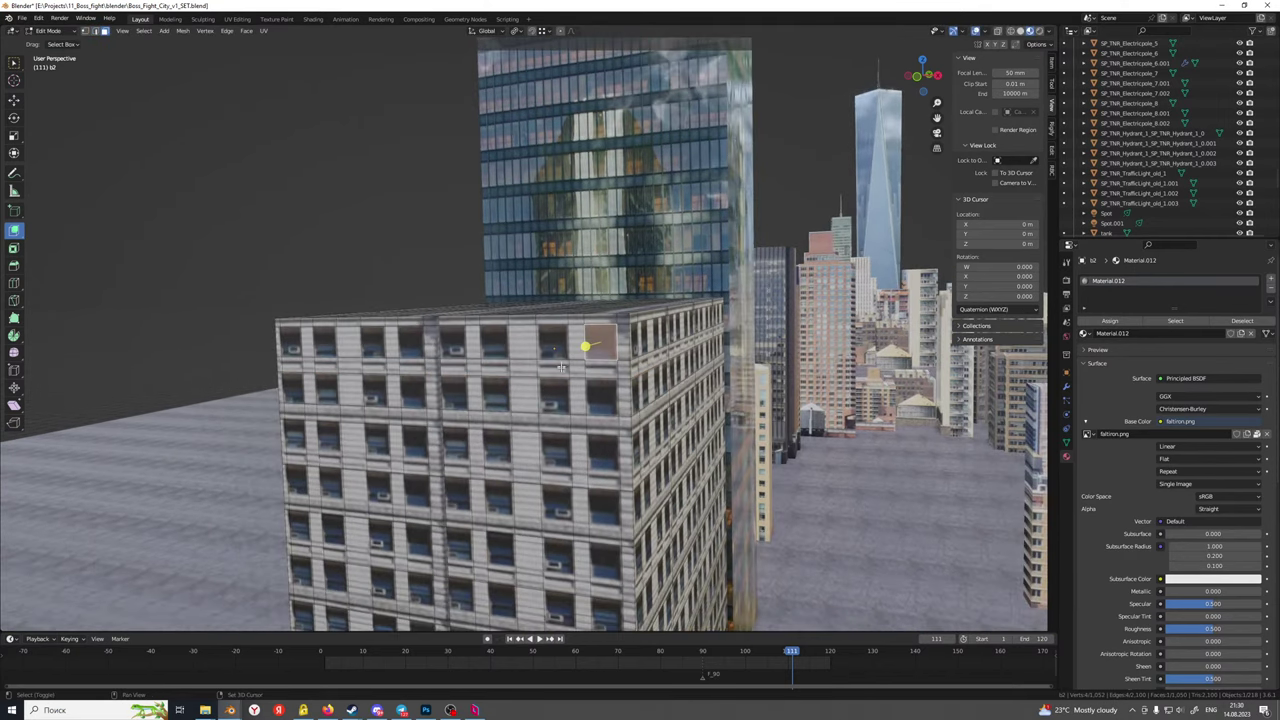
pyautogui.keyDown('shift'); pyautogui.click(553, 346); pyautogui.keyUp('shift')
pyautogui.keyDown('shift'); pyautogui.click(491, 346); pyautogui.keyUp('shift')
pyautogui.keyDown('shift'); pyautogui.click(455, 345); pyautogui.keyUp('shift')
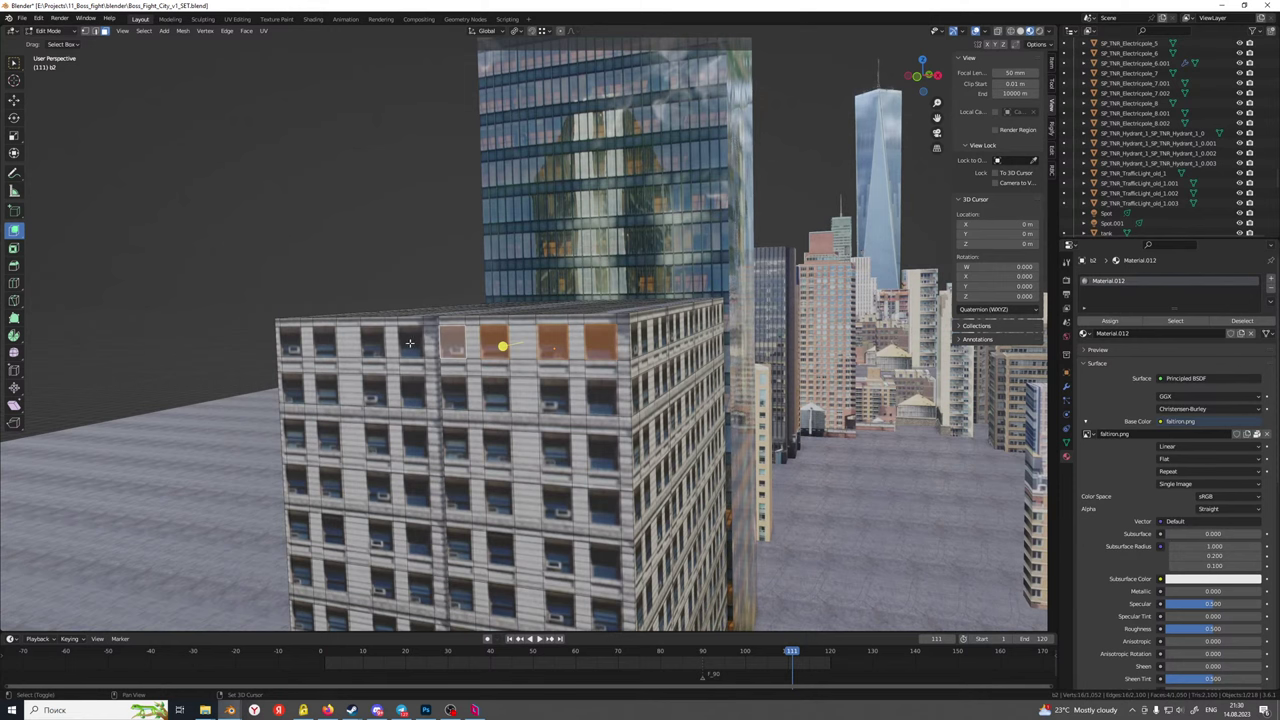
pyautogui.keyDown('shift'); pyautogui.click(409, 343); pyautogui.keyUp('shift')
pyautogui.keyDown('shift'); pyautogui.click(376, 345); pyautogui.keyUp('shift')
pyautogui.keyDown('shift'); pyautogui.click(322, 341); pyautogui.keyUp('shift')
pyautogui.keyDown('shift'); pyautogui.click(291, 346); pyautogui.keyUp('shift')
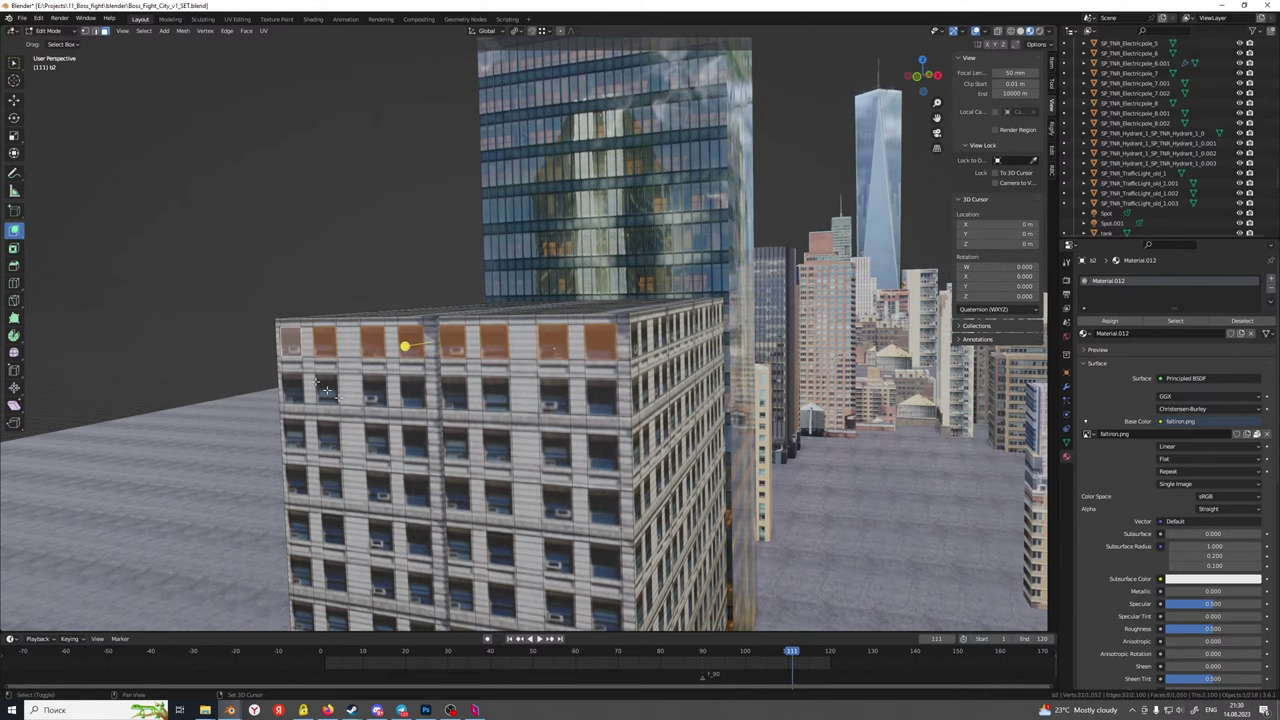
# Add the two second-row window faces nearest the corner of building b2's narrow façade to the selection
pyautogui.moveTo(465, 395); pyautogui.dragTo(527, 350, button='middle')
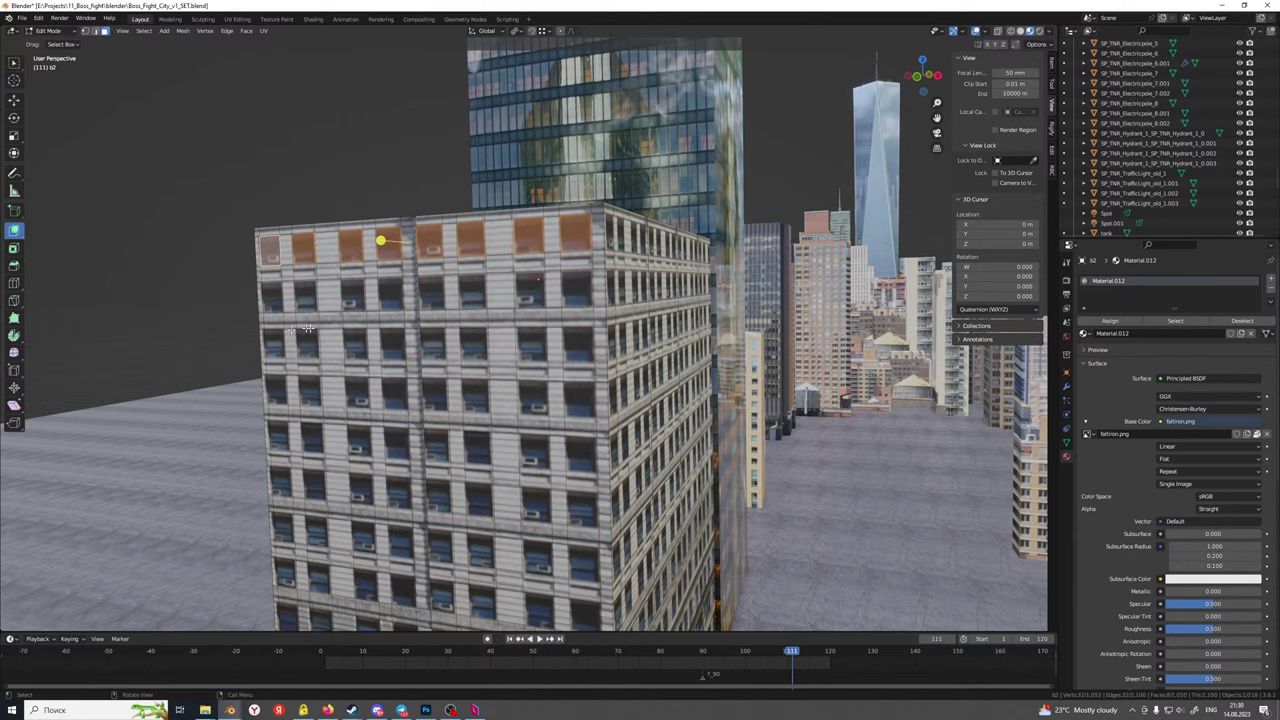
pyautogui.moveTo(307, 328); pyautogui.dragTo(492, 372, button='middle')
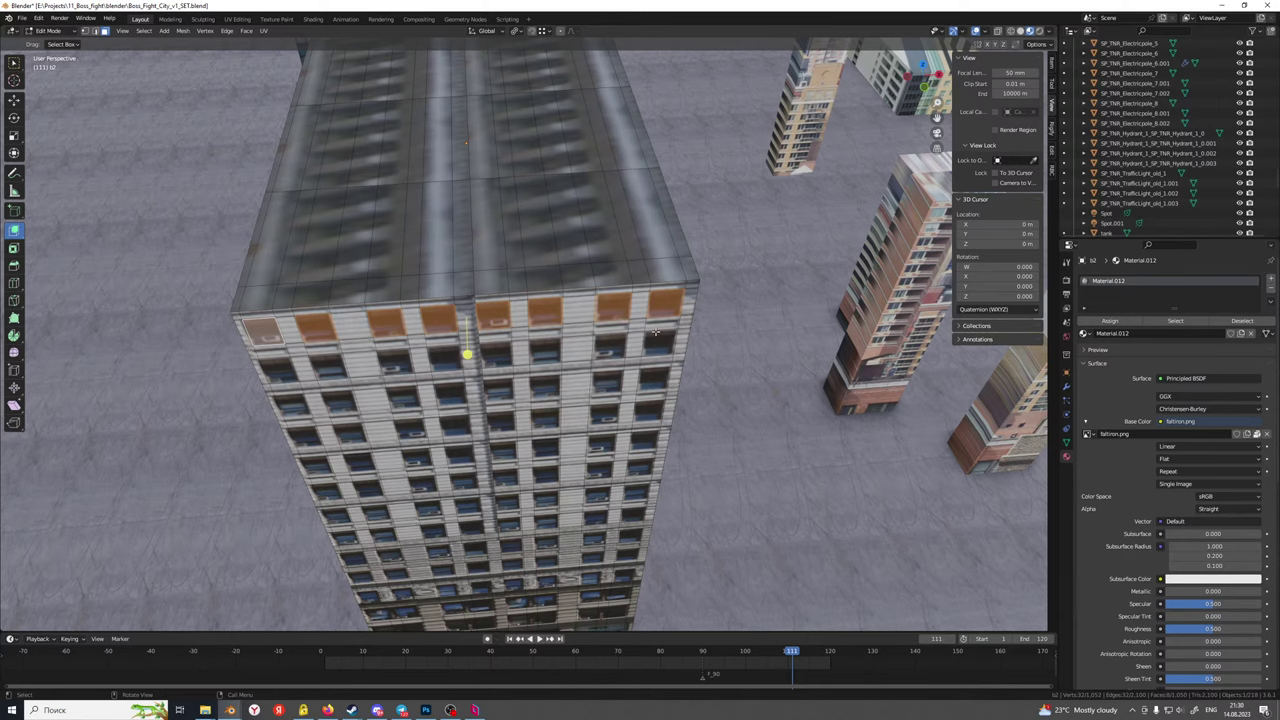
pyautogui.scroll(-2, 656, 334)
pyautogui.scroll(-1, 636, 337)
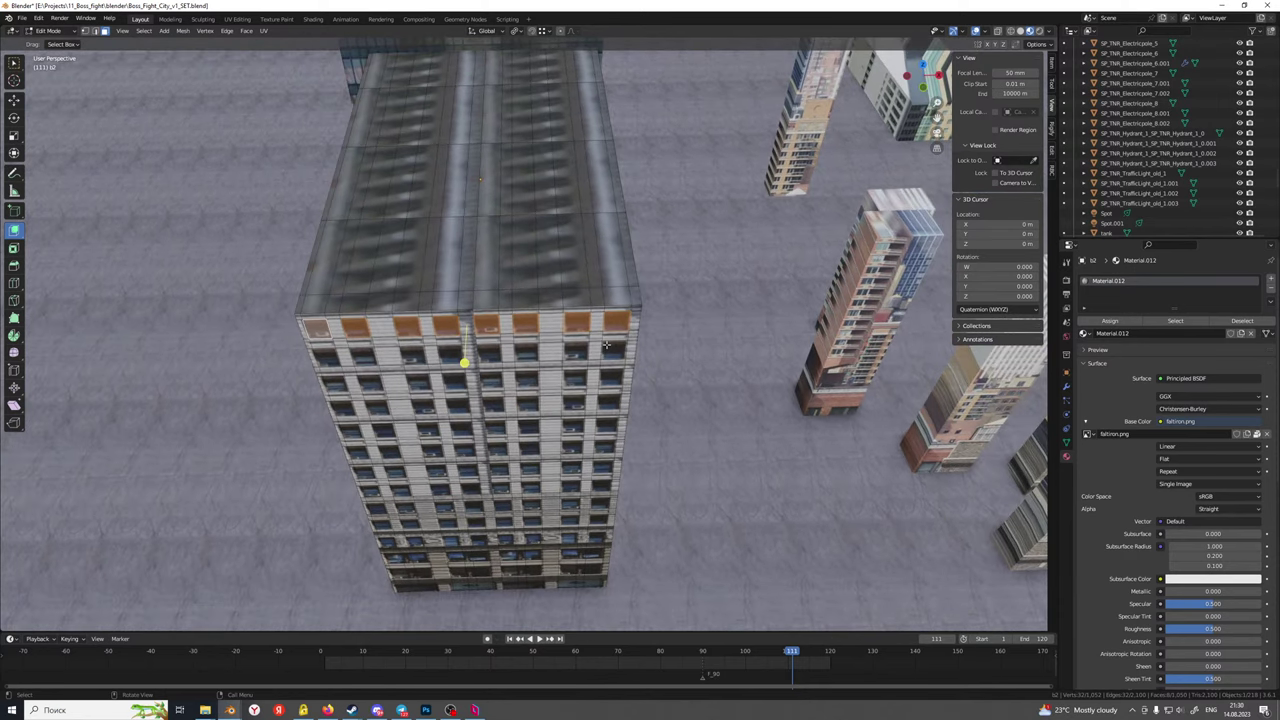
pyautogui.moveTo(605, 345); pyautogui.dragTo(576, 306, button='middle')
pyautogui.keyDown('shift'); pyautogui.click(576, 304); pyautogui.keyUp('shift')
pyautogui.keyDown('shift'); pyautogui.click(538, 303); pyautogui.keyUp('shift')
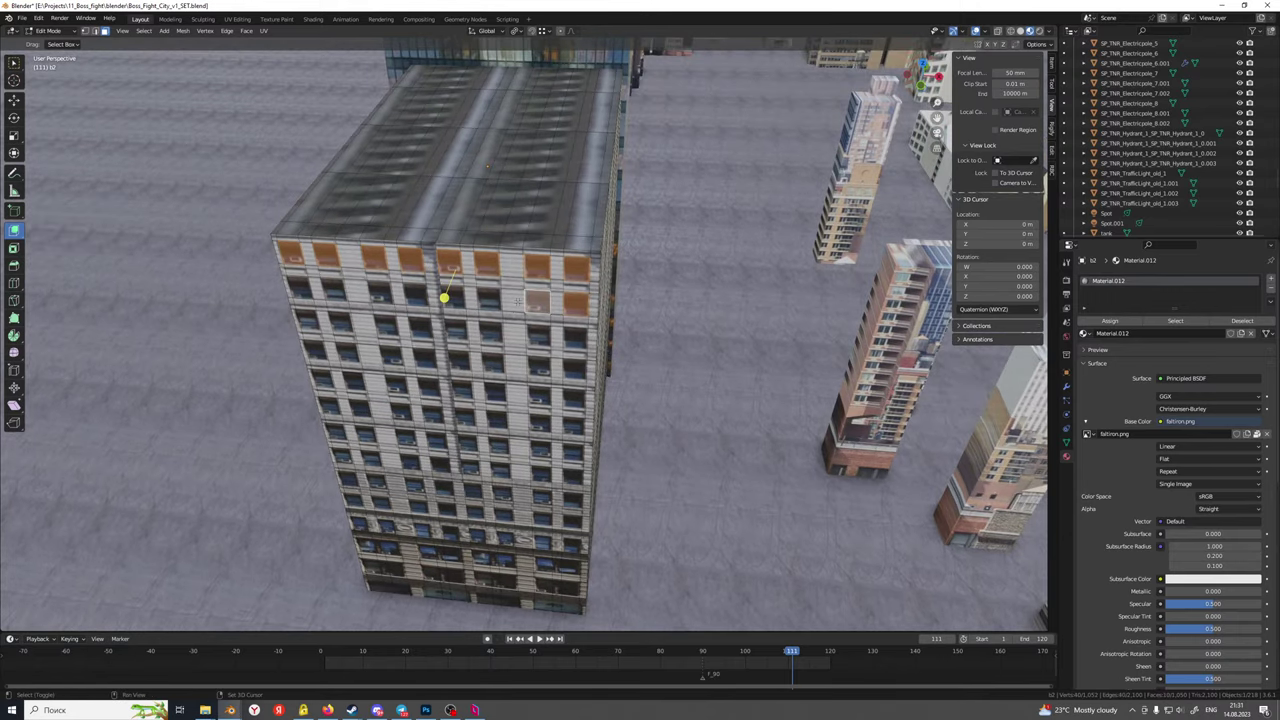
# Extend the selection to faces with a similar perimeter and include the remaining second-row windows of the narrow façade
pyautogui.hotkey('shift', 'g')
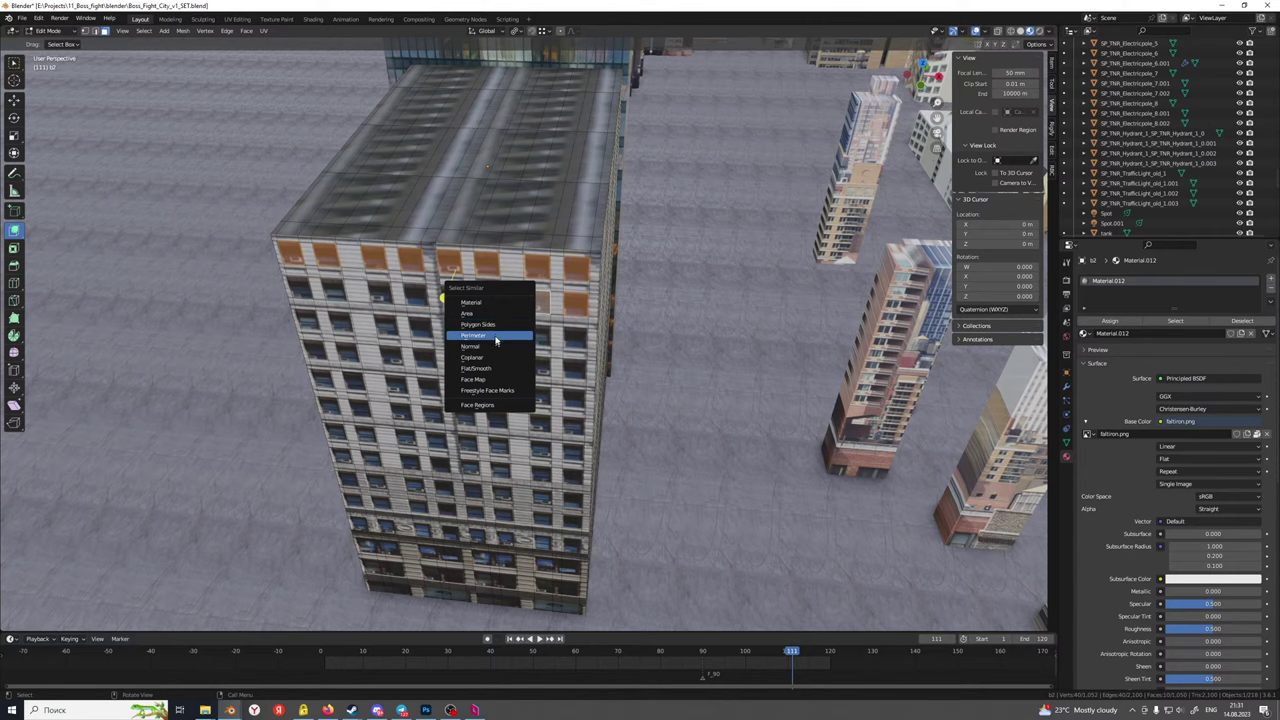
pyautogui.click(494, 334)
pyautogui.moveTo(493, 334); pyautogui.dragTo(508, 306, button='middle')
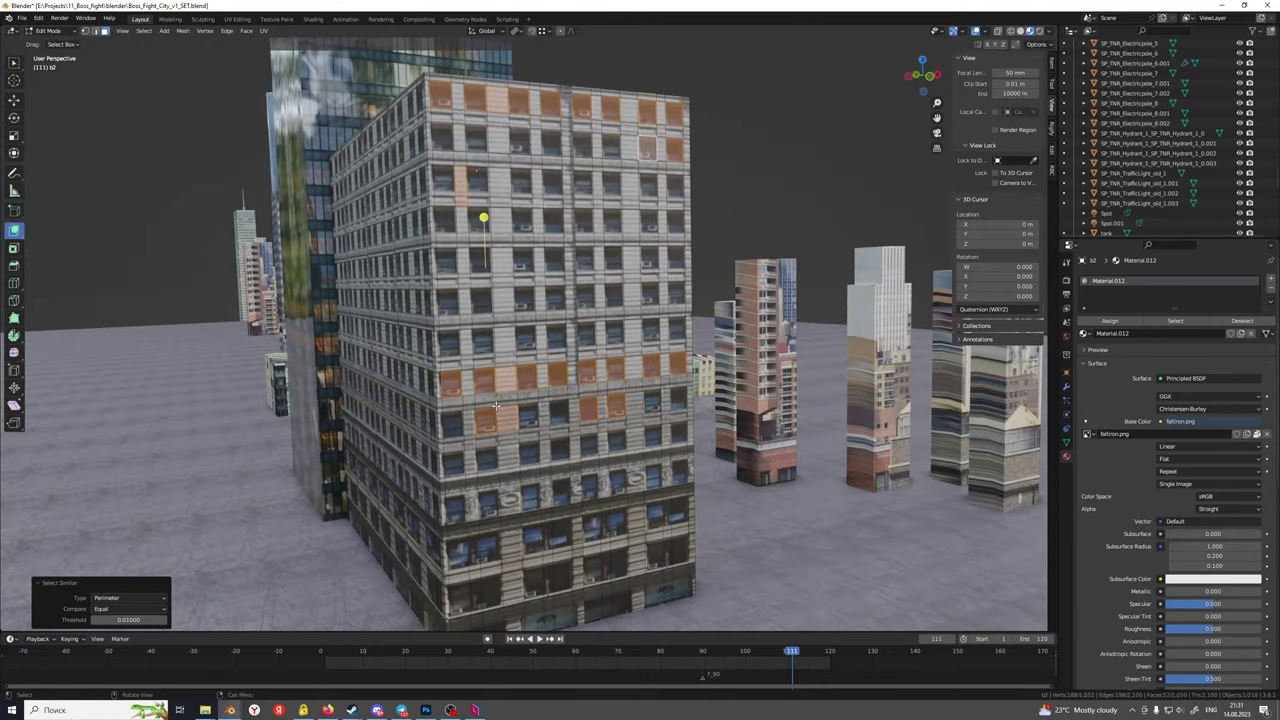
pyautogui.keyDown('ctrl'); pyautogui.moveTo(509, 374); pyautogui.dragTo(516, 425); pyautogui.keyUp('ctrl')
pyautogui.moveTo(538, 412); pyautogui.dragTo(486, 323, button='middle')
pyautogui.keyDown('ctrl'); pyautogui.moveTo(534, 342); pyautogui.dragTo(574, 383); pyautogui.keyUp('ctrl')
pyautogui.keyDown('shift'); pyautogui.moveTo(410, 476); pyautogui.dragTo(480, 332, button='middle'); pyautogui.keyUp('shift')
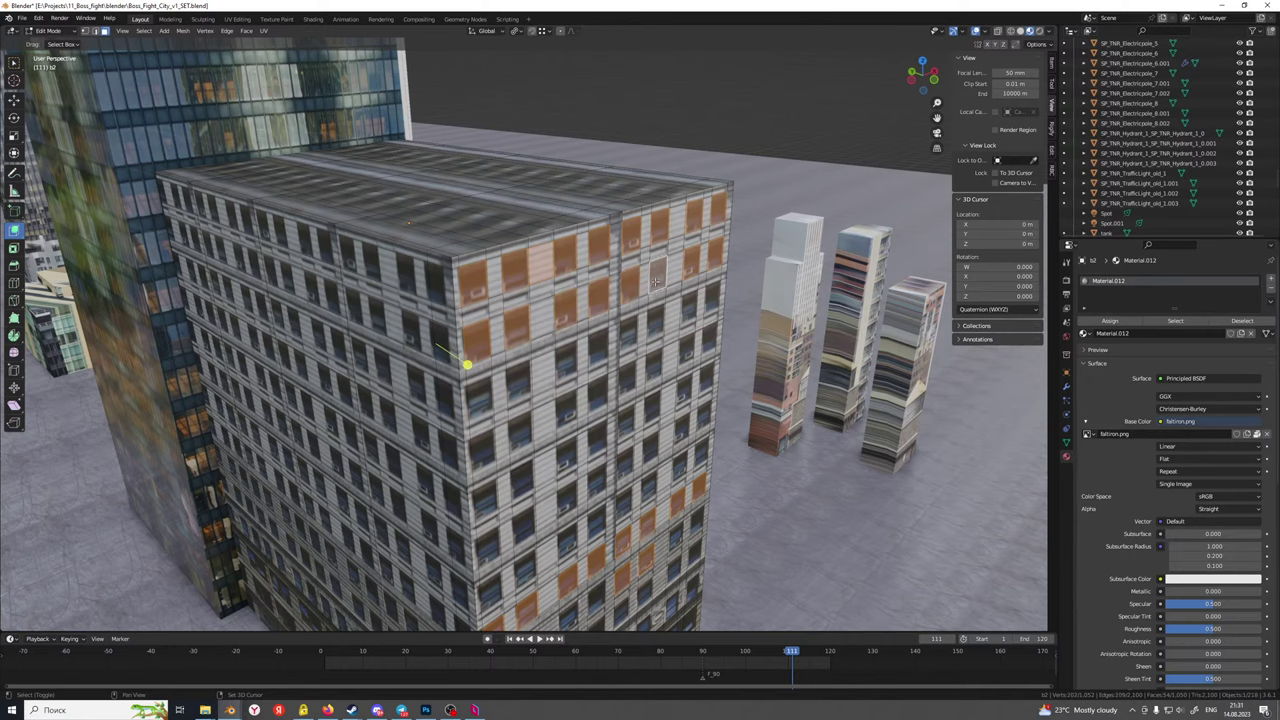
# Try to add single window faces from the unselected lower rows to the selection, undoing each pick
pyautogui.moveTo(656, 369); pyautogui.dragTo(445, 367, button='middle')
pyautogui.keyDown('shift'); pyautogui.click(406, 369); pyautogui.keyUp('shift')
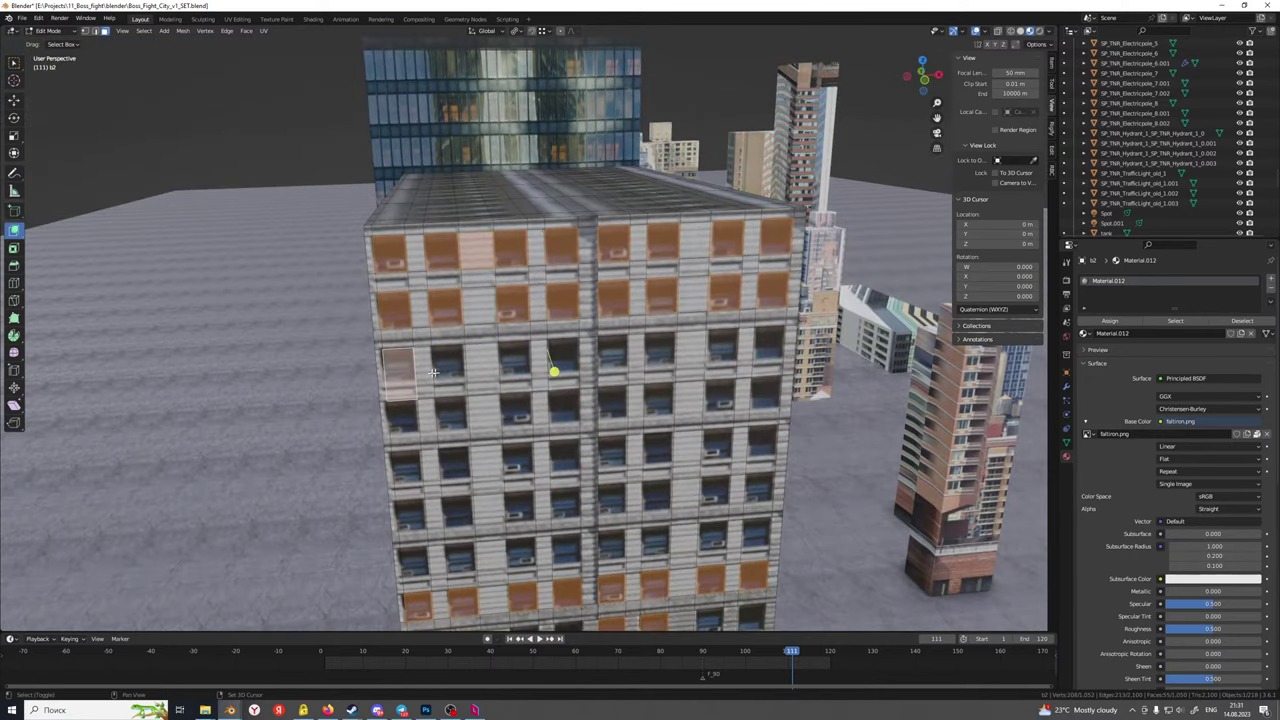
pyautogui.hotkey('ctrl', 'z')
pyautogui.click(406, 425)
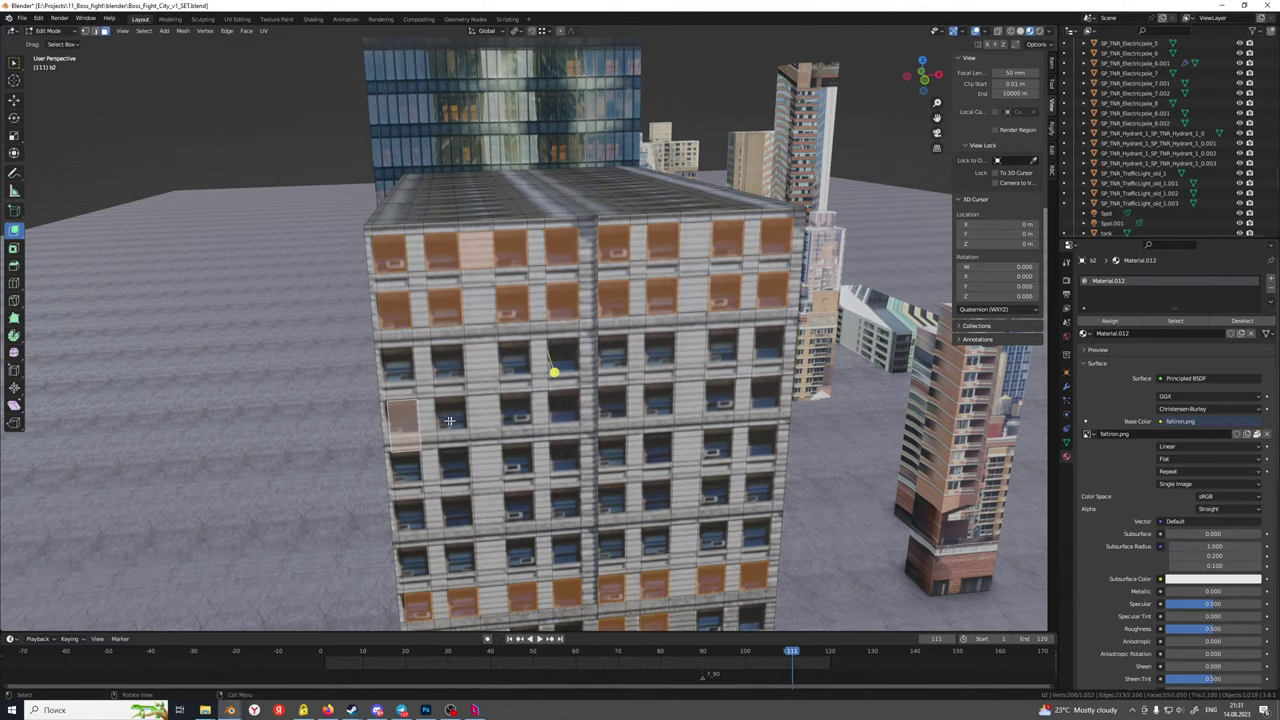
pyautogui.hotkey('ctrl', 'z')
pyautogui.keyDown('shift'); pyautogui.click(410, 476); pyautogui.keyUp('shift')
pyautogui.hotkey('ctrl', 'z')
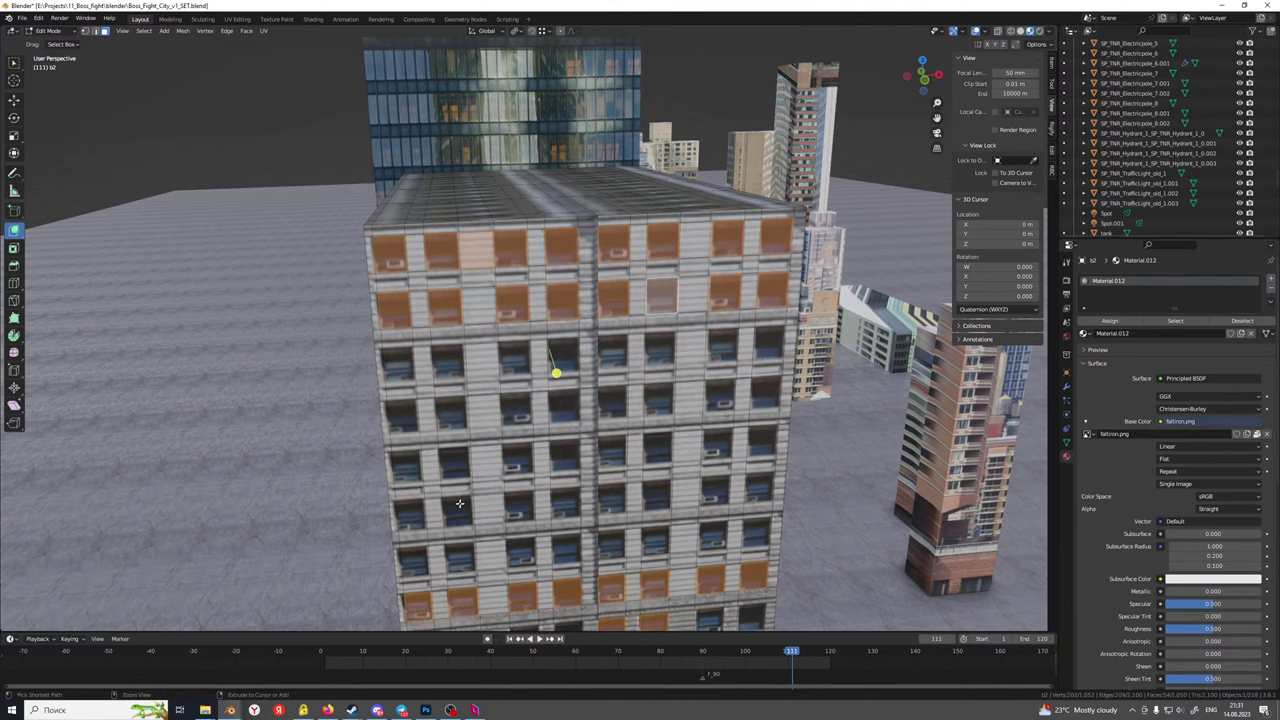
pyautogui.keyDown('shift'); pyautogui.click(420, 519); pyautogui.keyUp('shift')
pyautogui.keyDown('shift'); pyautogui.moveTo(420, 519); pyautogui.dragTo(409, 420, button='middle'); pyautogui.keyUp('shift')
pyautogui.hotkey('ctrl', 'z')
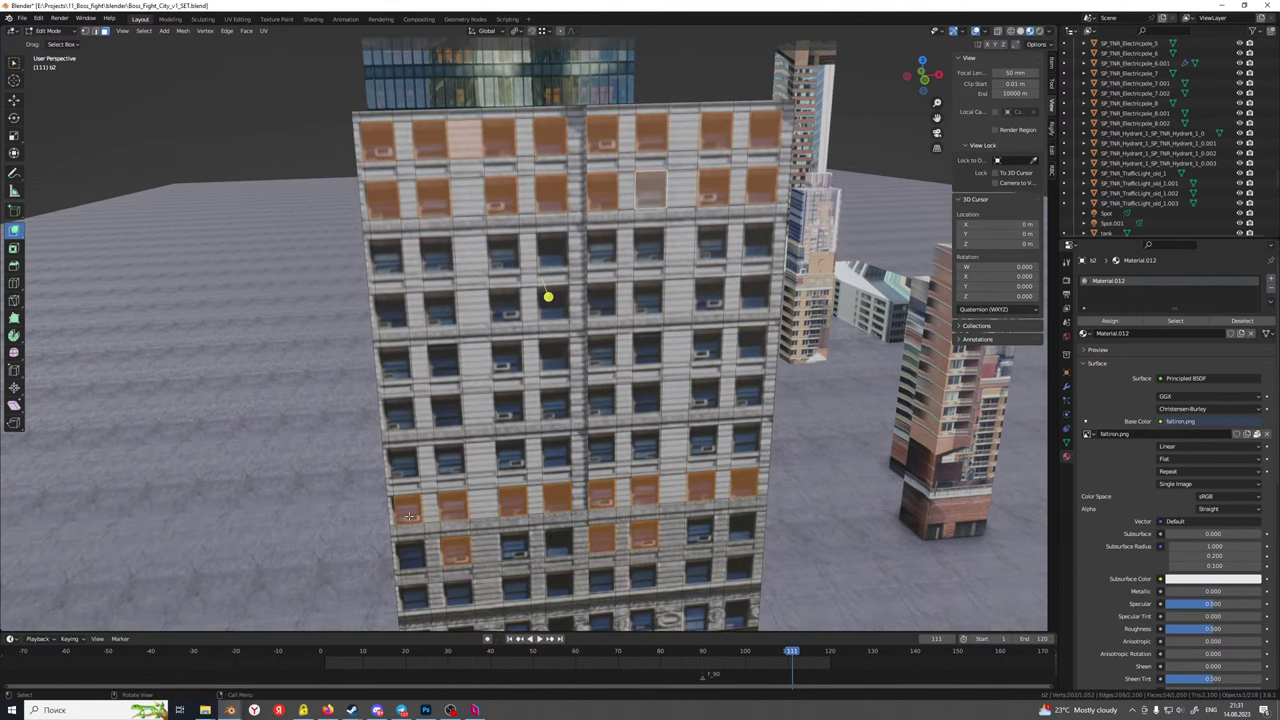
pyautogui.keyDown('shift'); pyautogui.moveTo(456, 535); pyautogui.dragTo(466, 457, button='middle'); pyautogui.keyUp('shift')
pyautogui.keyDown('shift'); pyautogui.click(452, 512); pyautogui.keyUp('shift')
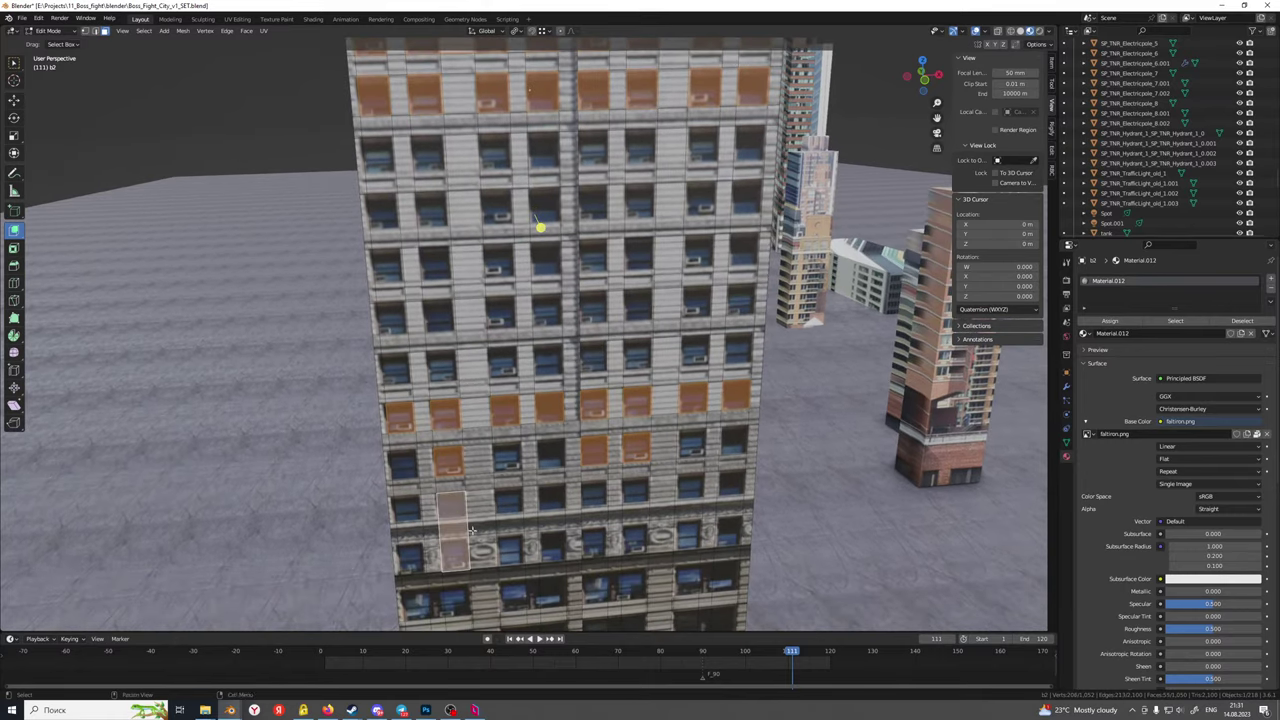
pyautogui.hotkey('ctrl', 'z')
# Add the last two window faces near the corner in the lower selected row of b2's narrow façade to the selection
pyautogui.moveTo(452, 512); pyautogui.dragTo(496, 494, button='middle')
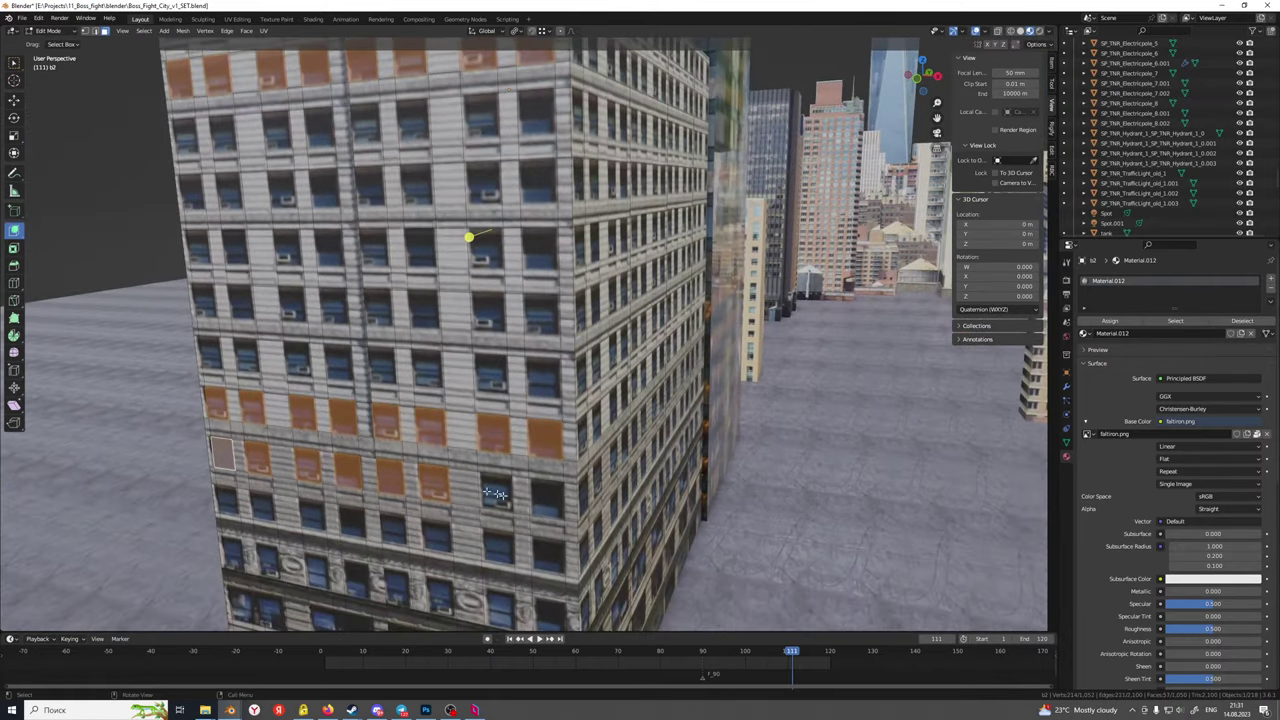
pyautogui.keyDown('shift'); pyautogui.click(500, 492); pyautogui.keyUp('shift')
pyautogui.keyDown('shift'); pyautogui.click(545, 498); pyautogui.keyUp('shift')
pyautogui.scroll(-1, 545, 498)
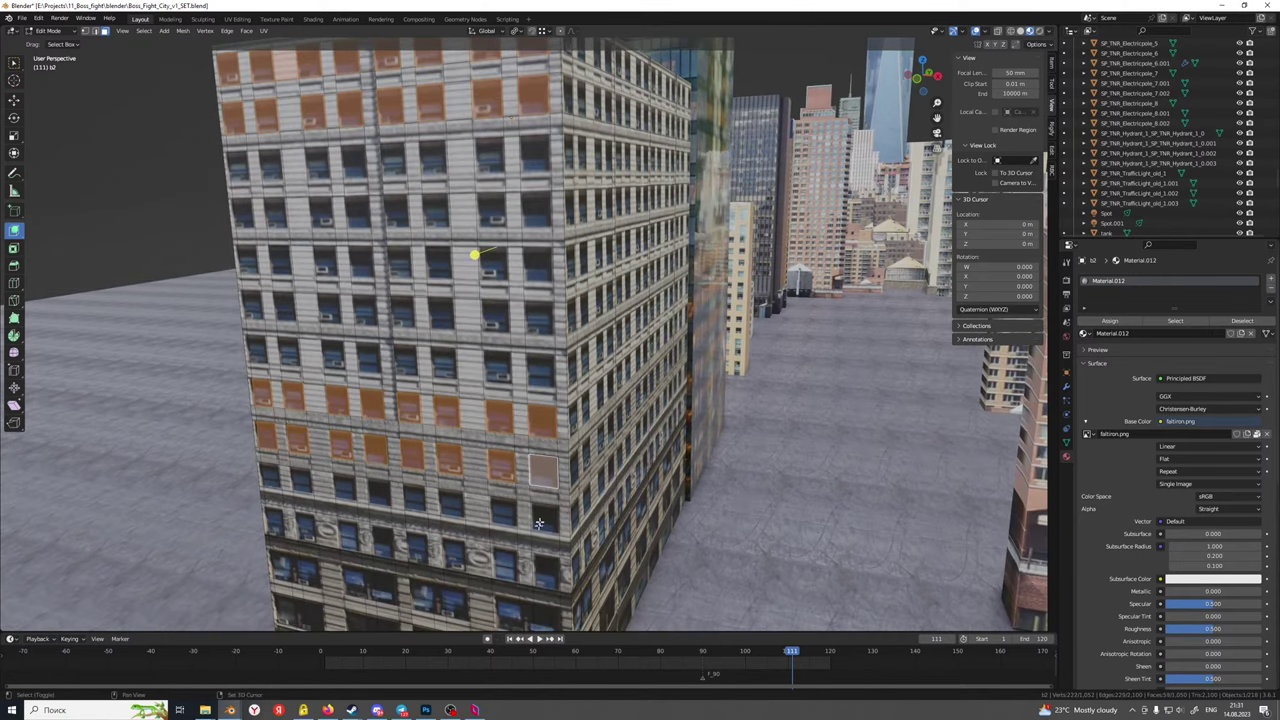
# Try to add single window faces near the corner from the row directly below the selected ones
pyautogui.keyDown('shift'); pyautogui.click(537, 522); pyautogui.keyUp('shift')
pyautogui.hotkey('ctrl', 'z')
pyautogui.keyDown('shift'); pyautogui.click(504, 523); pyautogui.keyUp('shift')
pyautogui.hotkey('ctrl', 'z')
# Extrude the selected window faces of building b2 about 0.4 m inward along their normals
pyautogui.moveTo(474, 456); pyautogui.dragTo(410, 521, button='middle')
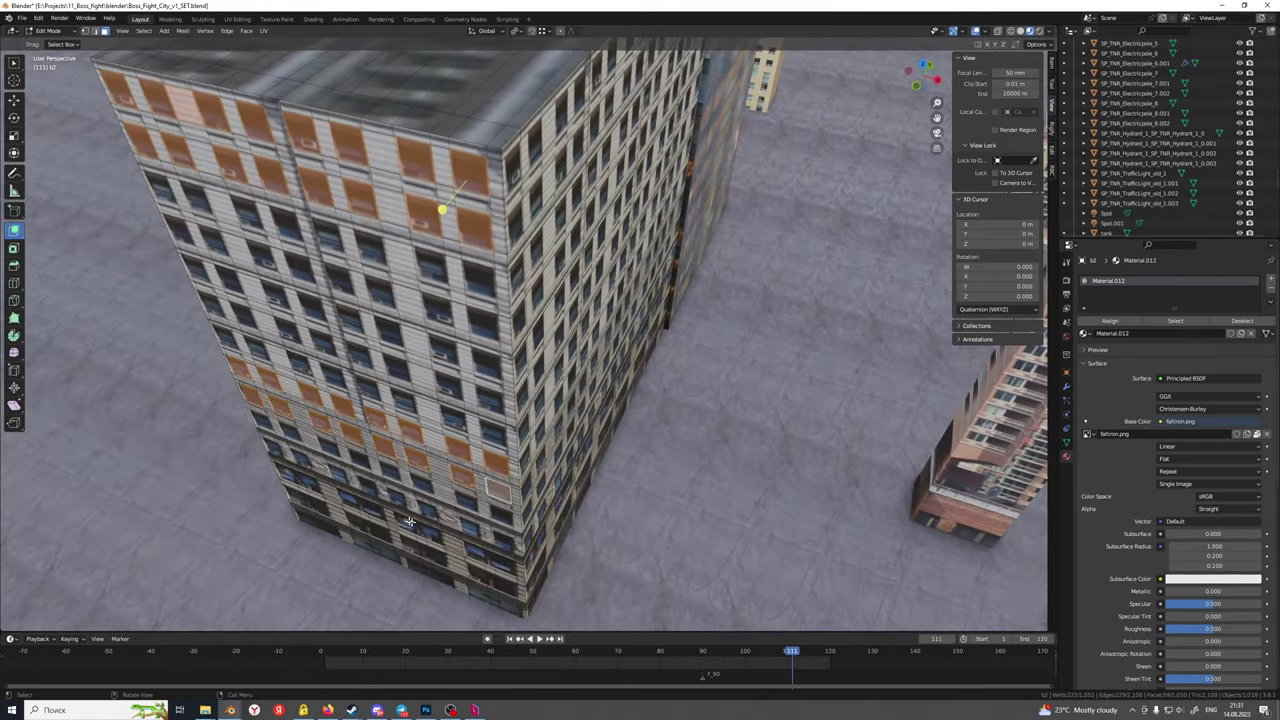
pyautogui.press('e')
pyautogui.click(525, 537)
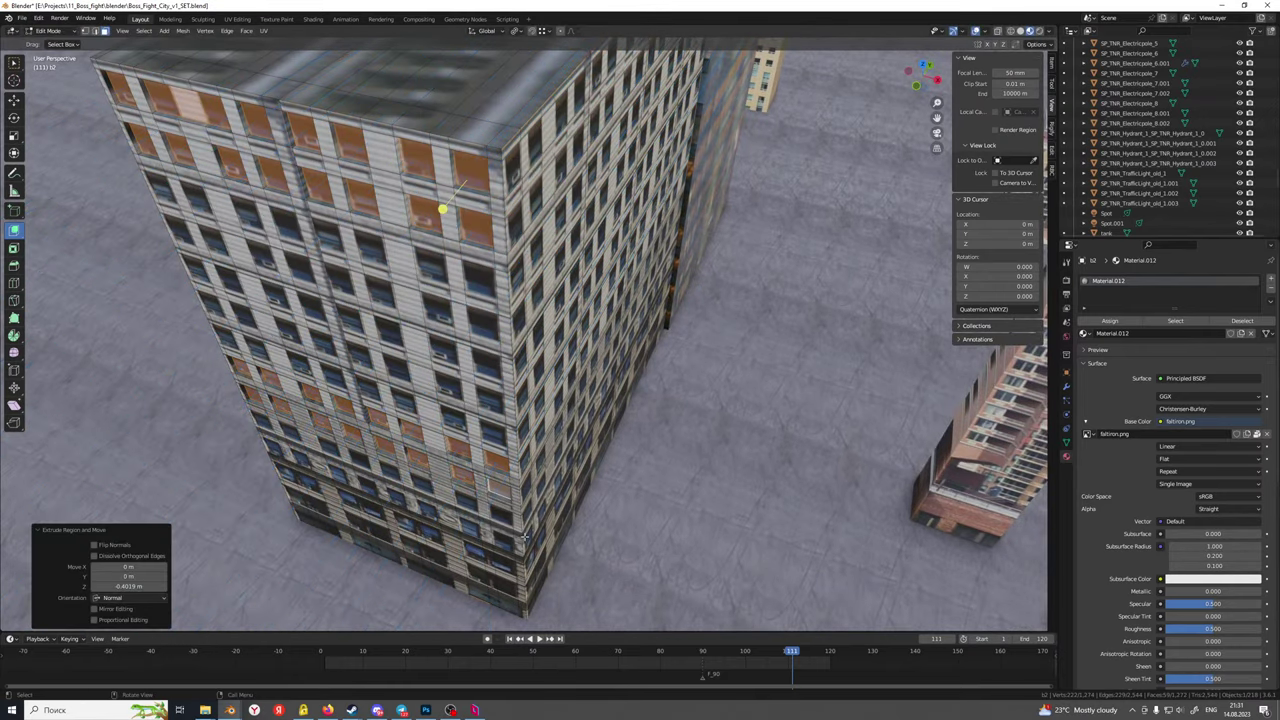
pyautogui.moveTo(497, 501); pyautogui.dragTo(560, 500, button='middle')
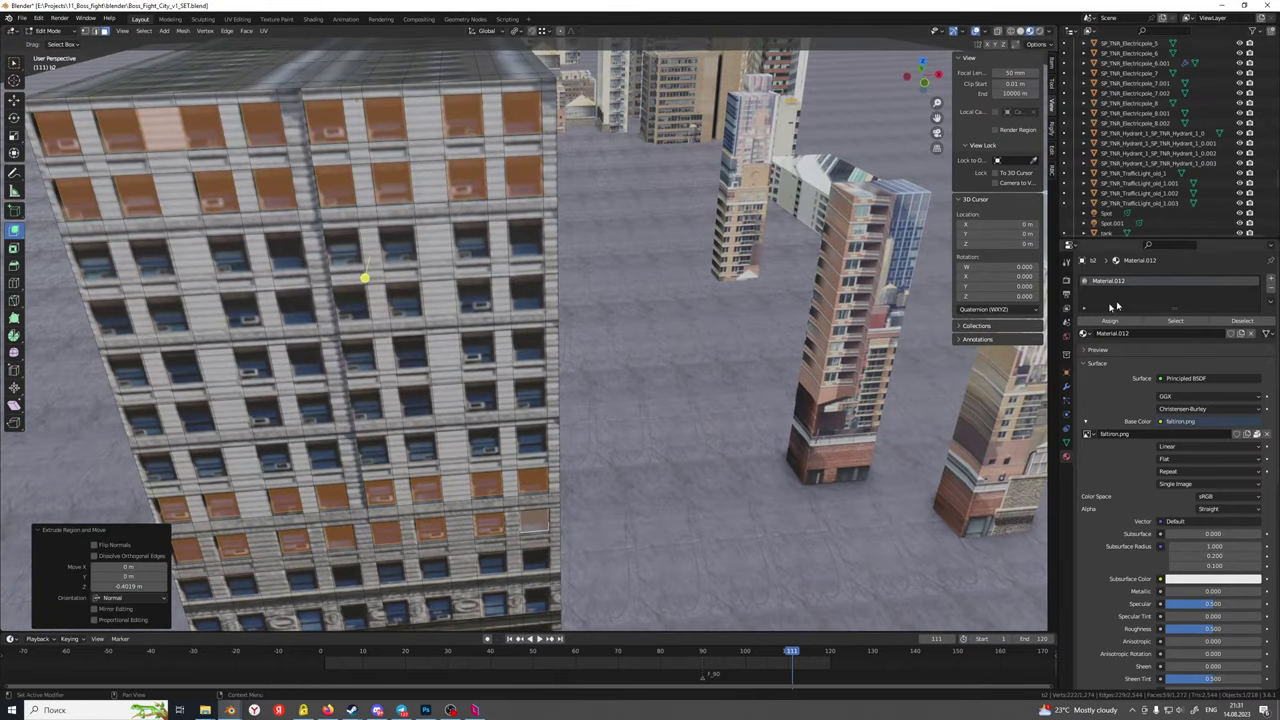
# Add a second material slot to b2 holding an independent copy of Material.012 and name it Material.012_windows
pyautogui.click(1270, 287)
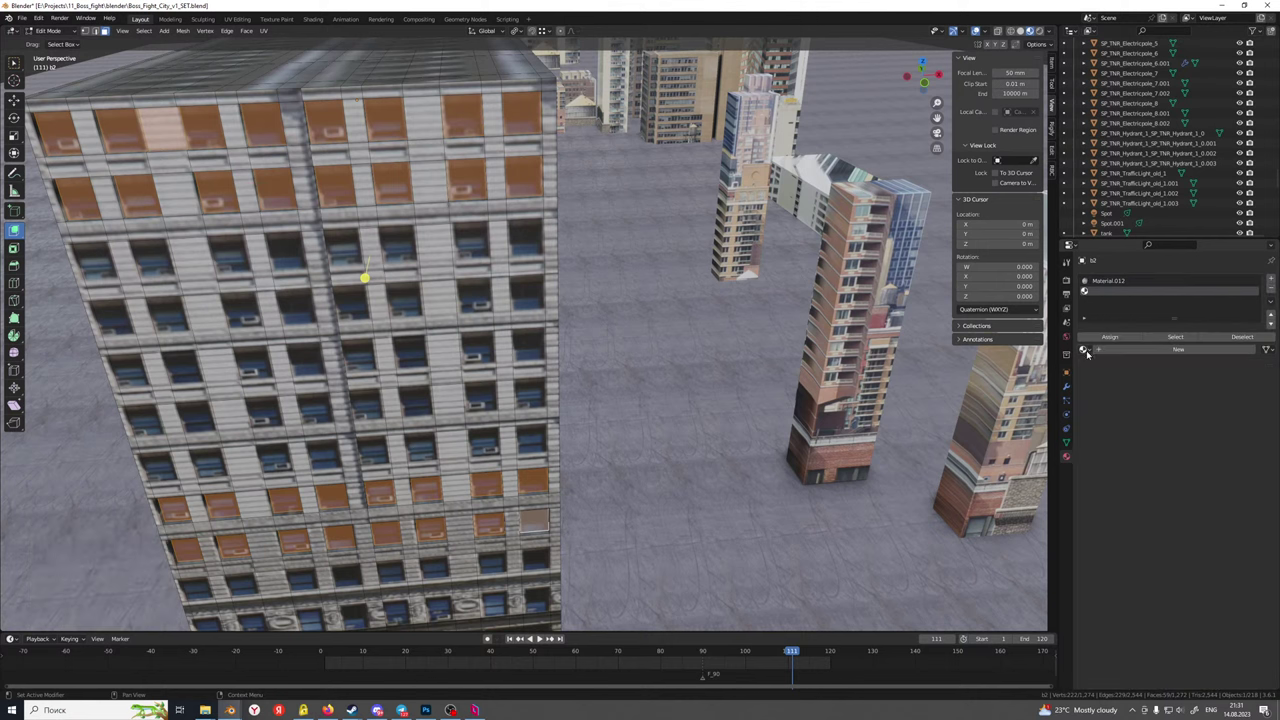
pyautogui.click(1084, 349)
pyautogui.write('materia')
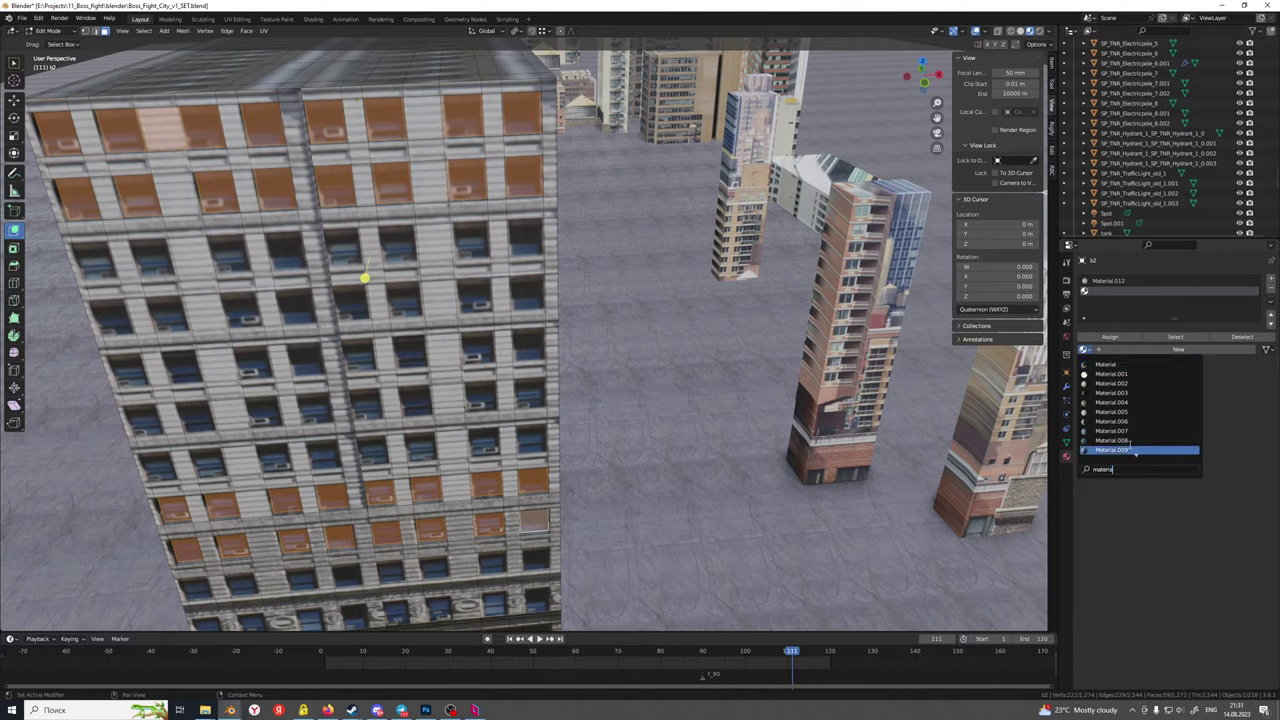
pyautogui.scroll(-2, 1137, 440)
pyautogui.click(1137, 450)
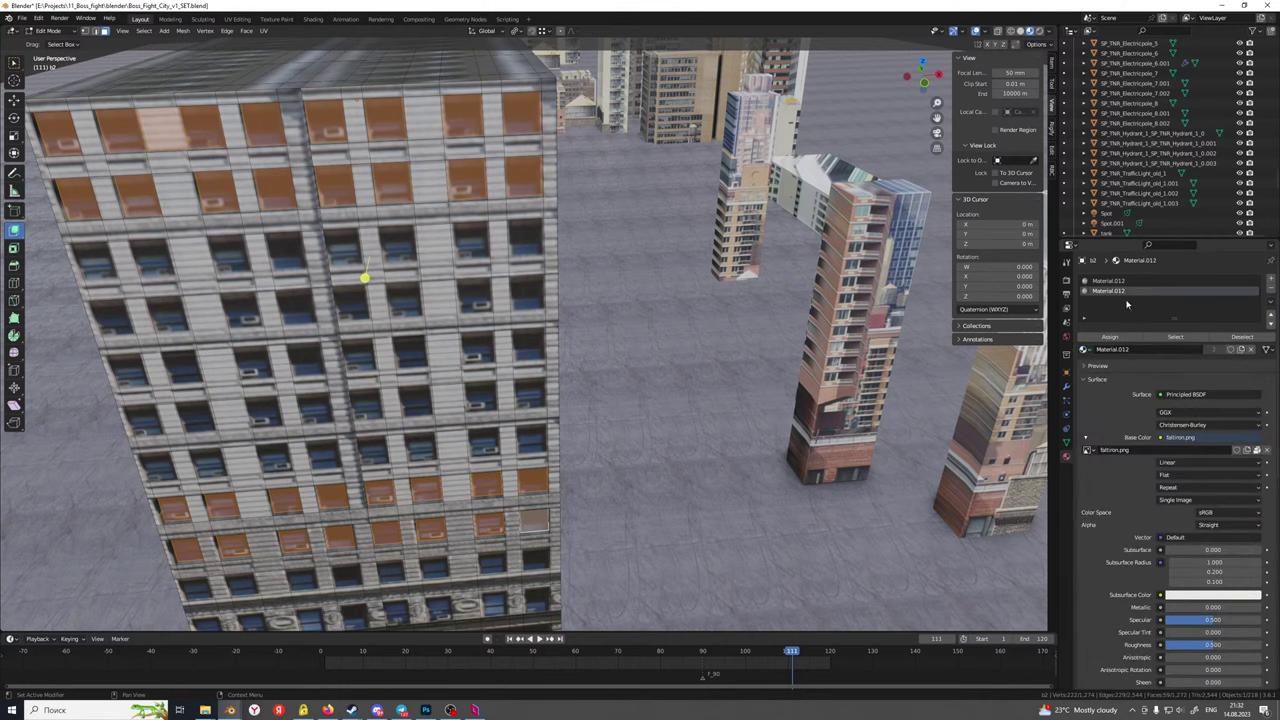
pyautogui.click(1241, 350)
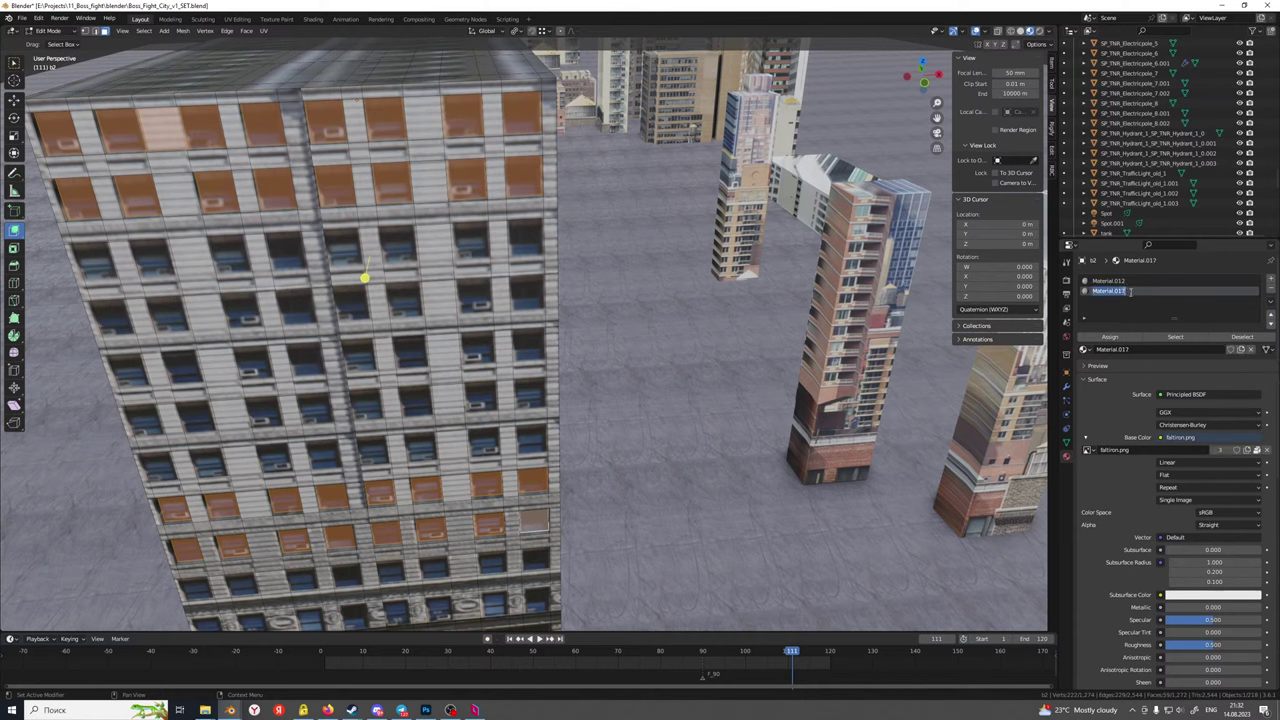
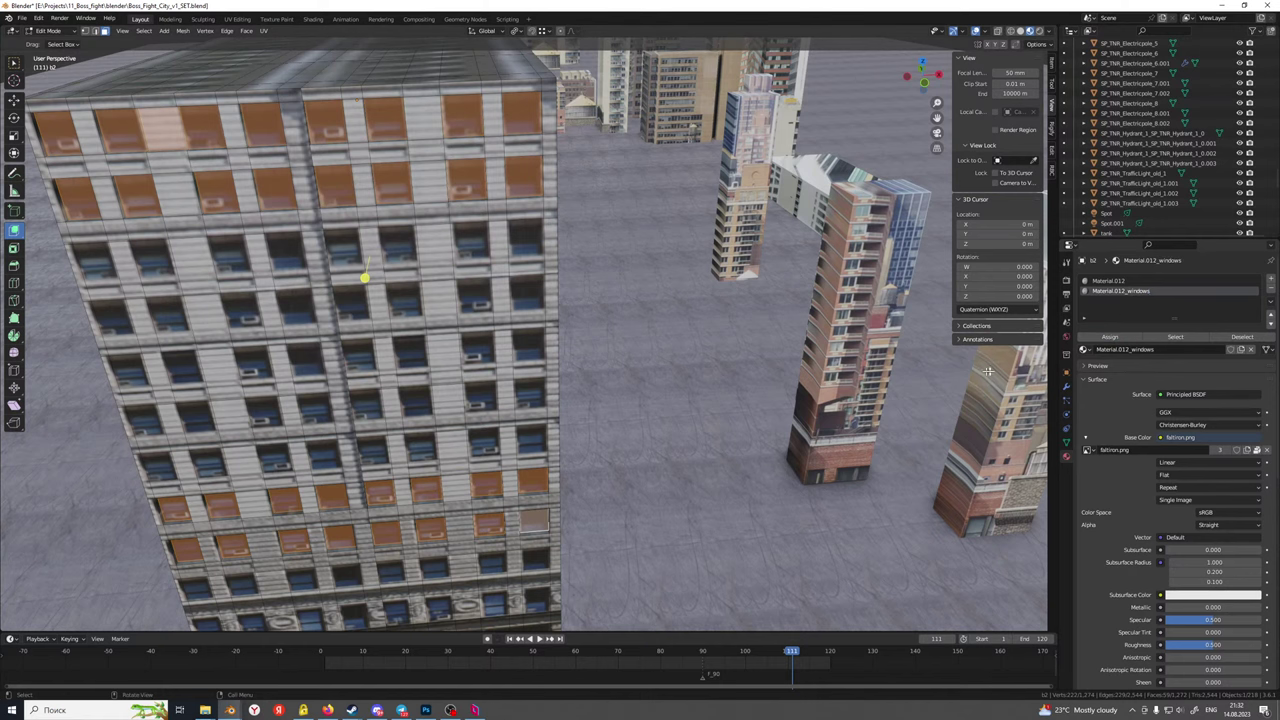
# Set Material.012_windows to a specular of 1.000 and a roughness of 0.000
pyautogui.scroll(-4, 549, 374)
pyautogui.scroll(2, 549, 374)
pyautogui.moveTo(560, 420); pyautogui.dragTo(556, 366, button='middle')
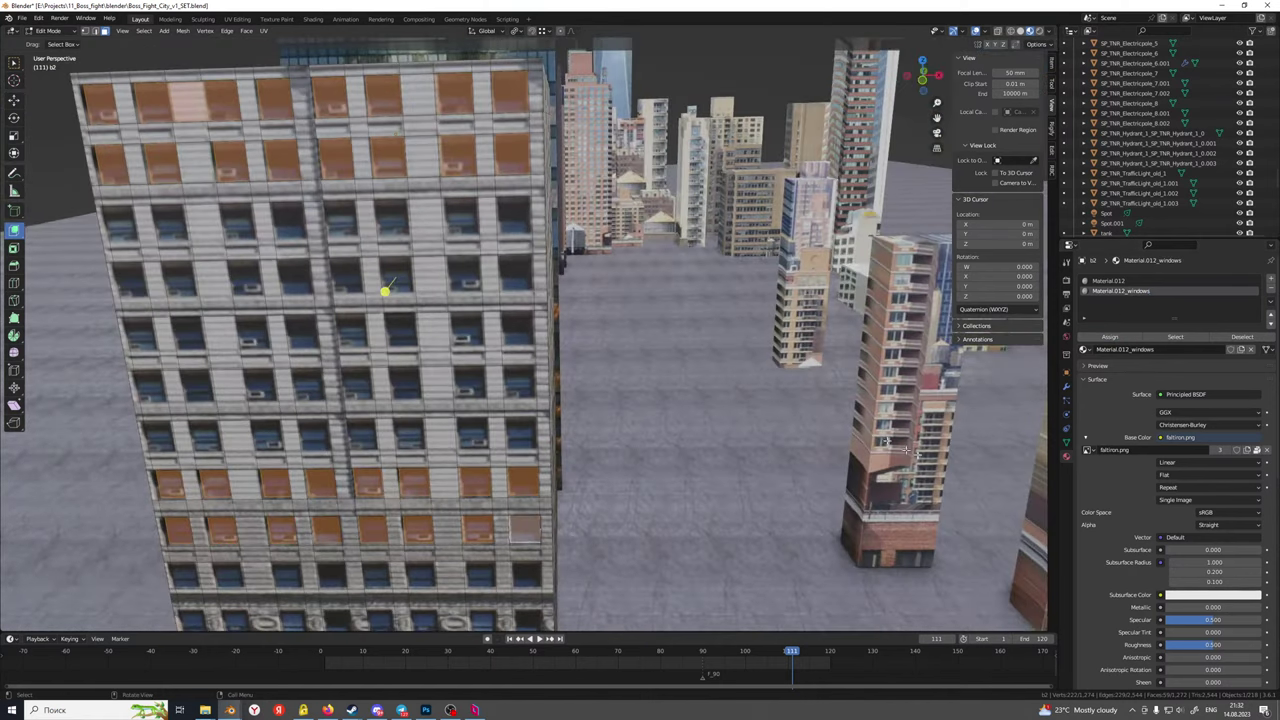
pyautogui.scroll(-3, 1216, 558)
pyautogui.moveTo(1216, 558); pyautogui.dragTo(1110, 582)
pyautogui.scroll(-3, 574, 440)
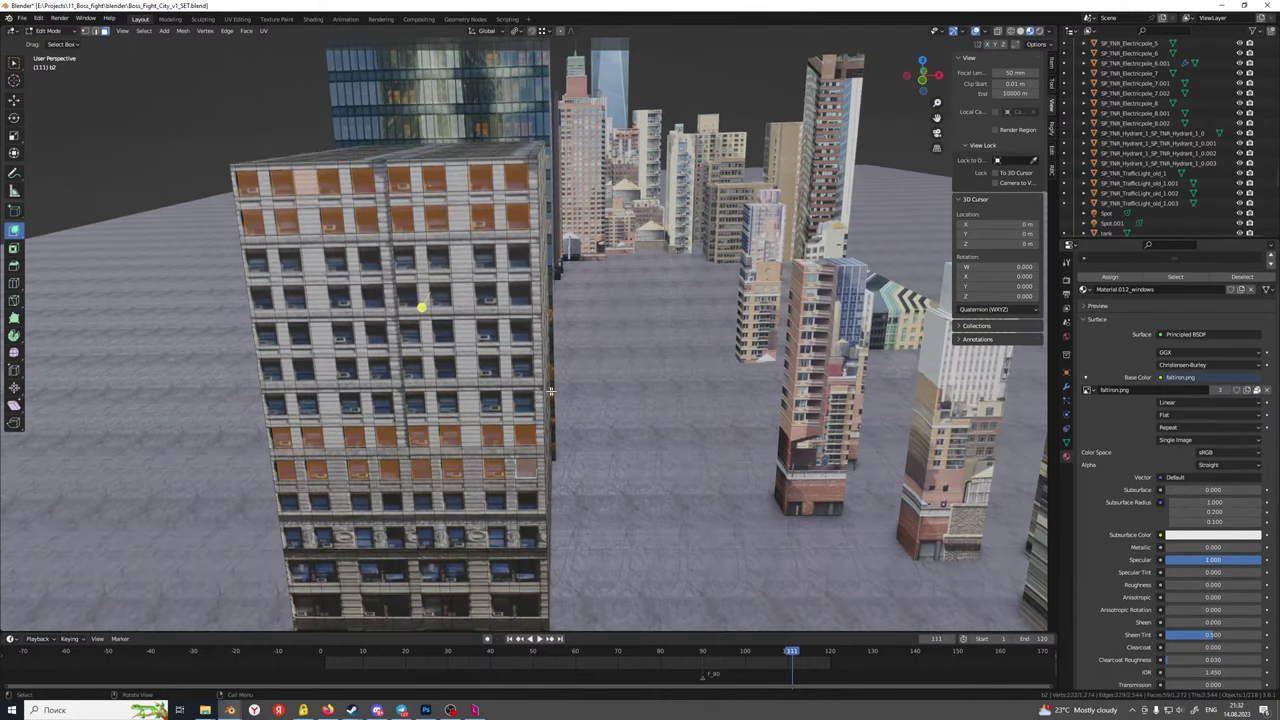
# Add five horizontal loop cuts around b2, aligned with the window edges of the five uncut middle floors
pyautogui.moveTo(574, 440)
pyautogui.mouseDown(button='middle')
pyautogui.moveTo(477, 439)
pyautogui.moveTo(570, 475)
pyautogui.moveTo(558, 451)
pyautogui.mouseUp(button='middle')
pyautogui.scroll(2, 570, 475)
pyautogui.click(579, 466)
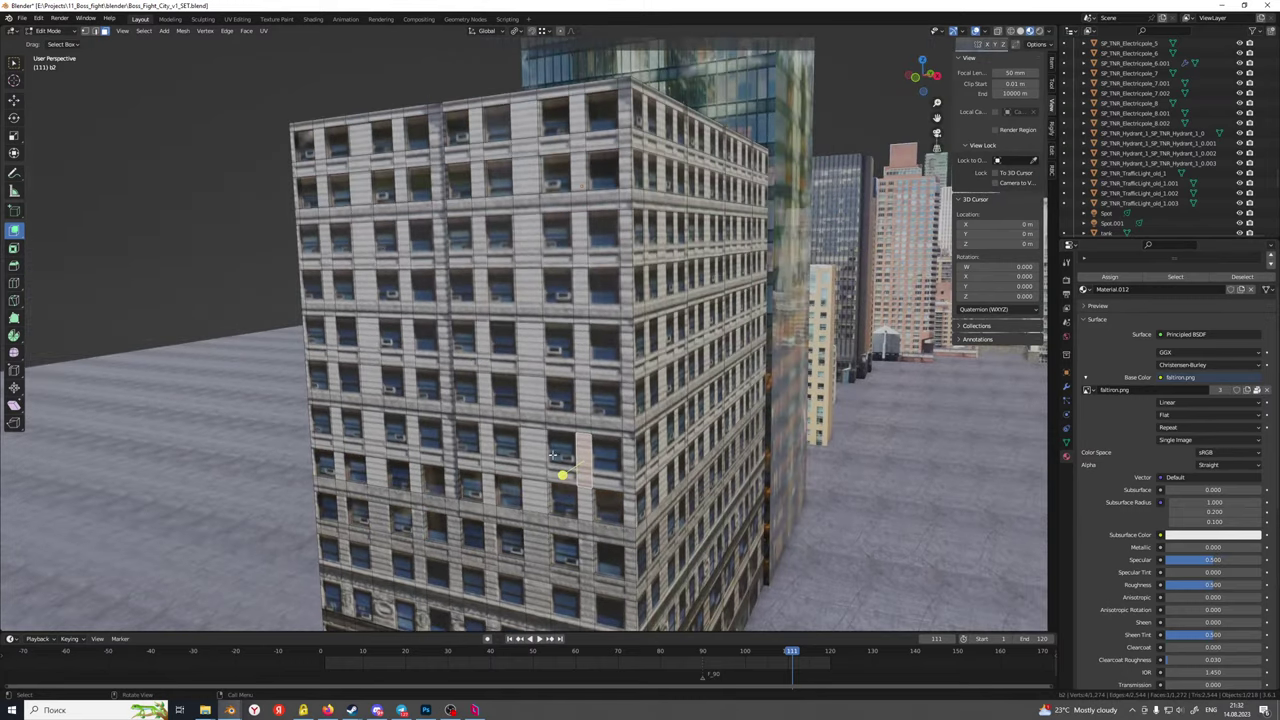
pyautogui.hotkey('ctrl', 'r')
pyautogui.click(598, 468)
pyautogui.click(593, 478)
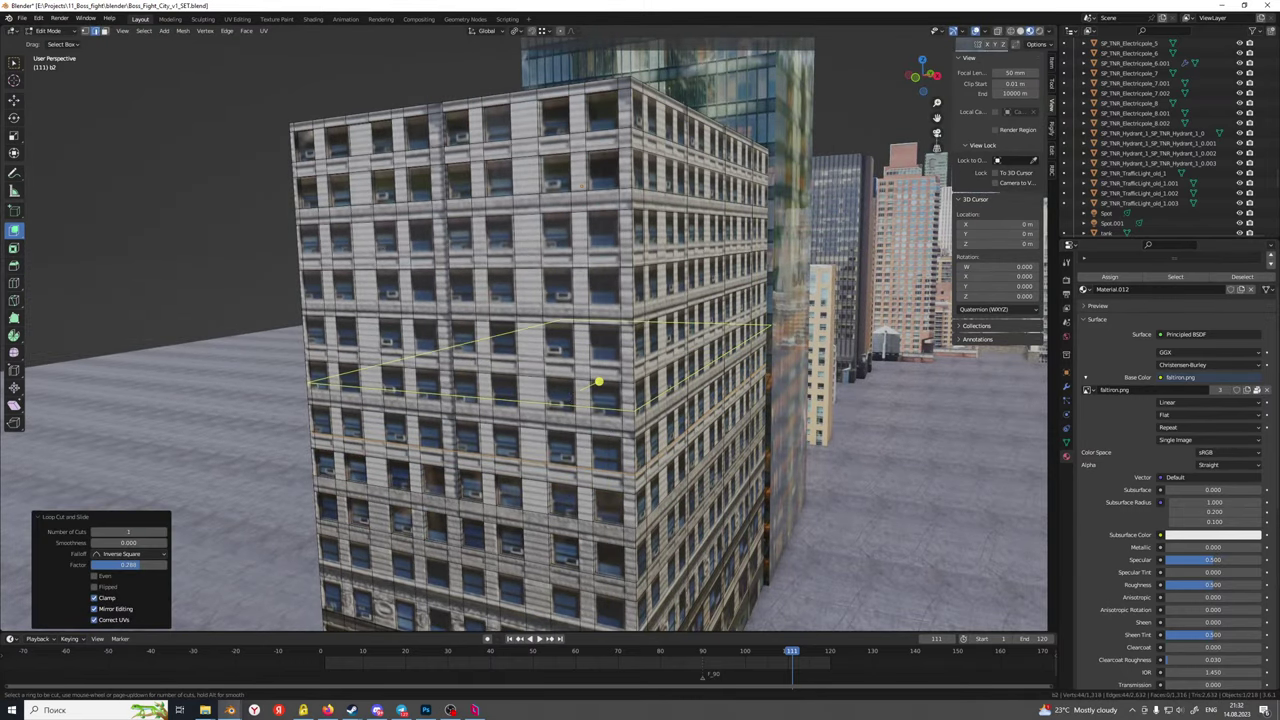
pyautogui.click(557, 404)
pyautogui.click(556, 410)
pyautogui.hotkey('ctrl', 'r')
pyautogui.click(549, 354)
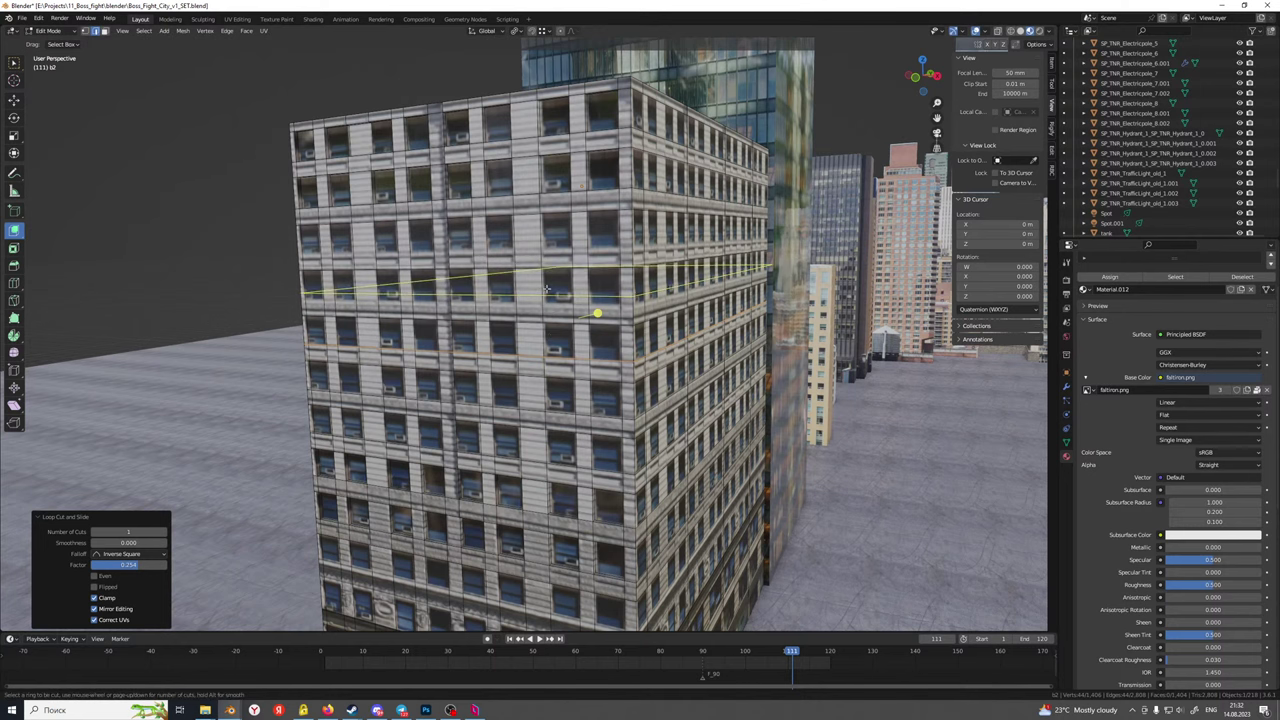
pyautogui.click(544, 295)
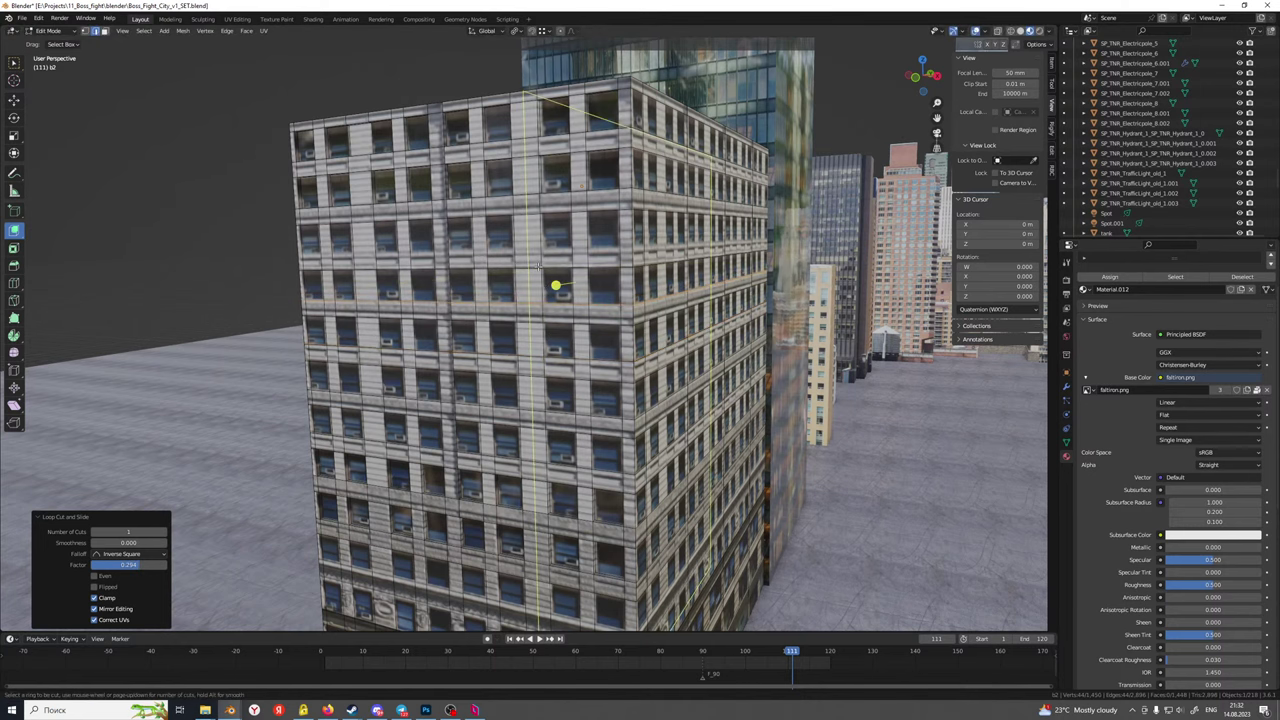
pyautogui.click(498, 249)
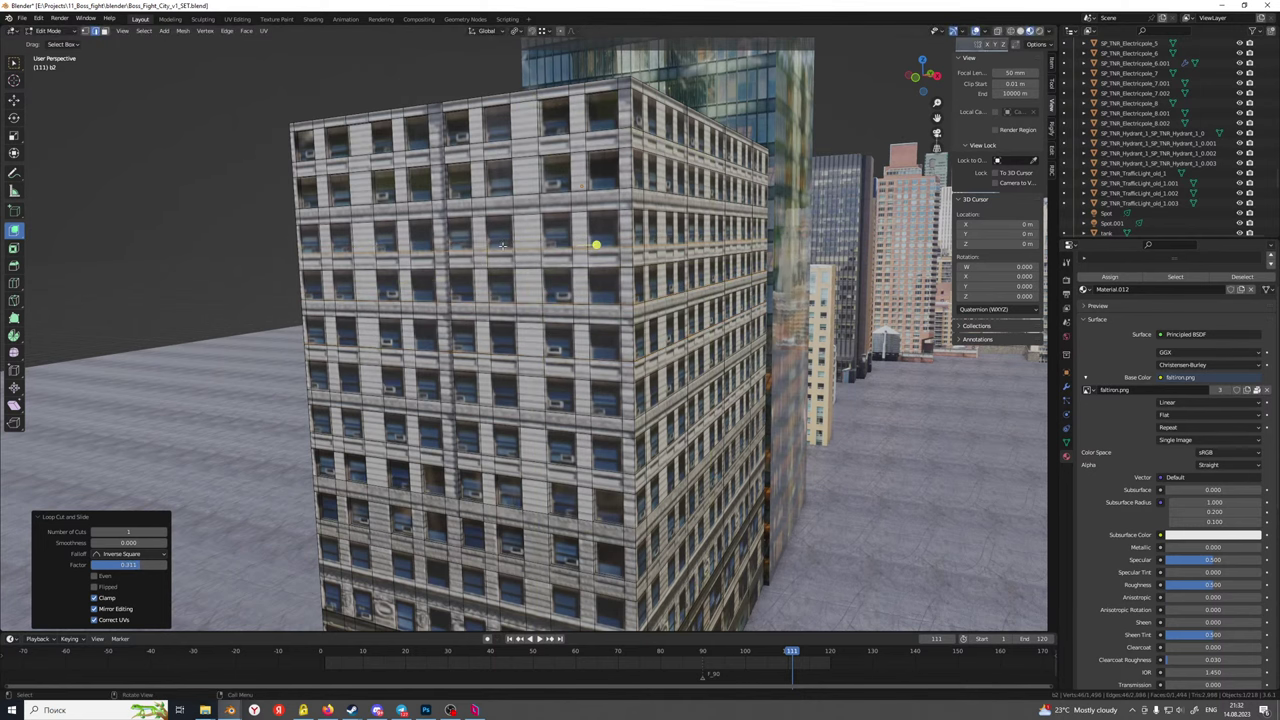
# In face select mode, select the window faces of the five middle floors in the two columns nearest the narrow façade's corner
pyautogui.keyDown('shift'); pyautogui.moveTo(472, 209); pyautogui.dragTo(563, 209, button='middle'); pyautogui.keyUp('shift')
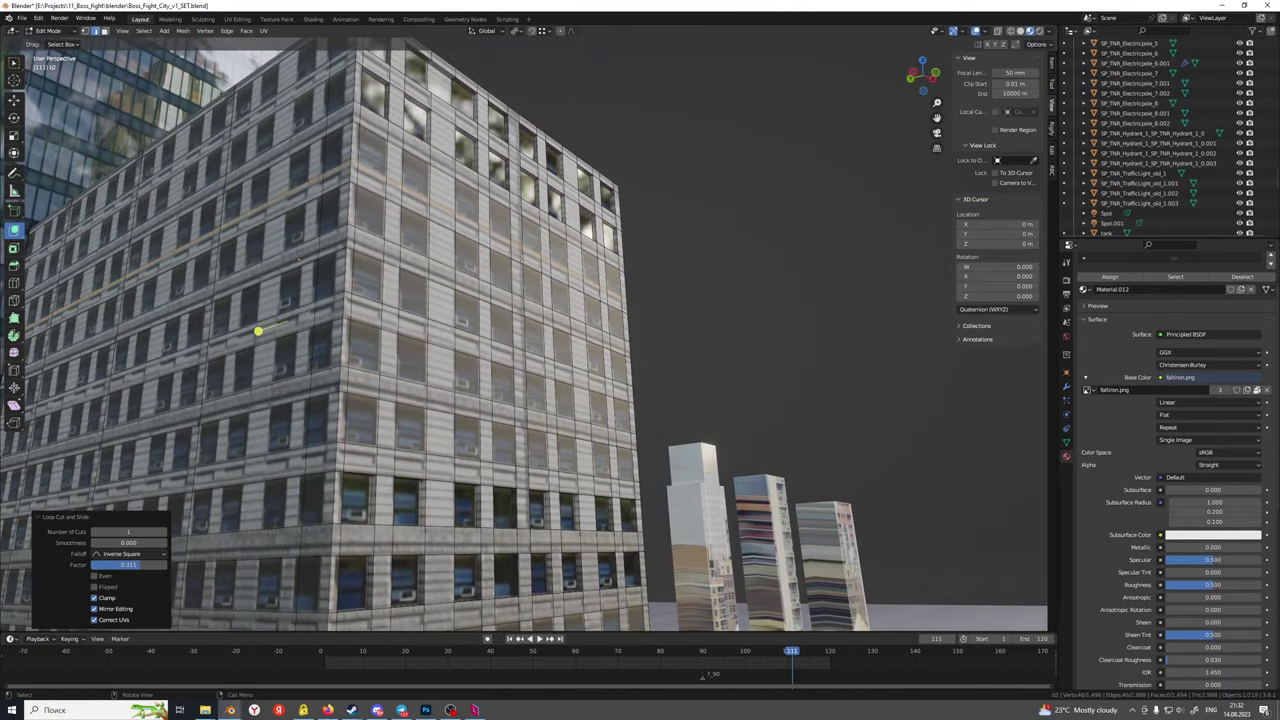
pyautogui.press('3')
pyautogui.click(381, 161)
pyautogui.keyDown('shift'); pyautogui.click(413, 177); pyautogui.keyUp('shift')
pyautogui.keyDown('shift'); pyautogui.click(372, 212); pyautogui.keyUp('shift')
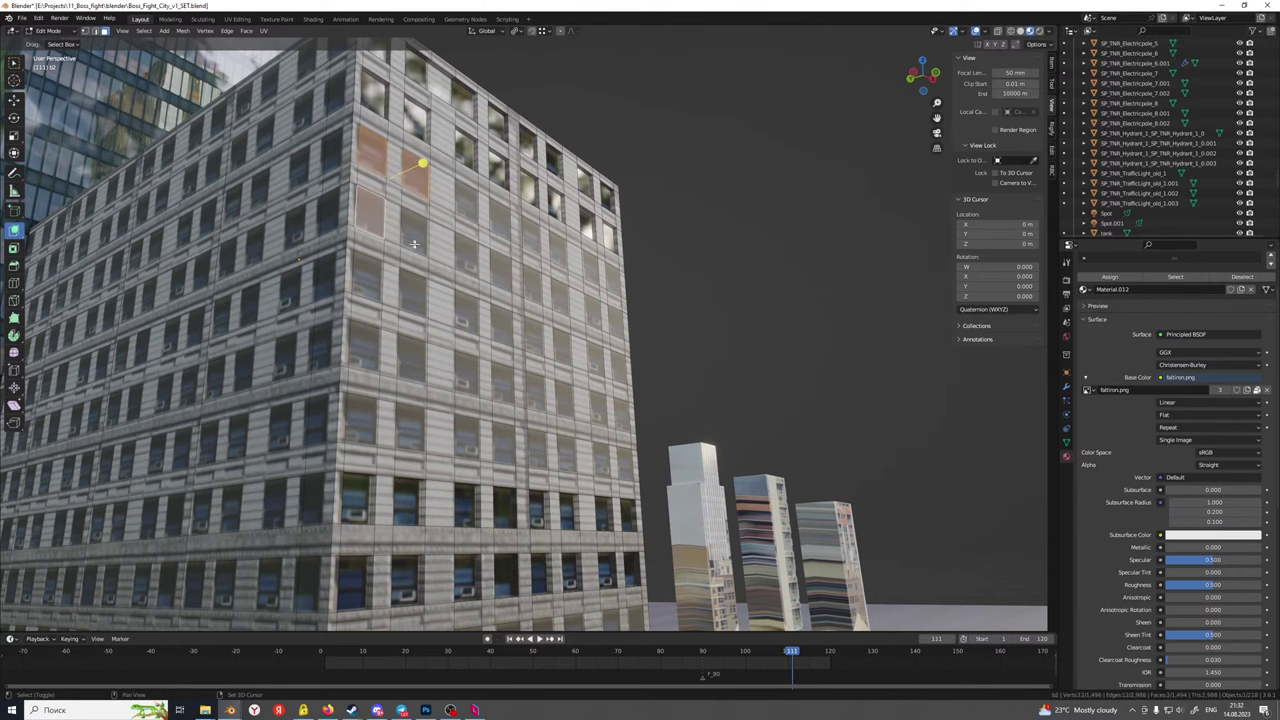
pyautogui.keyDown('shift'); pyautogui.click(413, 243); pyautogui.keyUp('shift')
pyautogui.keyDown('shift'); pyautogui.click(372, 282); pyautogui.keyUp('shift')
pyautogui.keyDown('shift'); pyautogui.click(411, 295); pyautogui.keyUp('shift')
pyautogui.keyDown('shift'); pyautogui.click(371, 355); pyautogui.keyUp('shift')
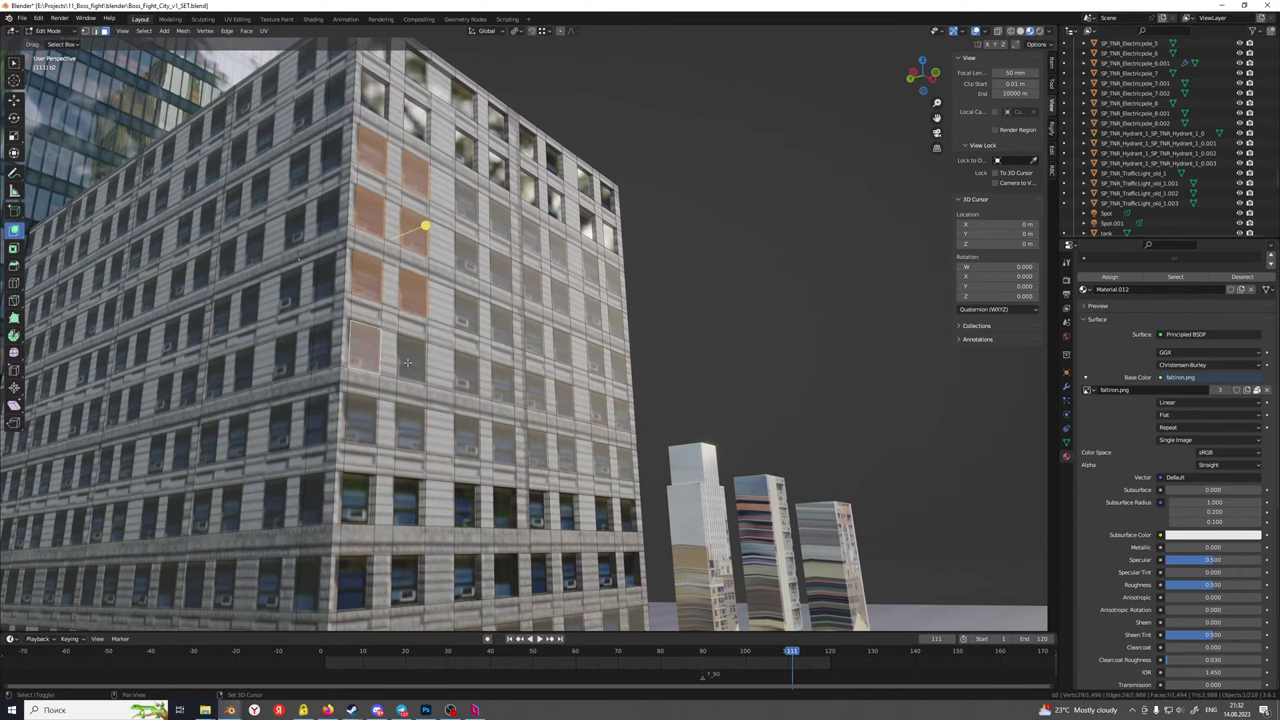
pyautogui.keyDown('shift'); pyautogui.click(407, 362); pyautogui.keyUp('shift')
pyautogui.keyDown('shift'); pyautogui.click(369, 421); pyautogui.keyUp('shift')
pyautogui.keyDown('shift'); pyautogui.click(411, 436); pyautogui.keyUp('shift')
# Try to add a corner window face from the uncut row above the ornamented floor to the selection
pyautogui.keyDown('shift'); pyautogui.moveTo(411, 436); pyautogui.dragTo(456, 266, button='middle'); pyautogui.keyUp('shift')
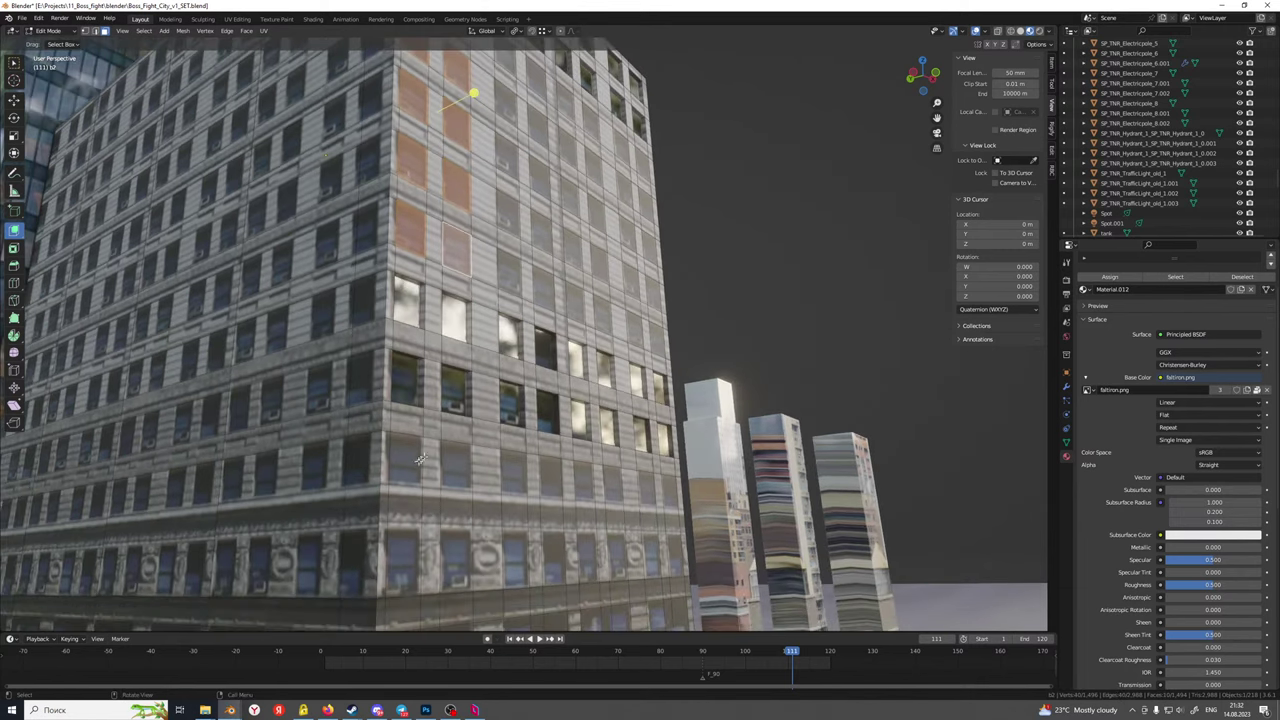
pyautogui.keyDown('shift'); pyautogui.click(408, 465); pyautogui.keyUp('shift')
pyautogui.hotkey('ctrl', 'z')
pyautogui.hotkey('ctrl', 'z')
# Add the five middle-floor window faces of the third column to the selection
pyautogui.keyDown('shift'); pyautogui.click(509, 283); pyautogui.keyUp('shift')
pyautogui.keyDown('shift'); pyautogui.click(509, 214); pyautogui.keyUp('shift')
pyautogui.keyDown('shift'); pyautogui.click(507, 162); pyautogui.keyUp('shift')
pyautogui.keyDown('shift'); pyautogui.scroll(2, 490, 165); pyautogui.keyUp('shift')
pyautogui.keyDown('shift'); pyautogui.click(489, 165); pyautogui.keyUp('shift')
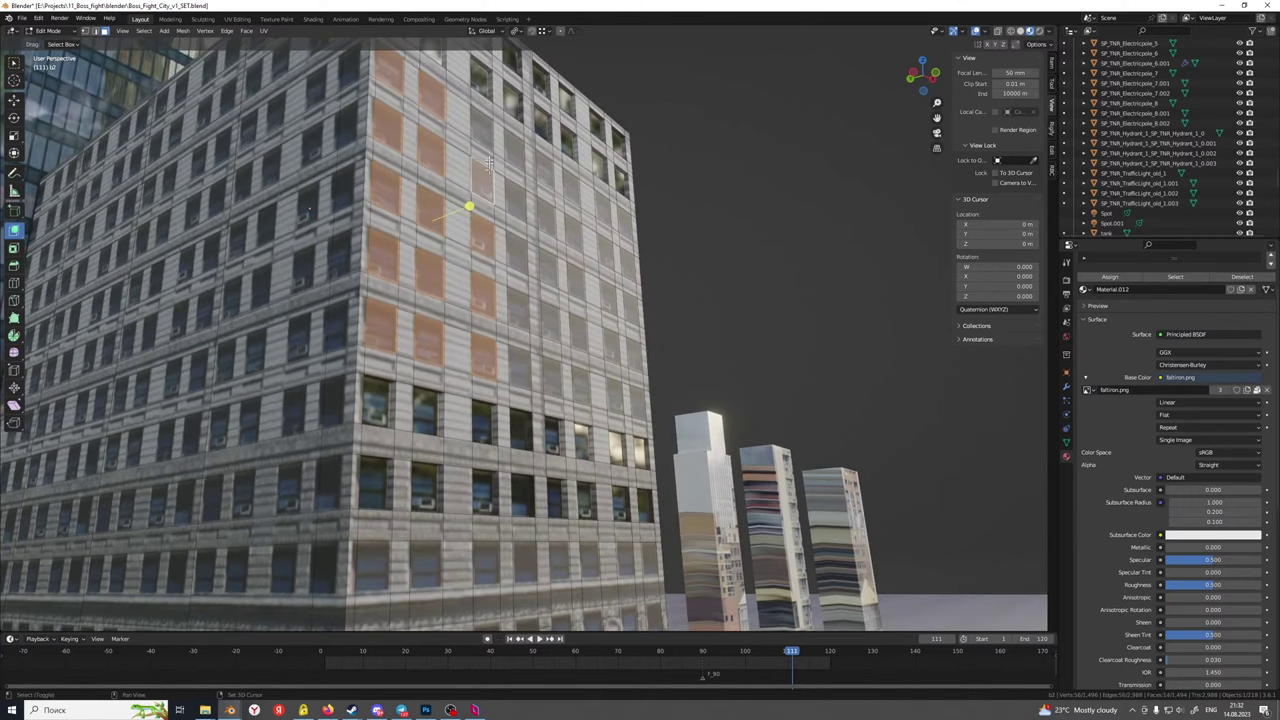
pyautogui.keyDown('shift'); pyautogui.click(483, 130); pyautogui.keyUp('shift')
# Add the middle-floor window faces of the fourth and fifth columns to the selection
pyautogui.keyDown('shift'); pyautogui.click(514, 151); pyautogui.keyUp('shift')
pyautogui.keyDown('shift'); pyautogui.click(550, 184); pyautogui.keyUp('shift')
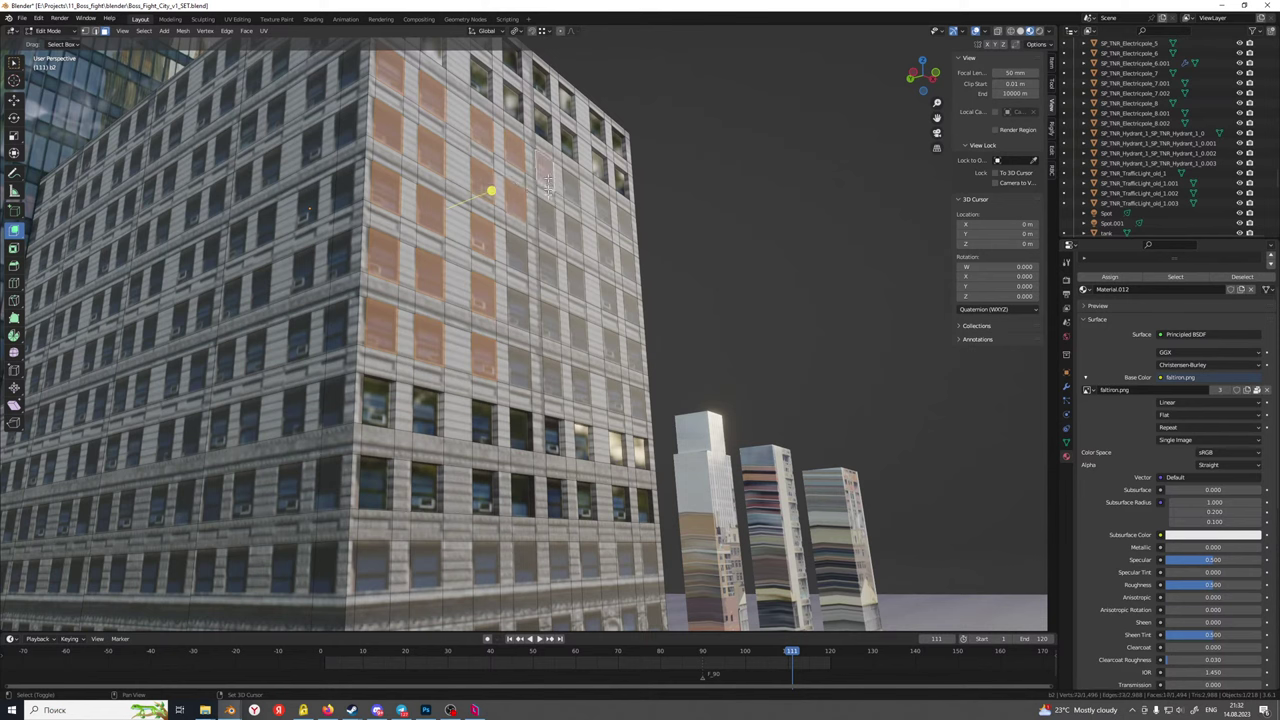
pyautogui.keyDown('shift'); pyautogui.click(548, 213); pyautogui.keyUp('shift')
pyautogui.keyDown('shift'); pyautogui.click(521, 254); pyautogui.keyUp('shift')
pyautogui.keyDown('shift'); pyautogui.click(523, 310); pyautogui.keyUp('shift')
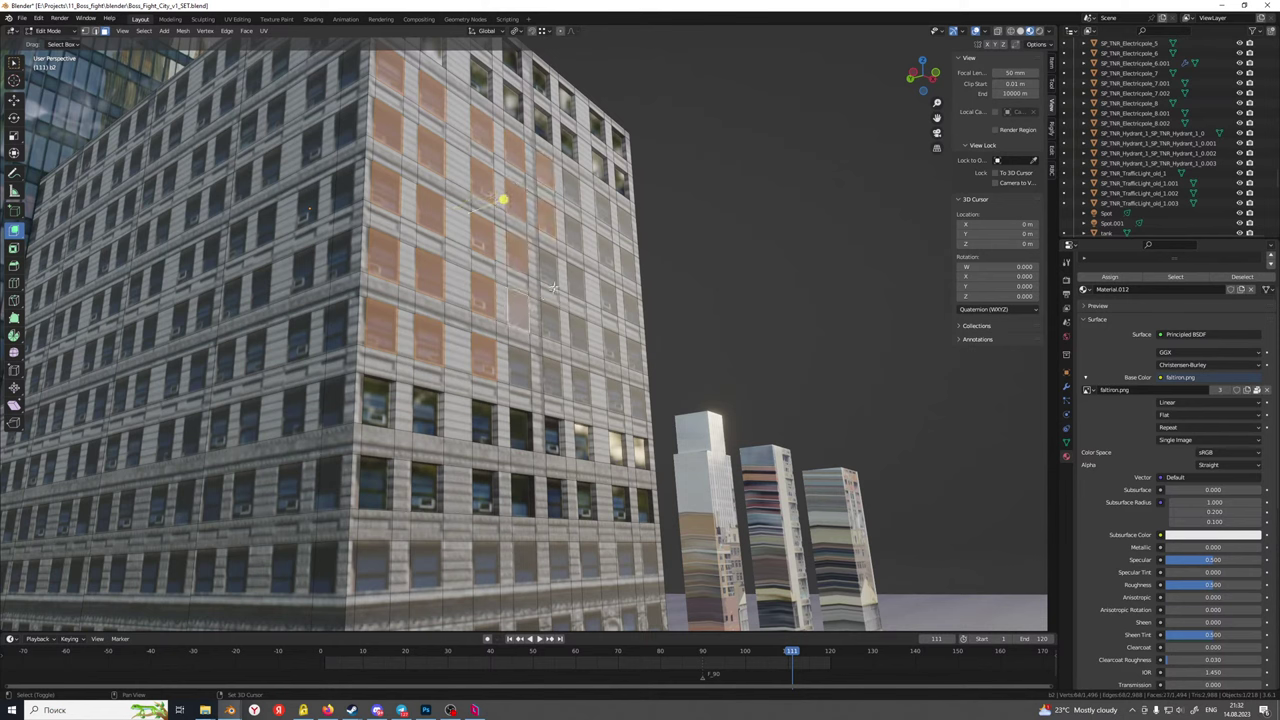
pyautogui.keyDown('shift'); pyautogui.click(554, 280); pyautogui.keyUp('shift')
pyautogui.keyDown('shift'); pyautogui.click(551, 325); pyautogui.keyUp('shift')
pyautogui.keyDown('shift'); pyautogui.click(519, 372); pyautogui.keyUp('shift')
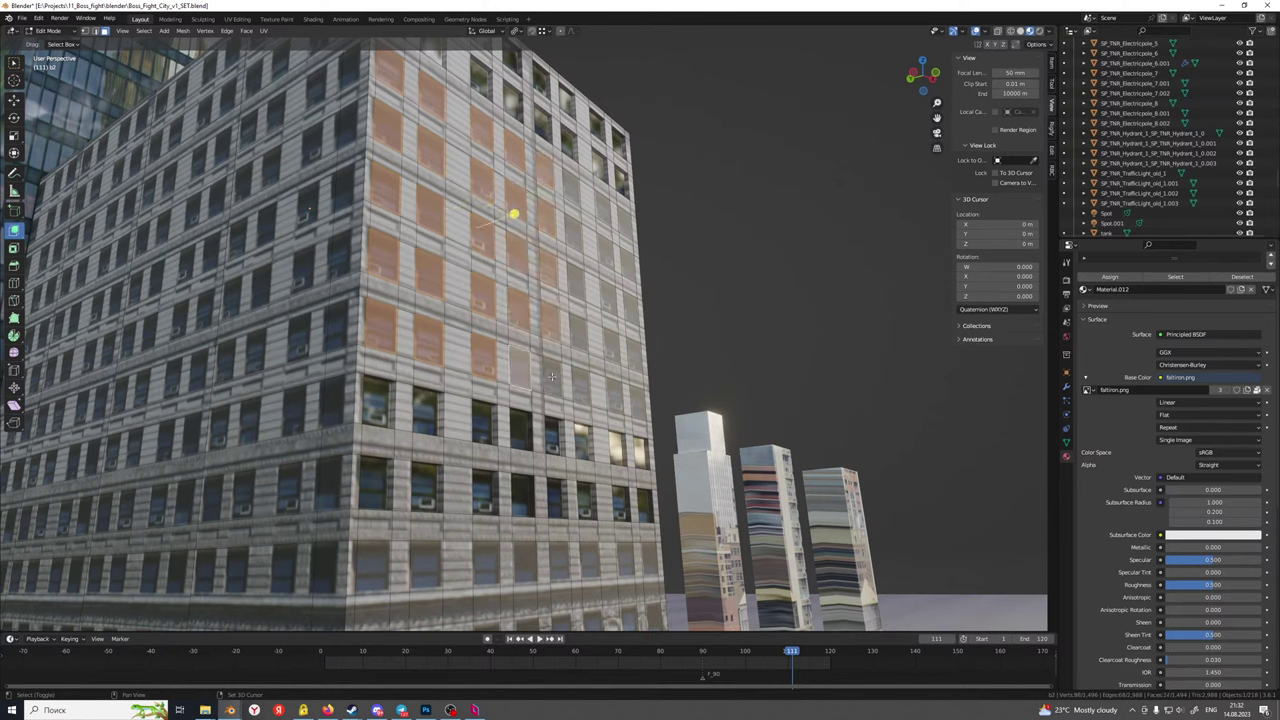
pyautogui.keyDown('shift'); pyautogui.click(552, 377); pyautogui.keyUp('shift')
# Add the five middle-floor window faces of the sixth column to the selection
pyautogui.keyDown('shift'); pyautogui.click(589, 392); pyautogui.keyUp('shift')
pyautogui.keyDown('shift'); pyautogui.moveTo(590, 393); pyautogui.dragTo(500, 424, button='middle'); pyautogui.keyUp('shift')
pyautogui.keyDown('shift'); pyautogui.click(498, 365); pyautogui.keyUp('shift')
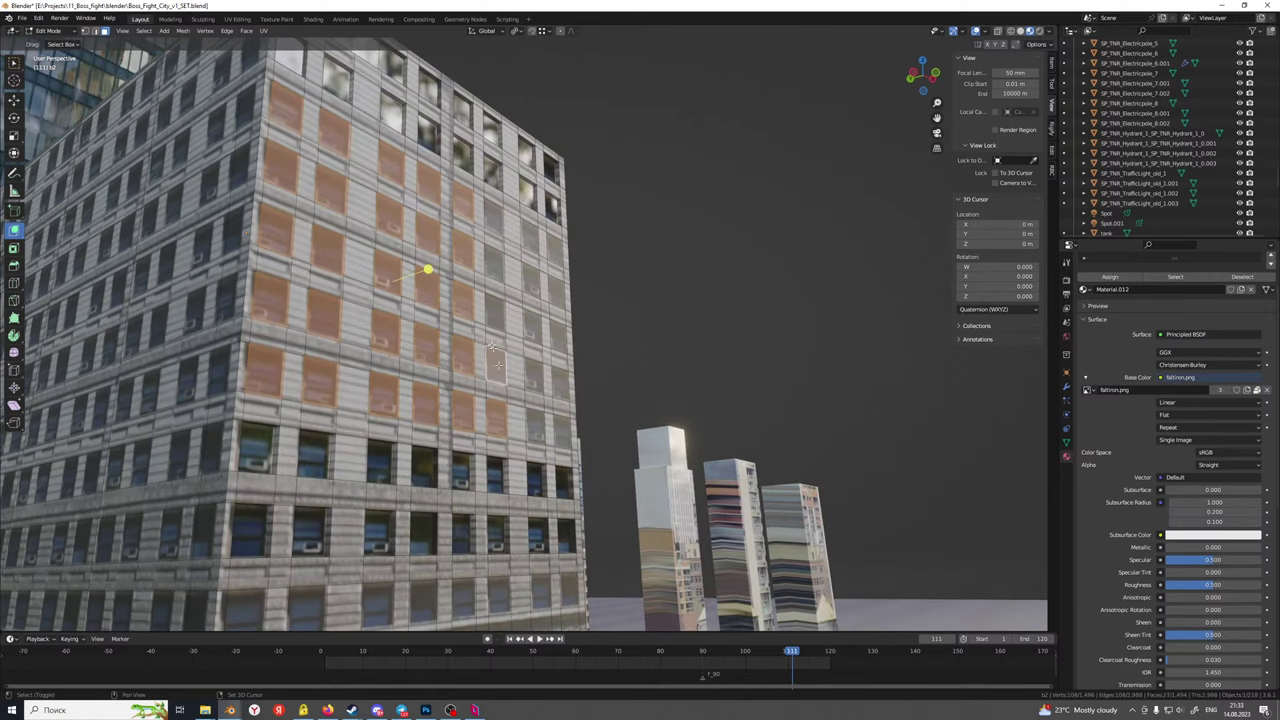
pyautogui.keyDown('shift'); pyautogui.click(491, 320); pyautogui.keyUp('shift')
pyautogui.keyDown('shift'); pyautogui.click(497, 262); pyautogui.keyUp('shift')
pyautogui.keyDown('shift'); pyautogui.click(495, 218); pyautogui.keyUp('shift')
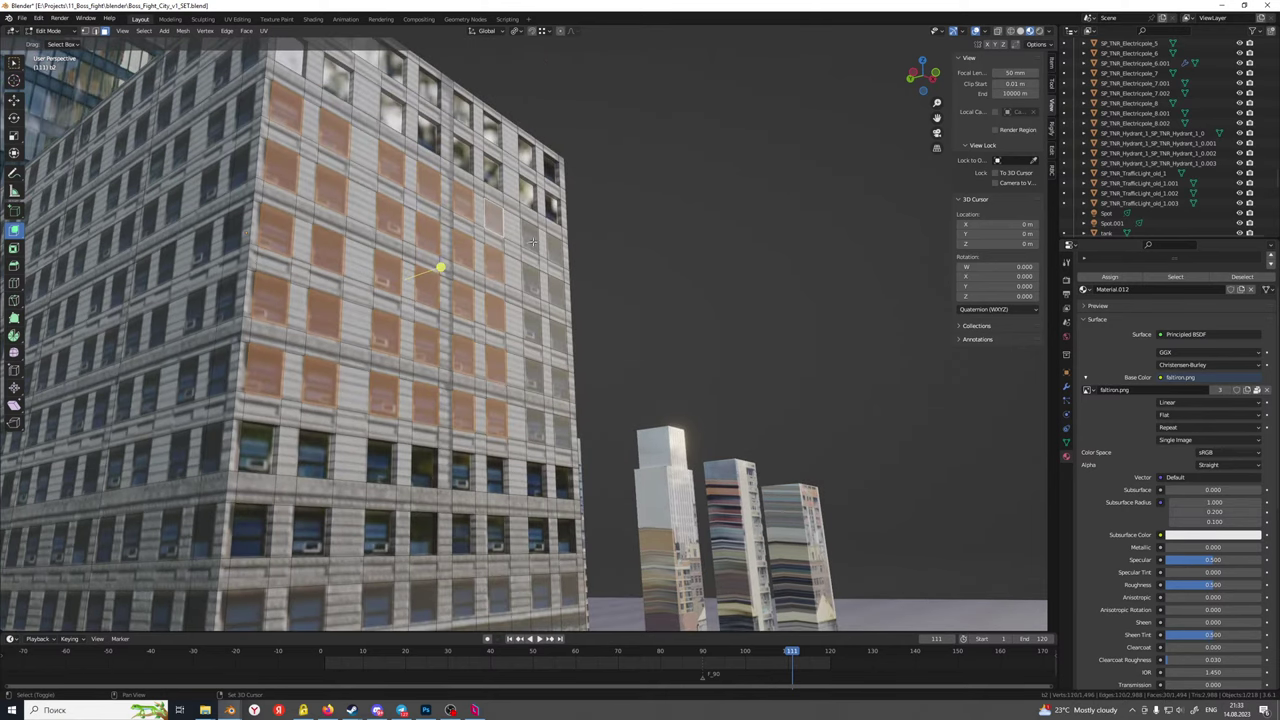
# Add the middle-floor window faces of the last two columns at the façade's far edge to the selection
pyautogui.keyDown('shift'); pyautogui.click(542, 307); pyautogui.keyUp('shift')
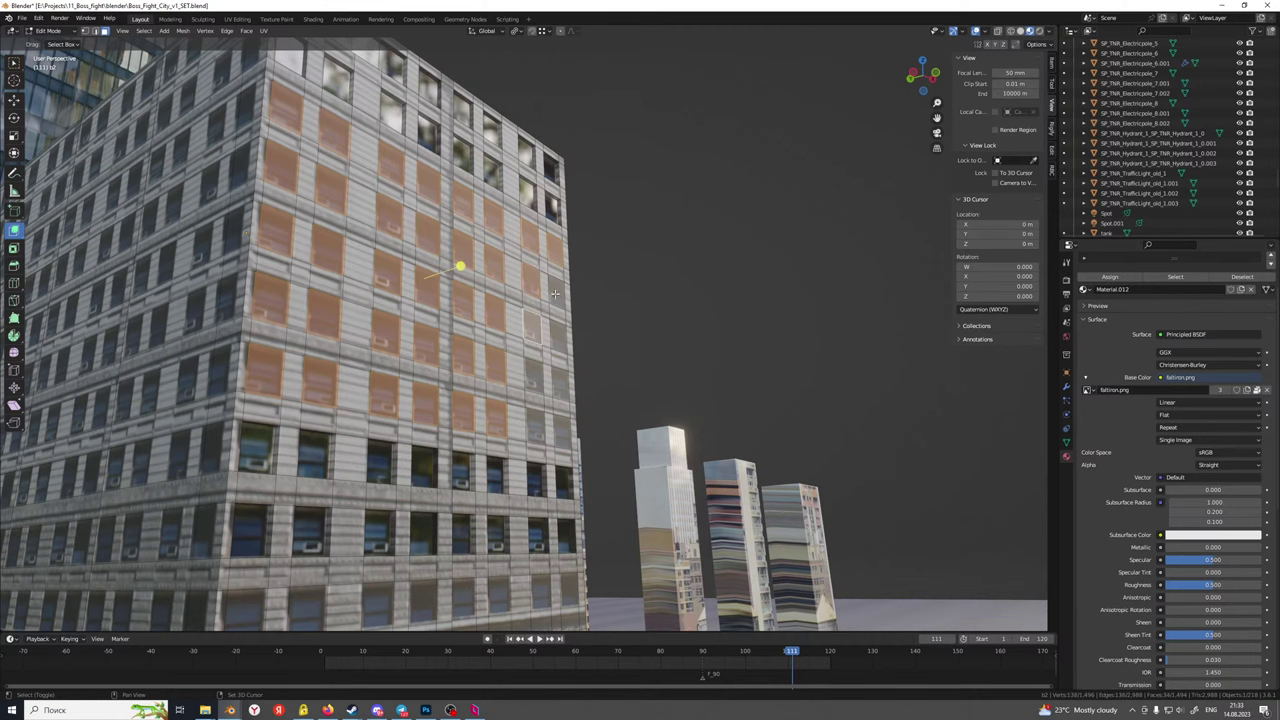
pyautogui.keyDown('shift'); pyautogui.click(535, 380); pyautogui.keyUp('shift')
pyautogui.keyDown('shift'); pyautogui.click(560, 384); pyautogui.keyUp('shift')
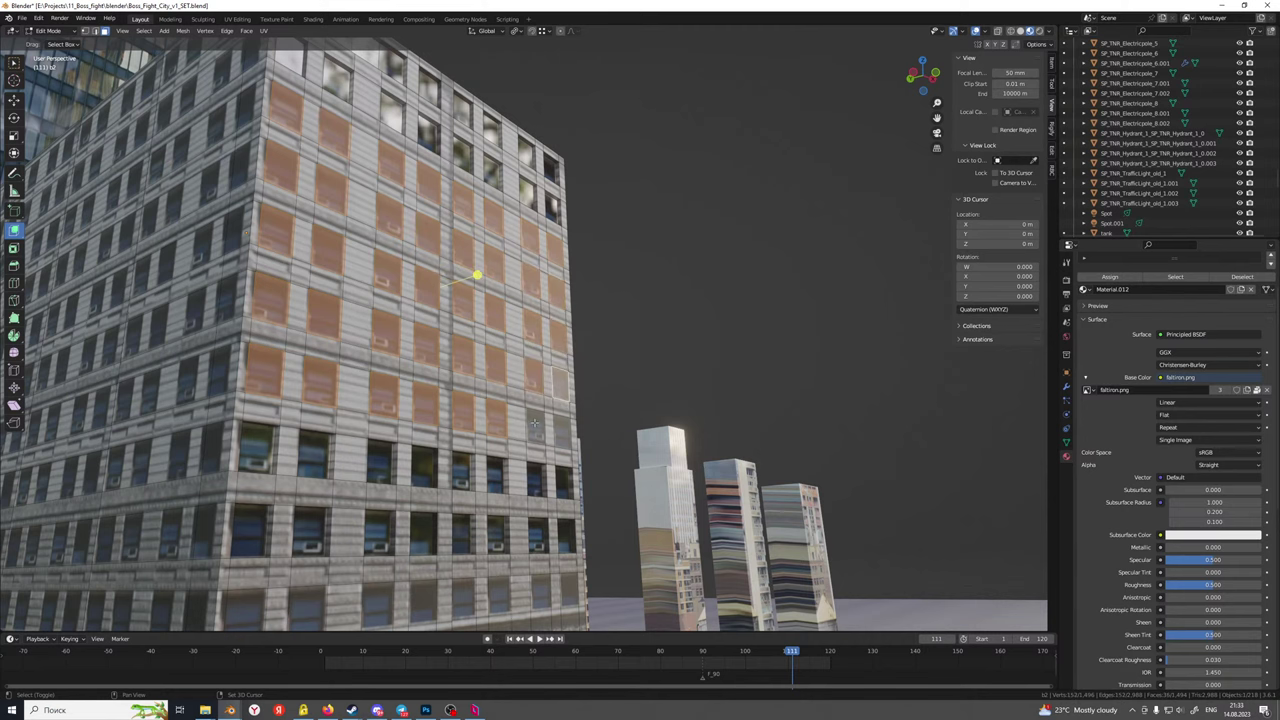
pyautogui.keyDown('shift'); pyautogui.click(535, 425); pyautogui.keyUp('shift')
pyautogui.keyDown('shift'); pyautogui.click(561, 431); pyautogui.keyUp('shift')
# Extrude the selected middle-floor window faces about 0.4 m inward along their normals
pyautogui.moveTo(497, 420)
pyautogui.mouseDown(button='middle')
pyautogui.moveTo(525, 394)
pyautogui.moveTo(512, 415)
pyautogui.mouseUp(button='middle')
pyautogui.press('e')
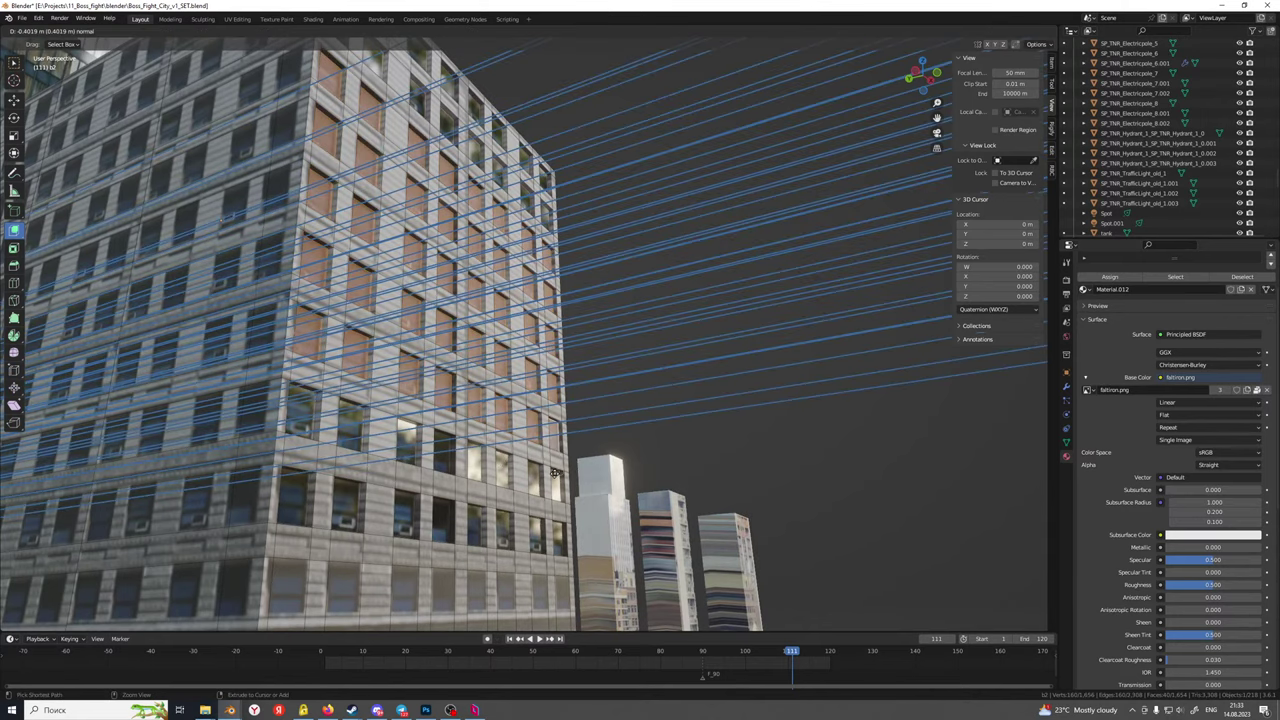
pyautogui.click(553, 474)
# Assign Material.012_windows to the recessed middle-floor window faces
pyautogui.press('KP_Decimal')
pyautogui.moveTo(544, 447); pyautogui.dragTo(481, 385, button='middle')
pyautogui.scroll(2, 1109, 383)
pyautogui.click(1129, 293)
pyautogui.click(1112, 338)
pyautogui.press('Tab')
pyautogui.press('Tab')
# Add two horizontal loop cuts, one below the plain lower window row and one along the top of the ornamented floor's windows
pyautogui.hotkey('ctrl', 'r')
pyautogui.click(435, 334)
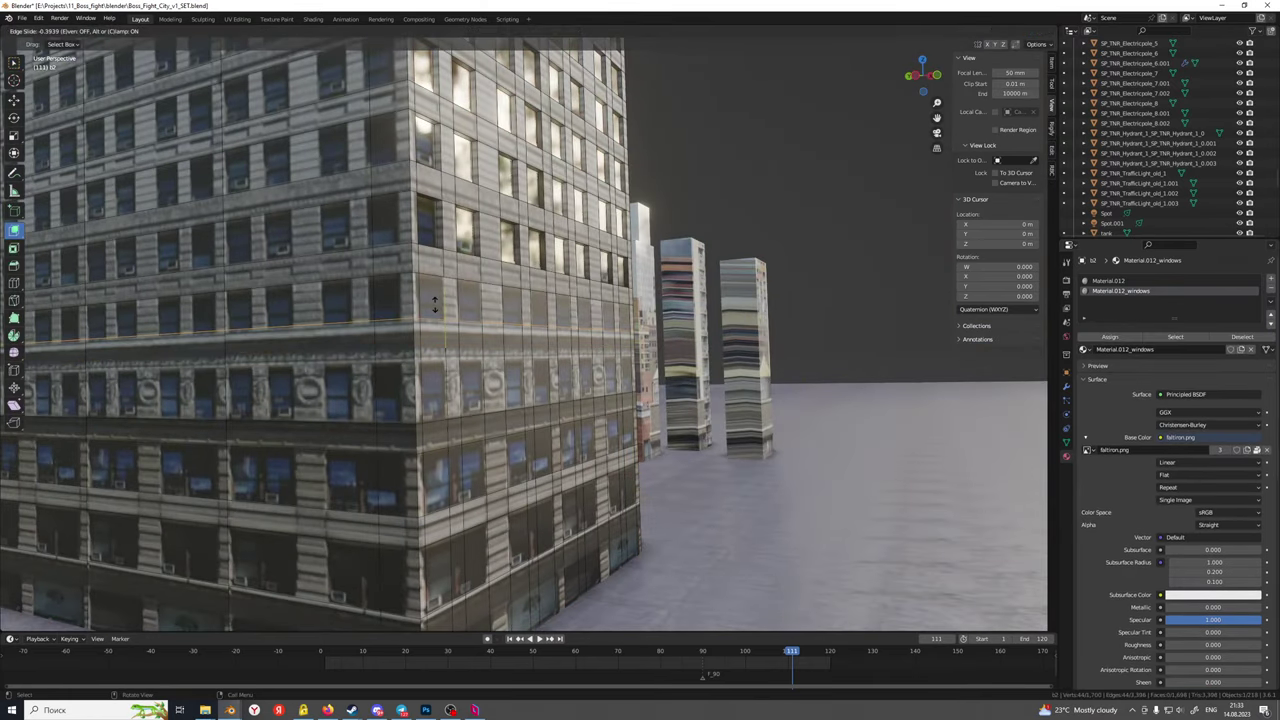
pyautogui.click(435, 307)
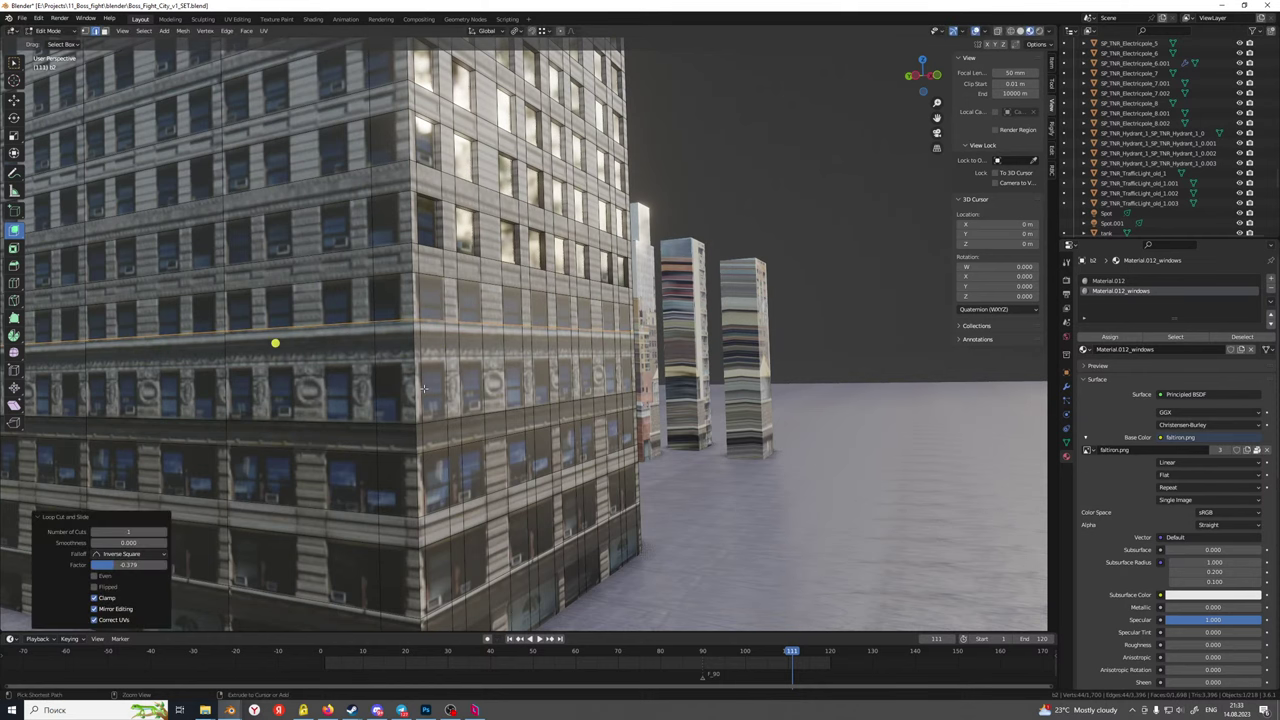
pyautogui.press('g')
pyautogui.press('g')
pyautogui.click(424, 378)
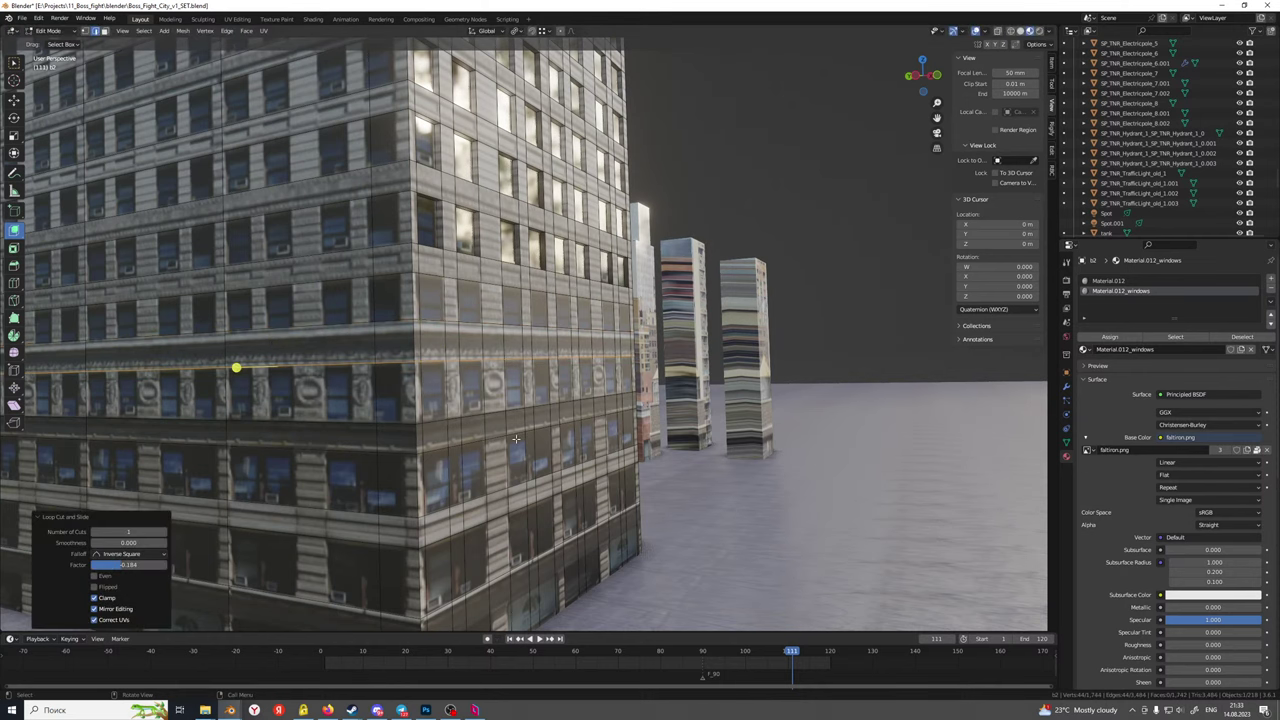
# In face select mode, select all eight window faces of the narrow façade's ornamented floor
pyautogui.moveTo(424, 378); pyautogui.dragTo(425, 456, button='middle')
pyautogui.press('3')
pyautogui.click(428, 368)
pyautogui.keyDown('shift'); pyautogui.click(464, 358); pyautogui.keyUp('shift')
pyautogui.keyDown('shift'); pyautogui.click(414, 398); pyautogui.keyUp('shift')
pyautogui.keyDown('shift'); pyautogui.click(458, 397); pyautogui.keyUp('shift')
pyautogui.keyDown('shift'); pyautogui.click(505, 392); pyautogui.keyUp('shift')
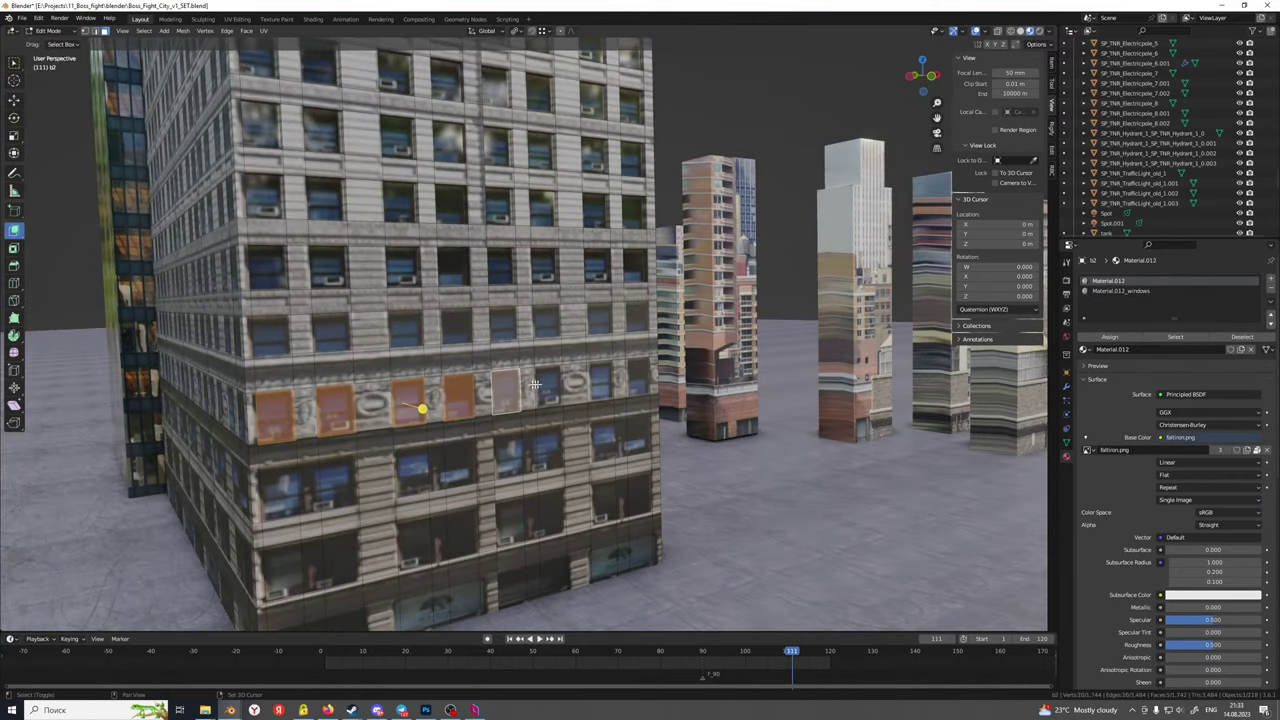
pyautogui.keyDown('shift'); pyautogui.click(549, 387); pyautogui.keyUp('shift')
pyautogui.keyDown('shift'); pyautogui.click(602, 381); pyautogui.keyUp('shift')
pyautogui.keyDown('shift'); pyautogui.click(638, 378); pyautogui.keyUp('shift')
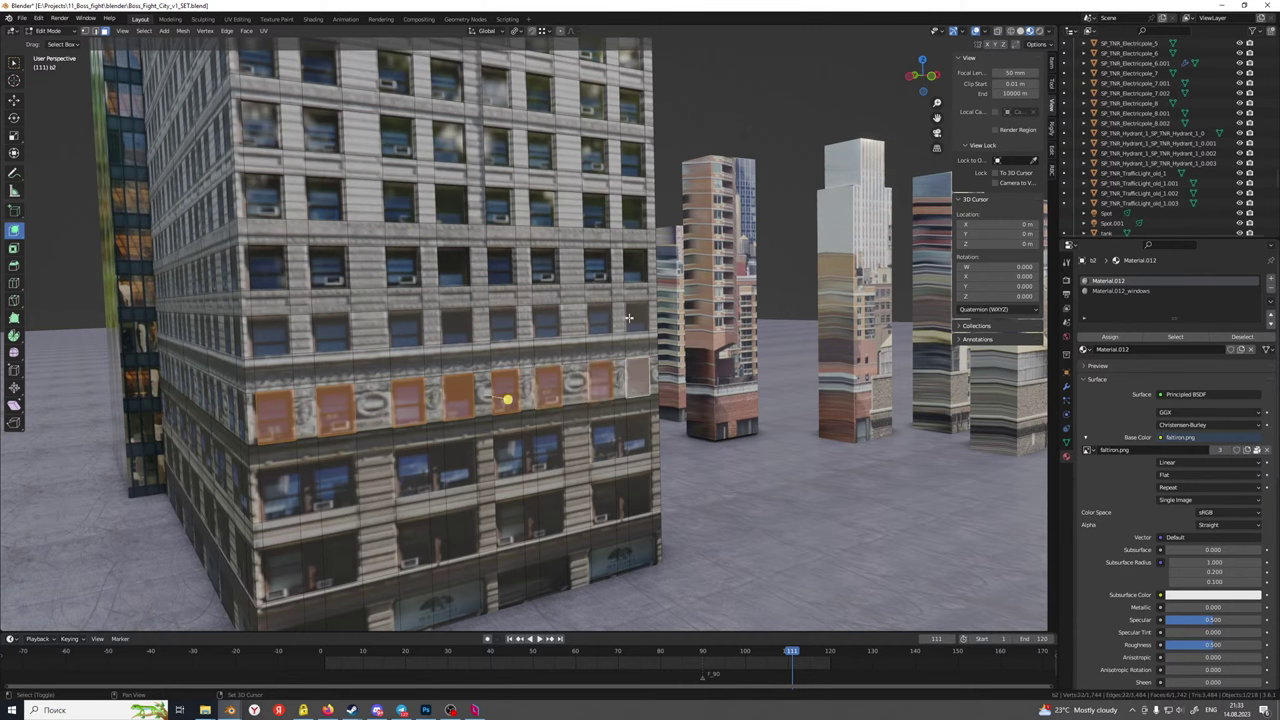
# Add the eight window faces of the plain row directly above the narrow façade's ornamented floor to the selection
pyautogui.keyDown('shift'); pyautogui.click(637, 316); pyautogui.keyUp('shift')
pyautogui.keyDown('shift'); pyautogui.click(596, 319); pyautogui.keyUp('shift')
pyautogui.keyDown('shift'); pyautogui.click(546, 320); pyautogui.keyUp('shift')
pyautogui.keyDown('shift'); pyautogui.click(501, 321); pyautogui.keyUp('shift')
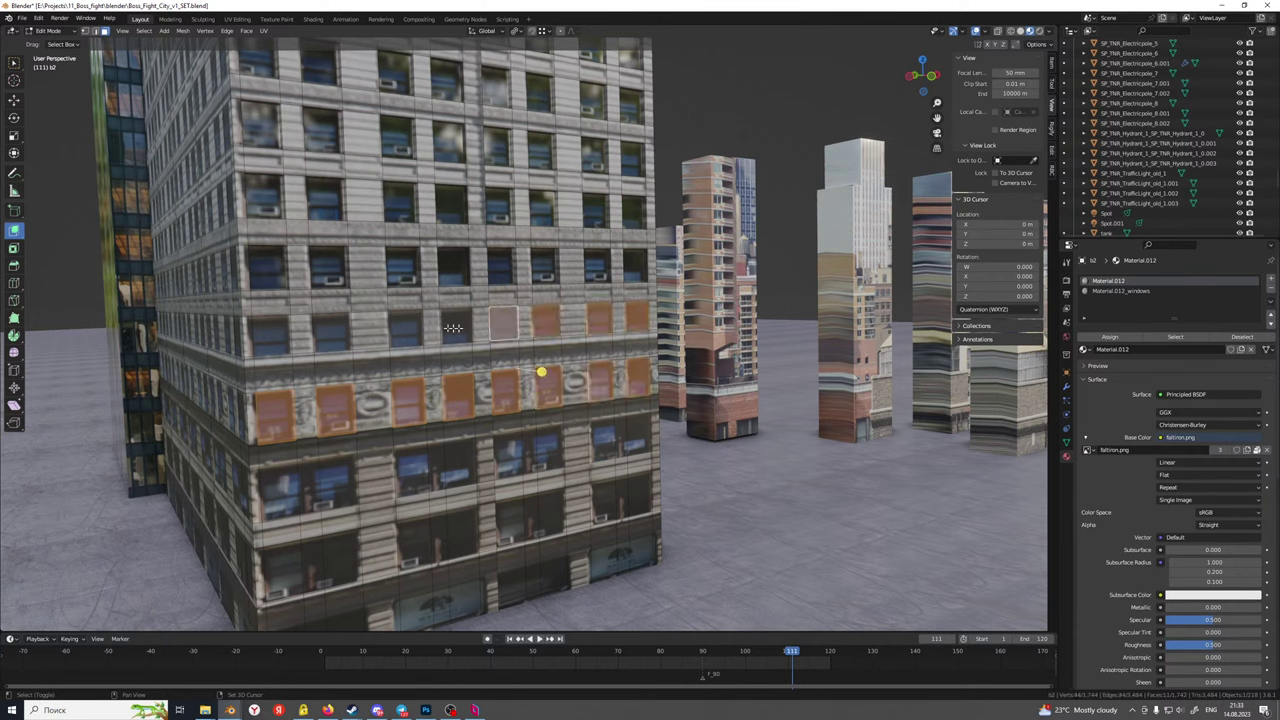
pyautogui.keyDown('shift'); pyautogui.click(456, 323); pyautogui.keyUp('shift')
pyautogui.keyDown('shift'); pyautogui.click(405, 327); pyautogui.keyUp('shift')
pyautogui.keyDown('shift'); pyautogui.click(333, 331); pyautogui.keyUp('shift')
pyautogui.keyDown('shift'); pyautogui.click(272, 336); pyautogui.keyUp('shift')
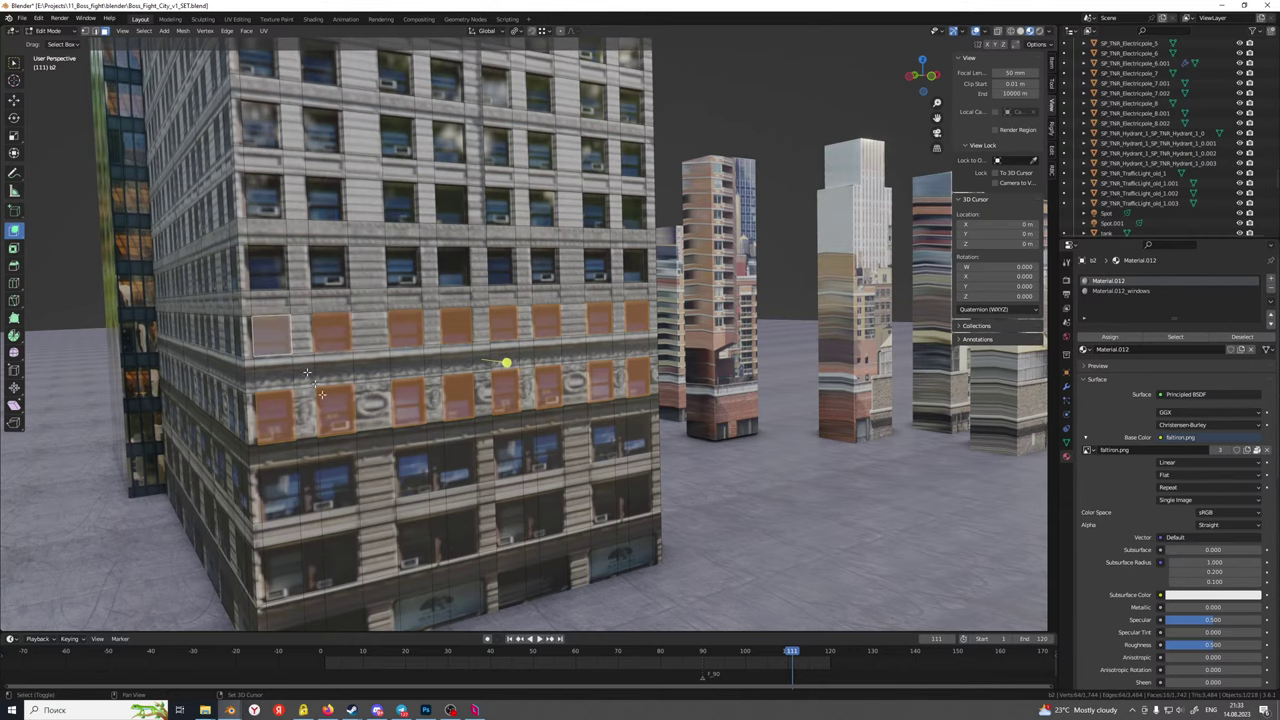
# Extrude the selected window faces about 0.4 m inward along their normals and assign Material.012_windows to them
pyautogui.moveTo(272, 336); pyautogui.dragTo(486, 440, button='middle')
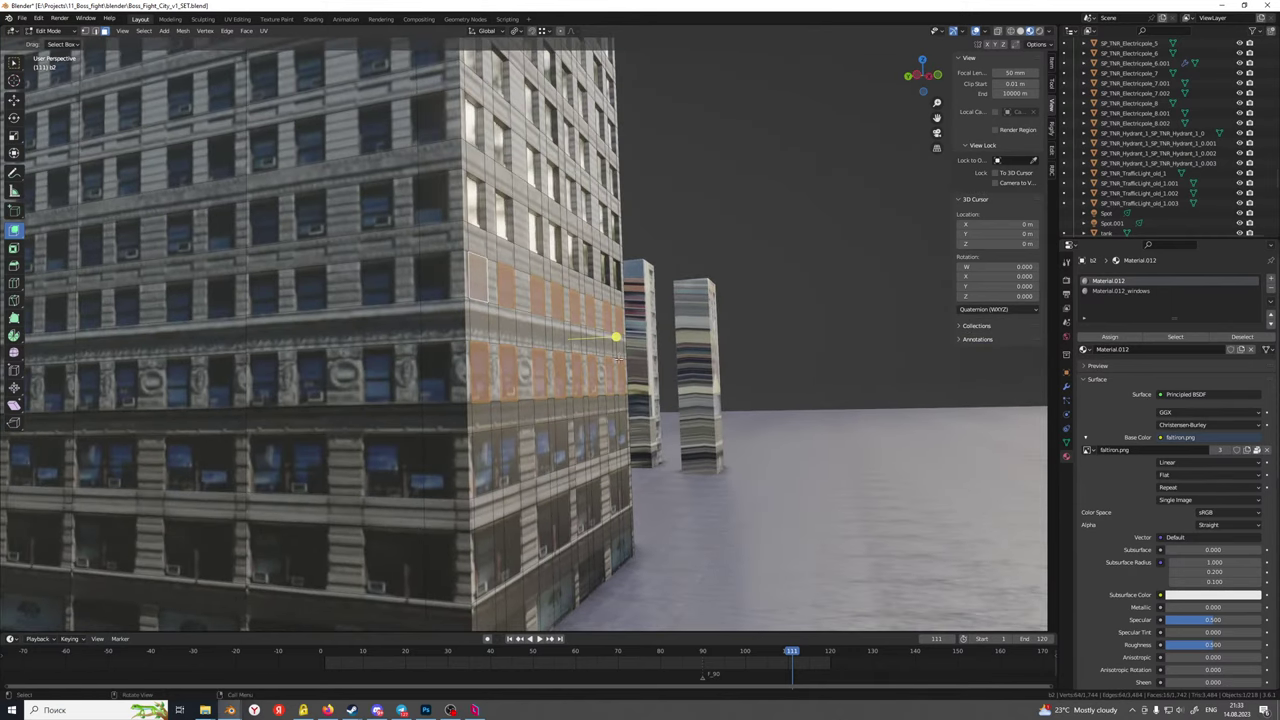
pyautogui.press('e')
pyautogui.click(615, 264)
pyautogui.moveTo(615, 264); pyautogui.dragTo(605, 287, button='middle')
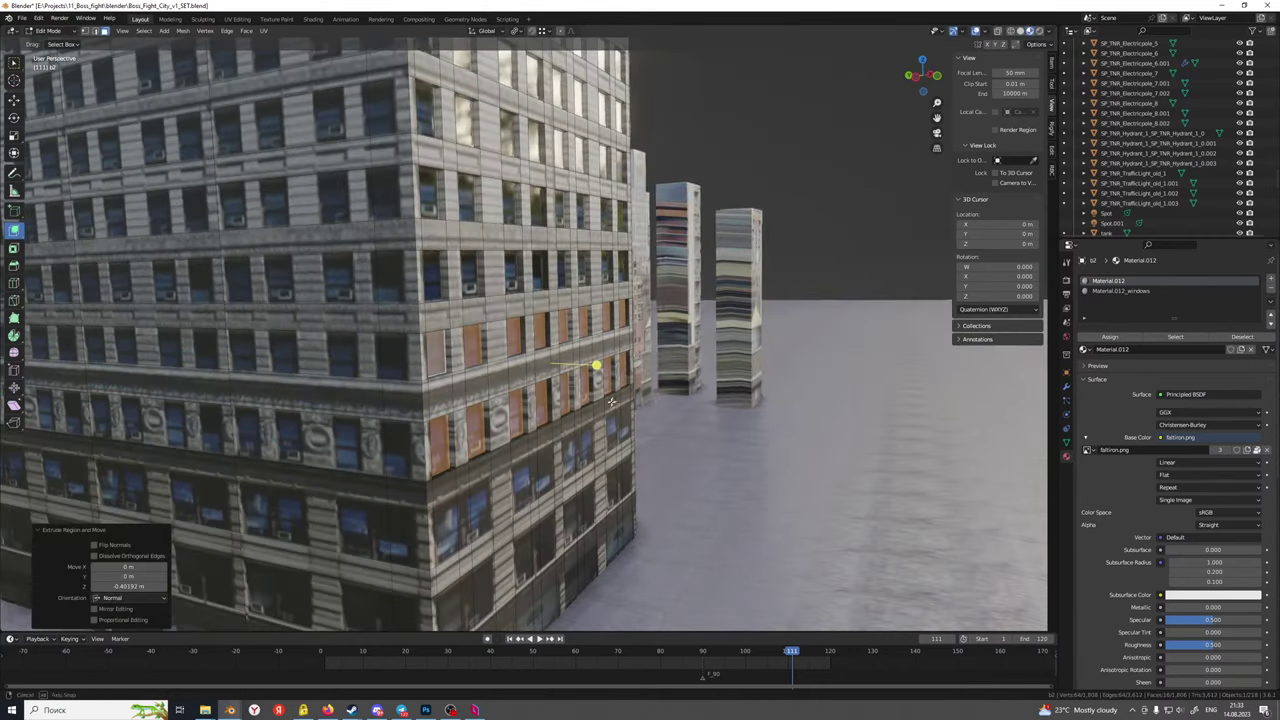
pyautogui.click(1128, 295)
pyautogui.click(1110, 338)
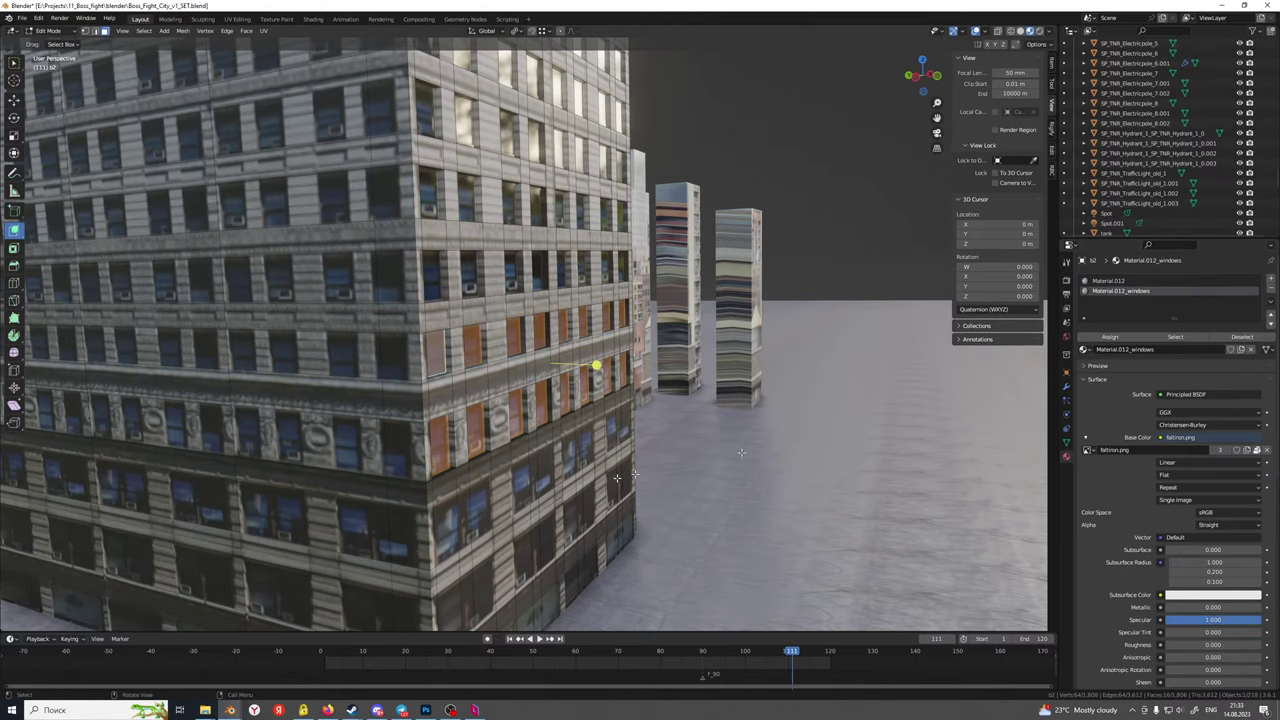
# Select the two outer pane faces of each of the four wide windows directly below the narrow façade's ornamented floor
pyautogui.moveTo(560, 420); pyautogui.dragTo(488, 440, button='middle')
pyautogui.click(485, 418)
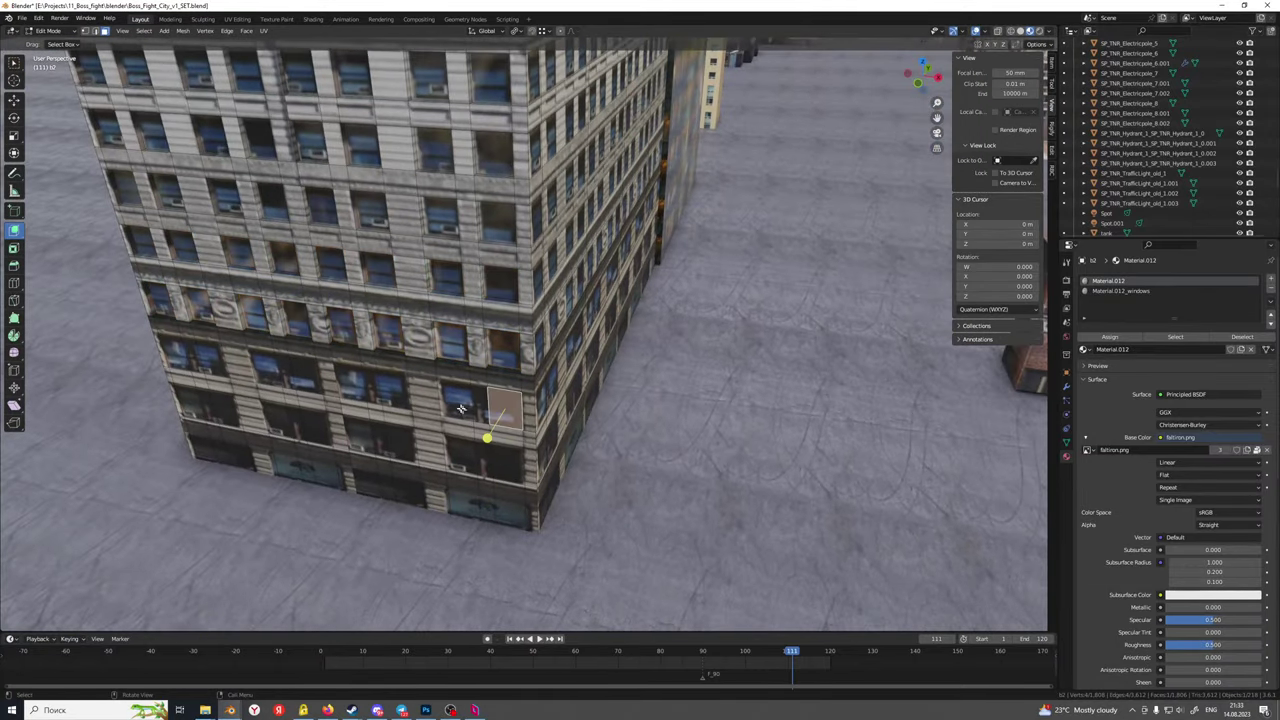
pyautogui.keyDown('shift'); pyautogui.click(458, 400); pyautogui.keyUp('shift')
pyautogui.keyDown('shift'); pyautogui.click(393, 388); pyautogui.keyUp('shift')
pyautogui.keyDown('shift'); pyautogui.click(350, 382); pyautogui.keyUp('shift')
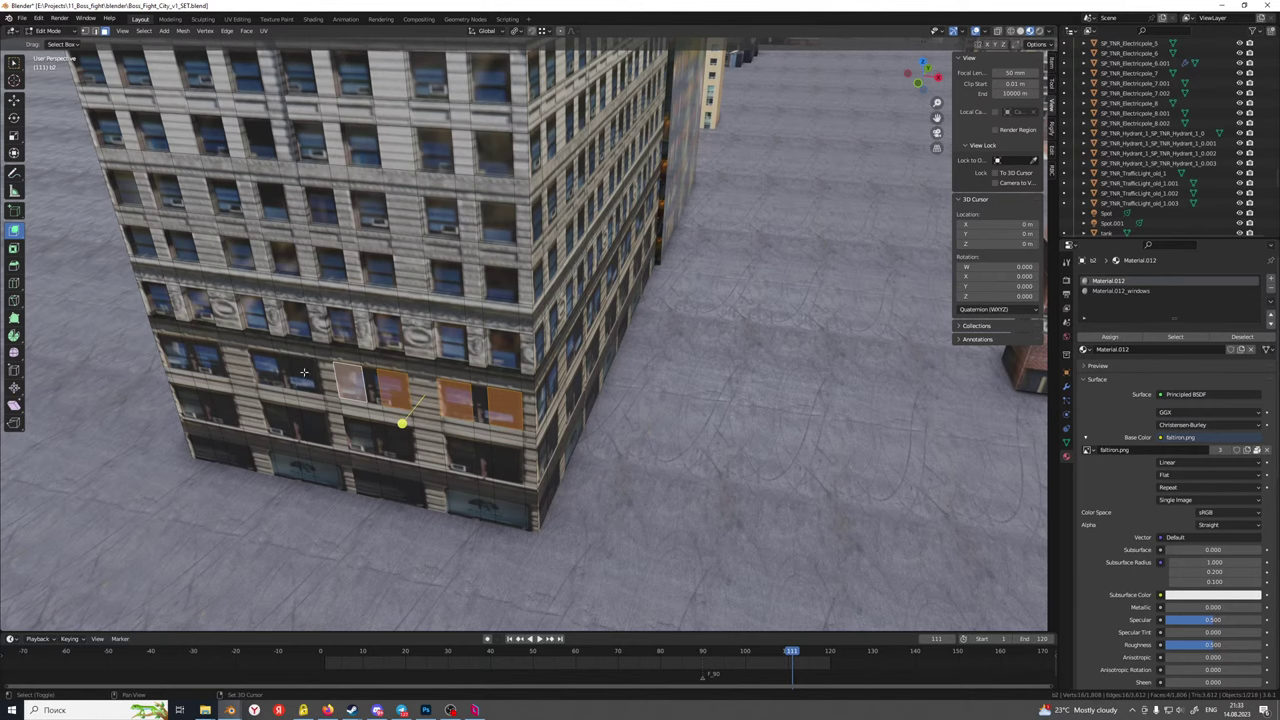
pyautogui.keyDown('shift'); pyautogui.click(304, 372); pyautogui.keyUp('shift')
pyautogui.keyDown('shift'); pyautogui.click(265, 368); pyautogui.keyUp('shift')
pyautogui.keyDown('shift'); pyautogui.click(210, 362); pyautogui.keyUp('shift')
pyautogui.keyDown('shift'); pyautogui.click(175, 355); pyautogui.keyUp('shift')
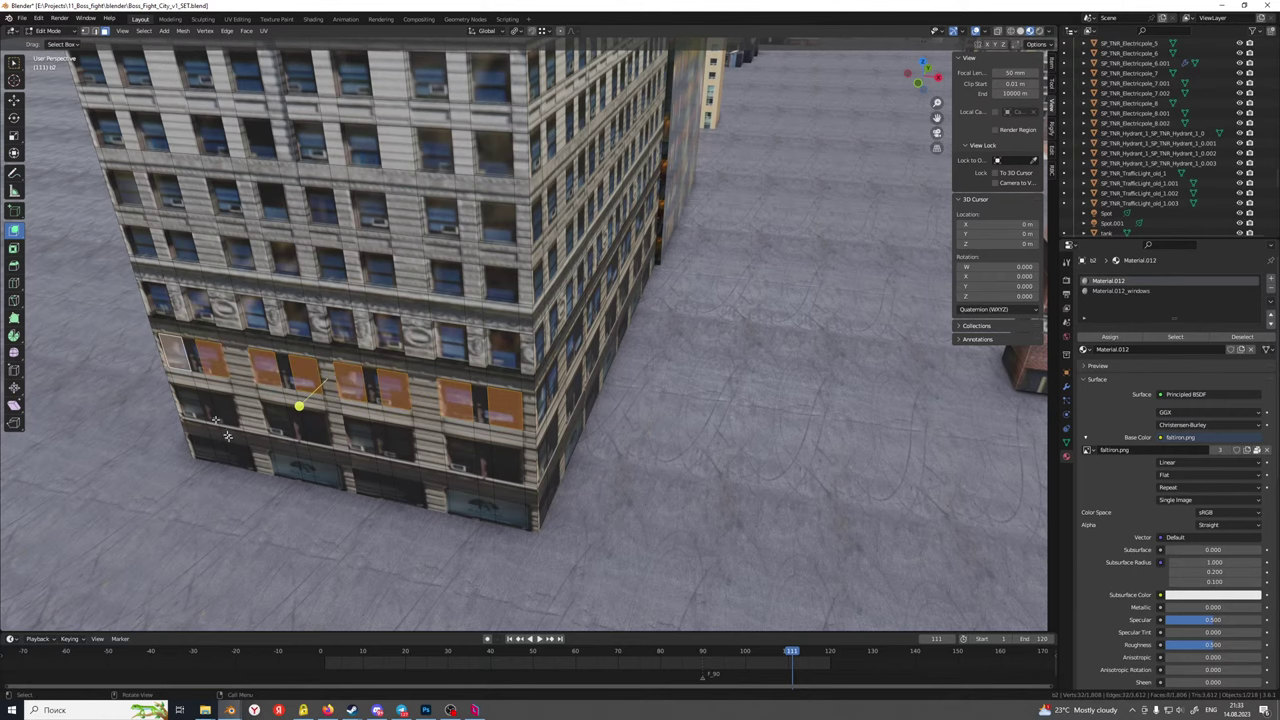
# Add all three pane faces of two adjacent wide windows in the next row down, starting from the façade's right end
pyautogui.moveTo(228, 436); pyautogui.dragTo(510, 455, button='middle')
pyautogui.keyDown('shift'); pyautogui.click(504, 412); pyautogui.keyUp('shift')
pyautogui.keyDown('shift'); pyautogui.click(550, 412); pyautogui.keyUp('shift')
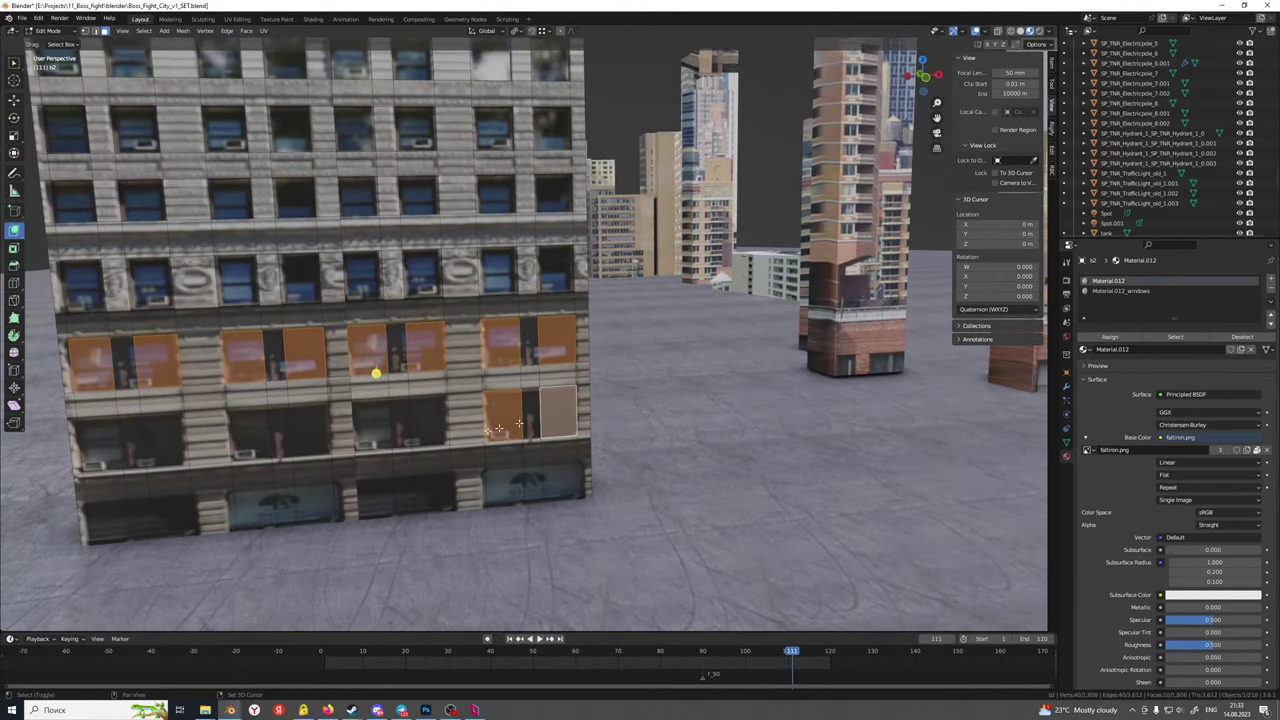
pyautogui.keyDown('shift'); pyautogui.click(533, 421); pyautogui.keyUp('shift')
pyautogui.keyDown('shift'); pyautogui.click(428, 420); pyautogui.keyUp('shift')
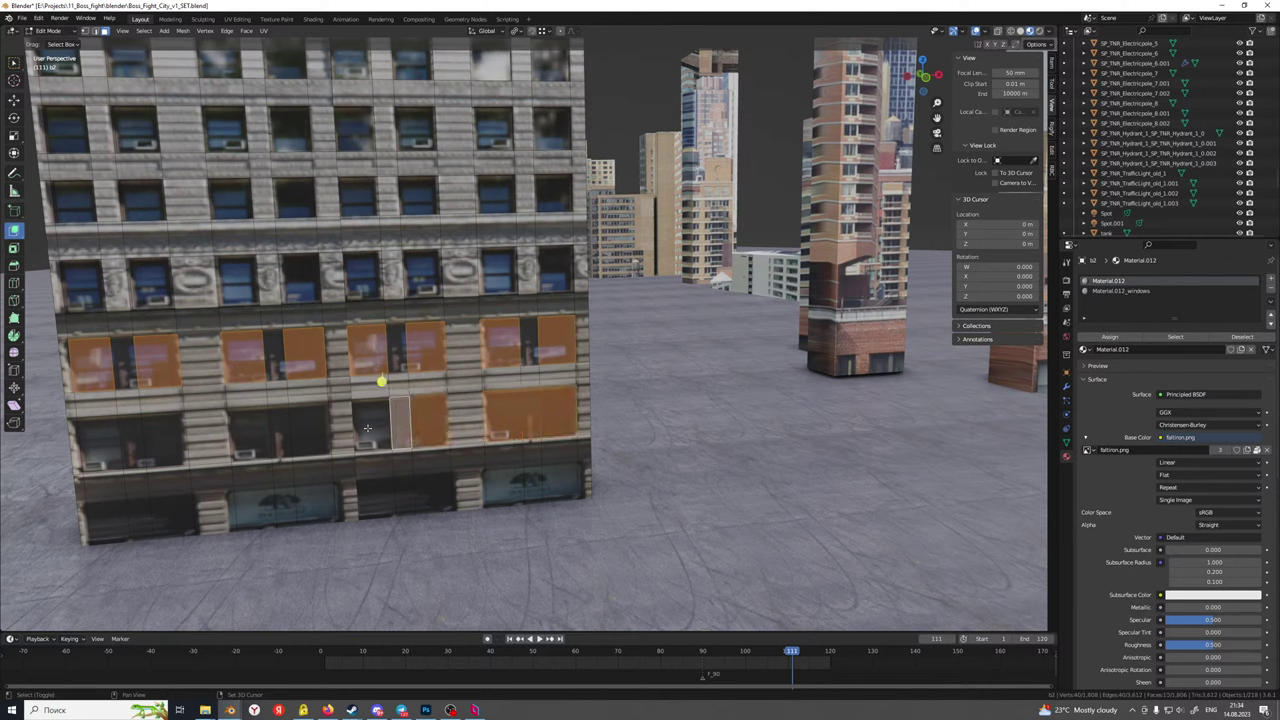
pyautogui.keyDown('shift'); pyautogui.click(380, 420); pyautogui.keyUp('shift')
# Add the centre pane faces of the four wide windows in the upper of the two rows to the selection
pyautogui.keyDown('shift'); pyautogui.click(396, 348); pyautogui.keyUp('shift')
pyautogui.keyDown('shift'); pyautogui.click(533, 348); pyautogui.keyUp('shift')
pyautogui.keyDown('shift'); pyautogui.click(263, 352); pyautogui.keyUp('shift')
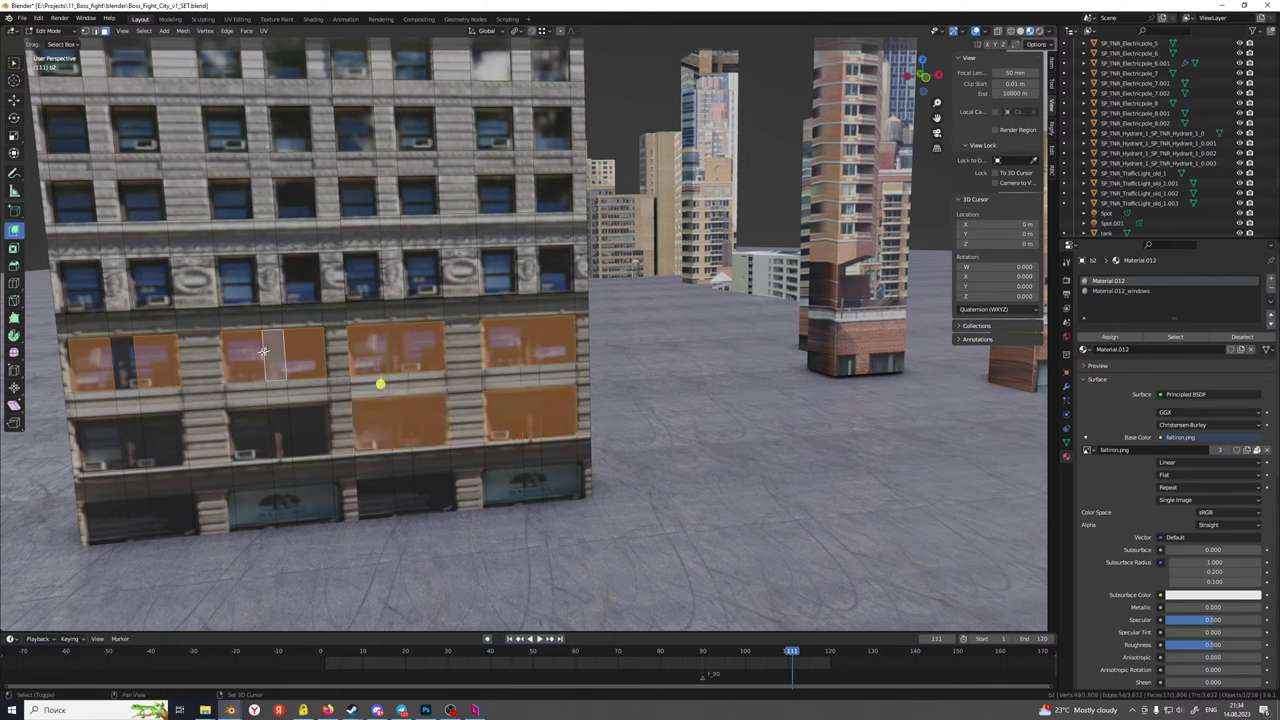
pyautogui.keyDown('shift'); pyautogui.click(119, 366); pyautogui.keyUp('shift')
# Add the three pane faces of each of the two remaining wide windows in the lower row to the selection
pyautogui.keyDown('shift'); pyautogui.click(98, 444); pyautogui.keyUp('shift')
pyautogui.keyDown('shift'); pyautogui.click(130, 442); pyautogui.keyUp('shift')
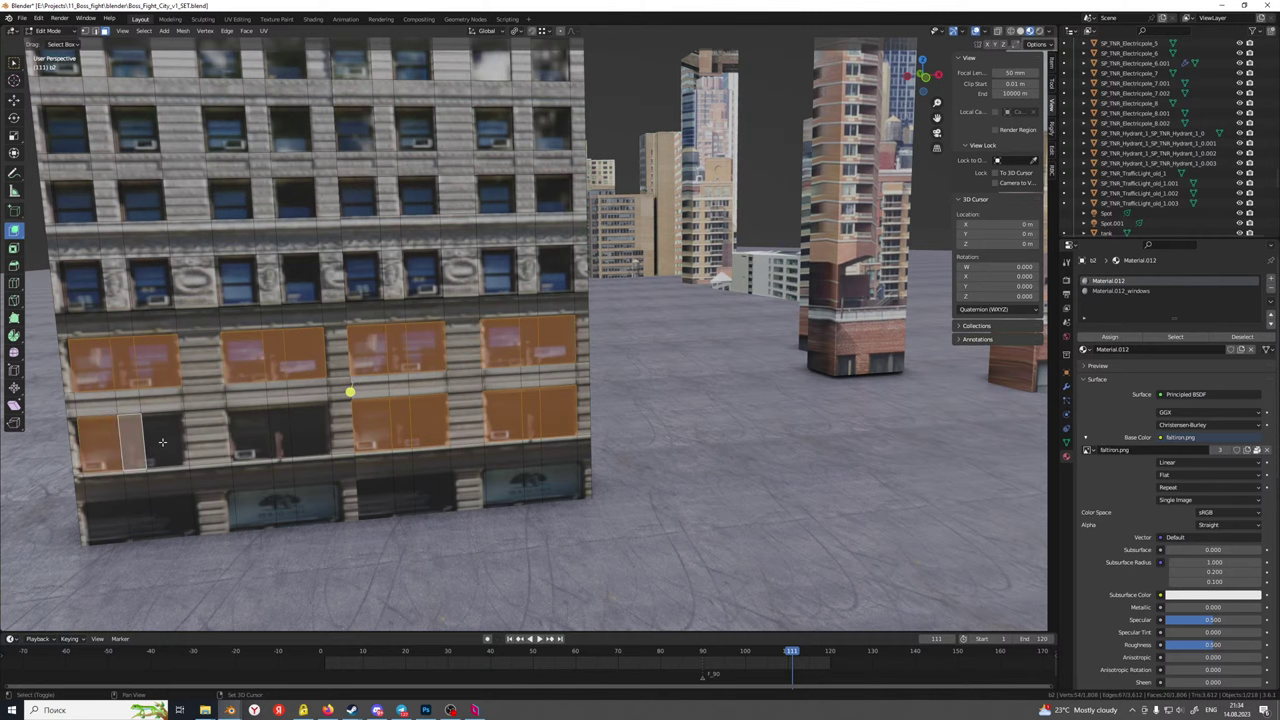
pyautogui.keyDown('shift'); pyautogui.click(164, 440); pyautogui.keyUp('shift')
pyautogui.keyDown('shift'); pyautogui.click(248, 443); pyautogui.keyUp('shift')
pyautogui.keyDown('shift'); pyautogui.click(281, 436); pyautogui.keyUp('shift')
pyautogui.keyDown('shift'); pyautogui.click(311, 433); pyautogui.keyUp('shift')
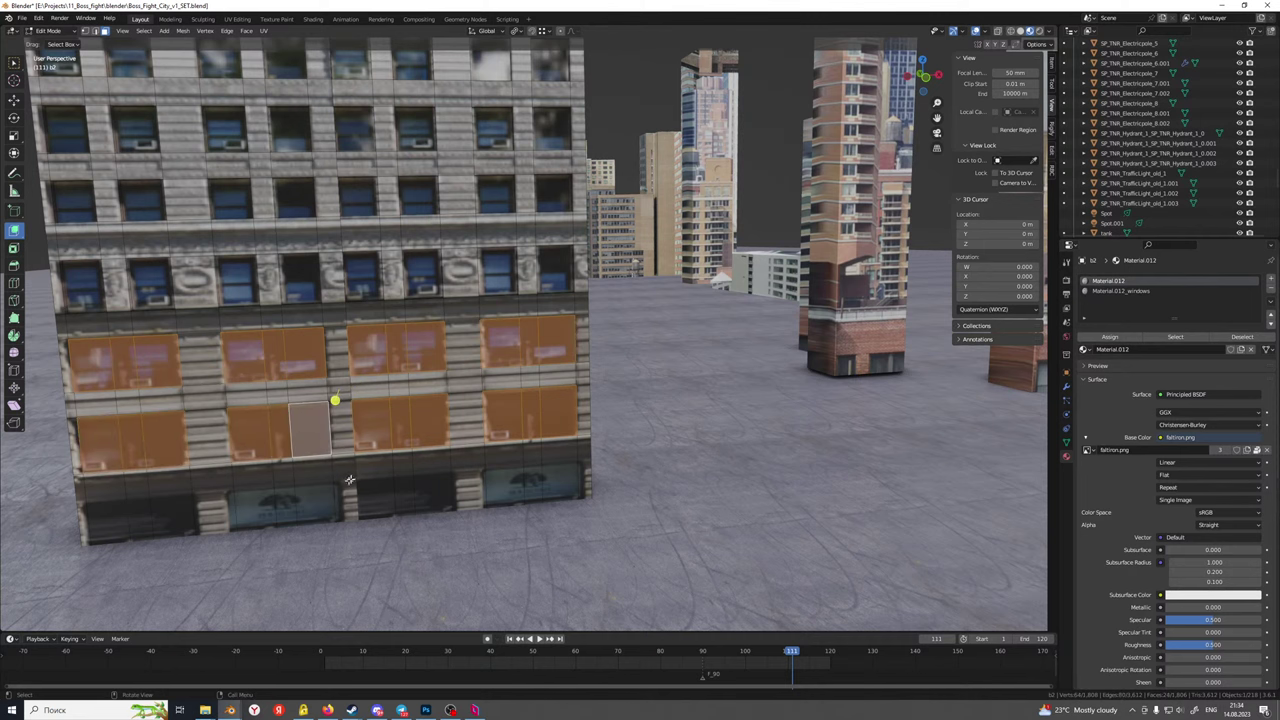
# Extrude the selected wide-window faces about 0.4 m inward, assign Material.012_windows to them, and return to Object Mode
pyautogui.moveTo(364, 447); pyautogui.dragTo(268, 488, button='middle')
pyautogui.scroll(2, 266, 488)
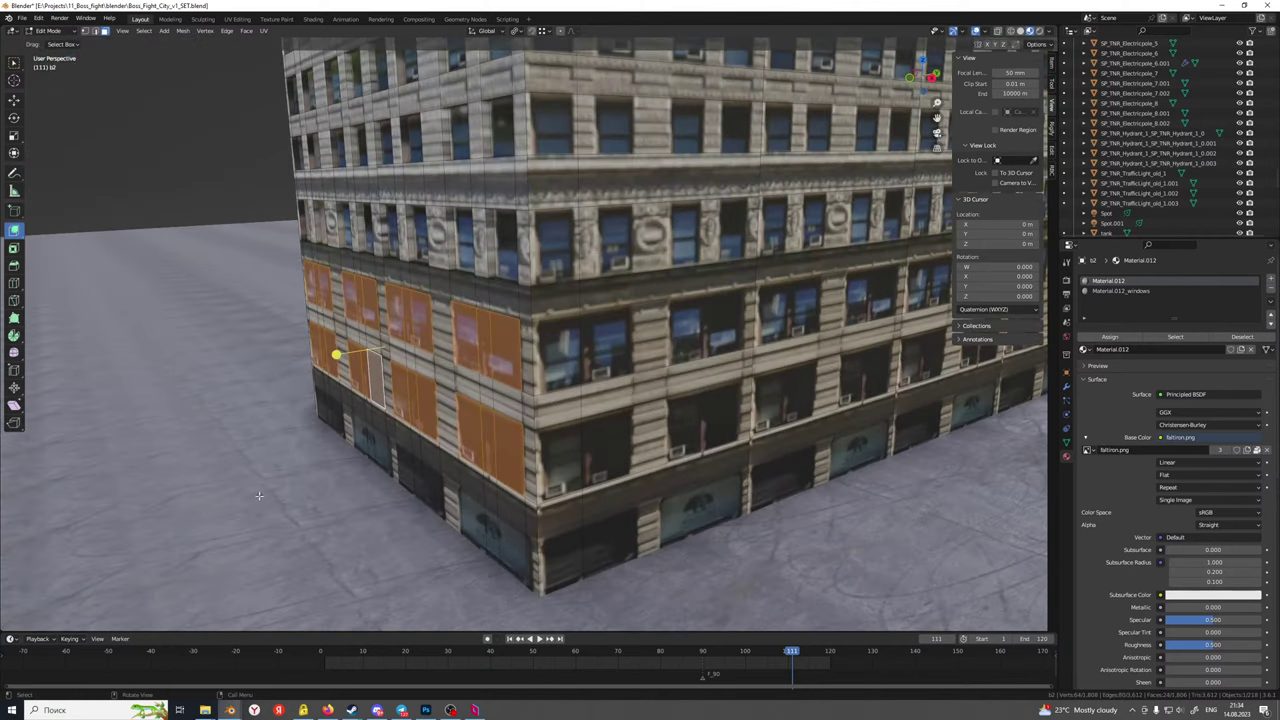
pyautogui.press('e')
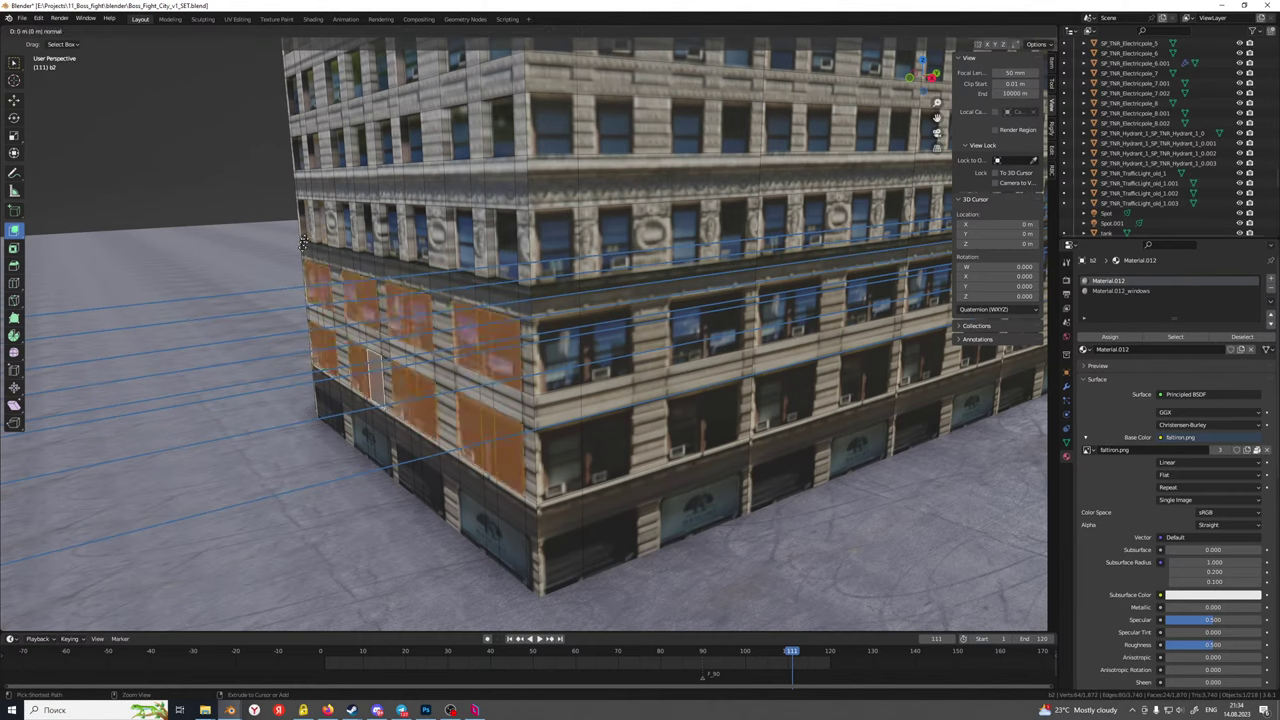
pyautogui.click(346, 249)
pyautogui.moveTo(277, 363); pyautogui.dragTo(800, 318, button='middle')
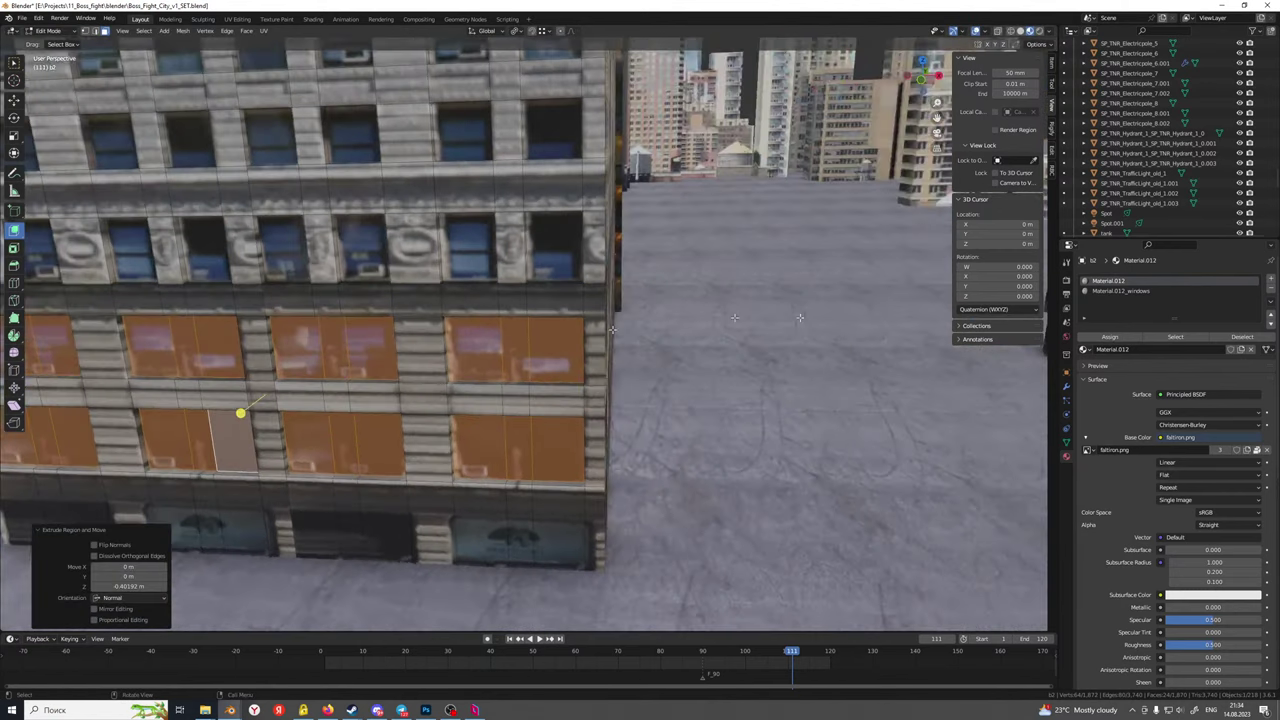
pyautogui.click(1110, 291)
pyautogui.press('Tab')
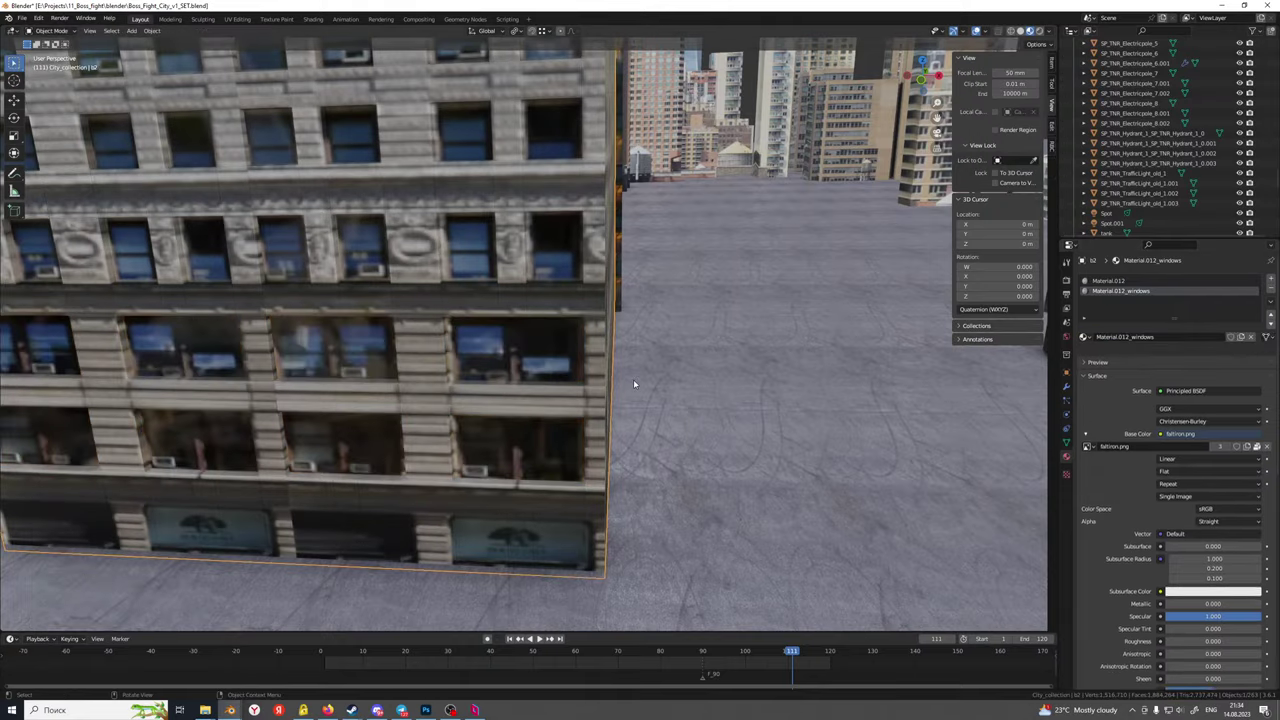
# Examine building b2's recessed windows from outside and through the scene camera
pyautogui.scroll(-6, 633, 379)
pyautogui.moveTo(633, 379); pyautogui.dragTo(538, 392, button='middle')
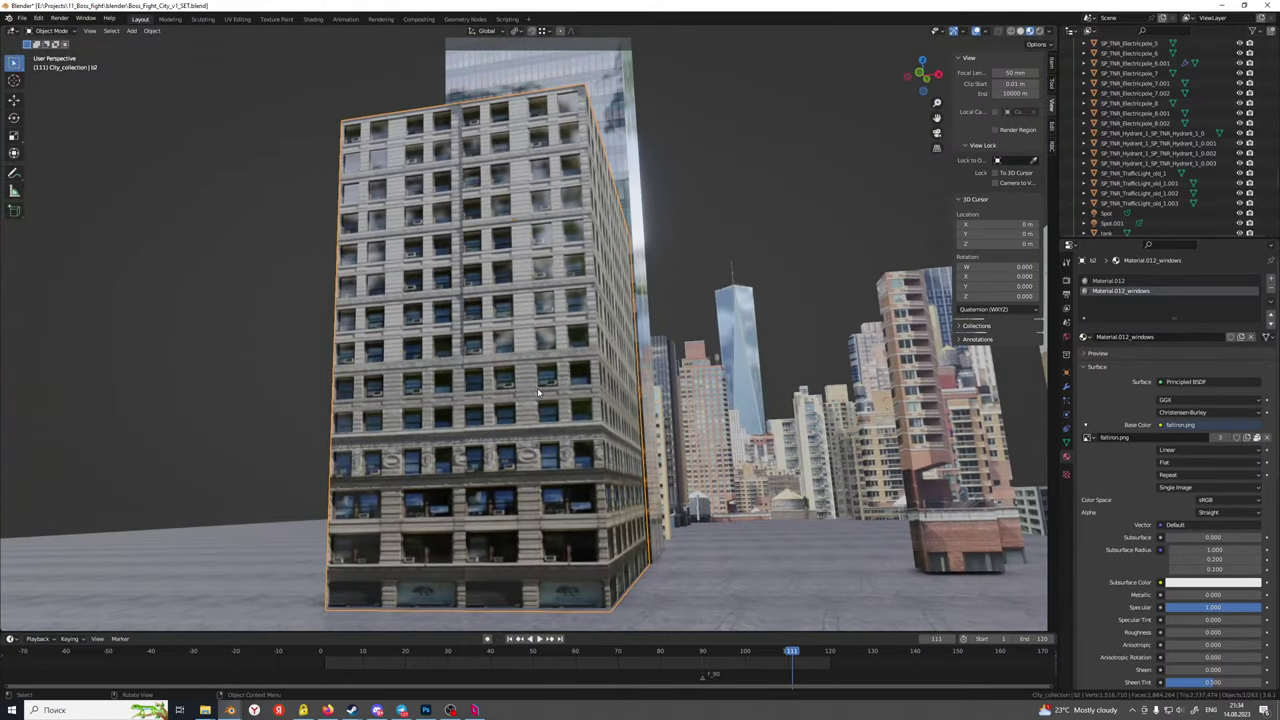
pyautogui.press('KP_0')
pyautogui.scroll(6, 536, 430)
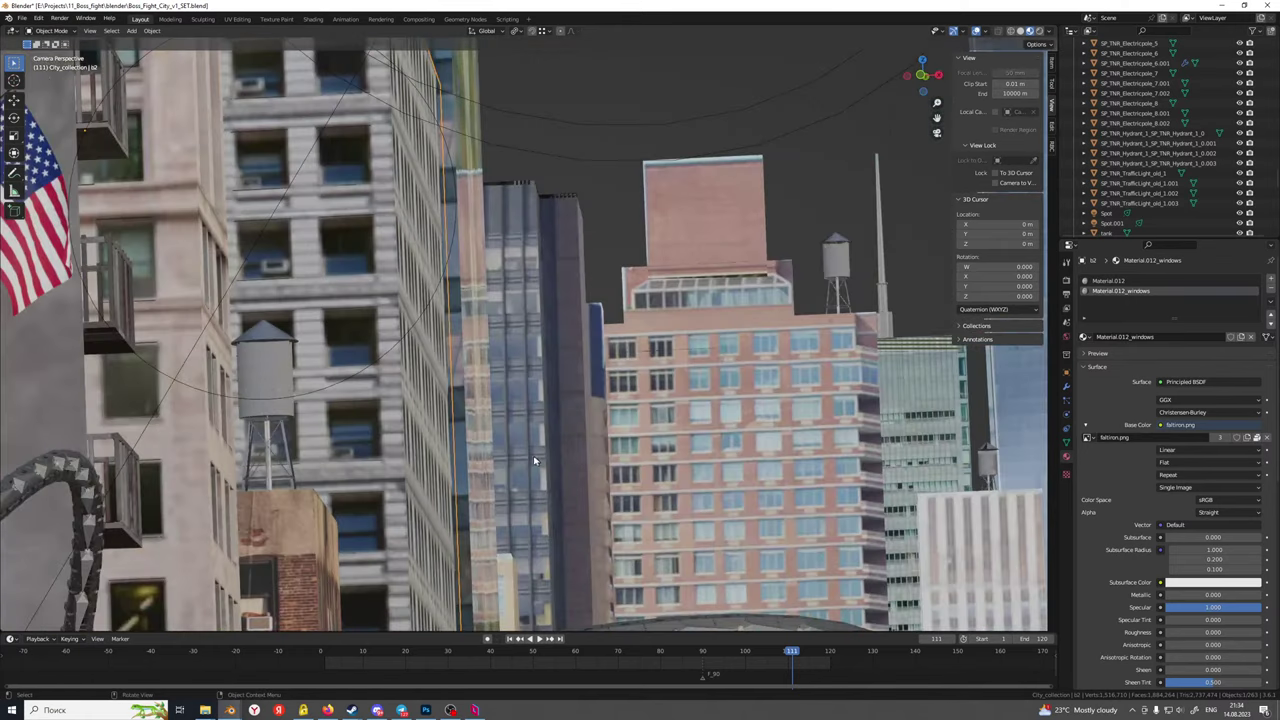
pyautogui.scroll(-3, 518, 456)
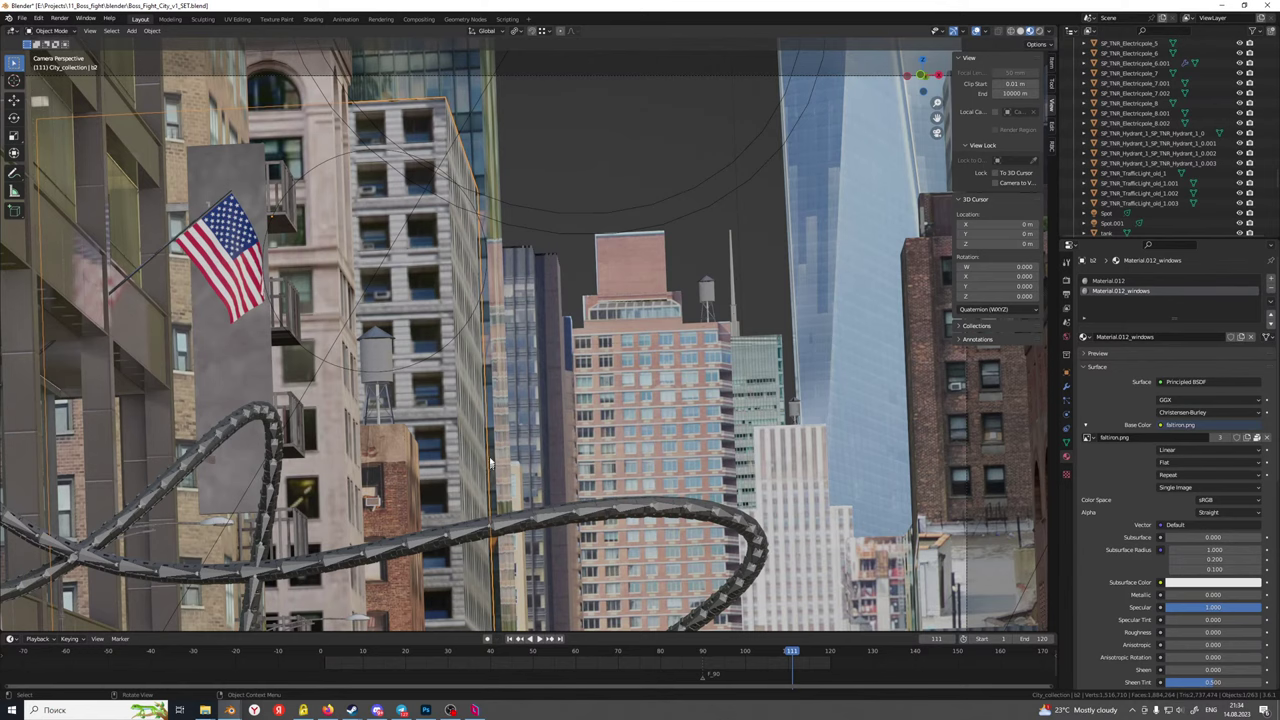
pyautogui.scroll(-2, 309, 352)
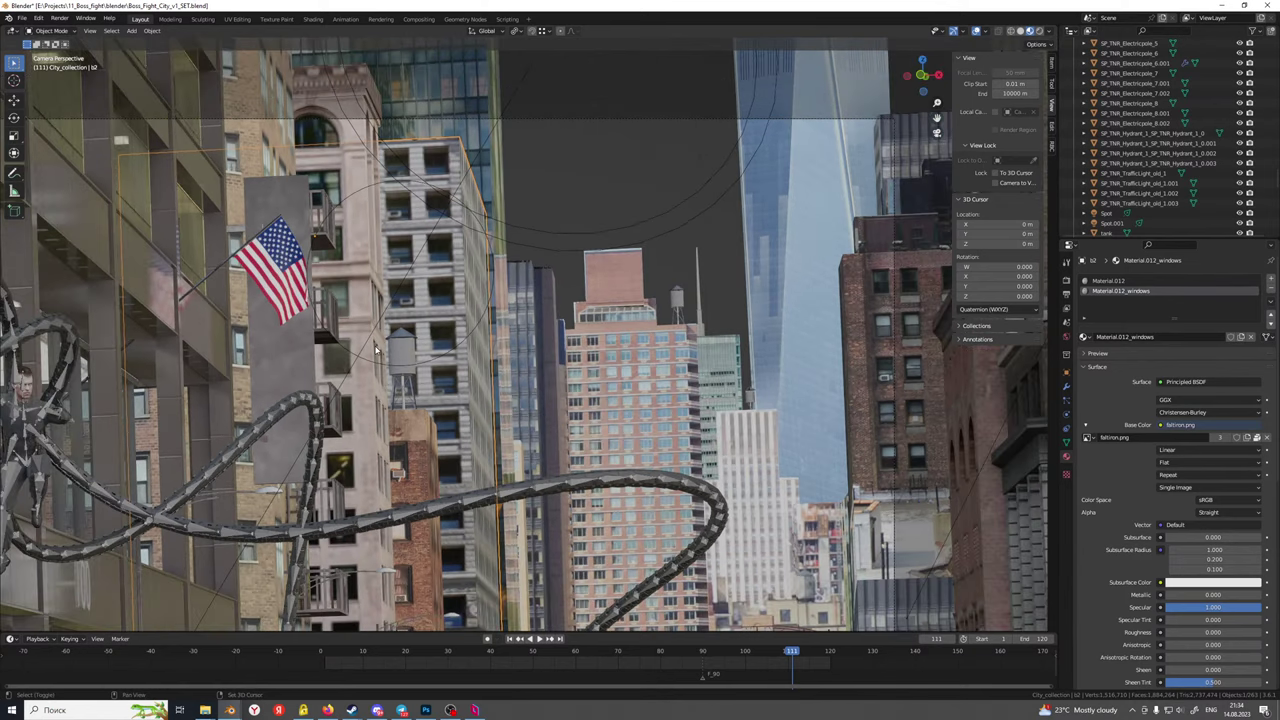
# Locate and select the brick background building b3 and check how it appears in the camera view
pyautogui.click(349, 359)
pyautogui.press('KP_0')
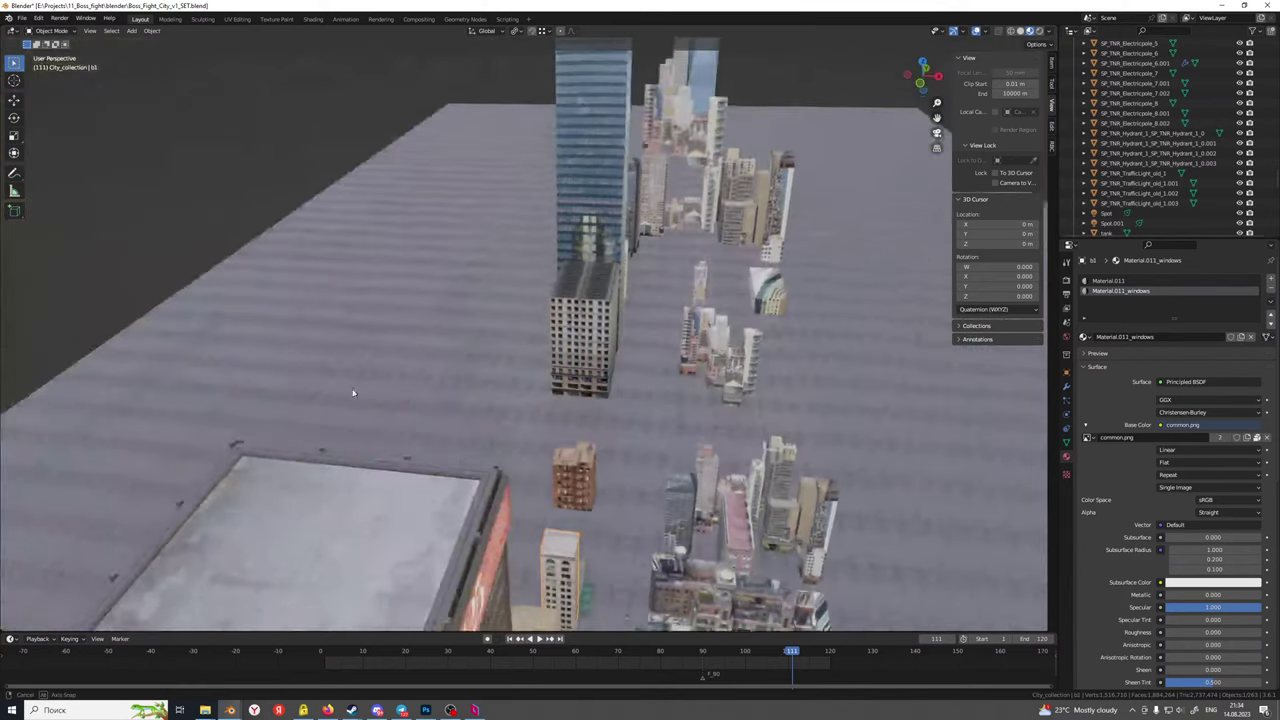
pyautogui.scroll(4, 352, 391)
pyautogui.keyDown('shift'); pyautogui.moveTo(631, 409); pyautogui.dragTo(454, 360, button='middle'); pyautogui.keyUp('shift')
pyautogui.scroll(-3, 454, 360)
pyautogui.keyDown('shift'); pyautogui.moveTo(425, 430); pyautogui.dragTo(453, 297, button='middle'); pyautogui.keyUp('shift')
pyautogui.scroll(4, 453, 297)
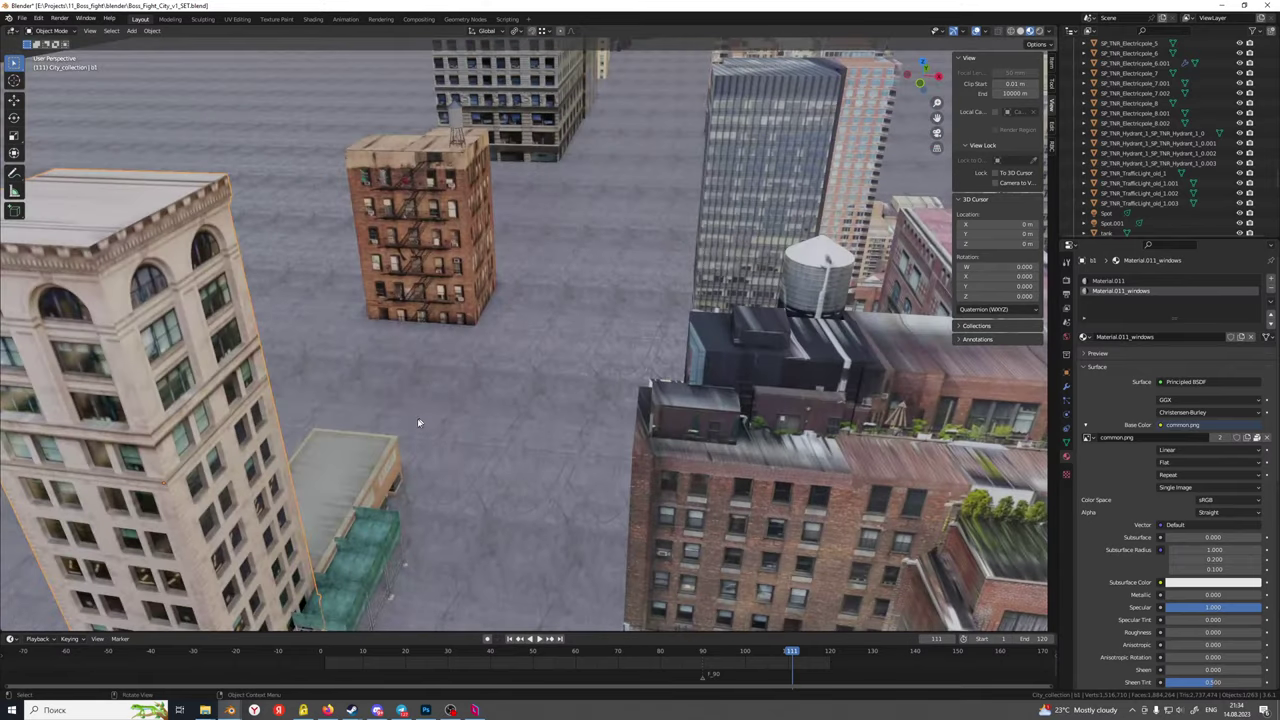
pyautogui.keyDown('shift'); pyautogui.moveTo(426, 410); pyautogui.dragTo(451, 530, button='middle'); pyautogui.keyUp('shift')
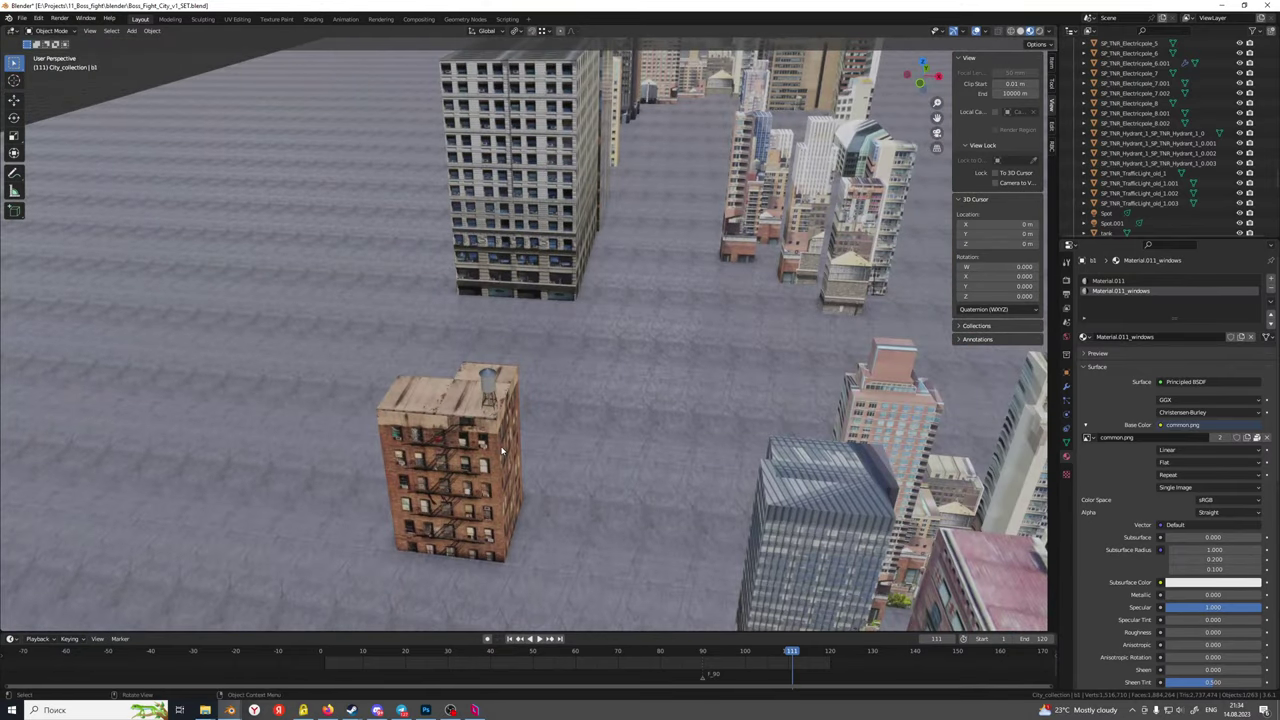
pyautogui.click(502, 452)
pyautogui.press('KP_0')
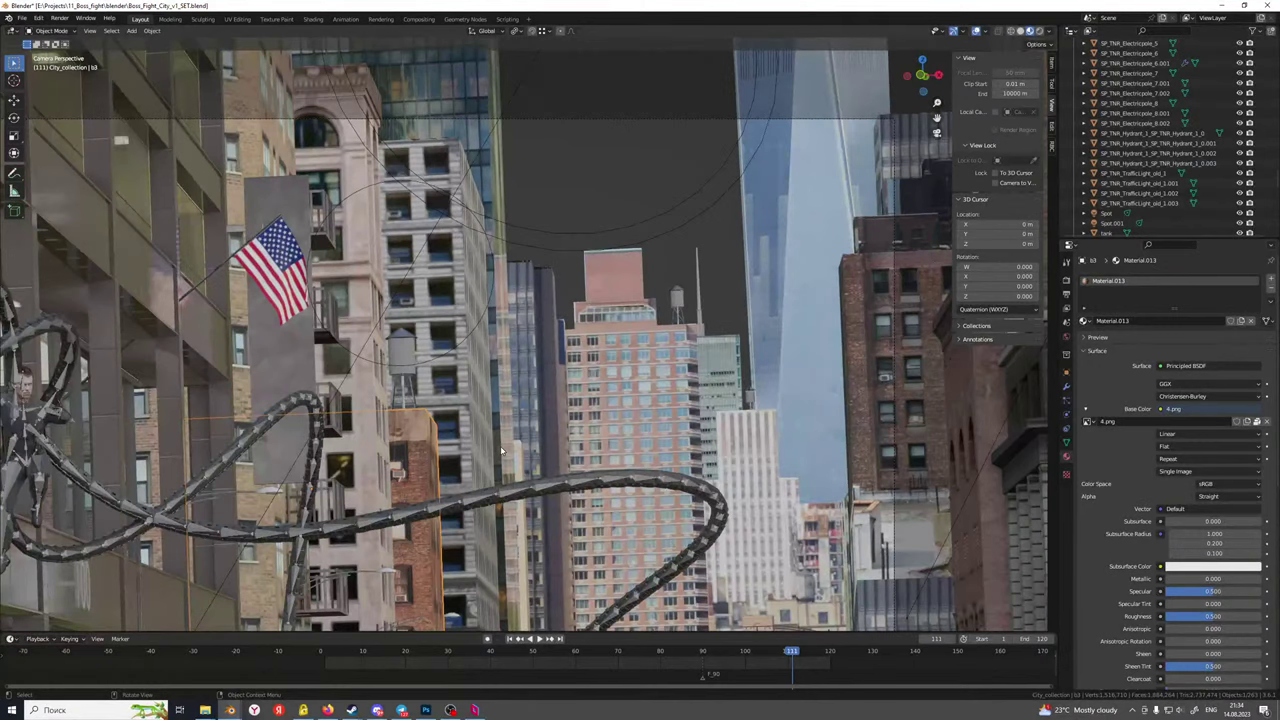
pyautogui.keyDown('shift'); pyautogui.moveTo(501, 451); pyautogui.dragTo(491, 288, button='middle'); pyautogui.keyUp('shift')
pyautogui.scroll(2, 358, 441)
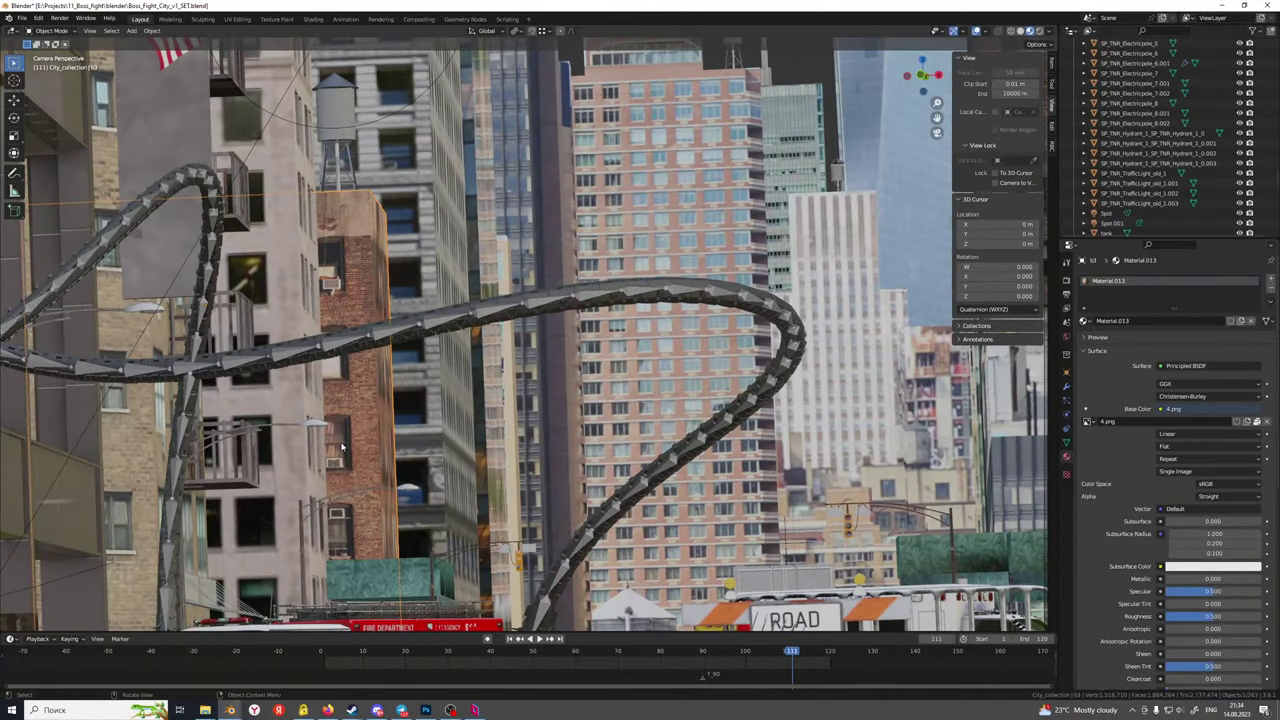
# Frame brick building b3 and inspect its fire-escape façade and the surrounding blocks
pyautogui.moveTo(341, 447); pyautogui.dragTo(349, 438, button='middle')
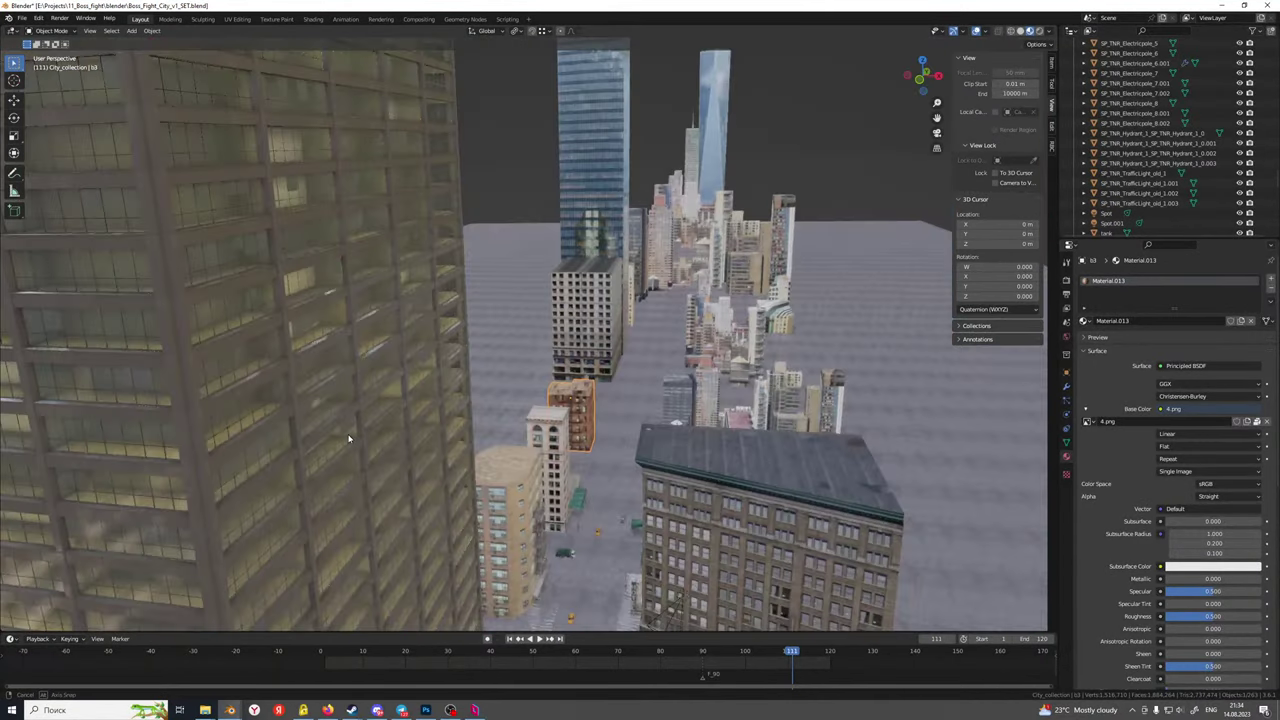
pyautogui.press('KP_Decimal')
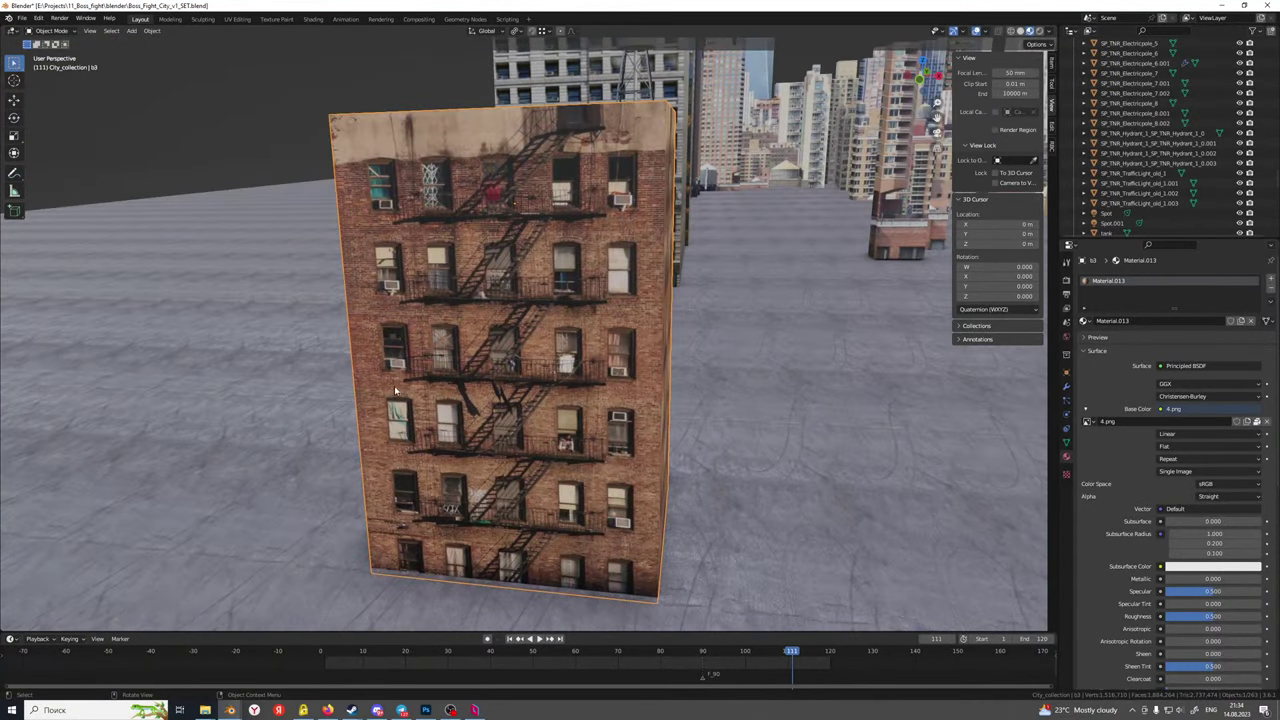
pyautogui.moveTo(395, 388); pyautogui.dragTo(457, 340, button='middle')
pyautogui.scroll(2, 390, 383)
pyautogui.scroll(-7, 337, 429)
pyautogui.moveTo(337, 429); pyautogui.dragTo(433, 399, button='middle')
# Inspect the other background buildings along the street and review the whole shot through the camera
pyautogui.click(701, 371)
pyautogui.moveTo(500, 371); pyautogui.dragTo(525, 358, button='middle')
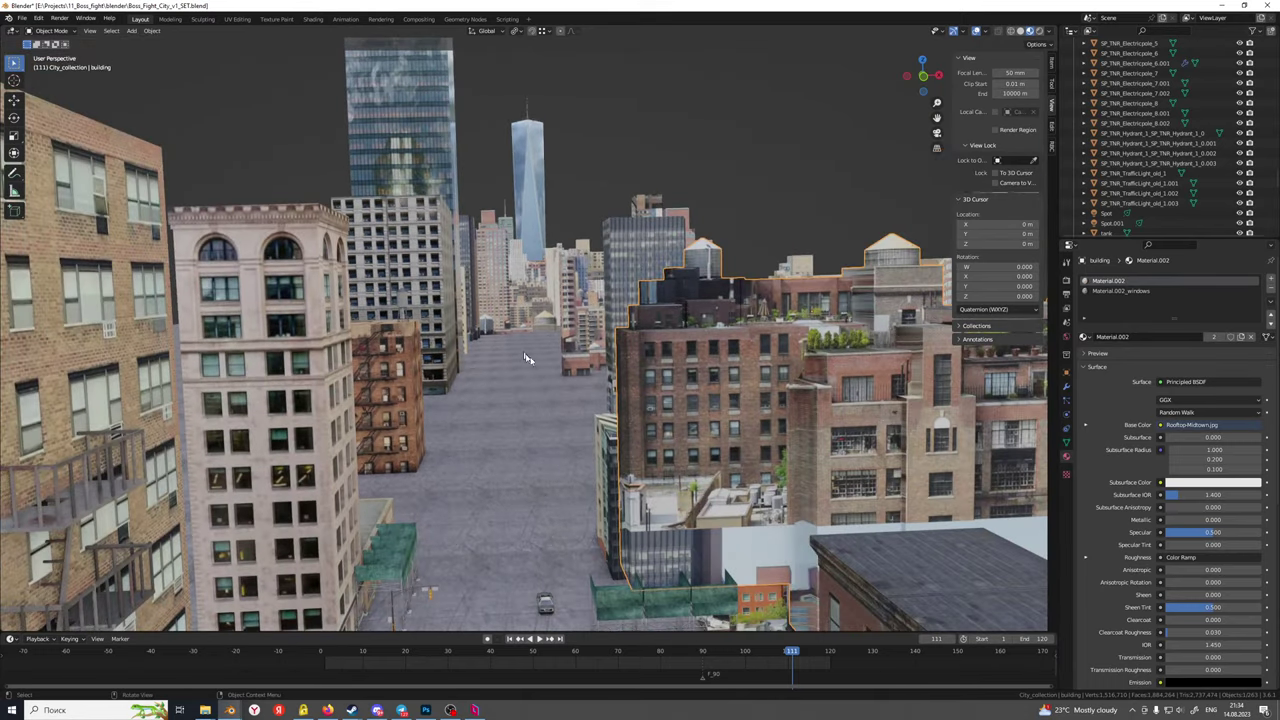
pyautogui.click(615, 264)
pyautogui.keyDown('shift'); pyautogui.moveTo(615, 264); pyautogui.dragTo(420, 330, button='middle'); pyautogui.keyUp('shift')
pyautogui.scroll(3, 543, 371)
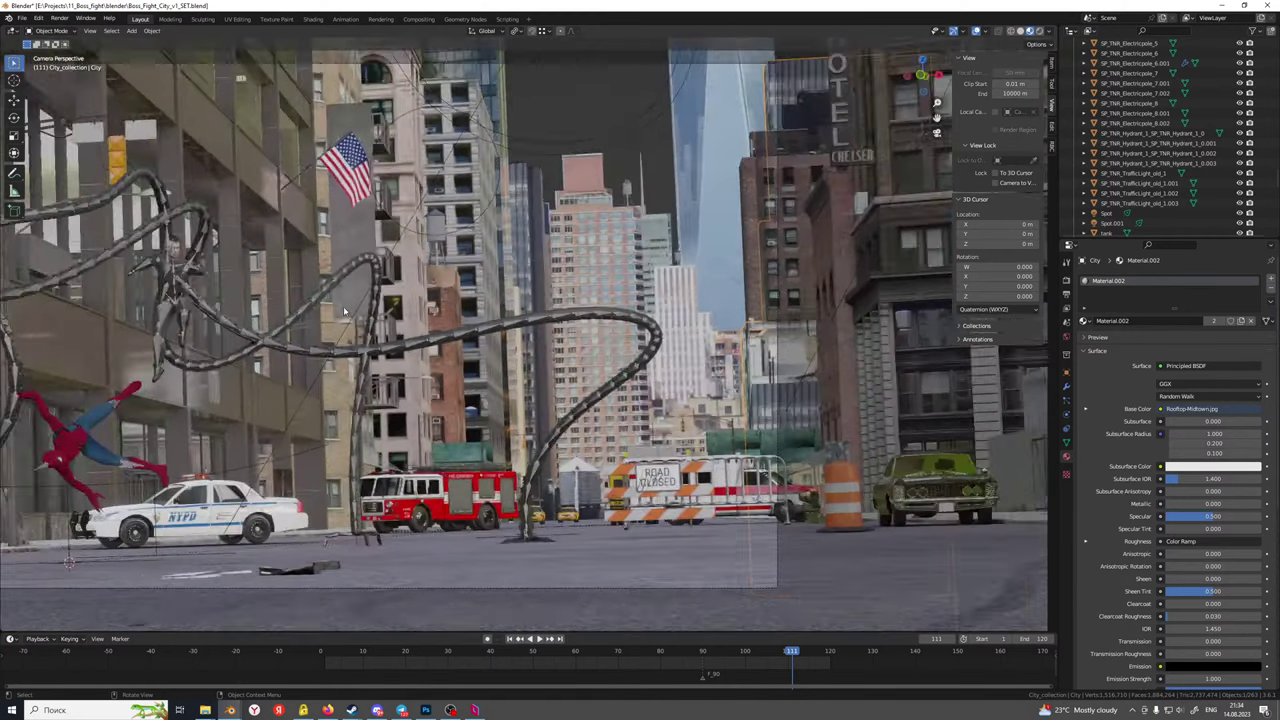
pyautogui.scroll(-1, 343, 308)
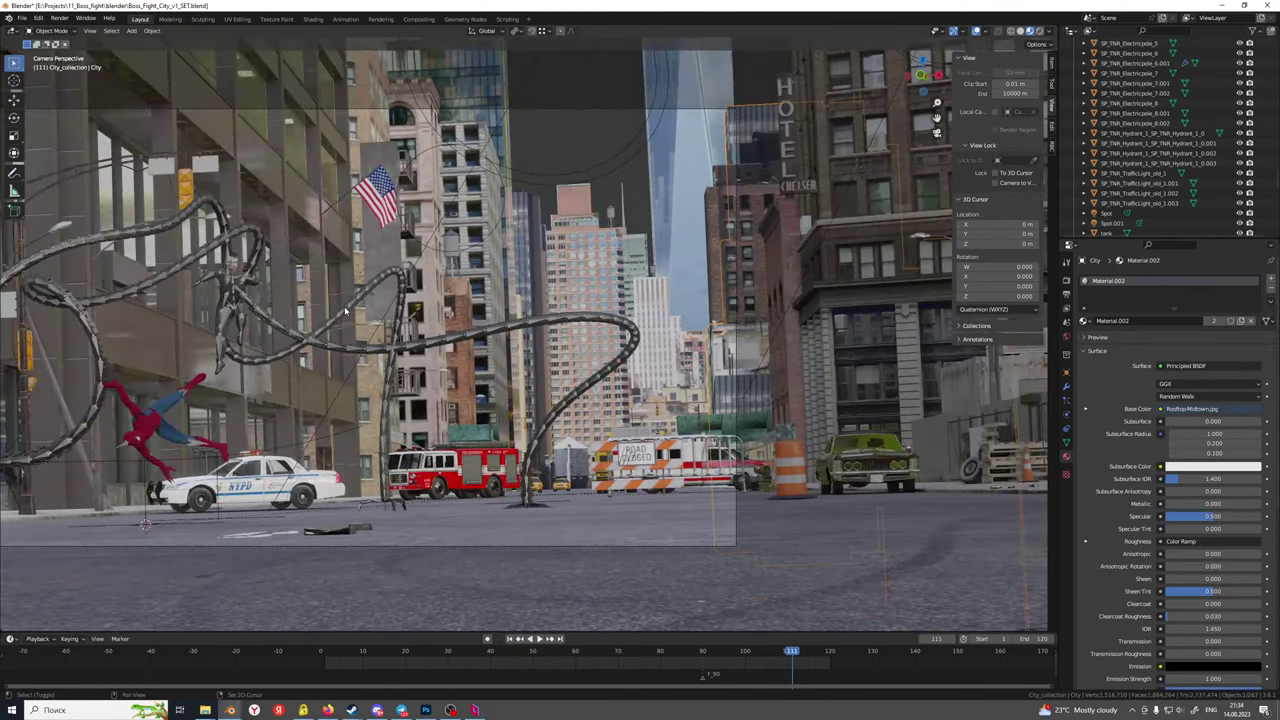
pyautogui.keyDown('shift'); pyautogui.moveTo(356, 307); pyautogui.dragTo(550, 302, button='middle'); pyautogui.keyUp('shift')
# Select and frame the NYPD police car, and look over the street around it and the tentacled character
pyautogui.click(450, 470)
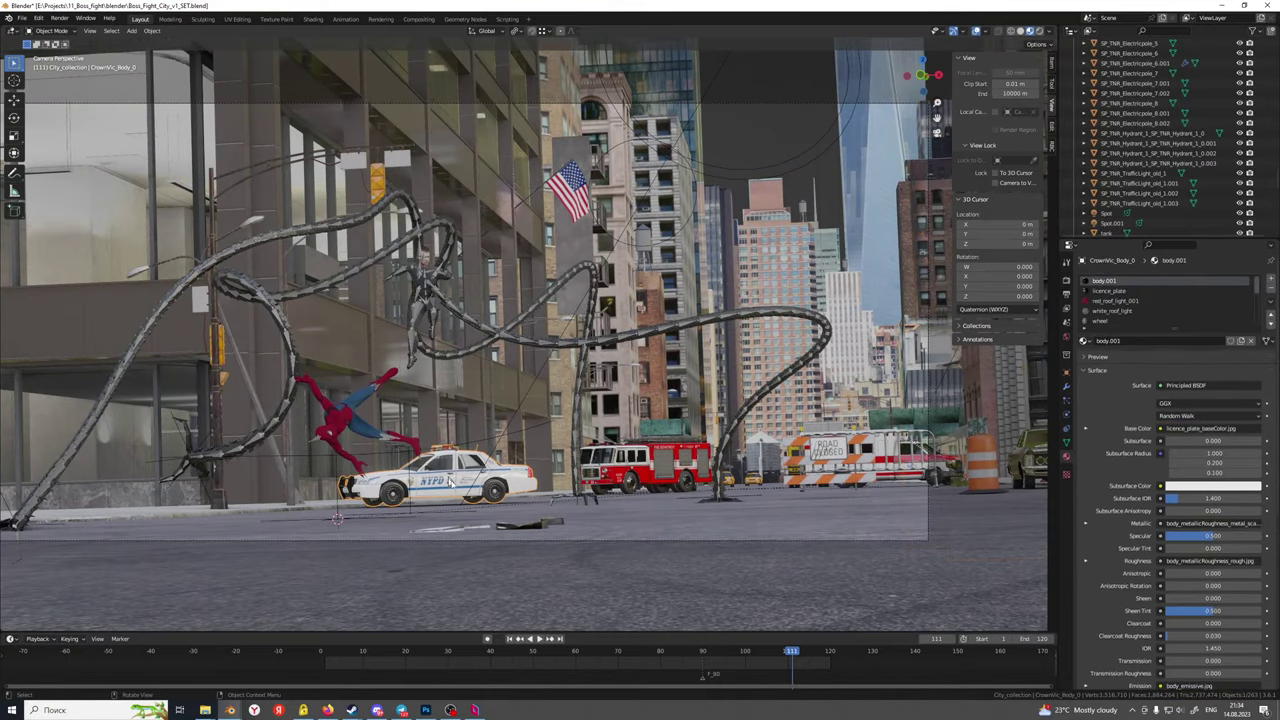
pyautogui.press('KP_Decimal')
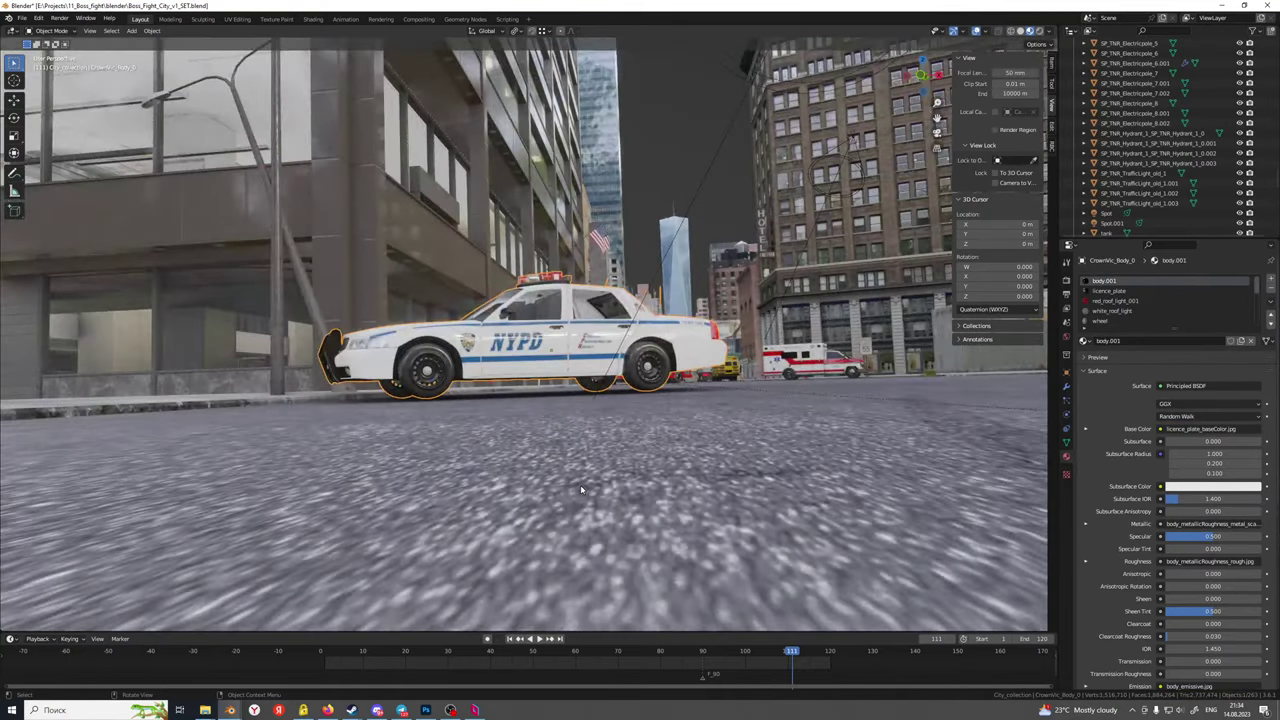
pyautogui.moveTo(505, 352); pyautogui.dragTo(530, 386, button='middle')
pyautogui.scroll(2, 571, 381)
pyautogui.scroll(-5, 530, 386)
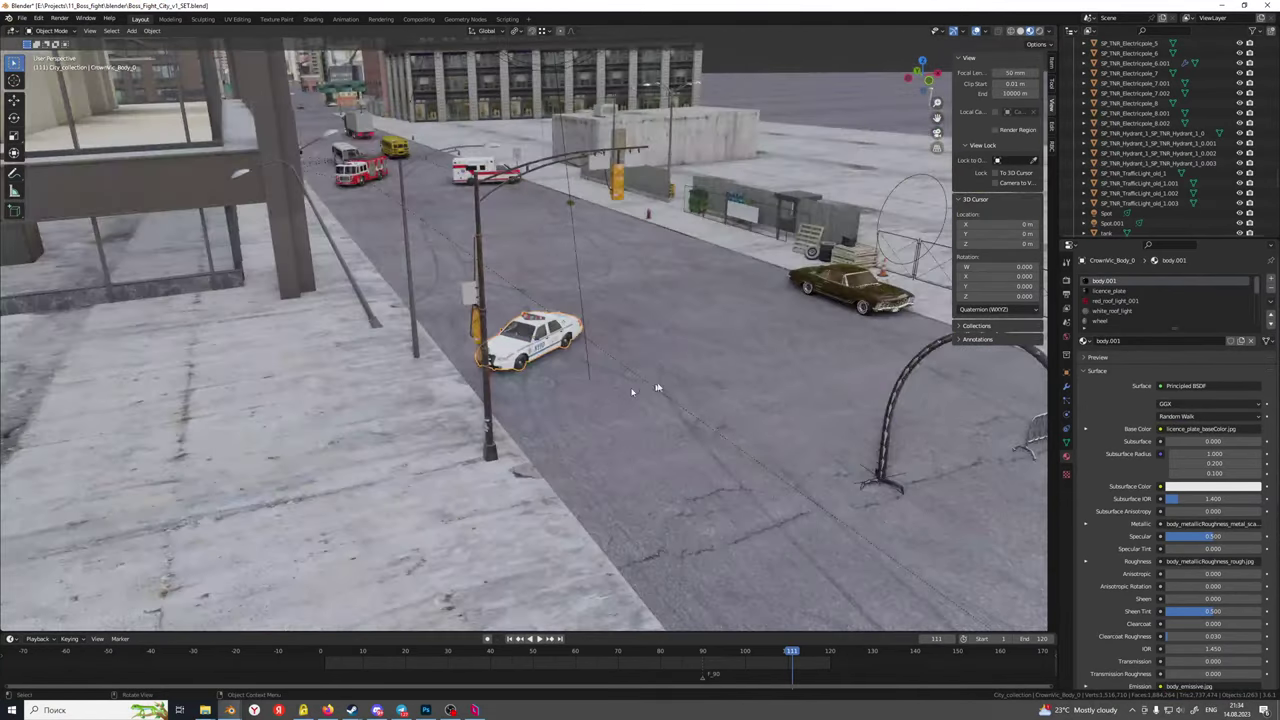
pyautogui.keyDown('shift'); pyautogui.moveTo(645, 389); pyautogui.dragTo(706, 347, button='middle'); pyautogui.keyUp('shift')
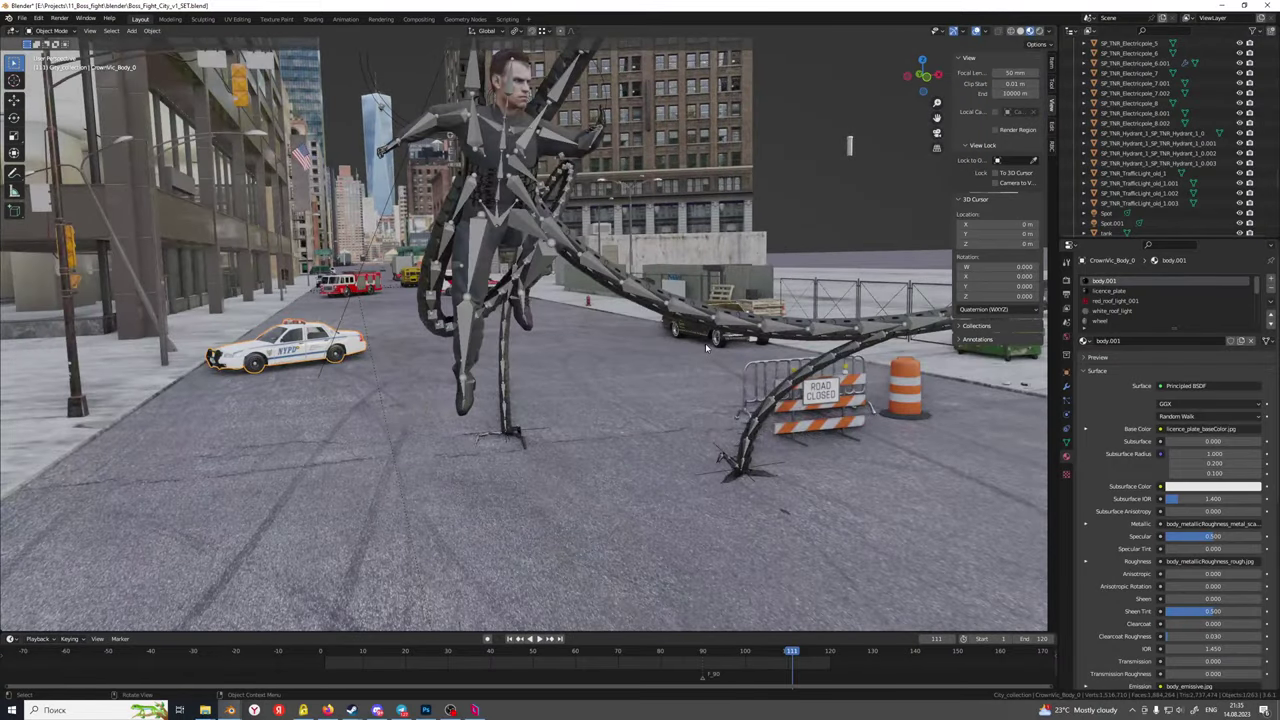
# Select and frame the fire truck down the street and rotate it about 7° around the global Z axis
pyautogui.keyDown('shift'); pyautogui.moveTo(380, 371); pyautogui.dragTo(426, 342, button='middle'); pyautogui.keyUp('shift')
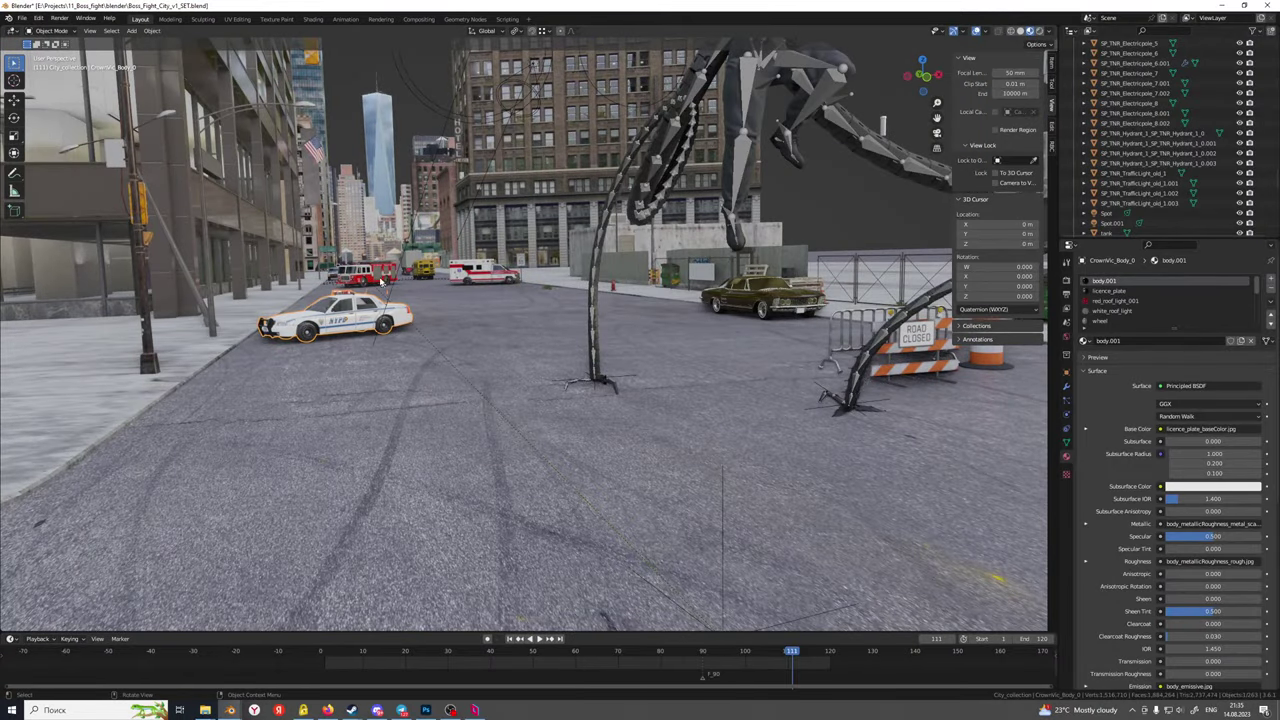
pyautogui.click(380, 282)
pyautogui.moveTo(380, 282); pyautogui.dragTo(403, 422, button='middle')
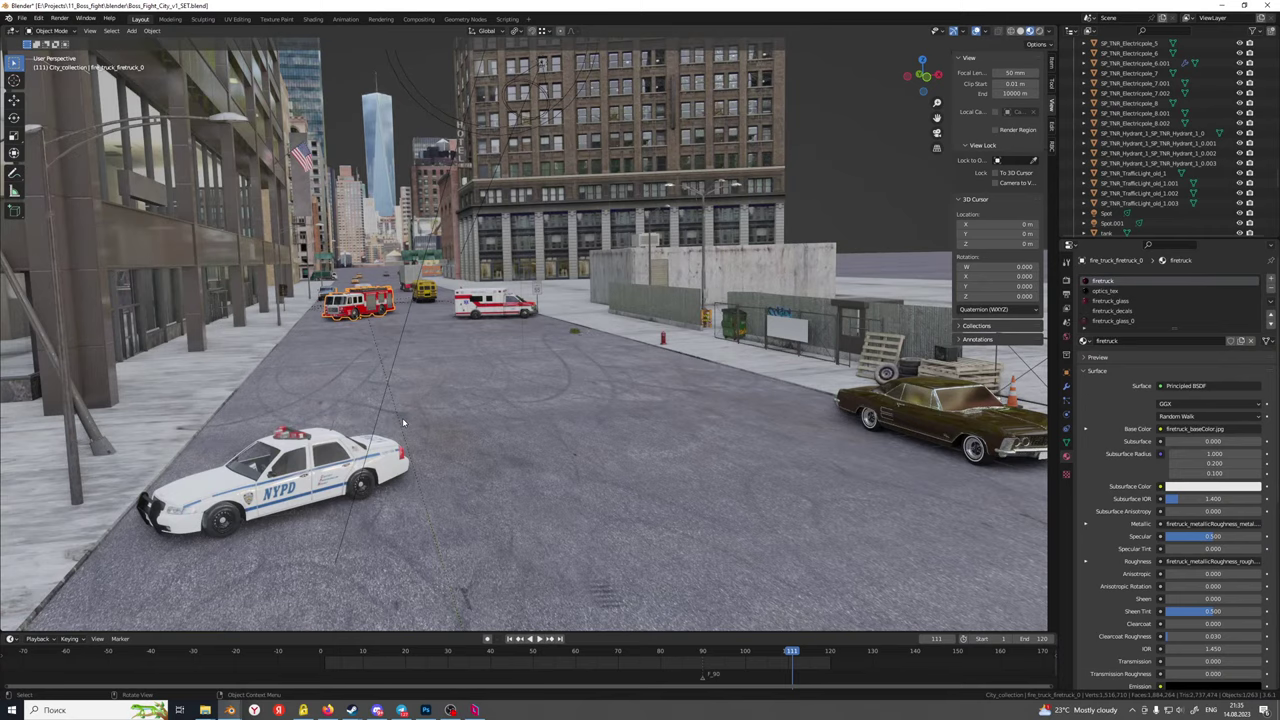
pyautogui.press('KP_Decimal')
pyautogui.scroll(-6, 403, 422)
pyautogui.press('r')
pyautogui.press('z')
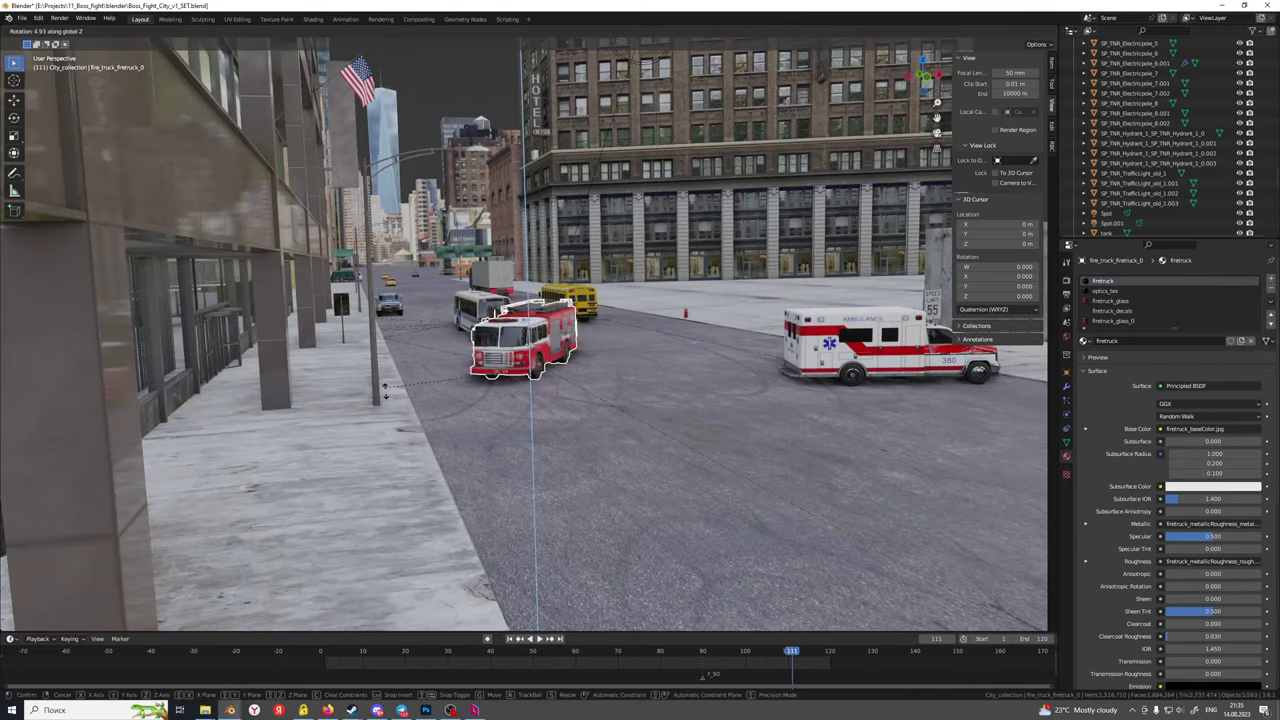
pyautogui.click(384, 392)
# Move the fire truck about -16.7 m along the global Y axis, toward the foreground of the street
pyautogui.press('g')
pyautogui.press('y')
pyautogui.click(714, 569)
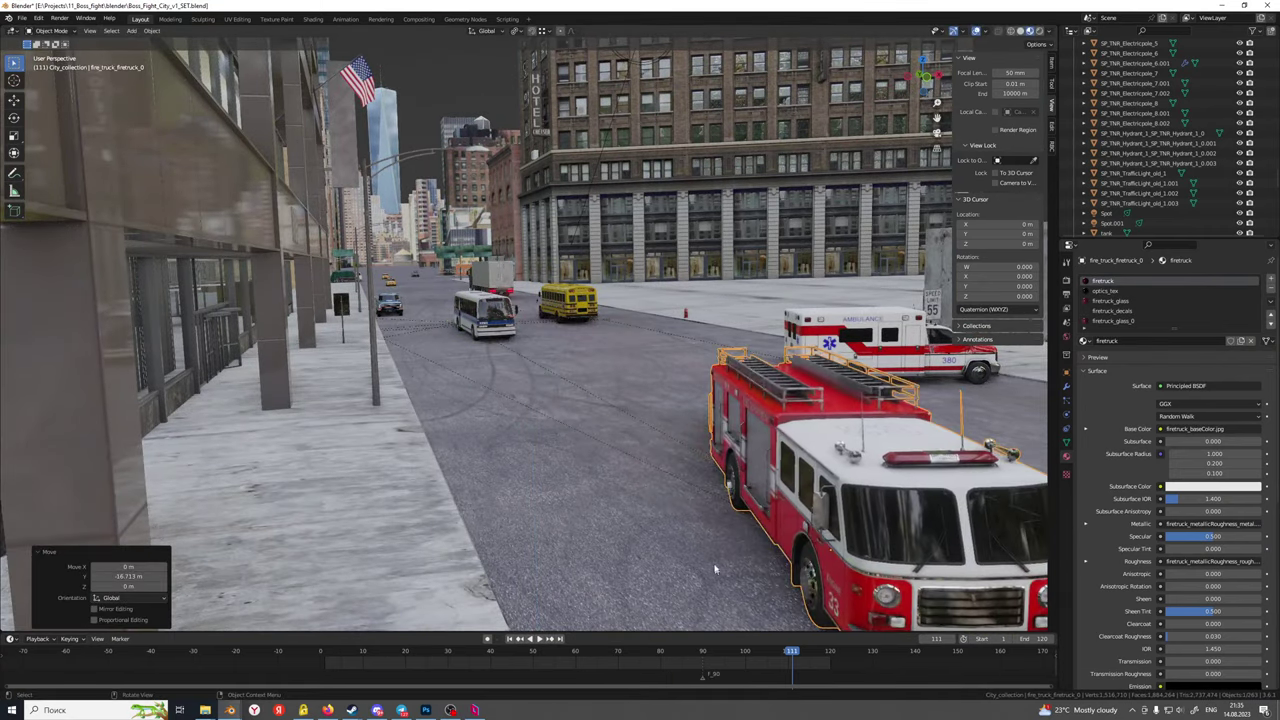
# Move the fire truck a further -11.5 m or so along Y, up behind the NYPD car, and check it in camera view
pyautogui.scroll(-5, 646, 497)
pyautogui.keyDown('shift'); pyautogui.moveTo(646, 497); pyautogui.dragTo(531, 469, button='middle'); pyautogui.keyUp('shift')
pyautogui.scroll(-3, 531, 469)
pyautogui.press('g')
pyautogui.press('y')
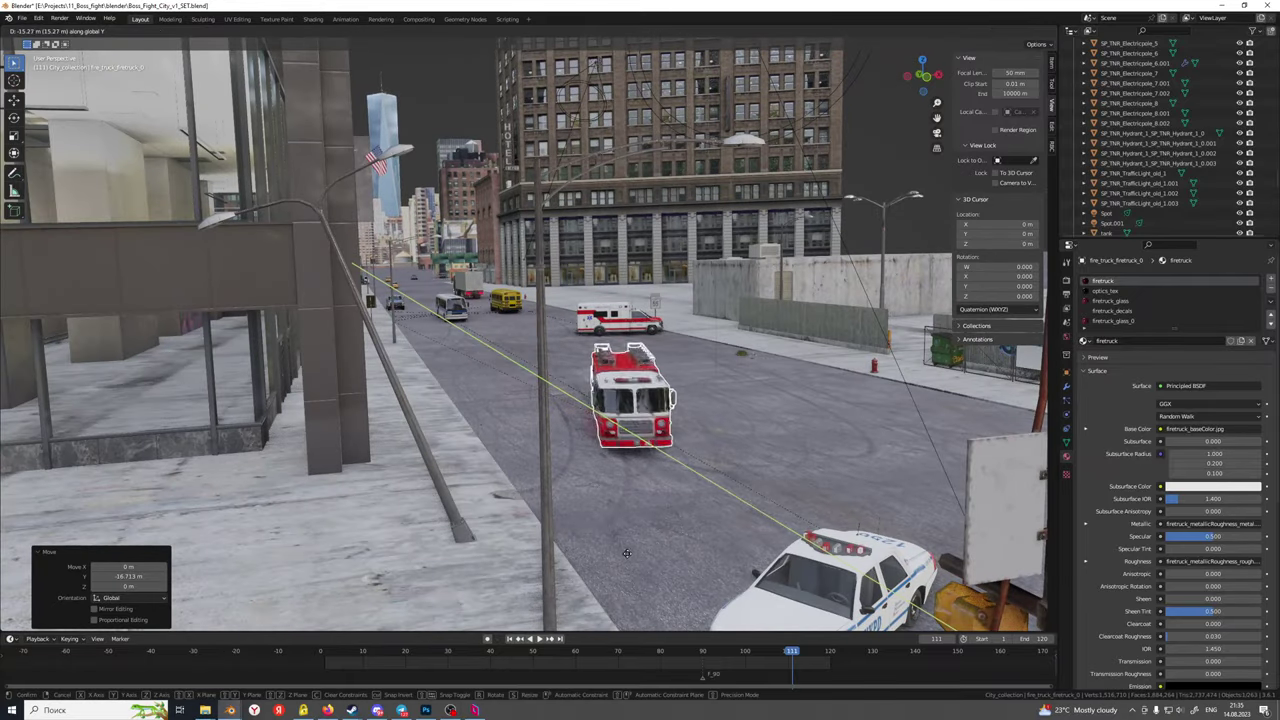
pyautogui.click(590, 530)
pyautogui.press('KP_0')
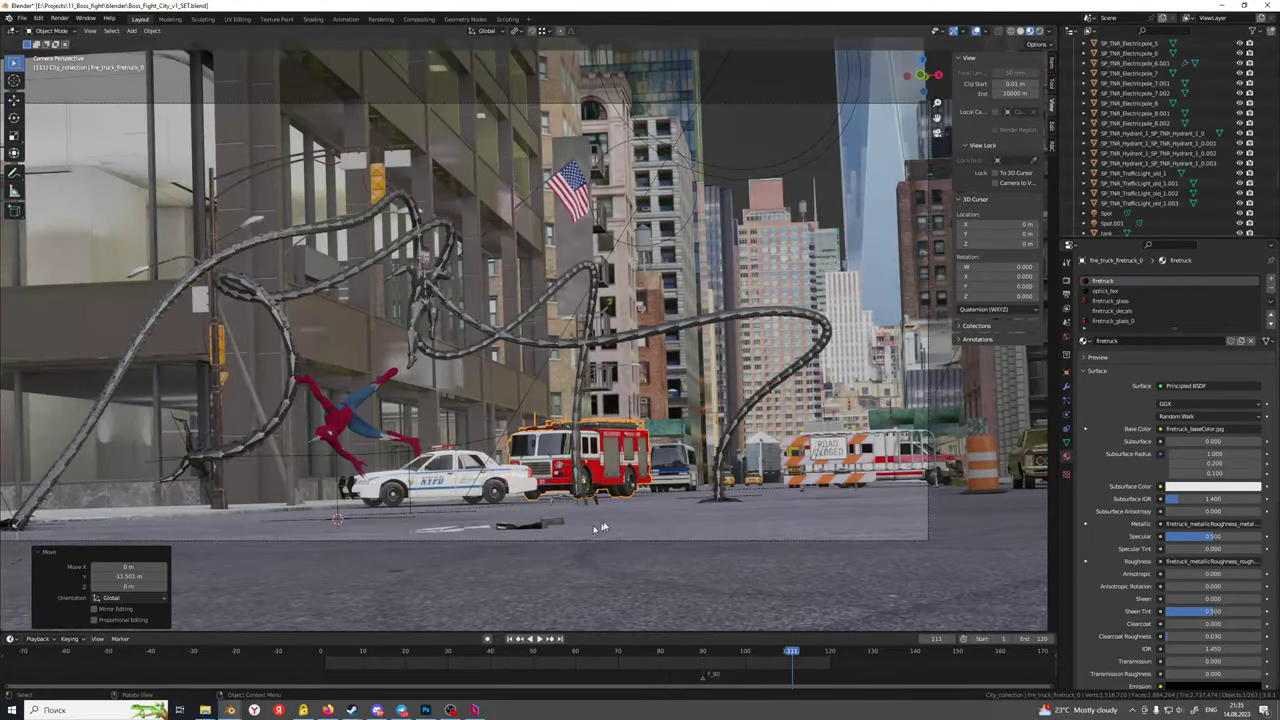
# Select and frame the city bus behind the fire truck and inspect the vehicles on the street around it
pyautogui.scroll(3, 597, 528)
pyautogui.click(585, 549)
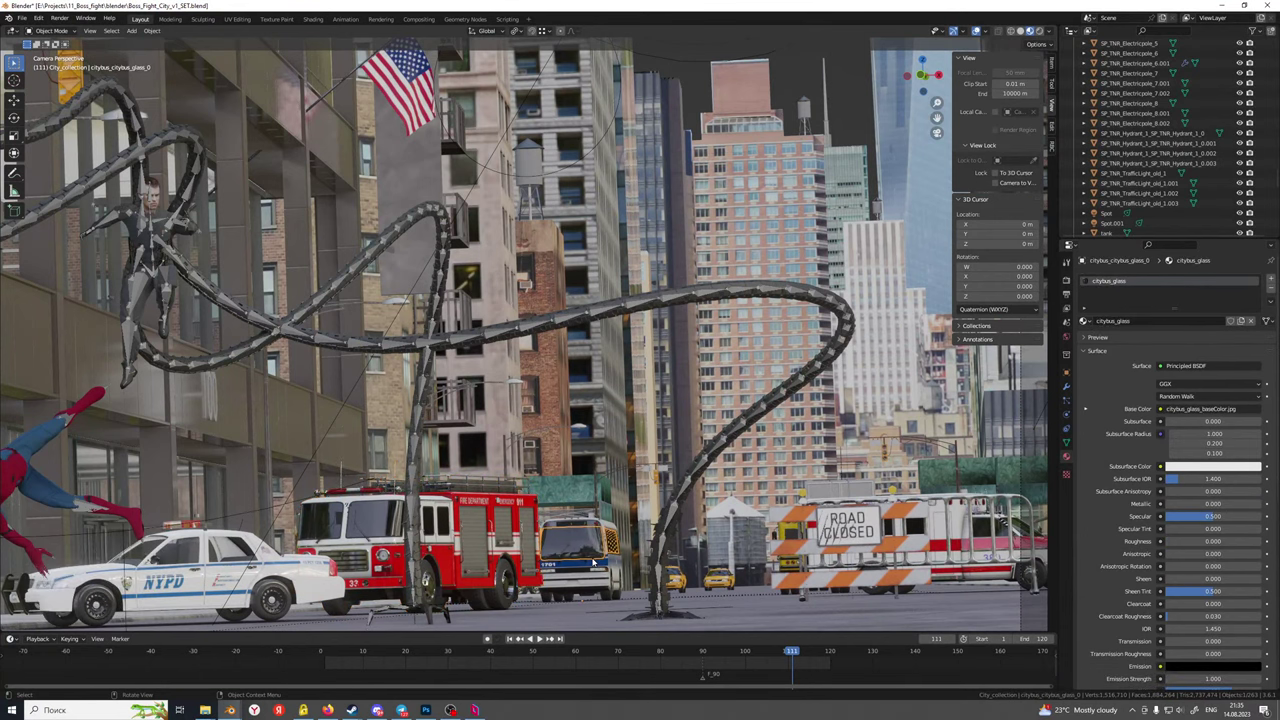
pyautogui.press('KP_Decimal')
pyautogui.moveTo(595, 399); pyautogui.dragTo(499, 434, button='middle')
pyautogui.scroll(-1, 597, 457)
pyautogui.scroll(1, 499, 434)
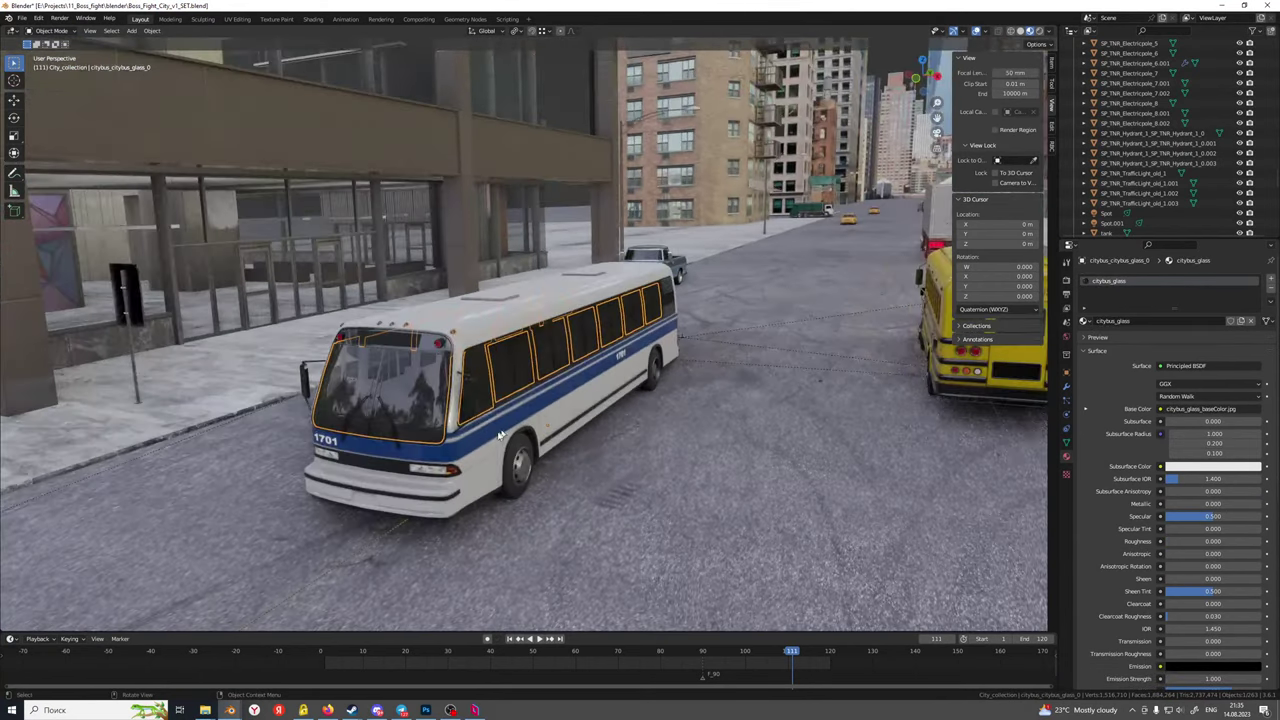
pyautogui.scroll(-2, 734, 369)
pyautogui.moveTo(677, 400)
pyautogui.mouseDown(button='middle')
pyautogui.moveTo(734, 369)
pyautogui.moveTo(666, 409)
pyautogui.mouseUp(button='middle')
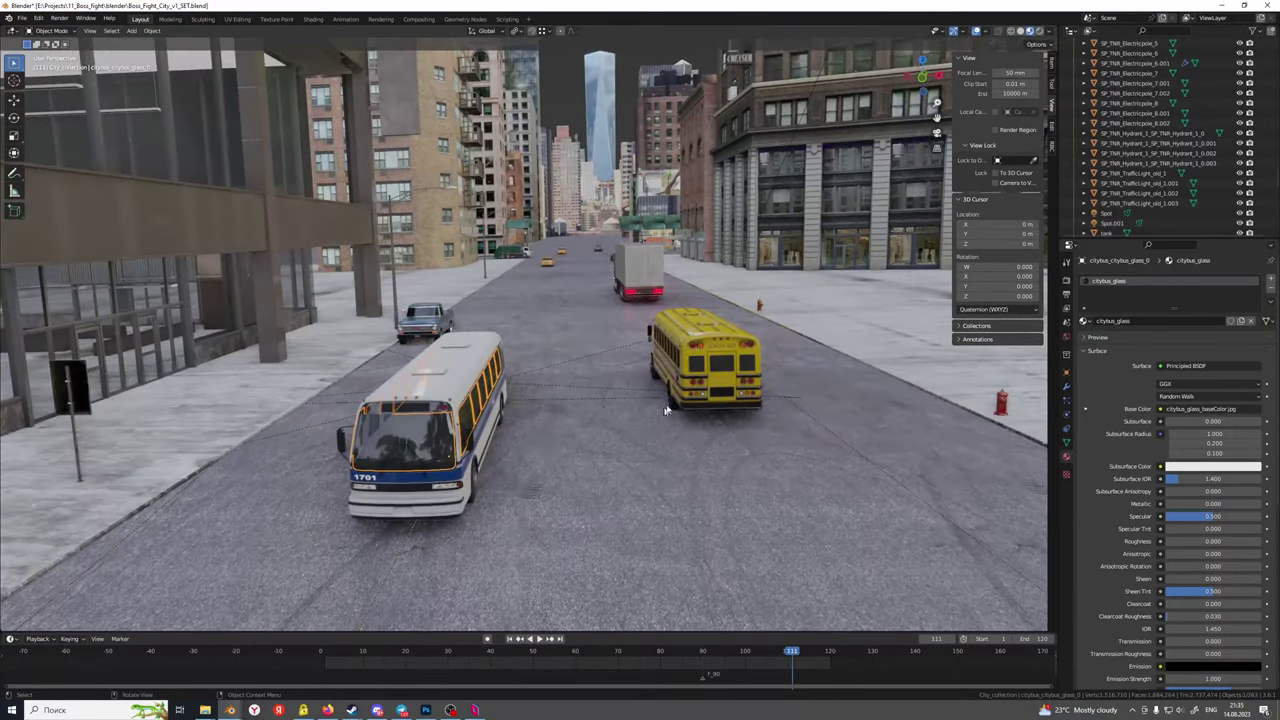
# Move the yellow school bus about -29 m along the global Y axis, beside the ambulance, and check it through the camera
pyautogui.click(674, 366)
pyautogui.moveTo(674, 366); pyautogui.dragTo(684, 397, button='middle')
pyautogui.scroll(-3, 622, 454)
pyautogui.keyDown('shift'); pyautogui.moveTo(622, 454); pyautogui.dragTo(531, 343, button='middle'); pyautogui.keyUp('shift')
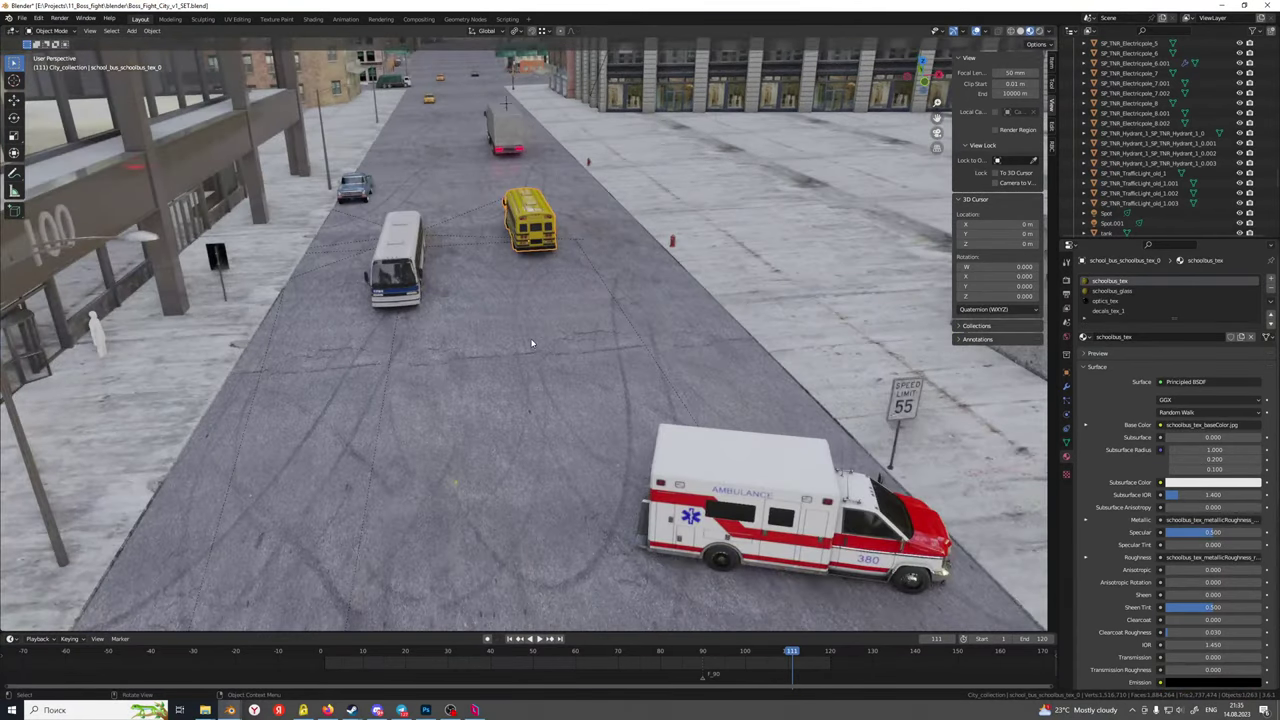
pyautogui.scroll(-2, 531, 343)
pyautogui.press('g')
pyautogui.press('y')
pyautogui.click(623, 578)
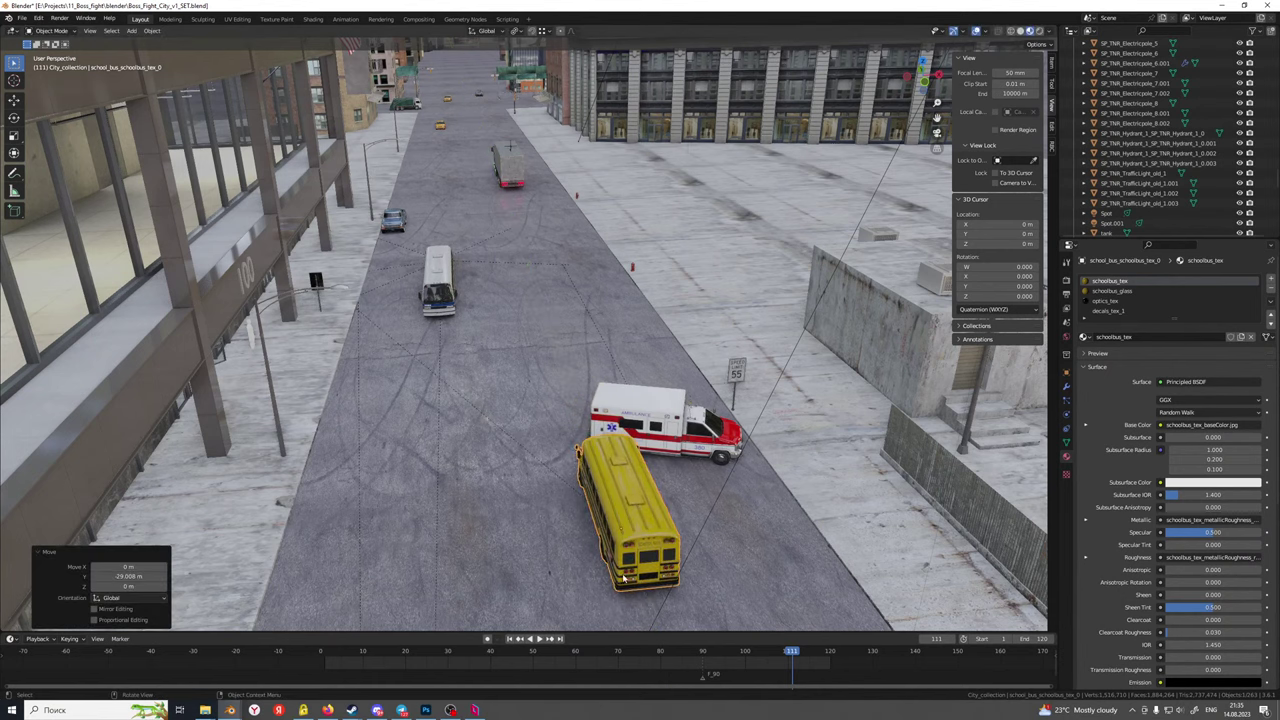
pyautogui.keyDown('shift'); pyautogui.moveTo(619, 566); pyautogui.dragTo(566, 453, button='middle'); pyautogui.keyUp('shift')
pyautogui.scroll(-3, 566, 453)
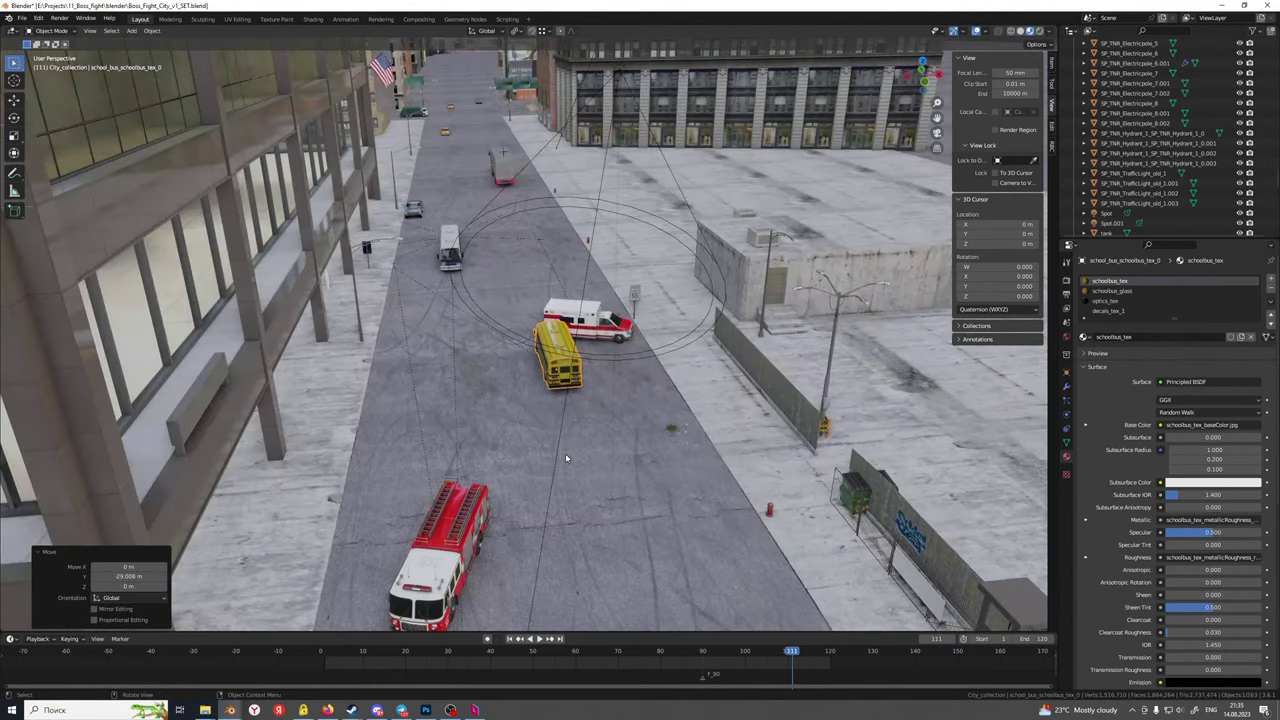
pyautogui.press('KP_0')
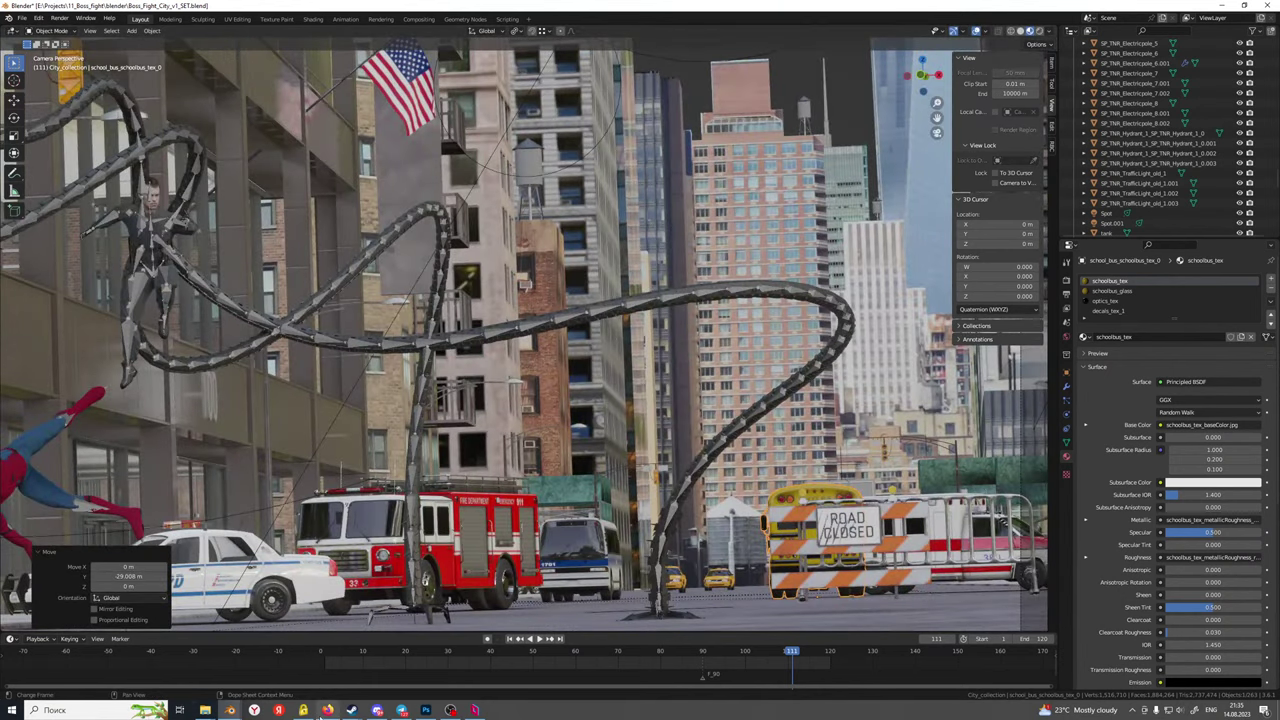
# Switch to SoundCloud in the browser, play the Leg Day playlist and browse the other Workout playlists
pyautogui.click(324, 710)
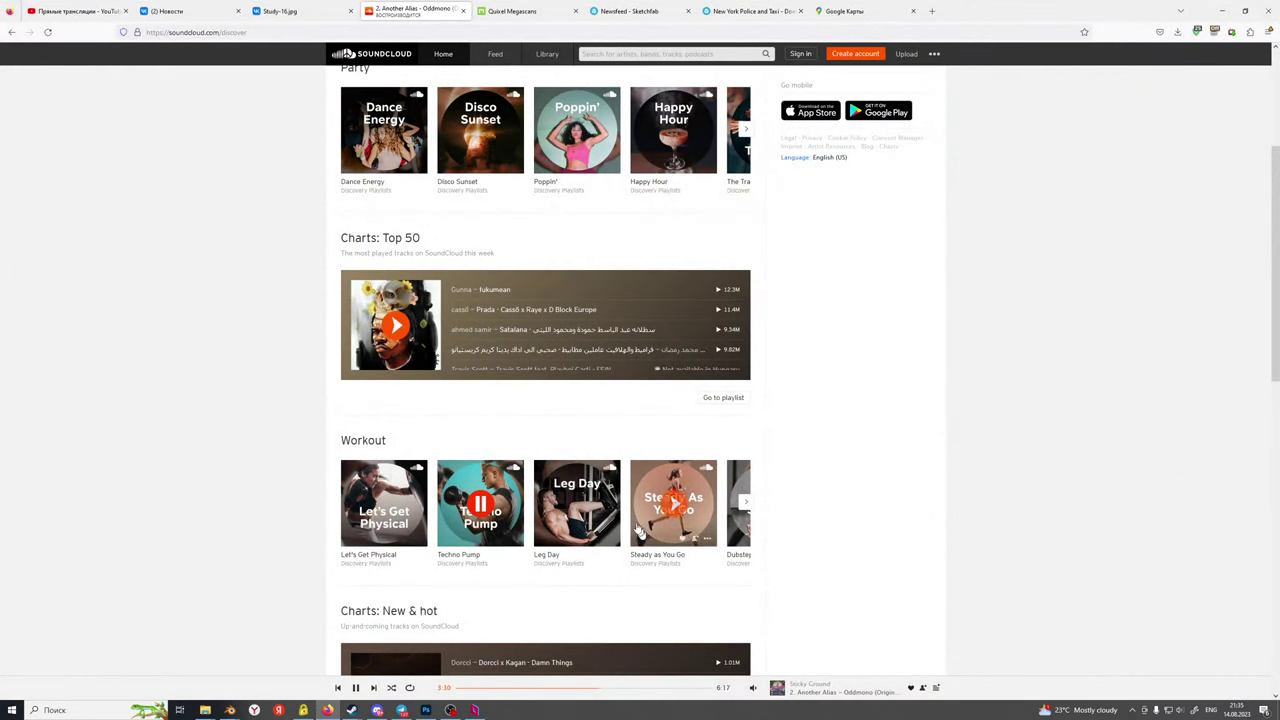
pyautogui.click(580, 503)
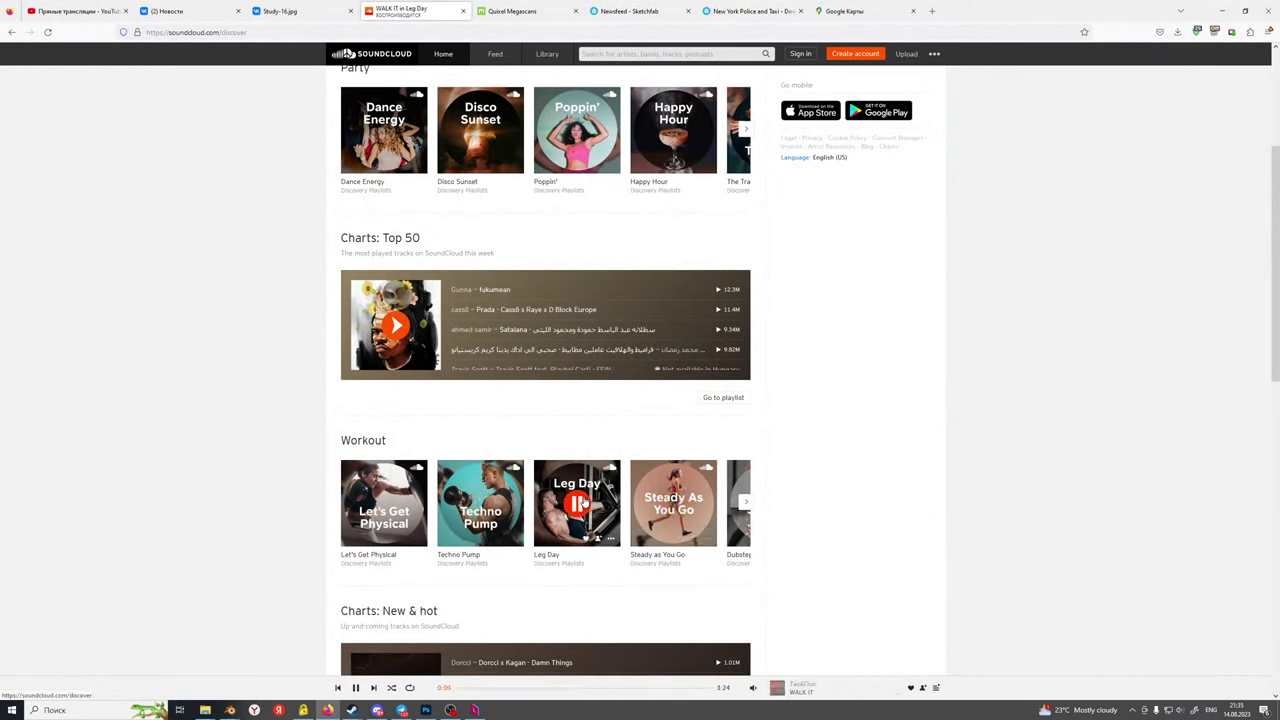
pyautogui.scroll(-2, 587, 556)
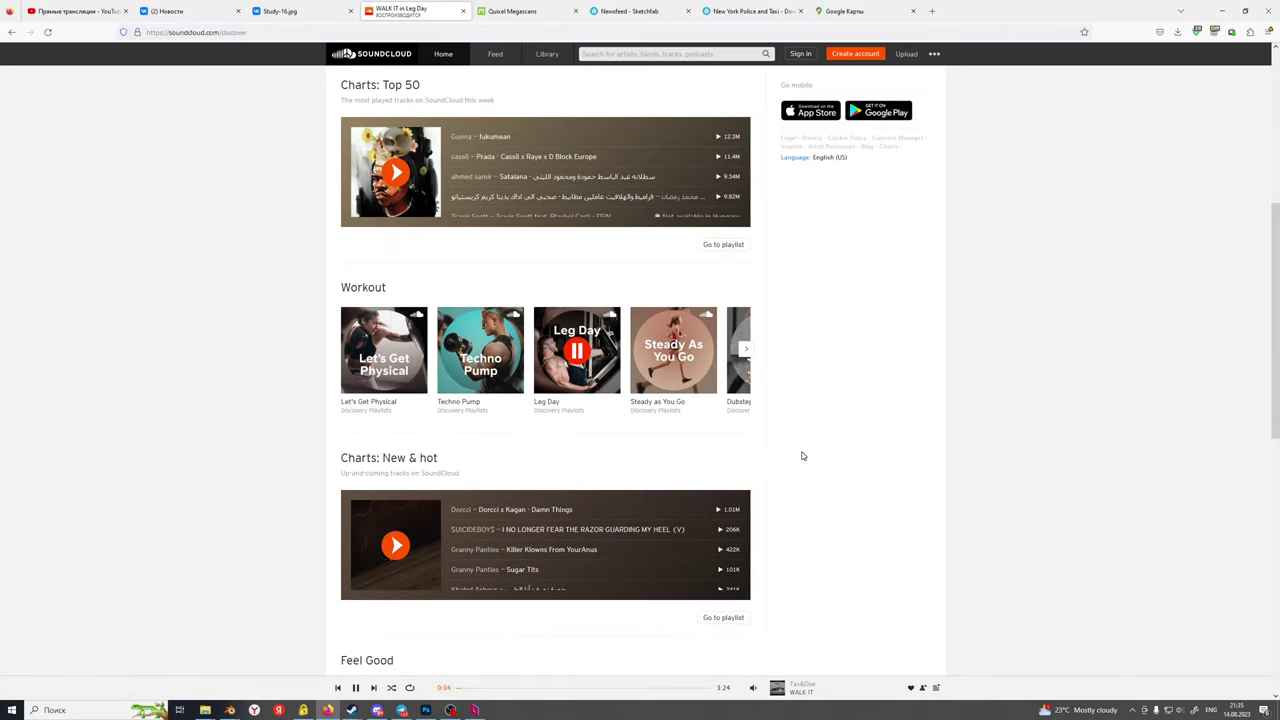
pyautogui.click(745, 352)
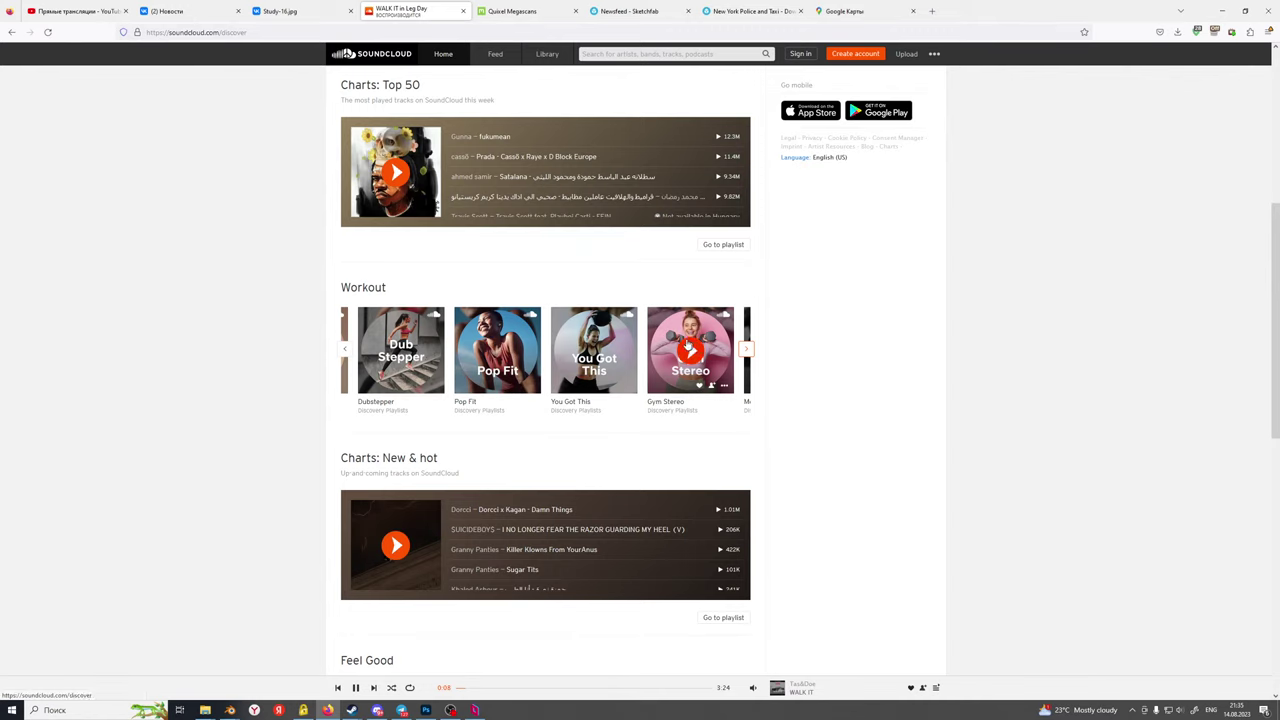
pyautogui.click(745, 350)
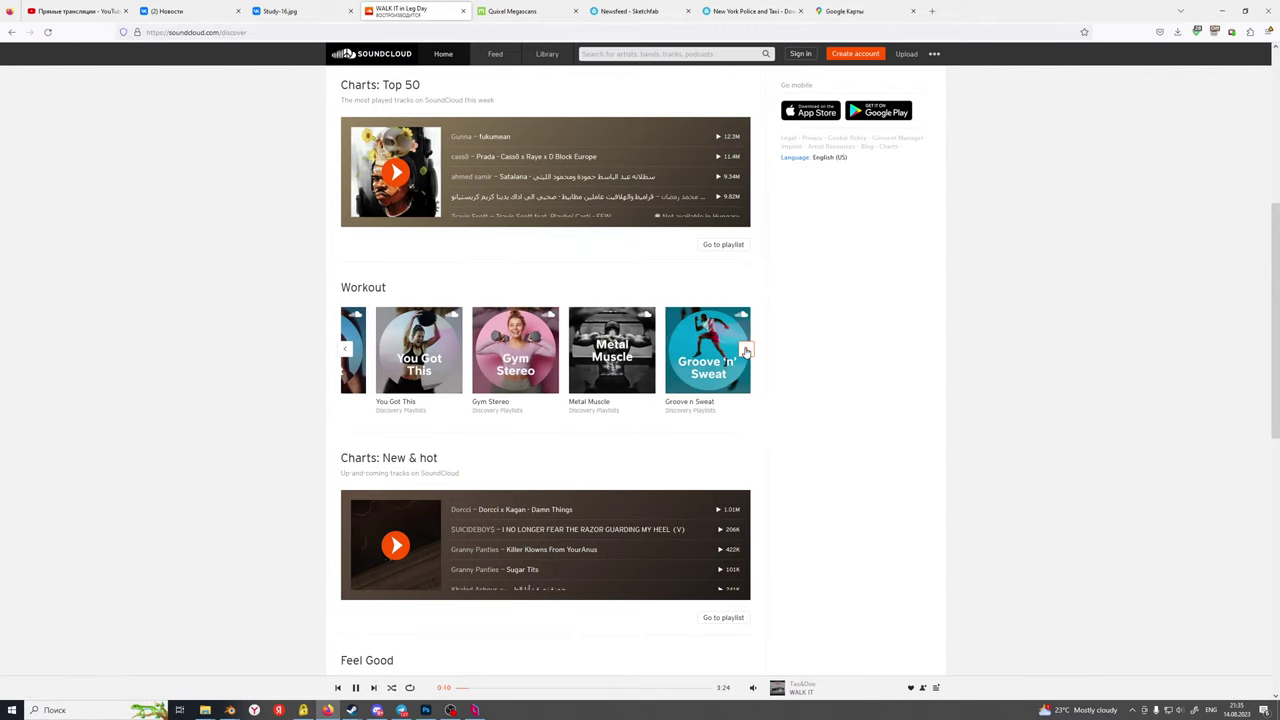
# Sample the Happy Hour playlist from the Party section, browse its other playlists and play chill gaming instead
pyautogui.scroll(4, 872, 350)
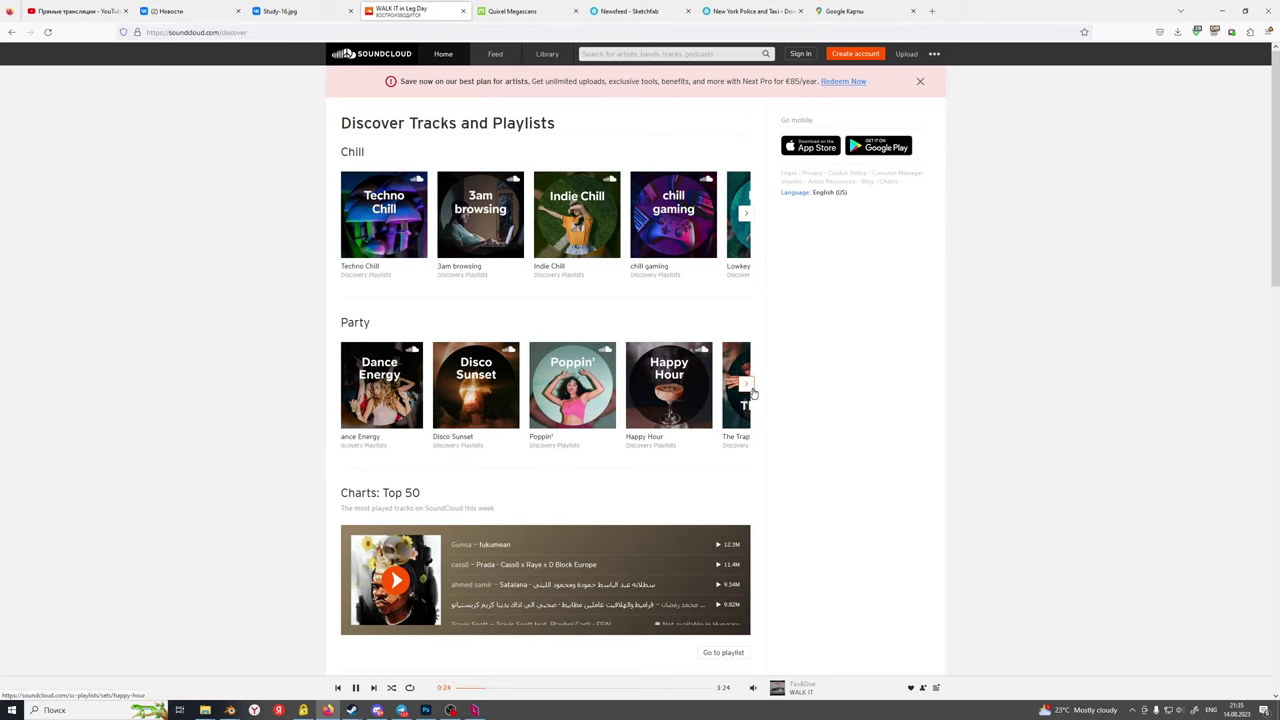
pyautogui.click(673, 386)
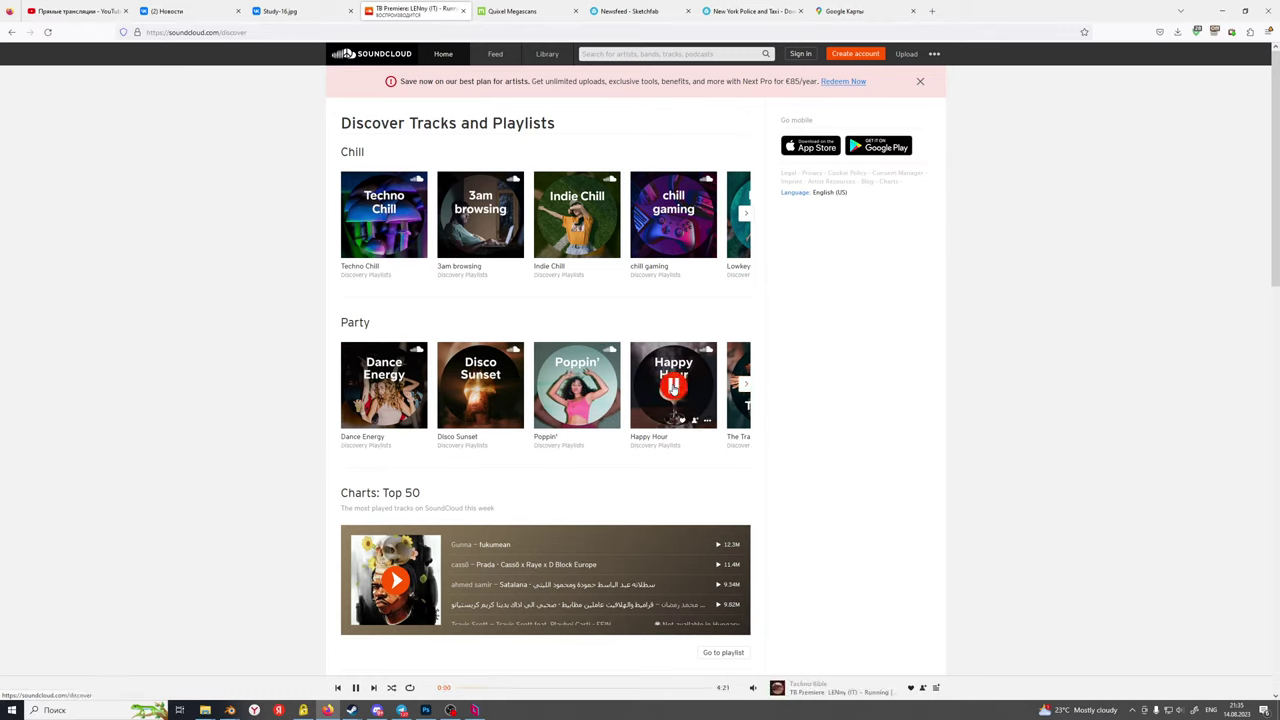
pyautogui.click(746, 385)
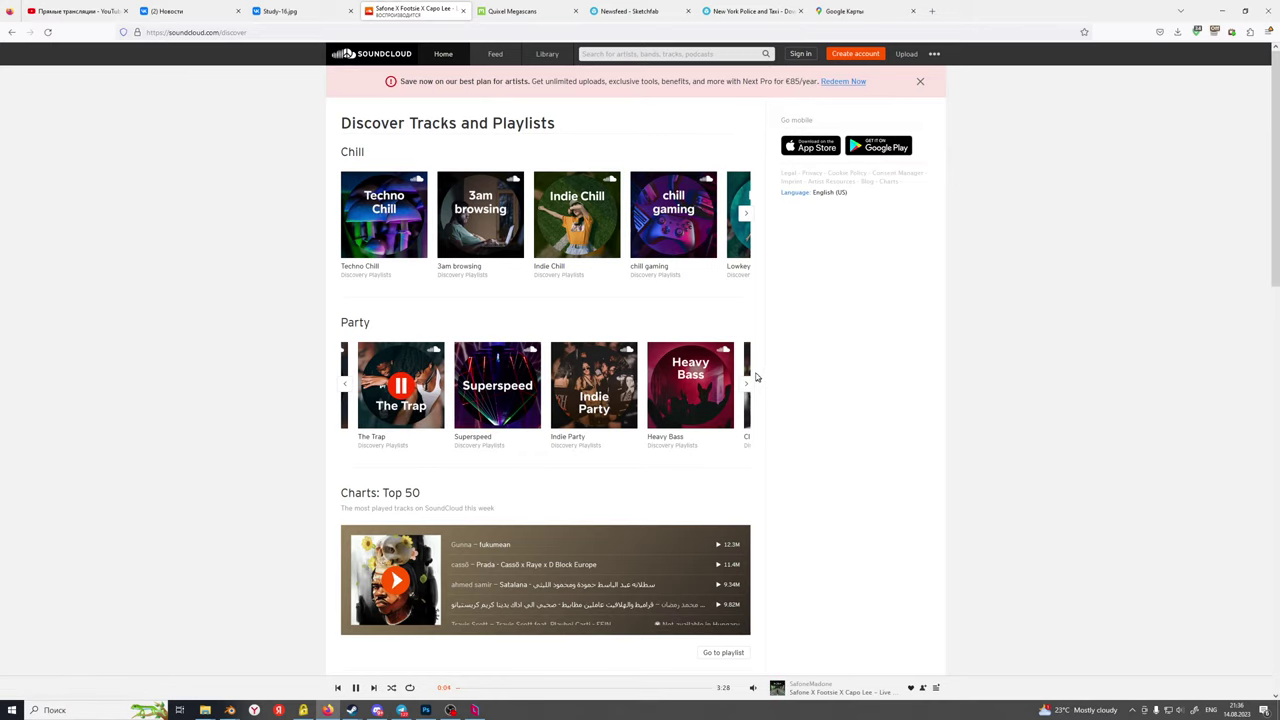
pyautogui.click(675, 213)
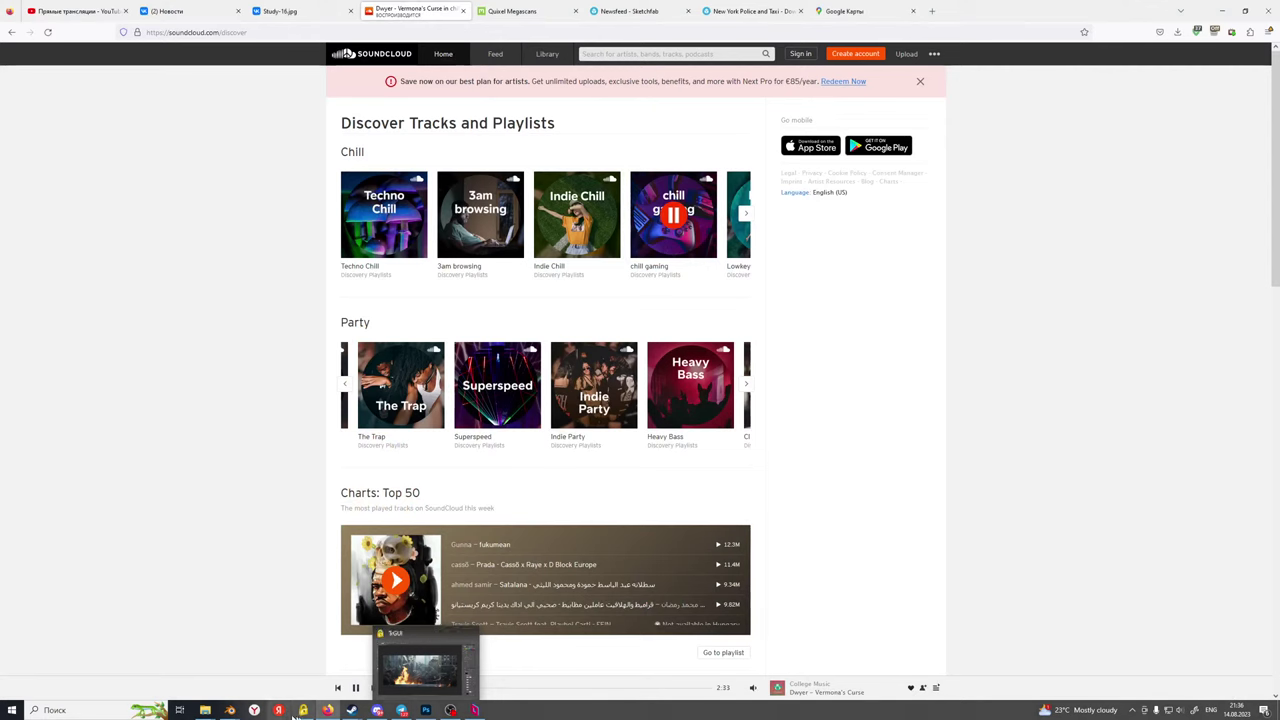
# Switch back to the Blender city scene and inspect the buildings around the American flag through the camera
pyautogui.moveTo(230, 710)
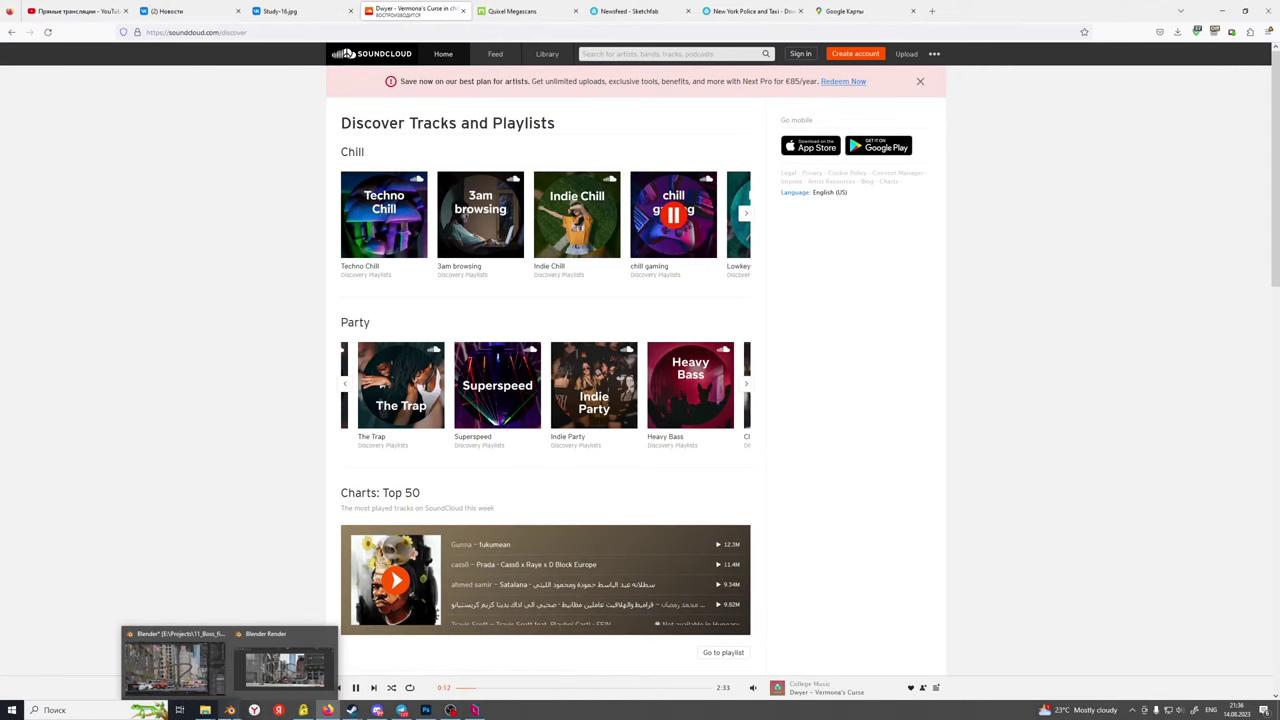
pyautogui.click(188, 684)
pyautogui.click(483, 283)
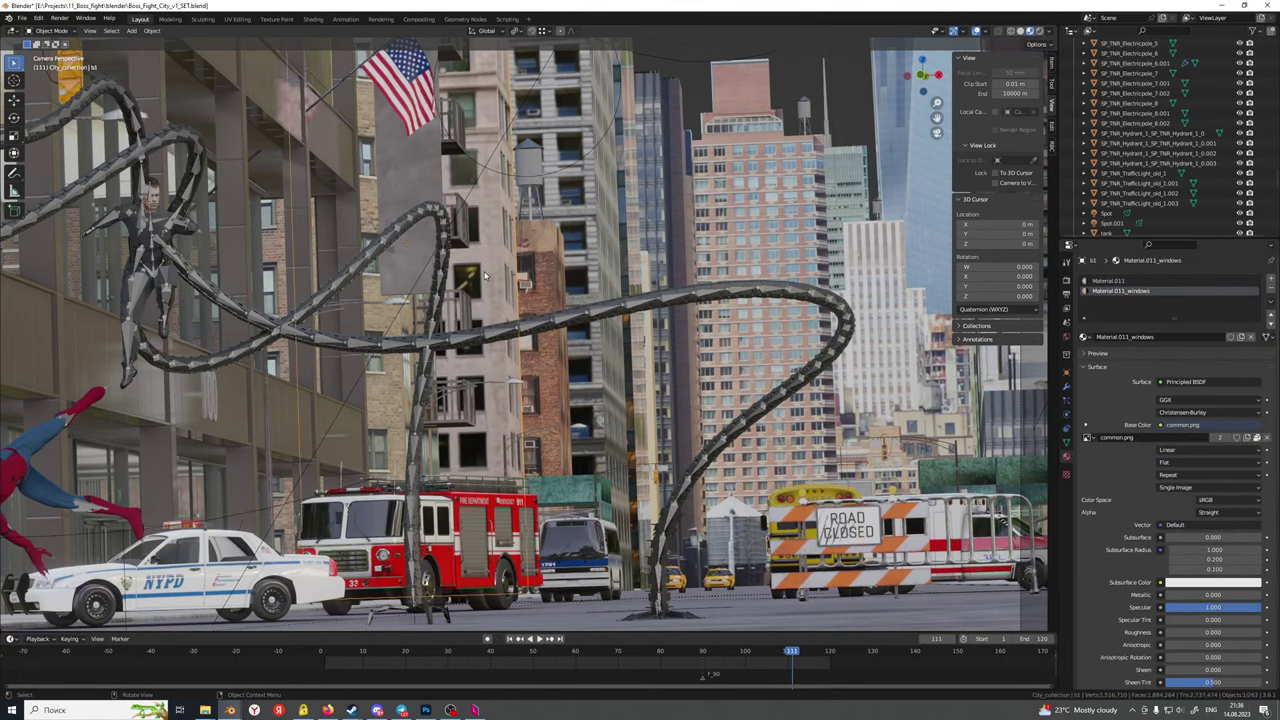
pyautogui.keyDown('shift'); pyautogui.moveTo(480, 284); pyautogui.dragTo(571, 417, button='middle'); pyautogui.keyUp('shift')
pyautogui.scroll(2, 492, 370)
pyautogui.click(435, 297)
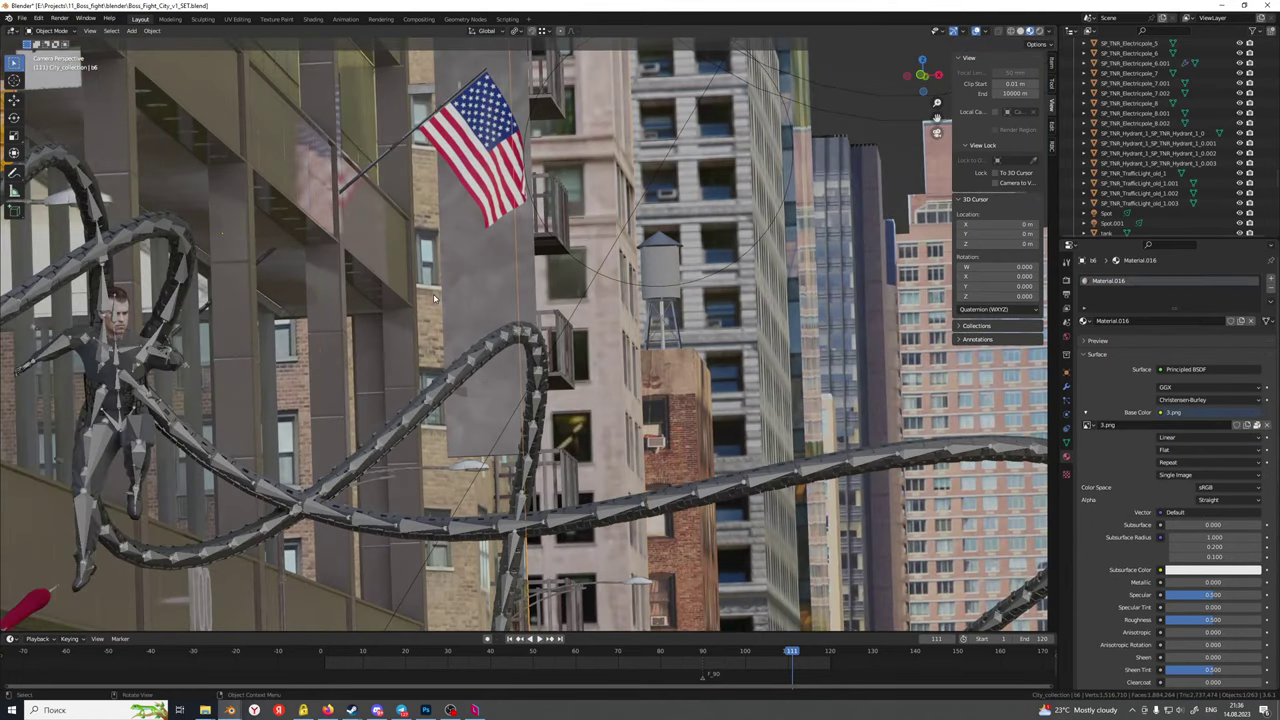
pyautogui.scroll(-3, 440, 310)
pyautogui.keyDown('shift'); pyautogui.moveTo(453, 360); pyautogui.dragTo(533, 500, button='middle'); pyautogui.keyUp('shift')
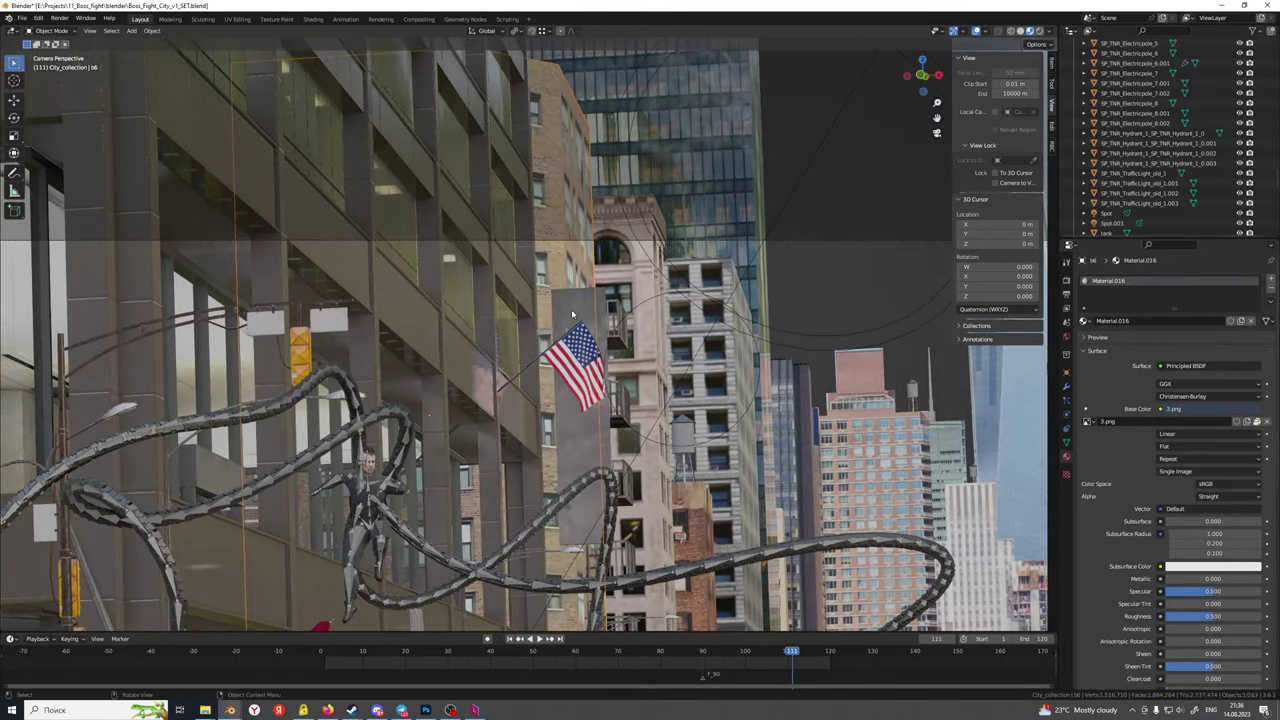
pyautogui.click(592, 380)
pyautogui.keyDown('shift'); pyautogui.moveTo(592, 380); pyautogui.dragTo(578, 364, button='middle'); pyautogui.keyUp('shift')
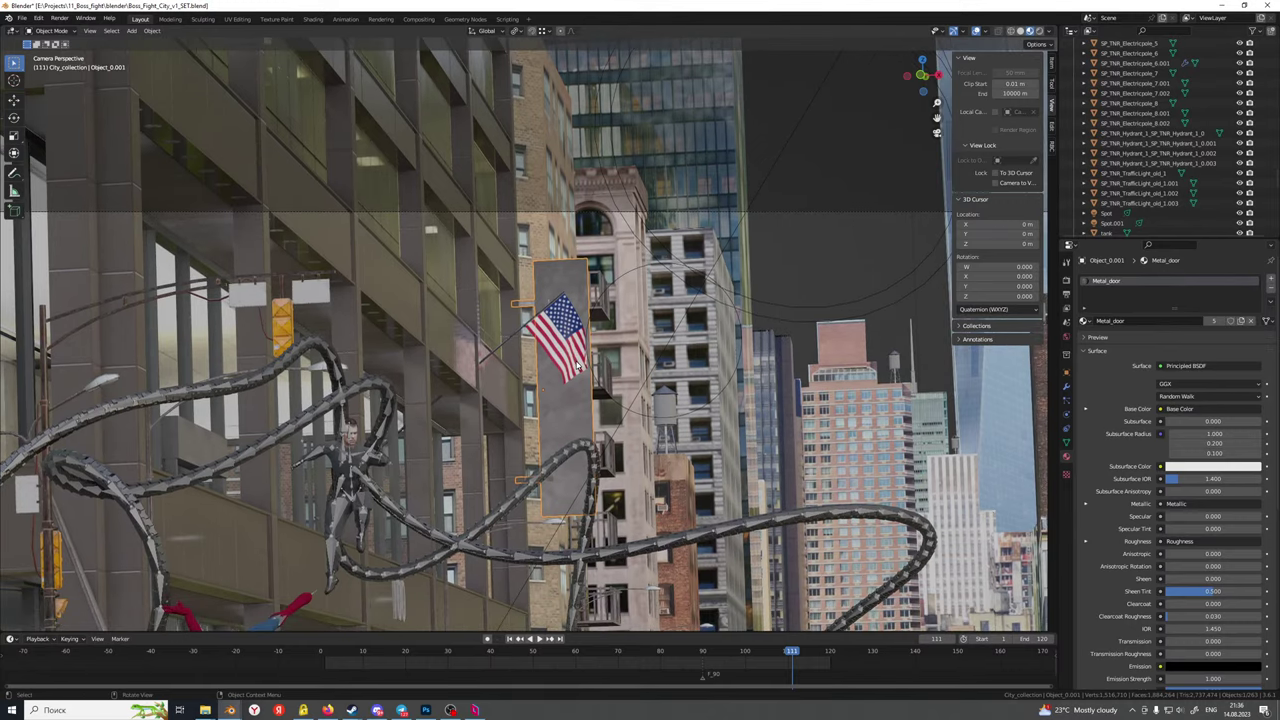
pyautogui.scroll(-5, 585, 380)
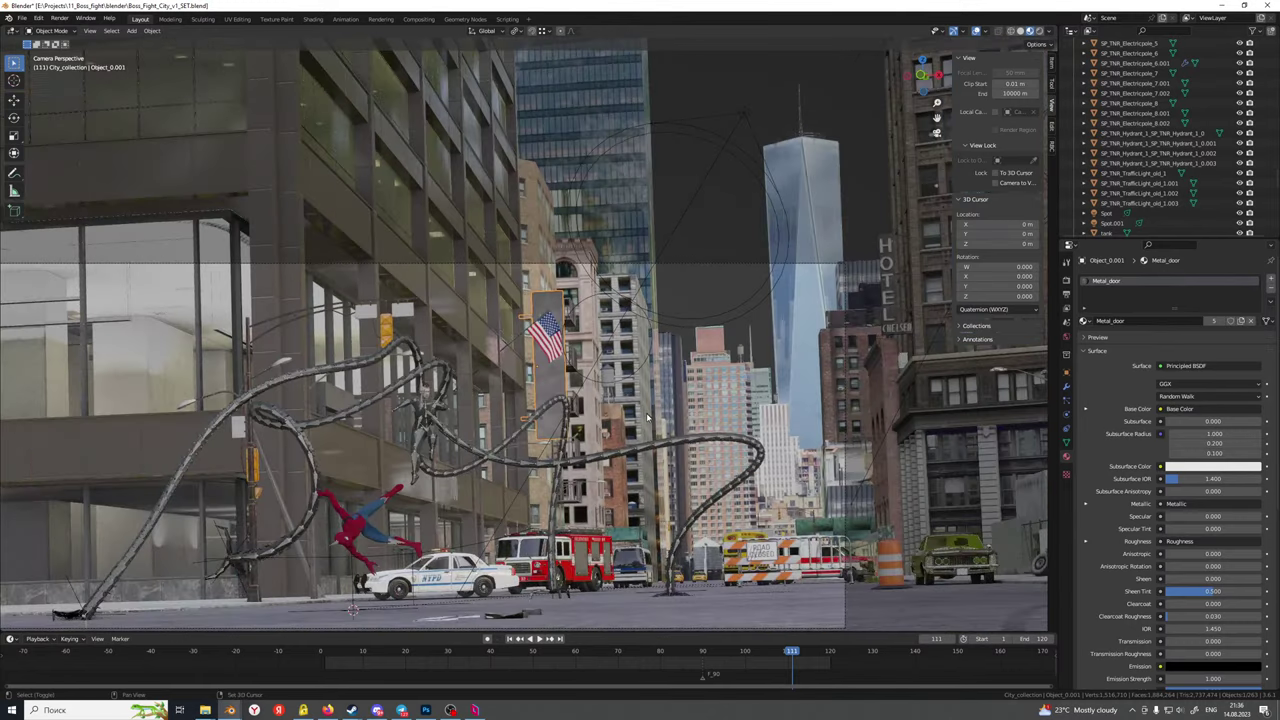
# Inspect the background skyscrapers and rooftop water tanks down the street through the camera
pyautogui.scroll(6, 400, 360)
pyautogui.click(391, 360)
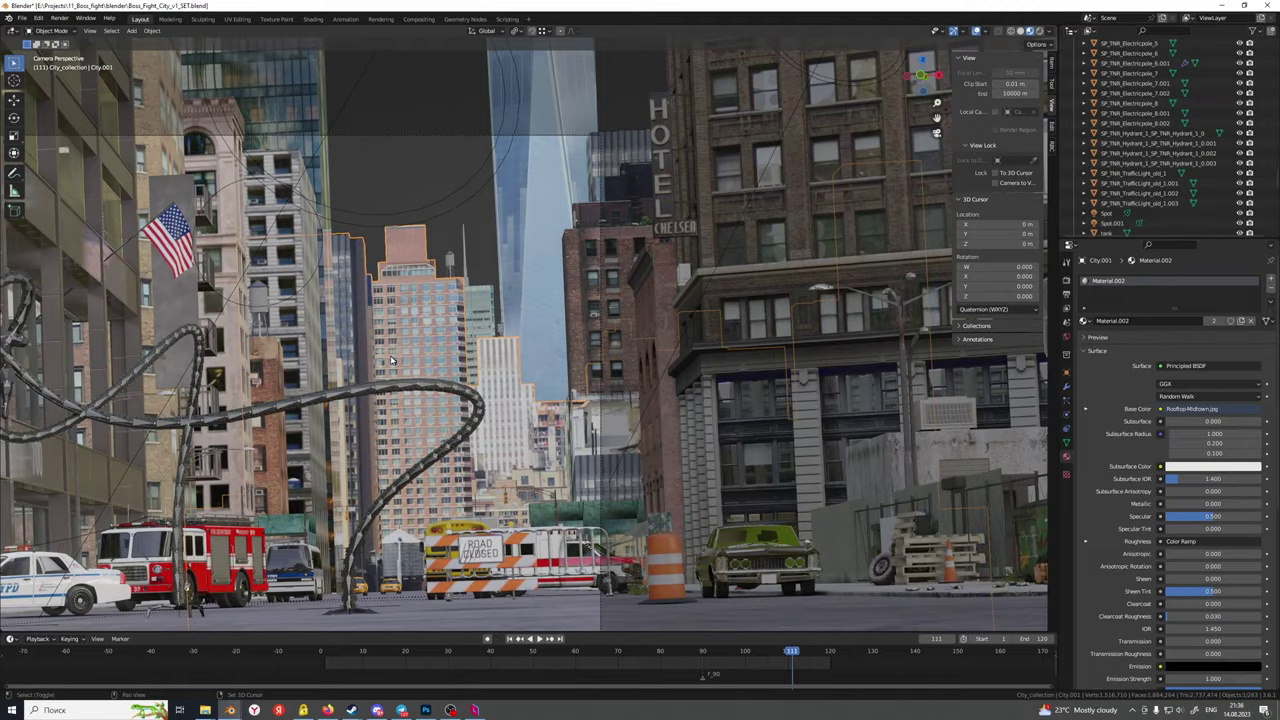
pyautogui.scroll(3, 391, 360)
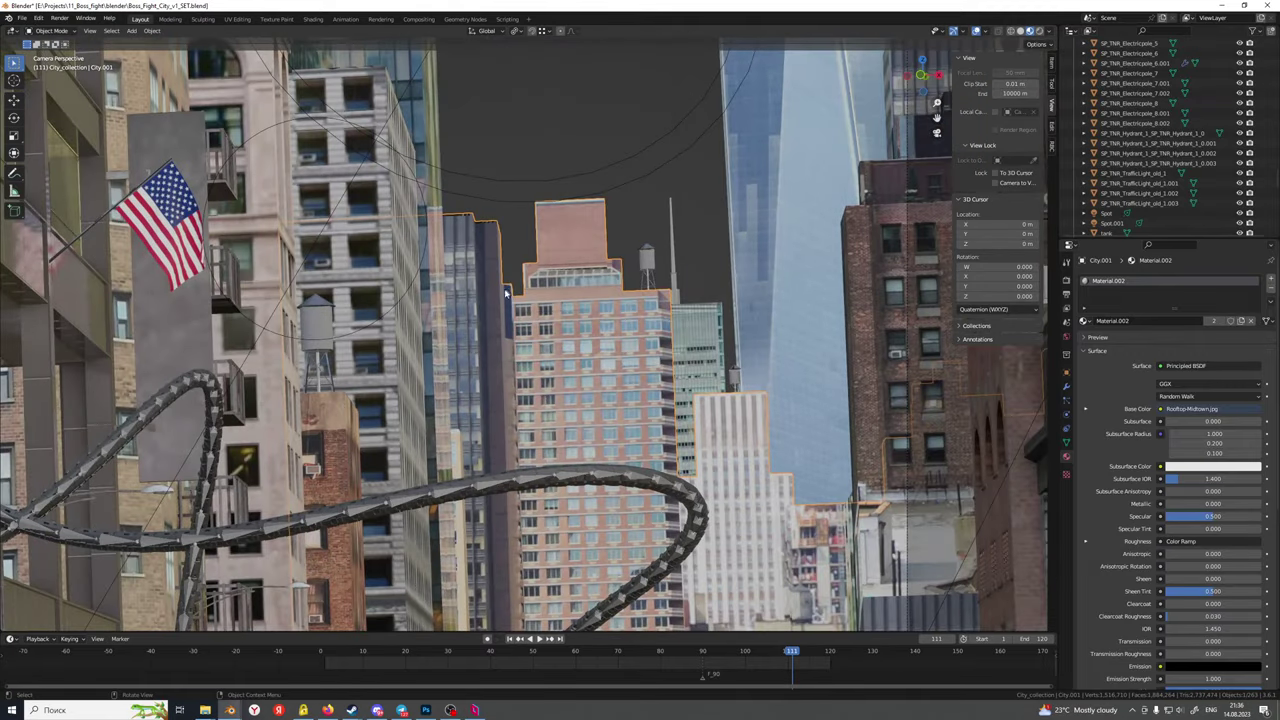
pyautogui.click(438, 225)
pyautogui.scroll(4, 470, 340)
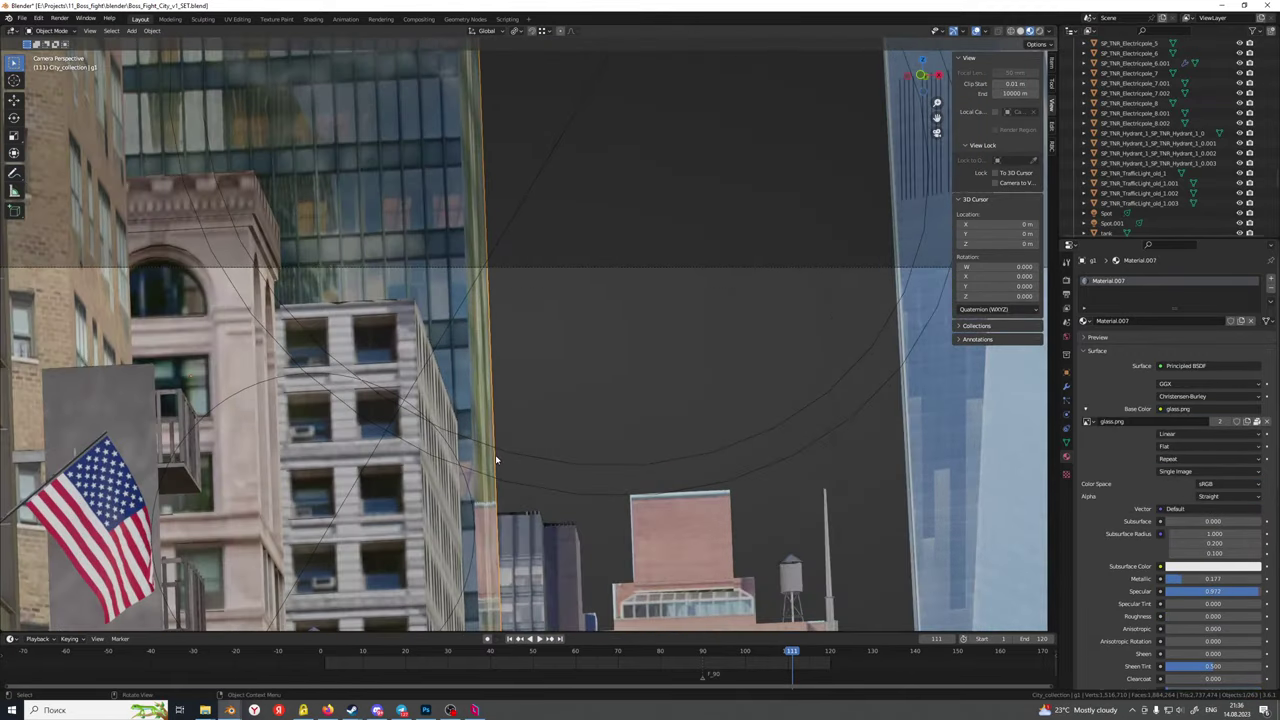
pyautogui.scroll(-10, 494, 460)
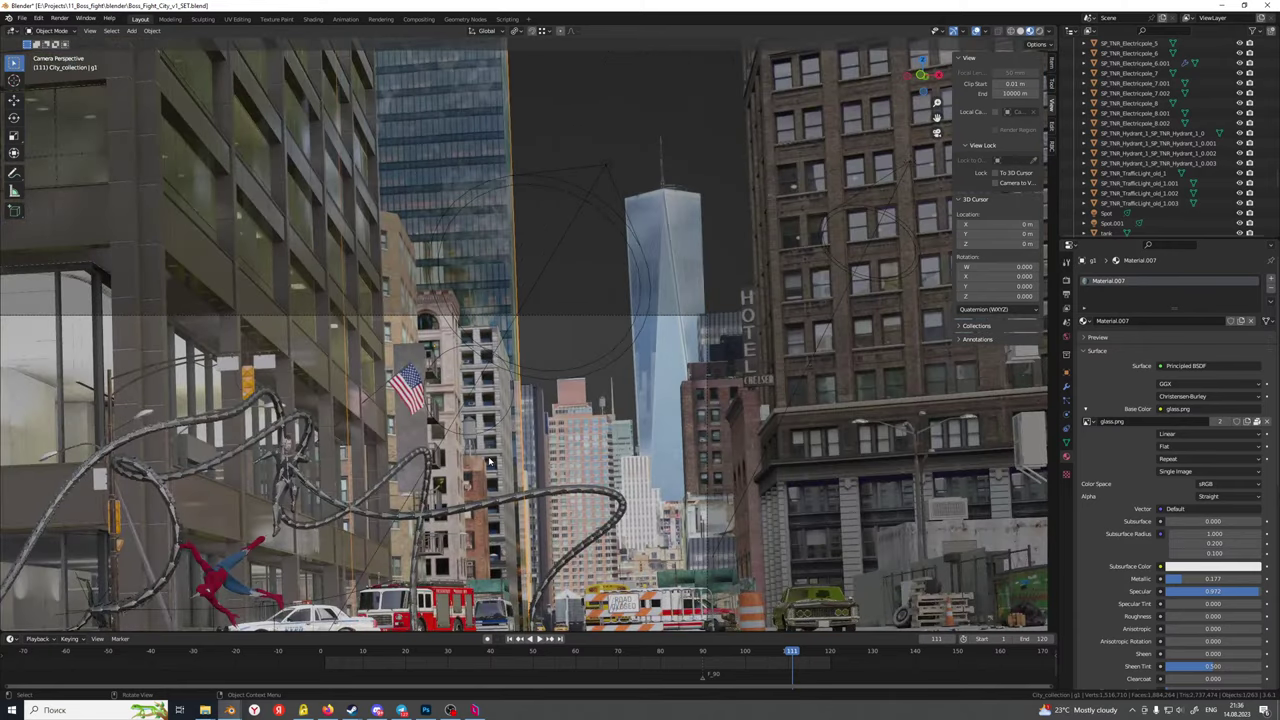
pyautogui.scroll(8, 482, 380)
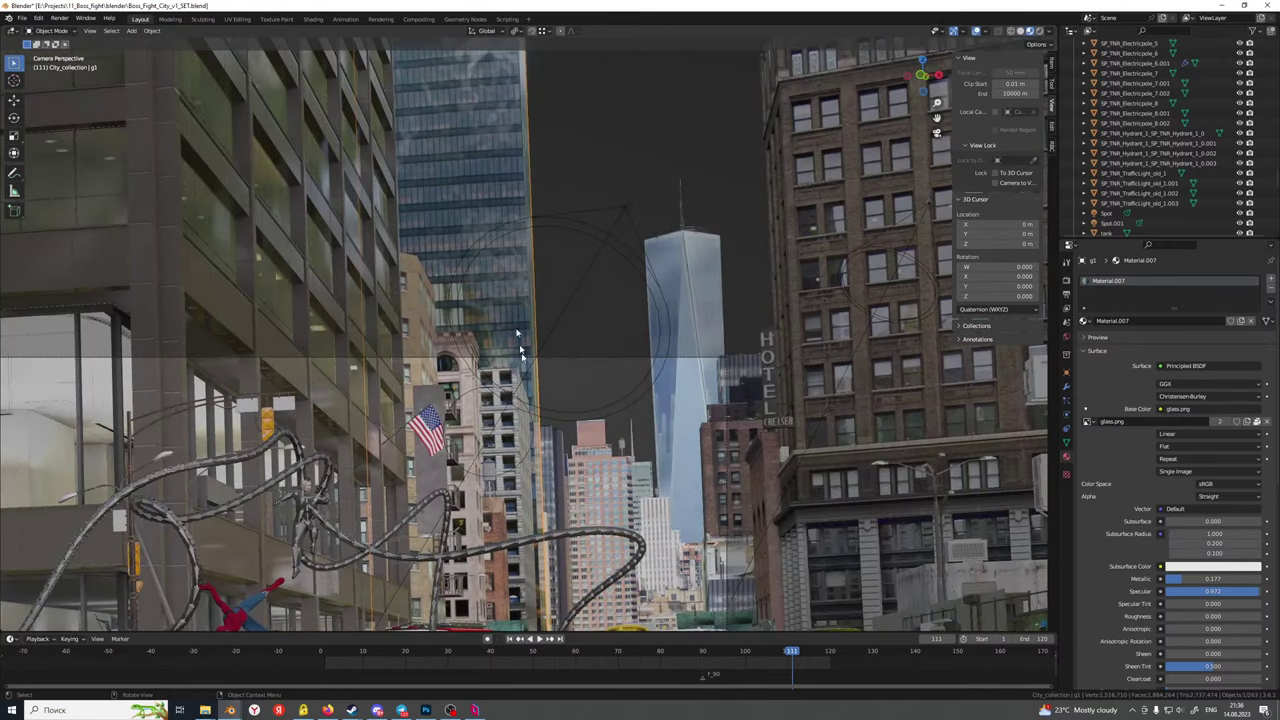
pyautogui.scroll(3, 495, 342)
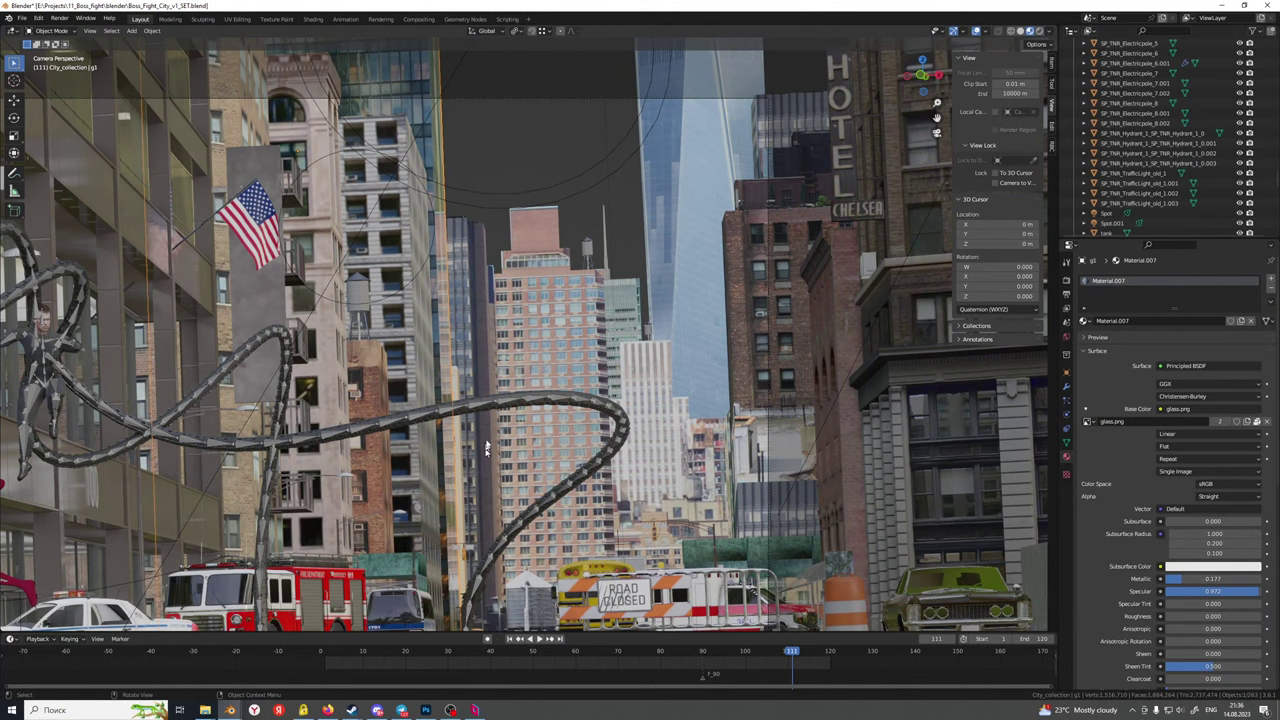
pyautogui.click(380, 488)
pyautogui.click(368, 326)
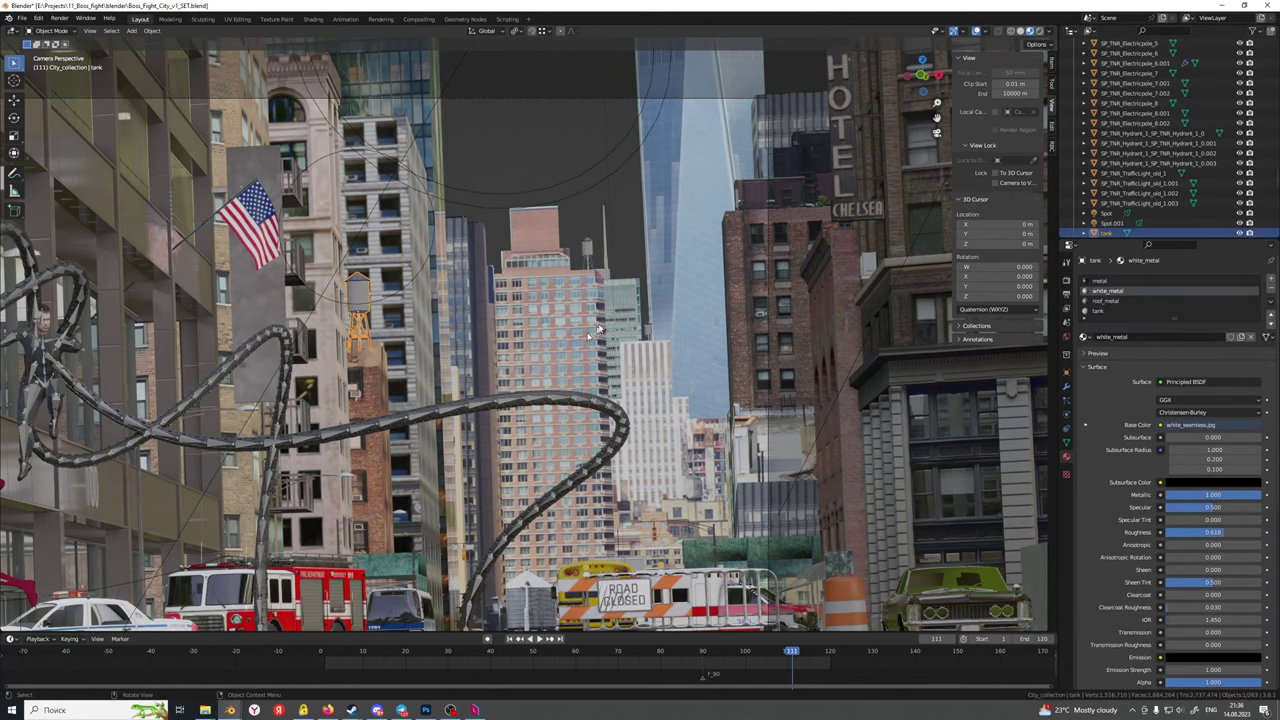
pyautogui.click(597, 264)
pyautogui.click(718, 443)
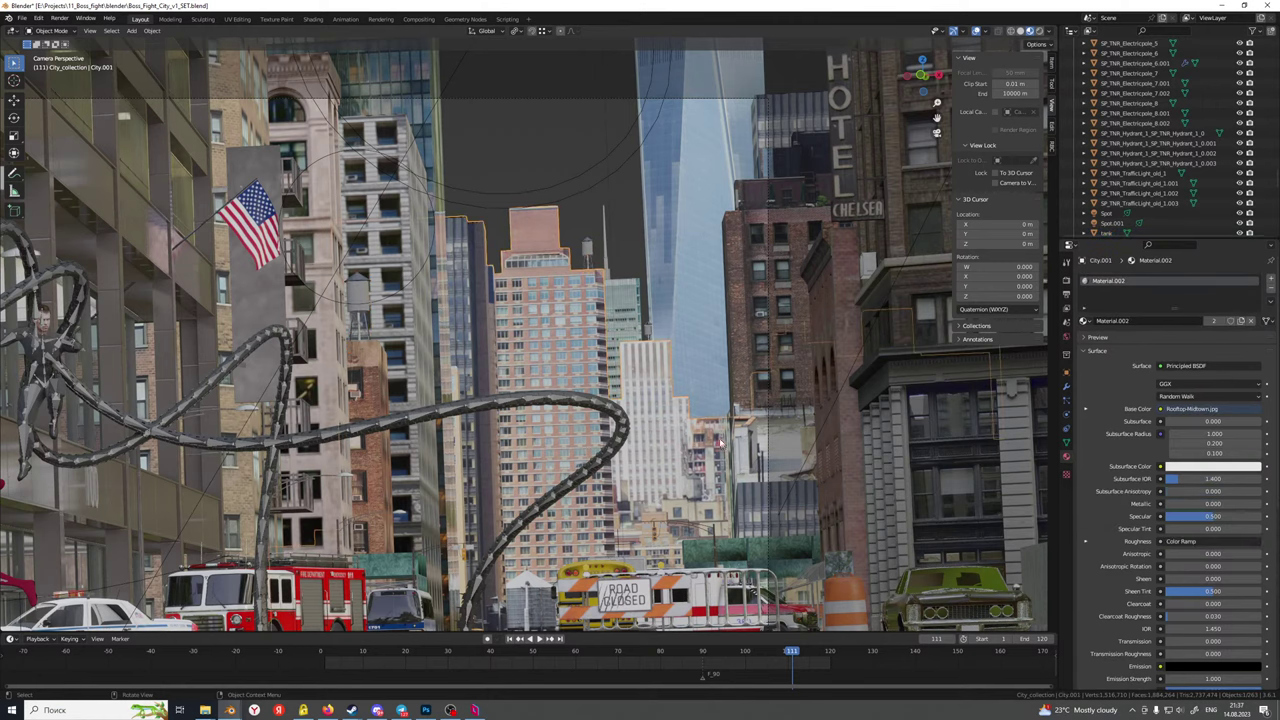
# Make a linked duplicate of the white tower's rooftop water tank, offset about 14.4 m in X, 3.7 m in Y and -20 m in Z
pyautogui.click(646, 326)
pyautogui.scroll(5, 646, 326)
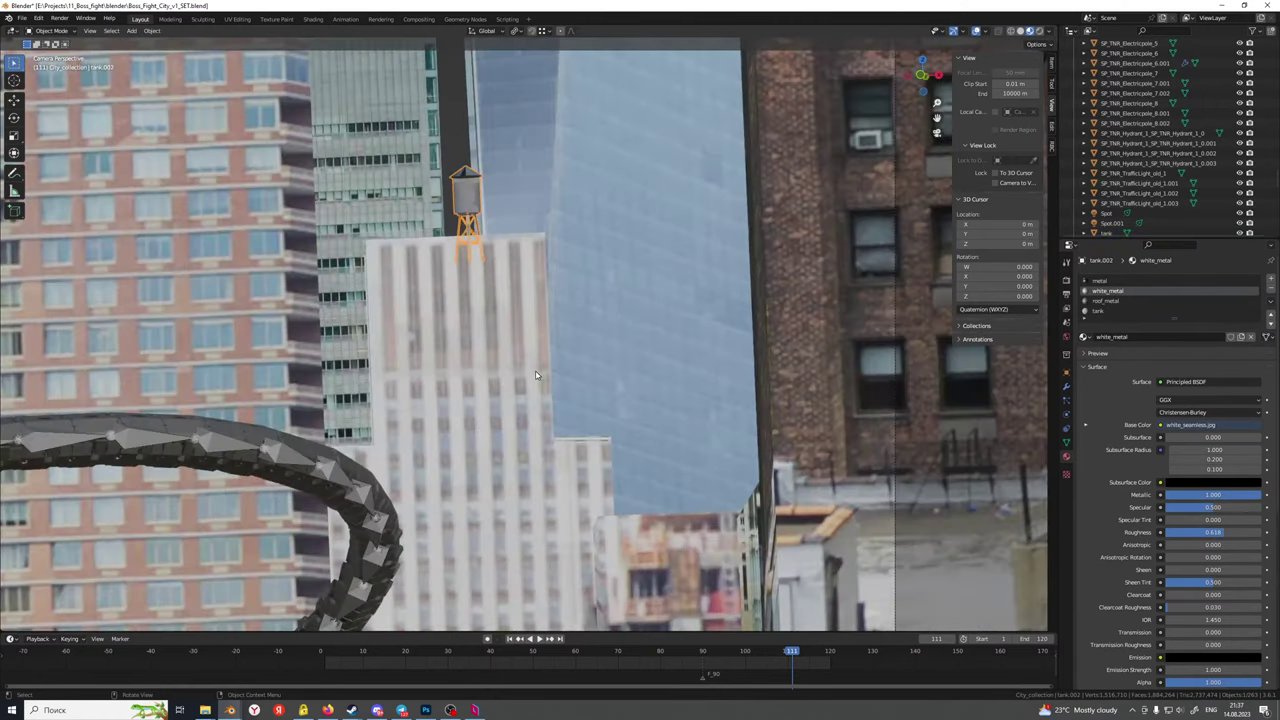
pyautogui.hotkey('alt', 'd')
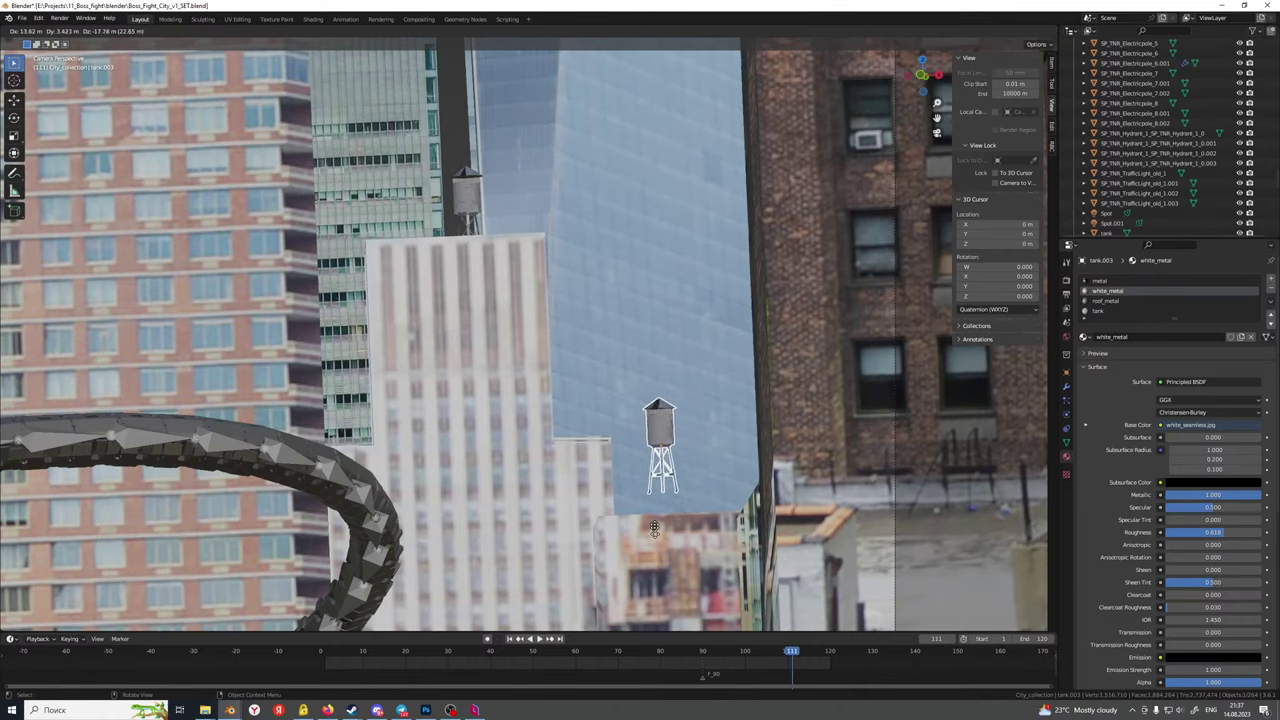
pyautogui.click(665, 548)
# Move the duplicated water tank about -47 m along Y onto the roof of the lower building beside the white tower
pyautogui.moveTo(665, 548); pyautogui.dragTo(545, 433, button='middle')
pyautogui.press('KP_Decimal')
pyautogui.scroll(-8, 593, 523)
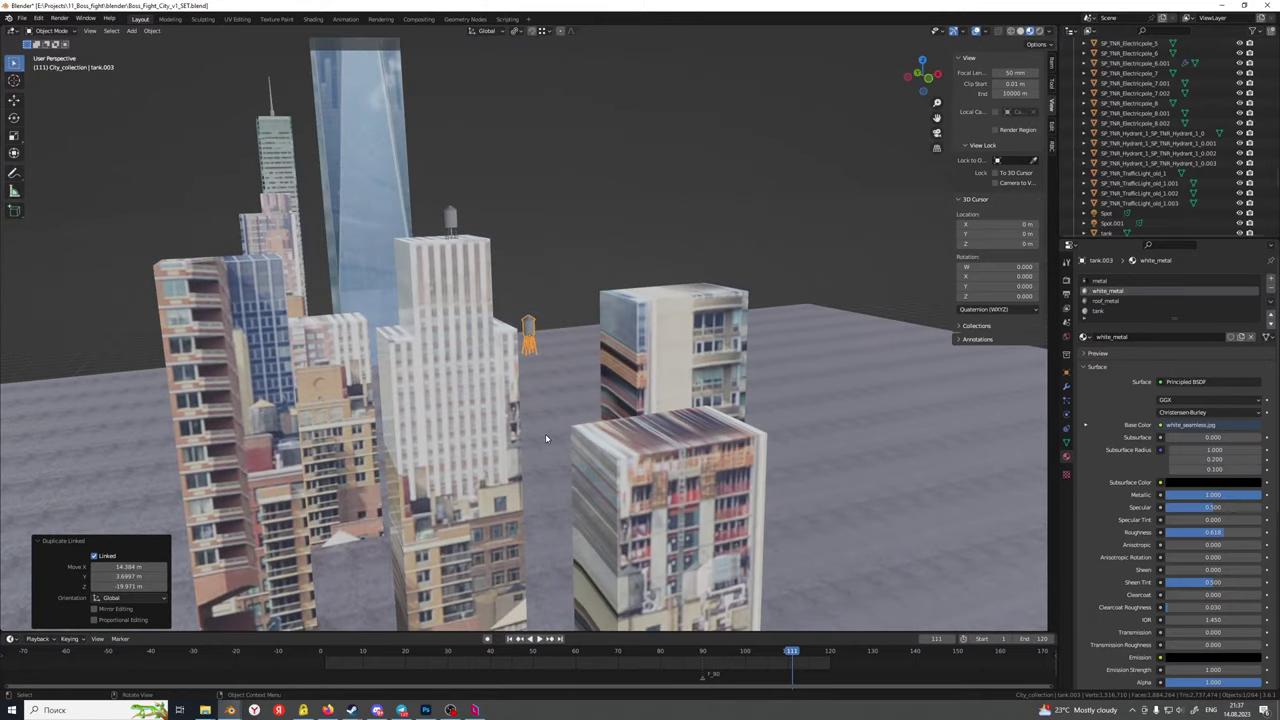
pyautogui.press('g')
pyautogui.press('y')
pyautogui.click(659, 549)
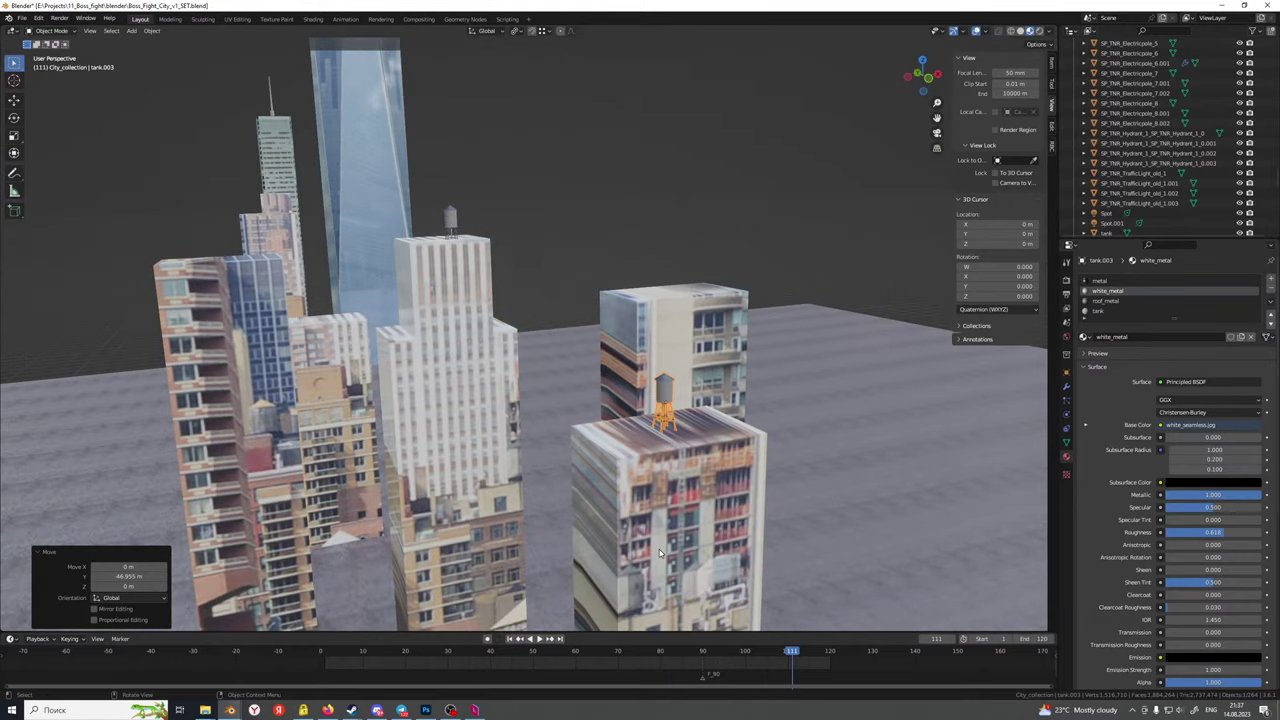
# Lower the duplicated water tank about 0.43 m along Z while viewing it through the camera
pyautogui.press('KP_0')
pyautogui.press('g')
pyautogui.press('z')
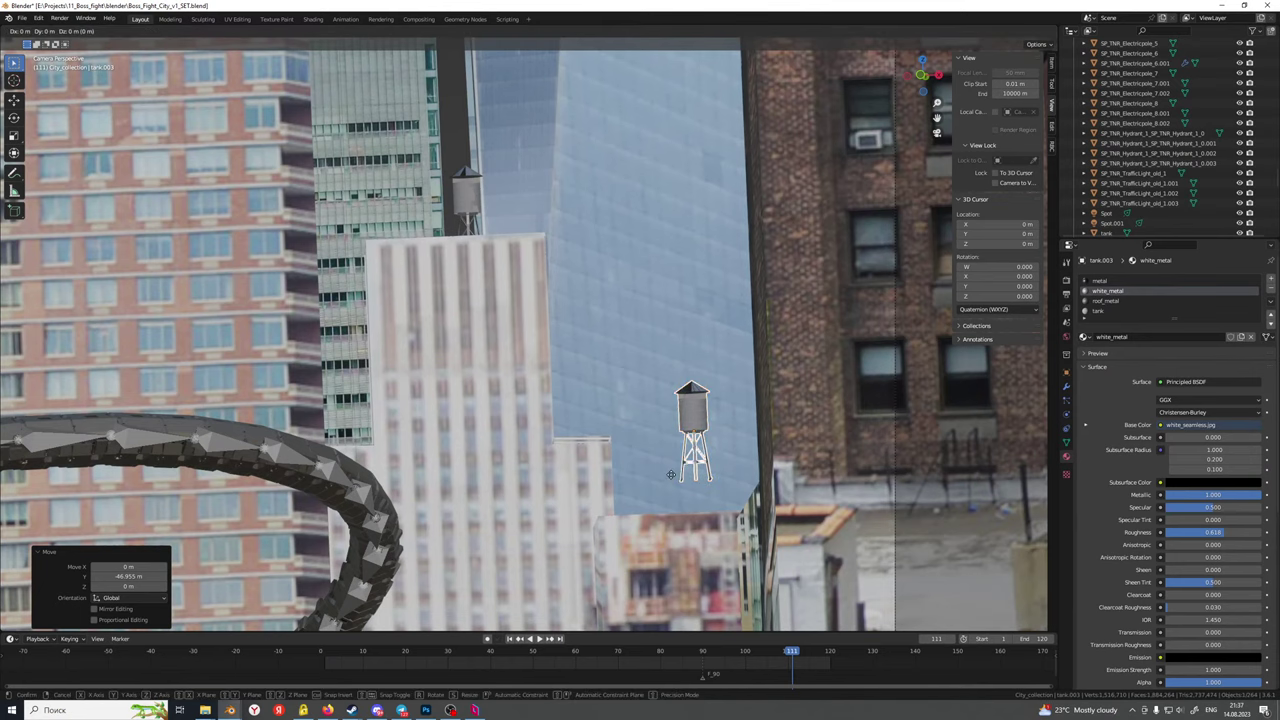
pyautogui.click(673, 527)
# Move the duplicated water tank freely to seat its legs on the lower building's roof, and return to the camera view
pyautogui.press('KP_Decimal')
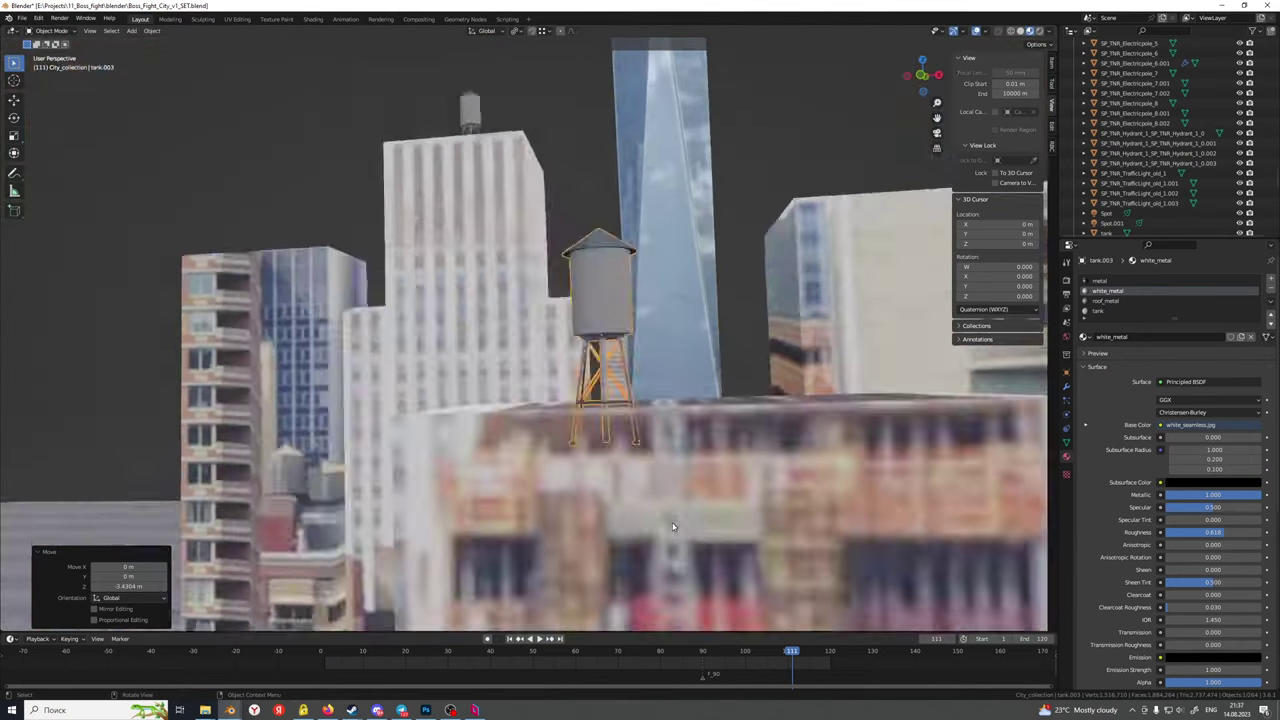
pyautogui.scroll(-3, 671, 511)
pyautogui.moveTo(671, 511); pyautogui.dragTo(711, 504, button='middle')
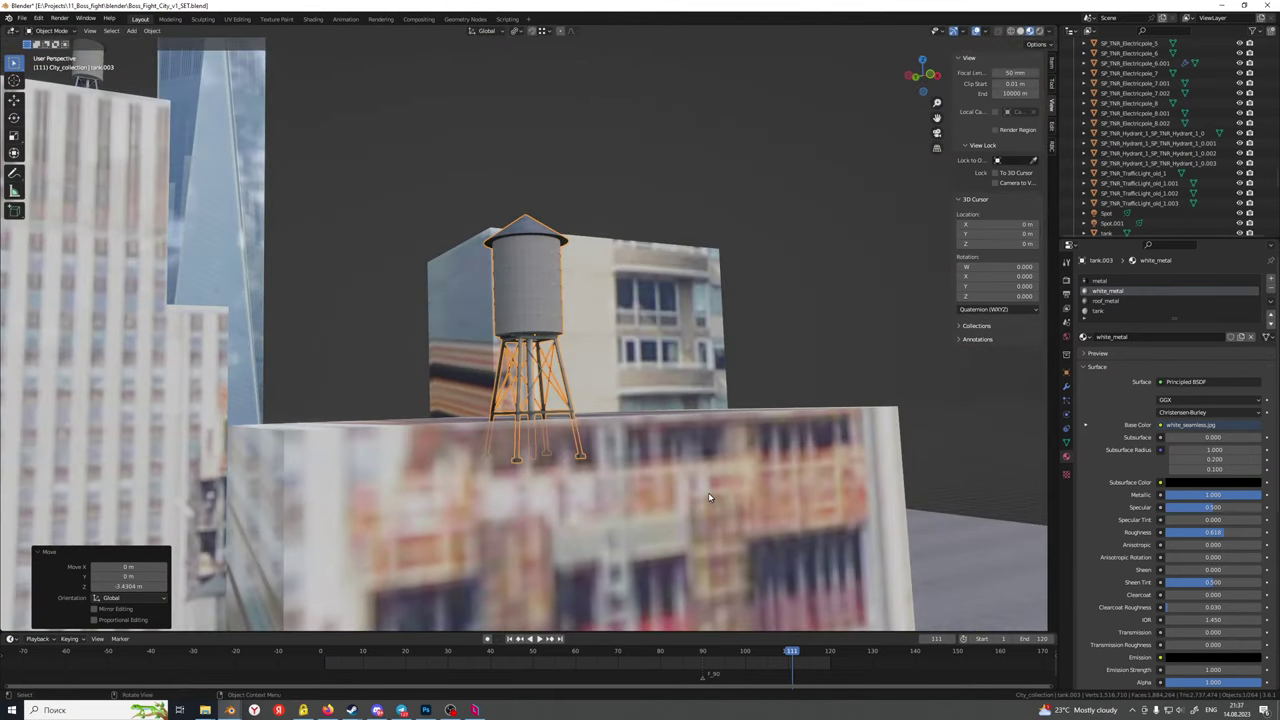
pyautogui.press('g')
pyautogui.click(649, 462)
pyautogui.press('KP_0')
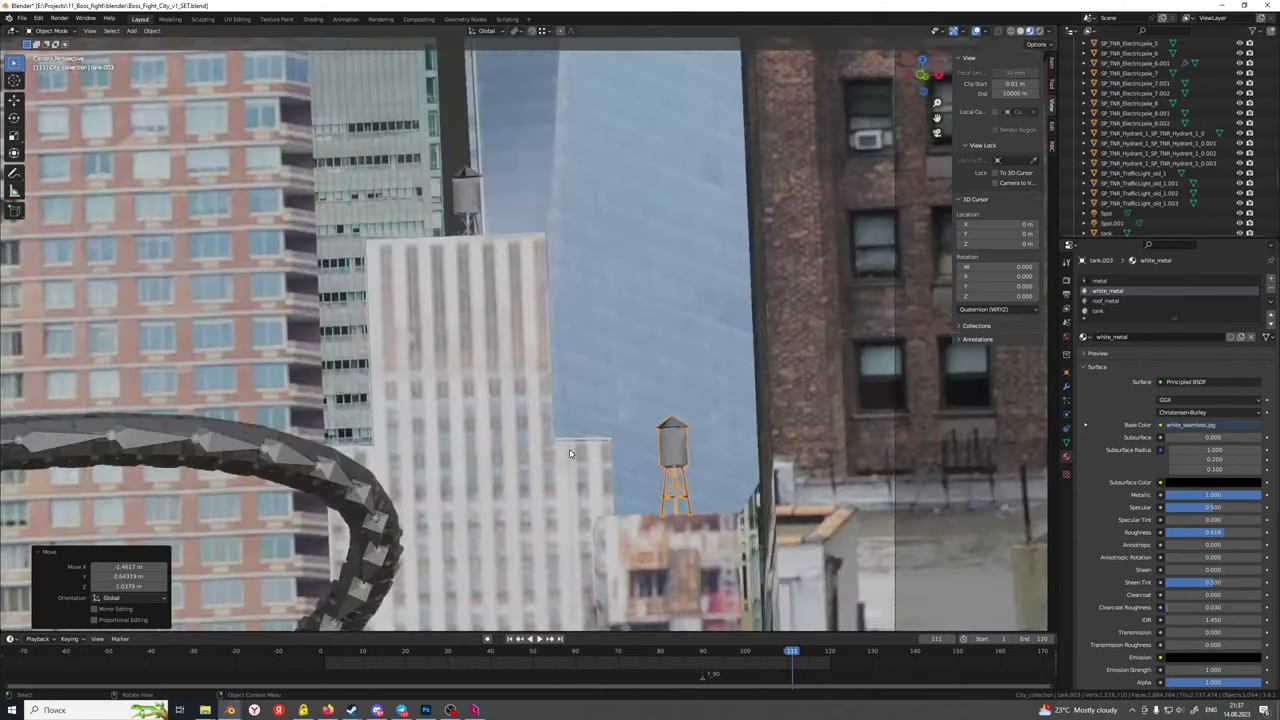
# Check the duplicated water tank's placement up close and within the wider street view through the camera
pyautogui.scroll(5, 677, 497)
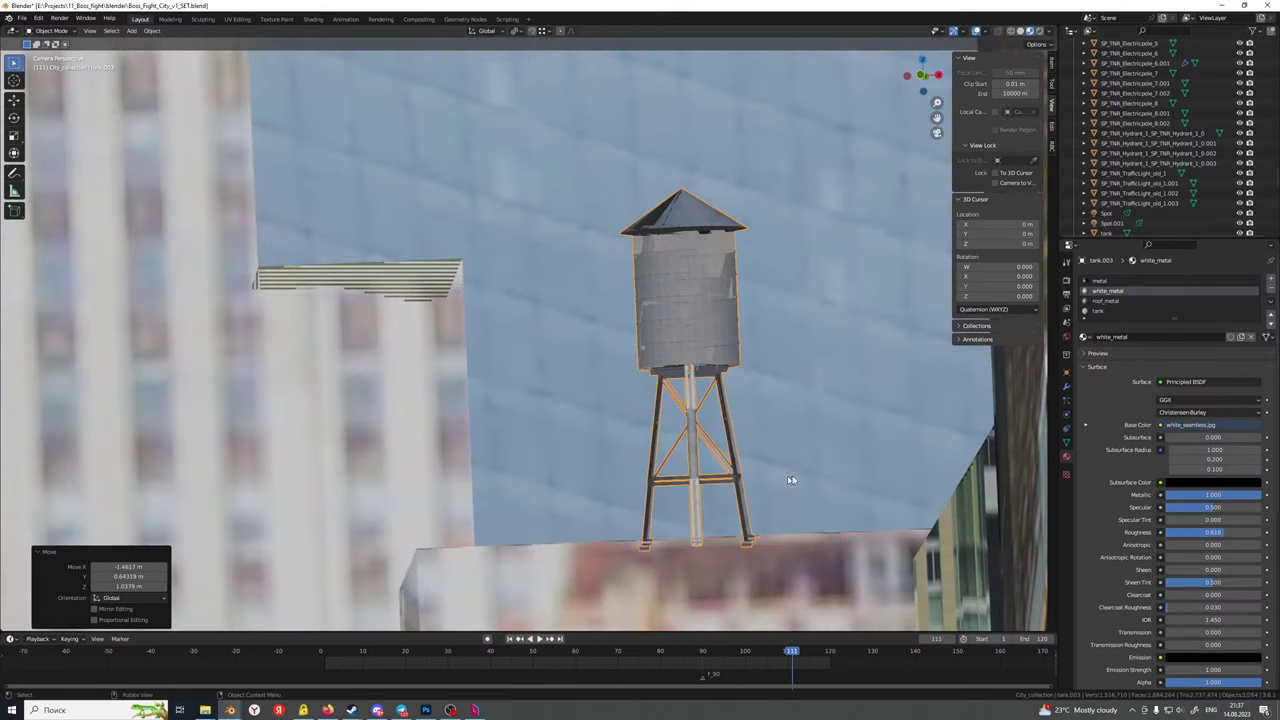
pyautogui.click(803, 477)
pyautogui.keyDown('shift'); pyautogui.moveTo(803, 477); pyautogui.dragTo(649, 308, button='middle'); pyautogui.keyUp('shift')
pyautogui.scroll(-5, 626, 371)
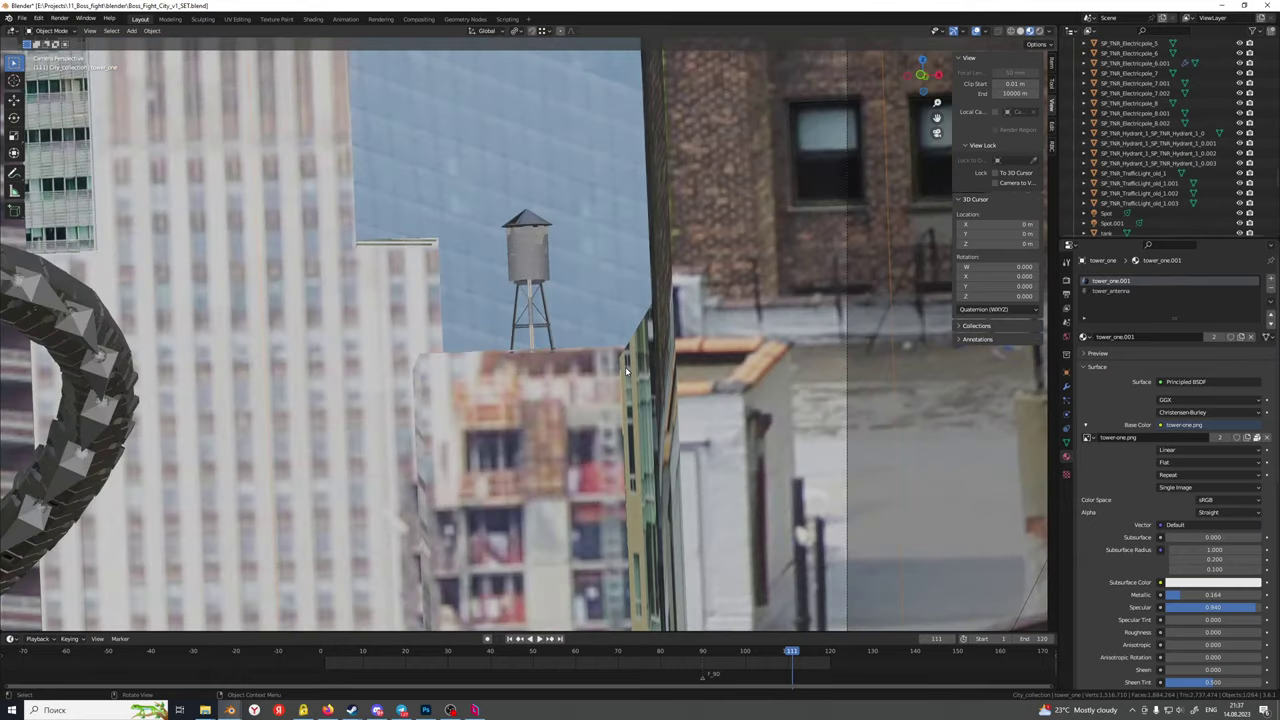
pyautogui.scroll(-6, 627, 372)
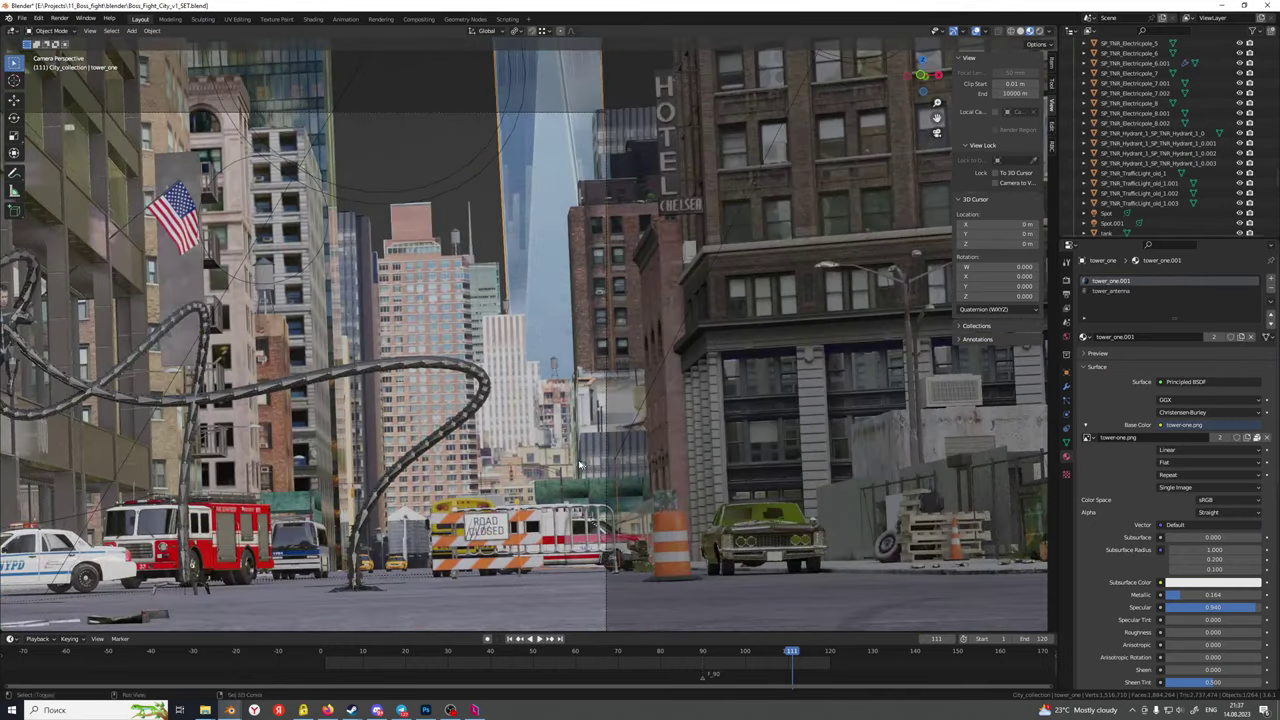
pyautogui.scroll(2, 579, 465)
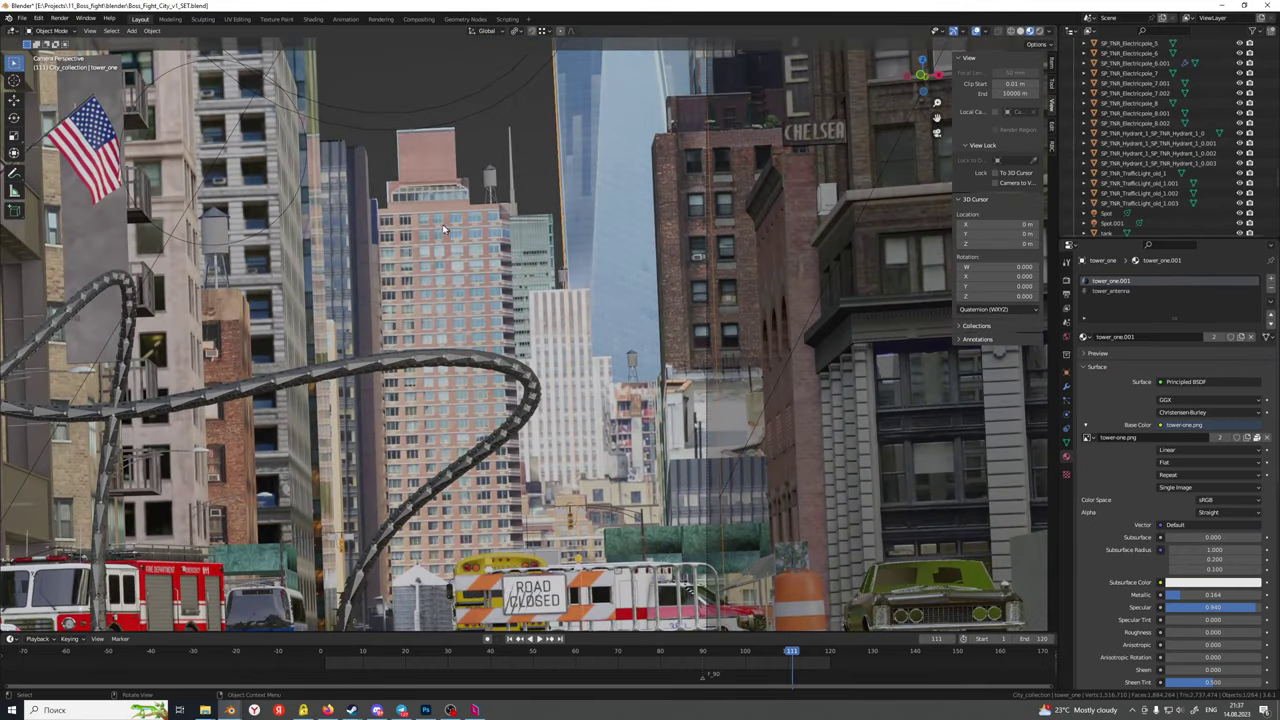
# Move the garbage truck behind the fire truck about 5.2 m along X into the street gap beyond the city bus
pyautogui.click(431, 188)
pyautogui.scroll(-2, 565, 260)
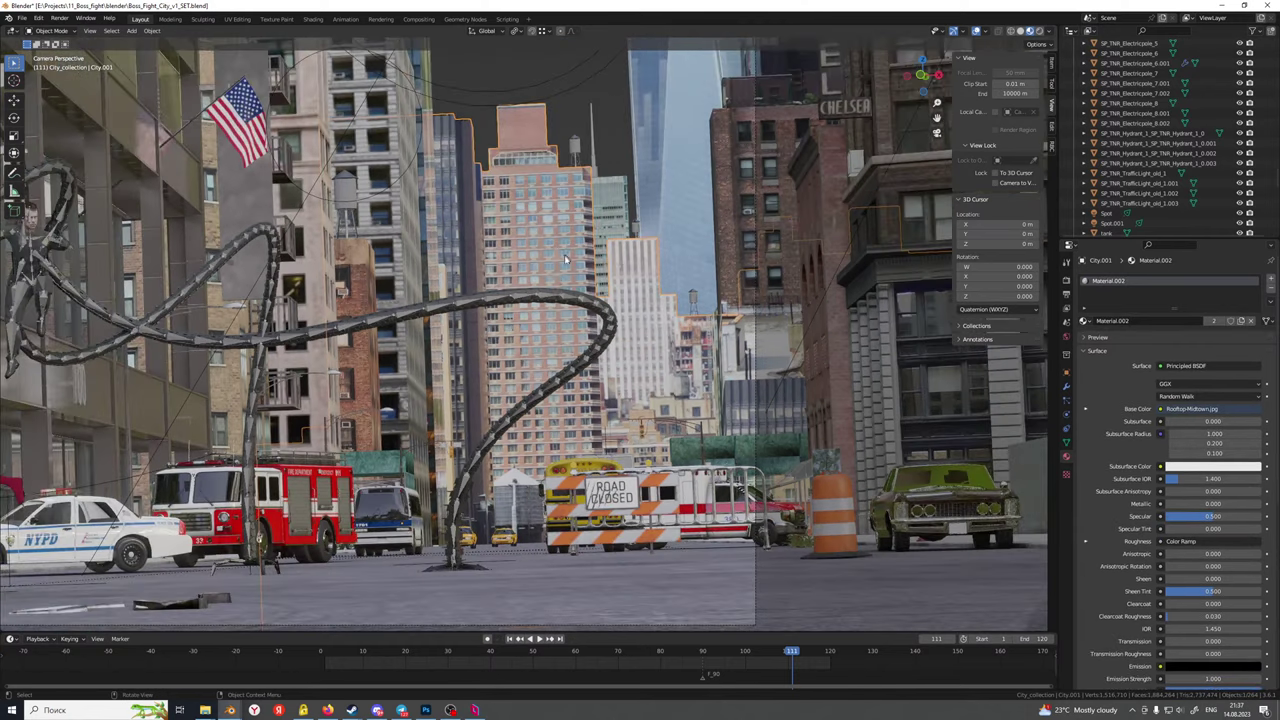
pyautogui.scroll(1, 565, 260)
pyautogui.click(385, 447)
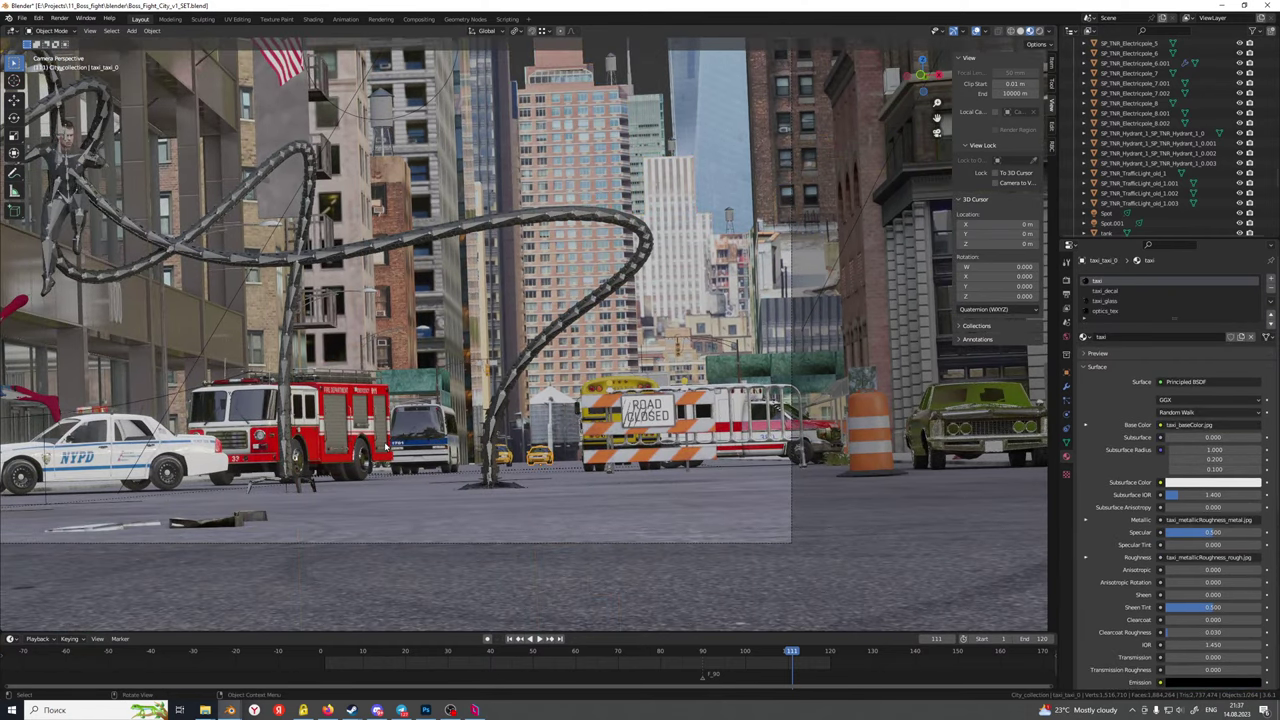
pyautogui.click(427, 441)
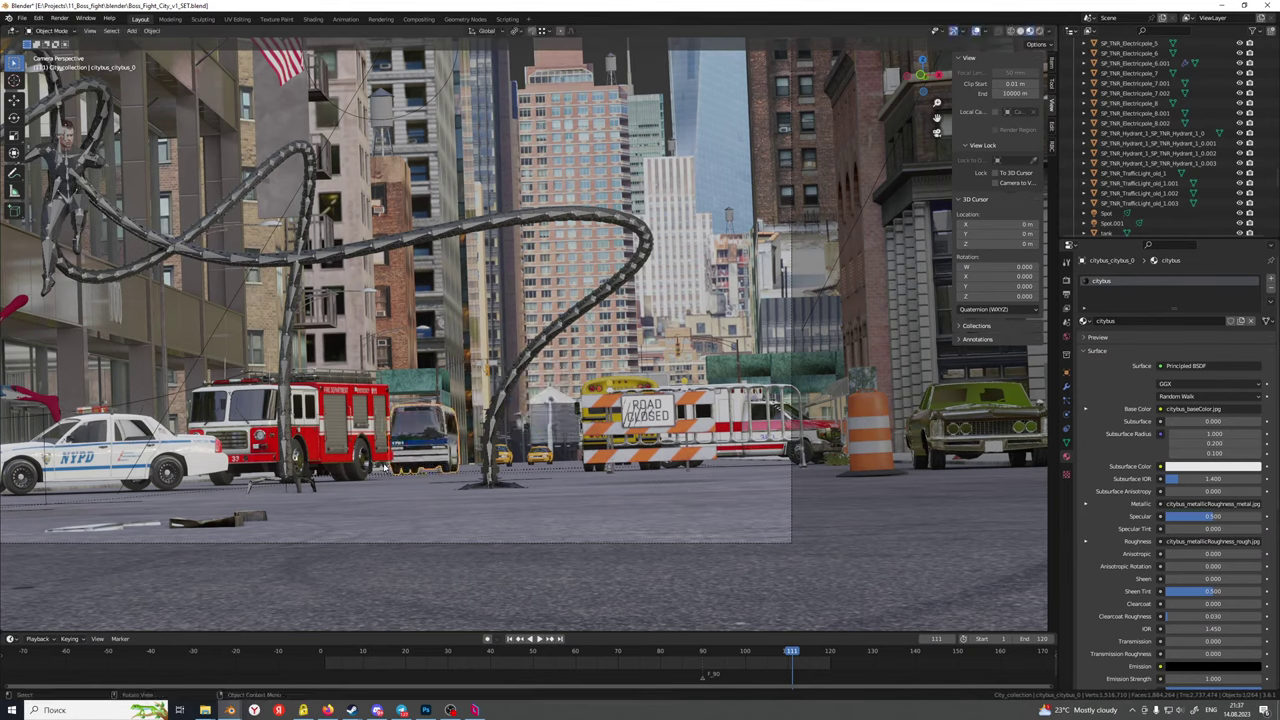
pyautogui.click(383, 469)
pyautogui.click(387, 471)
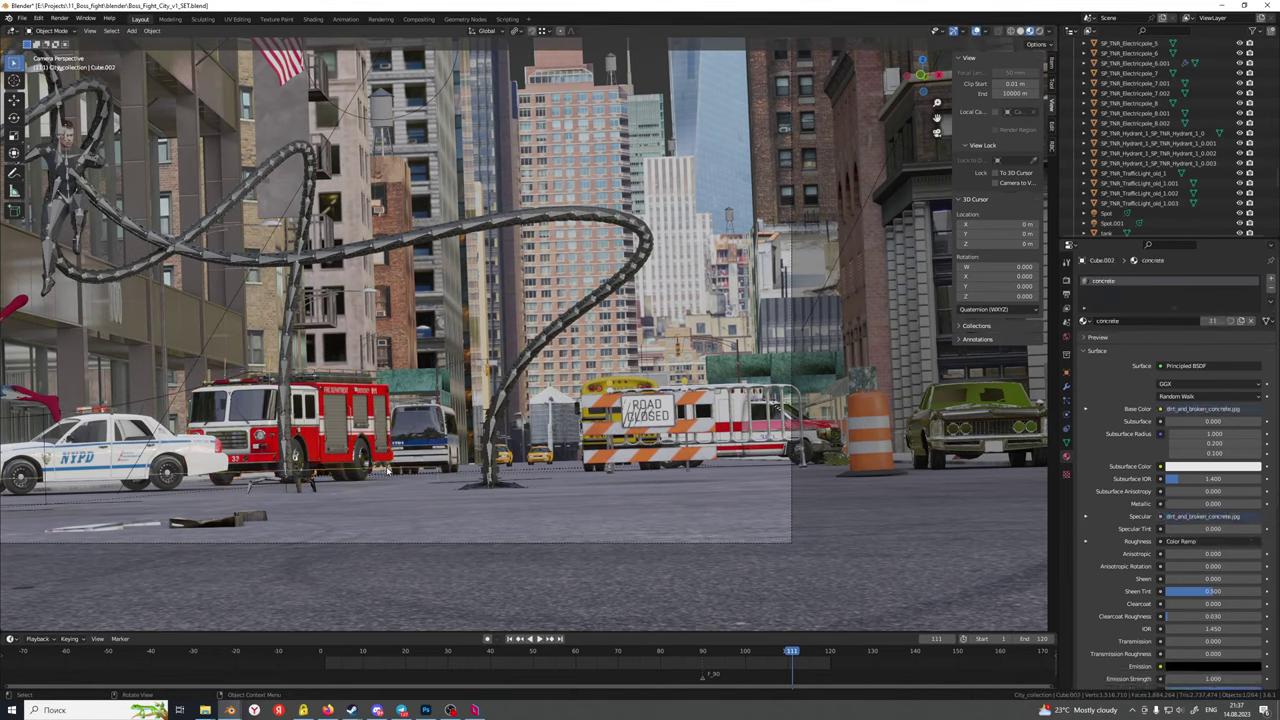
pyautogui.click(386, 468)
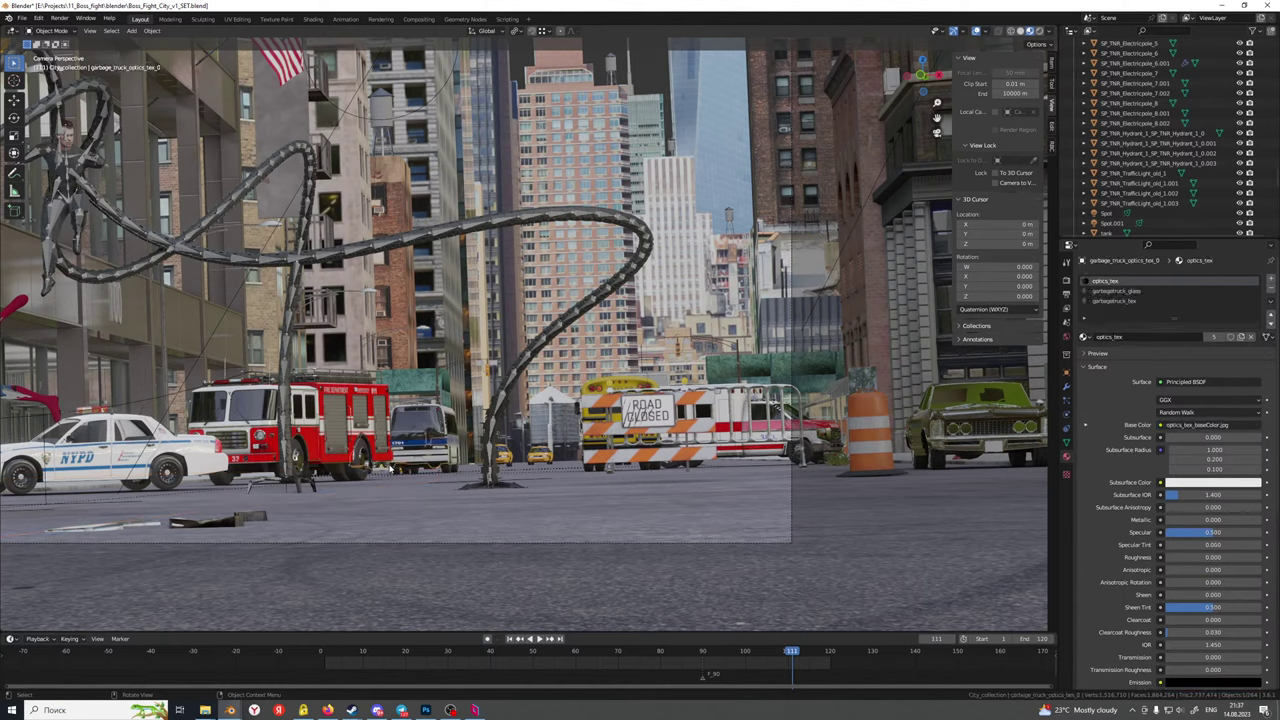
pyautogui.press('g')
pyautogui.press('x')
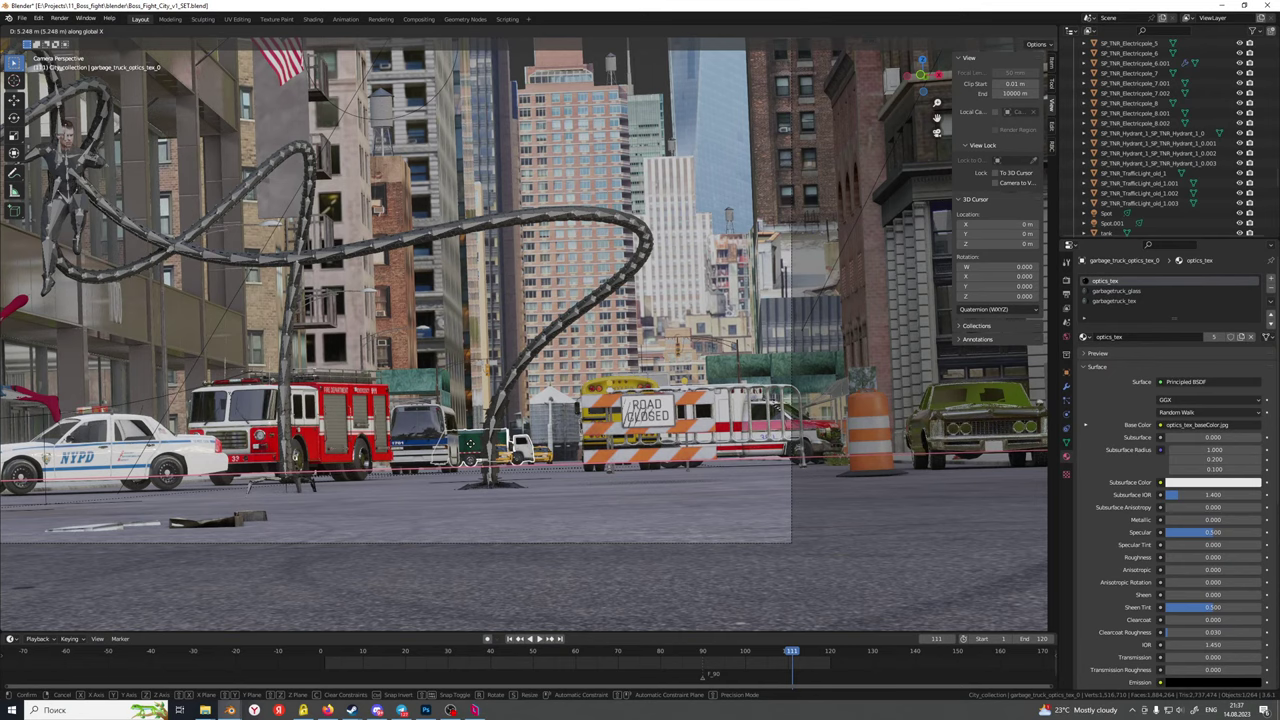
pyautogui.click(479, 446)
# Examine the background vehicles and the overall street composition through the camera, both up close and across the whole frame
pyautogui.click(536, 452)
pyautogui.scroll(2, 543, 500)
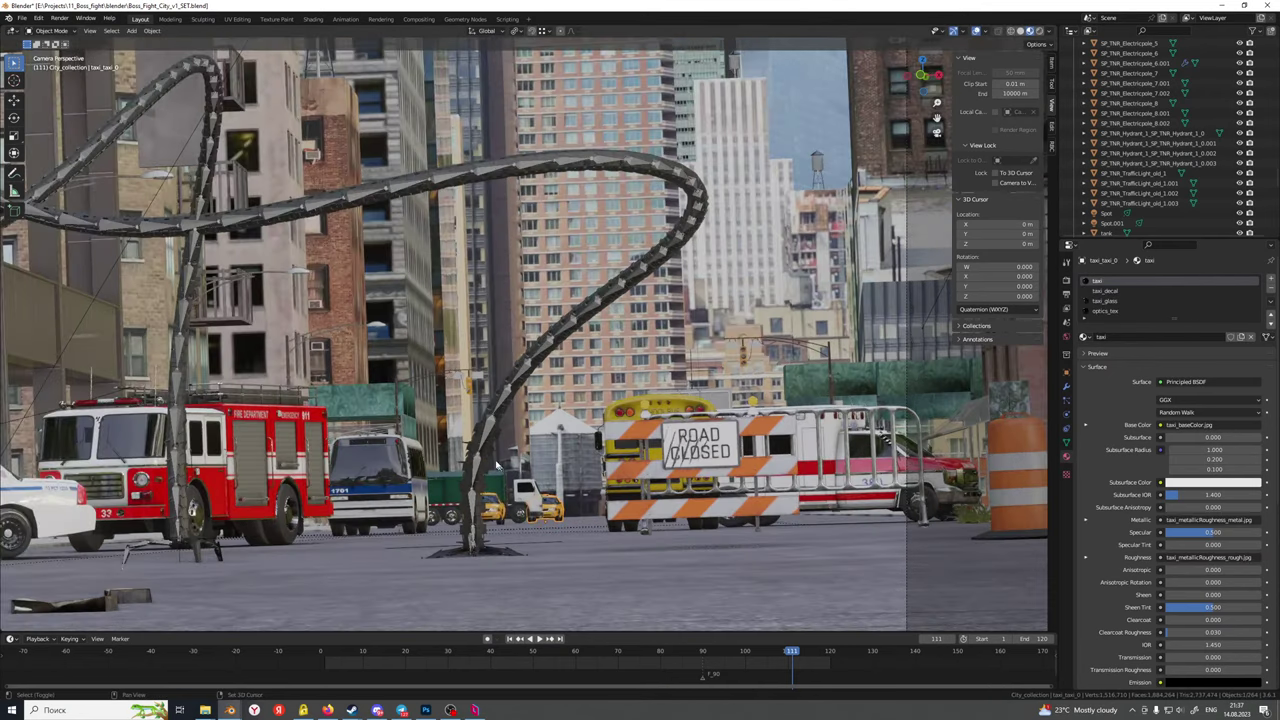
pyautogui.scroll(-3, 685, 474)
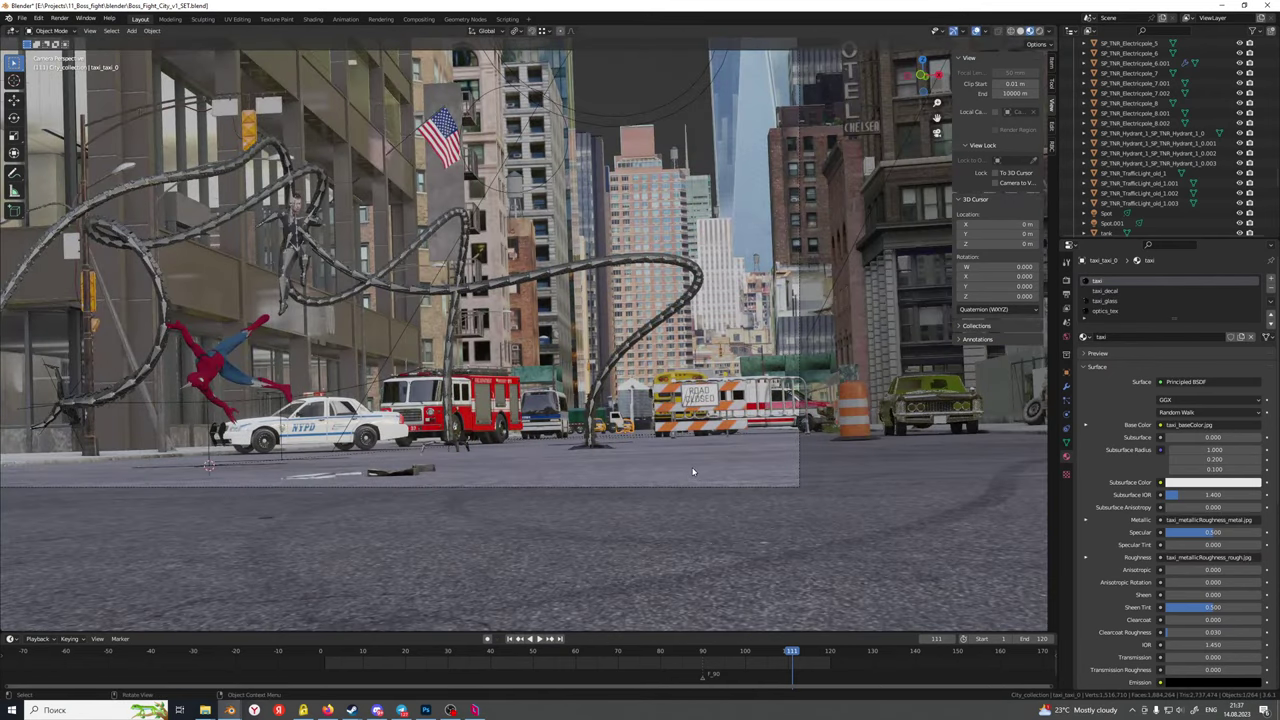
pyautogui.scroll(2, 693, 471)
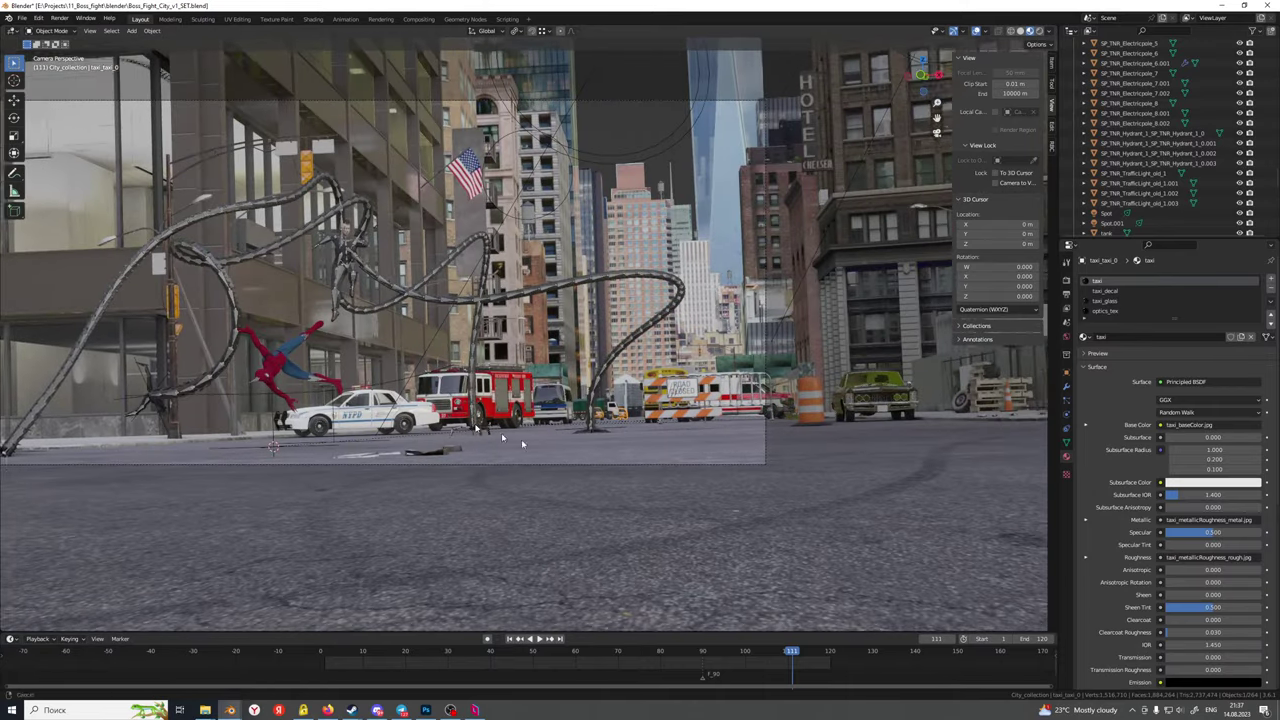
pyautogui.scroll(2, 620, 485)
pyautogui.scroll(-2, 308, 502)
pyautogui.keyDown('shift'); pyautogui.moveTo(311, 455); pyautogui.dragTo(333, 396, button='middle'); pyautogui.keyUp('shift')
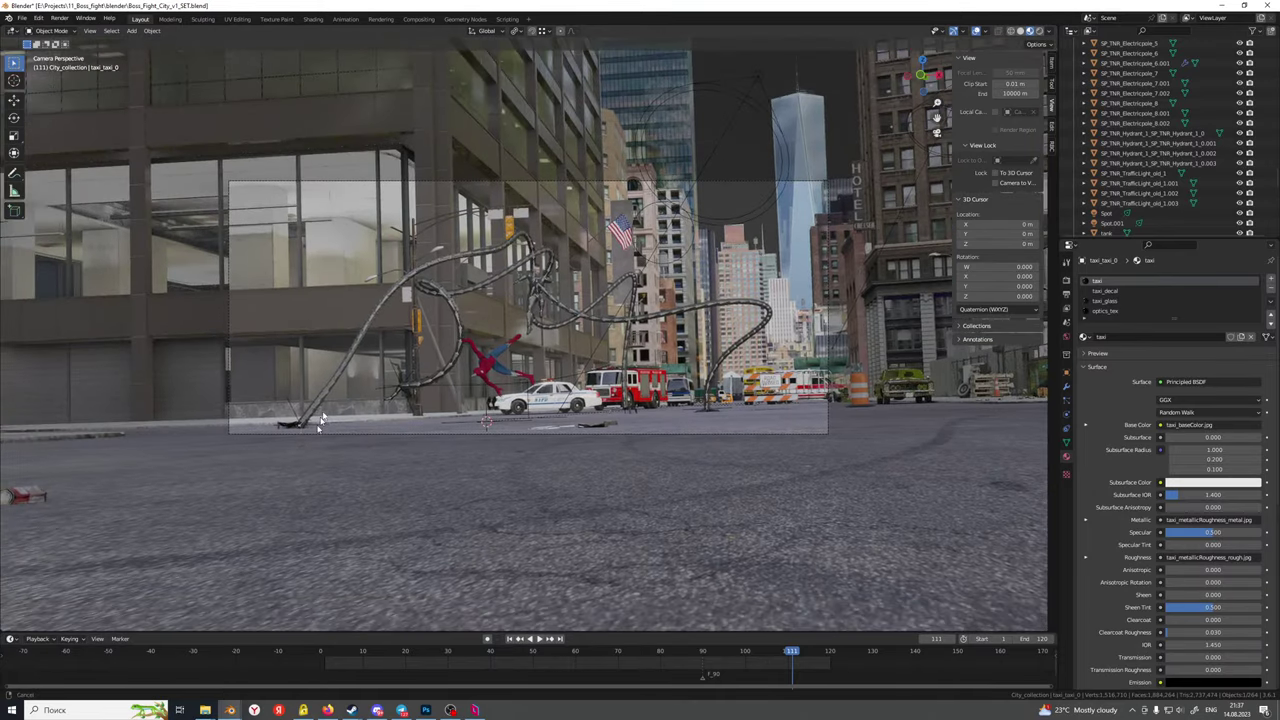
pyautogui.scroll(2, 333, 396)
pyautogui.keyDown('shift'); pyautogui.moveTo(409, 382); pyautogui.dragTo(345, 509, button='middle'); pyautogui.keyUp('shift')
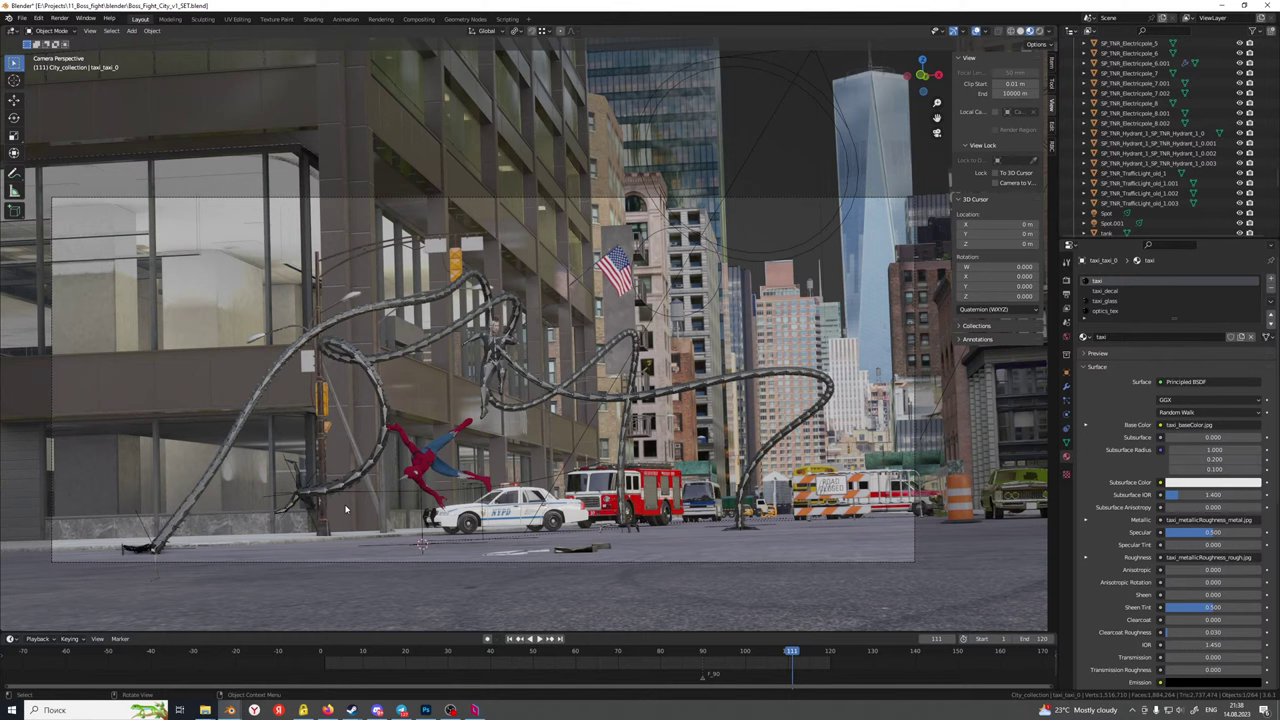
pyautogui.scroll(2, 760, 482)
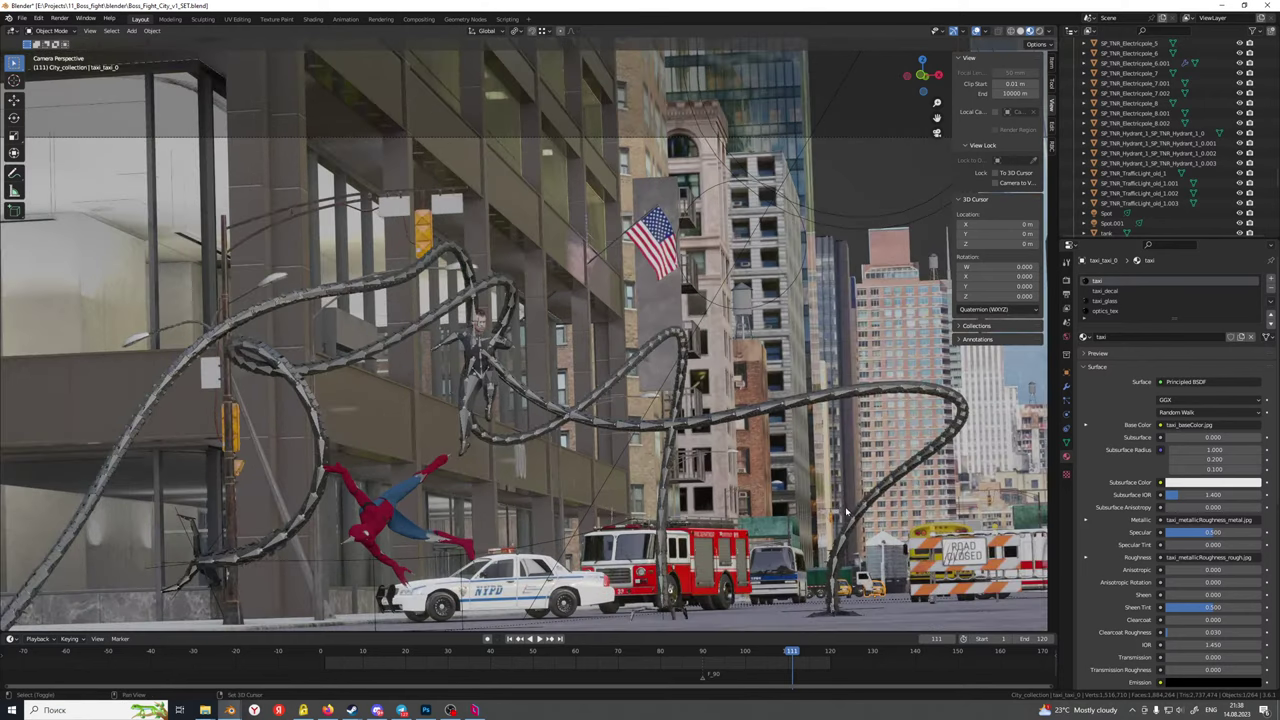
pyautogui.keyDown('shift'); pyautogui.moveTo(990, 536); pyautogui.dragTo(704, 427, button='middle'); pyautogui.keyUp('shift')
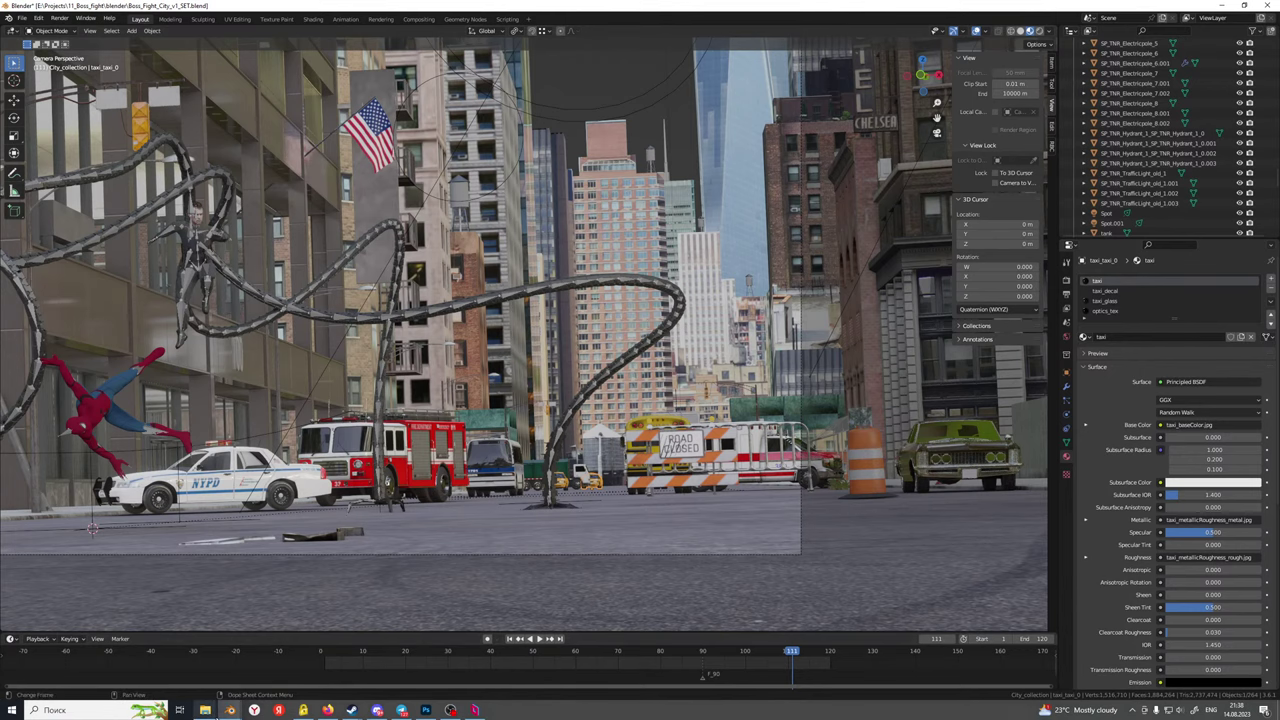
# Go back to the start of the scene's object list and save the city scene file
pyautogui.moveTo(204, 710)
pyautogui.moveTo(380, 665)
pyautogui.scroll(10, 1120, 165)
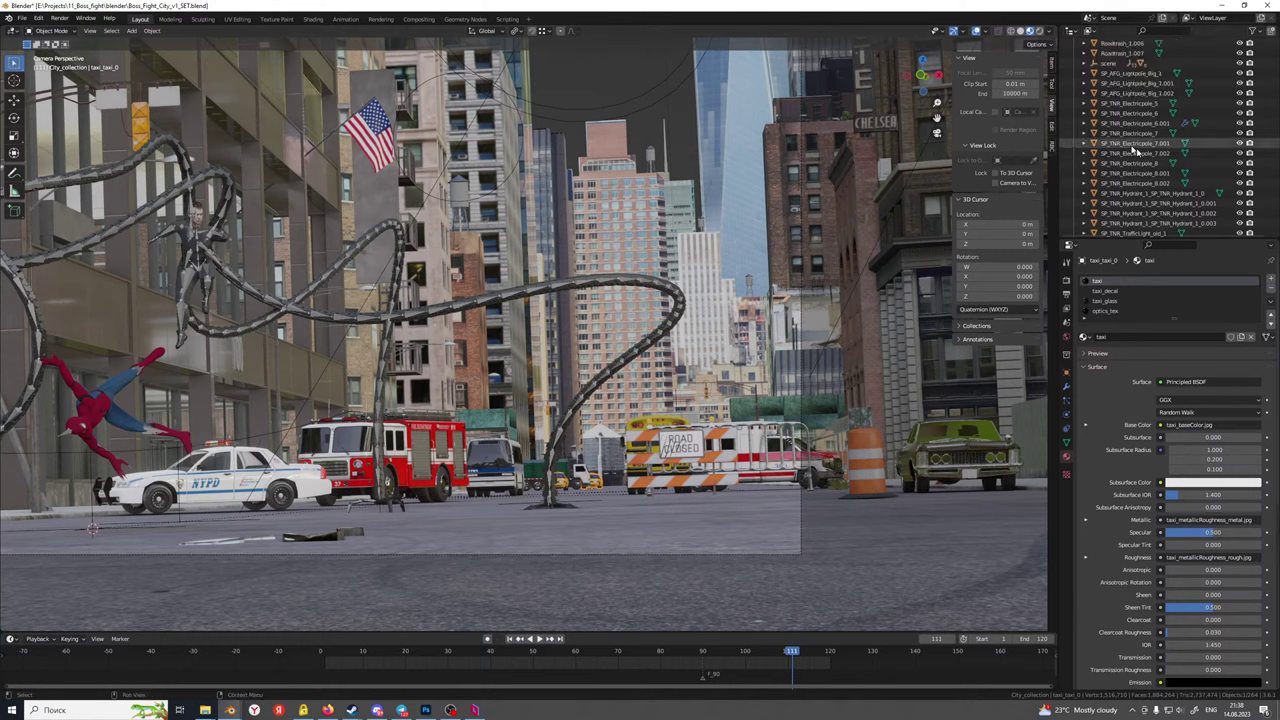
pyautogui.scroll(10, 1118, 165)
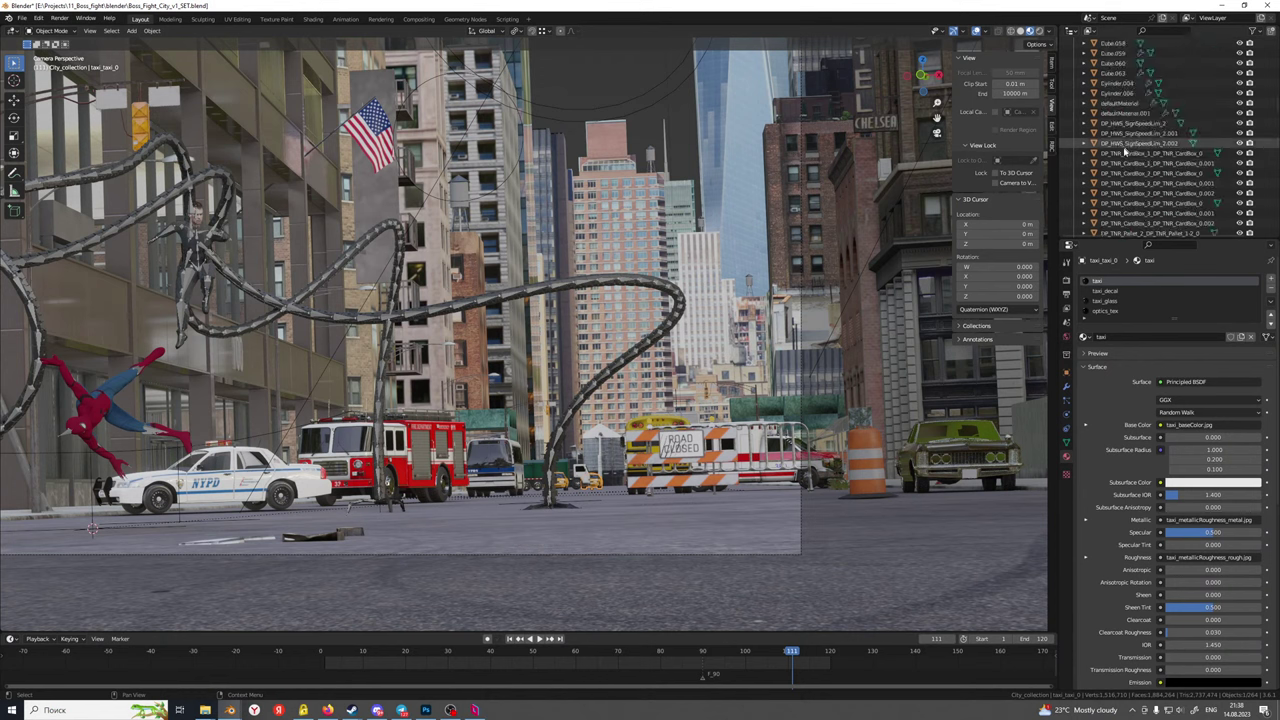
pyautogui.scroll(3, 1122, 155)
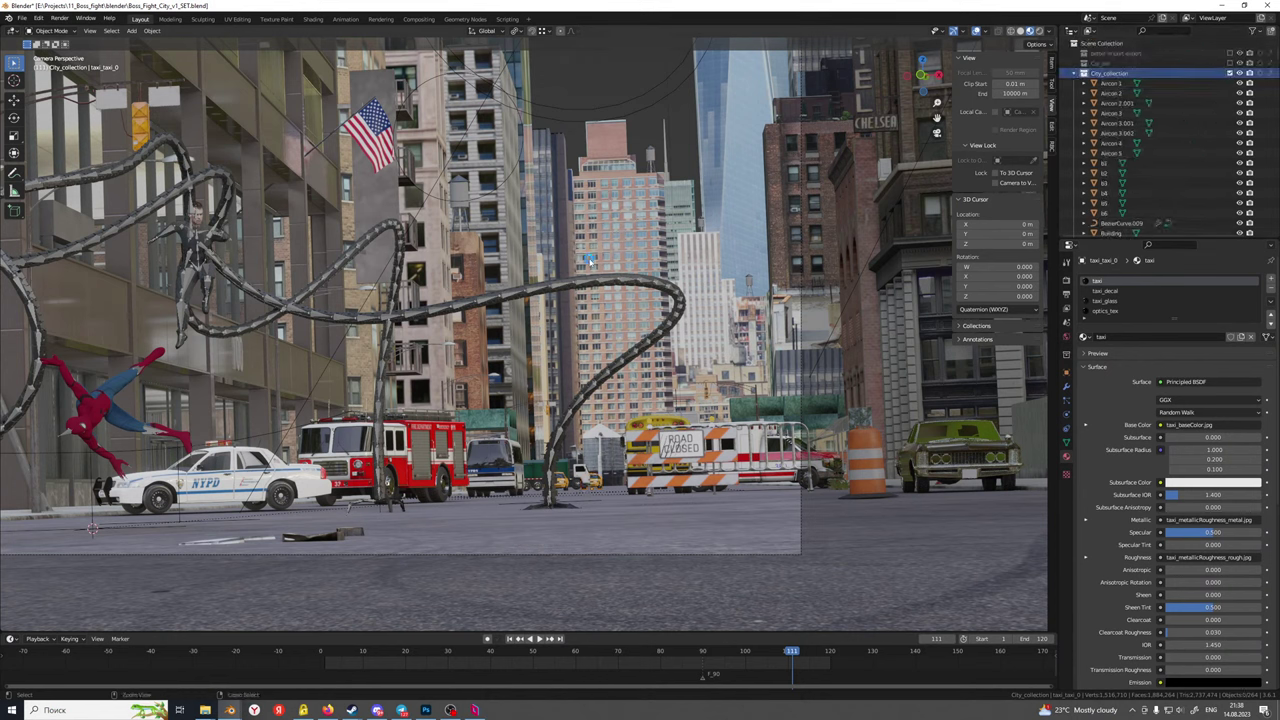
pyautogui.hotkey('ctrl', 's')
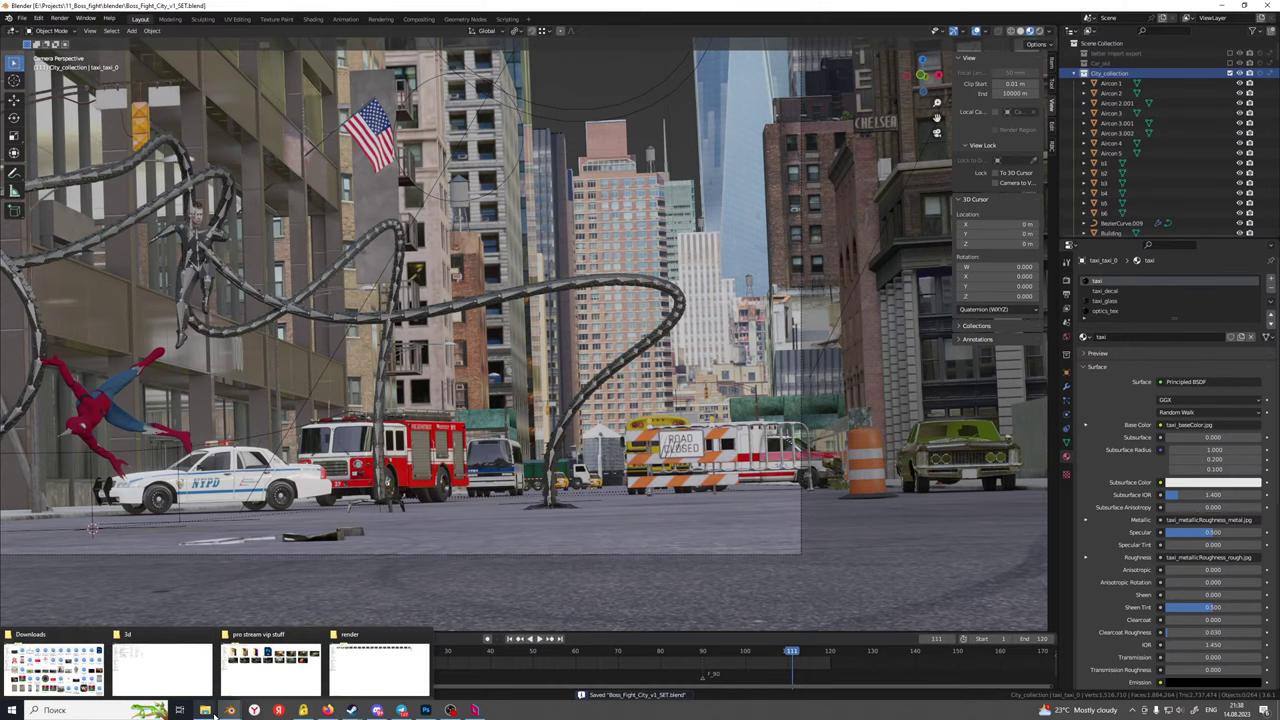
# Switch to File Explorer, open EE_v1 from the Projects folder's 07_Endless_Engines\Blender subfolder, and close its render result window
pyautogui.click(200, 690)
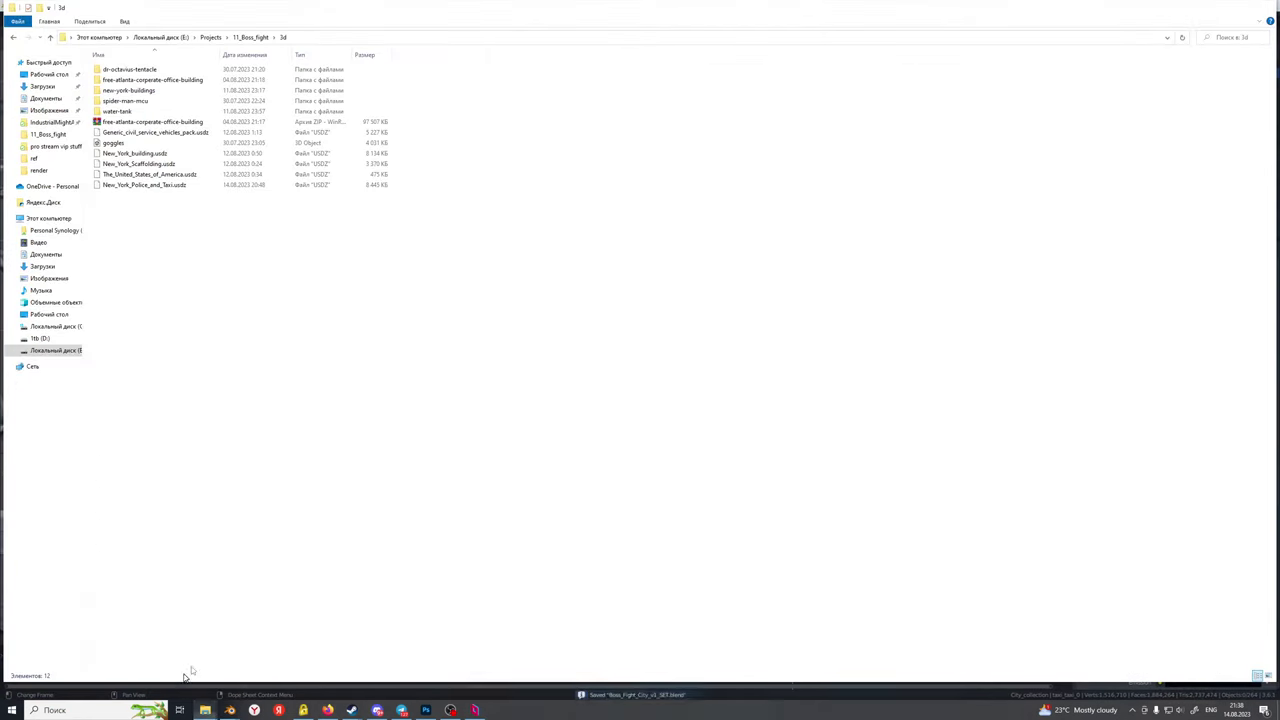
pyautogui.click(210, 37)
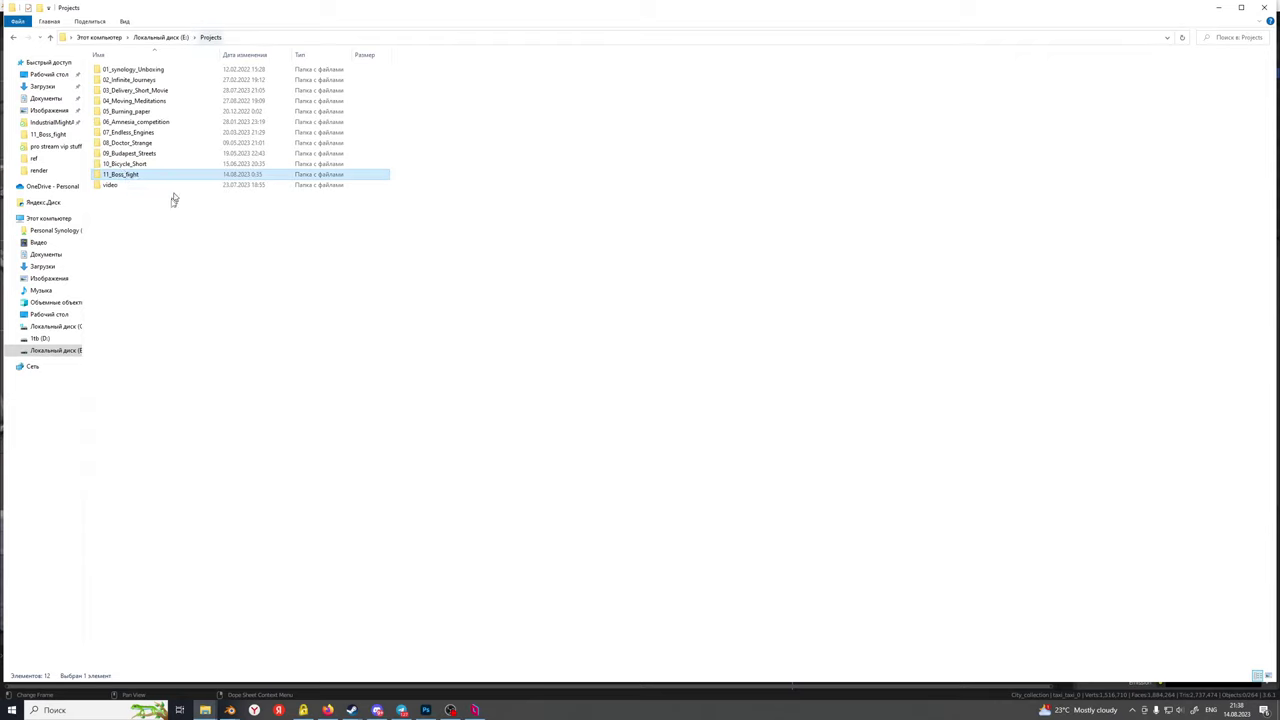
pyautogui.doubleClick(154, 134)
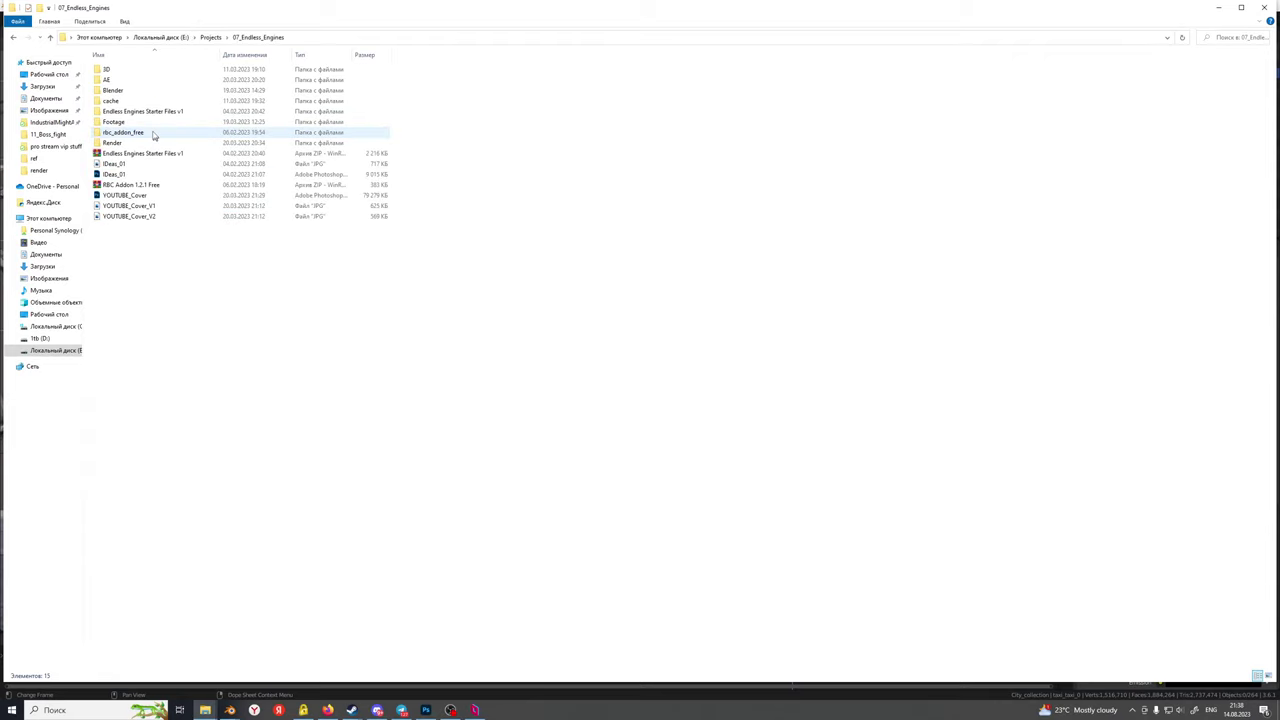
pyautogui.doubleClick(132, 91)
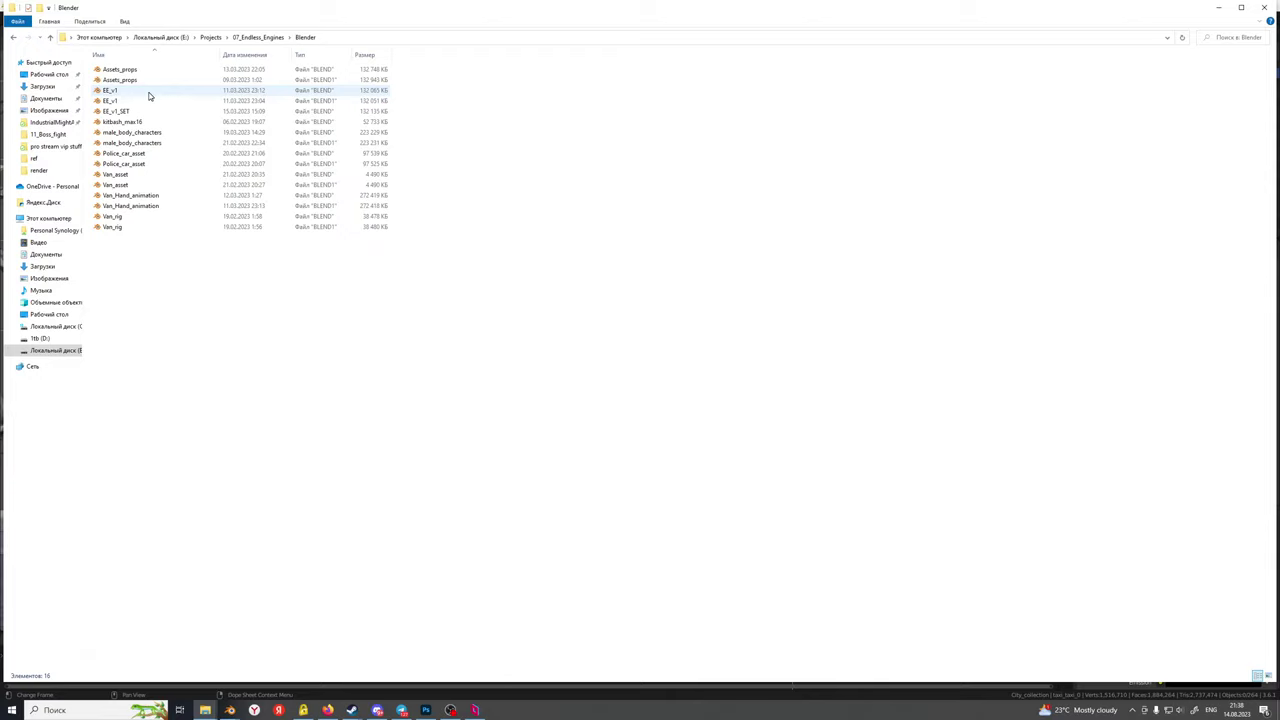
pyautogui.doubleClick(148, 91)
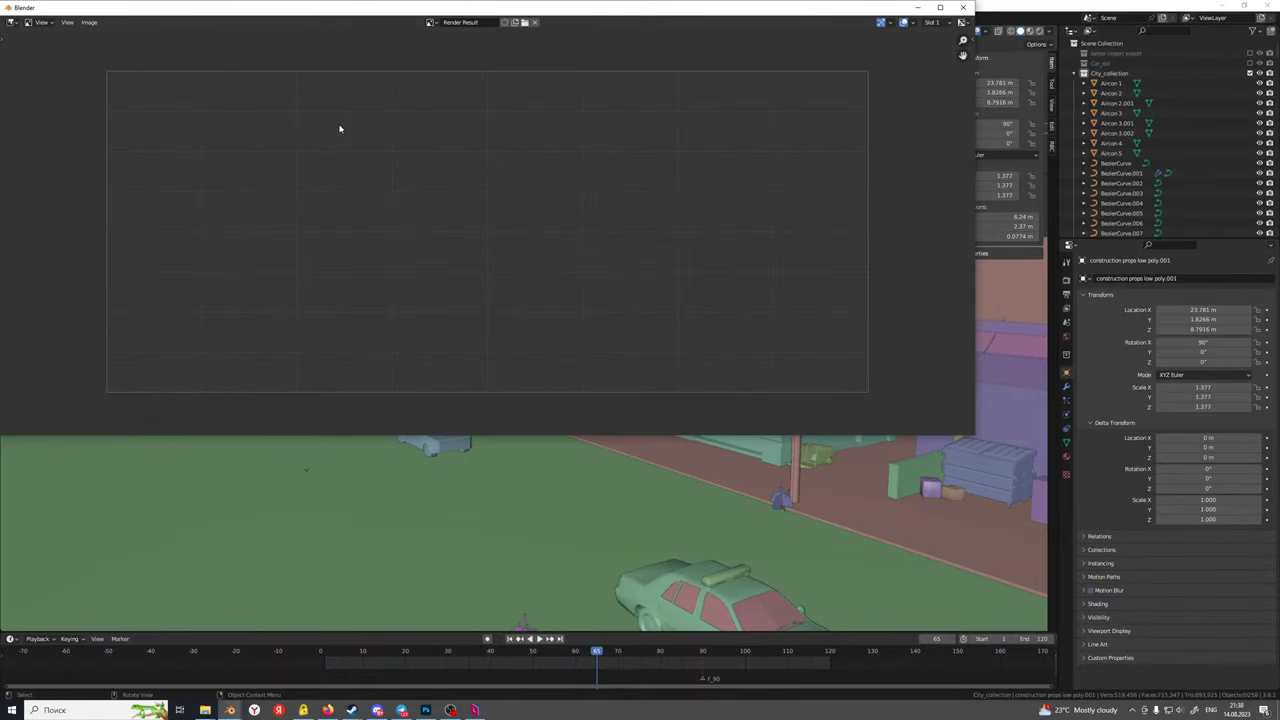
pyautogui.click(963, 7)
# Inspect the Endless Engines street set for reusable props, checking the grass and road trash around the street lamp
pyautogui.scroll(-4, 608, 352)
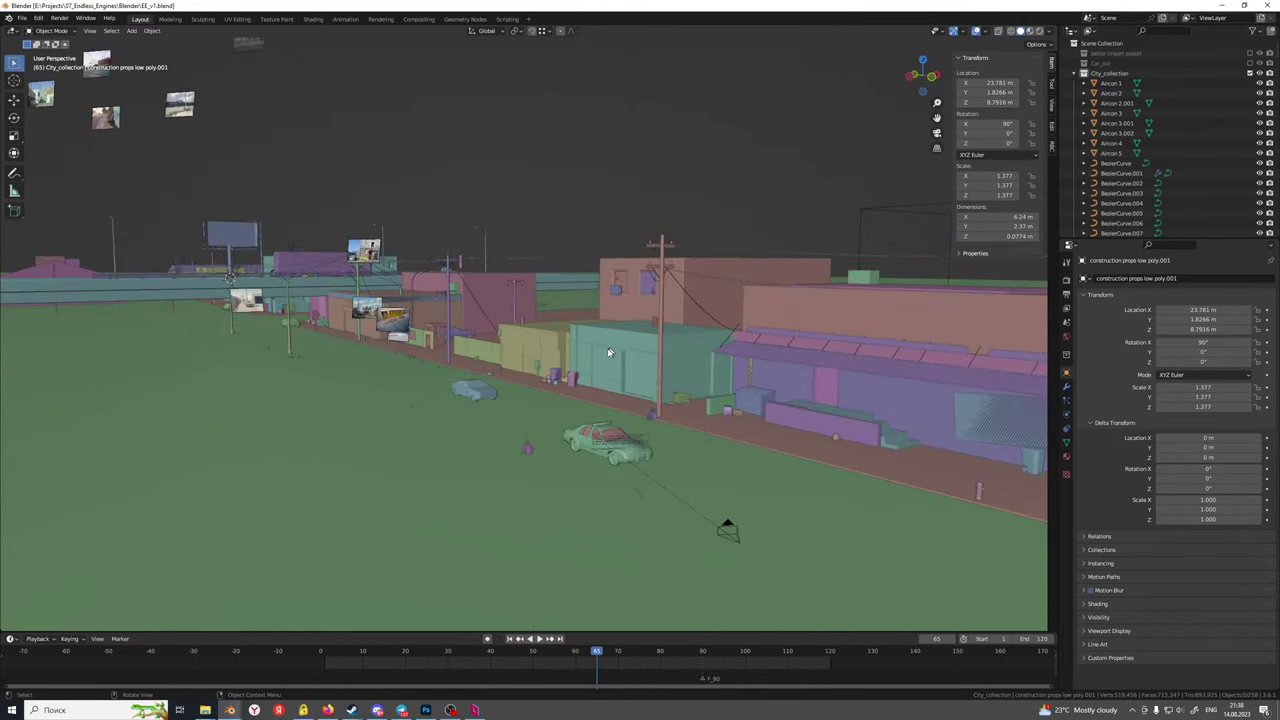
pyautogui.keyDown('shift'); pyautogui.moveTo(594, 372); pyautogui.dragTo(805, 434, button='middle'); pyautogui.keyUp('shift')
pyautogui.scroll(8, 603, 451)
pyautogui.scroll(-3, 603, 451)
pyautogui.moveTo(603, 451); pyautogui.dragTo(593, 447, button='middle')
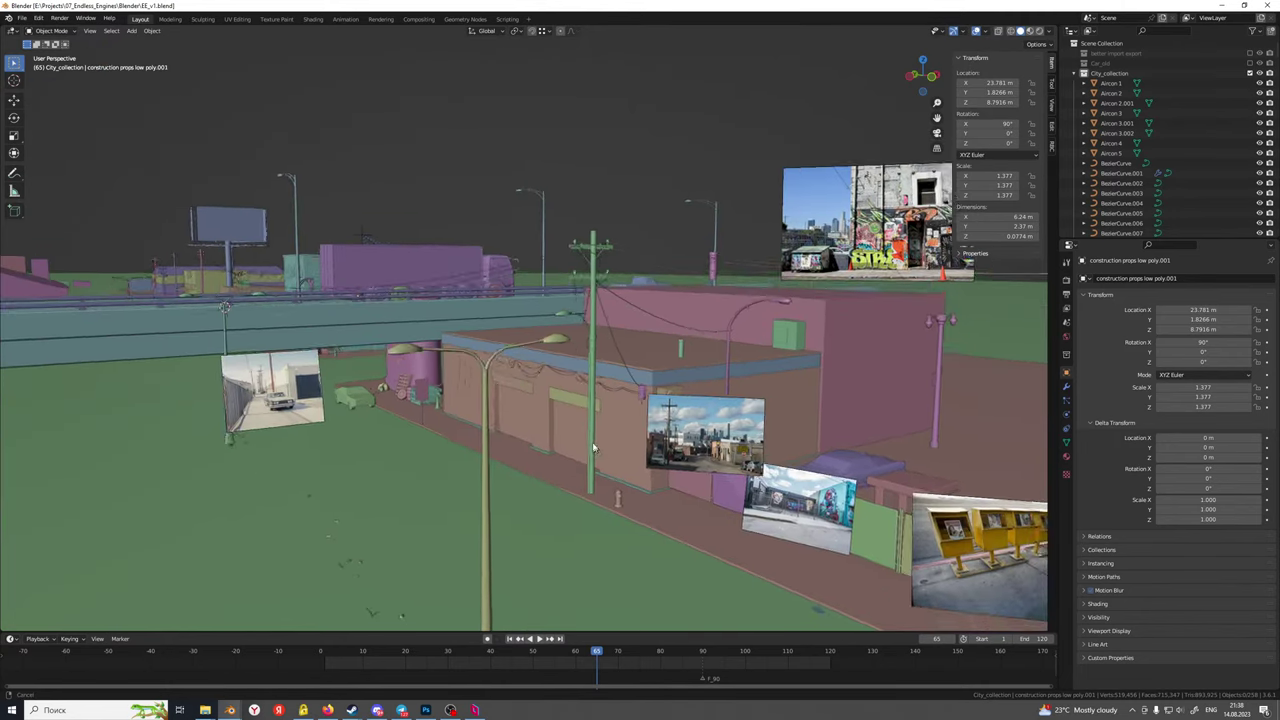
pyautogui.click(422, 450)
pyautogui.click(380, 453)
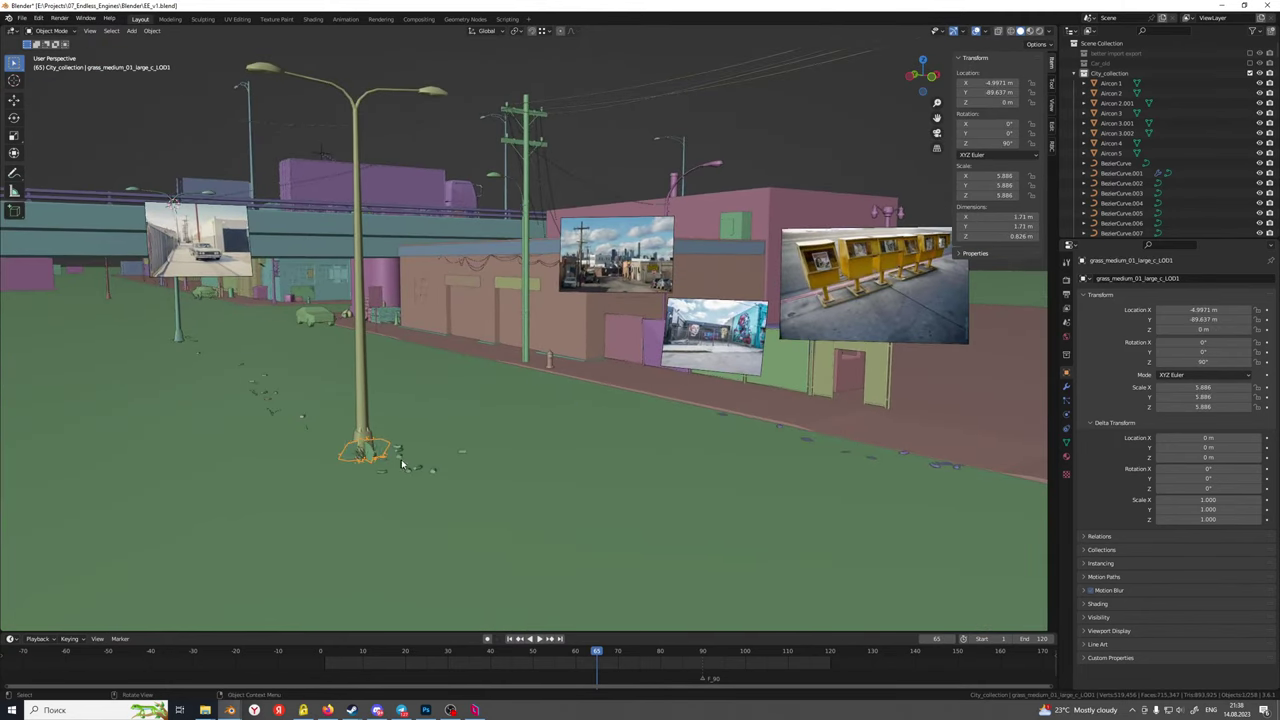
pyautogui.click(415, 469)
pyautogui.scroll(-3, 683, 460)
pyautogui.keyDown('shift'); pyautogui.moveTo(683, 460); pyautogui.dragTo(528, 421, button='middle'); pyautogui.keyUp('shift')
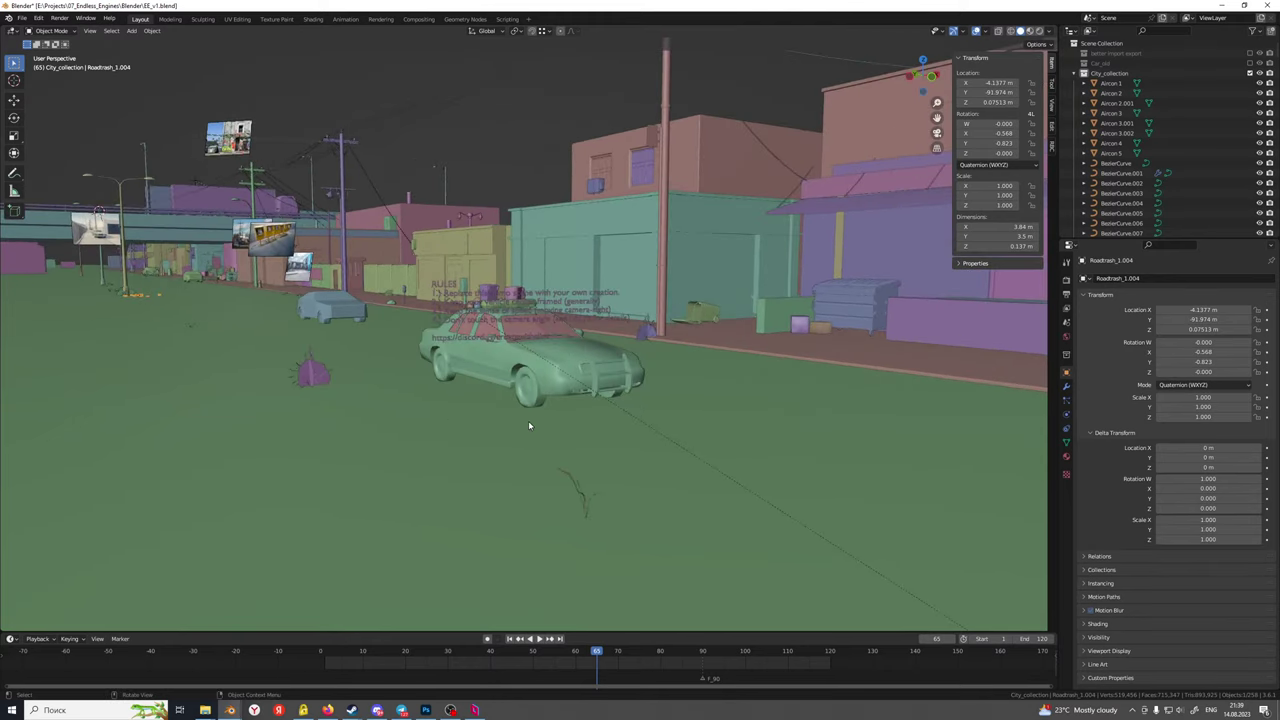
# Display the set in Material Preview shading and examine the textured buildings and props along the street
pyautogui.click(1038, 32)
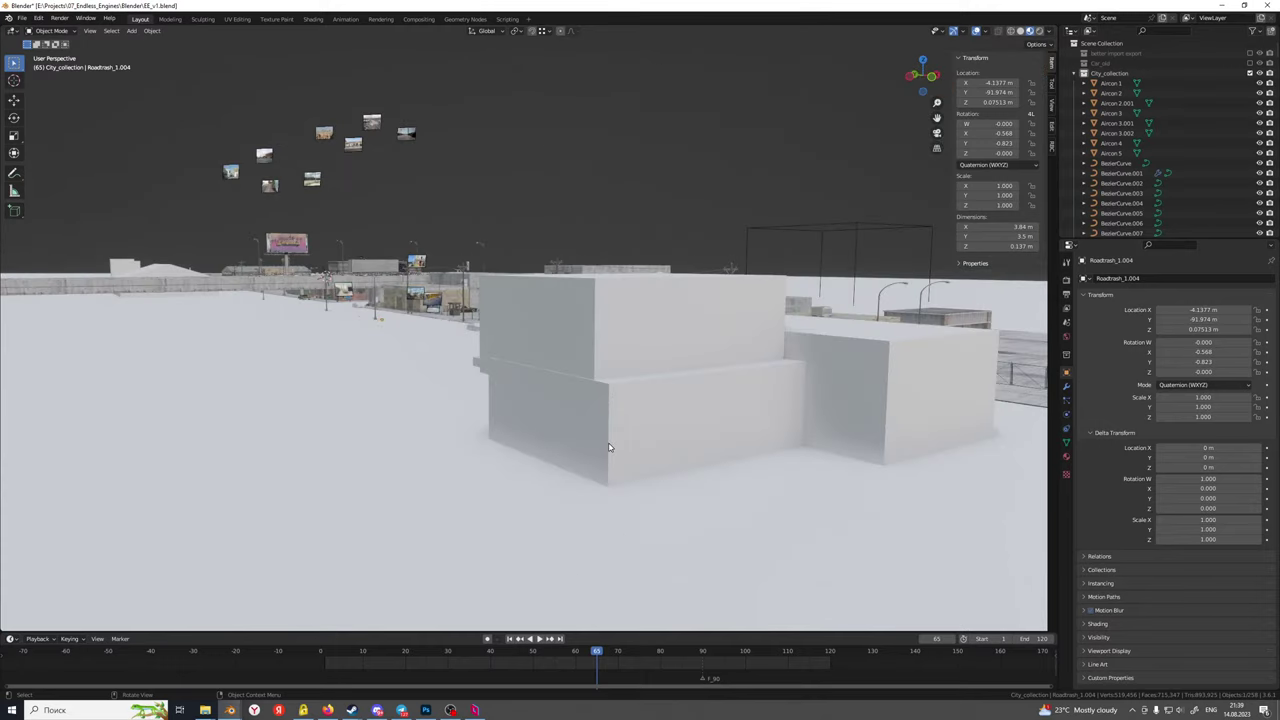
pyautogui.scroll(-3, 640, 420)
pyautogui.keyDown('shift'); pyautogui.moveTo(663, 400); pyautogui.dragTo(597, 429, button='middle'); pyautogui.keyUp('shift')
pyautogui.scroll(4, 597, 429)
pyautogui.keyDown('shift'); pyautogui.moveTo(506, 435); pyautogui.dragTo(451, 341, button='middle'); pyautogui.keyUp('shift')
pyautogui.scroll(5, 534, 372)
pyautogui.scroll(6, 575, 405)
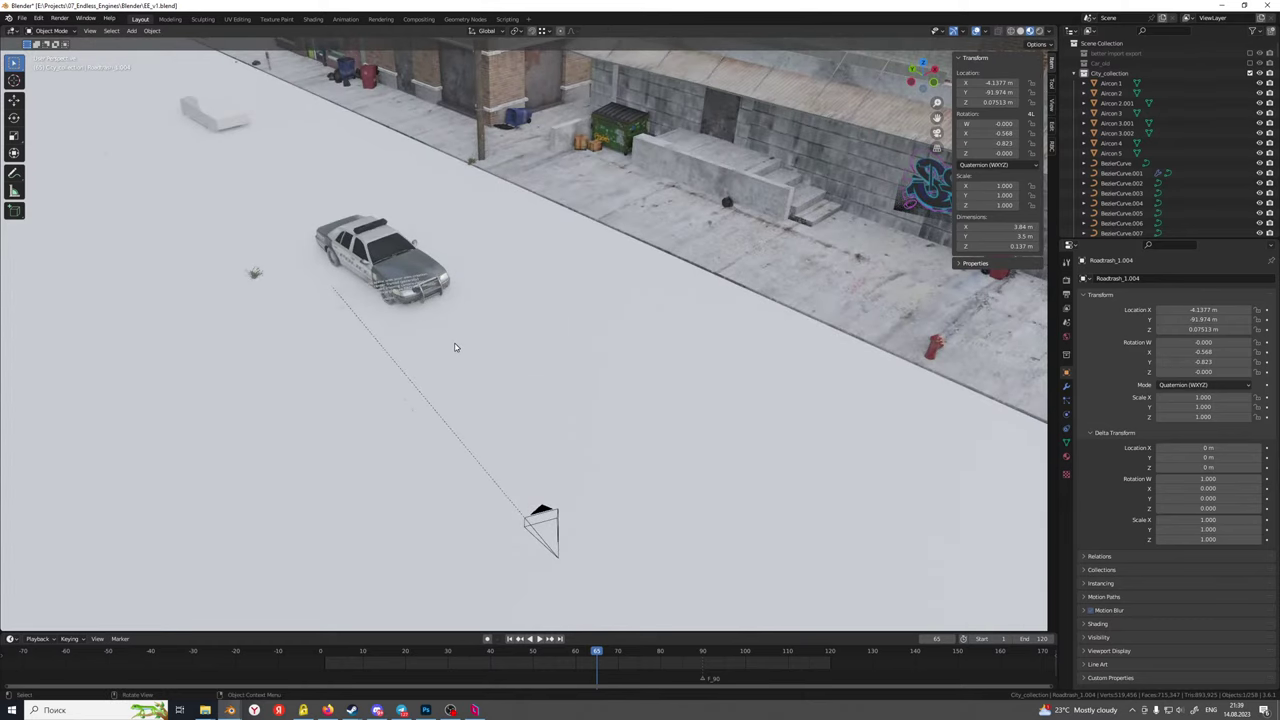
pyautogui.scroll(-9, 455, 347)
pyautogui.keyDown('shift'); pyautogui.moveTo(668, 465); pyautogui.dragTo(302, 326, button='middle'); pyautogui.keyUp('shift')
# Inspect the block-shaped building, check the camera and car positions at frames 85 and 101, and survey the whole street
pyautogui.click(486, 344)
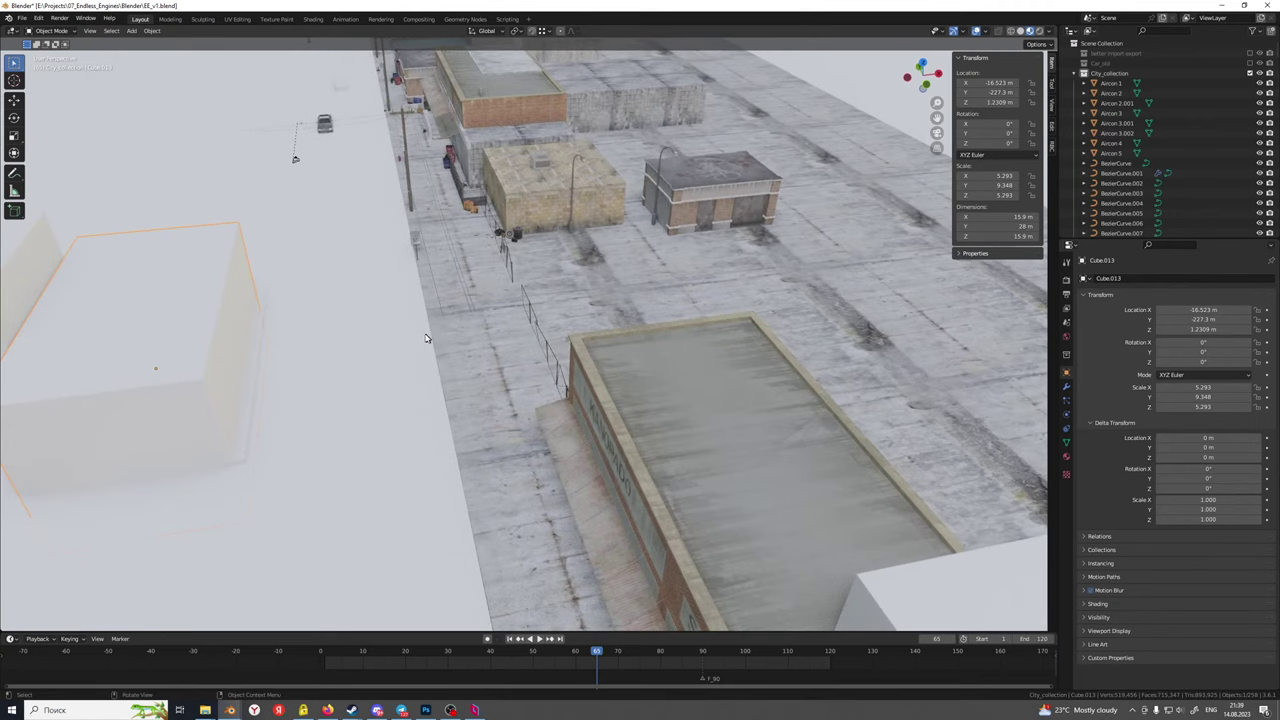
pyautogui.click(681, 652)
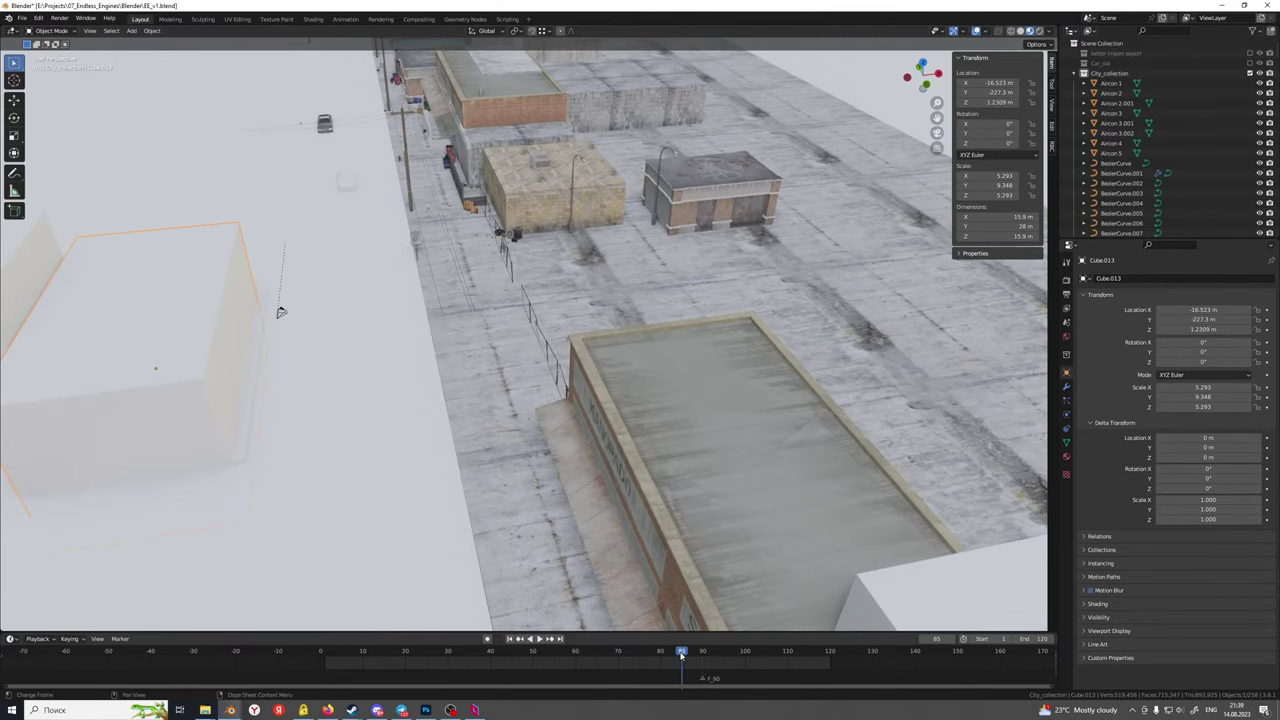
pyautogui.click(749, 654)
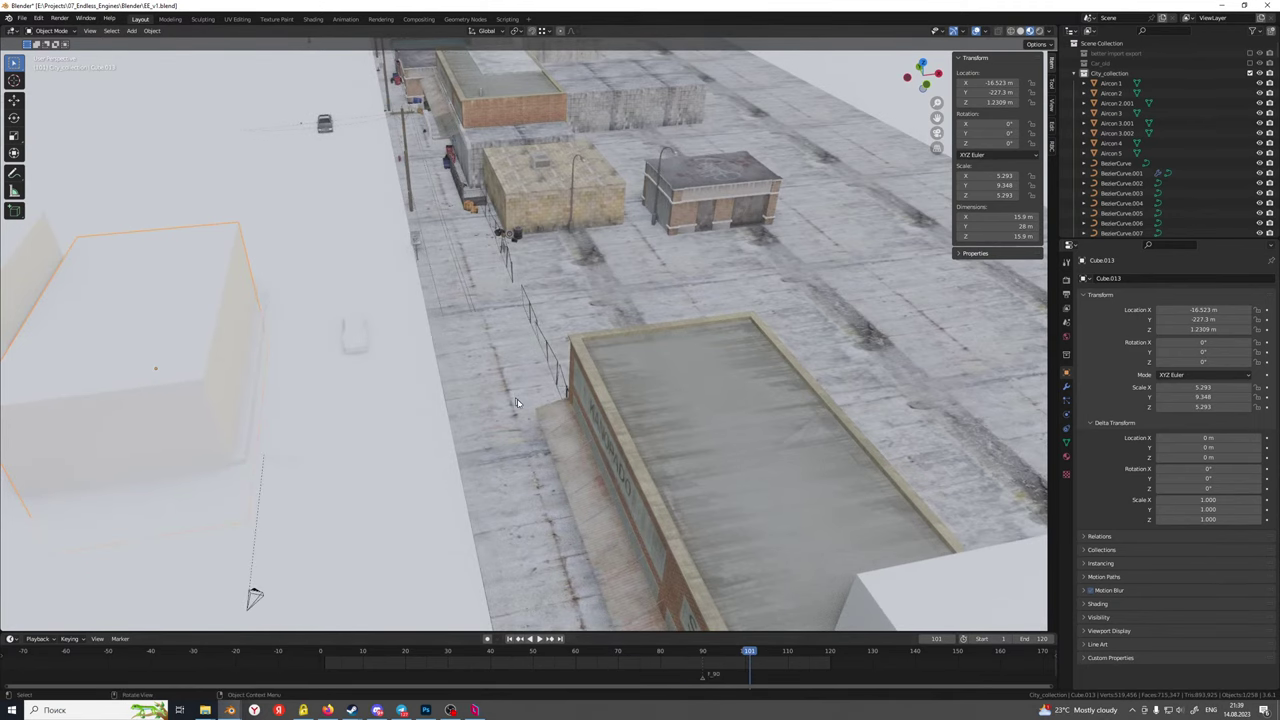
pyautogui.scroll(-3, 584, 447)
pyautogui.keyDown('shift'); pyautogui.moveTo(512, 368); pyautogui.dragTo(641, 518, button='middle'); pyautogui.keyUp('shift')
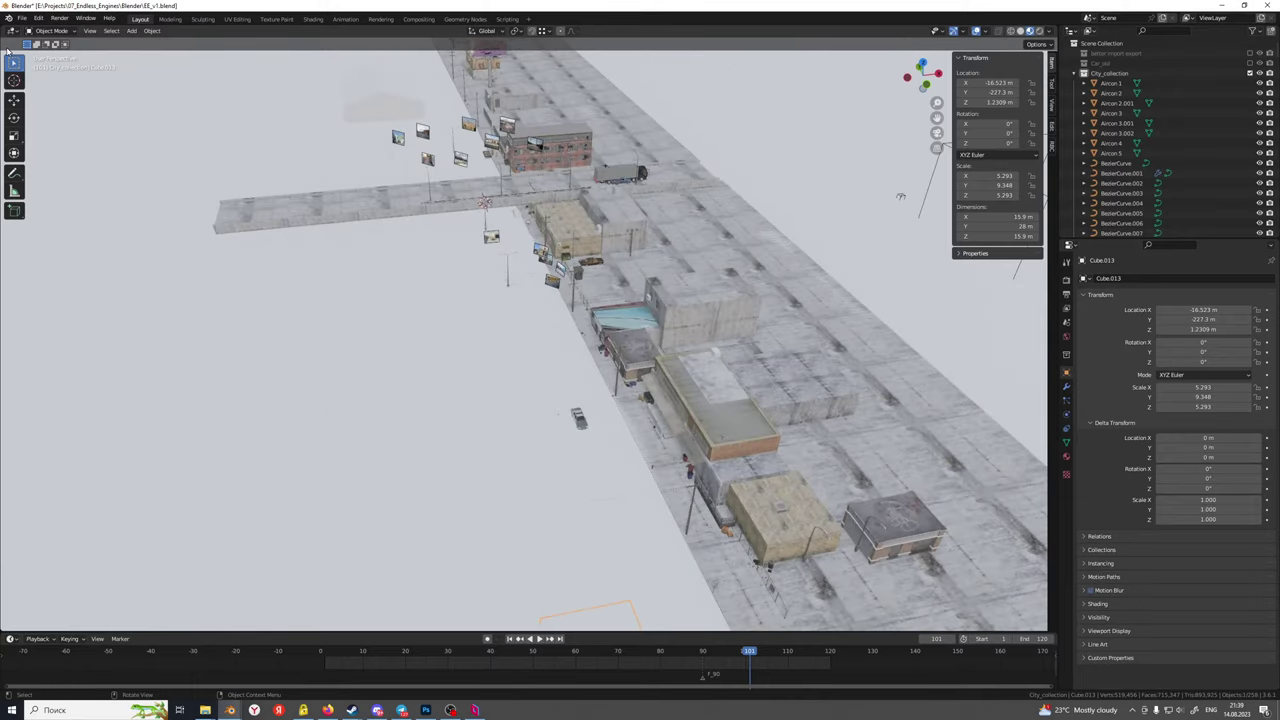
# Close the EE_v1 file without saving its changes
pyautogui.click(20, 19)
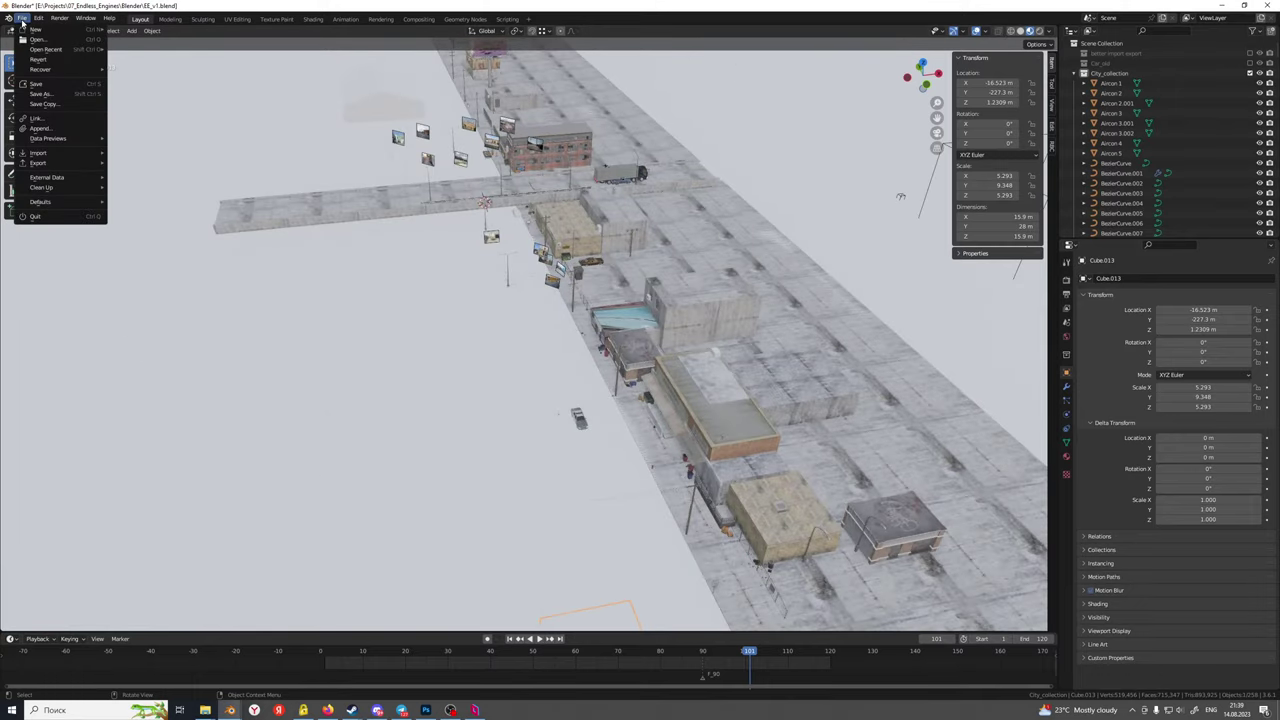
pyautogui.click(1270, 7)
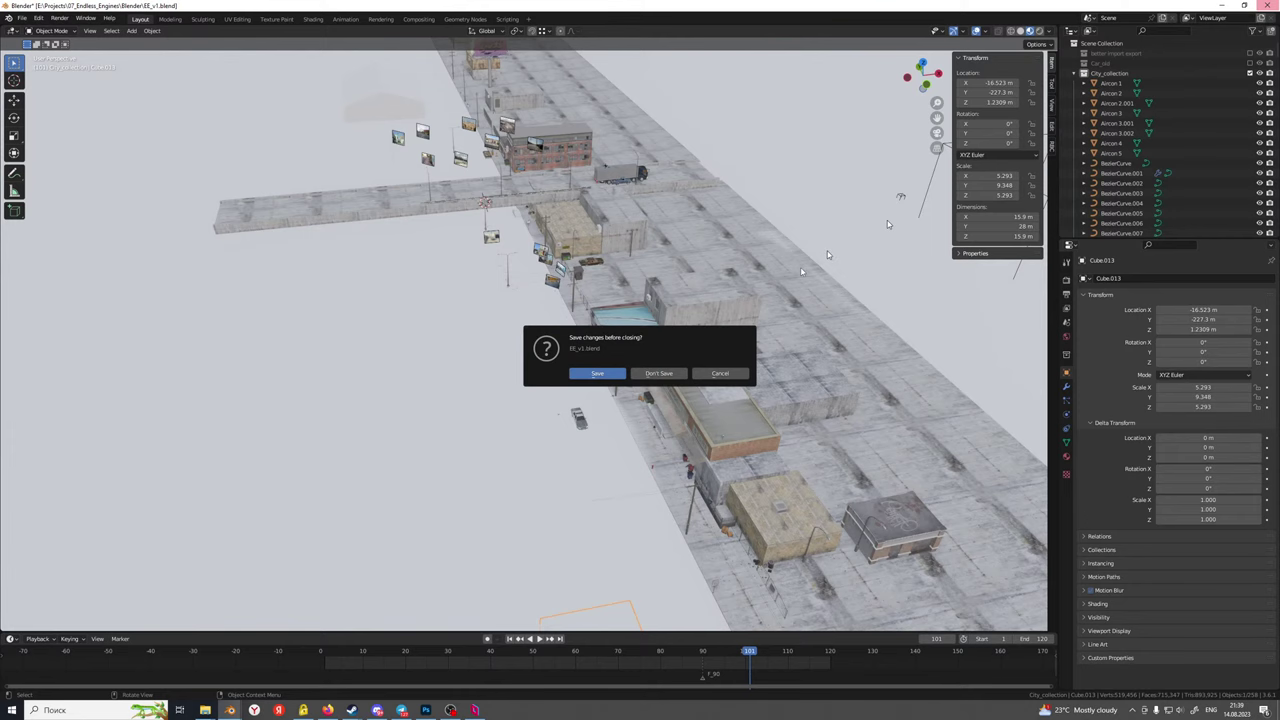
pyautogui.click(659, 373)
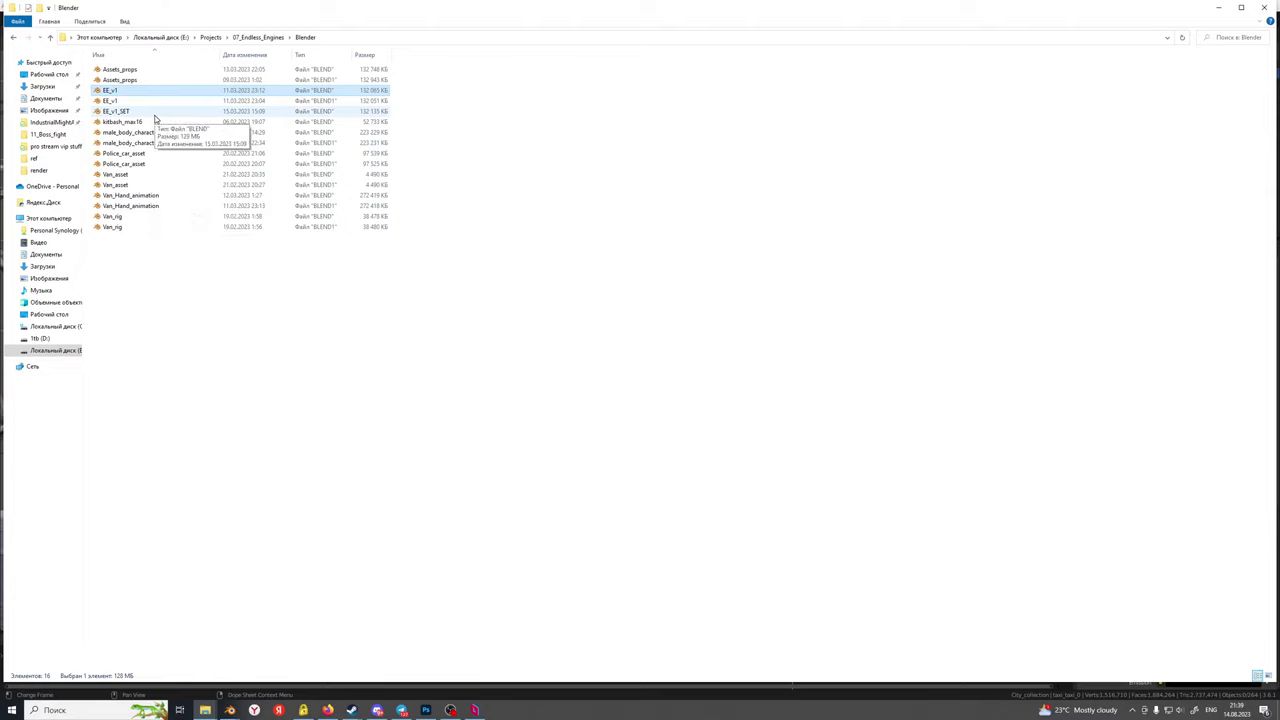
# Open the EE_v1_SET file from the 07_Endless_Engines project folder and close its empty render window
pyautogui.click(155, 112)
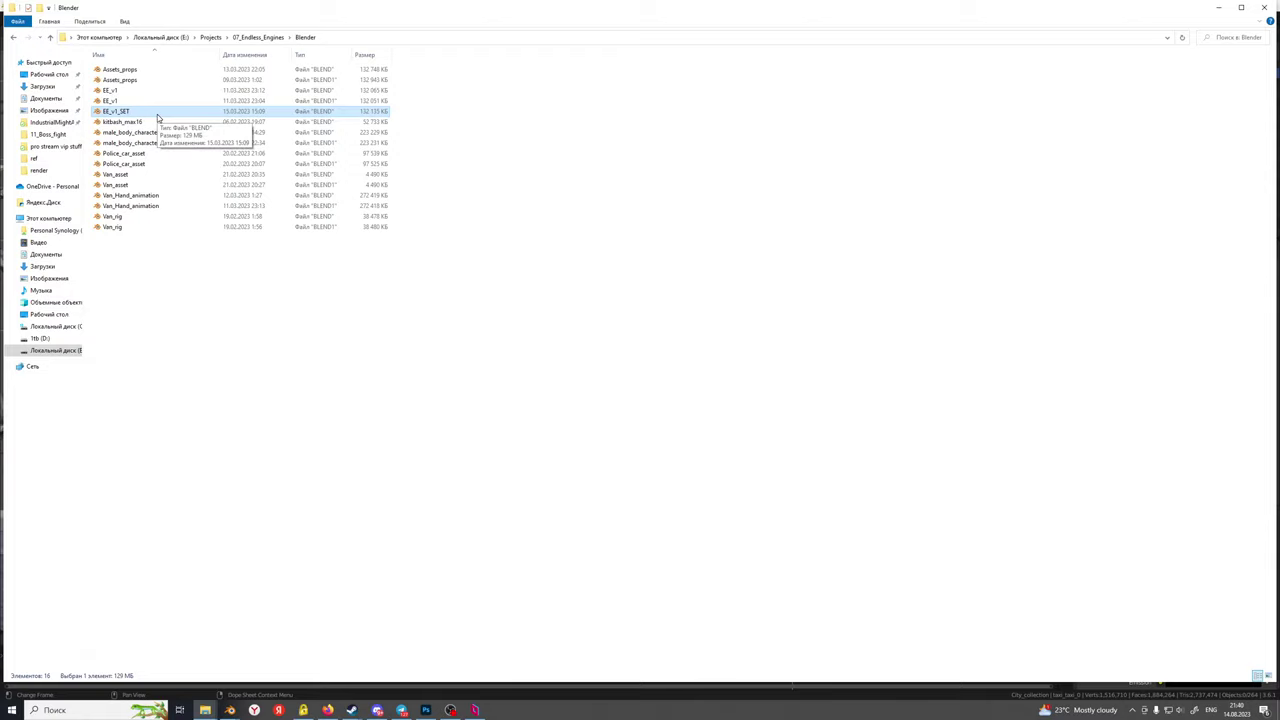
pyautogui.doubleClick(157, 115)
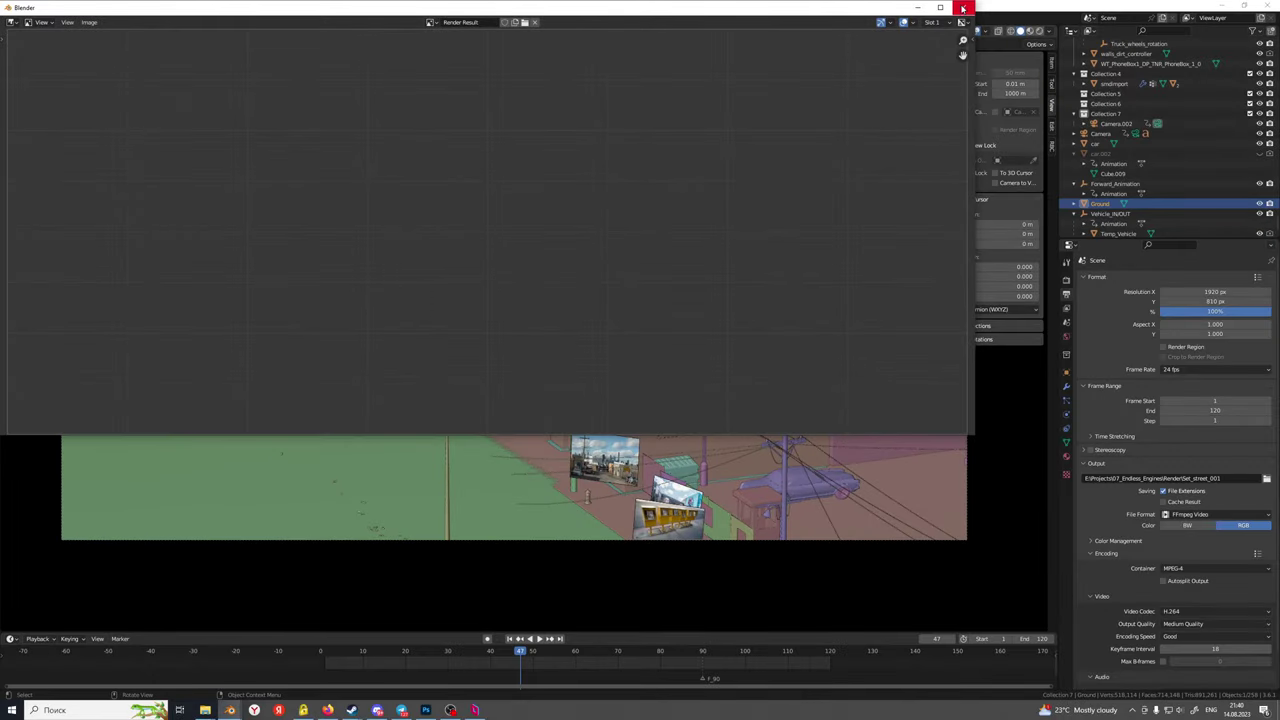
pyautogui.click(963, 8)
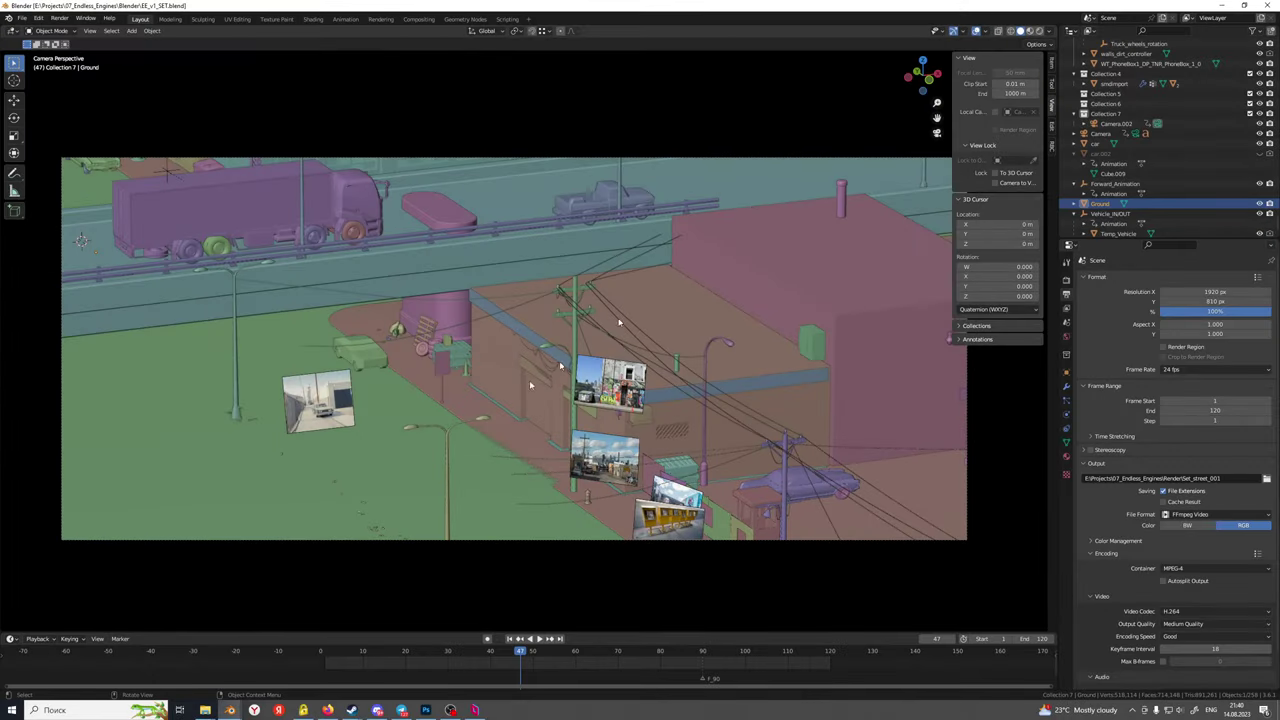
# Survey the EE_v1_SET street layout from outside the camera, checking the vehicle and camera positions at frames 101 and 55
pyautogui.moveTo(449, 437); pyautogui.dragTo(547, 429, button='middle')
pyautogui.scroll(3, 533, 487)
pyautogui.scroll(4, 547, 429)
pyautogui.keyDown('shift'); pyautogui.moveTo(380, 297); pyautogui.dragTo(560, 540, button='middle'); pyautogui.keyUp('shift')
pyautogui.scroll(2, 464, 400)
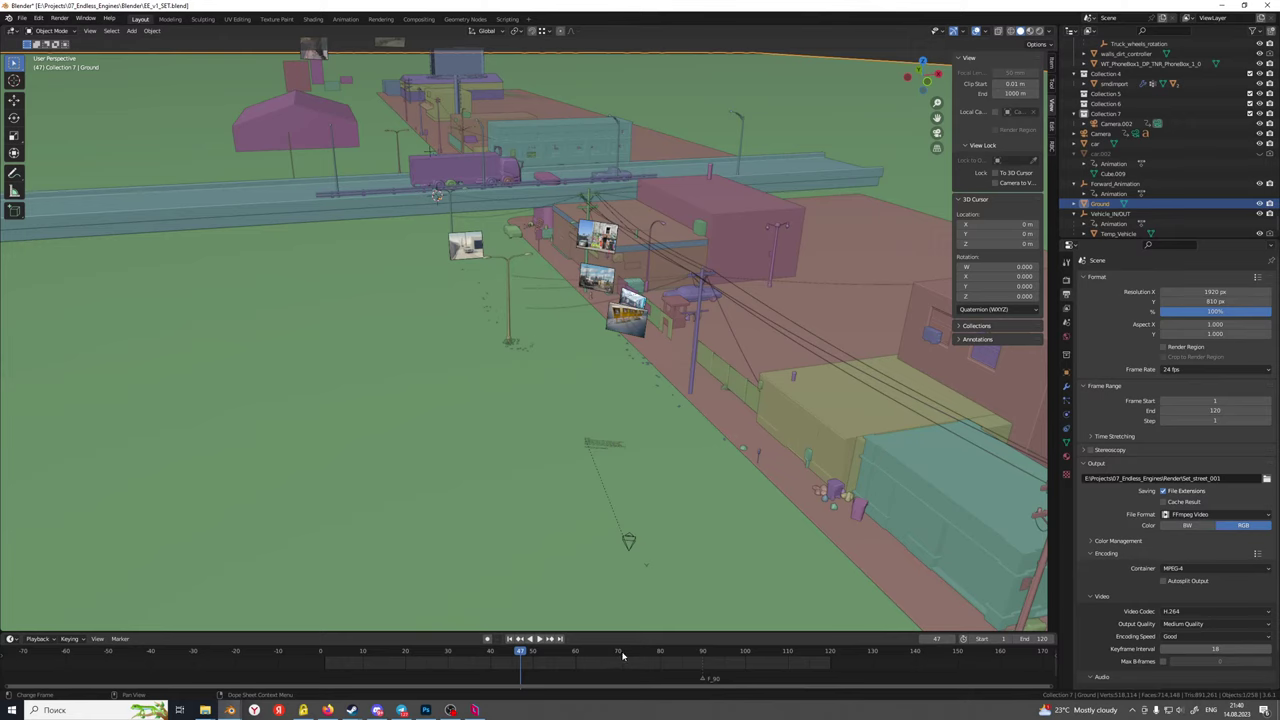
pyautogui.click(641, 656)
pyautogui.click(750, 658)
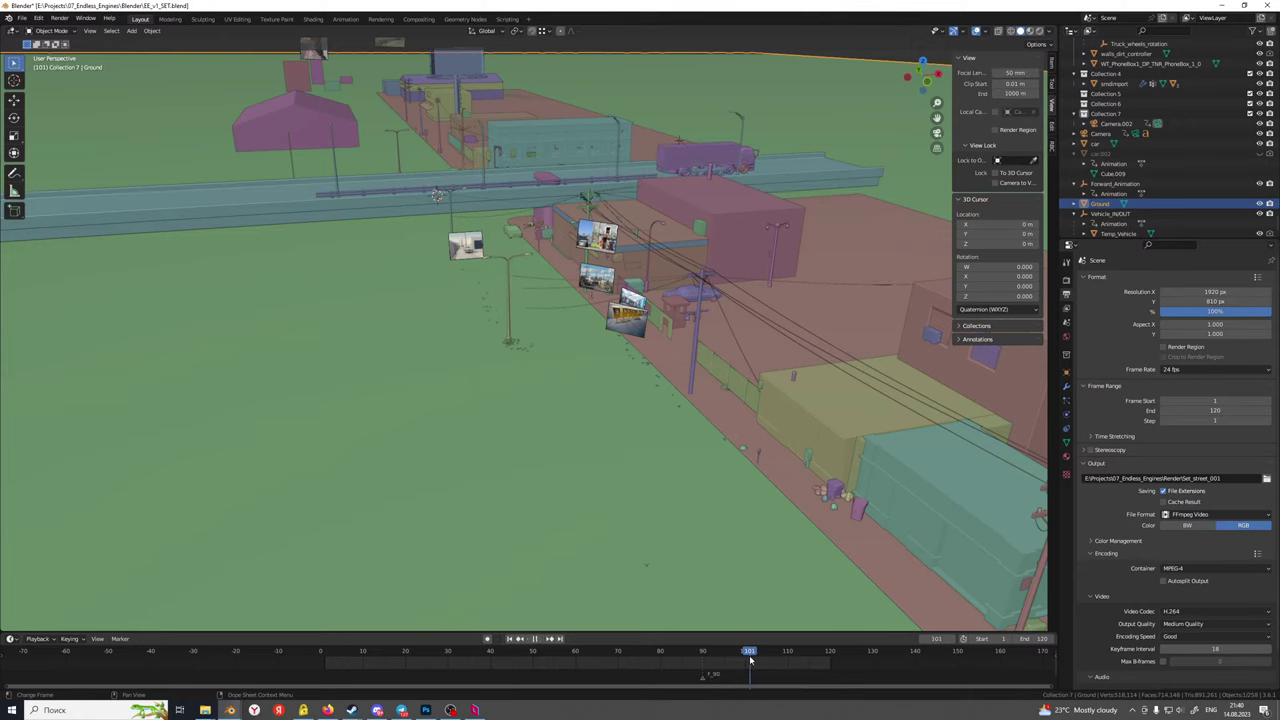
pyautogui.moveTo(492, 655); pyautogui.dragTo(554, 657)
pyautogui.scroll(-3, 563, 458)
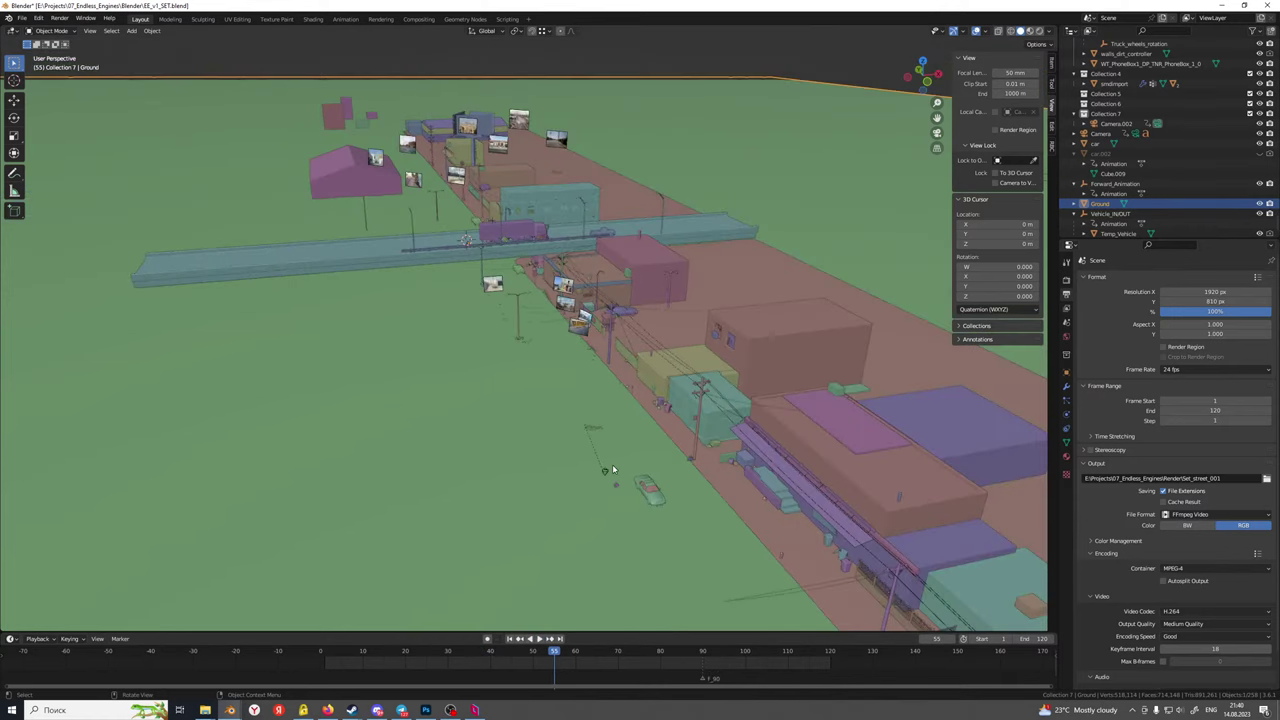
pyautogui.keyDown('shift'); pyautogui.moveTo(609, 464); pyautogui.dragTo(480, 397, button='middle'); pyautogui.keyUp('shift')
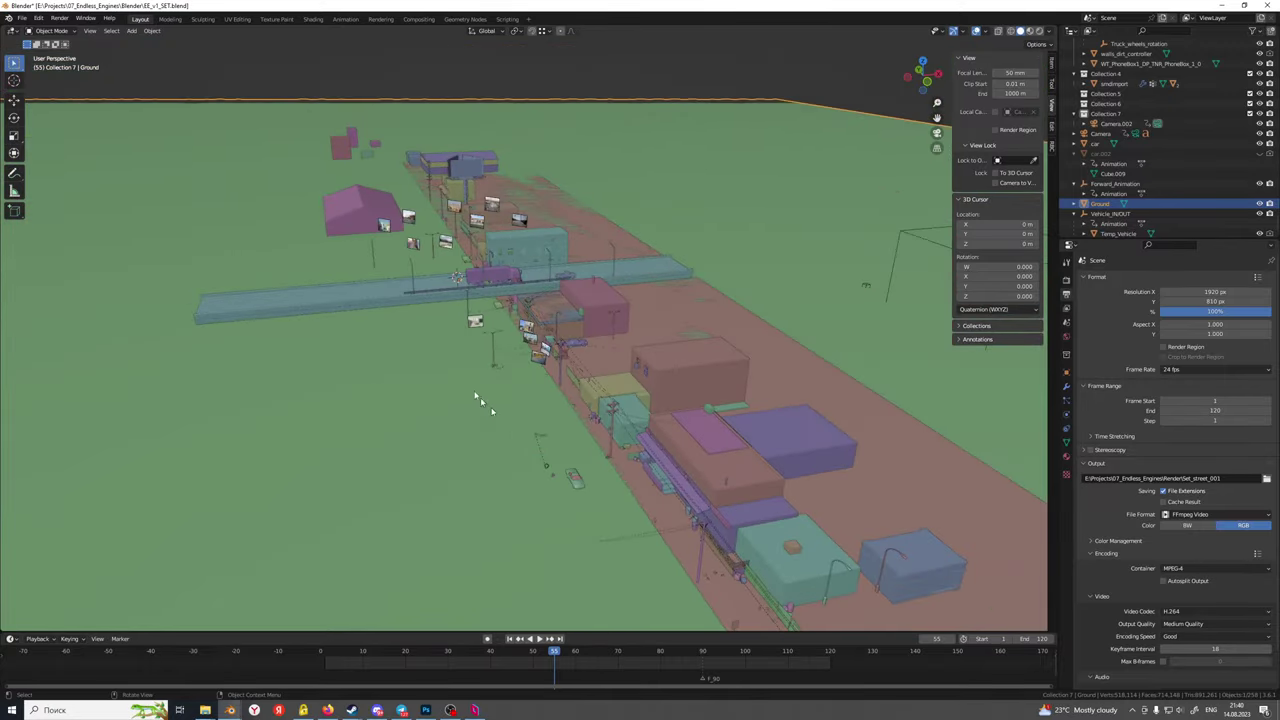
pyautogui.moveTo(388, 340); pyautogui.dragTo(851, 183, button='middle')
pyautogui.scroll(3, 483, 391)
pyautogui.scroll(4, 466, 422)
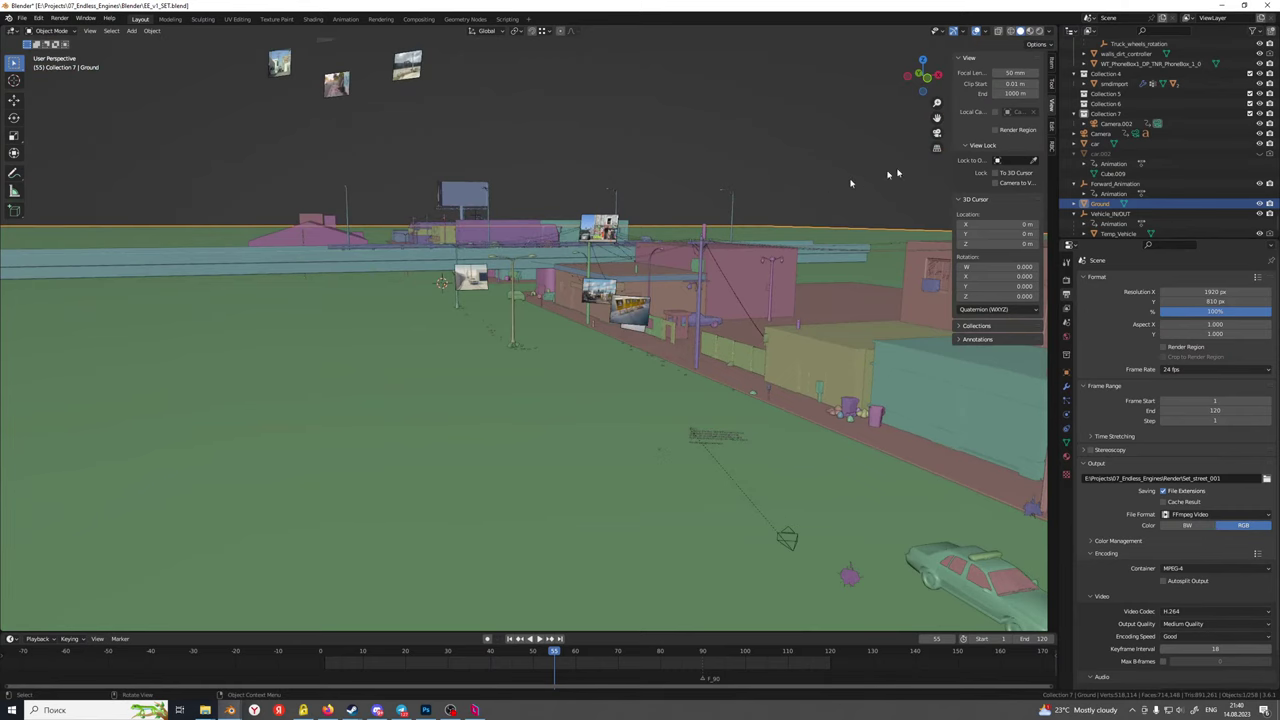
# Close EE_v1_SET without saving its changes and reopen the EE_v1 file
pyautogui.click(1267, 5)
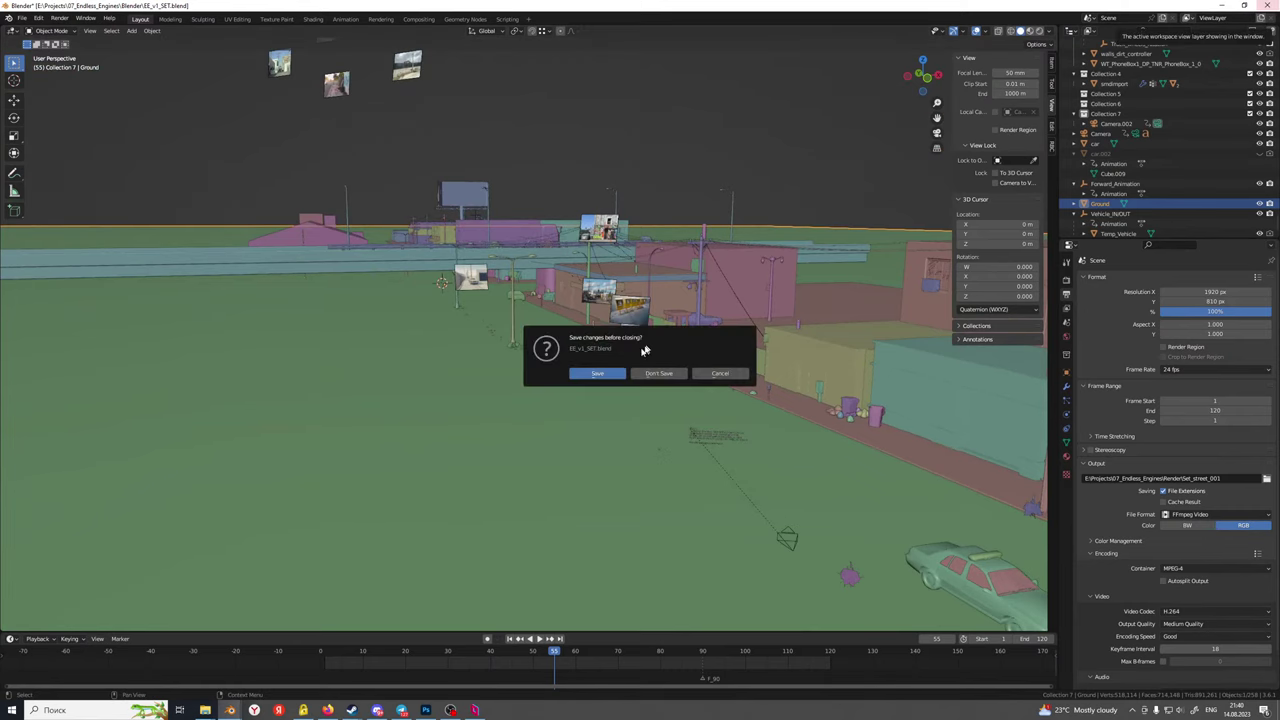
pyautogui.click(657, 373)
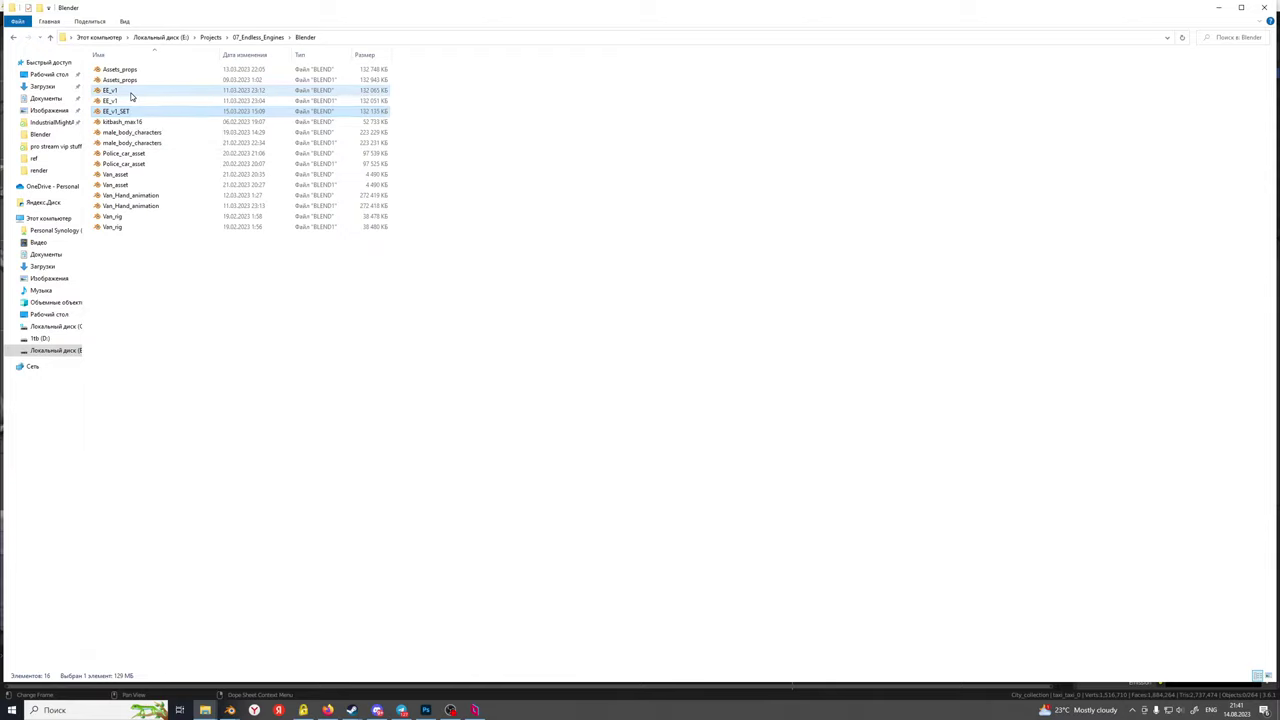
pyautogui.doubleClick(130, 96)
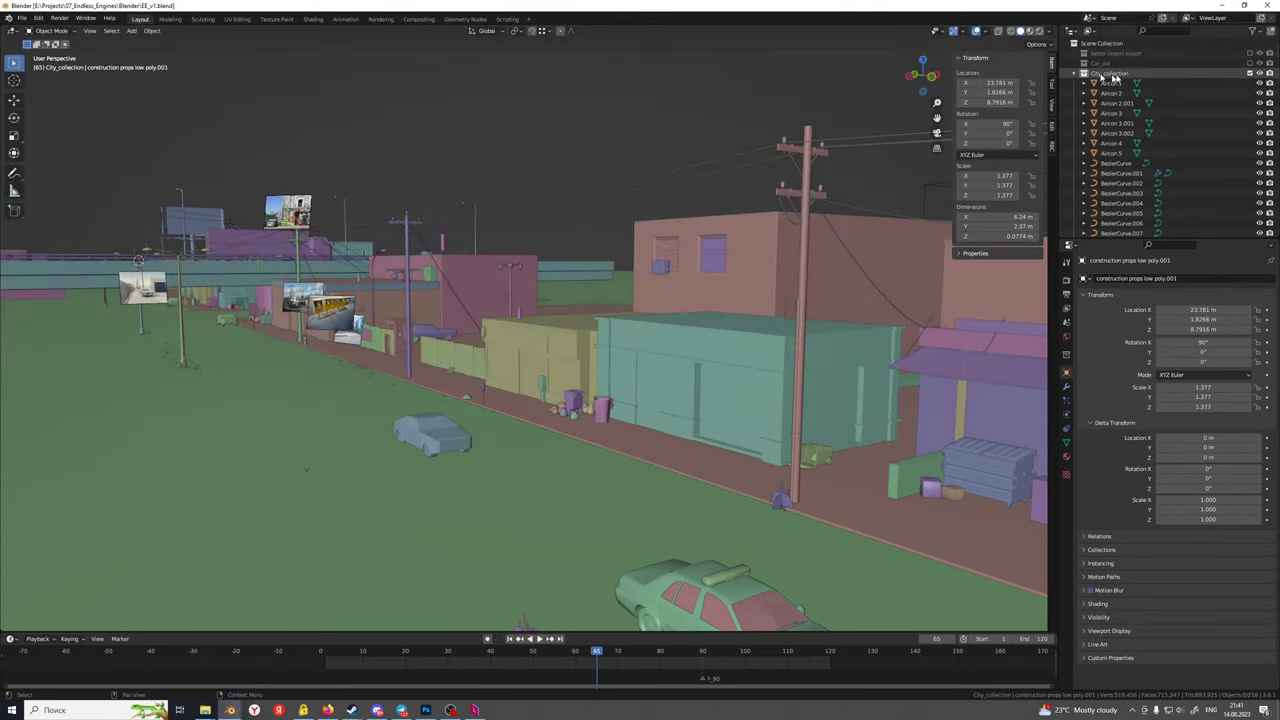
# Look through the objects in City_collection and the remaining collections of EE_v1, then check the street overview for reusable props
pyautogui.scroll(-3, 1200, 110)
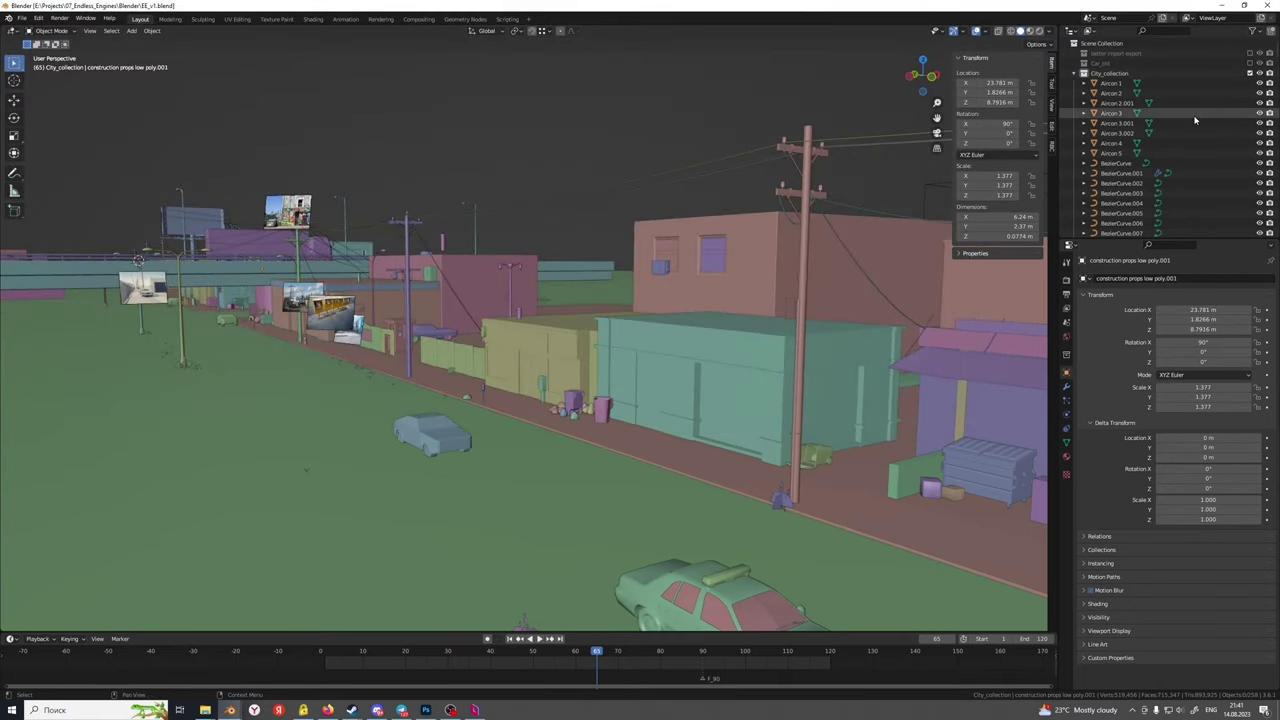
pyautogui.scroll(-15, 1194, 120)
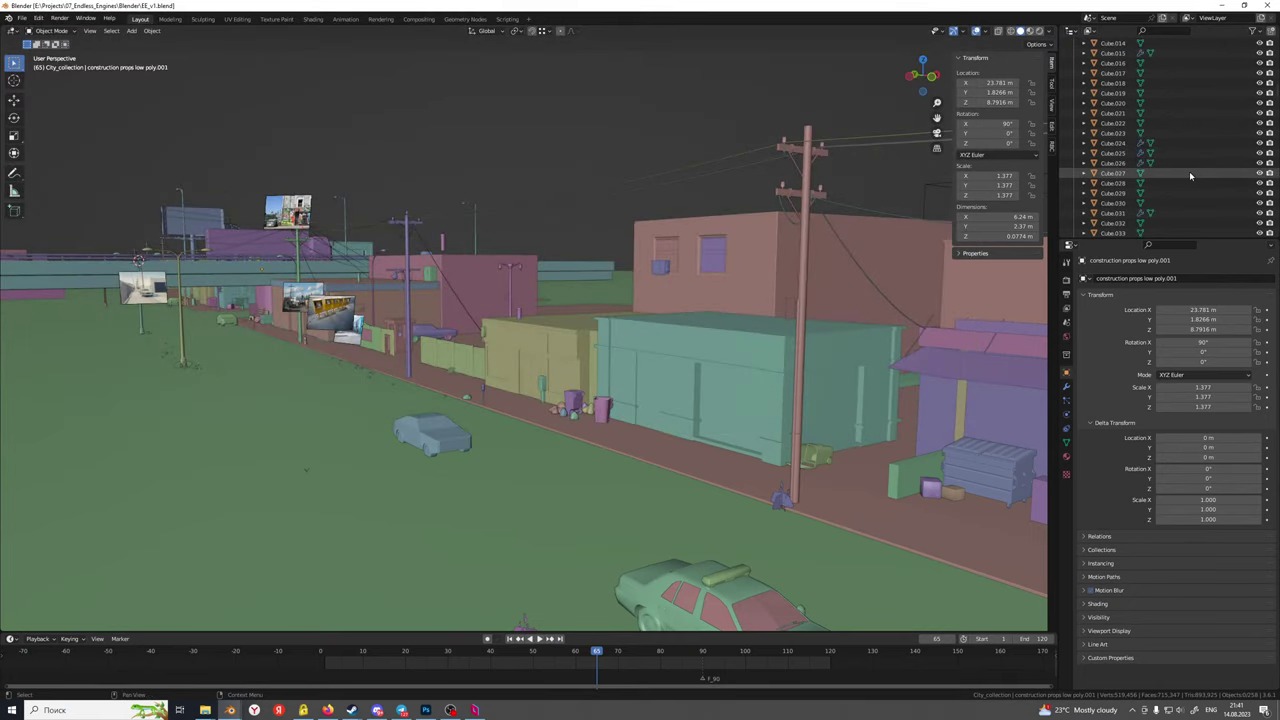
pyautogui.scroll(-20, 1189, 171)
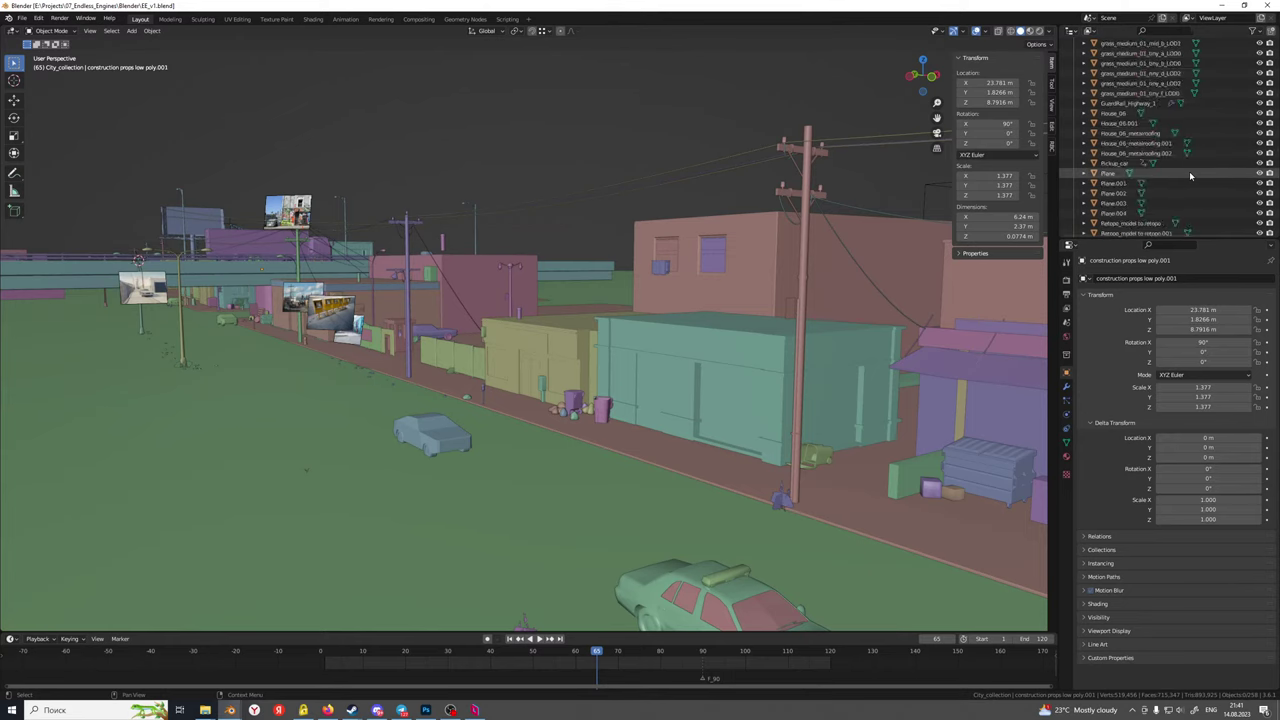
pyautogui.scroll(-20, 1189, 174)
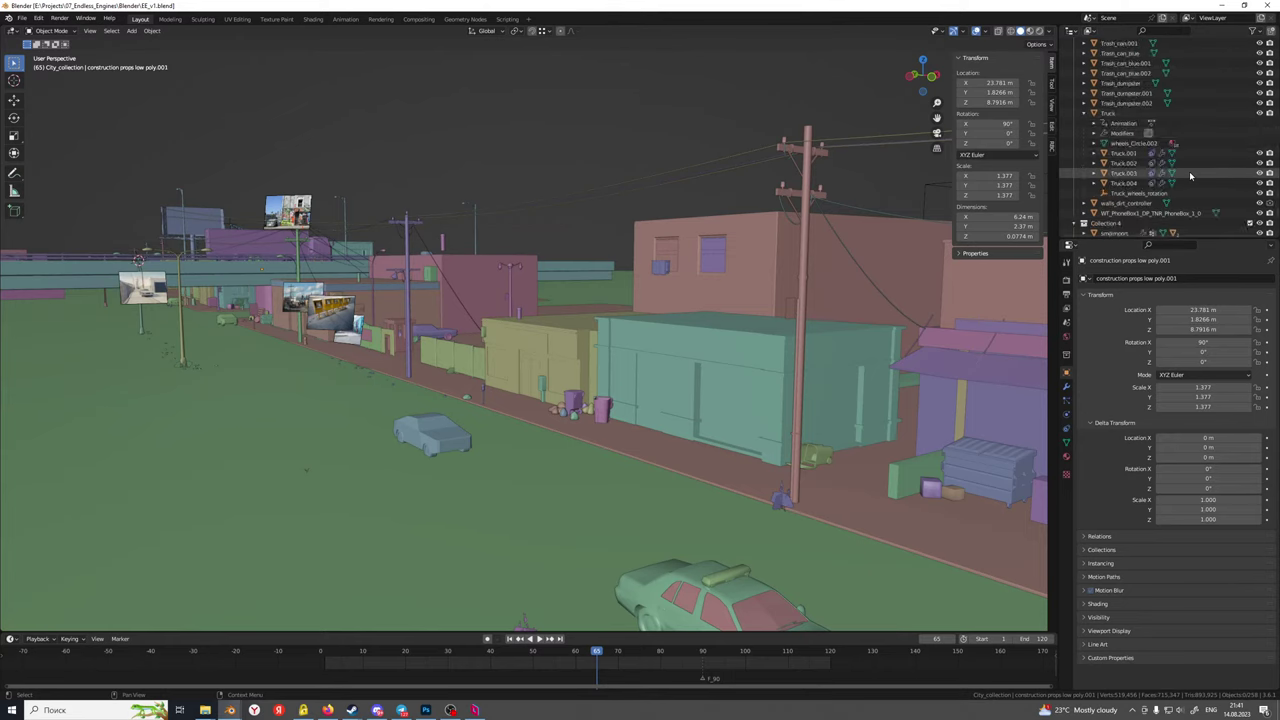
pyautogui.scroll(-1, 1189, 175)
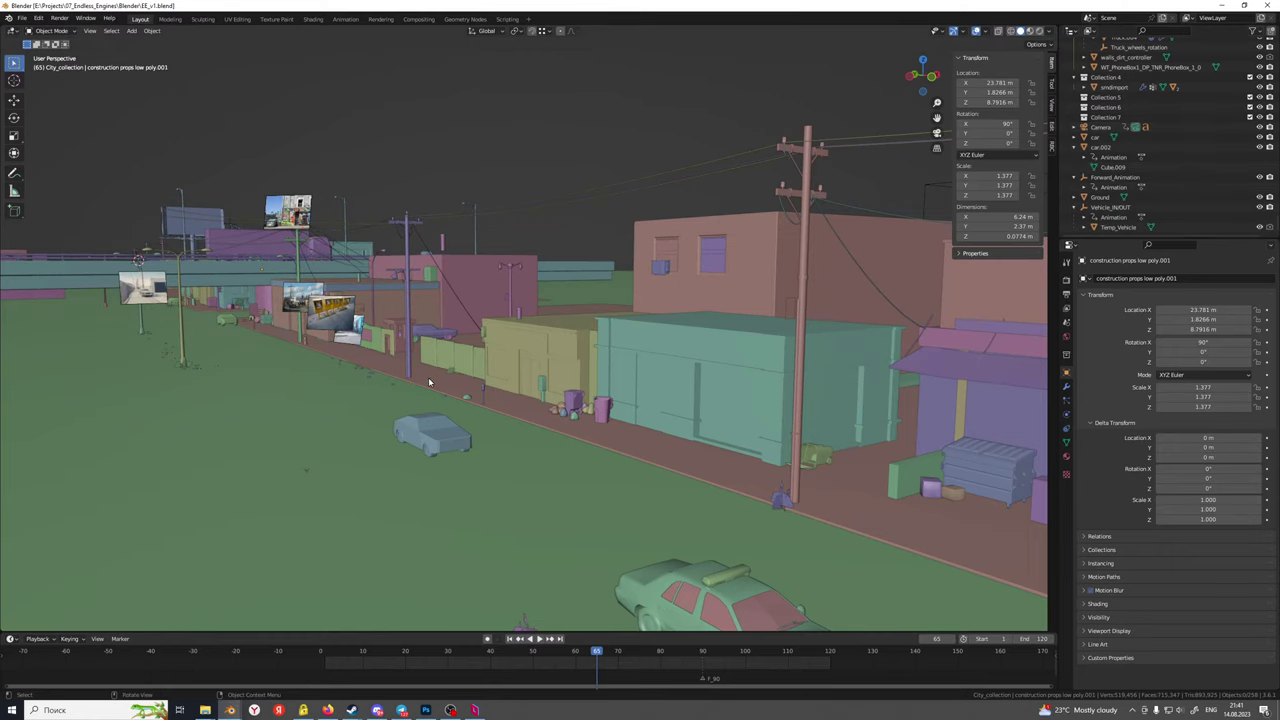
pyautogui.scroll(-5, 430, 380)
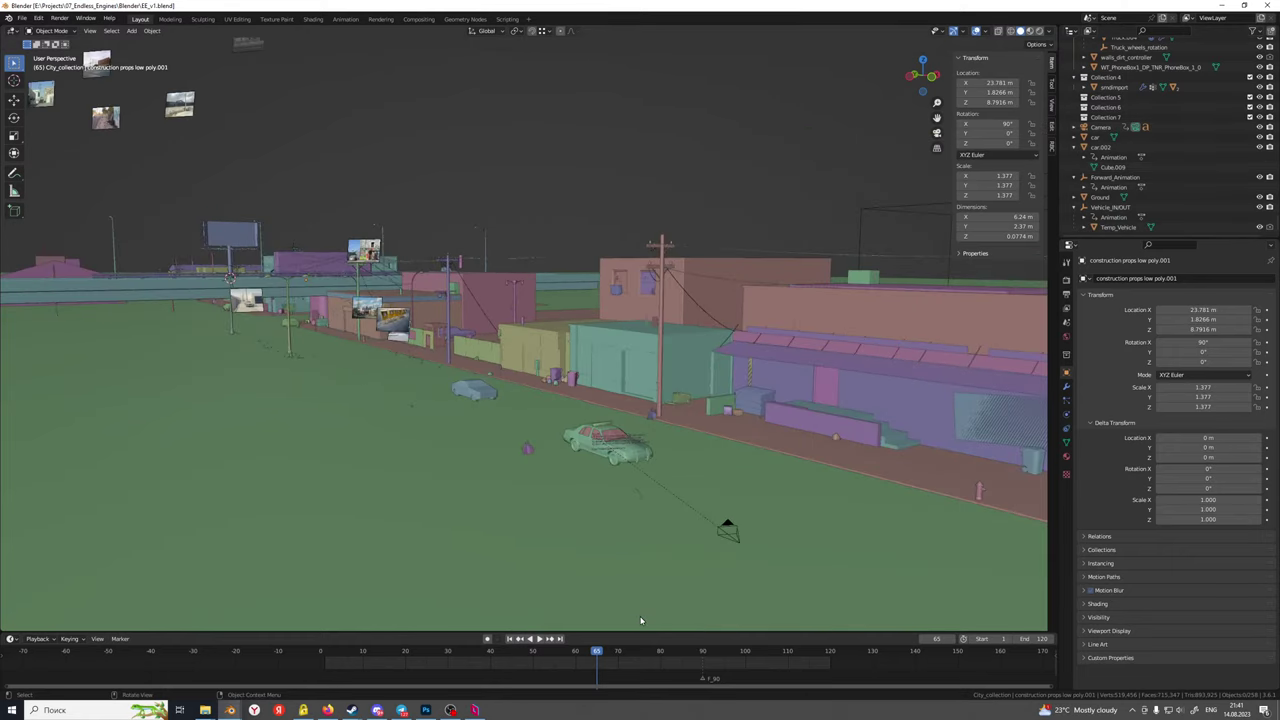
# Return to the project's Blender folder and open the Van_Hand_animation file
pyautogui.click(205, 710)
pyautogui.moveTo(110, 90); pyautogui.dragTo(130, 177)
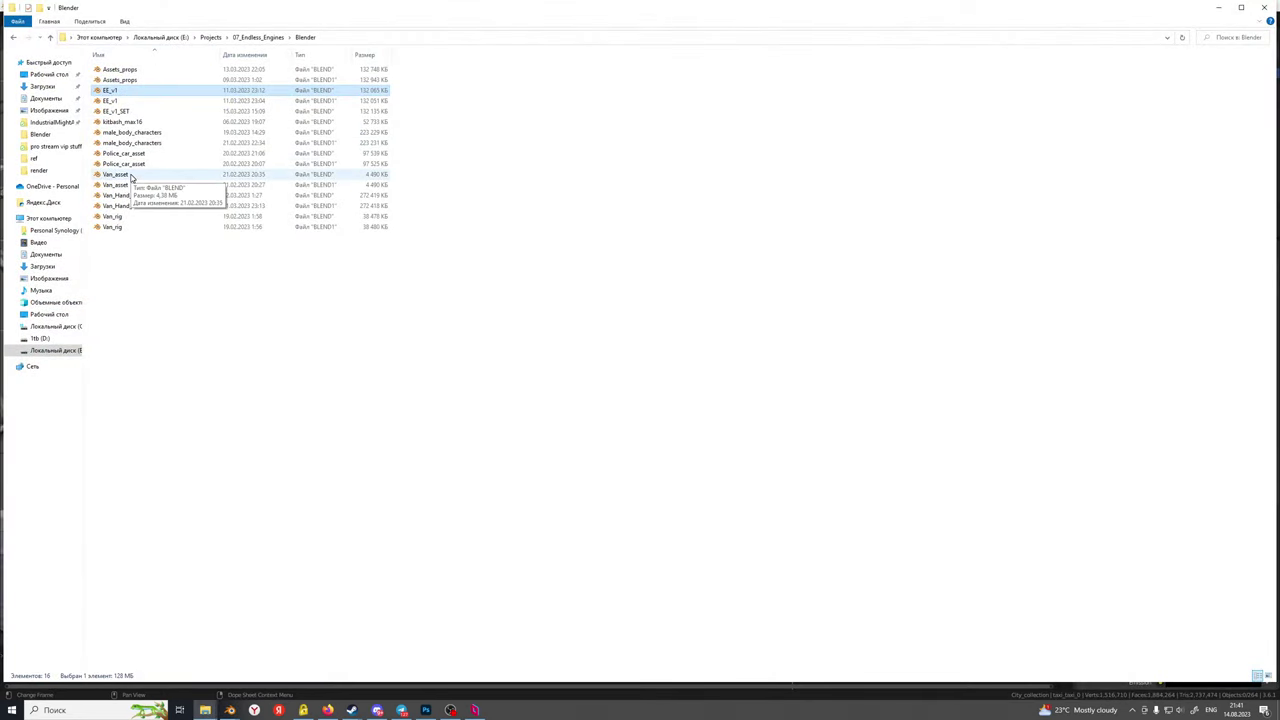
pyautogui.click(145, 177)
pyautogui.click(158, 197)
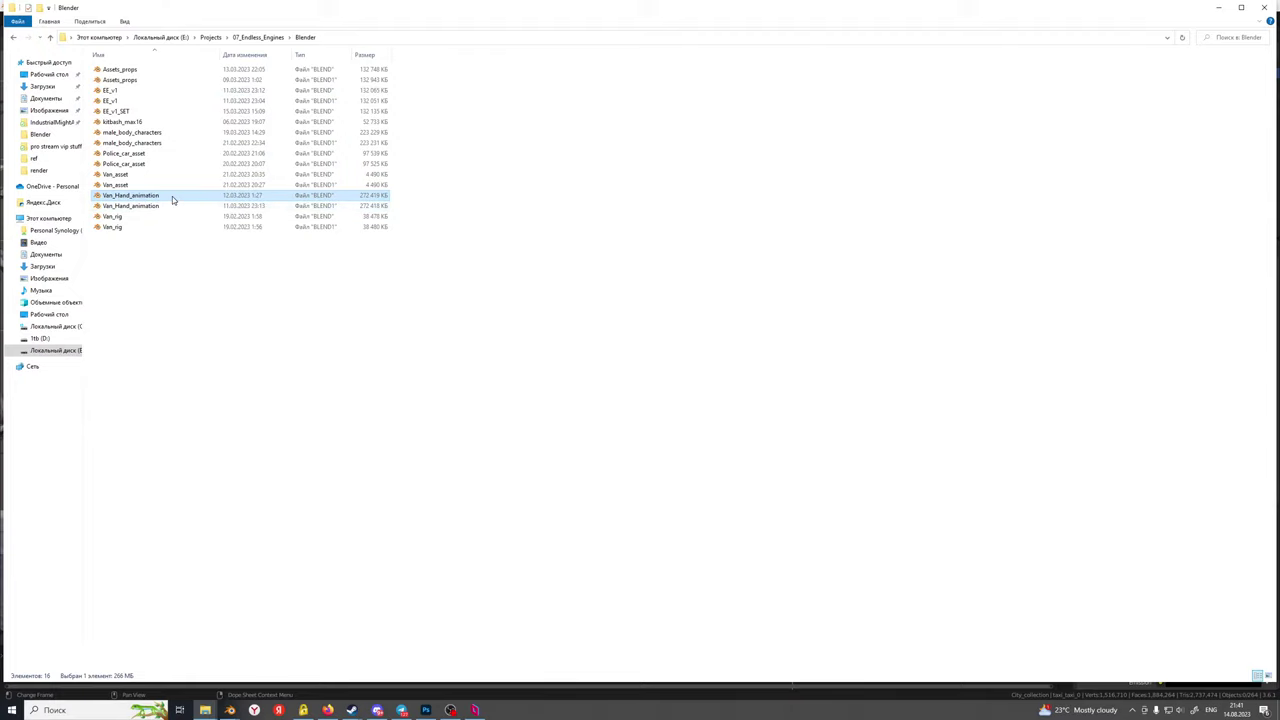
pyautogui.doubleClick(171, 199)
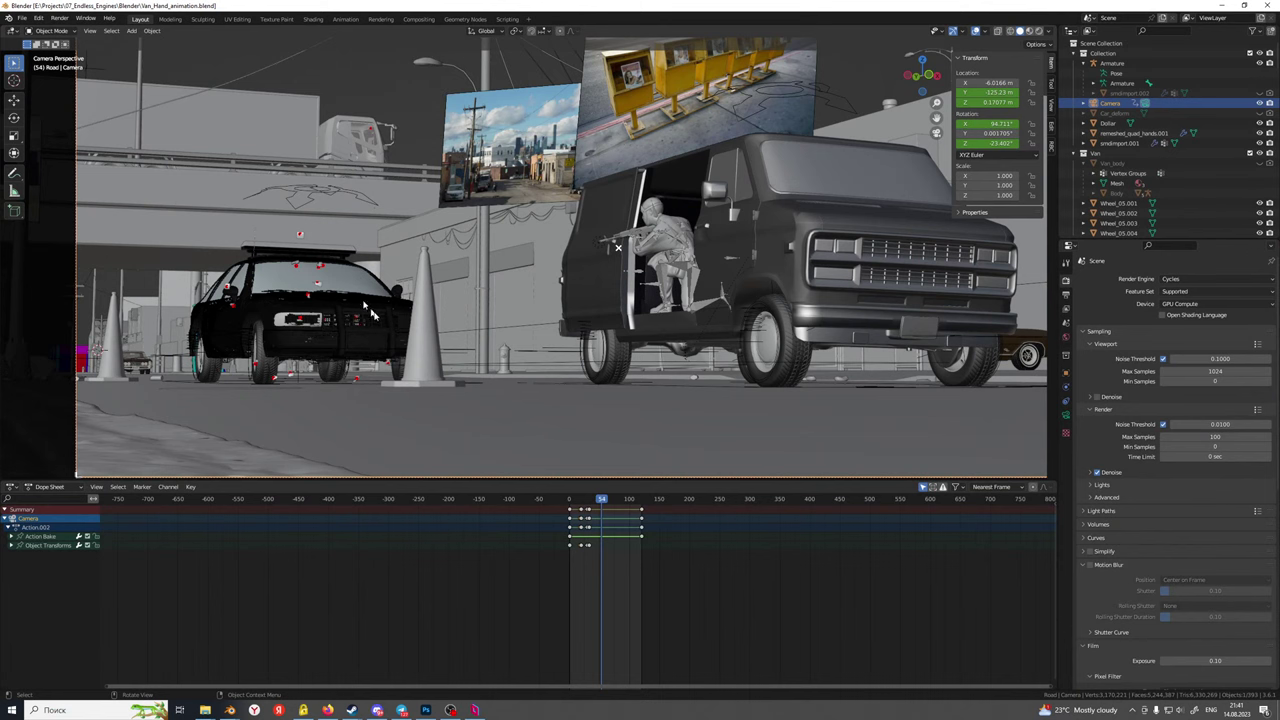
# Select the road_07 curb strip, switch the scene to Material Preview shading and leave the camera view
pyautogui.scroll(-1, 292, 367)
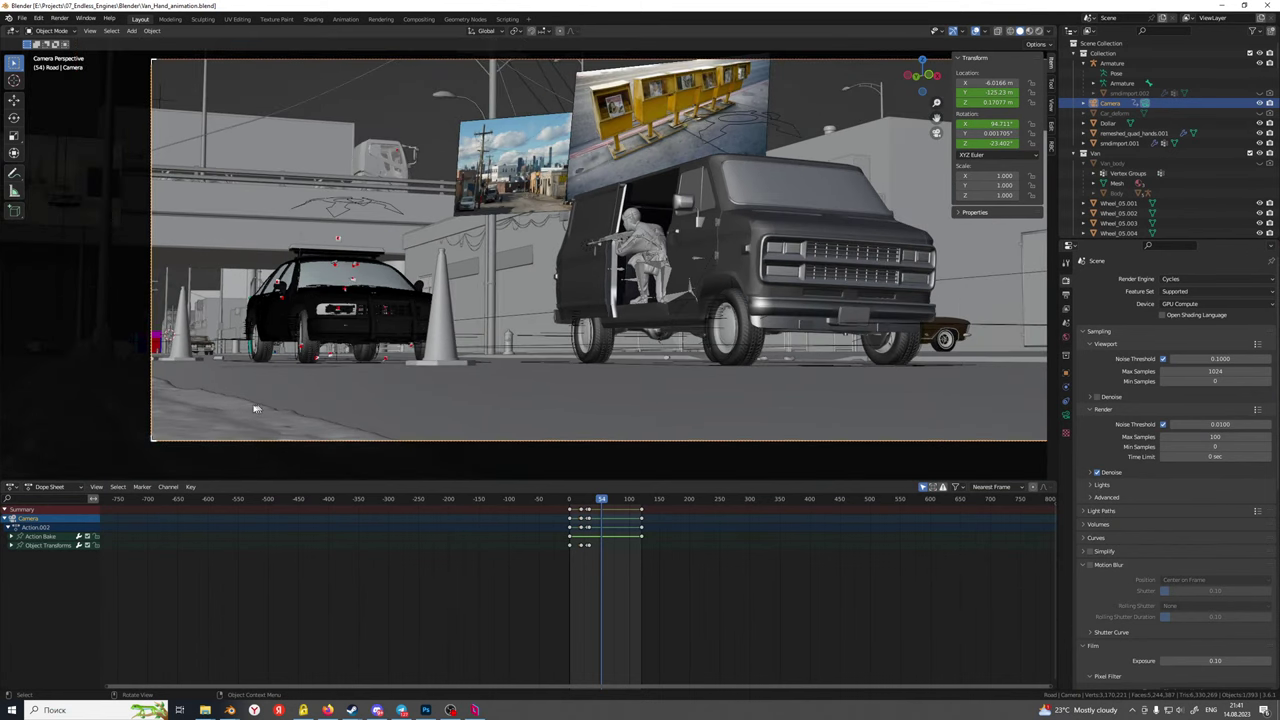
pyautogui.click(256, 405)
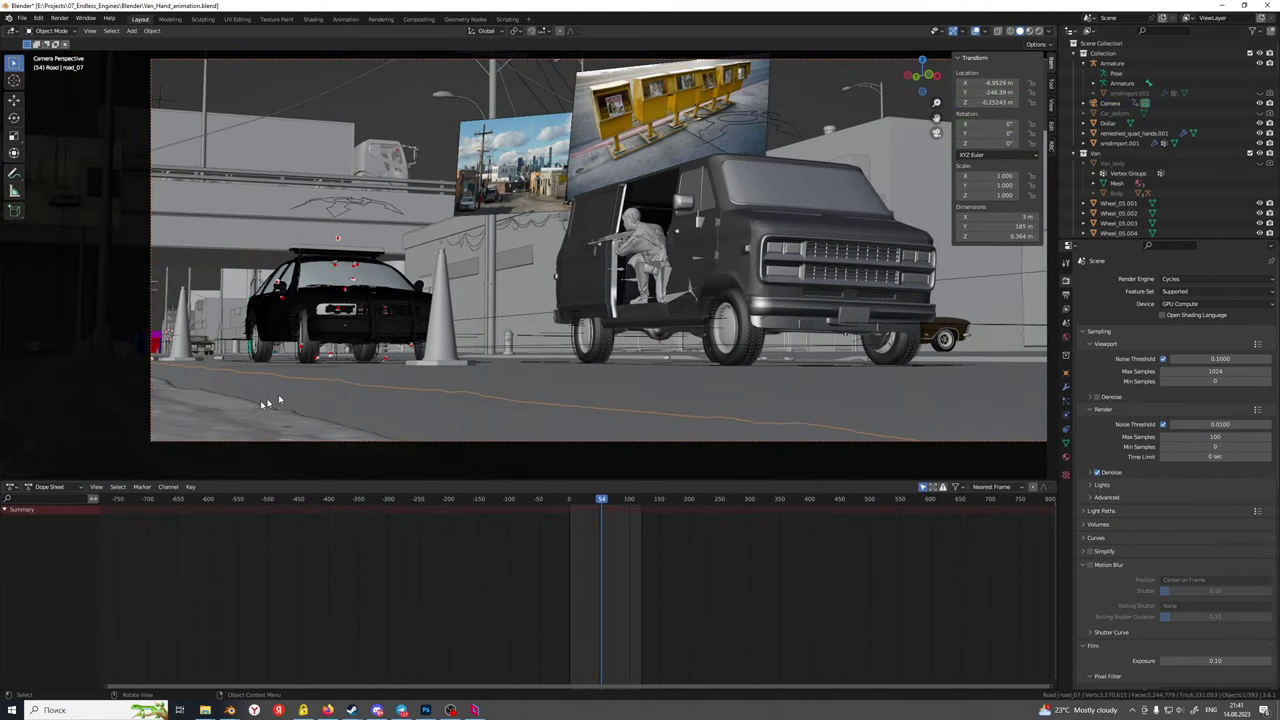
pyautogui.click(1031, 31)
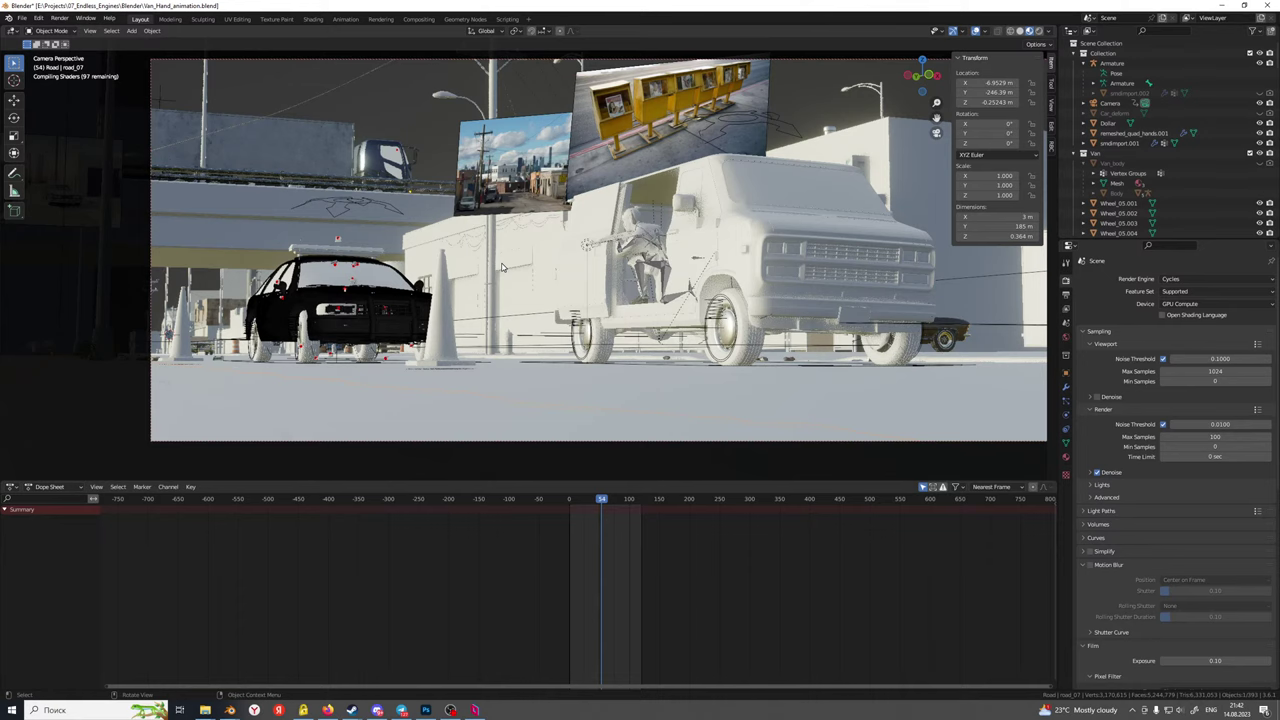
pyautogui.press('KP_0')
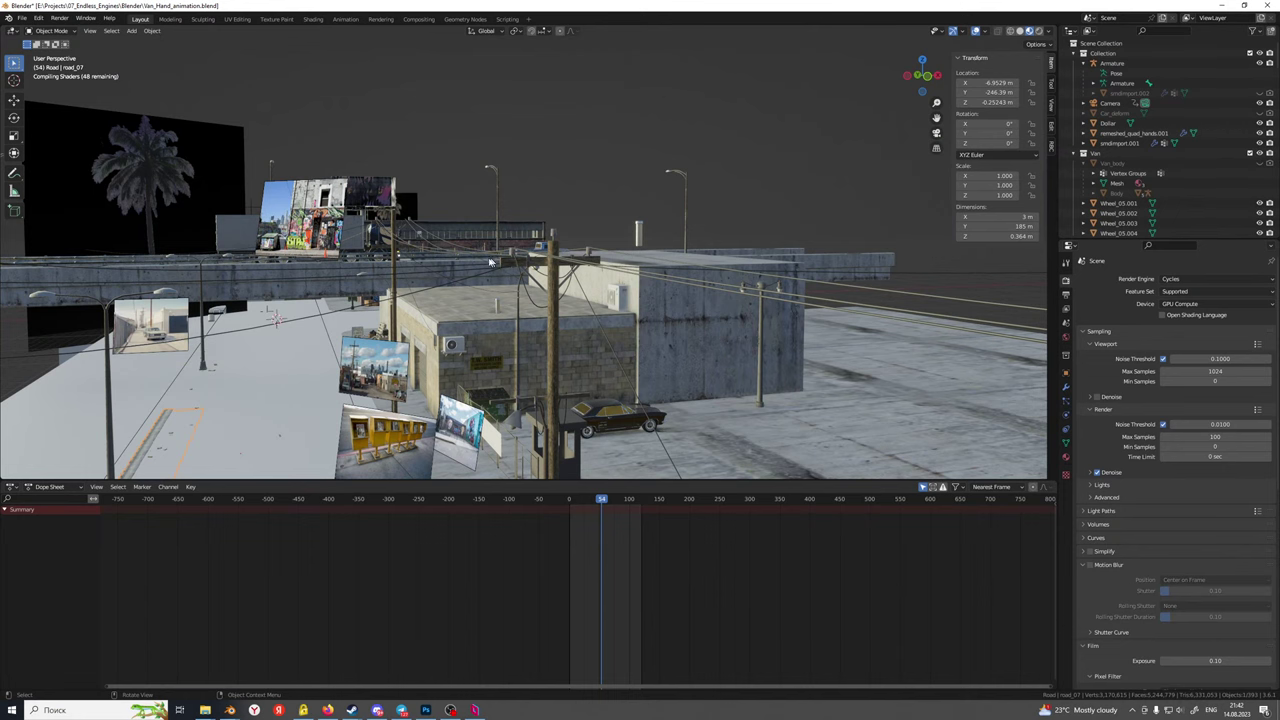
# Examine the textured curb strip, broken concrete patches and rubble along the road up close
pyautogui.moveTo(489, 261)
pyautogui.mouseDown(button='middle')
pyautogui.moveTo(400, 264)
pyautogui.moveTo(506, 220)
pyautogui.moveTo(474, 249)
pyautogui.mouseUp(button='middle')
pyautogui.scroll(2, 487, 252)
pyautogui.keyDown('shift'); pyautogui.moveTo(424, 304); pyautogui.dragTo(494, 247, button='middle'); pyautogui.keyUp('shift')
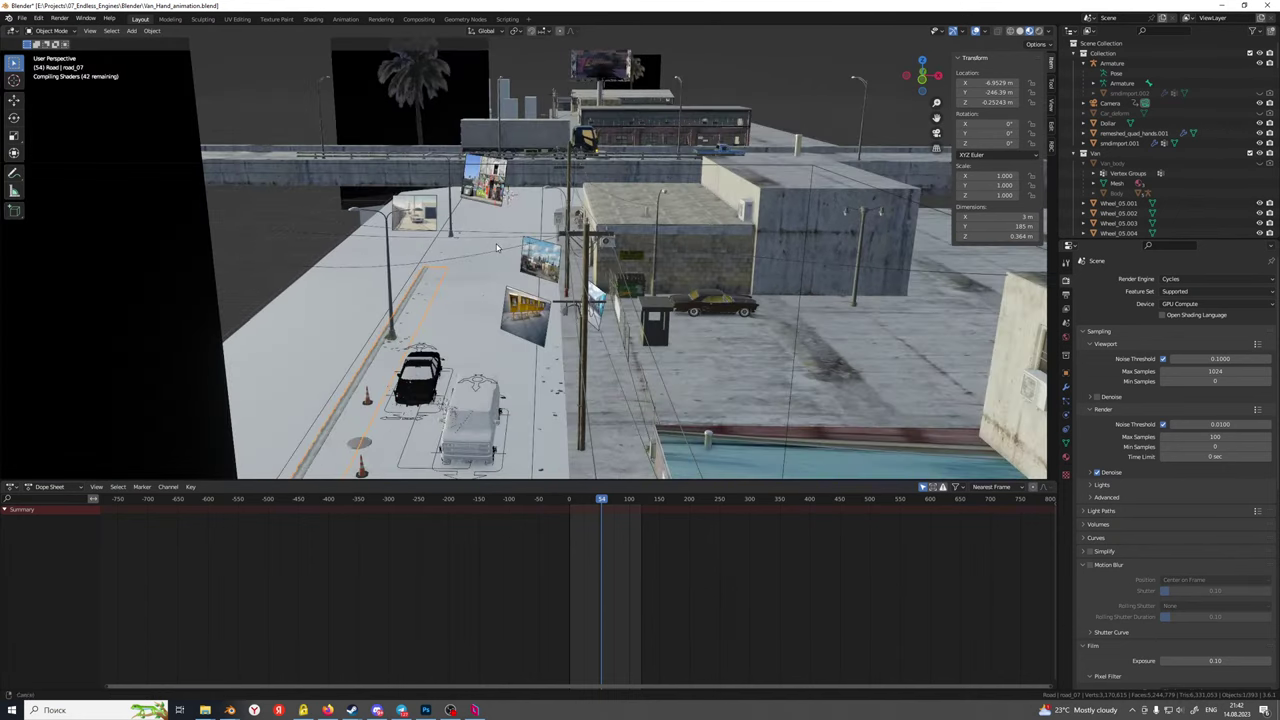
pyautogui.keyDown('shift'); pyautogui.moveTo(460, 292); pyautogui.dragTo(538, 224, button='middle'); pyautogui.keyUp('shift')
pyautogui.keyDown('shift'); pyautogui.moveTo(433, 318); pyautogui.dragTo(502, 273, button='middle'); pyautogui.keyUp('shift')
pyautogui.scroll(1, 517, 283)
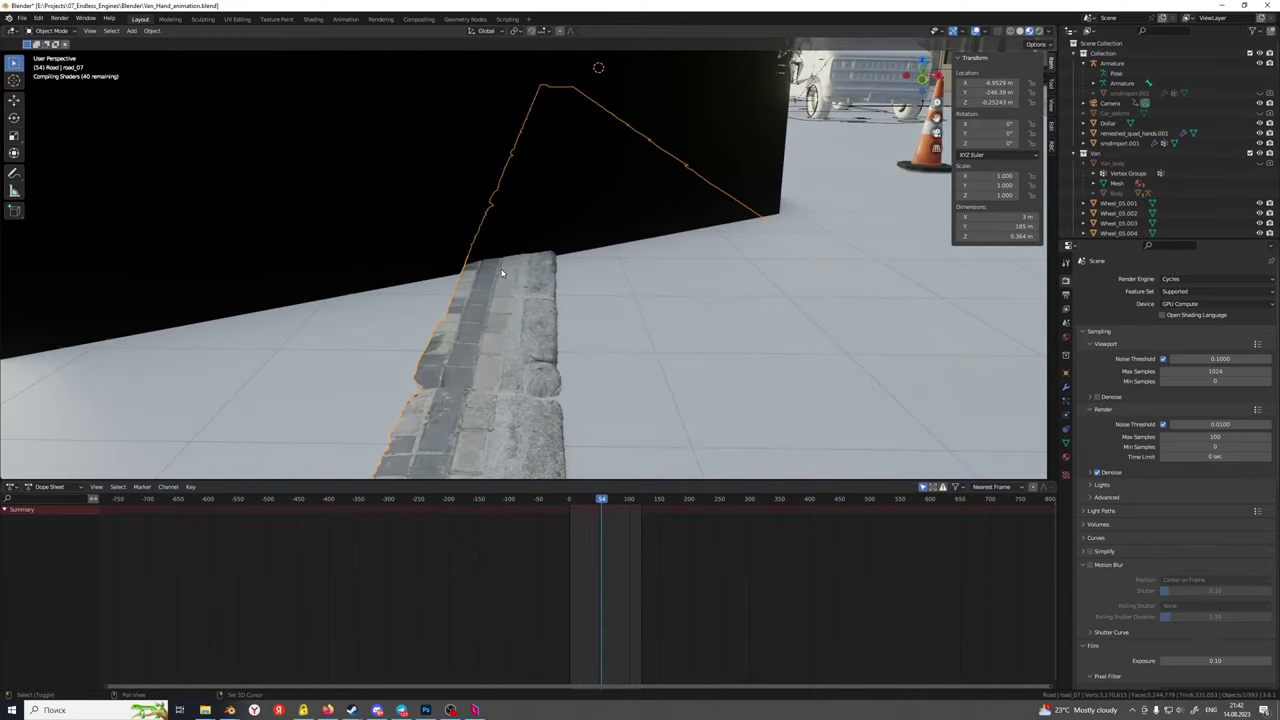
pyautogui.scroll(-3, 495, 276)
pyautogui.keyDown('shift'); pyautogui.moveTo(499, 348); pyautogui.dragTo(497, 290, button='middle'); pyautogui.keyUp('shift')
pyautogui.scroll(-2, 524, 323)
pyautogui.keyDown('shift'); pyautogui.moveTo(525, 345); pyautogui.dragTo(540, 244, button='middle'); pyautogui.keyUp('shift')
pyautogui.scroll(3, 529, 317)
pyautogui.scroll(-3, 529, 317)
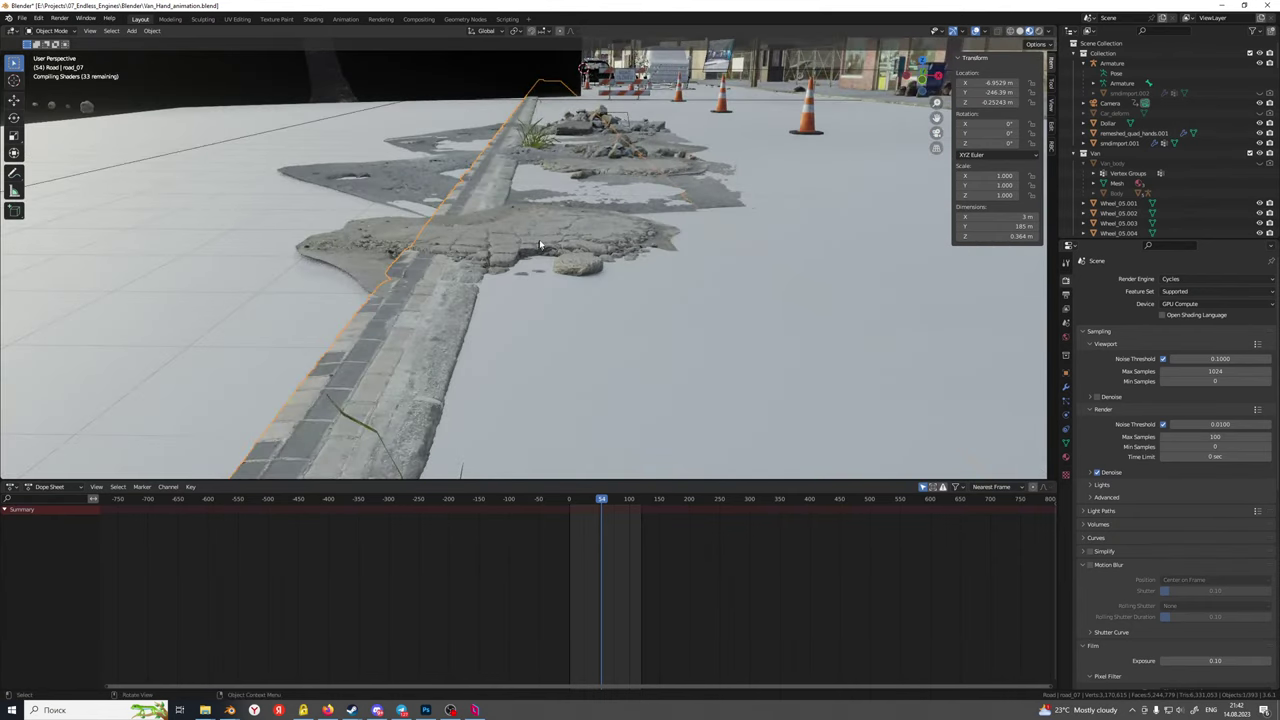
# Select the nearest cracked concrete patch together with the long curb strip and the damaged asphalt patch behind it
pyautogui.click(482, 301)
pyautogui.scroll(-6, 463, 299)
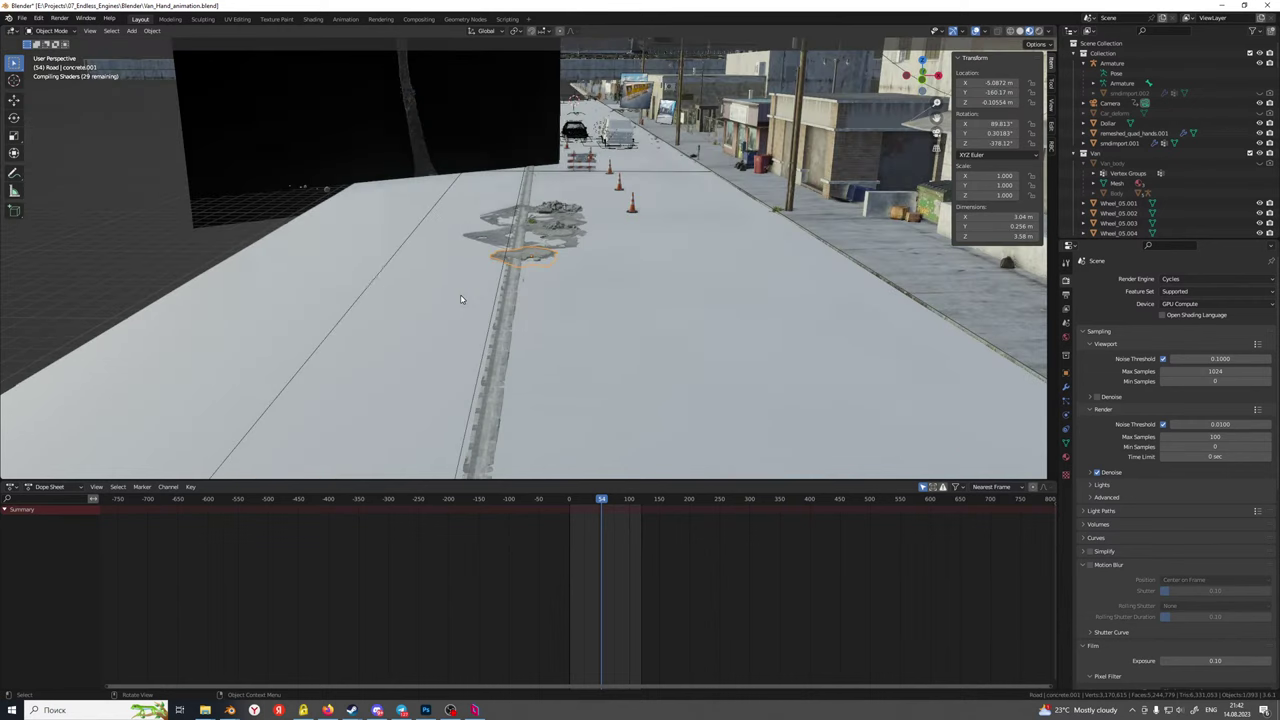
pyautogui.scroll(8, 465, 298)
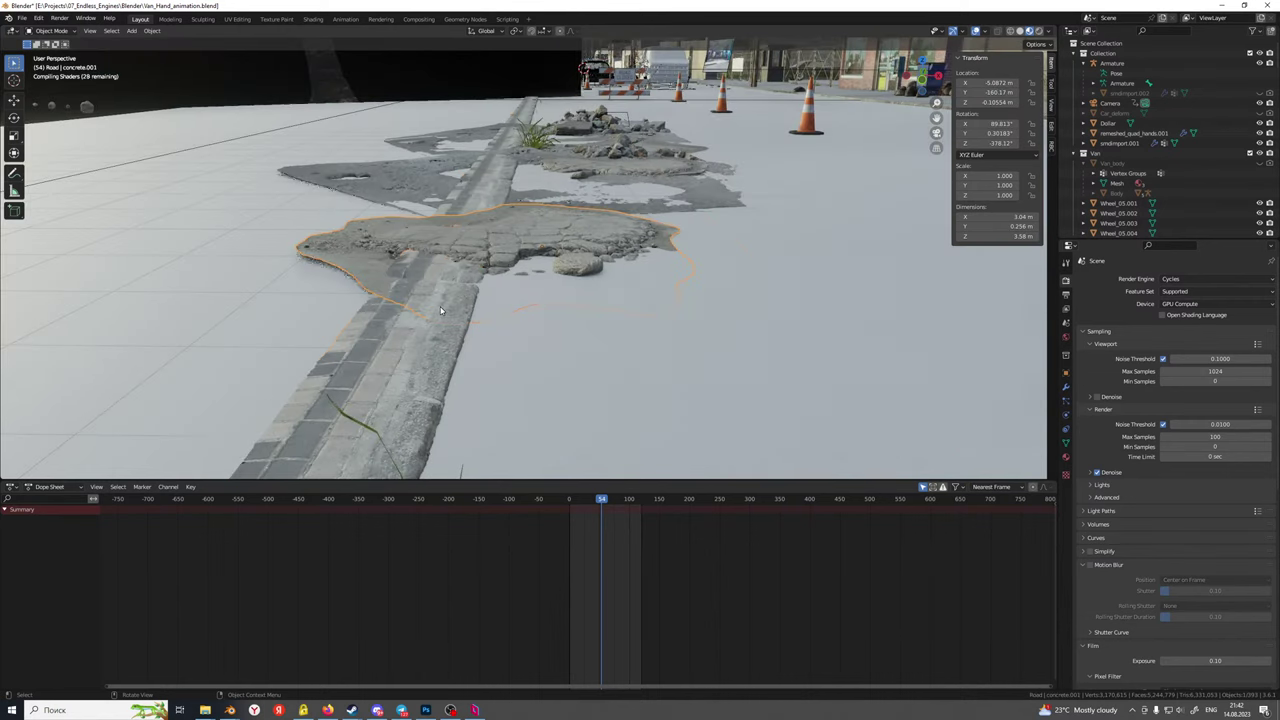
pyautogui.keyDown('shift'); pyautogui.click(442, 307); pyautogui.keyUp('shift')
pyautogui.keyDown('shift'); pyautogui.click(406, 177); pyautogui.keyUp('shift')
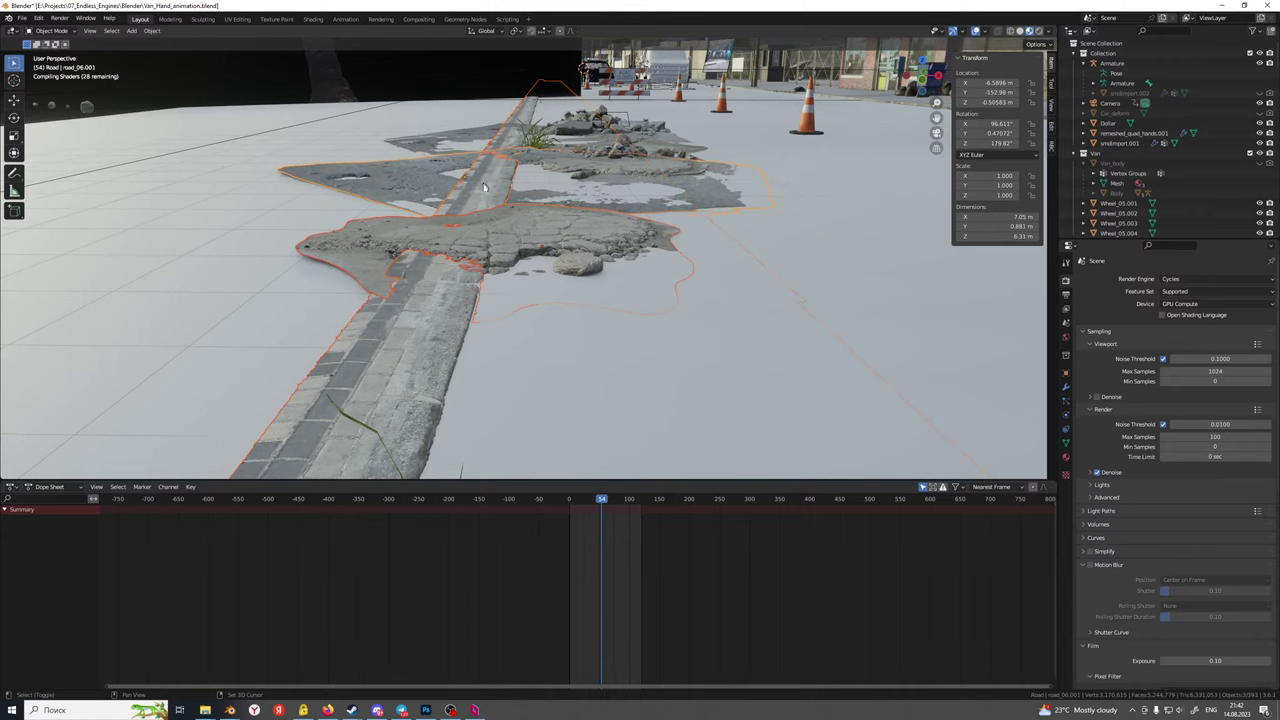
# Add the road_06 asphalt patch, the cracked concrete slab and the small rubble pile behind it to the selection
pyautogui.keyDown('shift'); pyautogui.moveTo(484, 182); pyautogui.dragTo(481, 200, button='middle'); pyautogui.keyUp('shift')
pyautogui.click(600, 322)
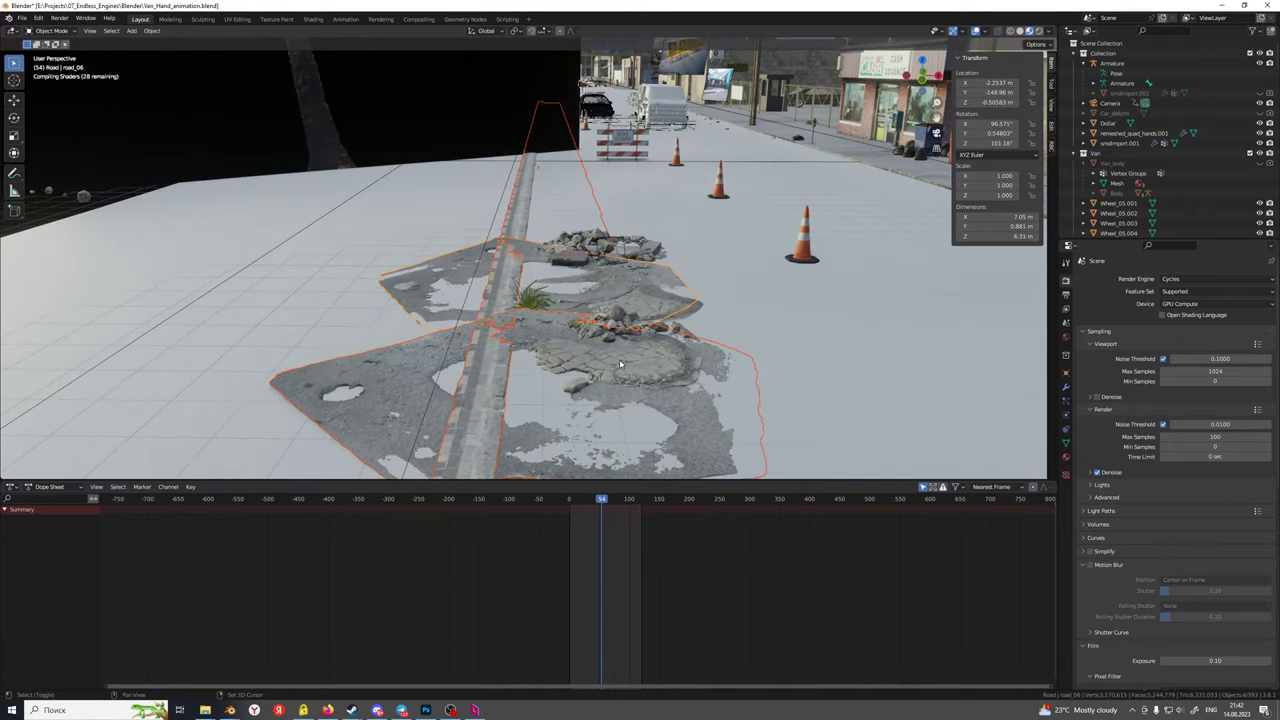
pyautogui.keyDown('shift'); pyautogui.click(619, 359); pyautogui.keyUp('shift')
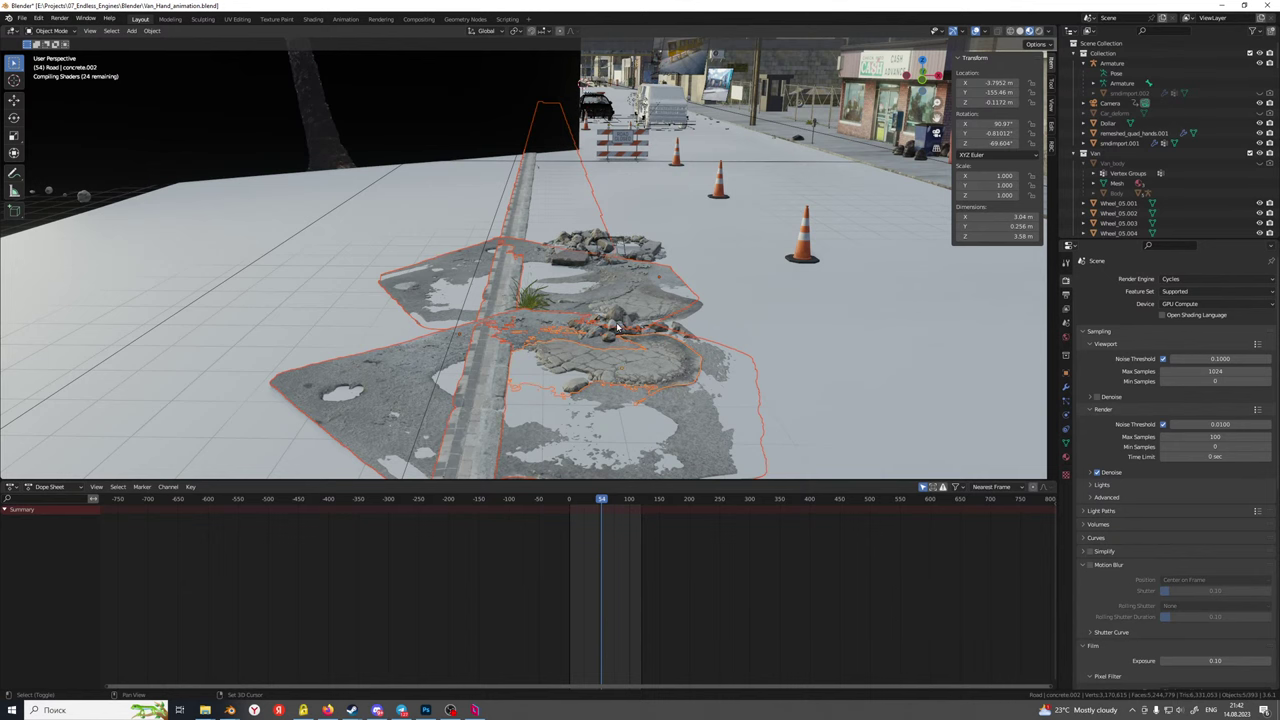
pyautogui.hotkey('ctrl', 'z')
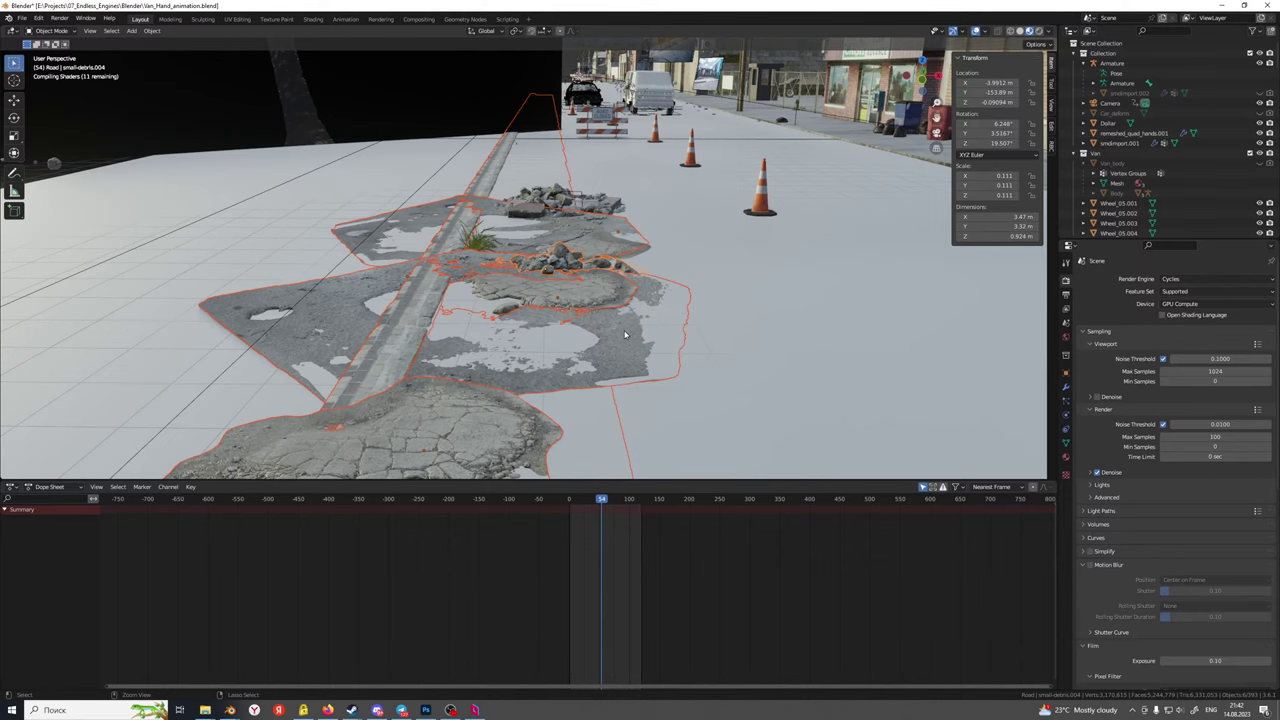
pyautogui.scroll(1, 625, 335)
pyautogui.keyDown('shift'); pyautogui.moveTo(621, 335); pyautogui.dragTo(582, 308, button='middle'); pyautogui.keyUp('shift')
pyautogui.scroll(7, 581, 307)
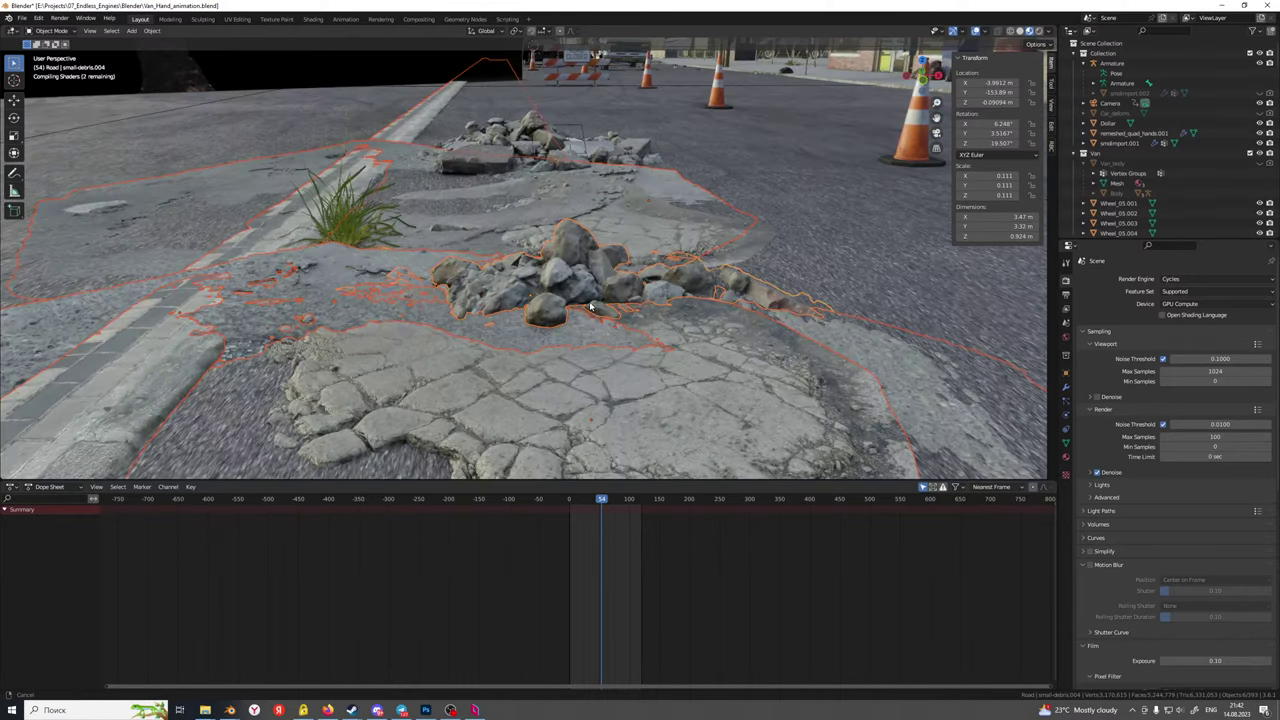
# Add the farther small-debris rubble pile beyond the grass tuft to the selection and check it up close
pyautogui.scroll(-4, 580, 307)
pyautogui.press('shift')
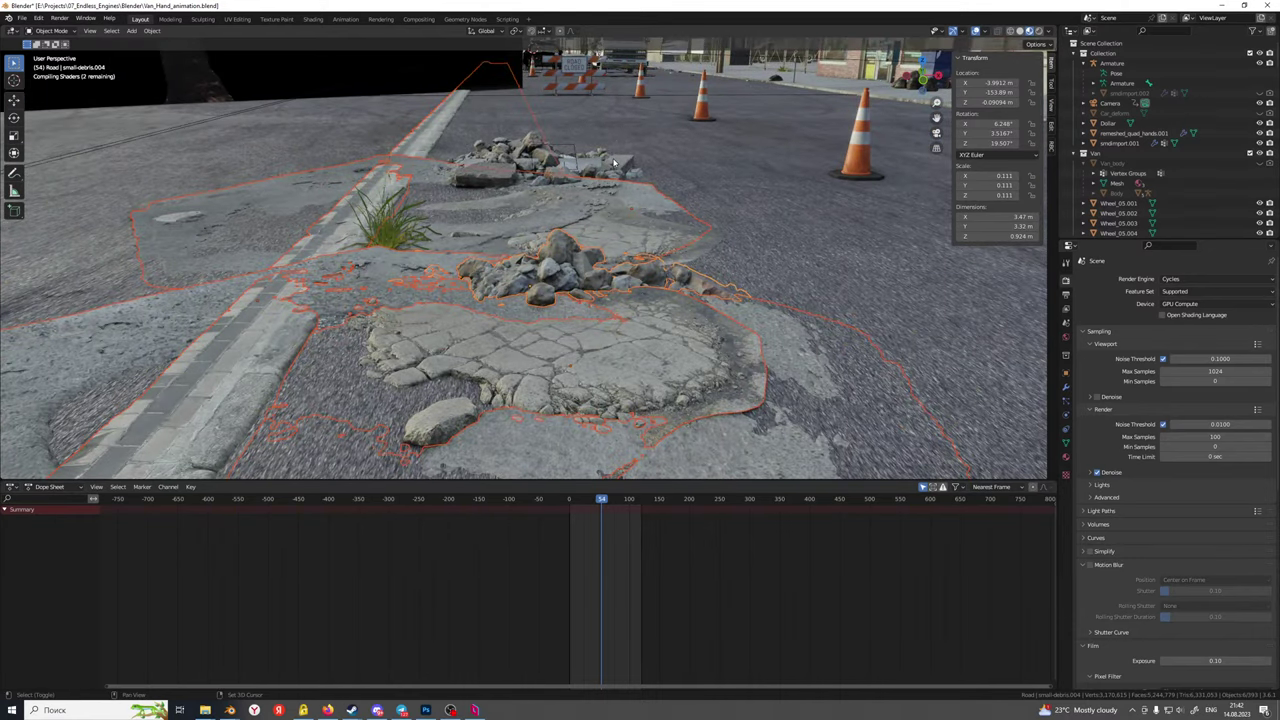
pyautogui.keyDown('shift'); pyautogui.click(600, 188); pyautogui.keyUp('shift')
pyautogui.keyDown('shift'); pyautogui.moveTo(581, 206); pyautogui.dragTo(581, 207, button='middle'); pyautogui.keyUp('shift')
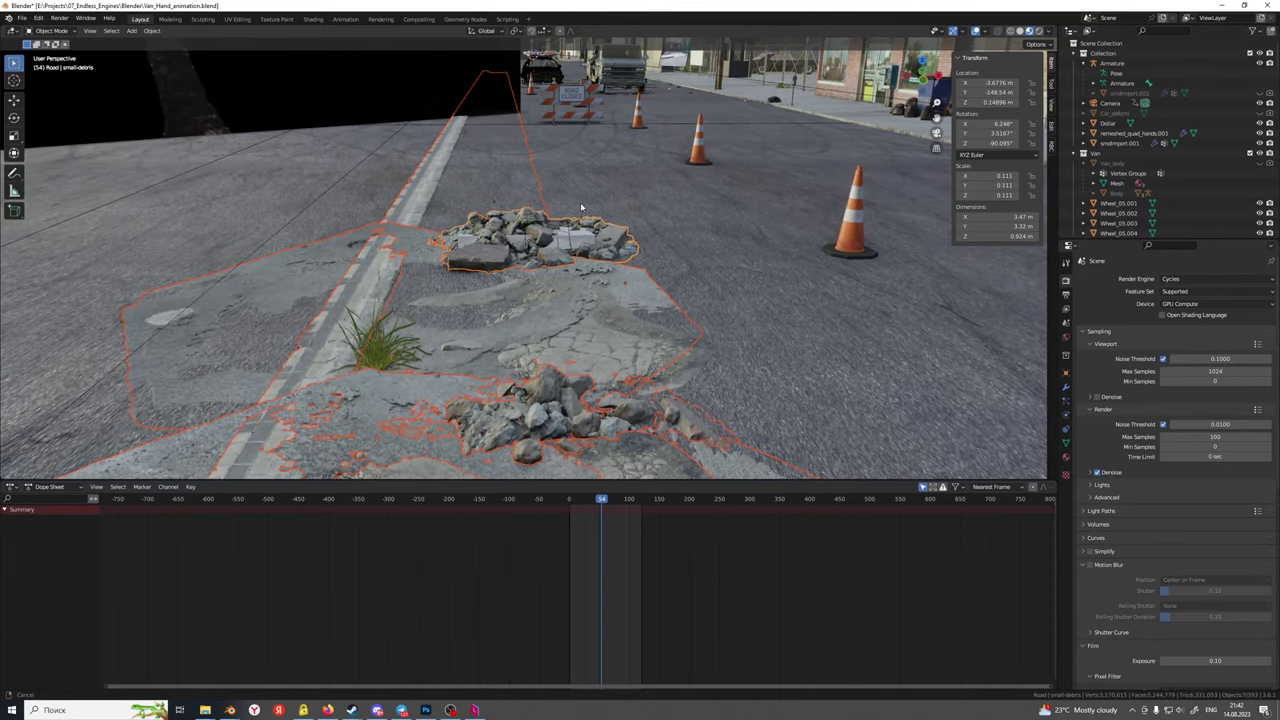
pyautogui.scroll(5, 577, 270)
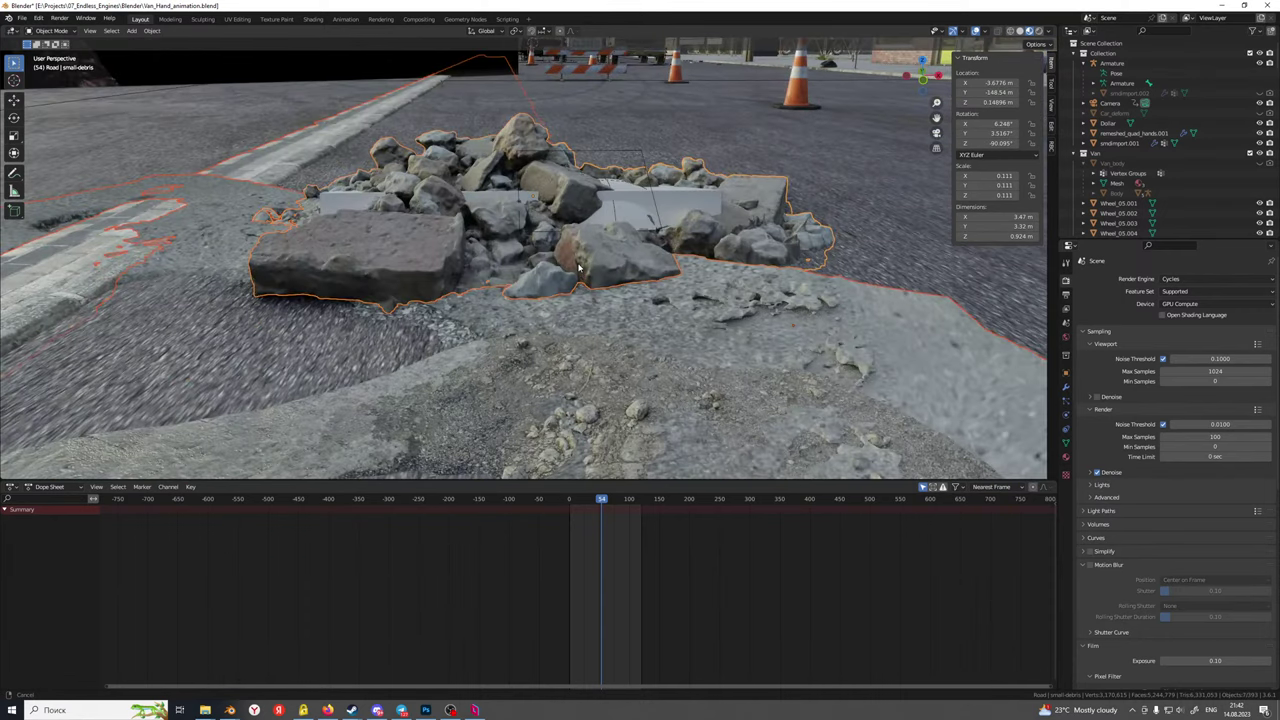
pyautogui.scroll(-5, 577, 268)
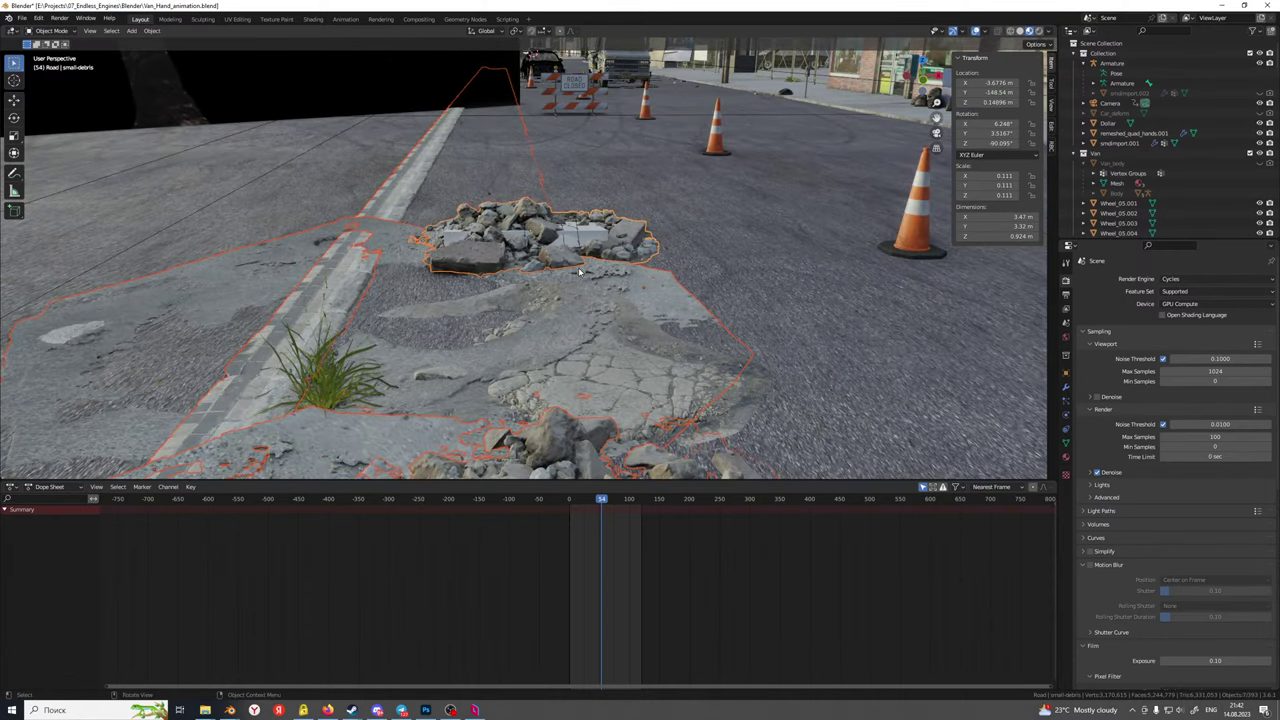
pyautogui.scroll(-6, 578, 270)
pyautogui.press('g')
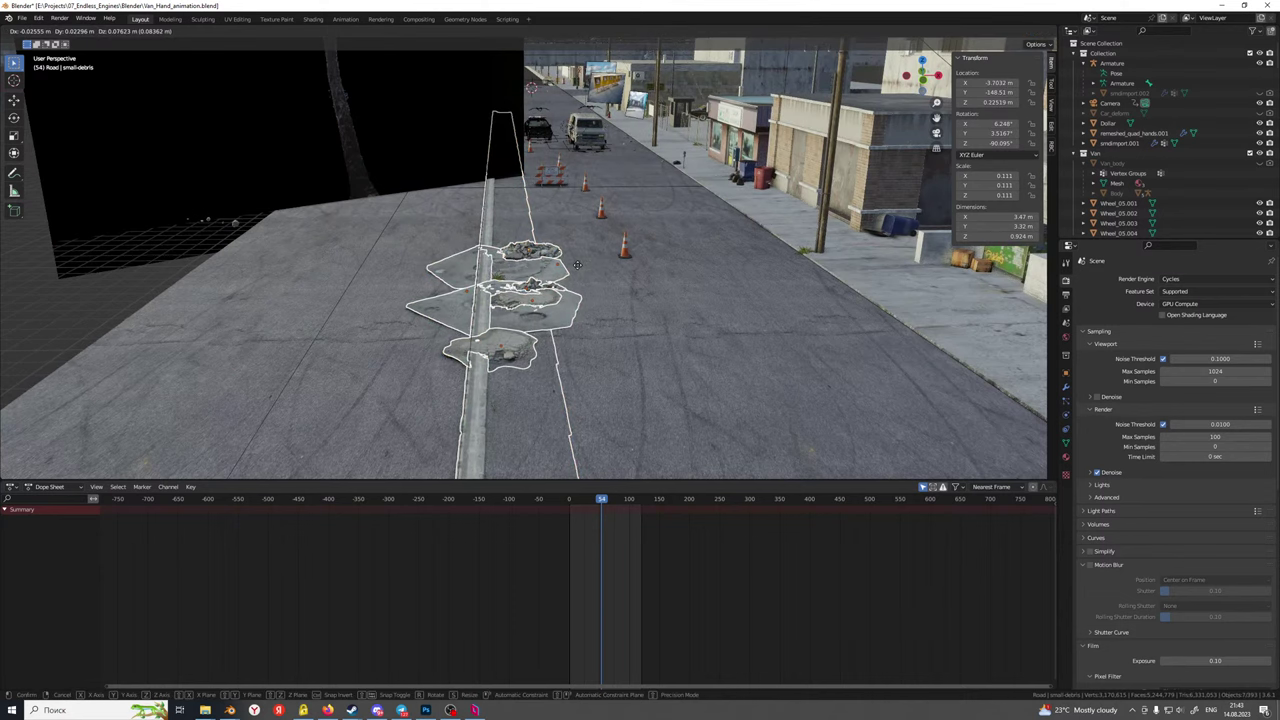
pyautogui.rightClick(424, 280)
pyautogui.scroll(4, 539, 294)
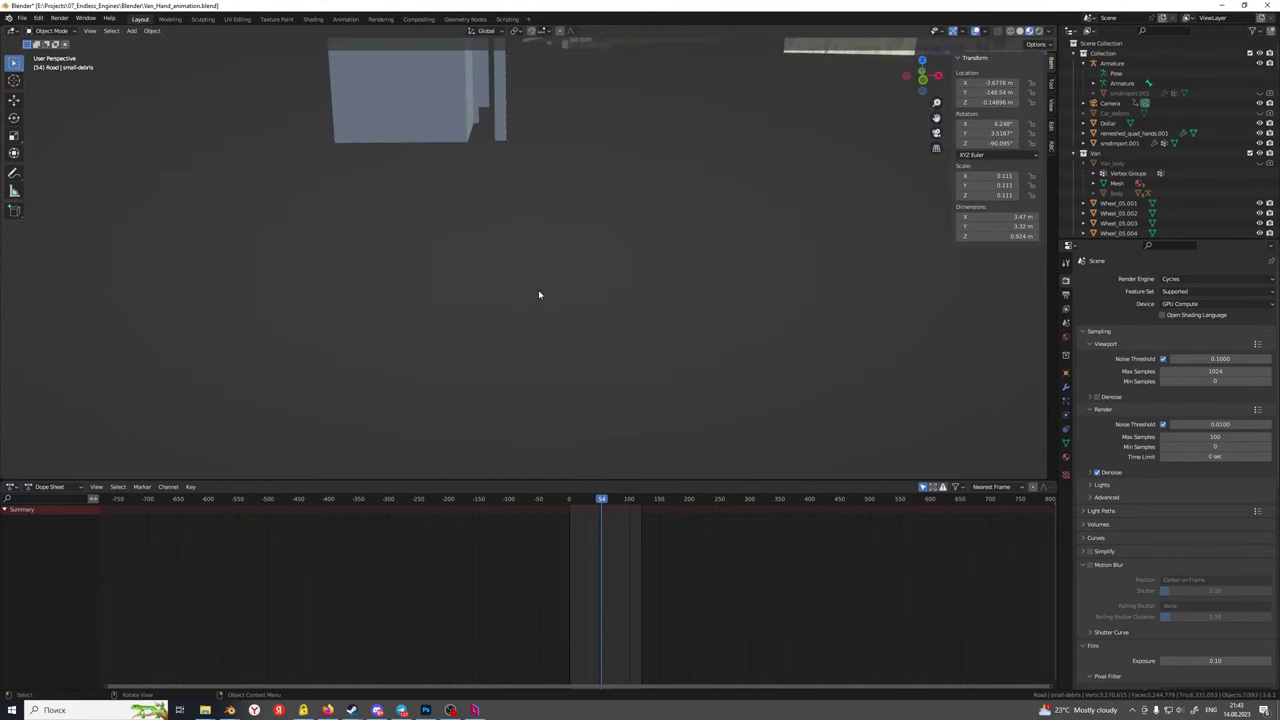
pyautogui.press('KP_Decimal')
pyautogui.scroll(5, 543, 281)
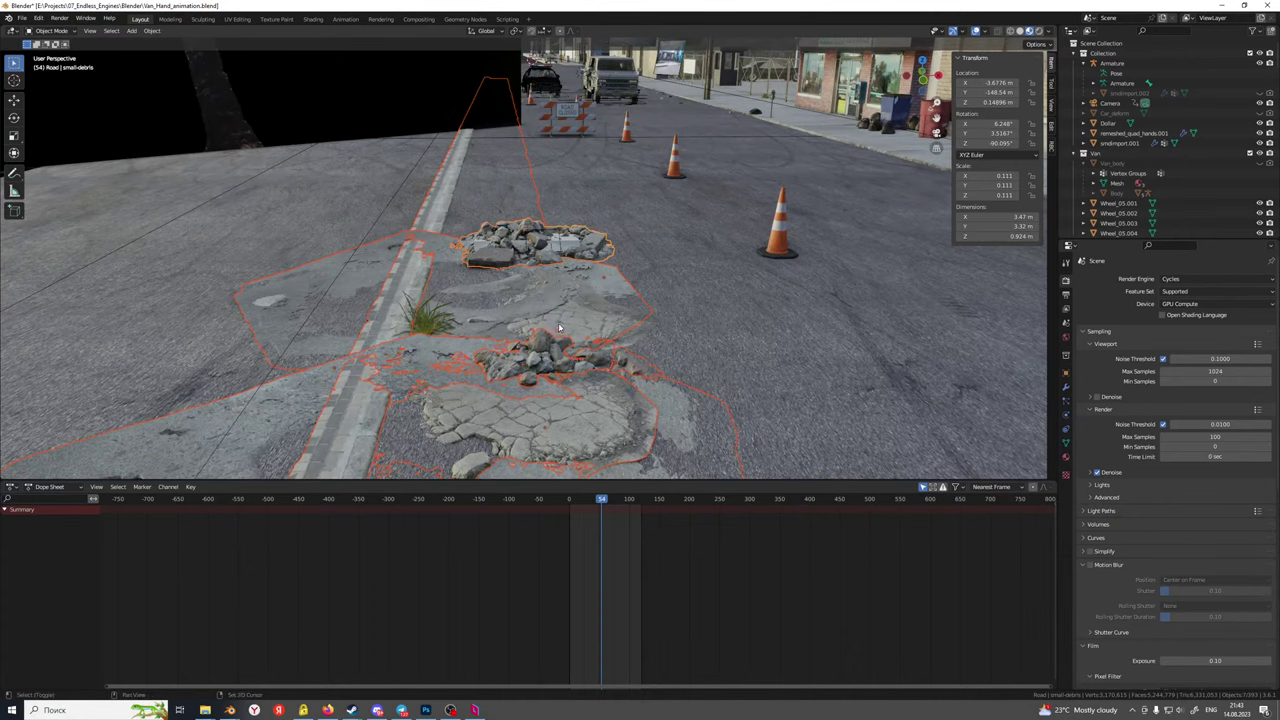
# Add the broken concrete patch between the two rubble piles to the selection and copy all selected road props
pyautogui.keyDown('shift'); pyautogui.click(559, 327); pyautogui.keyUp('shift')
pyautogui.press('g')
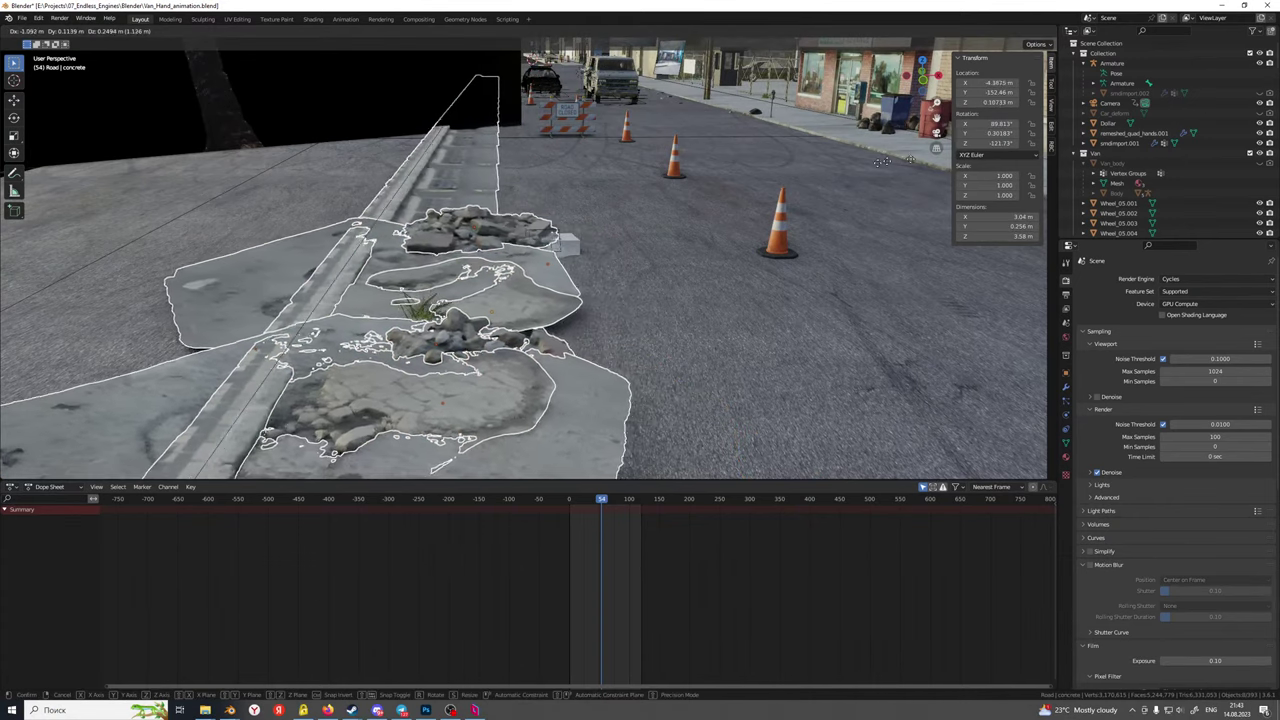
pyautogui.press('Escape')
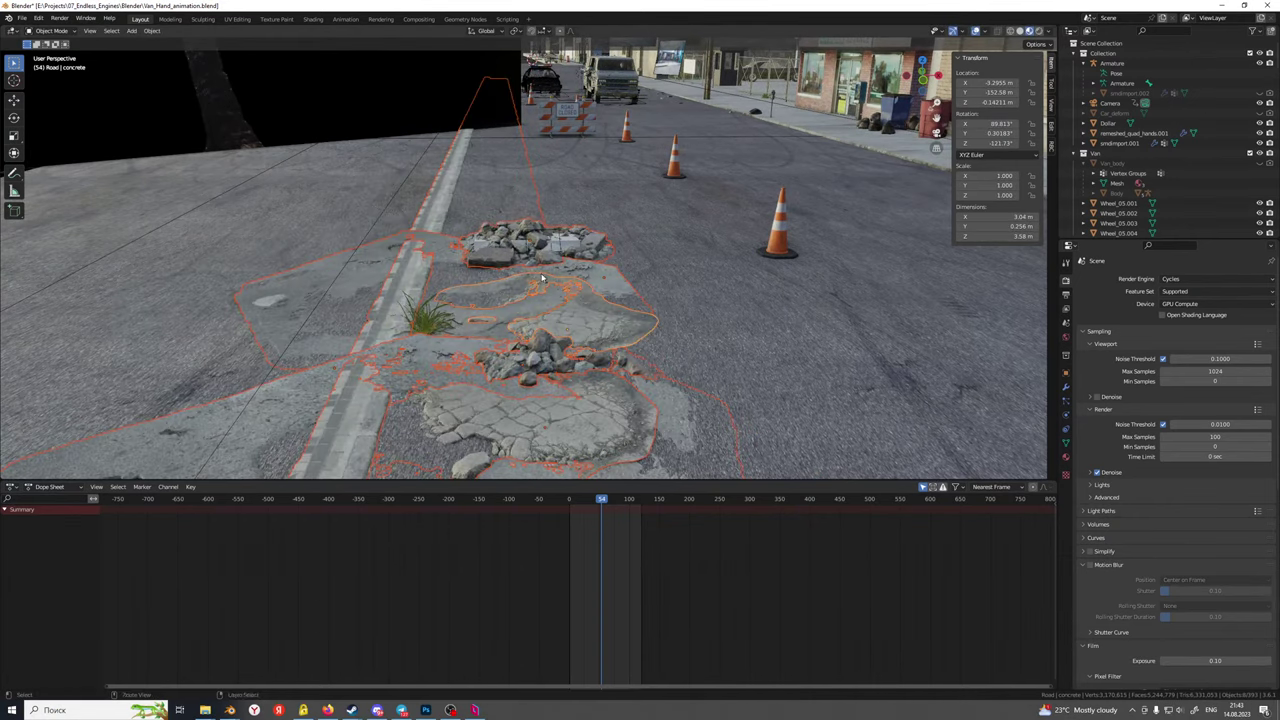
pyautogui.hotkey('ctrl', 'c')
pyautogui.click(542, 277)
pyautogui.moveTo(291, 354); pyautogui.dragTo(334, 354, button='middle')
pyautogui.scroll(-5, 335, 355)
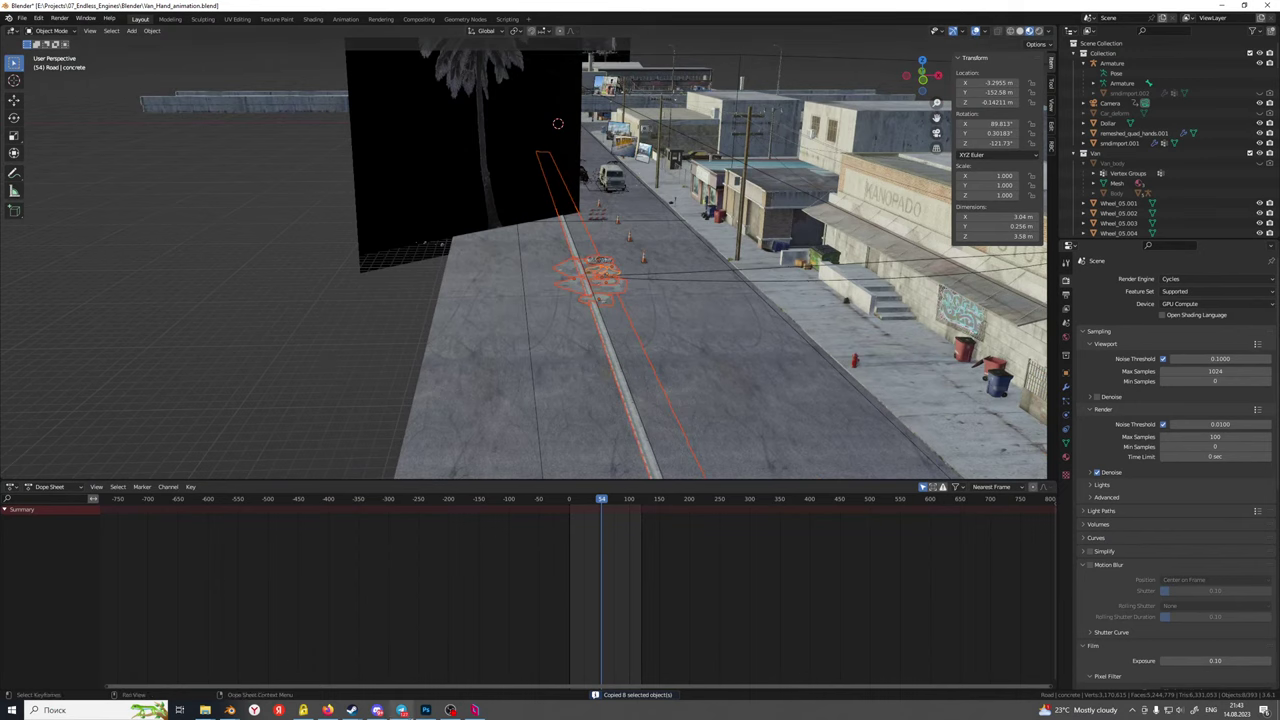
# Switch to the Boss_Fight_City_v1_SET file and paste the copied road props into the city scene
pyautogui.moveTo(230, 710)
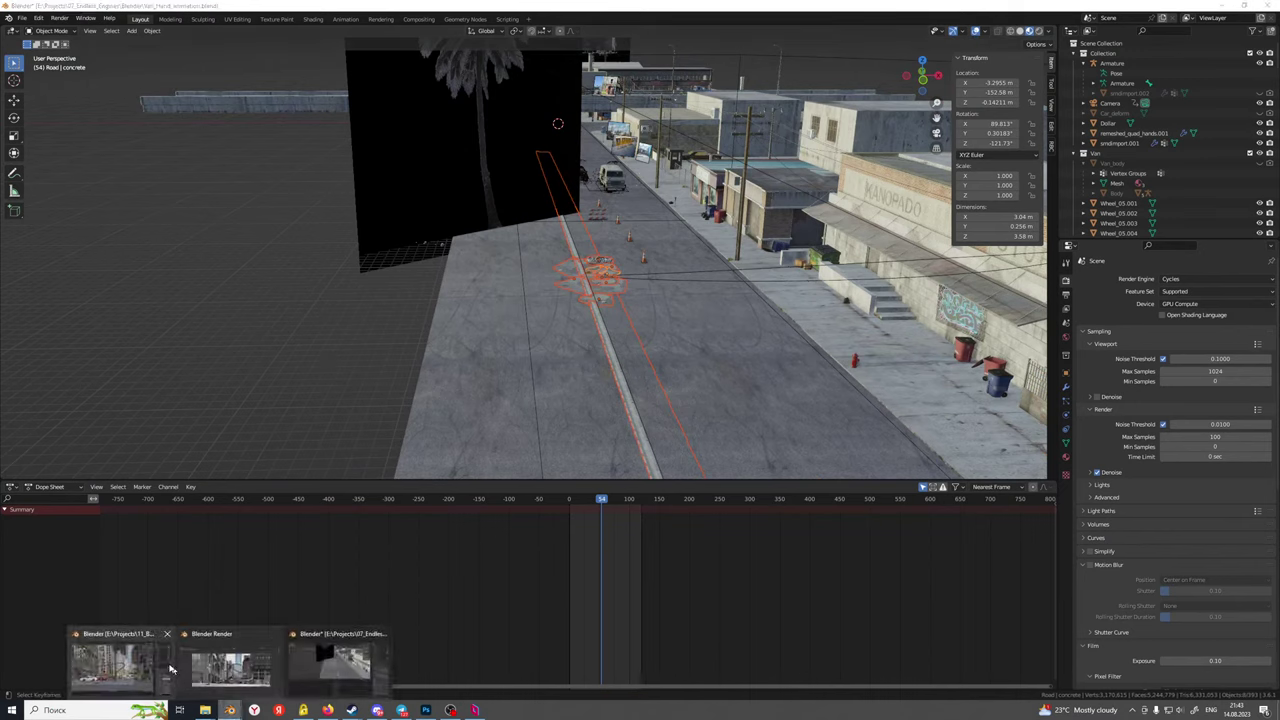
pyautogui.click(170, 668)
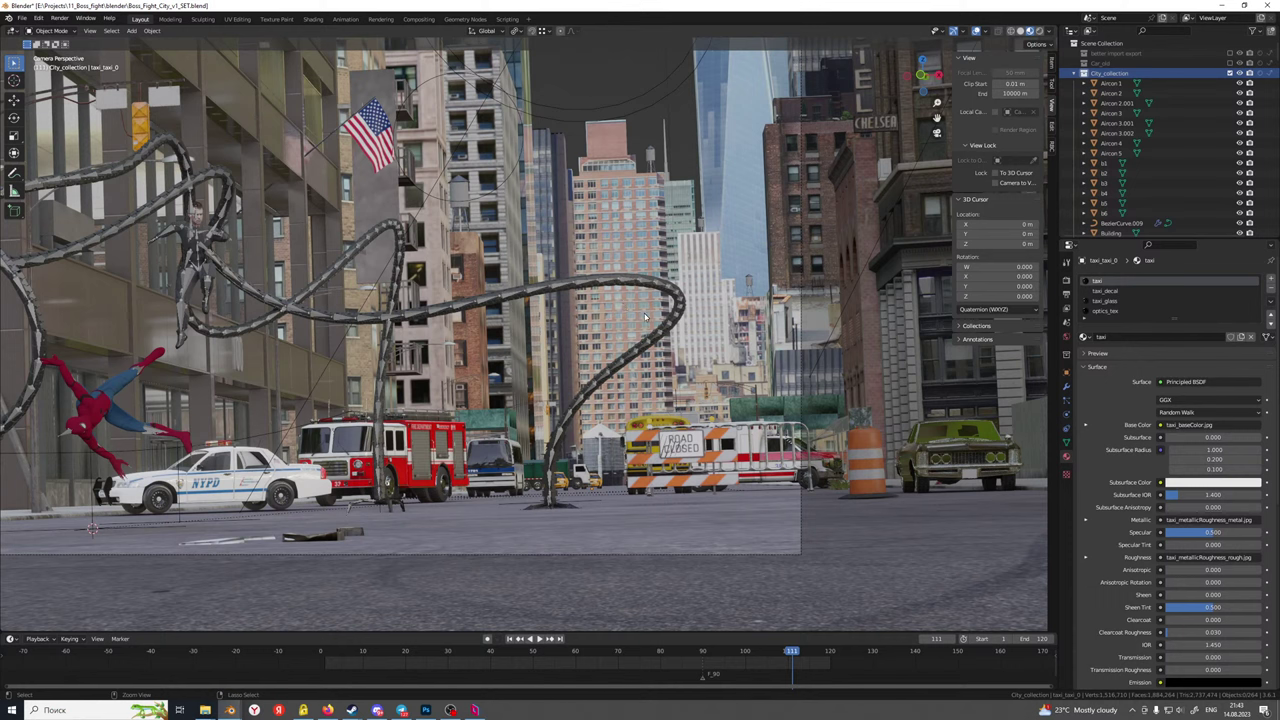
pyautogui.hotkey('ctrl', 'v')
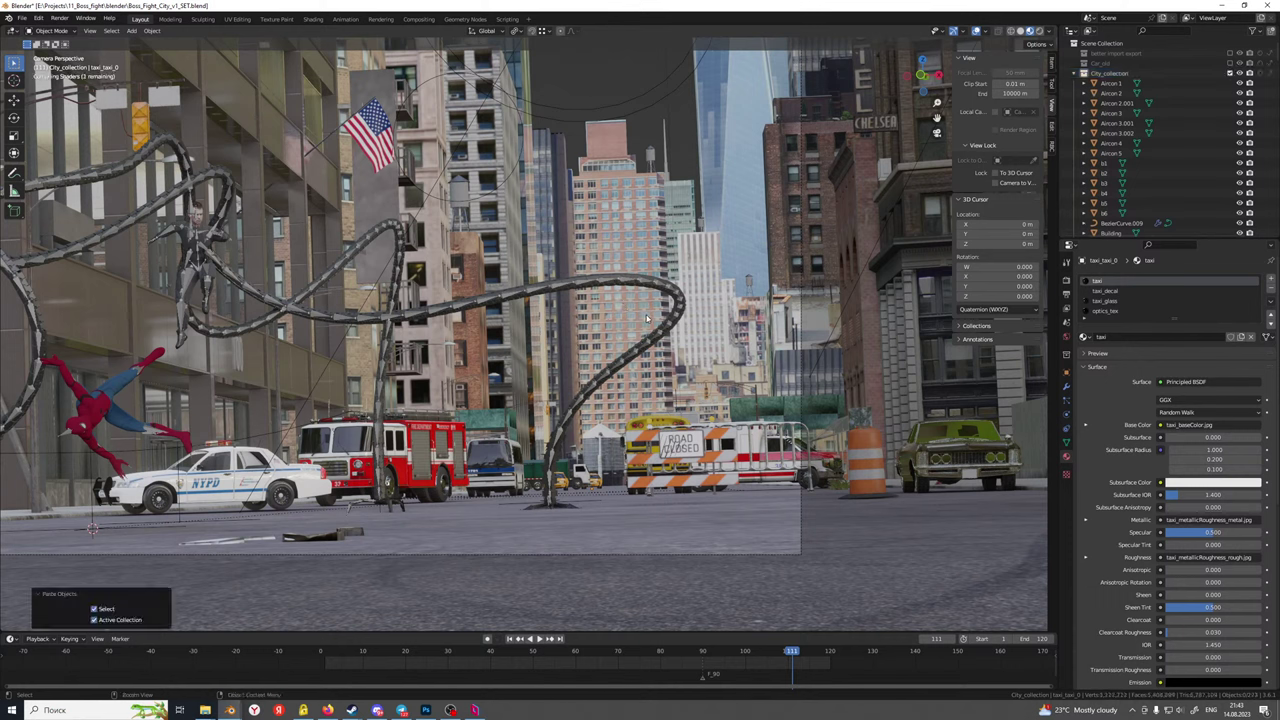
# Leave the camera view and examine where the pasted curb strip and debris sit along the street edge
pyautogui.scroll(-4, 647, 319)
pyautogui.moveTo(647, 319); pyautogui.dragTo(606, 391, button='middle')
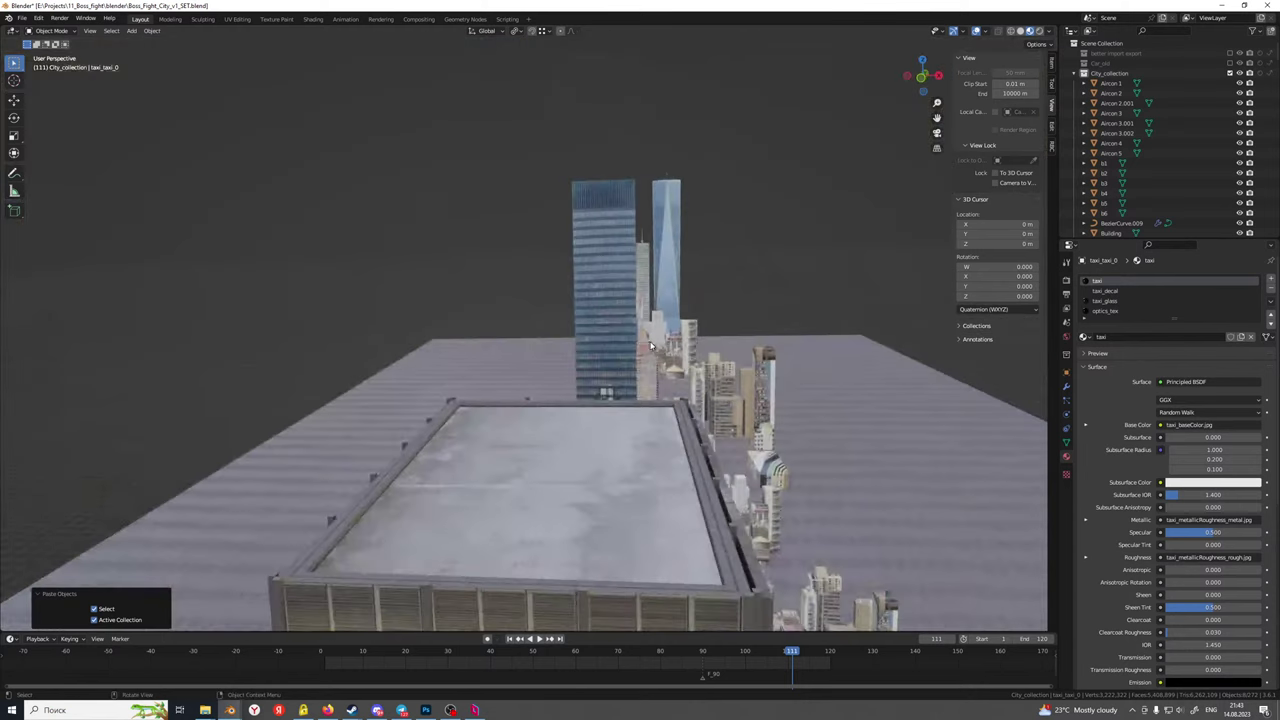
pyautogui.scroll(-8, 677, 365)
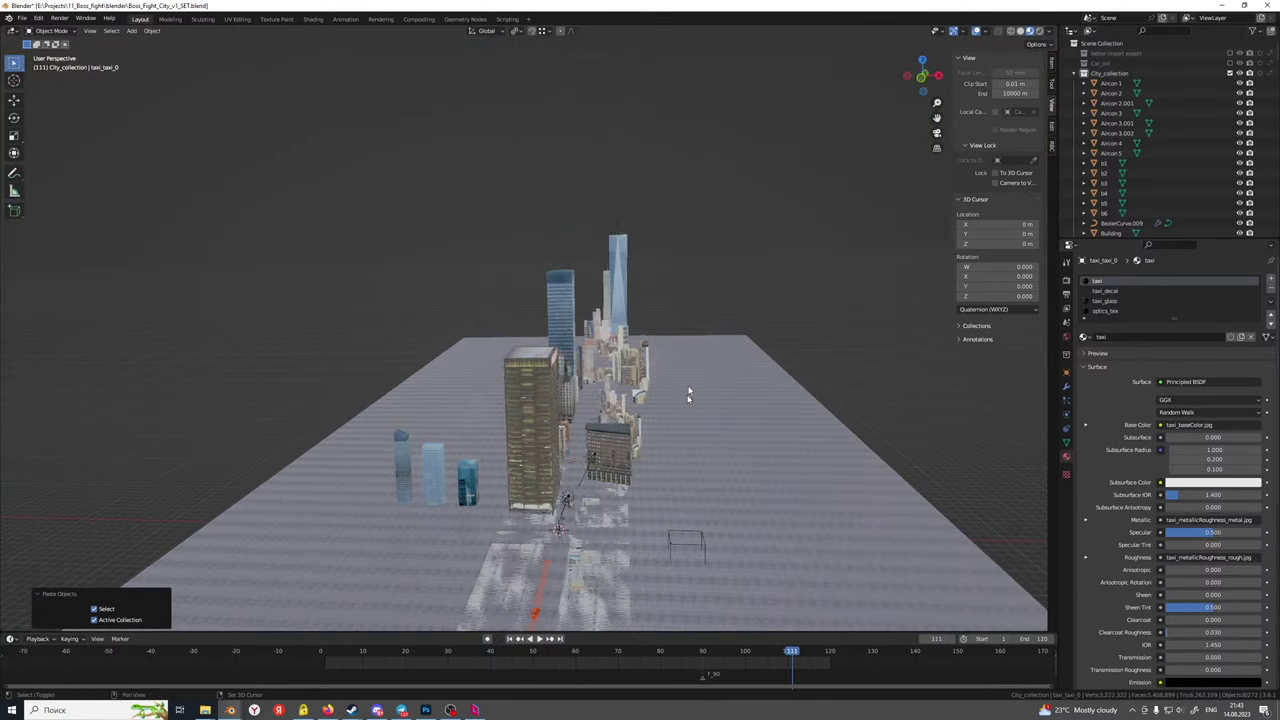
pyautogui.moveTo(688, 396); pyautogui.dragTo(645, 410, button='middle')
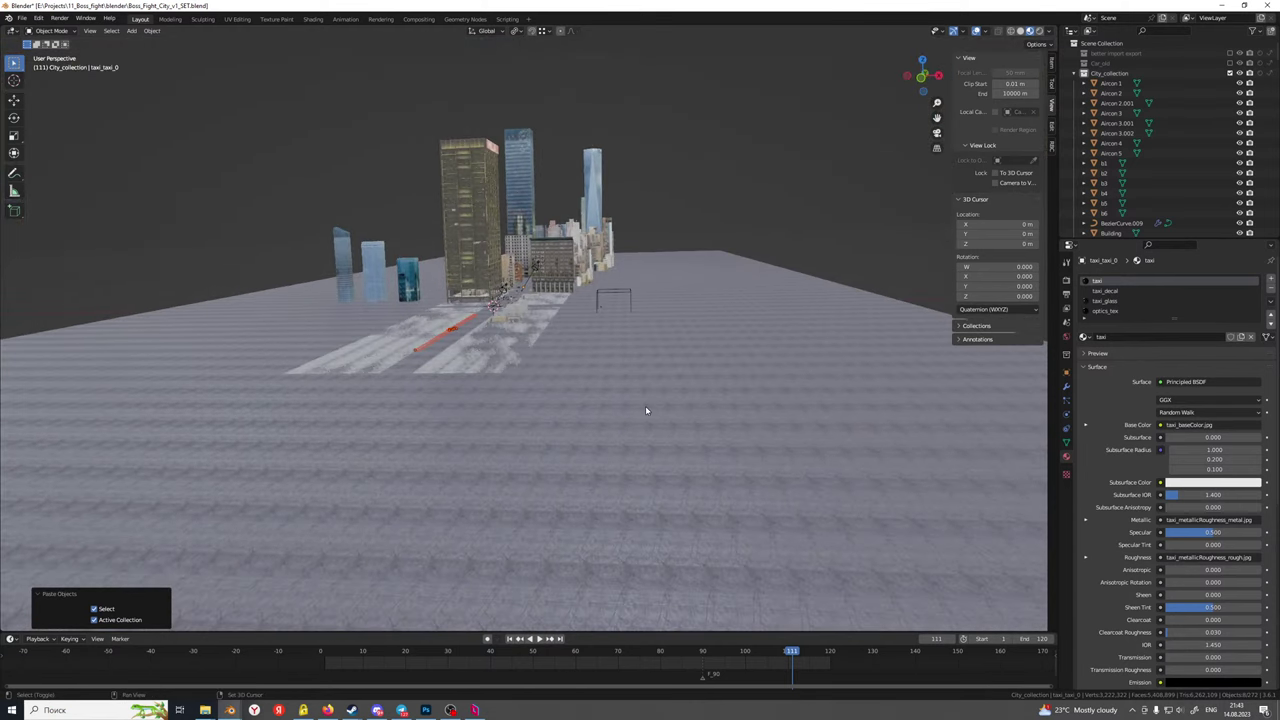
pyautogui.scroll(2, 645, 405)
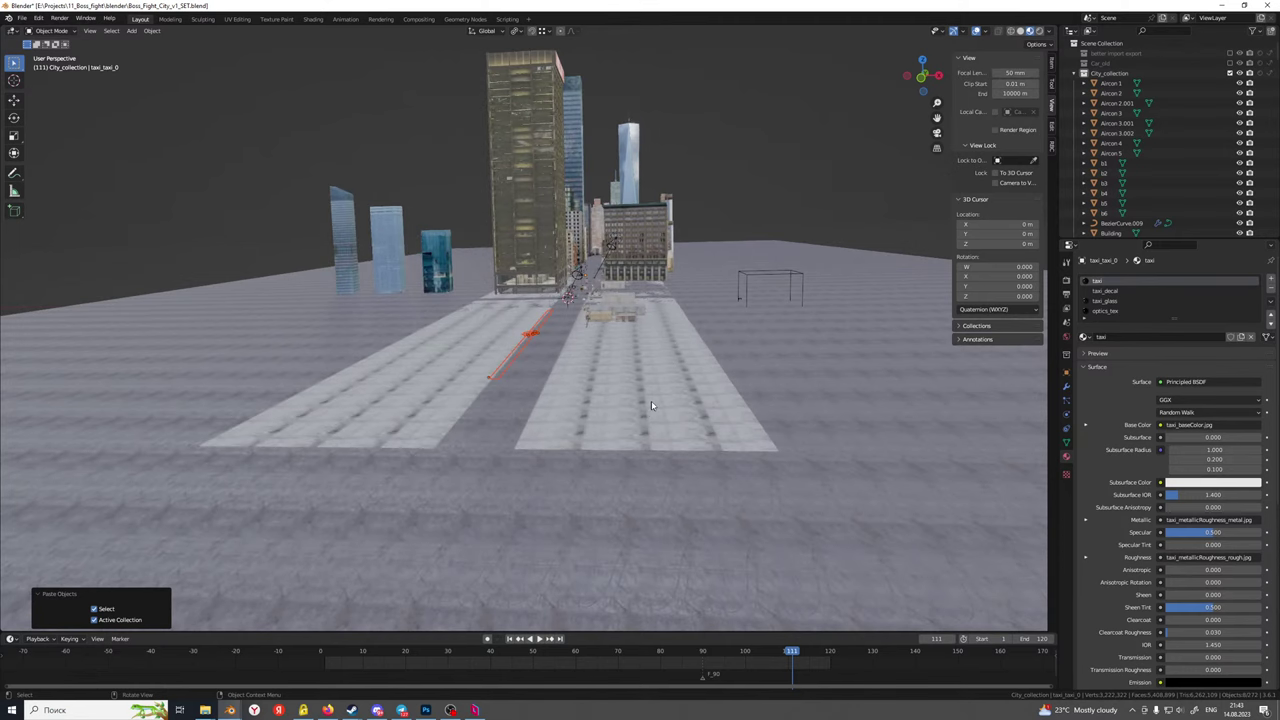
pyautogui.scroll(1, 650, 420)
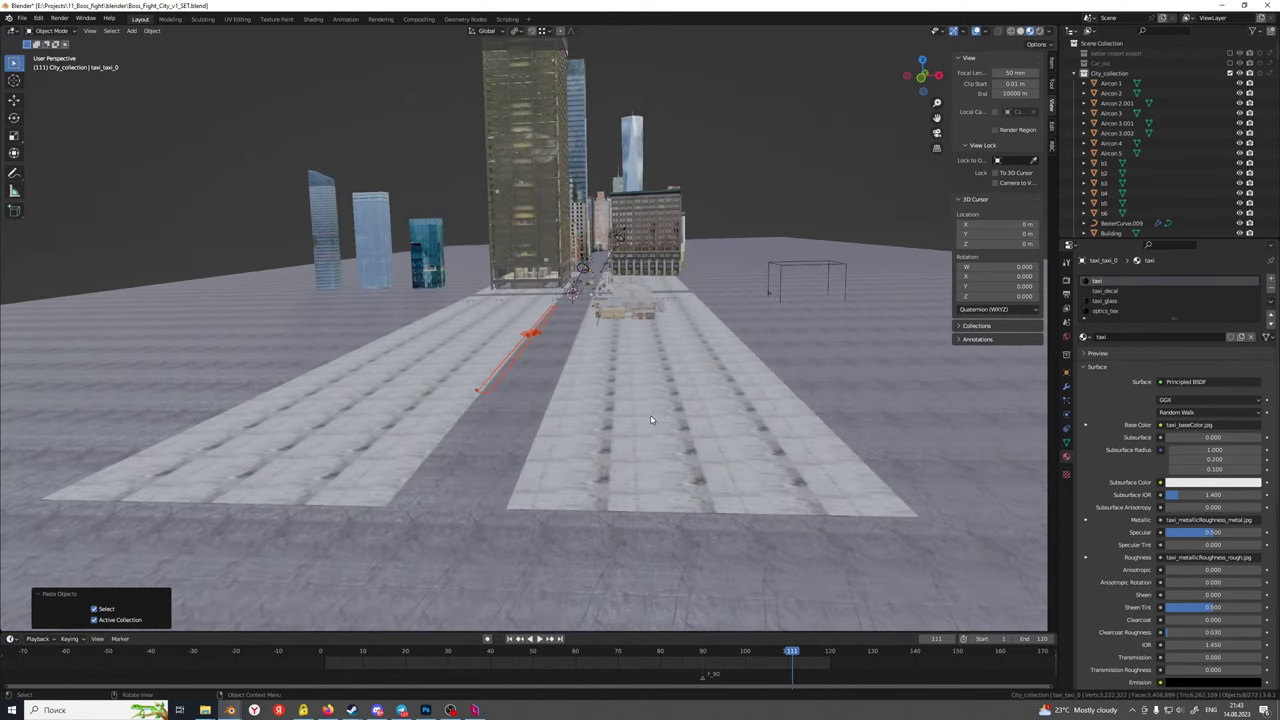
pyautogui.moveTo(230, 710)
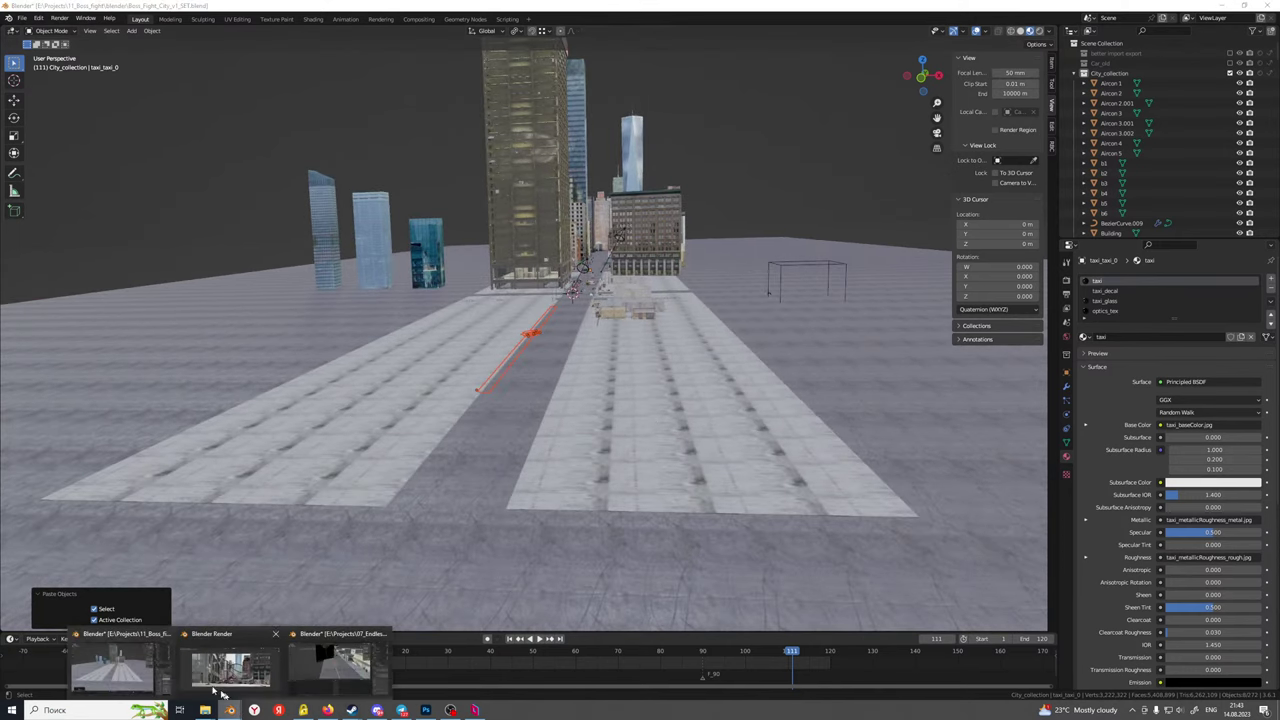
pyautogui.moveTo(279, 684)
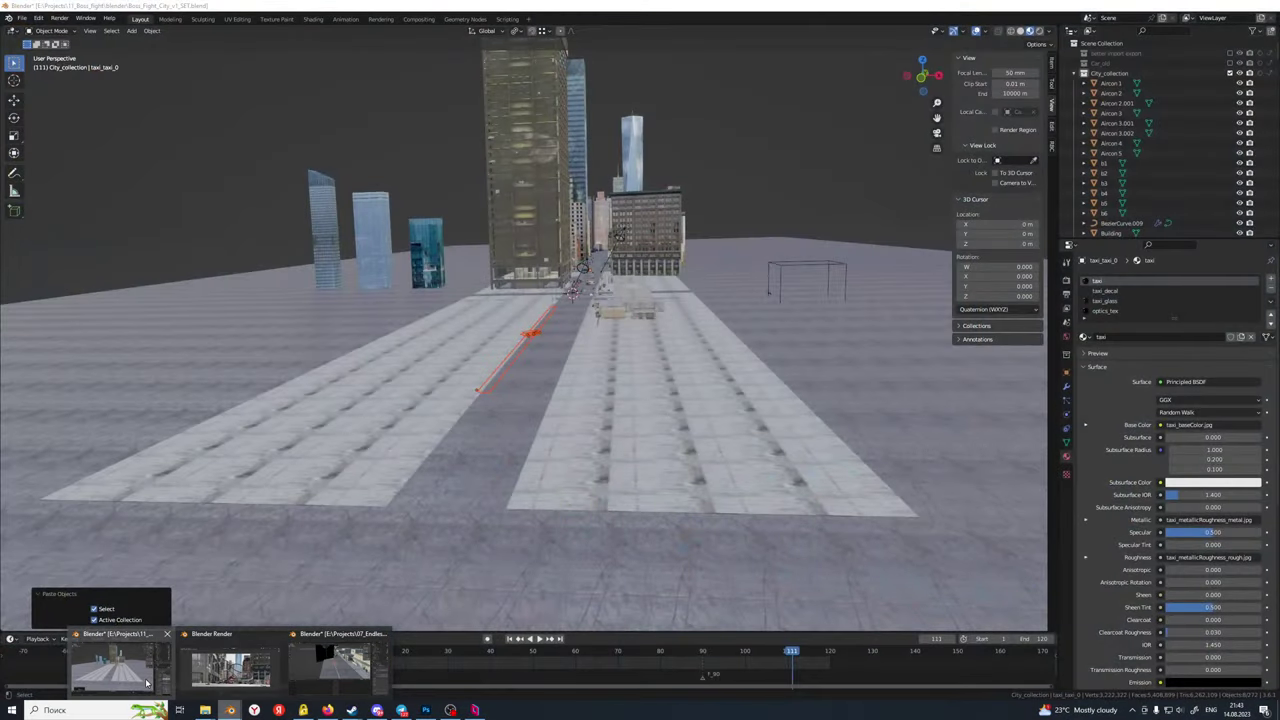
pyautogui.scroll(1, 552, 379)
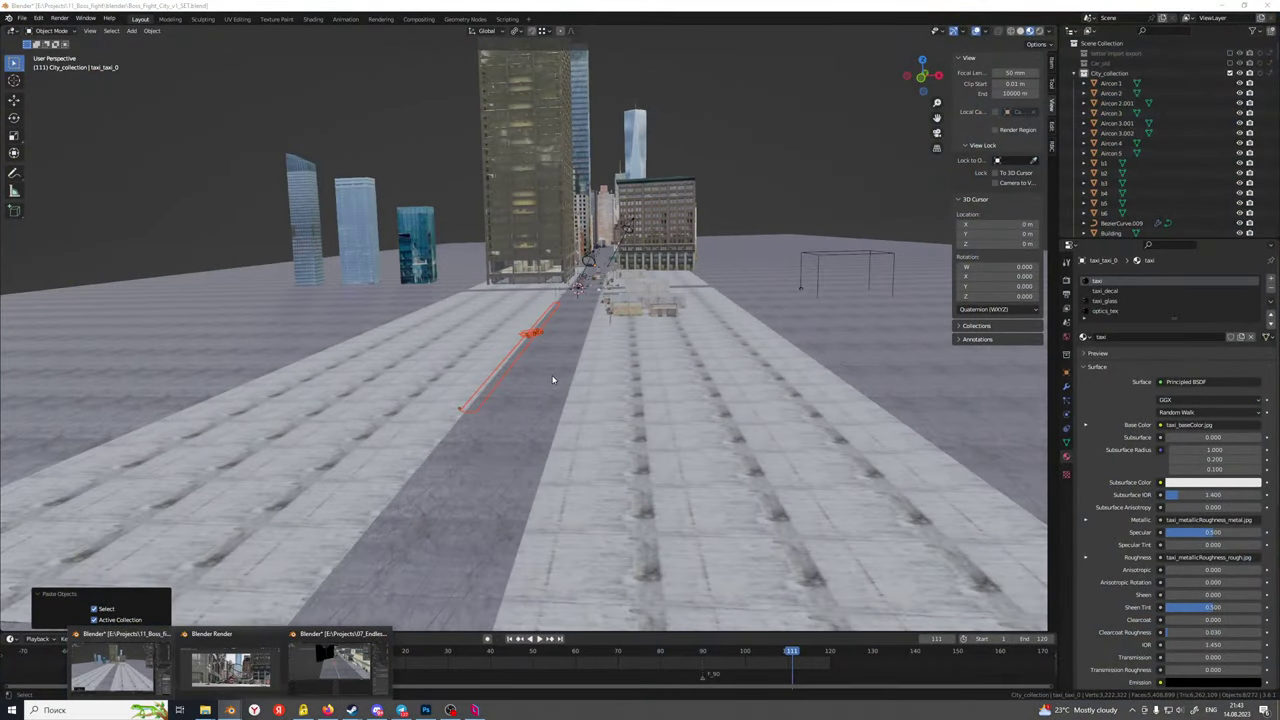
pyautogui.scroll(3, 541, 394)
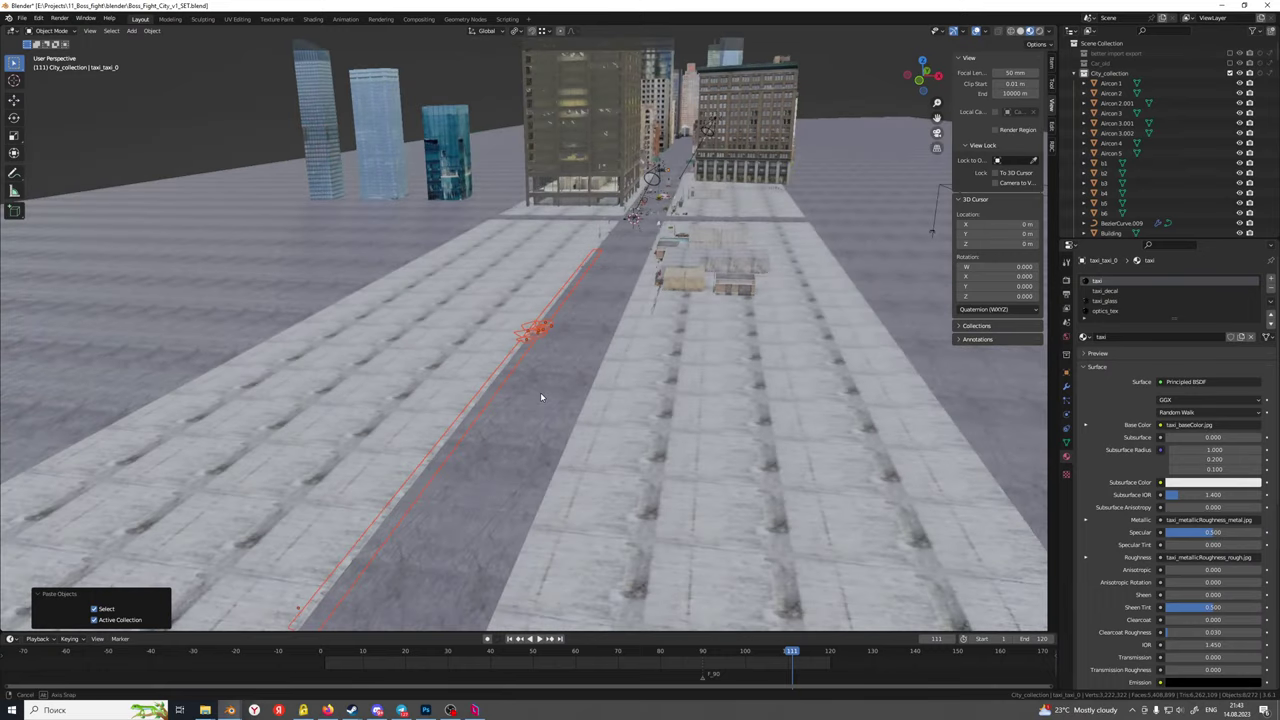
pyautogui.scroll(3, 523, 373)
pyautogui.moveTo(526, 374); pyautogui.dragTo(427, 433, button='middle')
pyautogui.scroll(4, 427, 433)
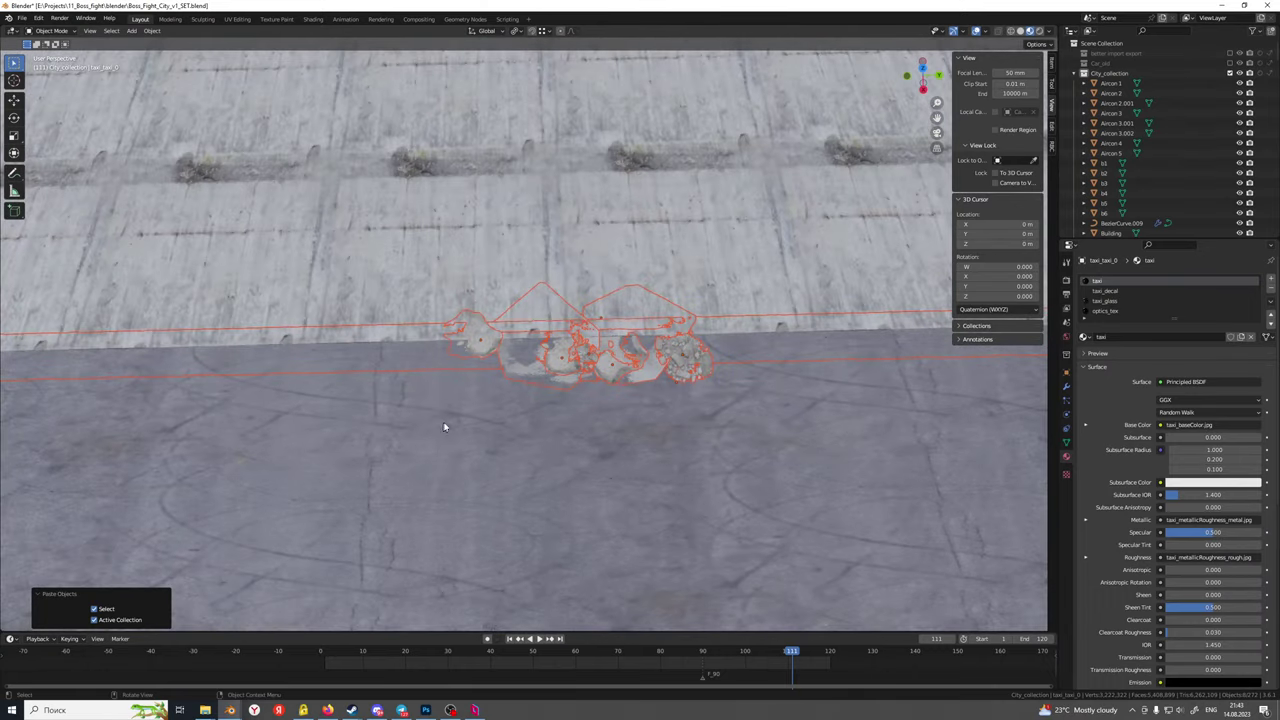
# Select the pasted road_07 curb strip, raise it about 0.24 m along Z, and remove its Array modifier
pyautogui.click(418, 335)
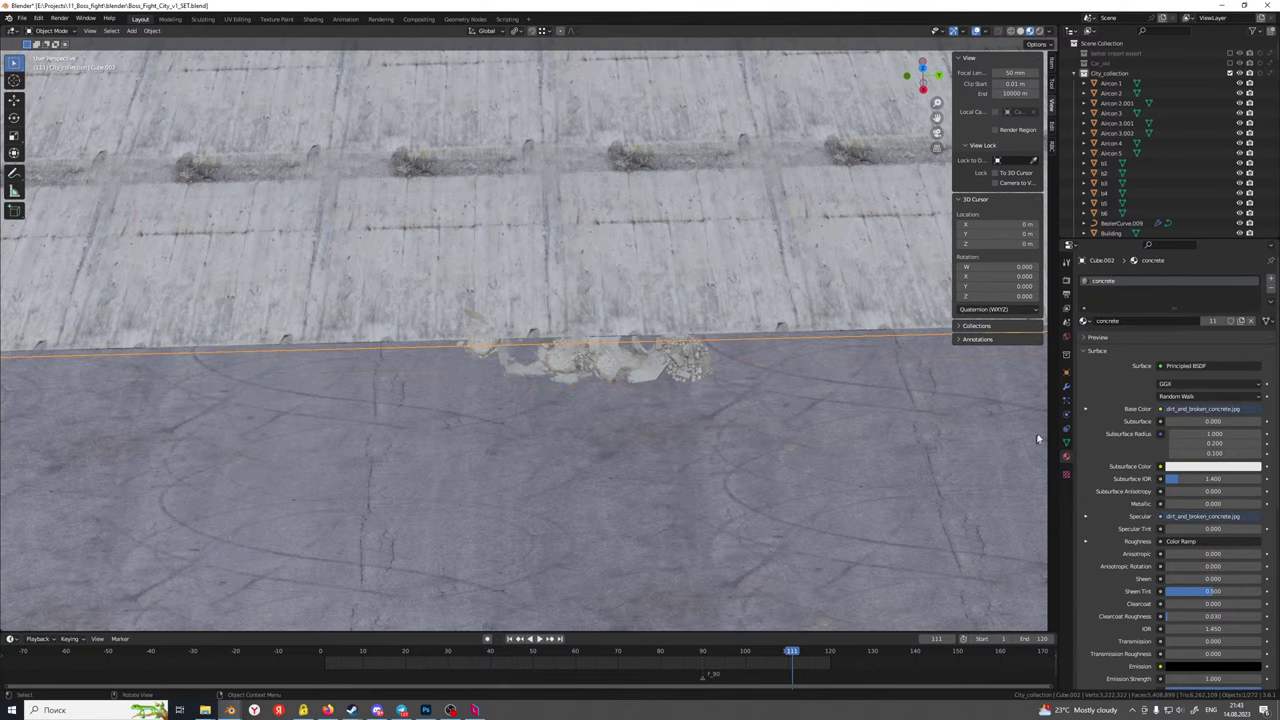
pyautogui.click(1066, 386)
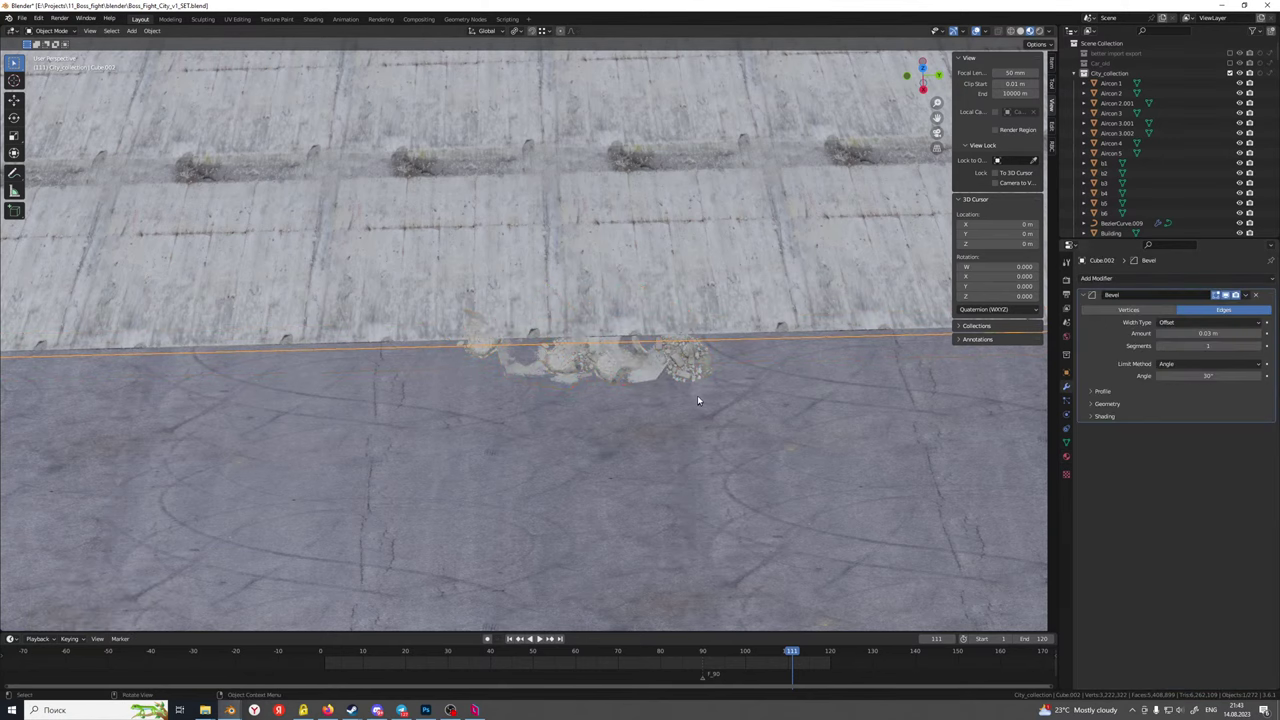
pyautogui.moveTo(698, 400); pyautogui.dragTo(549, 373, button='middle')
pyautogui.click(548, 373)
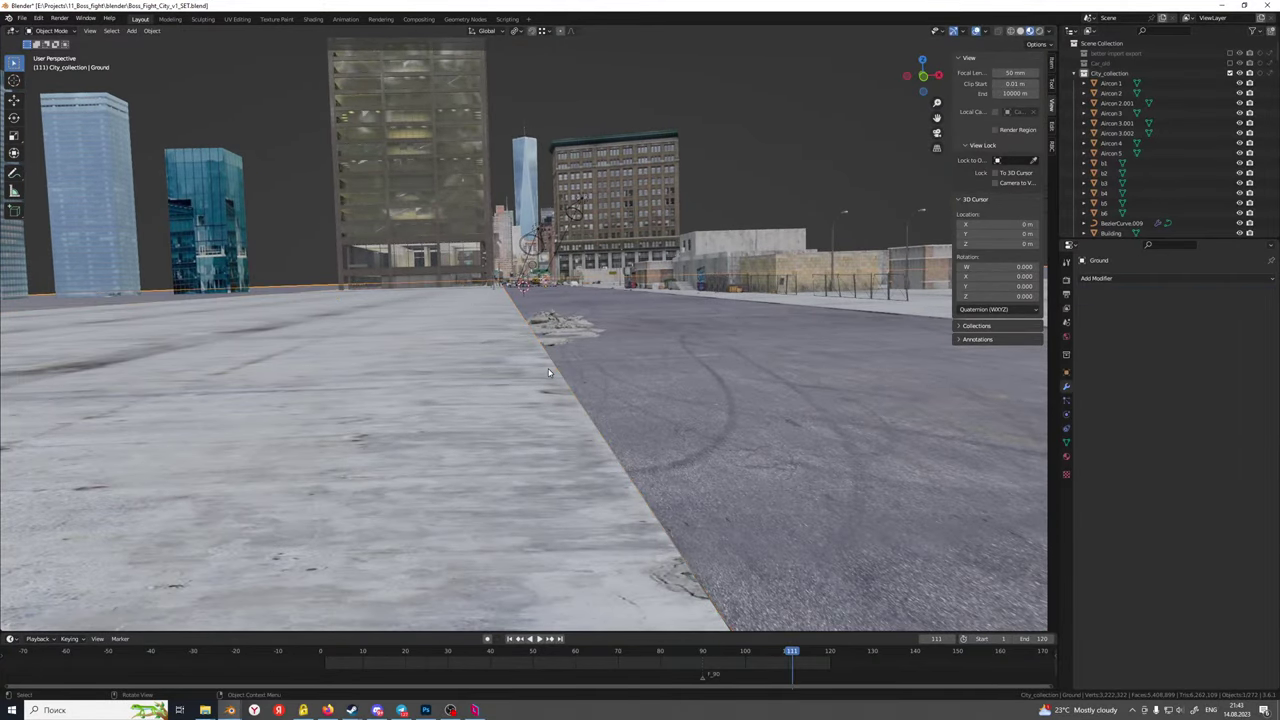
pyautogui.click(548, 373)
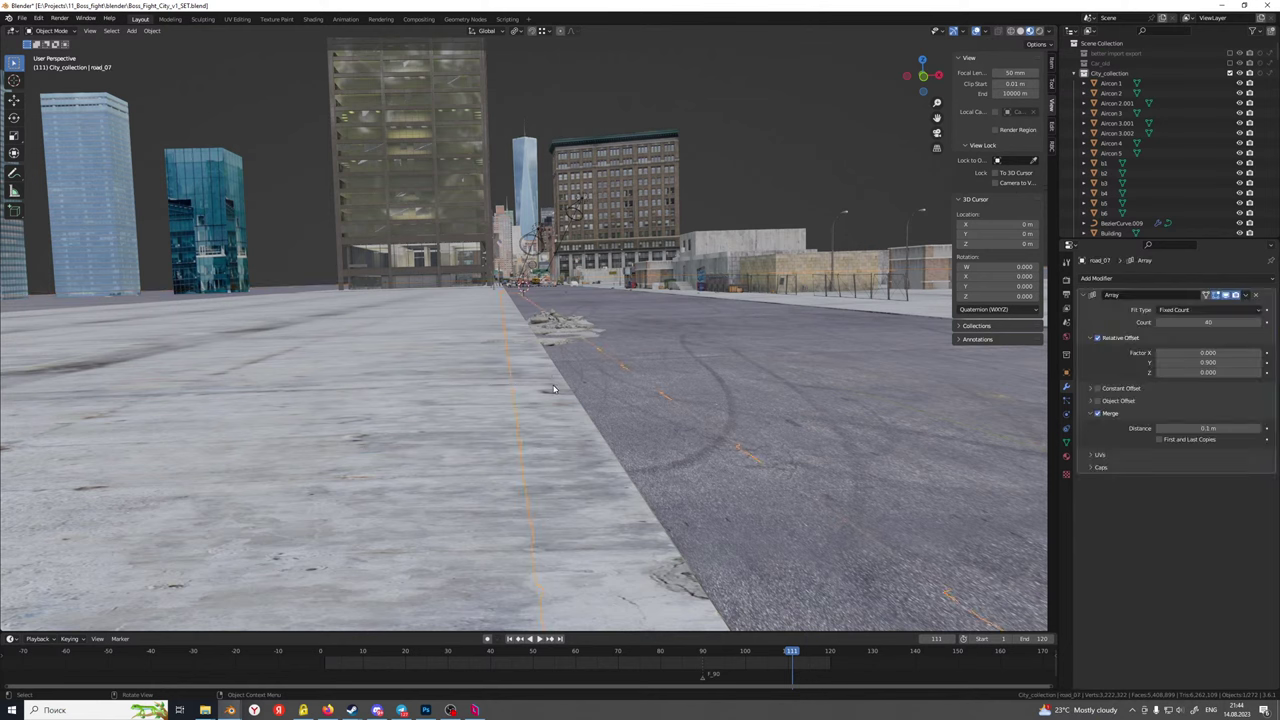
pyautogui.press('g')
pyautogui.press('z')
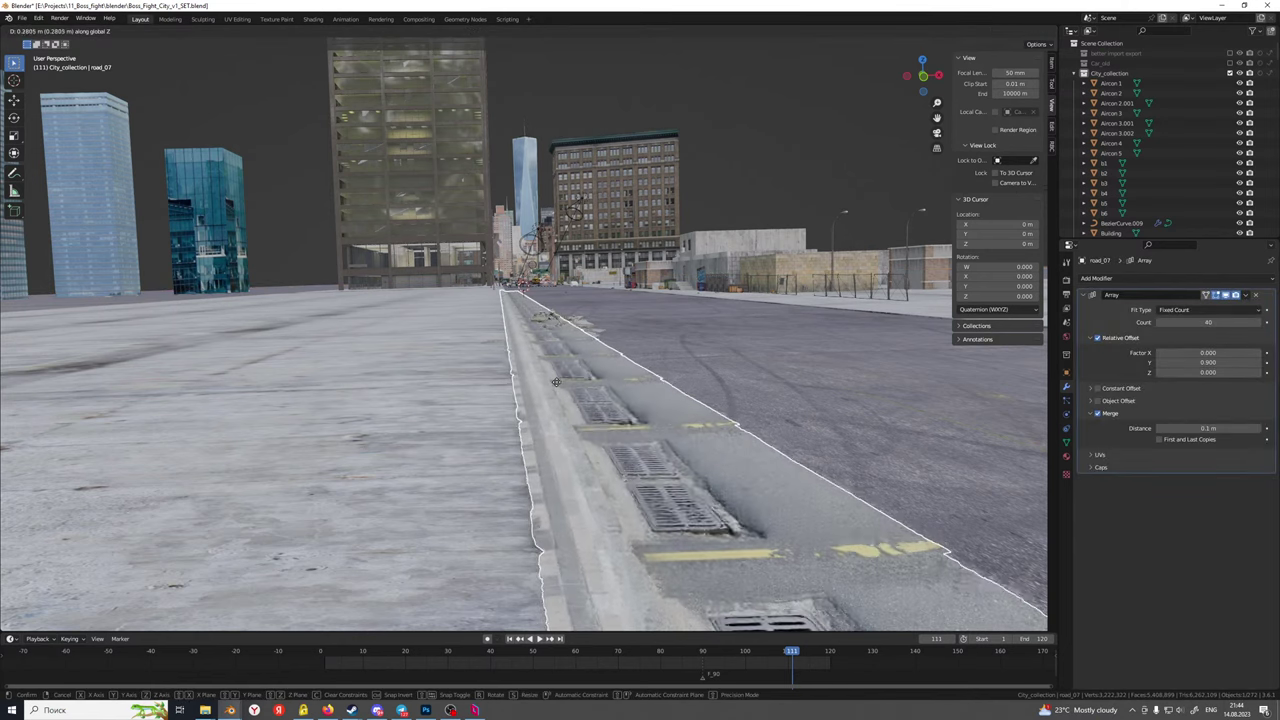
pyautogui.click(562, 382)
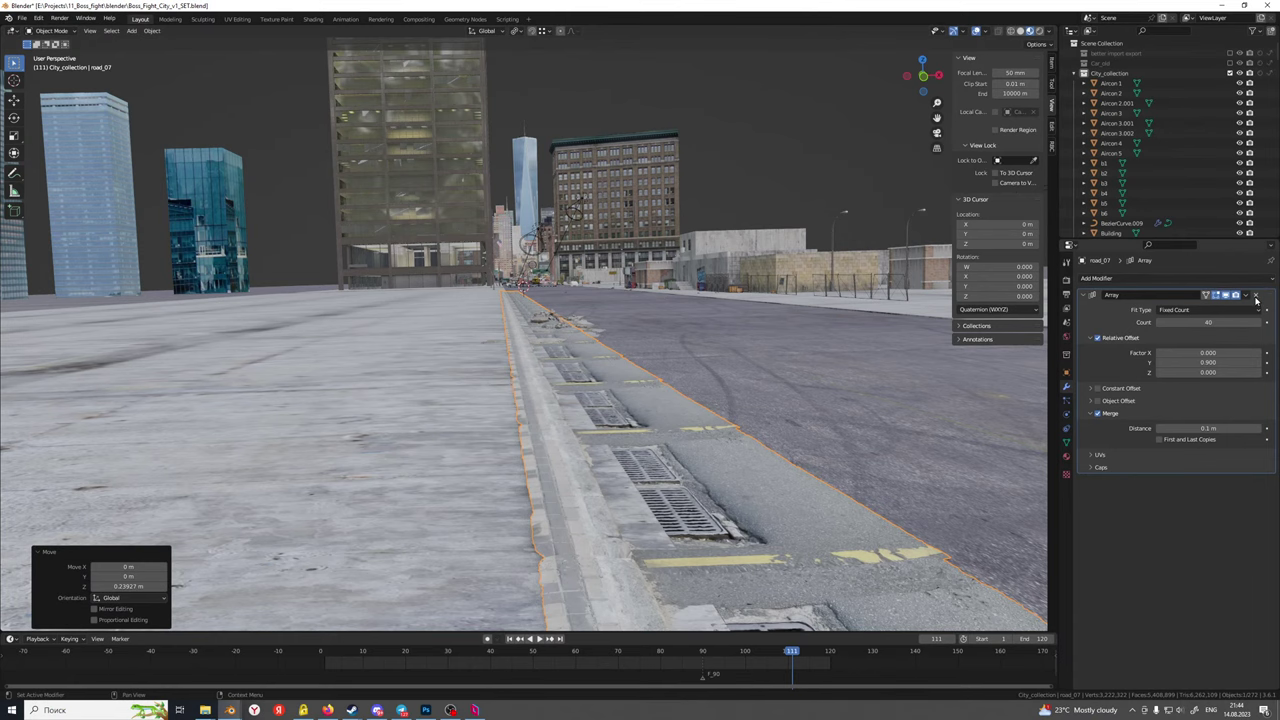
pyautogui.click(1258, 298)
pyautogui.scroll(-2, 563, 358)
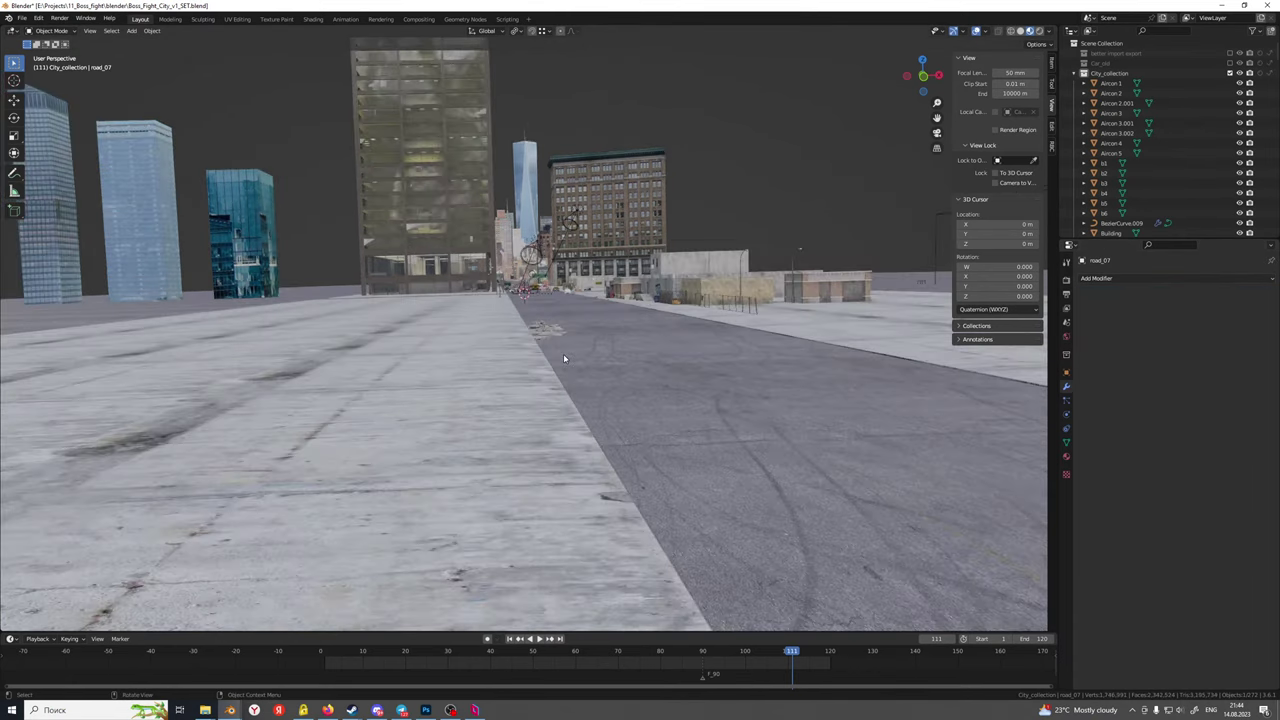
# Move the road_07 curb strip about 116 m and a further 122 m along Y, up the street to the intersection
pyautogui.press('KP_Decimal')
pyautogui.scroll(-8, 586, 403)
pyautogui.moveTo(567, 354); pyautogui.dragTo(619, 409, button='middle')
pyautogui.scroll(-5, 619, 407)
pyautogui.press('g')
pyautogui.press('y')
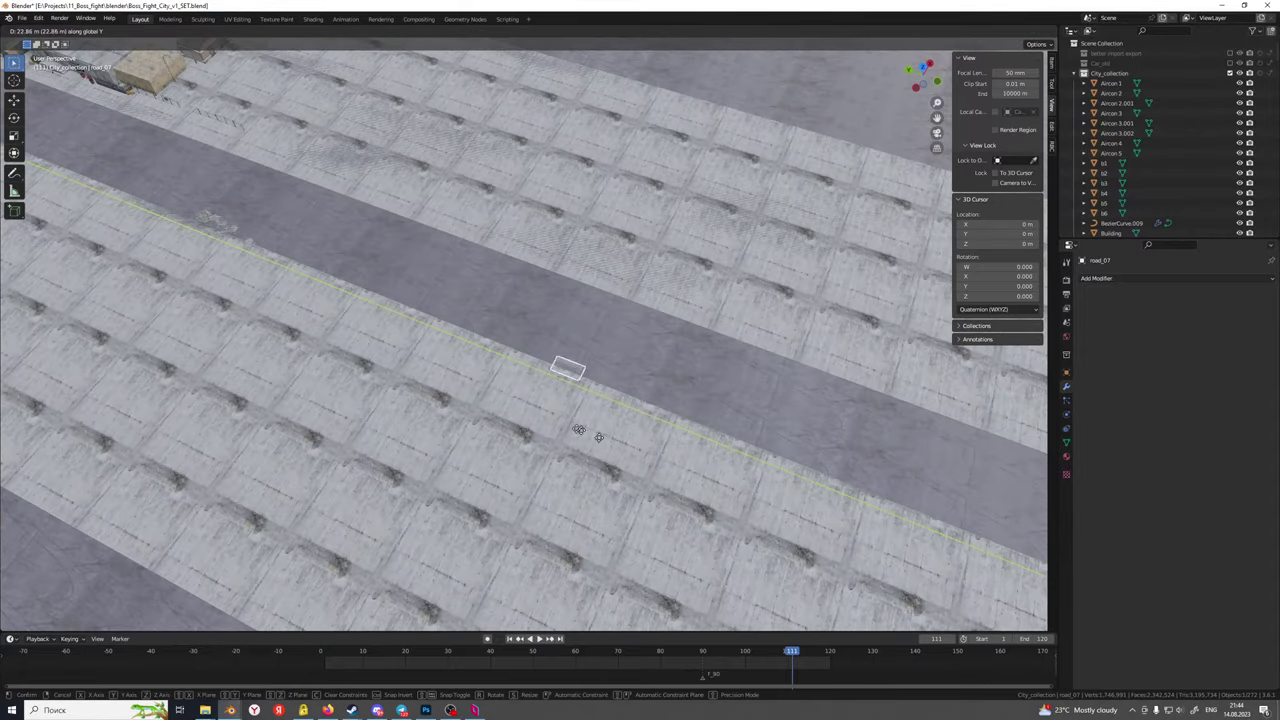
pyautogui.click(149, 256)
pyautogui.keyDown('shift'); pyautogui.moveTo(243, 289); pyautogui.dragTo(1014, 514, button='middle'); pyautogui.keyUp('shift')
pyautogui.keyDown('shift'); pyautogui.moveTo(608, 420); pyautogui.dragTo(766, 531, button='middle'); pyautogui.keyUp('shift')
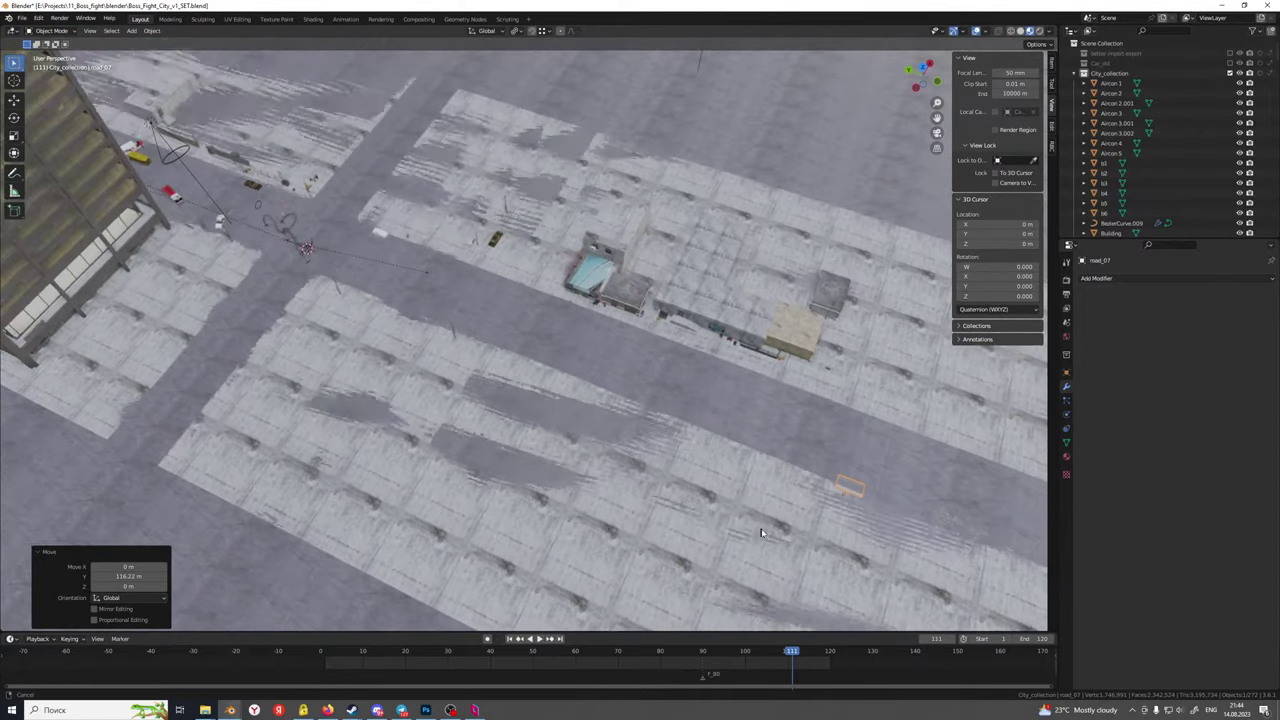
pyautogui.press('g')
pyautogui.press('y')
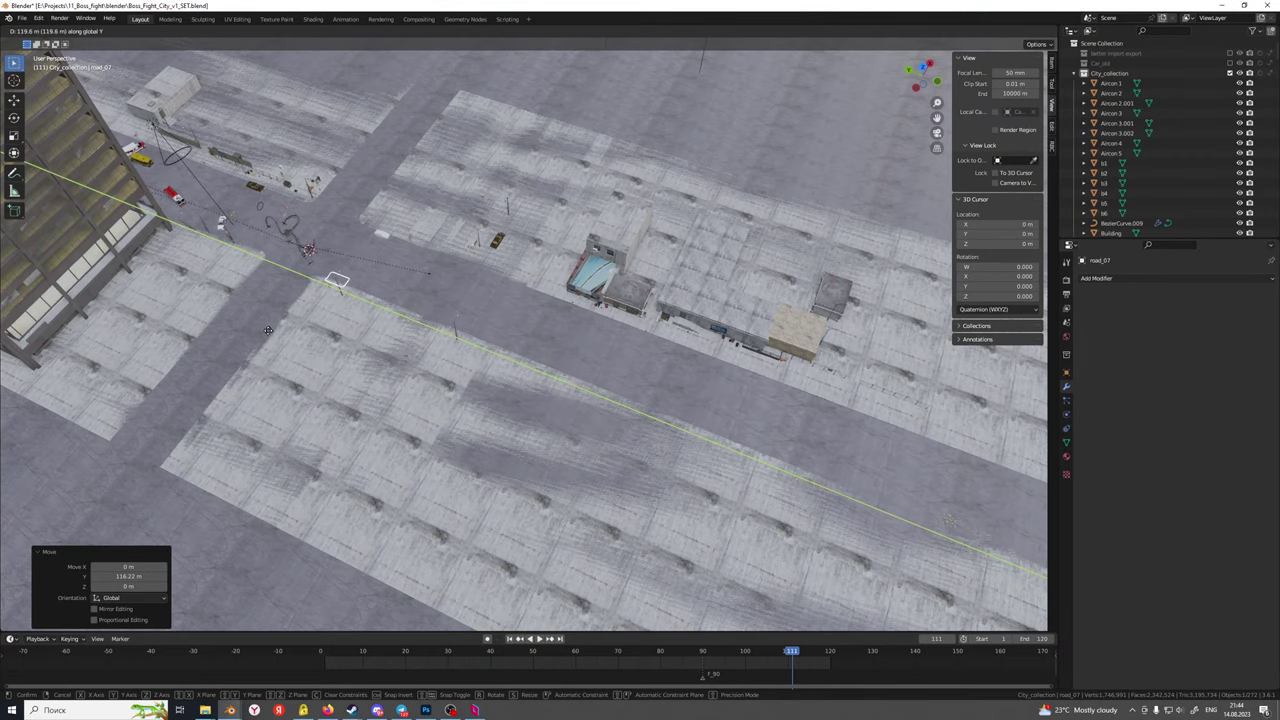
pyautogui.click(265, 330)
# At frame 7 in the camera view, pull the curb strip back along Y toward the camera
pyautogui.press('KP_0')
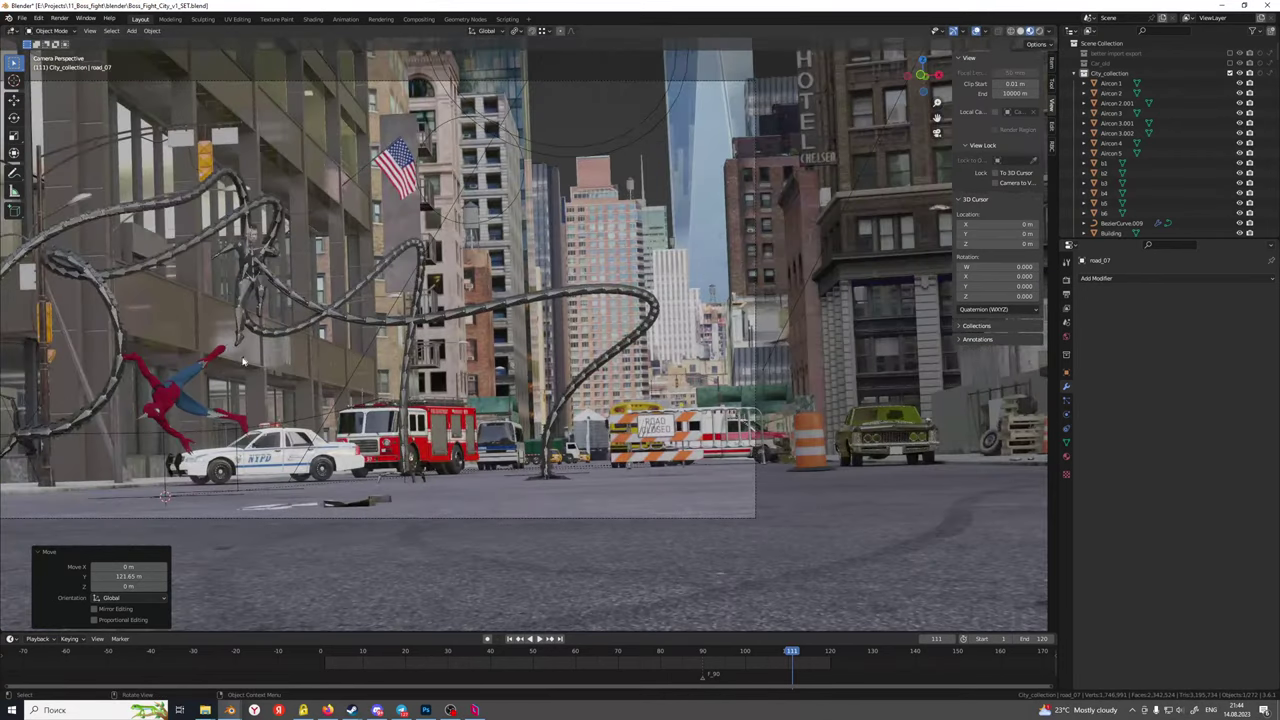
pyautogui.press('space')
pyautogui.click(350, 655)
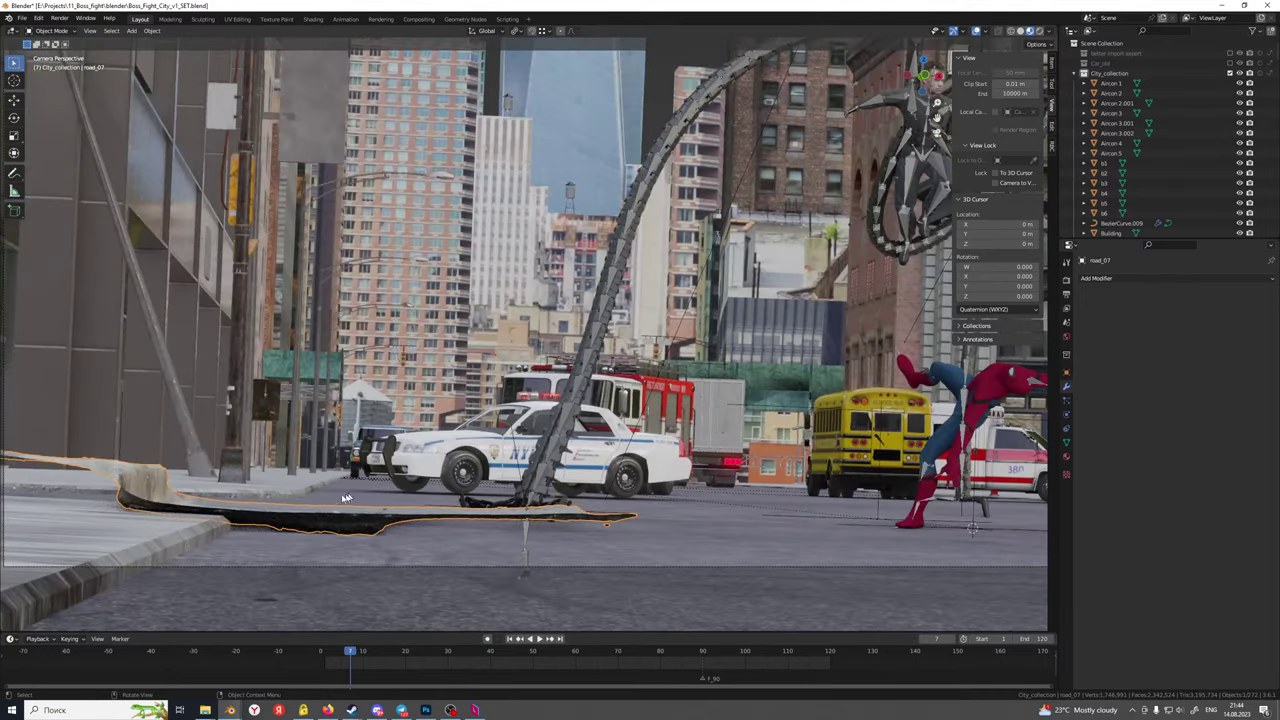
pyautogui.press('Escape')
pyautogui.press('g')
pyautogui.press('y')
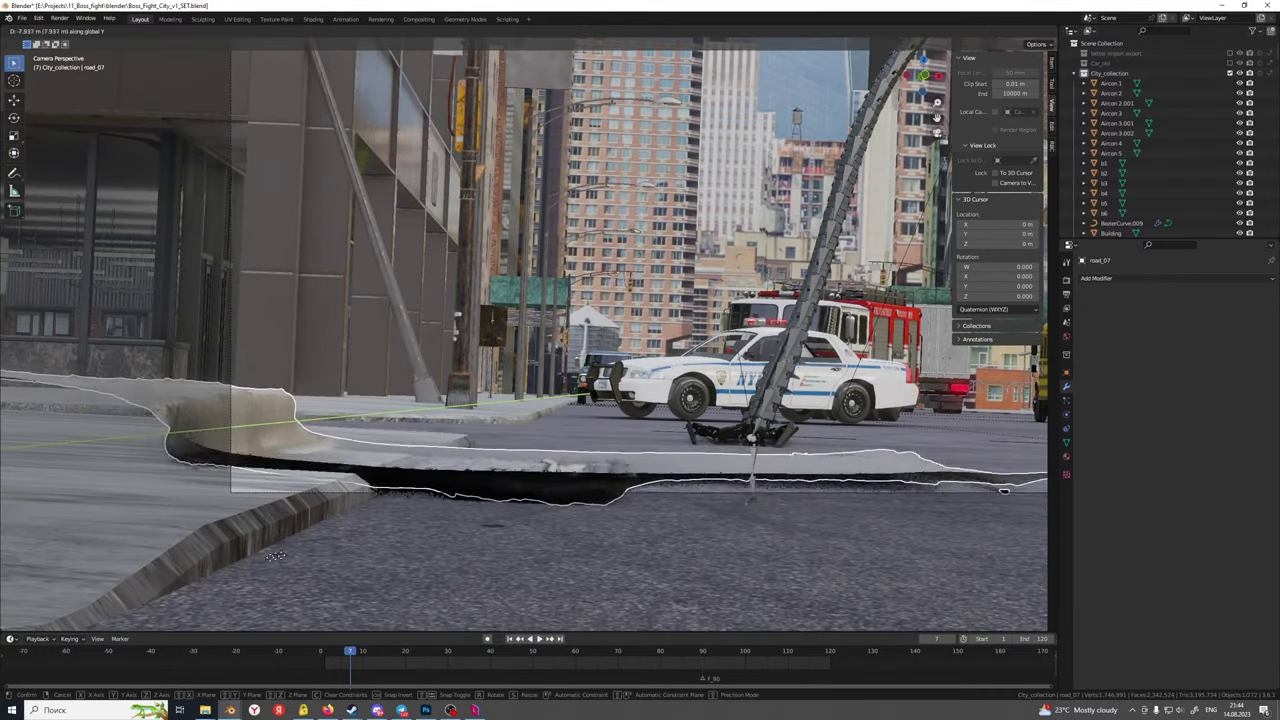
pyautogui.click(268, 514)
# Fine-tune the curb strip's position by about 0.56 m along X, -2.39 m along Y and 0.008 m along Z
pyautogui.press('g')
pyautogui.press('x')
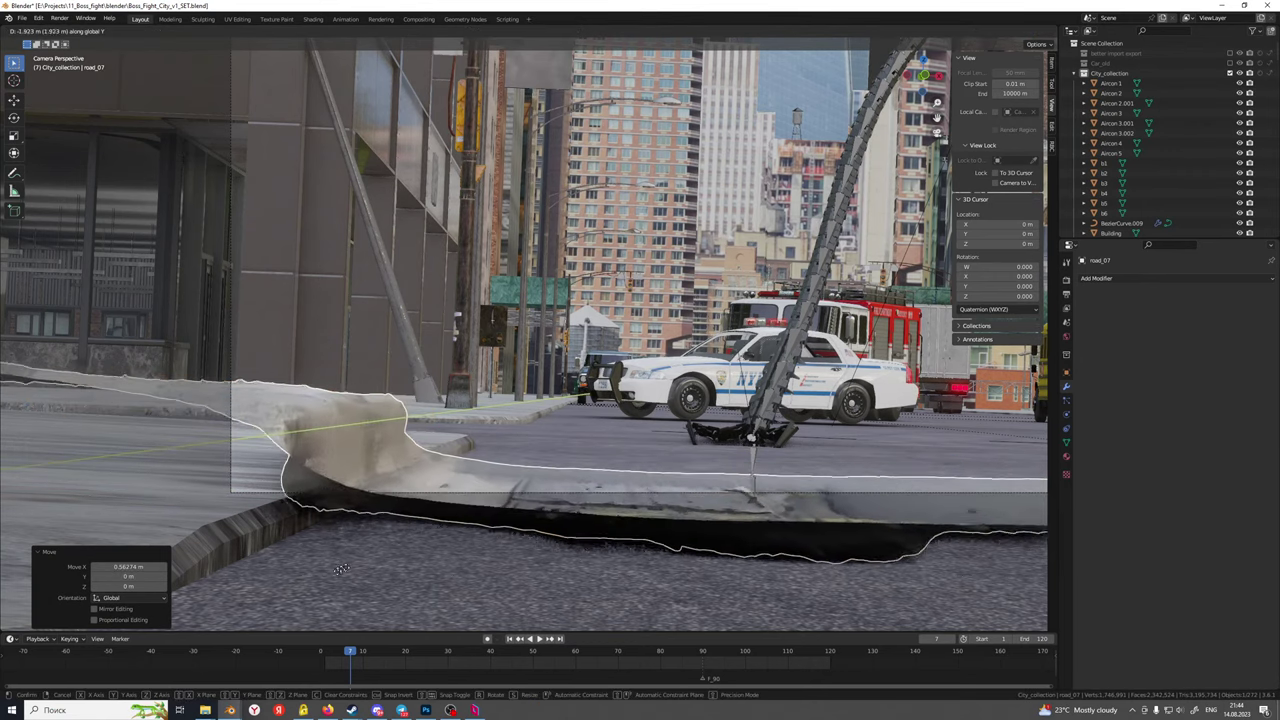
pyautogui.press('y')
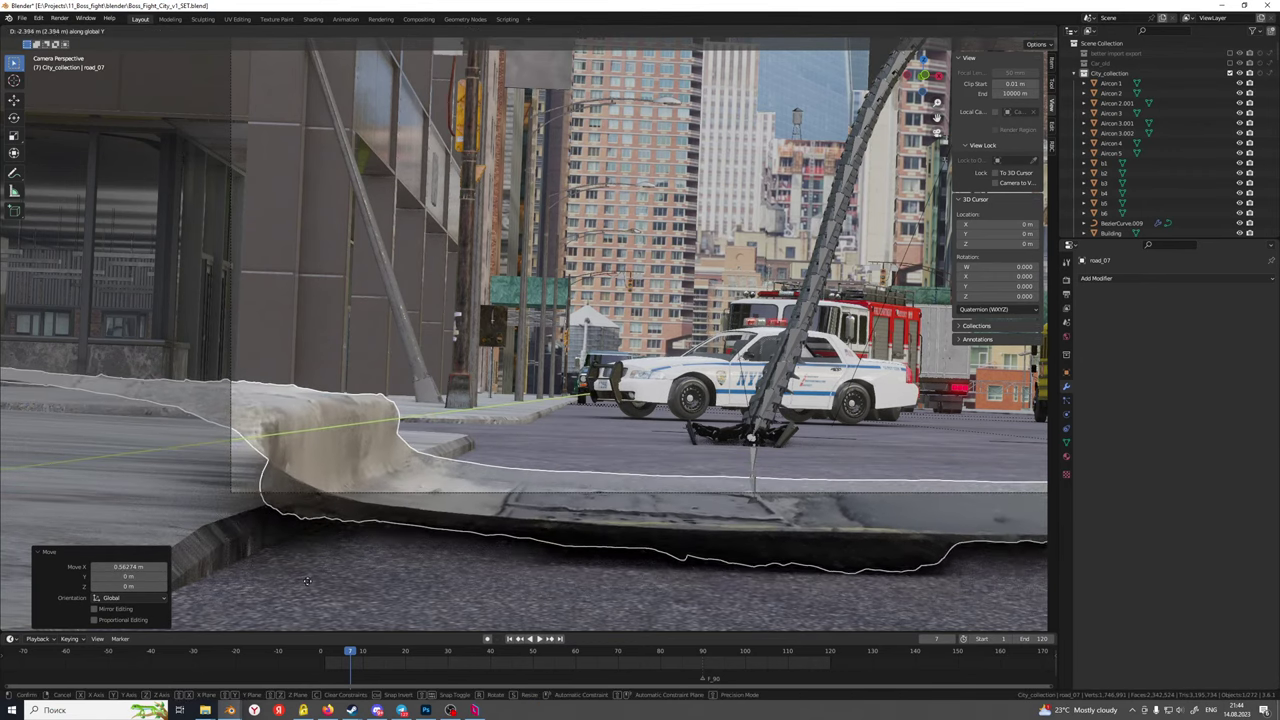
pyautogui.click(311, 584)
pyautogui.press('g')
pyautogui.press('z')
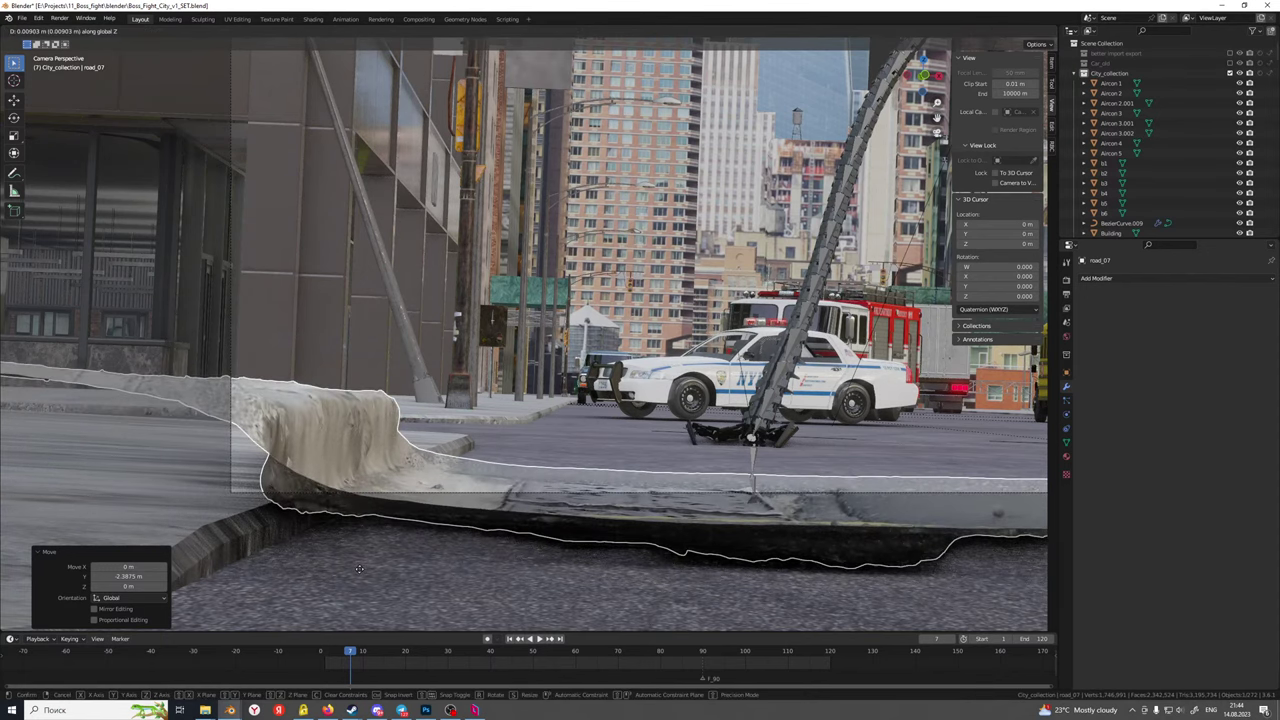
pyautogui.click(371, 569)
pyautogui.moveTo(371, 569); pyautogui.dragTo(532, 421, button='middle')
pyautogui.scroll(3, 491, 418)
pyautogui.scroll(-3, 489, 418)
pyautogui.press('KP_0')
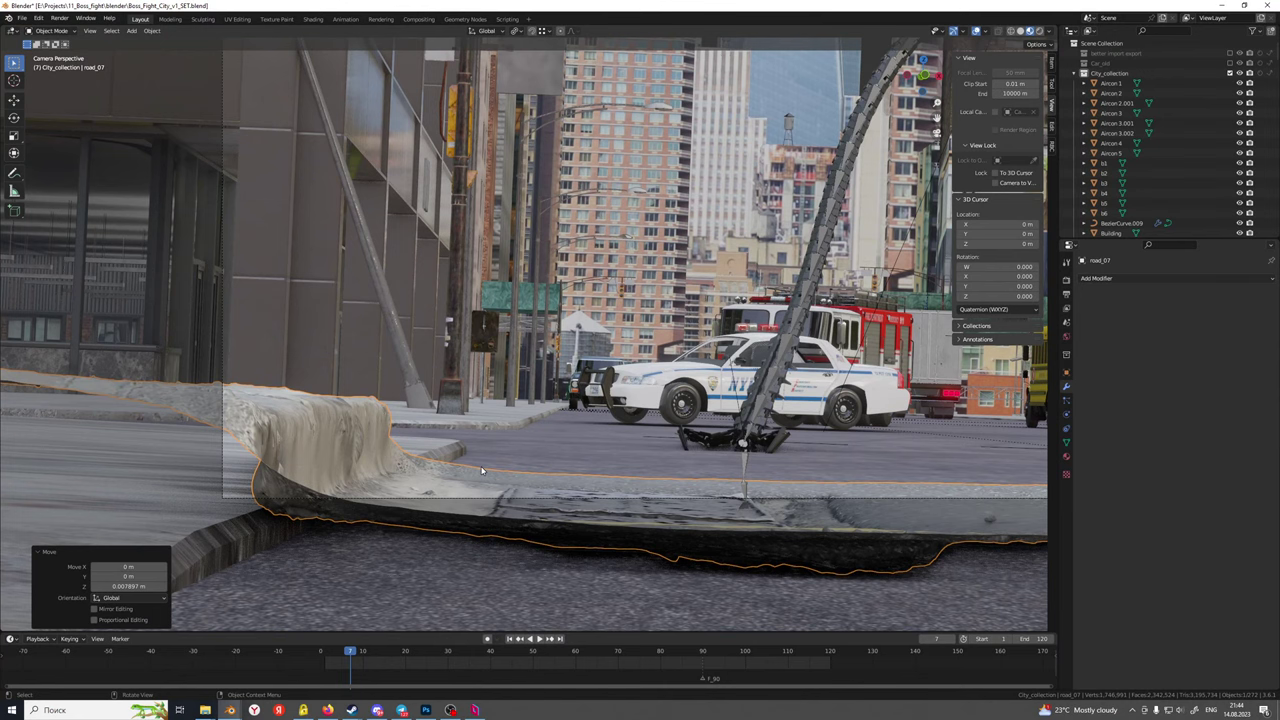
pyautogui.press('g')
pyautogui.press('z')
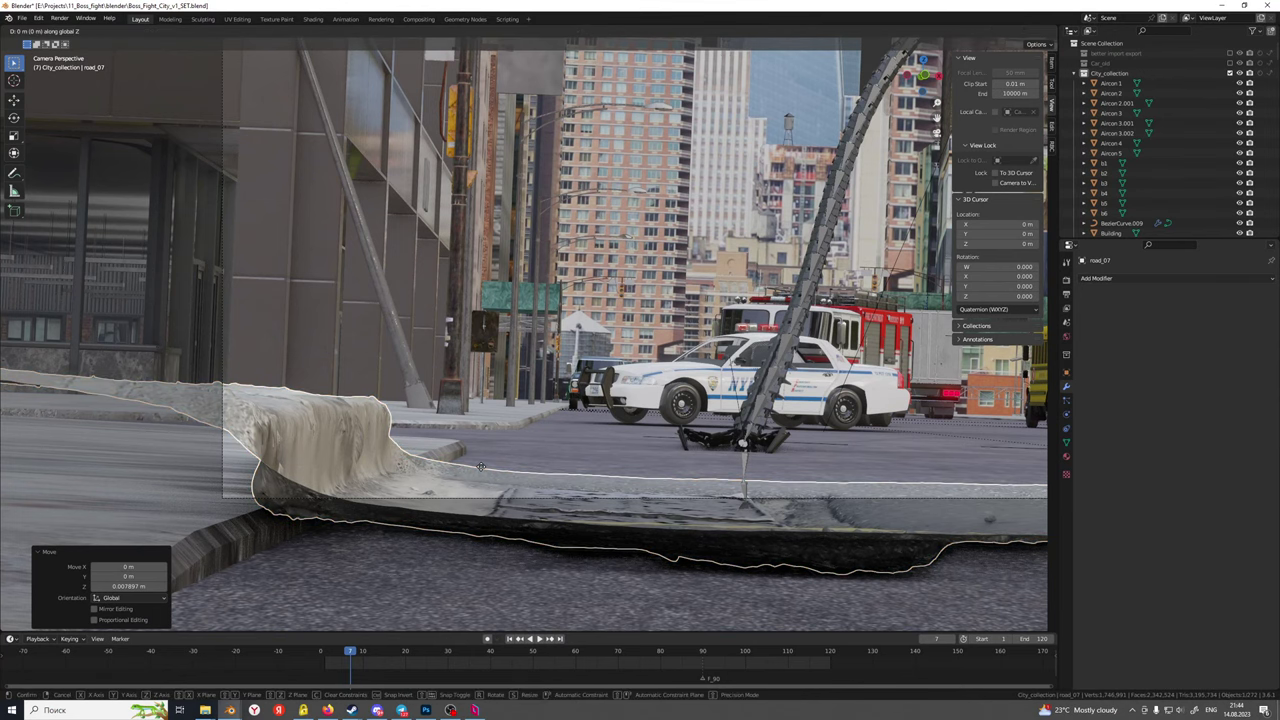
pyautogui.rightClick(483, 470)
# Select the pasted concrete patches, road pieces and rubble piles left at the far end of the street
pyautogui.scroll(-10, 497, 478)
pyautogui.moveTo(495, 471); pyautogui.dragTo(554, 439, button='middle')
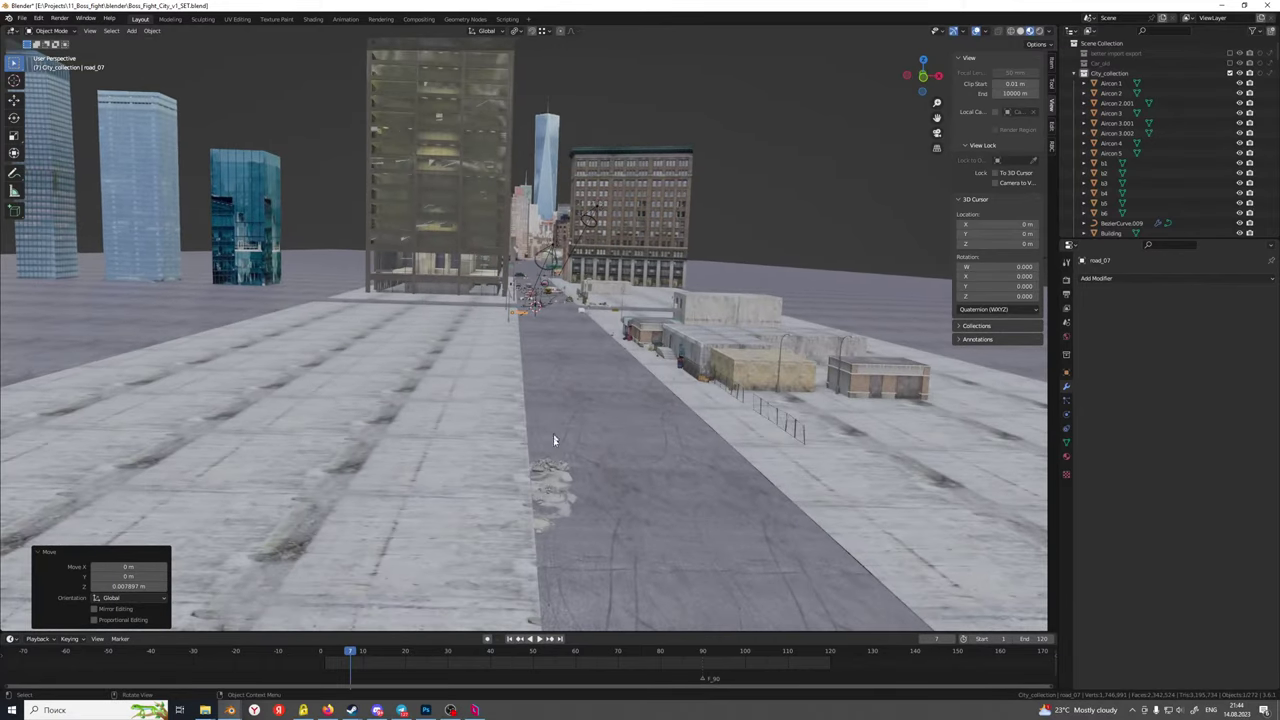
pyautogui.click(555, 500)
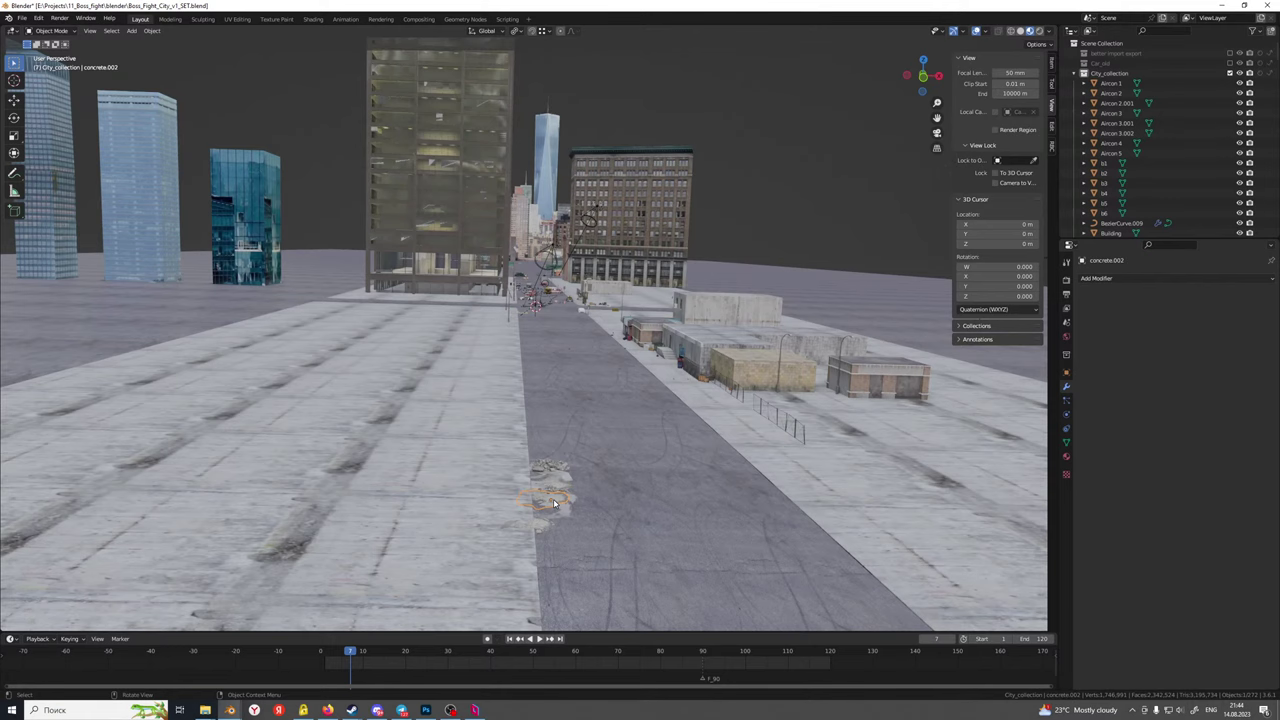
pyautogui.keyDown('shift'); pyautogui.moveTo(549, 534); pyautogui.dragTo(543, 481, button='middle'); pyautogui.keyUp('shift')
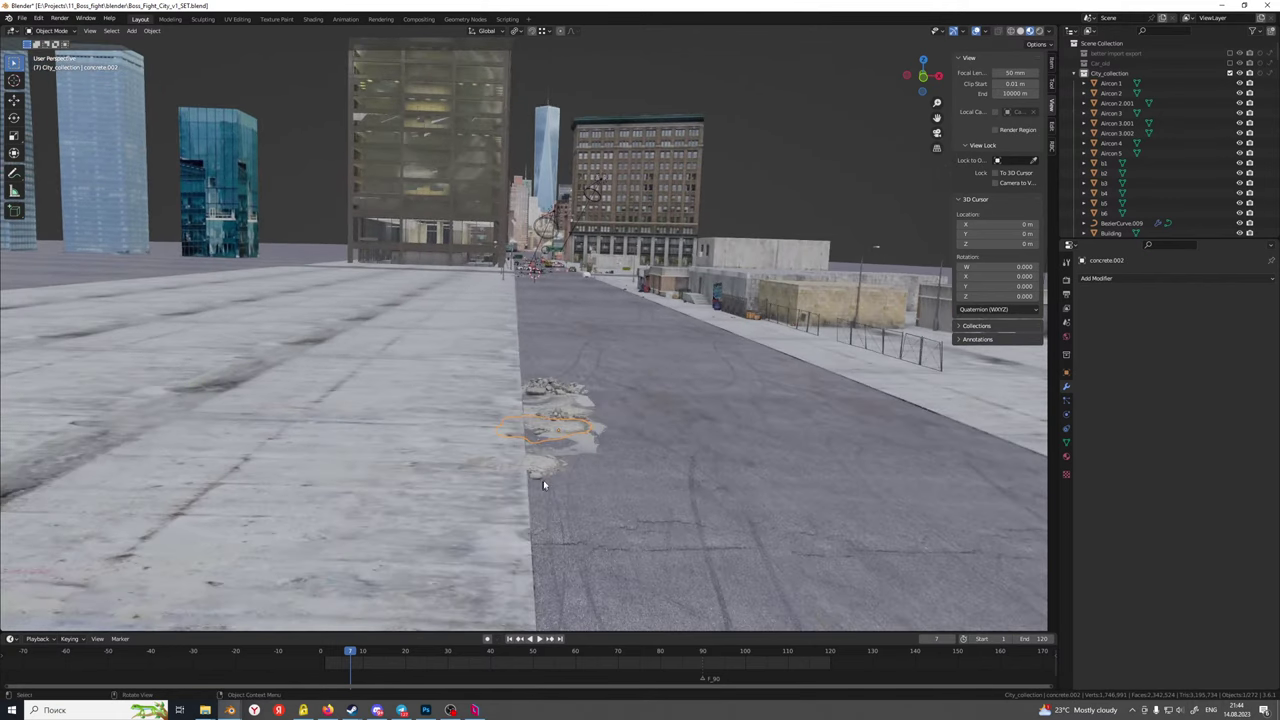
pyautogui.scroll(4, 547, 470)
pyautogui.keyDown('shift'); pyautogui.moveTo(654, 558); pyautogui.dragTo(654, 544, button='middle'); pyautogui.keyUp('shift')
pyautogui.scroll(-3, 654, 557)
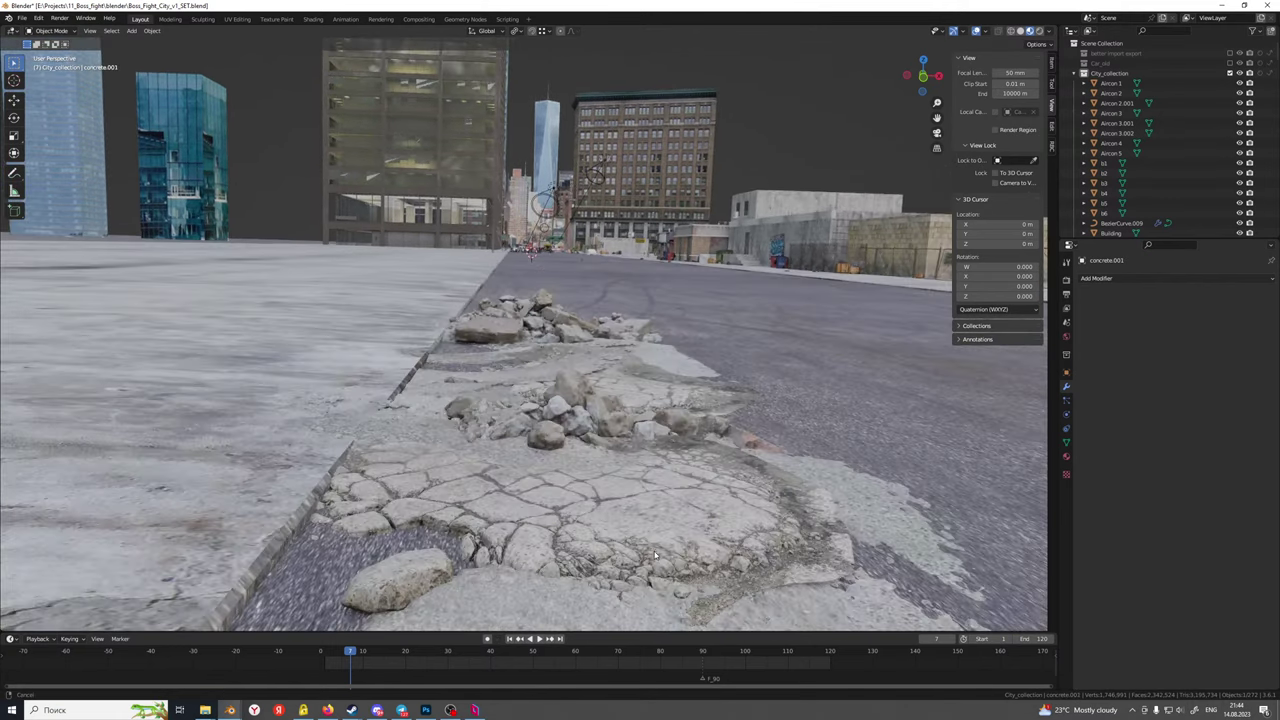
pyautogui.keyDown('shift'); pyautogui.click(648, 536); pyautogui.keyUp('shift')
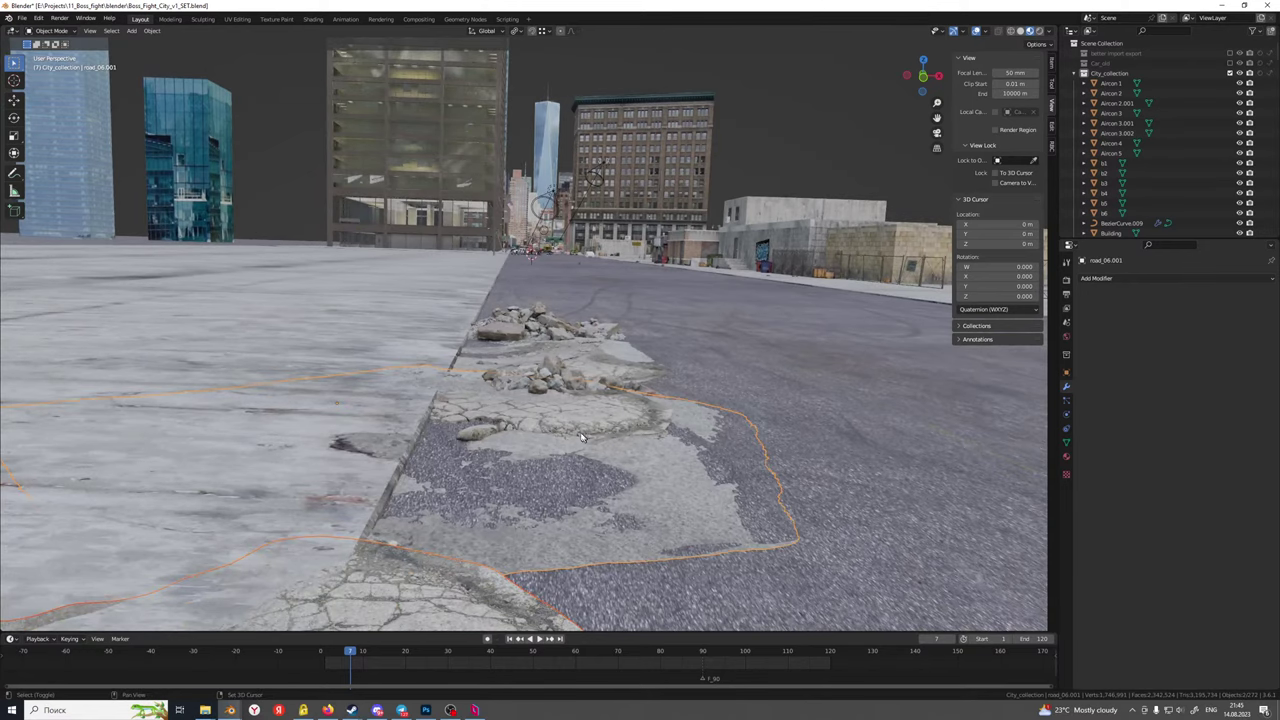
pyautogui.keyDown('shift'); pyautogui.click(555, 380); pyautogui.keyUp('shift')
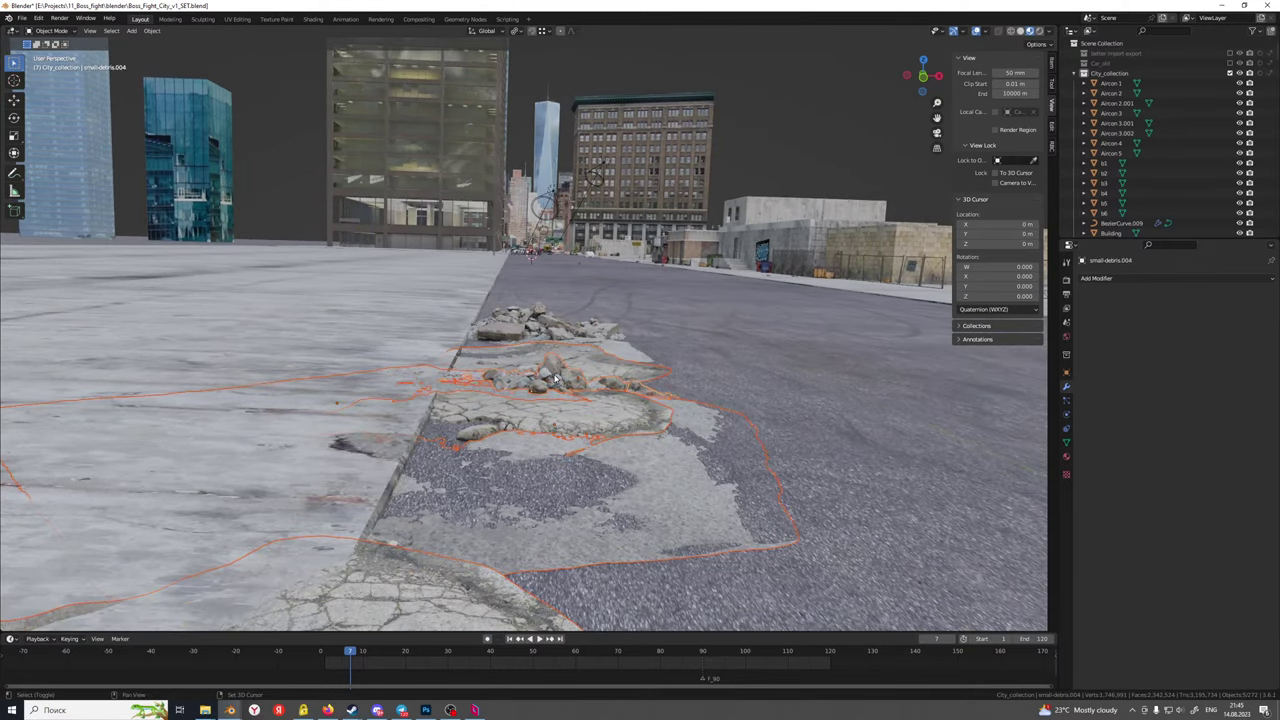
pyautogui.scroll(-2, 555, 380)
pyautogui.keyDown('shift'); pyautogui.click(534, 472); pyautogui.keyUp('shift')
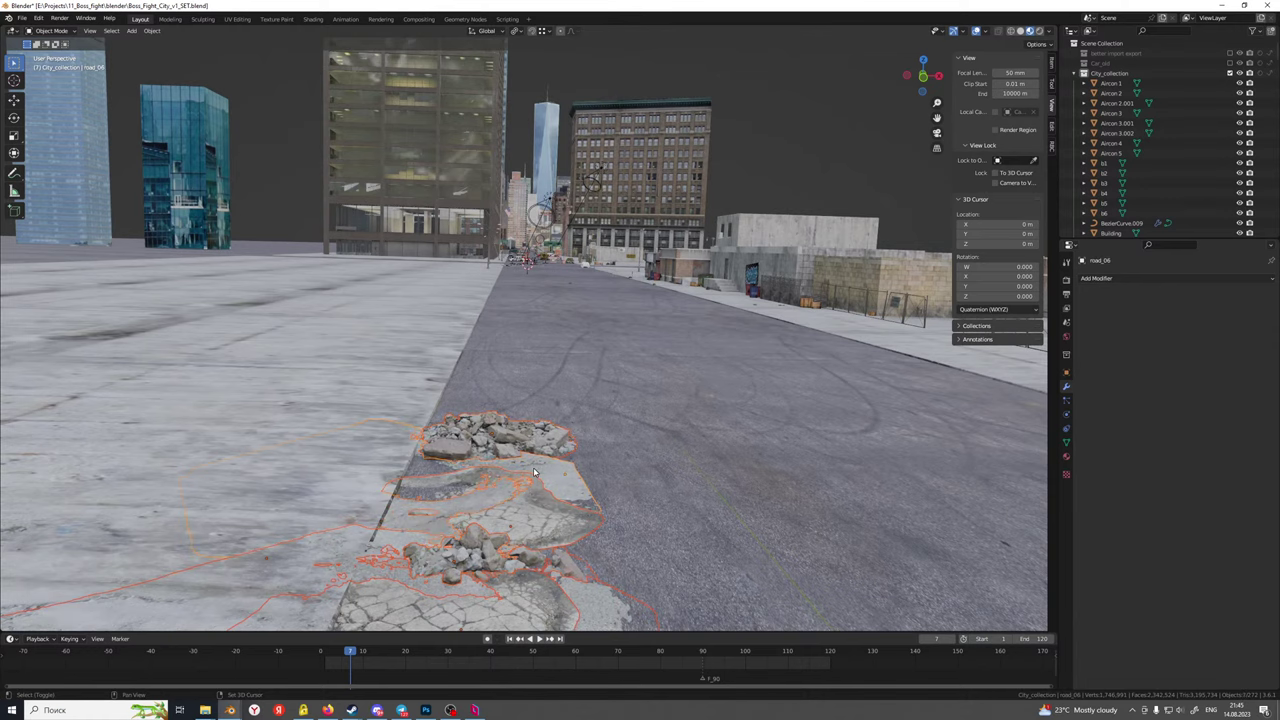
# Move the selected road damage and rubble about 111 m and a further 20 m along Y toward the intersection
pyautogui.scroll(-3, 533, 470)
pyautogui.press('g')
pyautogui.press('y')
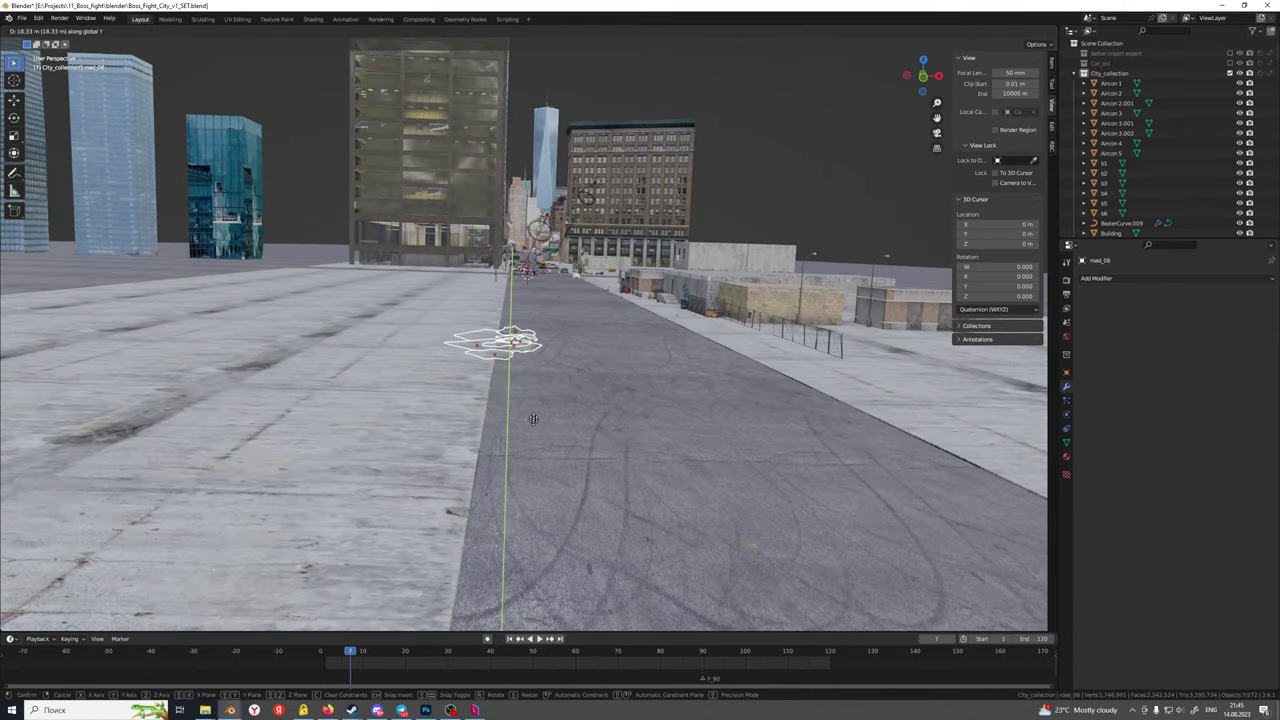
pyautogui.click(534, 366)
pyautogui.moveTo(534, 366); pyautogui.dragTo(515, 487, button='middle')
pyautogui.press('g')
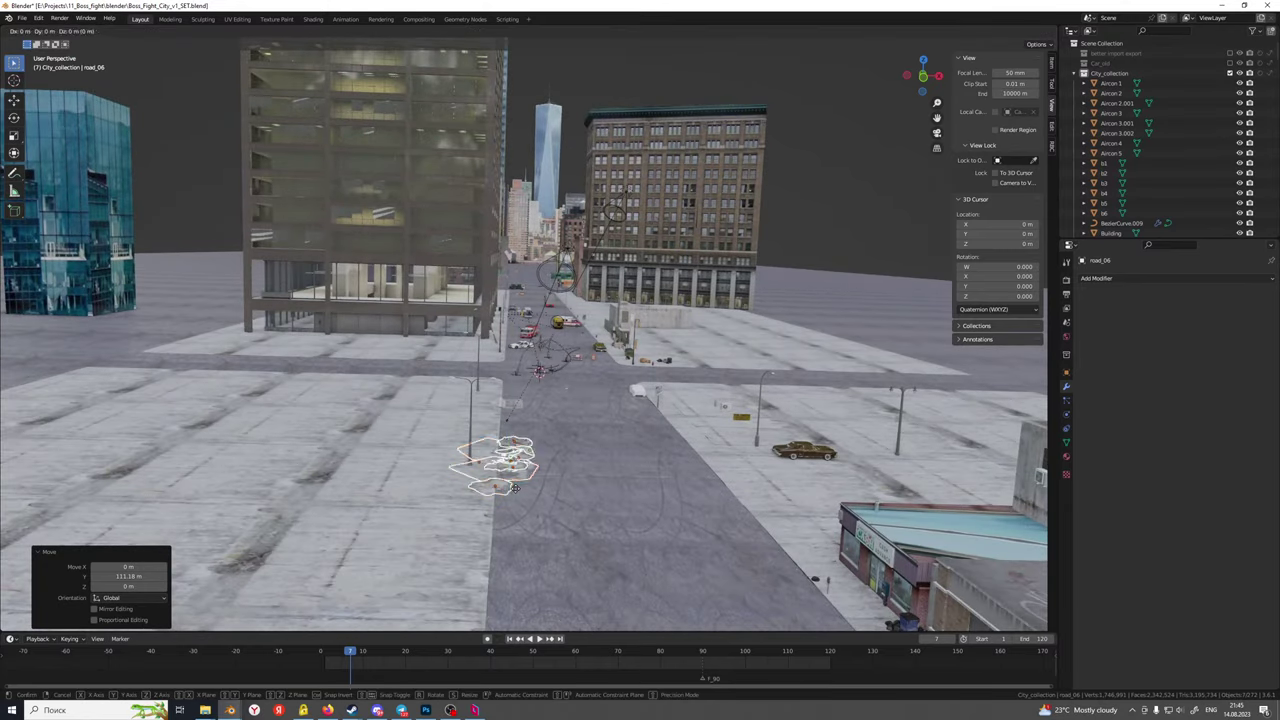
pyautogui.press('y')
pyautogui.click(507, 456)
# Shift the selected rubble group about 5.45 m along X onto the roadway
pyautogui.scroll(2, 507, 456)
pyautogui.press('g')
pyautogui.press('y')
pyautogui.press('x')
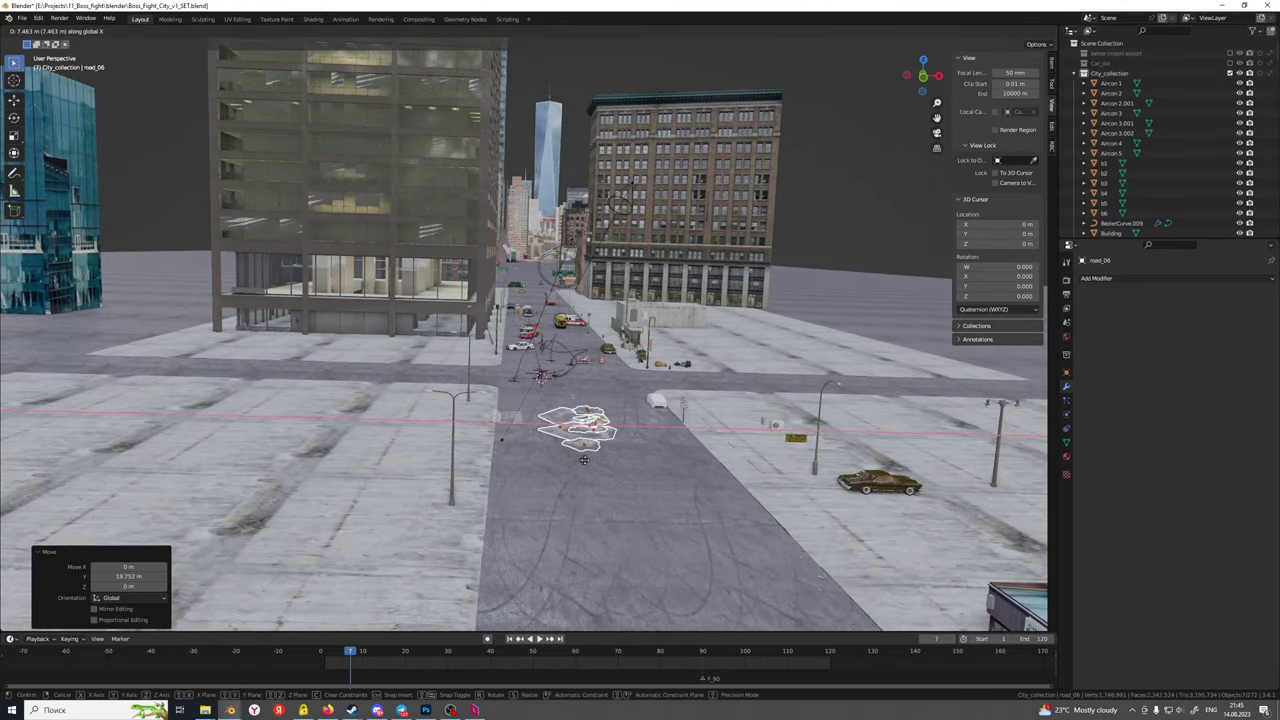
pyautogui.click(562, 462)
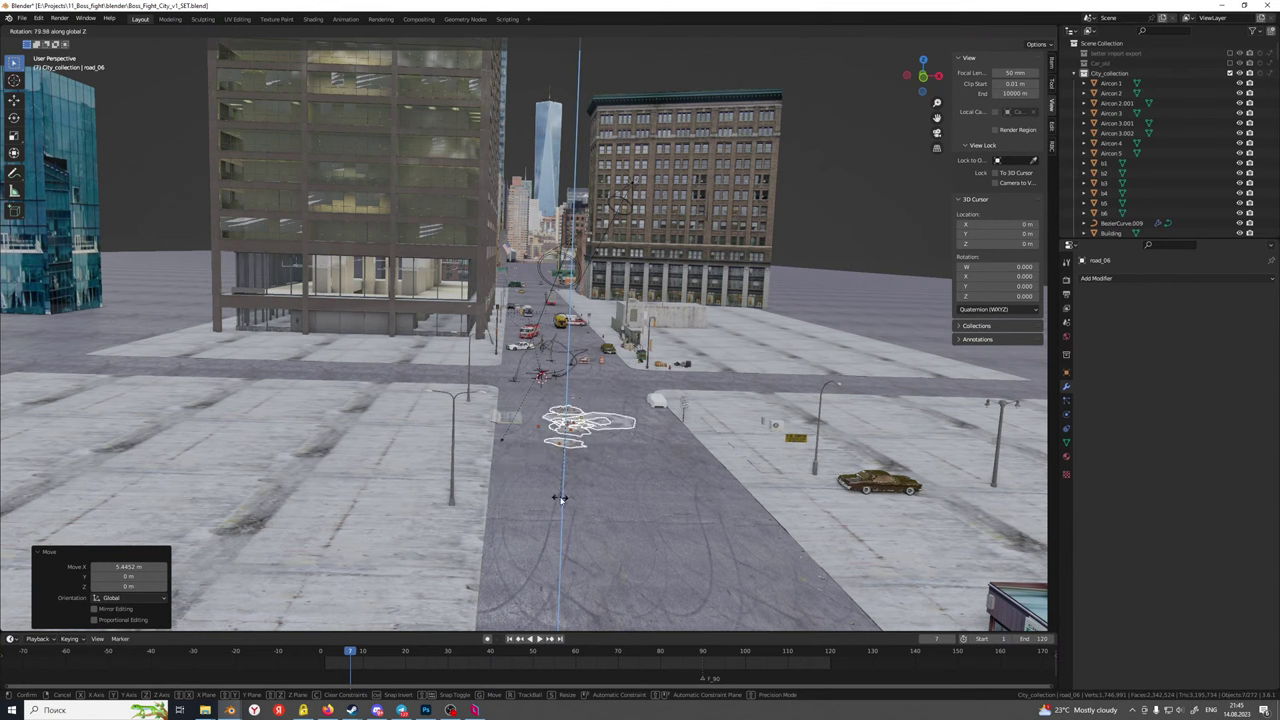
# Change the transform pivot point so the pieces turn as one group, and rotate the selected rubble 90° about Z
pyautogui.click(516, 31)
pyautogui.click(531, 53)
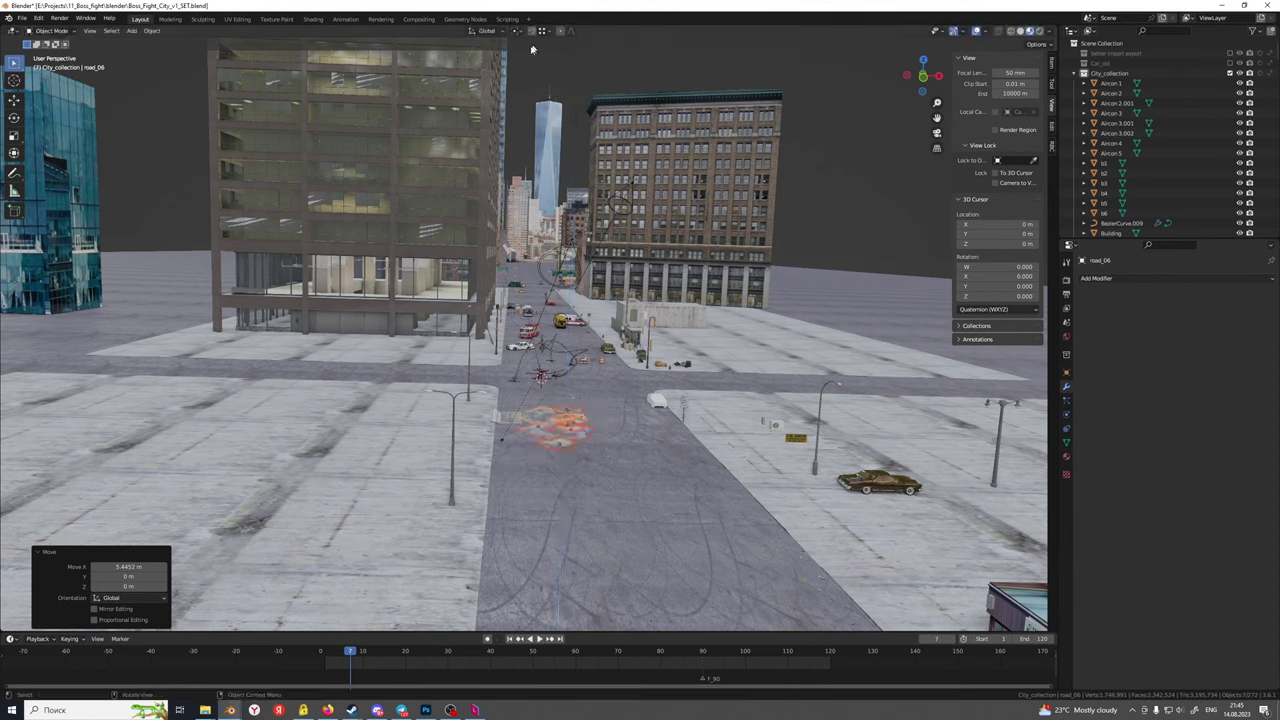
pyautogui.write('rz')
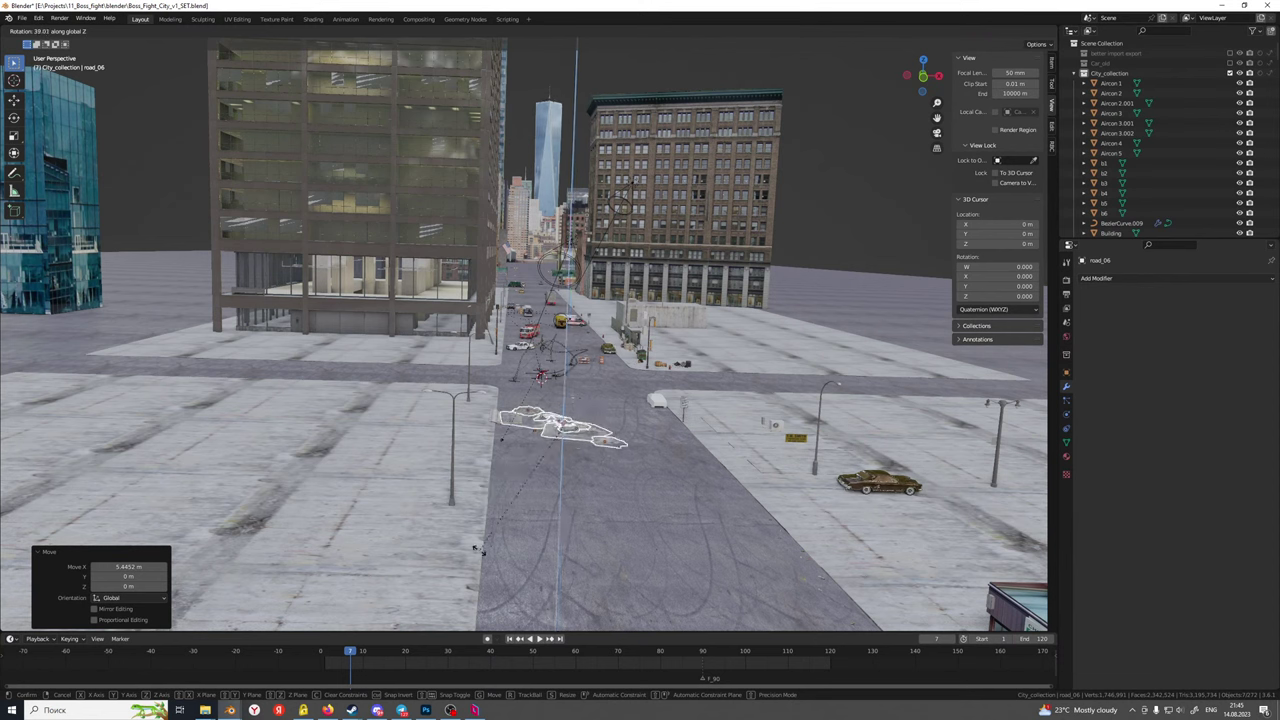
pyautogui.write('90')
pyautogui.press('Return')
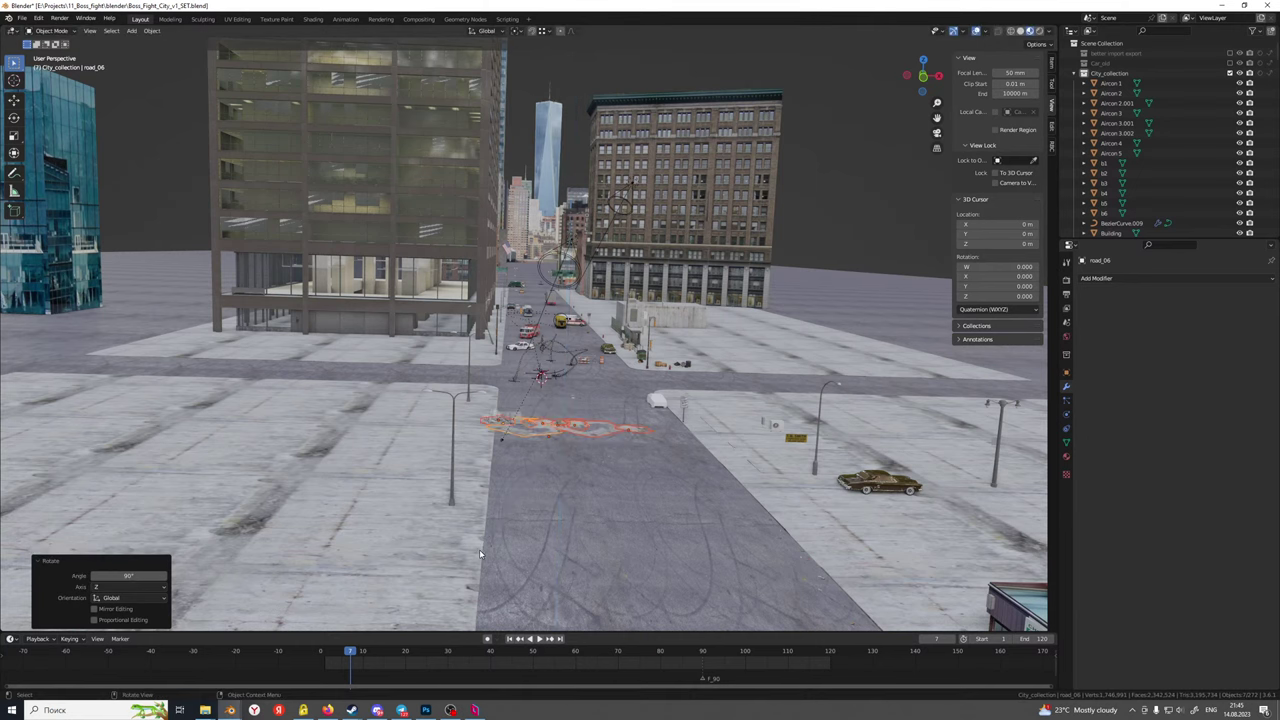
# From the camera view, move the rotated rubble group about 1.81 m along X and 5.76 m along Y
pyautogui.press('KP_0')
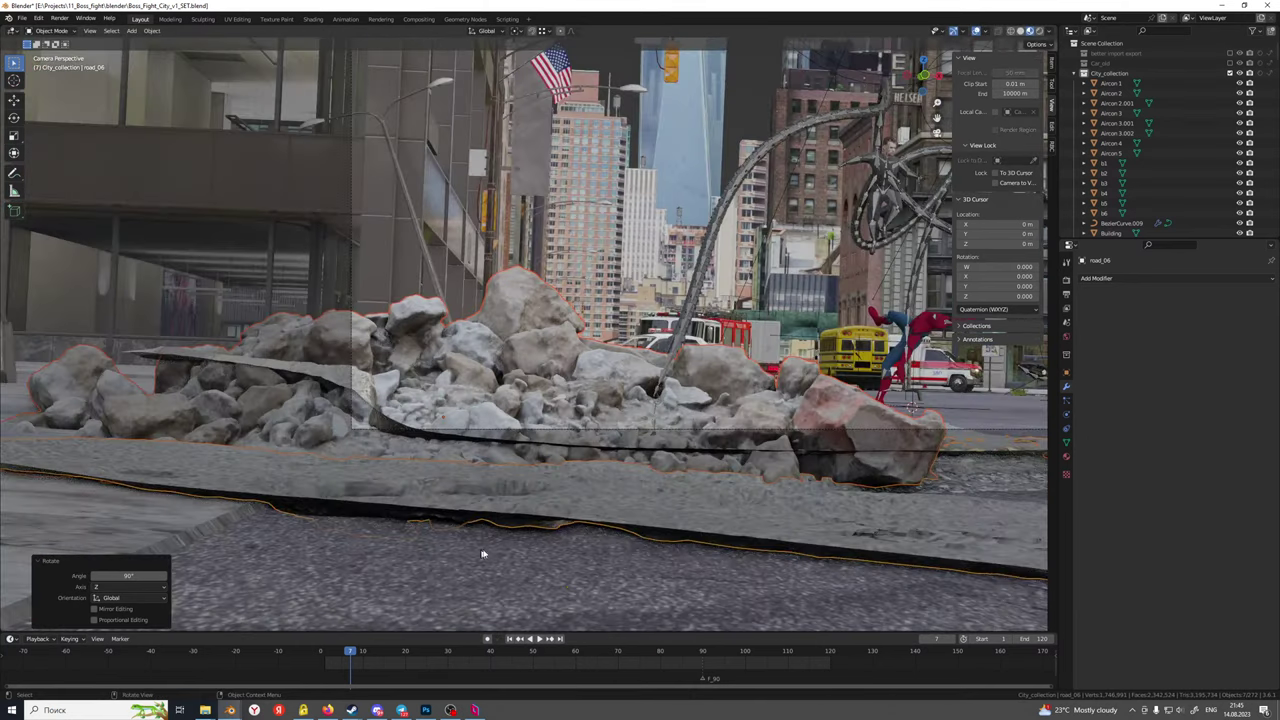
pyautogui.moveTo(481, 553); pyautogui.dragTo(302, 523, button='middle')
pyautogui.press('g')
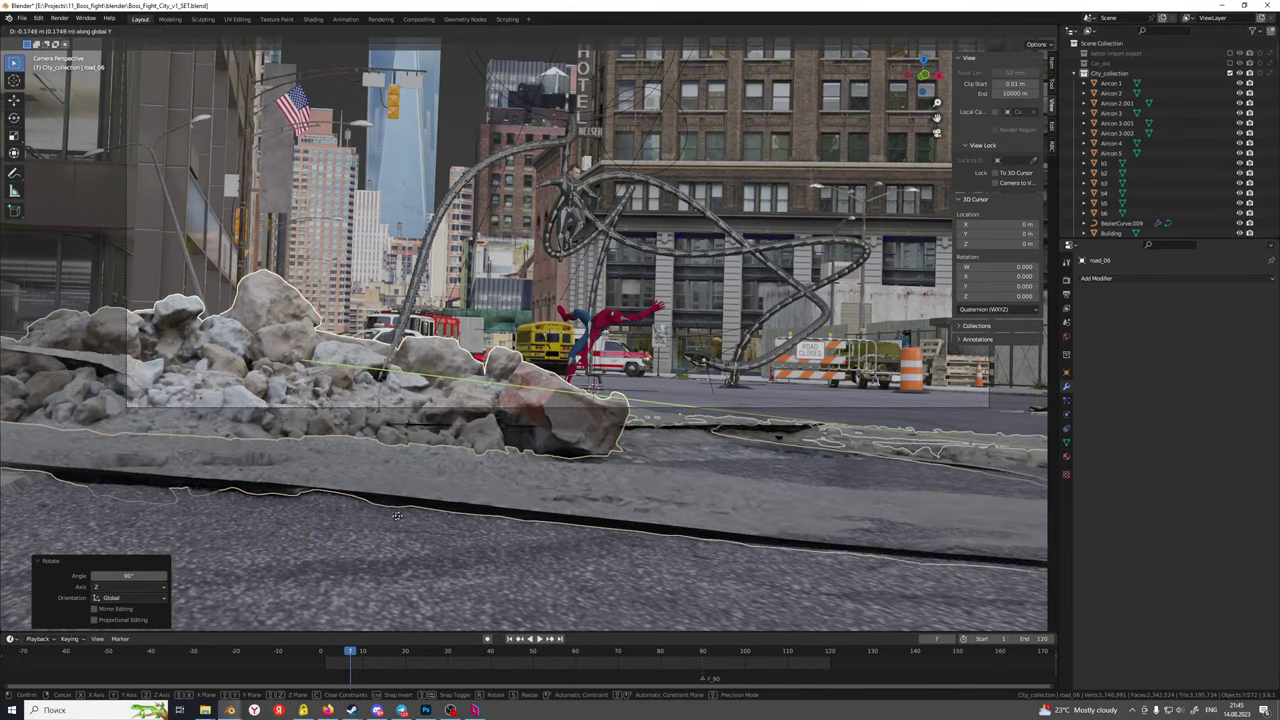
pyautogui.press('x')
pyautogui.click(743, 509)
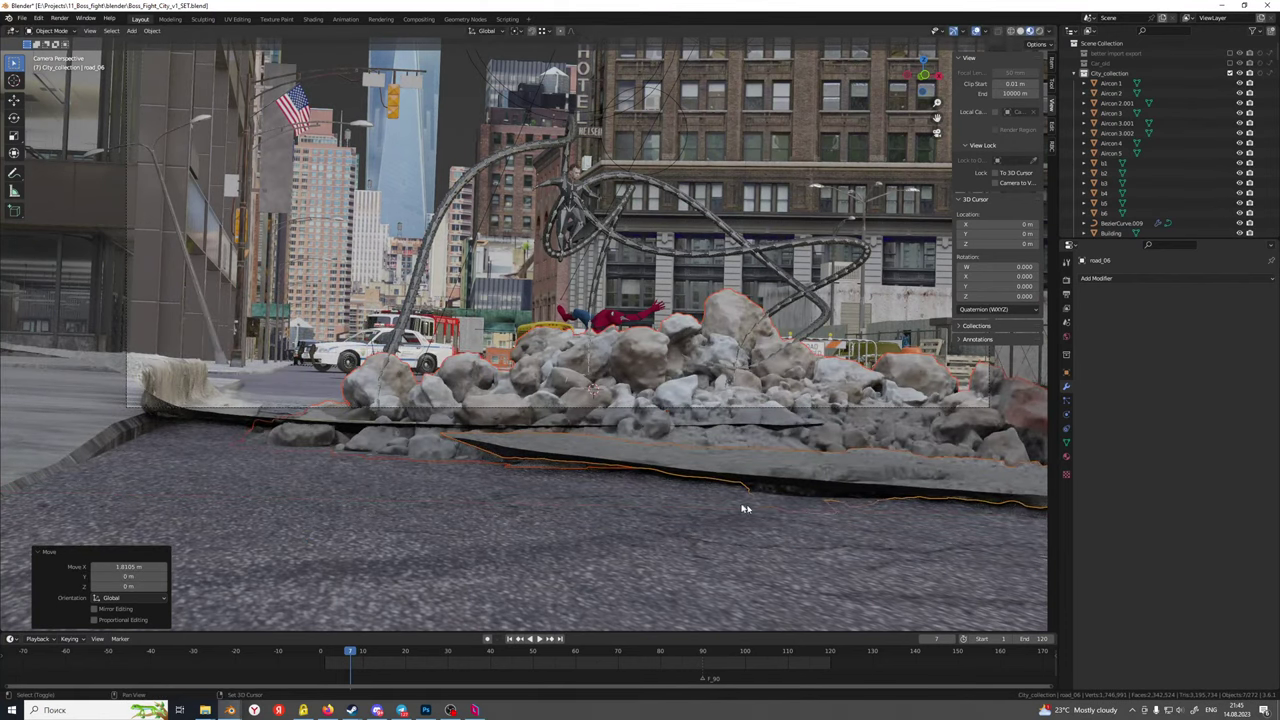
pyautogui.moveTo(743, 509); pyautogui.dragTo(308, 537, button='middle')
pyautogui.press('g')
pyautogui.press('y')
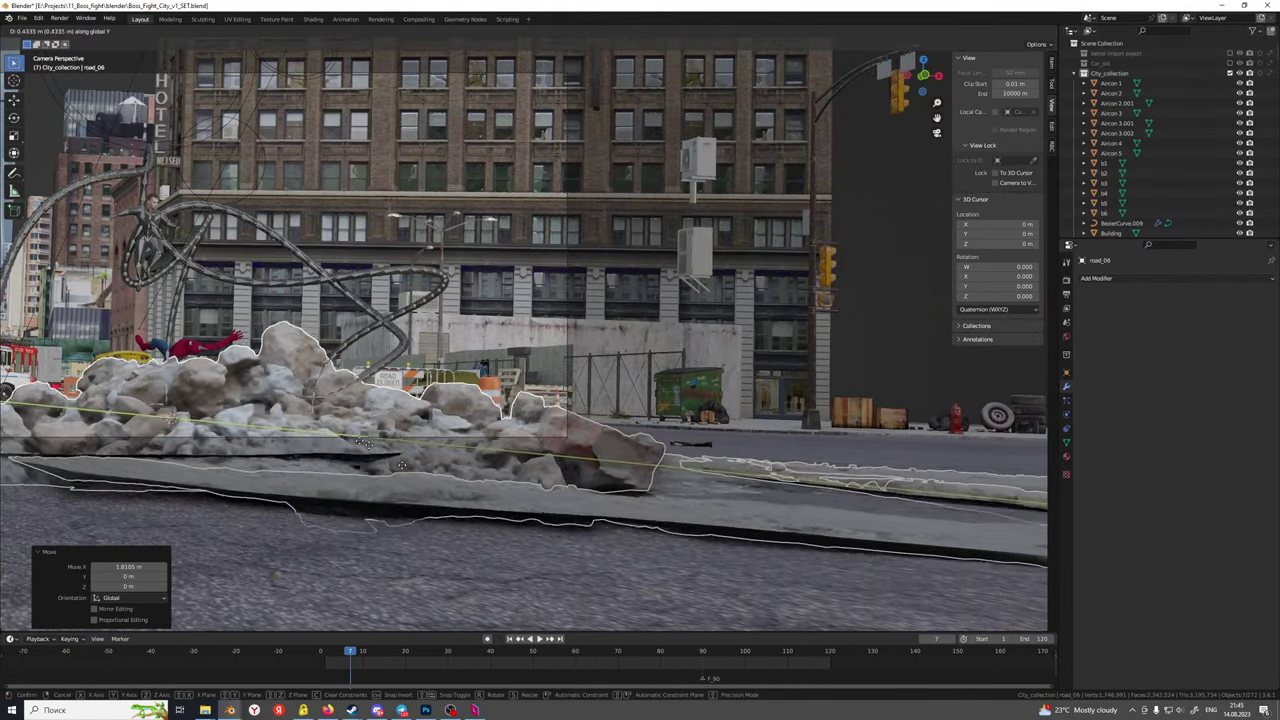
pyautogui.click(779, 446)
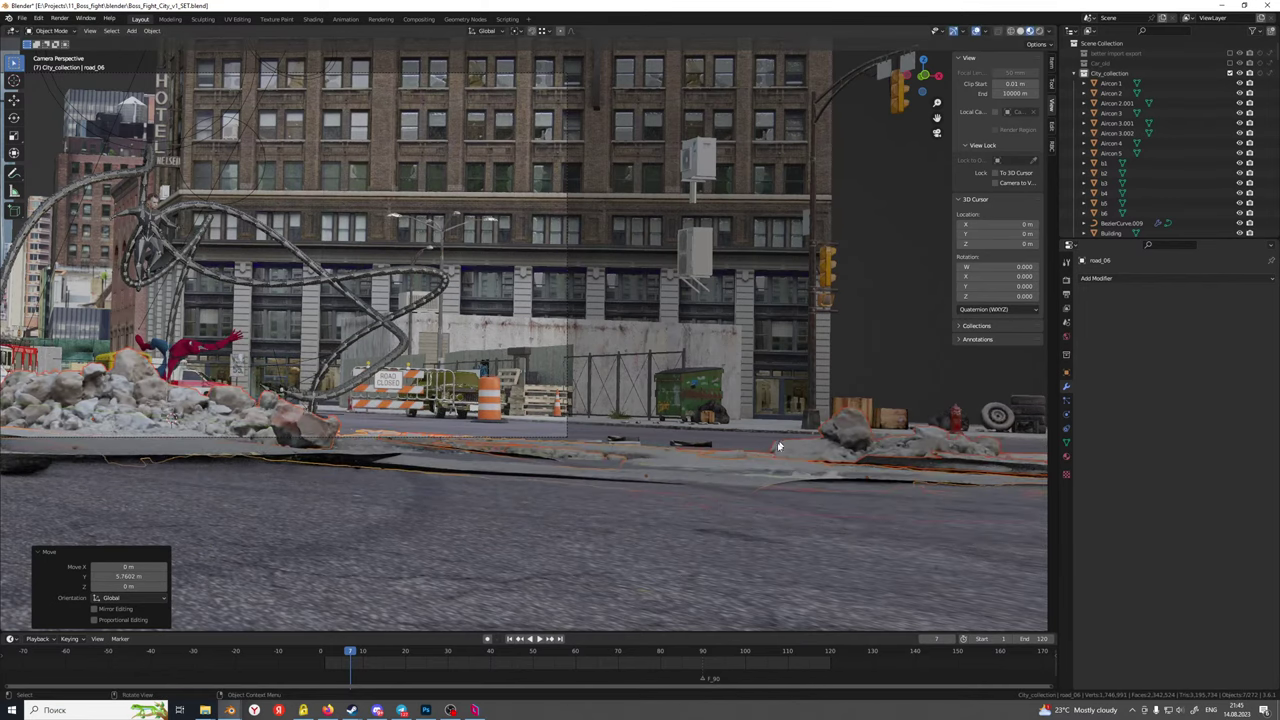
# Go to frame 29 and move the rubble group about 3.5 m farther along Y, away from the camera
pyautogui.moveTo(423, 471); pyautogui.dragTo(615, 512, button='middle')
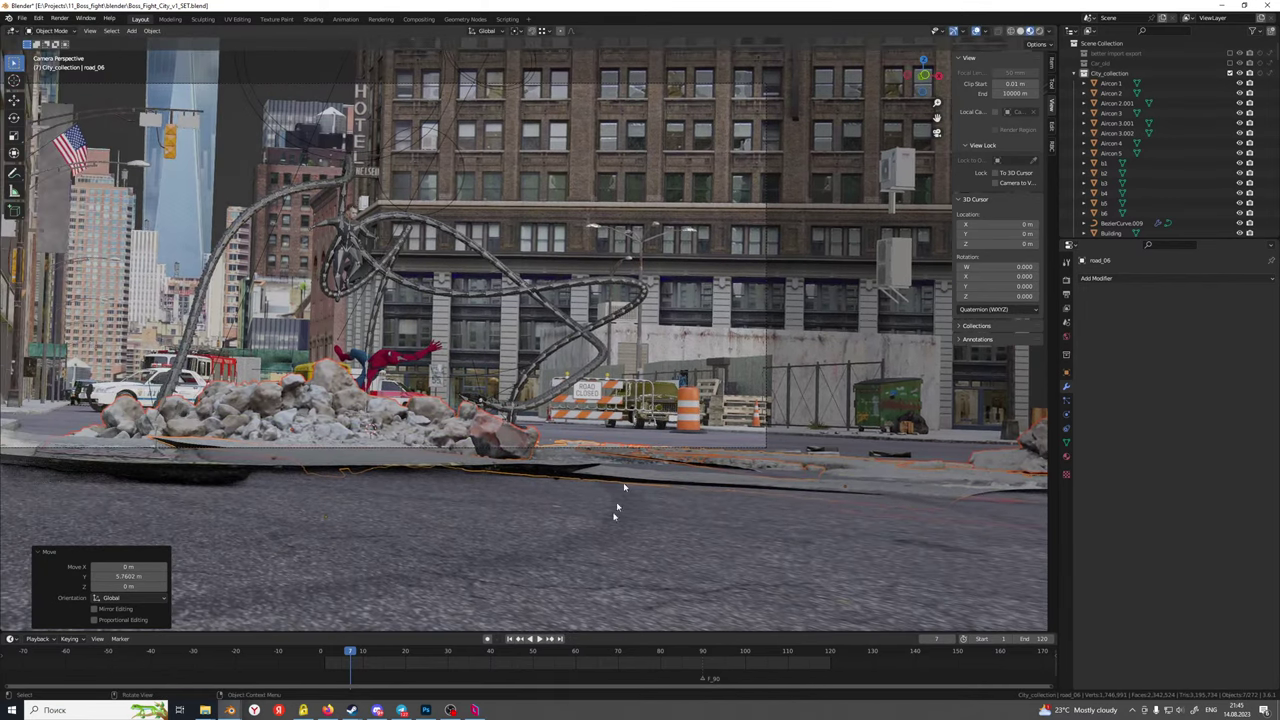
pyautogui.click(445, 657)
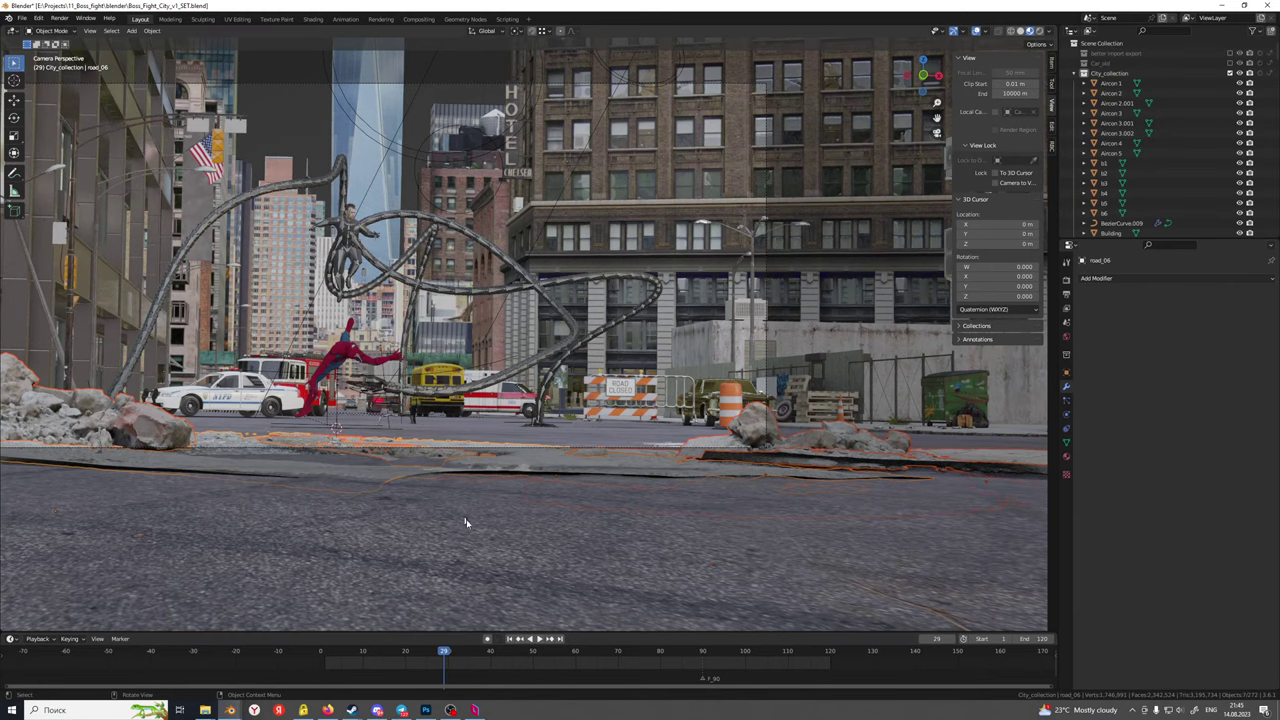
pyautogui.moveTo(483, 544); pyautogui.dragTo(557, 522, button='middle')
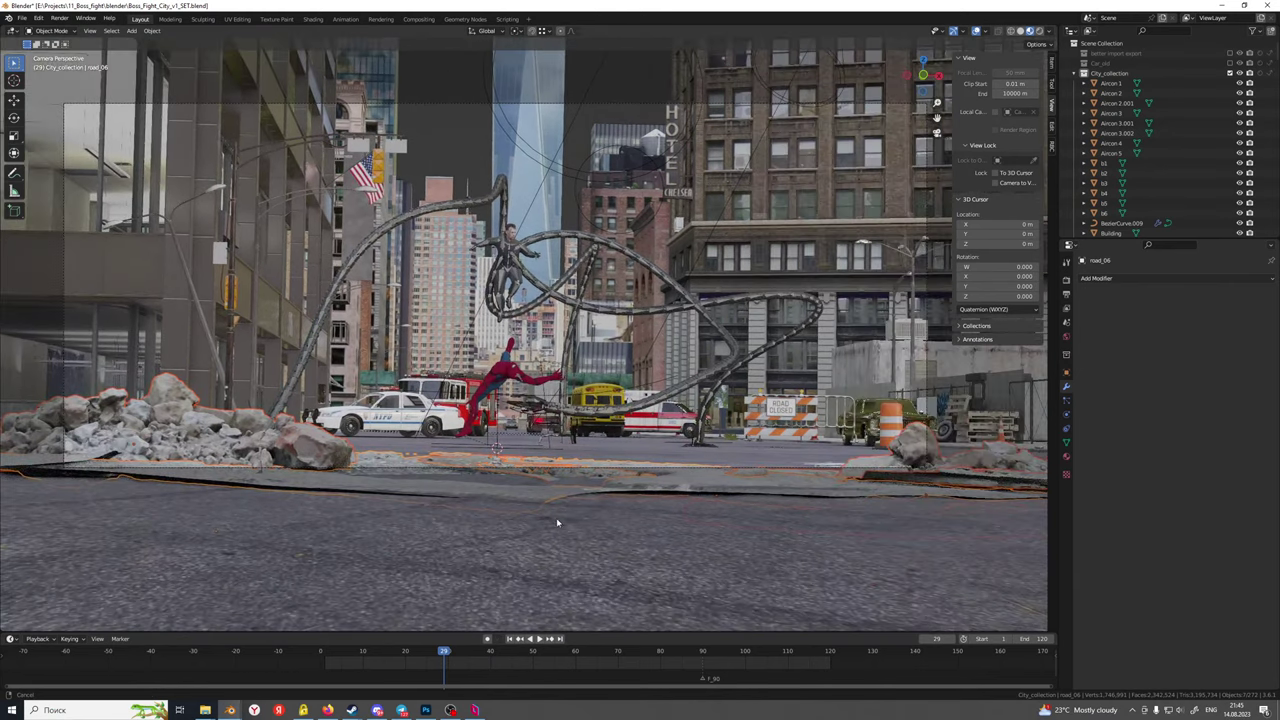
pyautogui.press('g')
pyautogui.press('y')
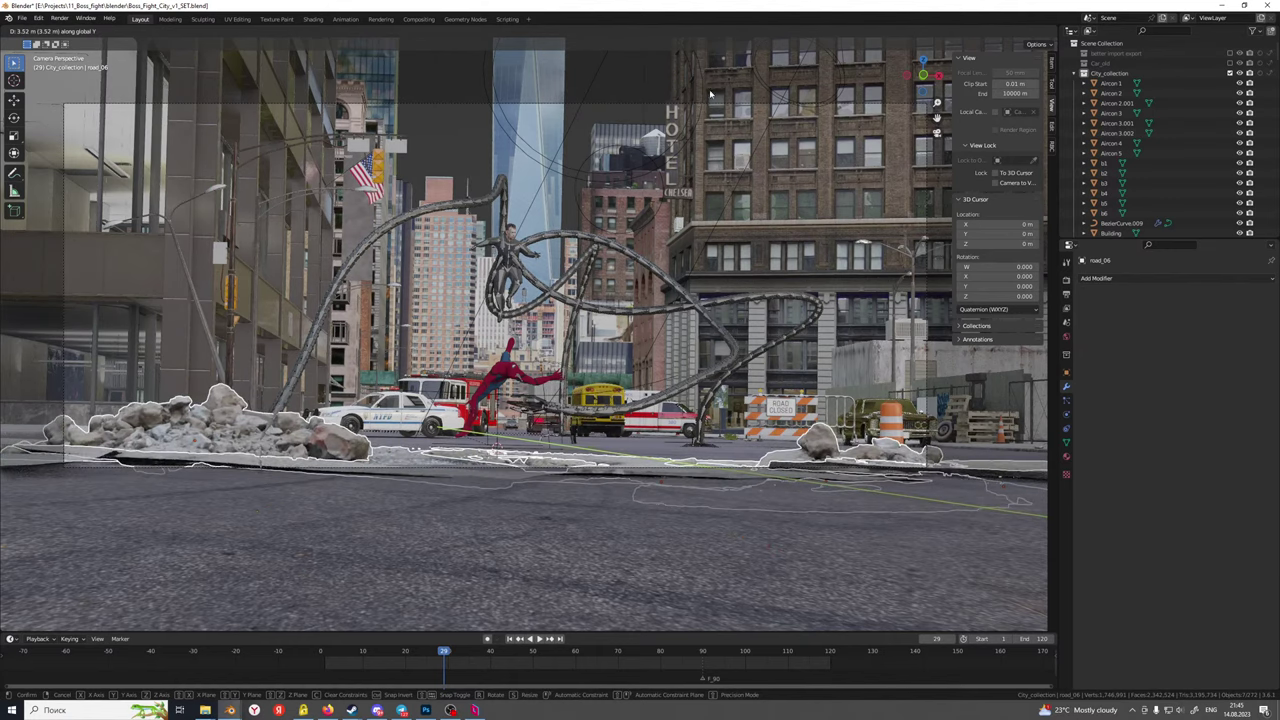
pyautogui.click(390, 405)
# Move the large small-debris rubble pile about 37.8 m along Y, away from the camera to the police car
pyautogui.click(298, 455)
pyautogui.press('g')
pyautogui.press('y')
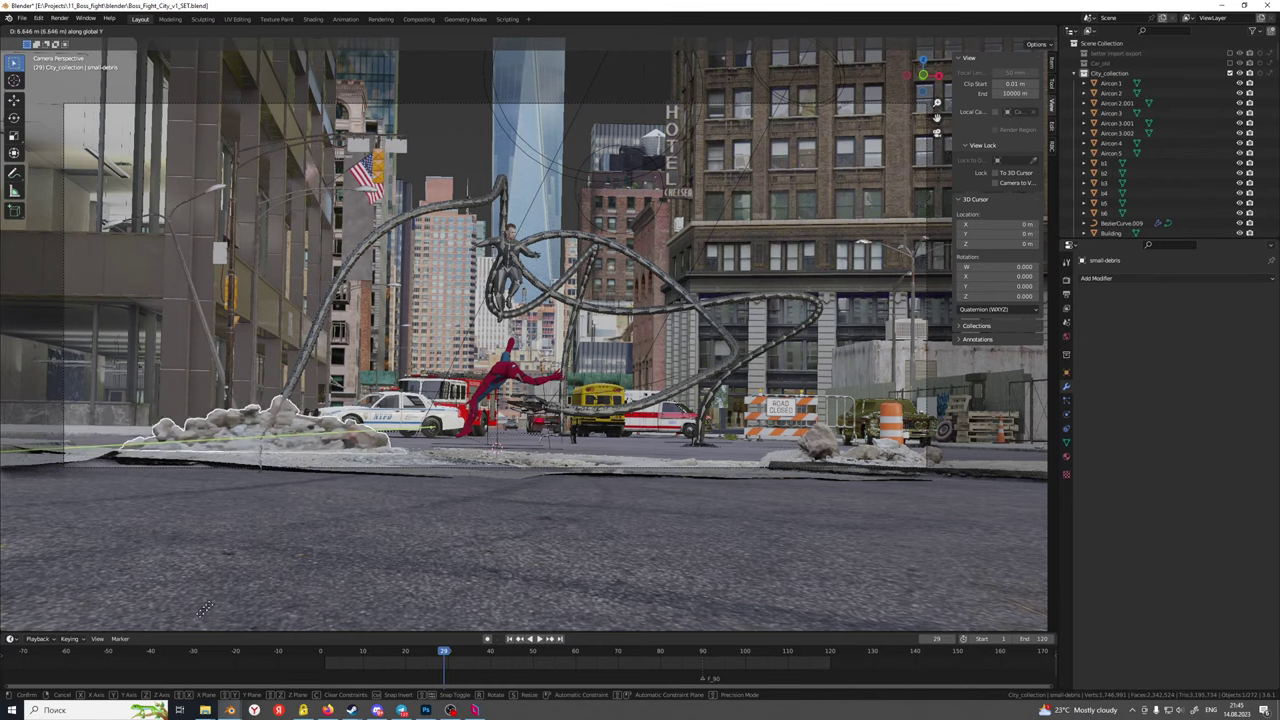
pyautogui.click(119, 221)
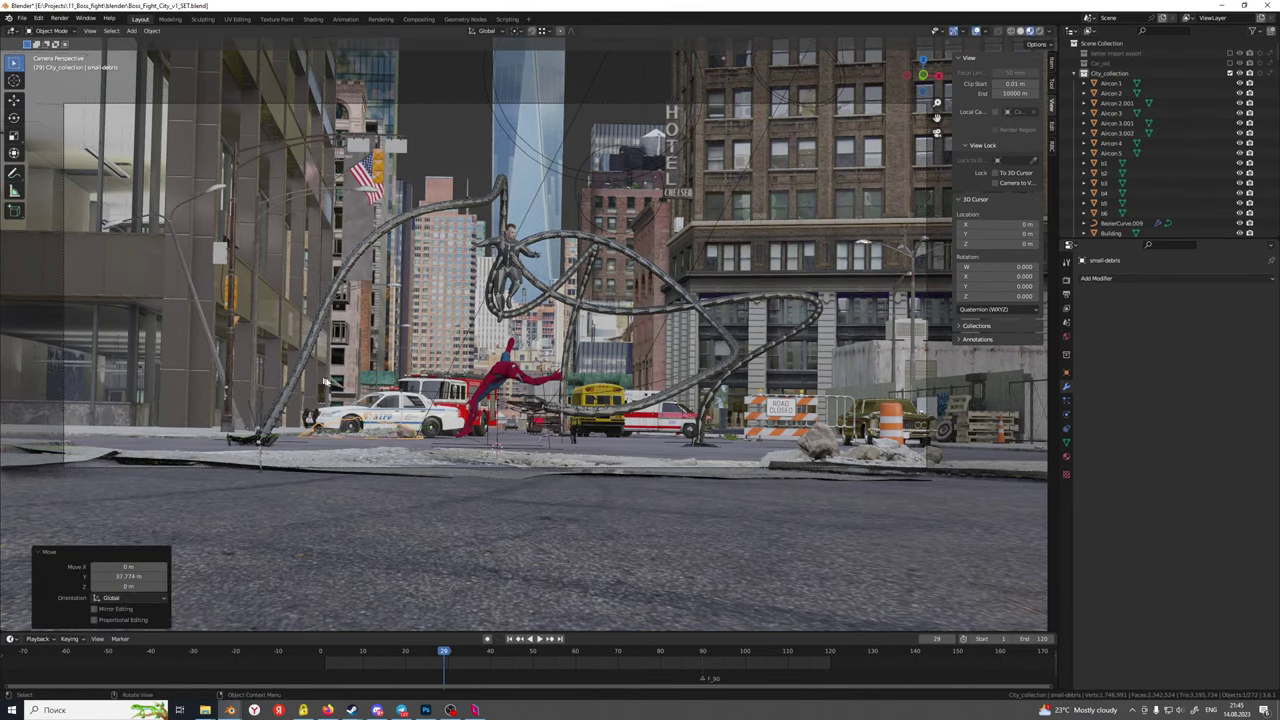
# Lower the rubble pile about 0.08 m along Z and shift it about 4.85 m along X, in front of the school bus
pyautogui.scroll(3, 408, 484)
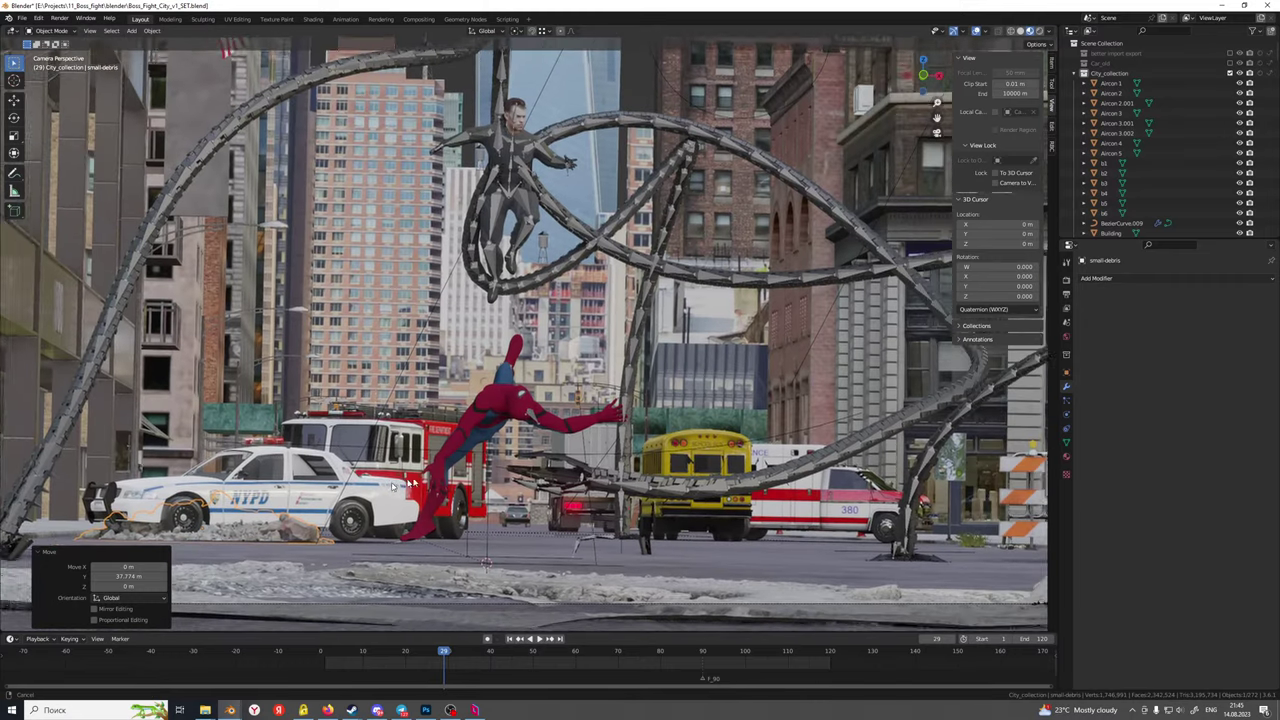
pyautogui.keyDown('shift'); pyautogui.moveTo(408, 484); pyautogui.dragTo(512, 414, button='middle'); pyautogui.keyUp('shift')
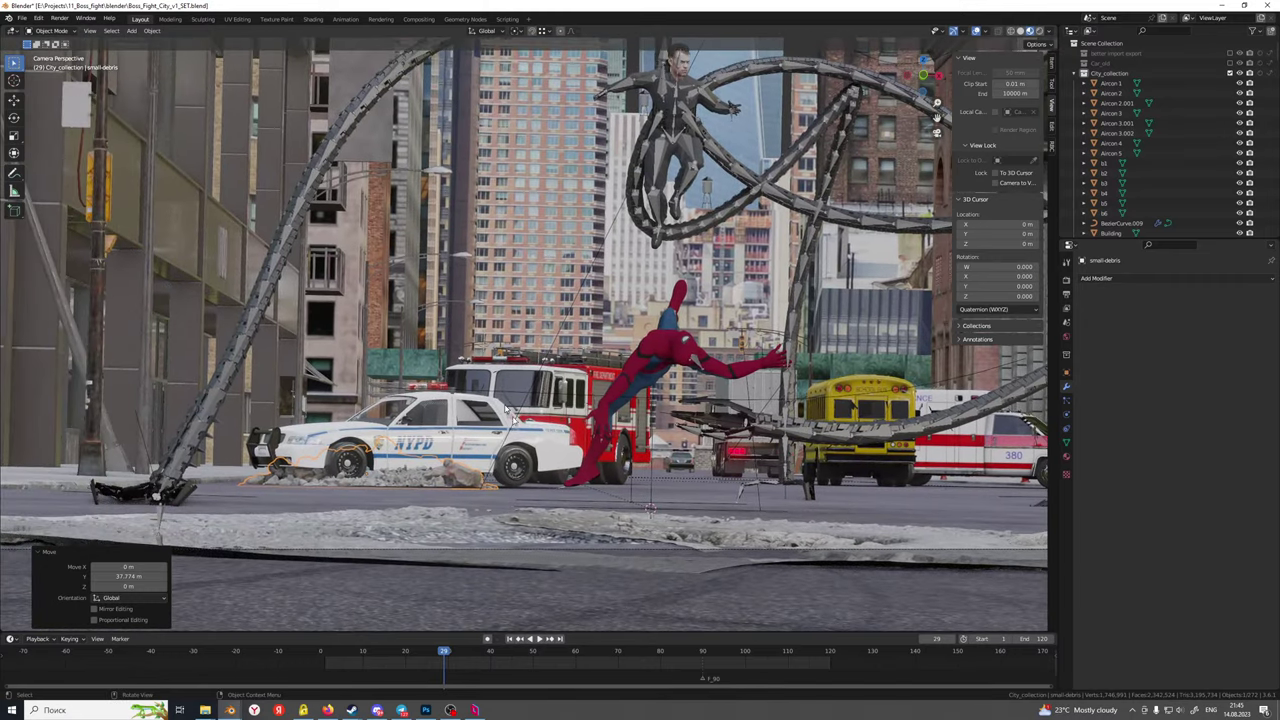
pyautogui.press('g')
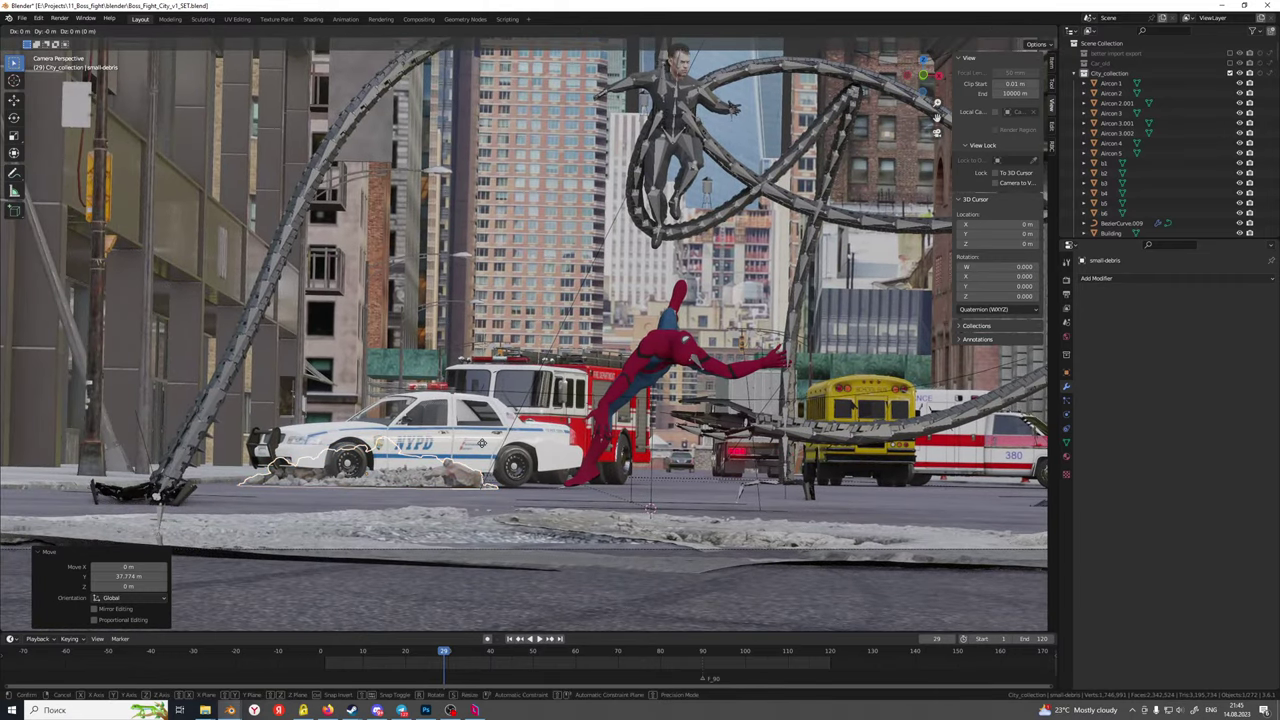
pyautogui.press('z')
pyautogui.click(487, 453)
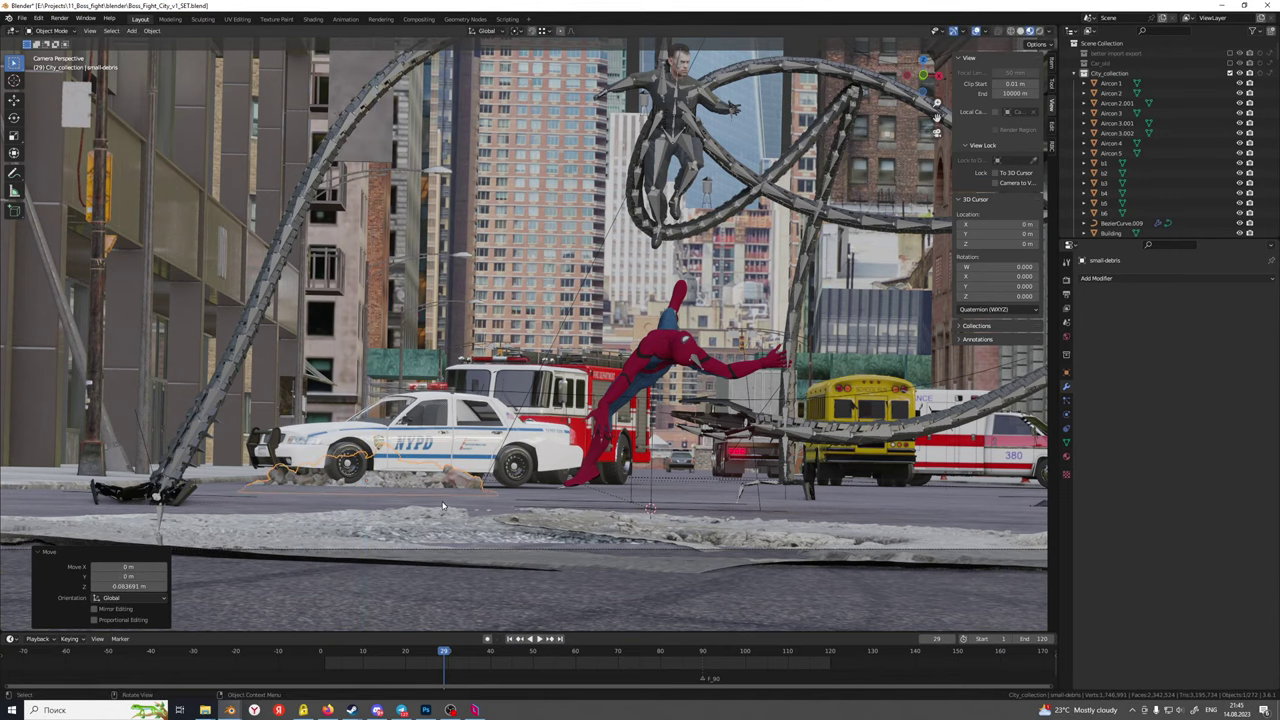
pyautogui.press('g')
pyautogui.press('x')
pyautogui.click(808, 516)
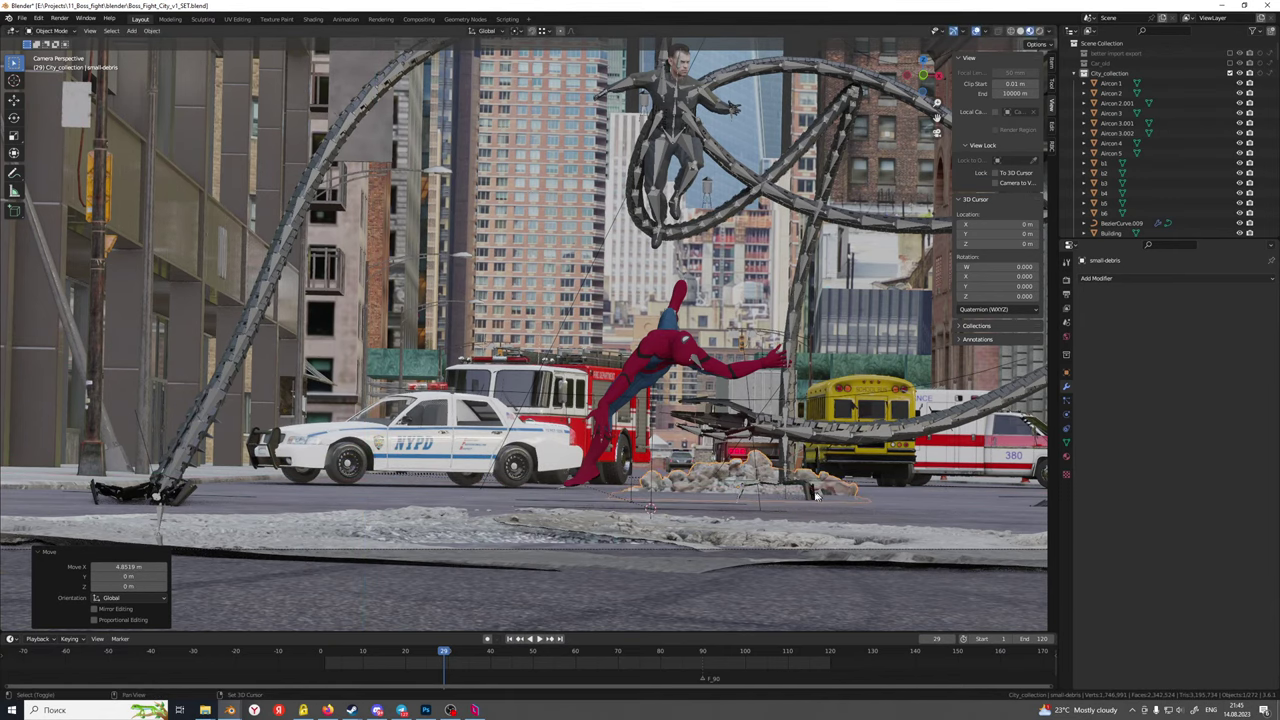
# Bring the rubble pile about 10.15 m back toward the camera along Y
pyautogui.scroll(4, 808, 516)
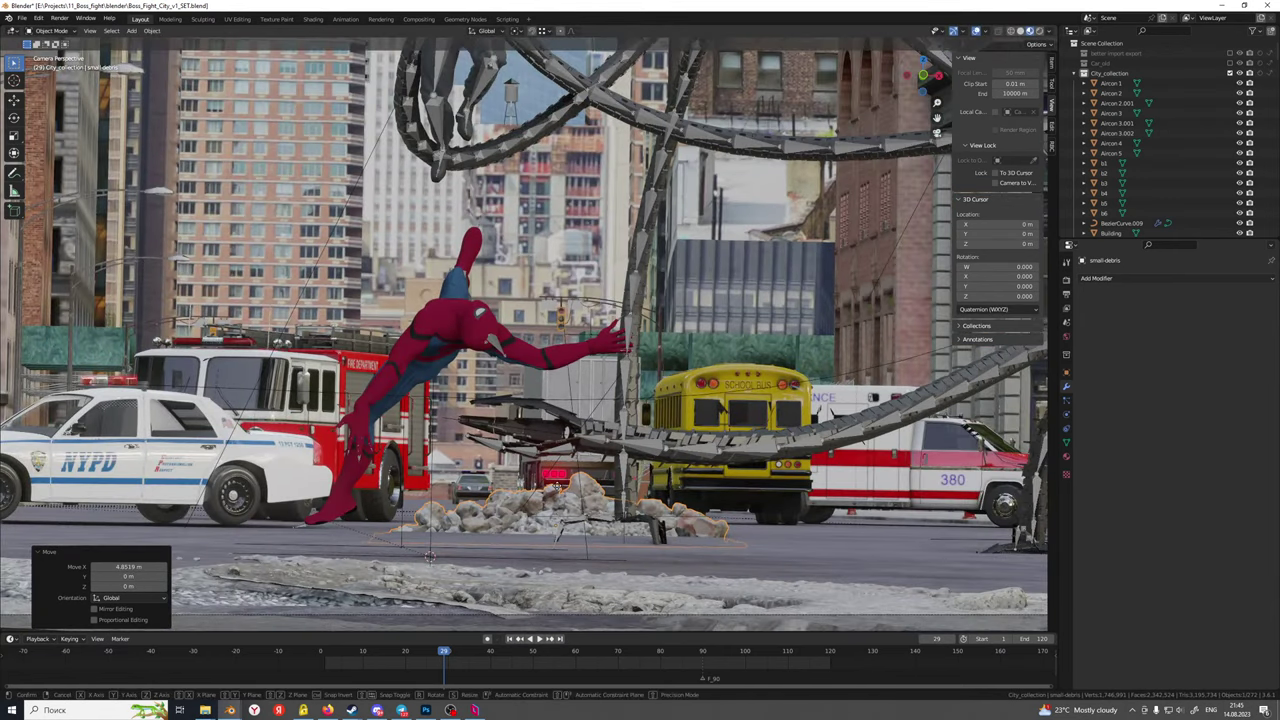
pyautogui.press('g')
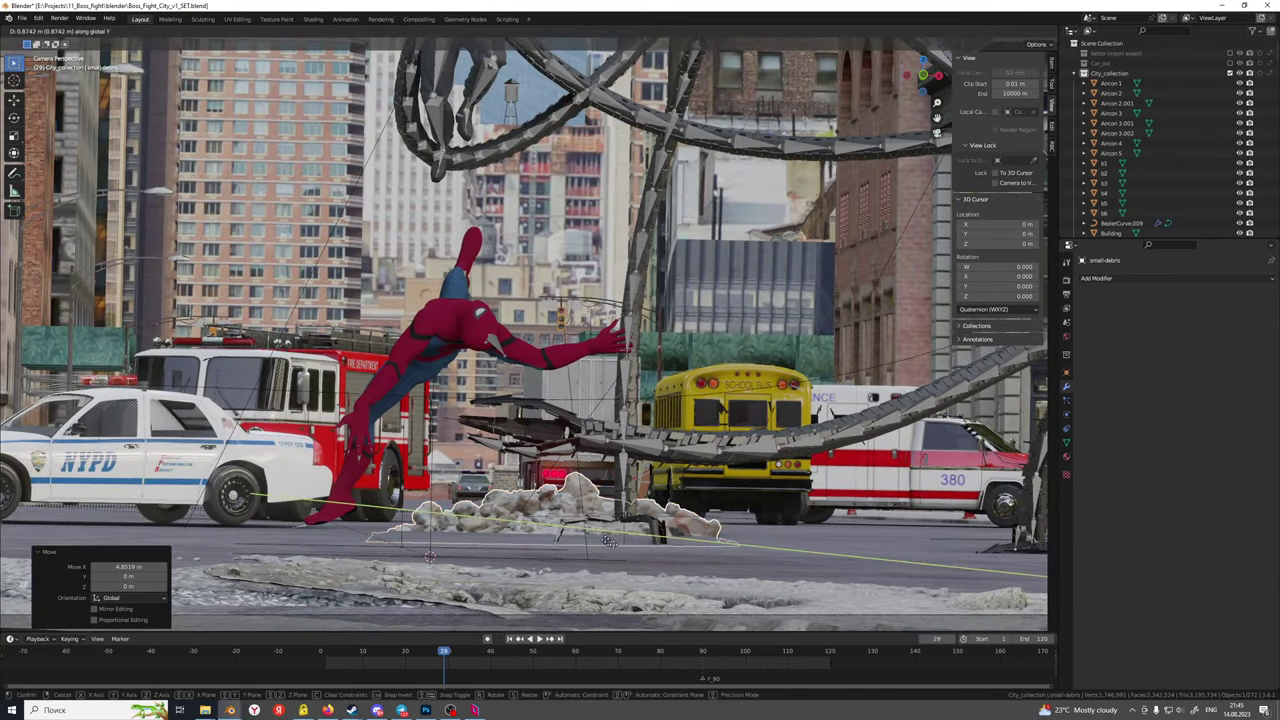
pyautogui.press('y')
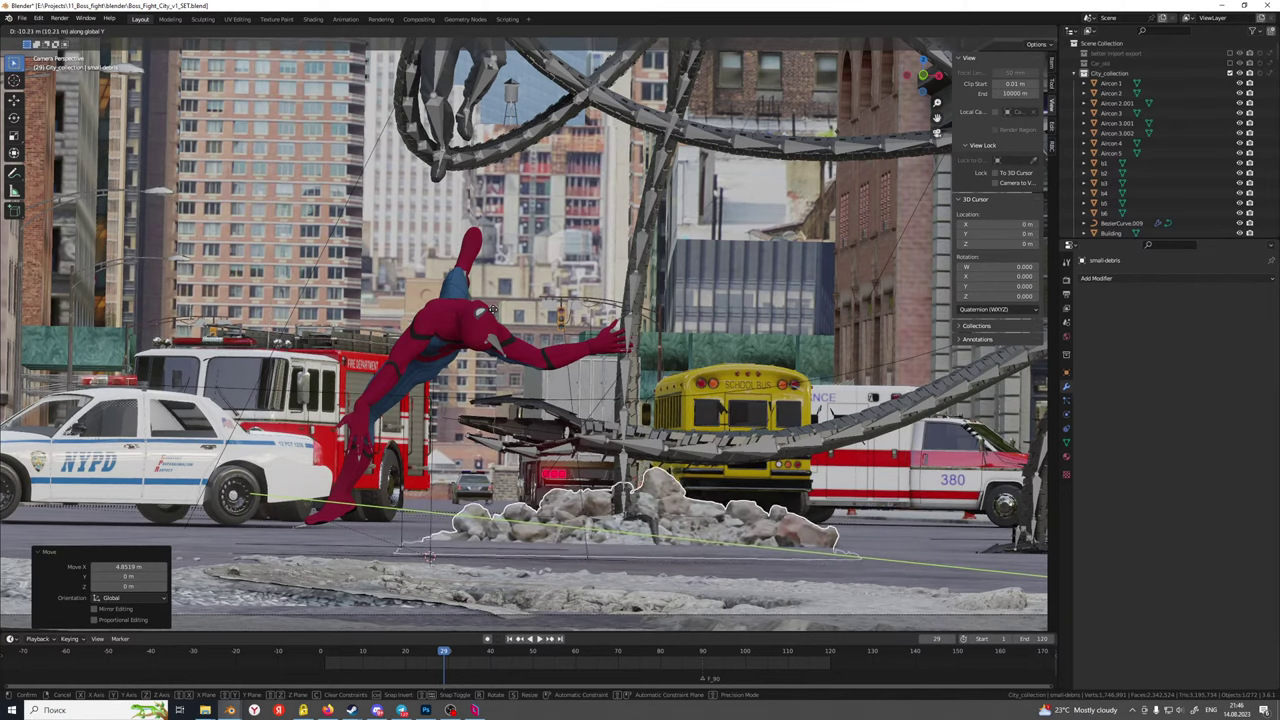
pyautogui.click(493, 312)
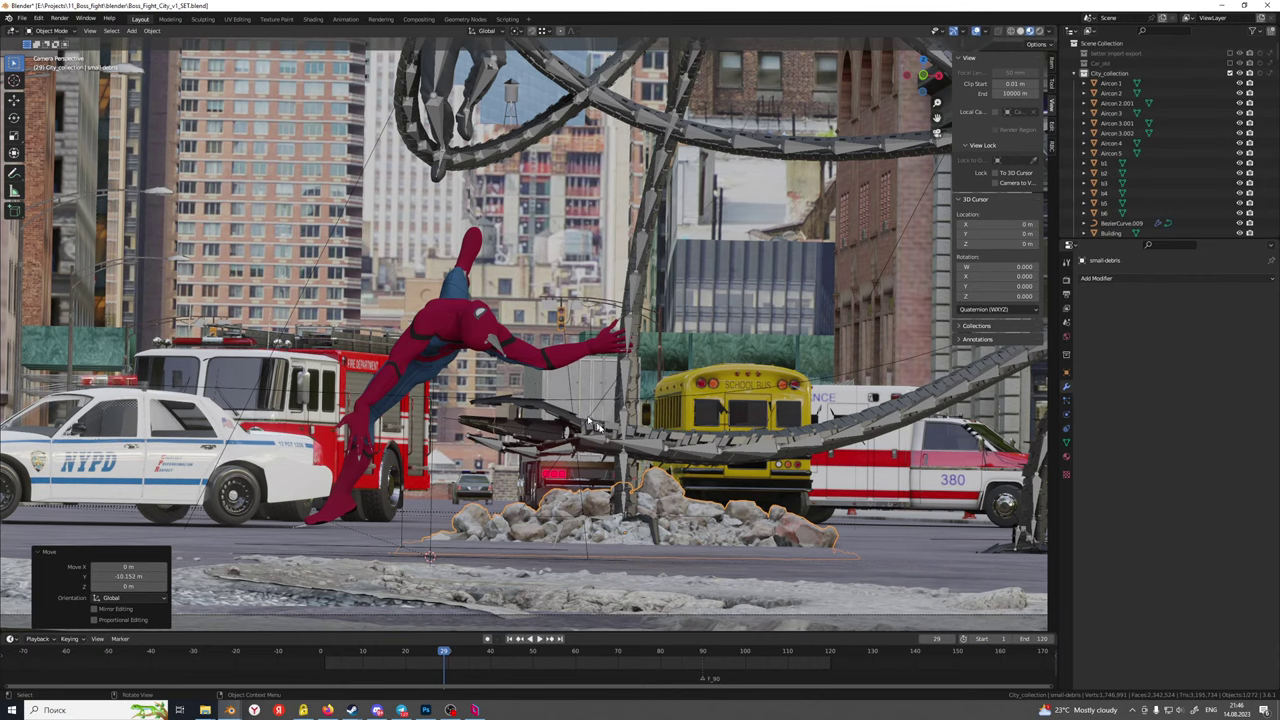
# Select the cracked road_06 slab in the foreground and rotate it about -40° around Z
pyautogui.scroll(-3, 506, 547)
pyautogui.click(321, 474)
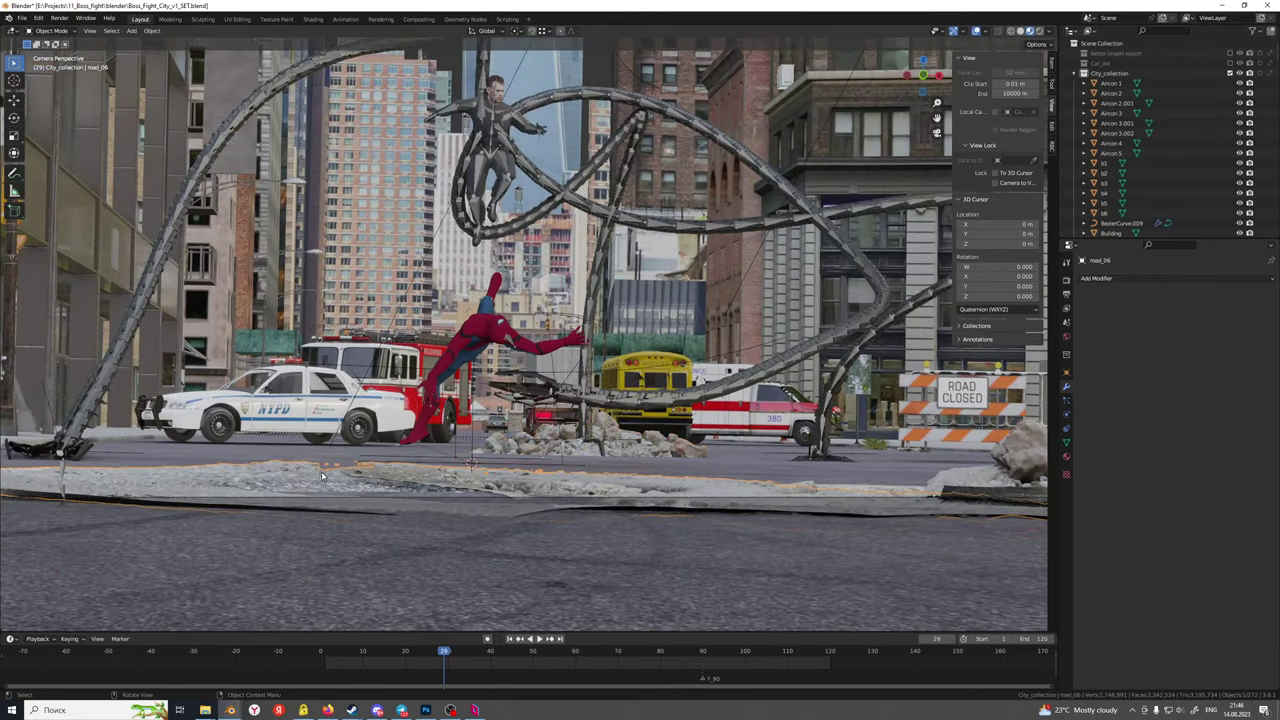
pyautogui.keyDown('shift'); pyautogui.moveTo(262, 486); pyautogui.dragTo(480, 490, button='middle'); pyautogui.keyUp('shift')
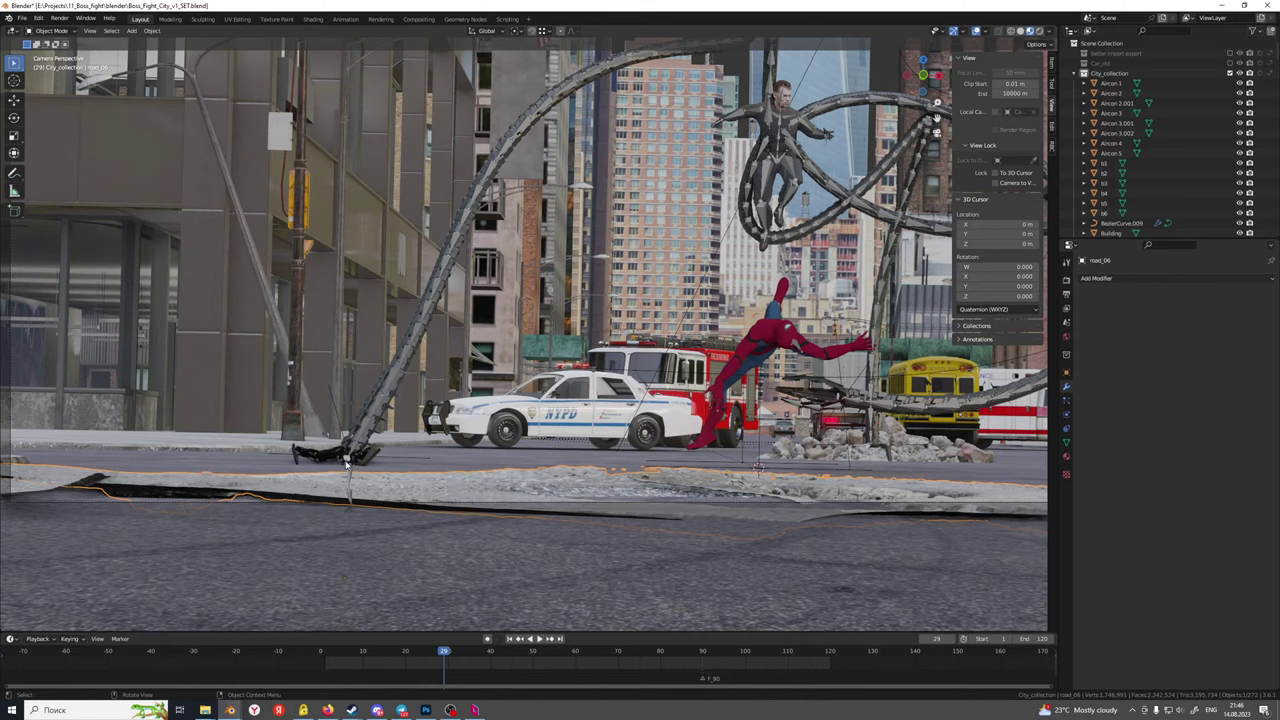
pyautogui.press('r')
pyautogui.press('z')
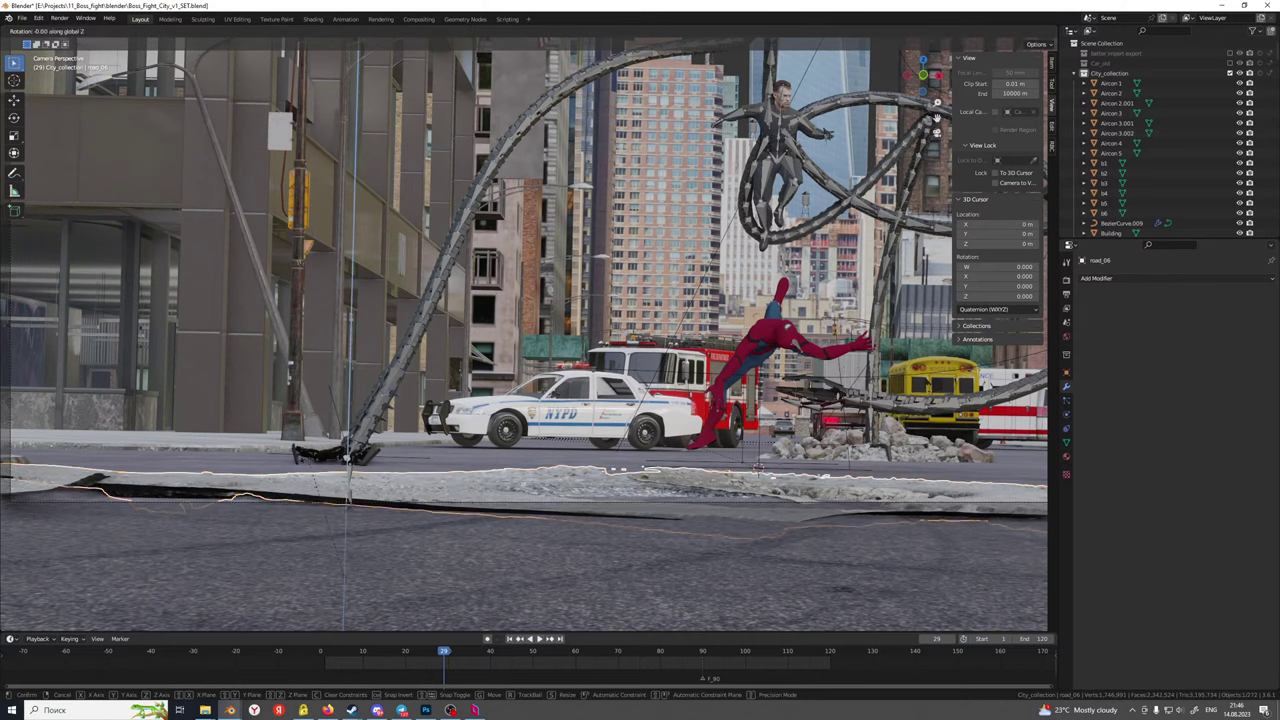
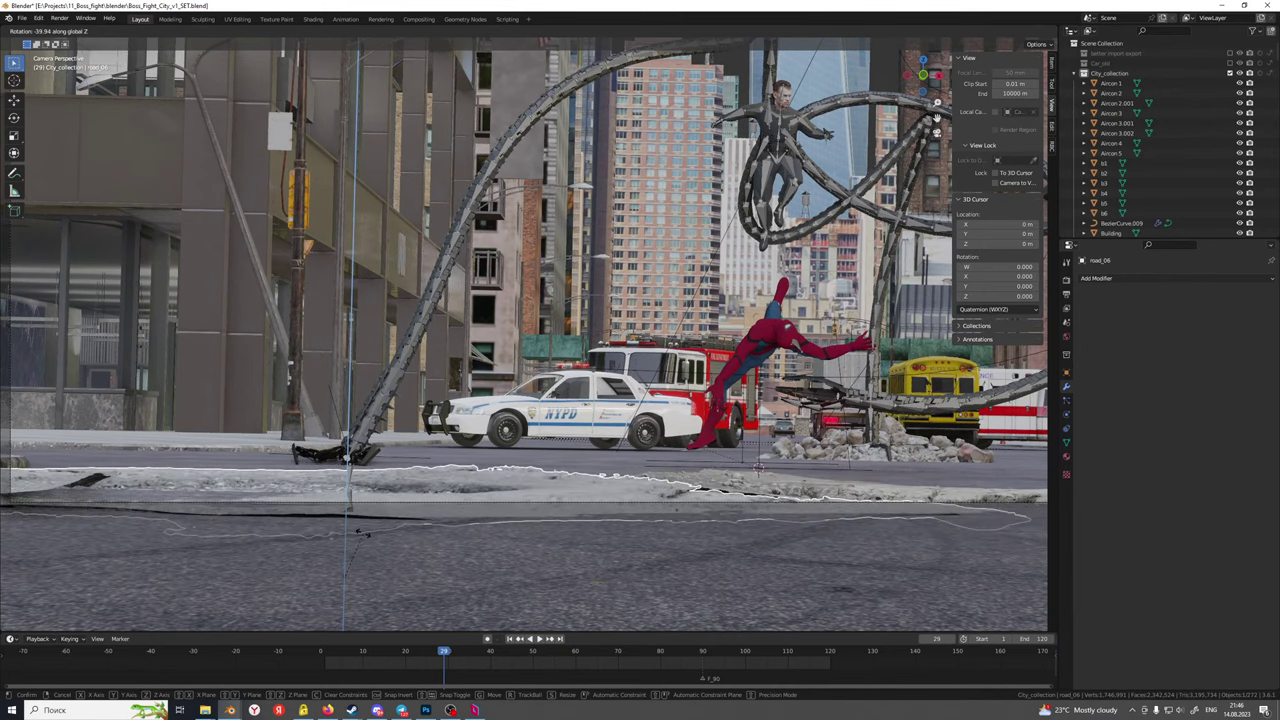
pyautogui.click(390, 628)
# Select the long concrete piece beside the foreground road damage and rotate it slightly in the view plane
pyautogui.click(744, 489)
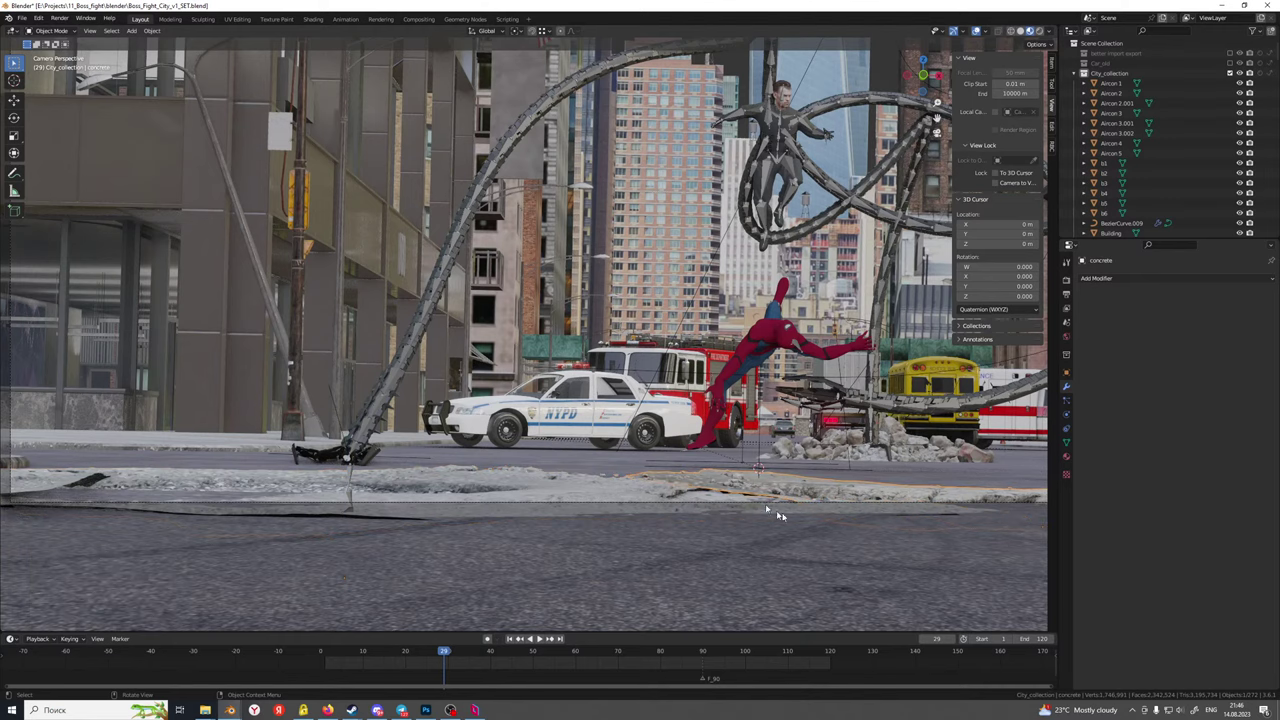
pyautogui.moveTo(771, 509); pyautogui.dragTo(405, 497, button='middle')
pyautogui.press('r')
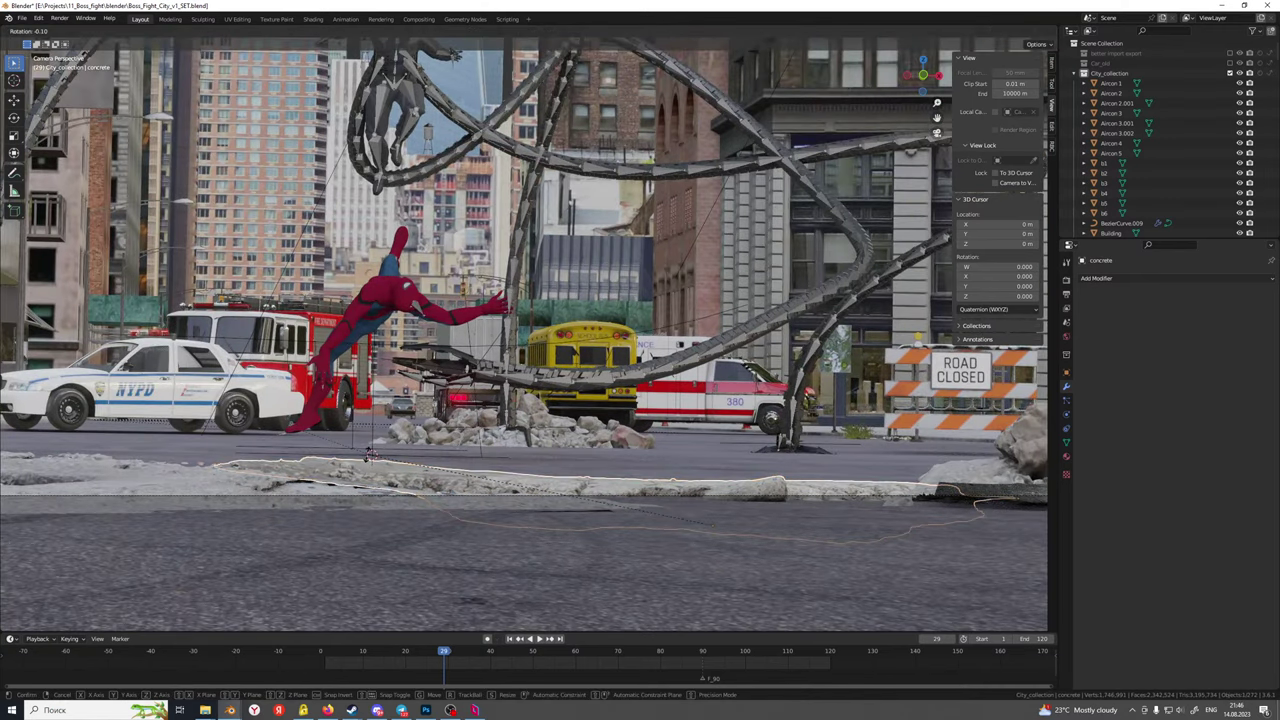
pyautogui.click(361, 464)
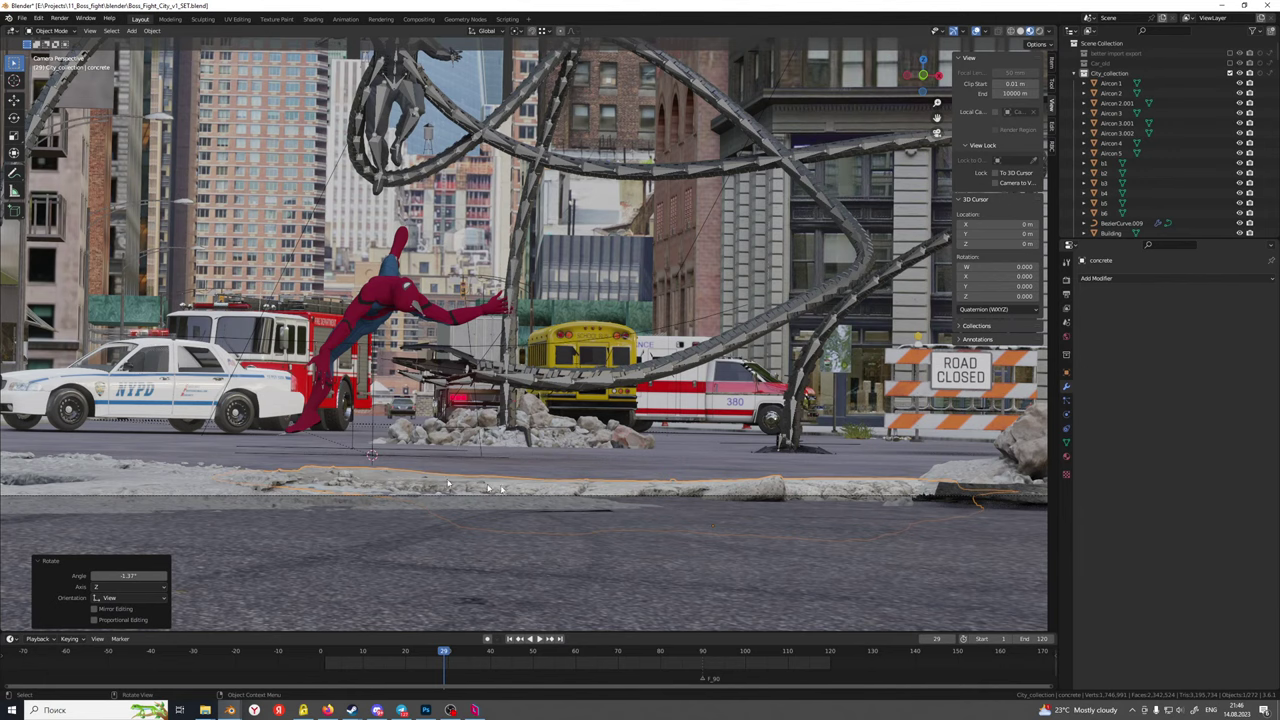
# Select the road_06.001 slab under the rubble near the road-closed barrier and rotate it around Z to extend across the foreground
pyautogui.moveTo(448, 484); pyautogui.dragTo(302, 484, button='middle')
pyautogui.click(728, 467)
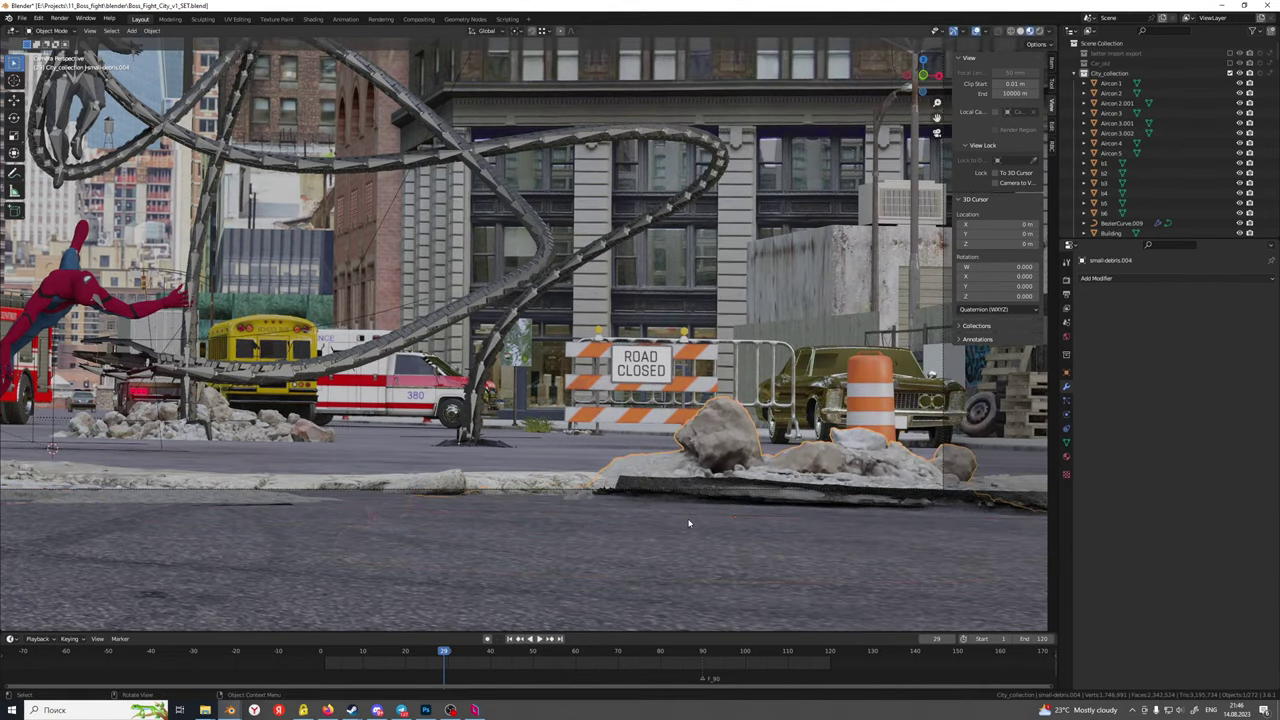
pyautogui.click(698, 506)
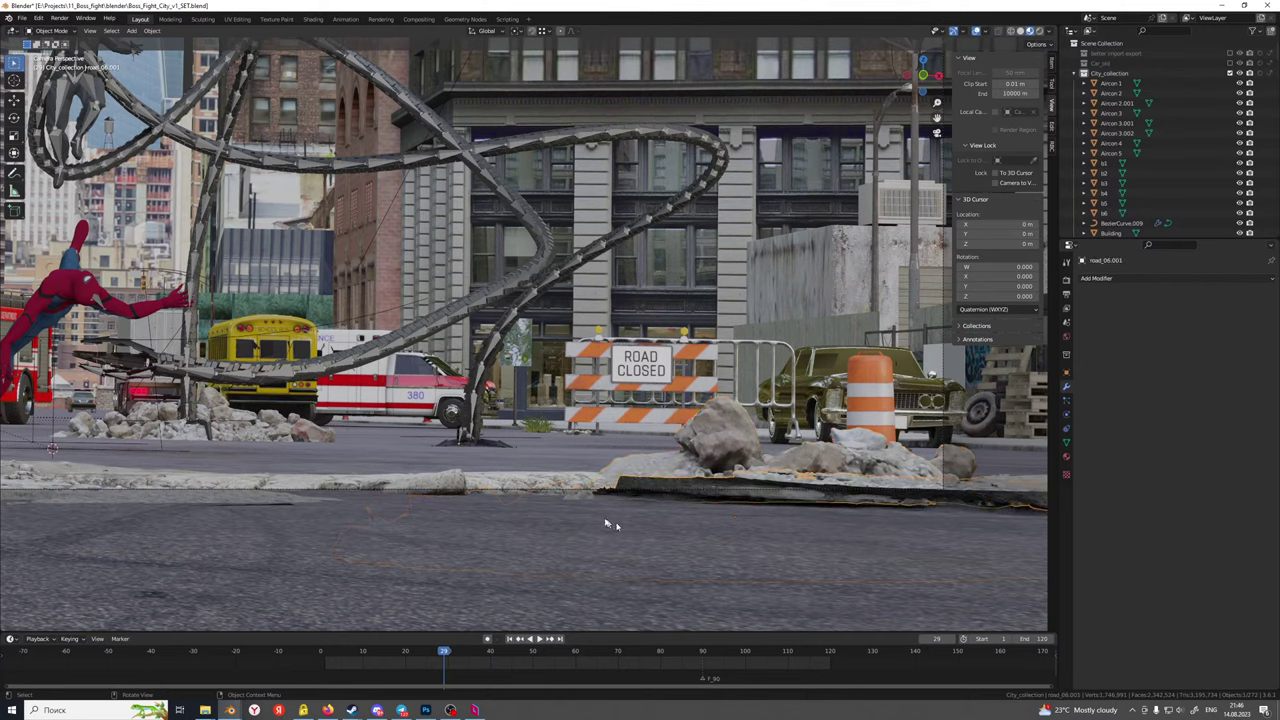
pyautogui.press('r')
pyautogui.press('z')
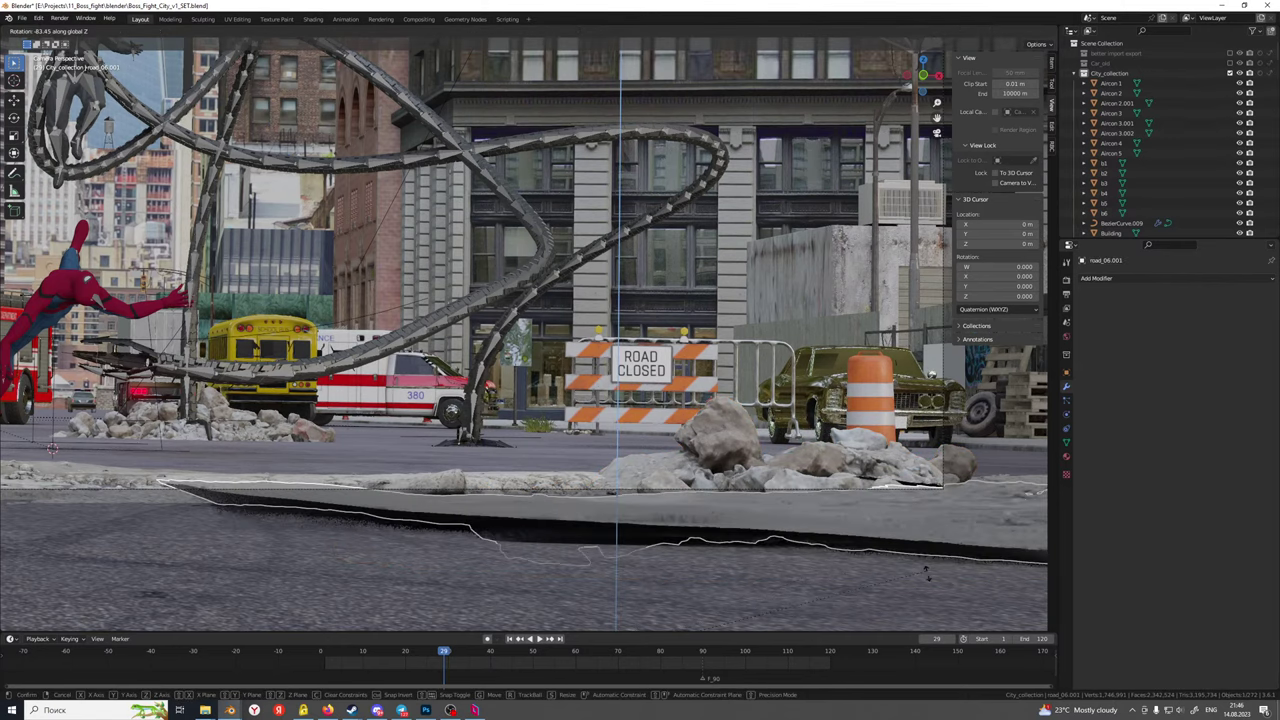
pyautogui.click(787, 120)
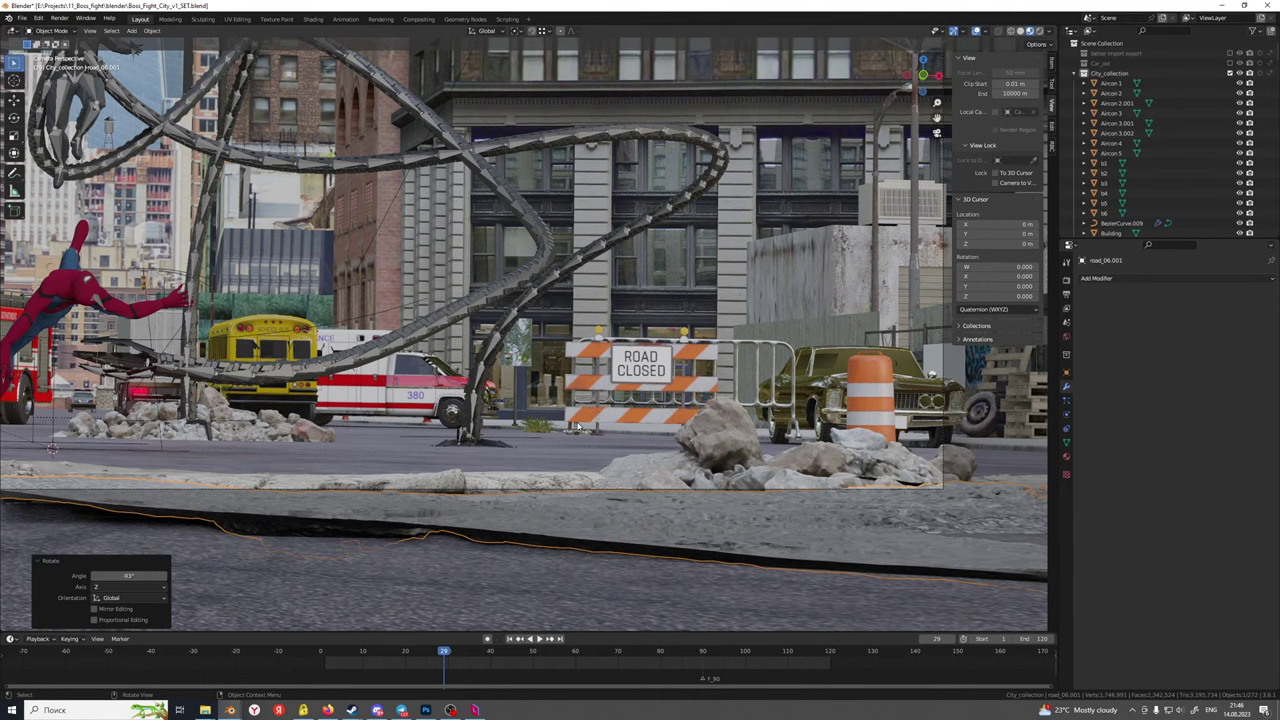
# Leave the camera view and raise the road_06.001 slab along Z above the road surface
pyautogui.moveTo(561, 458)
pyautogui.mouseDown(button='middle')
pyautogui.moveTo(574, 427)
pyautogui.moveTo(555, 438)
pyautogui.mouseUp(button='middle')
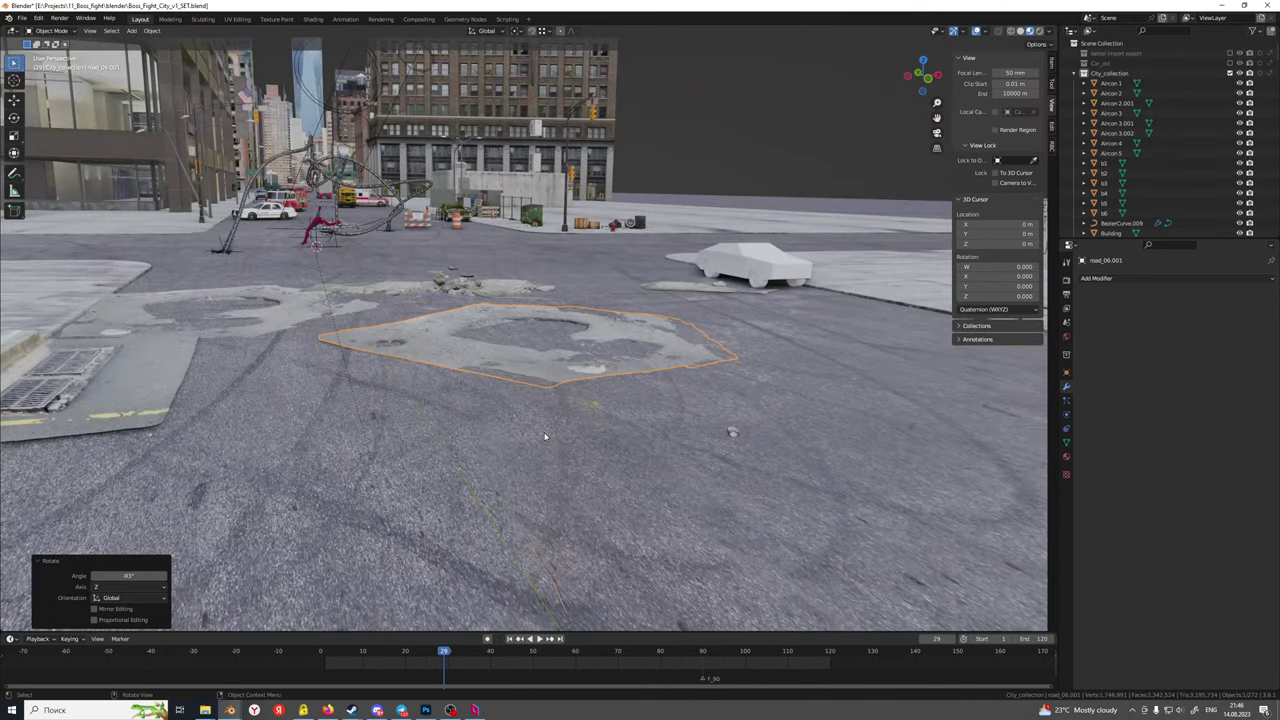
pyautogui.press('g')
pyautogui.press('z')
pyautogui.click(549, 343)
# Open the raised slab's mesh for editing in edge selection mode, with its outer rim in close view
pyautogui.keyDown('shift'); pyautogui.moveTo(549, 343); pyautogui.dragTo(597, 451, button='middle'); pyautogui.keyUp('shift')
pyautogui.scroll(4, 597, 451)
pyautogui.keyDown('shift'); pyautogui.moveTo(500, 374); pyautogui.dragTo(508, 463, button='middle'); pyautogui.keyUp('shift')
pyautogui.press('Tab')
pyautogui.scroll(3, 508, 466)
pyautogui.press('2')
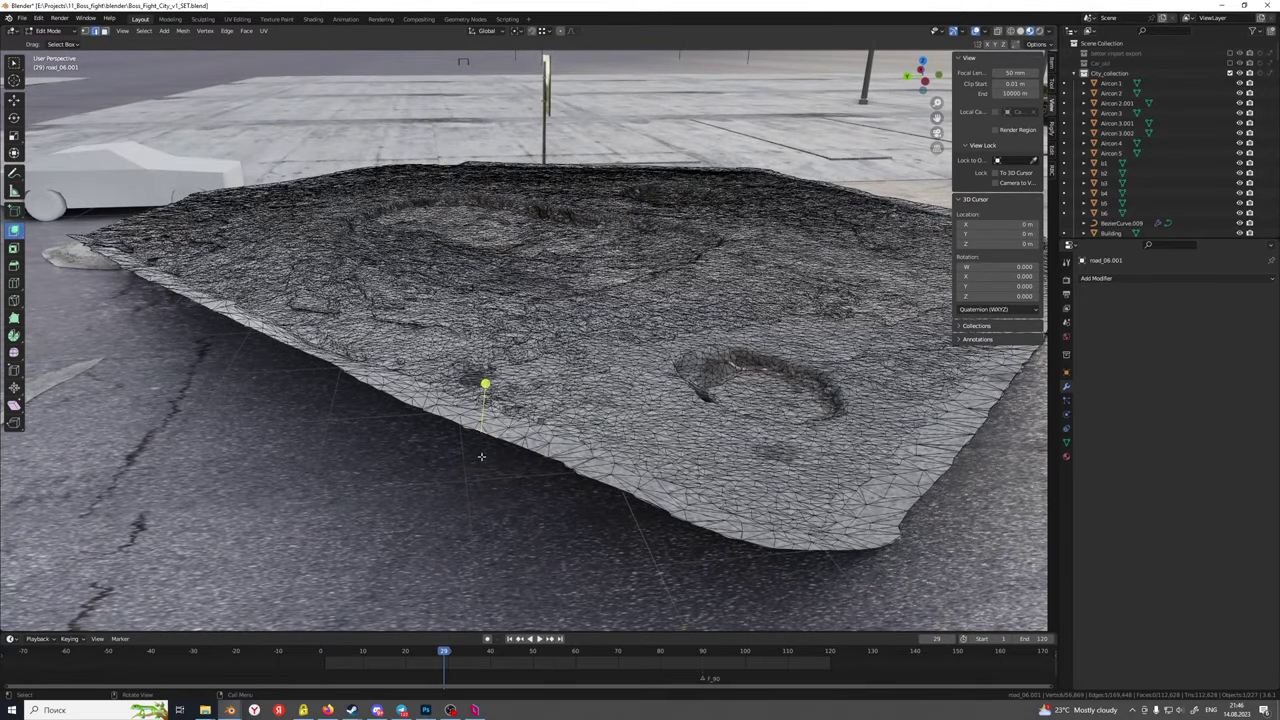
pyautogui.scroll(2, 481, 456)
pyautogui.scroll(4, 480, 449)
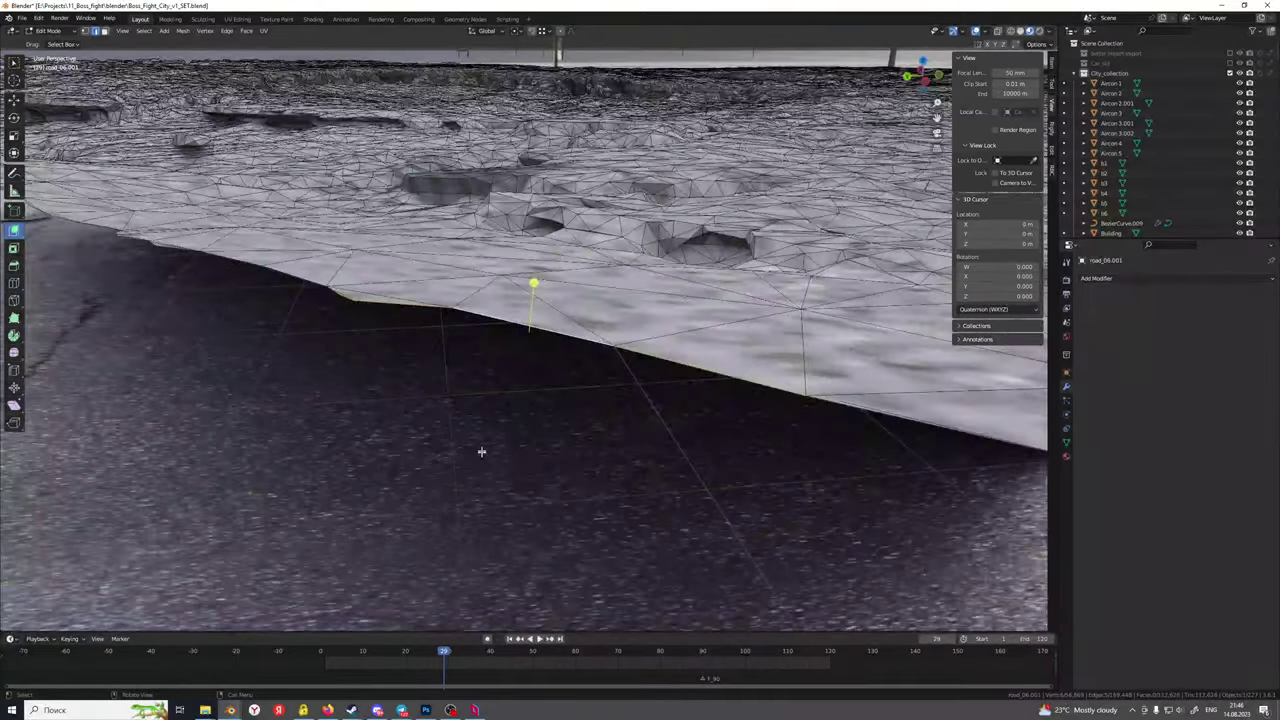
pyautogui.moveTo(480, 449); pyautogui.dragTo(542, 441, button='middle')
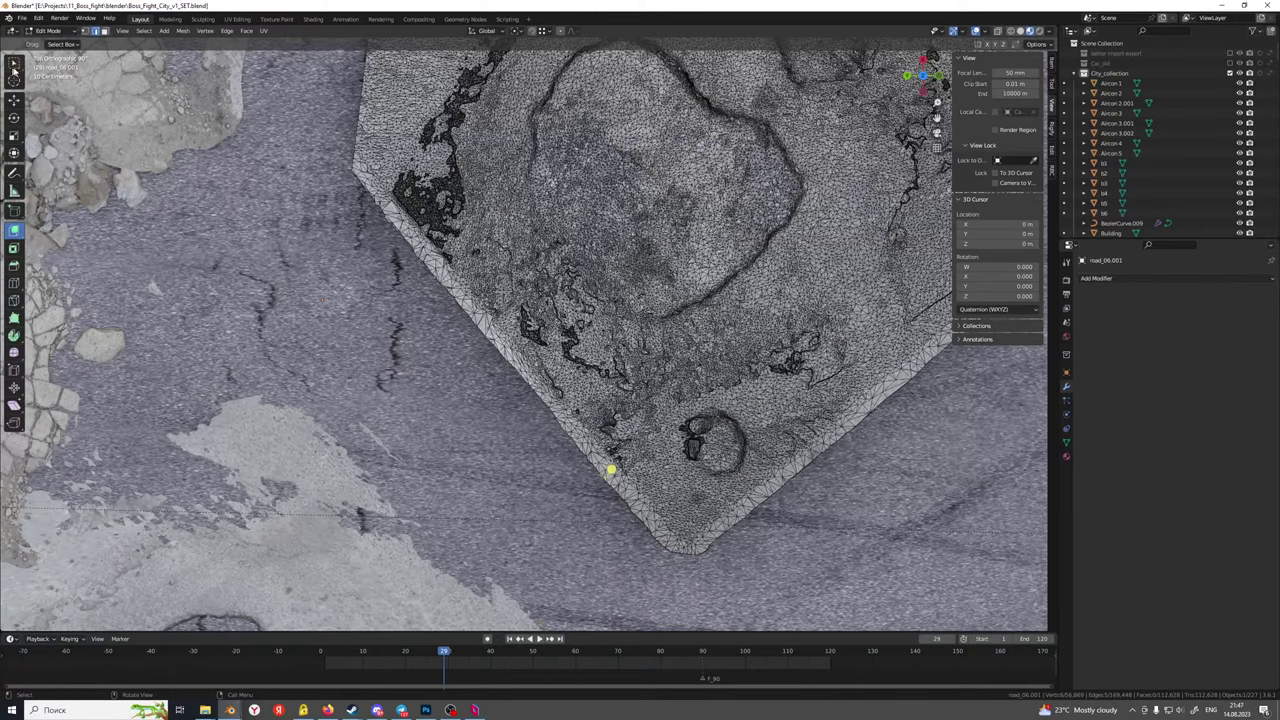
# Switch to the selection tool and wireframe shading, and lasso the slab's long diagonal border from the top view
pyautogui.moveTo(14, 68)
pyautogui.mouseDown()
pyautogui.moveTo(60, 88)
pyautogui.moveTo(75, 130)
pyautogui.mouseUp()
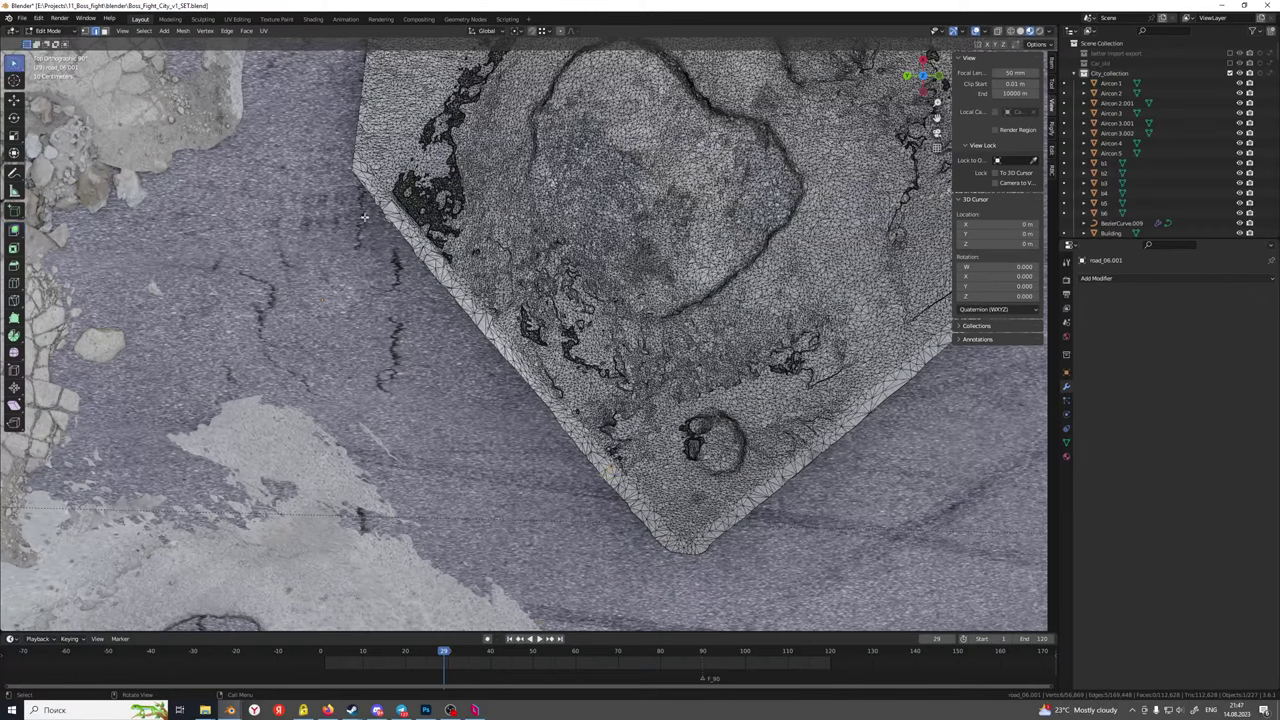
pyautogui.press('z')
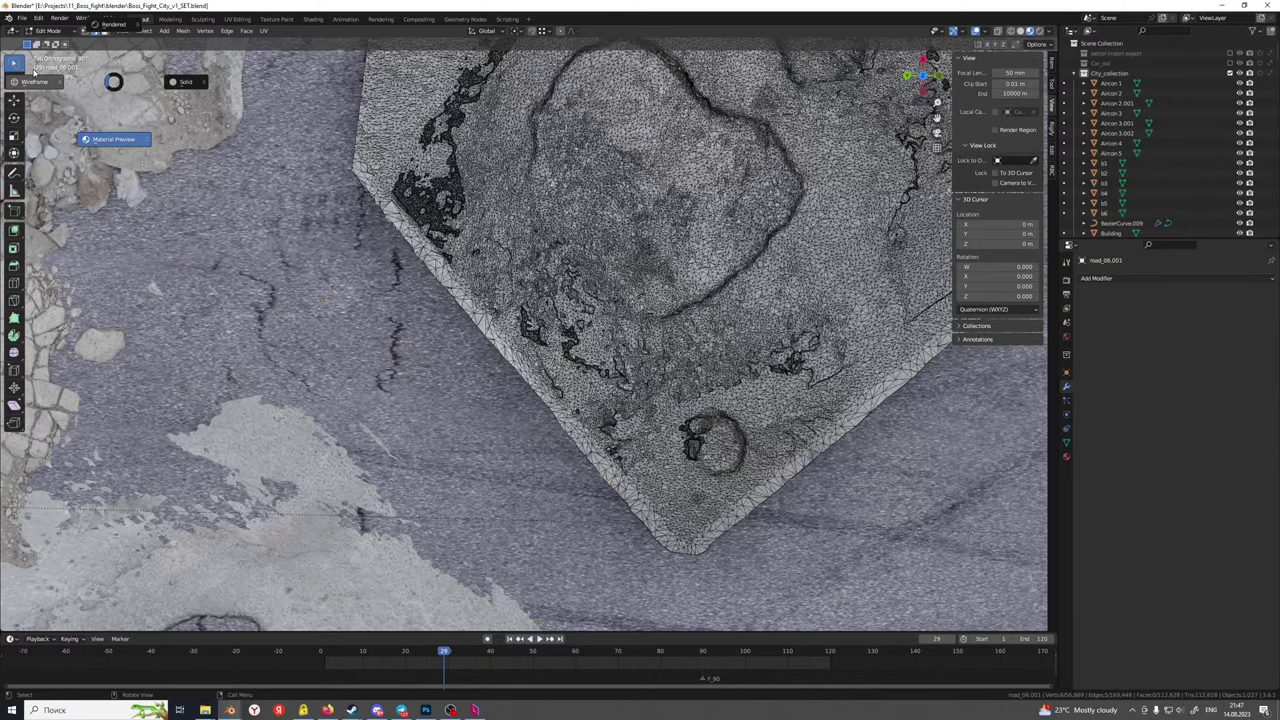
pyautogui.click(34, 72)
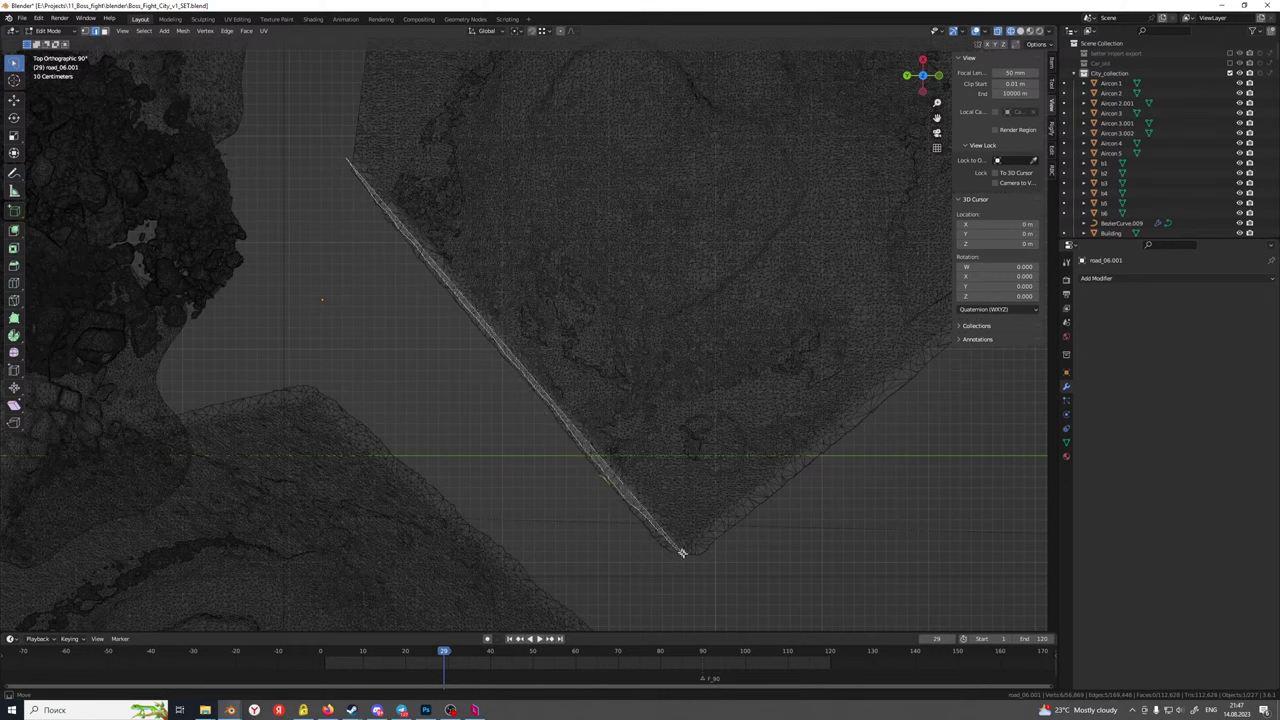
pyautogui.moveTo(681, 553); pyautogui.dragTo(539, 508)
pyautogui.moveTo(352, 224); pyautogui.dragTo(331, 186)
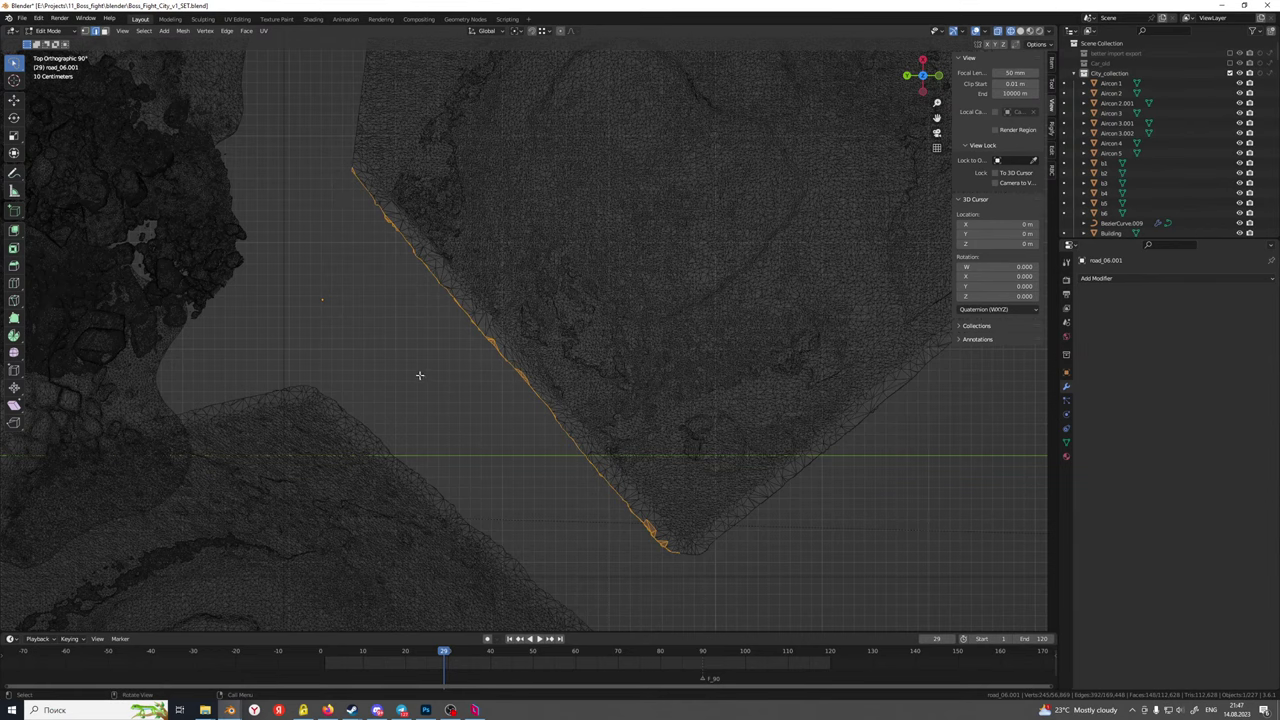
# In solid shading and the left side view, lower the selected diagonal border about 0.1 m along Z with proportional editing
pyautogui.moveTo(419, 375); pyautogui.dragTo(727, 243, button='middle')
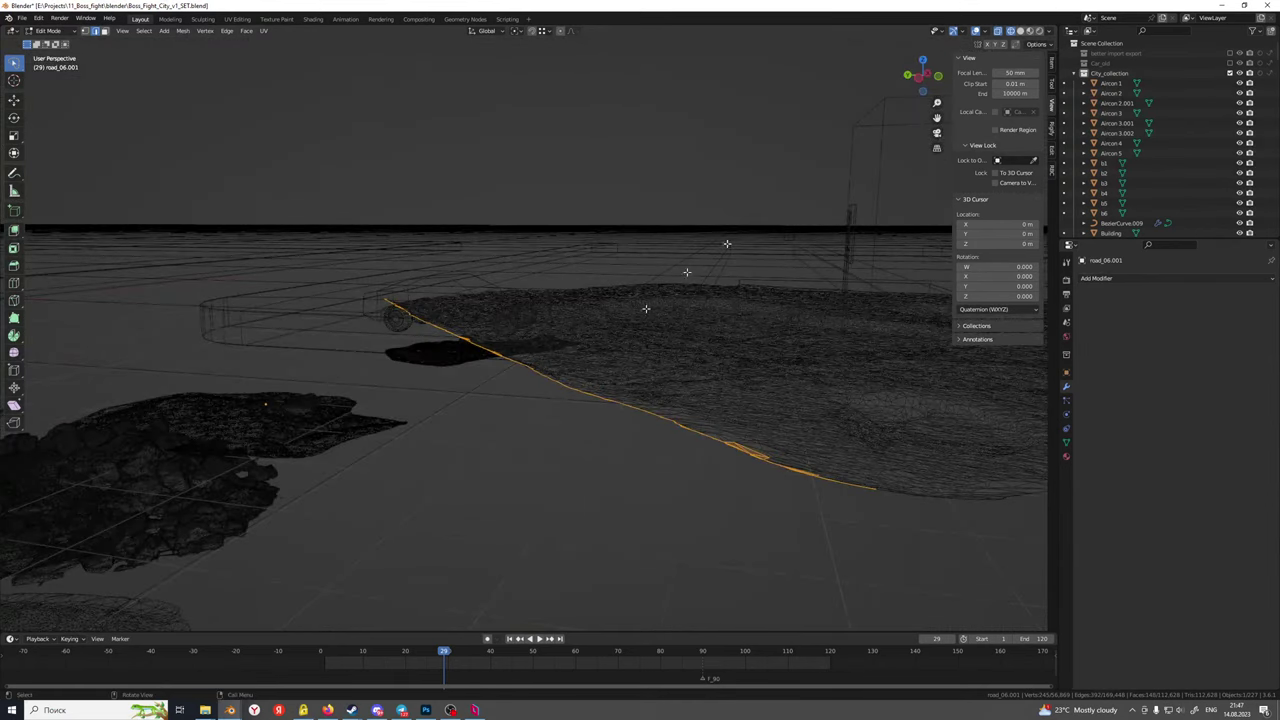
pyautogui.click(1020, 32)
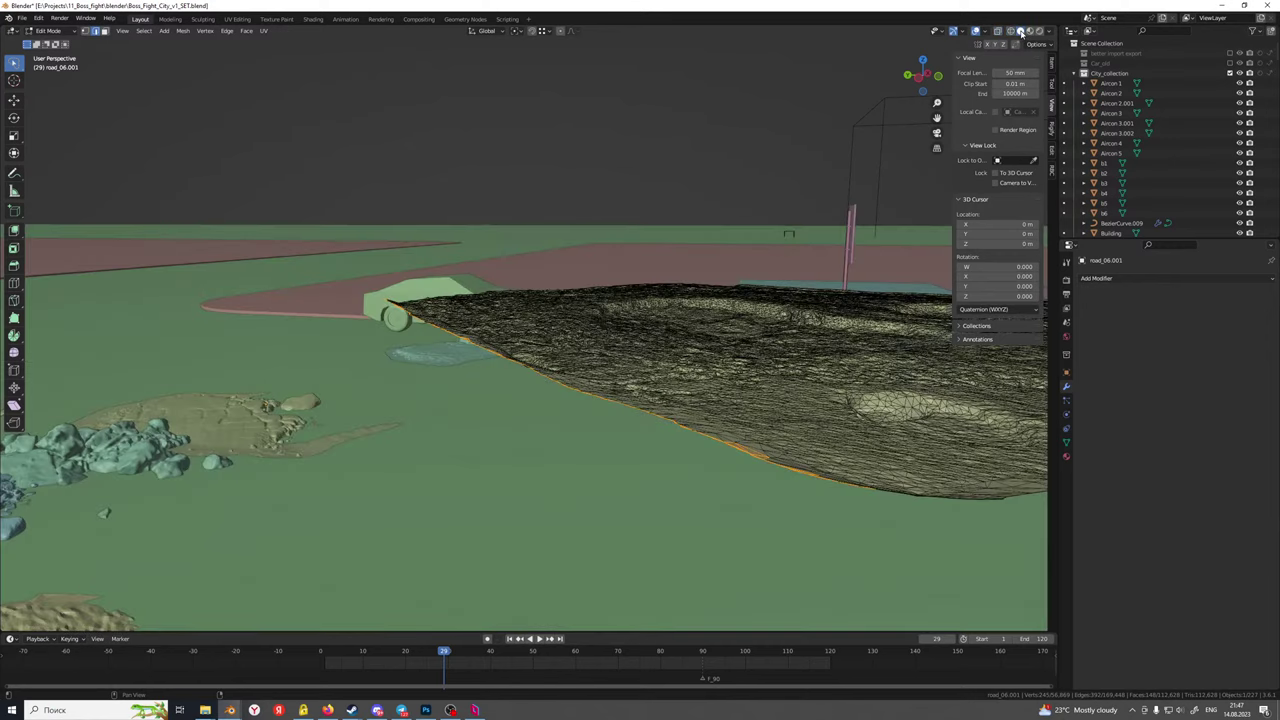
pyautogui.moveTo(507, 389); pyautogui.dragTo(551, 411, button='middle')
pyautogui.scroll(-4, 551, 411)
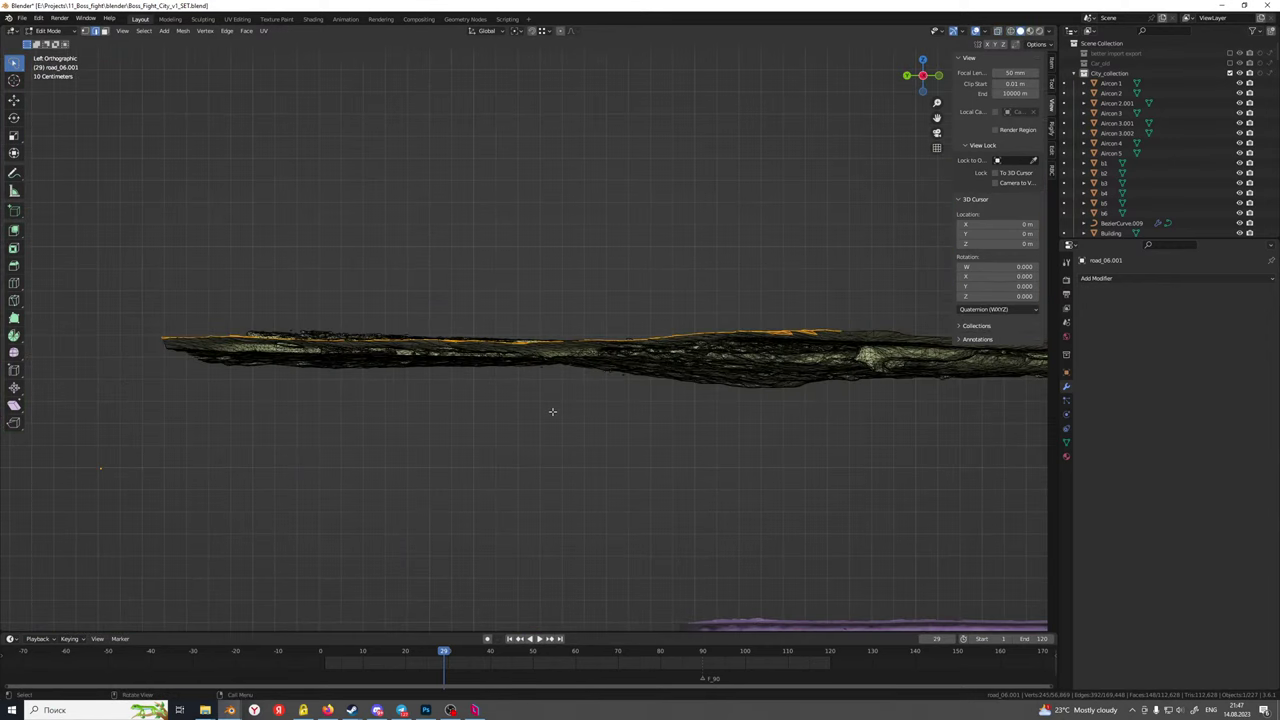
pyautogui.keyDown('shift'); pyautogui.moveTo(606, 366); pyautogui.dragTo(477, 388, button='middle'); pyautogui.keyUp('shift')
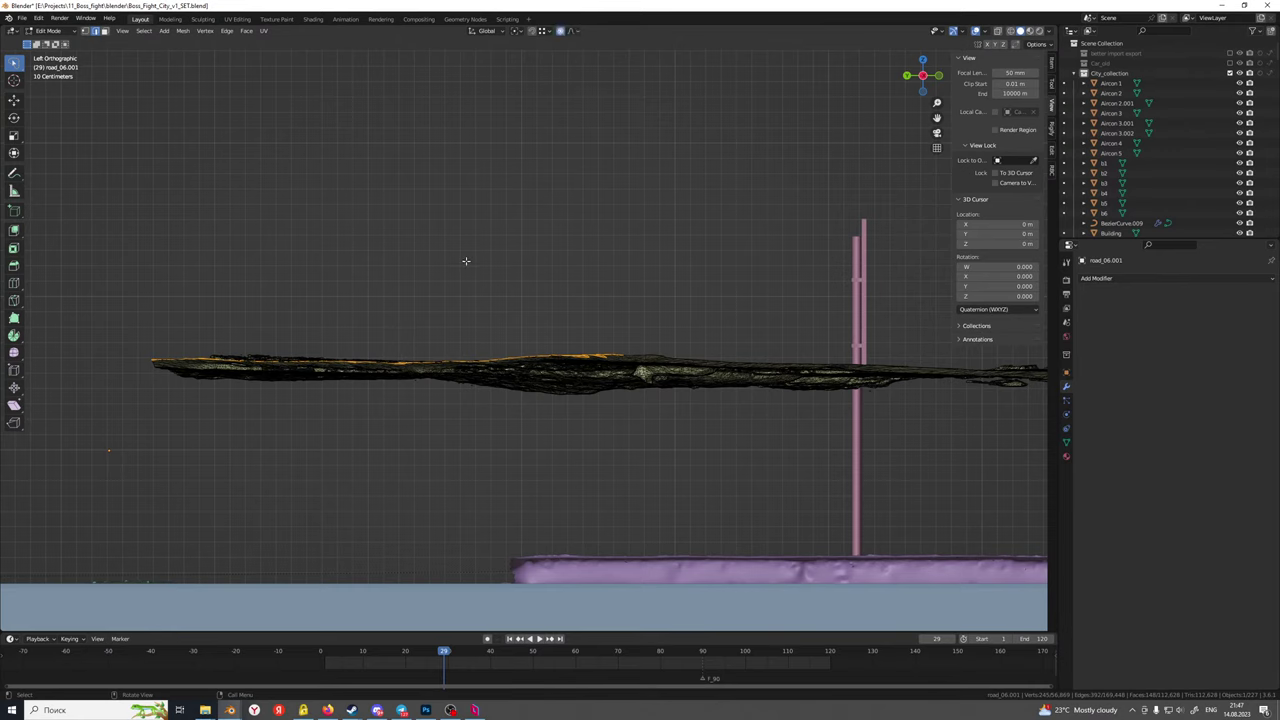
pyautogui.press('g')
pyautogui.press('z')
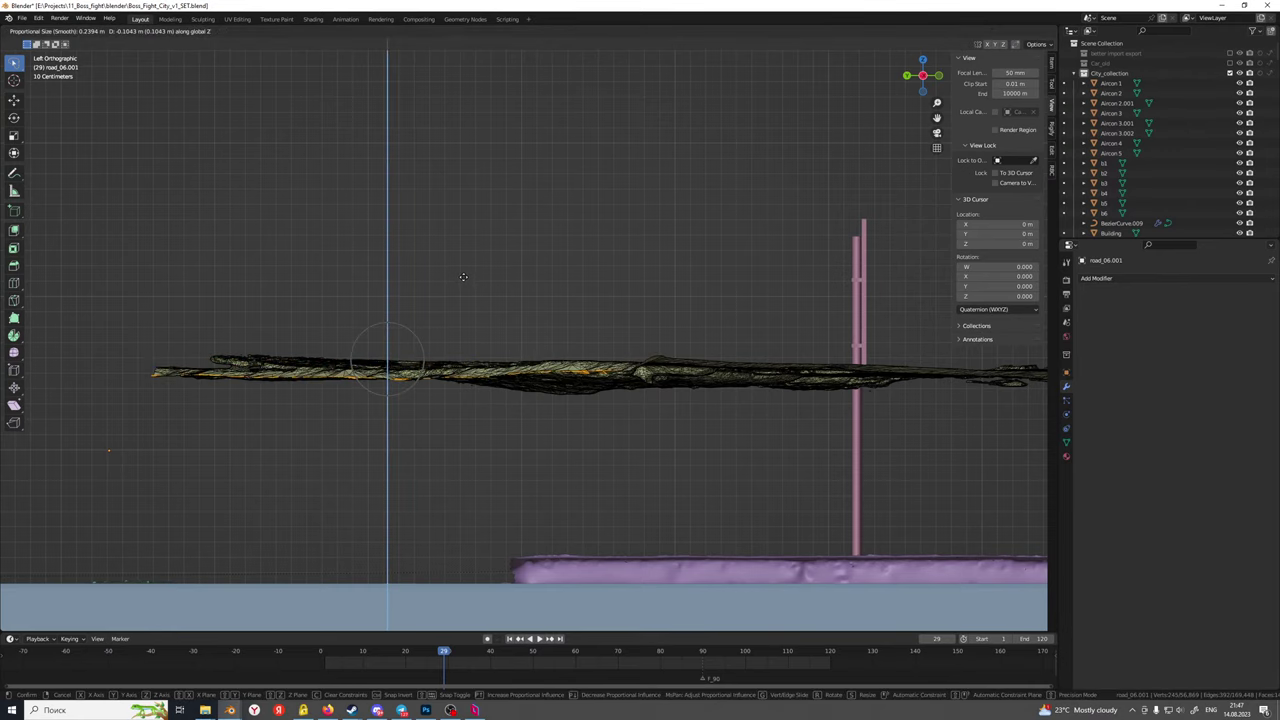
pyautogui.click(462, 278)
# Select the rim's edge path along the side adjoining the lowered border and lower it about 0.07 m along Z with proportional editing
pyautogui.moveTo(434, 309); pyautogui.dragTo(464, 416, button='middle')
pyautogui.scroll(3, 488, 365)
pyautogui.click(556, 496)
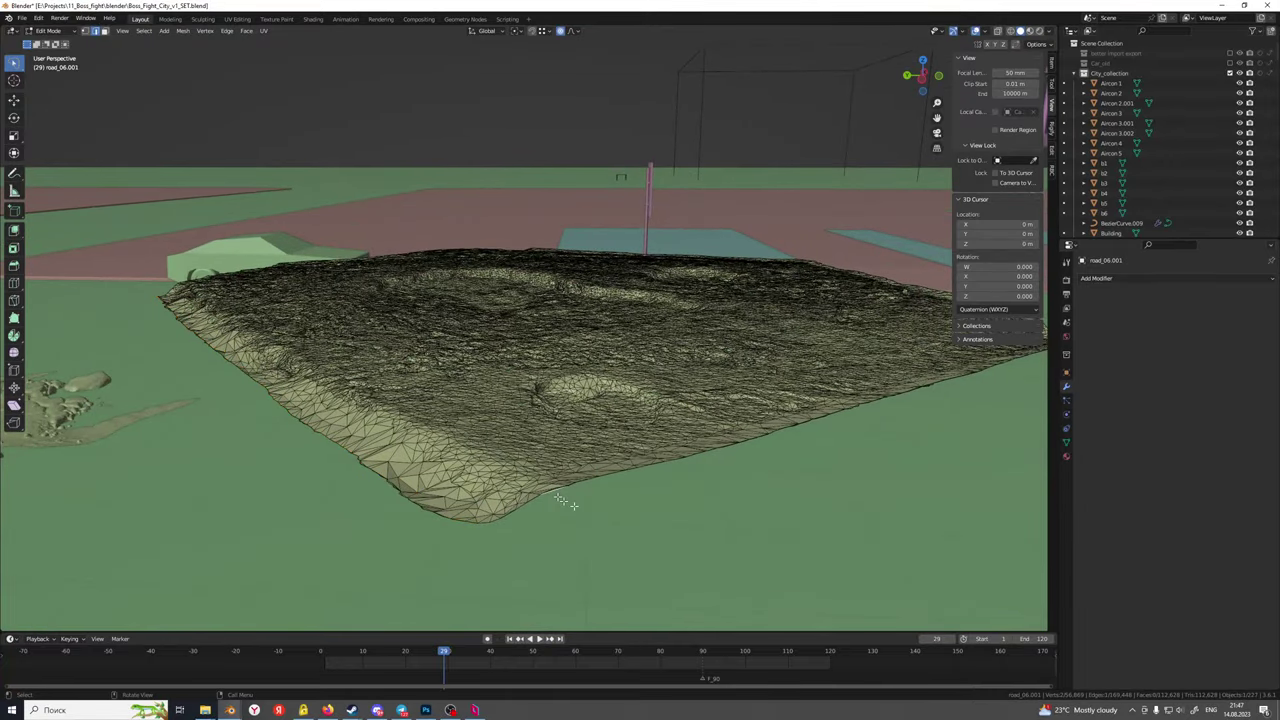
pyautogui.moveTo(569, 503); pyautogui.dragTo(414, 432, button='middle')
pyautogui.keyDown('ctrl'); pyautogui.click(462, 491); pyautogui.keyUp('ctrl')
pyautogui.scroll(-4, 462, 491)
pyautogui.press('g')
pyautogui.press('z')
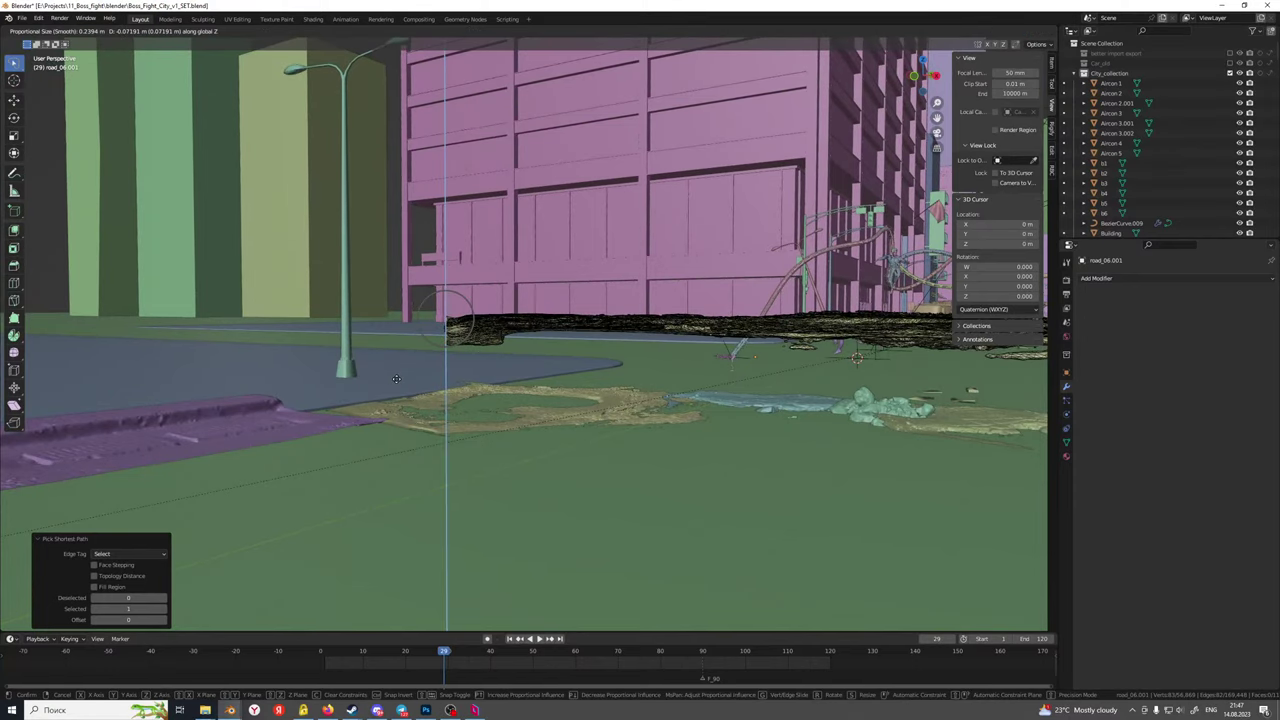
pyautogui.click(396, 378)
# From the front view, scale the selected rim path to 0.75 along Z and lower it about 0.008 m
pyautogui.press('KP_1')
pyautogui.scroll(2, 404, 374)
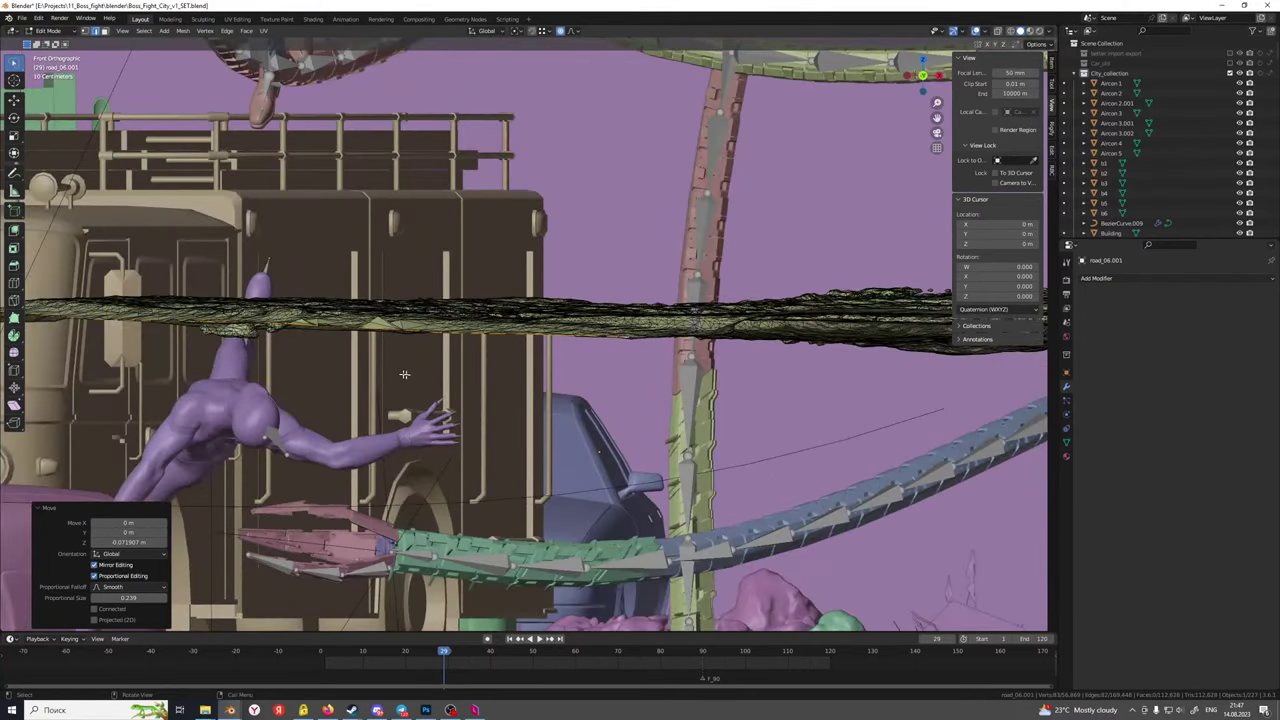
pyautogui.scroll(-2, 344, 378)
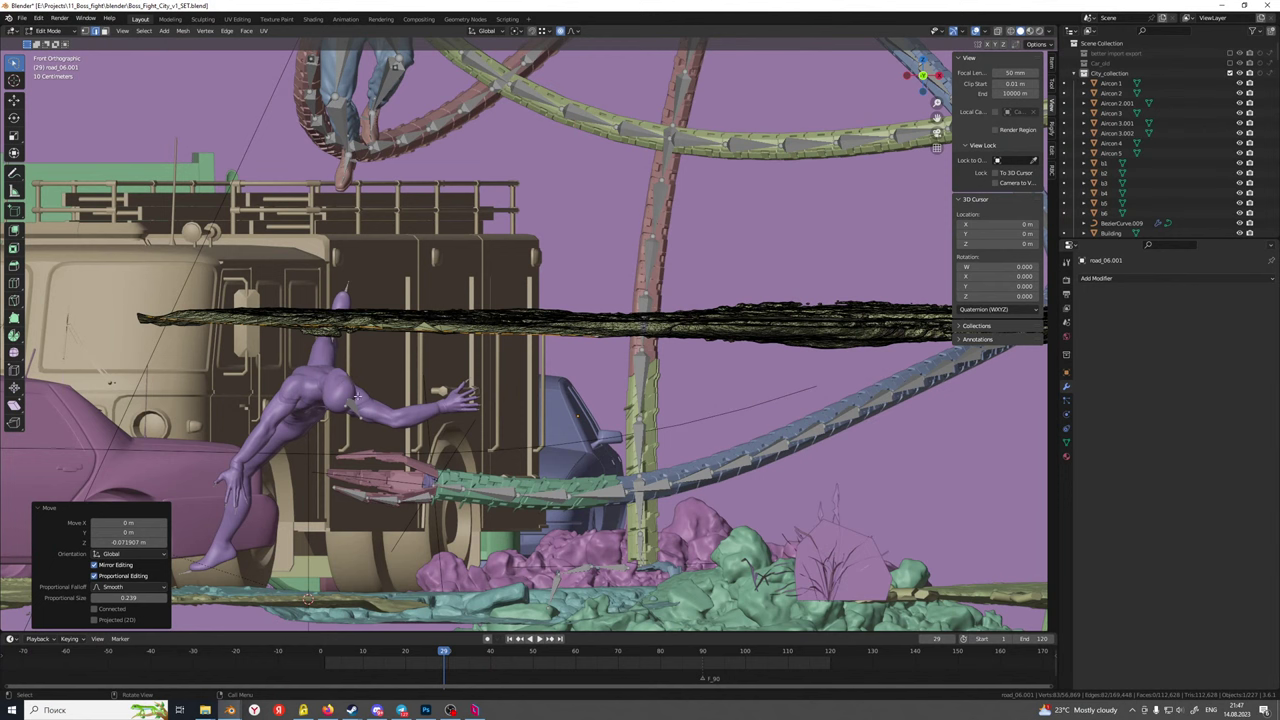
pyautogui.press('s')
pyautogui.press('z')
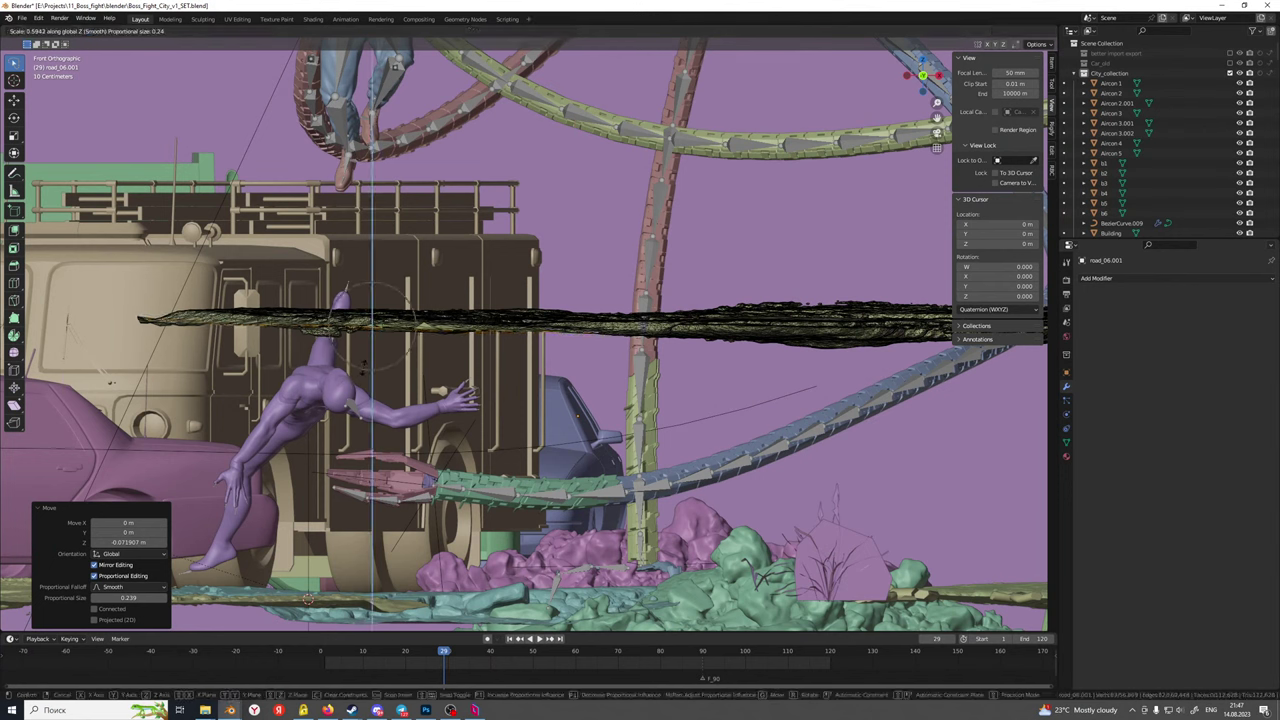
pyautogui.click(360, 381)
pyautogui.press('g')
pyautogui.press('z')
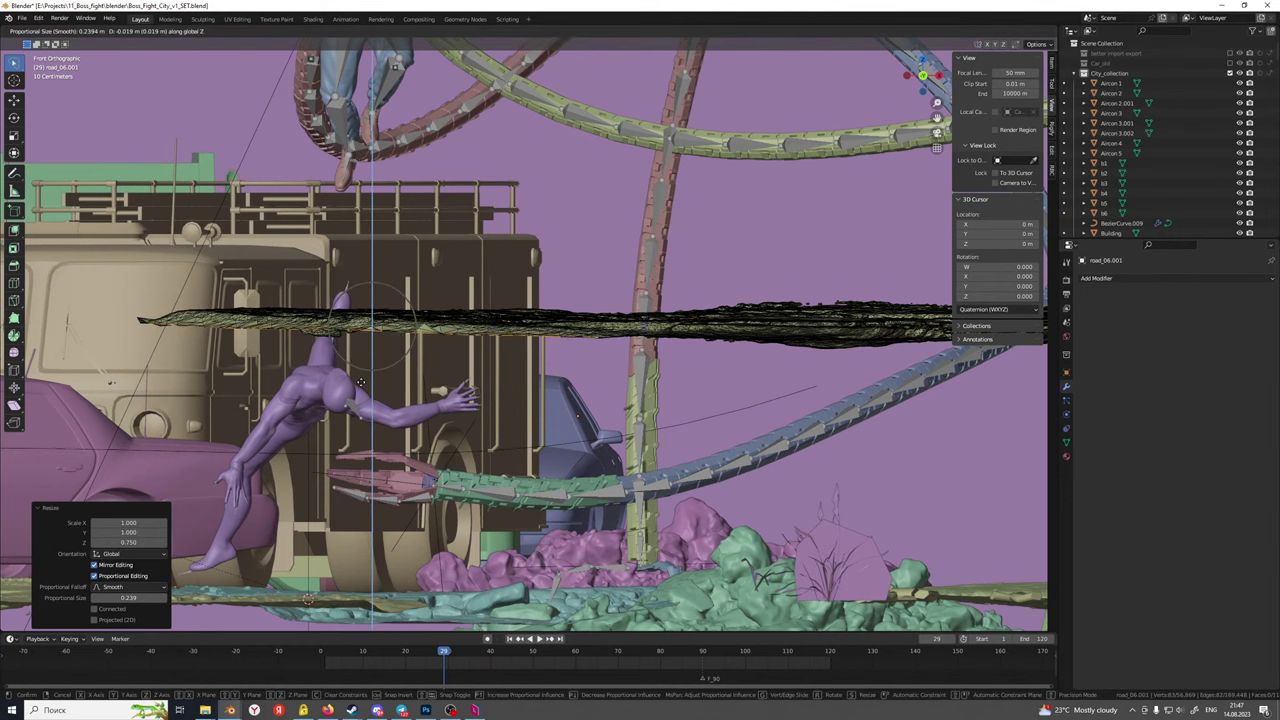
pyautogui.click(360, 380)
# Select the raised rim edge near the slab's corner and lower it about 0.03 m along Z with a smaller proportional radius of 0.149
pyautogui.moveTo(360, 380); pyautogui.dragTo(421, 508, button='middle')
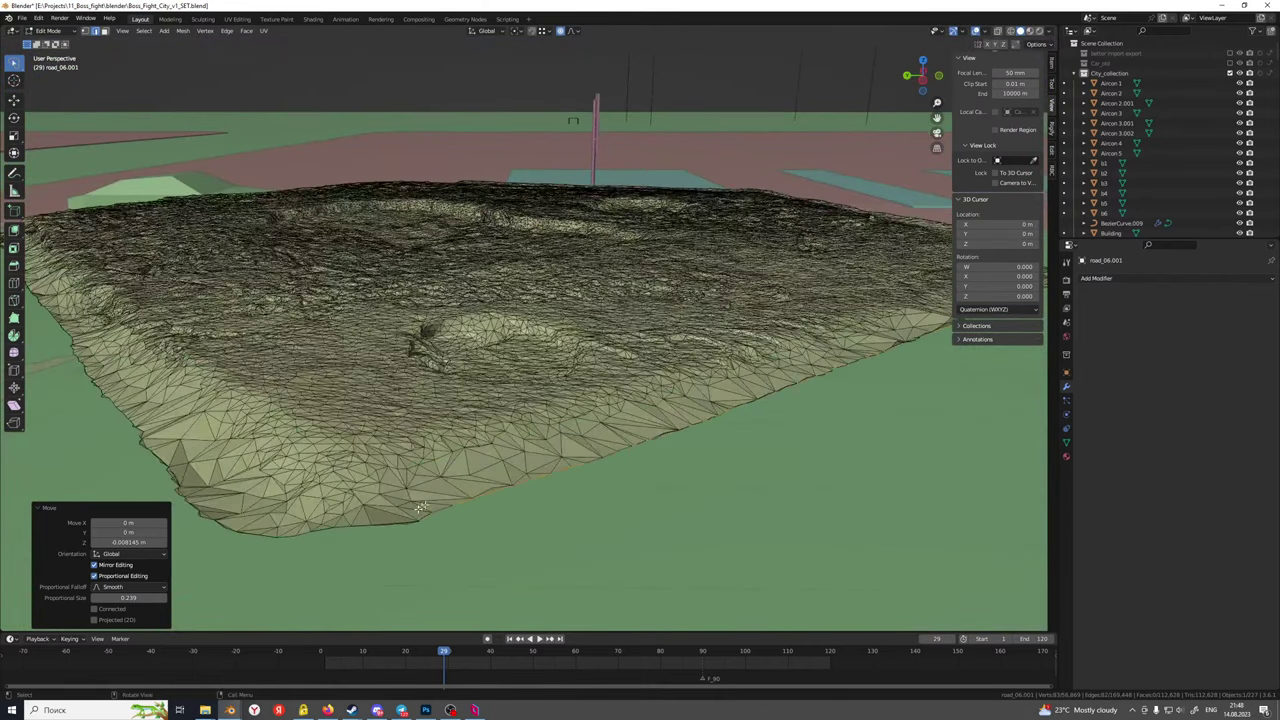
pyautogui.click(365, 525)
pyautogui.press('KP_Decimal')
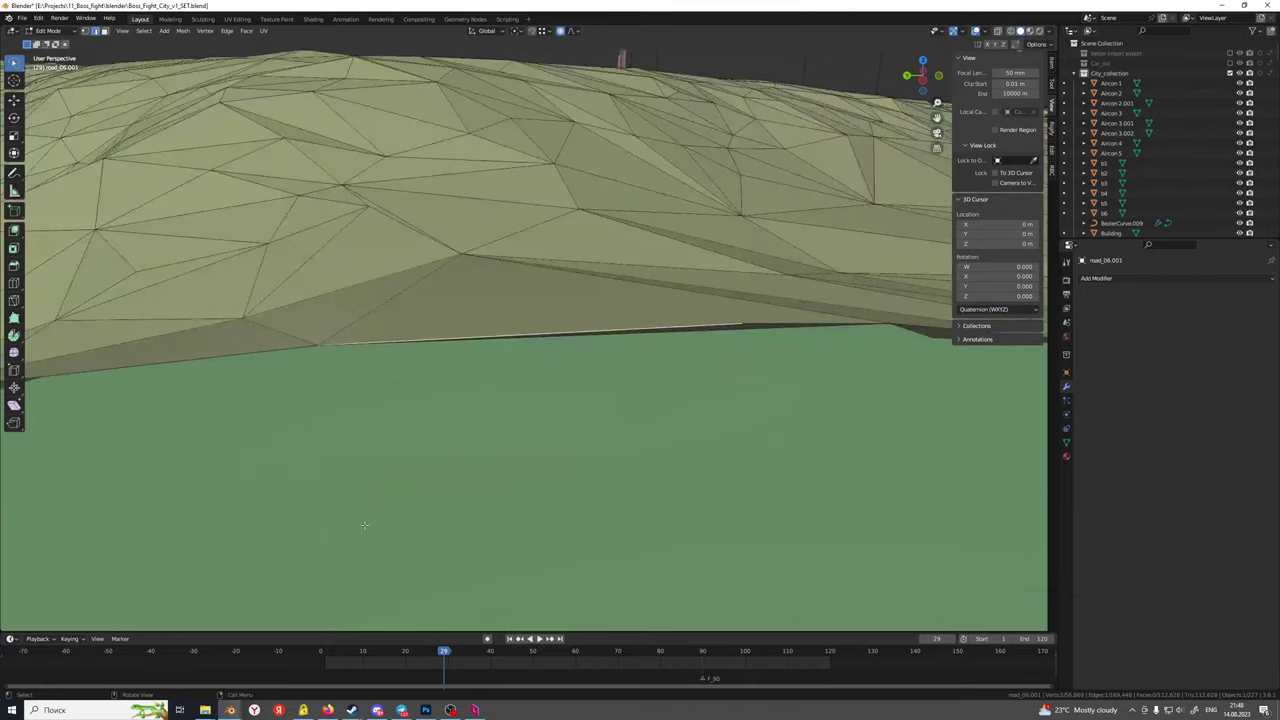
pyautogui.scroll(-3, 411, 411)
pyautogui.moveTo(411, 411); pyautogui.dragTo(424, 319, button='middle')
pyautogui.press('g')
pyautogui.press('z')
pyautogui.scroll(4, 423, 341)
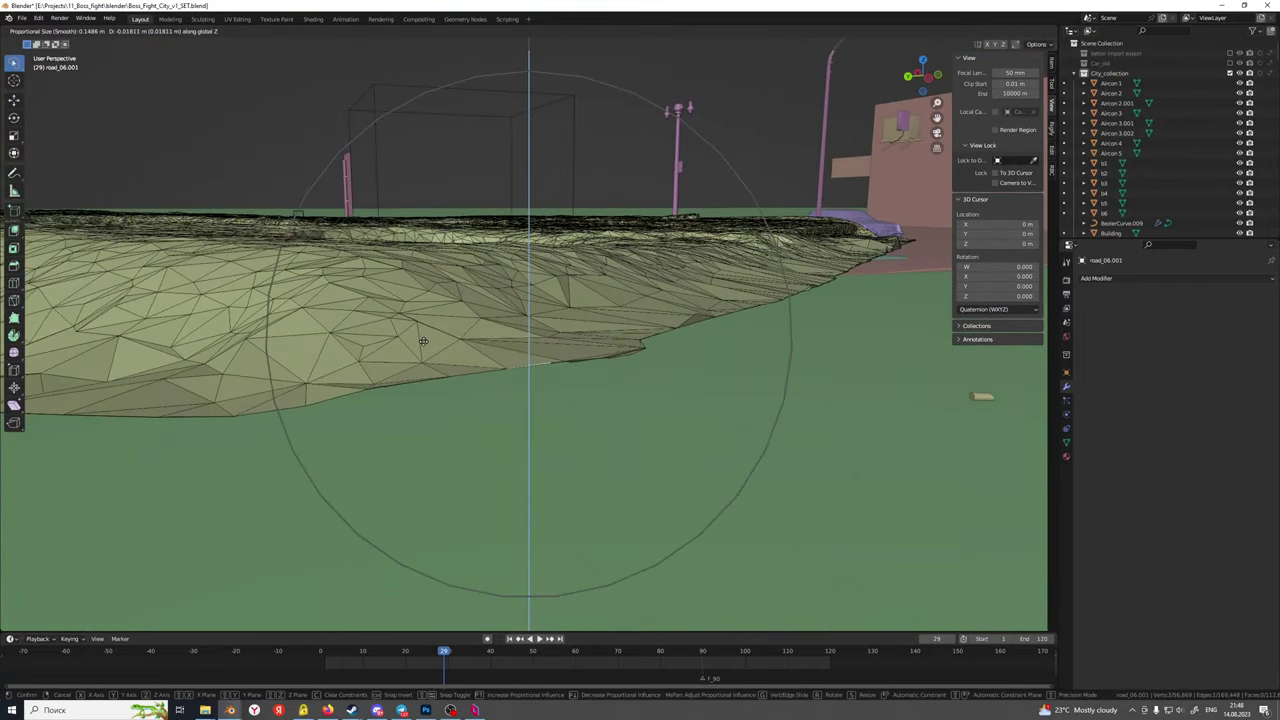
pyautogui.click(423, 363)
# Select the edge path along the slab's next untreated side and flatten it by scaling to 0 along Z
pyautogui.moveTo(423, 363); pyautogui.dragTo(623, 464, button='middle')
pyautogui.moveTo(448, 373); pyautogui.dragTo(357, 541, button='middle')
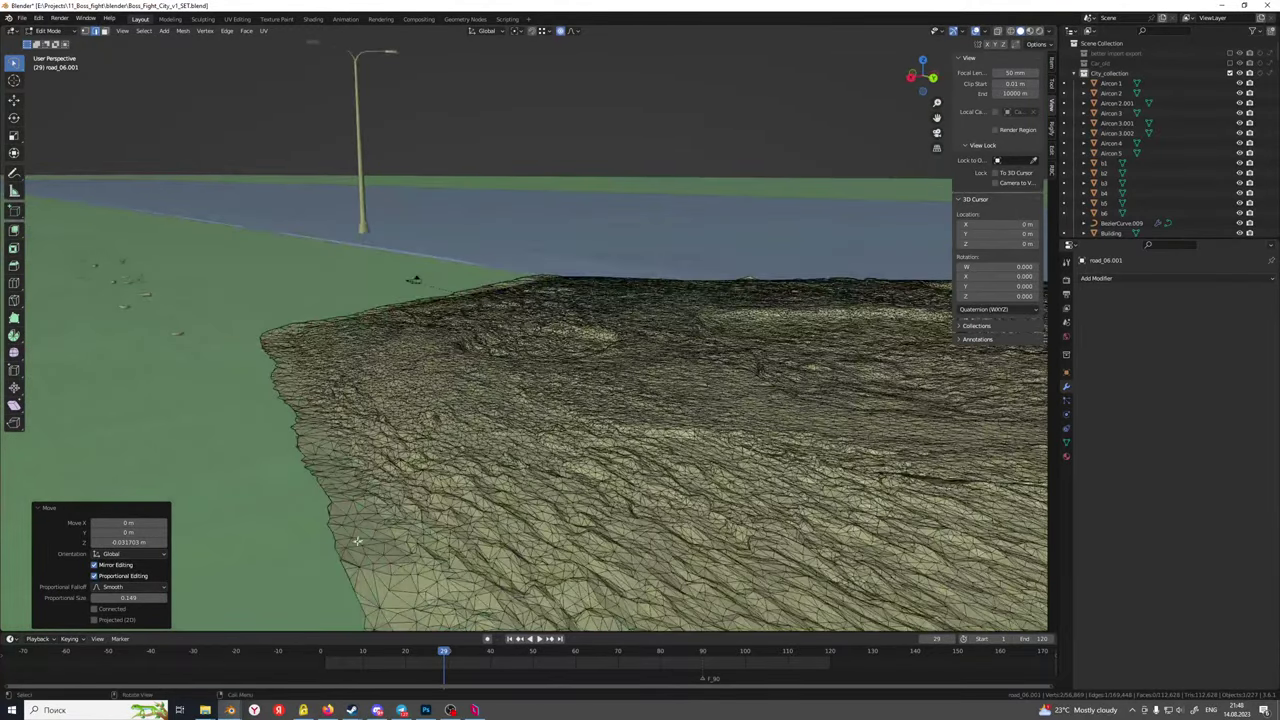
pyautogui.moveTo(362, 604); pyautogui.dragTo(319, 502, button='middle')
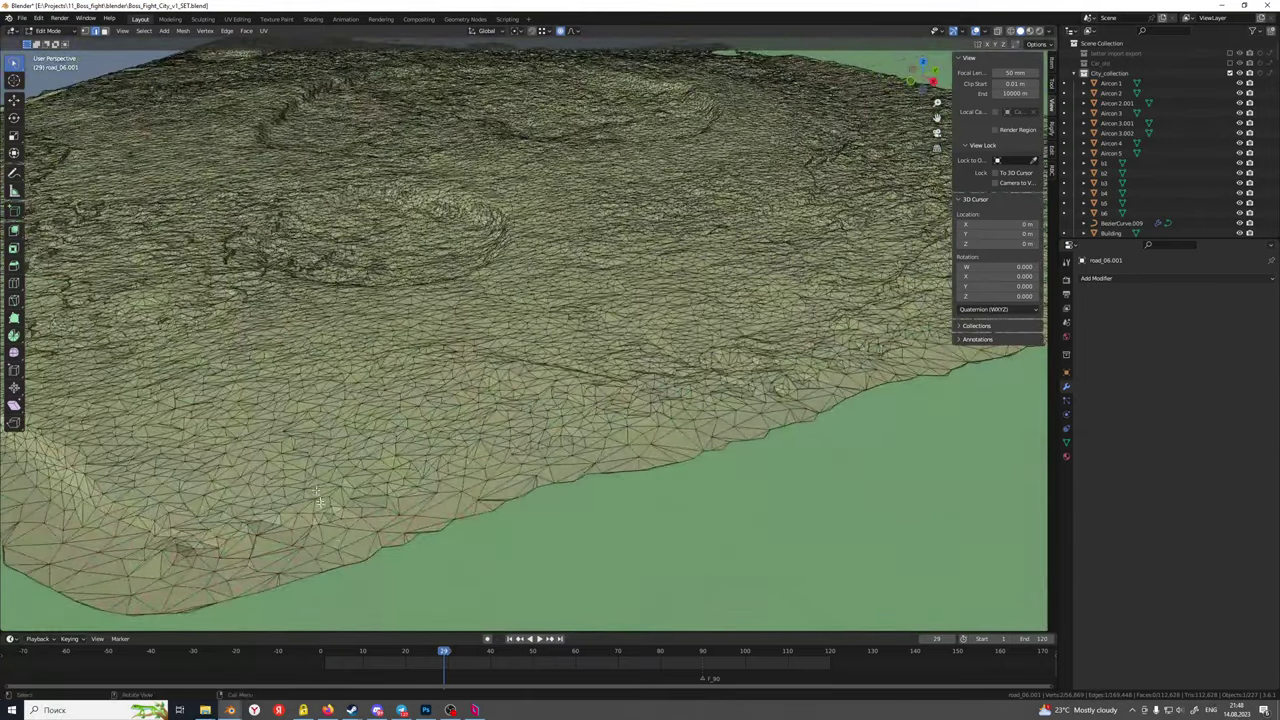
pyautogui.keyDown('ctrl'); pyautogui.click(355, 565); pyautogui.keyUp('ctrl')
pyautogui.moveTo(355, 565); pyautogui.dragTo(430, 431, button='middle')
pyautogui.press('s')
pyautogui.press('z')
pyautogui.press('Return')
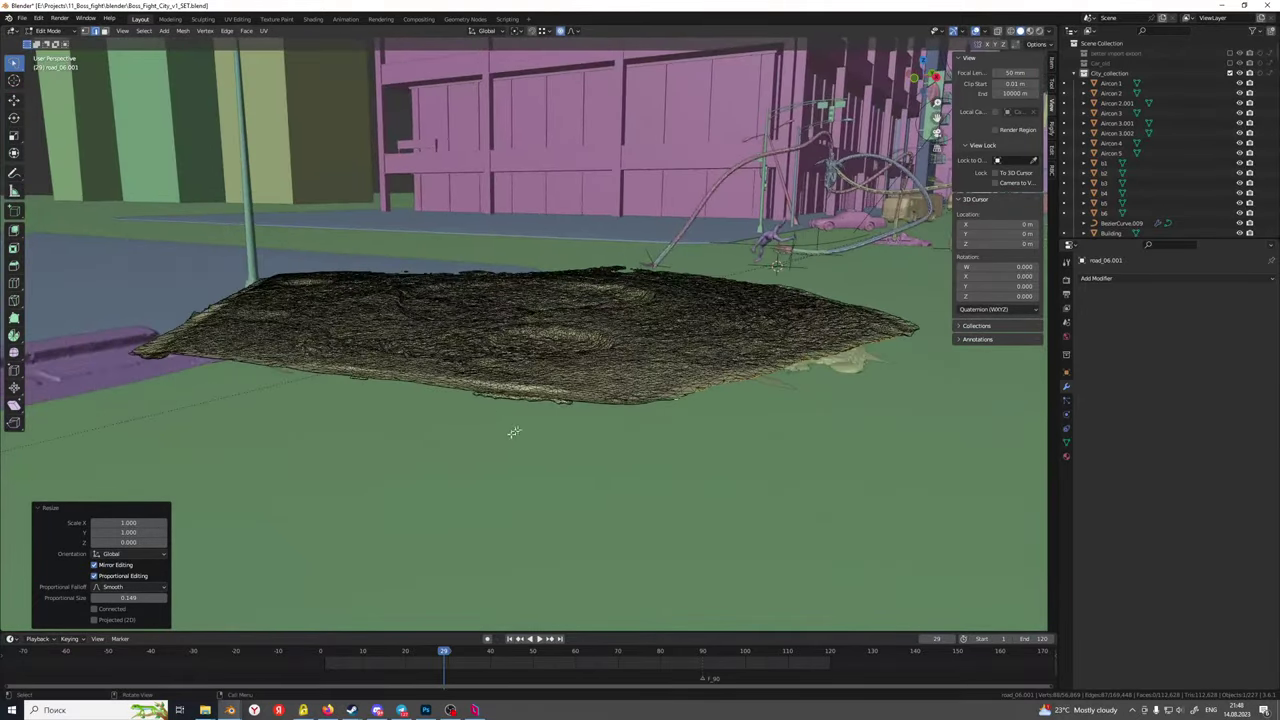
pyautogui.moveTo(513, 432); pyautogui.dragTo(236, 188, button='middle')
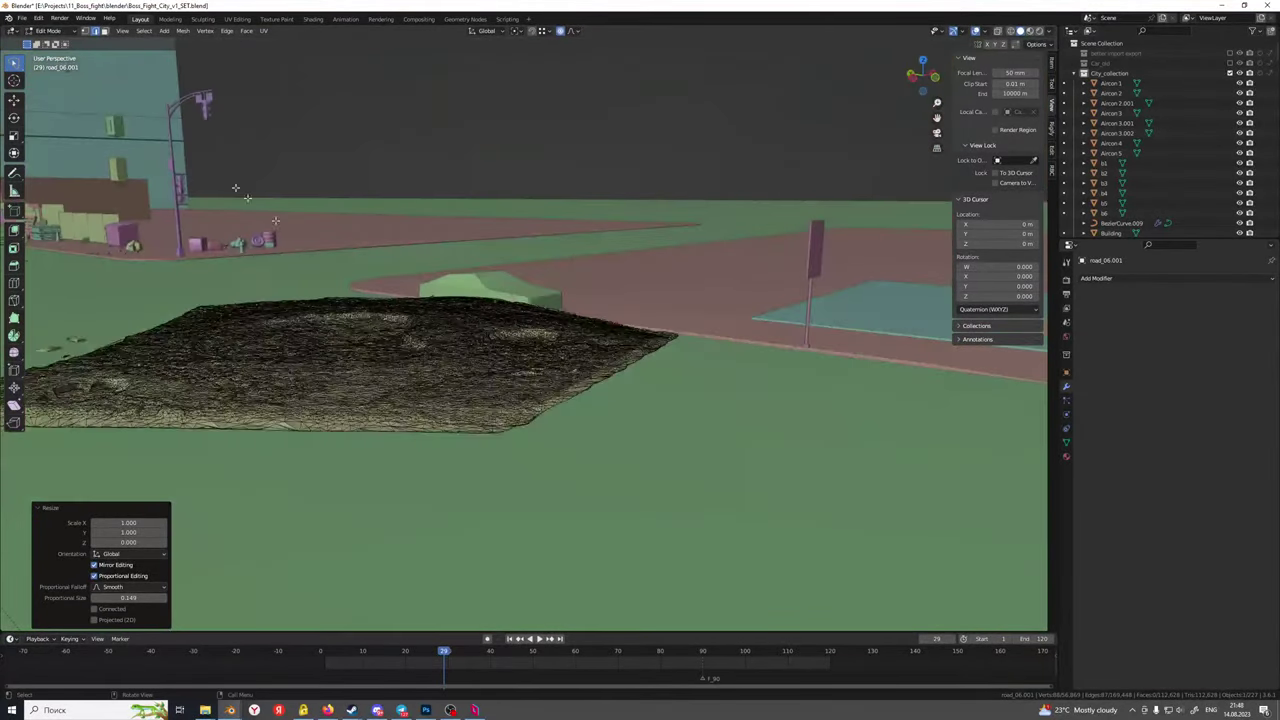
pyautogui.click(202, 19)
pyautogui.scroll(-5, 451, 265)
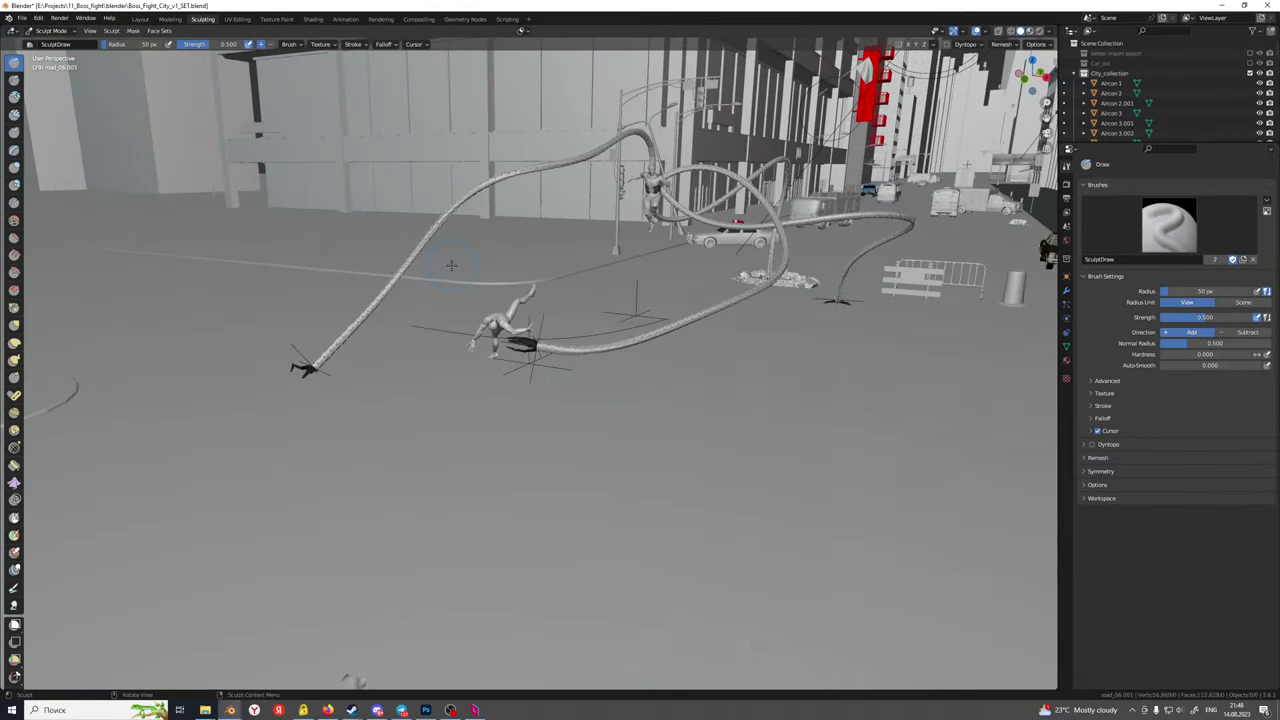
pyautogui.moveTo(451, 265); pyautogui.dragTo(480, 277, button='middle')
pyautogui.scroll(4, 480, 277)
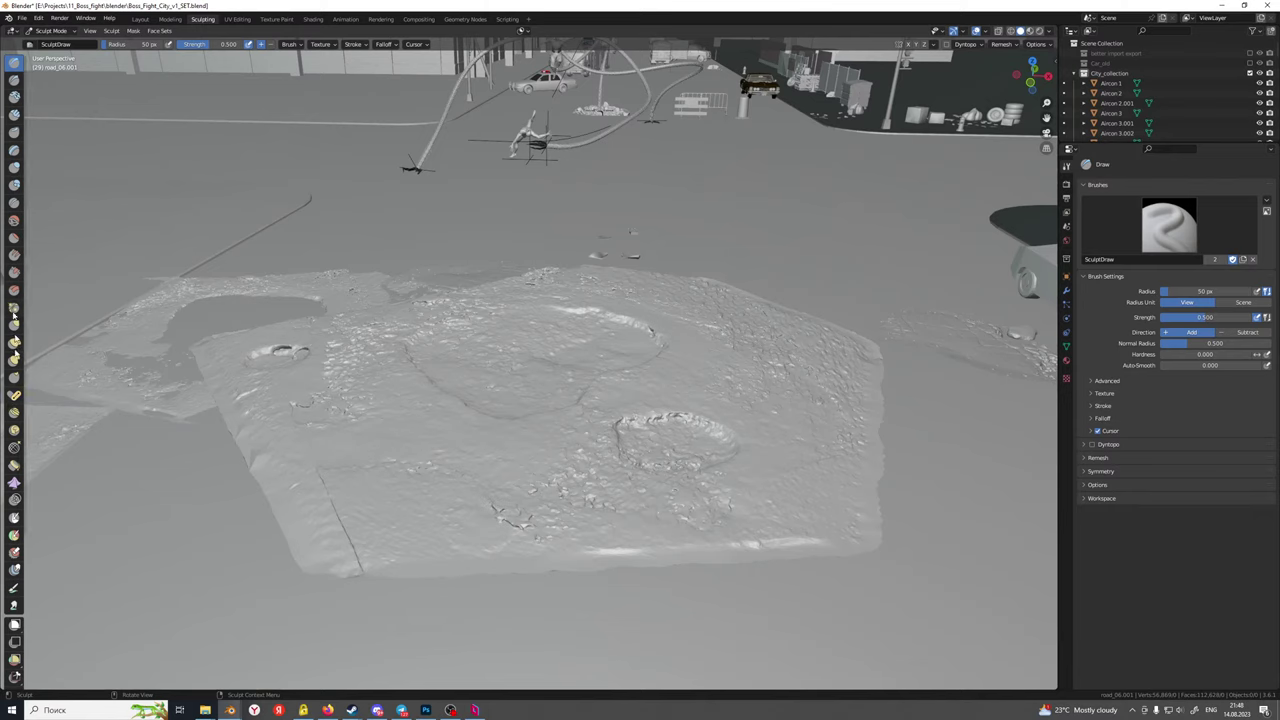
pyautogui.click(14, 466)
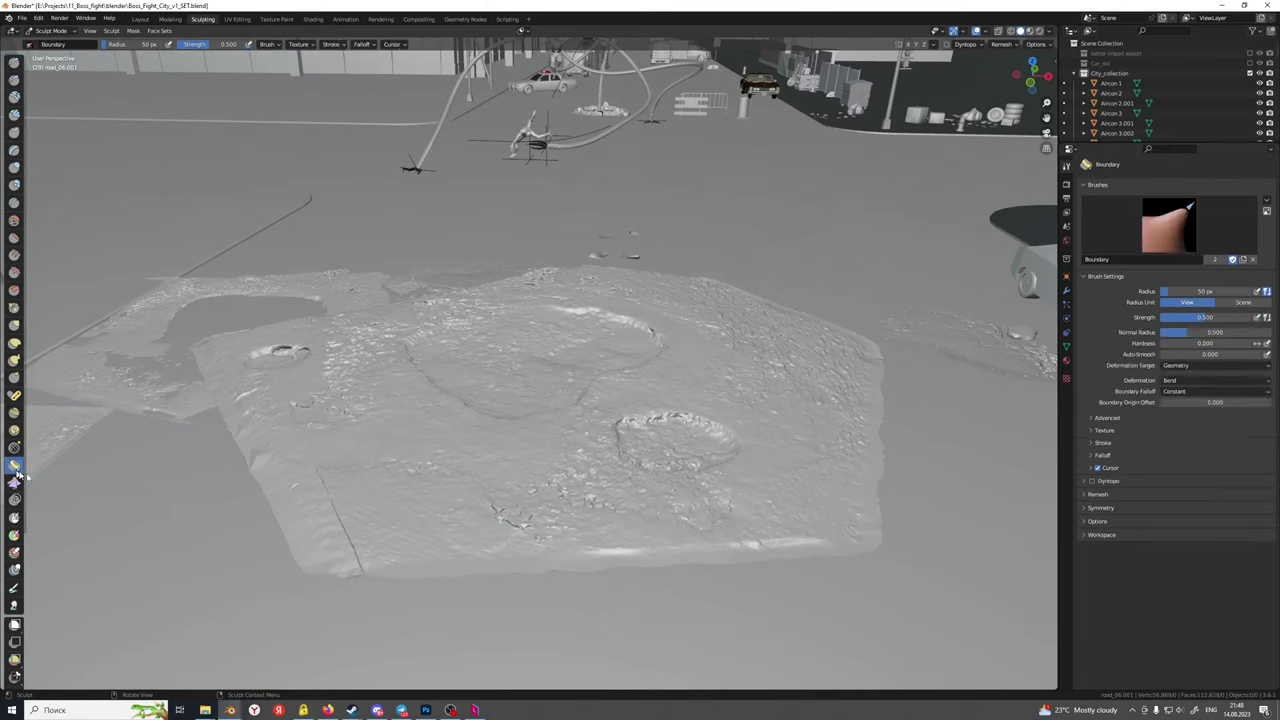
pyautogui.moveTo(380, 583); pyautogui.dragTo(511, 446, button='middle')
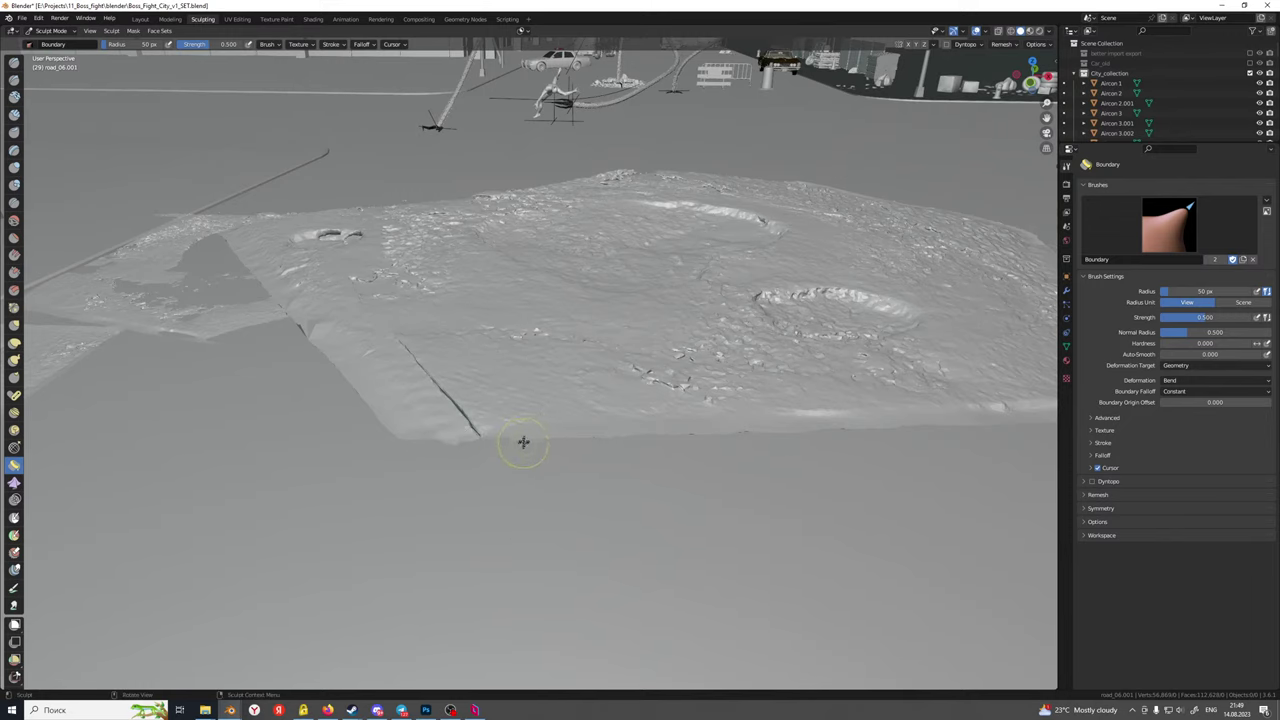
pyautogui.moveTo(610, 438); pyautogui.dragTo(449, 441, button='middle')
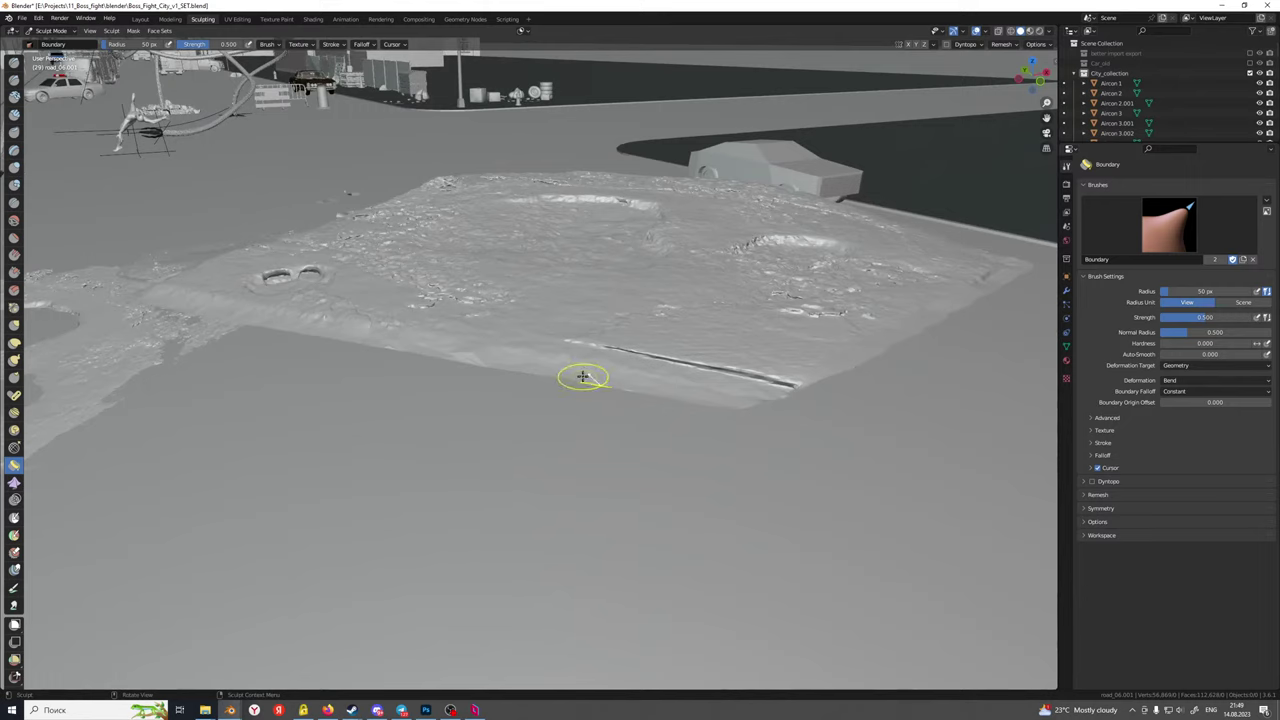
pyautogui.press('f')
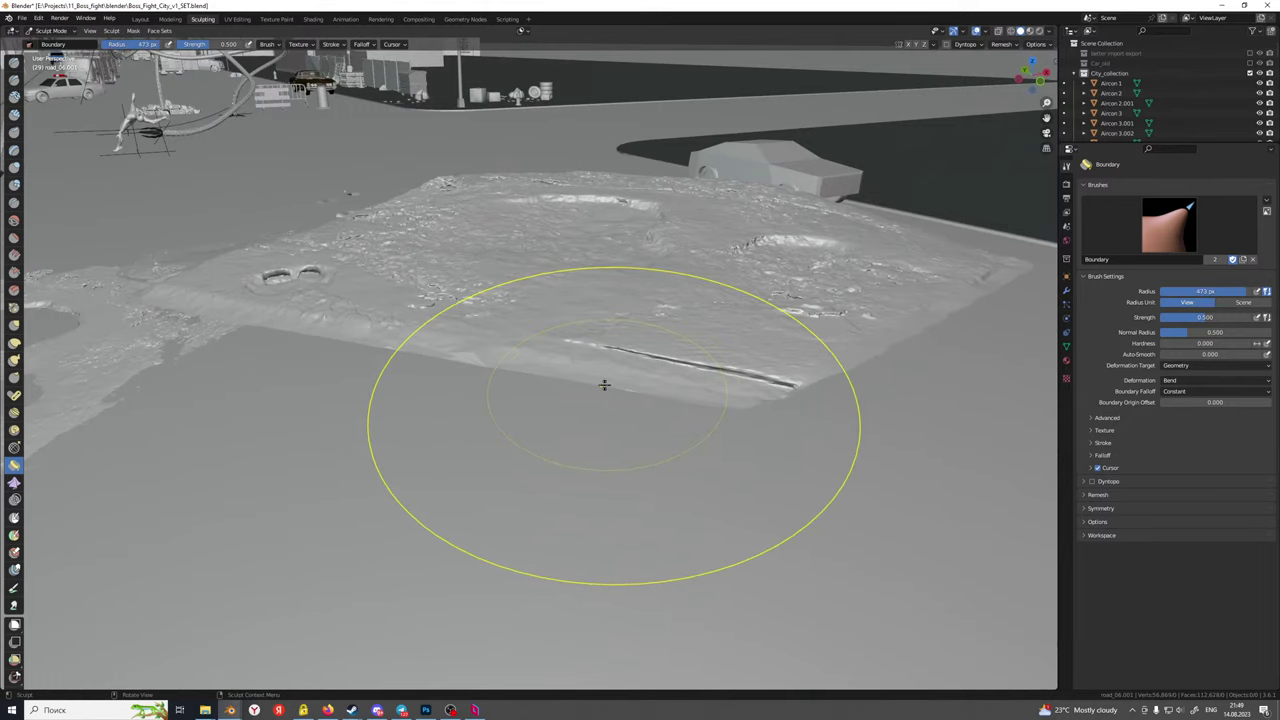
pyautogui.click(595, 382)
pyautogui.press('f')
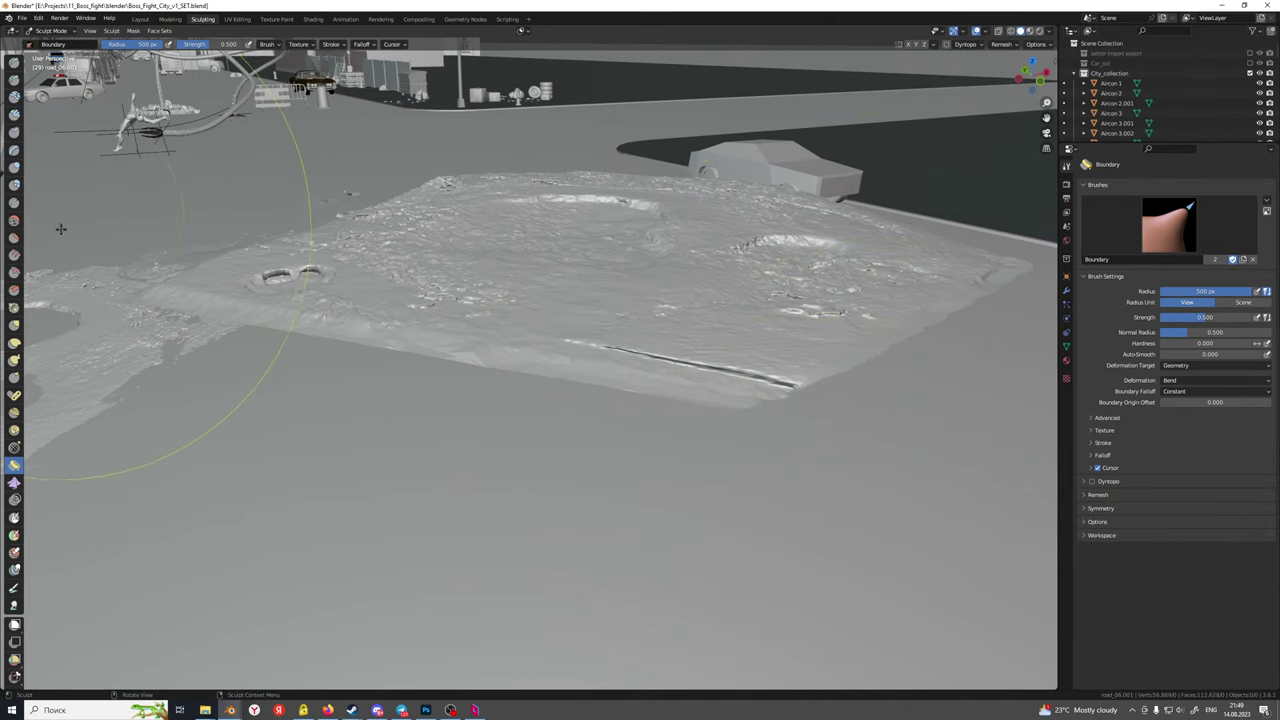
pyautogui.click(140, 19)
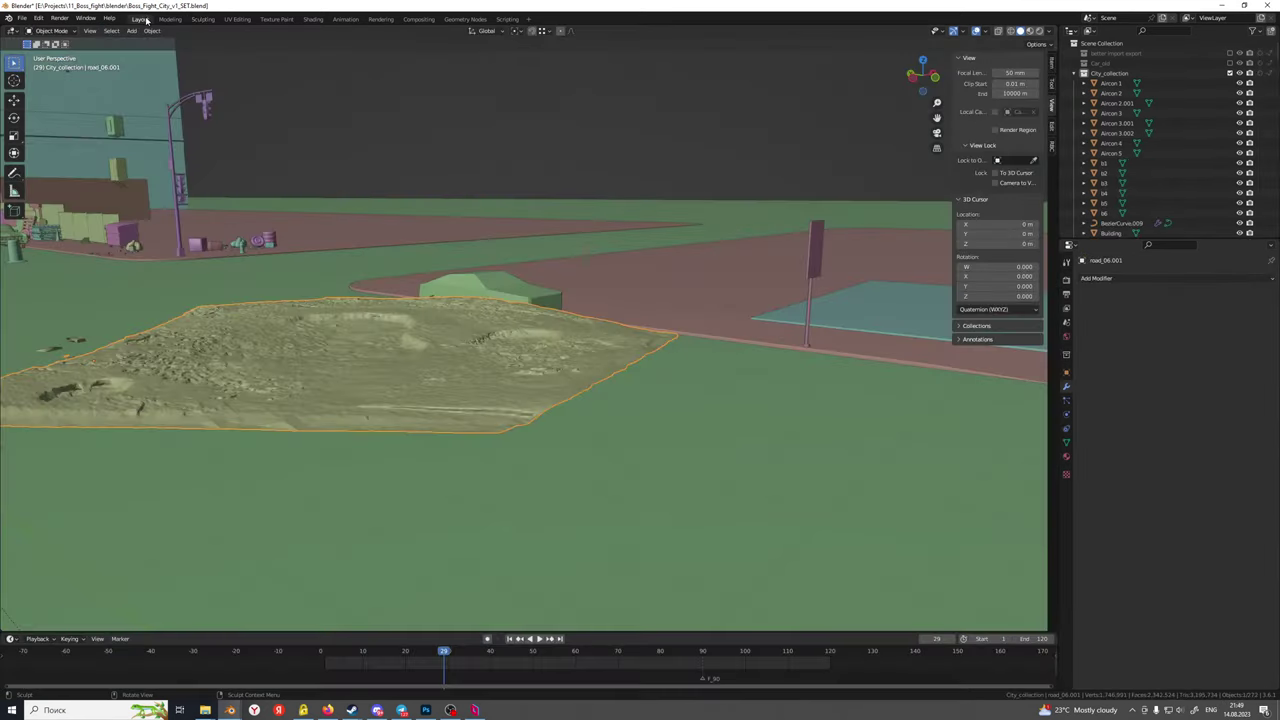
# Inspect the reshaped slab's rim from several sides in Object Mode and show the scene in material preview shading
pyautogui.moveTo(483, 344); pyautogui.dragTo(282, 360, button='middle')
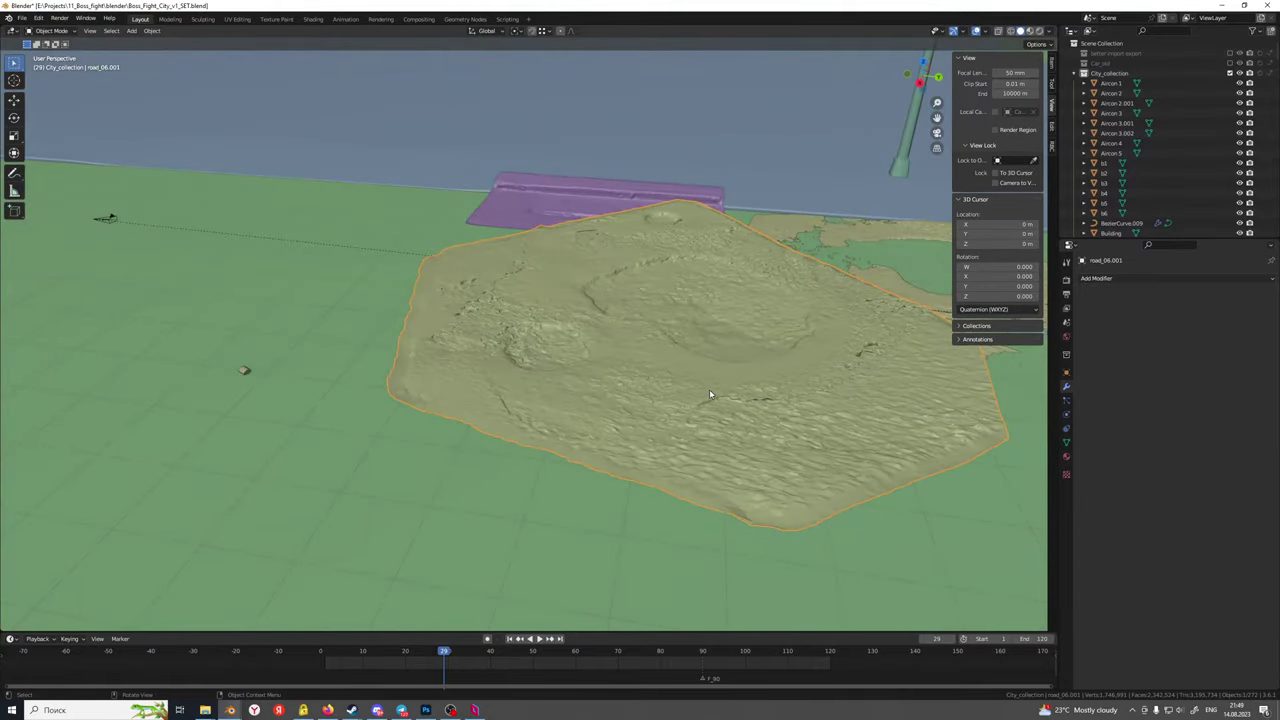
pyautogui.scroll(3, 743, 416)
pyautogui.moveTo(742, 415); pyautogui.dragTo(517, 392, button='middle')
pyautogui.scroll(-3, 480, 390)
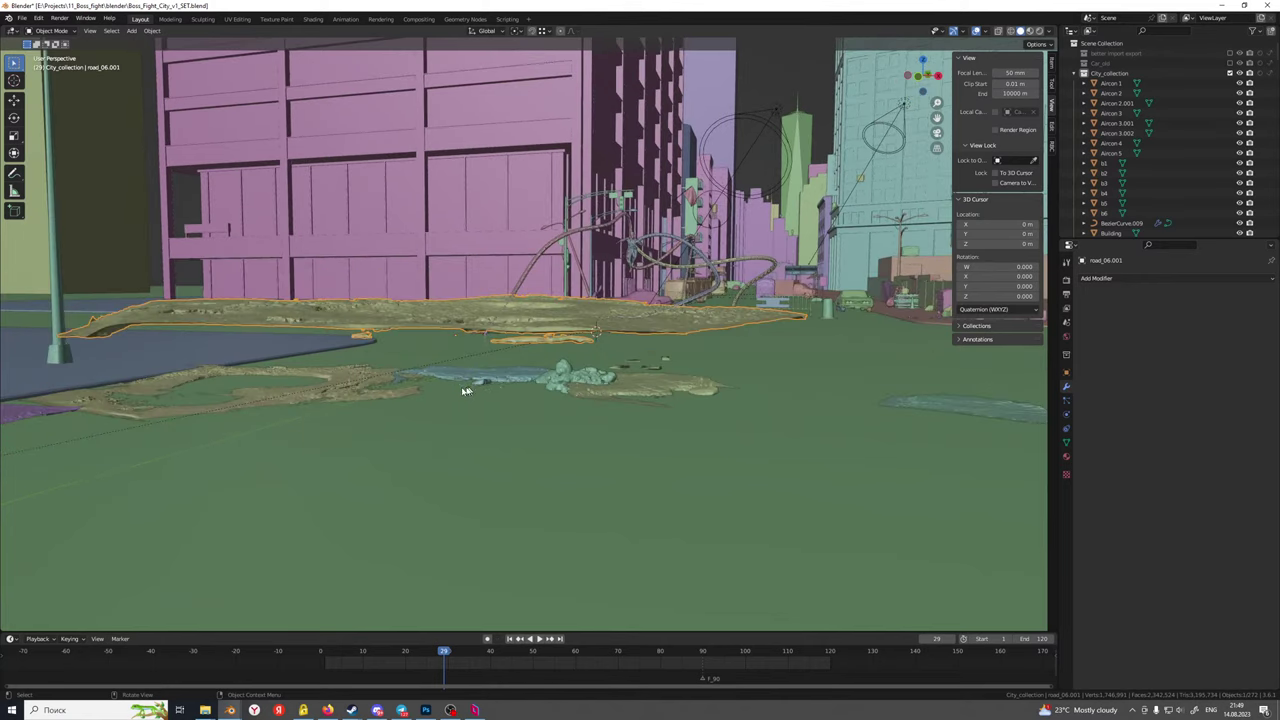
pyautogui.moveTo(420, 394); pyautogui.dragTo(469, 394, button='middle')
pyautogui.scroll(3, 469, 394)
pyautogui.scroll(-5, 481, 390)
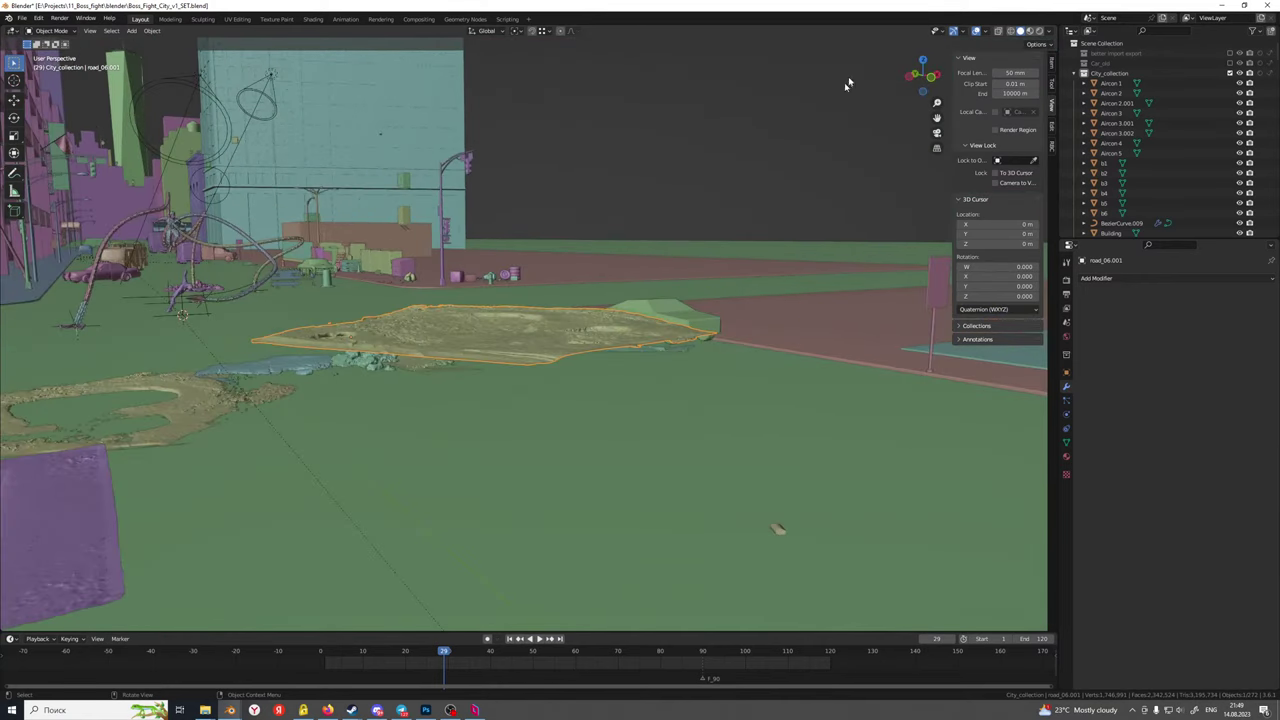
pyautogui.click(1030, 31)
pyautogui.moveTo(480, 340); pyautogui.dragTo(491, 360, button='middle')
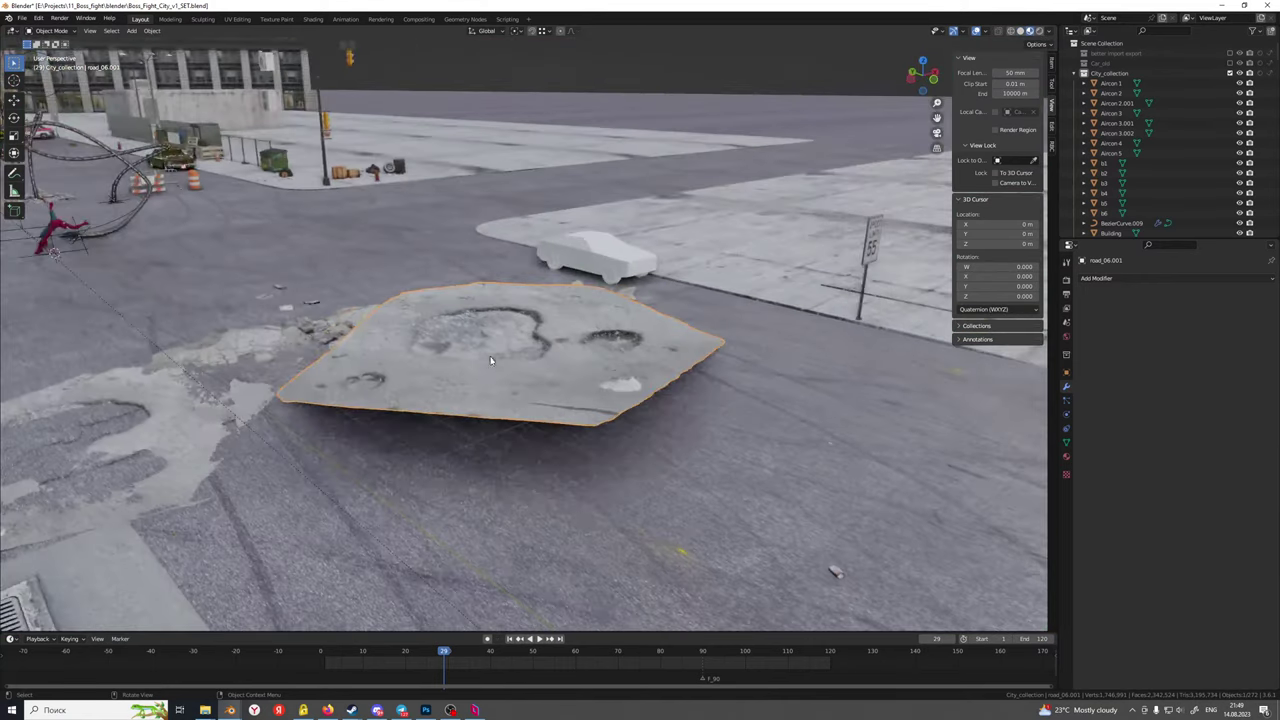
# Lower the road_06.001 slab about 1.45 m along Z so its rim meets the road surface
pyautogui.scroll(3, 480, 405)
pyautogui.scroll(-2, 504, 400)
pyautogui.moveTo(474, 411)
pyautogui.mouseDown(button='middle')
pyautogui.moveTo(626, 397)
pyautogui.moveTo(643, 380)
pyautogui.moveTo(692, 398)
pyautogui.moveTo(503, 400)
pyautogui.moveTo(523, 400)
pyautogui.mouseUp(button='middle')
pyautogui.press('g')
pyautogui.press('z')
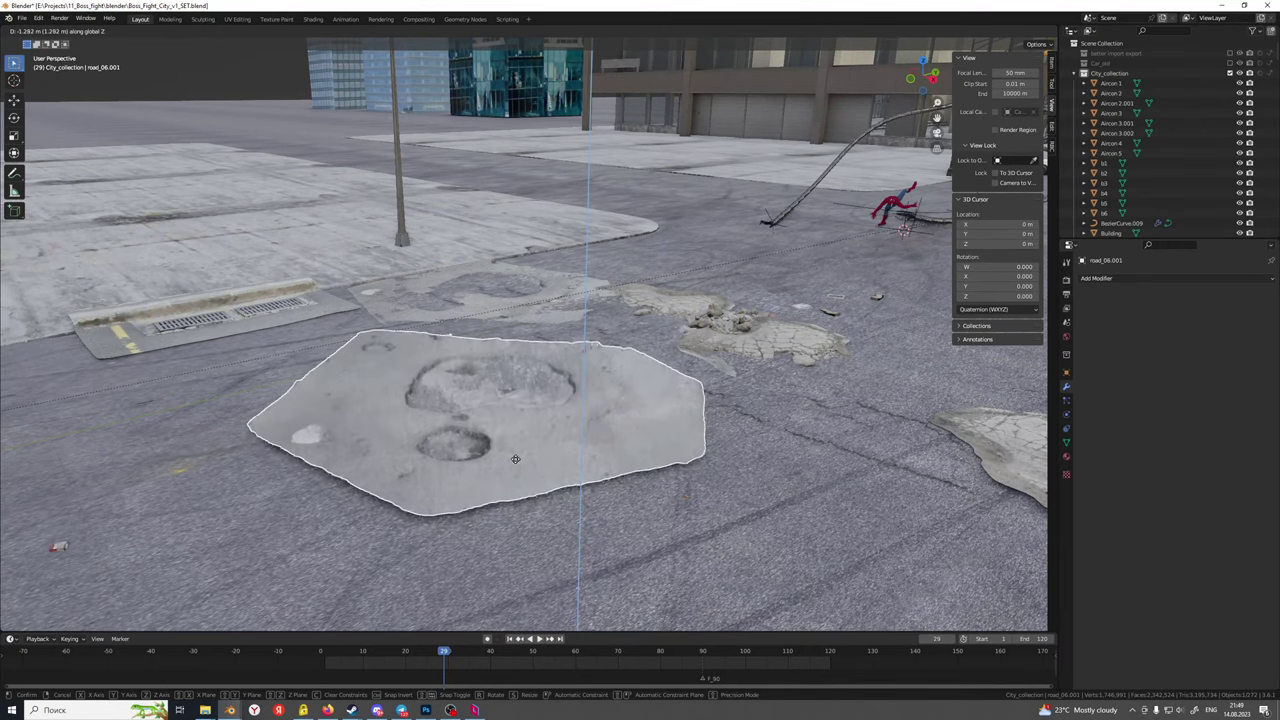
pyautogui.moveTo(516, 465)
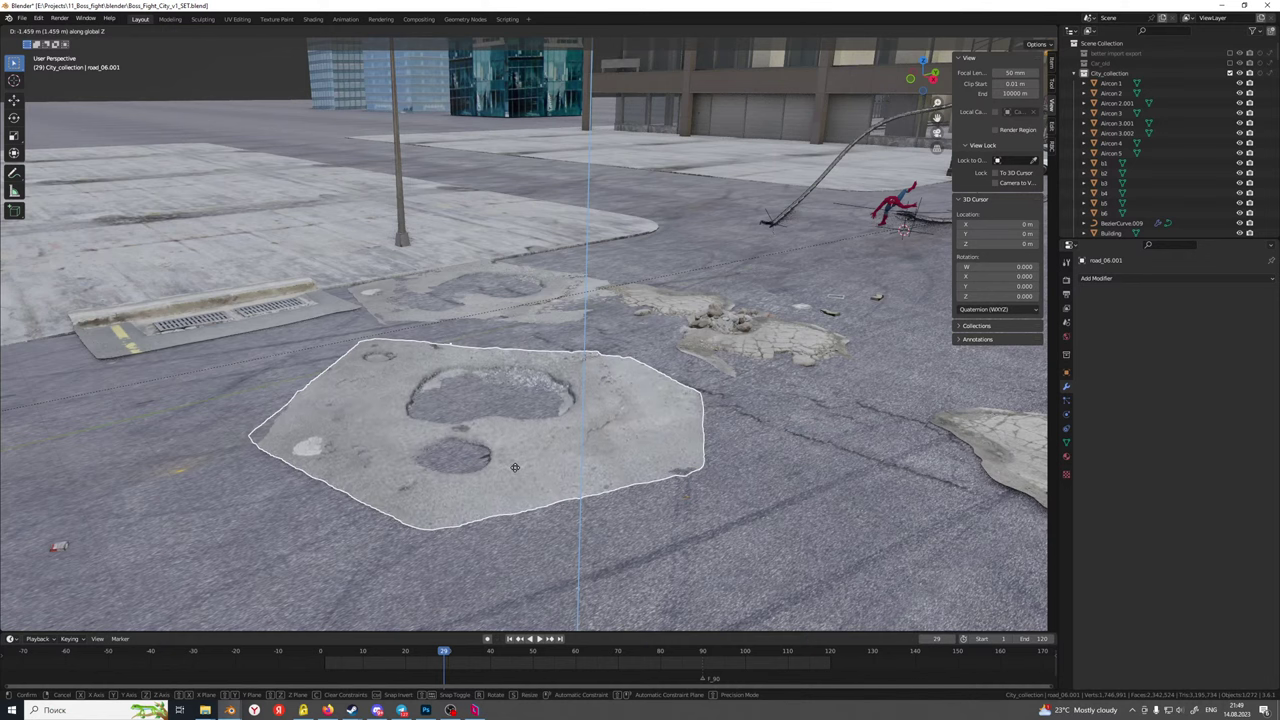
pyautogui.click(516, 470)
pyautogui.moveTo(516, 470)
pyautogui.mouseDown(button='middle')
pyautogui.moveTo(510, 489)
pyautogui.moveTo(517, 477)
pyautogui.mouseUp(button='middle')
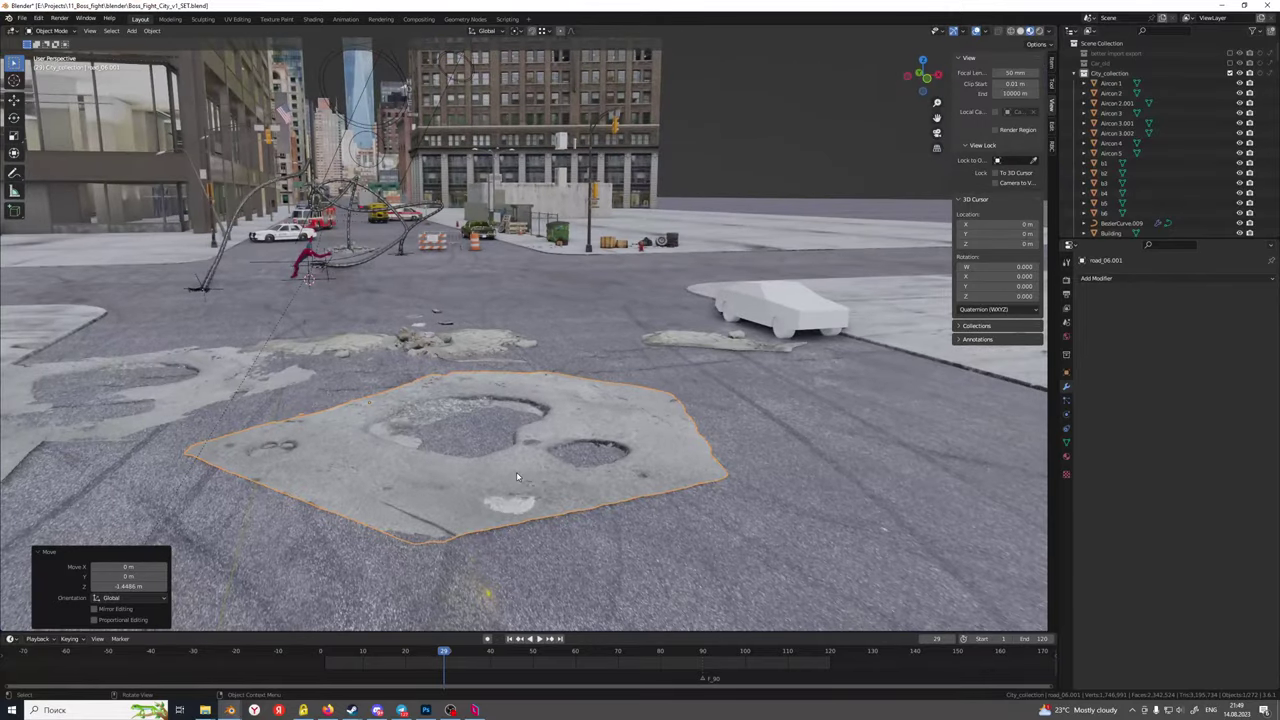
# Rotate the road_06.001 slab about 1.22° around the global Y axis while checking it through the shot camera
pyautogui.press('KP_0')
pyautogui.scroll(-4, 516, 476)
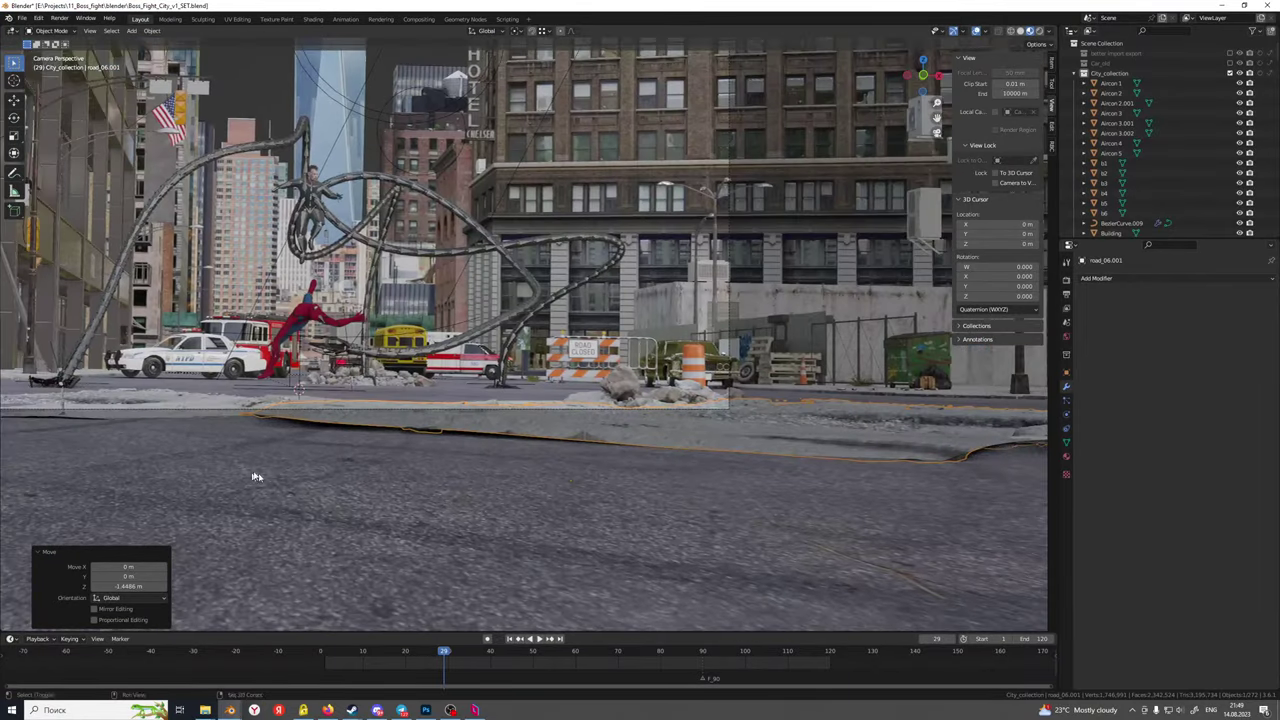
pyautogui.keyDown('shift'); pyautogui.moveTo(254, 475); pyautogui.dragTo(351, 454, button='middle'); pyautogui.keyUp('shift')
pyautogui.scroll(2, 351, 454)
pyautogui.press('r')
pyautogui.press('y')
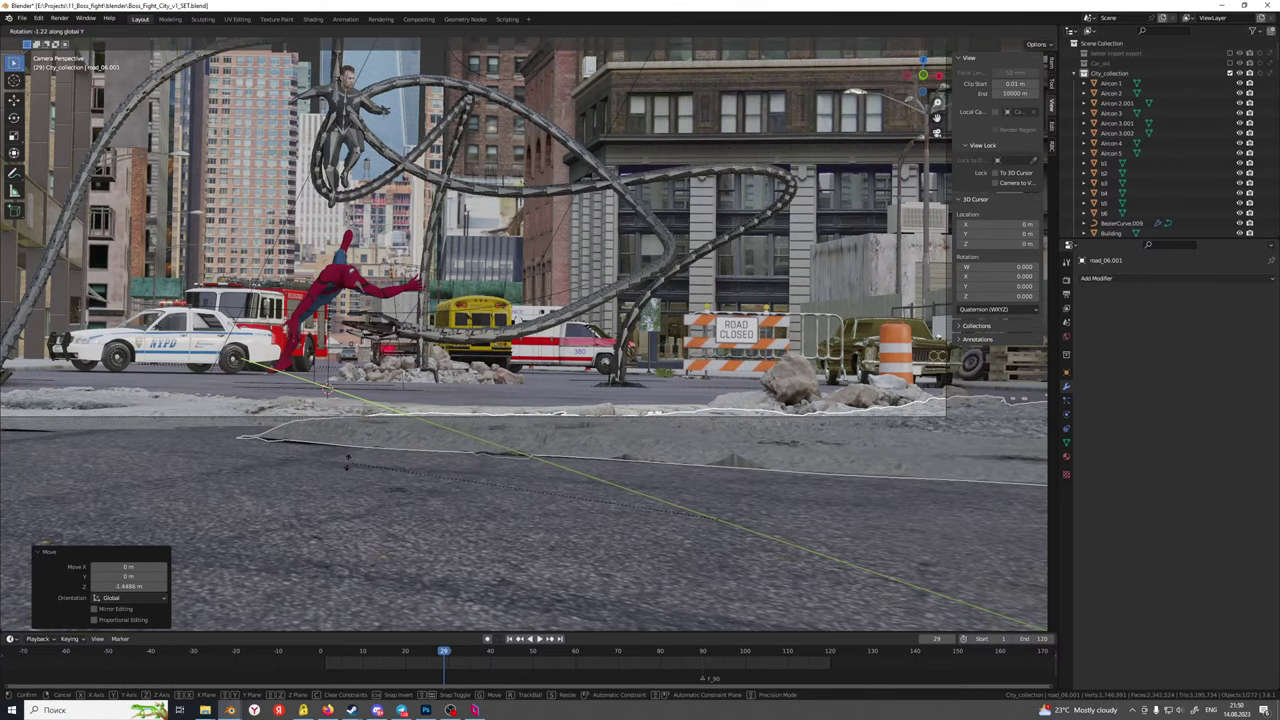
pyautogui.click(348, 465)
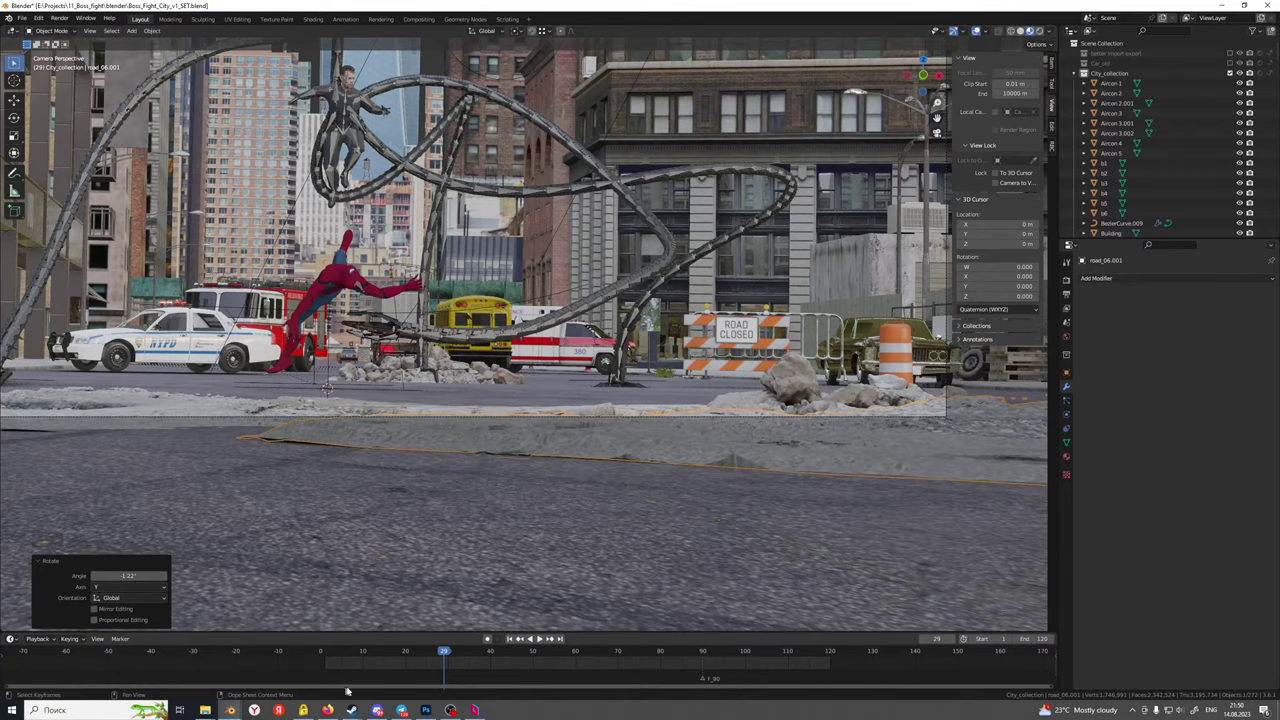
# Check the slab through the shot up to frame 91 and lower it about 0.02 m along Z
pyautogui.click(471, 657)
pyautogui.click(520, 658)
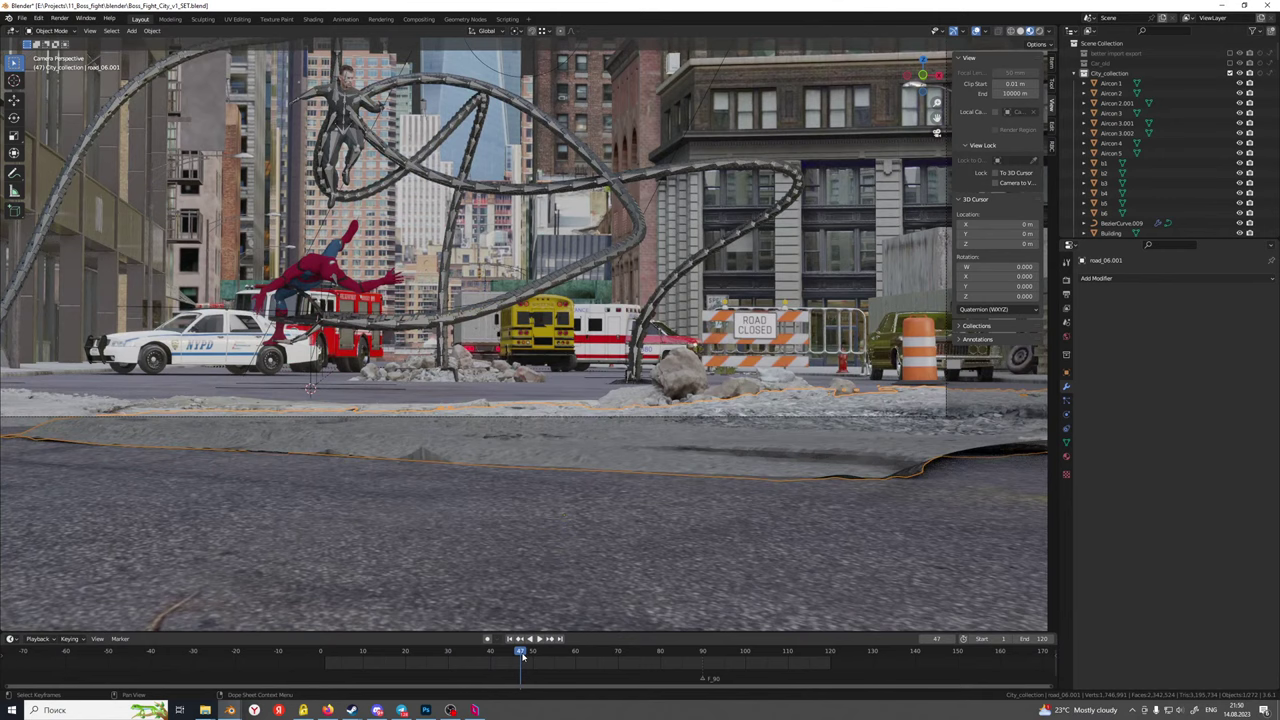
pyautogui.click(585, 657)
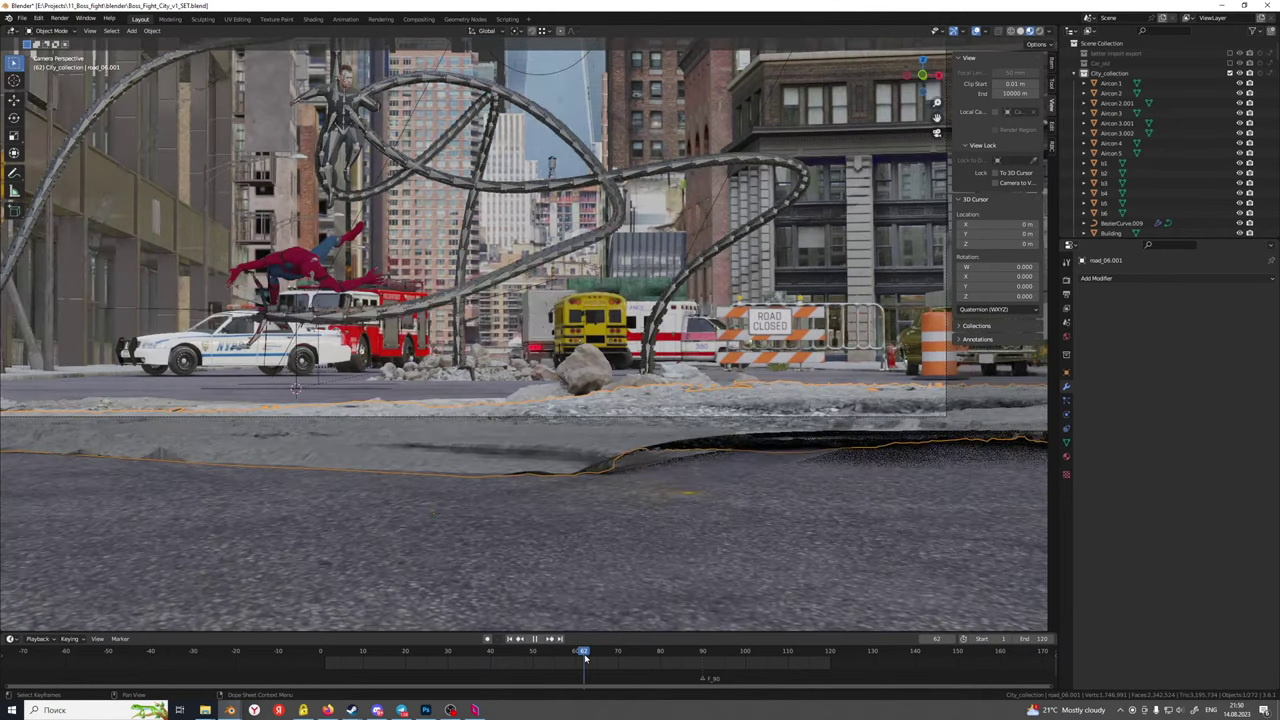
pyautogui.click(618, 657)
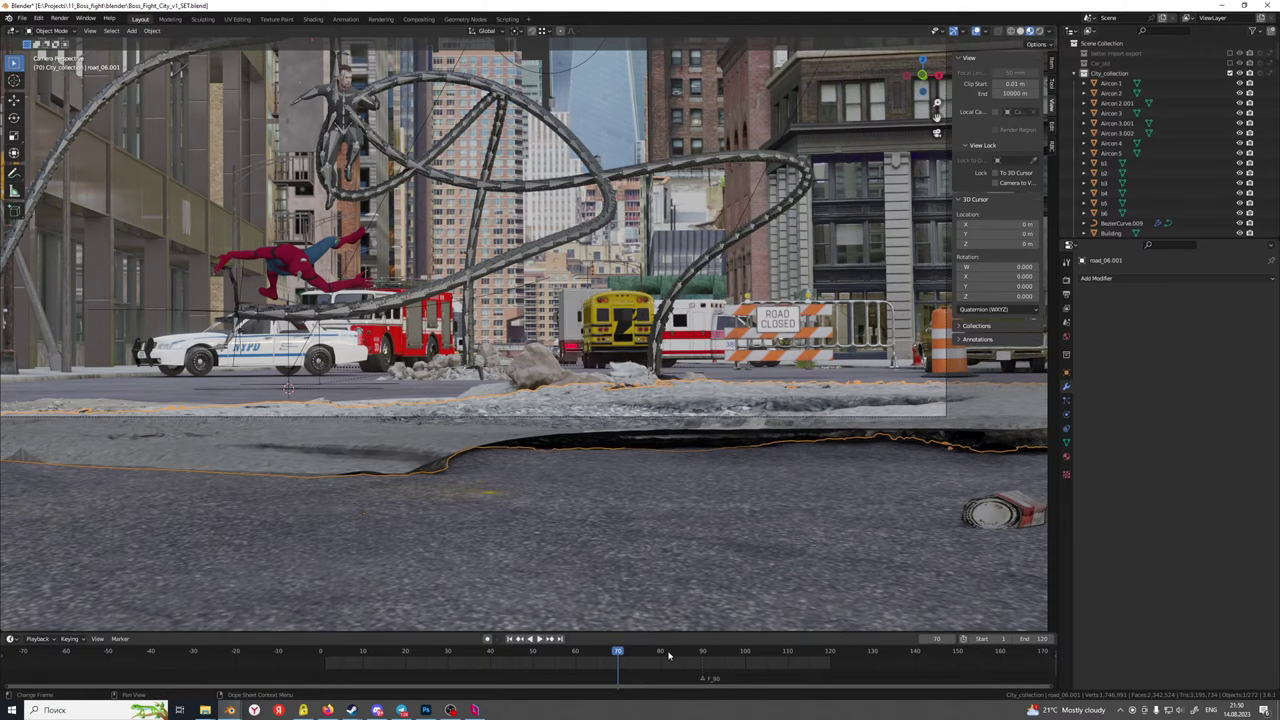
pyautogui.click(669, 655)
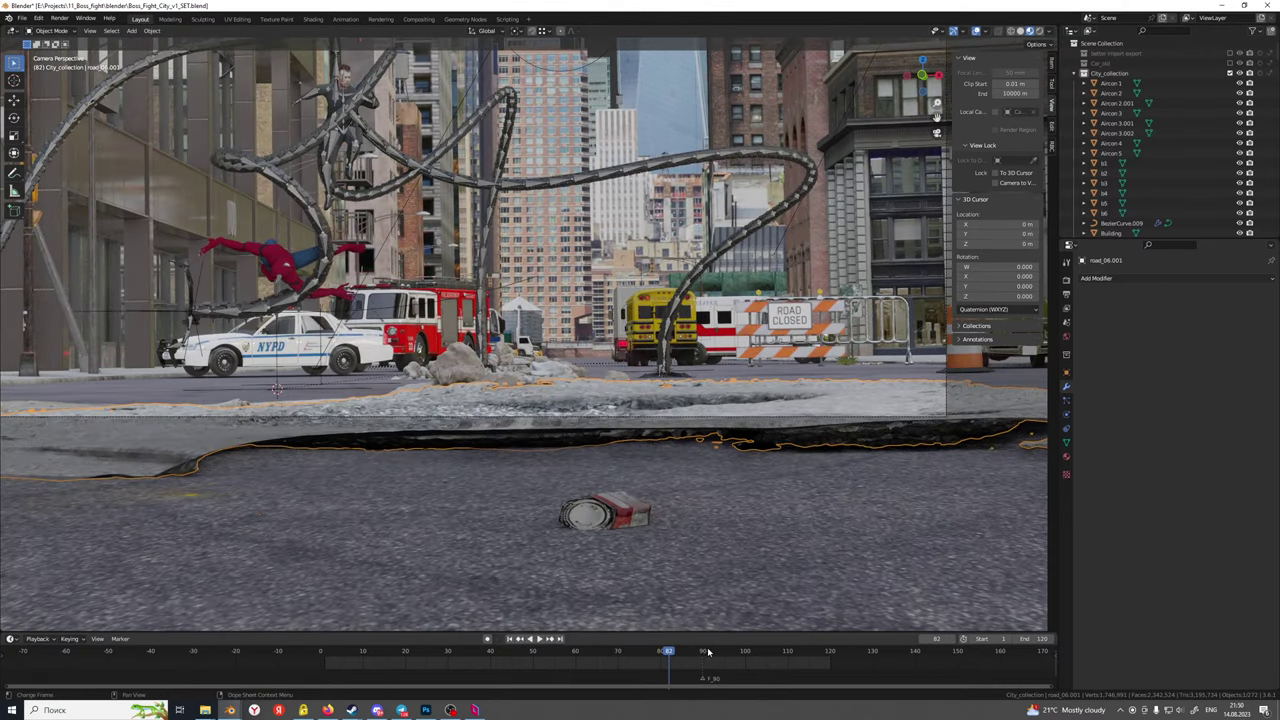
pyautogui.press('space')
pyautogui.press('space')
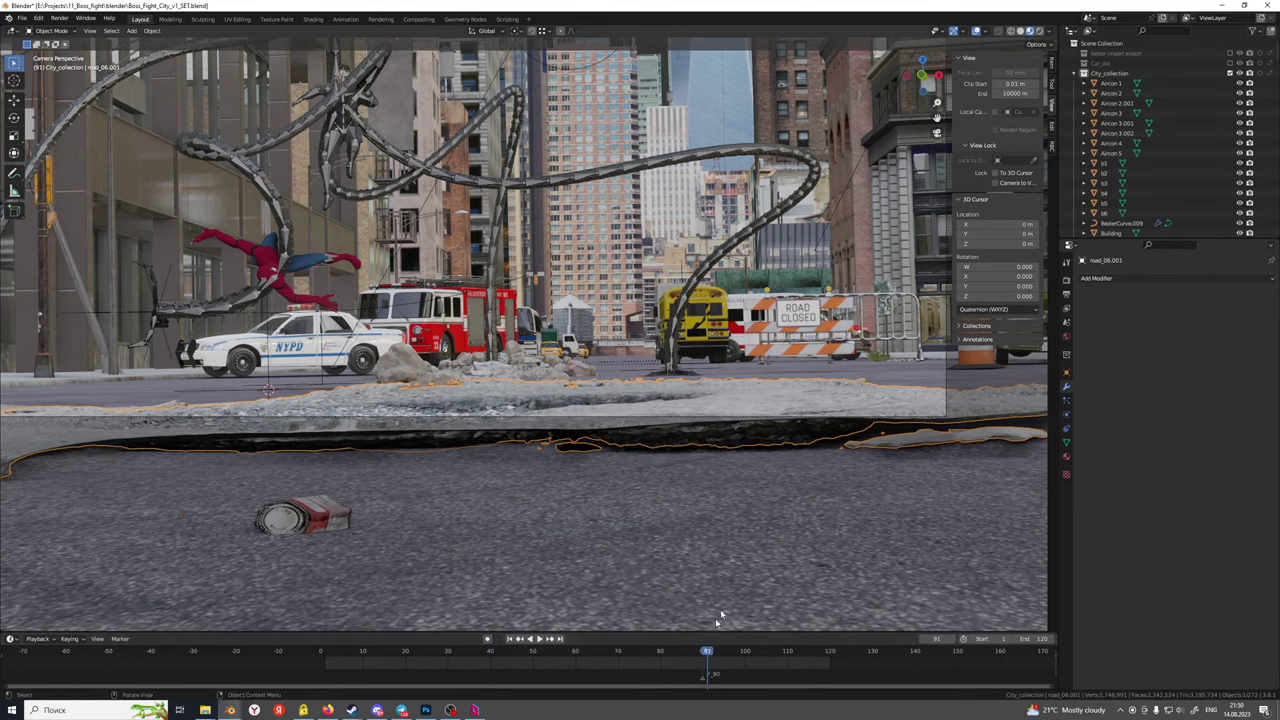
pyautogui.press('g')
pyautogui.press('z')
pyautogui.click(680, 490)
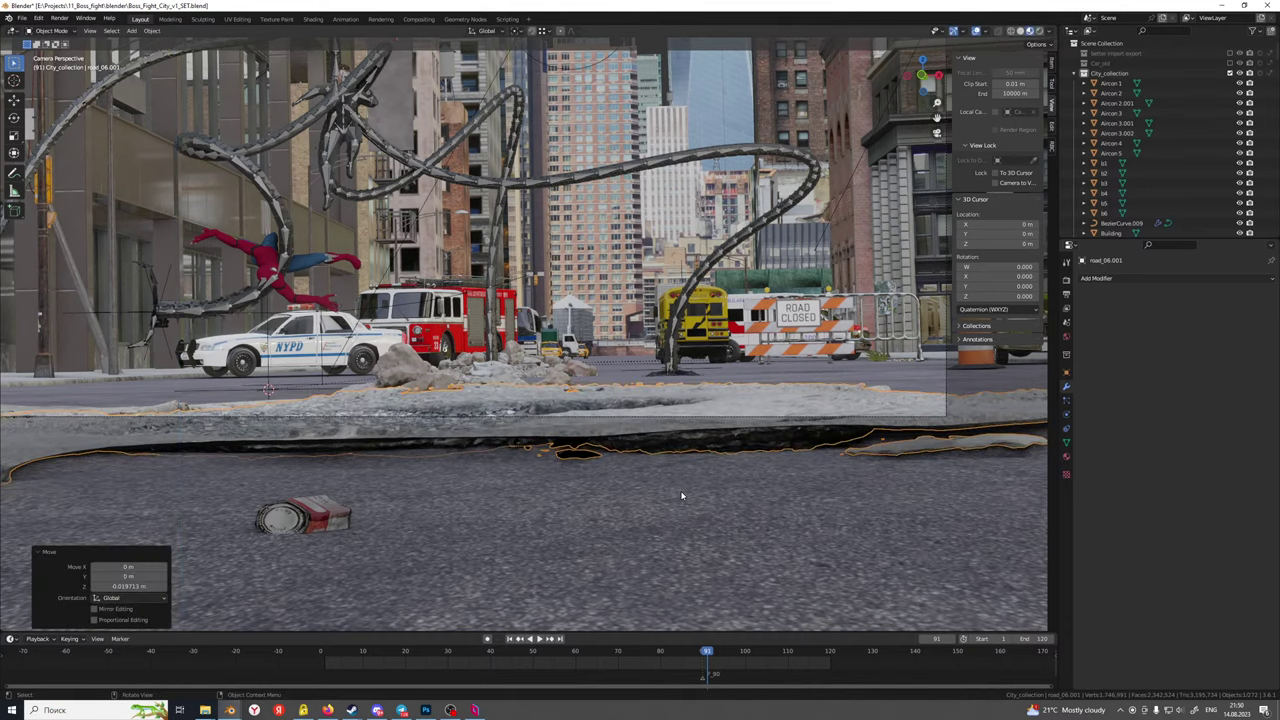
# Select the small-debris.004 rubble pile and move it about 24.2 m along Y, deeper into the street
pyautogui.scroll(3, 626, 523)
pyautogui.click(335, 412)
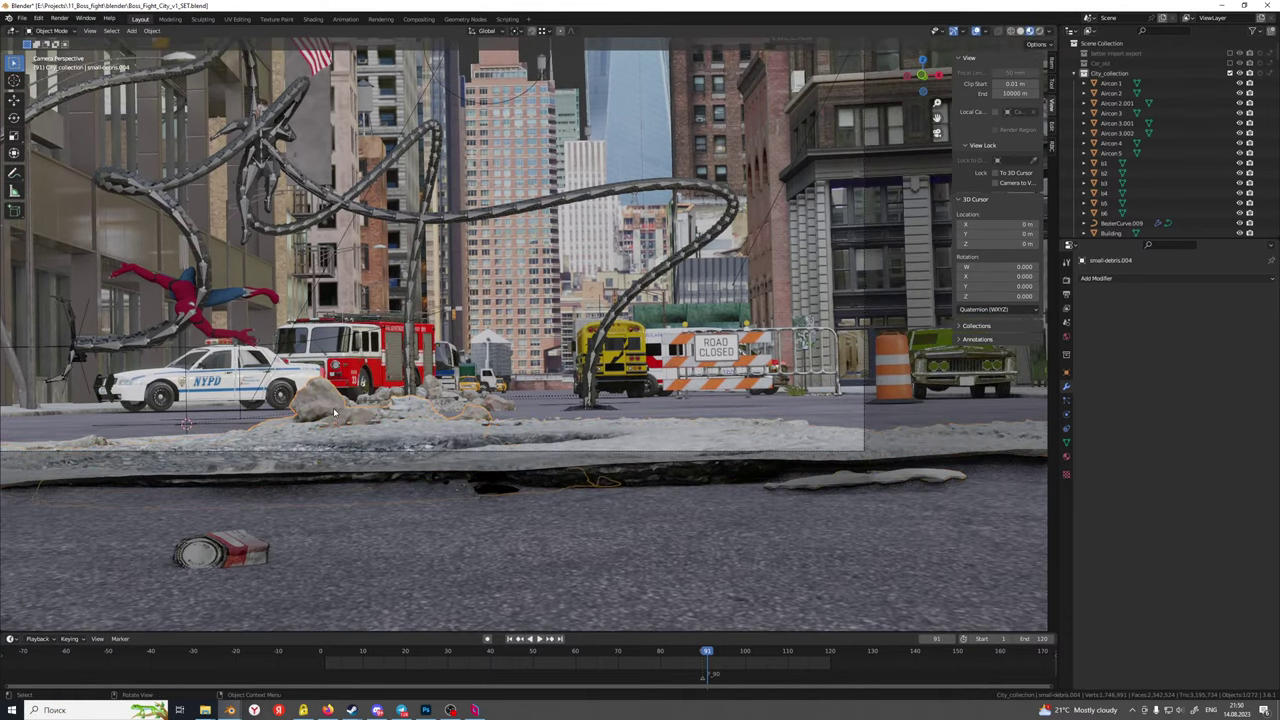
pyautogui.keyDown('shift'); pyautogui.moveTo(338, 413); pyautogui.dragTo(420, 413, button='middle'); pyautogui.keyUp('shift')
pyautogui.press('g')
pyautogui.press('y')
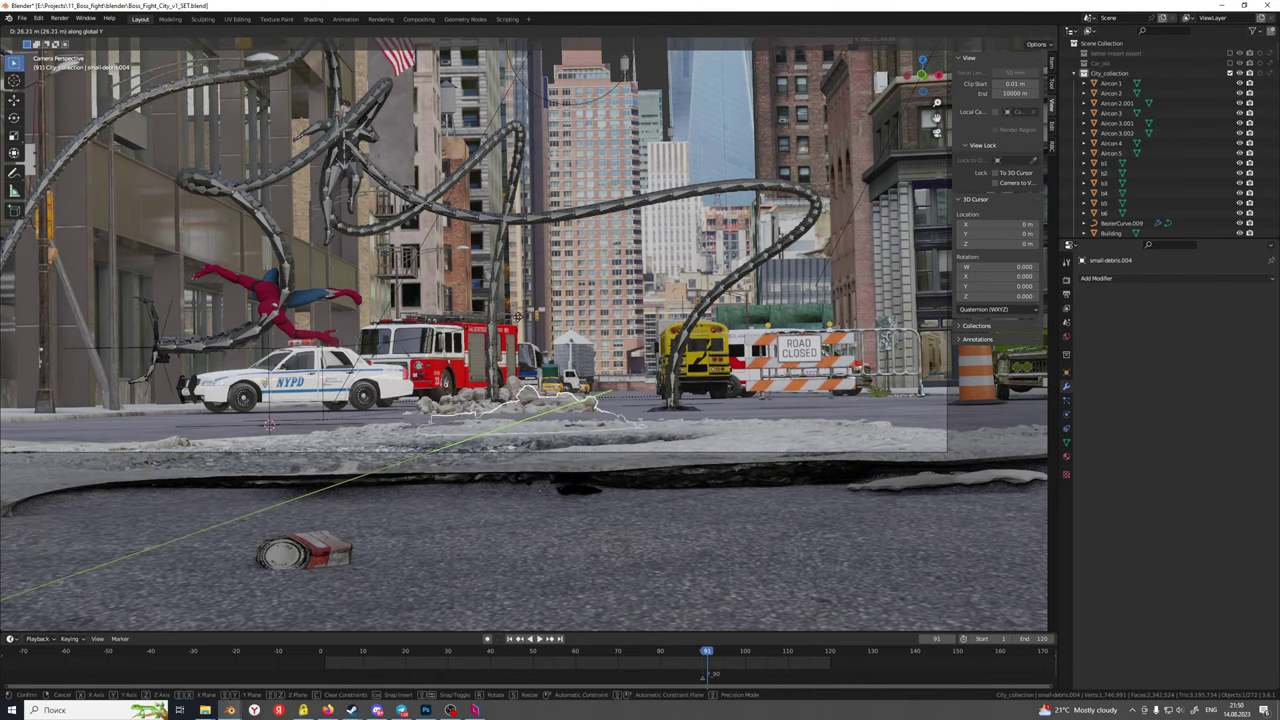
pyautogui.click(457, 376)
# Move the small-debris.004 pile about -8.7 m along X and back along Y, beside the tentacle claw near the corner building
pyautogui.keyDown('shift'); pyautogui.moveTo(457, 376); pyautogui.dragTo(850, 420, button='middle'); pyautogui.keyUp('shift')
pyautogui.press('g')
pyautogui.press('x')
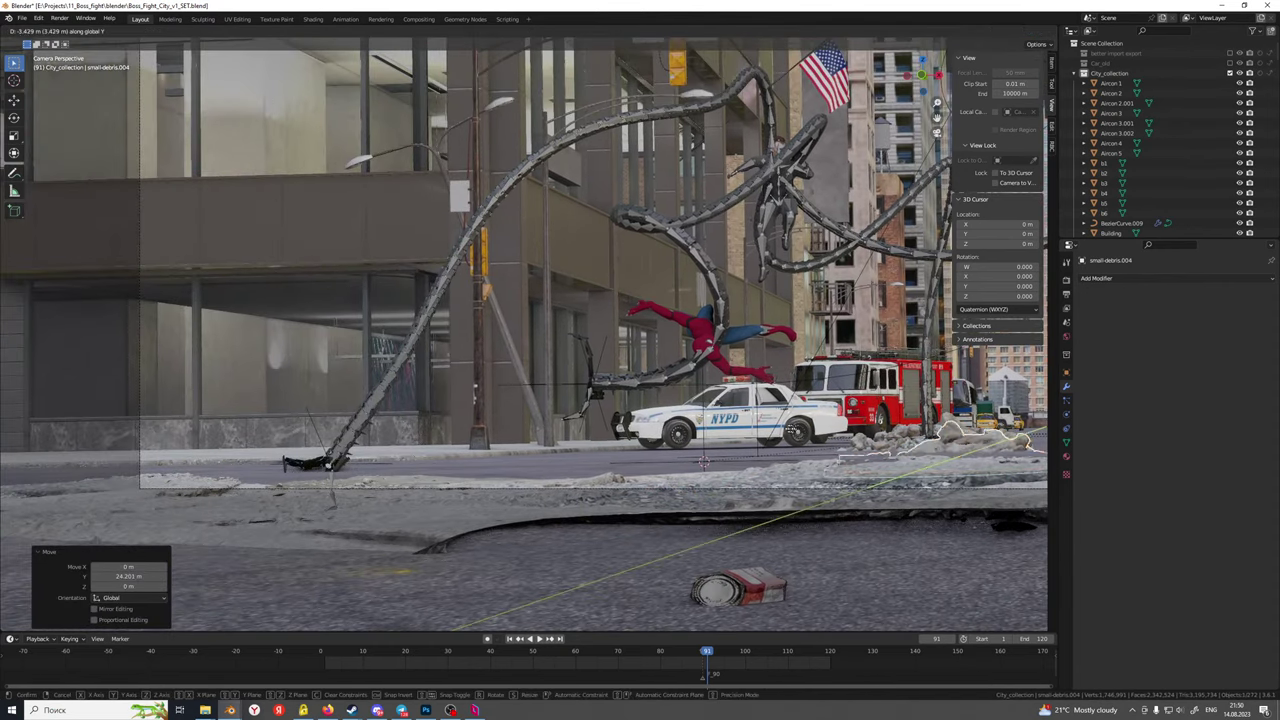
pyautogui.click(195, 378)
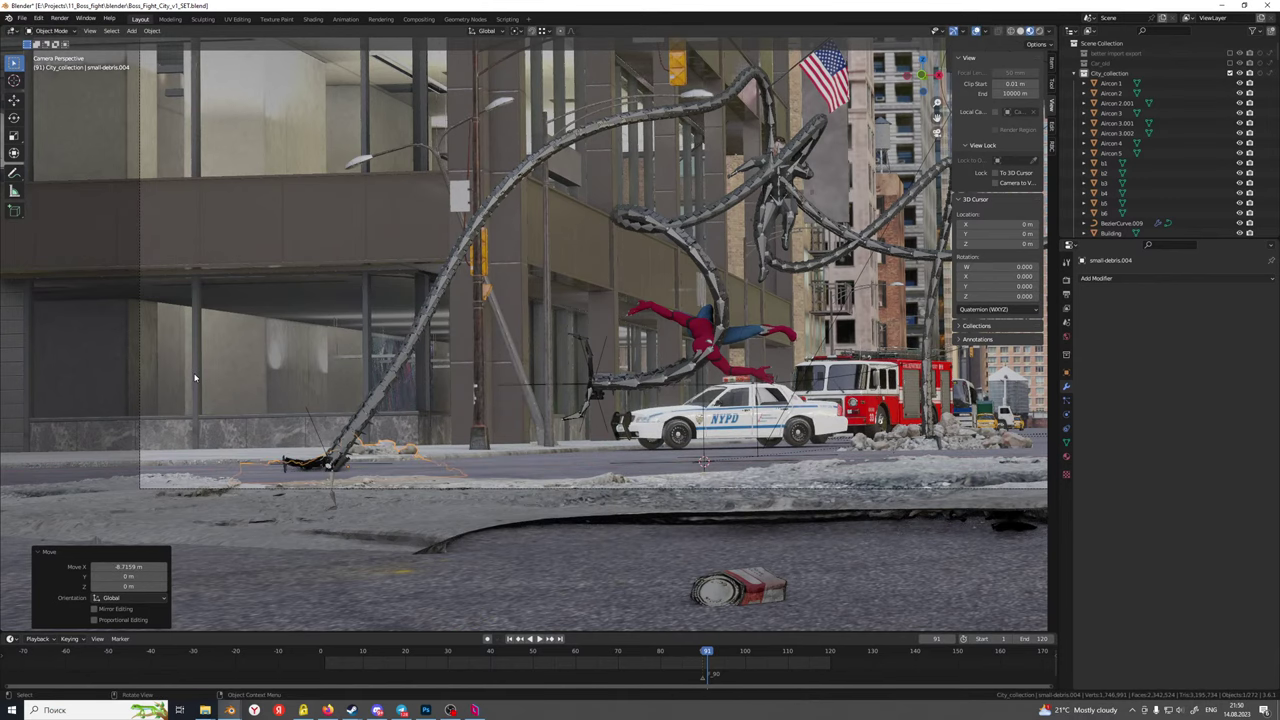
pyautogui.press('g')
pyautogui.press('y')
pyautogui.click(32, 432)
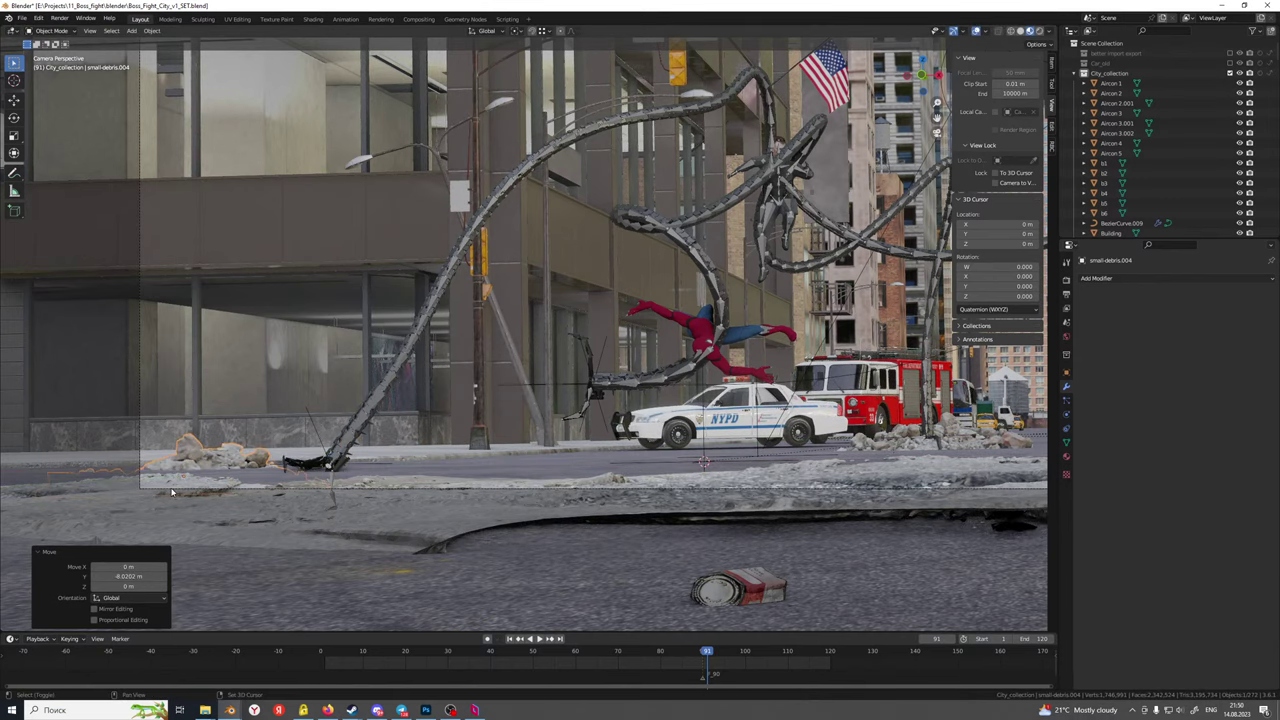
# Refine the debris position behind the claw, moving about 1.74 m along X, -4.86 m along Y and 0.34 m along X
pyautogui.scroll(5, 171, 492)
pyautogui.press('g')
pyautogui.press('x')
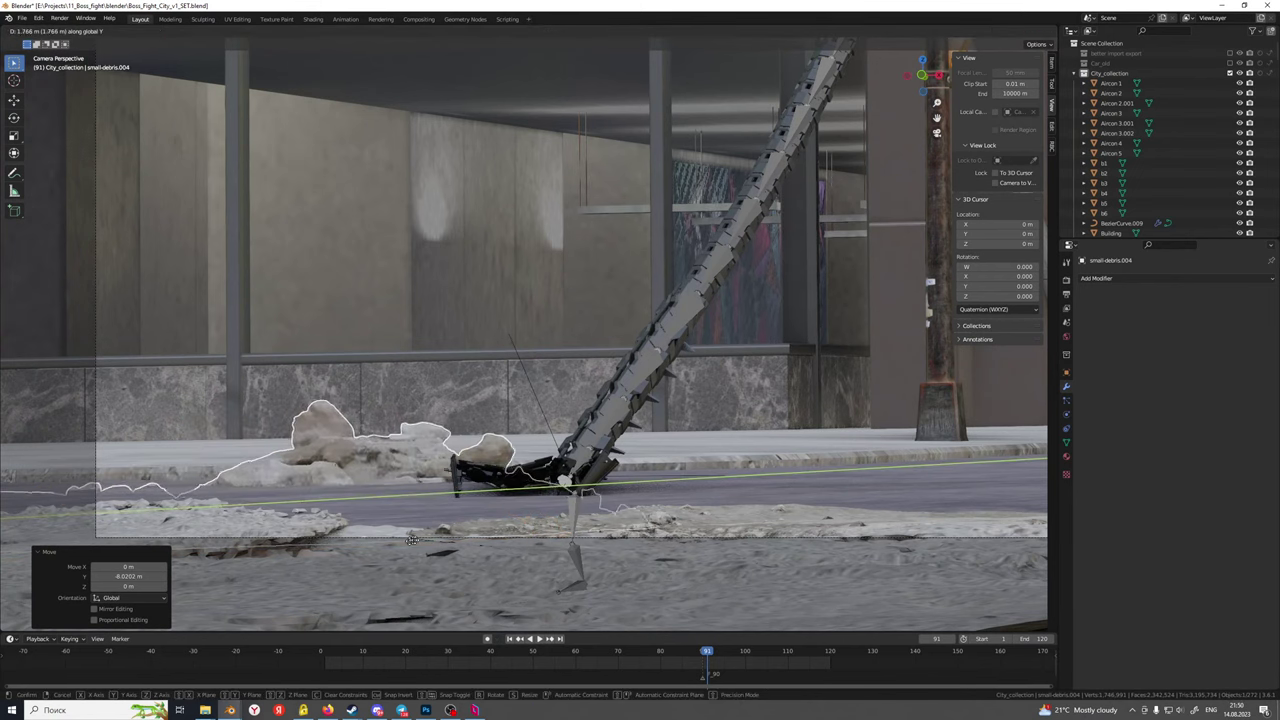
pyautogui.click(665, 473)
pyautogui.press('g')
pyautogui.press('y')
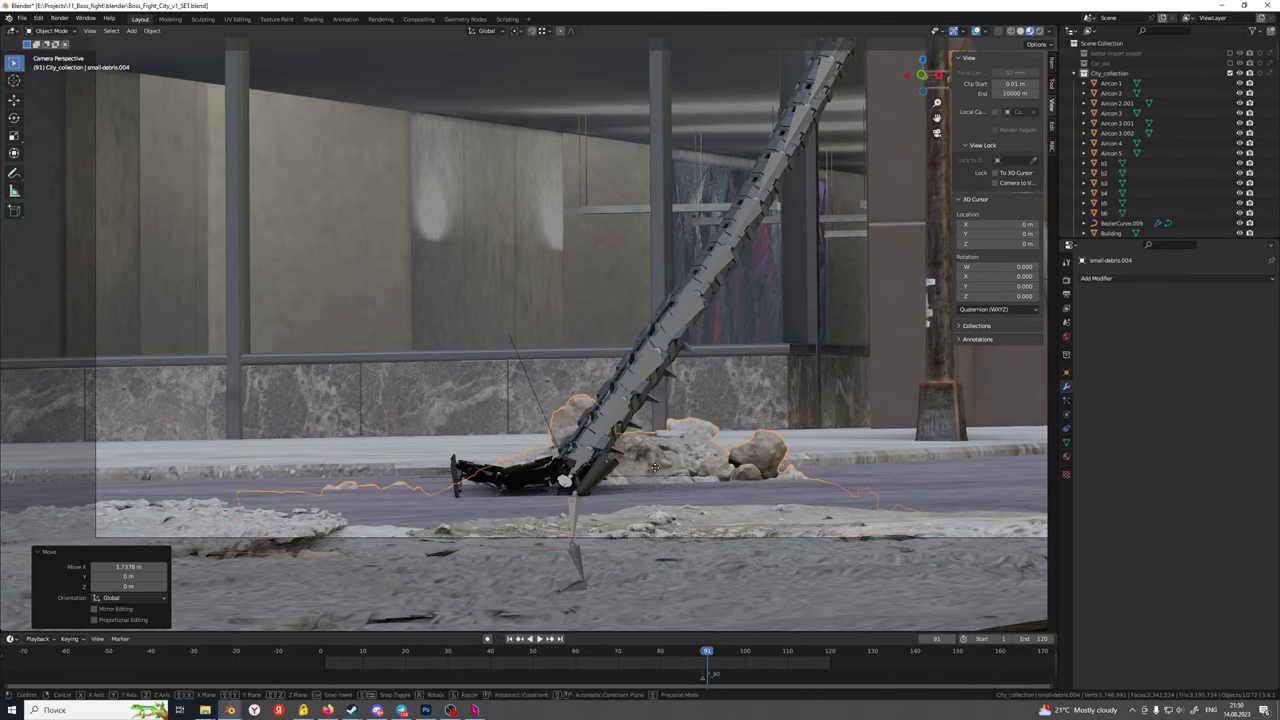
pyautogui.click(360, 512)
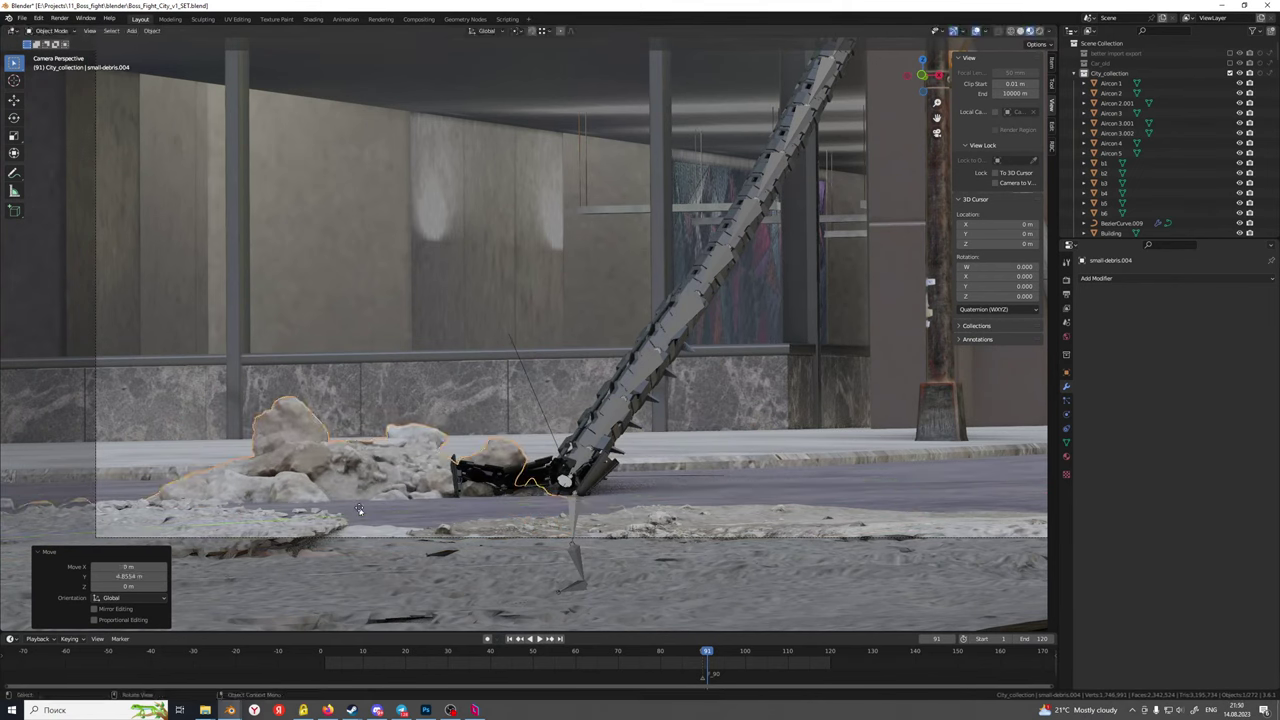
pyautogui.press('g')
pyautogui.press('x')
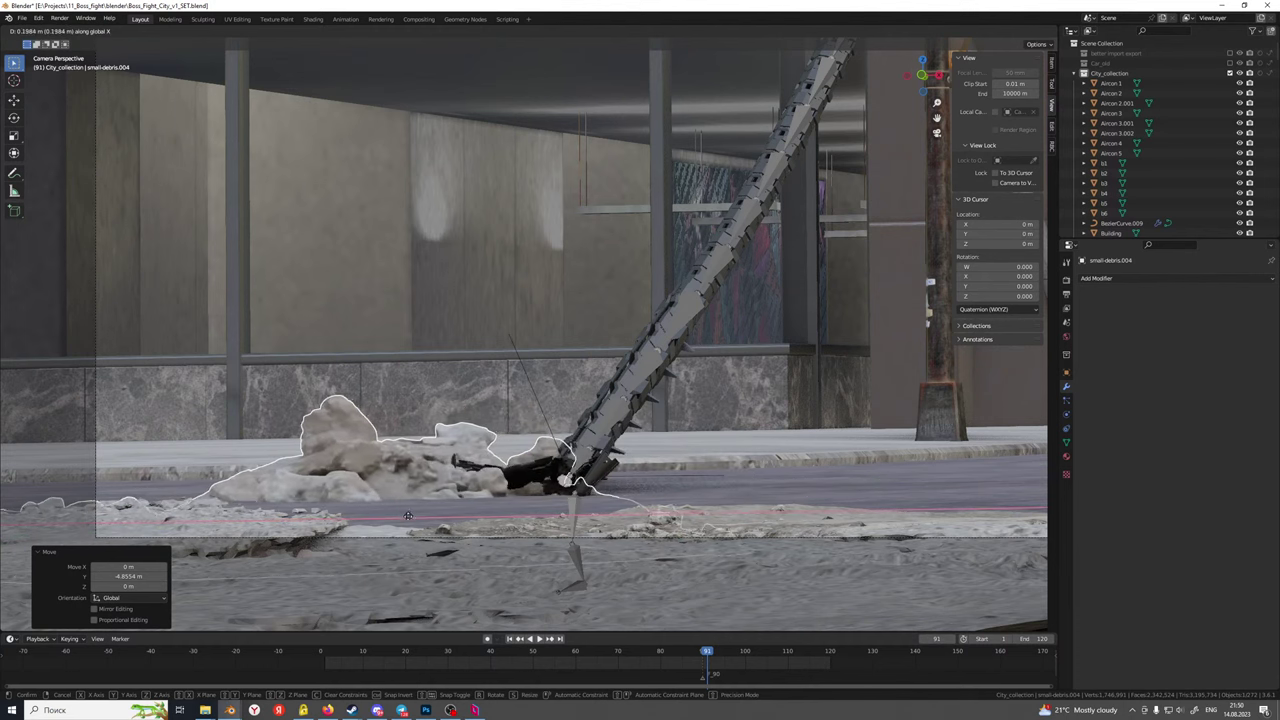
pyautogui.click(400, 480)
# Scale the debris pile to about 0.589 and shift it about 0.09 m along Z and 0.24 m along X around the claw
pyautogui.press('s')
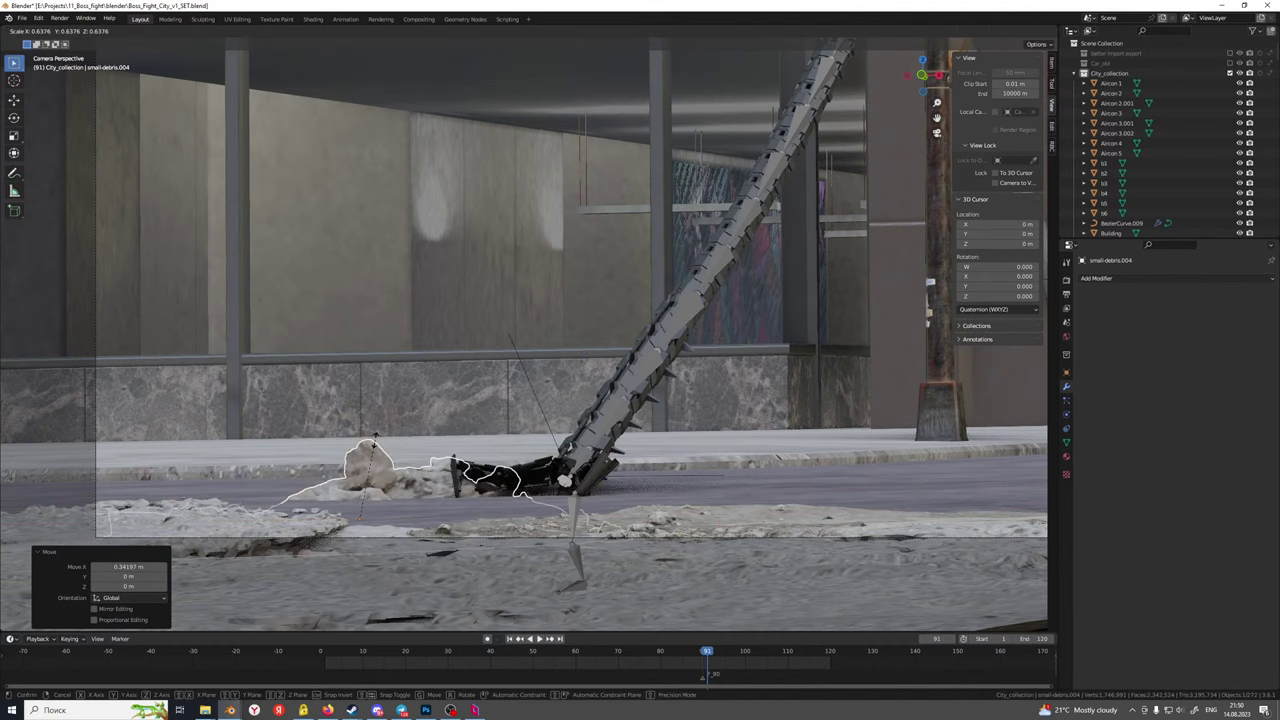
pyautogui.click(374, 450)
pyautogui.hotkey('ctrl', 'z')
pyautogui.press('g')
pyautogui.press('z')
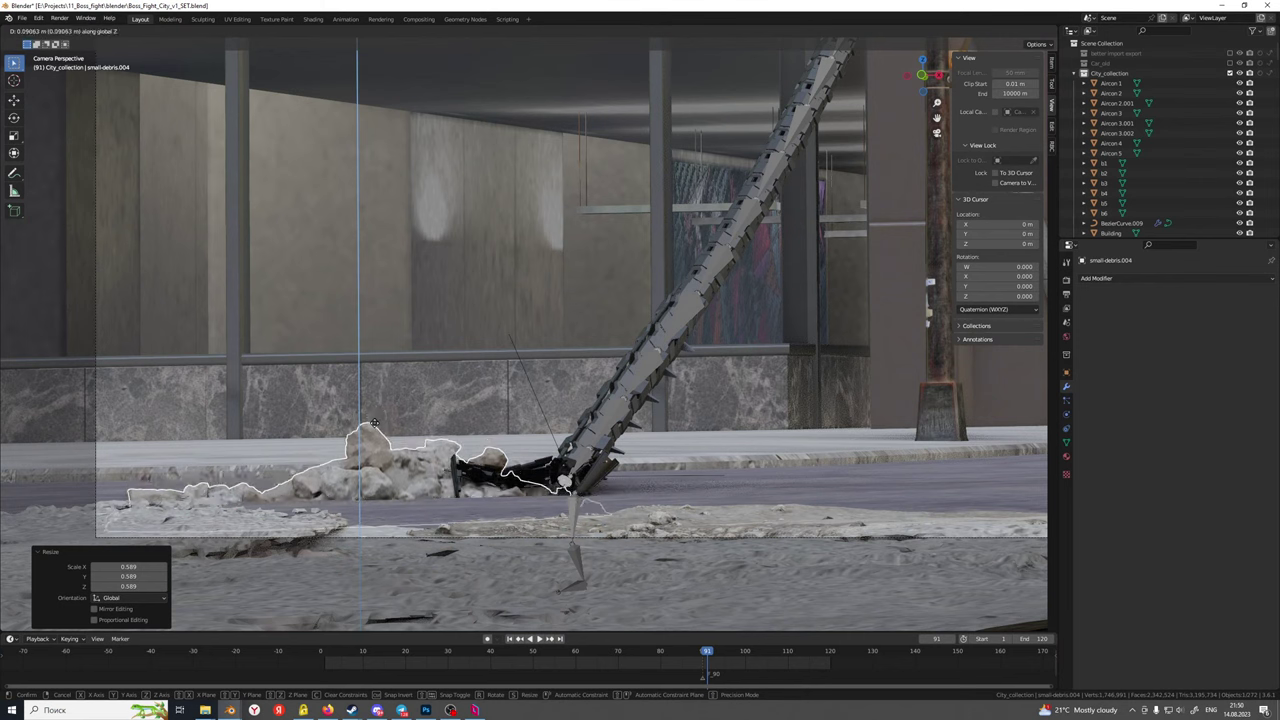
pyautogui.click(375, 428)
pyautogui.press('g')
pyautogui.press('x')
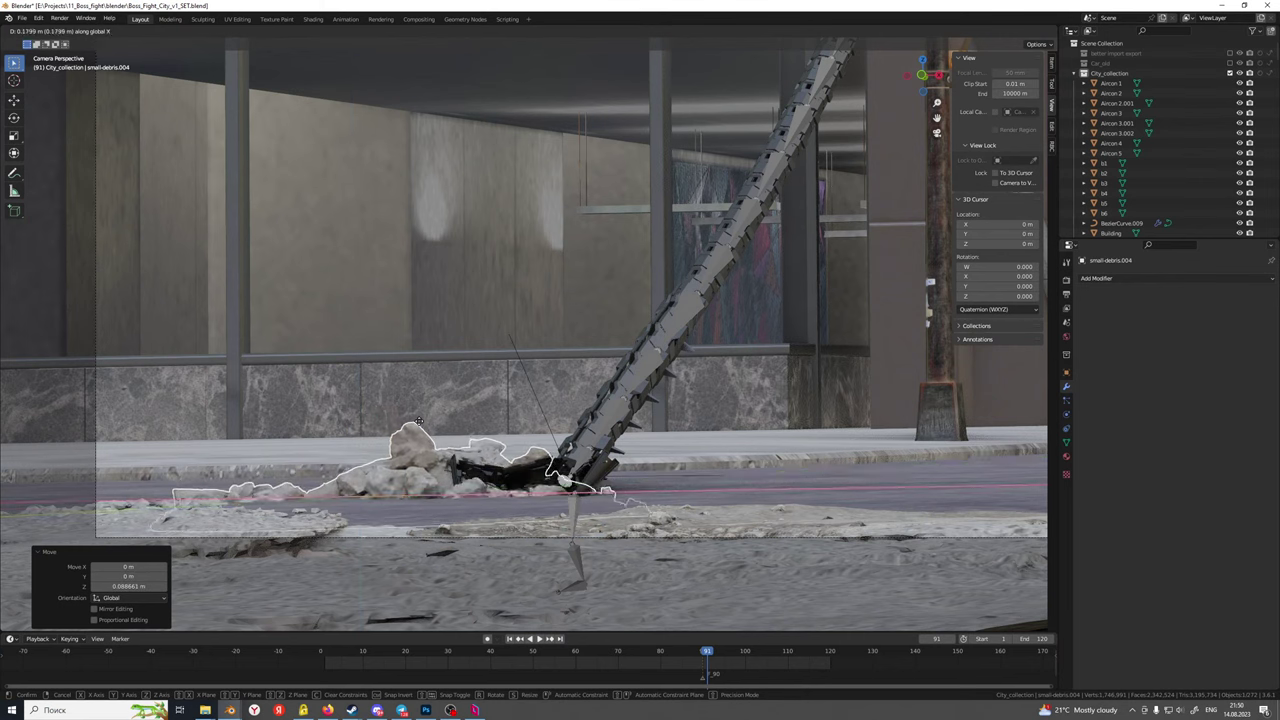
pyautogui.click(438, 434)
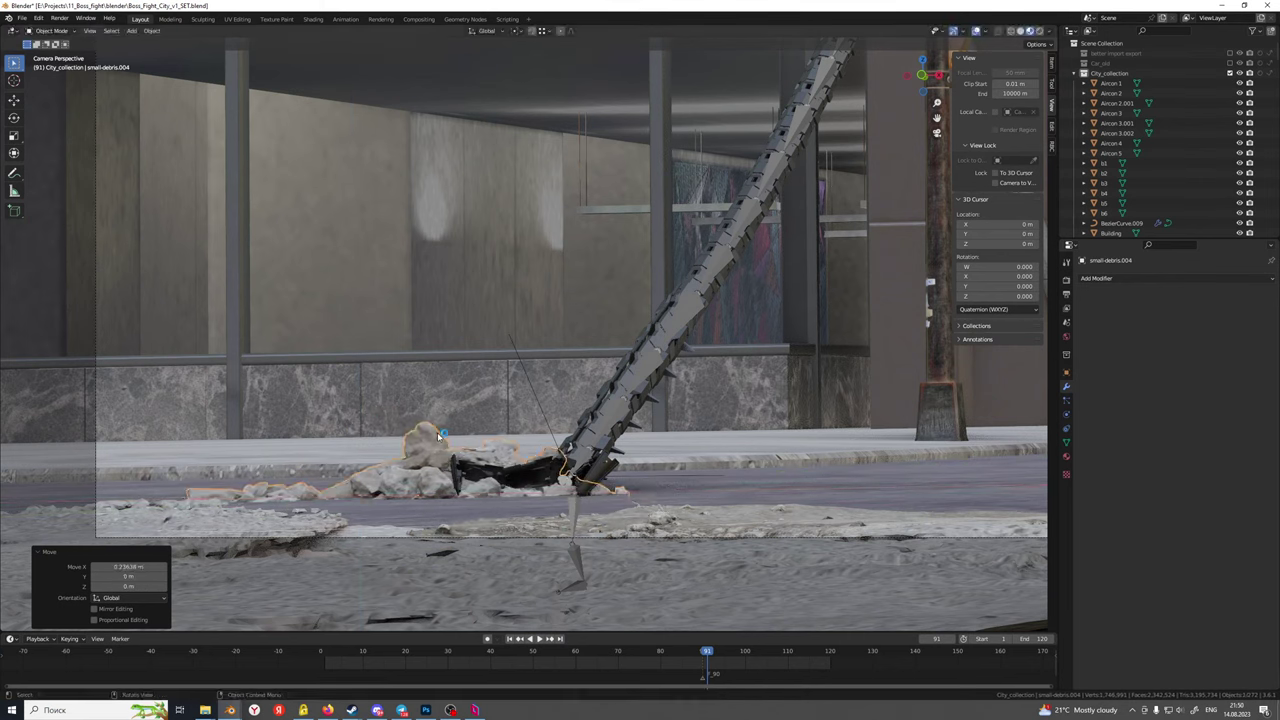
# Examine the rubble at the tentacle claws and the road_06.001 slab's rim through the camera at frame 91
pyautogui.scroll(-4, 444, 456)
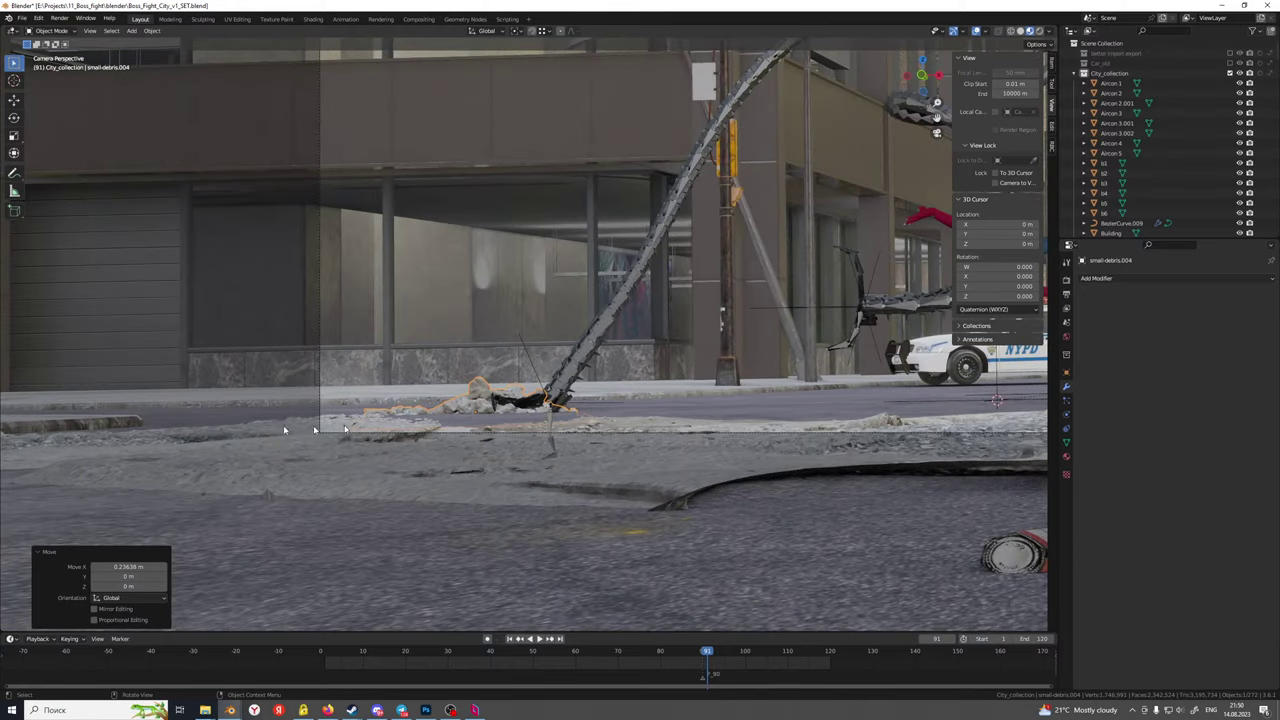
pyautogui.click(118, 420)
pyautogui.click(471, 462)
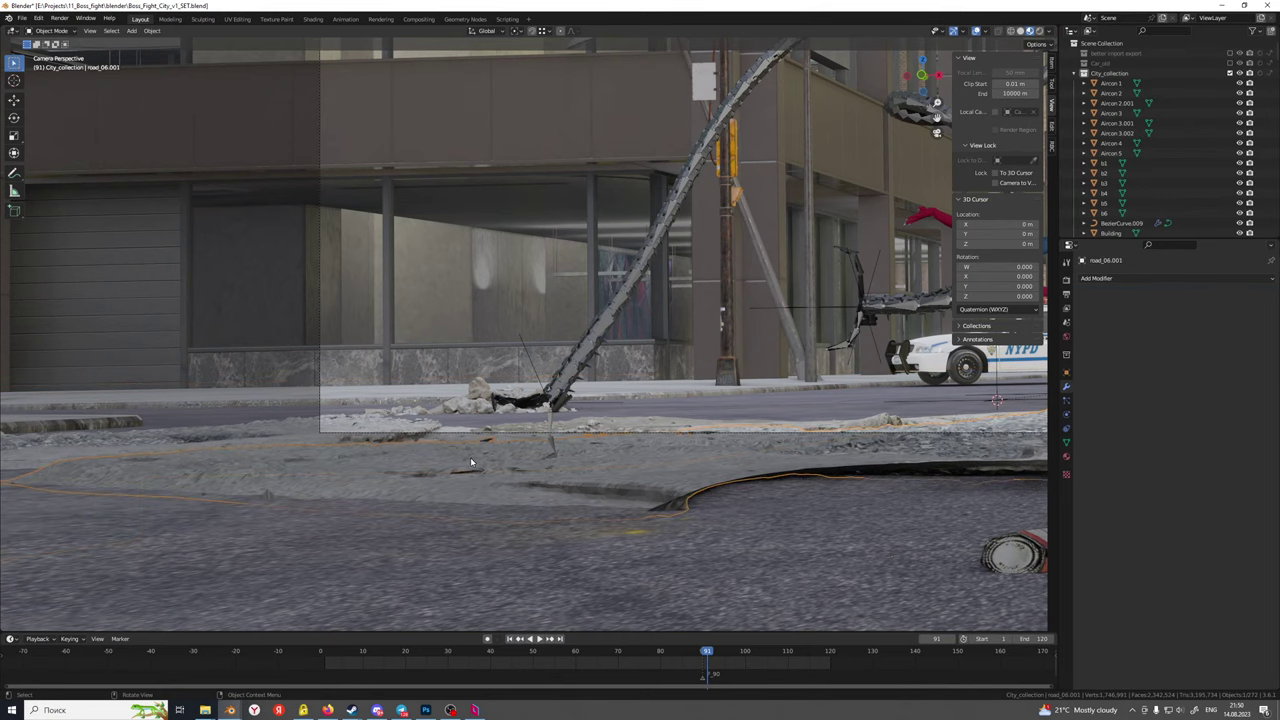
pyautogui.keyDown('shift'); pyautogui.moveTo(795, 478); pyautogui.dragTo(409, 484, button='middle'); pyautogui.keyUp('shift')
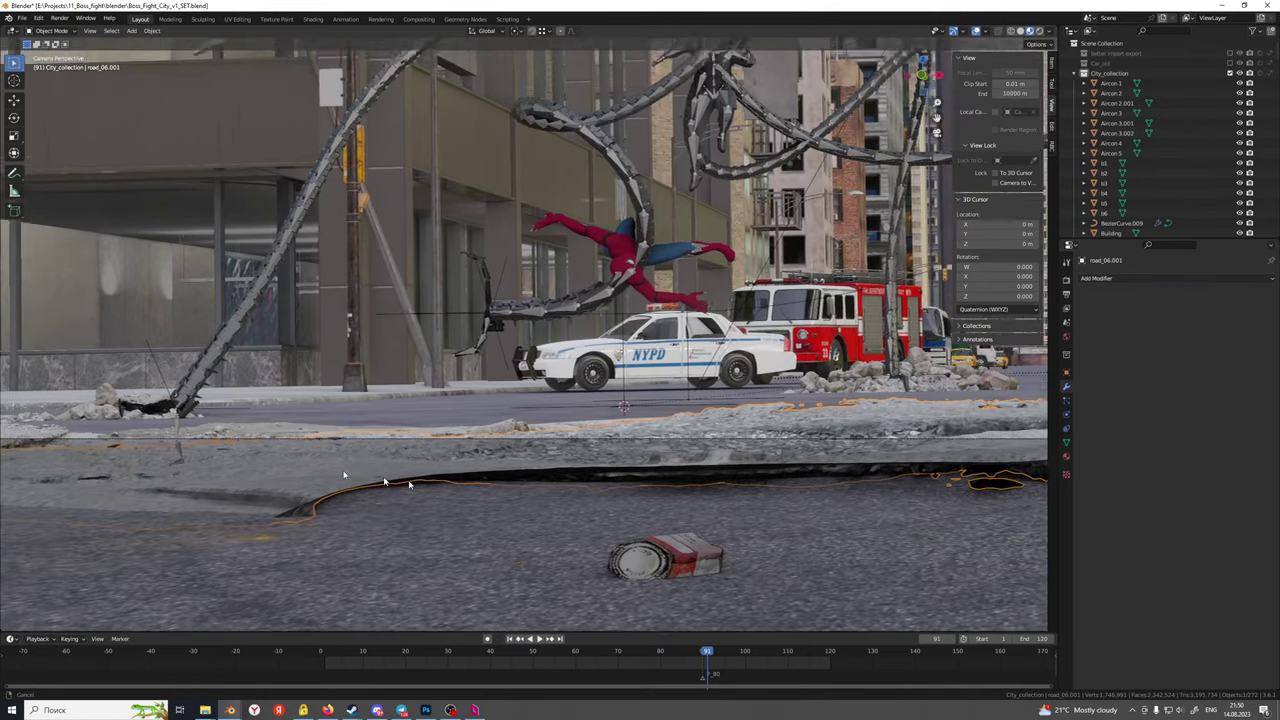
pyautogui.scroll(-4, 383, 481)
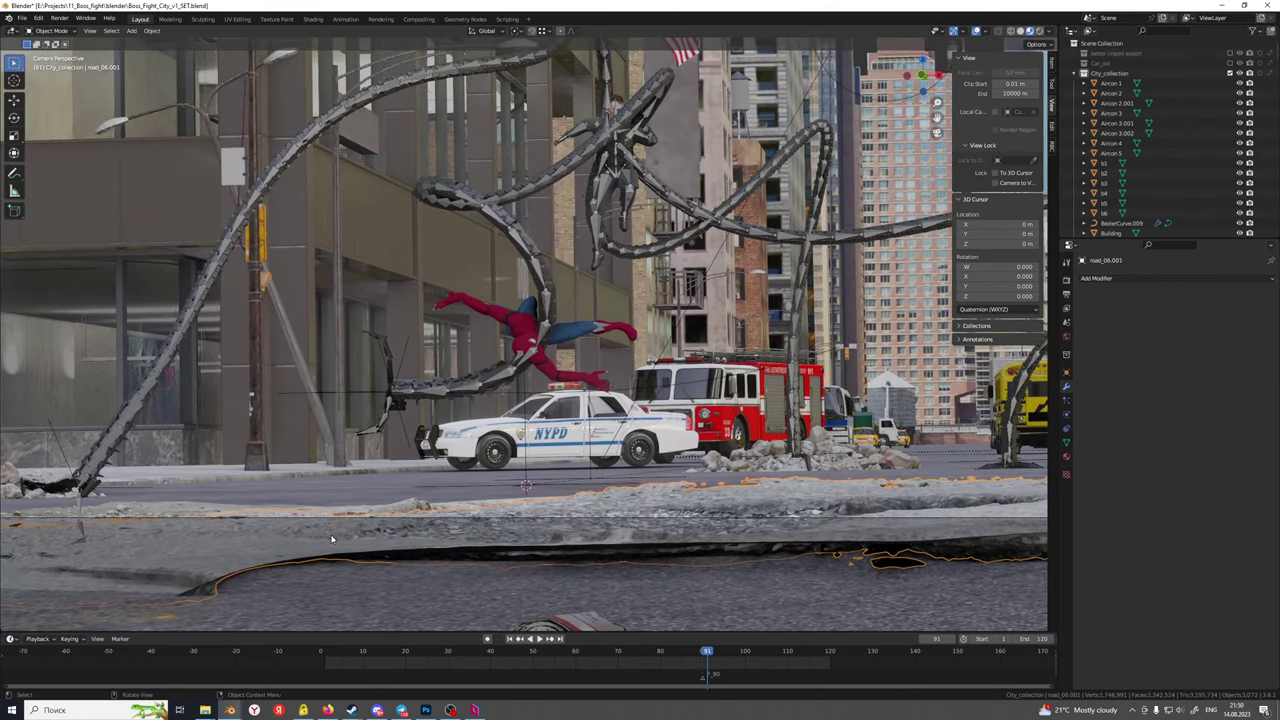
pyautogui.scroll(-3, 332, 540)
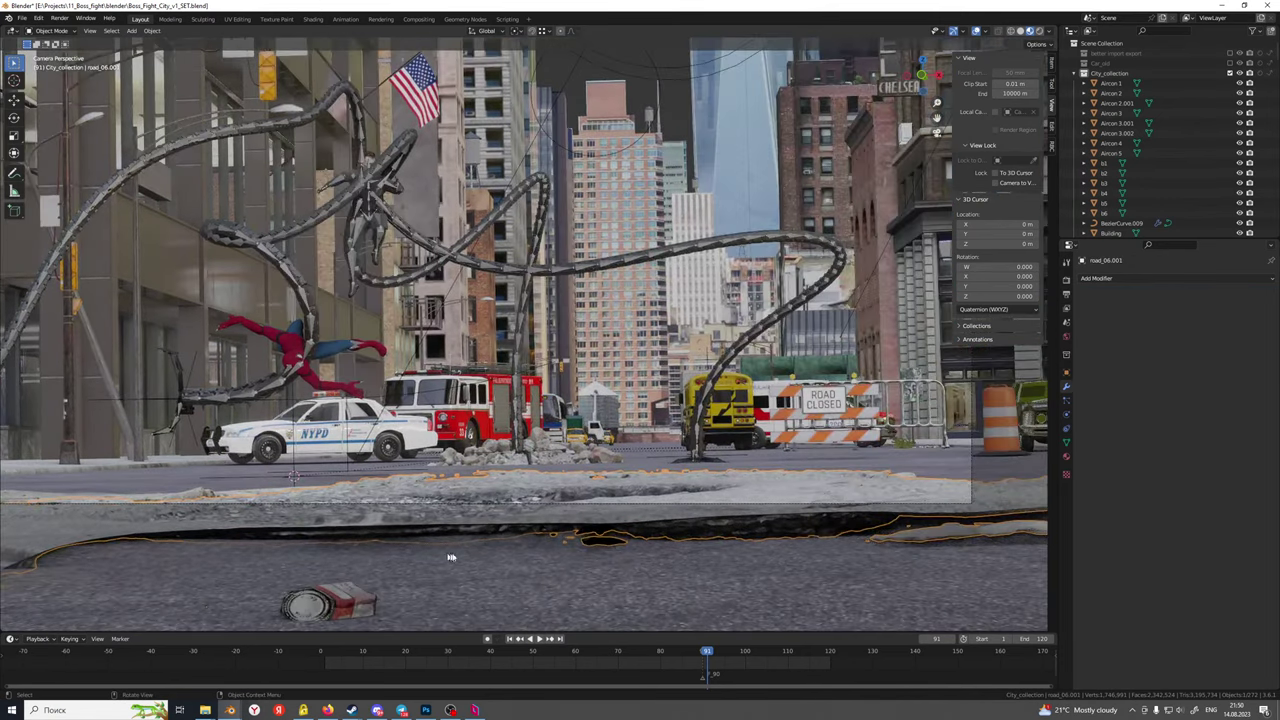
pyautogui.scroll(8, 598, 577)
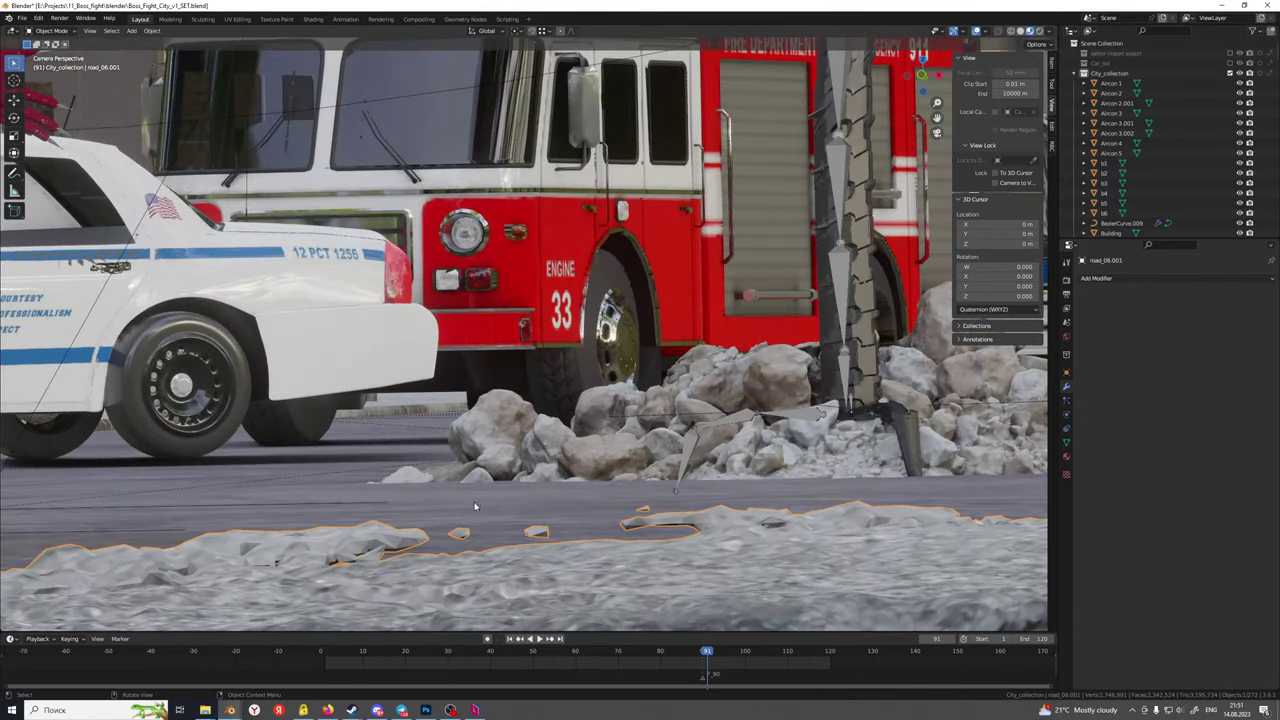
pyautogui.scroll(-2, 475, 507)
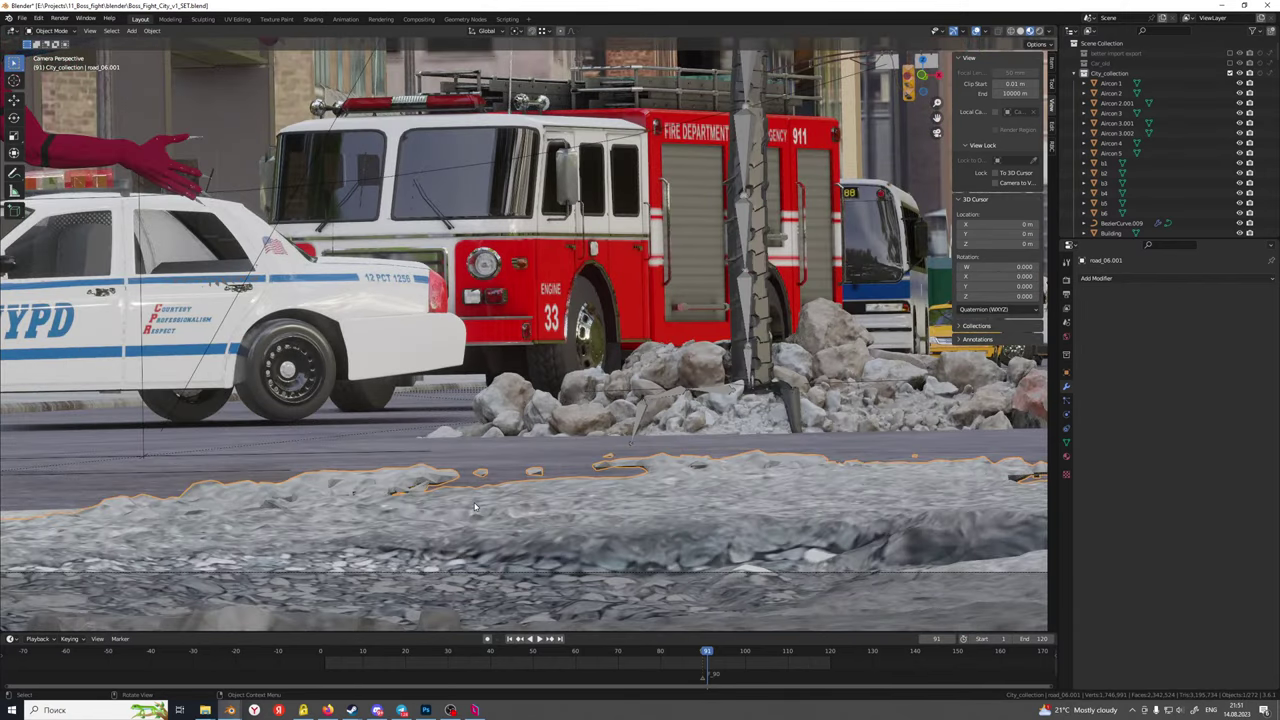
pyautogui.scroll(-5, 475, 507)
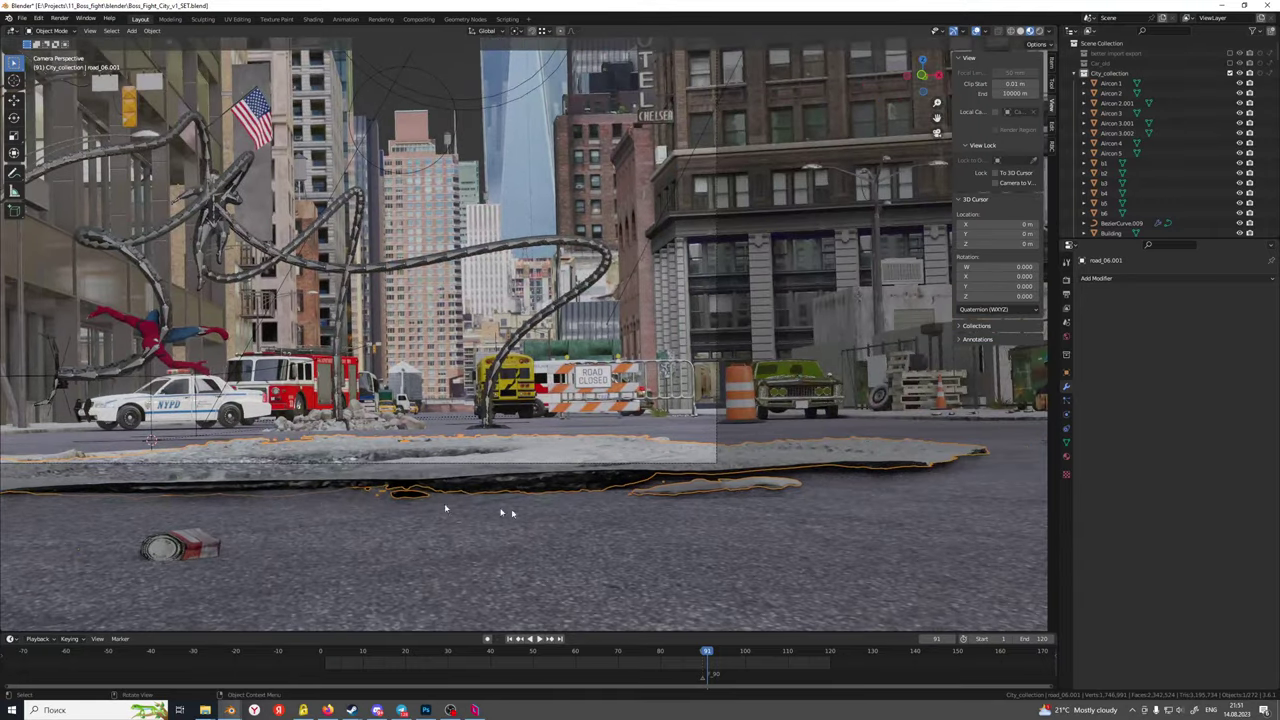
# At frame 113, move the concrete.001 patch about -3.07 m along X toward the other damaged road pieces and frame it outside the camera view
pyautogui.click(732, 654)
pyautogui.press('space')
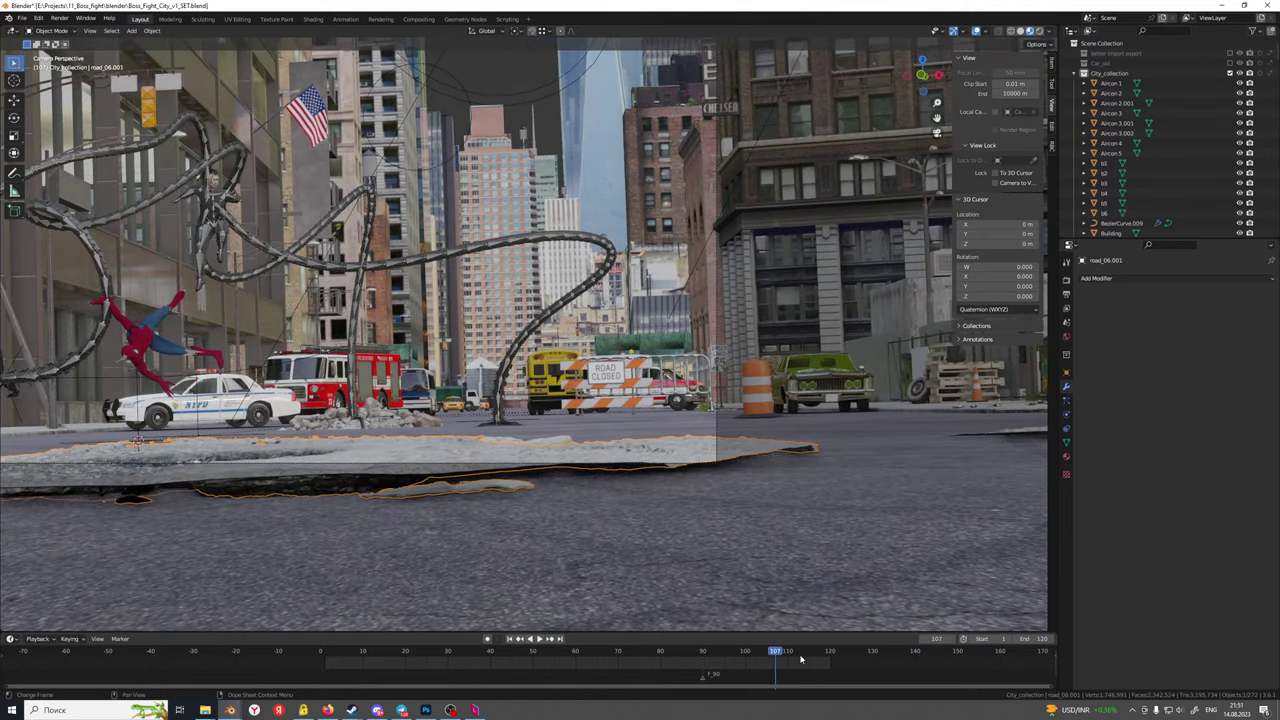
pyautogui.press('space')
pyautogui.click(852, 452)
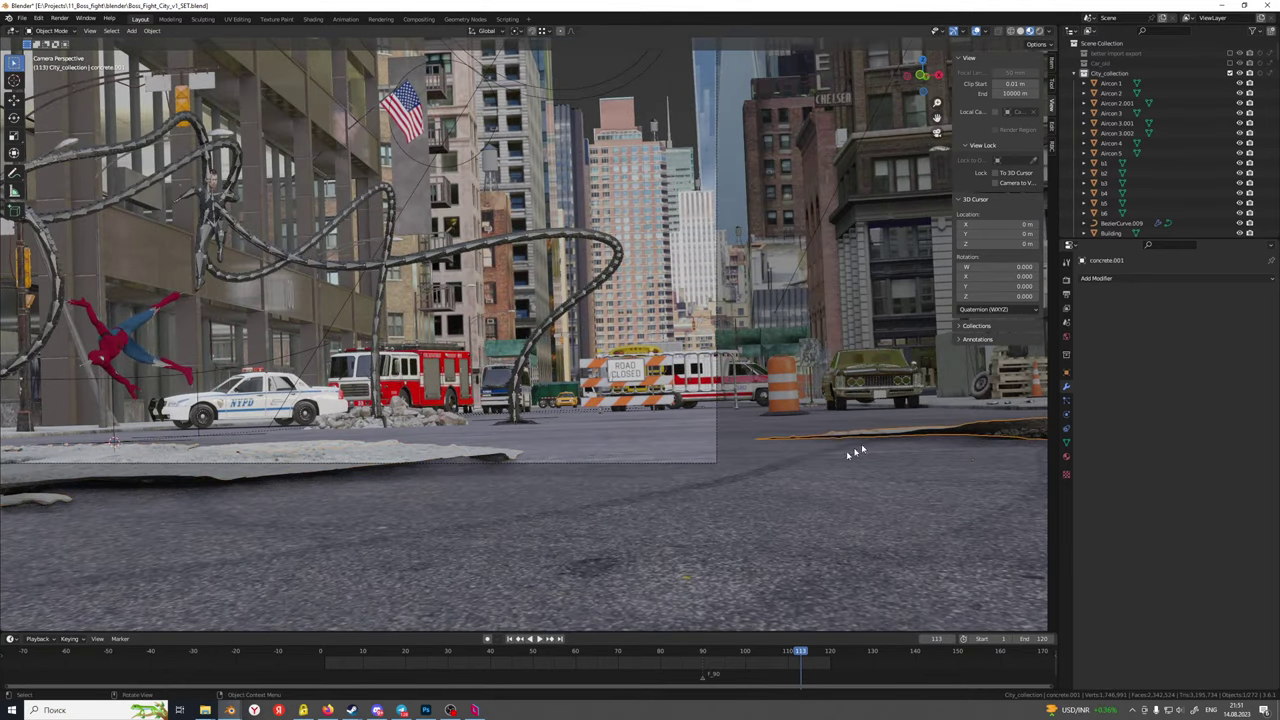
pyautogui.press('g')
pyautogui.press('x')
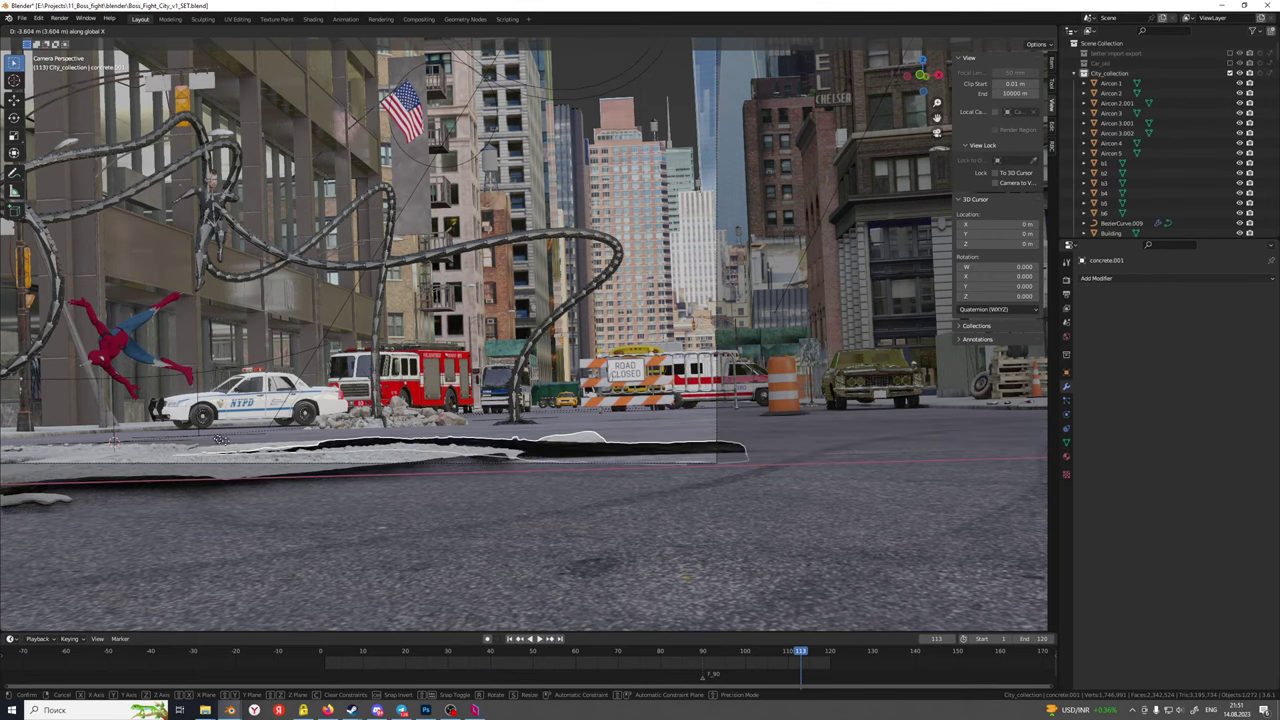
pyautogui.click(330, 436)
pyautogui.press('KP_0')
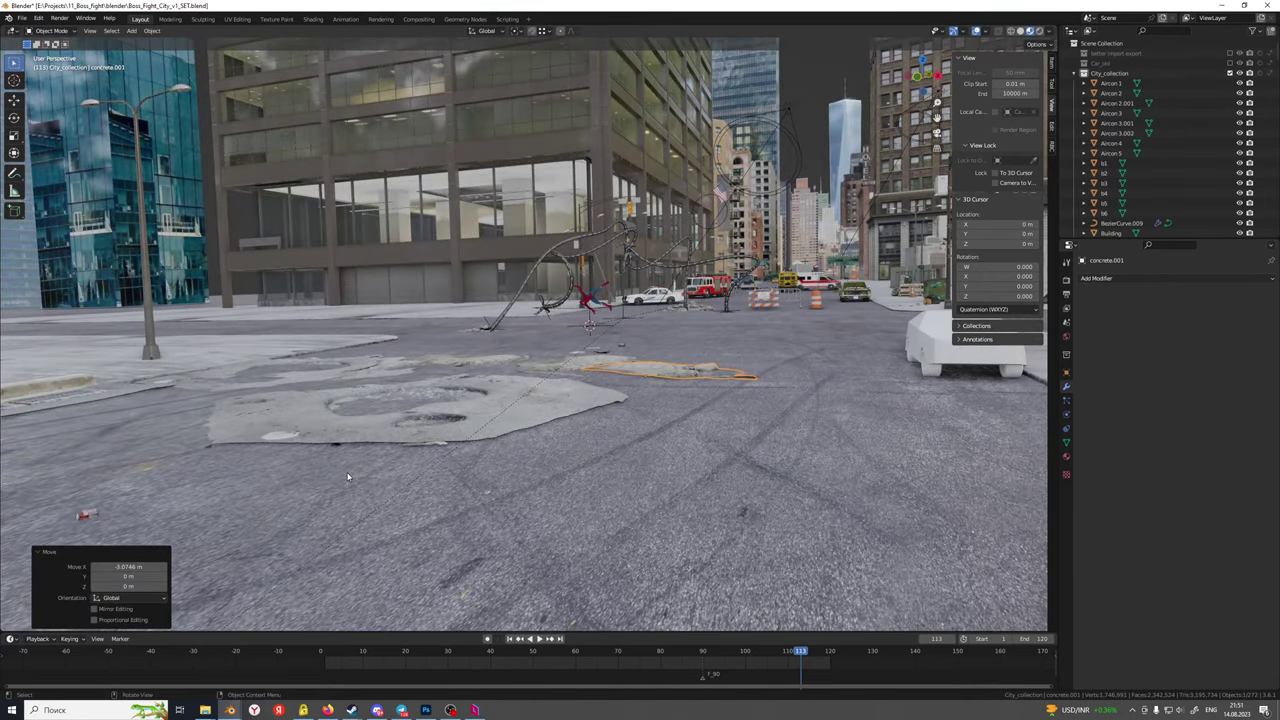
pyautogui.press('KP_Decimal')
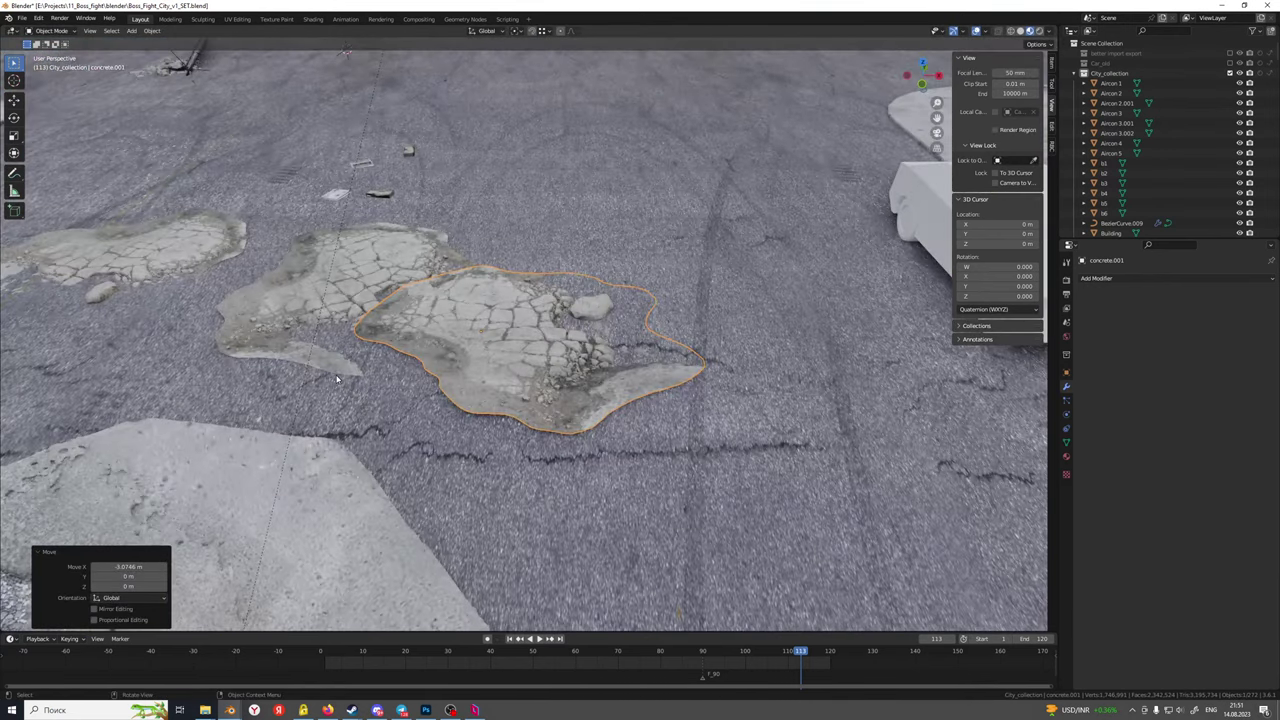
# Rotate the concrete.001 patch about Z and move it about 1.49 m along X and -2.96 m along Y
pyautogui.press('r')
pyautogui.press('z')
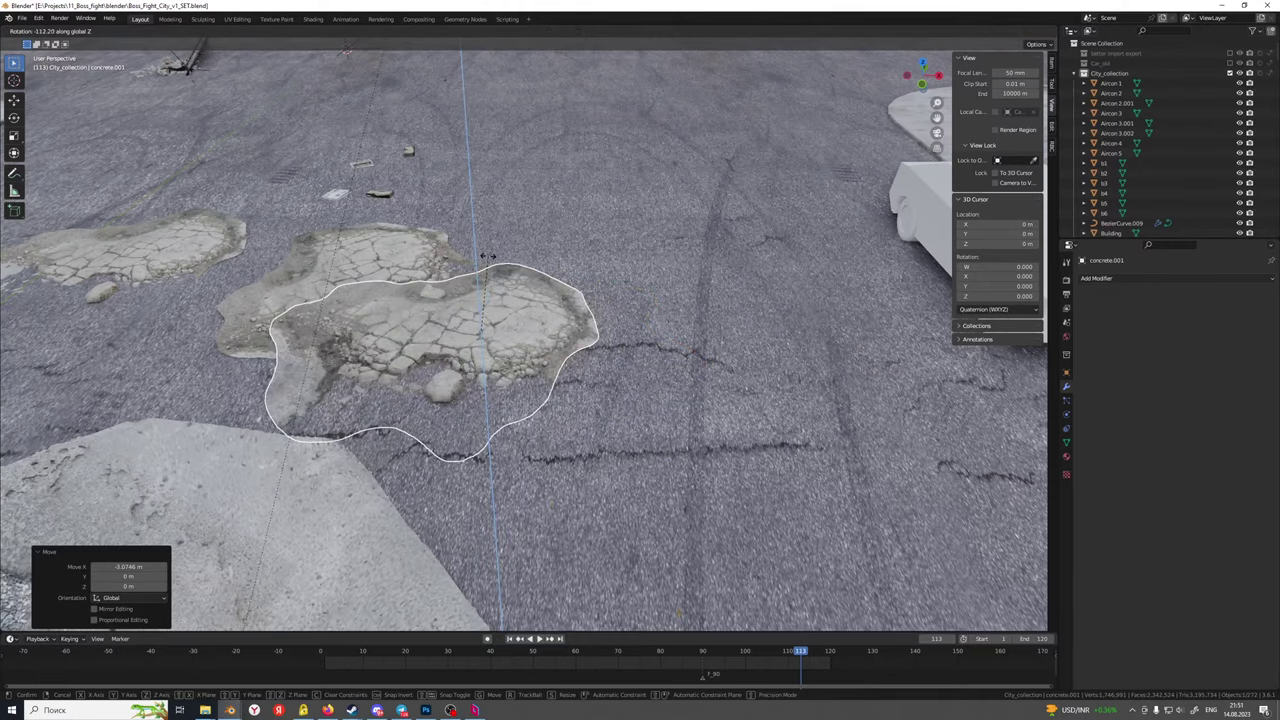
pyautogui.click(469, 261)
pyautogui.press('g')
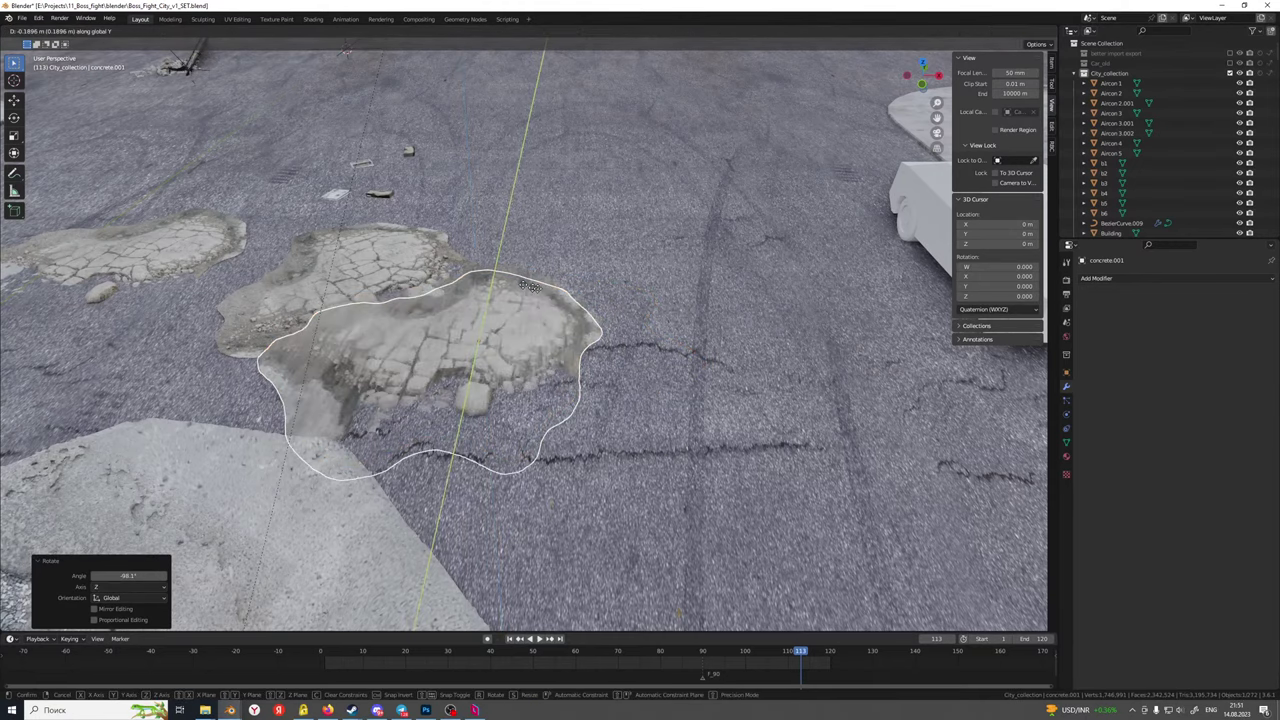
pyautogui.press('x')
pyautogui.click(606, 298)
pyautogui.press('g')
pyautogui.press('y')
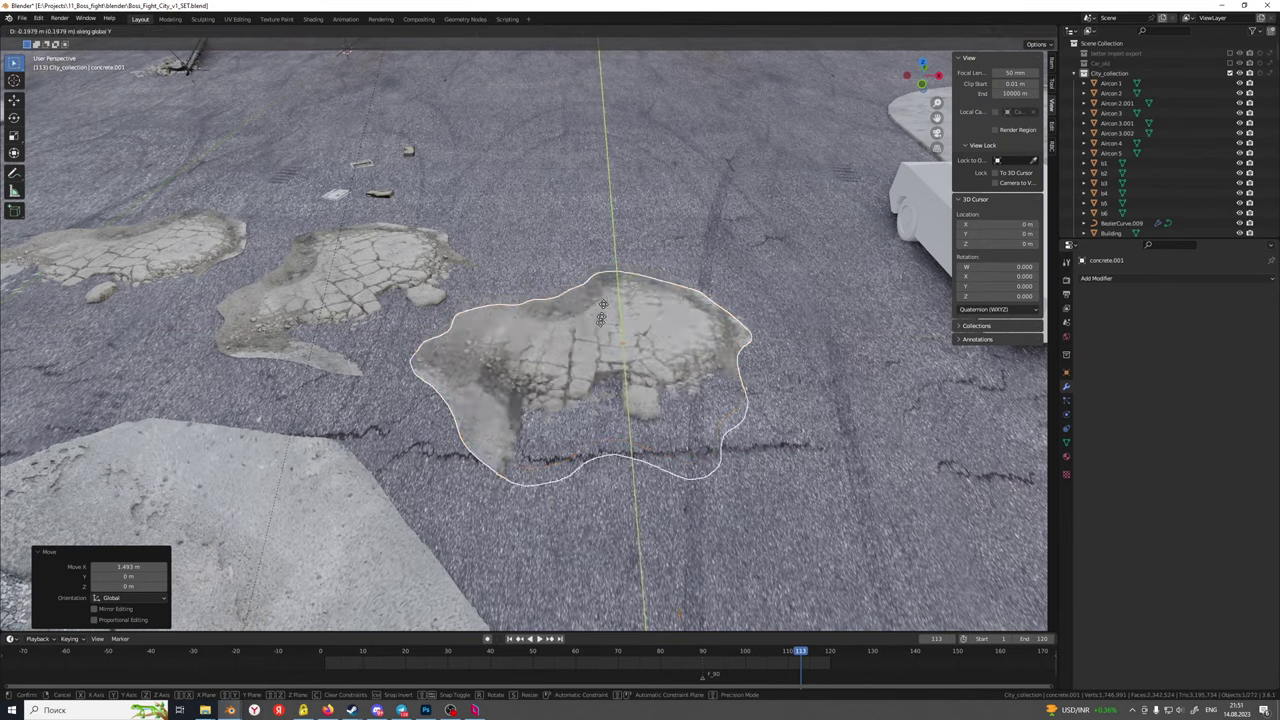
pyautogui.click(522, 522)
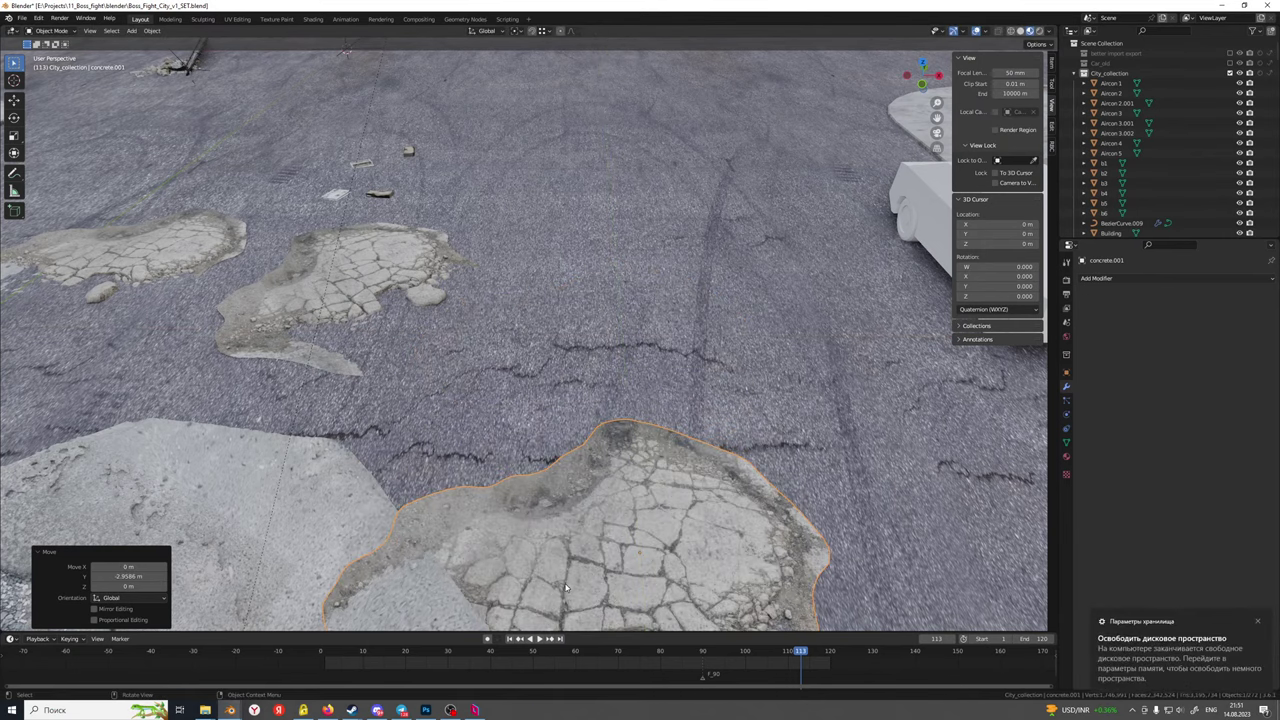
# Through the camera at frame 113, shift concrete.001 about -0.61 m along X and 0.04 m along Z
pyautogui.press('KP_0')
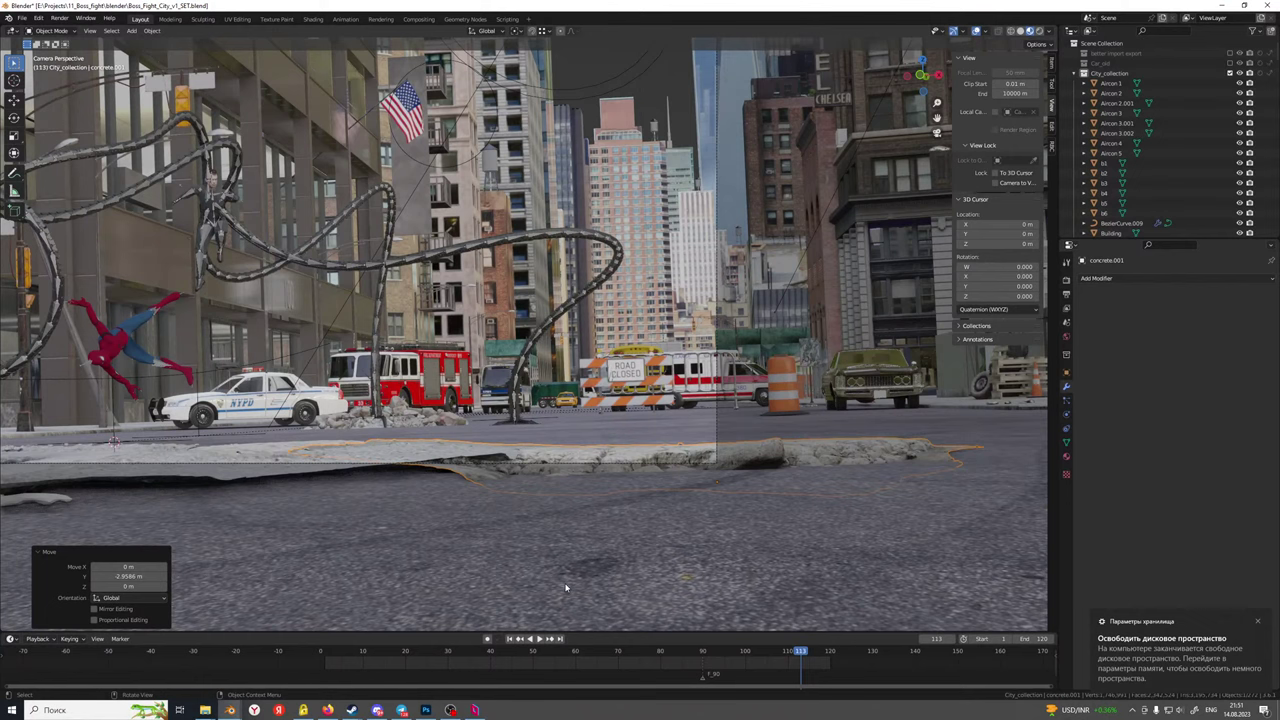
pyautogui.press('g')
pyautogui.press('x')
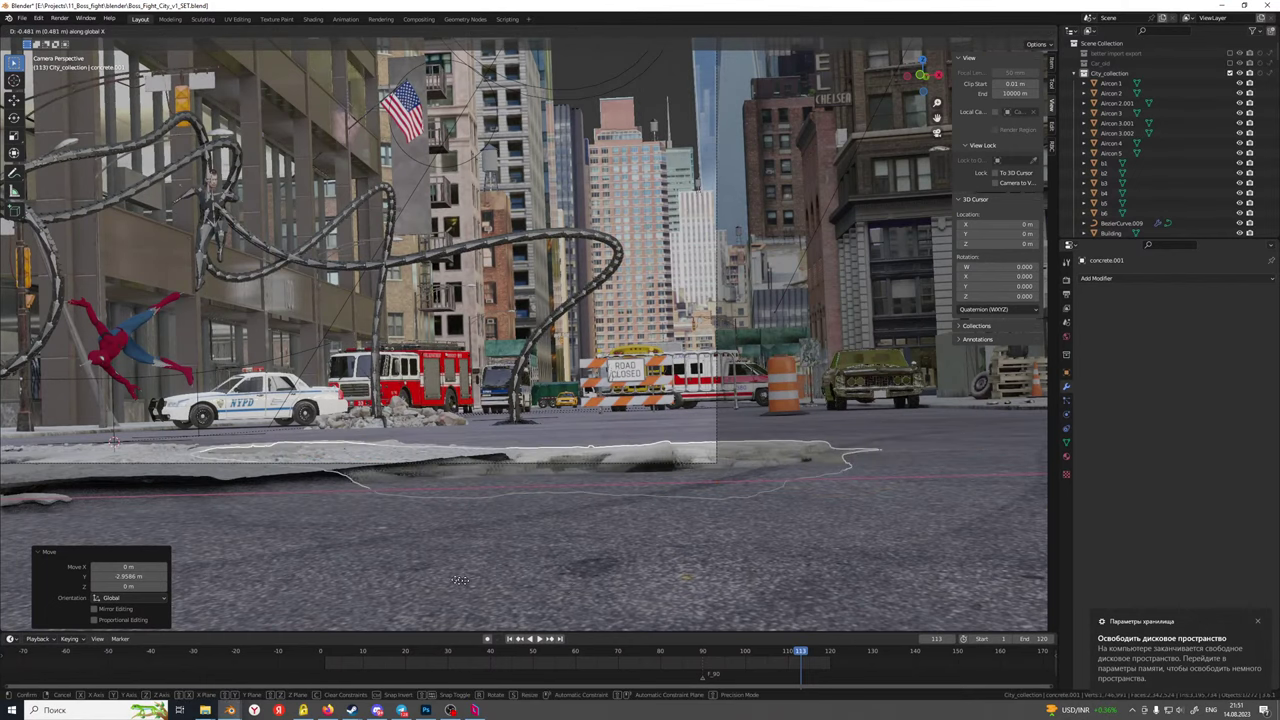
pyautogui.click(441, 583)
pyautogui.press('g')
pyautogui.press('z')
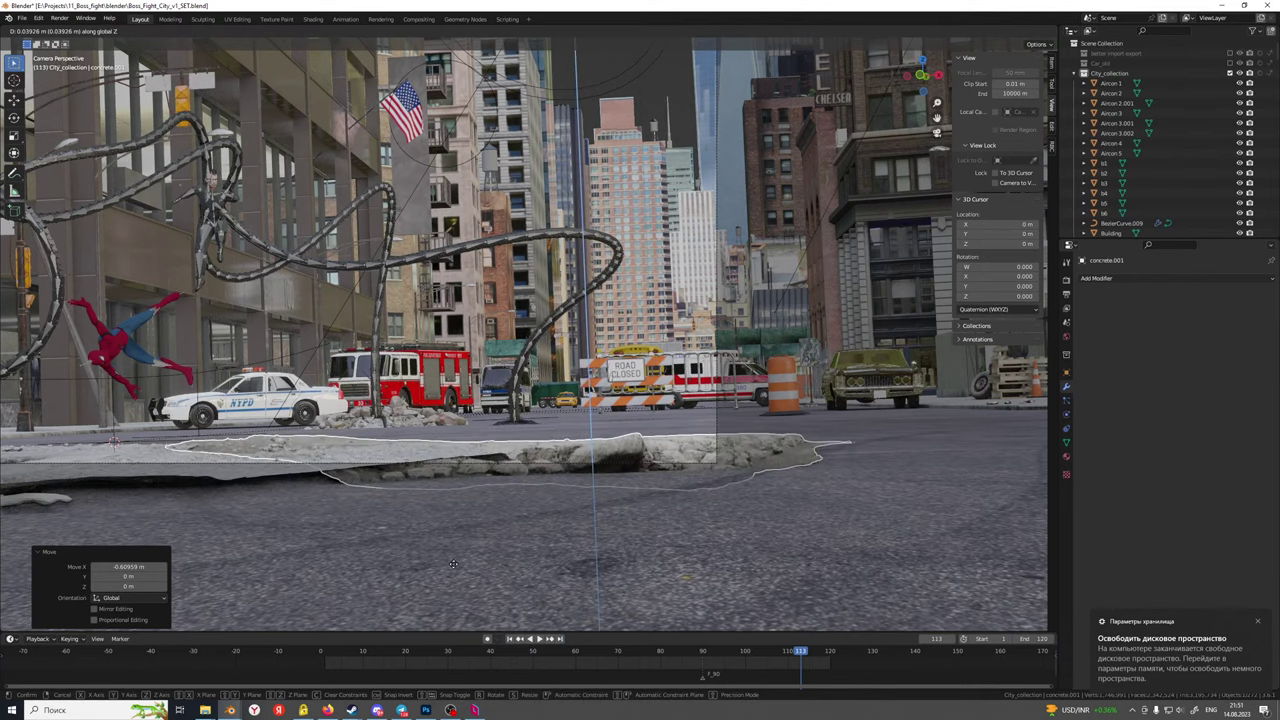
pyautogui.click(455, 566)
# Bring concrete.001 closer by about -2.05 m along Y and tilt it about -0.6° in the camera view
pyautogui.press('g')
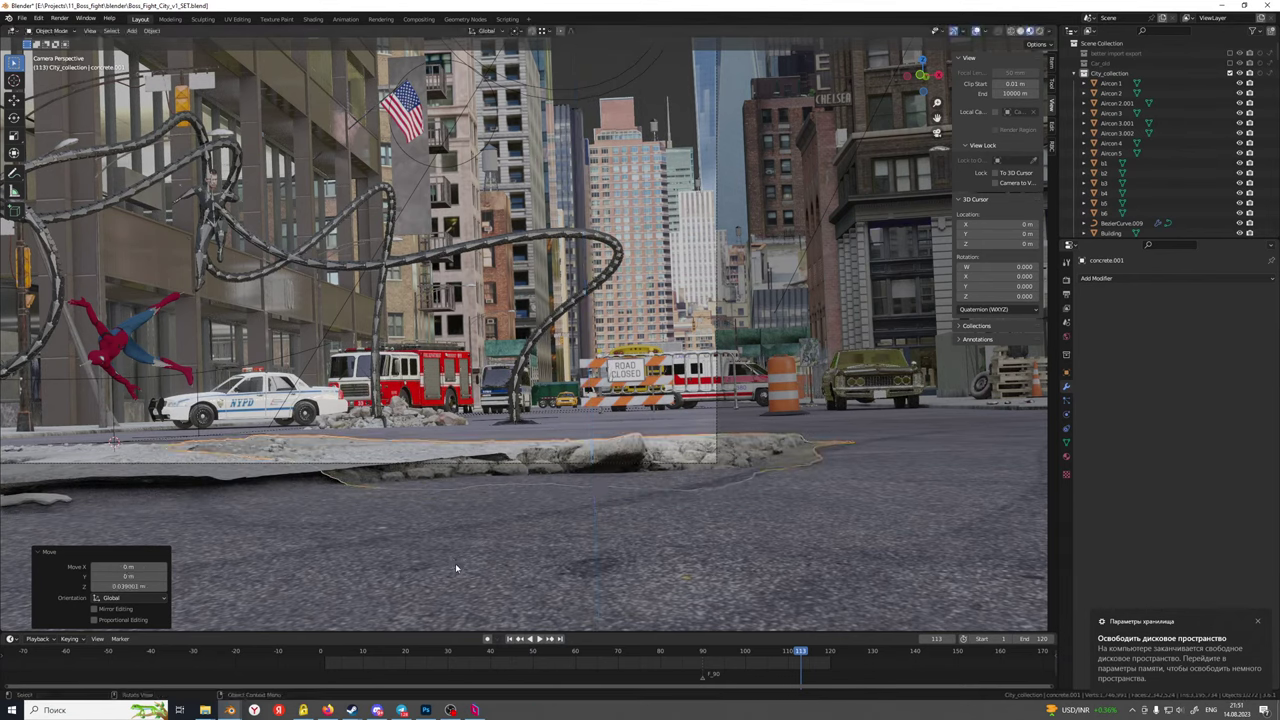
pyautogui.press('y')
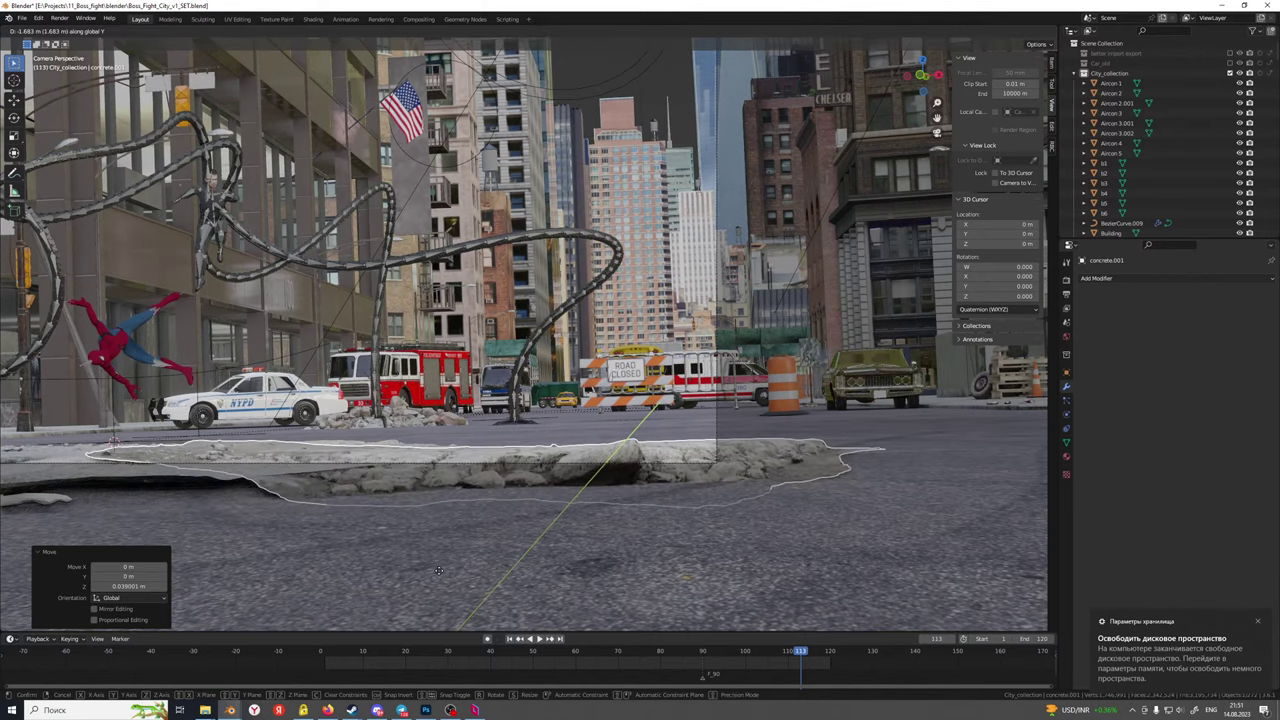
pyautogui.click(420, 563)
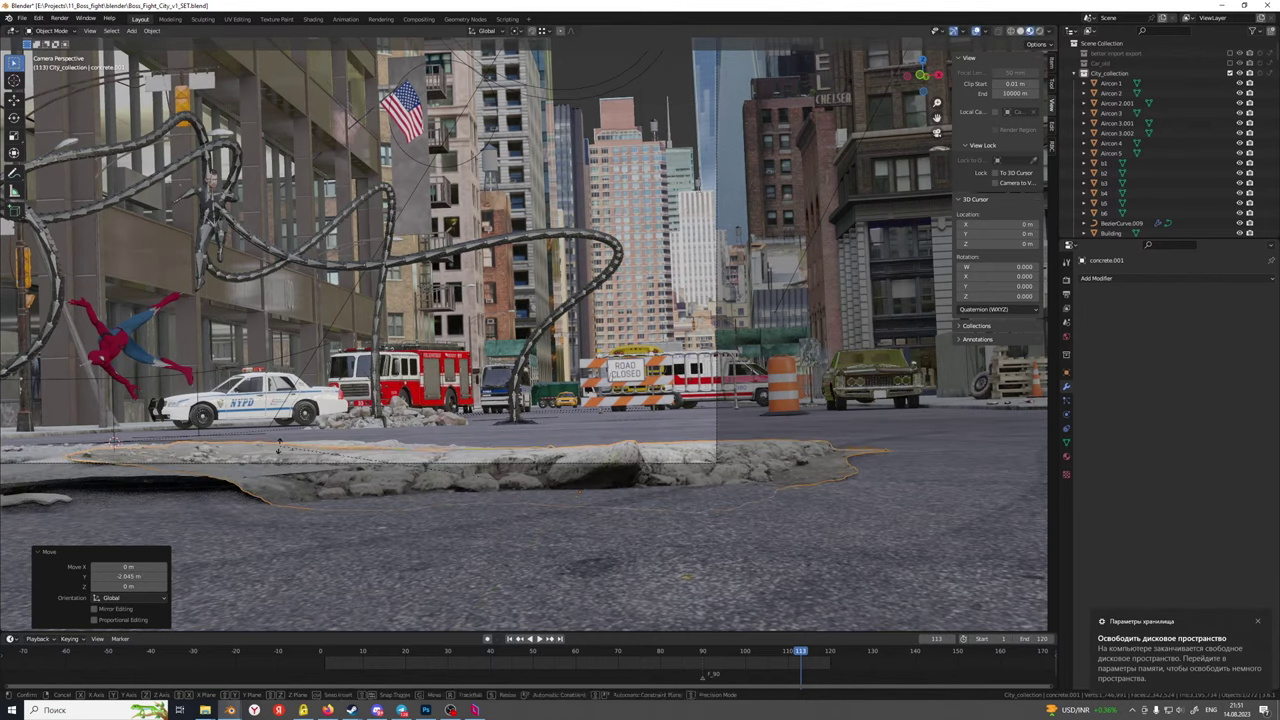
pyautogui.press('r')
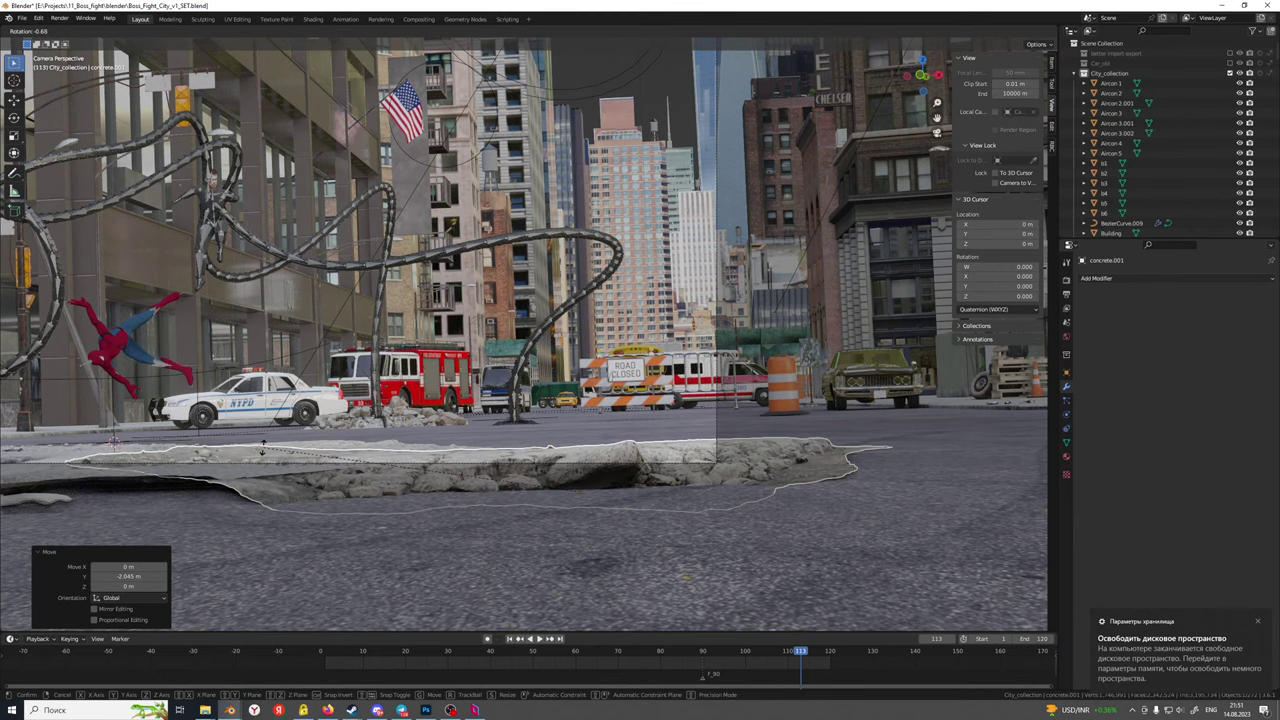
pyautogui.click(263, 449)
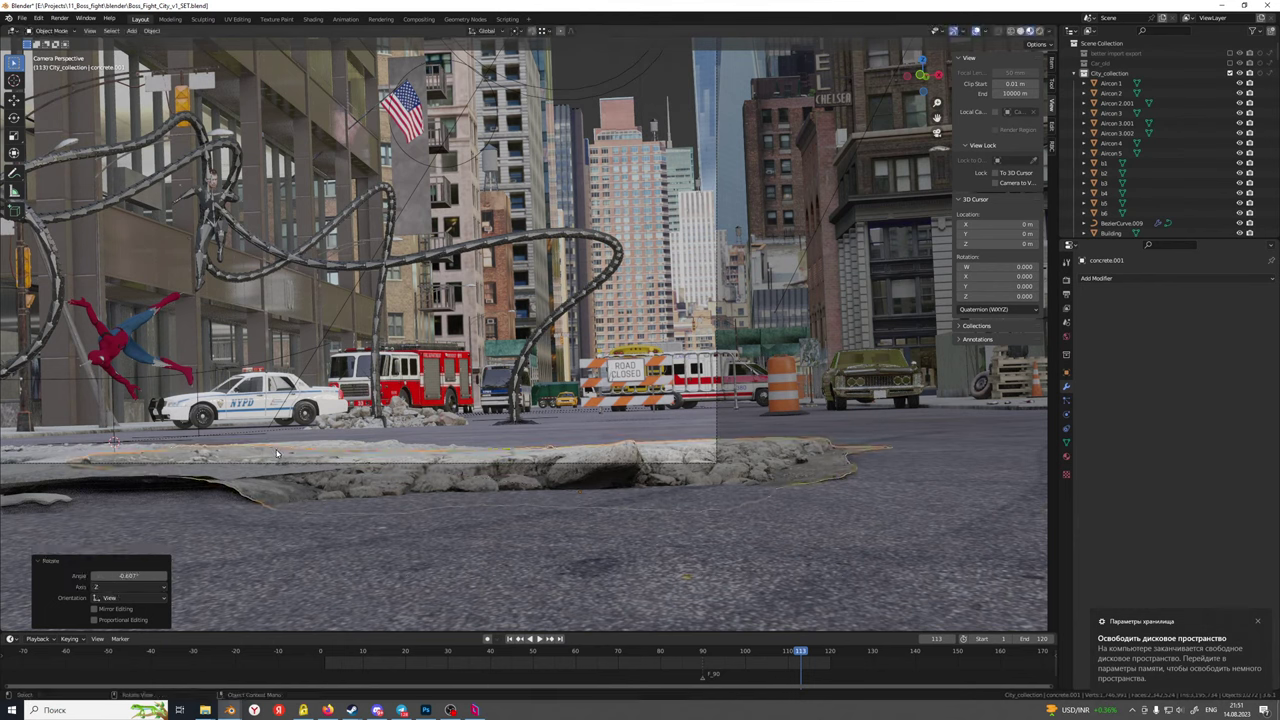
pyautogui.press('g')
pyautogui.press('z')
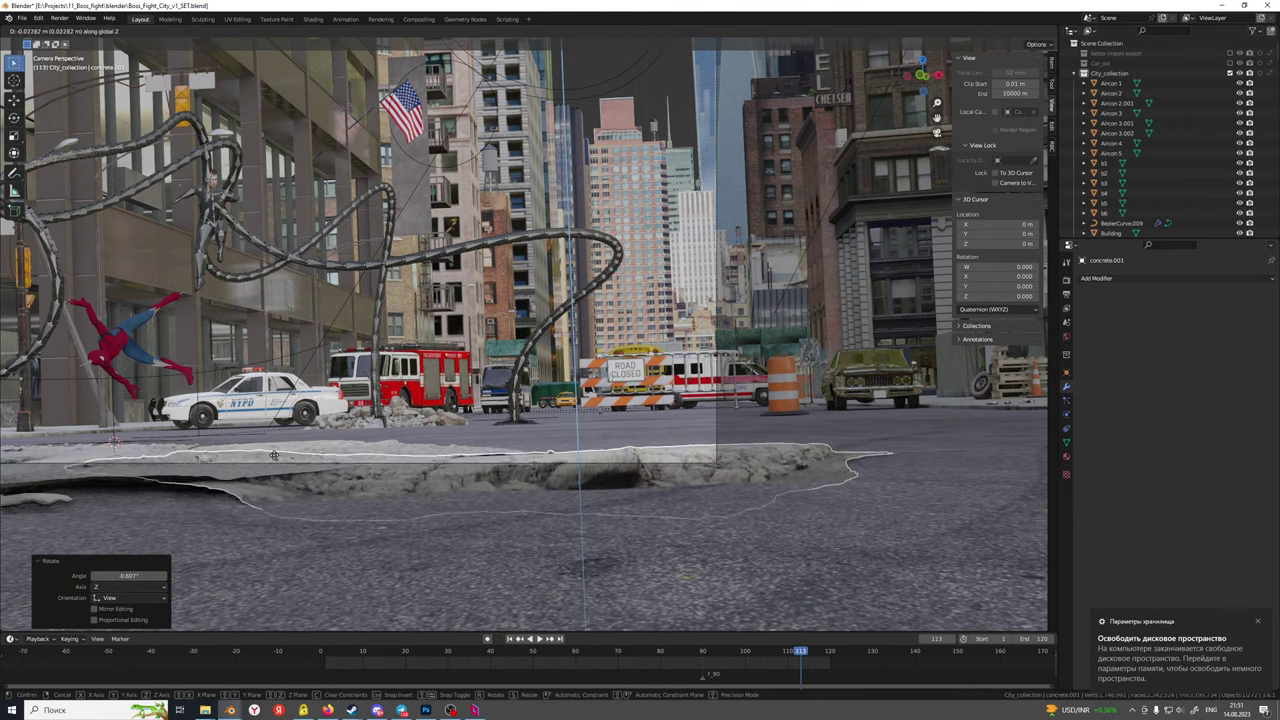
pyautogui.rightClick(278, 455)
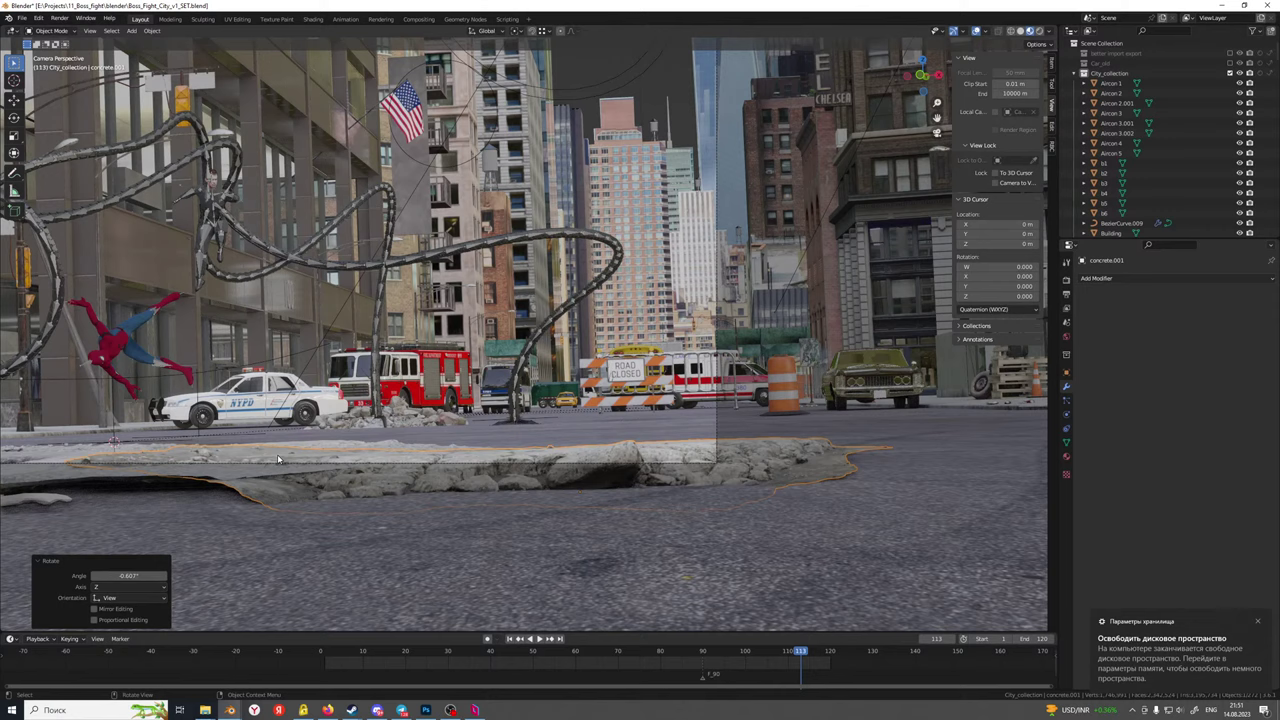
# Check the shot at frames 117 and 50, and at frame 30 move Roadtrash_1.005 about 7.11 m along Y beyond the concrete rim
pyautogui.click(819, 656)
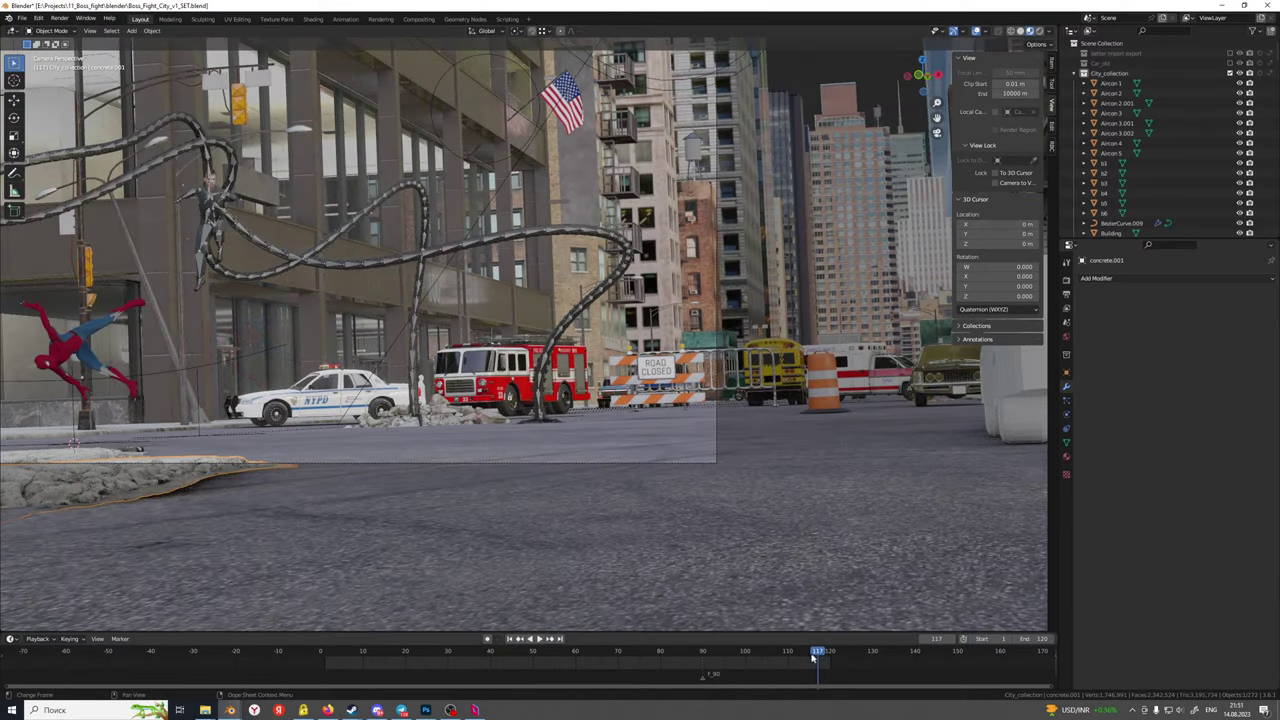
pyautogui.click(531, 656)
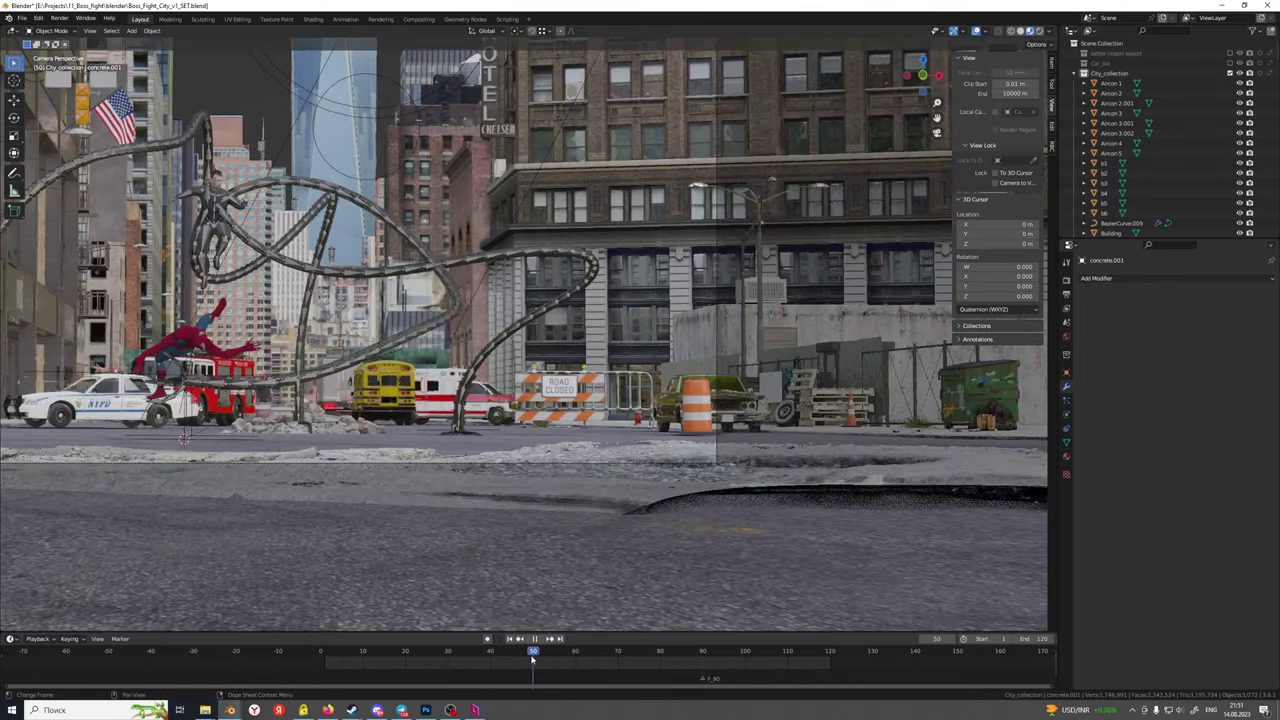
pyautogui.click(447, 659)
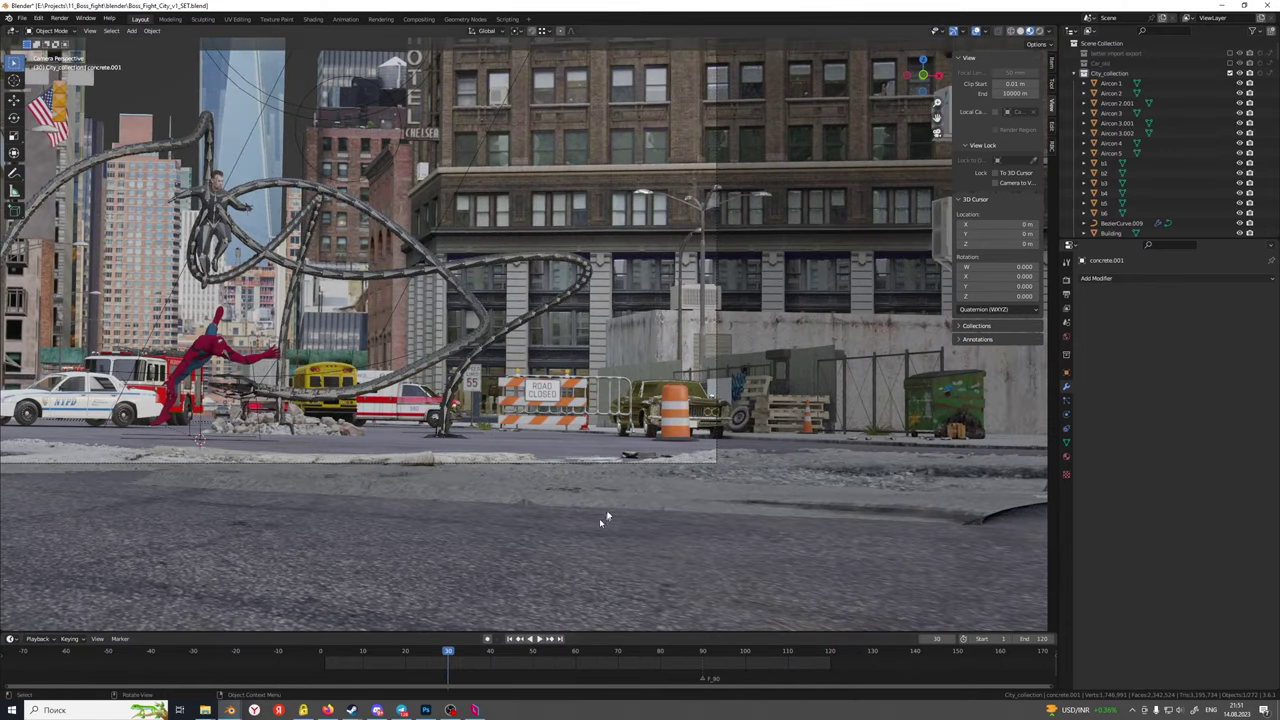
pyautogui.click(626, 457)
pyautogui.scroll(7, 616, 463)
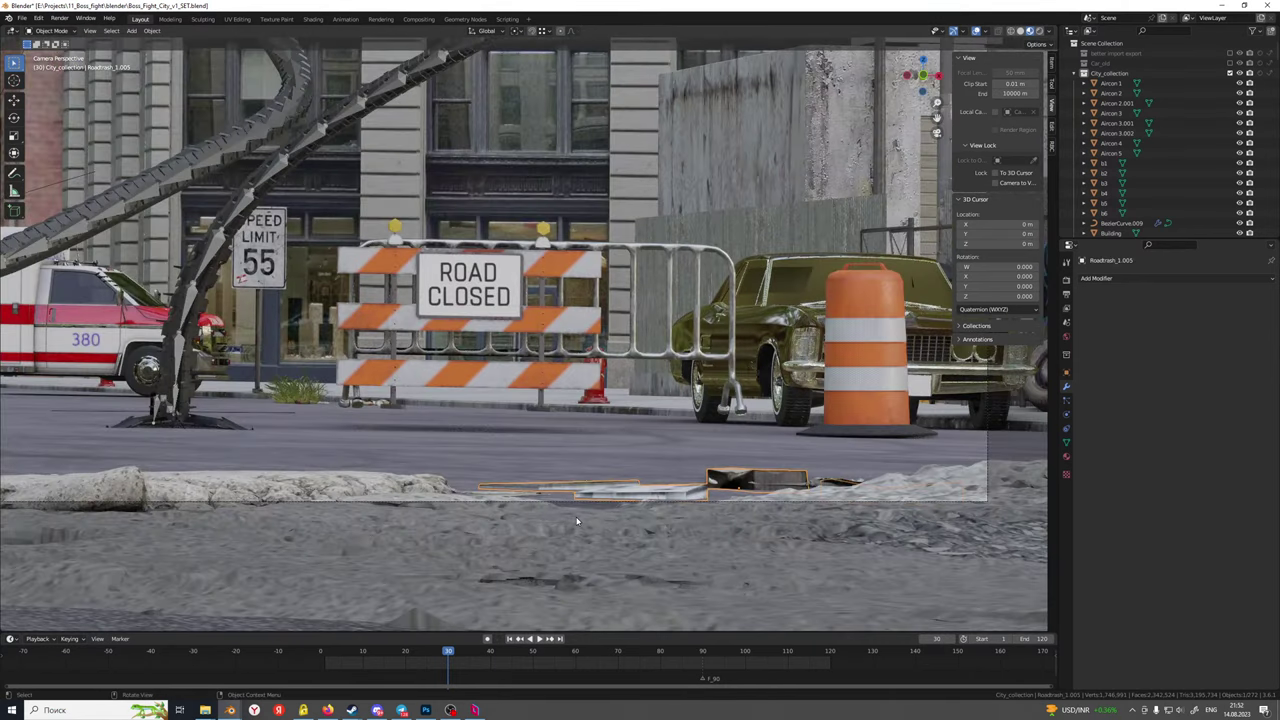
pyautogui.press('g')
pyautogui.press('x')
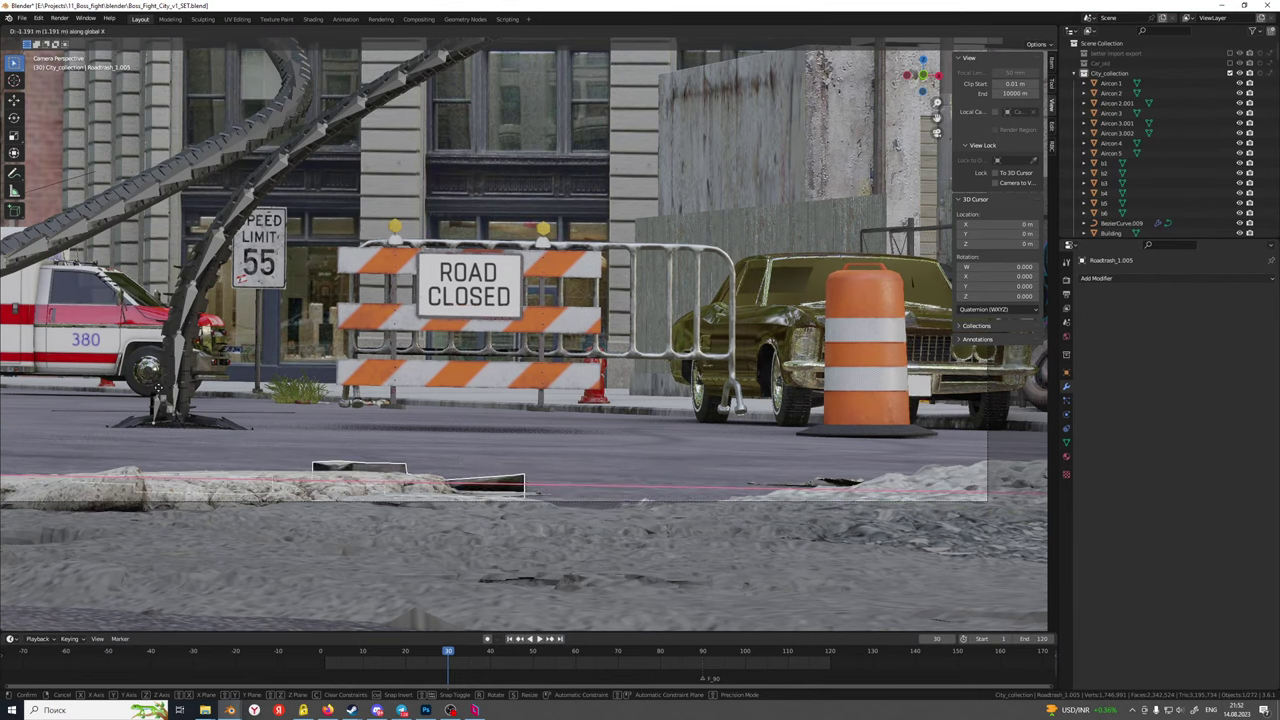
pyautogui.press('y')
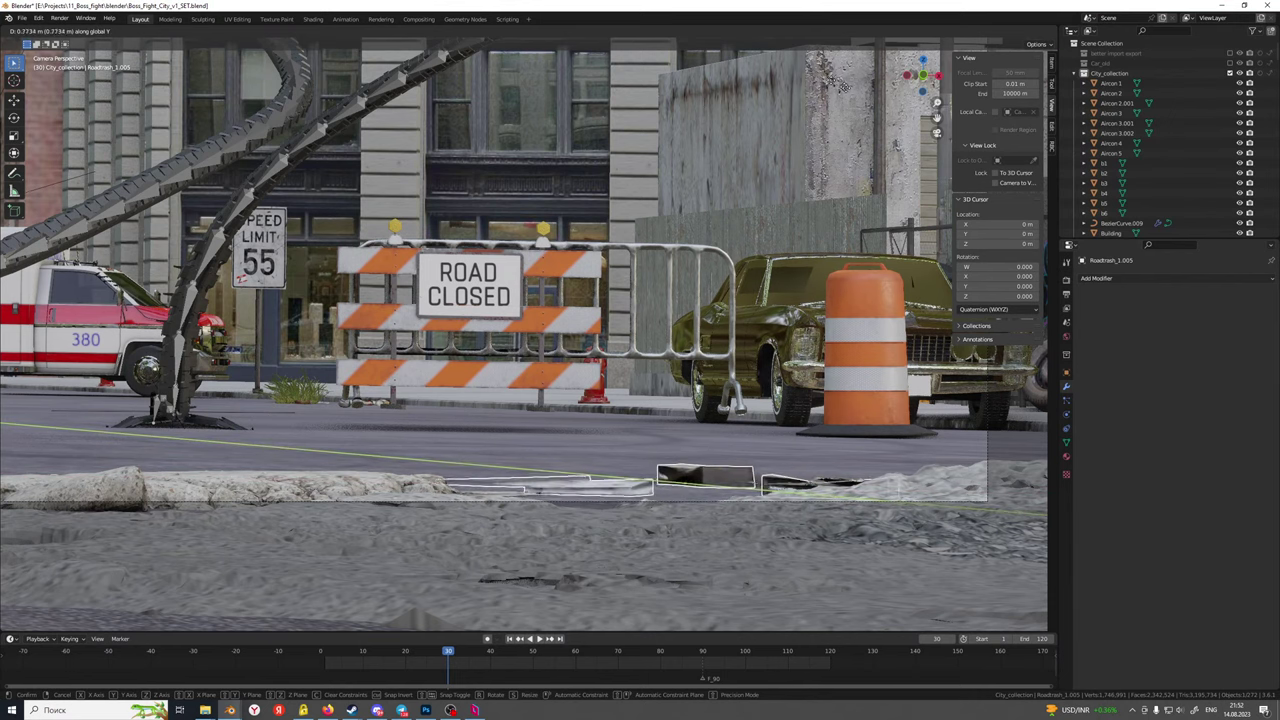
pyautogui.click(705, 453)
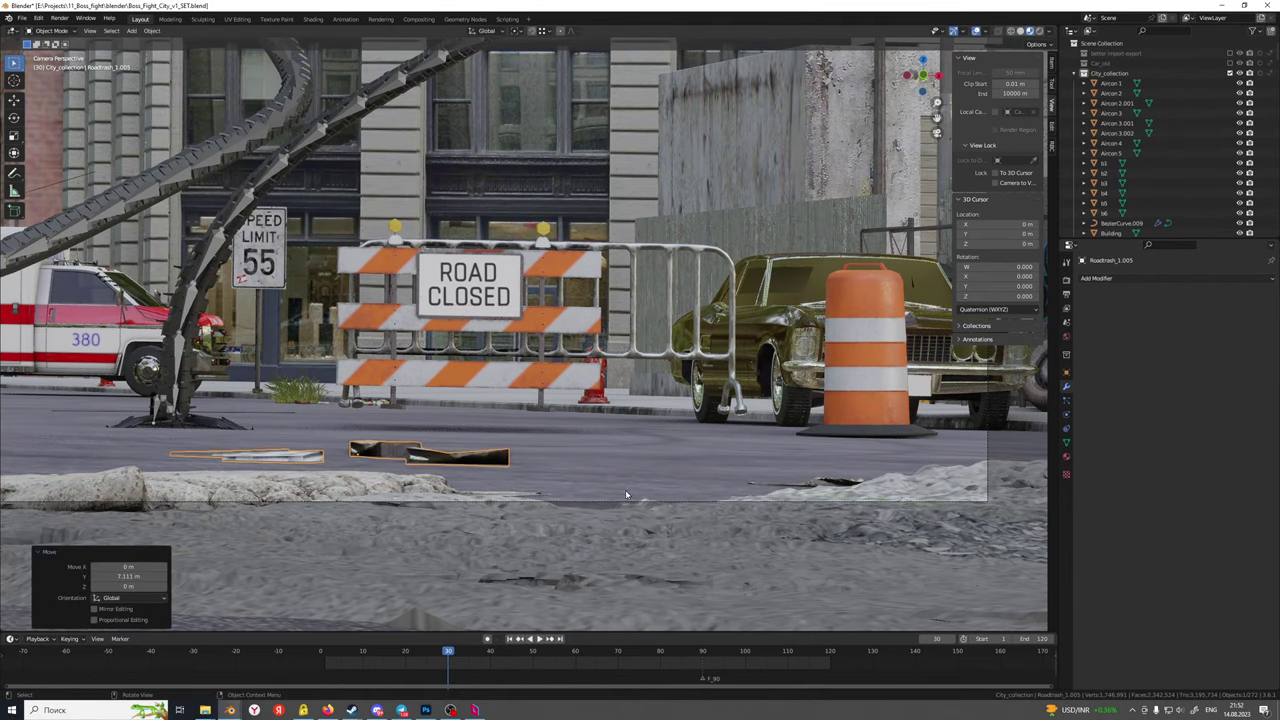
# Examine the concrete and road_06 pieces through the camera at frame 30 and select the road_07 slab
pyautogui.keyDown('shift'); pyautogui.moveTo(521, 431); pyautogui.dragTo(732, 391, button='middle'); pyautogui.keyUp('shift')
pyautogui.scroll(-3, 684, 395)
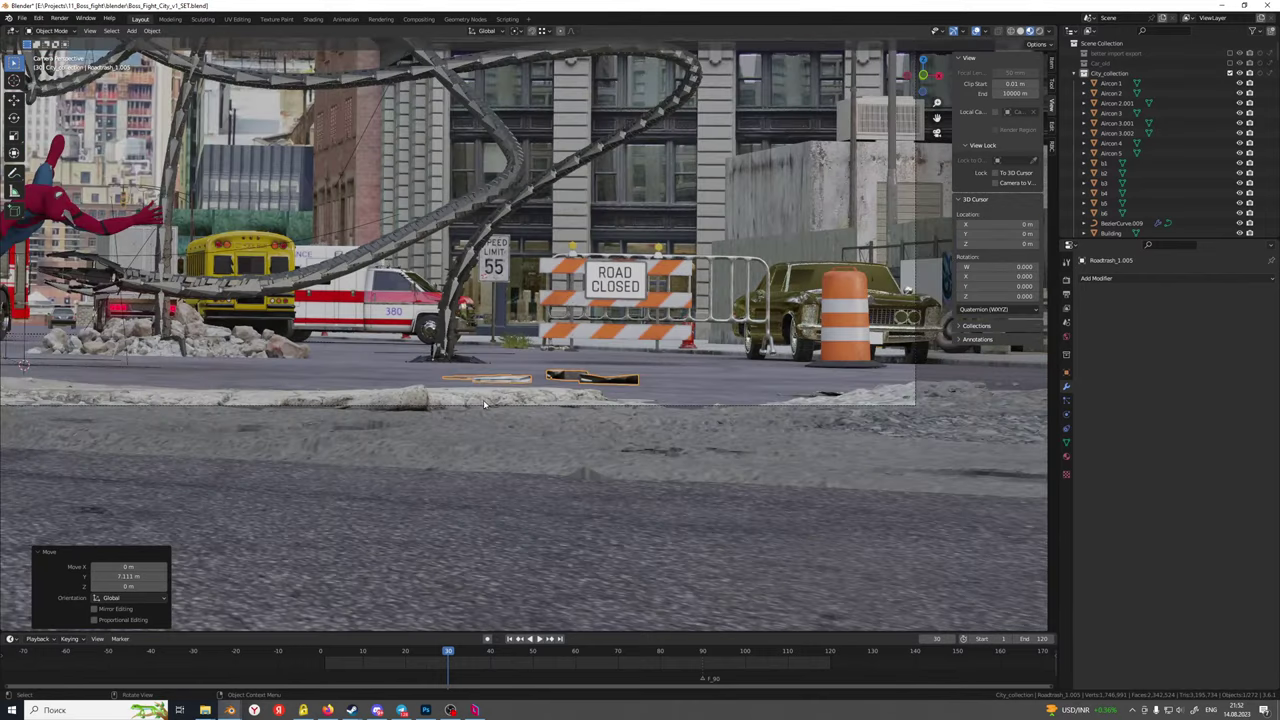
pyautogui.click(456, 405)
pyautogui.keyDown('shift'); pyautogui.moveTo(252, 398); pyautogui.dragTo(731, 486, button='middle'); pyautogui.keyUp('shift')
pyautogui.scroll(-3, 577, 491)
pyautogui.keyDown('shift'); pyautogui.moveTo(420, 432); pyautogui.dragTo(586, 466, button='middle'); pyautogui.keyUp('shift')
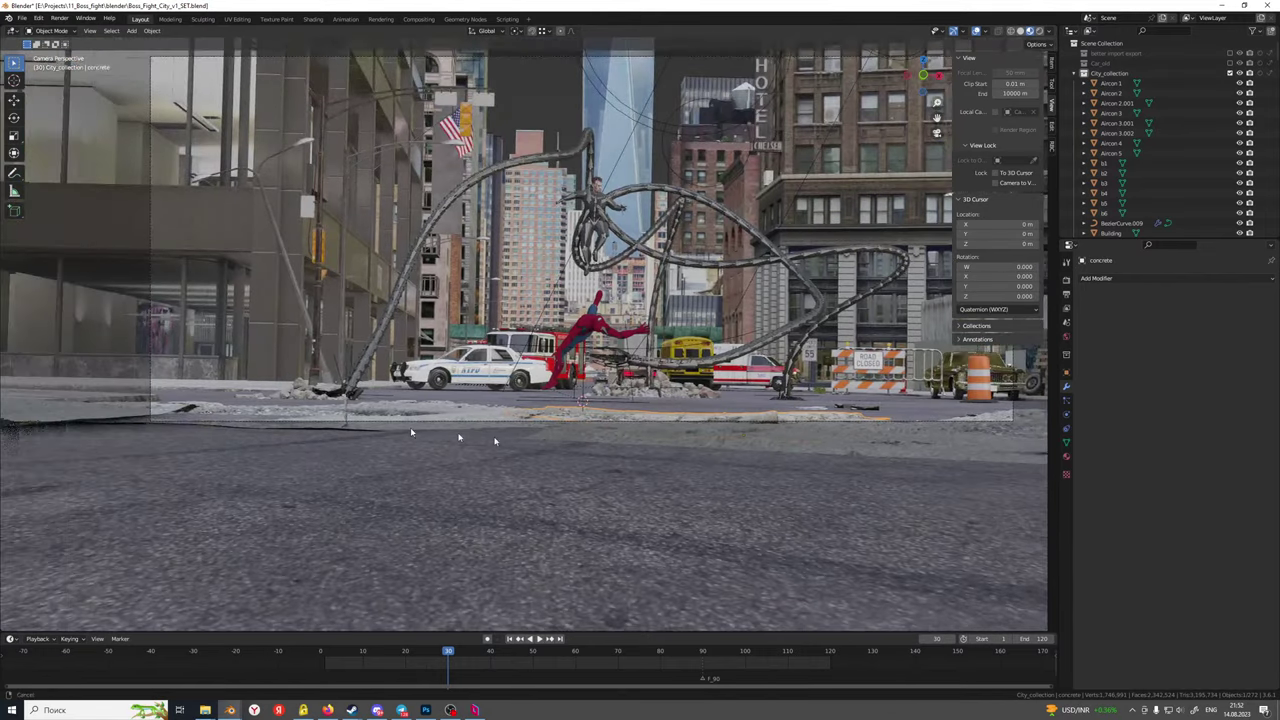
pyautogui.scroll(3, 586, 466)
pyautogui.click(614, 527)
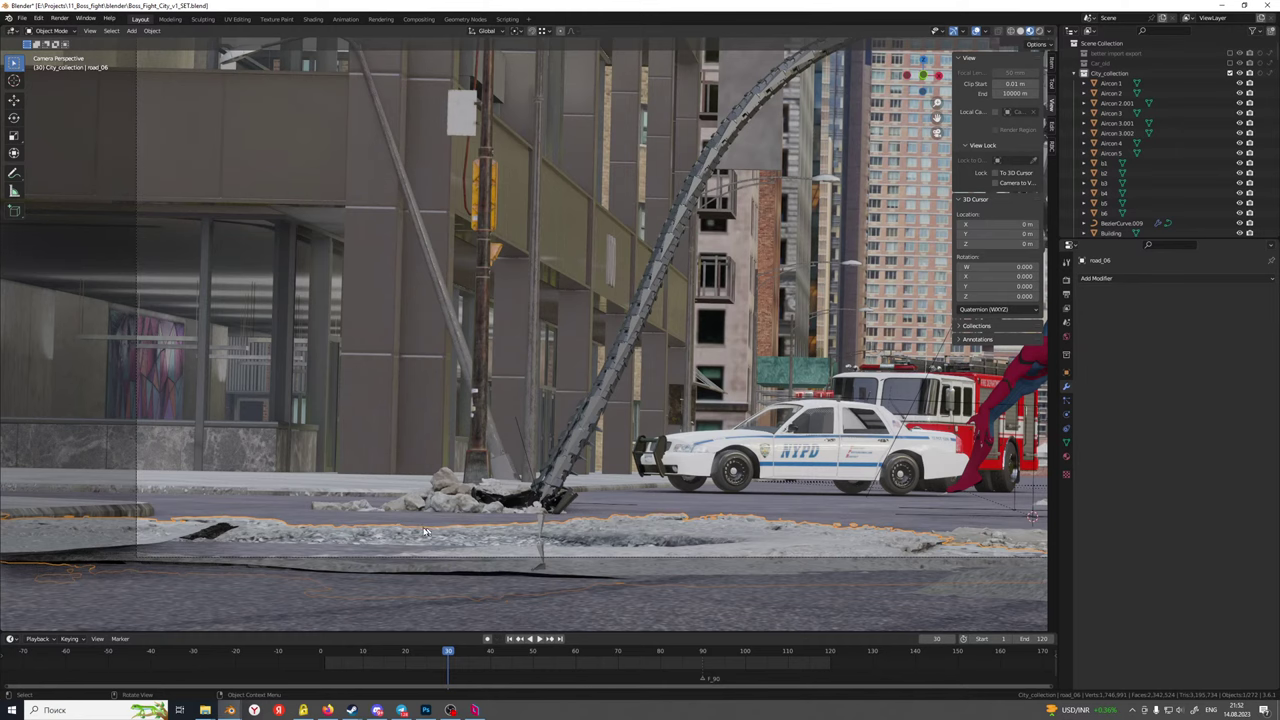
pyautogui.click(188, 529)
pyautogui.keyDown('shift'); pyautogui.moveTo(188, 529); pyautogui.dragTo(503, 450, button='middle'); pyautogui.keyUp('shift')
pyautogui.scroll(1, 470, 465)
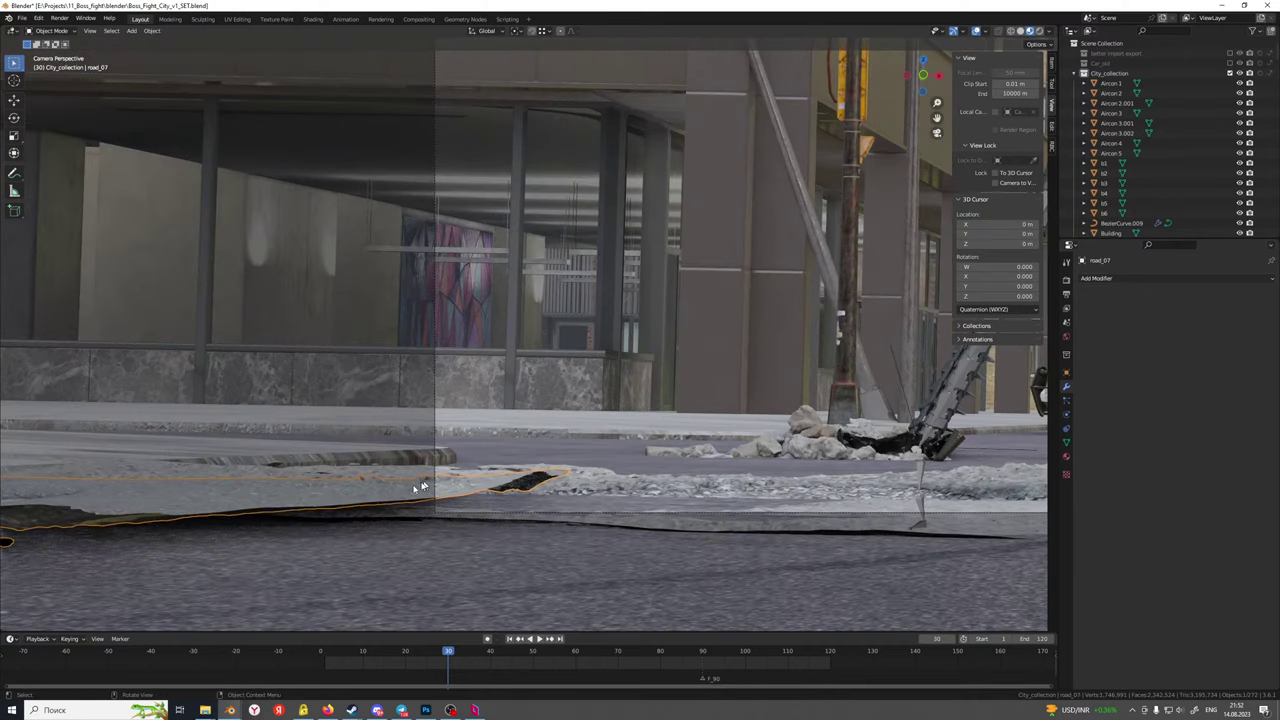
pyautogui.press('r')
pyautogui.press('y')
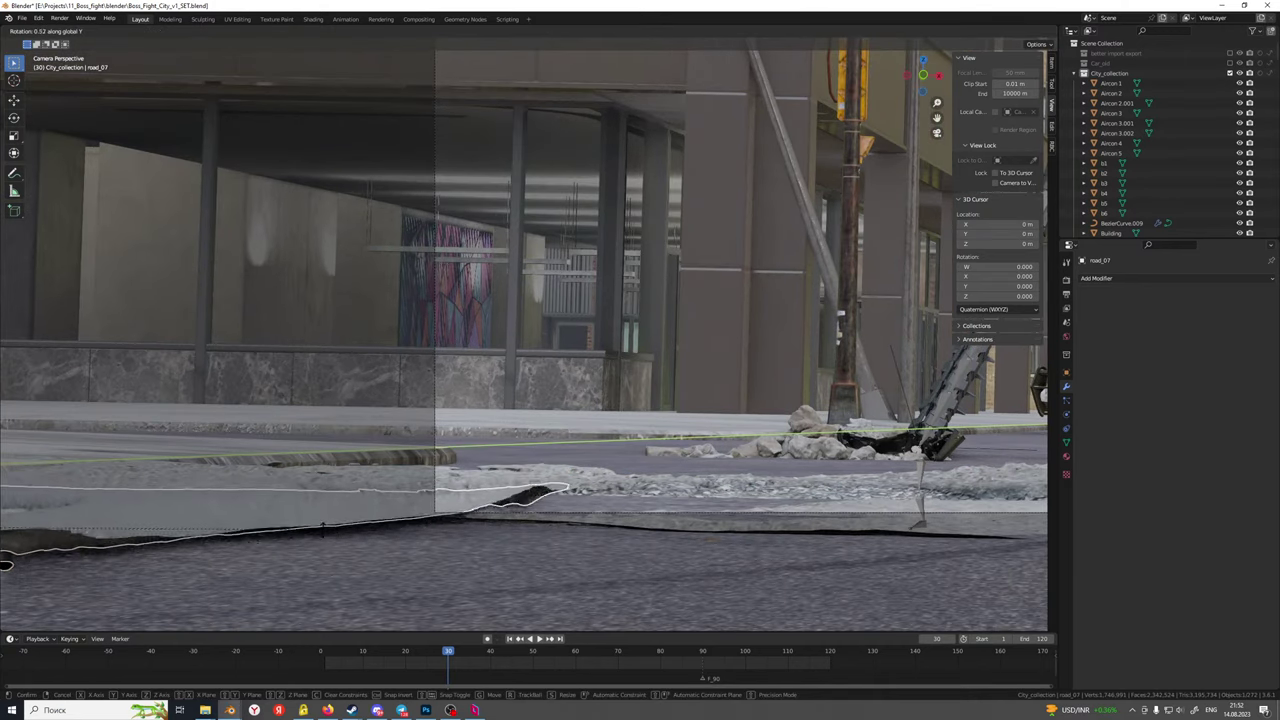
pyautogui.rightClick(327, 560)
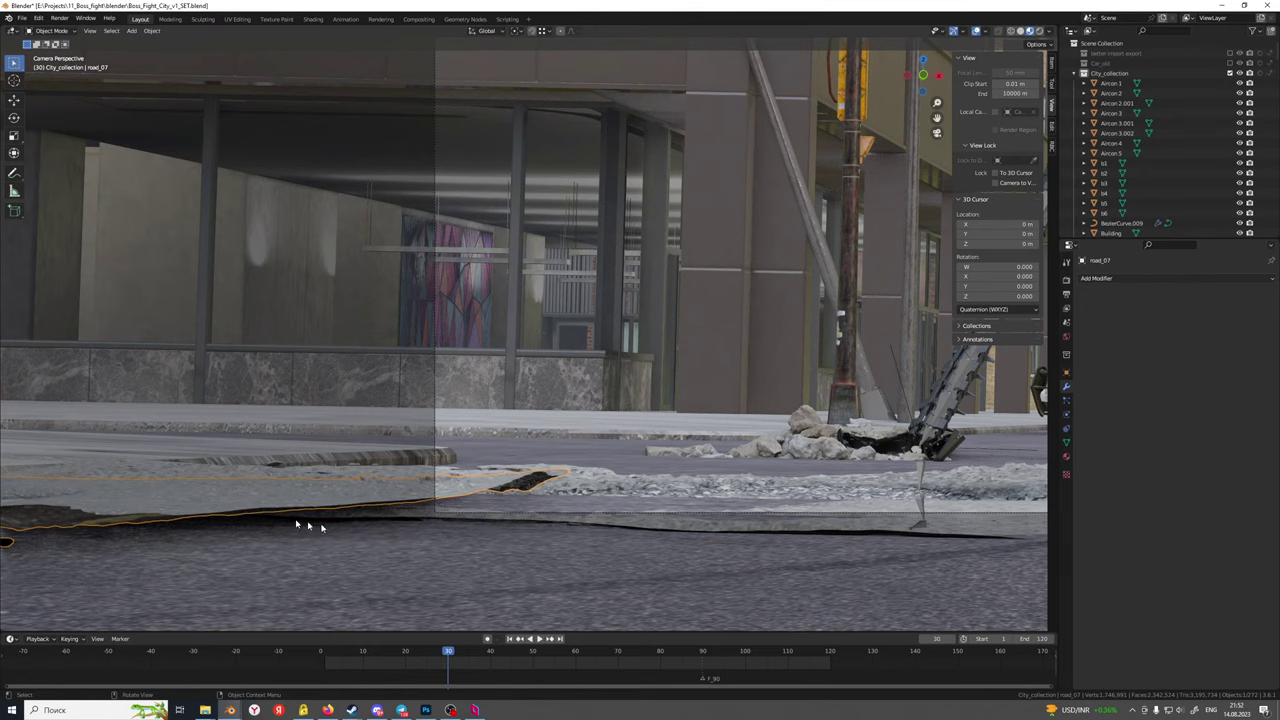
# Lower the road_07 slab about 0.21 m along Z and shift it about 0.38 m along Y
pyautogui.keyDown('shift'); pyautogui.moveTo(250, 522); pyautogui.dragTo(800, 484, button='middle'); pyautogui.keyUp('shift')
pyautogui.scroll(-3, 738, 473)
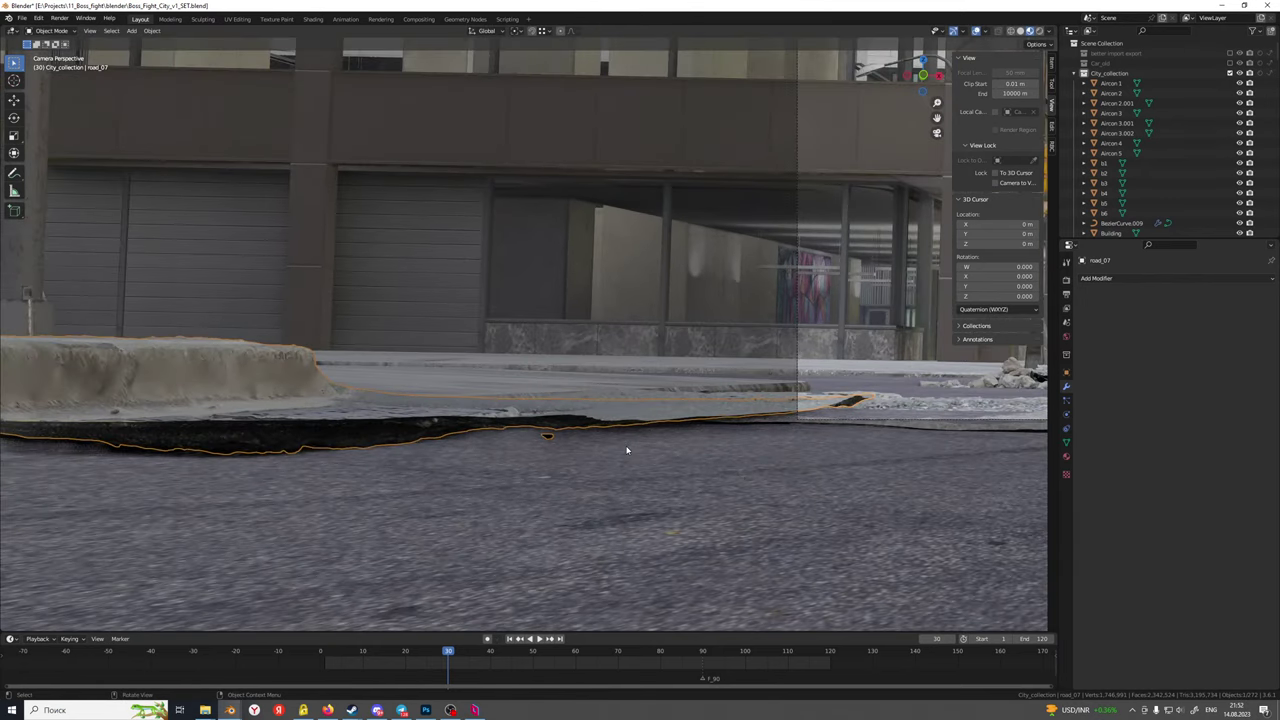
pyautogui.press('g')
pyautogui.press('z')
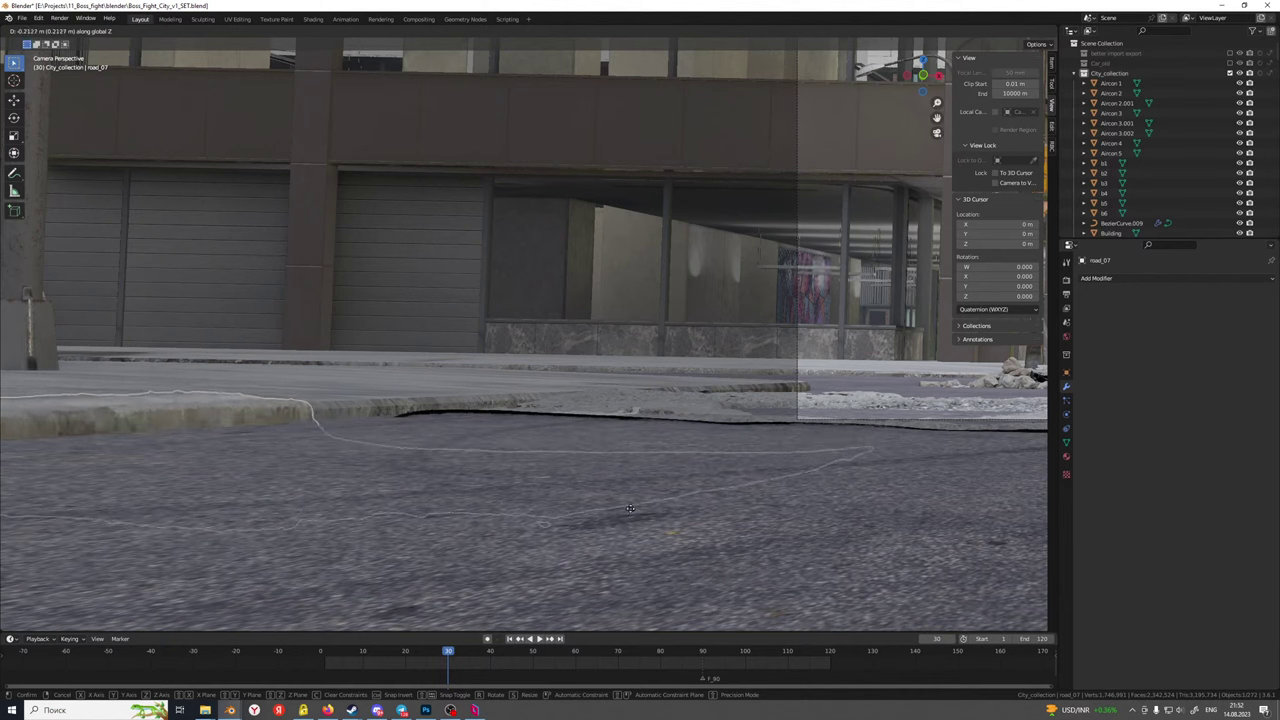
pyautogui.click(631, 513)
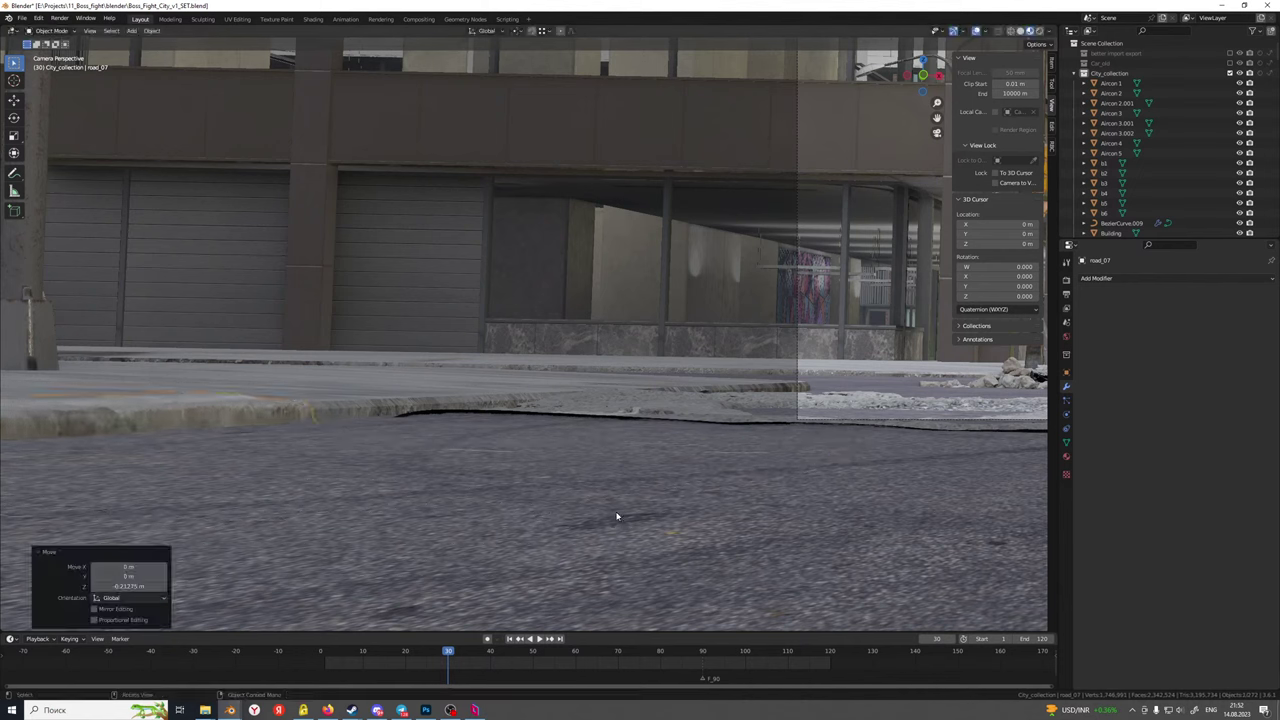
pyautogui.press('g')
pyautogui.press('x')
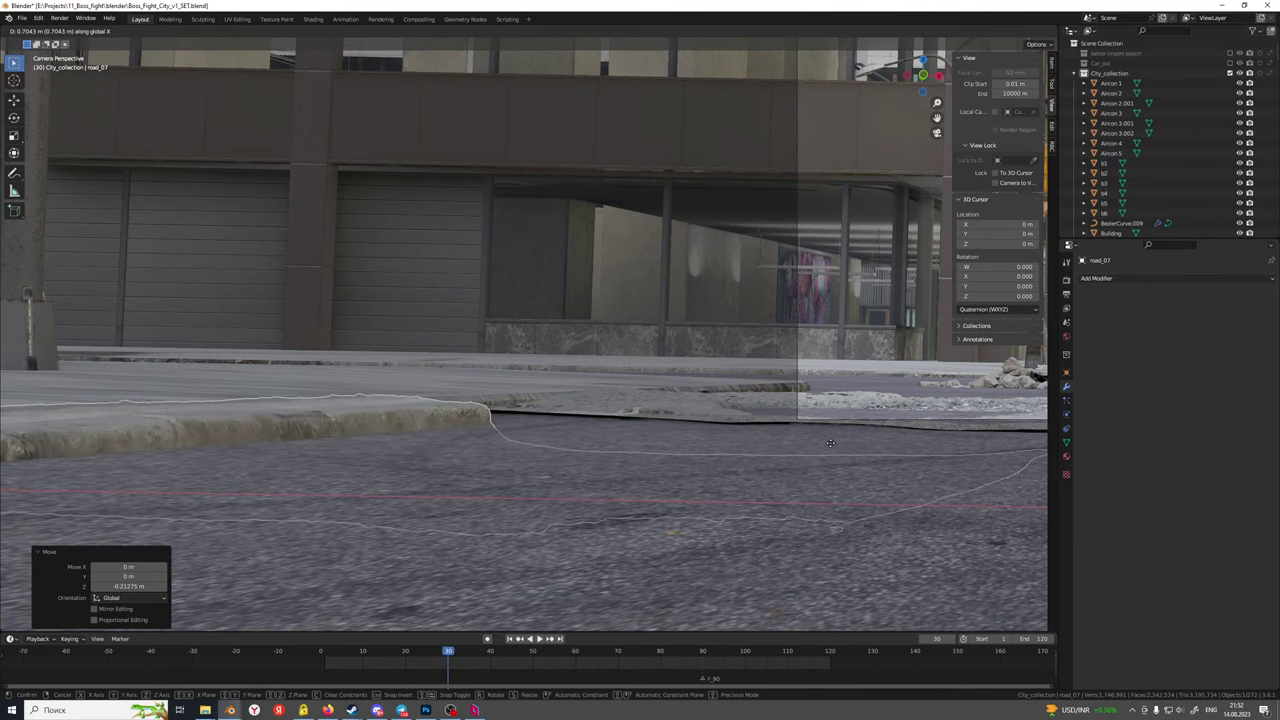
pyautogui.press('y')
pyautogui.press('Return')
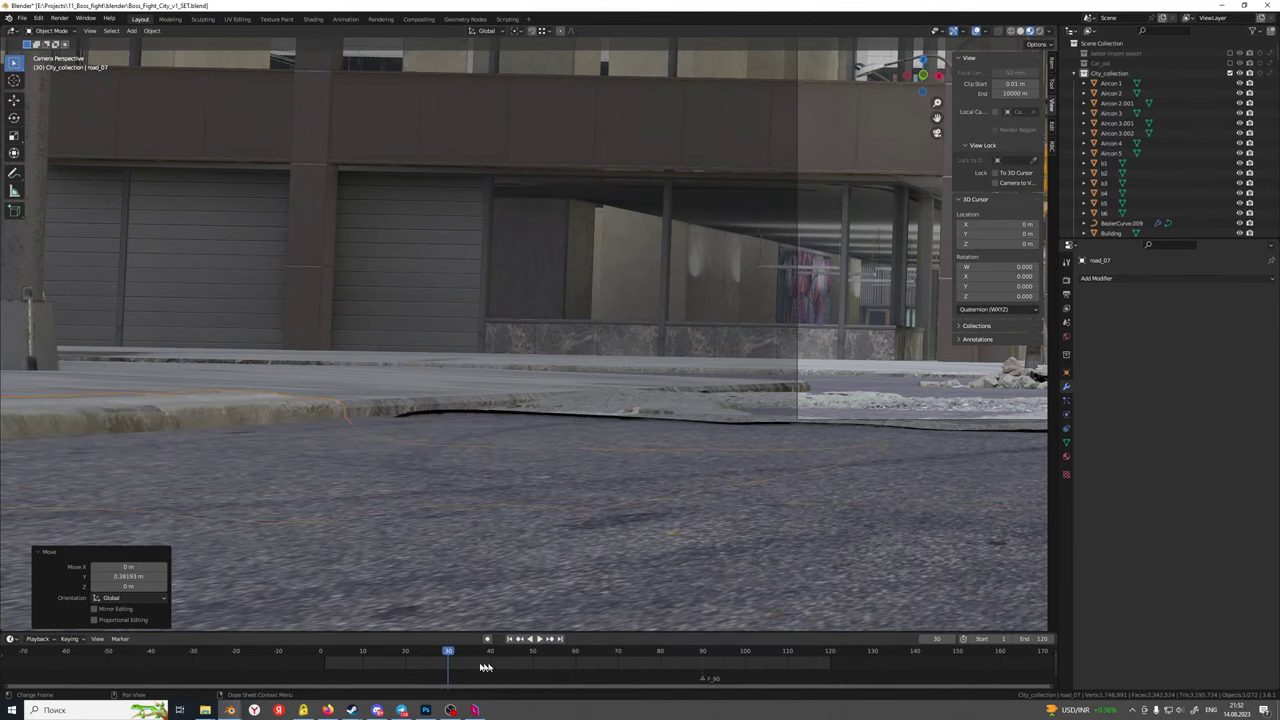
# At frame 6, shift the road_07 slab about -0.06 m along X and about 0.69 m along Y
pyautogui.click(363, 651)
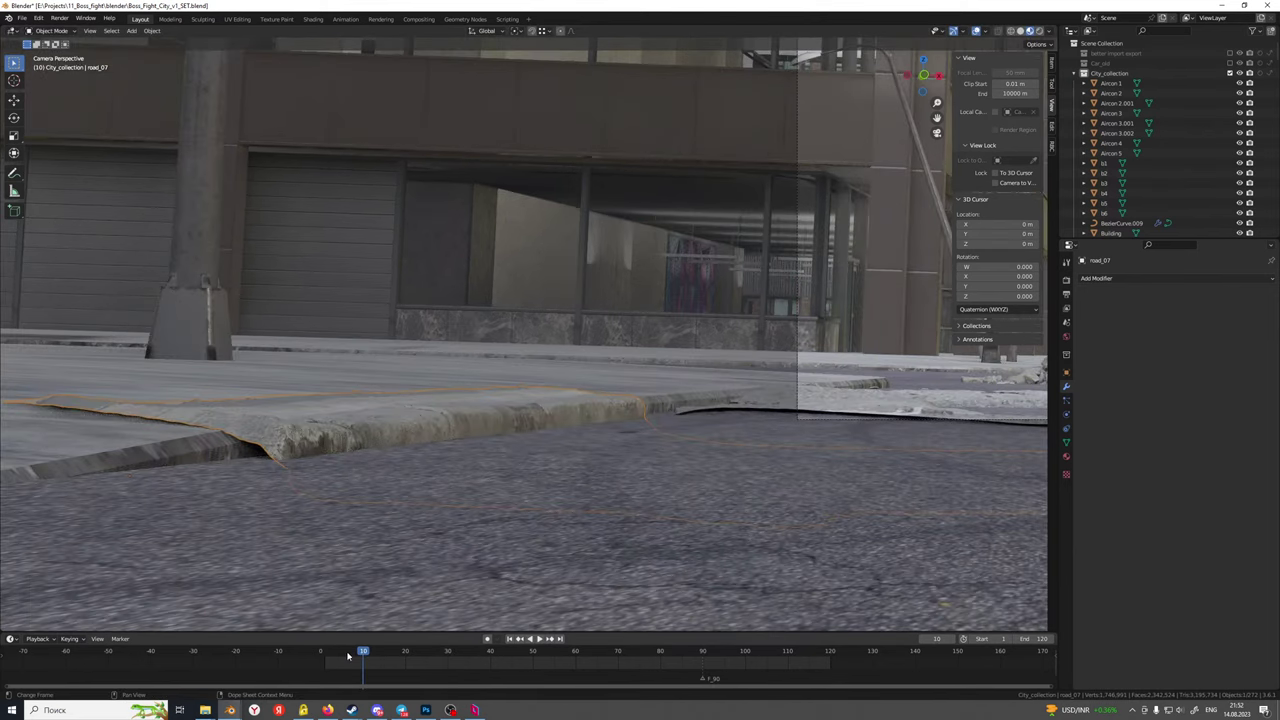
pyautogui.click(345, 652)
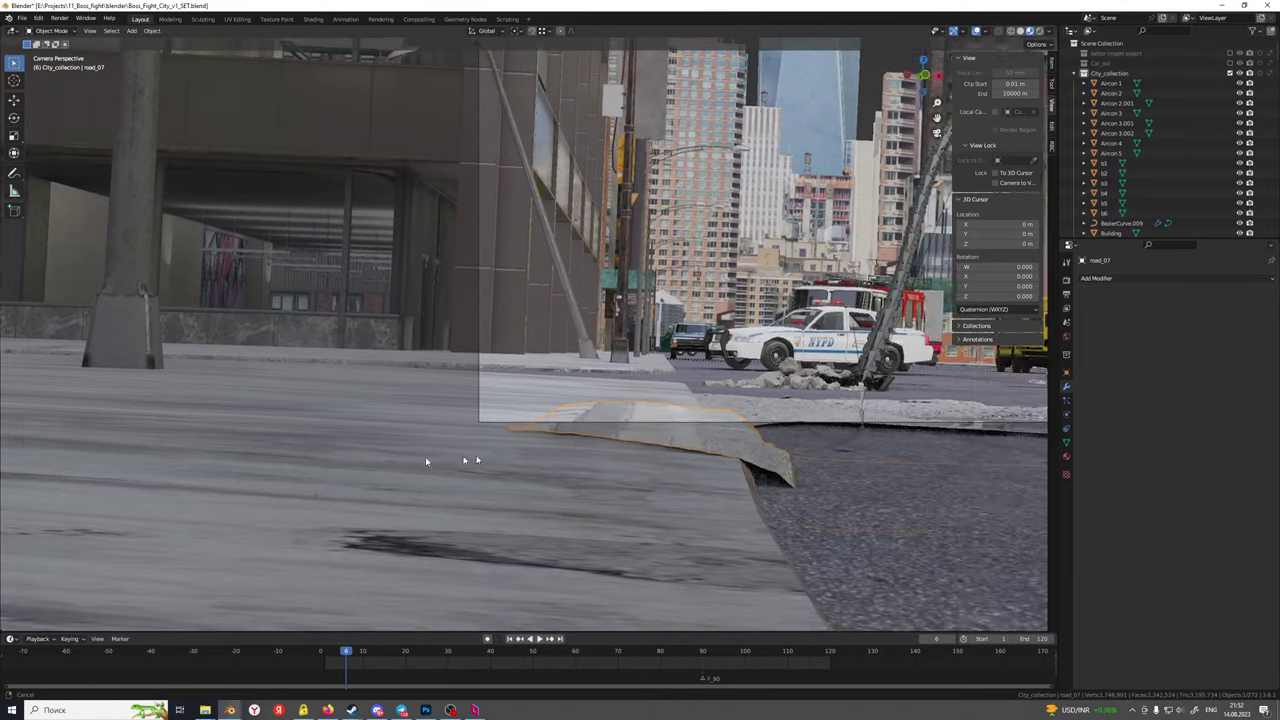
pyautogui.press('g')
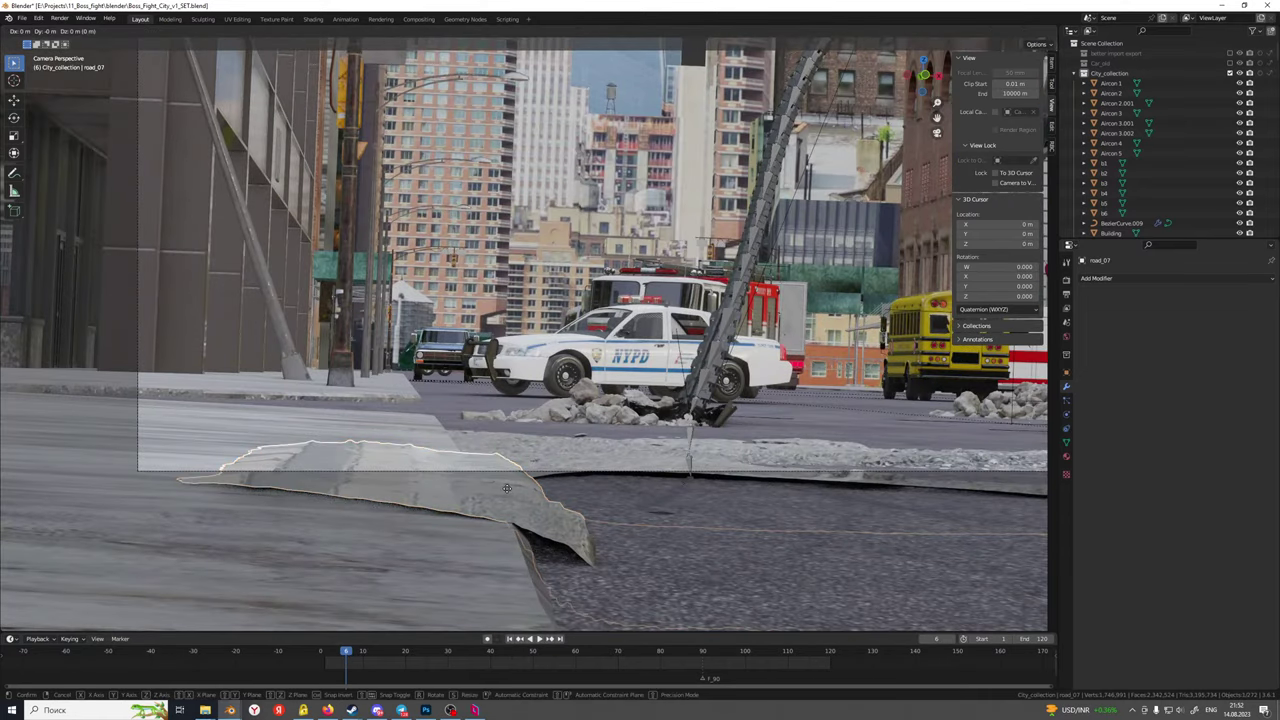
pyautogui.press('x')
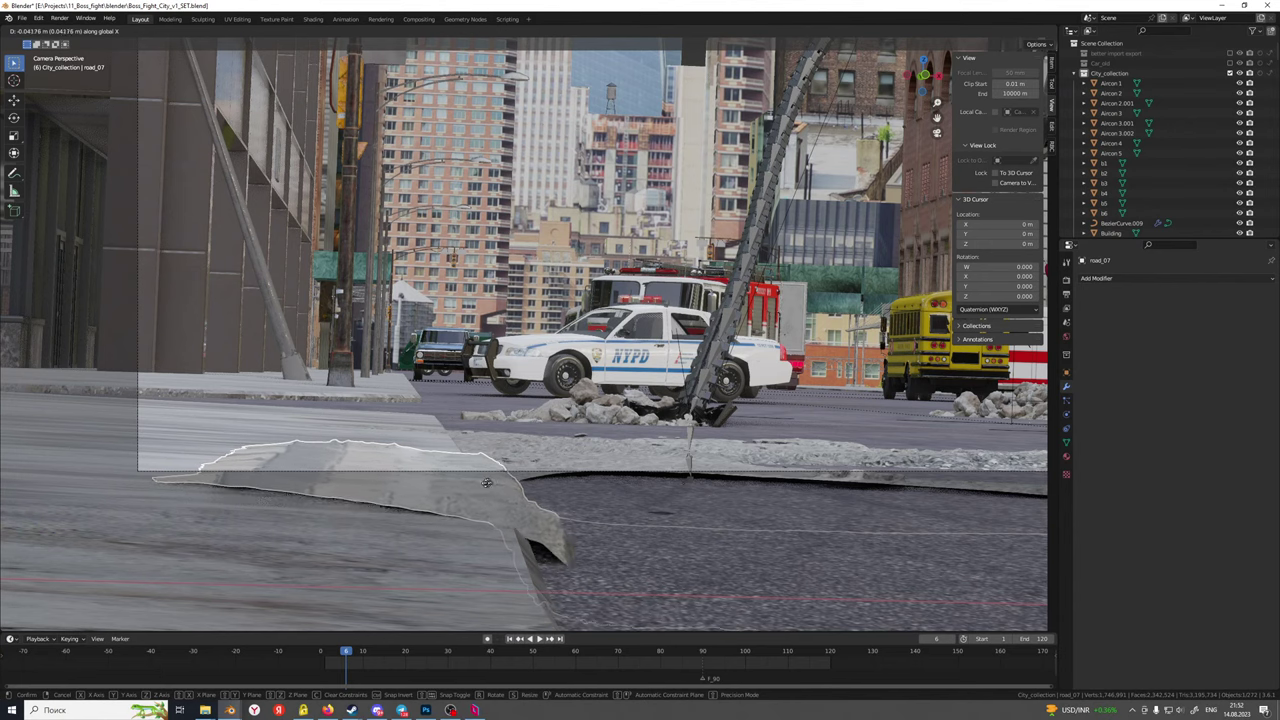
pyautogui.click(512, 522)
pyautogui.press('g')
pyautogui.press('y')
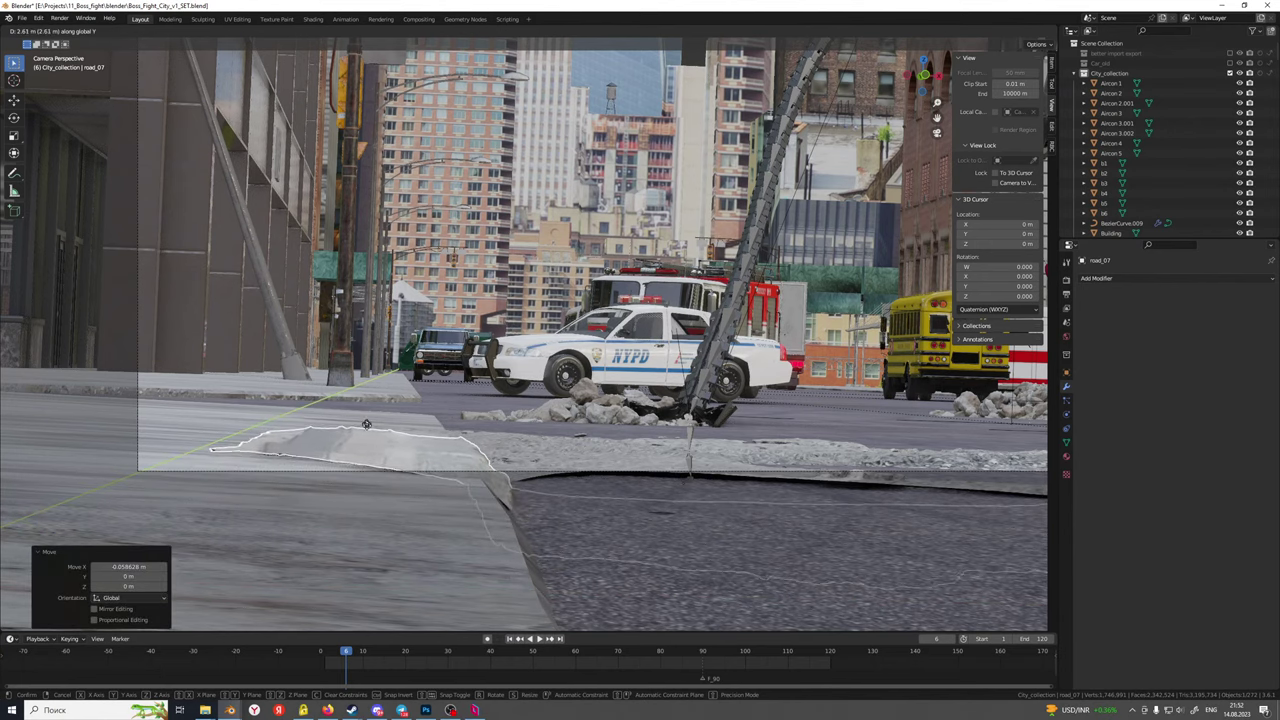
pyautogui.click(474, 318)
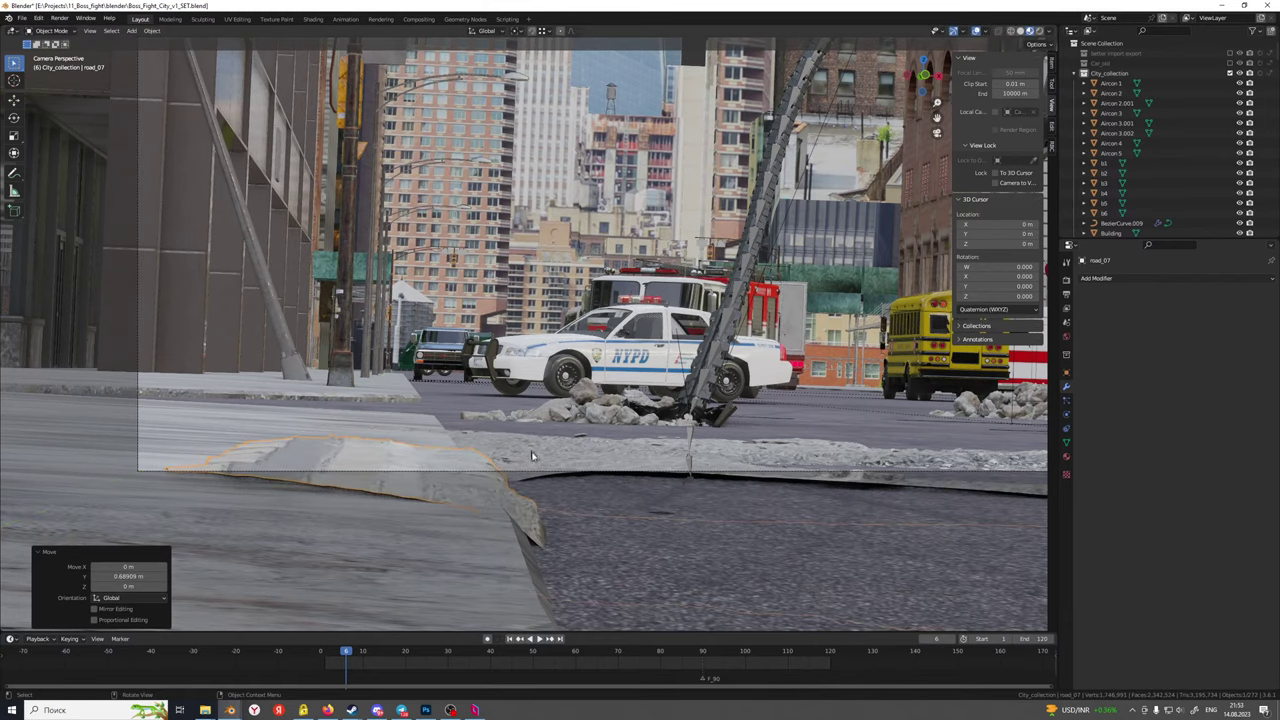
# At frame 20, lower the small-debris rubble behind Spider-Man by about 0.14 m along Z
pyautogui.click(407, 657)
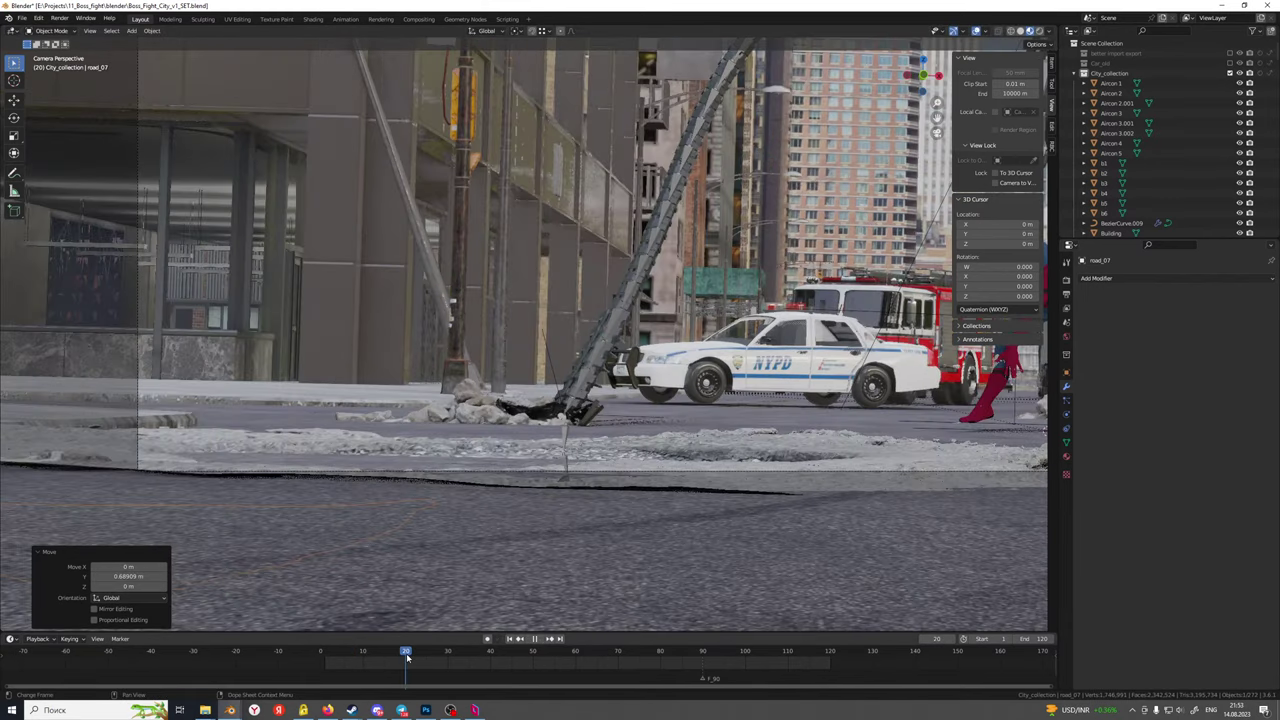
pyautogui.keyDown('shift'); pyautogui.moveTo(751, 398); pyautogui.dragTo(481, 432, button='middle'); pyautogui.keyUp('shift')
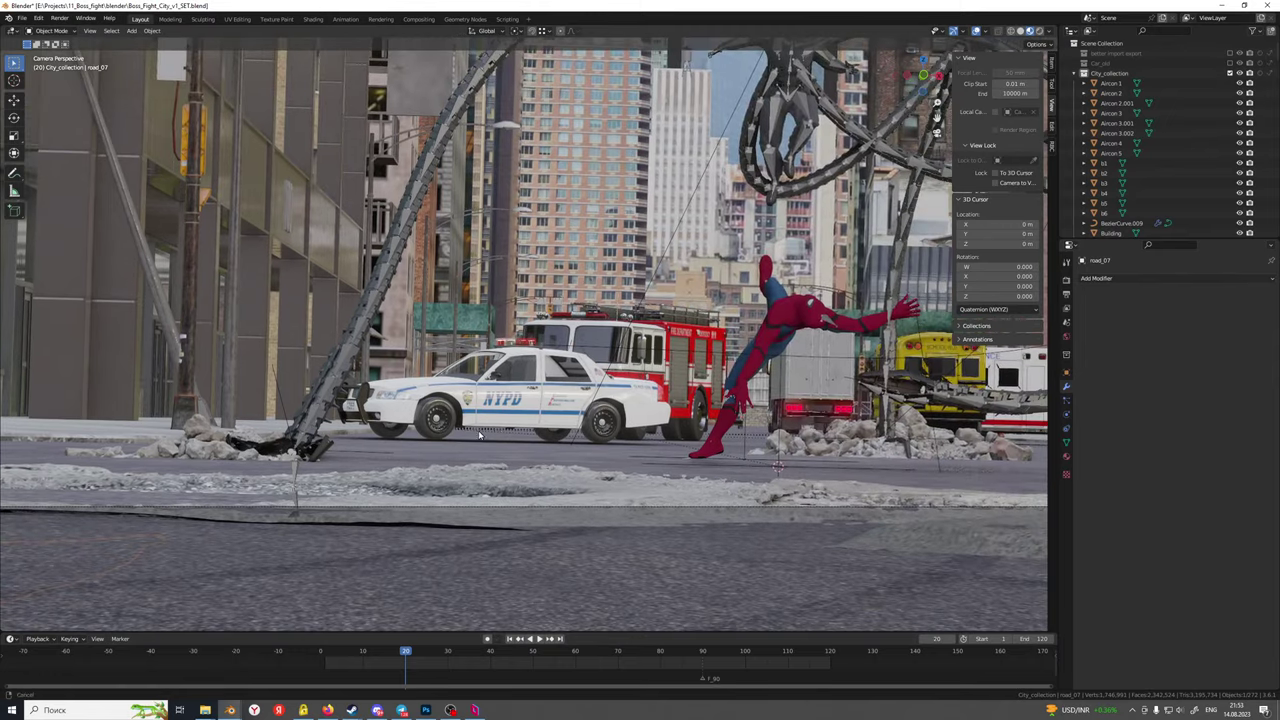
pyautogui.click(588, 488)
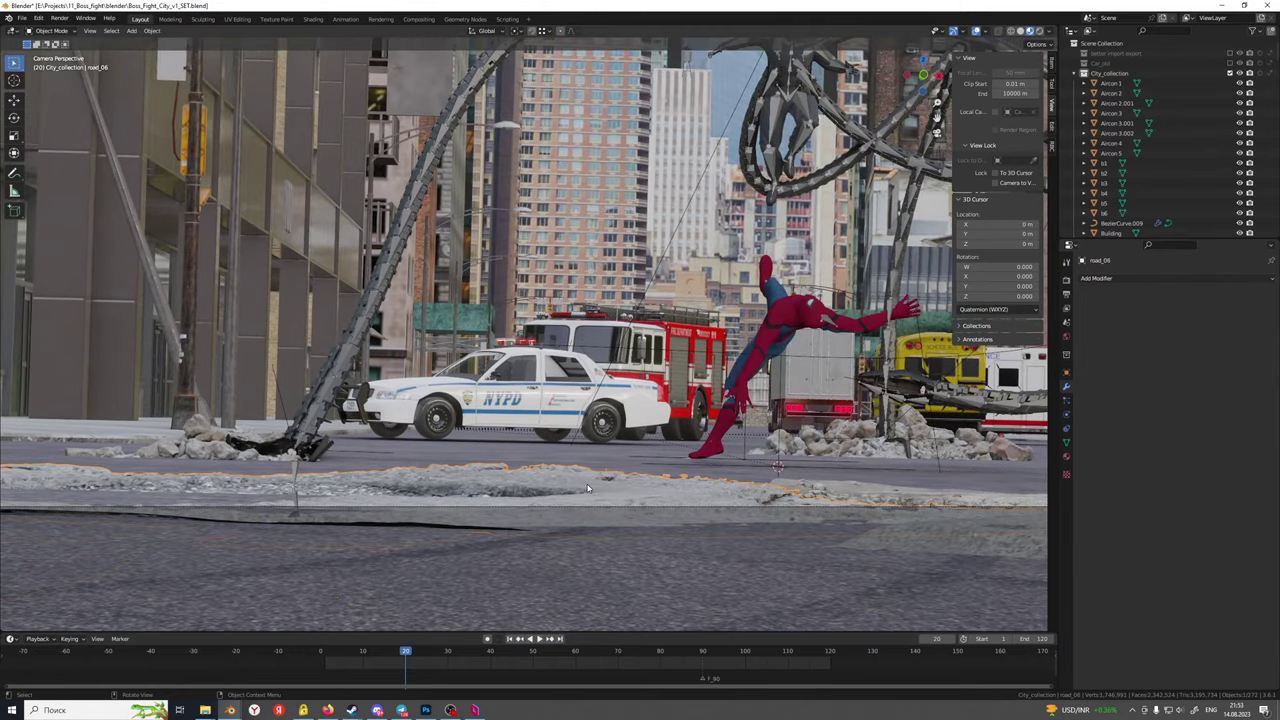
pyautogui.click(849, 446)
pyautogui.click(816, 441)
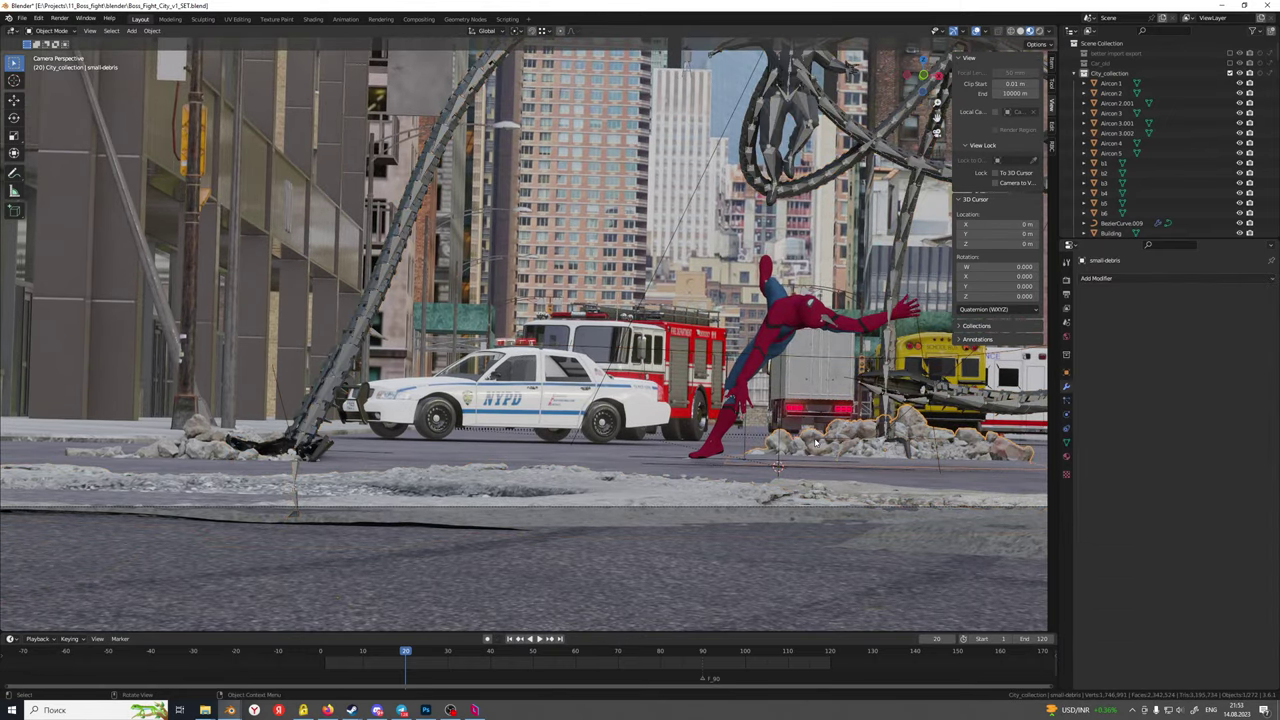
pyautogui.press('g')
pyautogui.press('z')
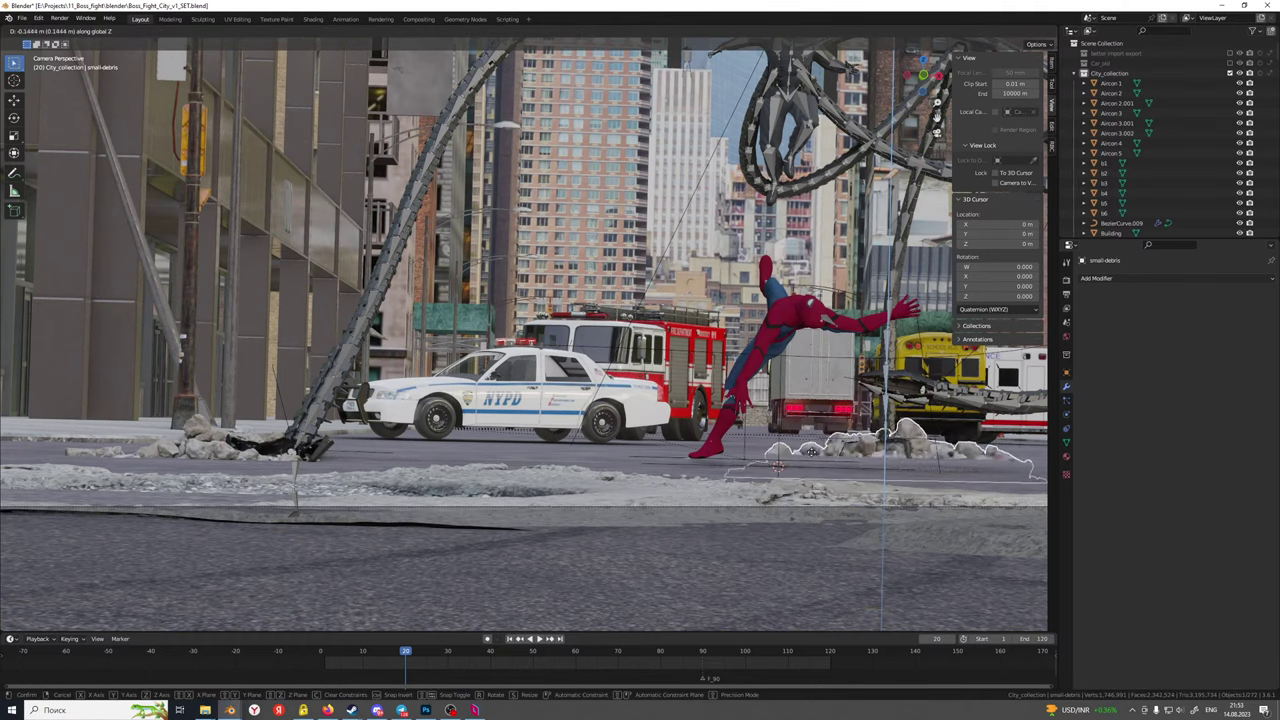
pyautogui.click(820, 460)
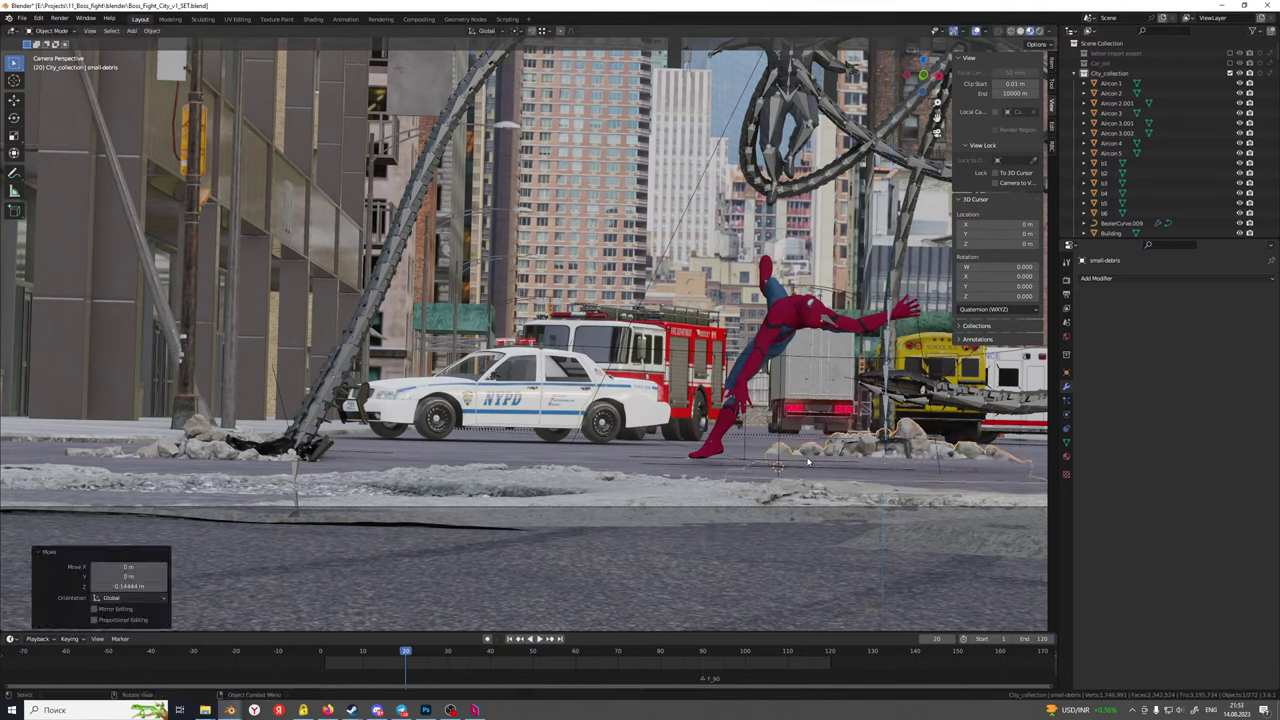
# Examine the police car, fire truck and foreground pavement through the camera at frames 20, 59, 86 and 98
pyautogui.click(531, 489)
pyautogui.click(476, 385)
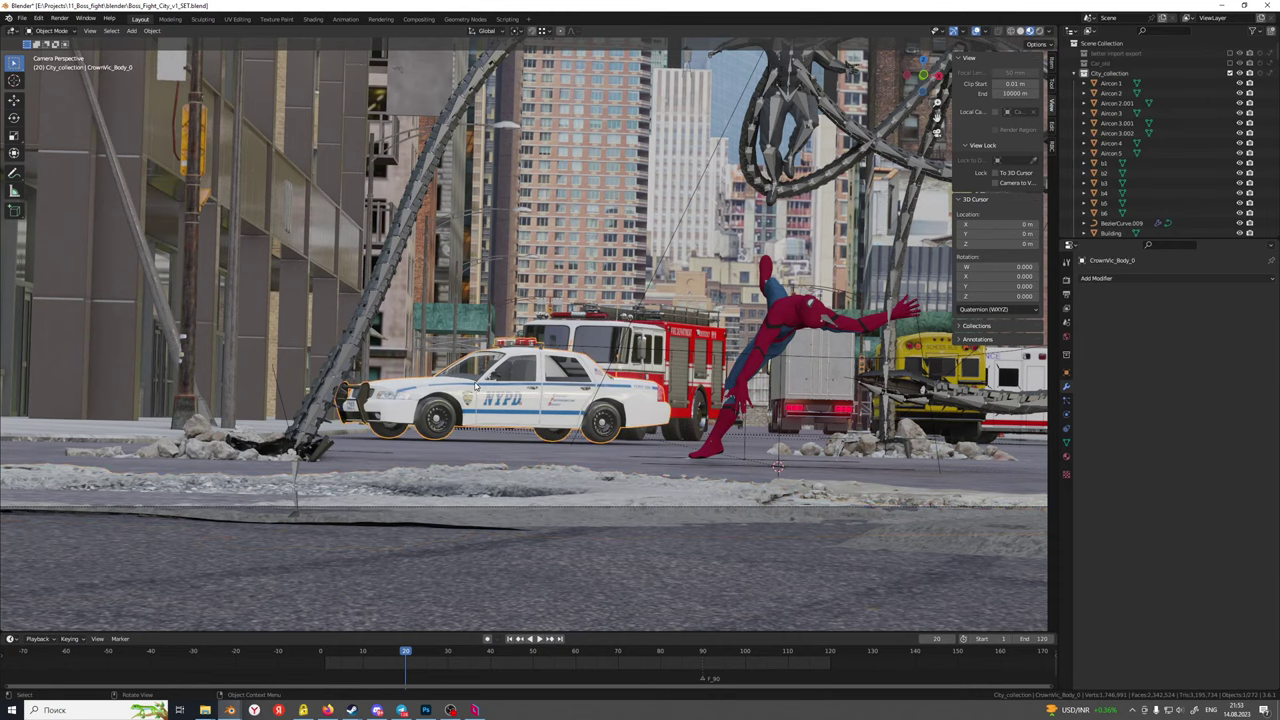
pyautogui.keyDown('shift'); pyautogui.moveTo(643, 400); pyautogui.dragTo(440, 400, button='middle'); pyautogui.keyUp('shift')
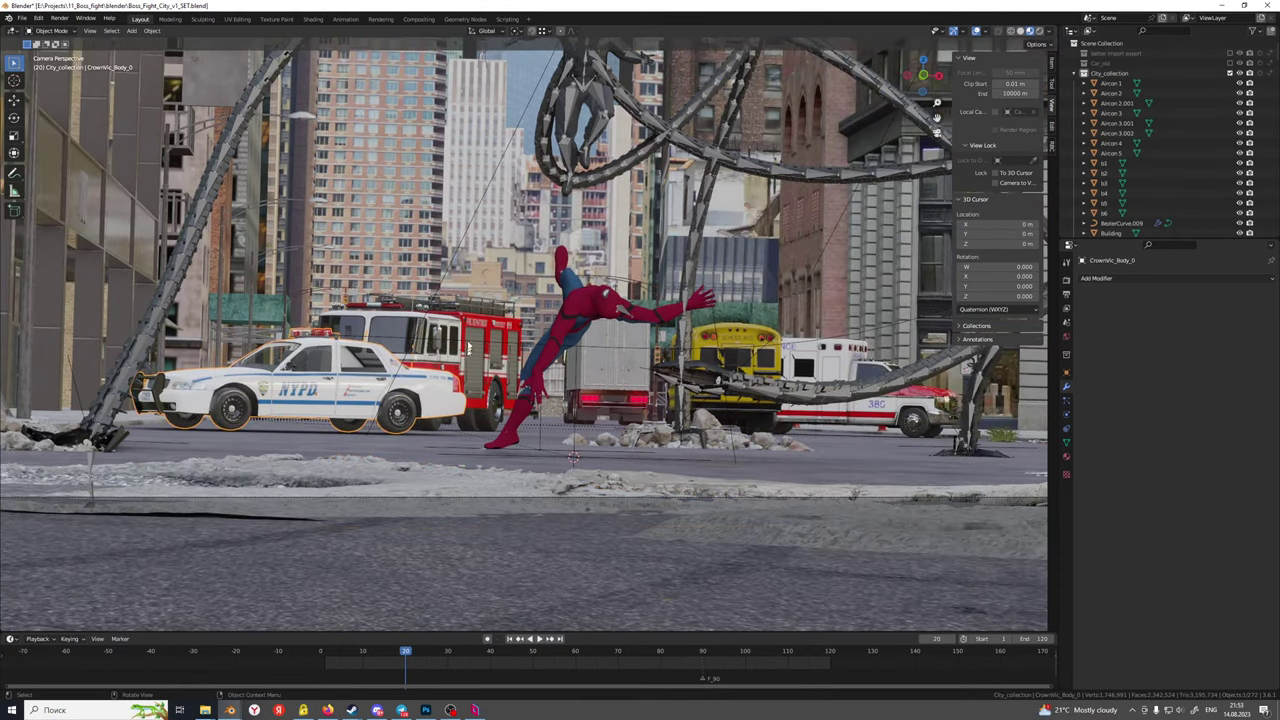
pyautogui.click(468, 325)
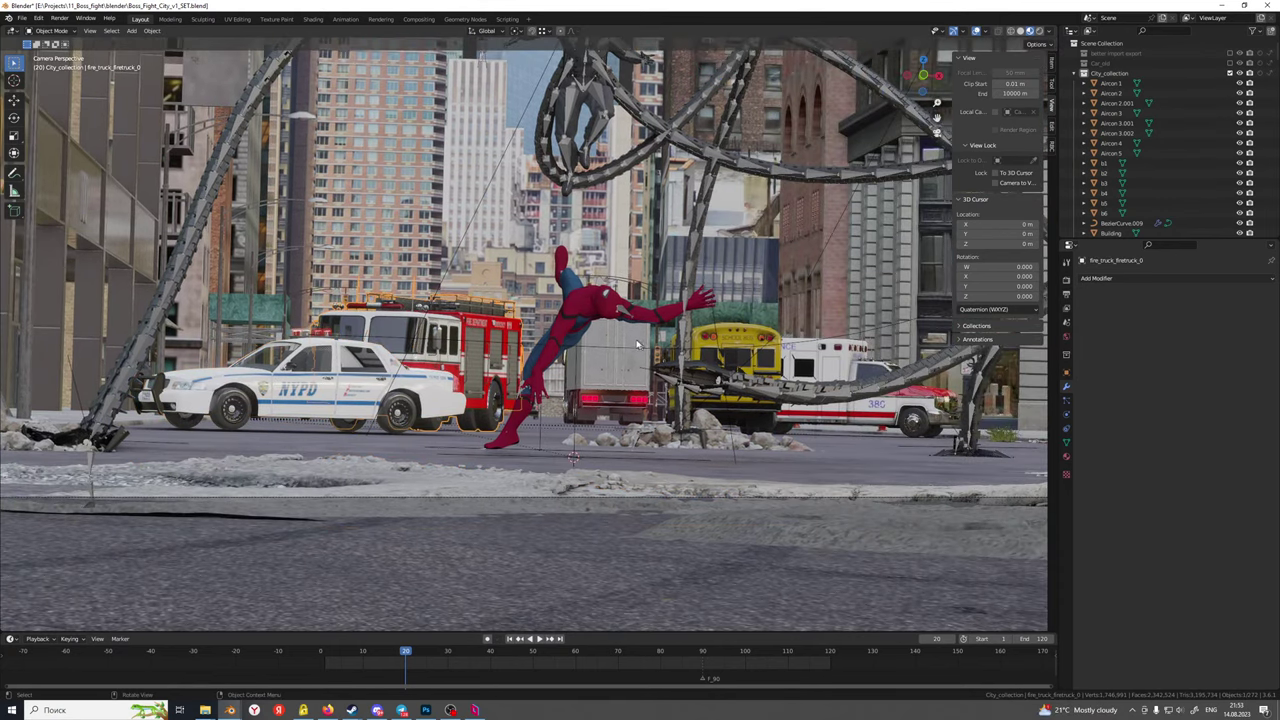
pyautogui.click(573, 653)
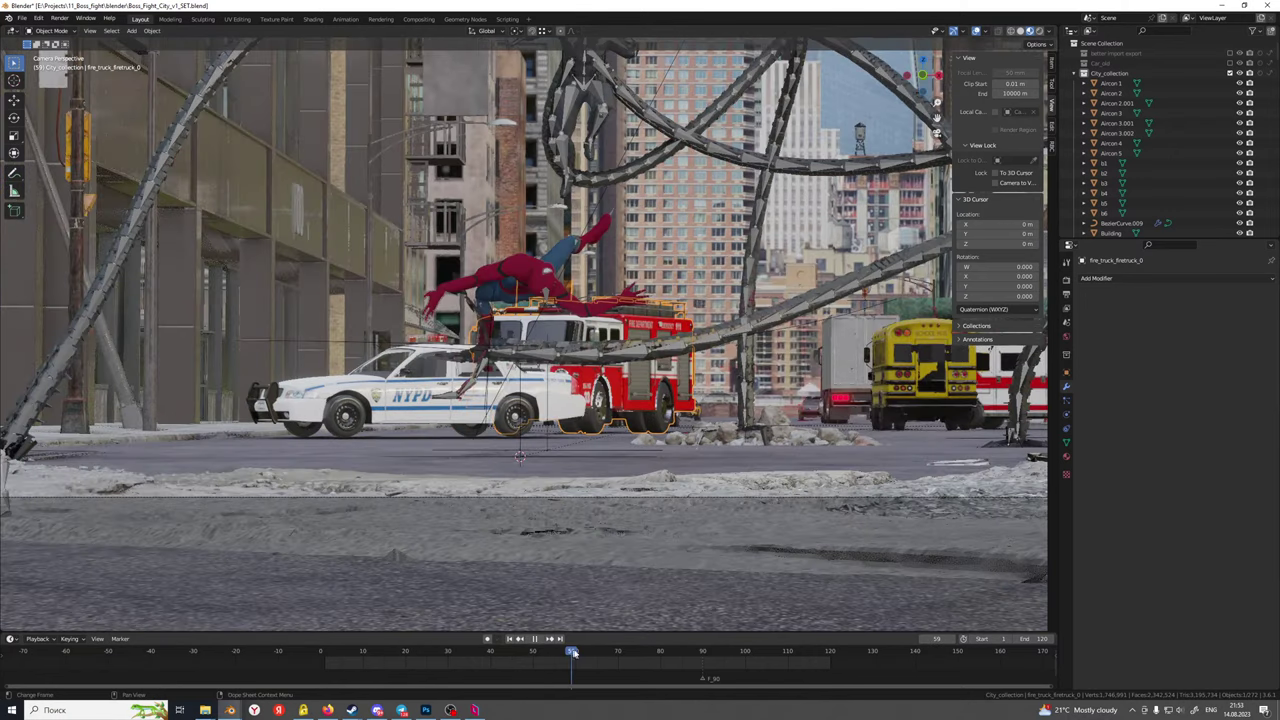
pyautogui.click(686, 659)
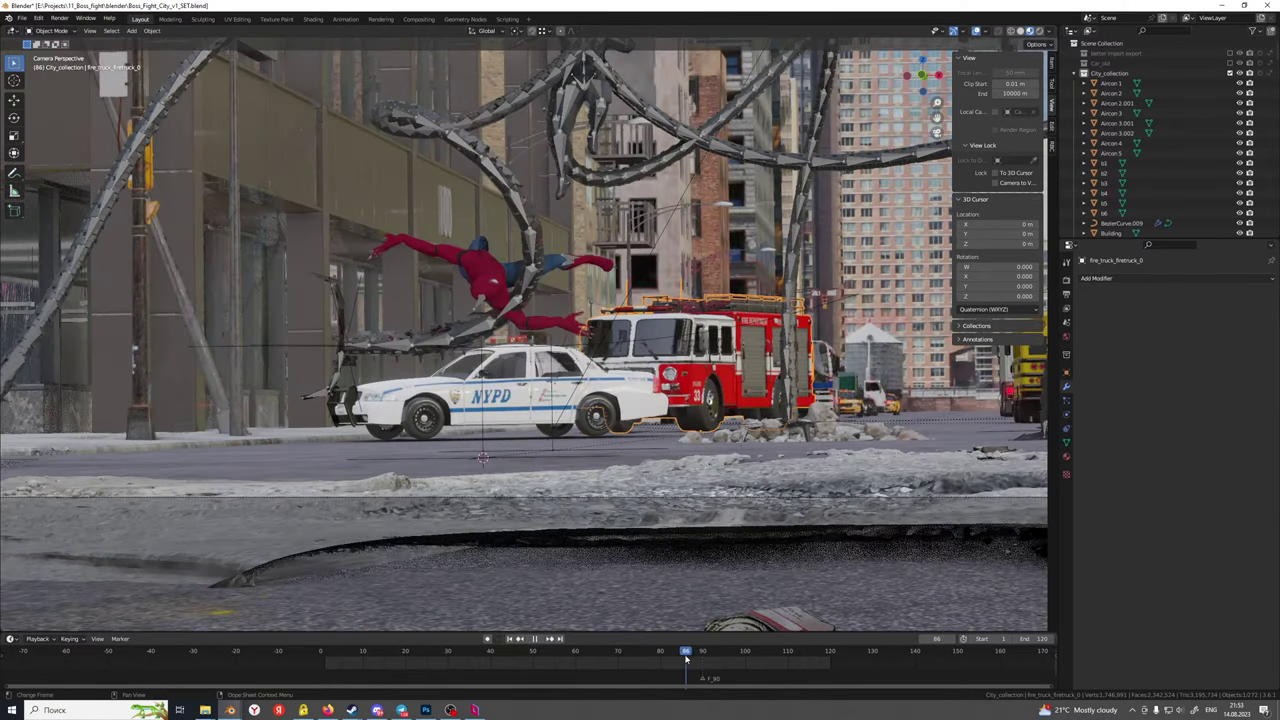
pyautogui.click(760, 657)
pyautogui.click(733, 653)
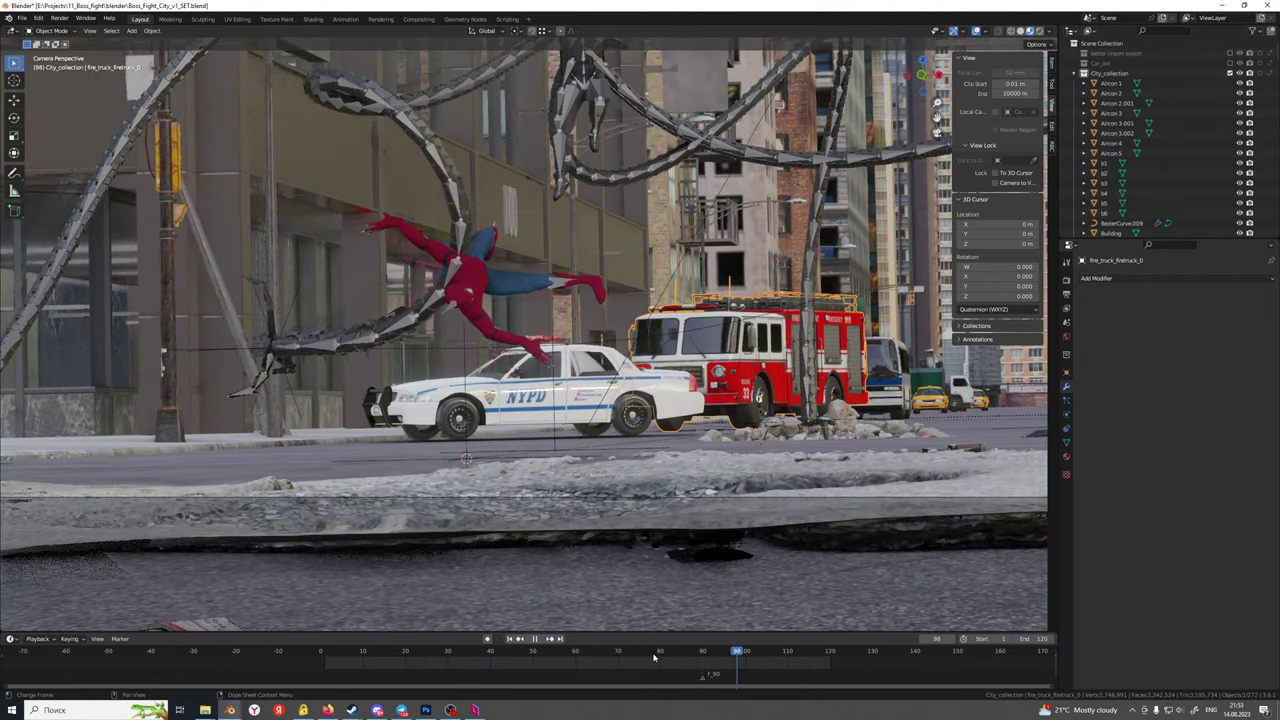
# At frame 78, move the Roadtrash_1.006 litter about 6.91 m along Y and a further 13.19 m along Y
pyautogui.scroll(-3, 520, 538)
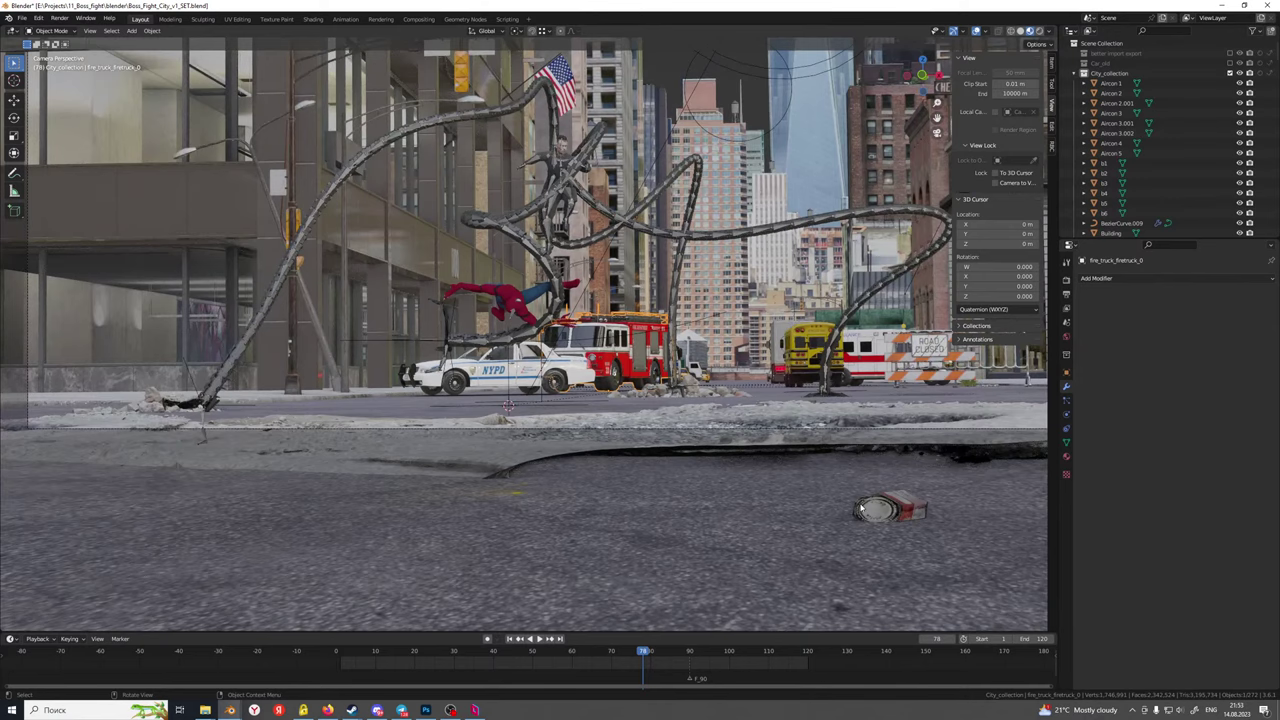
pyautogui.click(861, 509)
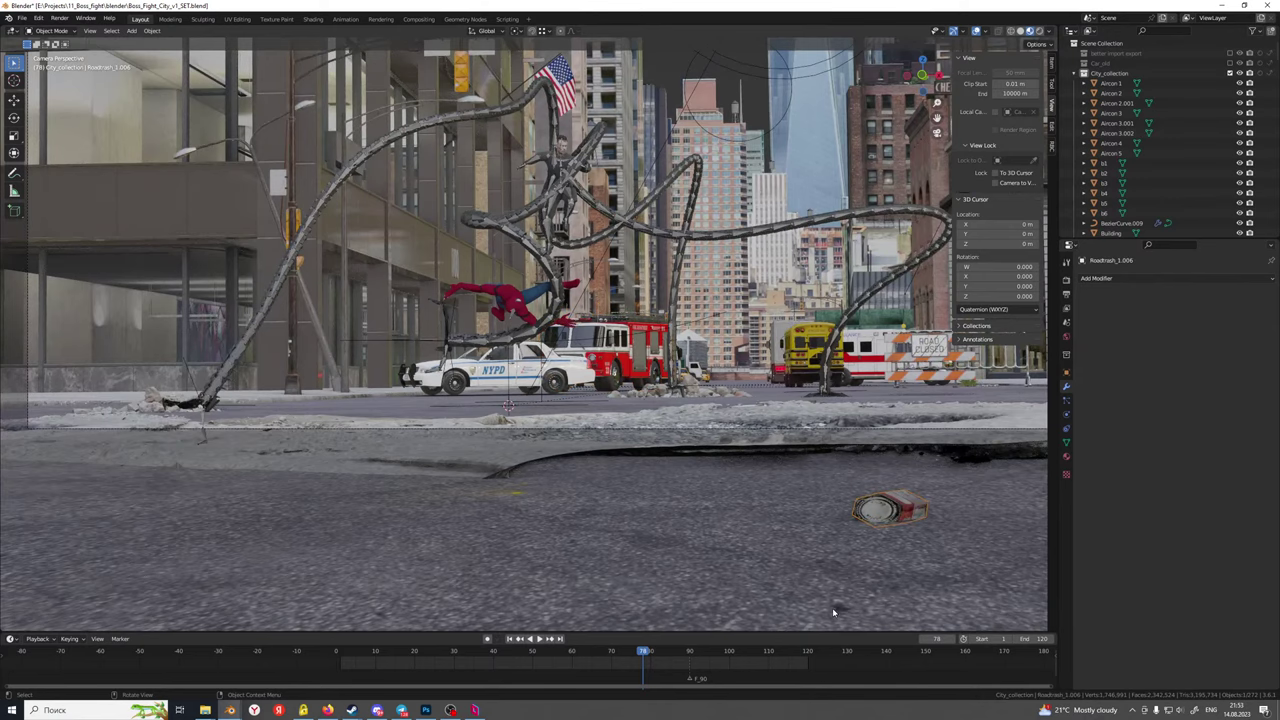
pyautogui.press('g')
pyautogui.press('y')
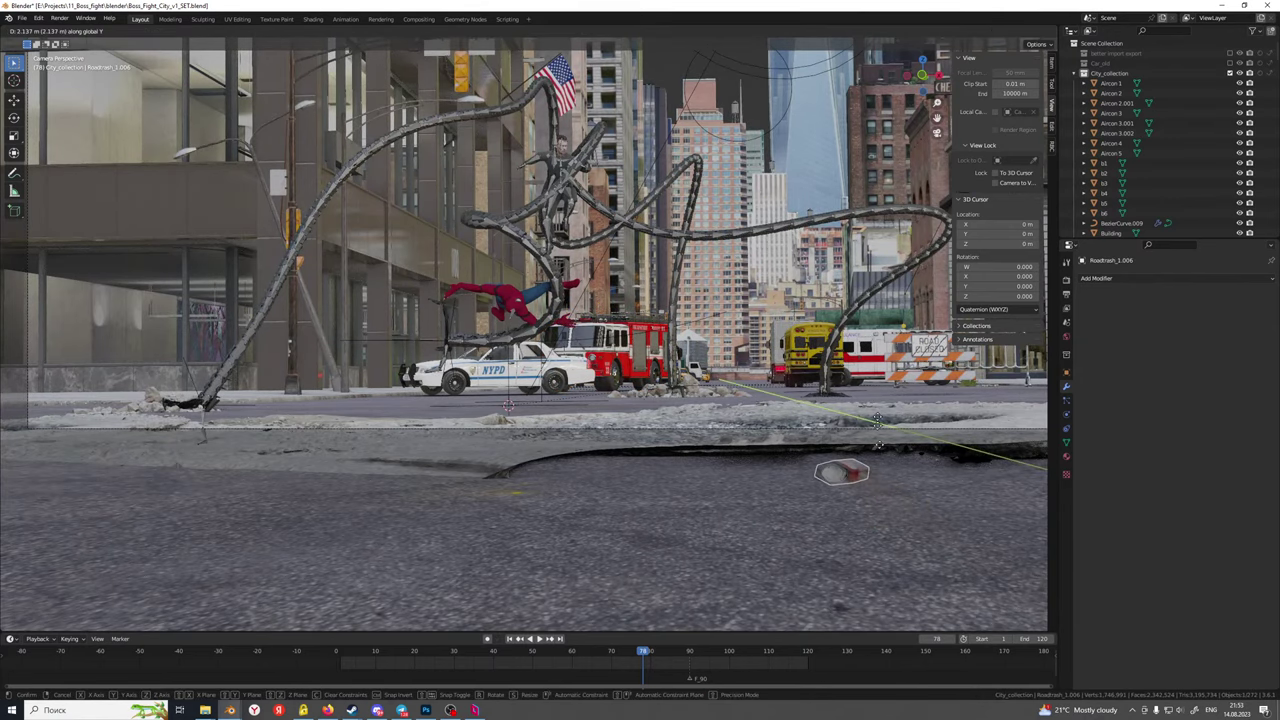
pyautogui.click(883, 577)
pyautogui.moveTo(857, 571); pyautogui.dragTo(613, 415, button='middle')
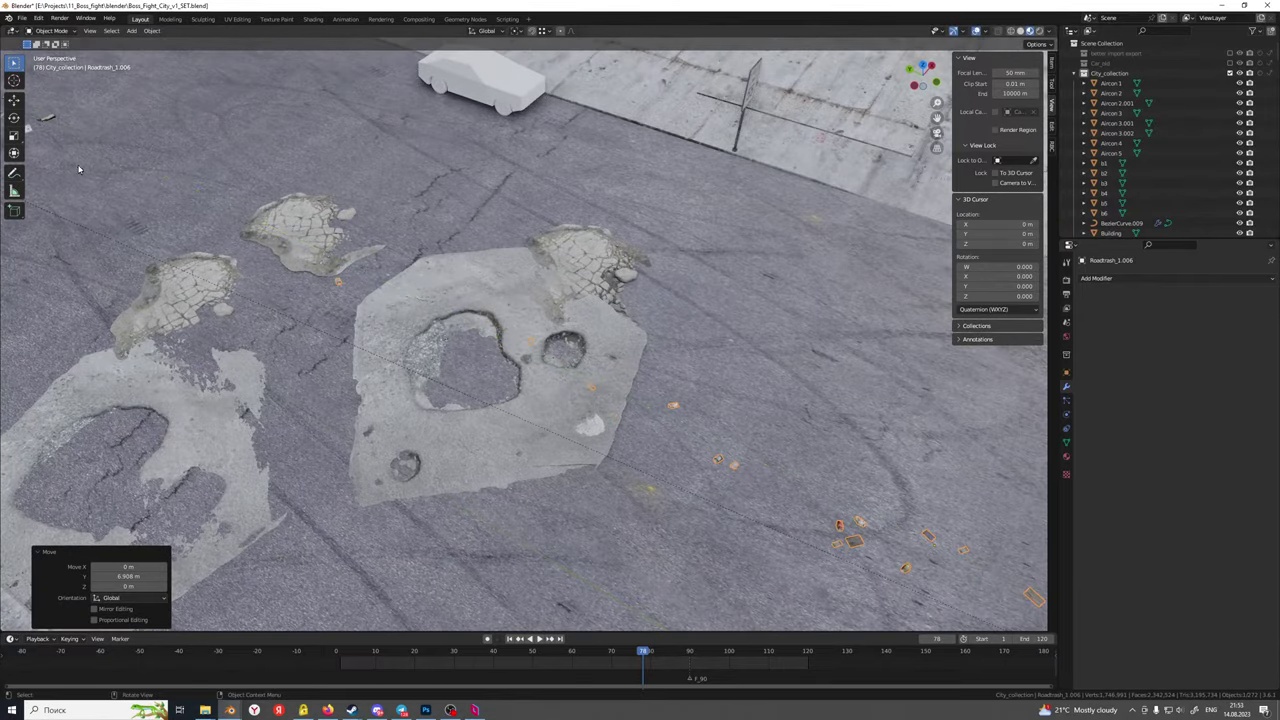
pyautogui.press('g')
pyautogui.press('y')
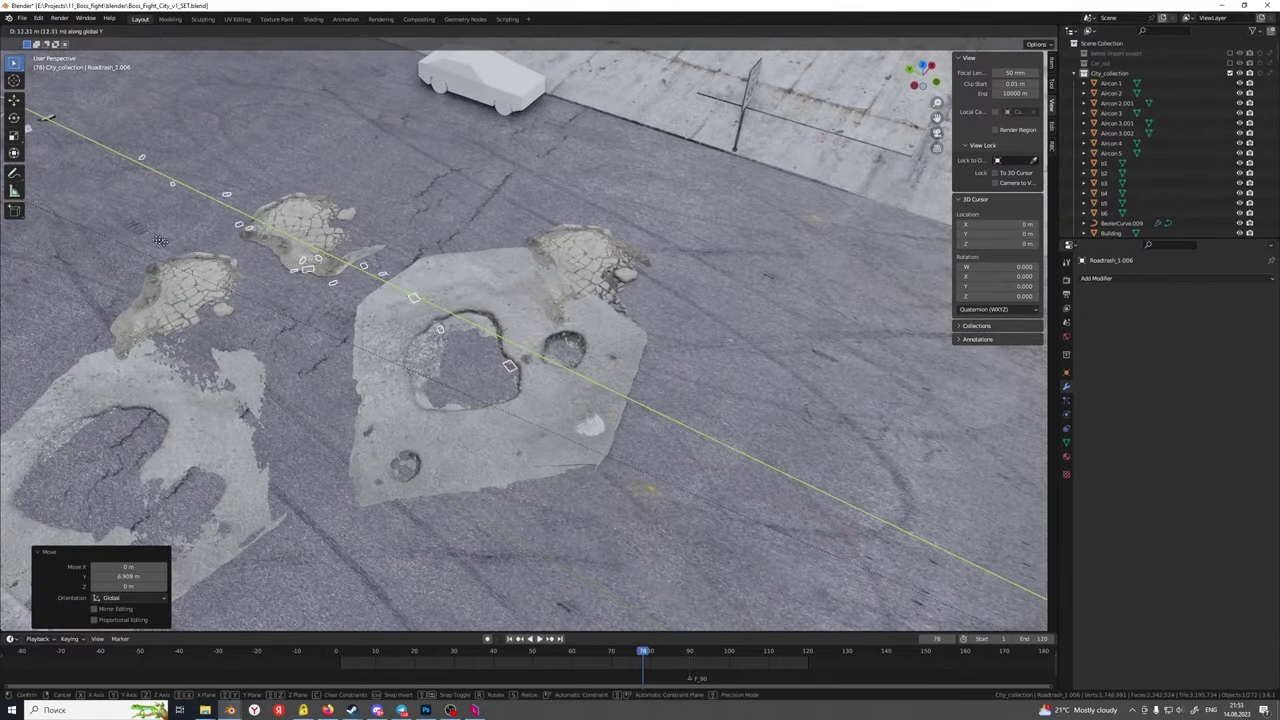
pyautogui.click(280, 287)
# Shift Roadtrash_1.006 about -3.84 m along X, about 6.79 m along Y, and another -3.05 m along X
pyautogui.moveTo(280, 287); pyautogui.dragTo(579, 429, button='middle')
pyautogui.press('g')
pyautogui.press('x')
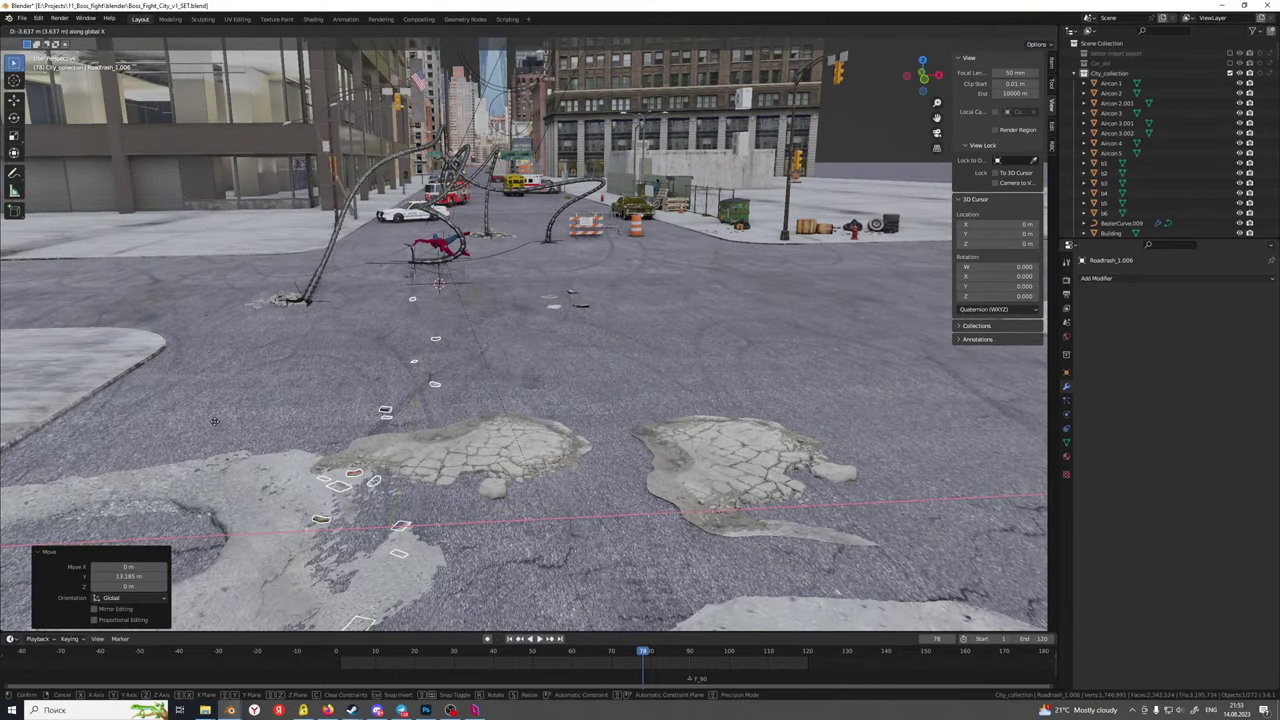
pyautogui.click(408, 548)
pyautogui.press('g')
pyautogui.press('y')
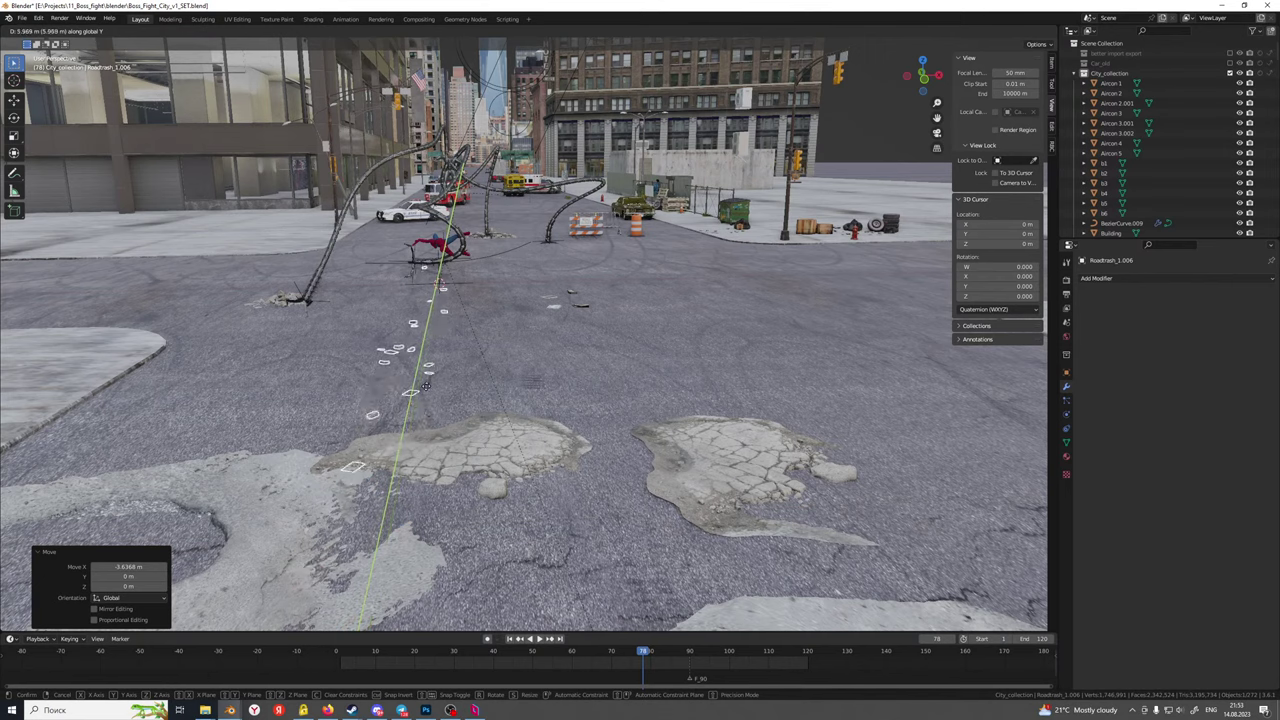
pyautogui.click(433, 404)
pyautogui.press('g')
pyautogui.press('x')
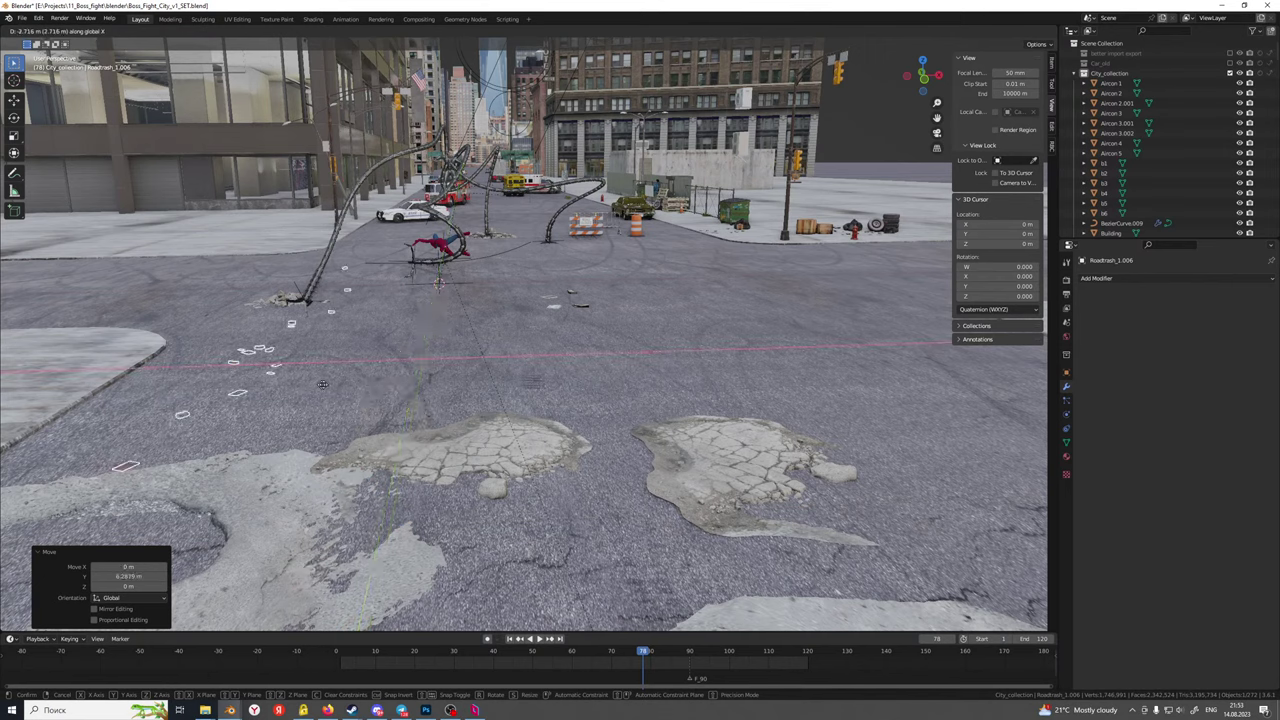
pyautogui.click(304, 388)
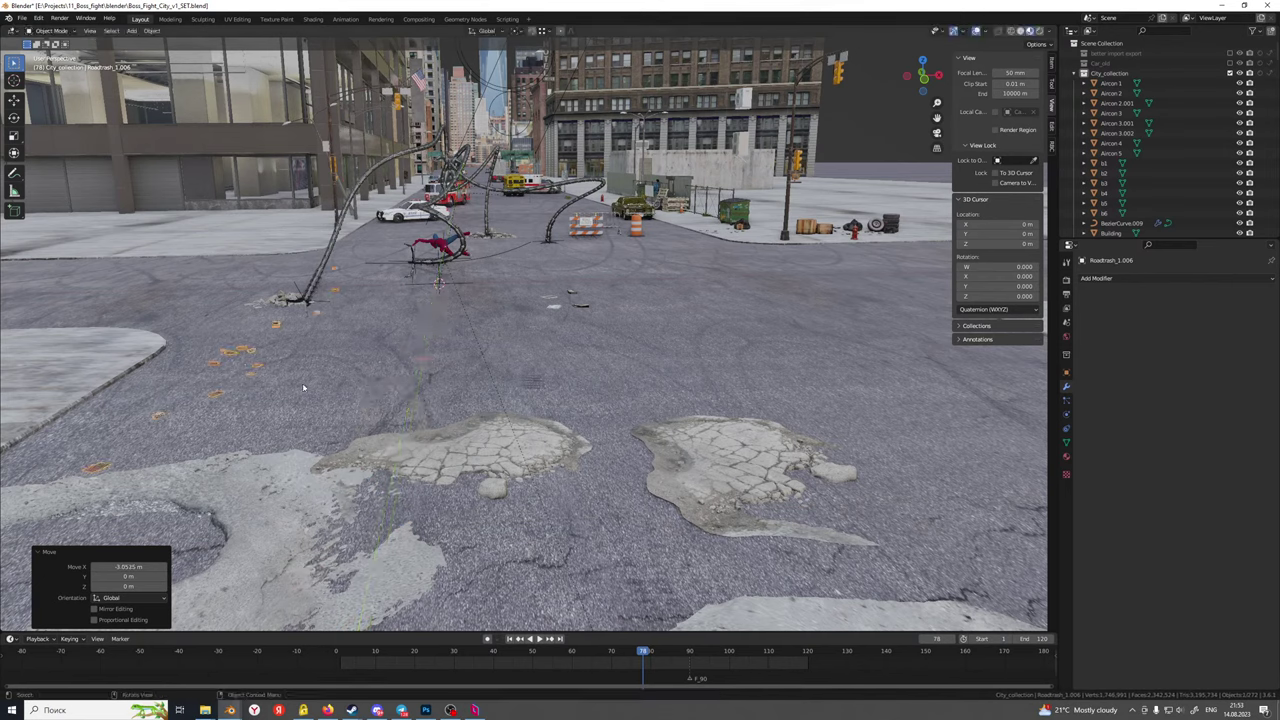
# In the camera view, move Roadtrash_1.006 farther along Y, past the tentacle's rubble toward the police car
pyautogui.press('KP_0')
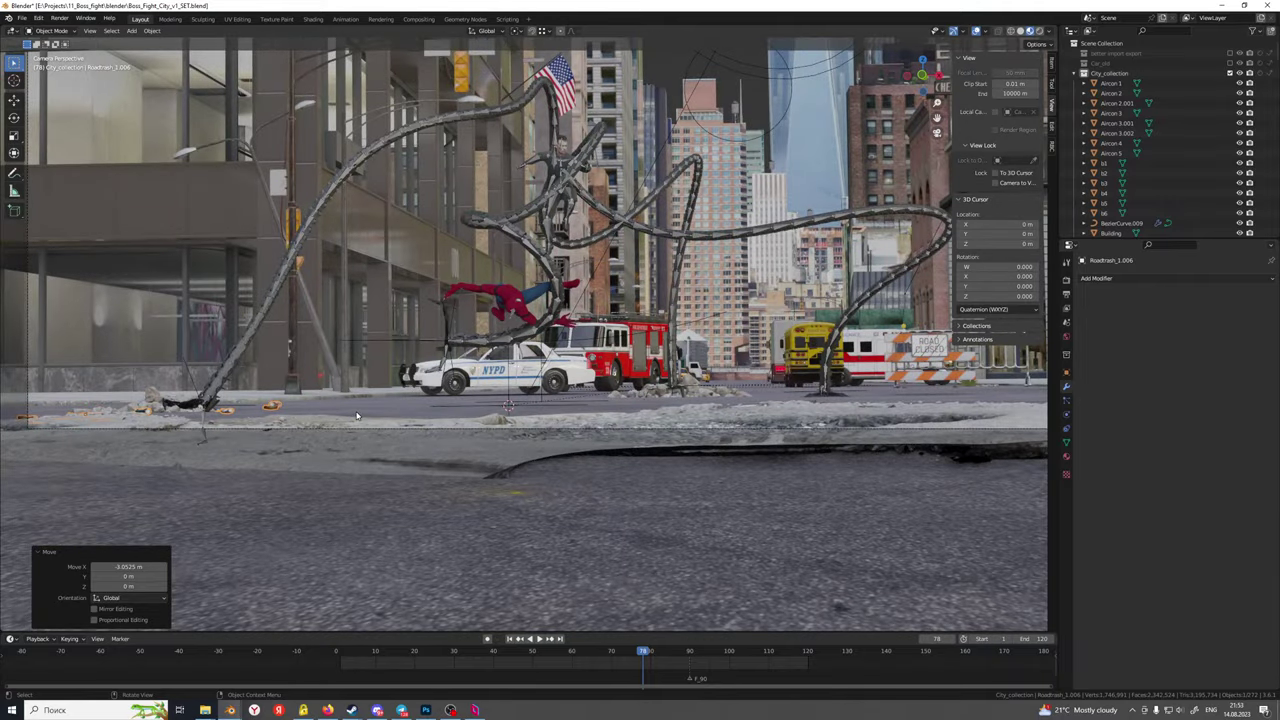
pyautogui.scroll(5, 356, 415)
pyautogui.keyDown('shift'); pyautogui.moveTo(635, 432); pyautogui.dragTo(565, 455, button='middle'); pyautogui.keyUp('shift')
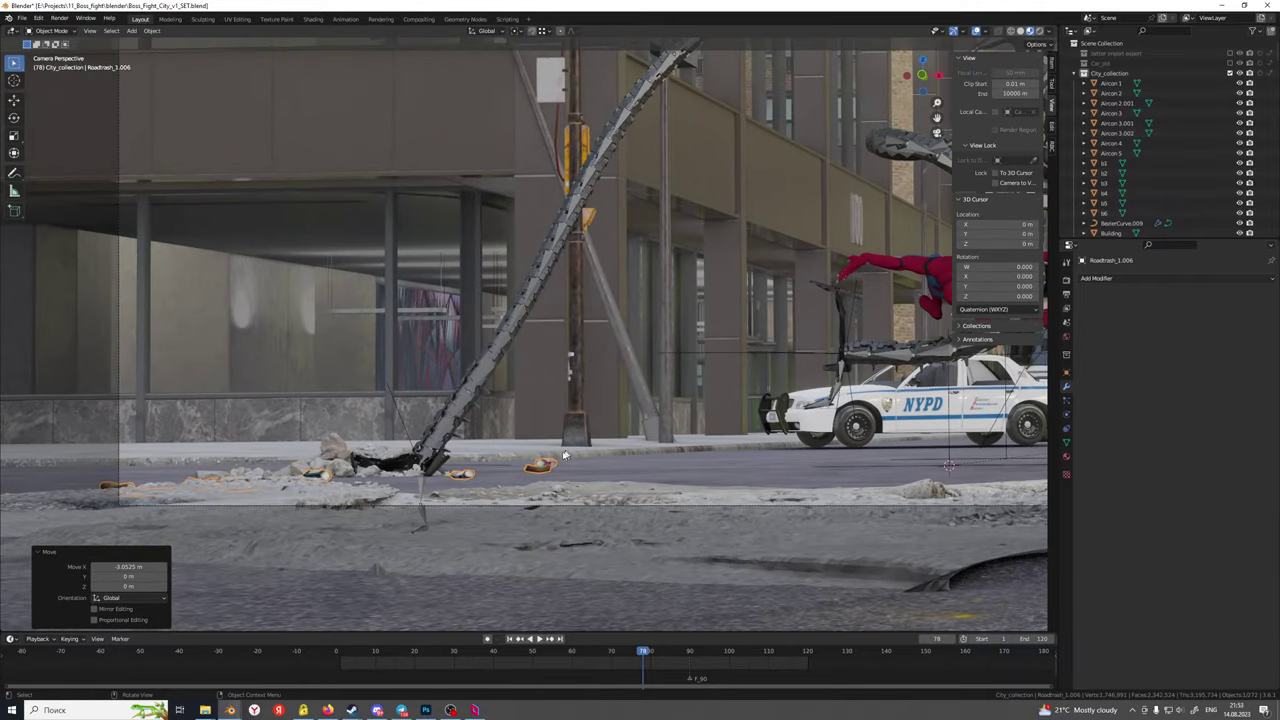
pyautogui.press('g')
pyautogui.press('y')
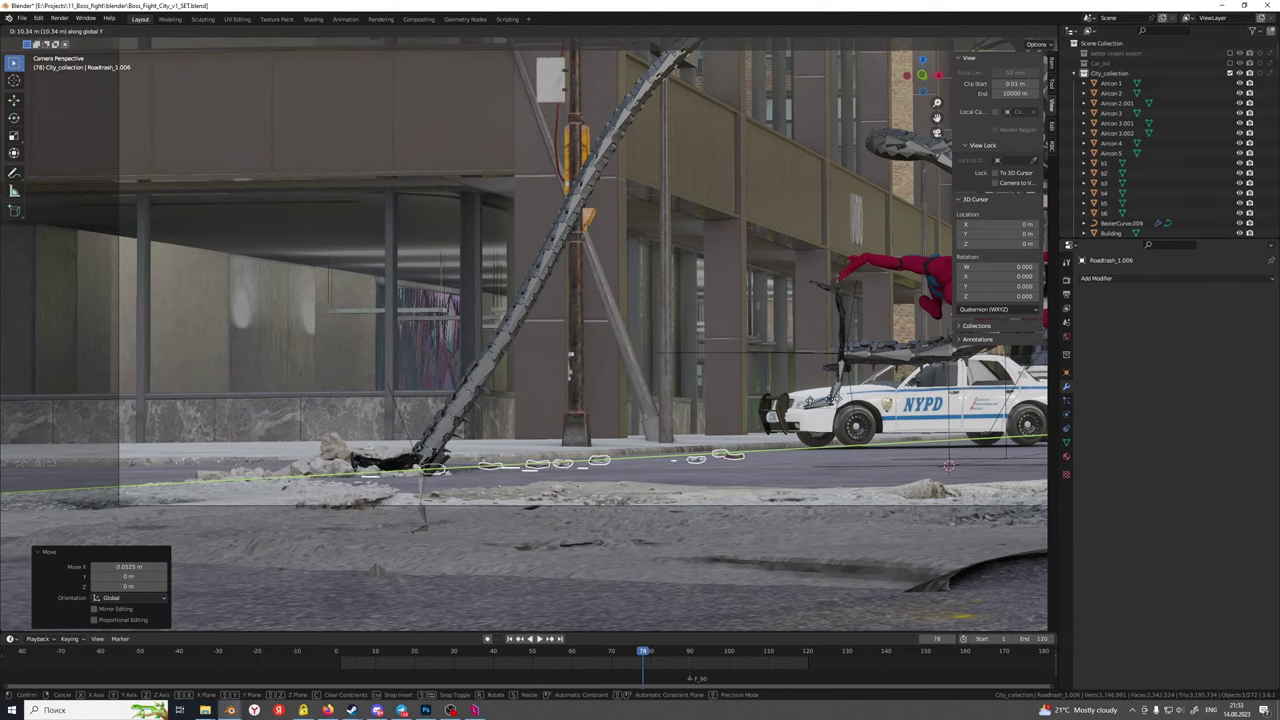
pyautogui.click(882, 402)
# Examine the litter, police car, small-debris rubble and the far side of the street through the camera at frame 78
pyautogui.click(806, 420)
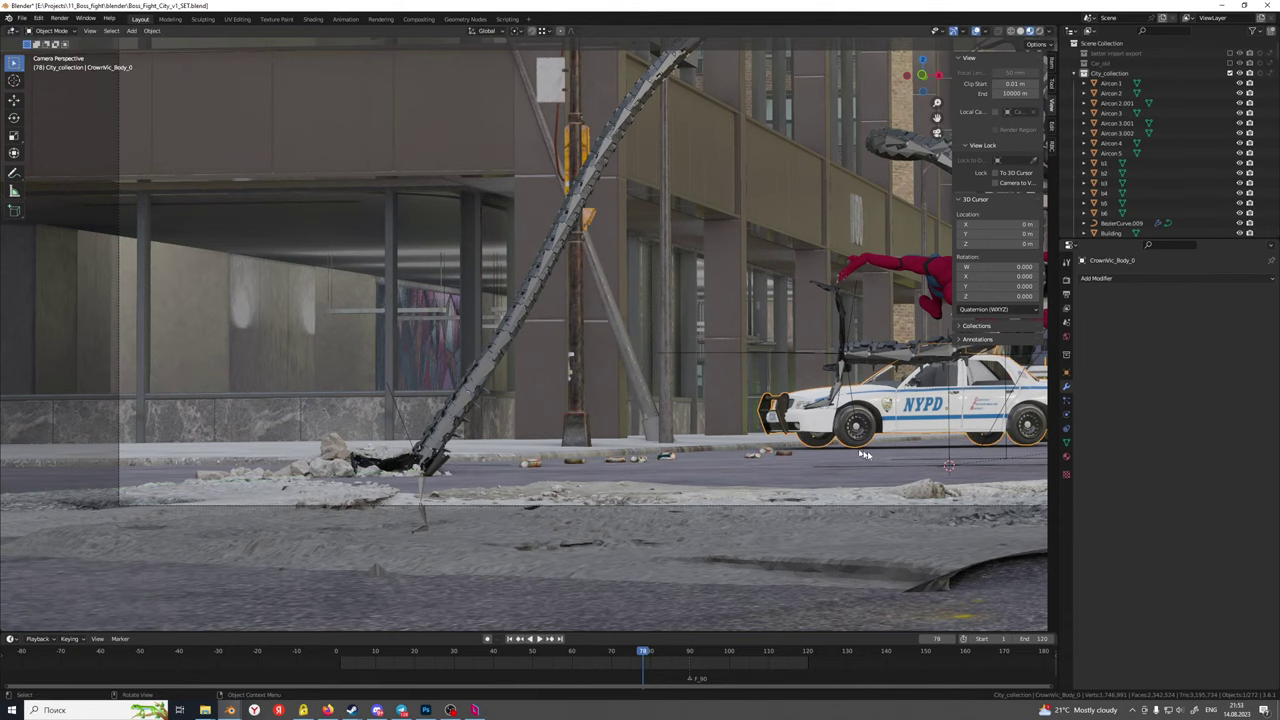
pyautogui.keyDown('shift'); pyautogui.moveTo(886, 454); pyautogui.dragTo(502, 507, button='middle'); pyautogui.keyUp('shift')
pyautogui.scroll(-3, 561, 491)
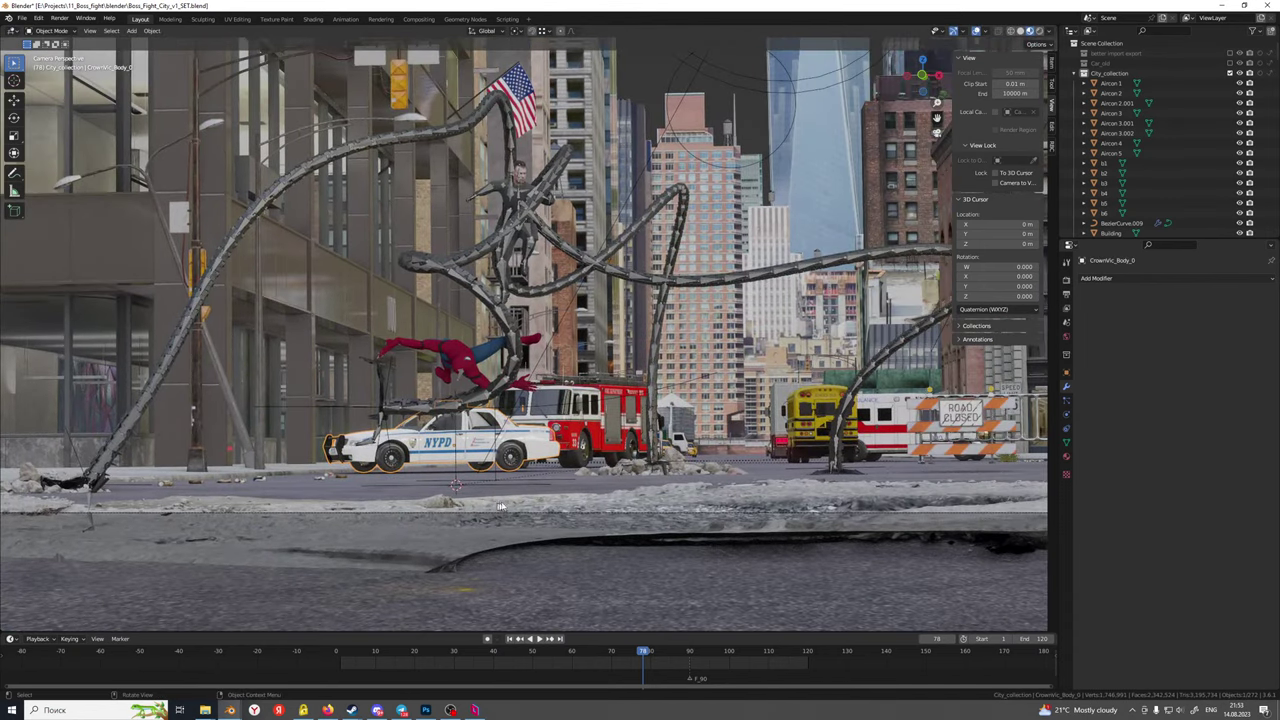
pyautogui.click(618, 477)
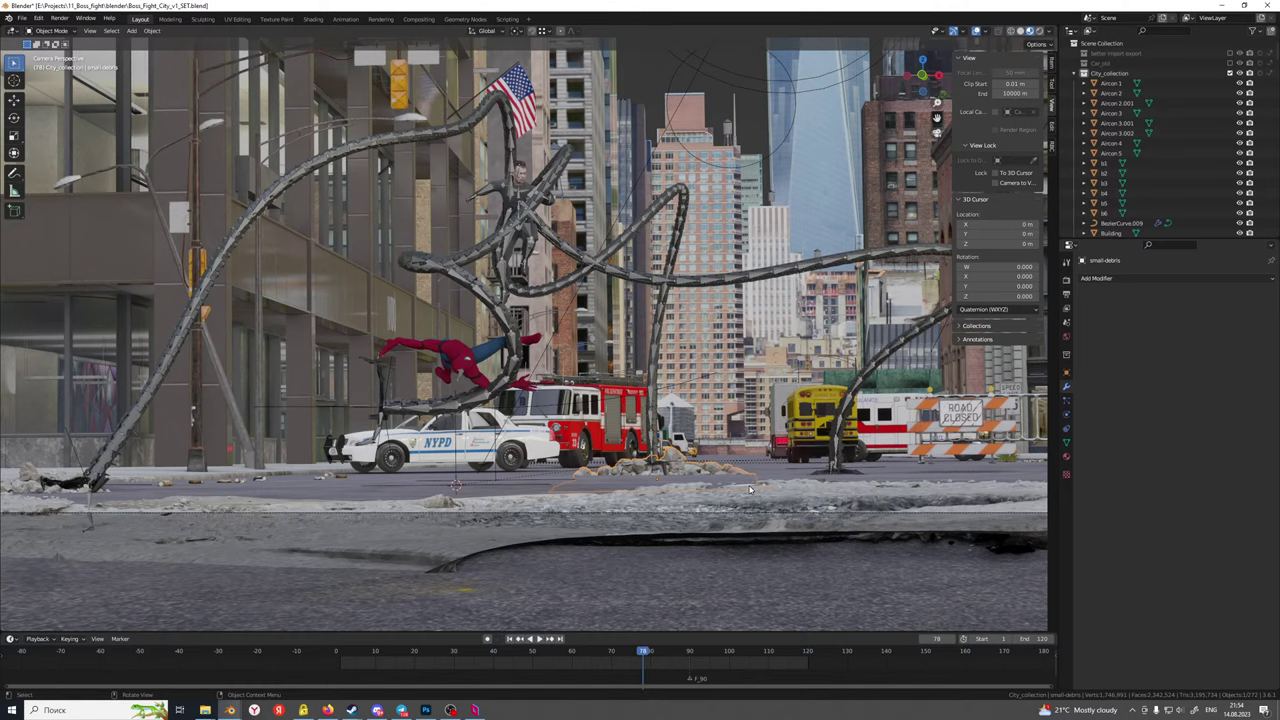
pyautogui.scroll(-2, 725, 356)
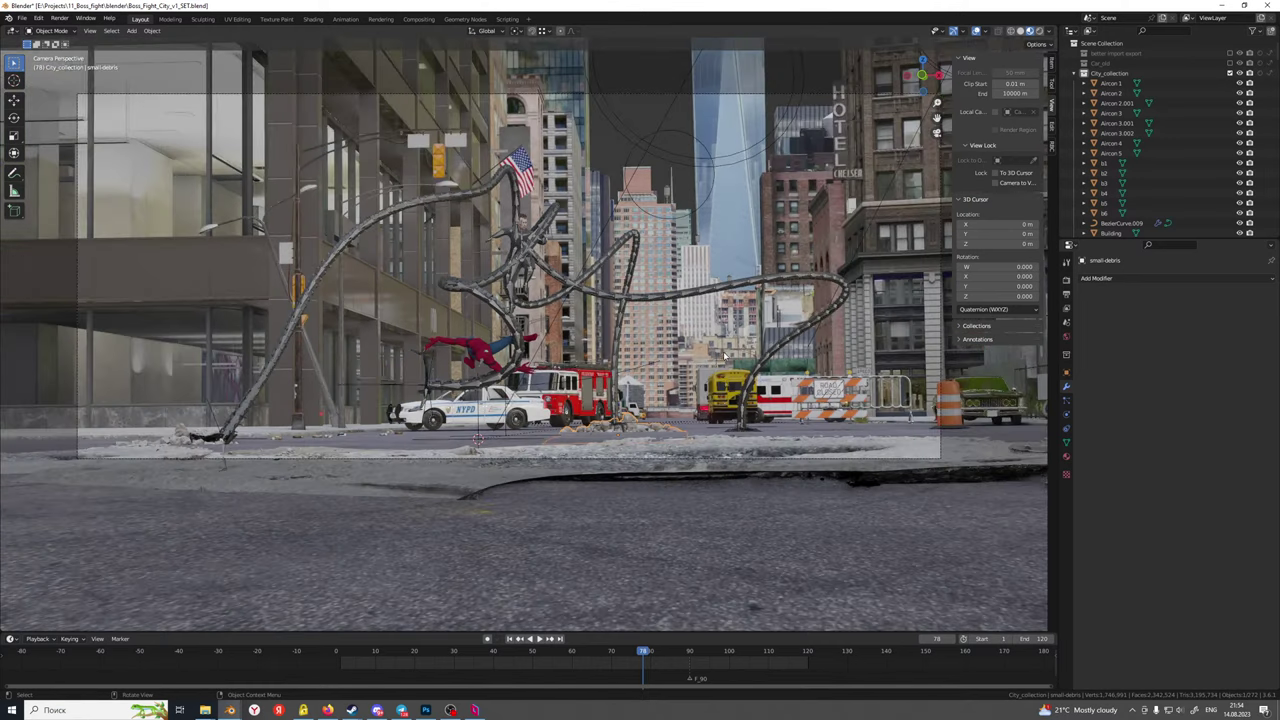
pyautogui.keyDown('shift'); pyautogui.moveTo(836, 432); pyautogui.dragTo(548, 430, button='middle'); pyautogui.keyUp('shift')
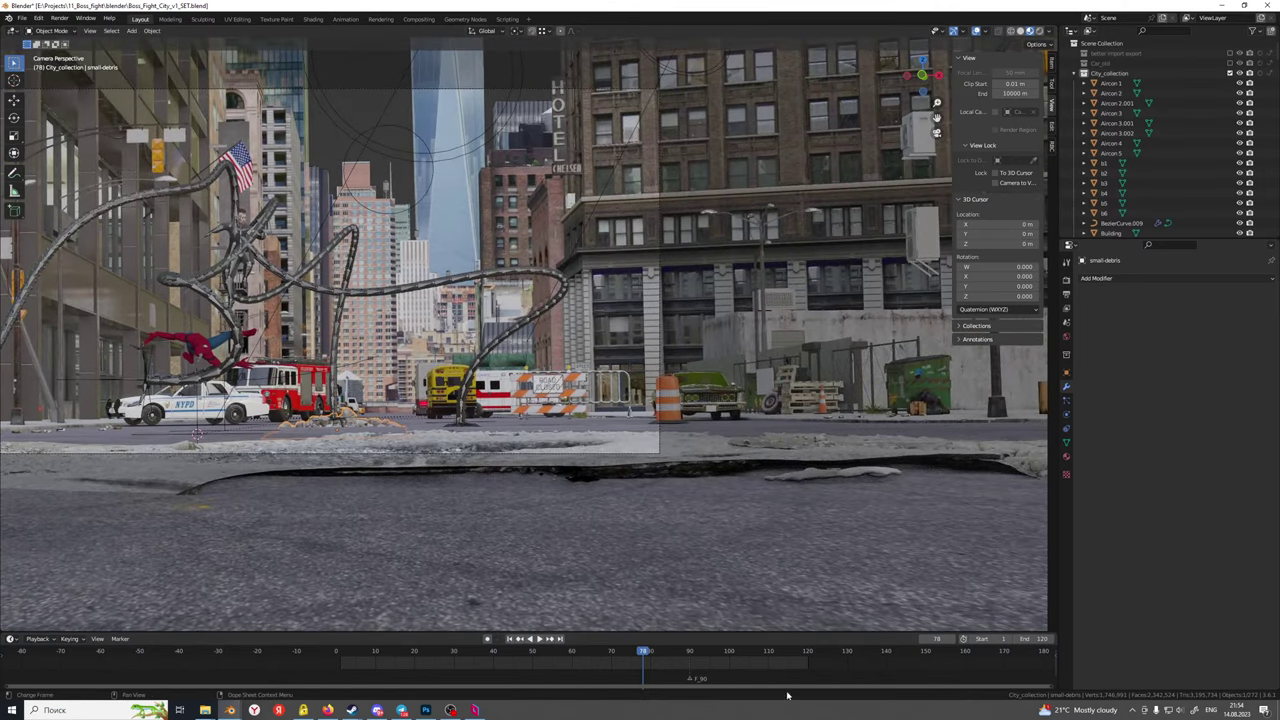
# Examine the broken concrete and road edge in front of the vehicles through the camera at frames 97, 107 and 113
pyautogui.click(718, 654)
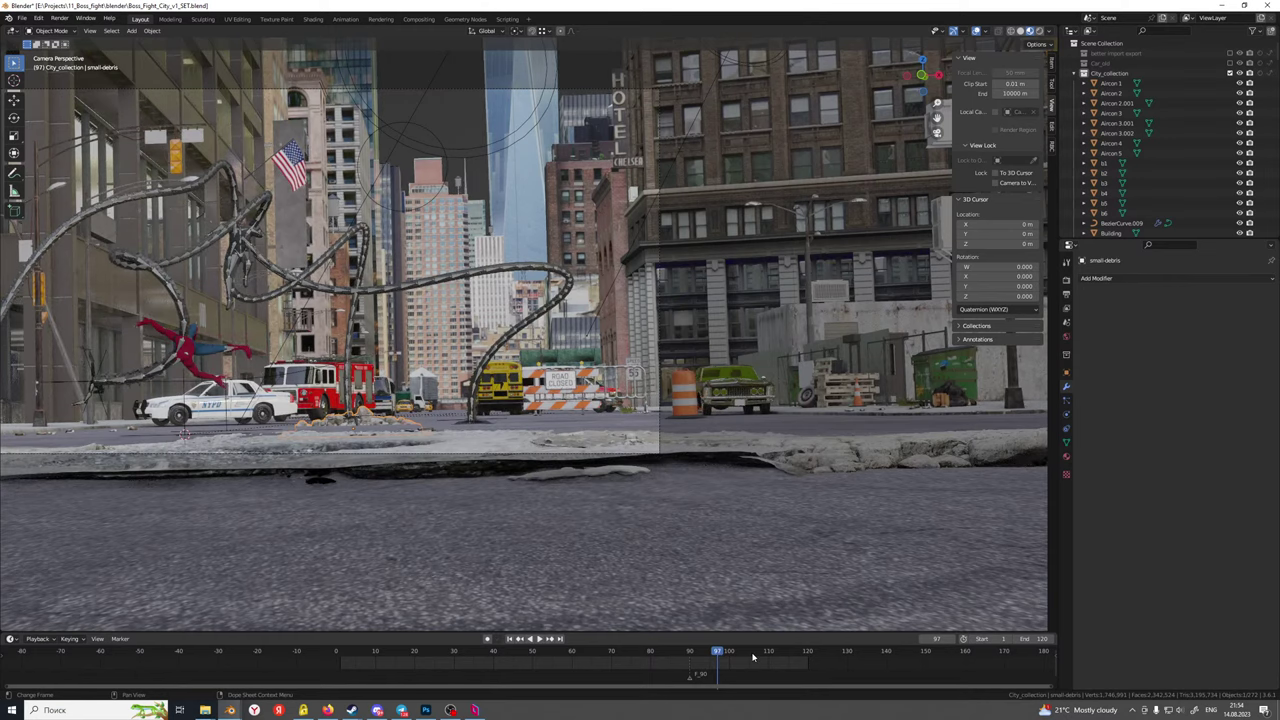
pyautogui.click(757, 658)
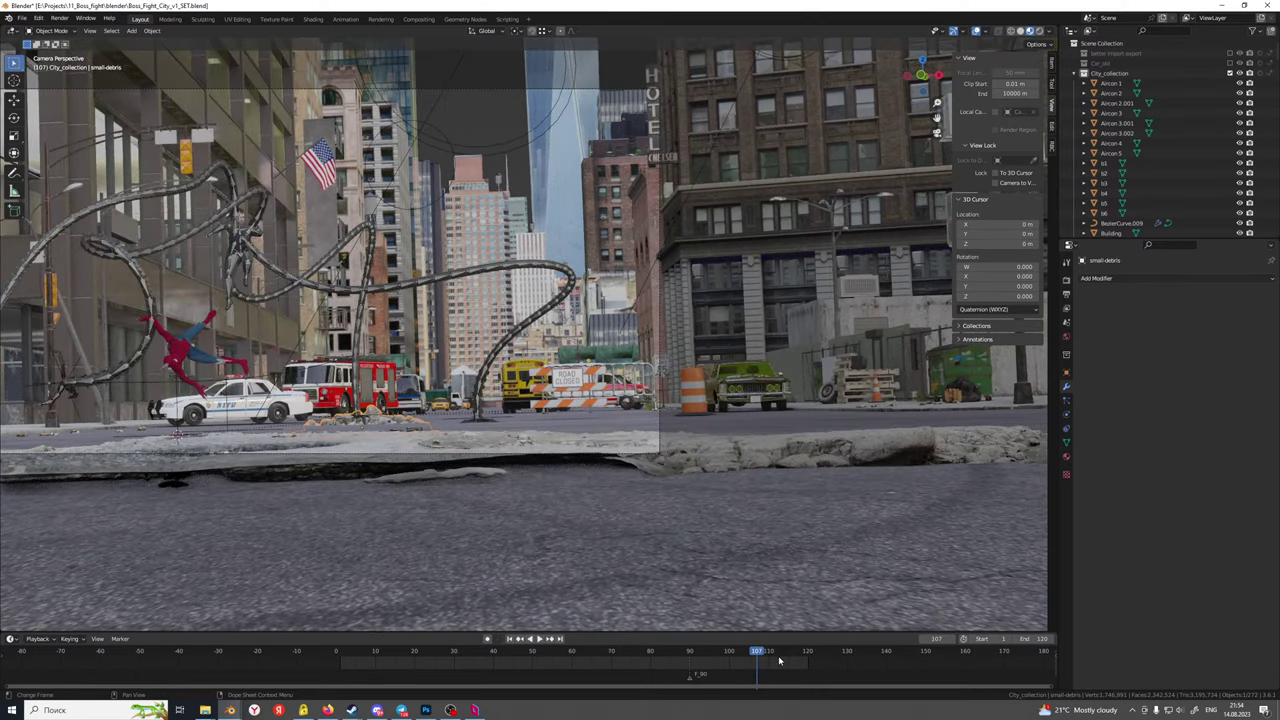
pyautogui.click(780, 659)
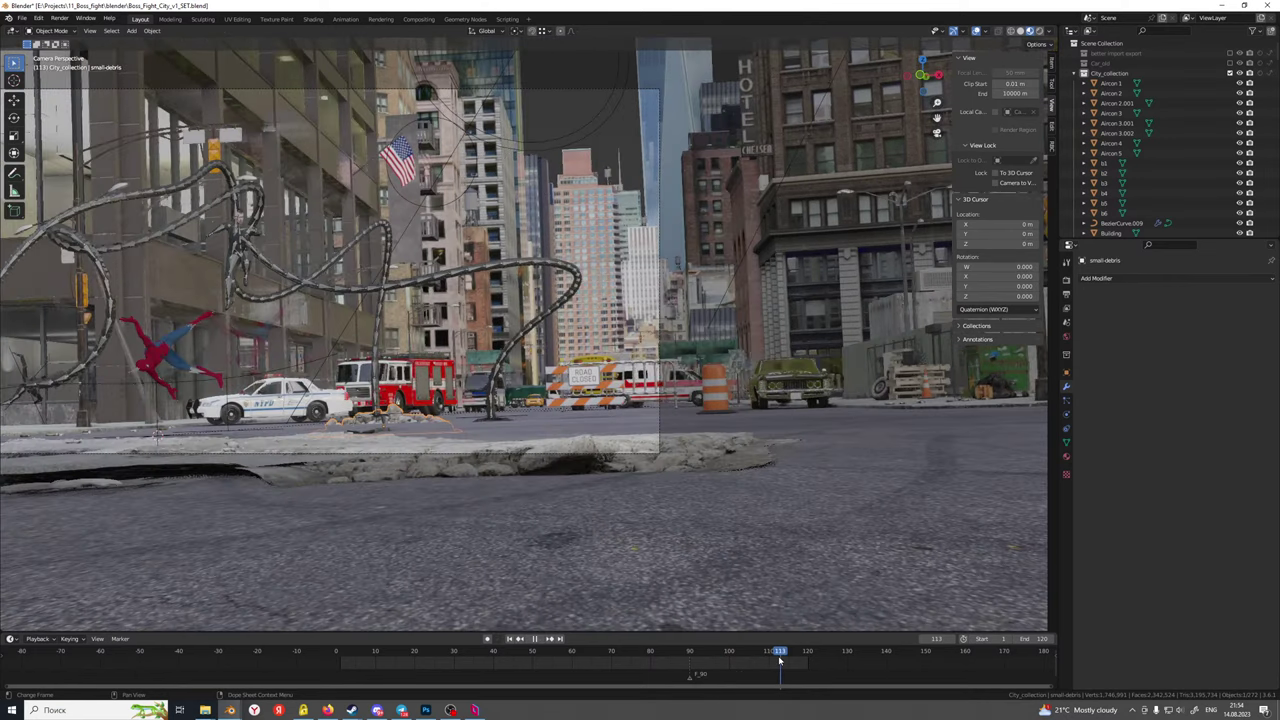
pyautogui.click(532, 448)
pyautogui.scroll(4, 498, 458)
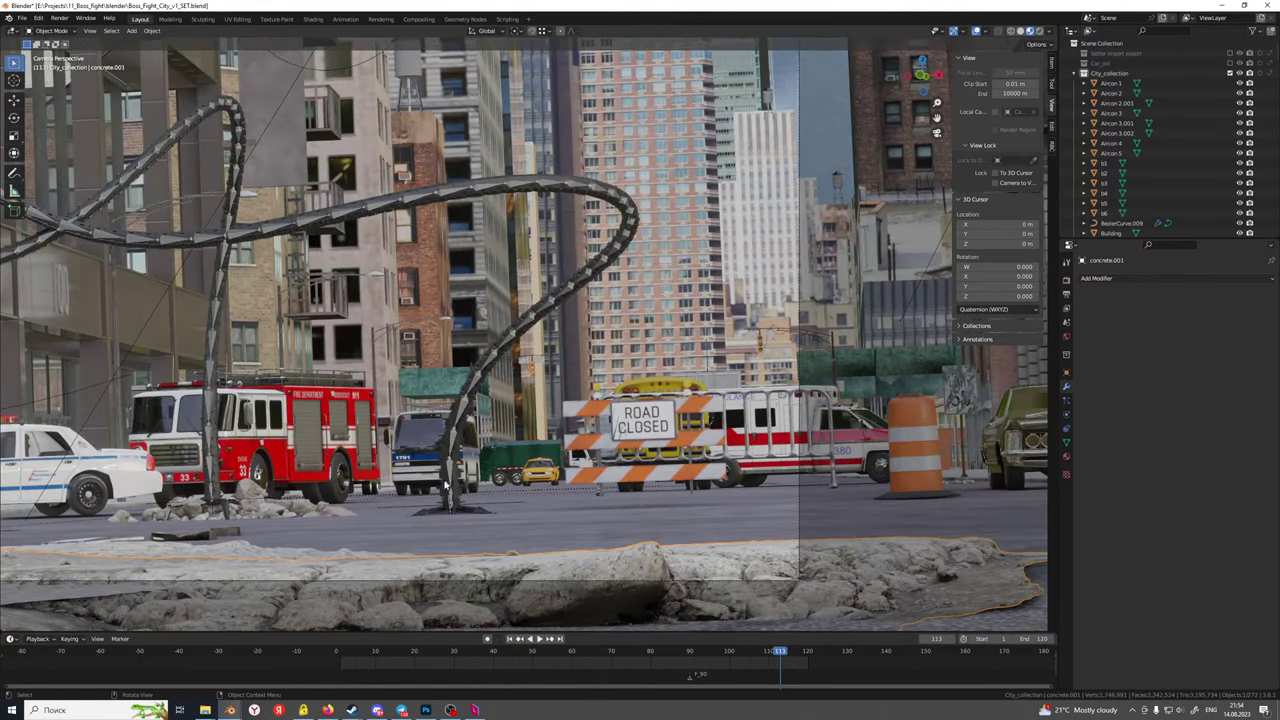
pyautogui.keyDown('shift'); pyautogui.moveTo(414, 530); pyautogui.dragTo(621, 376, button='middle'); pyautogui.keyUp('shift')
# Select the raised road slab road_06.001 below the police car and open its mesh in Edit Mode
pyautogui.click(287, 438)
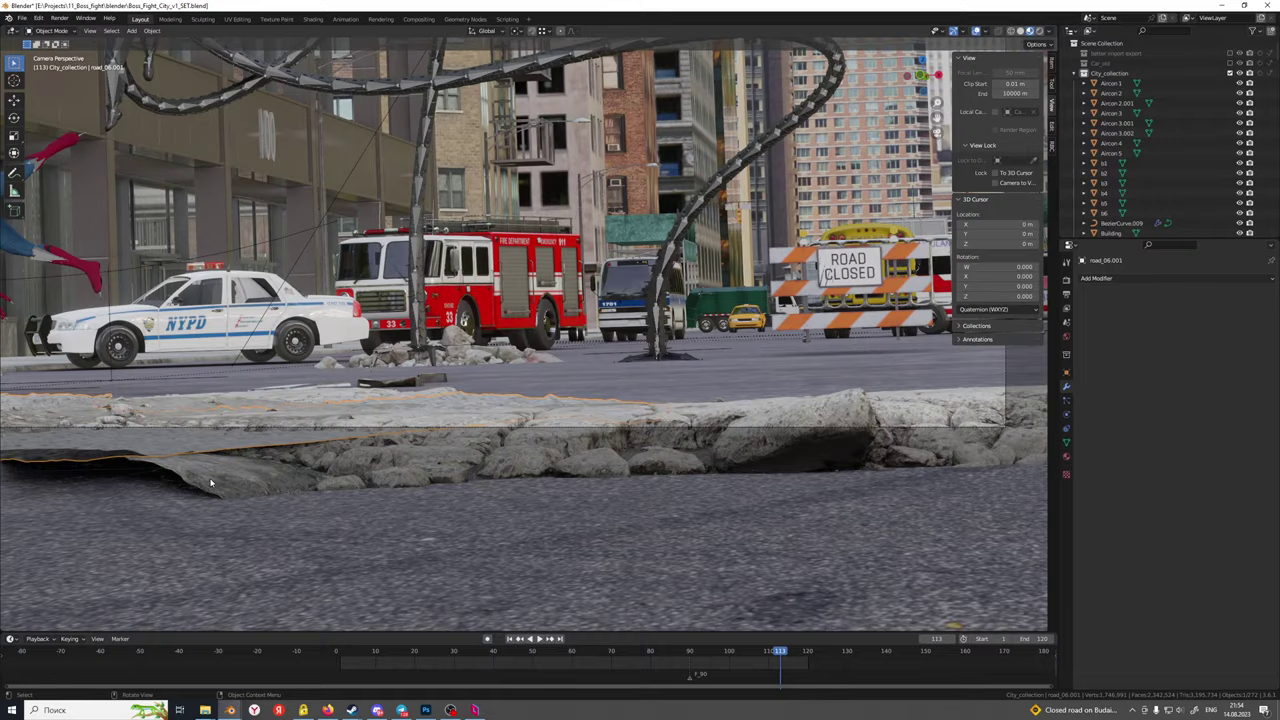
pyautogui.keyDown('shift'); pyautogui.moveTo(236, 485); pyautogui.dragTo(657, 513, button='middle'); pyautogui.keyUp('shift')
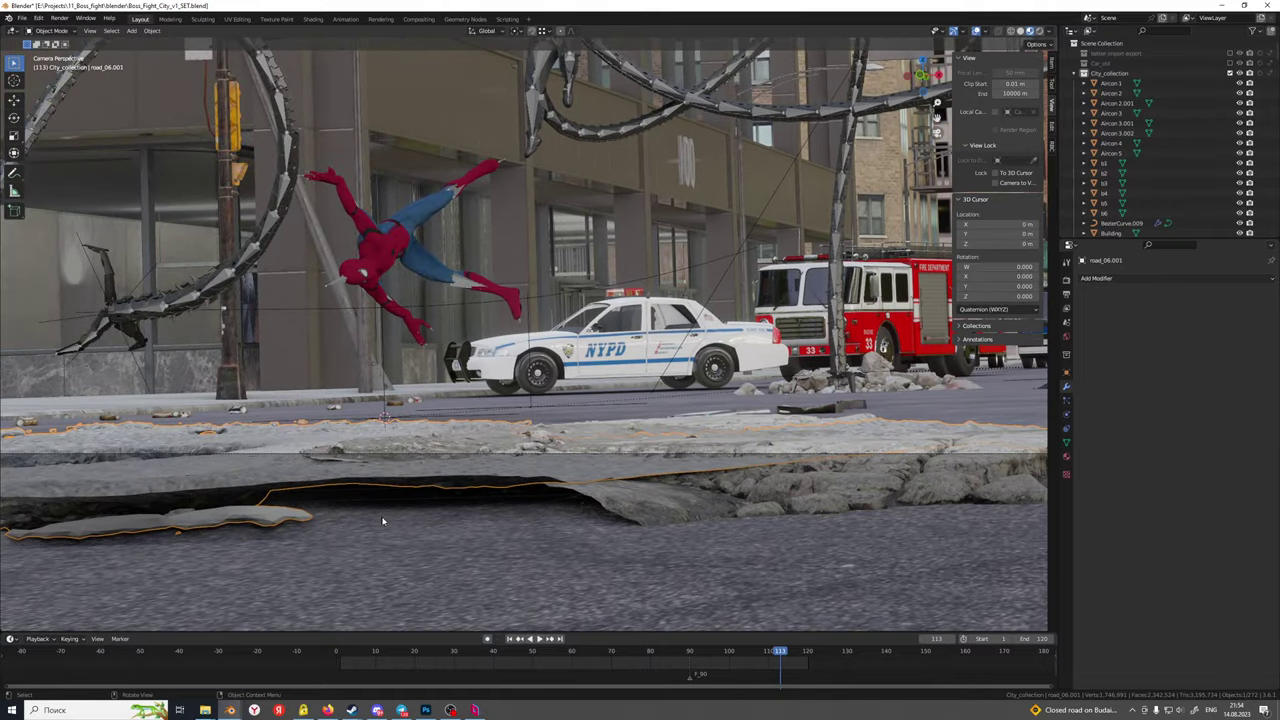
pyautogui.moveTo(382, 517); pyautogui.dragTo(393, 521, button='middle')
pyautogui.press('KP_Decimal')
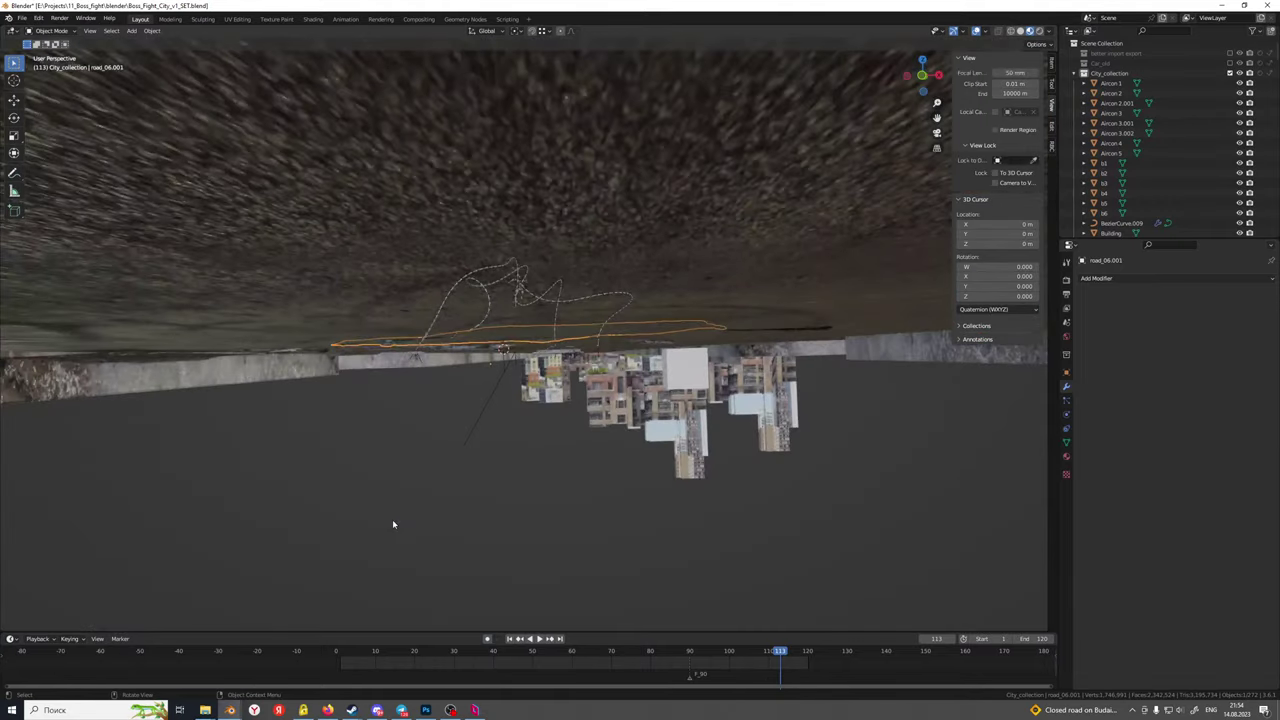
pyautogui.scroll(3, 456, 442)
pyautogui.moveTo(456, 442); pyautogui.dragTo(483, 446, button='middle')
pyautogui.scroll(3, 483, 446)
pyautogui.press('Tab')
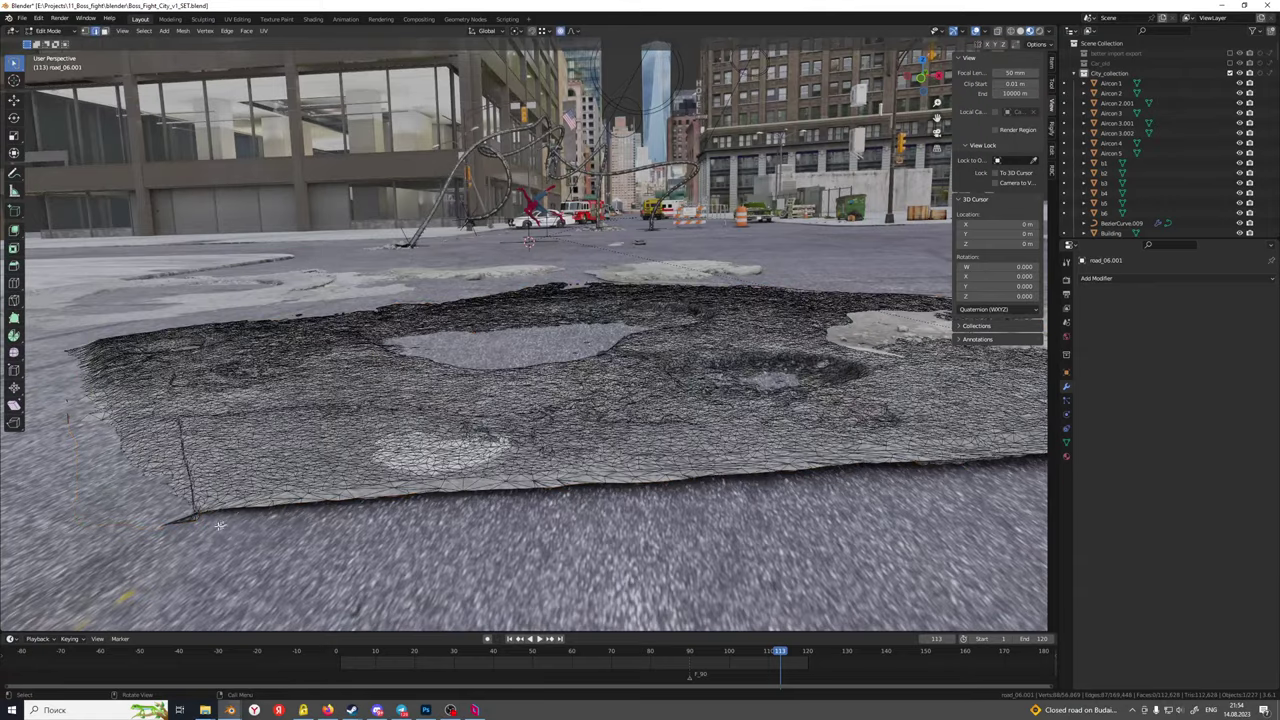
# Select the outer edge path along the lifted side of the road_06.001 slab, from one corner to near the other
pyautogui.click(228, 509)
pyautogui.moveTo(228, 509); pyautogui.dragTo(470, 530, button='middle')
pyautogui.scroll(3, 425, 500)
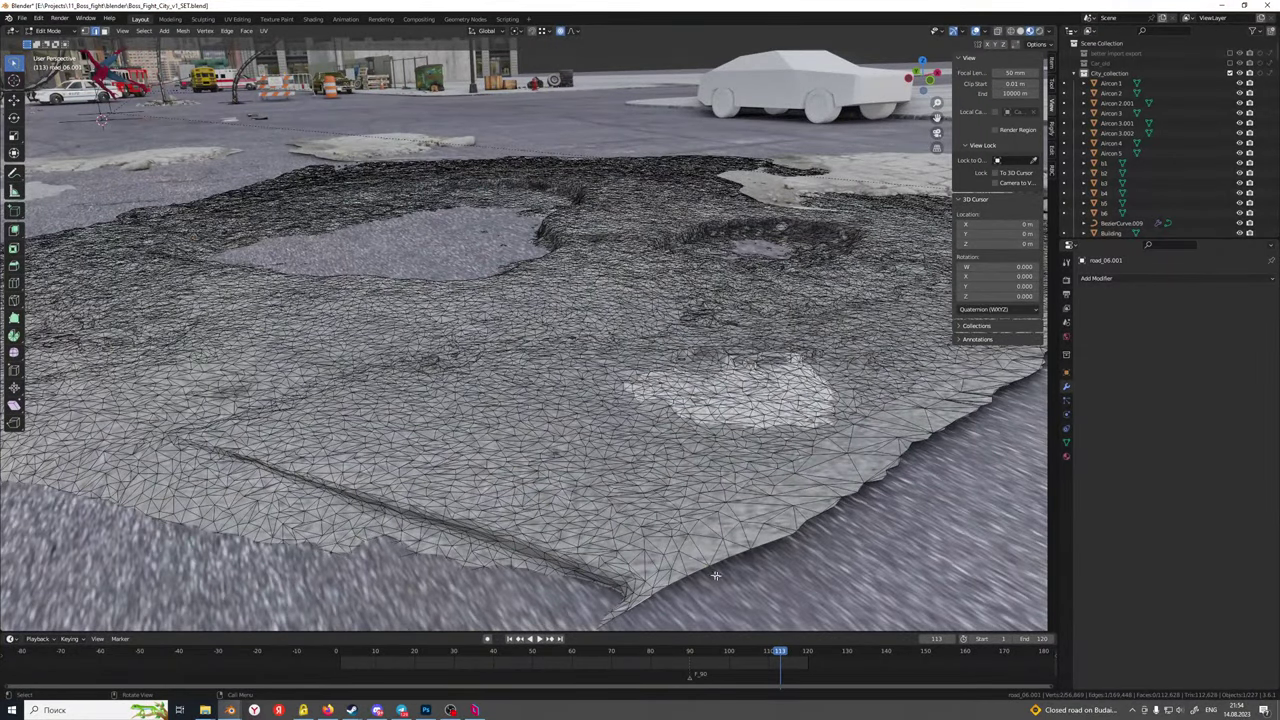
pyautogui.scroll(-4, 640, 560)
pyautogui.moveTo(716, 575); pyautogui.dragTo(628, 540, button='middle')
pyautogui.scroll(2, 680, 540)
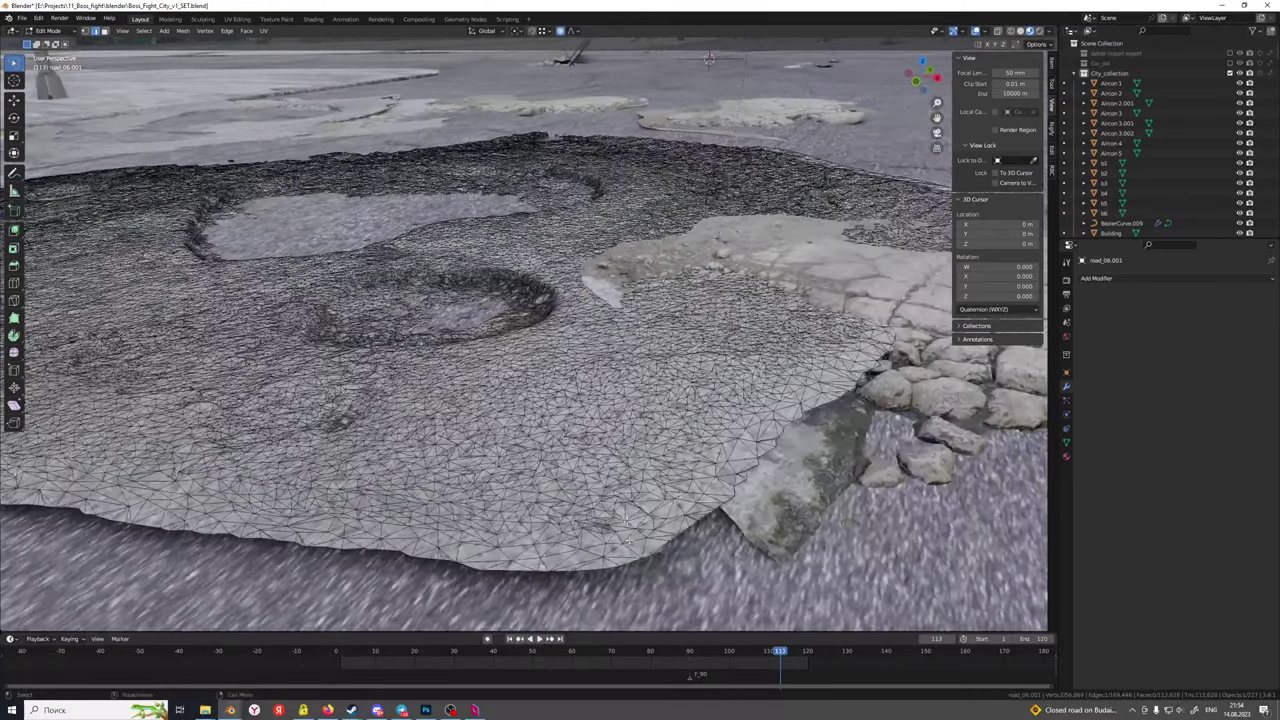
pyautogui.keyDown('ctrl'); pyautogui.click(695, 522); pyautogui.keyUp('ctrl')
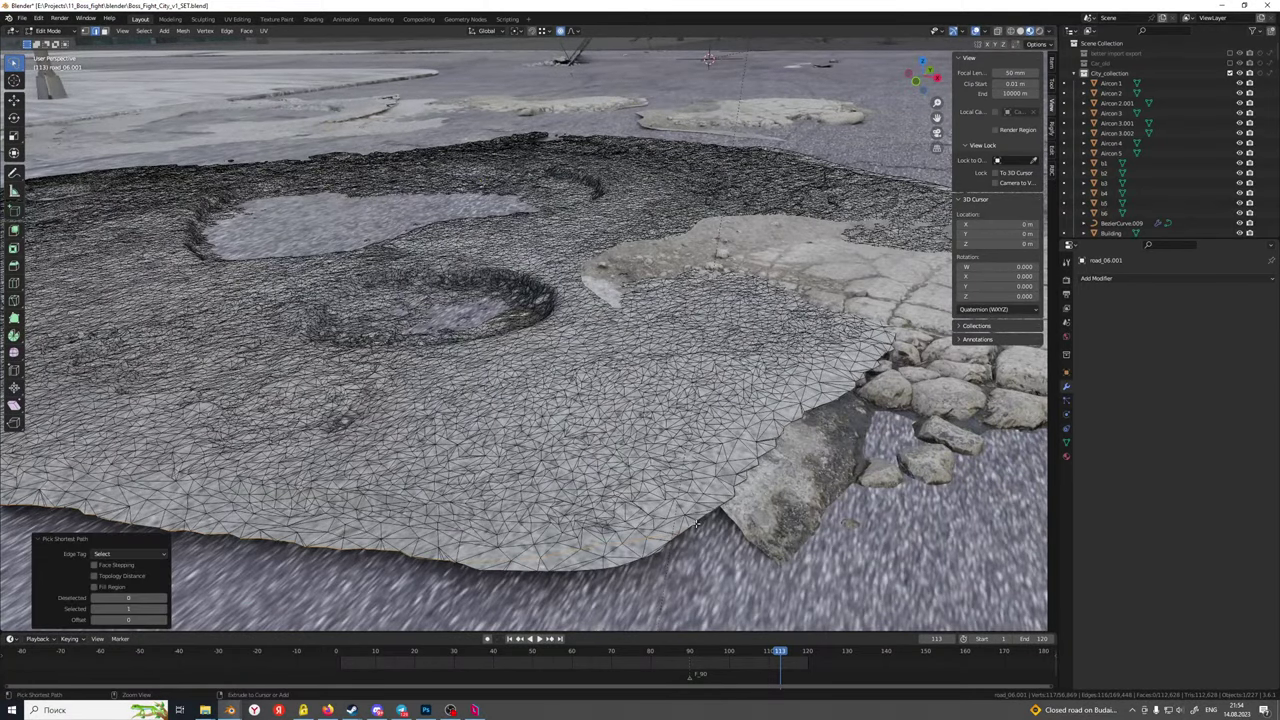
pyautogui.hotkey('ctrl', 'z')
pyautogui.keyDown('ctrl'); pyautogui.click(606, 568); pyautogui.keyUp('ctrl')
pyautogui.keyDown('shift'); pyautogui.moveTo(604, 566); pyautogui.dragTo(800, 545, button='middle'); pyautogui.keyUp('shift')
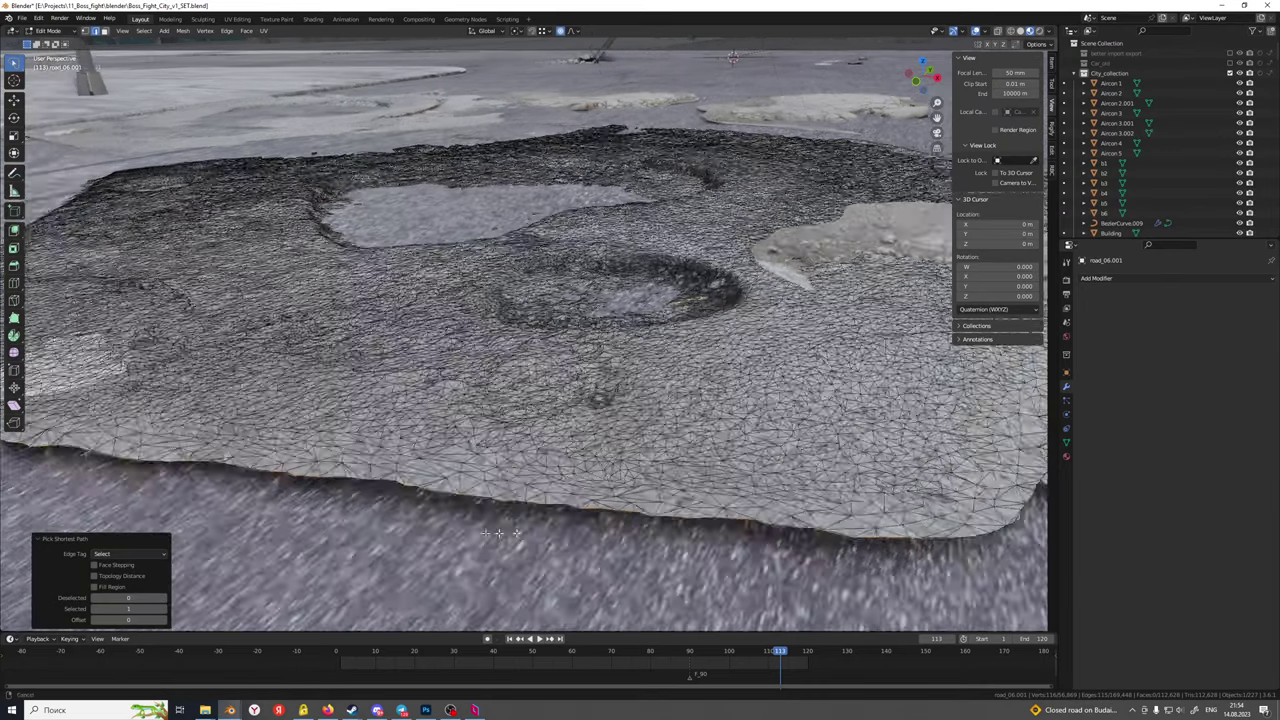
# Lower the selected slab edge about 0.10 m along Z, using proportional editing with a size of about 0.56 m
pyautogui.scroll(-4, 532, 532)
pyautogui.moveTo(531, 532); pyautogui.dragTo(534, 481, button='middle')
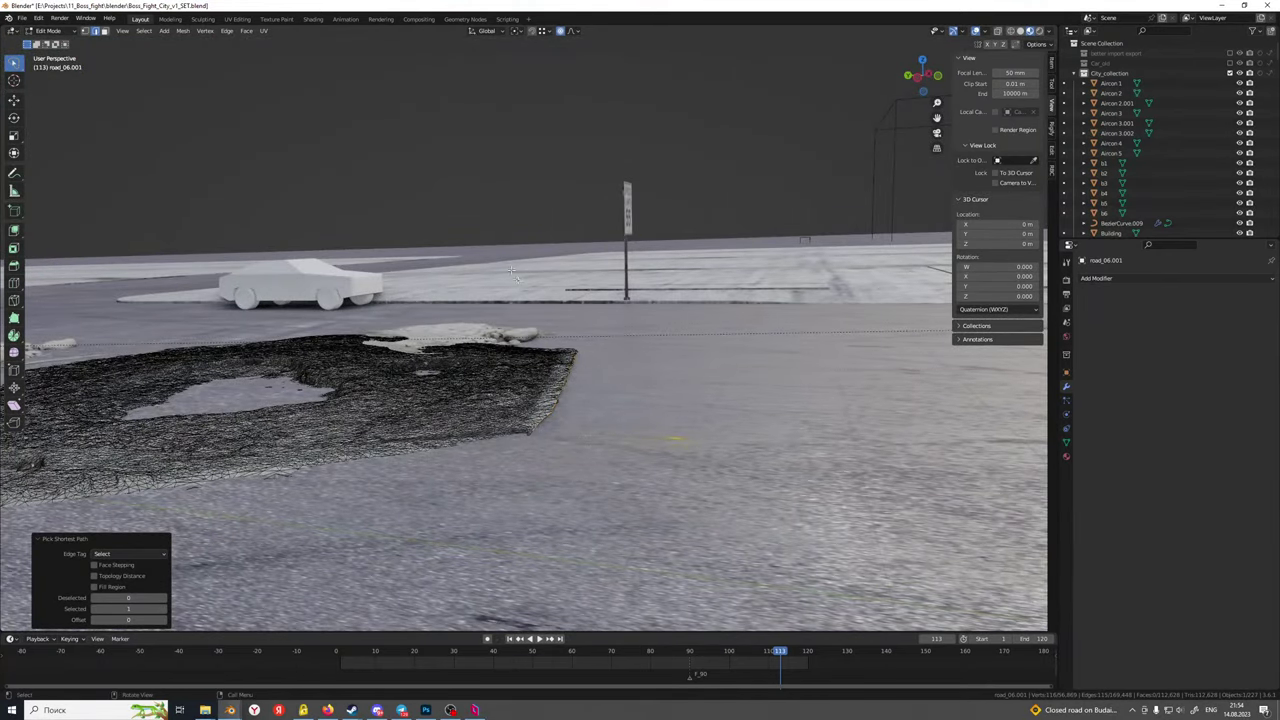
pyautogui.press('g')
pyautogui.press('z')
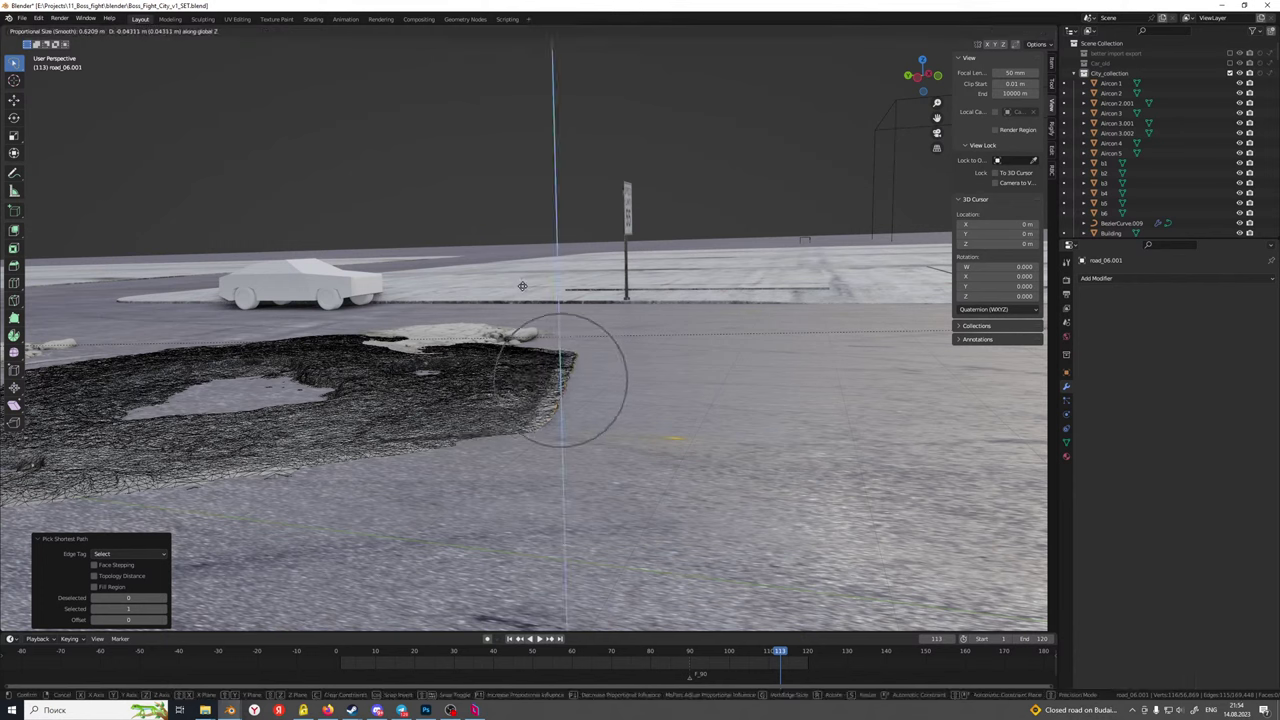
pyautogui.scroll(-1, 524, 291)
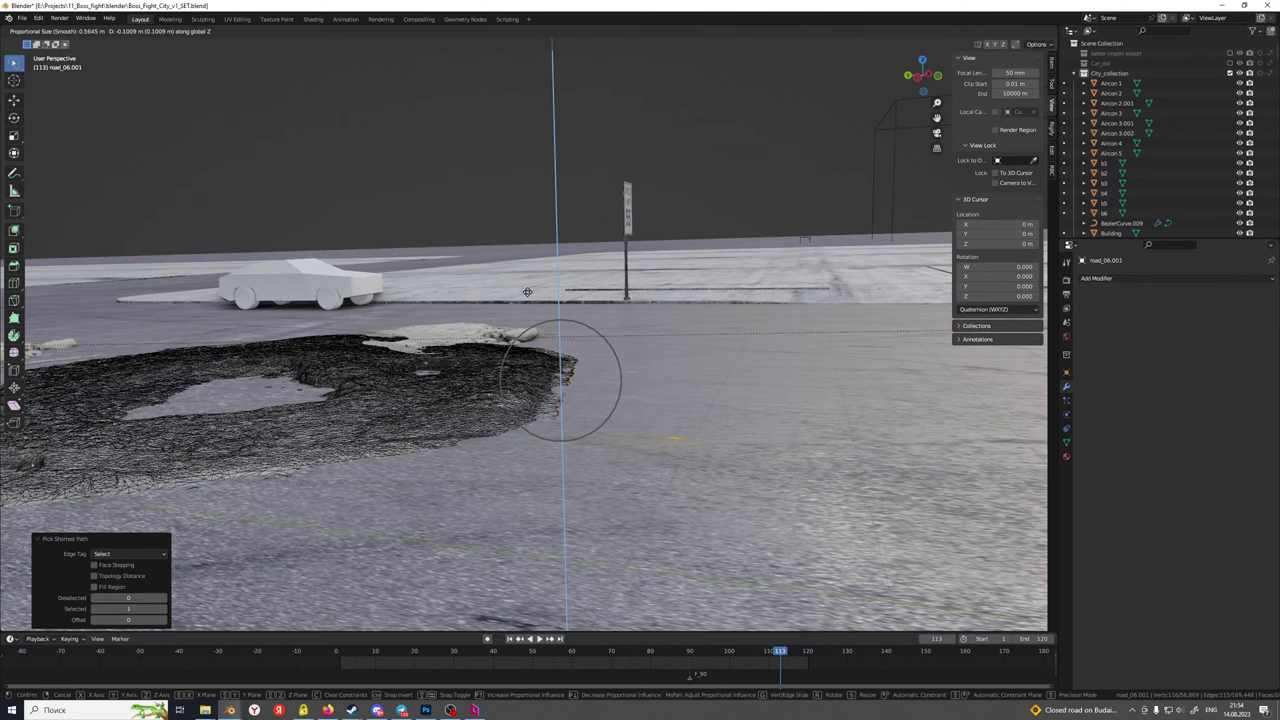
# Lower the selected rim edges of the road_06.001 patch about 0.1 m along Z, with a proportional size of about 0.56
pyautogui.click(527, 291)
pyautogui.moveTo(527, 291); pyautogui.dragTo(550, 331, button='middle')
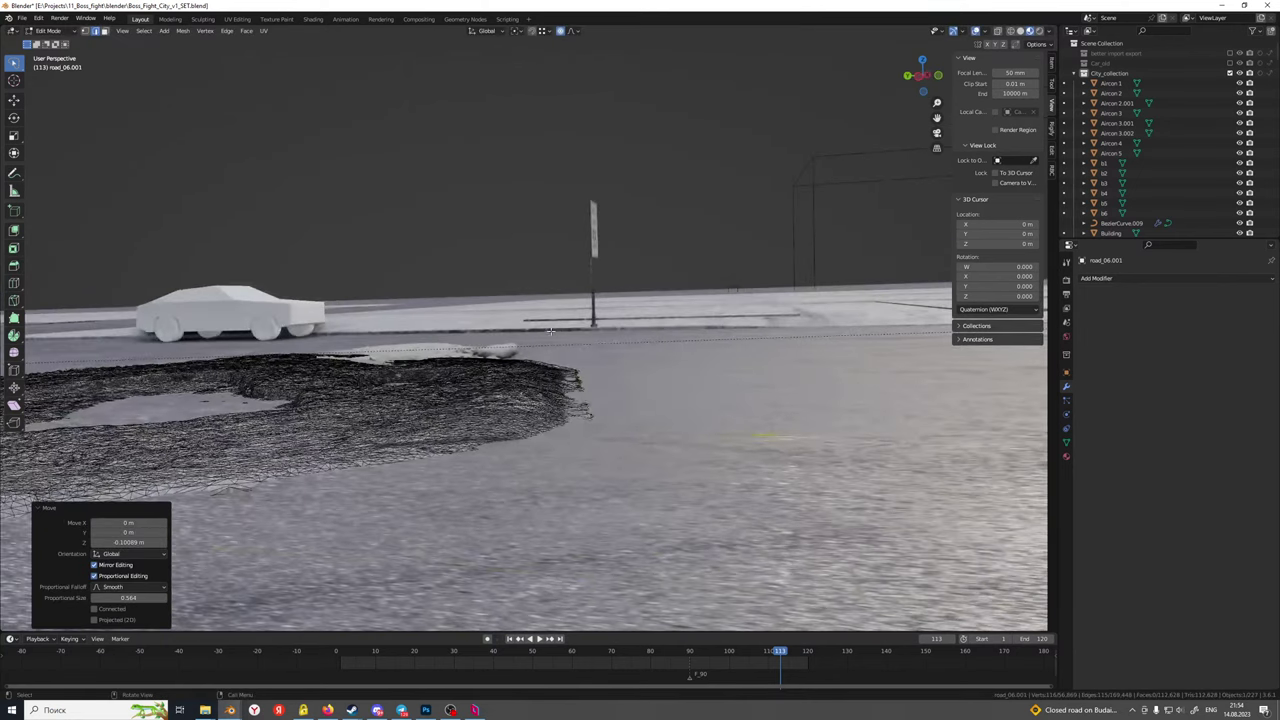
pyautogui.write('size: 0.56')
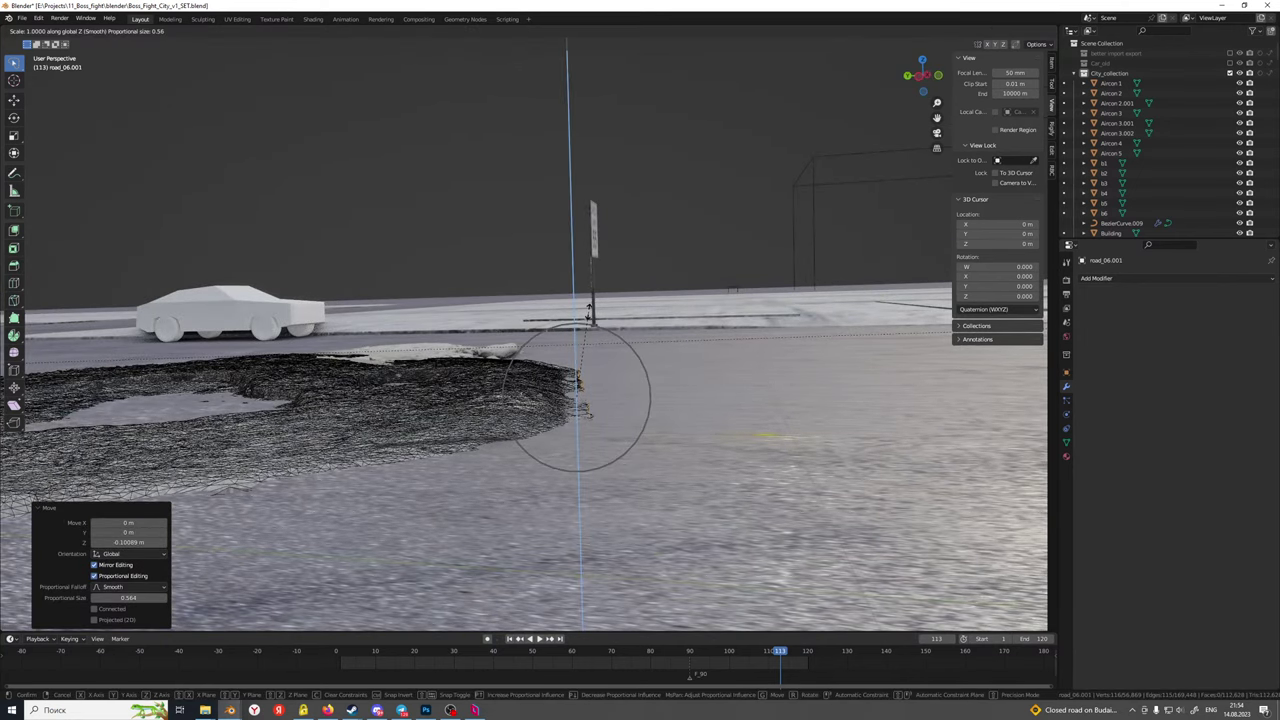
pyautogui.write('0')
pyautogui.press('Return')
pyautogui.moveTo(590, 310); pyautogui.dragTo(493, 352, button='middle')
pyautogui.press('s')
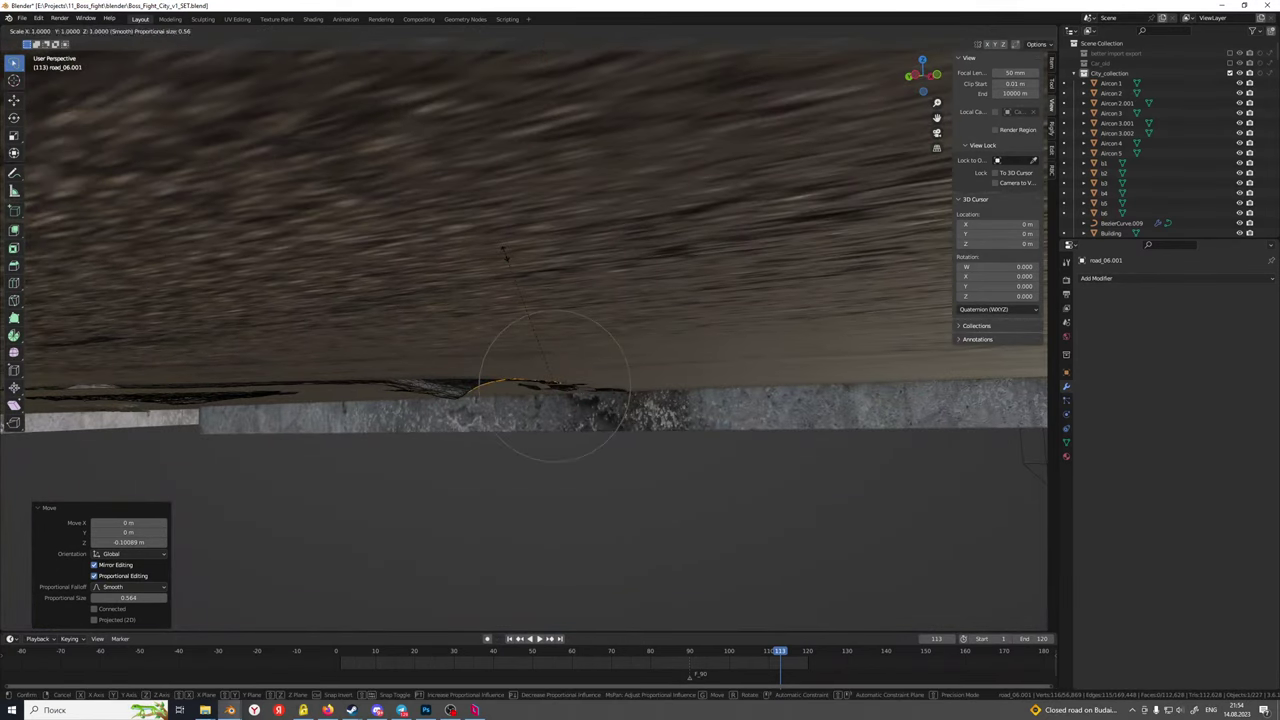
pyautogui.press('z')
pyautogui.rightClick(524, 292)
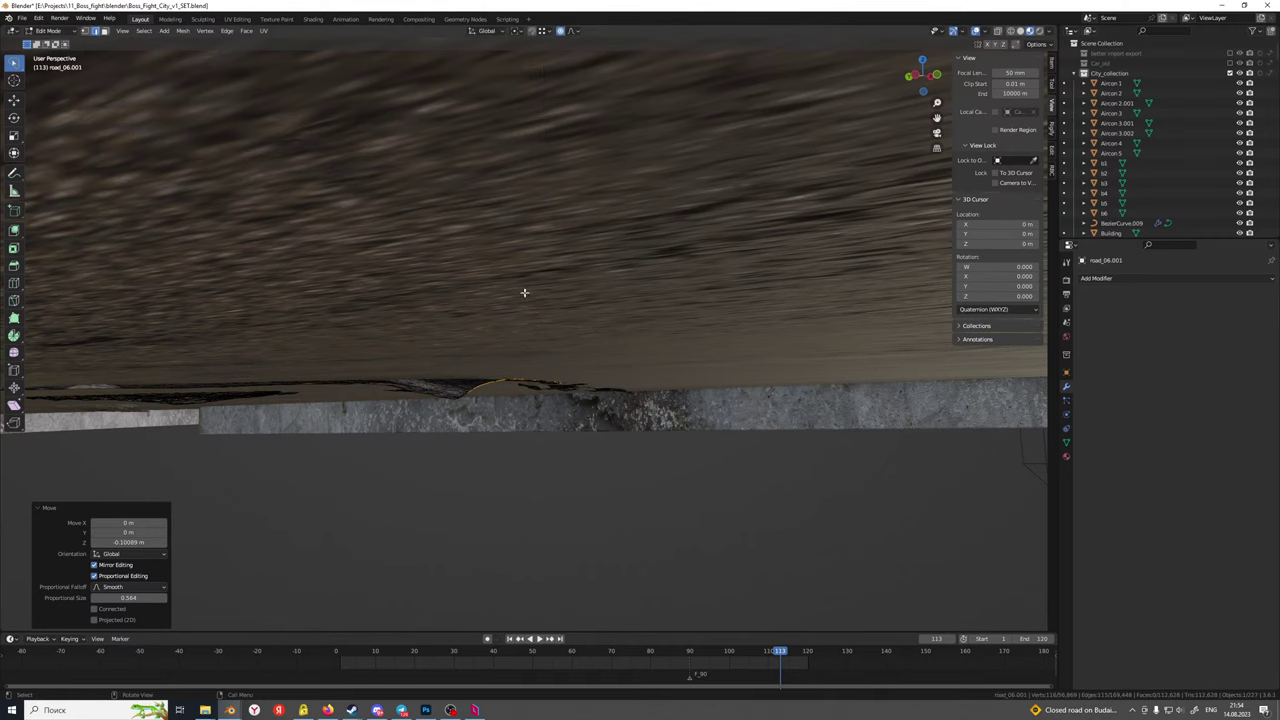
# Rotate the selected rim edges about 29.7° around the view axis, with a proportional size of about 0.39
pyautogui.moveTo(524, 292); pyautogui.dragTo(513, 302, button='middle')
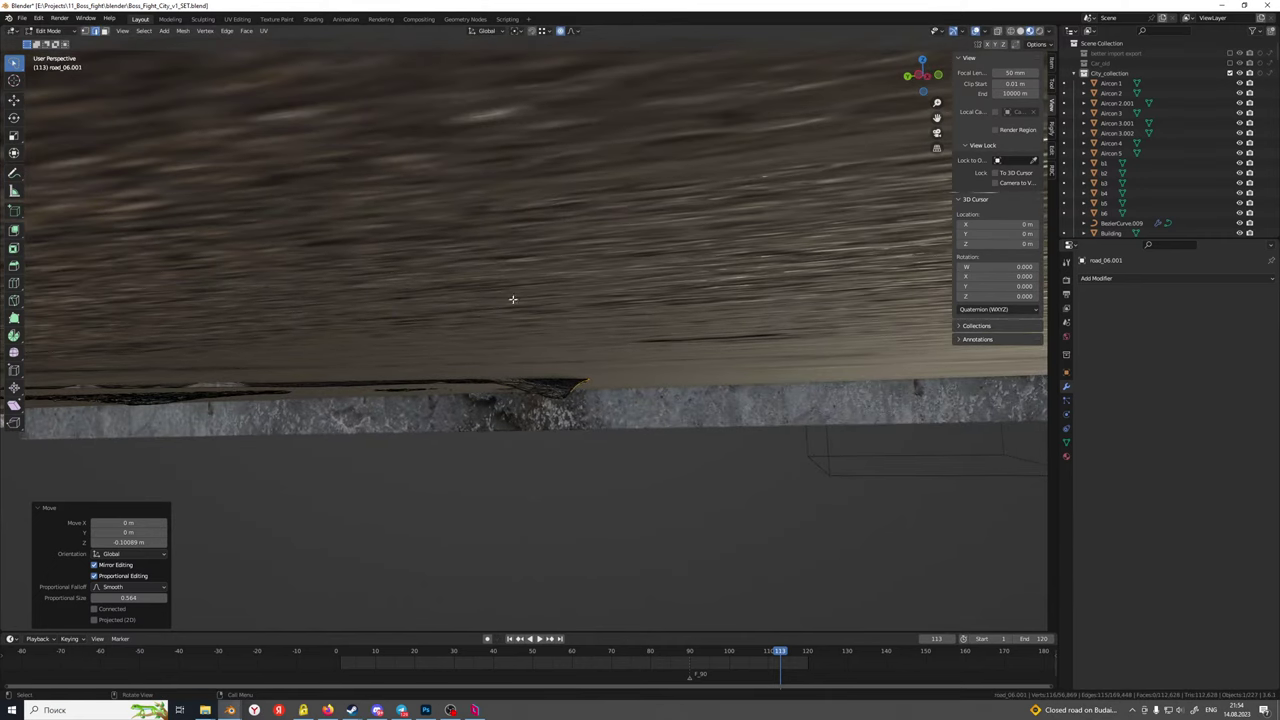
pyautogui.press('r')
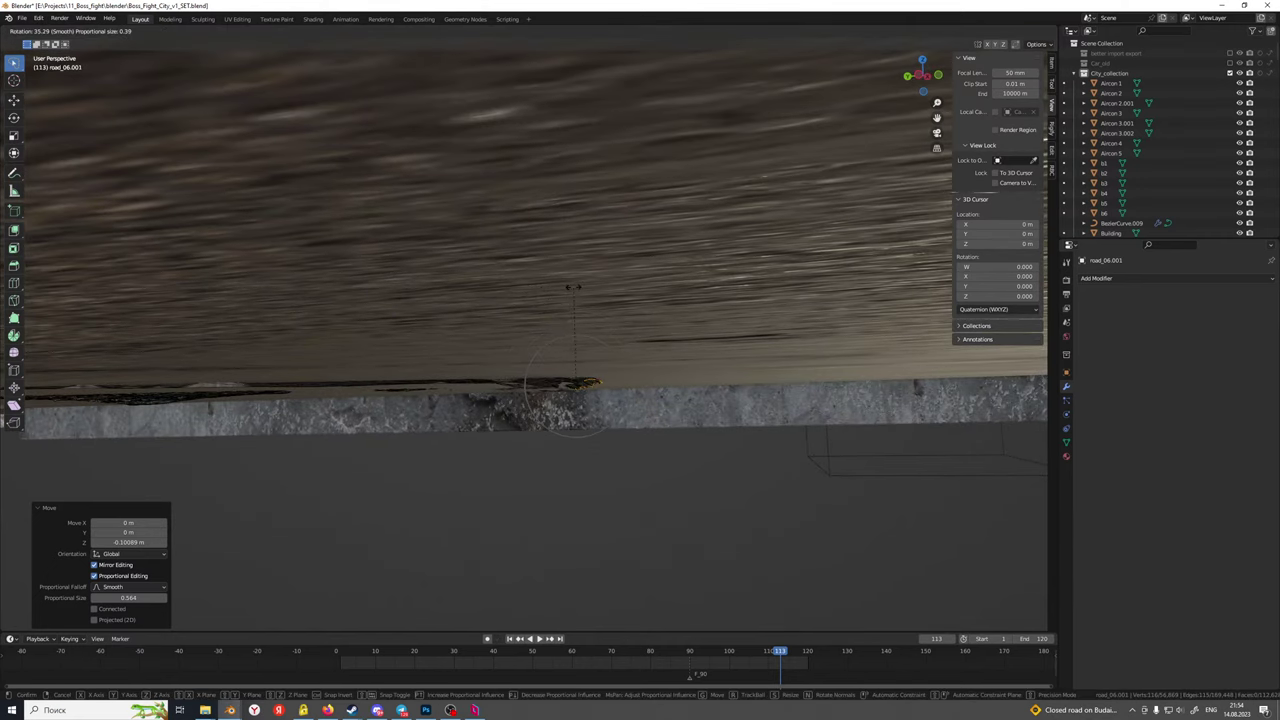
pyautogui.click(563, 284)
# Scale the selected rim edges to about 0.56 along Z and raise them about 0.01 m with proportional editing
pyautogui.moveTo(563, 284); pyautogui.dragTo(543, 313, button='middle')
pyautogui.press('s')
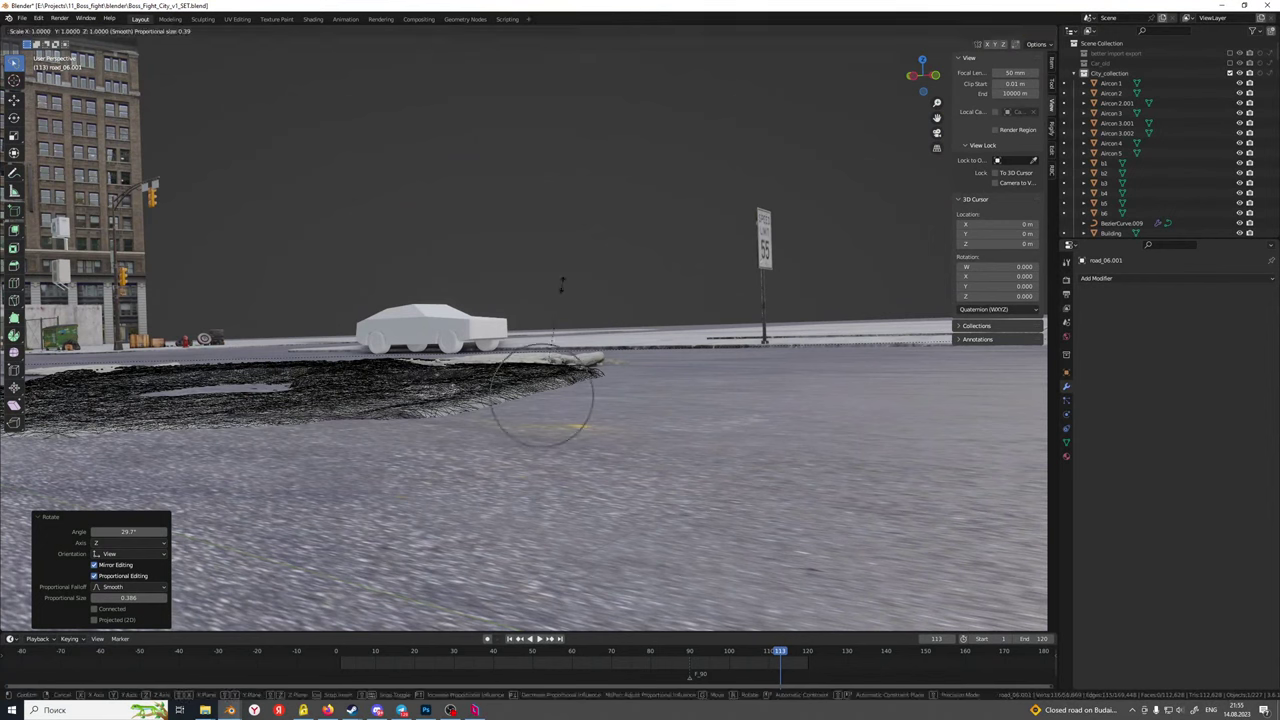
pyautogui.press('z')
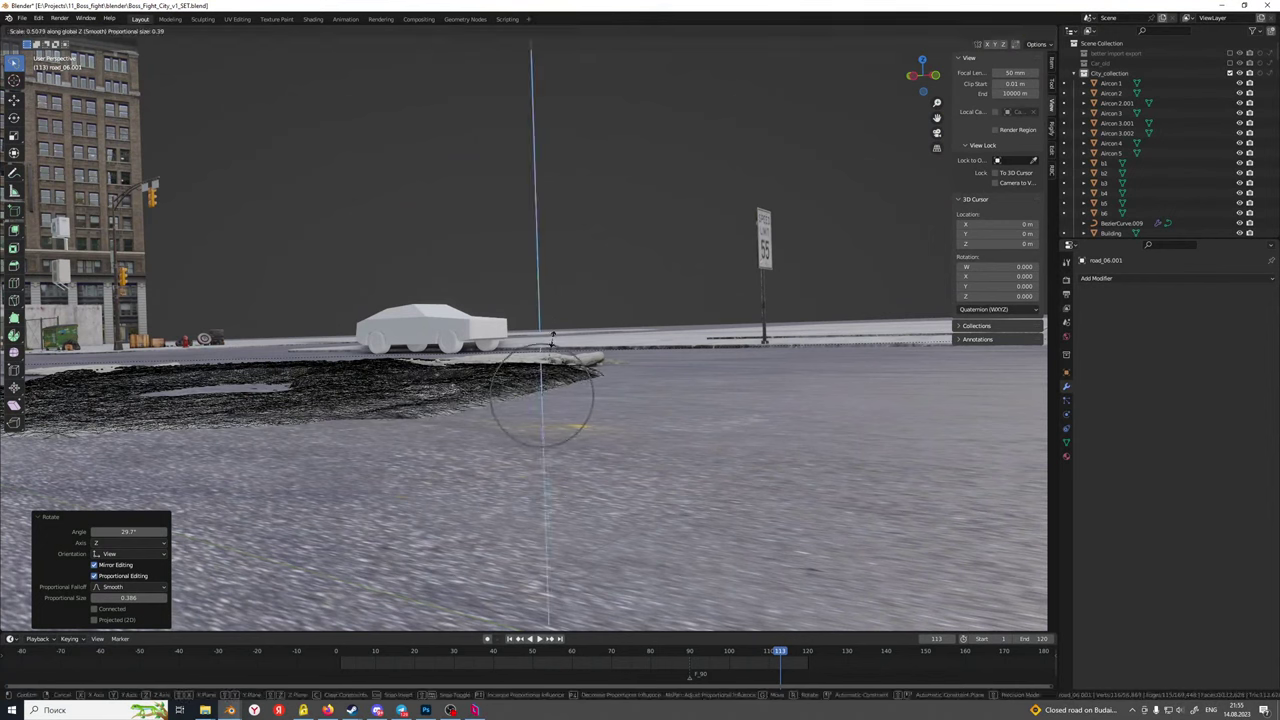
pyautogui.click(556, 330)
pyautogui.press('g')
pyautogui.press('z')
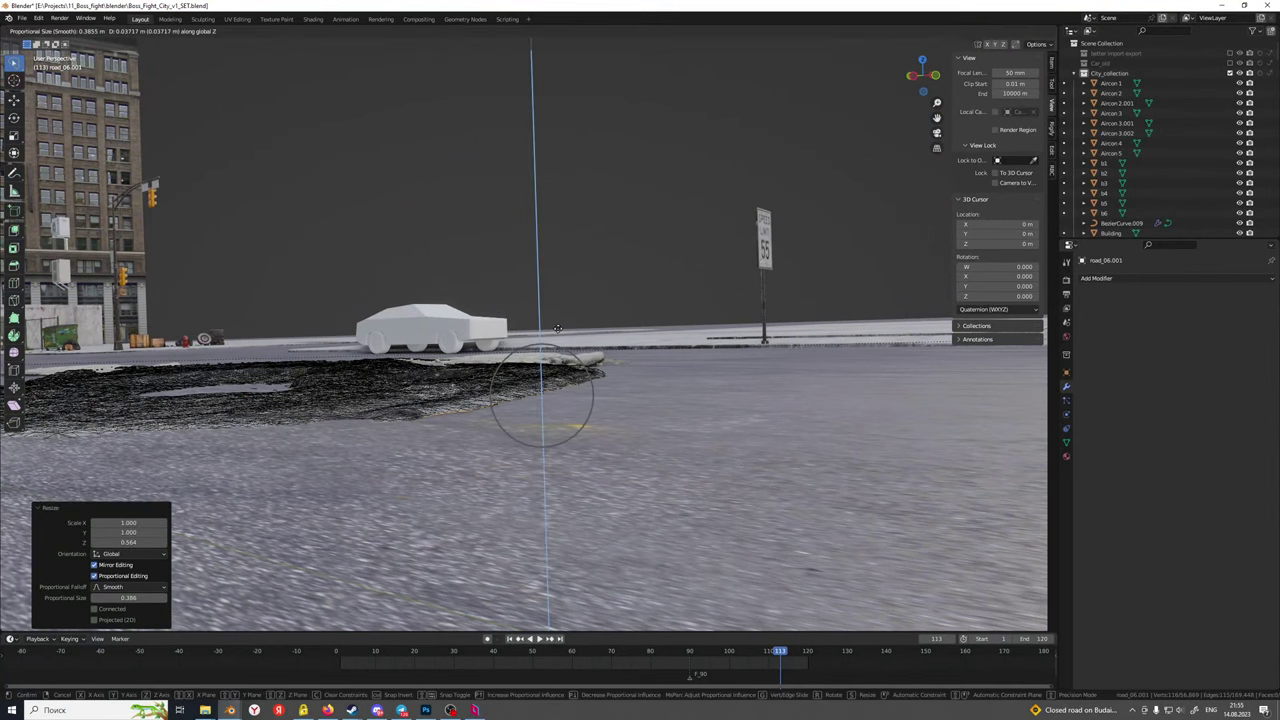
pyautogui.click(559, 331)
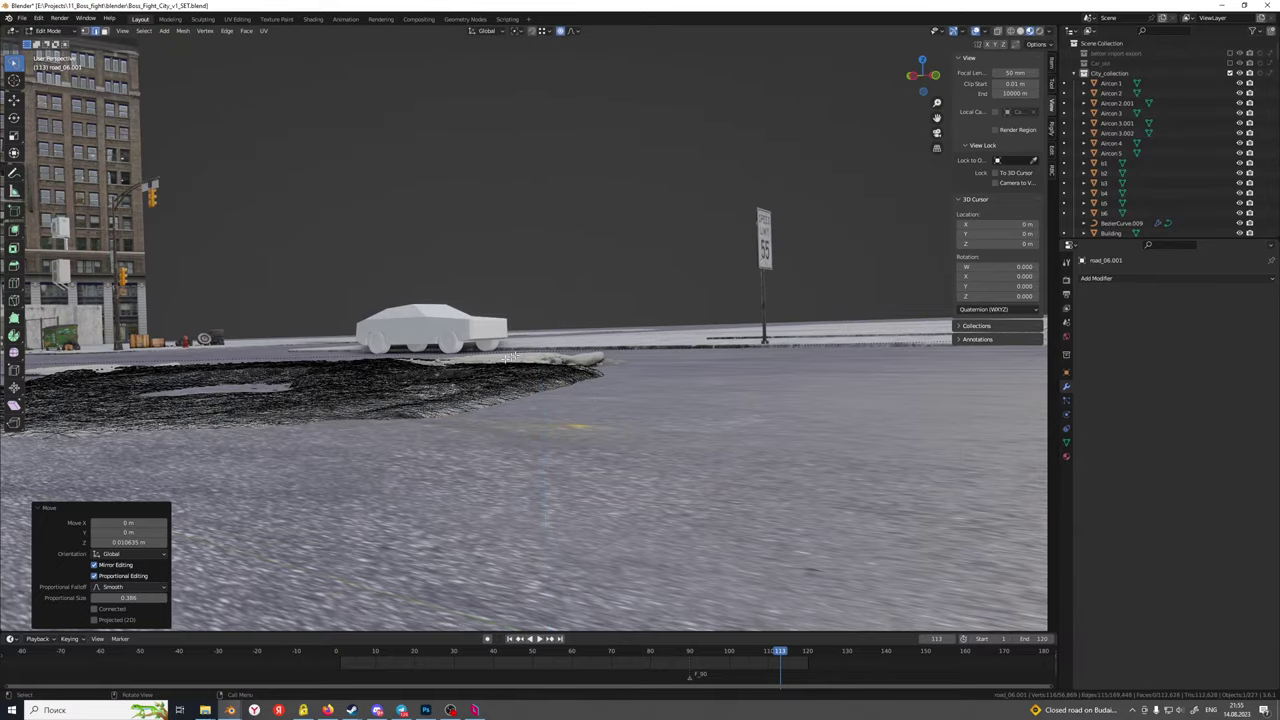
# Select the edge path on the road patch's border beside the loose stones and scale it to about 0.64 along Z
pyautogui.moveTo(559, 331); pyautogui.dragTo(446, 362, button='middle')
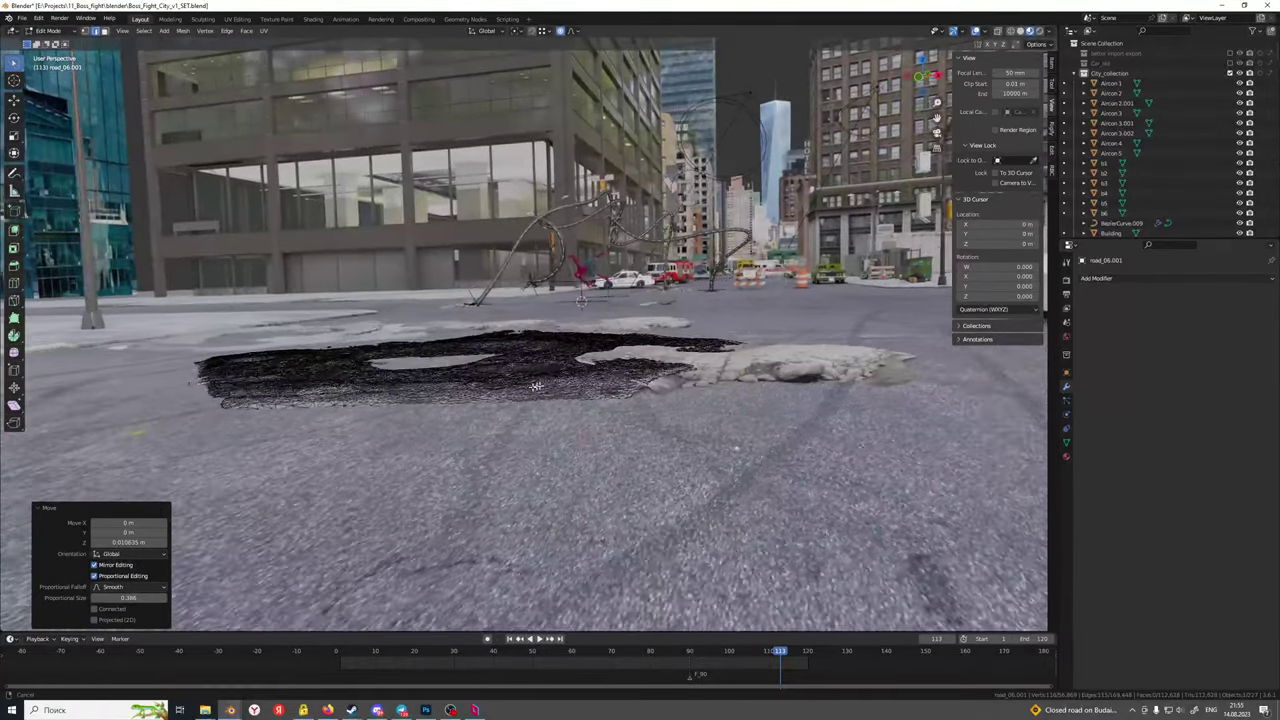
pyautogui.scroll(3, 480, 410)
pyautogui.moveTo(540, 480); pyautogui.dragTo(505, 400, button='middle')
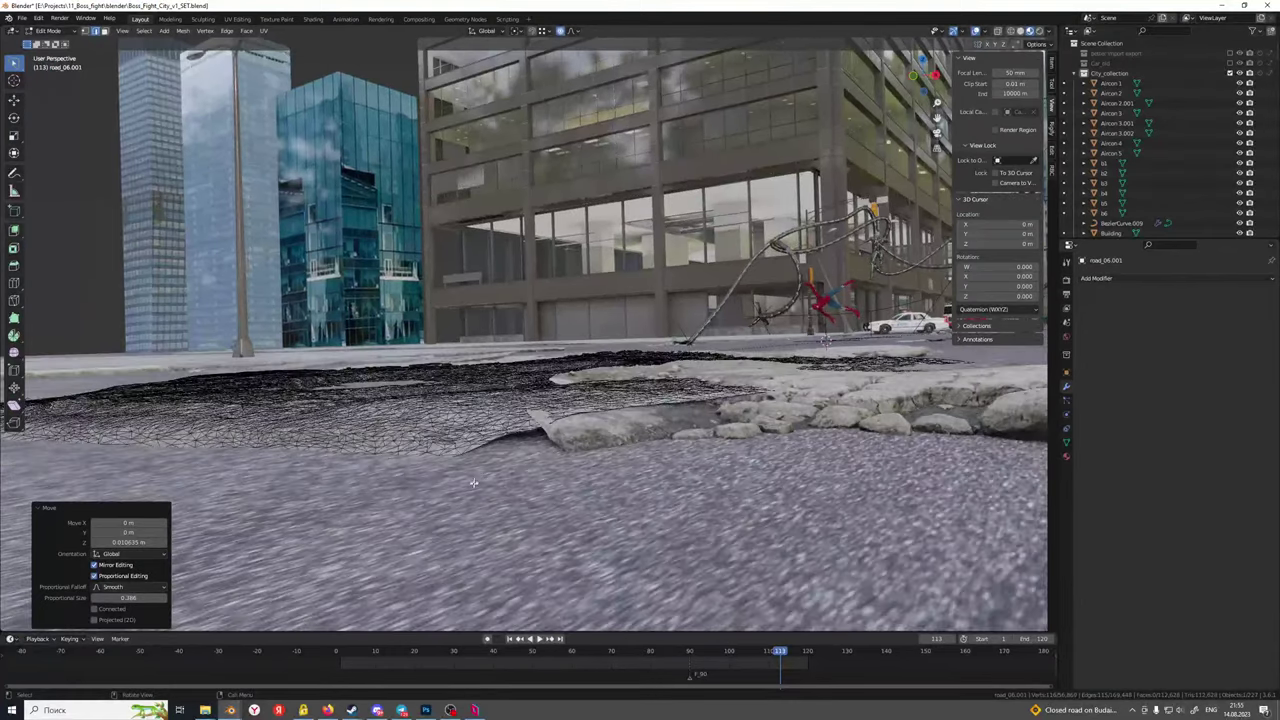
pyautogui.scroll(3, 505, 400)
pyautogui.moveTo(540, 270); pyautogui.dragTo(506, 304, button='middle')
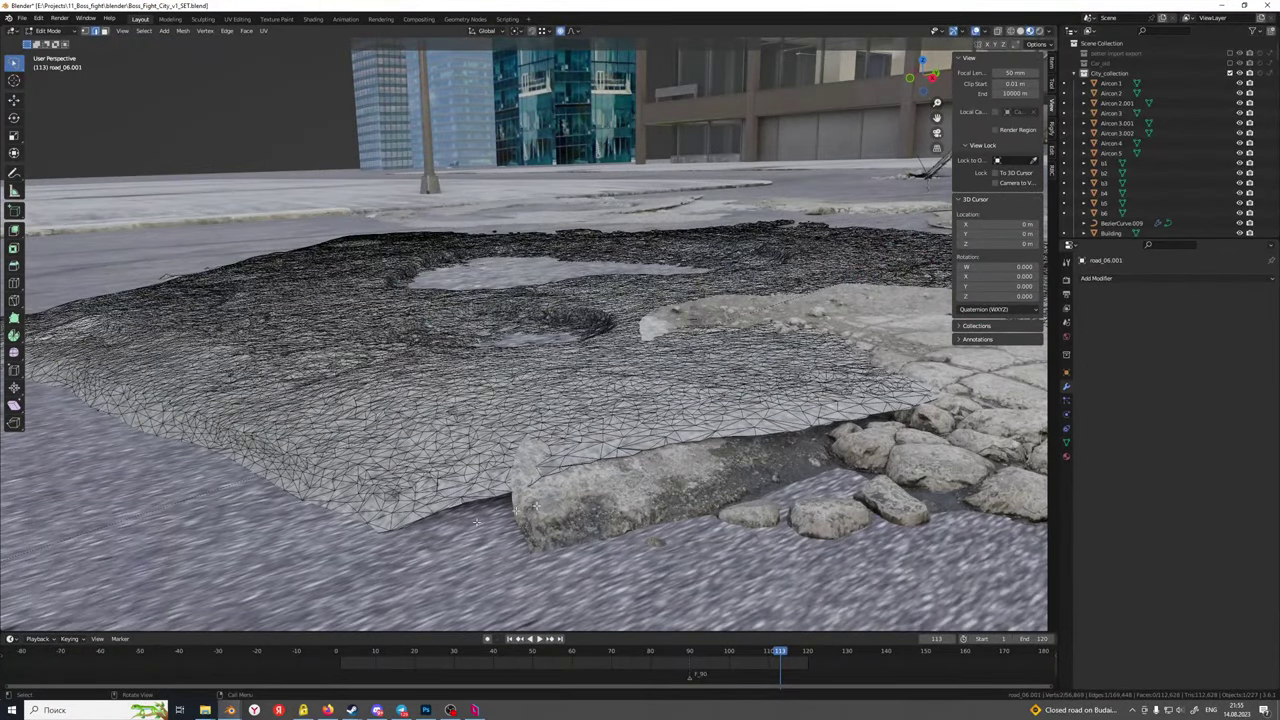
pyautogui.moveTo(500, 505); pyautogui.dragTo(490, 477, button='middle')
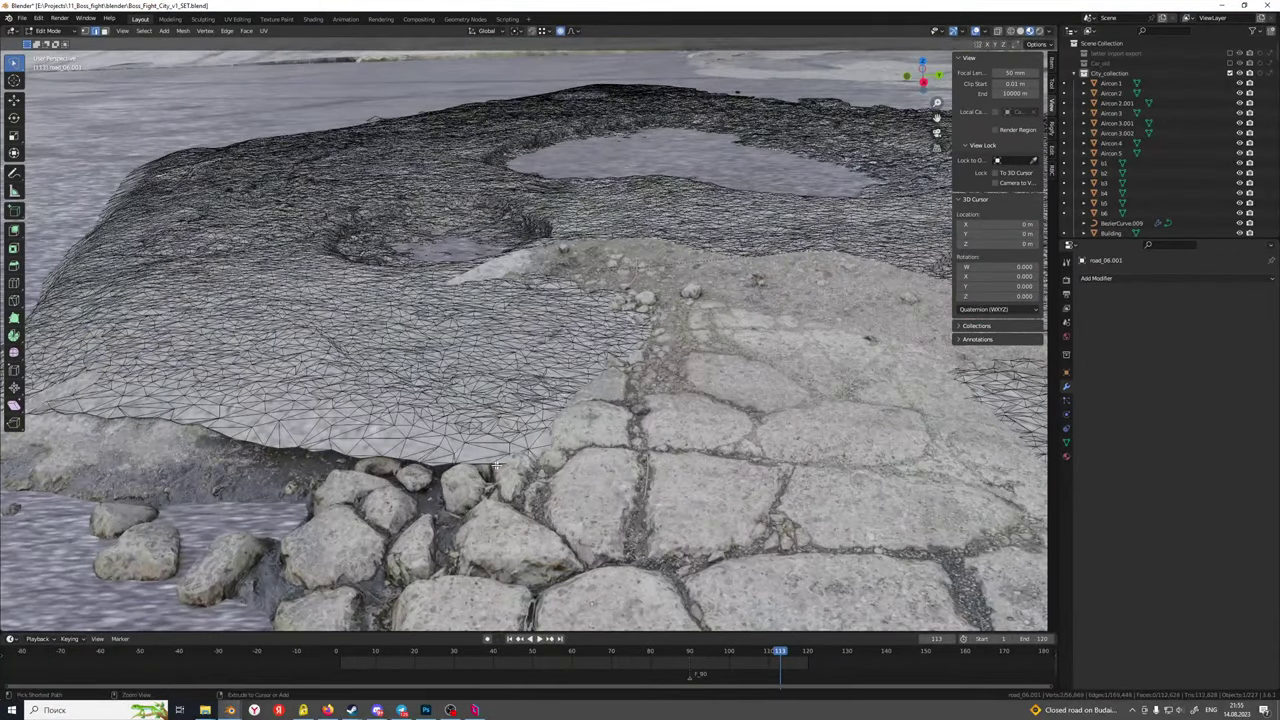
pyautogui.keyDown('ctrl'); pyautogui.click(218, 433); pyautogui.keyUp('ctrl')
pyautogui.moveTo(222, 420); pyautogui.dragTo(360, 332, button='middle')
pyautogui.moveTo(400, 440); pyautogui.dragTo(414, 432, button='middle')
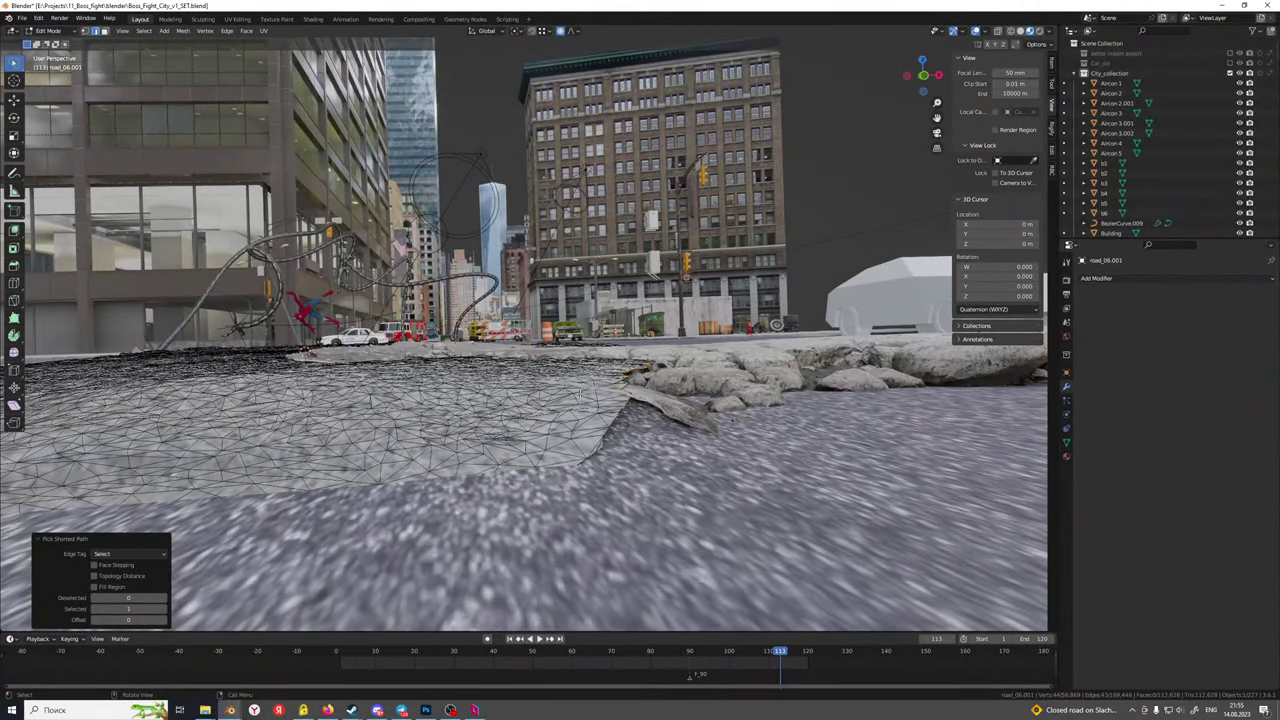
pyautogui.press('g')
pyautogui.press('z')
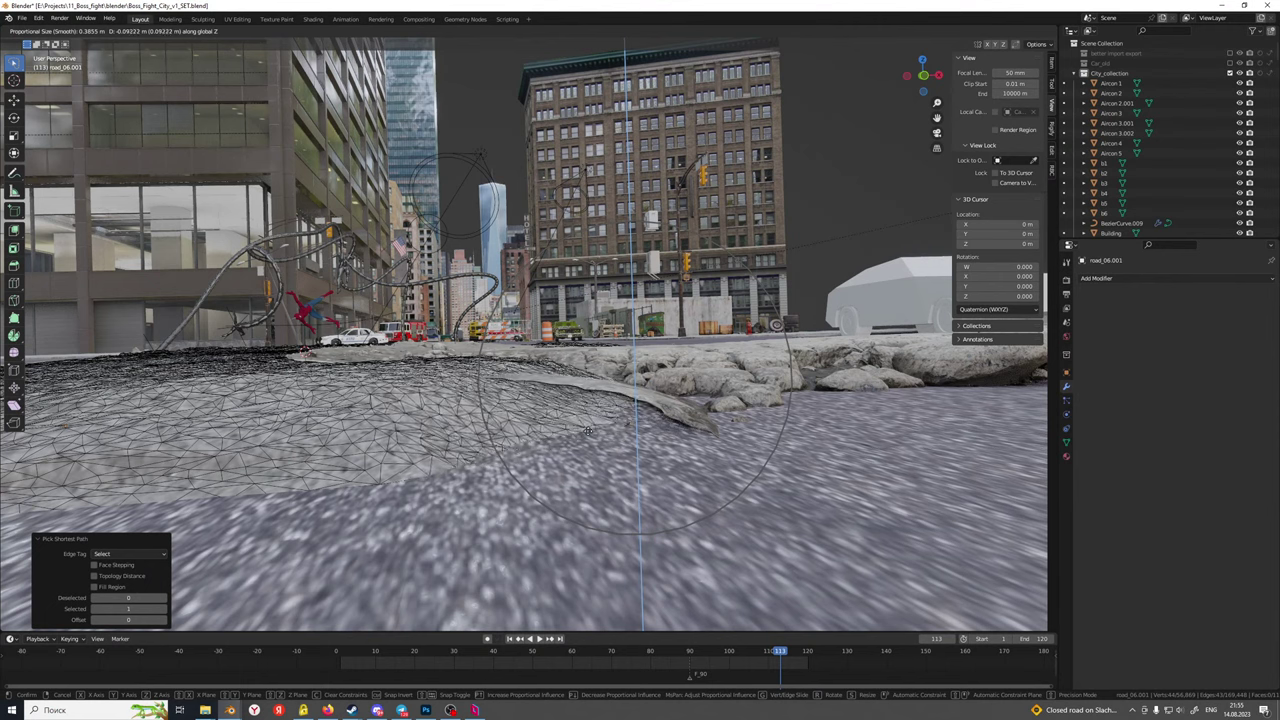
pyautogui.press('s')
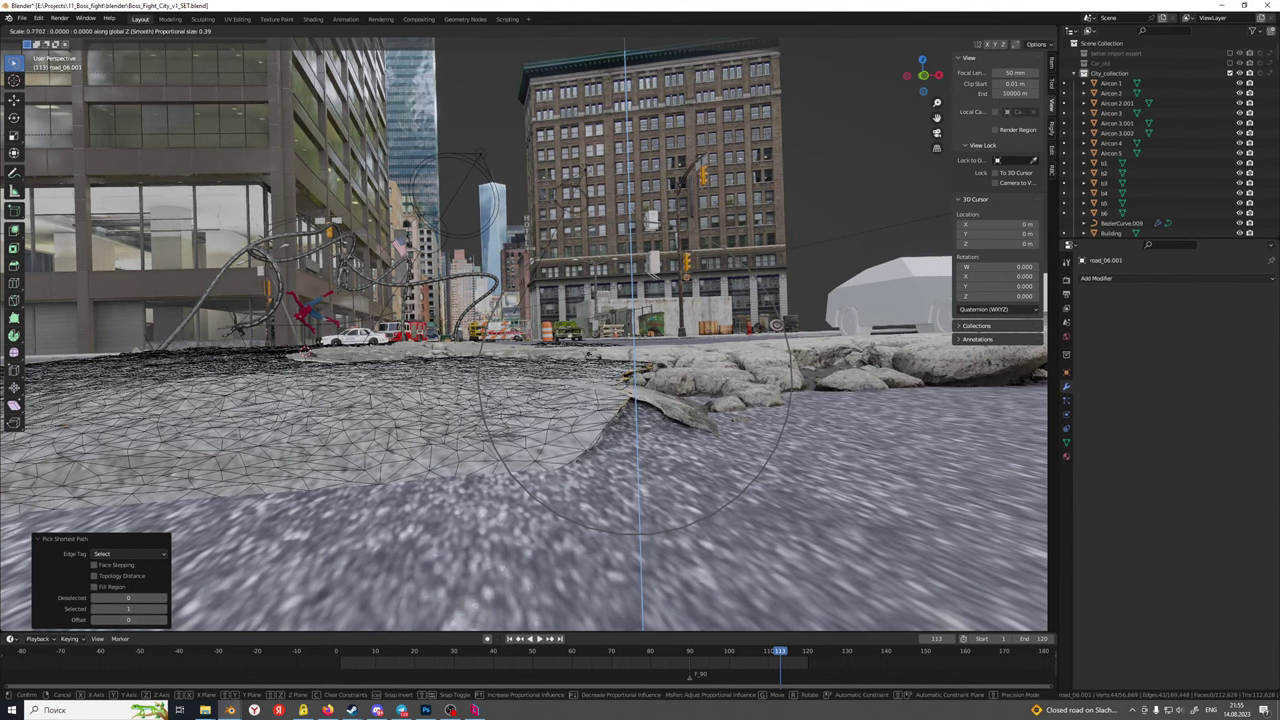
pyautogui.click(601, 362)
# Lower the selected border edges about 0.09 m along Z with proportional editing, and return to Object Mode
pyautogui.press('g')
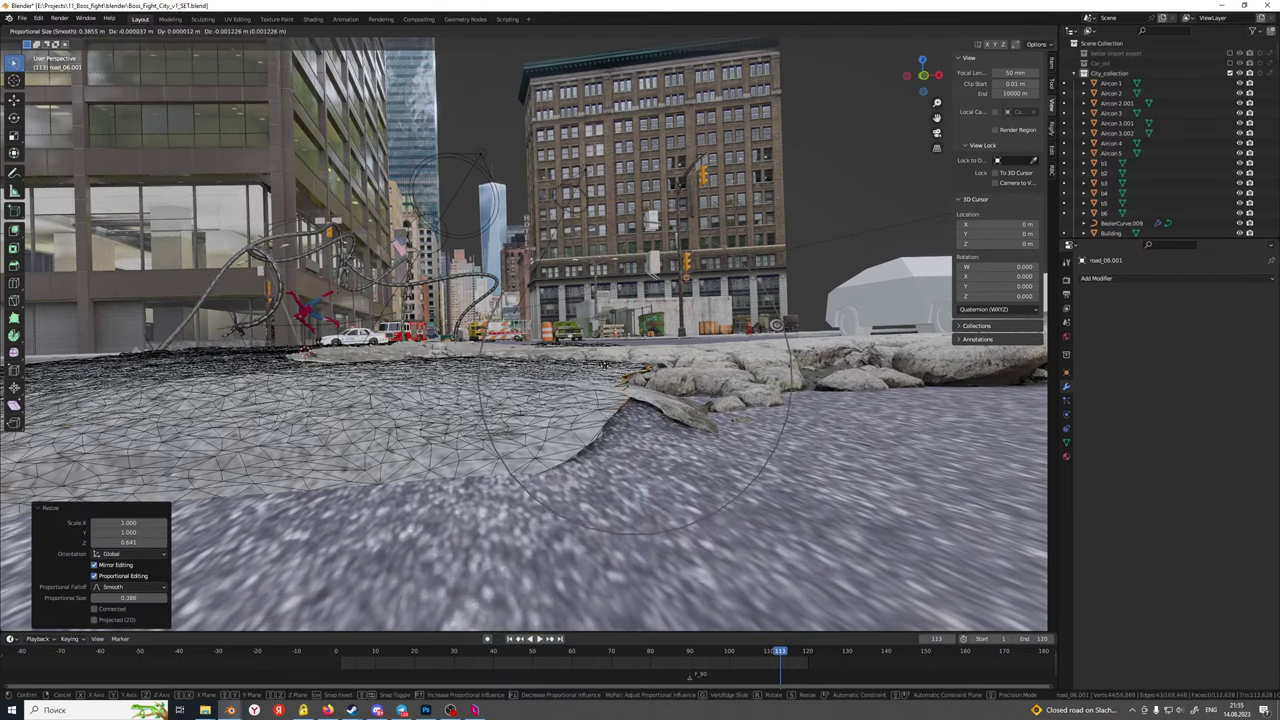
pyautogui.press('z')
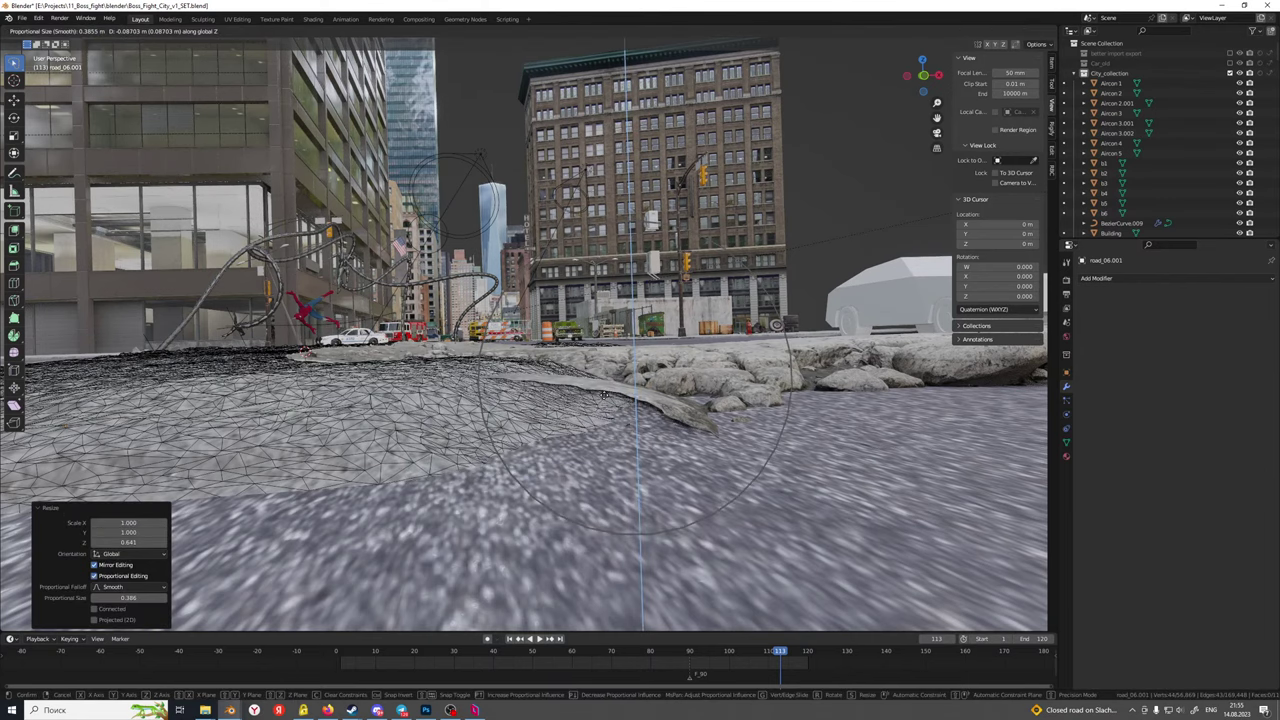
pyautogui.click(603, 398)
pyautogui.moveTo(603, 398); pyautogui.dragTo(421, 435, button='middle')
pyautogui.press('Tab')
# Rotate the cracked concrete.001 patch about -13.4° around the global Z axis
pyautogui.click(580, 460)
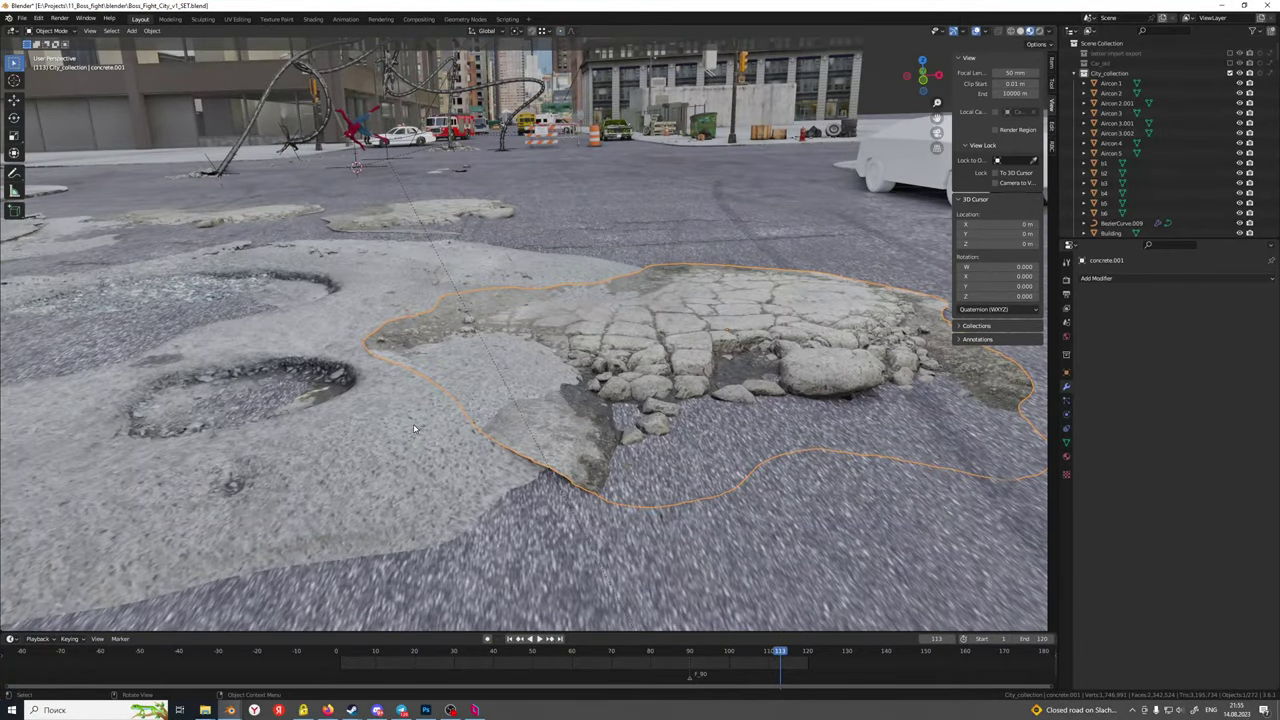
pyautogui.press('r')
pyautogui.press('z')
pyautogui.click(521, 436)
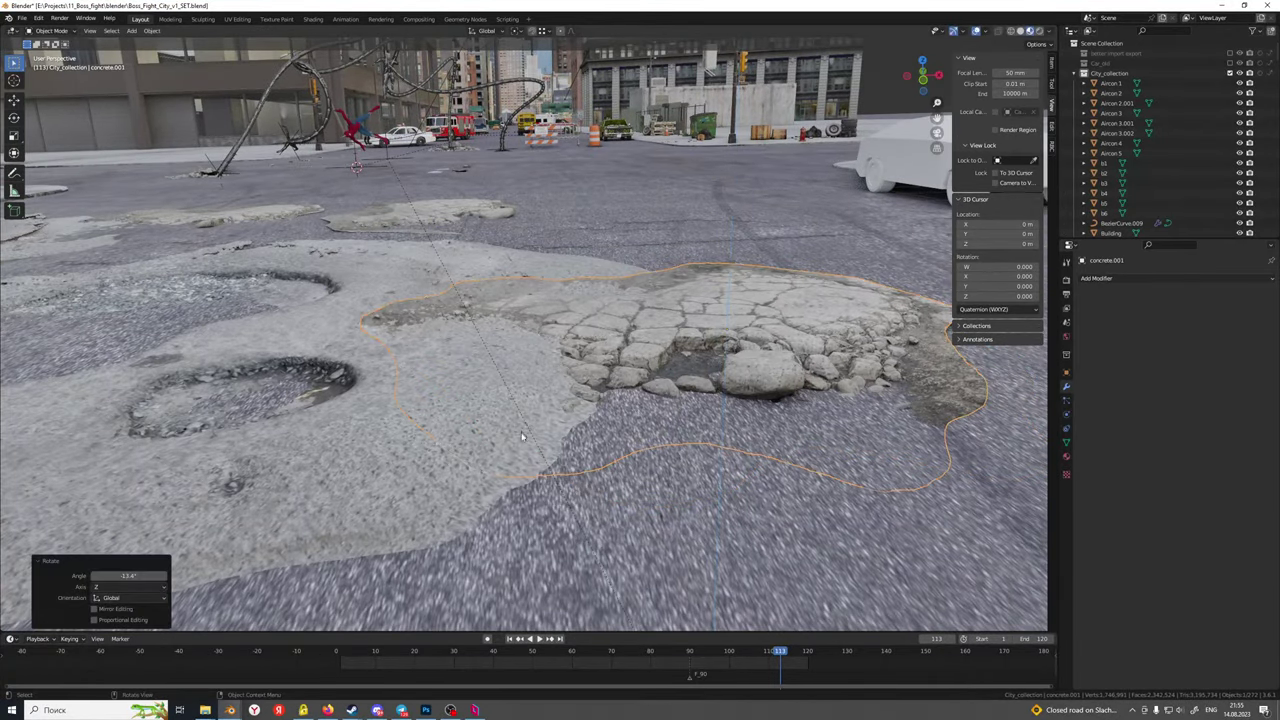
pyautogui.press('g')
pyautogui.press('y')
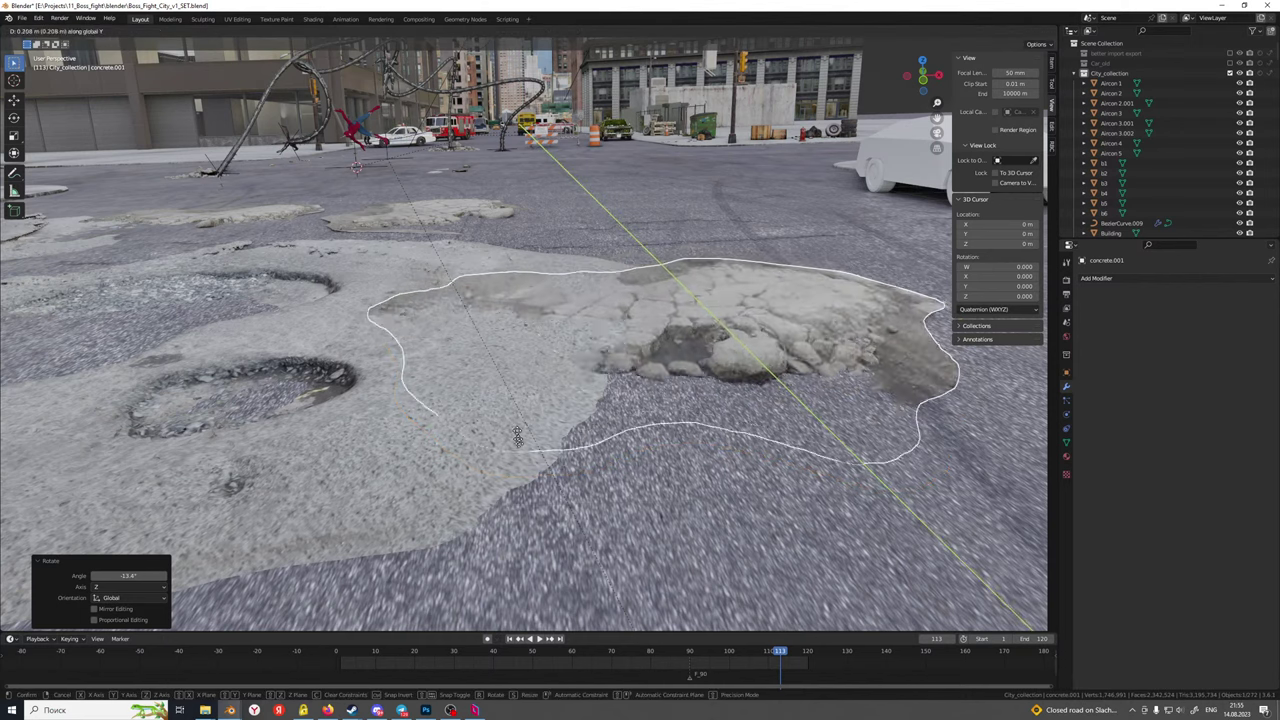
pyautogui.rightClick(522, 459)
# Move the concrete.001 patch about 0.22 m along X and rotate it about 0.33° around Z
pyautogui.moveTo(529, 454)
pyautogui.mouseDown(button='middle')
pyautogui.moveTo(522, 432)
pyautogui.moveTo(506, 436)
pyautogui.moveTo(529, 449)
pyautogui.mouseUp(button='middle')
pyautogui.press('g')
pyautogui.press('x')
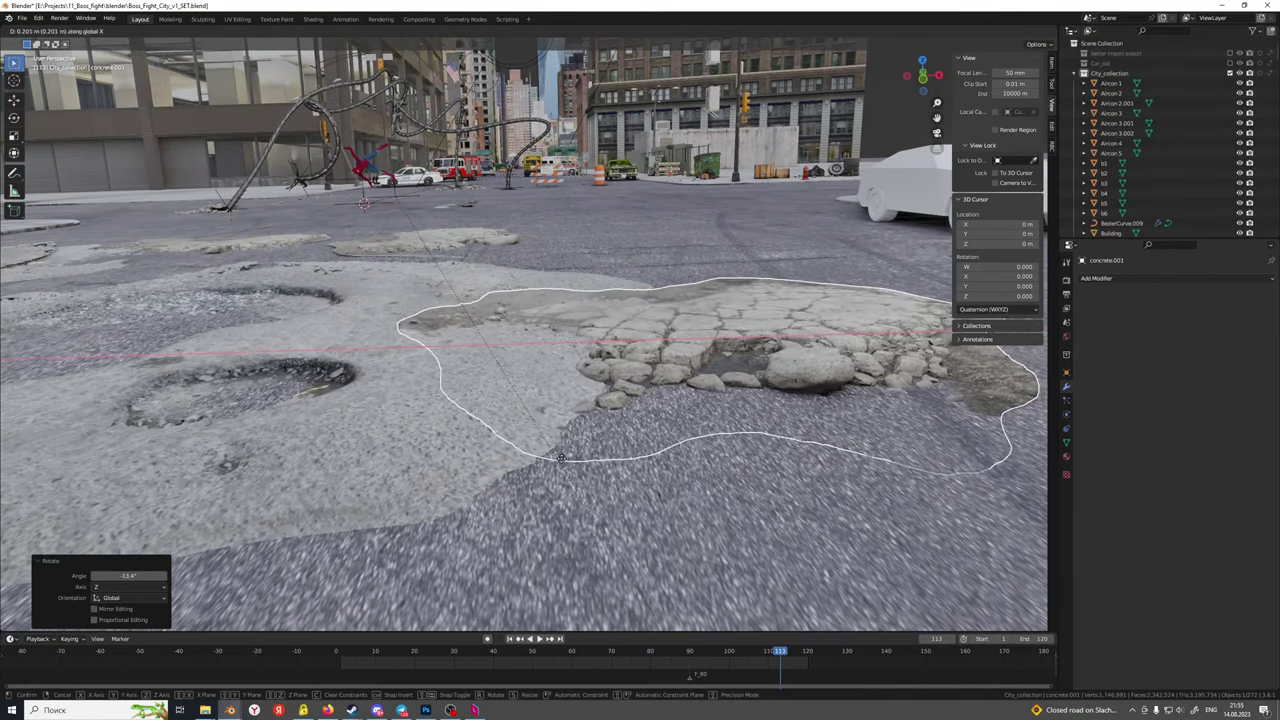
pyautogui.click(566, 463)
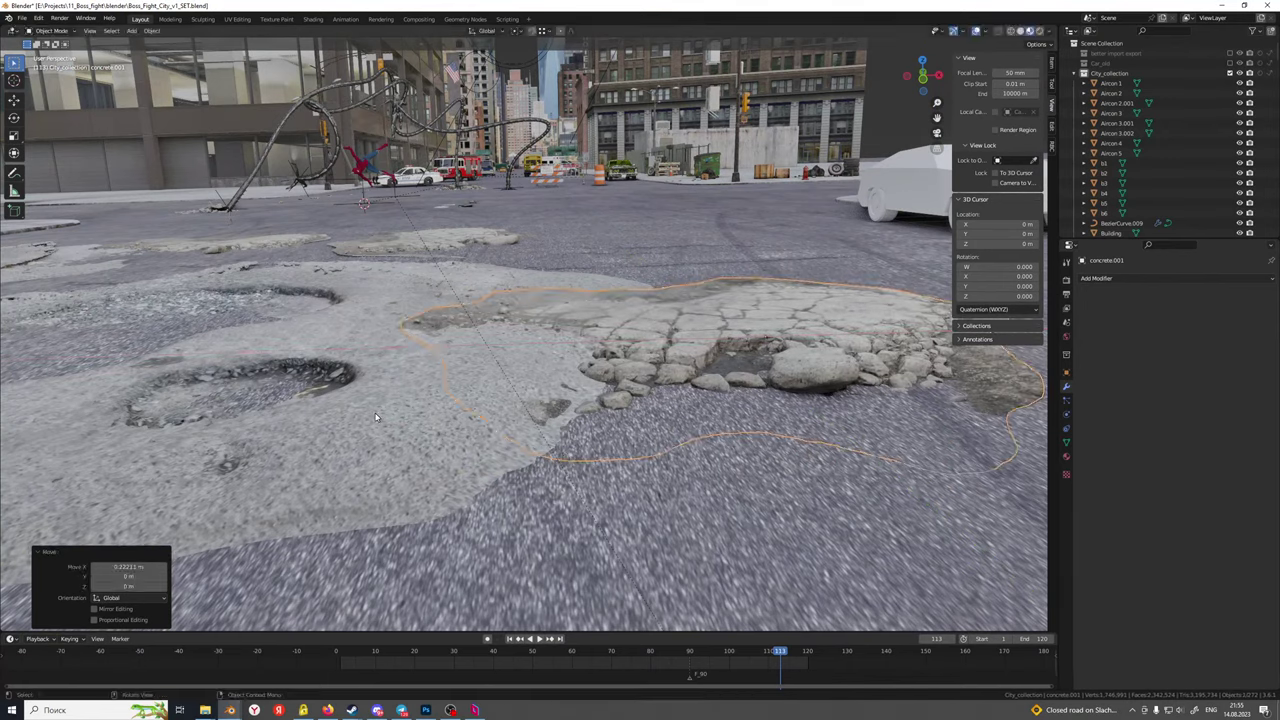
pyautogui.press('r')
pyautogui.press('z')
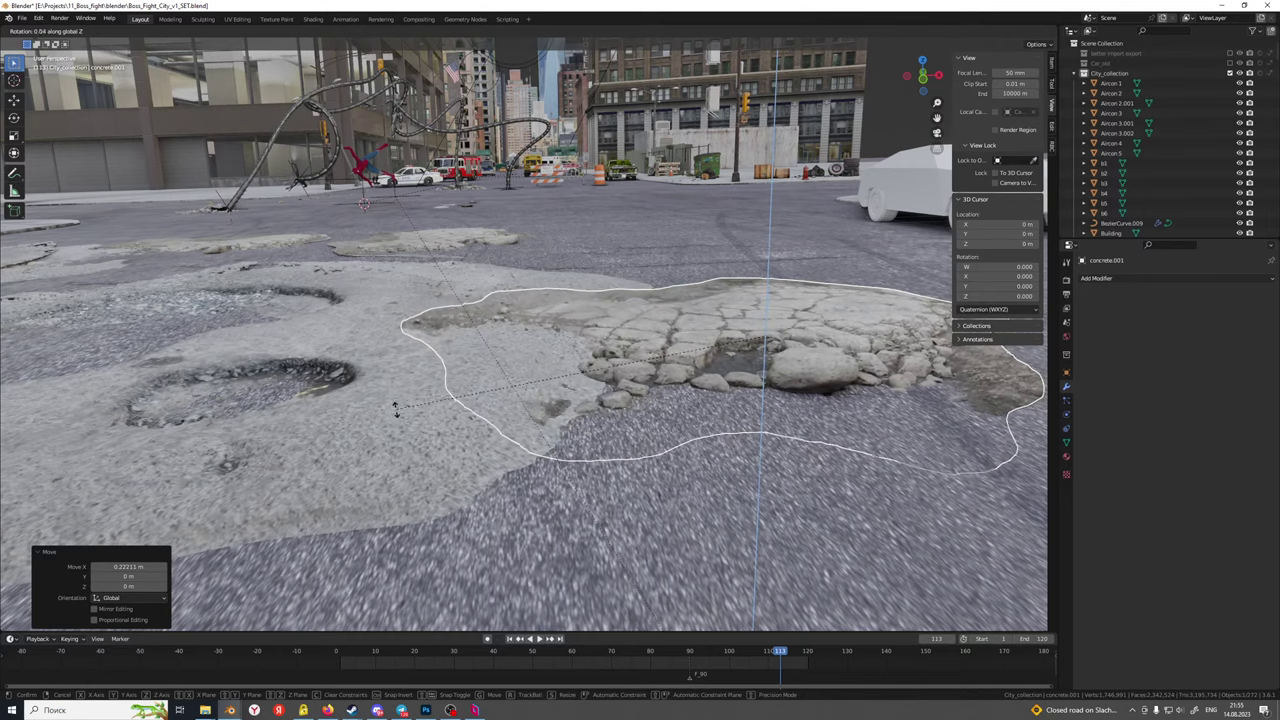
pyautogui.click(396, 413)
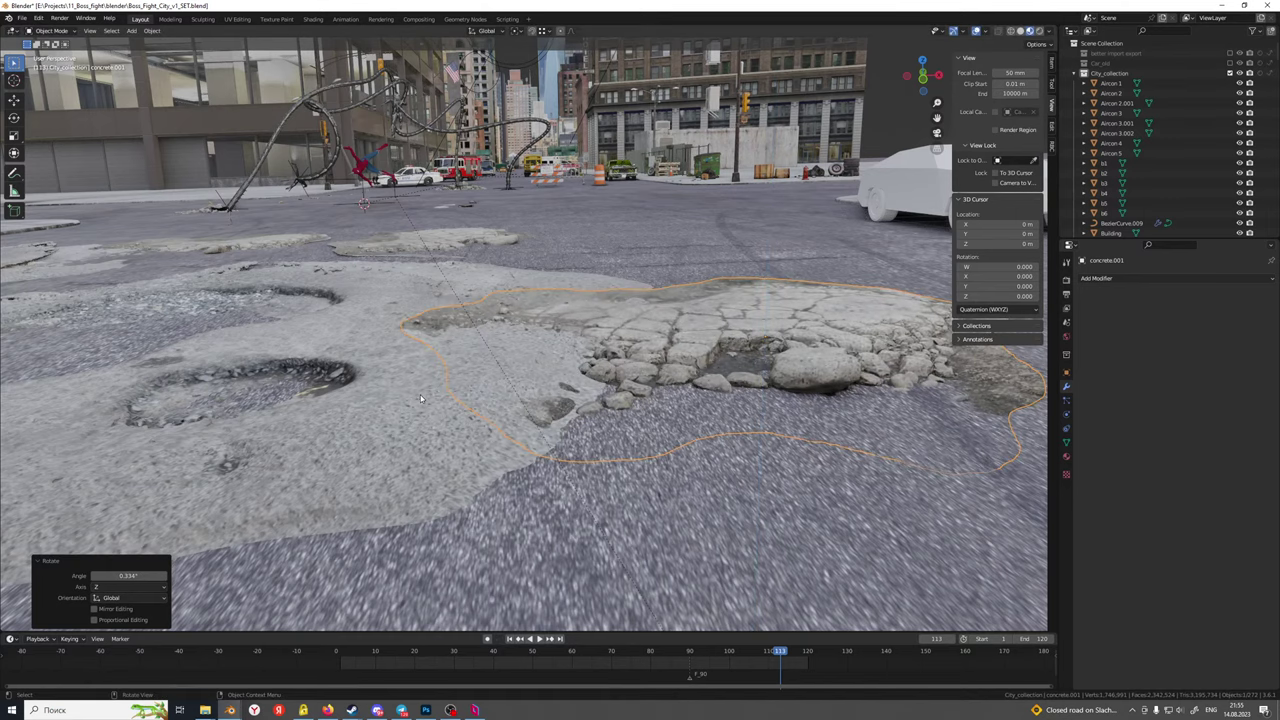
# Select the smaller cracked patch concrete.002 farther down the road and rotate it about -54° around Z
pyautogui.click(389, 248)
pyautogui.moveTo(389, 248); pyautogui.dragTo(480, 290, button='middle')
pyautogui.keyDown('shift'); pyautogui.moveTo(158, 205); pyautogui.dragTo(776, 452, button='middle'); pyautogui.keyUp('shift')
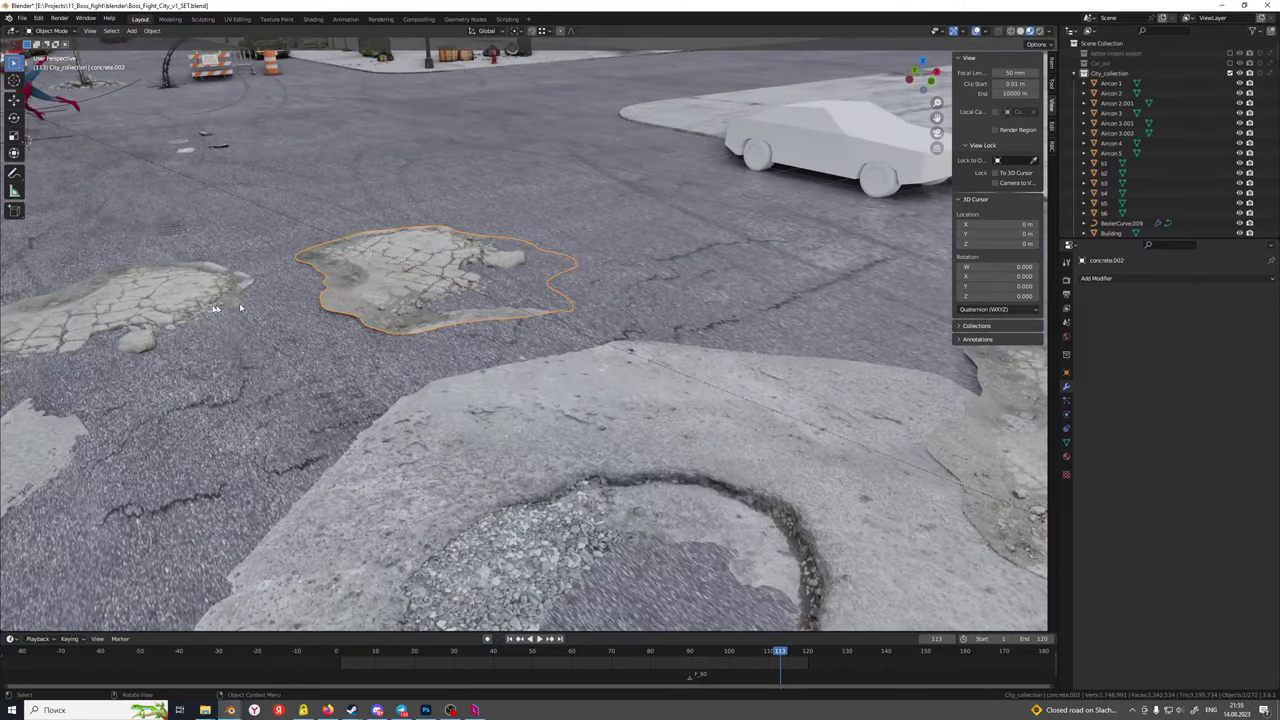
pyautogui.press('r')
pyautogui.press('z')
pyautogui.click(339, 210)
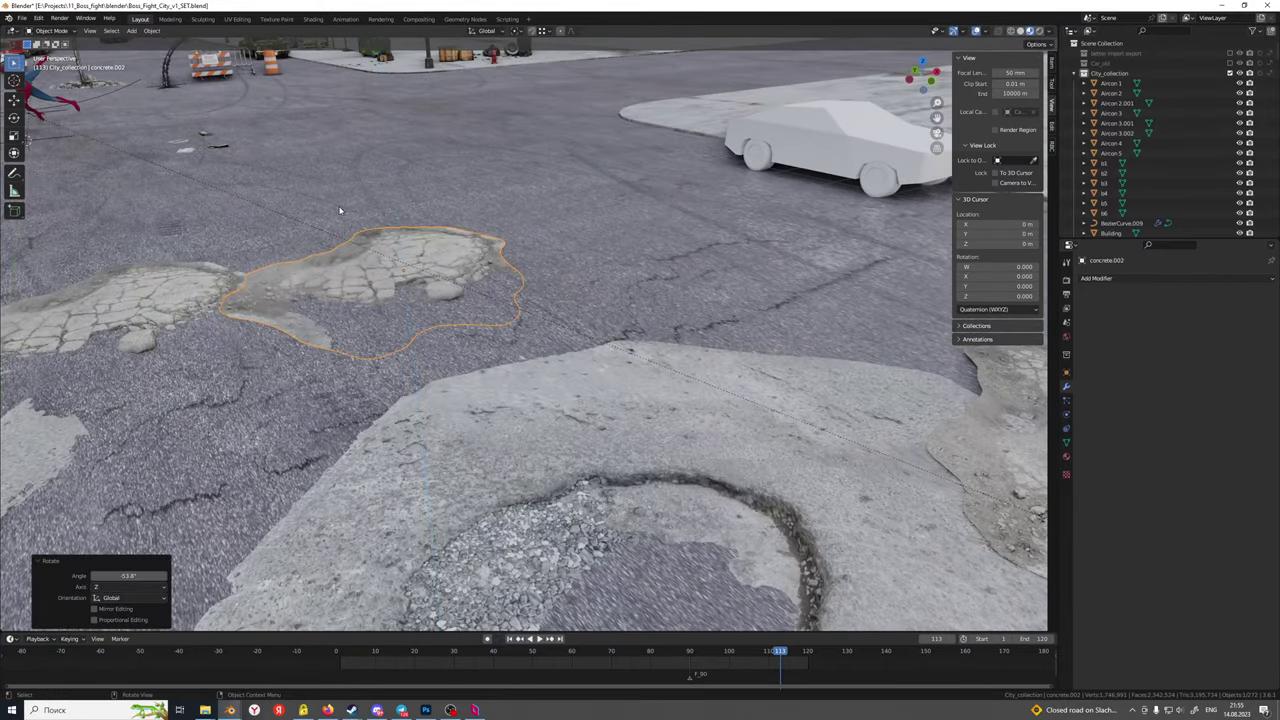
# Select the large concrete.001 patch again and open its mesh in Edit Mode
pyautogui.moveTo(339, 210); pyautogui.dragTo(598, 447, button='middle')
pyautogui.click(683, 440)
pyautogui.moveTo(491, 430); pyautogui.dragTo(528, 438, button='middle')
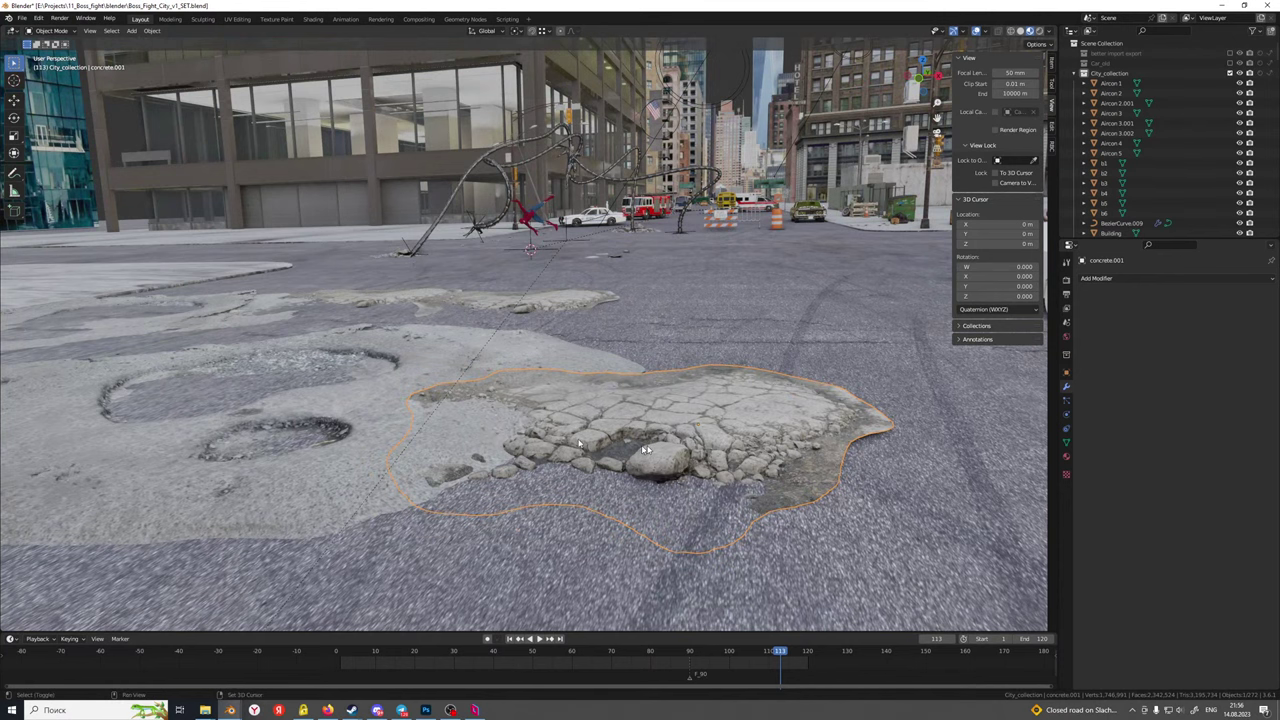
pyautogui.keyDown('shift'); pyautogui.moveTo(646, 450); pyautogui.dragTo(523, 430, button='middle'); pyautogui.keyUp('shift')
pyautogui.scroll(2, 523, 430)
pyautogui.press('Tab')
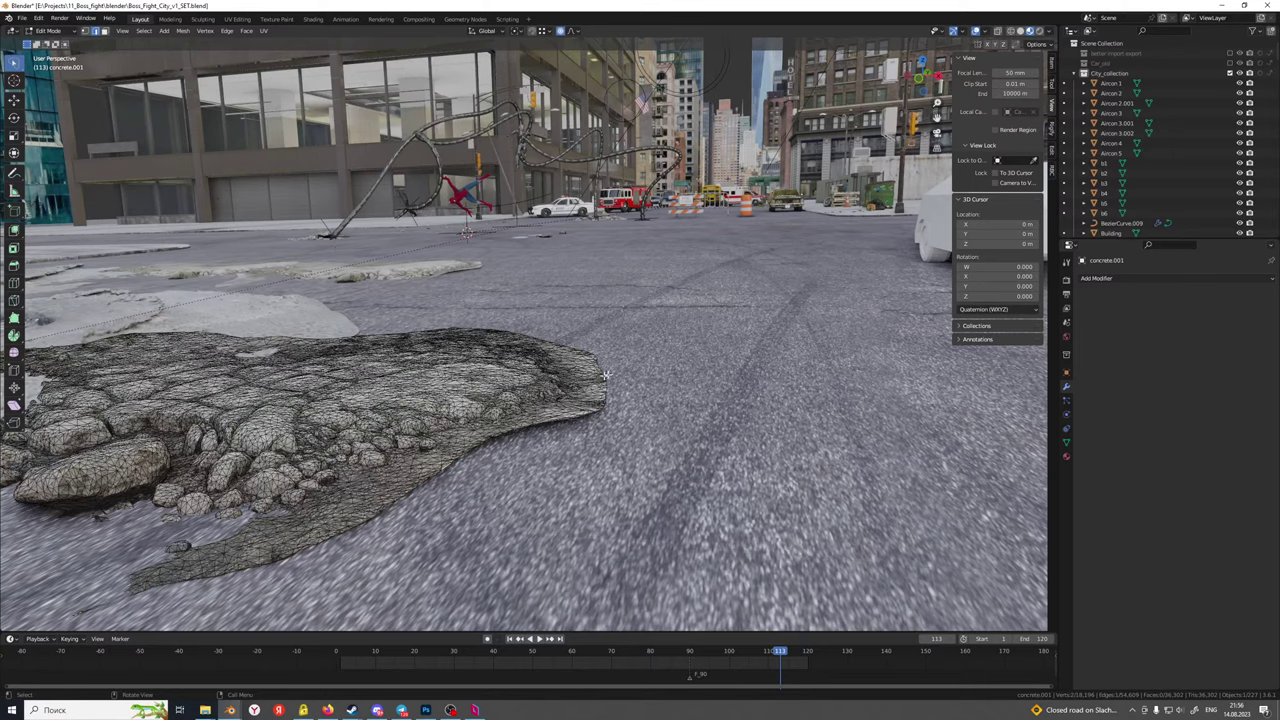
# Select a continuous edge path along the outer border of the concrete.001 patch, on the side facing away from the road_06.001 patch
pyautogui.moveTo(606, 375); pyautogui.dragTo(639, 423, button='middle')
pyautogui.keyDown('ctrl'); pyautogui.moveTo(643, 409); pyautogui.dragTo(690, 428, button='middle'); pyautogui.keyUp('ctrl')
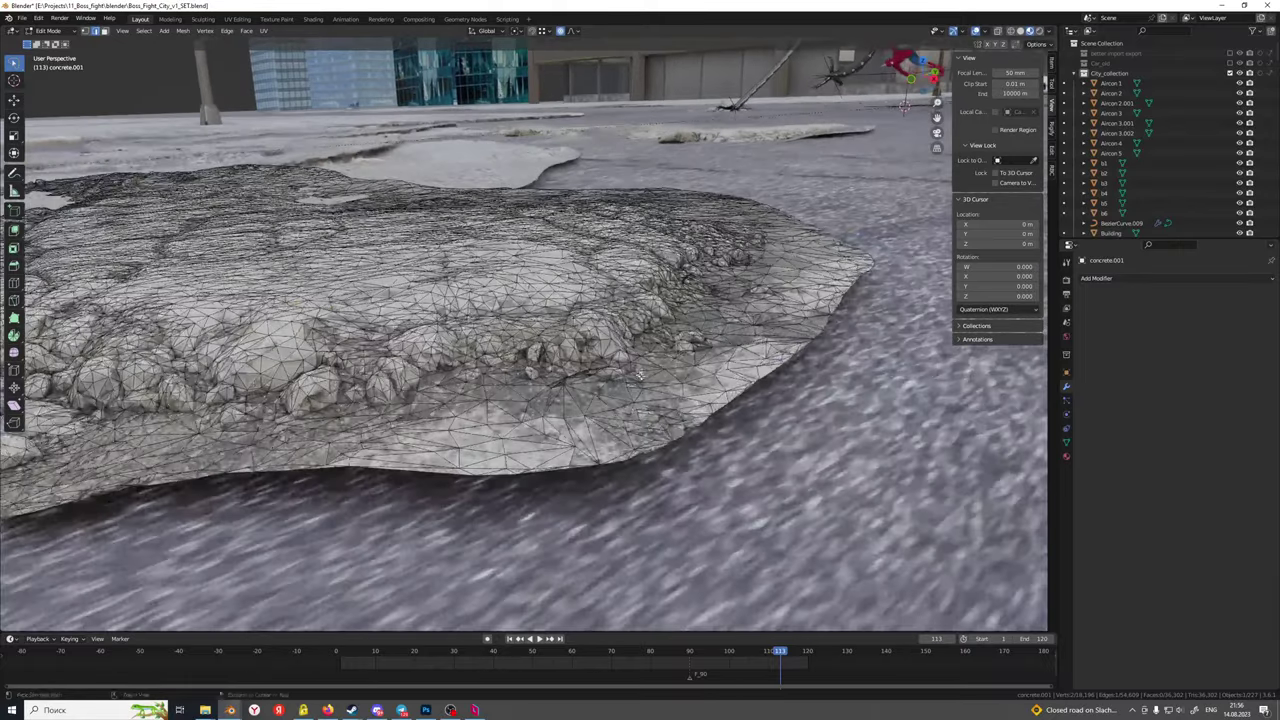
pyautogui.keyDown('ctrl'); pyautogui.click(682, 437); pyautogui.keyUp('ctrl')
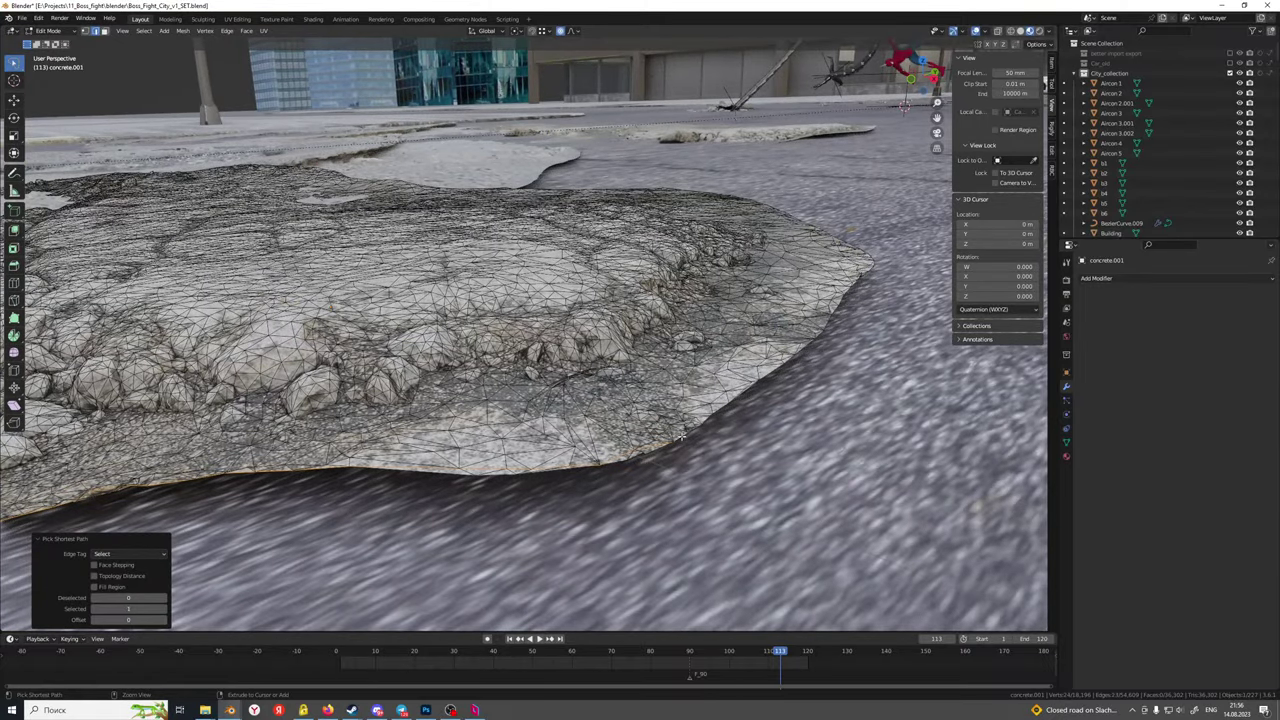
pyautogui.keyDown('ctrl'); pyautogui.click(656, 452); pyautogui.keyUp('ctrl')
pyautogui.moveTo(418, 465); pyautogui.dragTo(628, 428, button='middle')
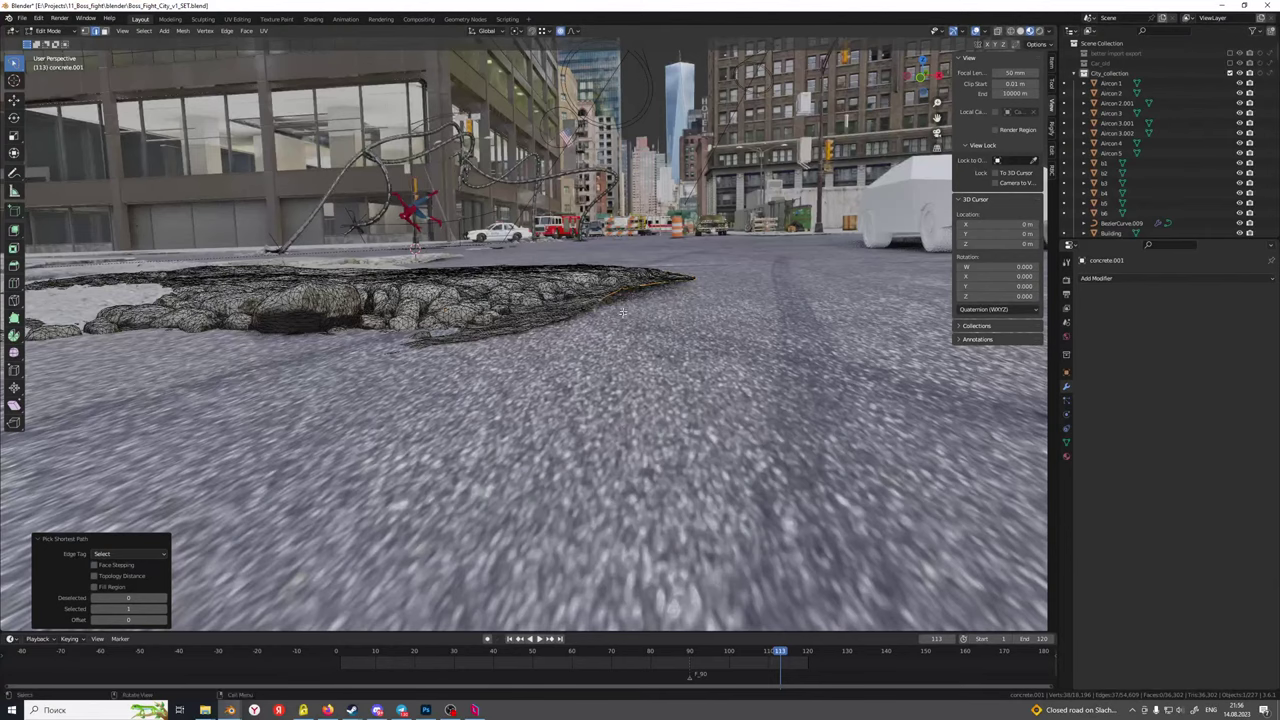
# Try to lower the selected concrete border edges about 0.04 m along Z with proportional editing
pyautogui.press('g')
pyautogui.press('z')
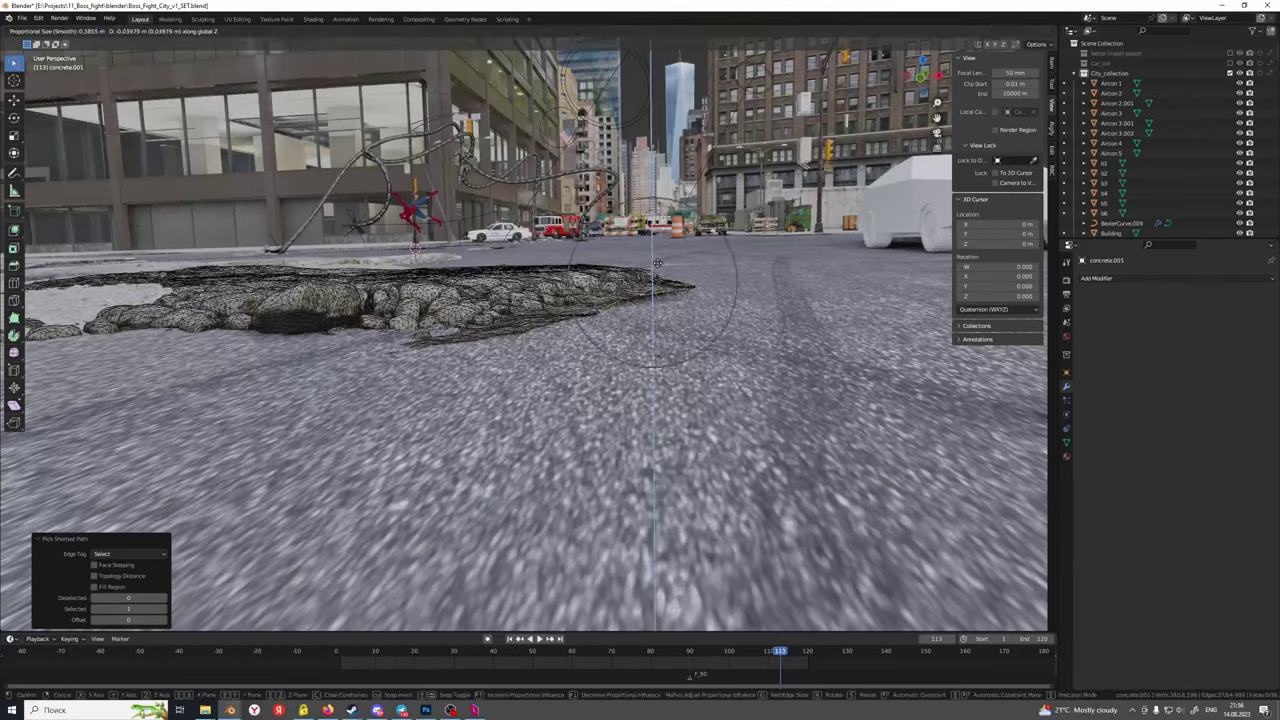
pyautogui.click(657, 263)
pyautogui.moveTo(597, 364); pyautogui.dragTo(666, 344, button='middle')
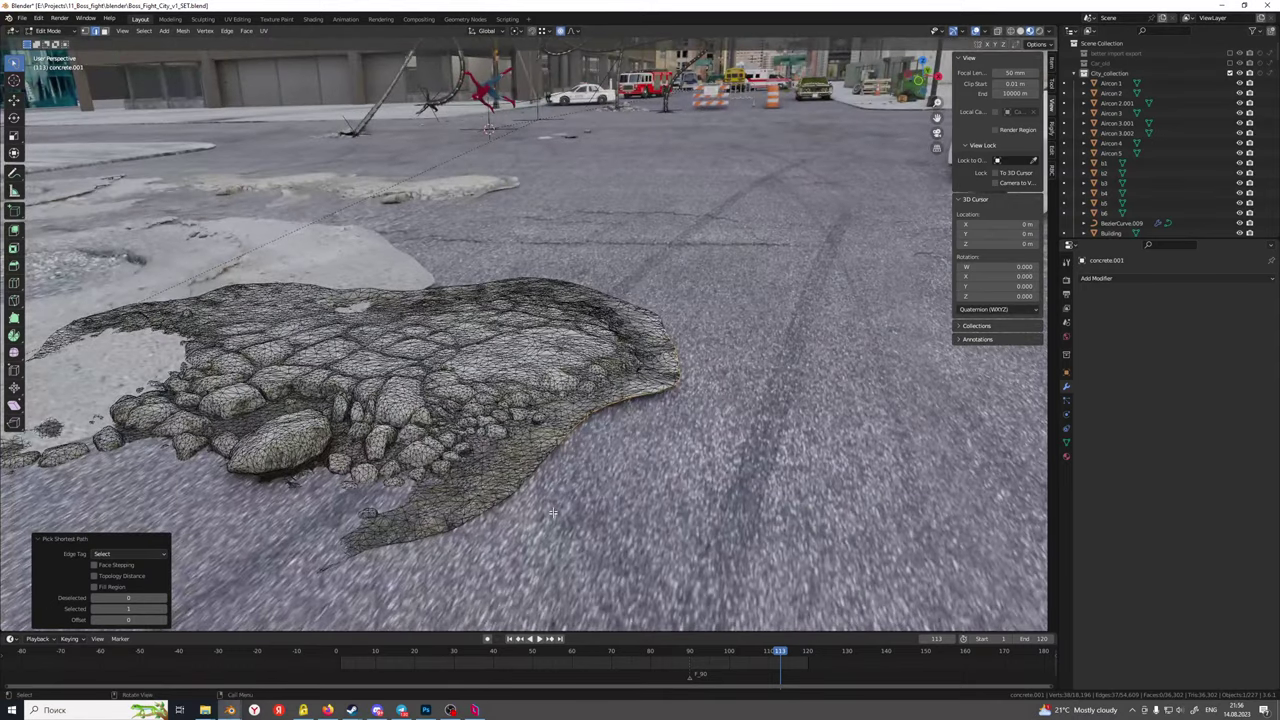
# Extend the selected edge path along the concrete.001 patch's outer border and lower it about 0.09 m along Z with proportional size about 0.39
pyautogui.keyDown('ctrl'); pyautogui.moveTo(530, 520); pyautogui.dragTo(570, 505, button='middle'); pyautogui.keyUp('ctrl')
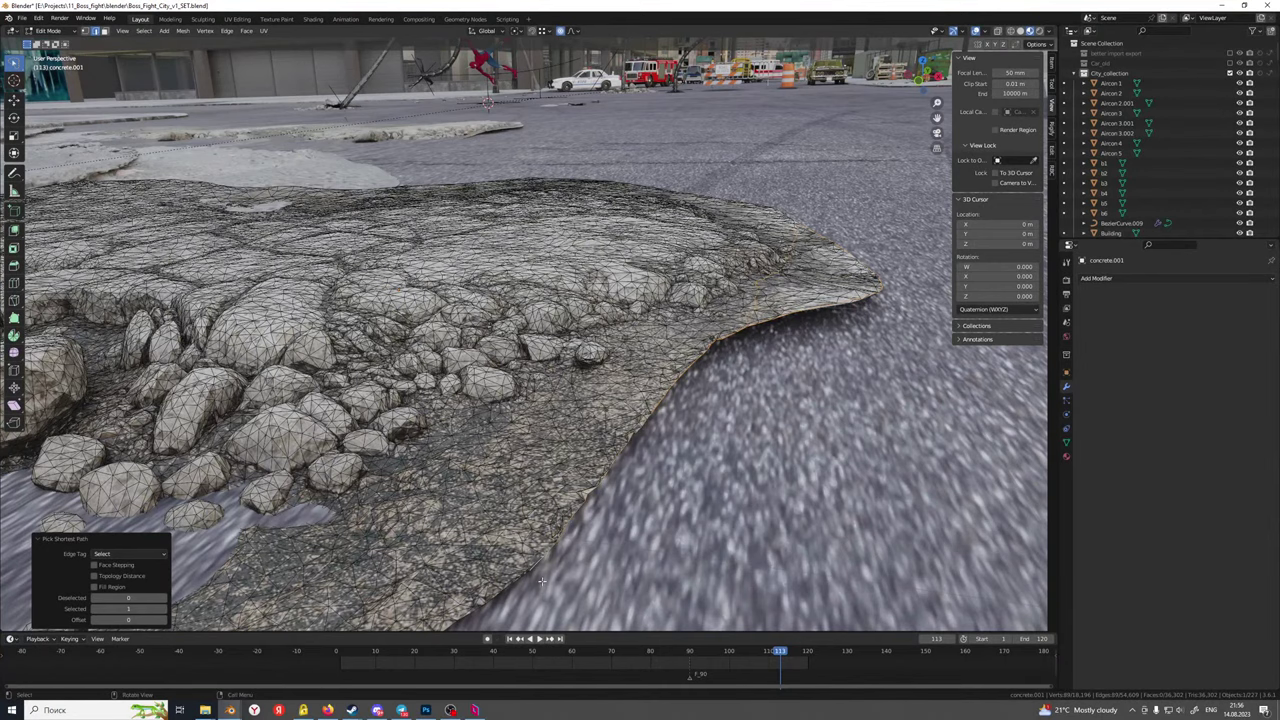
pyautogui.moveTo(543, 571); pyautogui.dragTo(687, 394, button='middle')
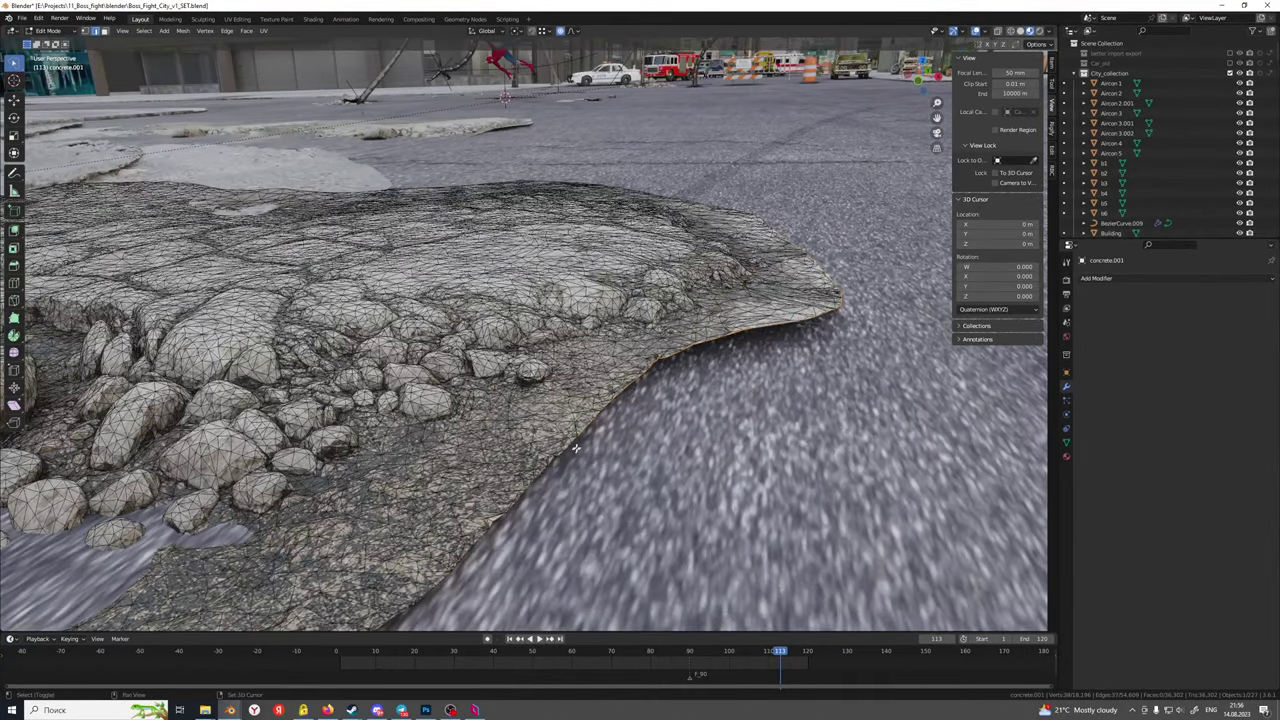
pyautogui.keyDown('shift'); pyautogui.moveTo(573, 441); pyautogui.dragTo(640, 360, button='middle'); pyautogui.keyUp('shift')
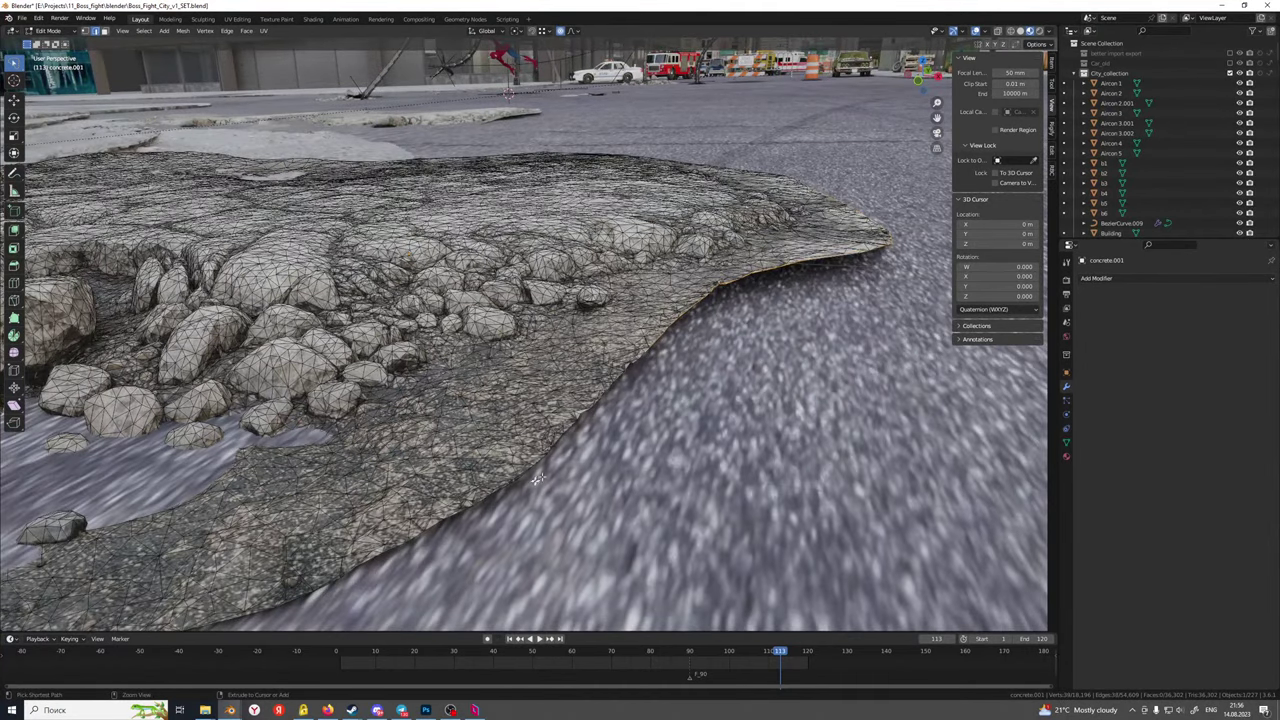
pyautogui.keyDown('ctrl'); pyautogui.click(455, 515); pyautogui.keyUp('ctrl')
pyautogui.moveTo(455, 515); pyautogui.dragTo(579, 395, button='middle')
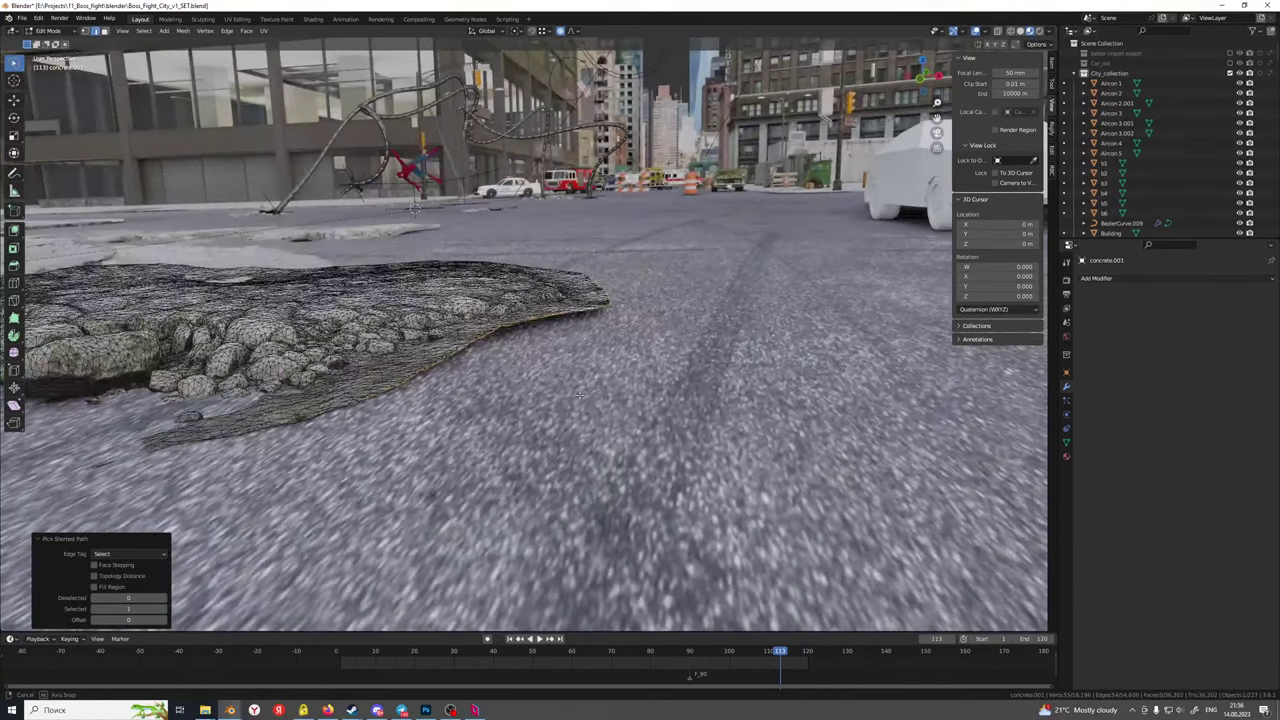
pyautogui.press('g')
pyautogui.press('z')
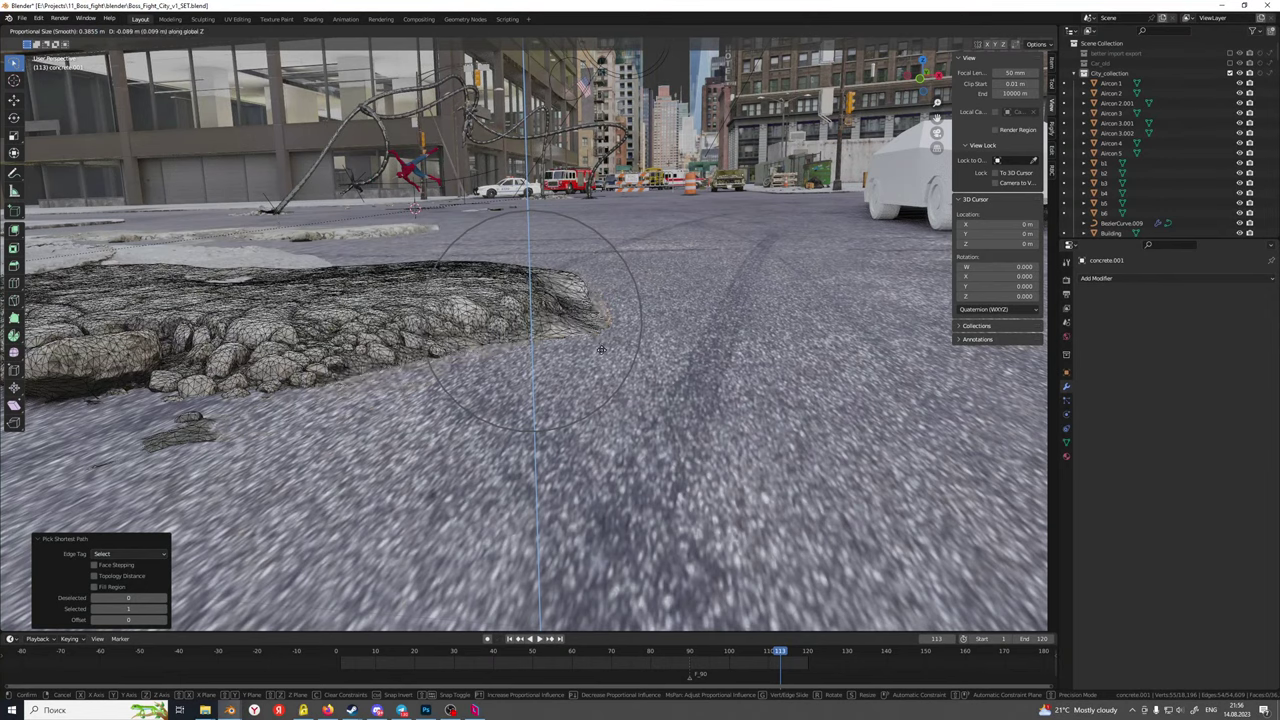
pyautogui.click(602, 344)
# Flatten the selected border edges by scaling them to about 0.62 along Z with proportional size about 1.46
pyautogui.press('s')
pyautogui.press('z')
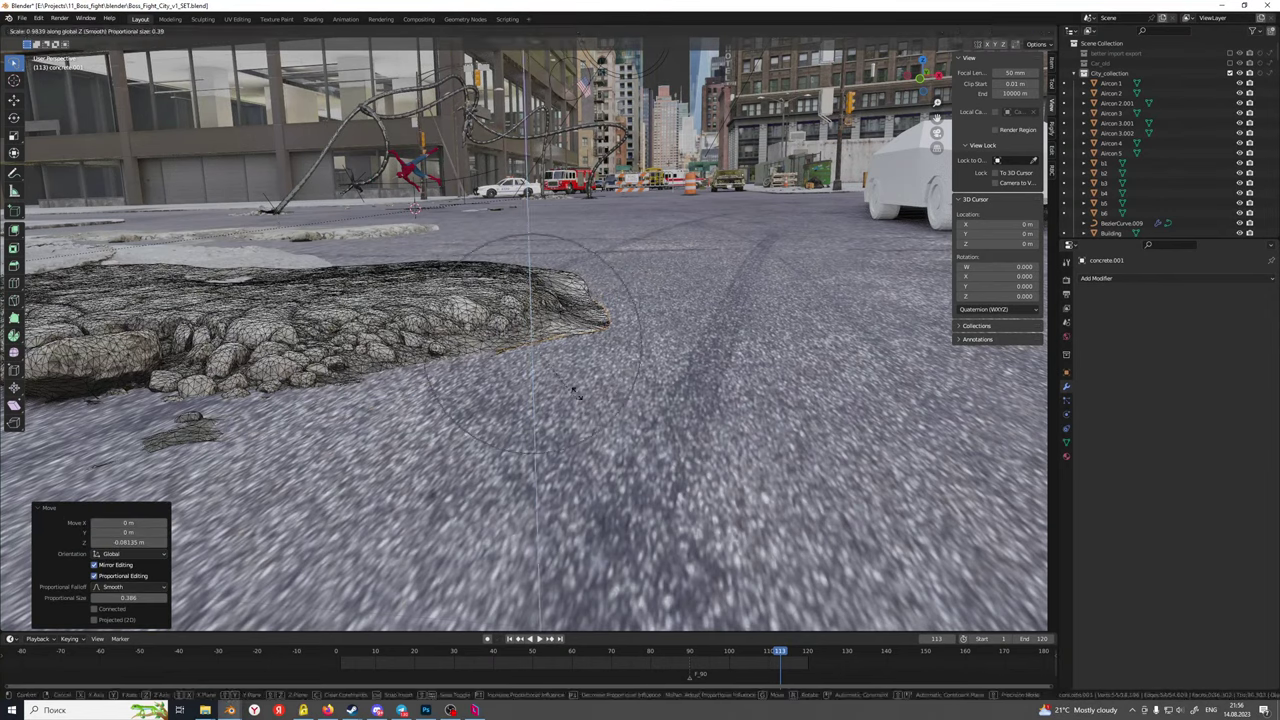
pyautogui.scroll(-12, 571, 360)
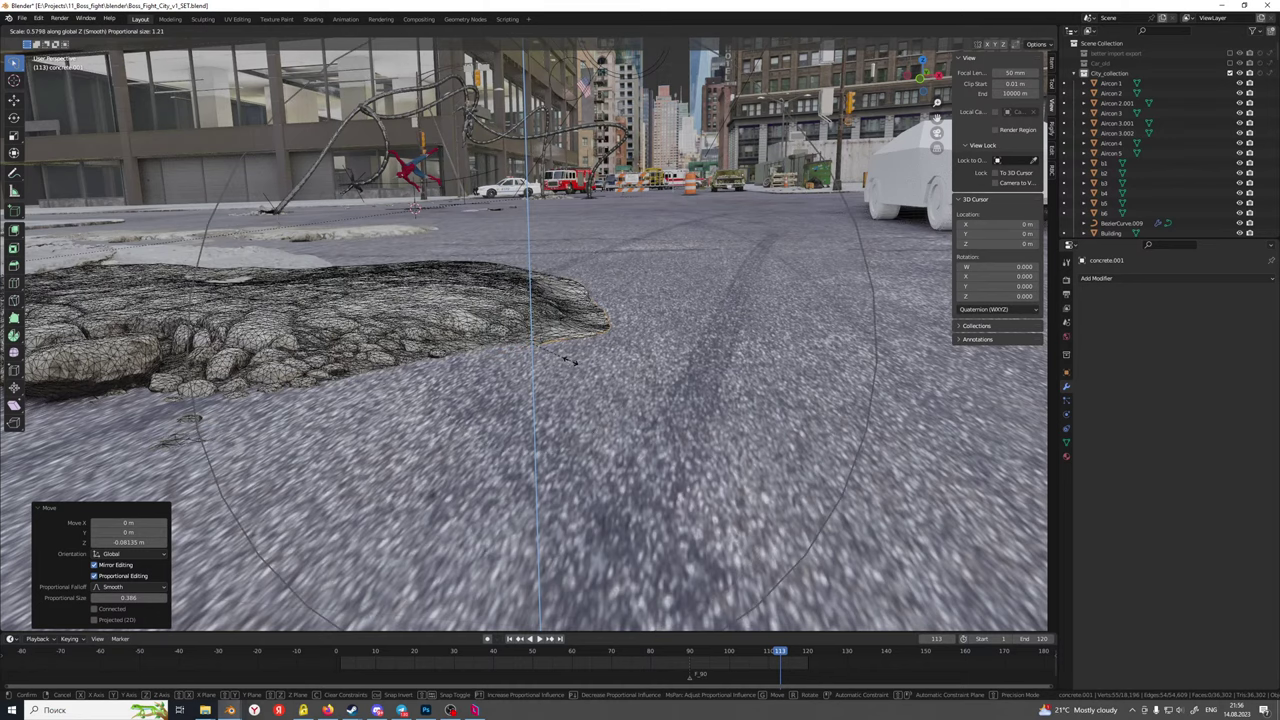
pyautogui.scroll(-2, 571, 360)
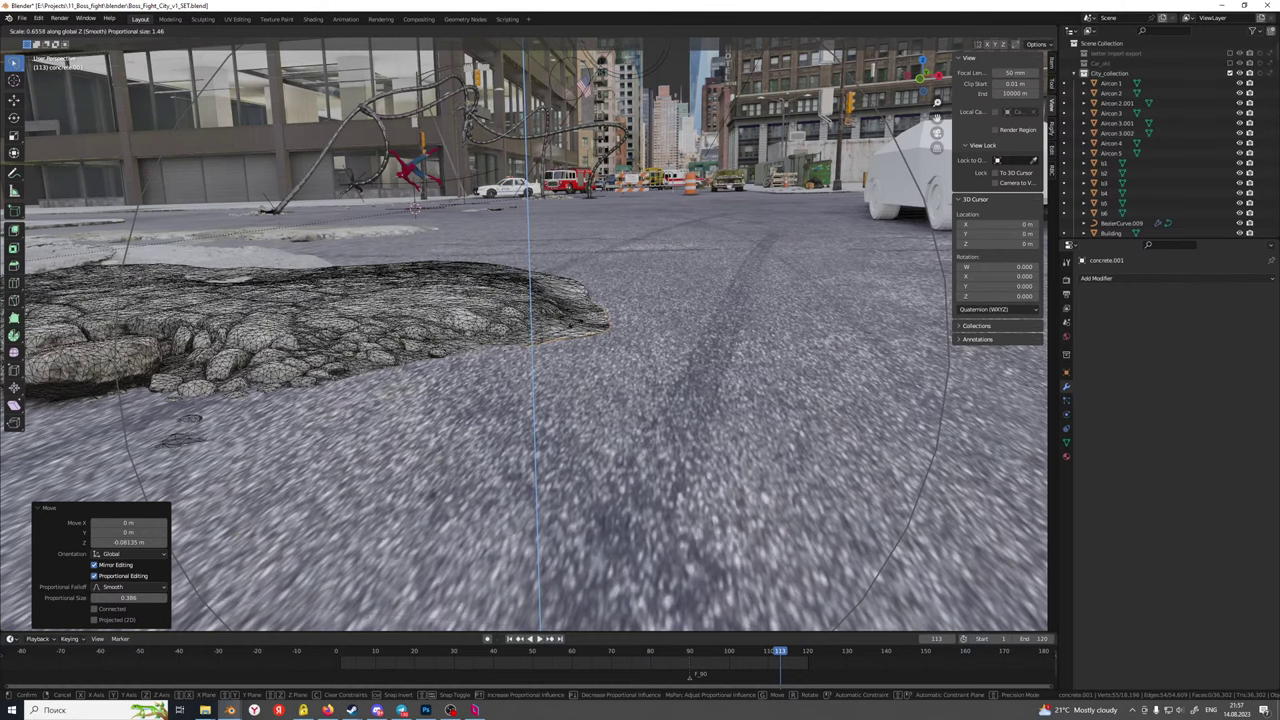
pyautogui.rightClick(576, 324)
pyautogui.press('s')
pyautogui.press('z')
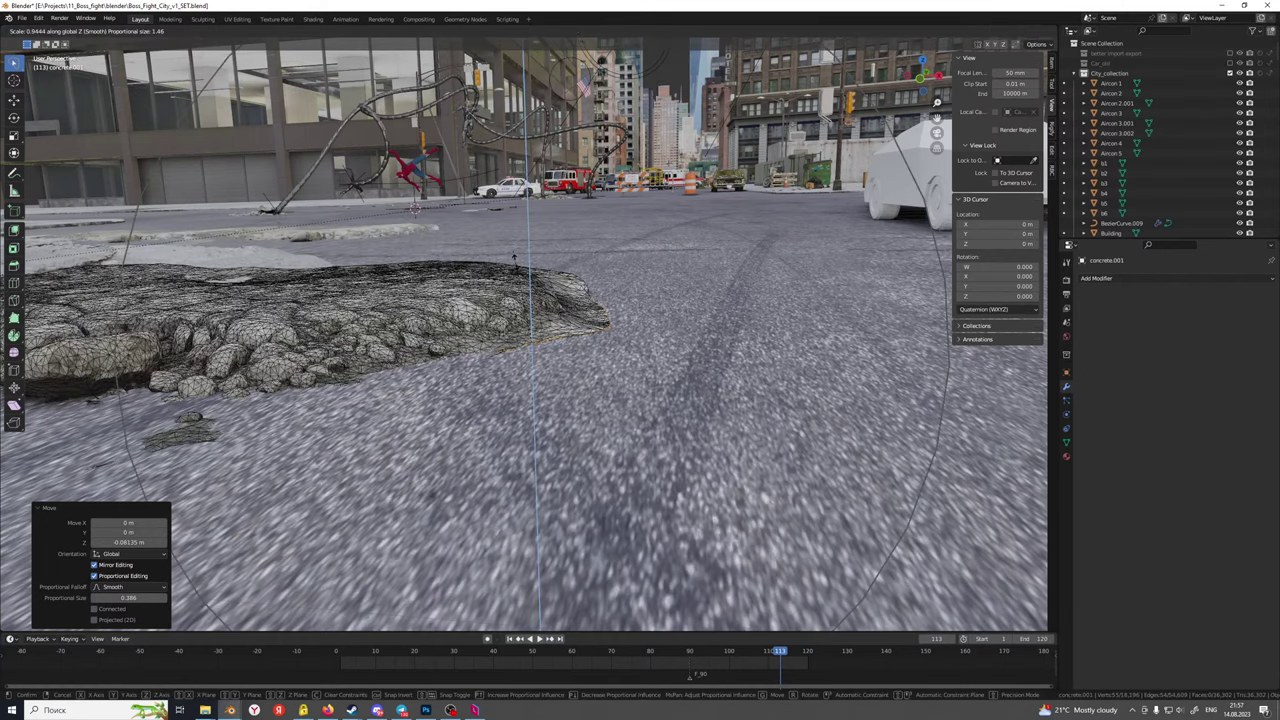
pyautogui.click(517, 283)
pyautogui.moveTo(517, 283); pyautogui.dragTo(336, 369, button='middle')
pyautogui.press('r')
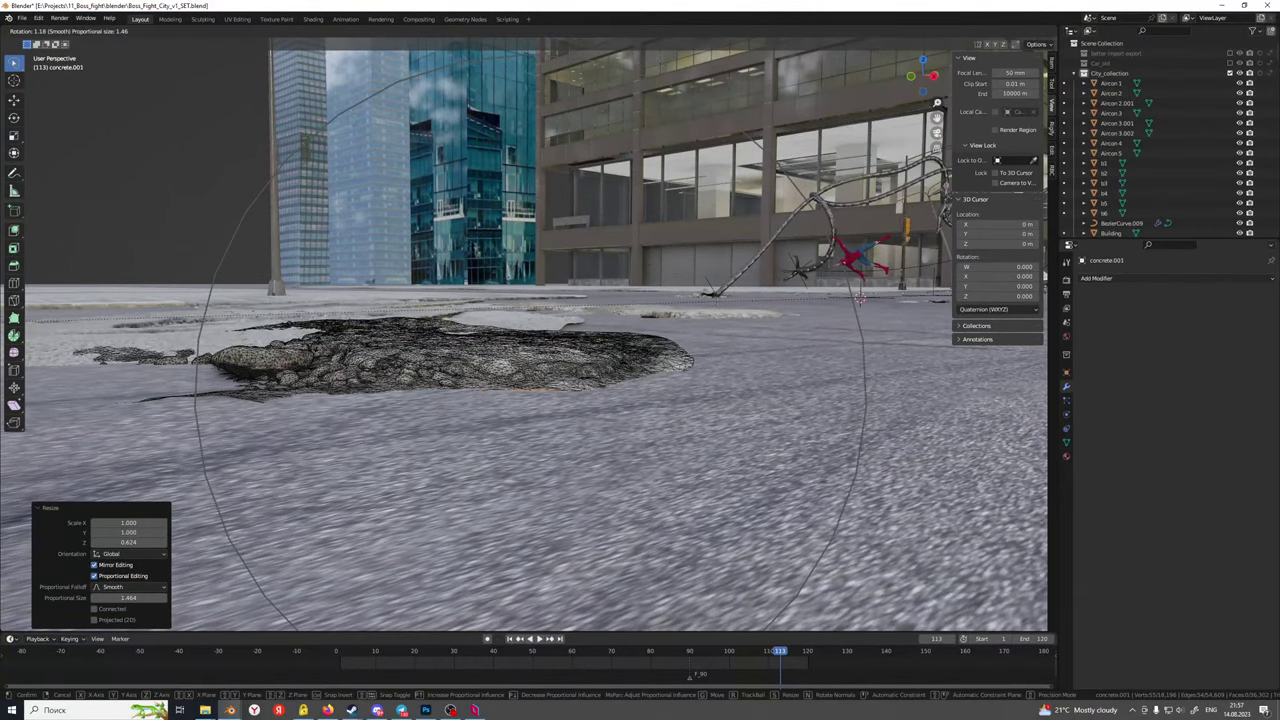
pyautogui.press('Escape')
# Select a single border edge of the patch near the large boulder and lower it about 0.028 m along Z with proportional size about 0.42
pyautogui.keyDown('shift'); pyautogui.moveTo(225, 455); pyautogui.dragTo(358, 428, button='middle'); pyautogui.keyUp('shift')
pyautogui.keyDown('ctrl'); pyautogui.moveTo(358, 490); pyautogui.dragTo(425, 364, button='middle'); pyautogui.keyUp('ctrl')
pyautogui.click(409, 260)
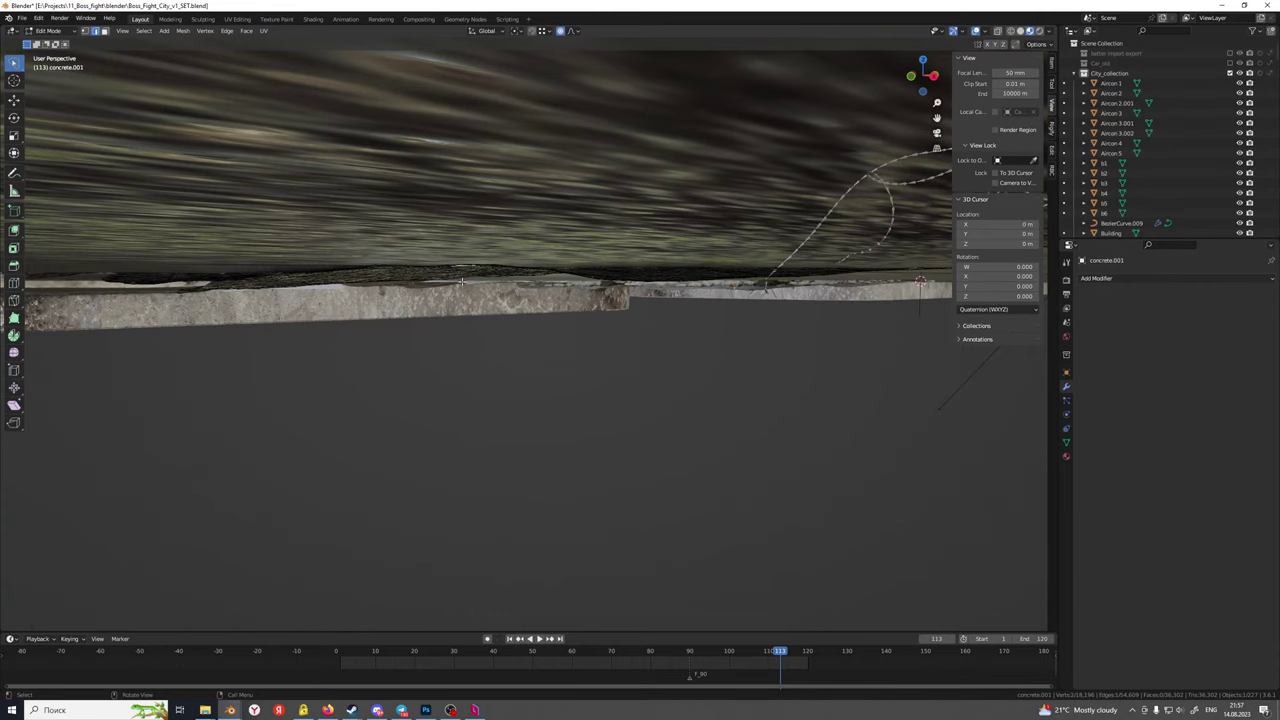
pyautogui.moveTo(461, 283); pyautogui.dragTo(525, 331, button='middle')
pyautogui.press('g')
pyautogui.press('z')
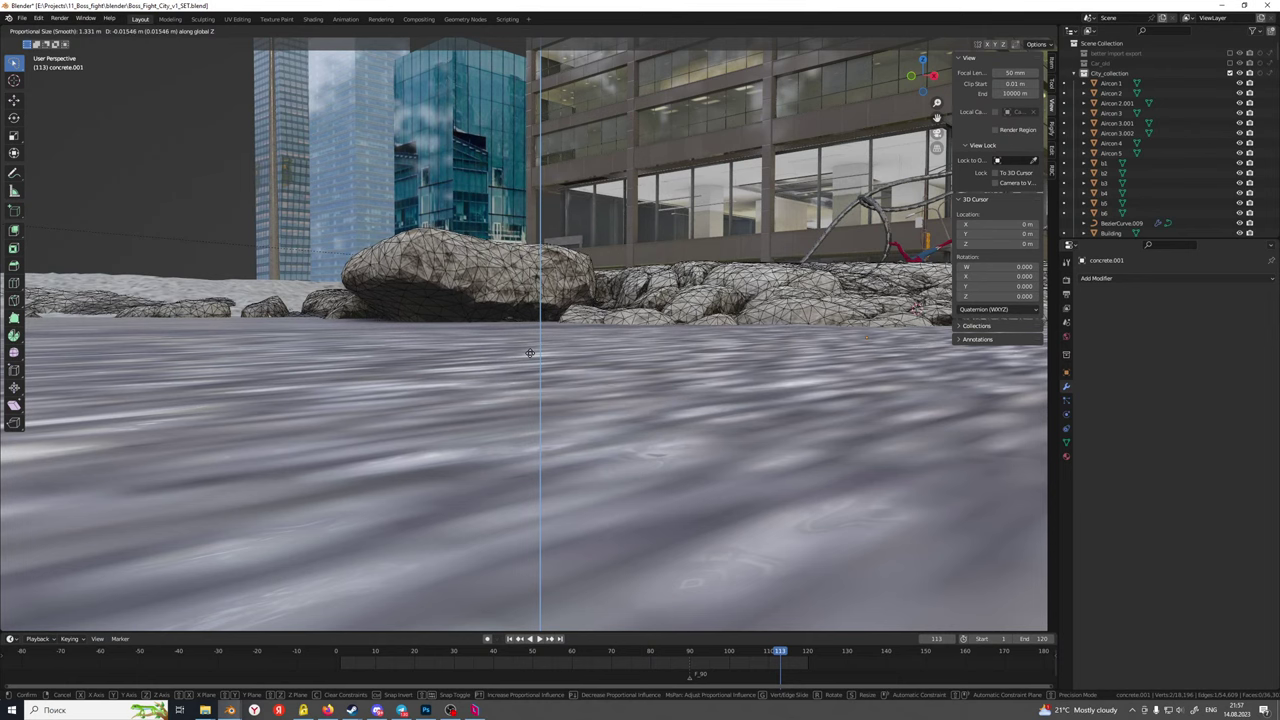
pyautogui.click(530, 353)
pyautogui.keyDown('shift'); pyautogui.moveTo(598, 408); pyautogui.dragTo(512, 376, button='middle'); pyautogui.keyUp('shift')
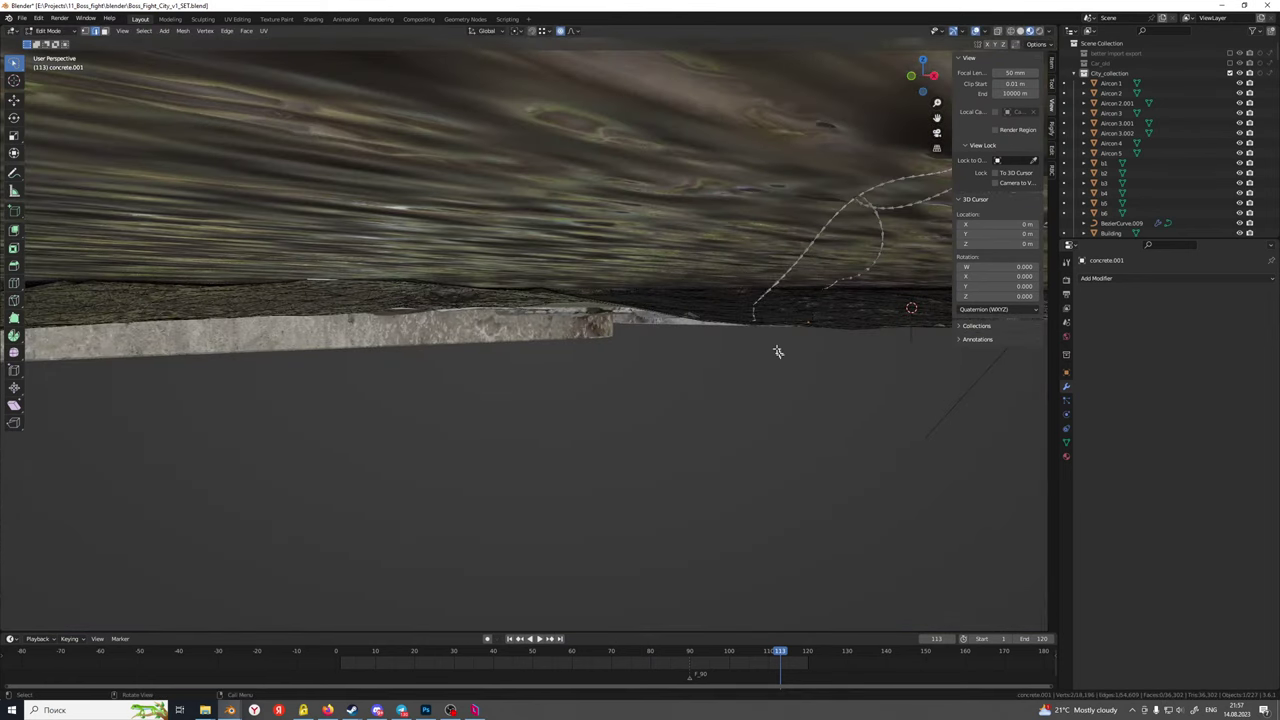
pyautogui.press('g')
pyautogui.press('z')
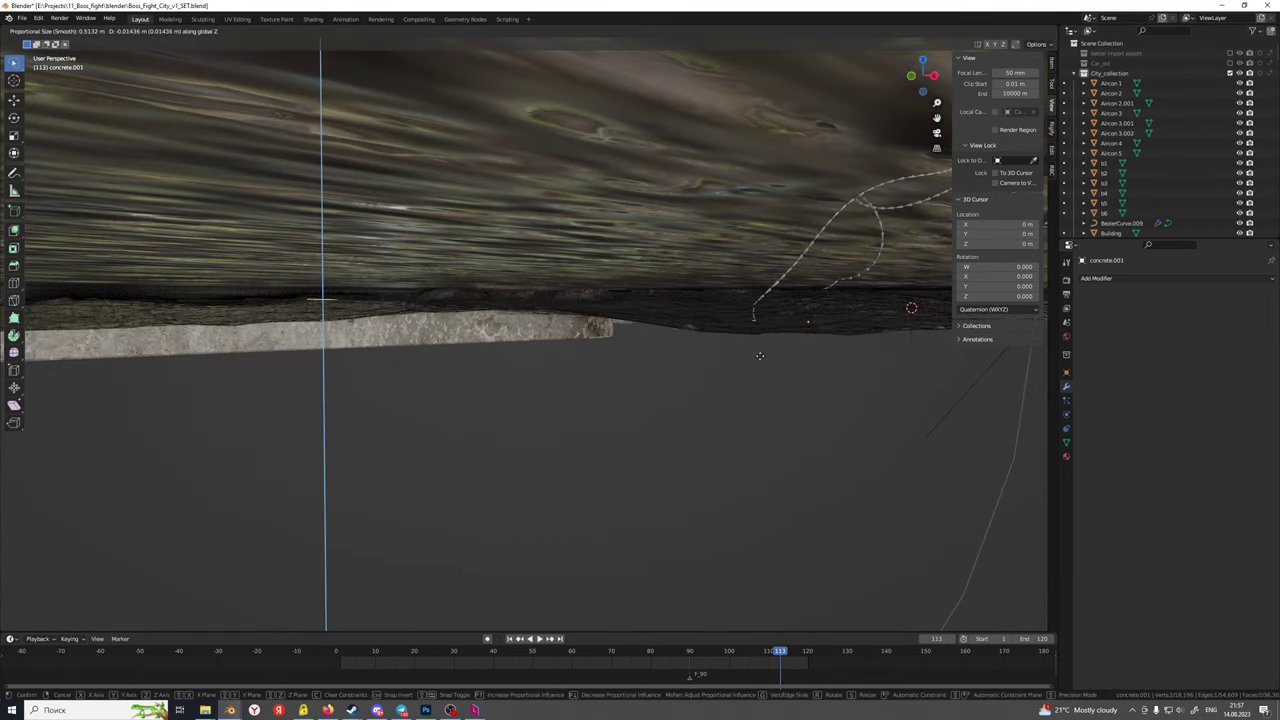
pyautogui.scroll(7, 762, 352)
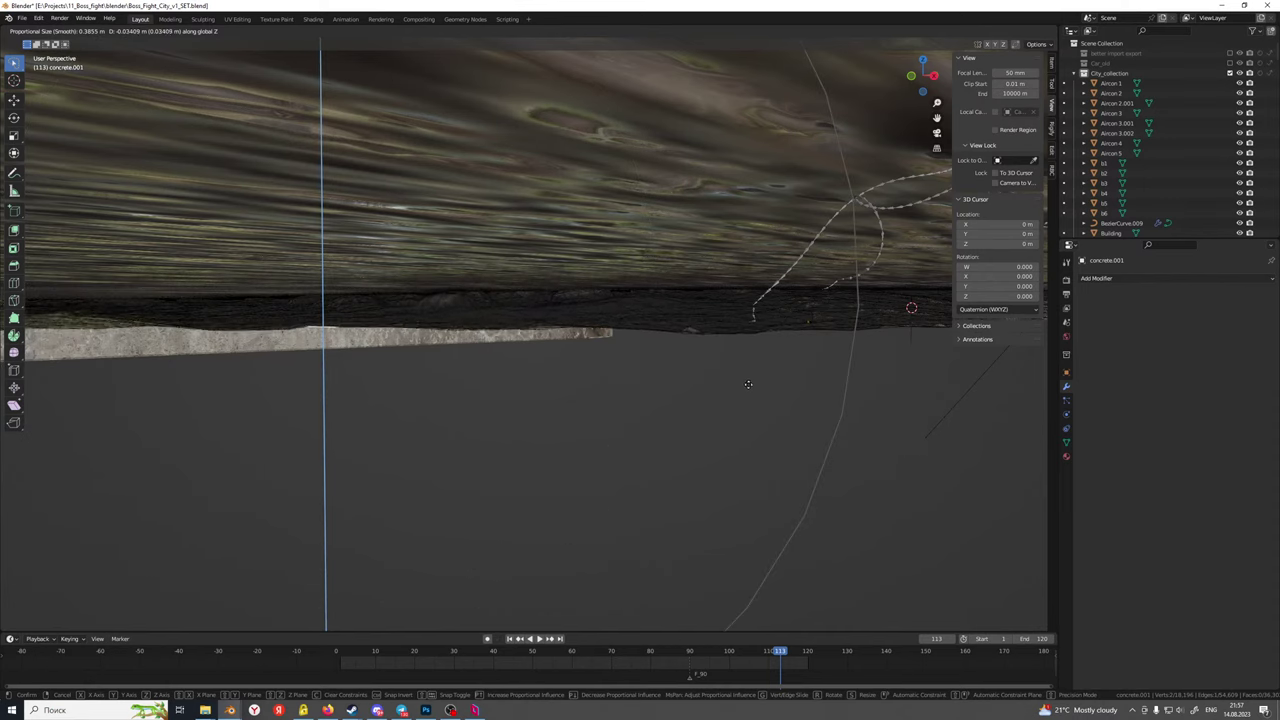
pyautogui.click(757, 376)
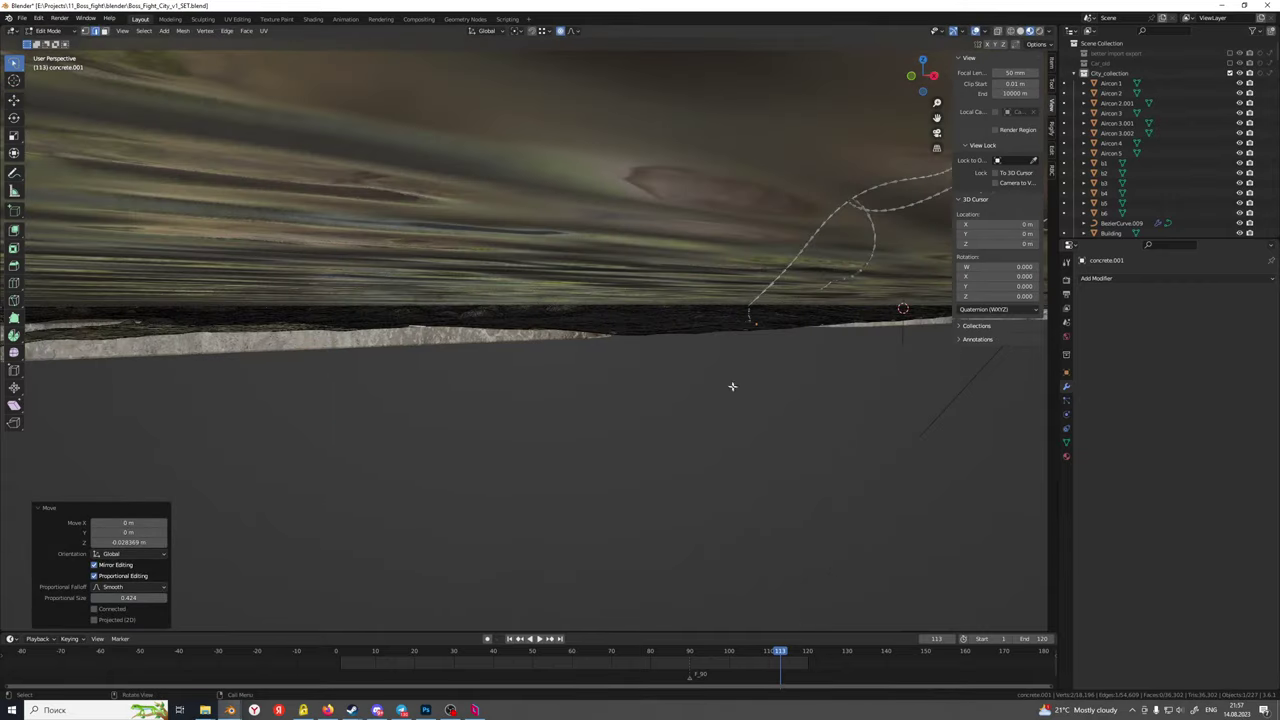
# Select a short edge path around the patch's raised front corner and lower it about 0.016 m along Z with proportional editing
pyautogui.moveTo(731, 383); pyautogui.dragTo(520, 540, button='middle')
pyautogui.click(500, 514)
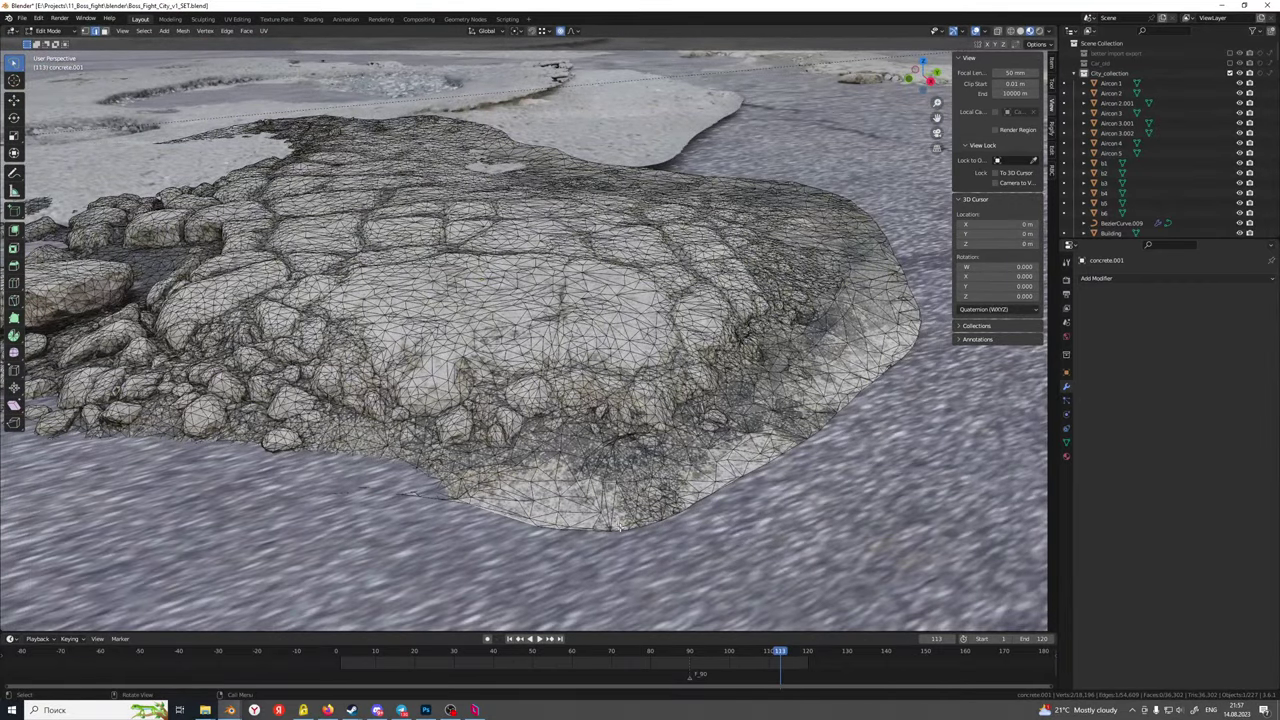
pyautogui.keyDown('ctrl'); pyautogui.click(675, 523); pyautogui.keyUp('ctrl')
pyautogui.moveTo(620, 522); pyautogui.dragTo(606, 500, button='middle')
pyautogui.press('g')
pyautogui.press('z')
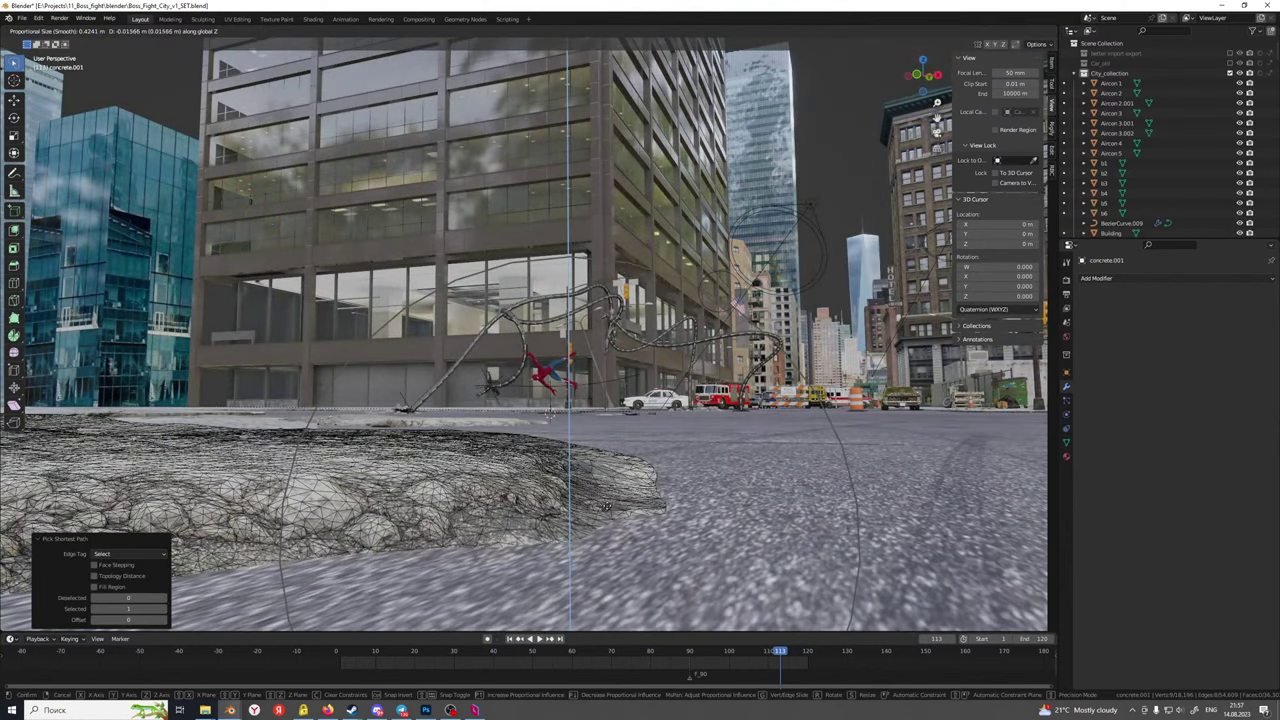
pyautogui.click(609, 503)
# Select a longer edge path along the patch's border, running around the front corner toward its raised side
pyautogui.moveTo(610, 504); pyautogui.dragTo(460, 410, button='middle')
pyautogui.scroll(3, 500, 472)
pyautogui.scroll(2, 498, 508)
pyautogui.click(446, 454)
pyautogui.scroll(-1, 570, 478)
pyautogui.moveTo(571, 478); pyautogui.dragTo(517, 397, button='middle')
pyautogui.moveTo(618, 393); pyautogui.dragTo(571, 386, button='middle')
pyautogui.keyDown('ctrl'); pyautogui.click(663, 343); pyautogui.keyUp('ctrl')
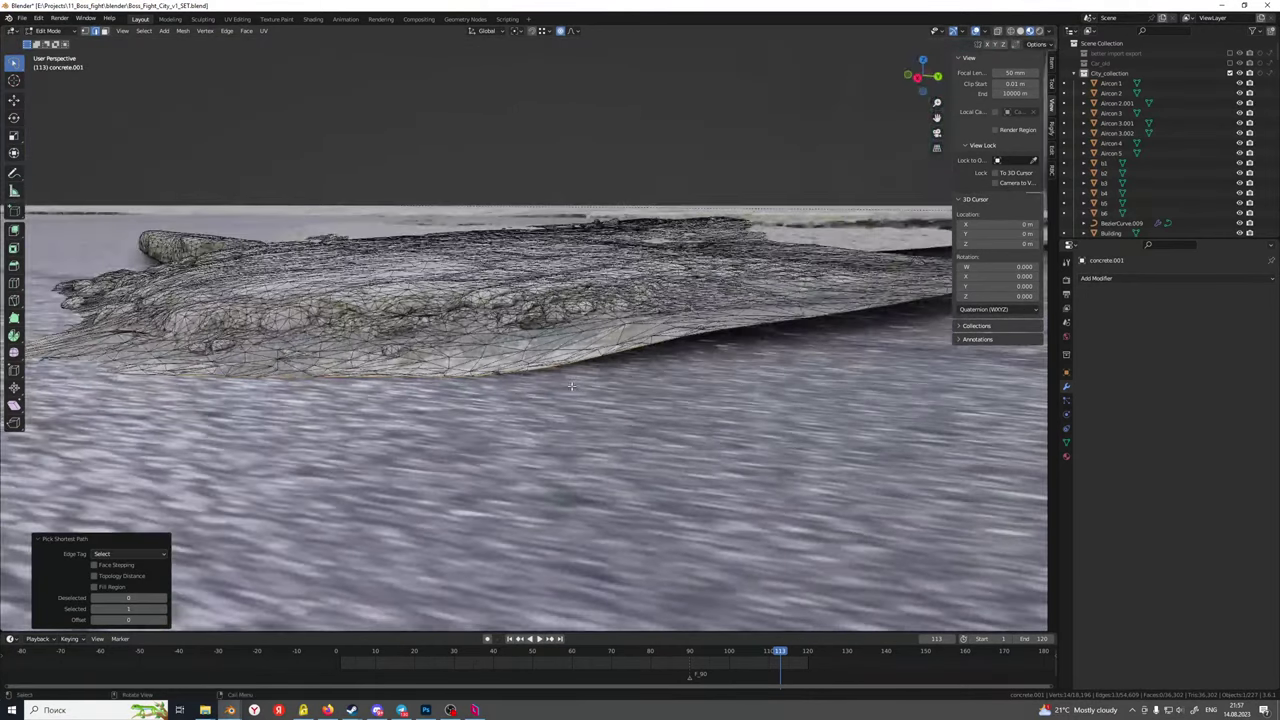
# Scale the selected border path to about 0.72 along Z and lower it about 0.012 m with proportional editing
pyautogui.press('s')
pyautogui.press('z')
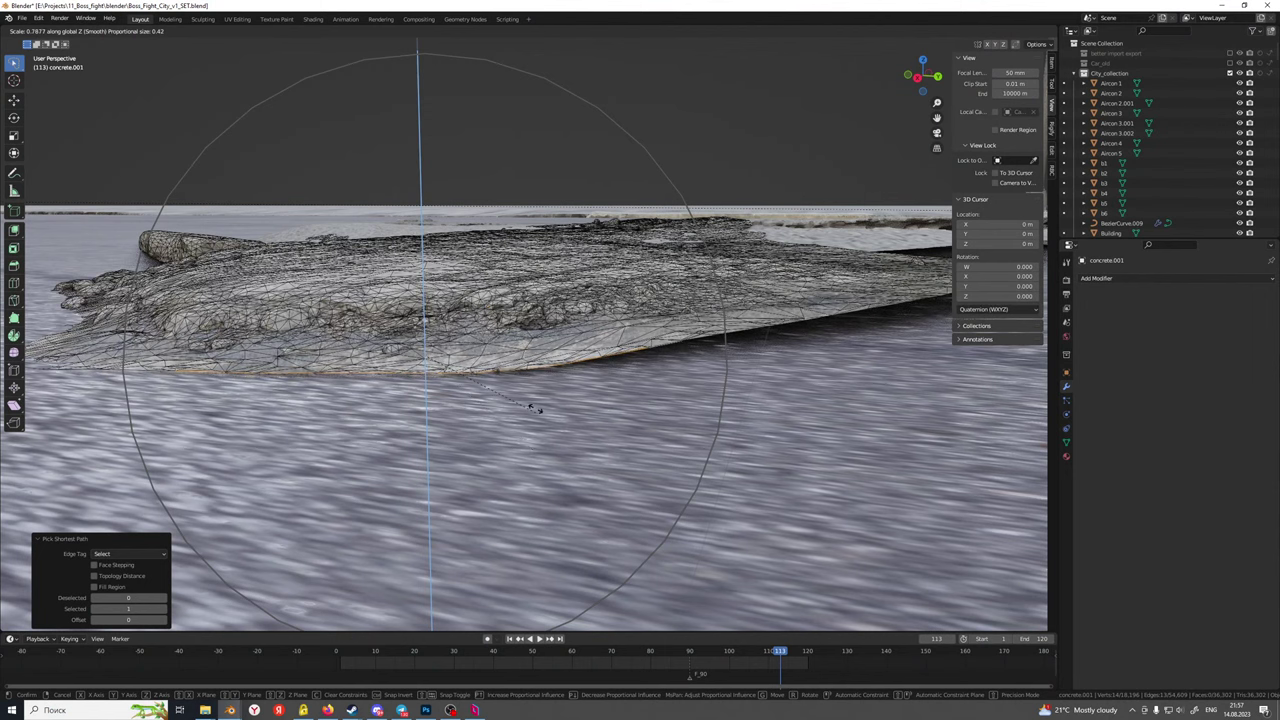
pyautogui.click(534, 403)
pyautogui.press('g')
pyautogui.press('z')
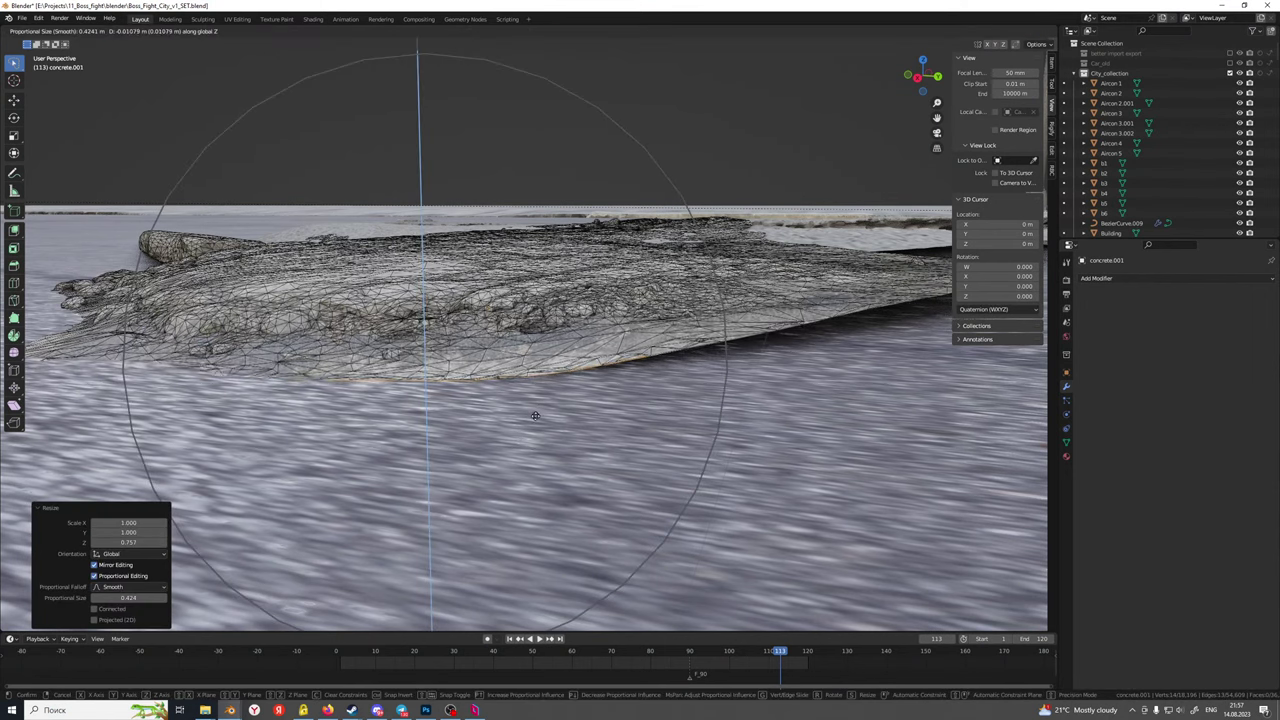
pyautogui.click(536, 410)
# Select the next raised stretch of the patch's border edges and lower it about 0.05 m along Z with proportional editing
pyautogui.moveTo(536, 410); pyautogui.dragTo(548, 125, button='middle')
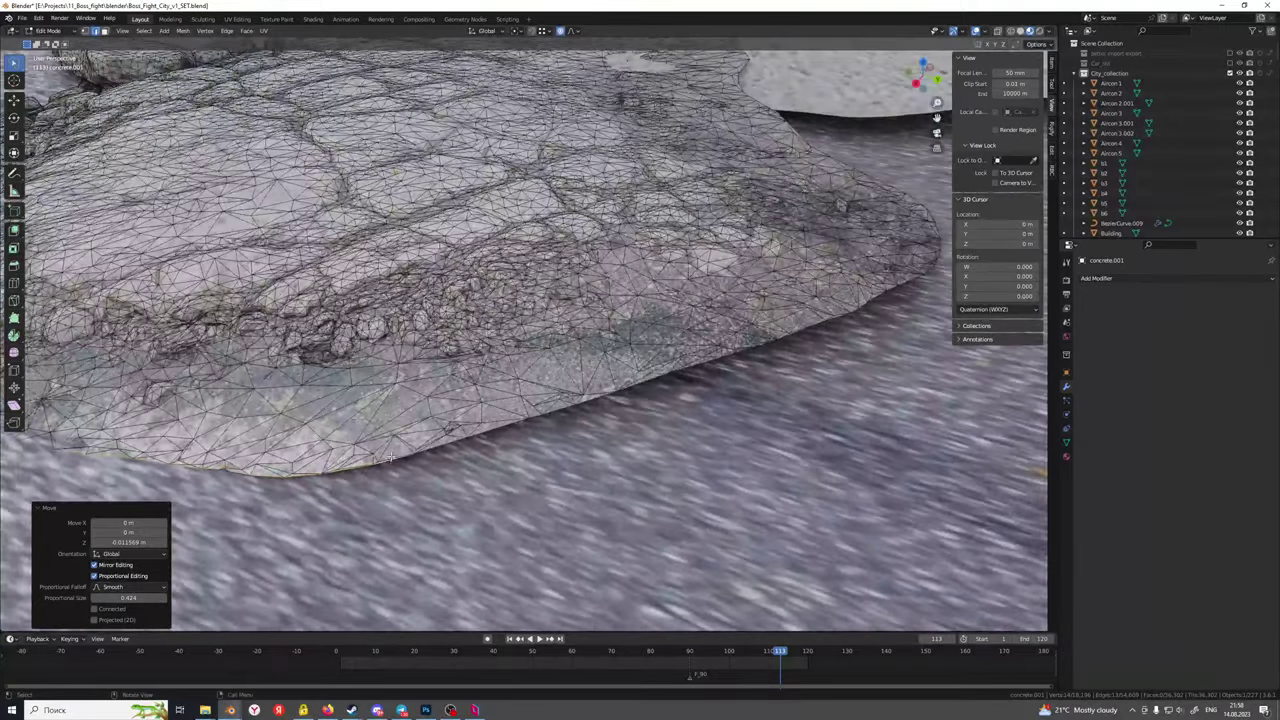
pyautogui.click(391, 460)
pyautogui.moveTo(682, 387); pyautogui.dragTo(378, 386, button='middle')
pyautogui.keyDown('ctrl'); pyautogui.click(581, 381); pyautogui.keyUp('ctrl')
pyautogui.press('g')
pyautogui.press('z')
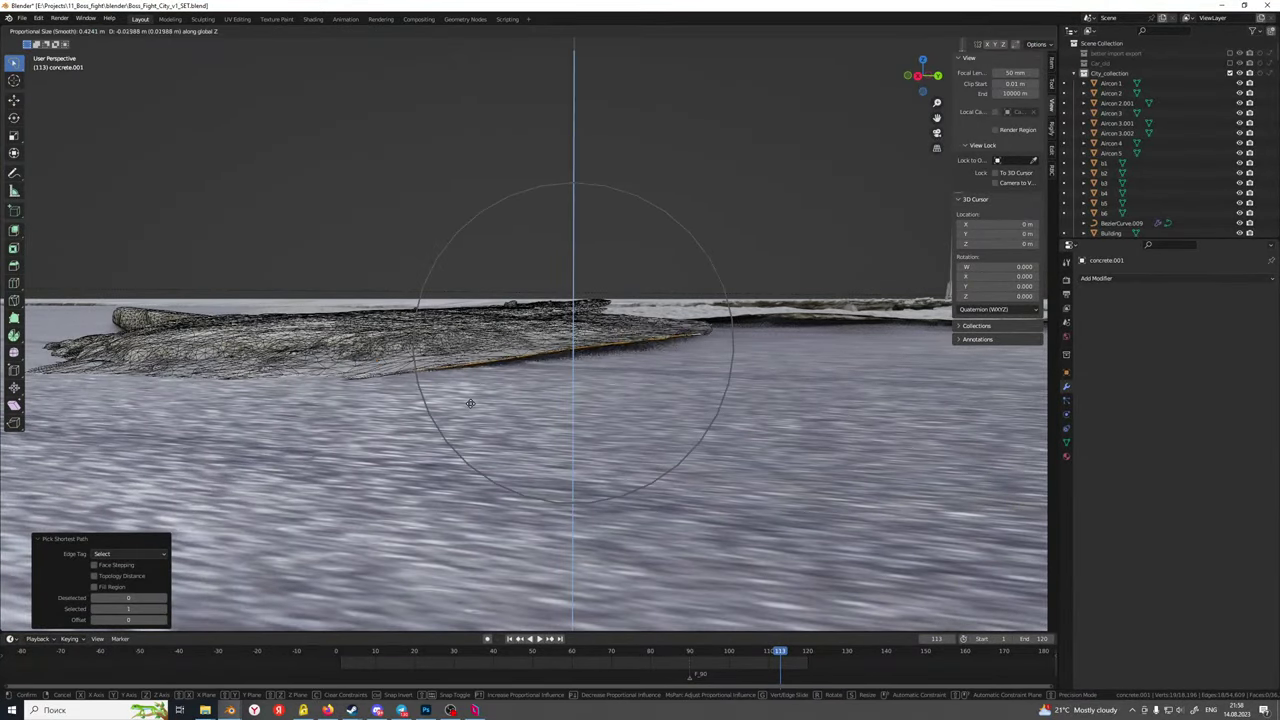
pyautogui.click(472, 413)
# Rotate the selected border stretch about 3° in the view to level it and lower it about 0.023 m along Z
pyautogui.moveTo(472, 413); pyautogui.dragTo(454, 411, button='middle')
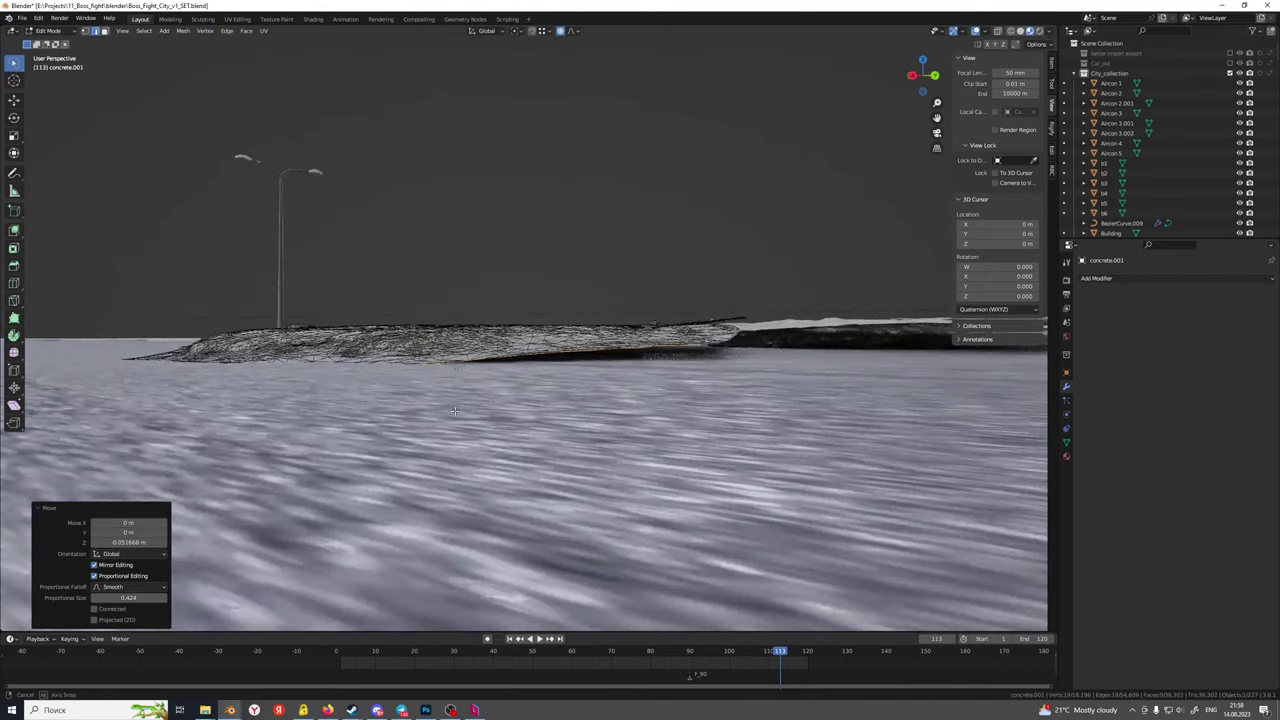
pyautogui.press('r')
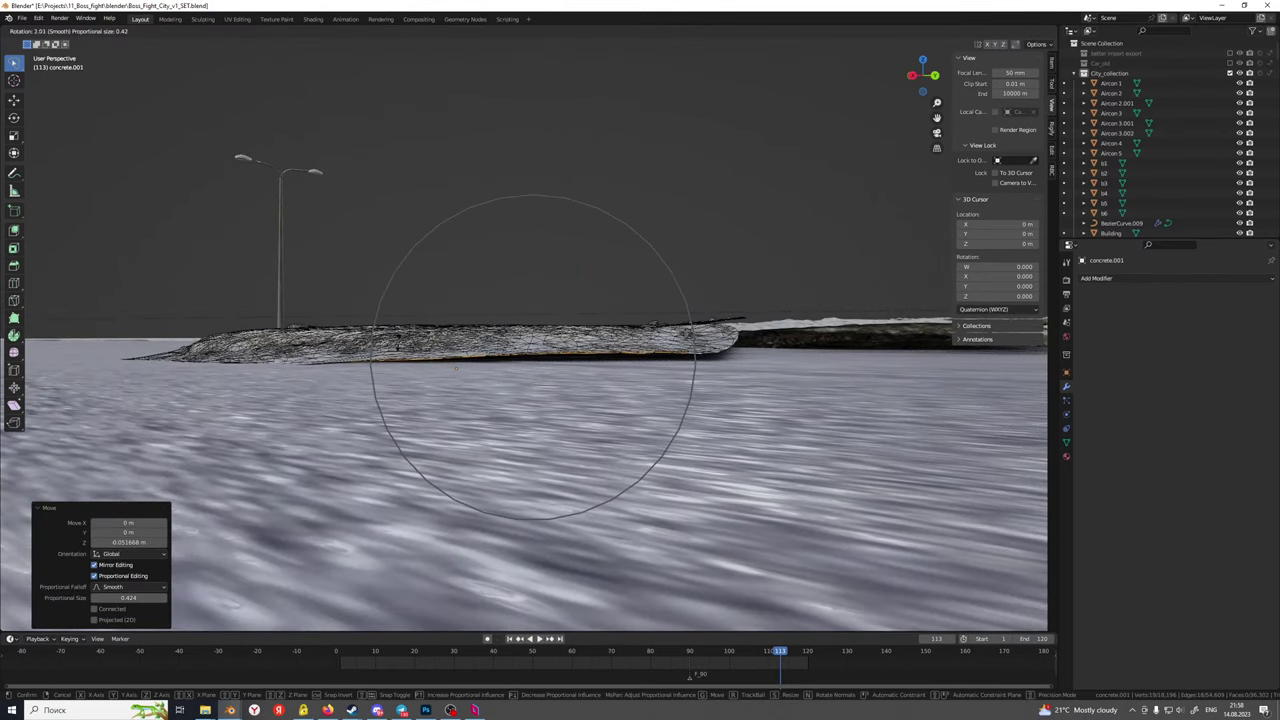
pyautogui.click(398, 343)
pyautogui.press('g')
pyautogui.press('z')
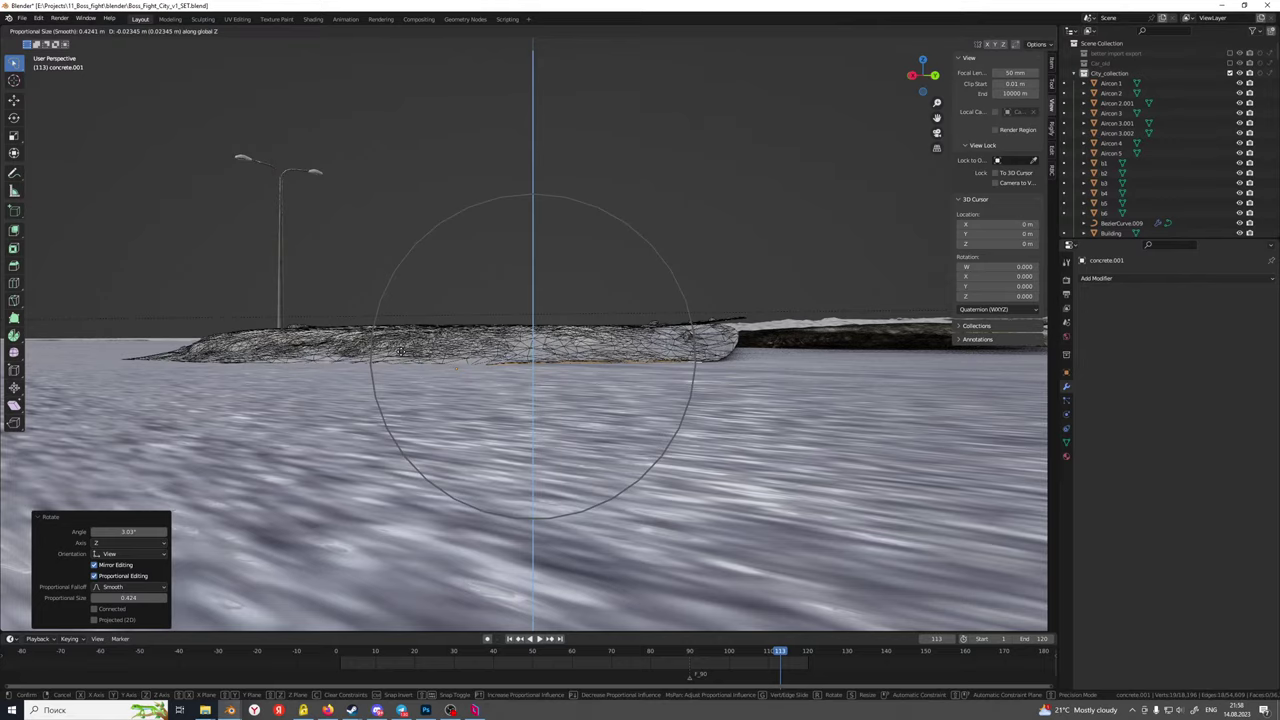
pyautogui.click(401, 354)
# Select the long edge path along the concrete.001 border where it overlaps the neighbouring pale road patch
pyautogui.moveTo(401, 354); pyautogui.dragTo(600, 465, button='middle')
pyautogui.scroll(1, 524, 440)
pyautogui.keyDown('shift'); pyautogui.moveTo(330, 446); pyautogui.dragTo(287, 96, button='middle'); pyautogui.keyUp('shift')
pyautogui.keyDown('ctrl'); pyautogui.click(695, 357); pyautogui.keyUp('ctrl')
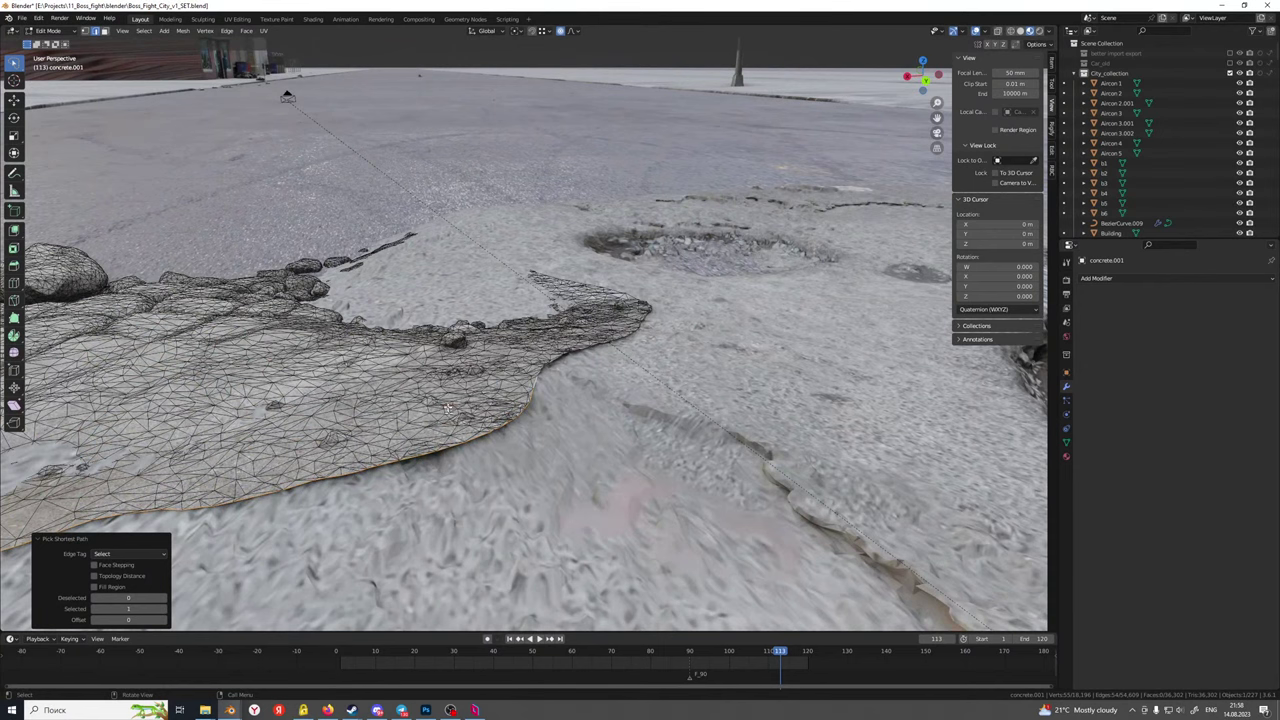
pyautogui.moveTo(448, 408); pyautogui.dragTo(172, 497, button='middle')
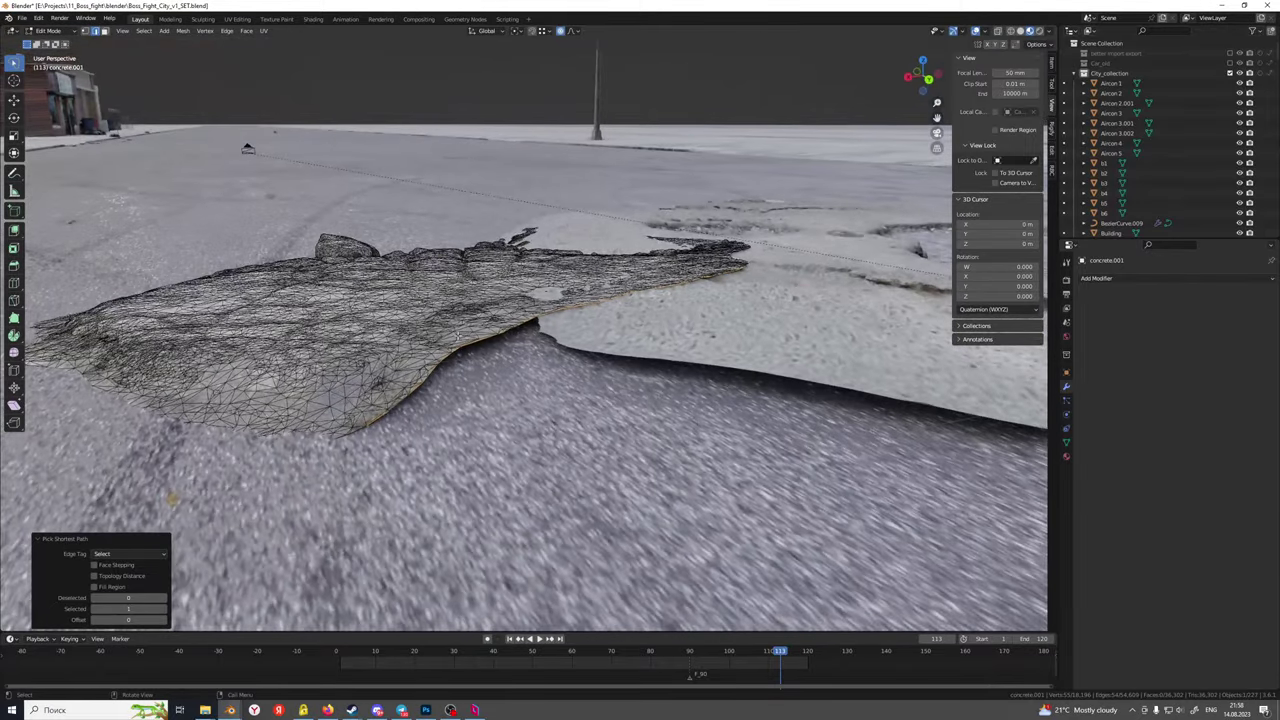
pyautogui.moveTo(456, 336); pyautogui.dragTo(521, 345, button='middle')
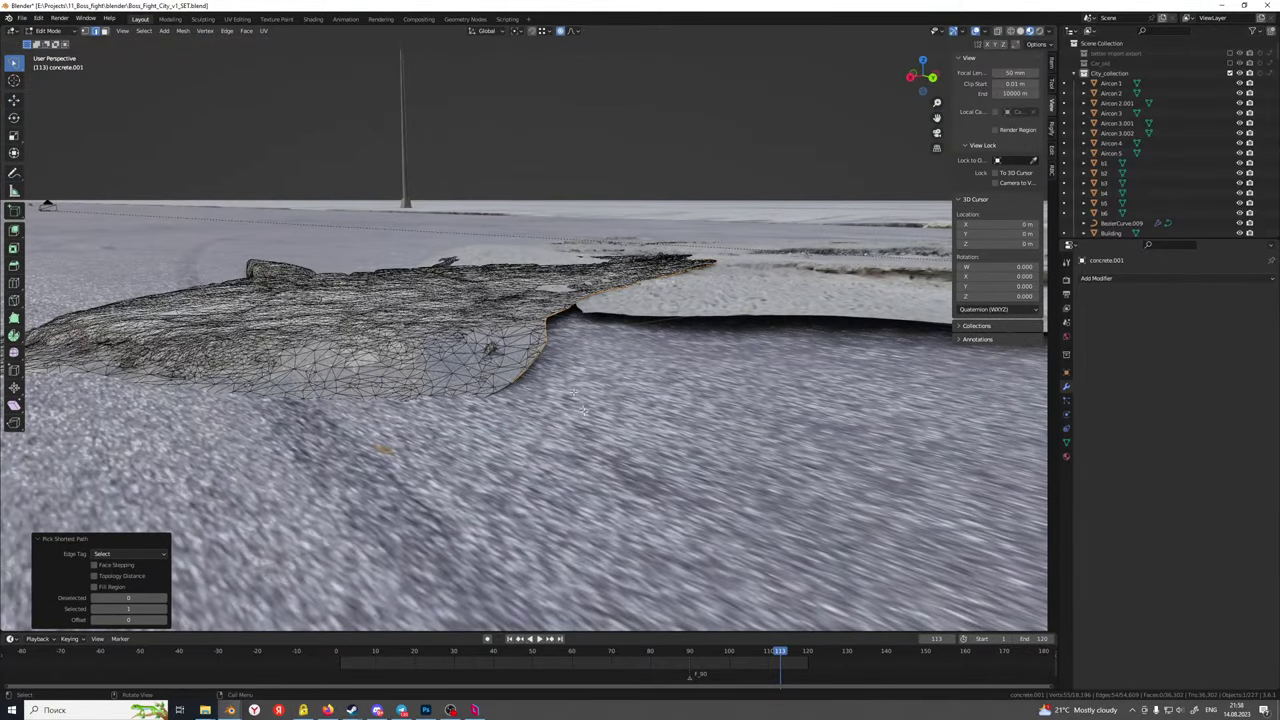
# Scale the selected overlapping border to about 0.59 along Z and lower it about 0.115 m with proportional size 0.424
pyautogui.press('s')
pyautogui.press('z')
pyautogui.scroll(2, 606, 380)
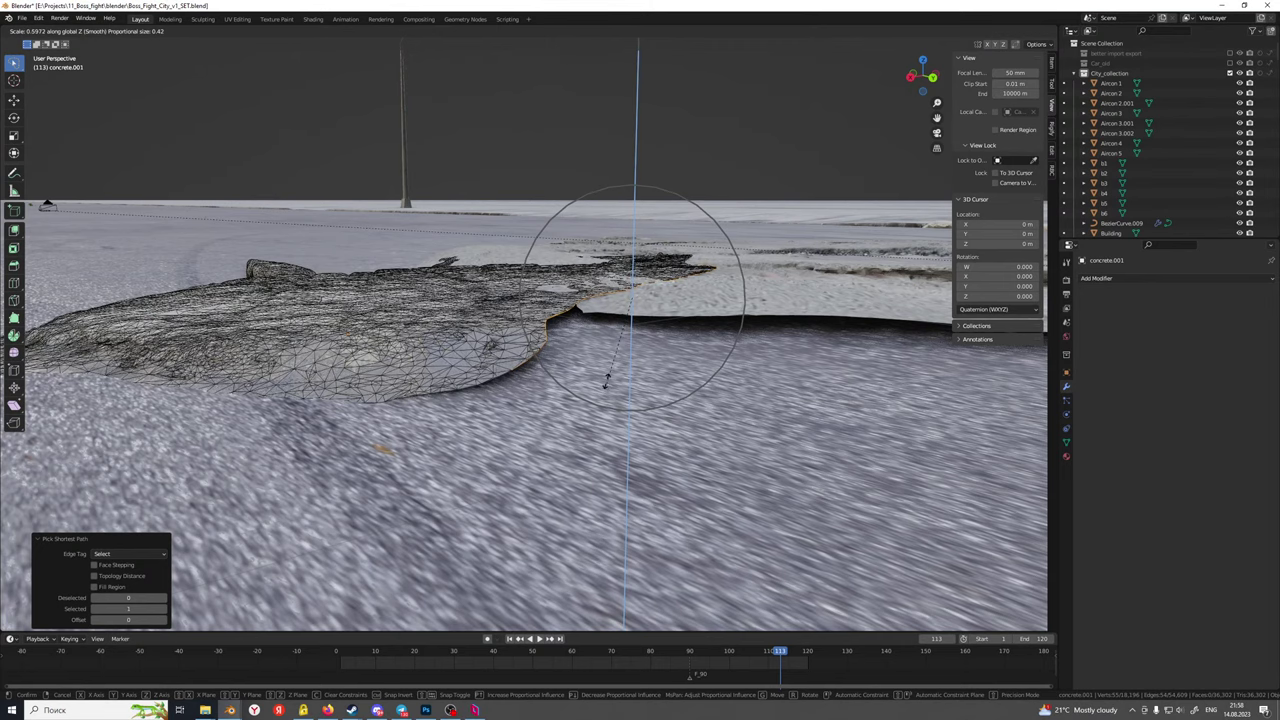
pyautogui.click(606, 384)
pyautogui.moveTo(595, 398); pyautogui.dragTo(610, 395, button='middle')
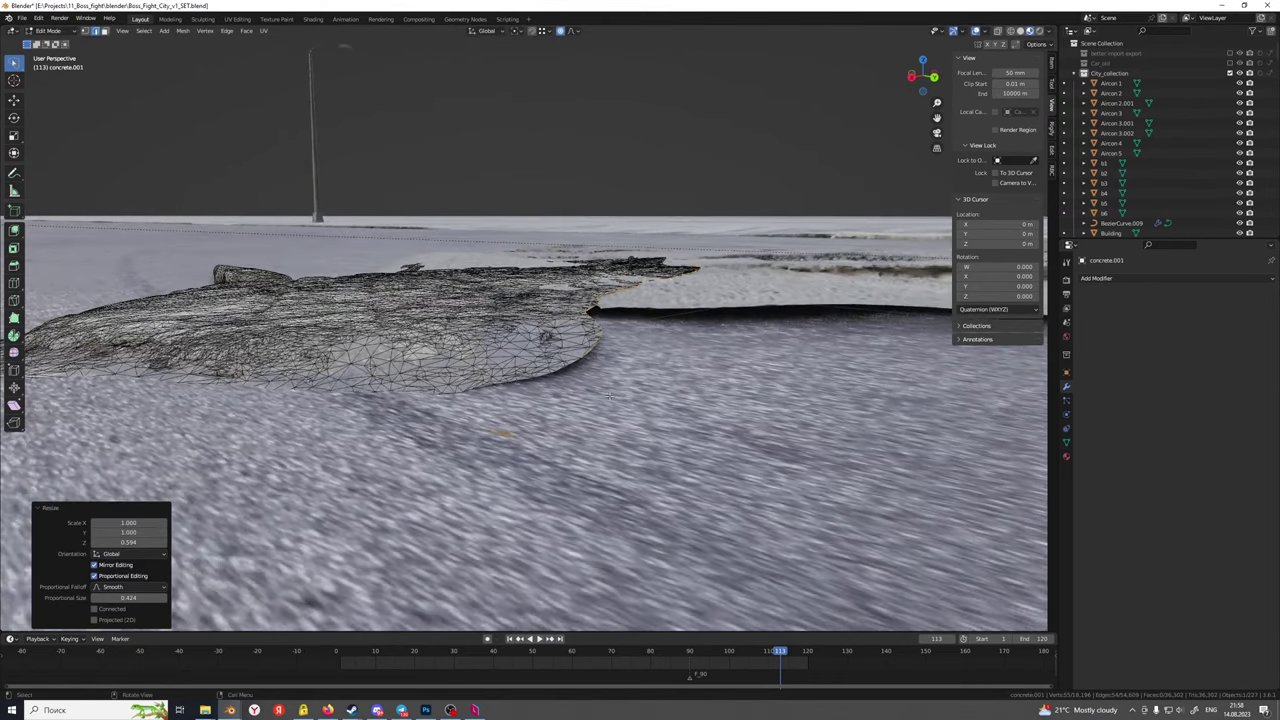
pyautogui.press('g')
pyautogui.press('z')
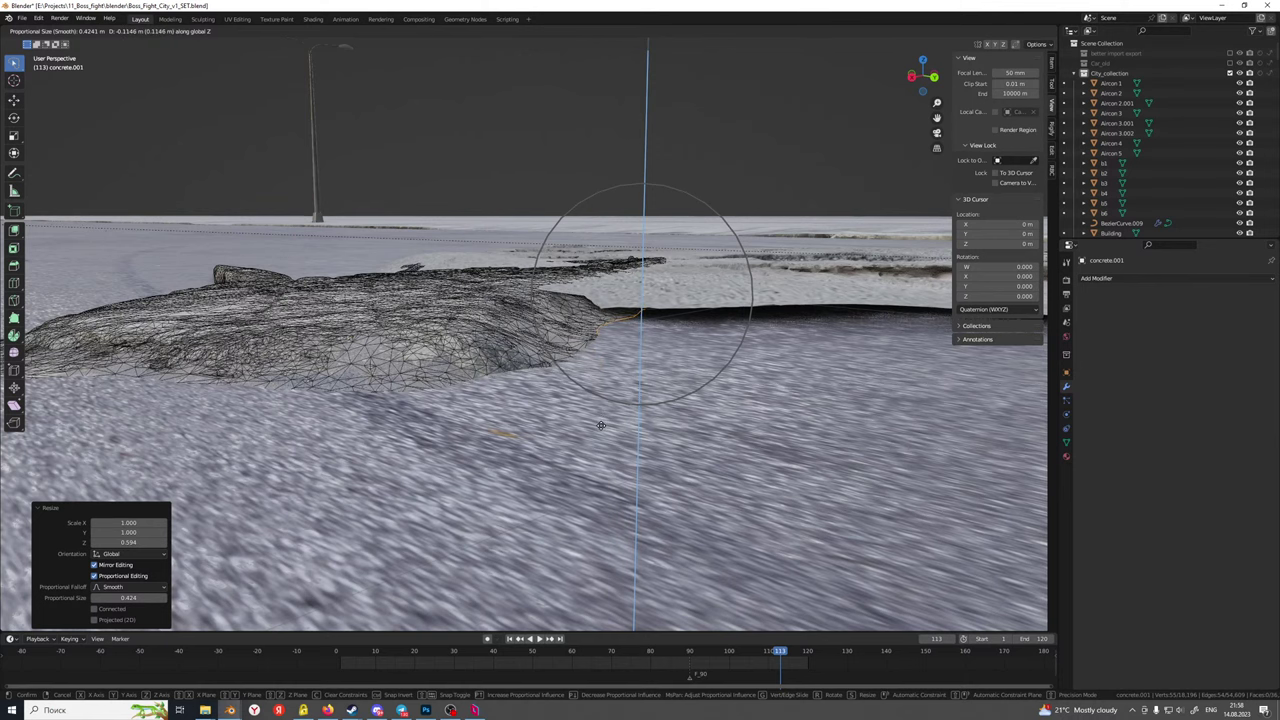
pyautogui.click(601, 425)
# Rotate the selected concrete.001 border about 0.7° in the view, lower it about 0.007 m along Z, and leave mesh editing
pyautogui.moveTo(598, 432); pyautogui.dragTo(512, 427, button='middle')
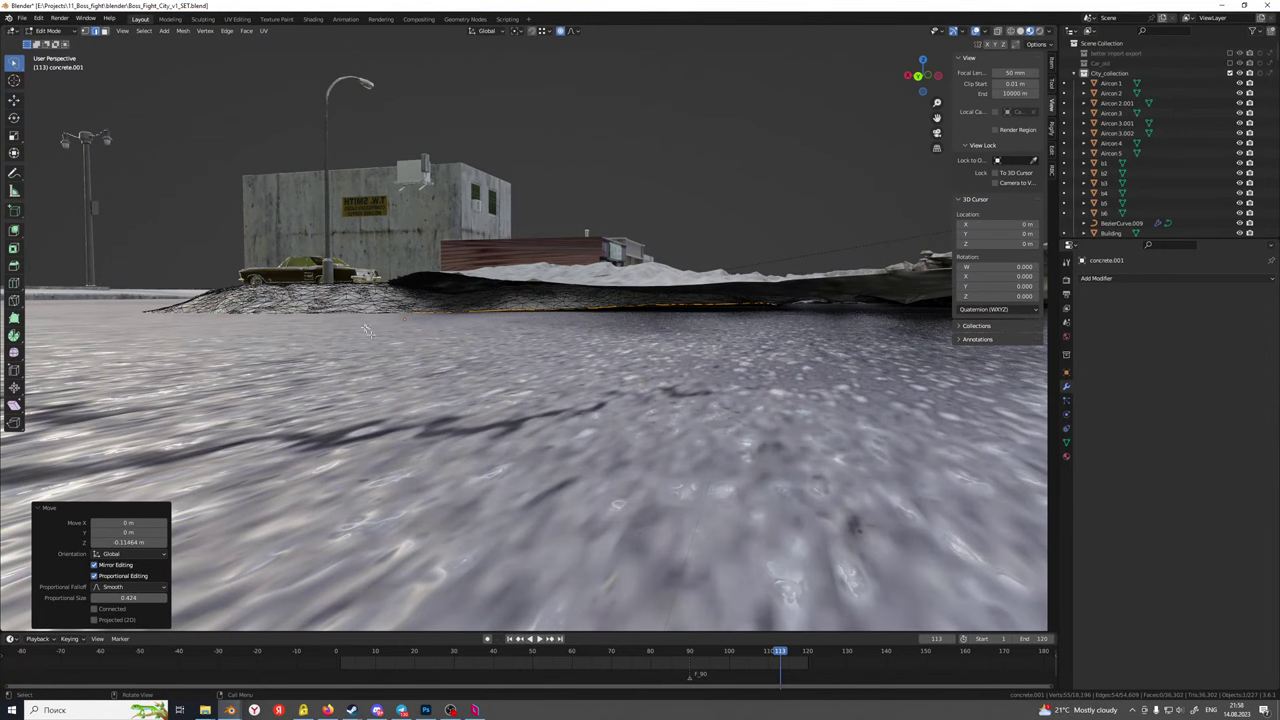
pyautogui.press('r')
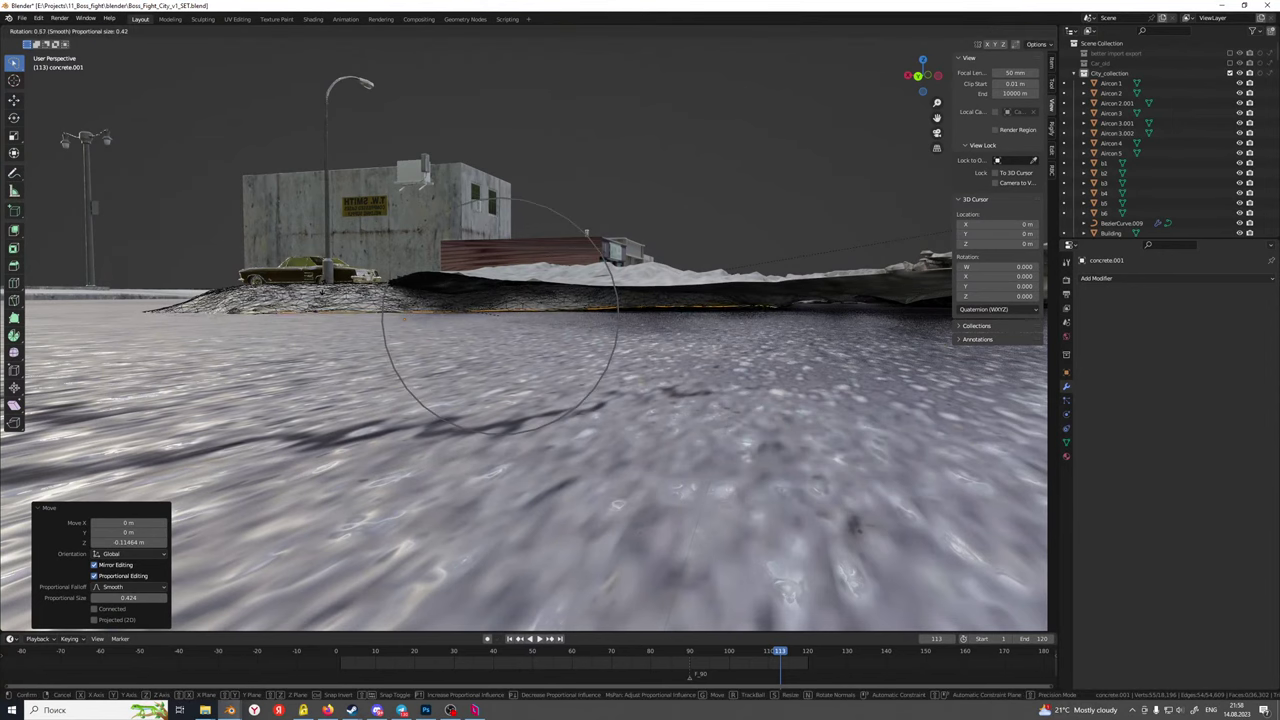
pyautogui.press('Return')
pyautogui.press('g')
pyautogui.press('z')
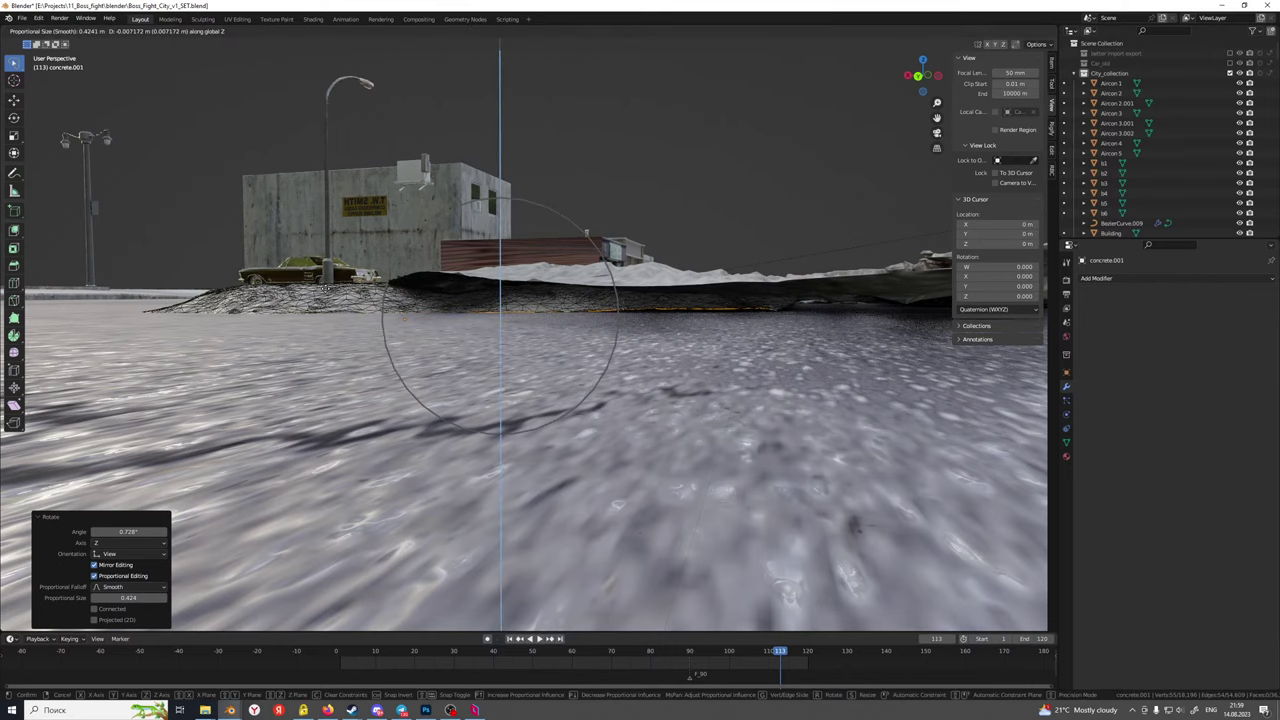
pyautogui.click(327, 290)
pyautogui.moveTo(329, 292); pyautogui.dragTo(570, 352, button='middle')
pyautogui.press('Tab')
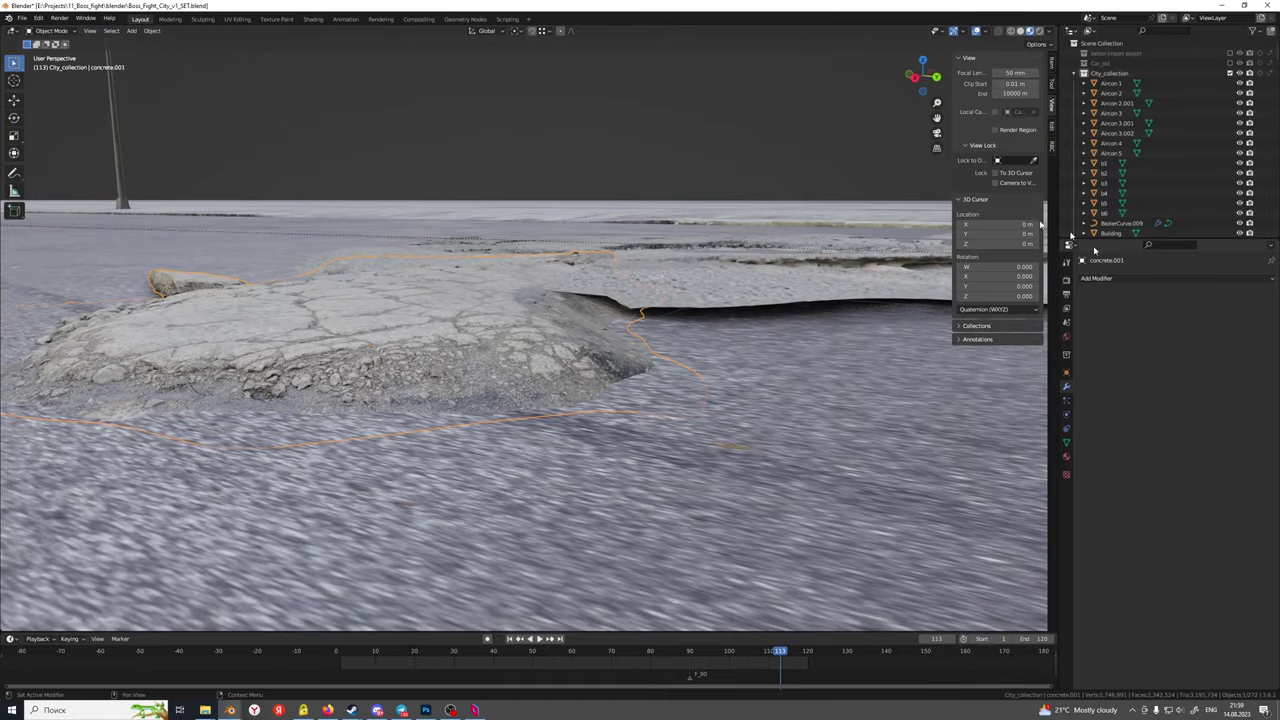
# Open the neighbouring pale road patch road_06.001 for mesh editing and select the edge path along its raised corner beside the broken concrete
pyautogui.moveTo(418, 392)
pyautogui.mouseDown(button='middle')
pyautogui.moveTo(445, 380)
pyautogui.moveTo(470, 396)
pyautogui.moveTo(419, 383)
pyautogui.mouseUp(button='middle')
pyautogui.moveTo(397, 319); pyautogui.dragTo(307, 336, button='middle')
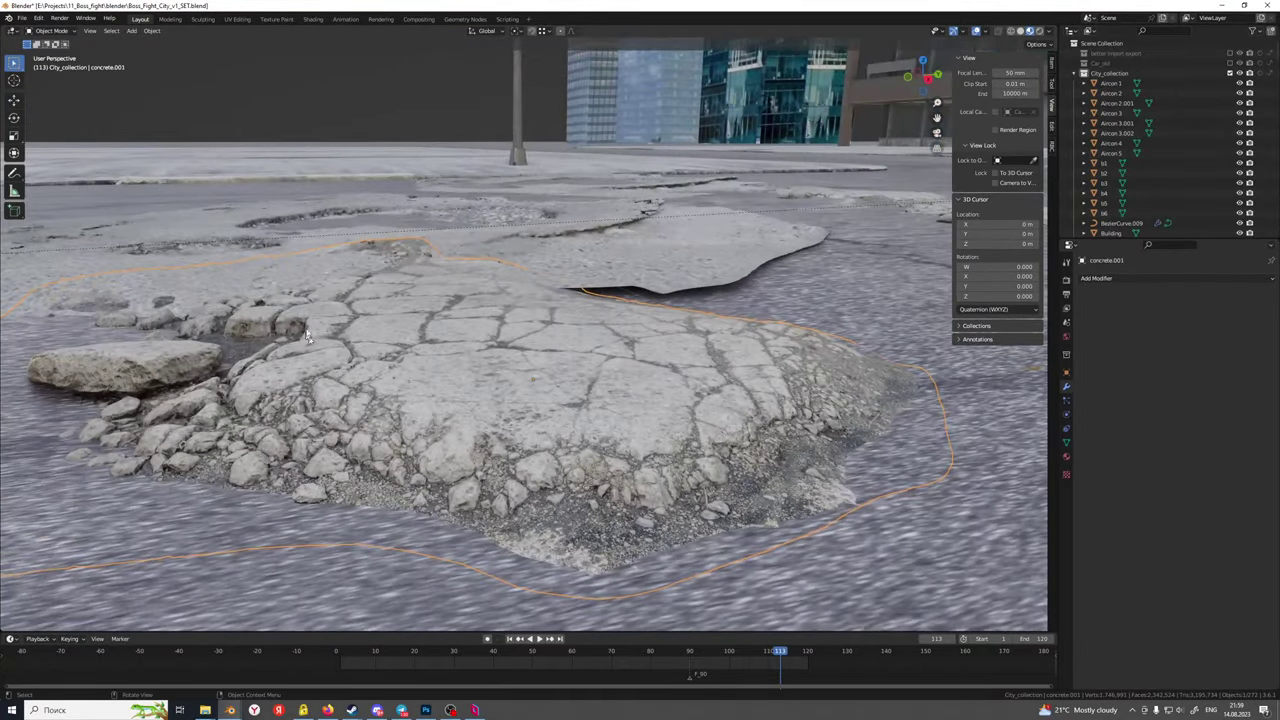
pyautogui.moveTo(628, 278); pyautogui.dragTo(395, 441, button='middle')
pyautogui.click(620, 263)
pyautogui.press('Tab')
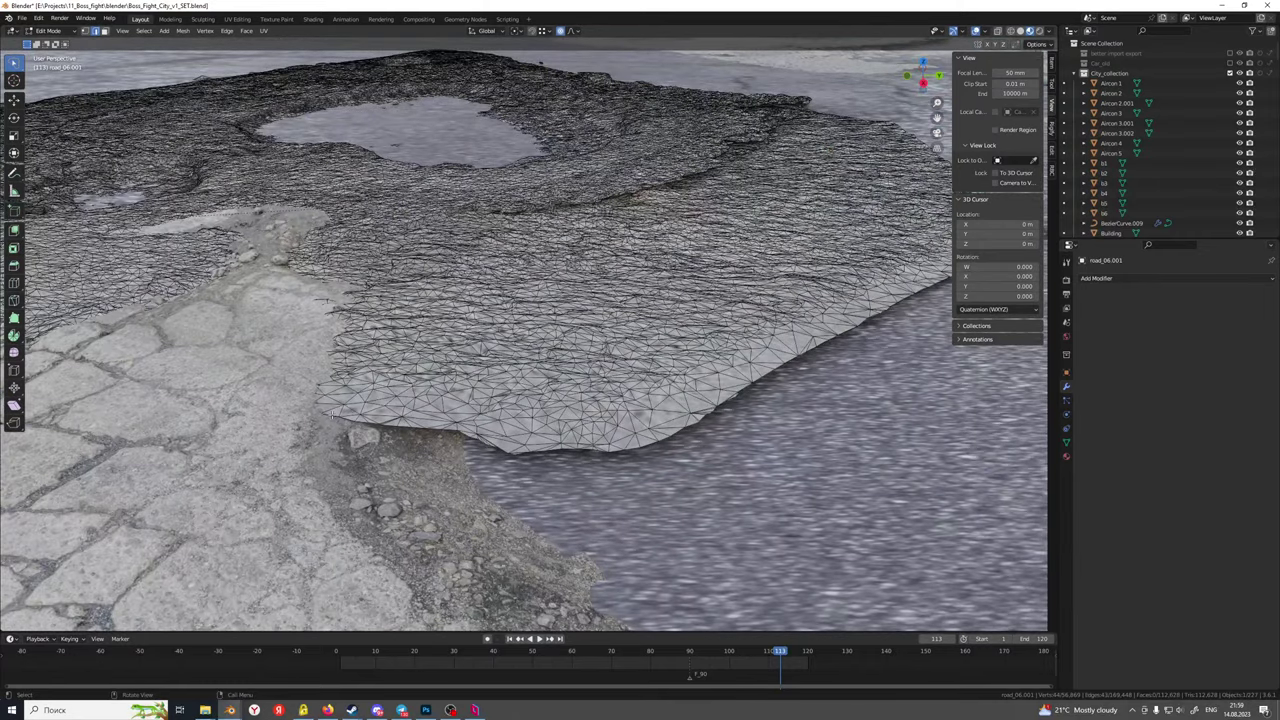
pyautogui.moveTo(641, 459); pyautogui.dragTo(528, 437, button='middle')
pyautogui.keyDown('ctrl'); pyautogui.click(528, 437); pyautogui.keyUp('ctrl')
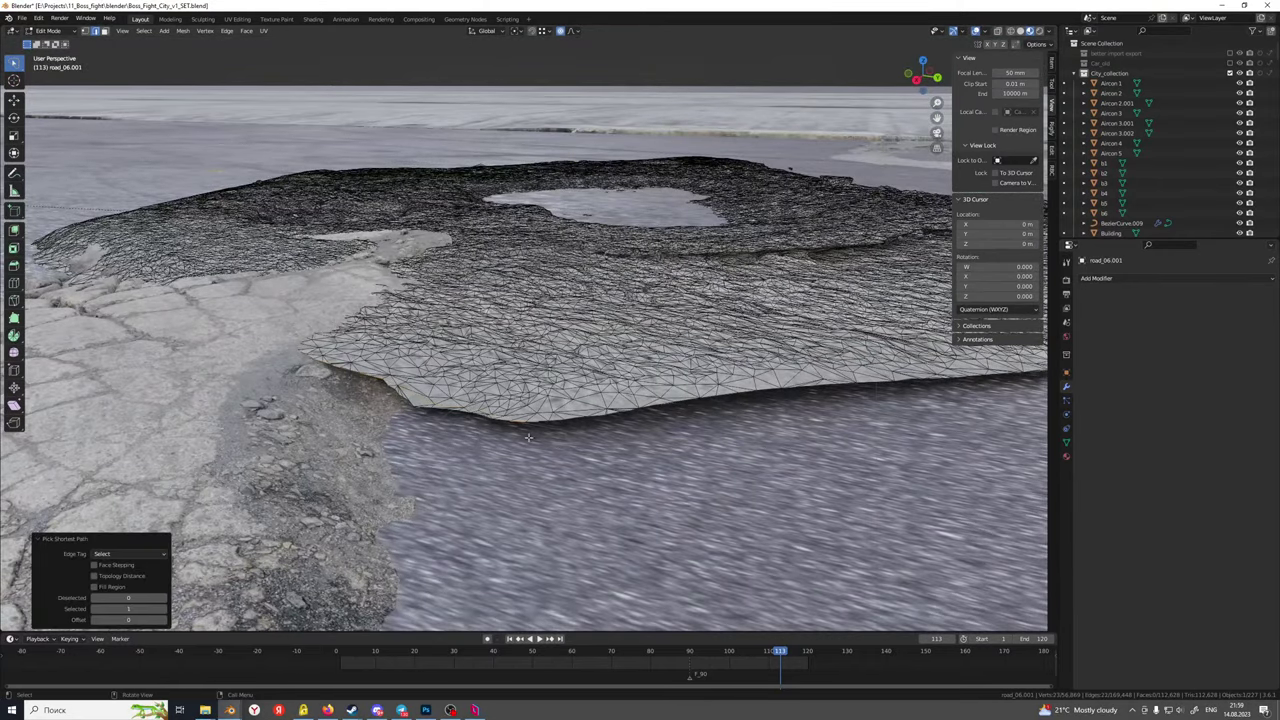
# Lower the selected corner border about 0.08 m along Z with proportional size about 0.826
pyautogui.moveTo(455, 434); pyautogui.dragTo(445, 422, button='middle')
pyautogui.press('g')
pyautogui.press('z')
pyautogui.scroll(-7, 441, 419)
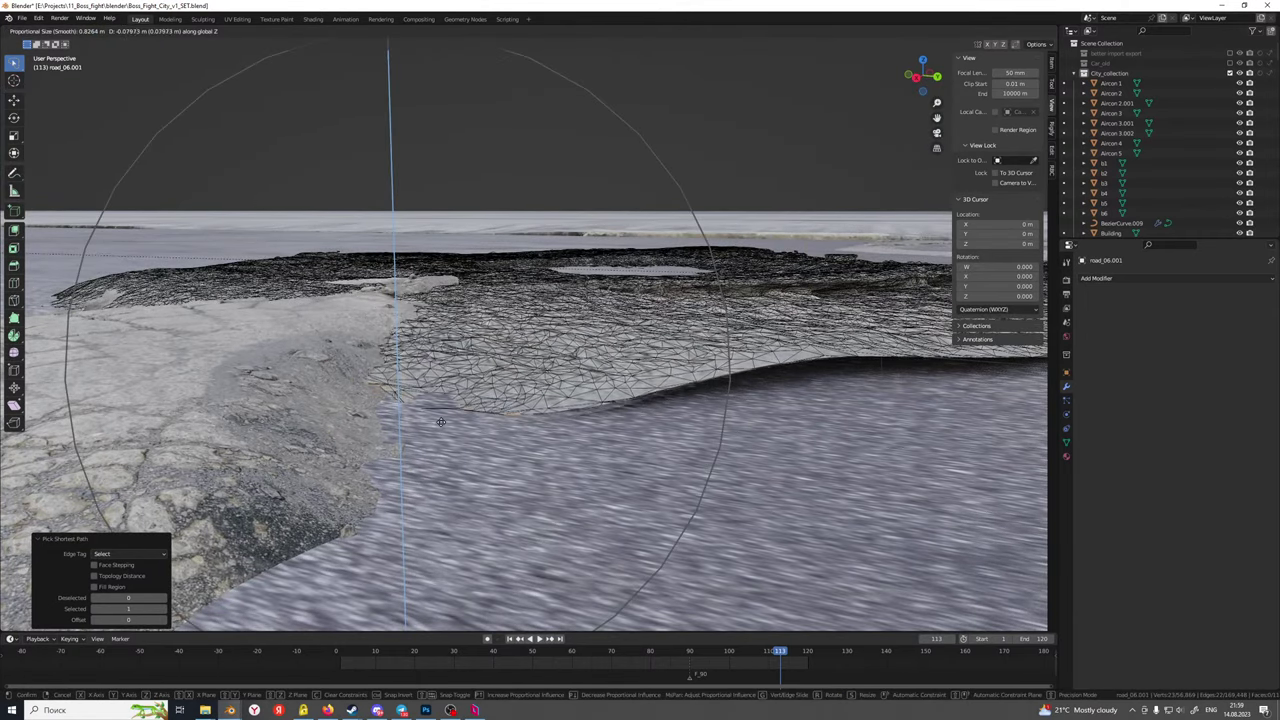
pyautogui.click(441, 427)
# Select the long front stretch of the road_06.001 border and lower it about 0.117 m along Z with proportional size 0.826
pyautogui.moveTo(441, 427); pyautogui.dragTo(628, 489, button='middle')
pyautogui.keyDown('ctrl'); pyautogui.click(642, 467); pyautogui.keyUp('ctrl')
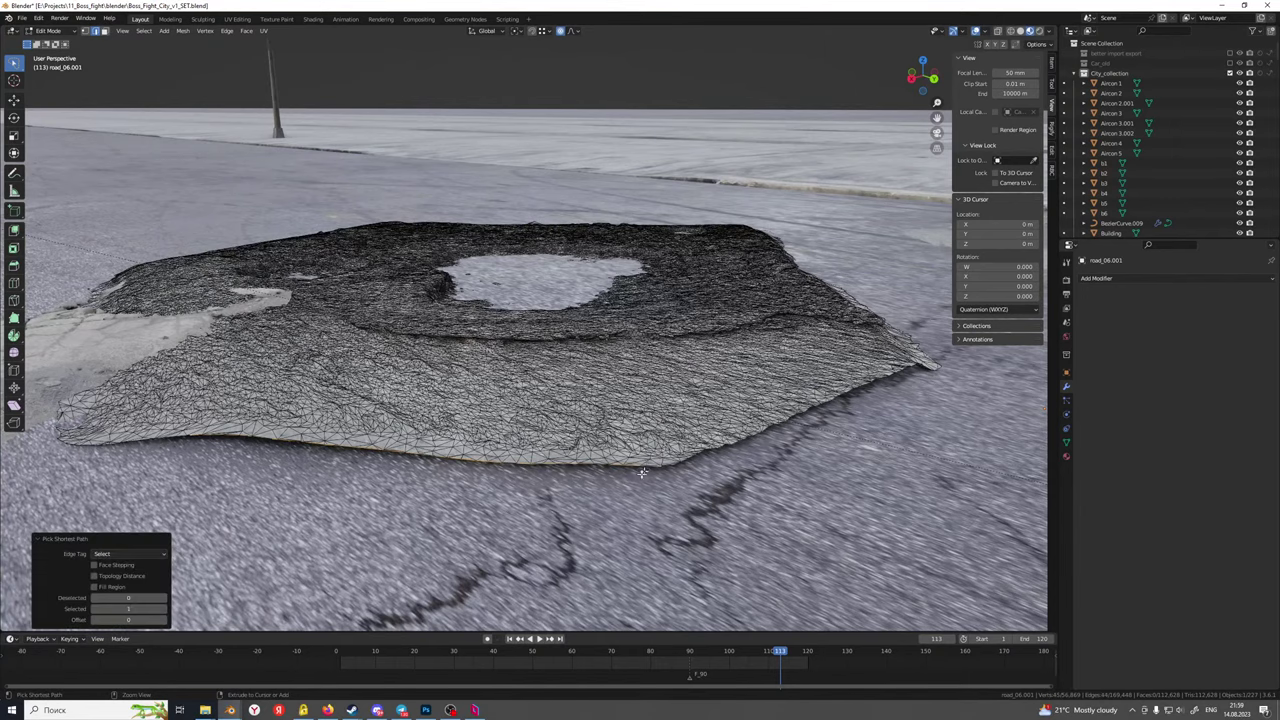
pyautogui.moveTo(305, 499); pyautogui.dragTo(270, 492, button='middle')
pyautogui.press('g')
pyautogui.press('z')
pyautogui.click(456, 500)
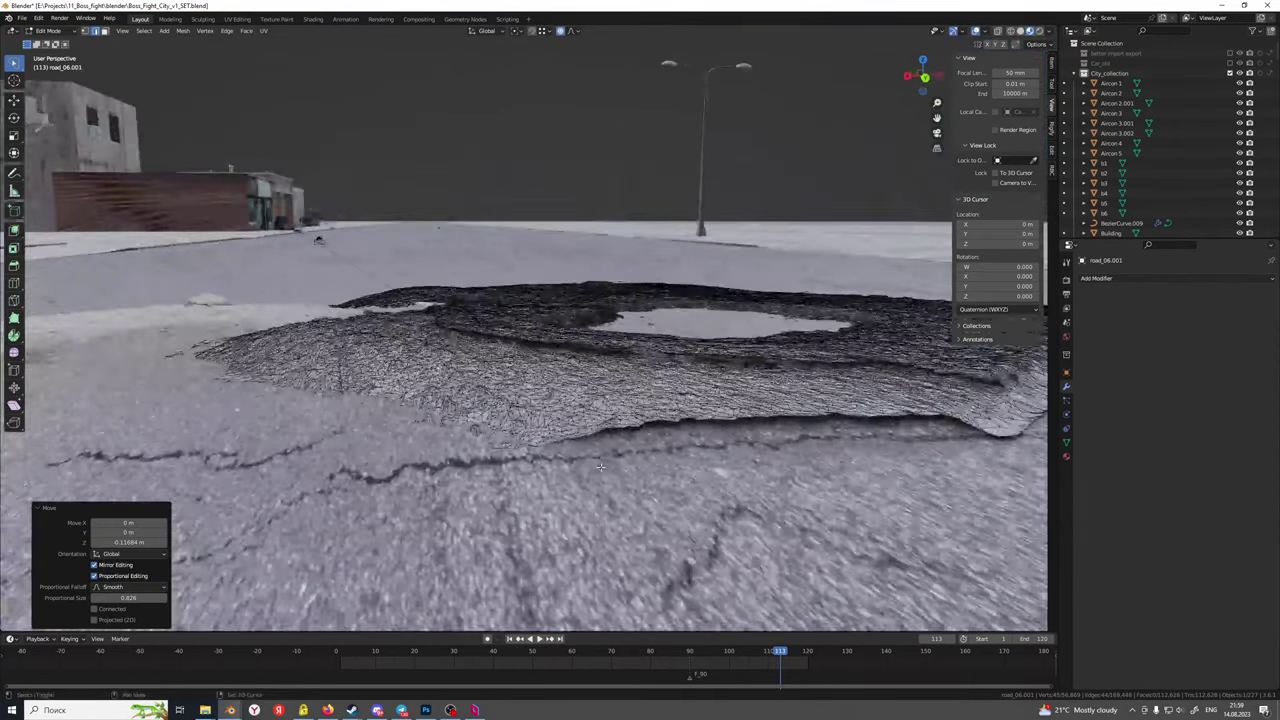
# Select the next raised border stretch up to the patch's far corner and lower it about 0.114 m with proportional size about 0.565
pyautogui.scroll(2, 479, 483)
pyautogui.moveTo(490, 483); pyautogui.dragTo(479, 483, button='middle')
pyautogui.moveTo(218, 230); pyautogui.dragTo(463, 517, button='middle')
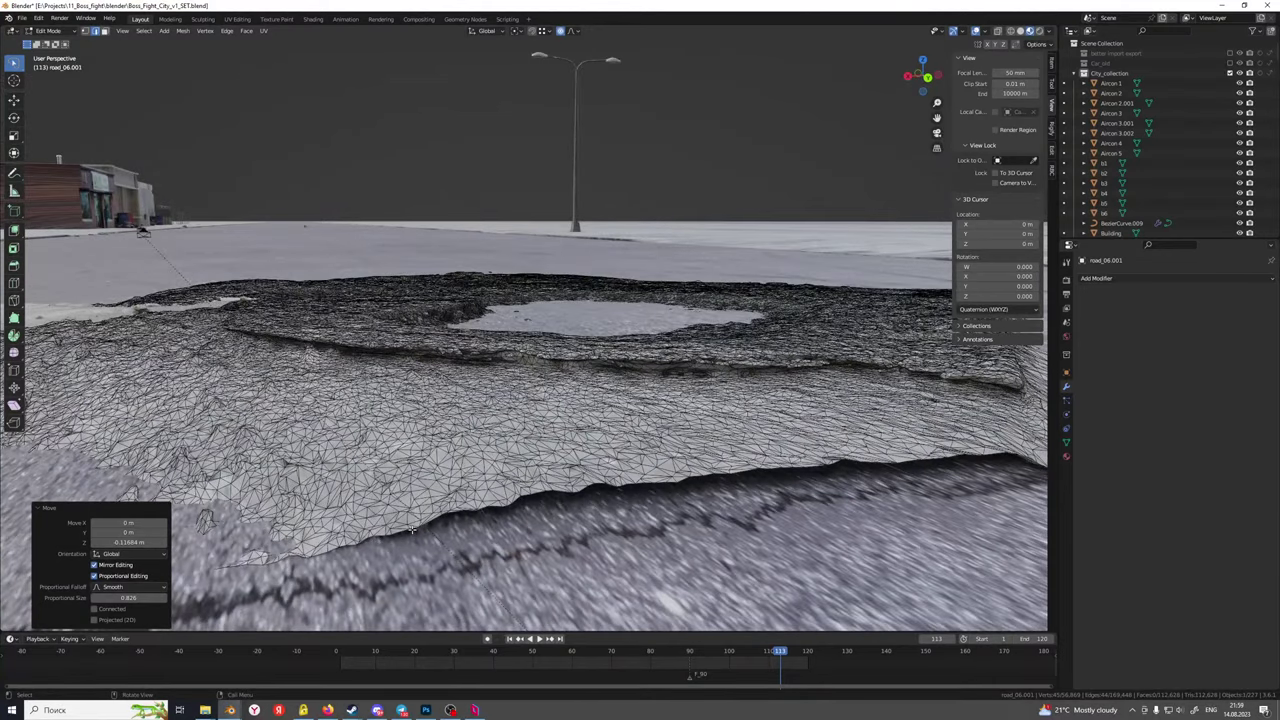
pyautogui.click(478, 555)
pyautogui.moveTo(656, 518); pyautogui.dragTo(424, 485, button='middle')
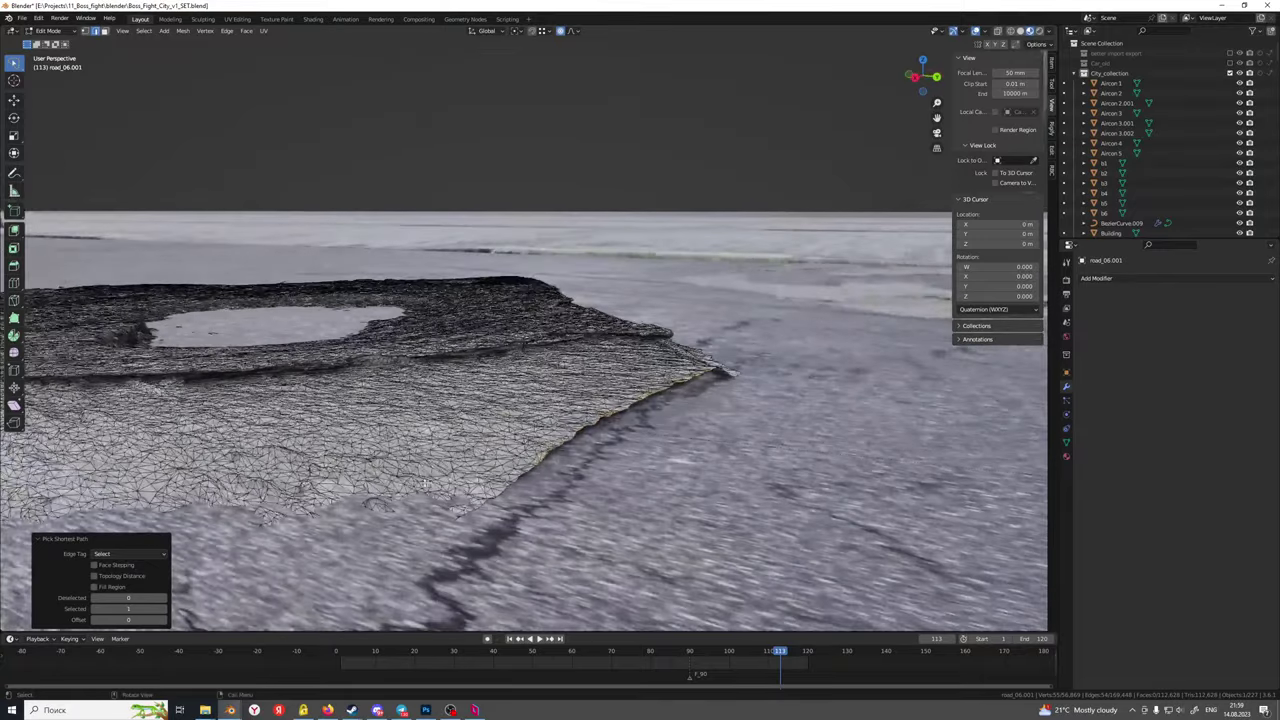
pyautogui.press('g')
pyautogui.press('z')
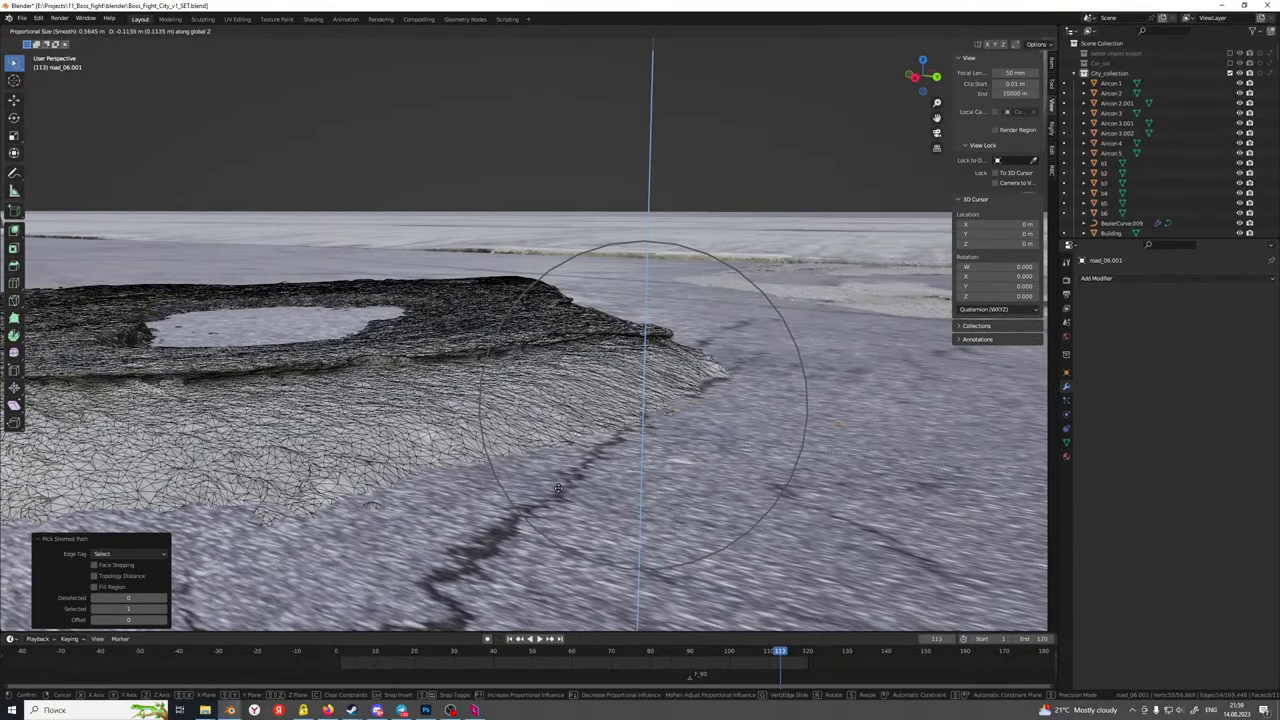
pyautogui.click(558, 489)
# Select the linked main surface of road_06.001, invert the selection, delete the loose leftover fragments, and leave mesh editing
pyautogui.moveTo(476, 467); pyautogui.dragTo(750, 455, button='middle')
pyautogui.press('Tab')
pyautogui.press('Tab')
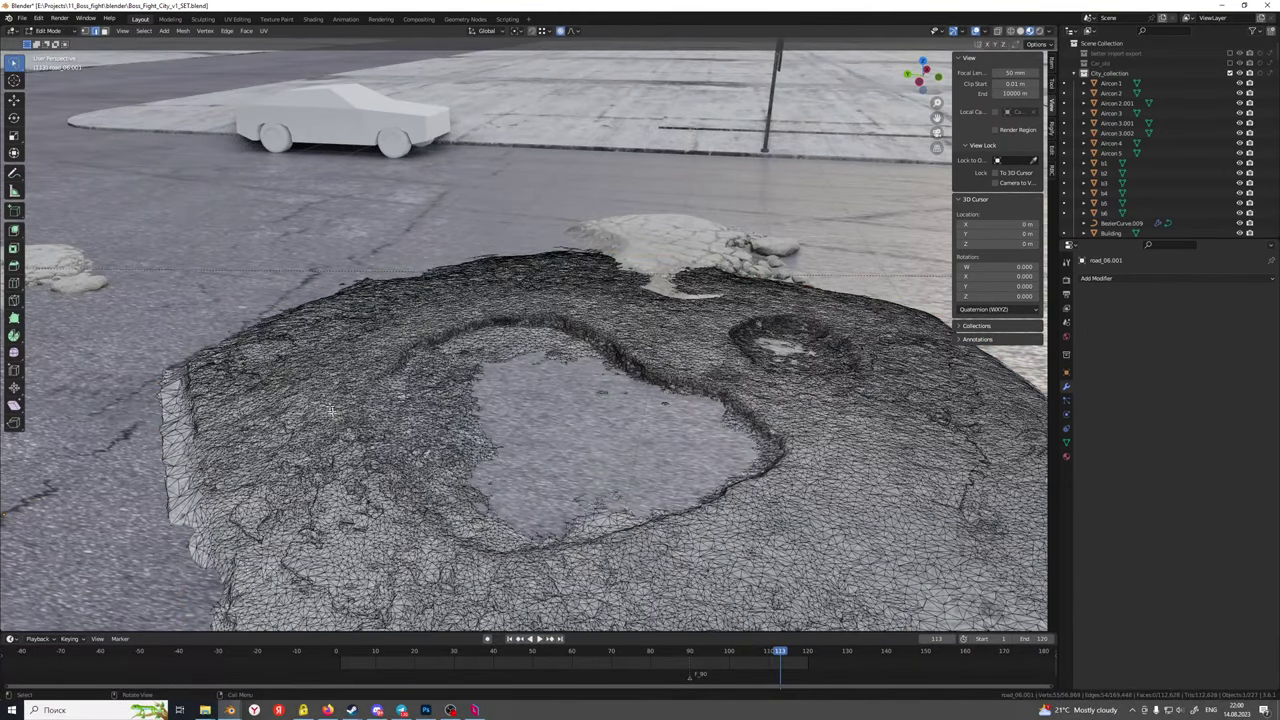
pyautogui.press('l')
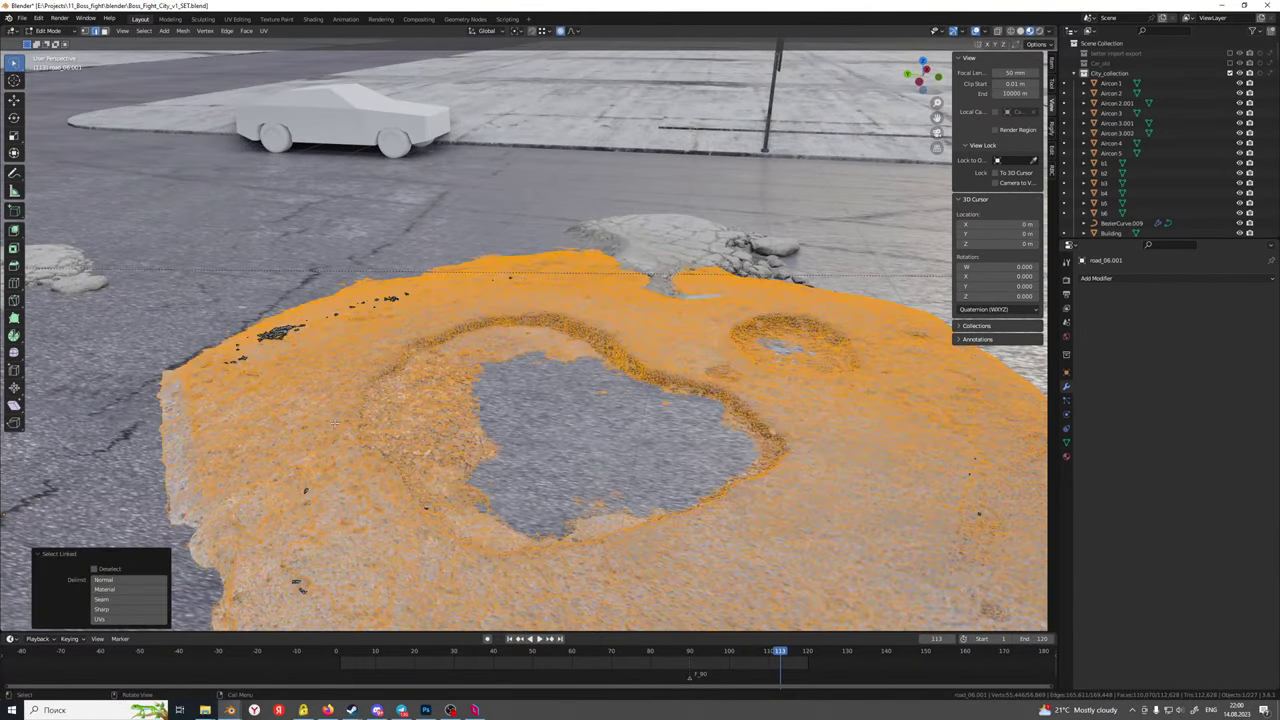
pyautogui.scroll(-4, 334, 423)
pyautogui.moveTo(334, 423); pyautogui.dragTo(490, 455, button='middle')
pyautogui.scroll(4, 296, 425)
pyautogui.hotkey('ctrl', 'i')
pyautogui.press('x')
pyautogui.click(360, 372)
pyautogui.scroll(3, 420, 405)
pyautogui.press('Tab')
# Open road_06.001 in the Sculpting workspace and display it with Material Preview shading
pyautogui.scroll(-4, 488, 423)
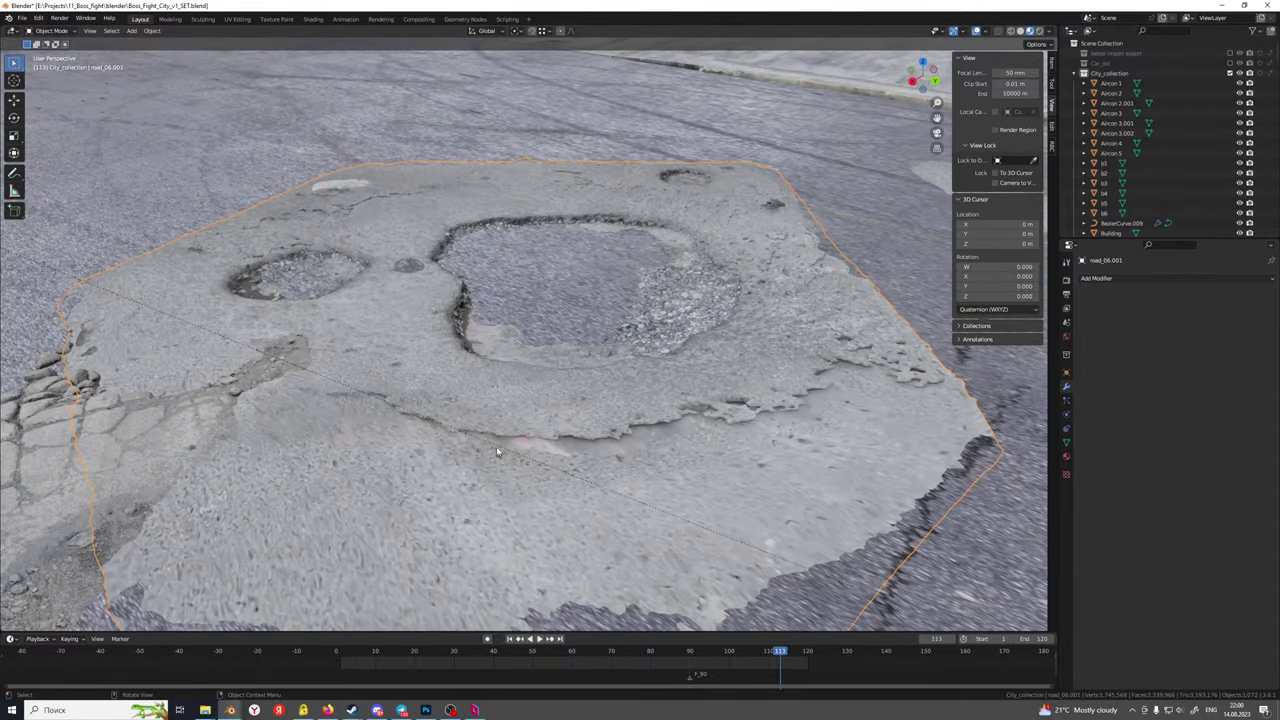
pyautogui.moveTo(497, 452); pyautogui.dragTo(477, 434, button='middle')
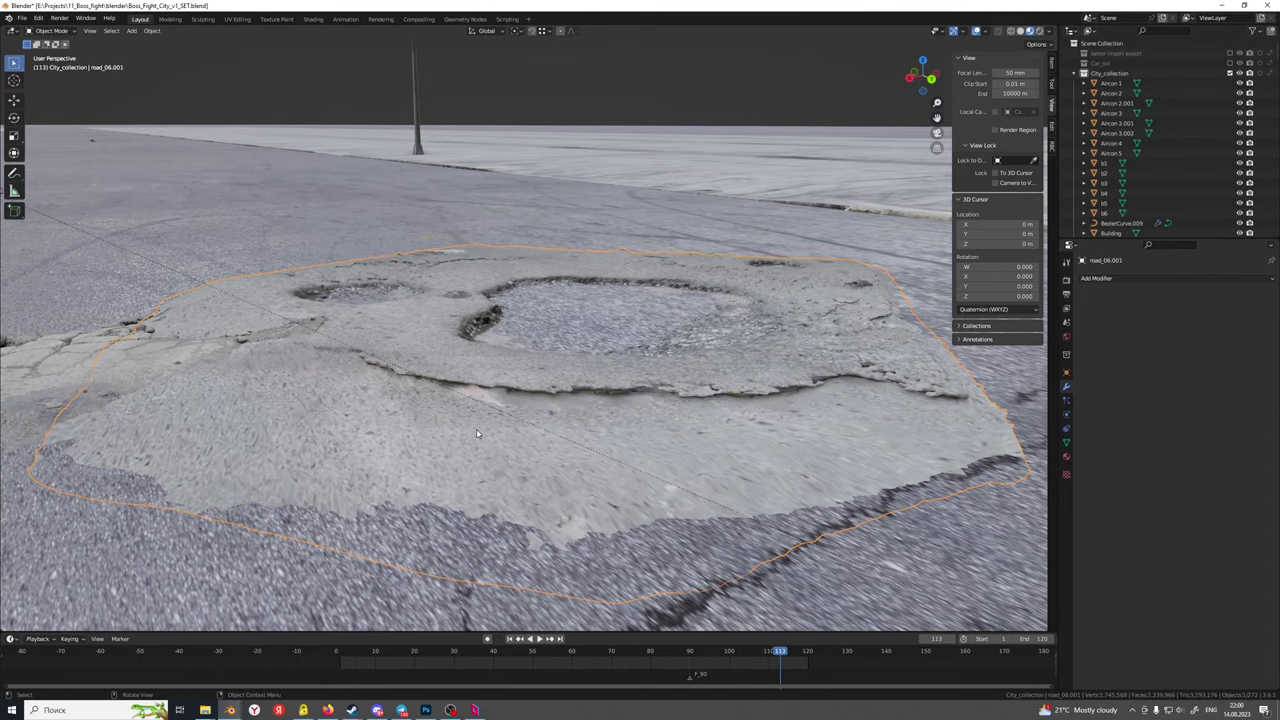
pyautogui.moveTo(481, 433); pyautogui.dragTo(386, 78, button='middle')
pyautogui.click(203, 19)
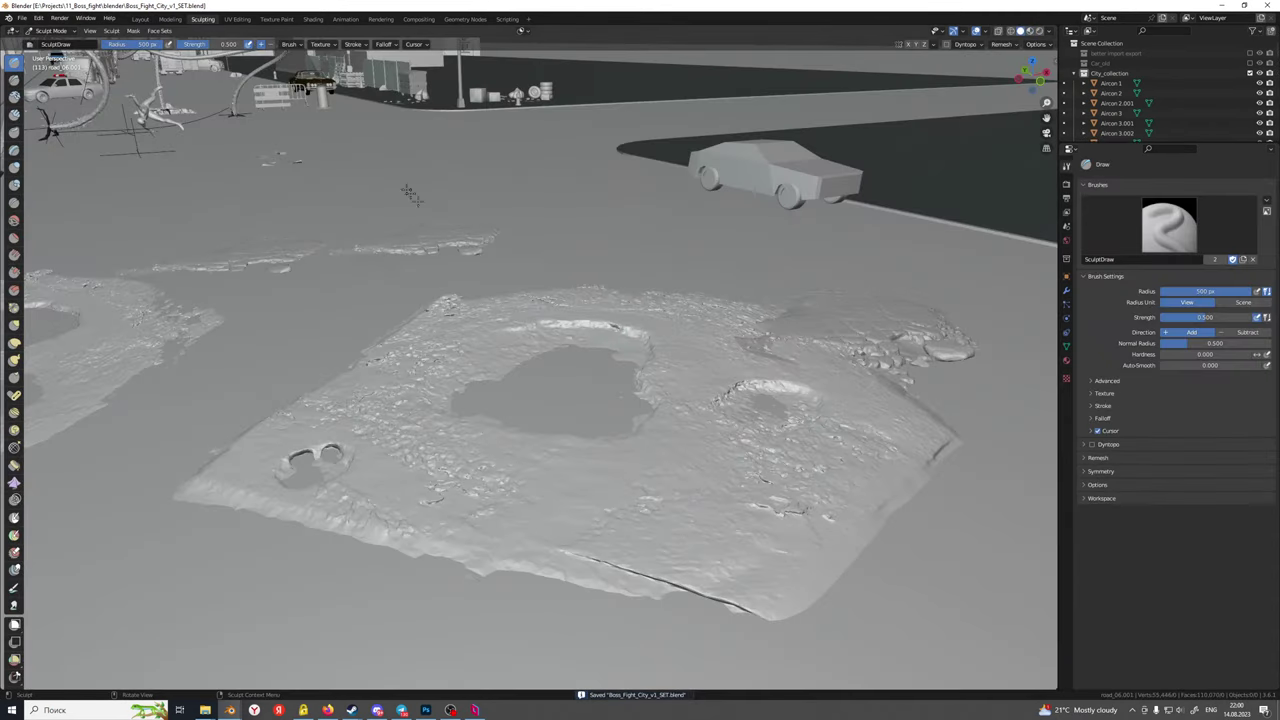
pyautogui.click(1031, 31)
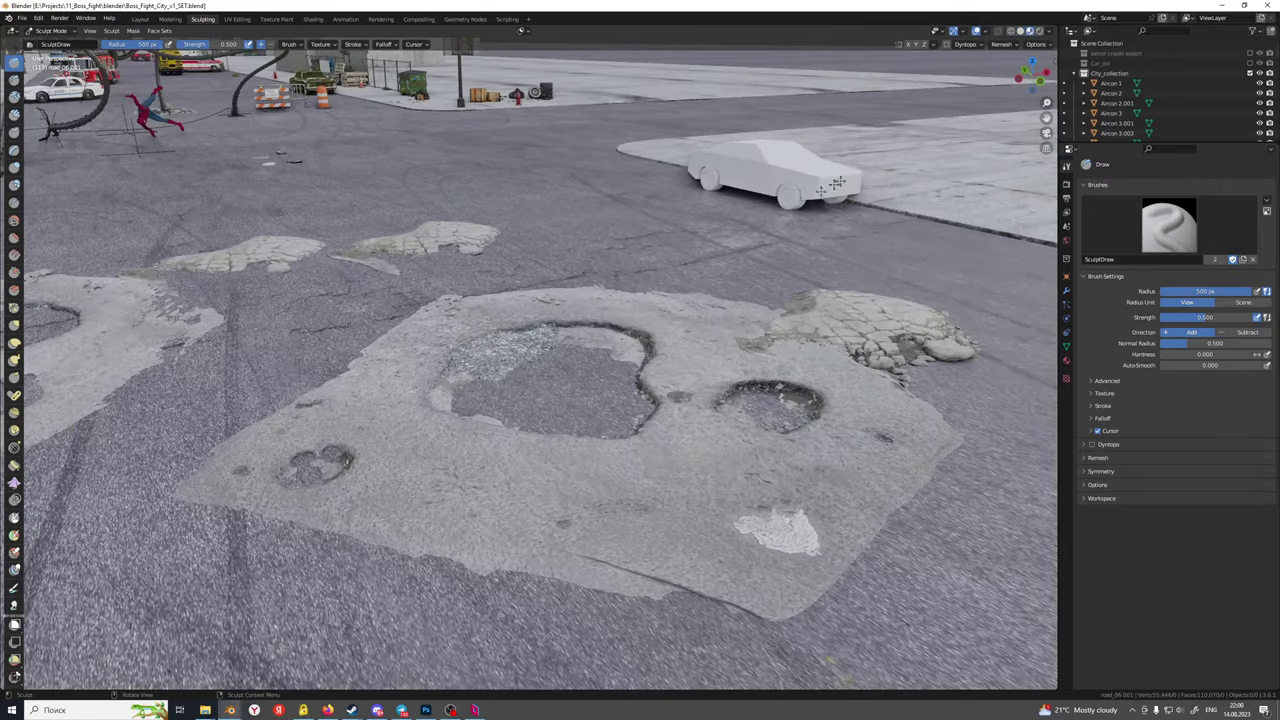
# Reduce the Draw brush radius to 99 px and smooth the start of the raised crack ledge below the large pothole
pyautogui.moveTo(610, 170); pyautogui.dragTo(566, 185, button='middle')
pyautogui.scroll(2, 600, 420)
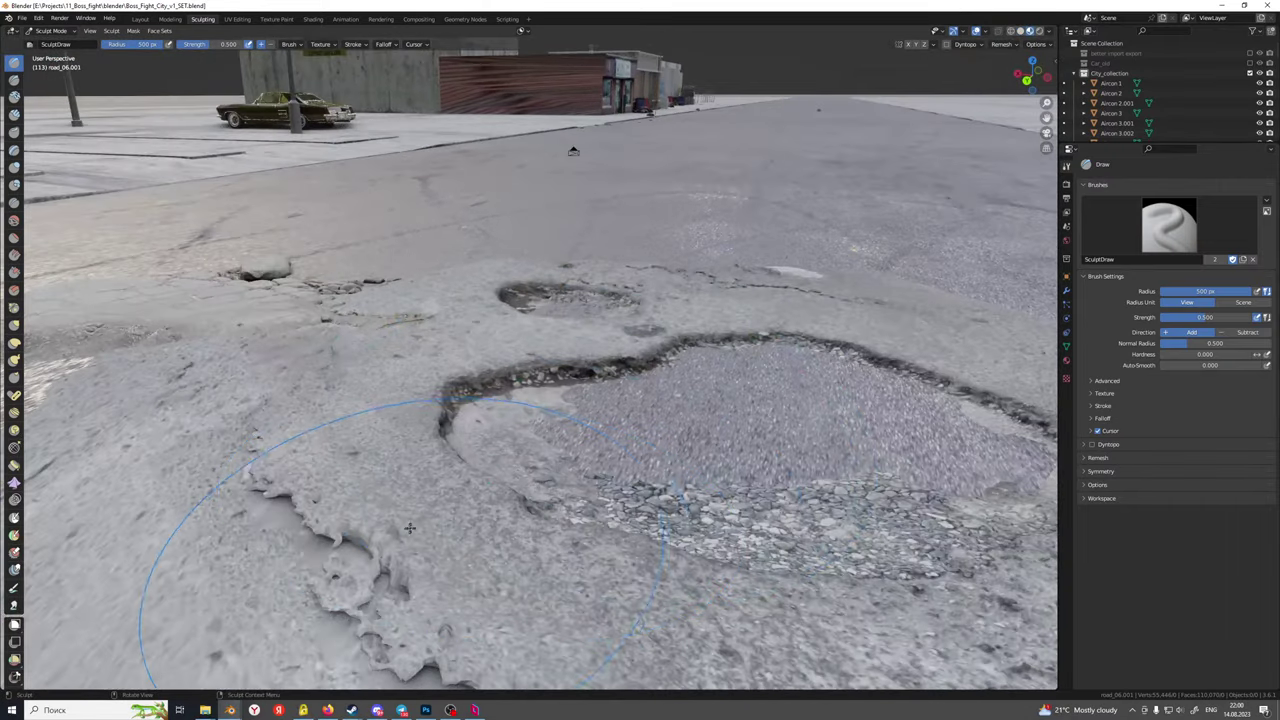
pyautogui.moveTo(400, 523); pyautogui.dragTo(493, 528, button='middle')
pyautogui.press('[')
pyautogui.press('[')
pyautogui.press('[')
pyautogui.press('[')
pyautogui.press('[')
pyautogui.press('[')
pyautogui.press('[')
pyautogui.press('[')
pyautogui.press('[')
pyautogui.press('[')
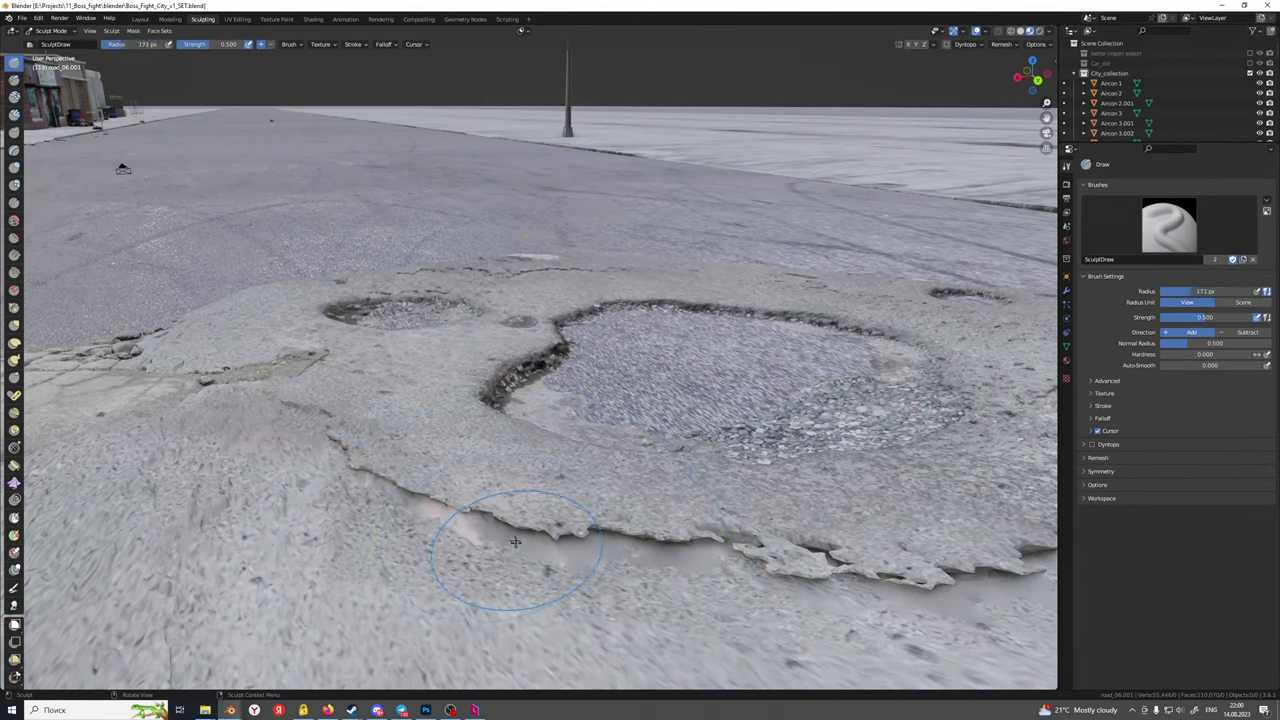
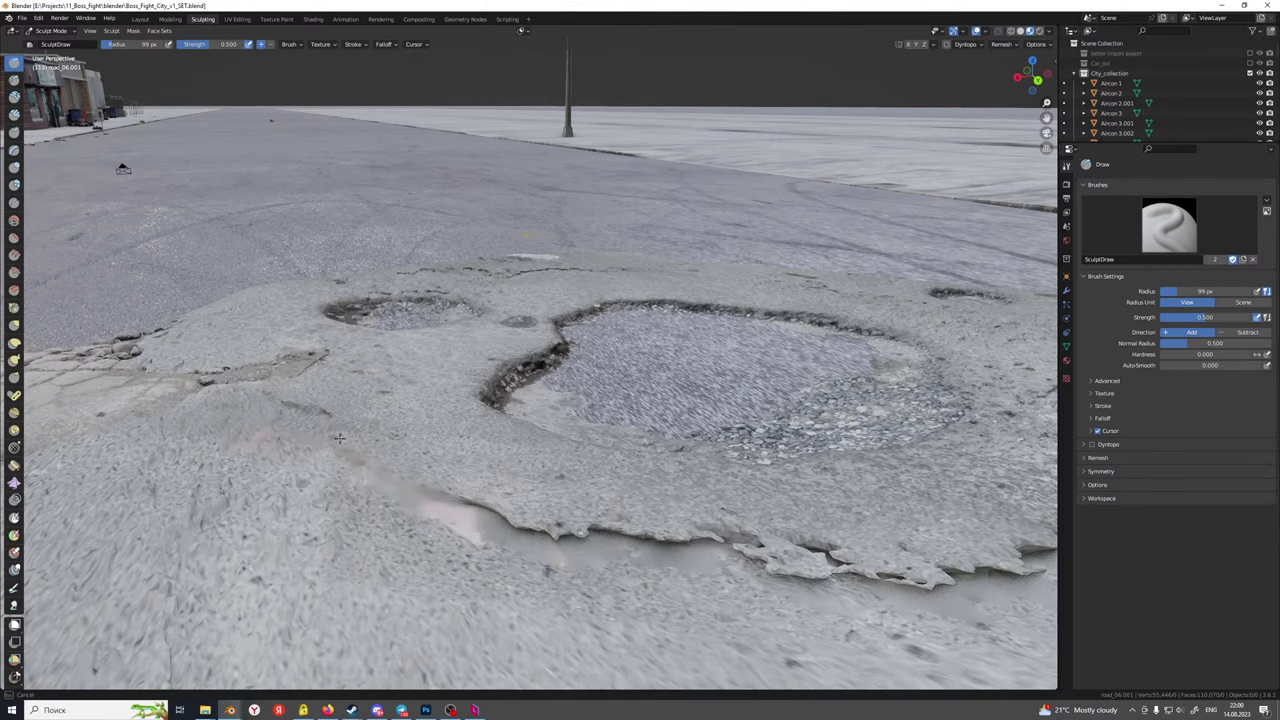
# Smooth the rest of the raised crack ledge along the patch toward its outer corner
pyautogui.moveTo(514, 504); pyautogui.dragTo(573, 467, button='middle')
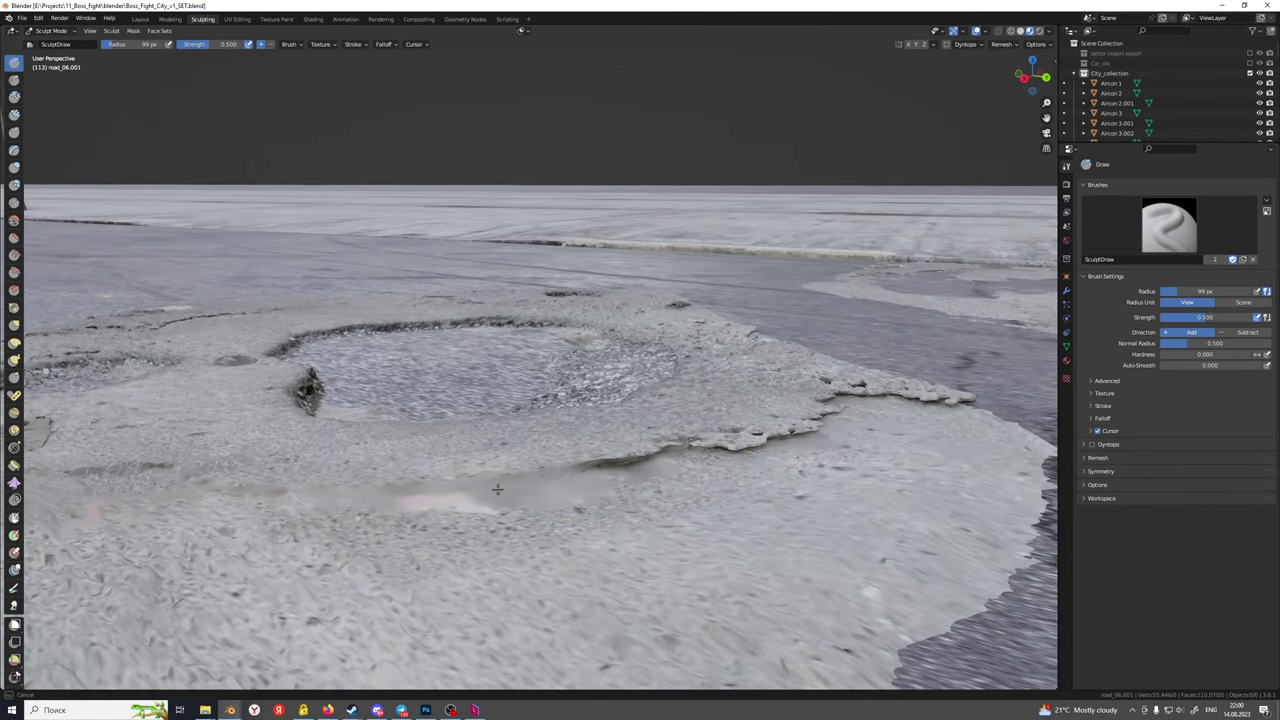
pyautogui.moveTo(597, 490)
pyautogui.mouseDown(button='middle')
pyautogui.moveTo(490, 456)
pyautogui.moveTo(456, 481)
pyautogui.moveTo(515, 518)
pyautogui.mouseUp(button='middle')
pyautogui.keyDown('shift'); pyautogui.moveTo(515, 518); pyautogui.dragTo(519, 523); pyautogui.keyUp('shift')
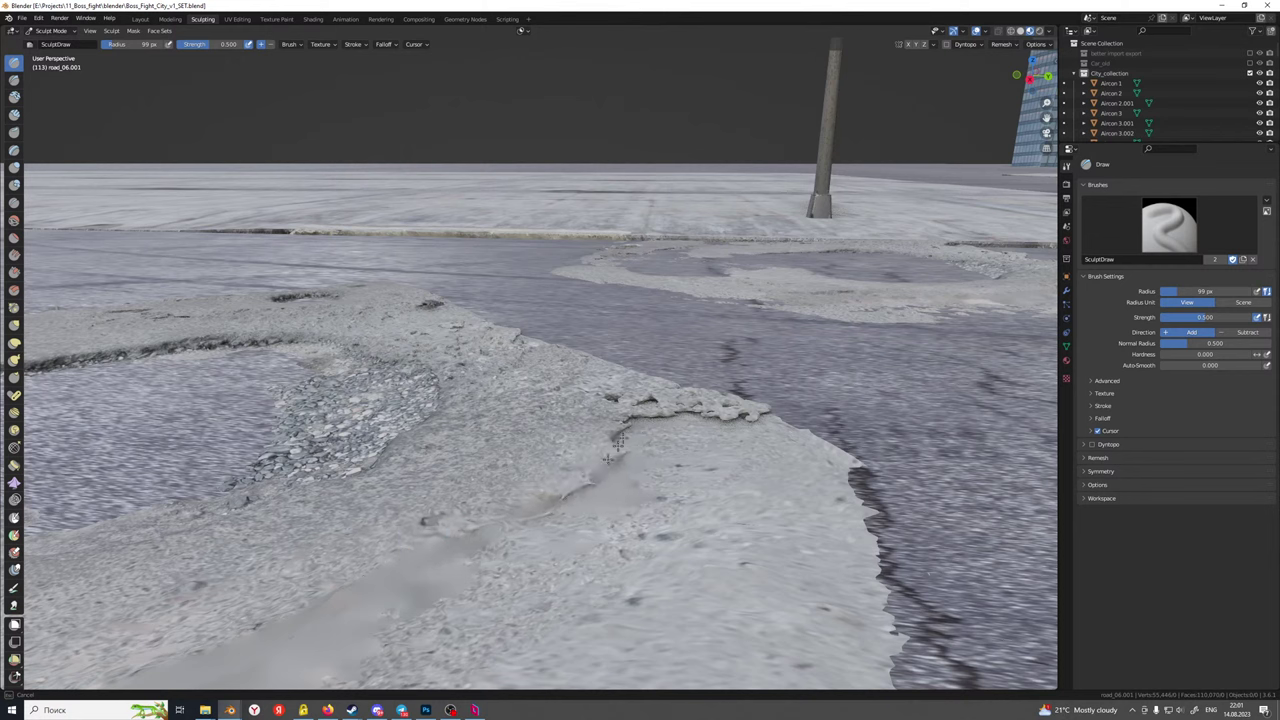
pyautogui.moveTo(603, 452); pyautogui.dragTo(543, 478, button='middle')
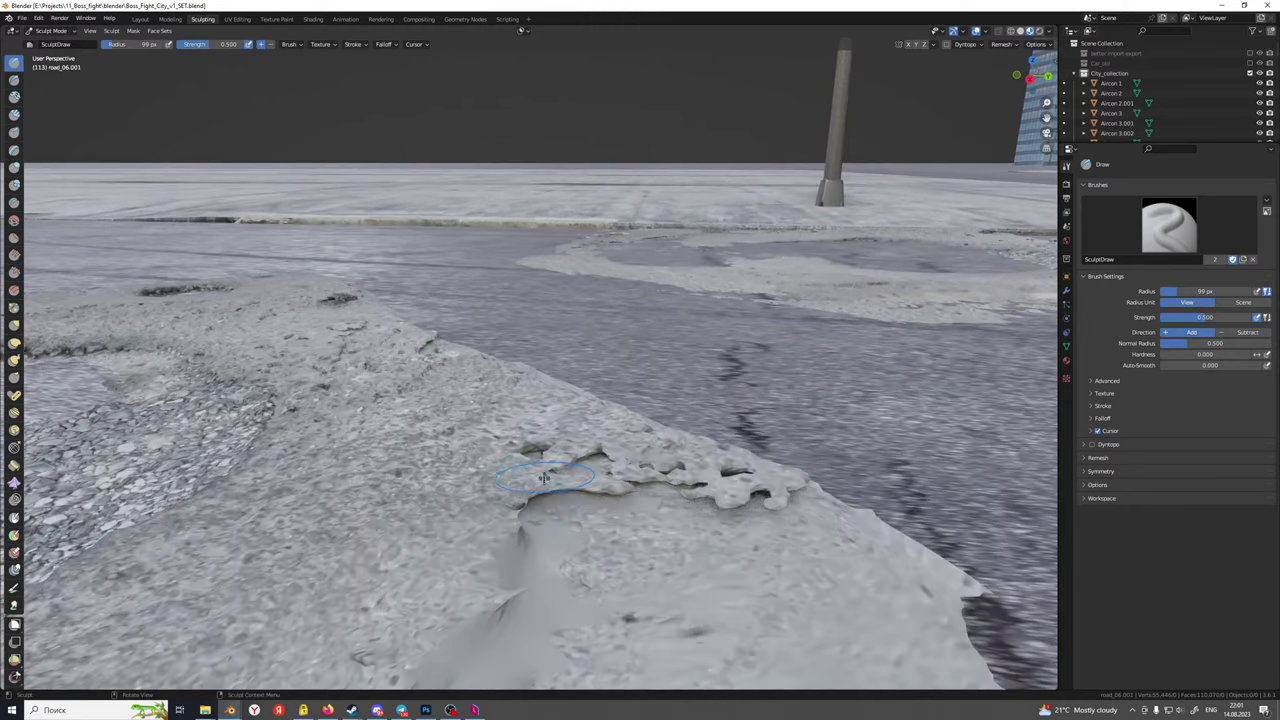
# Smooth the jagged, perforated fragments at the end of the crack ledge near the patch's outer border
pyautogui.moveTo(519, 577); pyautogui.dragTo(486, 588, button='middle')
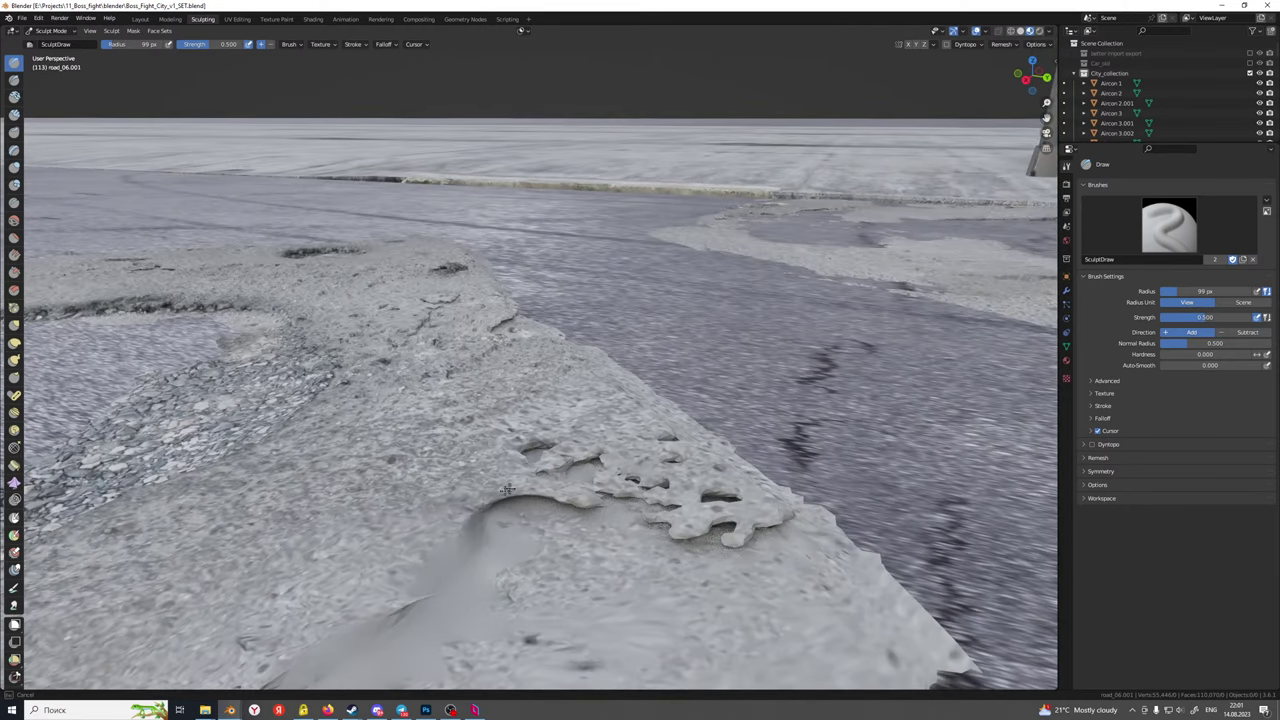
pyautogui.moveTo(507, 490); pyautogui.dragTo(590, 494)
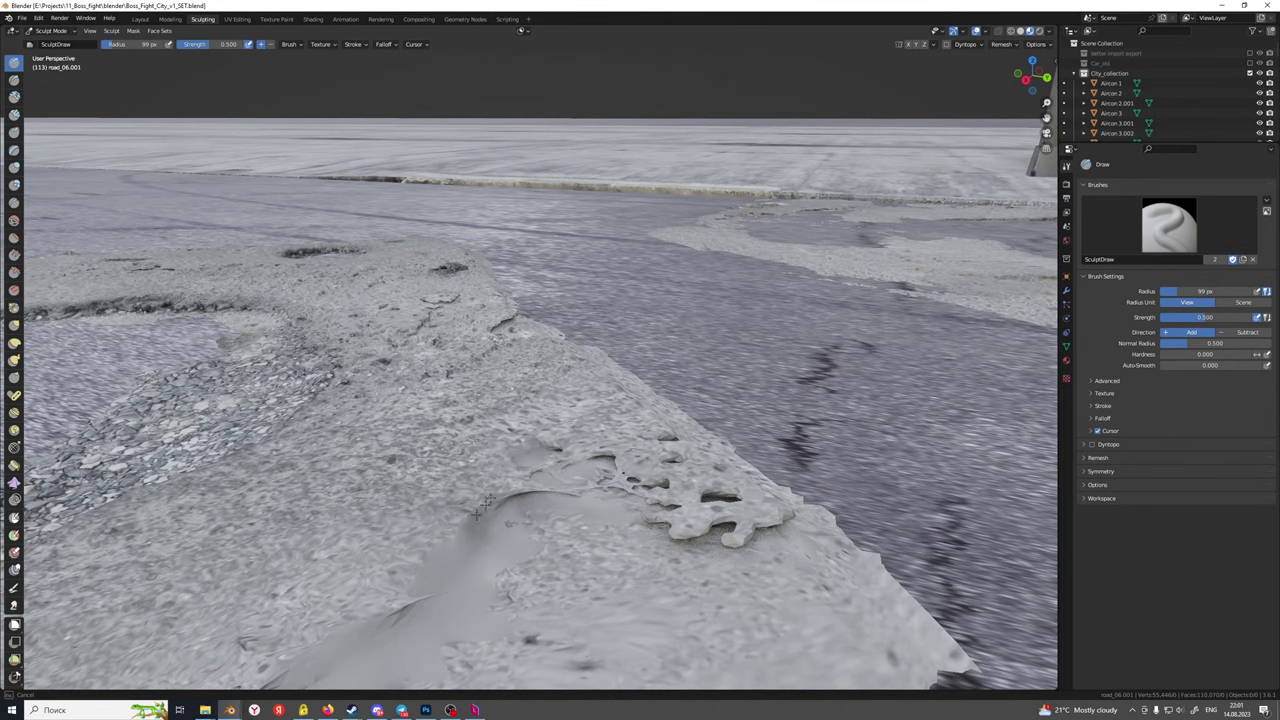
pyautogui.moveTo(649, 496); pyautogui.dragTo(650, 575, button='middle')
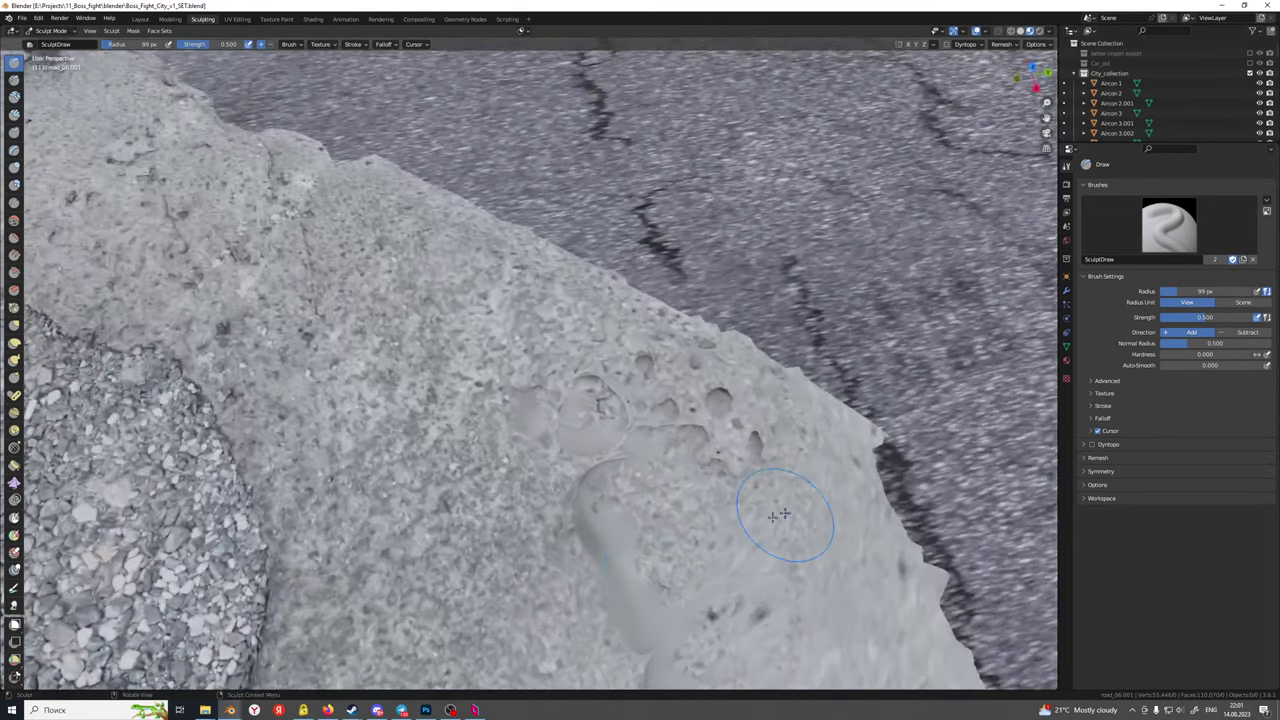
pyautogui.moveTo(780, 505); pyautogui.dragTo(716, 538, button='middle')
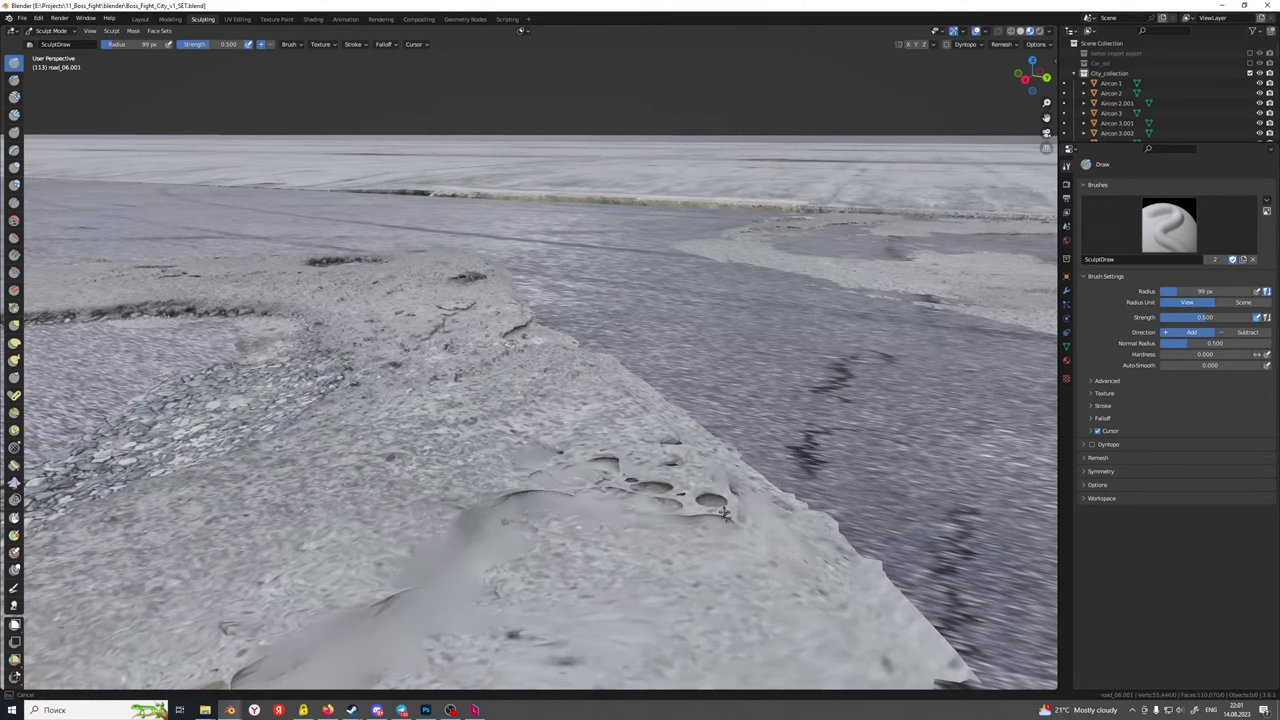
pyautogui.moveTo(638, 450); pyautogui.dragTo(593, 552, button='middle')
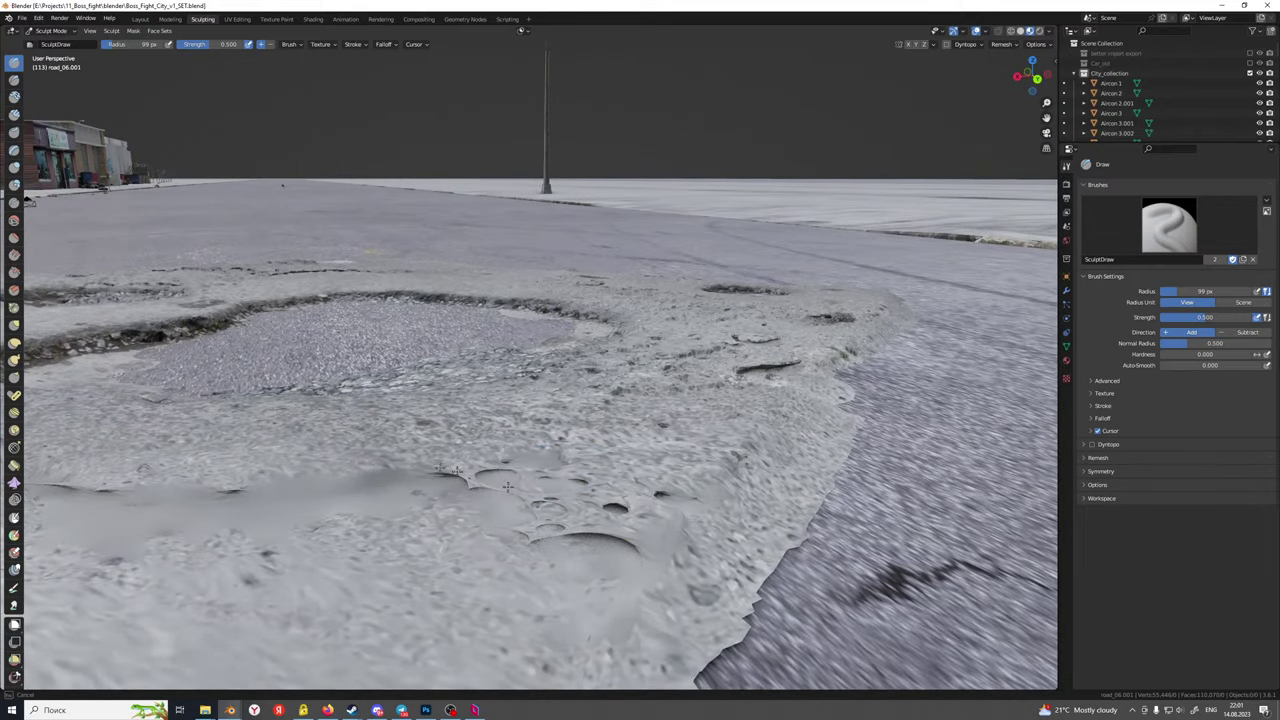
# Smooth the remaining rims around the small holes and the seam leading back along the crack
pyautogui.moveTo(591, 472); pyautogui.dragTo(409, 477)
pyautogui.moveTo(431, 523)
pyautogui.mouseDown(button='middle')
pyautogui.moveTo(494, 578)
pyautogui.moveTo(623, 529)
pyautogui.moveTo(606, 506)
pyautogui.moveTo(624, 498)
pyautogui.moveTo(417, 490)
pyautogui.mouseUp(button='middle')
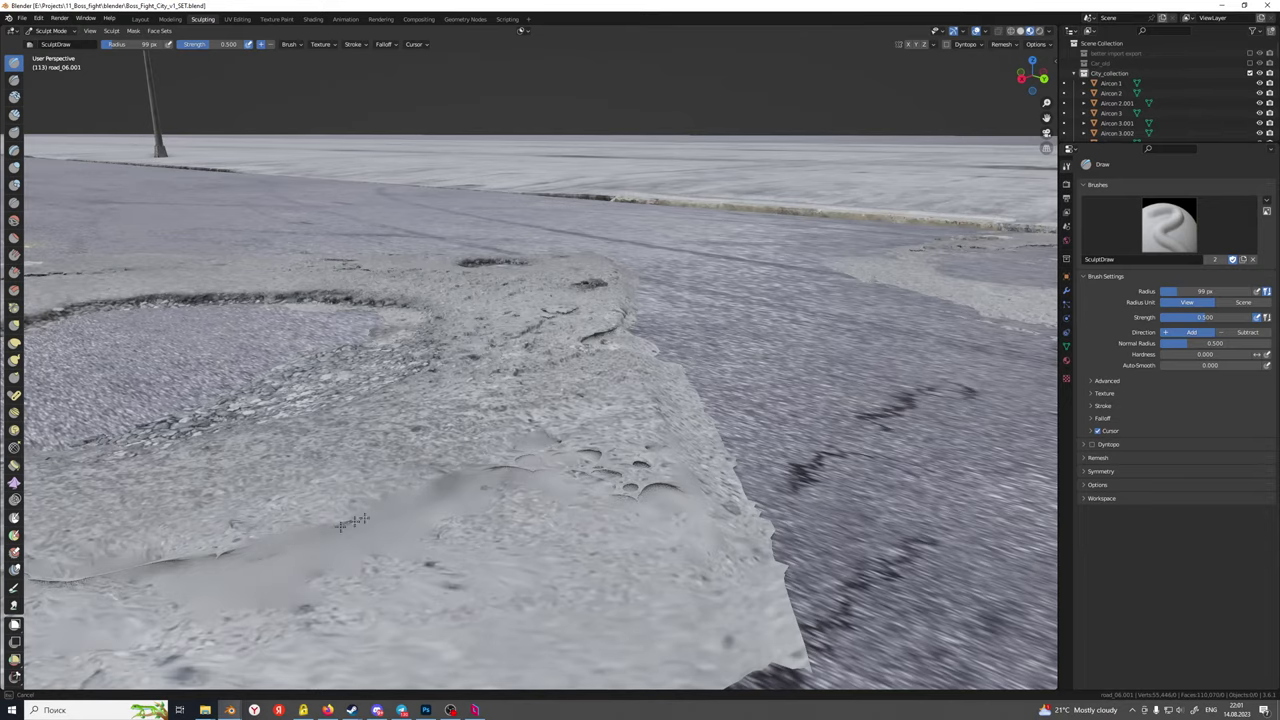
pyautogui.moveTo(352, 521)
pyautogui.mouseDown(button='middle')
pyautogui.moveTo(263, 557)
pyautogui.moveTo(541, 463)
pyautogui.moveTo(492, 485)
pyautogui.moveTo(570, 558)
pyautogui.moveTo(682, 583)
pyautogui.moveTo(634, 534)
pyautogui.moveTo(646, 543)
pyautogui.moveTo(658, 553)
pyautogui.moveTo(507, 451)
pyautogui.mouseUp(button='middle')
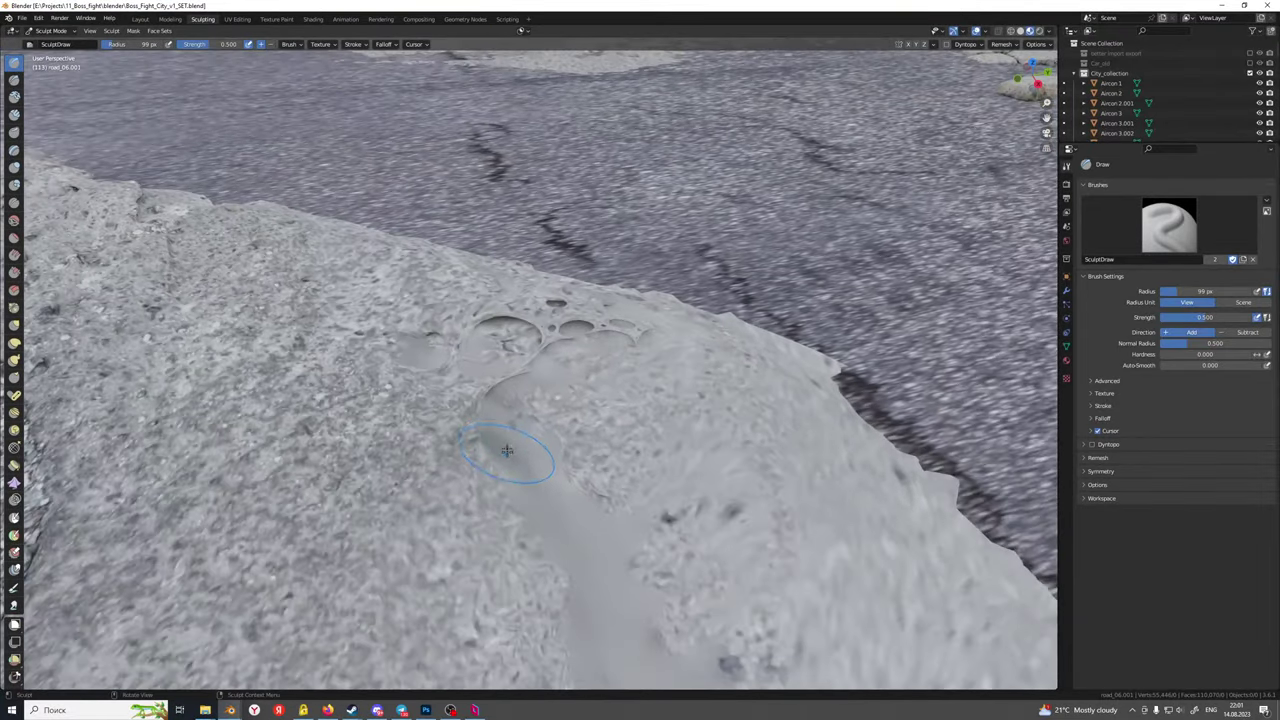
pyautogui.moveTo(434, 376)
pyautogui.mouseDown(button='middle')
pyautogui.moveTo(581, 376)
pyautogui.moveTo(561, 468)
pyautogui.moveTo(540, 462)
pyautogui.moveTo(563, 471)
pyautogui.moveTo(634, 451)
pyautogui.moveTo(507, 494)
pyautogui.moveTo(471, 491)
pyautogui.moveTo(508, 580)
pyautogui.moveTo(481, 540)
pyautogui.mouseUp(button='middle')
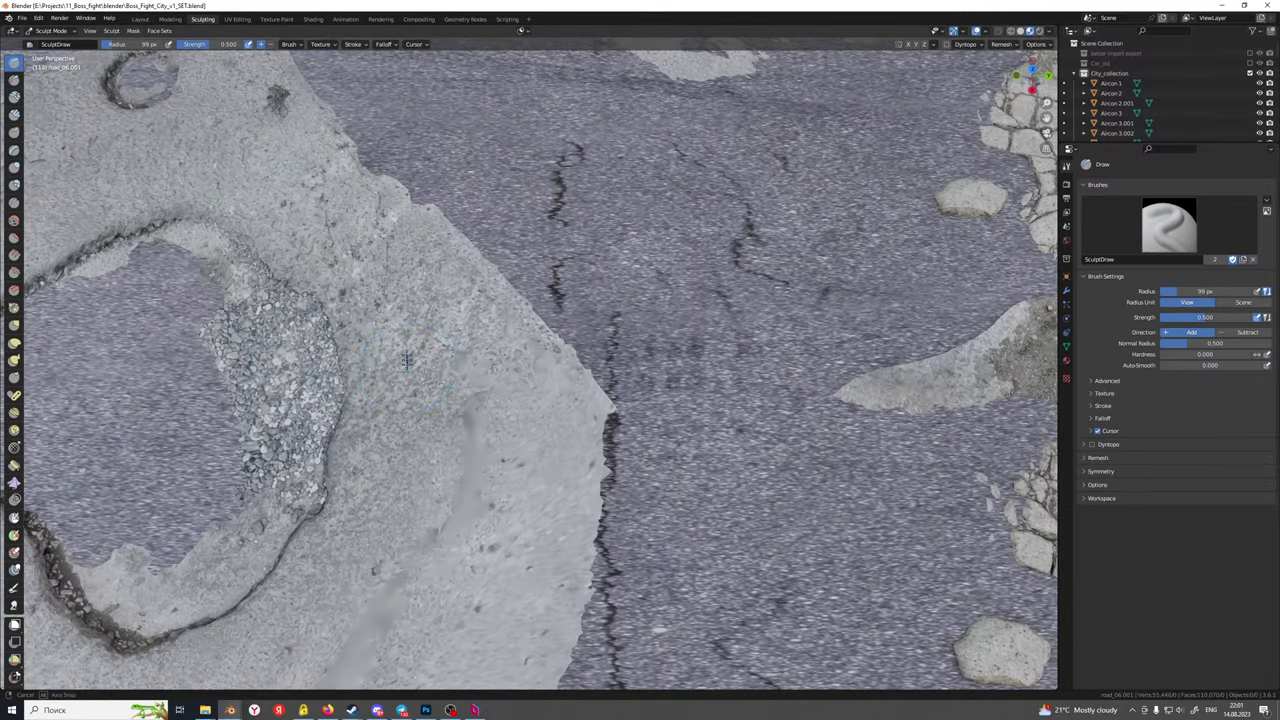
# Return to the Layout workspace and check the smoothed road patch through the scene camera
pyautogui.moveTo(407, 362); pyautogui.dragTo(269, 175, button='middle')
pyautogui.click(144, 20)
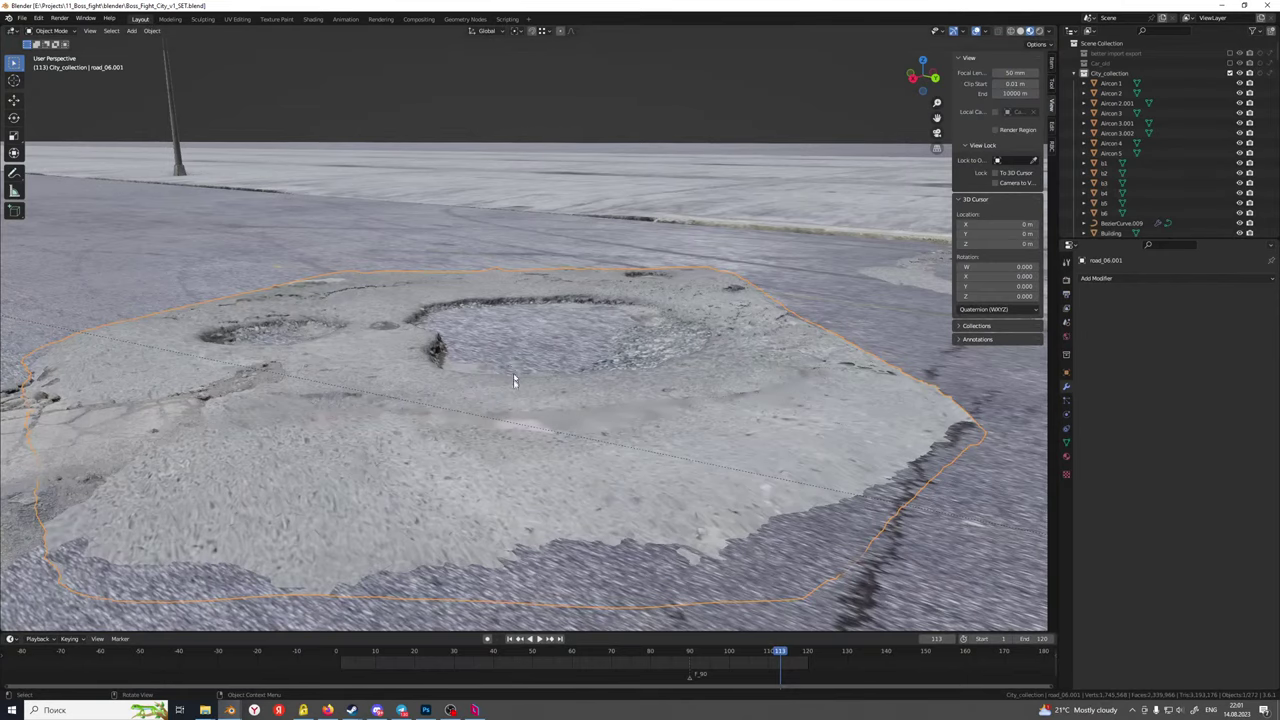
pyautogui.moveTo(514, 376); pyautogui.dragTo(574, 513, button='middle')
pyautogui.press('KP_0')
pyautogui.scroll(-4, 598, 404)
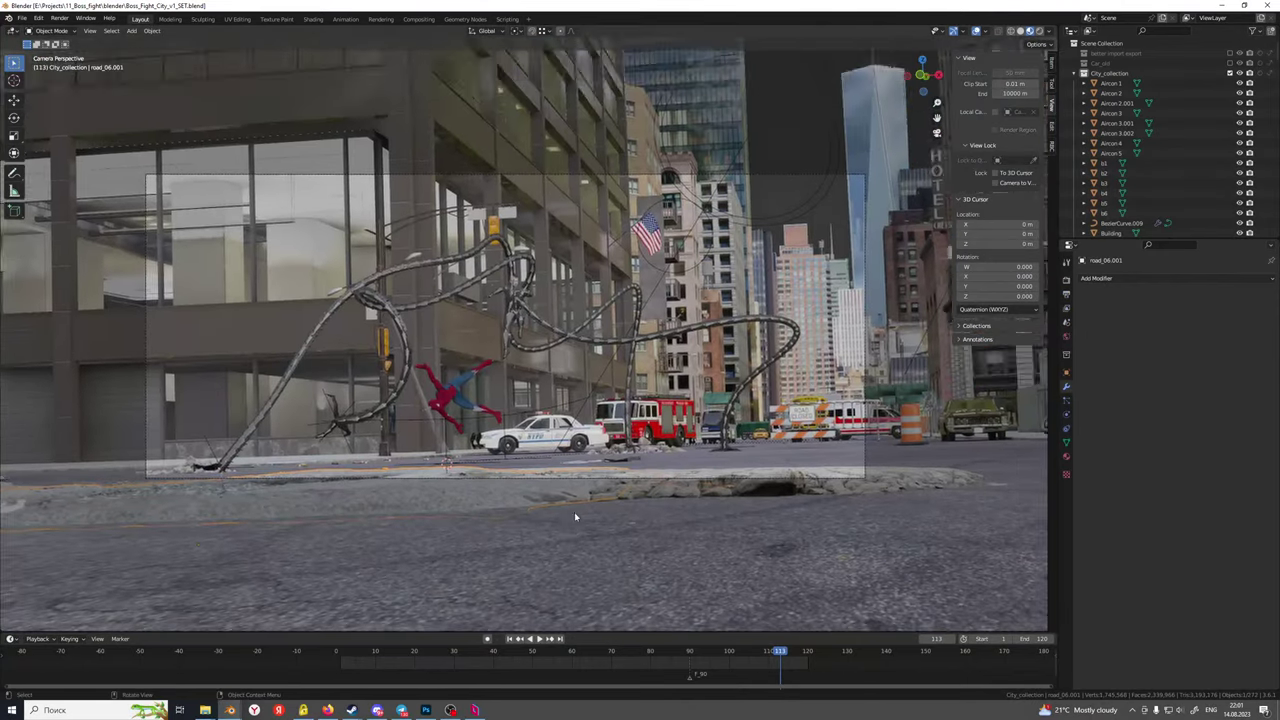
# Make a linked duplicate of the foreground broken concrete patch, leaving the copy at the original position
pyautogui.scroll(3, 575, 517)
pyautogui.keyDown('shift'); pyautogui.moveTo(674, 597); pyautogui.dragTo(553, 521, button='middle'); pyautogui.keyUp('shift')
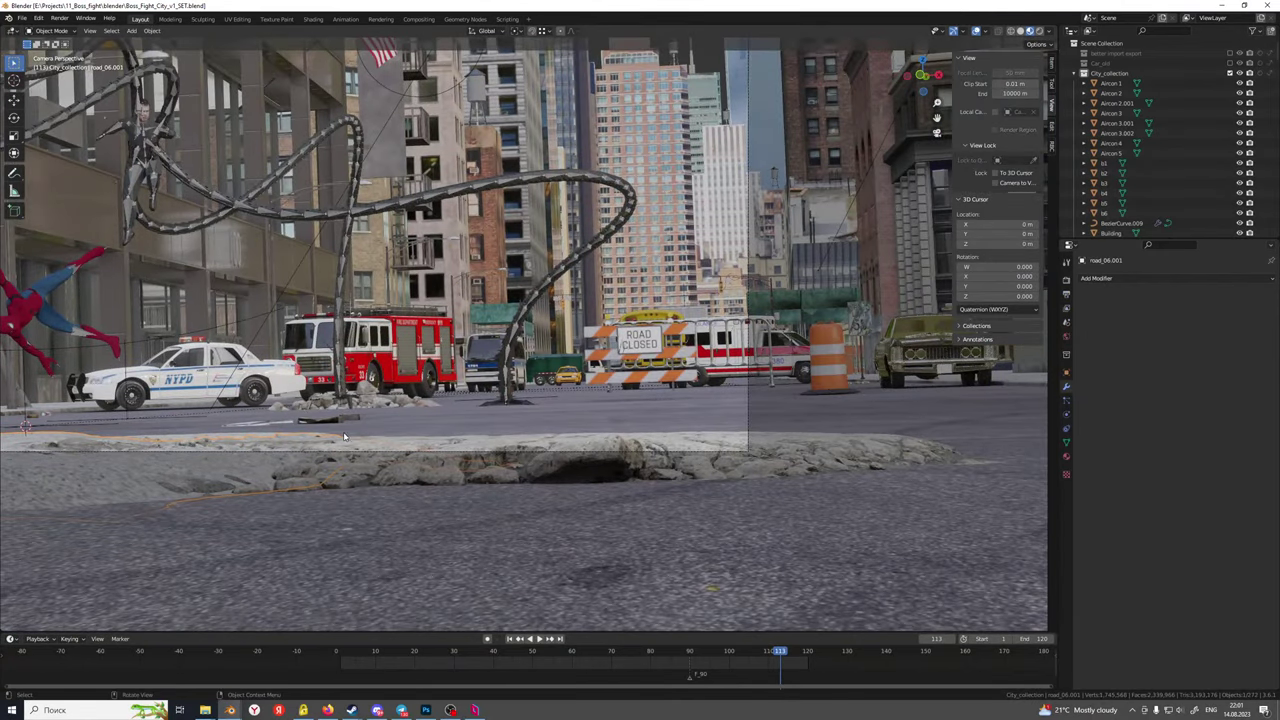
pyautogui.keyDown('shift'); pyautogui.moveTo(344, 436); pyautogui.dragTo(690, 472, button='middle'); pyautogui.keyUp('shift')
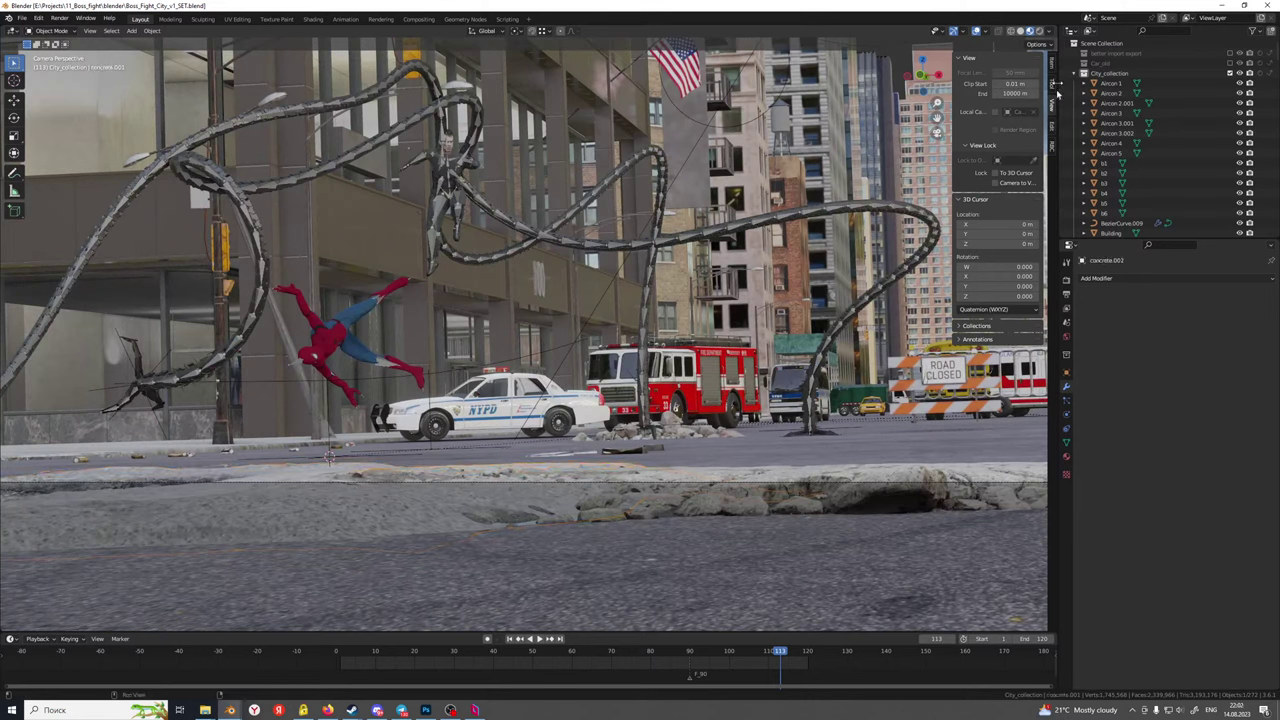
pyautogui.click(758, 474)
pyautogui.keyDown('shift'); pyautogui.moveTo(758, 474); pyautogui.dragTo(493, 447, button='middle'); pyautogui.keyUp('shift')
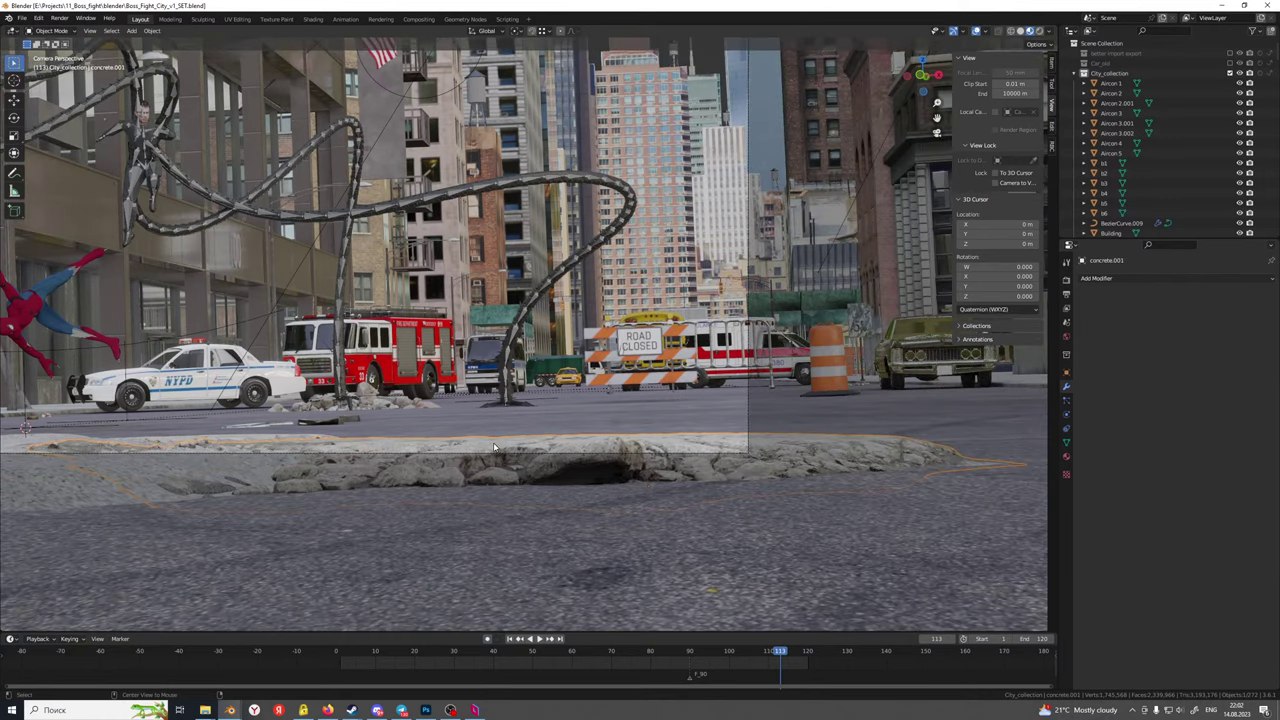
pyautogui.hotkey('shift', 'd')
pyautogui.press('x')
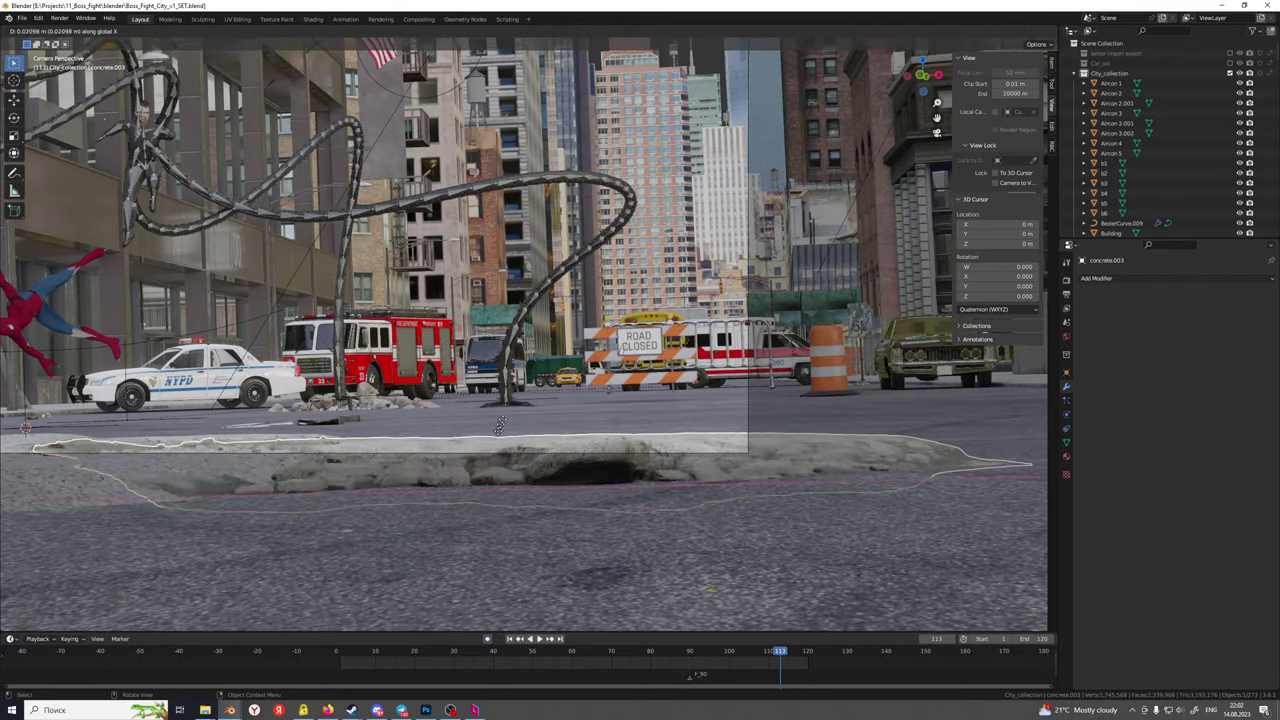
pyautogui.press('y')
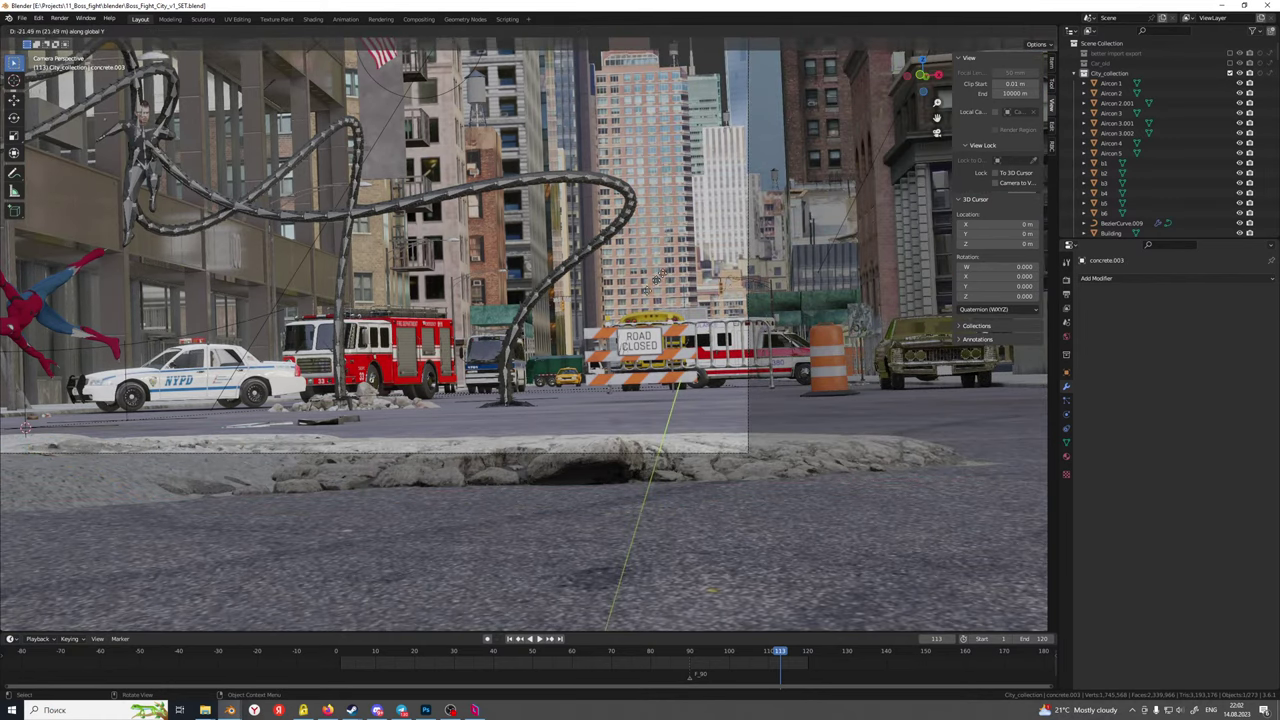
pyautogui.rightClick(655, 282)
# Move the concrete copy along Y up the road toward Spider-Man and lower it about 0.065 m
pyautogui.moveTo(634, 420); pyautogui.dragTo(483, 470, button='middle')
pyautogui.scroll(-2, 483, 470)
pyautogui.press('g')
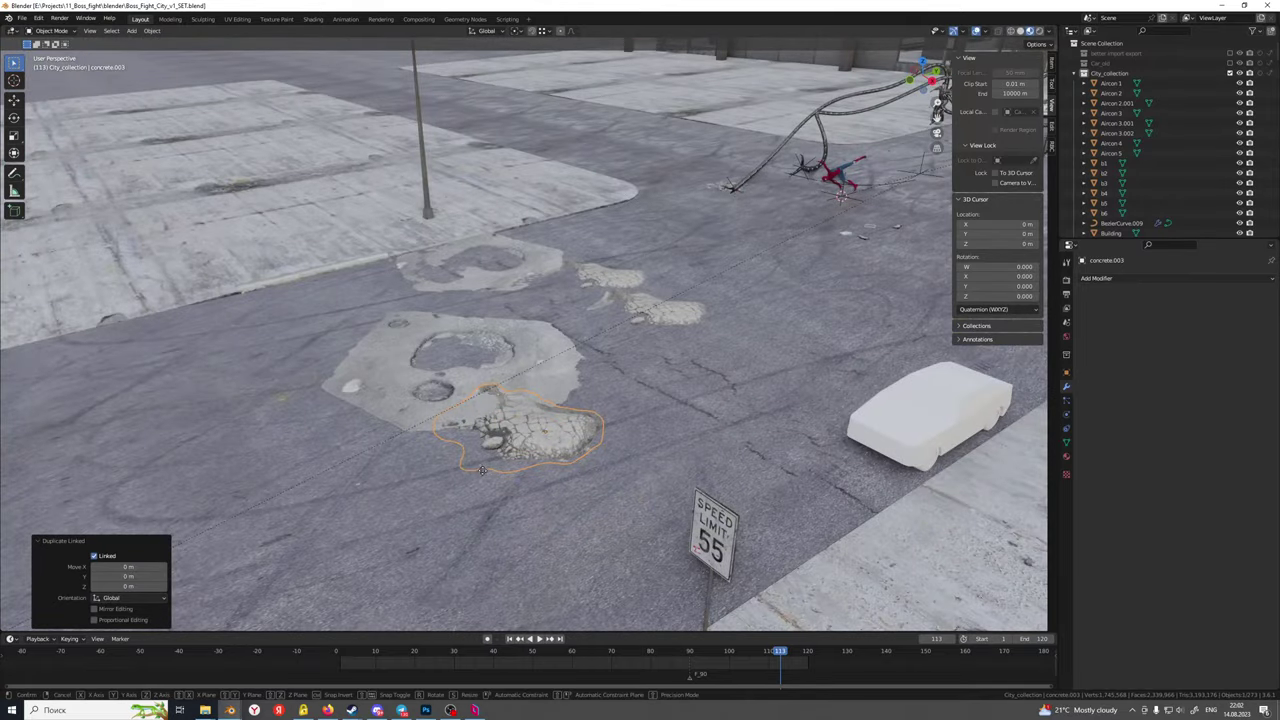
pyautogui.press('y')
pyautogui.click(843, 363)
pyautogui.keyDown('shift'); pyautogui.moveTo(843, 363); pyautogui.dragTo(707, 487, button='middle'); pyautogui.keyUp('shift')
pyautogui.scroll(3, 431, 403)
pyautogui.press('g')
pyautogui.press('z')
pyautogui.click(366, 393)
# Move the concrete copy about -7.16 m along X and 4.78 m along Y, next to the tentacle's ground debris
pyautogui.press('g')
pyautogui.press('x')
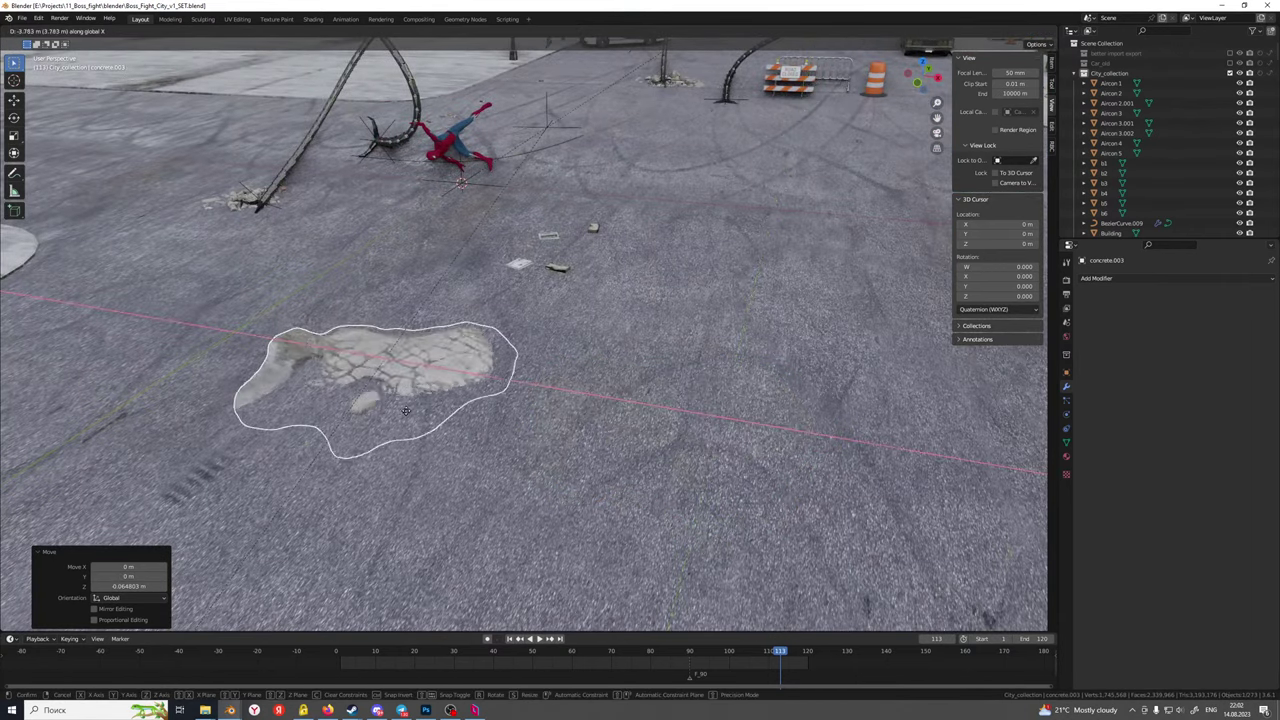
pyautogui.click(206, 351)
pyautogui.keyDown('shift'); pyautogui.moveTo(206, 351); pyautogui.dragTo(546, 418, button='middle'); pyautogui.keyUp('shift')
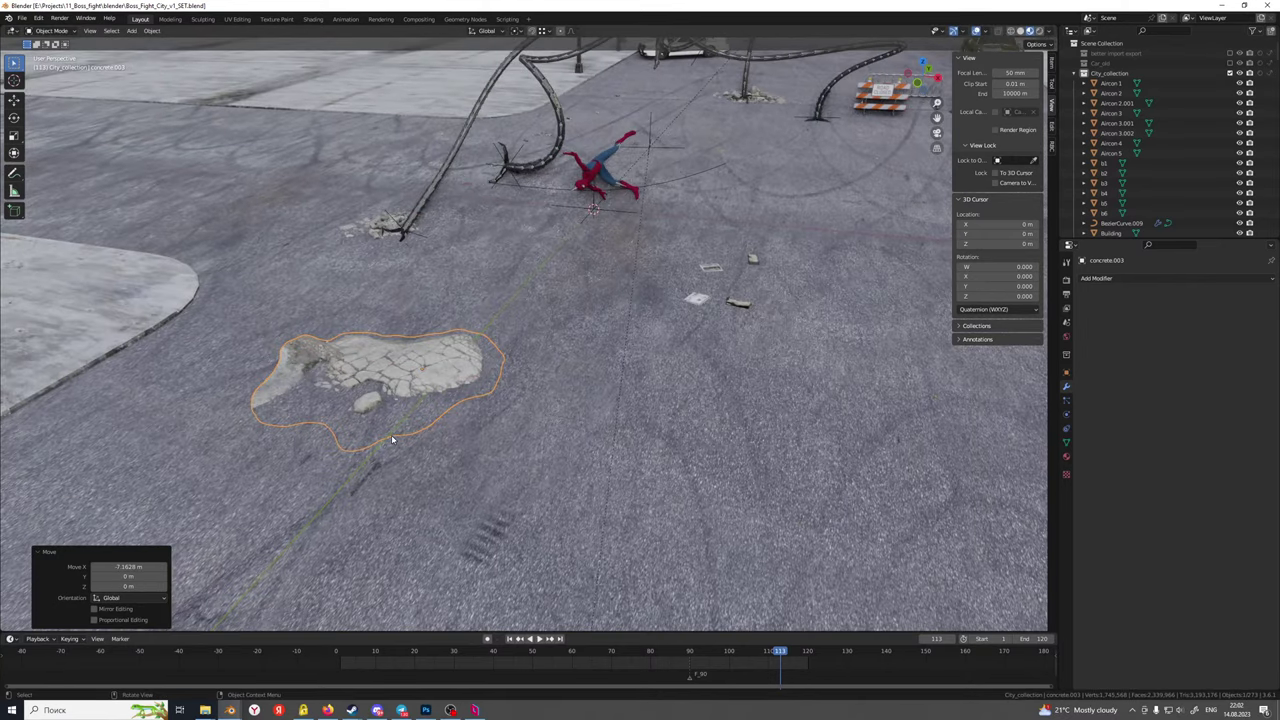
pyautogui.press('g')
pyautogui.press('y')
pyautogui.click(448, 265)
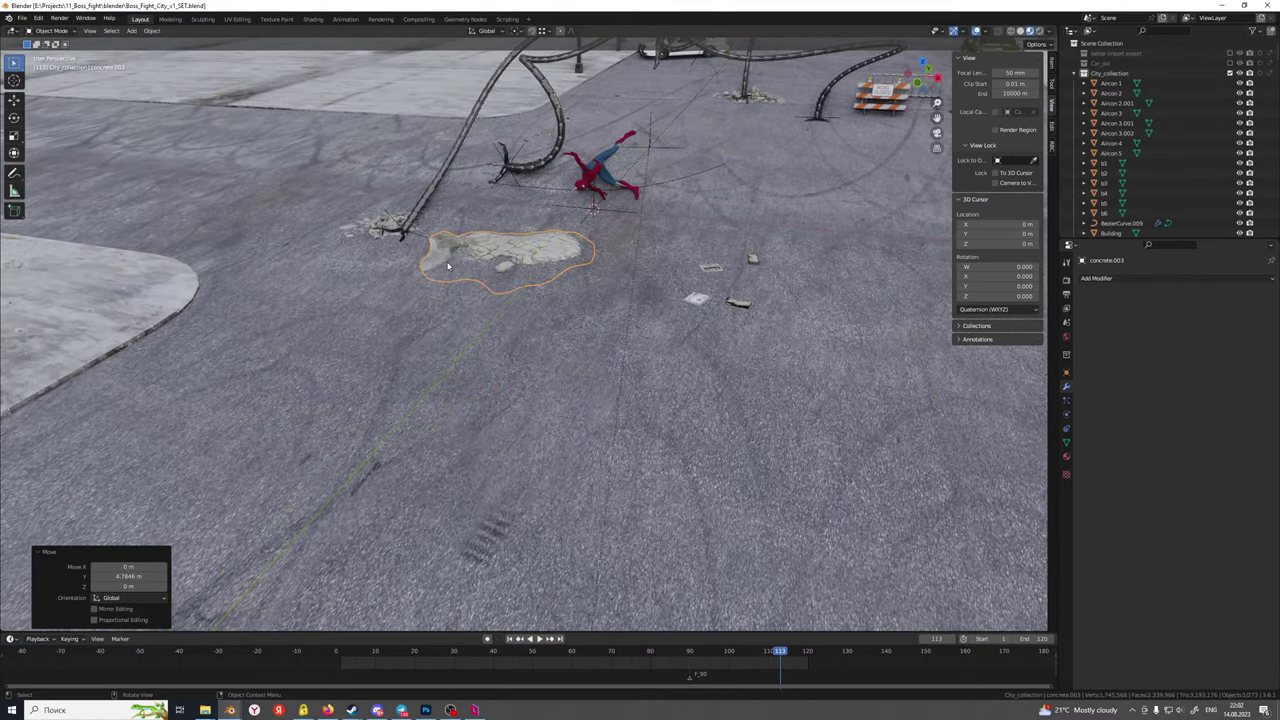
# Move the concrete copy about -6.81 m along X and -2.71 m along Y onto the rounded sidewalk corner
pyautogui.press('g')
pyautogui.press('y')
pyautogui.press('x')
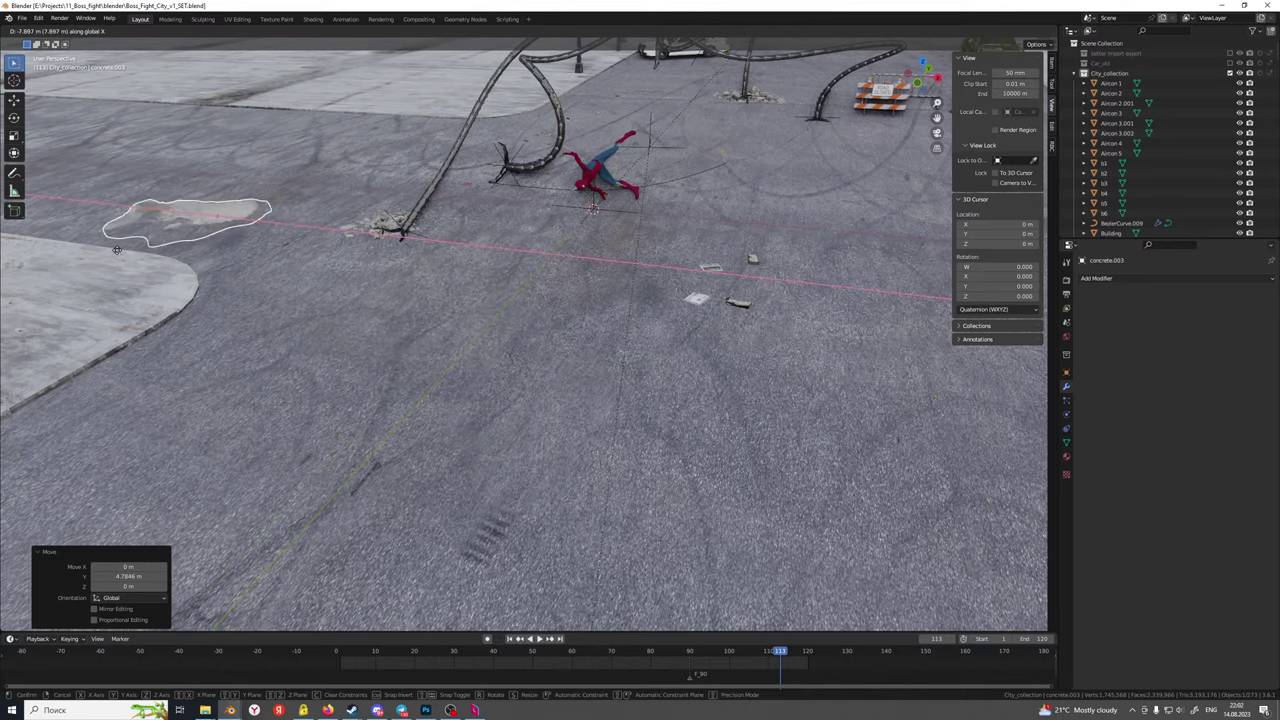
pyautogui.click(214, 260)
pyautogui.keyDown('shift'); pyautogui.moveTo(214, 260); pyautogui.dragTo(490, 338, button='middle'); pyautogui.keyUp('shift')
pyautogui.press('g')
pyautogui.press('y')
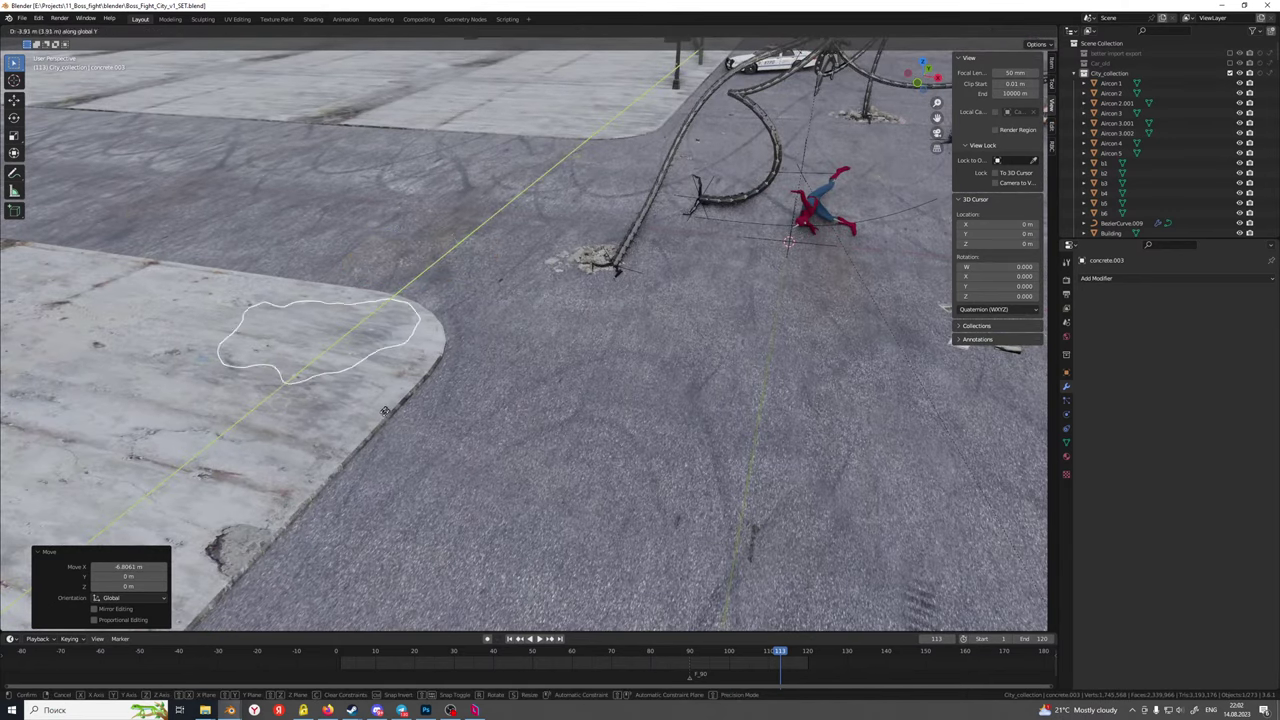
pyautogui.click(355, 441)
# Rotate the concrete copy about 191° around the Z axis
pyautogui.press('r')
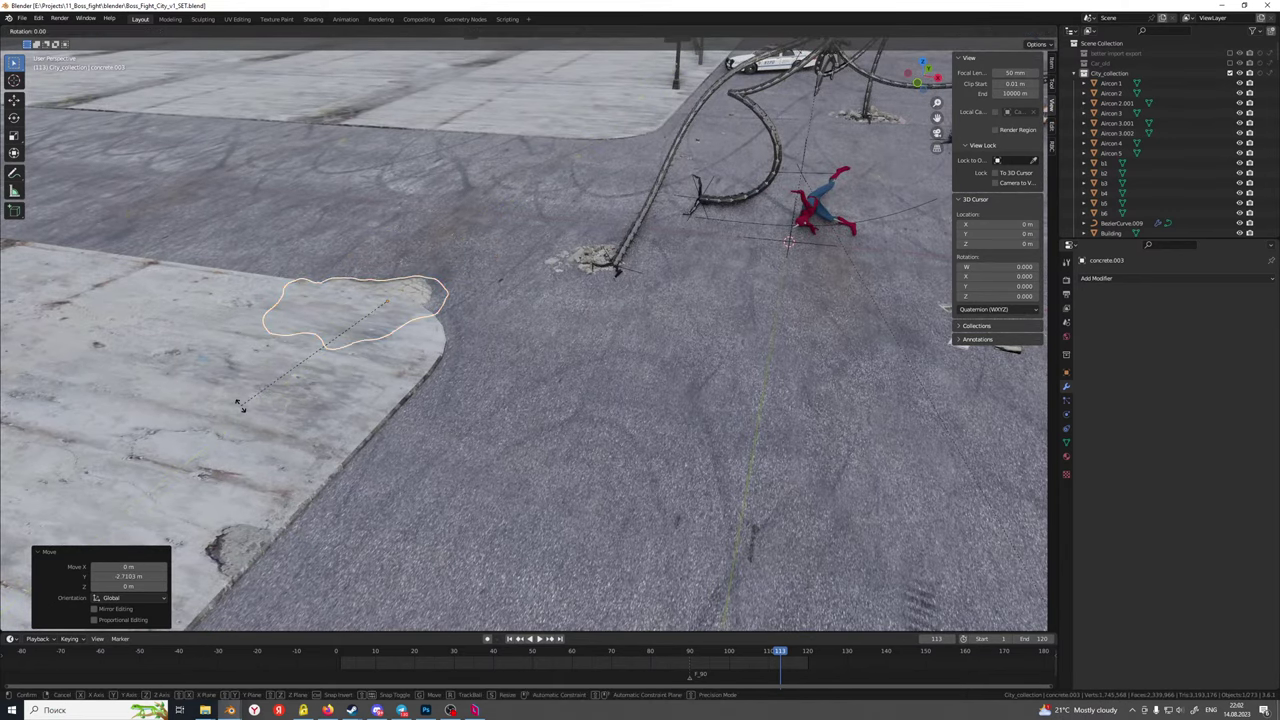
pyautogui.press('z')
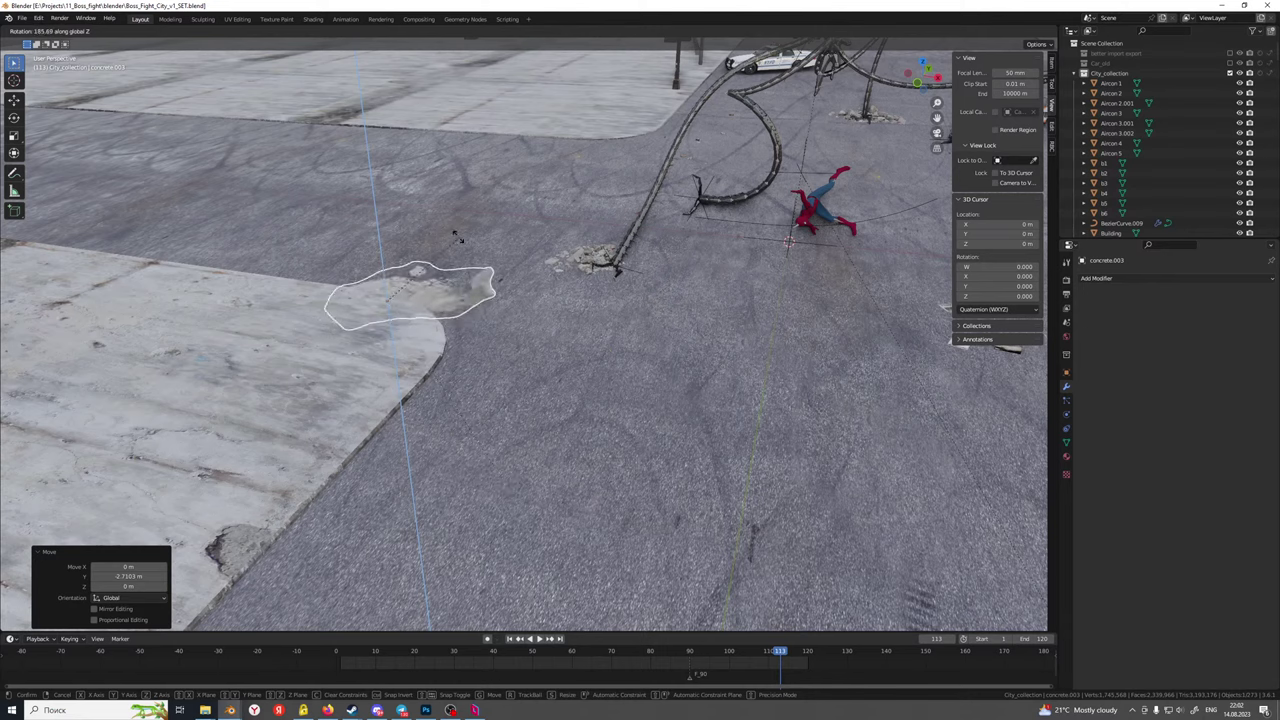
pyautogui.click(450, 271)
# Move the concrete copy about -3.05 m along Y and 1.98 m along X so it straddles the sidewalk edge
pyautogui.press('g')
pyautogui.press('y')
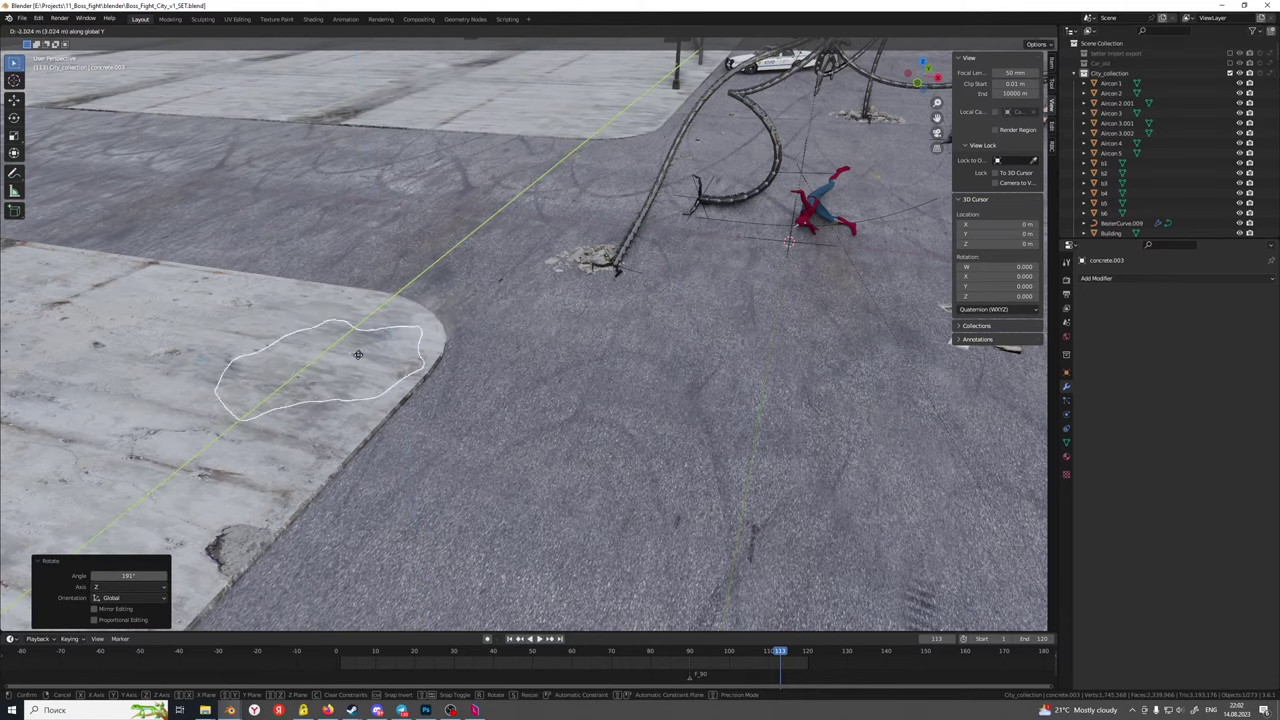
pyautogui.click(357, 354)
pyautogui.press('g')
pyautogui.press('x')
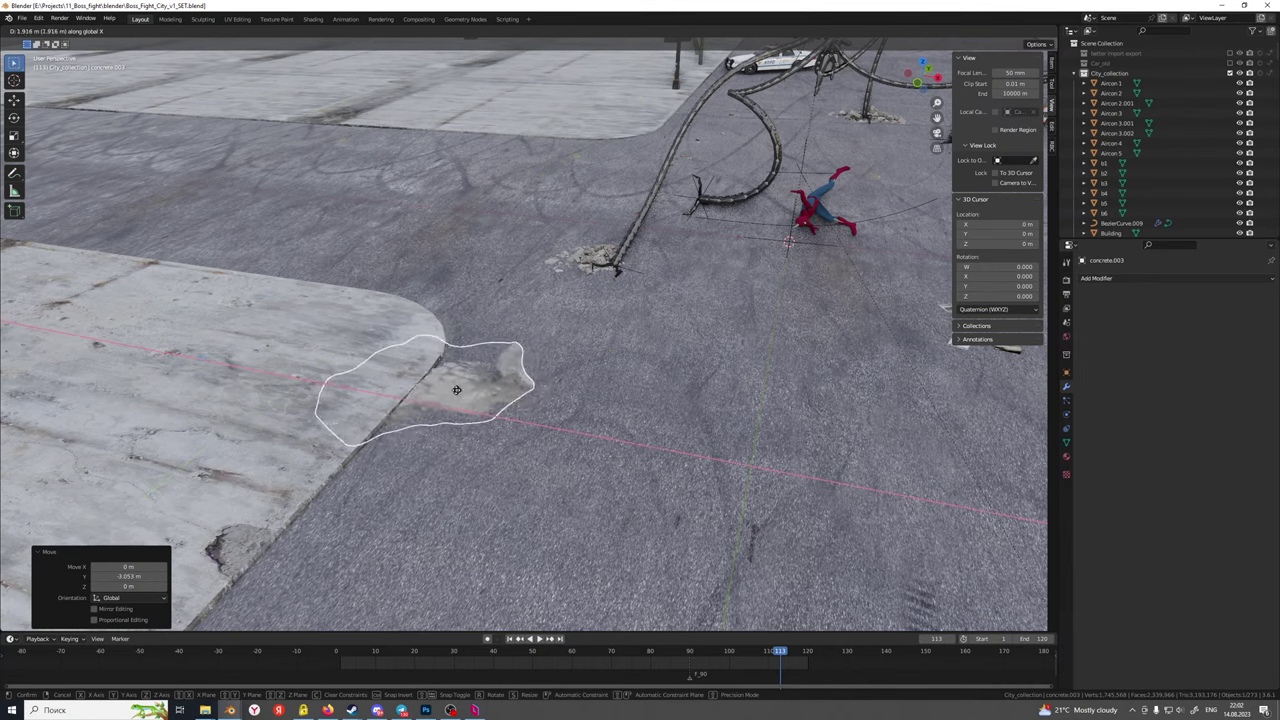
pyautogui.click(462, 391)
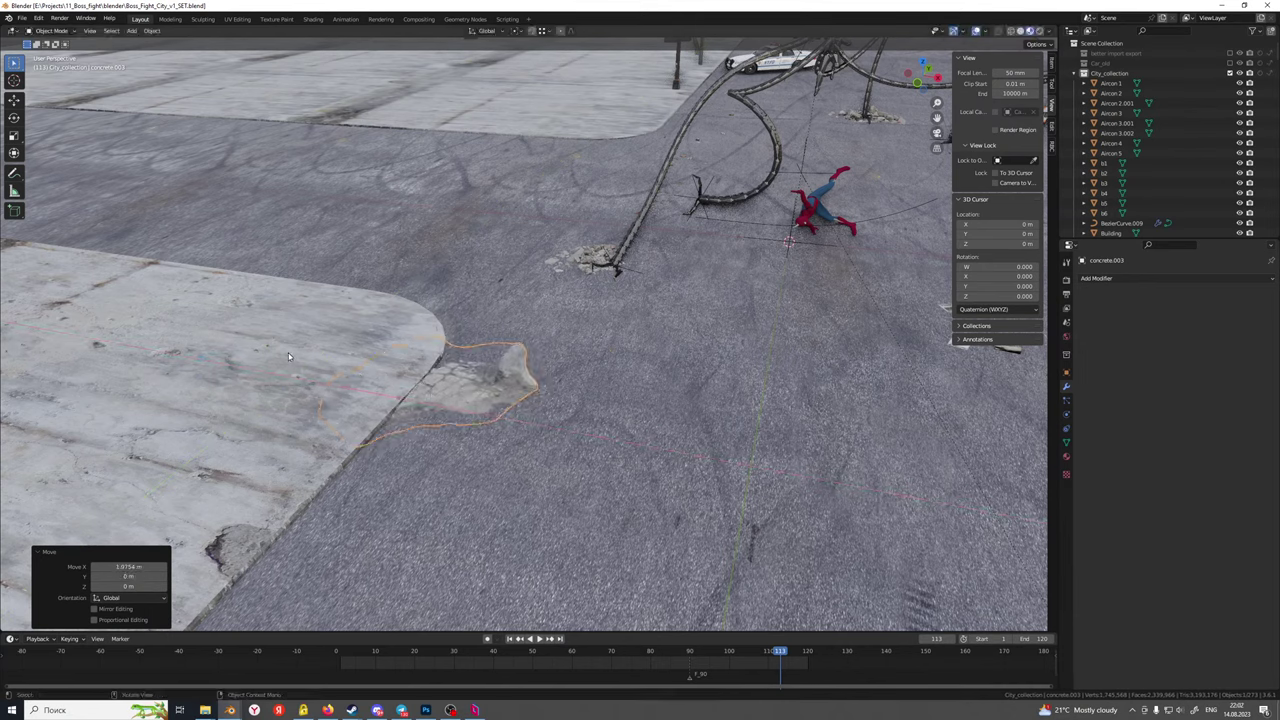
# Rotate the concrete copy about -83° around Z and shift it about -0.49 m along X into the sidewalk edge
pyautogui.press('r')
pyautogui.press('z')
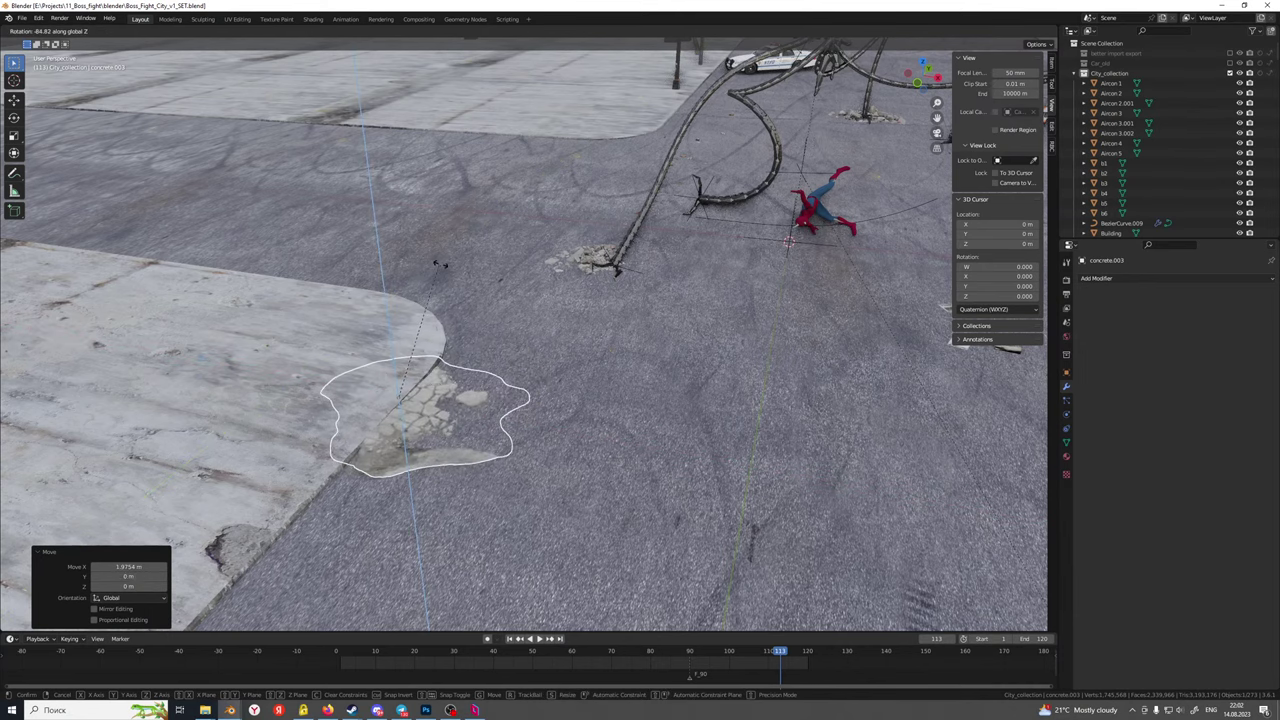
pyautogui.click(460, 267)
pyautogui.press('g')
pyautogui.press('x')
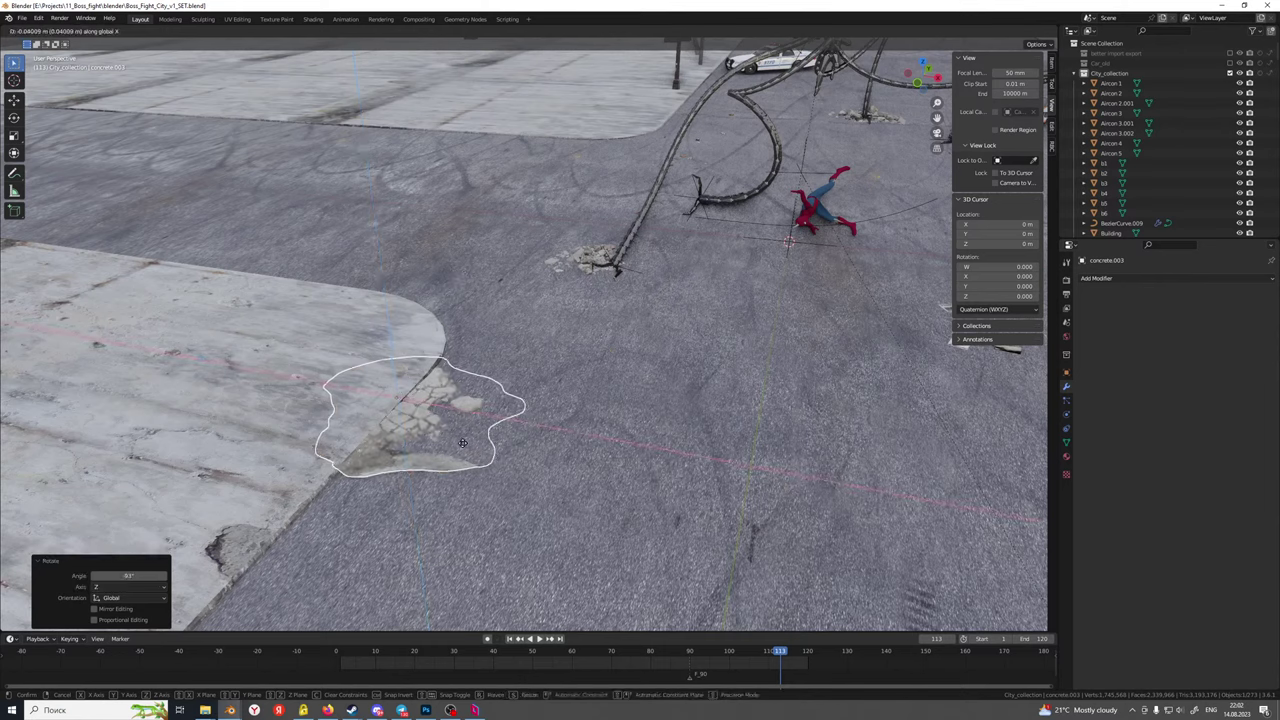
pyautogui.click(438, 432)
# Raise the concrete copy about 0.045 m and rotate it about -33.1° around Z to follow the curb
pyautogui.press('g')
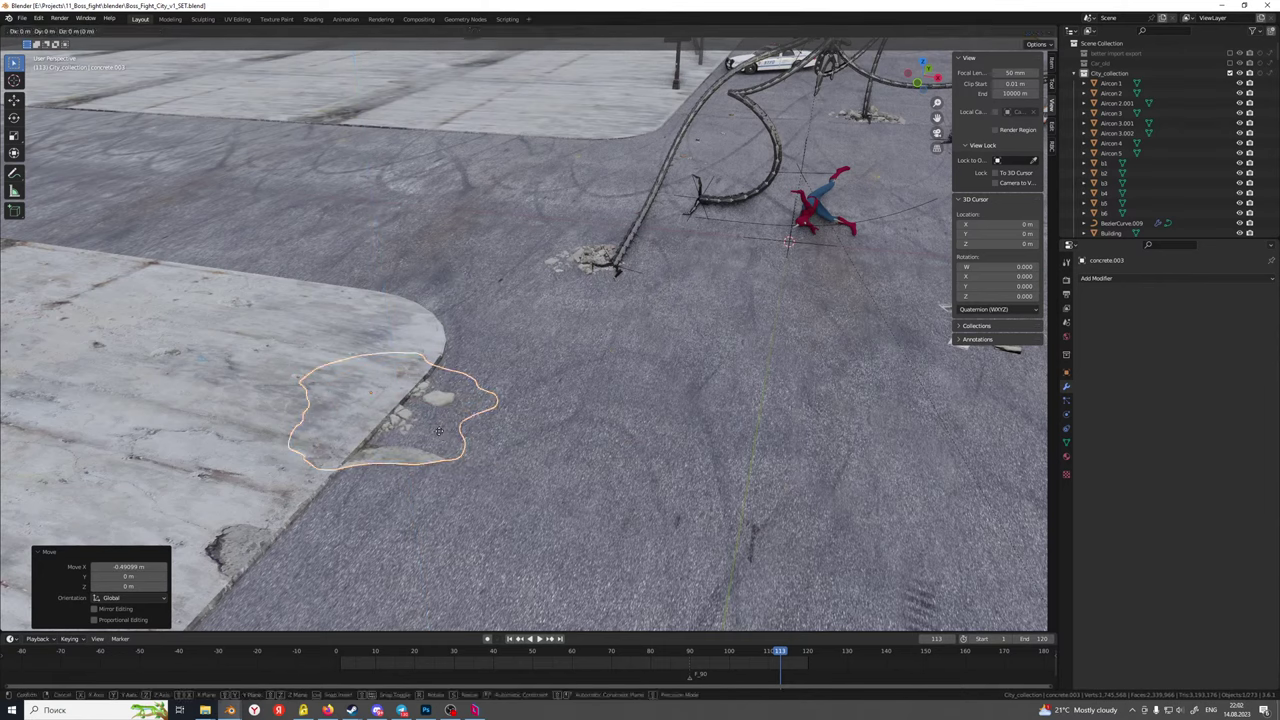
pyautogui.press('z')
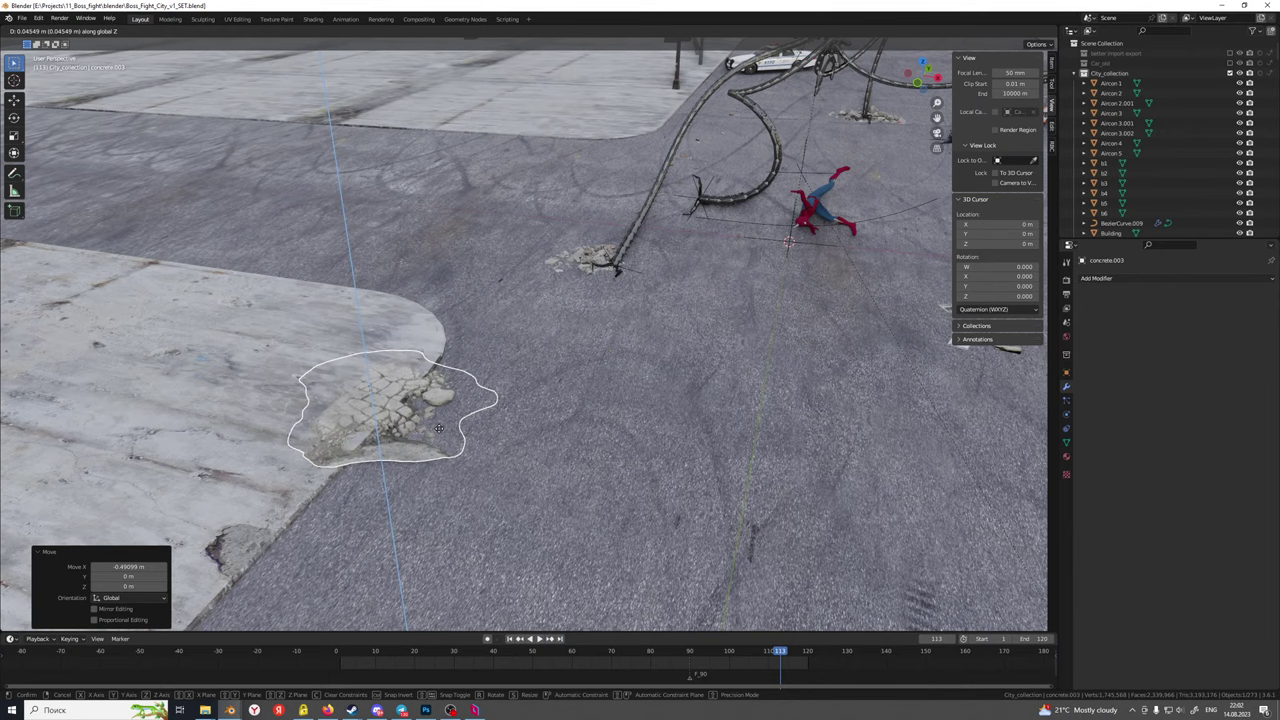
pyautogui.click(438, 428)
pyautogui.moveTo(438, 428); pyautogui.dragTo(480, 475, button='middle')
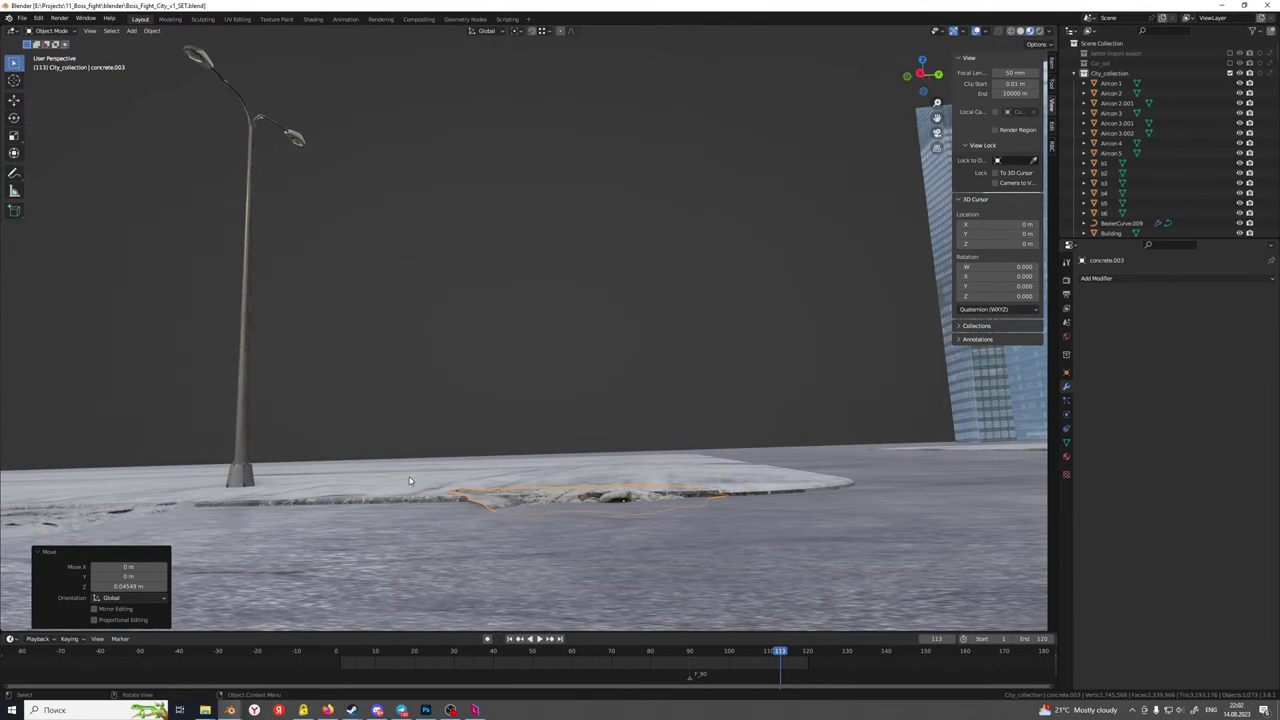
pyautogui.press('r')
pyautogui.press('z')
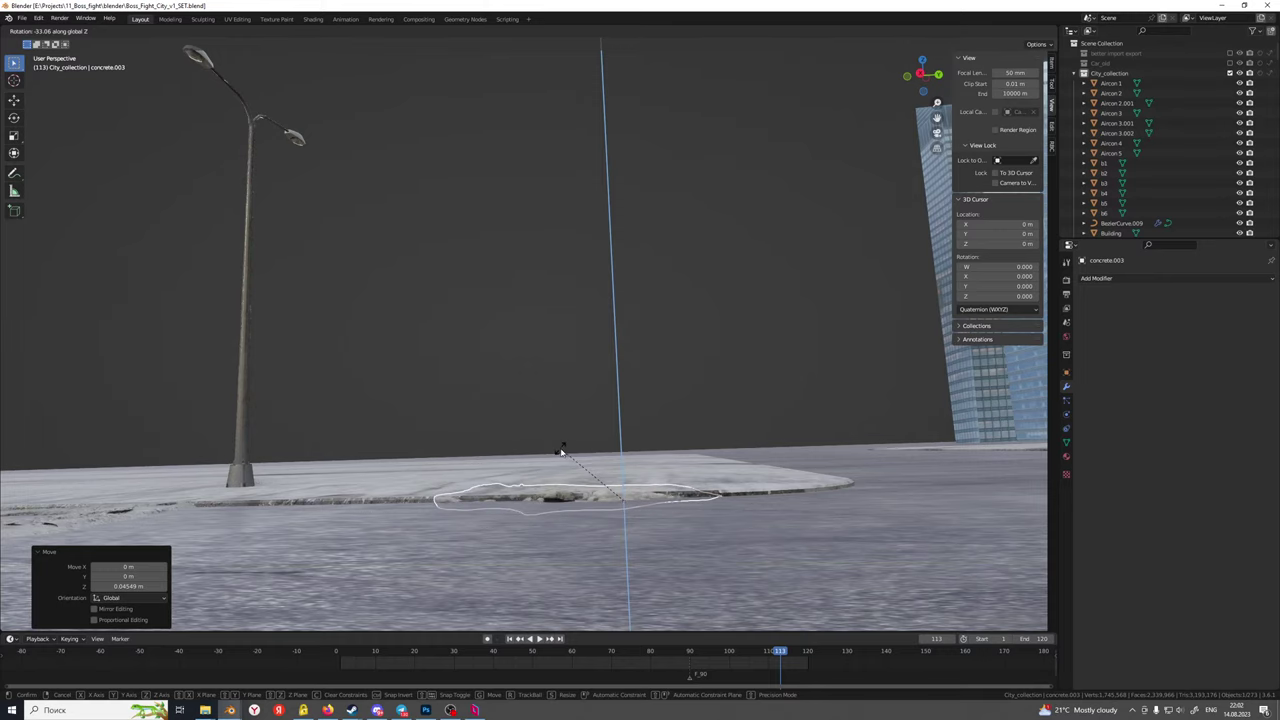
pyautogui.click(561, 452)
# Slide the concrete copy in the negative Y direction along the curb toward the street lamp
pyautogui.moveTo(561, 452); pyautogui.dragTo(847, 472, button='middle')
pyautogui.moveTo(645, 510); pyautogui.dragTo(675, 456, button='middle')
pyautogui.scroll(-4, 637, 446)
pyautogui.press('g')
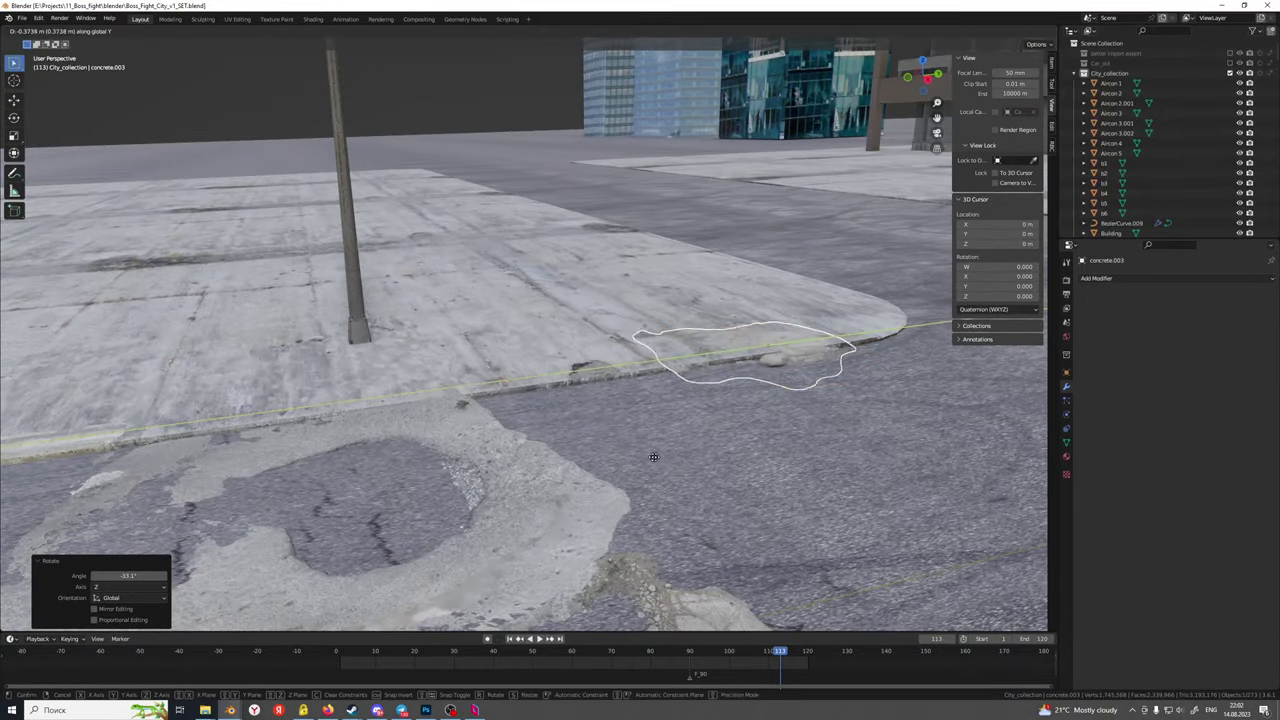
pyautogui.press('y')
pyautogui.click(485, 457)
# Check the street and its debris through the scene camera at frames 74 and 51
pyautogui.moveTo(485, 457); pyautogui.dragTo(409, 371, button='middle')
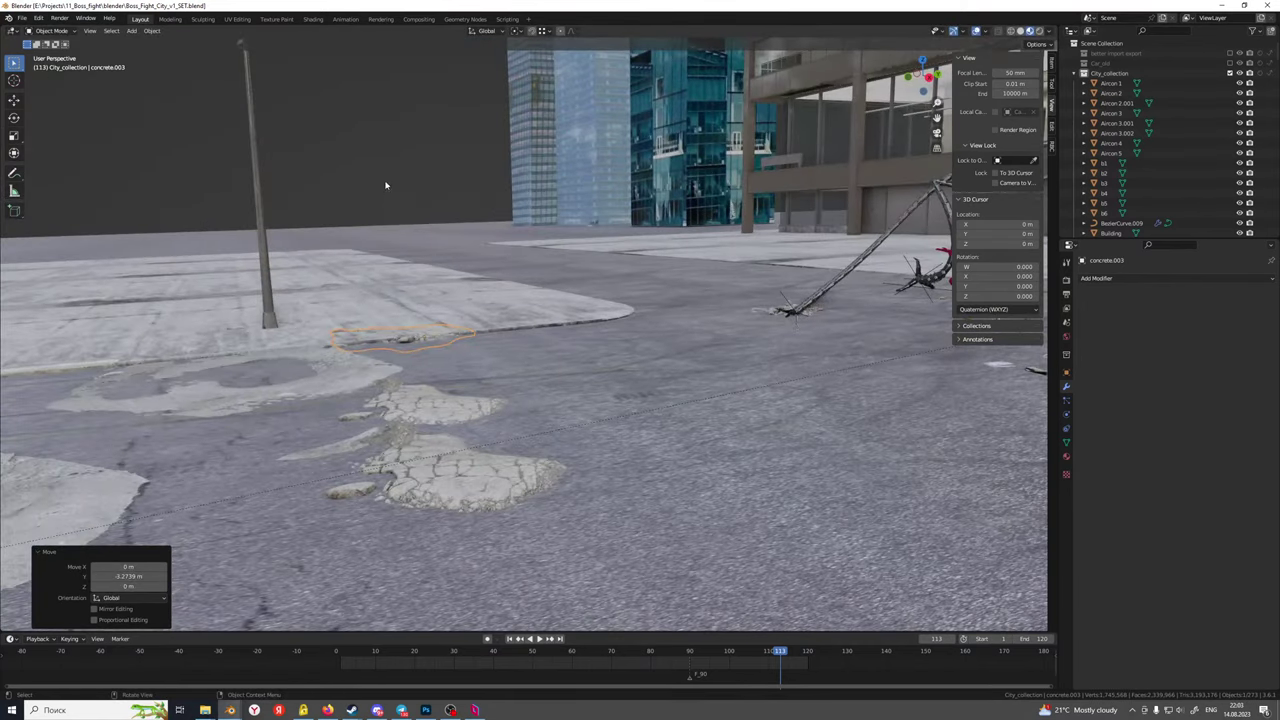
pyautogui.press('KP_0')
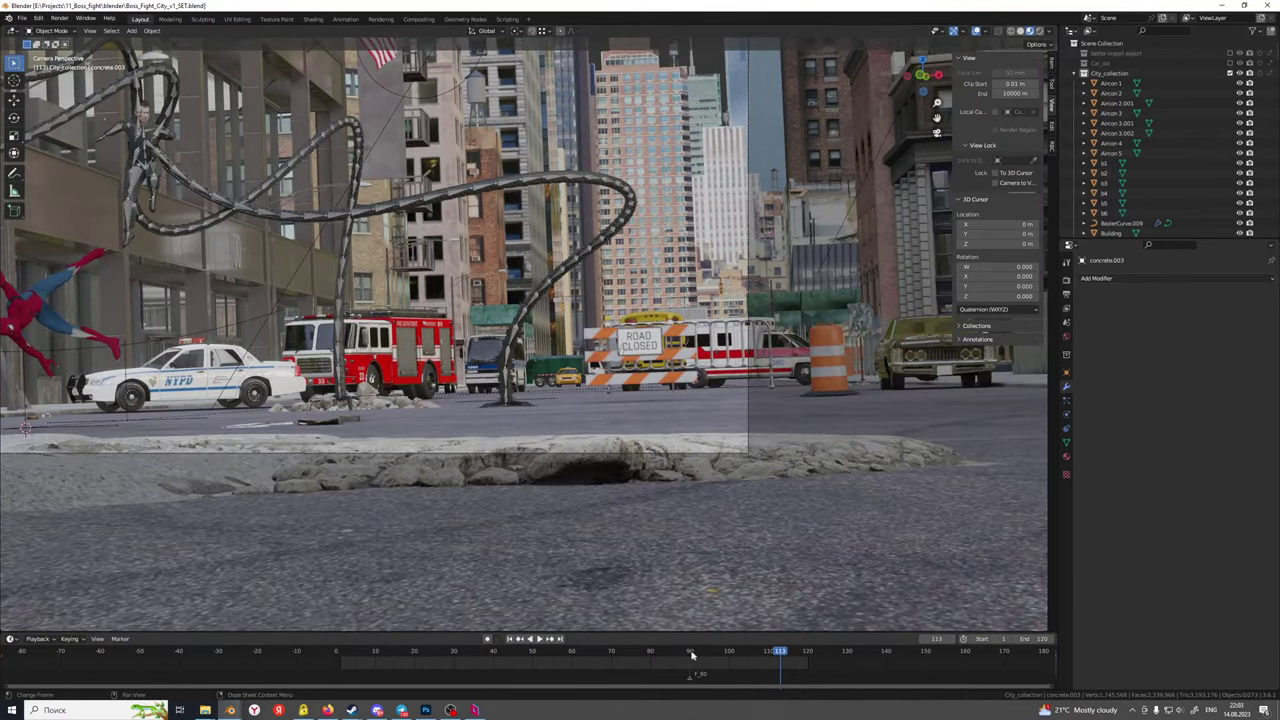
pyautogui.press('Down')
pyautogui.click(625, 658)
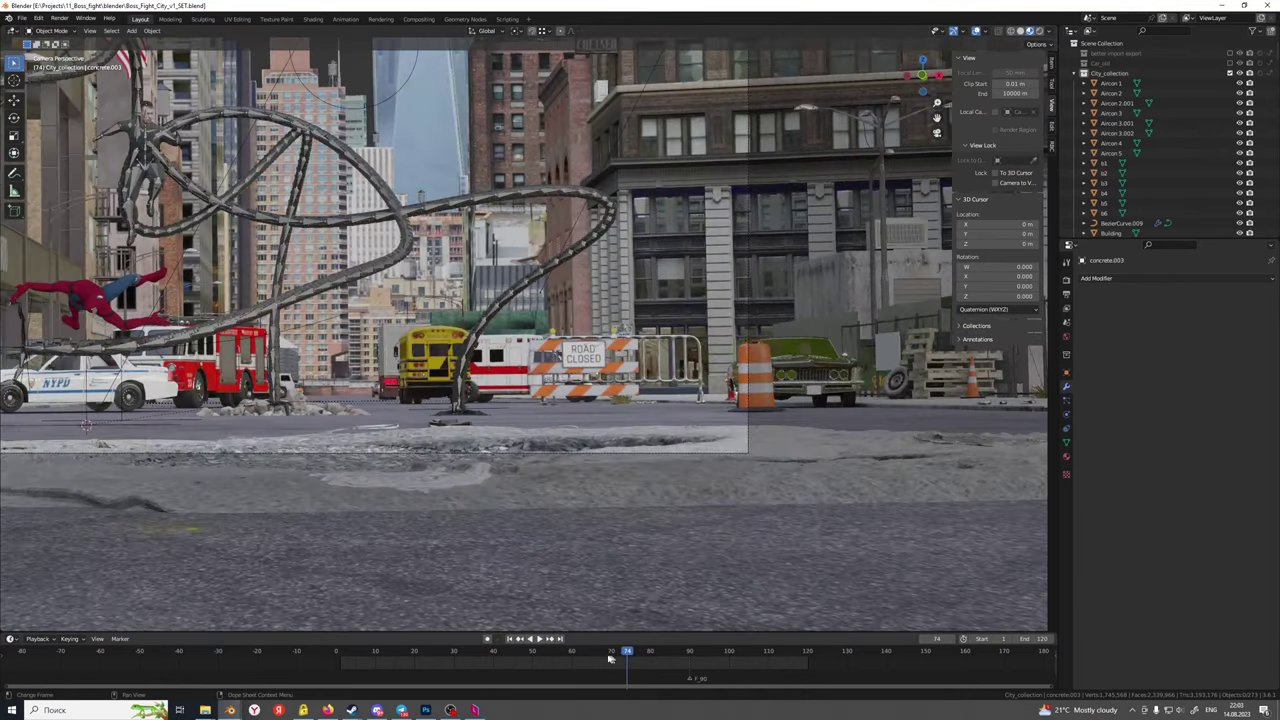
pyautogui.click(537, 659)
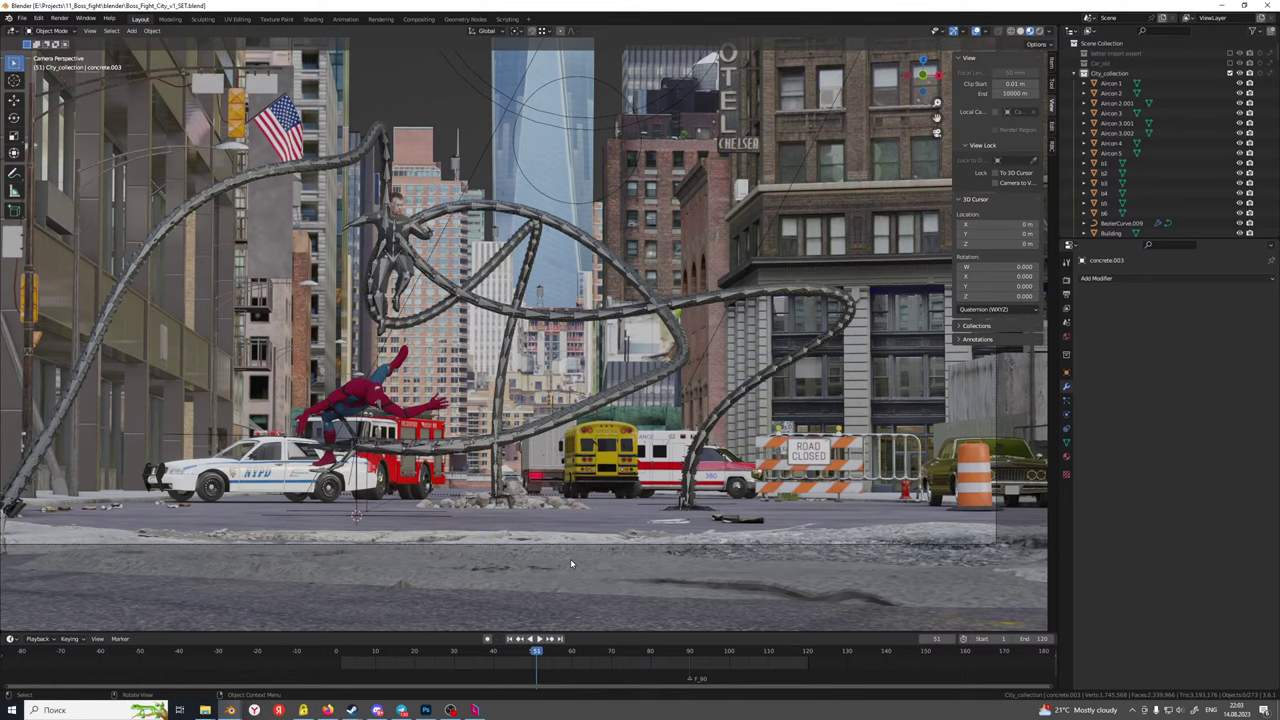
pyautogui.scroll(-1, 440, 430)
pyautogui.keyDown('shift'); pyautogui.moveTo(331, 404); pyautogui.dragTo(655, 394, button='middle'); pyautogui.keyUp('shift')
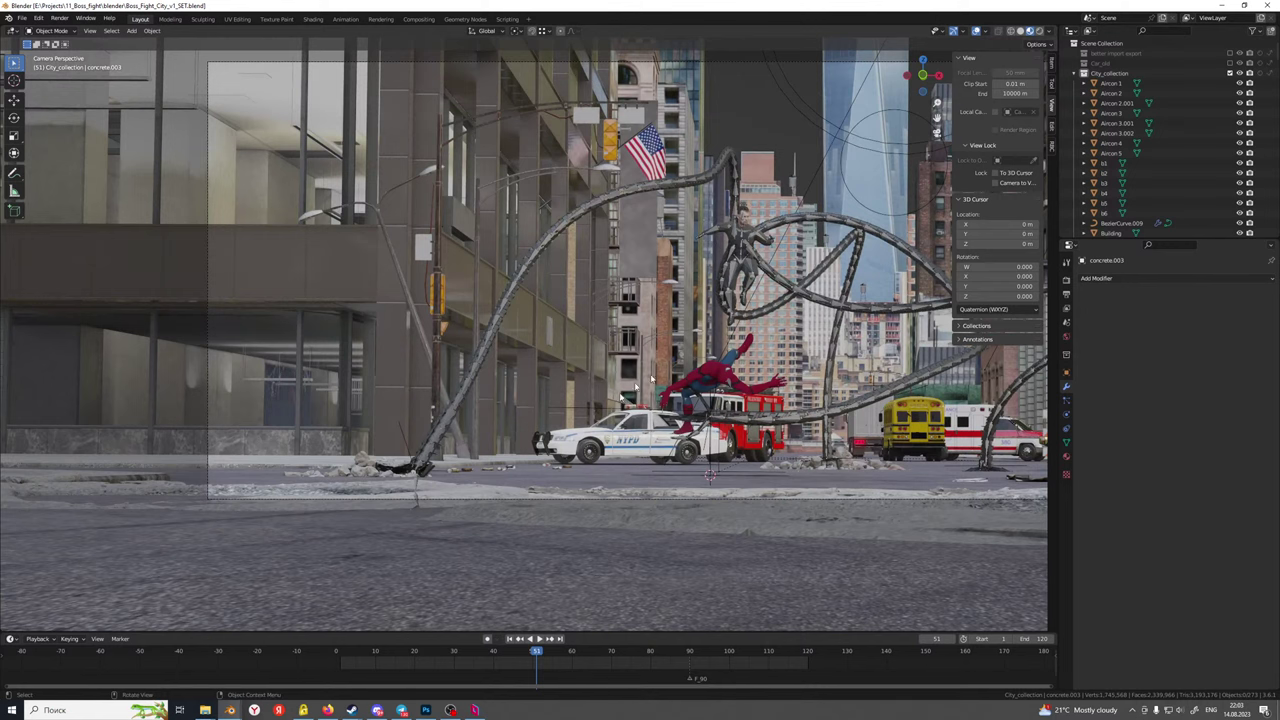
pyautogui.click(369, 470)
pyautogui.keyDown('shift'); pyautogui.moveTo(682, 413); pyautogui.dragTo(491, 435, button='middle'); pyautogui.keyUp('shift')
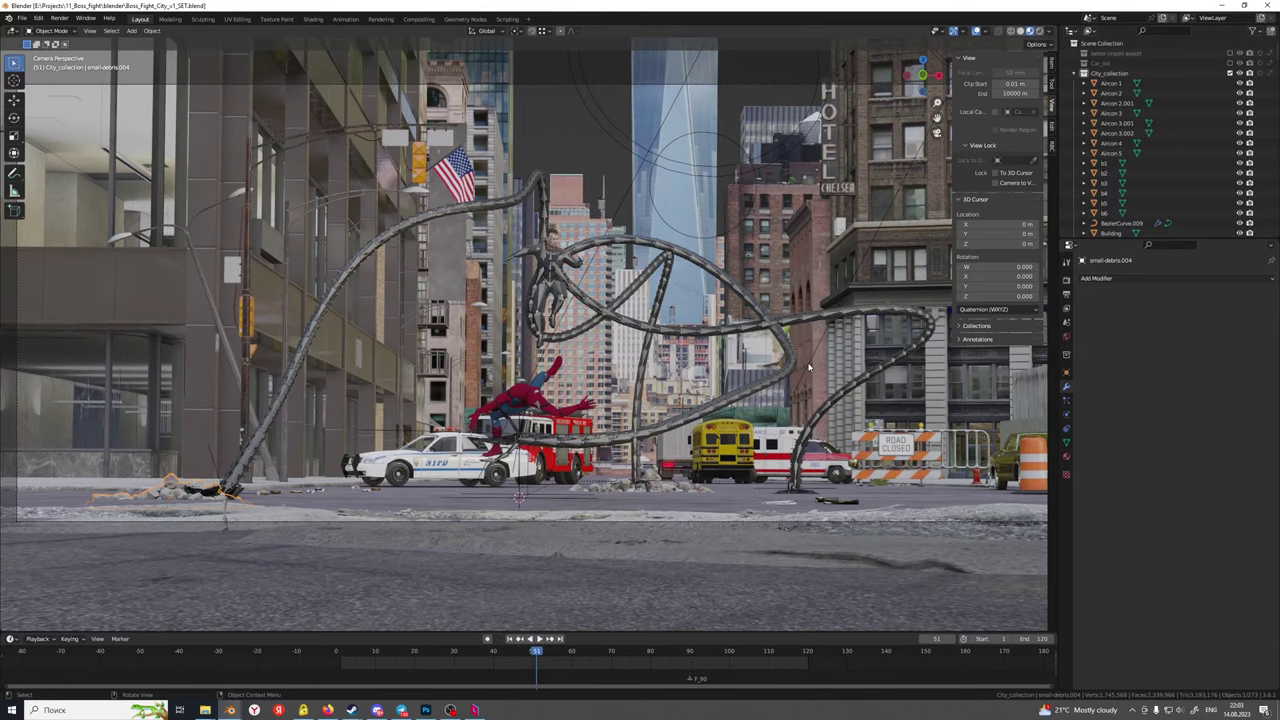
pyautogui.moveTo(950, 456); pyautogui.dragTo(741, 418, button='middle')
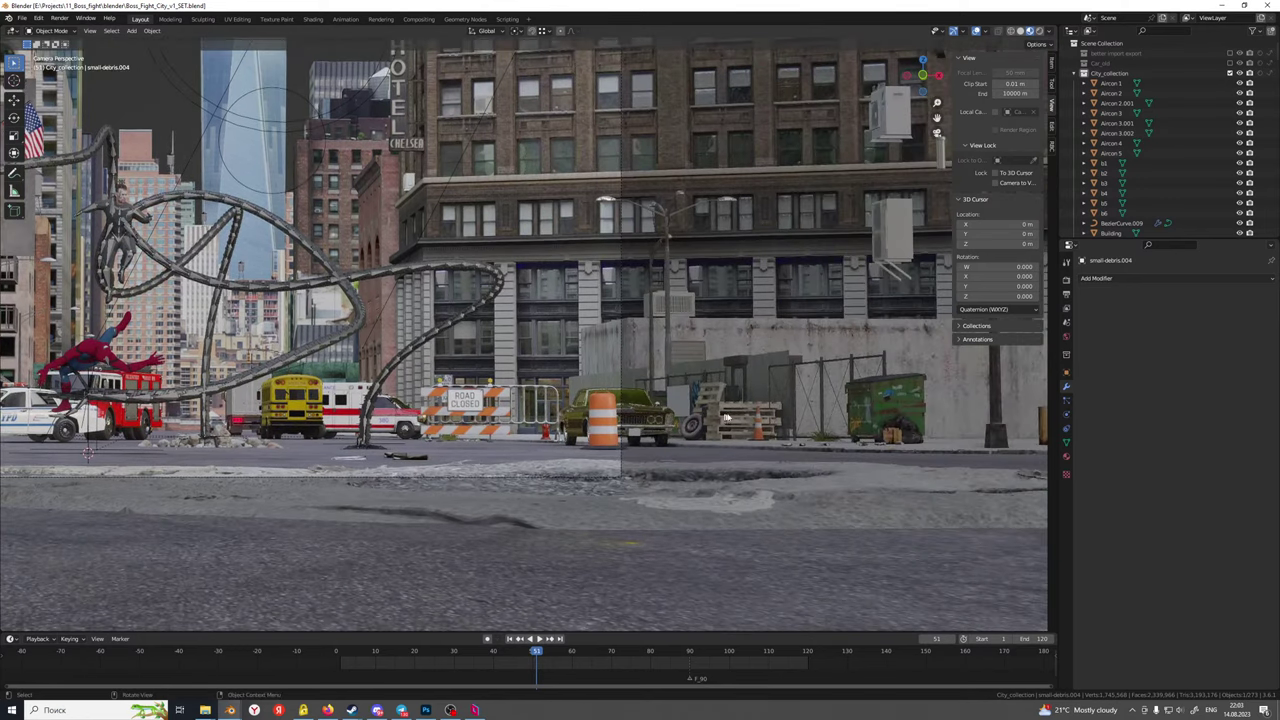
pyautogui.click(741, 418)
pyautogui.click(700, 398)
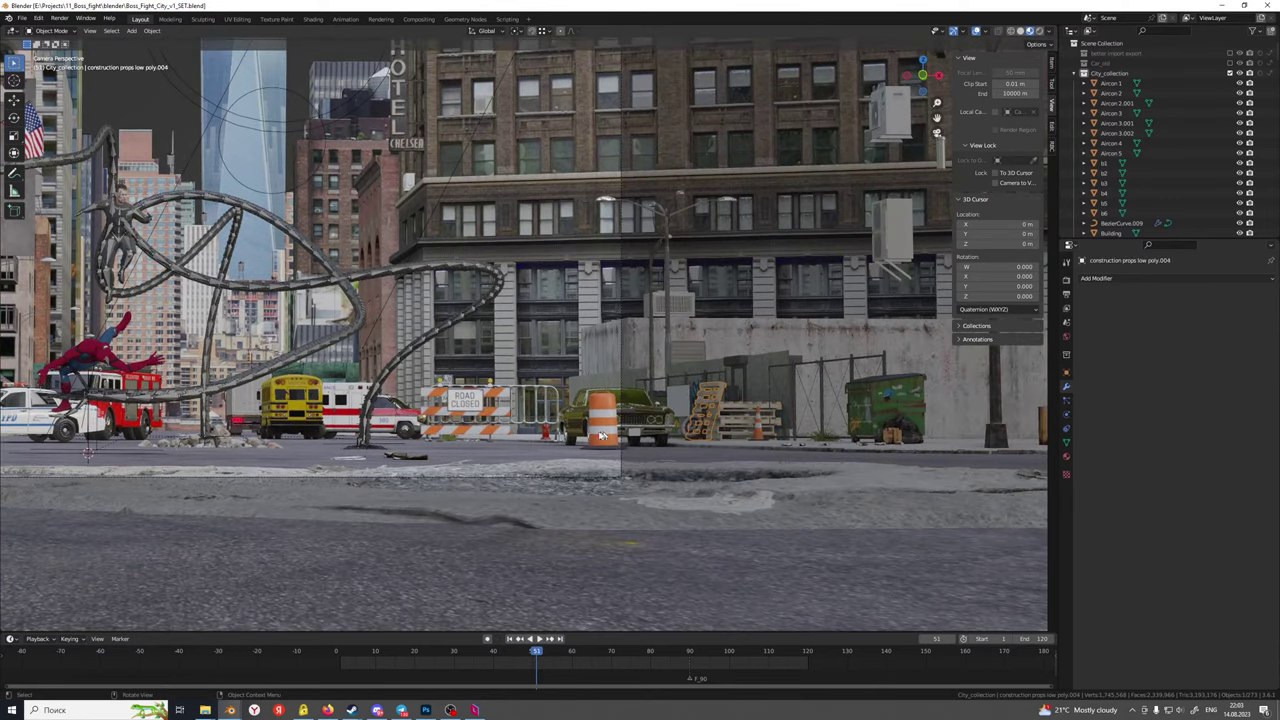
pyautogui.hotkey('ctrl', 'z')
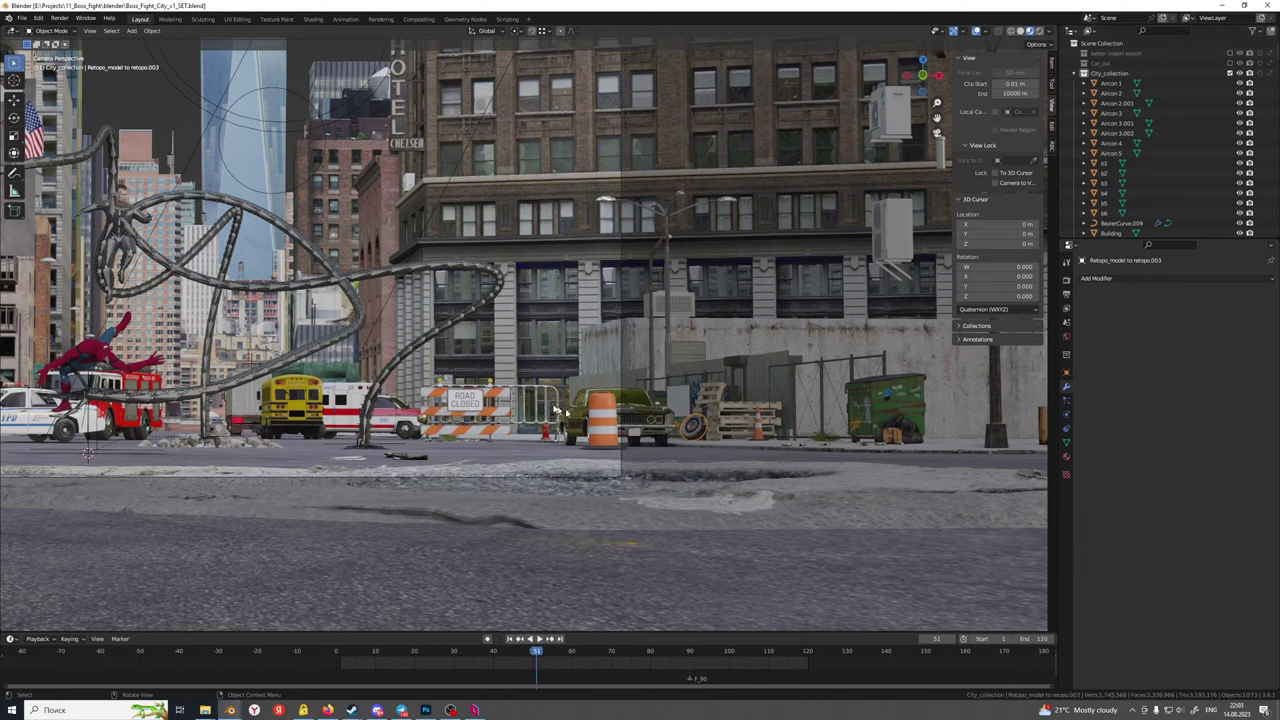
pyautogui.hotkey('ctrl', 'z')
pyautogui.click(319, 417)
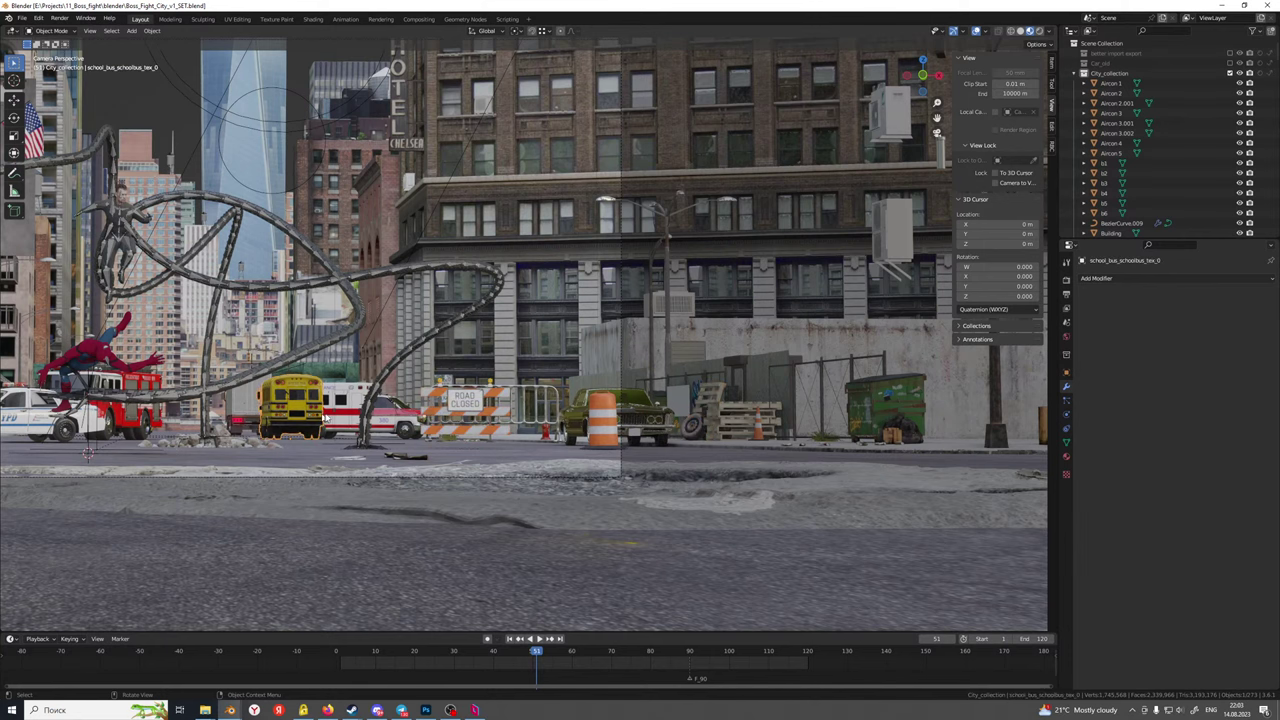
pyautogui.click(348, 410)
pyautogui.keyDown('shift'); pyautogui.moveTo(347, 423); pyautogui.dragTo(401, 419, button='middle'); pyautogui.keyUp('shift')
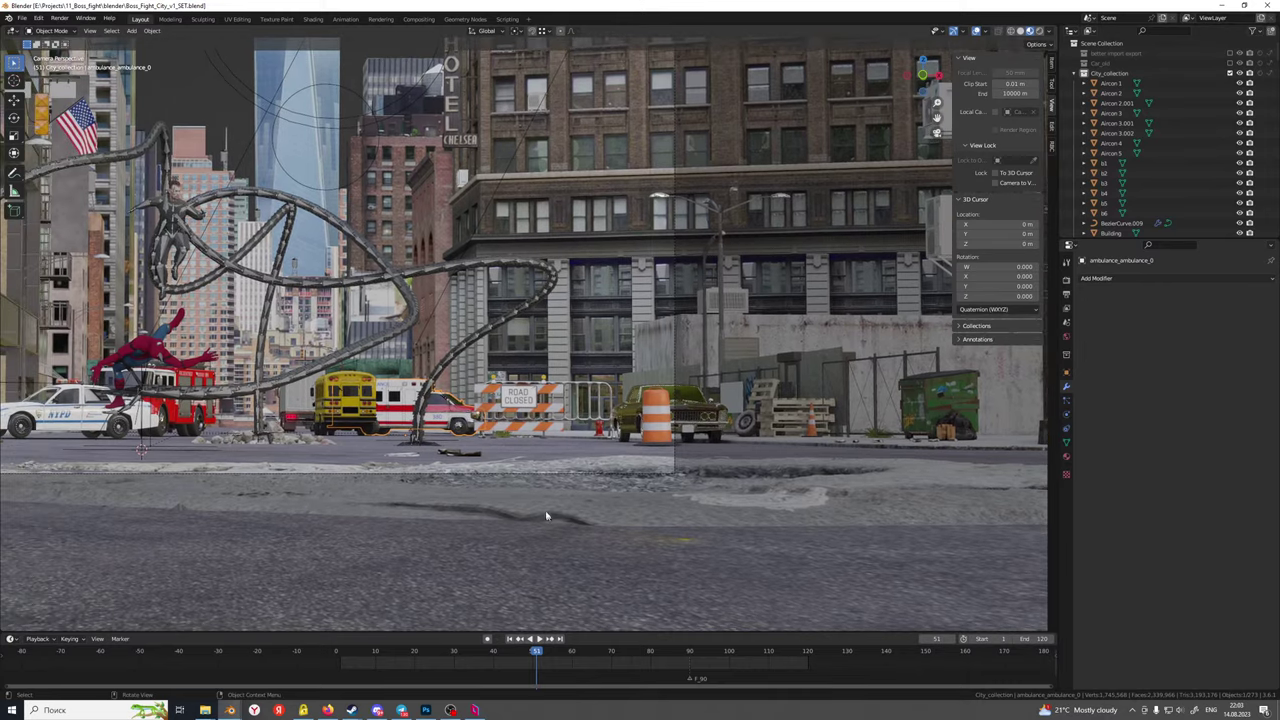
# Move the road_06.001 patch about 3.8 m along Y toward the street background
pyautogui.click(567, 457)
pyautogui.click(576, 469)
pyautogui.press('g')
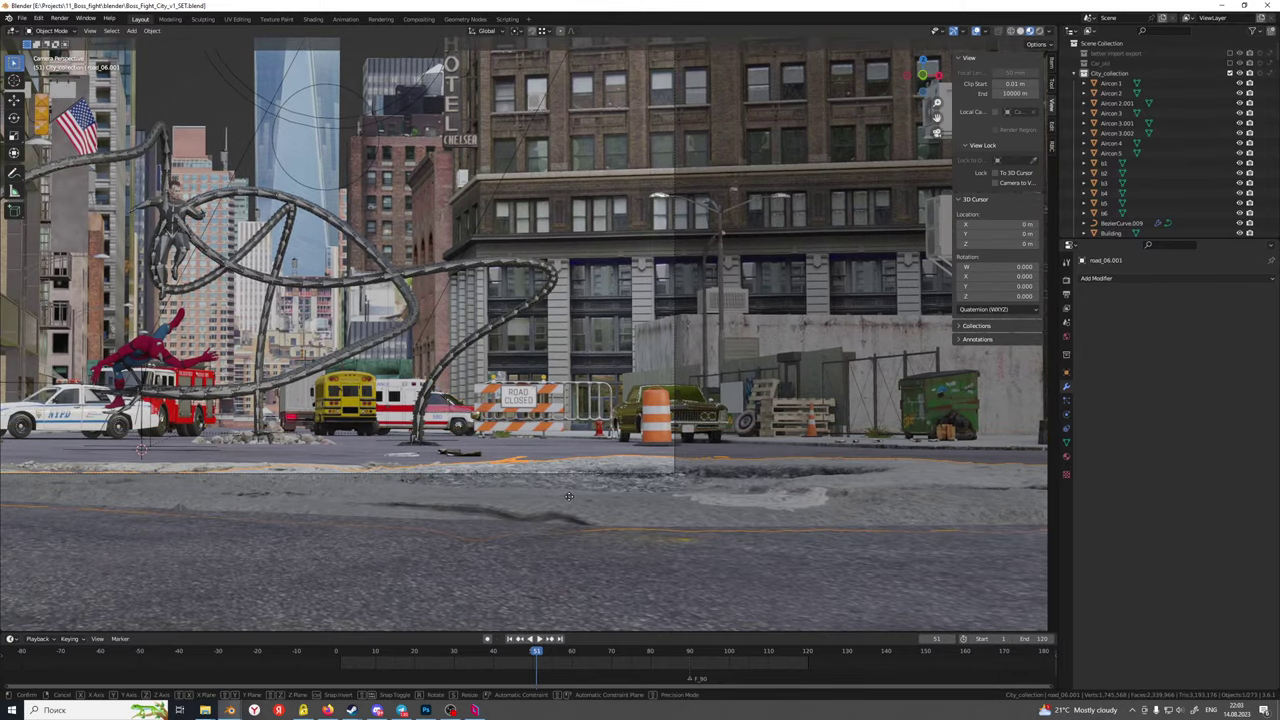
pyautogui.press('y')
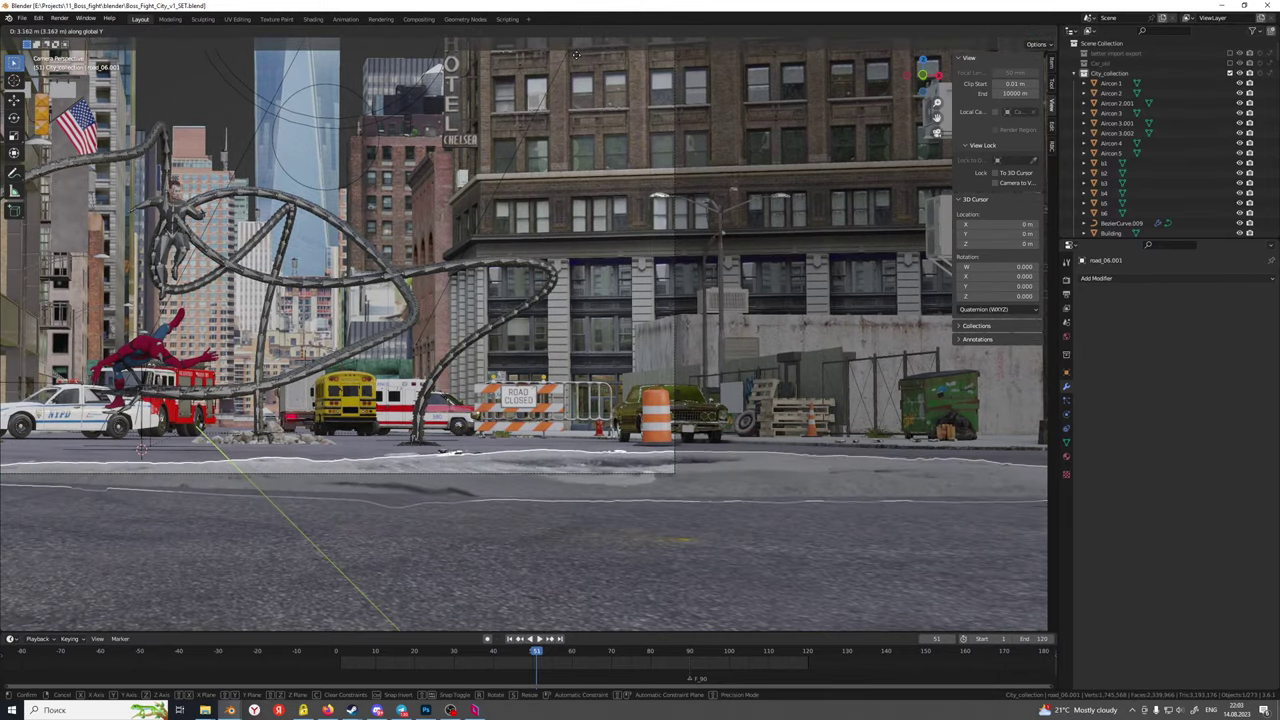
pyautogui.click(570, 72)
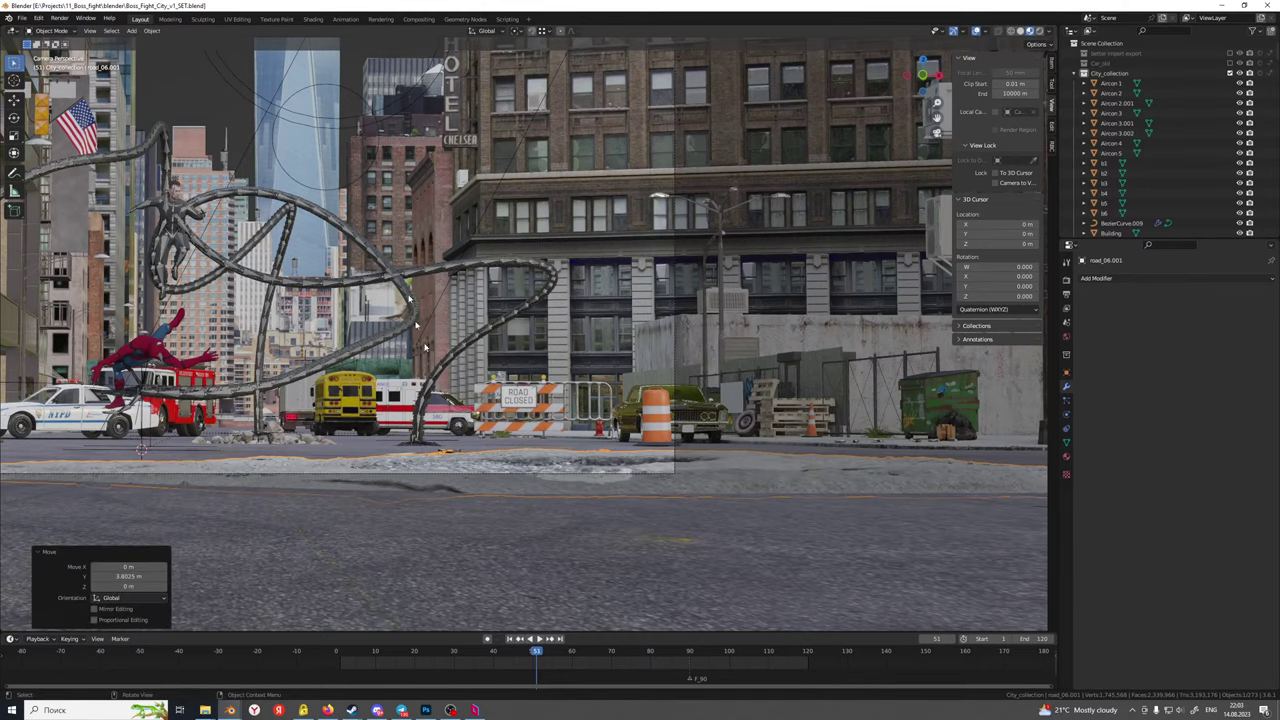
# At frame 102, rotate the concrete.001 patch about -46.8° around Z and slide it about 1.54 m along Y
pyautogui.keyDown('shift'); pyautogui.moveTo(124, 405); pyautogui.dragTo(470, 416, button='middle'); pyautogui.keyUp('shift')
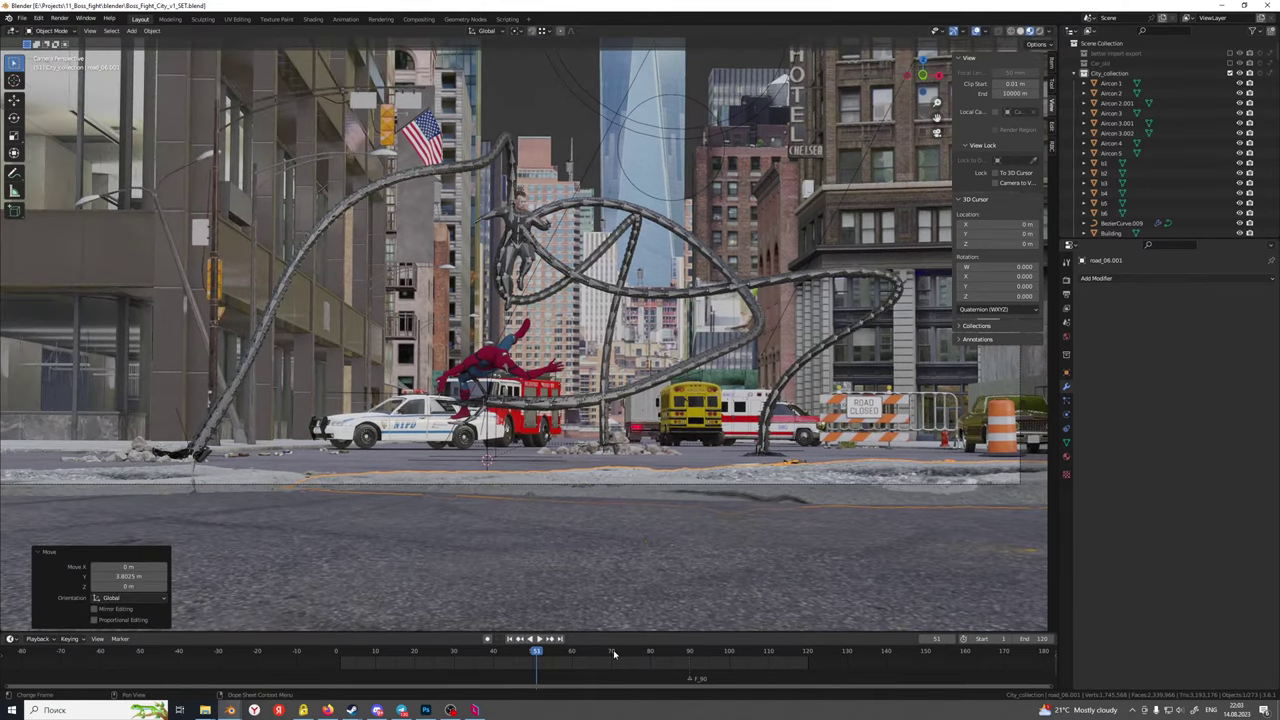
pyautogui.moveTo(614, 653); pyautogui.dragTo(647, 657)
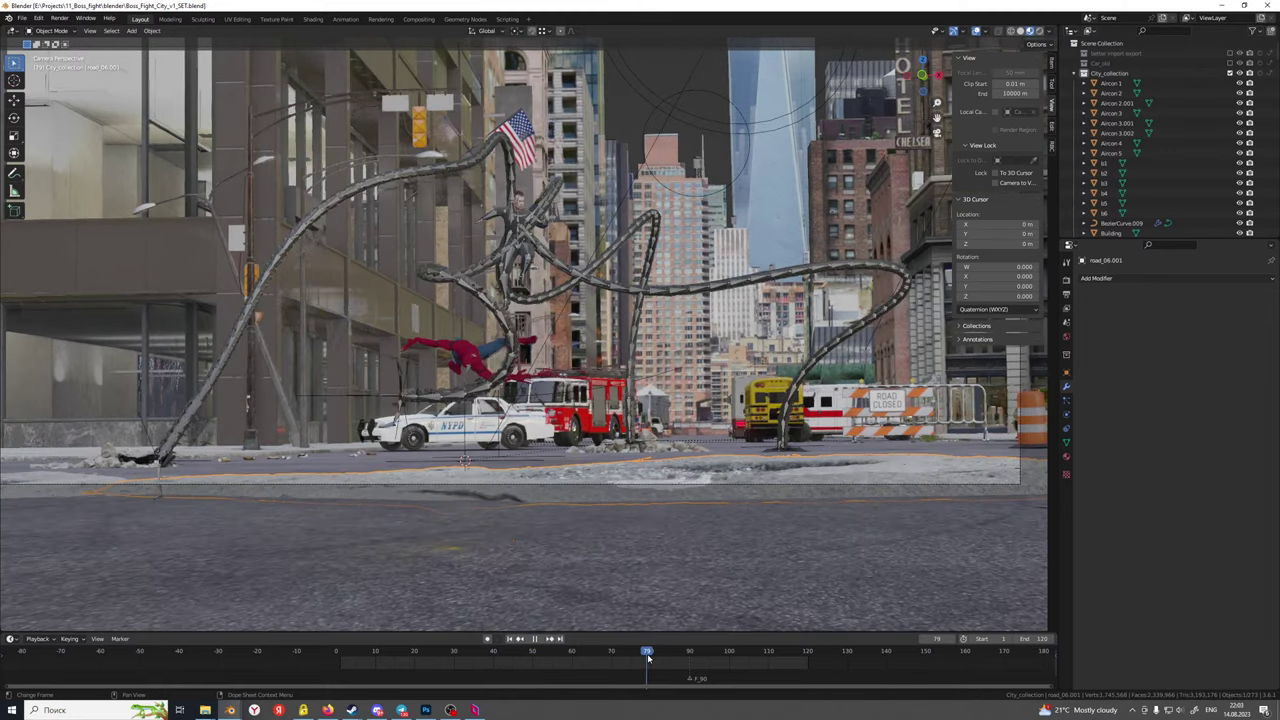
pyautogui.press('space')
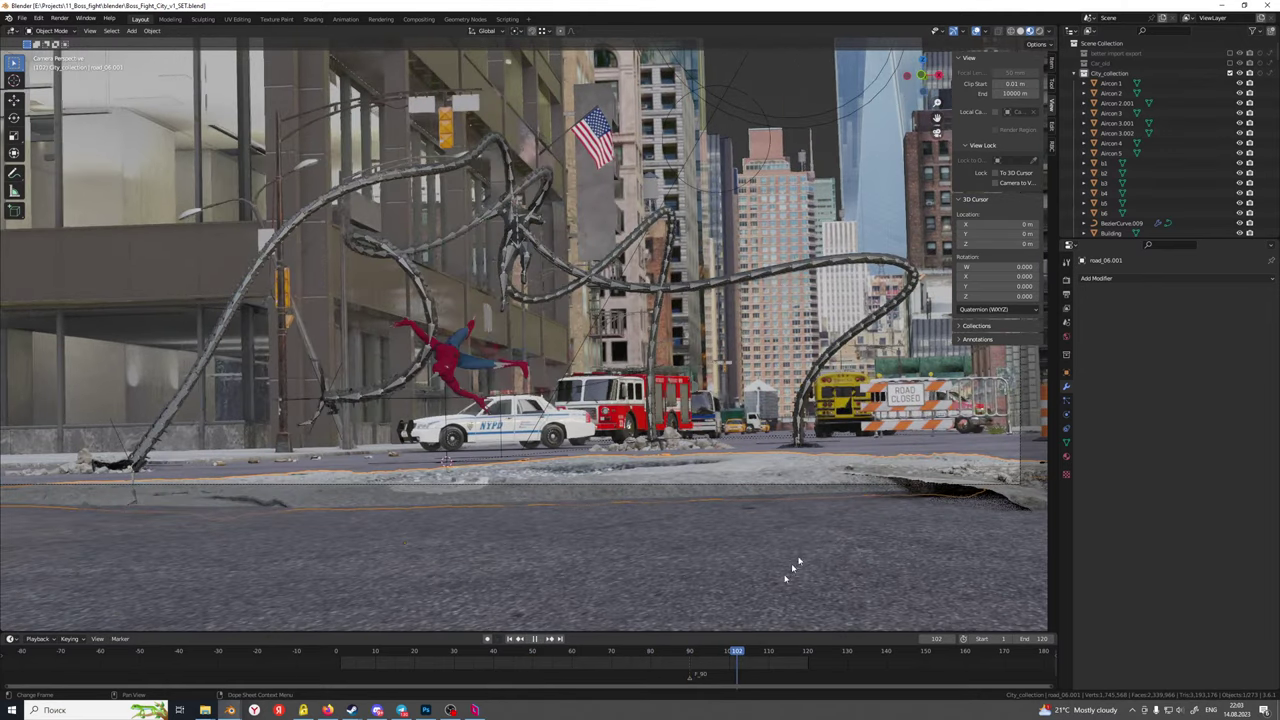
pyautogui.press('space')
pyautogui.keyDown('shift'); pyautogui.moveTo(972, 515); pyautogui.dragTo(481, 488, button='middle'); pyautogui.keyUp('shift')
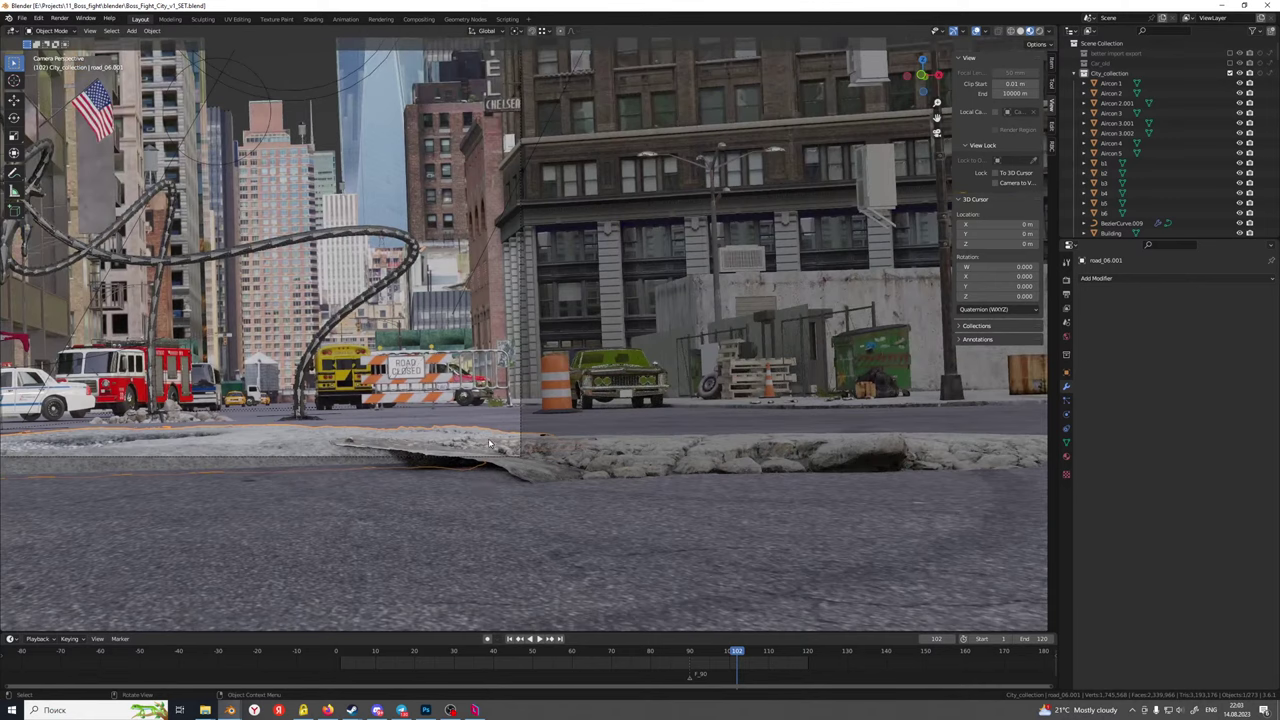
pyautogui.click(490, 443)
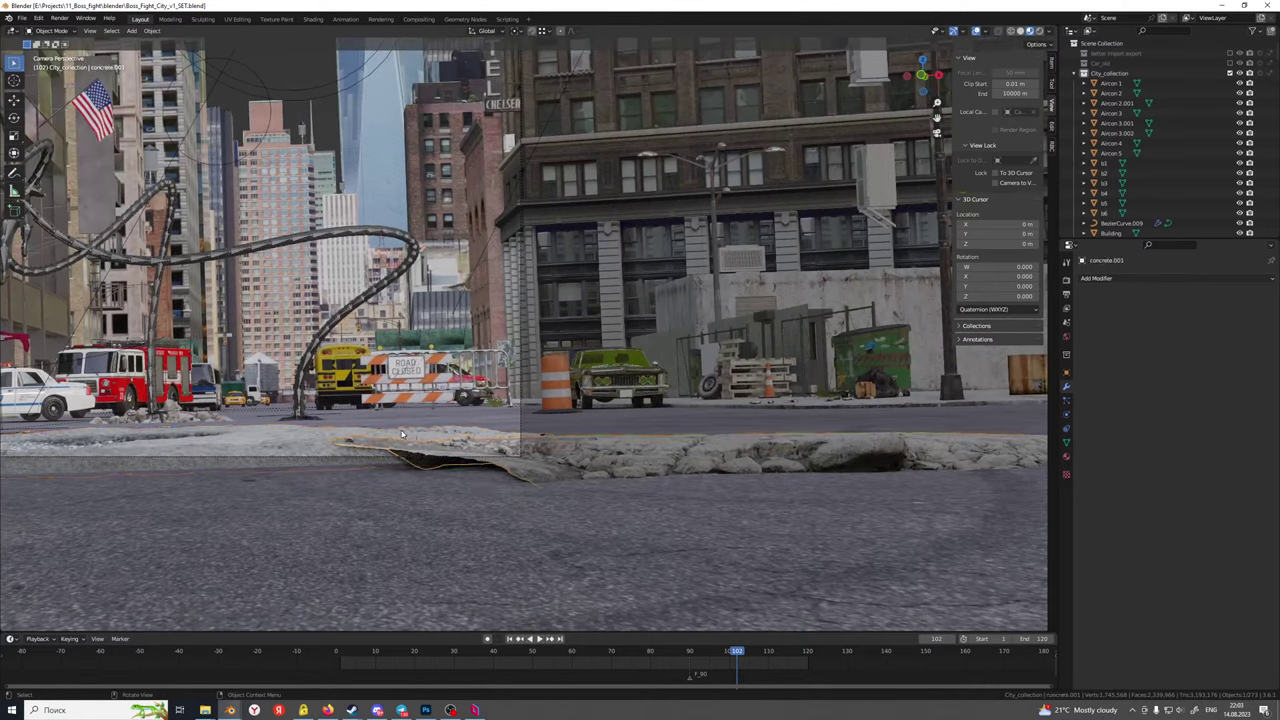
pyautogui.press('r')
pyautogui.press('z')
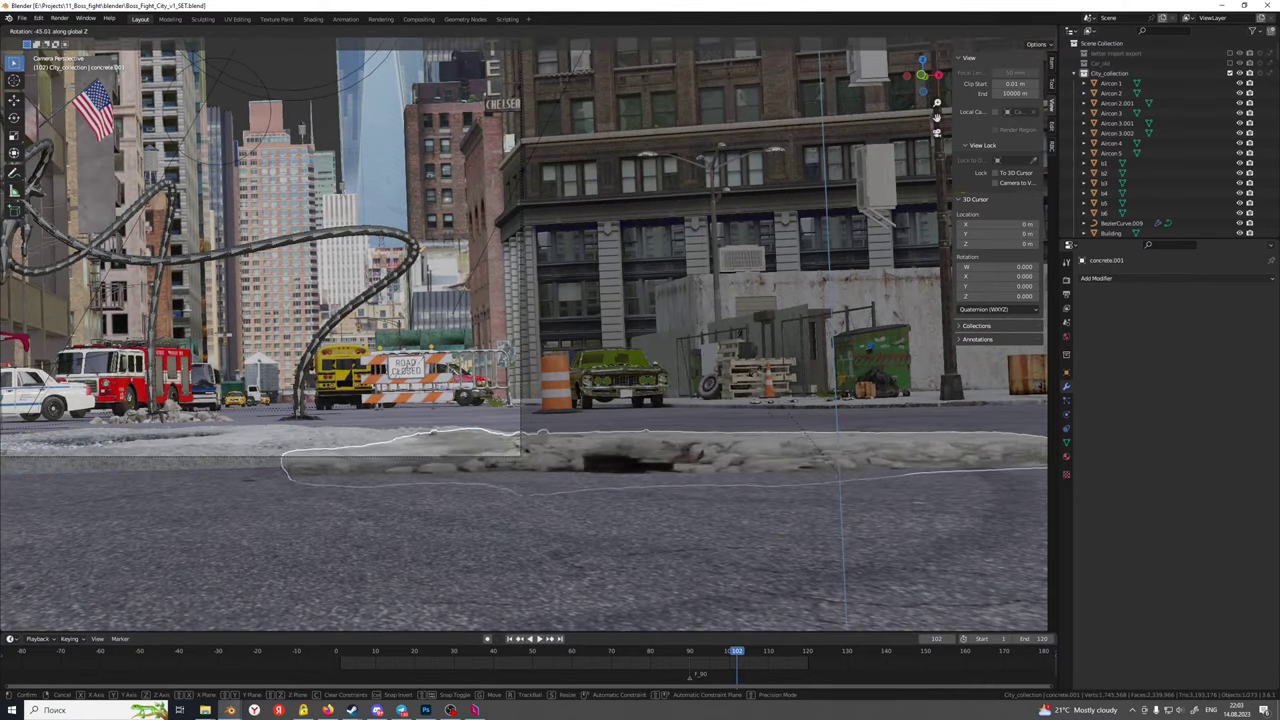
pyautogui.click(545, 502)
pyautogui.press('g')
pyautogui.press('y')
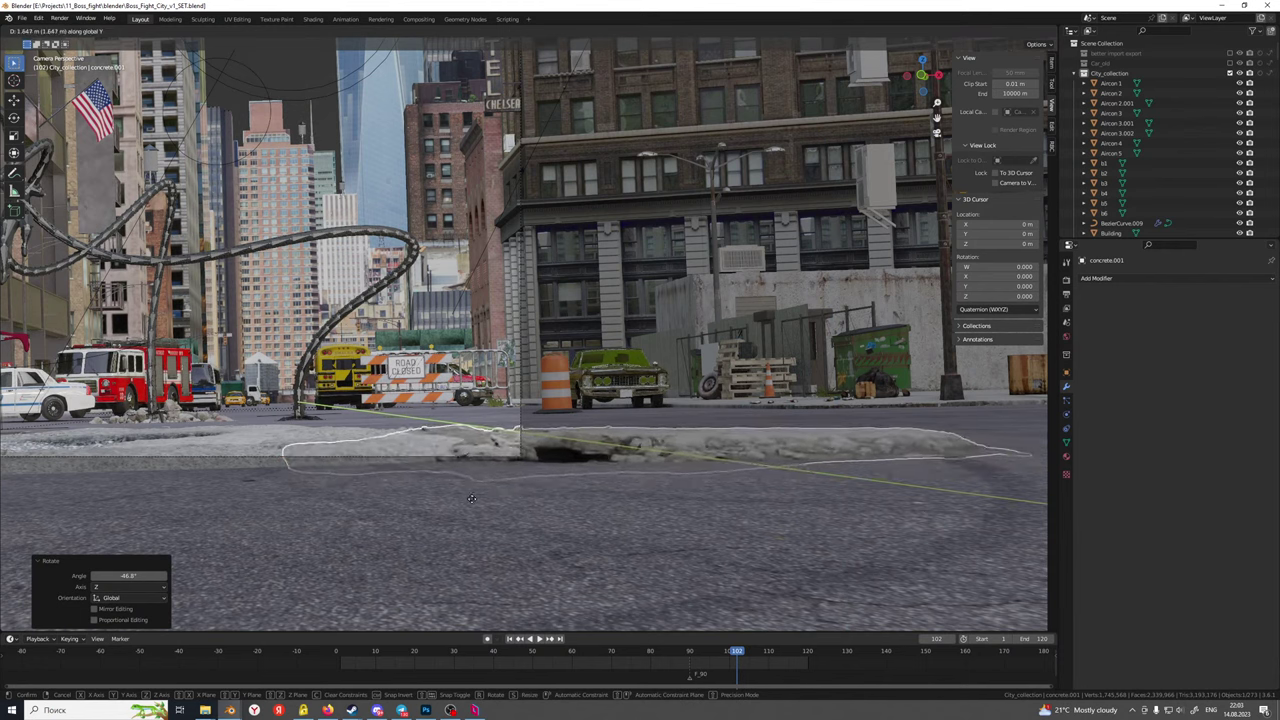
pyautogui.click(476, 507)
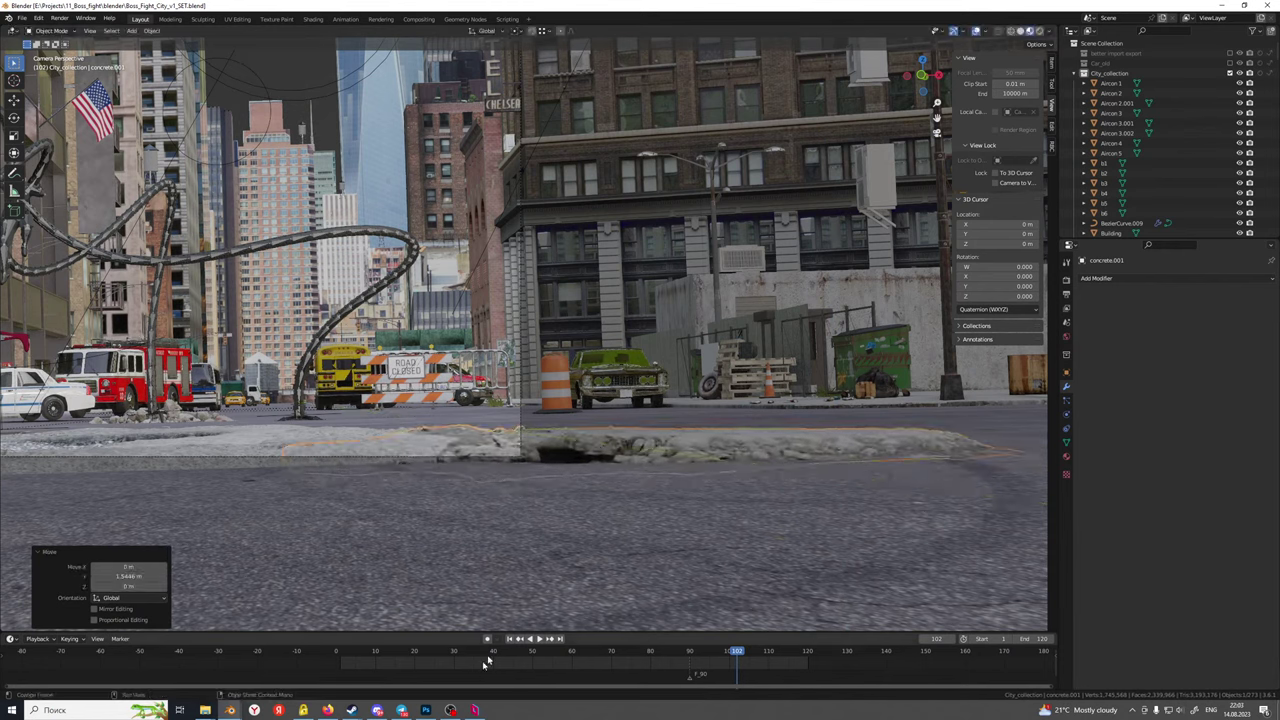
# Check the street patches through the scene camera at frames 115 and 19
pyautogui.moveTo(767, 654); pyautogui.dragTo(794, 656)
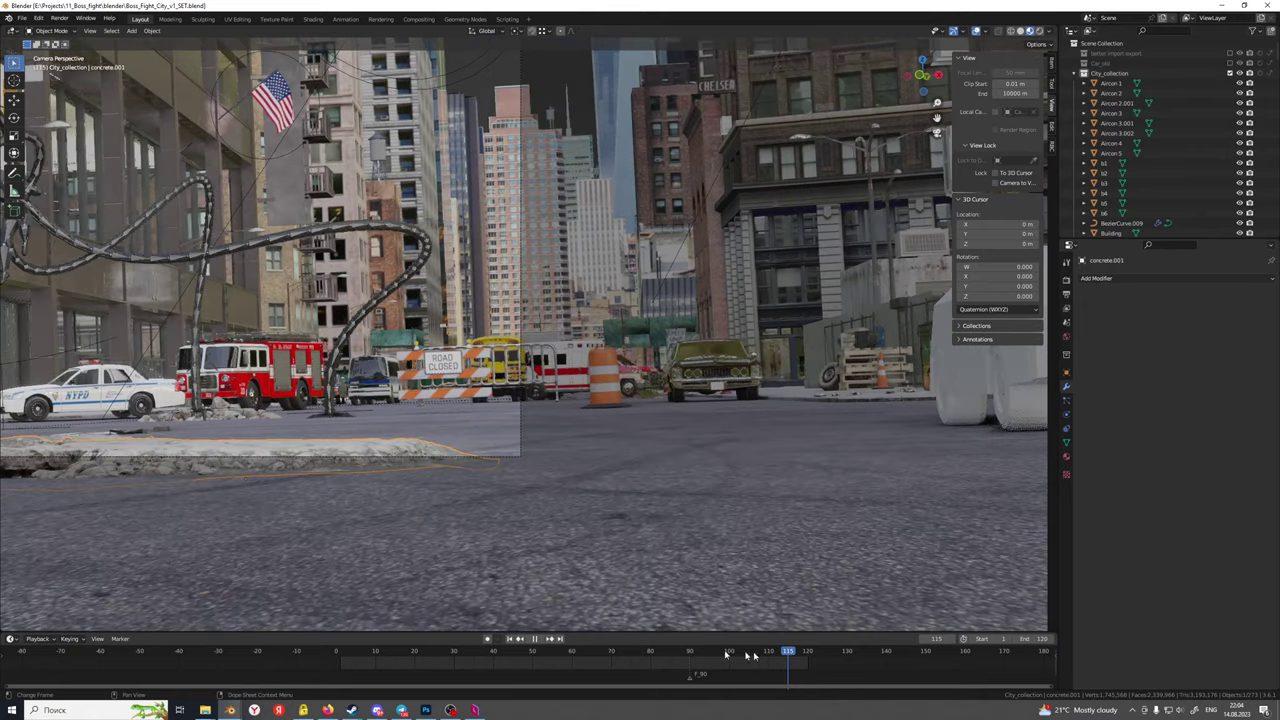
pyautogui.click(412, 654)
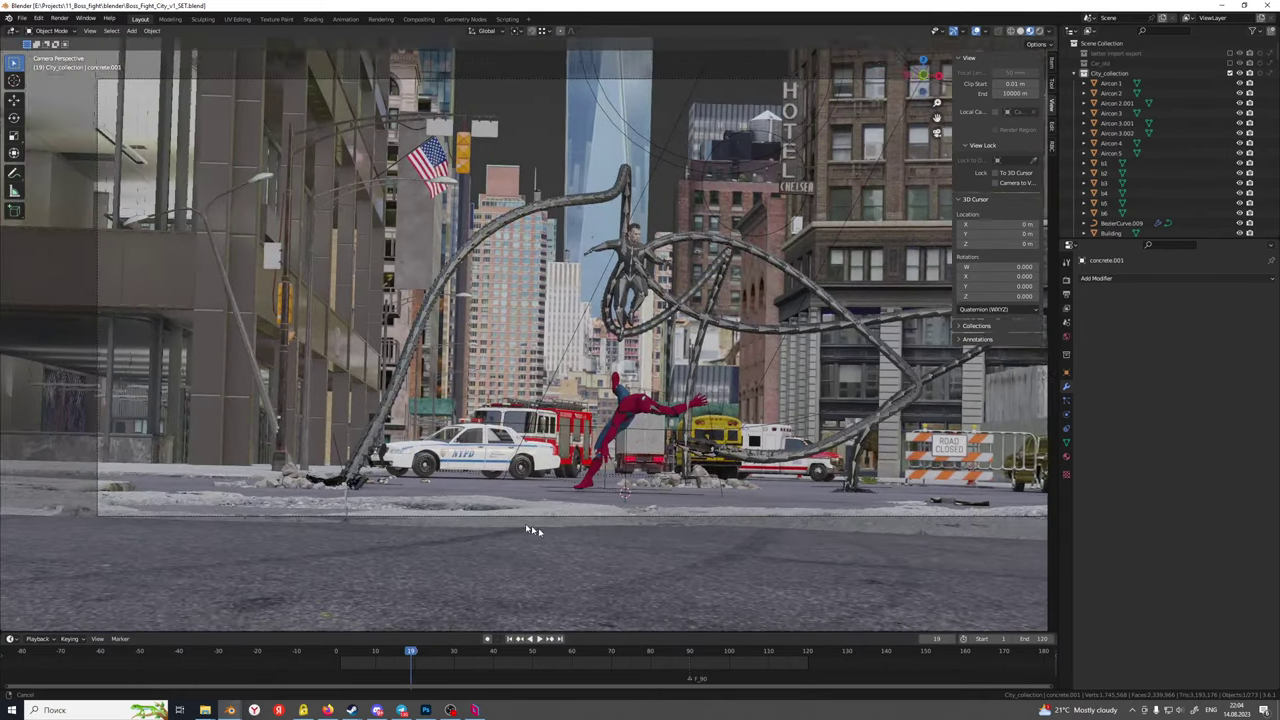
pyautogui.keyDown('shift'); pyautogui.moveTo(532, 530); pyautogui.dragTo(563, 539, button='middle'); pyautogui.keyUp('shift')
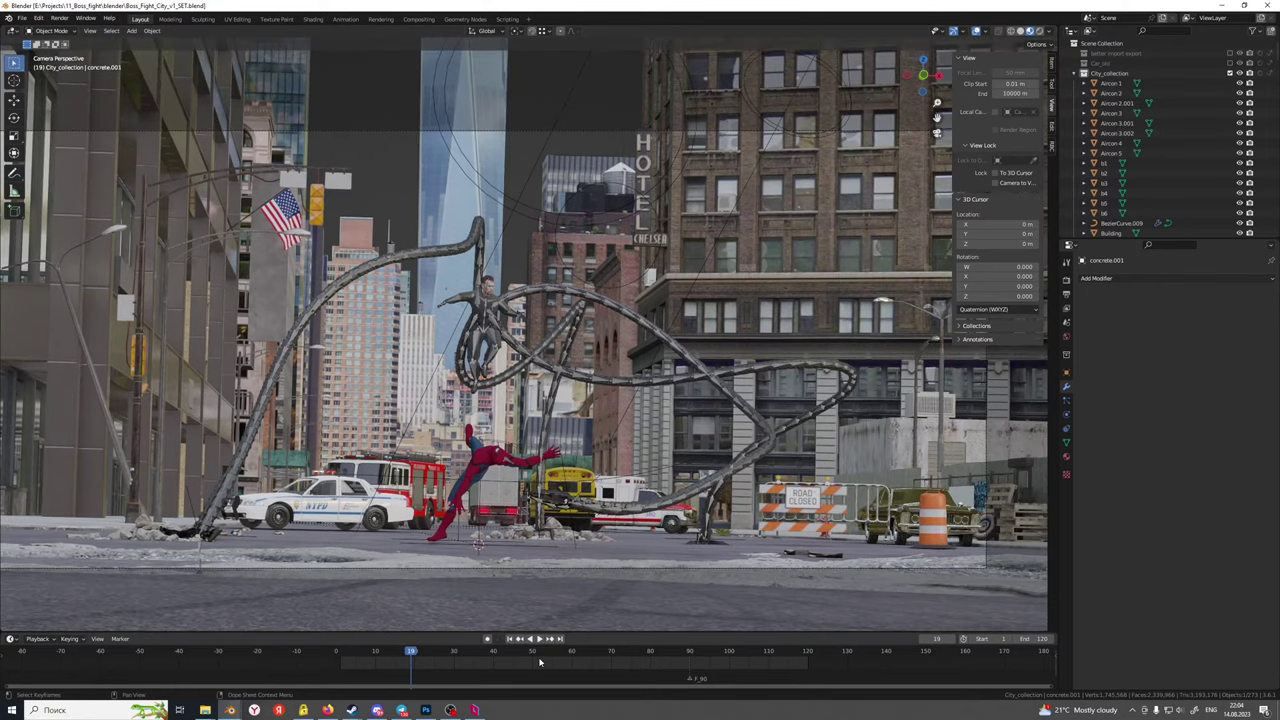
# View the existing render result, dismiss its window and save the Boss Fight city file
pyautogui.click(230, 709)
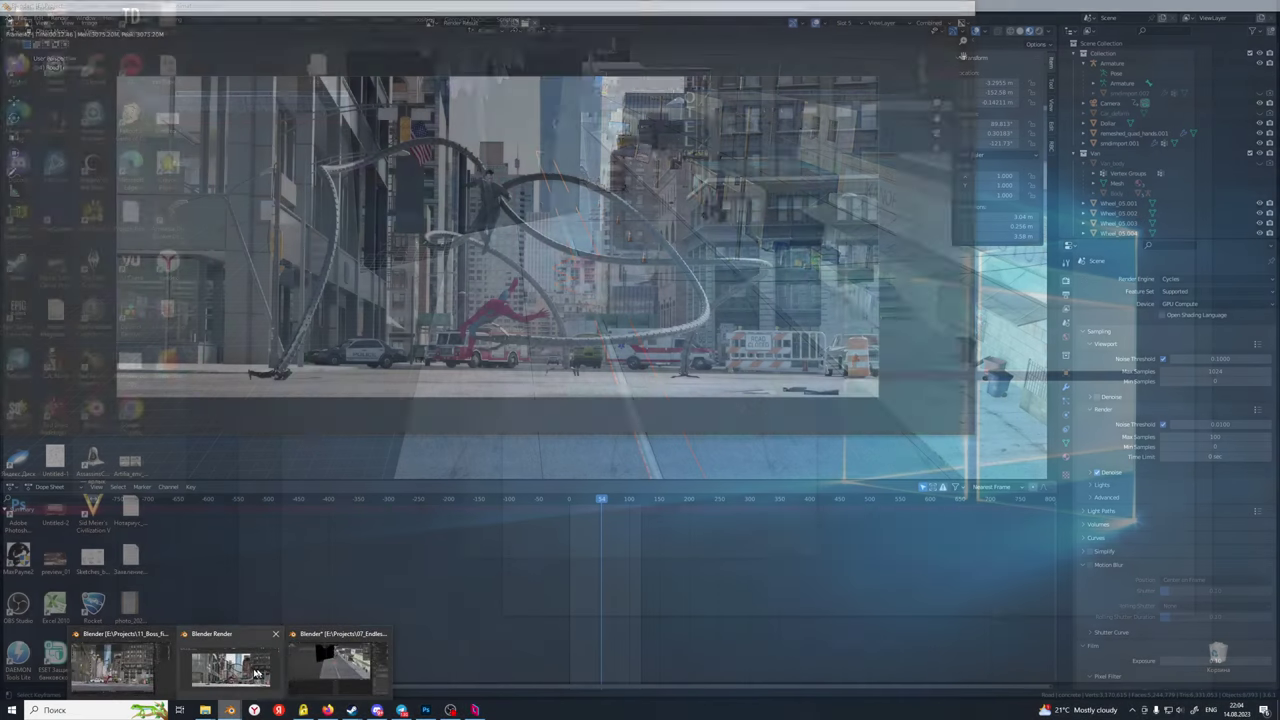
pyautogui.click(254, 673)
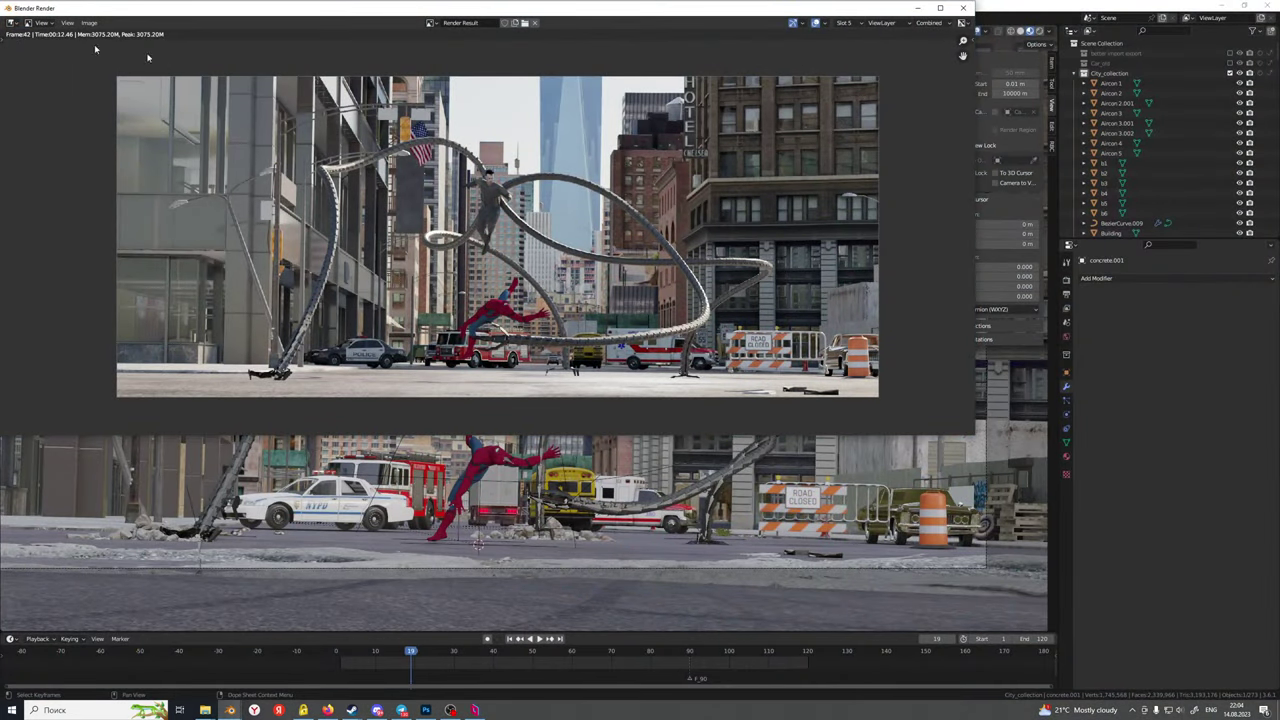
pyautogui.click(962, 8)
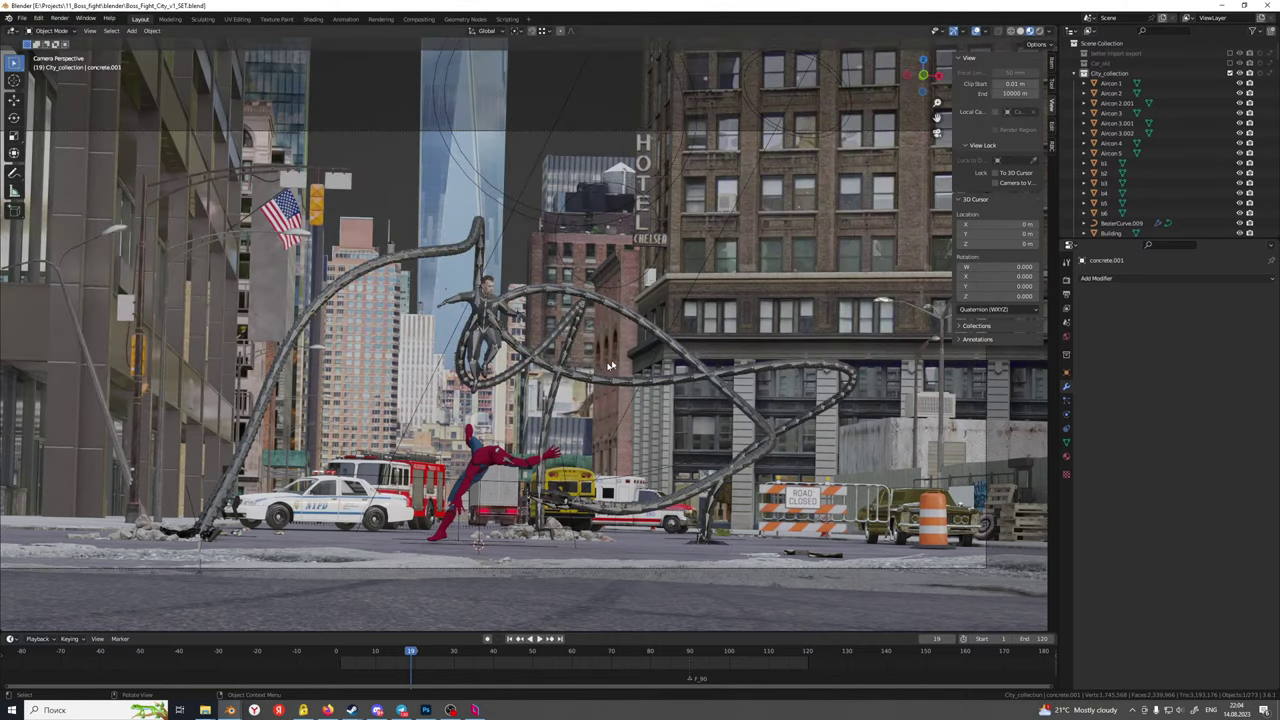
pyautogui.hotkey('ctrl', 's')
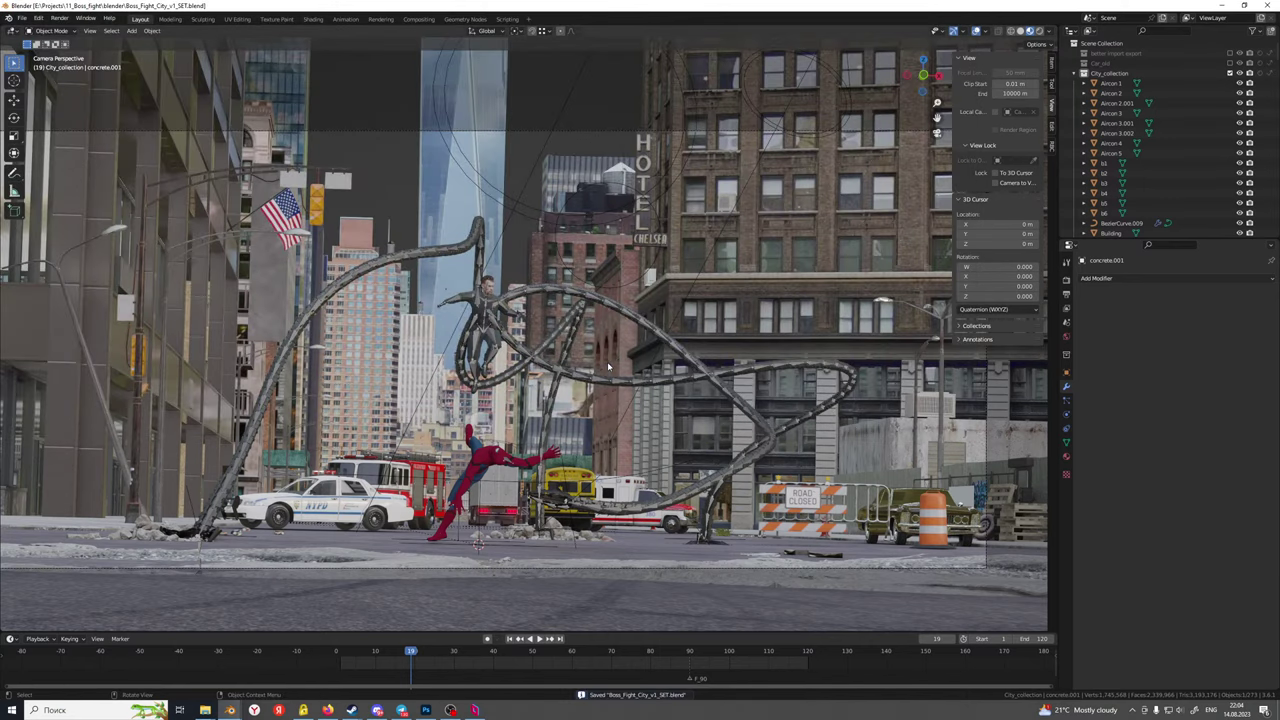
# Go to frame 42 and switch the render result window to Slot 4
pyautogui.click(500, 657)
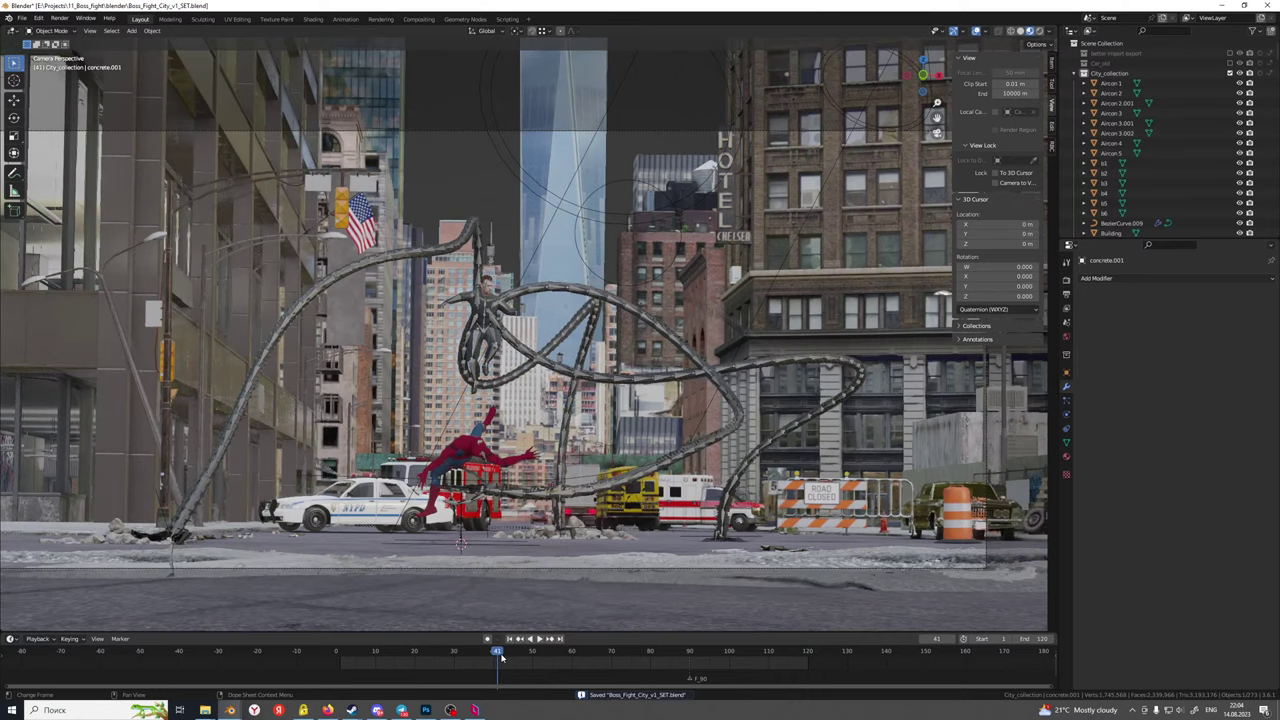
pyautogui.press('space')
pyautogui.press('space')
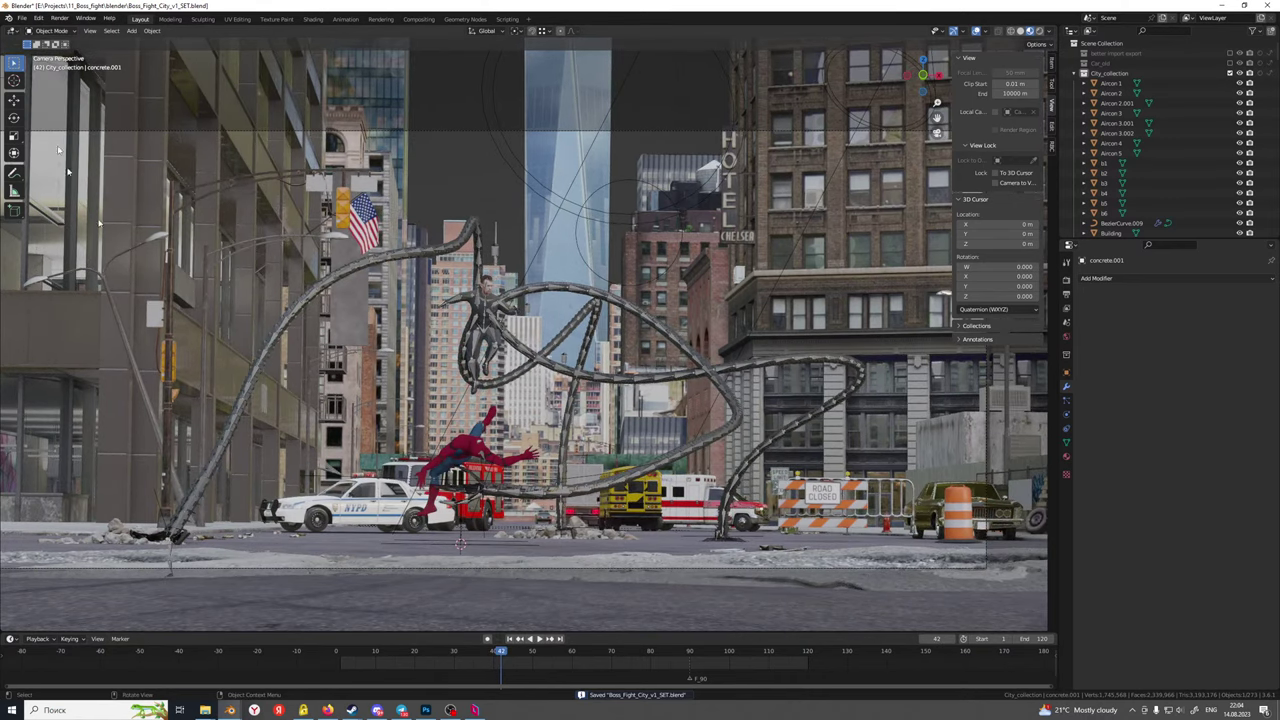
pyautogui.click(60, 19)
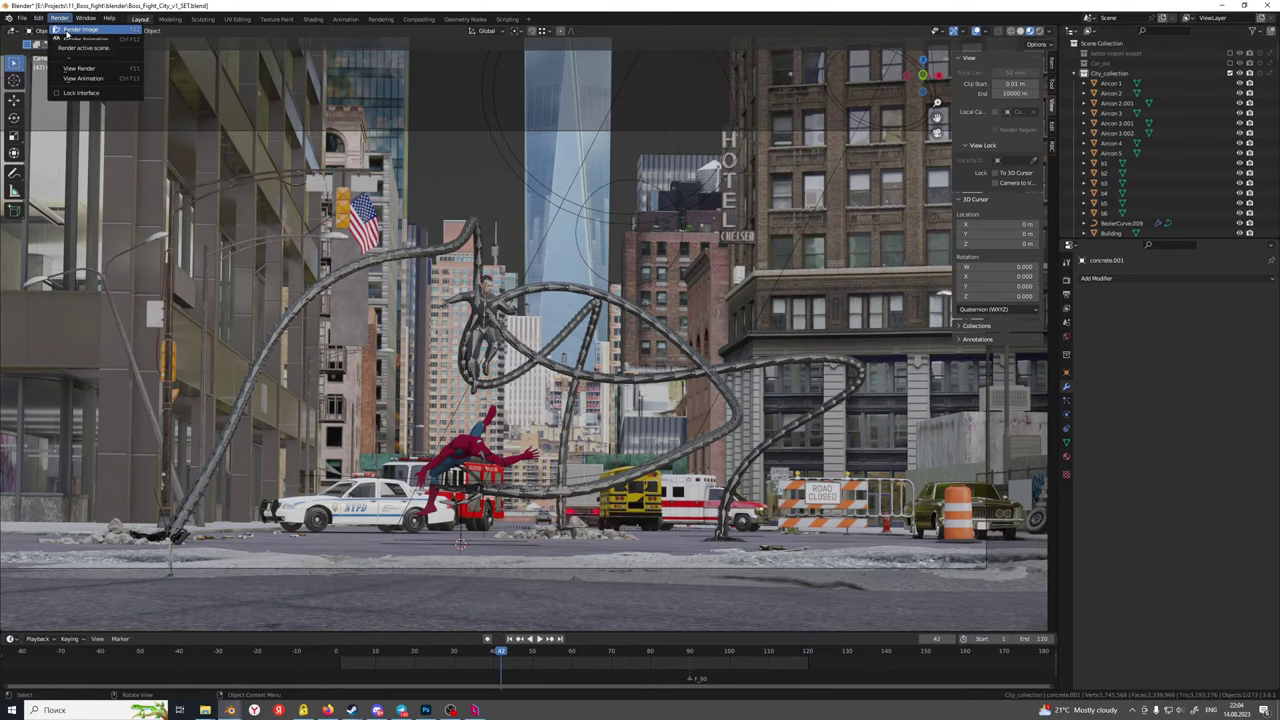
pyautogui.moveTo(230, 710)
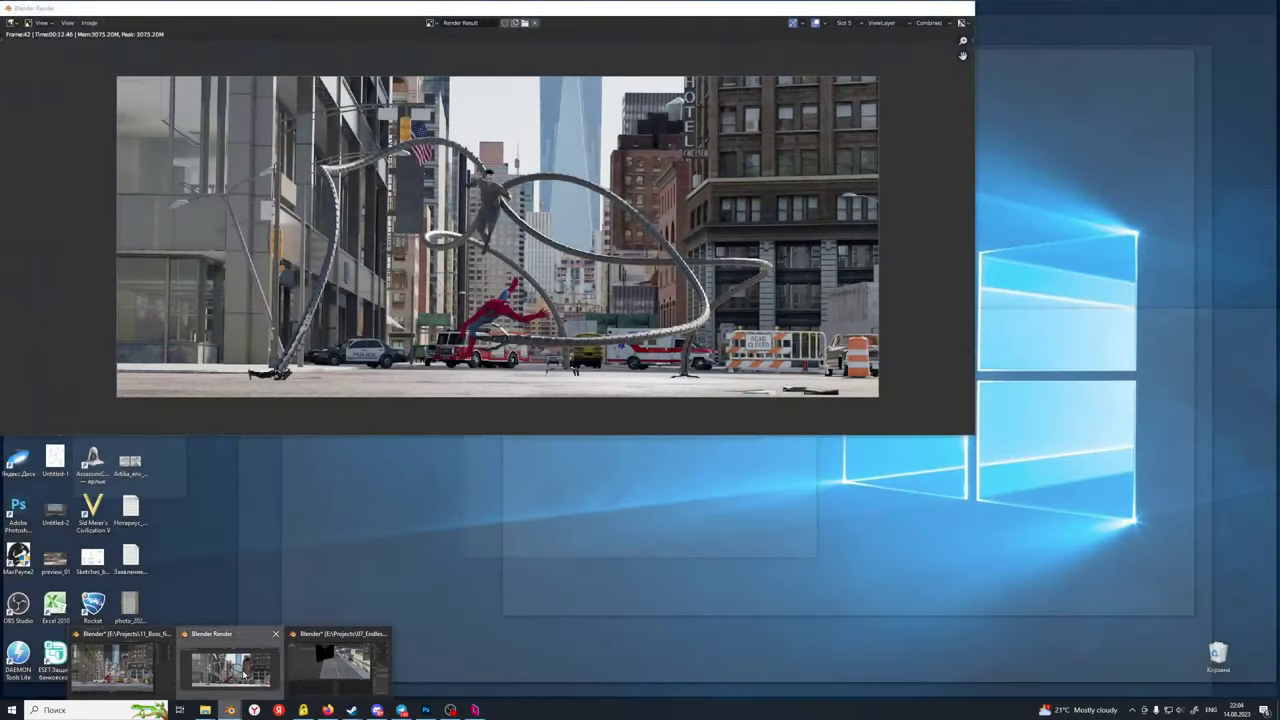
pyautogui.click(243, 675)
pyautogui.click(838, 22)
pyautogui.click(870, 66)
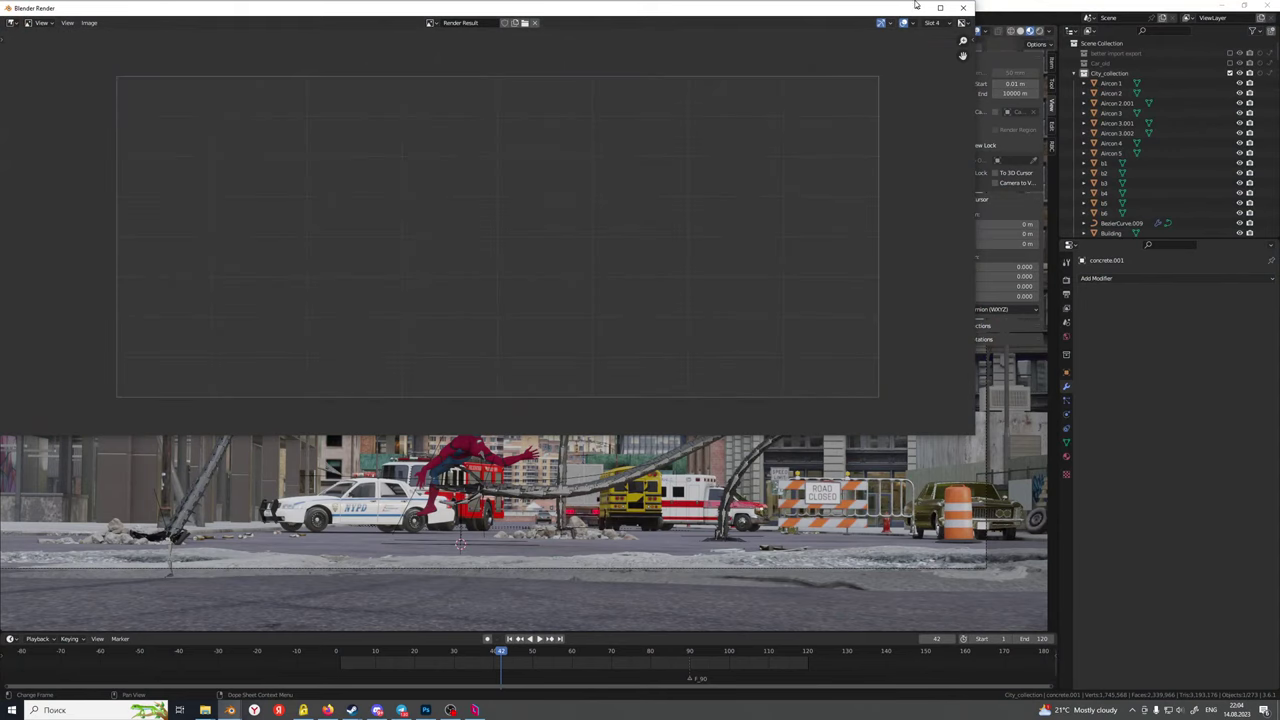
pyautogui.click(916, 7)
pyautogui.click(58, 19)
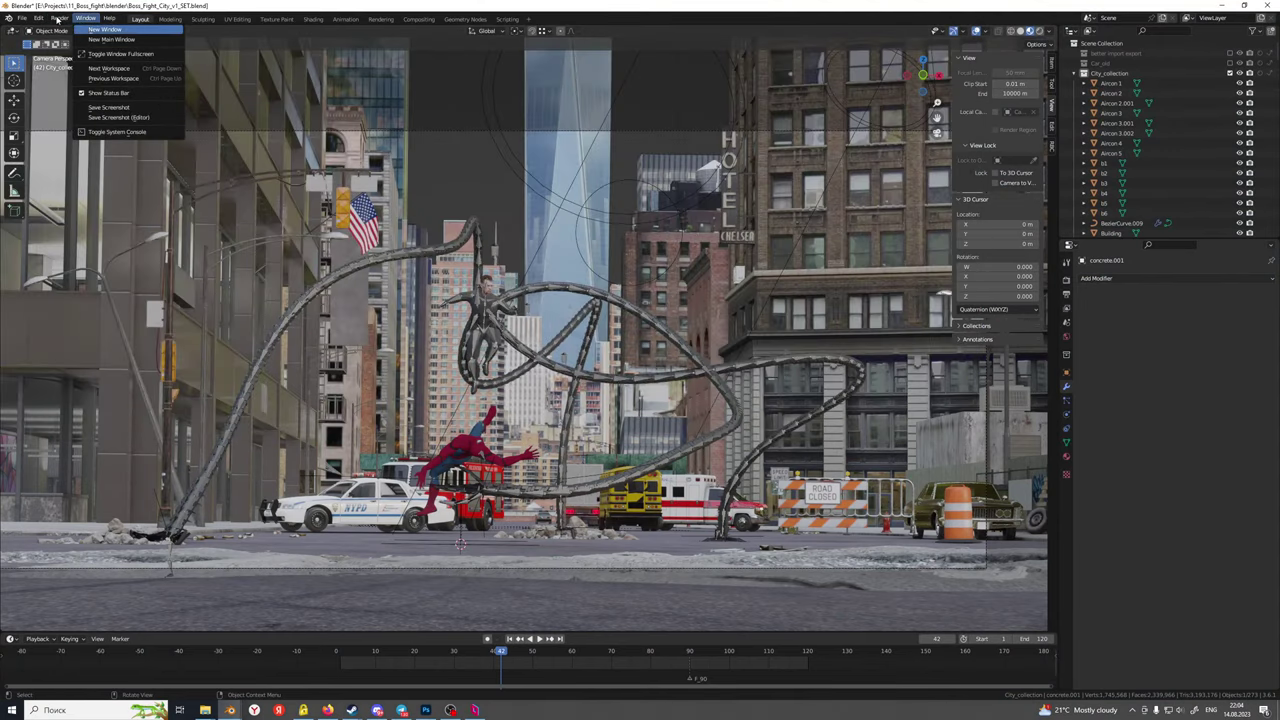
# Switch to the Van_Hand_animation file and copy the five small-debris objects from its Rocks collection
pyautogui.moveTo(230, 710)
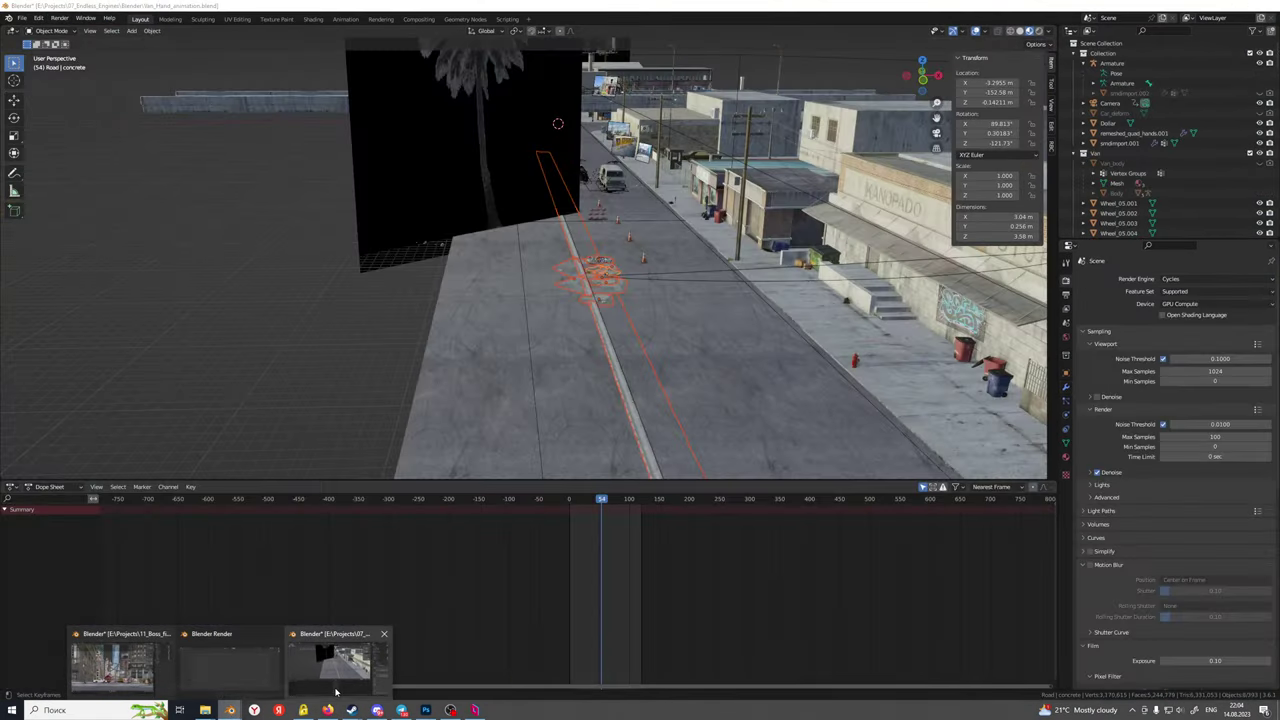
pyautogui.click(336, 680)
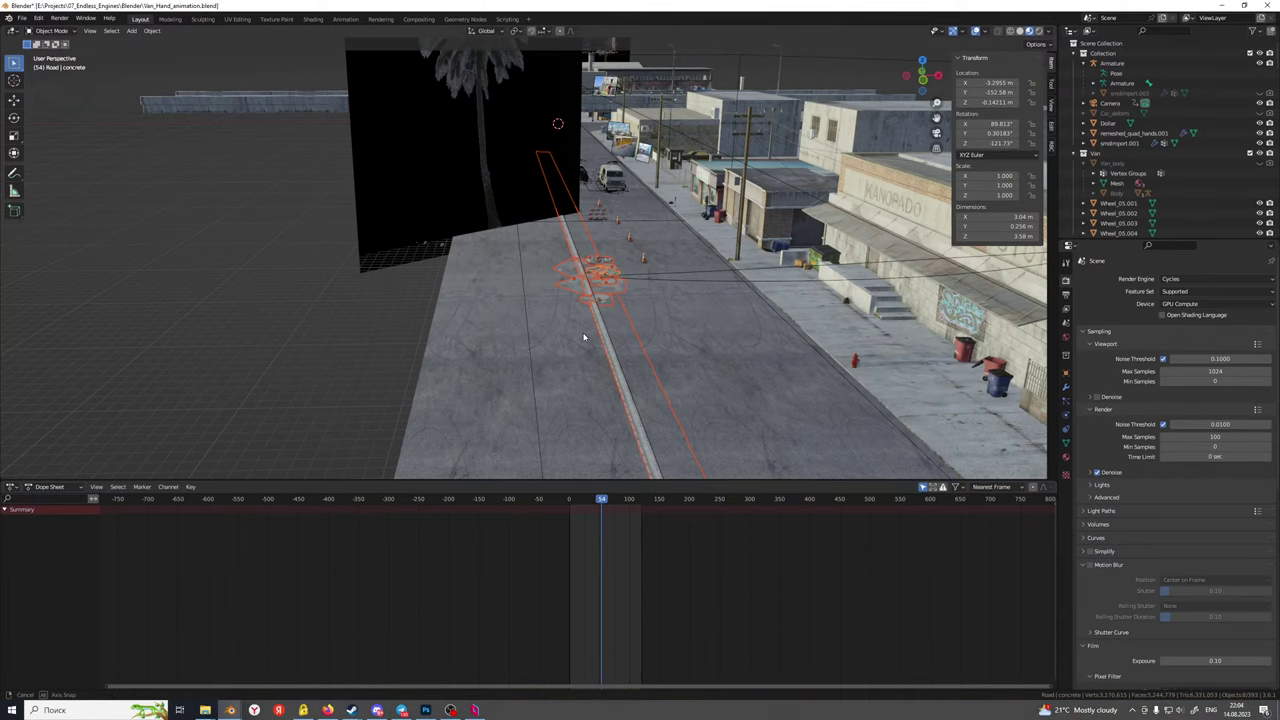
pyautogui.moveTo(584, 337); pyautogui.dragTo(526, 321, button='middle')
pyautogui.moveTo(503, 383); pyautogui.dragTo(580, 385, button='middle')
pyautogui.click(806, 335)
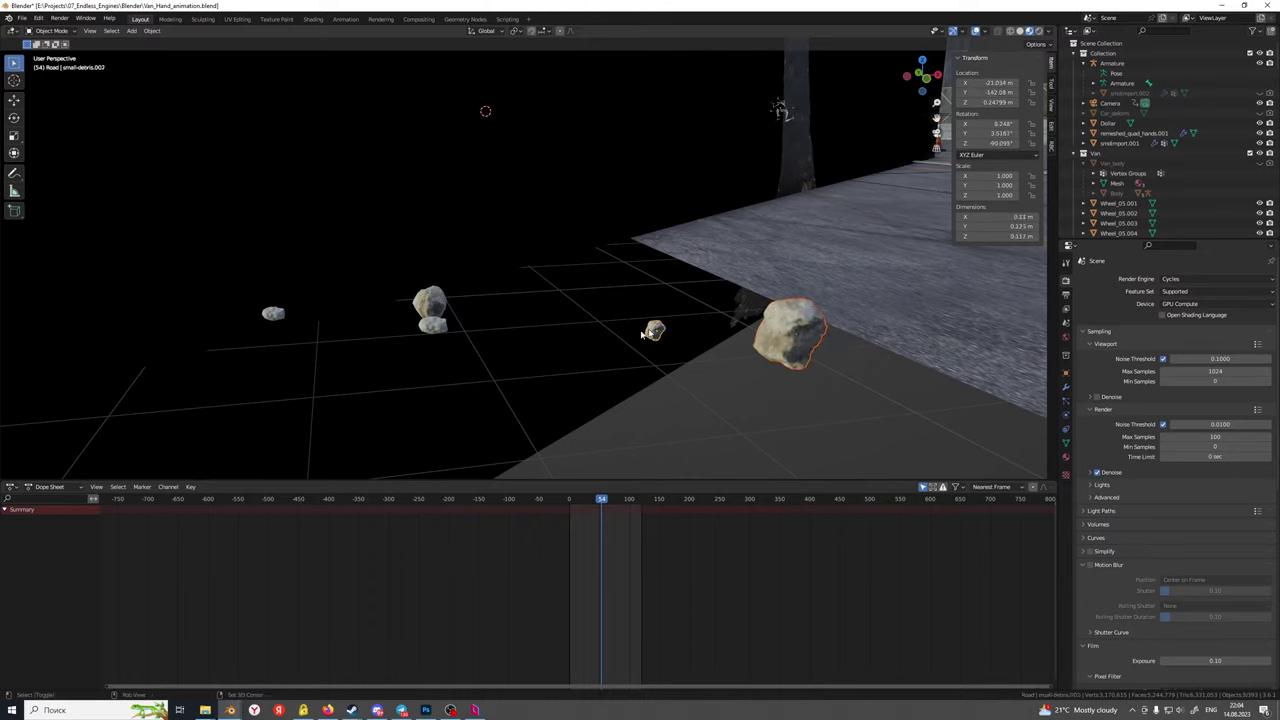
pyautogui.keyDown('shift'); pyautogui.click(433, 325); pyautogui.keyUp('shift')
pyautogui.keyDown('shift'); pyautogui.click(274, 317); pyautogui.keyUp('shift')
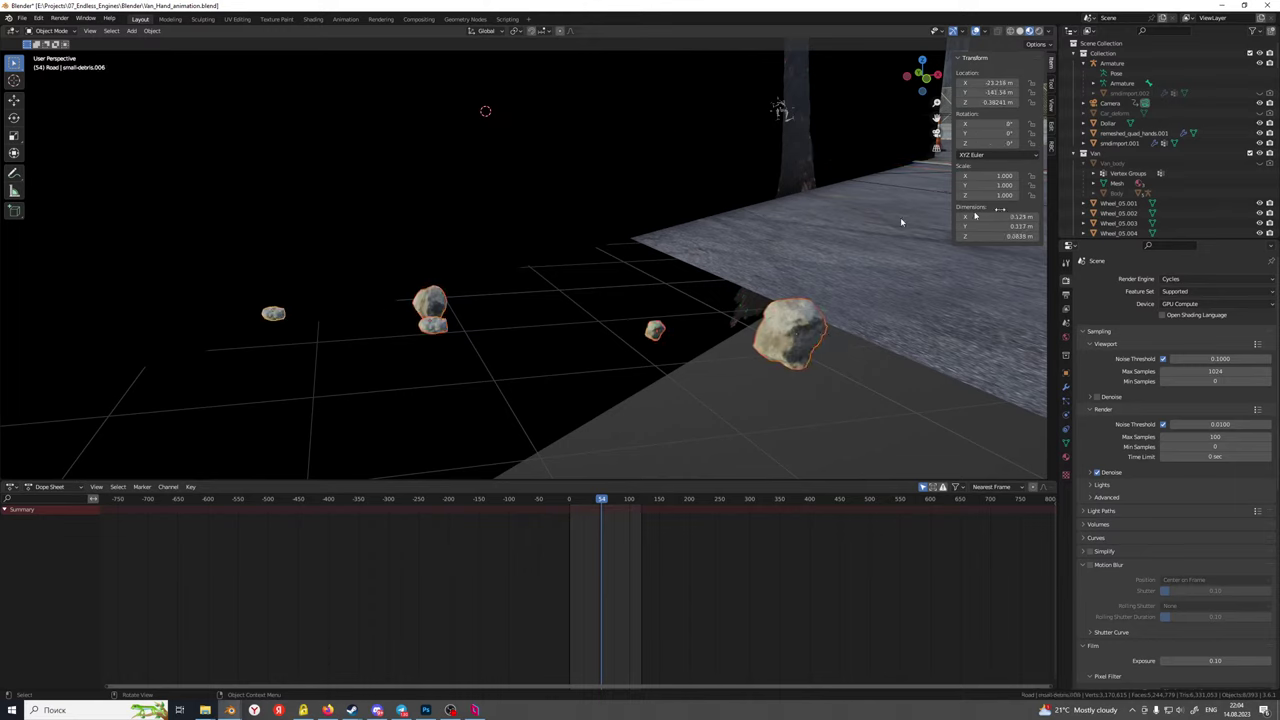
pyautogui.scroll(-5, 1214, 187)
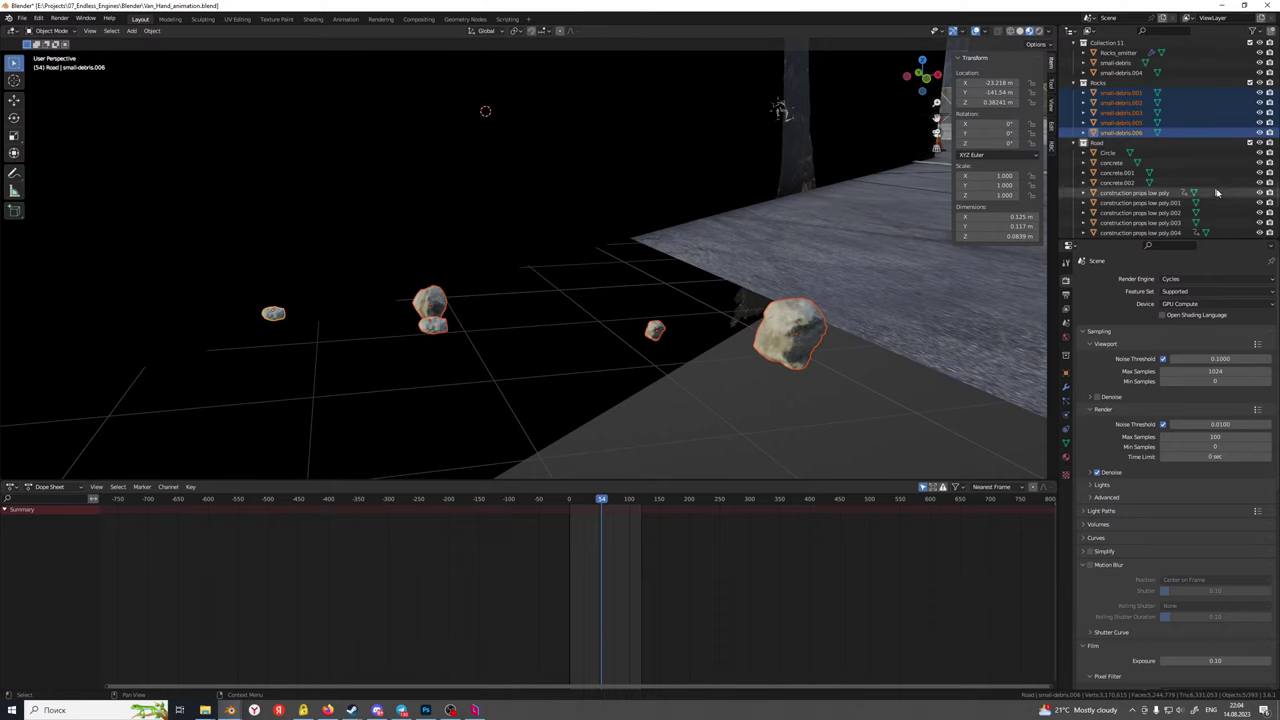
pyautogui.rightClick(540, 330)
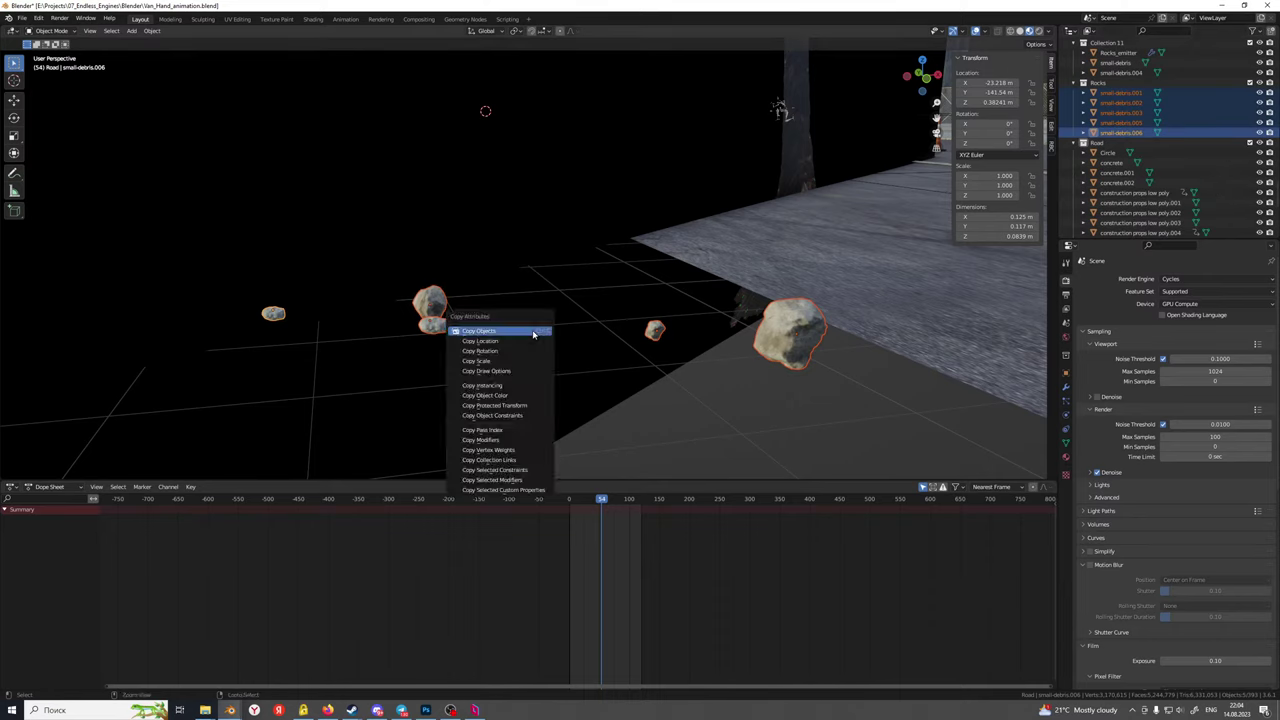
pyautogui.click(540, 333)
# In the Boss Fight city file, create a collection named Rocks and paste the five copied debris objects into it
pyautogui.moveTo(230, 712)
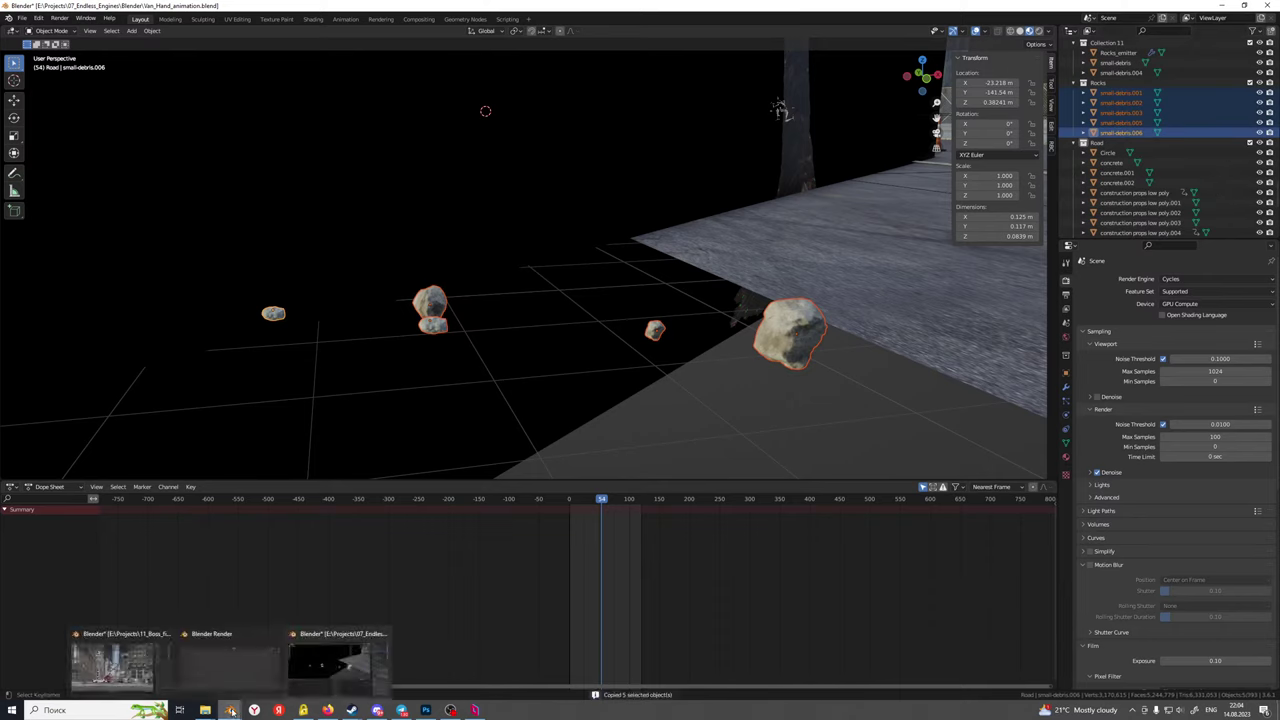
pyautogui.click(135, 665)
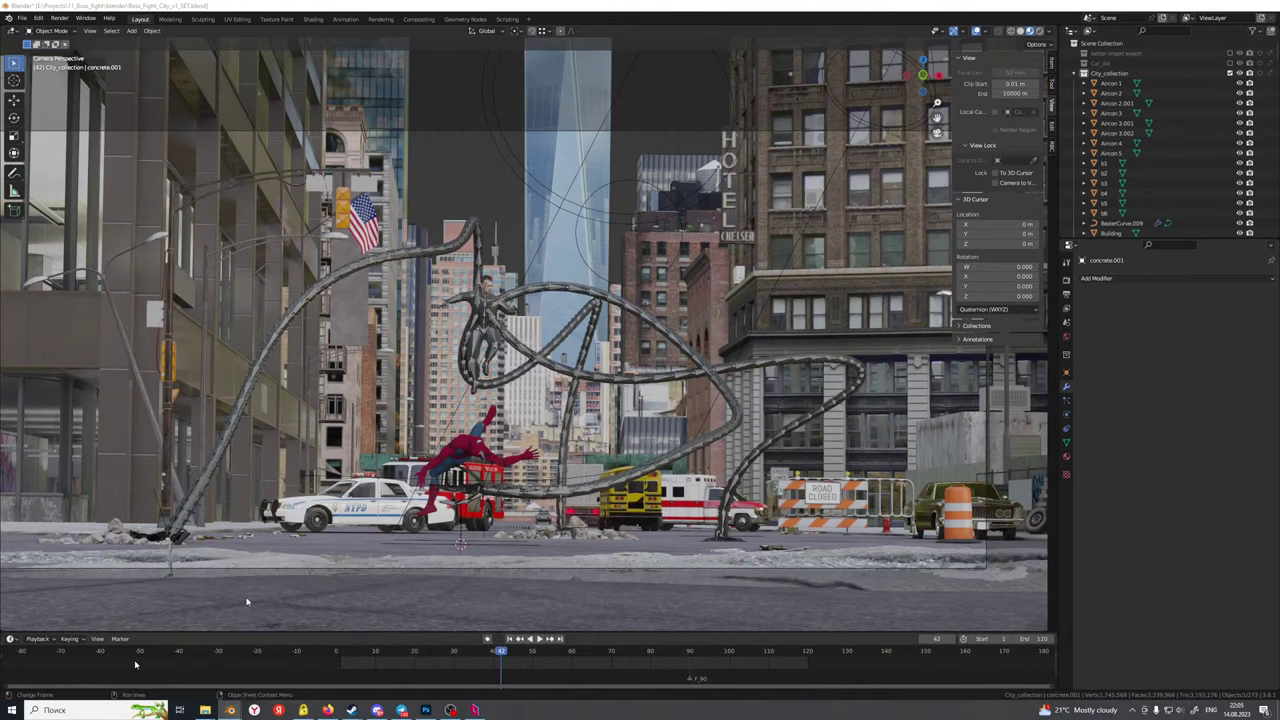
pyautogui.click(1077, 73)
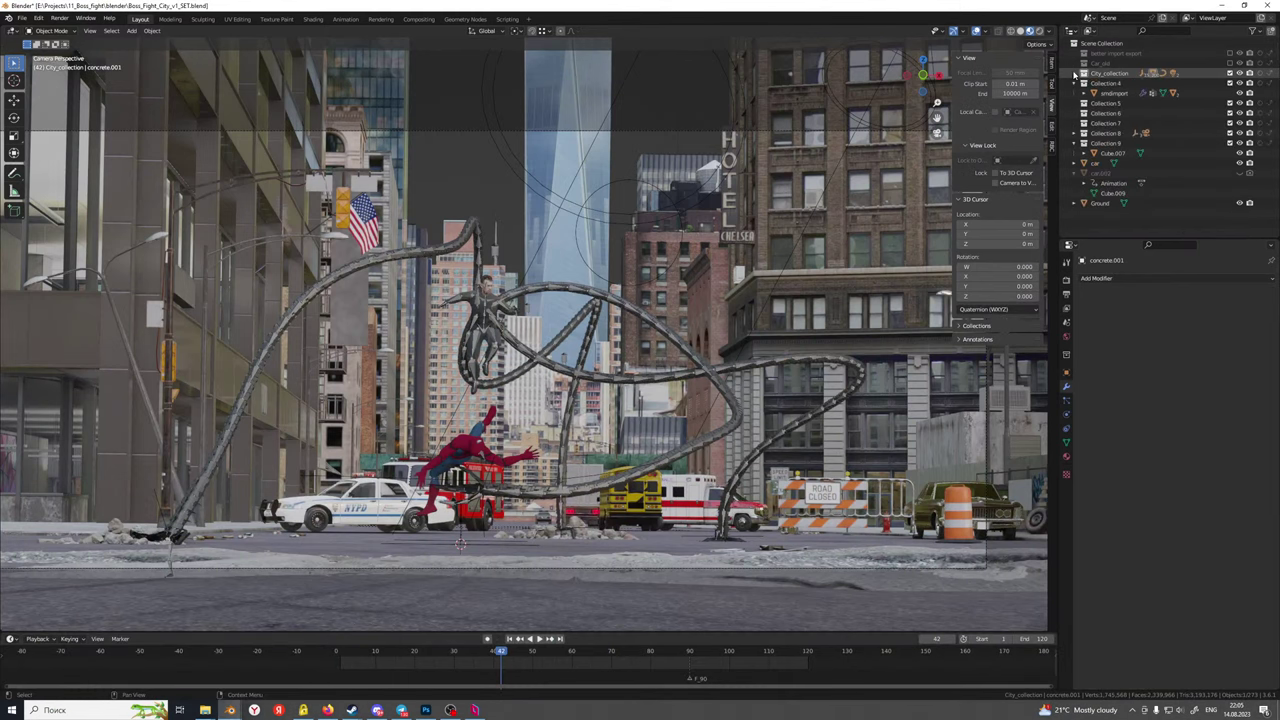
pyautogui.rightClick(1097, 233)
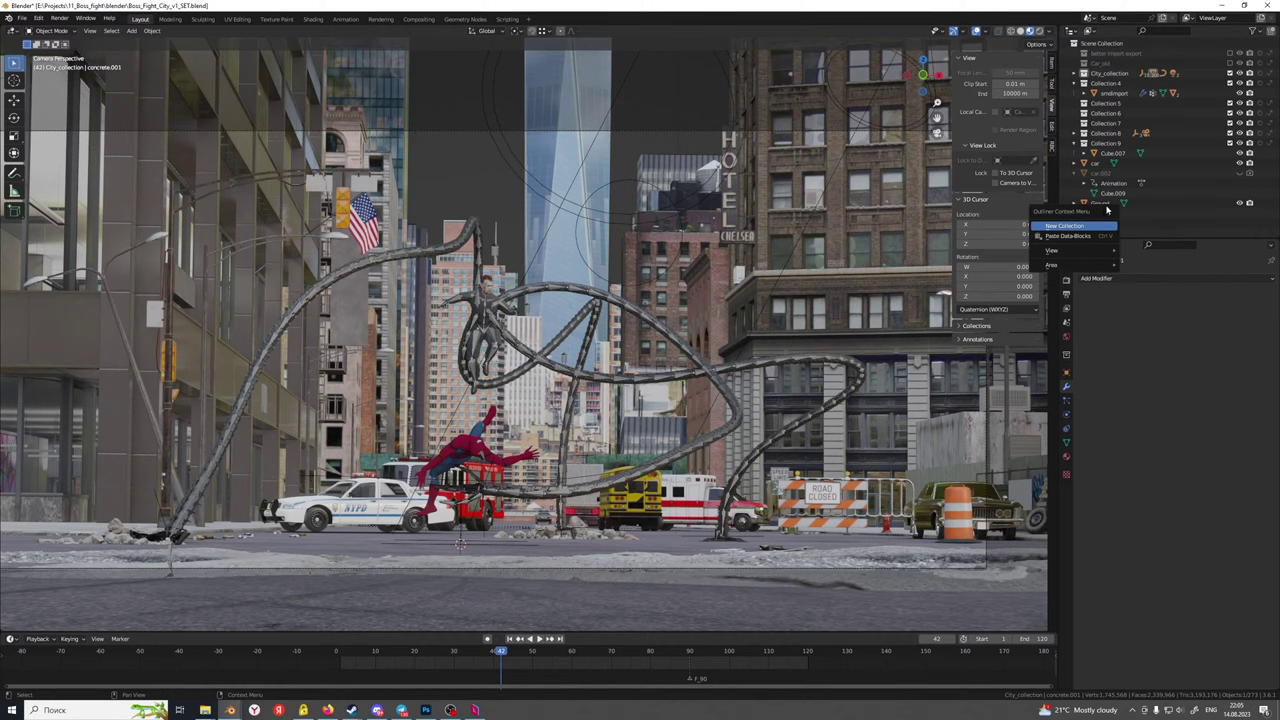
pyautogui.click(1068, 226)
pyautogui.doubleClick(1106, 163)
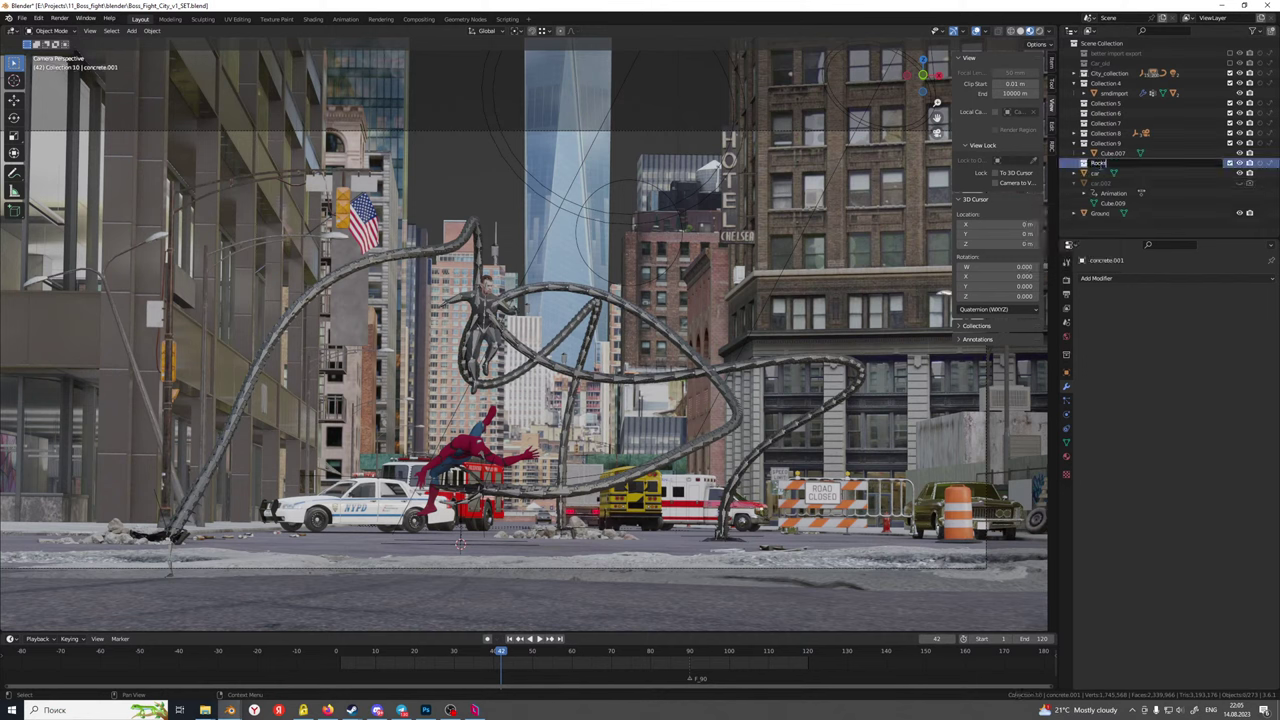
pyautogui.write('Rocks')
pyautogui.press('Return')
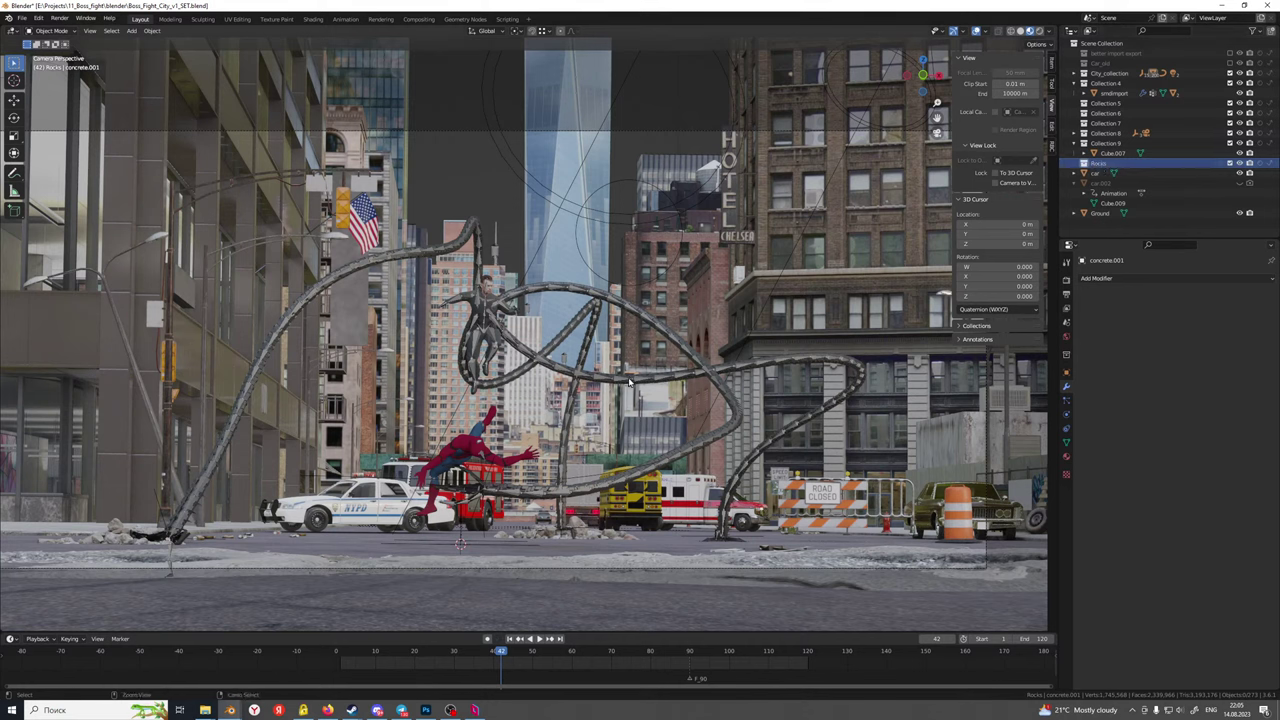
pyautogui.hotkey('ctrl', 'v')
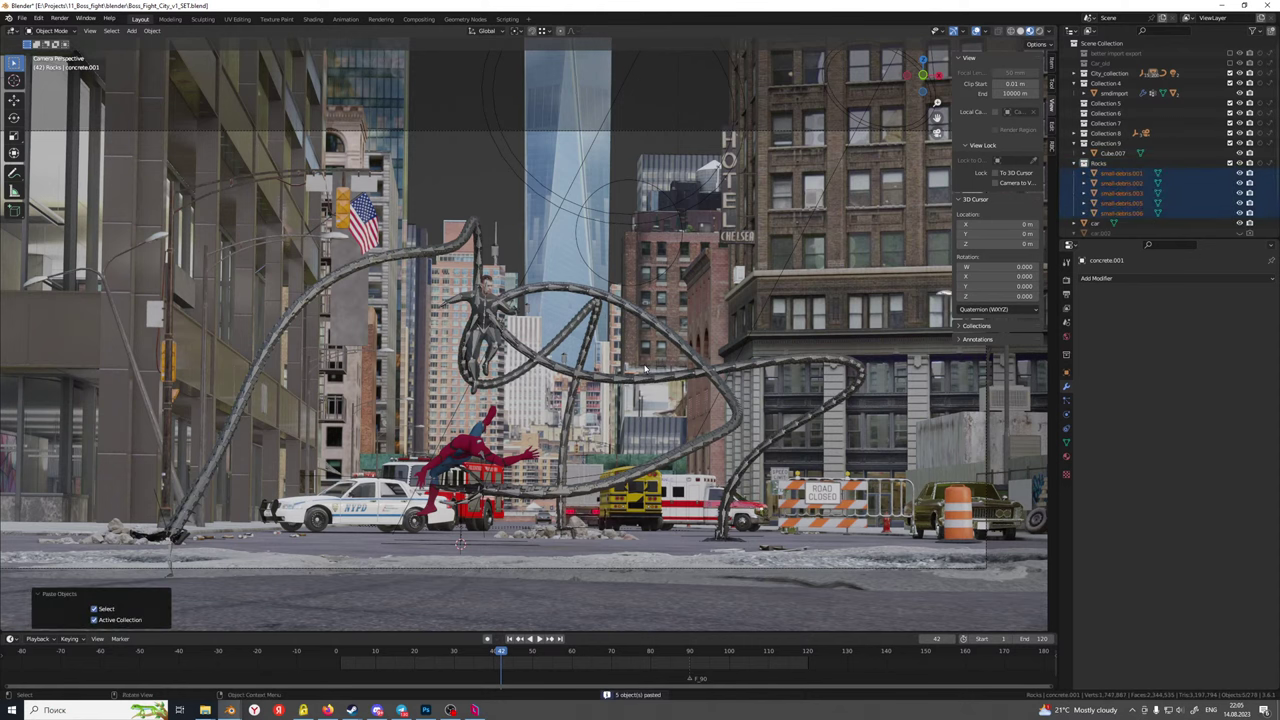
# Move the pasted debris rocks about 125 m along the global Y axis toward the city intersection
pyautogui.scroll(-1, 645, 368)
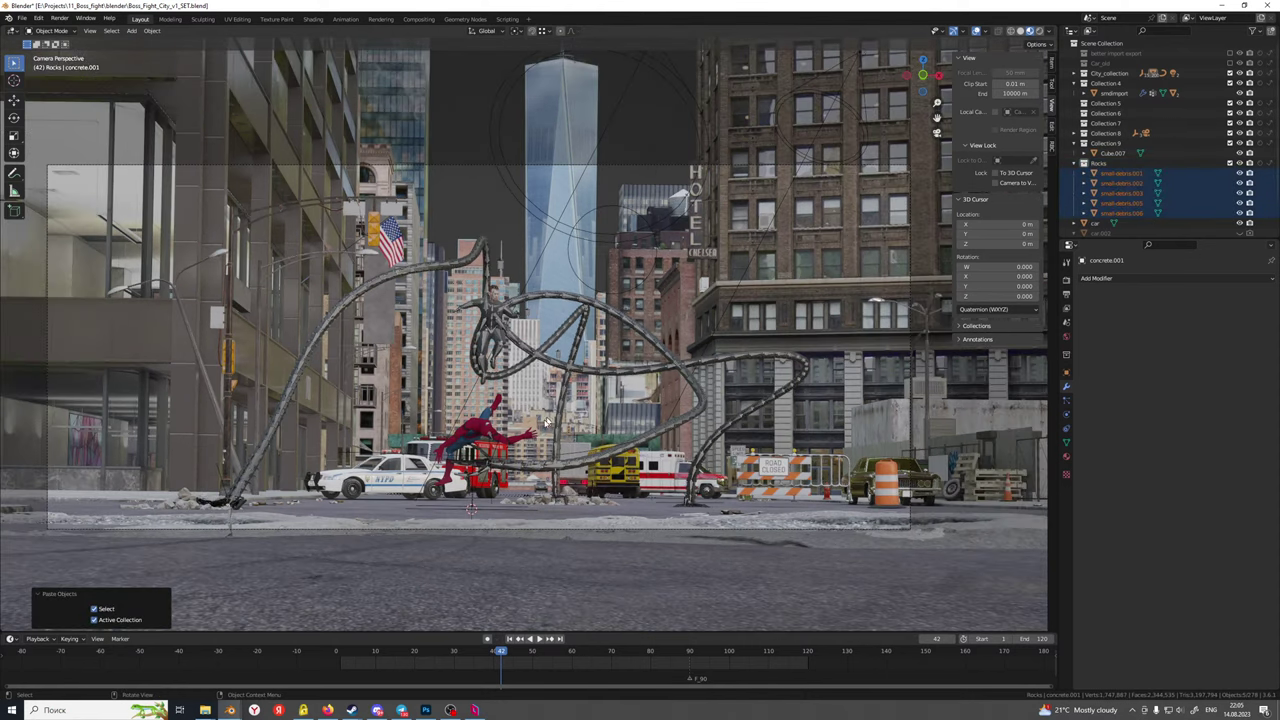
pyautogui.moveTo(549, 421); pyautogui.dragTo(740, 357, button='middle')
pyautogui.scroll(-4, 450, 474)
pyautogui.scroll(2, 740, 357)
pyautogui.scroll(-4, 740, 357)
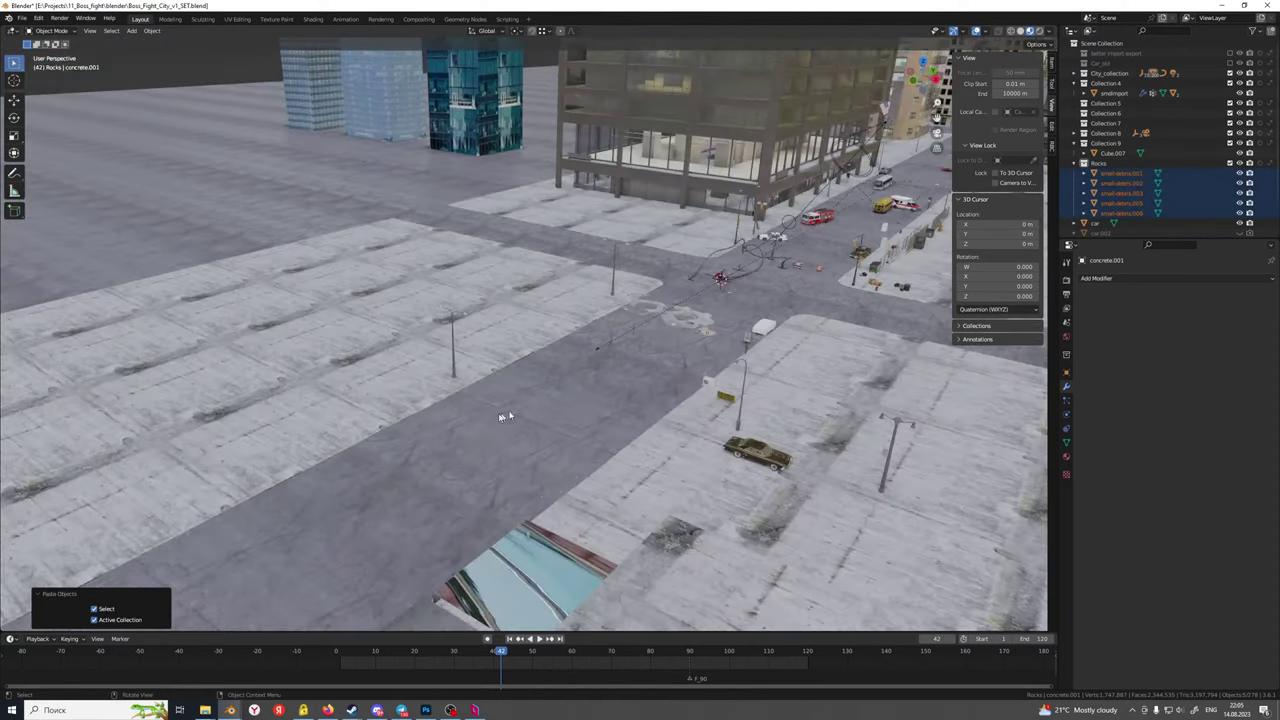
pyautogui.moveTo(497, 417); pyautogui.dragTo(530, 412, button='middle')
pyautogui.press('g')
pyautogui.press('y')
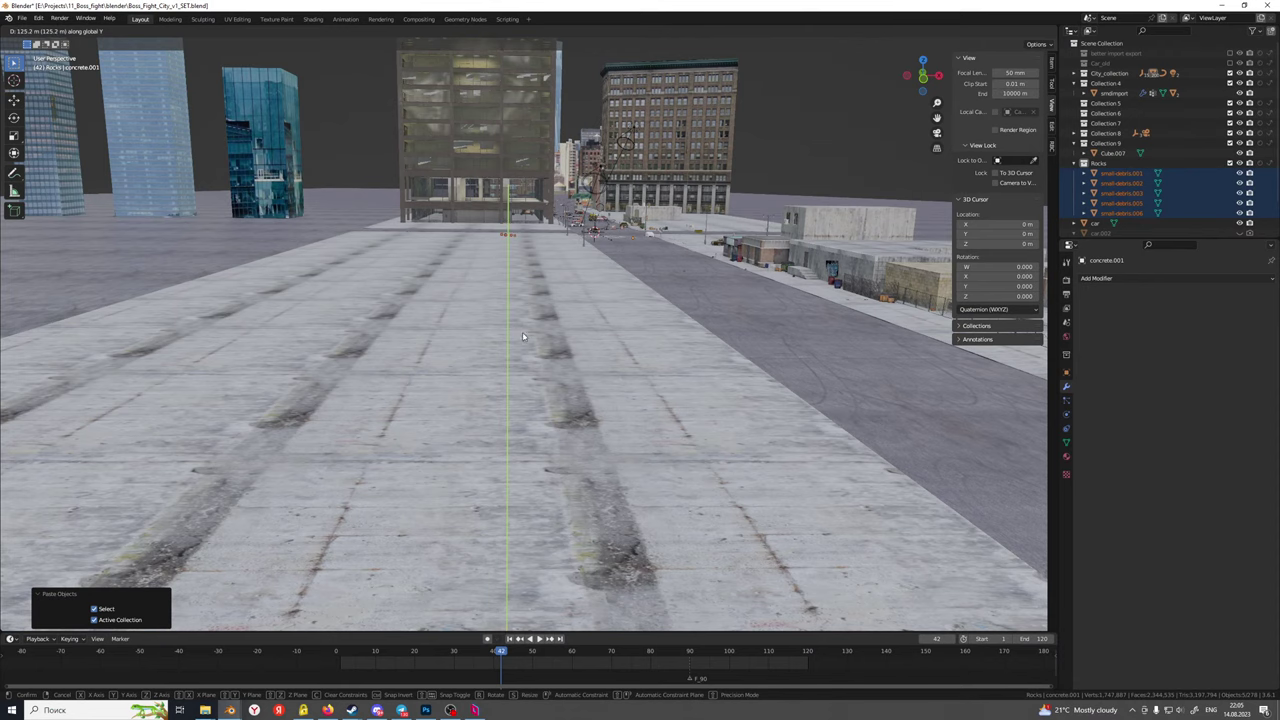
pyautogui.click(522, 337)
# Shift the debris rocks about 21.5 m more along Y and about 20.3 m along X to the intersection
pyautogui.moveTo(522, 337); pyautogui.dragTo(418, 462, button='middle')
pyautogui.press('g')
pyautogui.press('y')
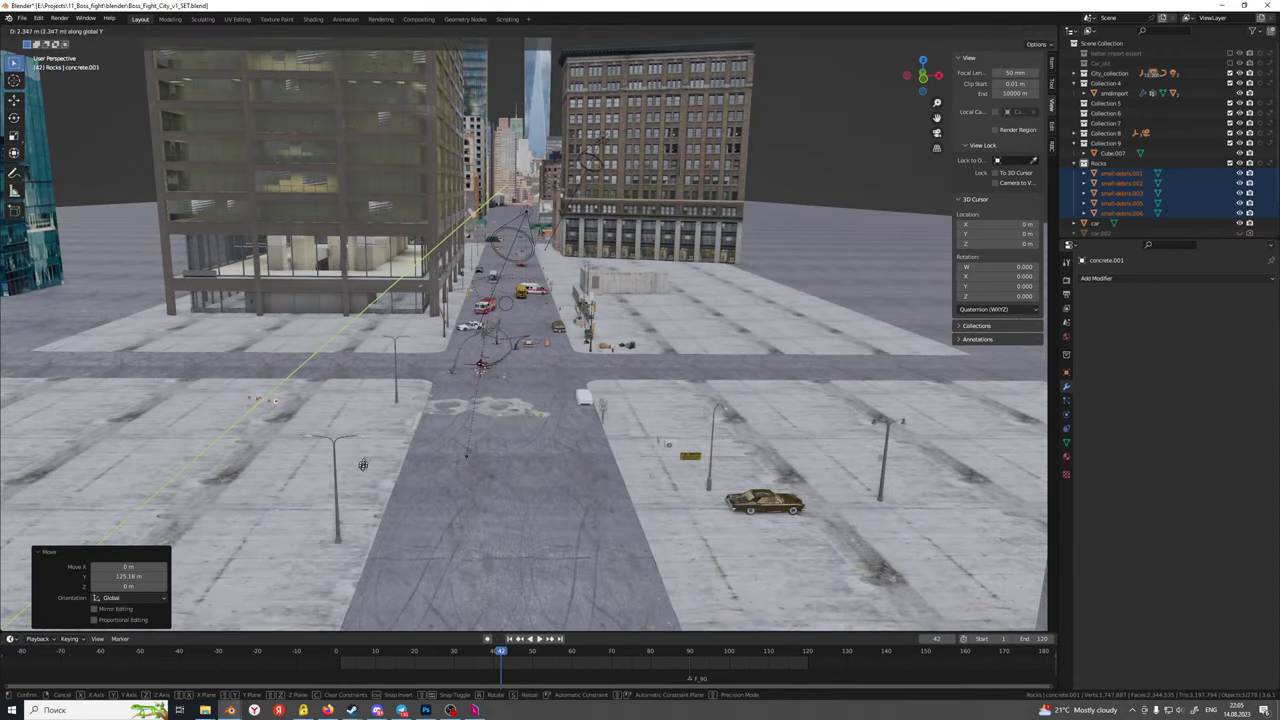
pyautogui.click(411, 428)
pyautogui.scroll(1, 410, 427)
pyautogui.press('g')
pyautogui.press('x')
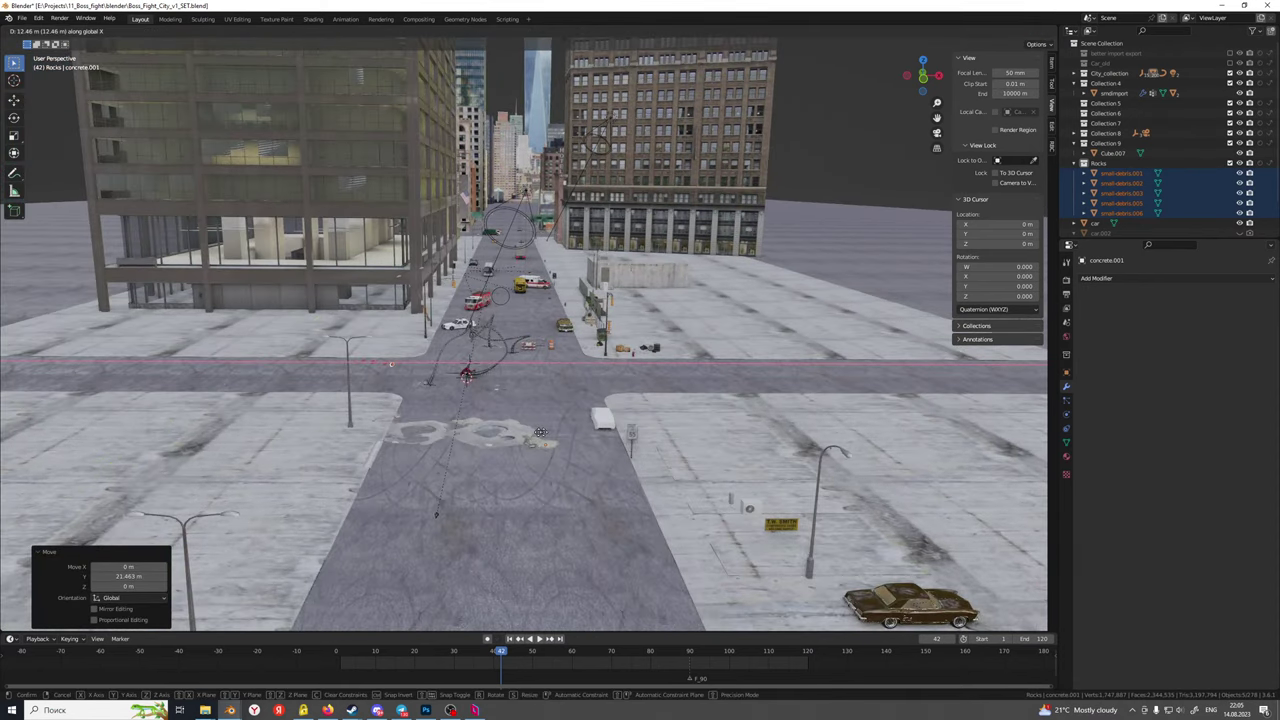
pyautogui.click(612, 435)
pyautogui.scroll(4, 600, 405)
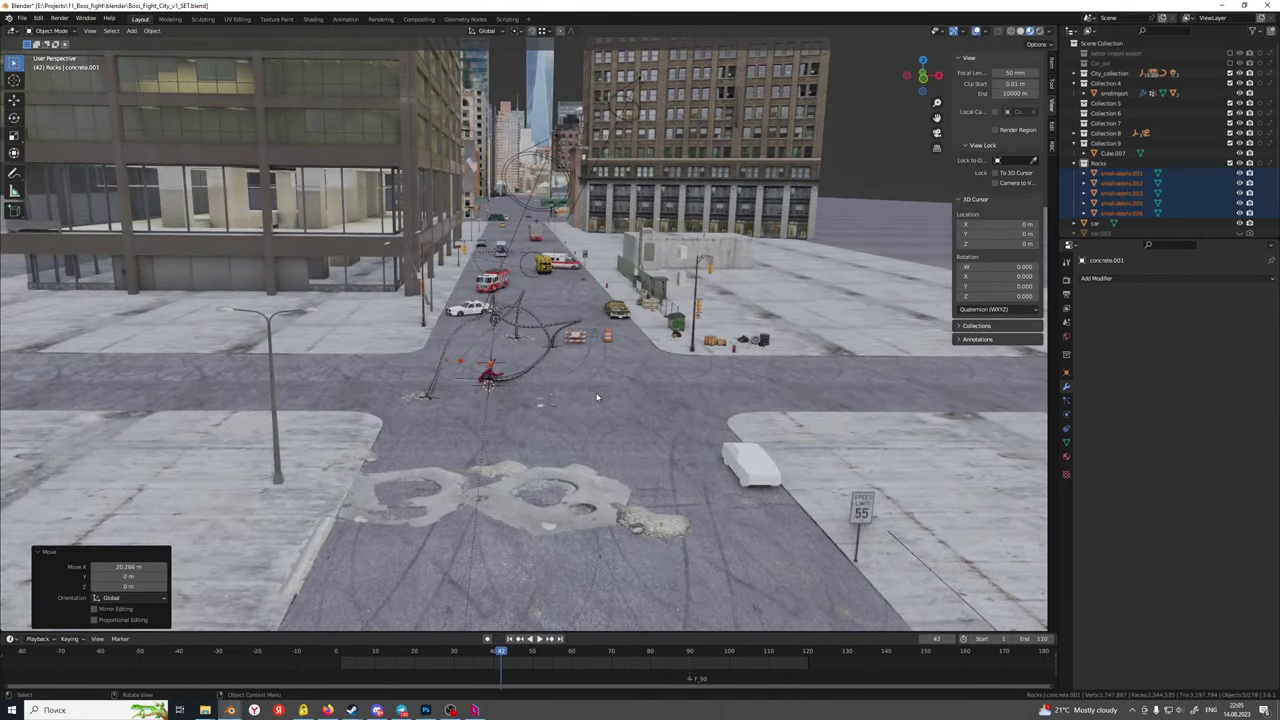
# In the camera view, move the debris rocks about 3.4 m in negative X to the foot of the tentacle beside the traffic-light pole
pyautogui.press('KP_0')
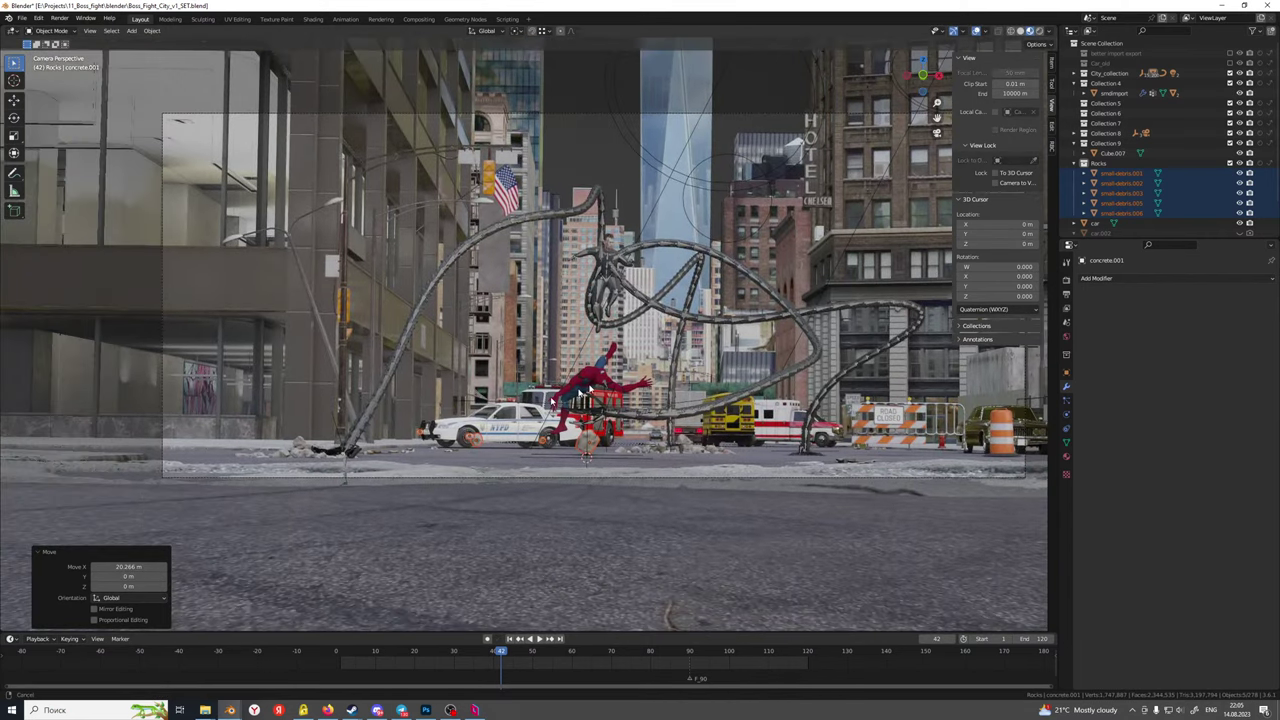
pyautogui.press('g')
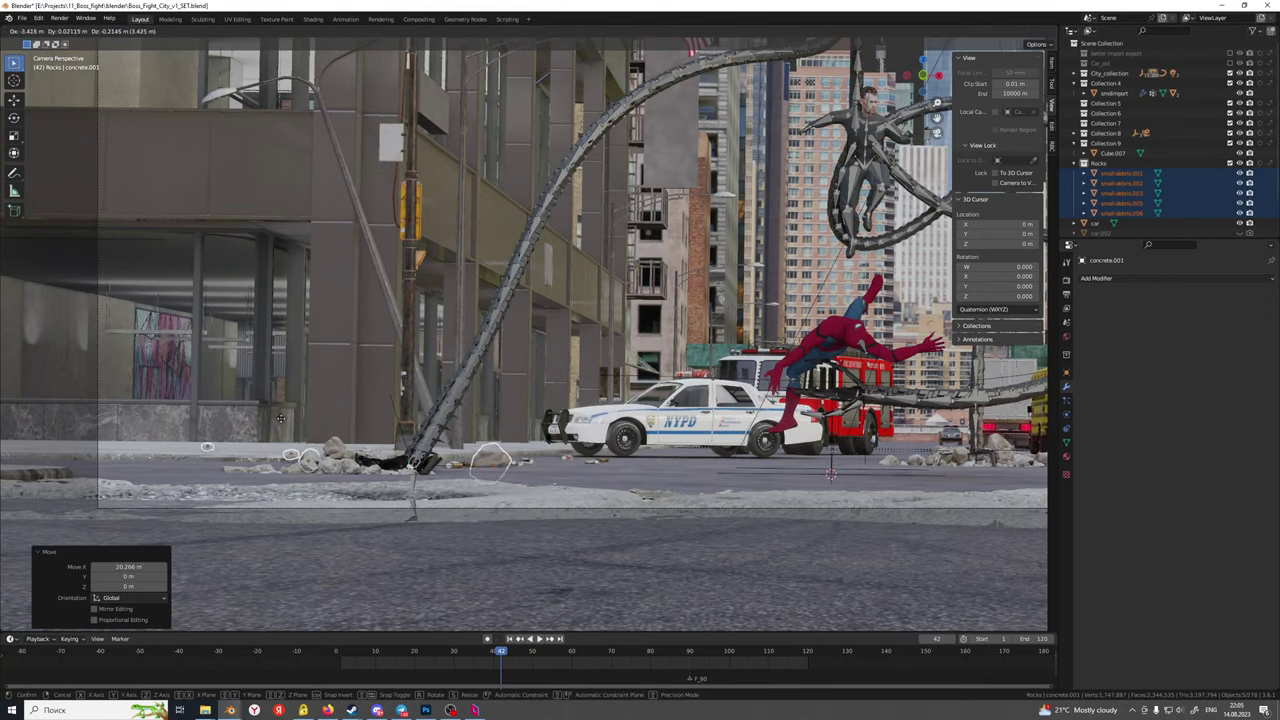
pyautogui.click(281, 423)
# Rotate the five debris rocks about -160° around global Z and tilt them about 0.9° in the camera view
pyautogui.press('r')
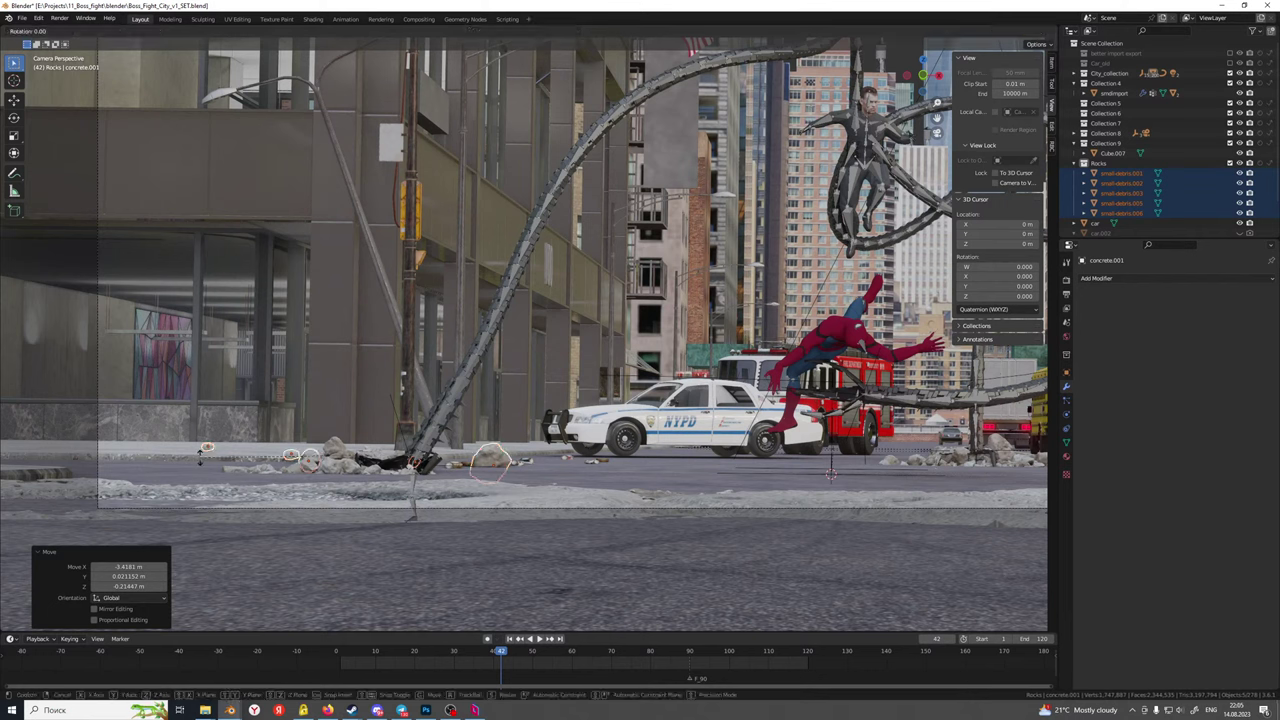
pyautogui.press('z')
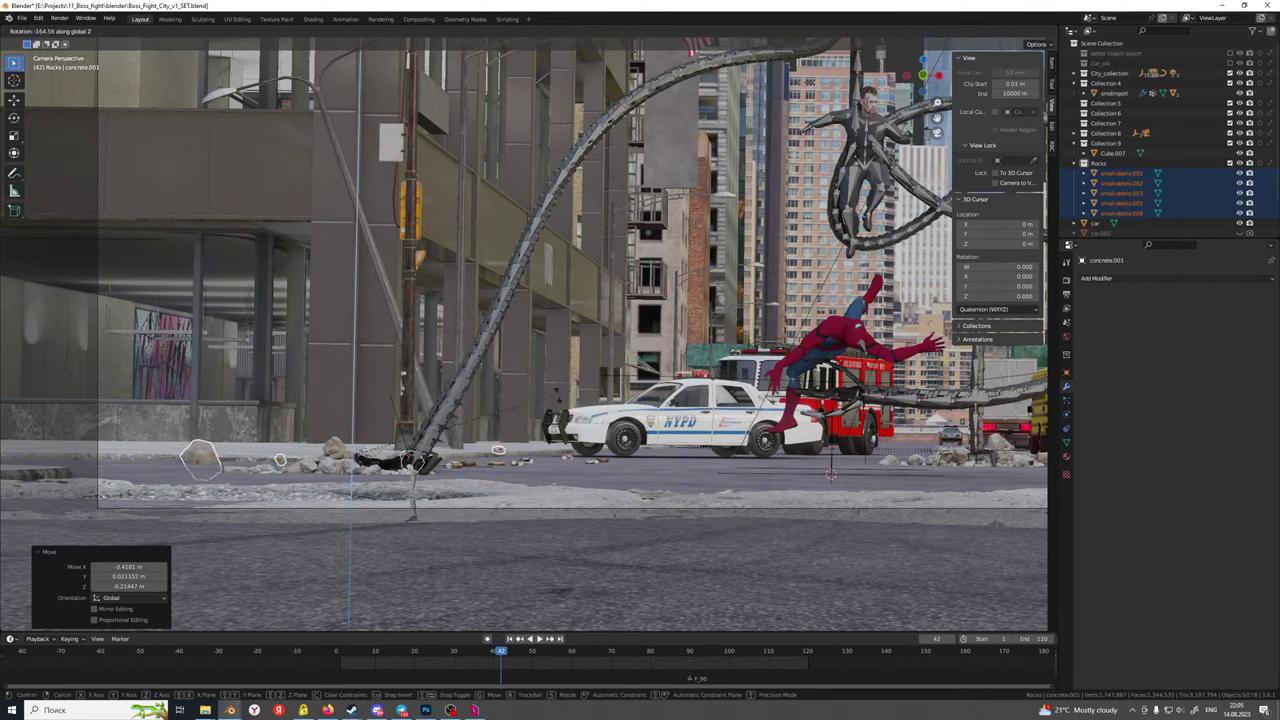
pyautogui.click(492, 401)
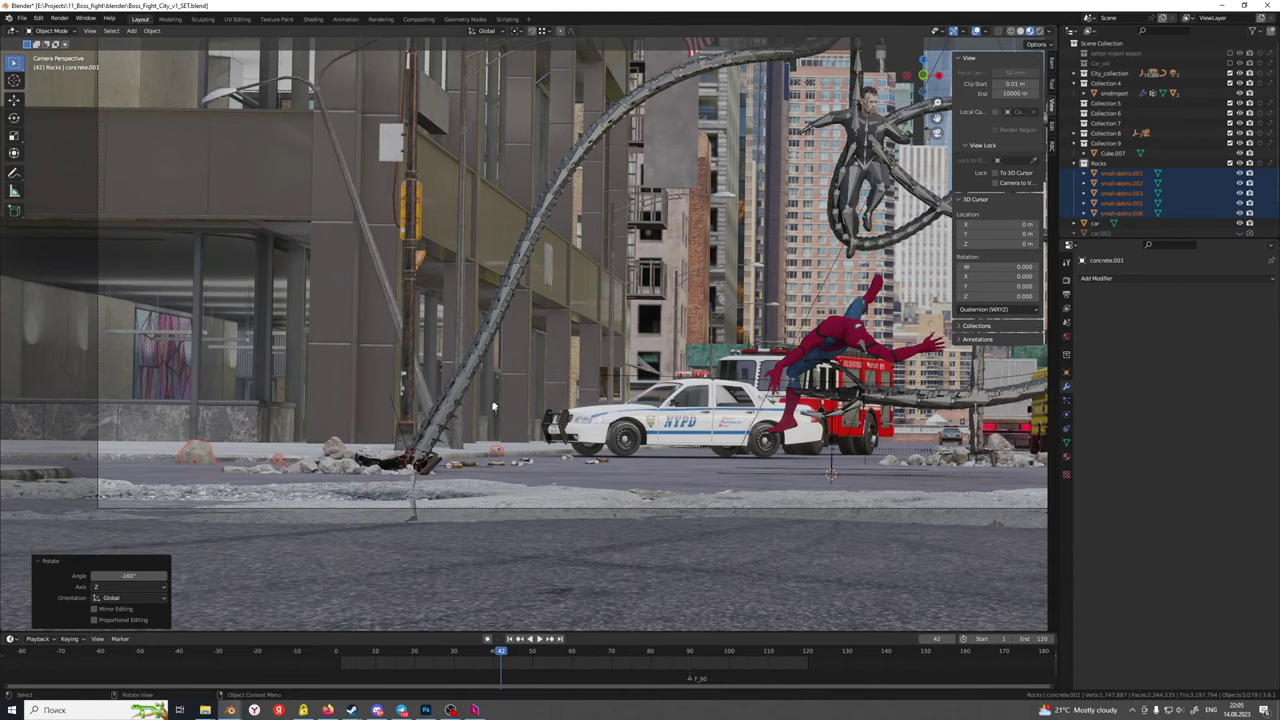
pyautogui.scroll(2, 428, 451)
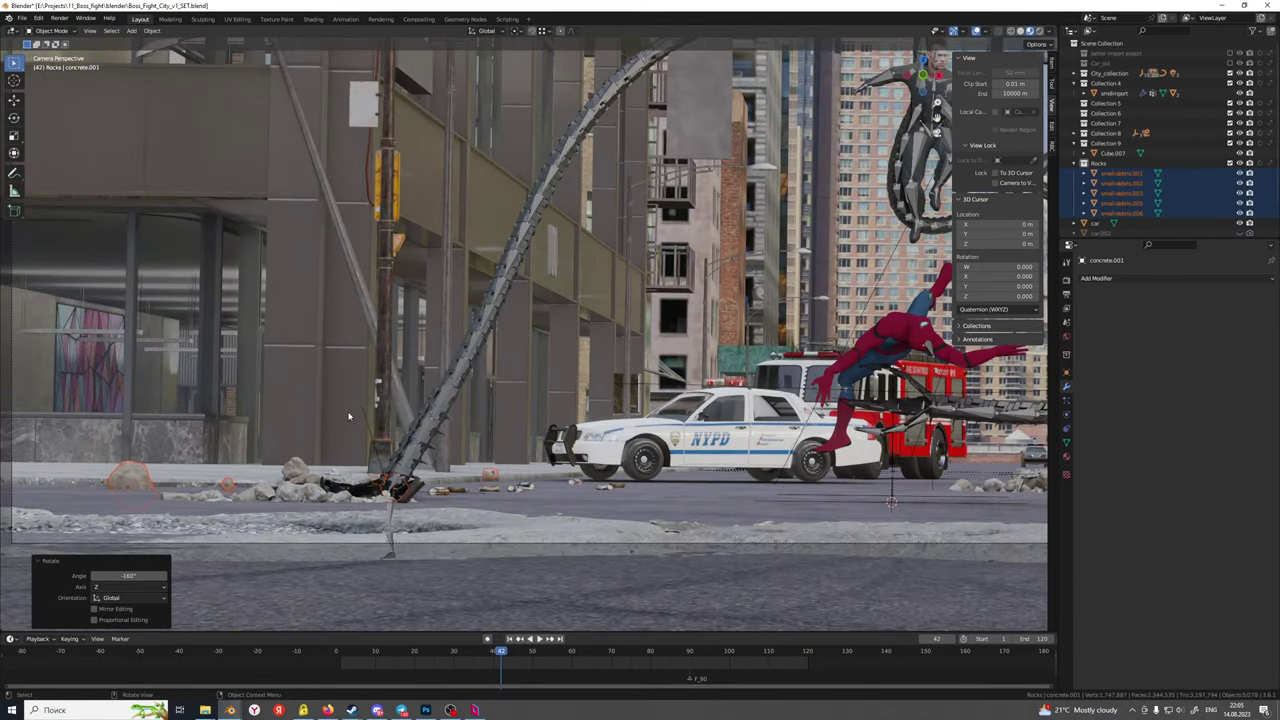
pyautogui.press('r')
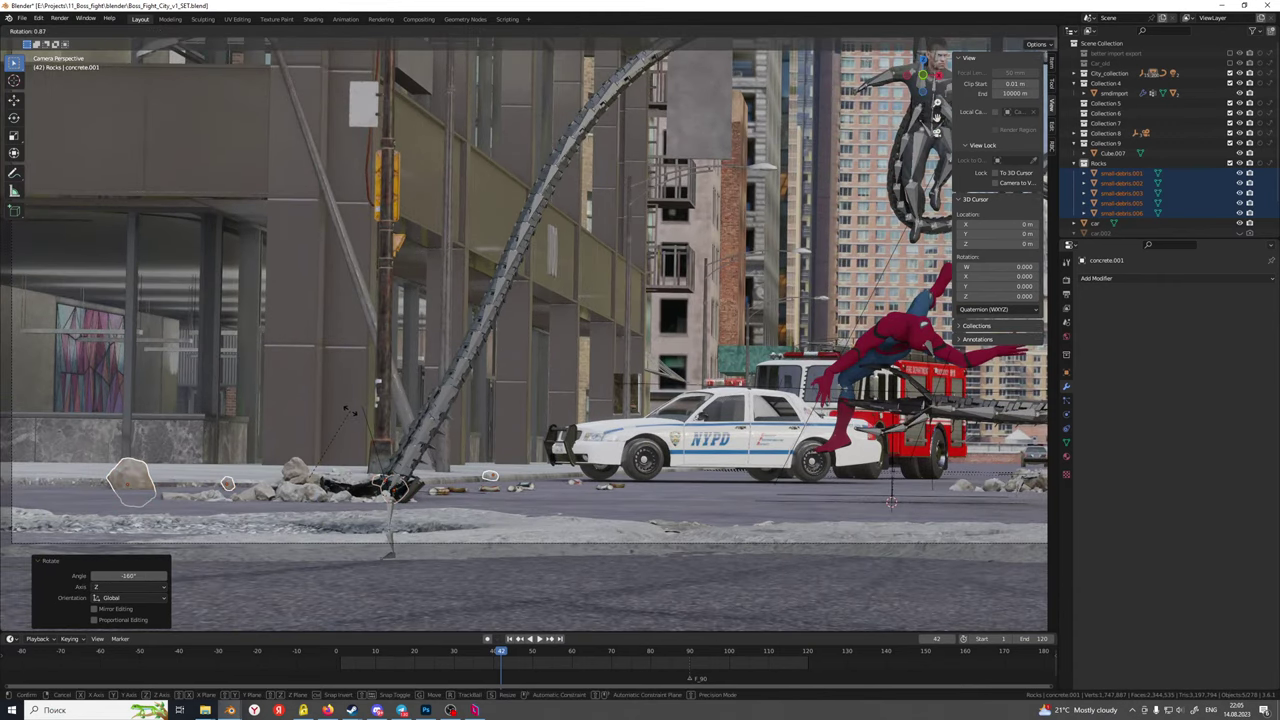
pyautogui.click(349, 411)
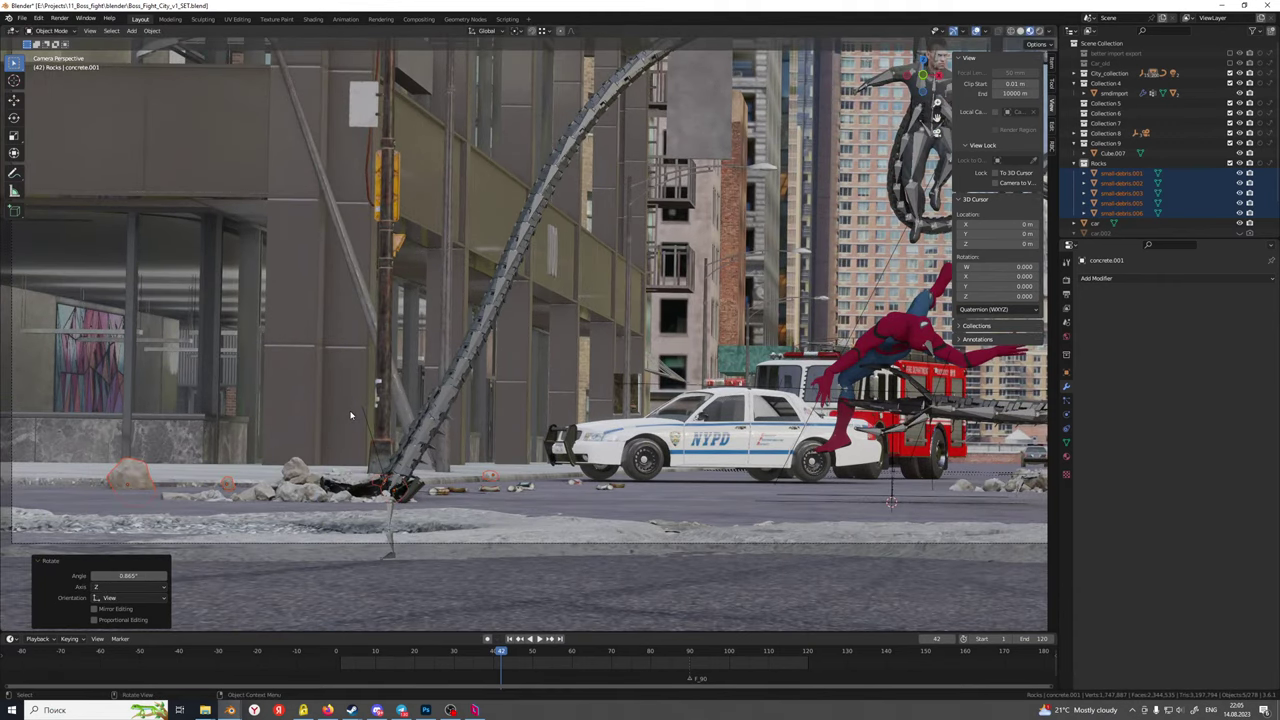
# Lower small-debris.006 about 0.12 m onto the road among the cans and rotate it slightly
pyautogui.click(491, 478)
pyautogui.scroll(5, 496, 500)
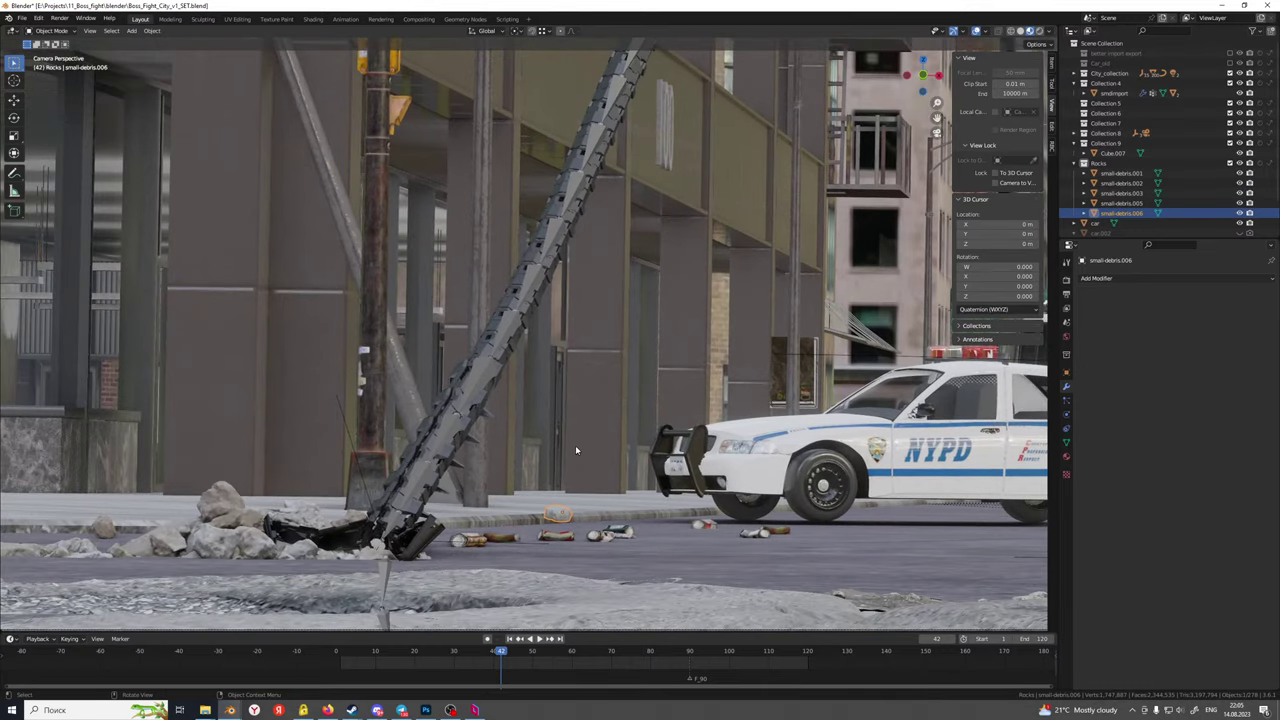
pyautogui.press('g')
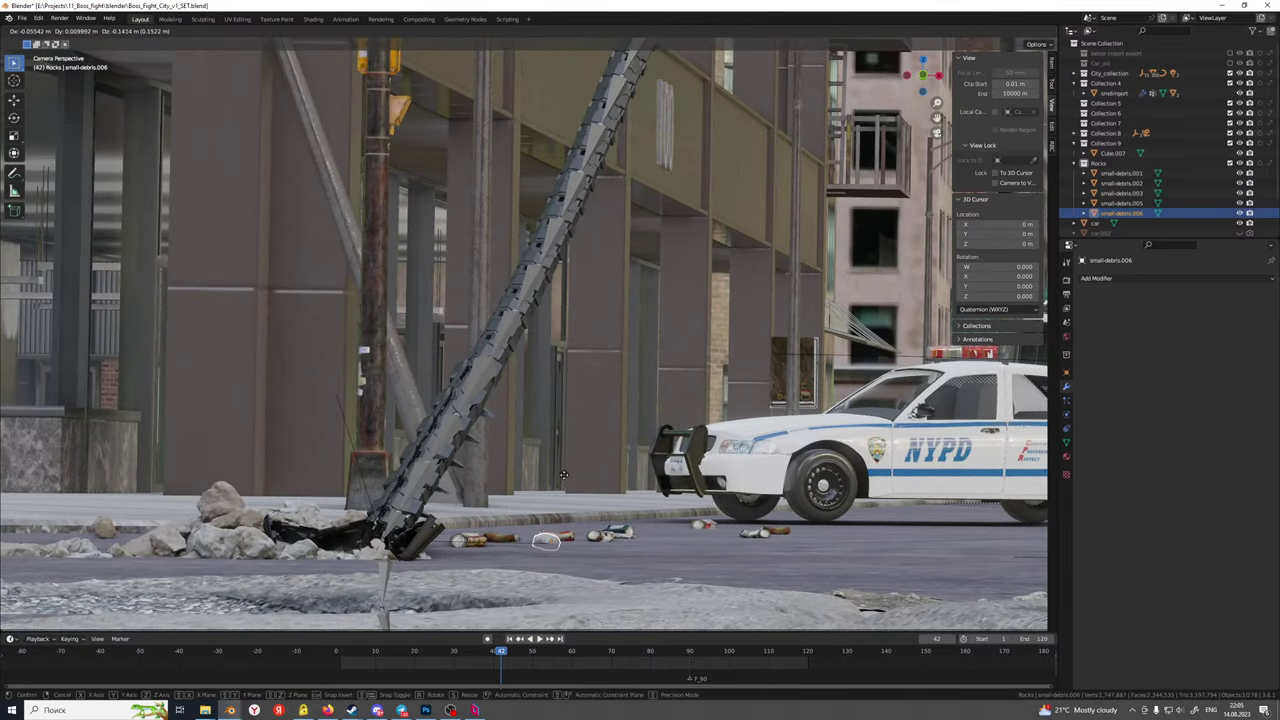
pyautogui.click(564, 476)
pyautogui.press('r')
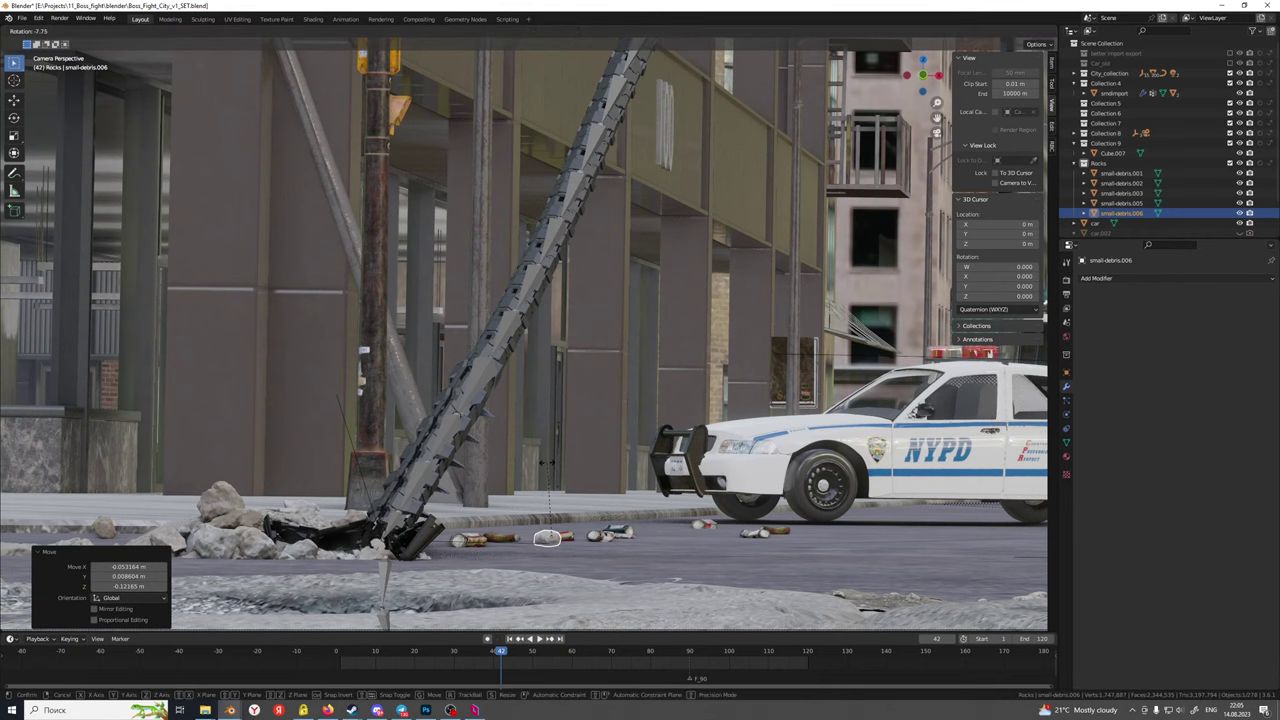
pyautogui.click(270, 537)
# Move the large rock small-debris.005 about 1.35 m in negative X, away from the rubble pile
pyautogui.click(200, 492)
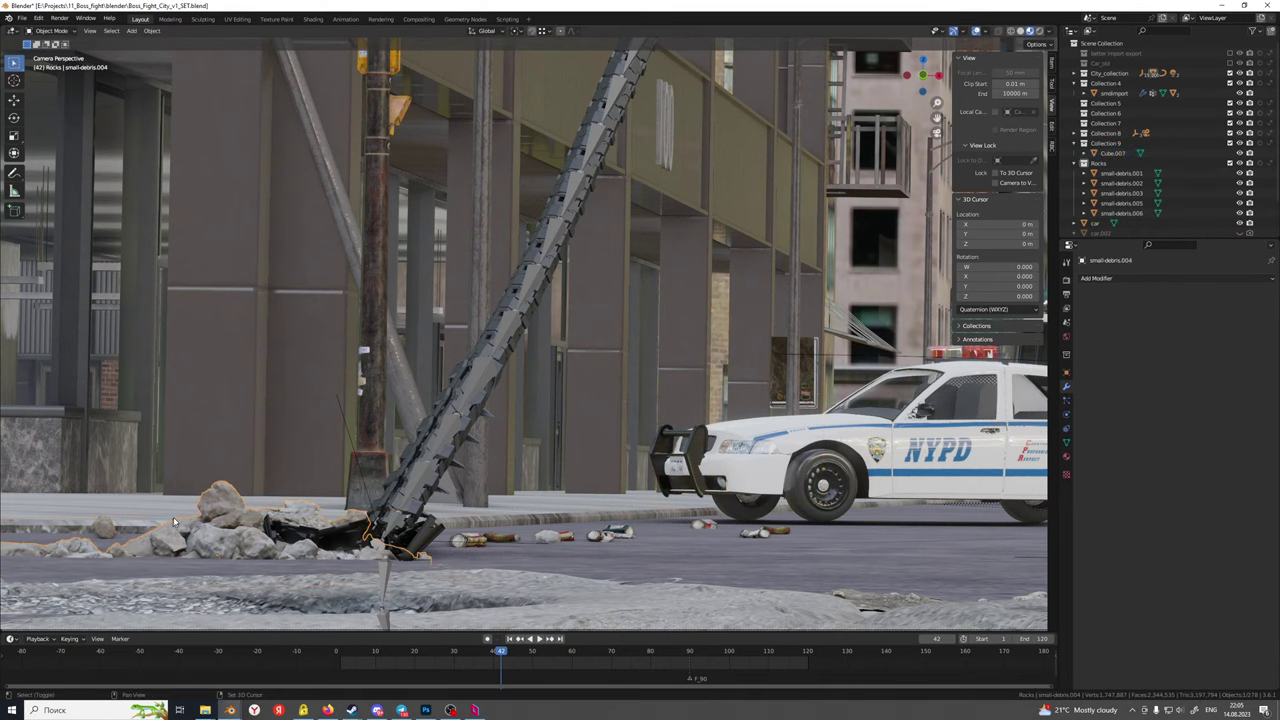
pyautogui.press('KP_Decimal')
pyautogui.click(262, 505)
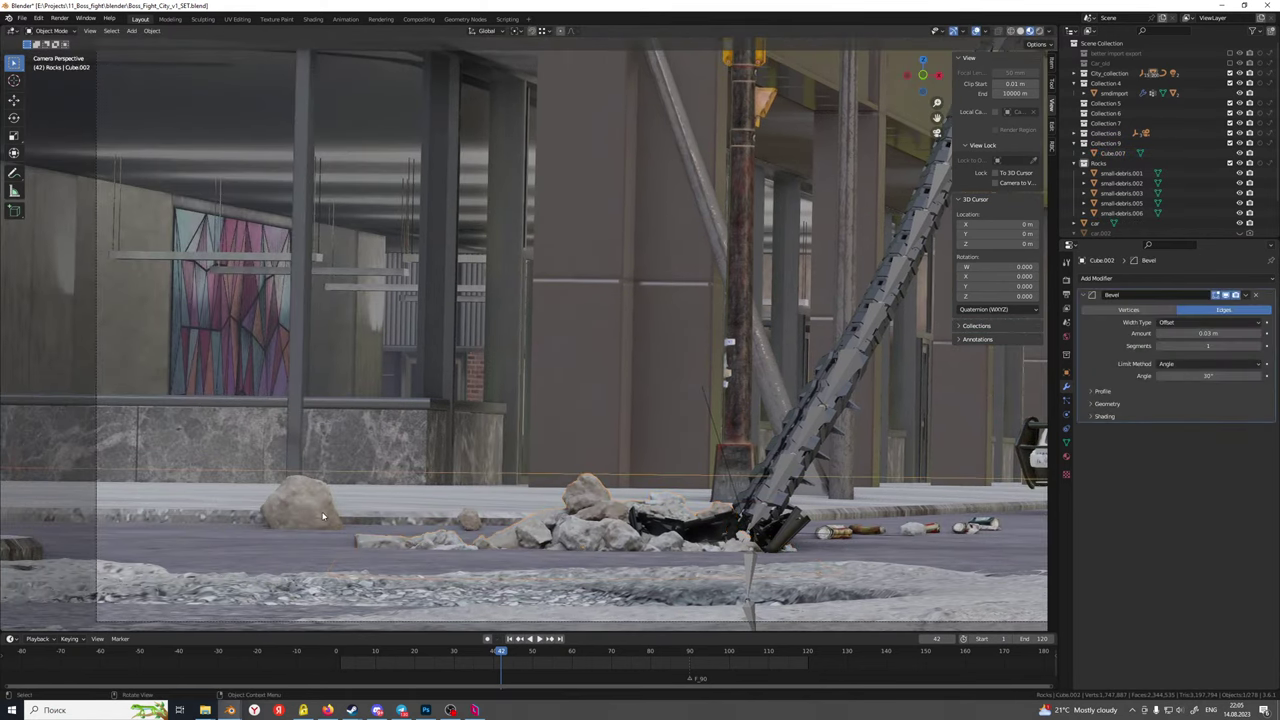
pyautogui.press('g')
pyautogui.press('x')
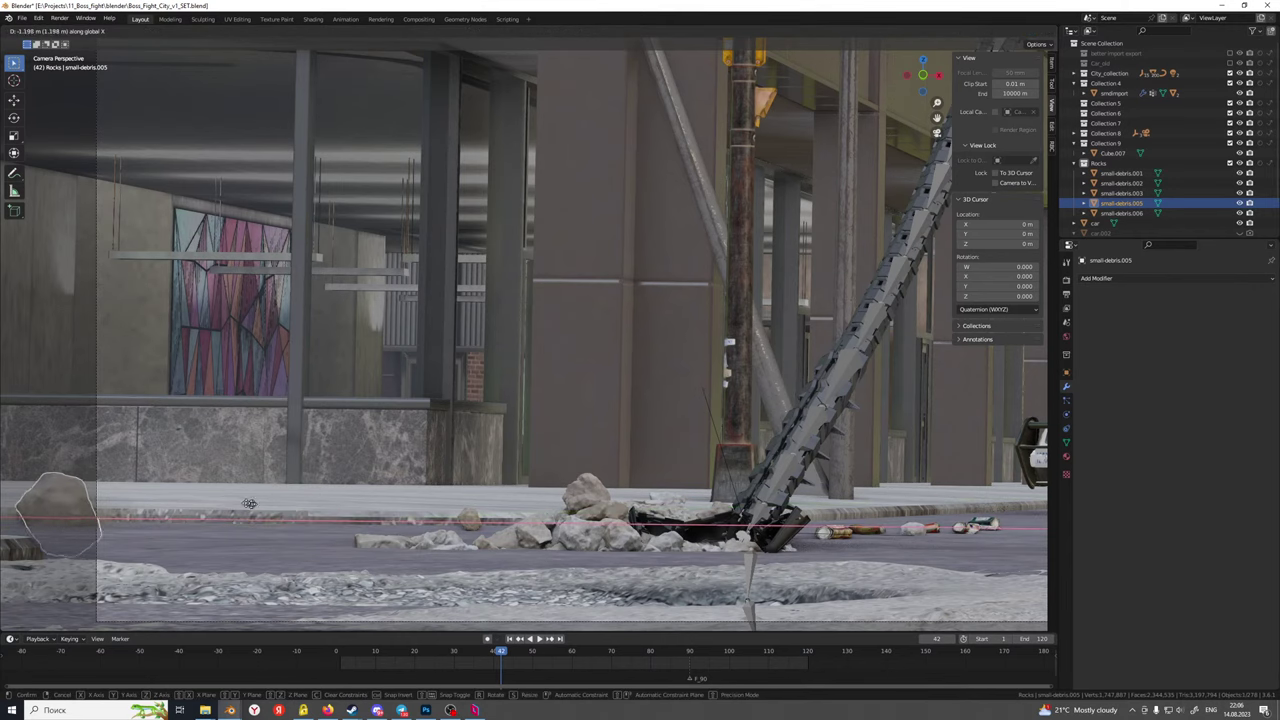
pyautogui.click(226, 487)
# Adjust the height of the small-debris pile around the middle tentacle's foot, raising it about 0.16 m
pyautogui.scroll(-8, 260, 490)
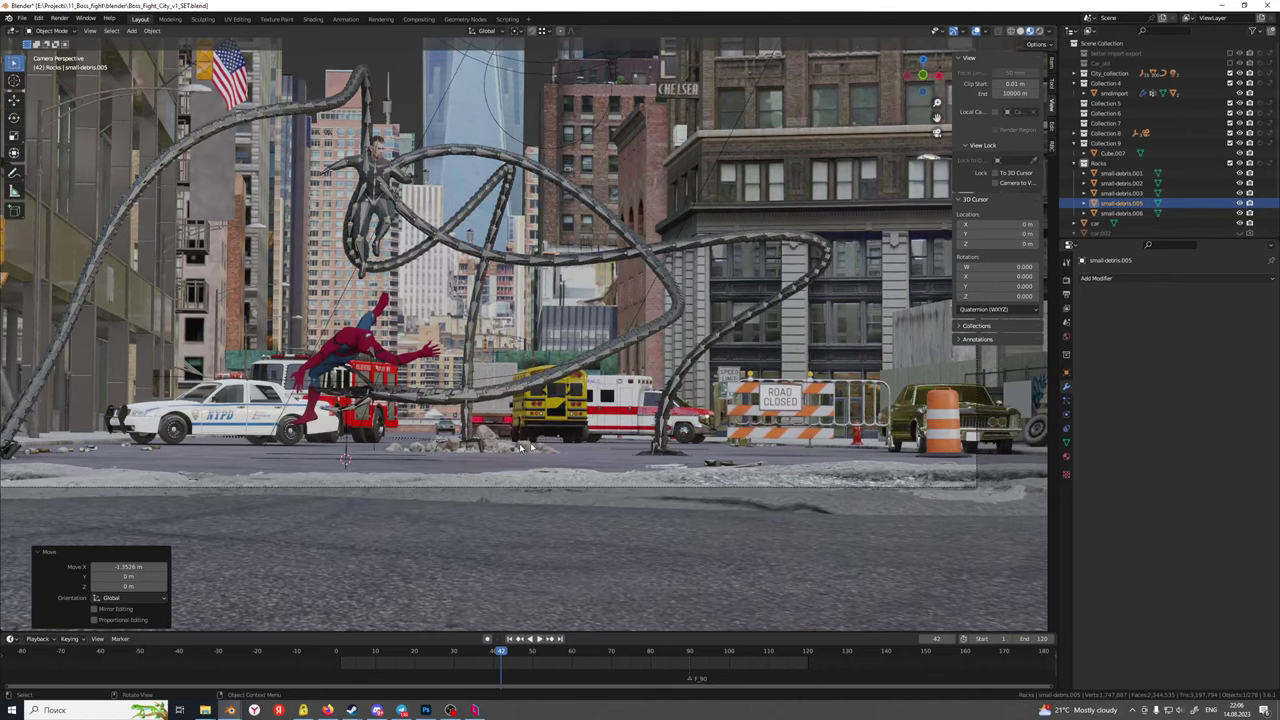
pyautogui.click(485, 471)
pyautogui.scroll(4, 485, 471)
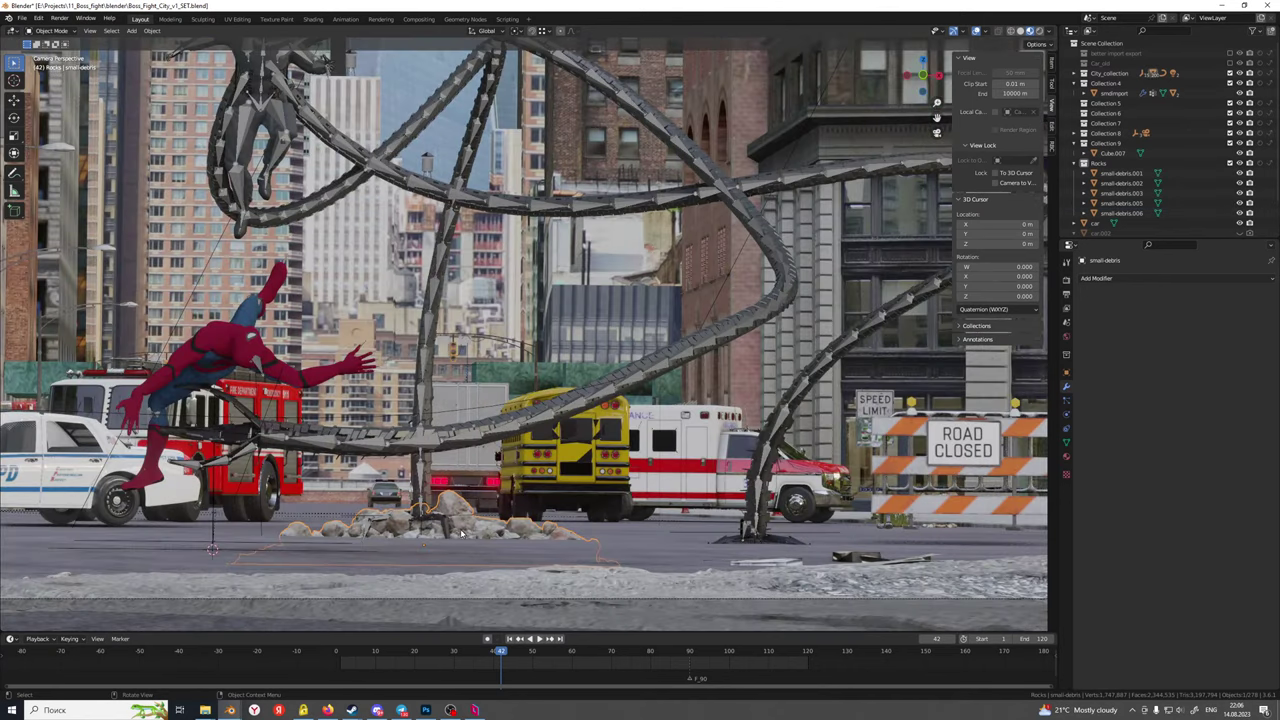
pyautogui.press('g')
pyautogui.press('z')
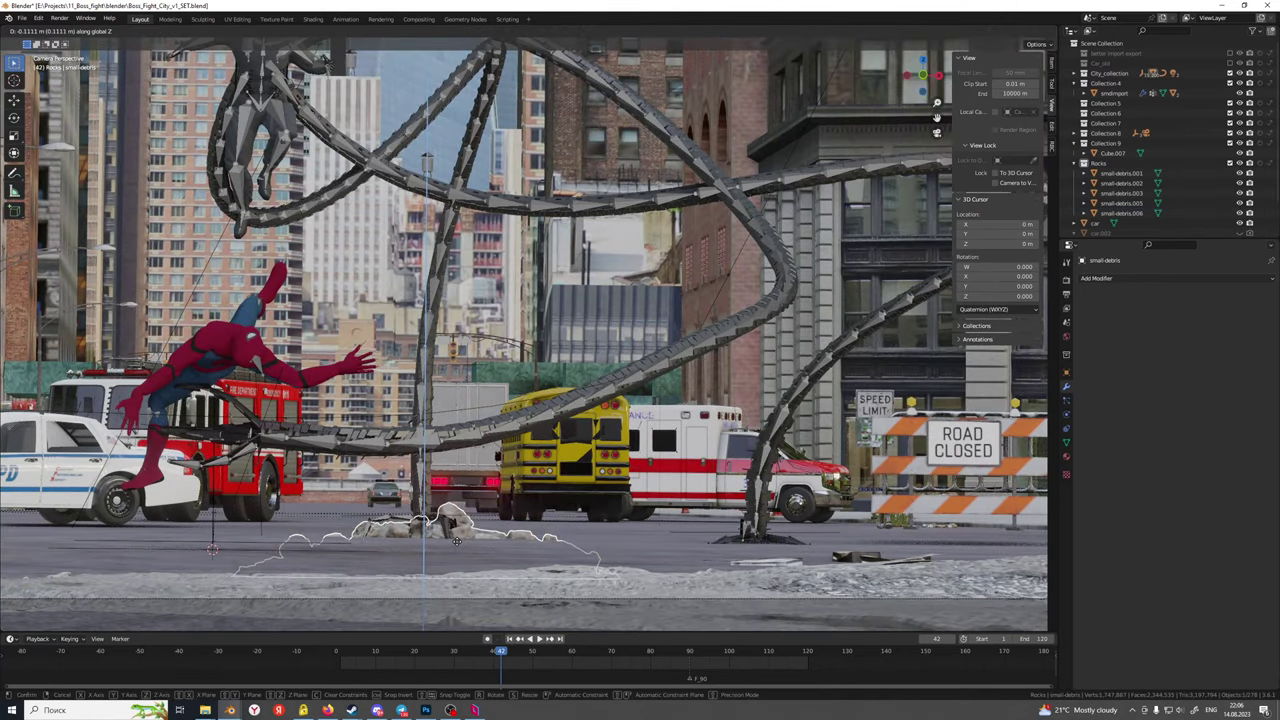
pyautogui.click(517, 516)
pyautogui.keyDown('shift'); pyautogui.moveTo(516, 515); pyautogui.dragTo(300, 497, button='middle'); pyautogui.keyUp('shift')
pyautogui.press('g')
pyautogui.press('z')
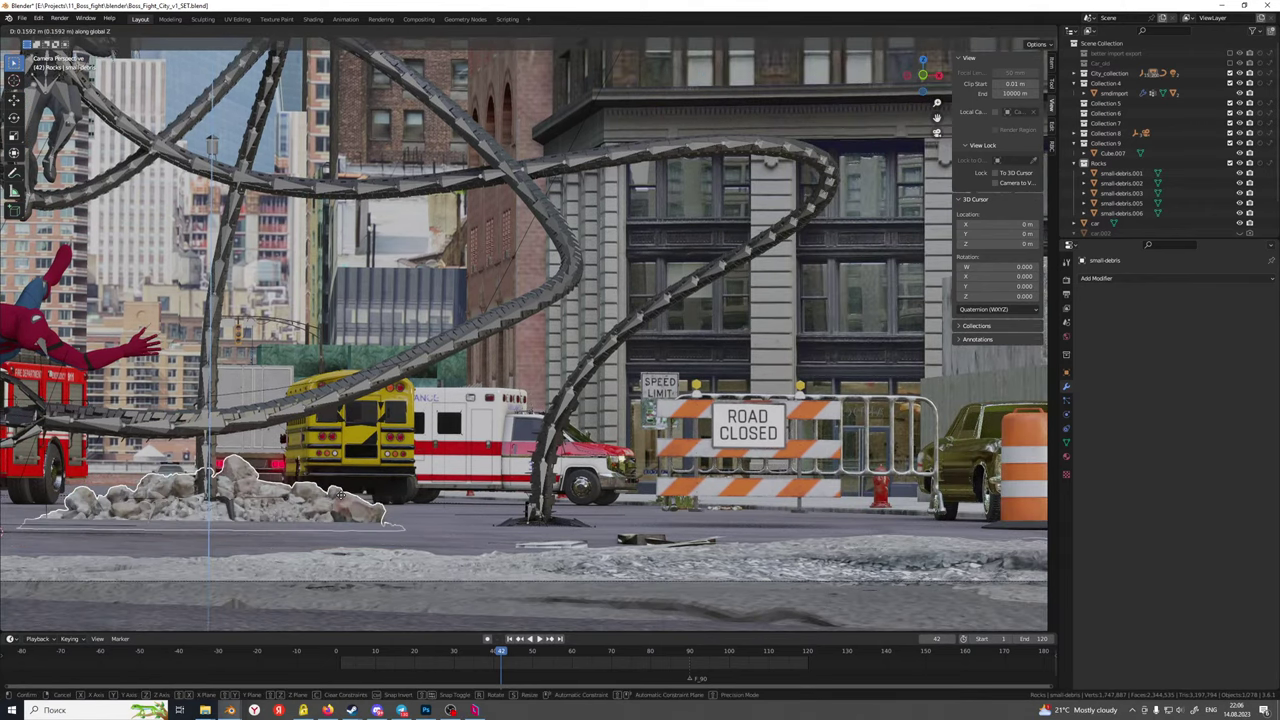
pyautogui.click(340, 495)
# Move the small-debris pile about 6.1 m along X and about 35.8 m along Y, behind the tentacle near the road-closed barrier
pyautogui.press('x')
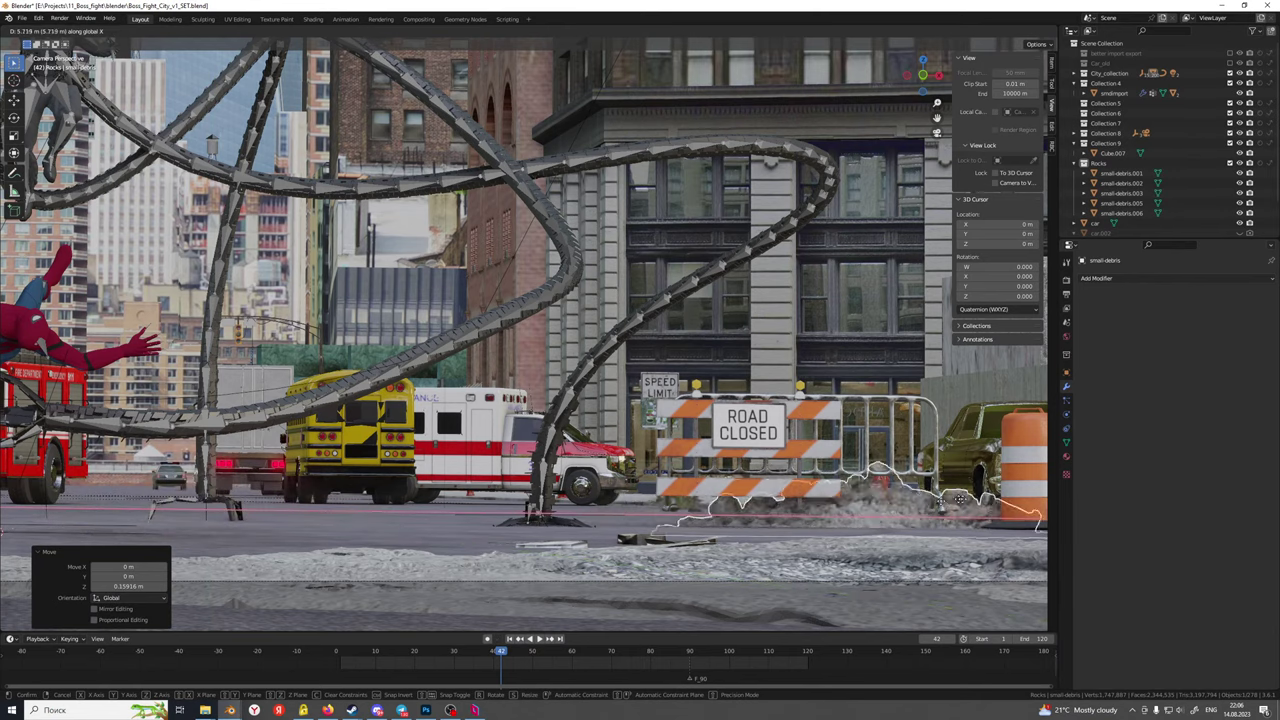
pyautogui.click(984, 490)
pyautogui.keyDown('shift'); pyautogui.moveTo(872, 548); pyautogui.dragTo(505, 500, button='middle'); pyautogui.keyUp('shift')
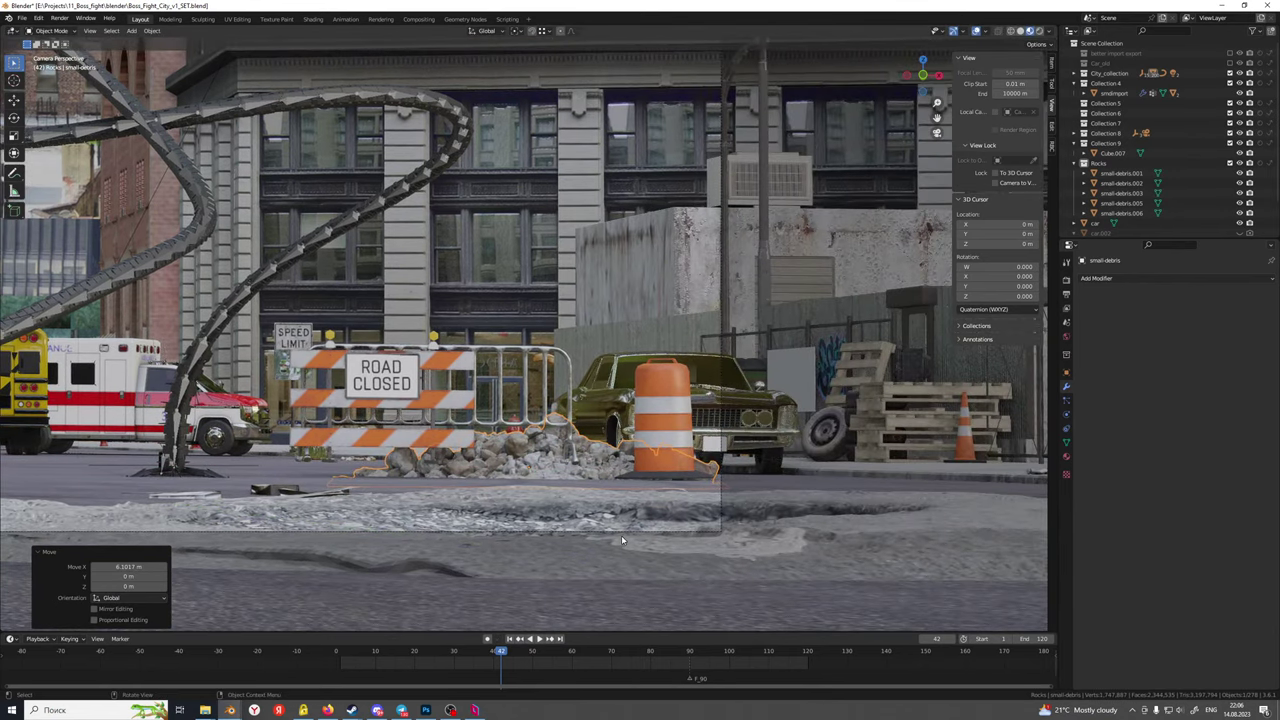
pyautogui.press('g')
pyautogui.press('y')
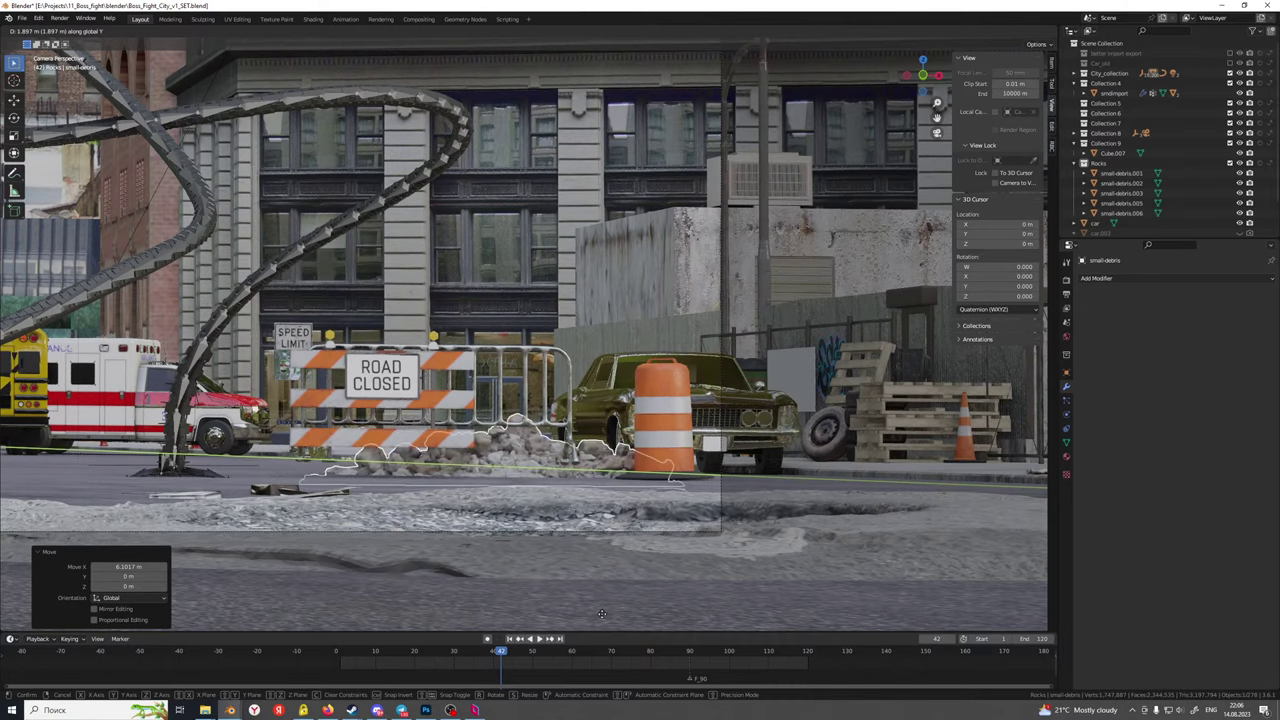
pyautogui.click(740, 278)
pyautogui.scroll(5, 553, 417)
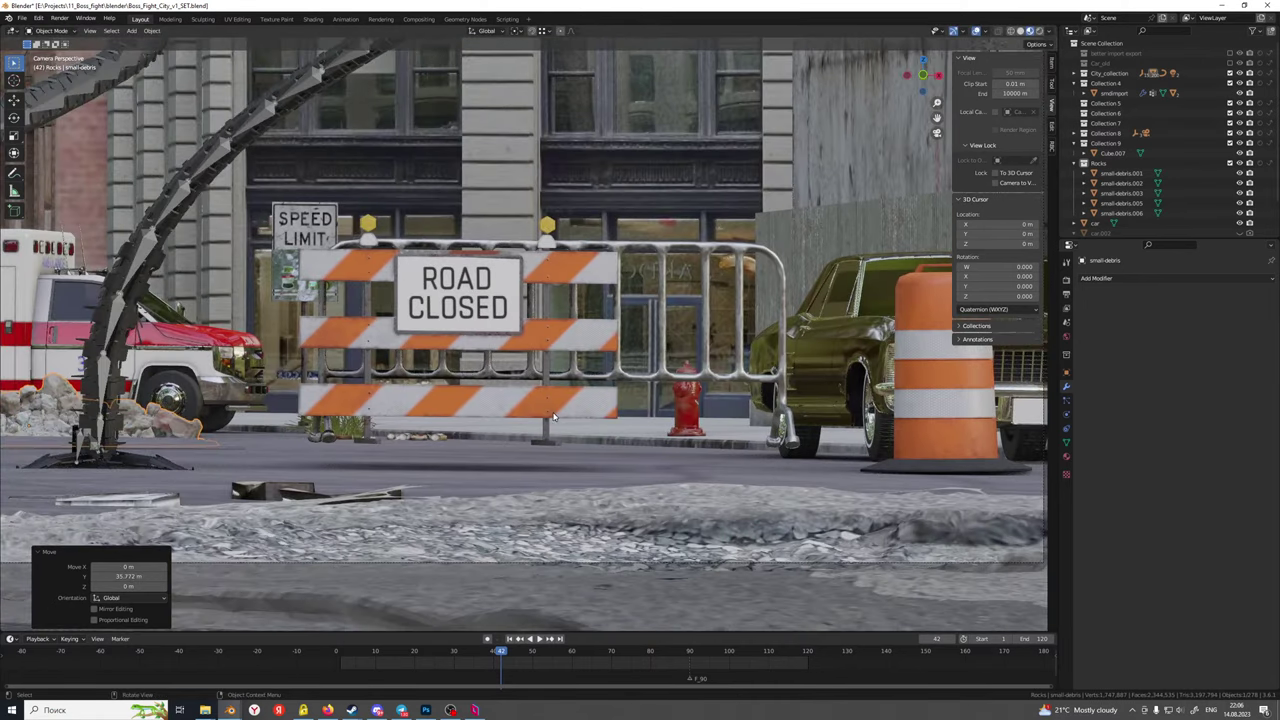
# Lower the road-closed barrier about 0.126 m so its feet stand on the road
pyautogui.click(553, 417)
pyautogui.scroll(3, 541, 421)
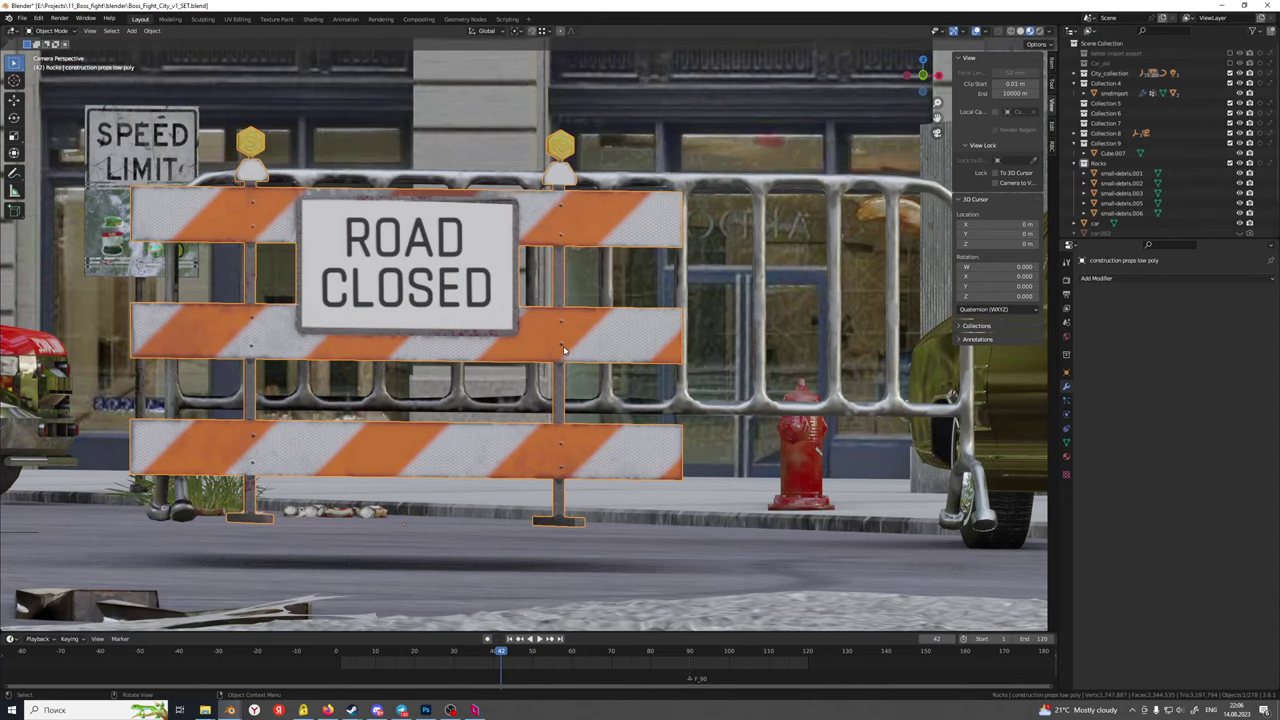
pyautogui.press('g')
pyautogui.press('z')
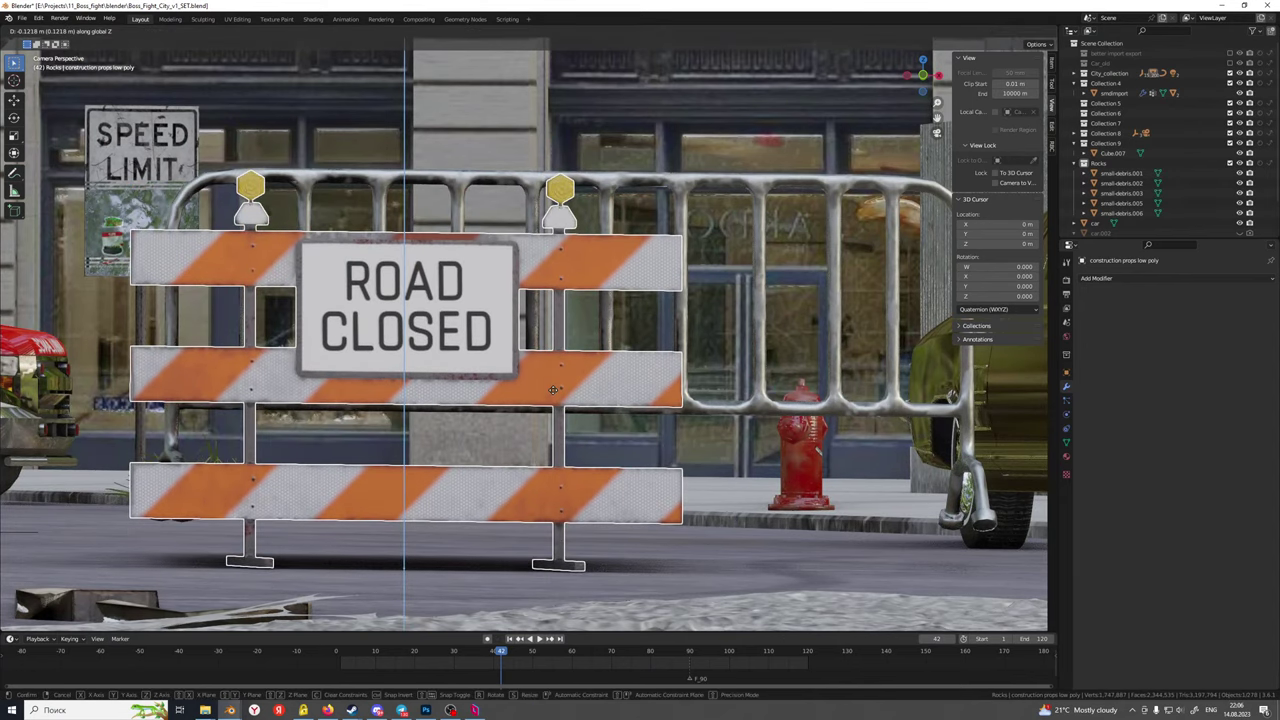
pyautogui.click(554, 393)
pyautogui.scroll(-3, 155, 476)
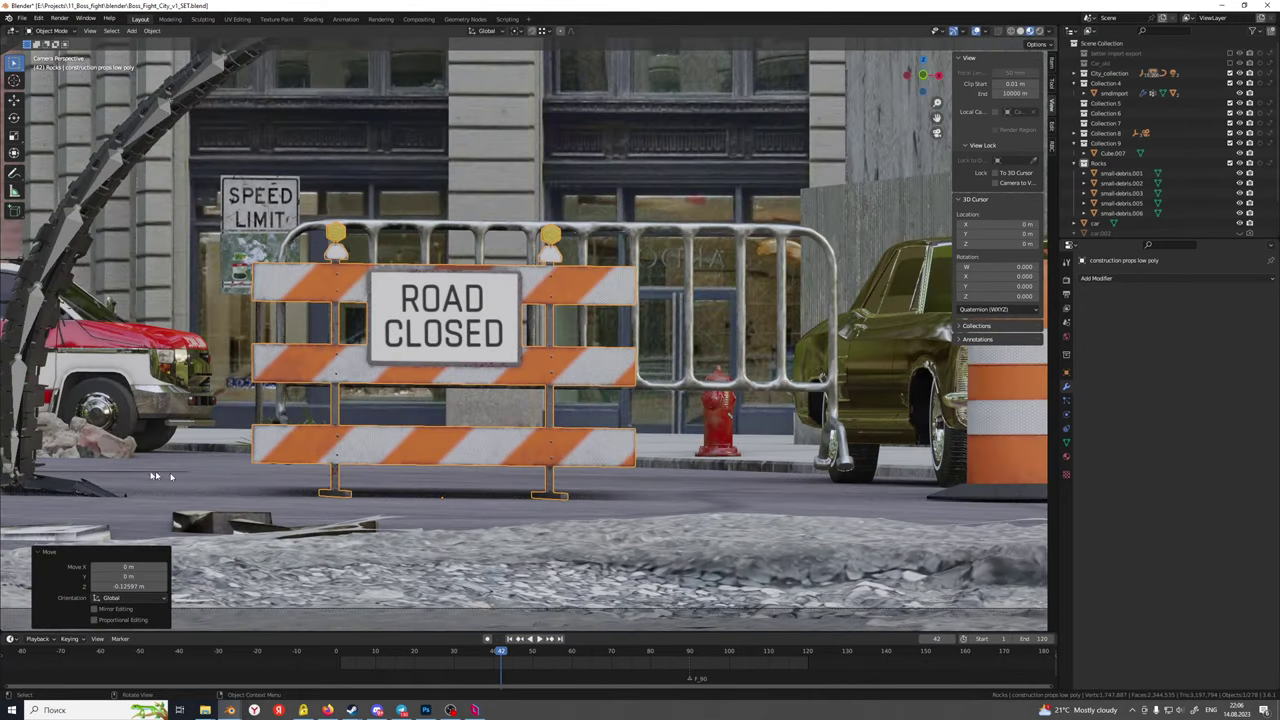
# Move the small-debris pile in positive X so the rubble lies behind the road-closed barrier
pyautogui.click(107, 450)
pyautogui.press('g')
pyautogui.press('x')
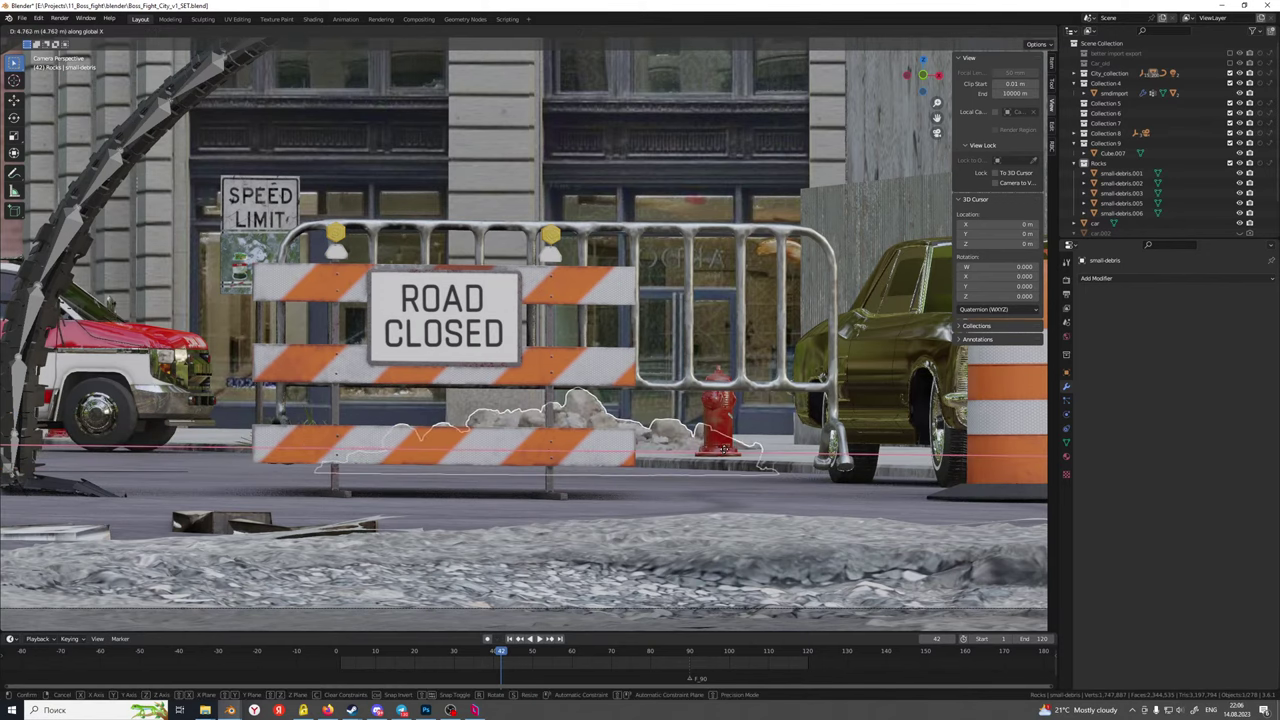
pyautogui.click(569, 438)
pyautogui.click(718, 443)
# Lower the metal crowd-control fence behind the road-closed sign about 0.124 m onto the road
pyautogui.scroll(-3, 718, 443)
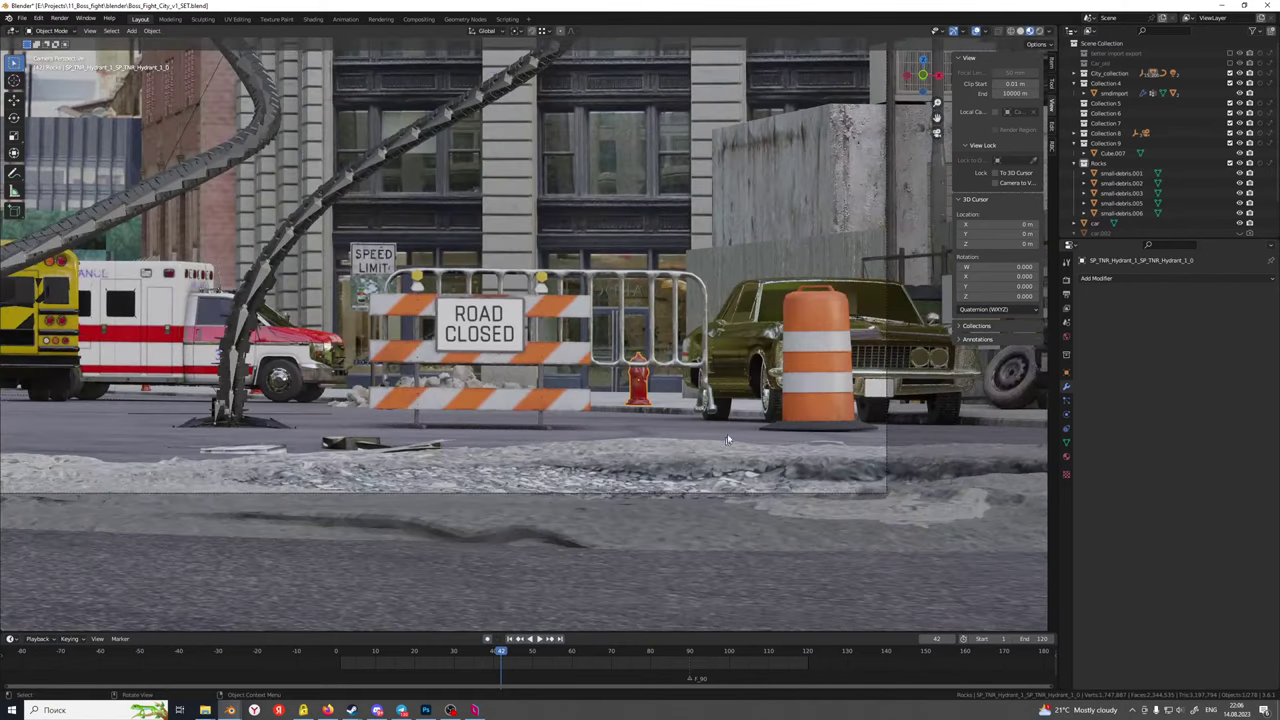
pyautogui.keyDown('shift'); pyautogui.moveTo(714, 427); pyautogui.dragTo(738, 471, button='middle'); pyautogui.keyUp('shift')
pyautogui.scroll(1, 754, 470)
pyautogui.click(766, 452)
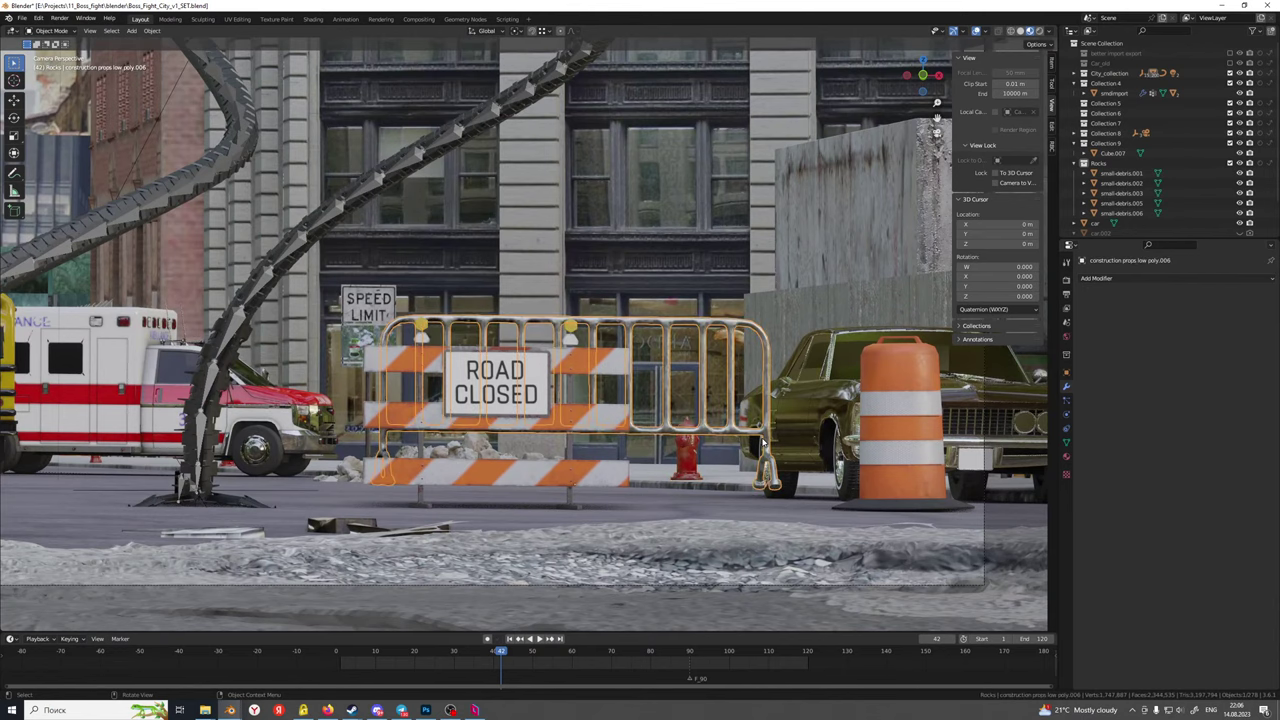
pyautogui.scroll(3, 766, 452)
pyautogui.press('g')
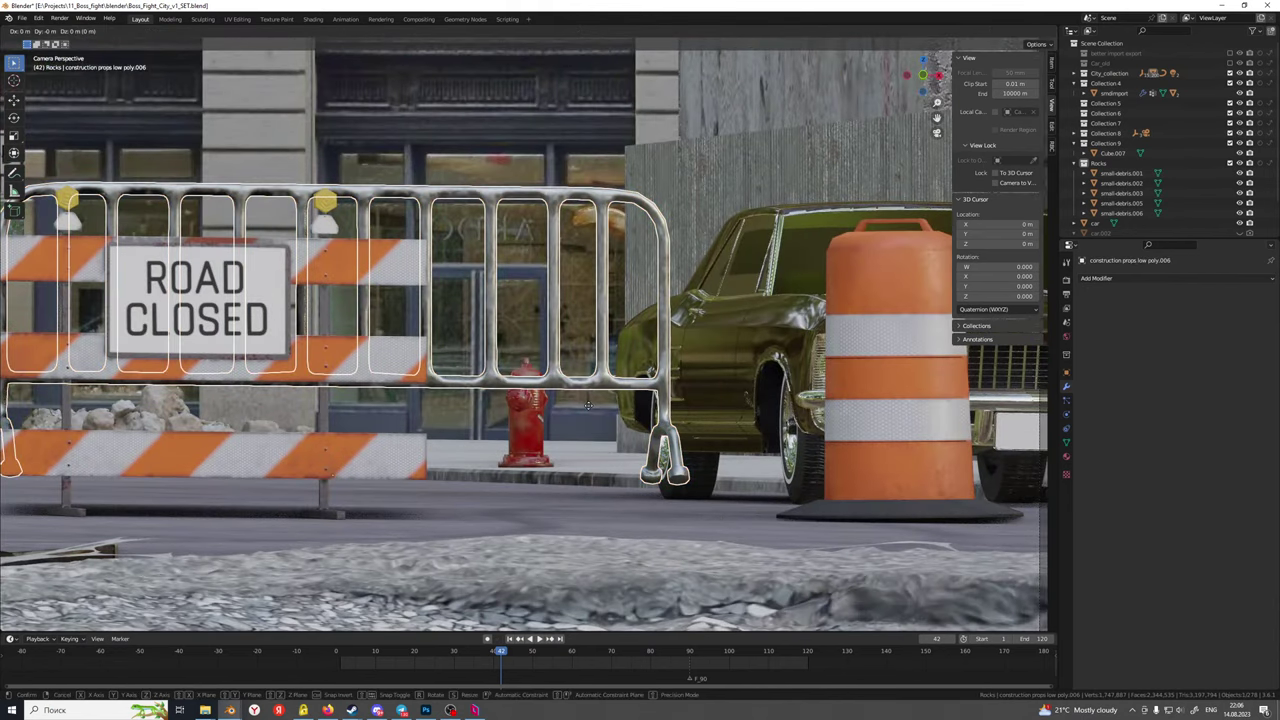
pyautogui.press('z')
pyautogui.click(593, 446)
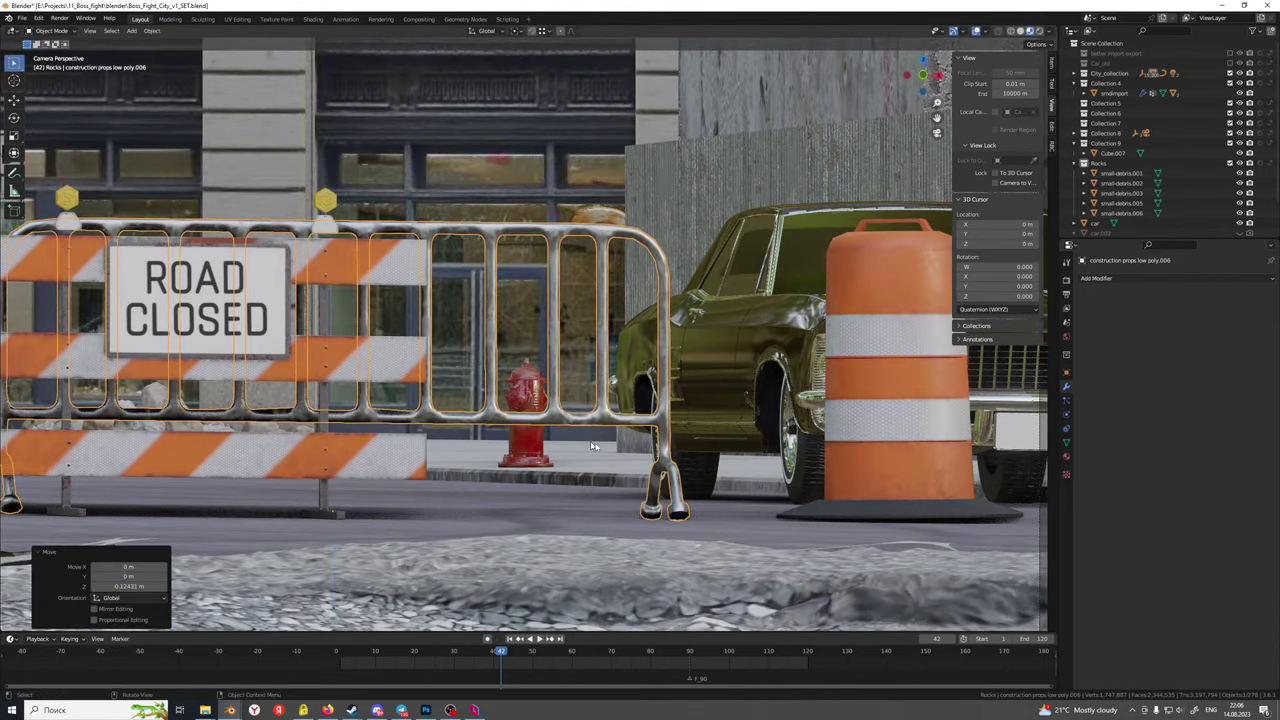
# Lower the large orange-and-white traffic drum in front of the parked car about 0.021 m onto the road
pyautogui.click(840, 471)
pyautogui.scroll(4, 575, 436)
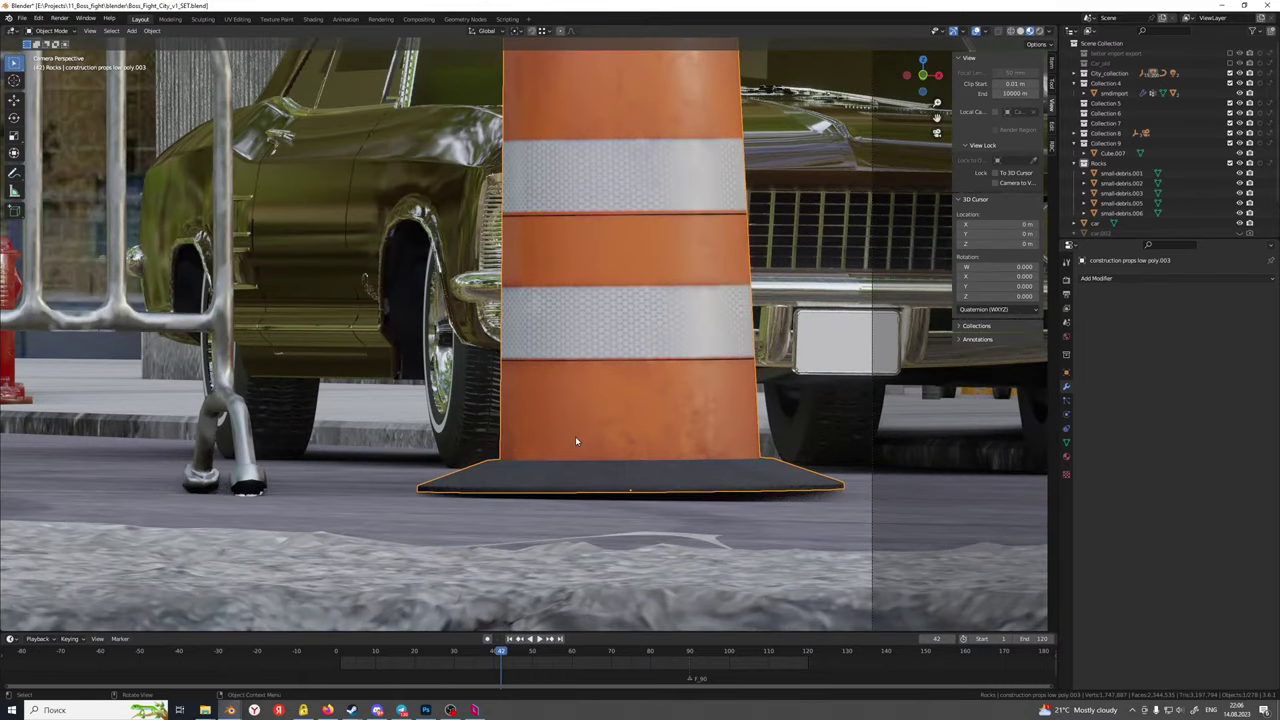
pyautogui.press('g')
pyautogui.press('z')
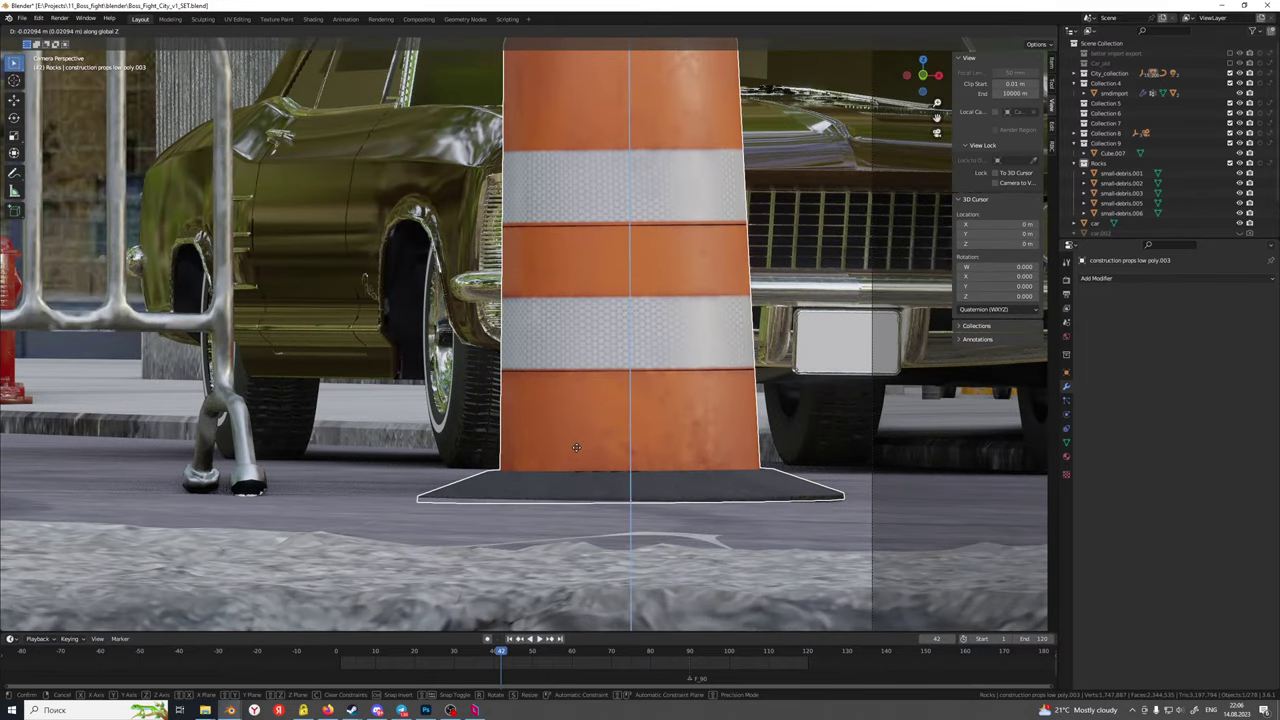
pyautogui.click(572, 448)
# Move the wooden pallets and the leaning tyre together along Y so they stand behind the metal fence in camera view
pyautogui.scroll(-5, 569, 456)
pyautogui.keyDown('shift'); pyautogui.moveTo(322, 371); pyautogui.dragTo(771, 506, button='middle'); pyautogui.keyUp('shift')
pyautogui.scroll(-5, 750, 492)
pyautogui.keyDown('shift'); pyautogui.moveTo(846, 432); pyautogui.dragTo(781, 457, button='middle'); pyautogui.keyUp('shift')
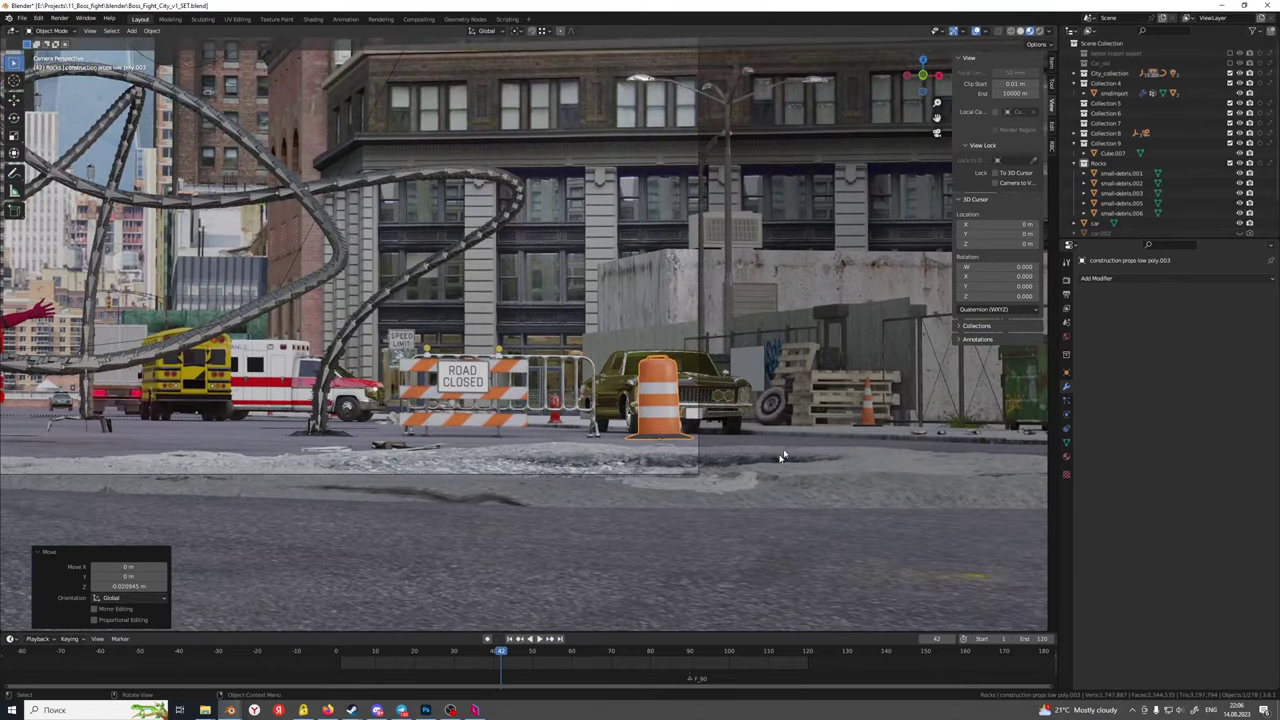
pyautogui.keyDown('shift'); pyautogui.moveTo(401, 410); pyautogui.dragTo(407, 444, button='middle'); pyautogui.keyUp('shift')
pyautogui.scroll(3, 407, 444)
pyautogui.keyDown('shift'); pyautogui.moveTo(1003, 539); pyautogui.dragTo(631, 444, button='middle'); pyautogui.keyUp('shift')
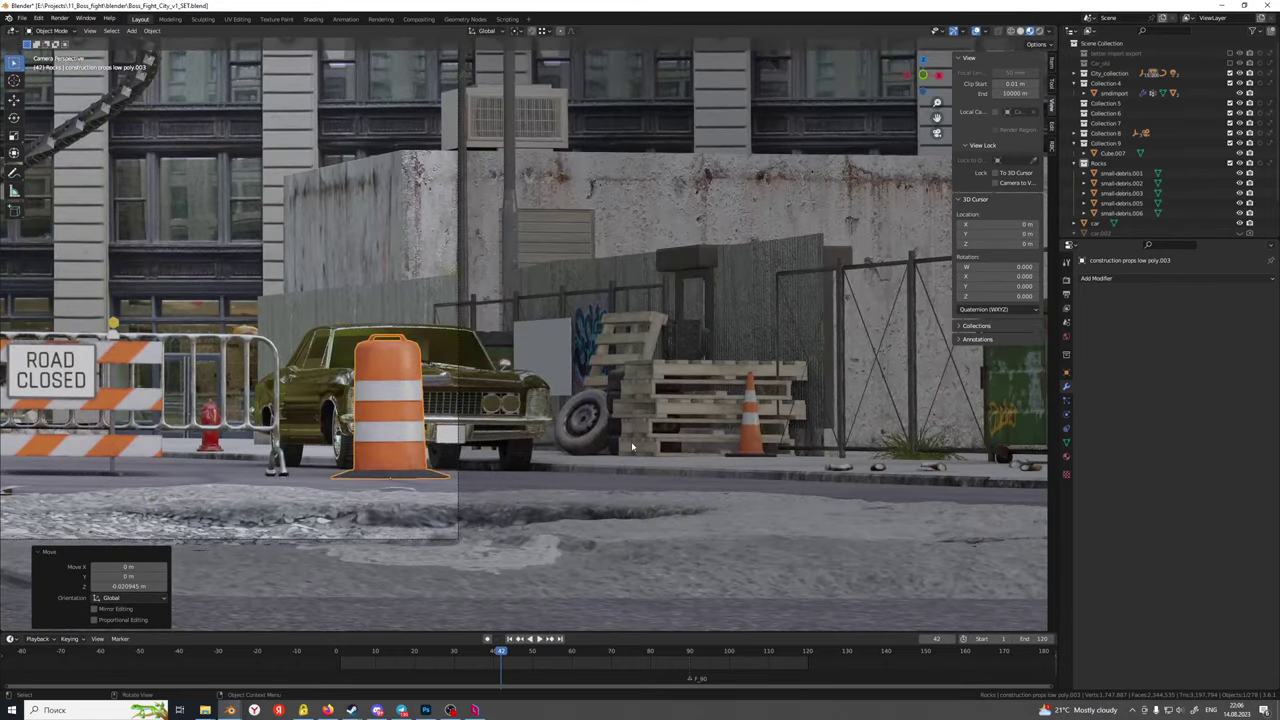
pyautogui.click(632, 430)
pyautogui.keyDown('shift'); pyautogui.click(609, 360); pyautogui.keyUp('shift')
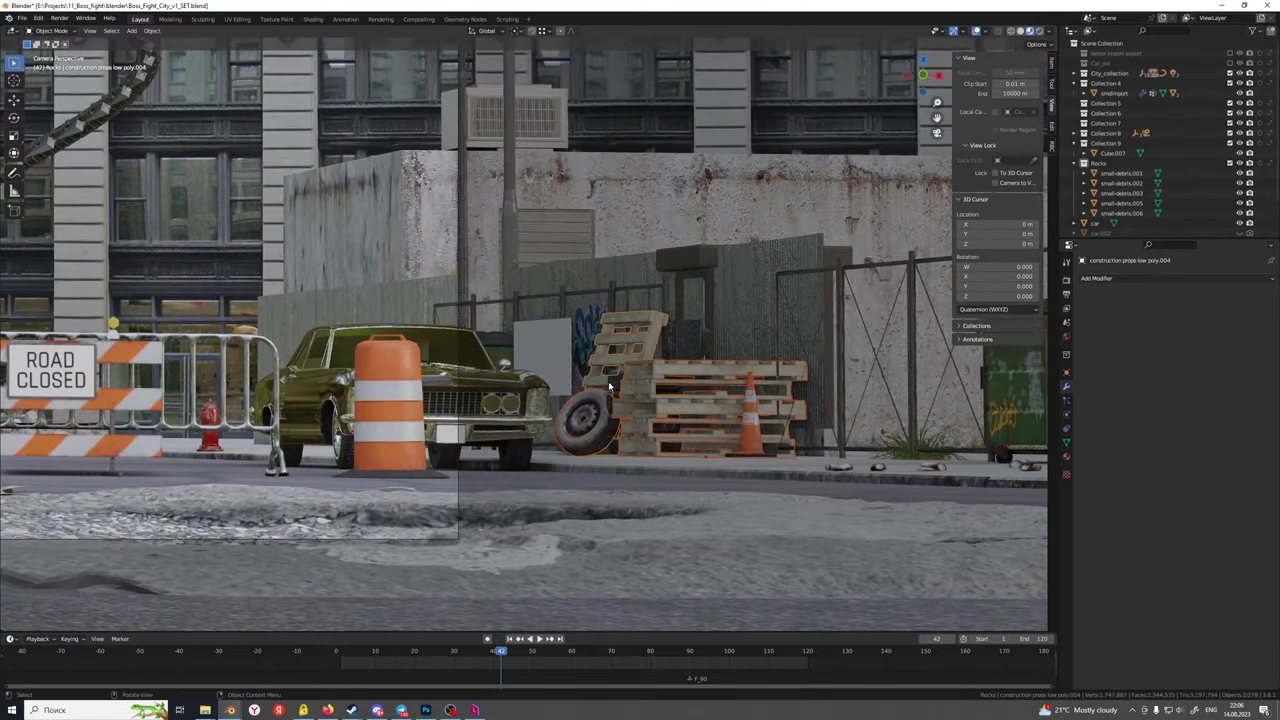
pyautogui.keyDown('shift'); pyautogui.click(609, 384); pyautogui.keyUp('shift')
pyautogui.press('g')
pyautogui.press('y')
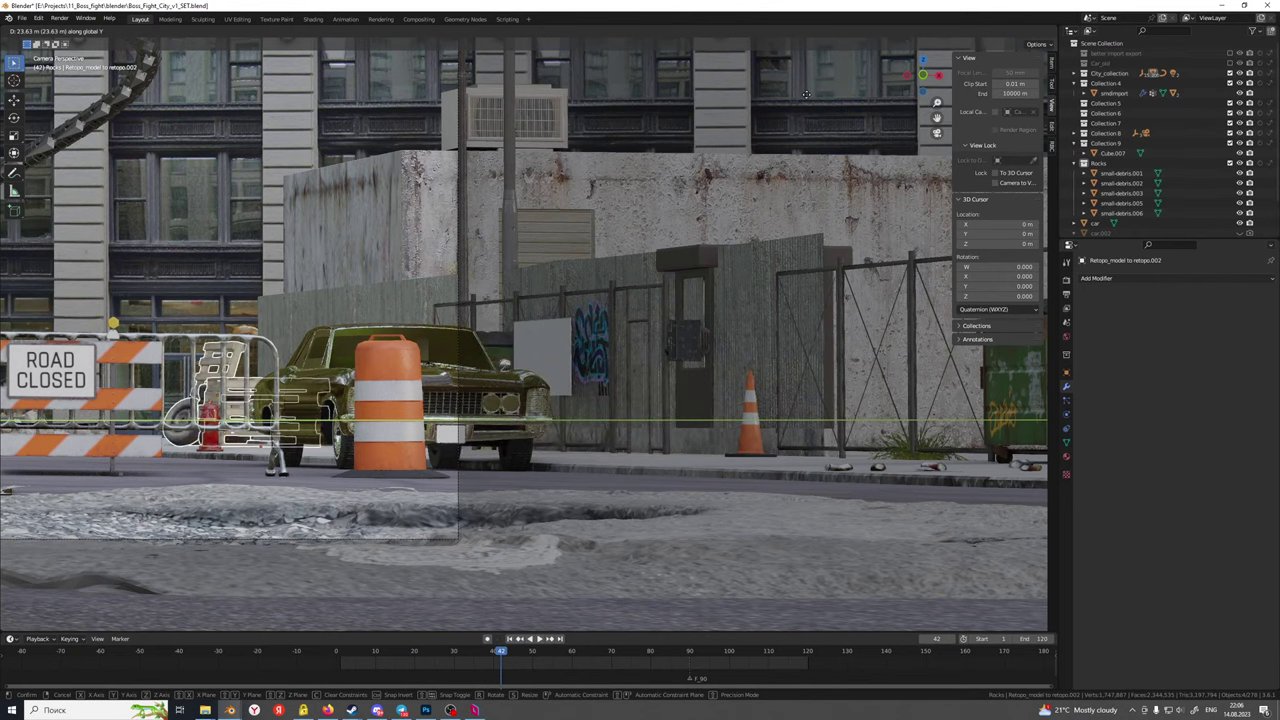
pyautogui.click(733, 104)
# Move the traffic cone about 9.64 m in negative X, from the sidewalk onto the road
pyautogui.click(757, 419)
pyautogui.scroll(-4, 757, 419)
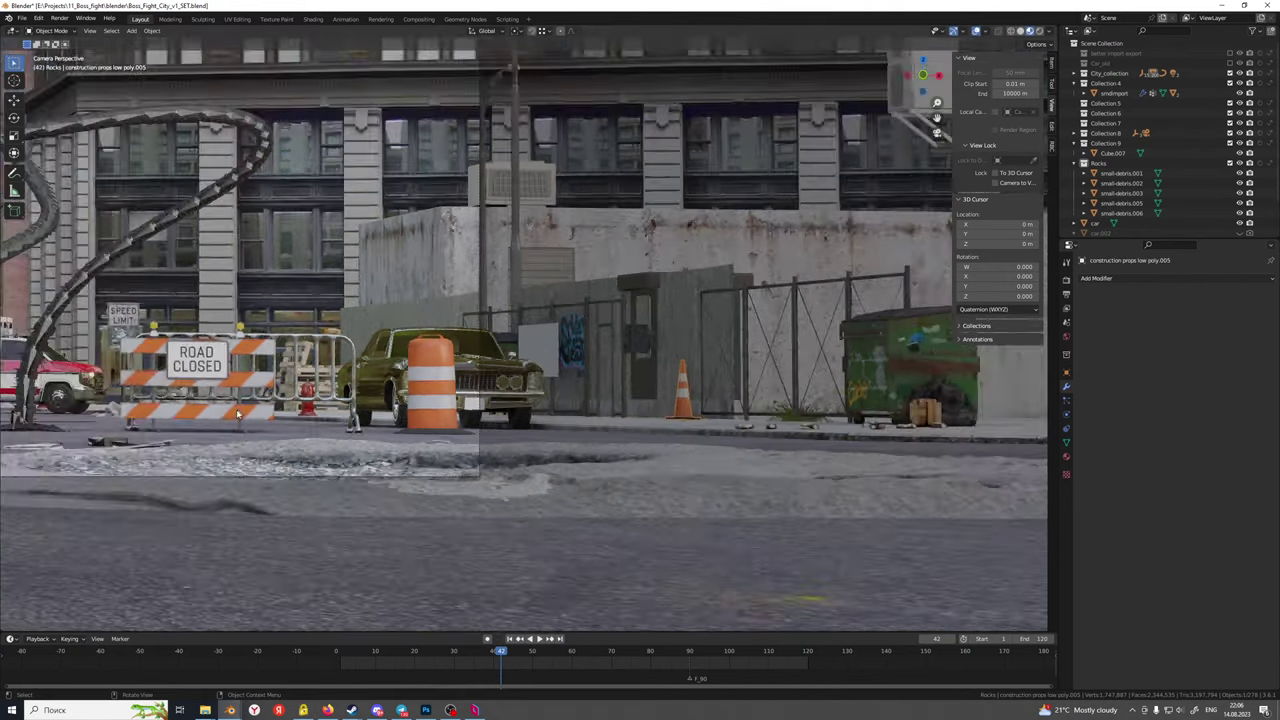
pyautogui.keyDown('shift'); pyautogui.moveTo(446, 350); pyautogui.dragTo(694, 352, button='middle'); pyautogui.keyUp('shift')
pyautogui.press('g')
pyautogui.press('x')
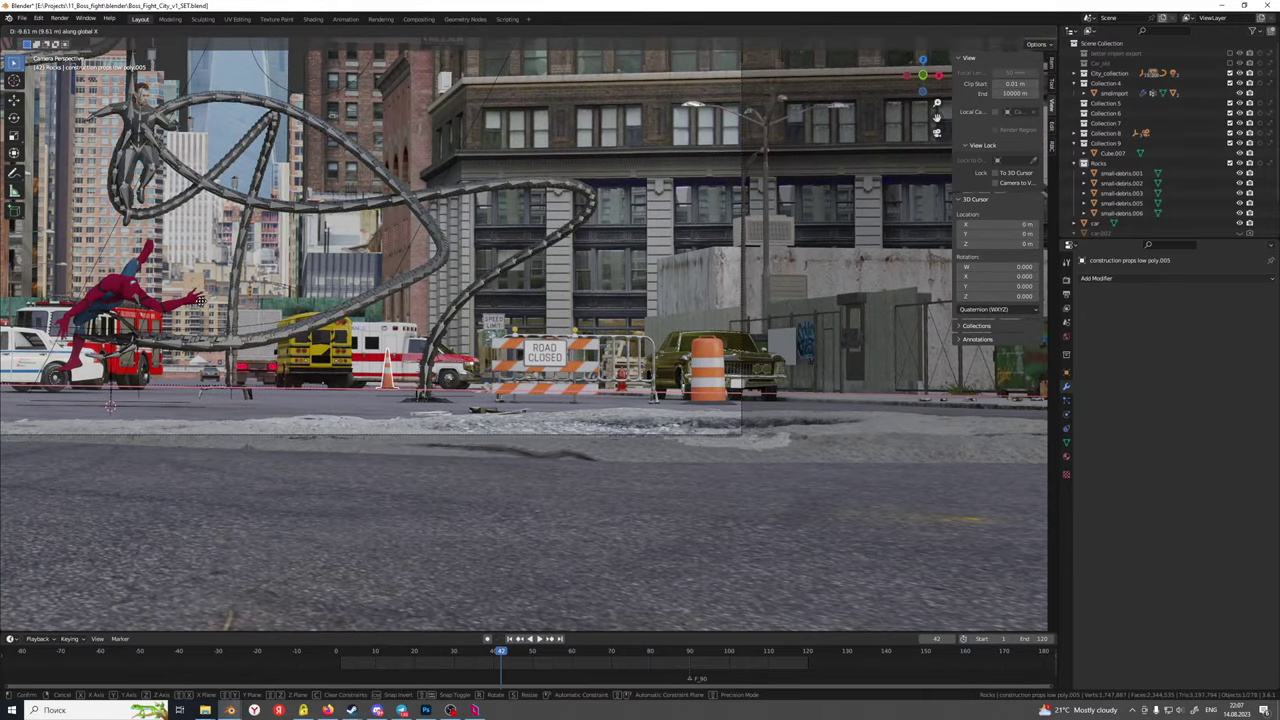
pyautogui.click(199, 305)
# Shift the traffic cone about 1.19 m in X and 0.25 m in Y, lower it about 0.15 m, and return to camera view
pyautogui.press('KP_Decimal')
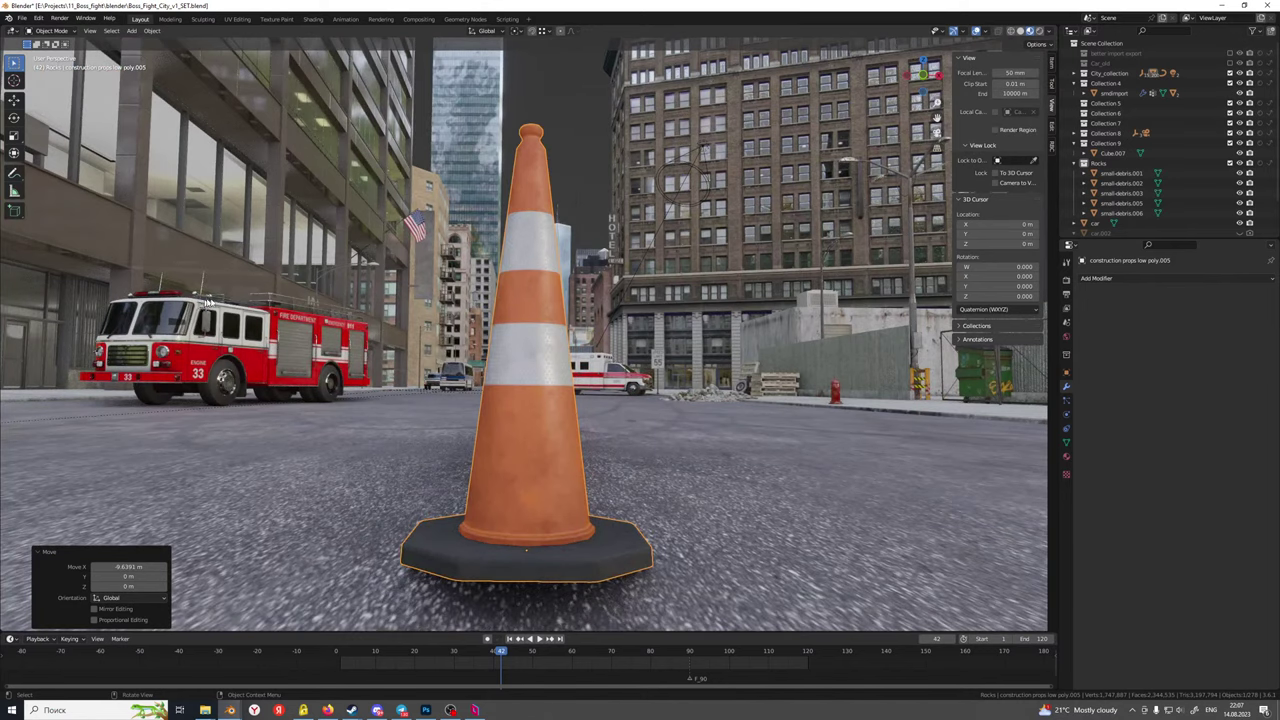
pyautogui.scroll(-6, 207, 302)
pyautogui.moveTo(207, 302); pyautogui.dragTo(635, 378, button='middle')
pyautogui.press('g')
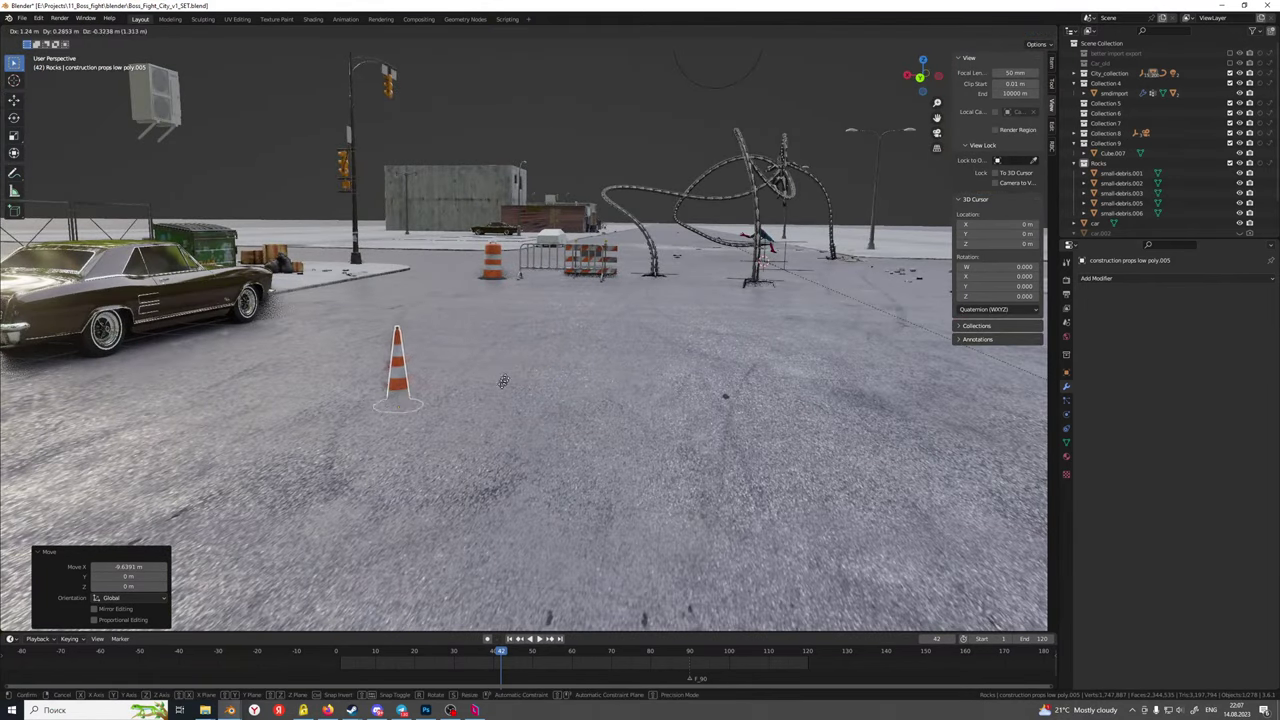
pyautogui.click(507, 372)
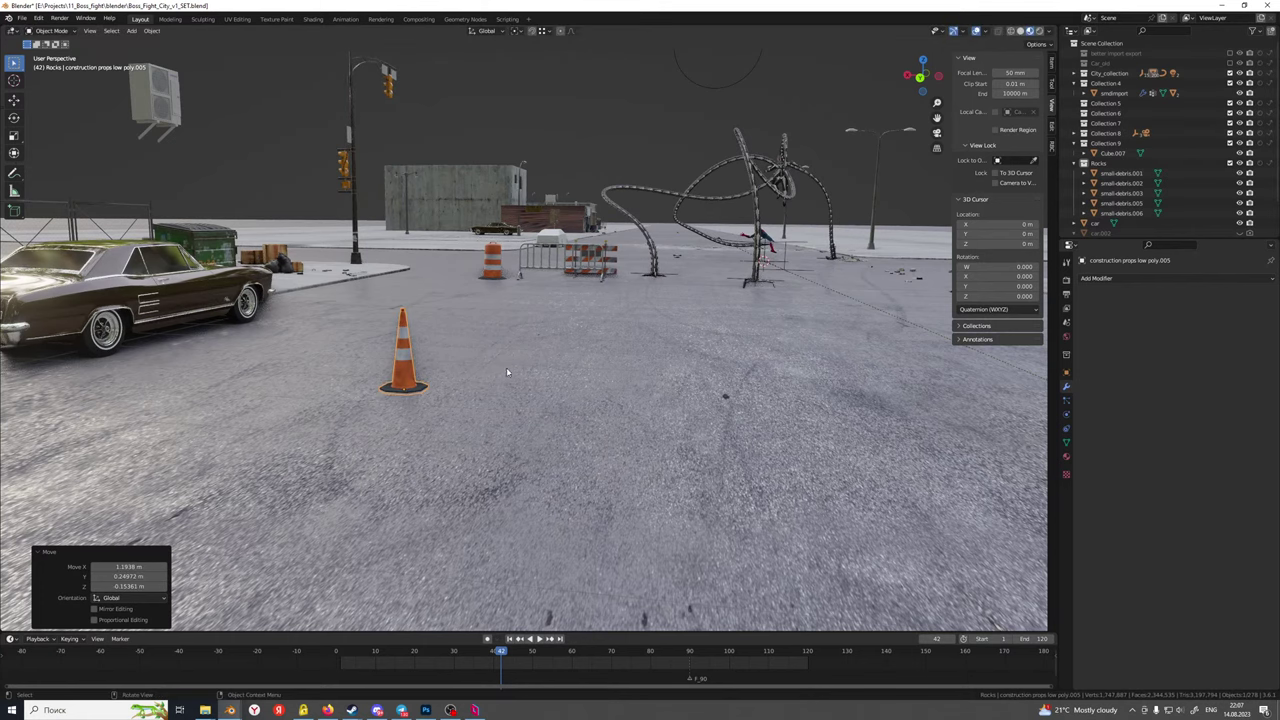
pyautogui.moveTo(507, 372); pyautogui.dragTo(446, 369, button='middle')
pyautogui.press('KP_0')
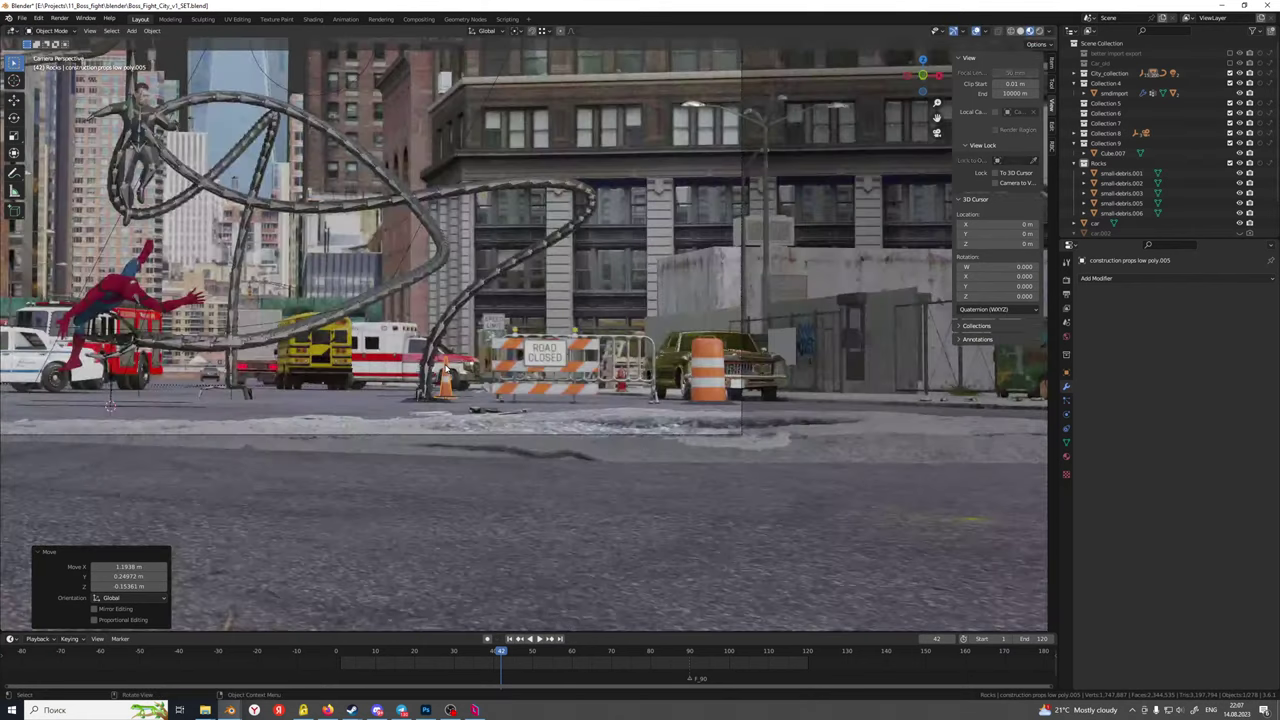
# Move the Roadtrash_1.004 litter about 14.8 m in negative Y, away from the rubble pile
pyautogui.scroll(5, 476, 426)
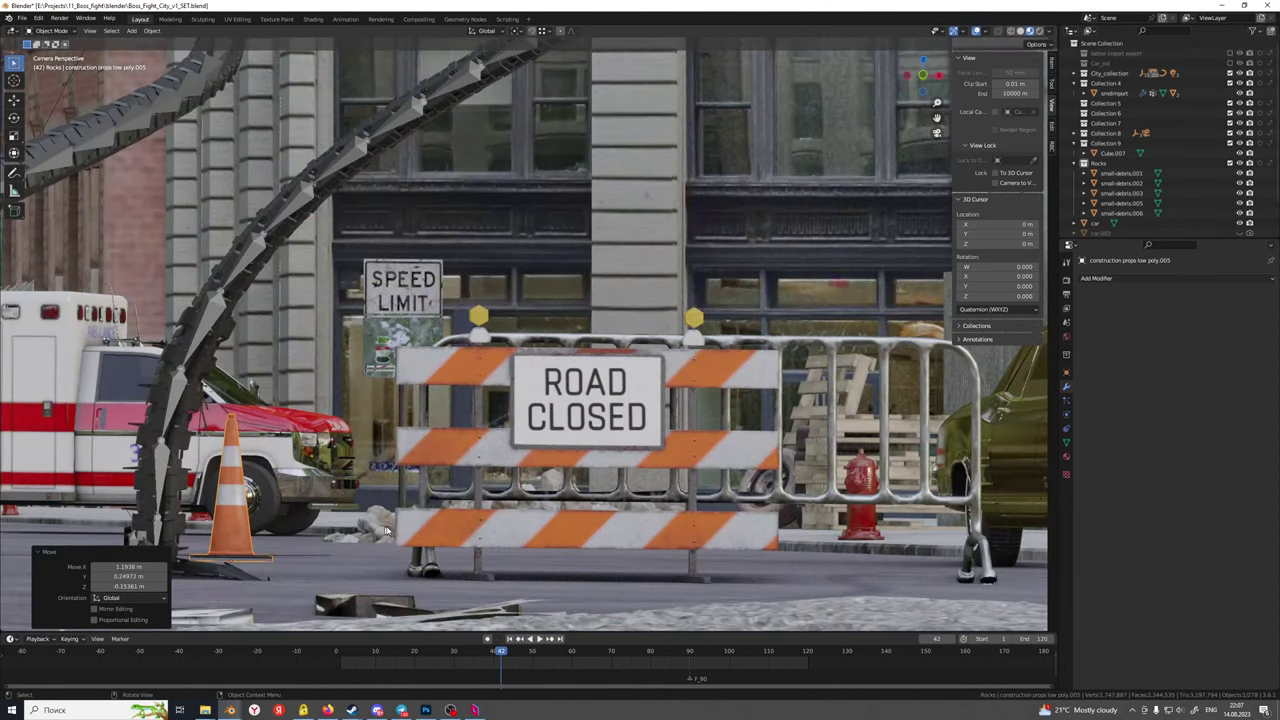
pyautogui.click(387, 526)
pyautogui.moveTo(387, 526); pyautogui.dragTo(541, 527, button='middle')
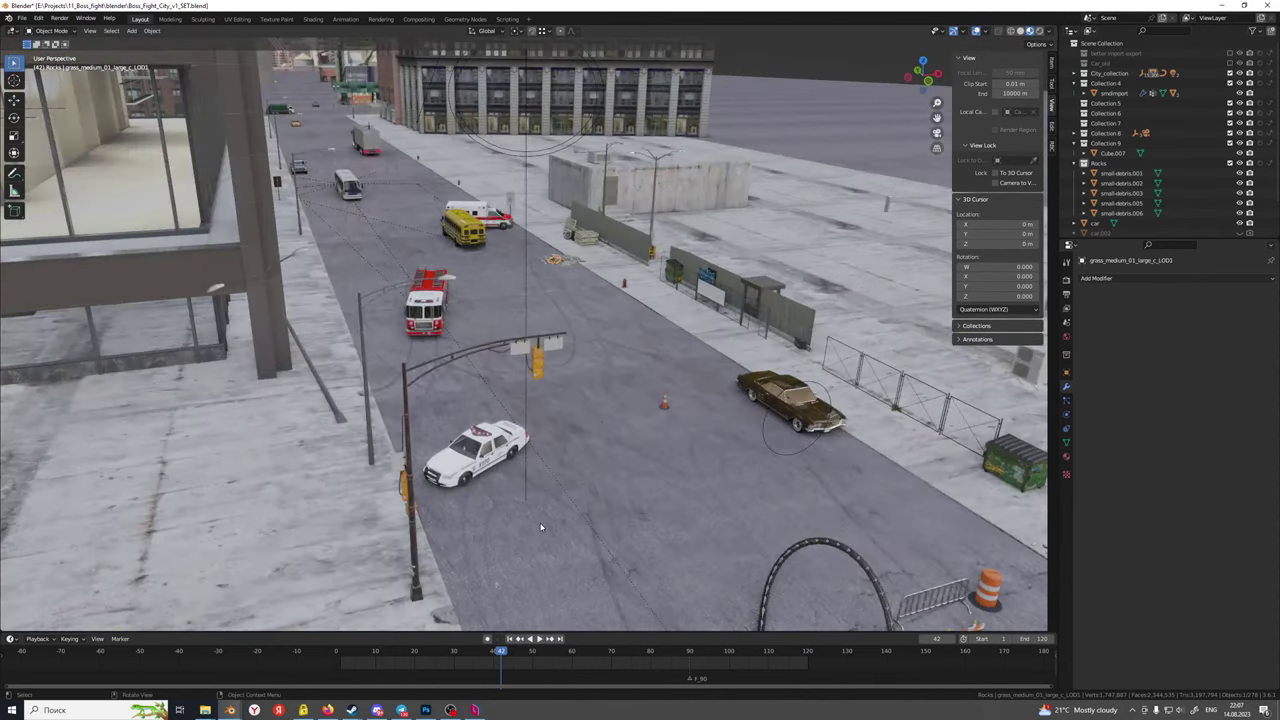
pyautogui.moveTo(615, 367); pyautogui.dragTo(589, 349, button='middle')
pyautogui.click(385, 288)
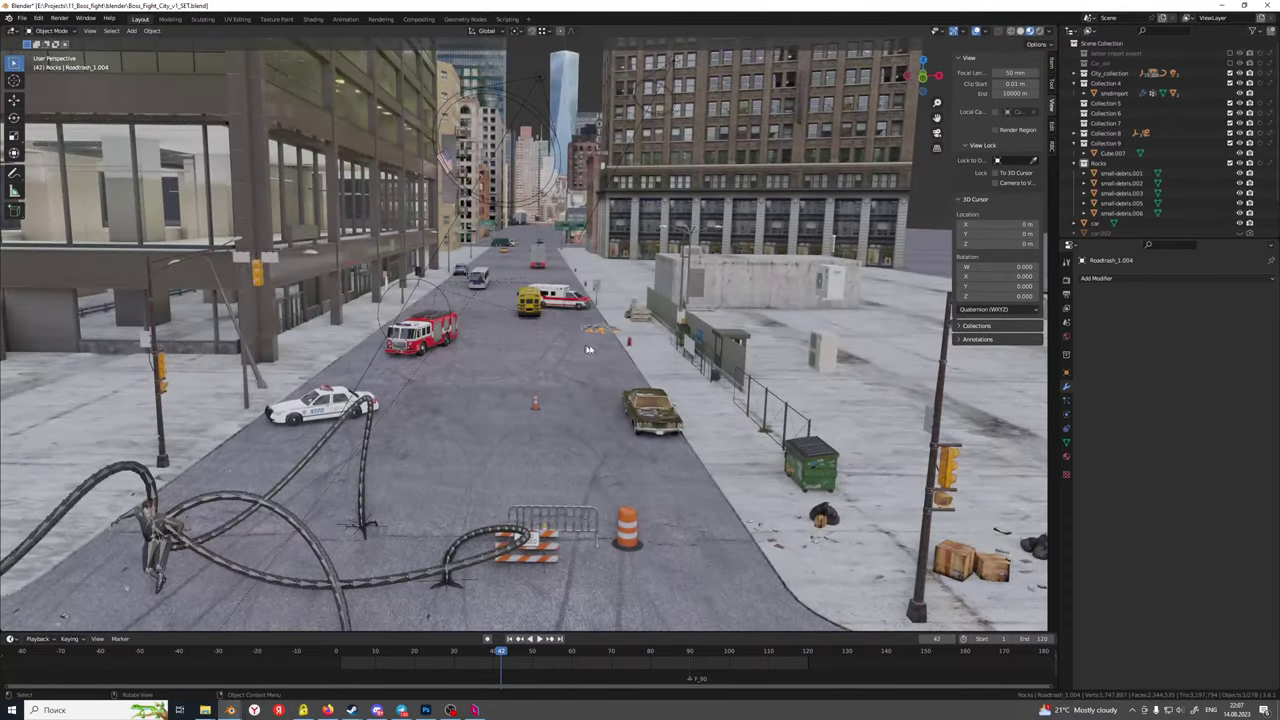
pyautogui.press('KP_Decimal')
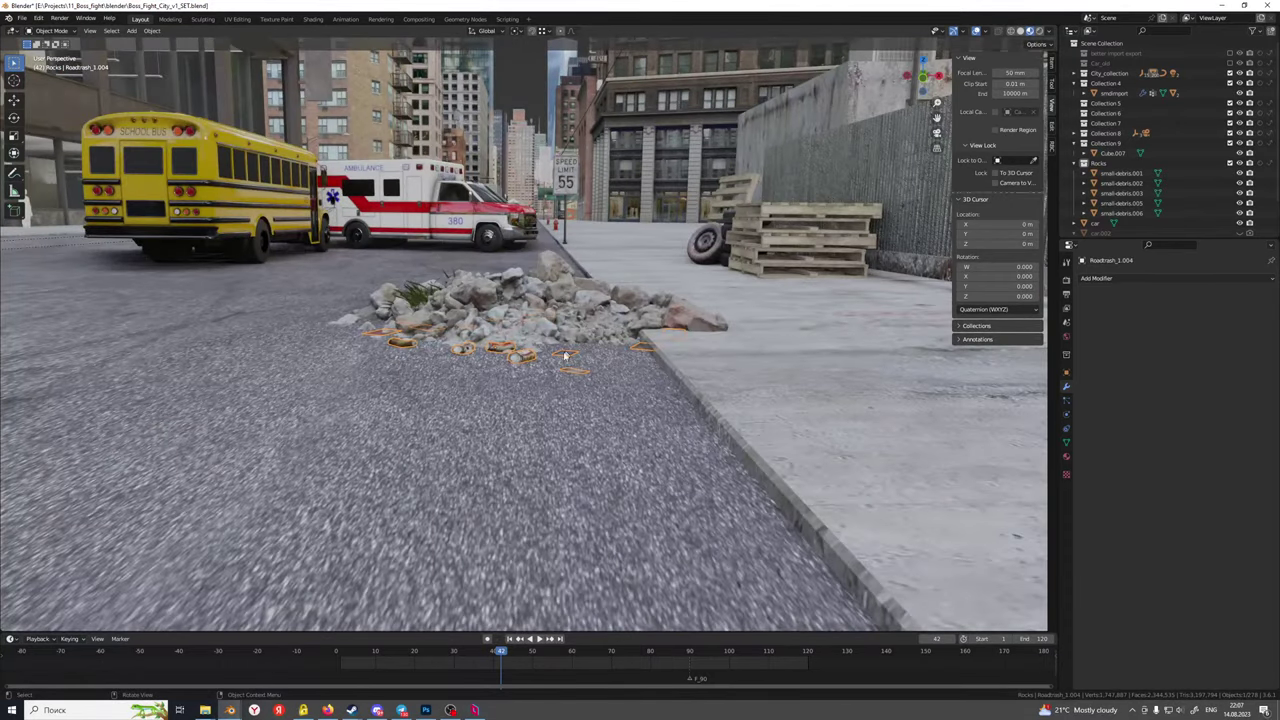
pyautogui.scroll(-5, 565, 355)
pyautogui.moveTo(494, 366); pyautogui.dragTo(292, 397, button='middle')
pyautogui.scroll(-2, 292, 397)
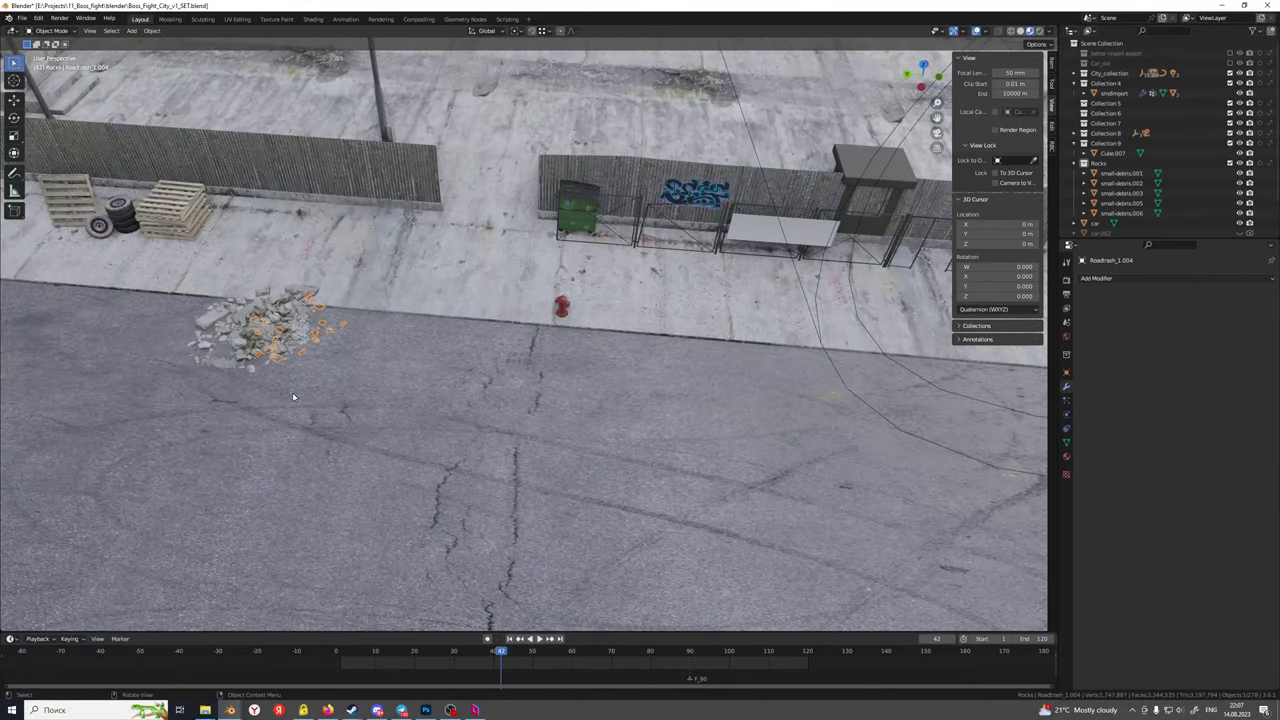
pyautogui.press('g')
pyautogui.press('y')
pyautogui.click(903, 449)
# Move the Roadtrash_1.004 litter a further 17.5 m or so in negative Y, past the parked car towards the dumpster
pyautogui.keyDown('shift'); pyautogui.moveTo(903, 449); pyautogui.dragTo(64, 358, button='middle'); pyautogui.keyUp('shift')
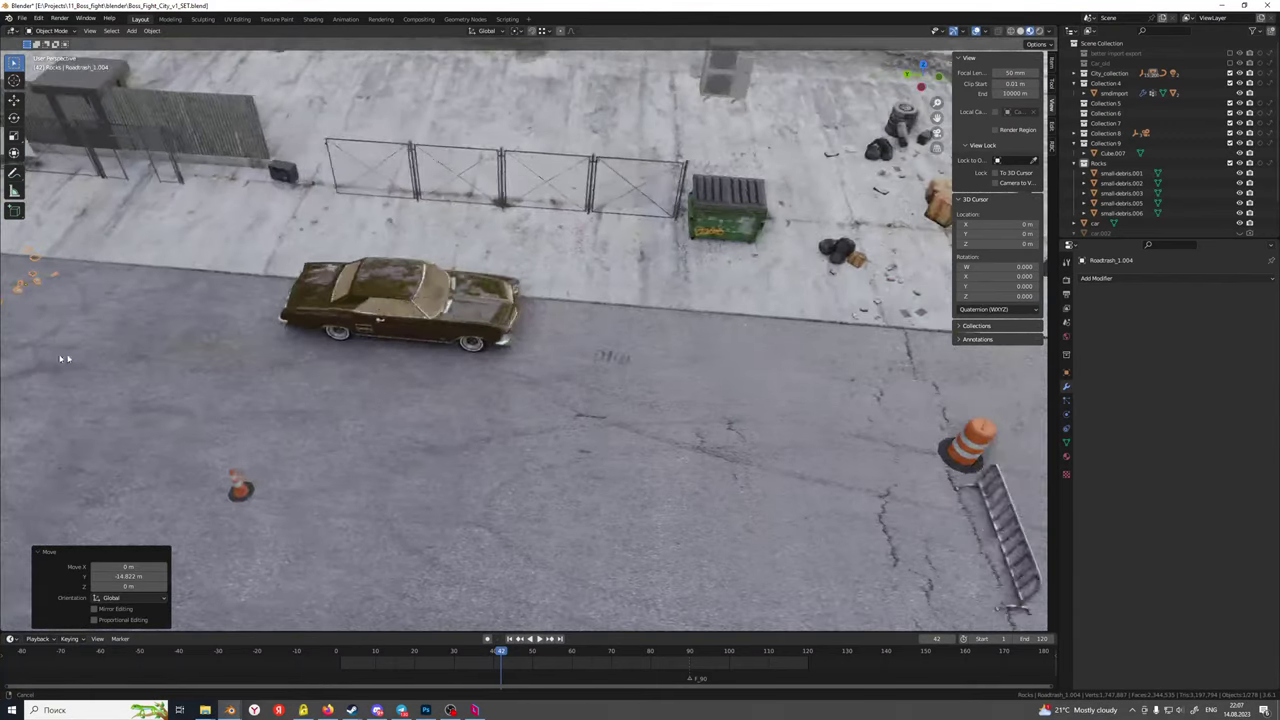
pyautogui.press('g')
pyautogui.press('y')
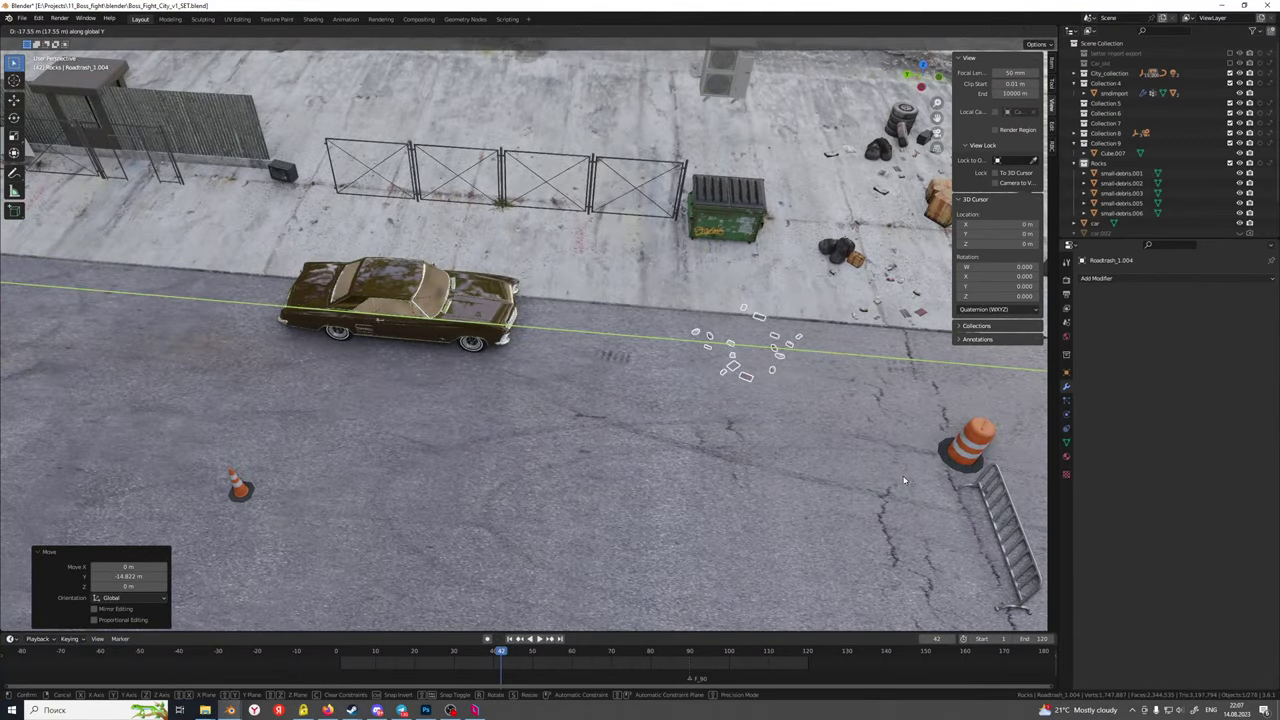
pyautogui.click(904, 480)
# Move the Roadtrash_1.004 litter about 1.54 m in negative X, off the curb and onto the road
pyautogui.keyDown('shift'); pyautogui.moveTo(904, 480); pyautogui.dragTo(513, 474, button='middle'); pyautogui.keyUp('shift')
pyautogui.scroll(3, 460, 460)
pyautogui.scroll(2, 600, 492)
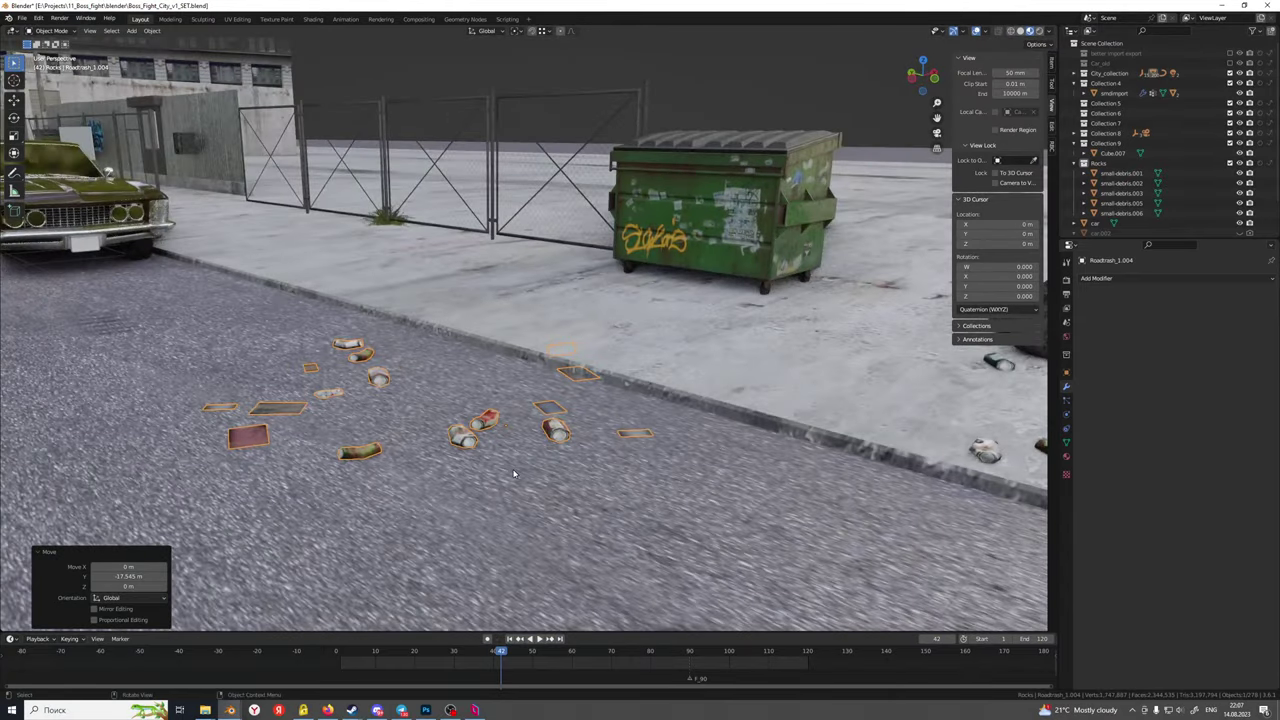
pyautogui.press('g')
pyautogui.press('y')
pyautogui.press('x')
pyautogui.click(294, 418)
# Shift the Roadtrash_1.004 litter another 3.59 m in negative X, behind the tentacle next to the road-closed barrier
pyautogui.scroll(-6, 294, 418)
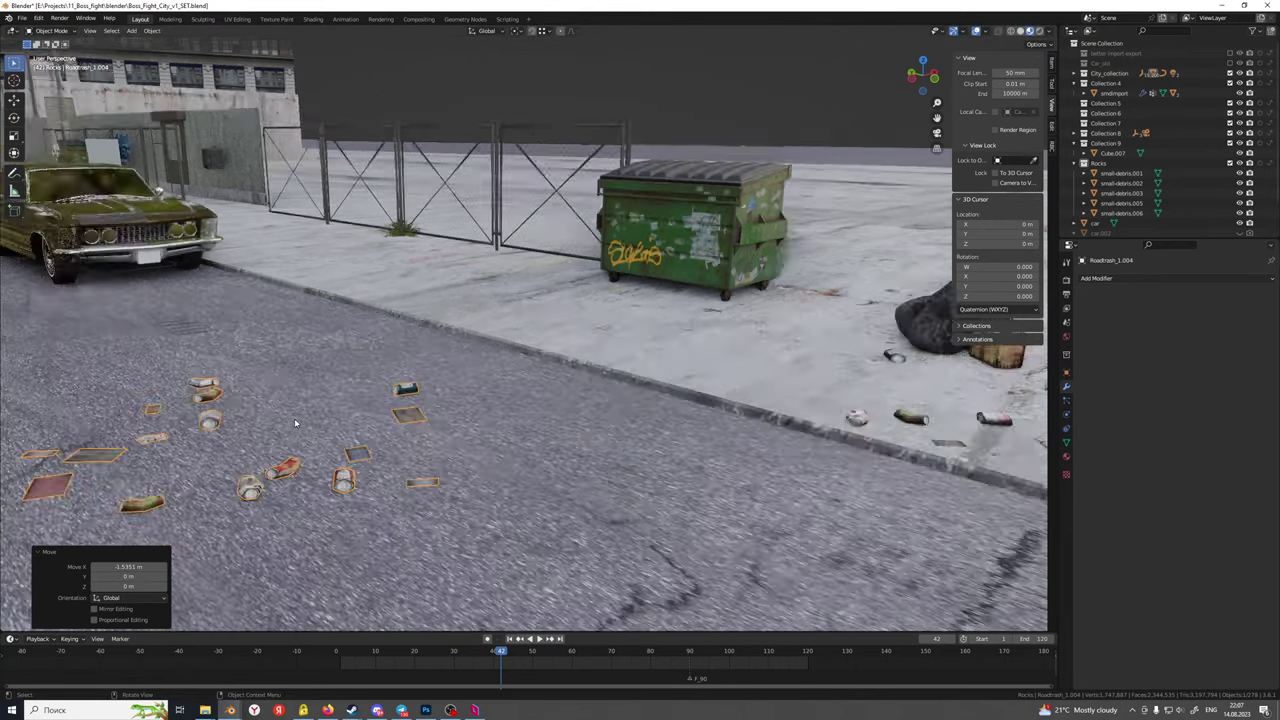
pyautogui.moveTo(294, 418); pyautogui.dragTo(507, 395, button='middle')
pyautogui.press('g')
pyautogui.press('x')
pyautogui.click(350, 404)
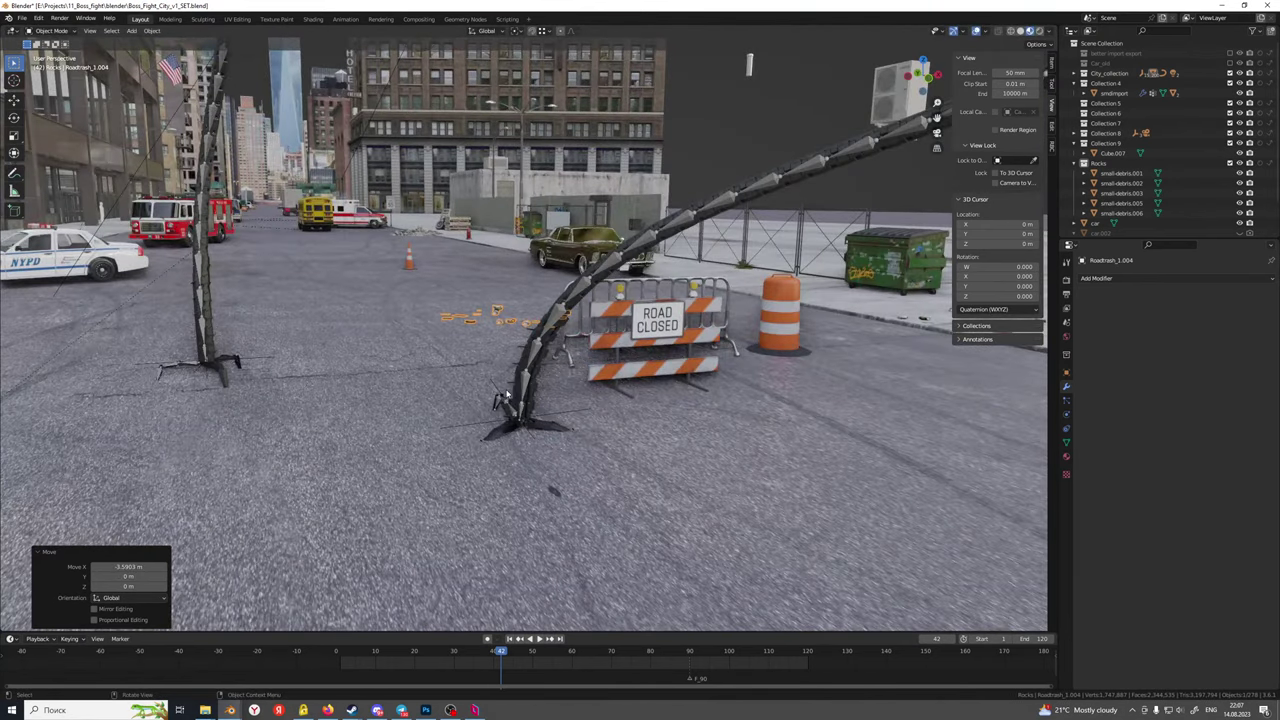
# Look over the props on the sidewalk corner past the road-closed barrier, including the dumpster, trash bags, boxes and tires
pyautogui.click(551, 490)
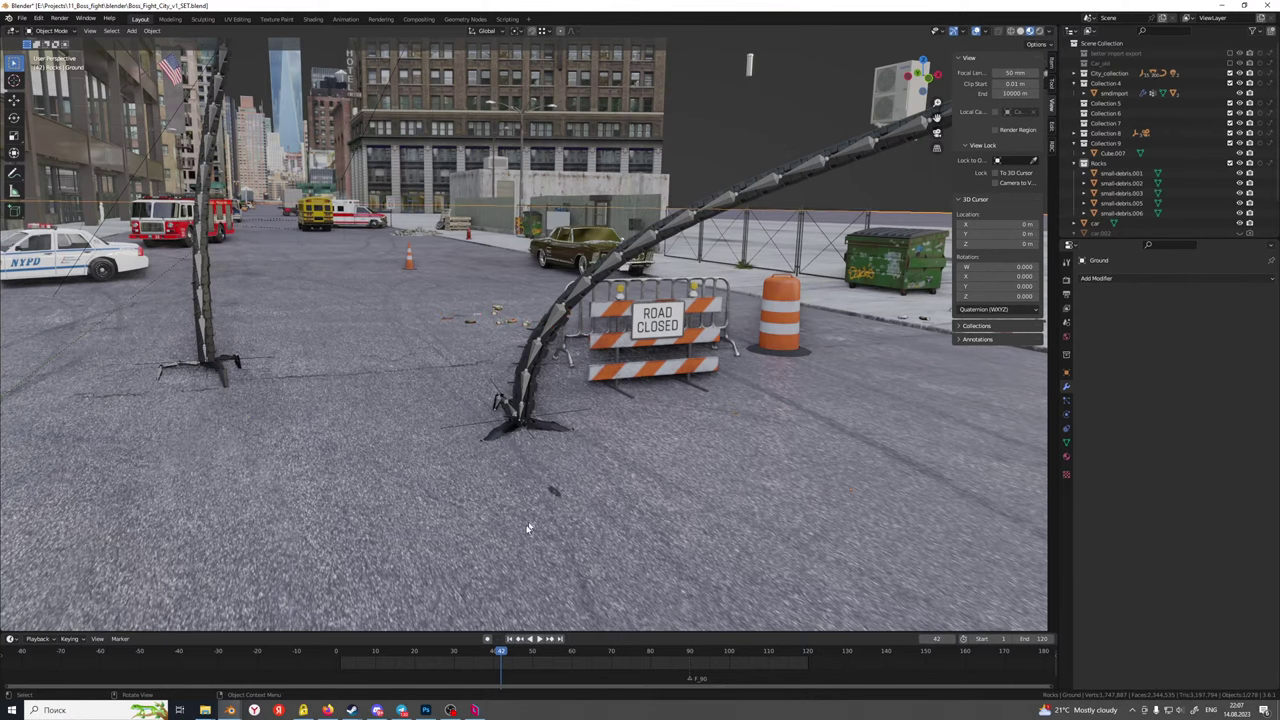
pyautogui.moveTo(540, 486); pyautogui.dragTo(697, 381, button='middle')
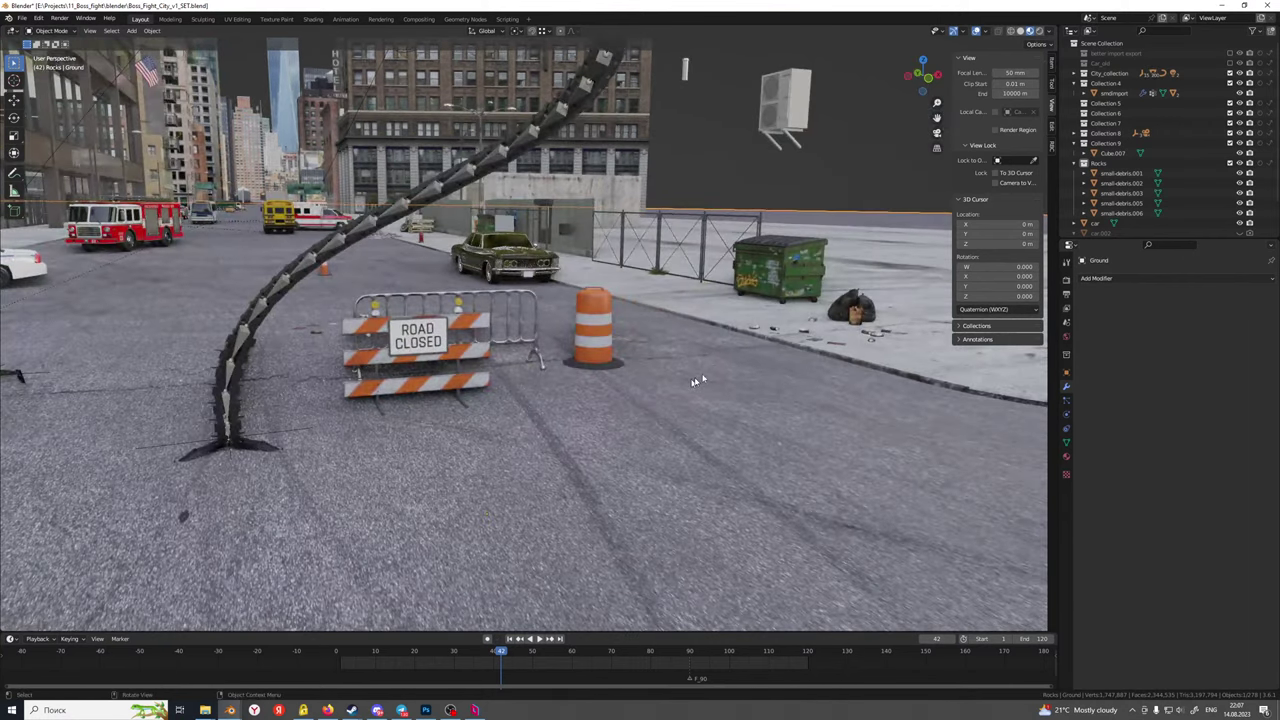
pyautogui.click(803, 333)
pyautogui.moveTo(803, 333); pyautogui.dragTo(646, 417, button='middle')
pyautogui.click(650, 290)
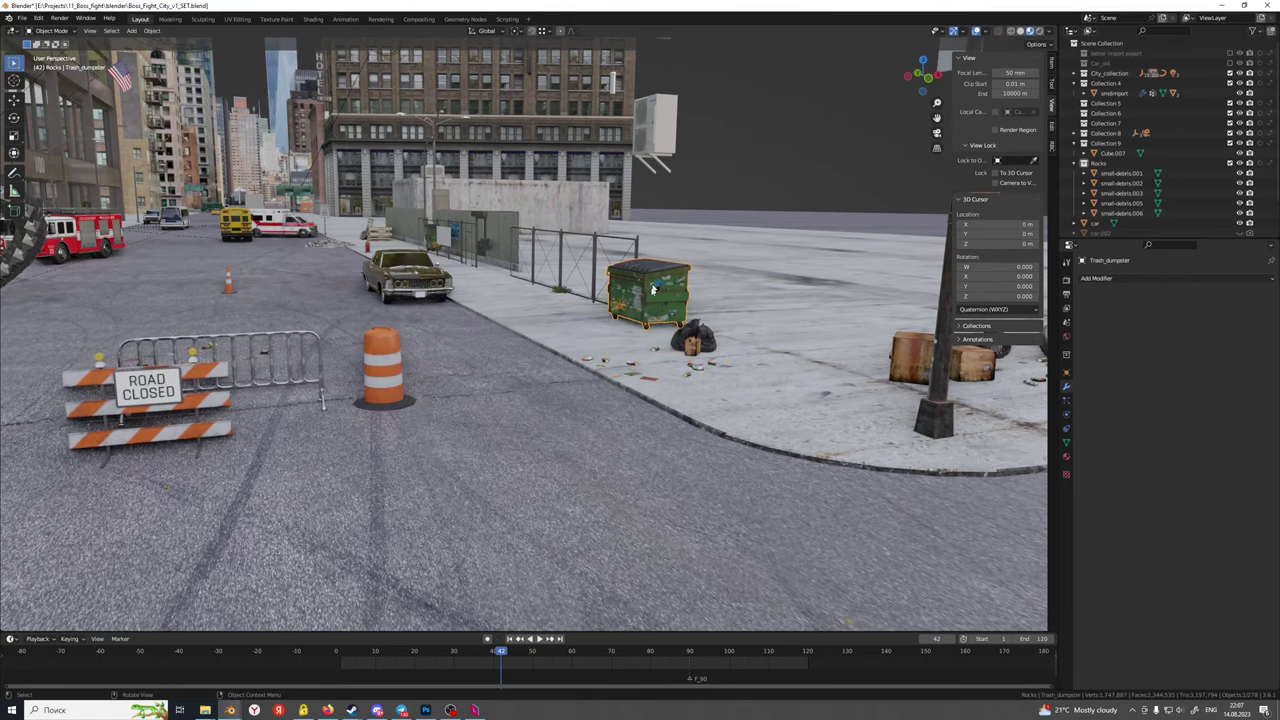
pyautogui.click(706, 345)
pyautogui.moveTo(706, 345); pyautogui.dragTo(560, 390, button='middle')
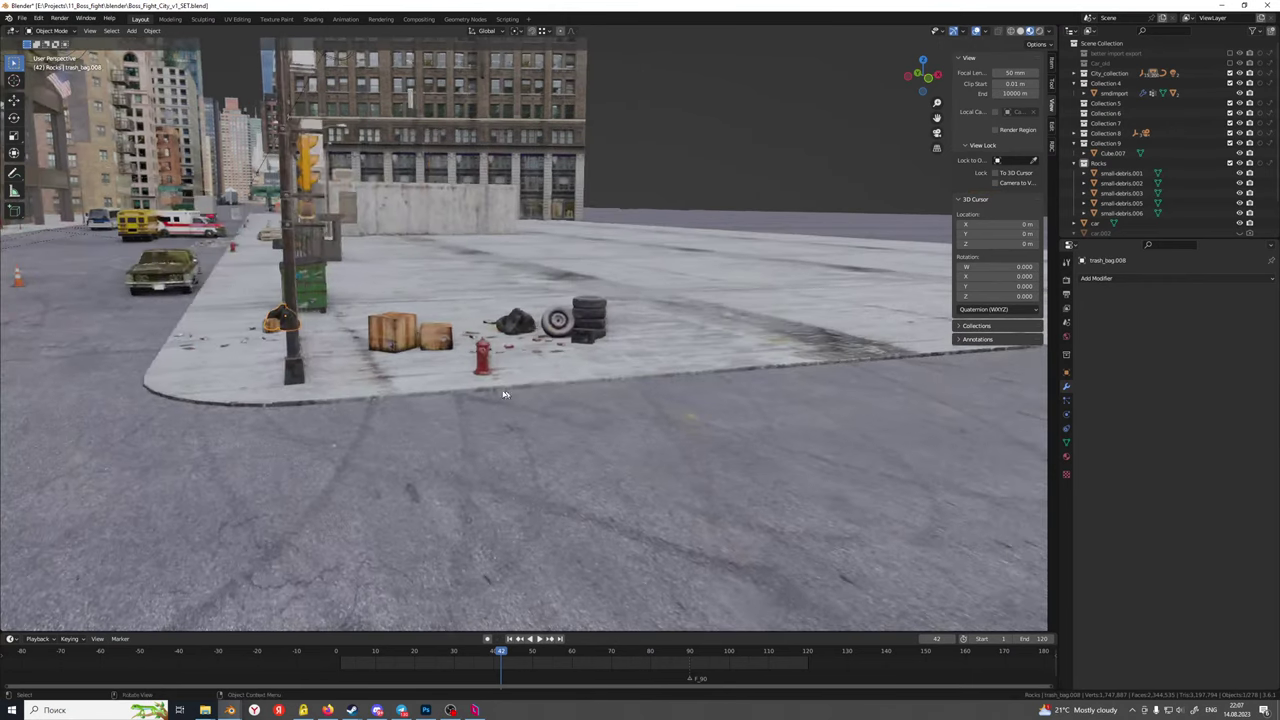
# Select the loose tire, tire stack, old TV and black trash bag near the hydrant and move them about 6.15 m in negative X
pyautogui.click(567, 321)
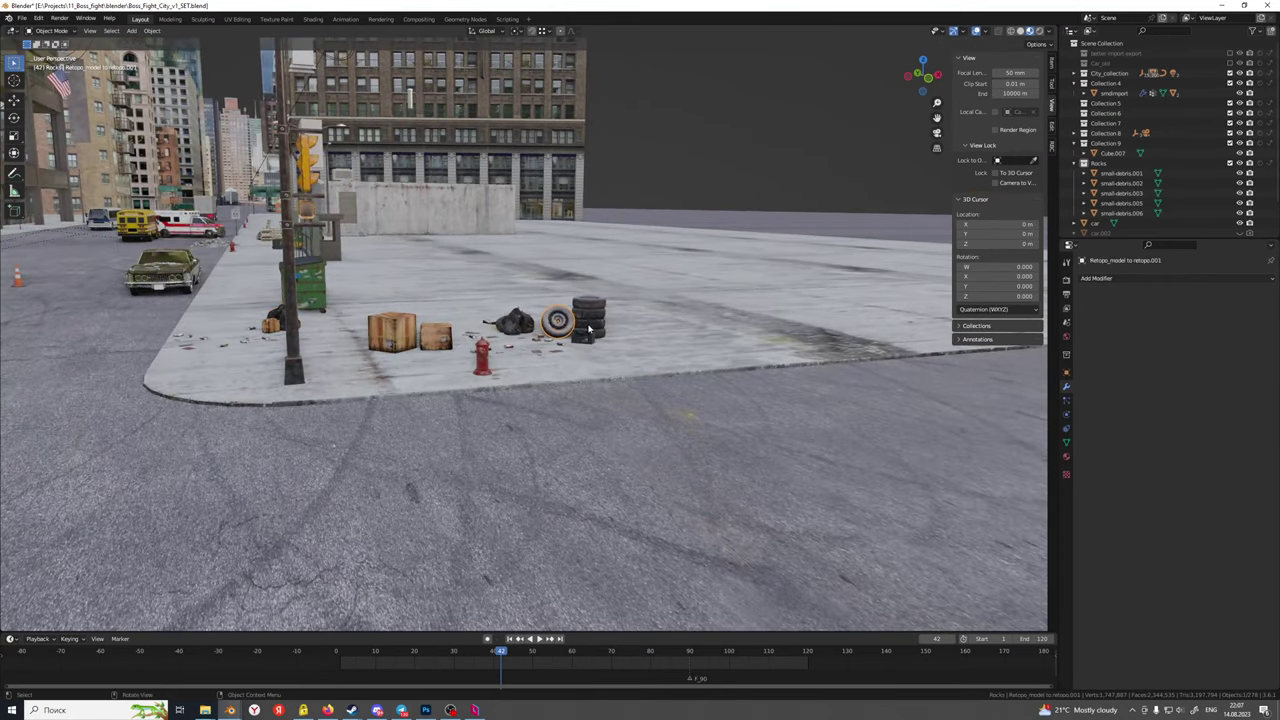
pyautogui.keyDown('shift'); pyautogui.click(596, 324); pyautogui.keyUp('shift')
pyautogui.keyDown('shift'); pyautogui.click(589, 336); pyautogui.keyUp('shift')
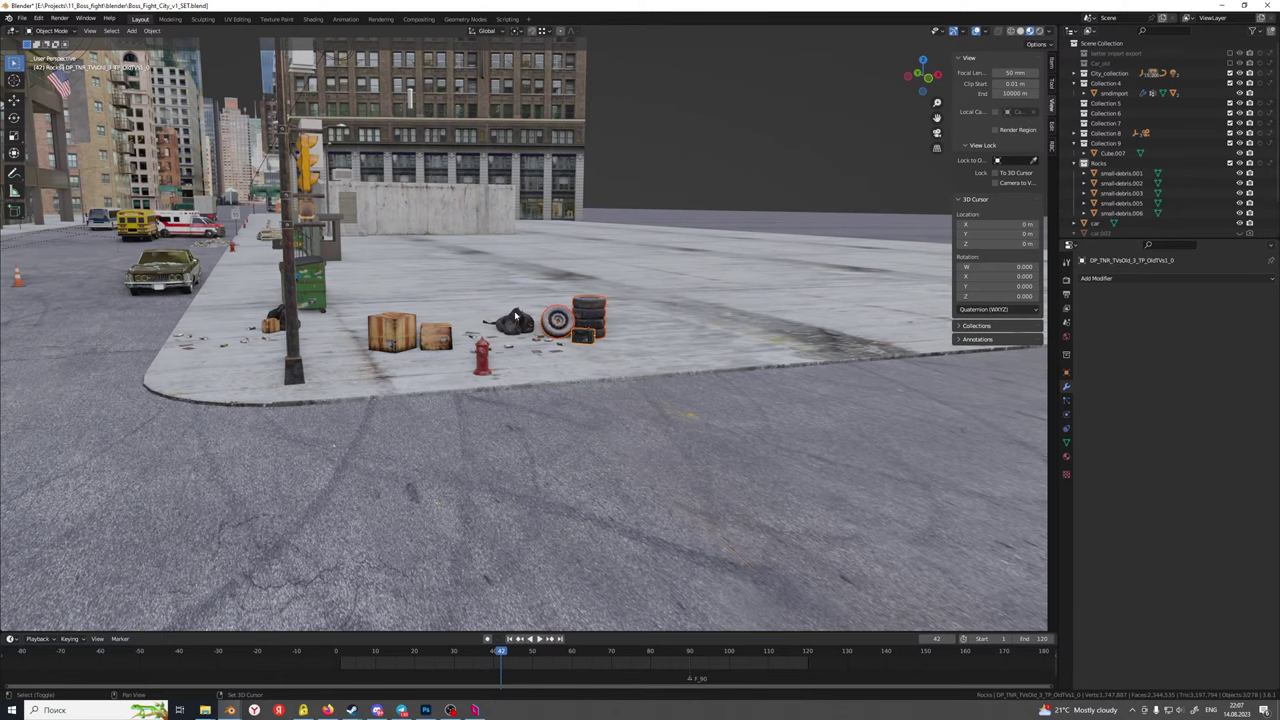
pyautogui.keyDown('shift'); pyautogui.click(514, 320); pyautogui.keyUp('shift')
pyautogui.moveTo(445, 336); pyautogui.dragTo(506, 404, button='middle')
pyautogui.scroll(2, 506, 404)
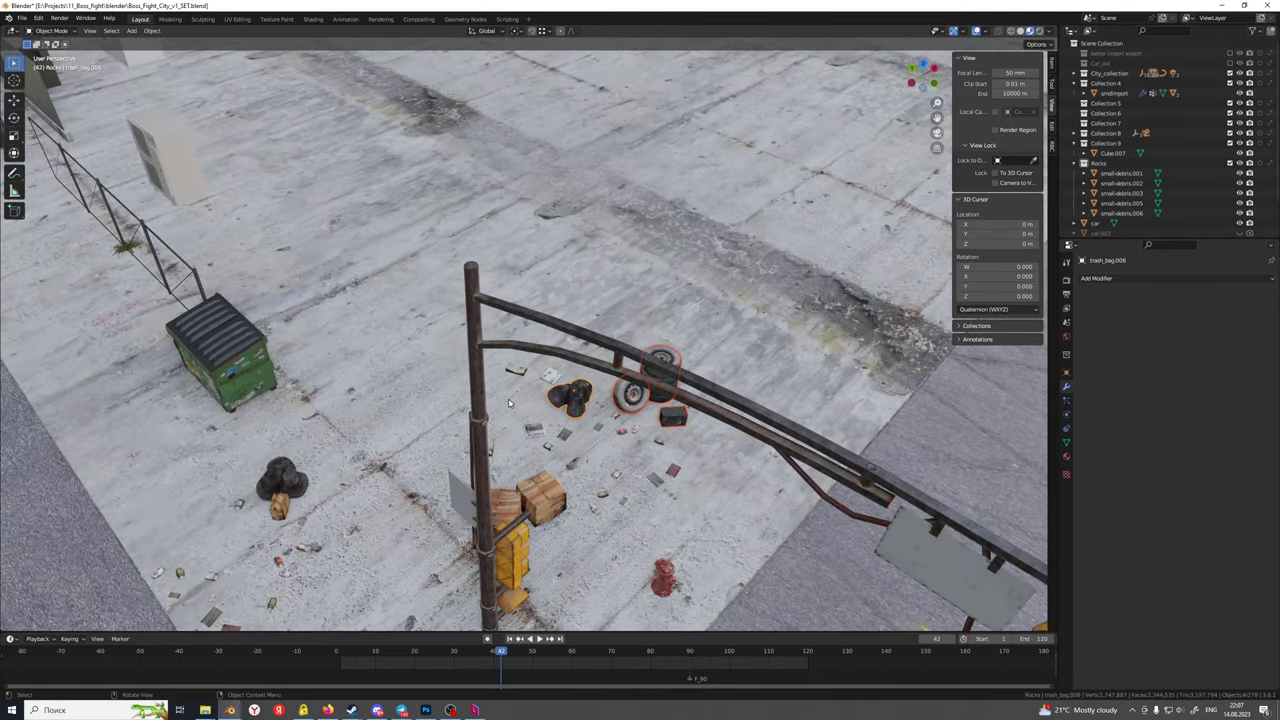
pyautogui.scroll(-3, 508, 402)
pyautogui.press('g')
pyautogui.press('x')
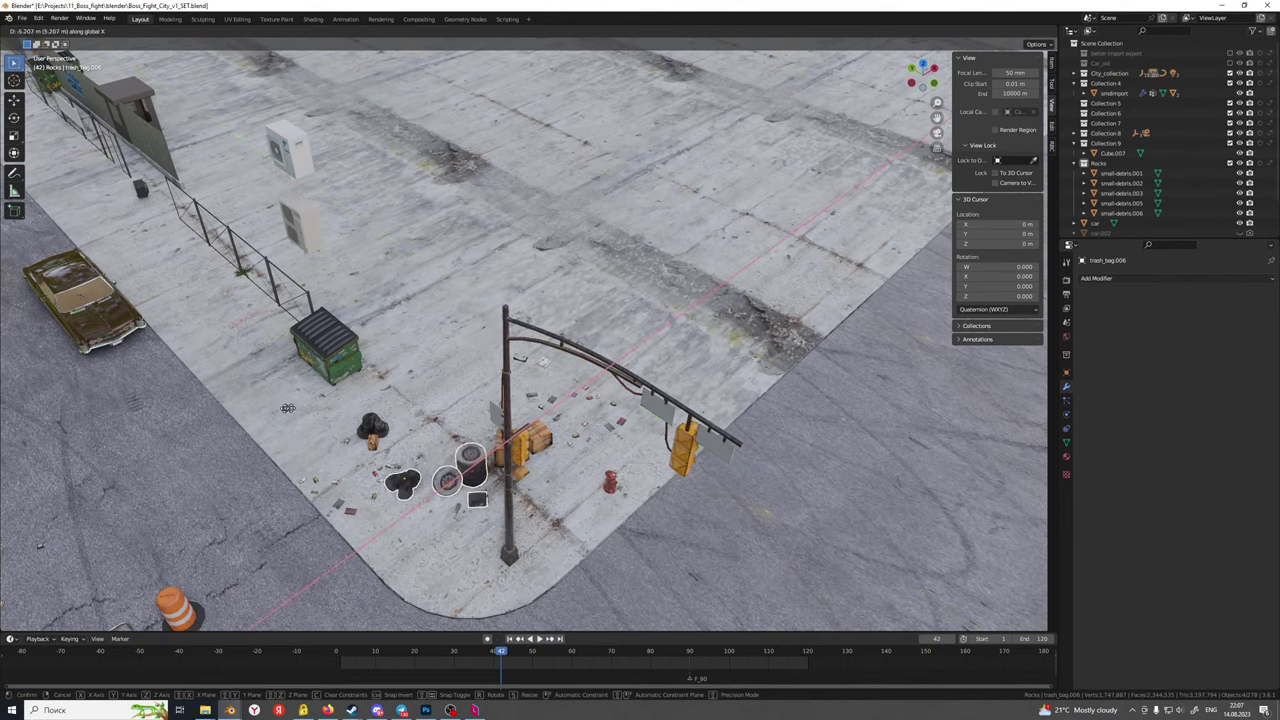
pyautogui.click(261, 433)
# Move the tires, TV and trash bag about 39.28 m in positive Y to the pallets by the rubble, and about 1.1 m in positive X
pyautogui.keyDown('shift'); pyautogui.moveTo(261, 433); pyautogui.dragTo(557, 466, button='middle'); pyautogui.keyUp('shift')
pyautogui.press('g')
pyautogui.press('y')
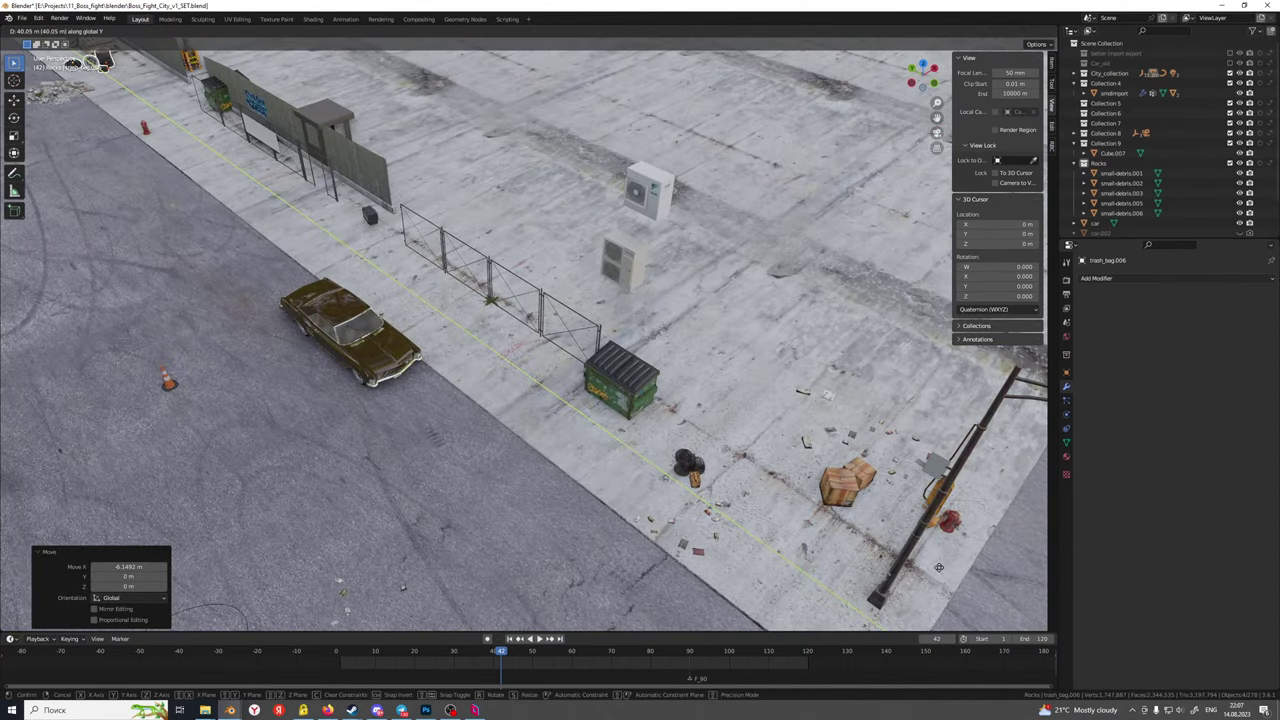
pyautogui.click(725, 551)
pyautogui.press('g')
pyautogui.press('x')
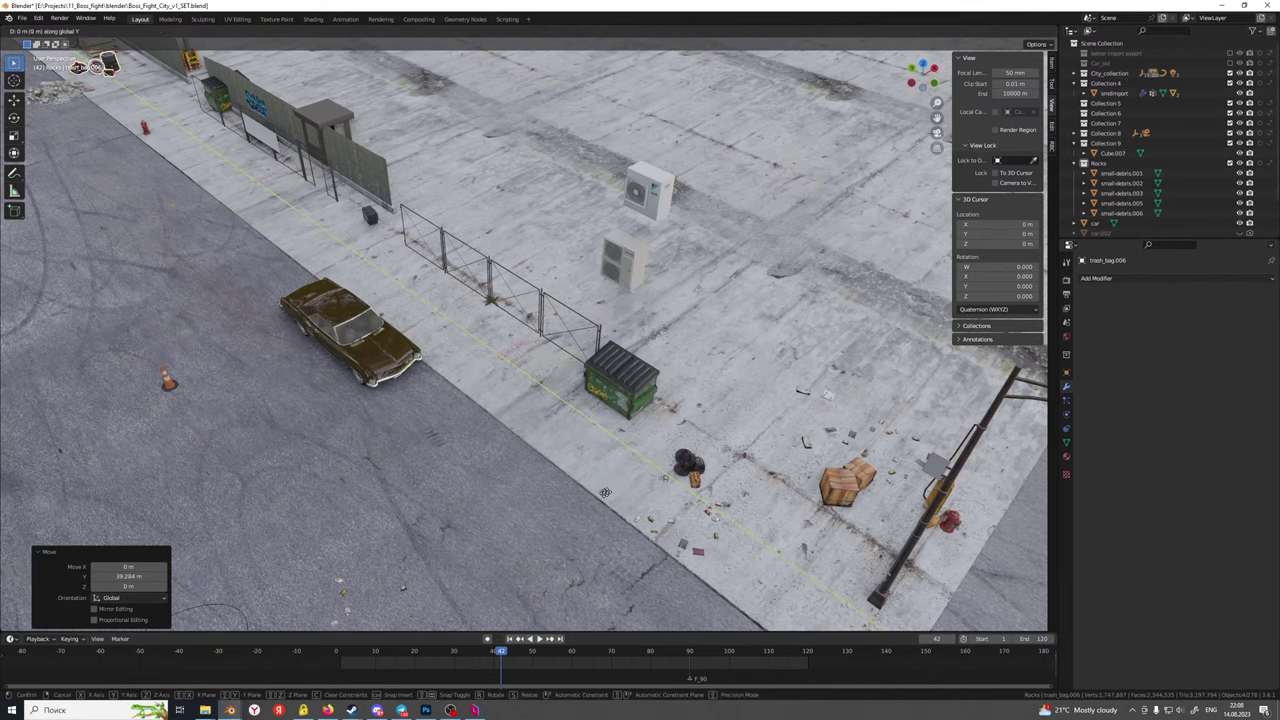
pyautogui.click(617, 487)
# Check the street composition in camera view, from the road-closed barrier and parked car across to the rubble beside the police car
pyautogui.press('KP_0')
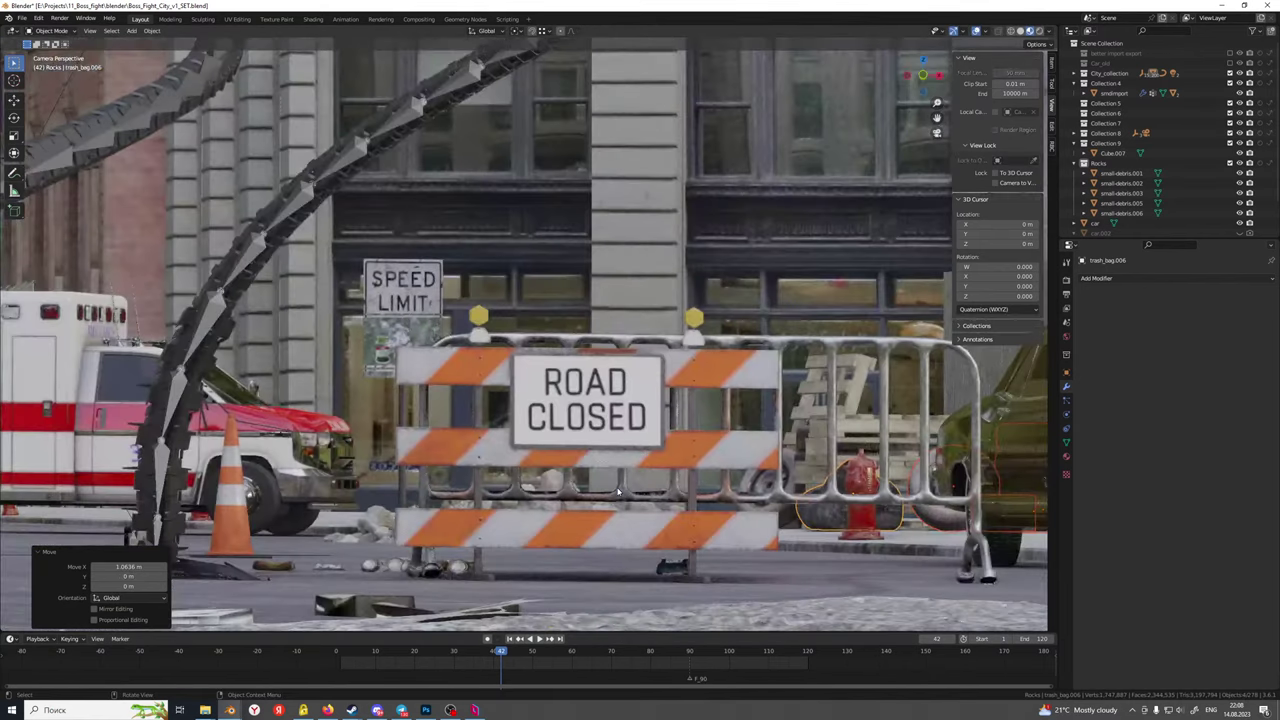
pyautogui.scroll(-2, 725, 551)
pyautogui.keyDown('shift'); pyautogui.moveTo(870, 575); pyautogui.dragTo(450, 566, button='middle'); pyautogui.keyUp('shift')
pyautogui.scroll(2, 450, 566)
pyautogui.scroll(-4, 450, 566)
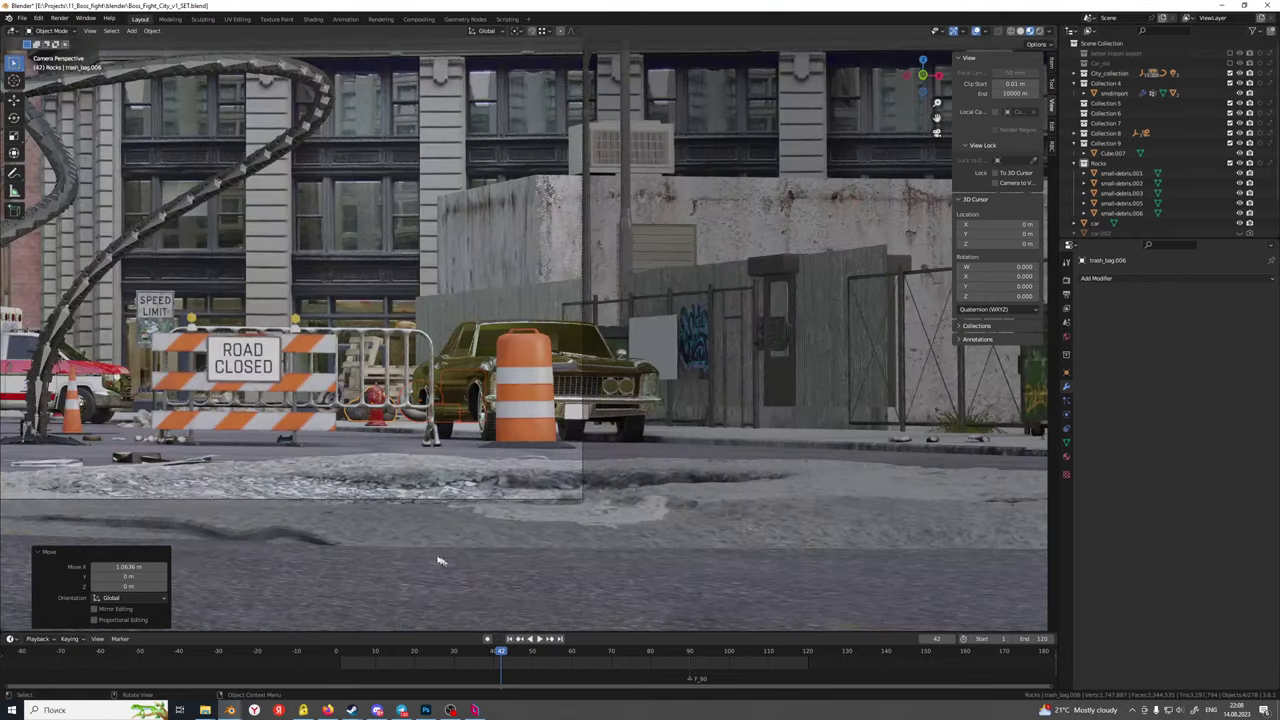
pyautogui.keyDown('shift'); pyautogui.moveTo(311, 526); pyautogui.dragTo(594, 543, button='middle'); pyautogui.keyUp('shift')
pyautogui.scroll(-3, 617, 540)
pyautogui.keyDown('shift'); pyautogui.moveTo(432, 472); pyautogui.dragTo(554, 491, button='middle'); pyautogui.keyUp('shift')
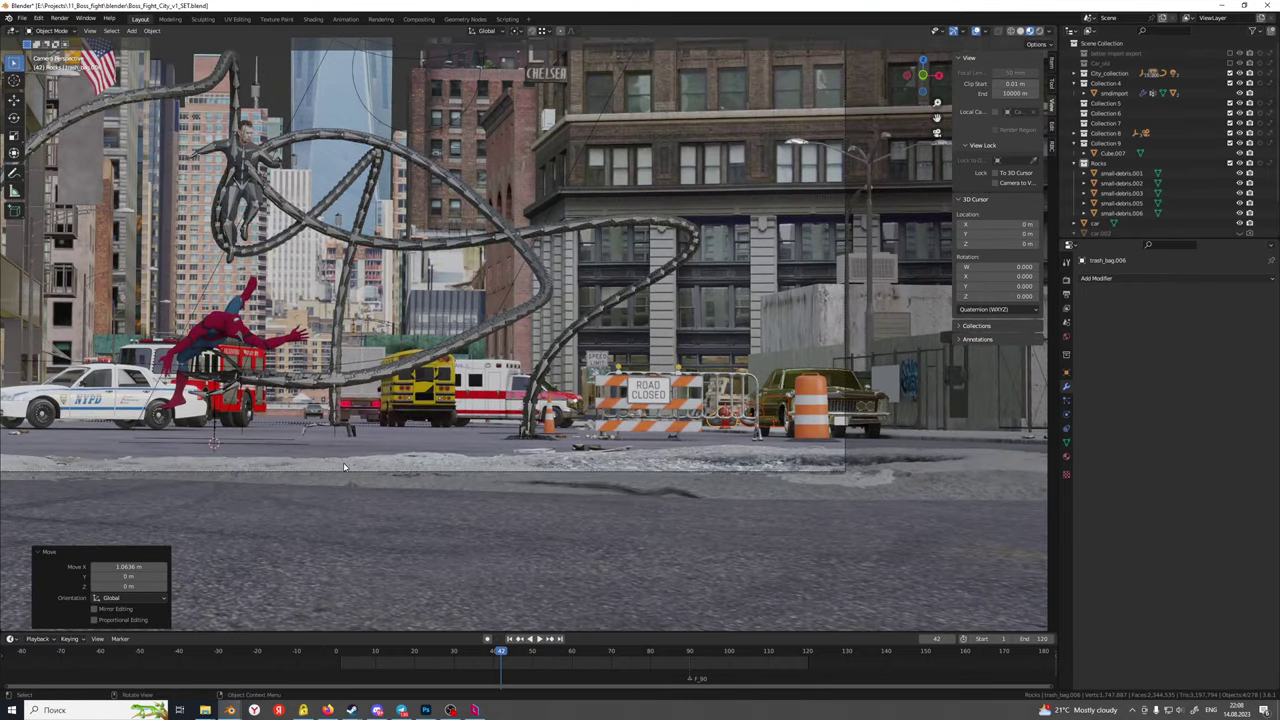
pyautogui.moveTo(344, 466); pyautogui.dragTo(733, 492, button='middle')
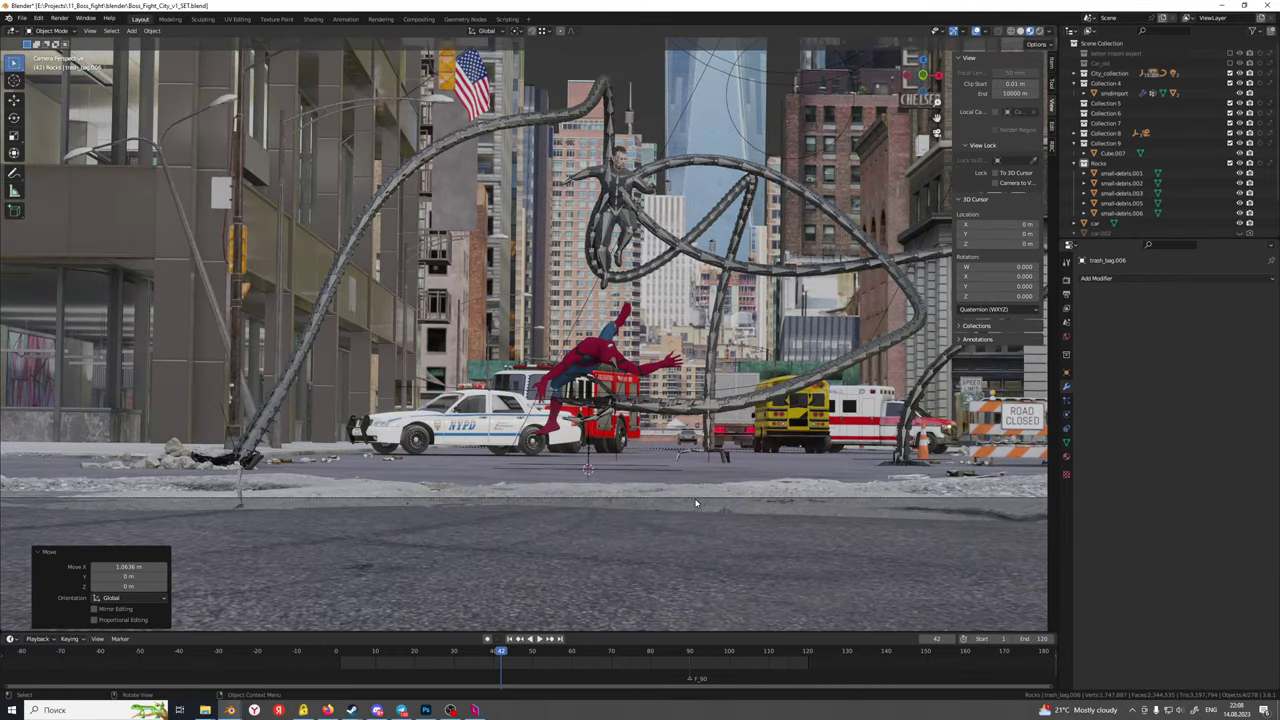
pyautogui.scroll(-2, 340, 486)
pyautogui.keyDown('shift'); pyautogui.moveTo(340, 483); pyautogui.dragTo(301, 507, button='middle'); pyautogui.keyUp('shift')
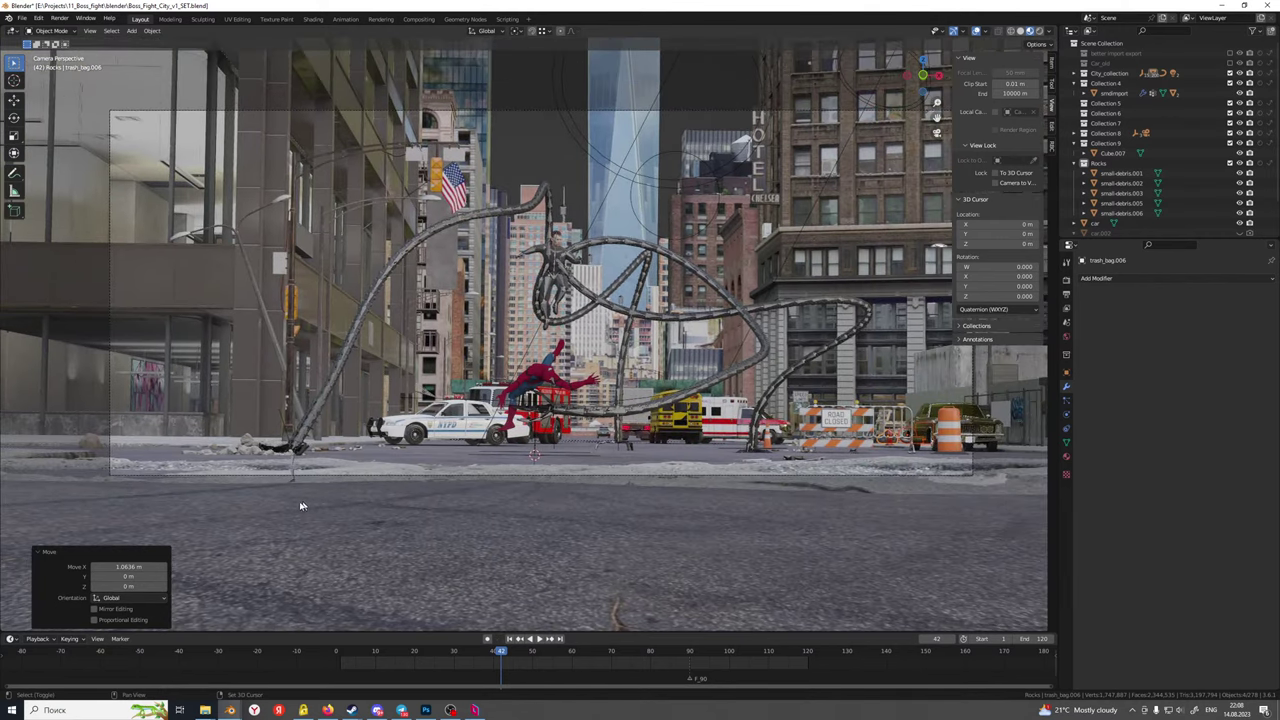
pyautogui.scroll(3, 299, 507)
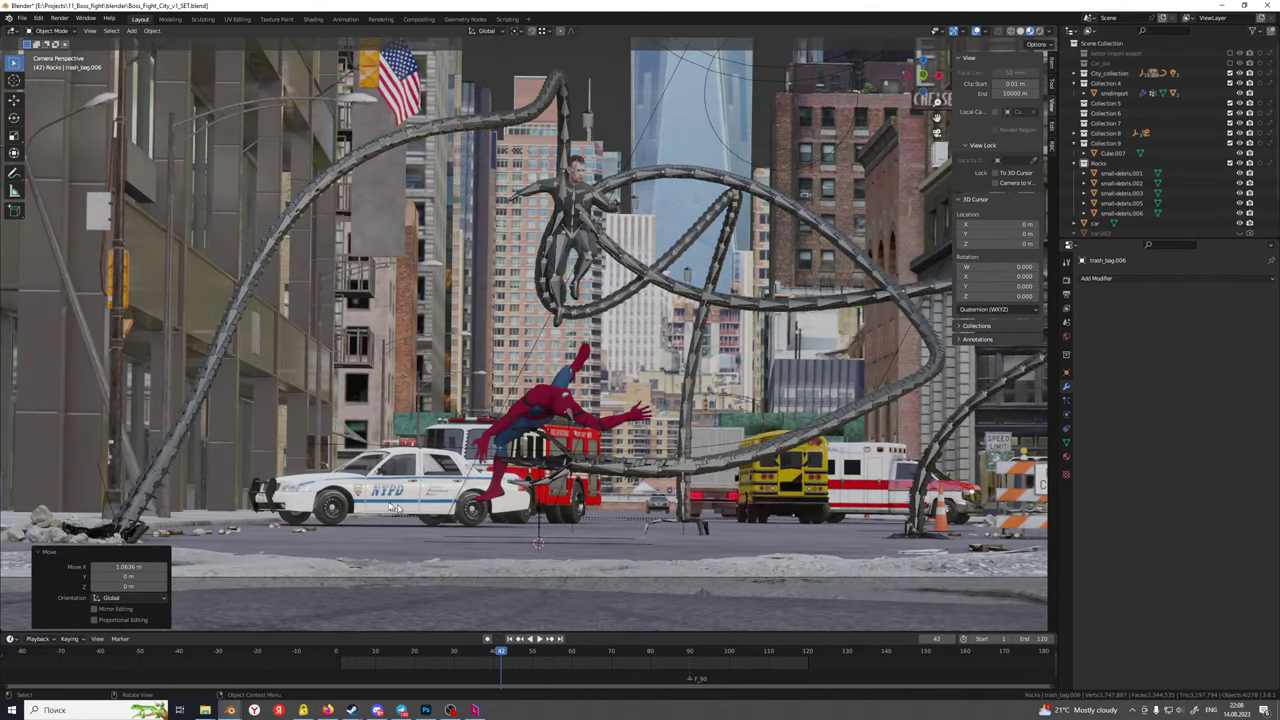
pyautogui.scroll(-2, 499, 494)
# Select the two cardboard boxes near the hydrant and move them about 2.86 m in negative X
pyautogui.moveTo(738, 446); pyautogui.dragTo(594, 463, button='middle')
pyautogui.scroll(-2, 744, 463)
pyautogui.scroll(3, 694, 466)
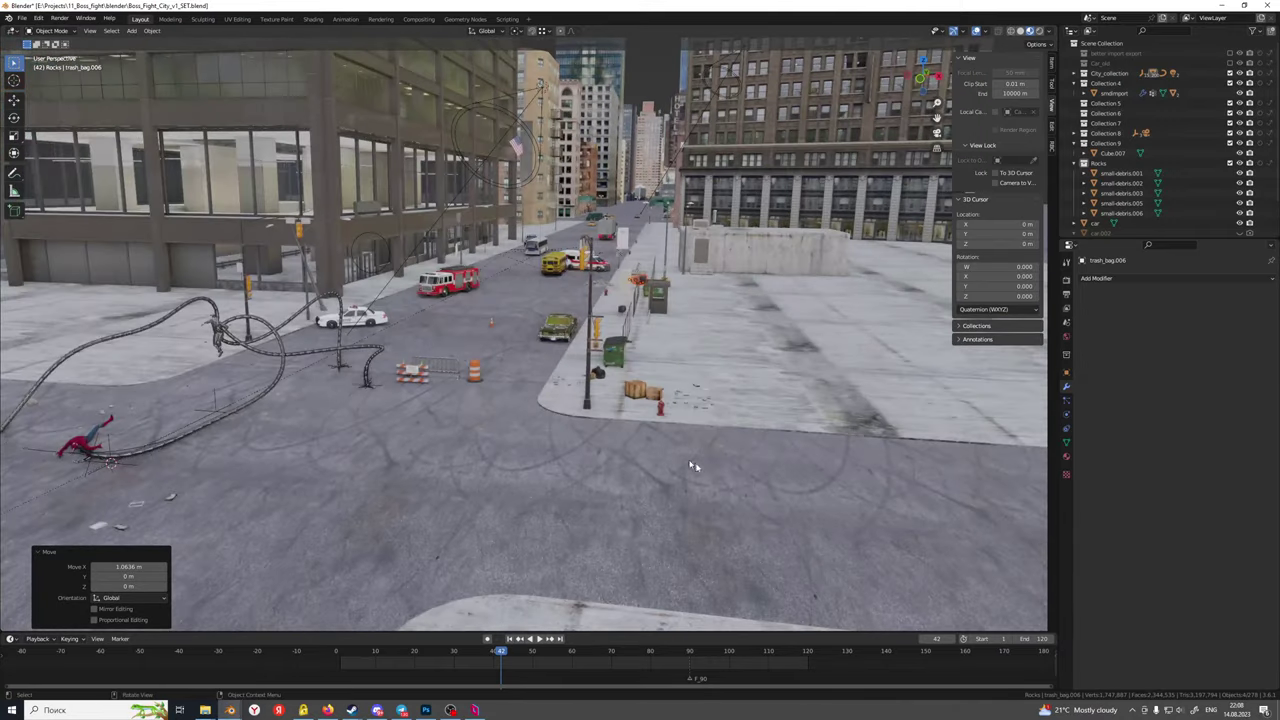
pyautogui.scroll(2, 594, 476)
pyautogui.click(526, 433)
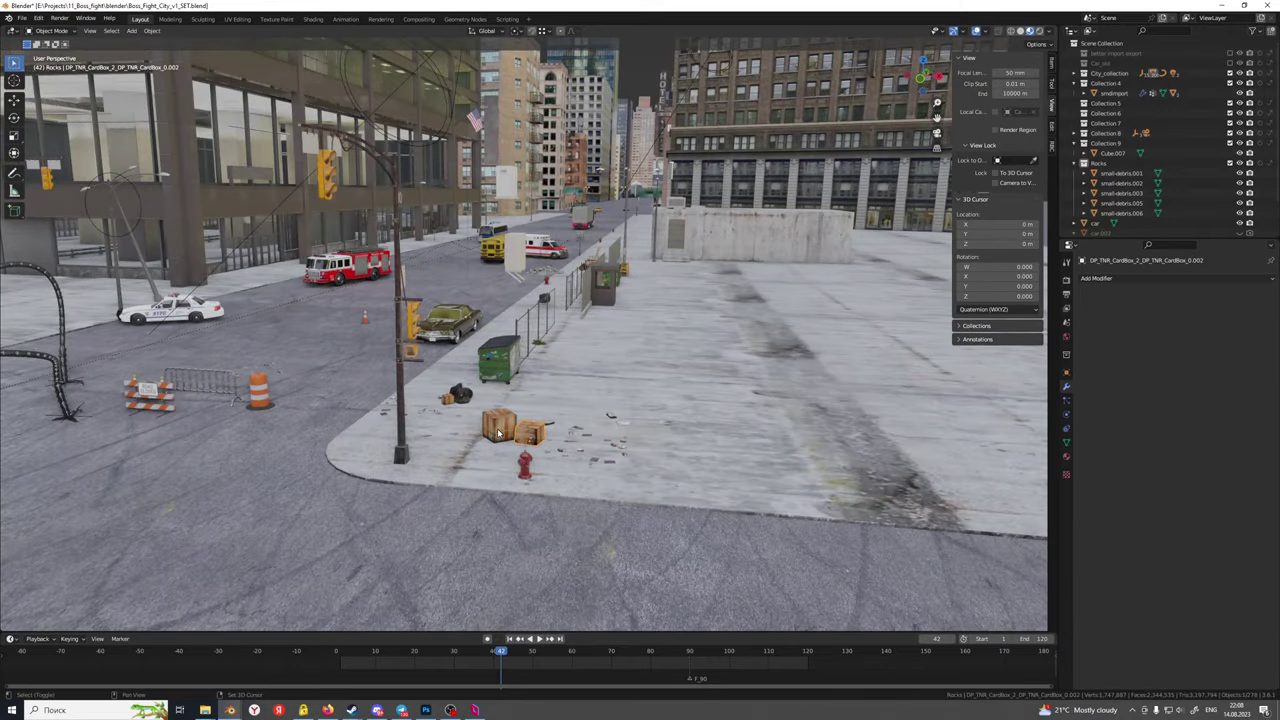
pyautogui.keyDown('shift'); pyautogui.click(505, 428); pyautogui.keyUp('shift')
pyautogui.moveTo(505, 428); pyautogui.dragTo(508, 478, button='middle')
pyautogui.press('g')
pyautogui.press('x')
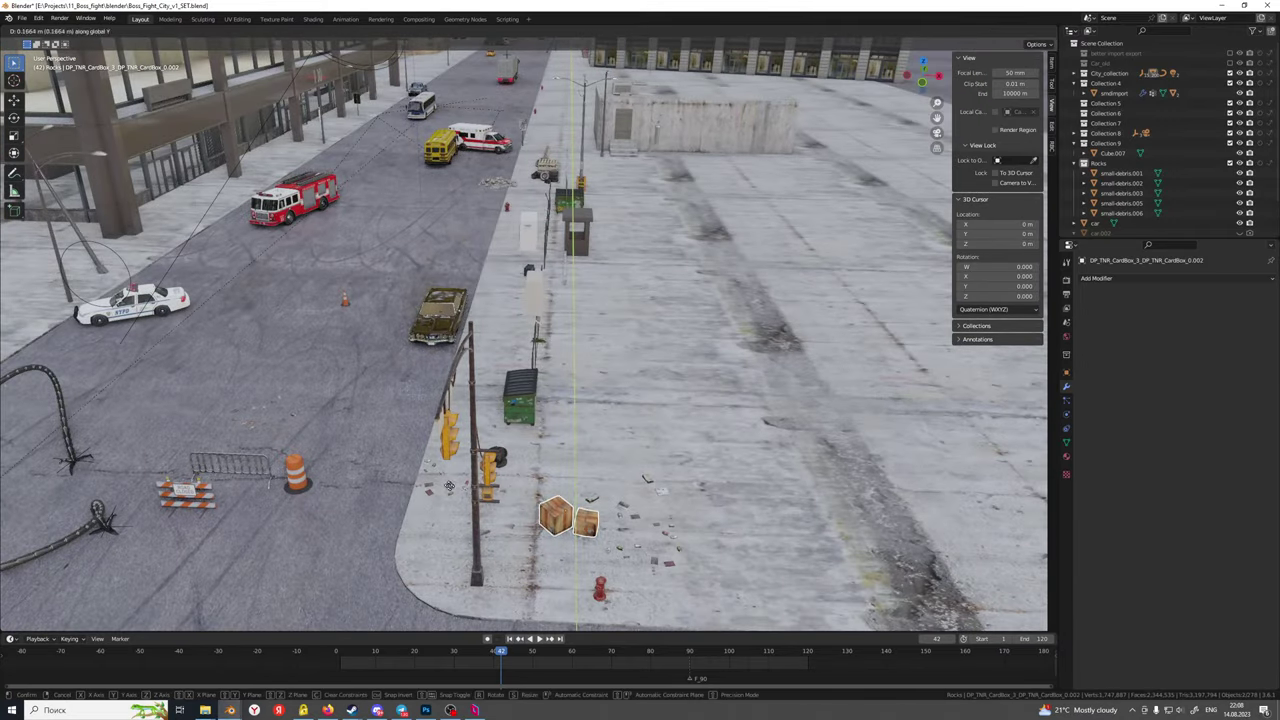
pyautogui.click(416, 480)
# Move the two cardboard boxes about 48.26 m in positive Y, past the pallets, and rotate them about -223° around global Z
pyautogui.press('g')
pyautogui.press('y')
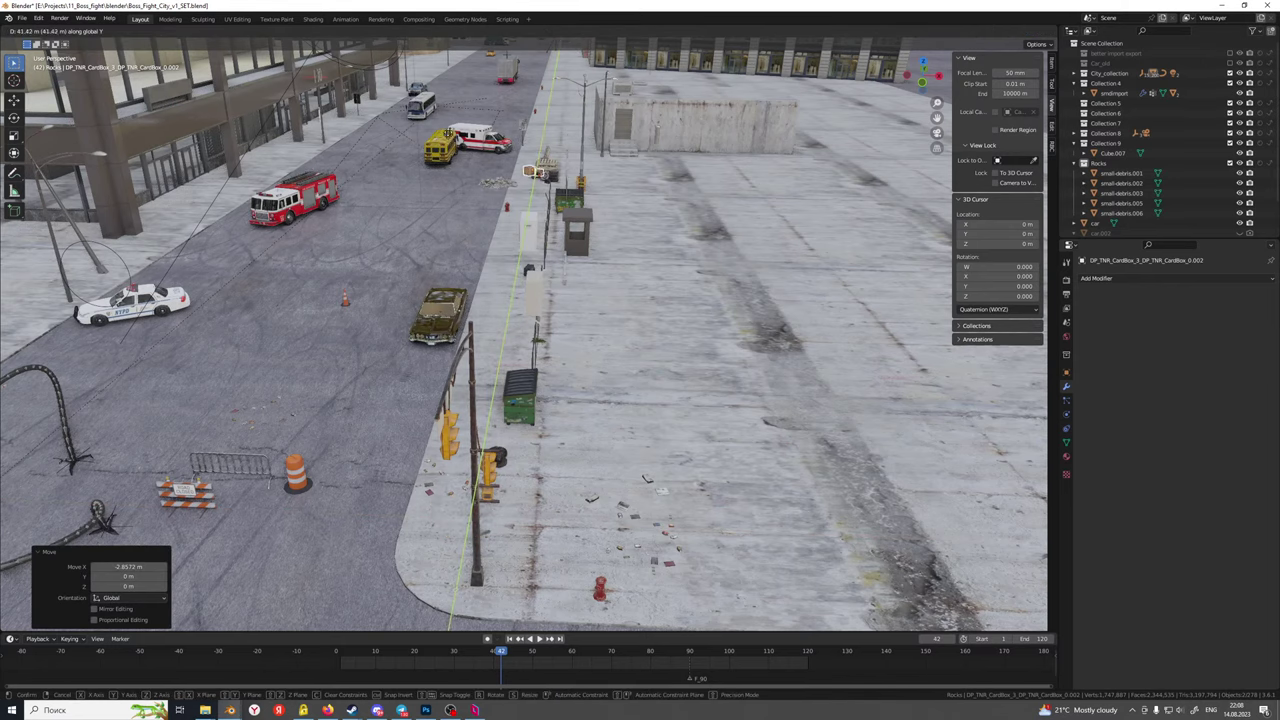
pyautogui.click(440, 121)
pyautogui.keyDown('shift'); pyautogui.moveTo(468, 250); pyautogui.dragTo(462, 446, button='middle'); pyautogui.keyUp('shift')
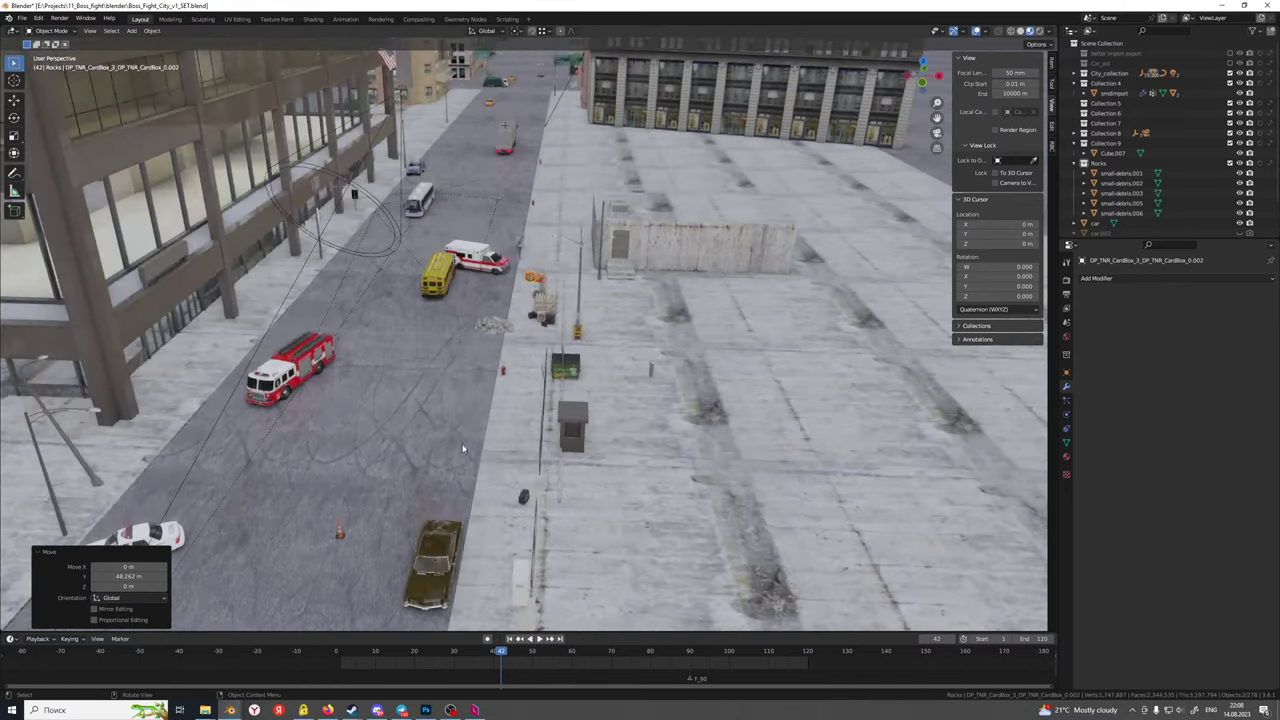
pyautogui.scroll(3, 462, 446)
pyautogui.press('r')
pyautogui.press('z')
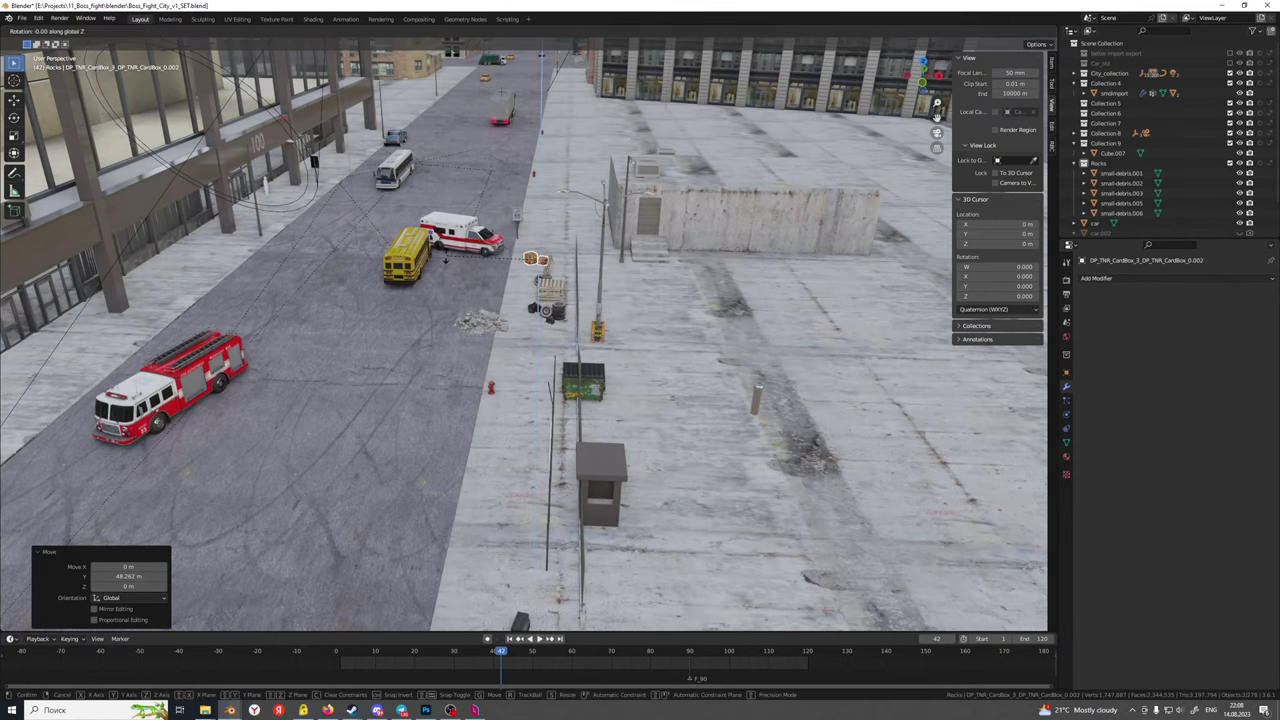
pyautogui.click(578, 300)
# Move the Trash_dumpster.001 behind the wire fence about 22.2 m in positive Y, and rotate it about 68° around global Z
pyautogui.moveTo(436, 388); pyautogui.dragTo(600, 303, button='middle')
pyautogui.scroll(-3, 685, 388)
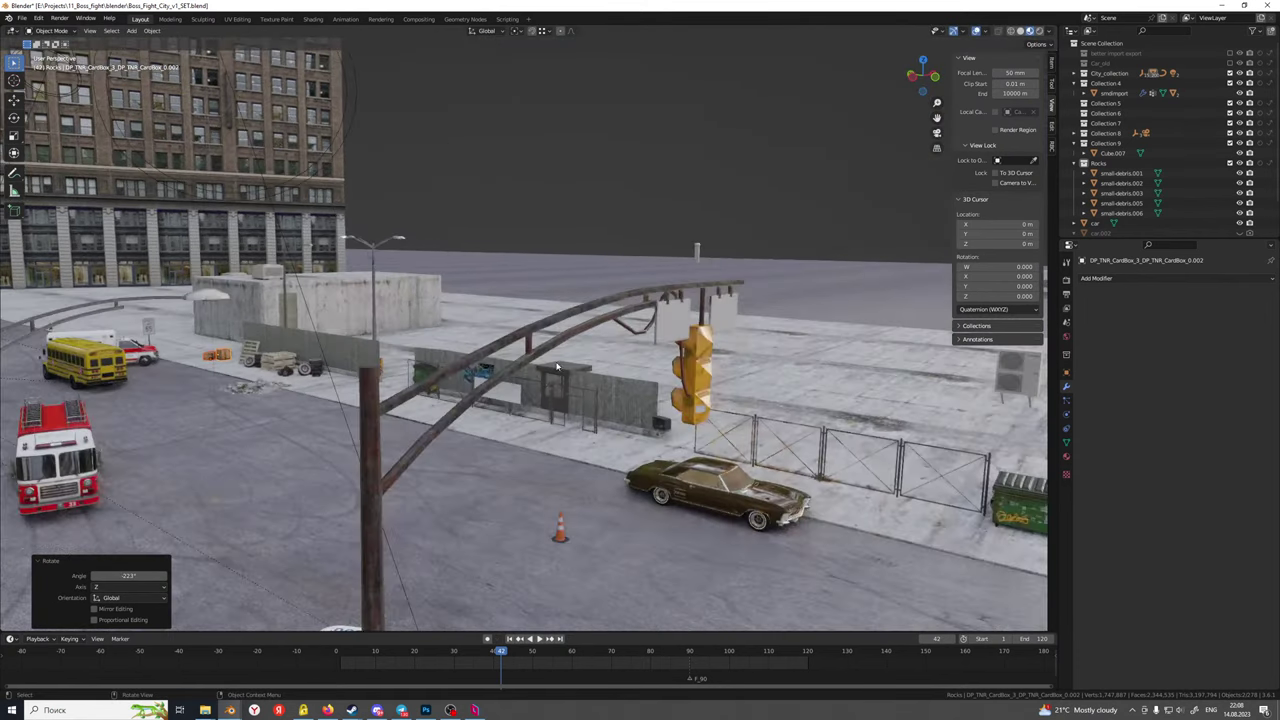
pyautogui.scroll(3, 393, 408)
pyautogui.click(387, 392)
pyautogui.scroll(2, 387, 392)
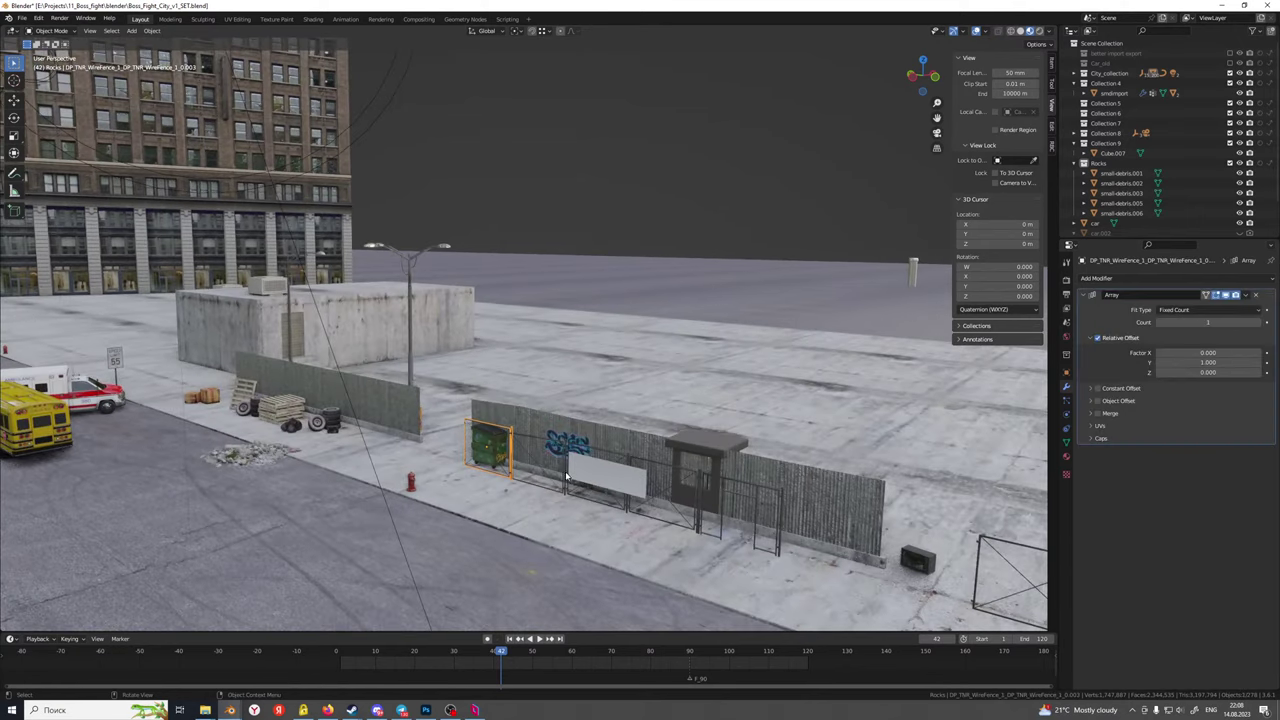
pyautogui.click(488, 450)
pyautogui.press('g')
pyautogui.press('y')
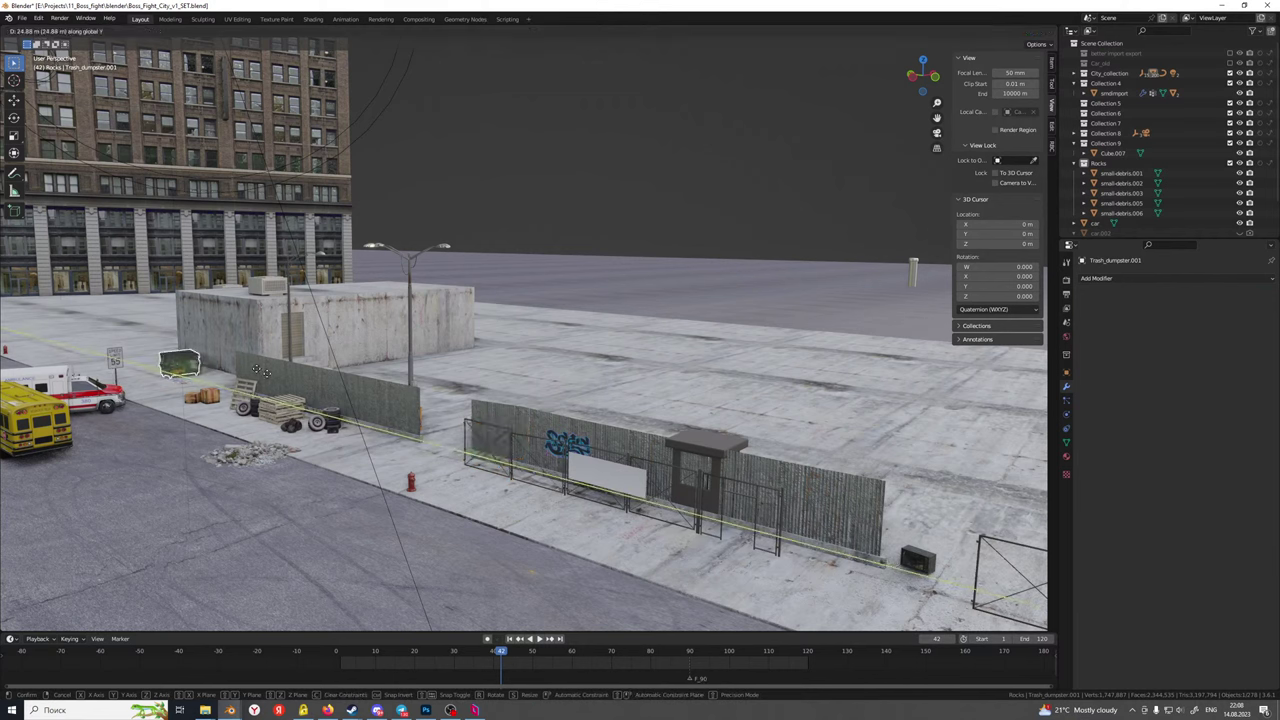
pyautogui.click(279, 370)
pyautogui.press('r')
pyautogui.press('z')
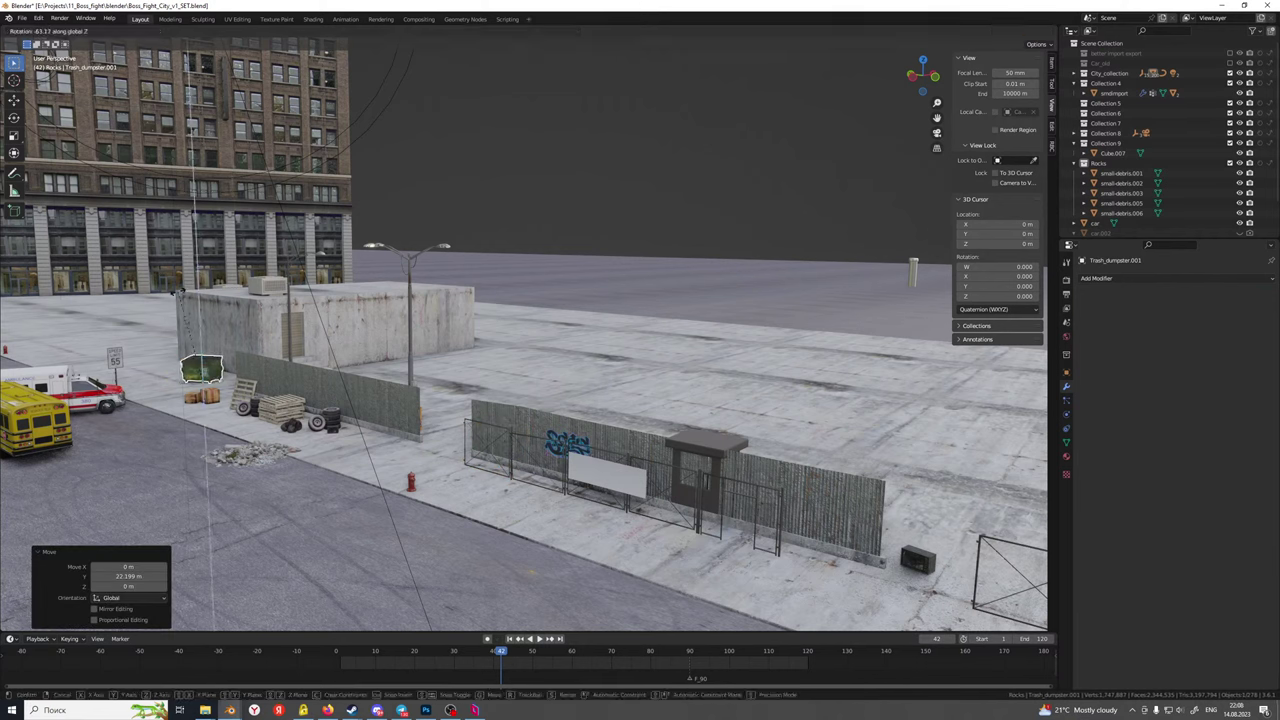
pyautogui.click(193, 285)
# Shift the Trash_dumpster.001 about 0.82 m in negative X and 2.68 m in negative Y, next to the cardboard boxes and pallets
pyautogui.press('g')
pyautogui.press('x')
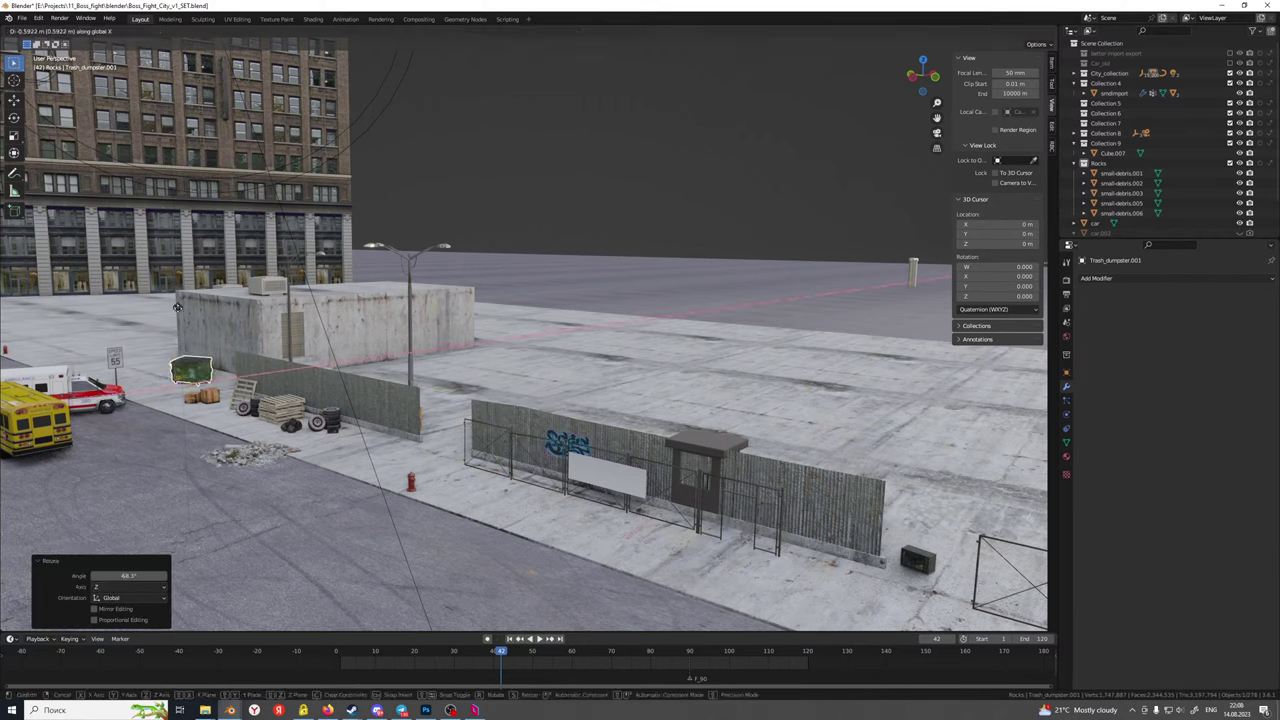
pyautogui.click(174, 323)
pyautogui.press('g')
pyautogui.press('y')
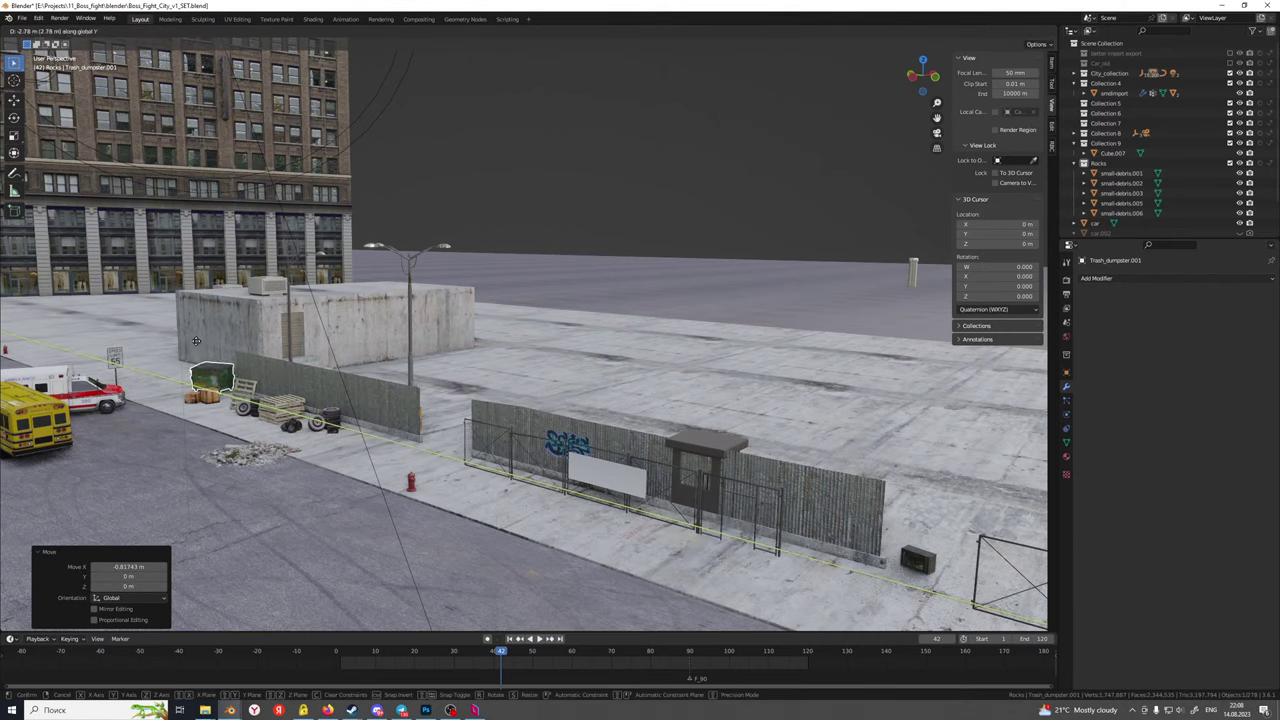
pyautogui.click(197, 345)
# Save the file and render a still image of frame 44 from the camera, putting the old render window away
pyautogui.press('KP_0')
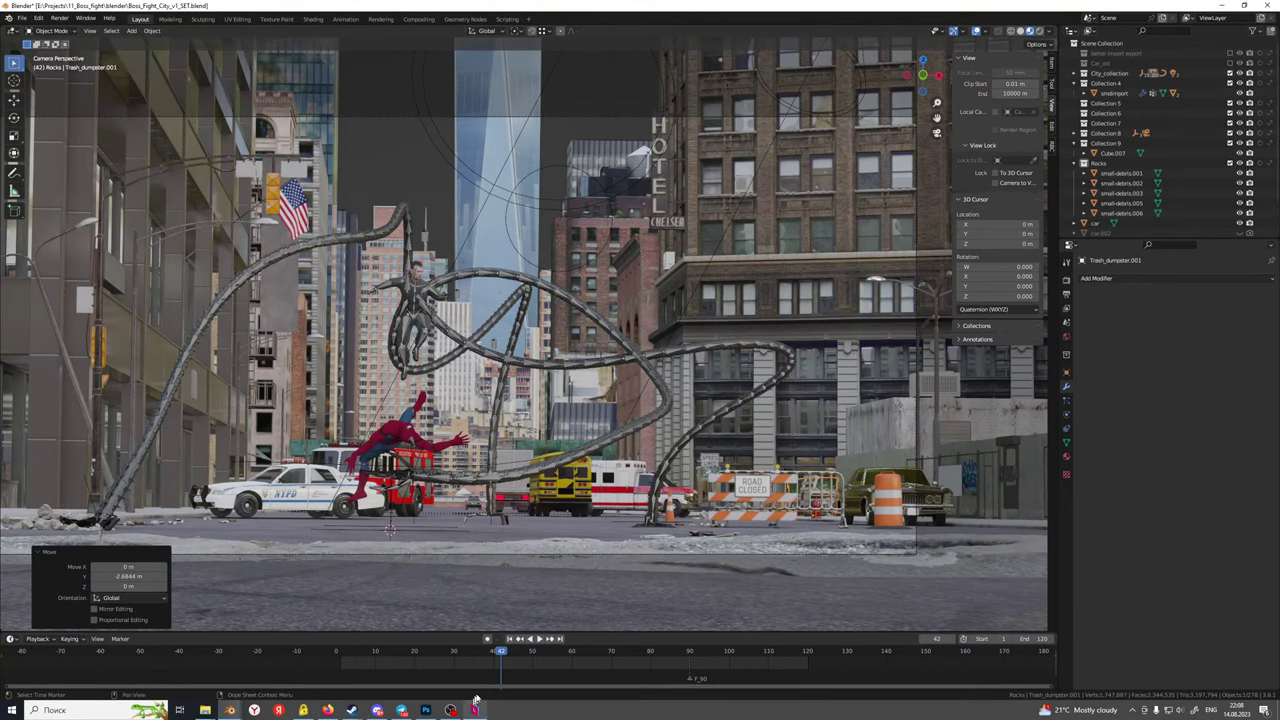
pyautogui.click(510, 657)
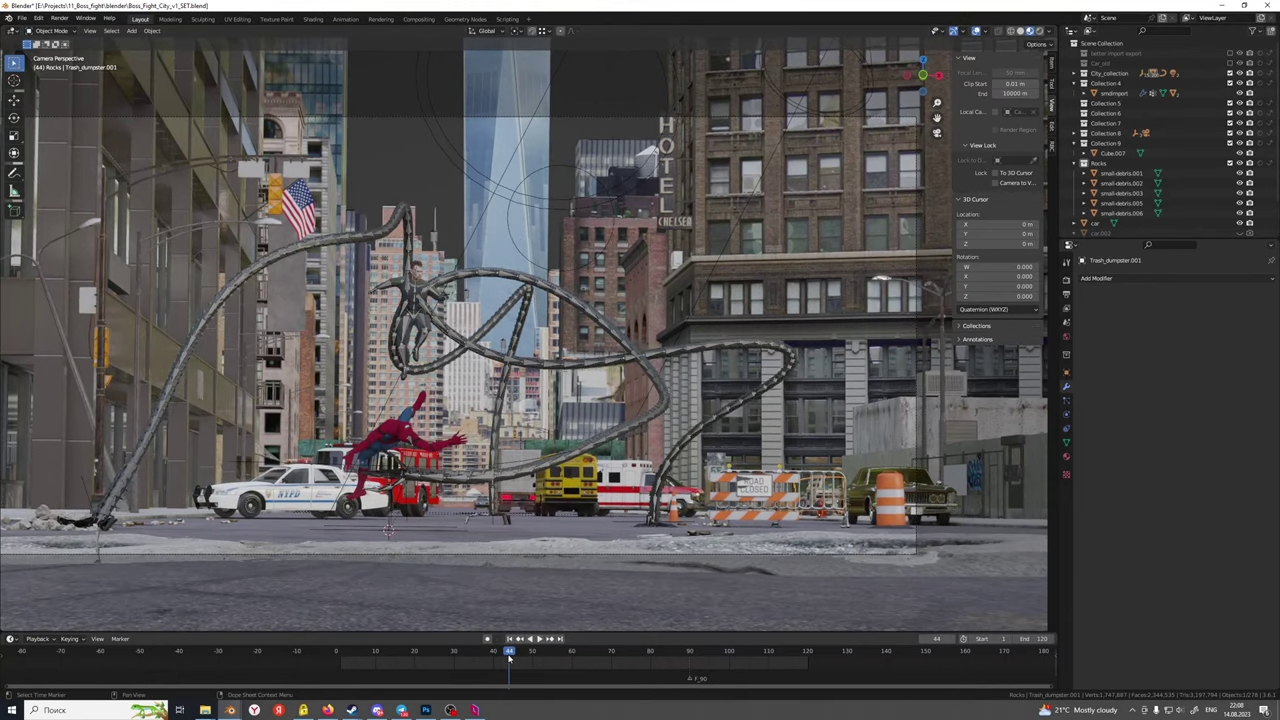
pyautogui.moveTo(233, 712)
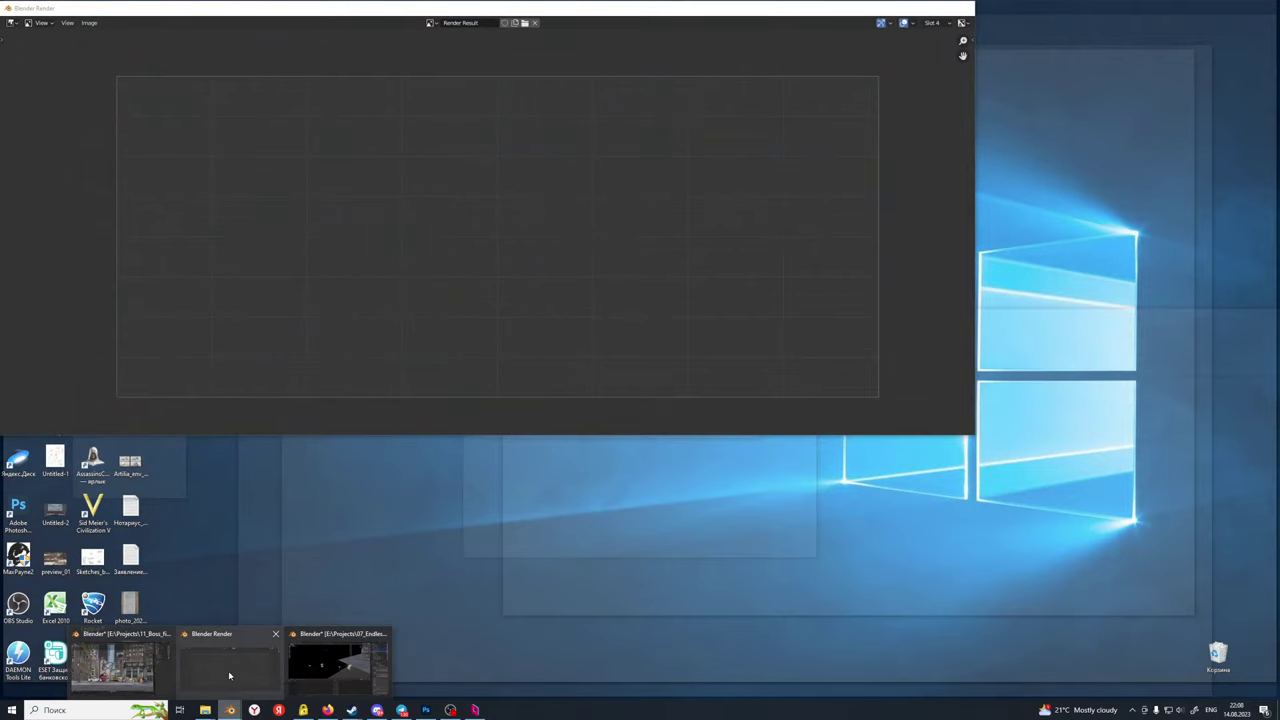
pyautogui.click(229, 676)
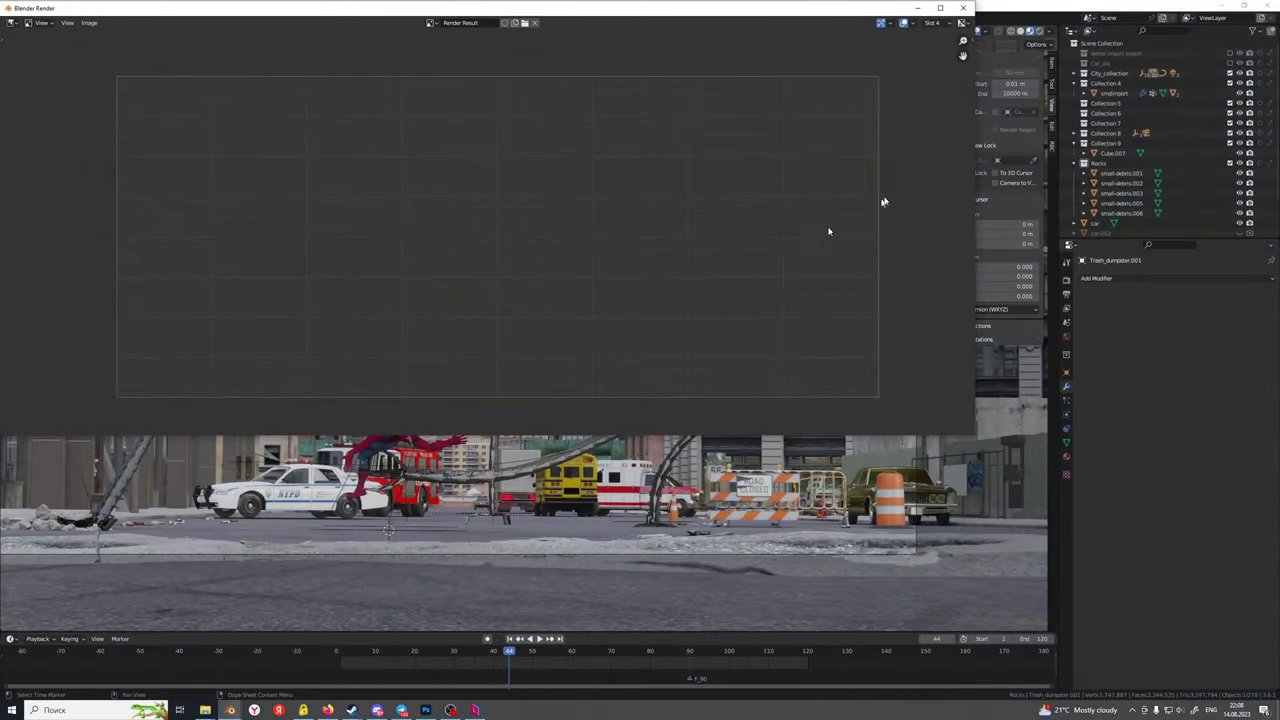
pyautogui.click(915, 7)
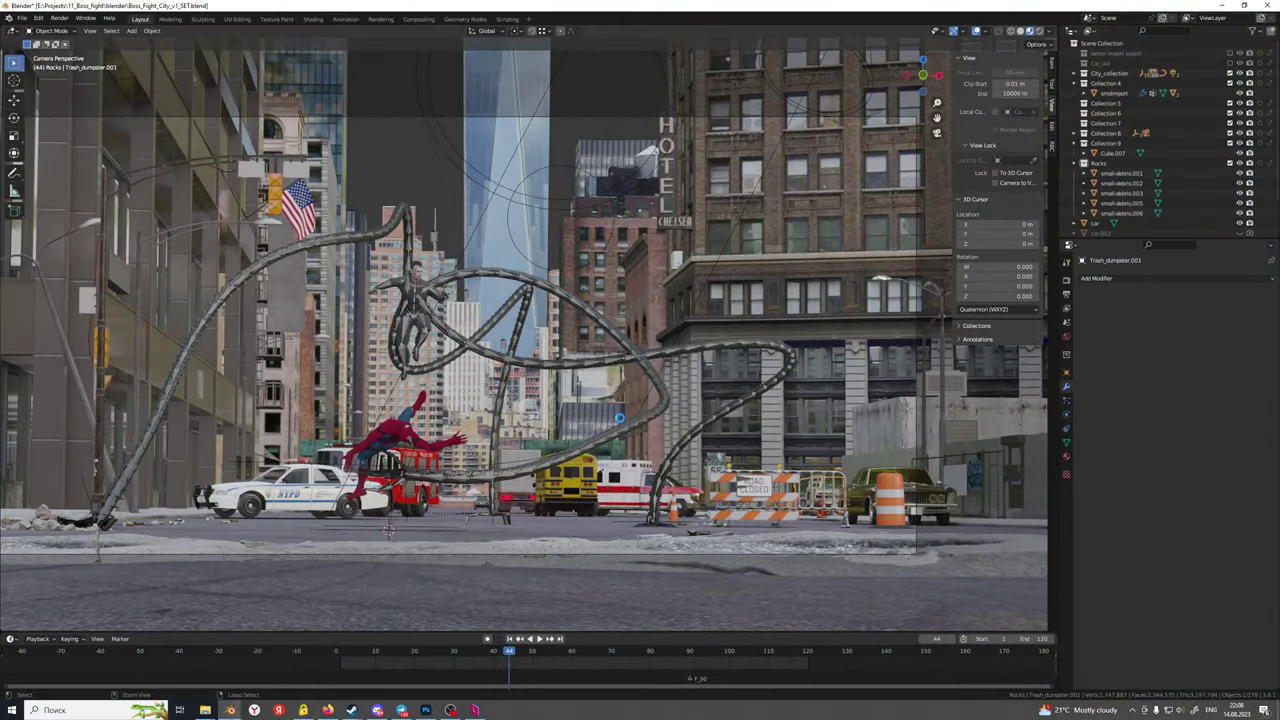
pyautogui.hotkey('ctrl', 's')
pyautogui.click(55, 18)
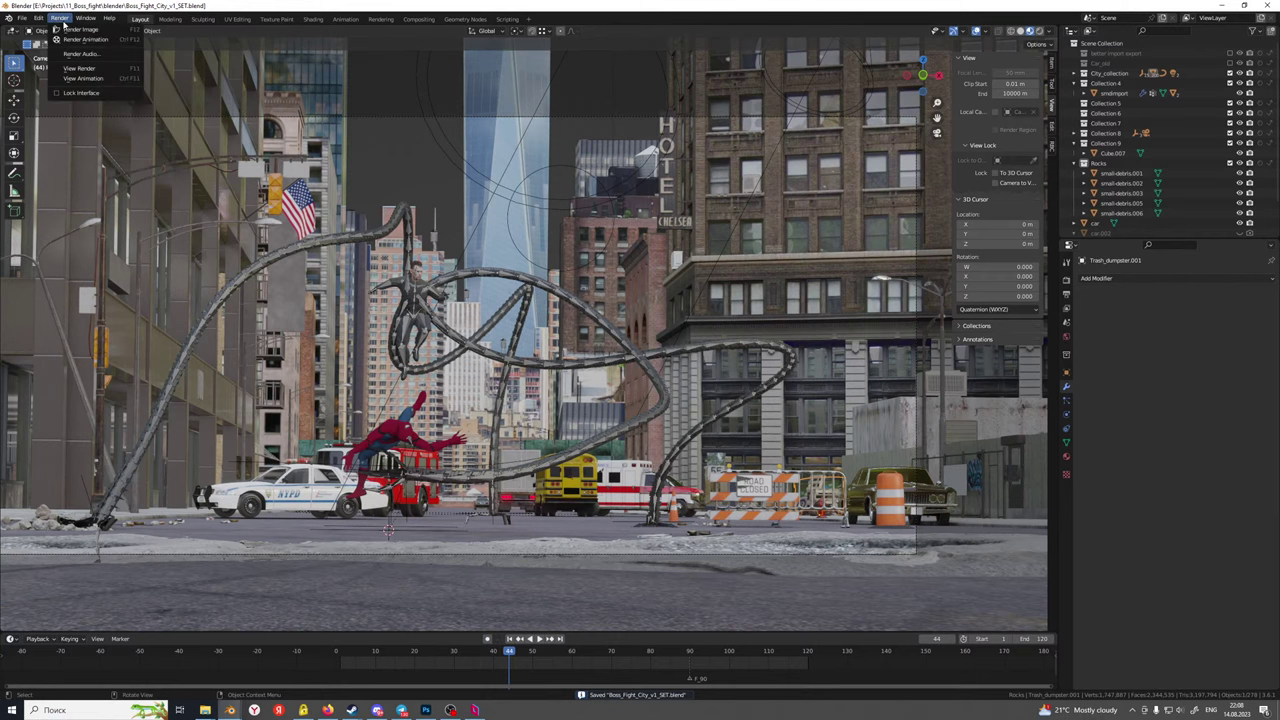
pyautogui.click(82, 33)
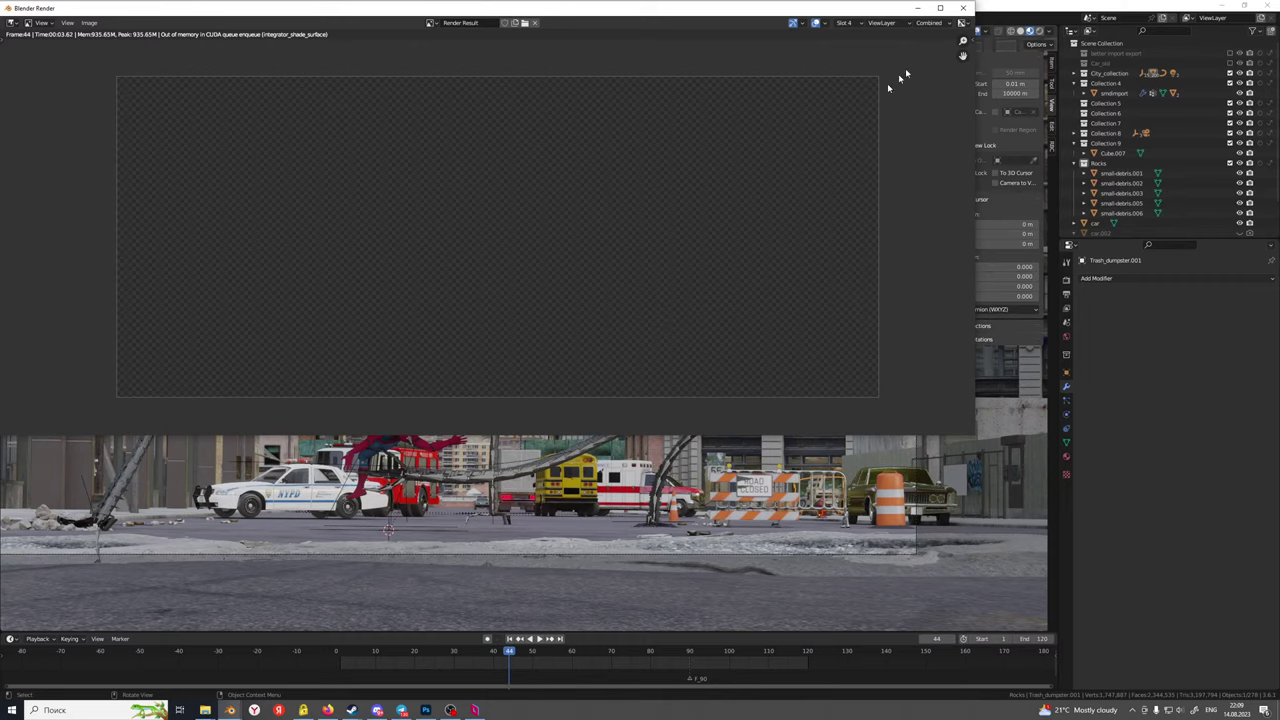
# Put the failed render window away, save the city file, and close the other Blender project, Van_Hand_animation.blend
pyautogui.click(963, 8)
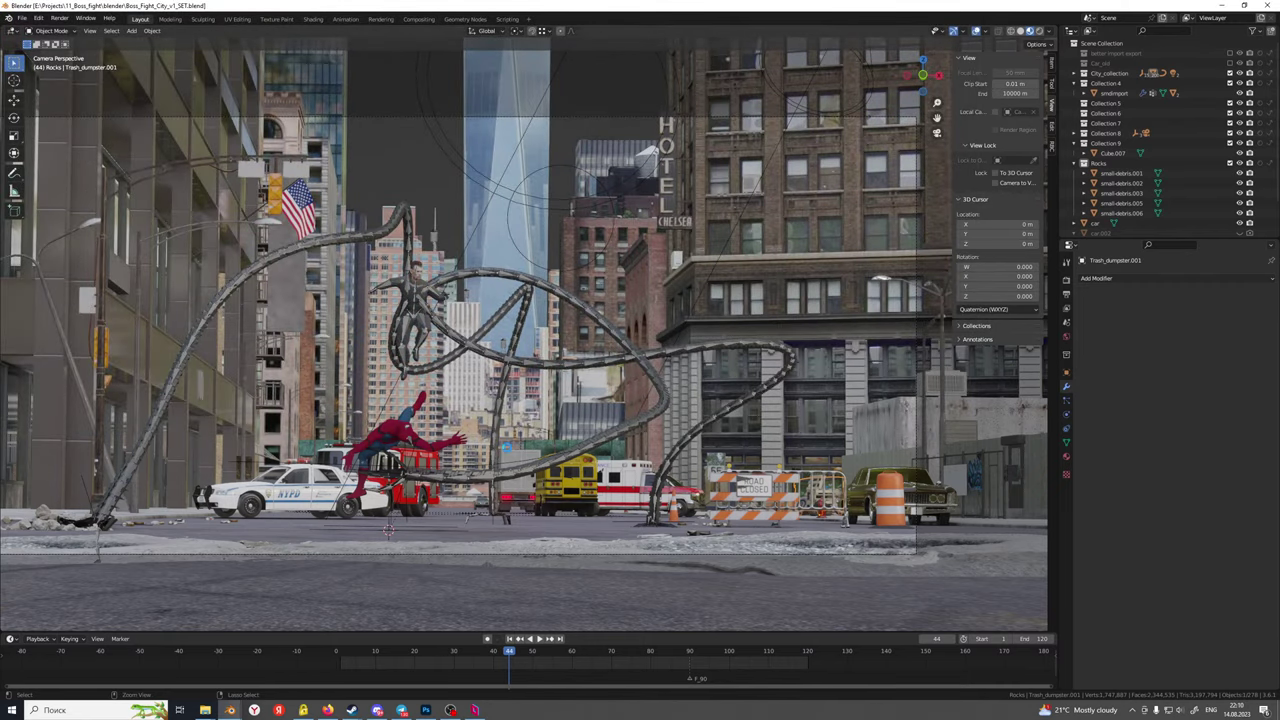
pyautogui.hotkey('ctrl', 's')
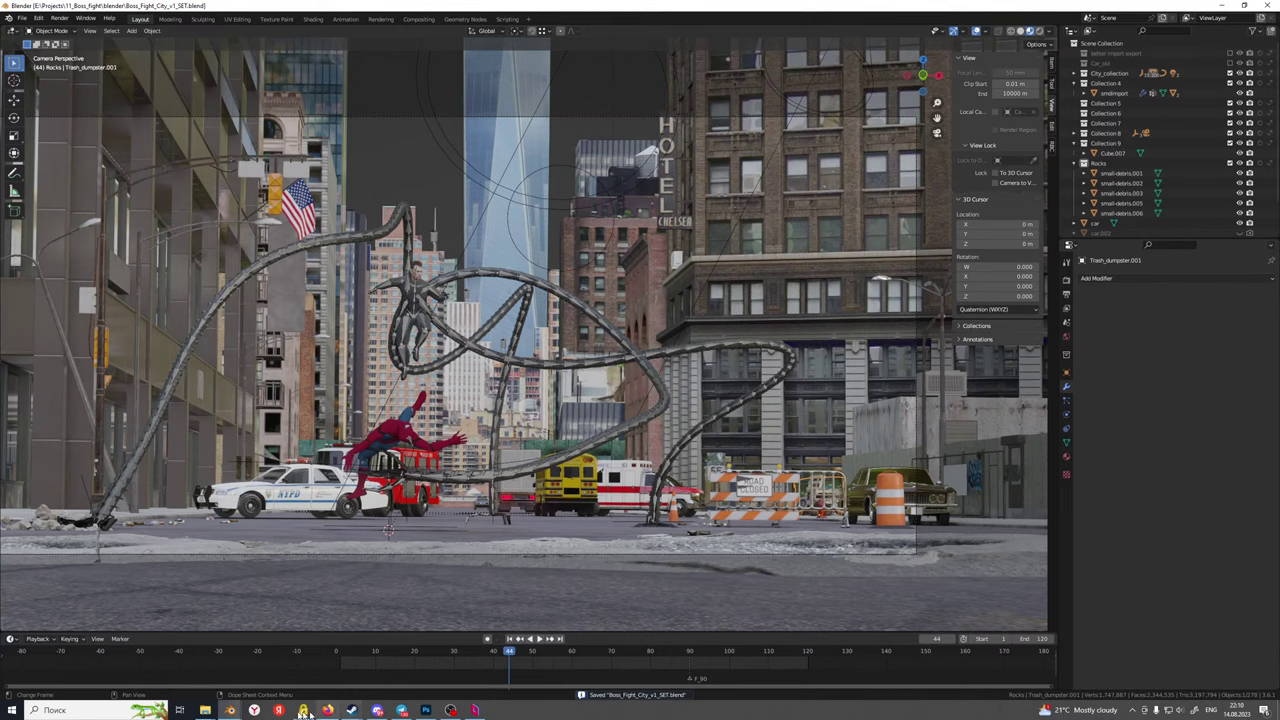
pyautogui.moveTo(231, 710)
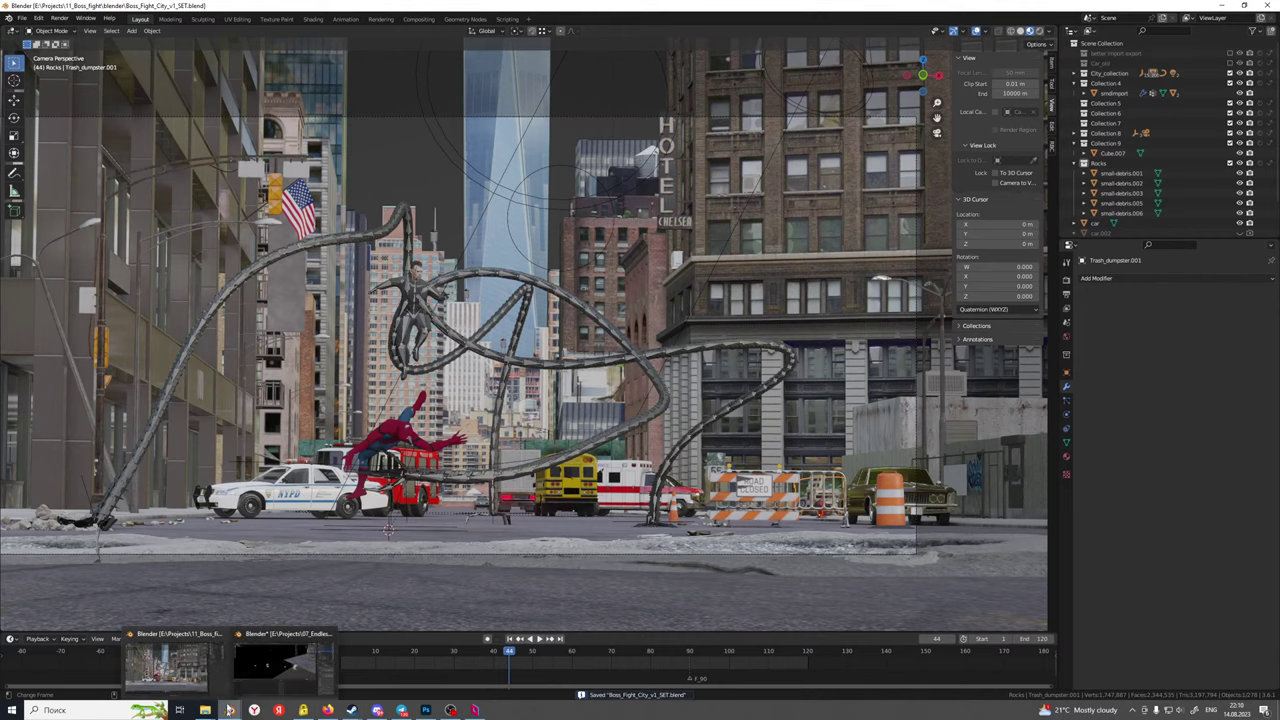
pyautogui.click(290, 676)
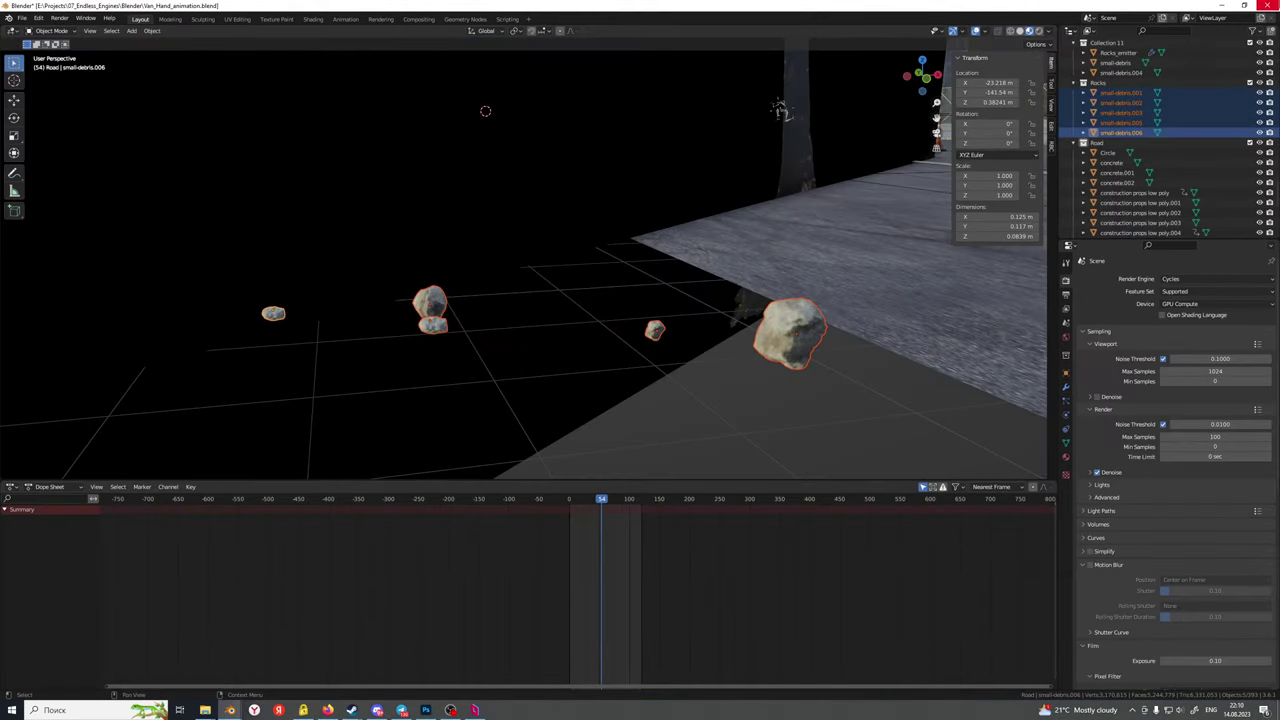
pyautogui.click(1270, 5)
pyautogui.click(664, 375)
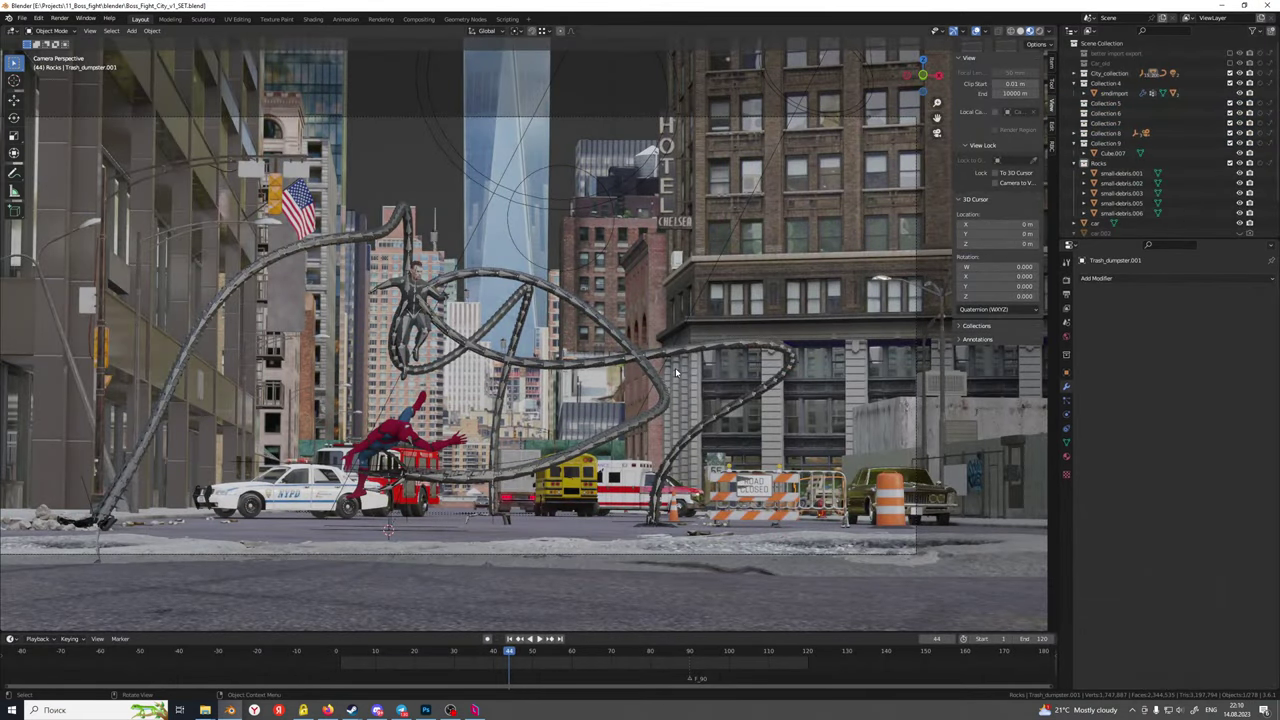
# Switch the viewport to Solid shading and try to render a still image of frame 44, closing the render window
pyautogui.scroll(-3, 676, 372)
pyautogui.scroll(3, 679, 371)
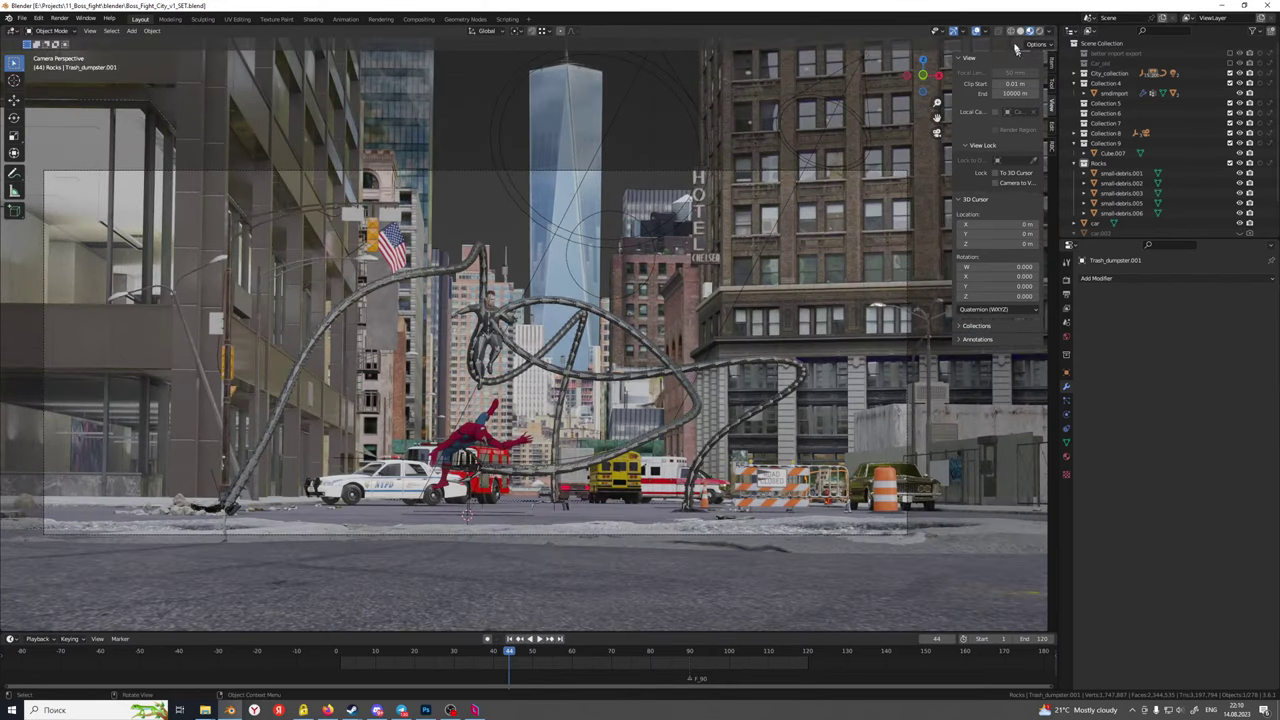
pyautogui.click(1020, 31)
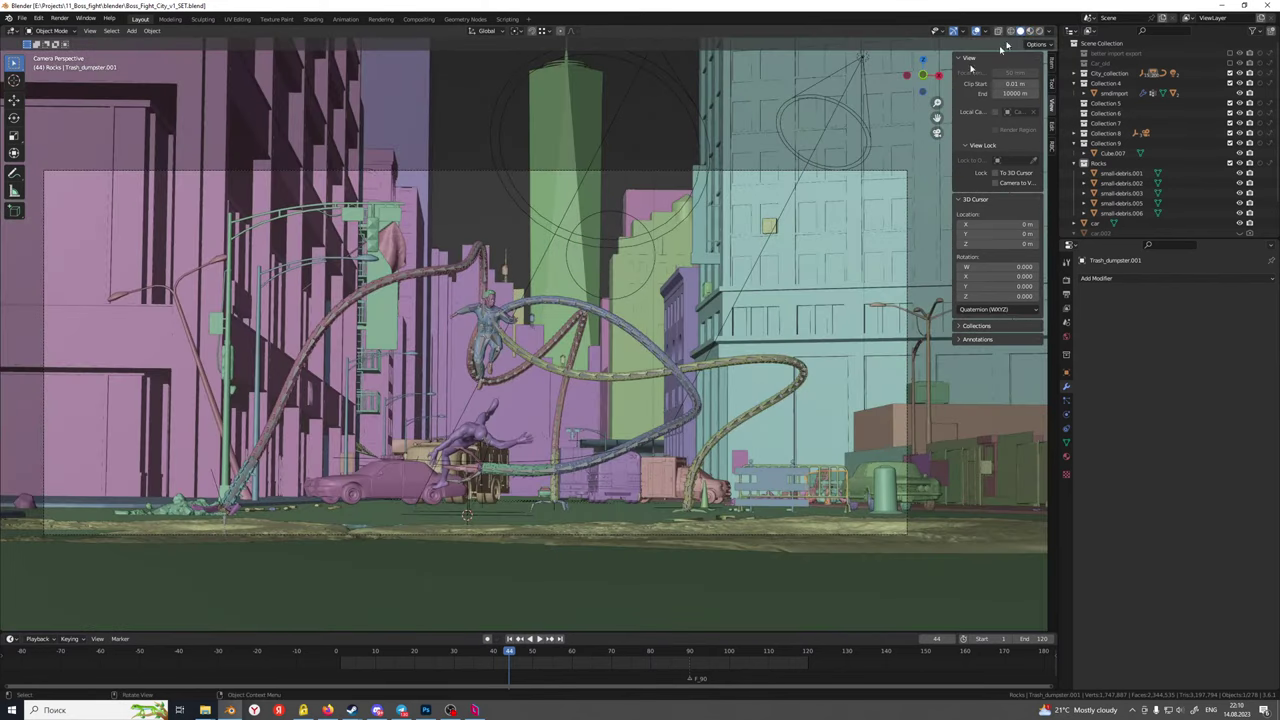
pyautogui.keyDown('shift'); pyautogui.moveTo(600, 300); pyautogui.dragTo(640, 308, button='middle'); pyautogui.keyUp('shift')
pyautogui.click(63, 20)
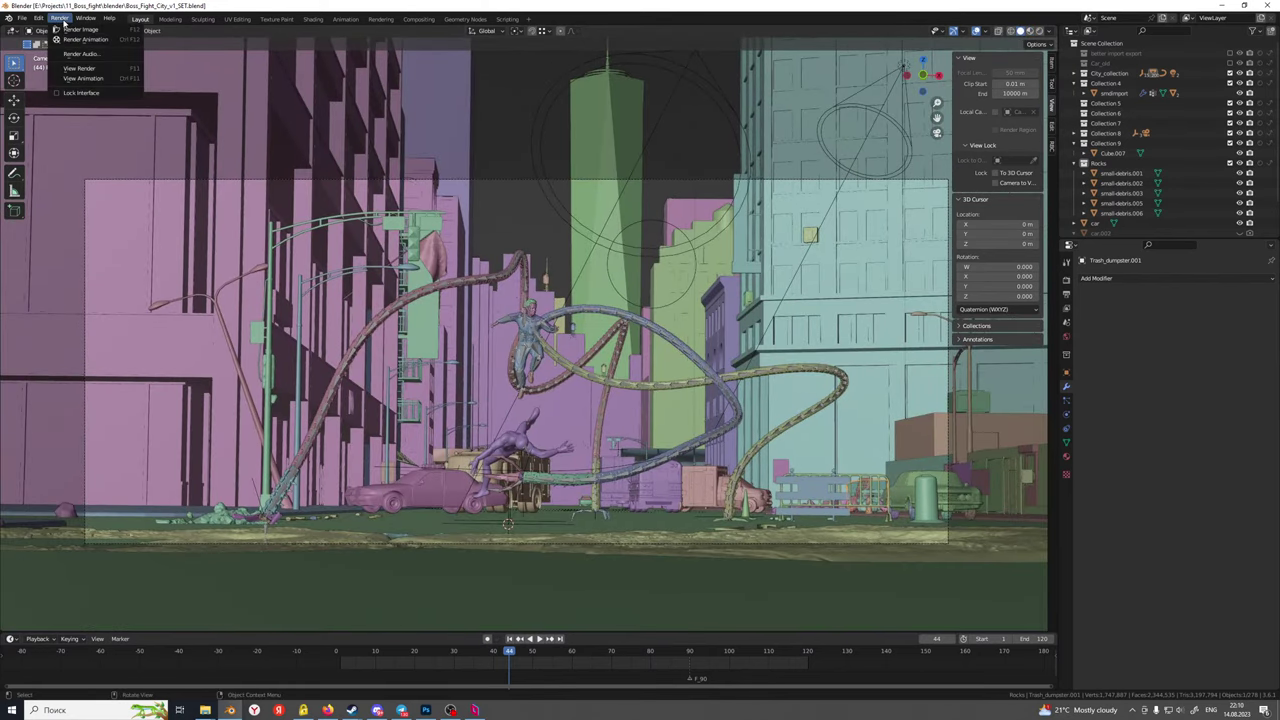
pyautogui.click(73, 30)
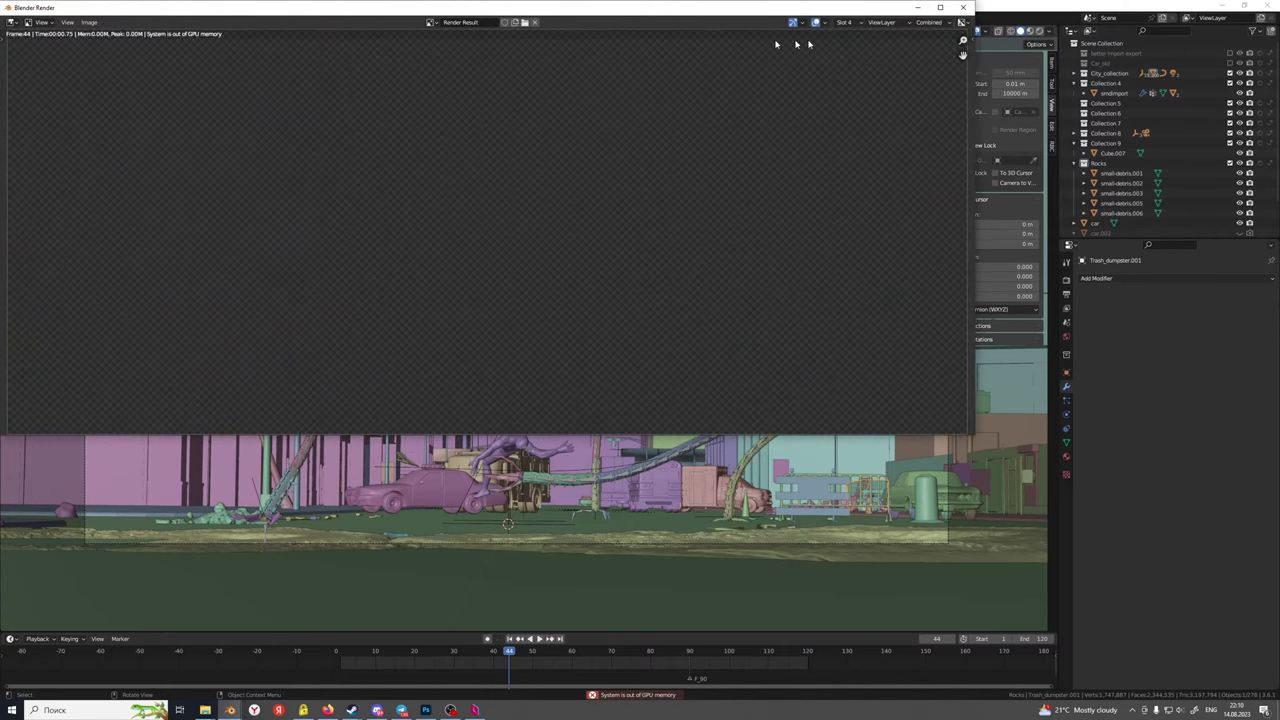
pyautogui.click(964, 8)
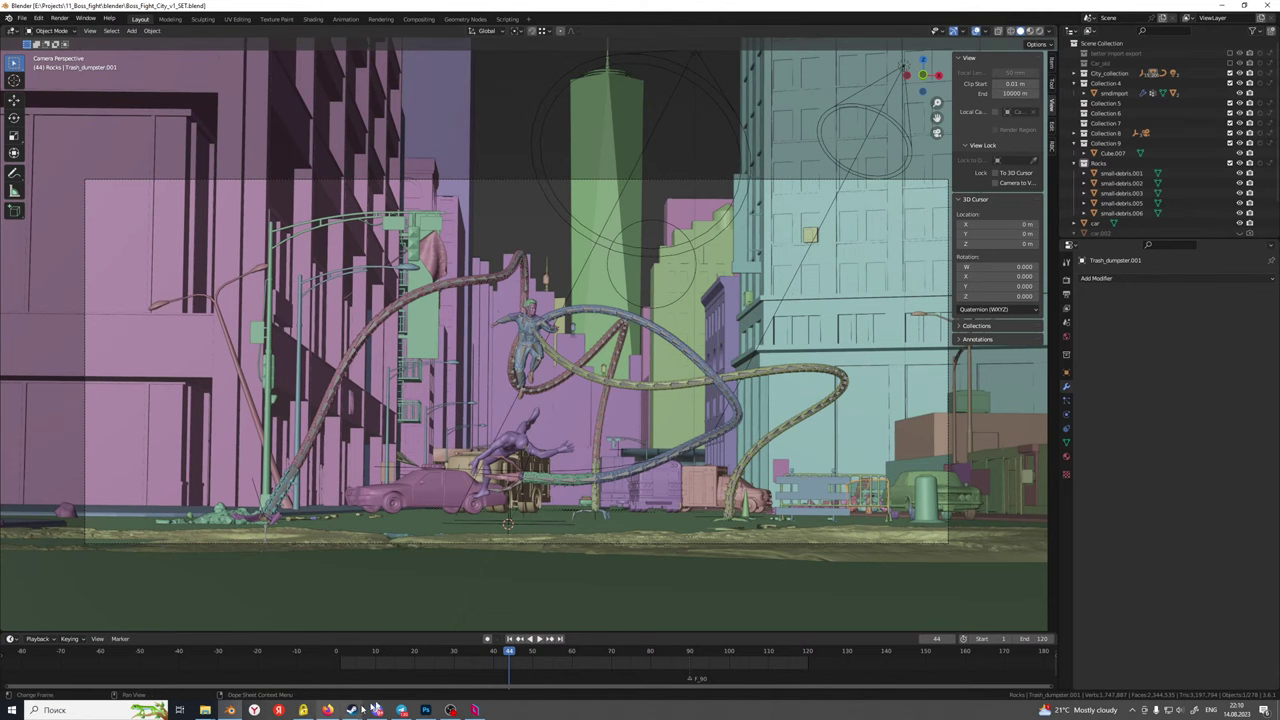
# Close Photoshop with the Screenshot_01.psd document, and render a still image of frame 44 from the camera in Blender
pyautogui.click(426, 710)
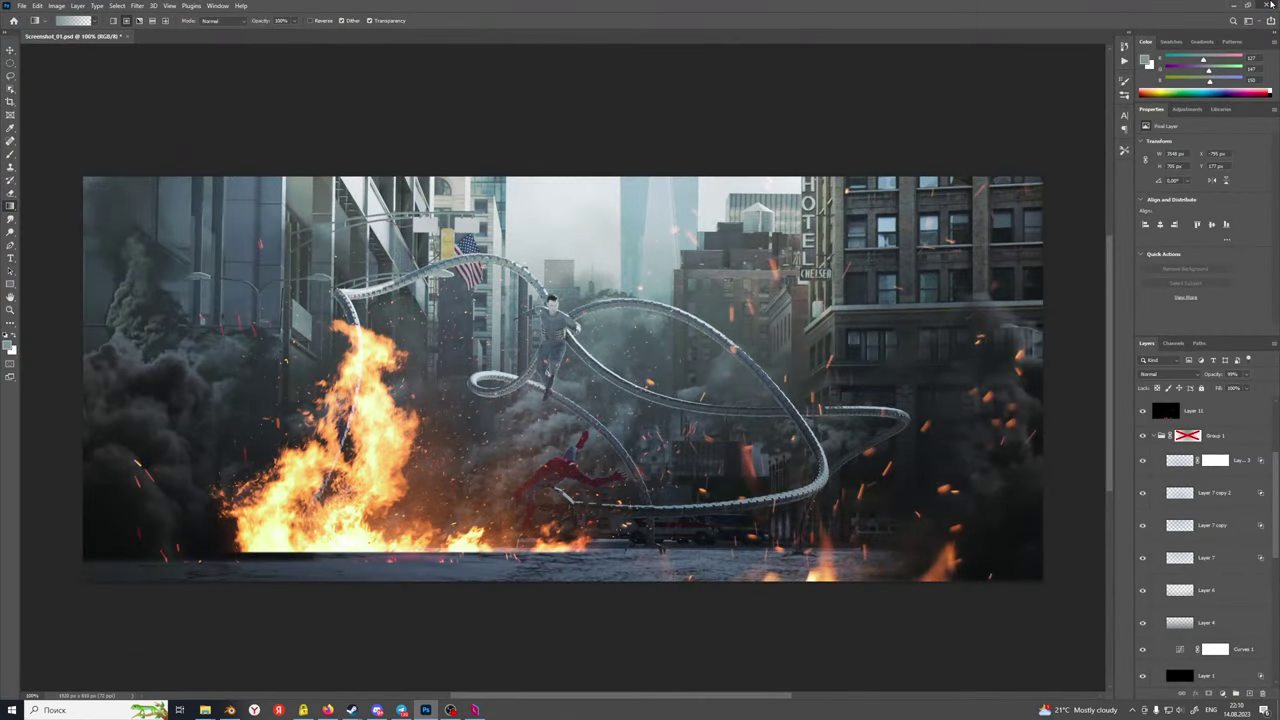
pyautogui.click(1271, 5)
pyautogui.click(632, 256)
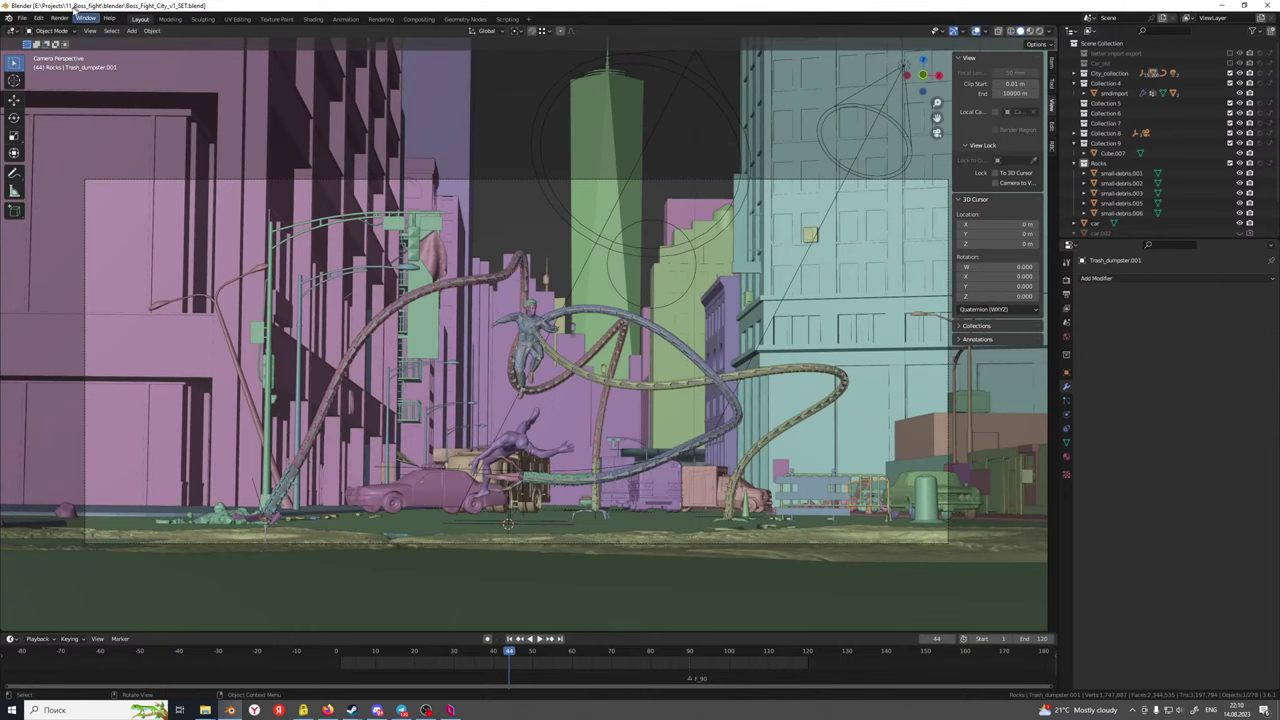
pyautogui.click(62, 18)
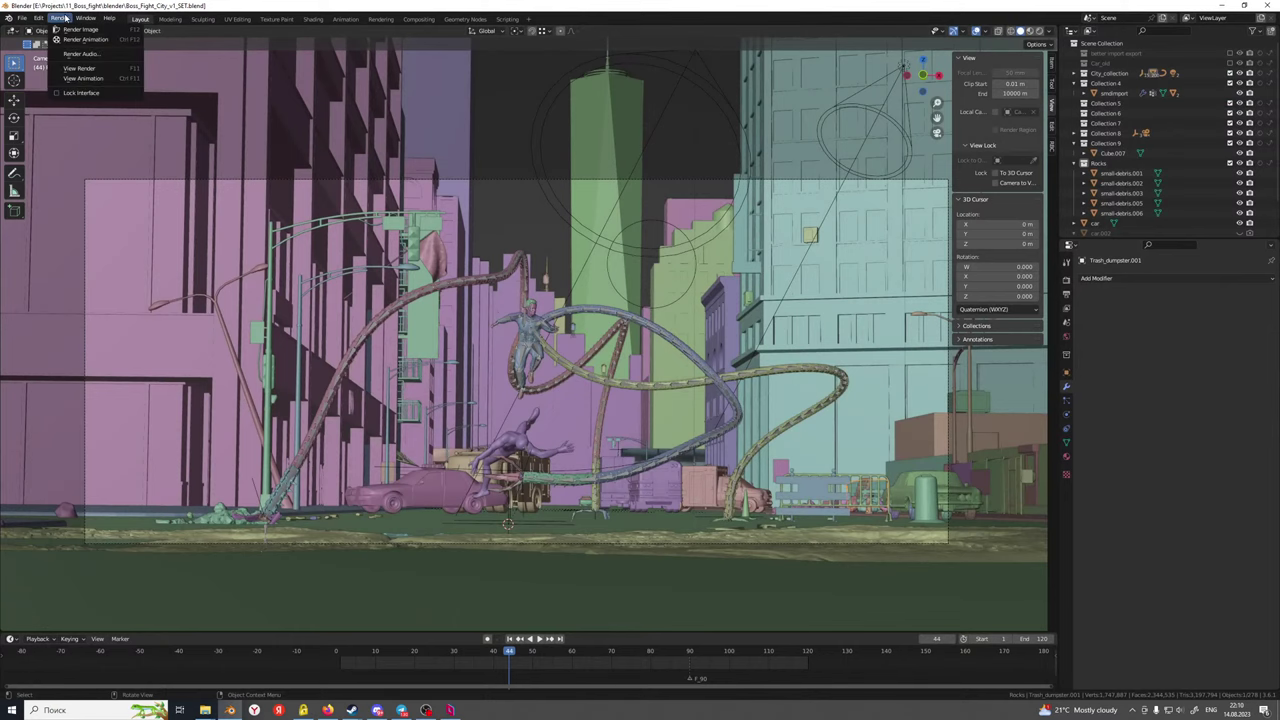
pyautogui.click(74, 30)
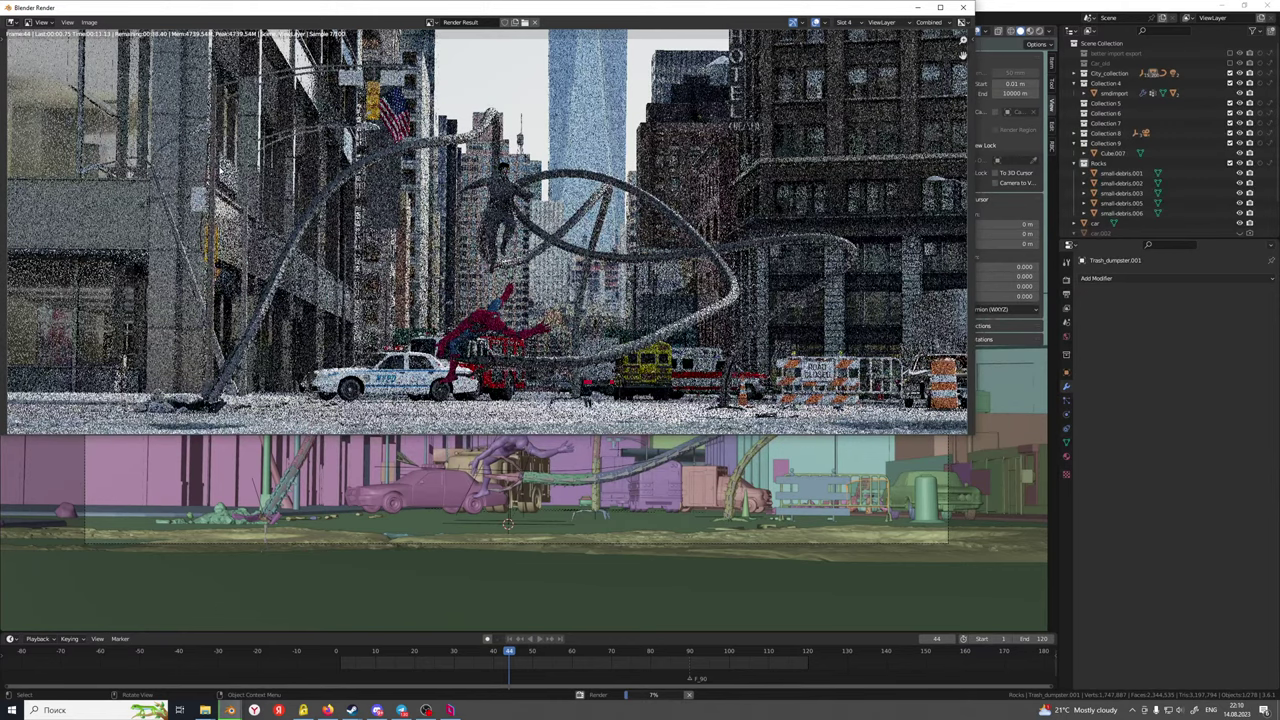
# Examine the progressing render of frame 44 in a maximized render window, checking the vehicles, barriers and rubble
pyautogui.scroll(-1, 220, 170)
pyautogui.scroll(1, 220, 170)
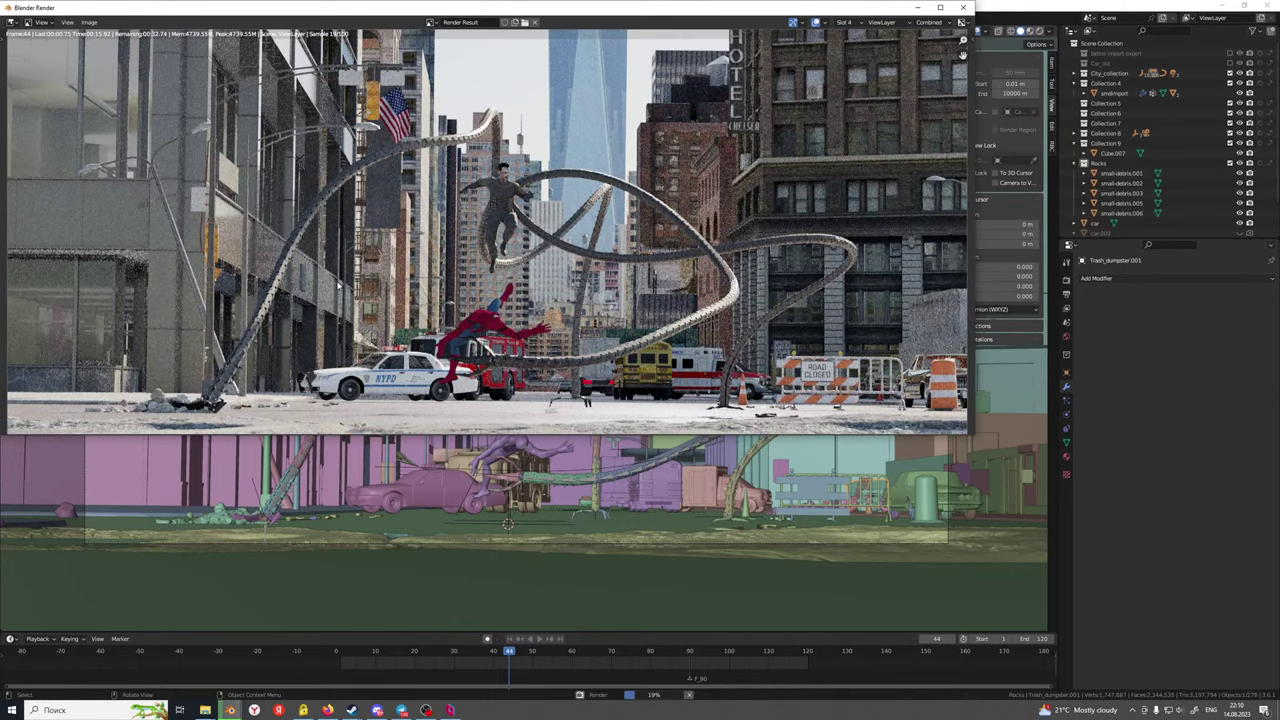
pyautogui.scroll(-1, 338, 287)
pyautogui.scroll(1, 338, 287)
pyautogui.scroll(-1, 341, 284)
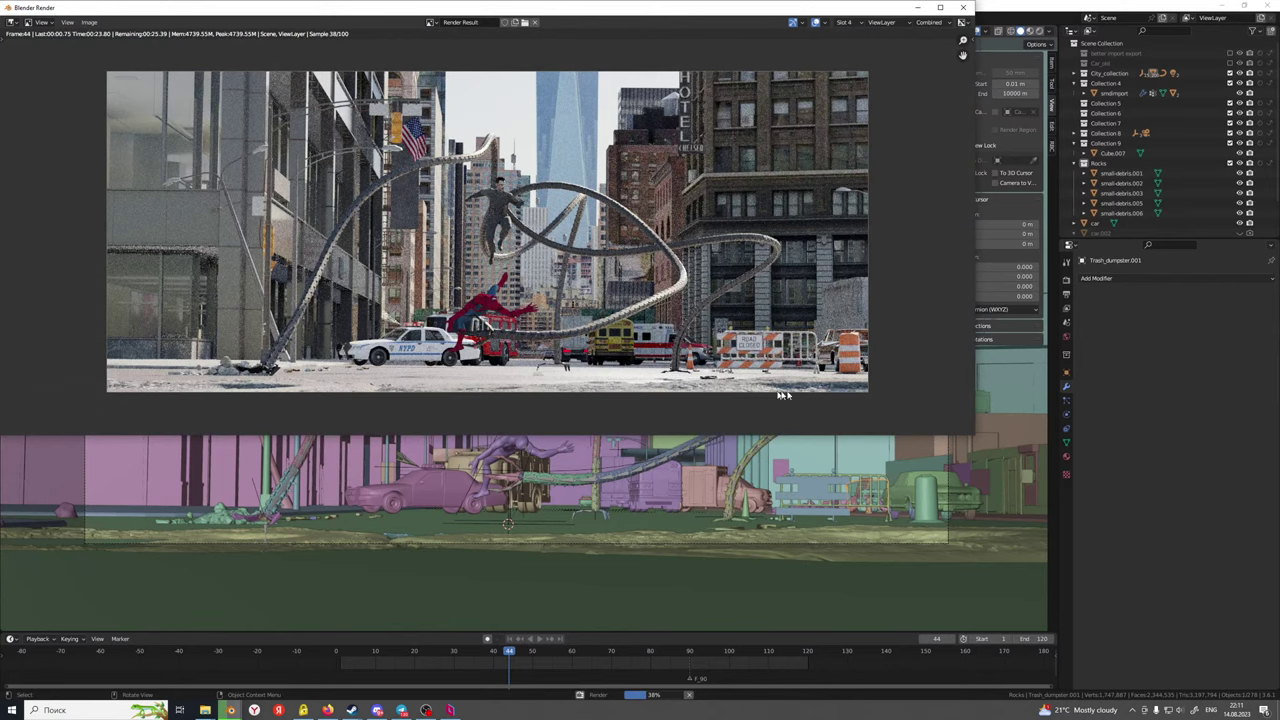
pyautogui.scroll(2, 600, 380)
pyautogui.scroll(-1, 505, 375)
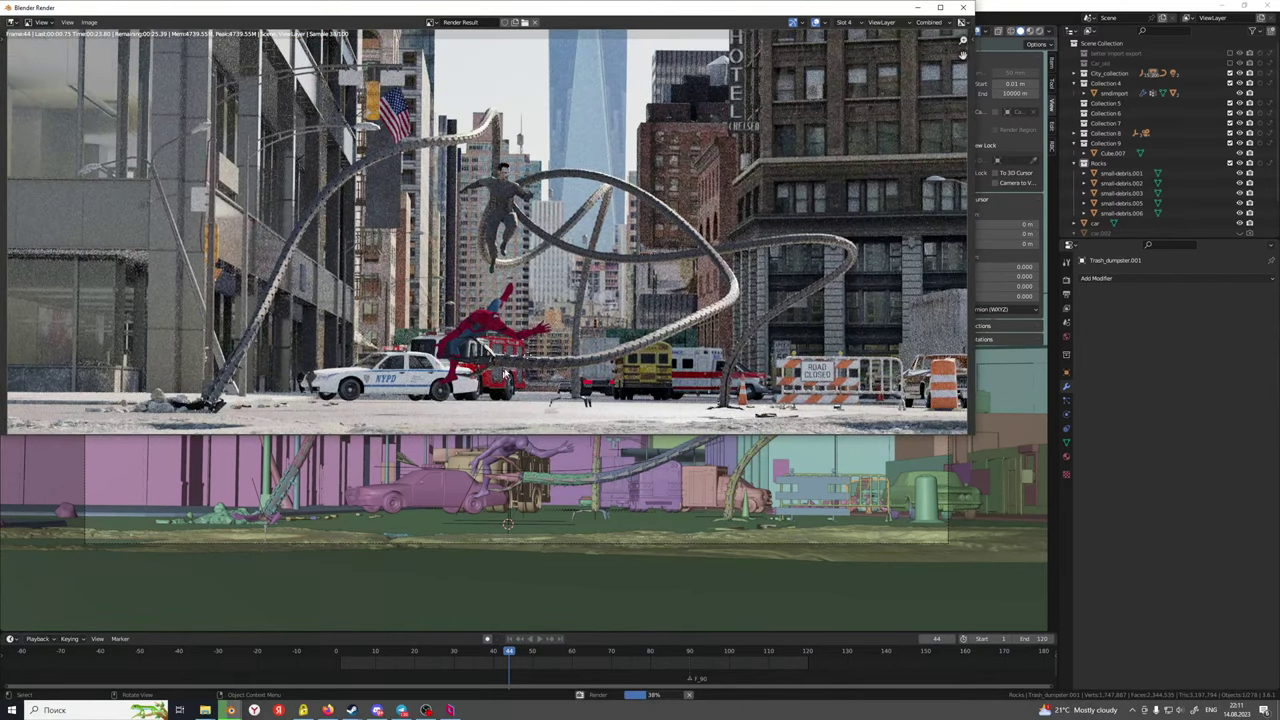
pyautogui.moveTo(505, 375); pyautogui.dragTo(564, 318, button='middle')
pyautogui.doubleClick(945, 6)
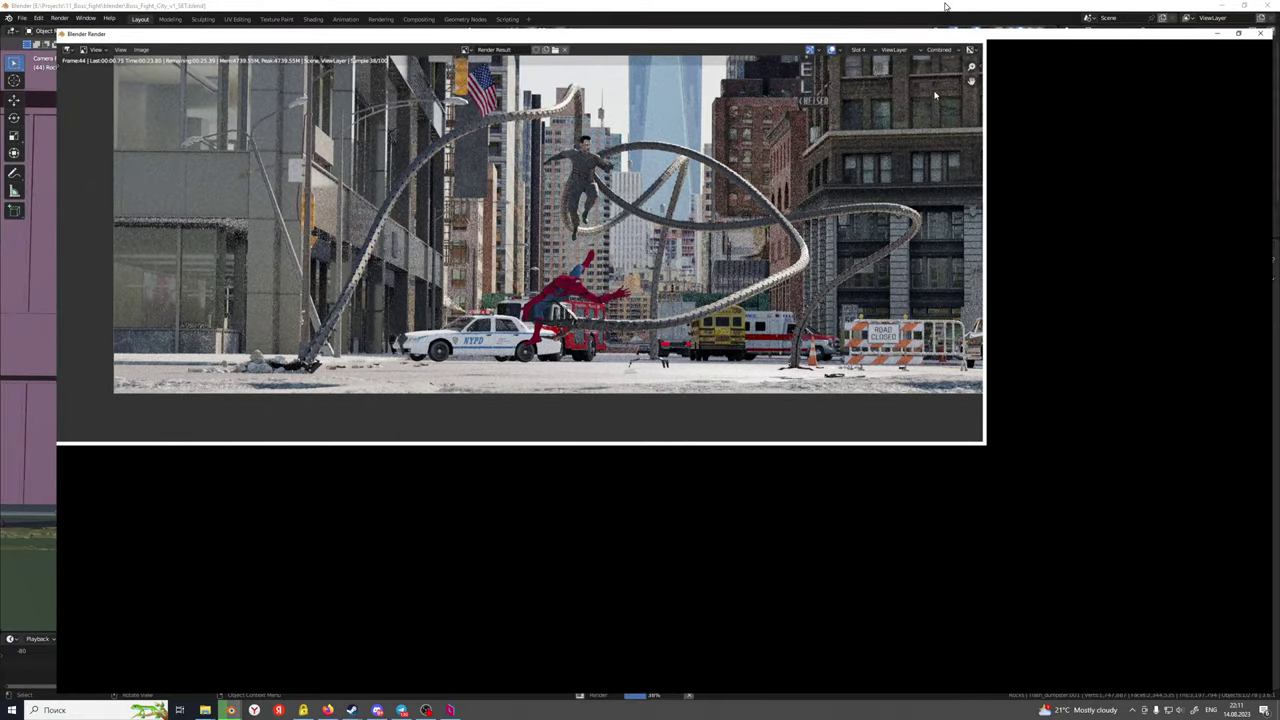
pyautogui.scroll(1, 999, 408)
pyautogui.moveTo(999, 408); pyautogui.dragTo(901, 412, button='middle')
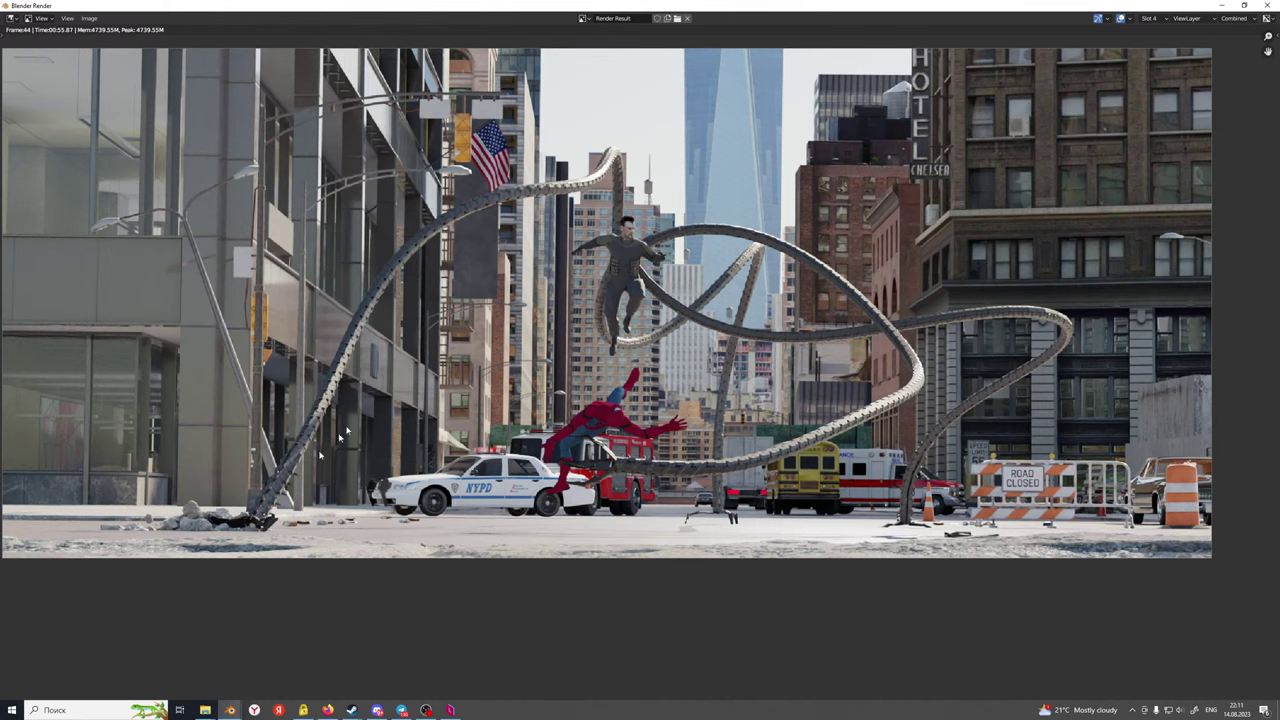
pyautogui.scroll(-1, 396, 342)
pyautogui.scroll(1, 396, 342)
pyautogui.moveTo(435, 360); pyautogui.dragTo(480, 429, button='middle')
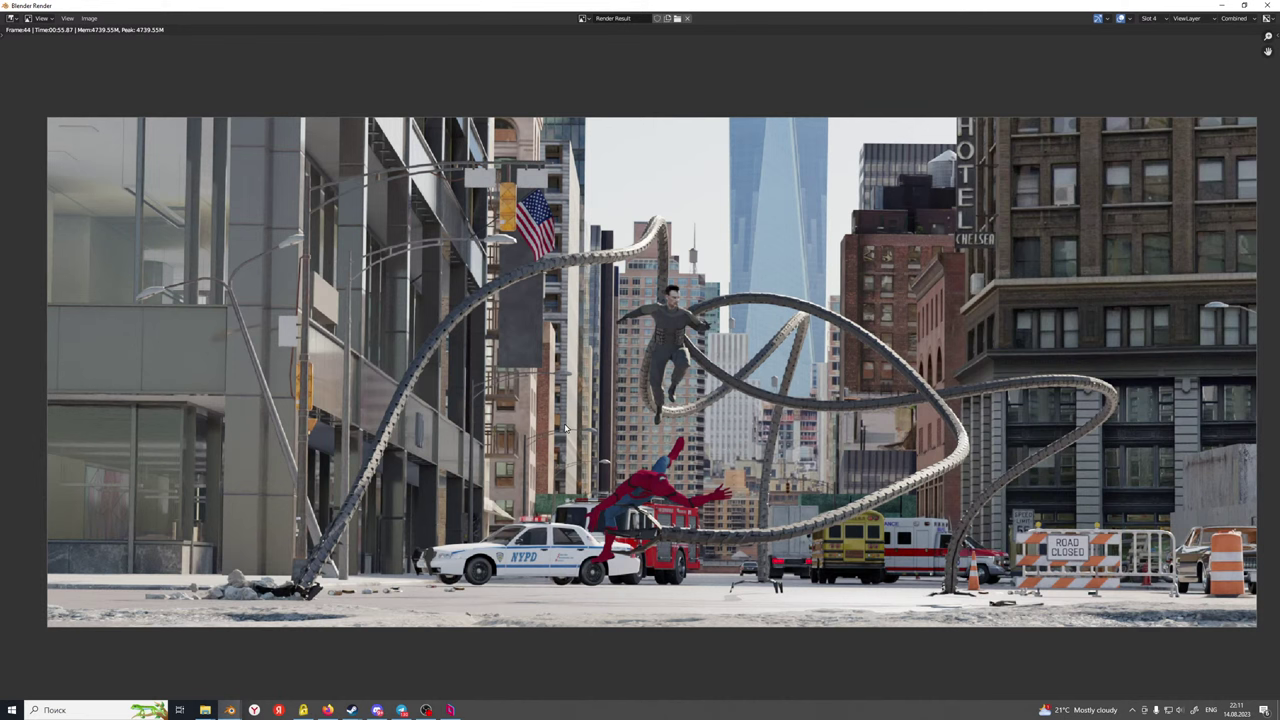
# Compare the dressed street render in Slot 4 with the earlier frame 42 render in Slot 5, alternating between them
pyautogui.press('j')
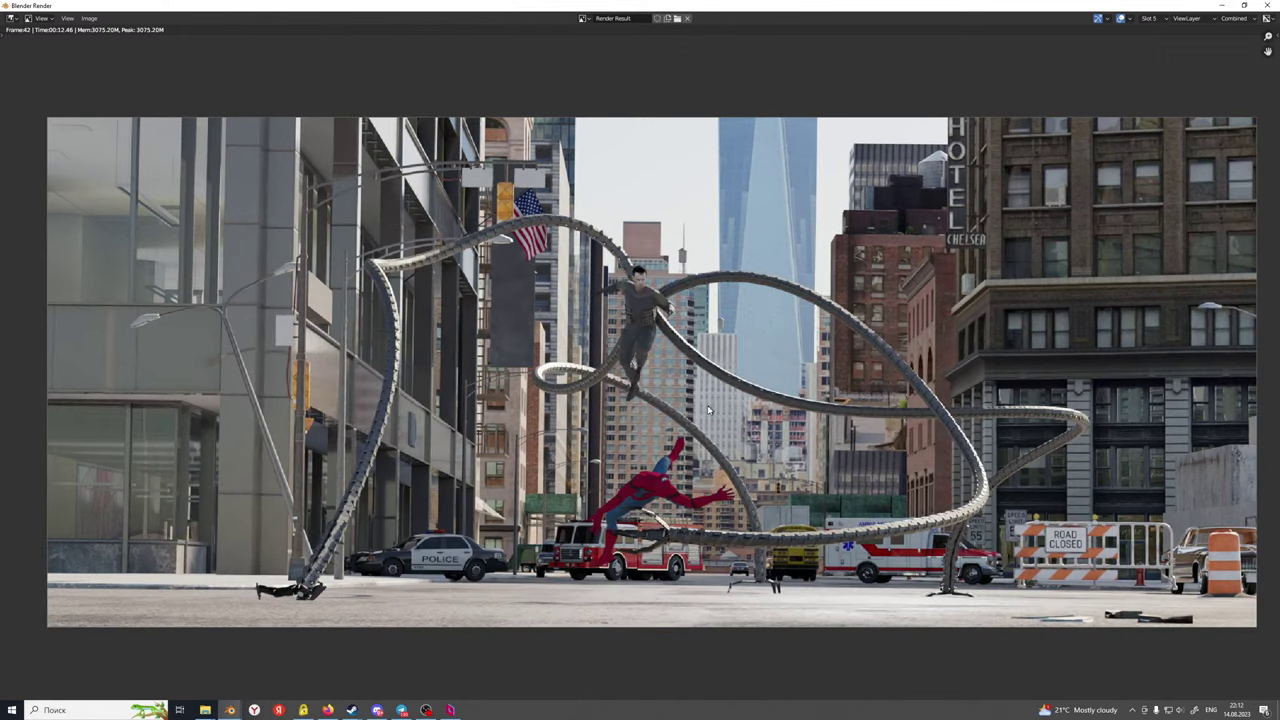
pyautogui.press('j')
pyautogui.press('j')
pyautogui.press('j')
pyautogui.press('j')
pyautogui.press('j')
pyautogui.press('j')
pyautogui.press('j')
pyautogui.press('j')
pyautogui.press('j')
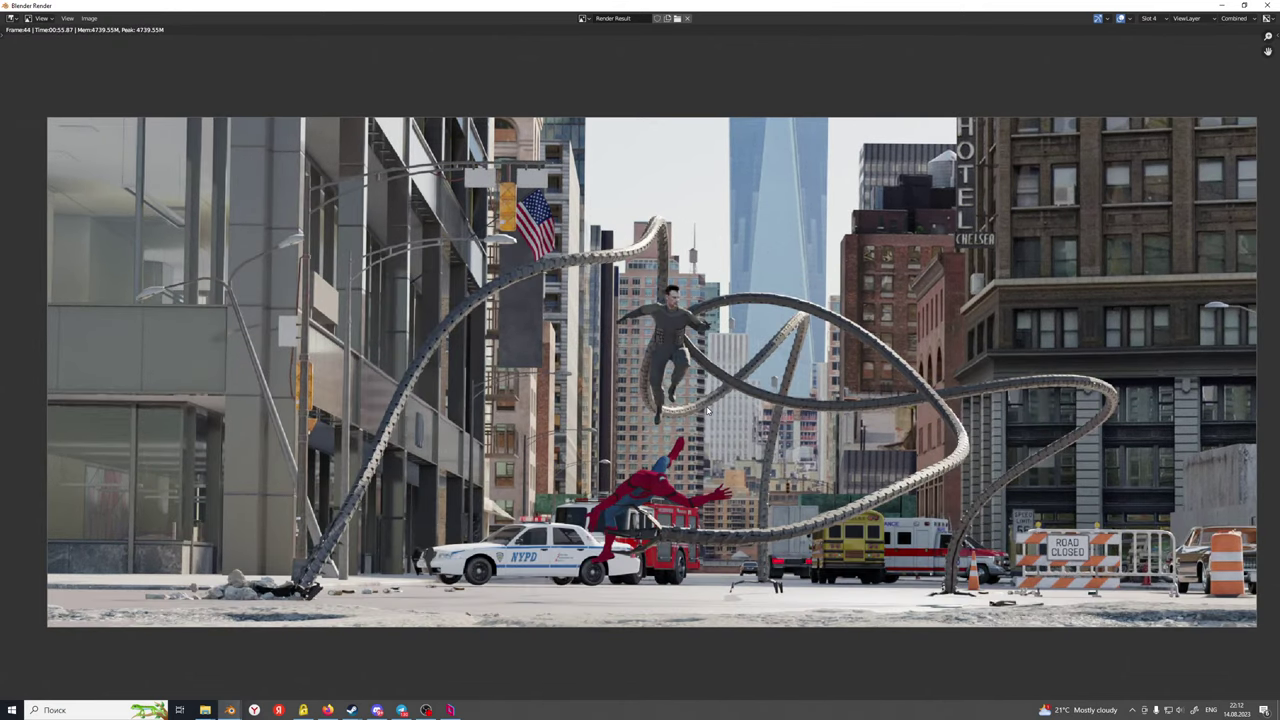
pyautogui.press('j')
pyautogui.press('j')
pyautogui.press('j')
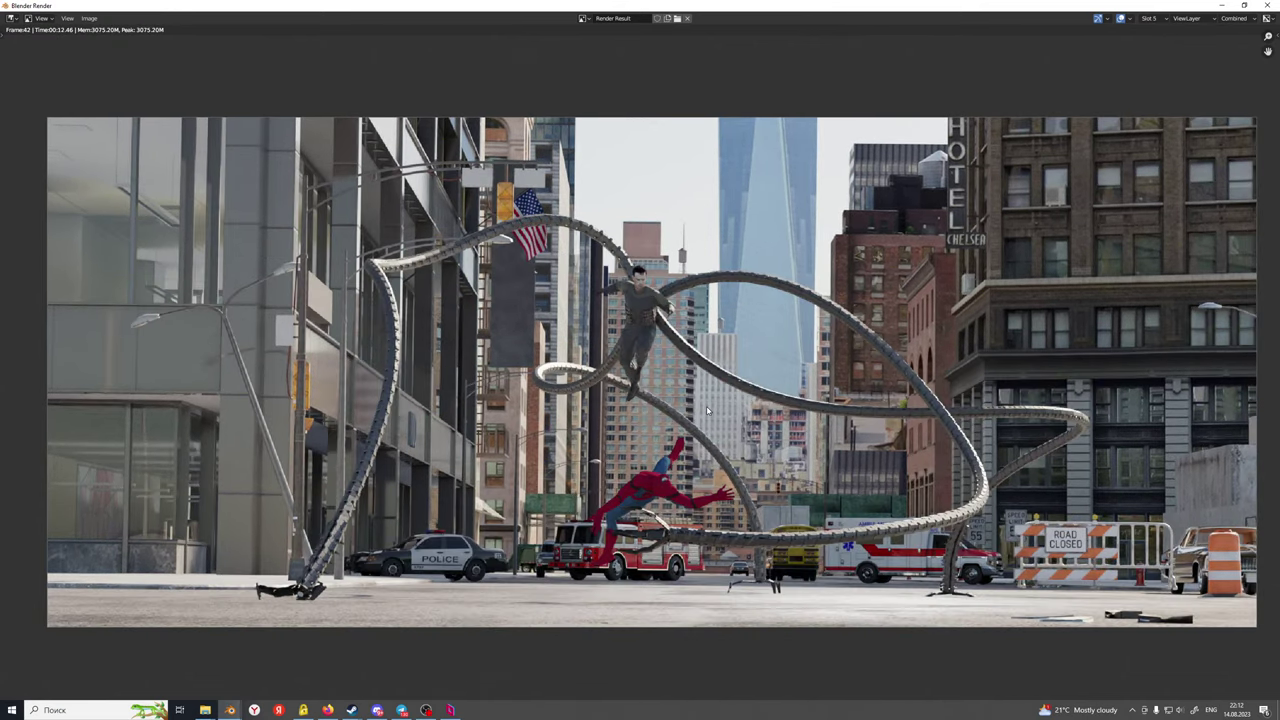
pyautogui.press('j')
pyautogui.press('j')
pyautogui.press('j')
pyautogui.press('j')
pyautogui.press('j')
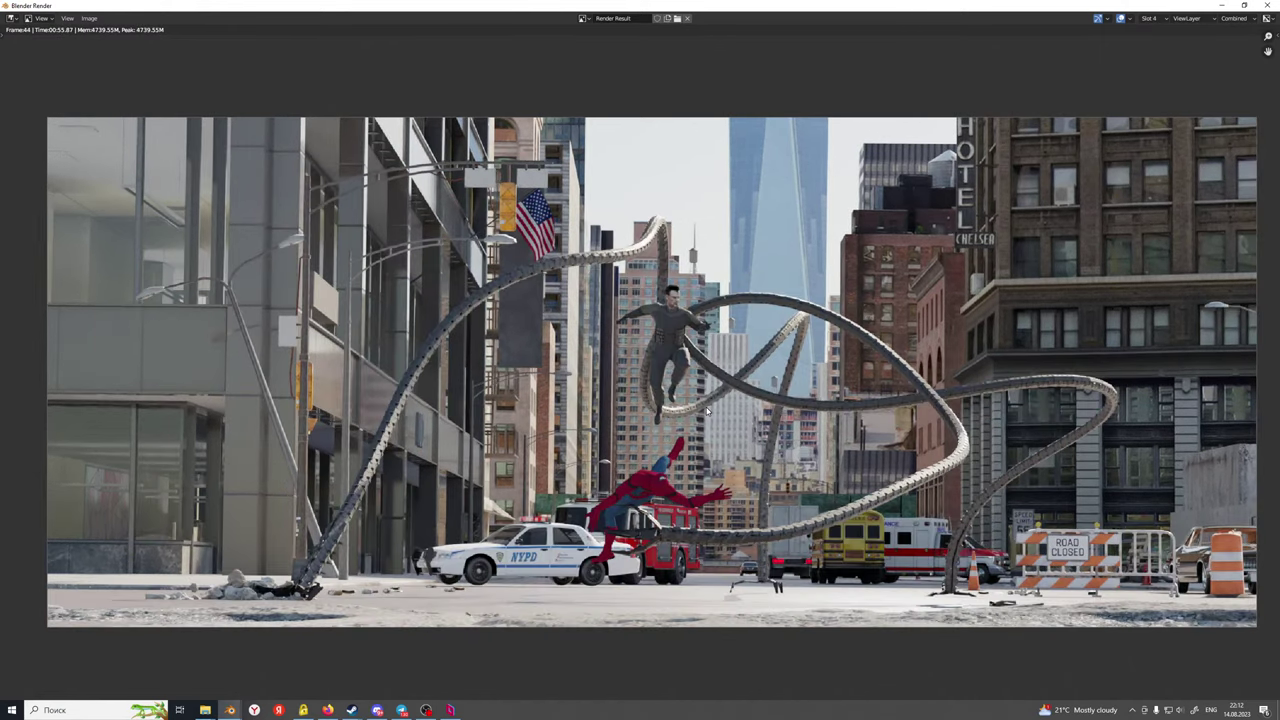
pyautogui.press('j')
pyautogui.press('j')
pyautogui.press('j')
pyautogui.press('j')
pyautogui.press('j')
pyautogui.press('j')
pyautogui.press('j')
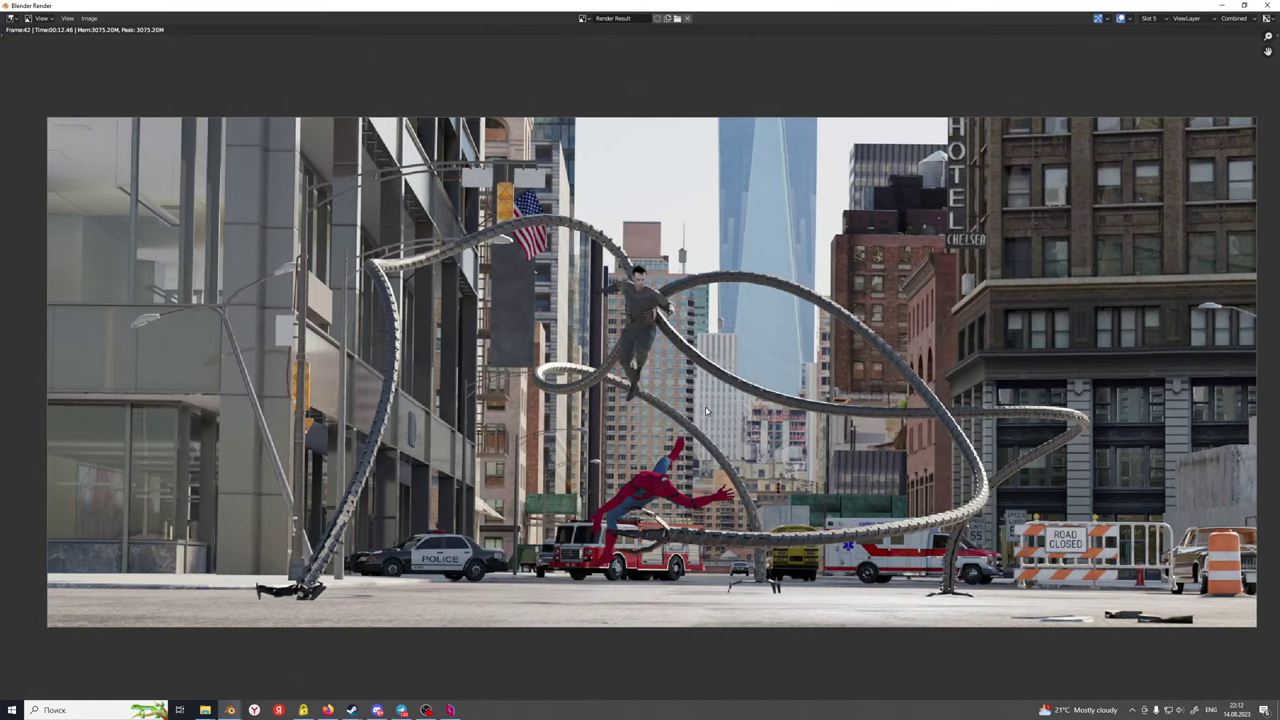
pyautogui.press('j')
pyautogui.press('j')
pyautogui.press('j')
pyautogui.press('j')
pyautogui.press('j')
pyautogui.press('j')
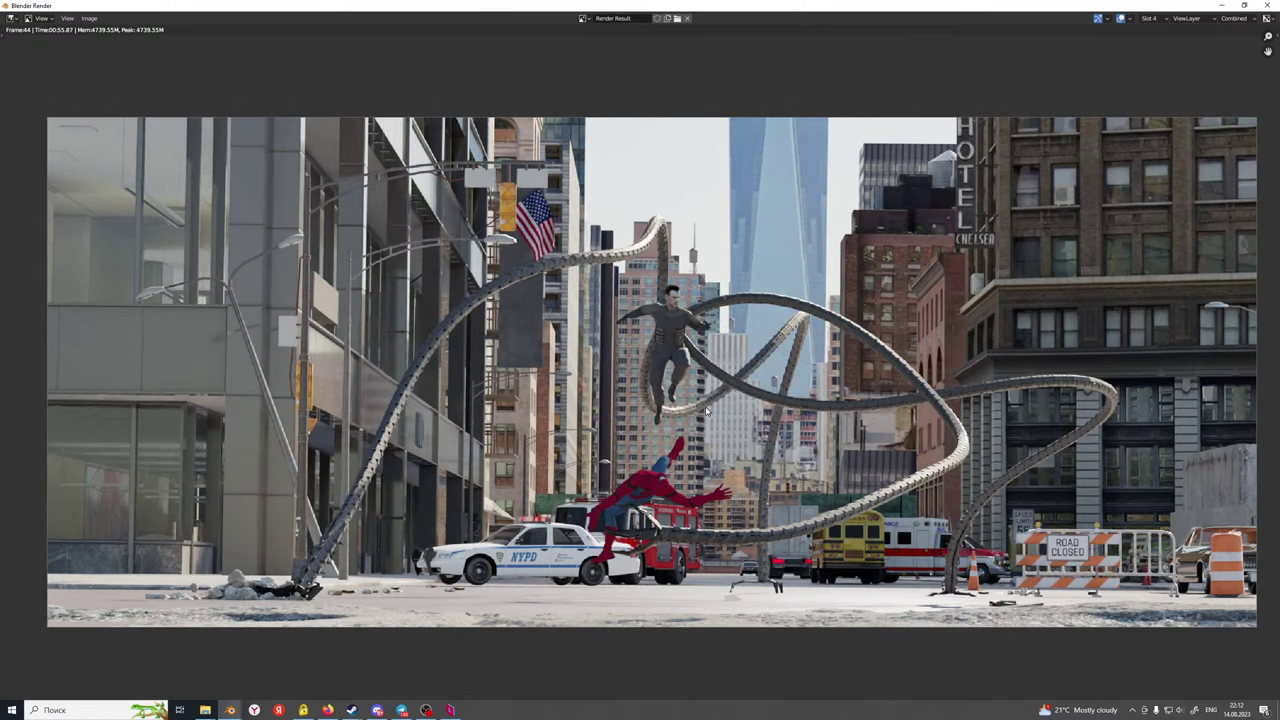
pyautogui.press('j')
pyautogui.press('j')
pyautogui.press('j')
pyautogui.press('j')
pyautogui.press('j')
pyautogui.press('j')
pyautogui.press('j')
pyautogui.press('j')
pyautogui.press('j')
pyautogui.press('j')
pyautogui.press('j')
pyautogui.press('j')
pyautogui.press('j')
pyautogui.press('j')
pyautogui.press('j')
pyautogui.press('j')
pyautogui.press('j')
pyautogui.press('j')
pyautogui.press('j')
pyautogui.press('j')
pyautogui.press('j')
pyautogui.press('j')
# Inspect the Slot 4 render around the road-closed barriers and tentacles at different magnifications, and minimize the render window
pyautogui.scroll(-1, 790, 320)
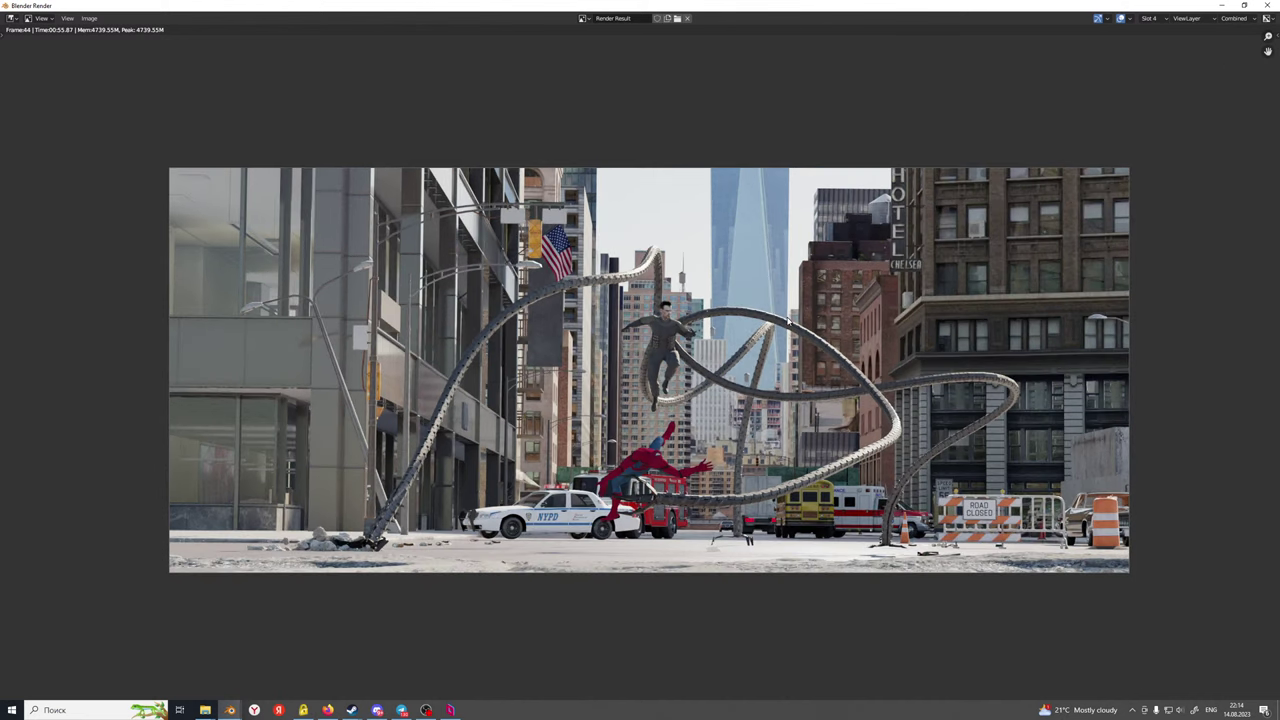
pyautogui.scroll(1, 790, 322)
pyautogui.scroll(-2, 860, 360)
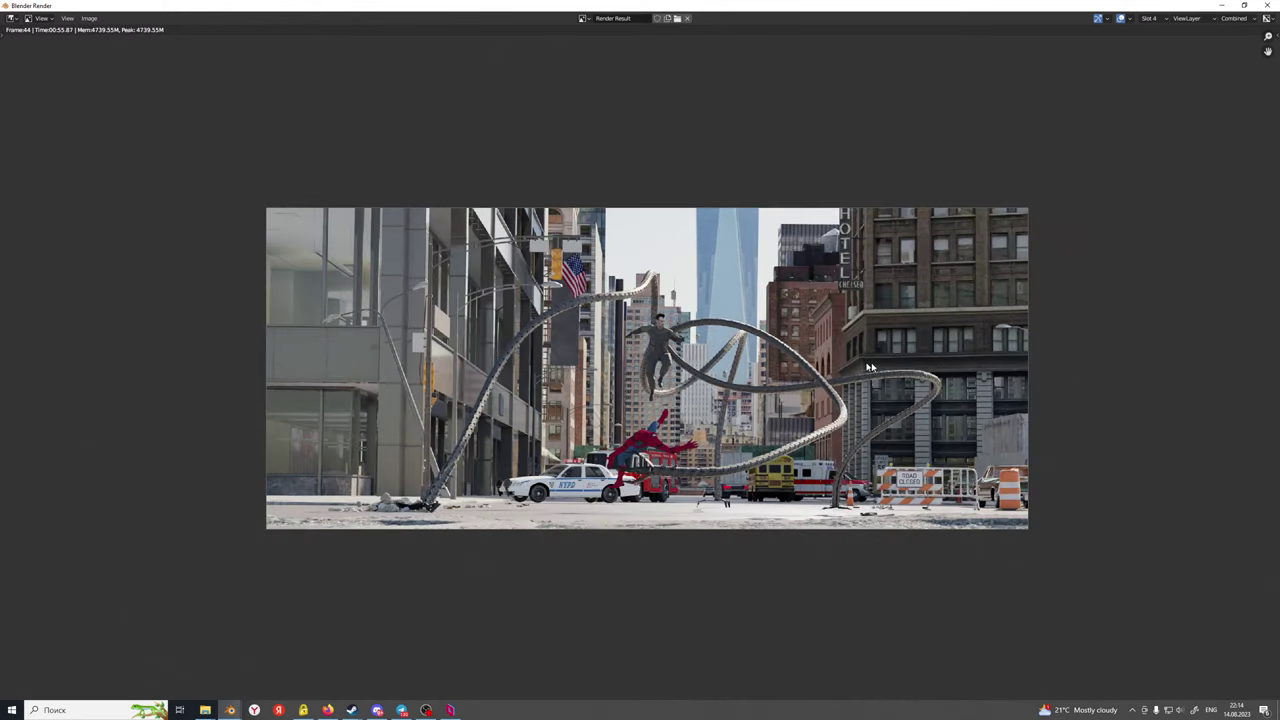
pyautogui.scroll(3, 871, 368)
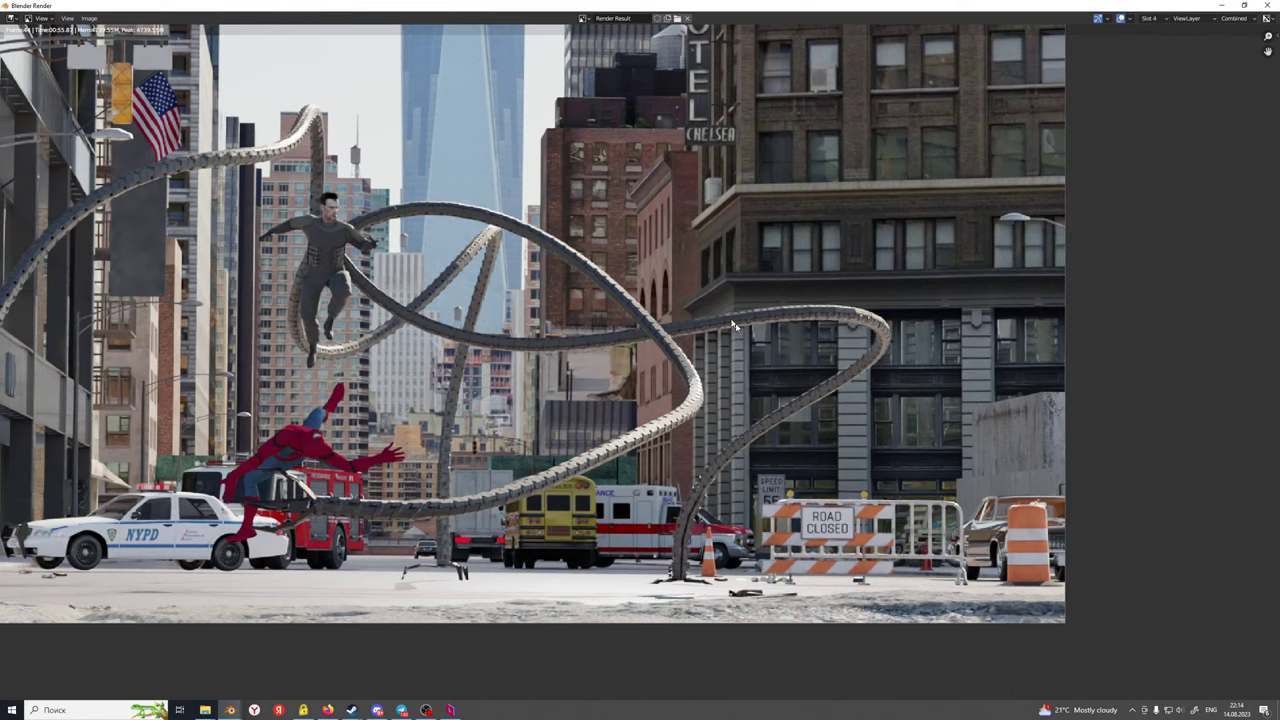
pyautogui.scroll(-2, 736, 327)
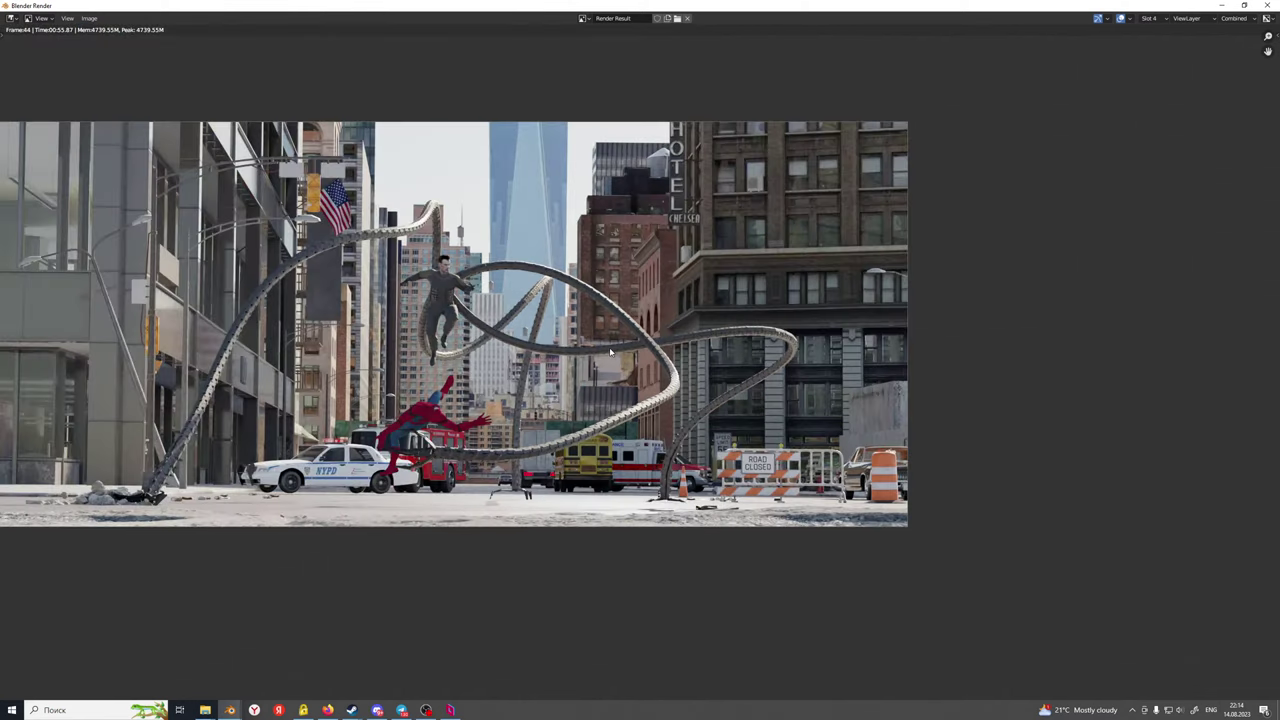
pyautogui.scroll(1, 560, 250)
pyautogui.click(1221, 5)
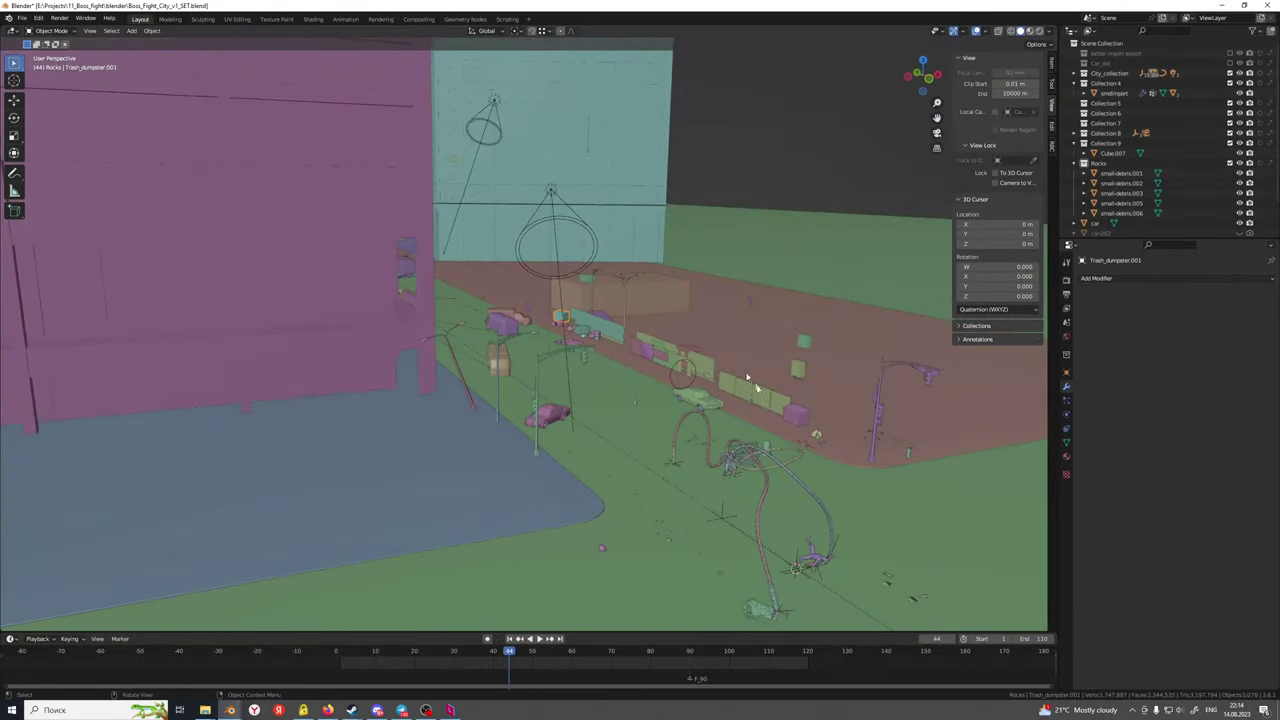
# Examine the intersection, cracked ground pieces and props from outside the camera, and return to the camera view
pyautogui.moveTo(746, 377); pyautogui.dragTo(531, 340, button='middle')
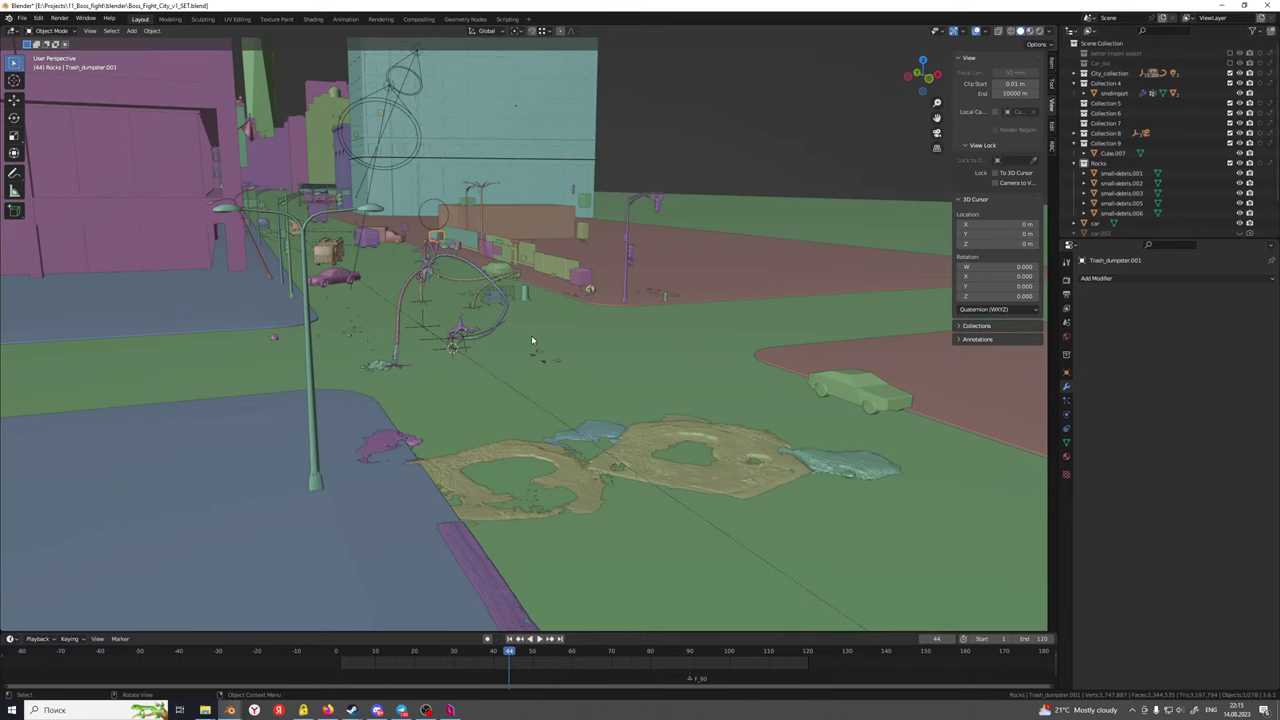
pyautogui.scroll(-3, 568, 390)
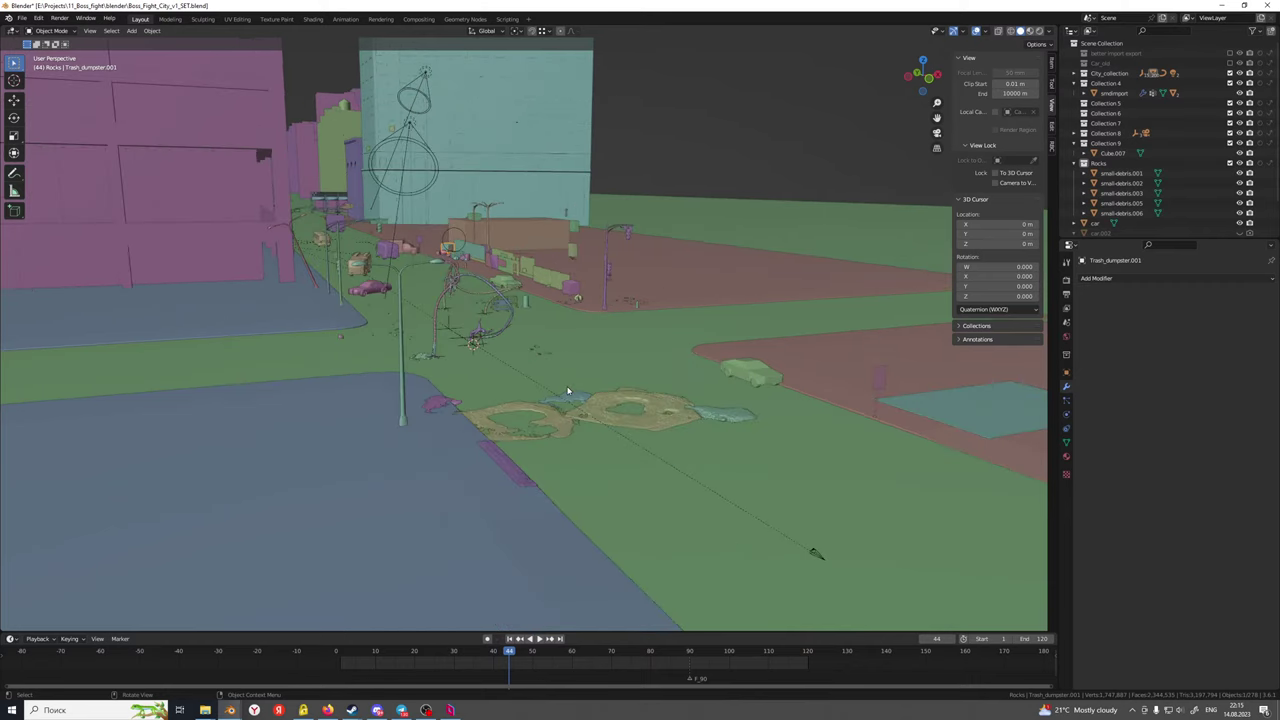
pyautogui.moveTo(568, 390)
pyautogui.keyDown('shift'); pyautogui.mouseDown(button='middle')
pyautogui.moveTo(525, 312)
pyautogui.moveTo(557, 383)
pyautogui.mouseUp(button='middle'); pyautogui.keyUp('shift')
pyautogui.scroll(5, 551, 366)
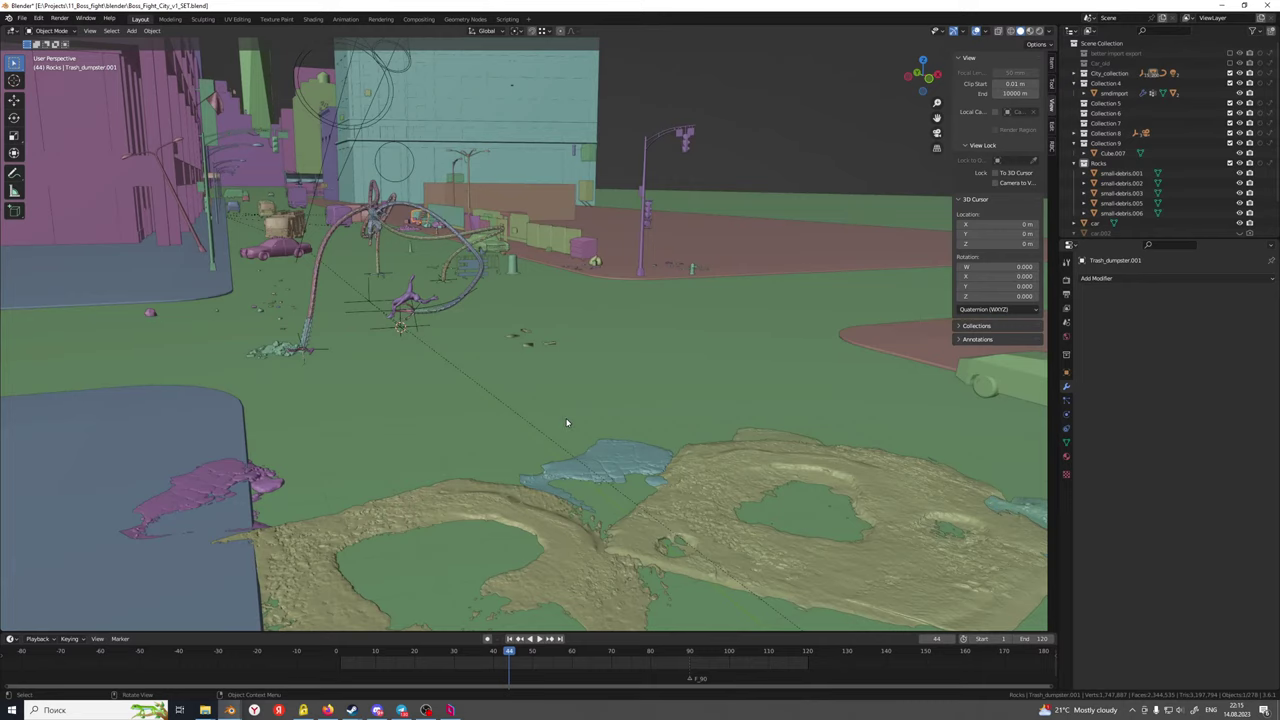
pyautogui.moveTo(560, 416); pyautogui.dragTo(509, 398, button='middle')
pyautogui.press('KP_0')
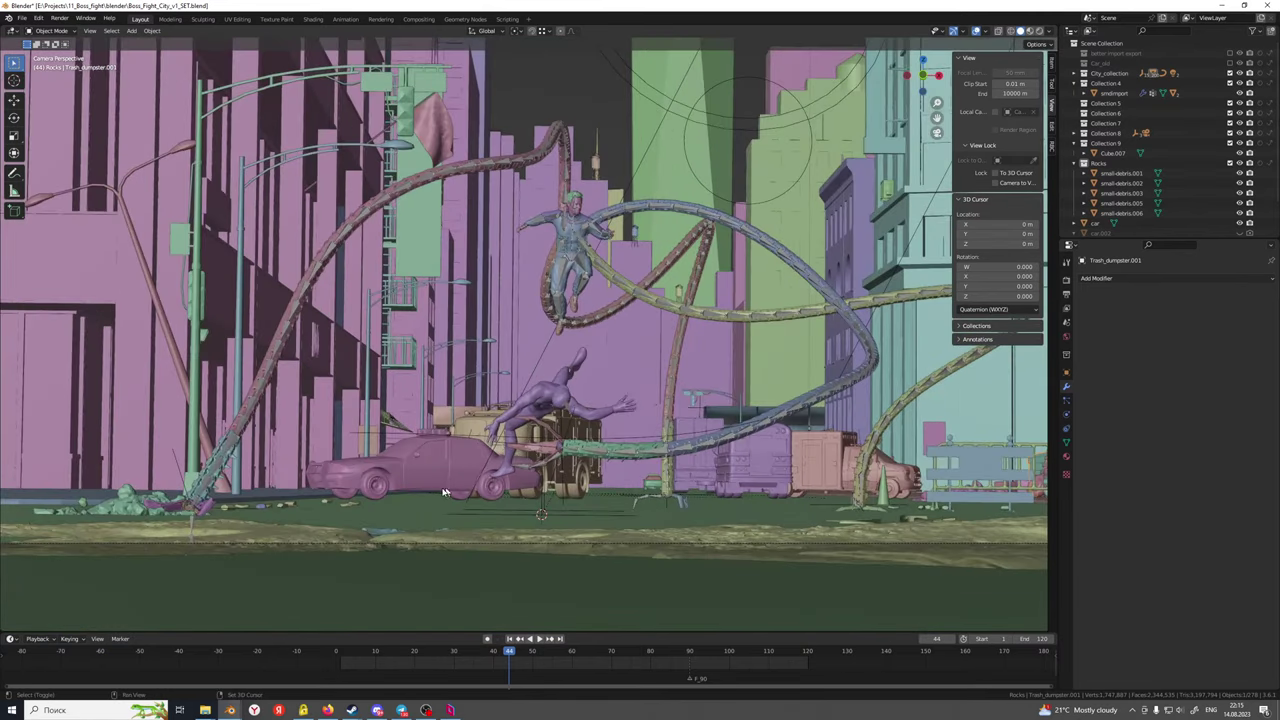
# Select the police car beside the hero in the camera view and switch the viewport to Material Preview shading
pyautogui.click(437, 477)
pyautogui.press('KP_Decimal')
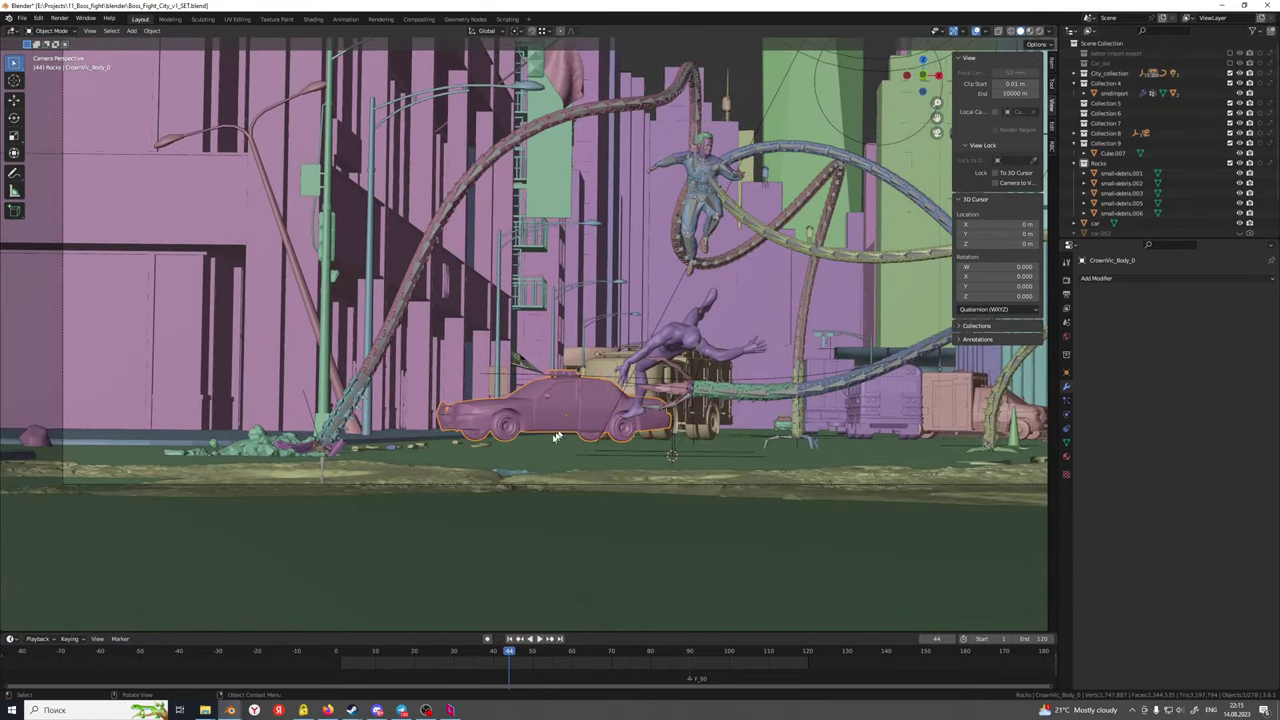
pyautogui.scroll(-3, 400, 466)
pyautogui.keyDown('shift'); pyautogui.moveTo(641, 449); pyautogui.dragTo(269, 517, button='middle'); pyautogui.keyUp('shift')
pyautogui.scroll(-1, 329, 506)
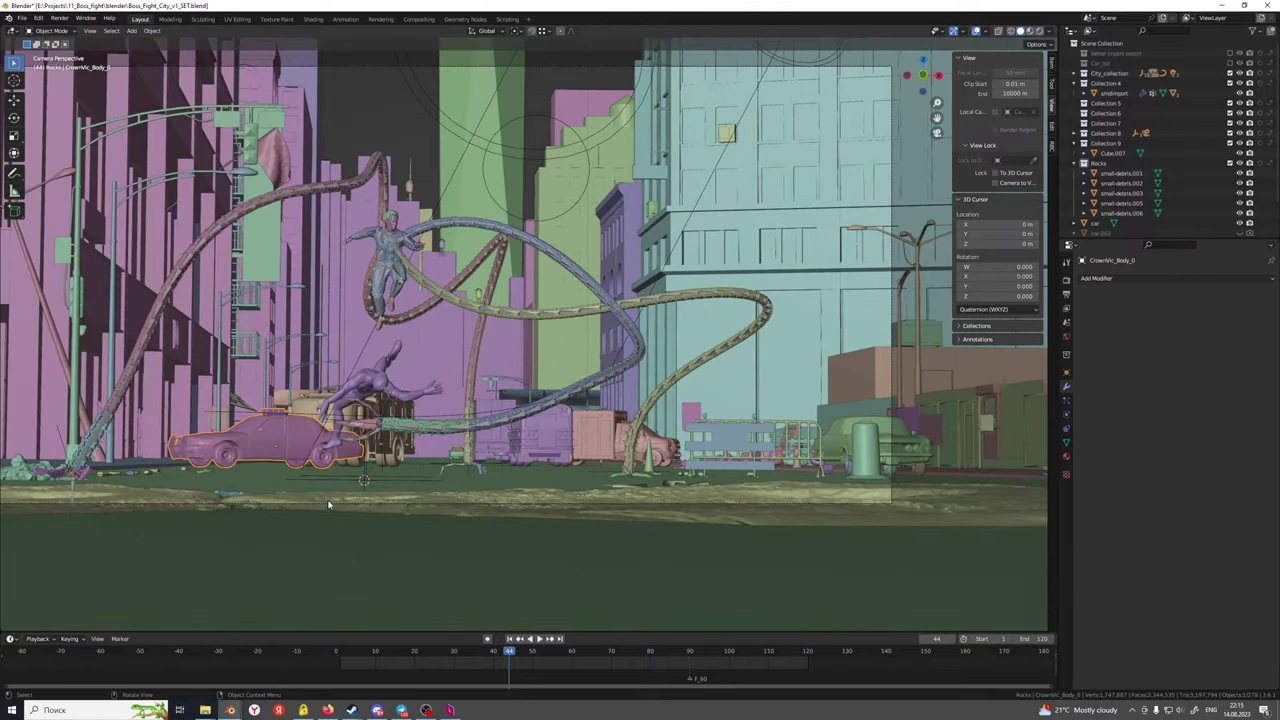
pyautogui.keyDown('shift'); pyautogui.moveTo(487, 460); pyautogui.dragTo(600, 476, button='middle'); pyautogui.keyUp('shift')
pyautogui.scroll(1, 600, 476)
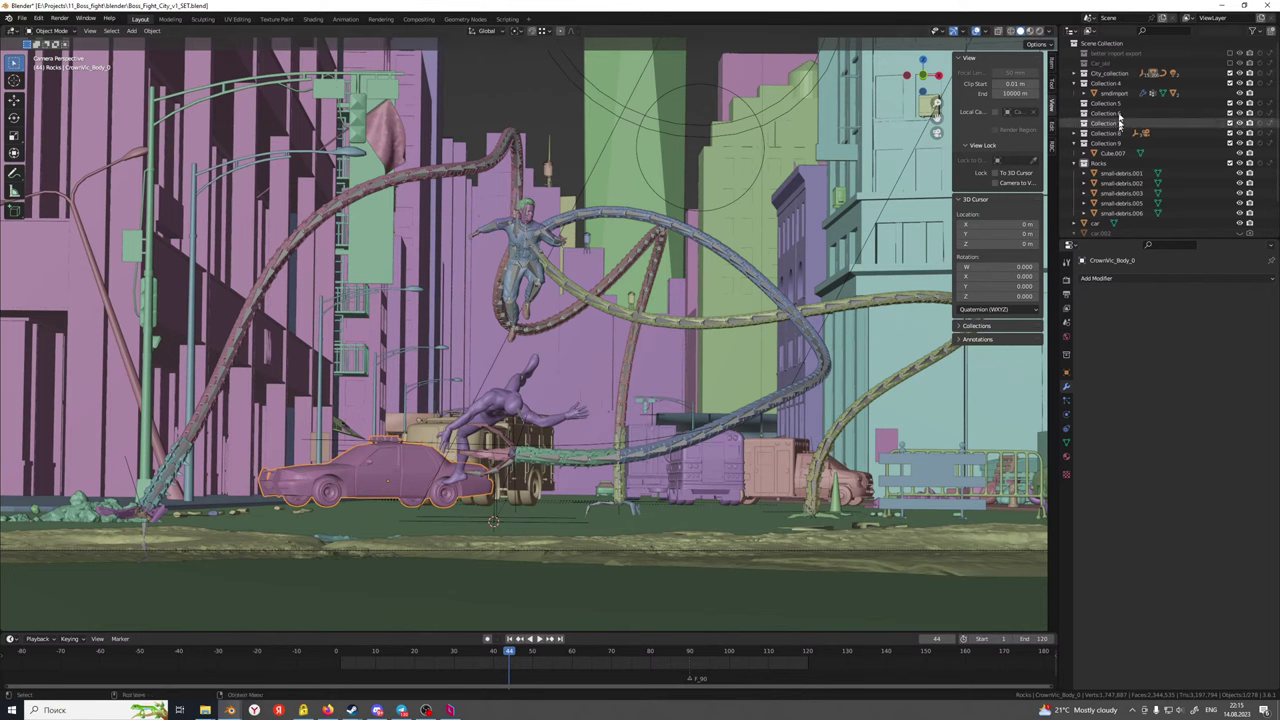
pyautogui.click(1030, 31)
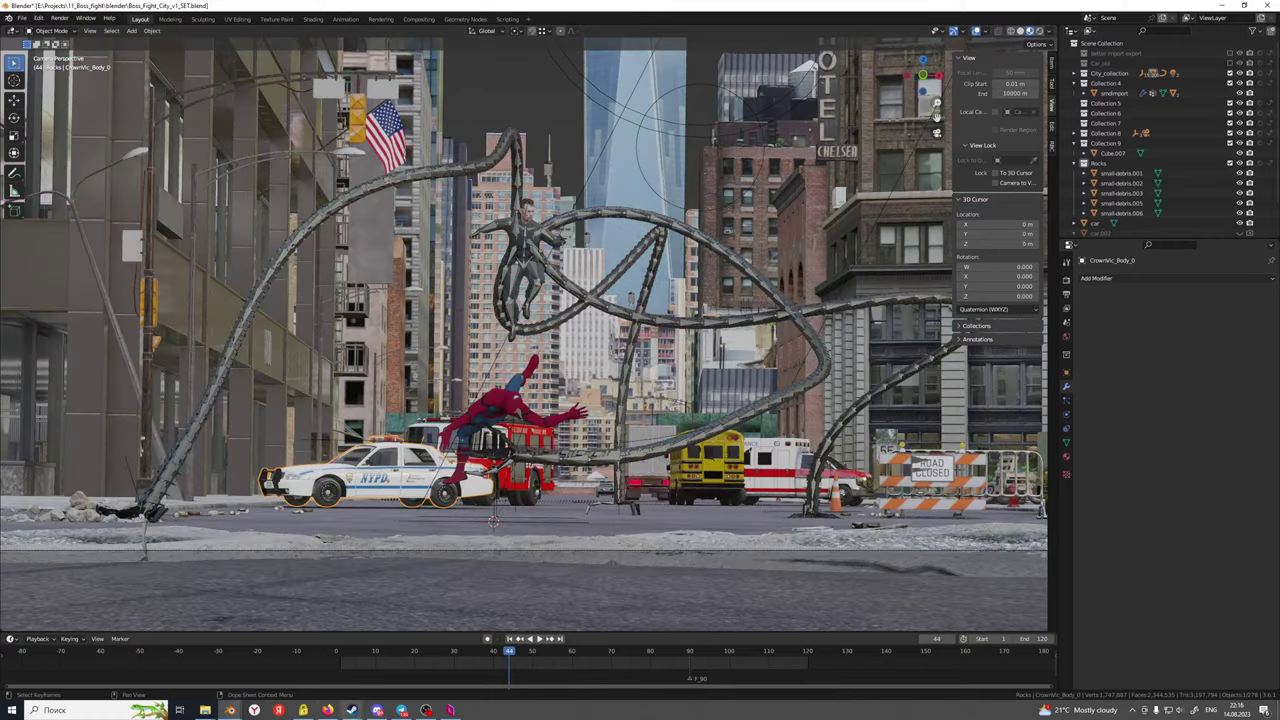
# Switch to the browser, skip to the next track on SoundCloud, and minimize the browser
pyautogui.click(328, 710)
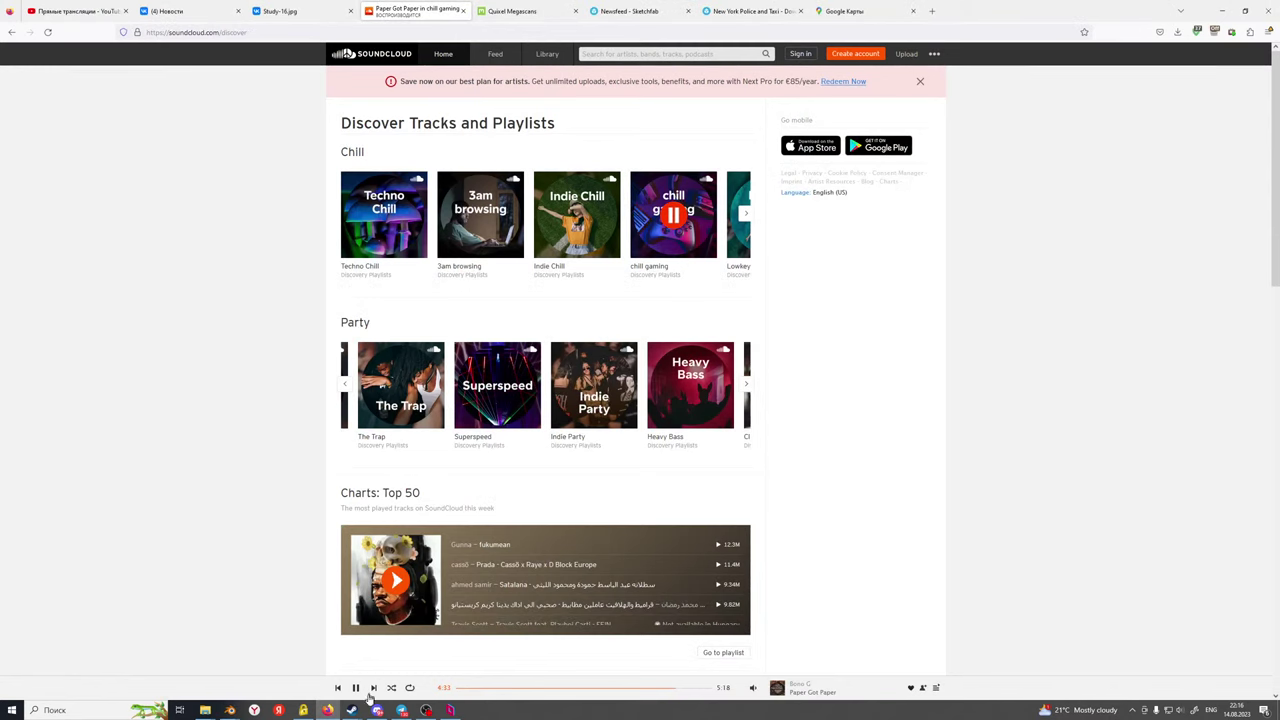
pyautogui.click(373, 688)
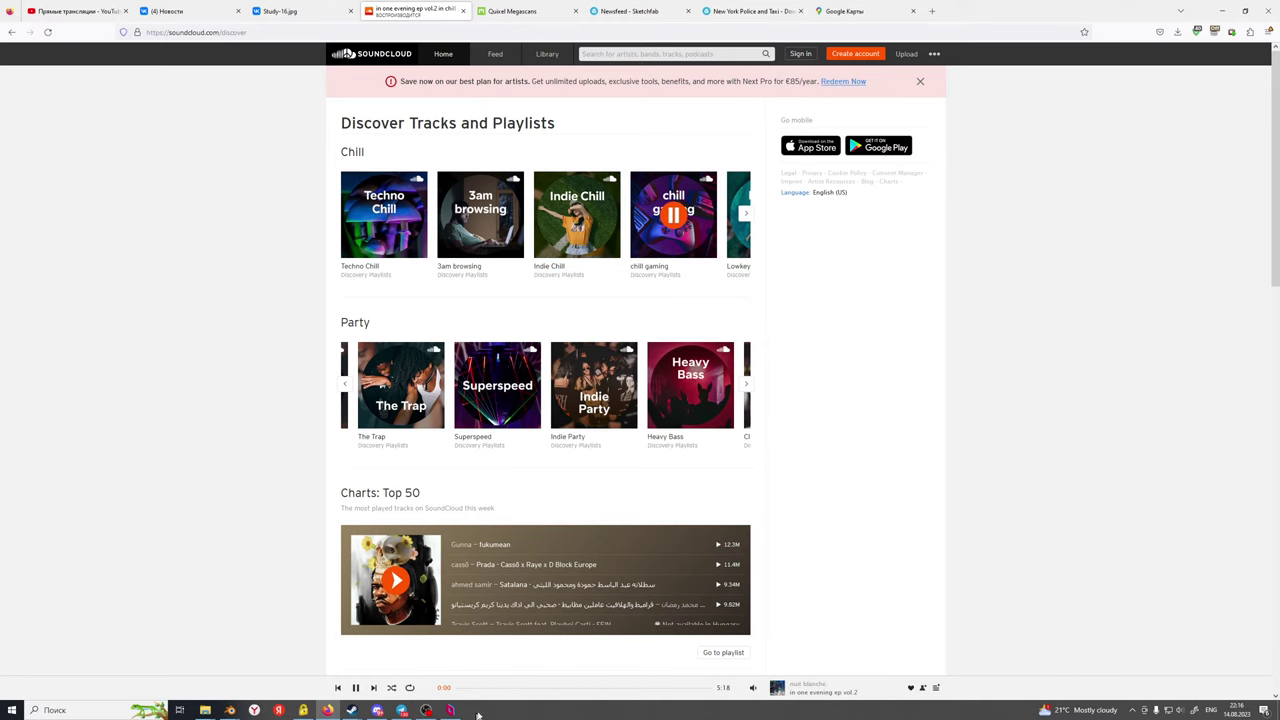
pyautogui.click(1222, 11)
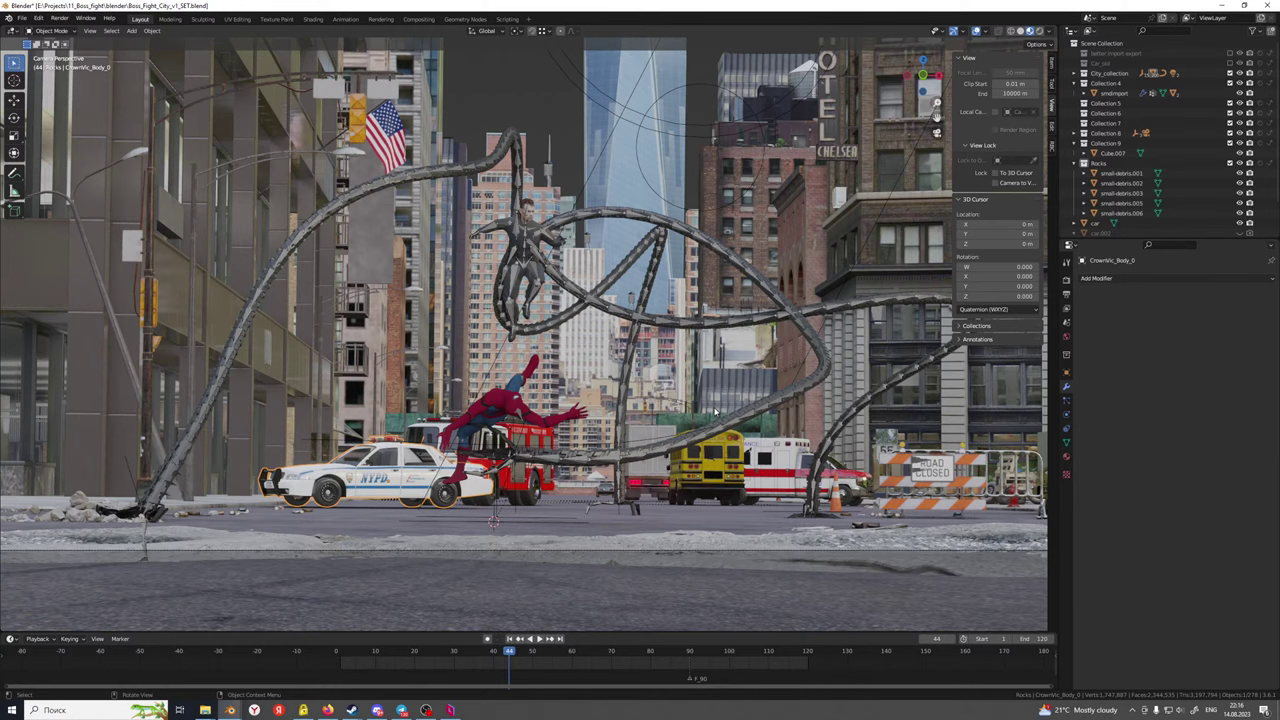
# Examine the textured intersection and props from outside the camera, make City_collection active, and return to the camera view
pyautogui.moveTo(655, 352); pyautogui.dragTo(526, 343, button='middle')
pyautogui.scroll(2, 706, 414)
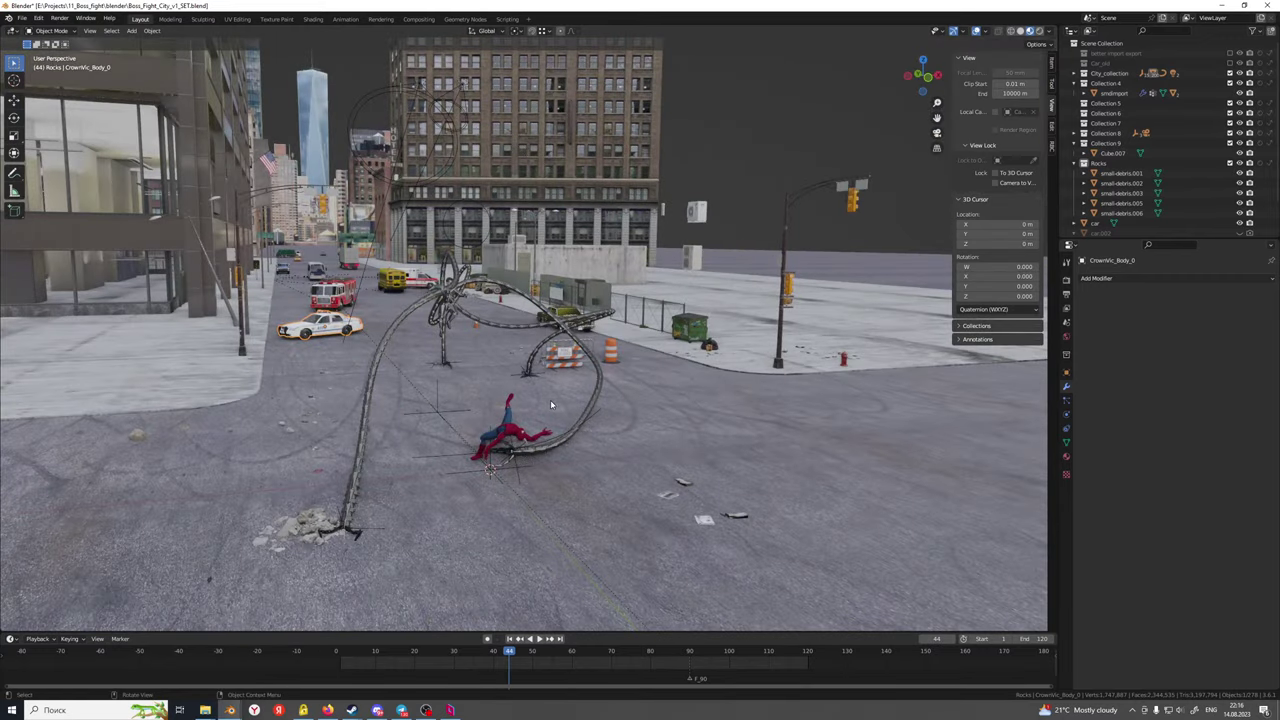
pyautogui.moveTo(550, 399); pyautogui.dragTo(494, 346, button='middle')
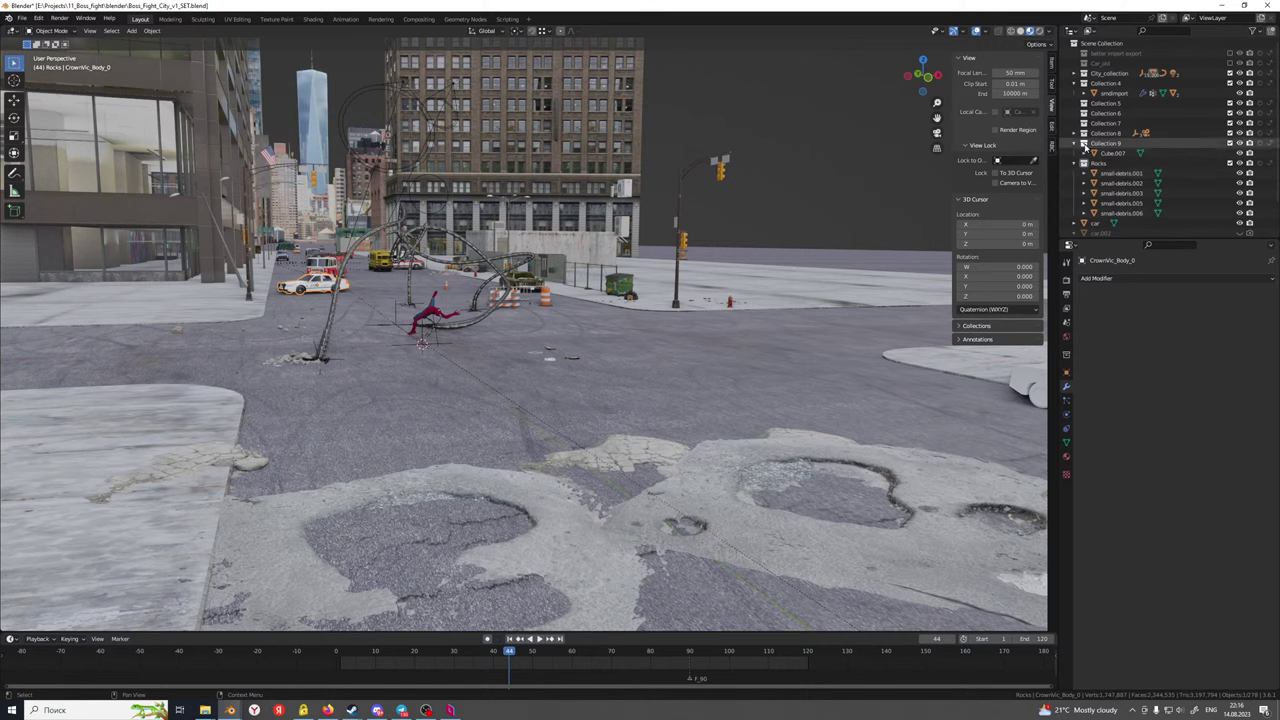
pyautogui.click(1085, 73)
pyautogui.keyDown('shift'); pyautogui.moveTo(574, 323); pyautogui.dragTo(588, 351, button='middle'); pyautogui.keyUp('shift')
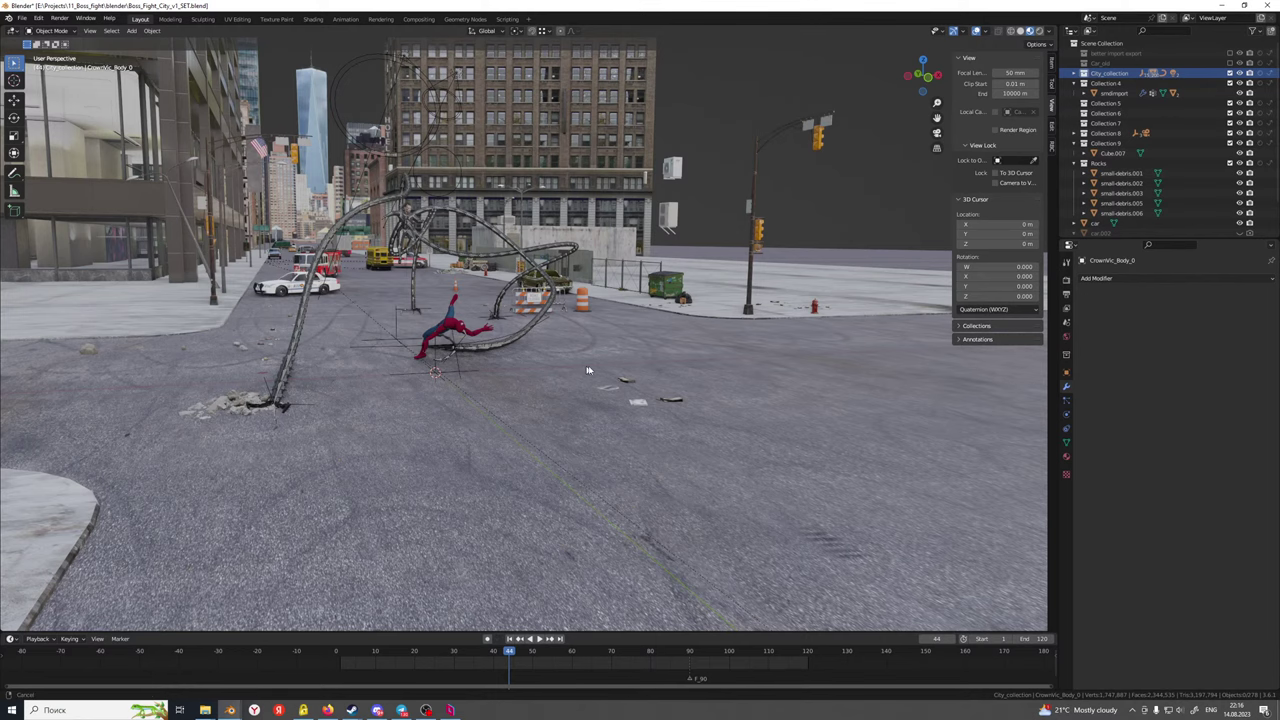
pyautogui.keyDown('shift'); pyautogui.moveTo(579, 365); pyautogui.dragTo(608, 379, button='middle'); pyautogui.keyUp('shift')
pyautogui.press('KP_0')
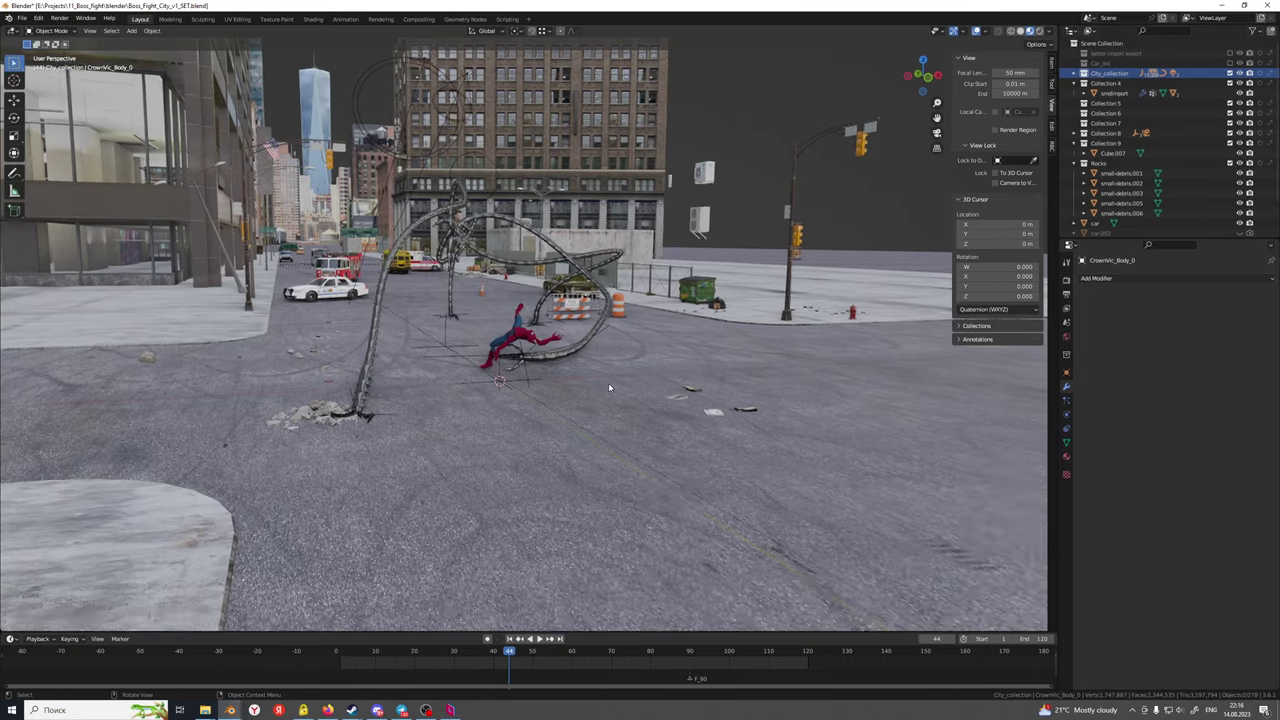
pyautogui.scroll(5, 609, 383)
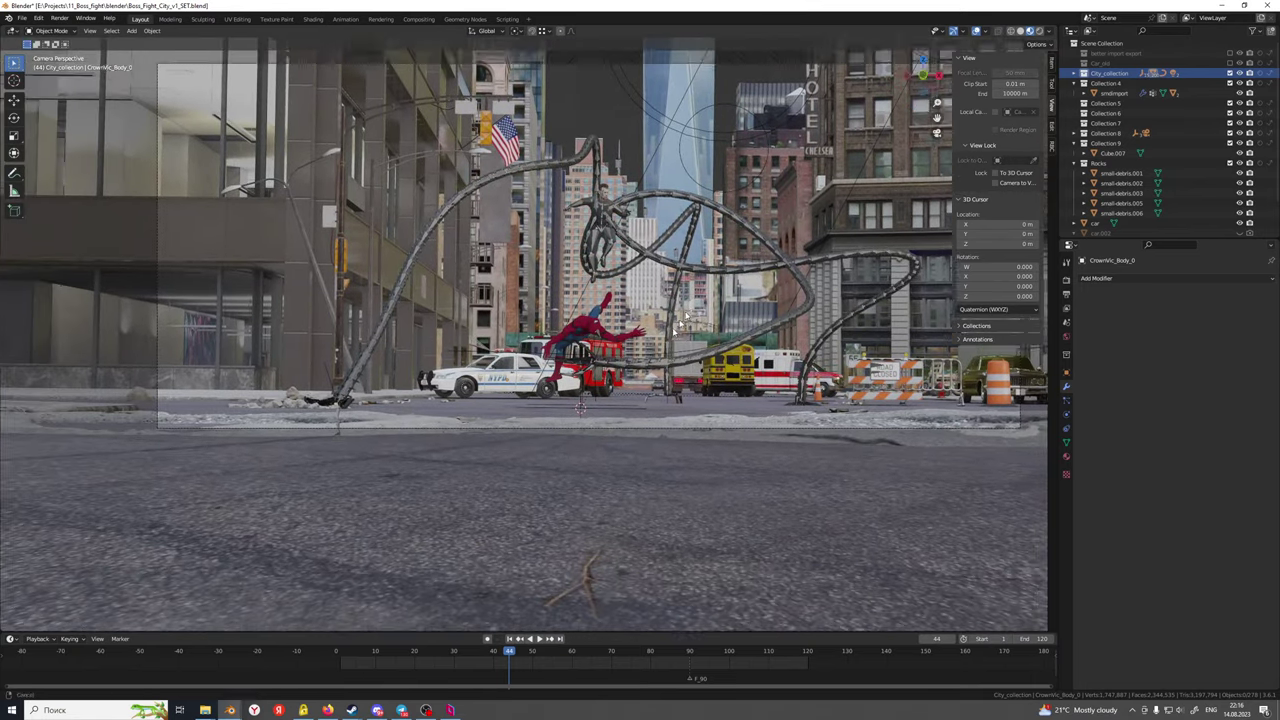
pyautogui.scroll(-4, 640, 400)
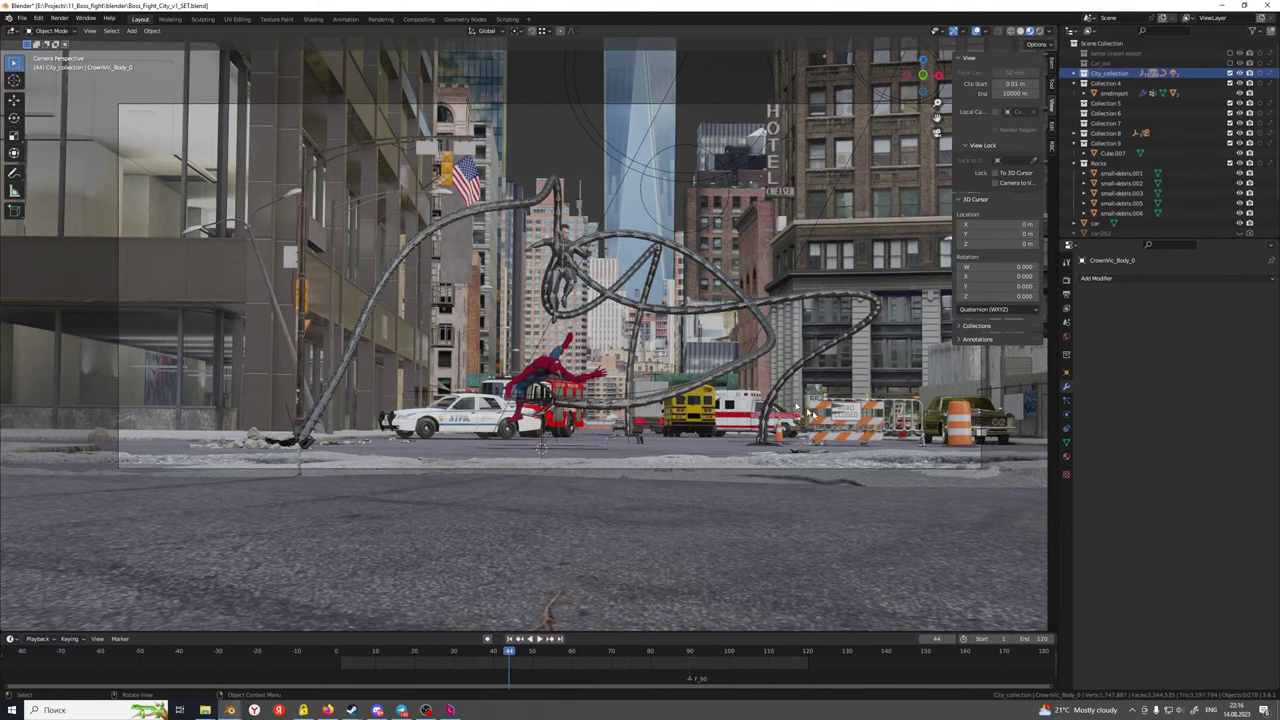
# Inspect the road-closed barriers and surrounding street props in the camera view, selecting both barrier pieces one after the other
pyautogui.click(849, 411)
pyautogui.keyDown('shift'); pyautogui.moveTo(804, 415); pyautogui.dragTo(676, 411, button='middle'); pyautogui.keyUp('shift')
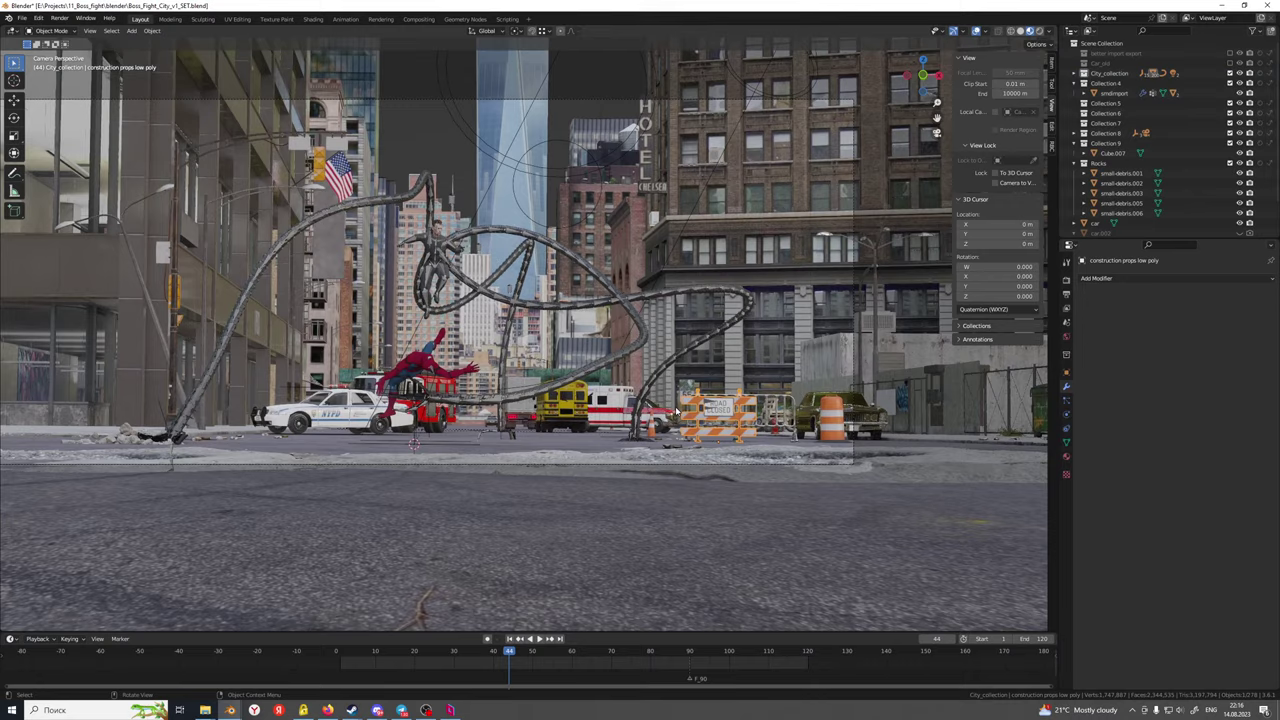
pyautogui.scroll(3, 680, 414)
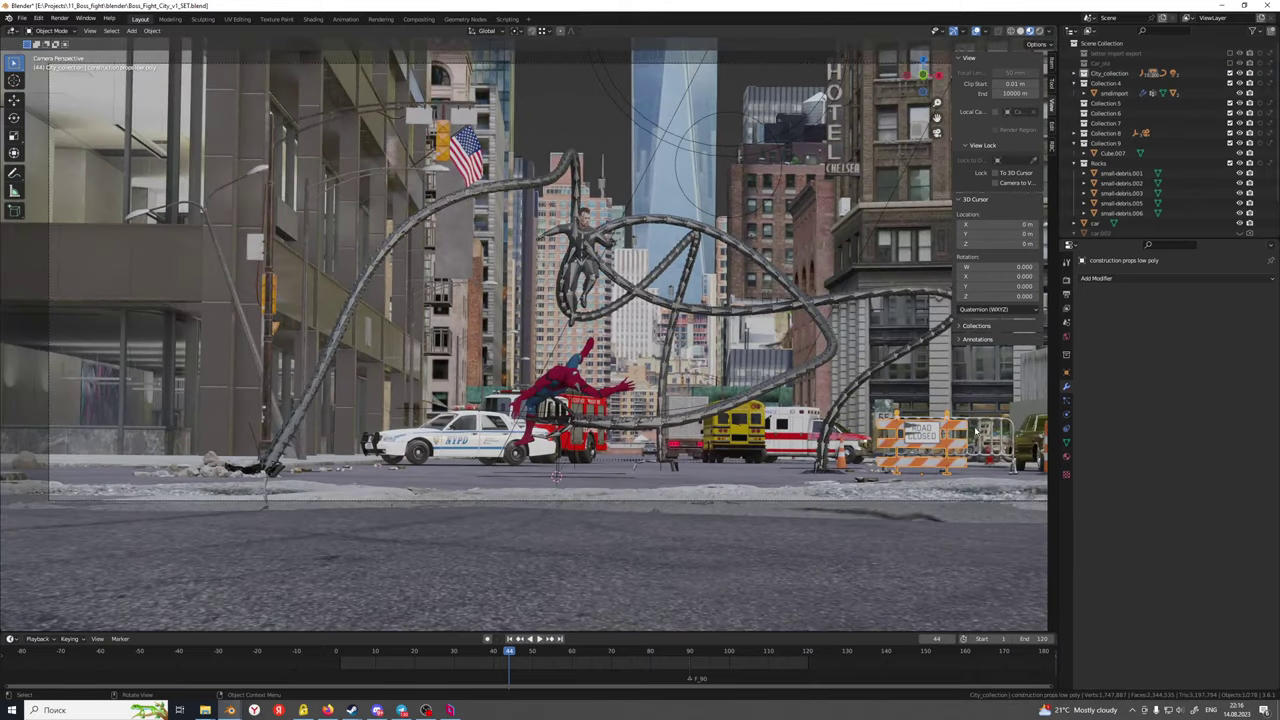
pyautogui.click(982, 423)
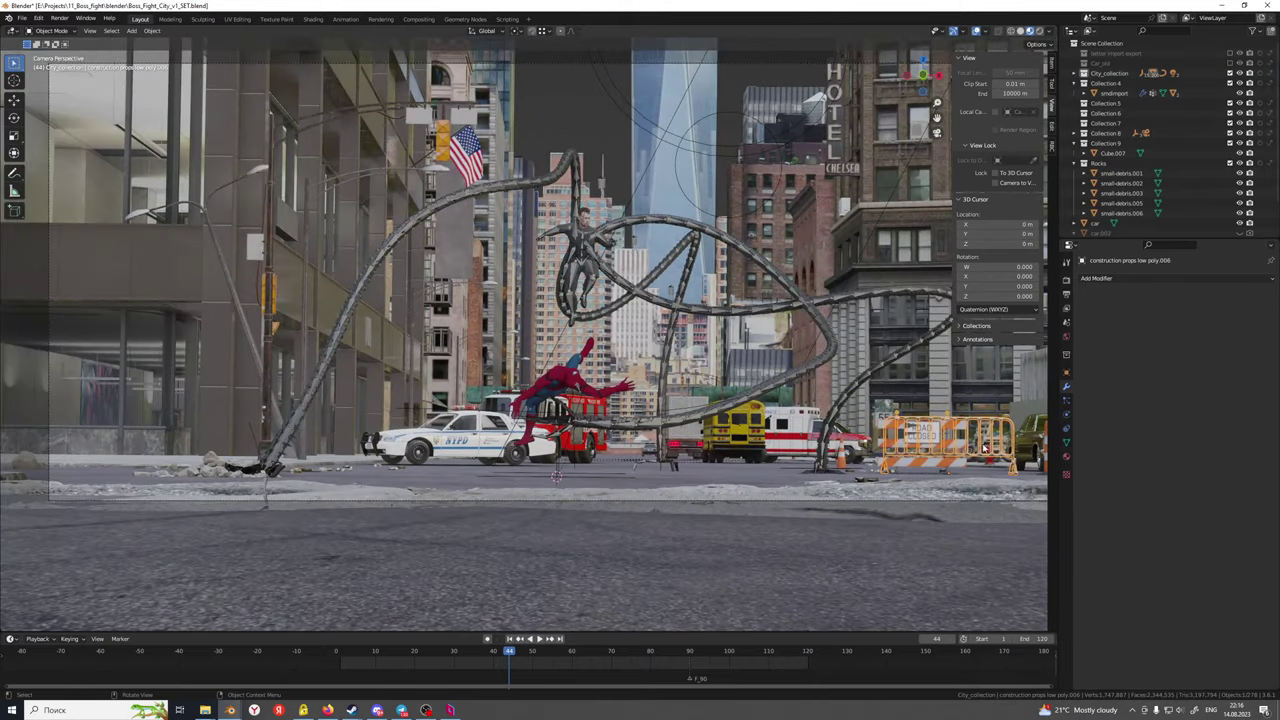
pyautogui.keyDown('shift'); pyautogui.moveTo(978, 436); pyautogui.dragTo(600, 400, button='middle'); pyautogui.keyUp('shift')
pyautogui.keyDown('shift'); pyautogui.moveTo(275, 400); pyautogui.dragTo(611, 440, button='middle'); pyautogui.keyUp('shift')
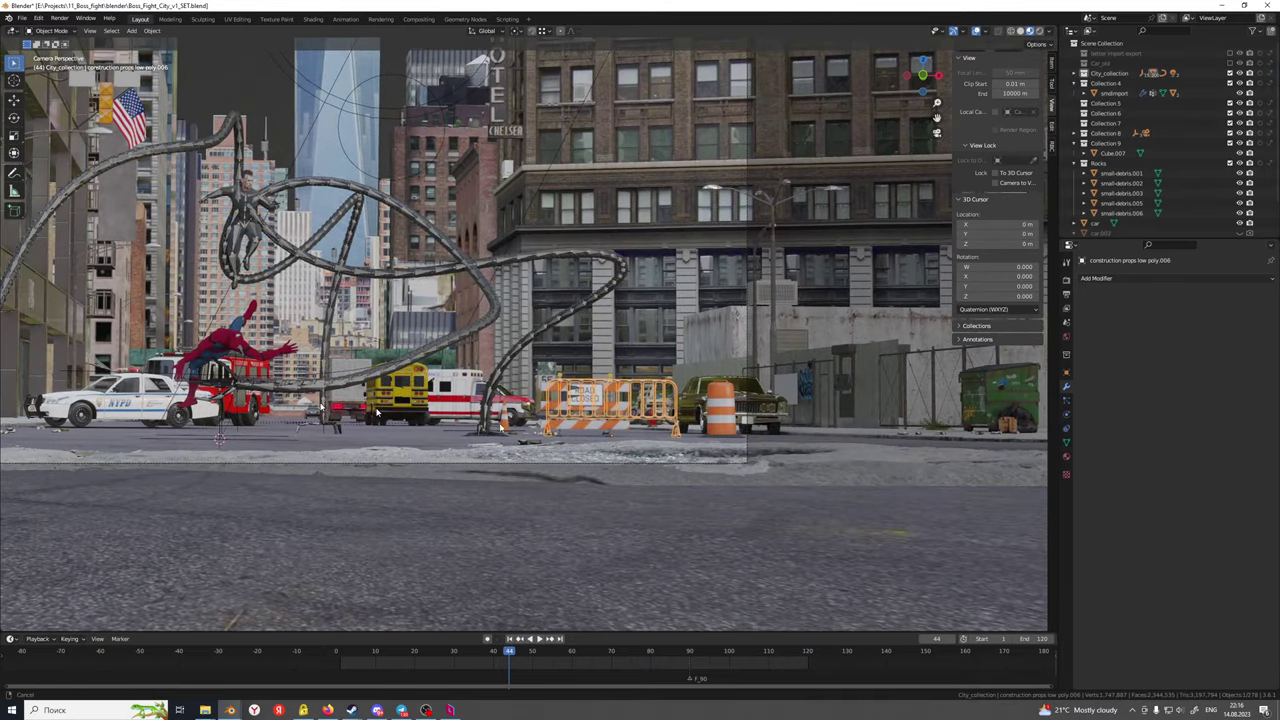
pyautogui.scroll(-2, 611, 440)
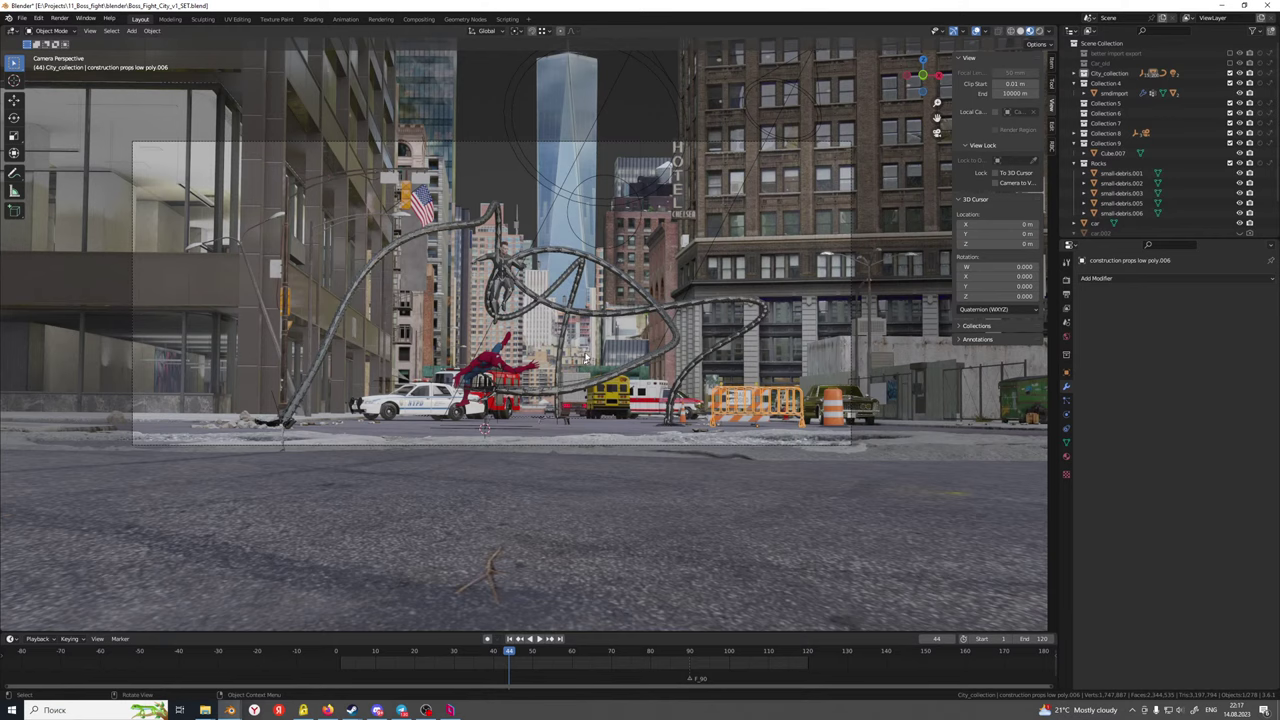
pyautogui.scroll(2, 583, 372)
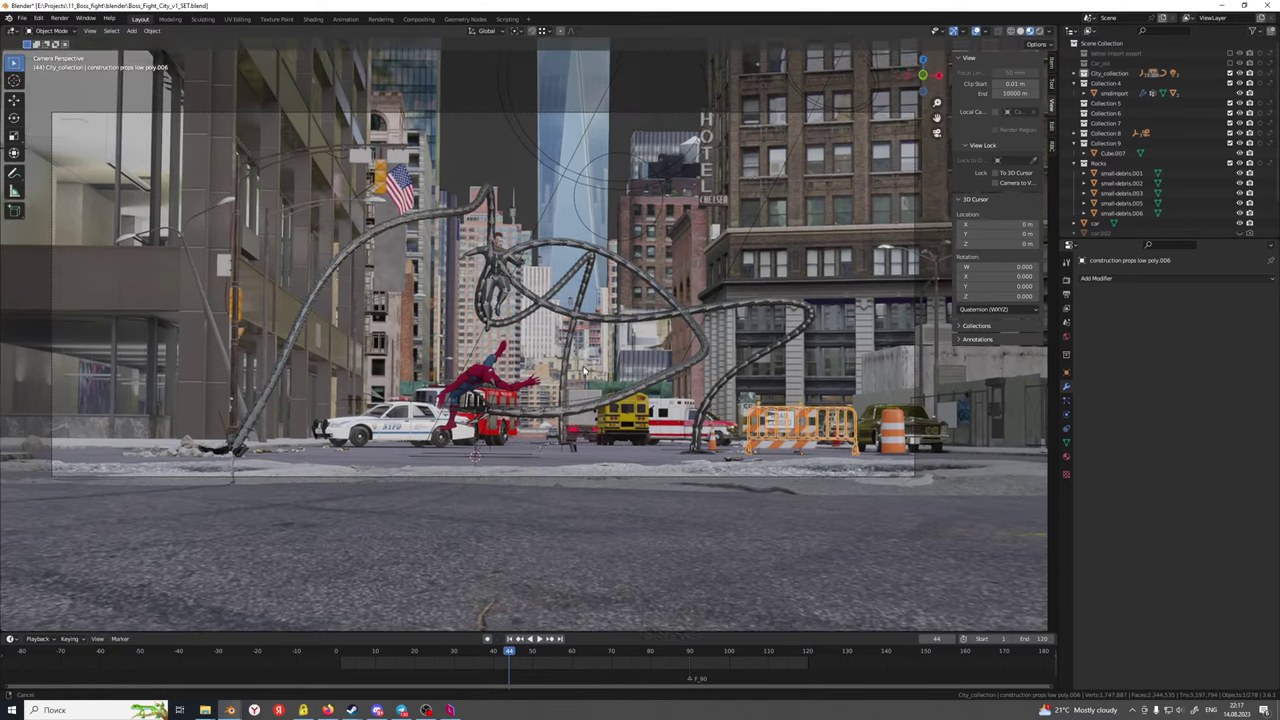
pyautogui.keyDown('shift'); pyautogui.moveTo(583, 372); pyautogui.dragTo(584, 465, button='middle'); pyautogui.keyUp('shift')
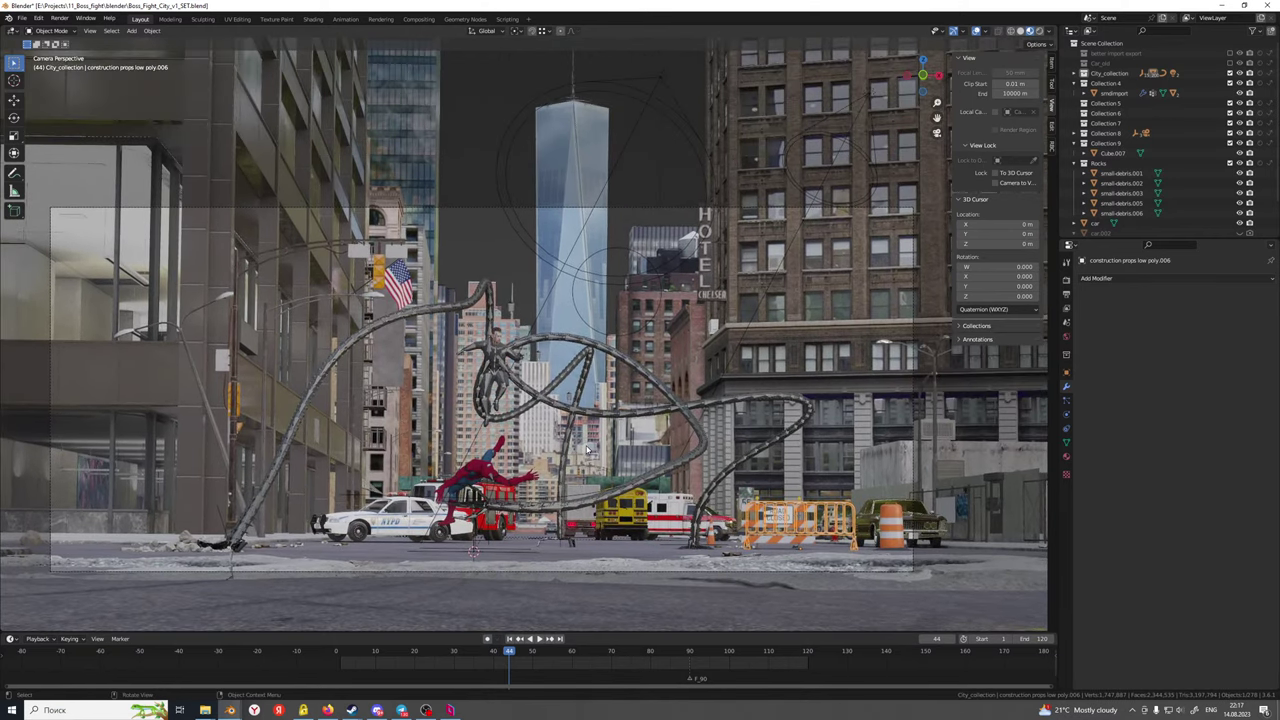
# Make City_collection the active collection and save the scene file
pyautogui.click(388, 283)
pyautogui.keyDown('shift'); pyautogui.moveTo(728, 535); pyautogui.dragTo(694, 437, button='middle'); pyautogui.keyUp('shift')
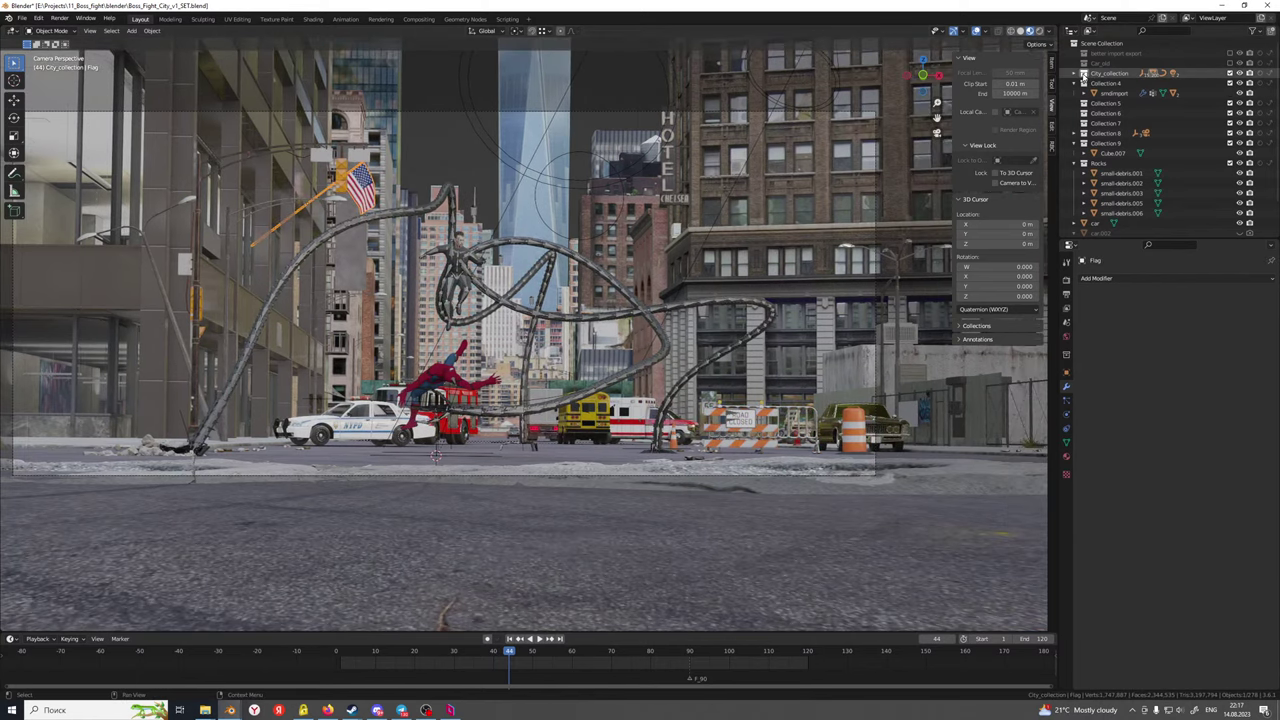
pyautogui.click(1084, 75)
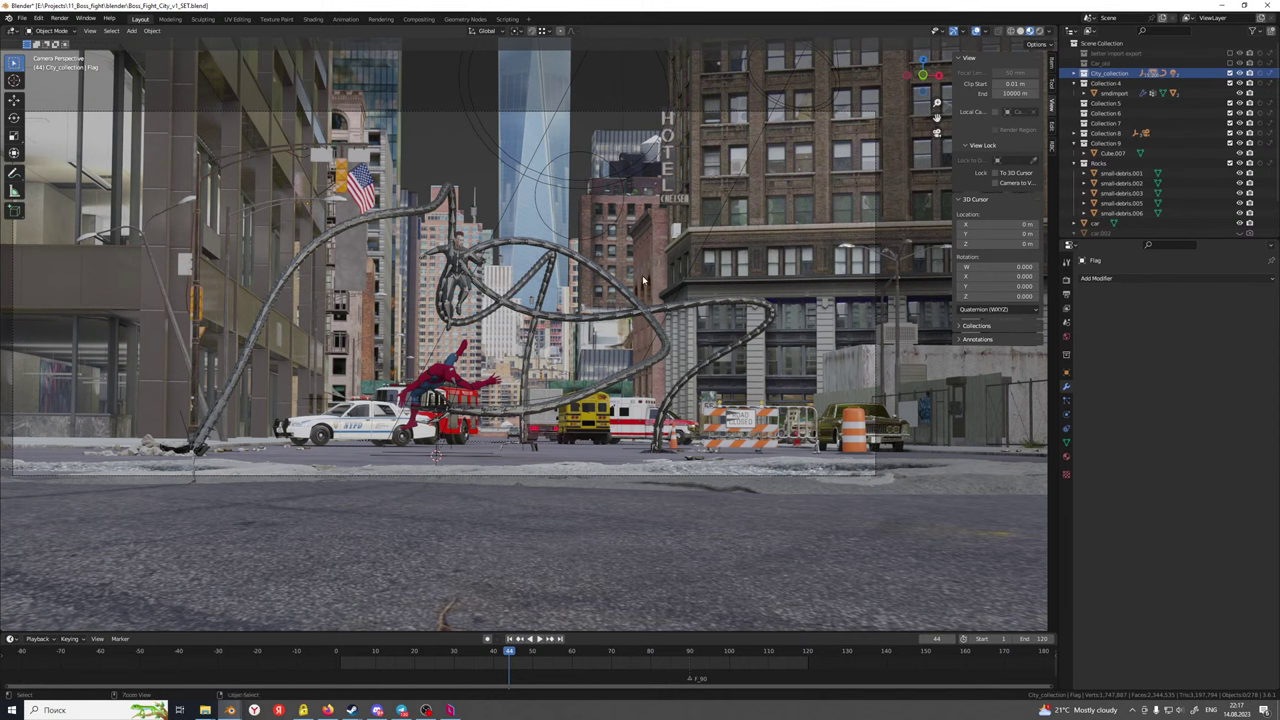
pyautogui.hotkey('ctrl', 's')
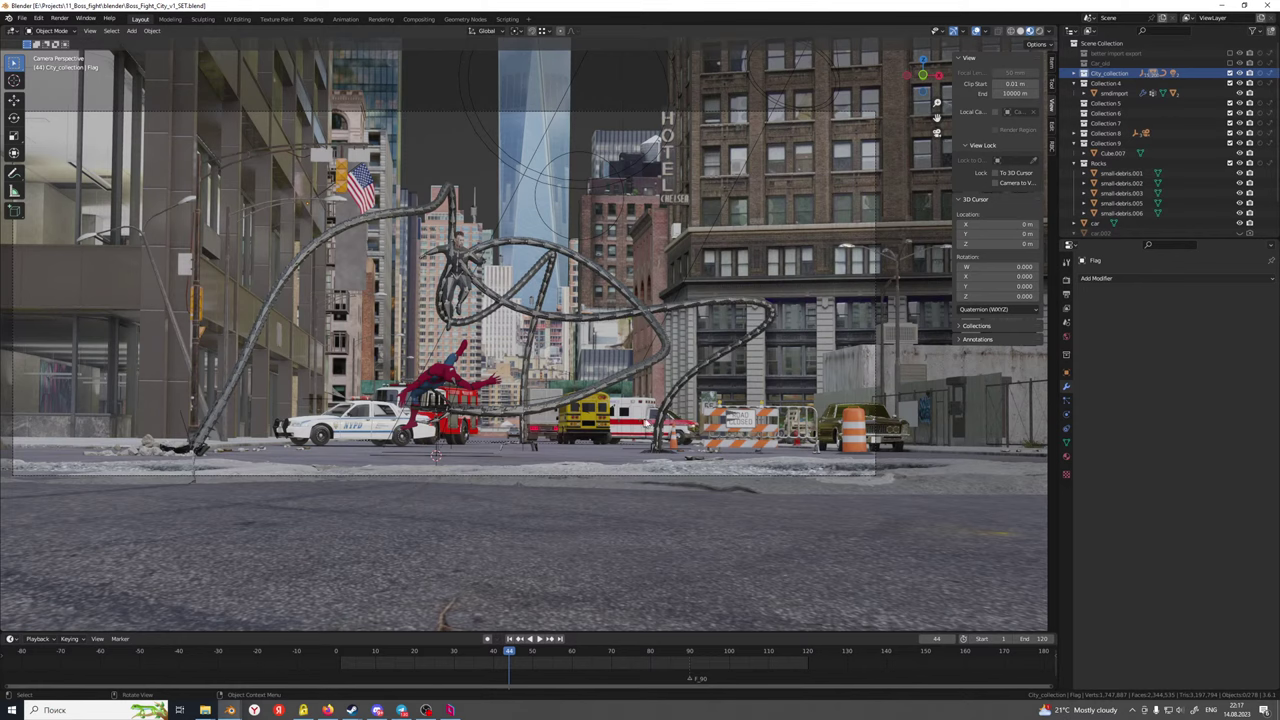
pyautogui.keyDown('shift'); pyautogui.moveTo(609, 410); pyautogui.dragTo(650, 420, button='middle'); pyautogui.keyUp('shift')
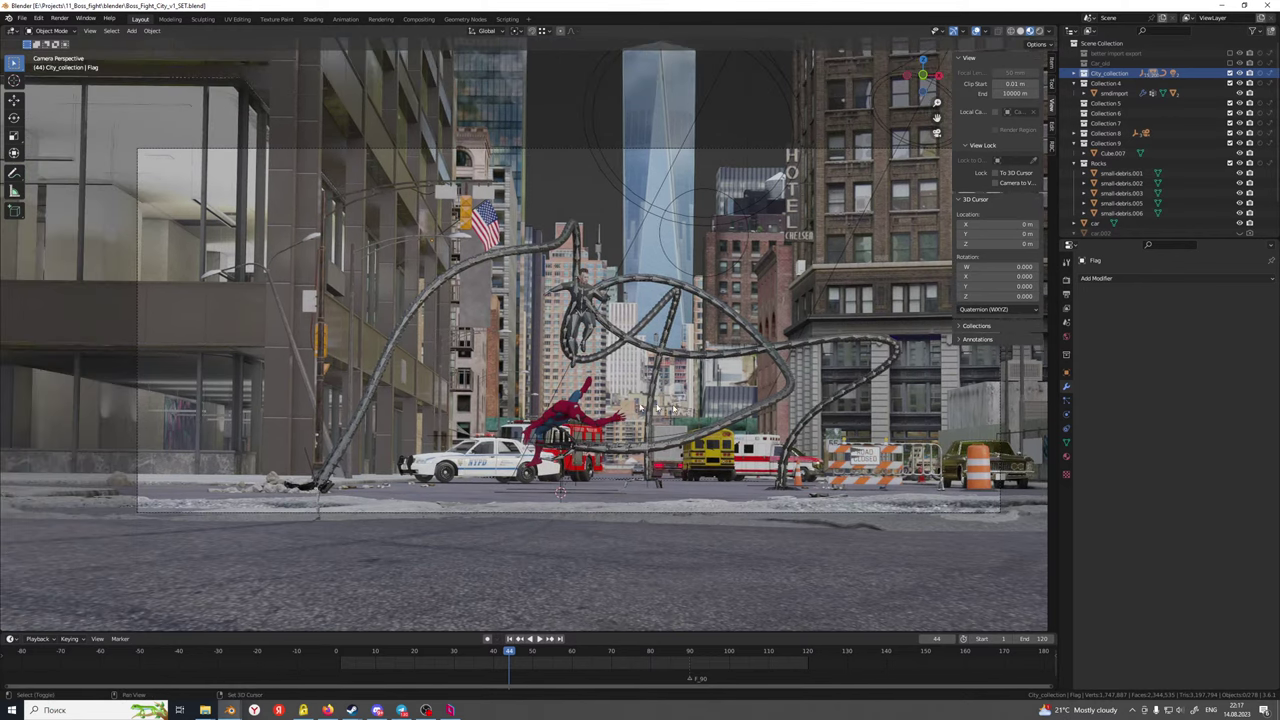
pyautogui.scroll(3, 650, 420)
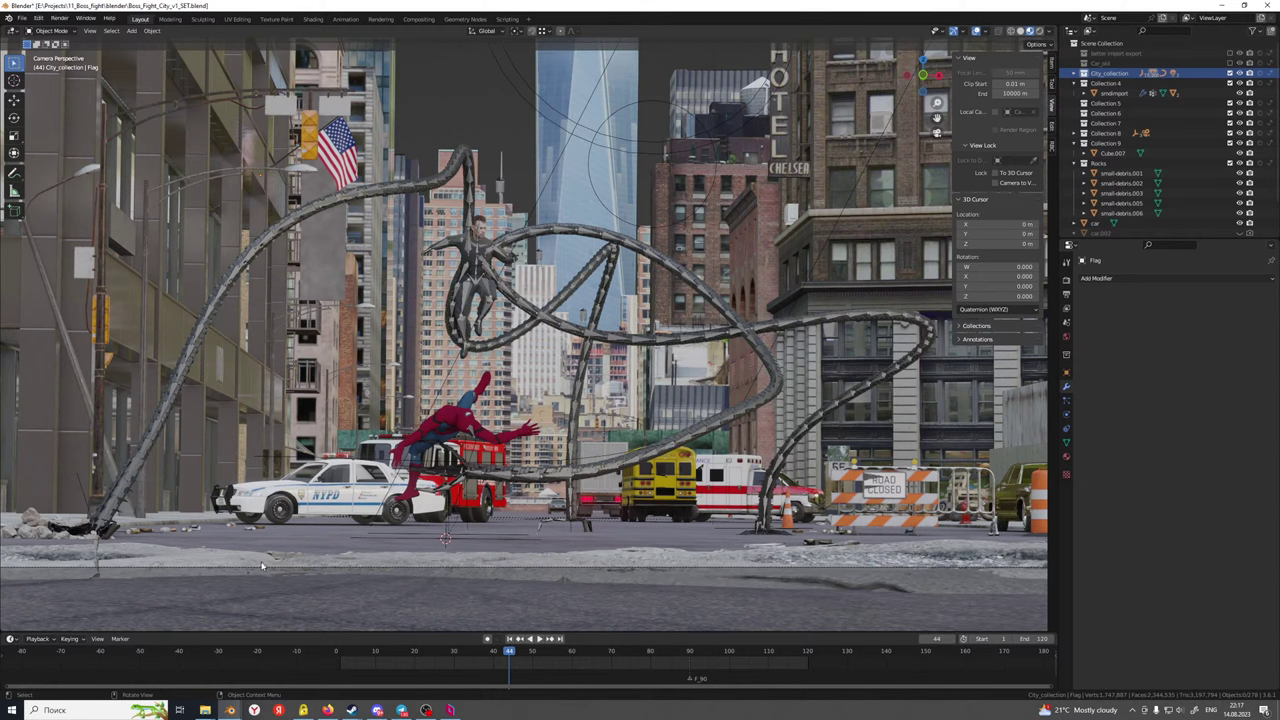
pyautogui.moveTo(205, 708)
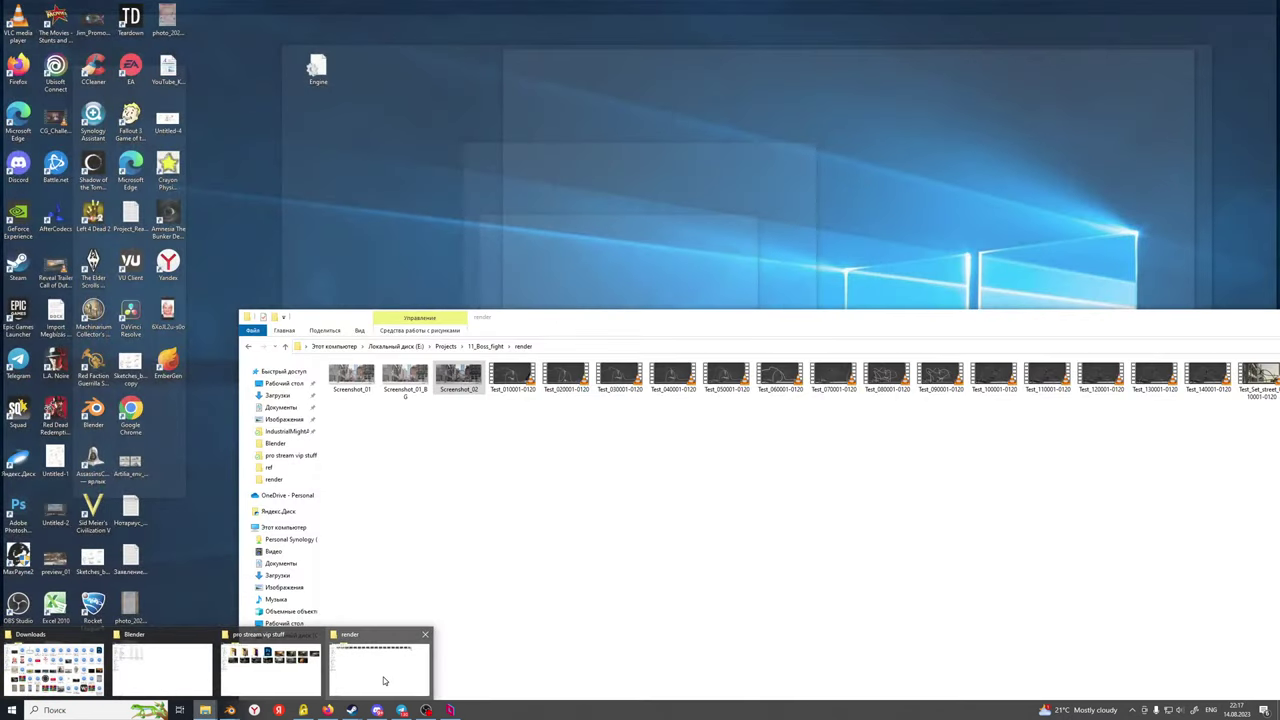
pyautogui.click(383, 681)
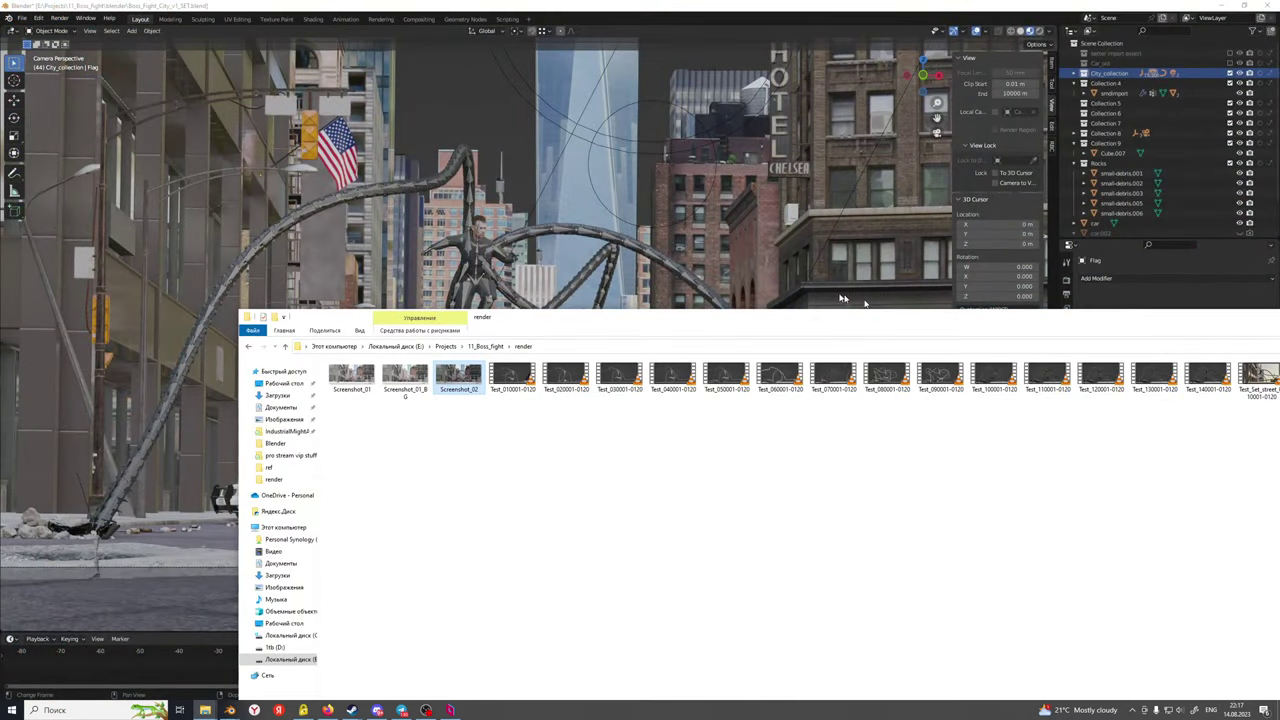
pyautogui.moveTo(839, 321); pyautogui.dragTo(546, 158)
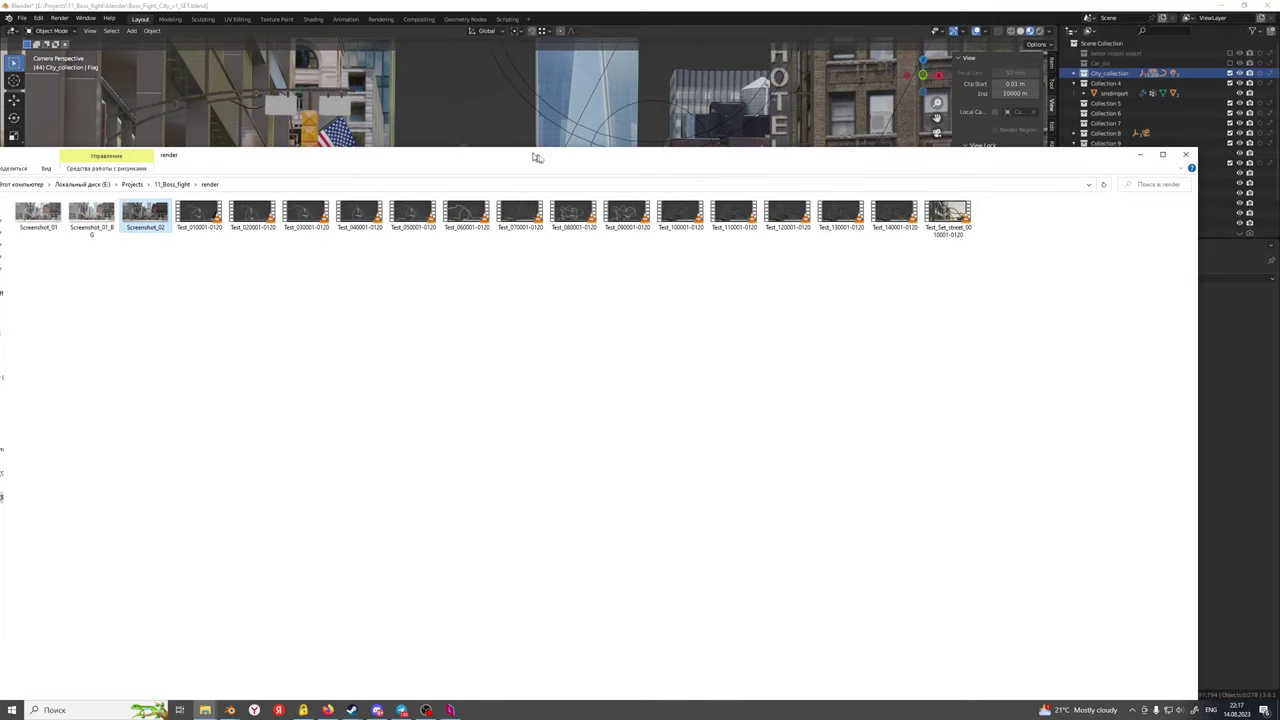
pyautogui.click(899, 215)
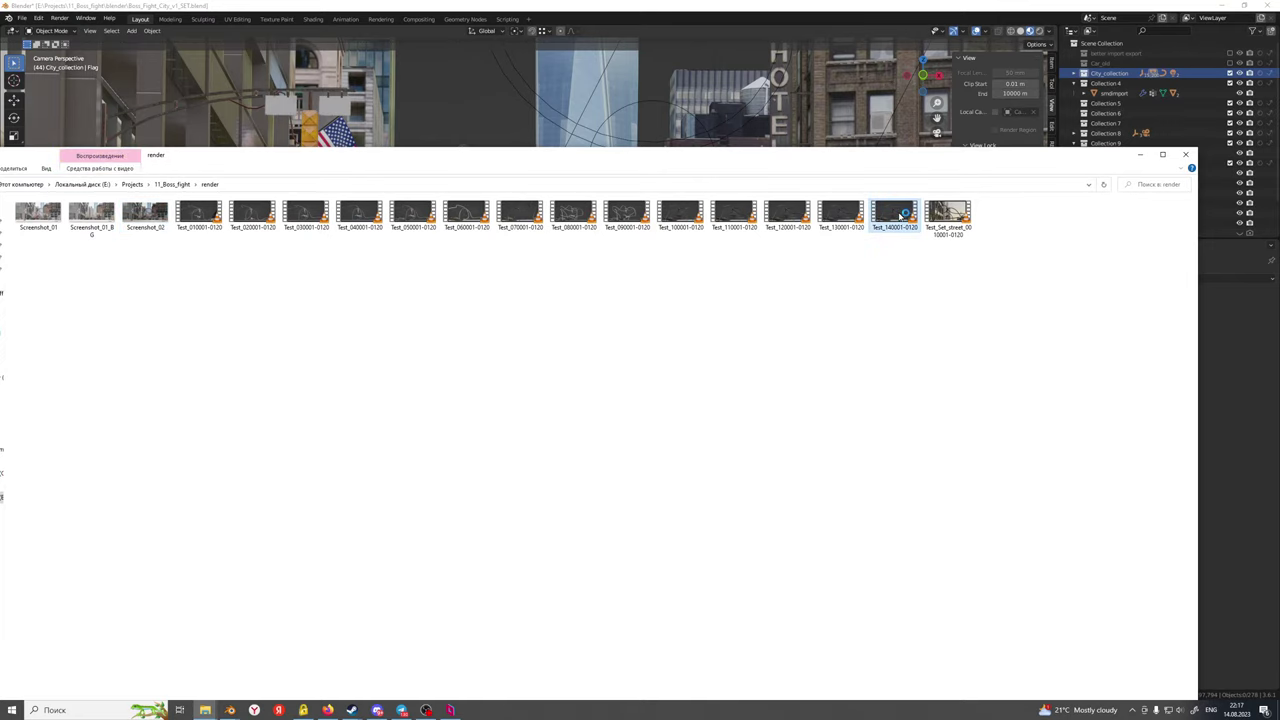
pyautogui.doubleClick(903, 214)
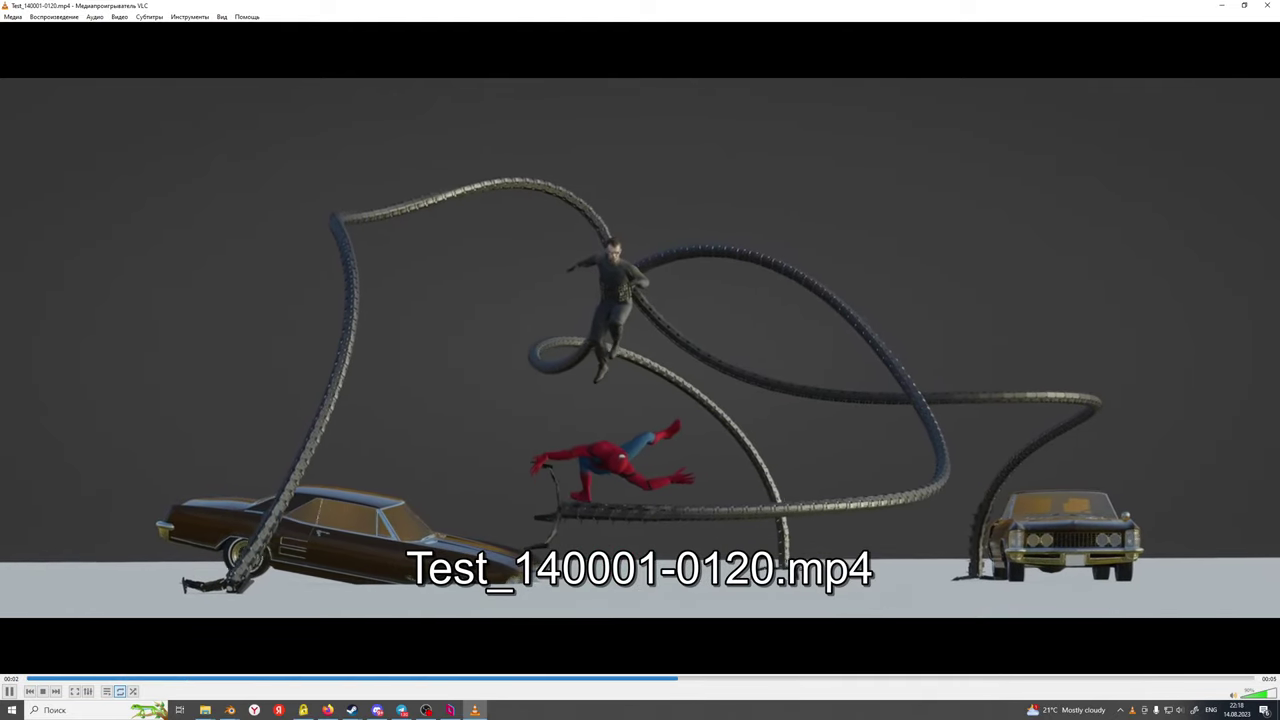
# Review the tentacle fight animation in the test video, pausing and resuming playback, and close the player
pyautogui.press('space')
pyautogui.press('space')
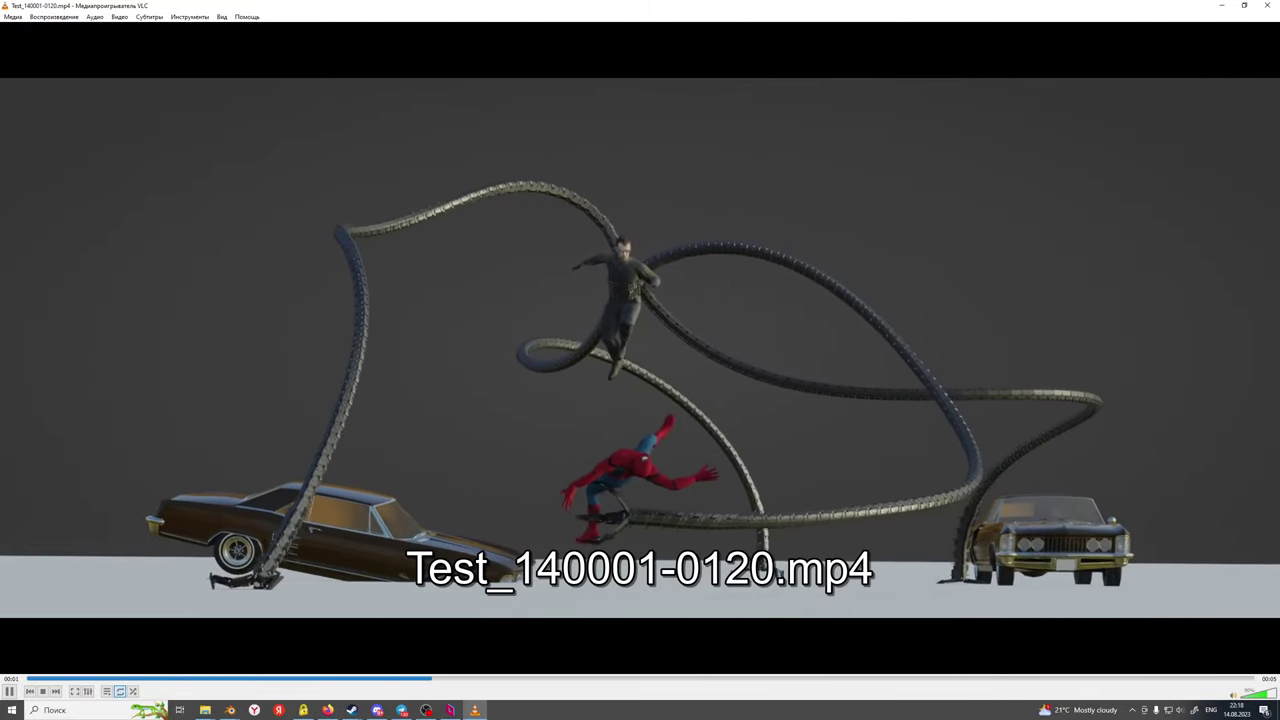
pyautogui.press('space')
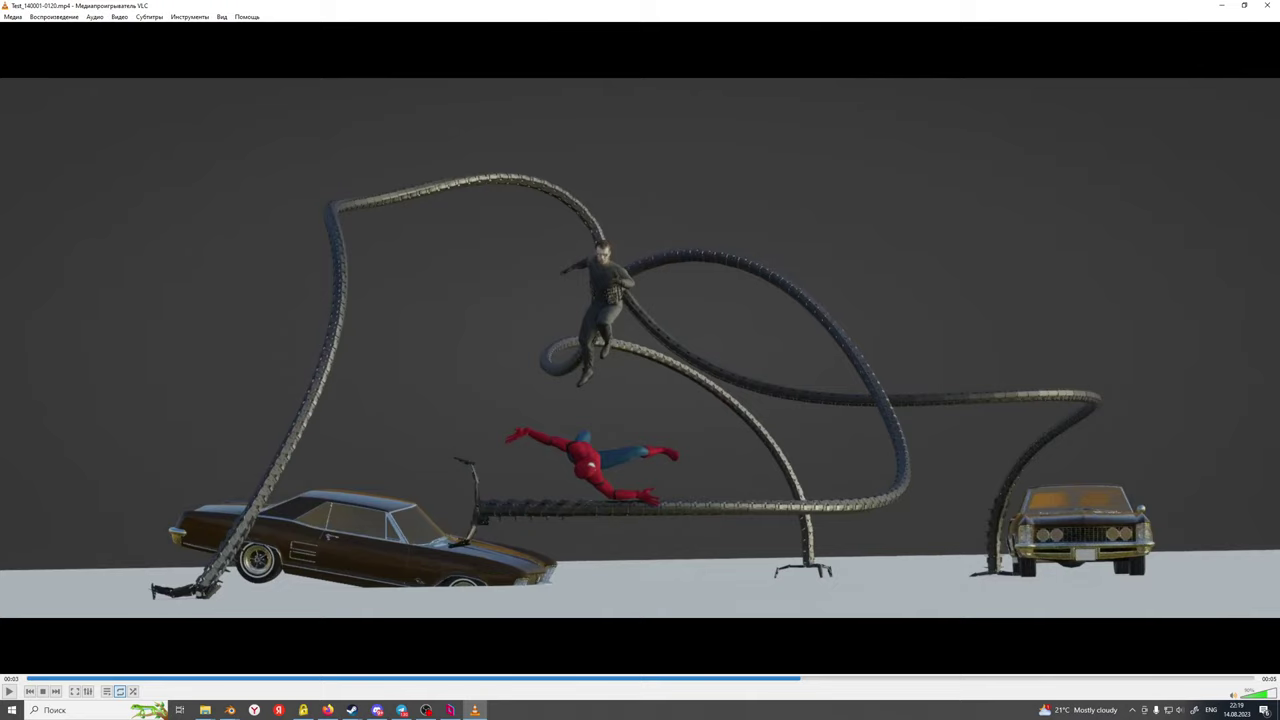
pyautogui.press('space')
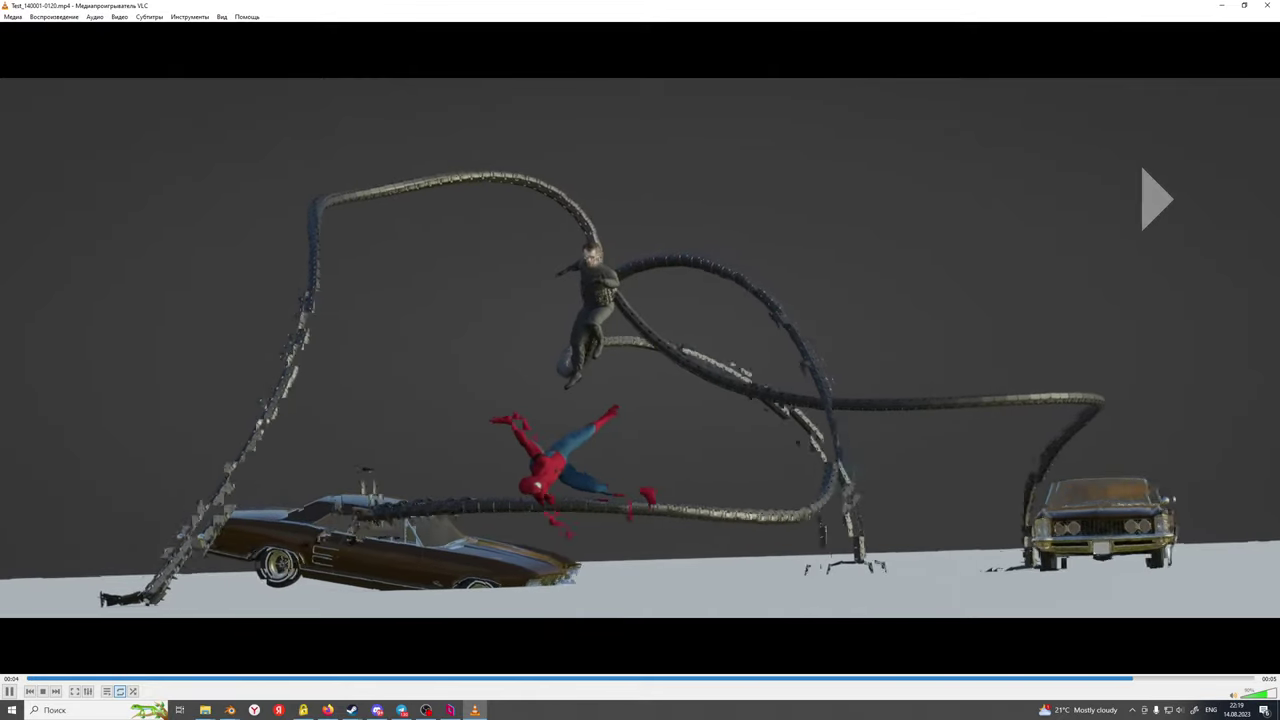
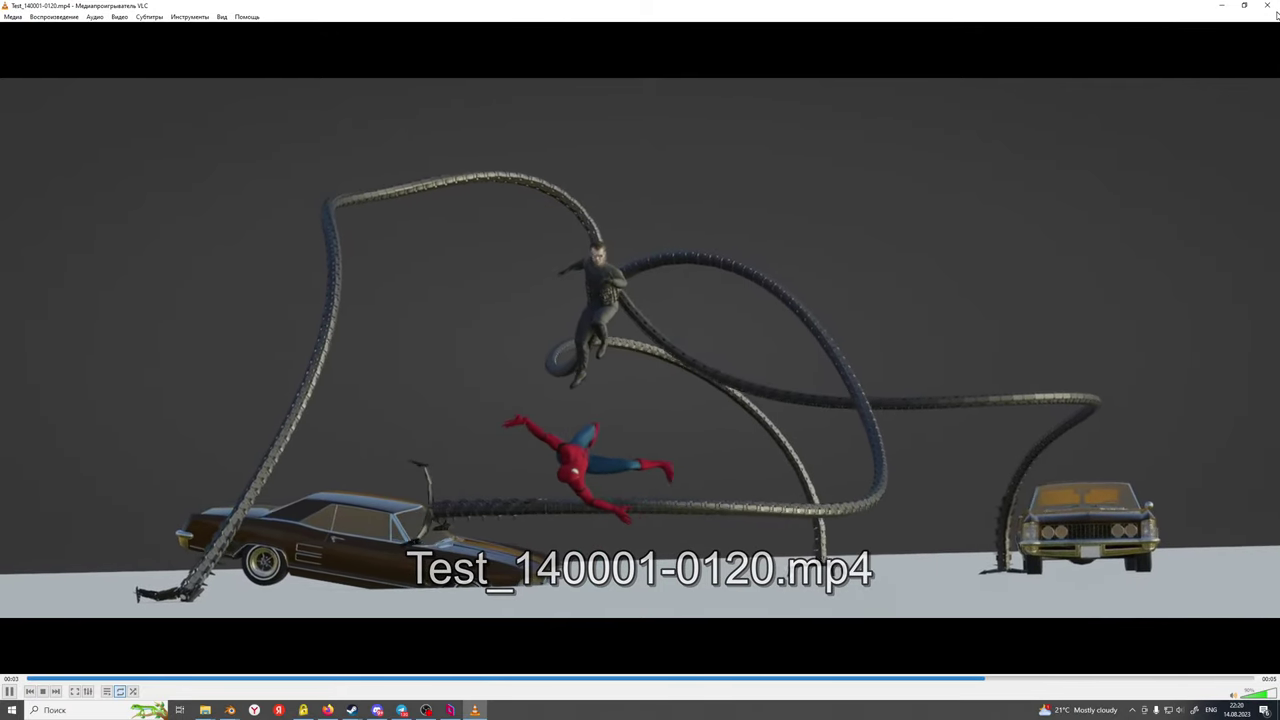
pyautogui.press('space')
pyautogui.click(1268, 5)
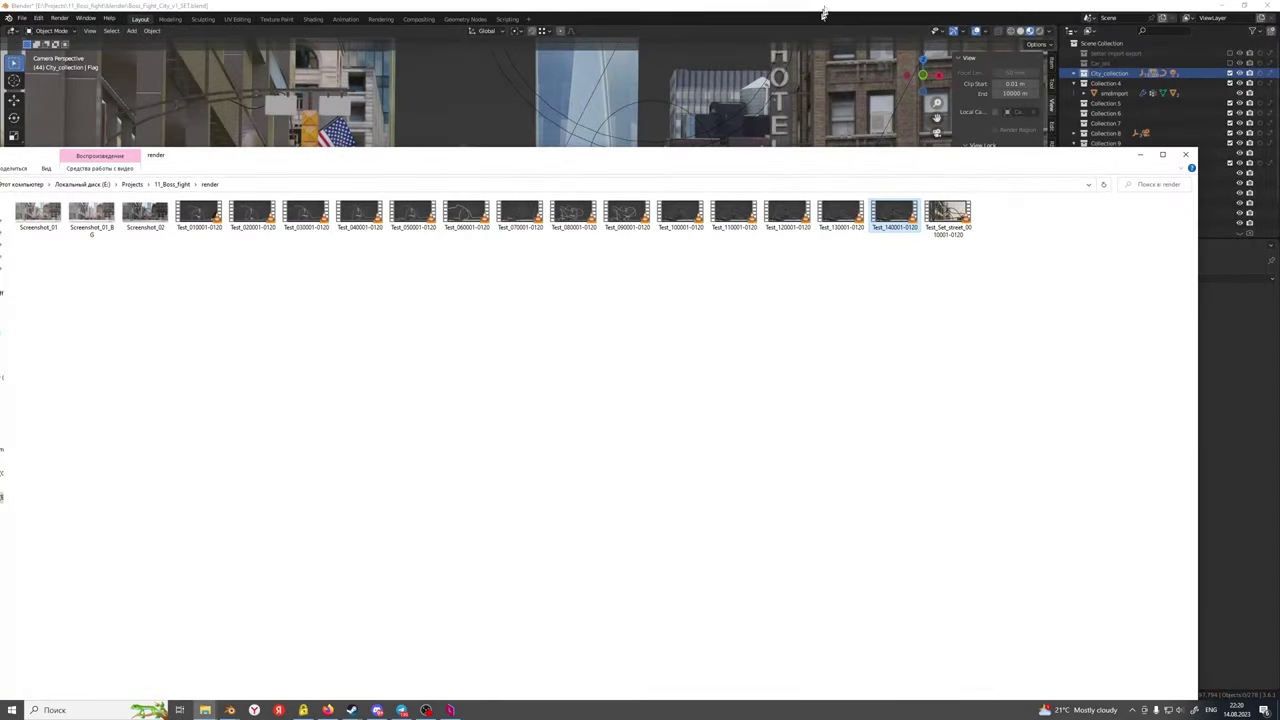
# Switch back to Blender and move the Ground object from the scene root into Collection 7
pyautogui.hotkey('alt', 'Tab')
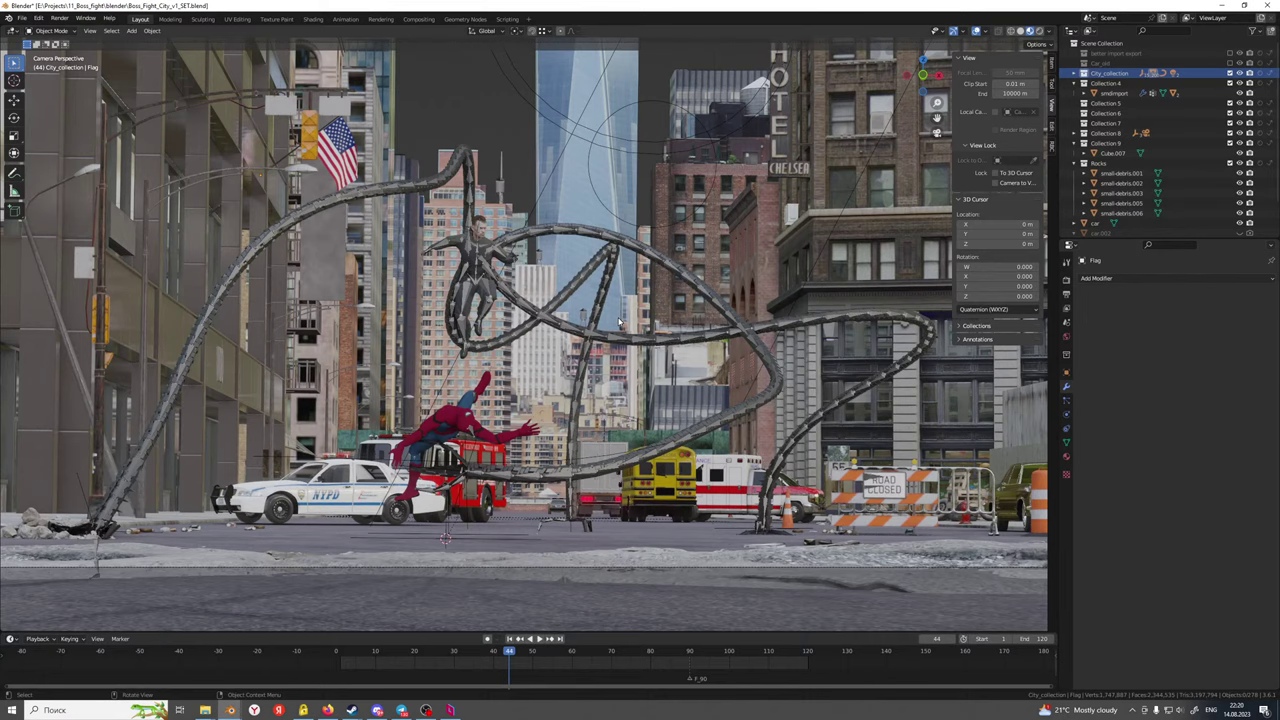
pyautogui.scroll(-2, 560, 358)
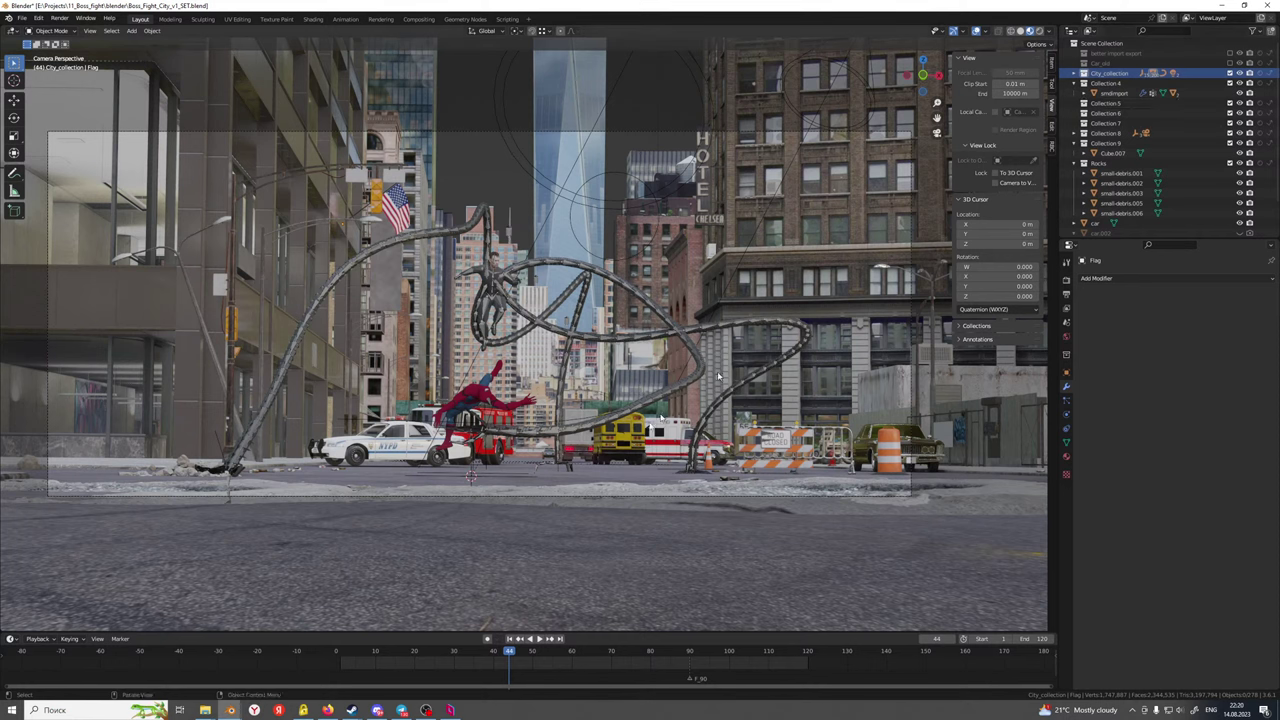
pyautogui.click(646, 523)
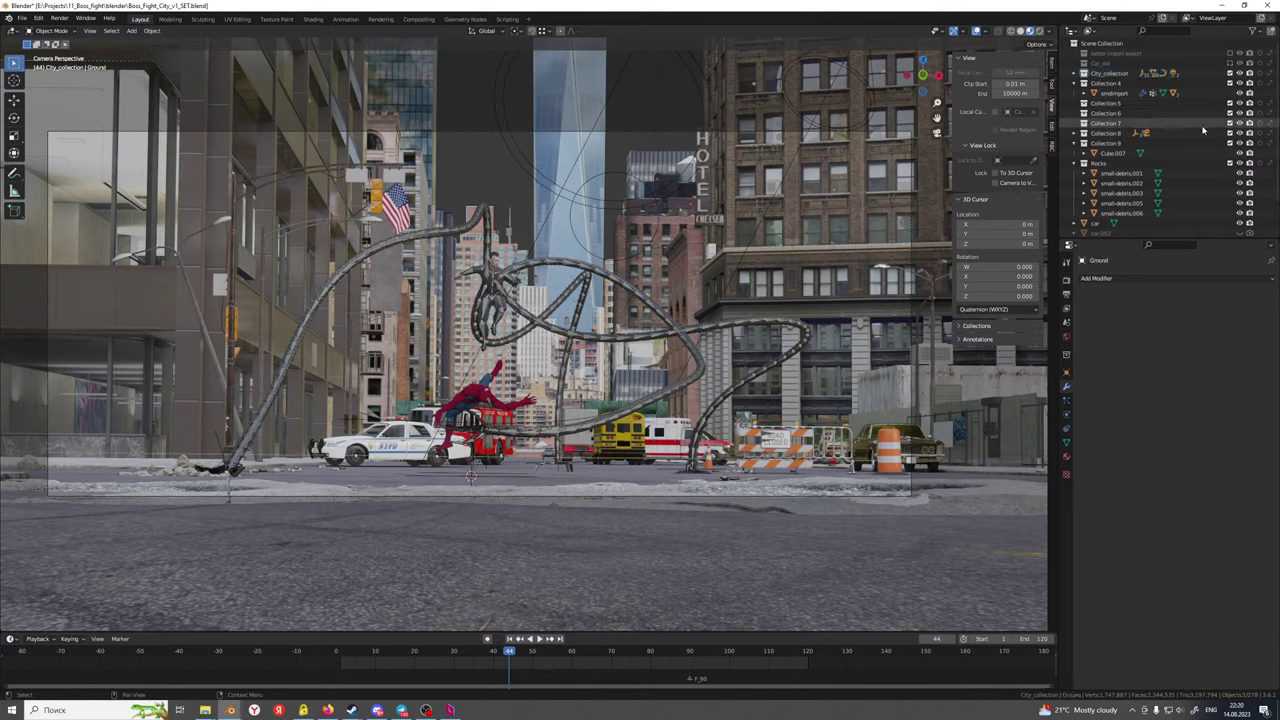
pyautogui.scroll(-3, 1203, 130)
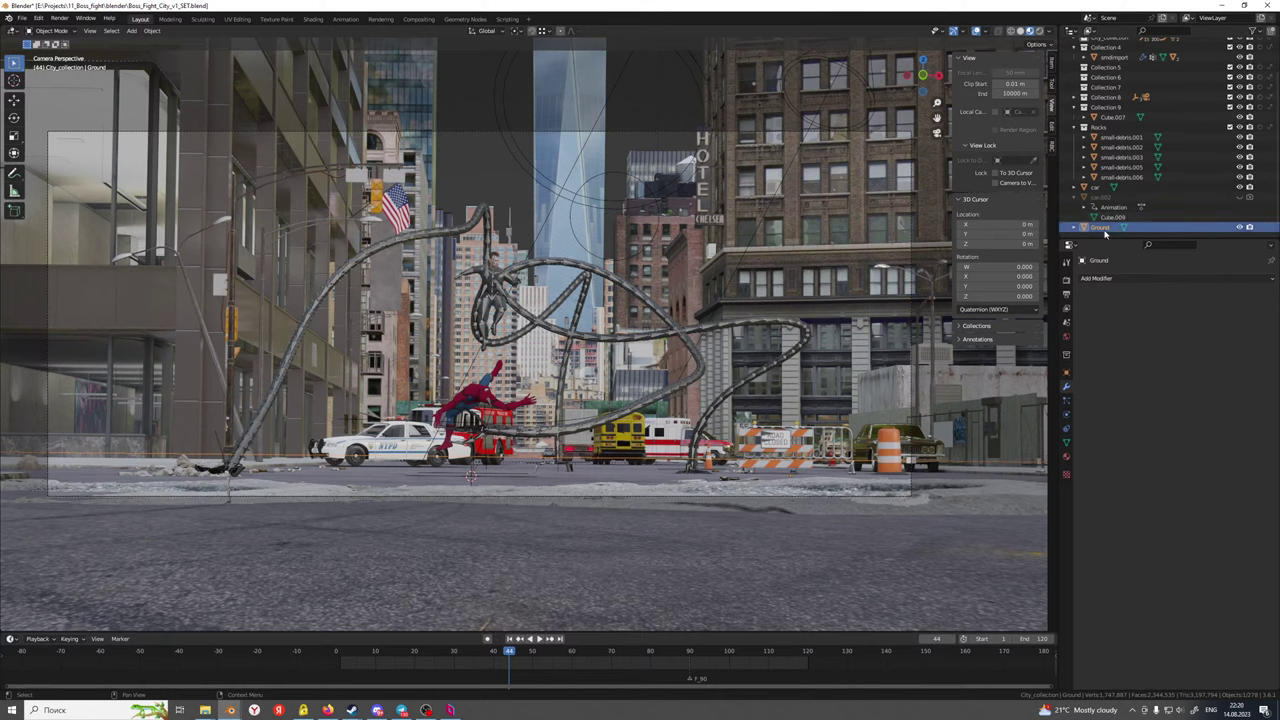
pyautogui.moveTo(1105, 232); pyautogui.dragTo(1098, 88)
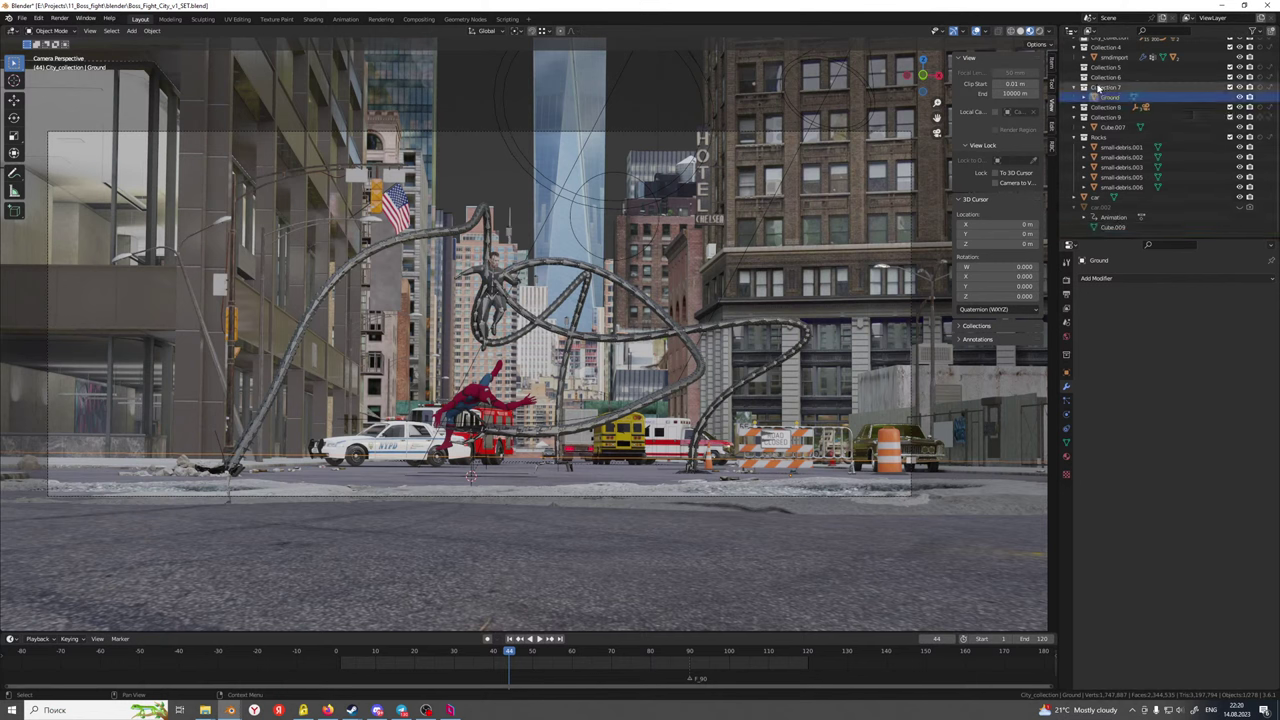
# Rename Collection 7 as Road
pyautogui.click(1100, 87)
pyautogui.scroll(2, 1100, 88)
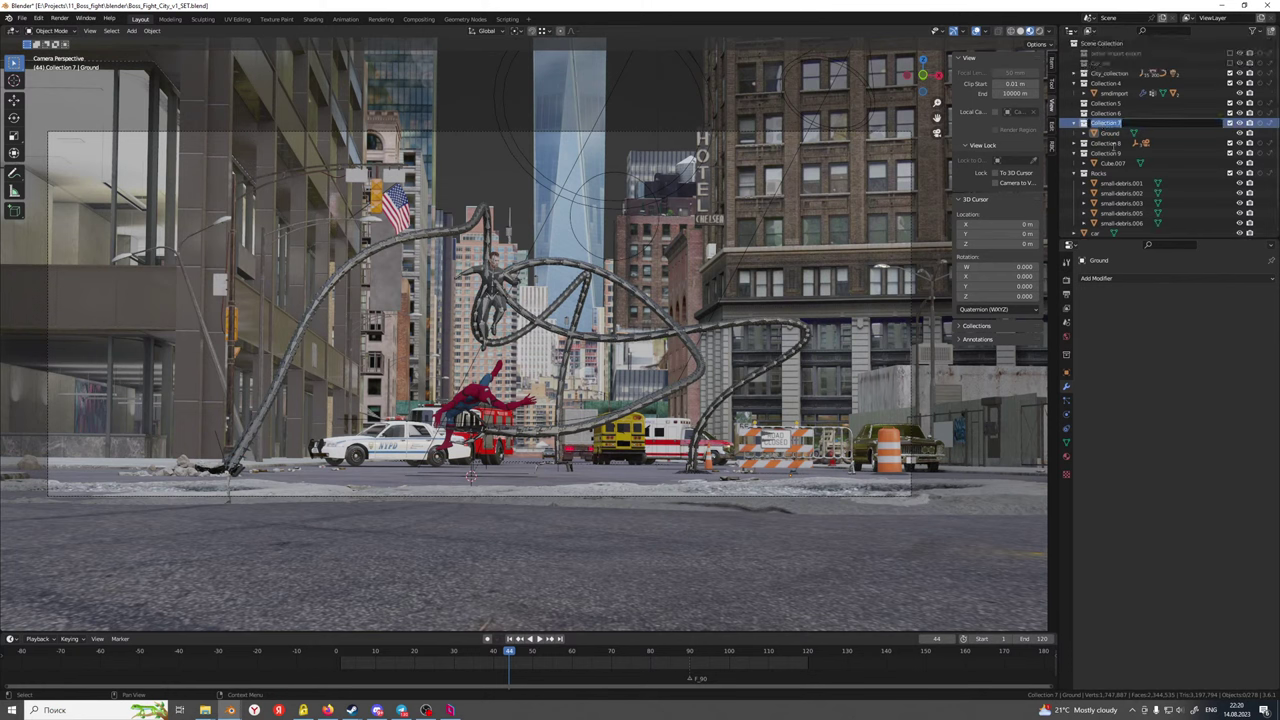
pyautogui.write('Road')
pyautogui.press('Return')
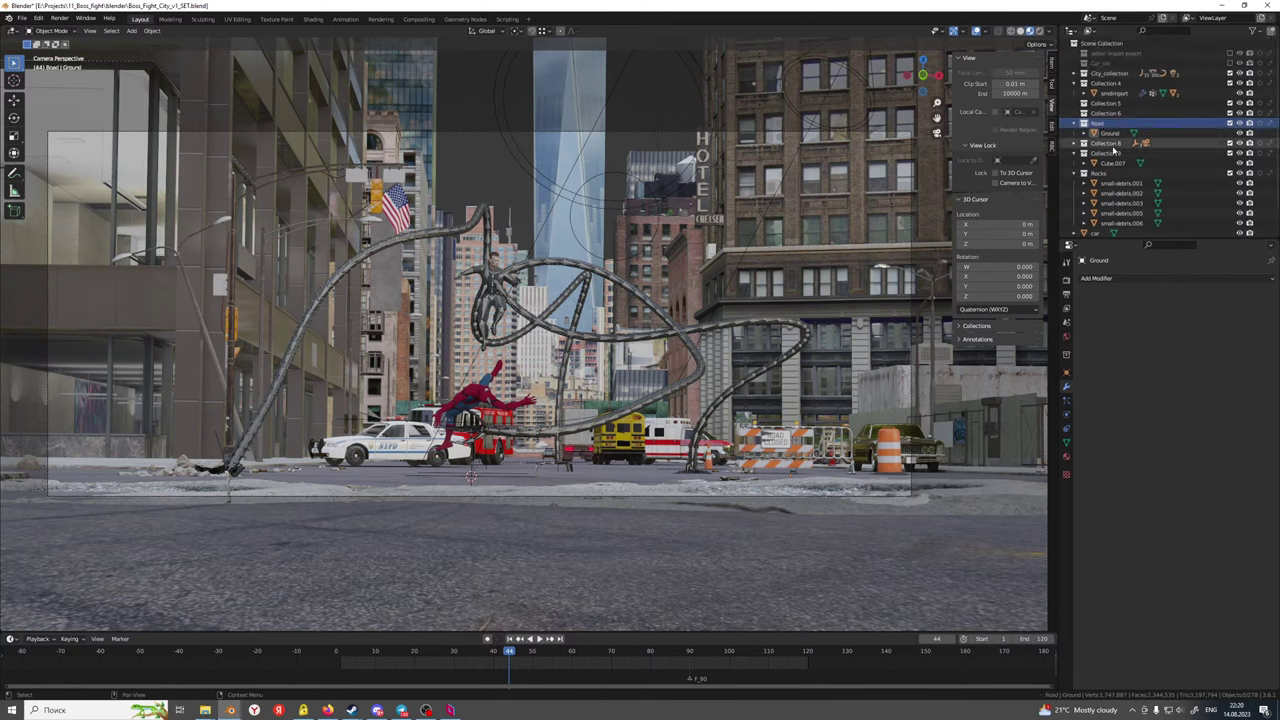
# Select the two potholed road patches in the foreground together with the cracked concrete piece at the sidewalk corner
pyautogui.click(621, 491)
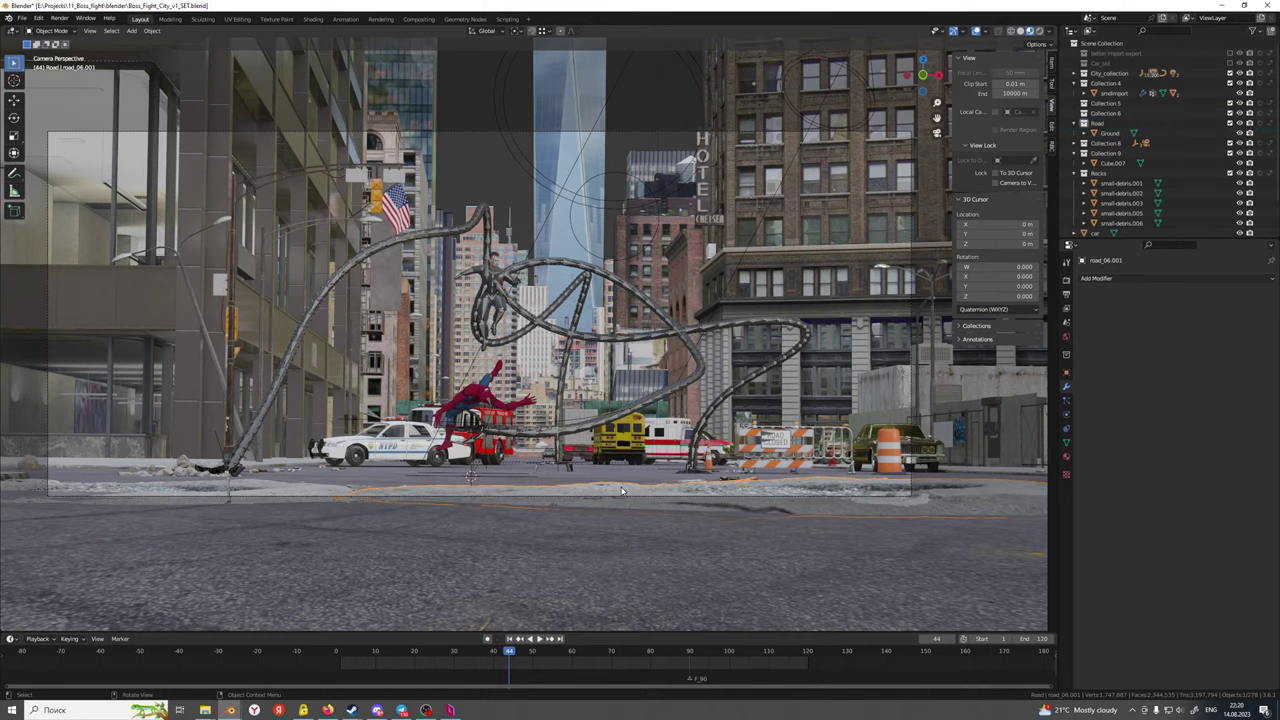
pyautogui.press('KP_Decimal')
pyautogui.moveTo(600, 388); pyautogui.dragTo(566, 471, button='middle')
pyautogui.scroll(3, 562, 476)
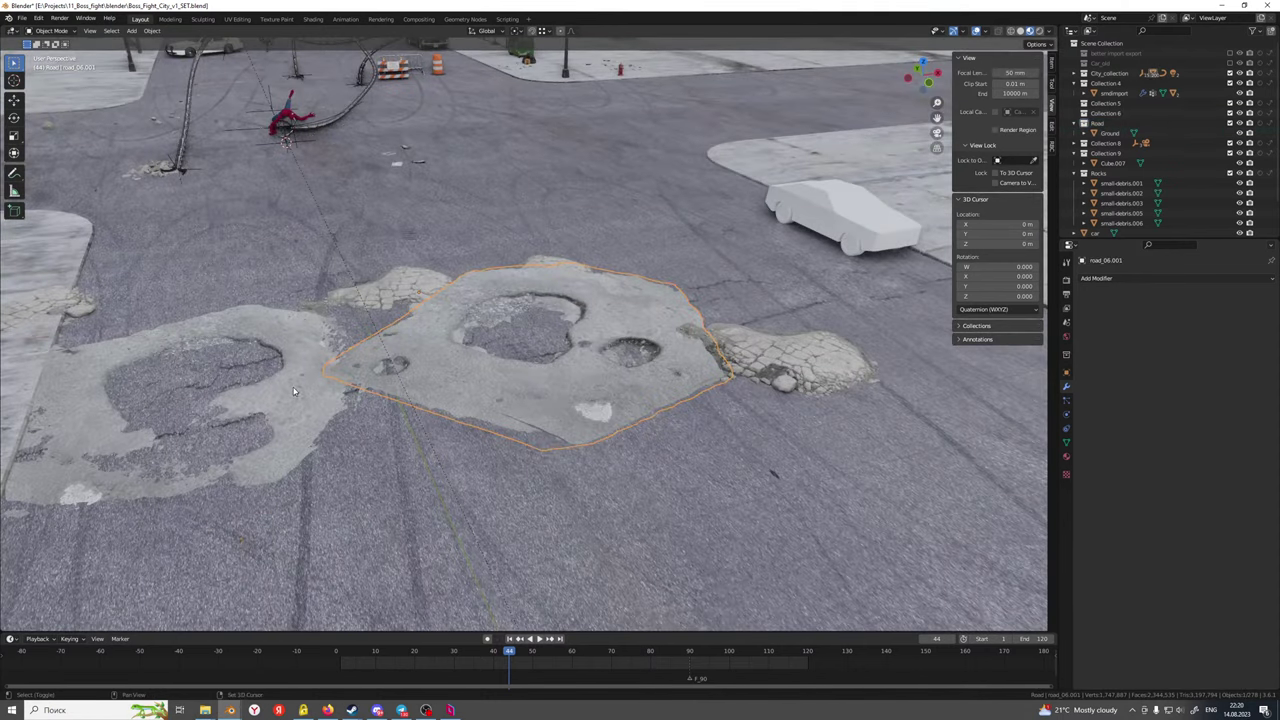
pyautogui.keyDown('shift'); pyautogui.click(294, 391); pyautogui.keyUp('shift')
pyautogui.keyDown('shift'); pyautogui.moveTo(230, 394); pyautogui.dragTo(543, 443, button='middle'); pyautogui.keyUp('shift')
pyautogui.scroll(3, 543, 443)
pyautogui.keyDown('shift'); pyautogui.click(268, 353); pyautogui.keyUp('shift')
# Add the corner sidewalk slab and the cracked concrete pieces around the potholed patches to the selection
pyautogui.scroll(-4, 276, 358)
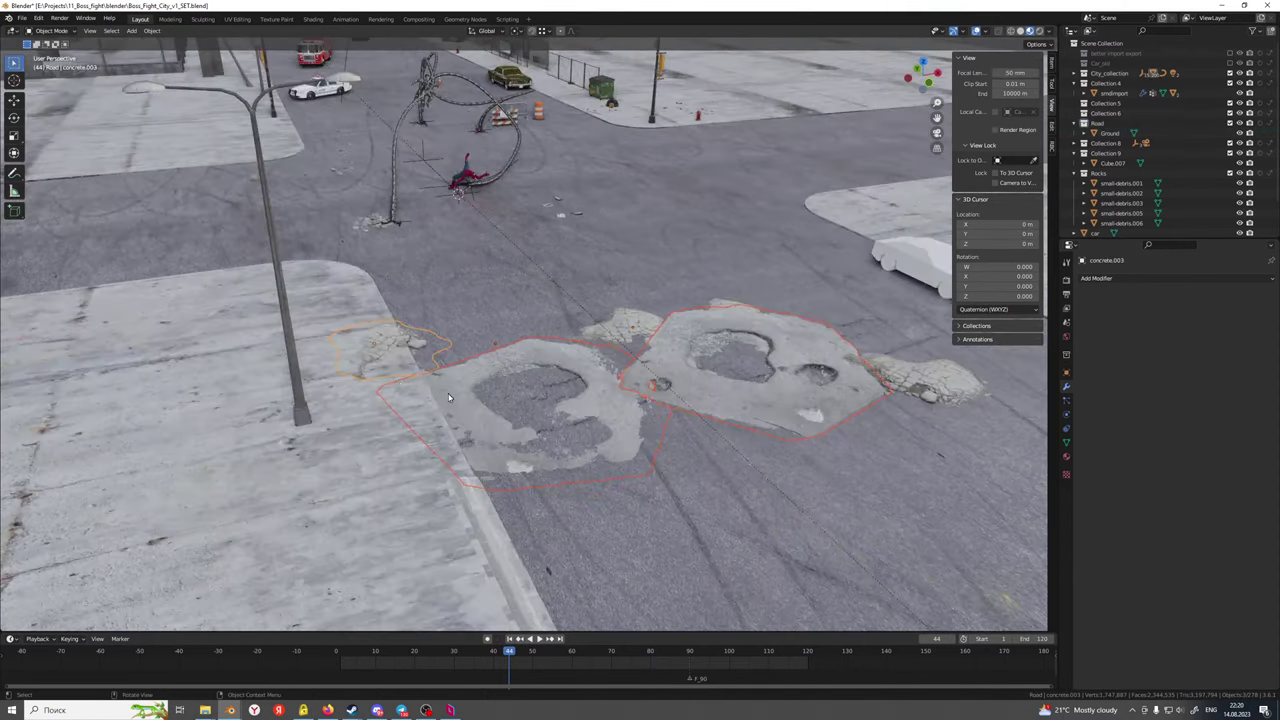
pyautogui.keyDown('shift'); pyautogui.click(356, 390); pyautogui.keyUp('shift')
pyautogui.keyDown('shift'); pyautogui.moveTo(697, 368); pyautogui.dragTo(474, 411, button='middle'); pyautogui.keyUp('shift')
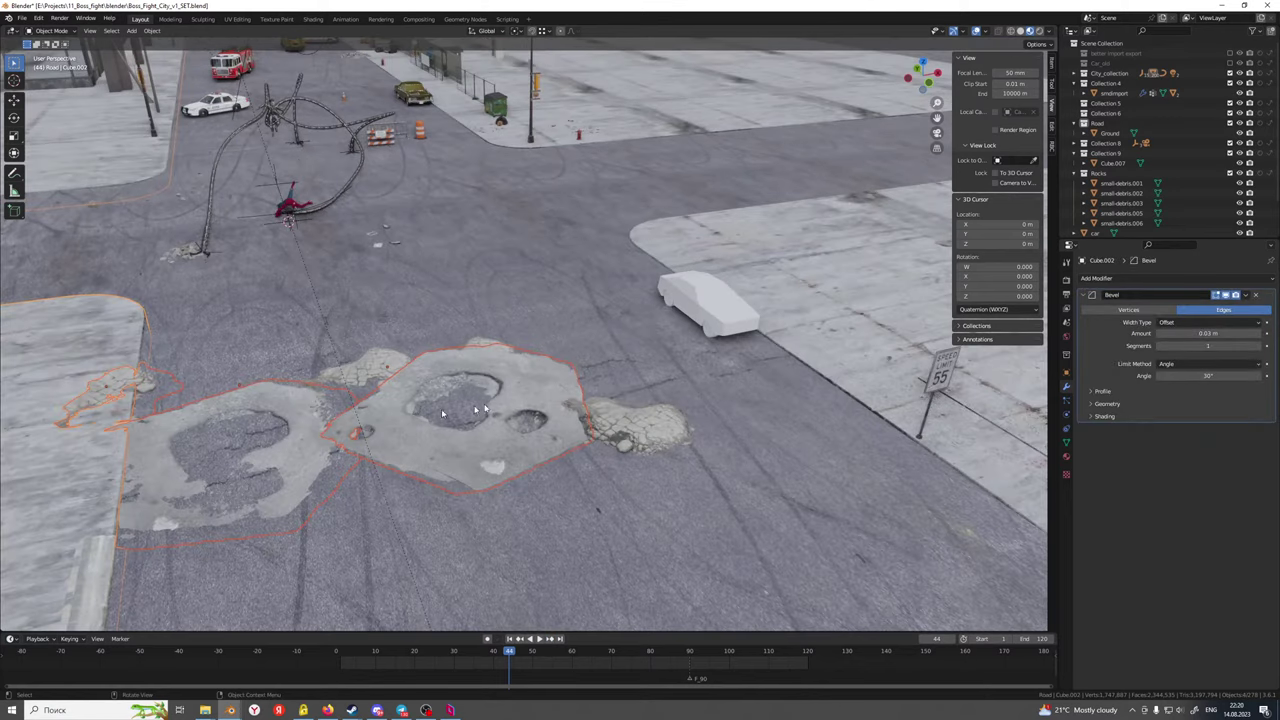
pyautogui.keyDown('shift'); pyautogui.click(644, 428); pyautogui.keyUp('shift')
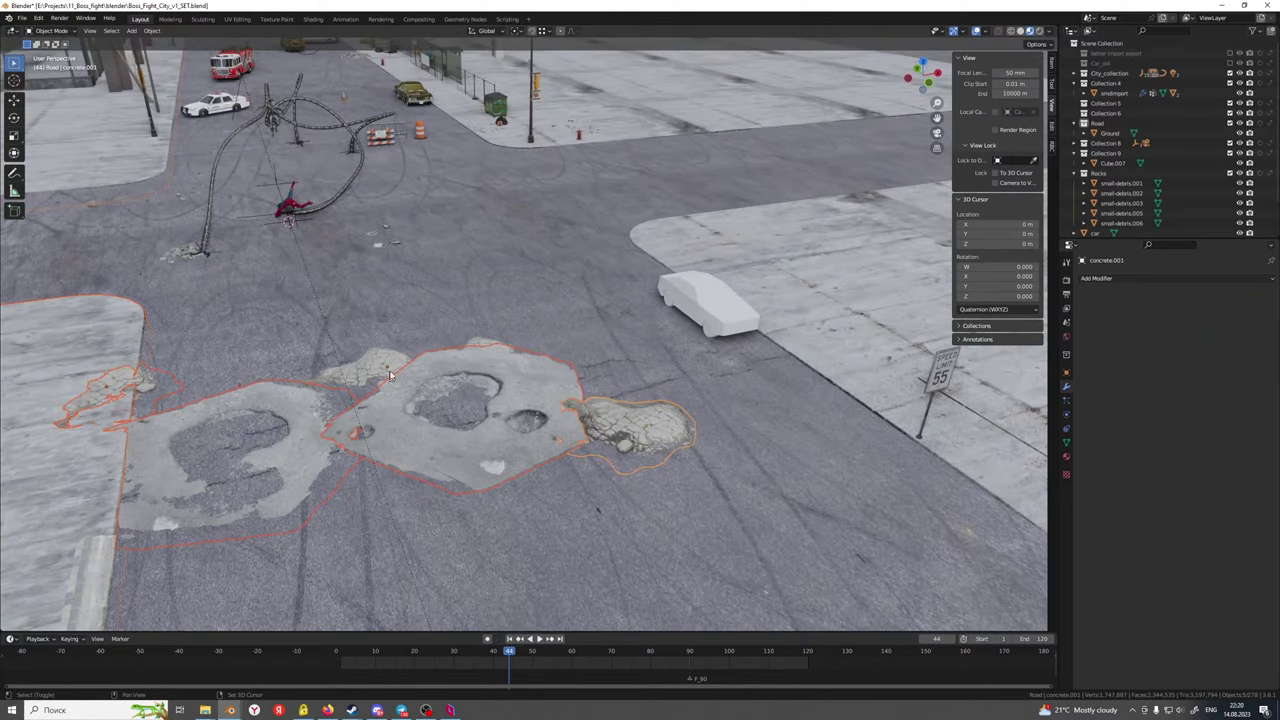
pyautogui.keyDown('shift'); pyautogui.click(481, 342); pyautogui.keyUp('shift')
pyautogui.moveTo(388, 398); pyautogui.dragTo(645, 464, button='middle')
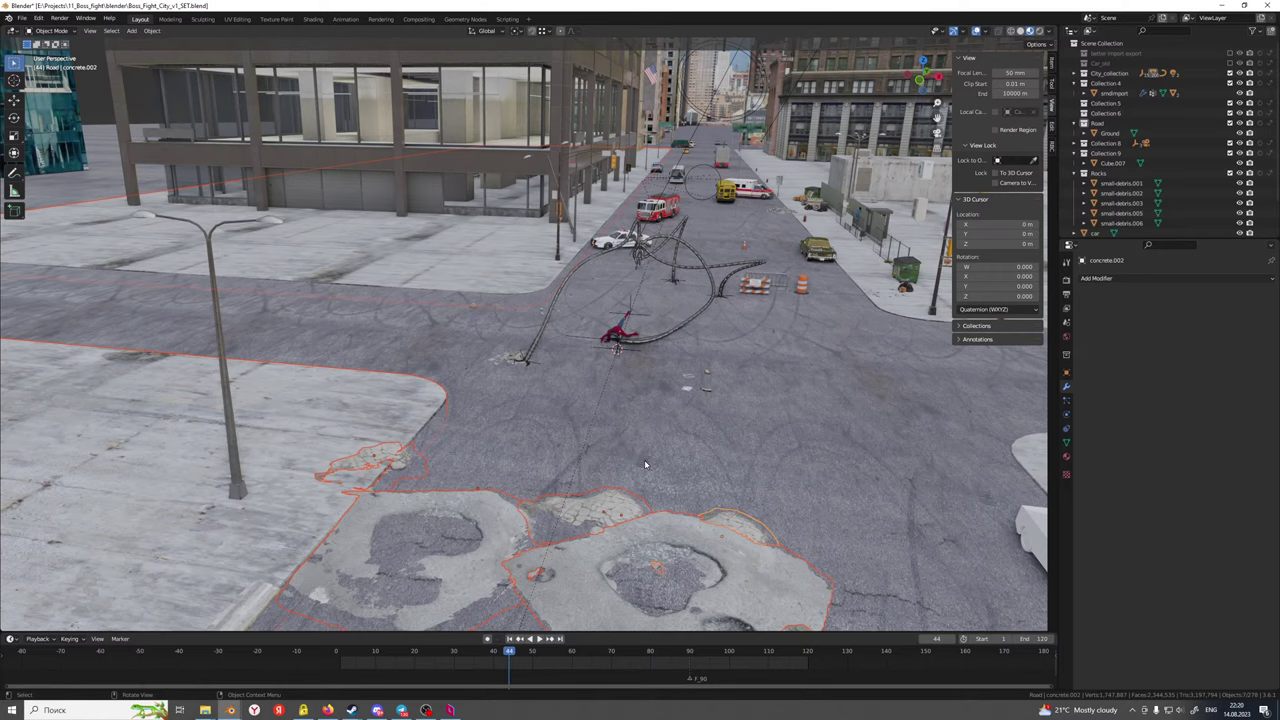
# Add the rubble pile at the tentacle tip and the small rock beside it to the selected concrete and road pieces
pyautogui.keyDown('shift'); pyautogui.click(510, 358); pyautogui.keyUp('shift')
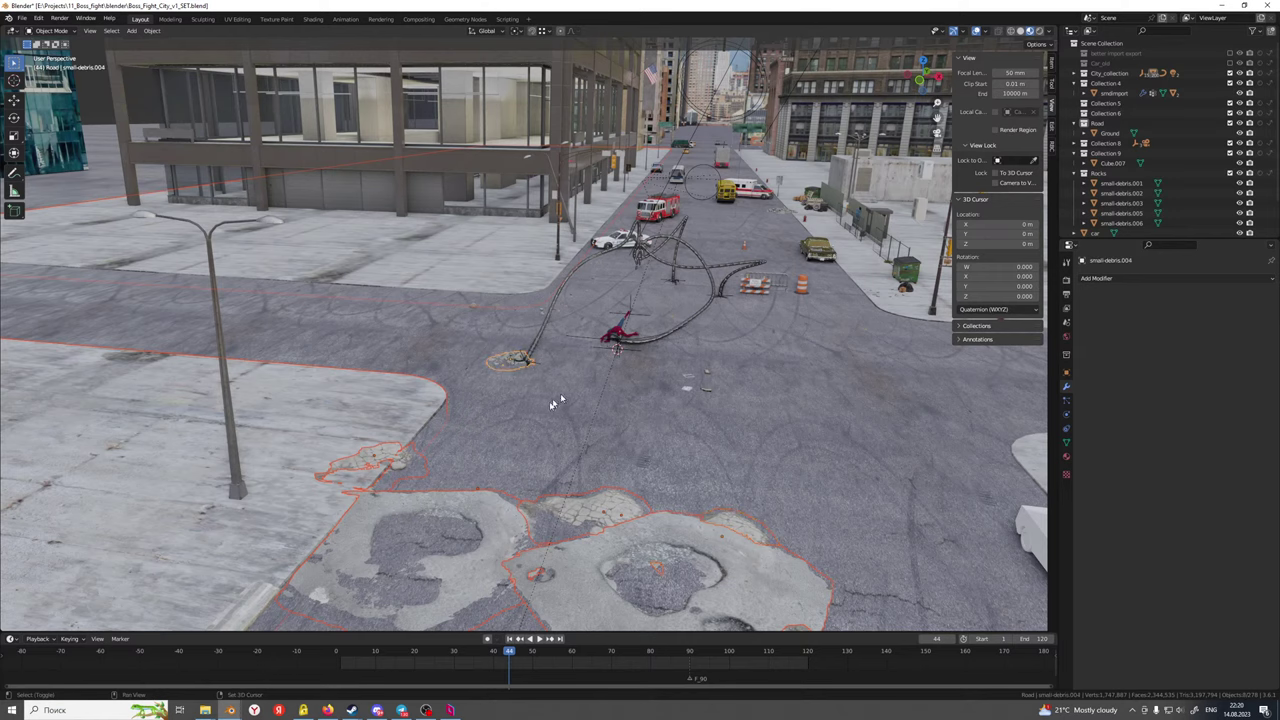
pyautogui.scroll(4, 517, 526)
pyautogui.keyDown('shift'); pyautogui.moveTo(555, 402); pyautogui.dragTo(457, 391, button='middle'); pyautogui.keyUp('shift')
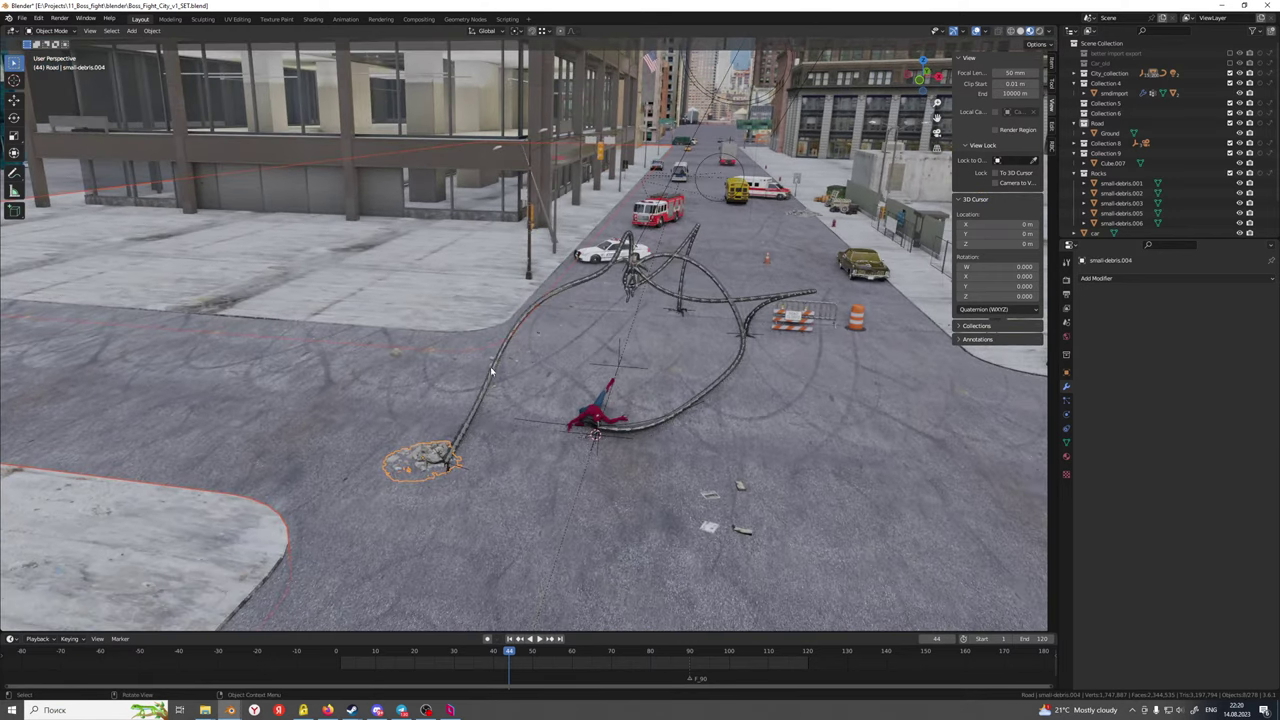
pyautogui.click(500, 382)
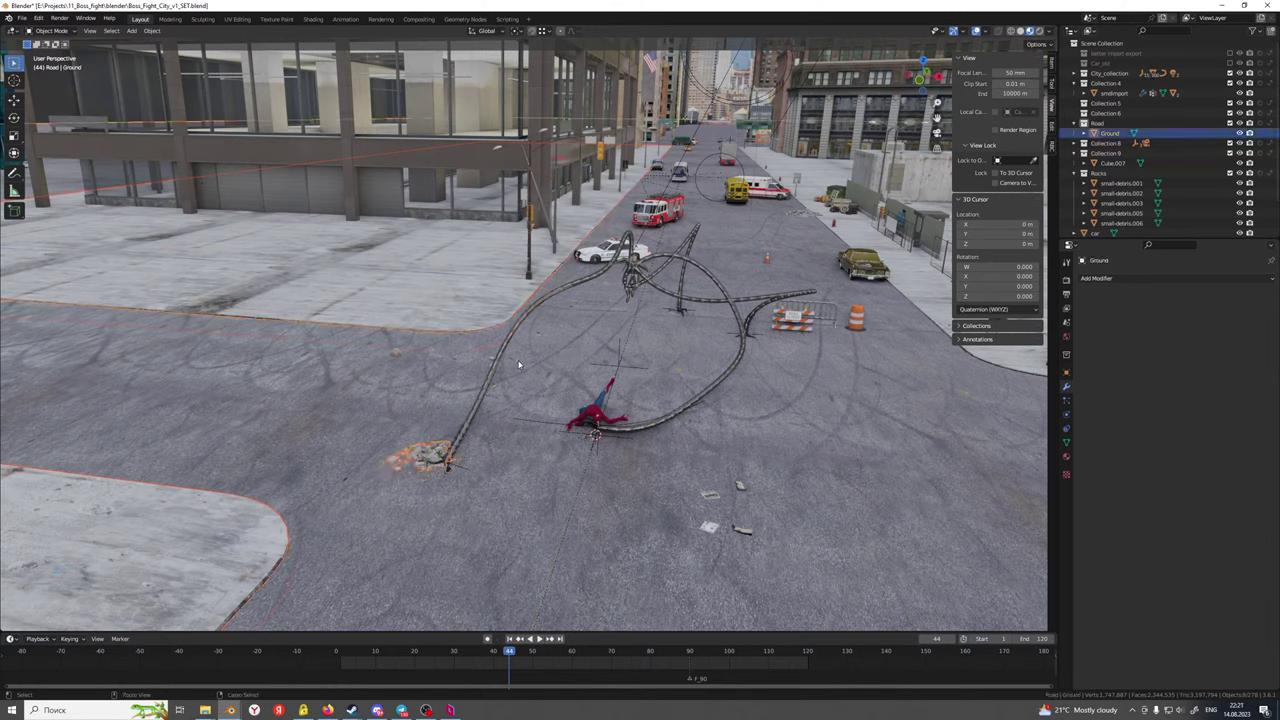
pyautogui.hotkey('ctrl', 'z')
pyautogui.keyDown('shift'); pyautogui.click(516, 365); pyautogui.keyUp('shift')
pyautogui.hotkey('ctrl', 'z')
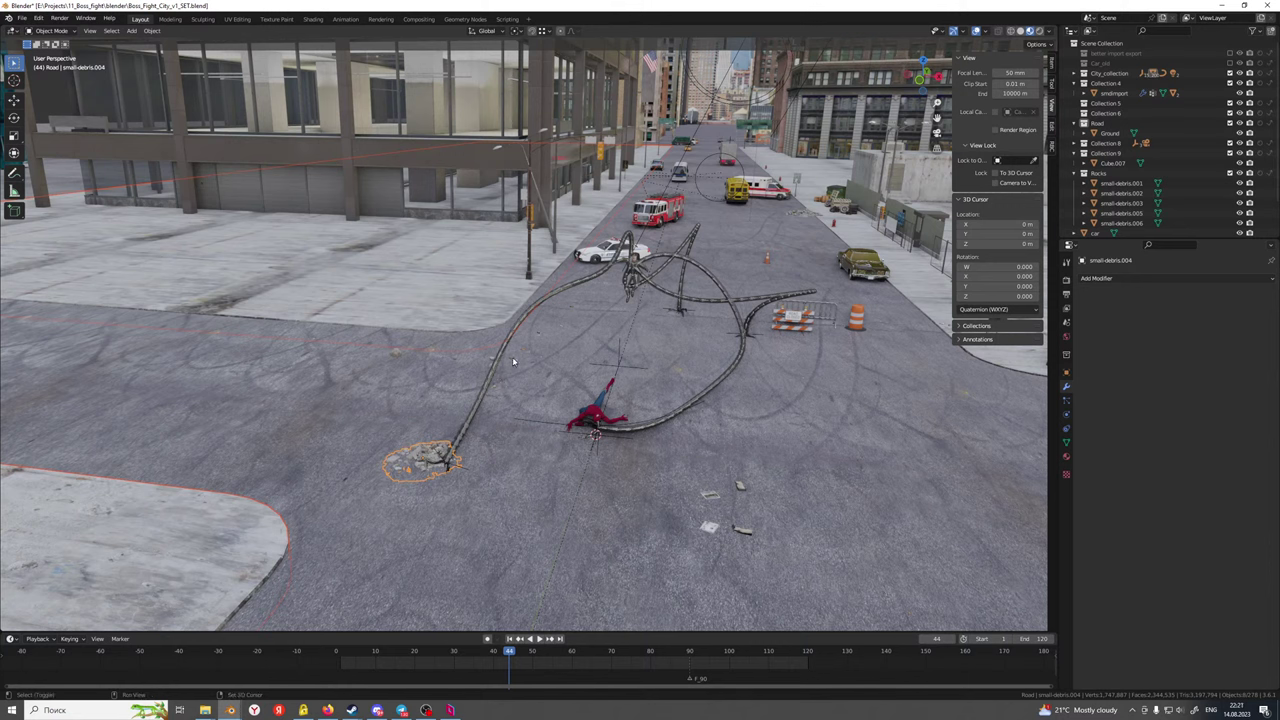
pyautogui.keyDown('shift'); pyautogui.click(513, 361); pyautogui.keyUp('shift')
pyautogui.keyDown('shift'); pyautogui.click(512, 363); pyautogui.keyUp('shift')
pyautogui.keyDown('shift'); pyautogui.click(398, 355); pyautogui.keyUp('shift')
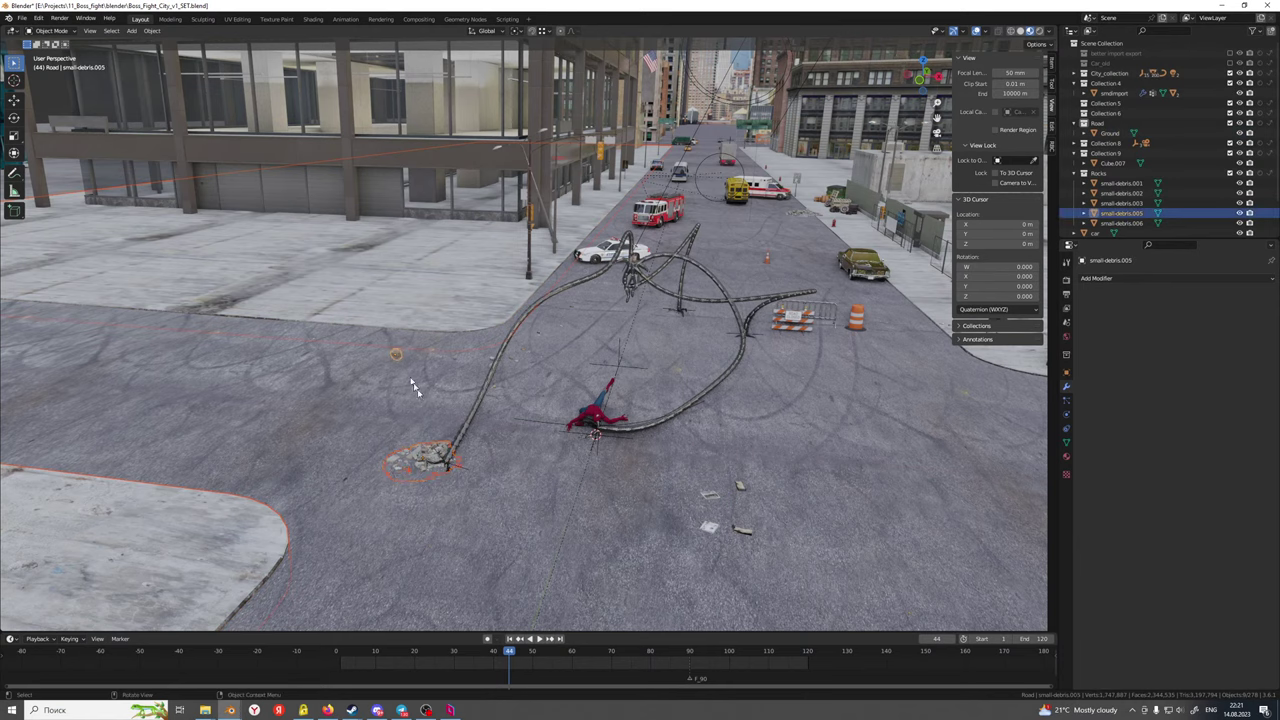
# Add the scattered road trash in the middle of the intersection to the selection, leaving out the small debris behind the tentacle
pyautogui.keyDown('shift'); pyautogui.moveTo(414, 386); pyautogui.dragTo(264, 342, button='middle'); pyautogui.keyUp('shift')
pyautogui.keyDown('shift'); pyautogui.moveTo(605, 522); pyautogui.dragTo(466, 395, button='middle'); pyautogui.keyUp('shift')
pyautogui.scroll(1, 466, 395)
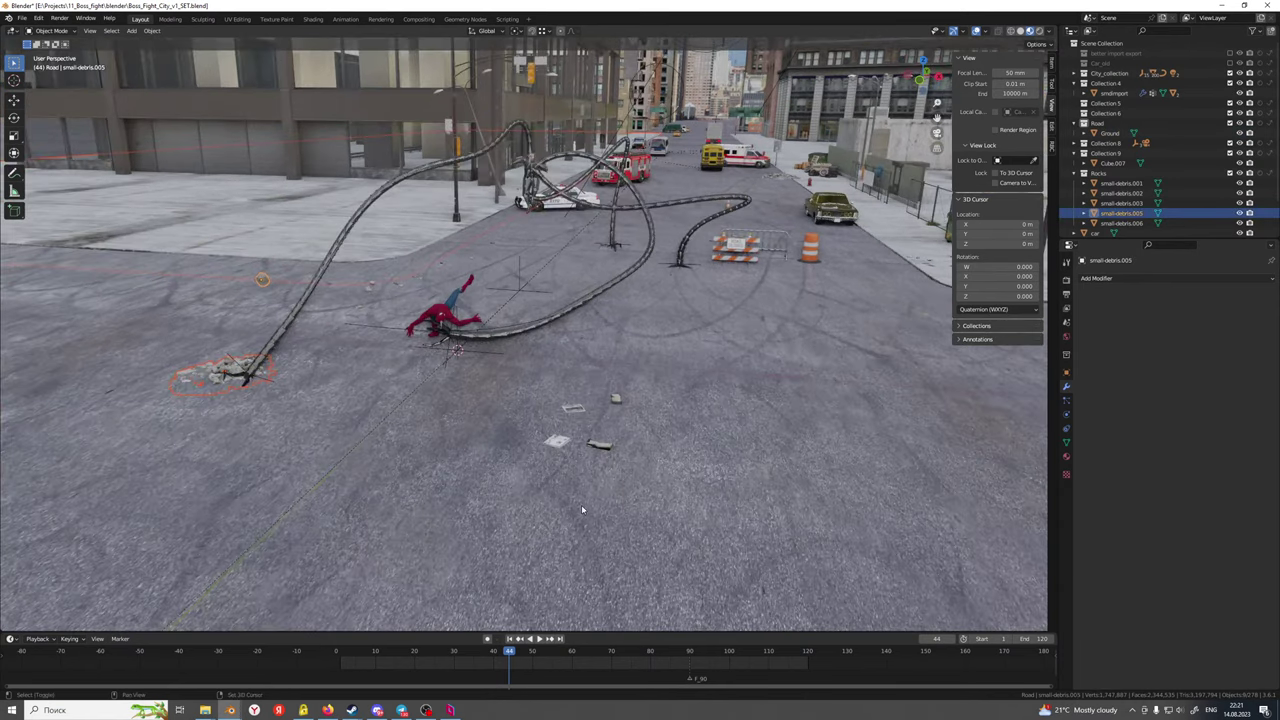
pyautogui.keyDown('shift'); pyautogui.click(556, 441); pyautogui.keyUp('shift')
pyautogui.keyDown('shift'); pyautogui.moveTo(618, 494); pyautogui.dragTo(602, 491, button='middle'); pyautogui.keyUp('shift')
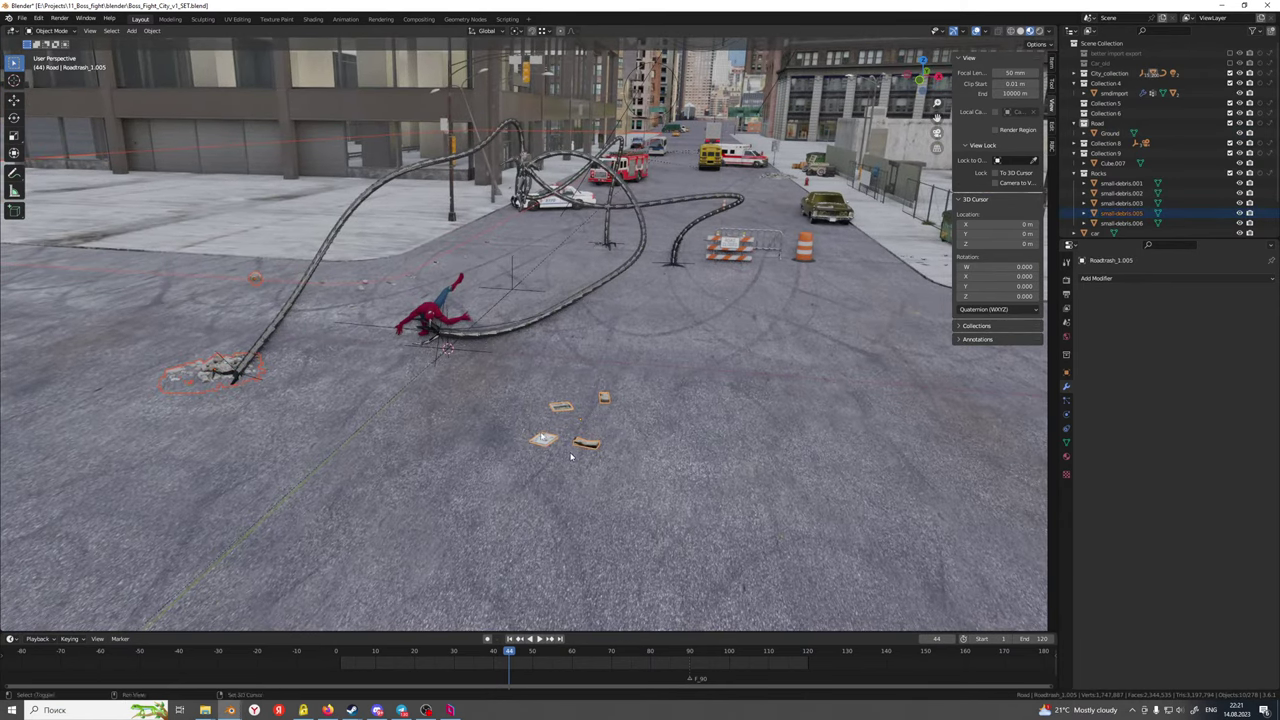
pyautogui.keyDown('shift'); pyautogui.click(363, 288); pyautogui.keyUp('shift')
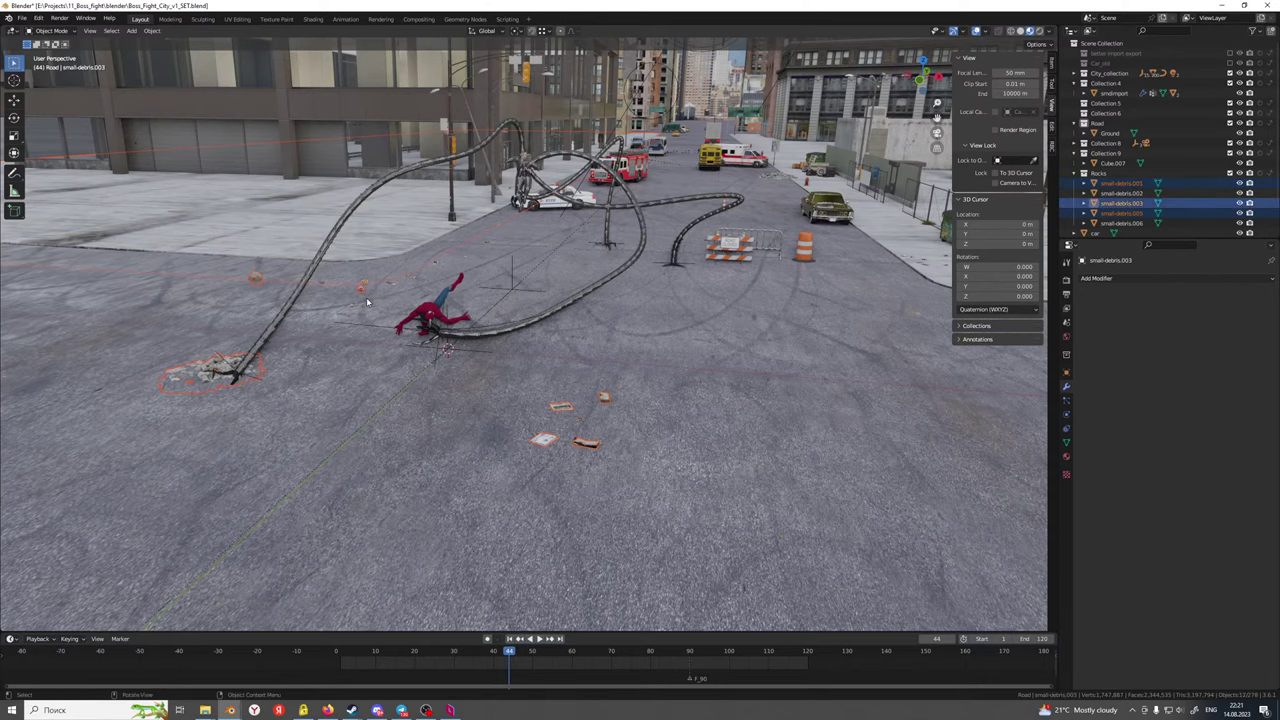
pyautogui.hotkey('ctrl', 'z')
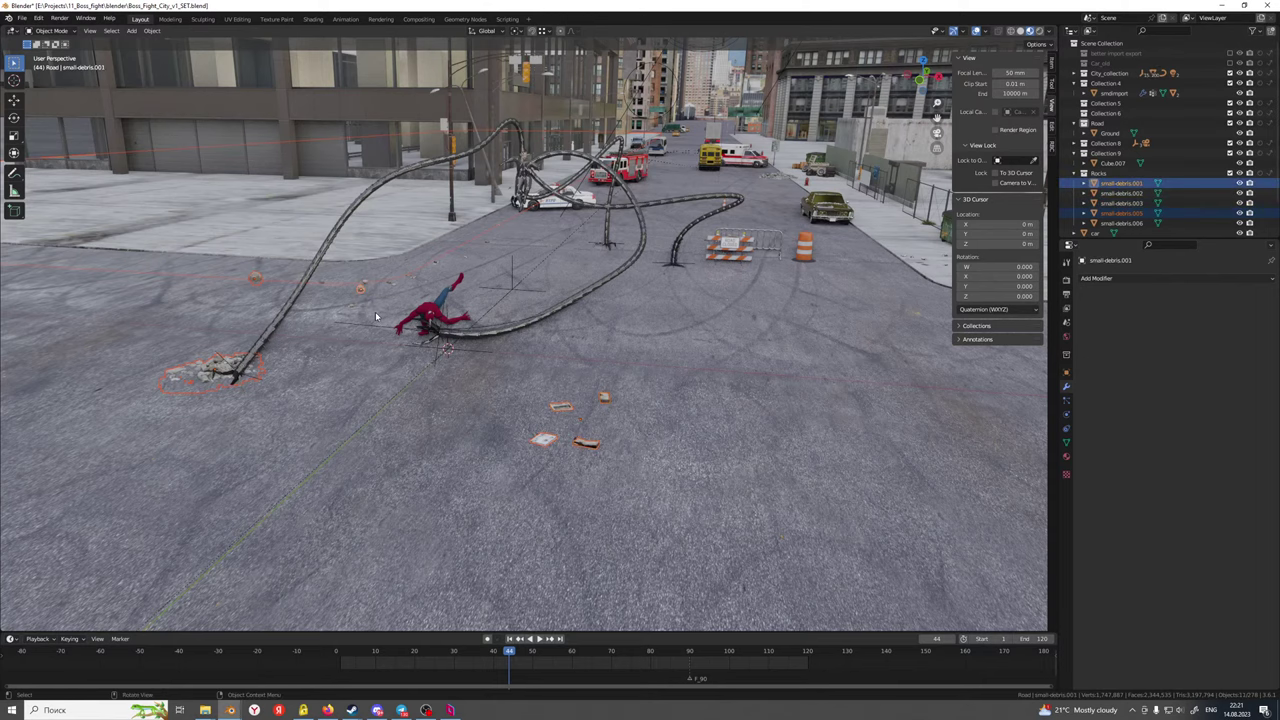
pyautogui.scroll(-2, 467, 391)
pyautogui.hotkey('ctrl', 'z')
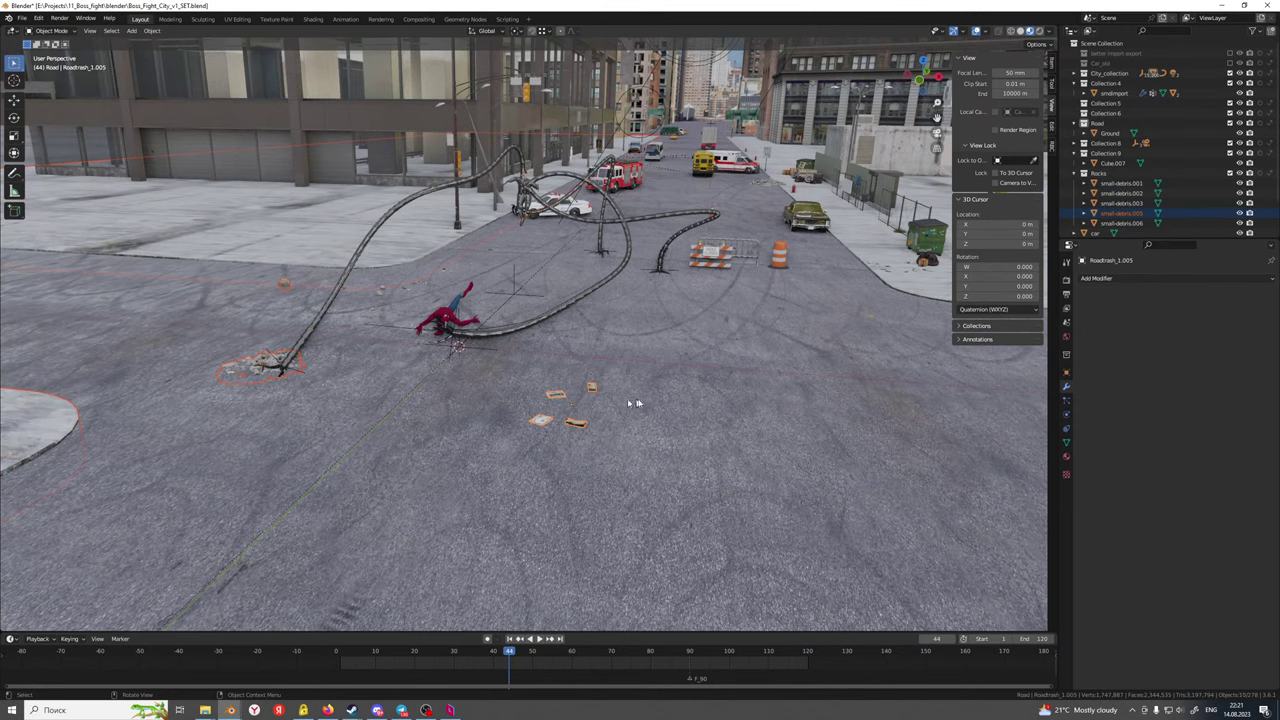
# Move all the selected concrete, road, trash and debris objects into the Road collection
pyautogui.moveTo(633, 403); pyautogui.dragTo(1151, 337, button='middle')
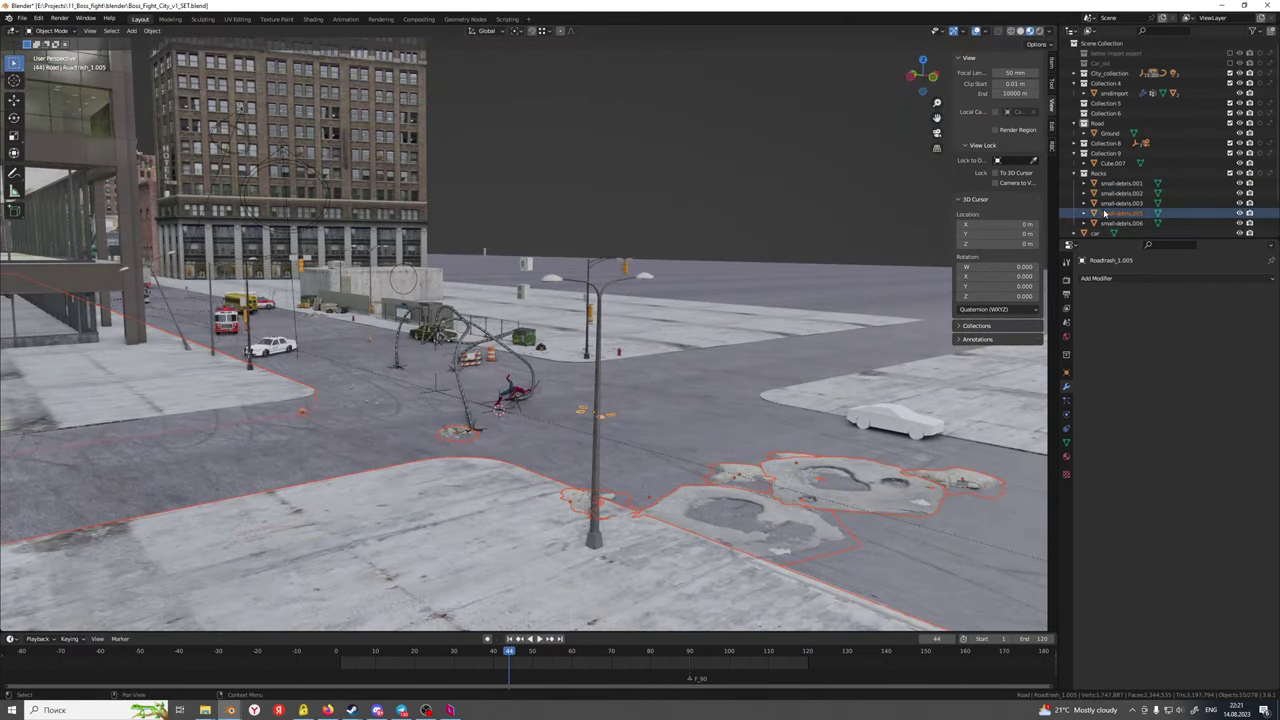
pyautogui.moveTo(1105, 213); pyautogui.dragTo(1130, 134)
pyautogui.scroll(-3, 1119, 212)
pyautogui.scroll(3, 1117, 208)
pyautogui.scroll(-2, 1120, 164)
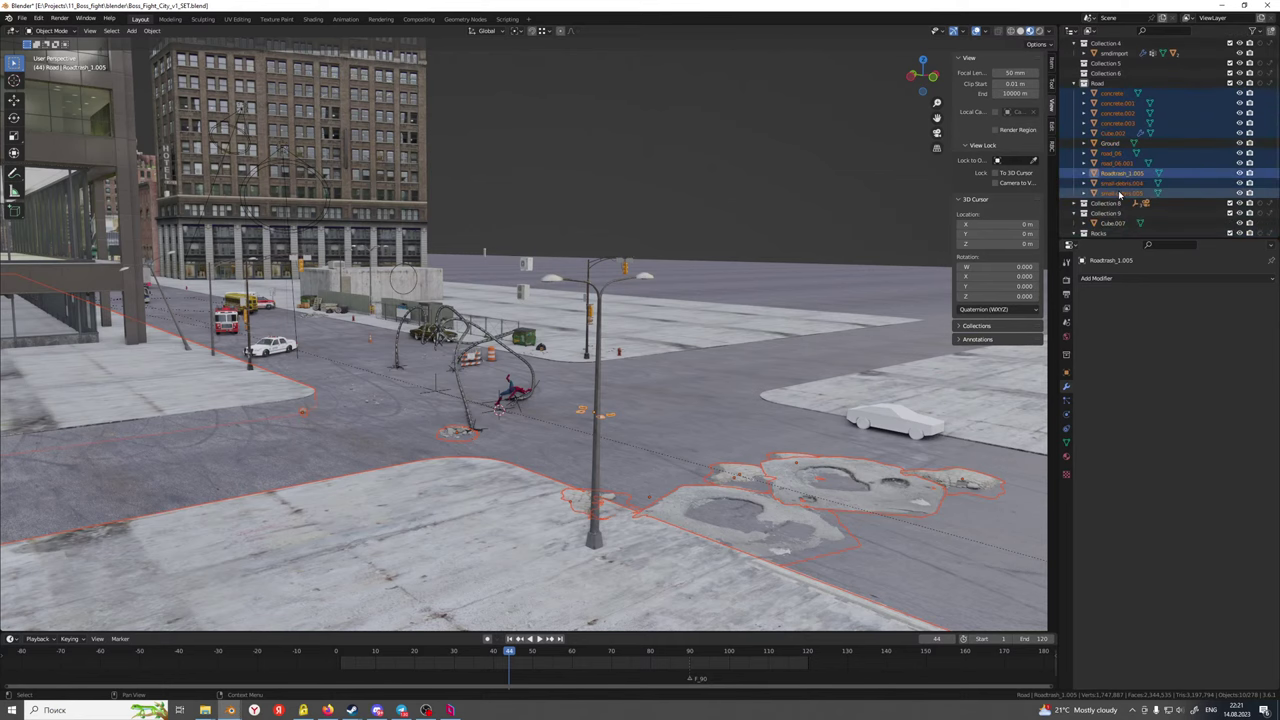
# Select only small-debris.005 and move it from the Road collection back into the Rocks collection
pyautogui.keyDown('shift'); pyautogui.moveTo(350, 423); pyautogui.dragTo(554, 425, button='middle'); pyautogui.keyUp('shift')
pyautogui.scroll(4, 554, 428)
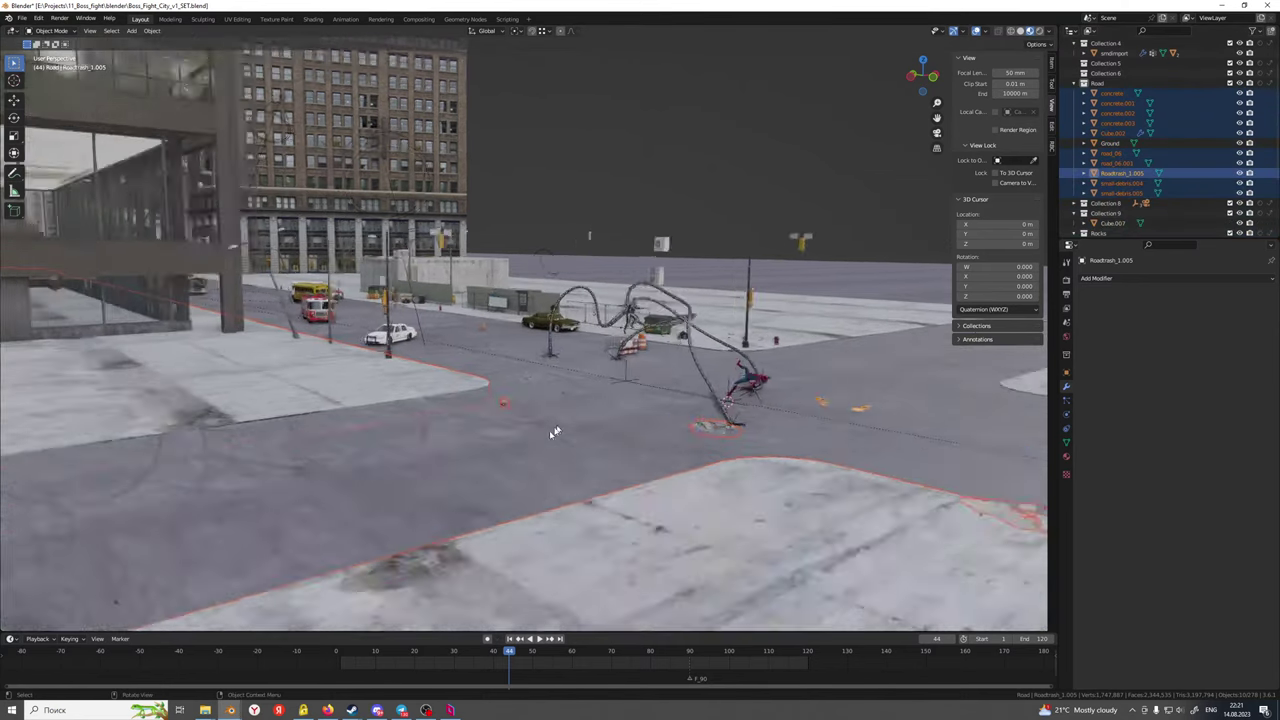
pyautogui.click(1120, 193)
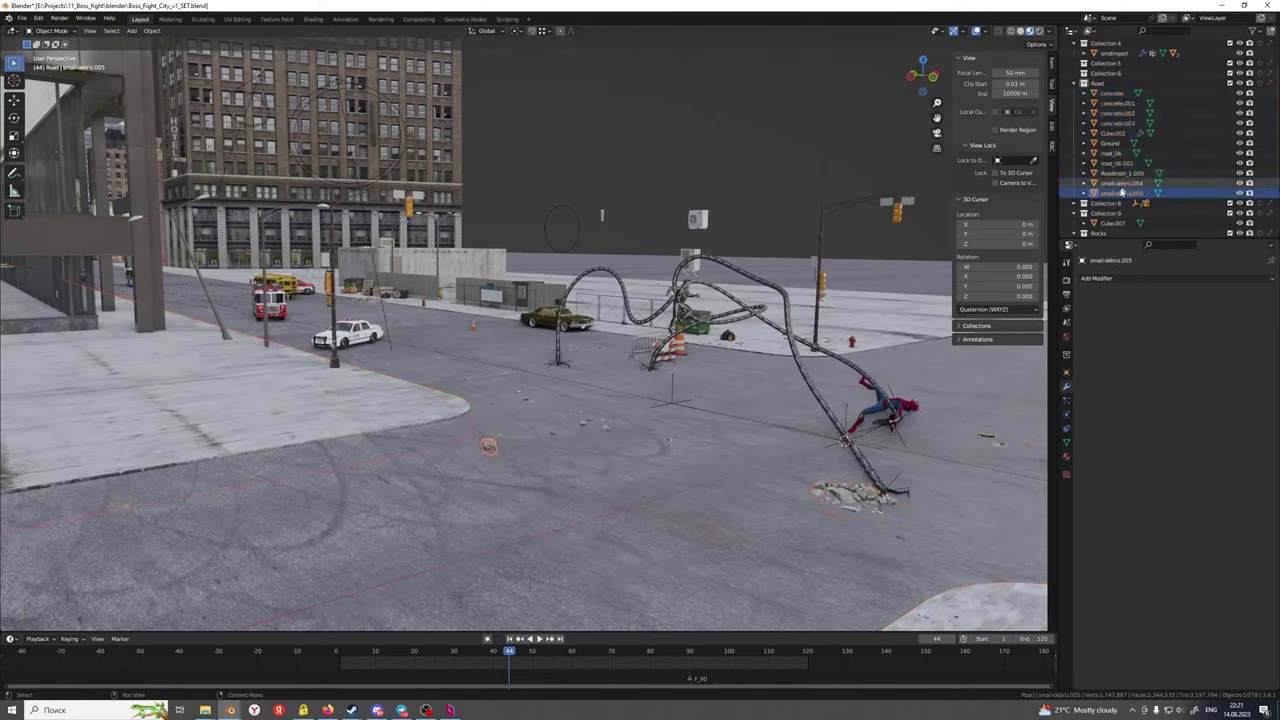
pyautogui.keyDown('shift'); pyautogui.click(1120, 183); pyautogui.keyUp('shift')
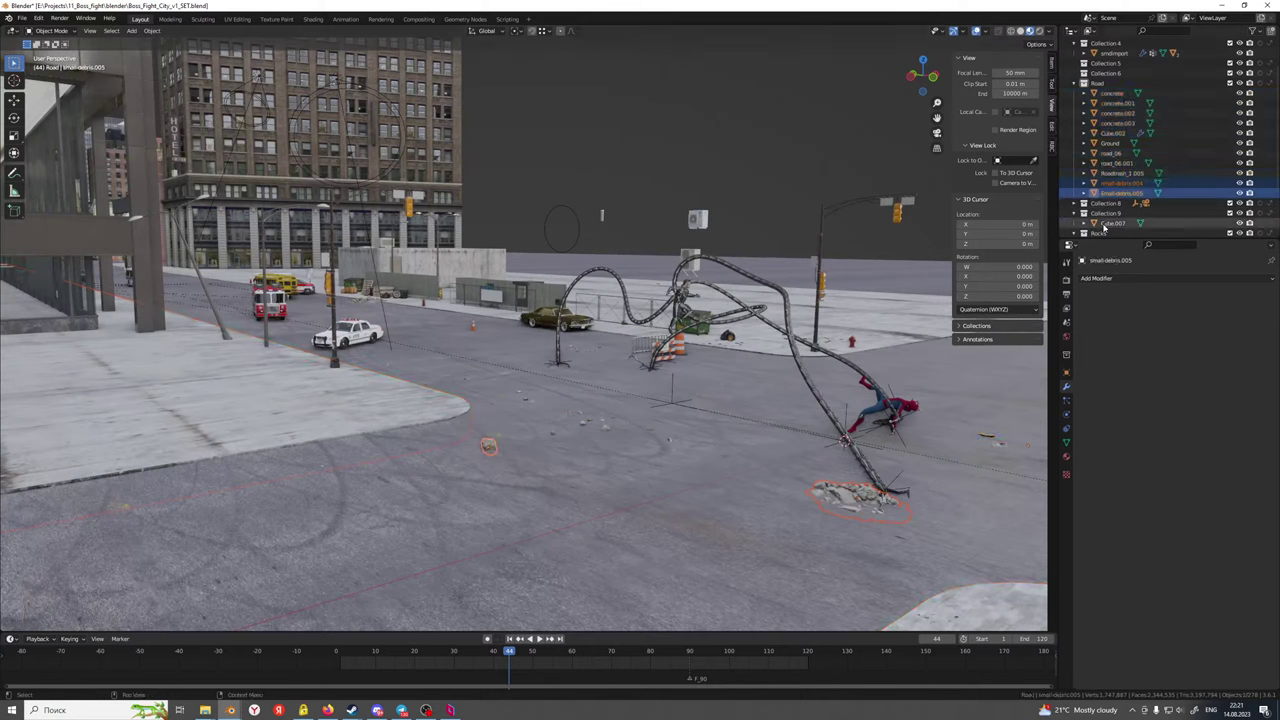
pyautogui.click(1120, 197)
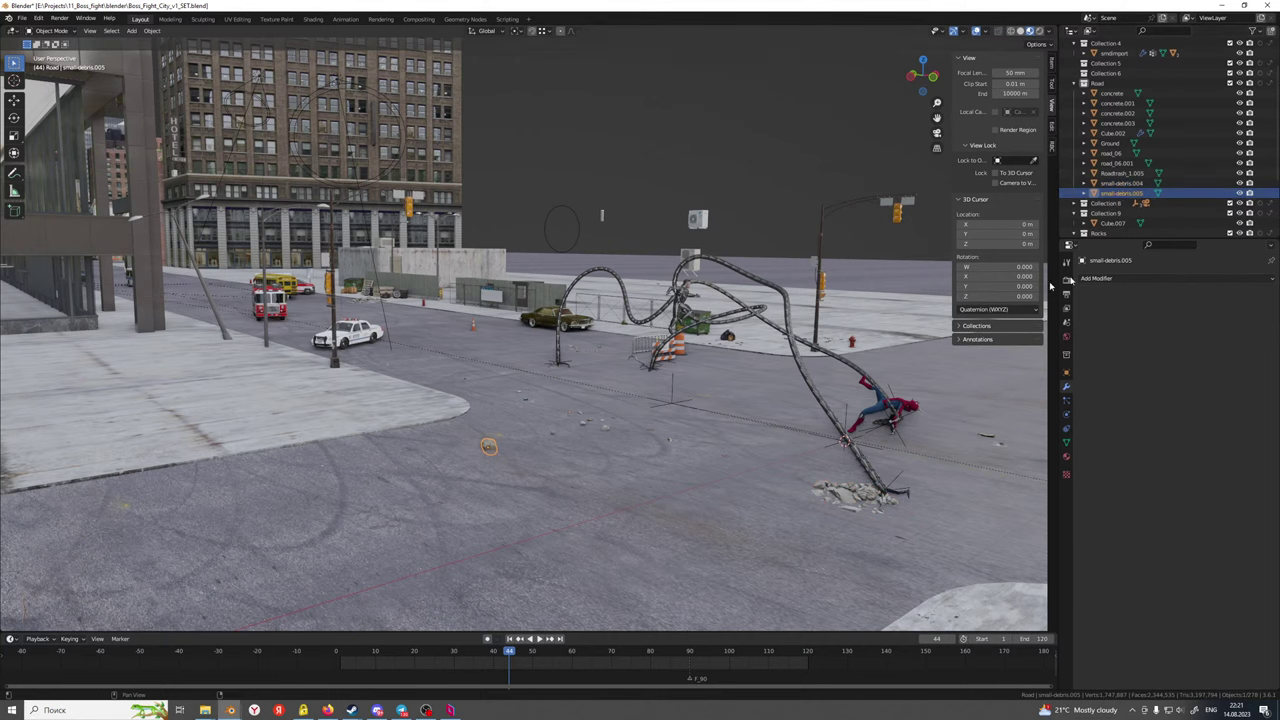
pyautogui.scroll(-4, 1129, 214)
pyautogui.moveTo(1120, 195); pyautogui.dragTo(1104, 167)
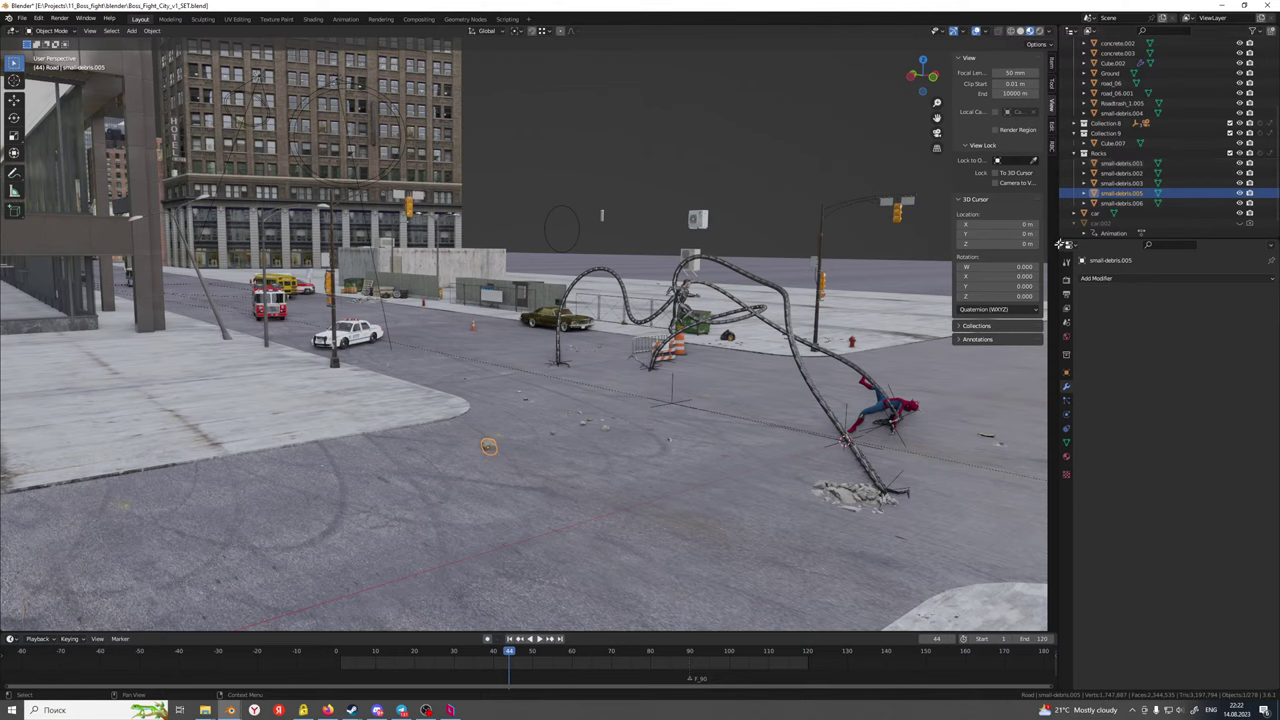
# Examine the debris, the Cube.007 building piece, and the sidewalk and trash at the street corner by selecting them individually
pyautogui.moveTo(723, 405); pyautogui.dragTo(927, 275, button='middle')
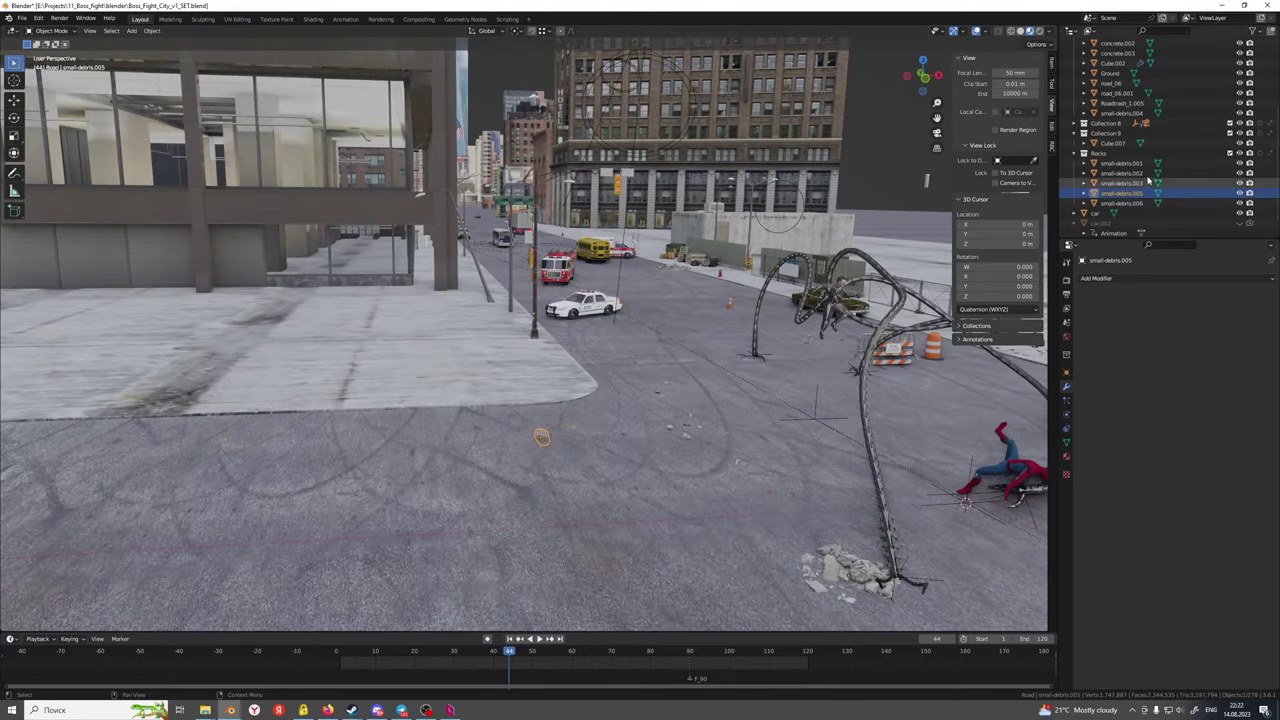
pyautogui.click(1130, 164)
pyautogui.click(1127, 144)
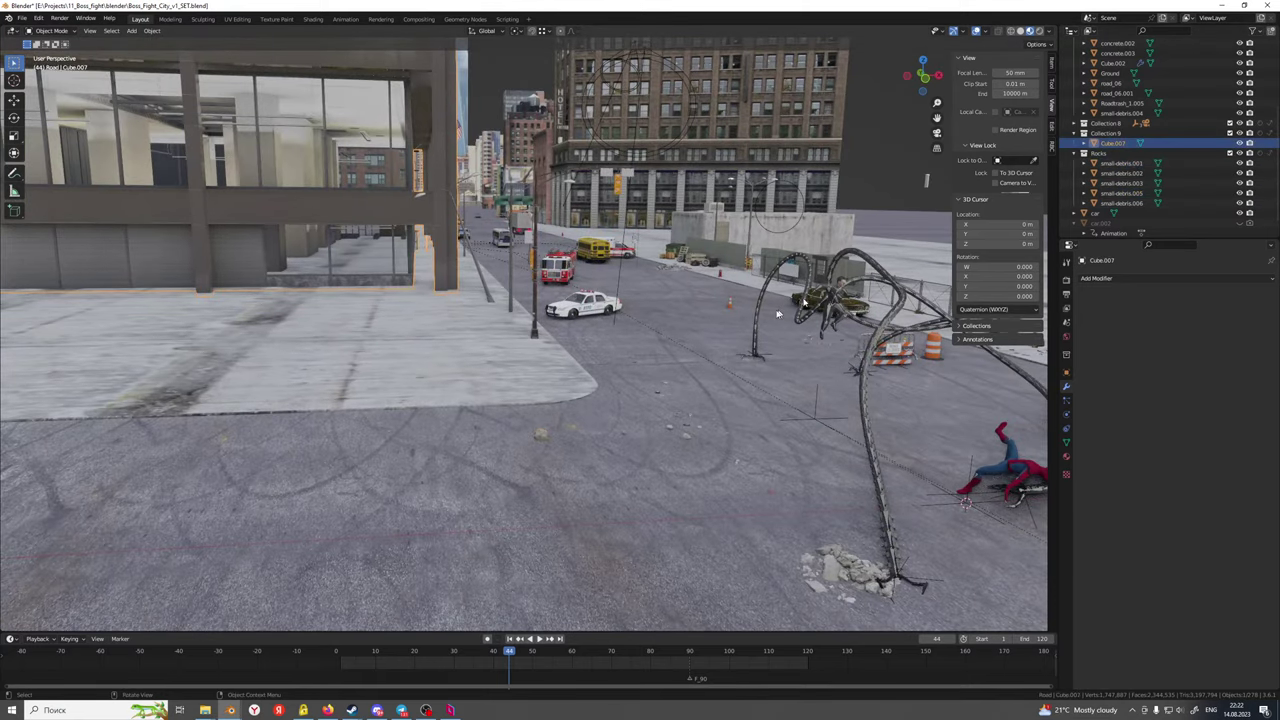
pyautogui.keyDown('shift'); pyautogui.moveTo(733, 338); pyautogui.dragTo(597, 449, button='middle'); pyautogui.keyUp('shift')
pyautogui.scroll(-7, 748, 413)
pyautogui.scroll(3, 566, 415)
pyautogui.scroll(3, 489, 543)
pyautogui.click(613, 427)
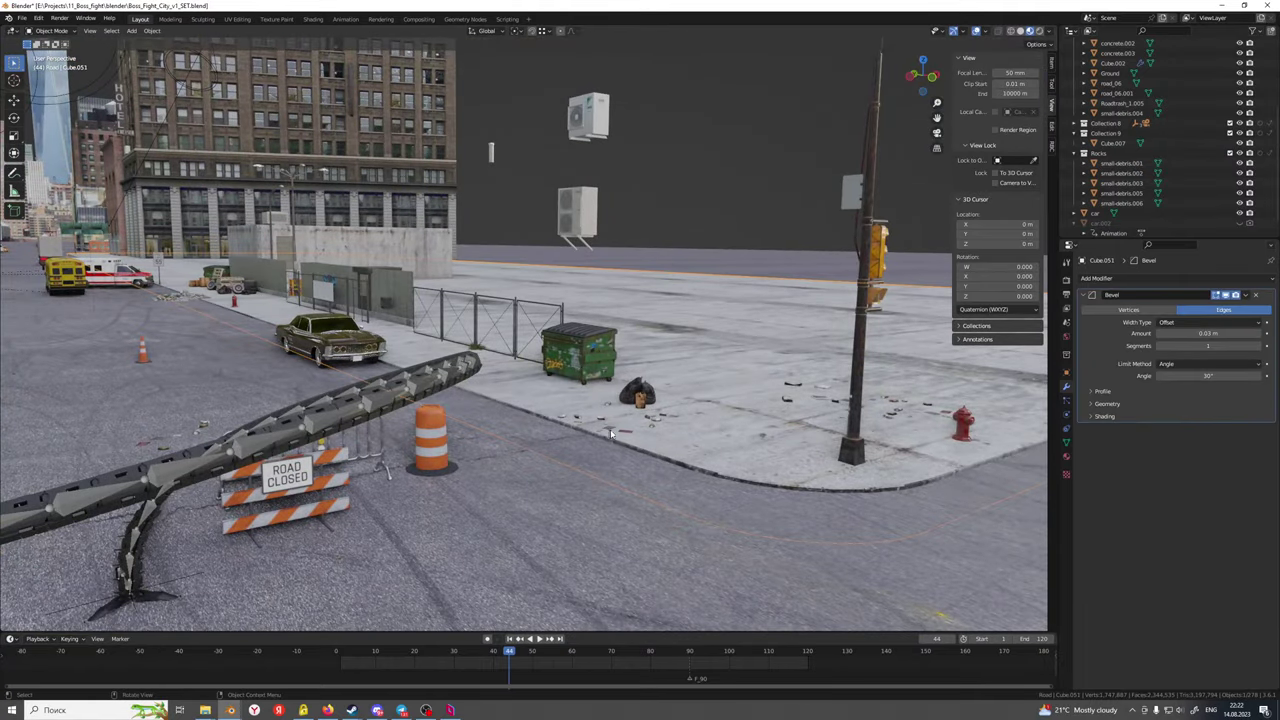
pyautogui.click(608, 428)
pyautogui.moveTo(608, 428); pyautogui.dragTo(470, 410, button='middle')
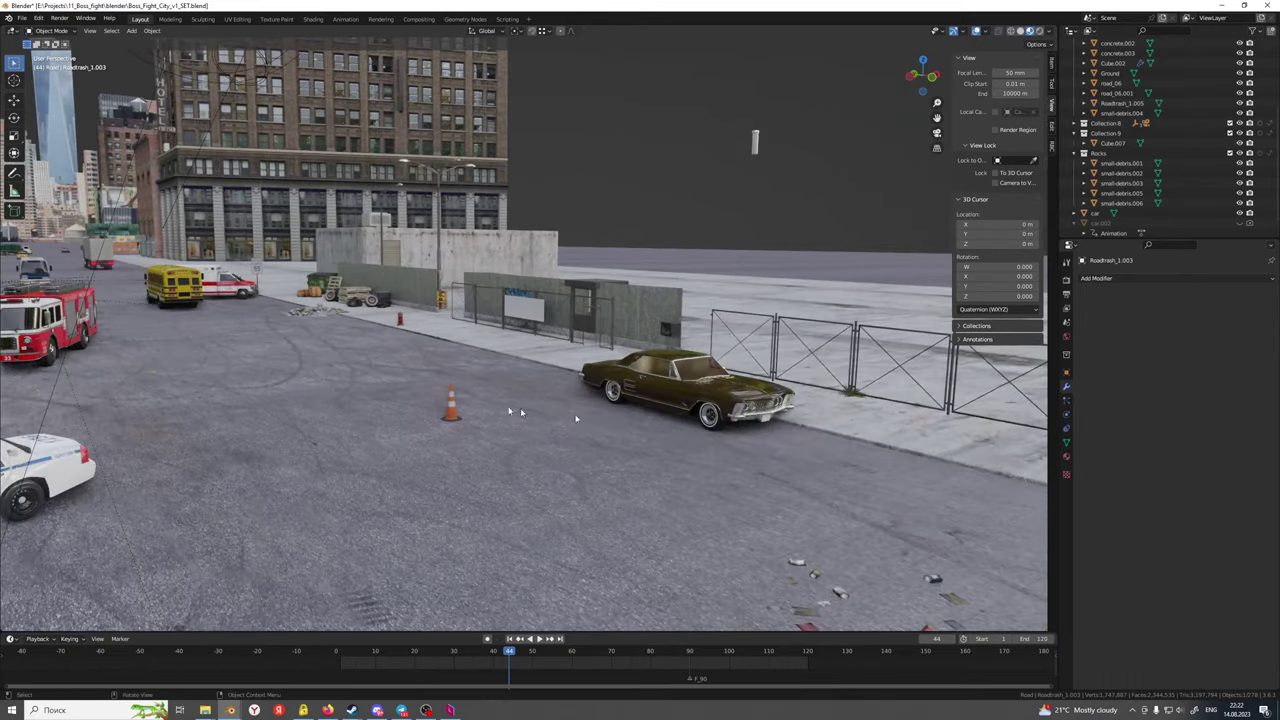
# Make a linked duplicate of the traffic cone near the parked brown car and offset it about 1.15 m along X
pyautogui.click(452, 417)
pyautogui.press('KP_Decimal')
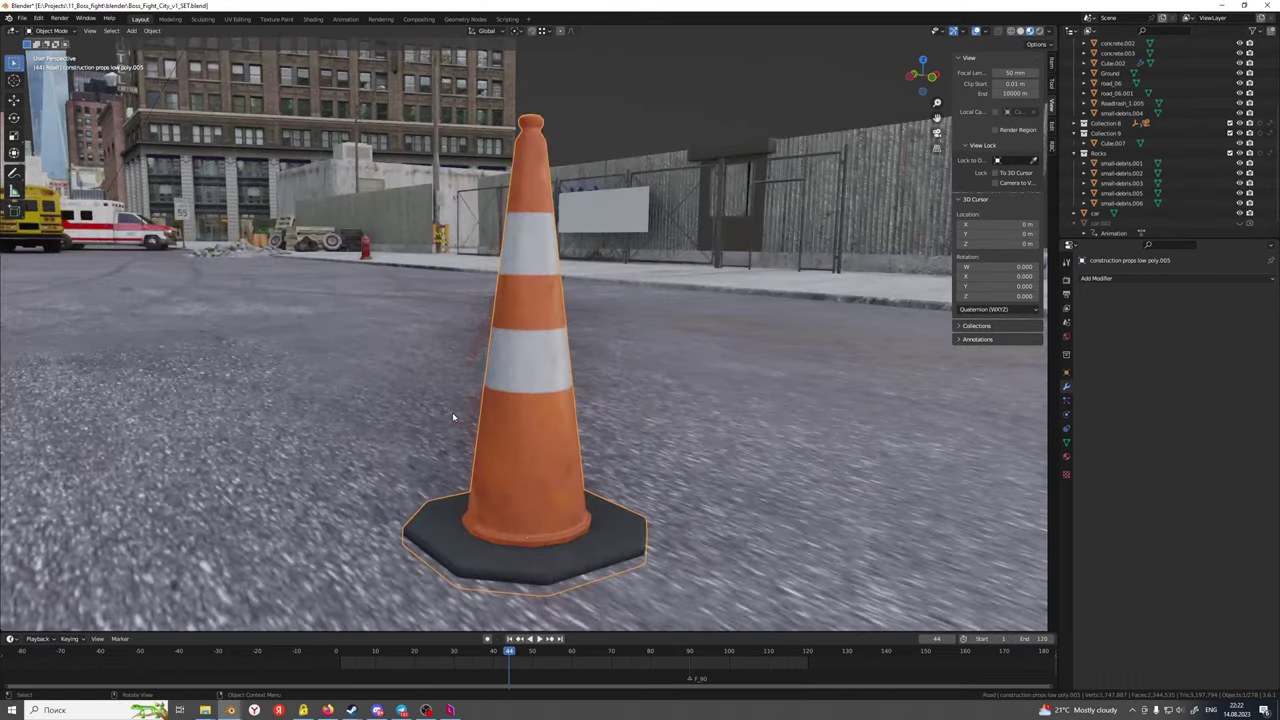
pyautogui.scroll(-8, 452, 412)
pyautogui.keyDown('shift'); pyautogui.moveTo(452, 412); pyautogui.dragTo(464, 450, button='middle'); pyautogui.keyUp('shift')
pyautogui.scroll(1, 471, 439)
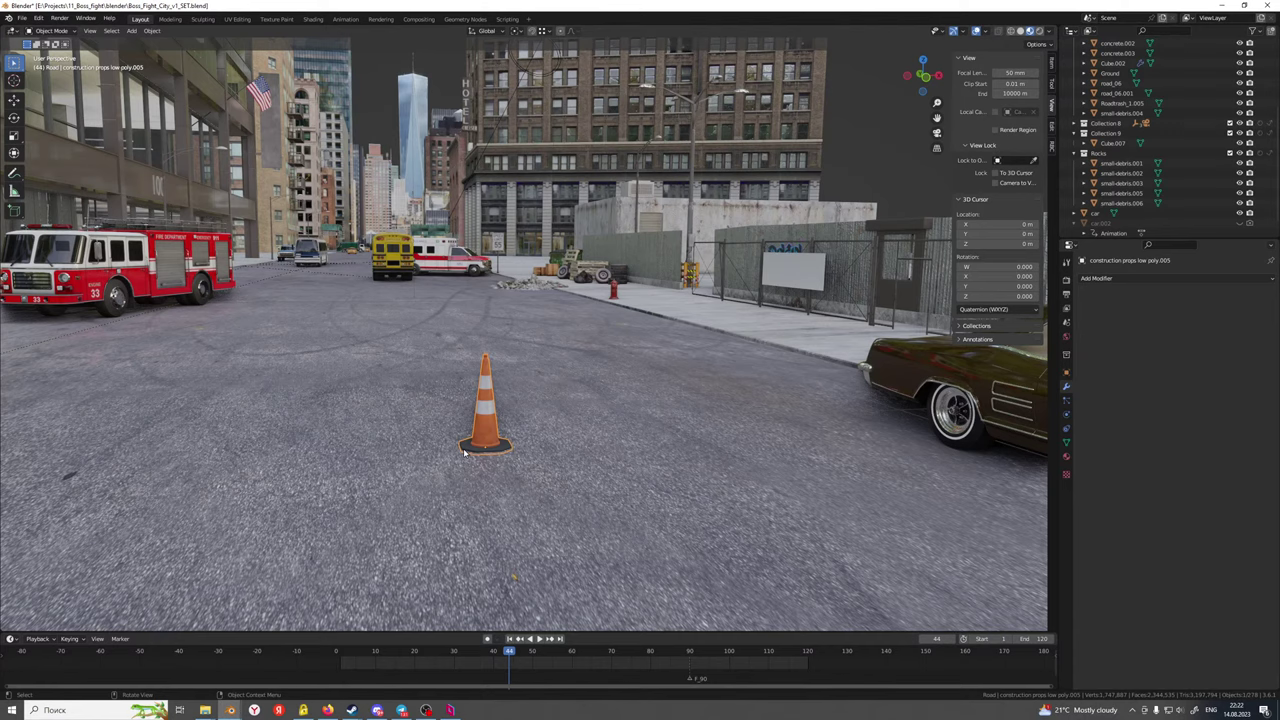
pyautogui.moveTo(464, 452); pyautogui.dragTo(462, 485, button='middle')
pyautogui.scroll(-1, 471, 458)
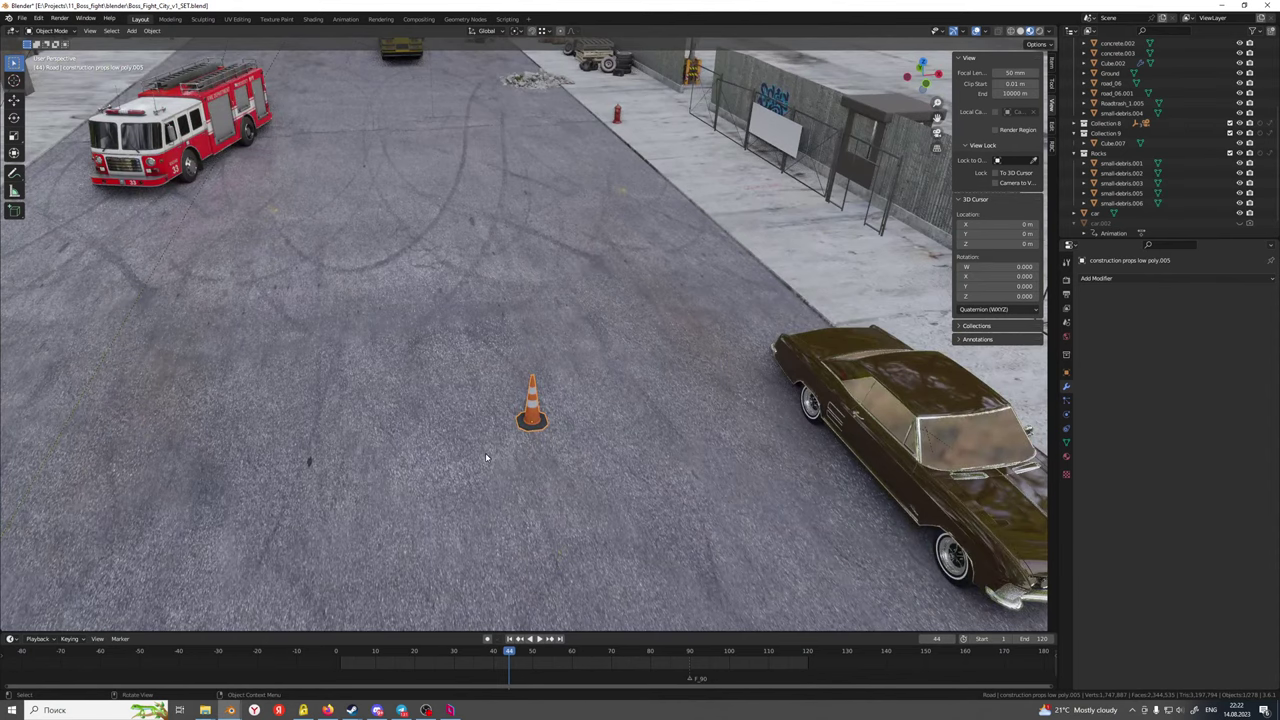
pyautogui.moveTo(485, 457); pyautogui.dragTo(497, 438, button='middle')
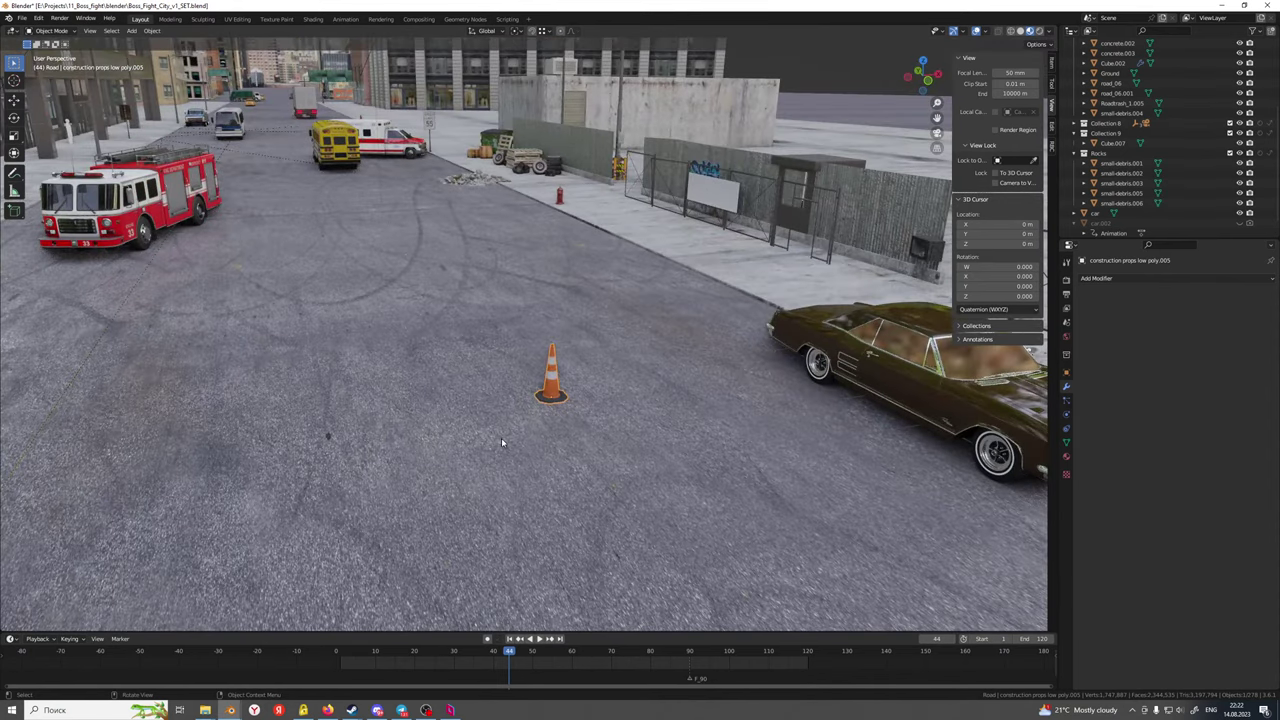
pyautogui.scroll(-5, 524, 443)
pyautogui.moveTo(511, 443); pyautogui.dragTo(500, 470, button='middle')
pyautogui.scroll(5, 495, 438)
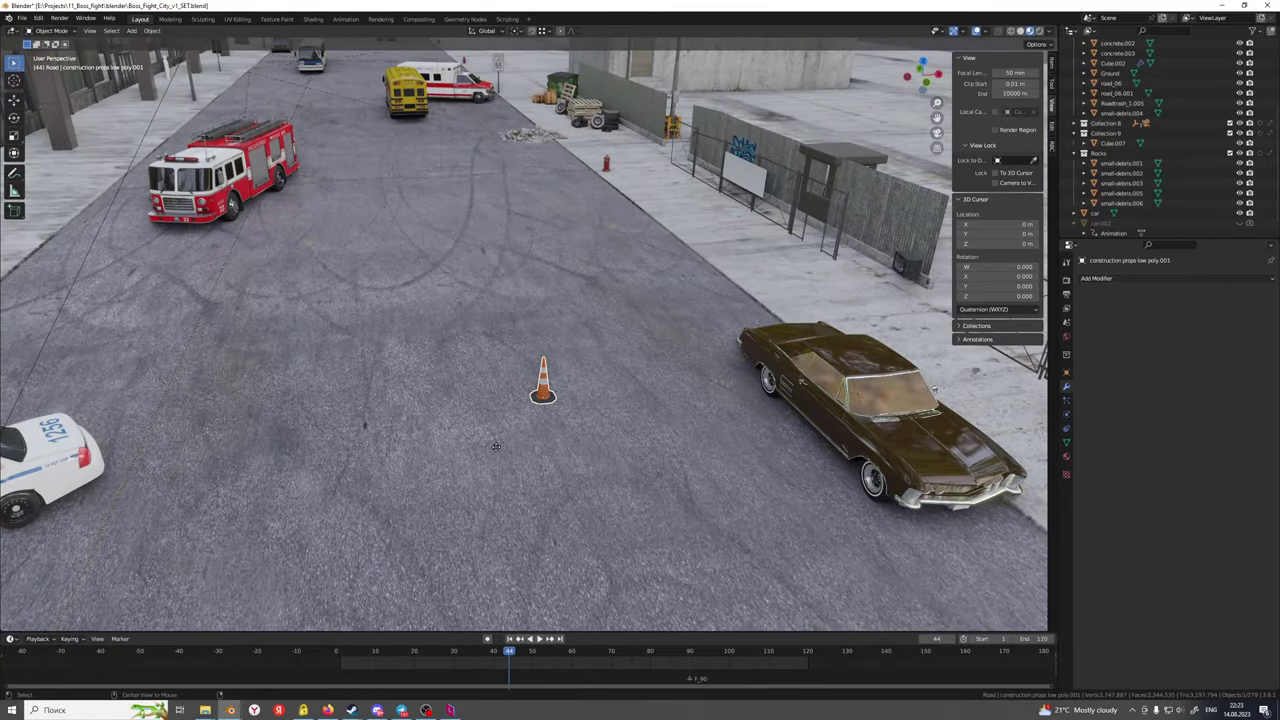
pyautogui.hotkey('shift', 'd')
pyautogui.press('x')
pyautogui.click(594, 616)
# Move the duplicated cone about 8 m along Y toward the road barricade
pyautogui.scroll(-4, 634, 540)
pyautogui.keyDown('shift'); pyautogui.moveTo(634, 540); pyautogui.dragTo(491, 420, button='middle'); pyautogui.keyUp('shift')
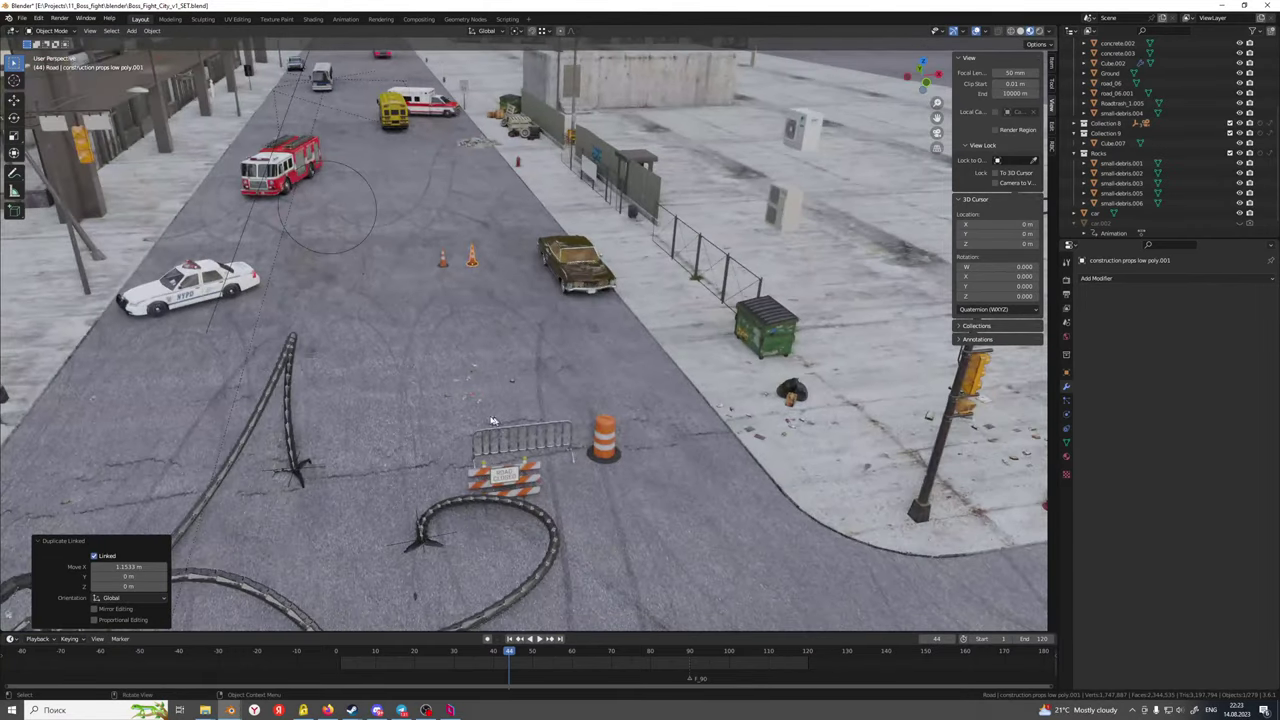
pyautogui.press('g')
pyautogui.press('y')
pyautogui.click(568, 512)
# Look through the camera and move the duplicated cone about -4.05 m along X, in front of the school bus
pyautogui.press('KP_0')
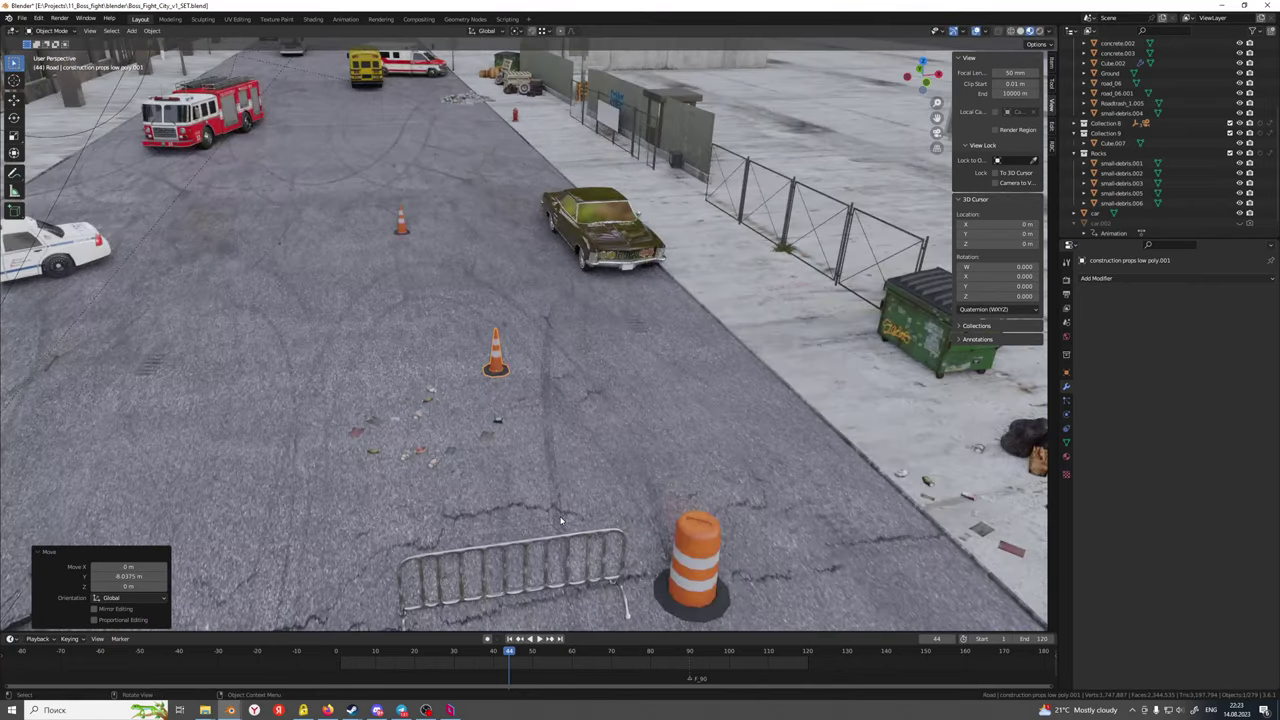
pyautogui.keyDown('shift'); pyautogui.moveTo(727, 558); pyautogui.dragTo(563, 494, button='middle'); pyautogui.keyUp('shift')
pyautogui.scroll(5, 565, 494)
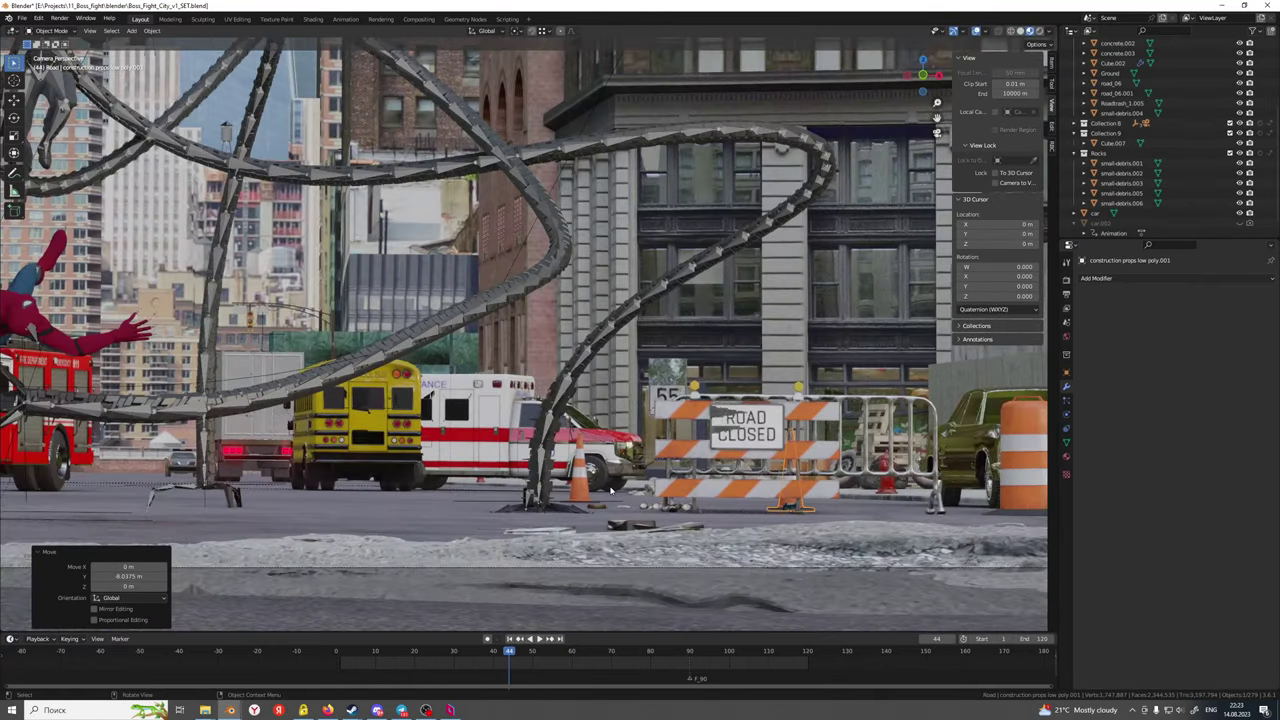
pyautogui.scroll(-1, 610, 488)
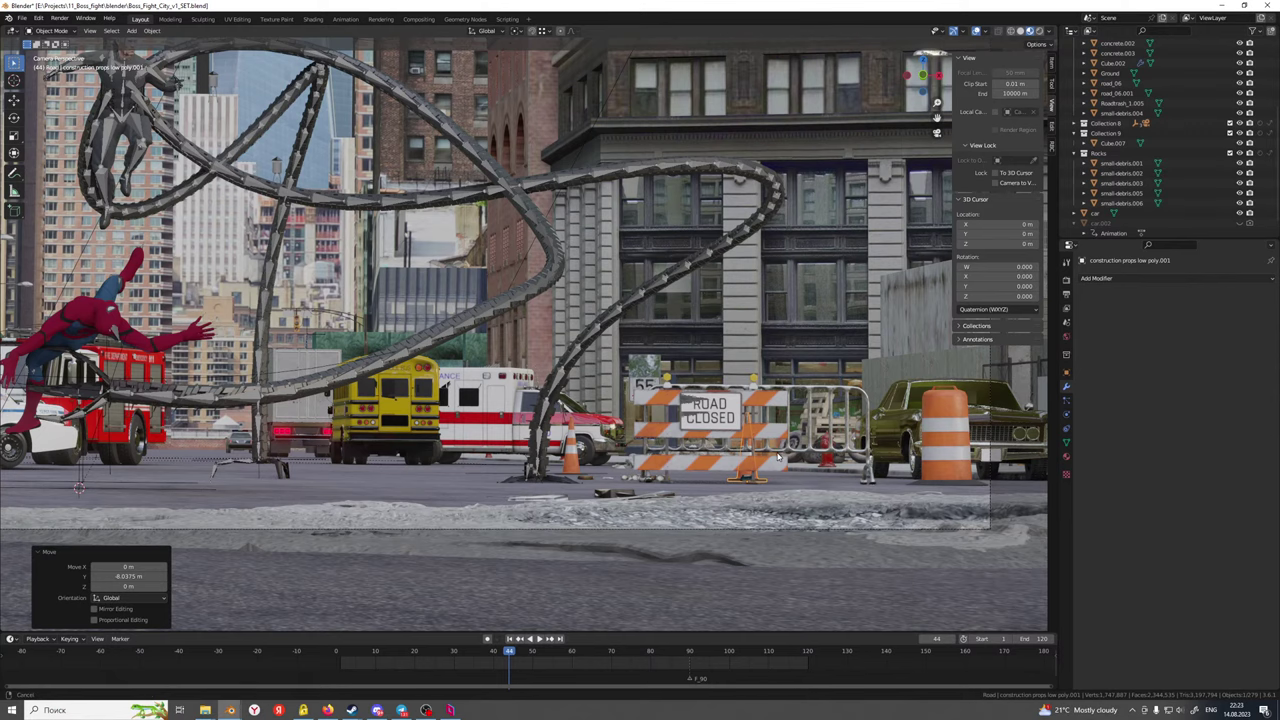
pyautogui.scroll(3, 714, 503)
pyautogui.press('g')
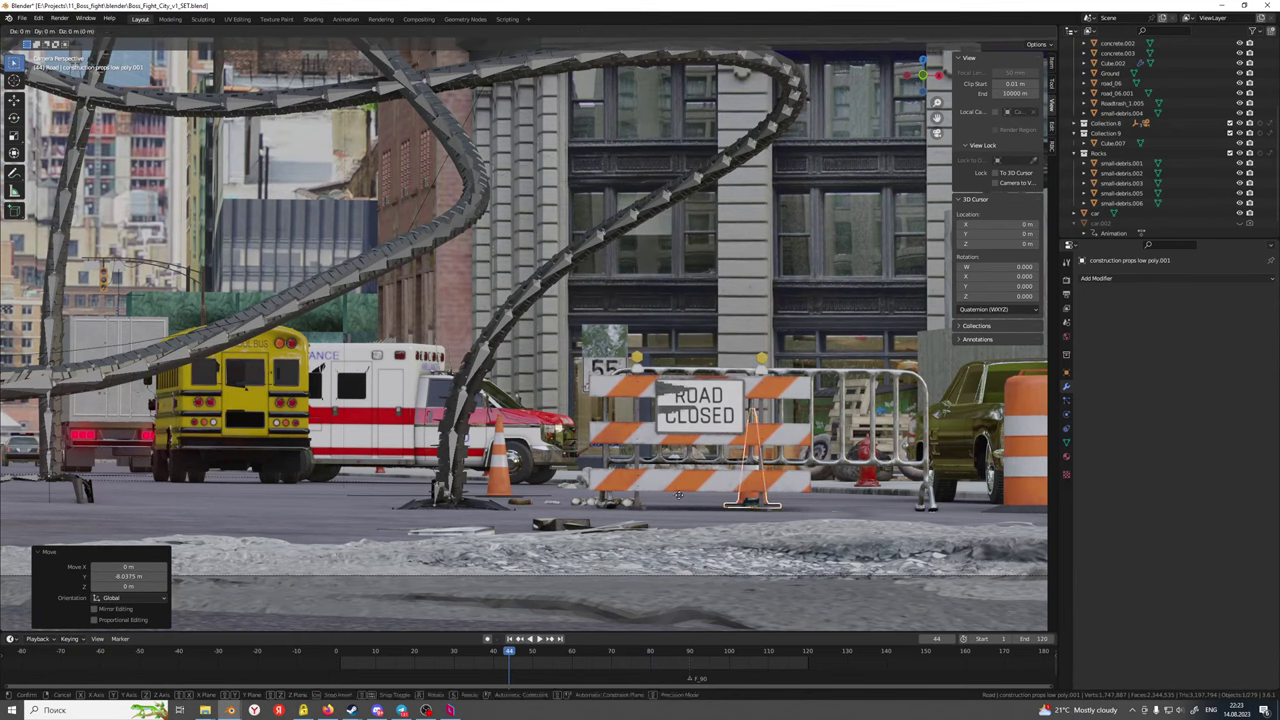
pyautogui.press('x')
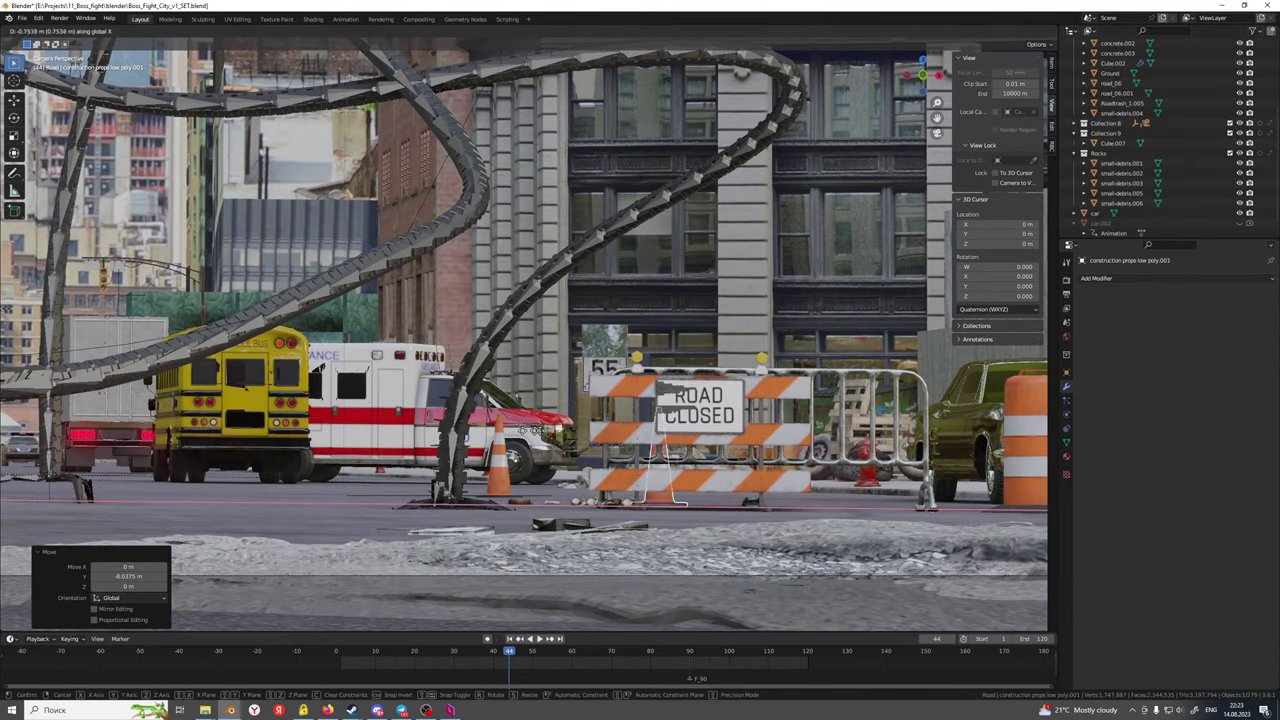
pyautogui.click(180, 440)
pyautogui.keyDown('shift'); pyautogui.moveTo(232, 446); pyautogui.dragTo(600, 420, button='middle'); pyautogui.keyUp('shift')
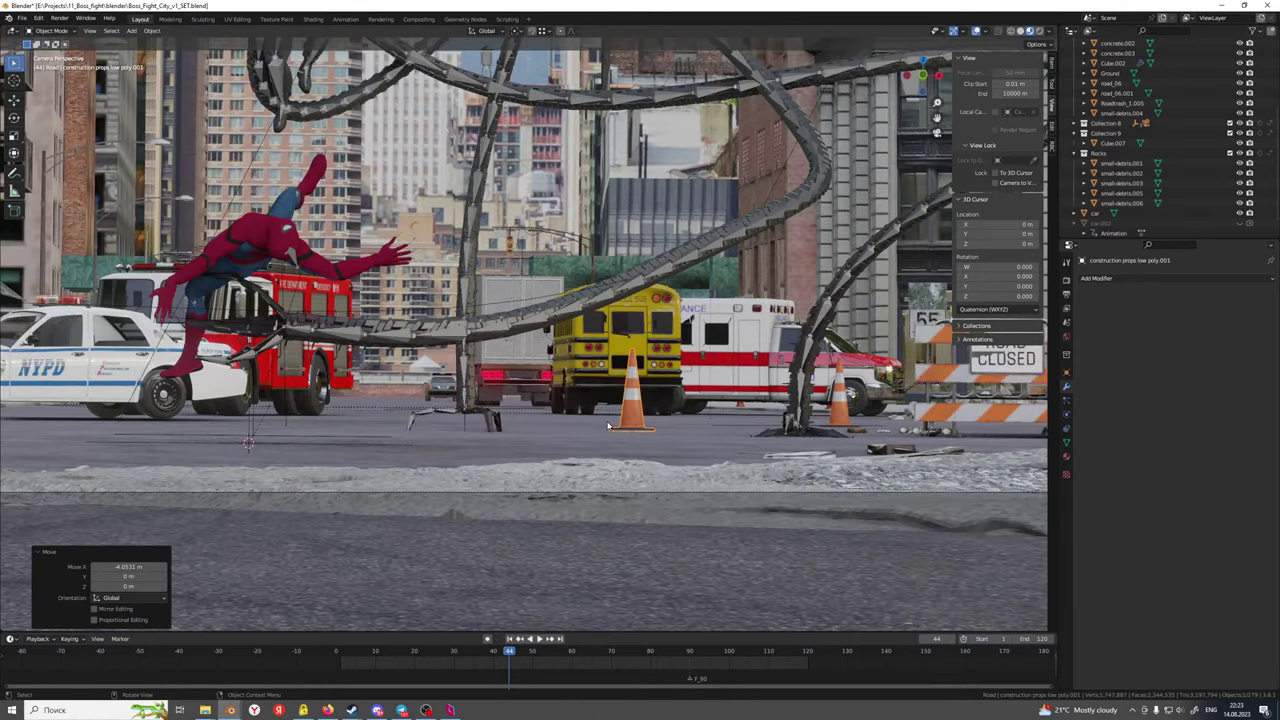
# Move the duplicated cone about 53.5 m along Y, farther down the street, and shift it along X to the school bus
pyautogui.press('g')
pyautogui.press('y')
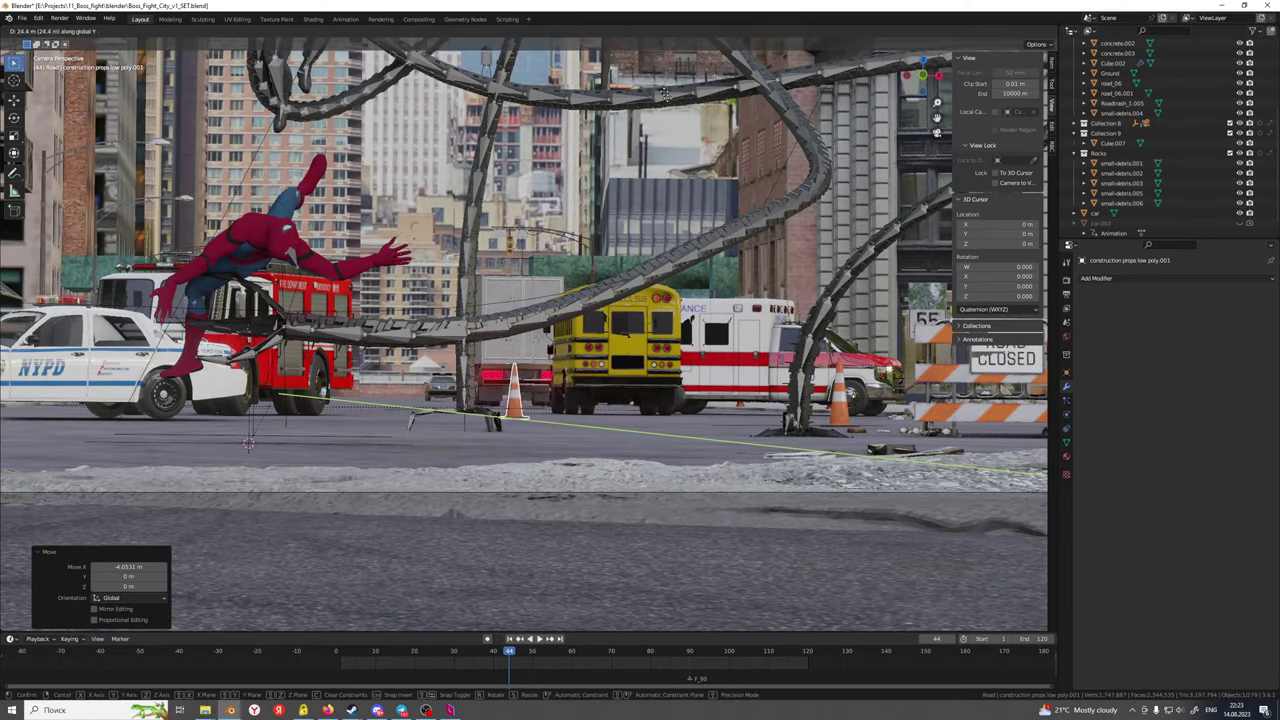
pyautogui.click(470, 337)
pyautogui.press('g')
pyautogui.press('x')
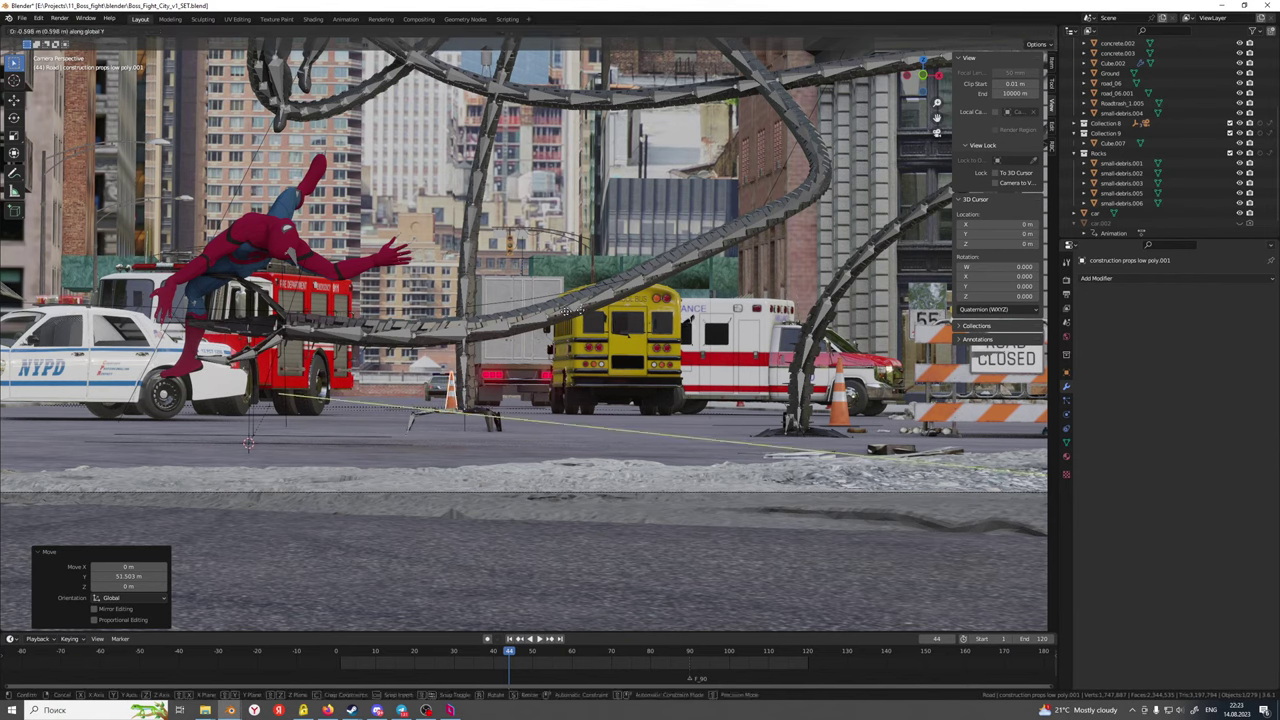
pyautogui.click(628, 315)
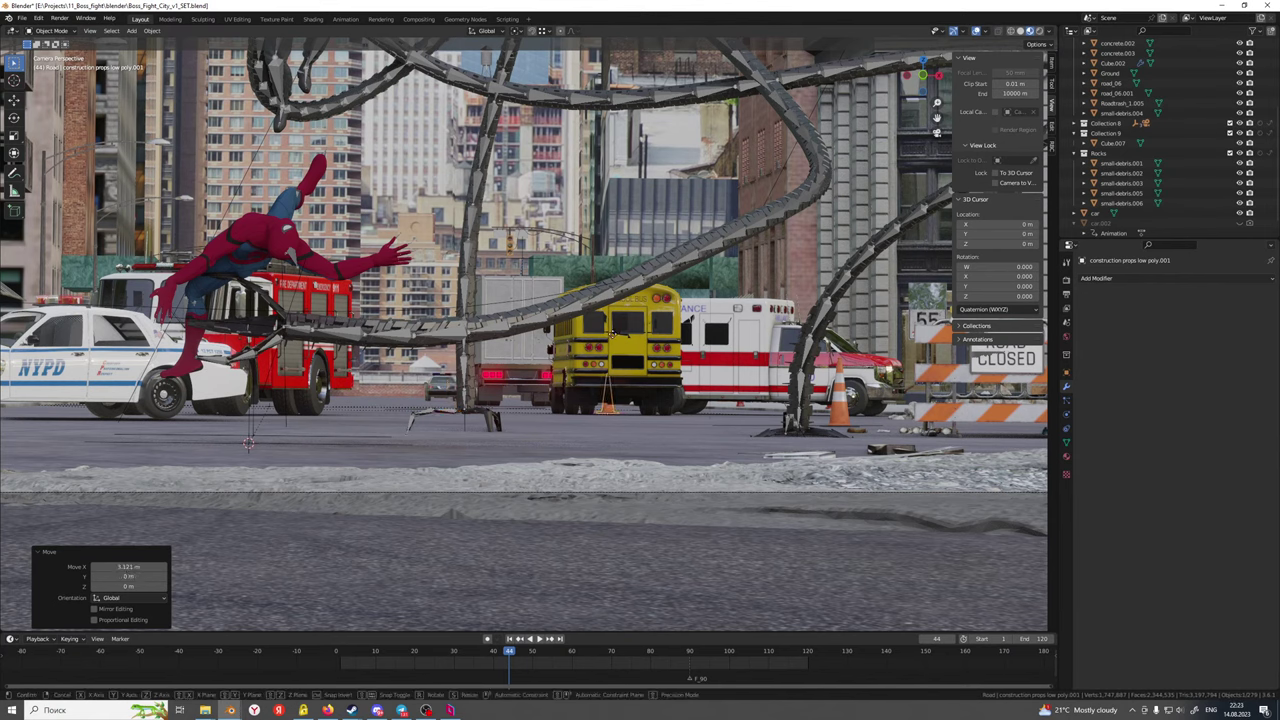
# Move the cone about -24.18 m along Y so it stands beside the school bus, in front of the ambulance
pyautogui.press('g')
pyautogui.press('y')
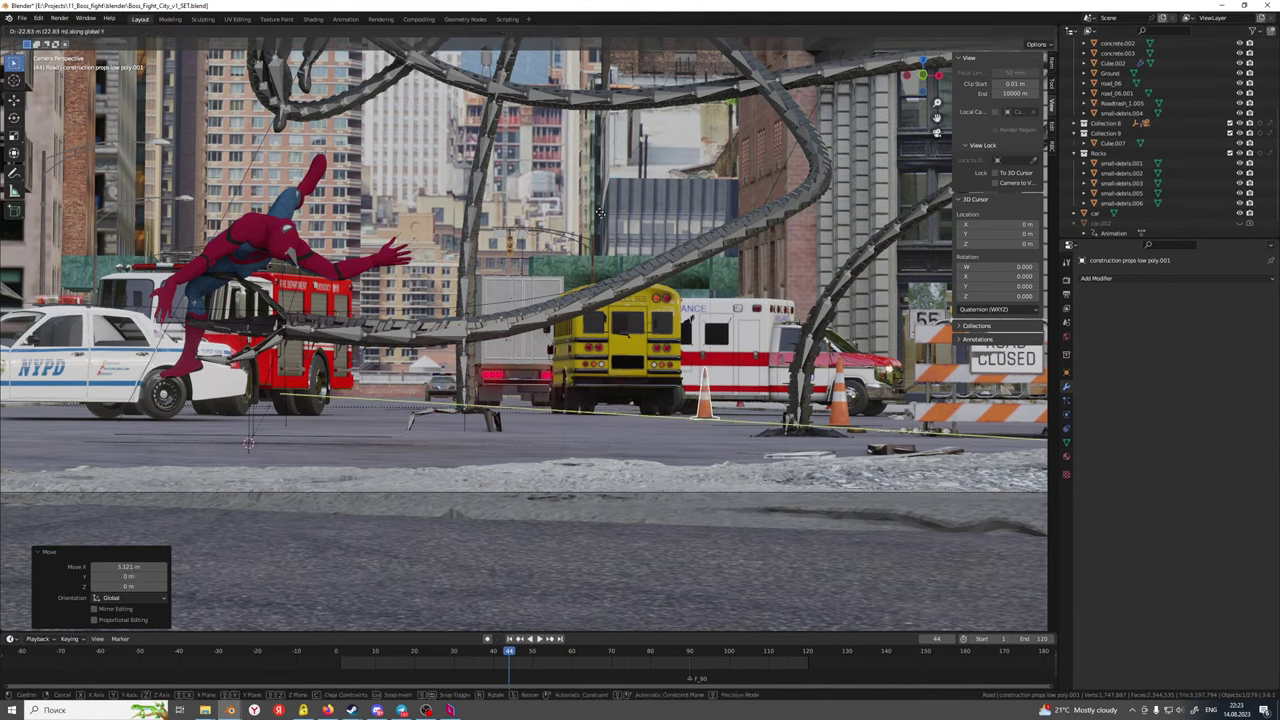
pyautogui.click(602, 213)
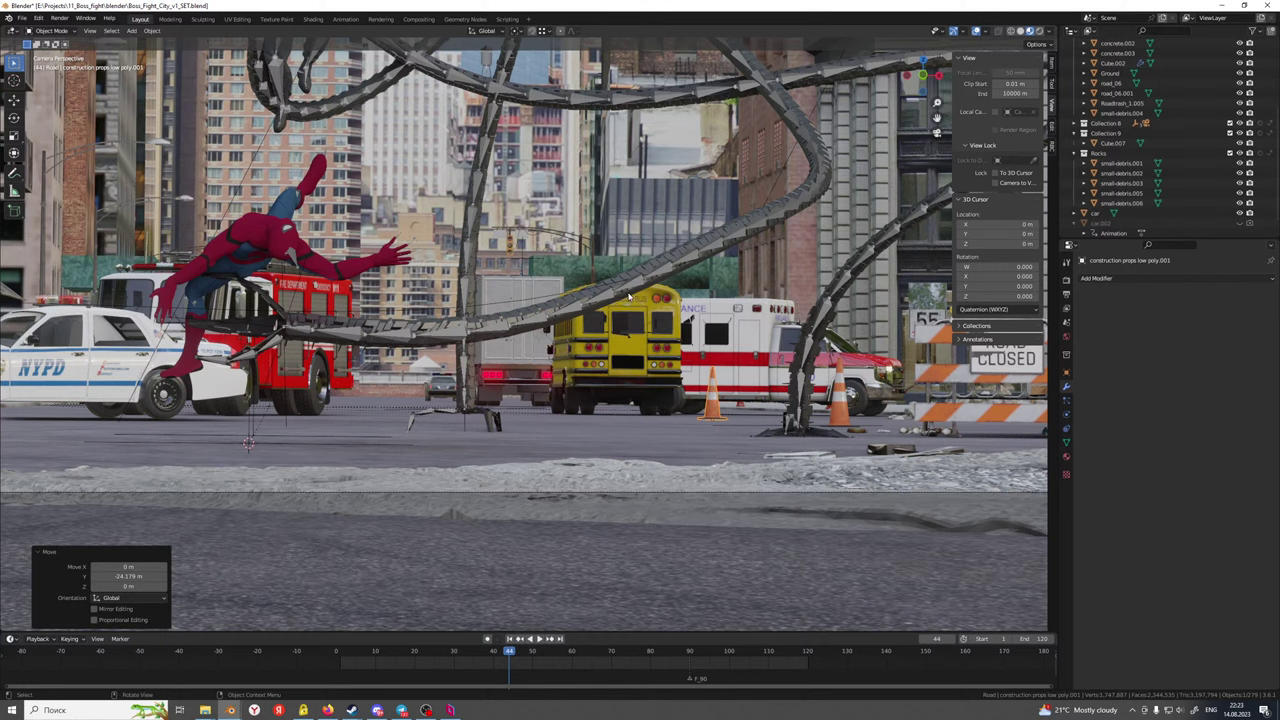
# Examine the small street objects near the ambulance and the road trash beneath the ROAD CLOSED barricade
pyautogui.click(741, 409)
pyautogui.click(741, 409)
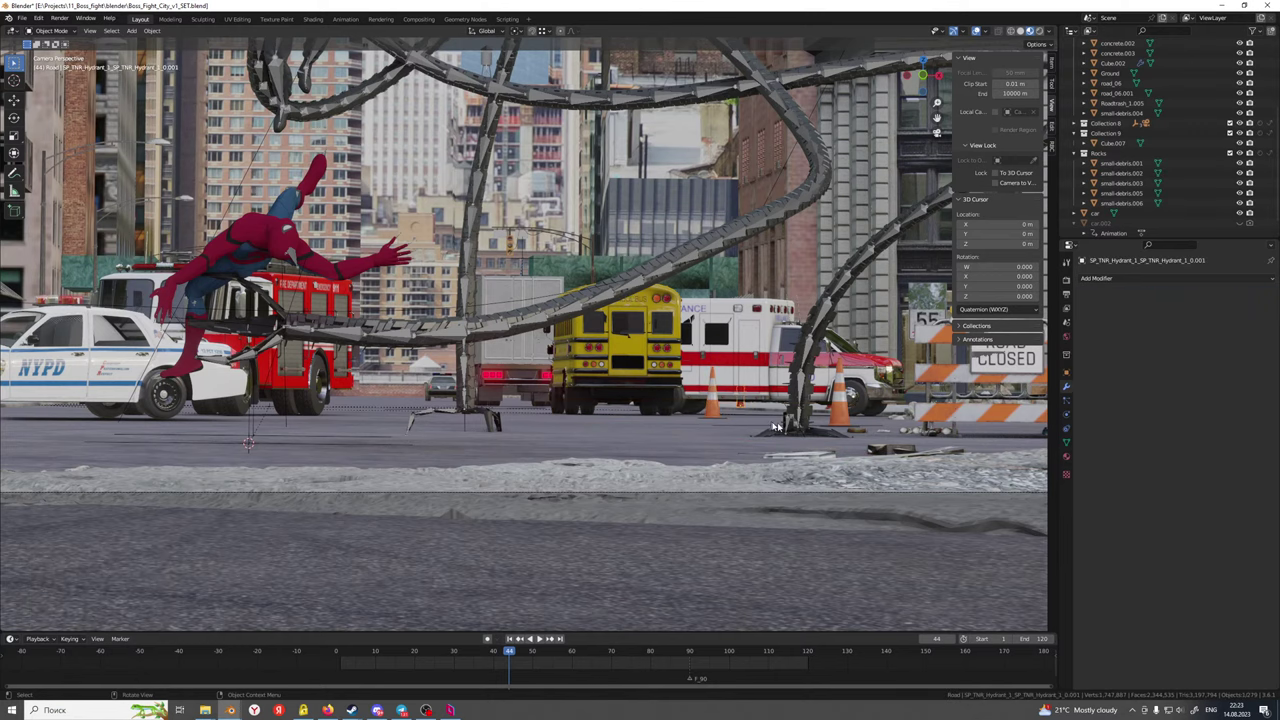
pyautogui.keyDown('shift'); pyautogui.moveTo(772, 423); pyautogui.dragTo(482, 427, button='middle'); pyautogui.keyUp('shift')
pyautogui.scroll(2, 474, 429)
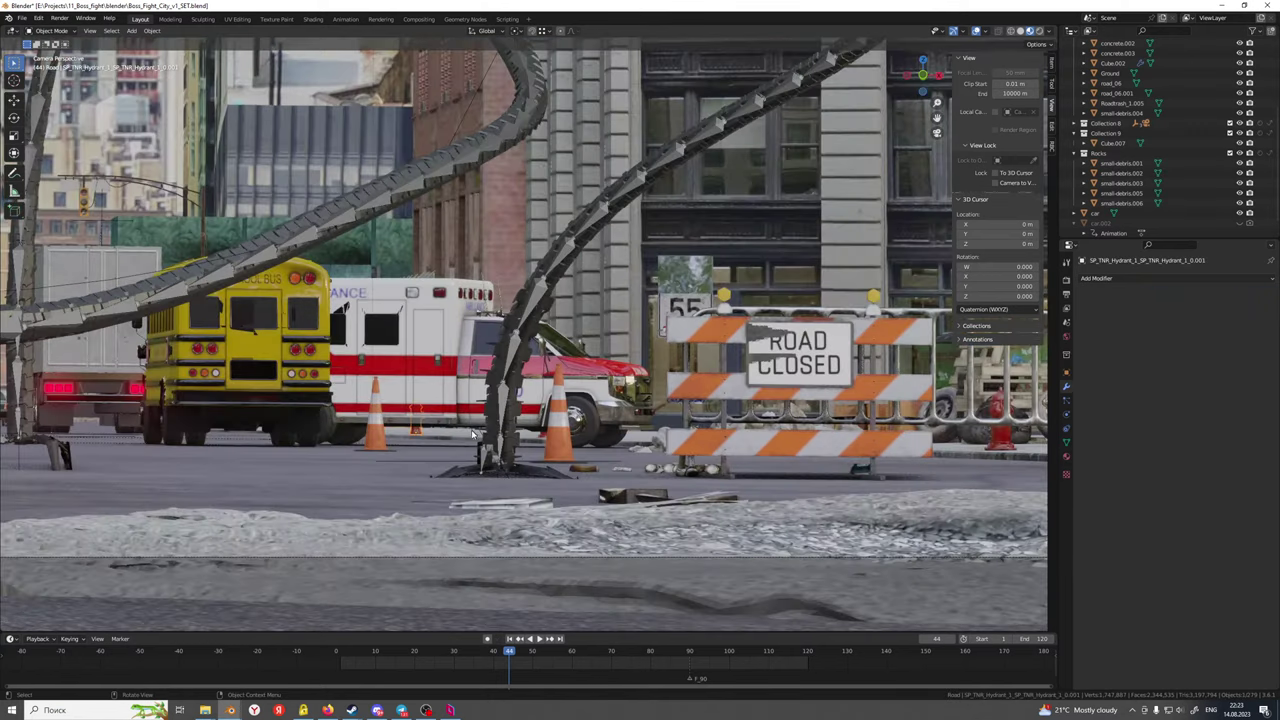
pyautogui.click(626, 413)
pyautogui.click(700, 470)
pyautogui.click(663, 470)
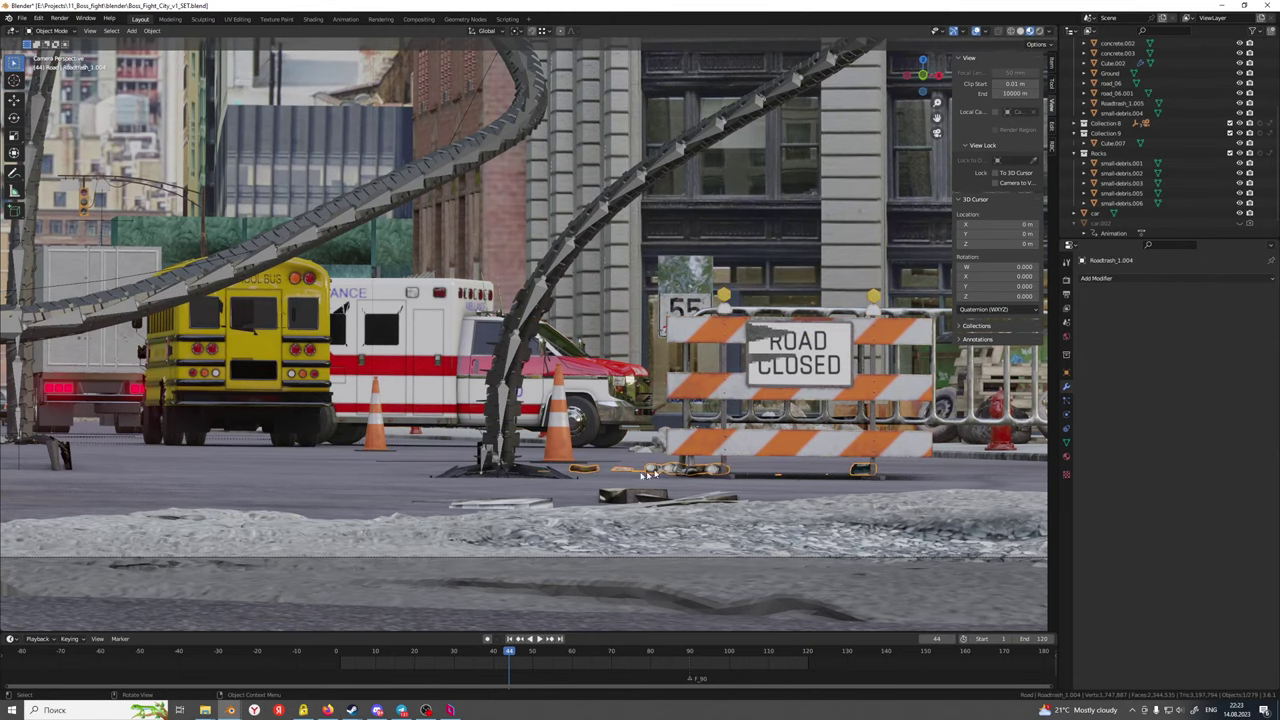
pyautogui.scroll(3, 646, 470)
pyautogui.keyDown('shift'); pyautogui.moveTo(646, 470); pyautogui.dragTo(490, 391, button='middle'); pyautogui.keyUp('shift')
pyautogui.scroll(4, 490, 390)
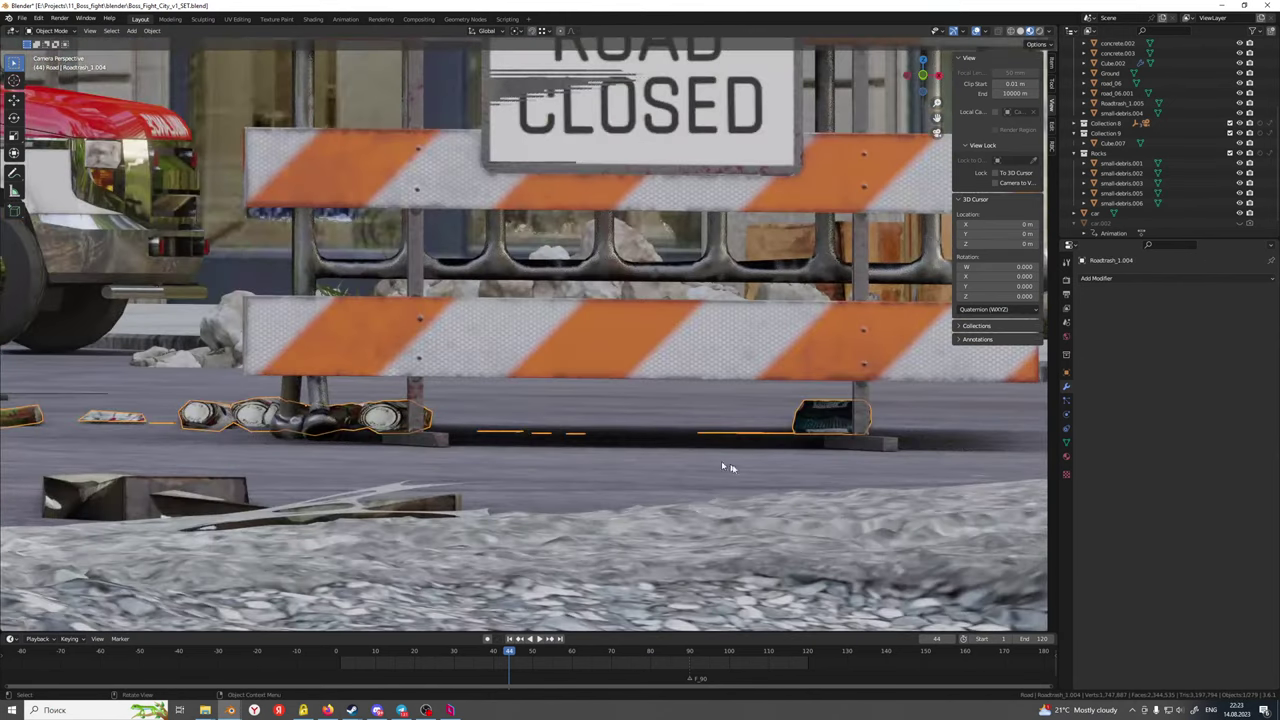
pyautogui.keyDown('shift'); pyautogui.moveTo(726, 462); pyautogui.dragTo(680, 510, button='middle'); pyautogui.keyUp('shift')
pyautogui.scroll(-10, 486, 408)
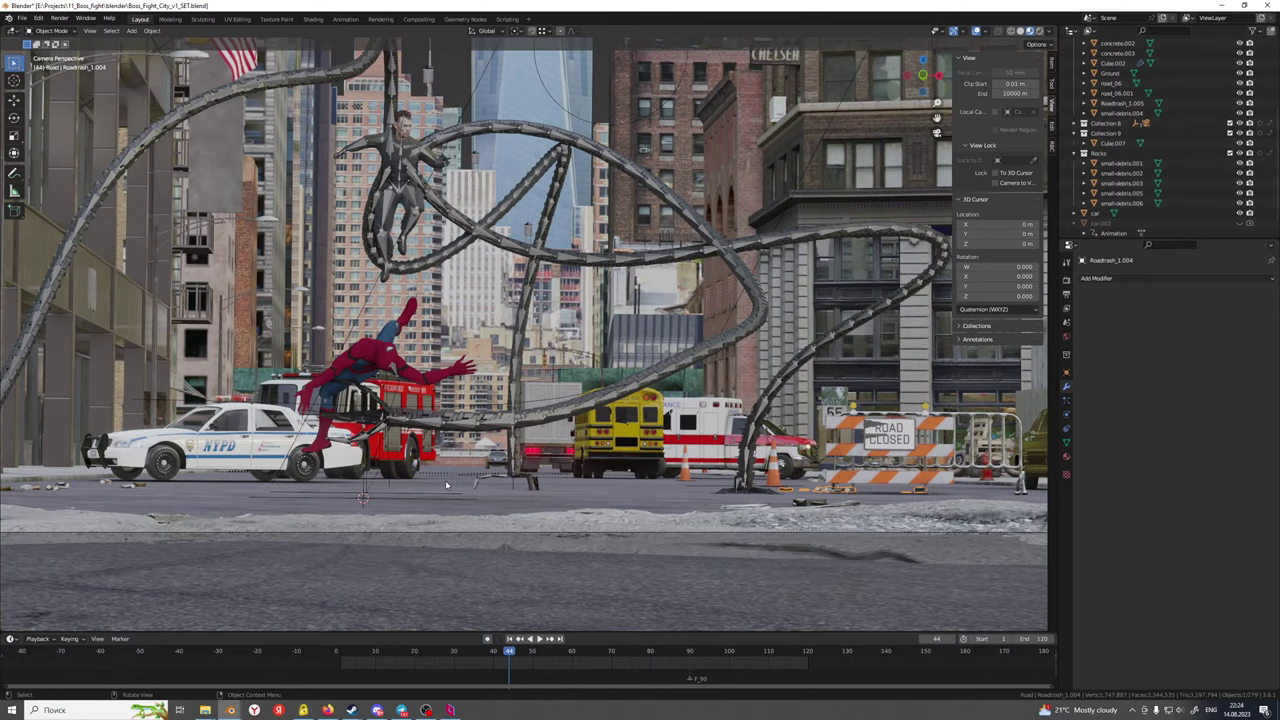
# Examine the camera shot around the police car, fire truck, school bus and barricade for empty areas of road
pyautogui.scroll(-1, 466, 484)
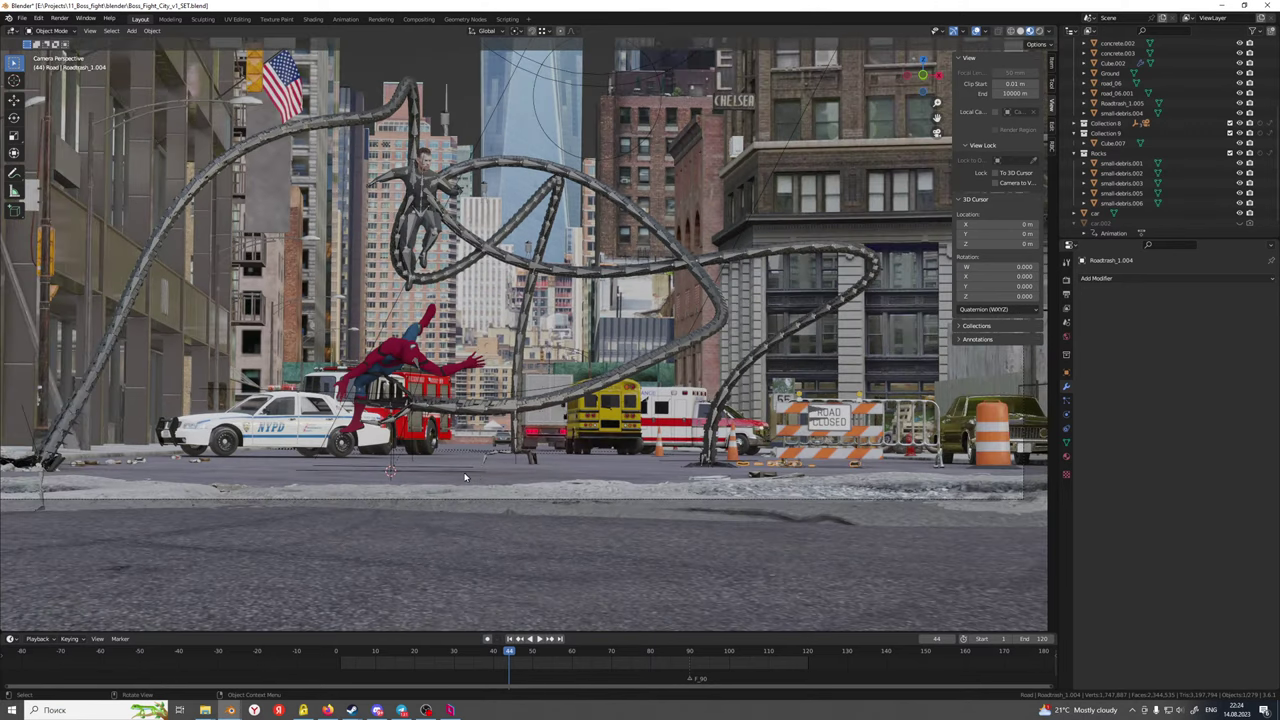
pyautogui.keyDown('shift'); pyautogui.moveTo(458, 474); pyautogui.dragTo(483, 483, button='middle'); pyautogui.keyUp('shift')
pyautogui.scroll(2, 572, 476)
pyautogui.scroll(3, 556, 515)
pyautogui.scroll(-3, 577, 523)
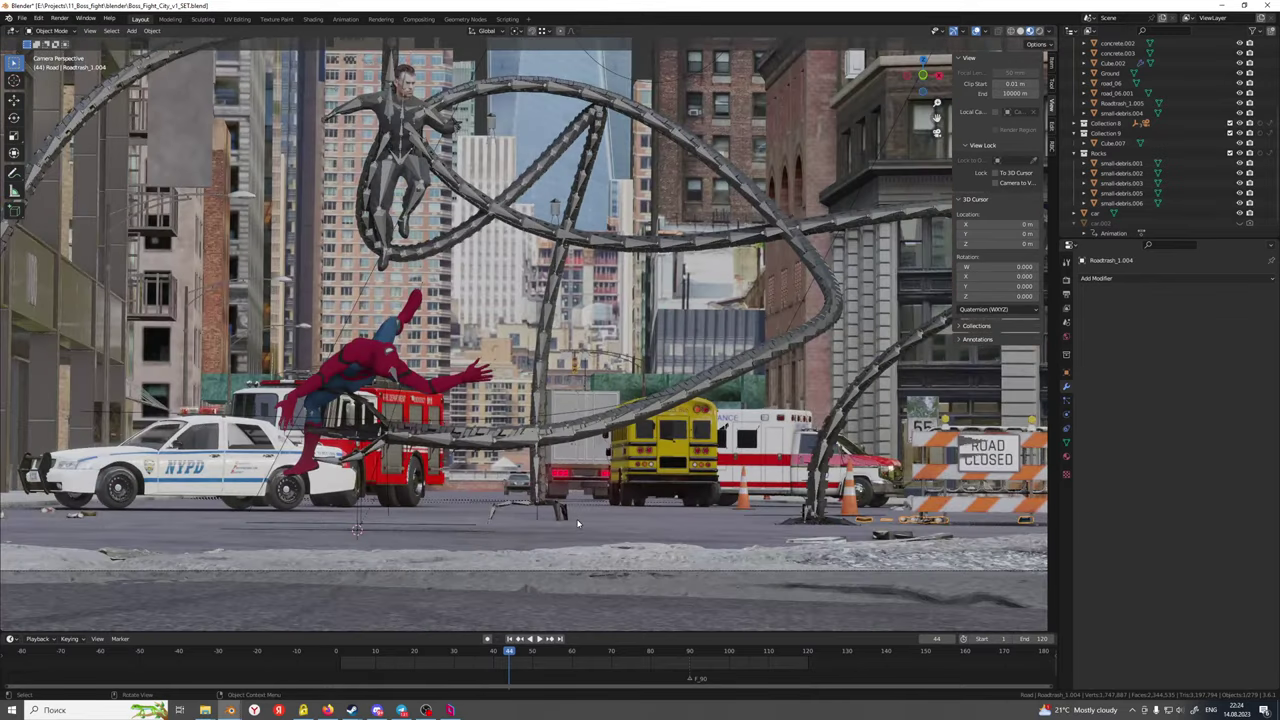
pyautogui.keyDown('shift'); pyautogui.moveTo(577, 522); pyautogui.dragTo(455, 430, button='middle'); pyautogui.keyUp('shift')
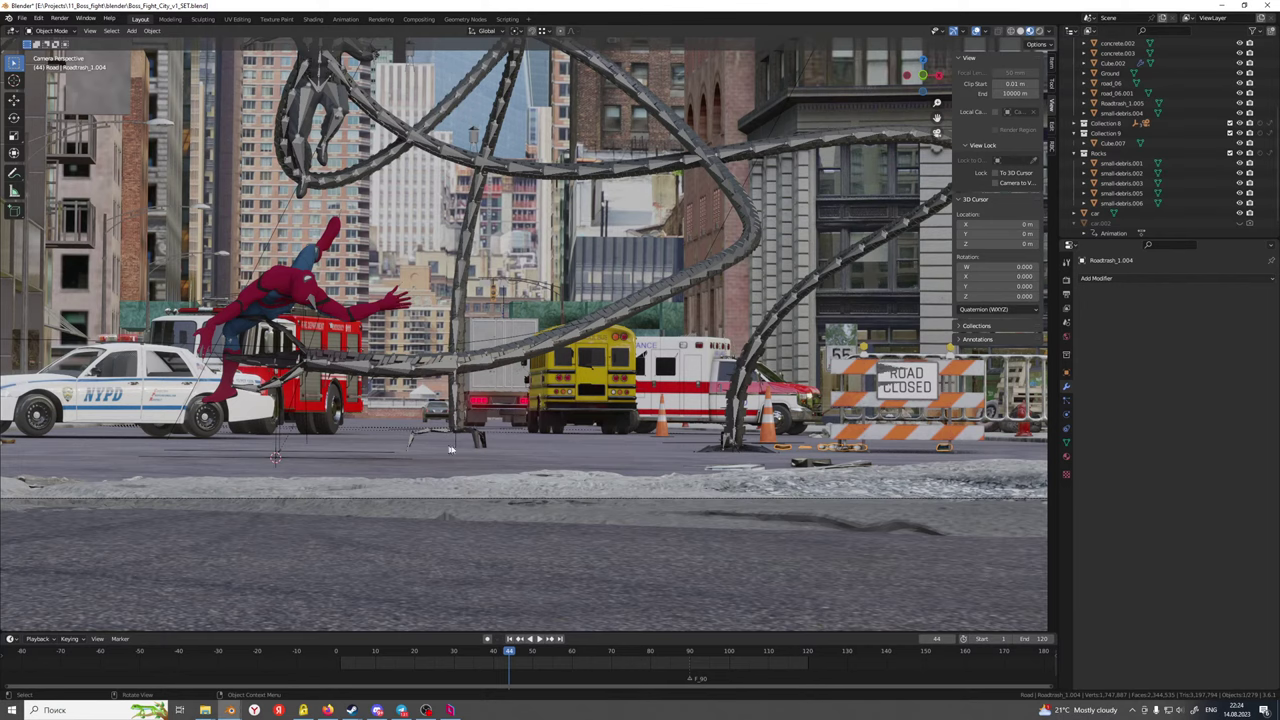
pyautogui.scroll(6, 413, 440)
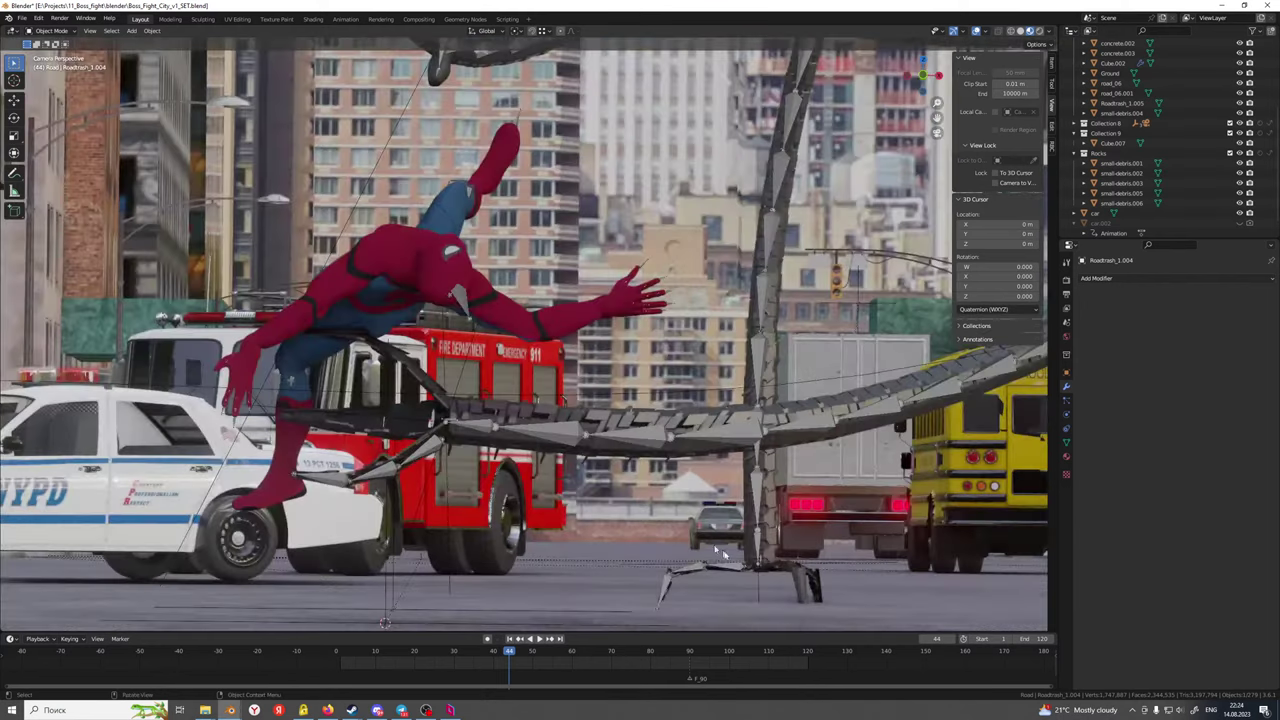
pyautogui.scroll(-6, 716, 552)
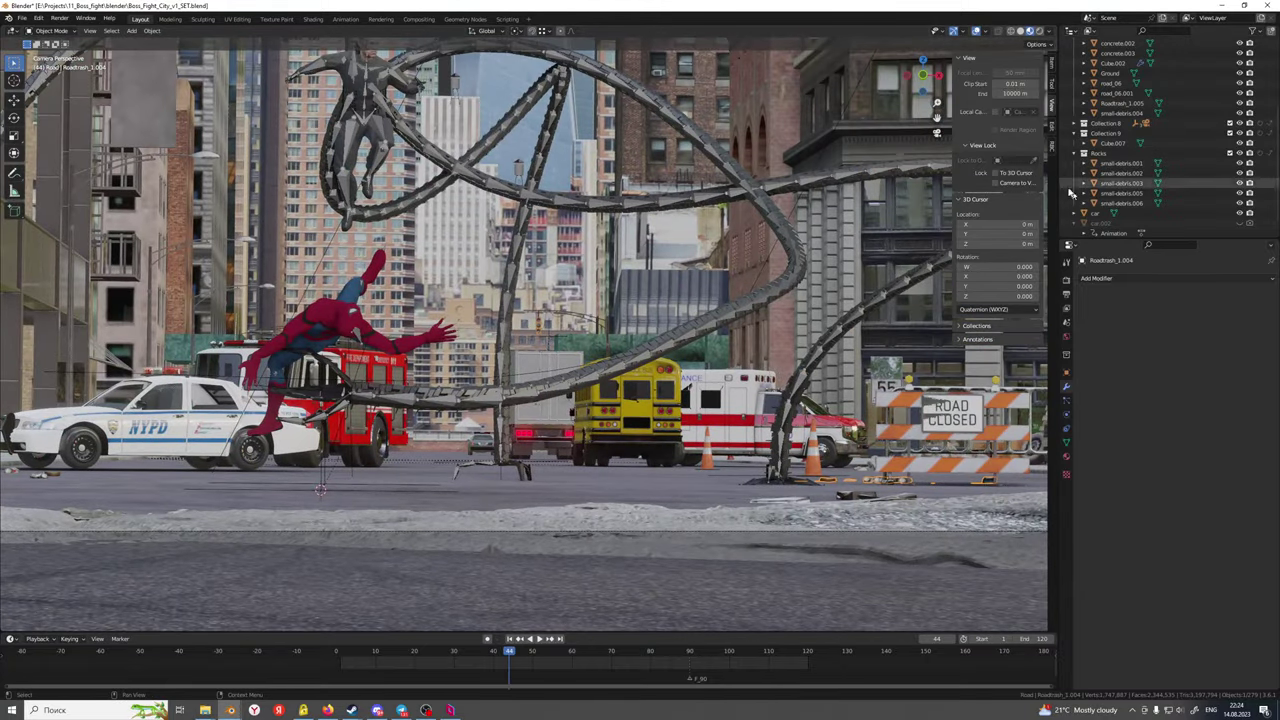
pyautogui.scroll(-2, 562, 252)
pyautogui.keyDown('shift'); pyautogui.moveTo(562, 252); pyautogui.dragTo(619, 366, button='middle'); pyautogui.keyUp('shift')
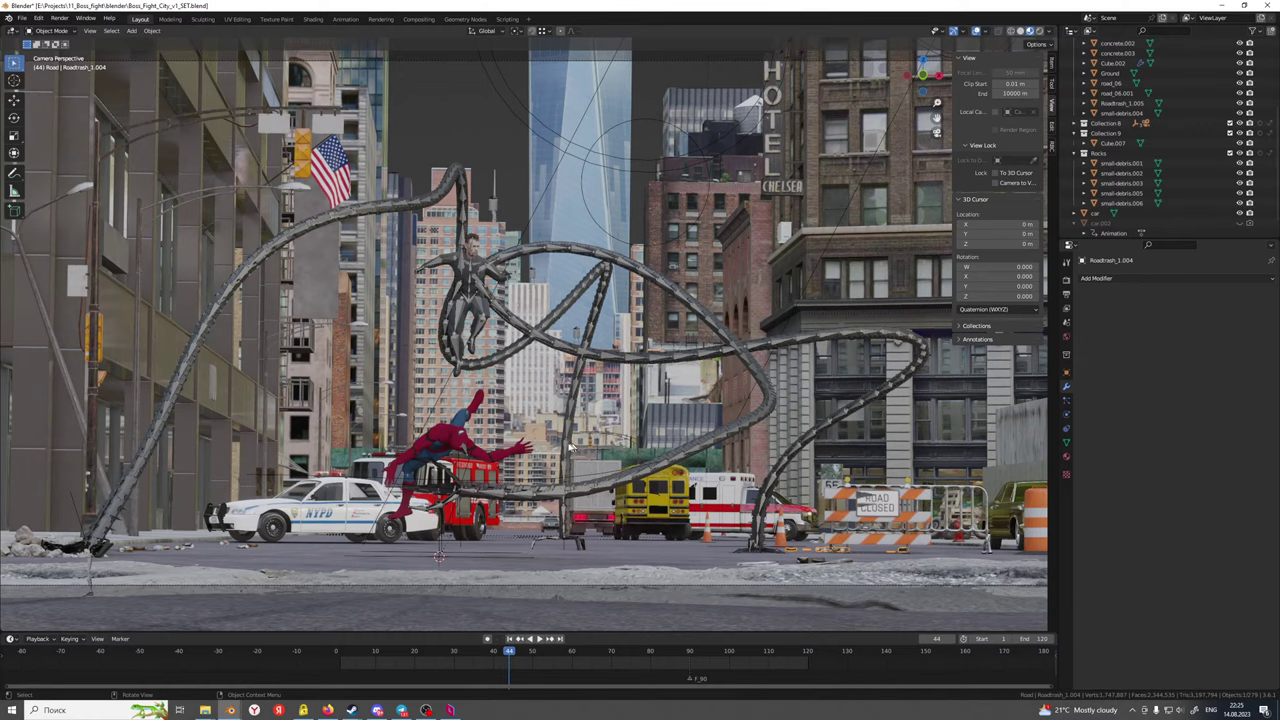
pyautogui.keyDown('shift'); pyautogui.moveTo(533, 467); pyautogui.dragTo(615, 447, button='middle'); pyautogui.keyUp('shift')
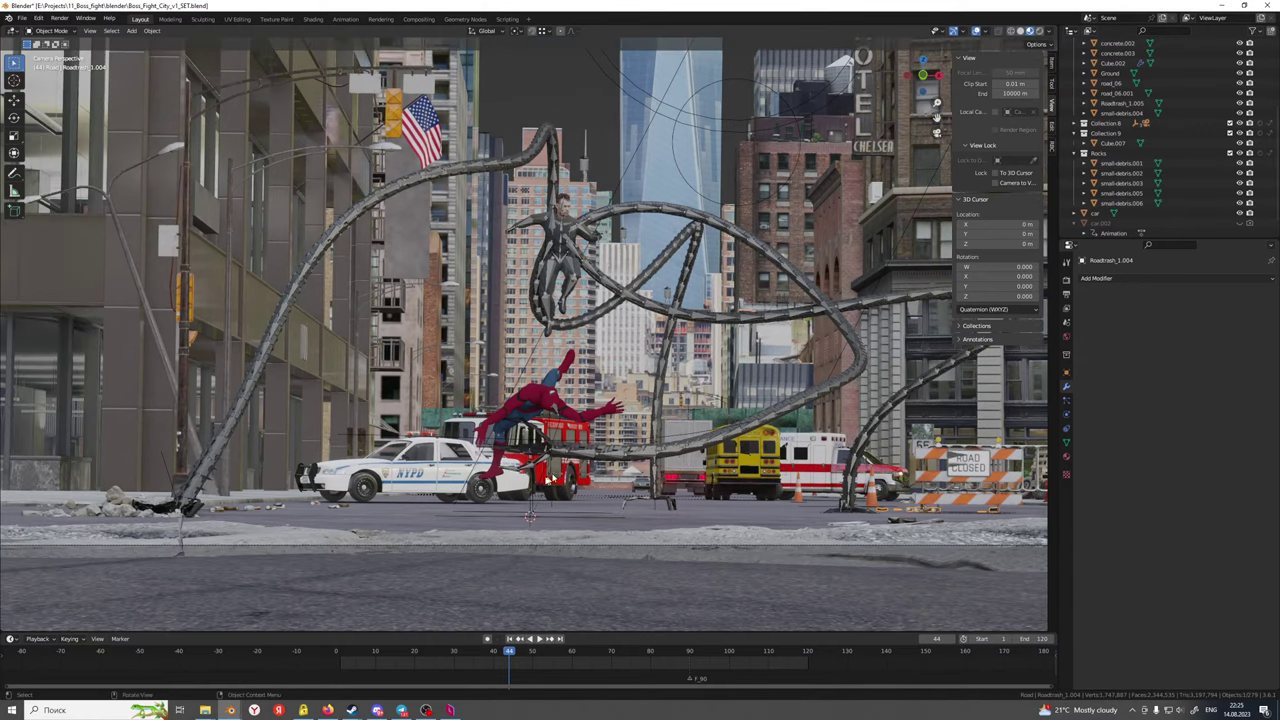
pyautogui.scroll(3, 540, 485)
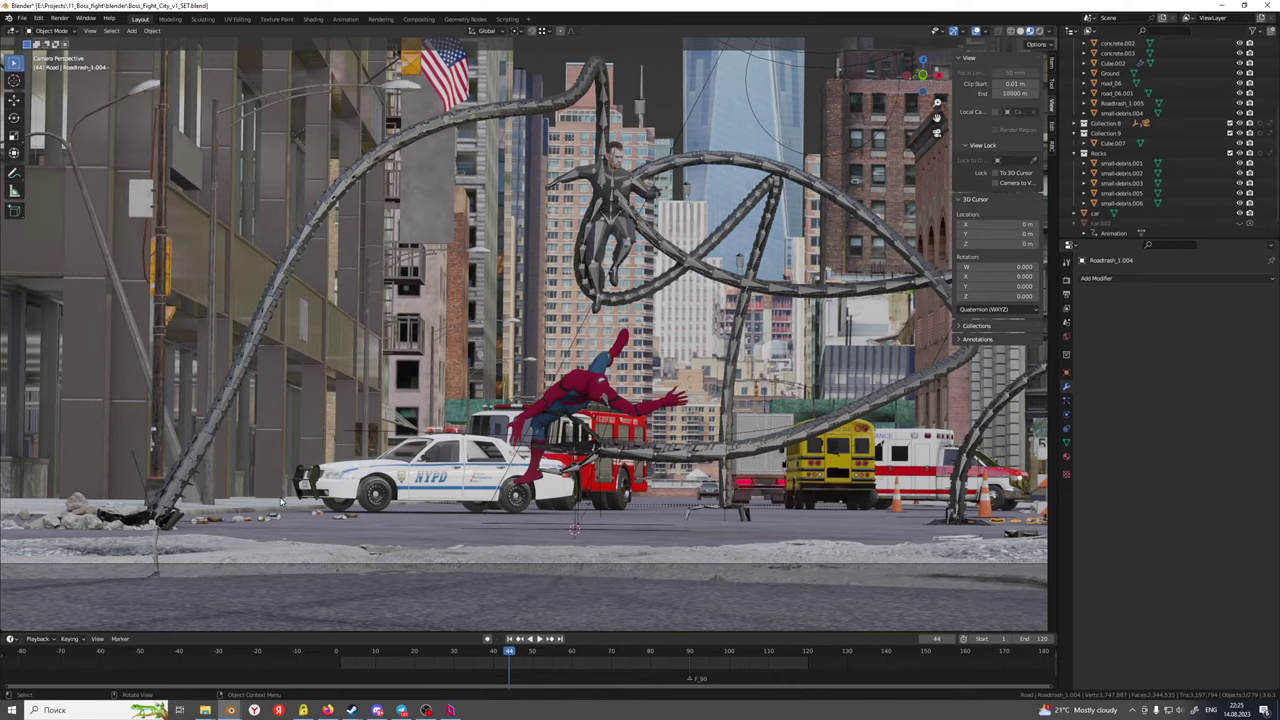
pyautogui.scroll(-1, 590, 494)
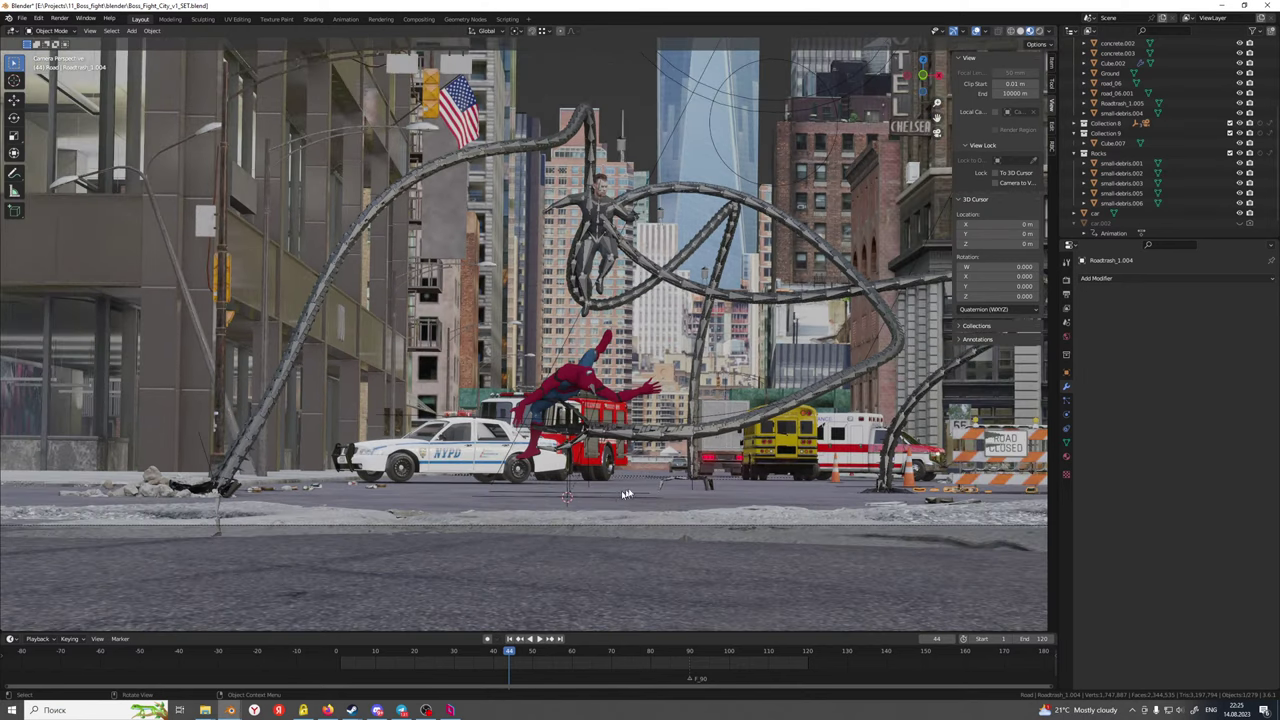
pyautogui.keyDown('shift'); pyautogui.moveTo(624, 493); pyautogui.dragTo(478, 488, button='middle'); pyautogui.keyUp('shift')
pyautogui.scroll(2, 404, 515)
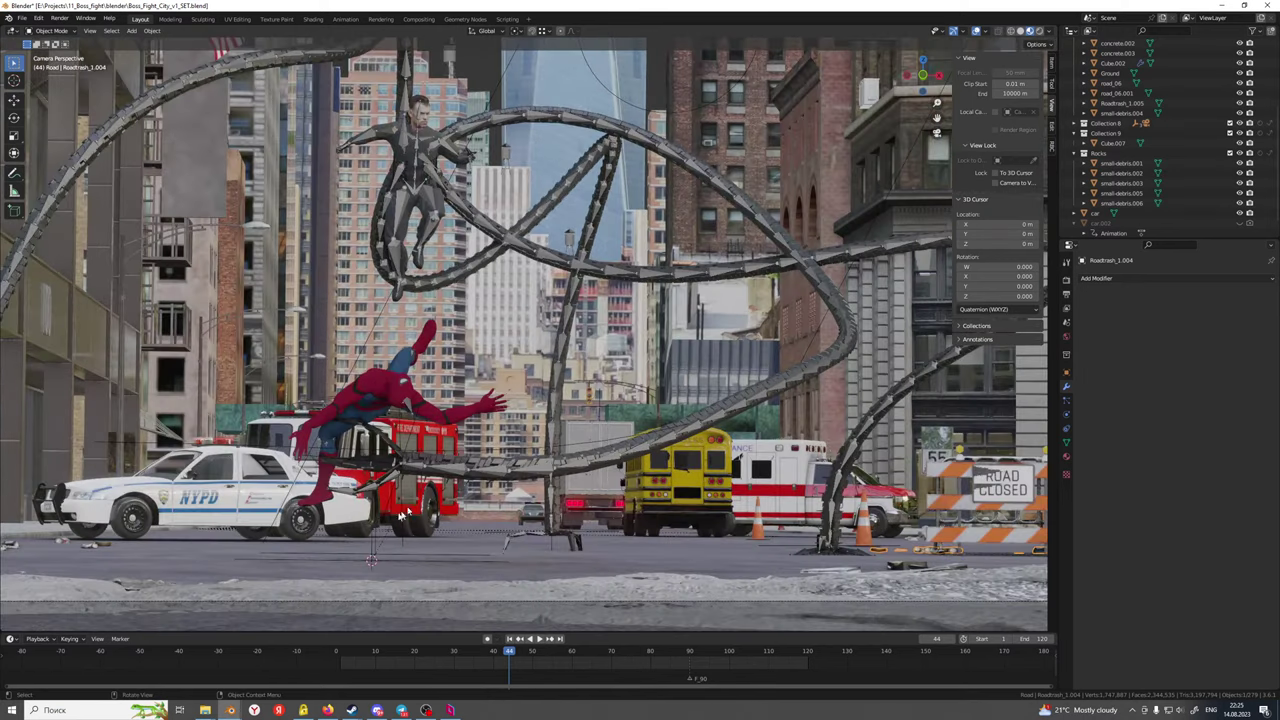
pyautogui.keyDown('shift'); pyautogui.moveTo(330, 525); pyautogui.dragTo(664, 500, button='middle'); pyautogui.keyUp('shift')
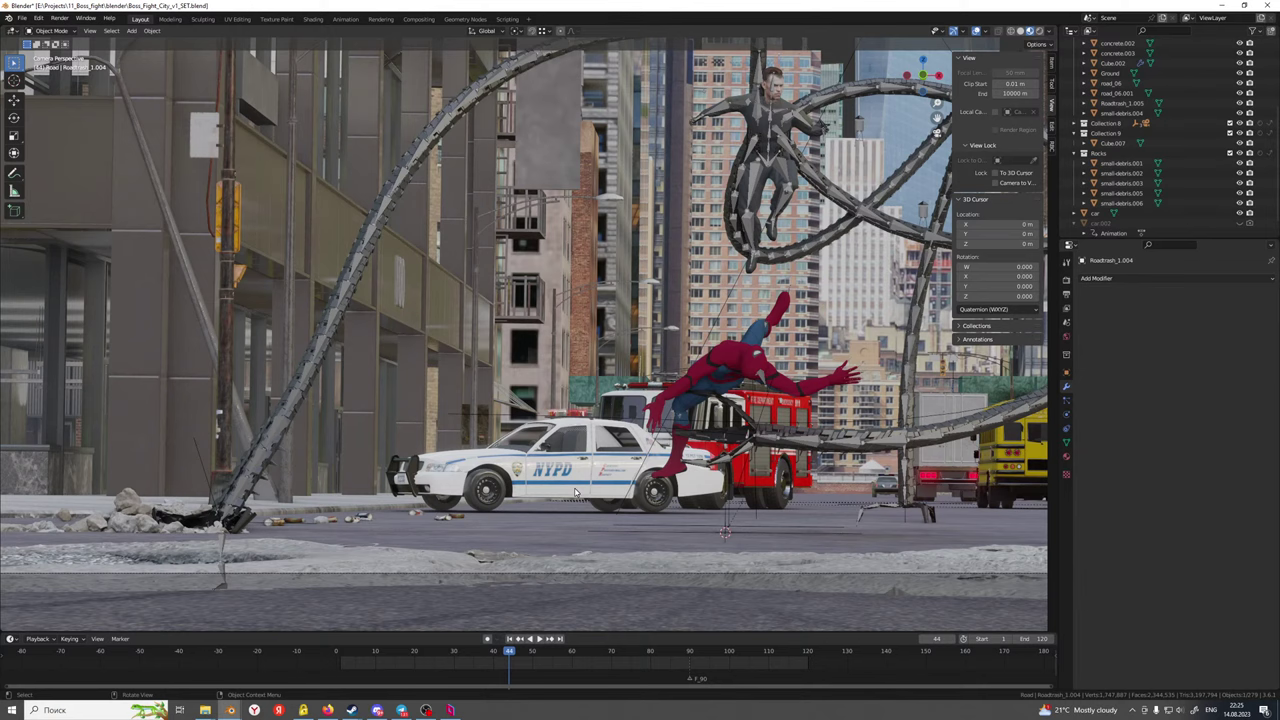
pyautogui.keyDown('shift'); pyautogui.moveTo(666, 459); pyautogui.dragTo(390, 451, button='middle'); pyautogui.keyUp('shift')
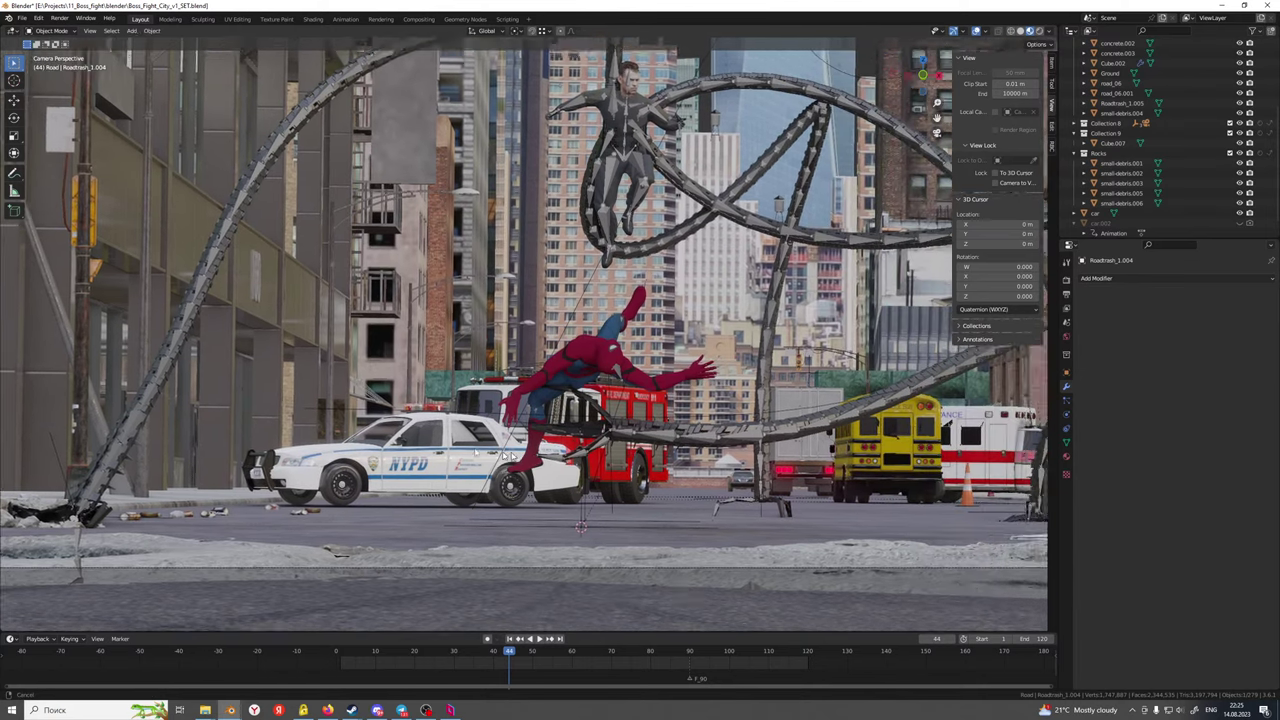
pyautogui.scroll(2, 447, 486)
pyautogui.keyDown('shift'); pyautogui.moveTo(478, 500); pyautogui.dragTo(543, 426, button='middle'); pyautogui.keyUp('shift')
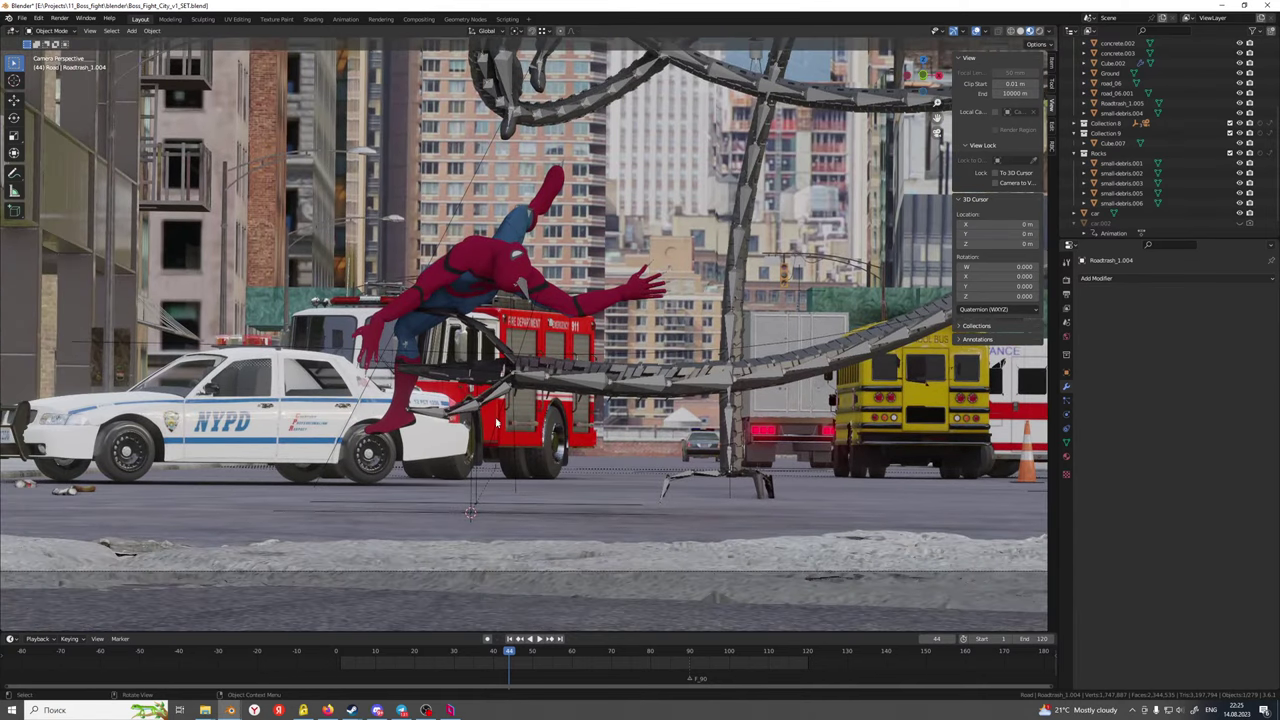
pyautogui.keyDown('shift'); pyautogui.moveTo(560, 483); pyautogui.dragTo(432, 407, button='middle'); pyautogui.keyUp('shift')
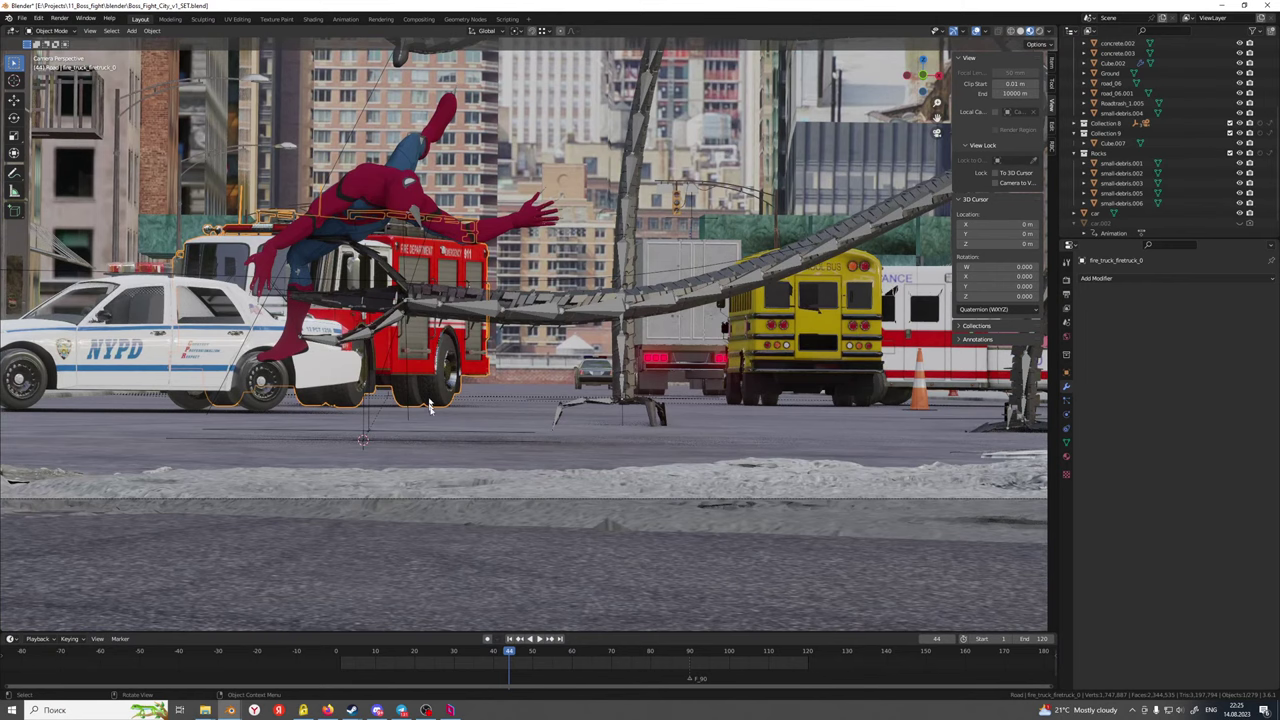
# Try to move the box truck beside the school bus along negative X
pyautogui.click(690, 355)
pyautogui.keyDown('shift'); pyautogui.moveTo(690, 355); pyautogui.dragTo(466, 450, button='middle'); pyautogui.keyUp('shift')
pyautogui.scroll(2, 470, 475)
pyautogui.scroll(-4, 540, 484)
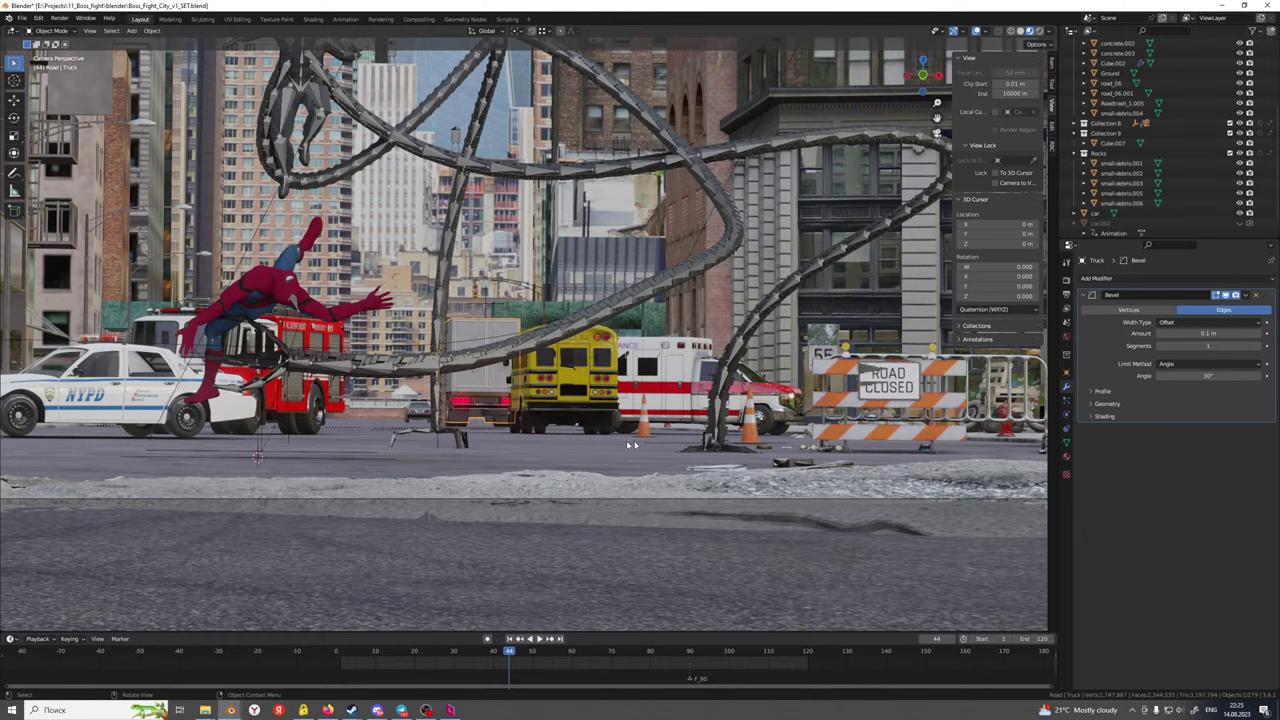
pyautogui.press('g')
pyautogui.press('x')
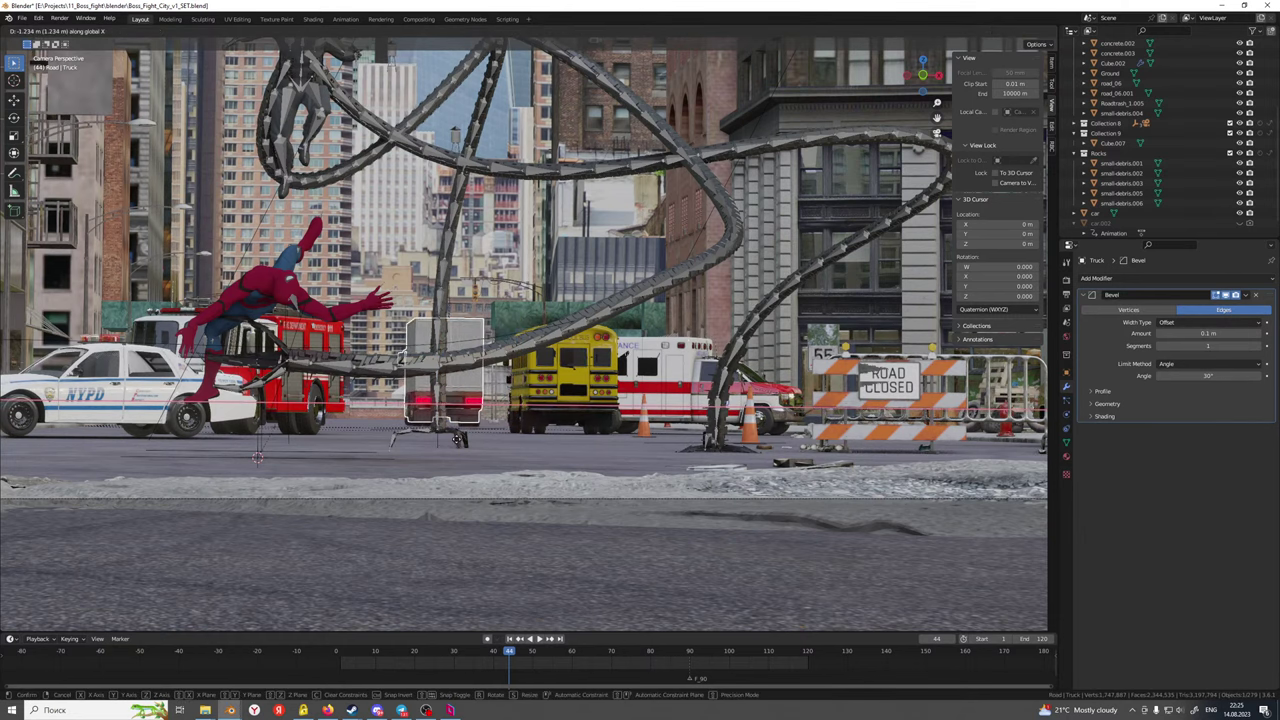
pyautogui.rightClick(466, 395)
# Examine how the box truck sits between the fire truck and the school bus in the camera shot
pyautogui.scroll(6, 470, 401)
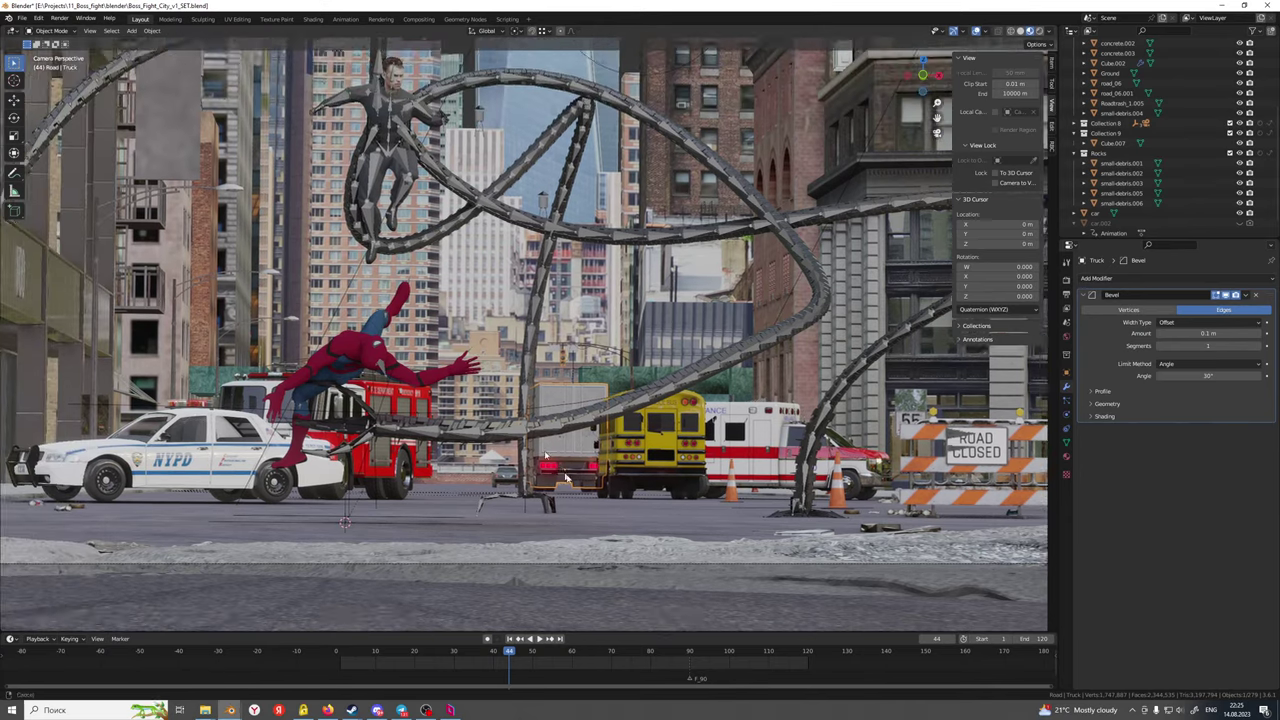
pyautogui.scroll(-8, 451, 368)
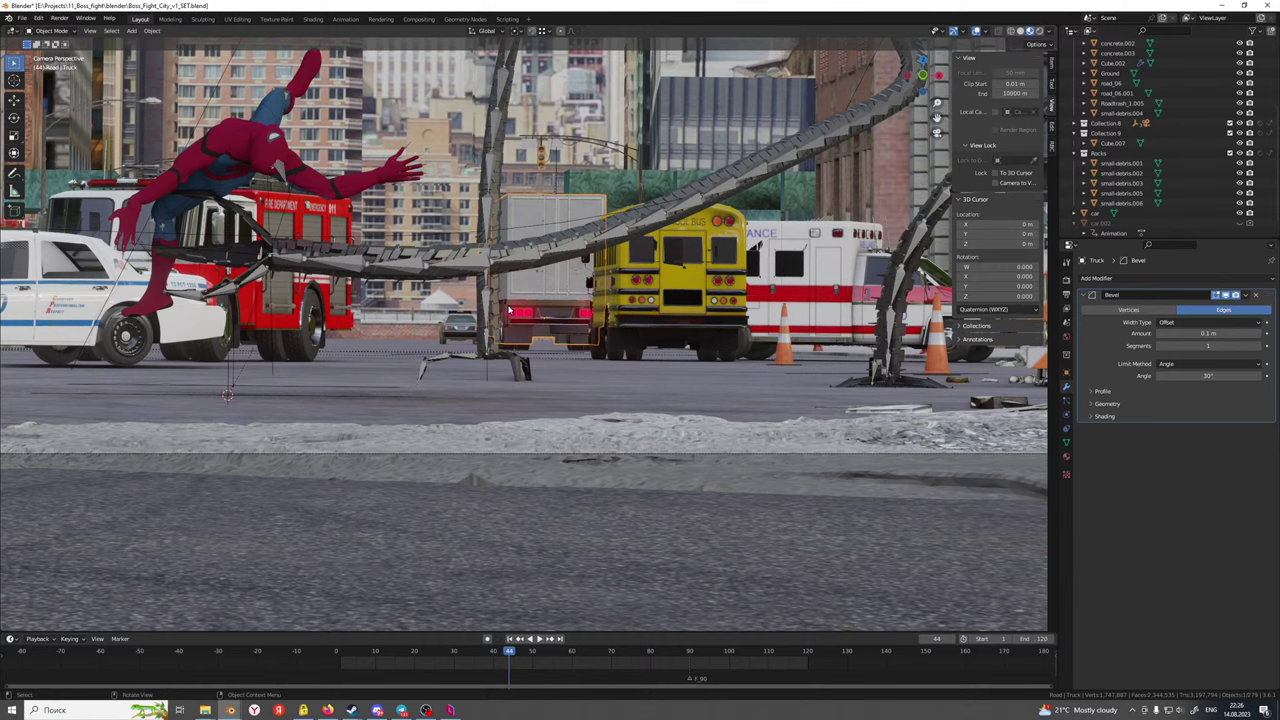
pyautogui.scroll(3, 510, 311)
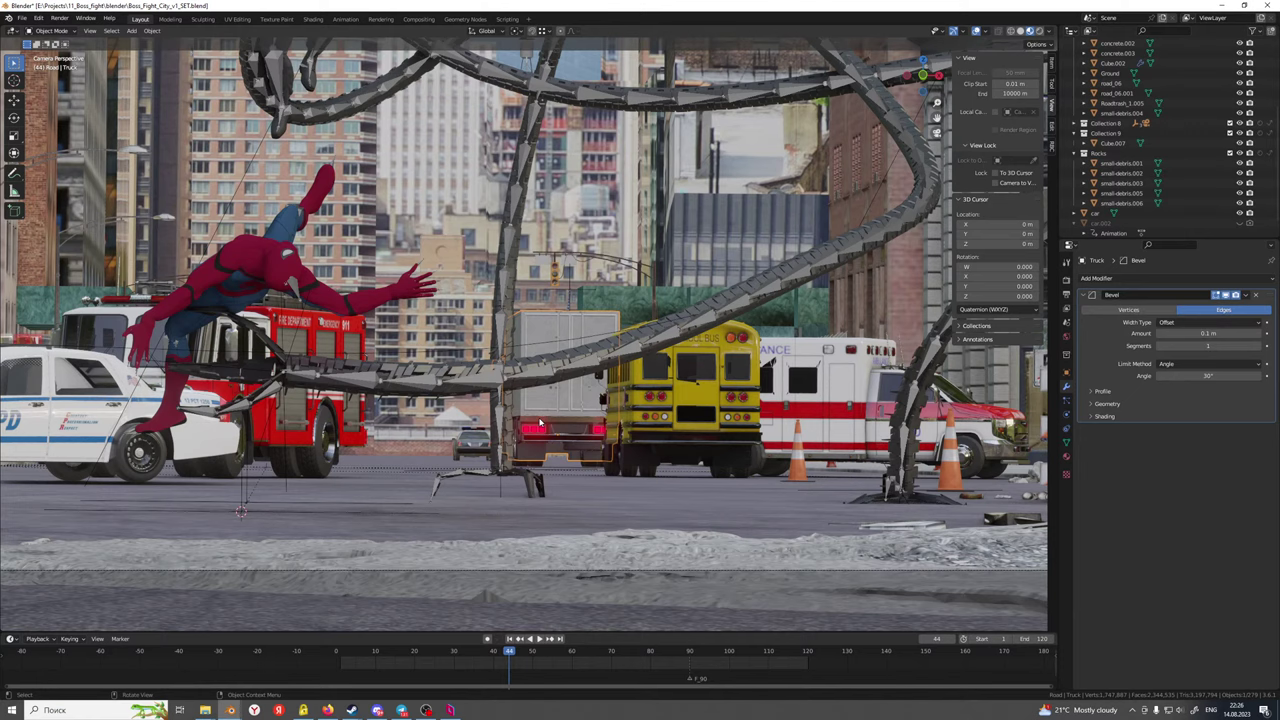
pyautogui.scroll(-3, 540, 423)
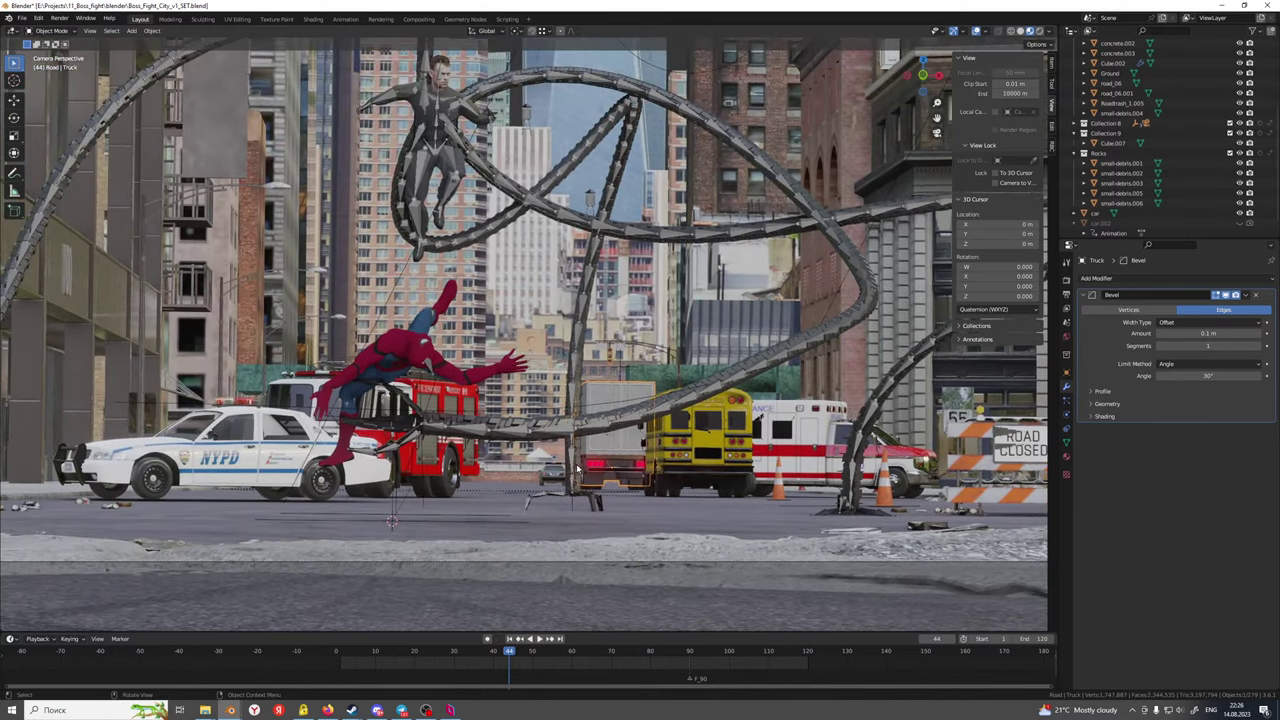
pyautogui.scroll(2, 576, 468)
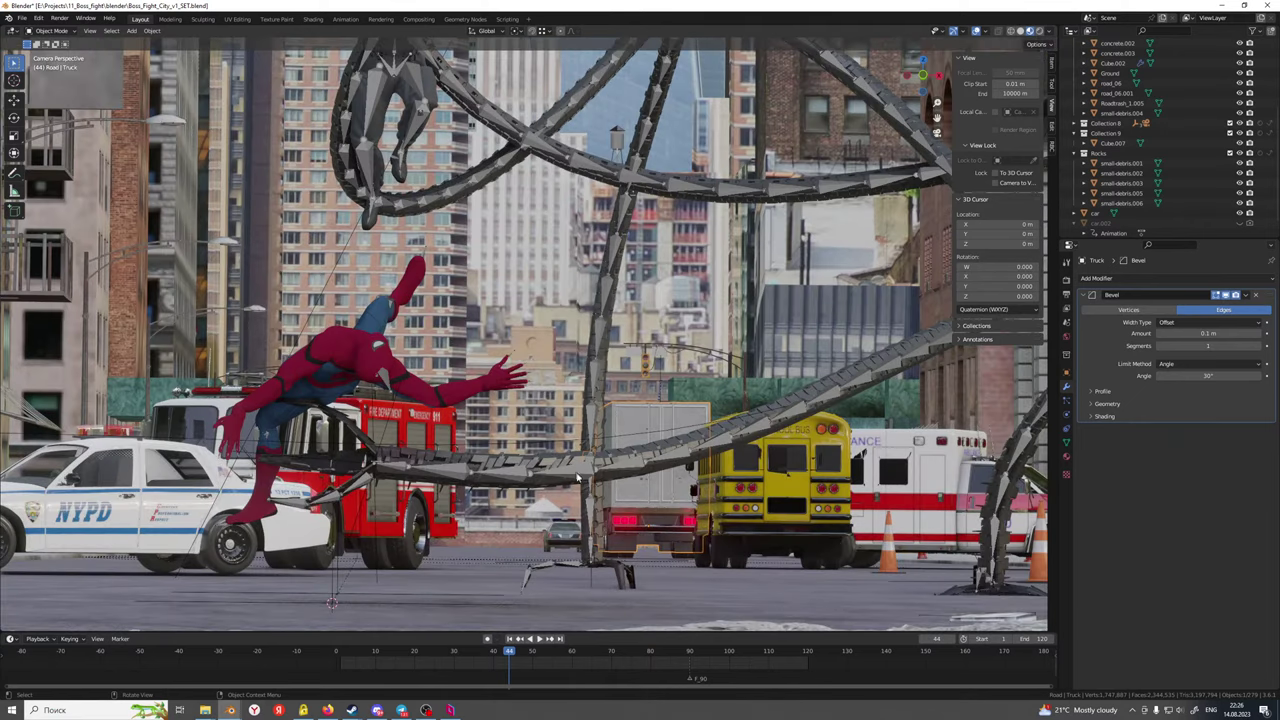
pyautogui.scroll(-2, 592, 522)
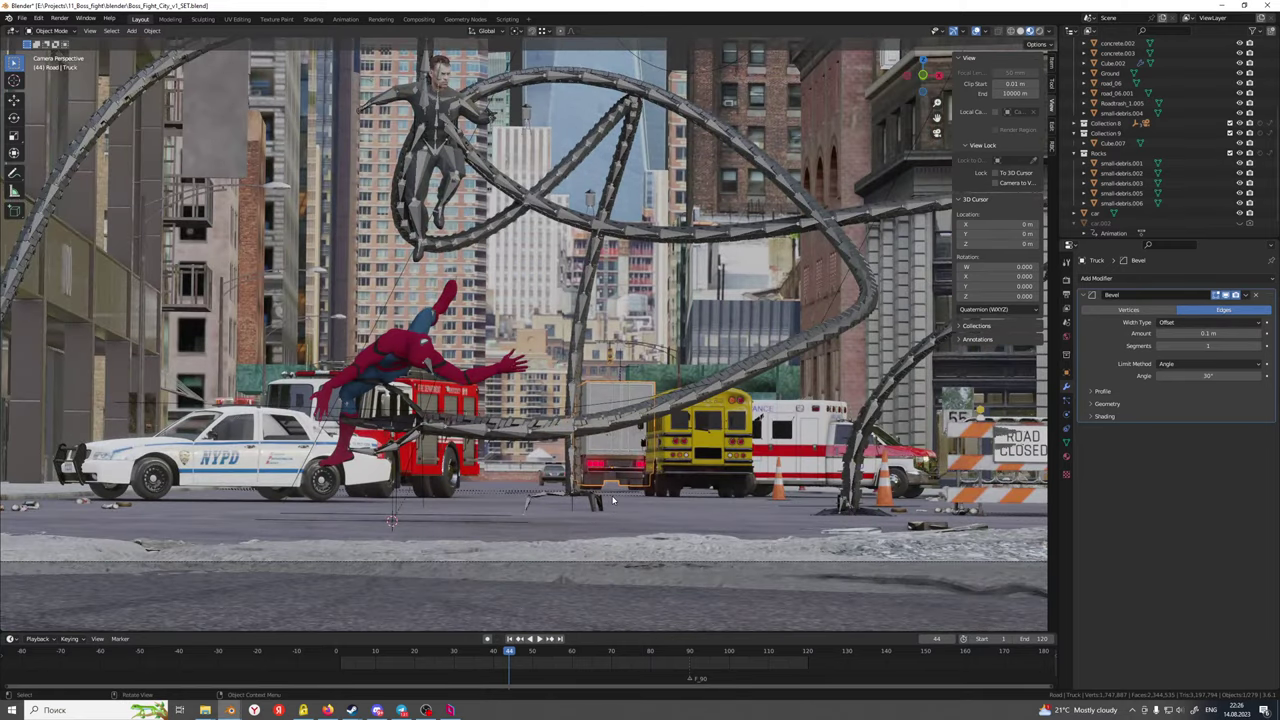
pyautogui.scroll(5, 613, 500)
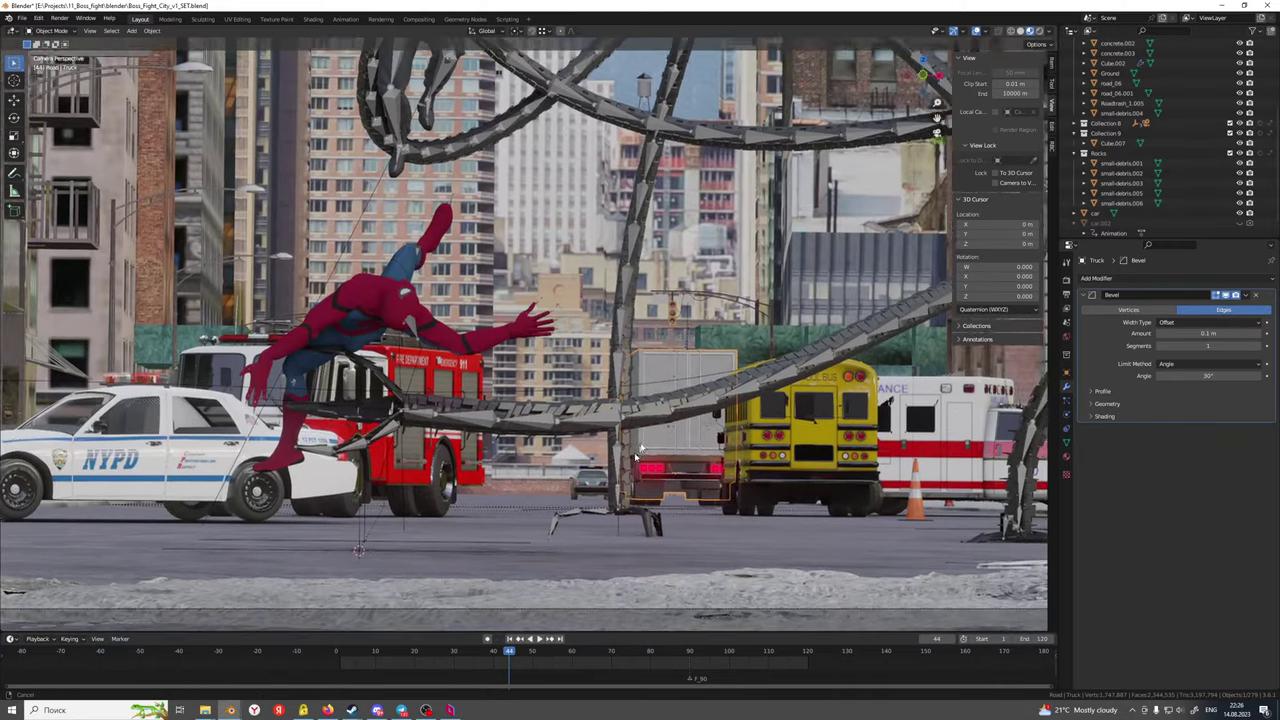
pyautogui.scroll(-4, 642, 444)
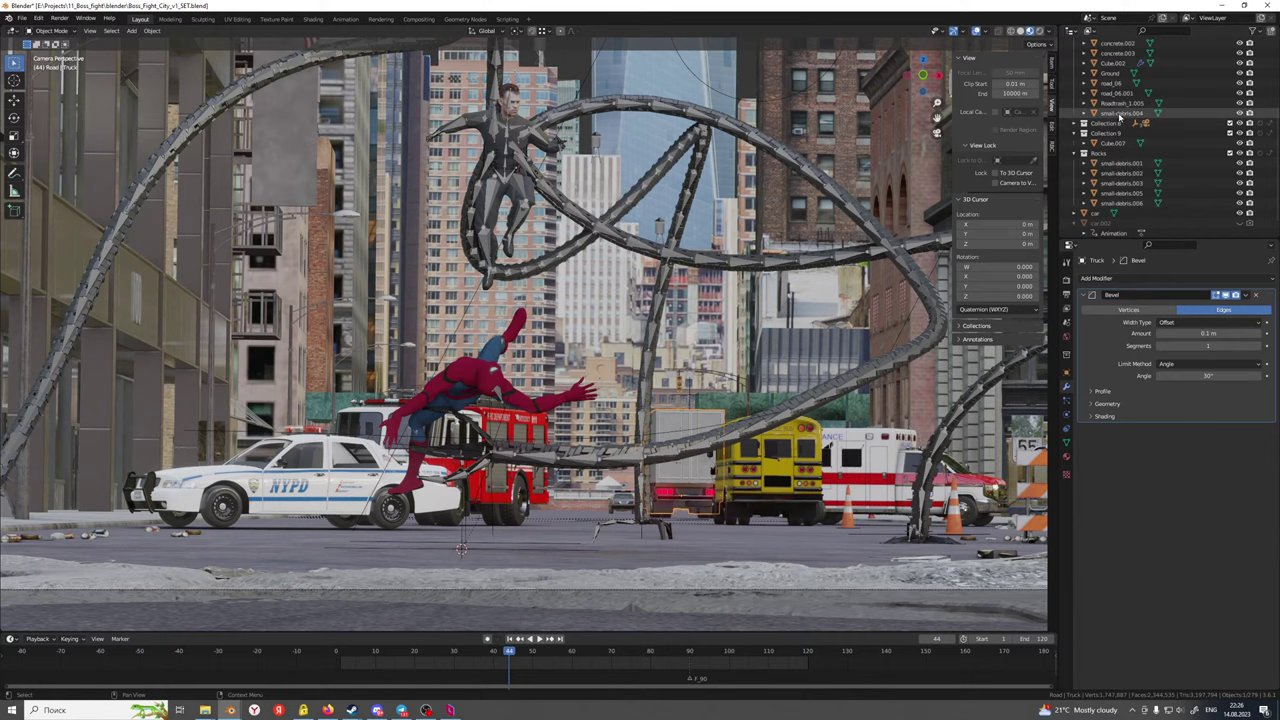
# Toggle City_collection's visibility on and off to examine which parts of the street scene belong to it
pyautogui.click(1119, 114)
pyautogui.scroll(4, 1119, 118)
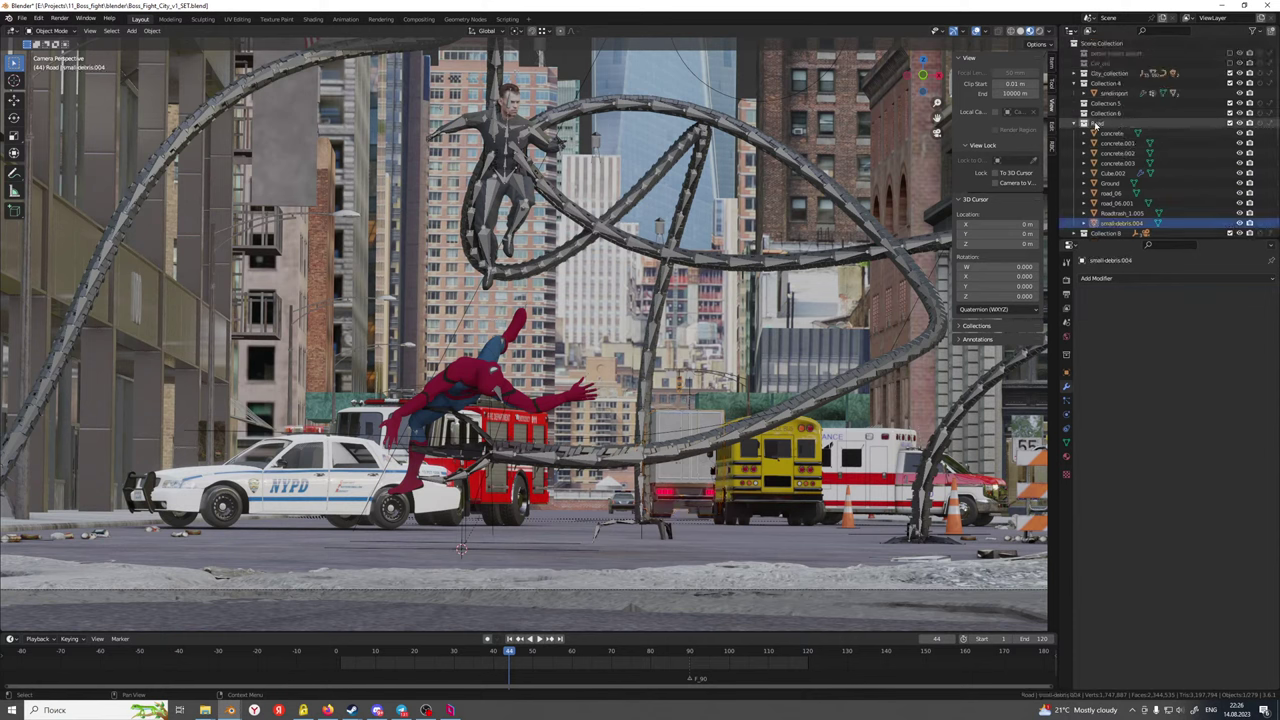
pyautogui.click(1102, 124)
pyautogui.click(1107, 114)
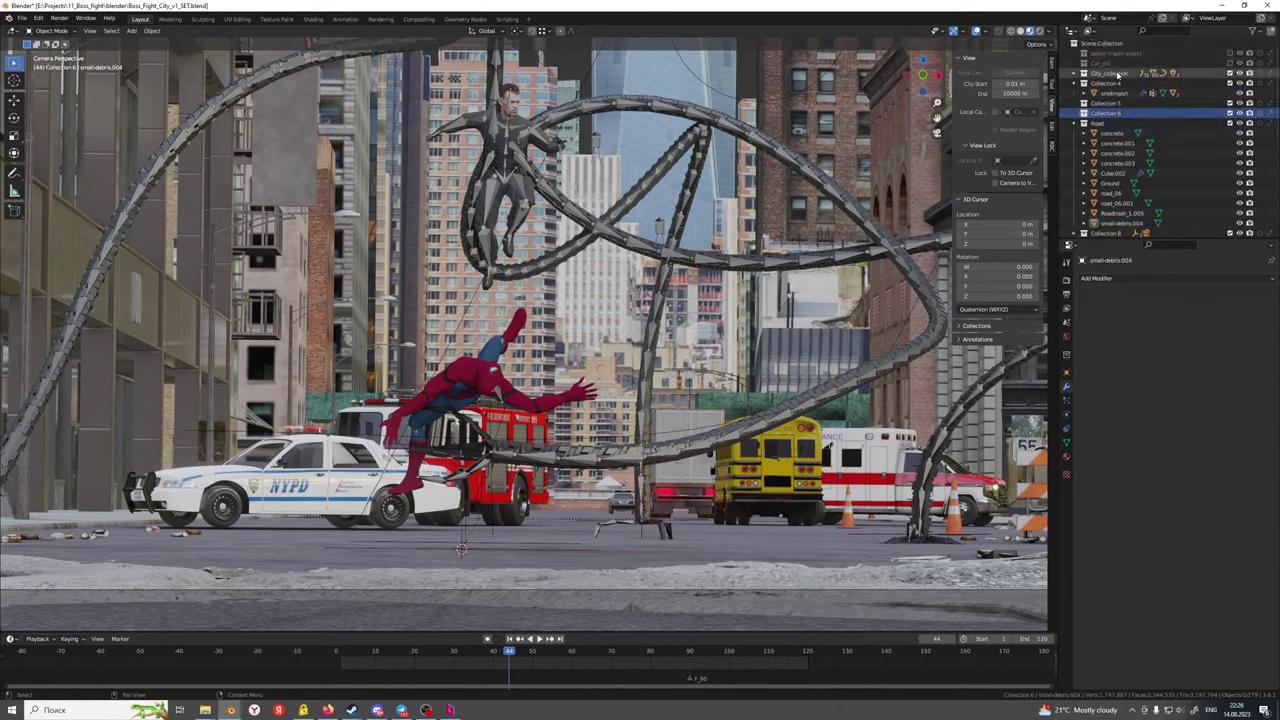
pyautogui.click(1115, 74)
pyautogui.click(1240, 74)
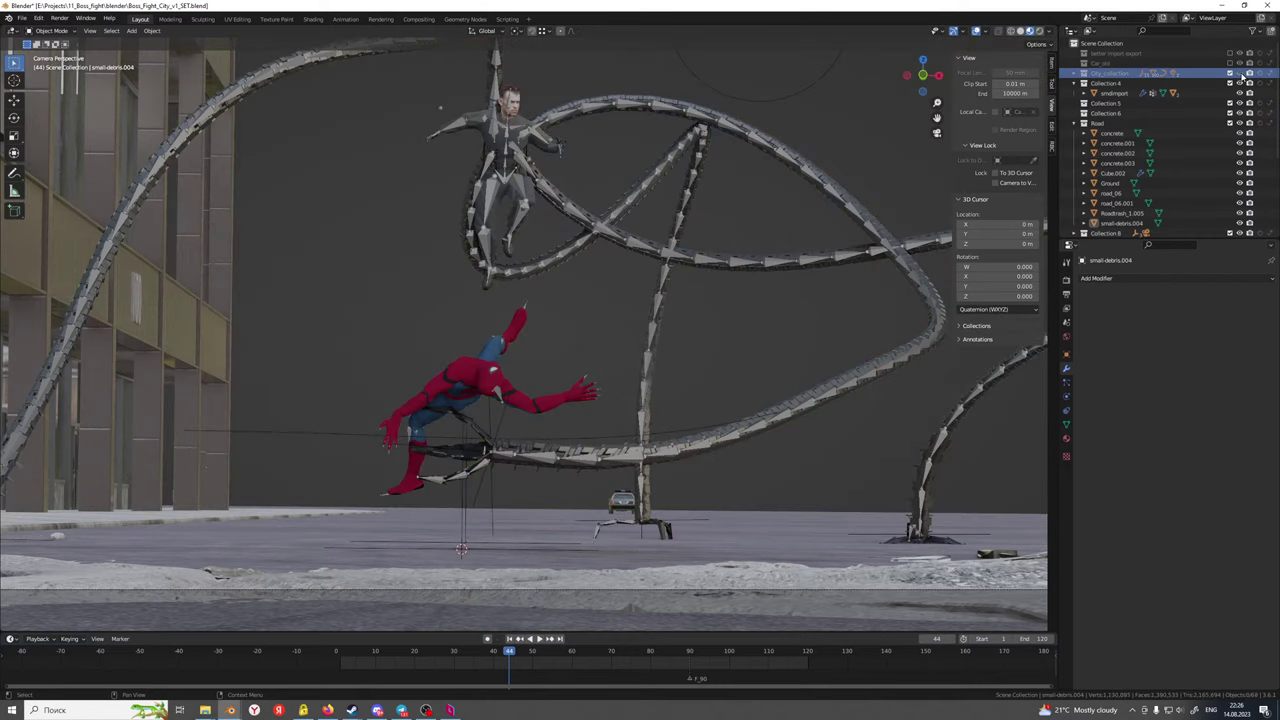
pyautogui.click(1240, 74)
pyautogui.click(1240, 74)
pyautogui.click(1240, 74)
pyautogui.click(1240, 74)
pyautogui.click(1240, 74)
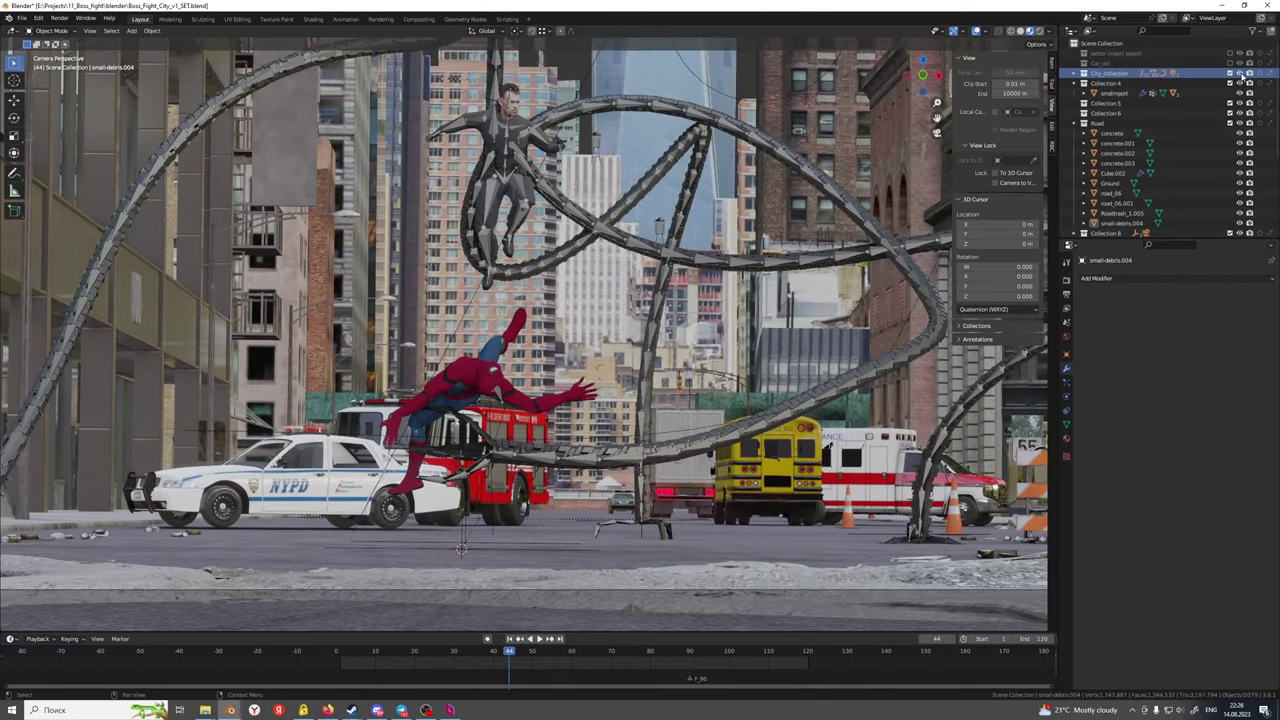
pyautogui.click(1240, 74)
pyautogui.click(1240, 74)
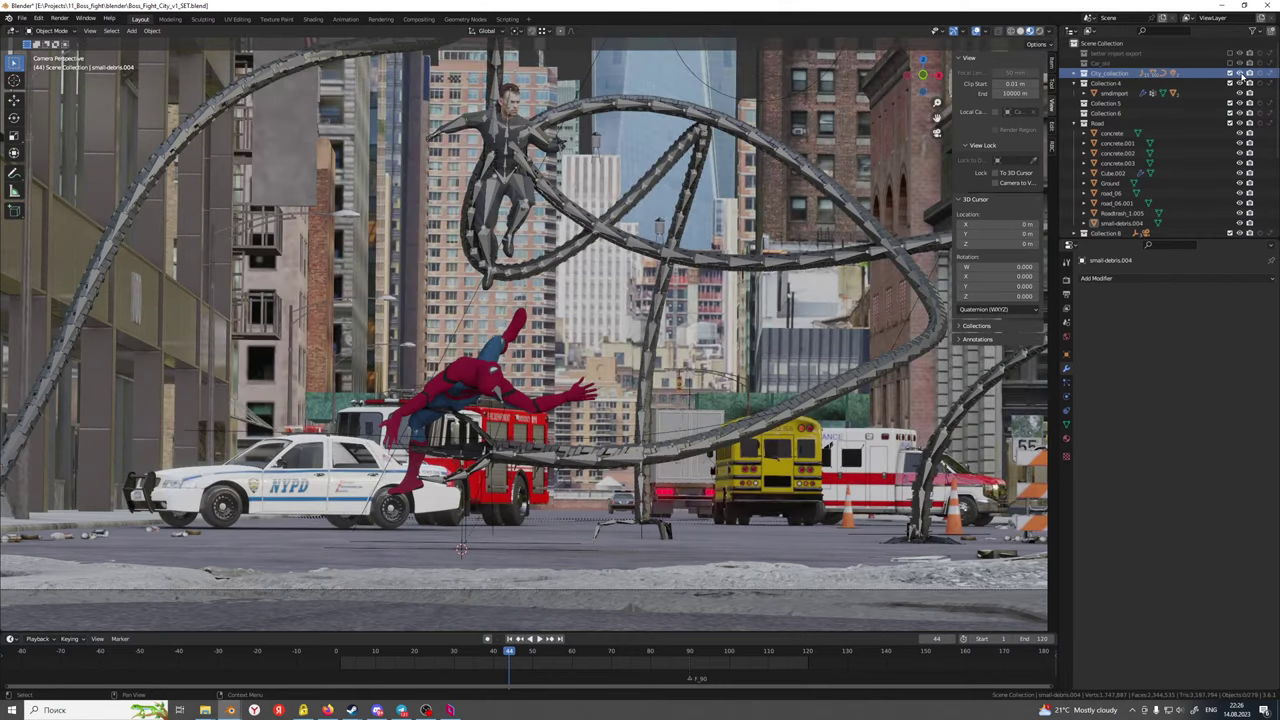
# Move the distant car smdimport into City_collection and delete the empty Collection 5 and Collection 6
pyautogui.click(626, 508)
pyautogui.moveTo(1116, 93)
pyautogui.mouseDown()
pyautogui.moveTo(1136, 131)
pyautogui.moveTo(1112, 73)
pyautogui.mouseUp()
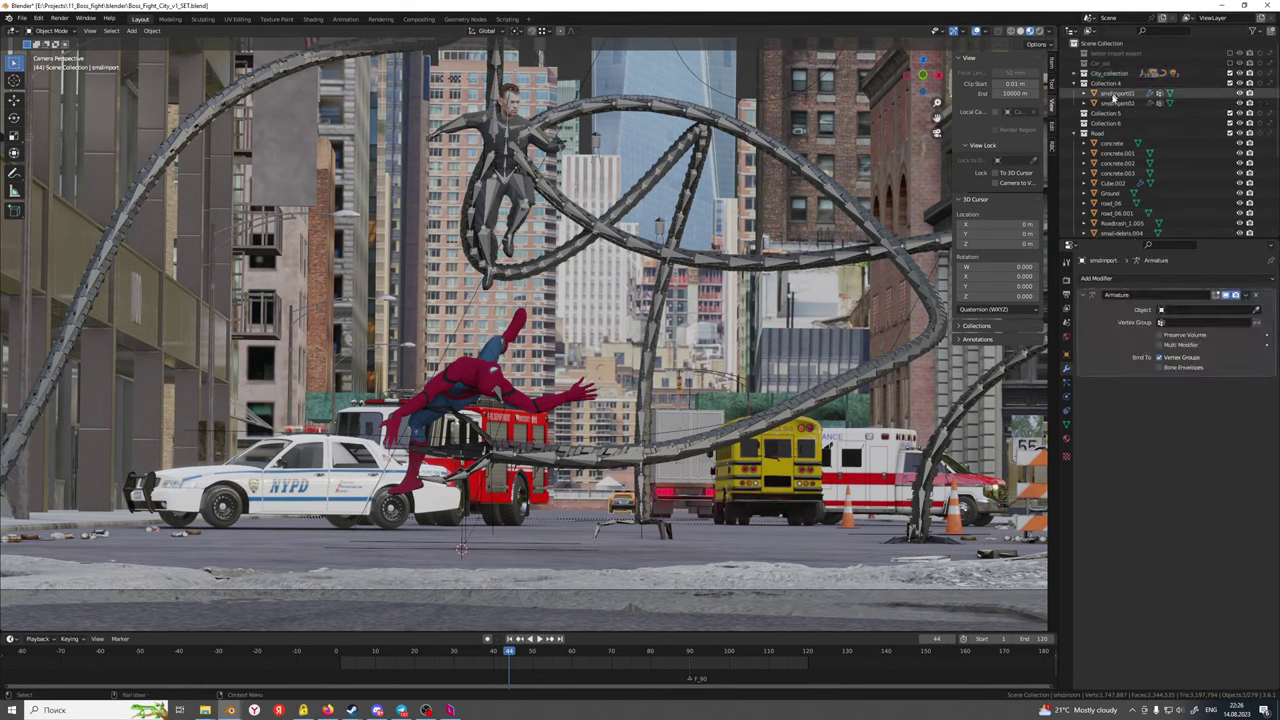
pyautogui.click(1106, 114)
pyautogui.rightClick(1106, 116)
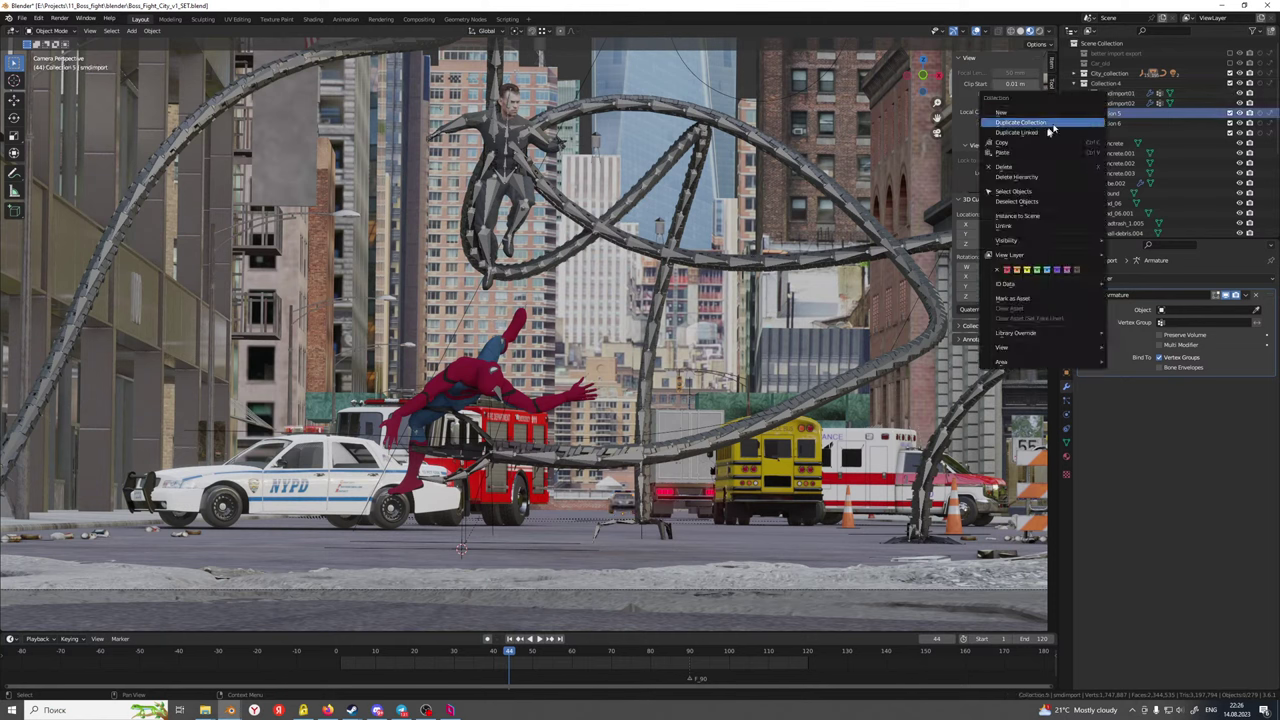
pyautogui.click(1112, 120)
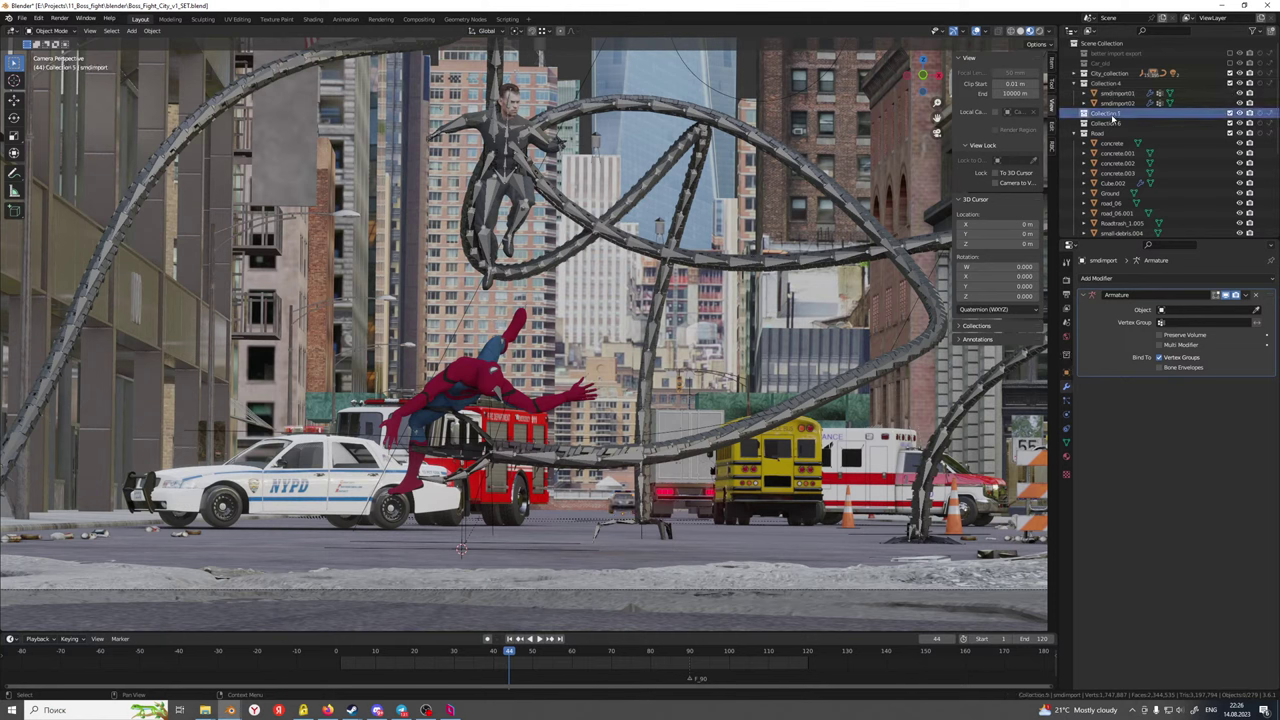
pyautogui.press('Delete')
pyautogui.press('Delete')
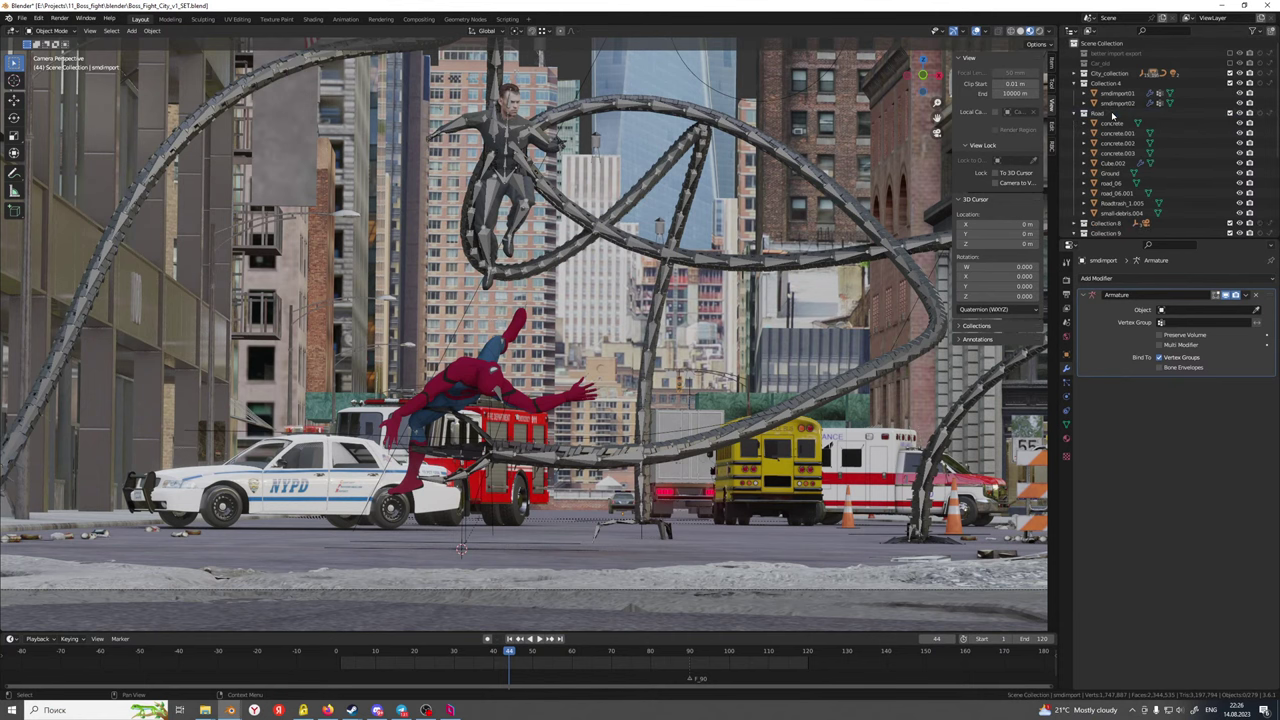
# Join smdimport01 with the body of the distant green-and-white police car
pyautogui.click(1109, 84)
pyautogui.click(1110, 94)
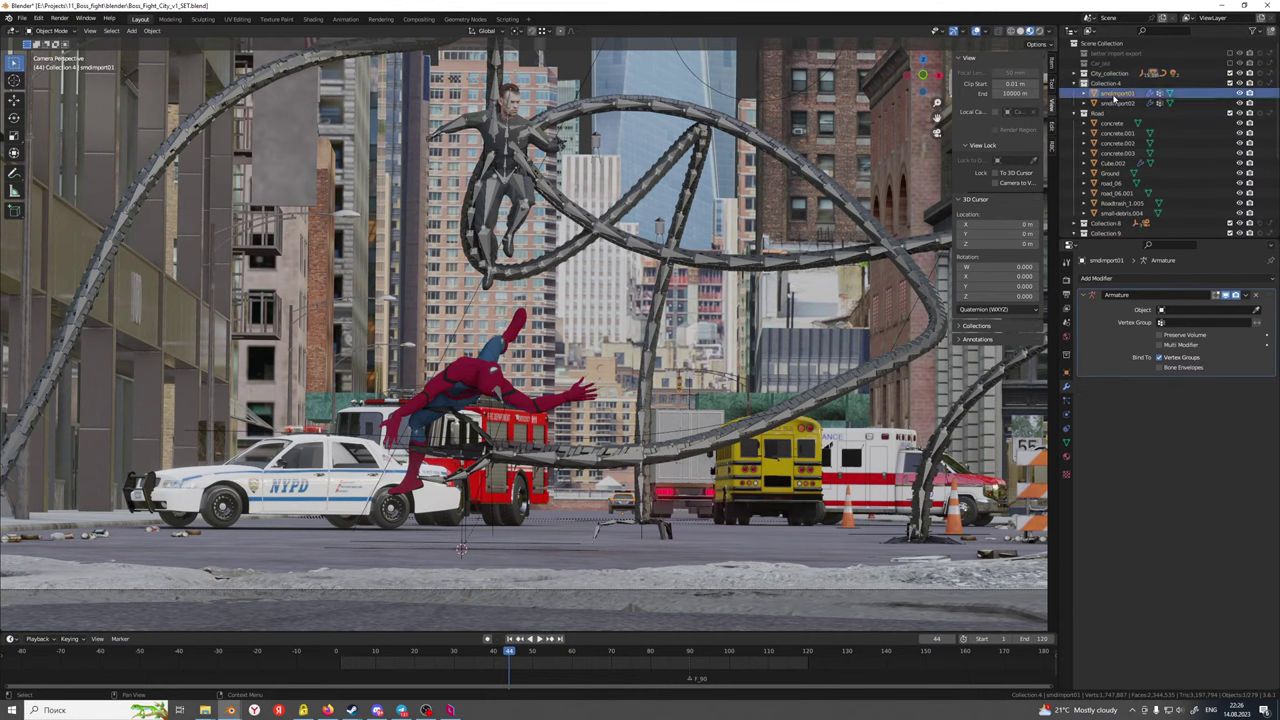
pyautogui.press('KP_Decimal')
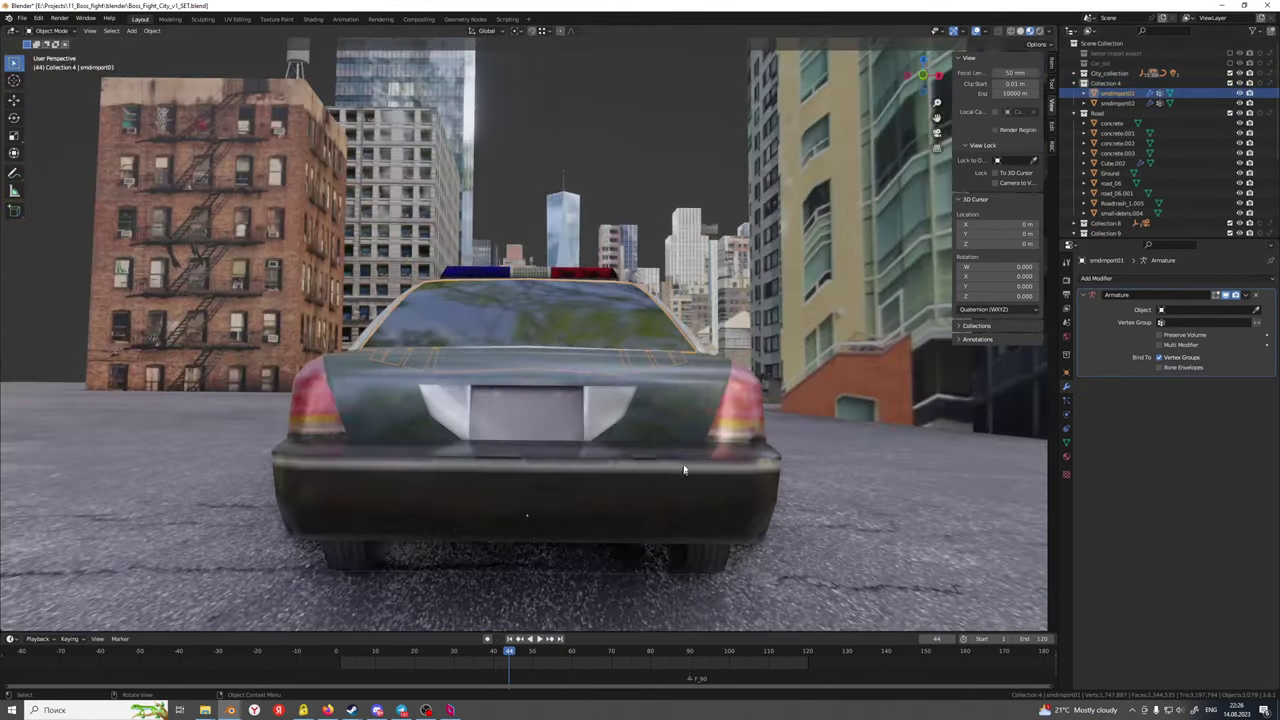
pyautogui.moveTo(683, 469); pyautogui.dragTo(729, 477, button='middle')
pyautogui.scroll(-1, 729, 477)
pyautogui.keyDown('shift'); pyautogui.click(649, 481); pyautogui.keyUp('shift')
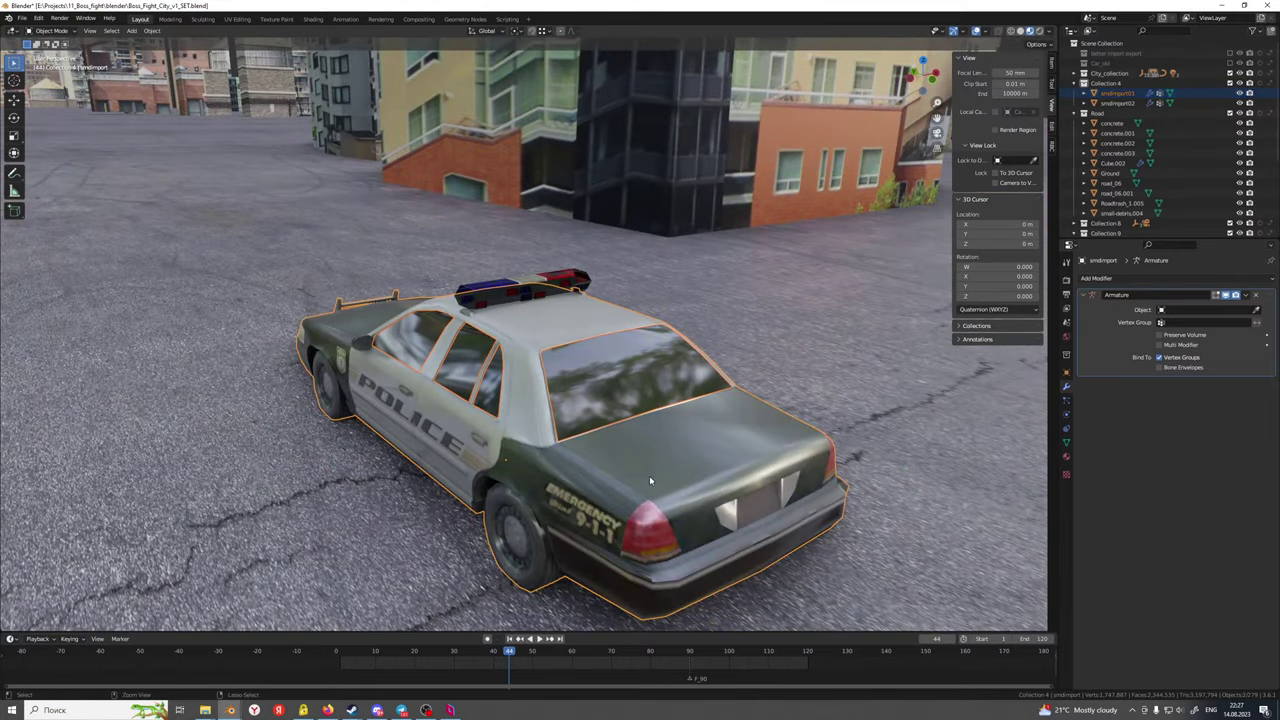
pyautogui.hotkey('ctrl', 'j')
pyautogui.moveTo(548, 427); pyautogui.dragTo(563, 432, button='middle')
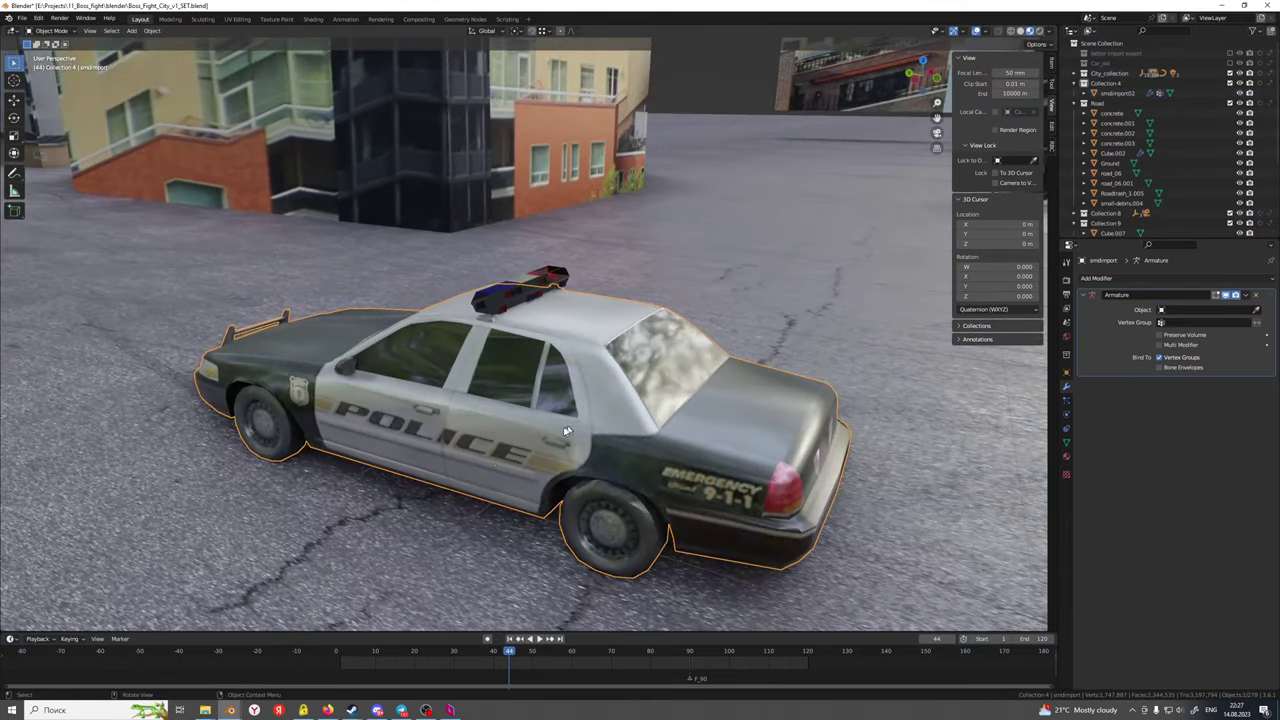
# Turn off Show Backface in the material police_car3.tga on the police car's light bar
pyautogui.click(509, 314)
pyautogui.moveTo(509, 314); pyautogui.dragTo(477, 323, button='middle')
pyautogui.scroll(3, 551, 337)
pyautogui.click(1066, 456)
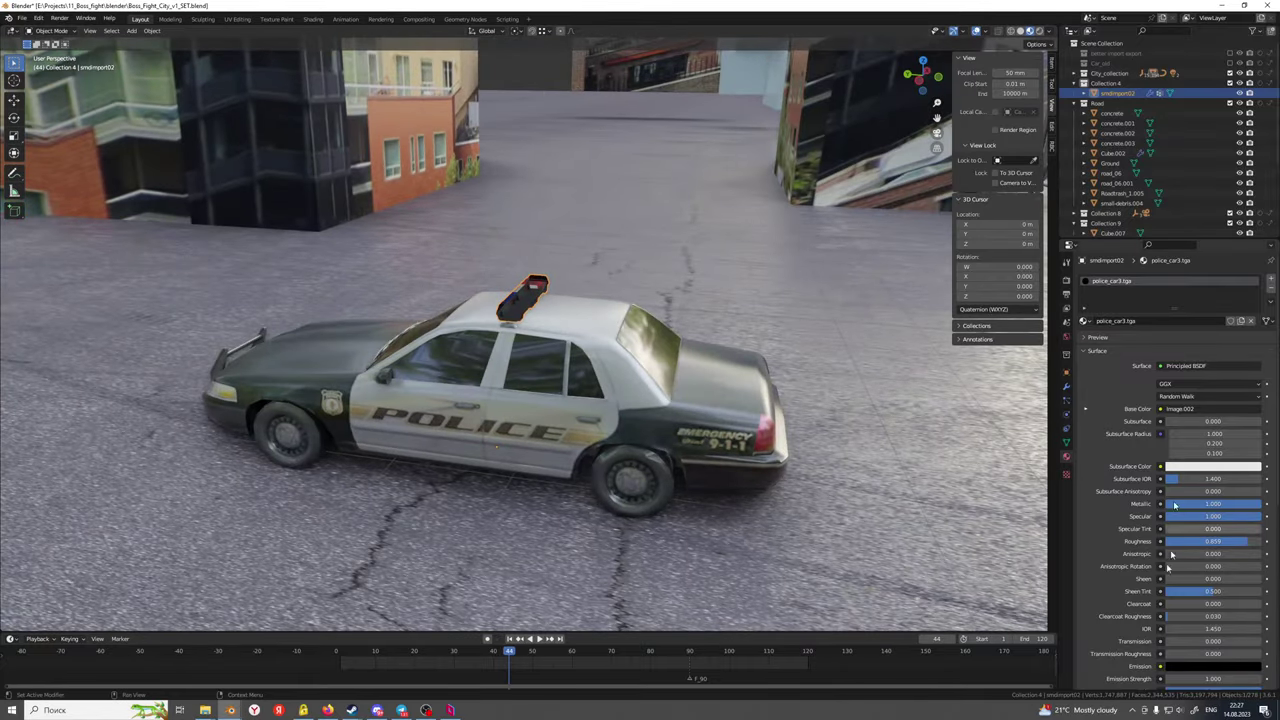
pyautogui.scroll(-5, 1190, 450)
pyautogui.scroll(-3, 1189, 604)
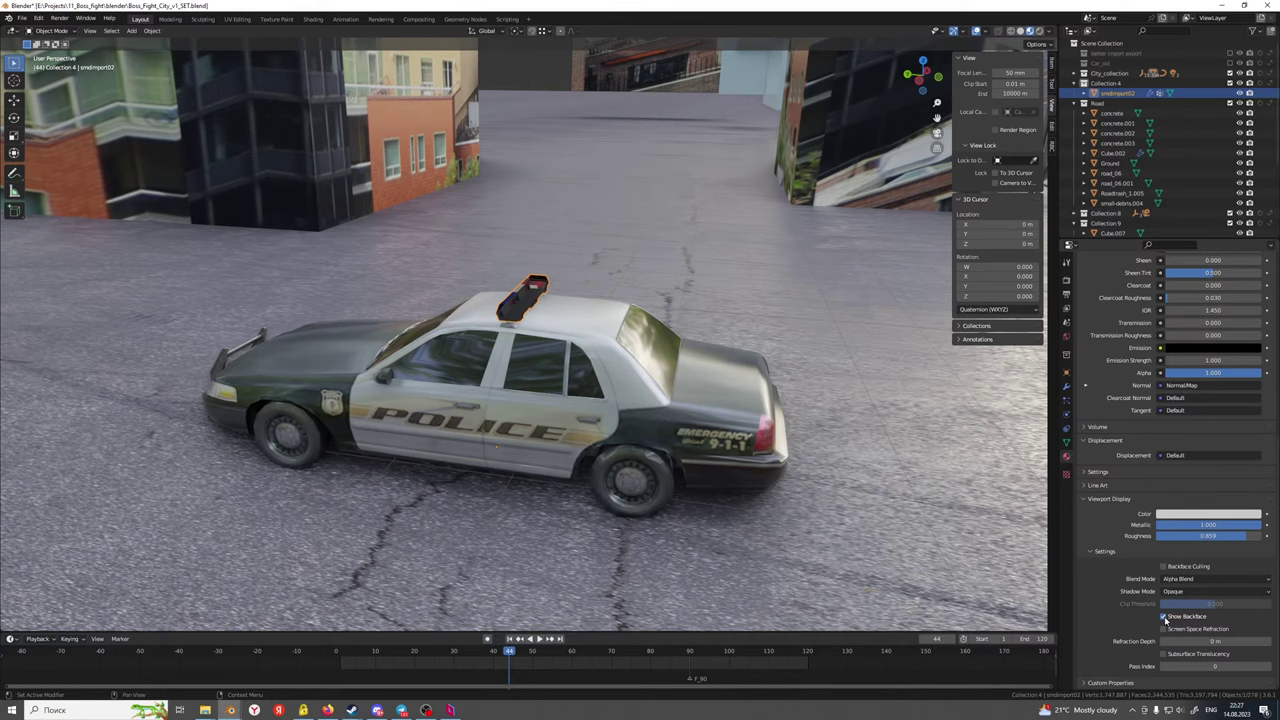
pyautogui.click(1163, 617)
pyautogui.moveTo(740, 515); pyautogui.dragTo(611, 494, button='middle')
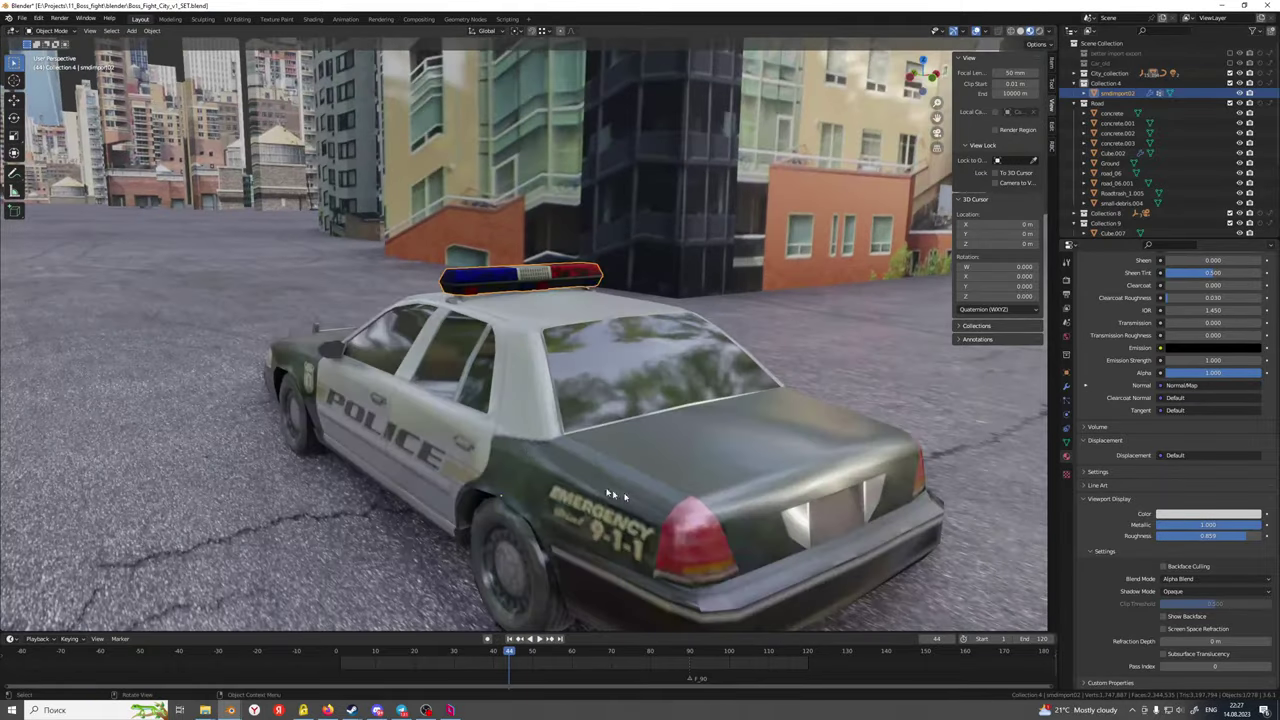
# Join the light bar with the green-and-white police car's body and delete the whole car from the scene
pyautogui.click(522, 410)
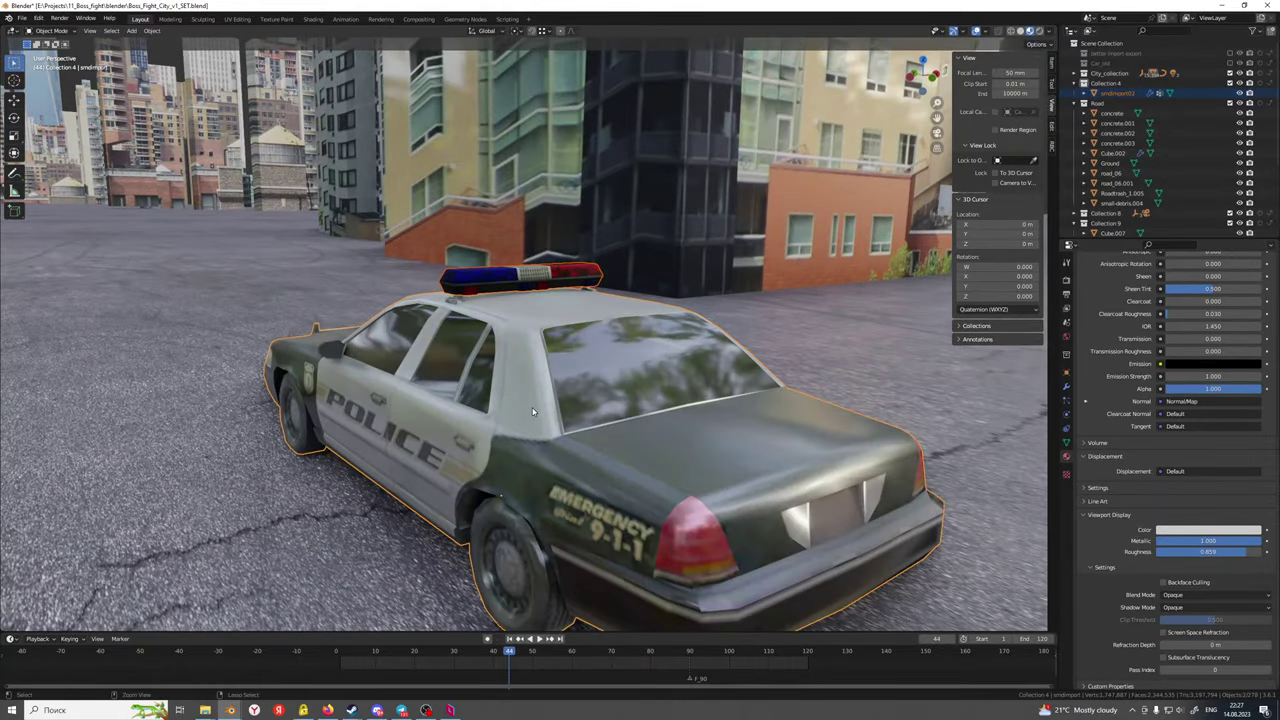
pyautogui.moveTo(533, 411); pyautogui.dragTo(650, 405, button='middle')
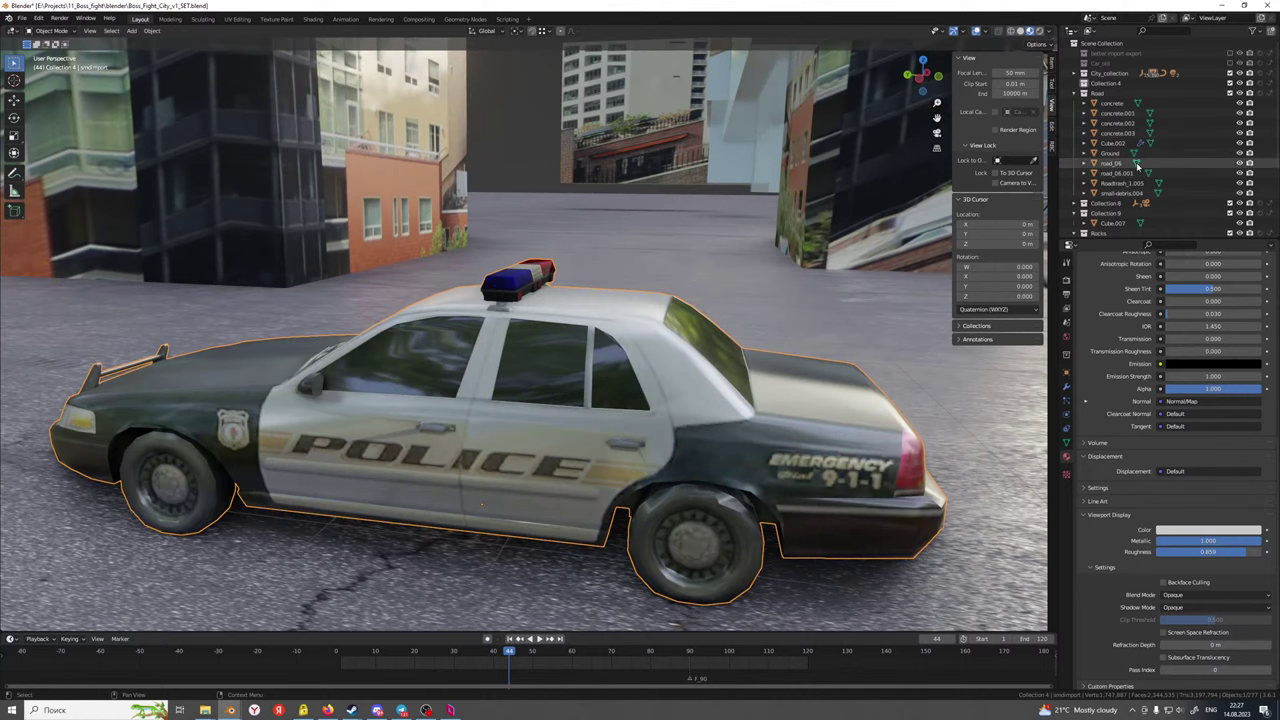
pyautogui.press('KP_Decimal')
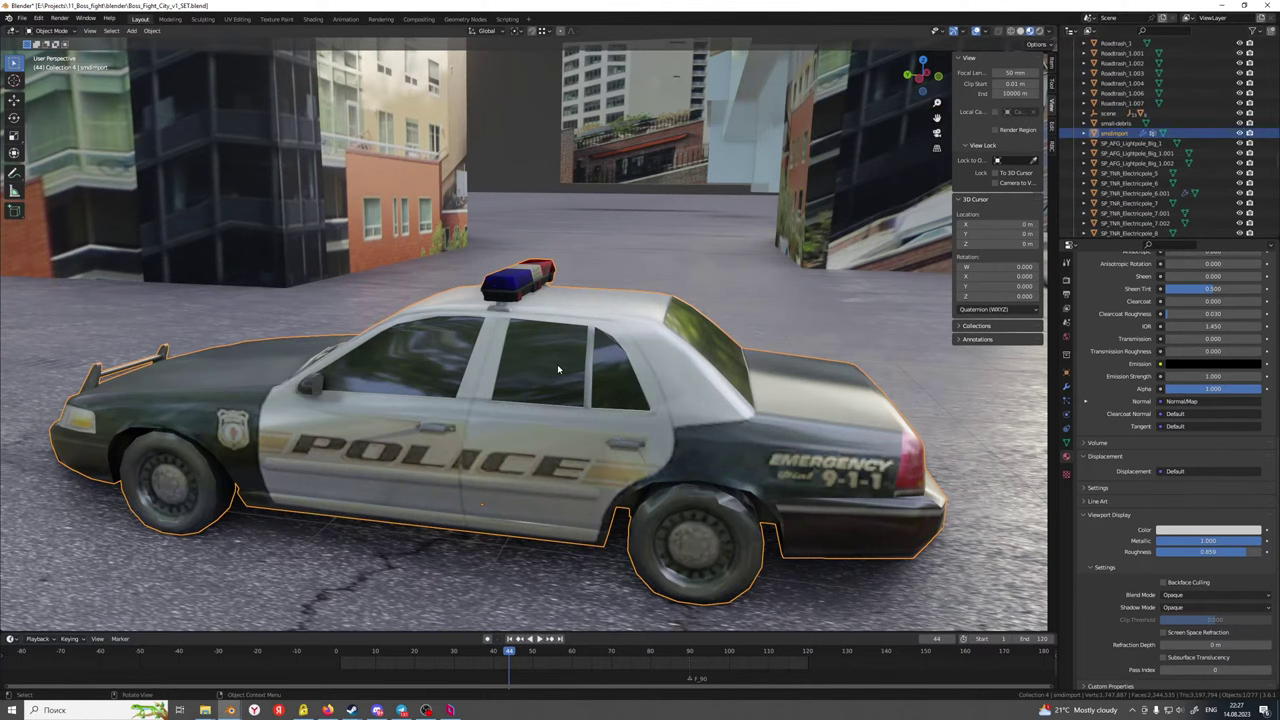
pyautogui.press('Delete')
pyautogui.scroll(-3, 557, 367)
pyautogui.moveTo(556, 366); pyautogui.dragTo(637, 351, button='middle')
pyautogui.scroll(-4, 485, 378)
pyautogui.moveTo(569, 395); pyautogui.dragTo(504, 432, button='middle')
# Return to the camera shot and purge the file's unused orphan data, switching the outliner back to View Layer display
pyautogui.press('KP_0')
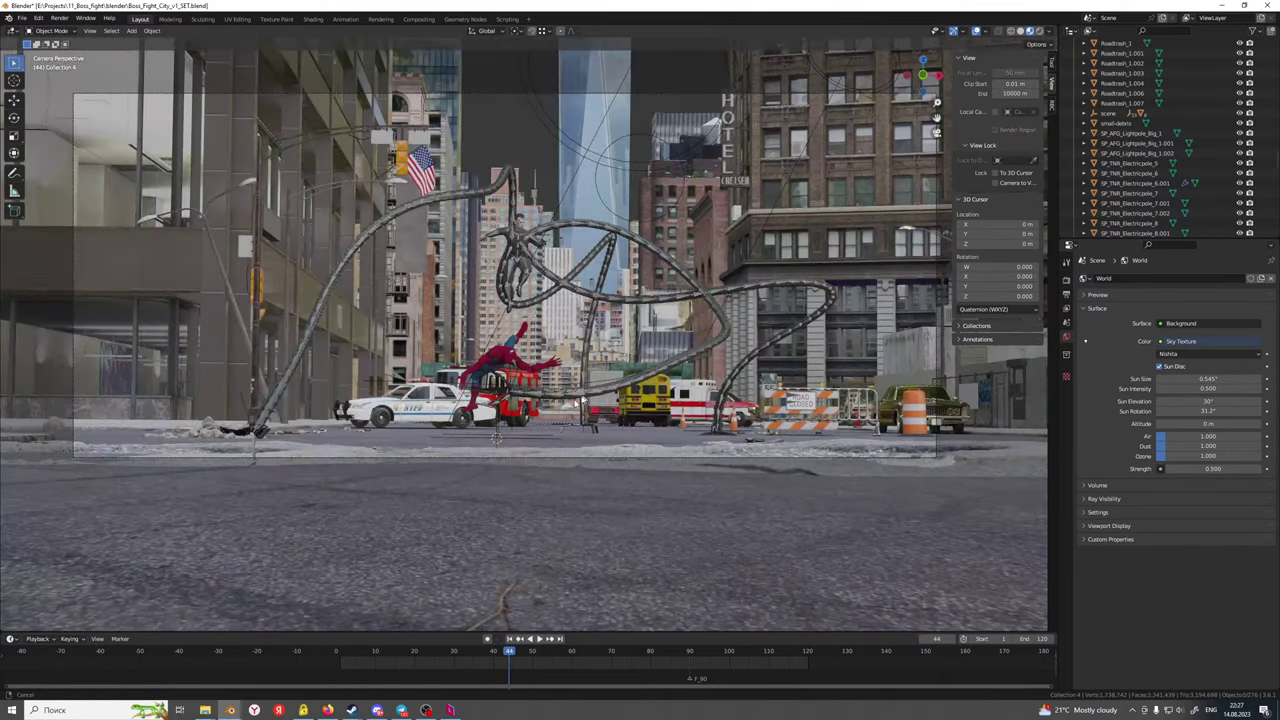
pyautogui.scroll(2, 587, 423)
pyautogui.keyDown('shift'); pyautogui.moveTo(604, 420); pyautogui.dragTo(662, 520, button='middle'); pyautogui.keyUp('shift')
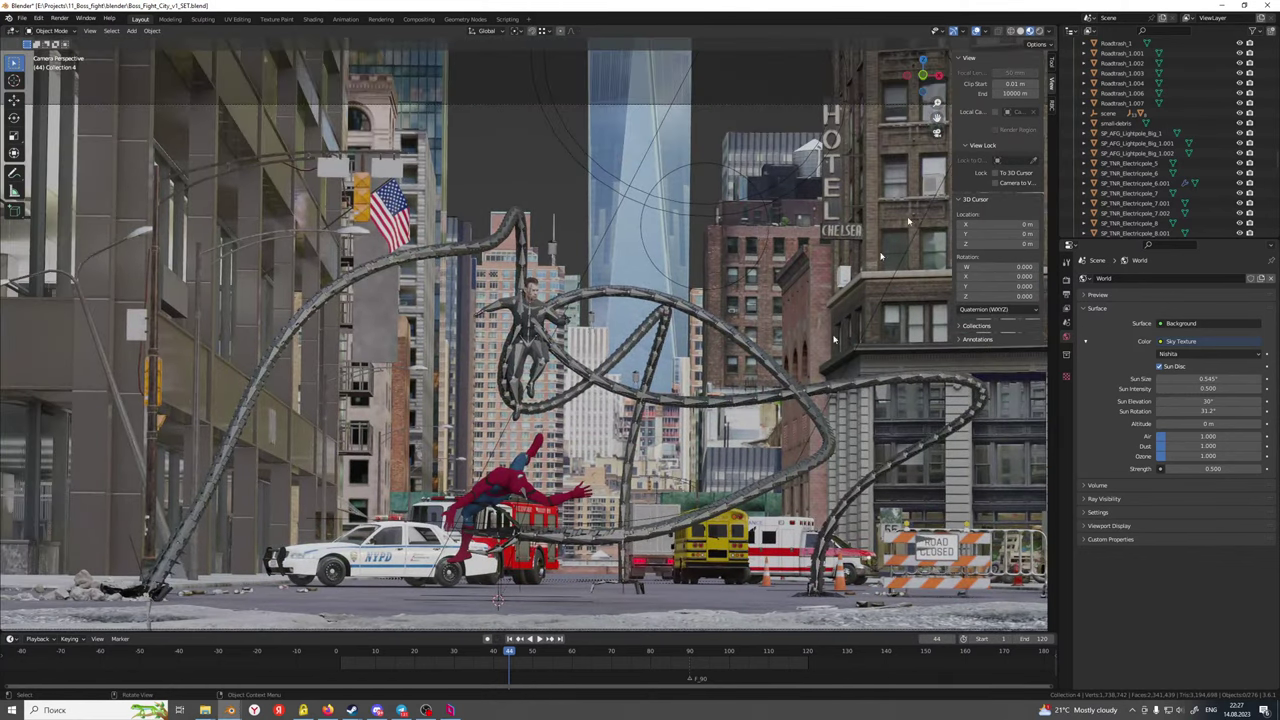
pyautogui.click(1090, 31)
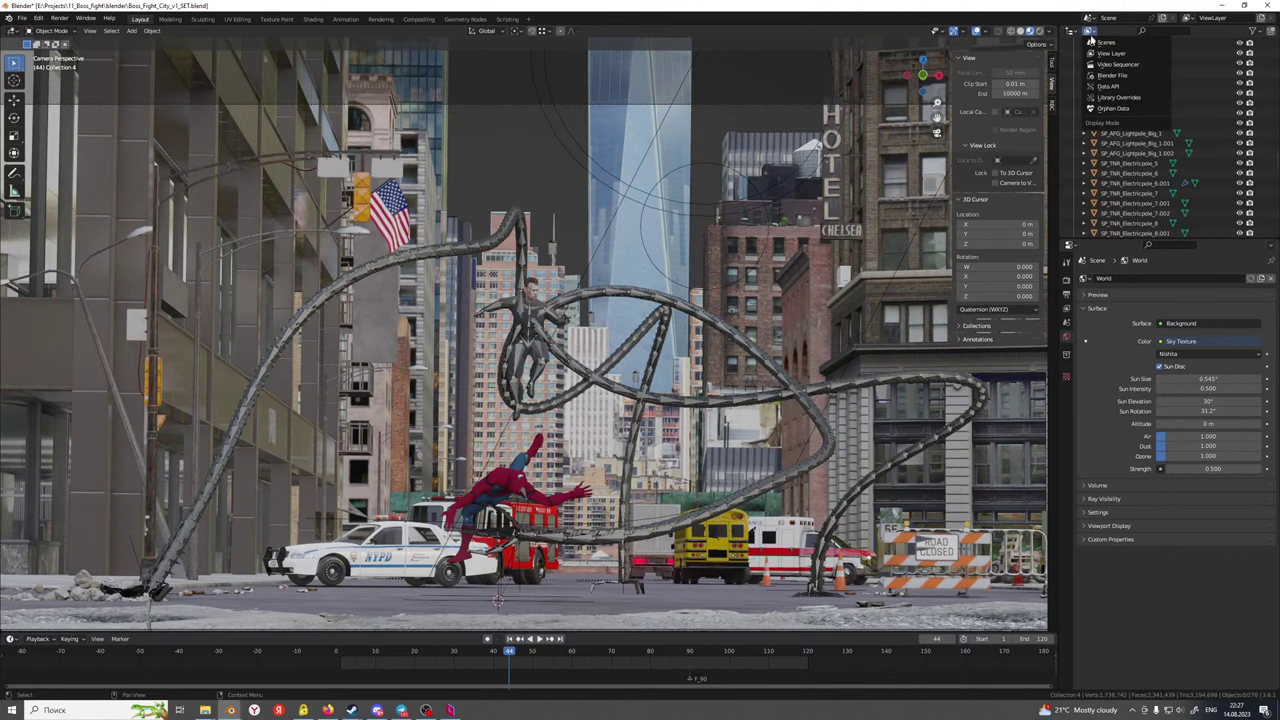
pyautogui.click(1114, 108)
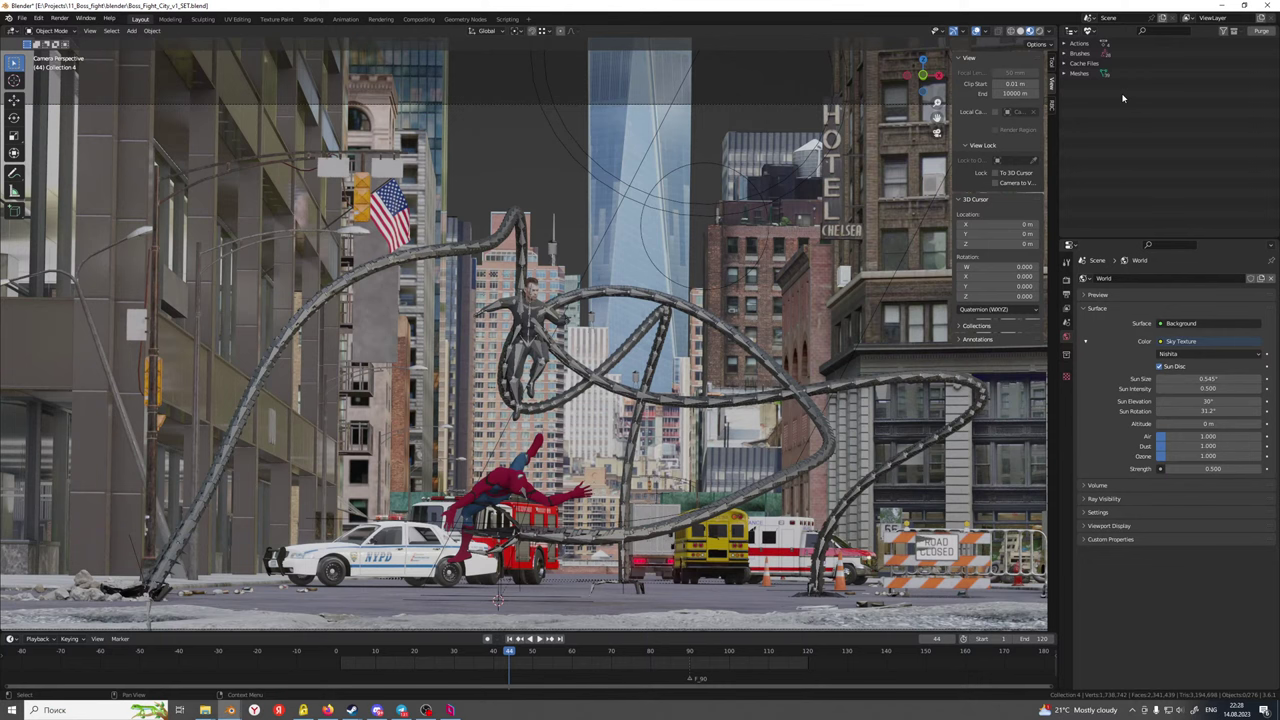
pyautogui.click(1260, 32)
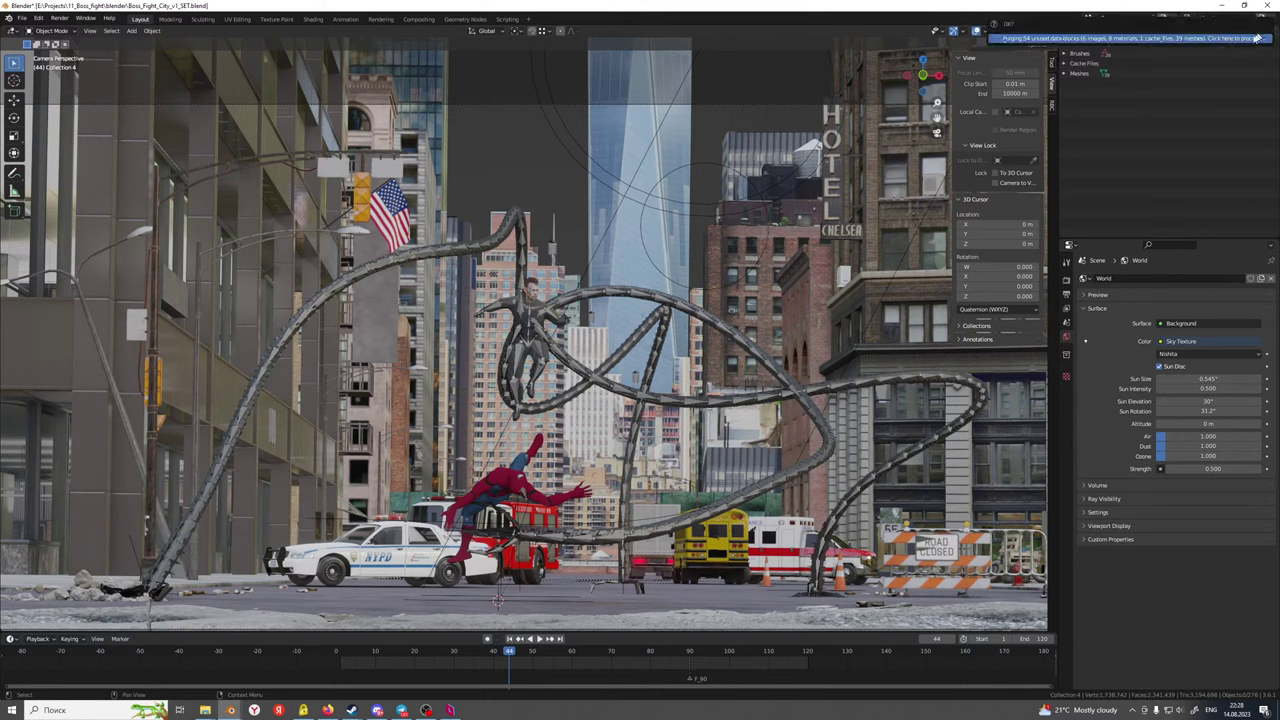
pyautogui.click(1098, 39)
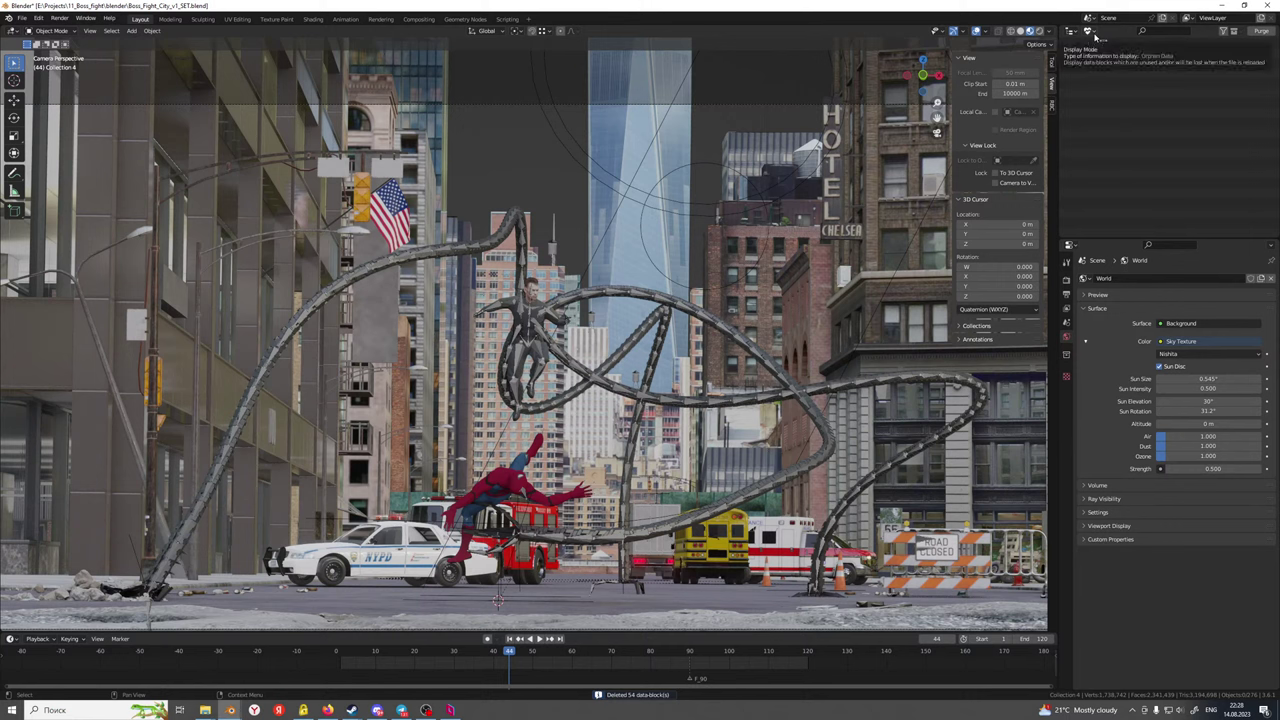
pyautogui.click(1096, 36)
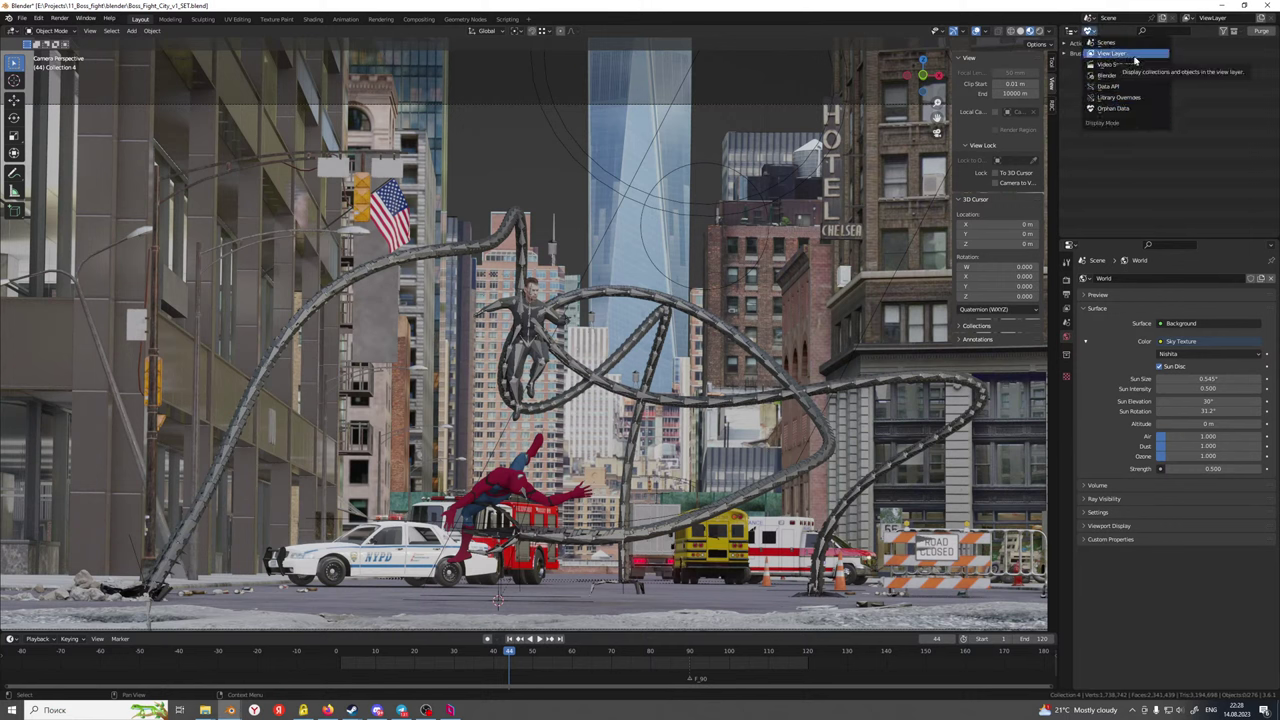
pyautogui.click(1112, 53)
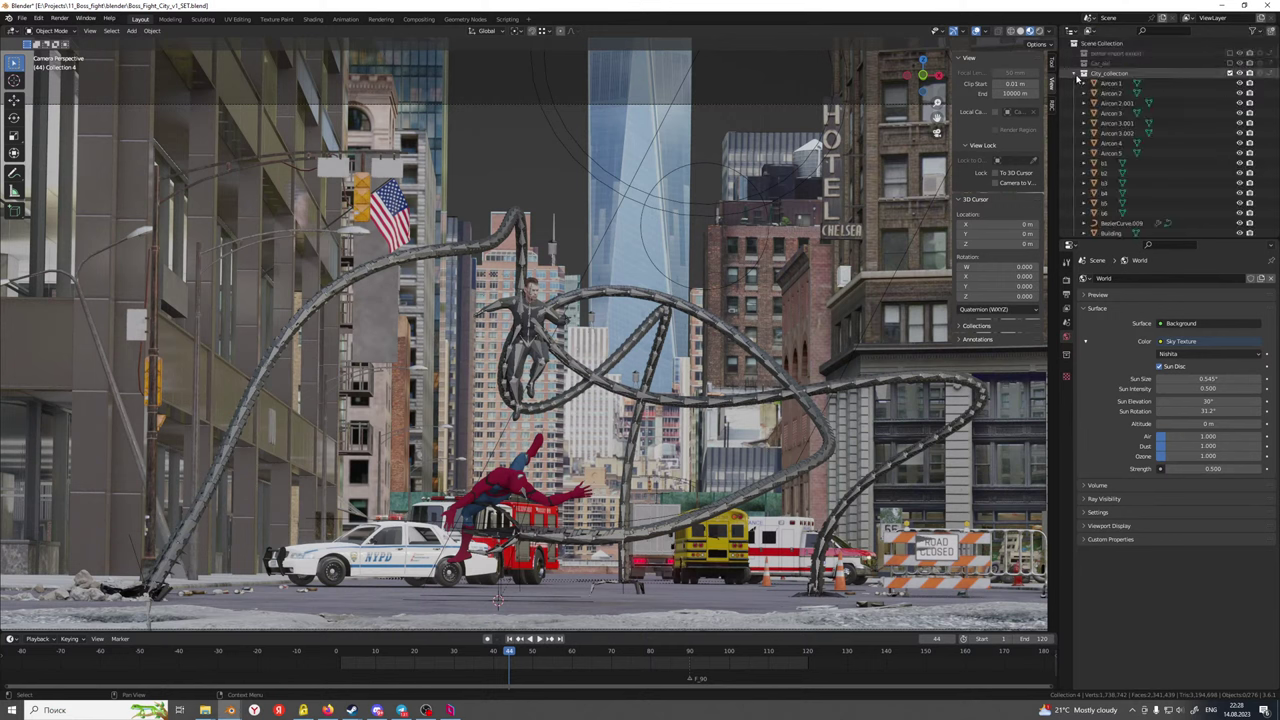
# Collapse City_collection, Road, Collection 9 and Rocks in the outliner
pyautogui.click(1077, 74)
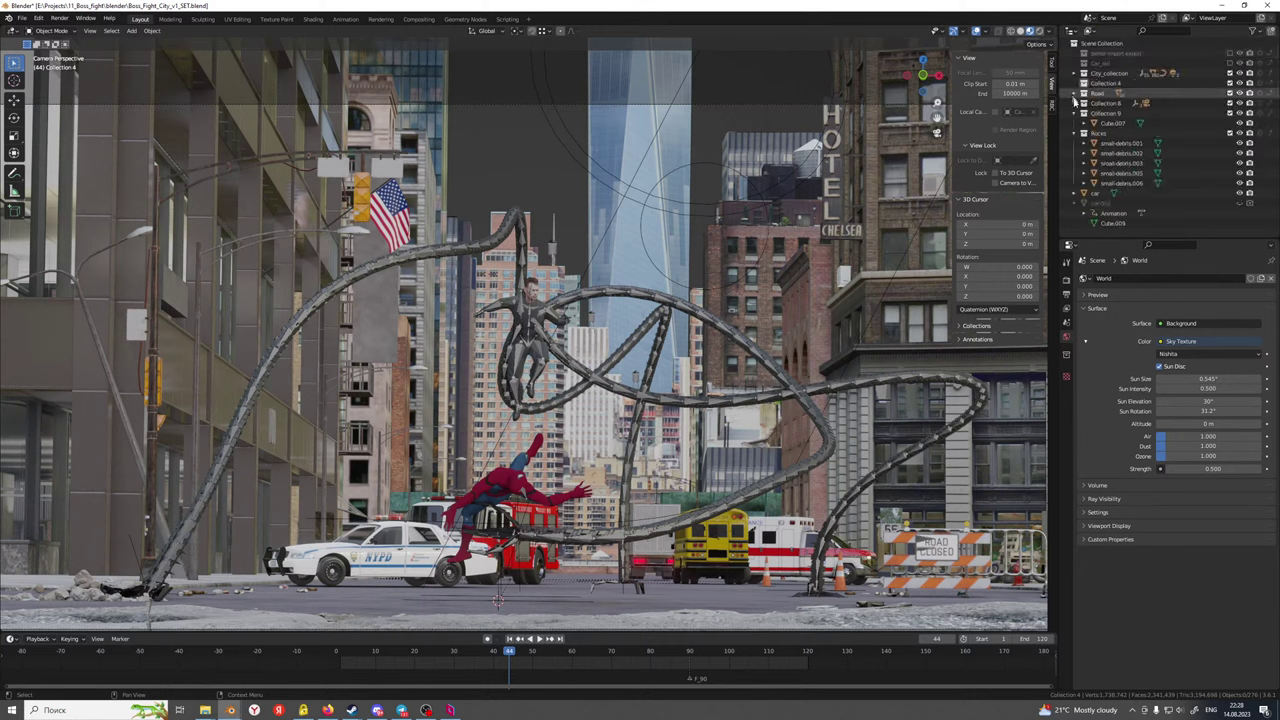
pyautogui.click(1076, 113)
pyautogui.click(1075, 113)
pyautogui.click(1075, 124)
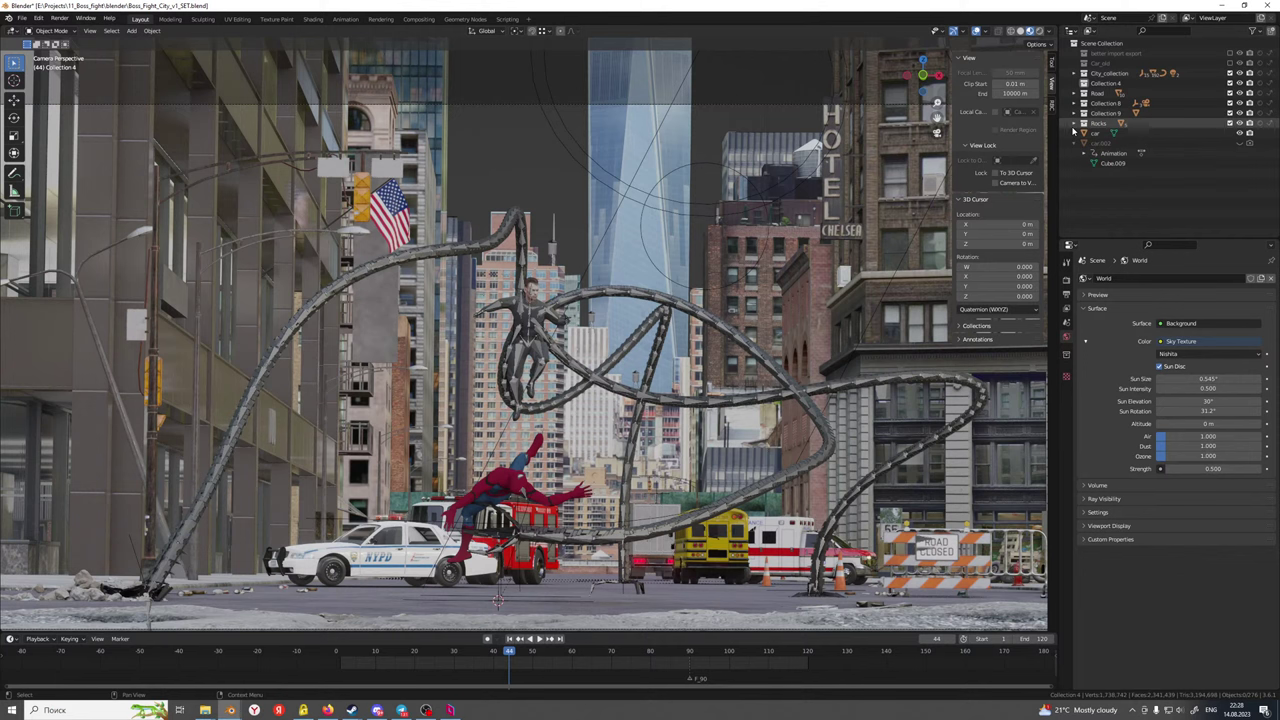
pyautogui.click(1075, 124)
pyautogui.click(1076, 124)
# Locate the stray object named car in the scene and delete it
pyautogui.click(1101, 133)
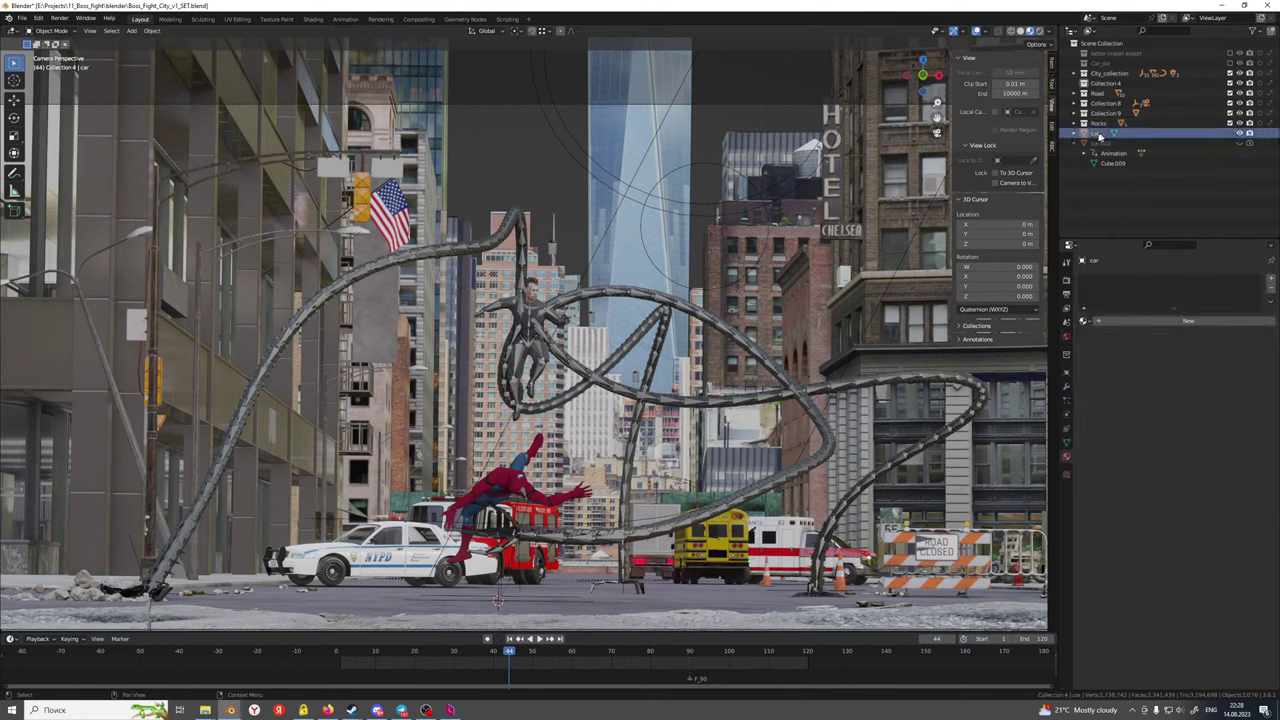
pyautogui.press('KP_Decimal')
pyautogui.moveTo(496, 443); pyautogui.dragTo(576, 422, button='middle')
pyautogui.press('Delete')
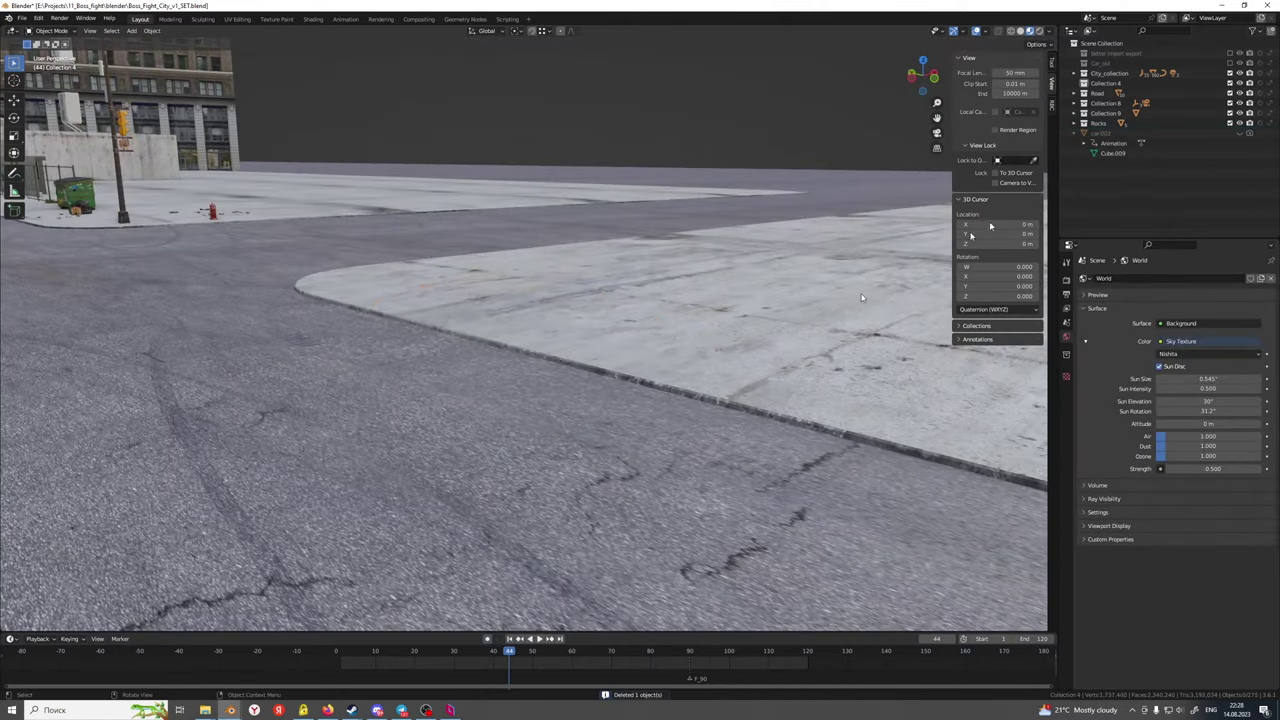
# Unhide the animated placeholder car.002 on the road and delete it
pyautogui.click(1073, 134)
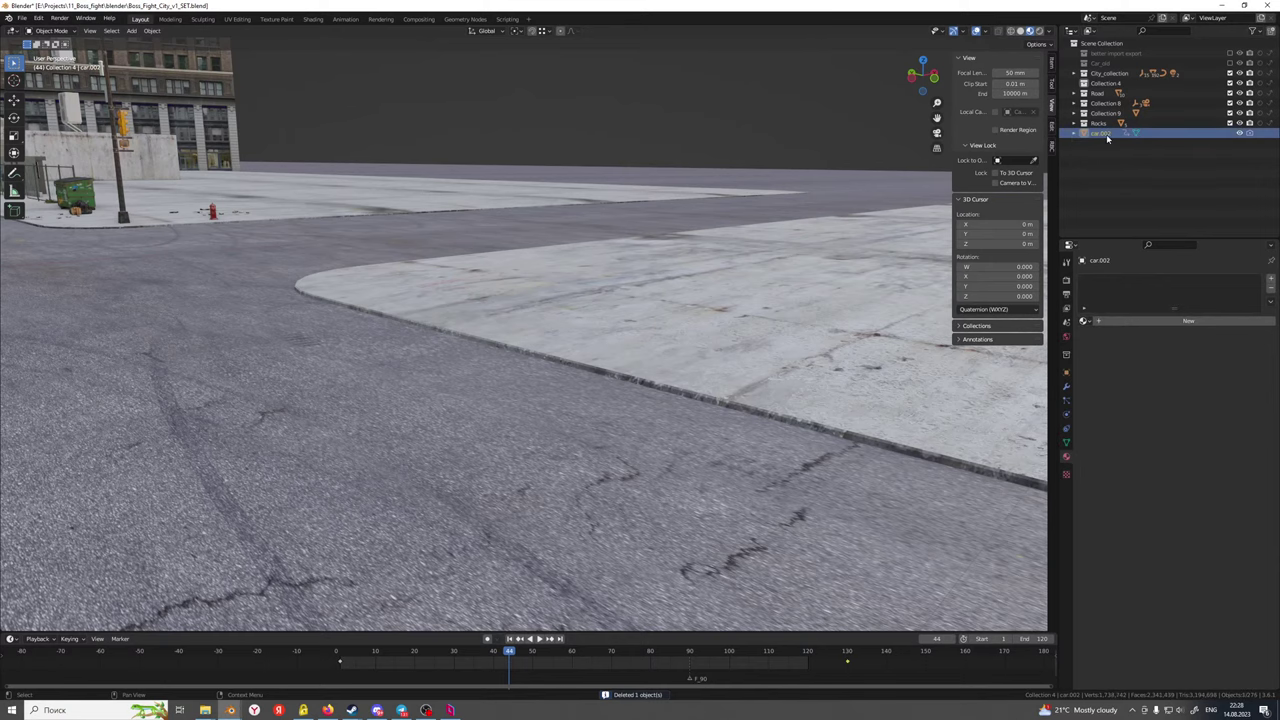
pyautogui.press('KP_Decimal')
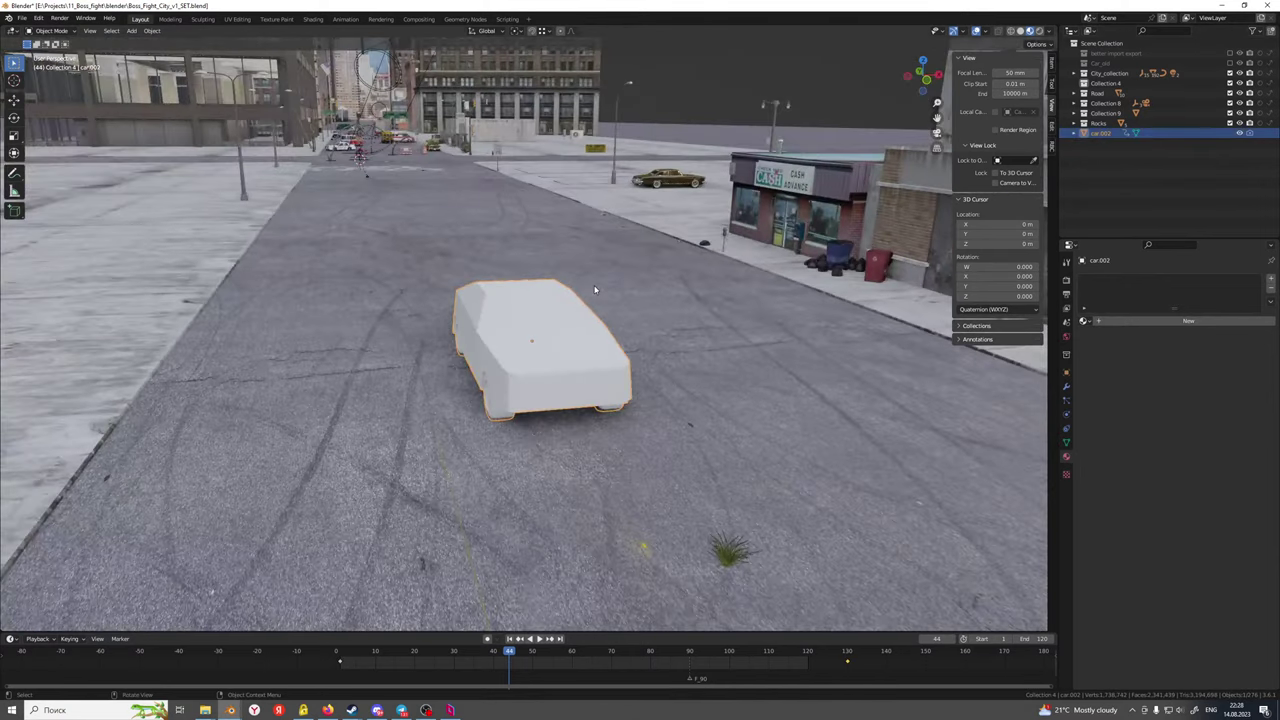
pyautogui.press('Delete')
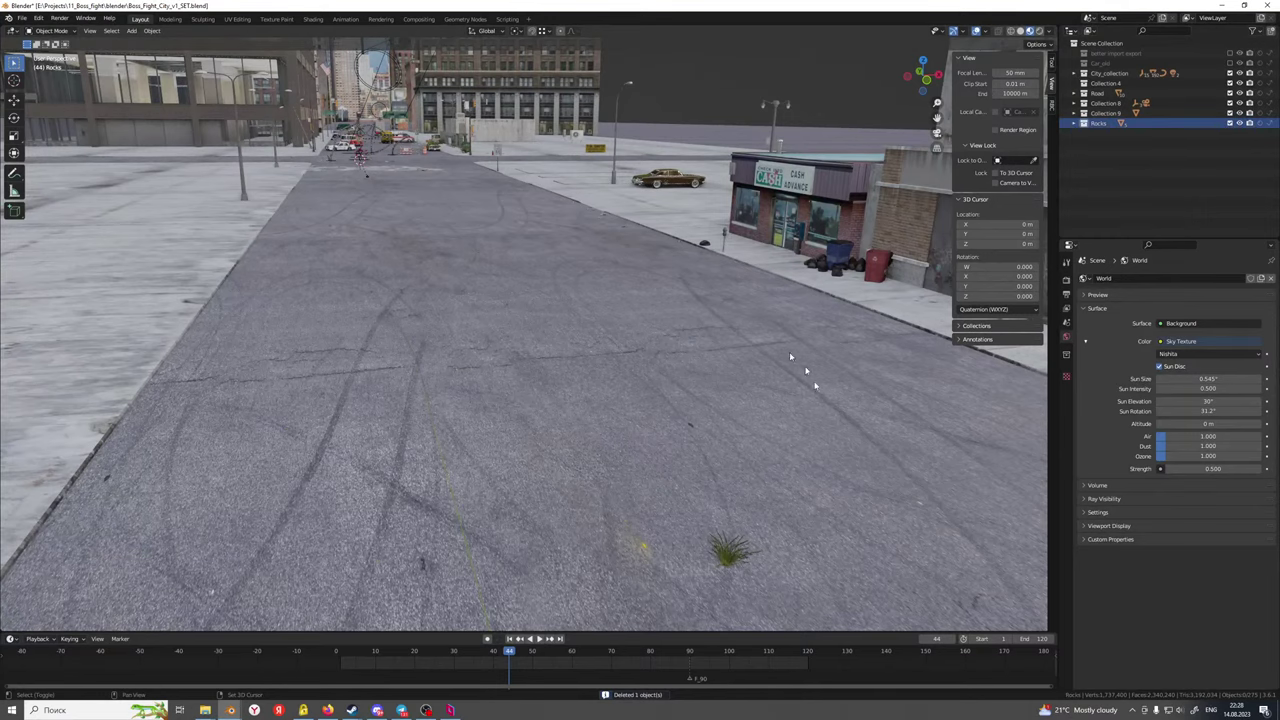
# Inspect the broken road patch at the intersection up close and return to the camera view
pyautogui.moveTo(789, 356); pyautogui.dragTo(523, 303, button='middle')
pyautogui.click(423, 183)
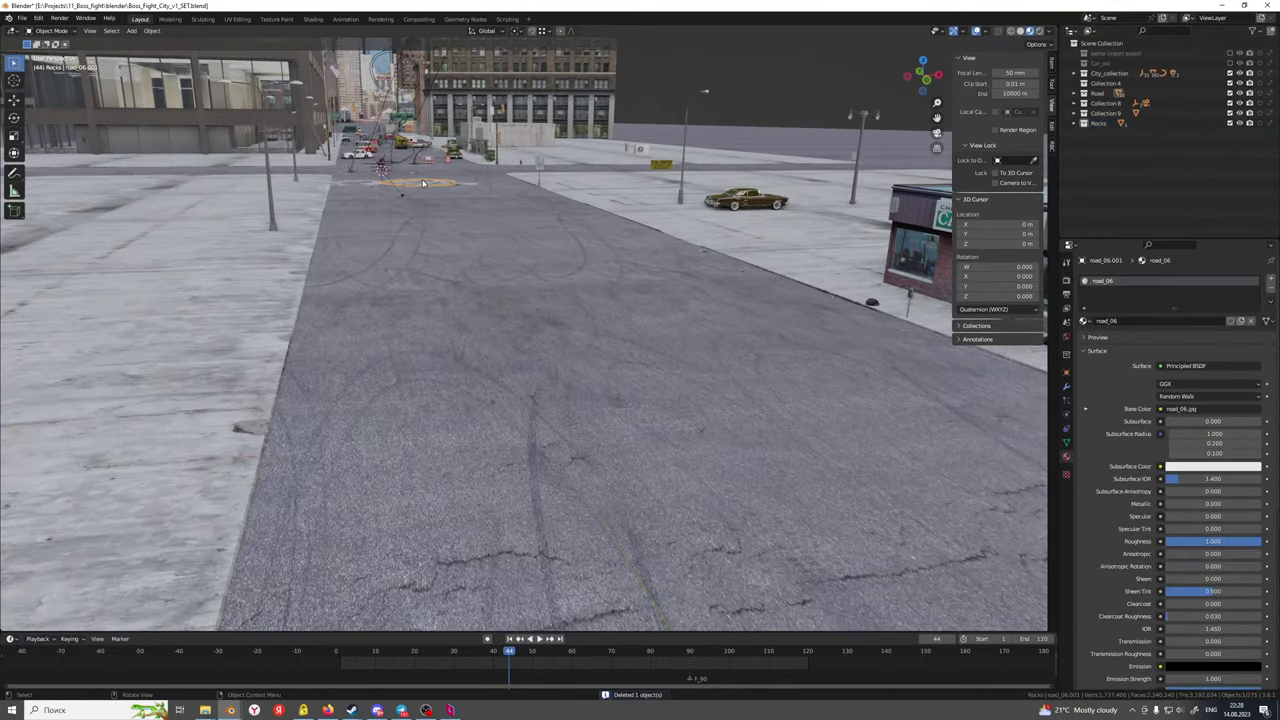
pyautogui.press('KP_Decimal')
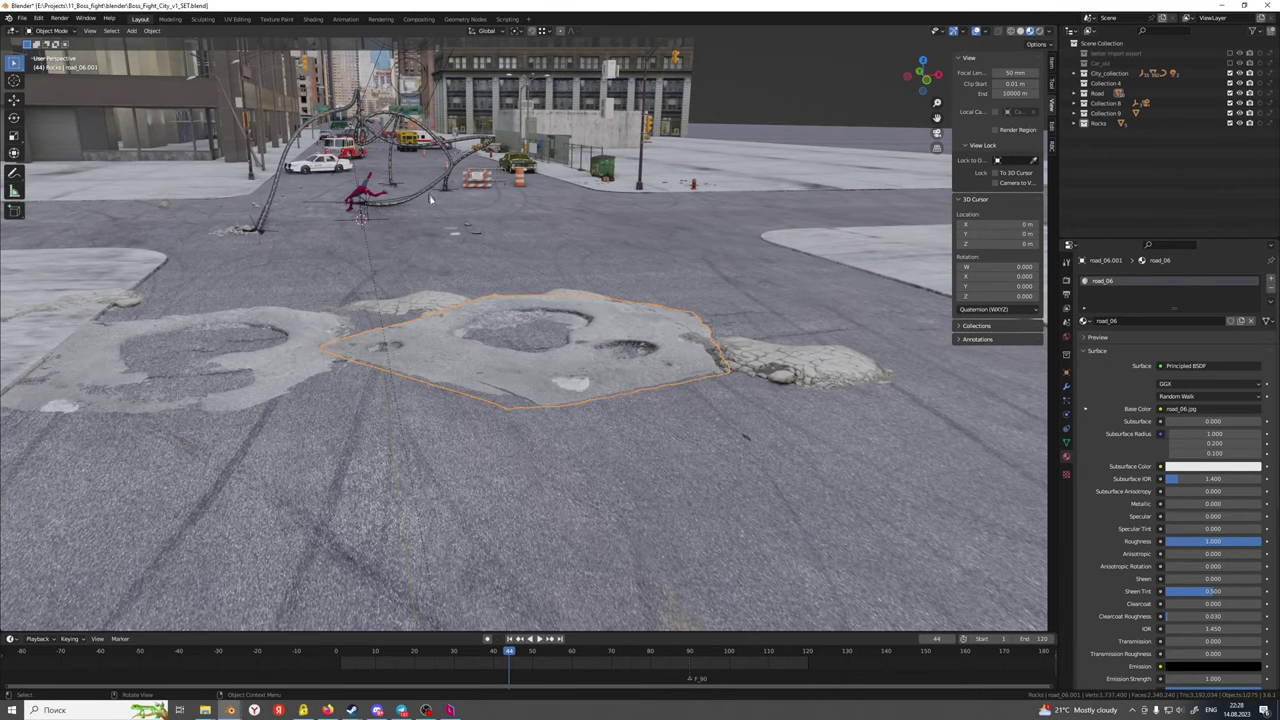
pyautogui.moveTo(500, 282); pyautogui.dragTo(543, 366, button='middle')
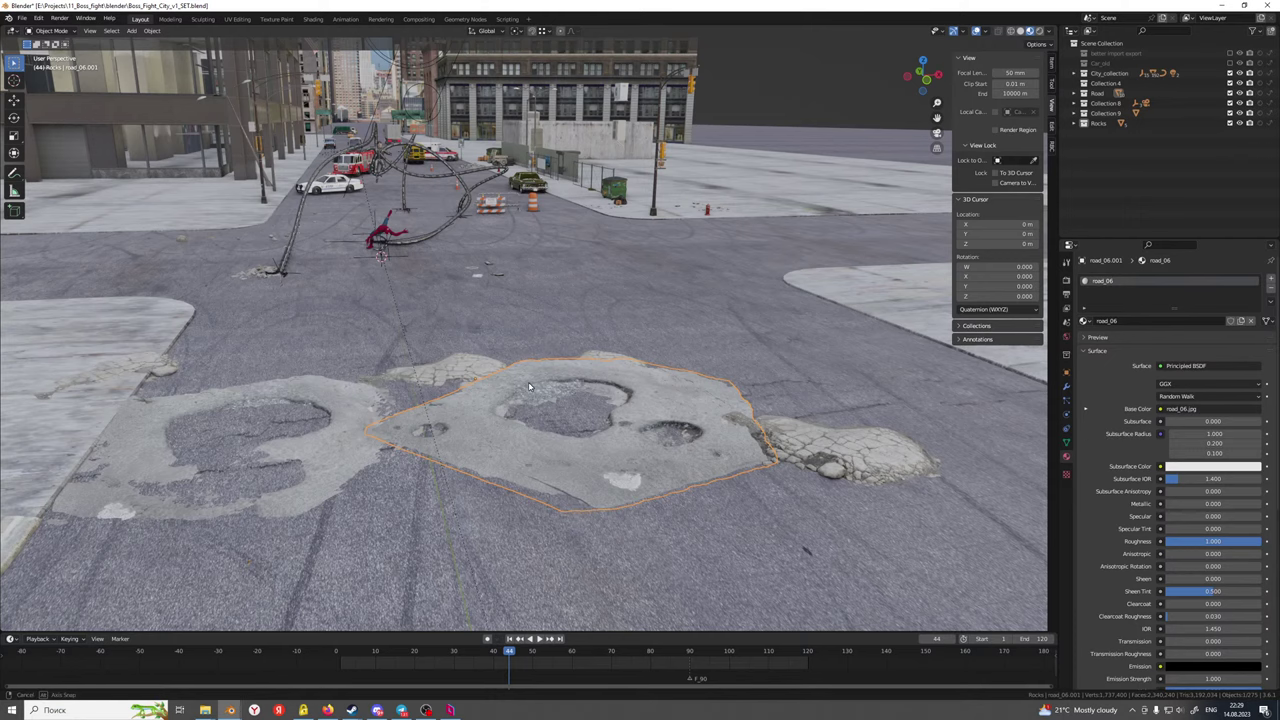
pyautogui.moveTo(534, 384)
pyautogui.mouseDown(button='middle')
pyautogui.moveTo(523, 382)
pyautogui.moveTo(549, 400)
pyautogui.mouseUp(button='middle')
pyautogui.press('KP_0')
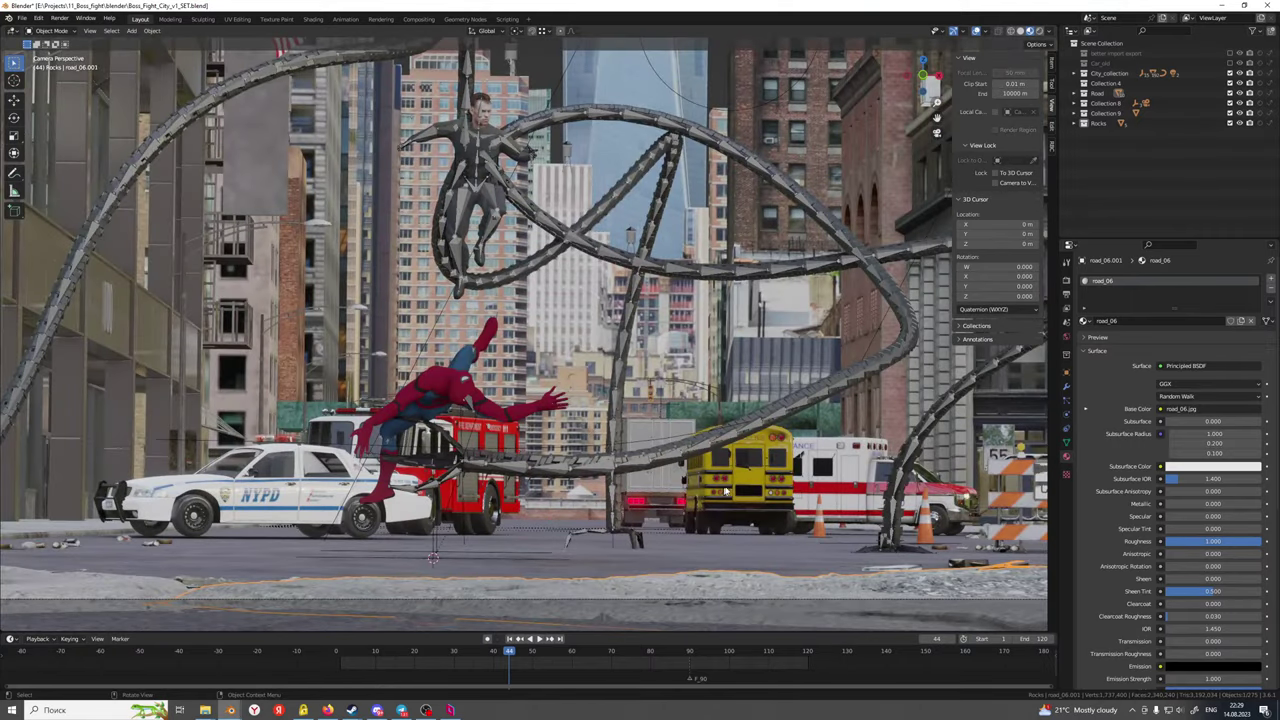
pyautogui.click(740, 482)
pyautogui.click(851, 483)
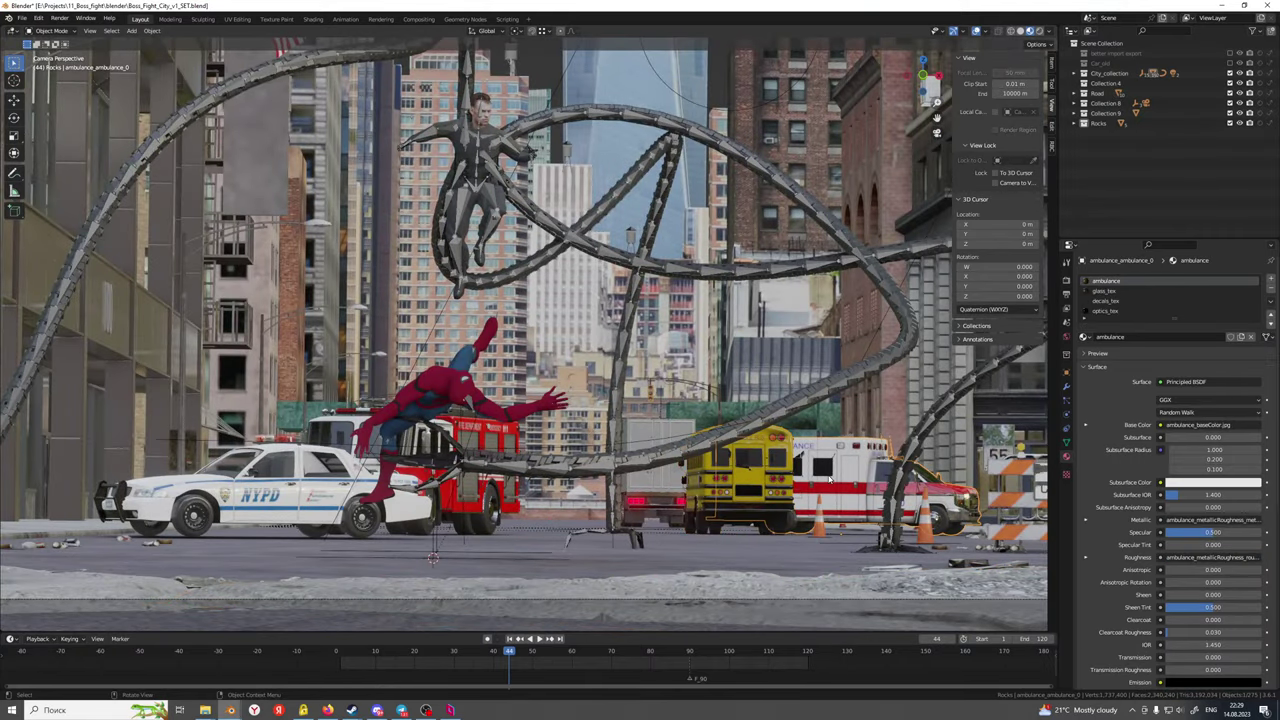
pyautogui.click(851, 483)
pyautogui.click(851, 484)
pyautogui.click(660, 430)
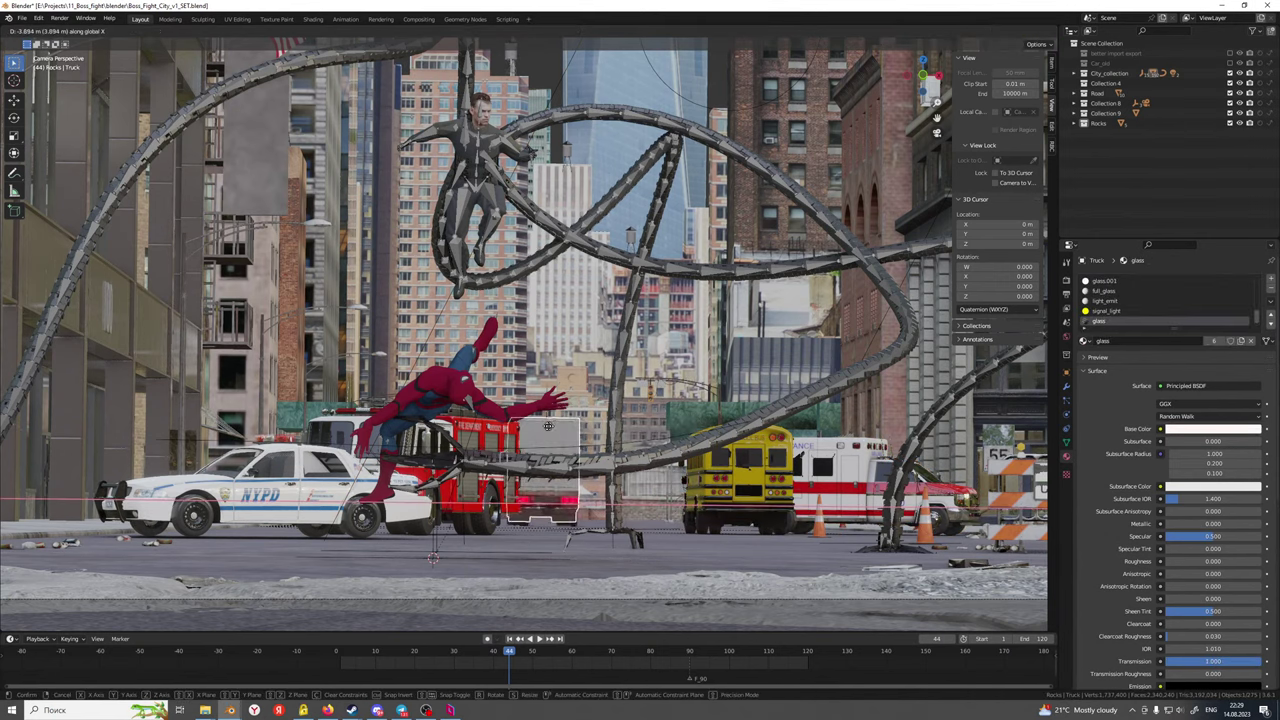
# Make a linked duplicate of the NYPD police car and offset it about 4.74 m along the X axis
pyautogui.click(279, 499)
pyautogui.keyDown('shift'); pyautogui.moveTo(238, 517); pyautogui.dragTo(526, 463, button='middle'); pyautogui.keyUp('shift')
pyautogui.scroll(-2, 601, 486)
pyautogui.scroll(2, 527, 468)
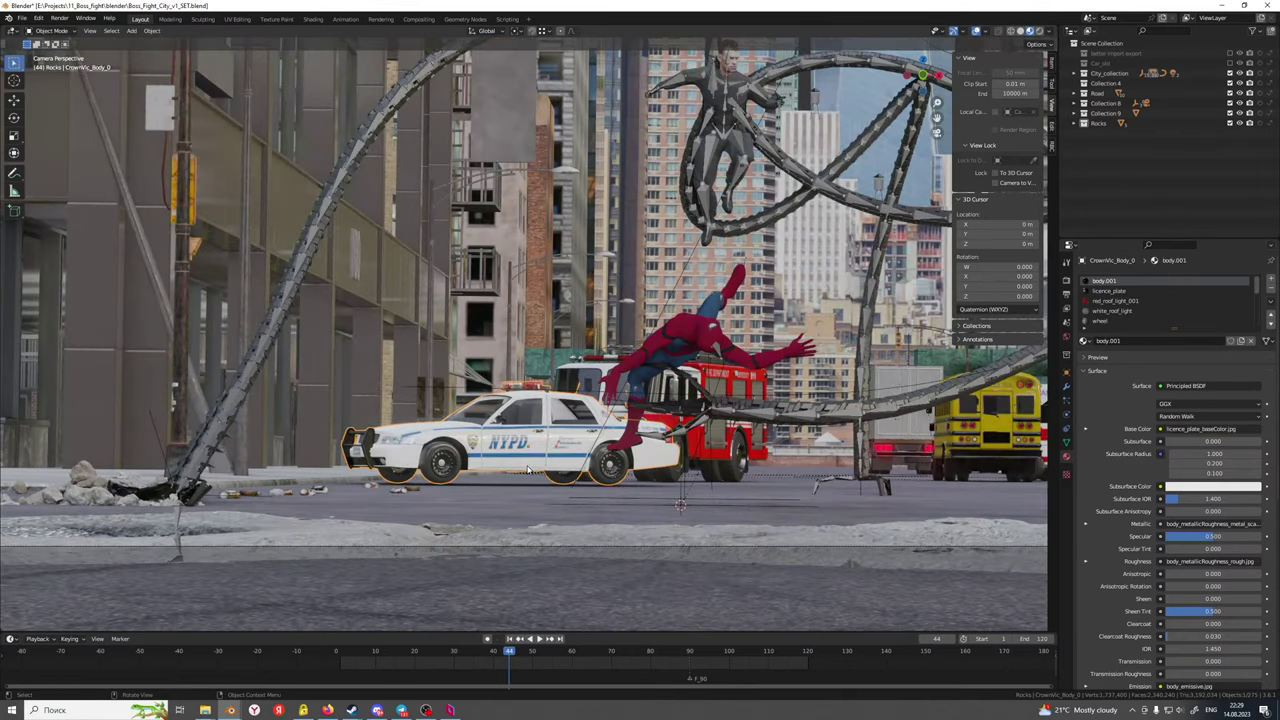
pyautogui.press('alt')
pyautogui.hotkey('shift', 'd')
pyautogui.press('x')
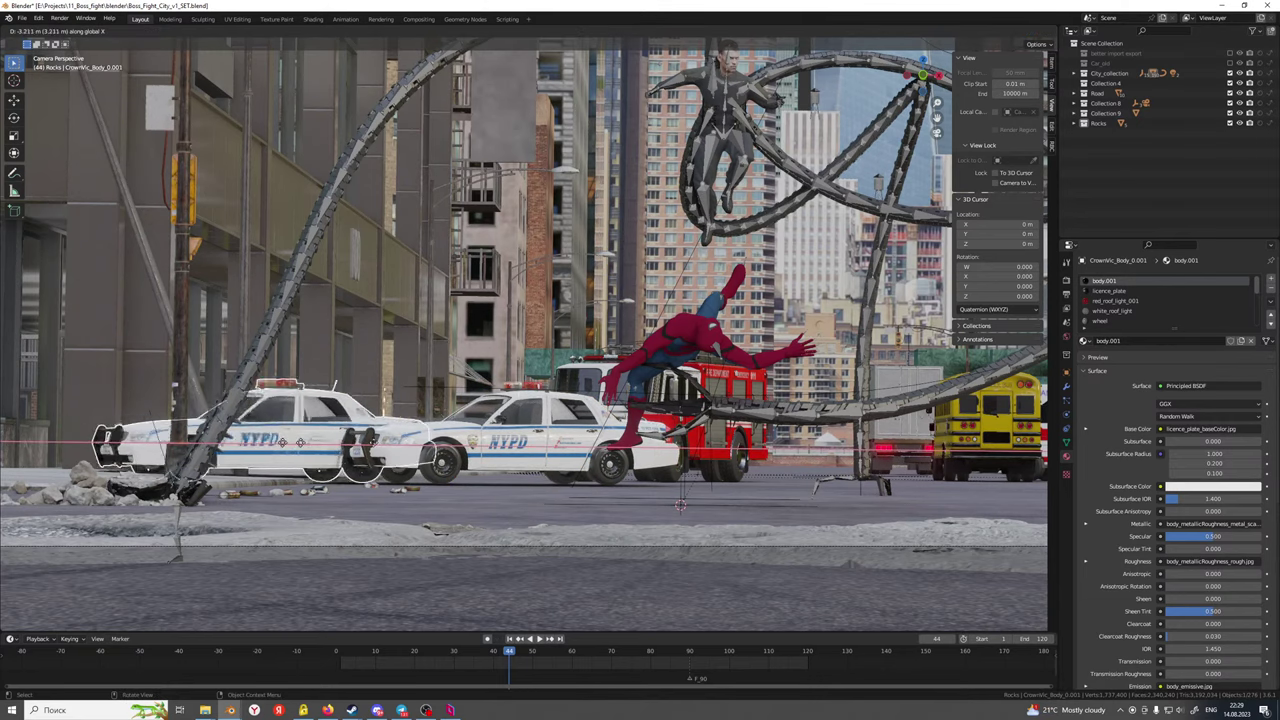
pyautogui.click(892, 473)
# Rotate the duplicated police car about -84.6° around Z and move it about 2.95 m along X, in front of the ambulance
pyautogui.keyDown('shift'); pyautogui.moveTo(860, 478); pyautogui.dragTo(444, 467, button='middle'); pyautogui.keyUp('shift')
pyautogui.scroll(1, 444, 467)
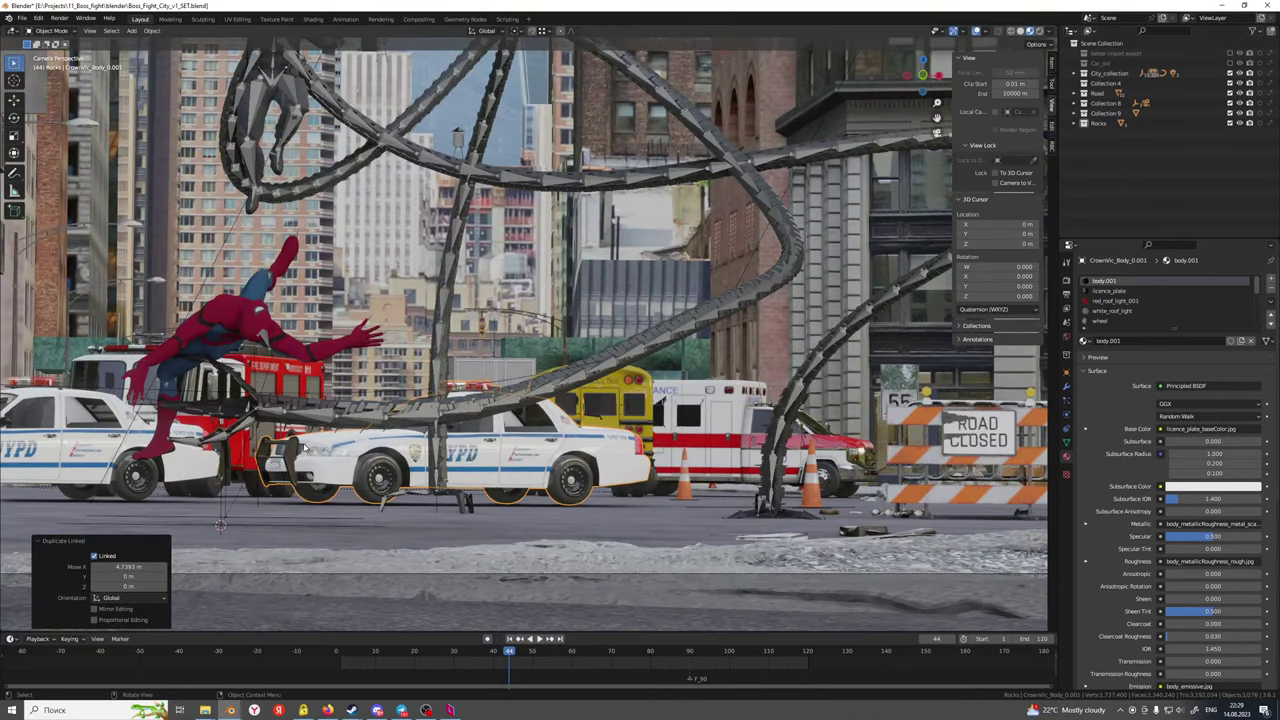
pyautogui.press('r')
pyautogui.press('z')
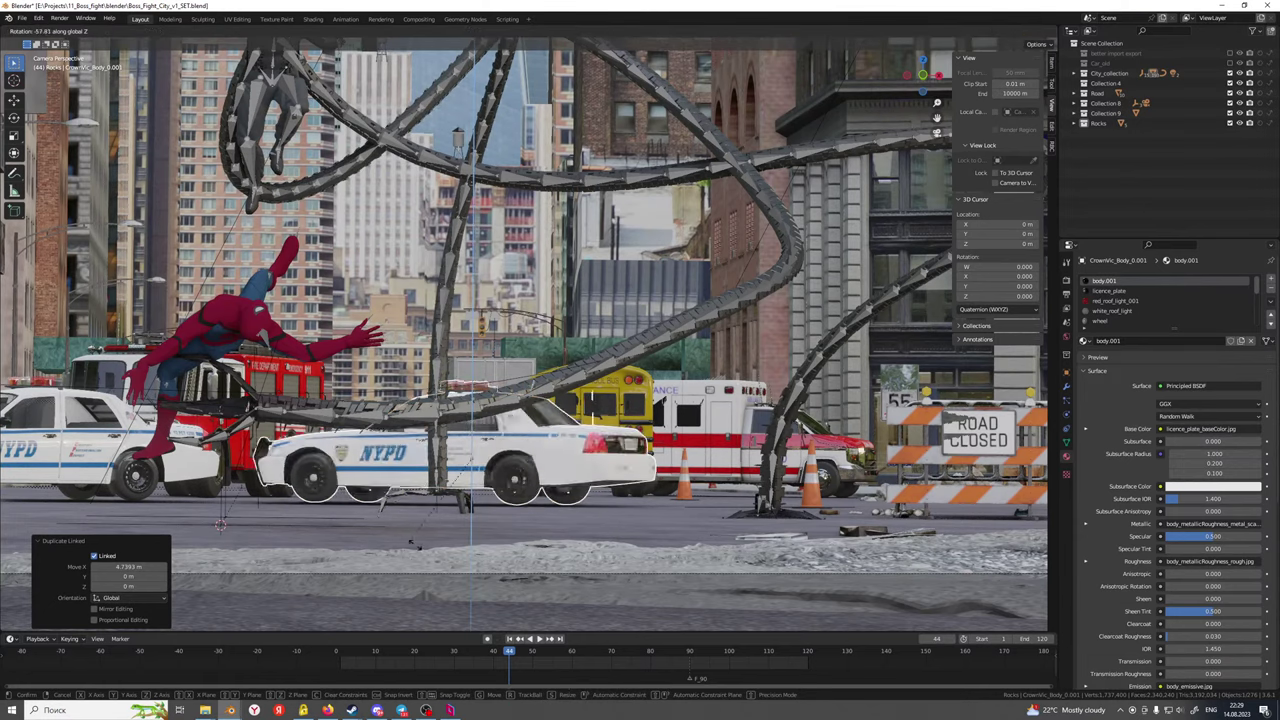
pyautogui.click(455, 552)
pyautogui.press('g')
pyautogui.press('x')
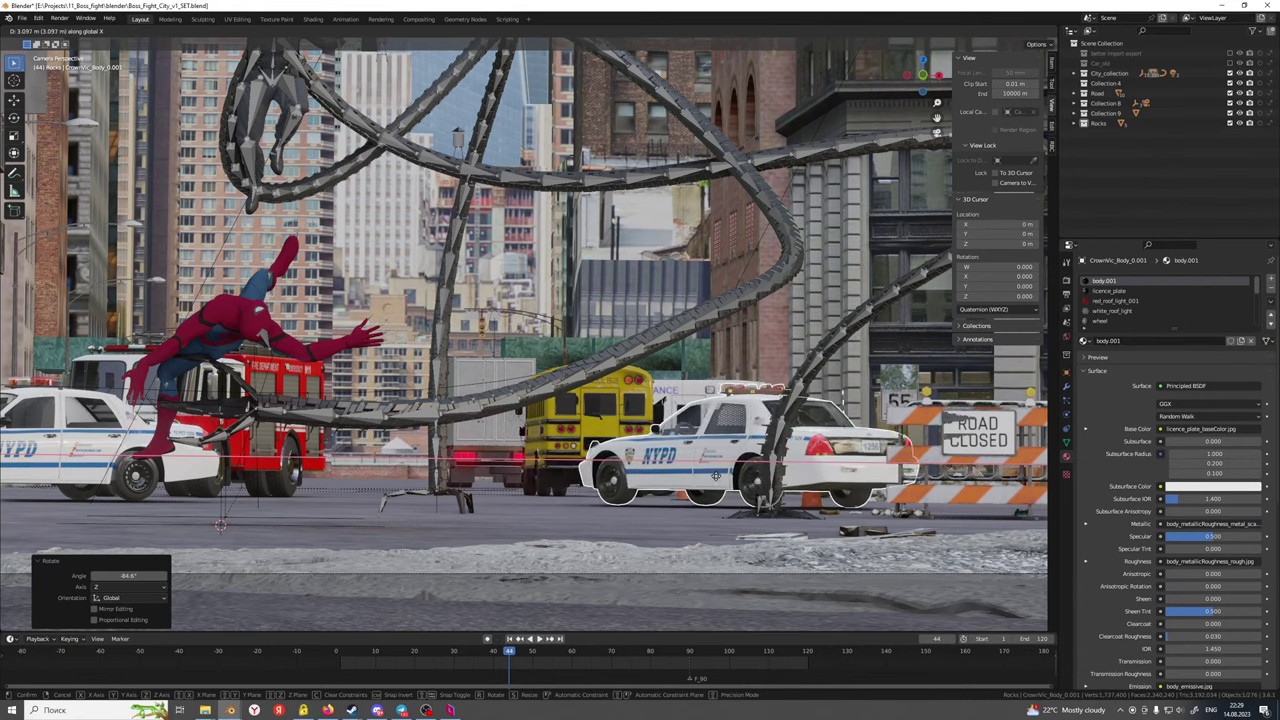
pyautogui.click(706, 481)
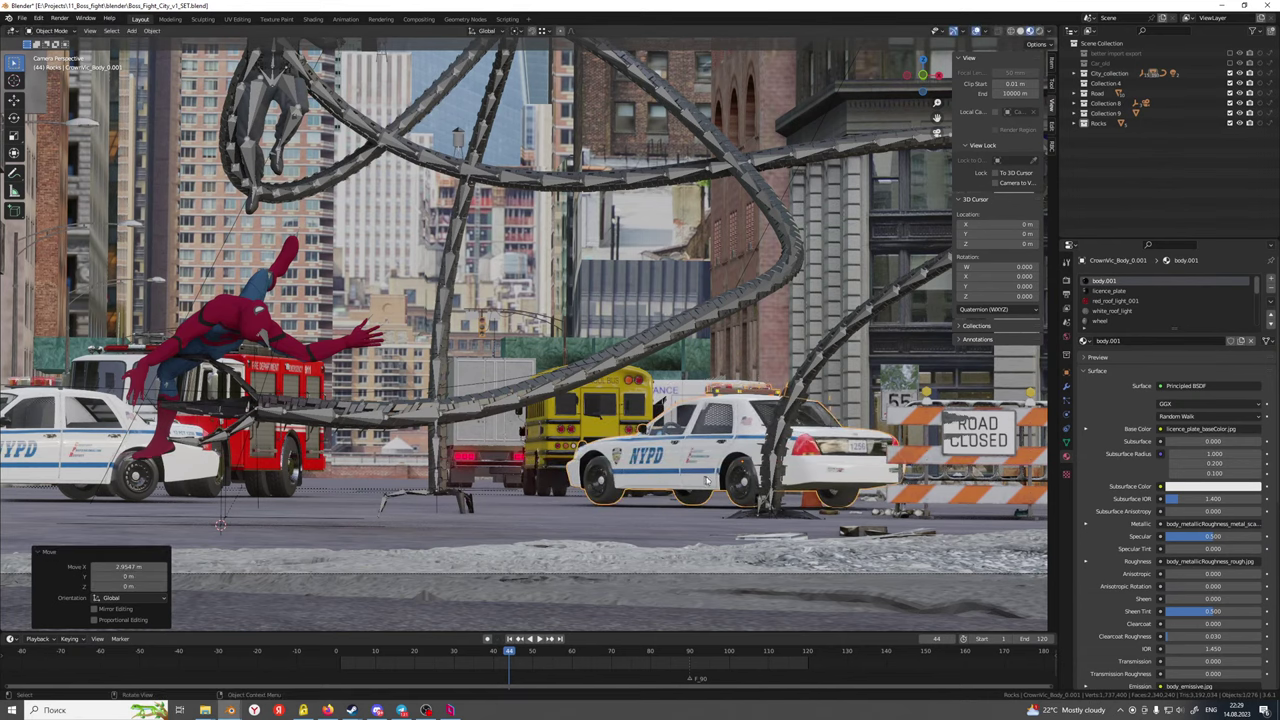
# Check the duplicated police car's placement against the road-closed barrier and the rest of the street
pyautogui.click(948, 462)
pyautogui.scroll(-1, 790, 499)
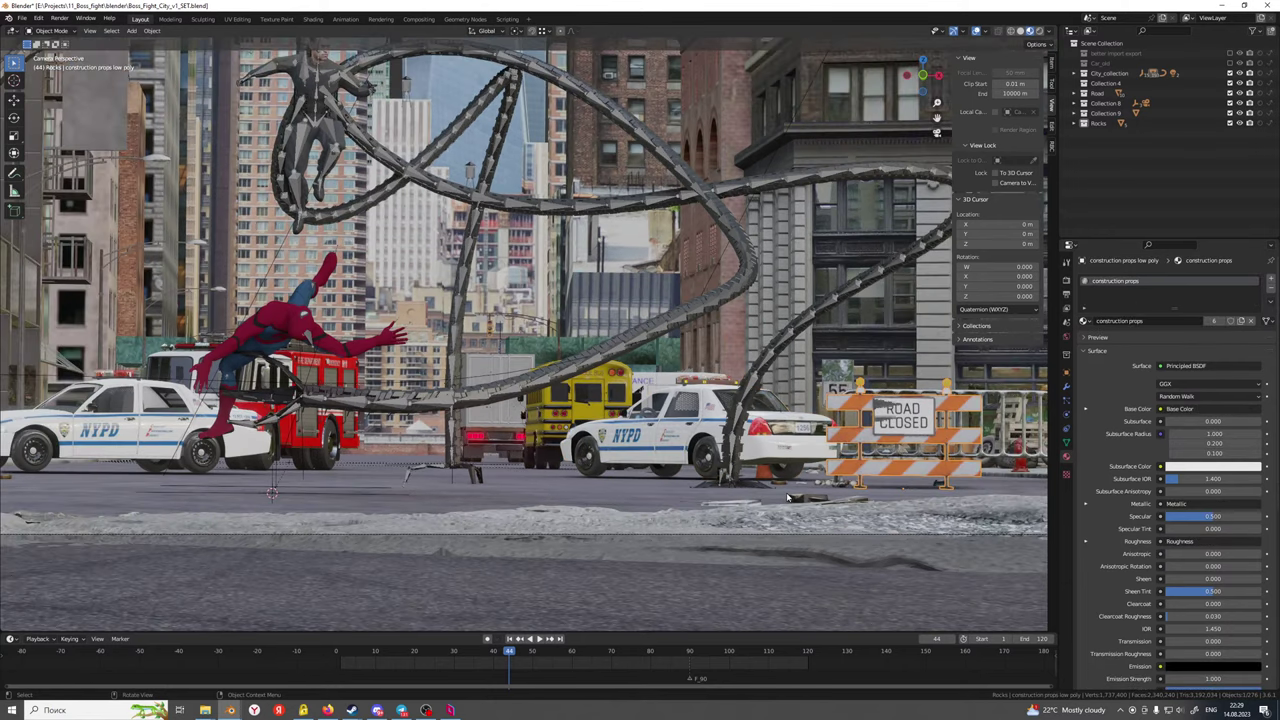
pyautogui.scroll(-2, 786, 492)
pyautogui.keyDown('shift'); pyautogui.moveTo(696, 443); pyautogui.dragTo(598, 505, button='middle'); pyautogui.keyUp('shift')
pyautogui.scroll(1, 598, 505)
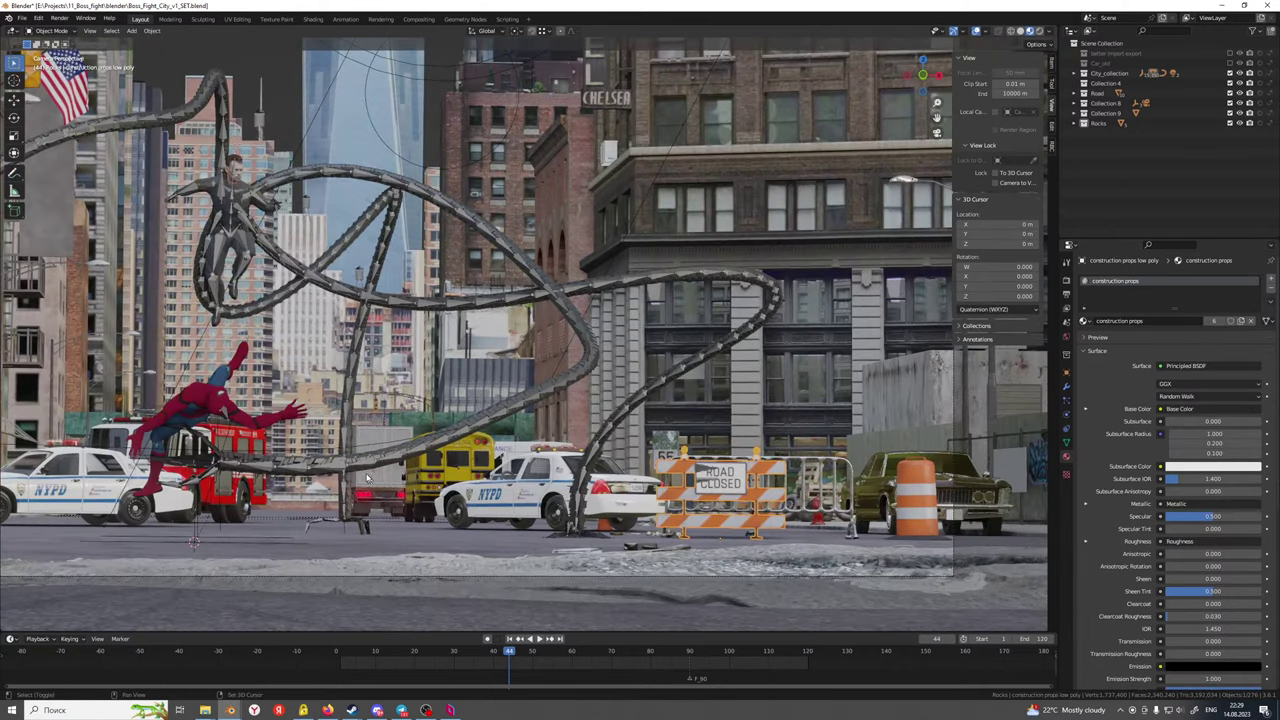
pyautogui.keyDown('shift'); pyautogui.moveTo(367, 478); pyautogui.dragTo(802, 433, button='middle'); pyautogui.keyUp('shift')
# Lower the duplicated police car about 0.029 m along Z so its wheels sit on the road
pyautogui.click(802, 433)
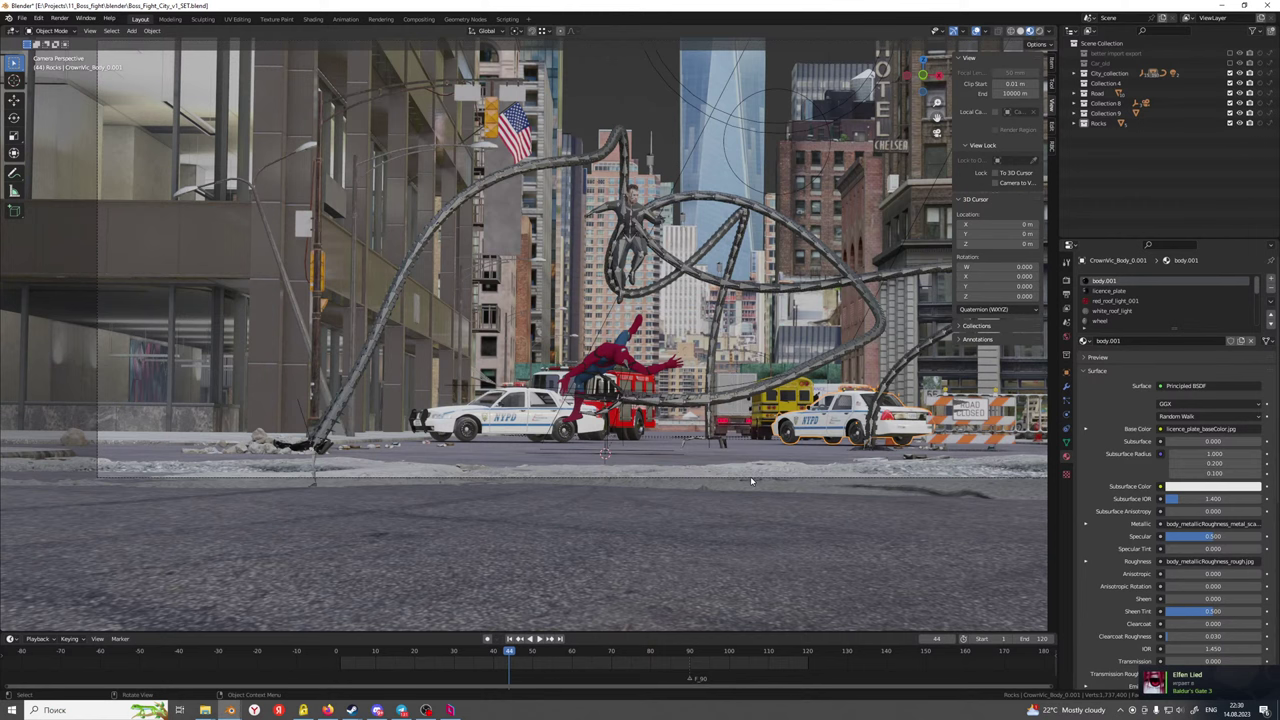
pyautogui.scroll(5, 677, 467)
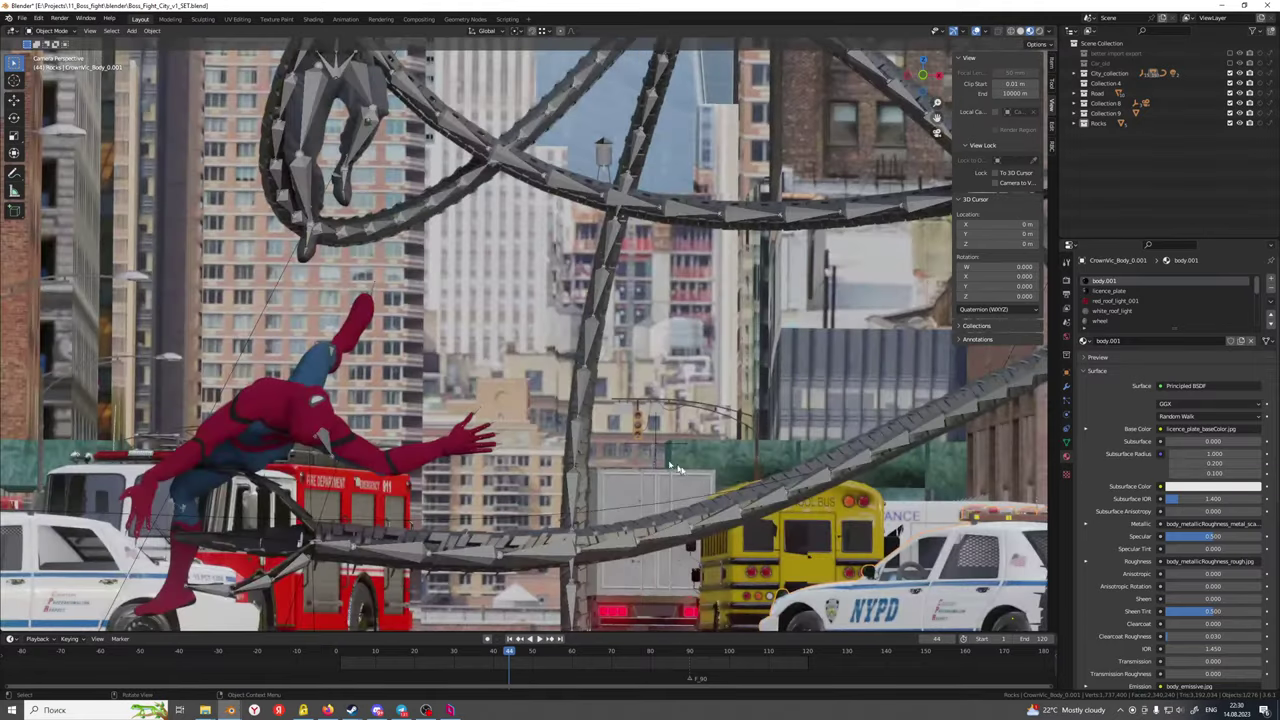
pyautogui.scroll(-5, 677, 467)
pyautogui.scroll(7, 458, 397)
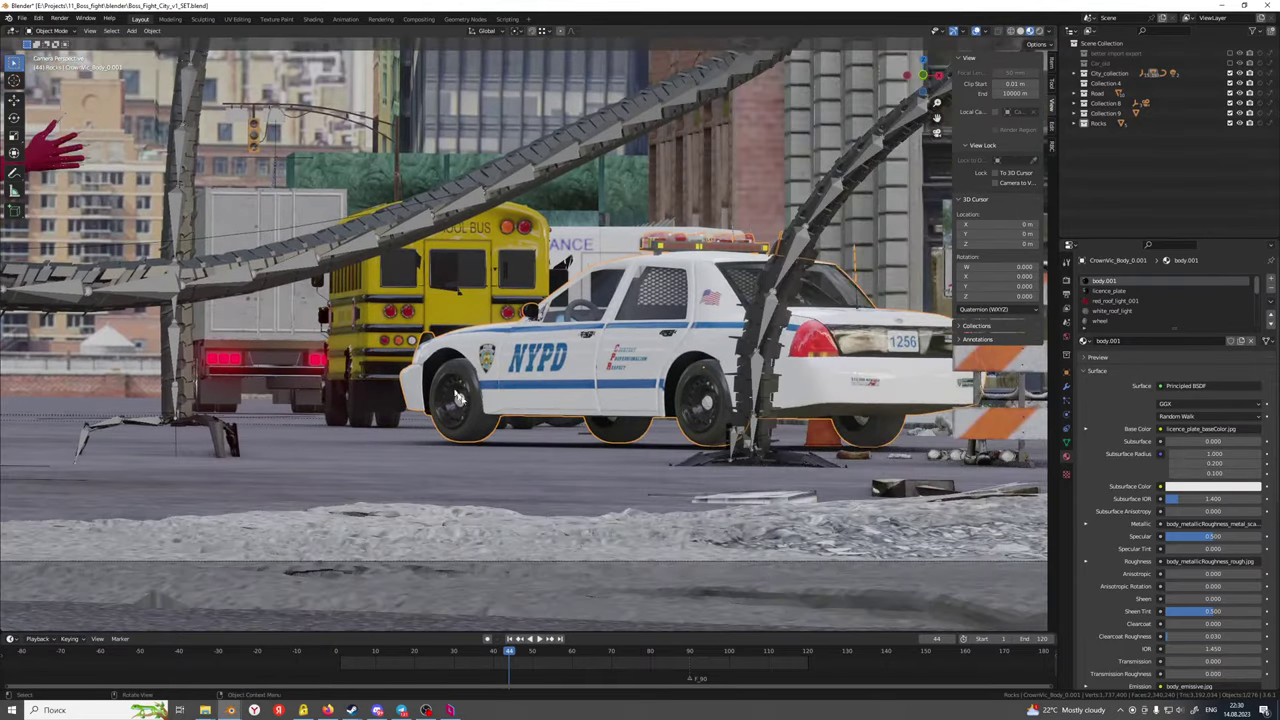
pyautogui.scroll(3, 458, 397)
pyautogui.press('g')
pyautogui.press('z')
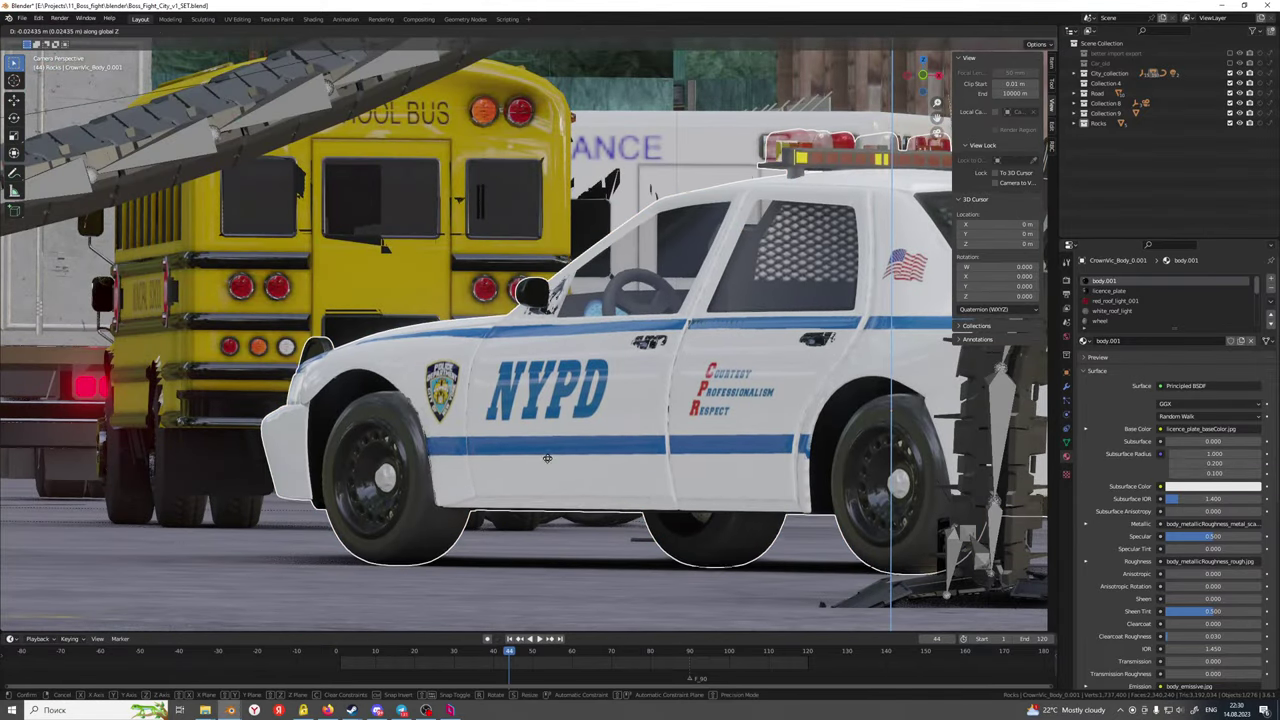
pyautogui.click(548, 462)
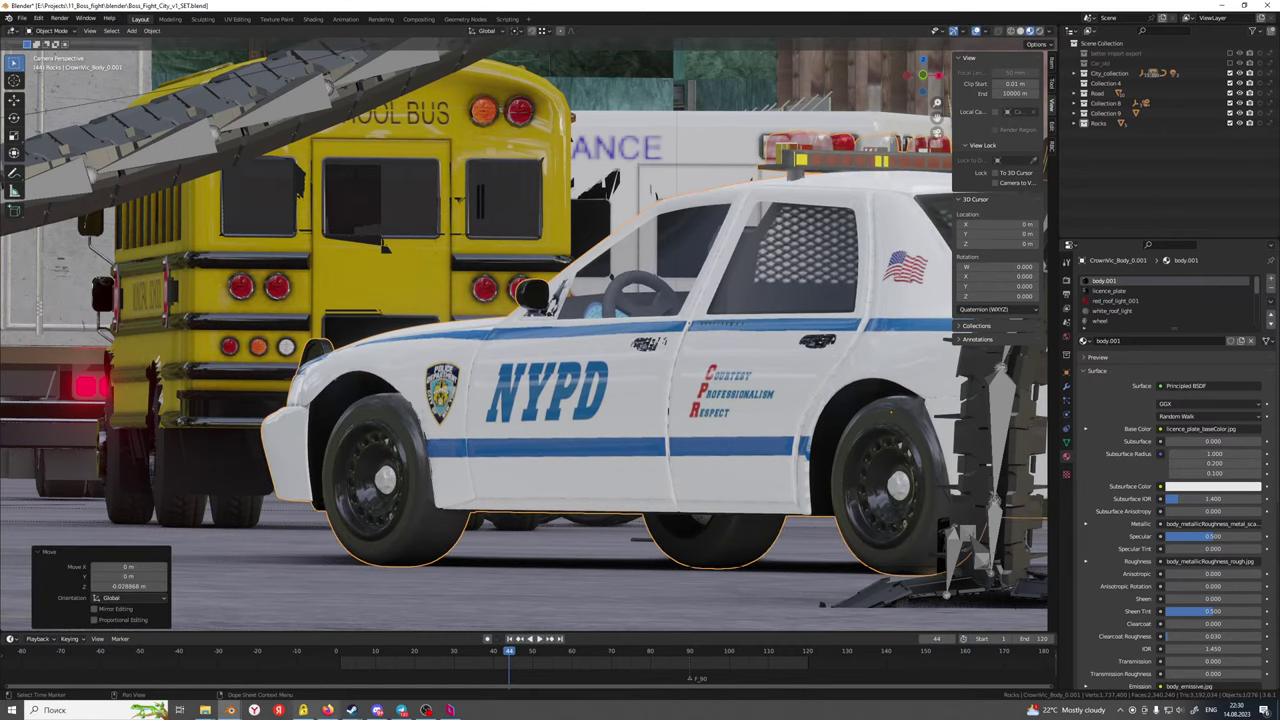
# Switch to Google Maps in the Firefox browser, locate Sarajevo in Bosnia and Herzegovina and open its place details
pyautogui.click(326, 687)
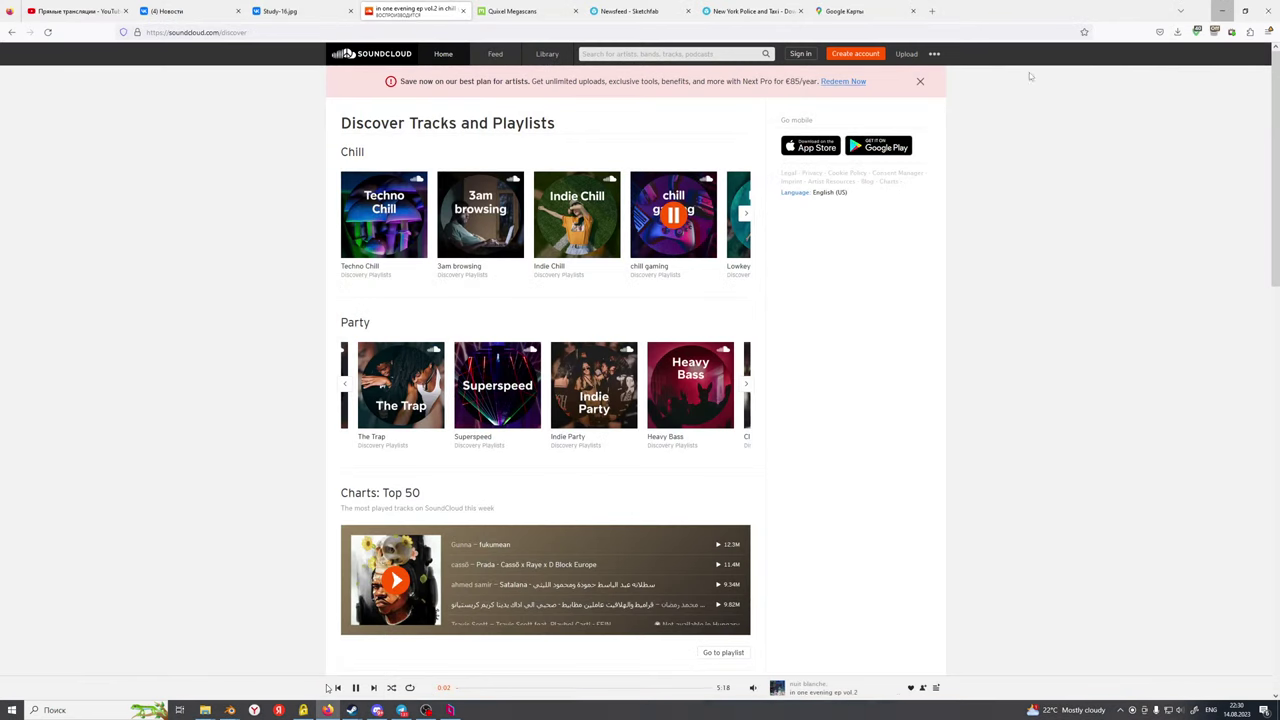
pyautogui.click(856, 11)
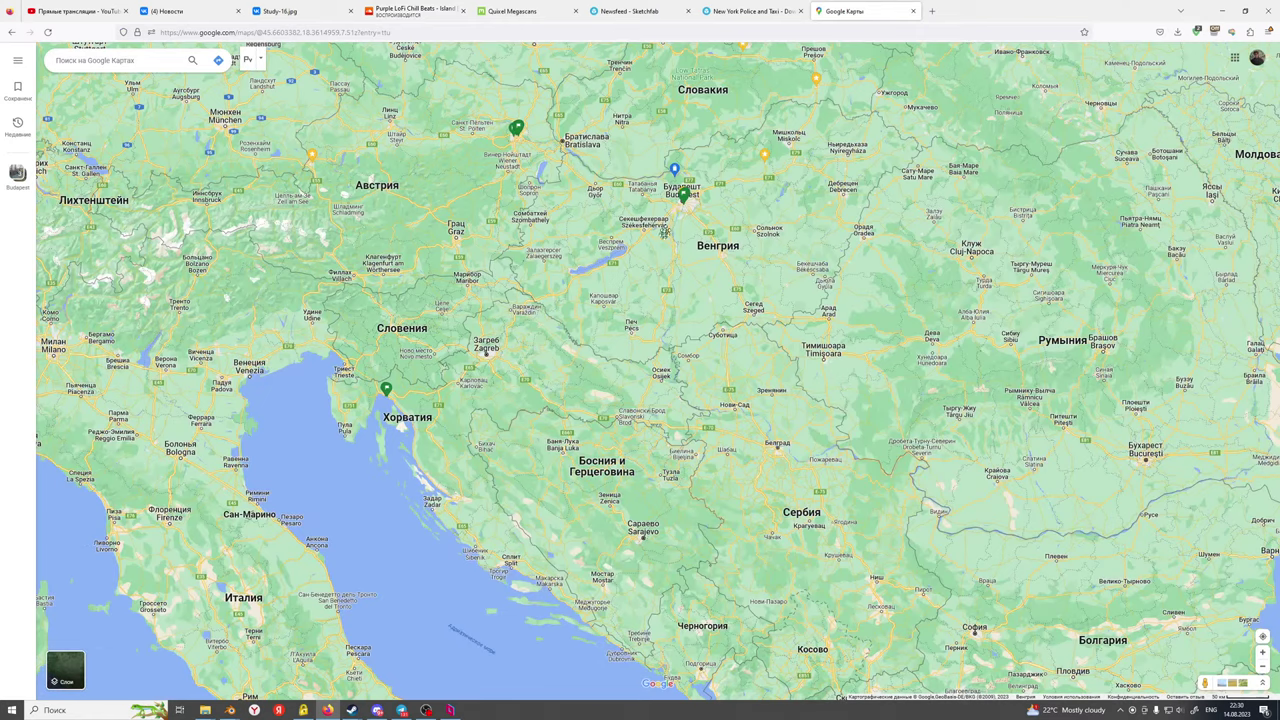
pyautogui.moveTo(654, 336); pyautogui.dragTo(640, 445)
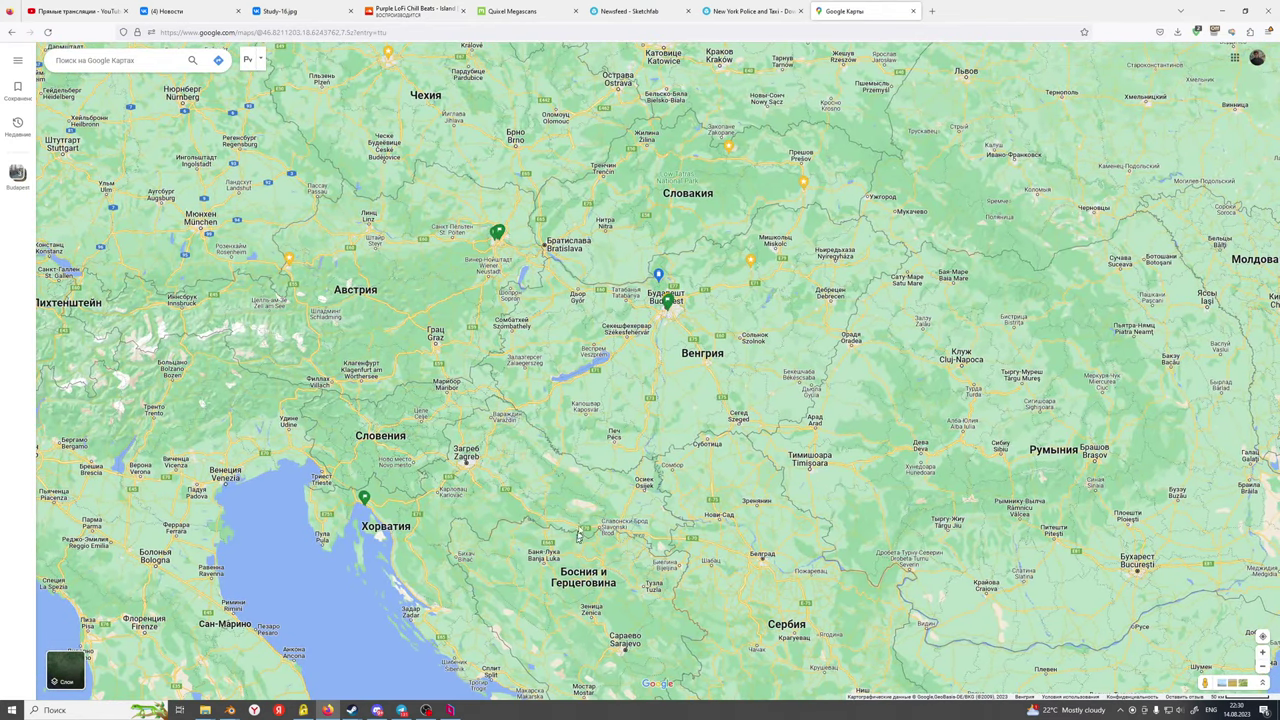
pyautogui.scroll(2, 577, 536)
pyautogui.moveTo(556, 472); pyautogui.dragTo(544, 422)
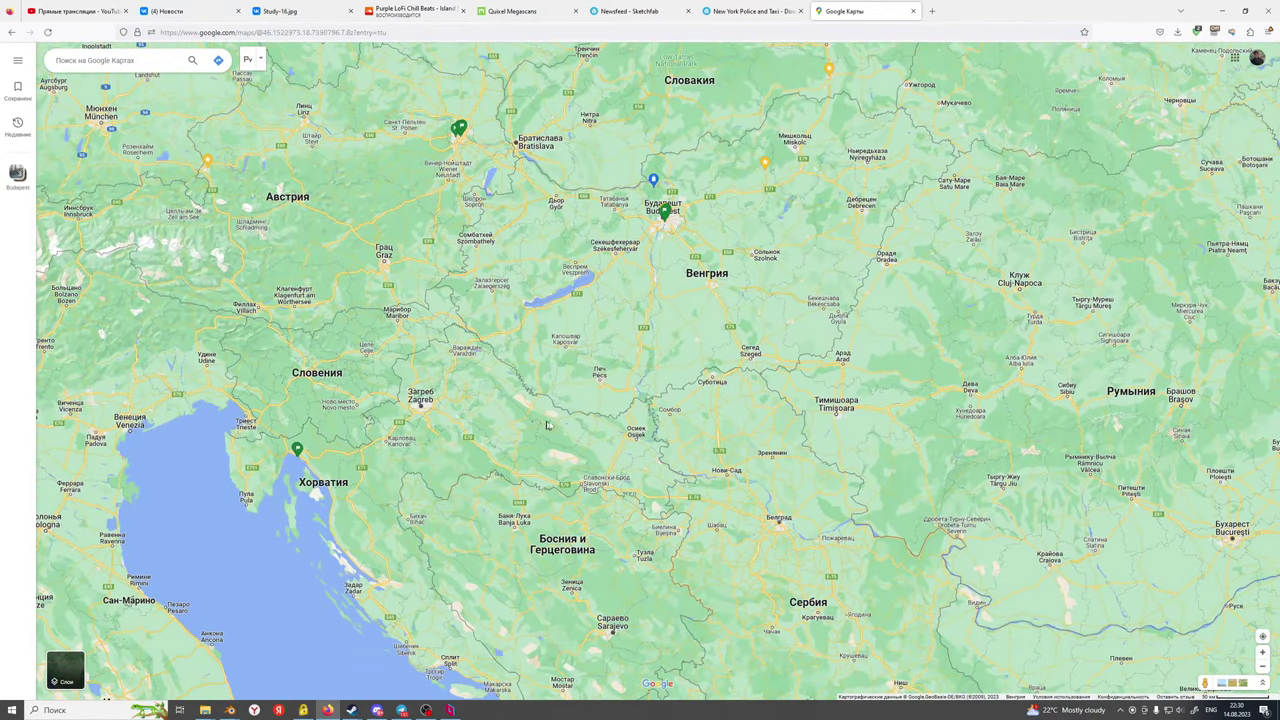
pyautogui.scroll(2, 585, 420)
pyautogui.moveTo(572, 470); pyautogui.dragTo(515, 404)
pyautogui.scroll(-2, 561, 452)
pyautogui.scroll(-2, 536, 480)
pyautogui.moveTo(536, 480); pyautogui.dragTo(557, 391)
pyautogui.click(571, 508)
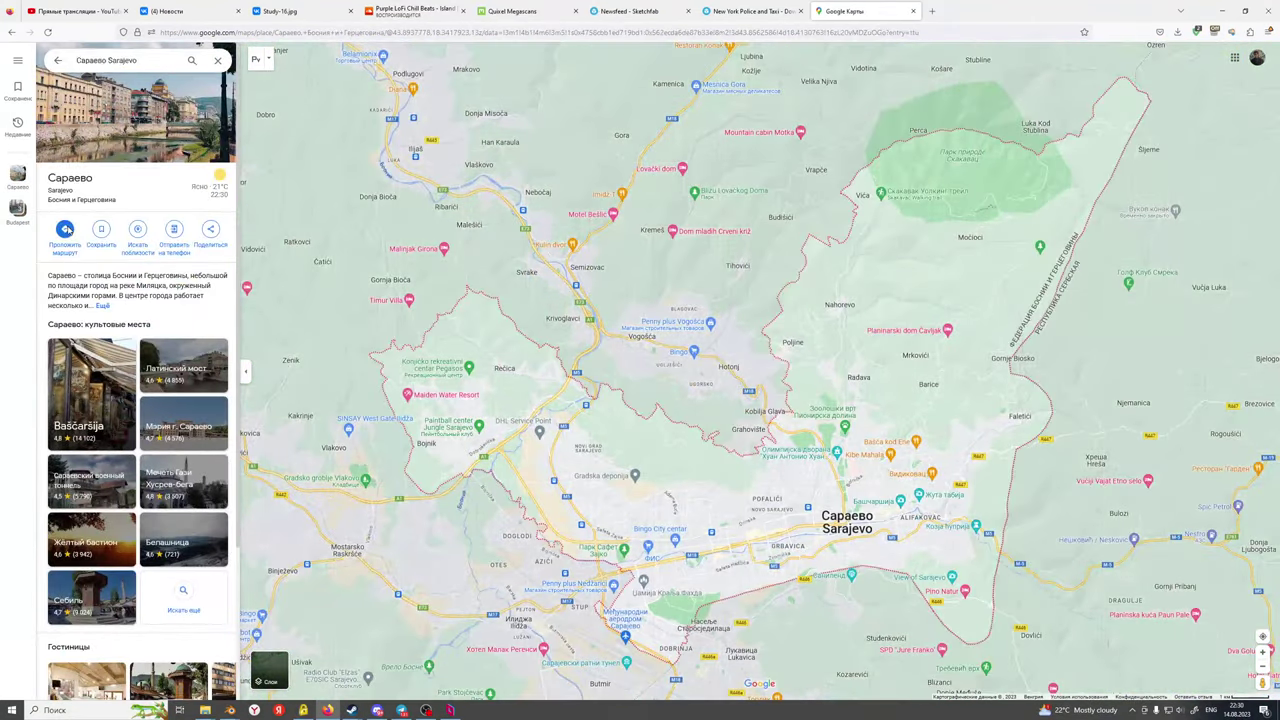
# Get driving directions from the saved home location to Sarajevo and examine the routes on the map
pyautogui.click(70, 257)
pyautogui.click(104, 167)
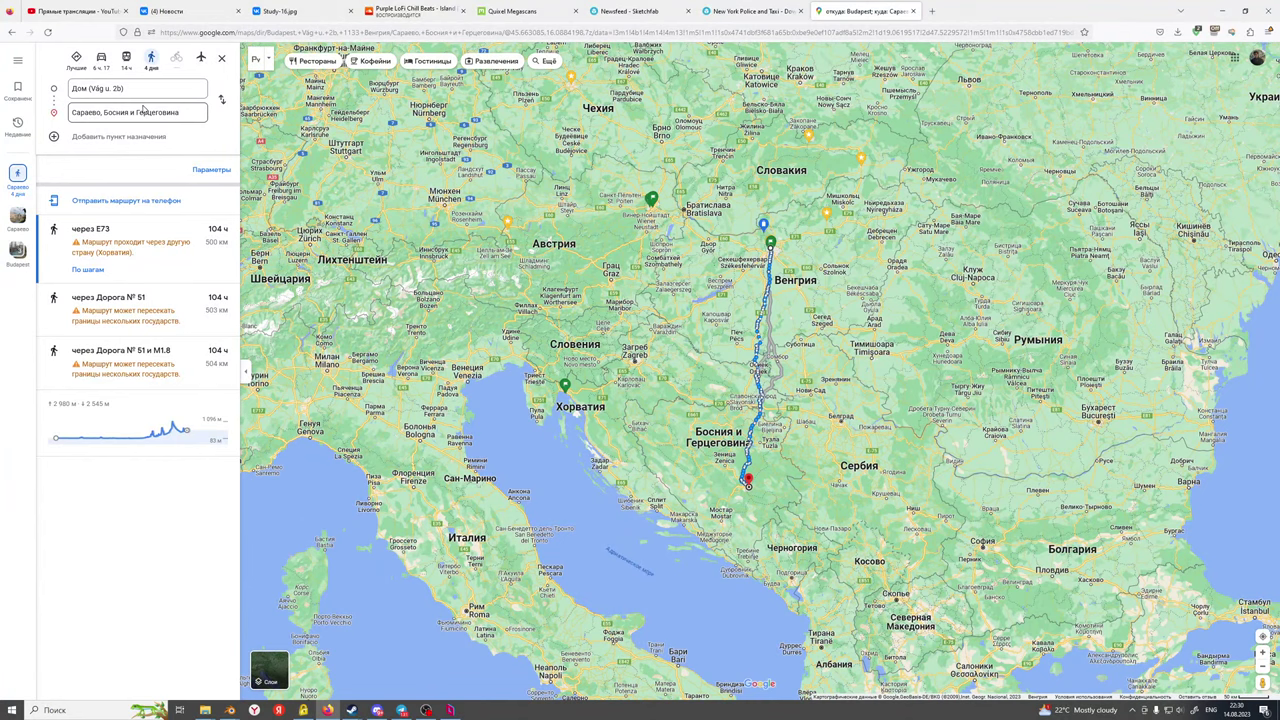
pyautogui.click(126, 58)
pyautogui.click(103, 60)
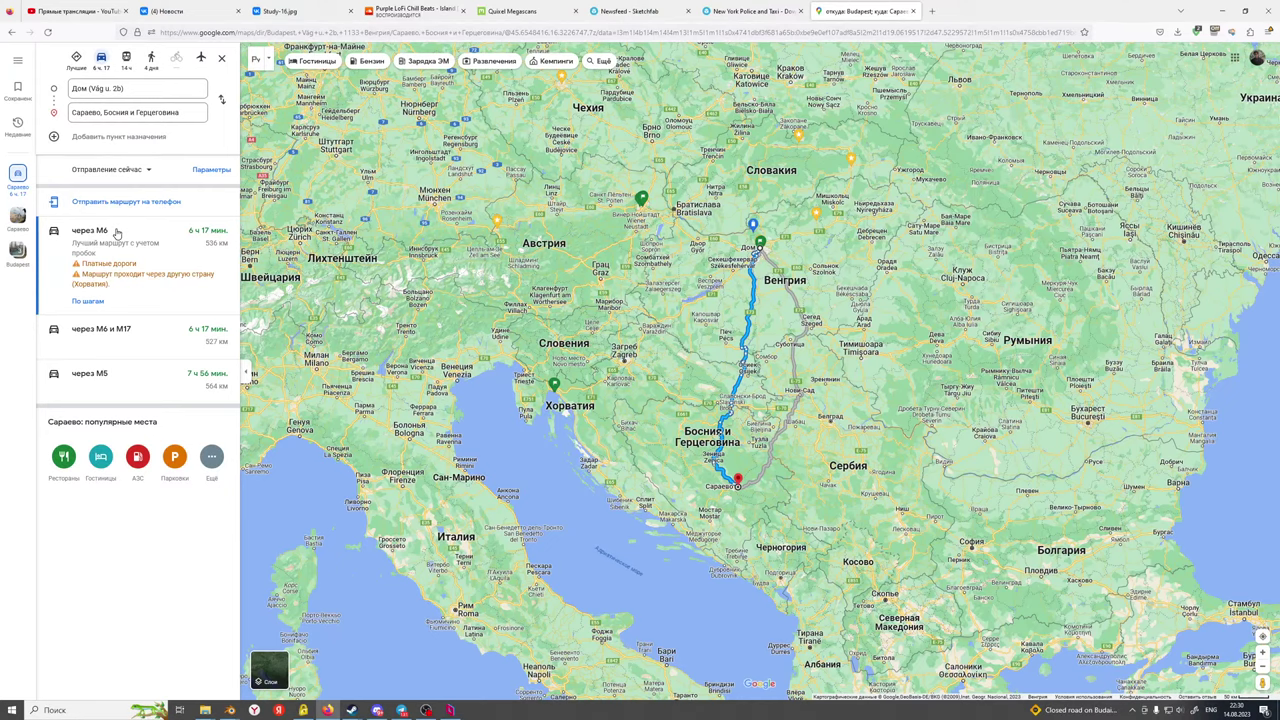
pyautogui.scroll(2, 808, 419)
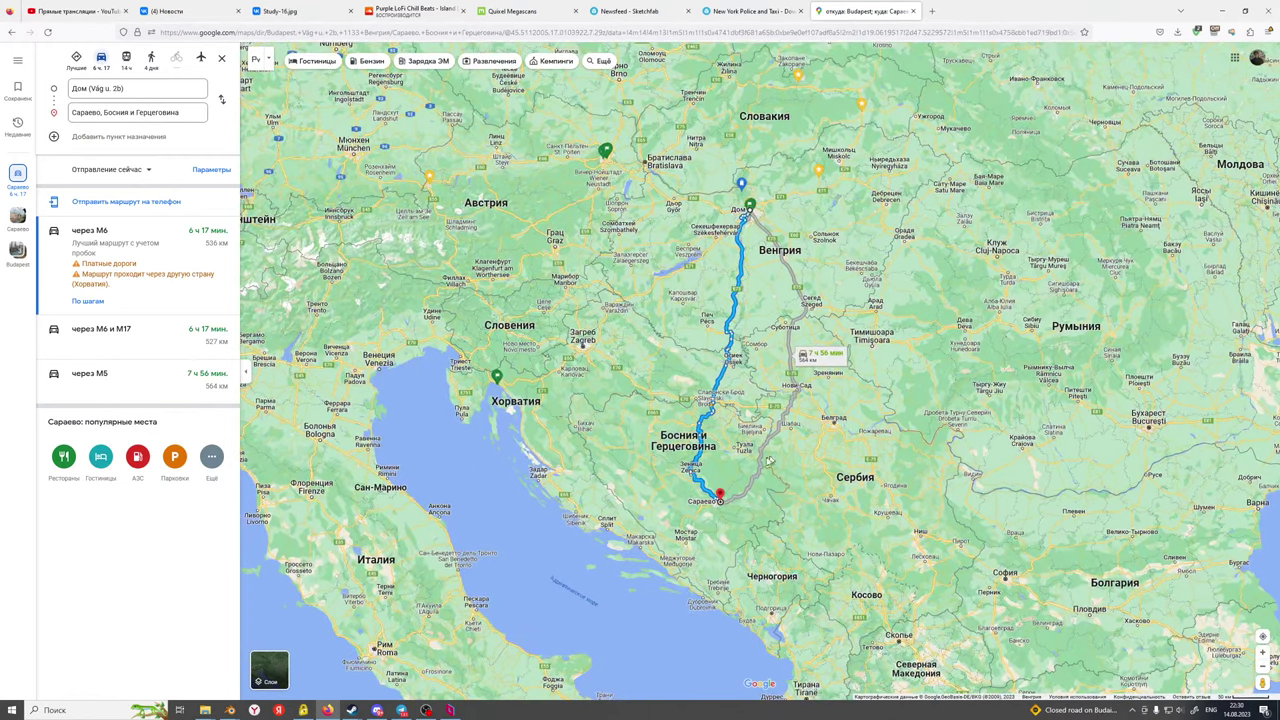
pyautogui.scroll(2, 747, 487)
pyautogui.moveTo(721, 392); pyautogui.dragTo(701, 464)
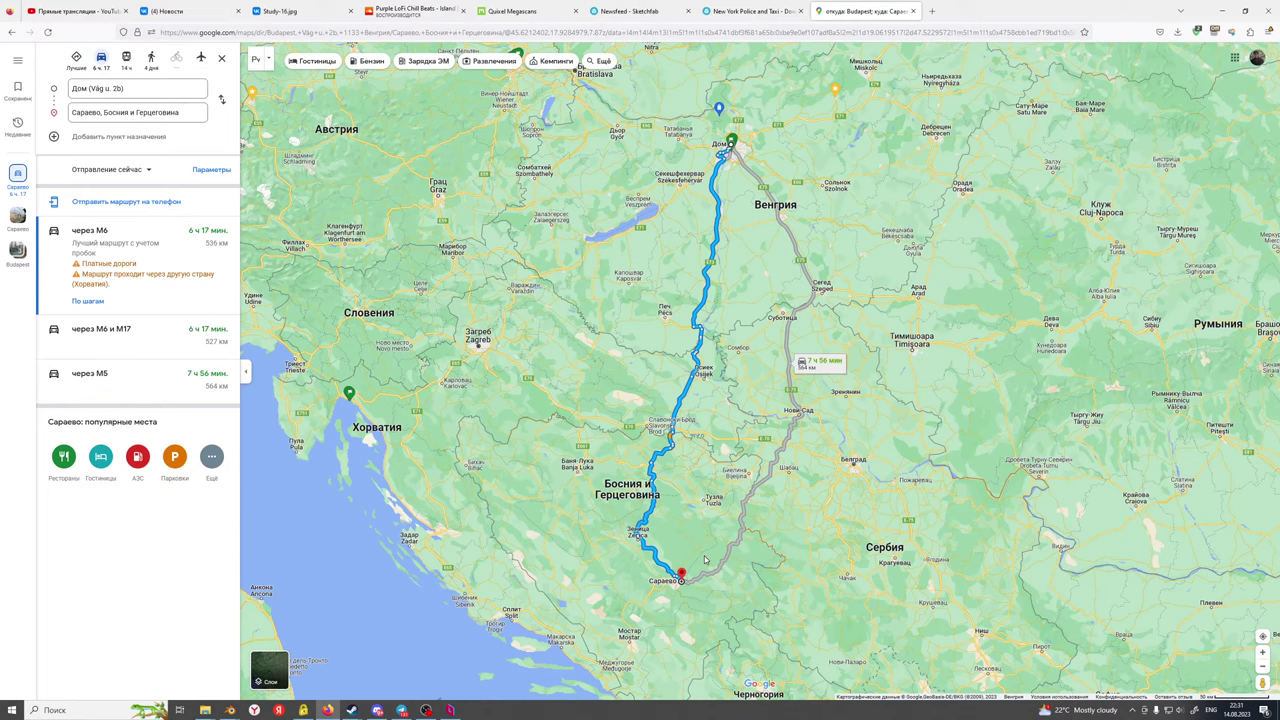
pyautogui.moveTo(704, 560); pyautogui.dragTo(704, 485)
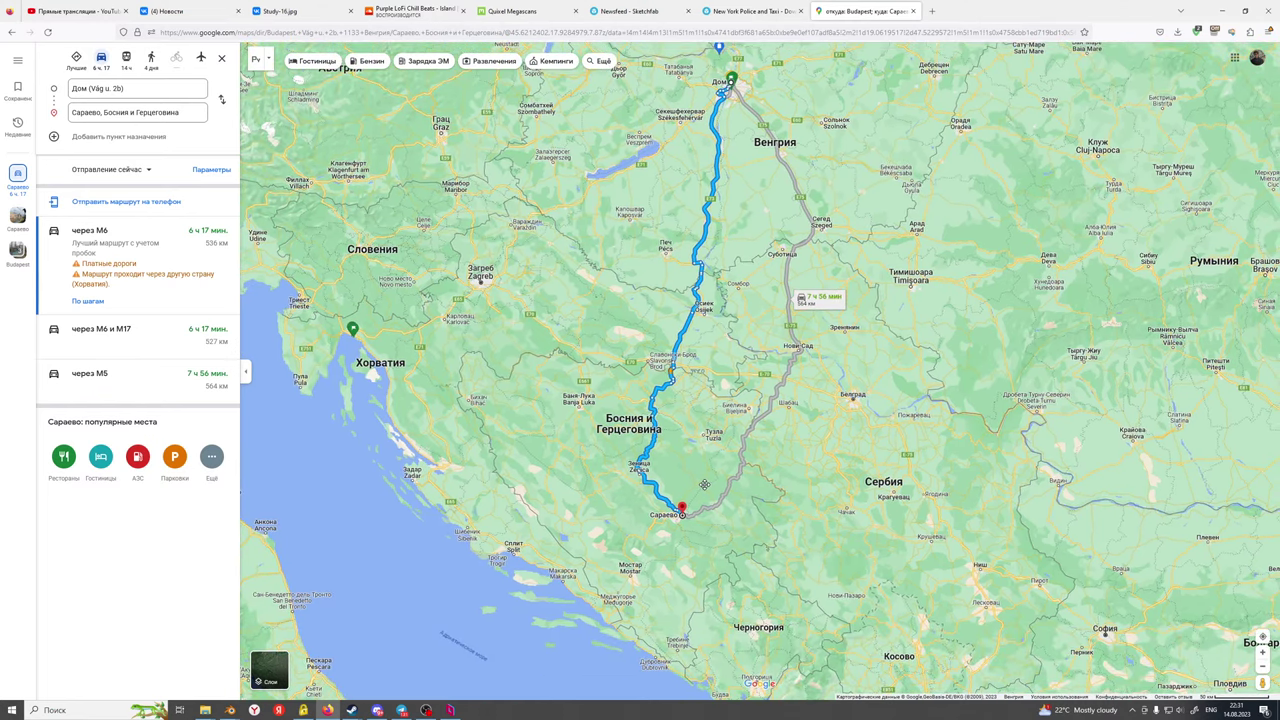
pyautogui.scroll(4, 703, 497)
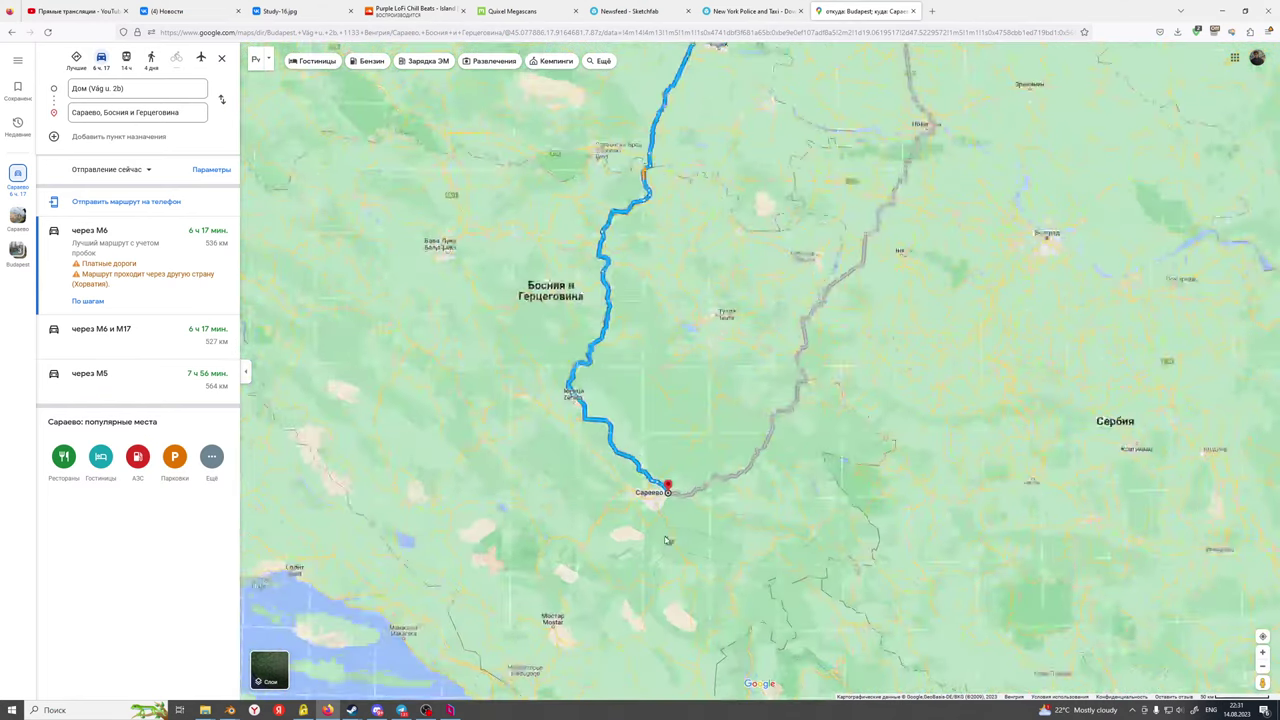
# Close the directions and browse the photo gallery of Sarajevo
pyautogui.click(223, 60)
pyautogui.scroll(3, 643, 490)
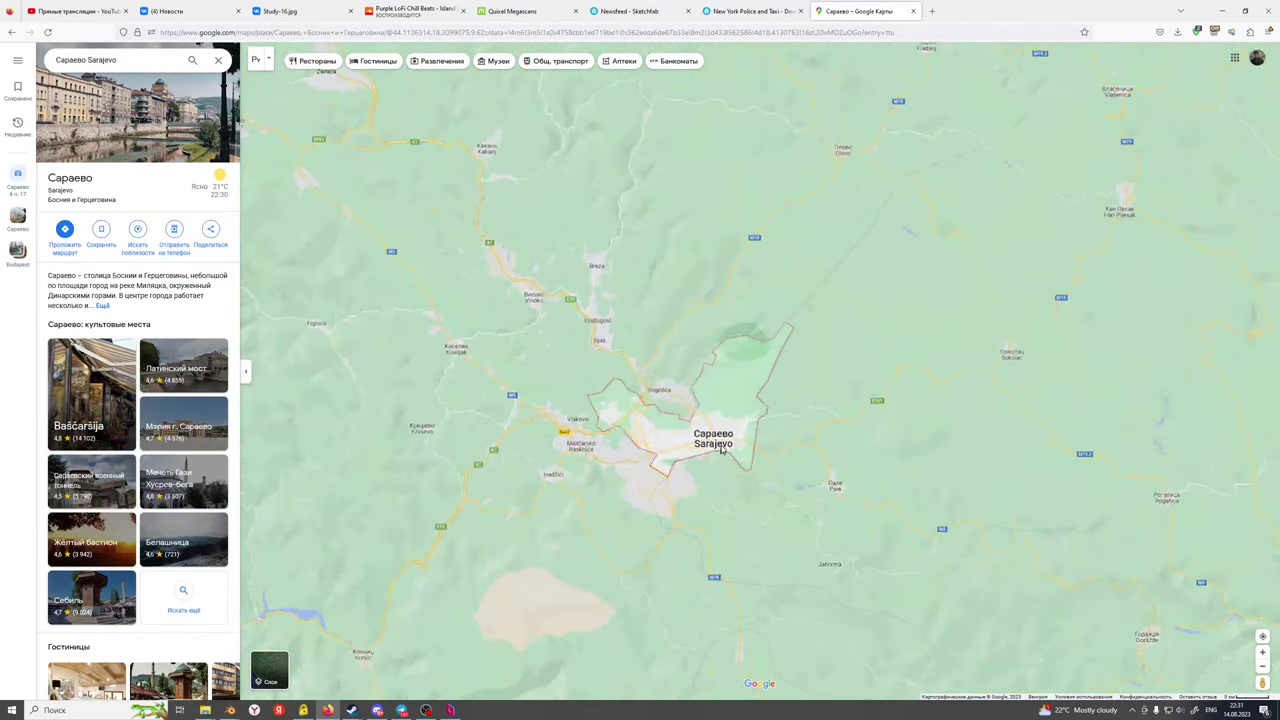
pyautogui.click(140, 110)
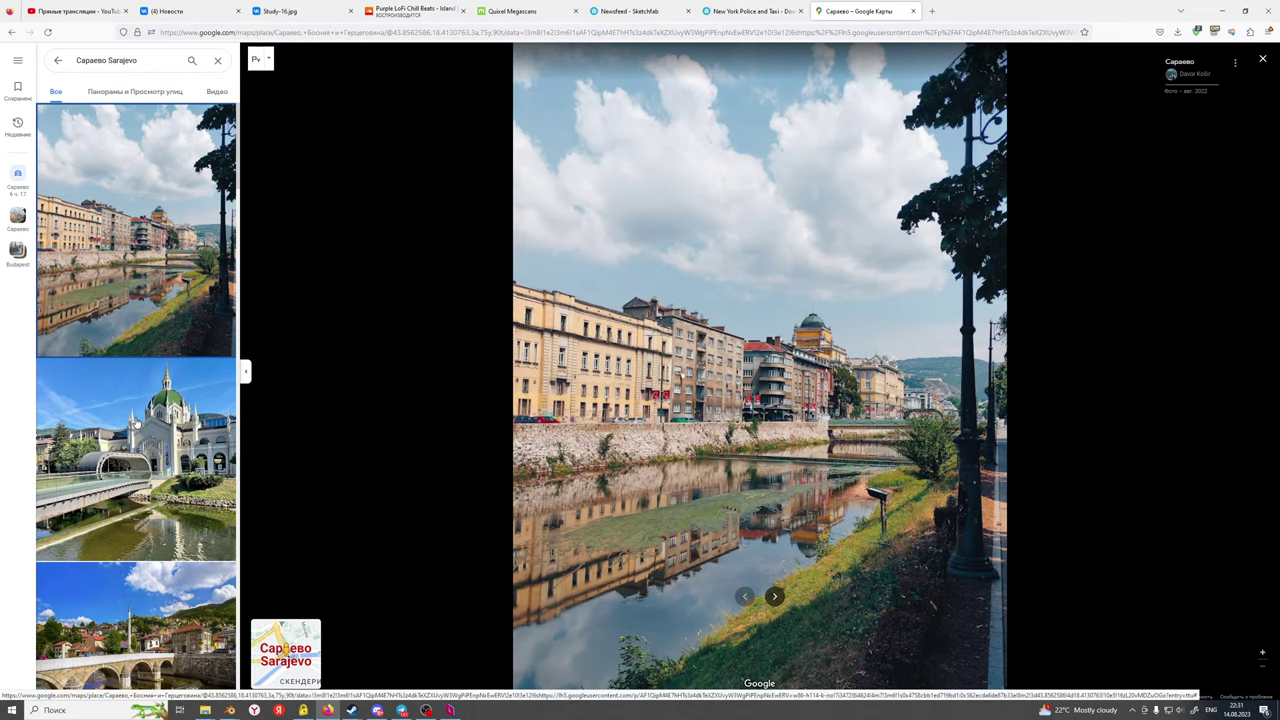
pyautogui.click(136, 424)
pyautogui.scroll(-2, 135, 430)
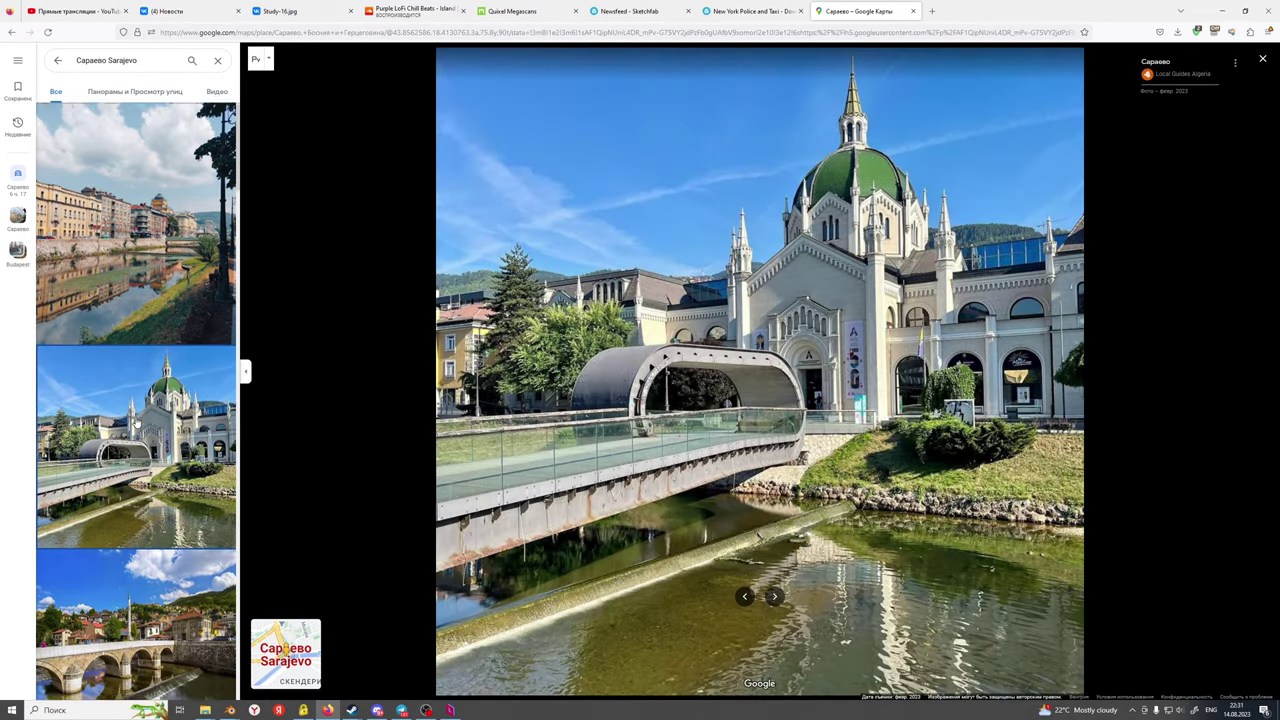
pyautogui.click(135, 435)
pyautogui.scroll(-2, 134, 461)
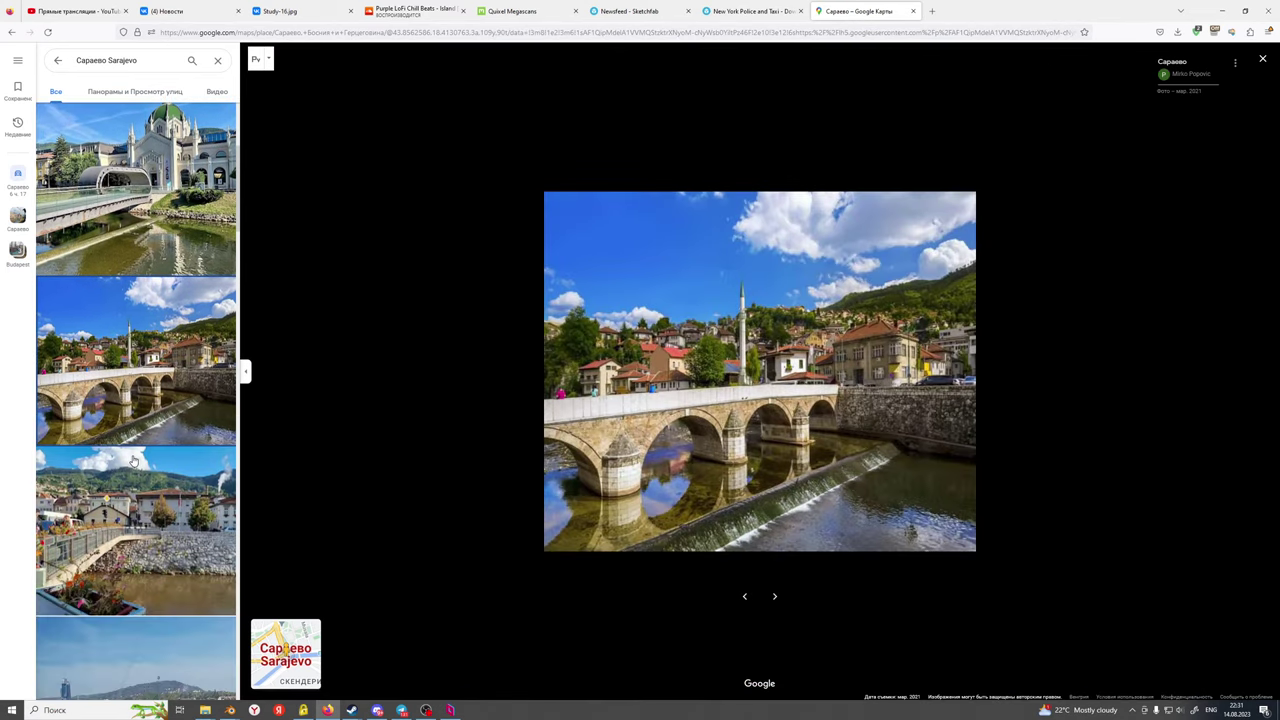
pyautogui.click(136, 508)
pyautogui.scroll(-2, 137, 505)
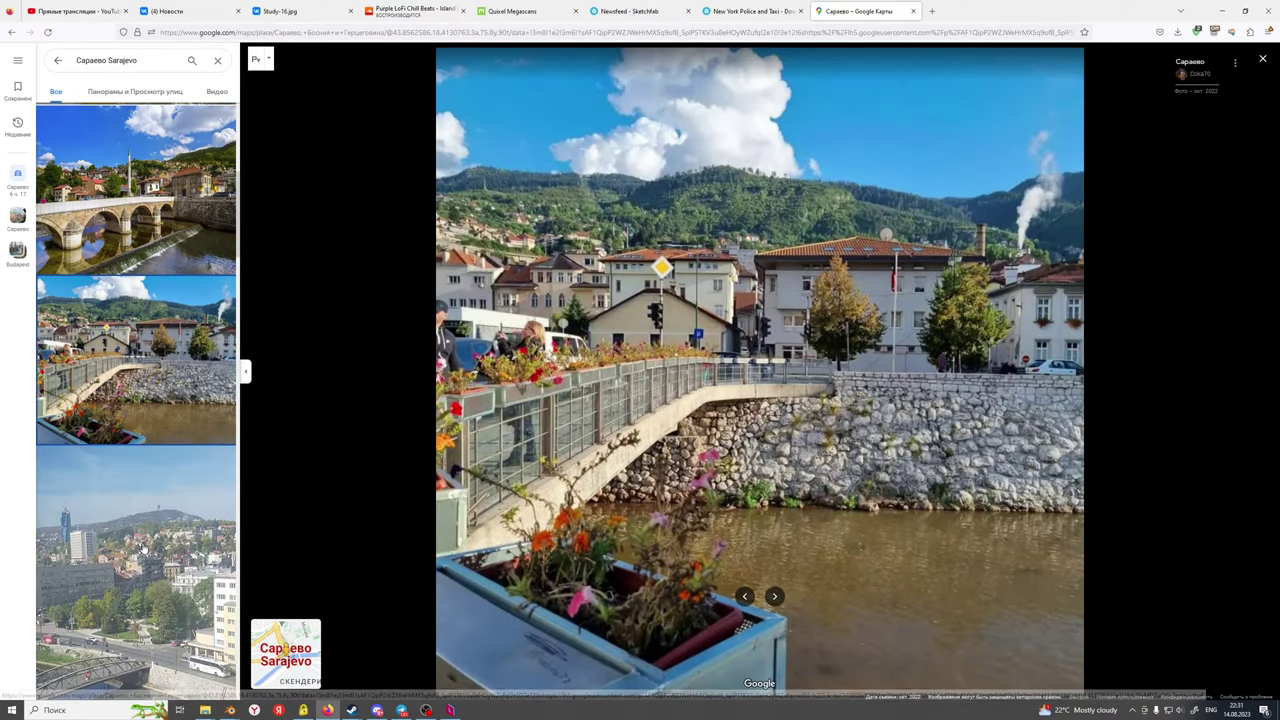
# Look through individual Sarajevo photos of the bridges, riverbanks, old buildings and the pedestrian street
pyautogui.click(141, 535)
pyautogui.scroll(-3, 148, 510)
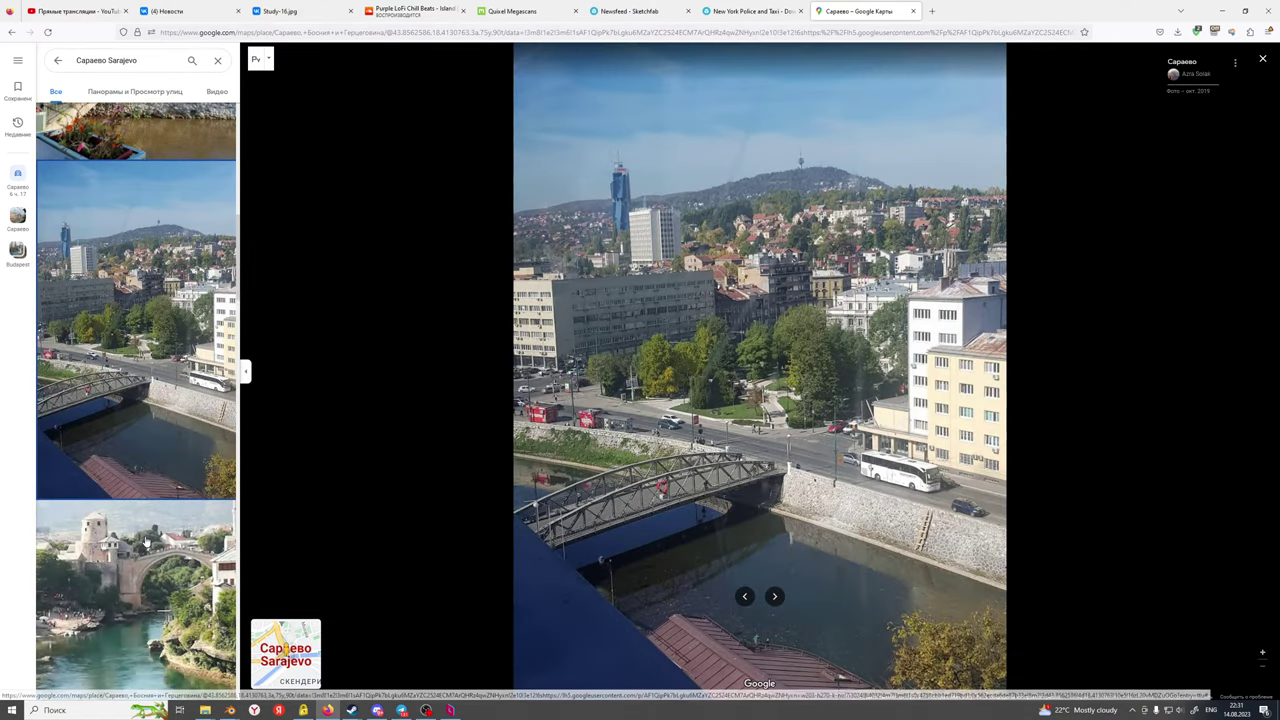
pyautogui.scroll(-2, 154, 477)
pyautogui.click(154, 478)
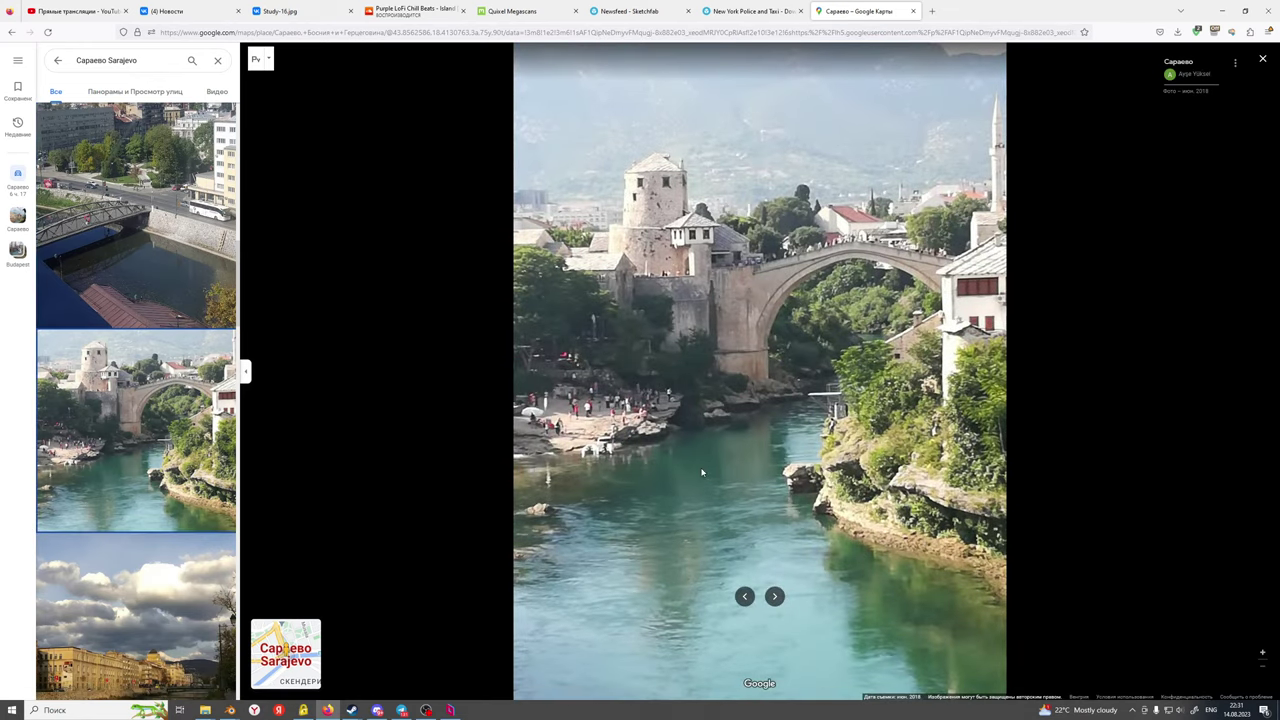
pyautogui.click(90, 593)
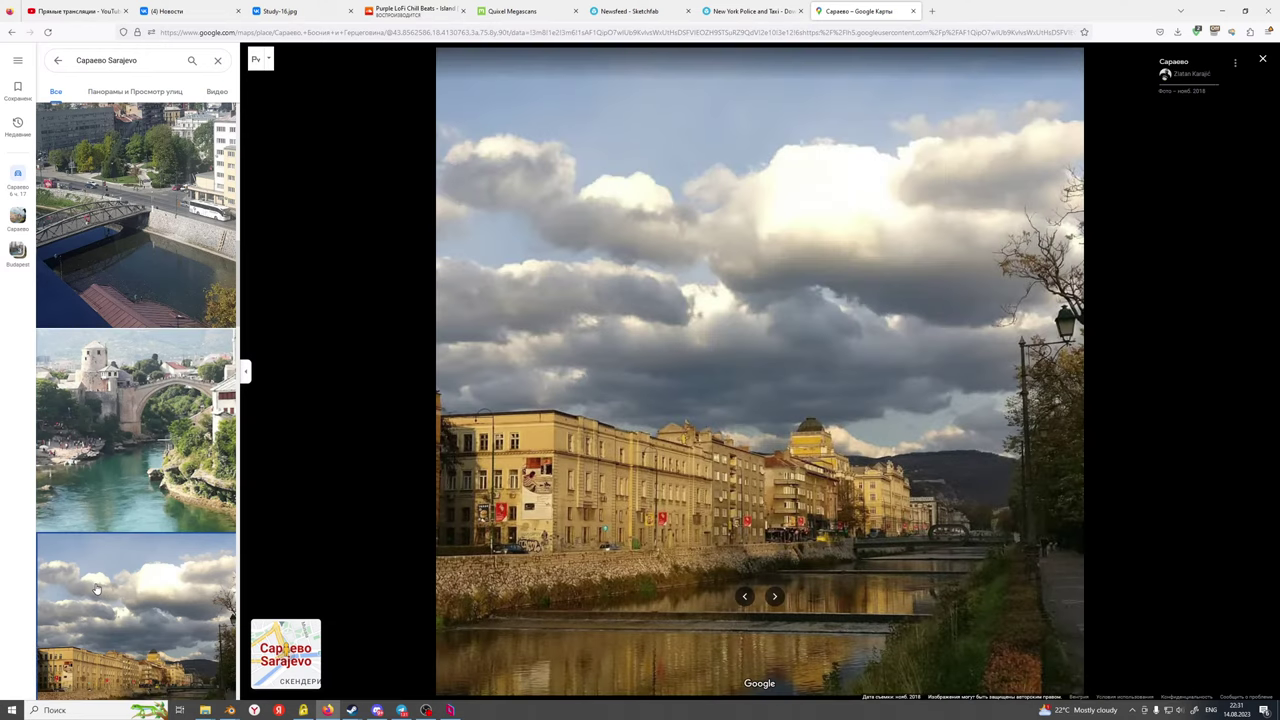
pyautogui.scroll(-2, 95, 591)
pyautogui.scroll(-1, 98, 590)
pyautogui.click(100, 592)
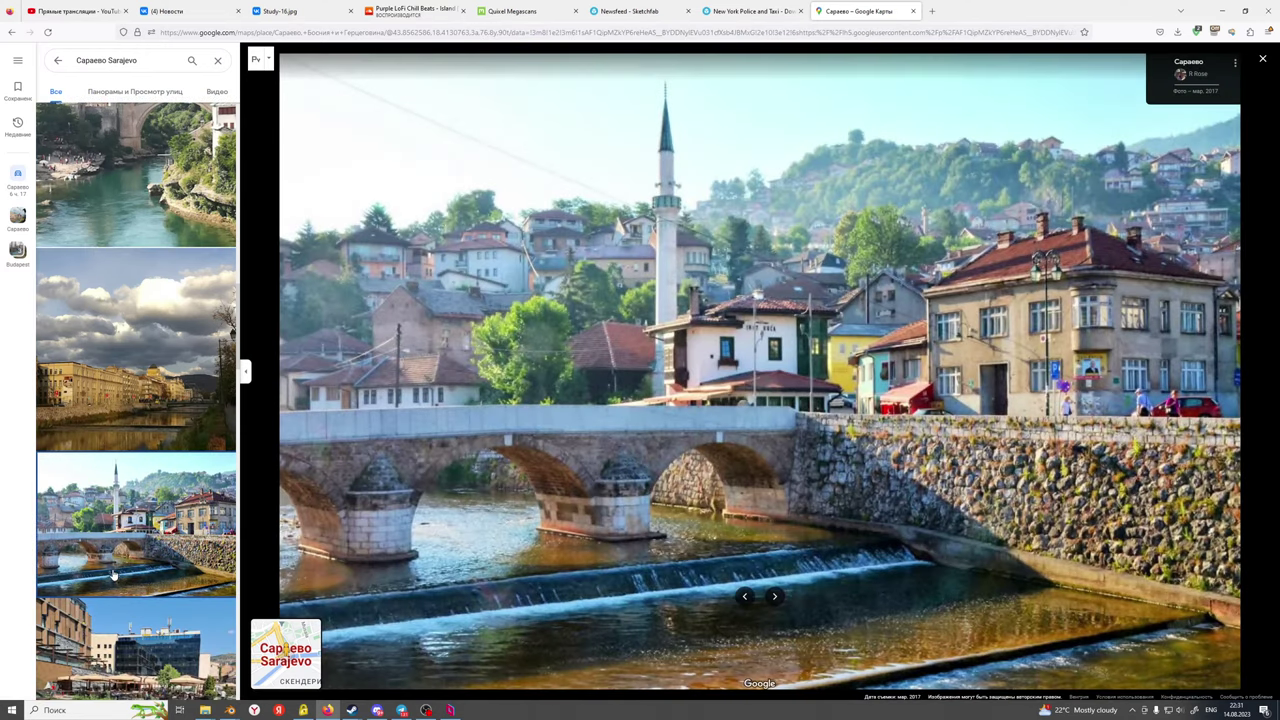
pyautogui.click(112, 636)
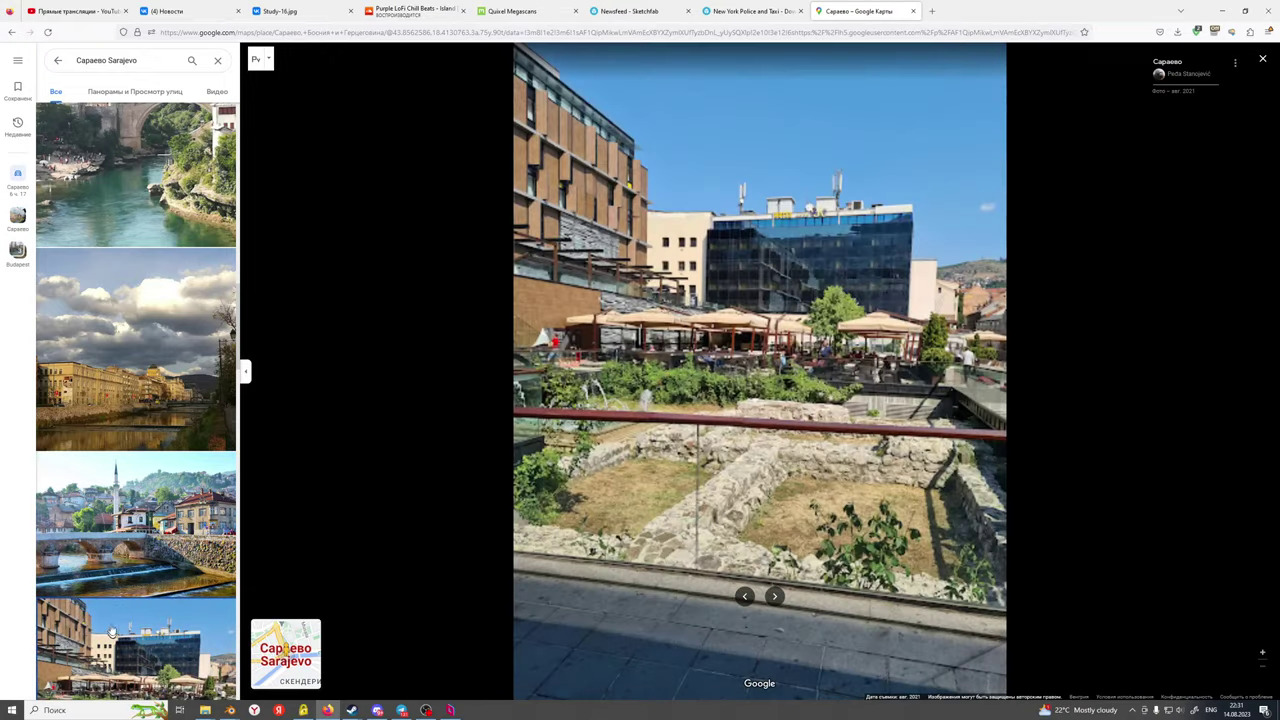
pyautogui.scroll(-2, 122, 593)
pyautogui.scroll(-3, 122, 593)
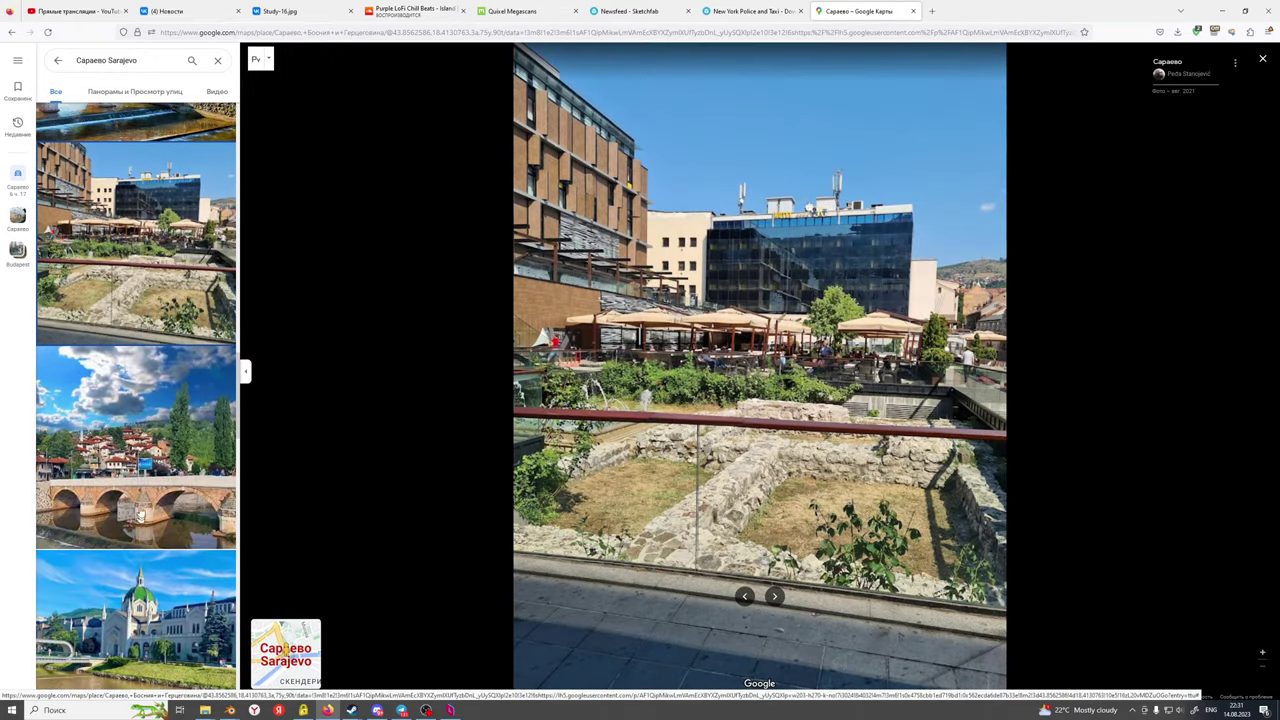
pyautogui.click(140, 515)
pyautogui.scroll(-1, 133, 533)
pyautogui.scroll(-1, 135, 533)
pyautogui.click(135, 533)
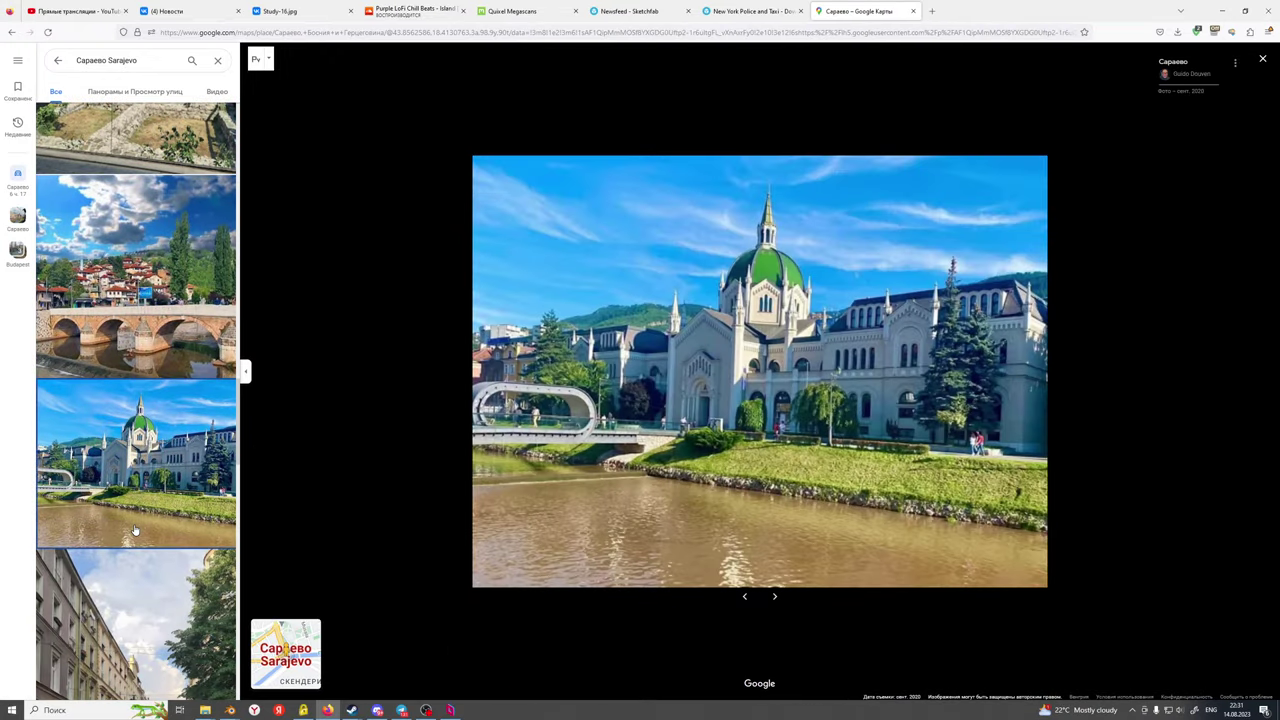
pyautogui.scroll(-2, 136, 533)
pyautogui.click(138, 532)
pyautogui.scroll(-3, 146, 545)
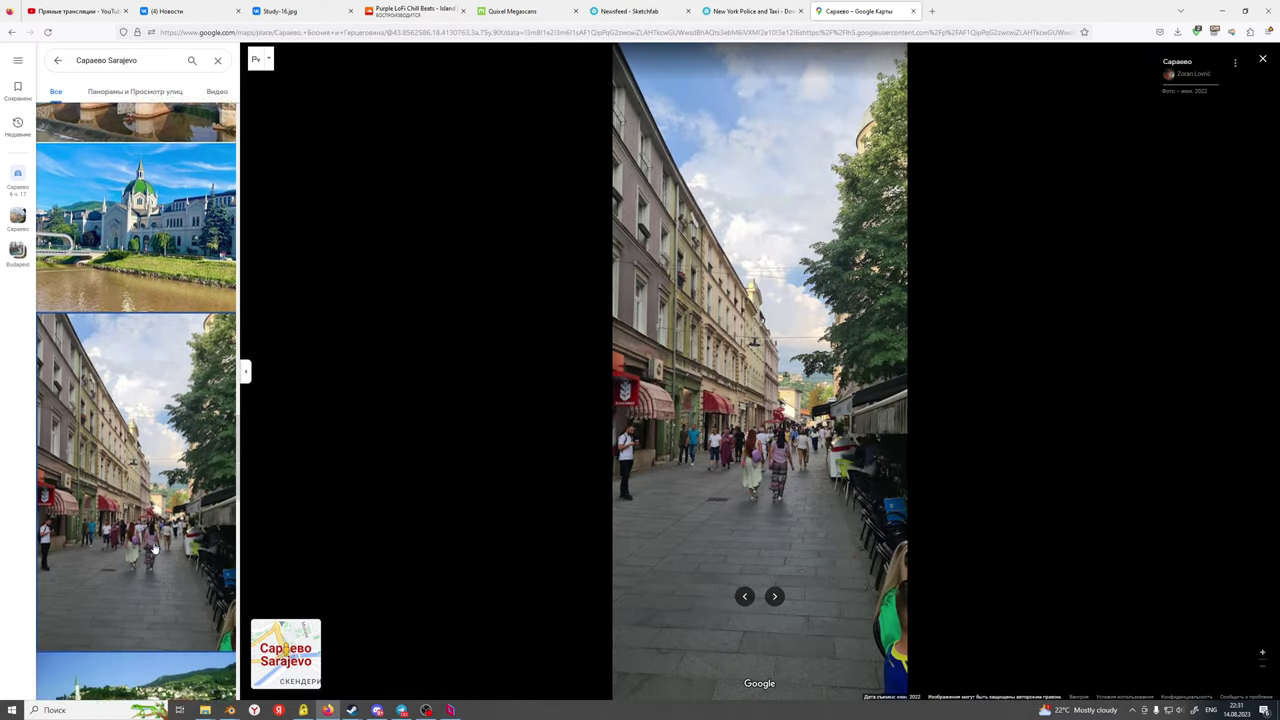
# Skim the remaining Sarajevo photo thumbnails and close the gallery to return to the map
pyautogui.scroll(-2, 155, 549)
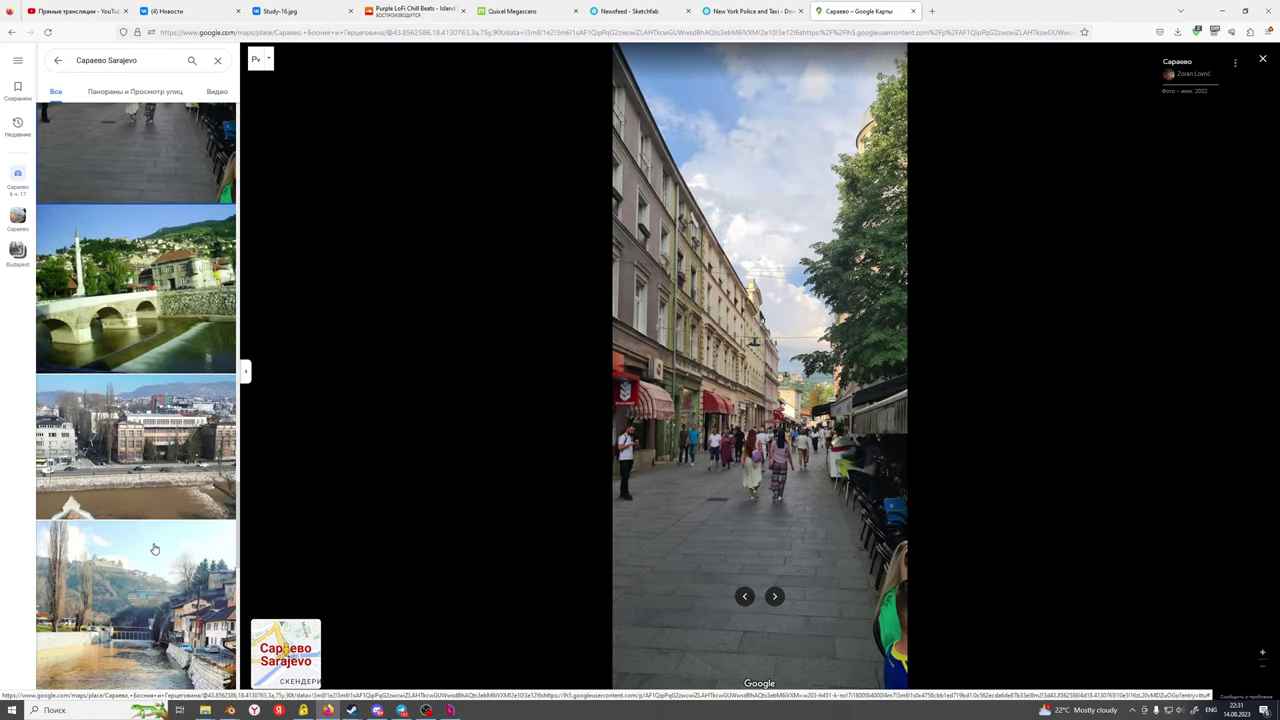
pyautogui.scroll(-2, 155, 549)
pyautogui.scroll(-3, 155, 549)
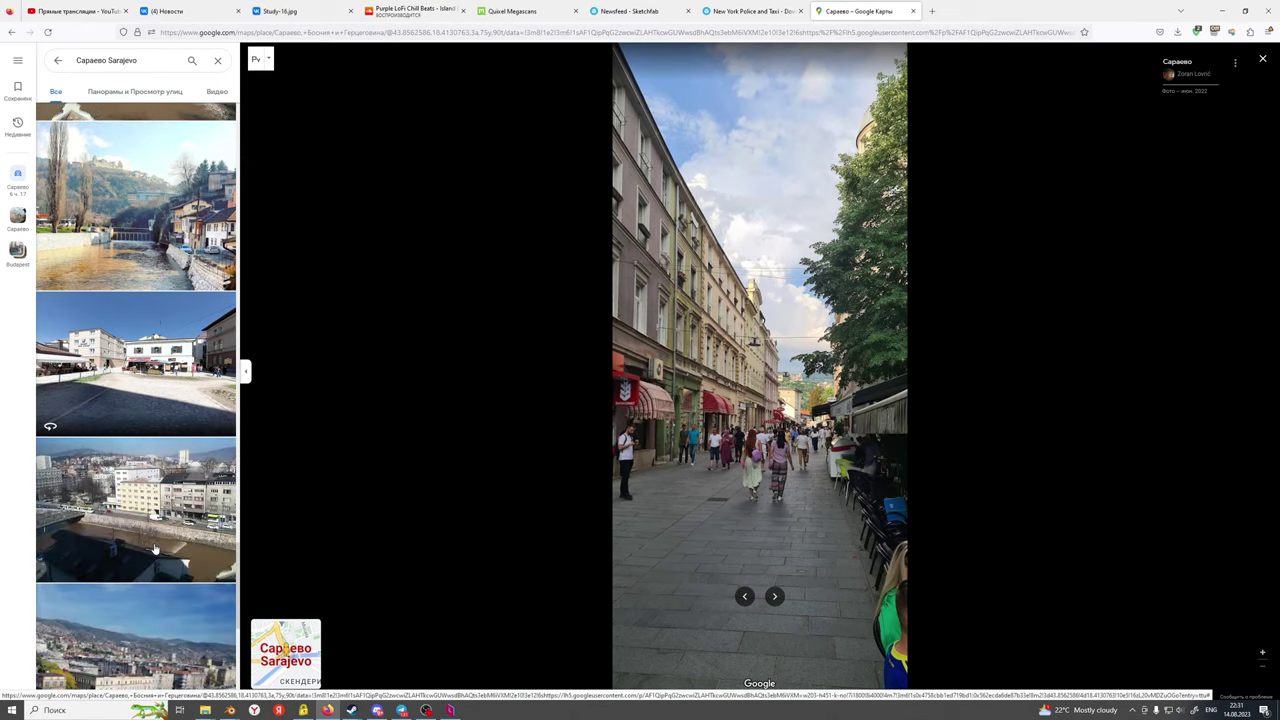
pyautogui.scroll(-3, 155, 549)
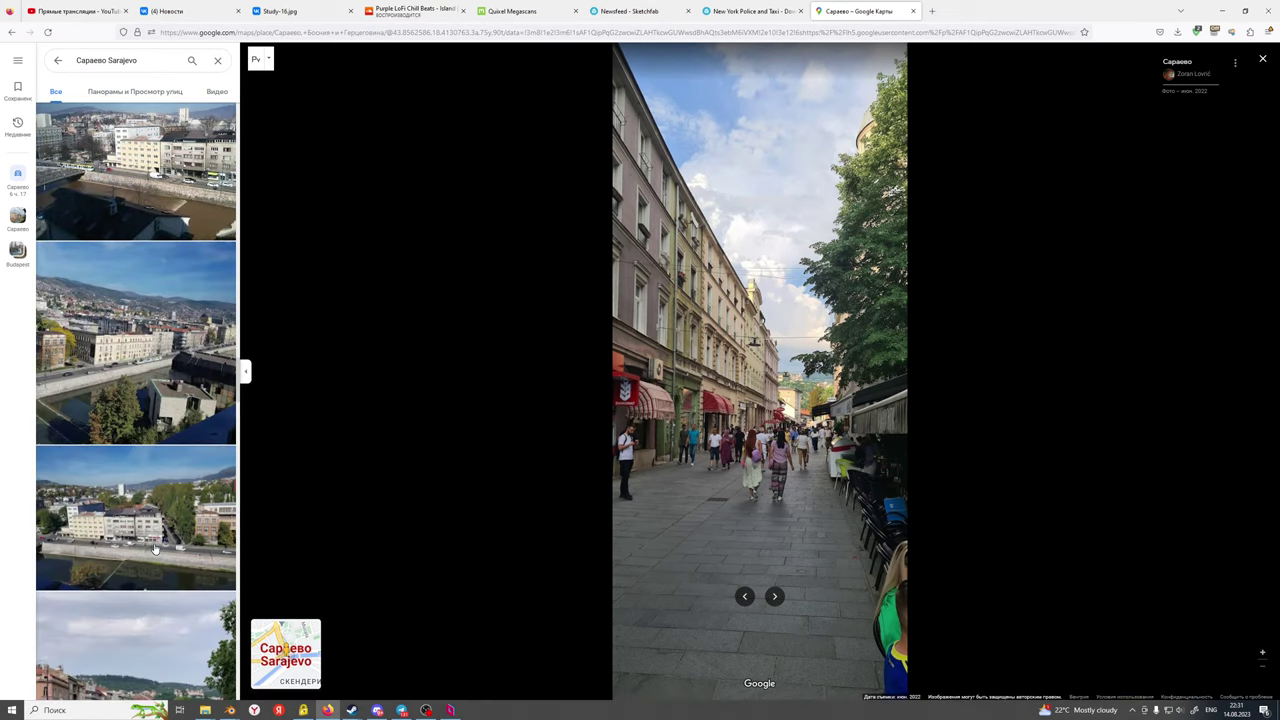
pyautogui.scroll(-5, 155, 549)
pyautogui.scroll(-10, 155, 549)
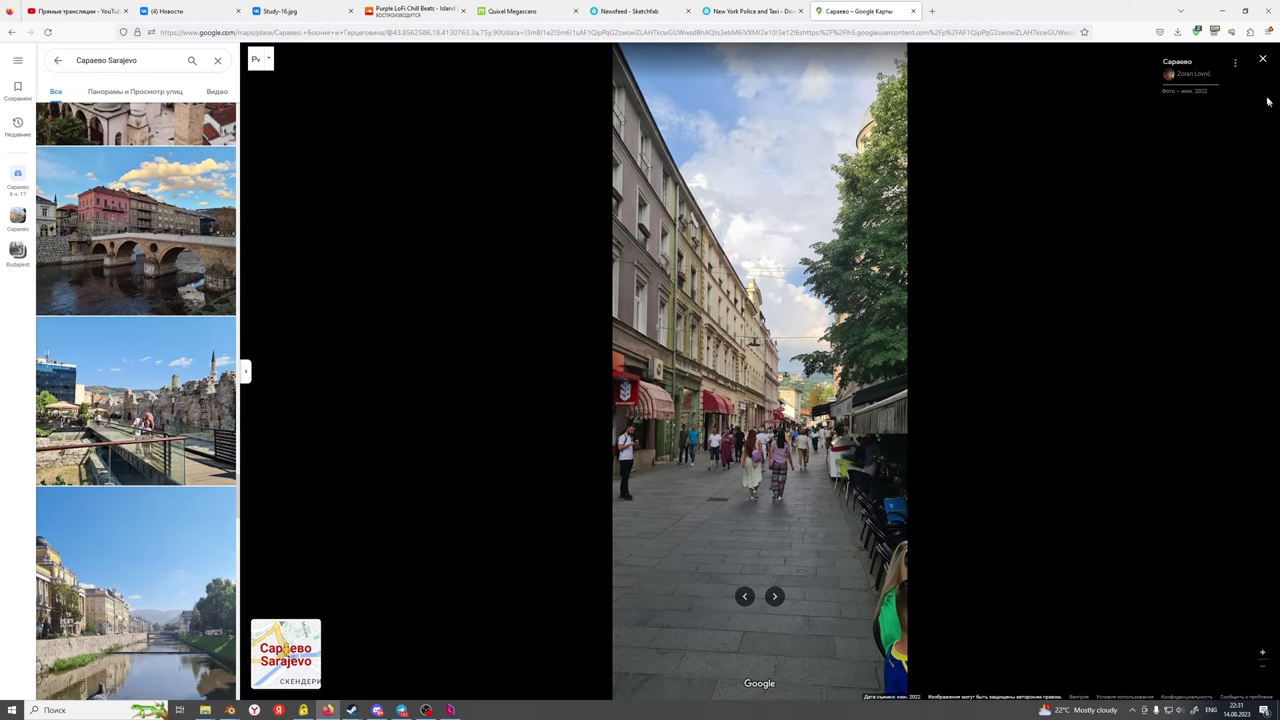
pyautogui.click(1263, 61)
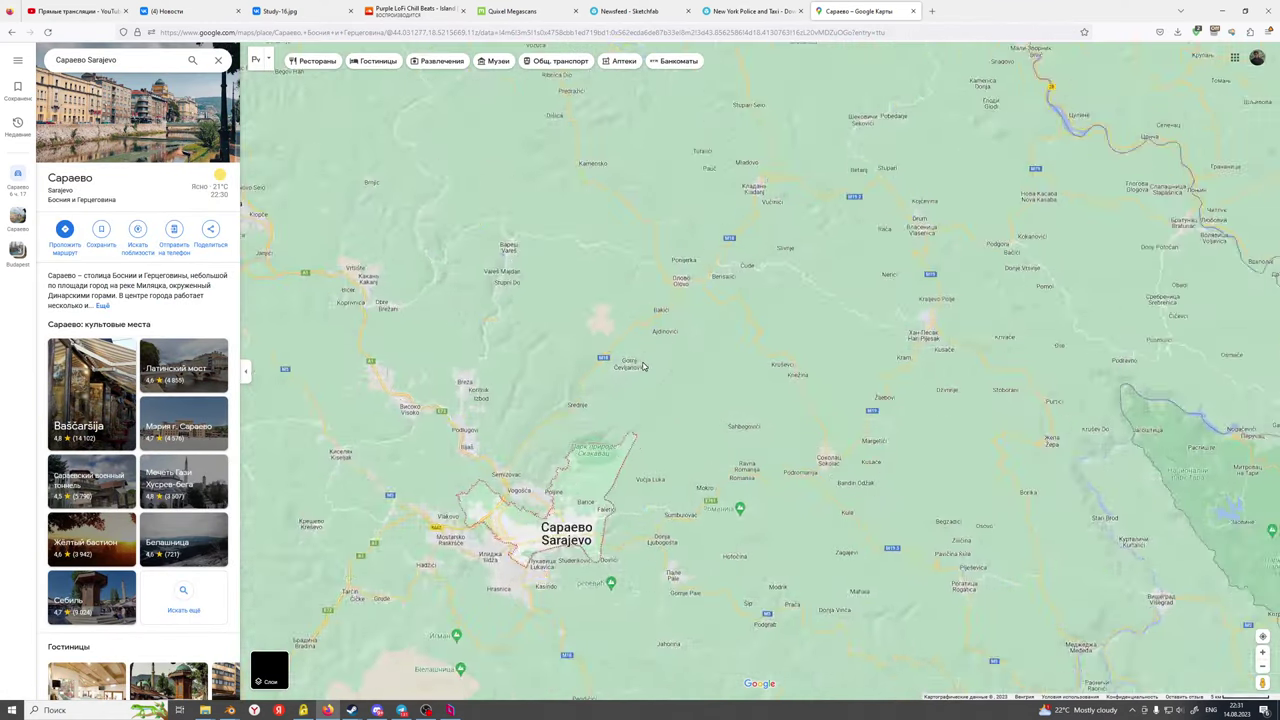
# Follow the map north from Sarajevo to Budapest, clear the Sarajevo search and examine the surrounding region
pyautogui.scroll(-1, 643, 367)
pyautogui.moveTo(688, 346); pyautogui.dragTo(646, 470)
pyautogui.scroll(-1, 627, 424)
pyautogui.moveTo(655, 320); pyautogui.dragTo(557, 566)
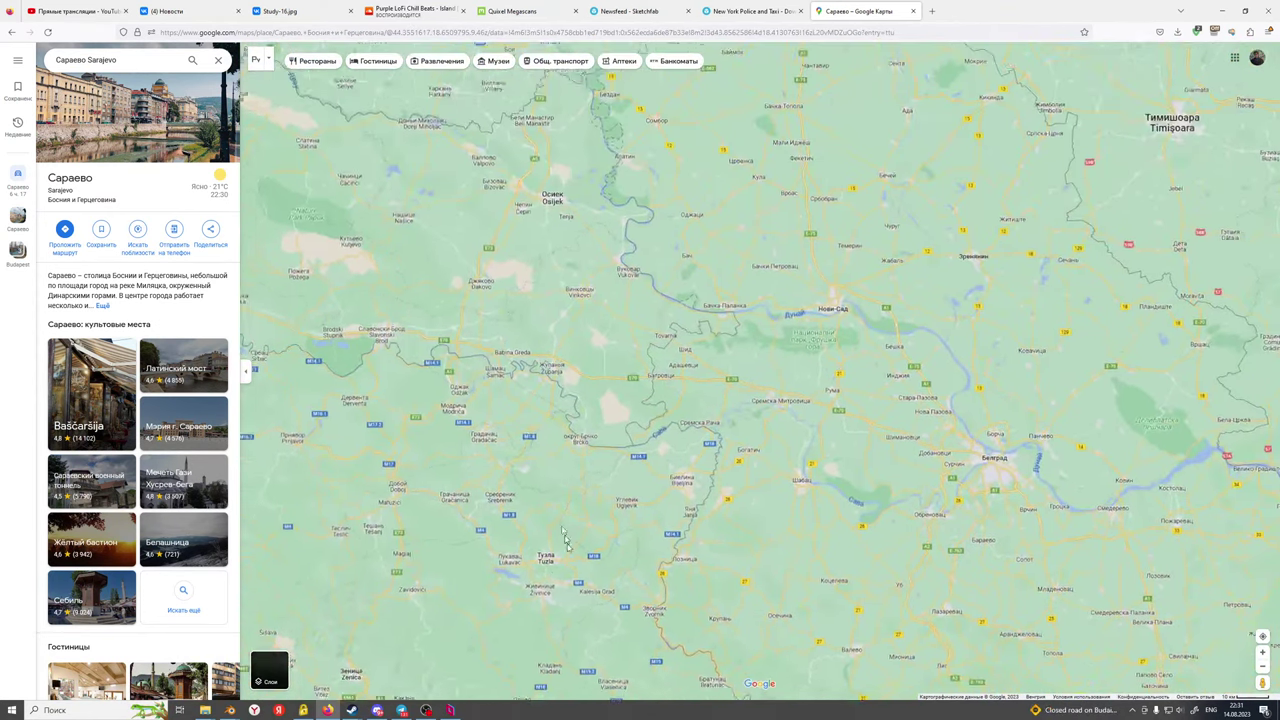
pyautogui.scroll(-2, 534, 437)
pyautogui.moveTo(534, 437); pyautogui.dragTo(496, 596)
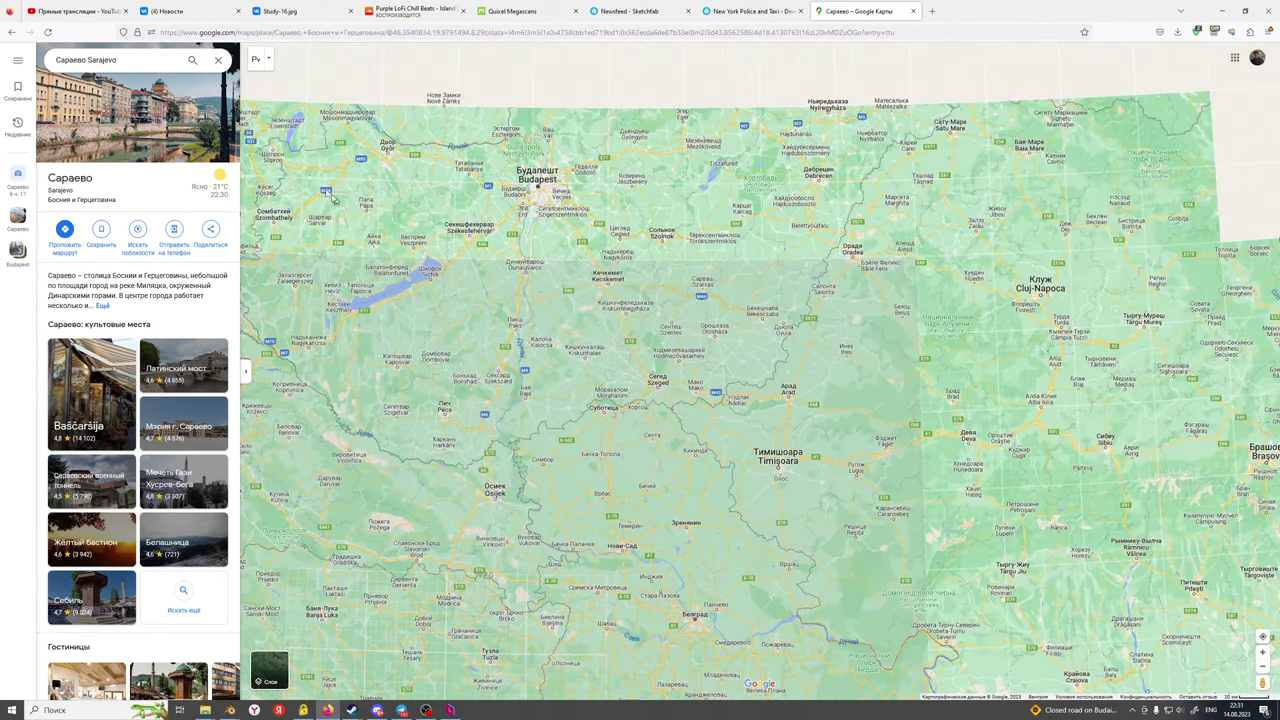
pyautogui.click(218, 60)
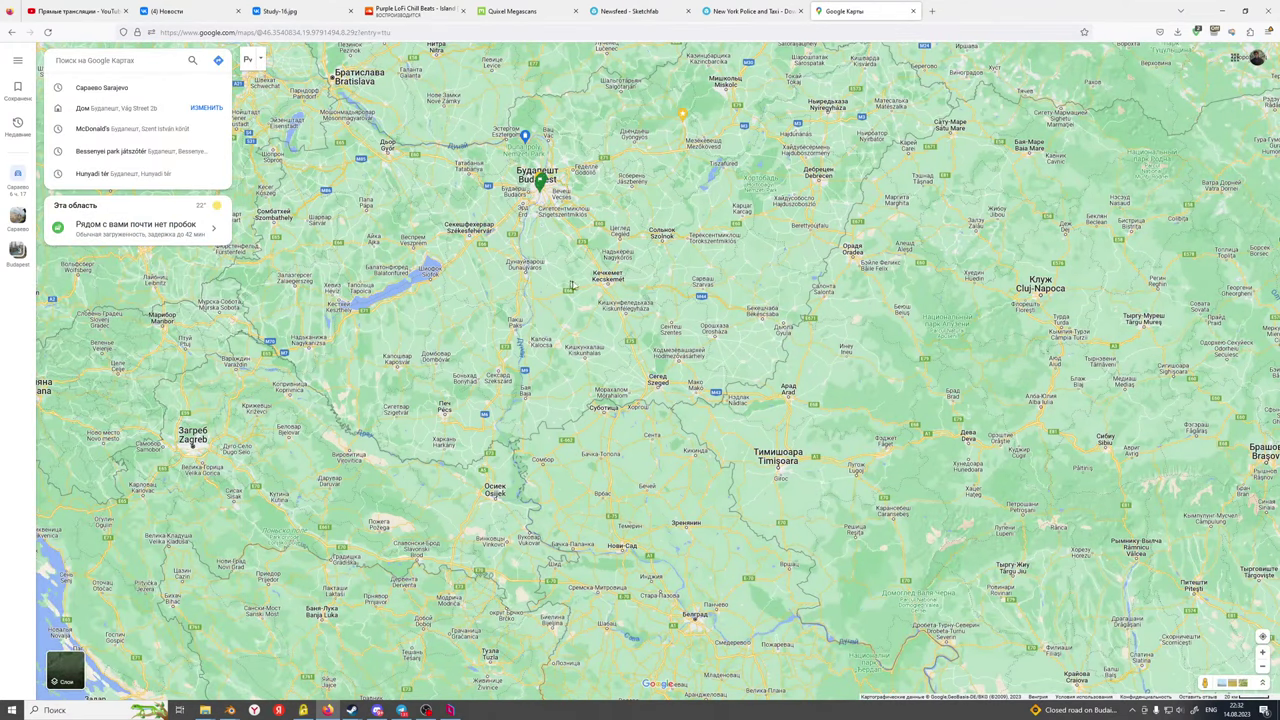
pyautogui.moveTo(595, 287); pyautogui.dragTo(720, 407)
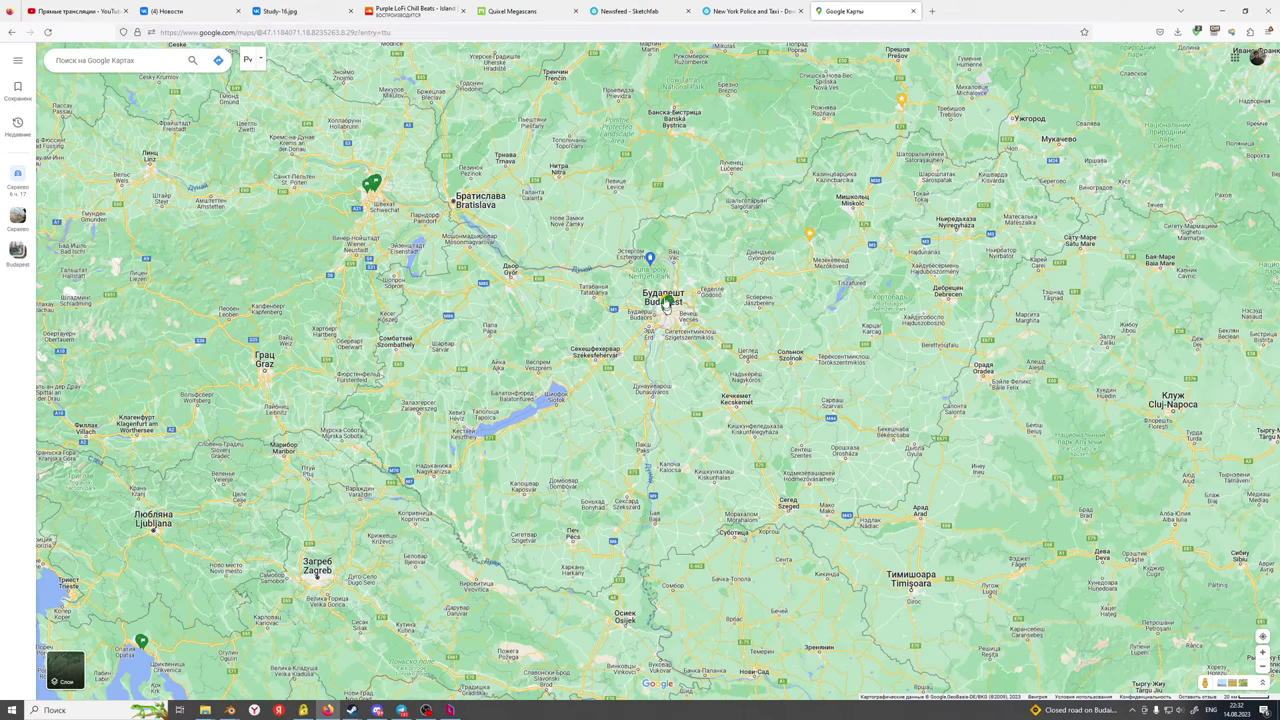
pyautogui.scroll(2, 648, 242)
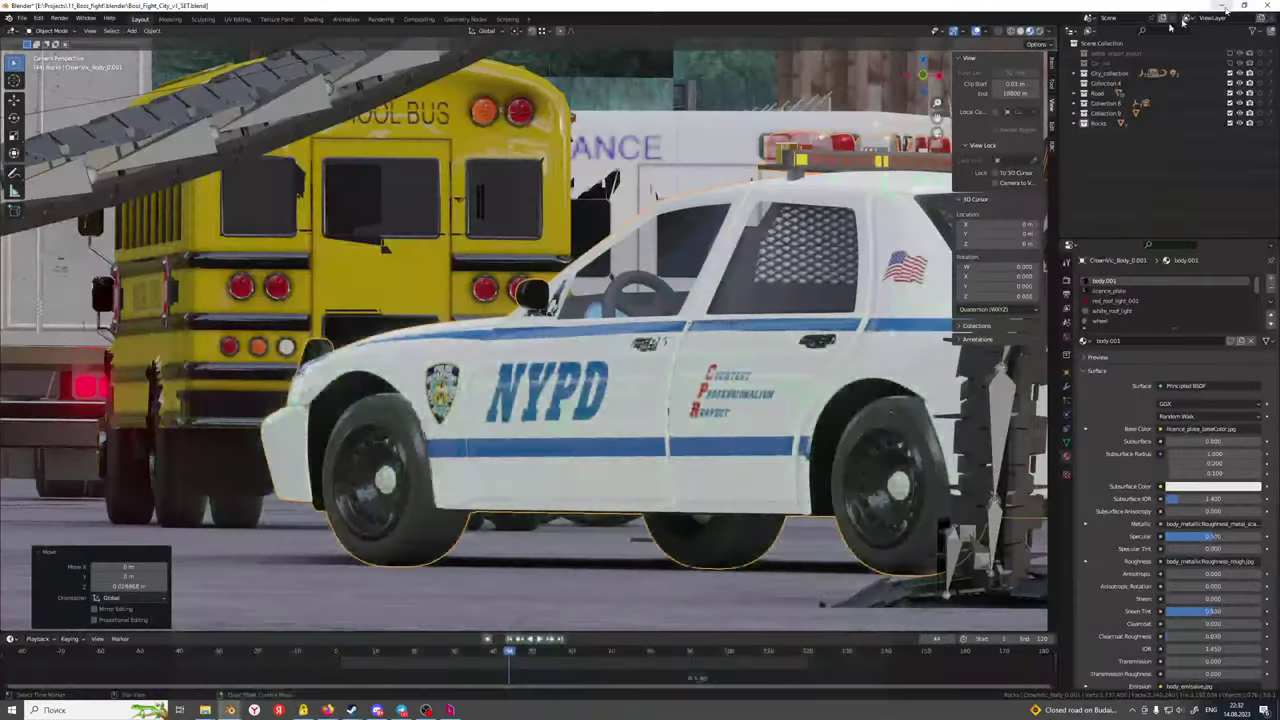
# Switch to the map in Firefox and look over the area south of Budapest
pyautogui.scroll(-2, 465, 435)
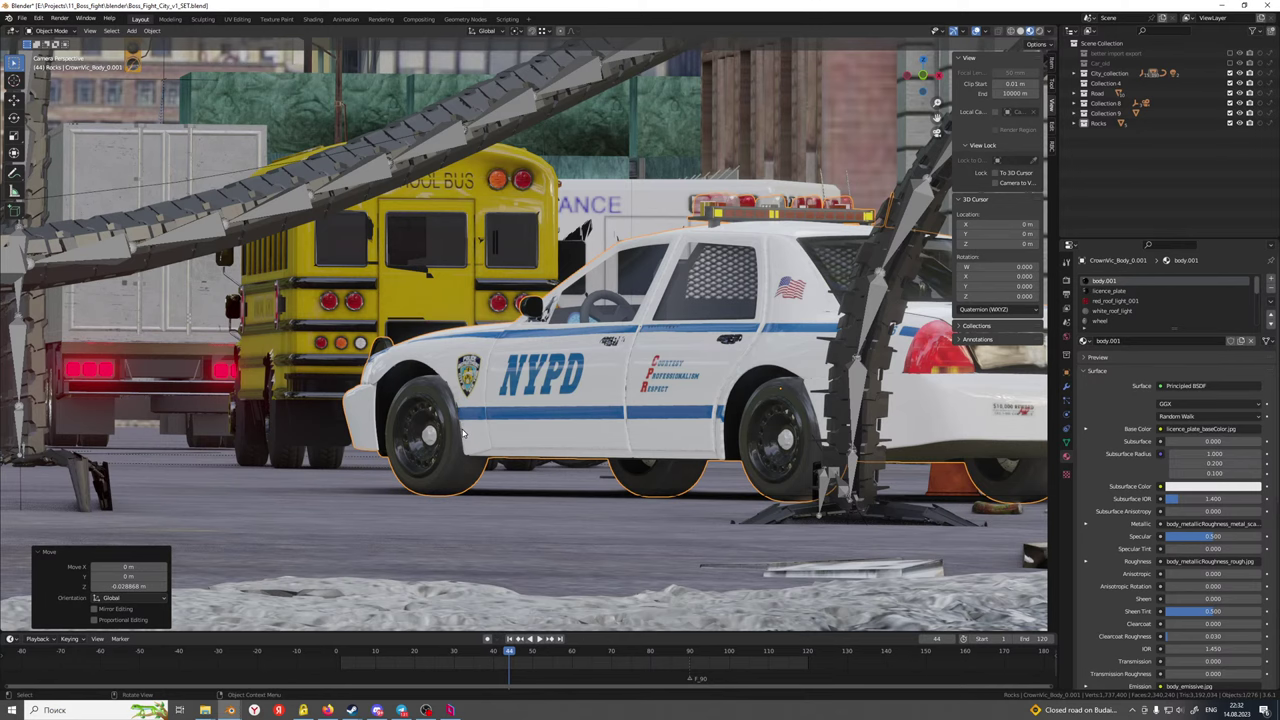
pyautogui.click(328, 710)
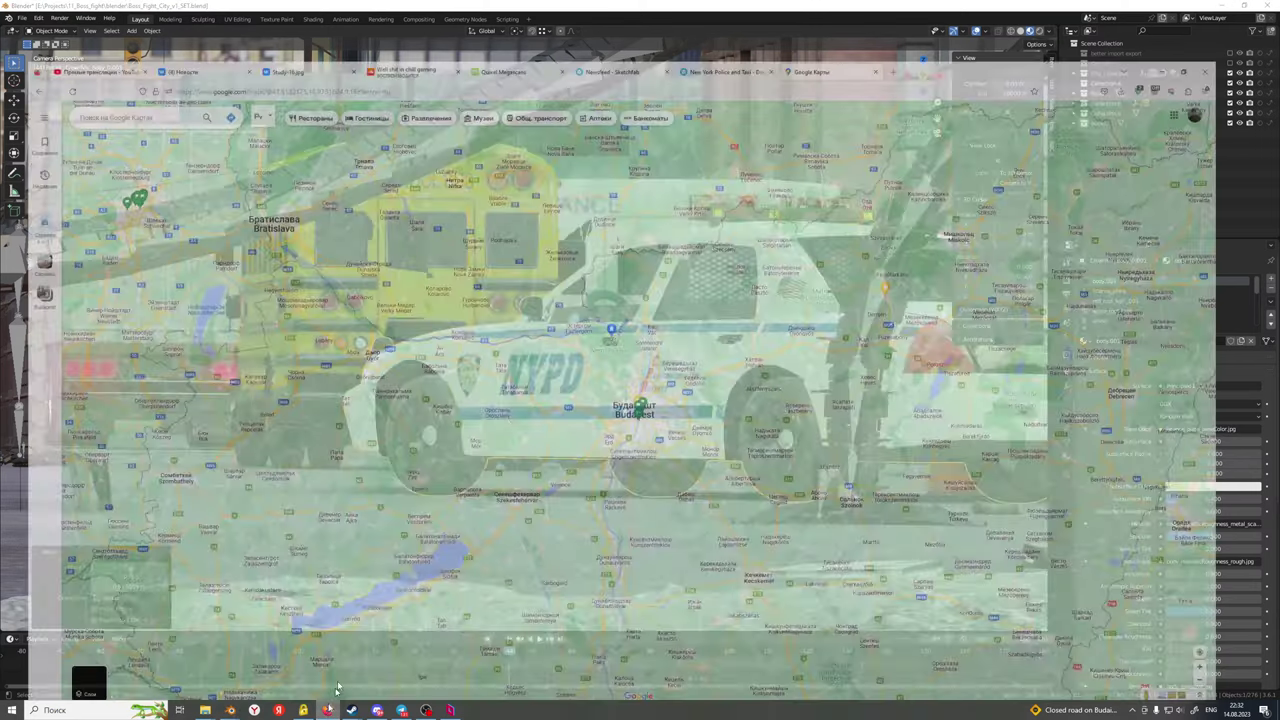
pyautogui.moveTo(648, 580); pyautogui.dragTo(599, 408)
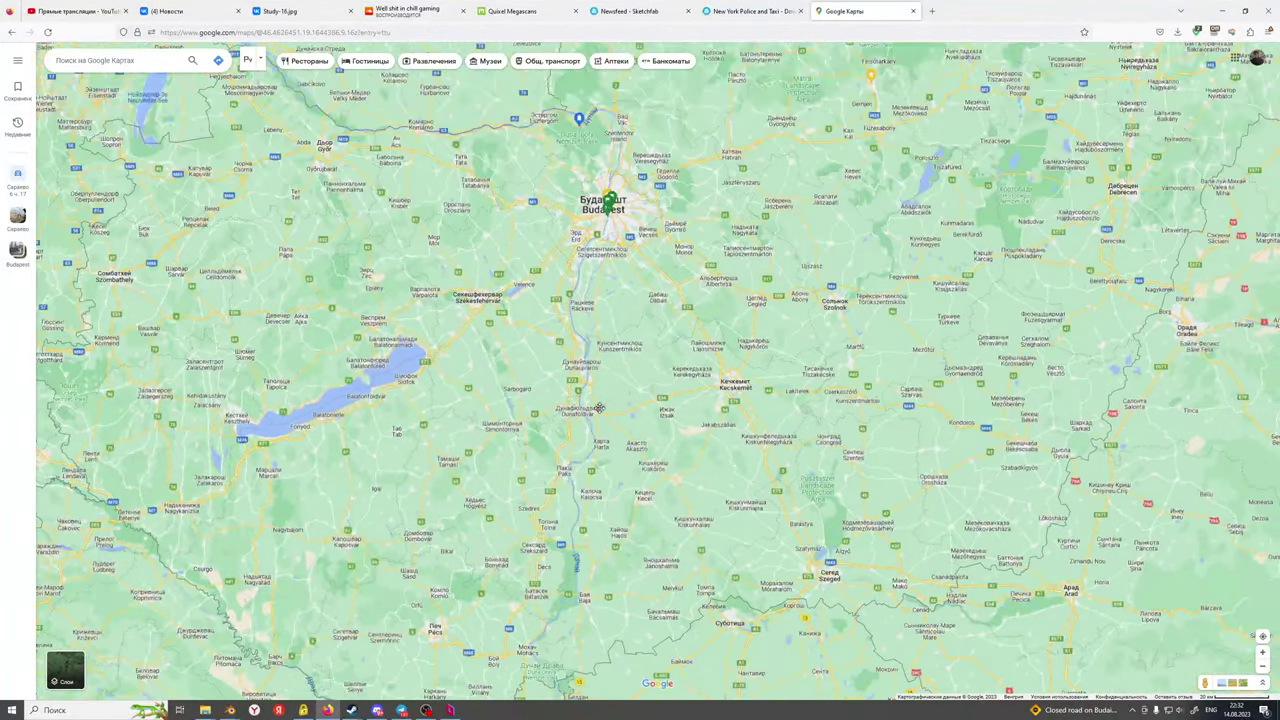
# Switch back to Blender and examine the placed police cars and the full street composition in the camera view
pyautogui.click(1222, 11)
pyautogui.scroll(-2, 516, 378)
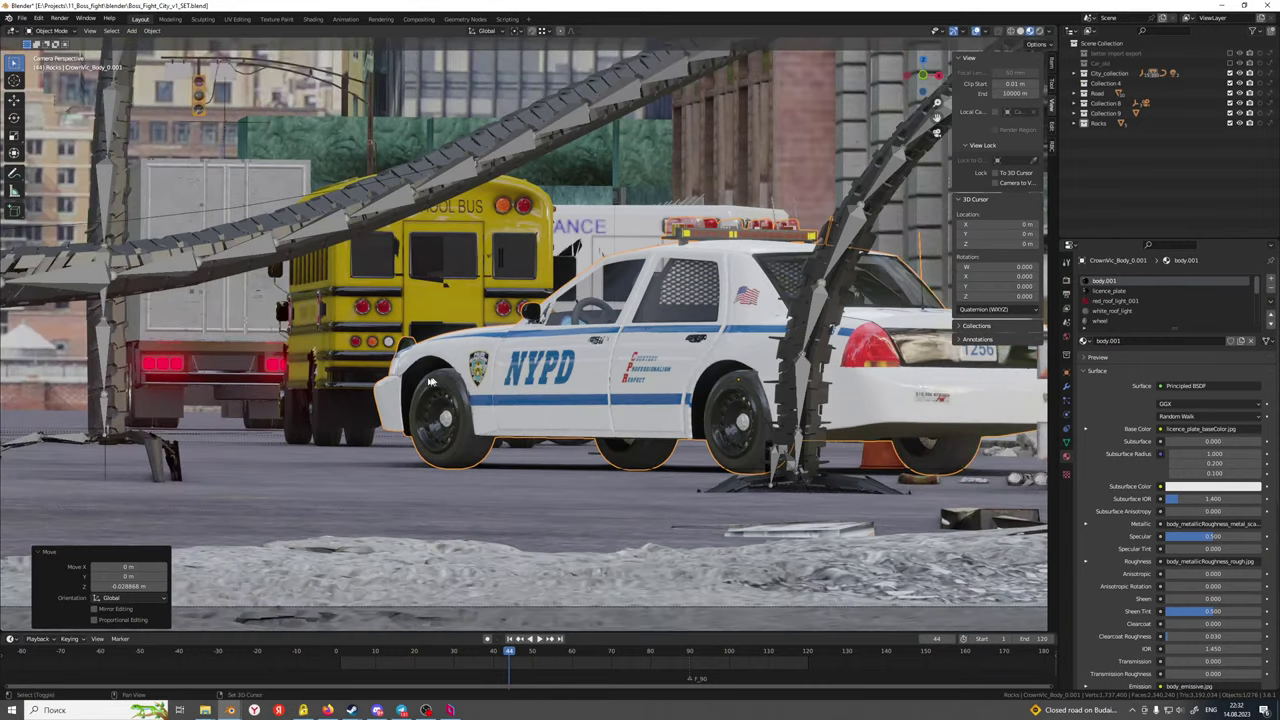
pyautogui.keyDown('shift'); pyautogui.moveTo(516, 378); pyautogui.dragTo(932, 352, button='middle'); pyautogui.keyUp('shift')
pyautogui.scroll(-3, 438, 381)
pyautogui.keyDown('shift'); pyautogui.moveTo(438, 381); pyautogui.dragTo(749, 428, button='middle'); pyautogui.keyUp('shift')
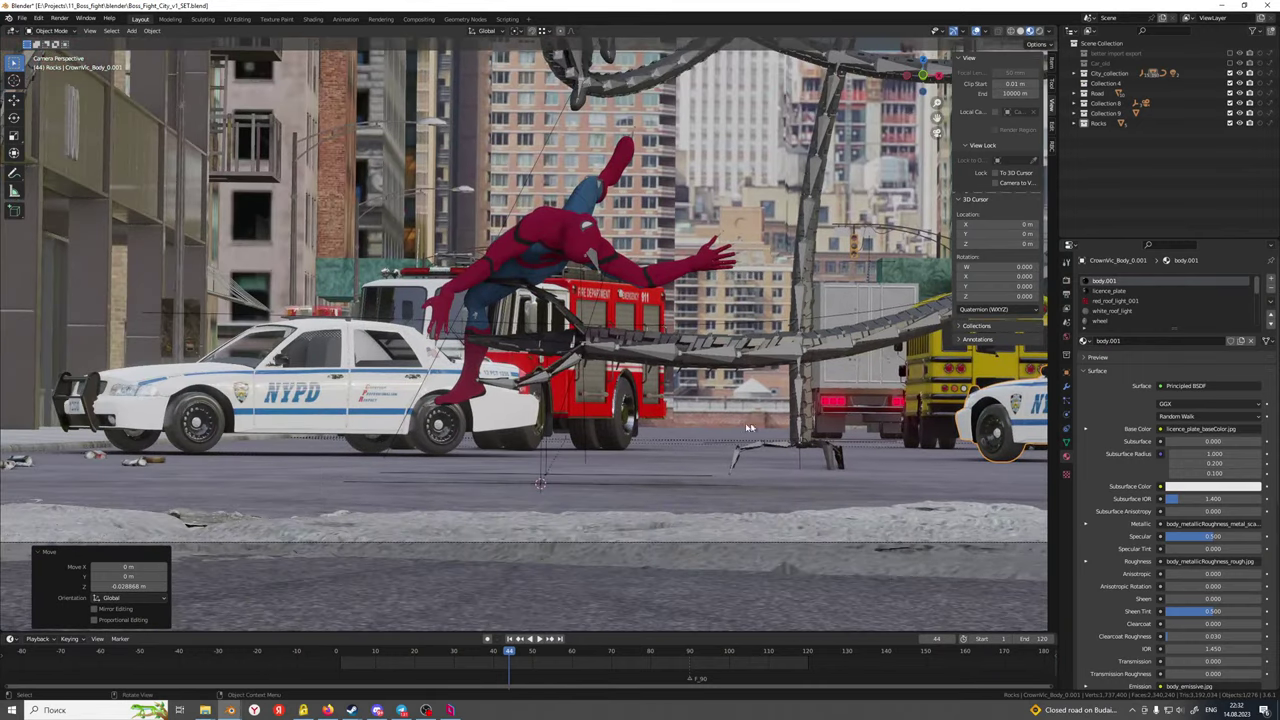
pyautogui.scroll(-3, 726, 430)
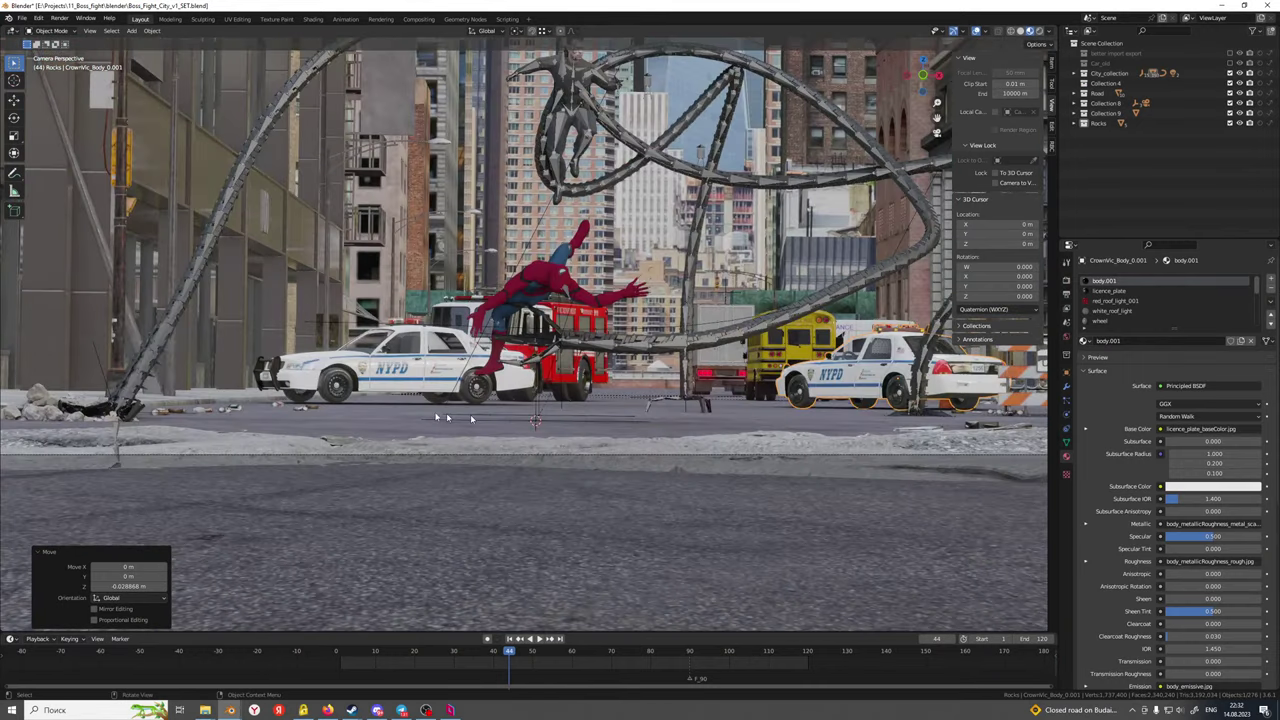
pyautogui.keyDown('shift'); pyautogui.moveTo(584, 386); pyautogui.dragTo(520, 497, button='middle'); pyautogui.keyUp('shift')
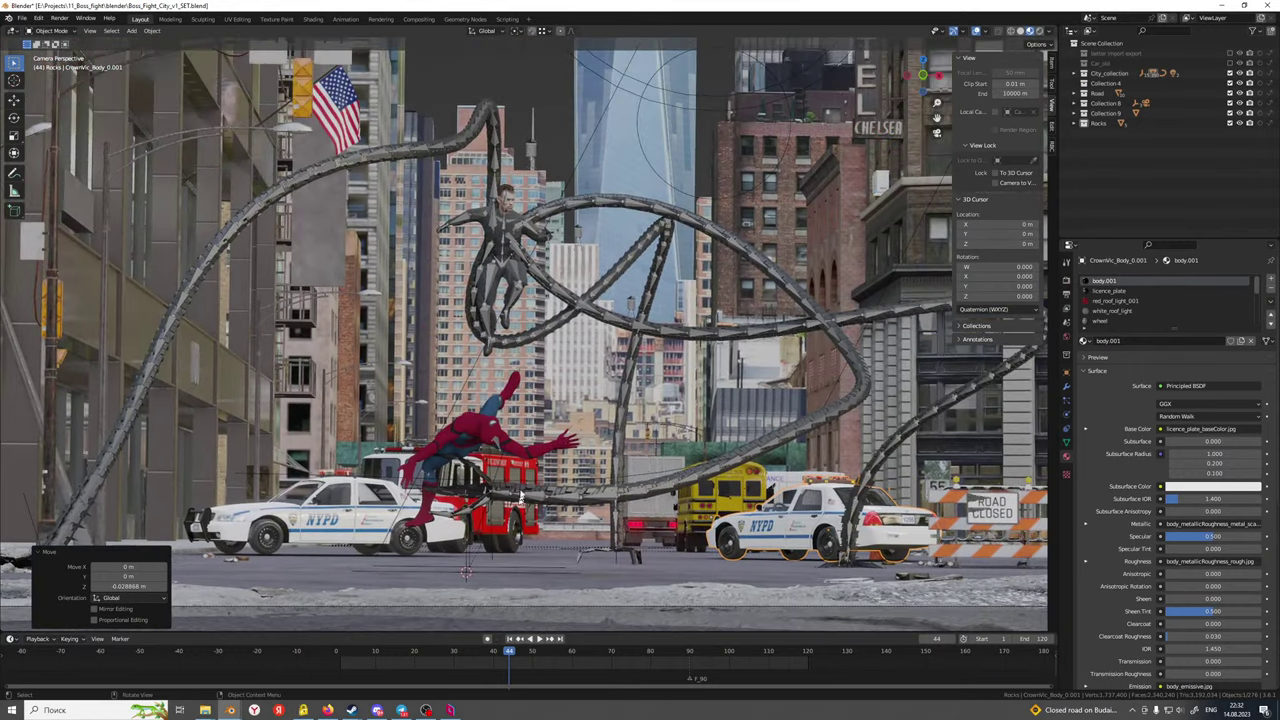
pyautogui.scroll(-2, 482, 348)
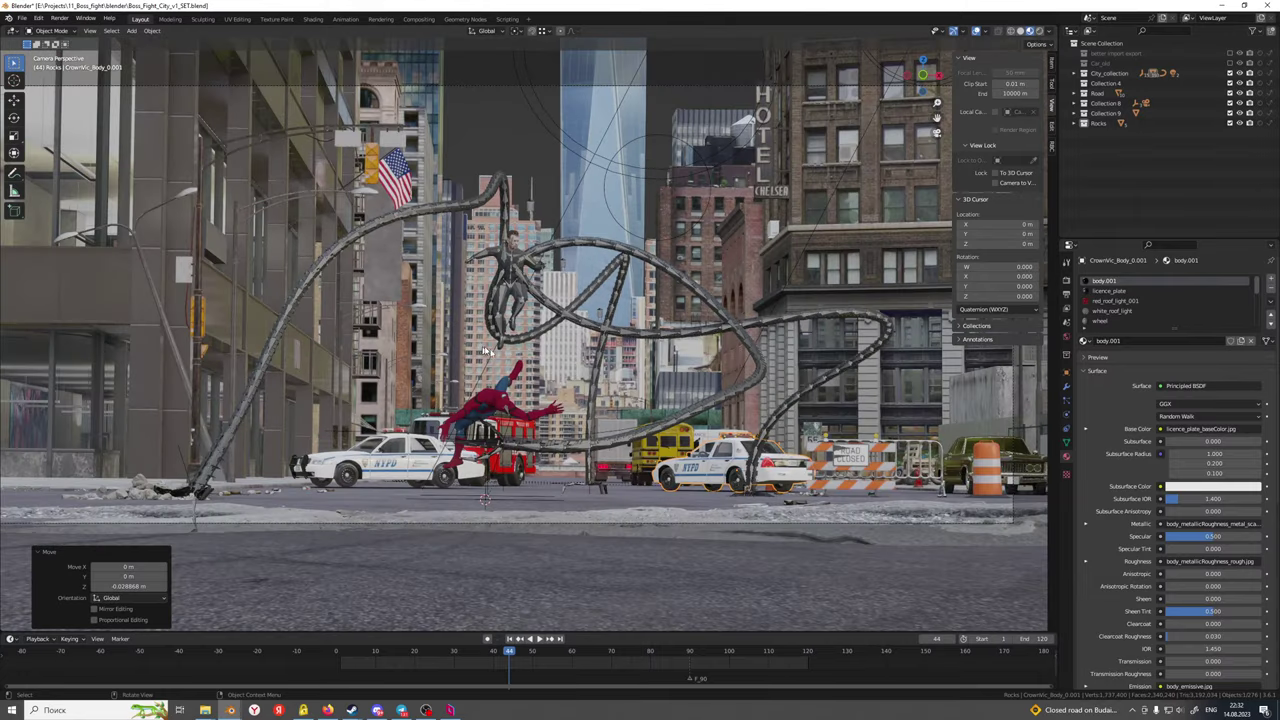
# Make Collection 4 the active collection and save the file Boss_Fight_City_v1_SET.blend
pyautogui.rightClick(1102, 143)
pyautogui.click(1107, 88)
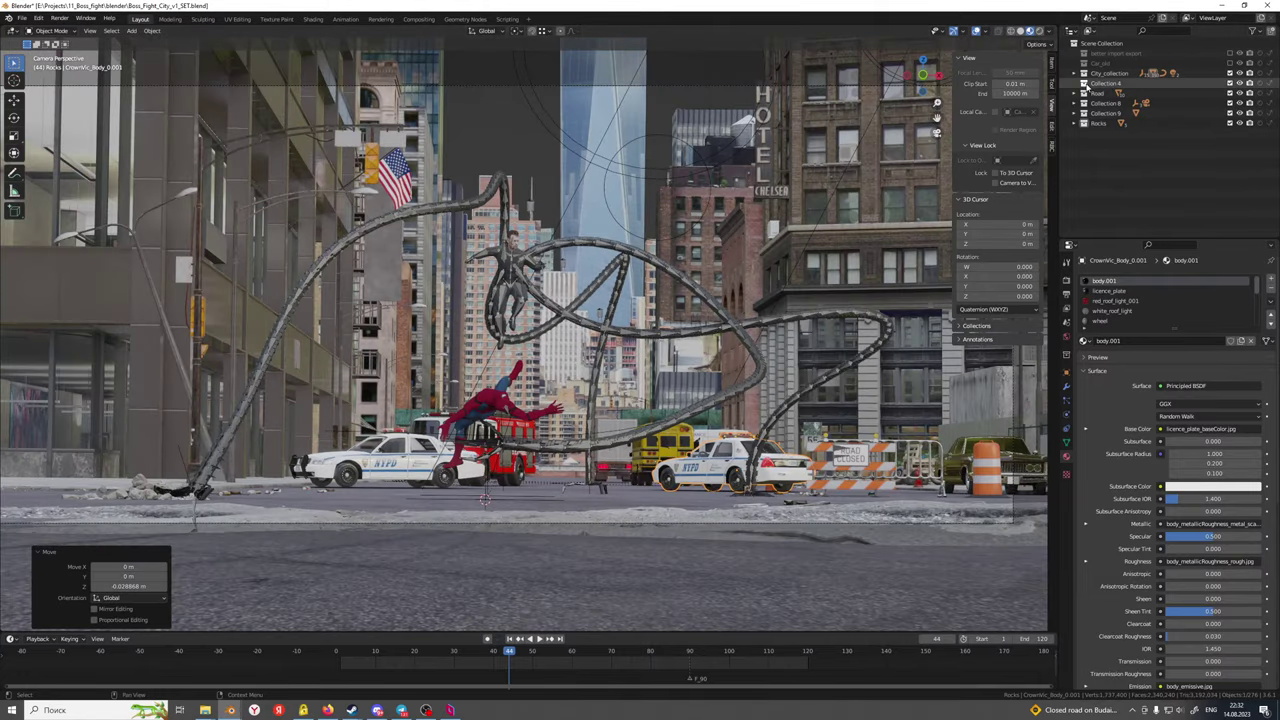
pyautogui.click(1090, 84)
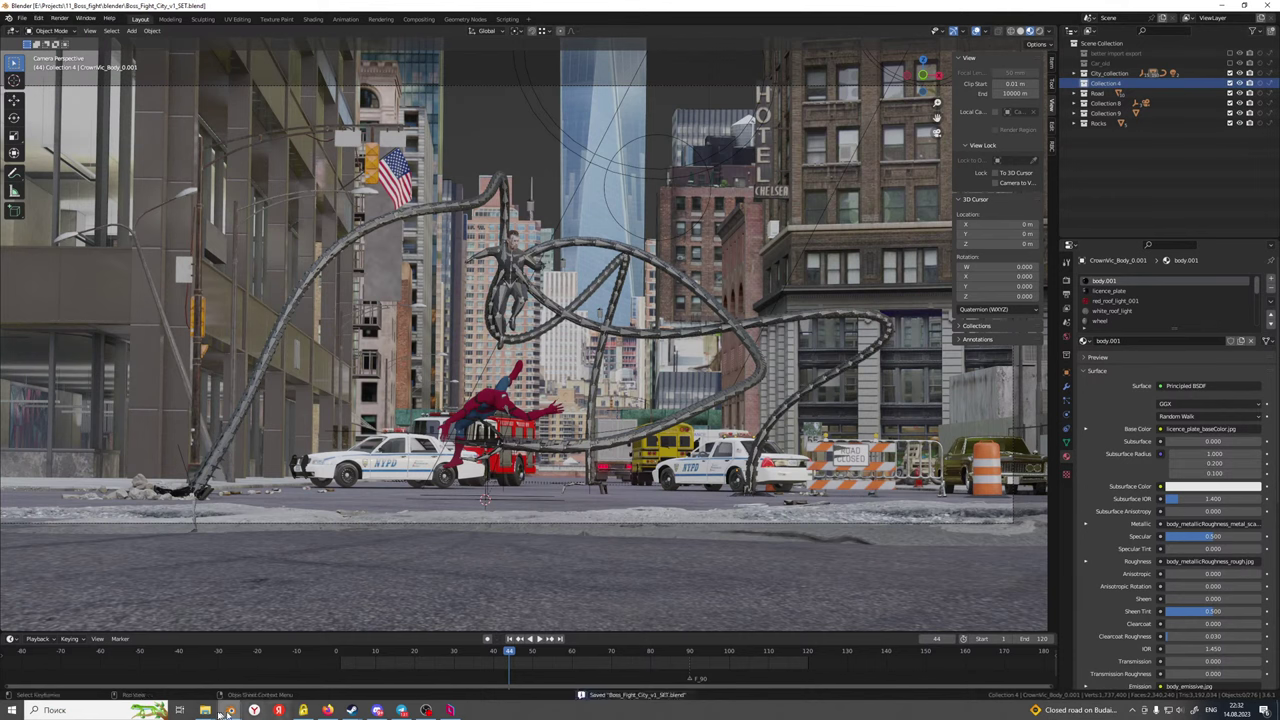
# Switch to File Explorer, open the Alembic folder of the 04_Moving_Meditations project and check its Papers_FG.abc file
pyautogui.moveTo(205, 710)
pyautogui.moveTo(287, 670)
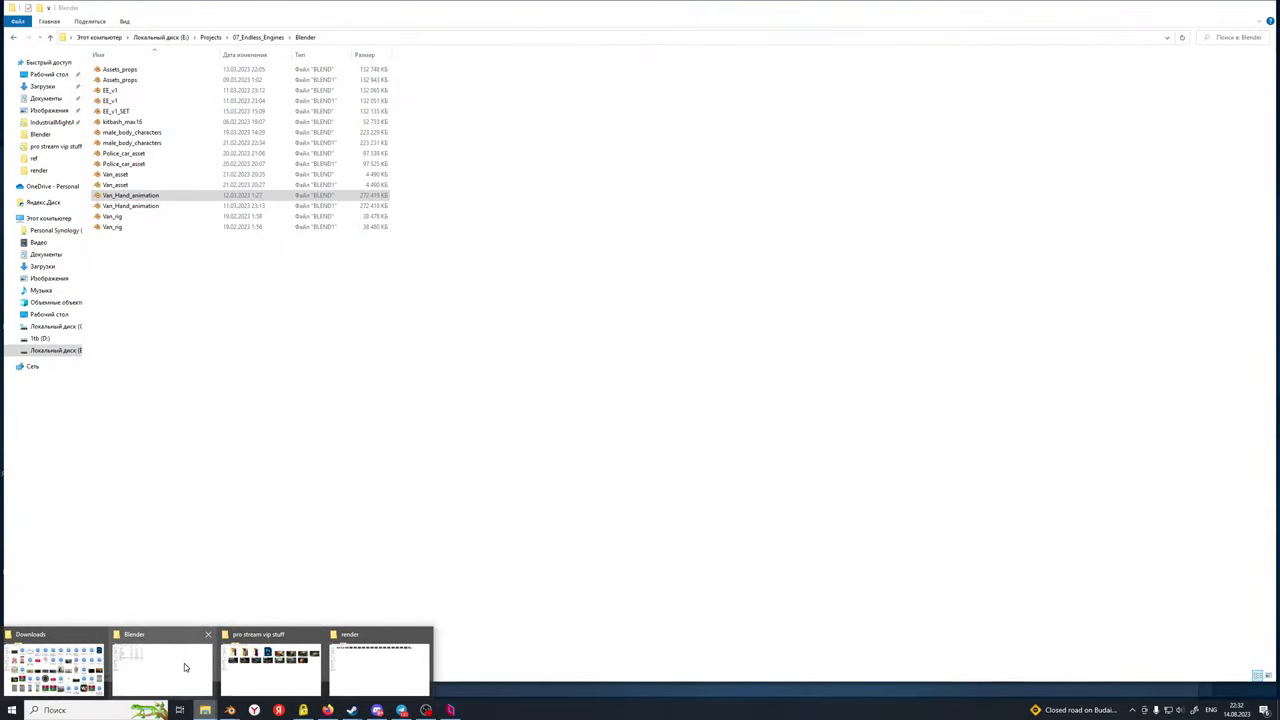
pyautogui.click(184, 663)
pyautogui.click(211, 37)
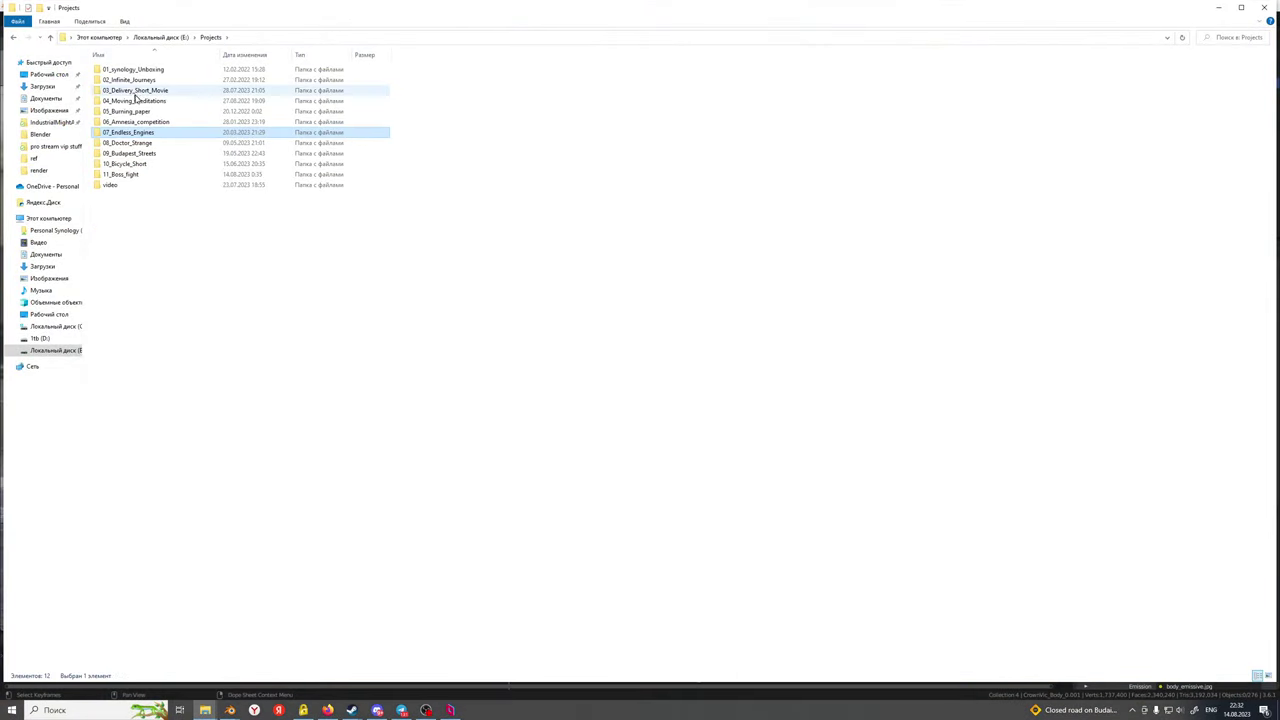
pyautogui.click(155, 101)
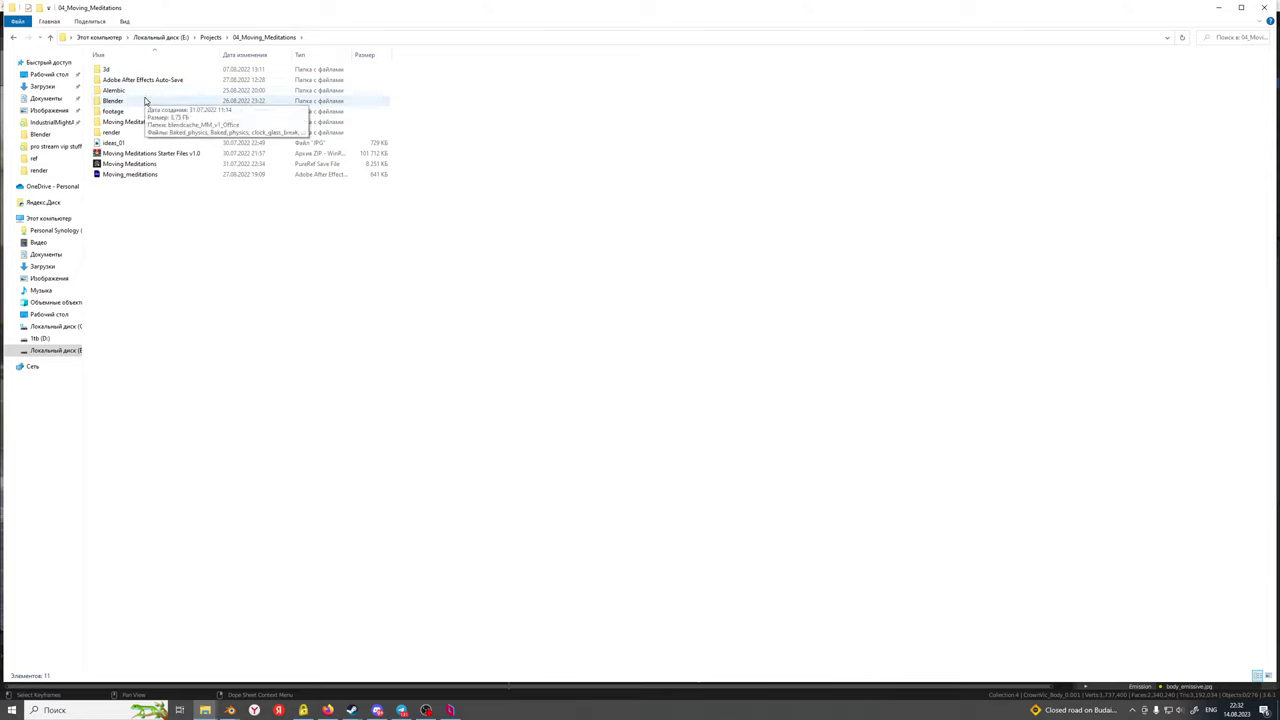
pyautogui.doubleClick(140, 93)
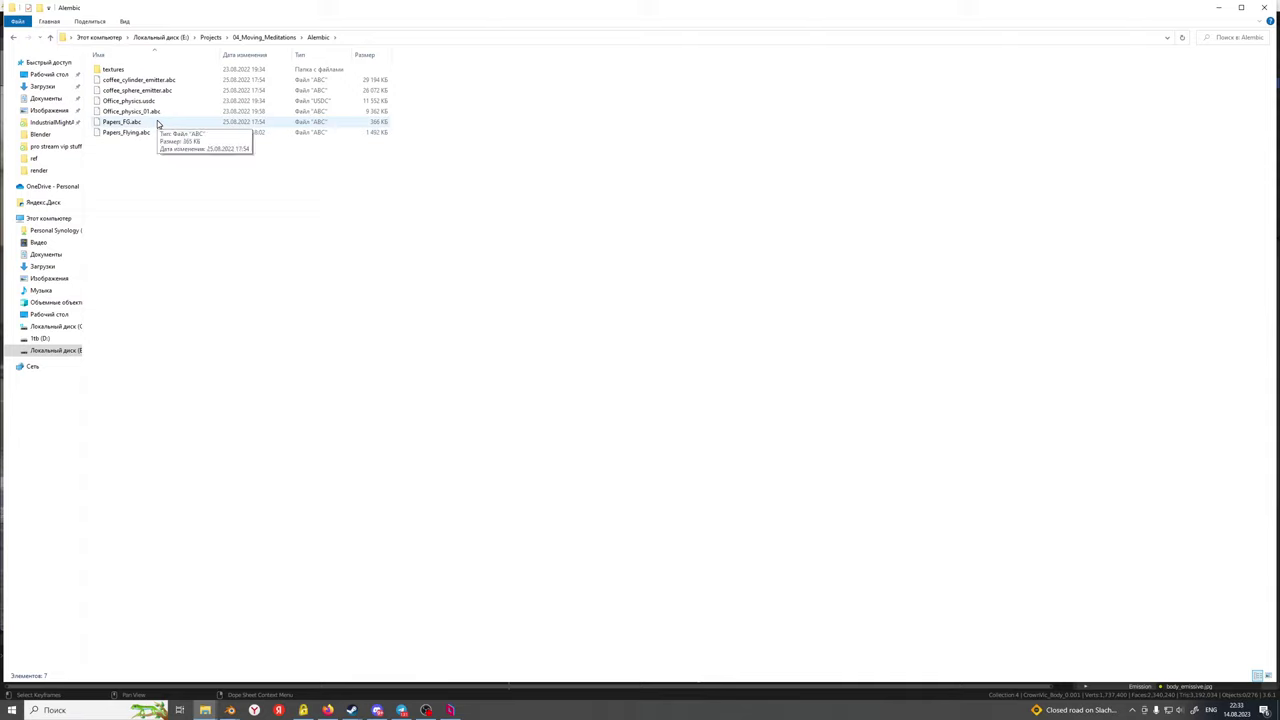
pyautogui.click(157, 122)
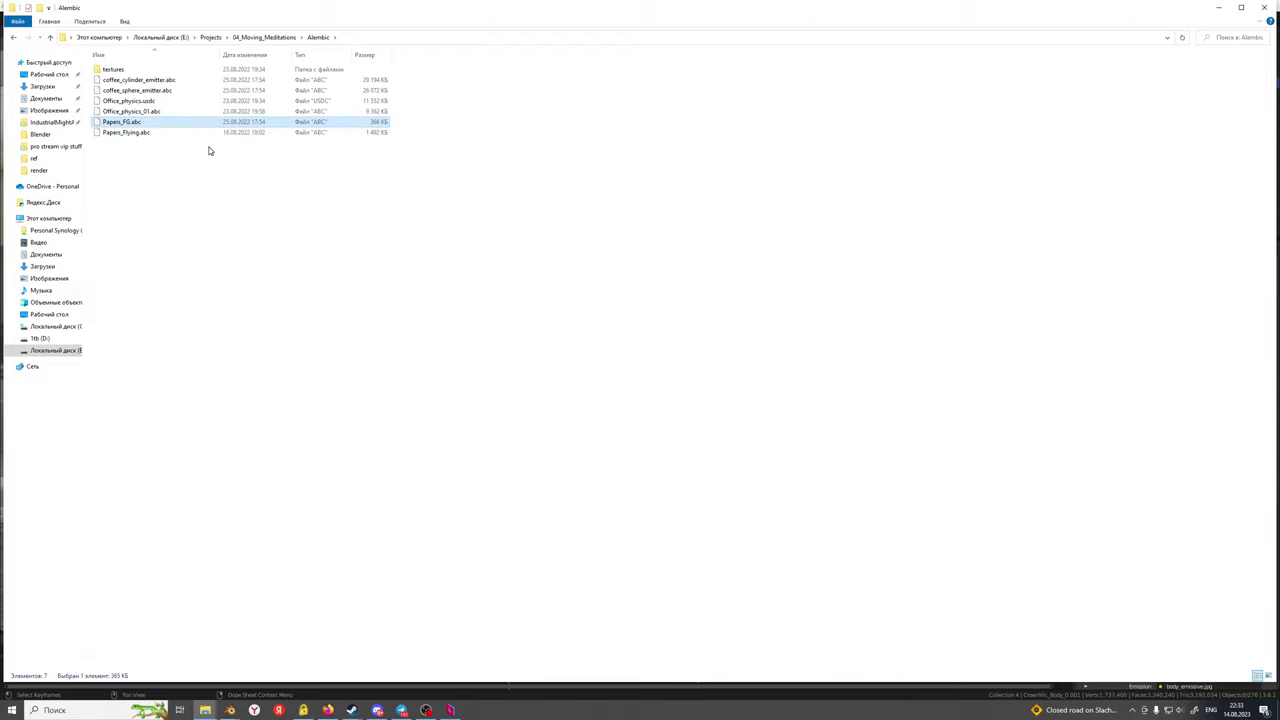
pyautogui.click(235, 266)
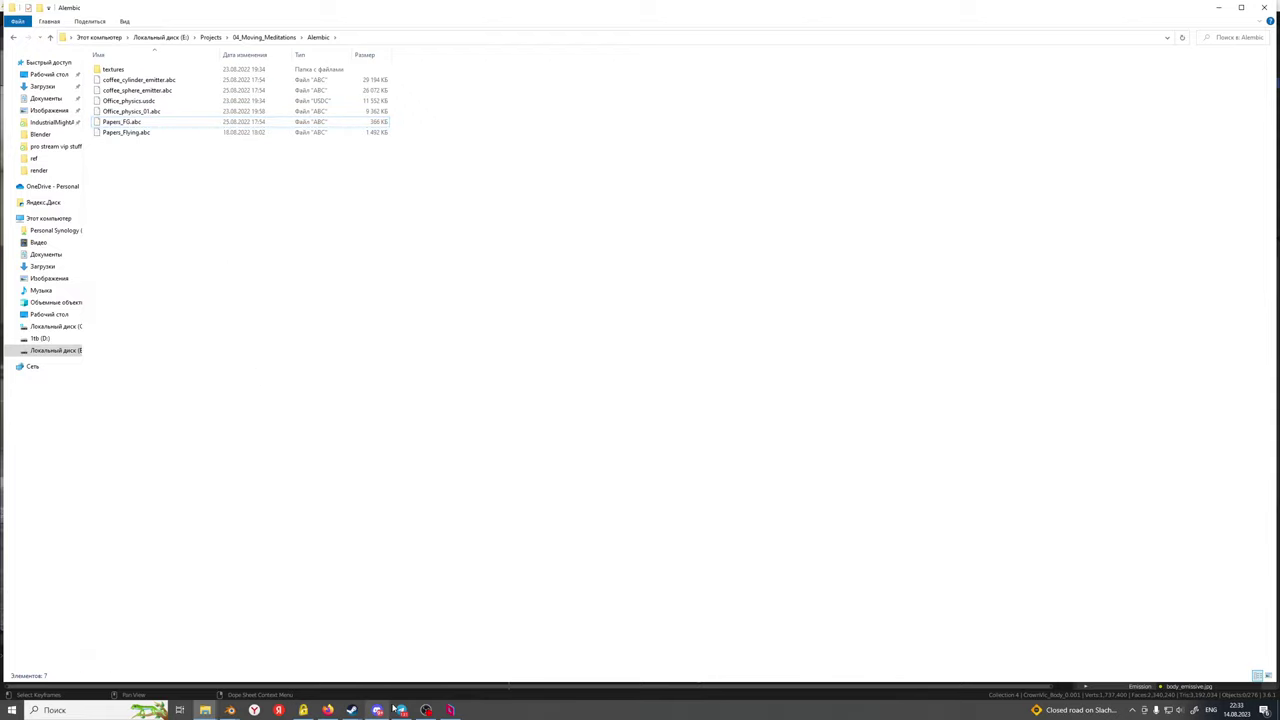
# Switch to the Blender scene and import the Alembic cache Papers_FG.abc from the Alembic folder of the 04_Moving_Meditations project
pyautogui.click(230, 709)
pyautogui.moveTo(285, 682)
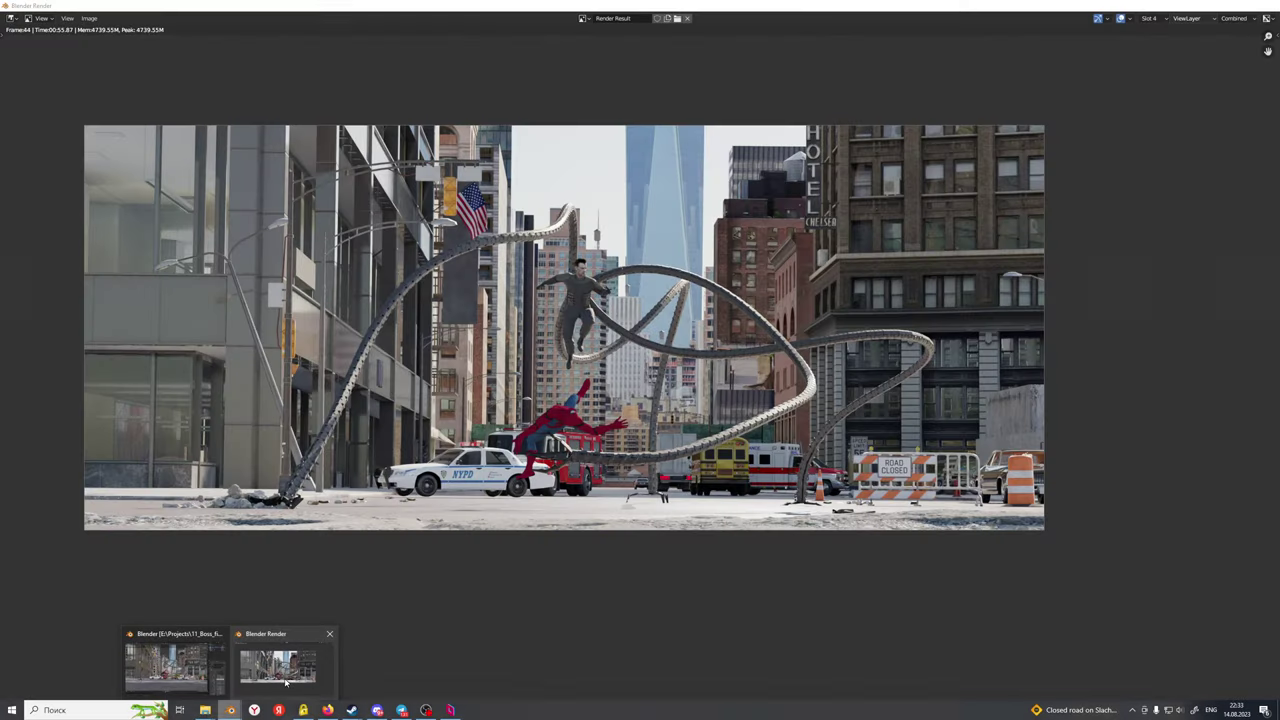
pyautogui.click(166, 665)
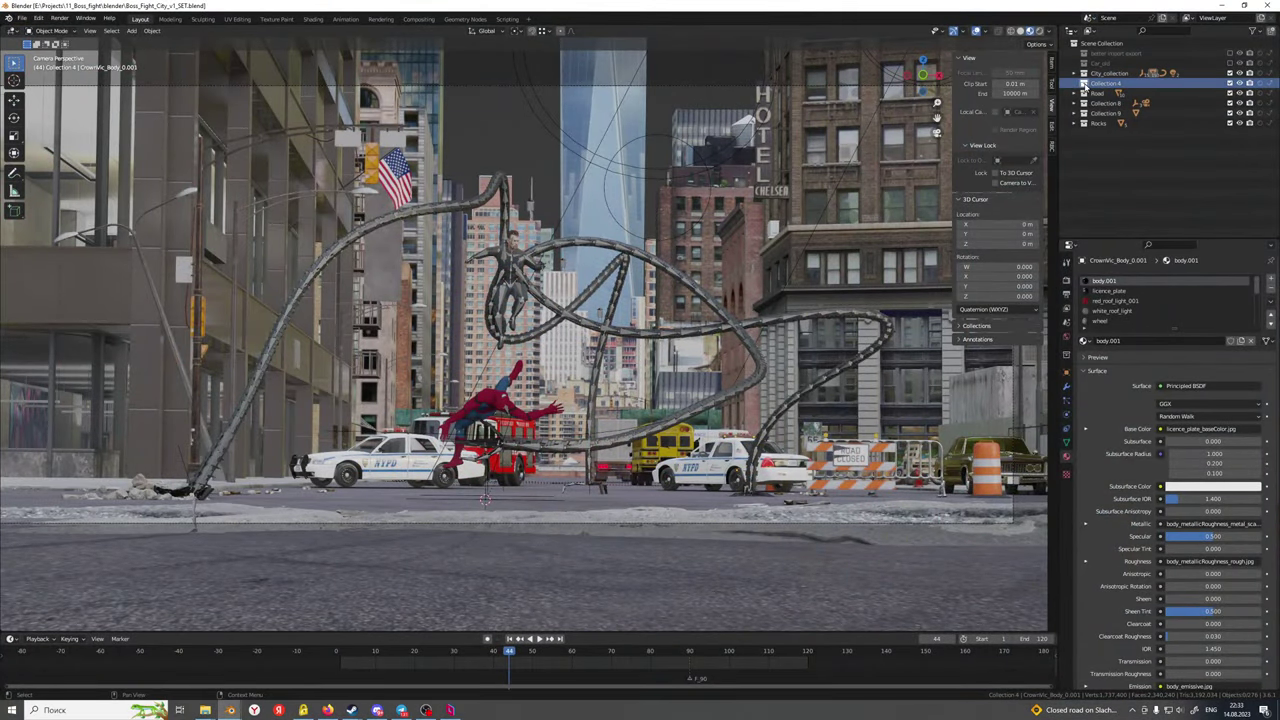
pyautogui.click(21, 18)
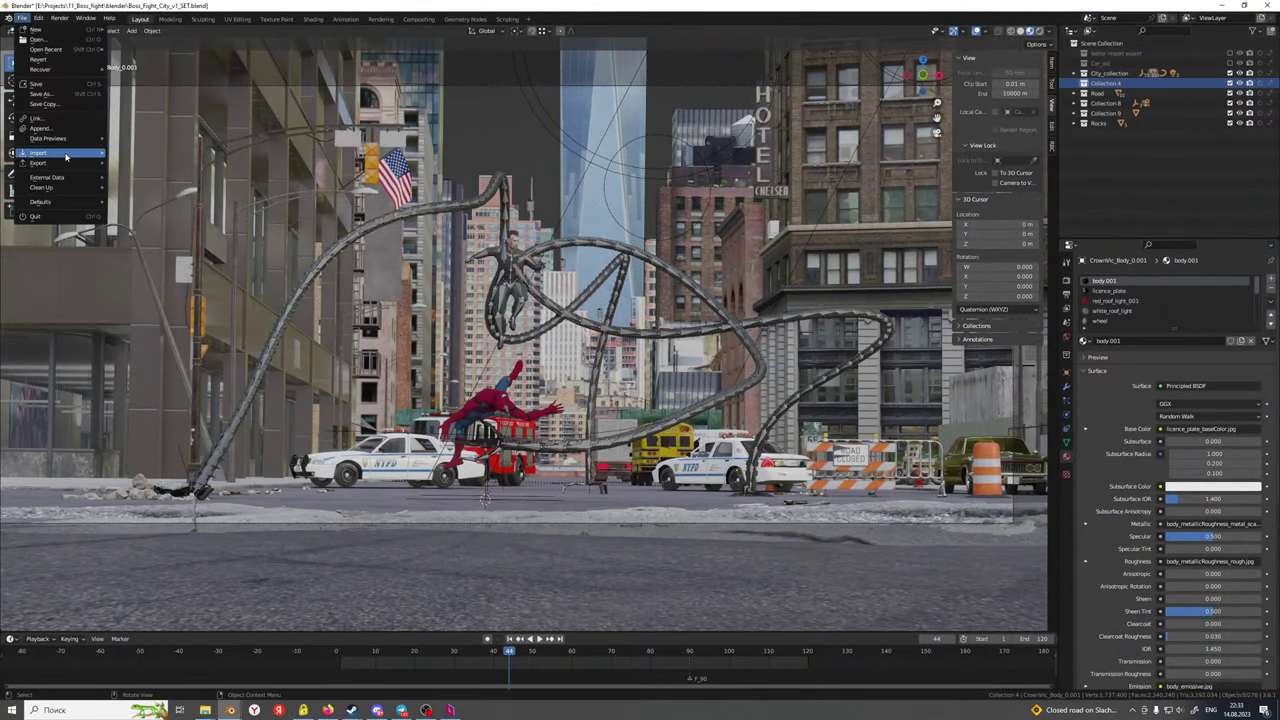
pyautogui.moveTo(66, 156)
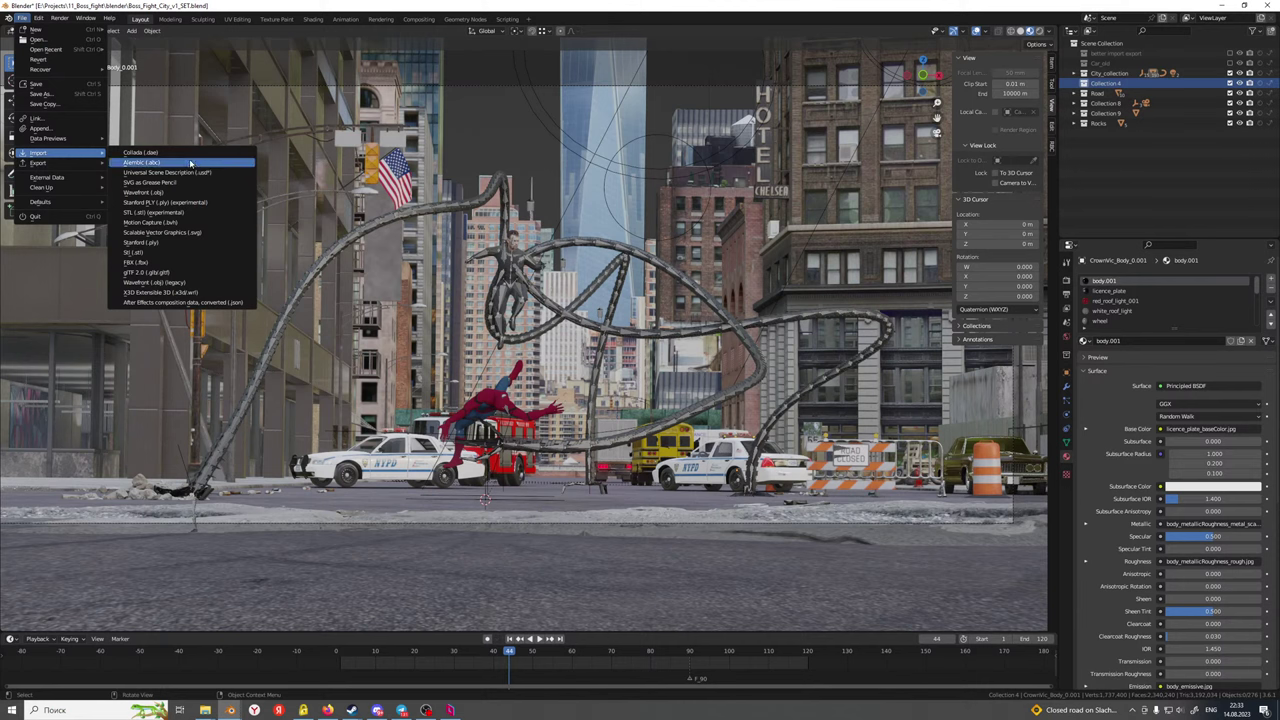
pyautogui.click(190, 162)
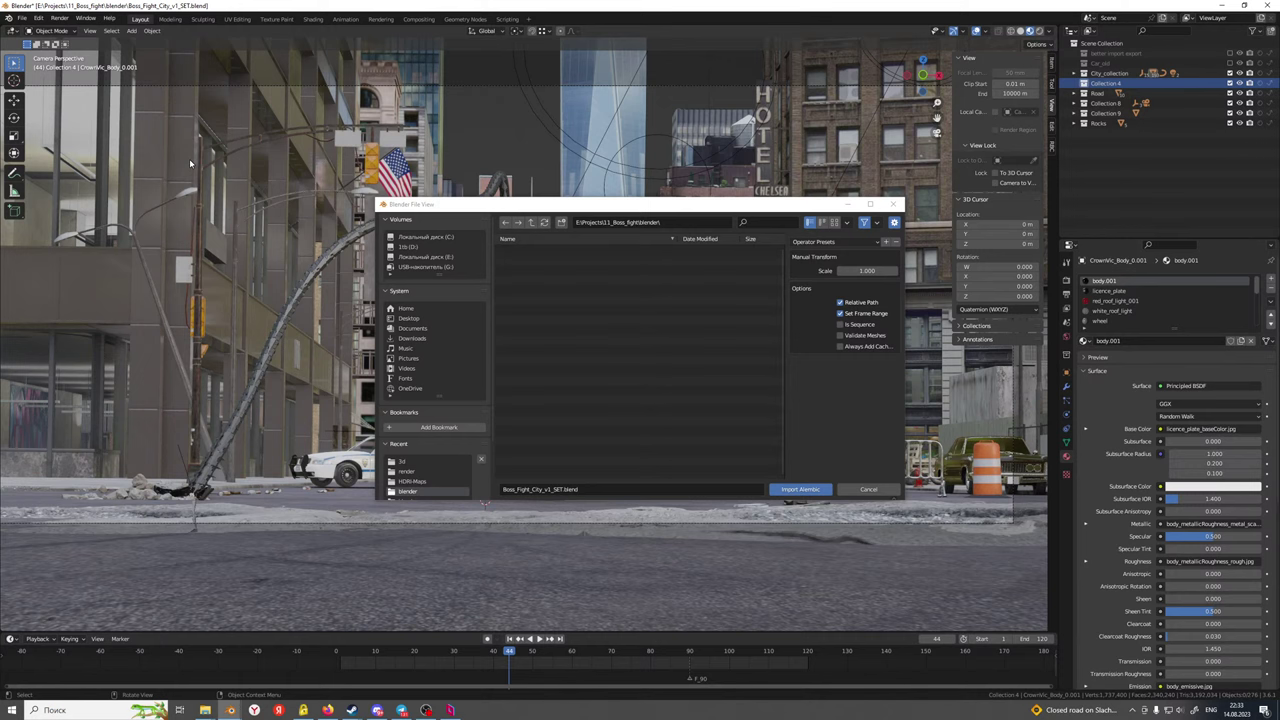
pyautogui.click(532, 223)
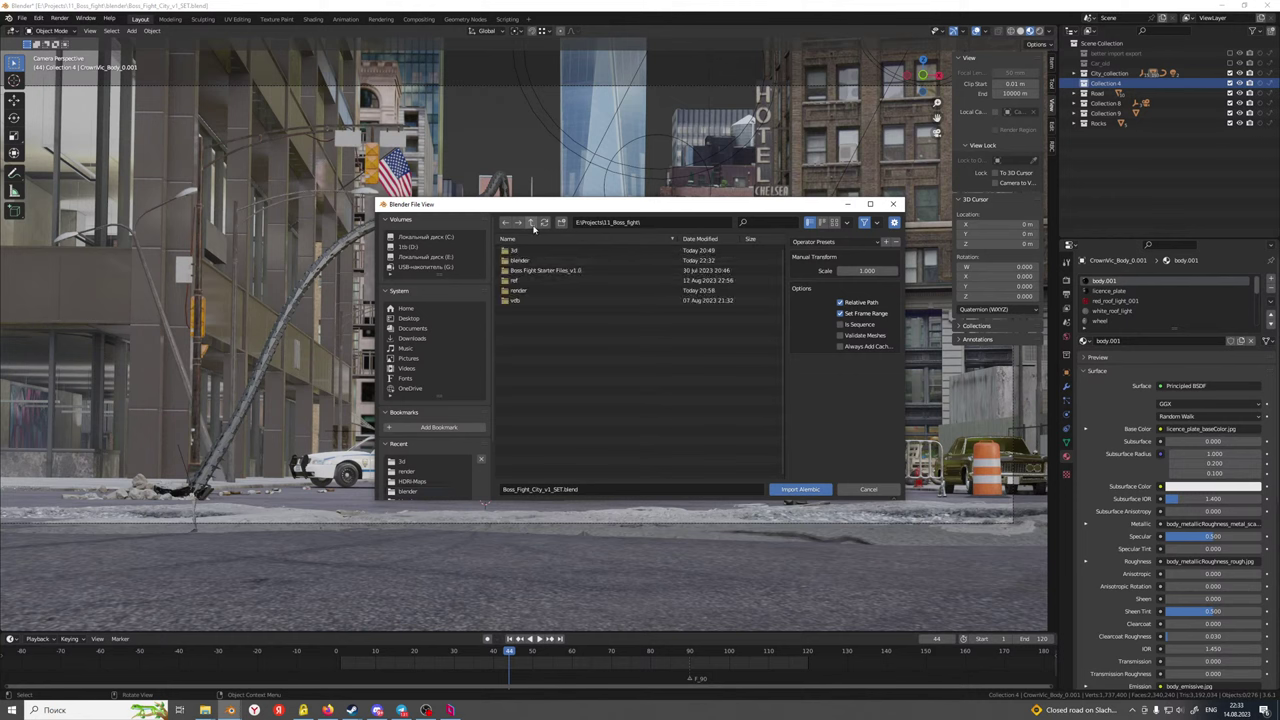
pyautogui.click(532, 223)
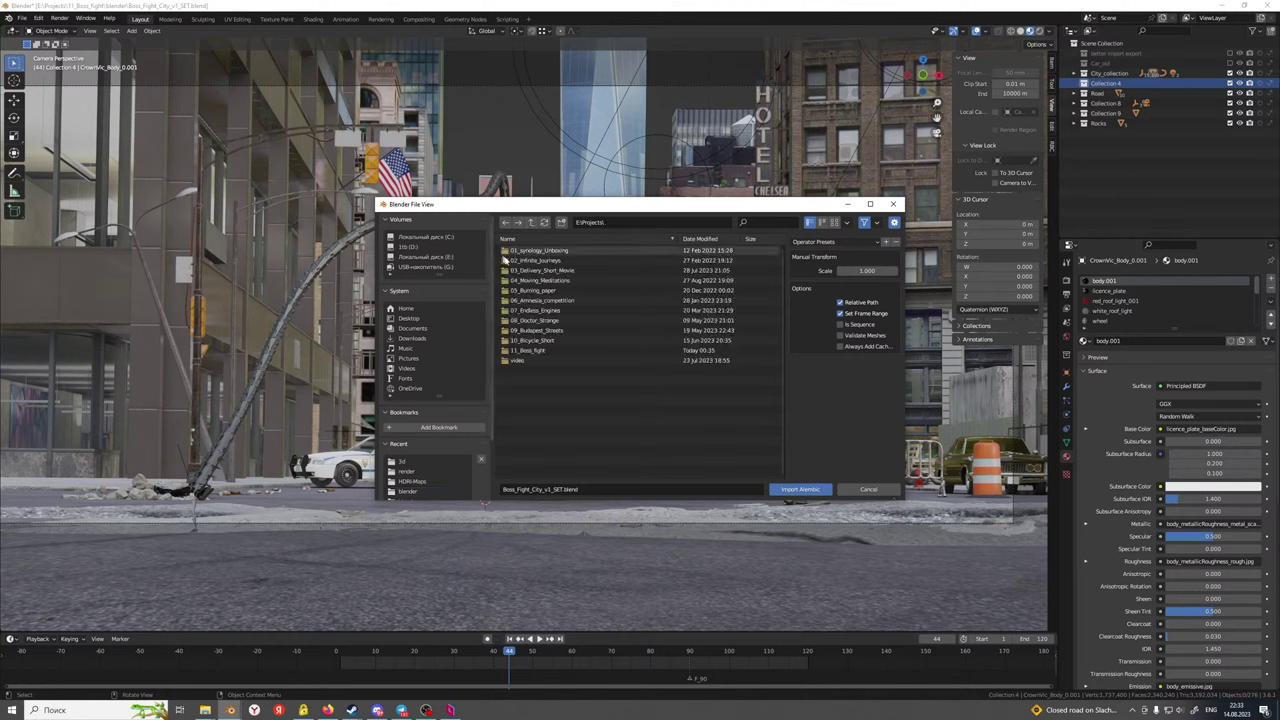
pyautogui.doubleClick(578, 281)
pyautogui.doubleClick(542, 271)
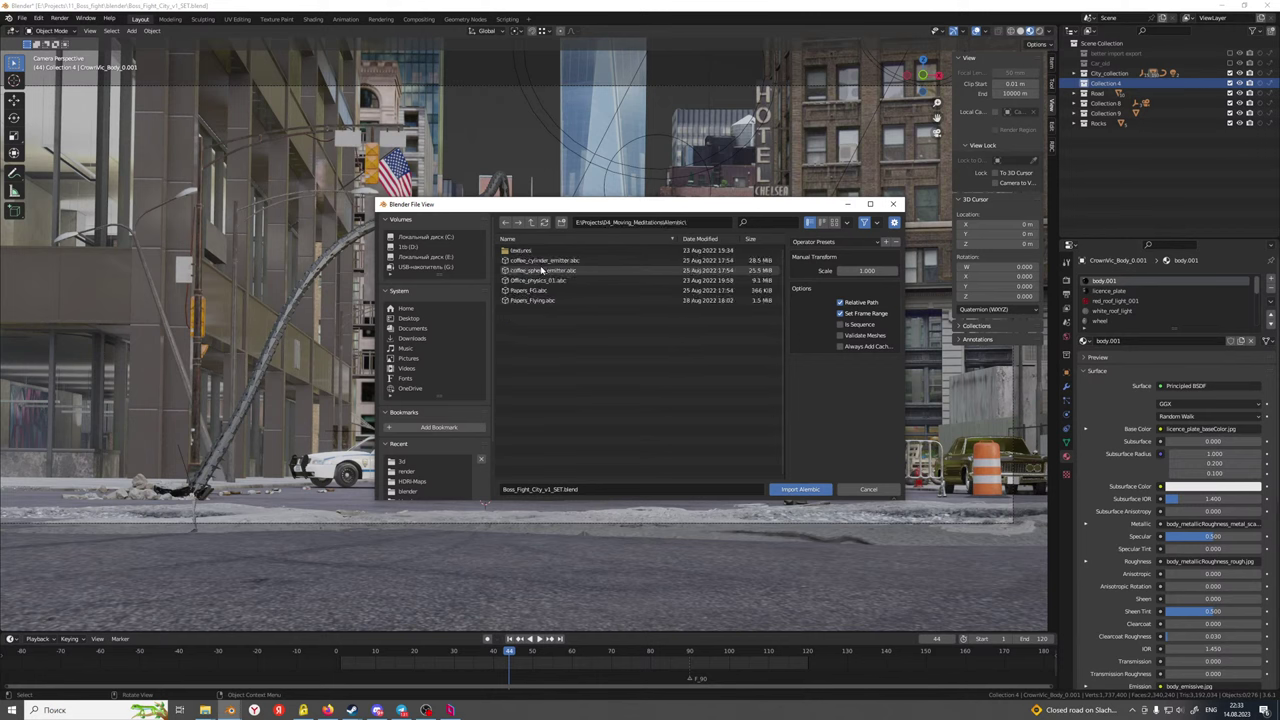
pyautogui.click(556, 300)
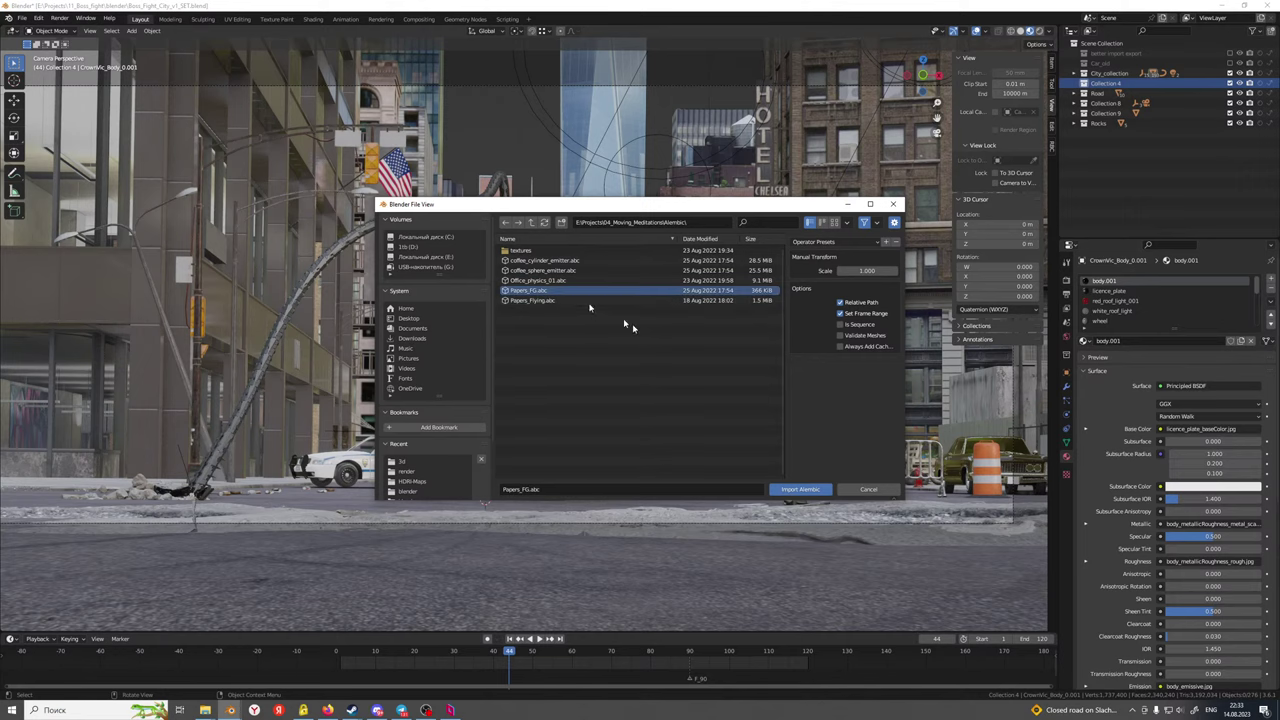
pyautogui.click(805, 489)
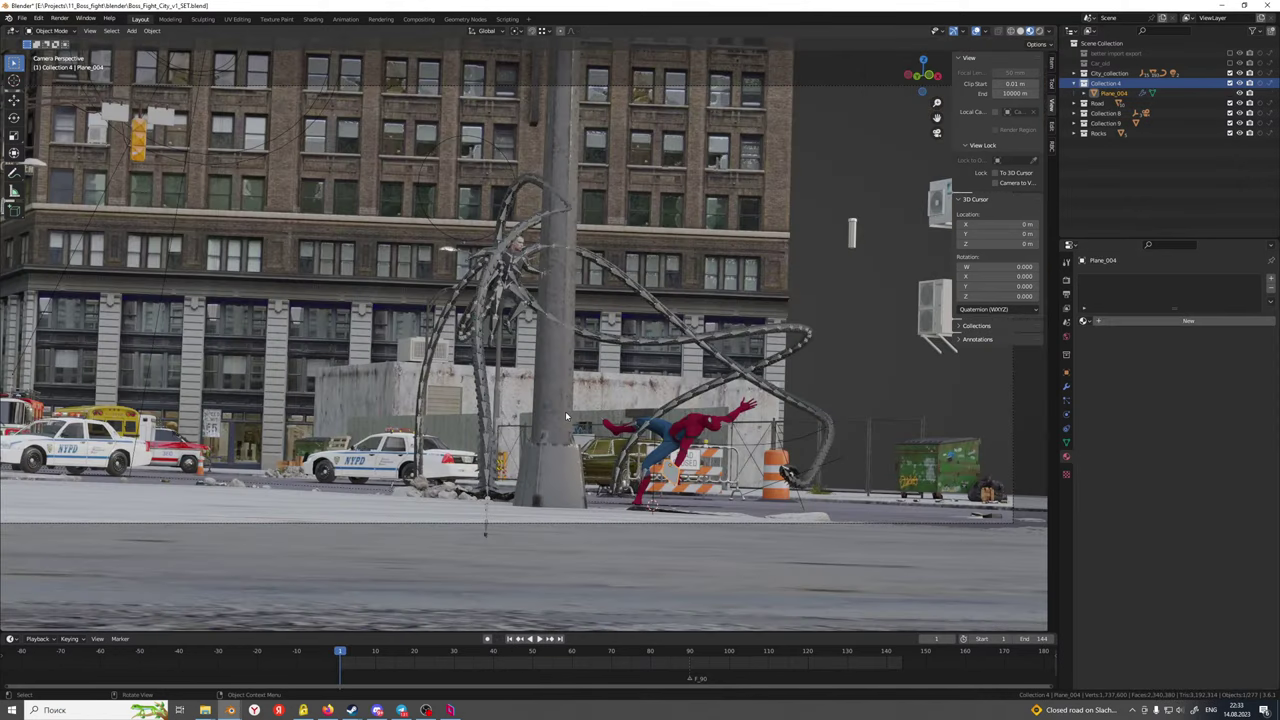
# Examine the imported papers' placement and flight beside the fight at several frames, in camera view and from above
pyautogui.scroll(-2, 565, 410)
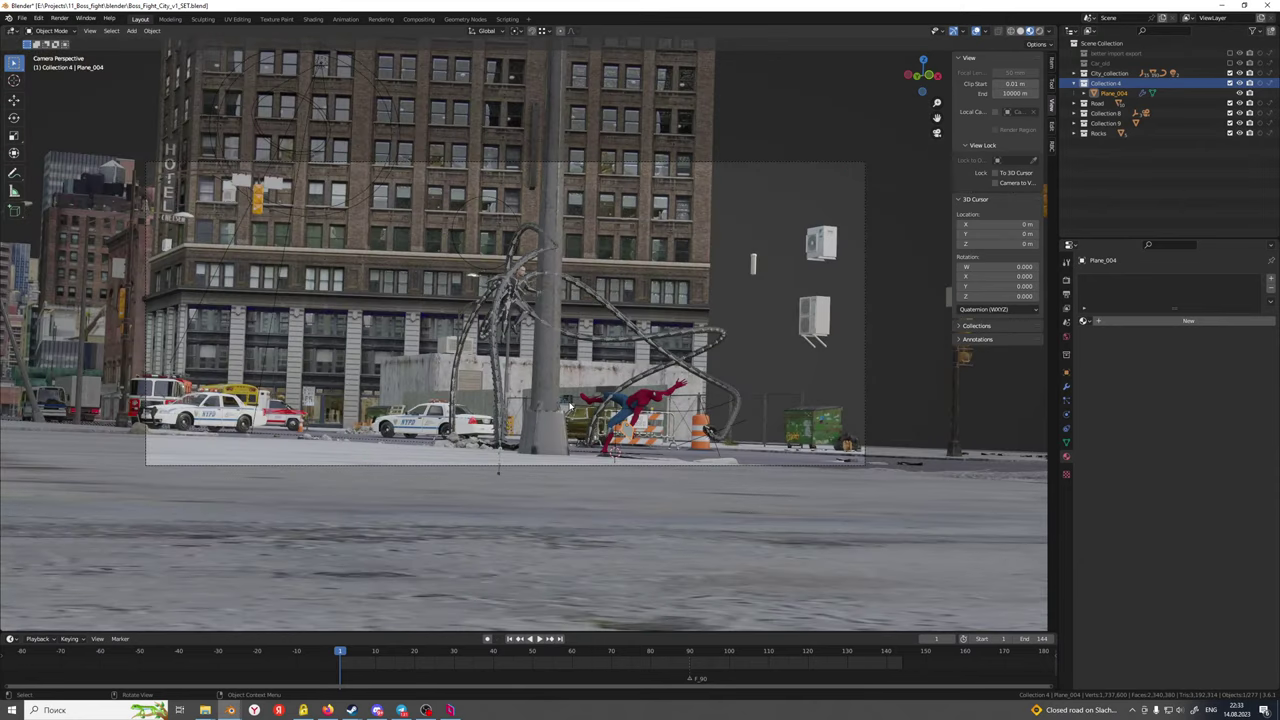
pyautogui.moveTo(506, 410); pyautogui.dragTo(430, 450, button='middle')
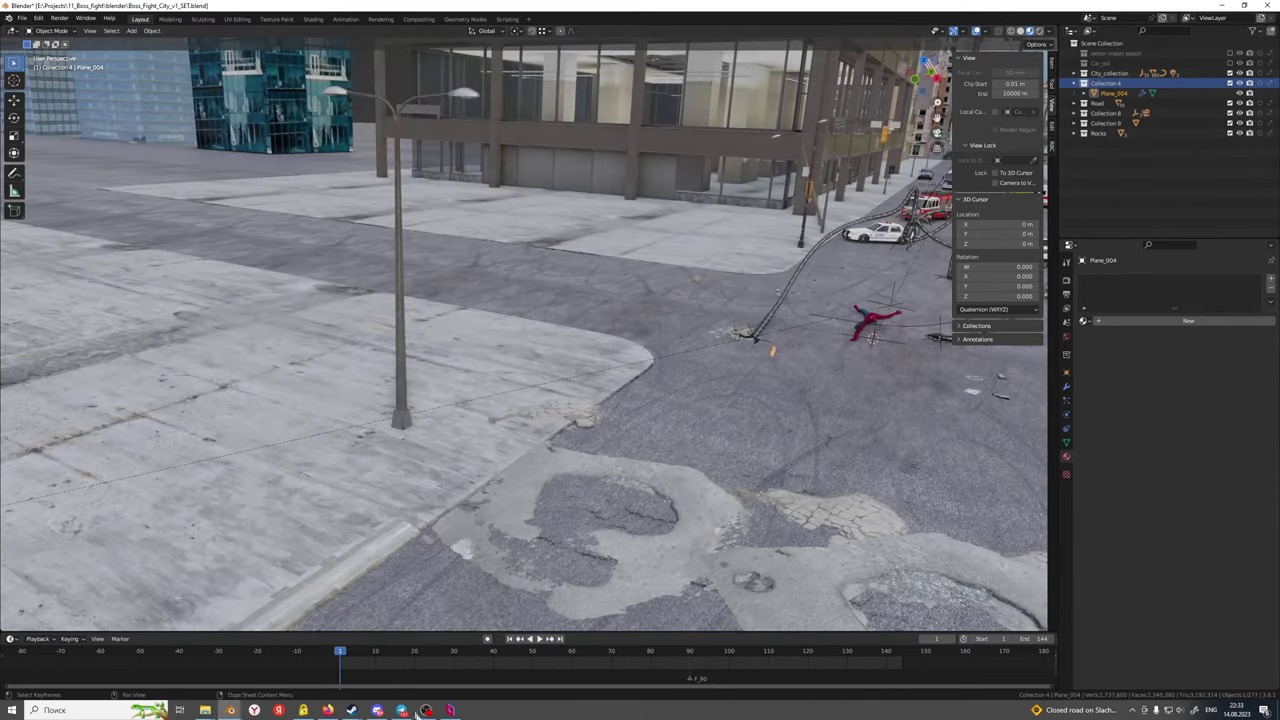
pyautogui.click(445, 654)
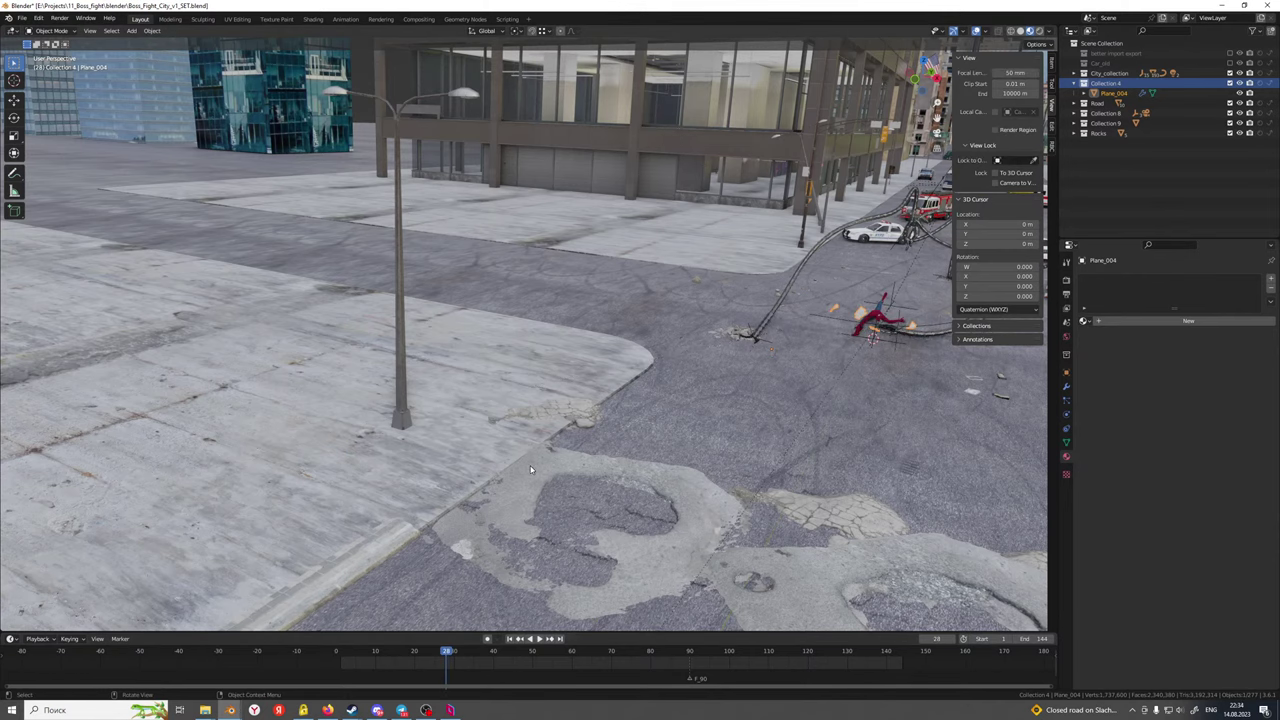
pyautogui.moveTo(476, 545); pyautogui.dragTo(531, 469, button='middle')
pyautogui.press('KP_0')
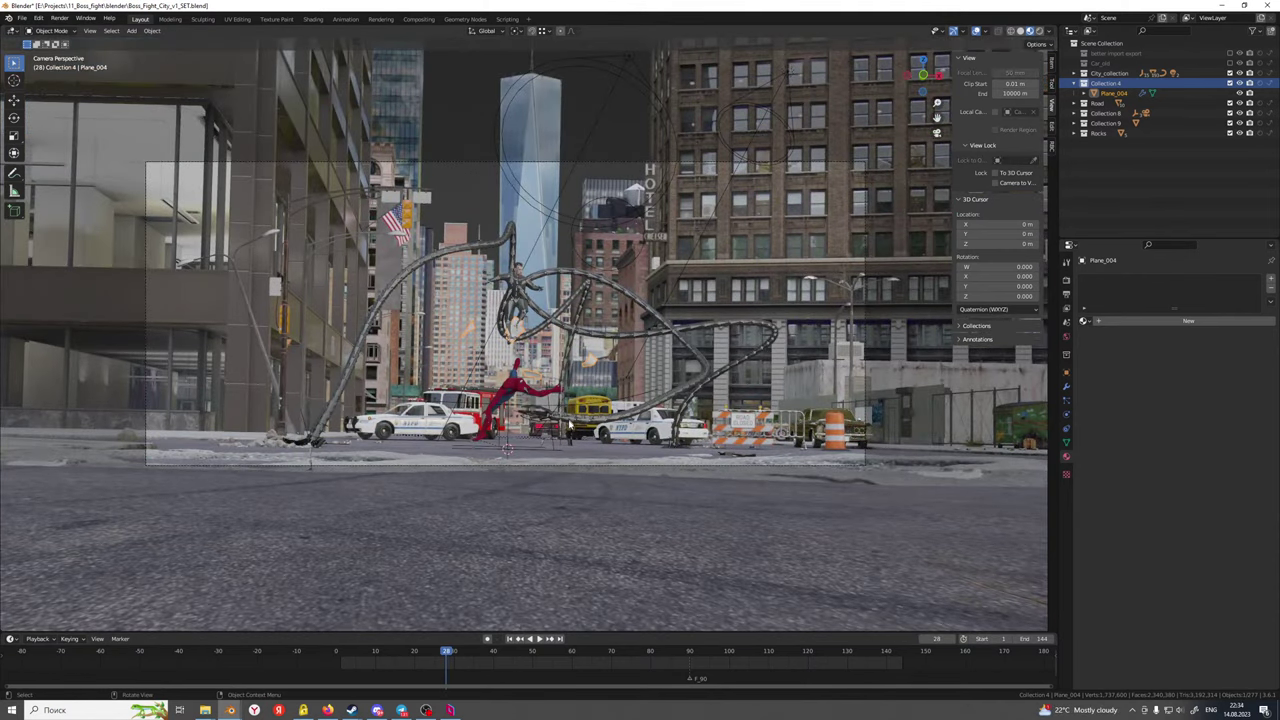
pyautogui.moveTo(569, 413); pyautogui.dragTo(478, 377, button='middle')
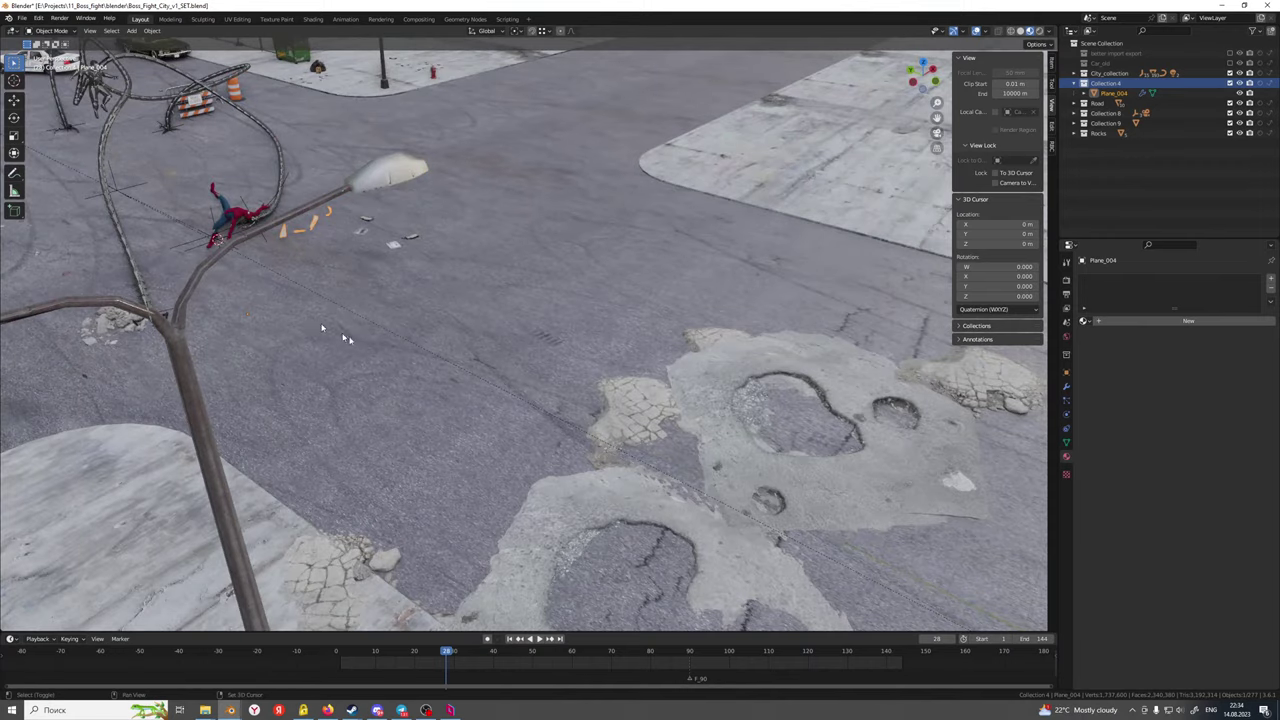
pyautogui.moveTo(388, 347); pyautogui.dragTo(634, 598, button='middle')
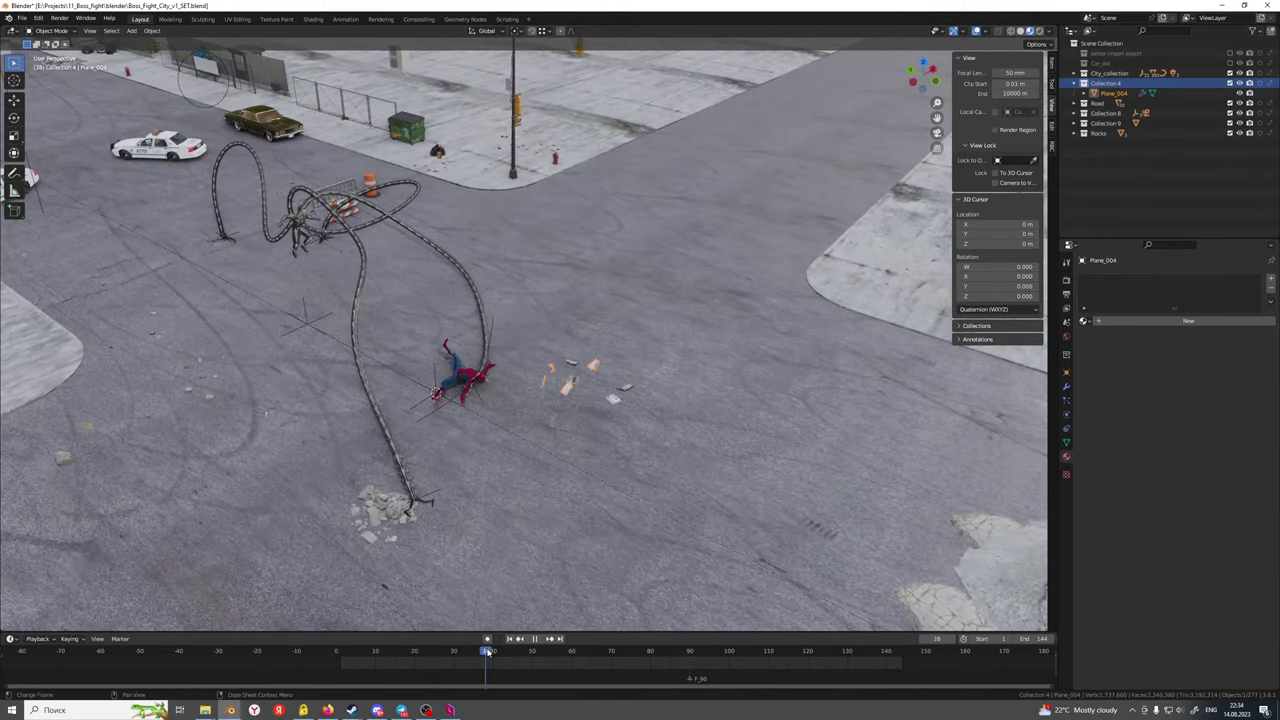
pyautogui.press('space')
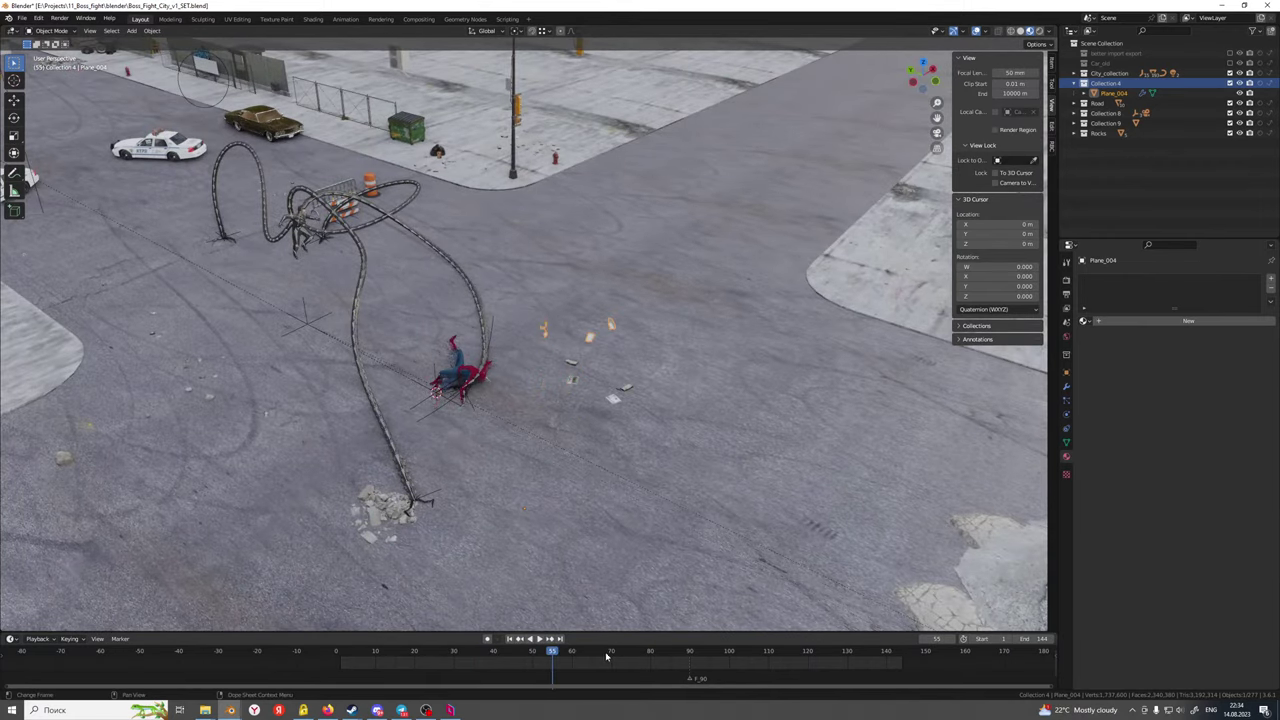
pyautogui.press('space')
pyautogui.click(616, 652)
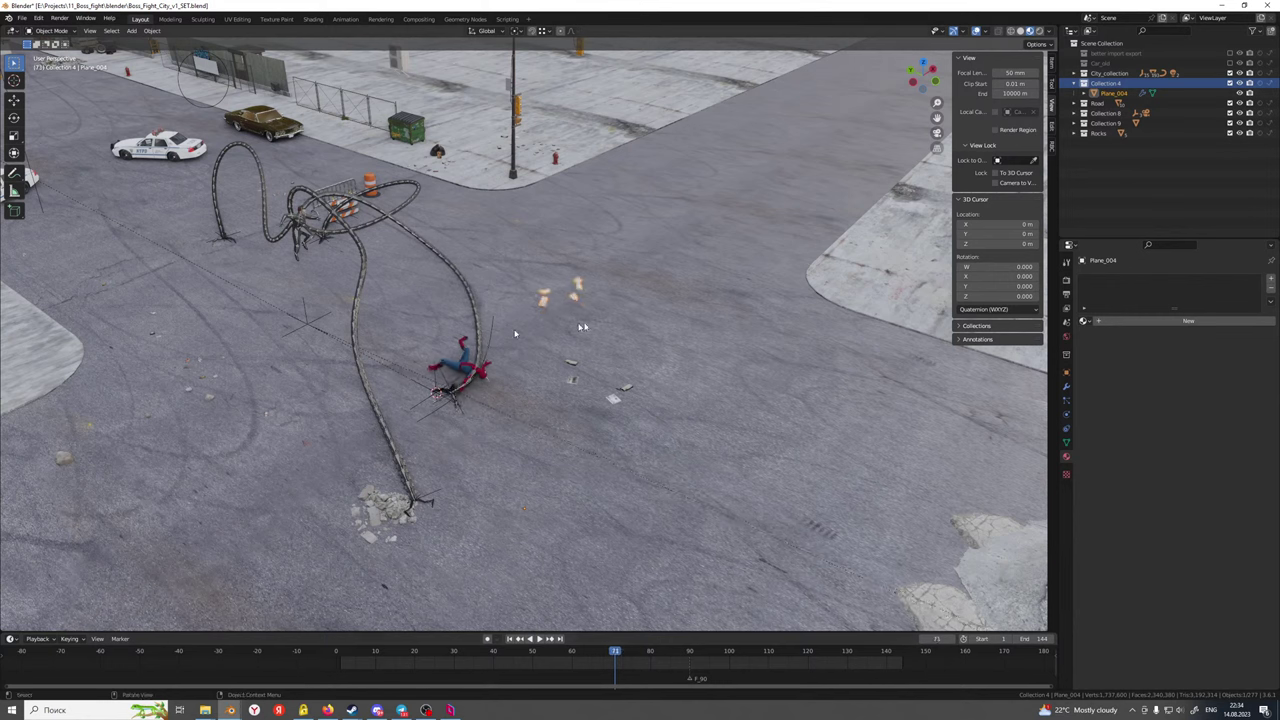
# Open the Time settings of the papers' MeshSequenceCache modifier and enable Override Frame
pyautogui.click(1066, 403)
pyautogui.click(1066, 415)
pyautogui.click(1067, 429)
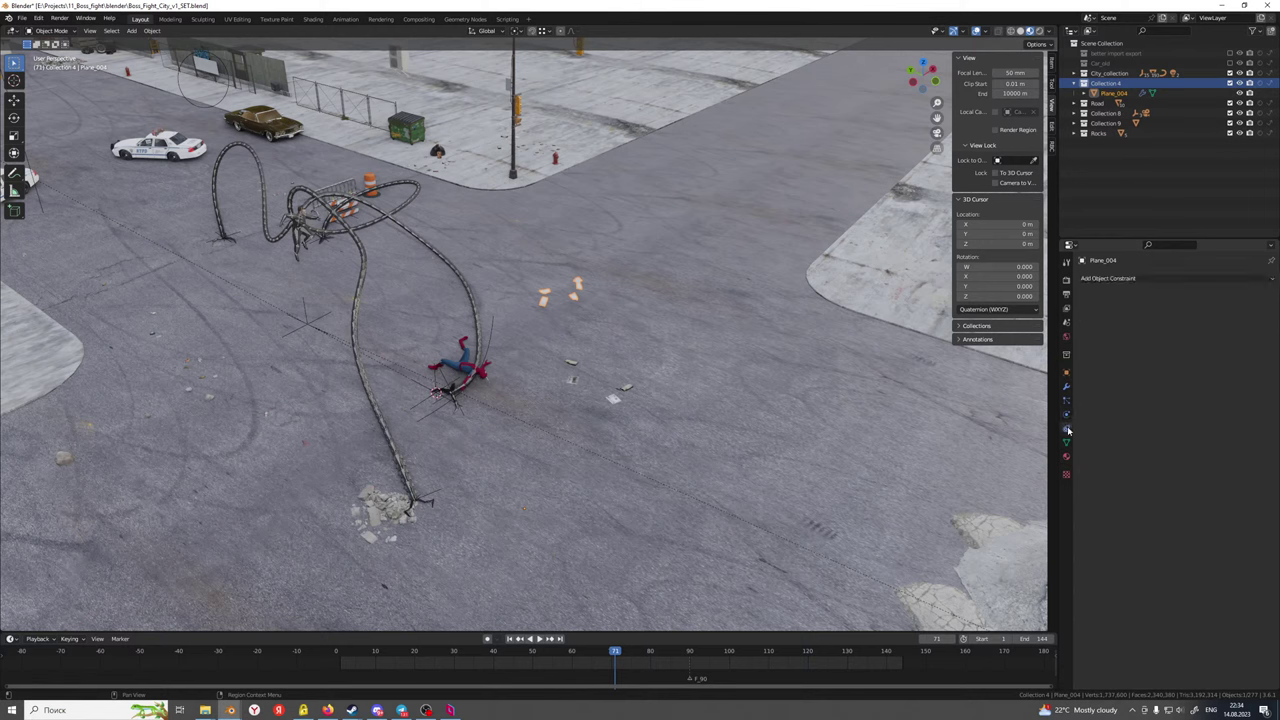
pyautogui.click(1067, 445)
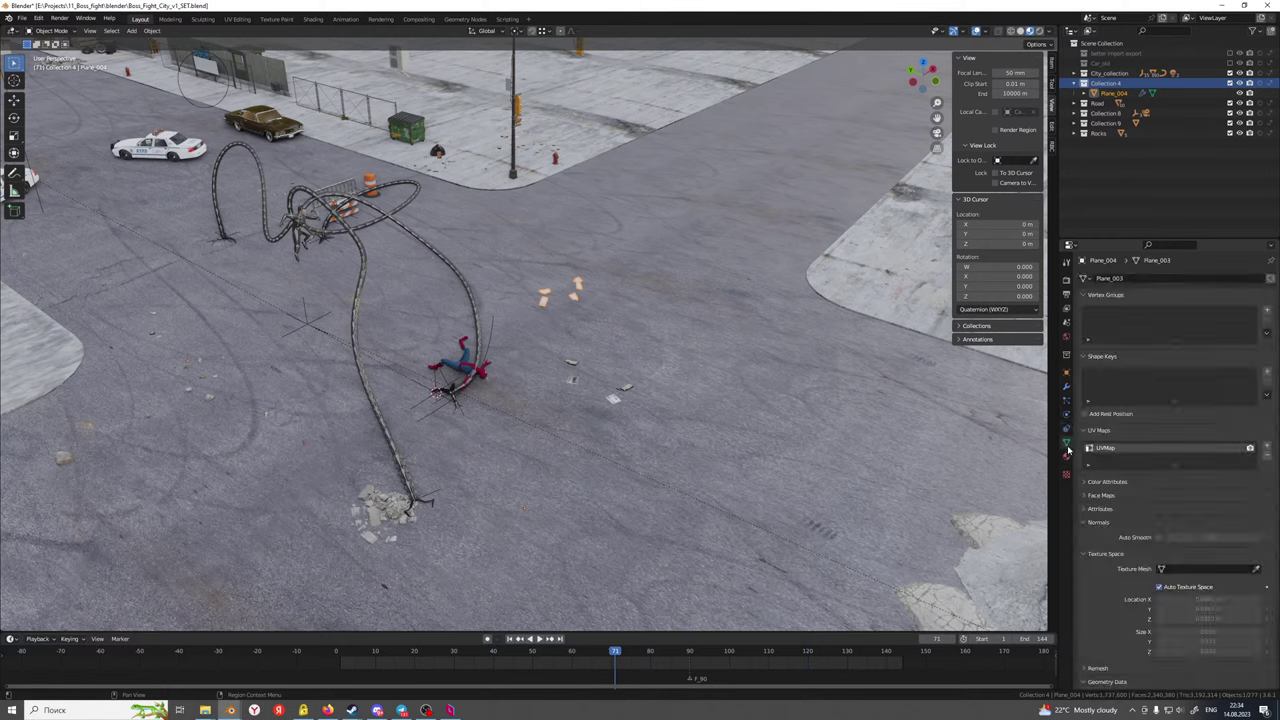
pyautogui.click(1066, 386)
pyautogui.click(1093, 378)
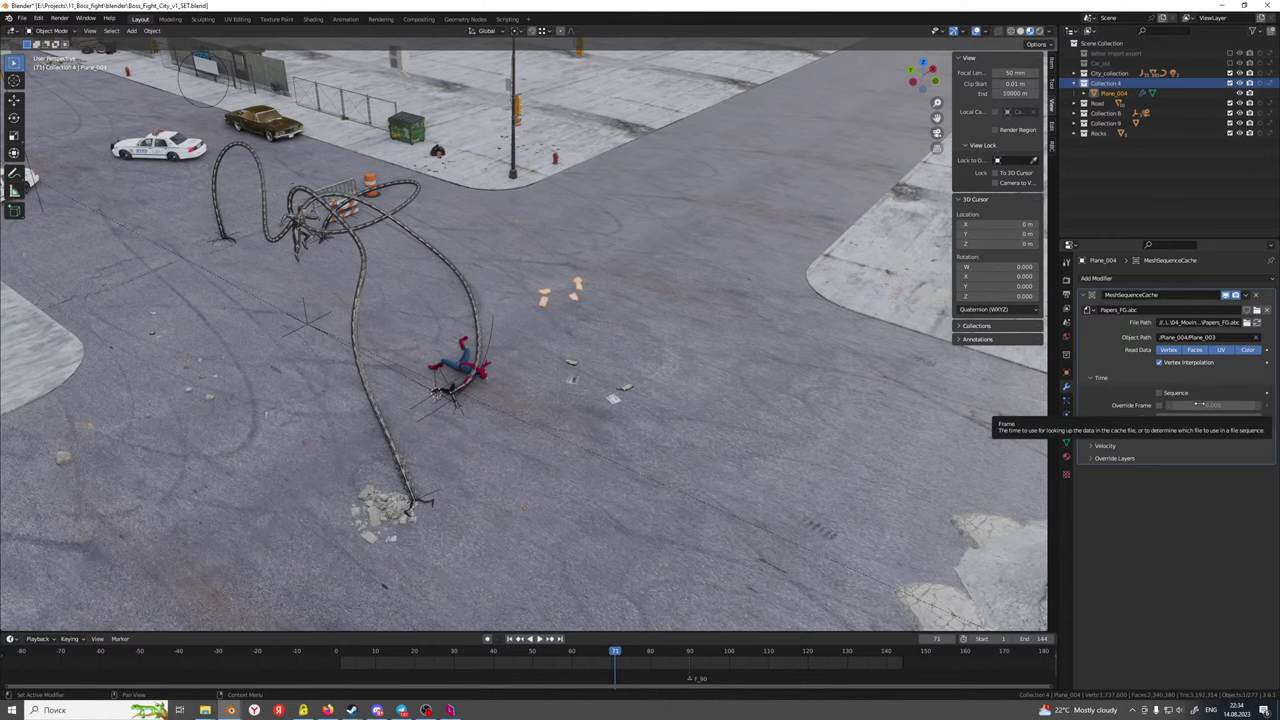
pyautogui.click(1160, 405)
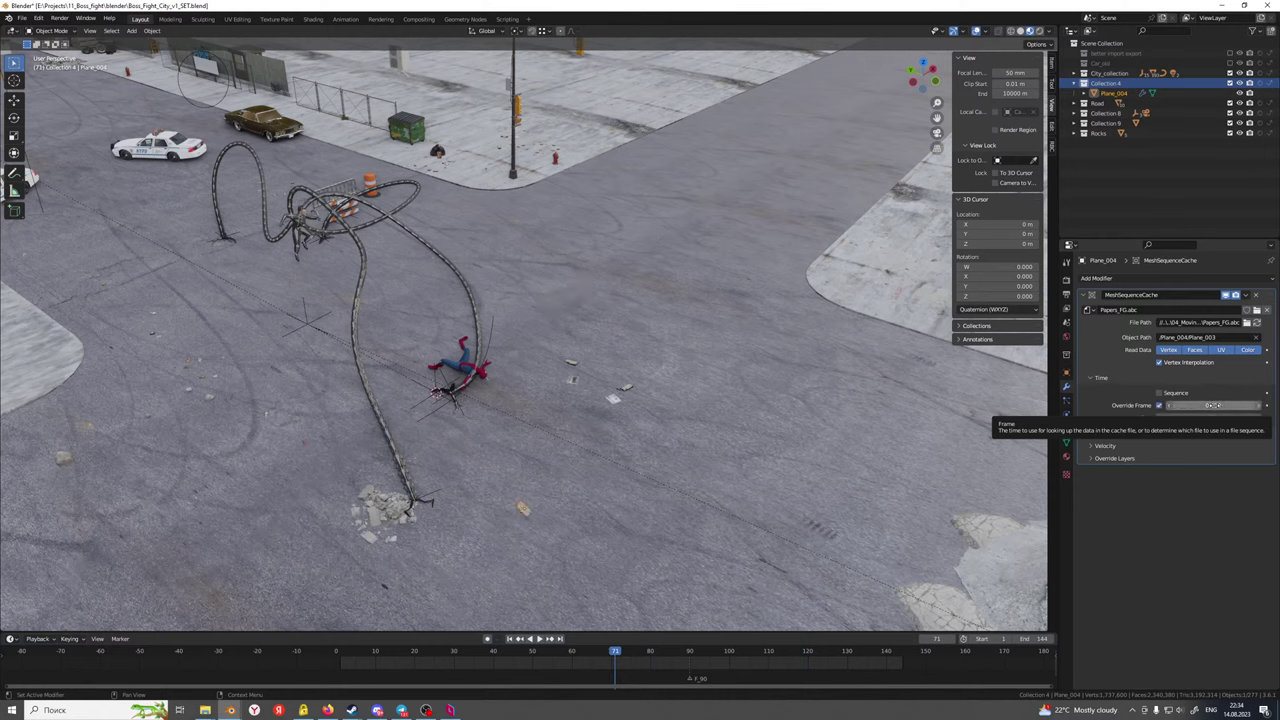
# Set the papers' Override Frame to 24 and play the animation to test how the cache responds
pyautogui.scroll(-3, 703, 501)
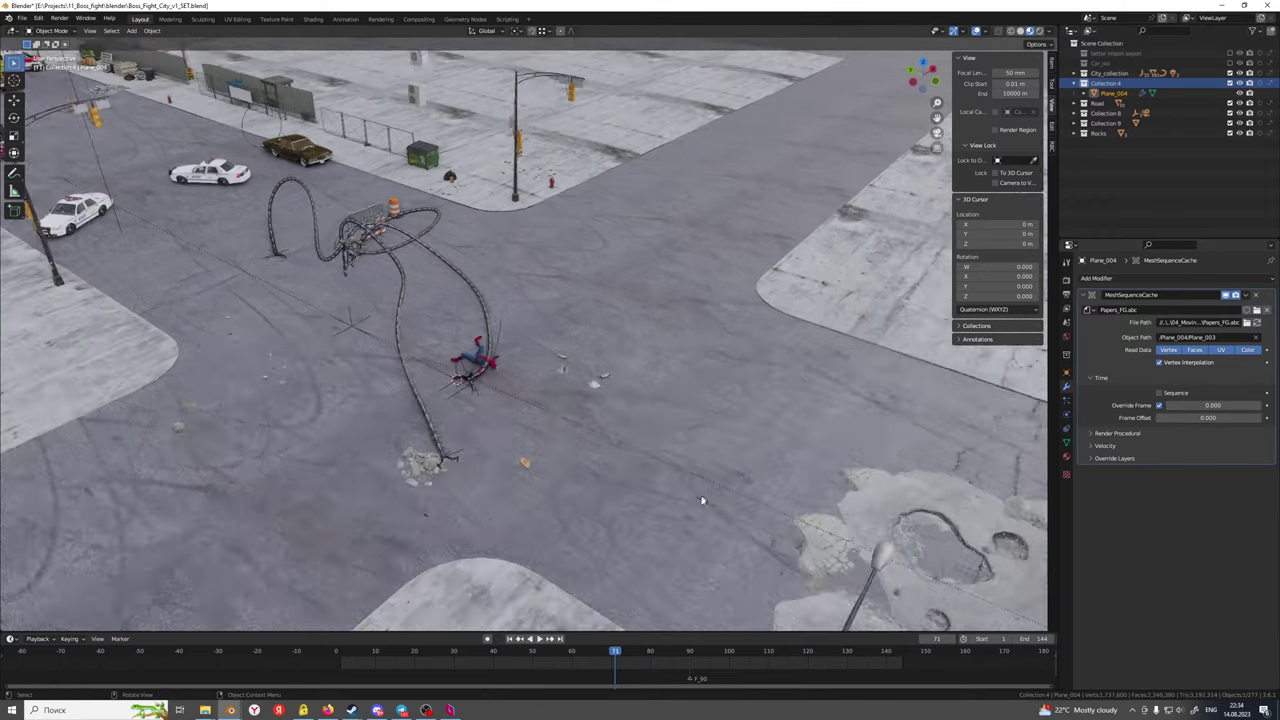
pyautogui.click(430, 658)
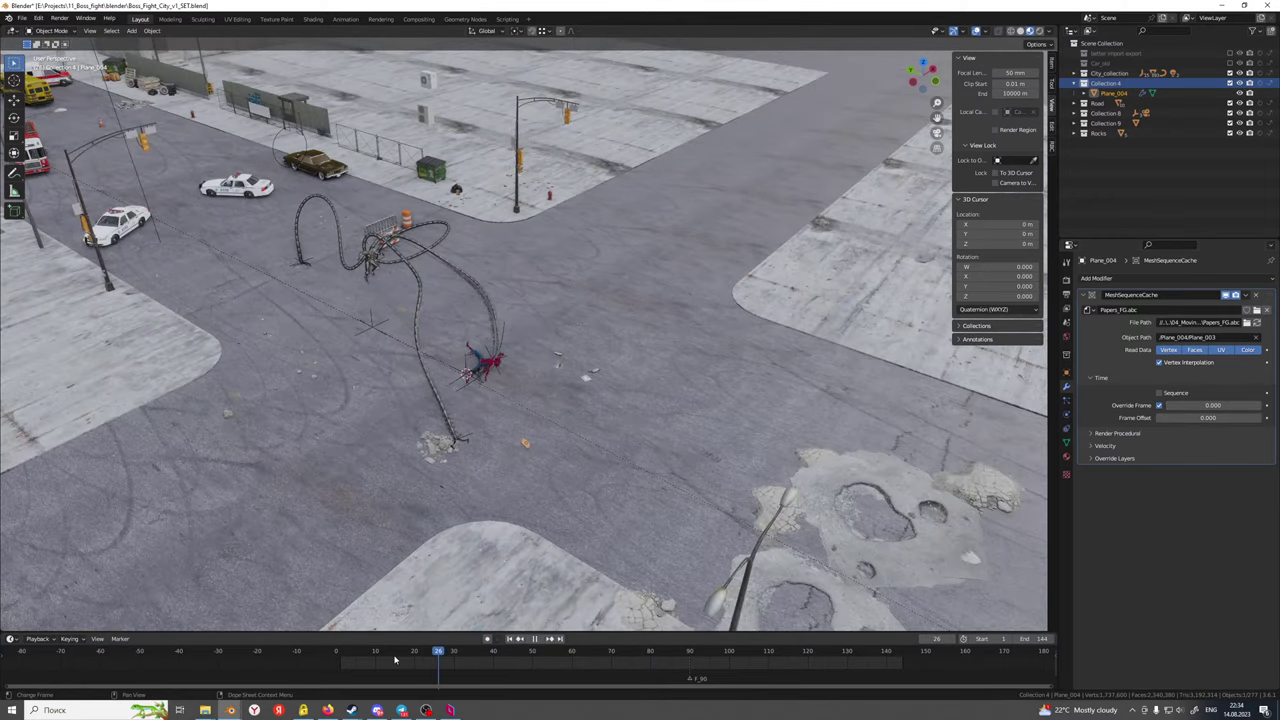
pyautogui.click(395, 659)
pyautogui.click(1206, 410)
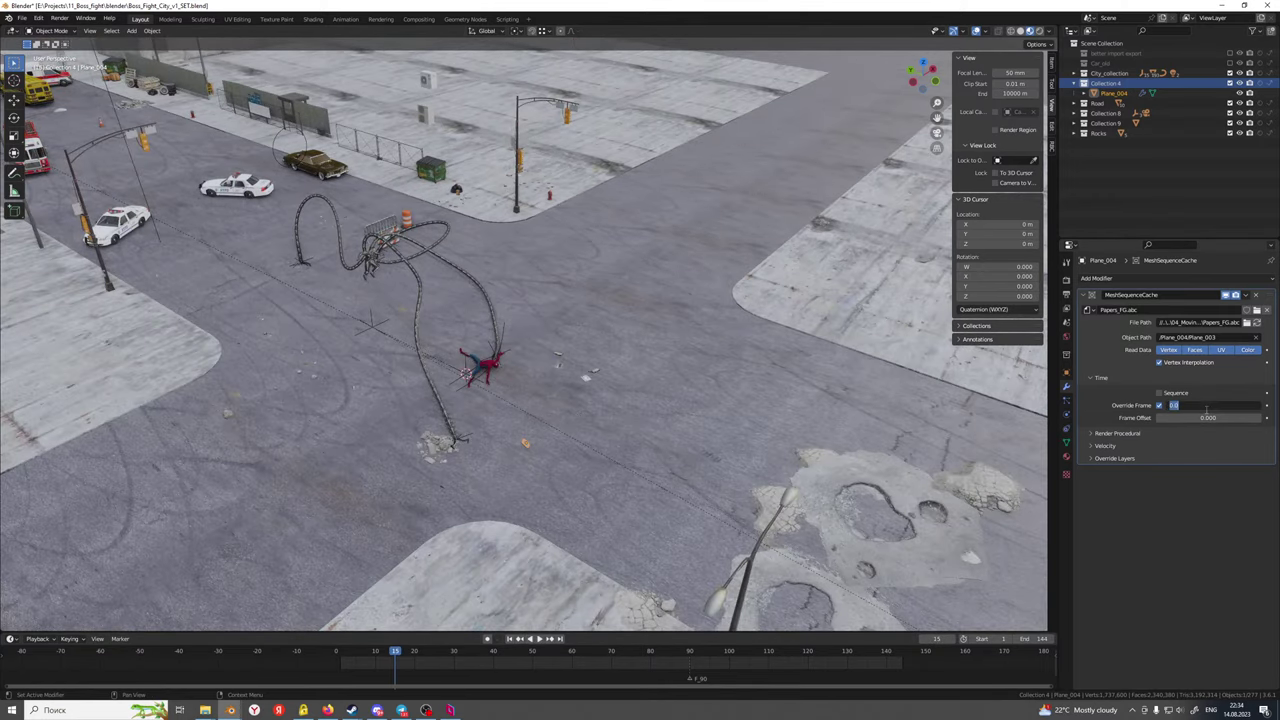
pyautogui.write('24')
pyautogui.press('Return')
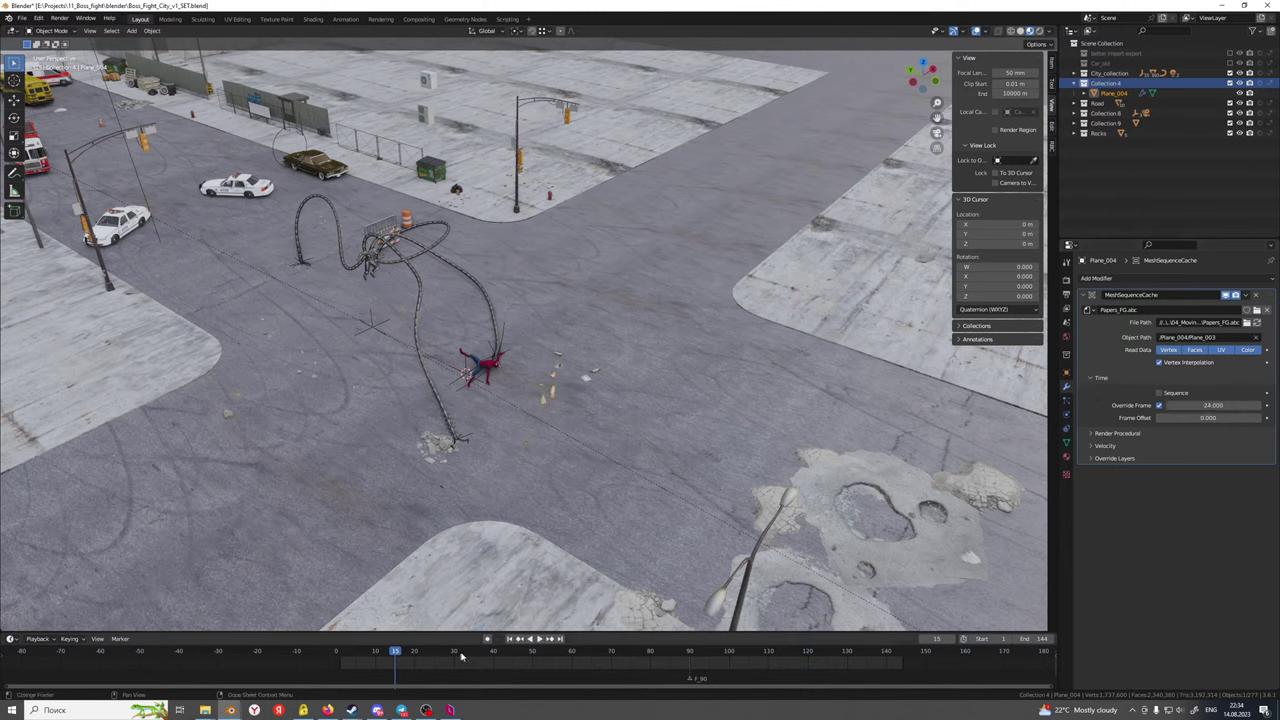
pyautogui.press('space')
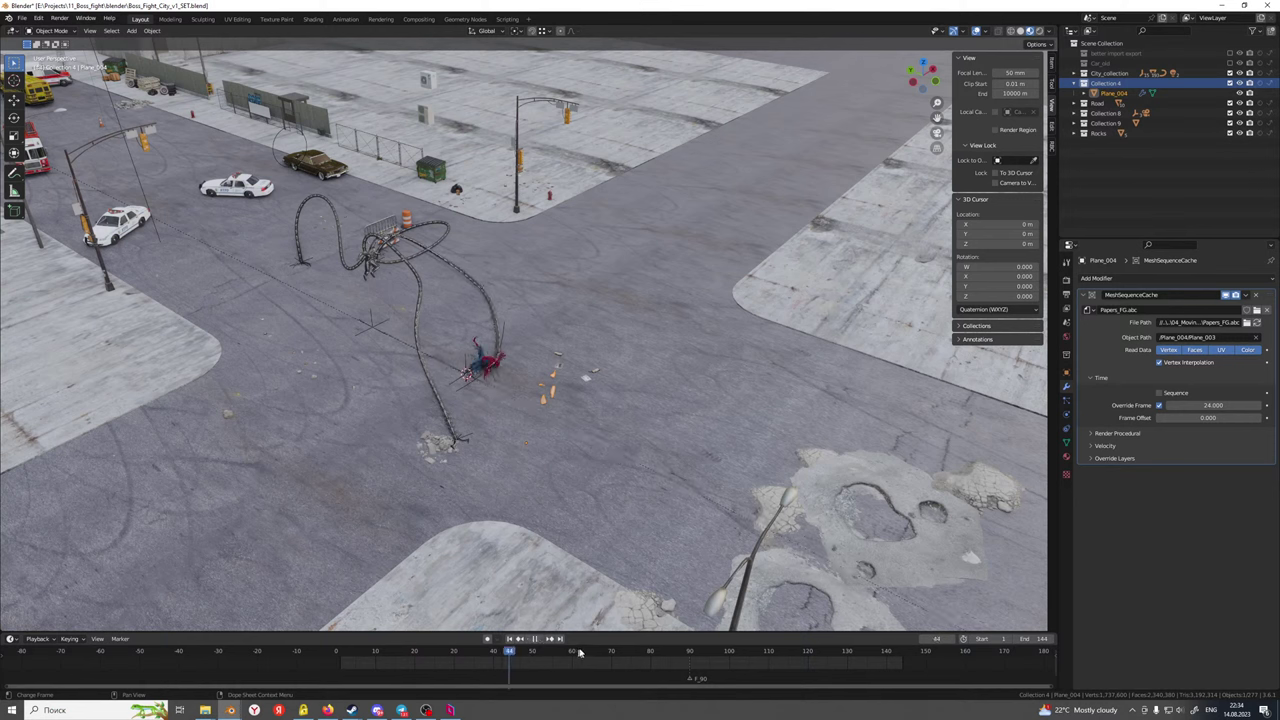
pyautogui.press('space')
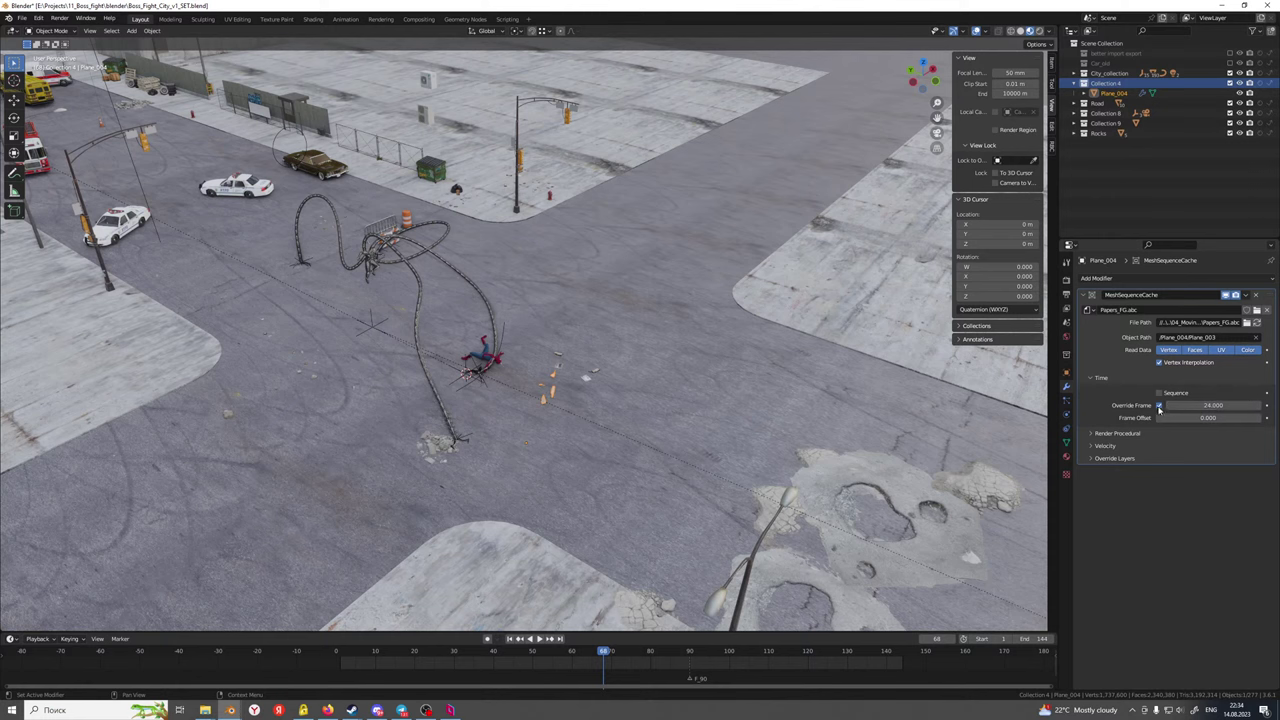
# Compare the papers with Override Frame off and on, leave it enabled, and set its value to 0
pyautogui.click(1160, 406)
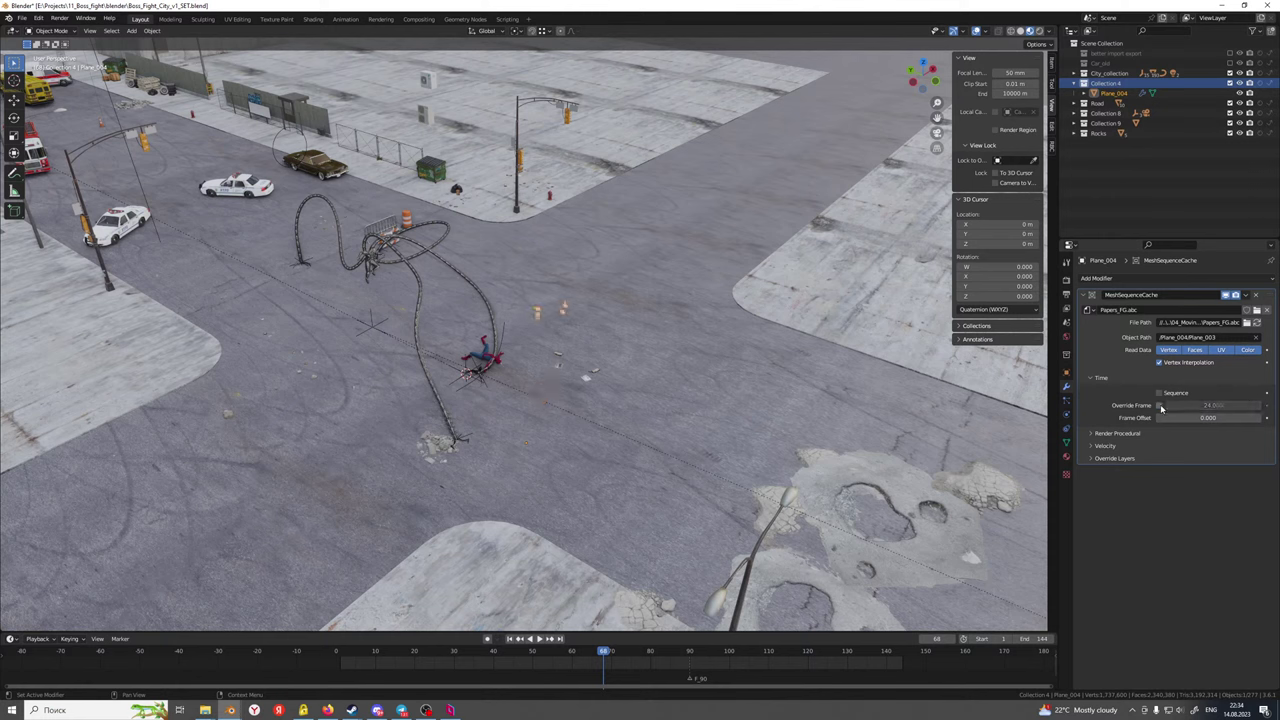
pyautogui.click(1160, 406)
pyautogui.click(1159, 405)
pyautogui.click(1159, 405)
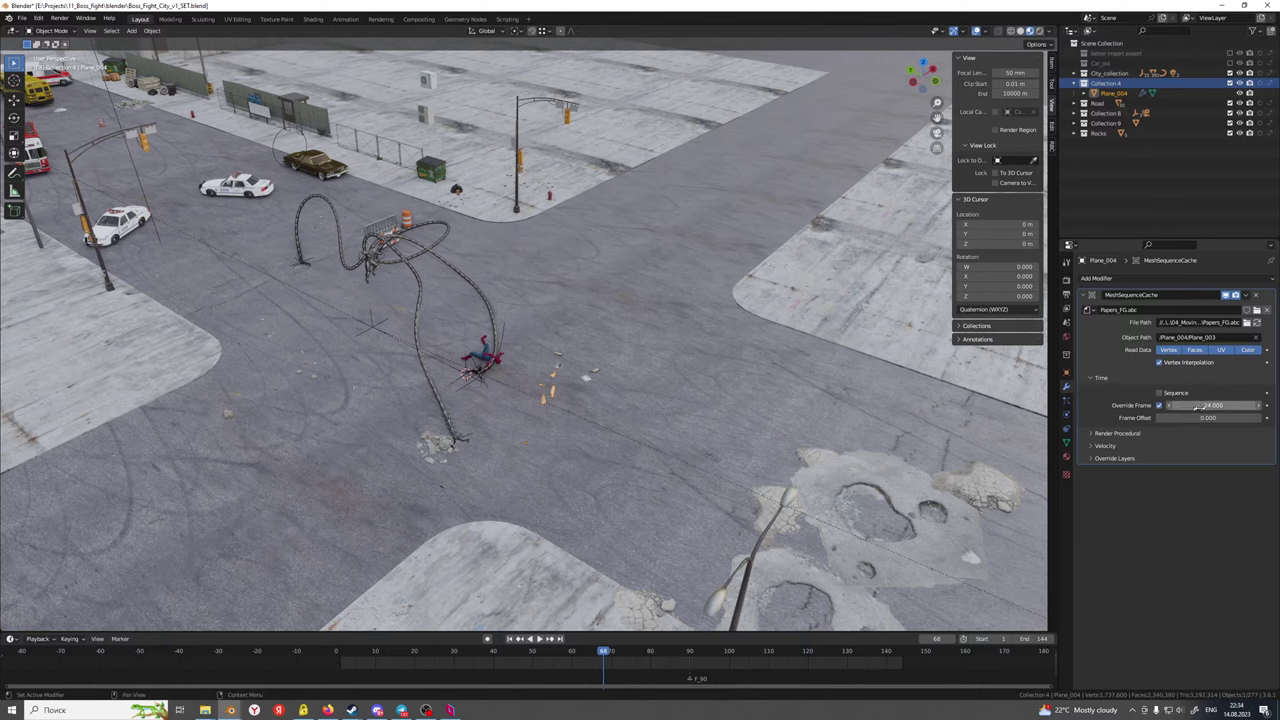
pyautogui.click(1203, 405)
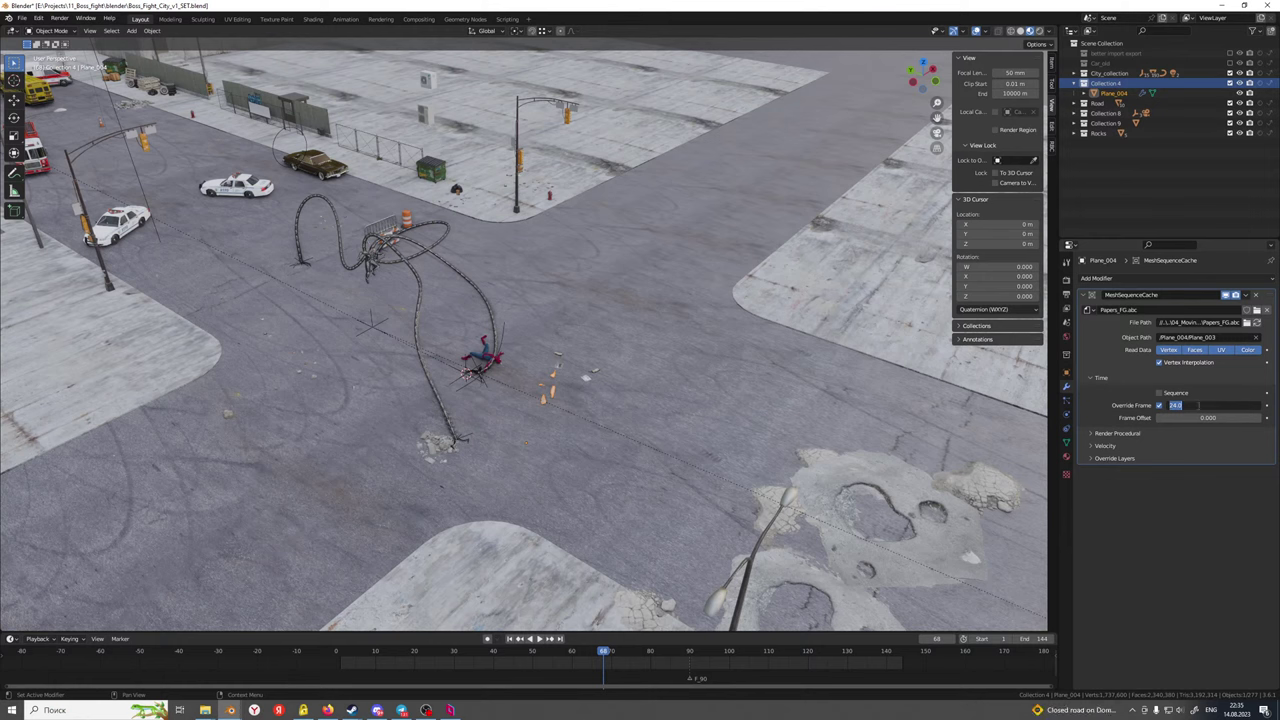
pyautogui.write('0')
pyautogui.press('Return')
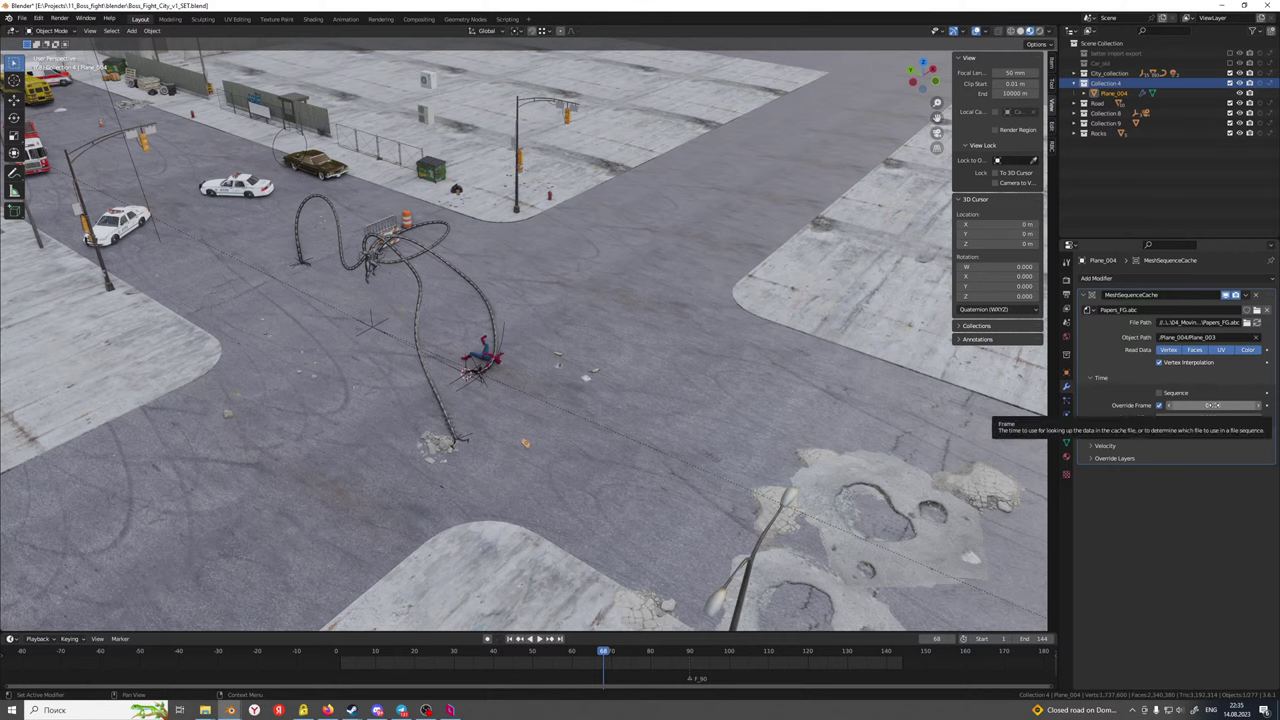
# Keyframe the papers' Override Frame value of 0 at frame 1
pyautogui.click(341, 655)
pyautogui.press('space')
pyautogui.press('space')
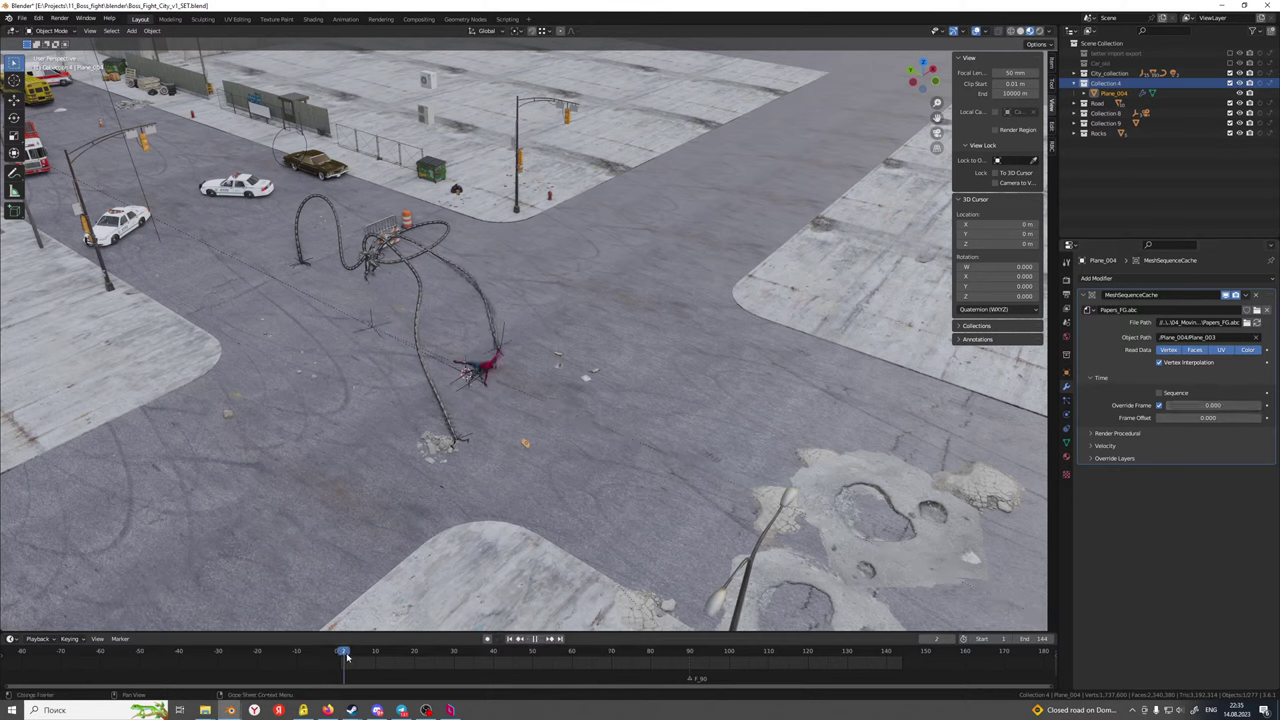
pyautogui.click(341, 655)
pyautogui.press('space')
pyautogui.click(1266, 405)
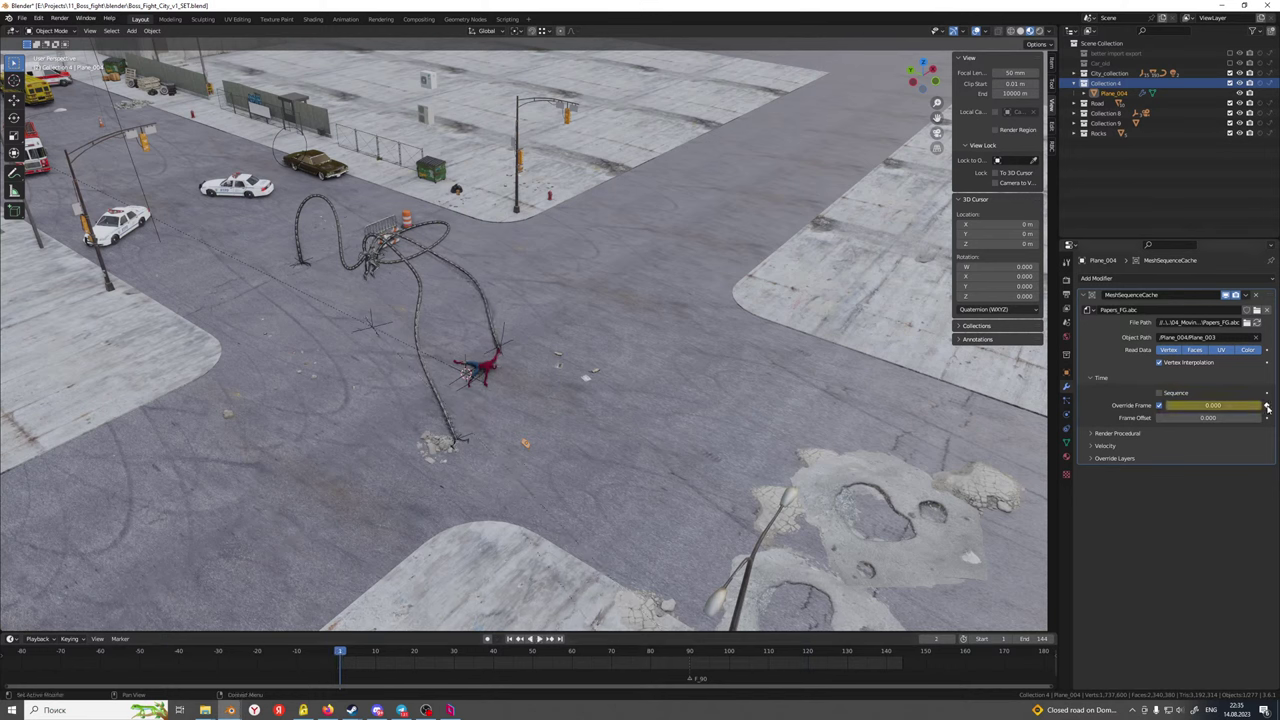
# Keyframe the papers' Override Frame at 20 on frame 120
pyautogui.click(903, 655)
pyautogui.press('space')
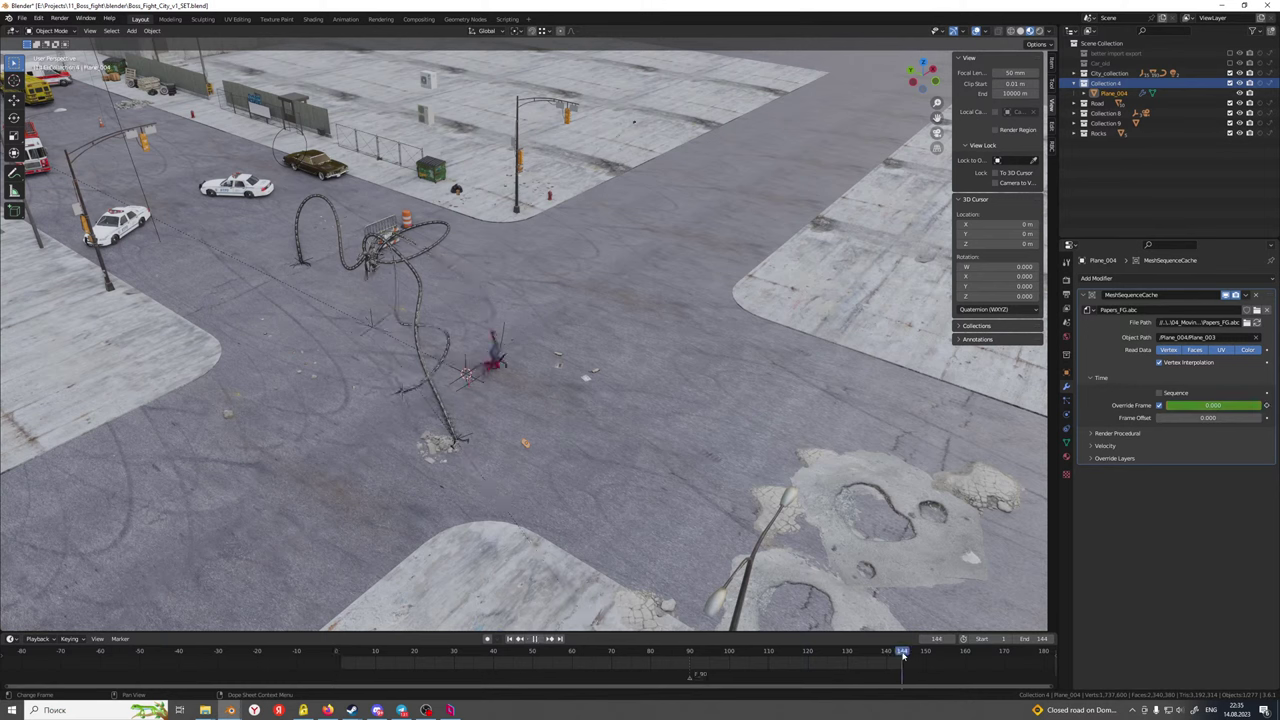
pyautogui.click(809, 652)
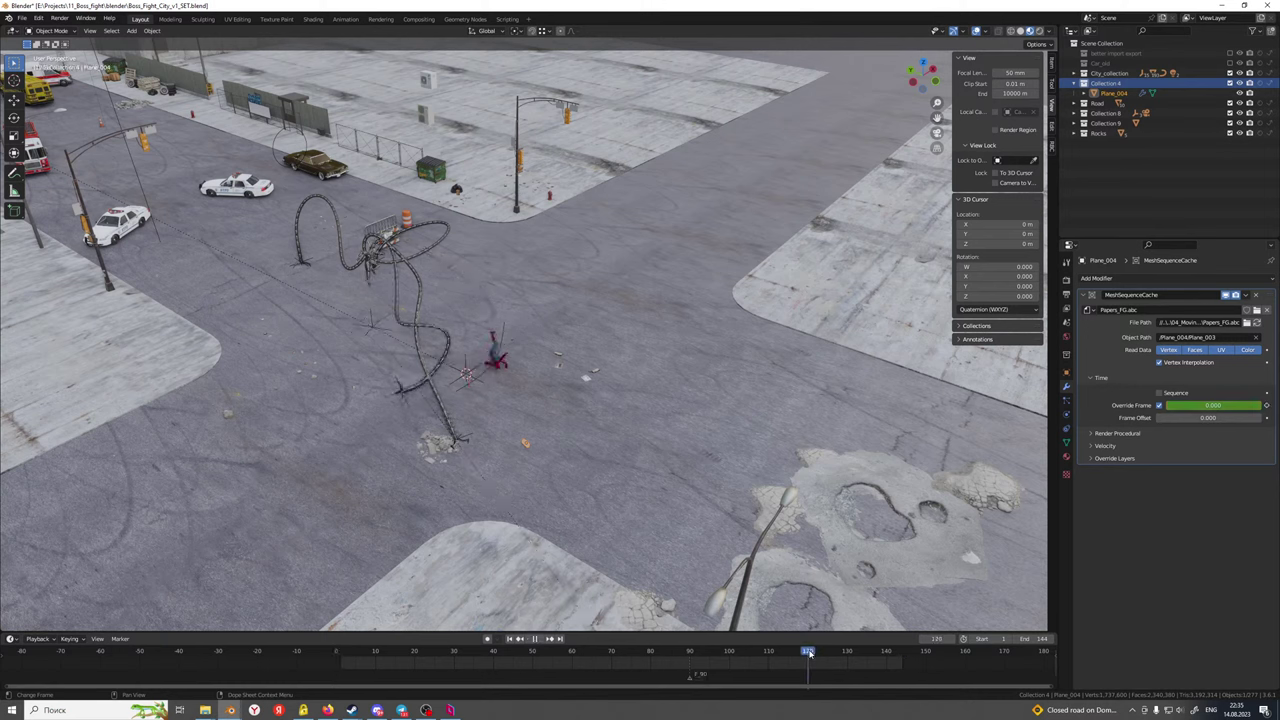
pyautogui.click(1219, 405)
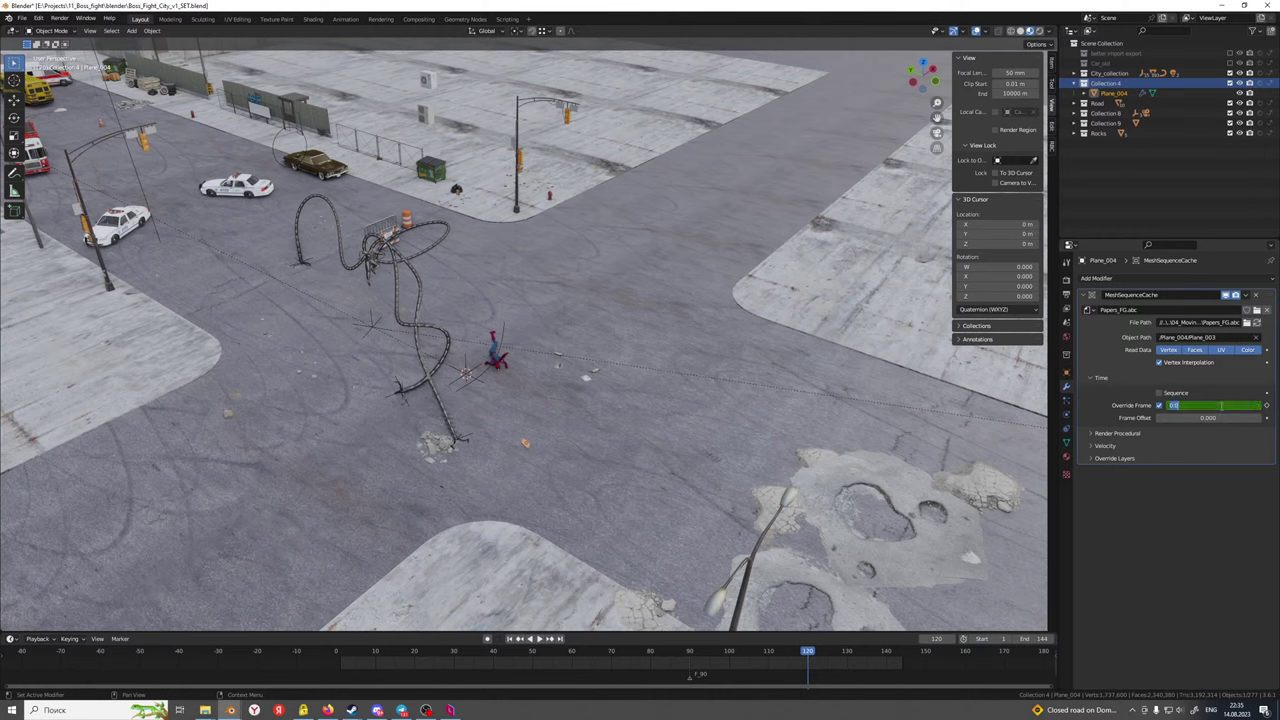
pyautogui.write('20')
pyautogui.press('Return')
pyautogui.click(1267, 406)
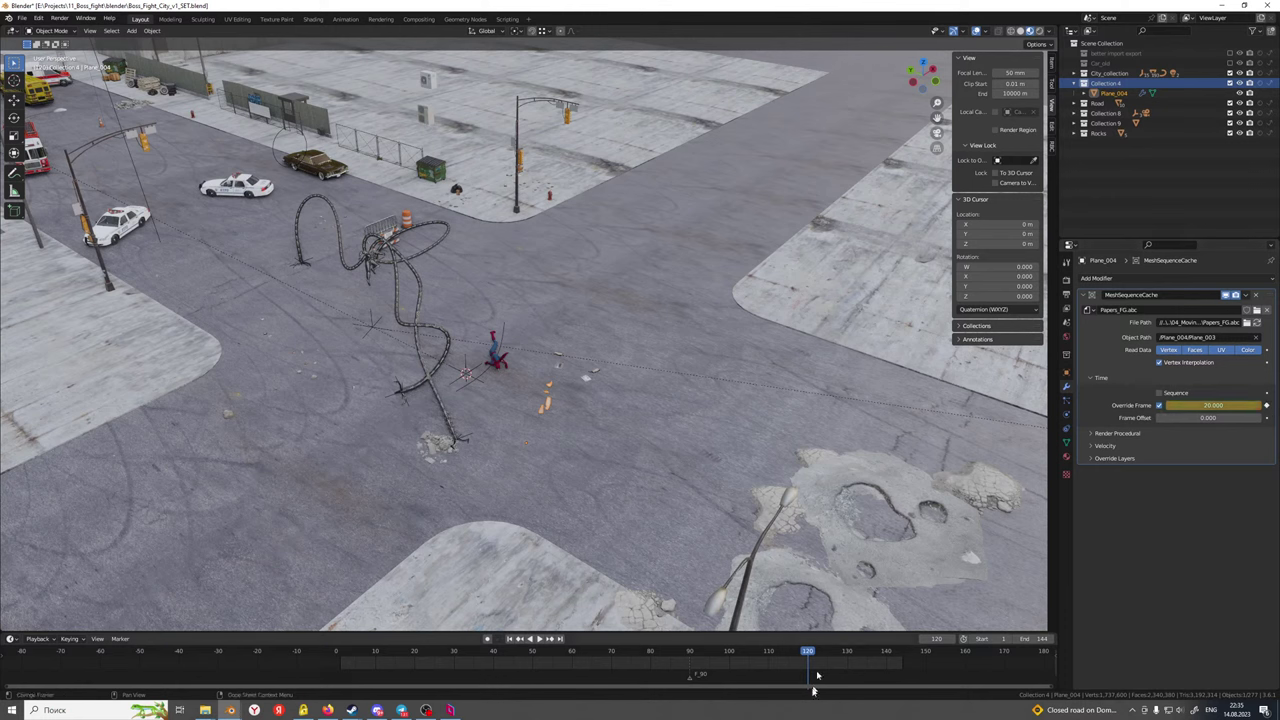
# Set the scene's end frame to 120 and move to frame 101
pyautogui.click(1040, 639)
pyautogui.write('120')
pyautogui.press('Return')
pyautogui.click(733, 651)
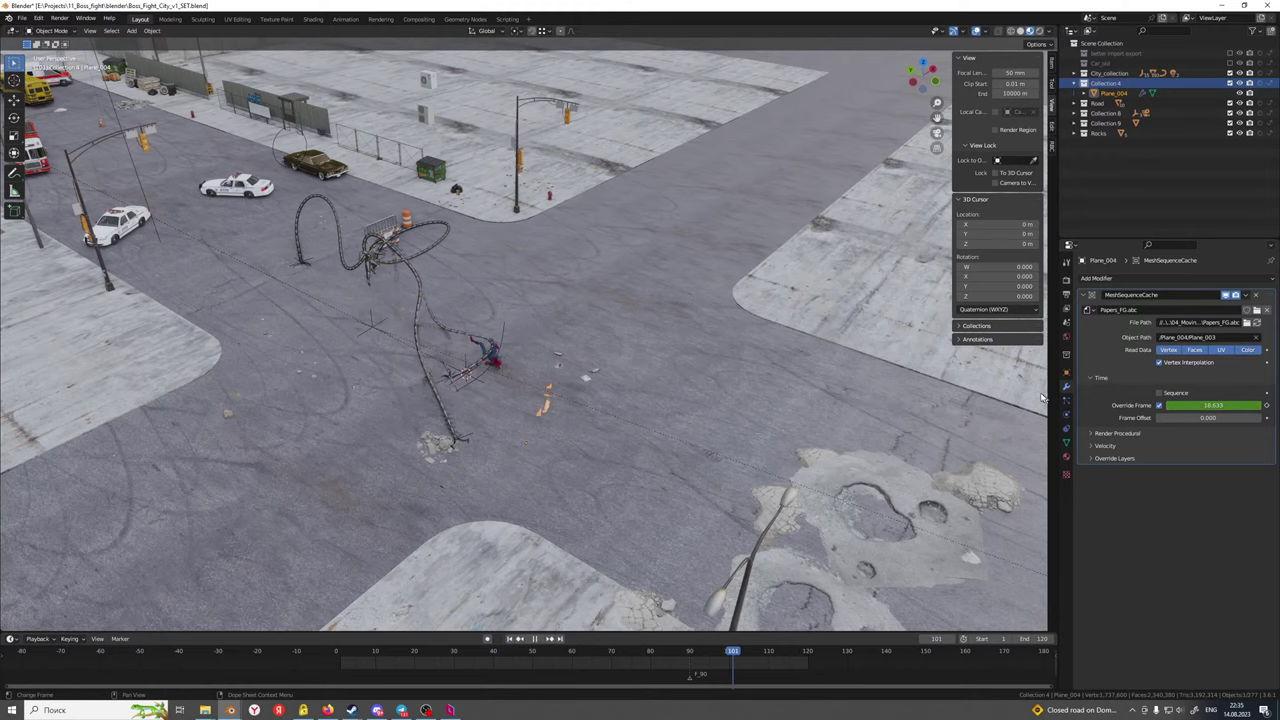
# View the shot through the scene camera without overlays and hide City_collection
pyautogui.click(1066, 321)
pyautogui.press('KP_0')
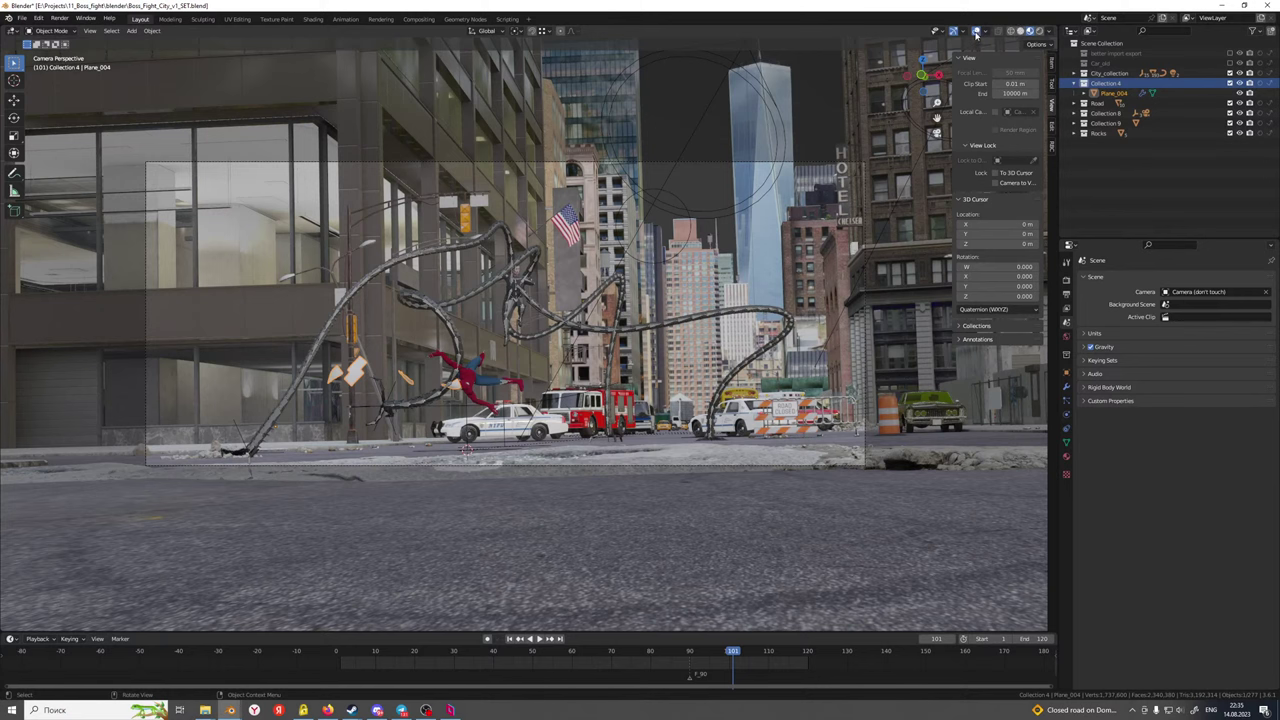
pyautogui.click(1230, 74)
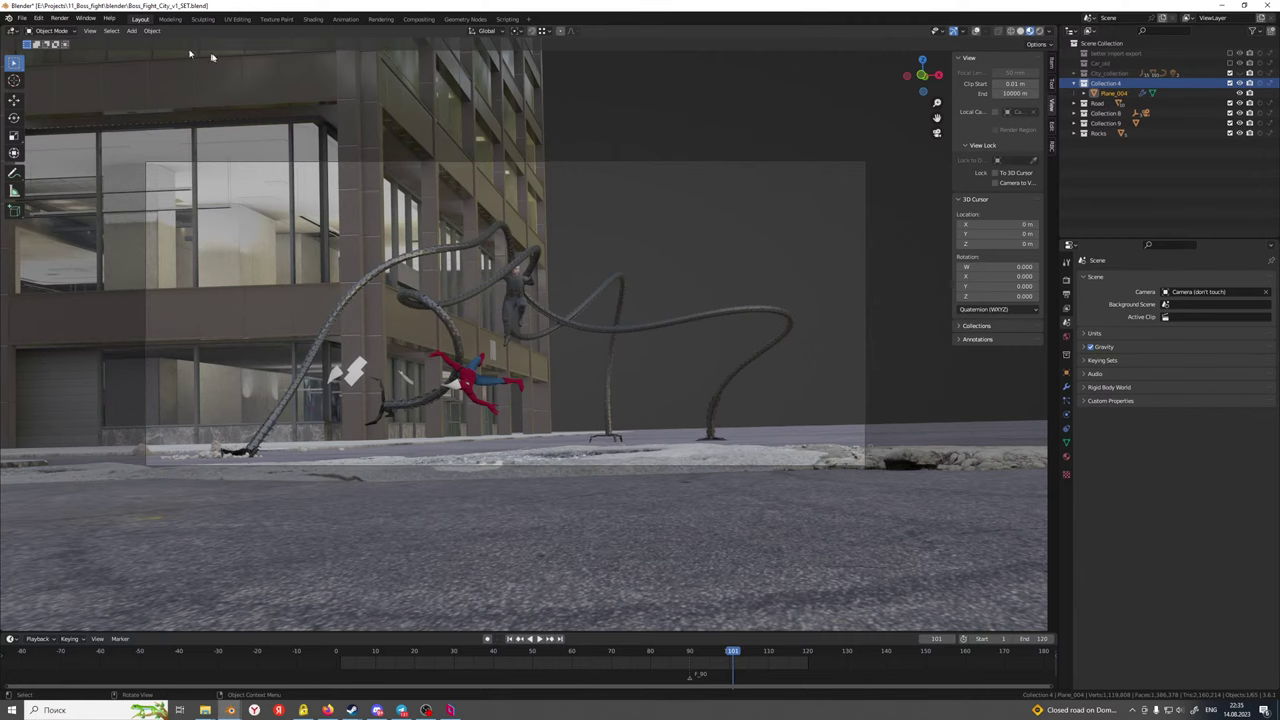
# Set the animation output file to Test_Set_street_002 in the 11_Boss_fight render folder
pyautogui.click(1066, 295)
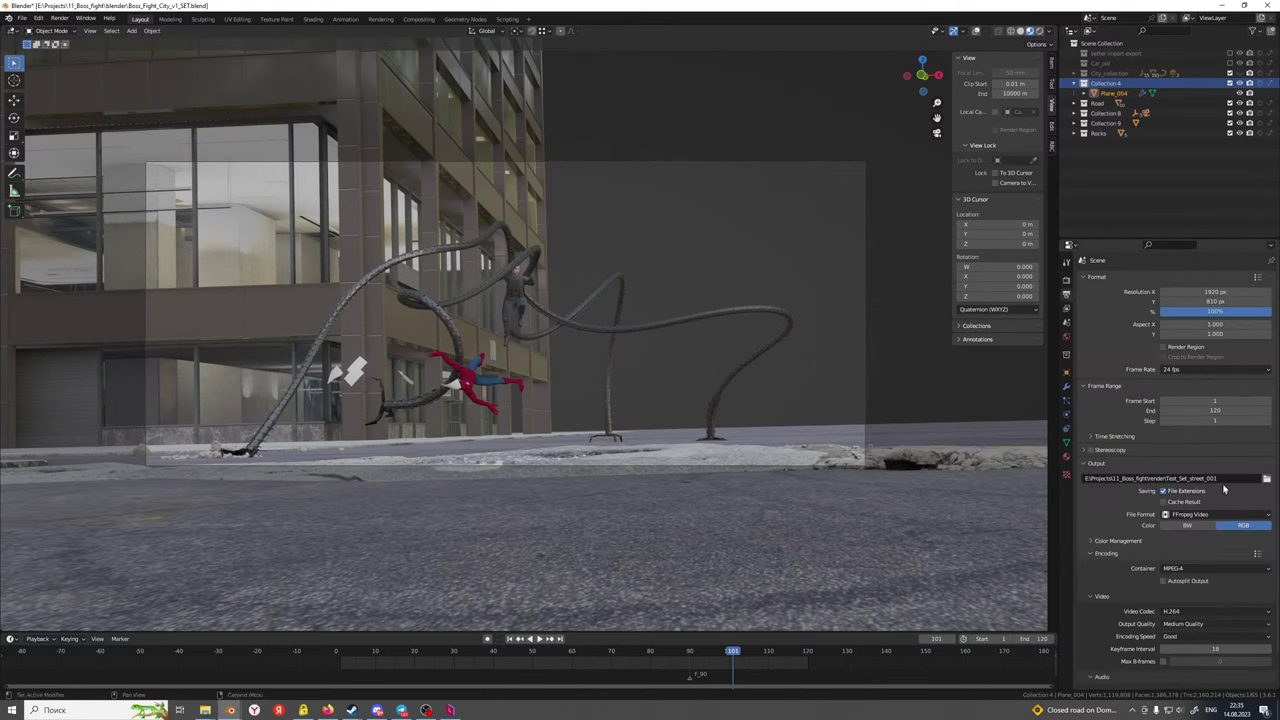
pyautogui.click(1266, 480)
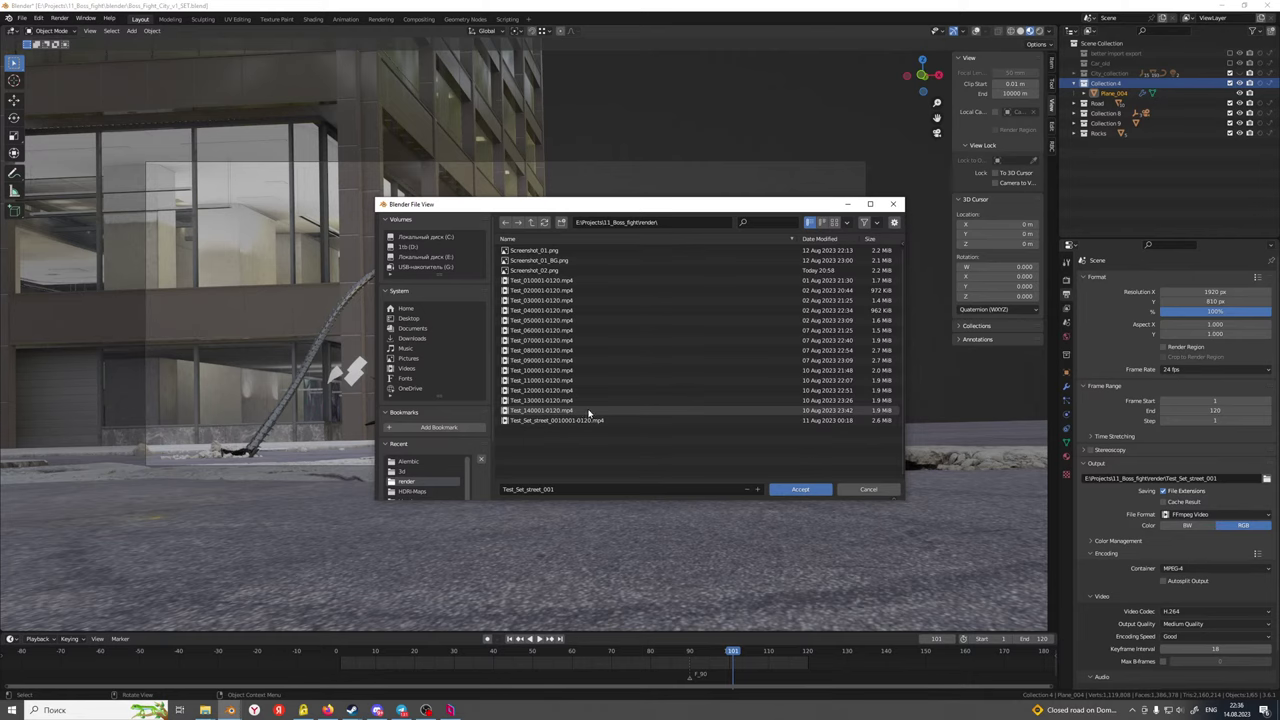
pyautogui.click(568, 488)
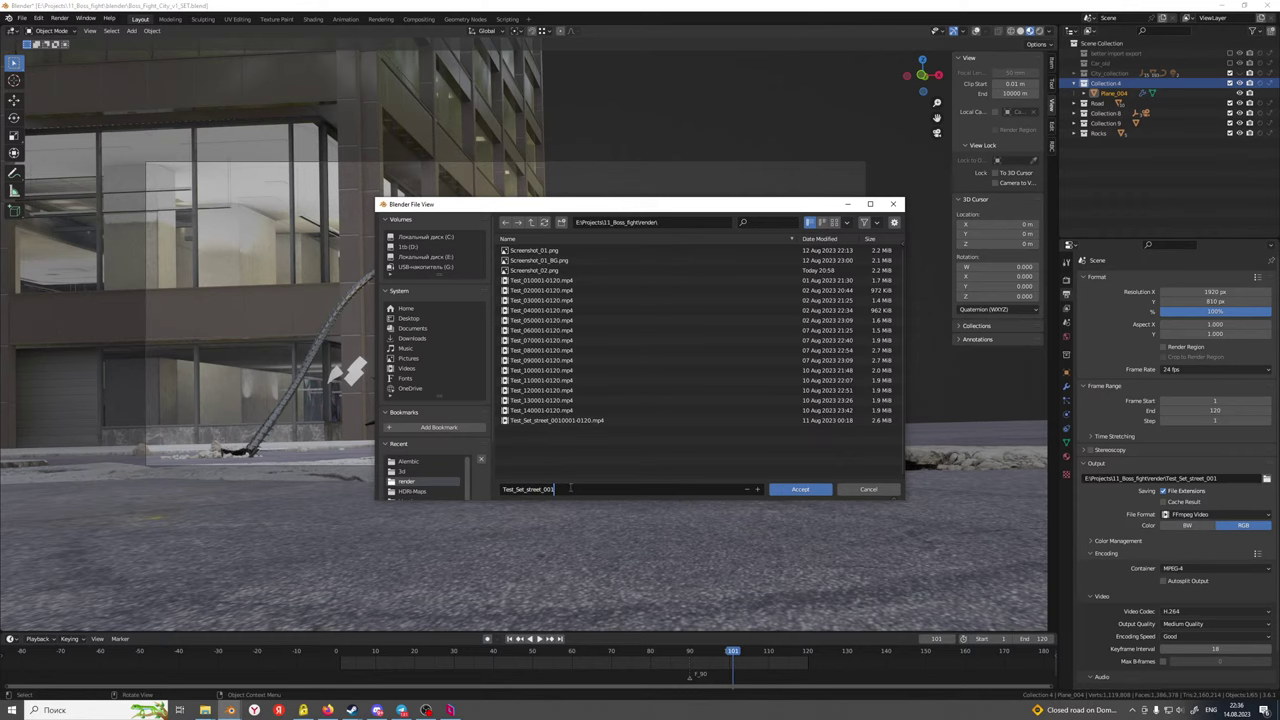
pyautogui.press('Return')
pyautogui.click(803, 491)
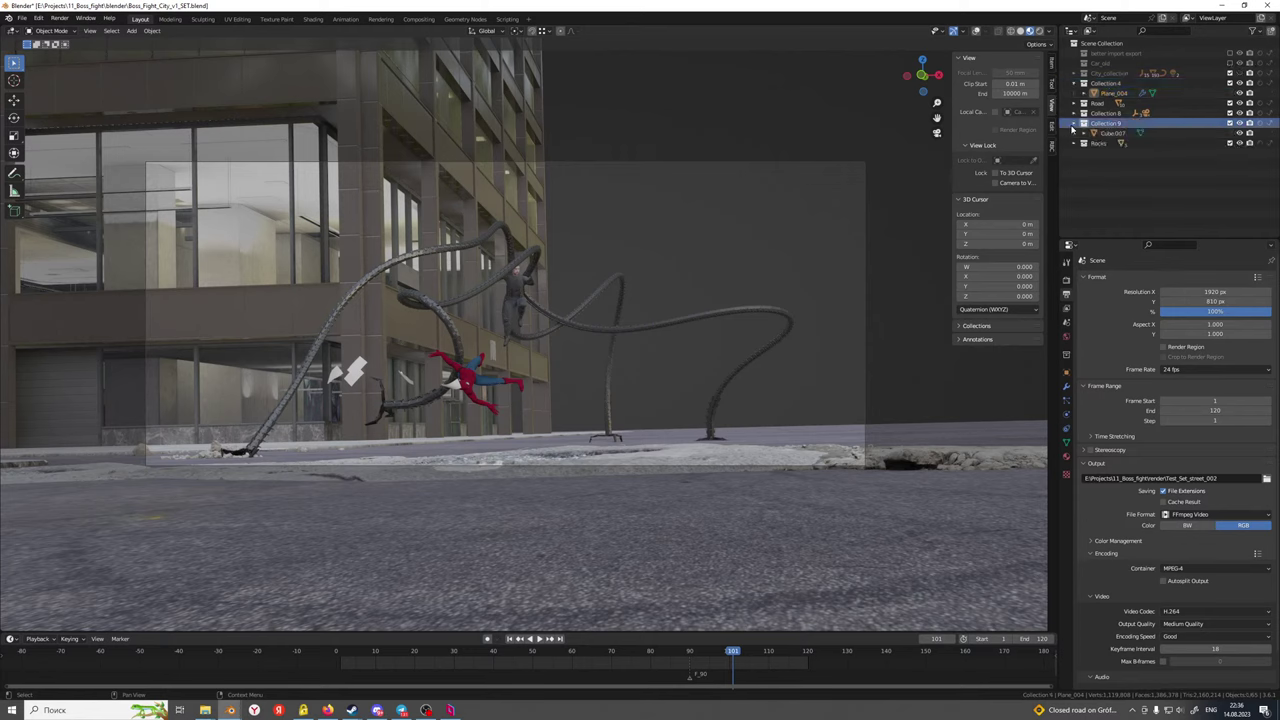
# Move the Cube.007 building into the hidden City_collection, remove the emptied Collection 9, and turn the viewport overlays back off
pyautogui.click(975, 32)
pyautogui.moveTo(1118, 134); pyautogui.dragTo(1117, 73)
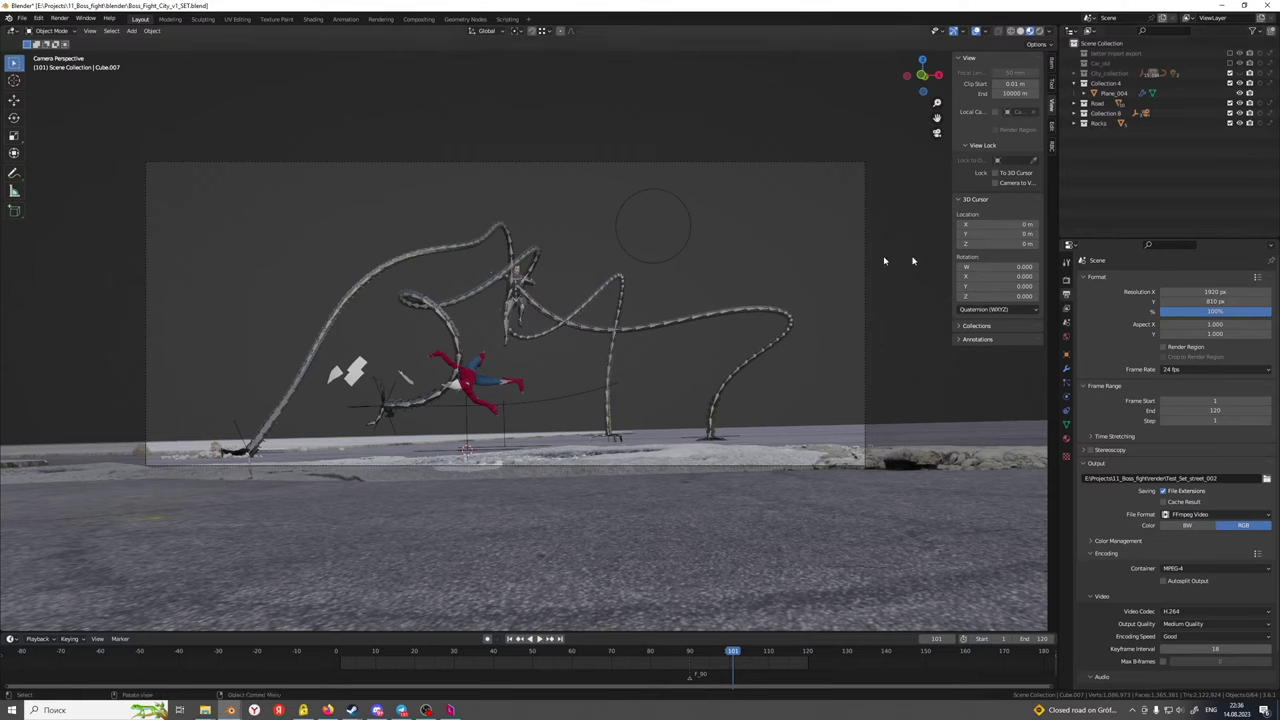
pyautogui.click(977, 33)
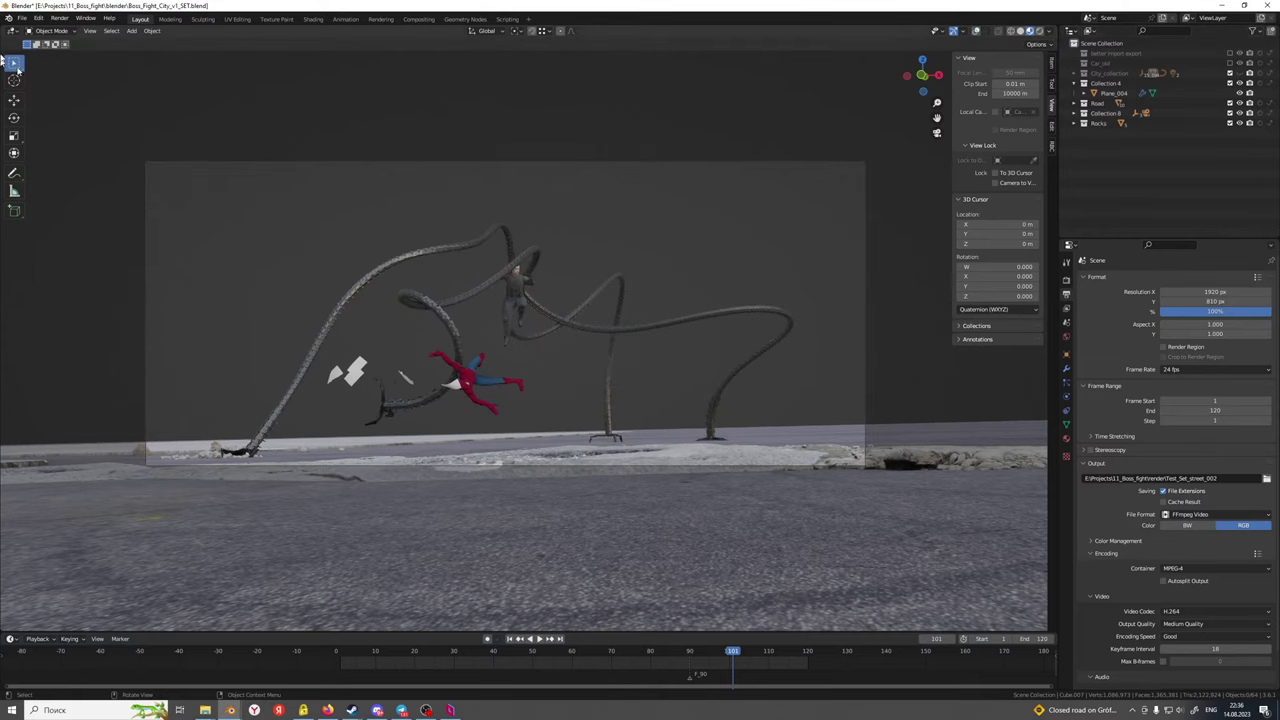
# Start a viewport render animation of the camera shot
pyautogui.click(89, 31)
pyautogui.click(157, 229)
pyautogui.click(89, 31)
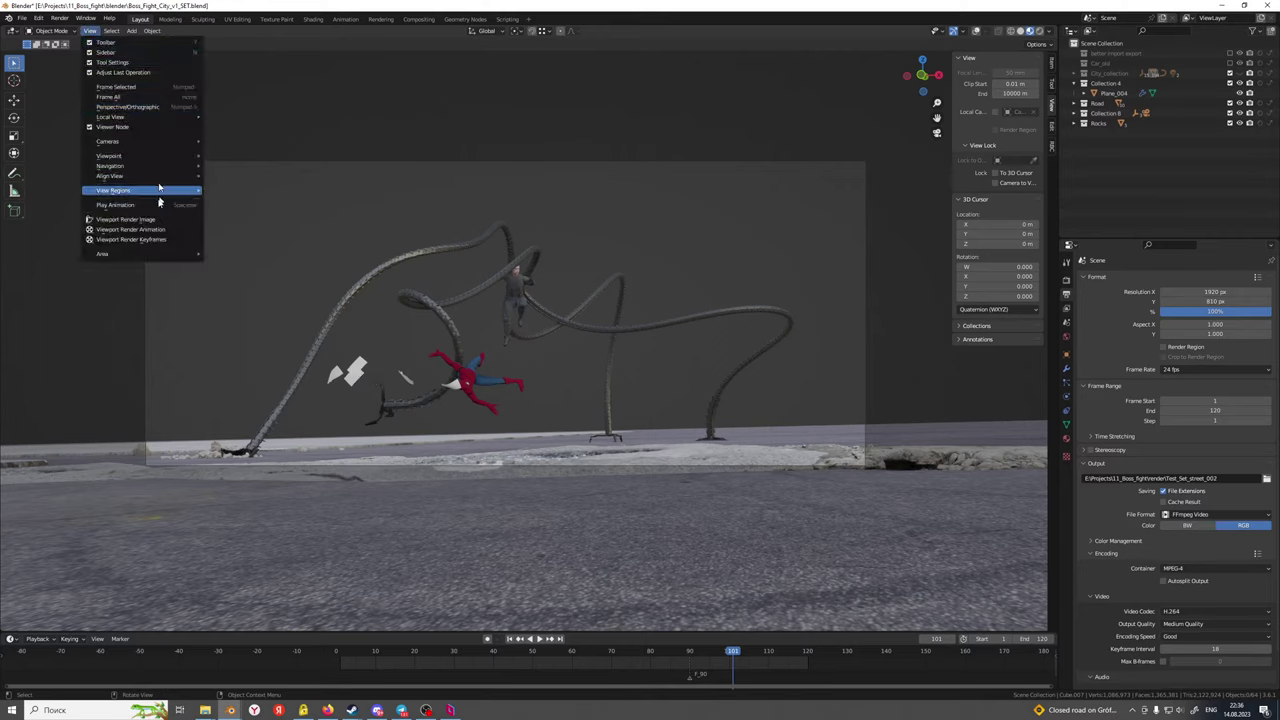
pyautogui.click(151, 230)
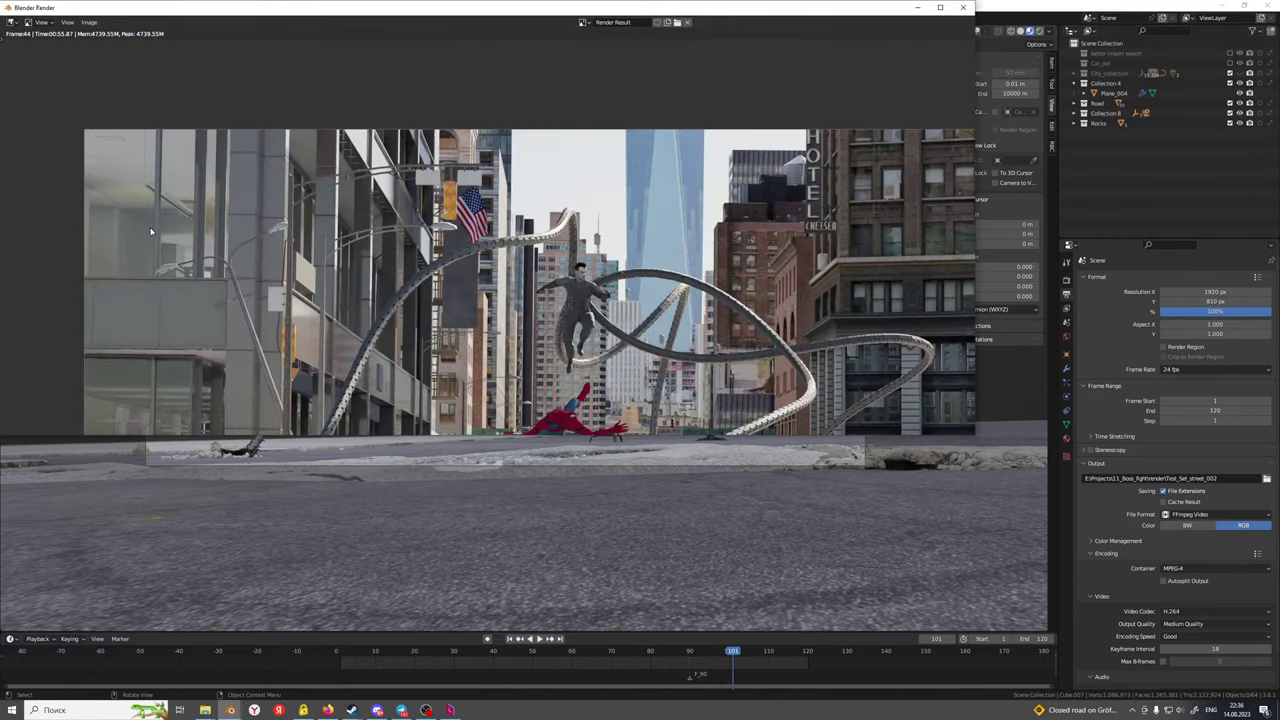
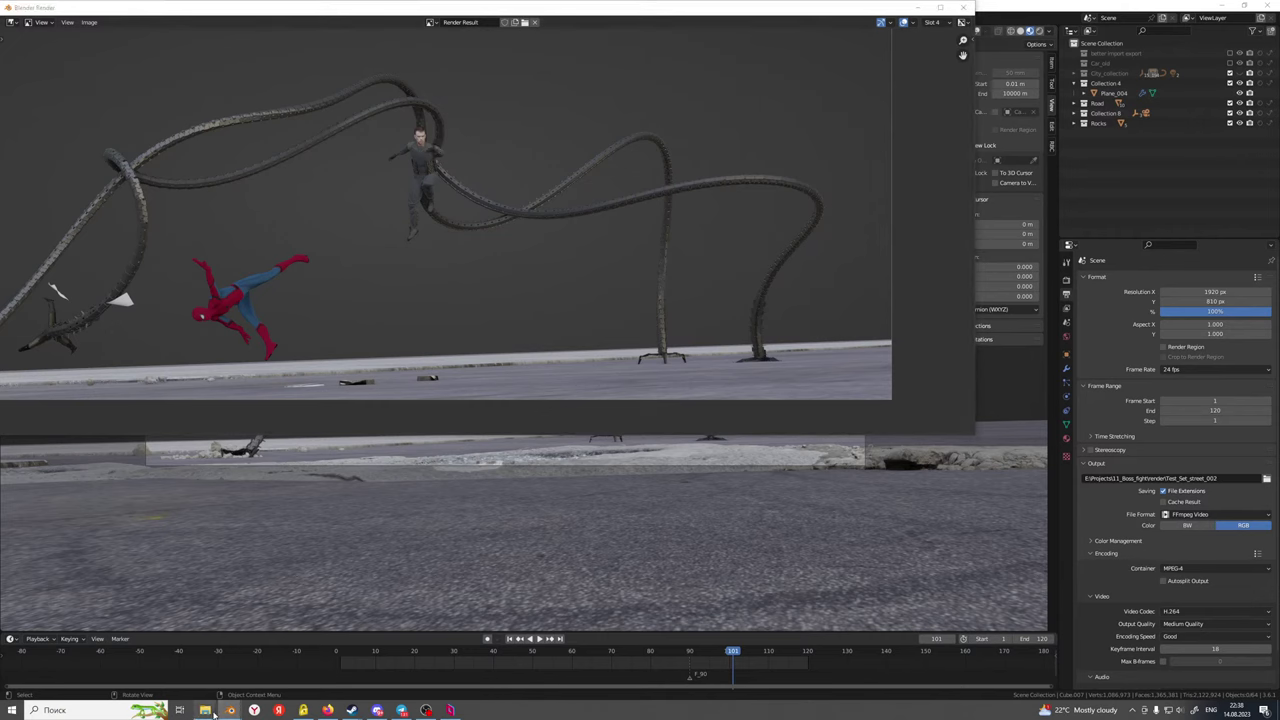
# Switch to File Explorer, watch Main_18_abb from the 04_Moving_Meditations render folder, and close the player
pyautogui.moveTo(210, 712)
pyautogui.moveTo(299, 665)
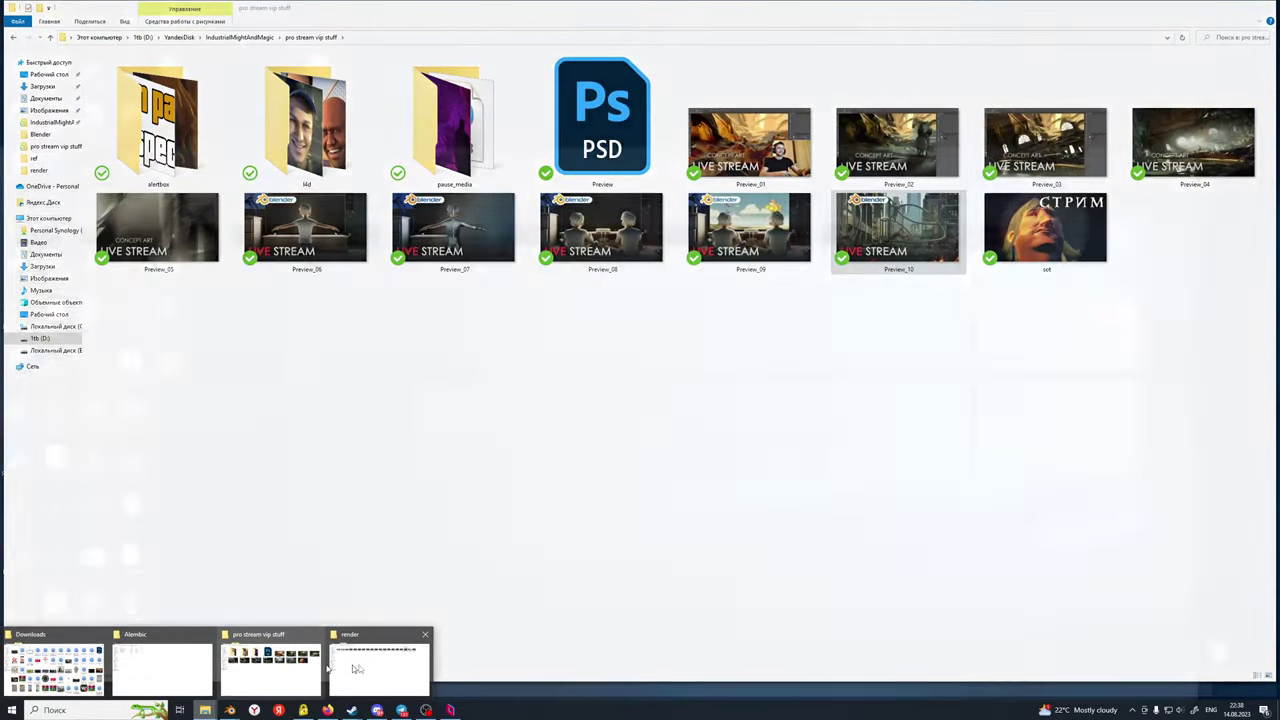
pyautogui.moveTo(378, 670)
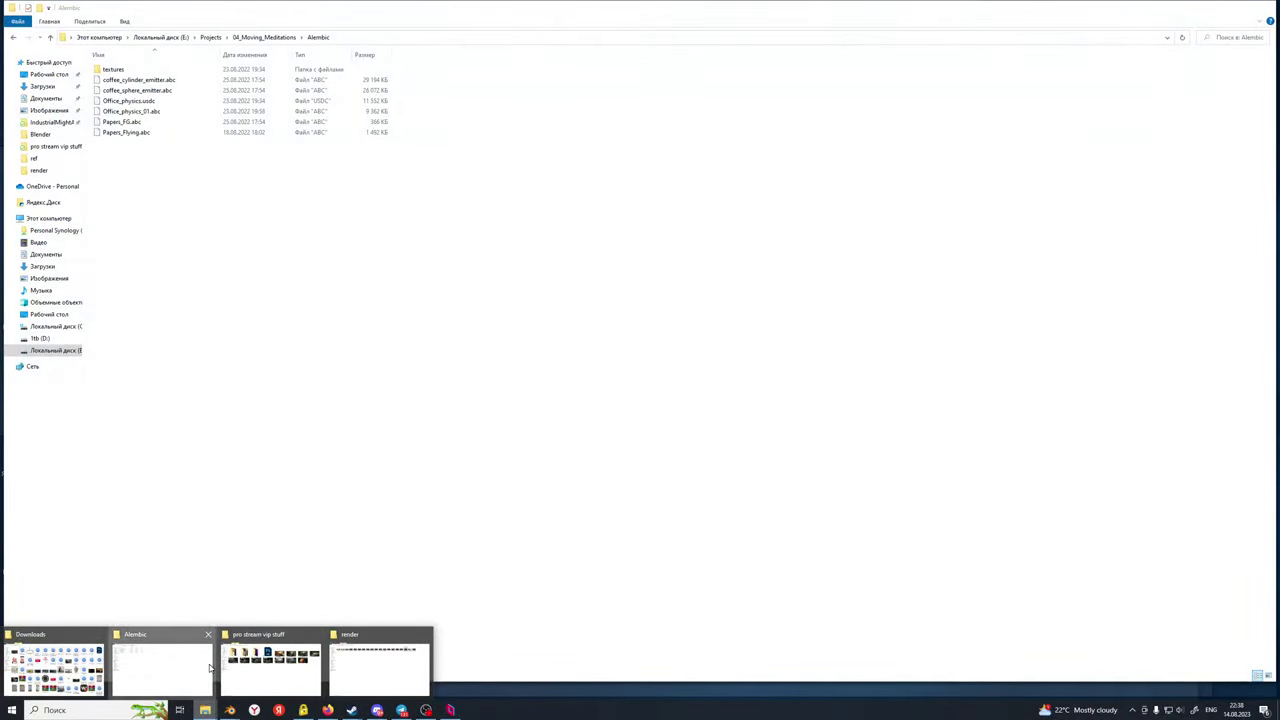
pyautogui.click(162, 668)
pyautogui.click(260, 38)
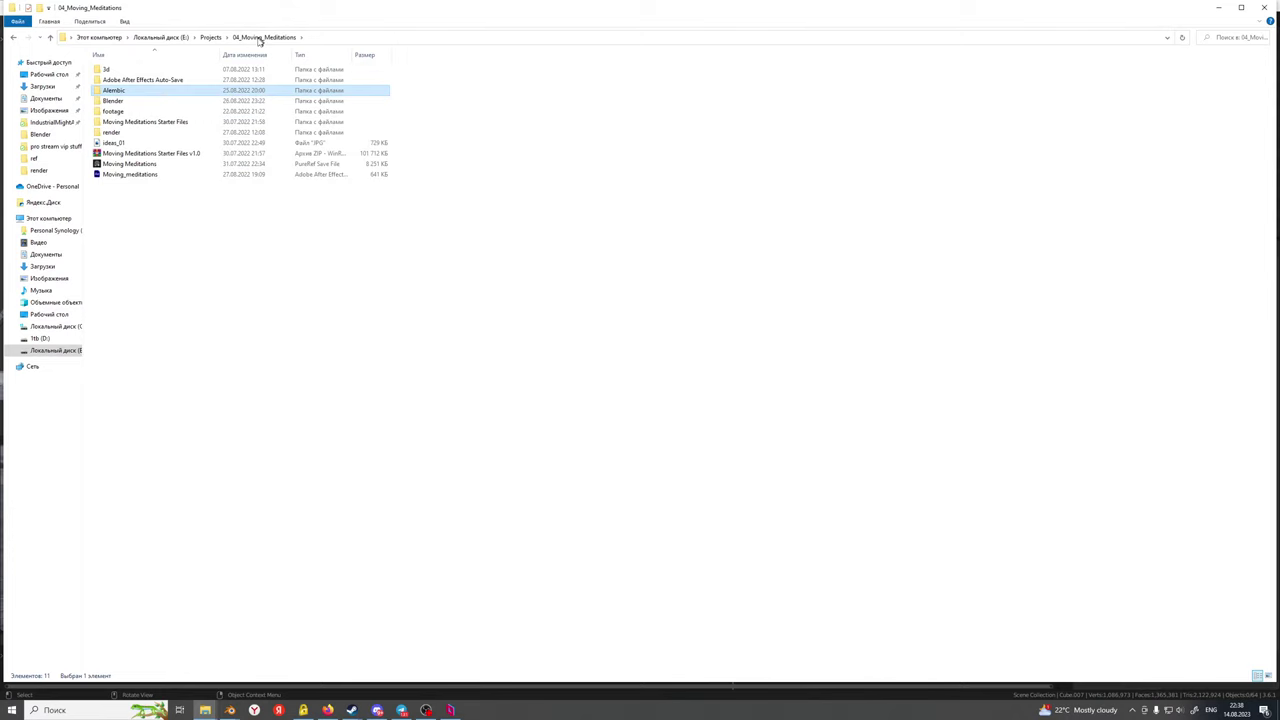
pyautogui.doubleClick(134, 134)
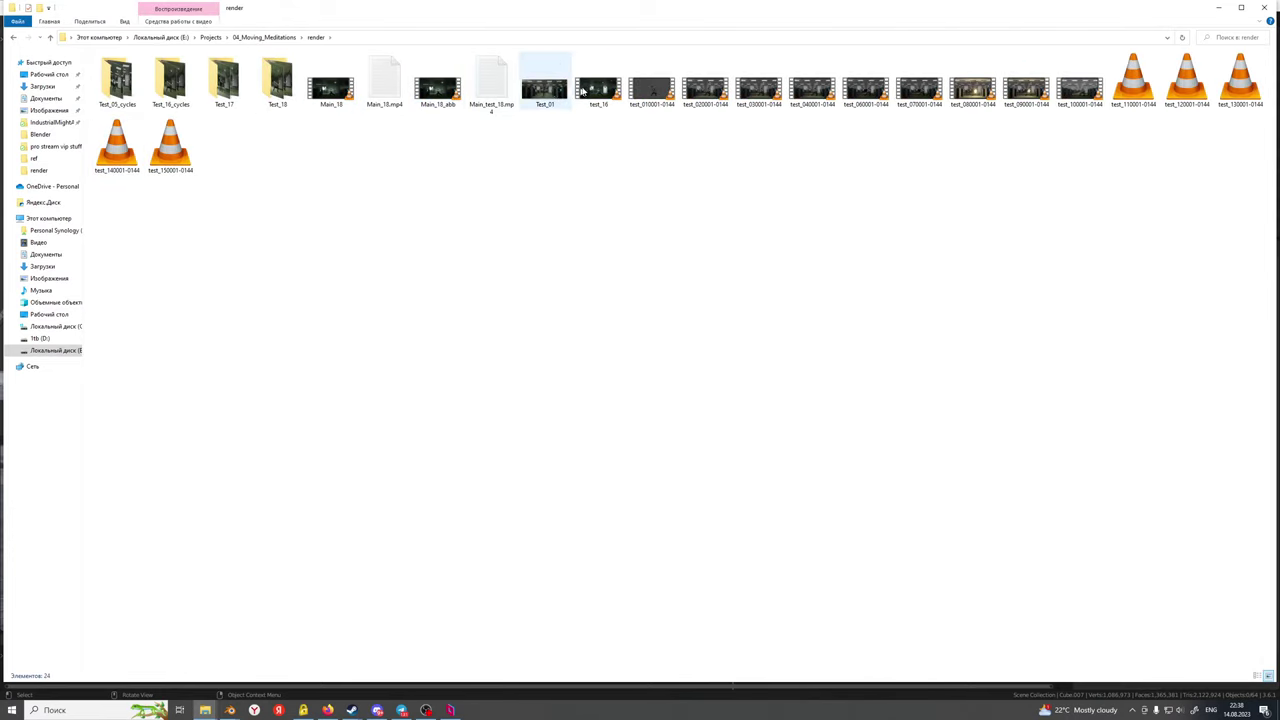
pyautogui.doubleClick(450, 92)
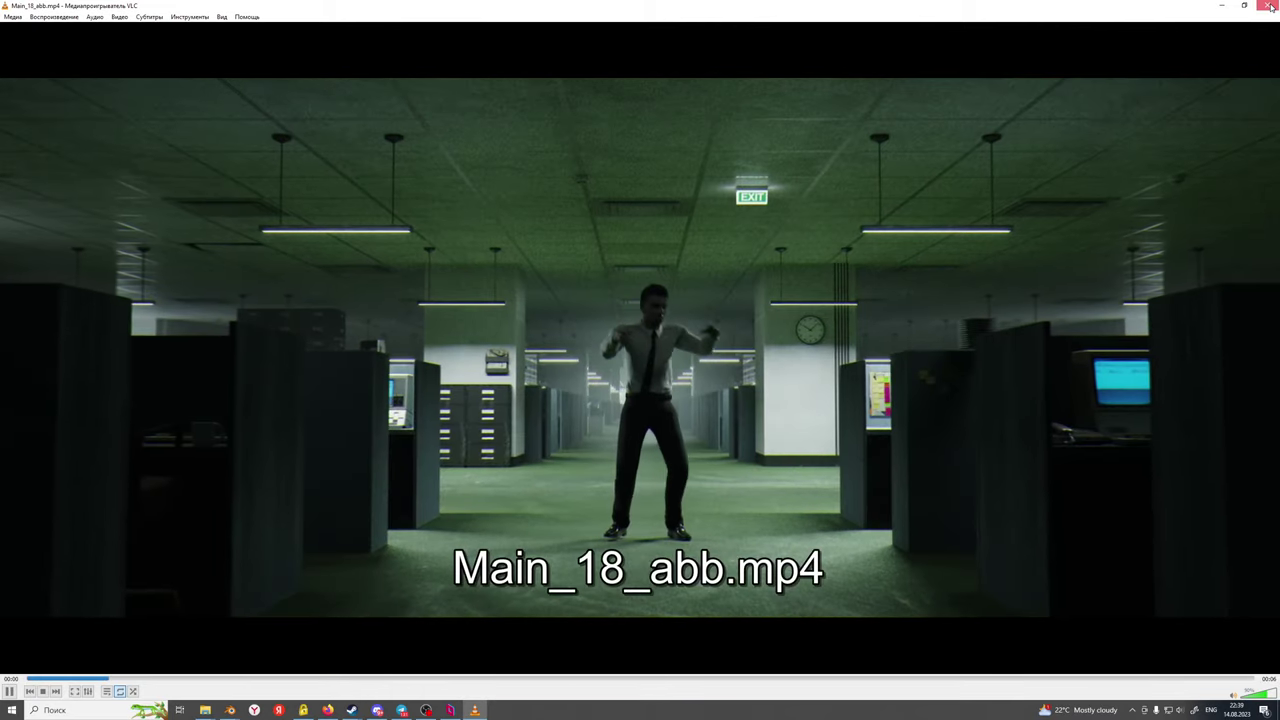
pyautogui.click(1267, 5)
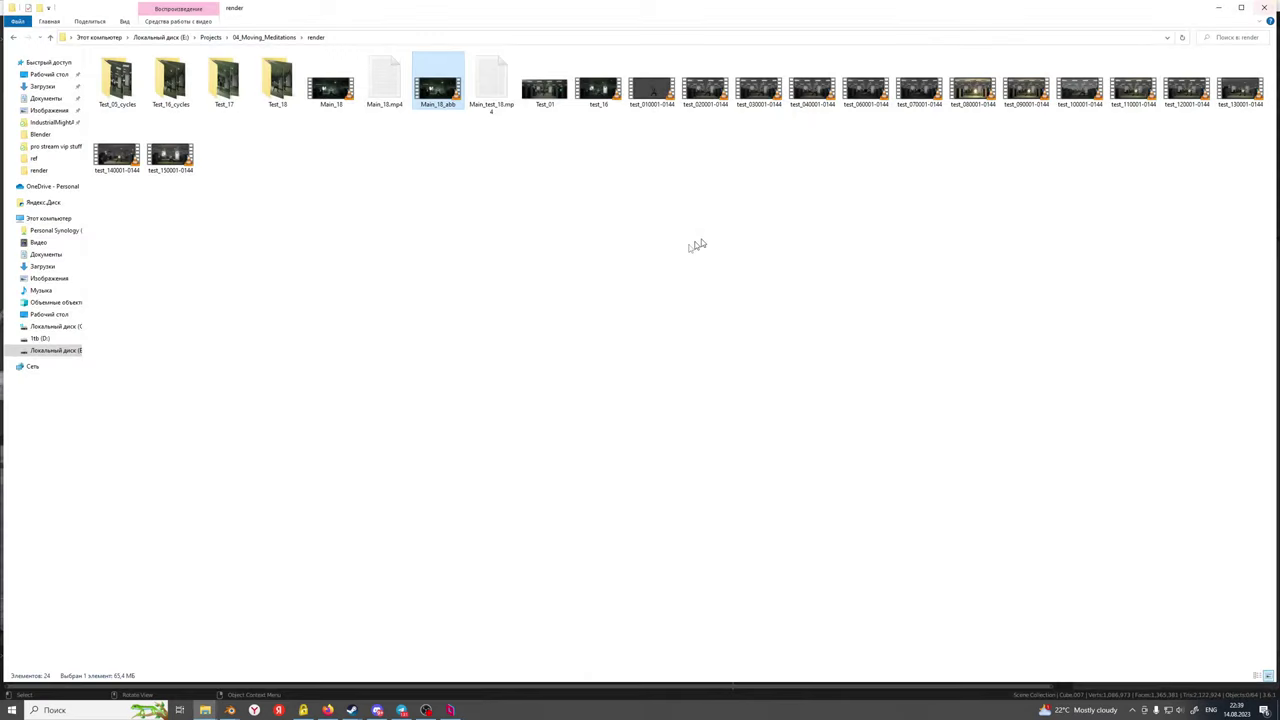
# Watch Final_Grade_Sound_001 from the 07_Endless_Engines Render folder at reduced volume, and close the player
pyautogui.click(265, 37)
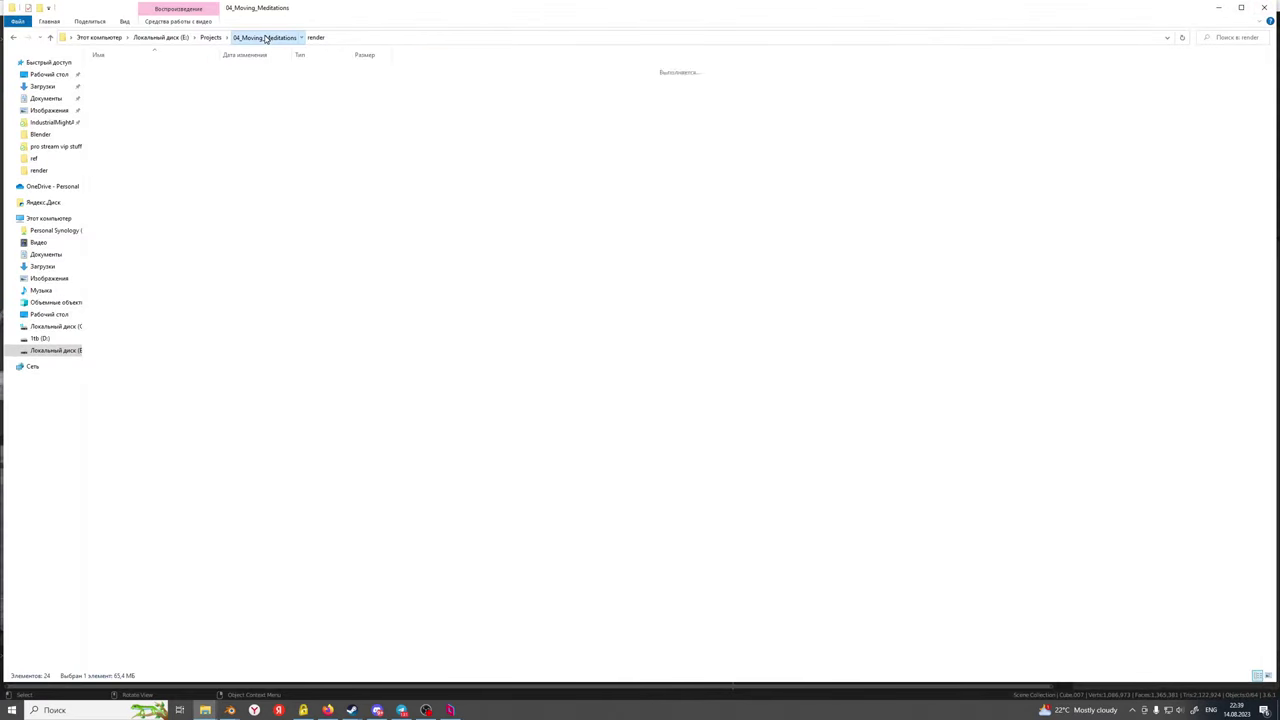
pyautogui.click(210, 37)
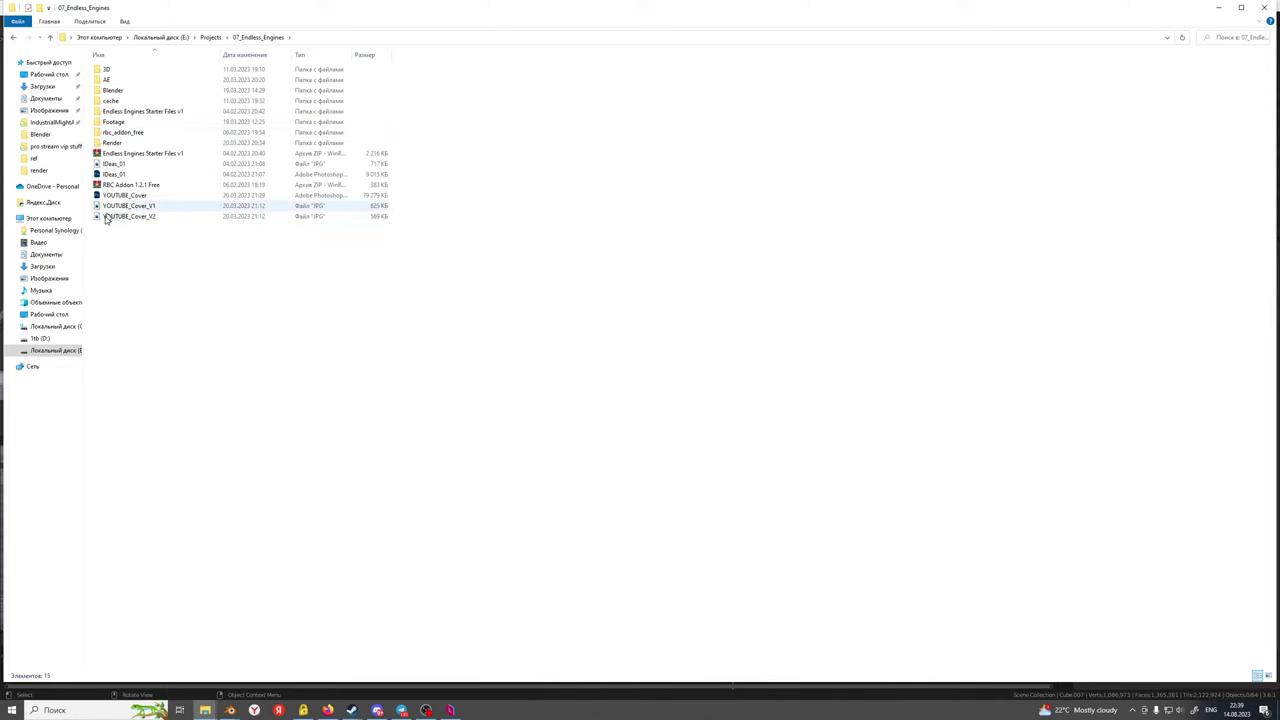
pyautogui.doubleClick(137, 143)
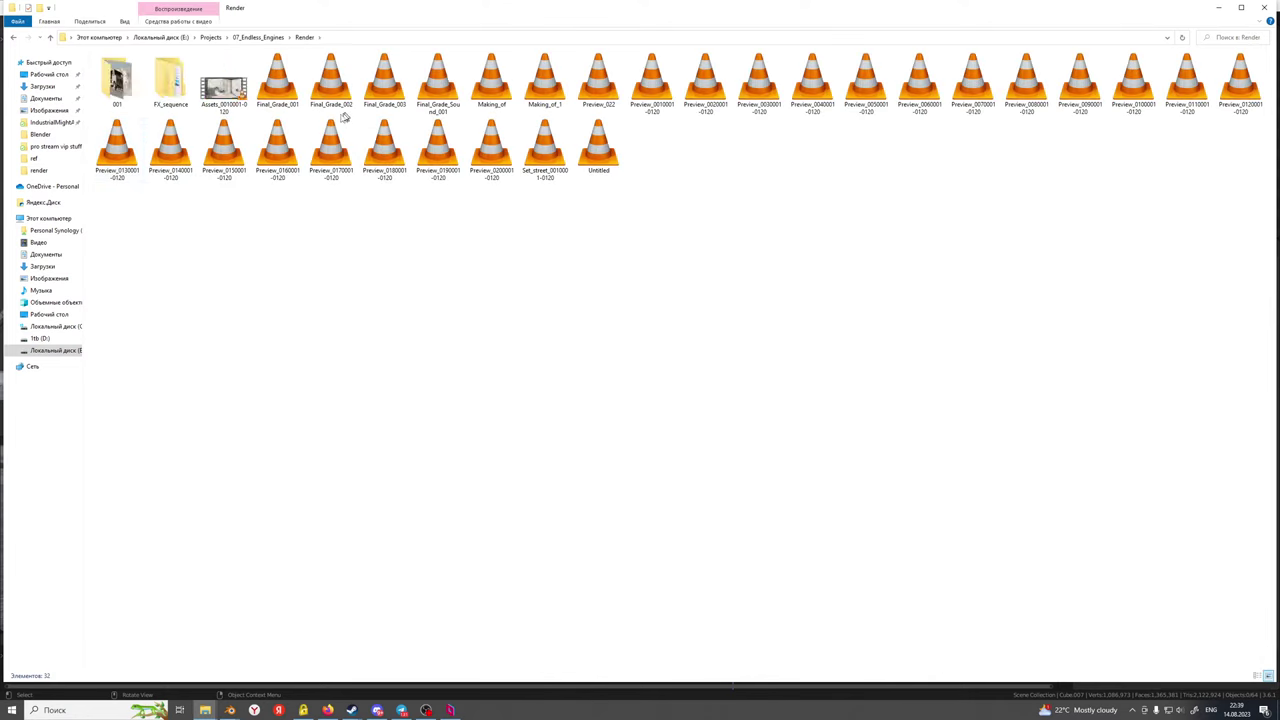
pyautogui.doubleClick(441, 98)
pyautogui.scroll(-5, 543, 405)
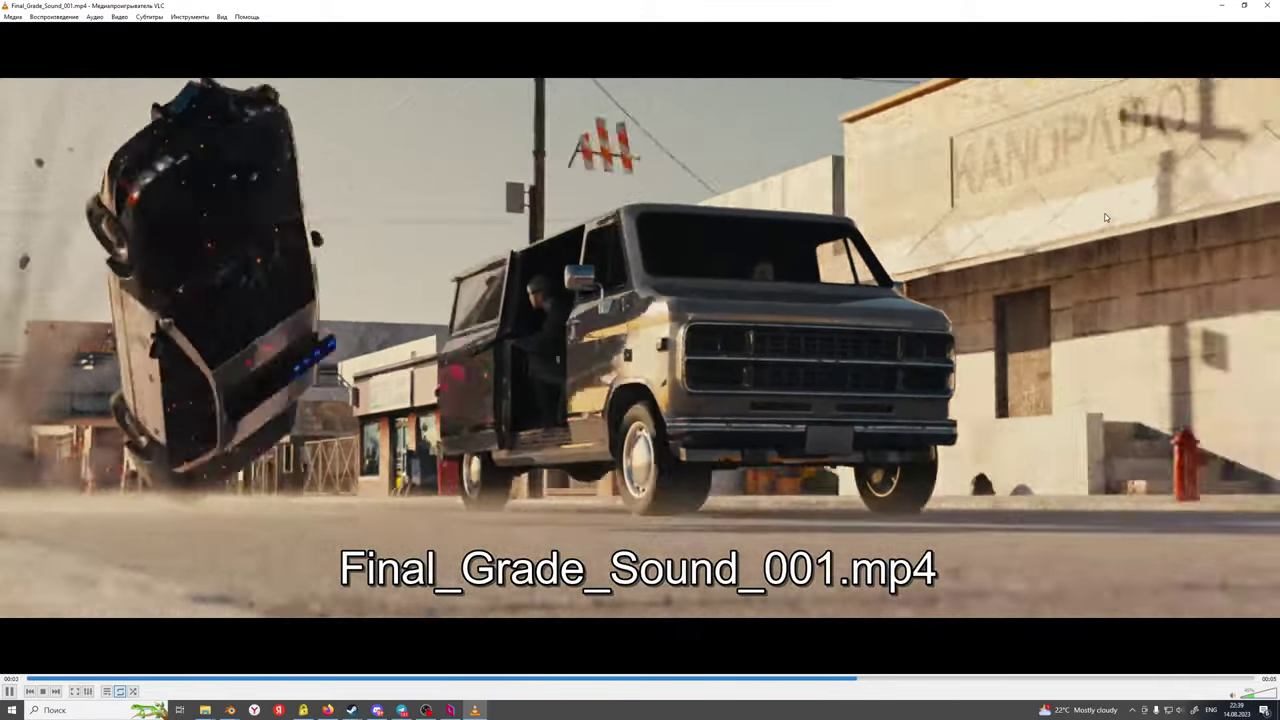
pyautogui.click(1267, 5)
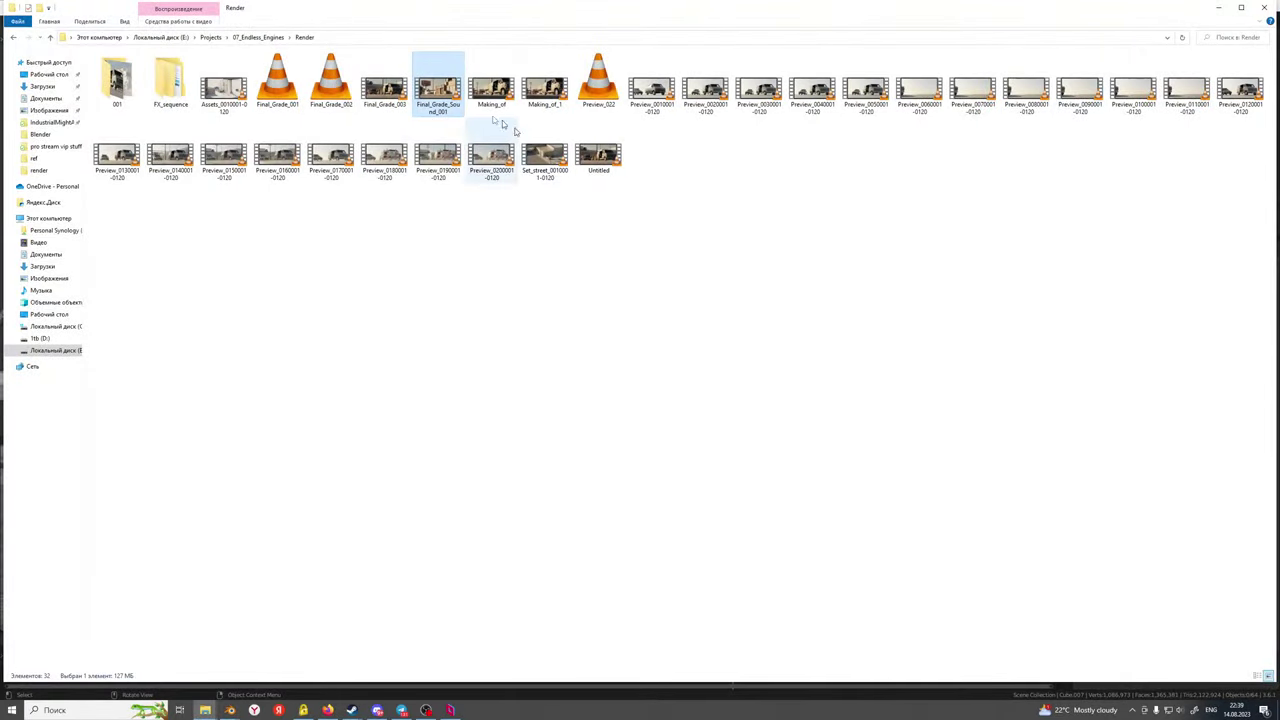
# Play Amnesia_Compose_02 from the finals folder of 06_Amnesia_competition, pausing and resuming it at the lantern shot
pyautogui.click(261, 37)
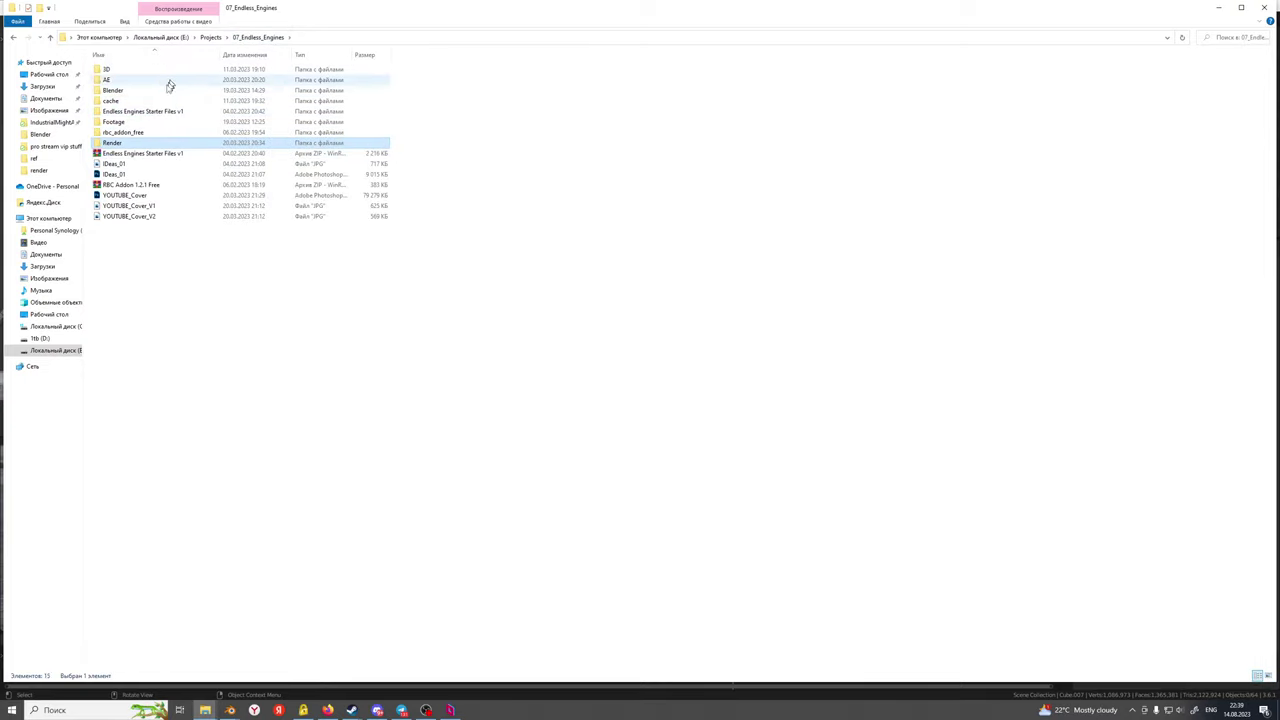
pyautogui.click(210, 37)
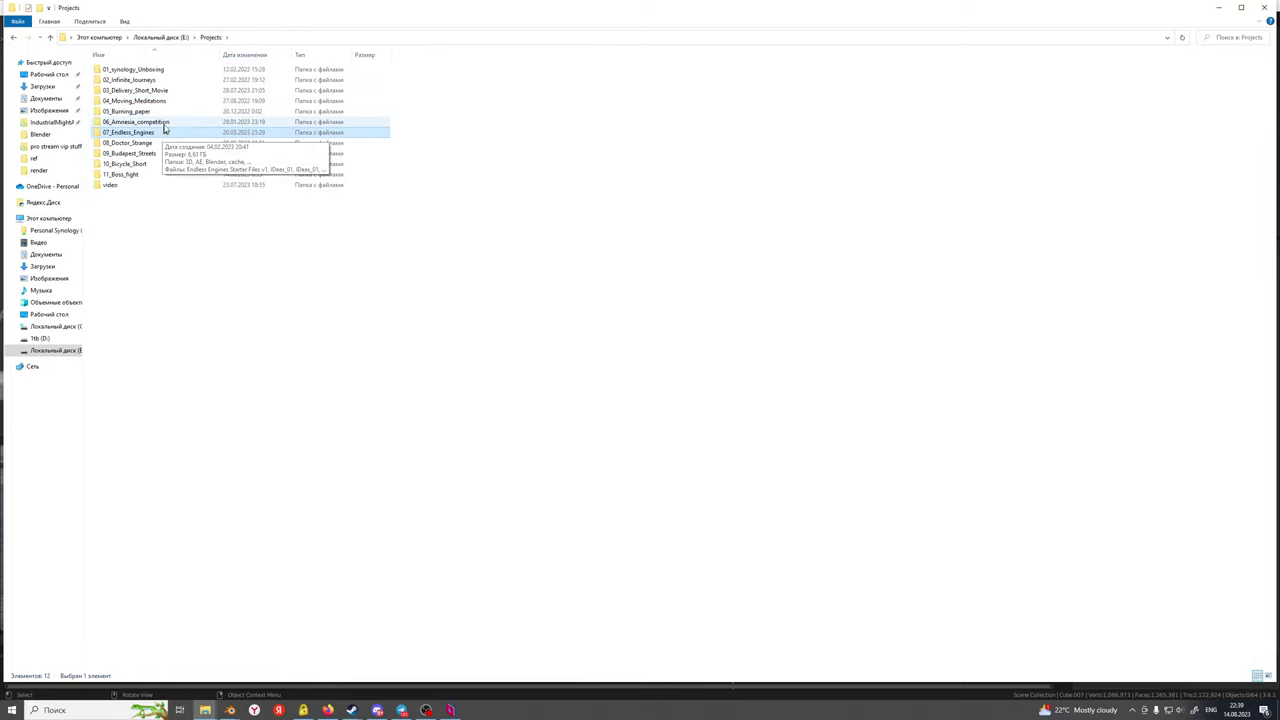
pyautogui.doubleClick(160, 122)
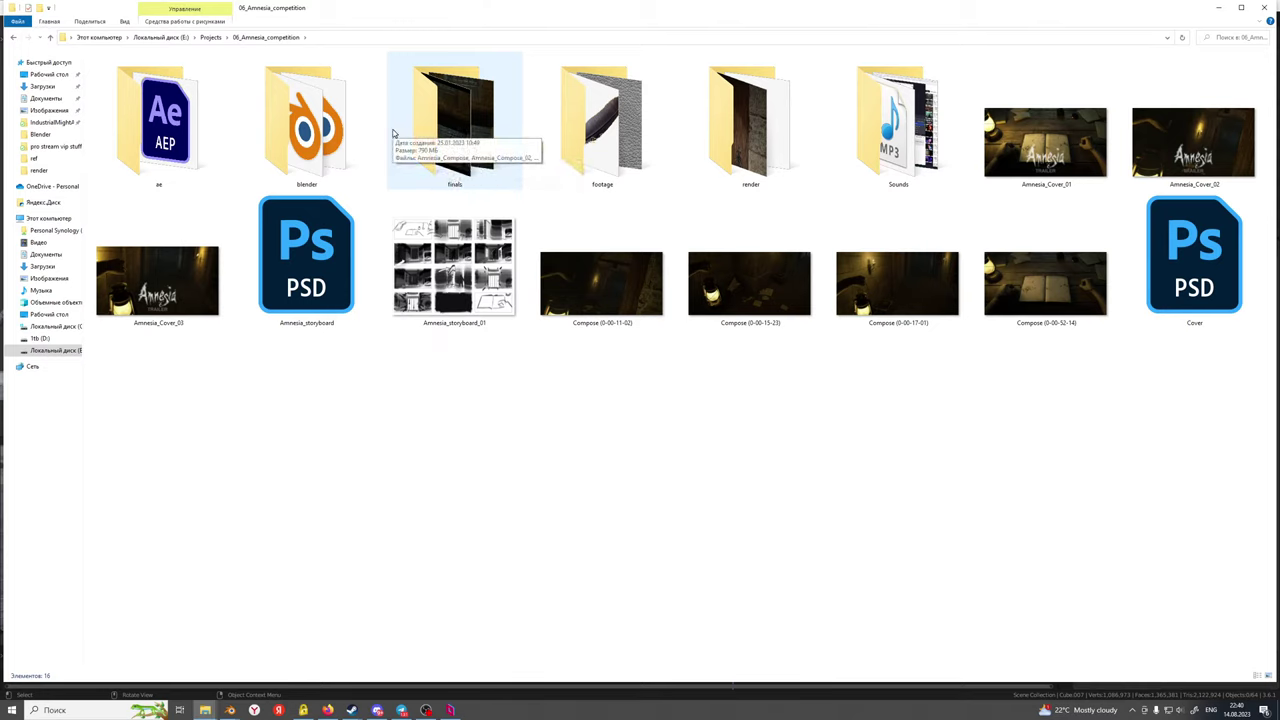
pyautogui.click(470, 133)
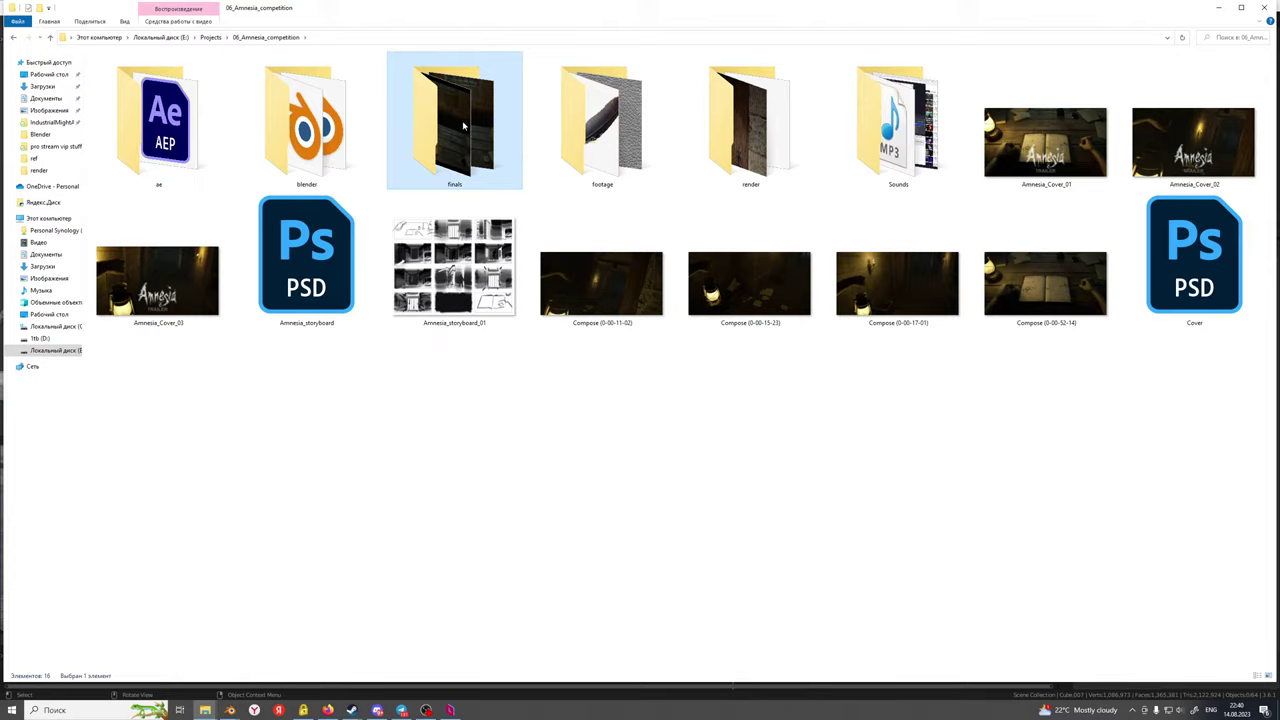
pyautogui.doubleClick(463, 125)
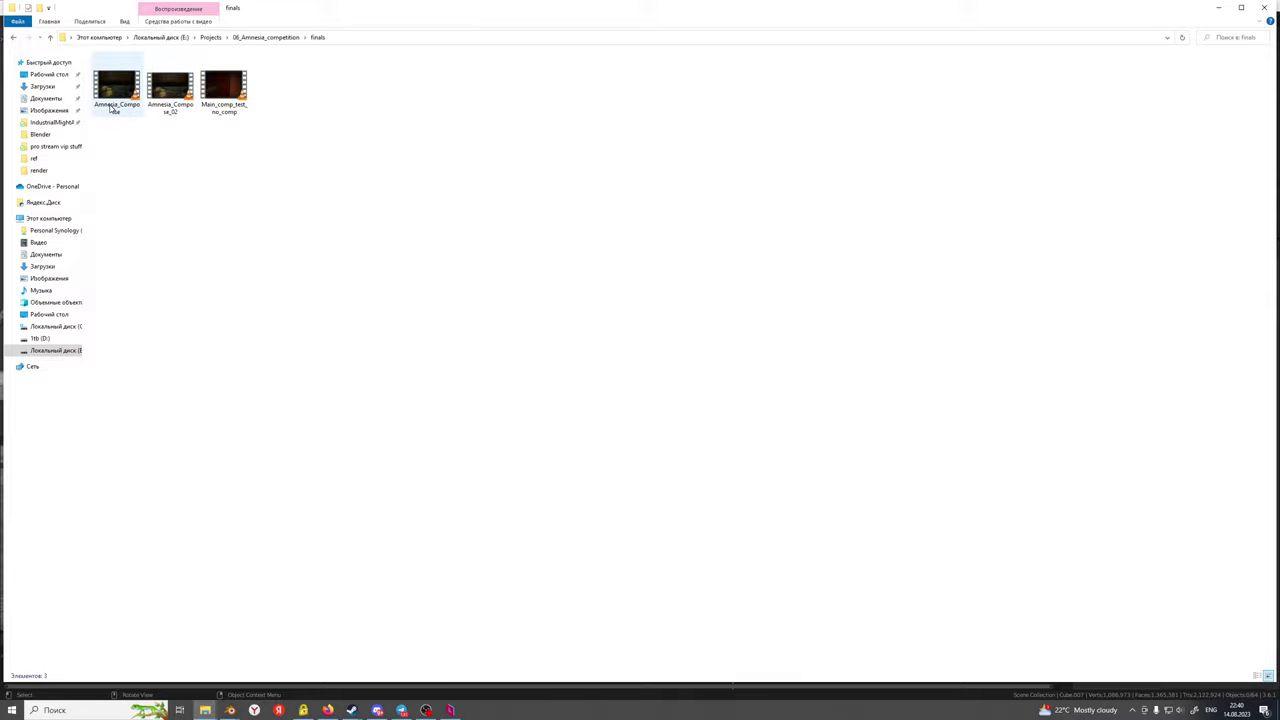
pyautogui.doubleClick(171, 92)
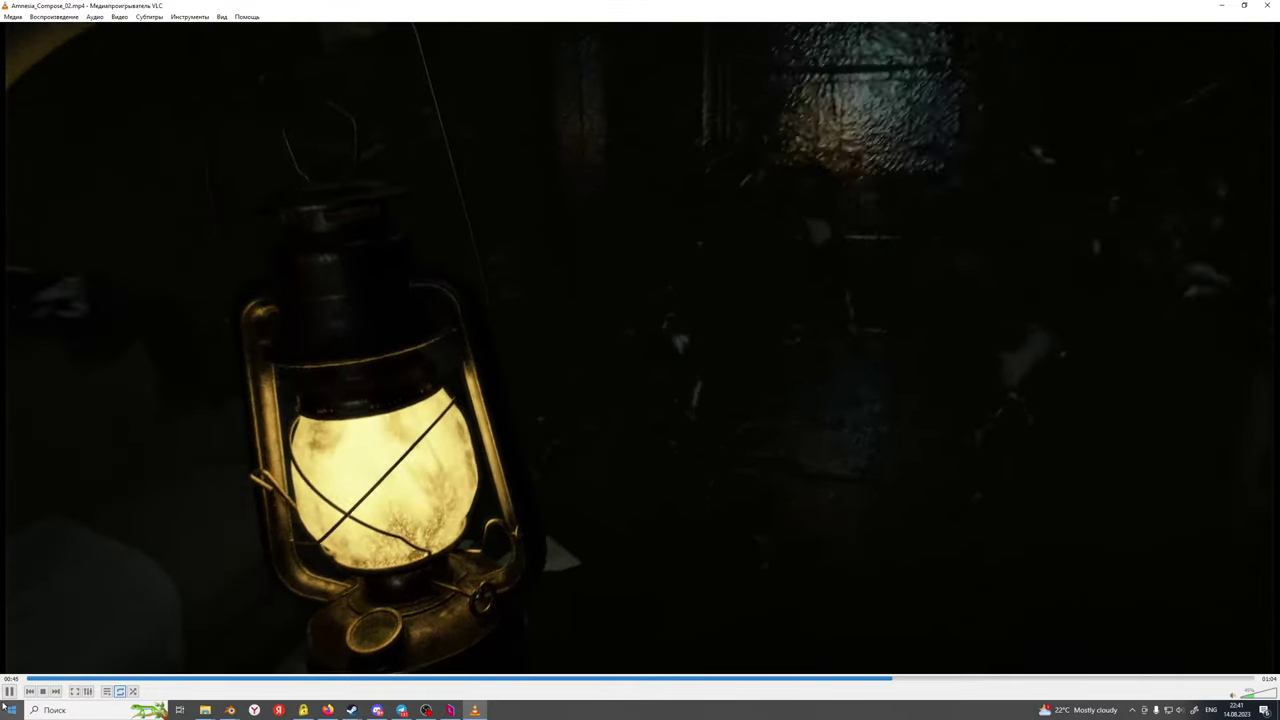
pyautogui.press('space')
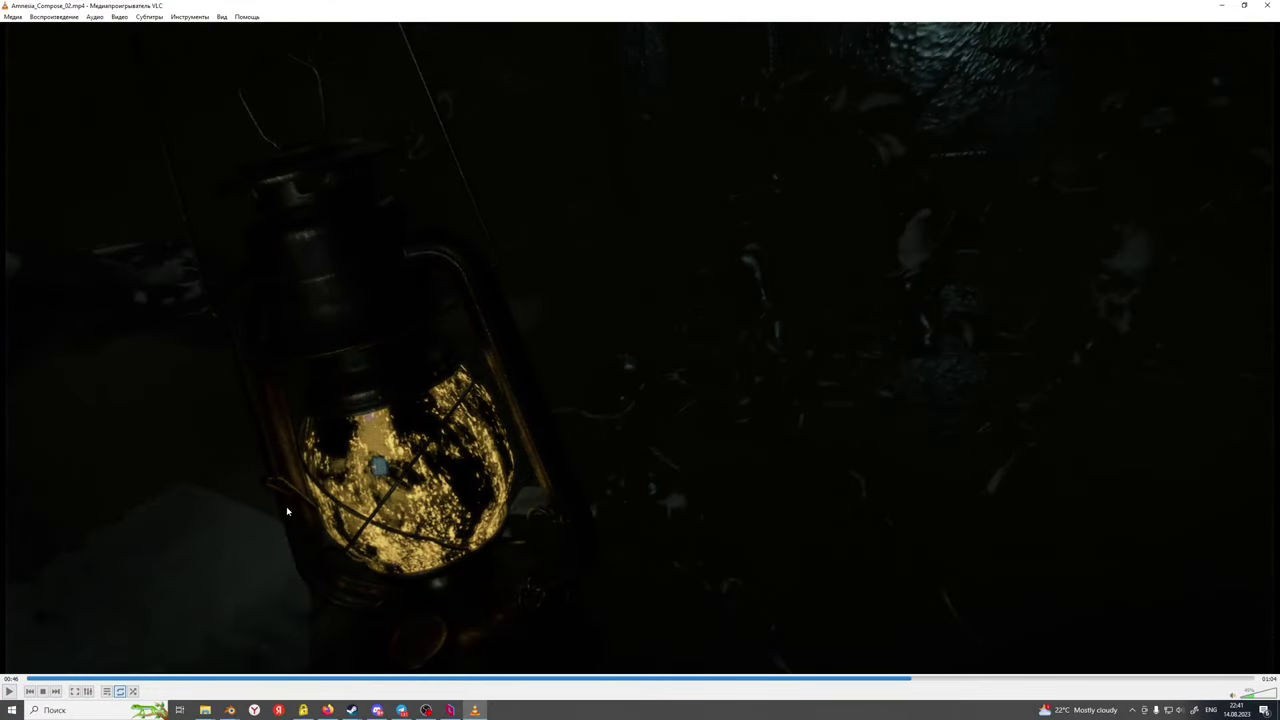
pyautogui.click(9, 691)
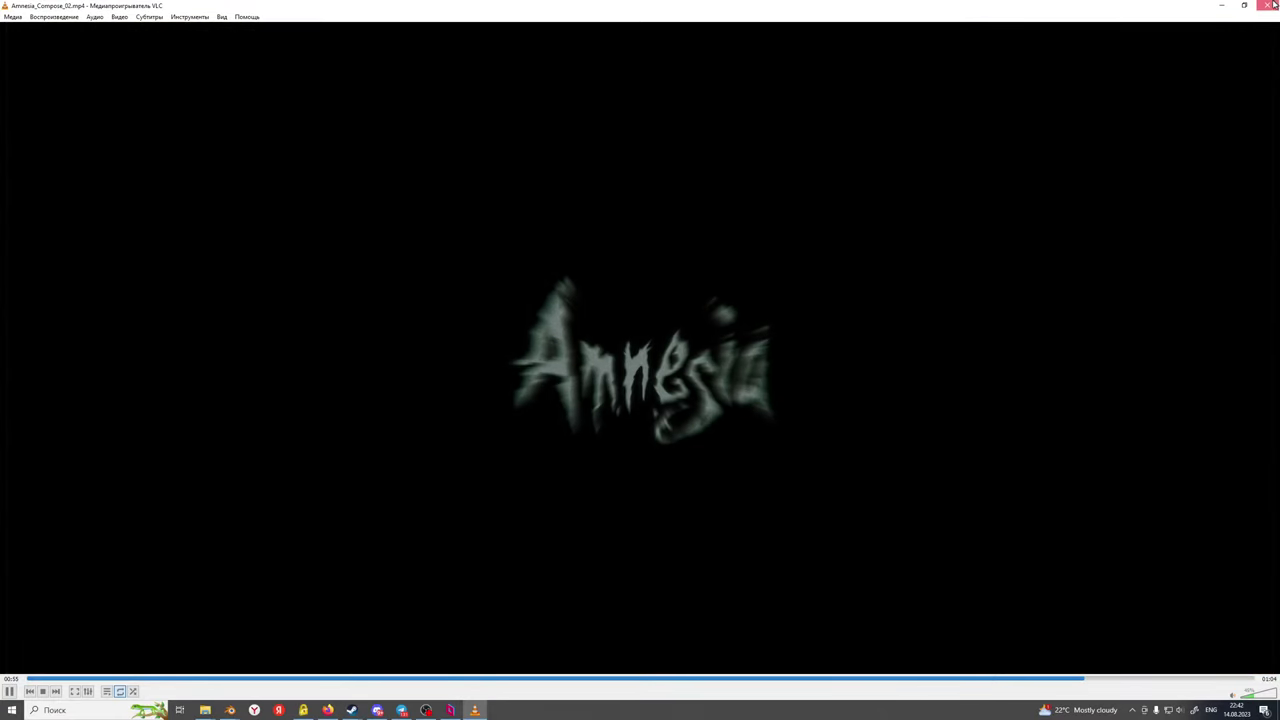
# Close the Amnesia video and open the render folder of the 11_Boss_fight project
pyautogui.click(1270, 5)
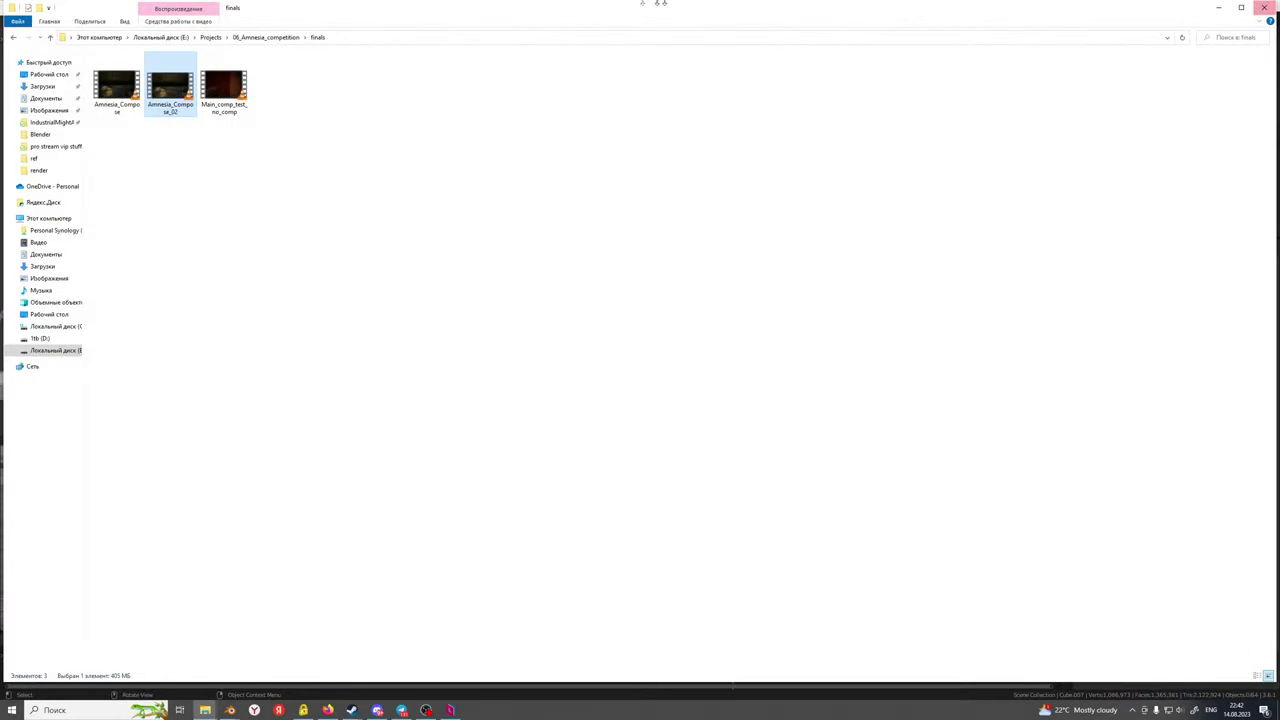
pyautogui.click(245, 38)
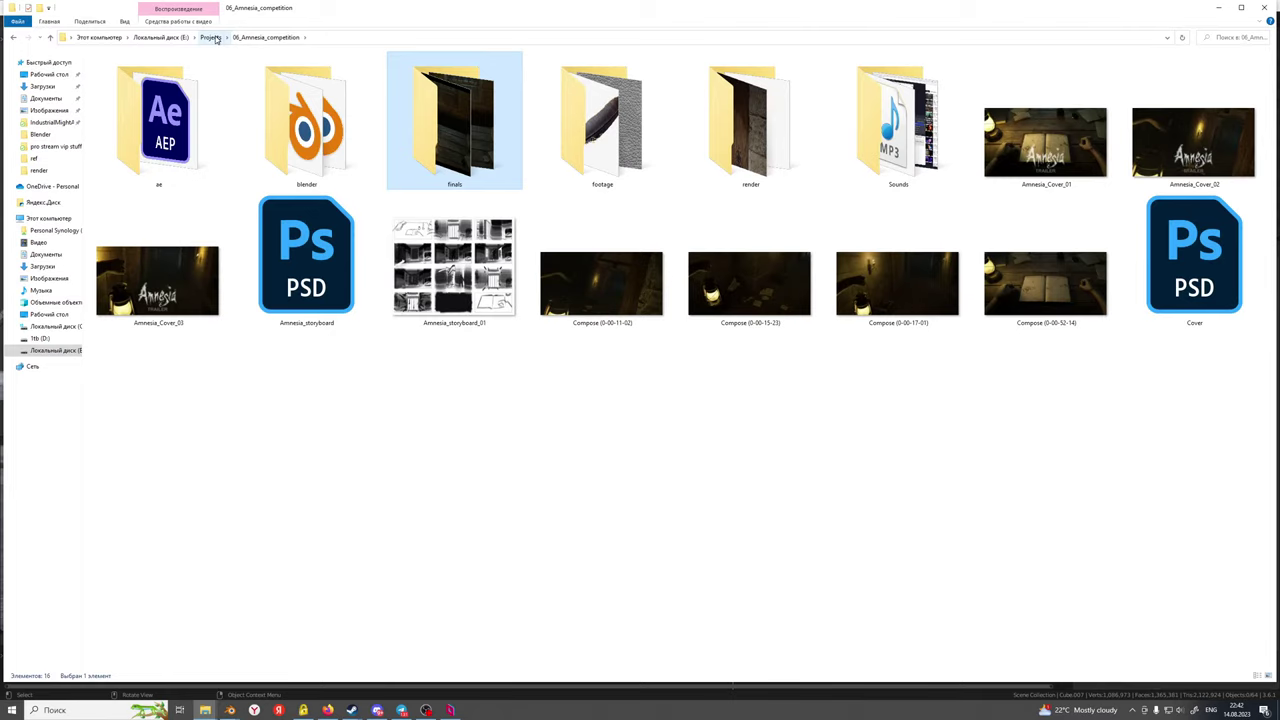
pyautogui.click(211, 37)
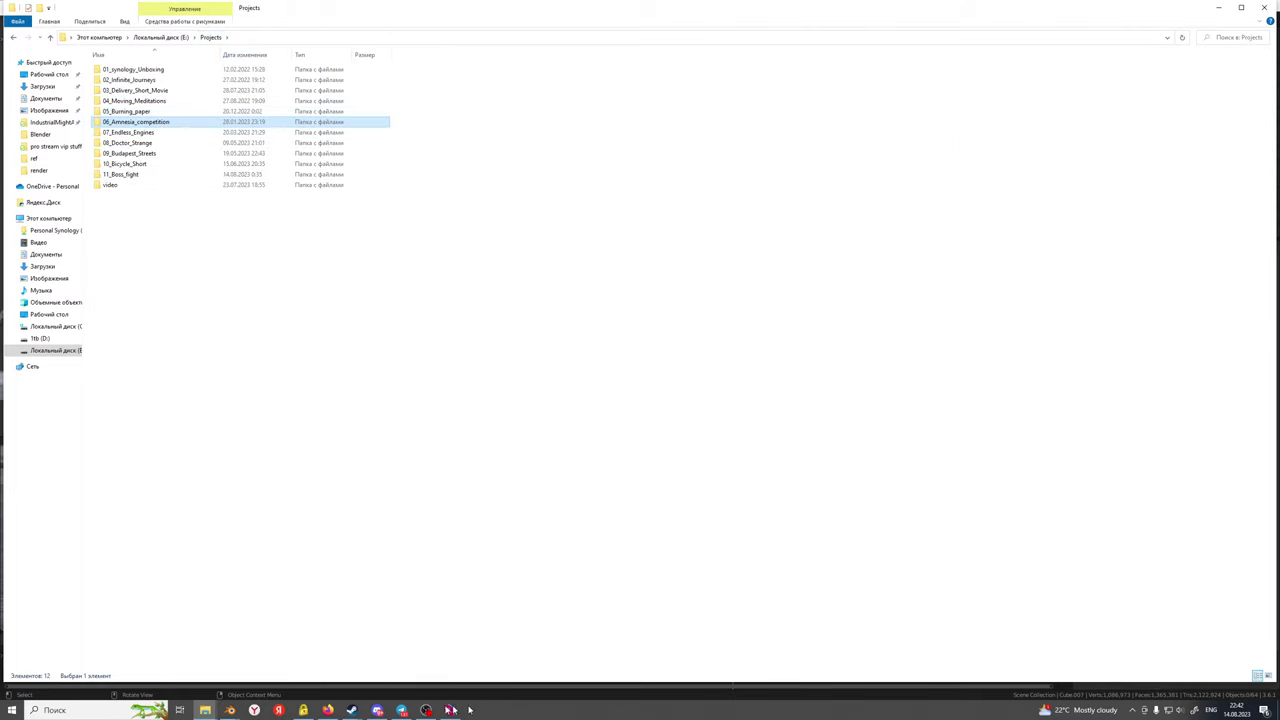
pyautogui.doubleClick(153, 176)
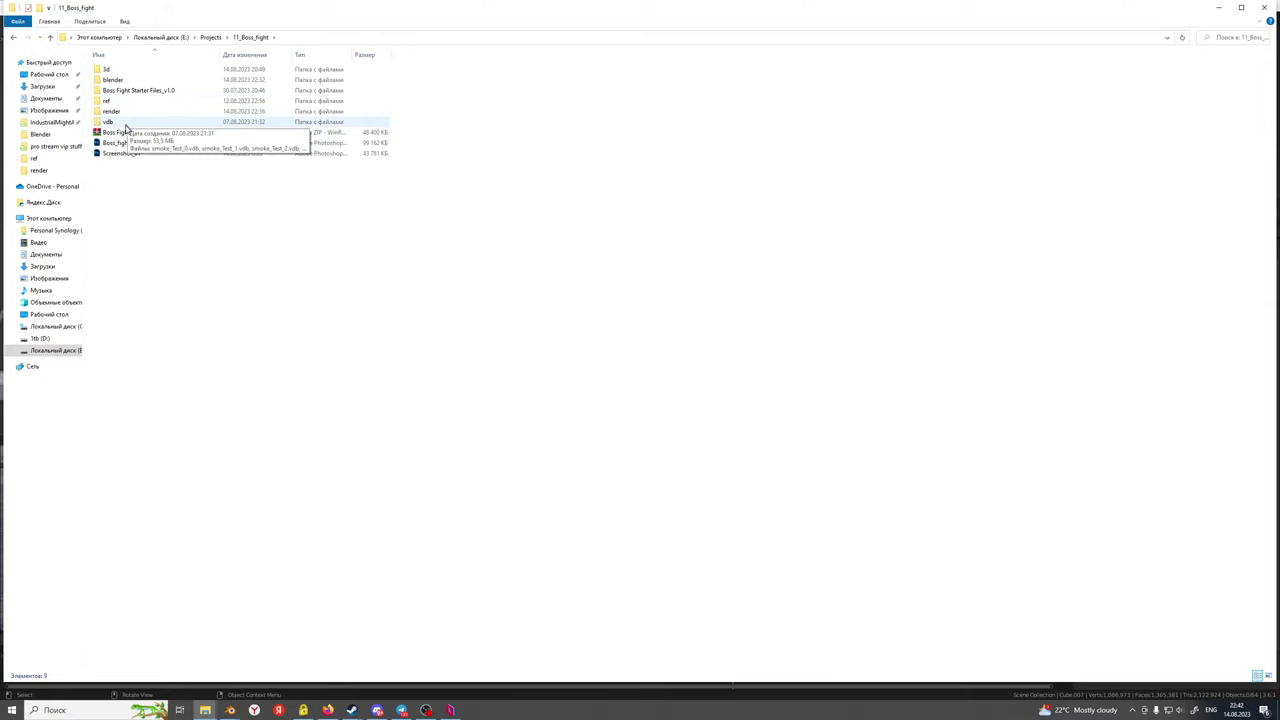
pyautogui.doubleClick(125, 111)
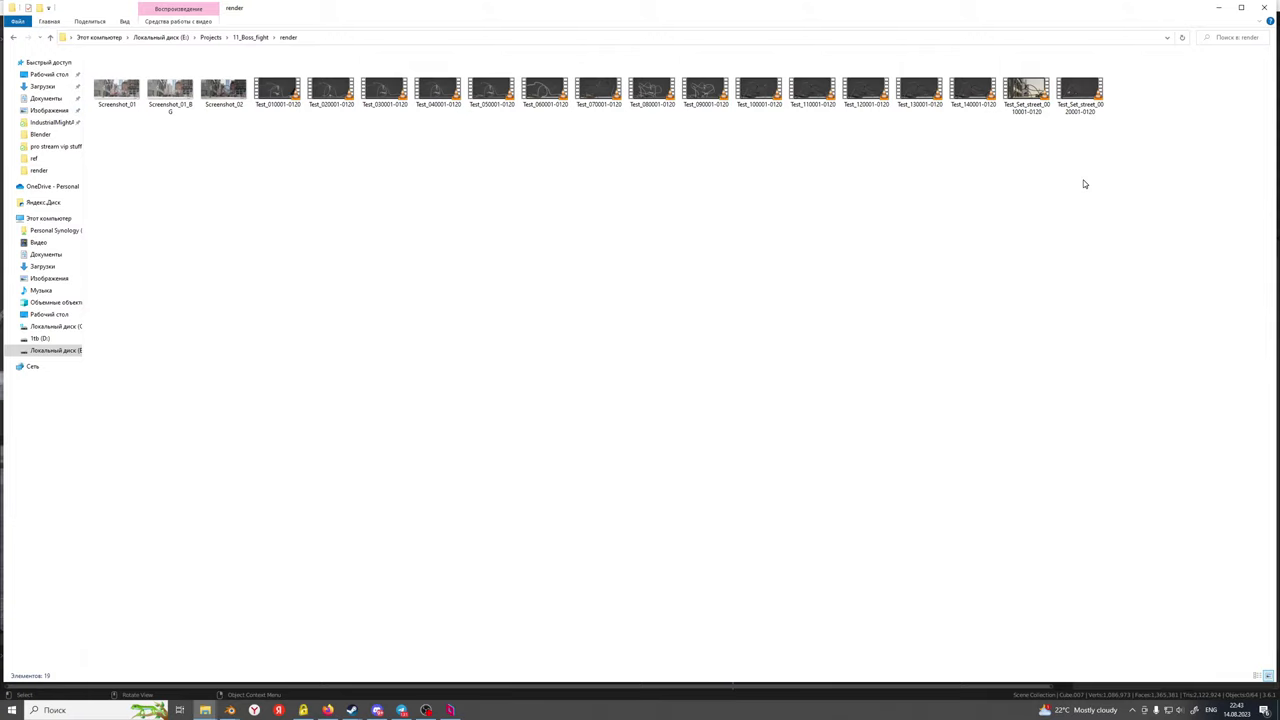
pyautogui.click(1073, 97)
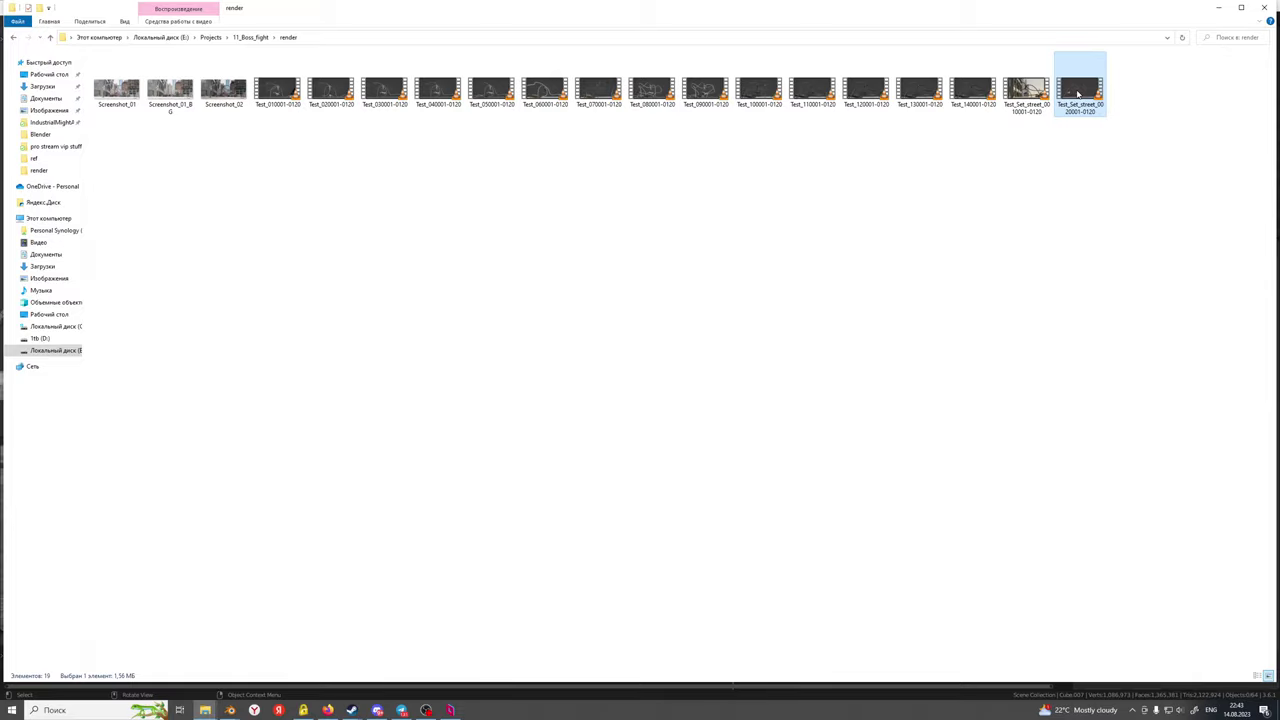
pyautogui.doubleClick(1078, 94)
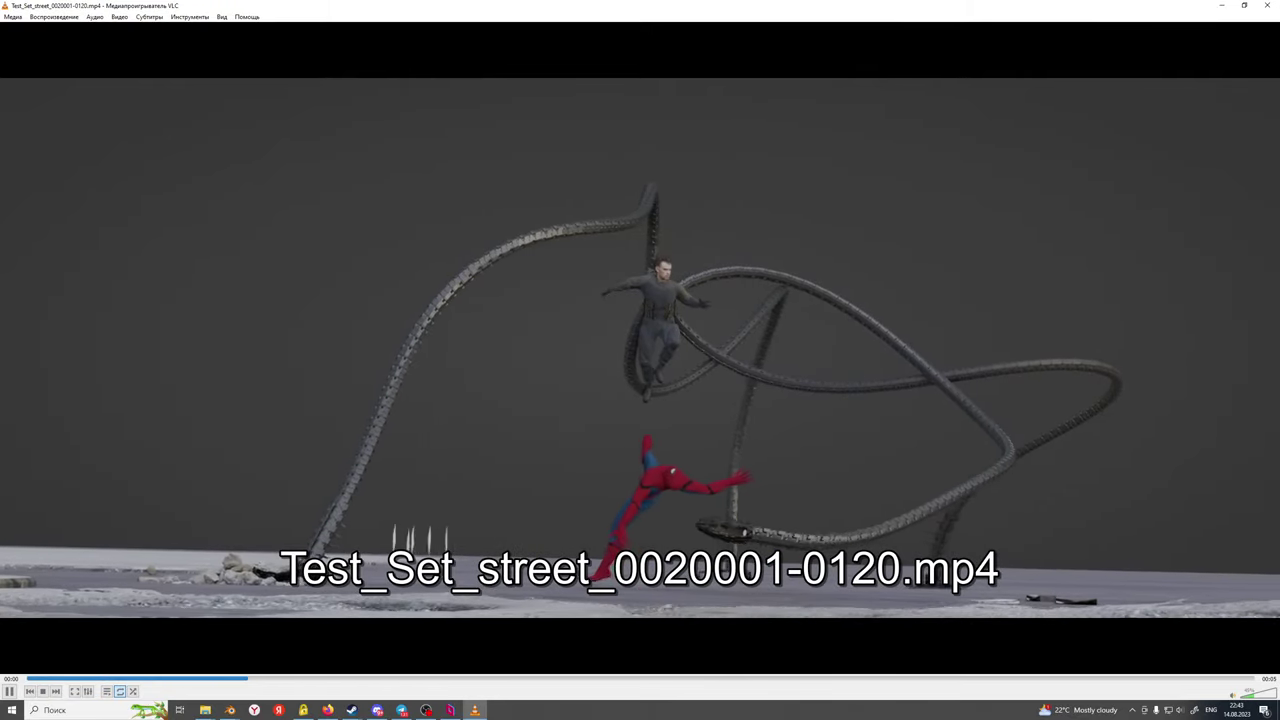
pyautogui.press('space')
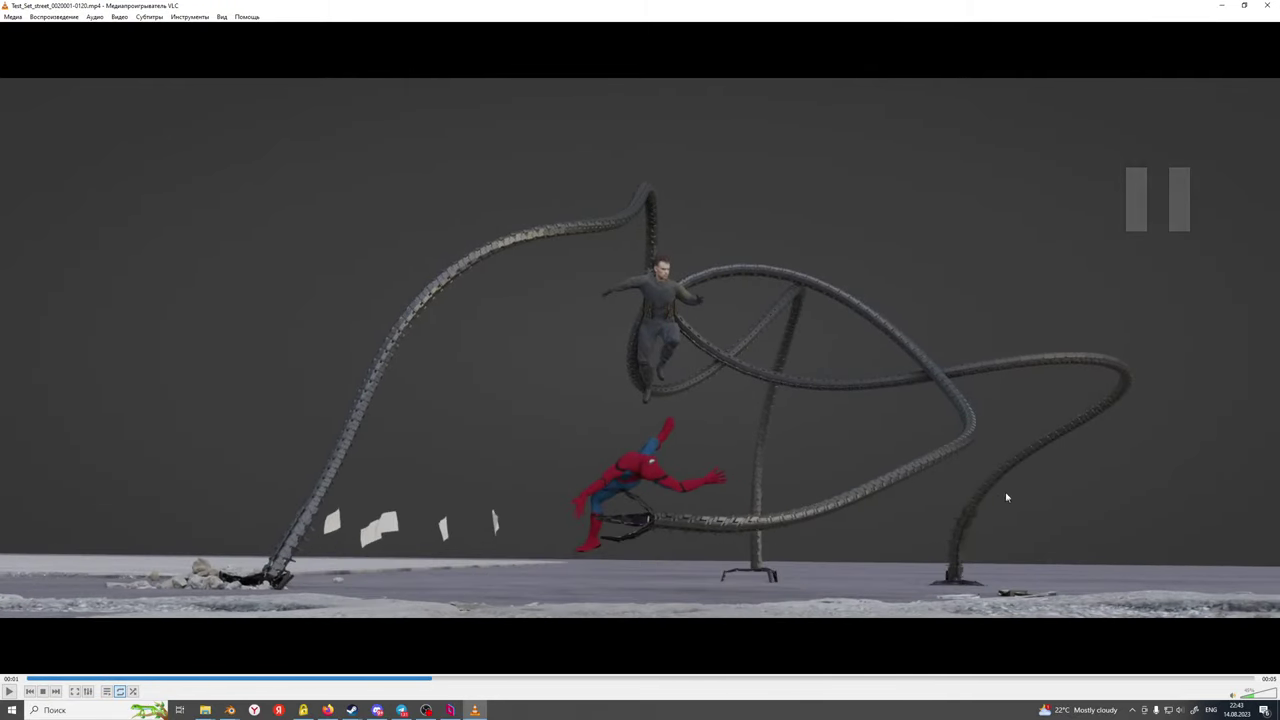
pyautogui.press('space')
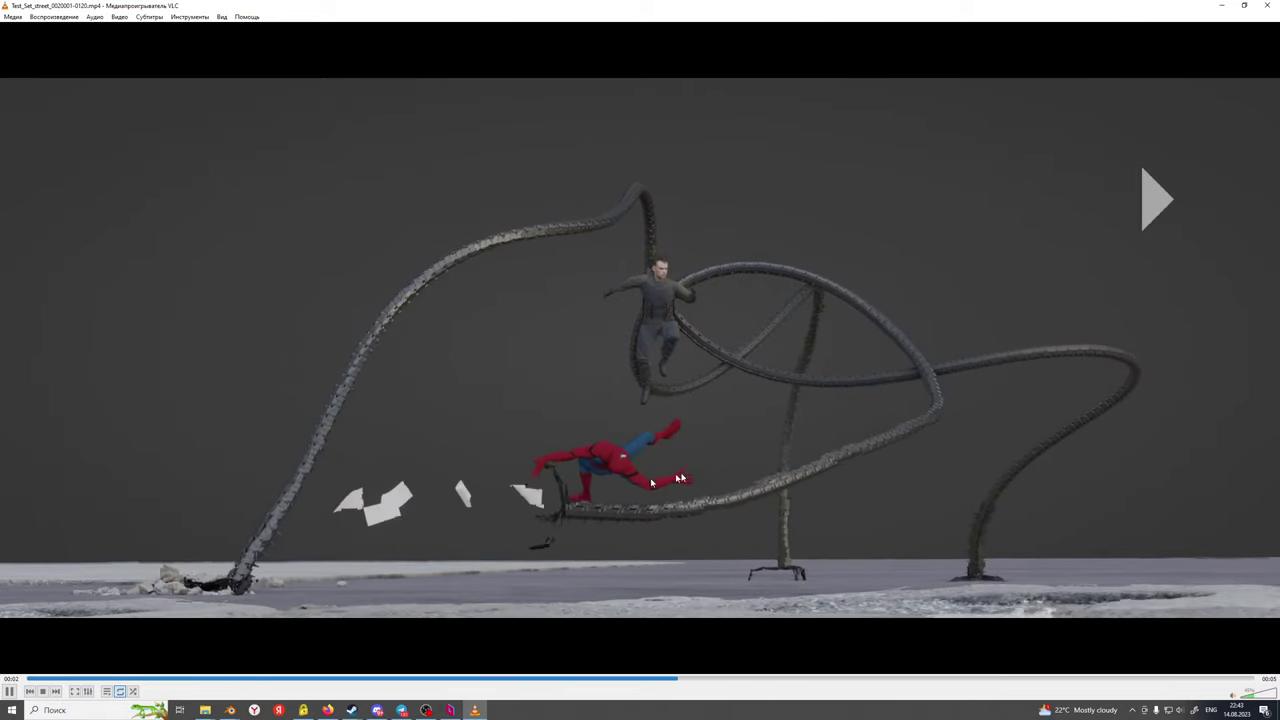
pyautogui.press('space')
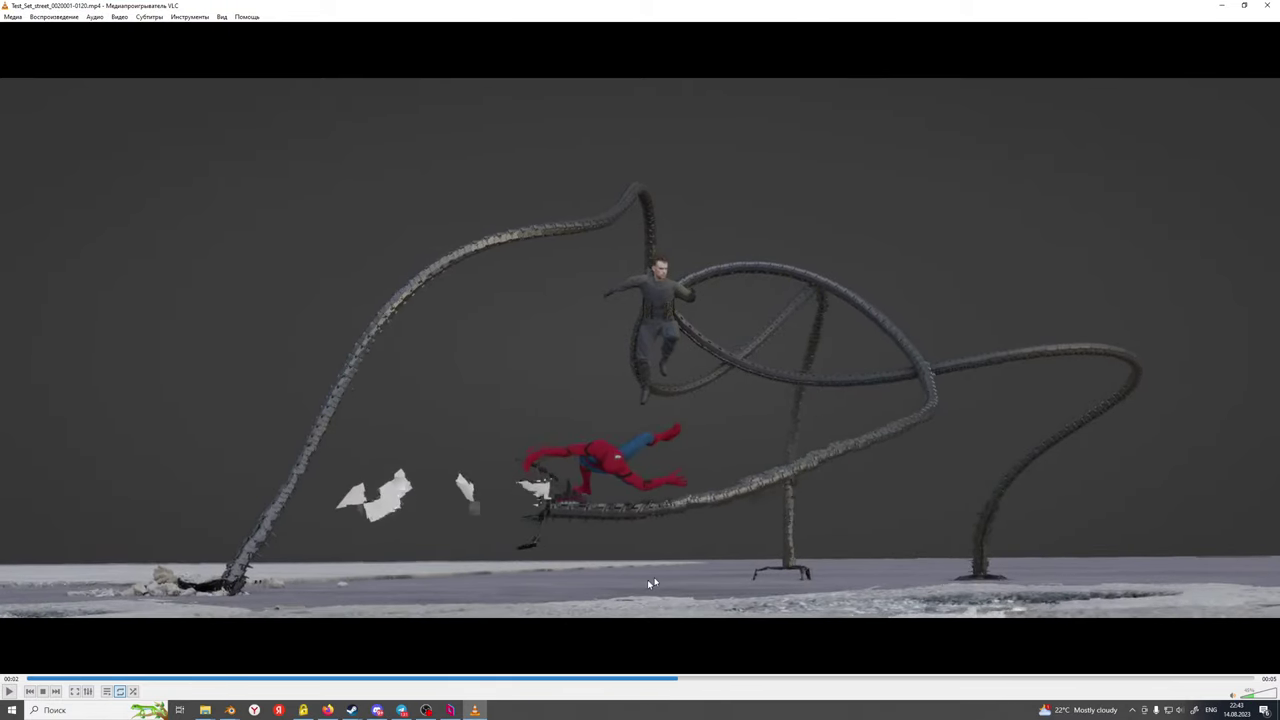
pyautogui.press('space')
pyautogui.press('space')
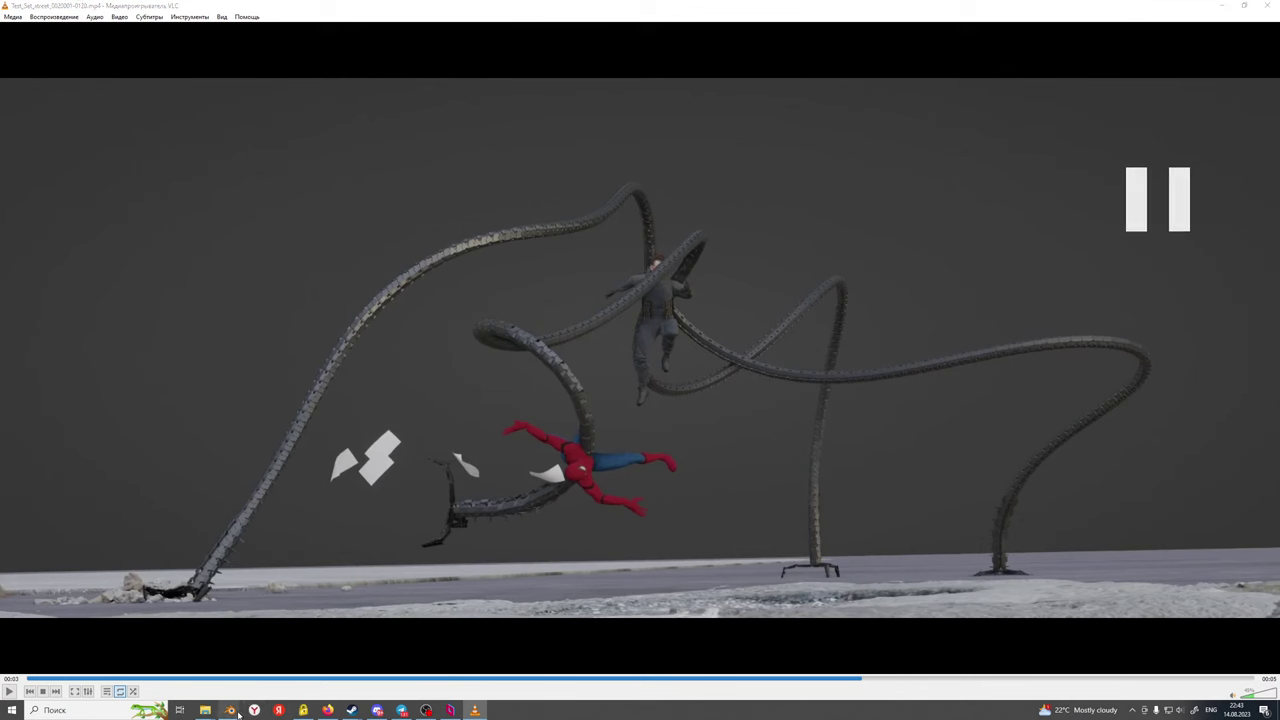
# Switch to Blender, check the start of the shot from frame 1, and select the flying papers at frame 24
pyautogui.moveTo(232, 711)
pyautogui.click(180, 660)
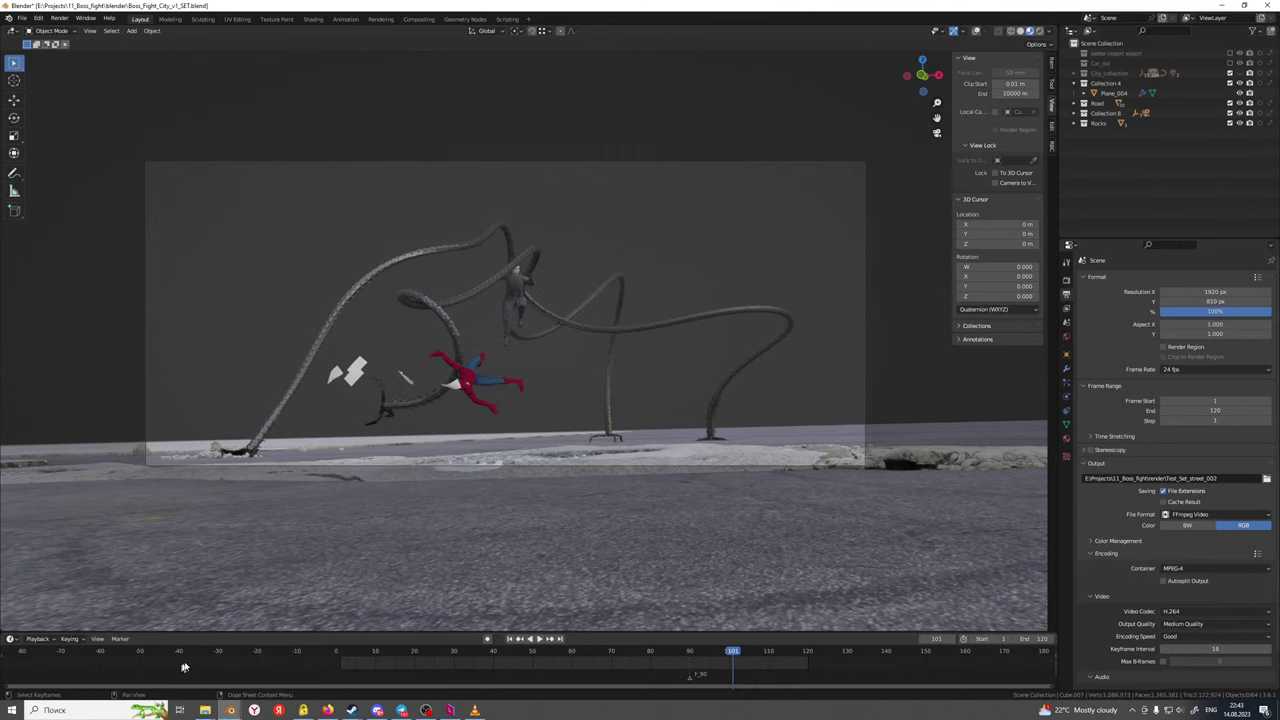
pyautogui.click(529, 657)
pyautogui.press('space')
pyautogui.click(340, 654)
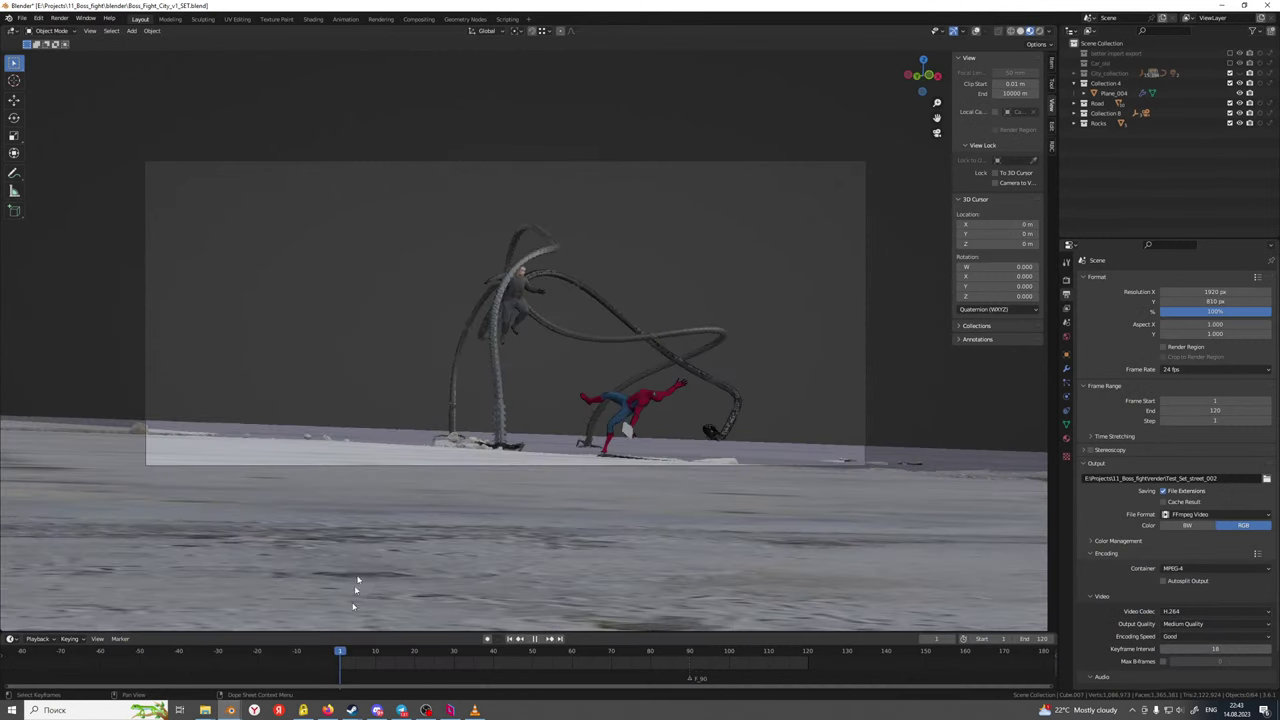
pyautogui.press('space')
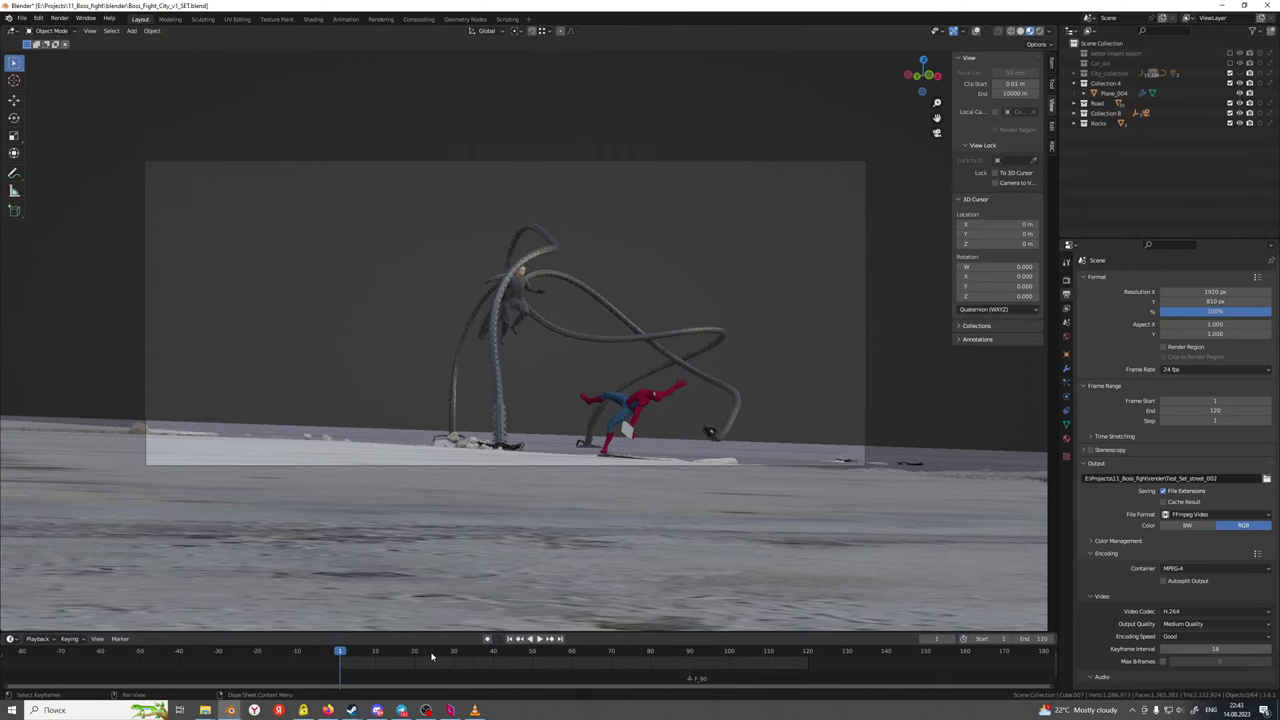
pyautogui.click(432, 656)
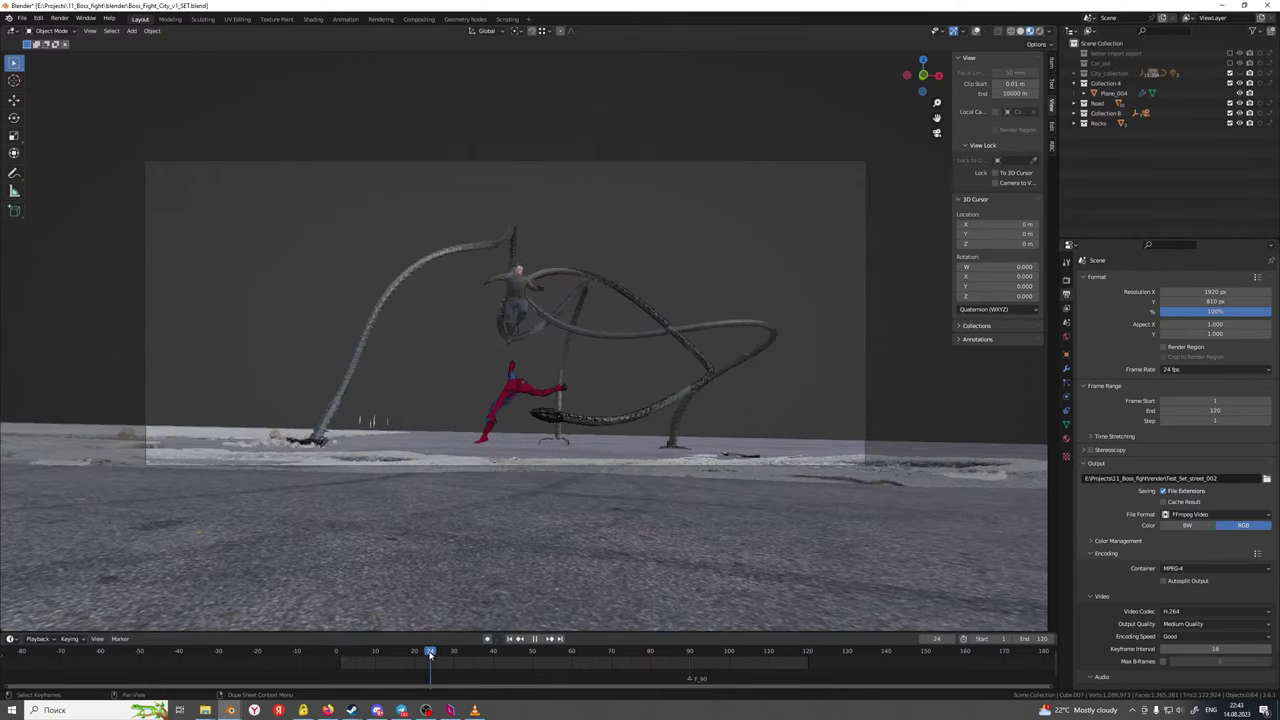
pyautogui.click(375, 424)
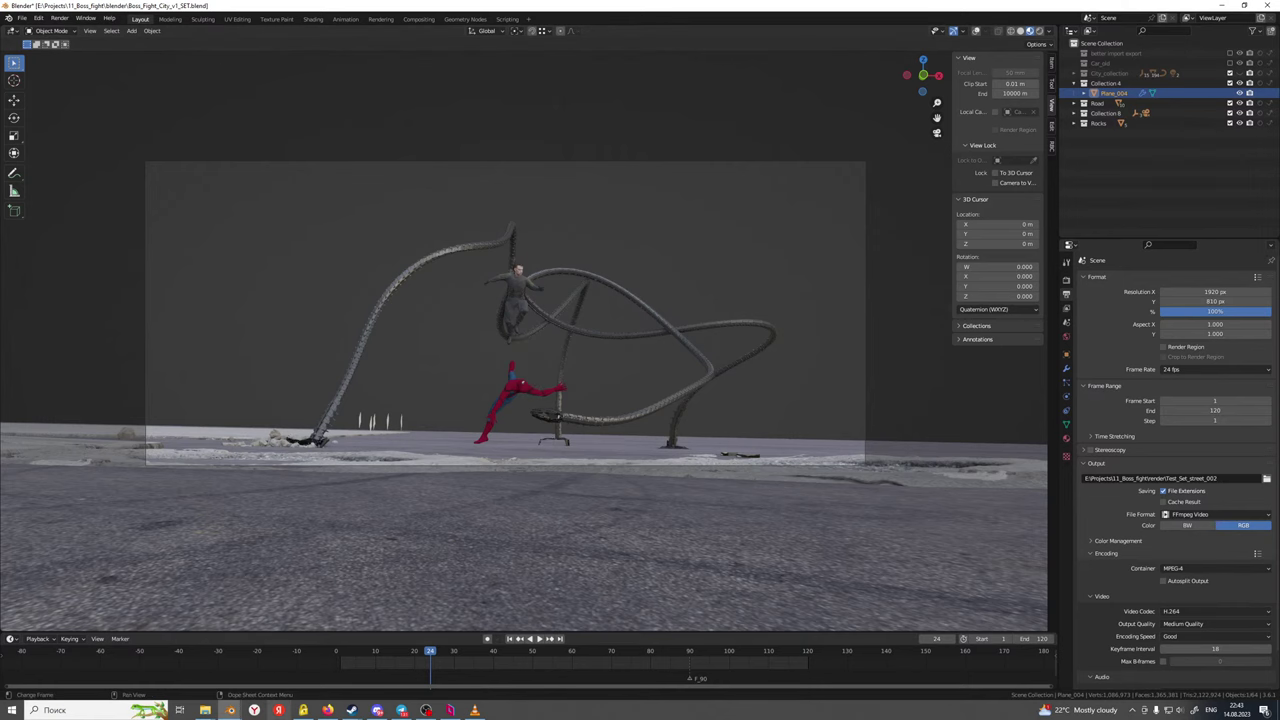
# Bring up the render window and show the full city render stored in Slot 5
pyautogui.click(233, 709)
pyautogui.click(293, 667)
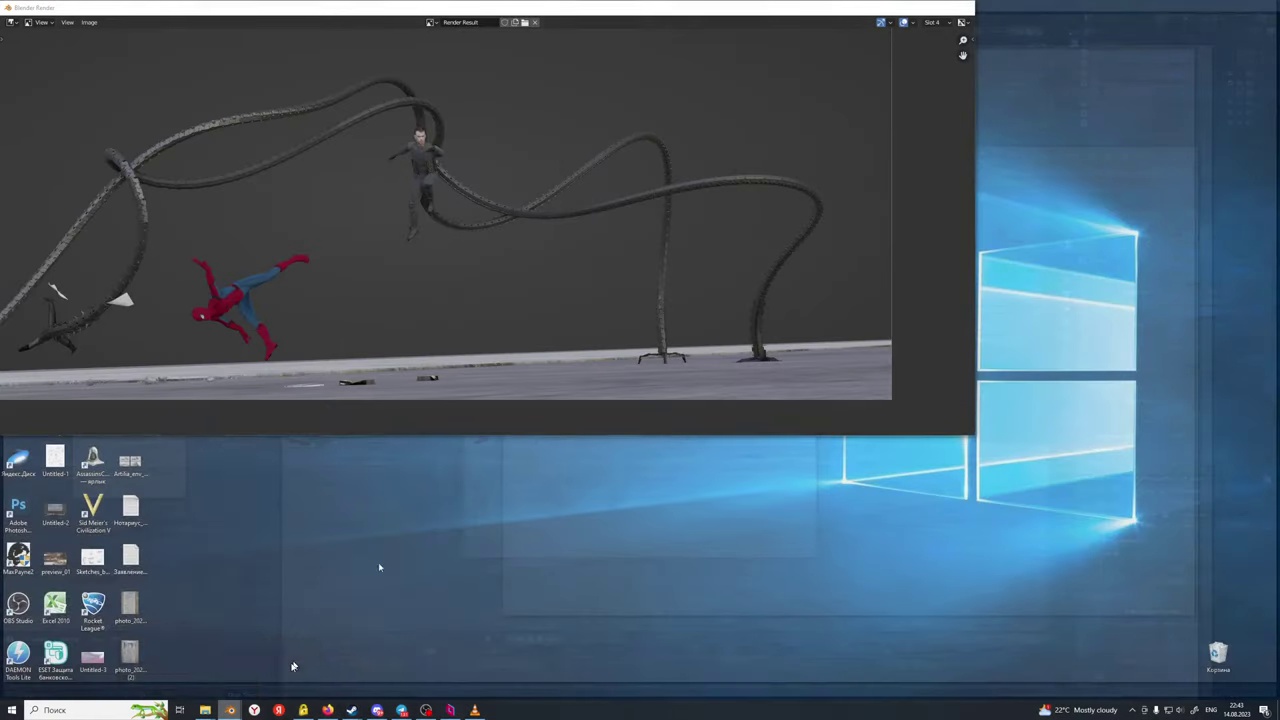
pyautogui.click(931, 22)
pyautogui.click(938, 76)
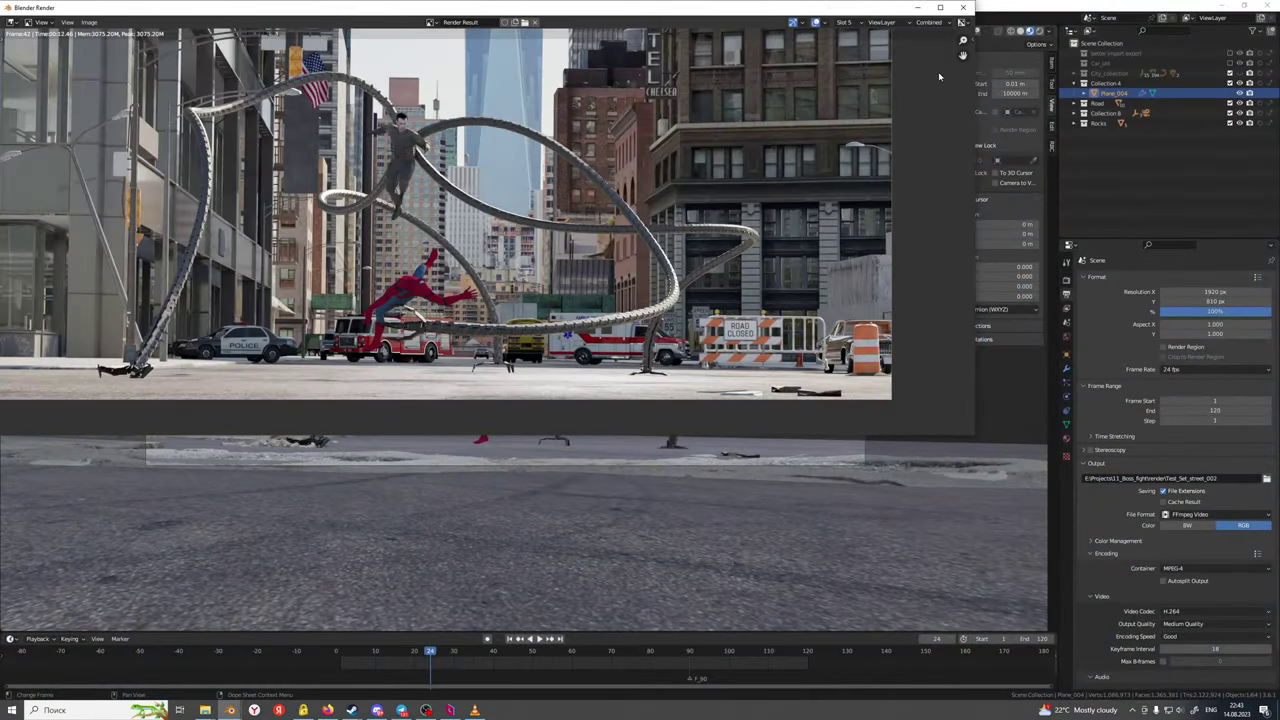
# Save the city render as Screenshot_03.png in the 11_Boss_fight render folder and minimize the render window
pyautogui.click(89, 22)
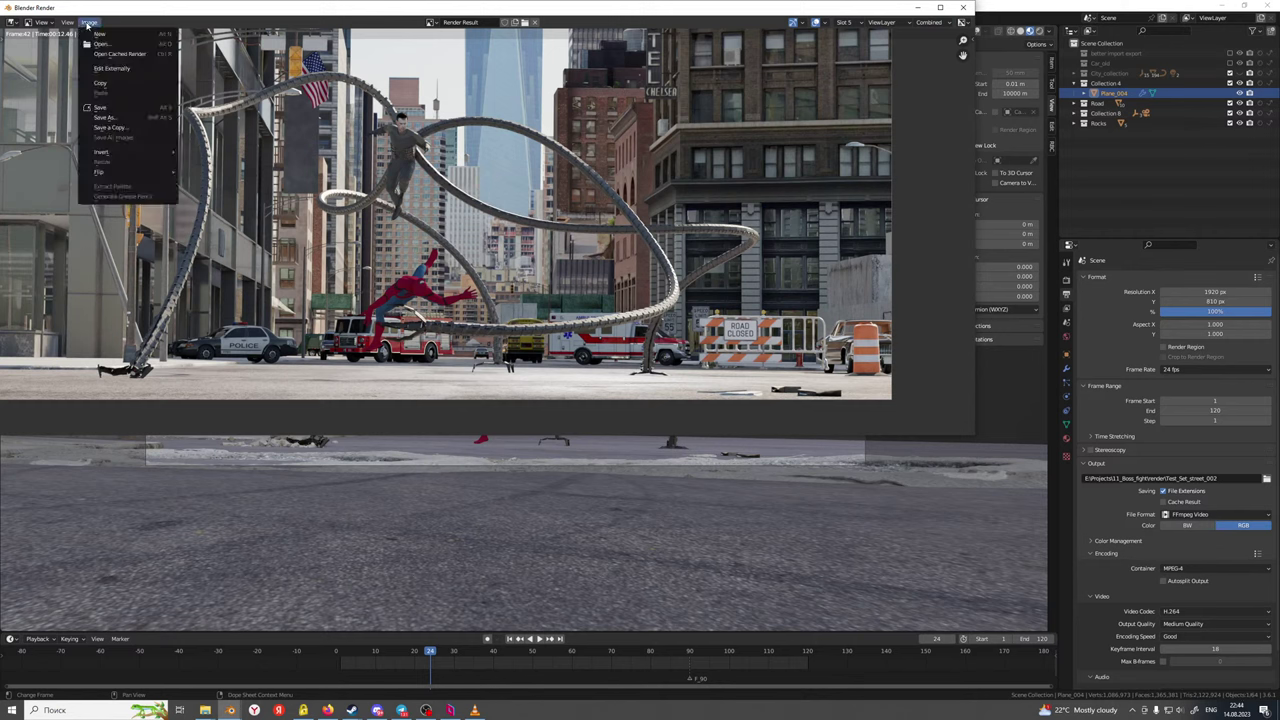
pyautogui.click(125, 118)
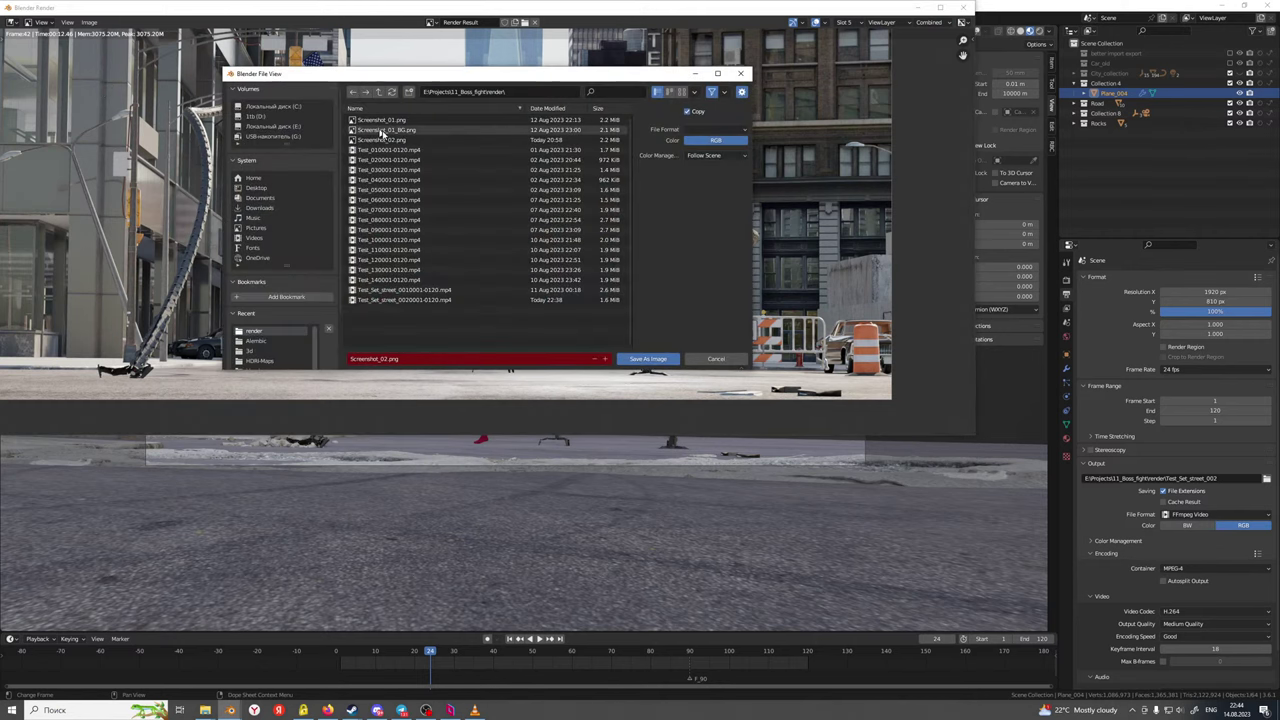
pyautogui.click(378, 360)
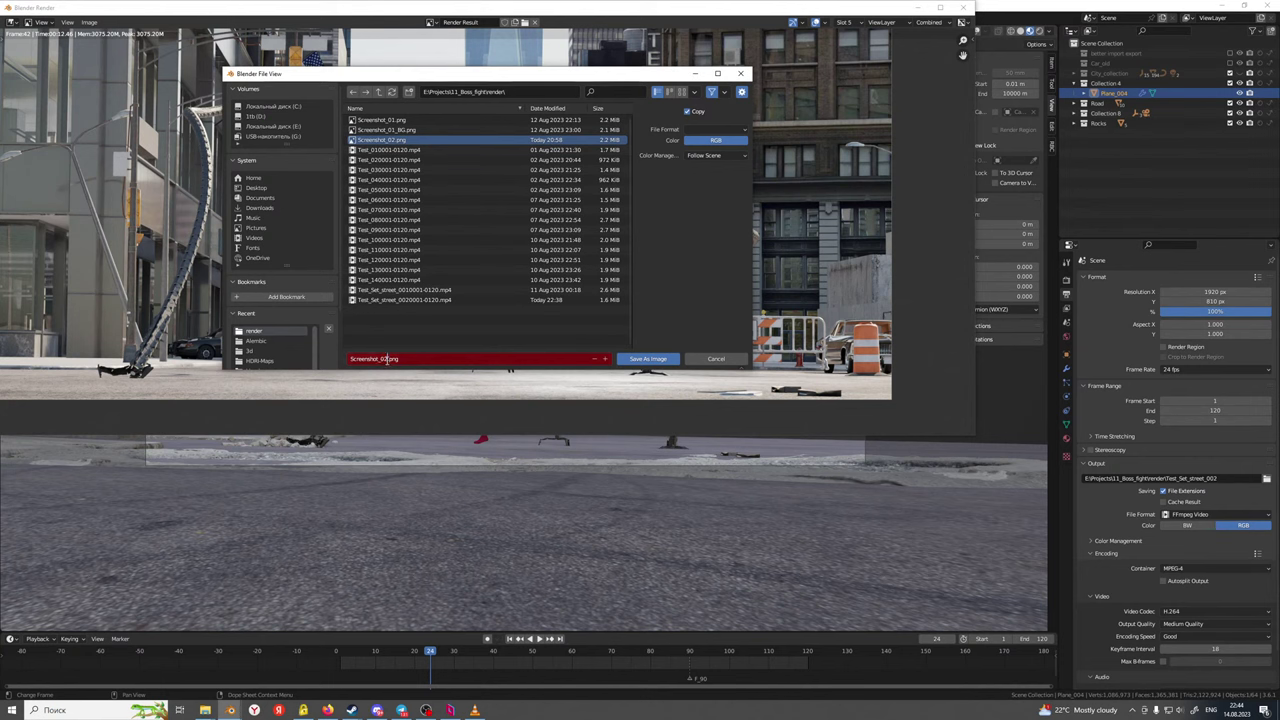
pyautogui.write('3')
pyautogui.click(449, 341)
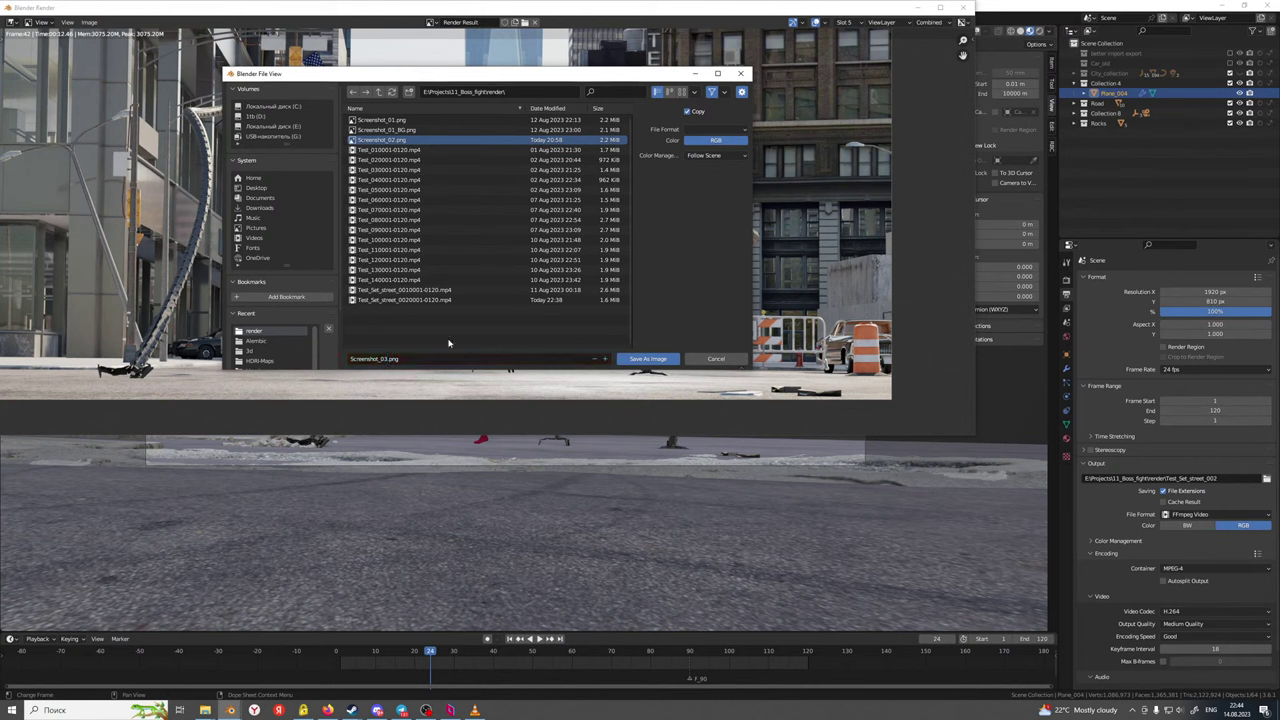
pyautogui.click(648, 357)
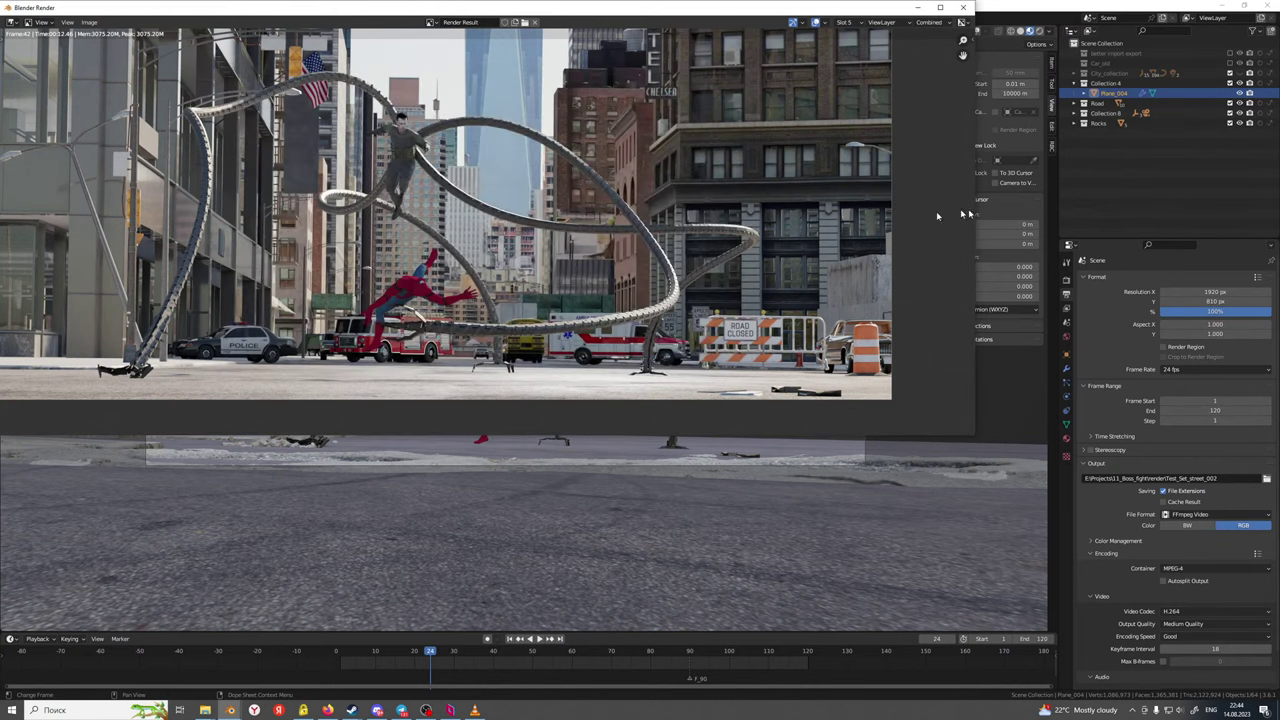
pyautogui.click(918, 7)
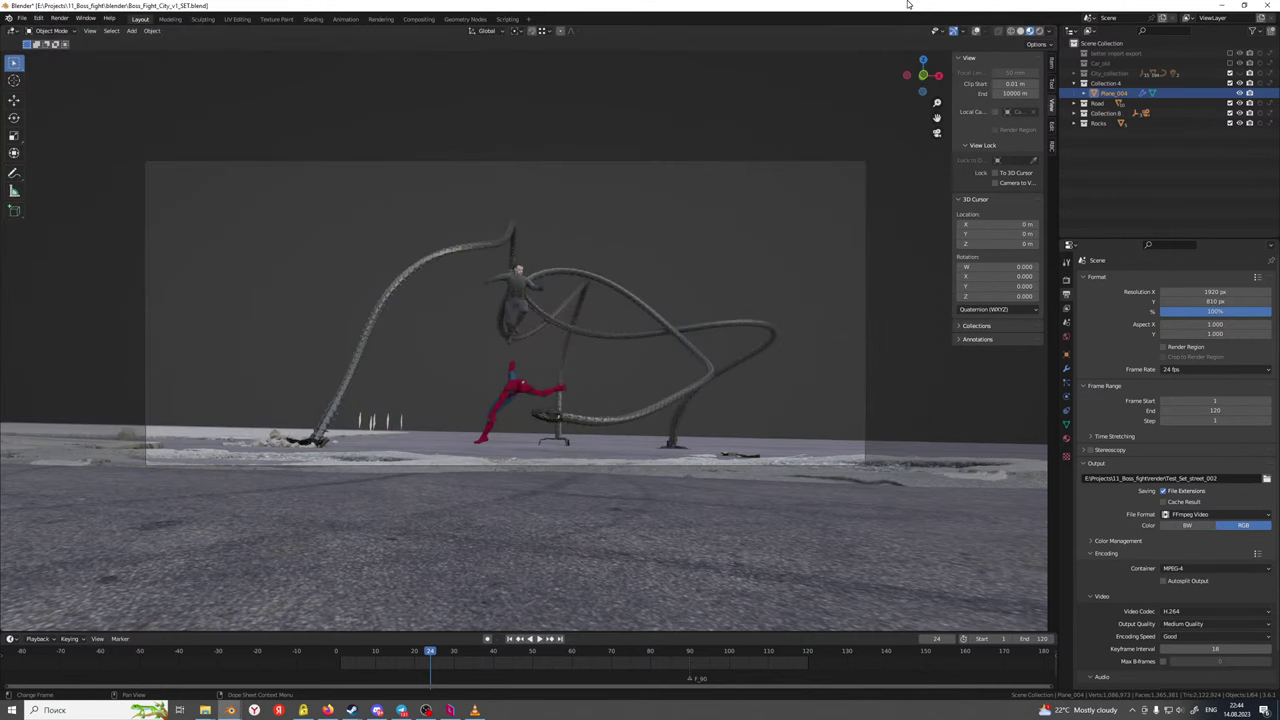
# Show the viewport overlays and the papers' MeshSequenceCache settings at frame 4, and enlarge the timeline area
pyautogui.click(976, 30)
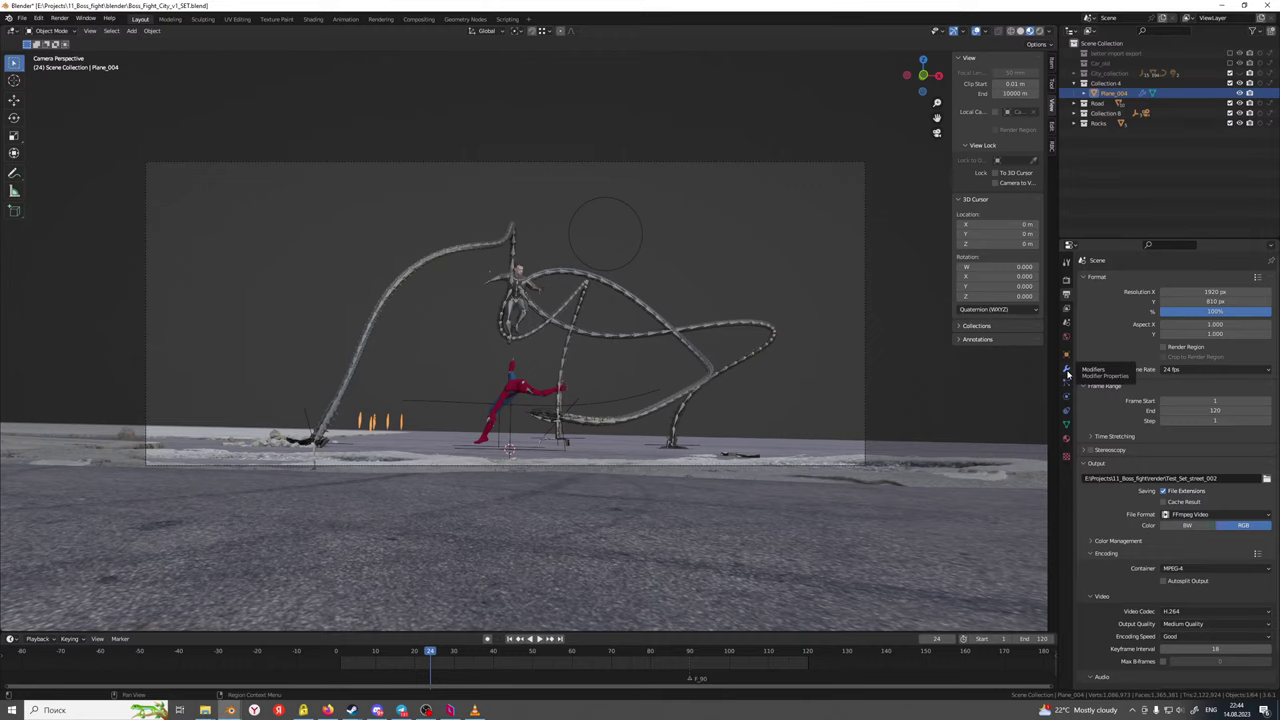
pyautogui.click(1067, 370)
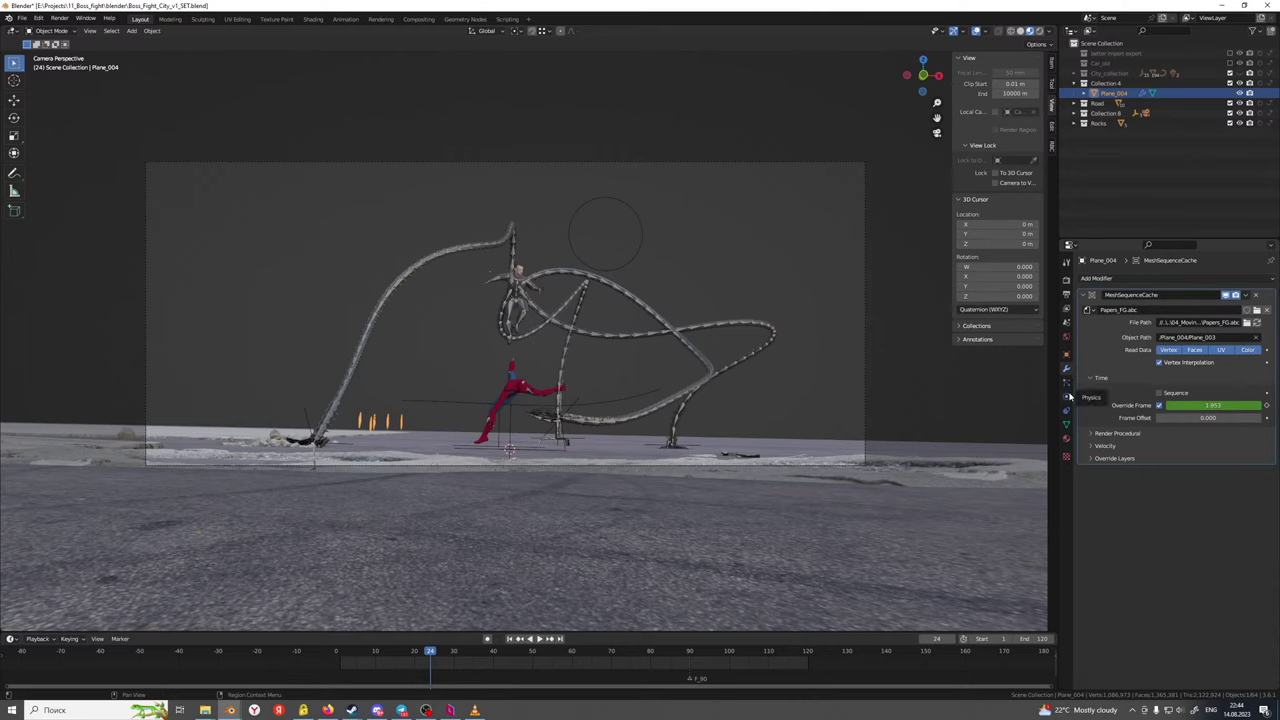
pyautogui.click(350, 656)
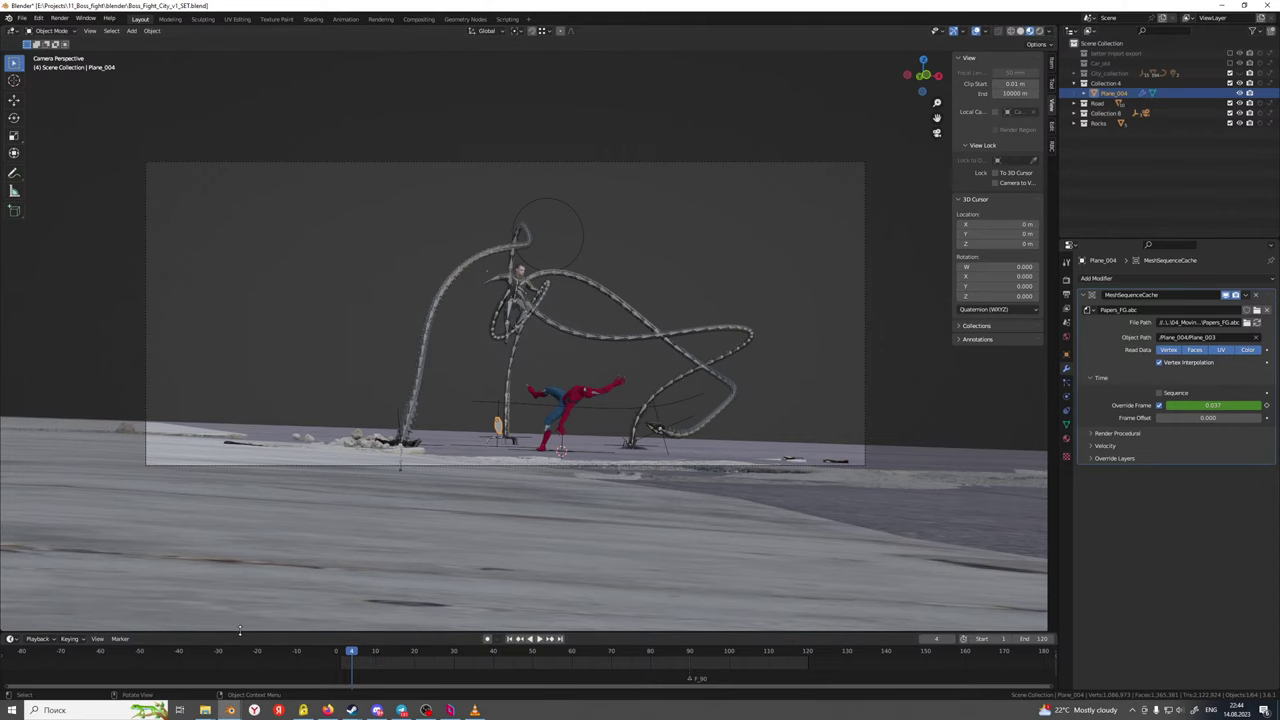
pyautogui.moveTo(240, 632); pyautogui.dragTo(251, 556)
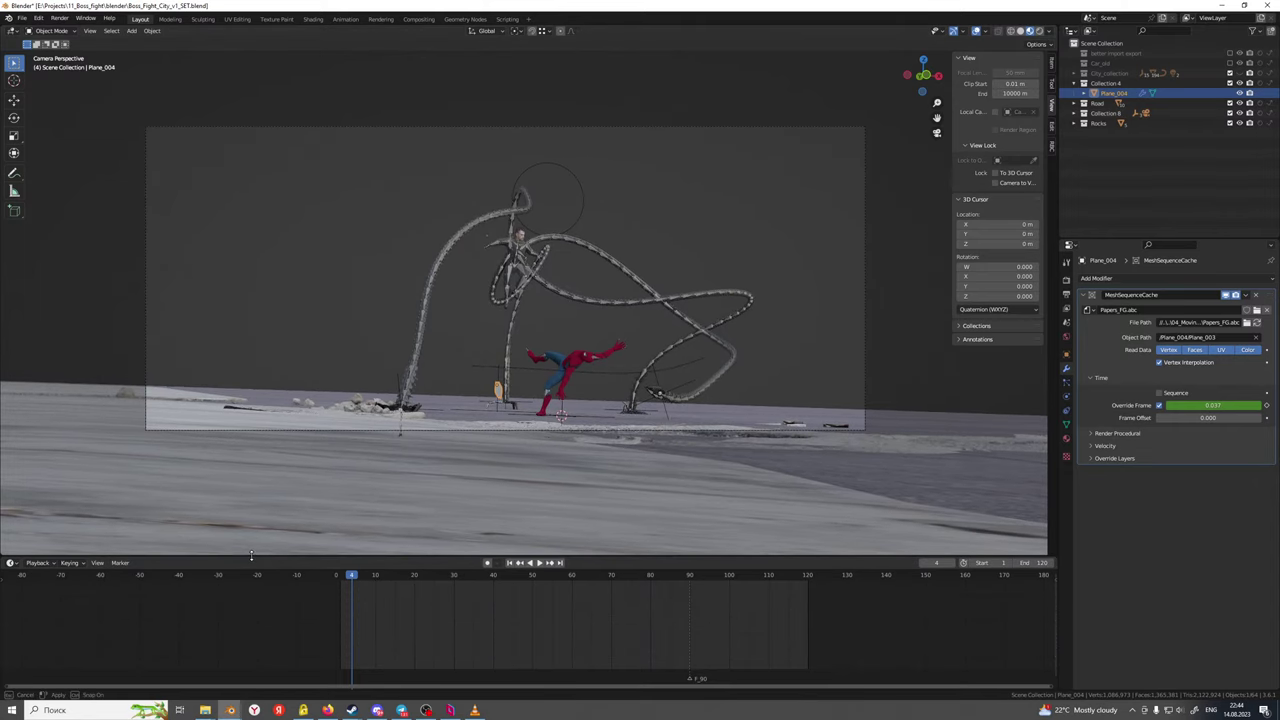
# Examine the paper beside Spider-Man up close at frame 4 and clear the selection
pyautogui.scroll(3, 514, 425)
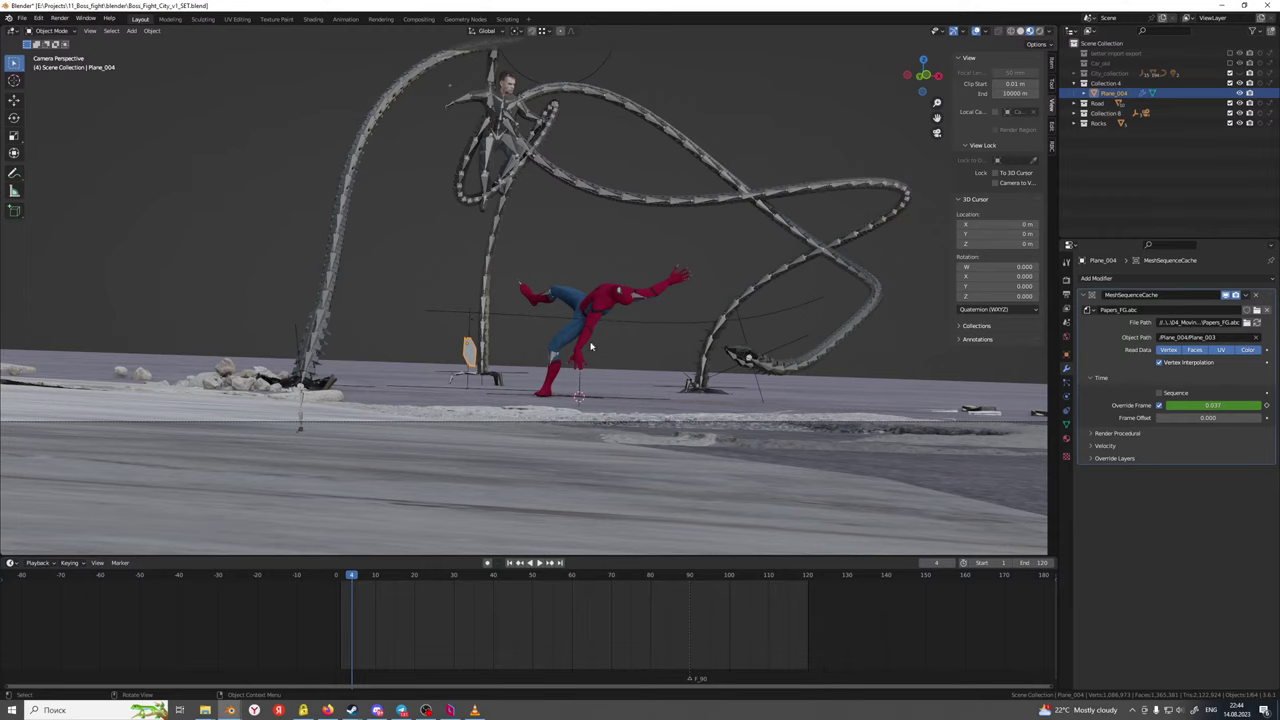
pyautogui.scroll(-4, 462, 357)
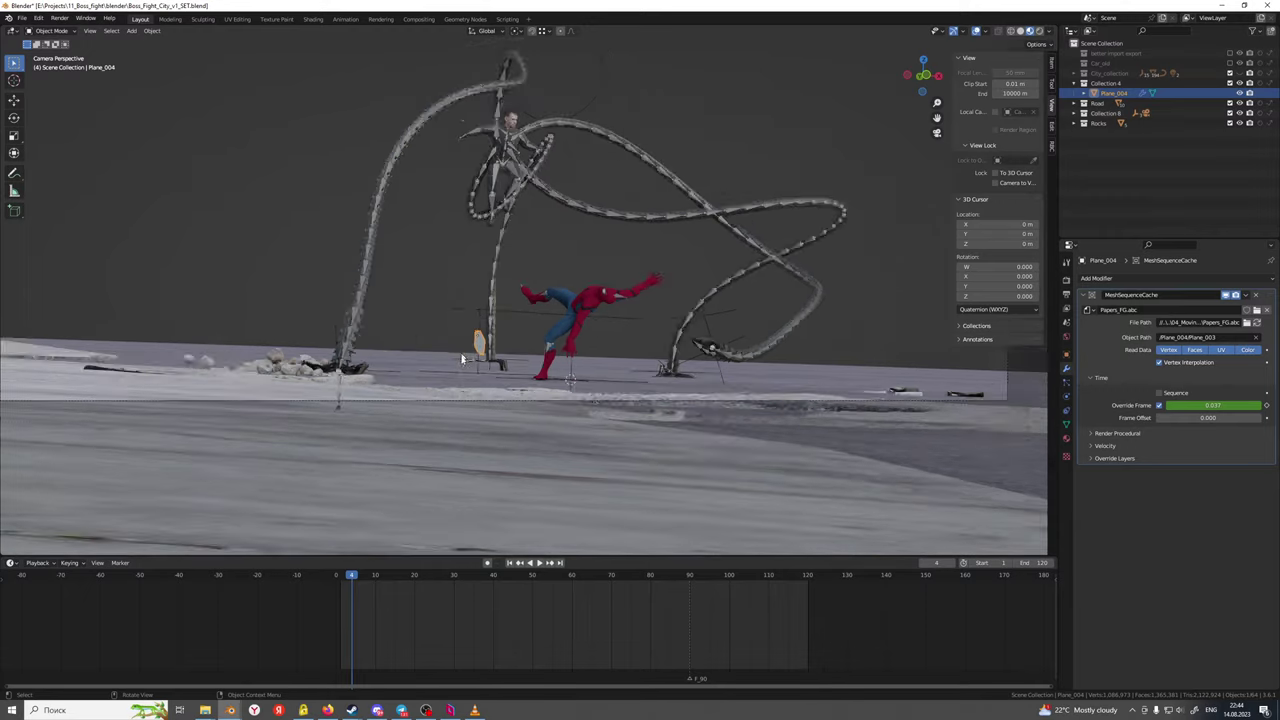
pyautogui.scroll(3, 462, 359)
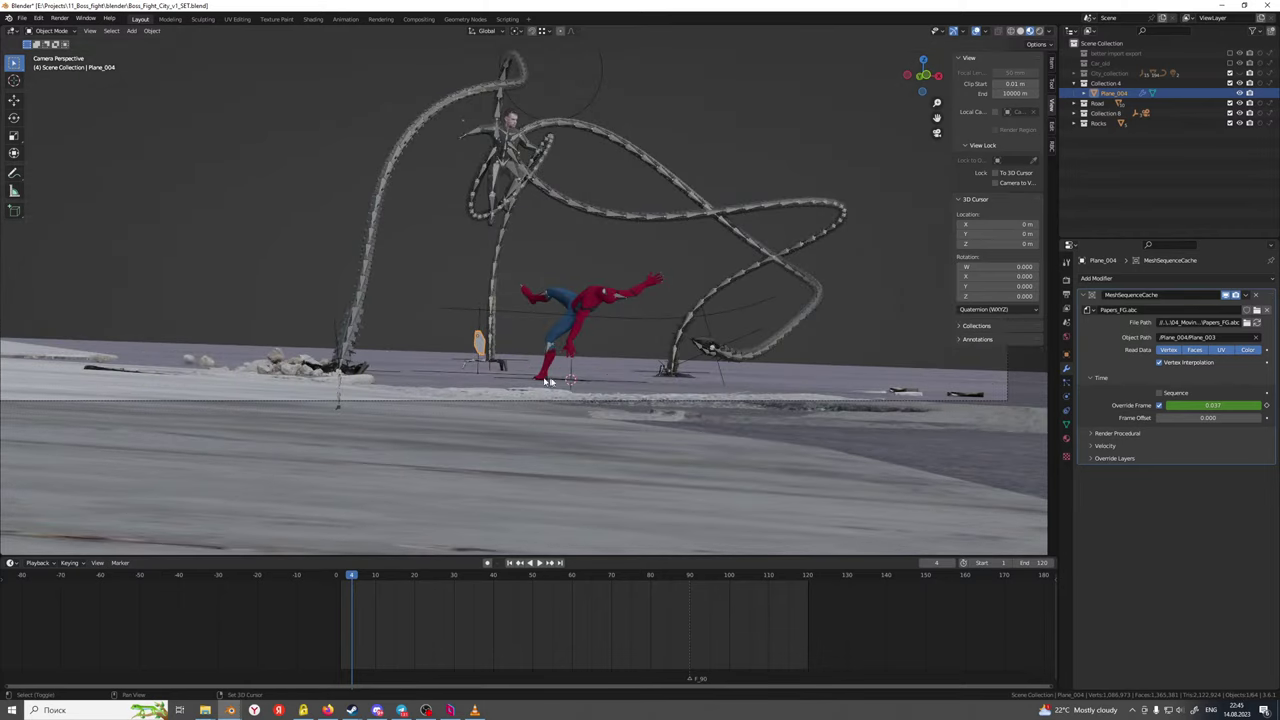
pyautogui.scroll(4, 548, 381)
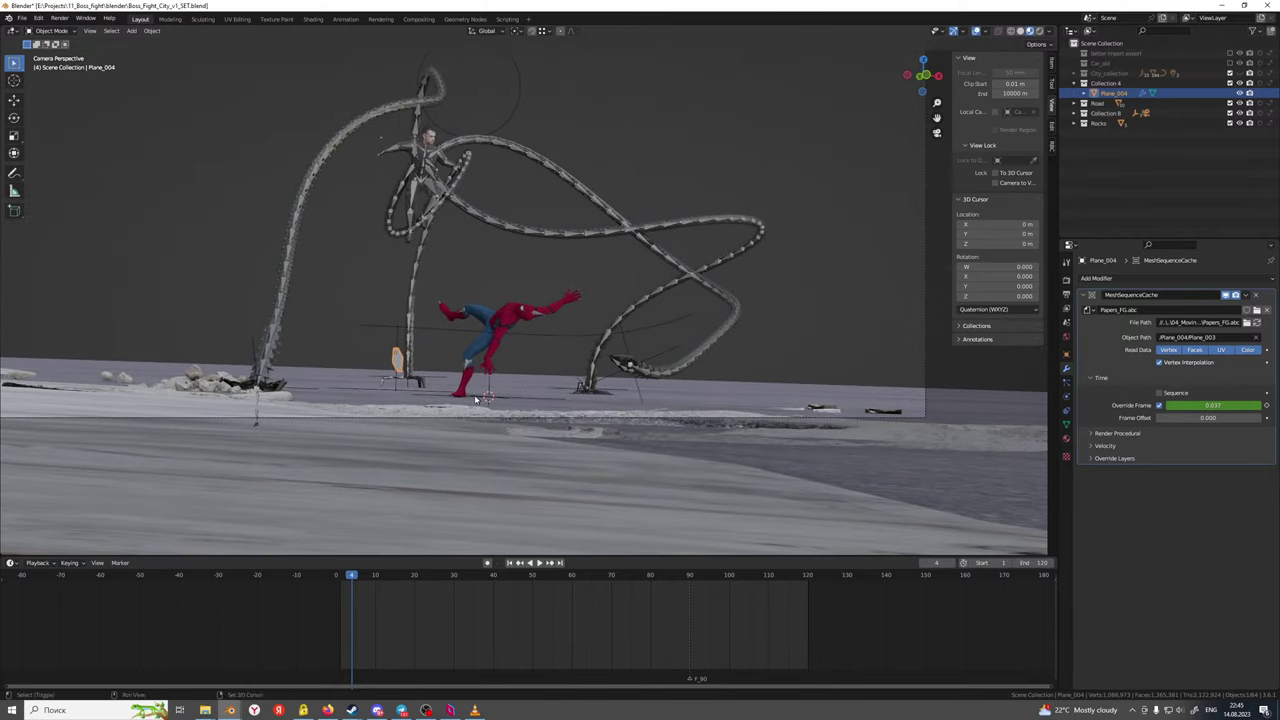
pyautogui.keyDown('shift'); pyautogui.moveTo(548, 381); pyautogui.dragTo(665, 384, button='middle'); pyautogui.keyUp('shift')
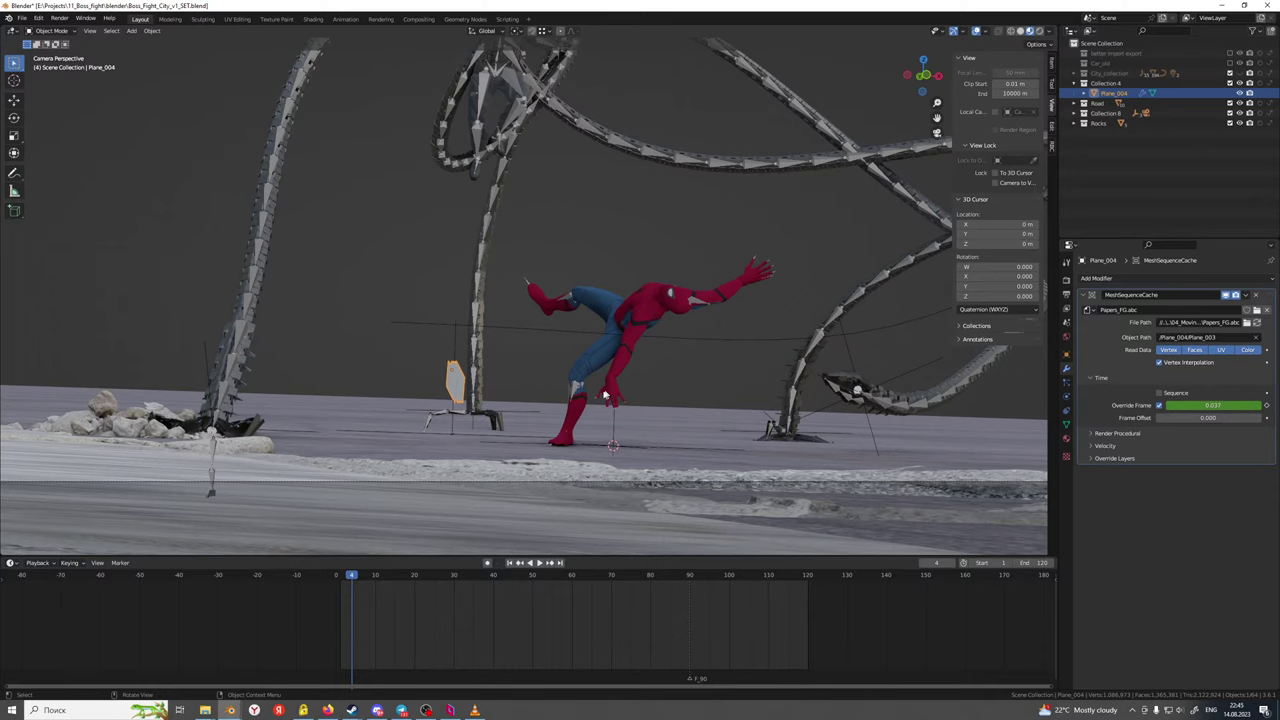
pyautogui.click(380, 364)
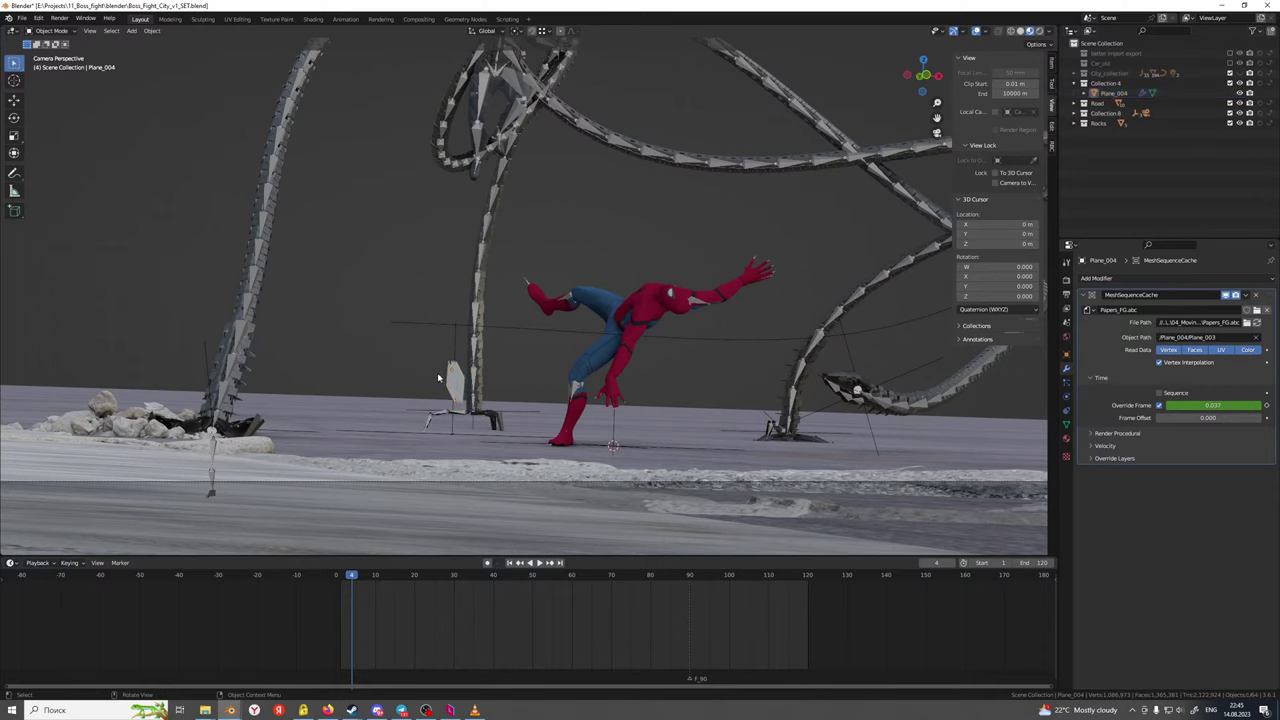
pyautogui.scroll(3, 446, 380)
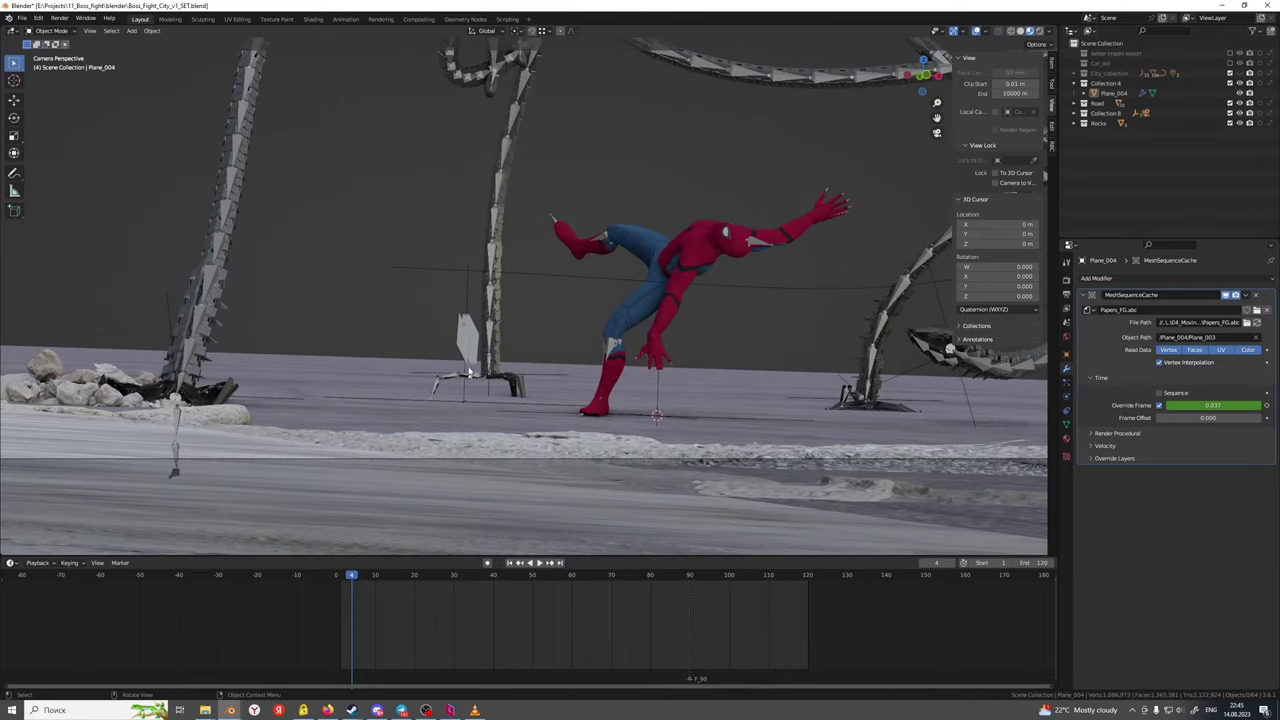
# Select the paper Plane_004 beside Spider-Man and change the timeline area to a Dope Sheet
pyautogui.click(471, 354)
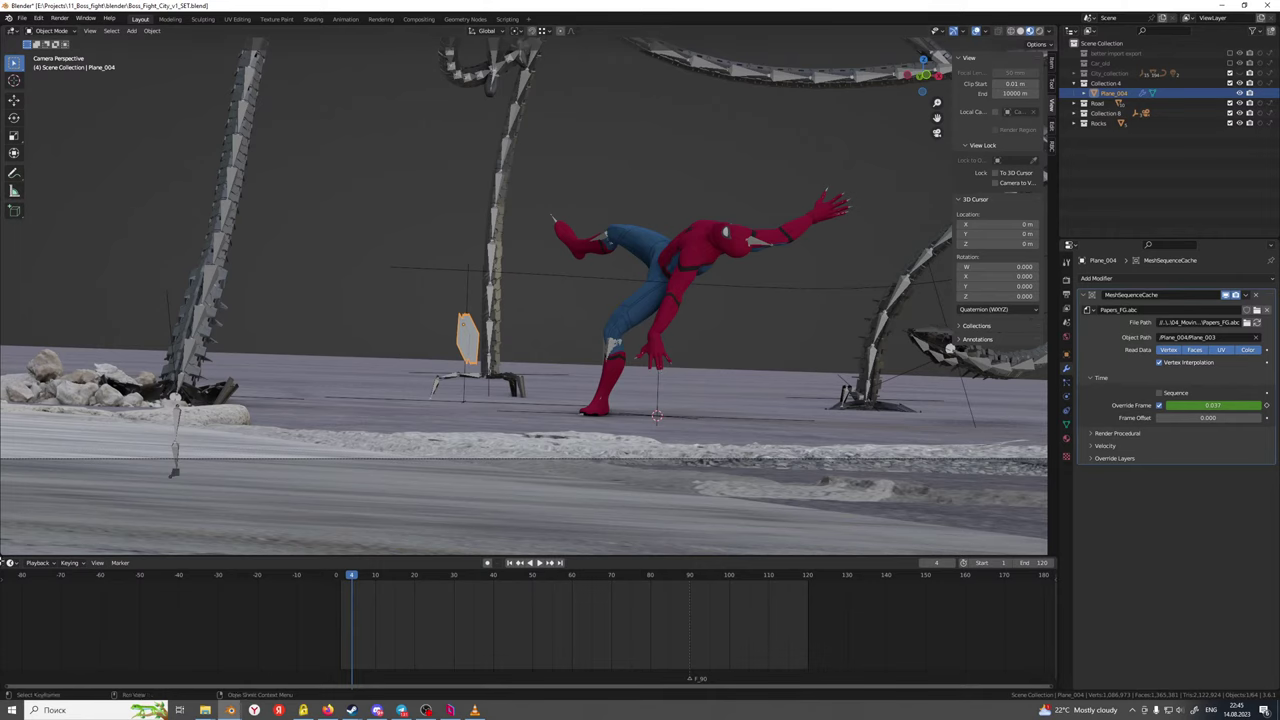
pyautogui.click(11, 563)
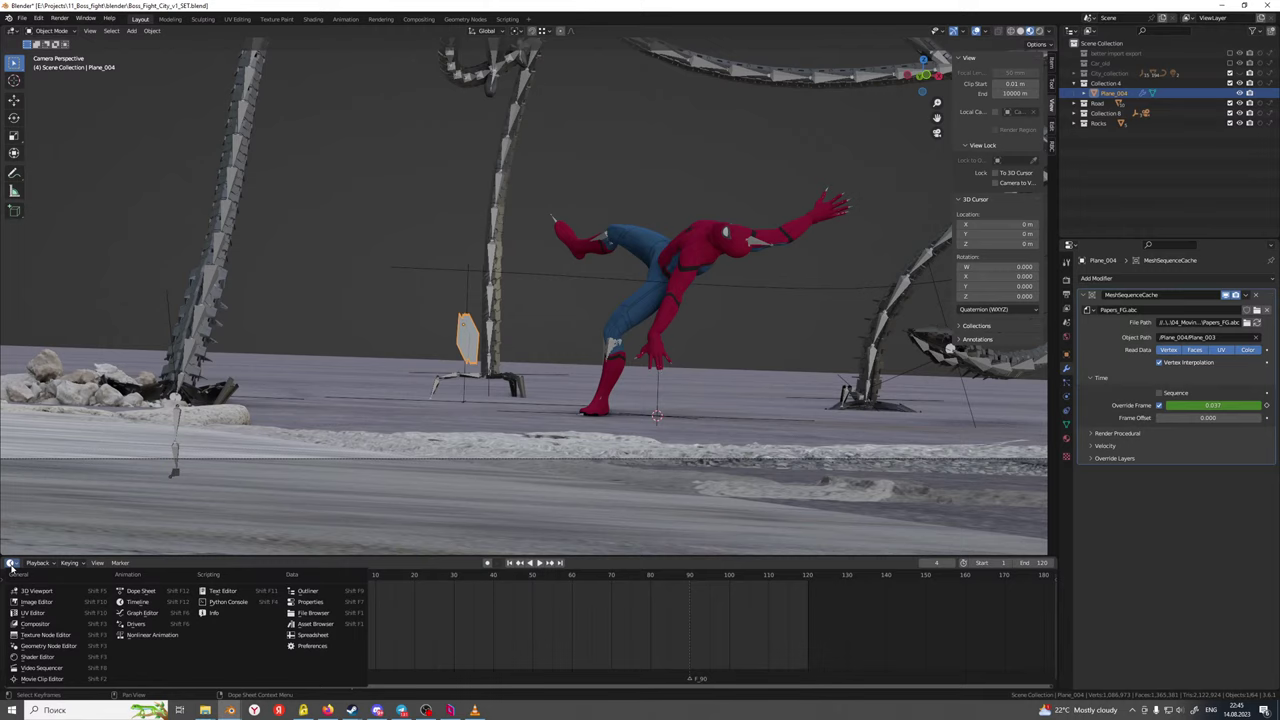
pyautogui.click(147, 592)
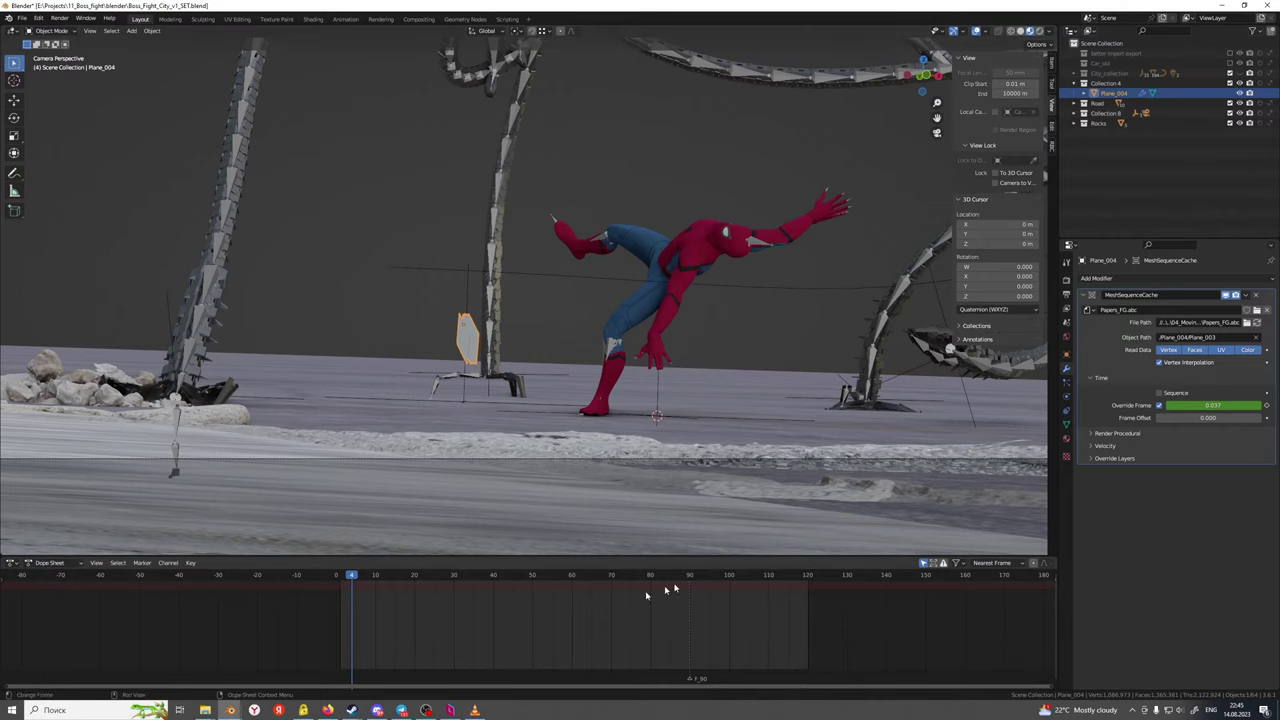
pyautogui.click(46, 563)
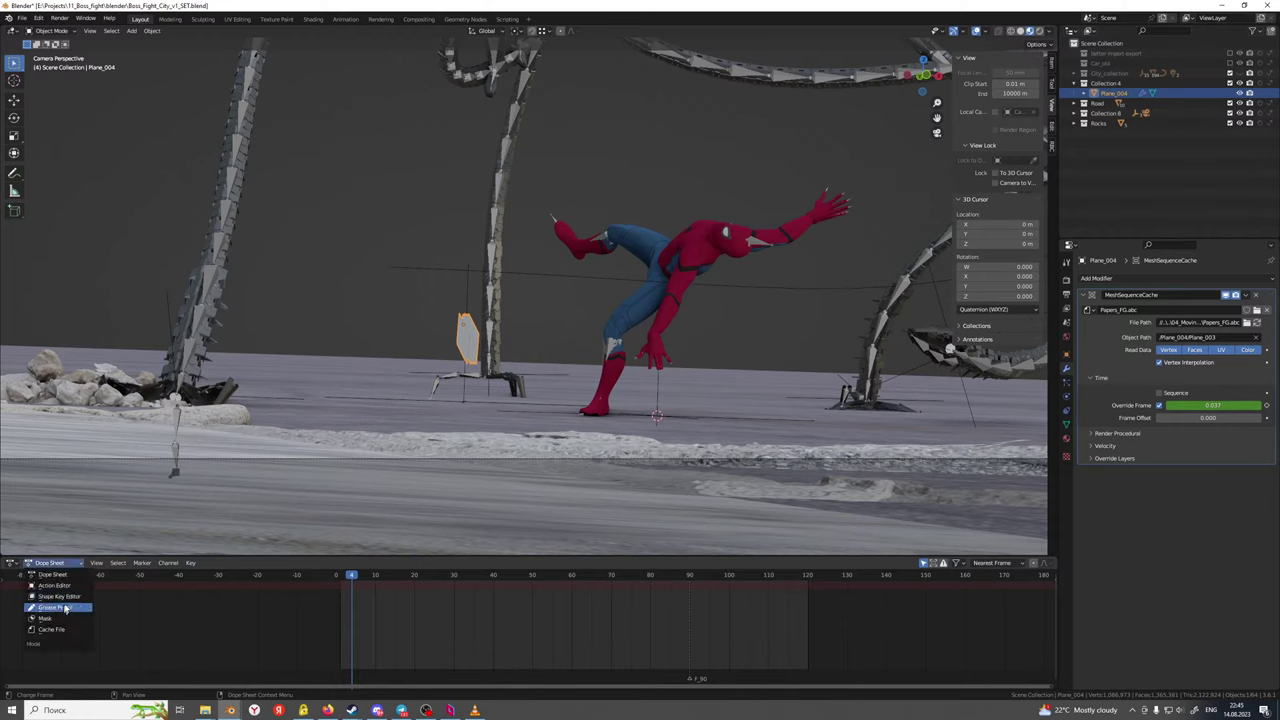
pyautogui.click(12, 563)
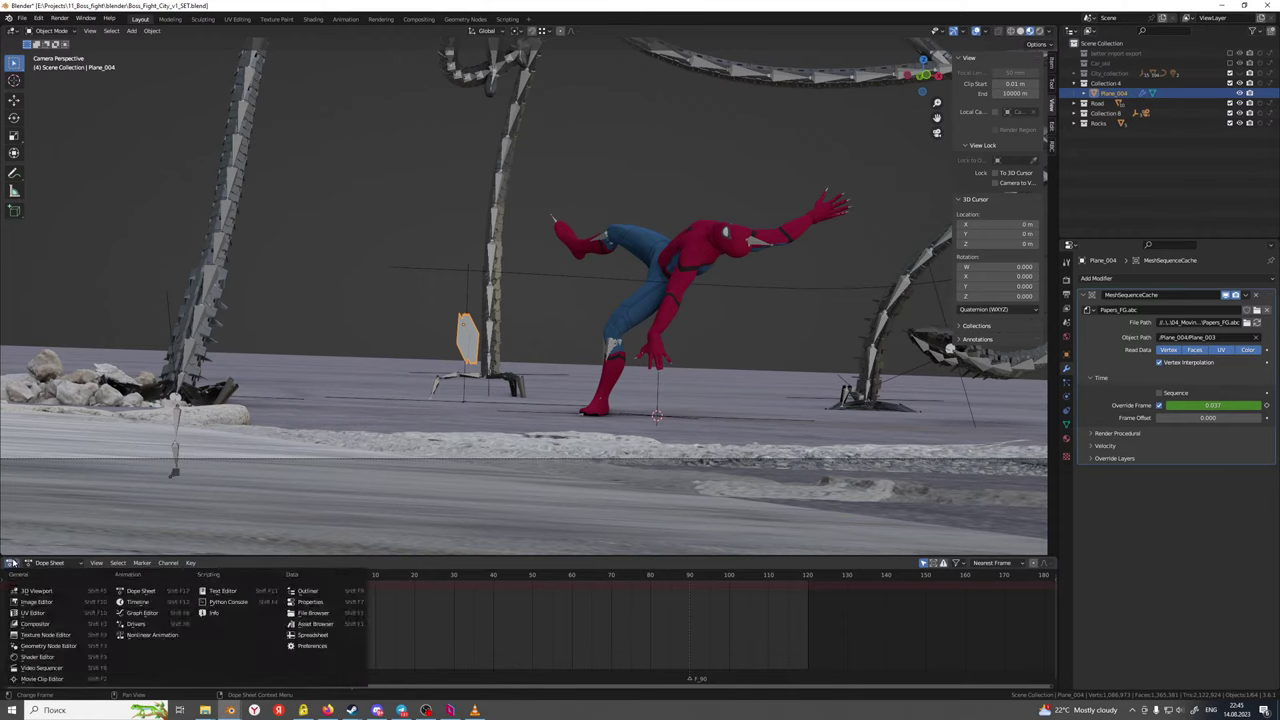
pyautogui.click(50, 563)
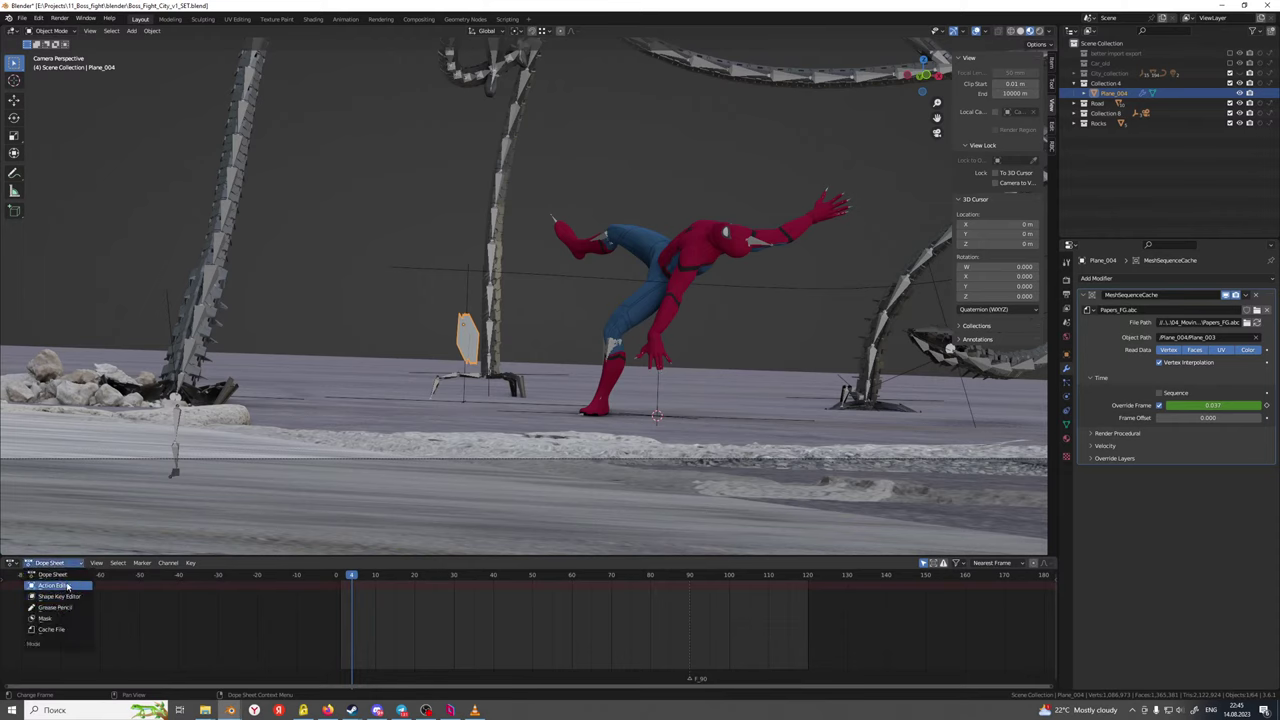
pyautogui.click(11, 566)
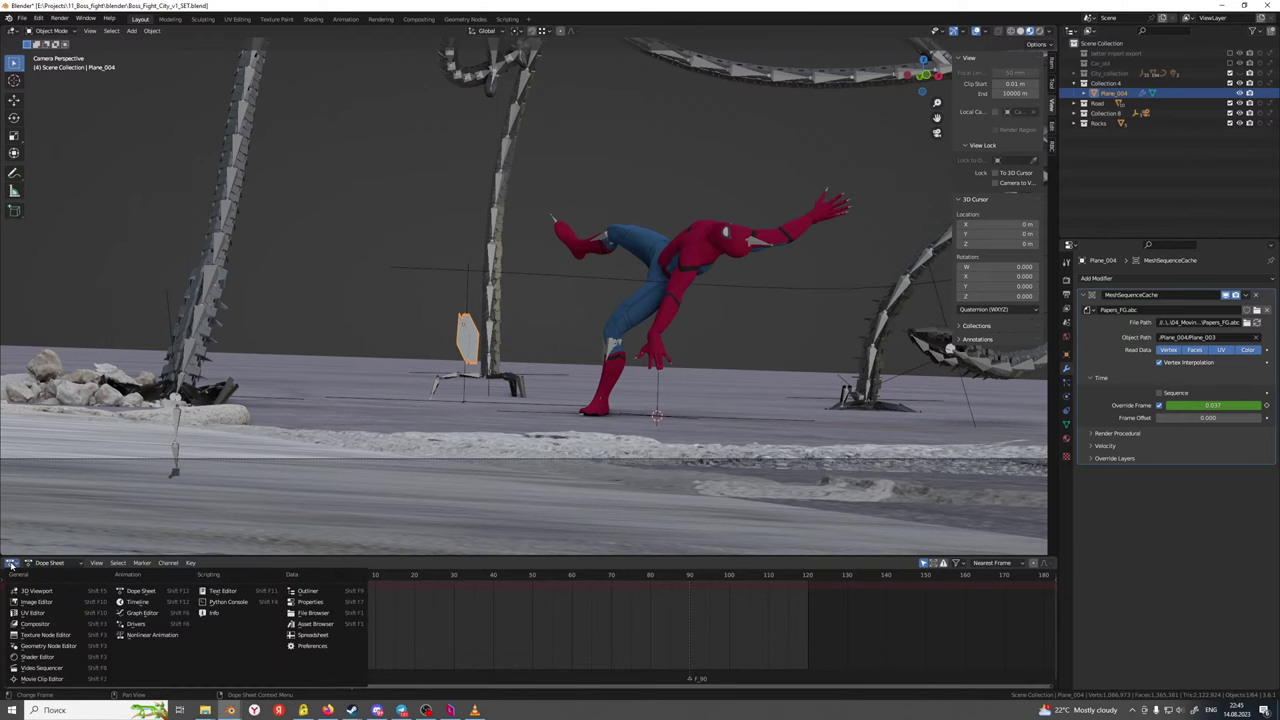
pyautogui.click(11, 566)
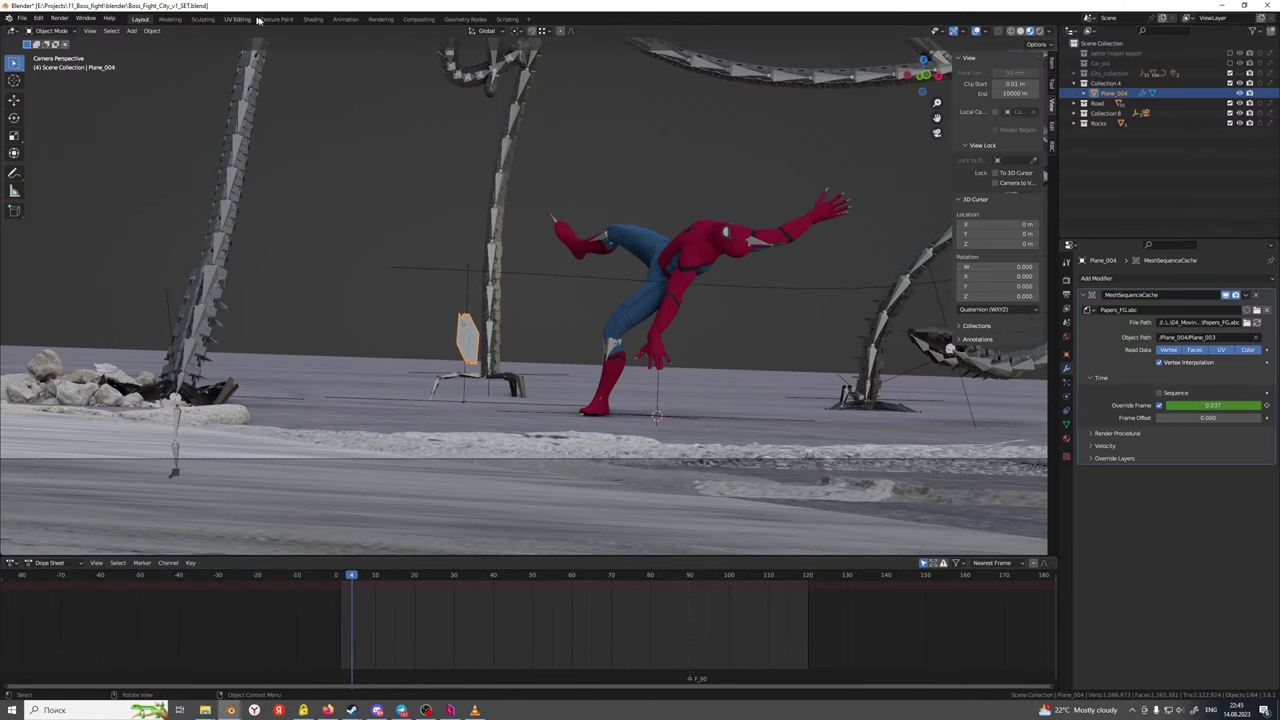
# Switch to the Animation workspace and change its Dope Sheet area to a Graph Editor
pyautogui.click(345, 19)
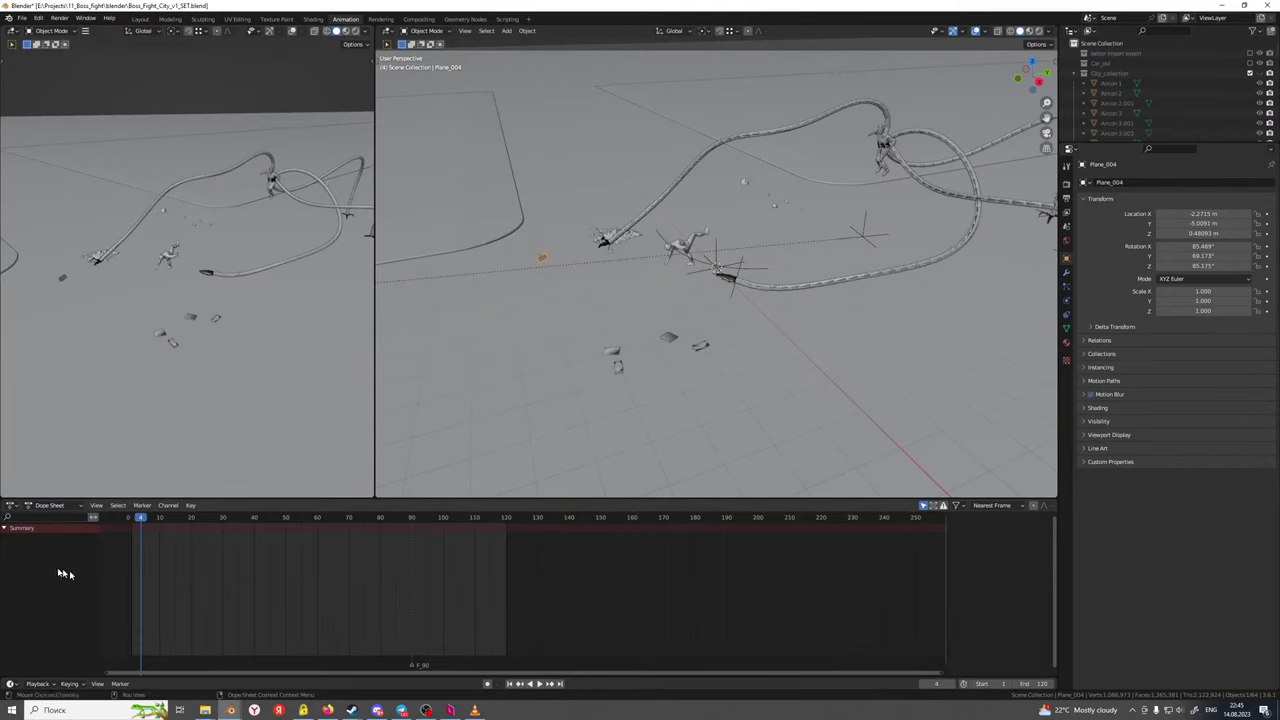
pyautogui.click(38, 508)
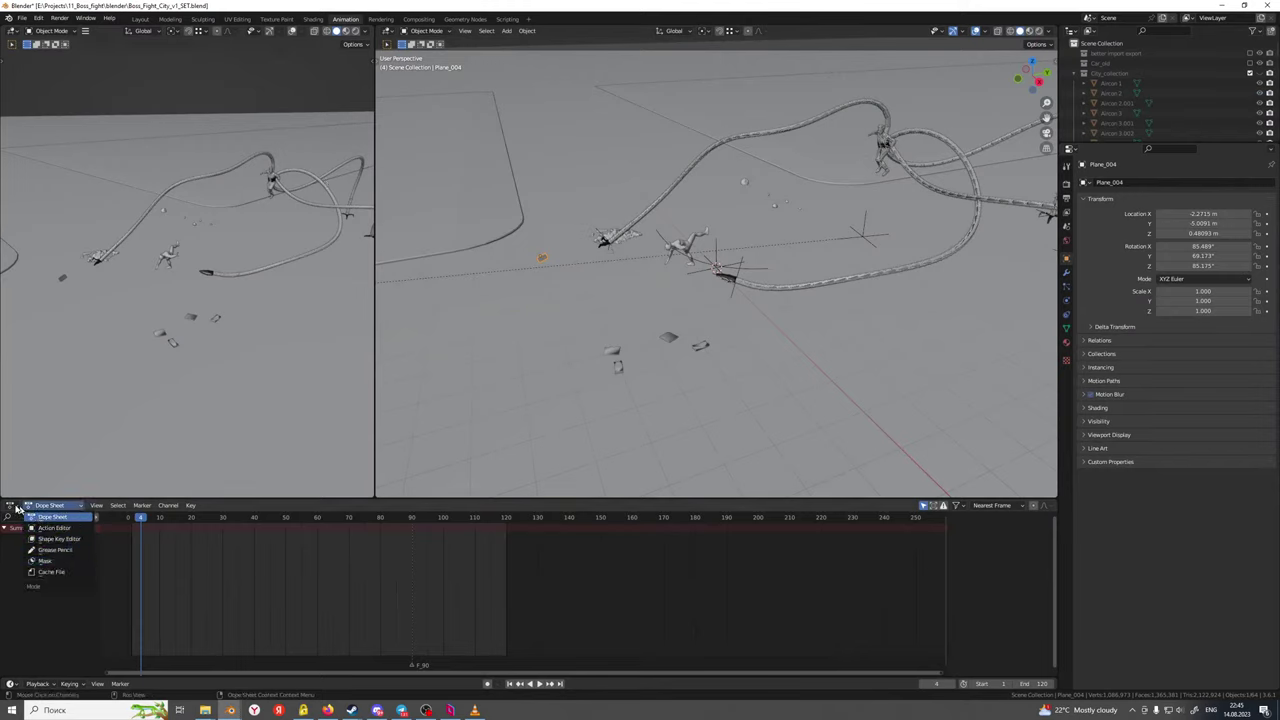
pyautogui.click(14, 508)
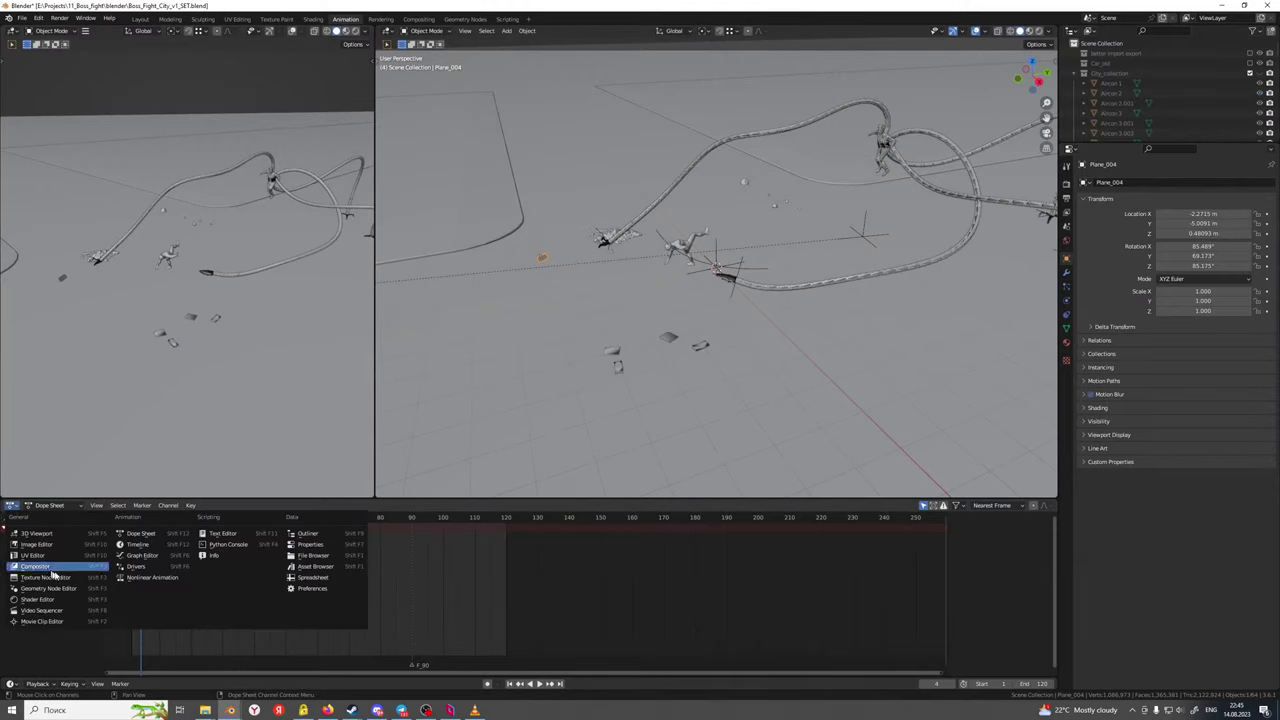
pyautogui.click(126, 556)
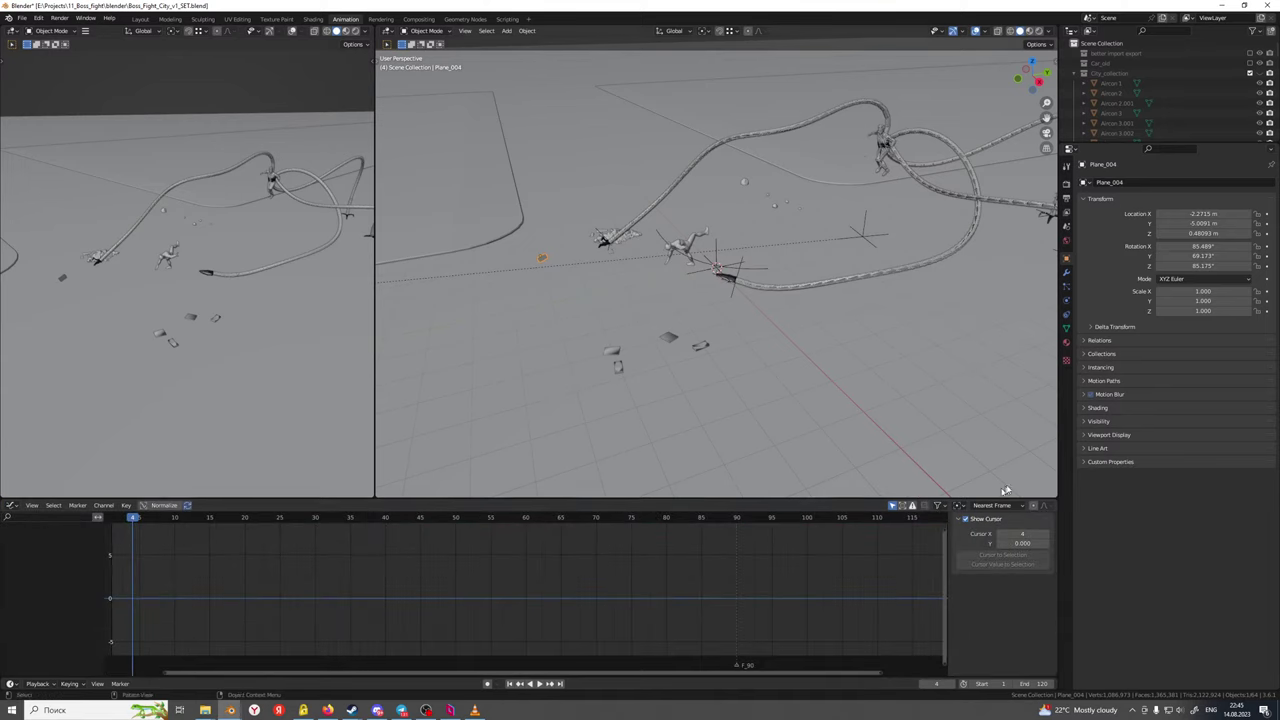
# Show the paper's MeshSequenceCache modifier settings and return the animation to frame 1
pyautogui.click(1066, 272)
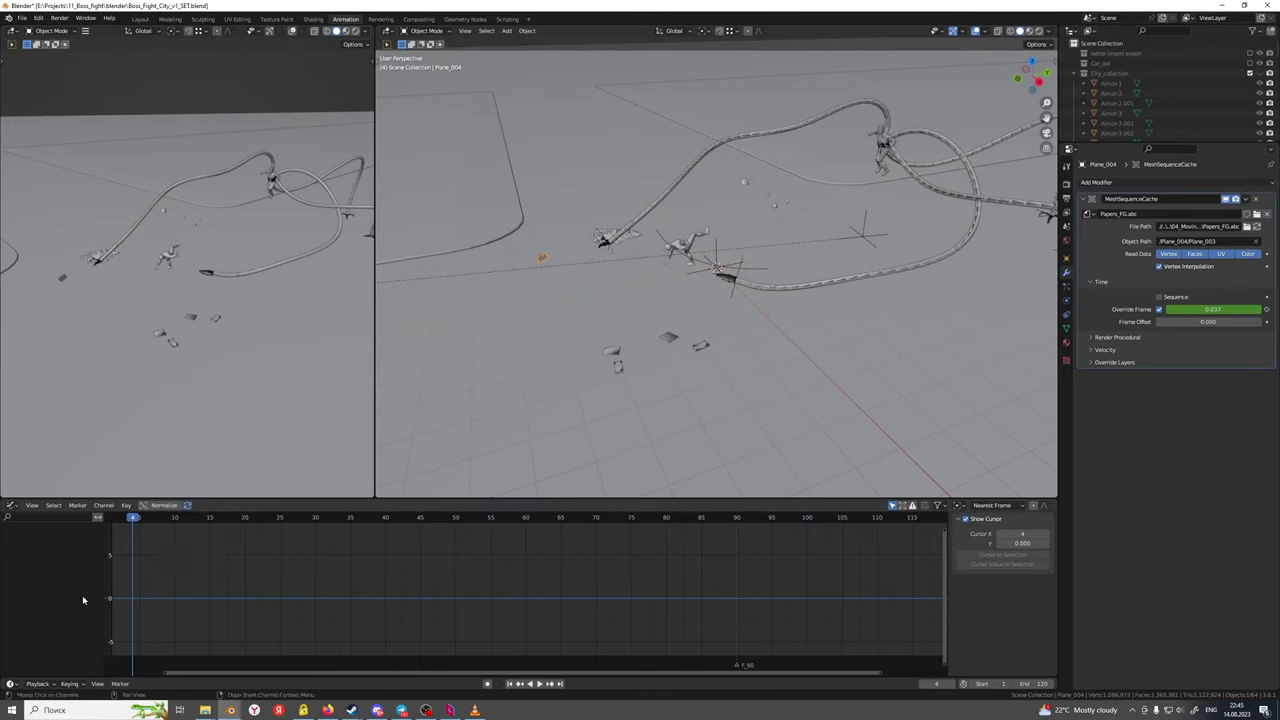
pyautogui.click(32, 505)
pyautogui.click(12, 508)
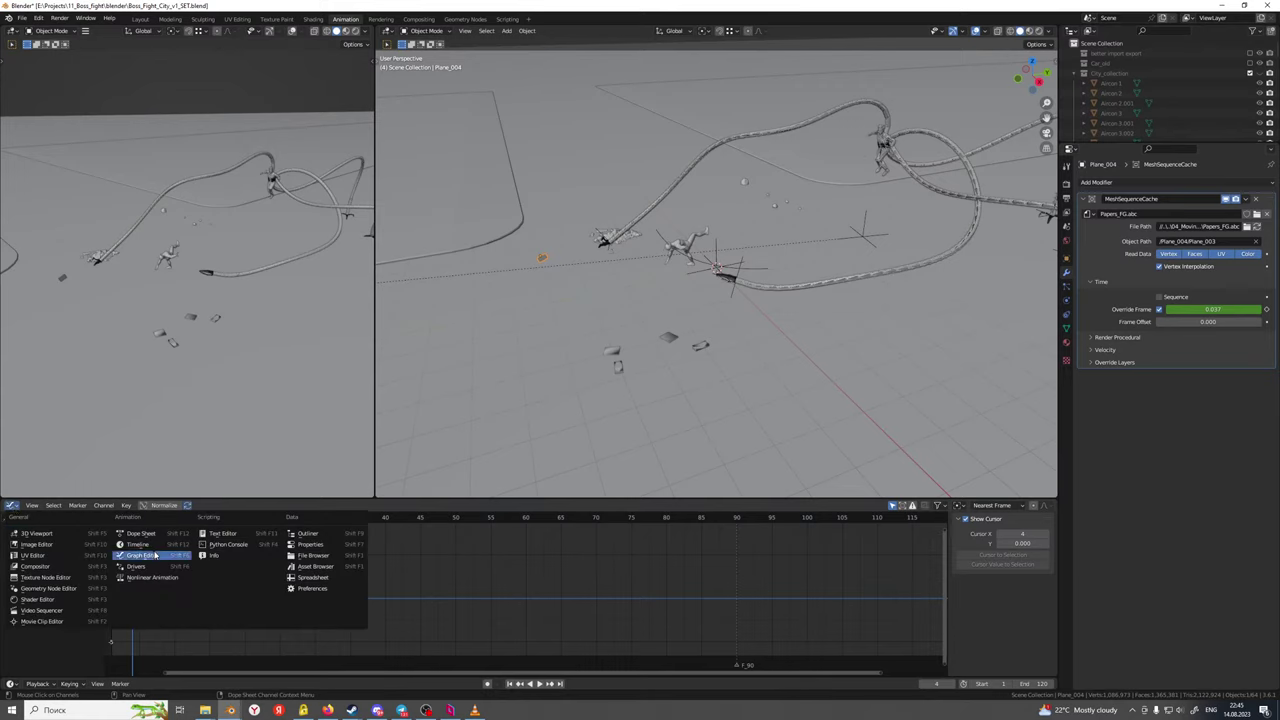
pyautogui.click(153, 555)
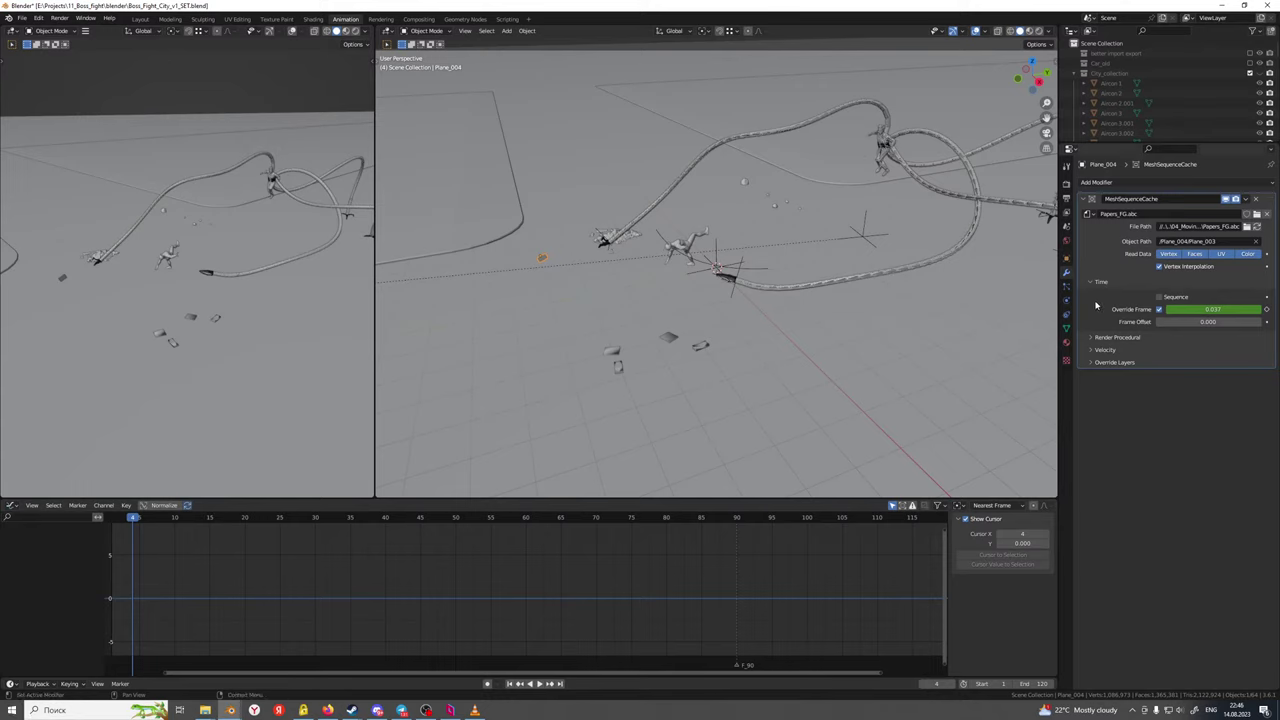
pyautogui.moveTo(128, 518); pyautogui.dragTo(111, 522)
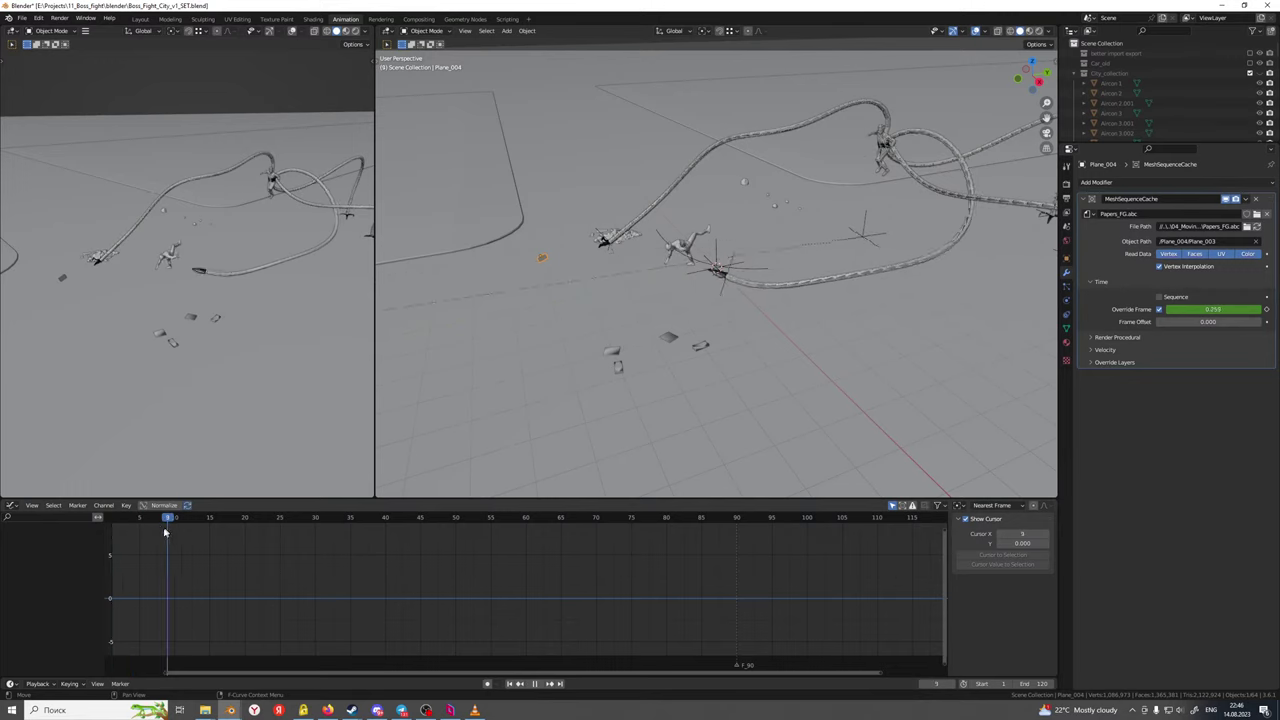
pyautogui.moveTo(127, 541); pyautogui.dragTo(114, 544)
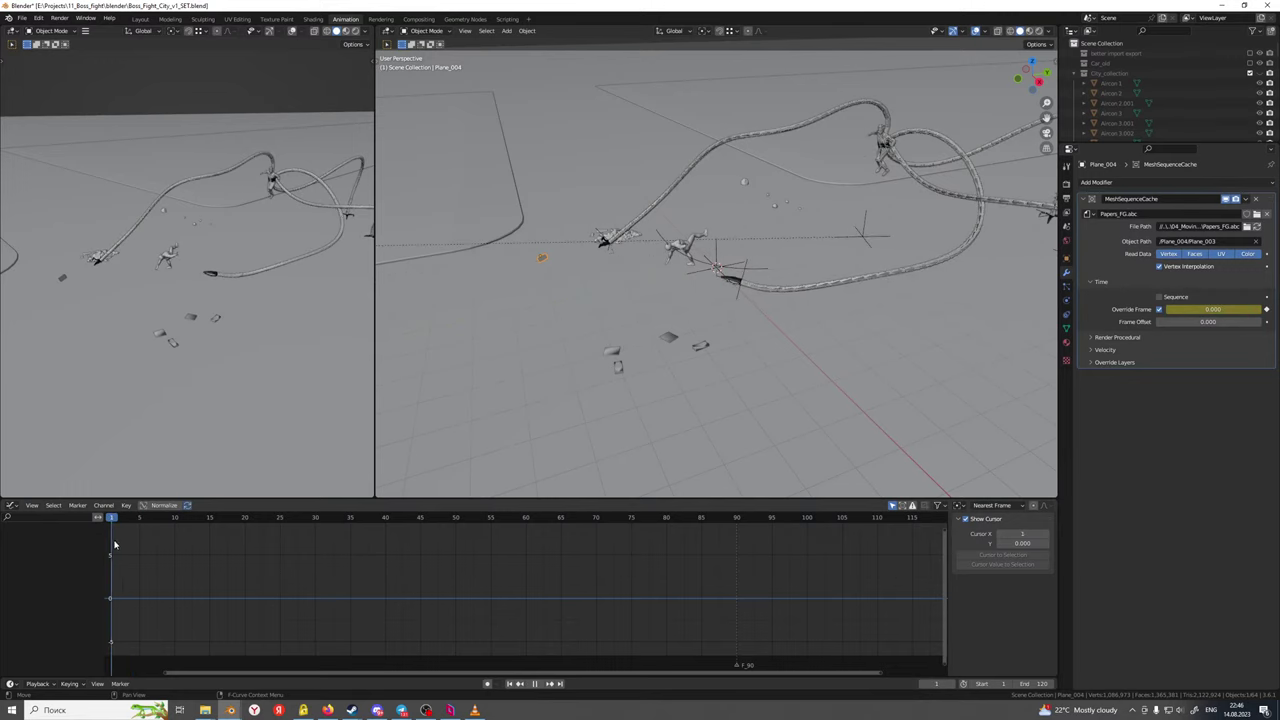
pyautogui.press('space')
# Turn off the selected-only filter in the Graph Editor to list the Papers_FG.abc, Camera and Camera Empty curves
pyautogui.click(10, 506)
pyautogui.click(893, 507)
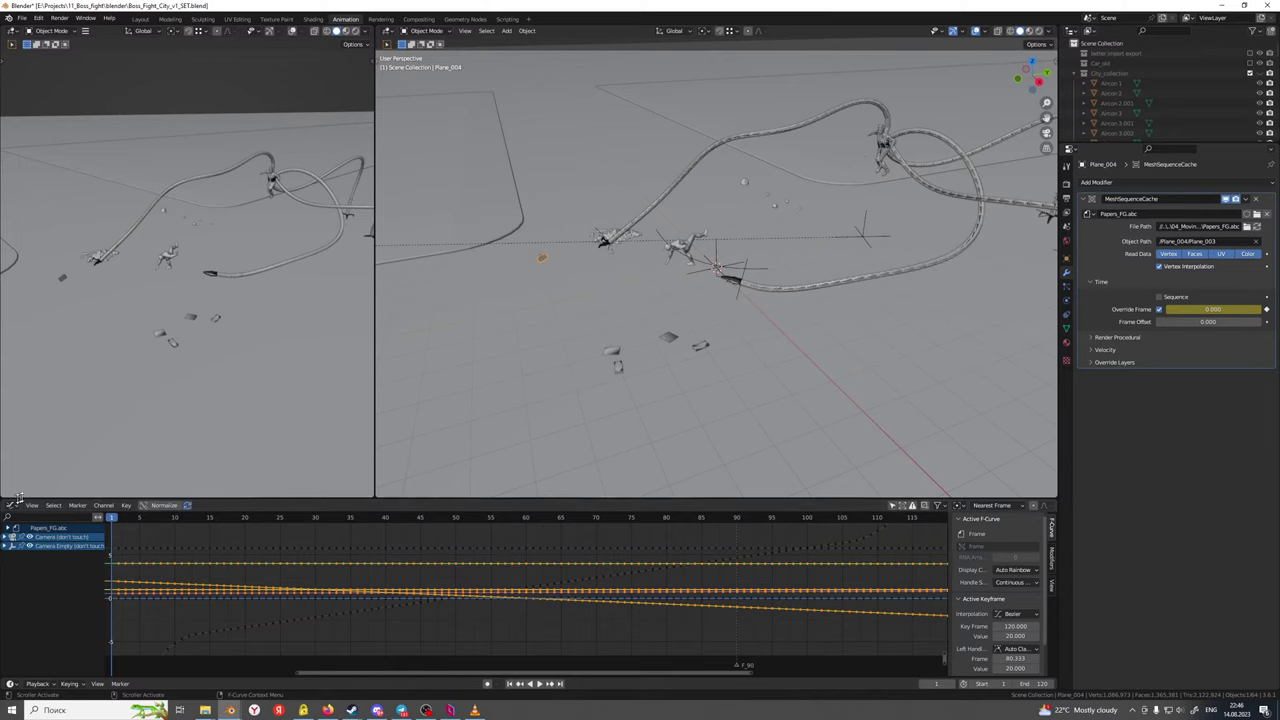
pyautogui.moveTo(447, 297); pyautogui.dragTo(388, 390, button='middle')
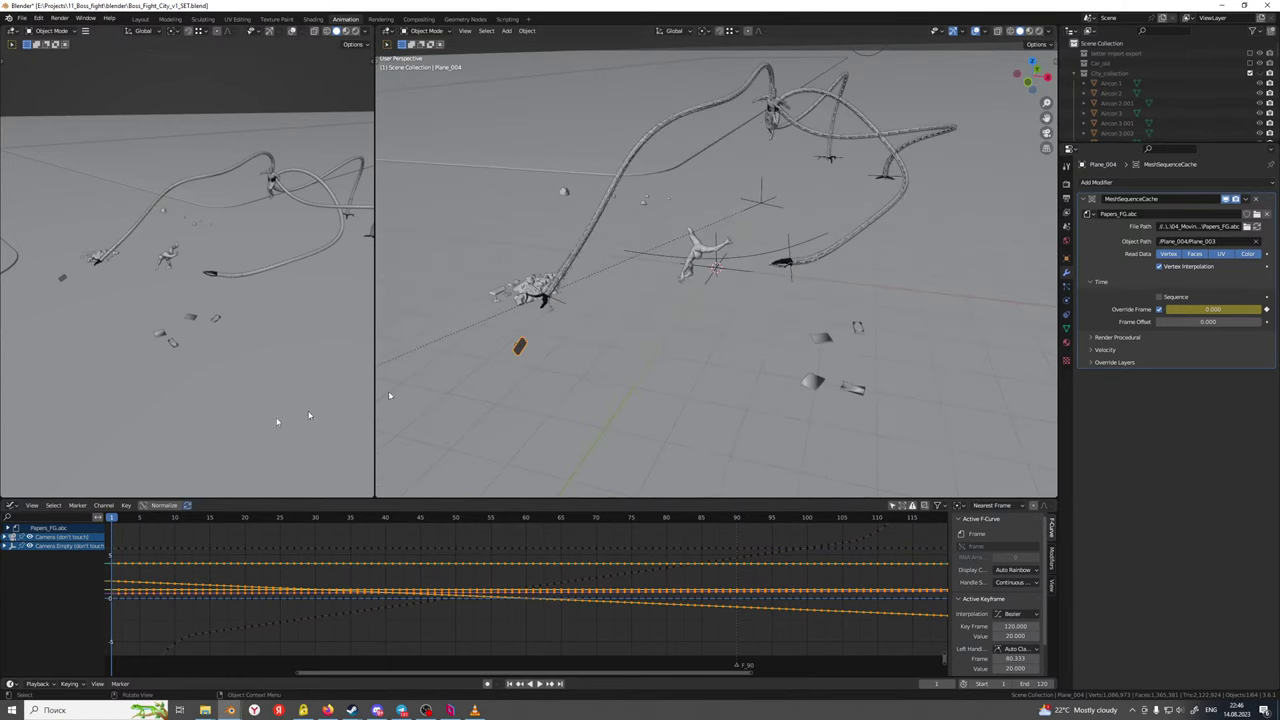
pyautogui.click(31, 506)
pyautogui.click(12, 506)
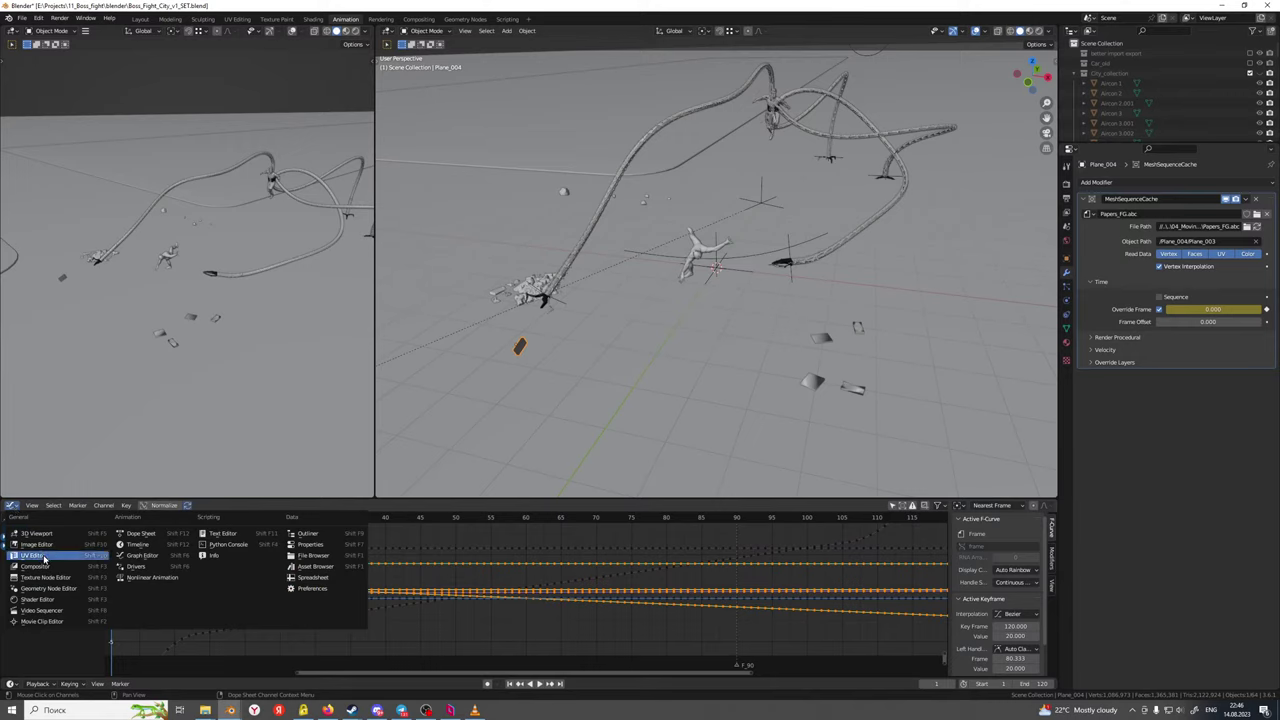
pyautogui.click(156, 546)
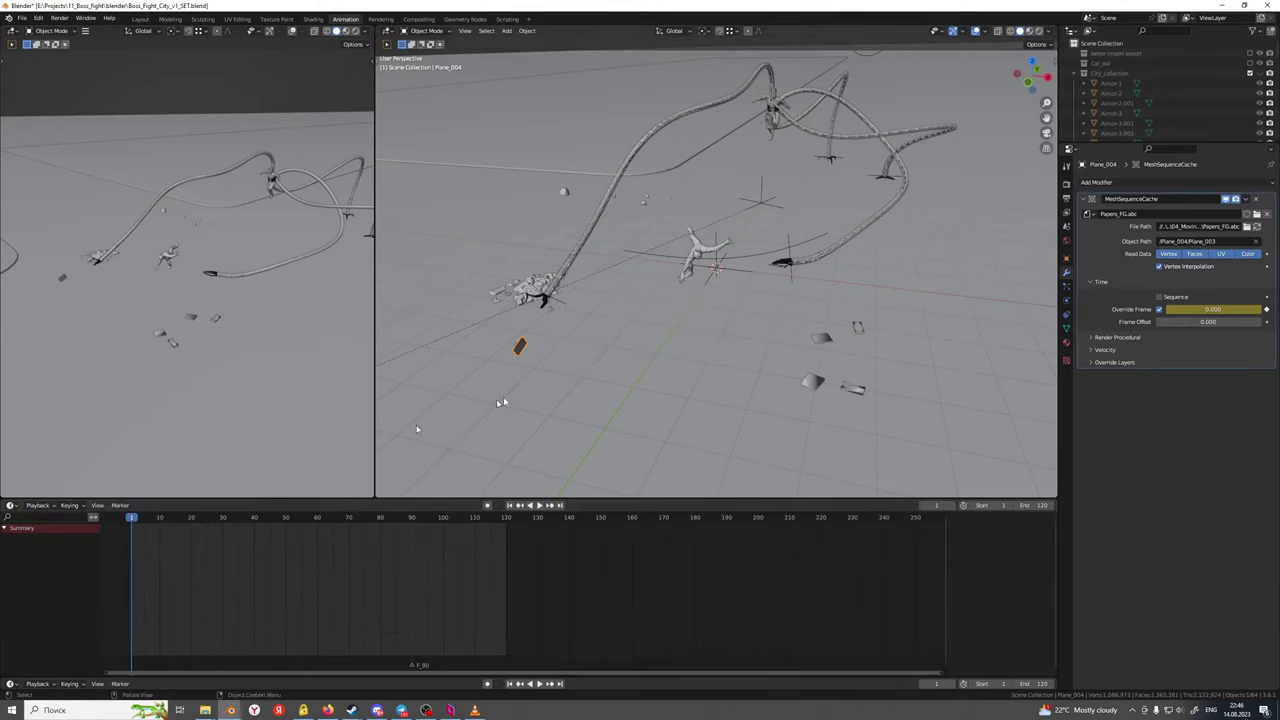
pyautogui.moveTo(501, 402)
pyautogui.mouseDown(button='middle')
pyautogui.moveTo(493, 351)
pyautogui.moveTo(515, 406)
pyautogui.mouseUp(button='middle')
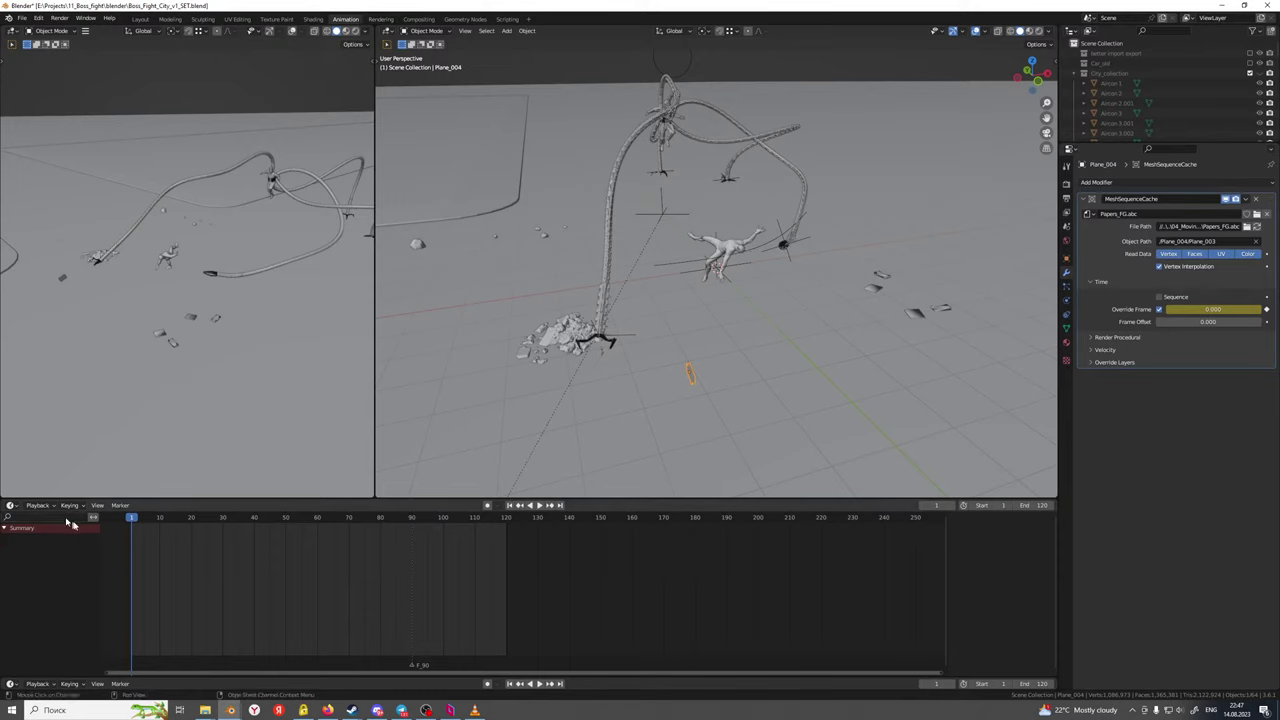
pyautogui.click(11, 505)
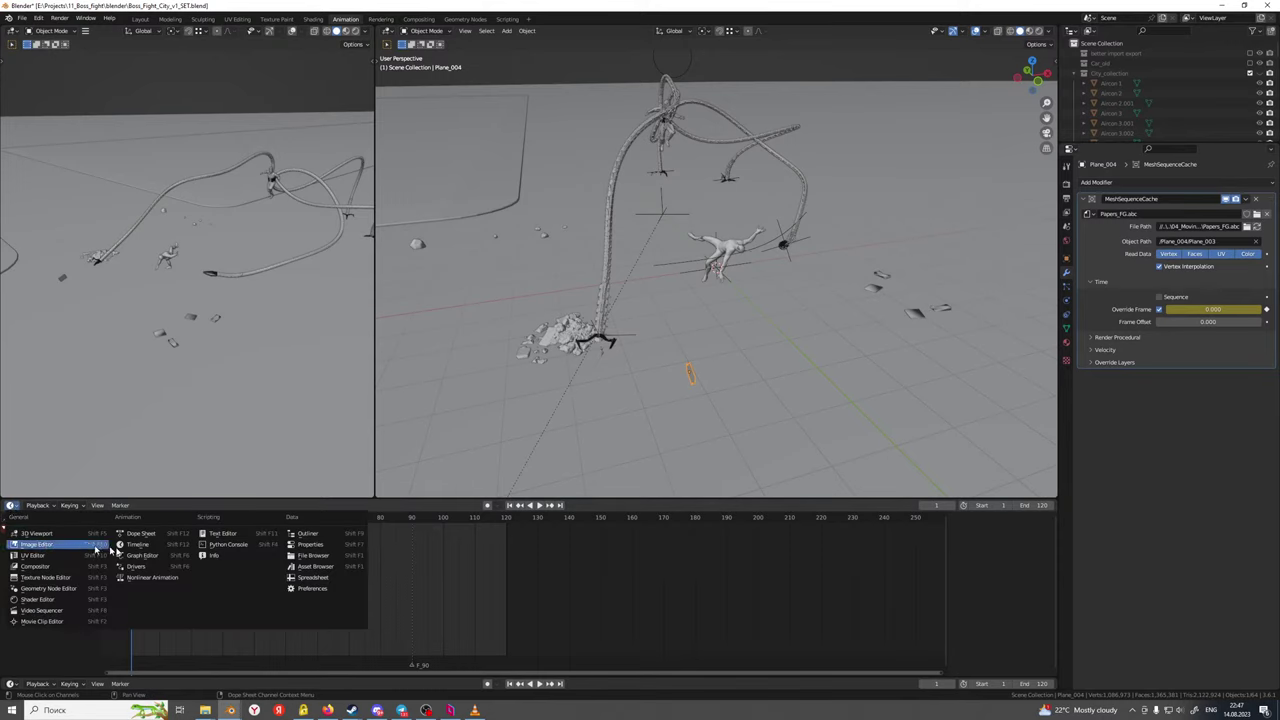
pyautogui.click(147, 547)
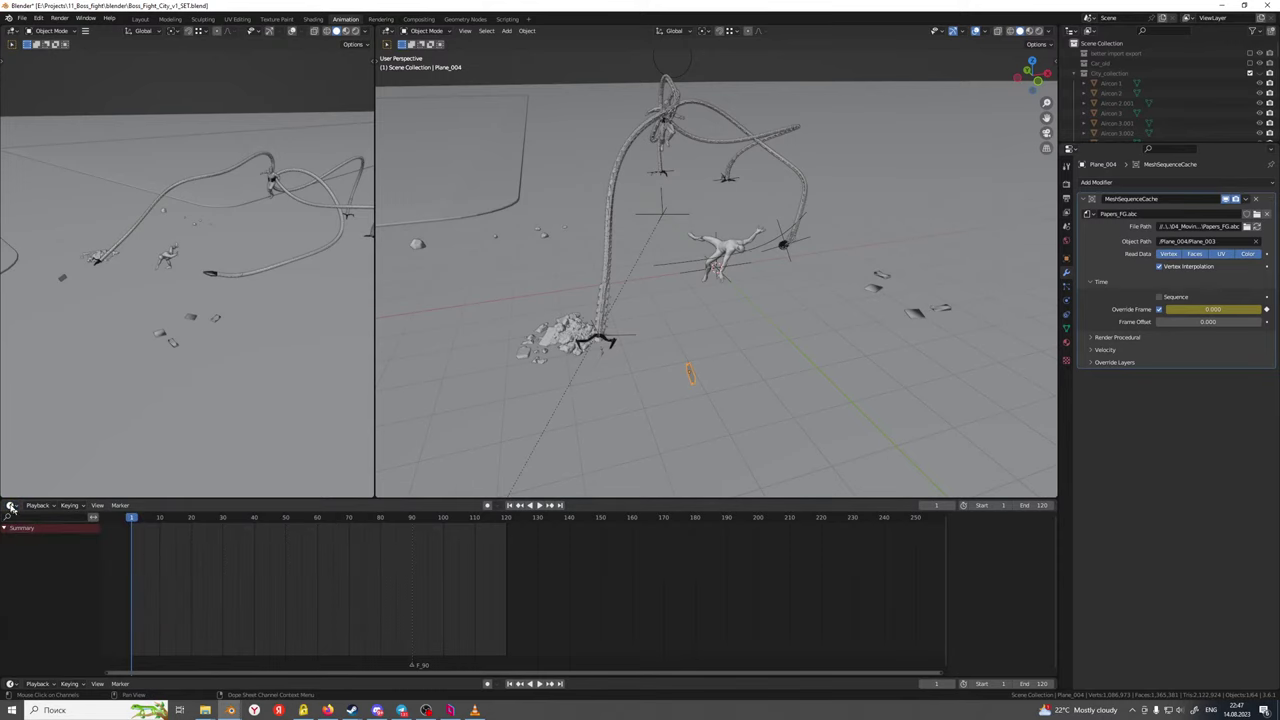
pyautogui.click(11, 505)
pyautogui.click(137, 546)
pyautogui.click(11, 505)
pyautogui.click(11, 505)
pyautogui.click(11, 505)
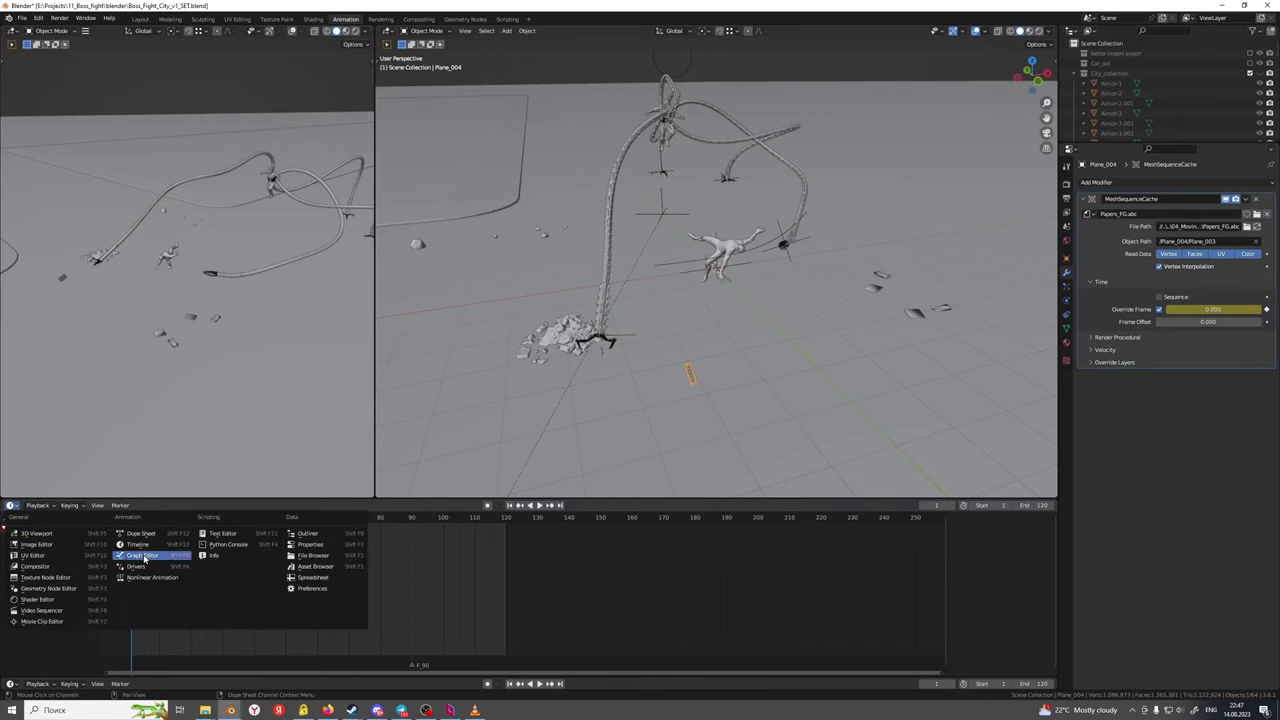
pyautogui.click(144, 558)
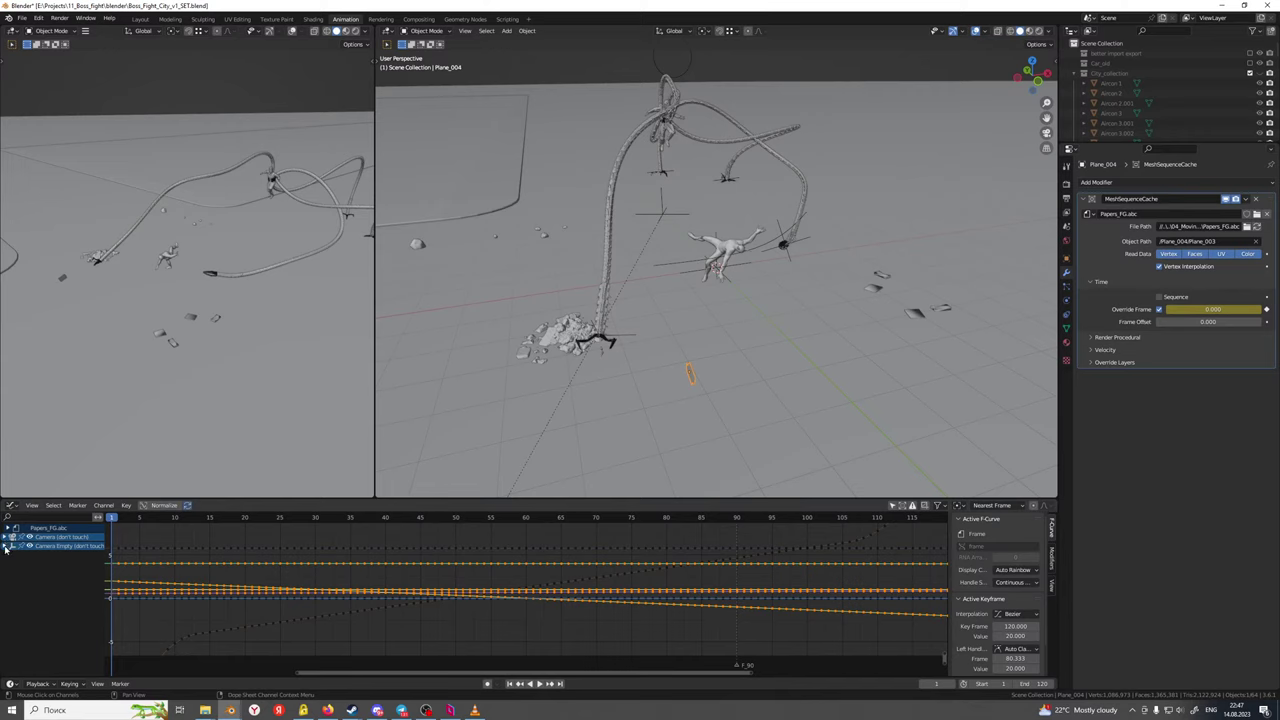
# Select the Papers_FG.abc channel, fit its curves in the graph view and hide the Camera and Camera Empty curves
pyautogui.click(60, 530)
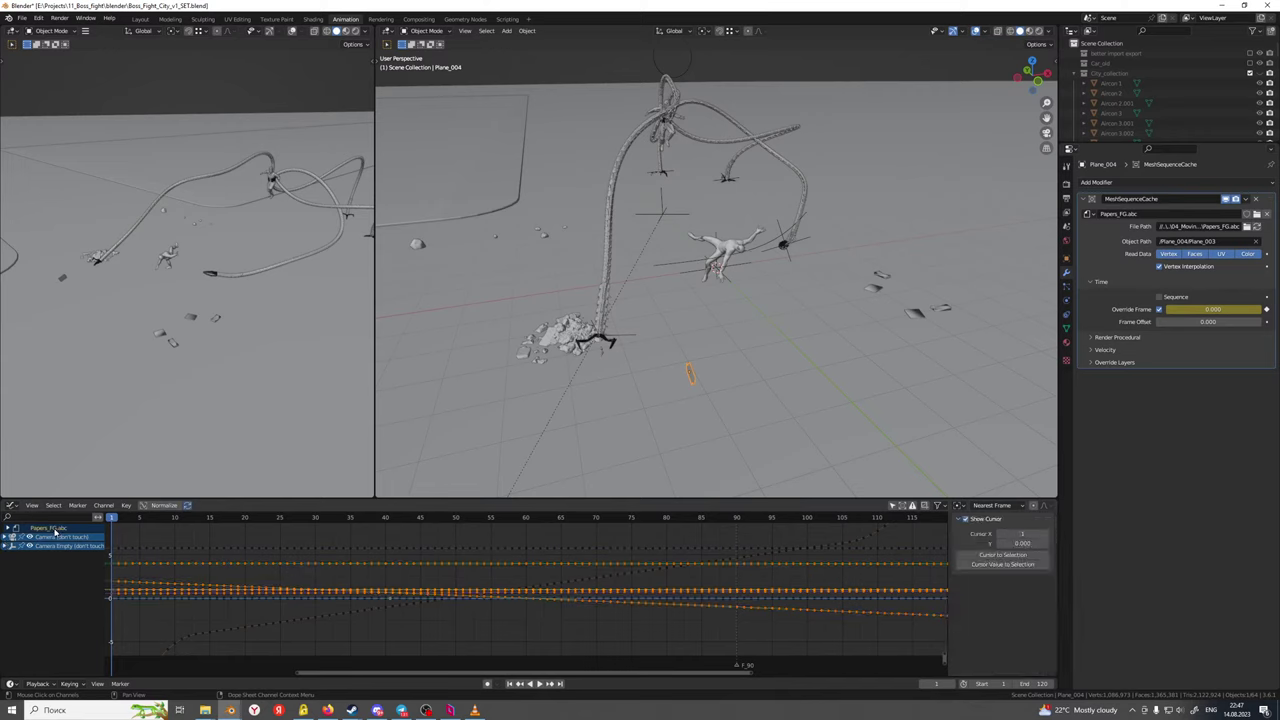
pyautogui.press('Home')
pyautogui.scroll(2, 308, 575)
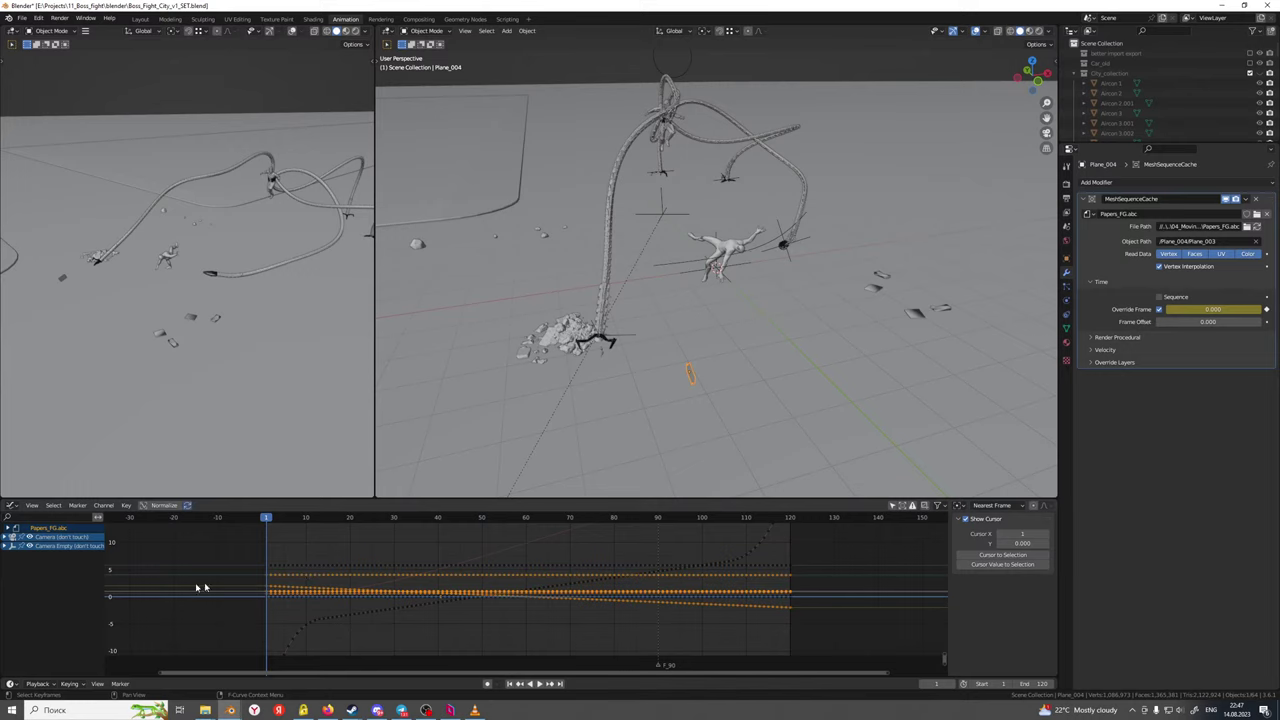
pyautogui.press('space')
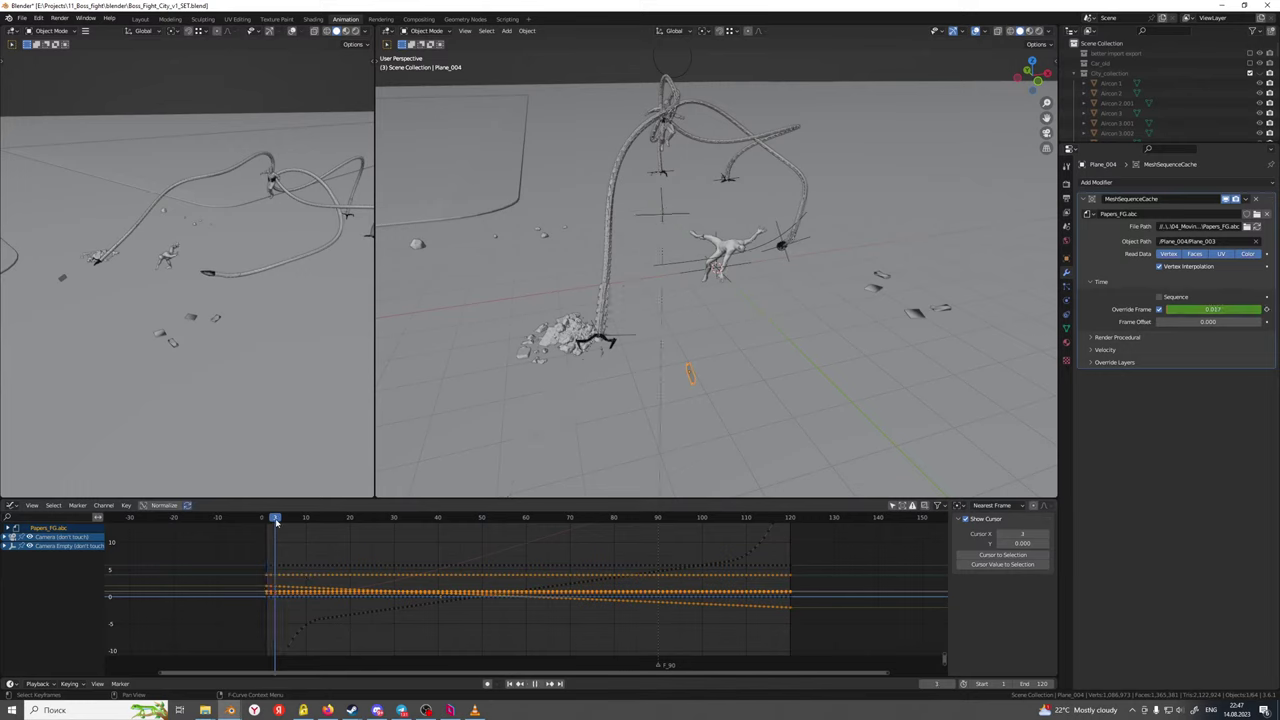
pyautogui.press('space')
pyautogui.click(29, 538)
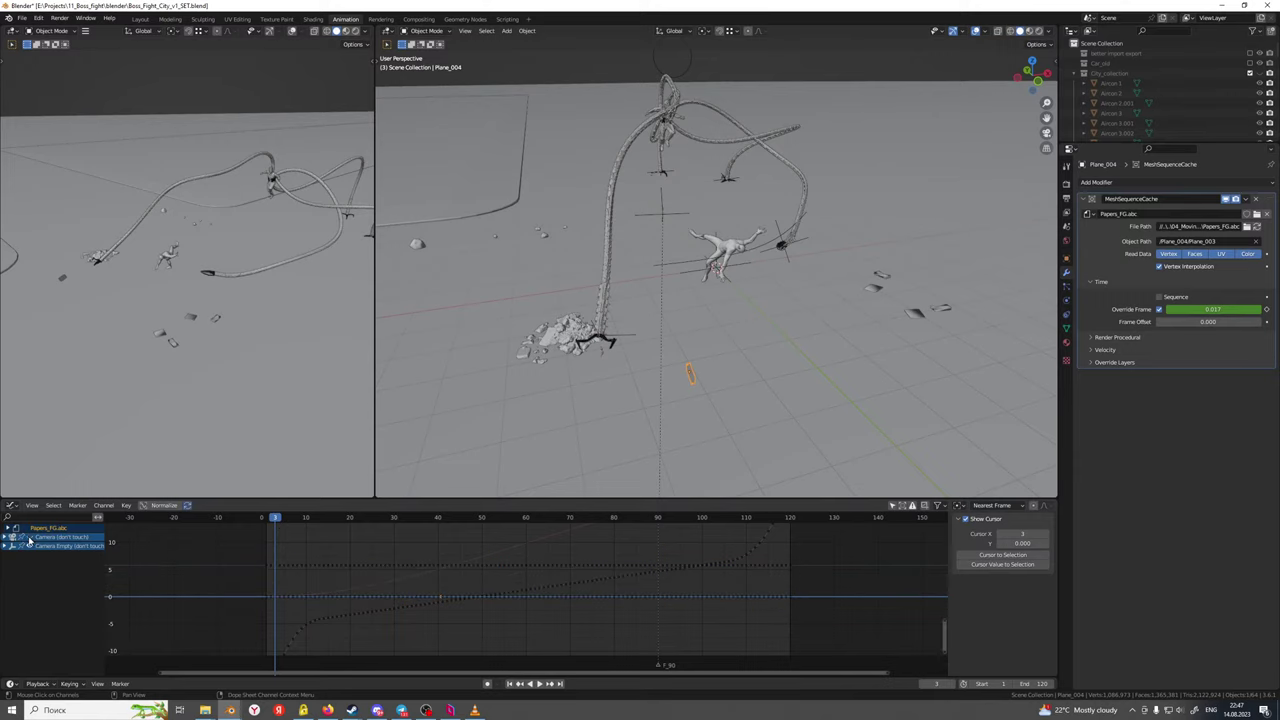
pyautogui.click(30, 546)
# Set the papers' MeshSequenceCache Override Frame to 20 at frame 1
pyautogui.moveTo(268, 519); pyautogui.dragTo(265, 521)
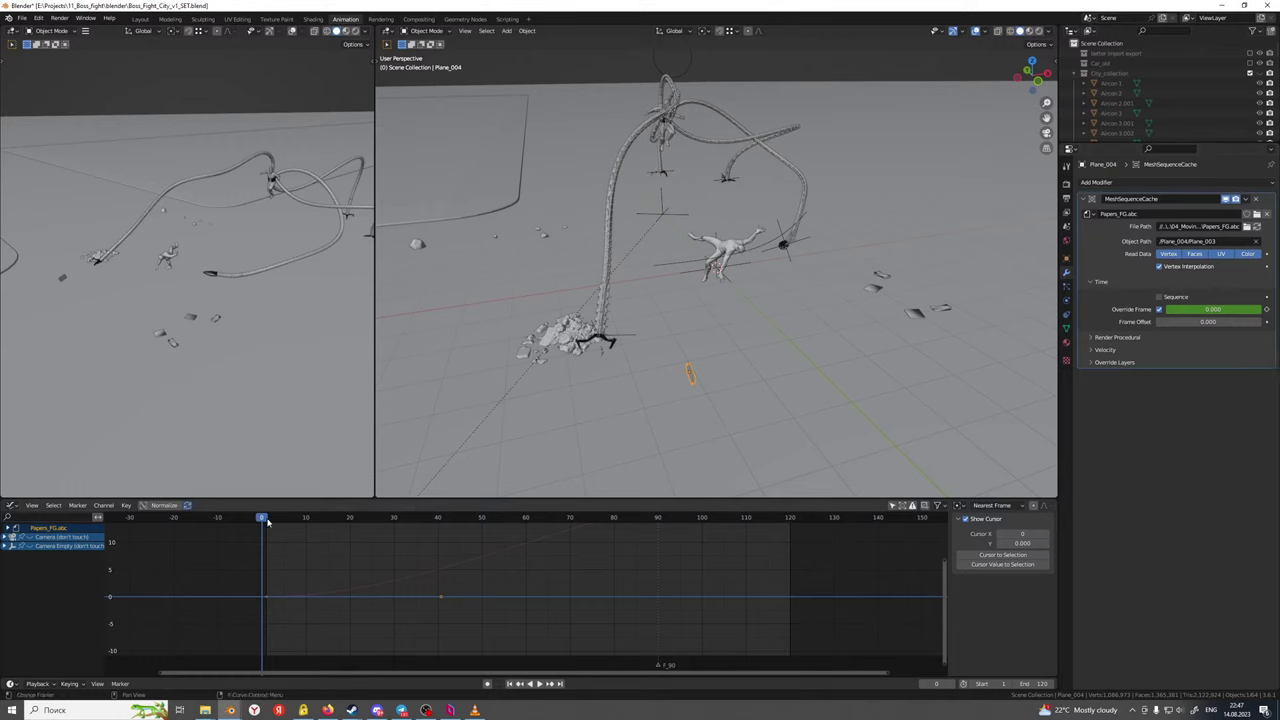
pyautogui.press('space')
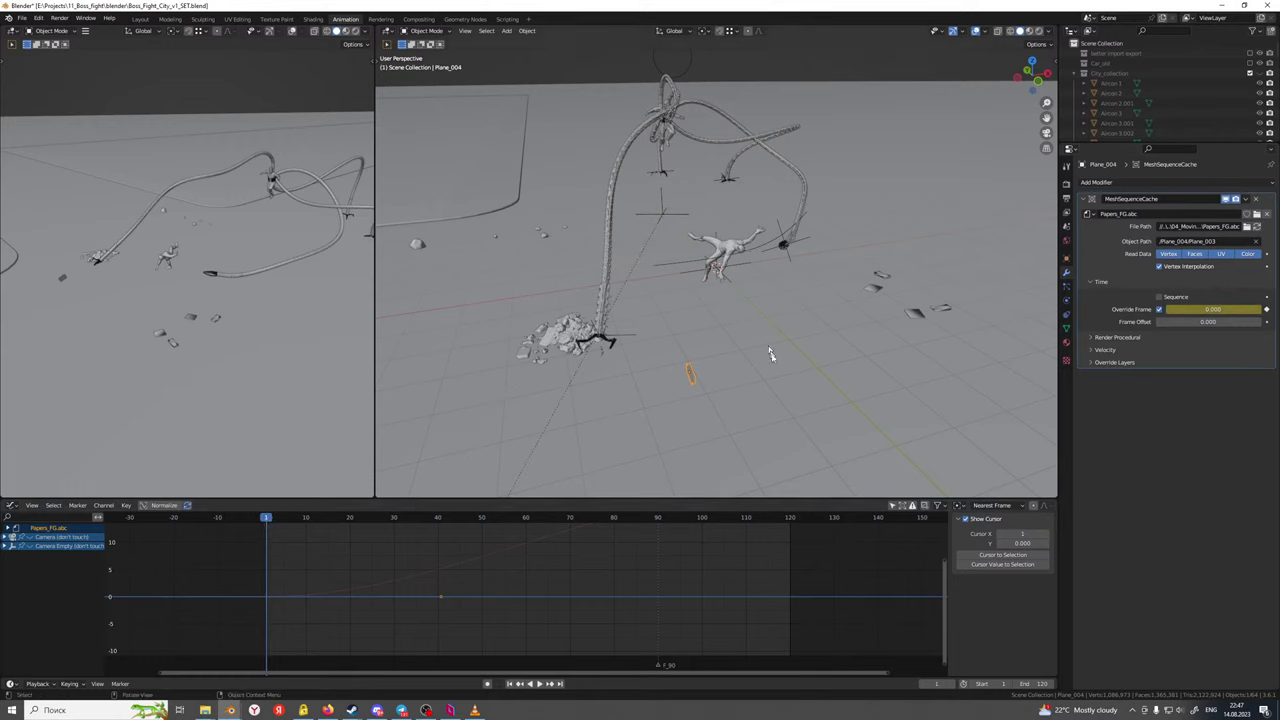
pyautogui.click(1222, 309)
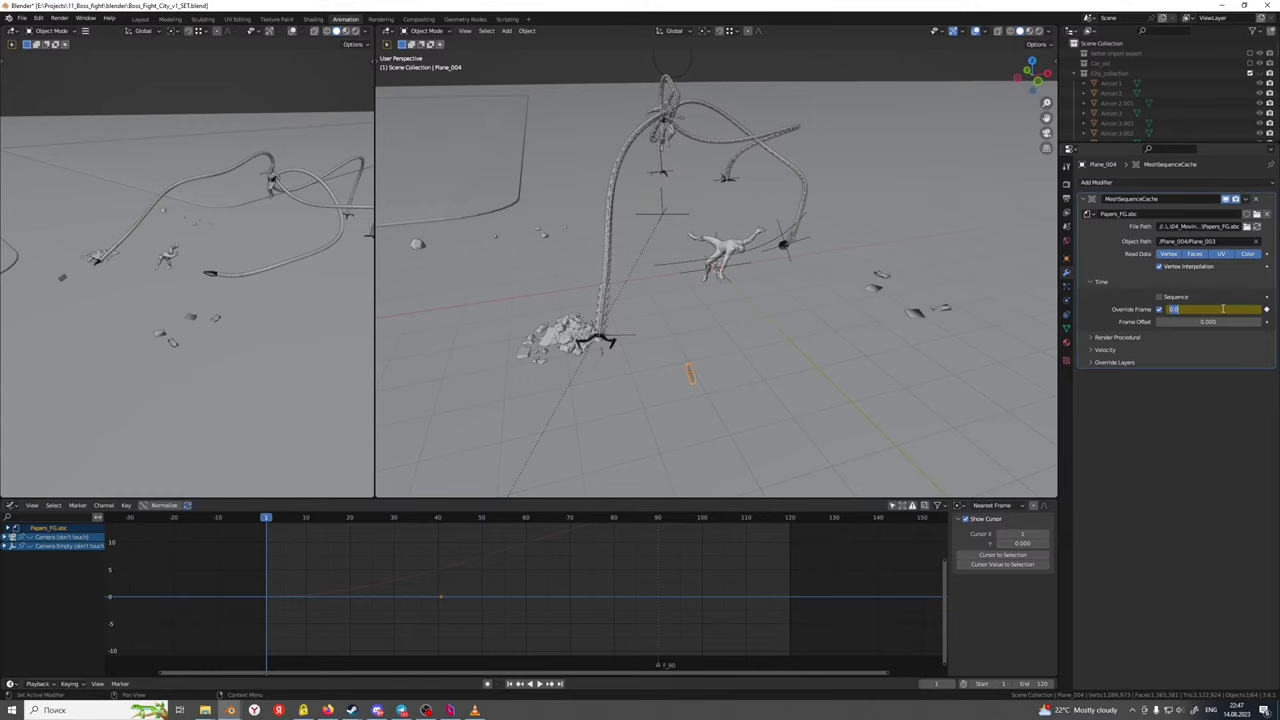
pyautogui.write('20')
pyautogui.press('Return')
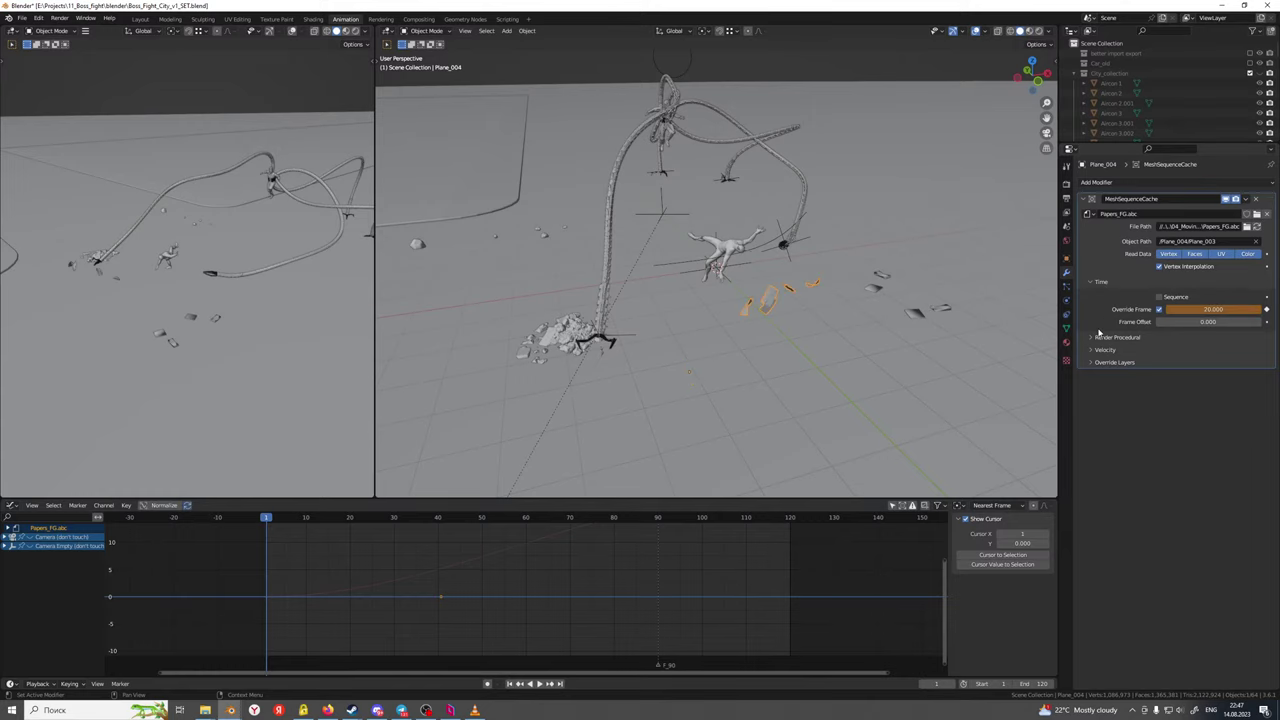
pyautogui.moveTo(863, 366); pyautogui.dragTo(740, 362, button='middle')
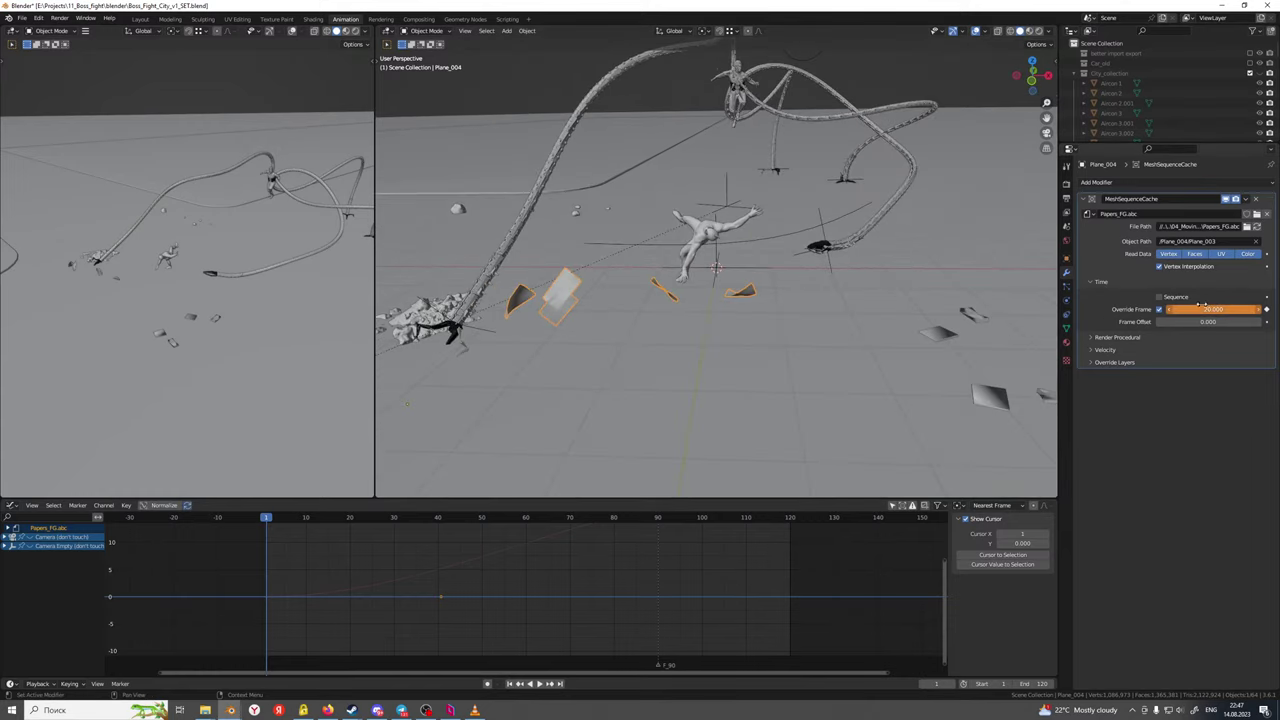
# Replace the papers' Override Frame keyframe at frame 1 with the value 20 and play the animation back to check it
pyautogui.rightClick(1205, 309)
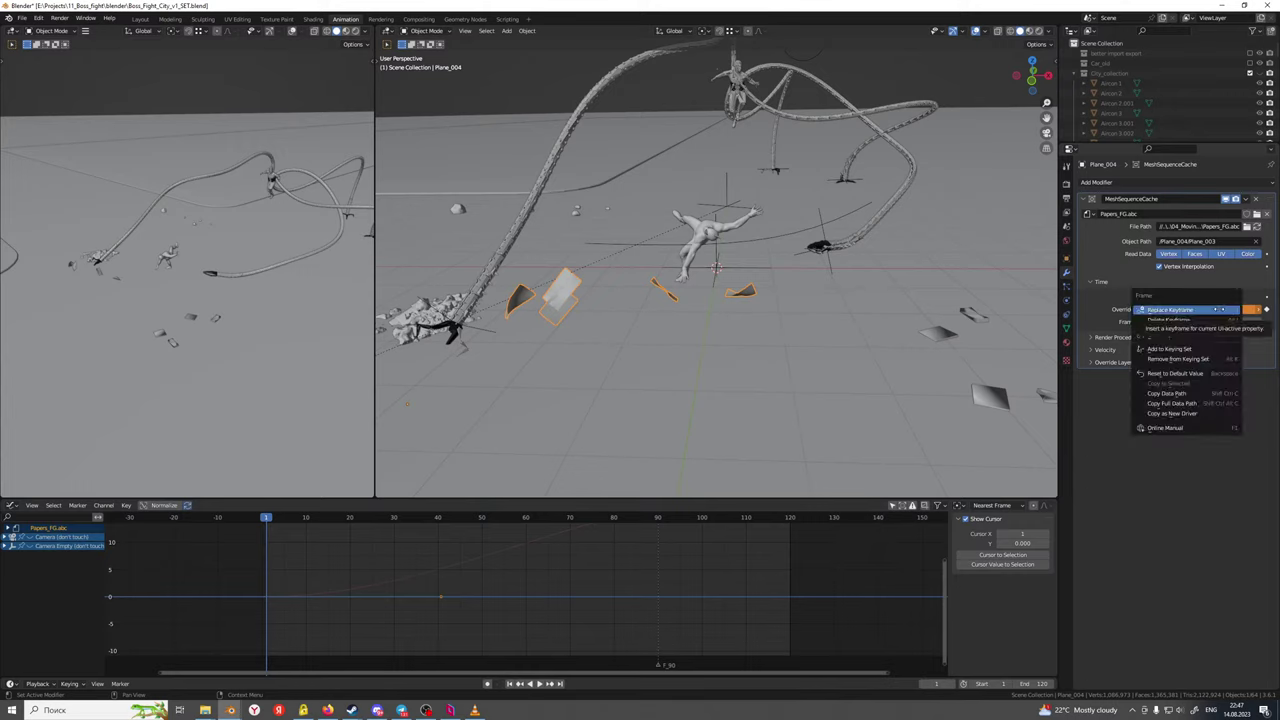
pyautogui.click(1170, 310)
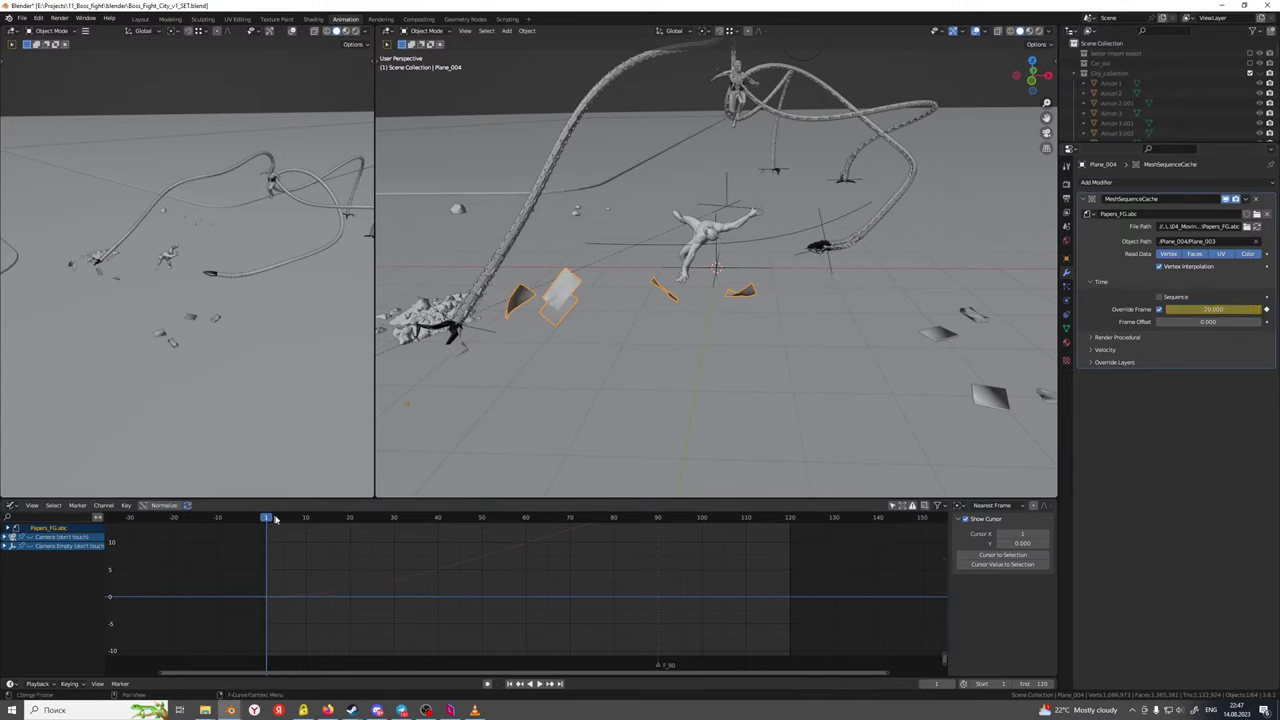
pyautogui.press('space')
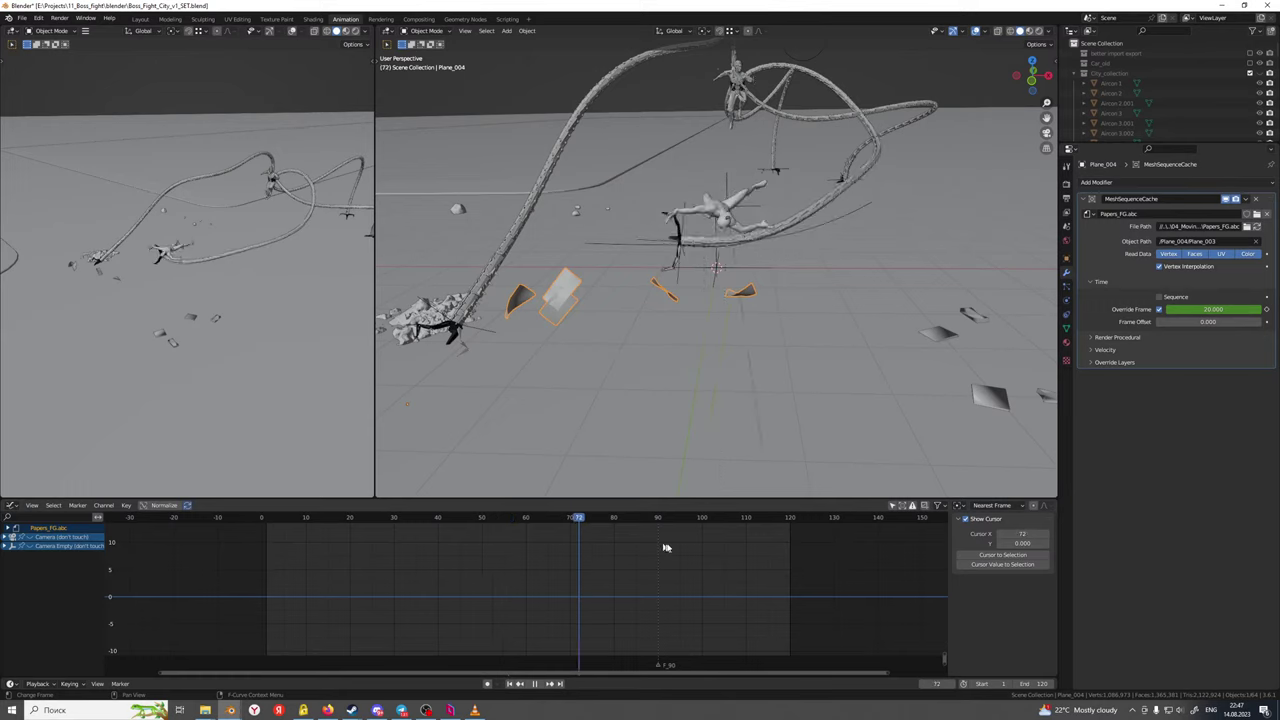
pyautogui.moveTo(677, 550); pyautogui.dragTo(415, 570)
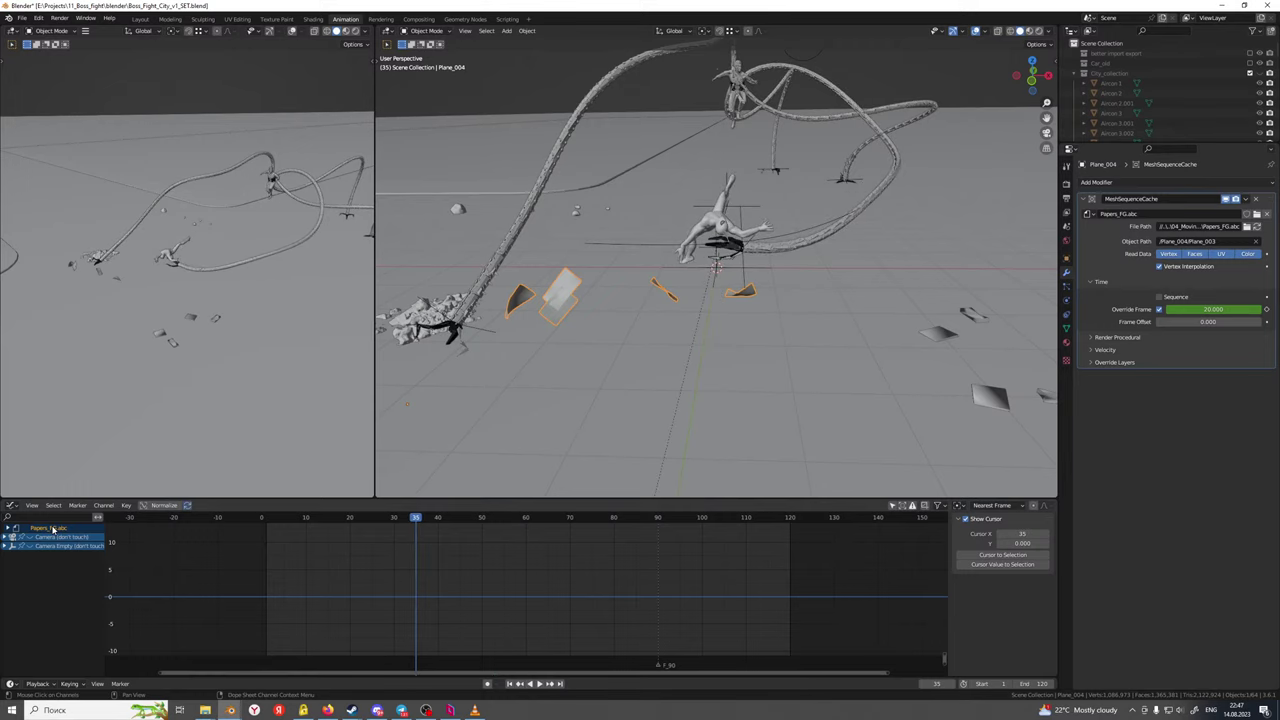
# Fit the Papers_FG.abc curve in the graph view and go to frame 120
pyautogui.press('Home')
pyautogui.moveTo(594, 564); pyautogui.dragTo(553, 604, button='middle')
pyautogui.moveTo(638, 521); pyautogui.dragTo(638, 520)
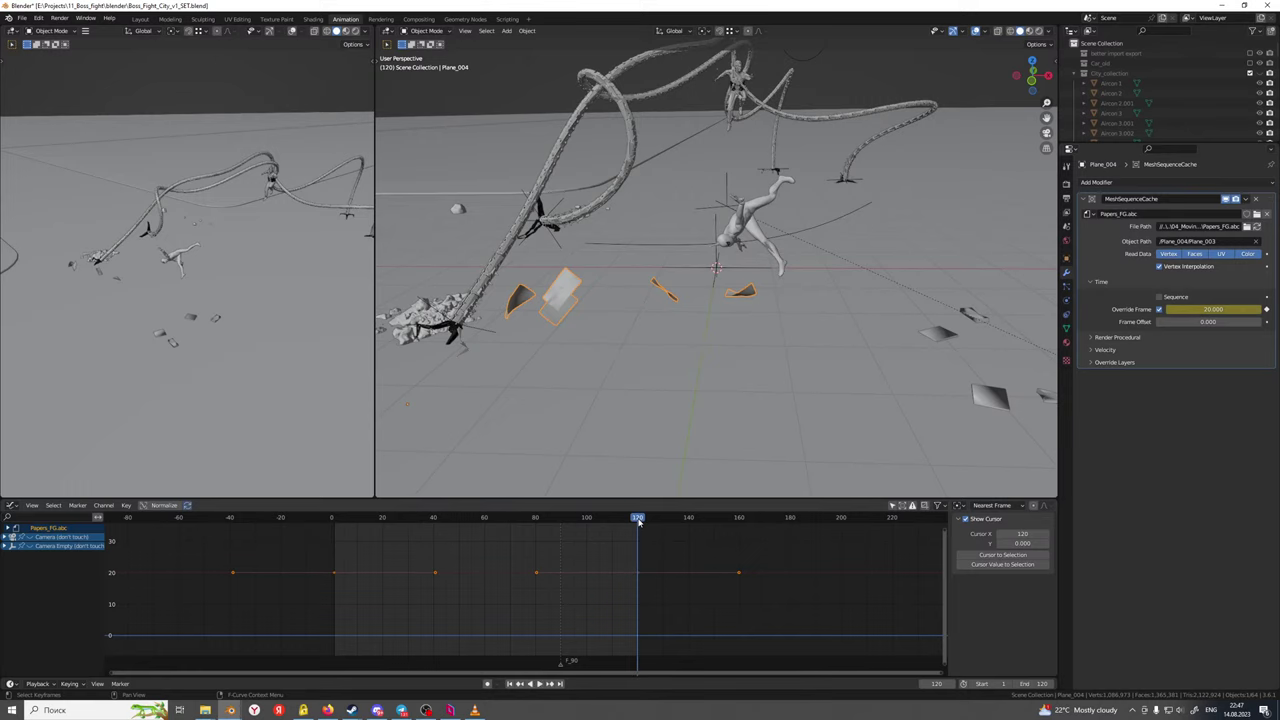
# Set the papers' Override Frame to 120 at frame 120 and check their position in the scene
pyautogui.click(1214, 311)
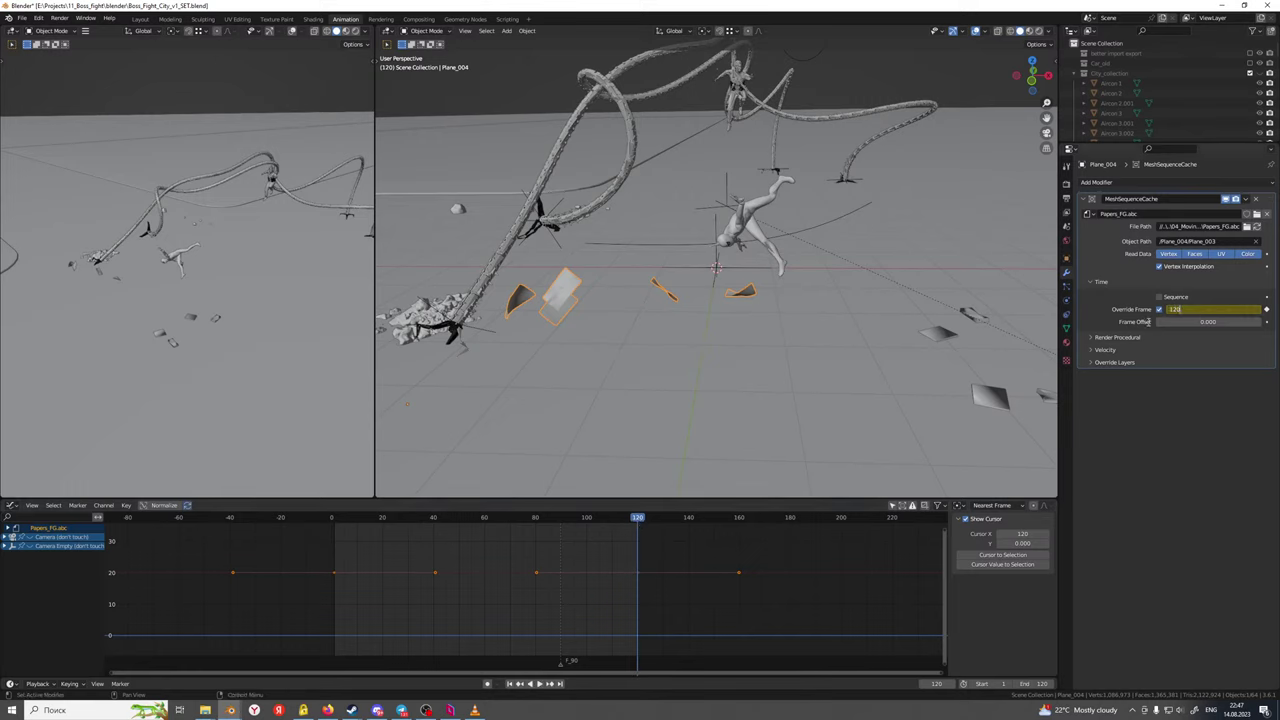
pyautogui.write('120')
pyautogui.press('Return')
pyautogui.moveTo(820, 330); pyautogui.dragTo(743, 332, button='middle')
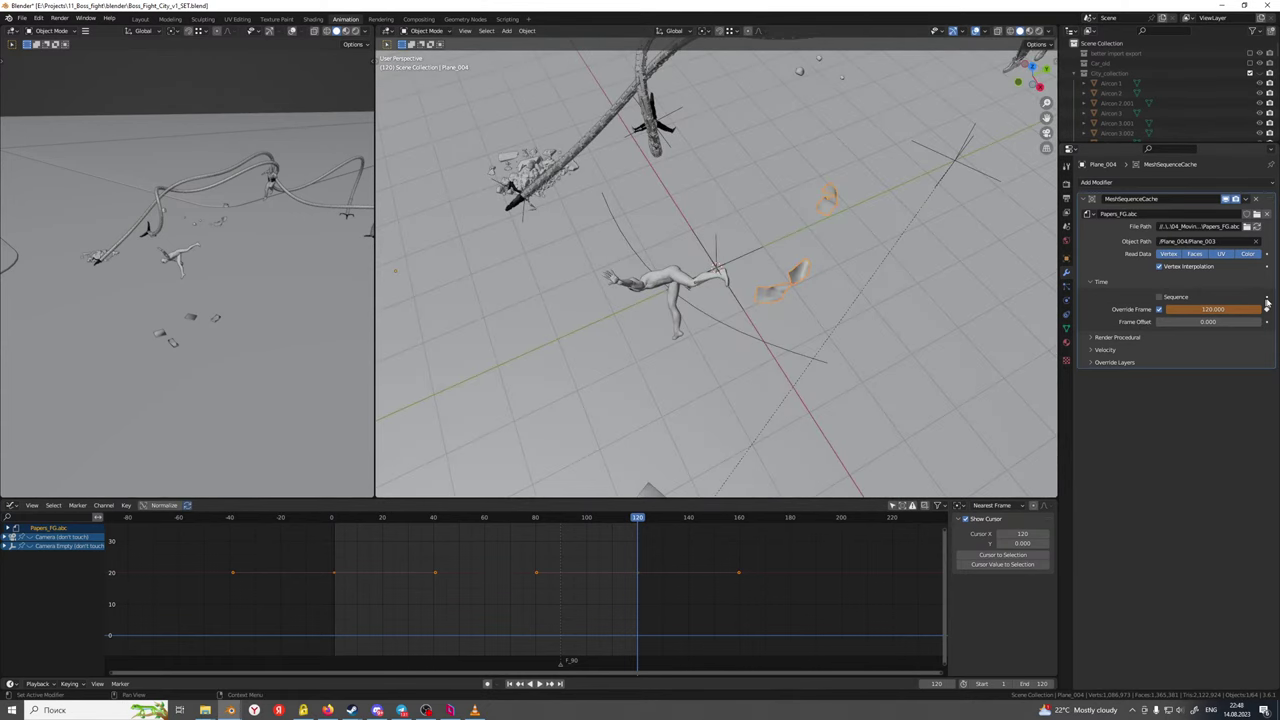
# Set the papers' Override Frame to 100 and replace its keyframe at frame 120
pyautogui.click(1214, 309)
pyautogui.write('100')
pyautogui.press('Return')
pyautogui.moveTo(843, 351); pyautogui.dragTo(897, 331, button='middle')
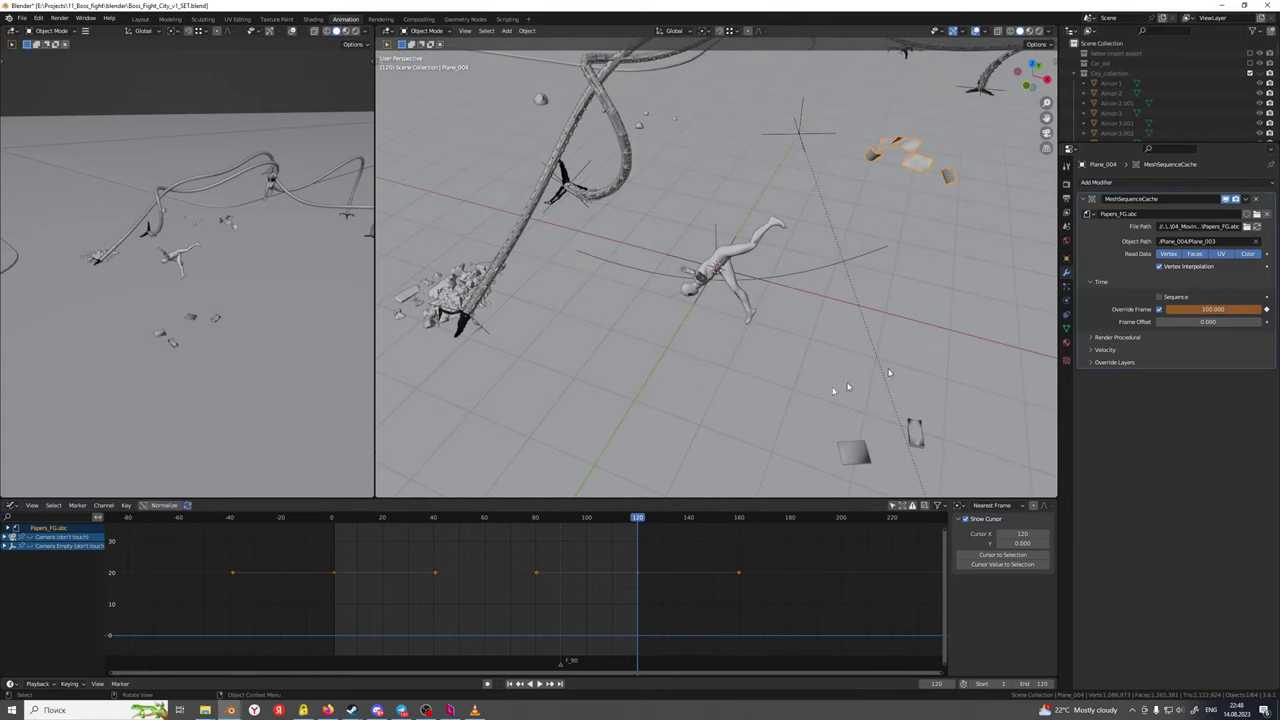
pyautogui.moveTo(847, 386); pyautogui.dragTo(849, 340, button='middle')
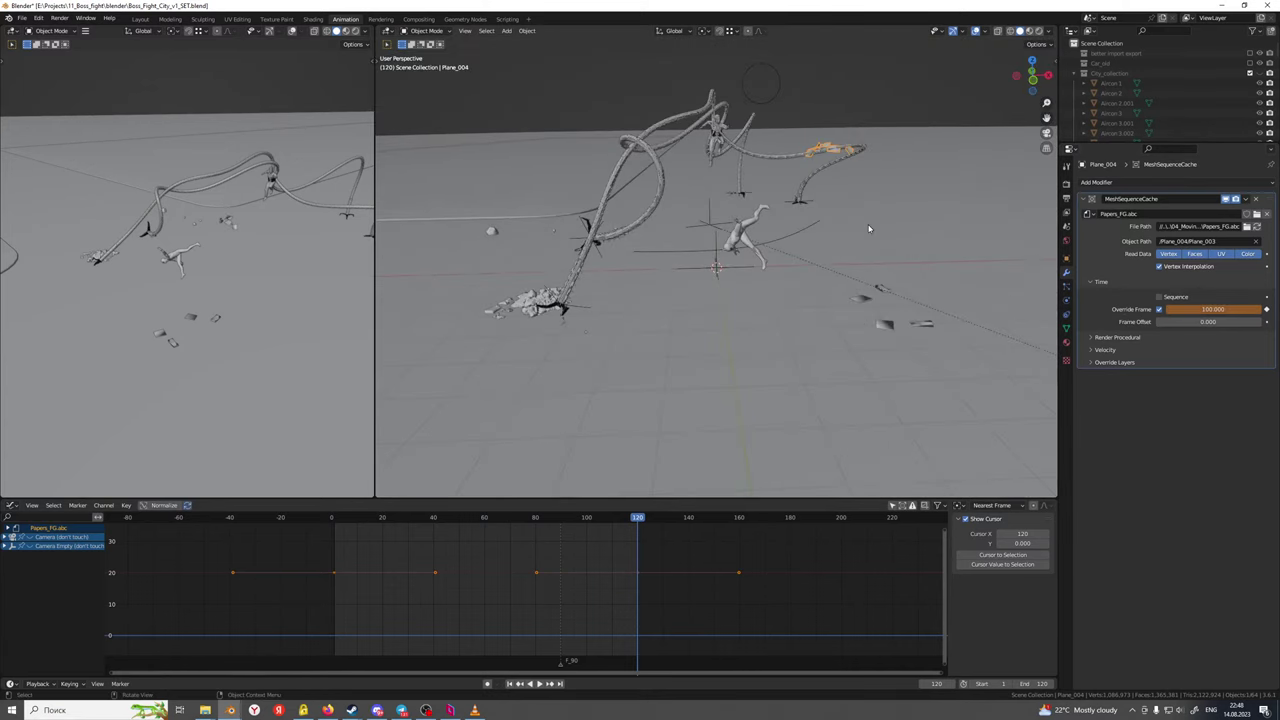
pyautogui.keyDown('shift'); pyautogui.moveTo(868, 229); pyautogui.dragTo(732, 315, button='middle'); pyautogui.keyUp('shift')
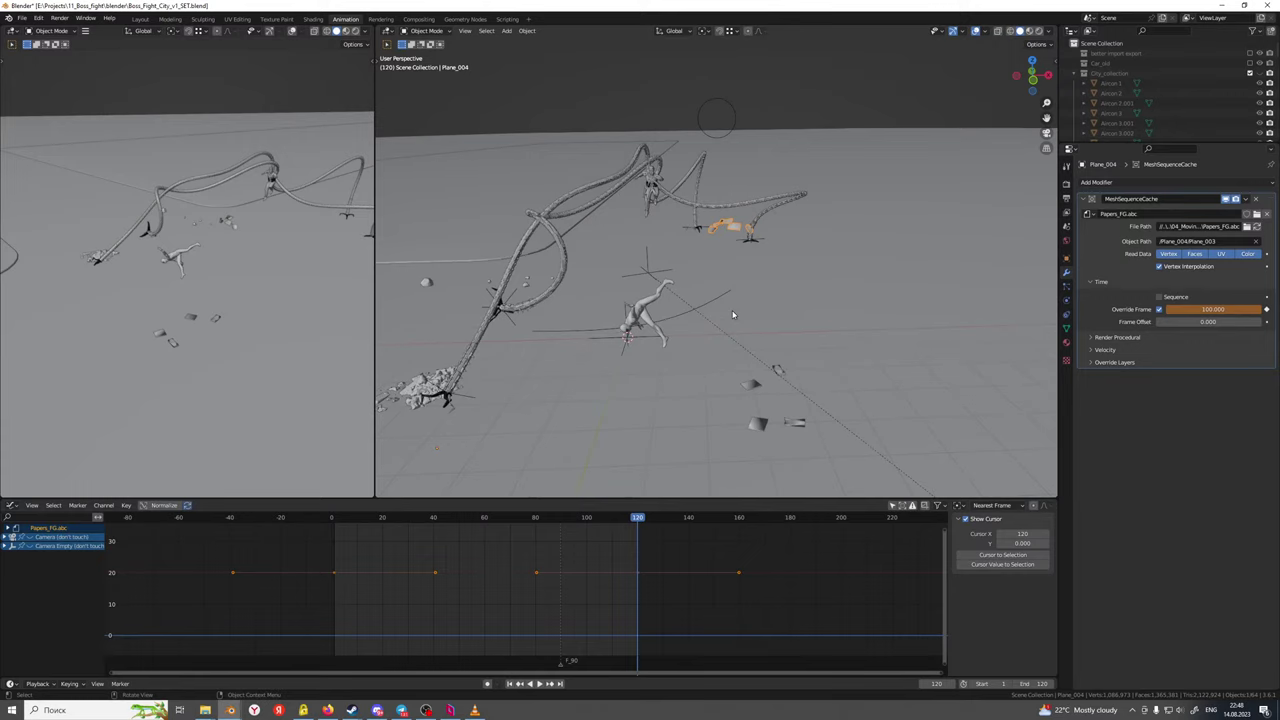
pyautogui.rightClick(1180, 310)
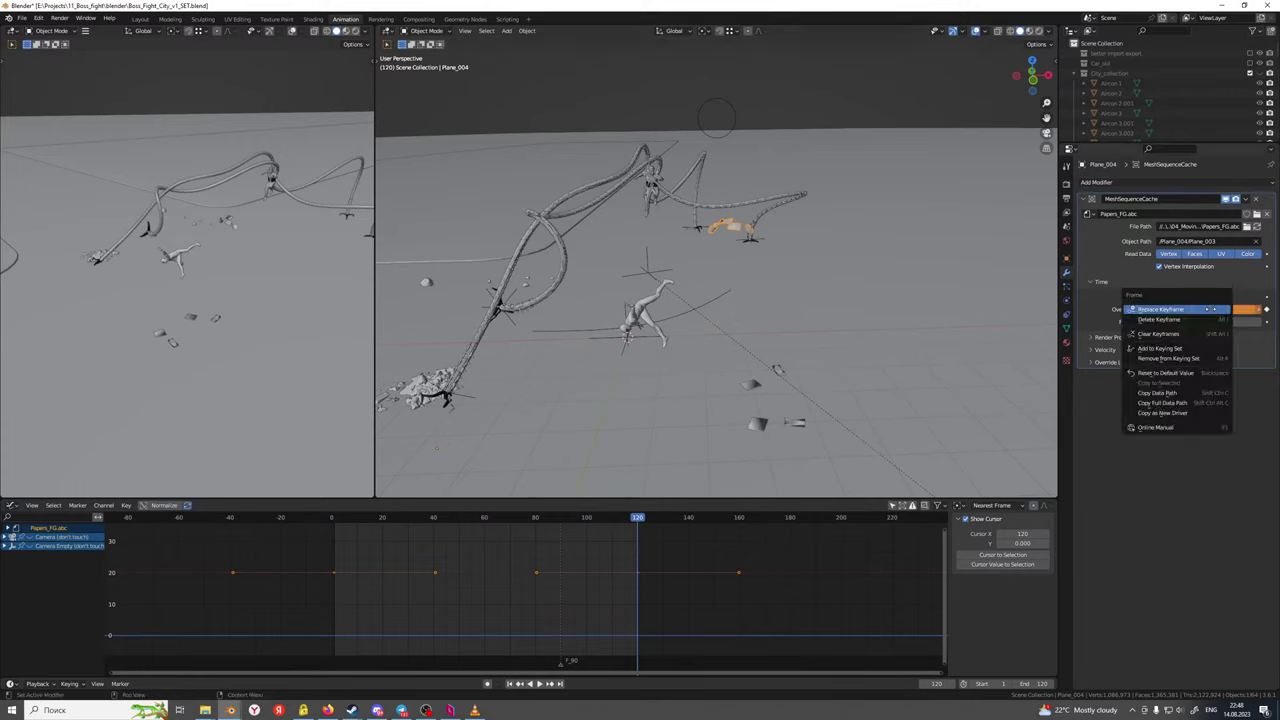
pyautogui.click(1162, 309)
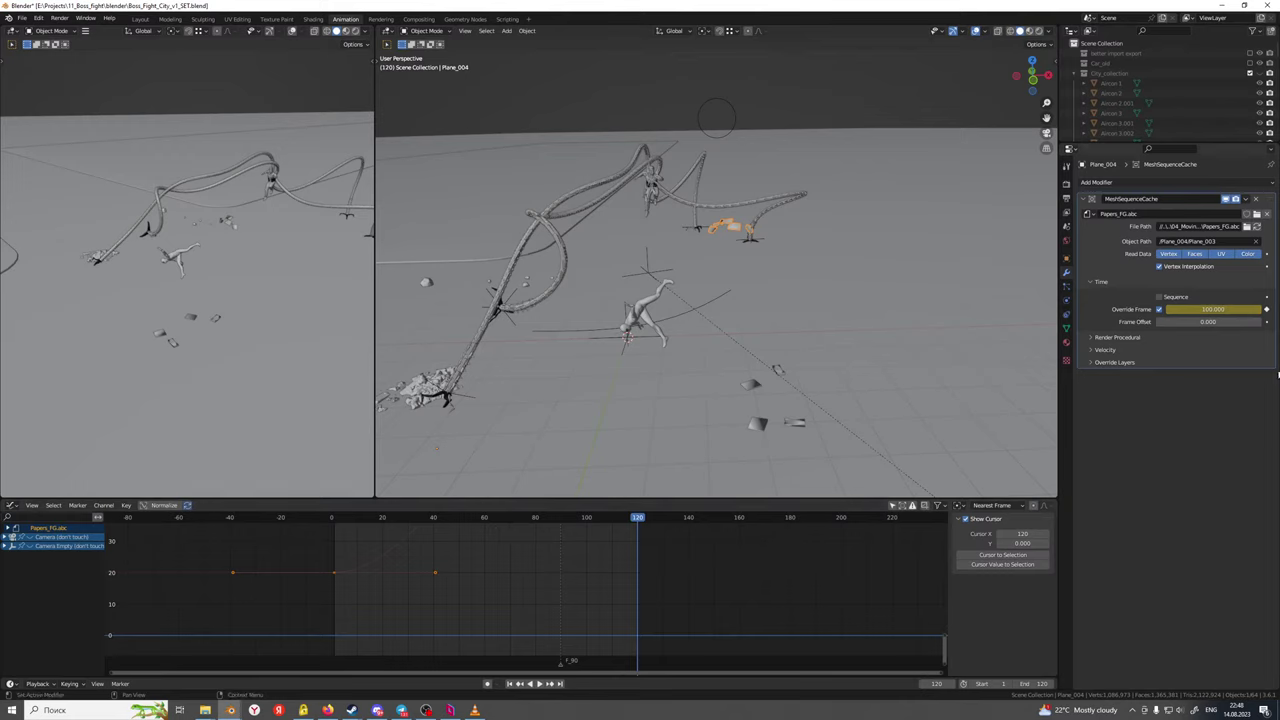
# Try an Override Frame of 80, settle on 50, and replace the keyframe at frame 120
pyautogui.click(1224, 310)
pyautogui.write('80')
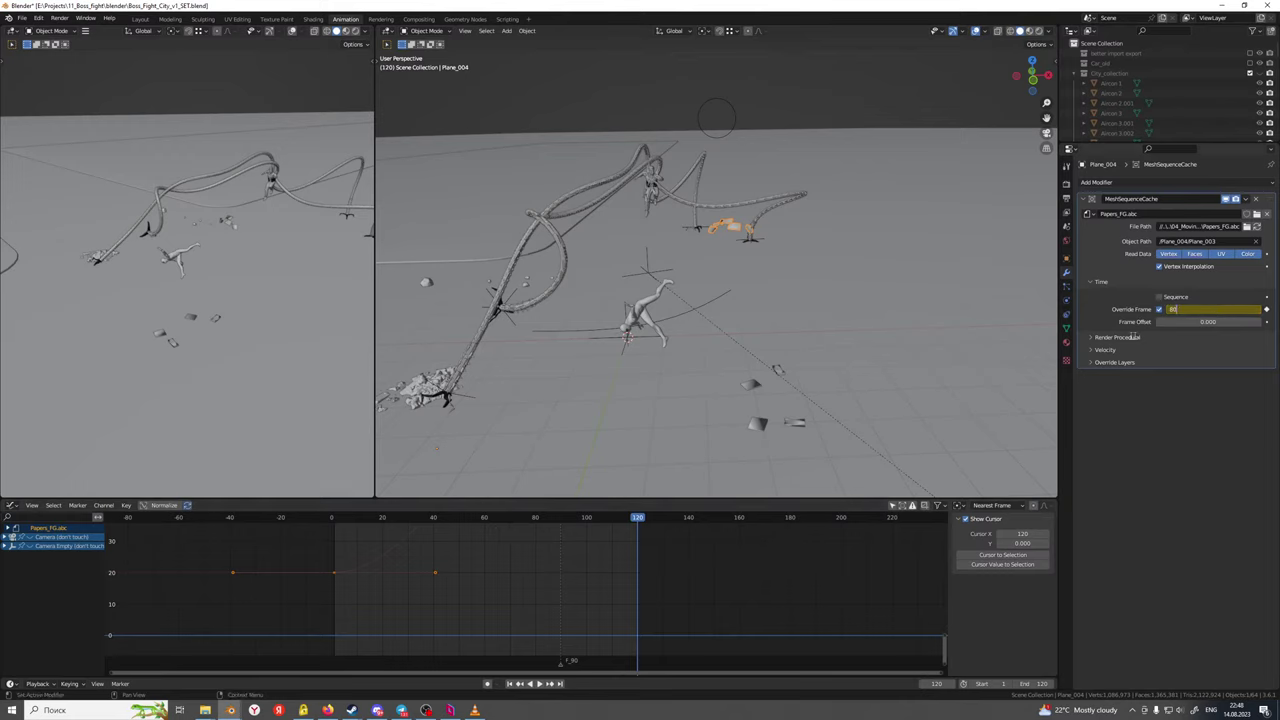
pyautogui.press('Return')
pyautogui.click(1212, 310)
pyautogui.write('50')
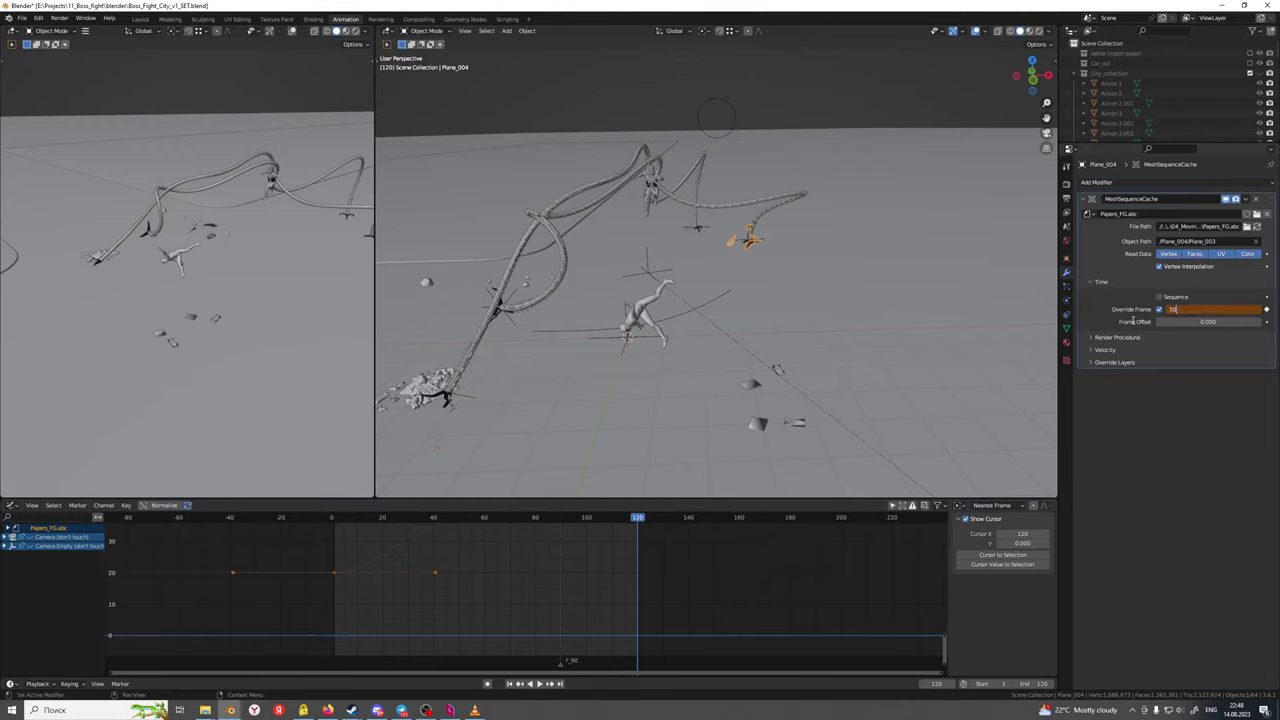
pyautogui.press('Return')
pyautogui.rightClick(1202, 311)
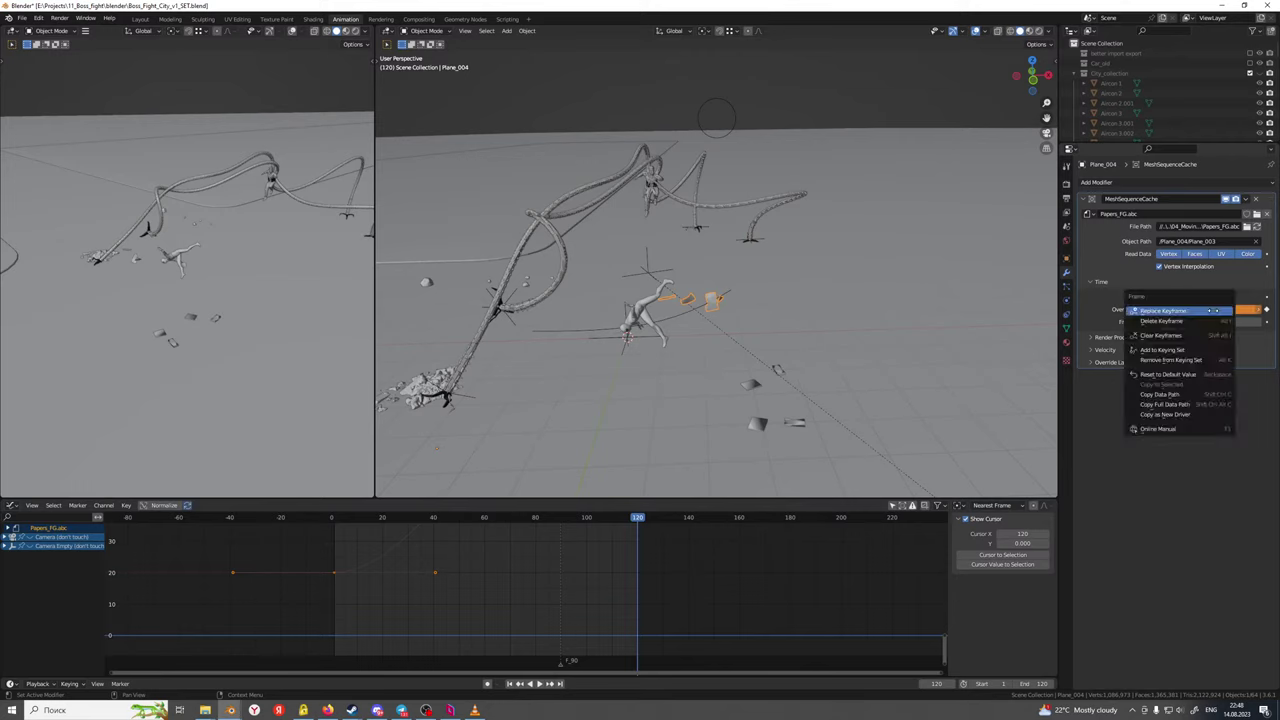
pyautogui.click(1202, 311)
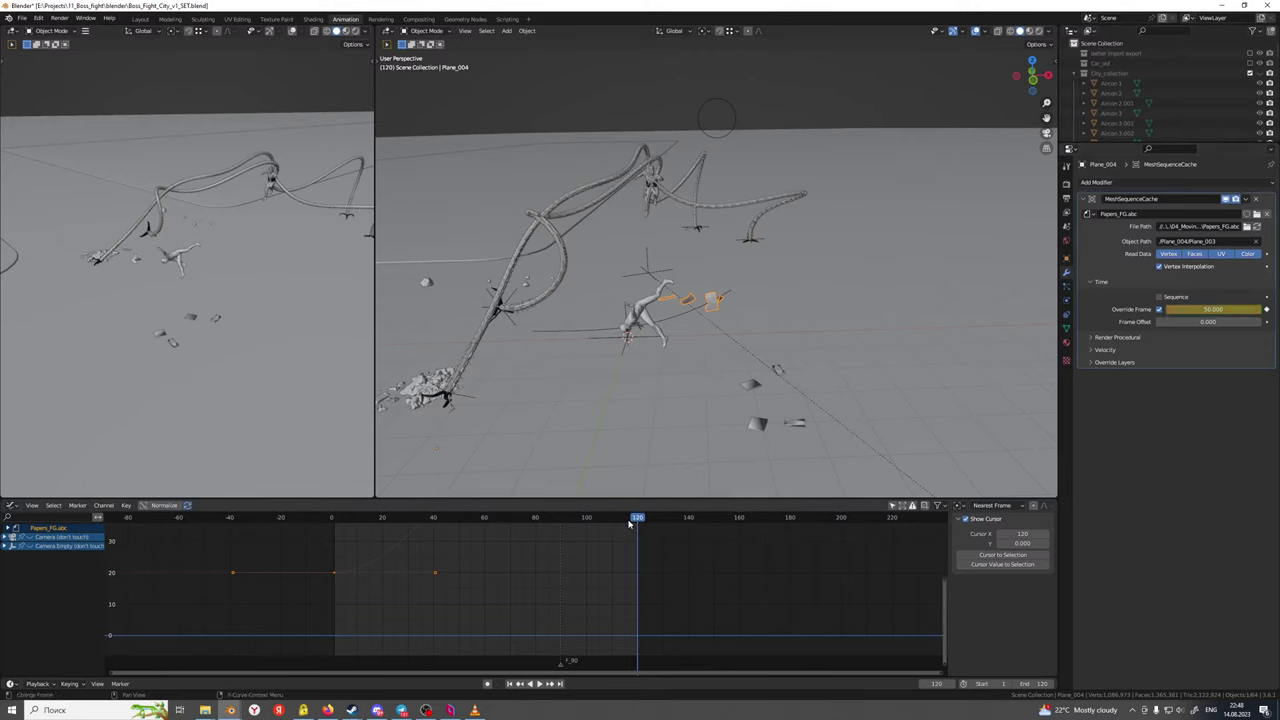
# Play back the retimed papers, stop at frame 33 and examine them from another side
pyautogui.hotkey('shift', 'ctrl', 'space')
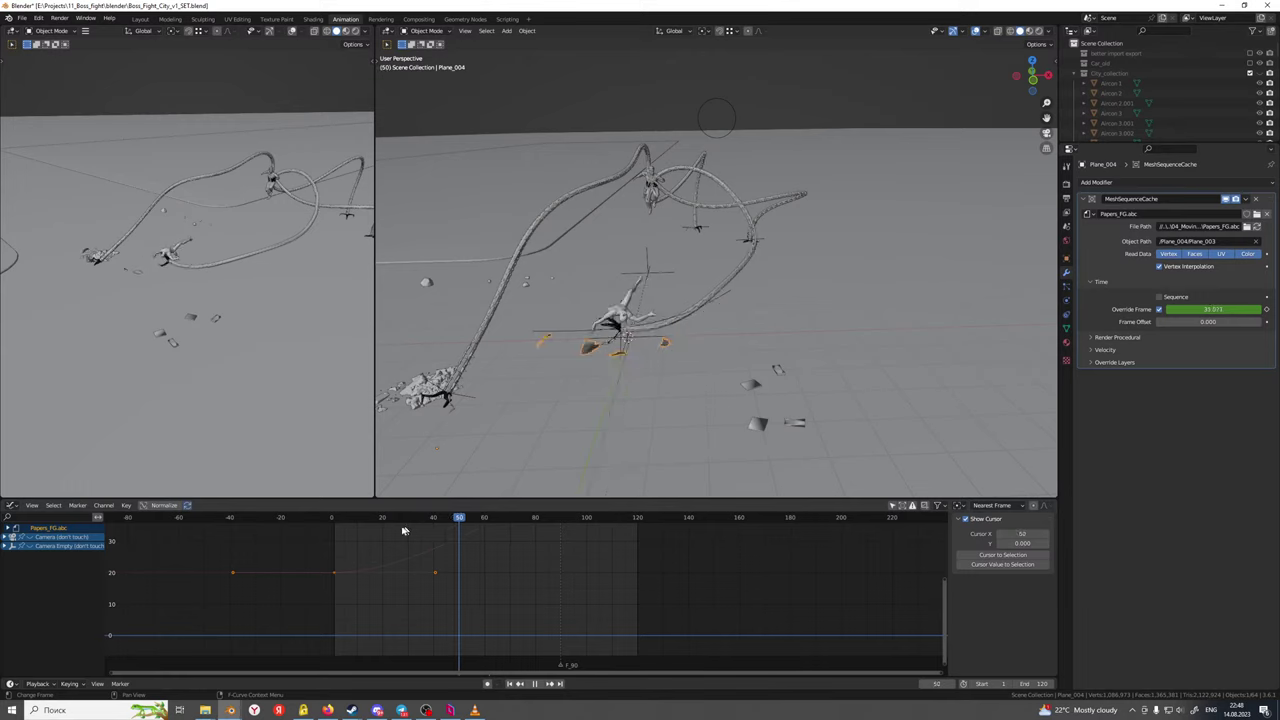
pyautogui.moveTo(352, 536); pyautogui.dragTo(415, 517)
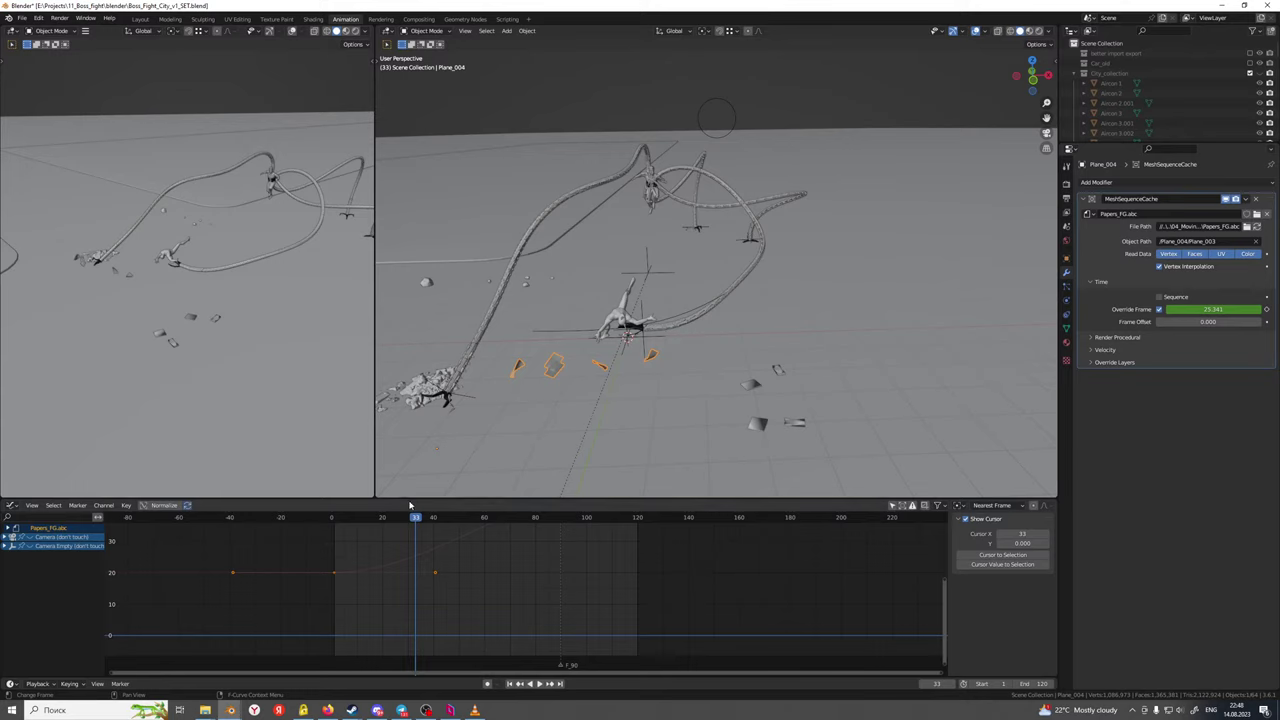
pyautogui.moveTo(625, 399); pyautogui.dragTo(746, 367, button='middle')
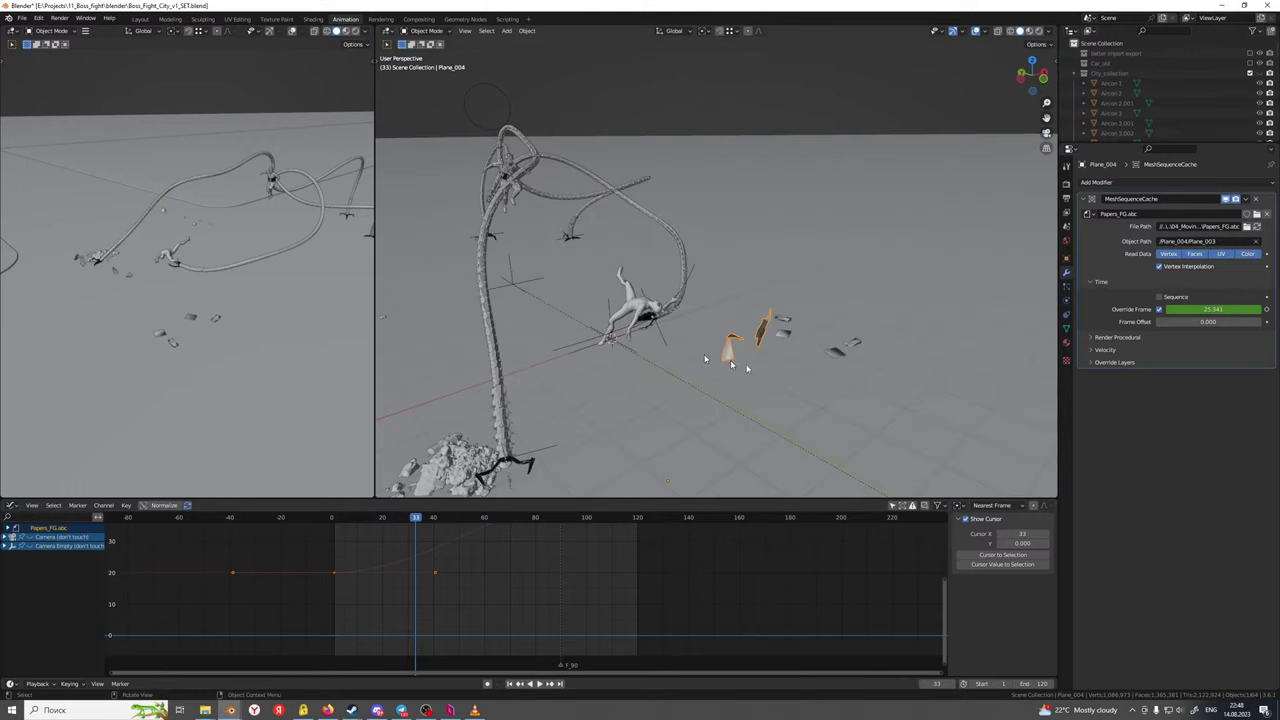
# Reselect the flying papers and rotate them 180° about the global Z axis in the Layout workspace
pyautogui.hotkey('alt', 'a')
pyautogui.click(756, 328)
pyautogui.click(756, 328)
pyautogui.click(140, 19)
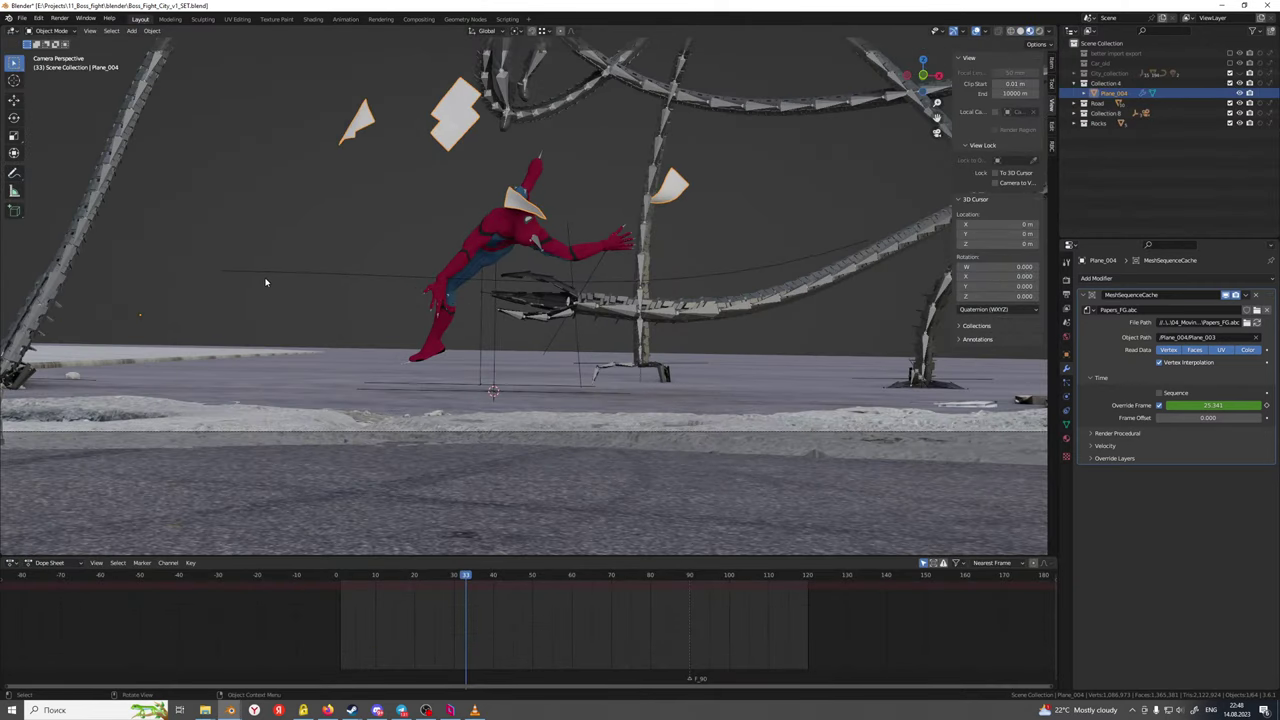
pyautogui.press('r')
pyautogui.press('z')
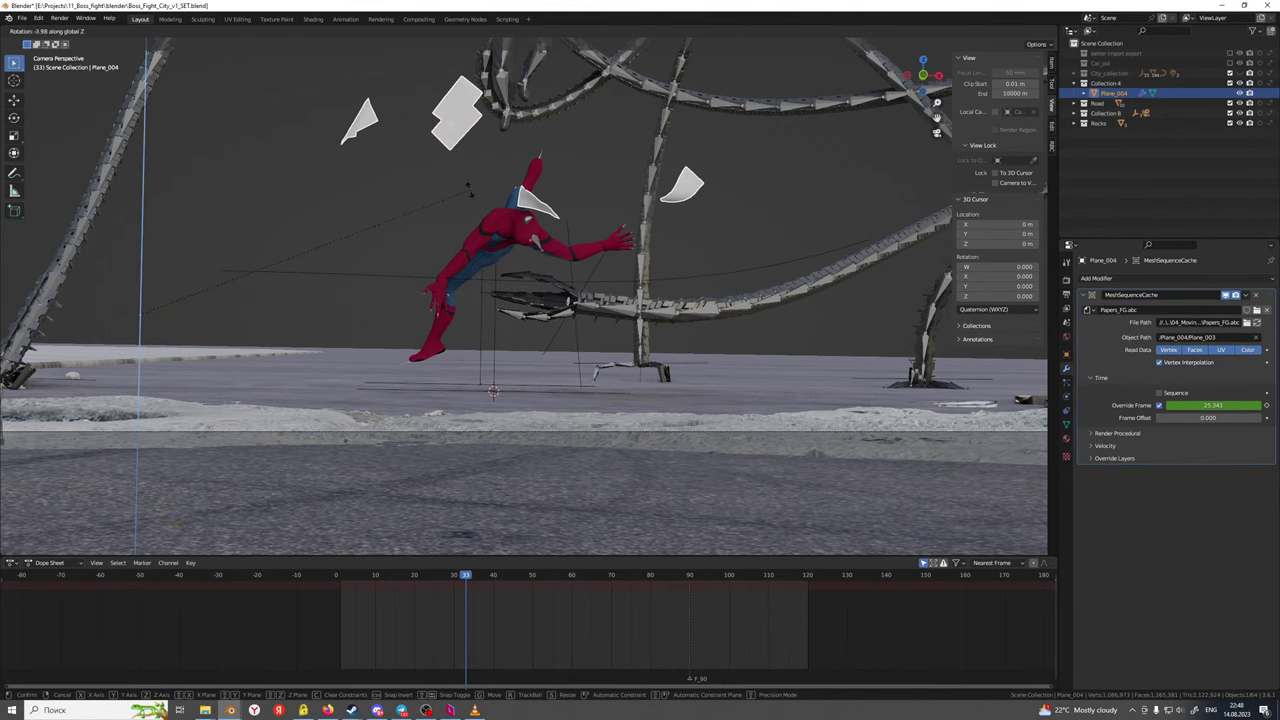
pyautogui.write('180')
pyautogui.press('Return')
# Move the papers about 5.9 m along the global X axis, back into the camera frame
pyautogui.scroll(-3, 257, 292)
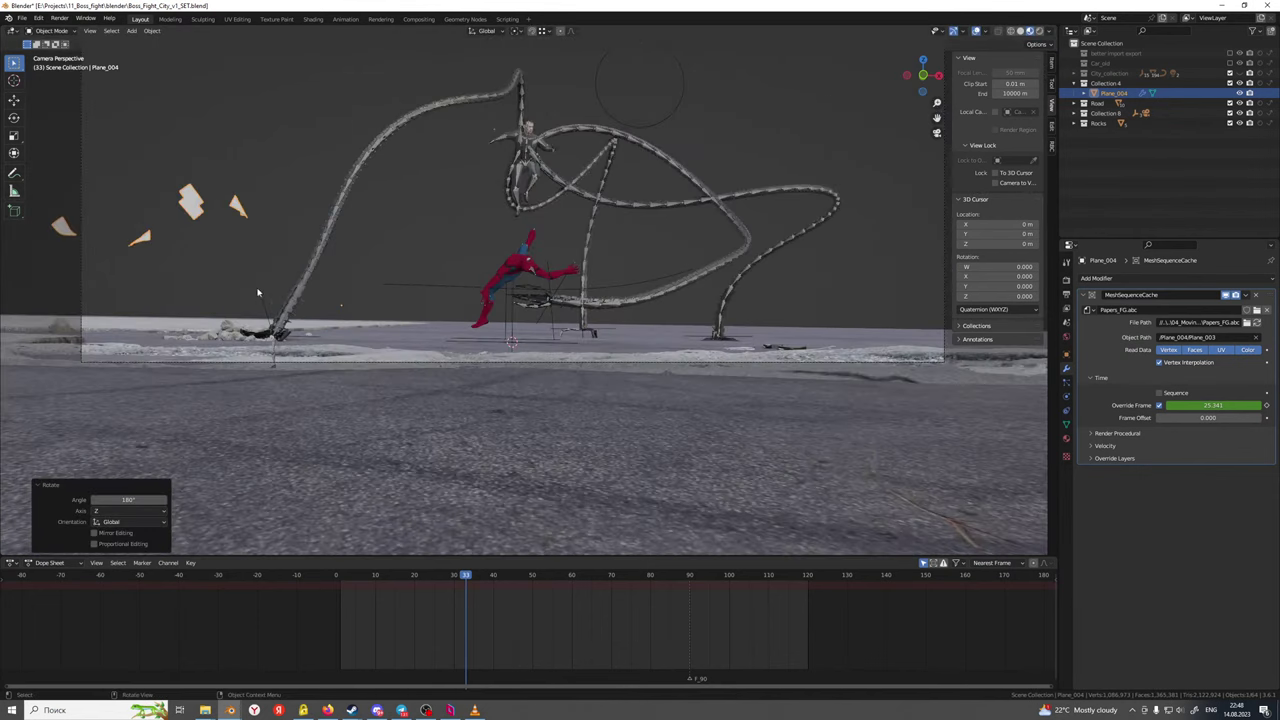
pyautogui.press('g')
pyautogui.press('x')
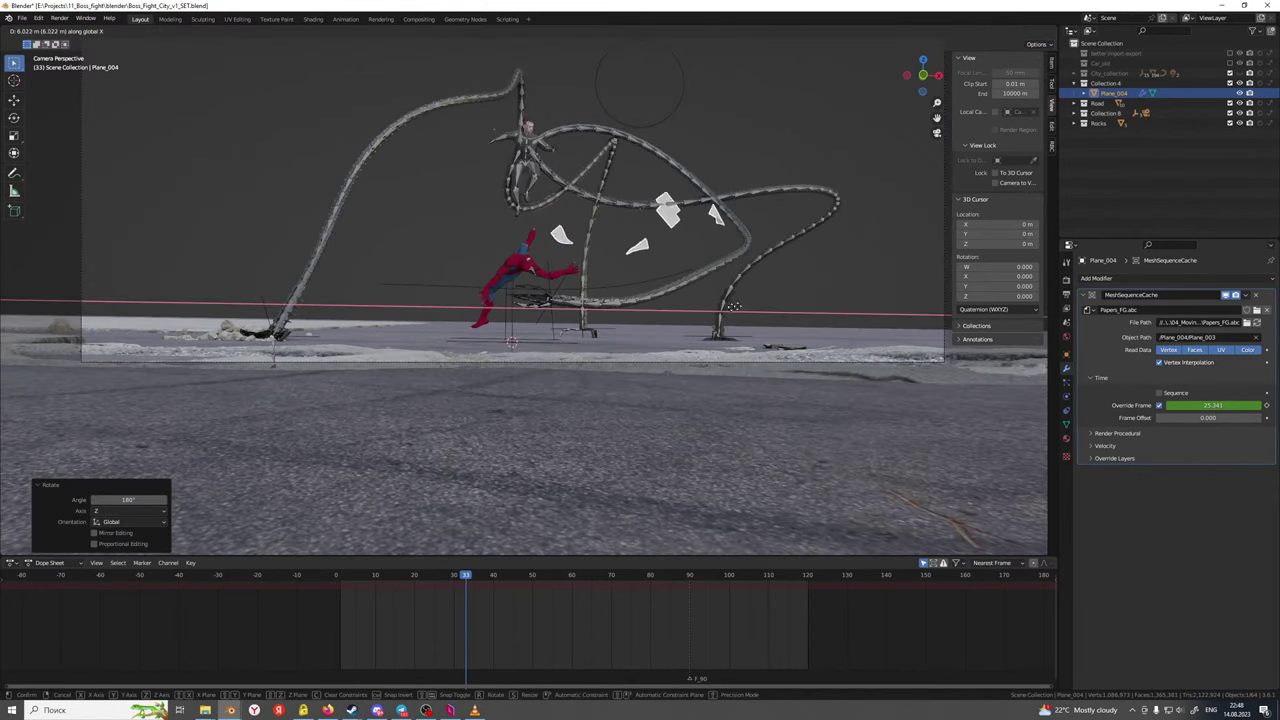
pyautogui.click(722, 282)
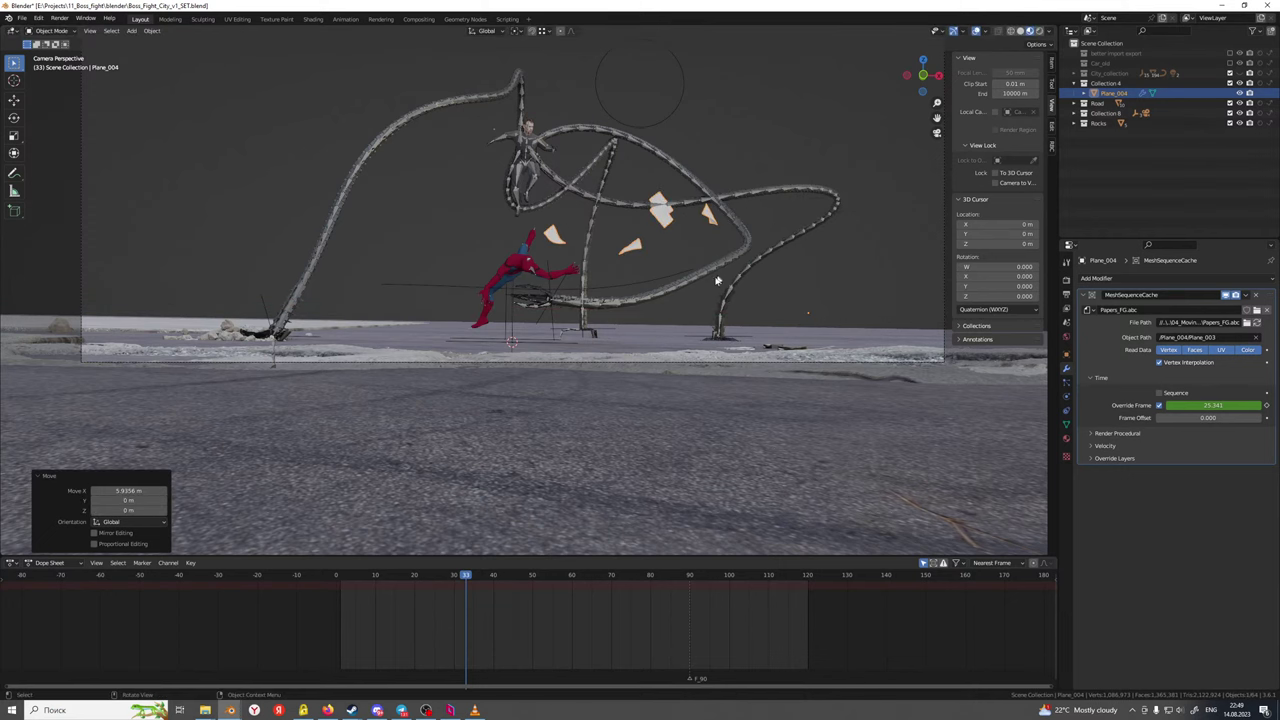
# Scale the papers down uniformly to about 0.8 of their size
pyautogui.moveTo(719, 280); pyautogui.dragTo(342, 314, button='middle')
pyautogui.scroll(4, 640, 350)
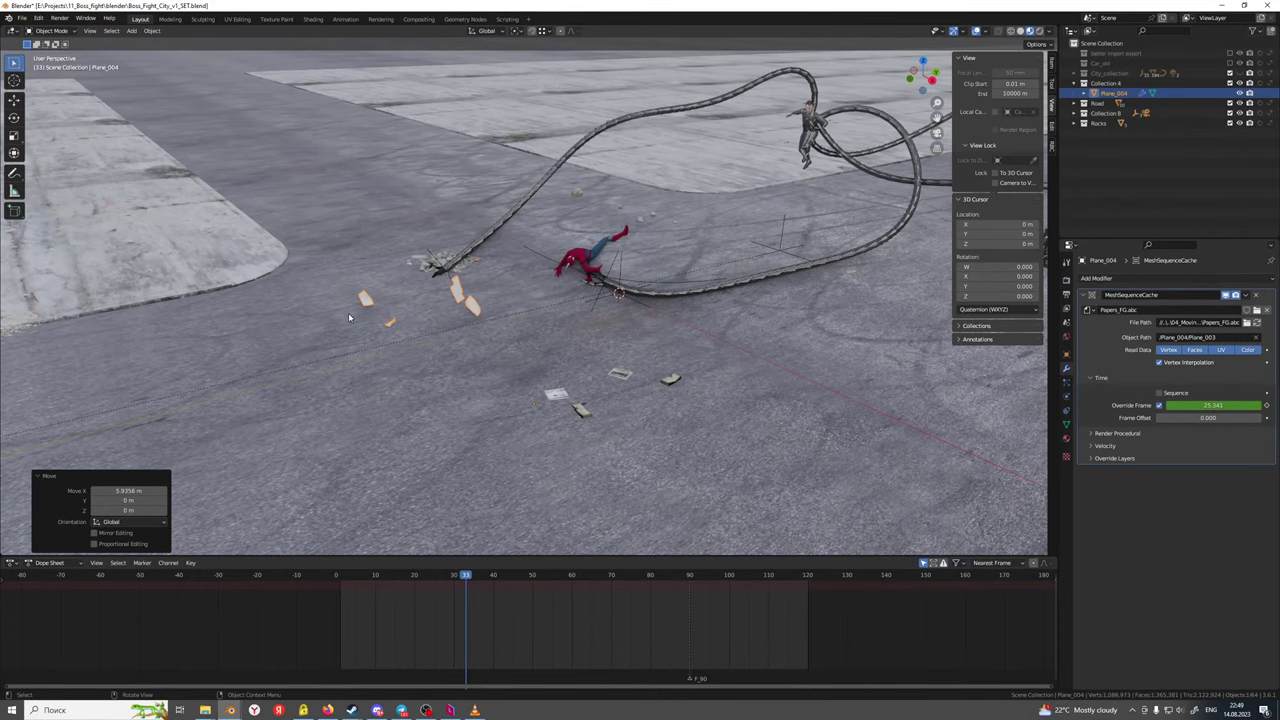
pyautogui.press('s')
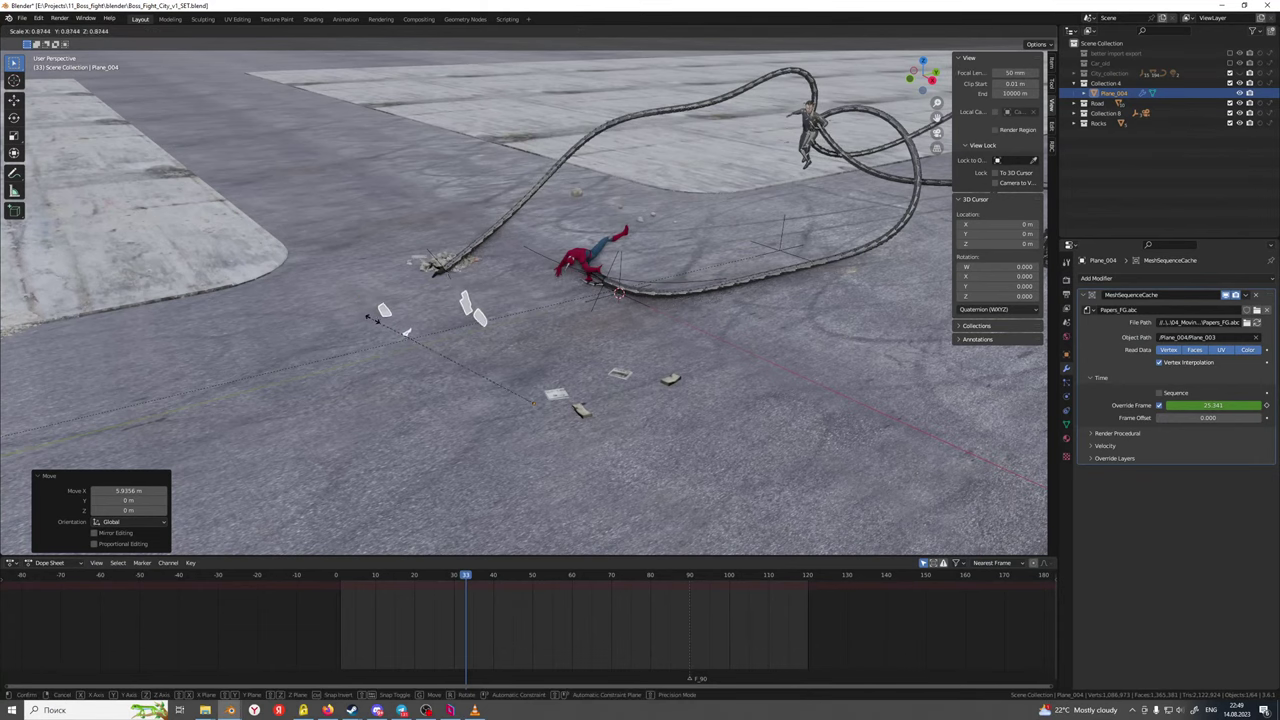
pyautogui.click(386, 336)
# In top view, move the papers about 4.5 m along Y so they sit beside the Spider-Man character
pyautogui.moveTo(386, 336)
pyautogui.mouseDown(button='middle')
pyautogui.moveTo(426, 303)
pyautogui.moveTo(408, 346)
pyautogui.mouseUp(button='middle')
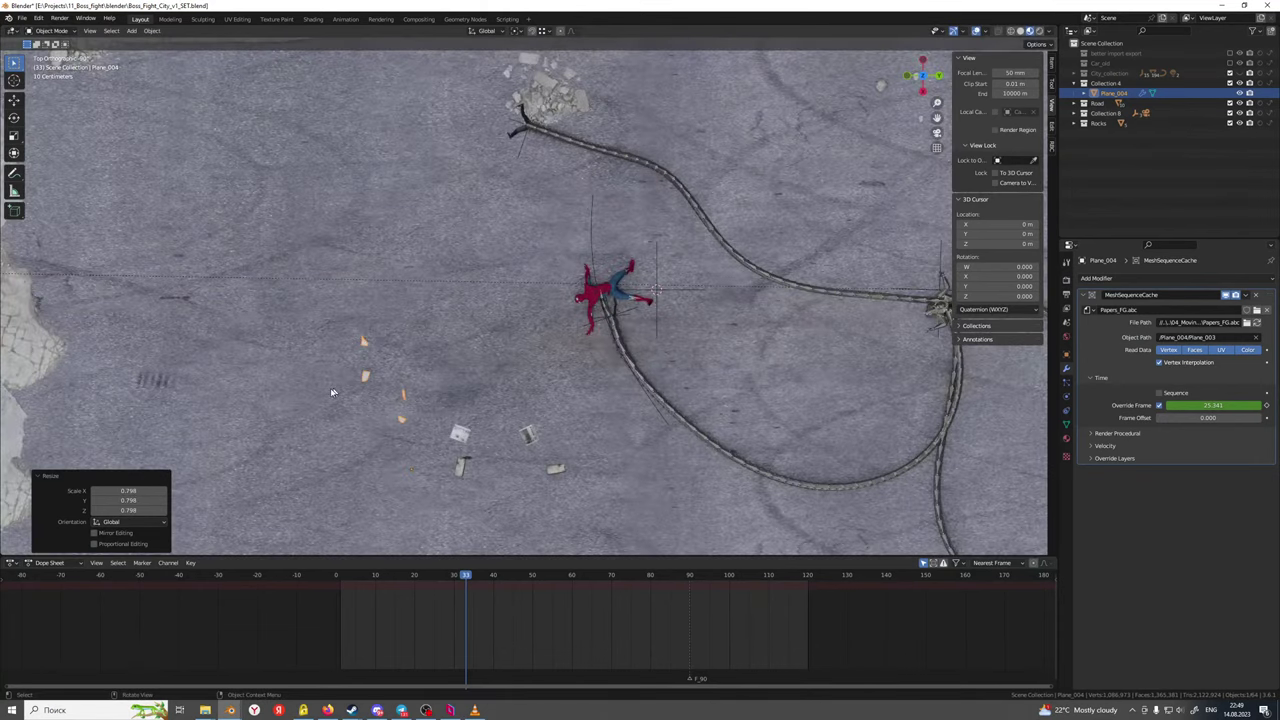
pyautogui.press('g')
pyautogui.click(559, 367)
pyautogui.scroll(5, 603, 399)
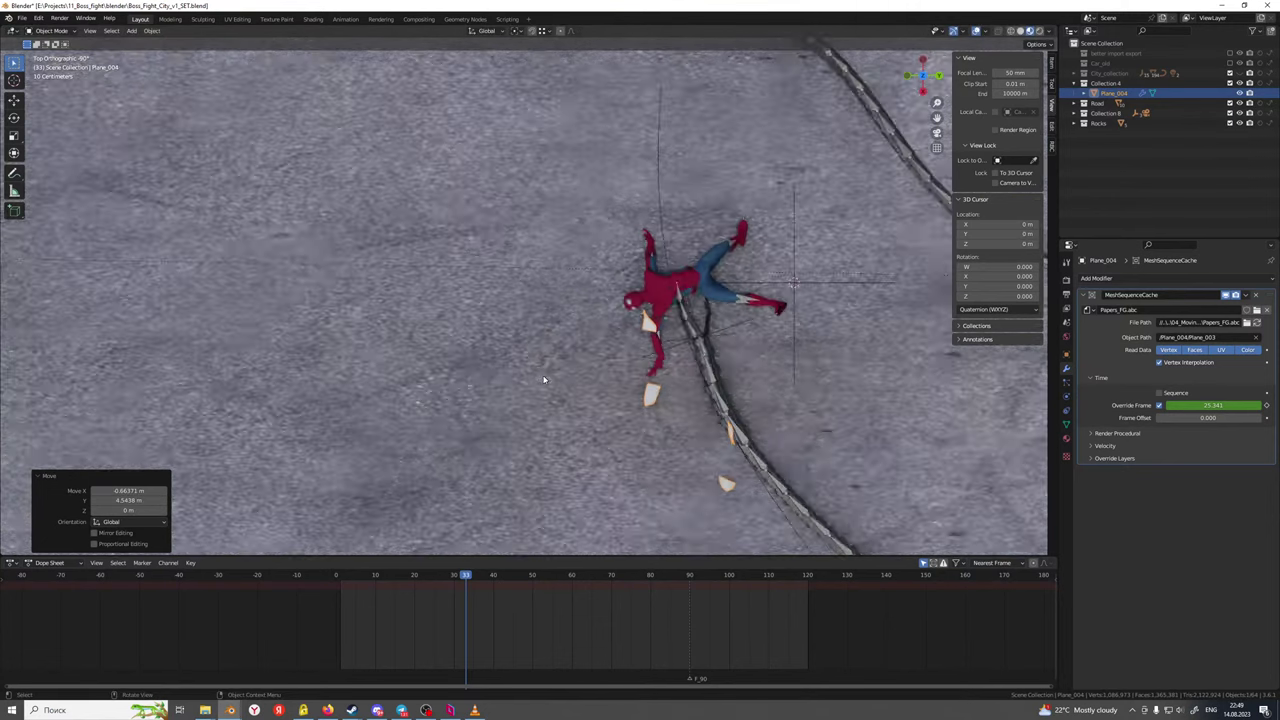
pyautogui.scroll(-5, 603, 399)
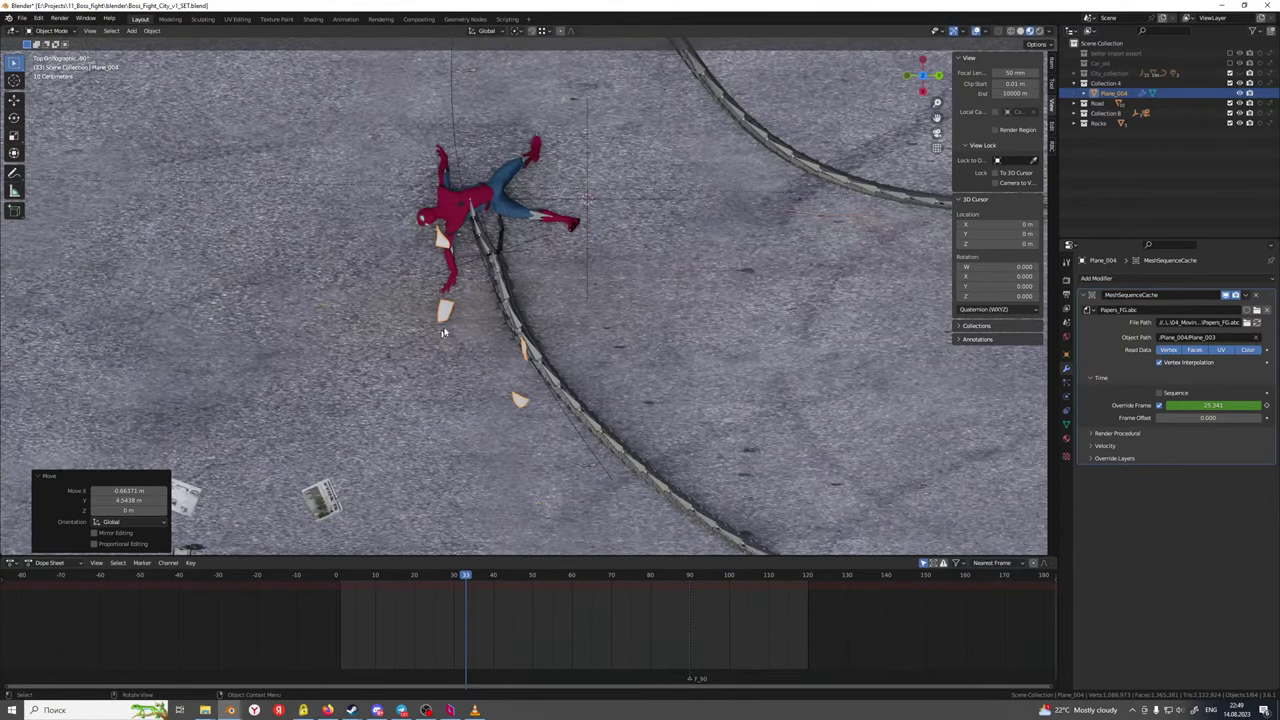
# Reposition the papers low over the road away from Spider-Man, finishing with a move of about 2.7 m in X and 0.8 m in Y
pyautogui.moveTo(414, 345); pyautogui.dragTo(478, 232, button='middle')
pyautogui.press('g')
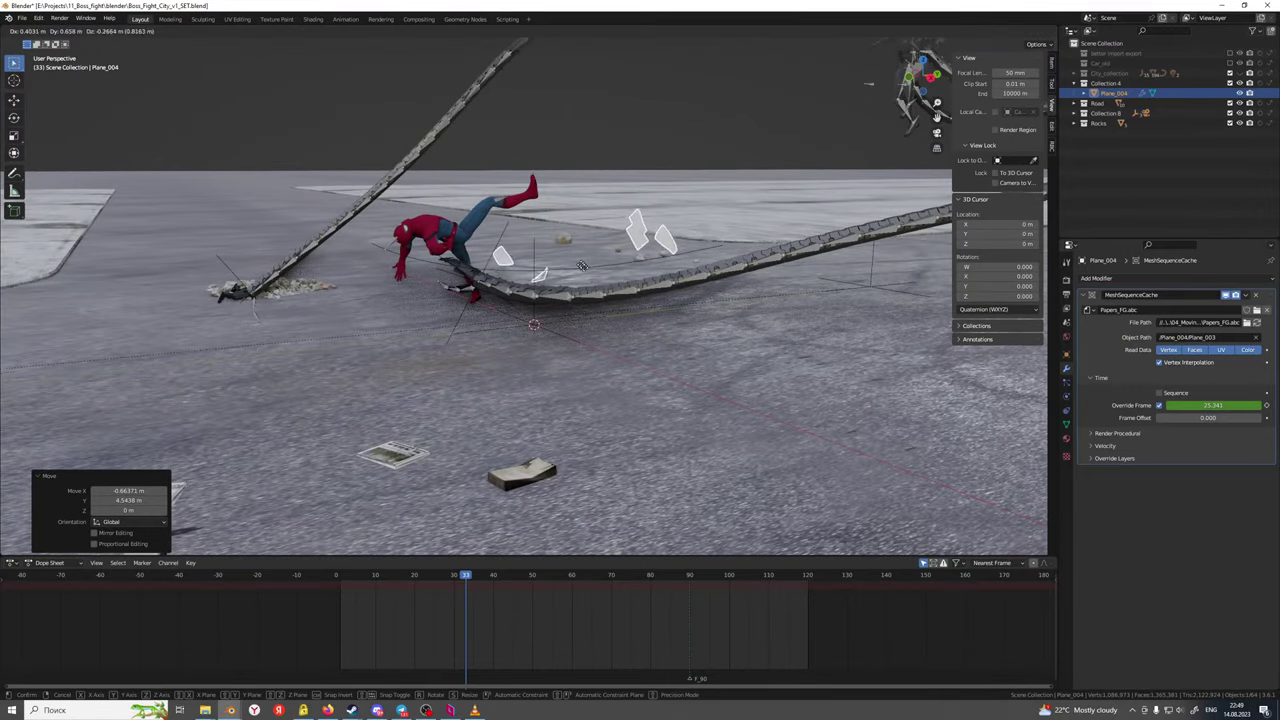
pyautogui.click(619, 318)
pyautogui.moveTo(619, 318); pyautogui.dragTo(773, 362, button='middle')
pyautogui.press('g')
pyautogui.click(542, 328)
pyautogui.press('g')
pyautogui.click(835, 333)
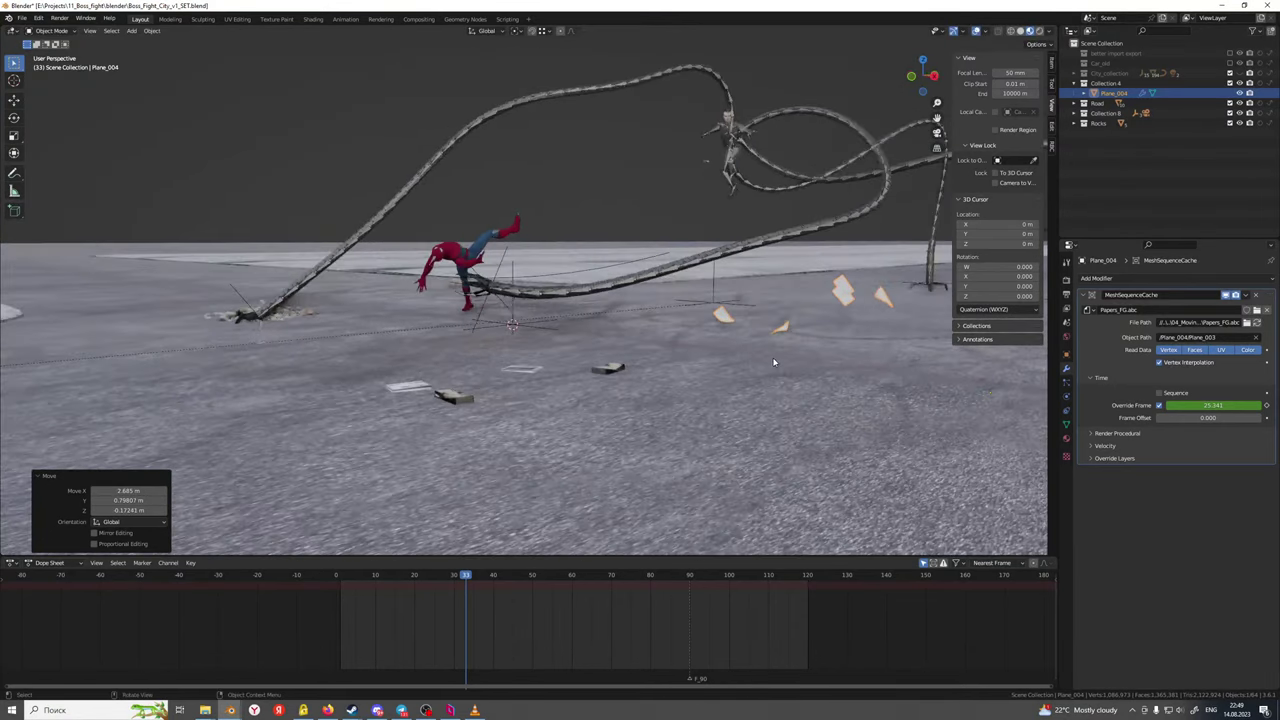
# Check the papers' flight at frames 7, 31, 56 and 80 from several viewing angles
pyautogui.click(365, 577)
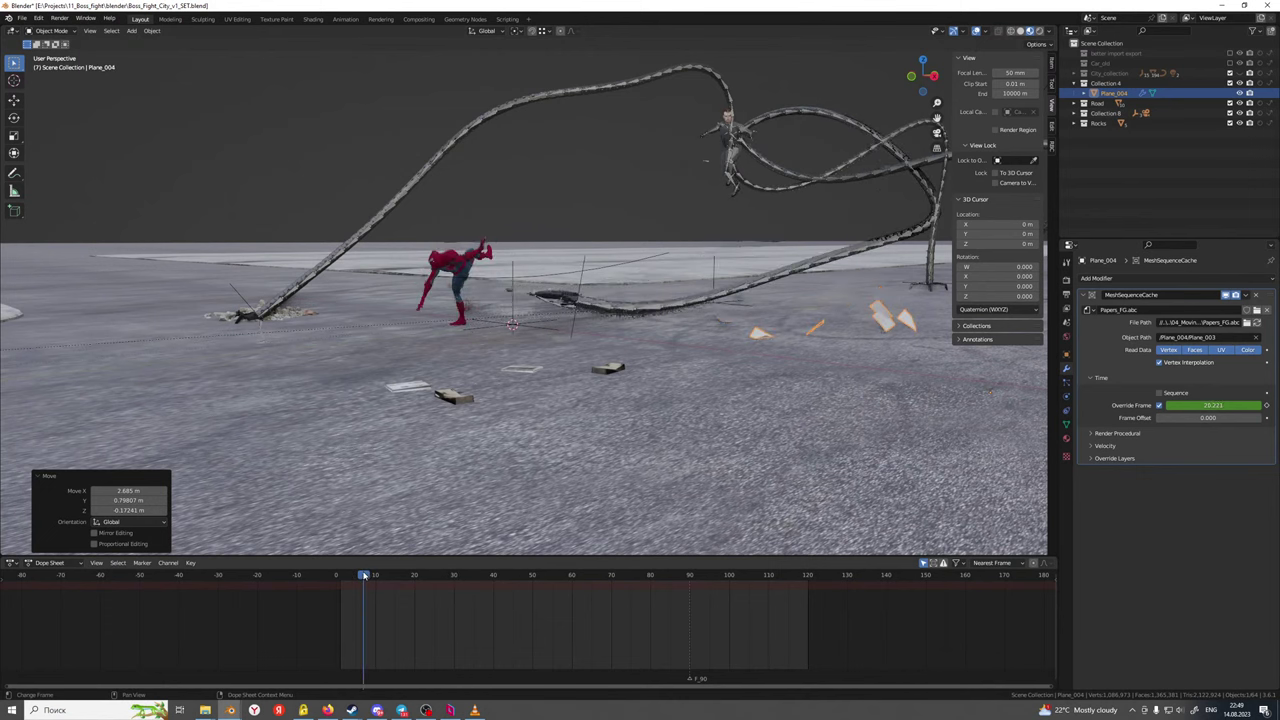
pyautogui.moveTo(640, 403); pyautogui.dragTo(532, 410, button='middle')
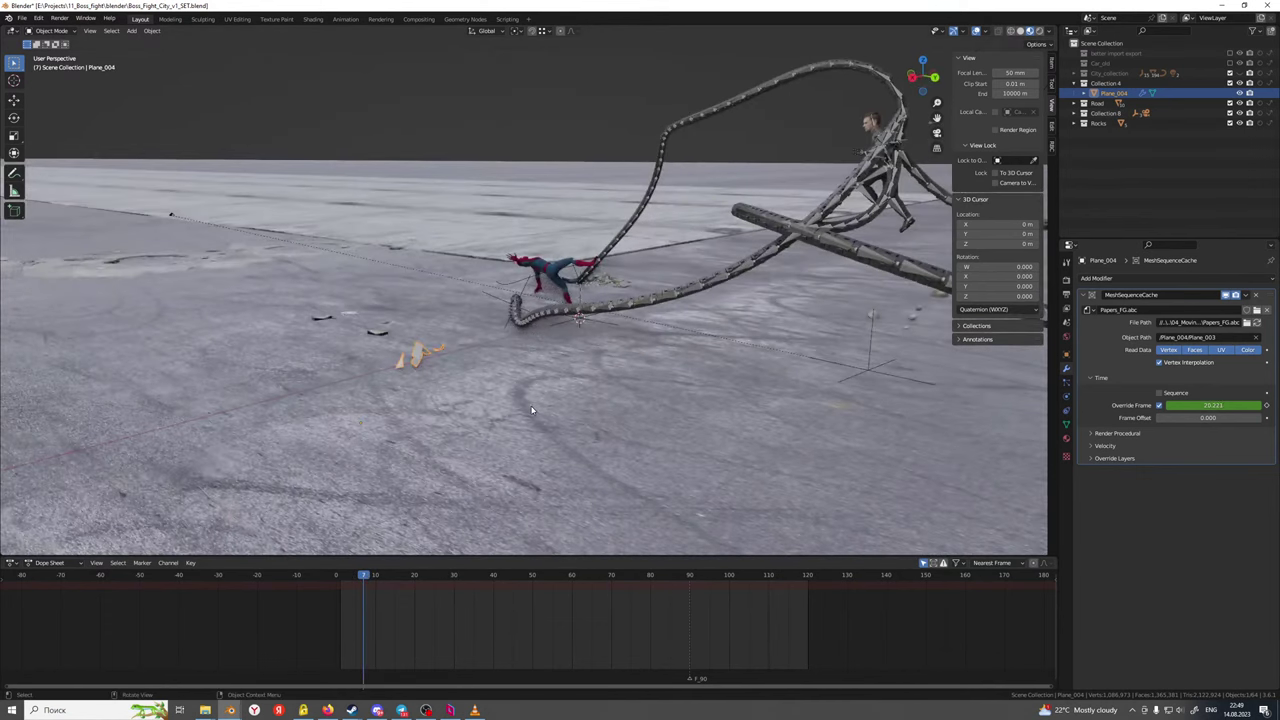
pyautogui.click(459, 576)
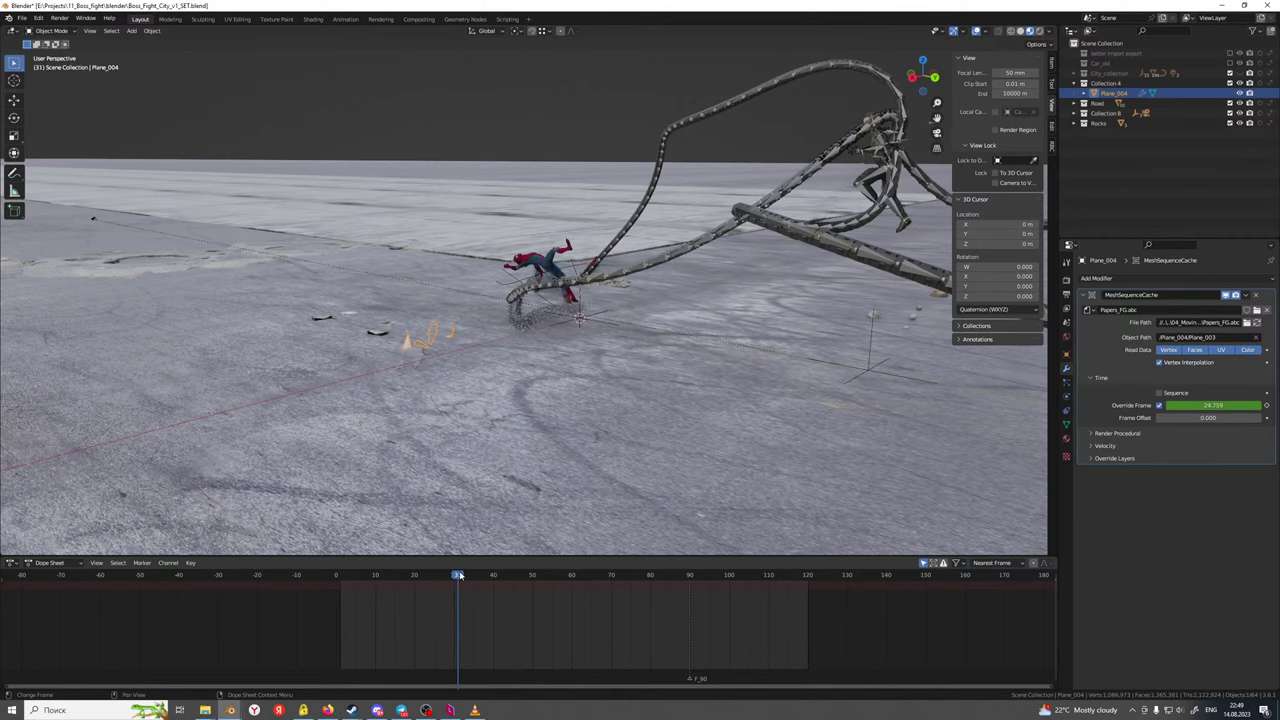
pyautogui.click(557, 577)
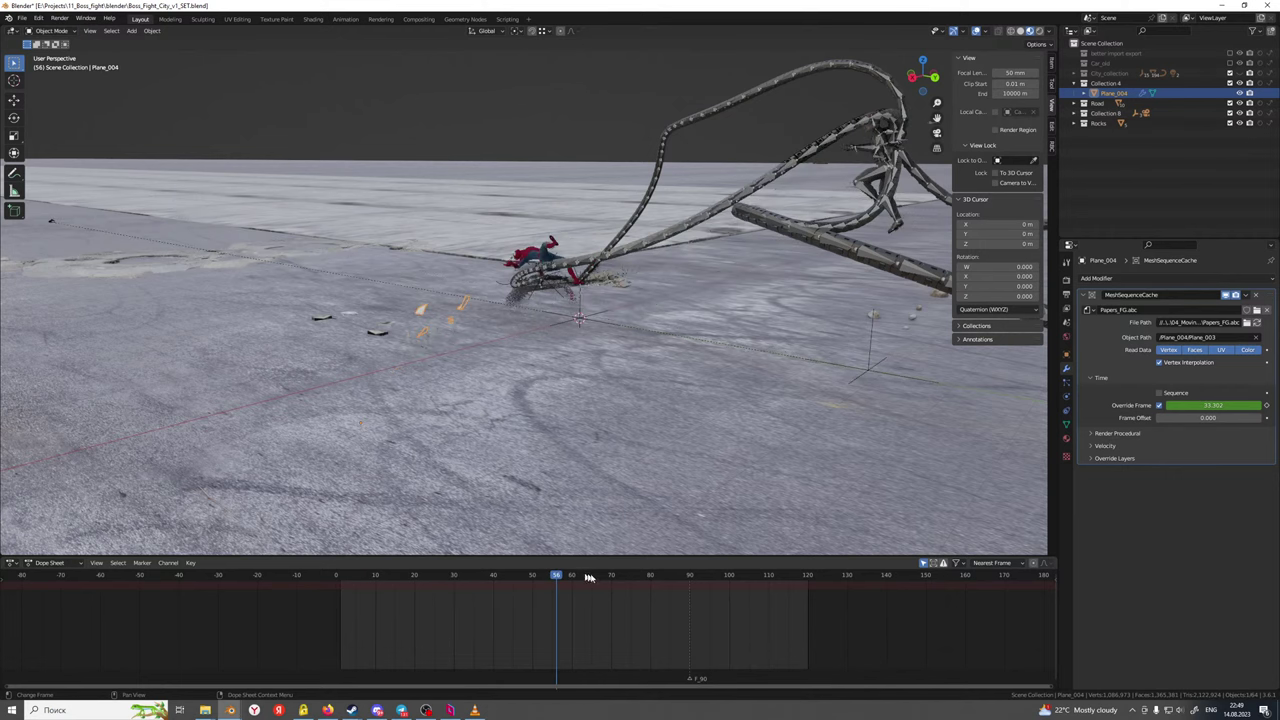
pyautogui.click(651, 577)
pyautogui.moveTo(423, 408); pyautogui.dragTo(438, 413, button='middle')
pyautogui.moveTo(540, 415); pyautogui.dragTo(662, 392, button='middle')
# Rename Collection 4, which holds the papers, to Papers Please
pyautogui.click(1103, 86)
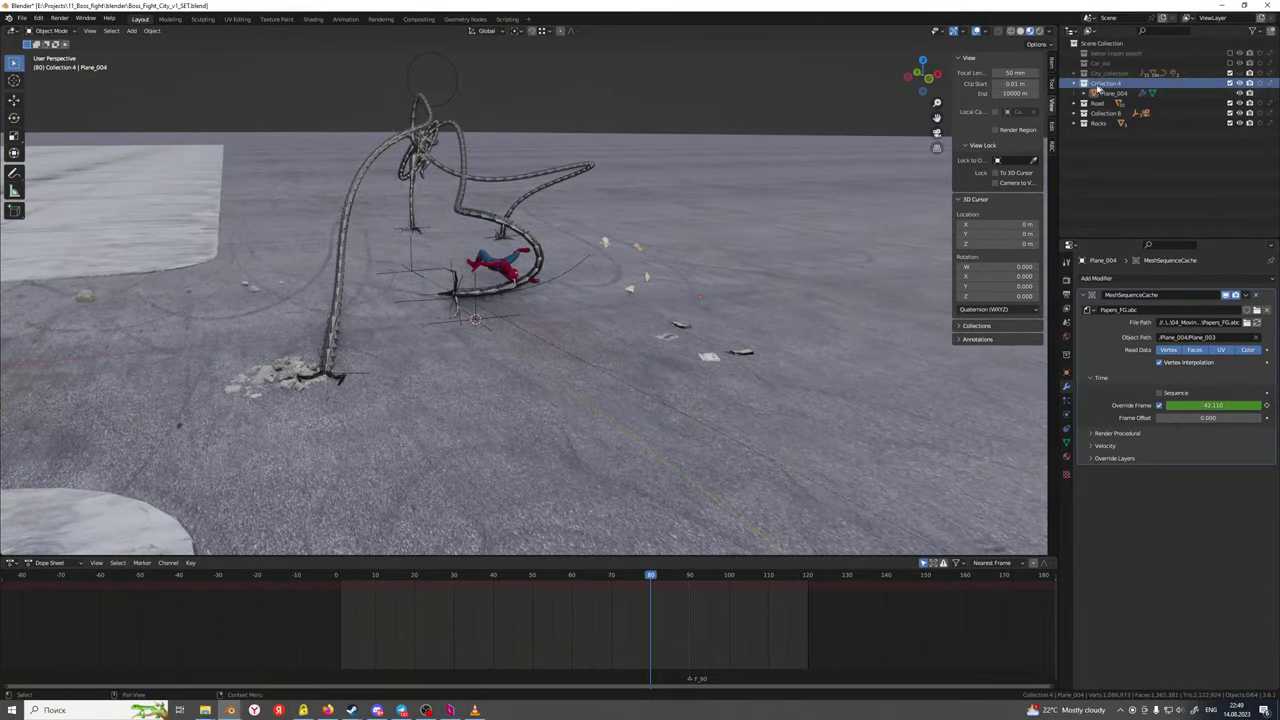
pyautogui.doubleClick(1101, 84)
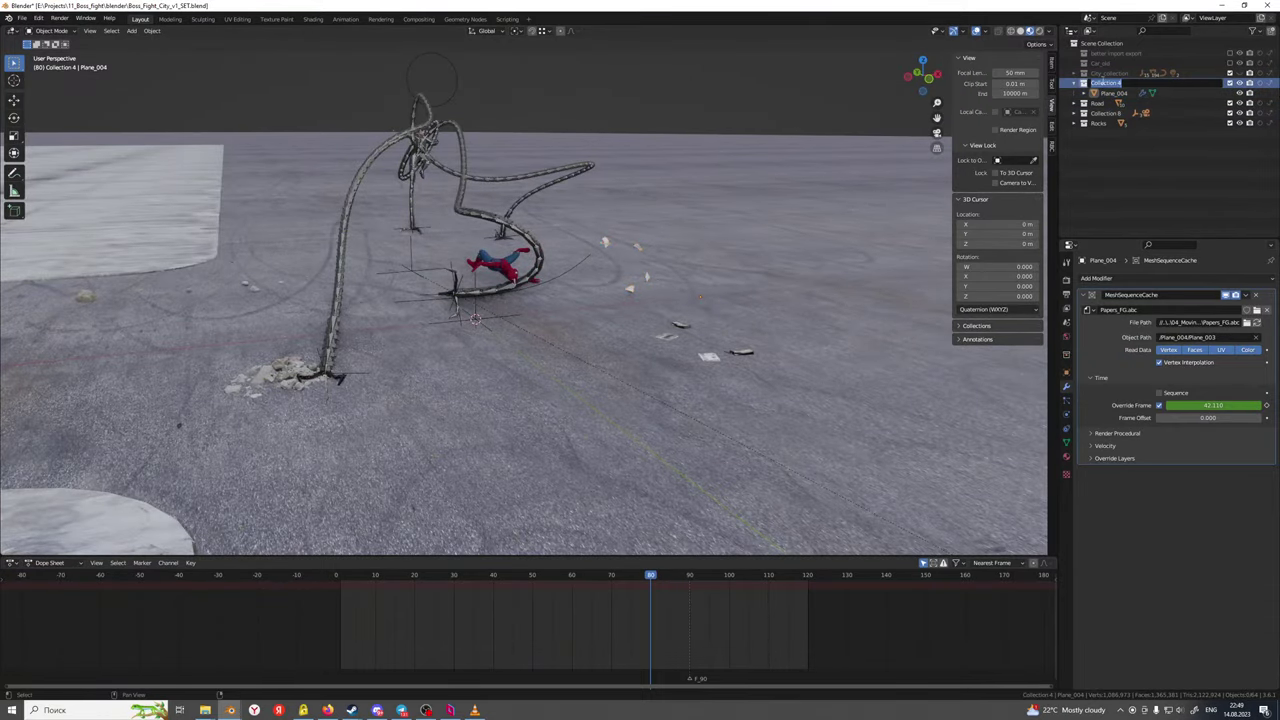
pyautogui.write('Pap')
pyautogui.write('ers_F')
pyautogui.write('lease')
pyautogui.press('Return')
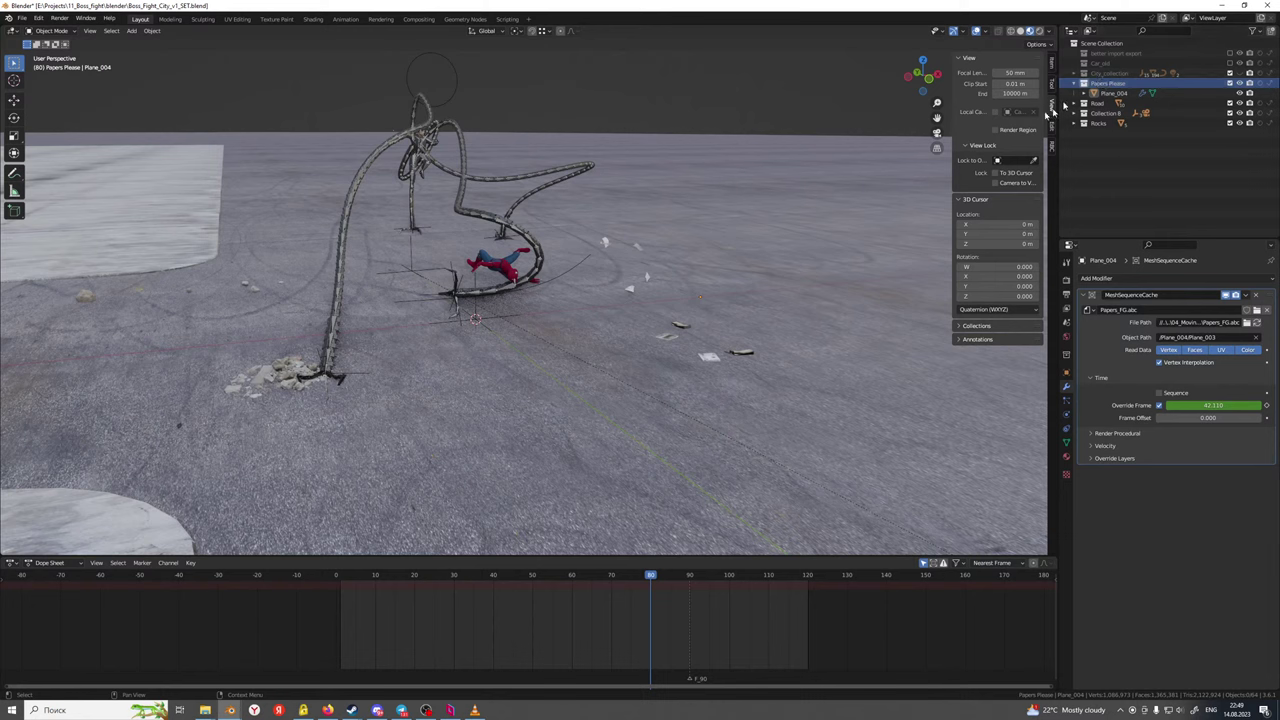
# Open the list of file formats available for import
pyautogui.click(21, 18)
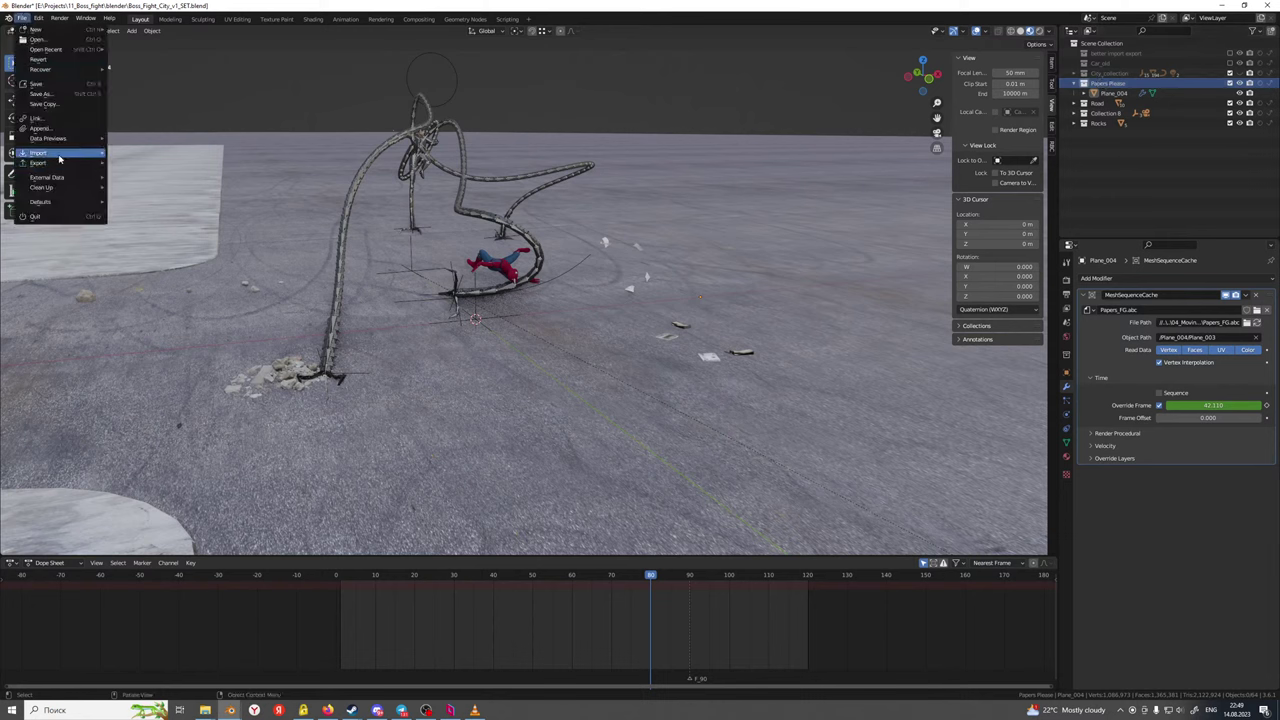
pyautogui.moveTo(60, 157)
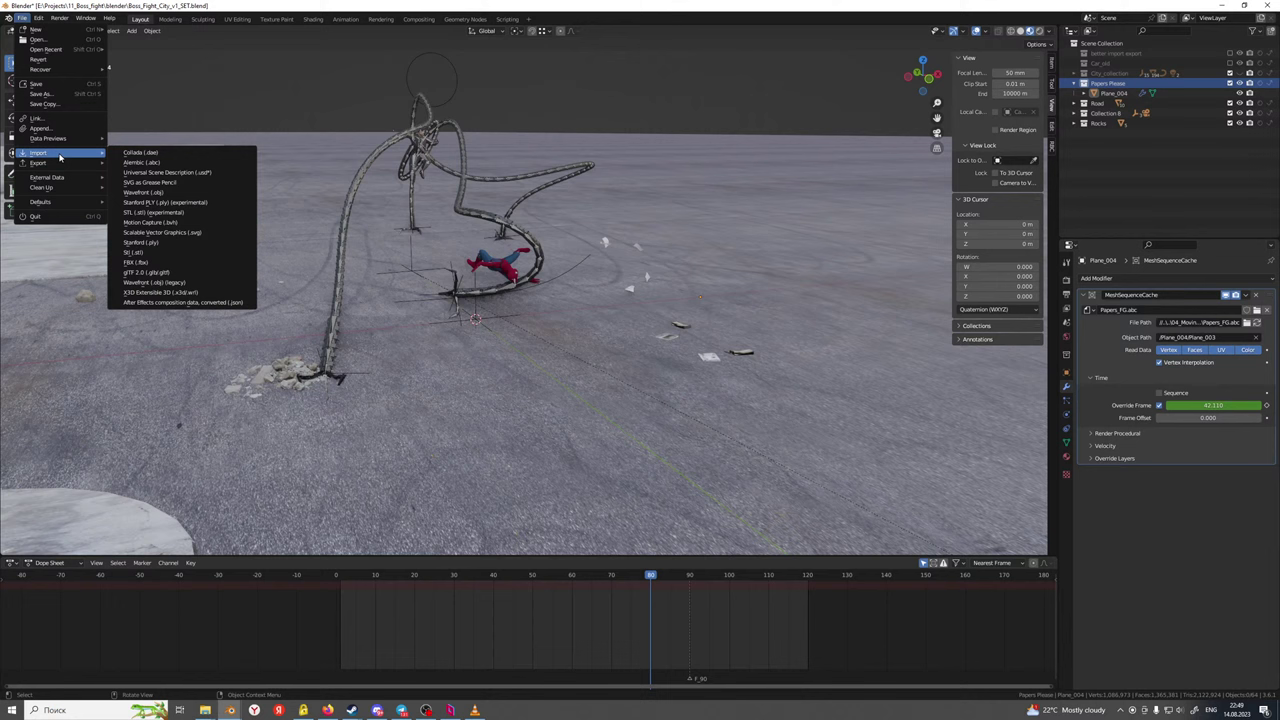
# Import the Alembic file Papers_Flying.abc into the Papers Please collection
pyautogui.click(196, 166)
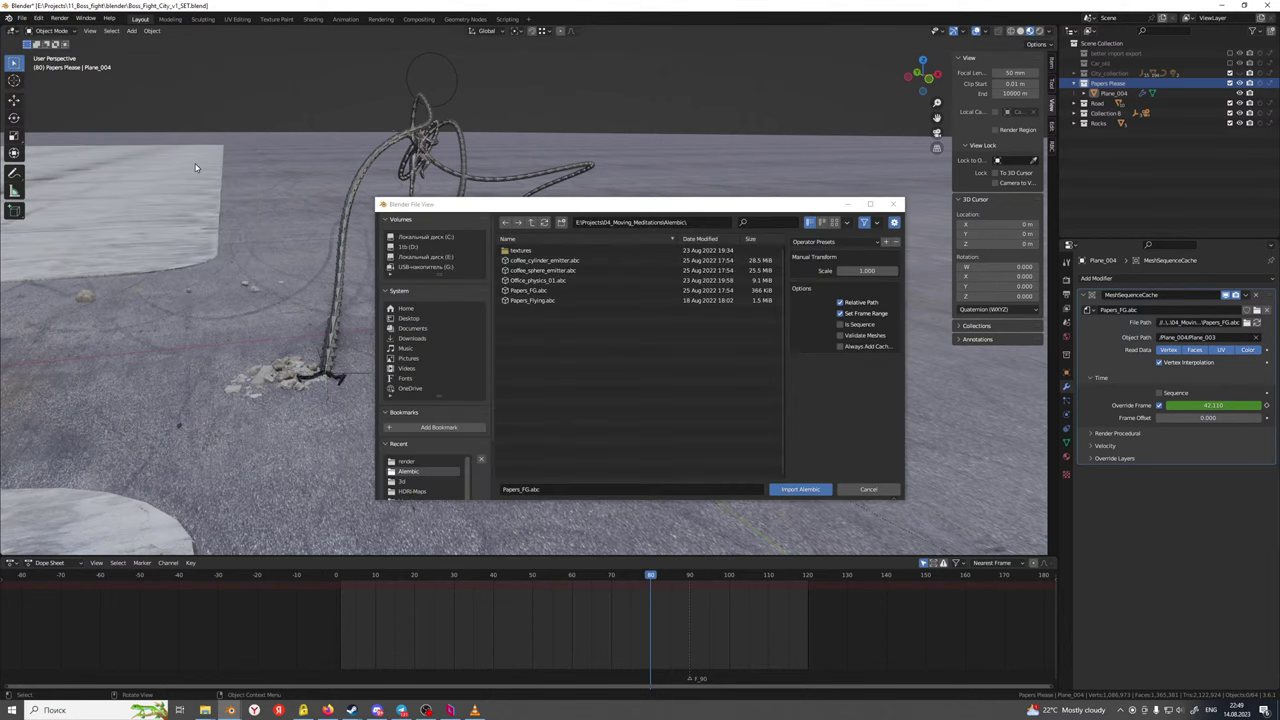
pyautogui.click(548, 301)
pyautogui.click(816, 489)
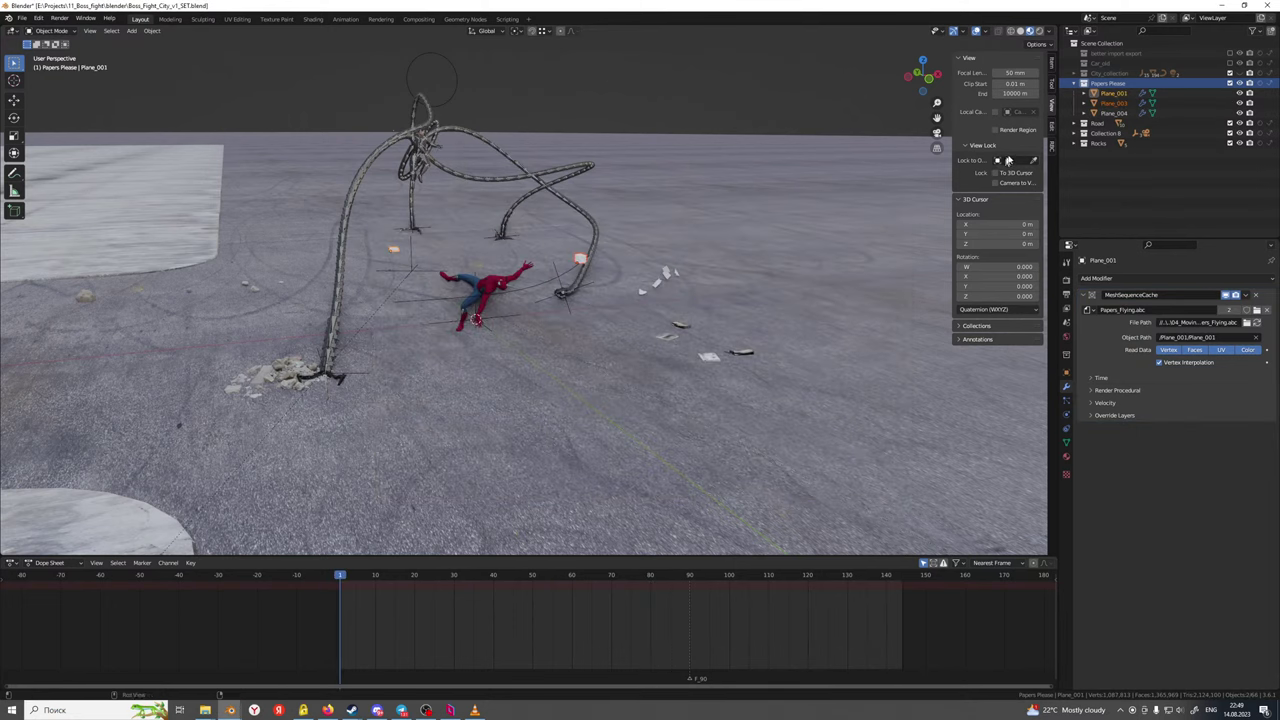
# Preview Plane_003's flying papers at frames 30 and 65, then enable Override Frame on its mesh sequence cache with value 65
pyautogui.click(1115, 103)
pyautogui.moveTo(560, 250); pyautogui.dragTo(562, 305, button='middle')
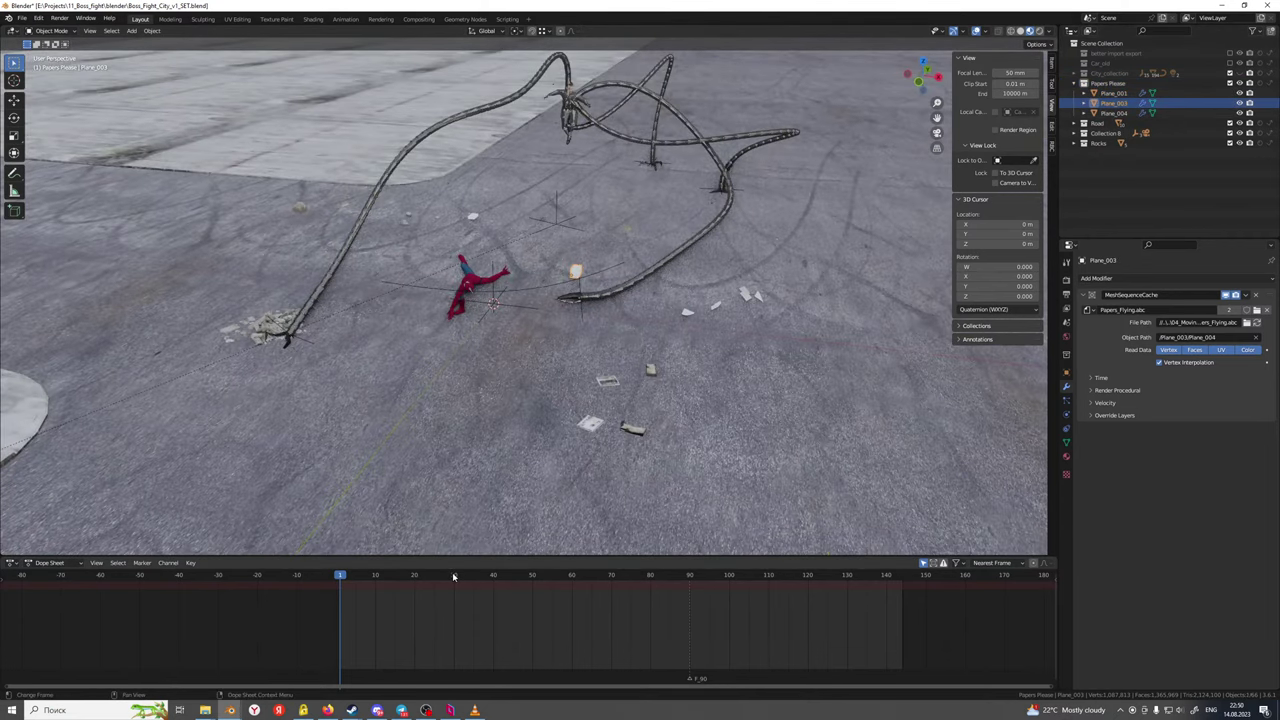
pyautogui.click(453, 577)
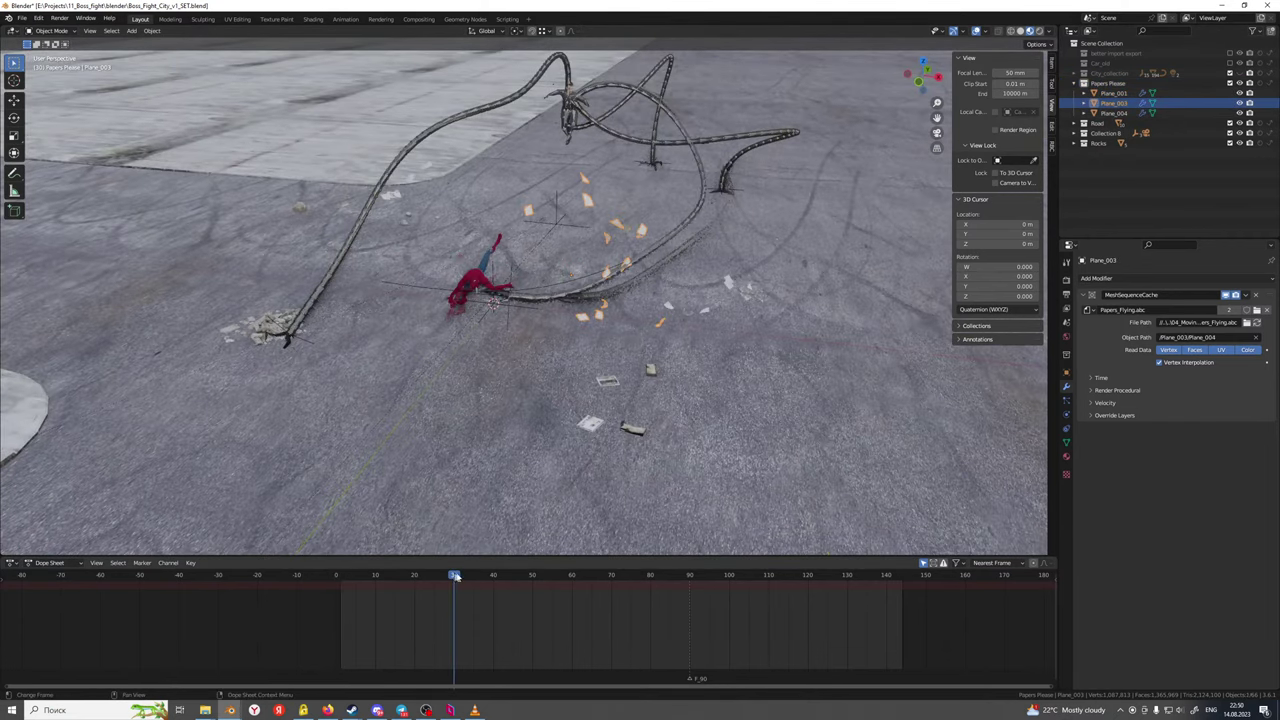
pyautogui.click(591, 578)
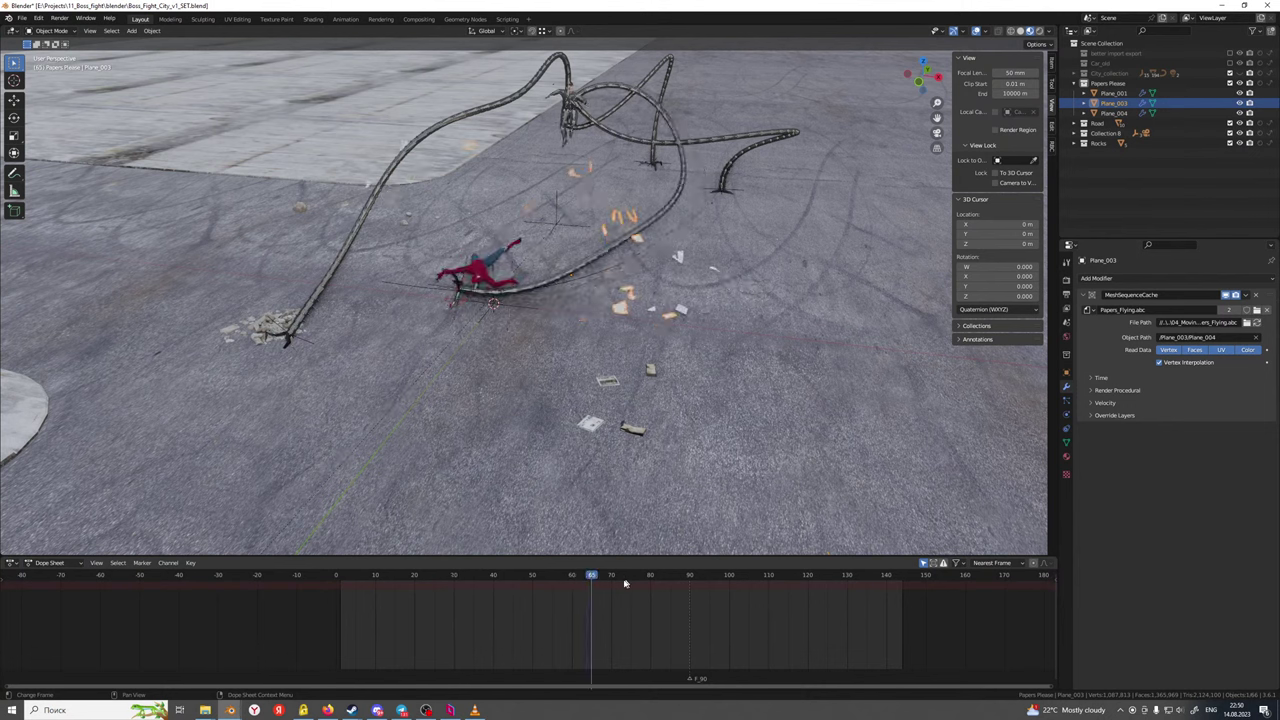
pyautogui.click(1100, 379)
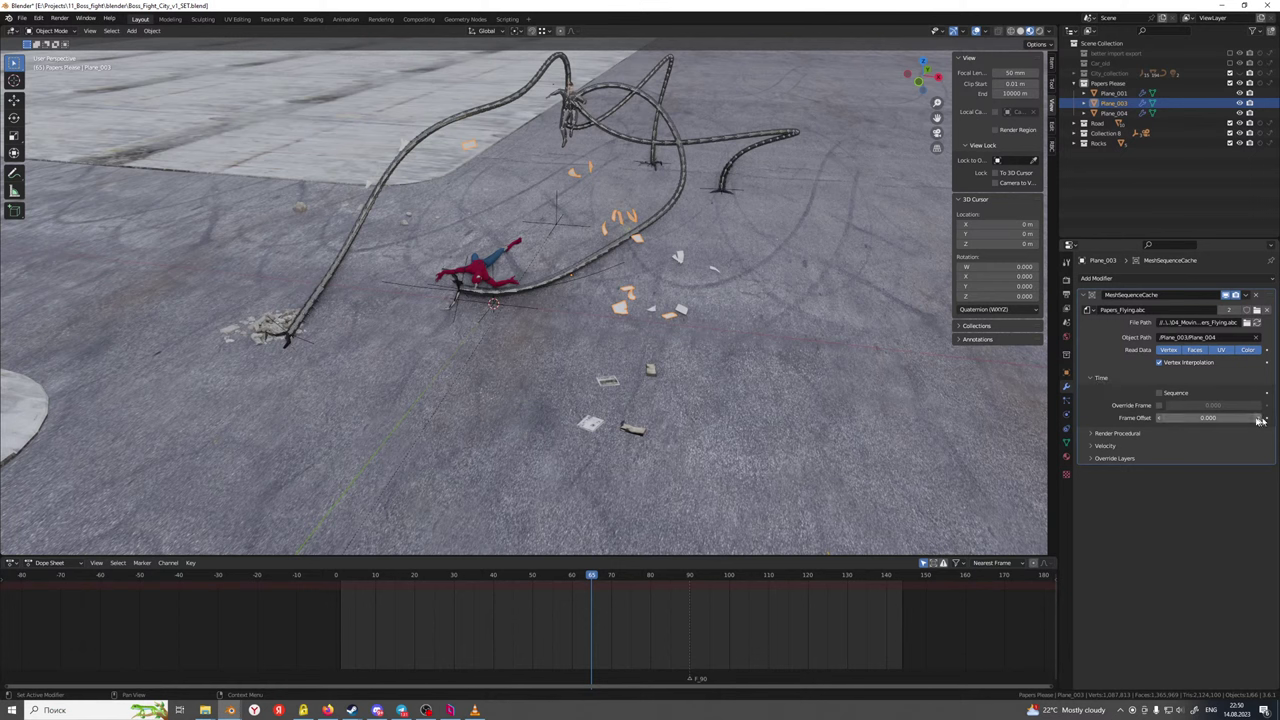
pyautogui.click(1160, 405)
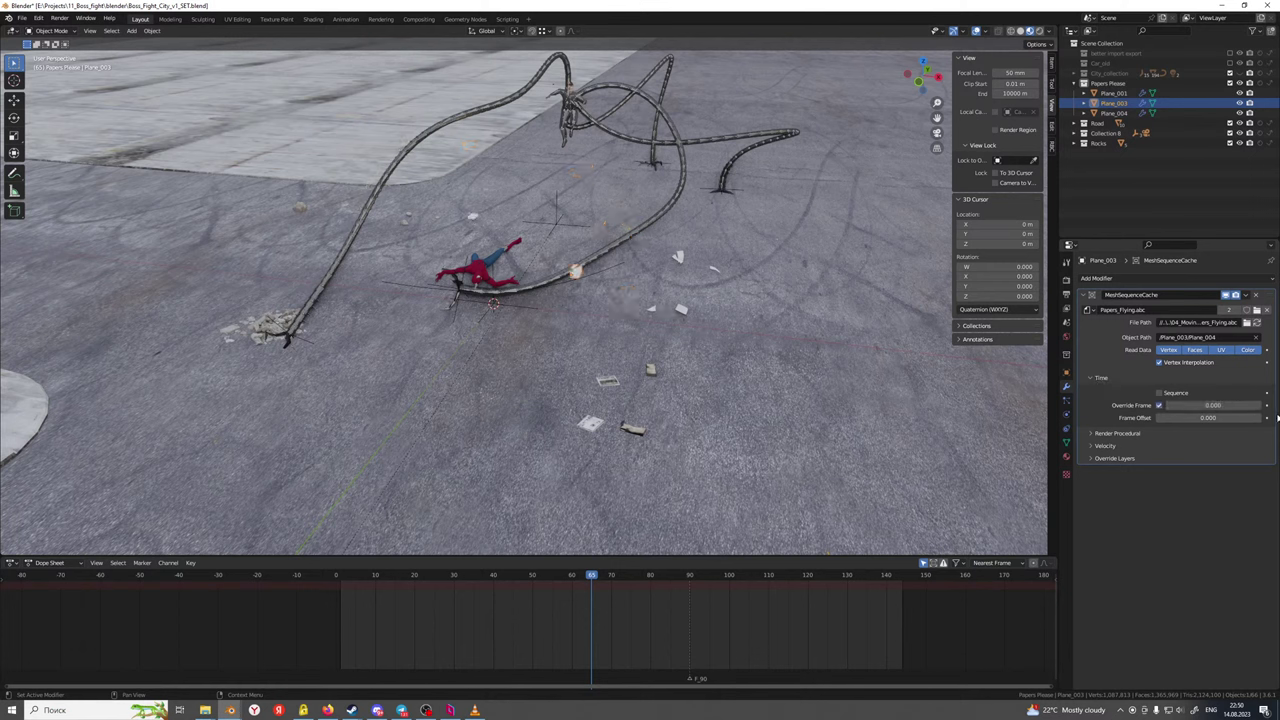
pyautogui.click(1225, 405)
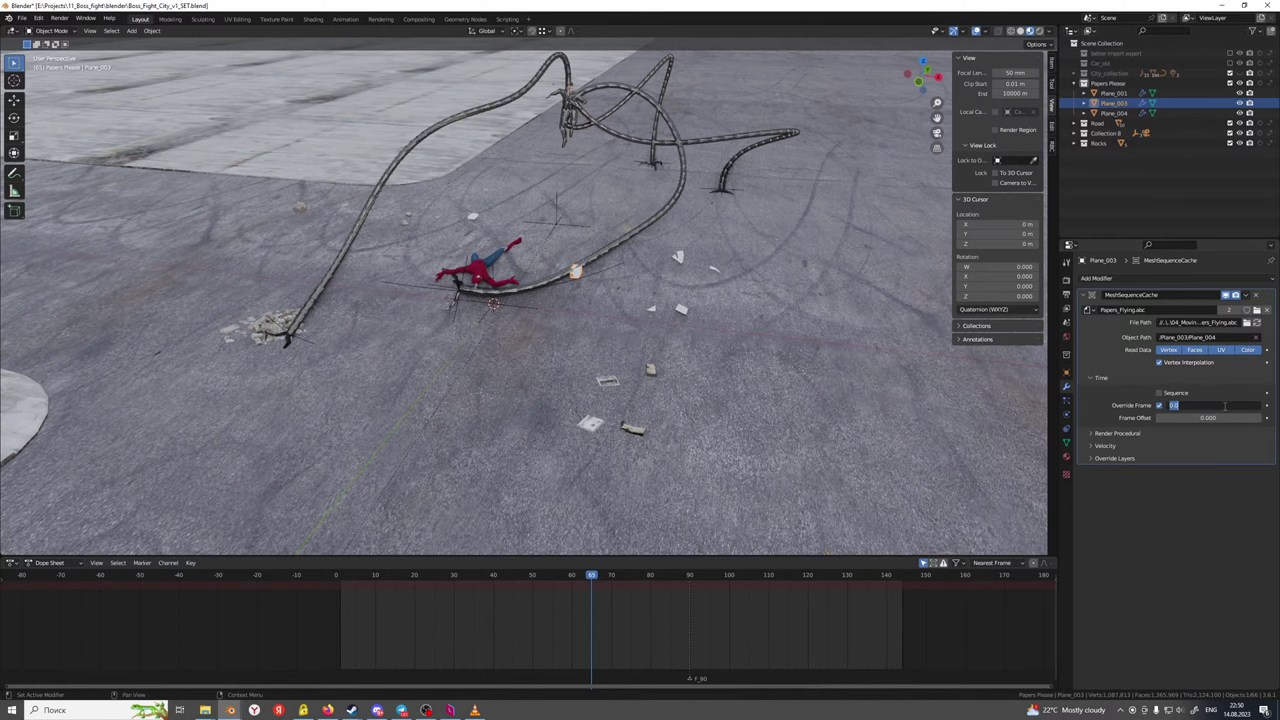
pyautogui.press('Return')
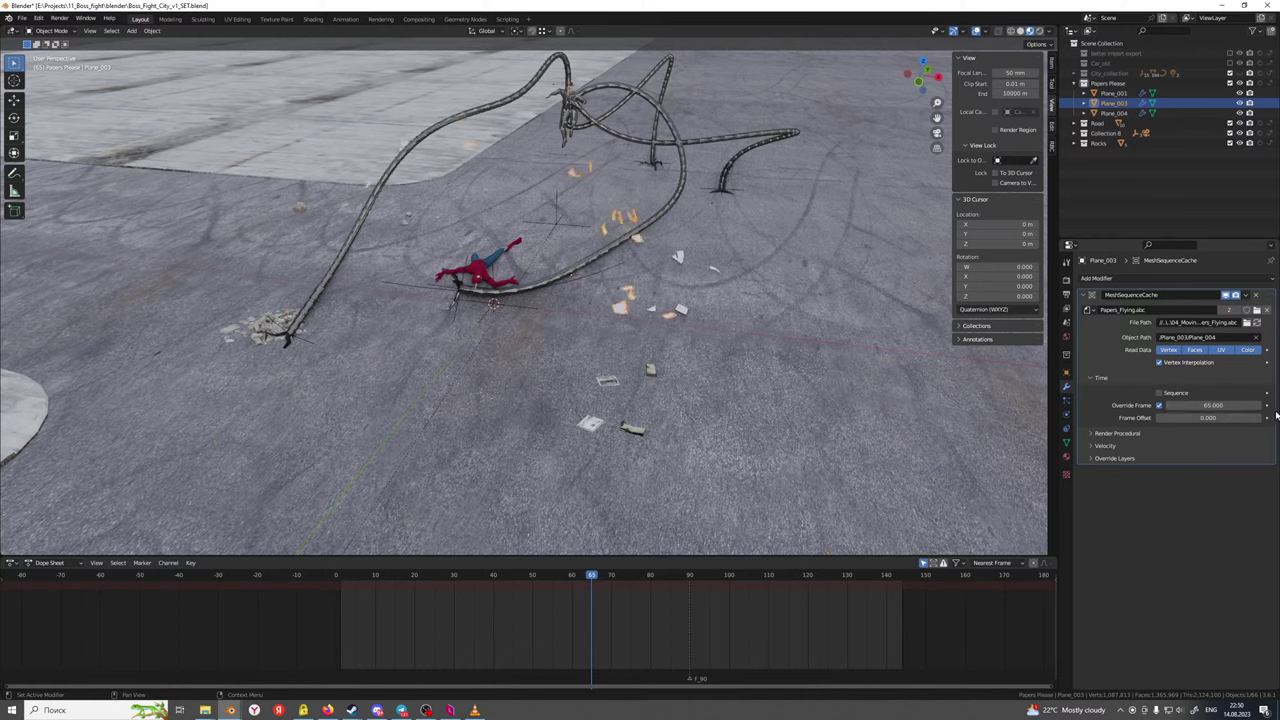
# Keyframe Plane_003's Override Frame value at frame 2
pyautogui.click(338, 577)
pyautogui.moveTo(340, 580); pyautogui.dragTo(343, 578)
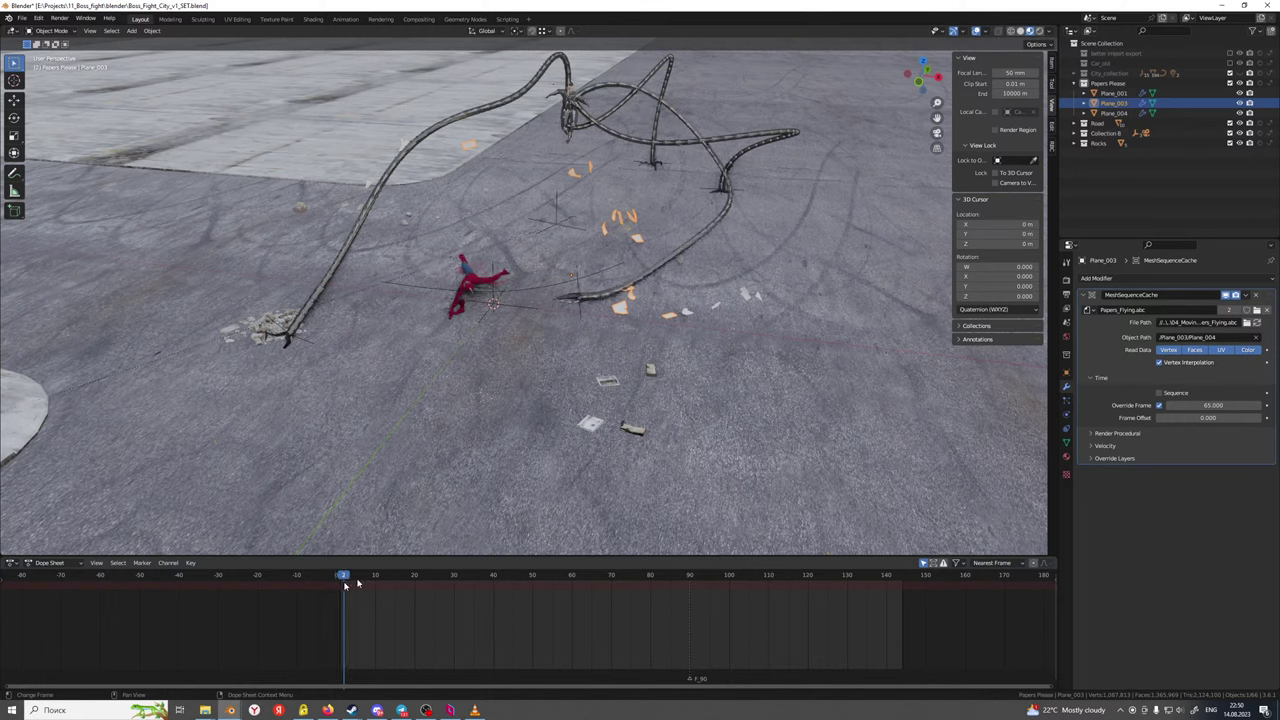
pyautogui.click(1266, 406)
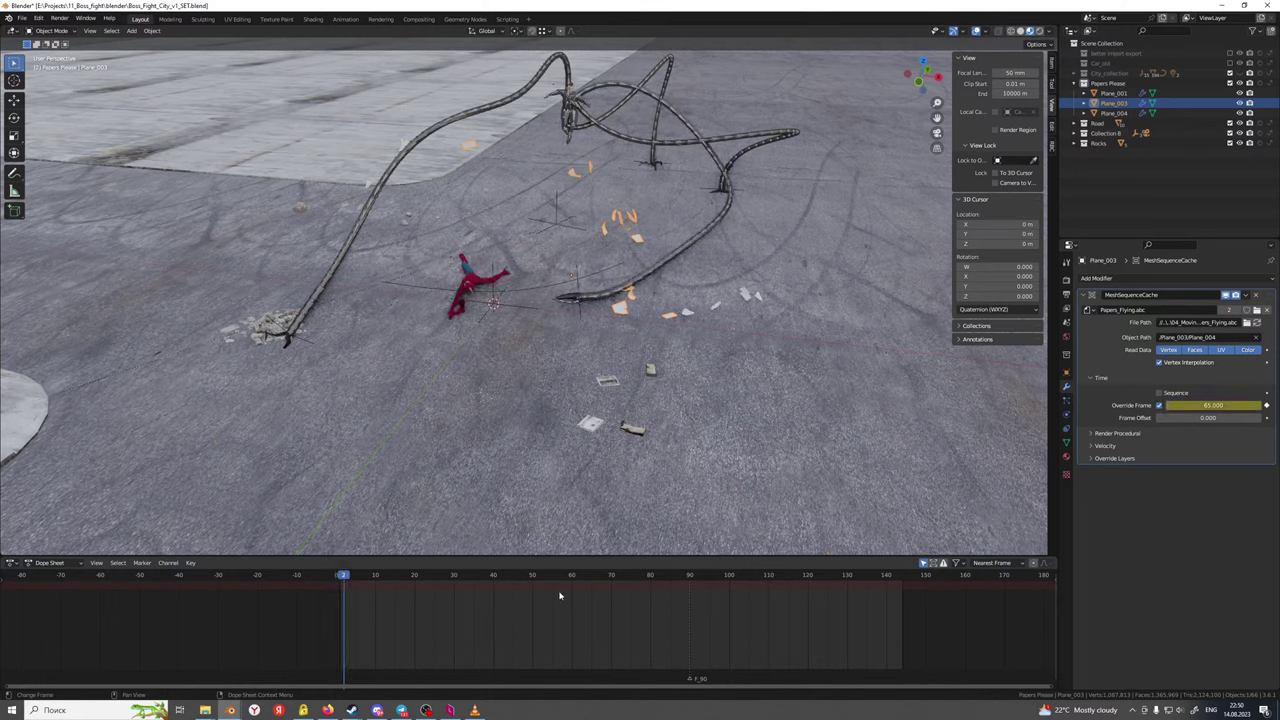
pyautogui.click(903, 579)
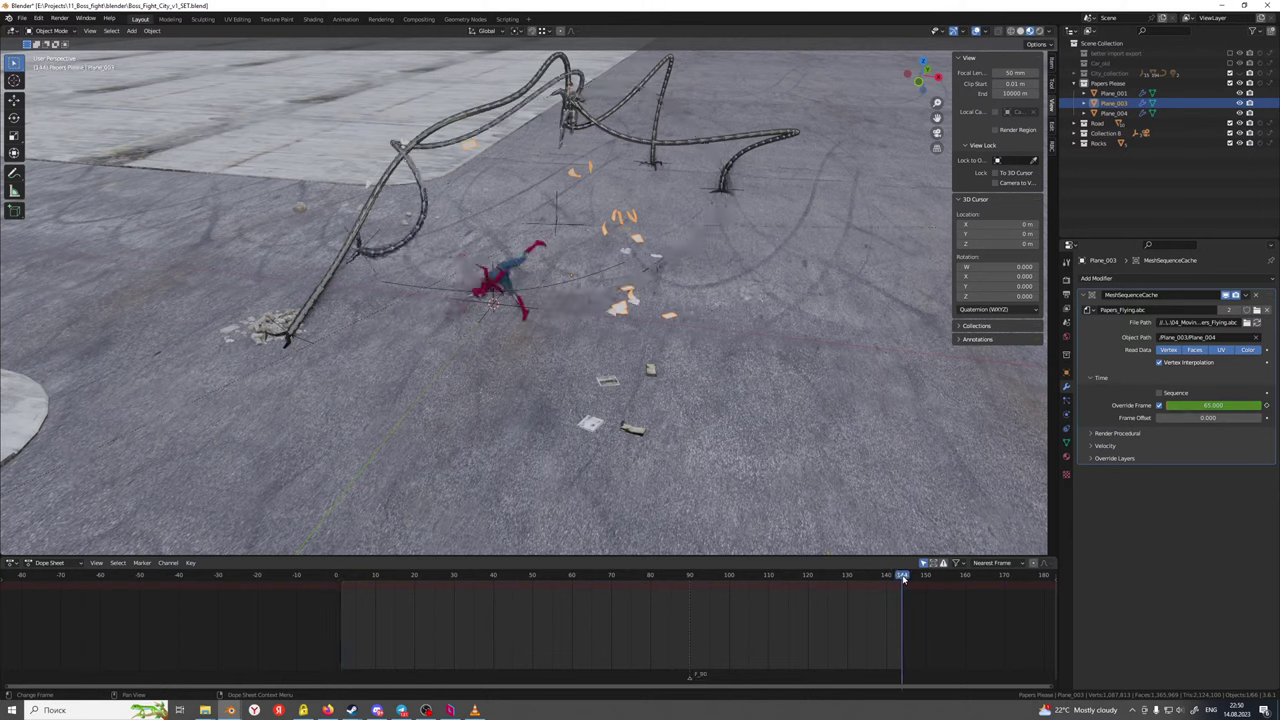
pyautogui.click(1207, 405)
pyautogui.press('Return')
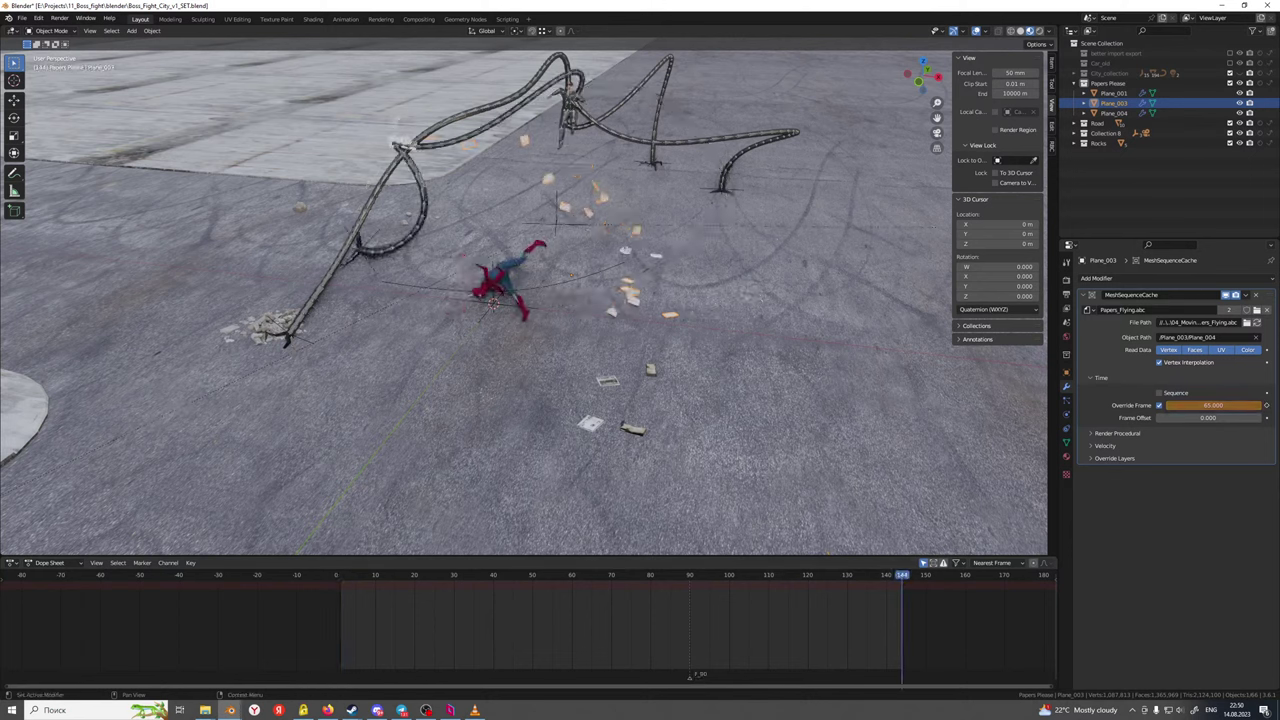
pyautogui.click(1267, 407)
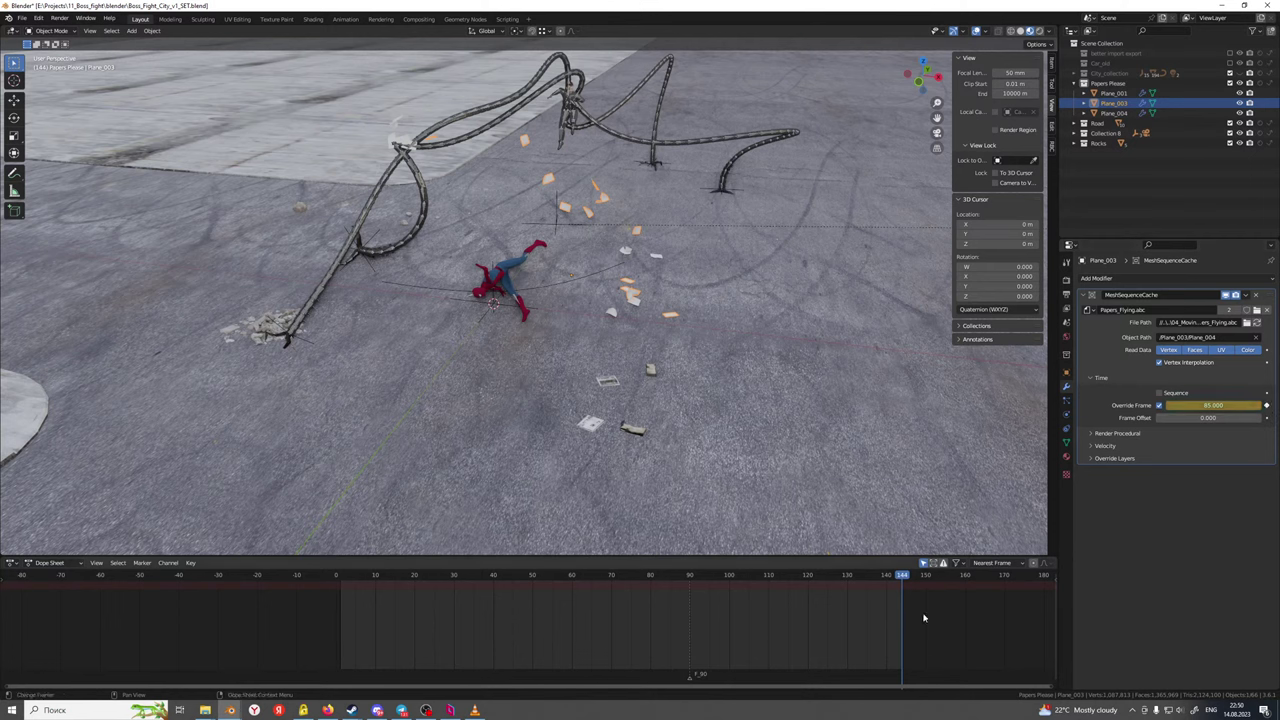
pyautogui.click(1267, 407)
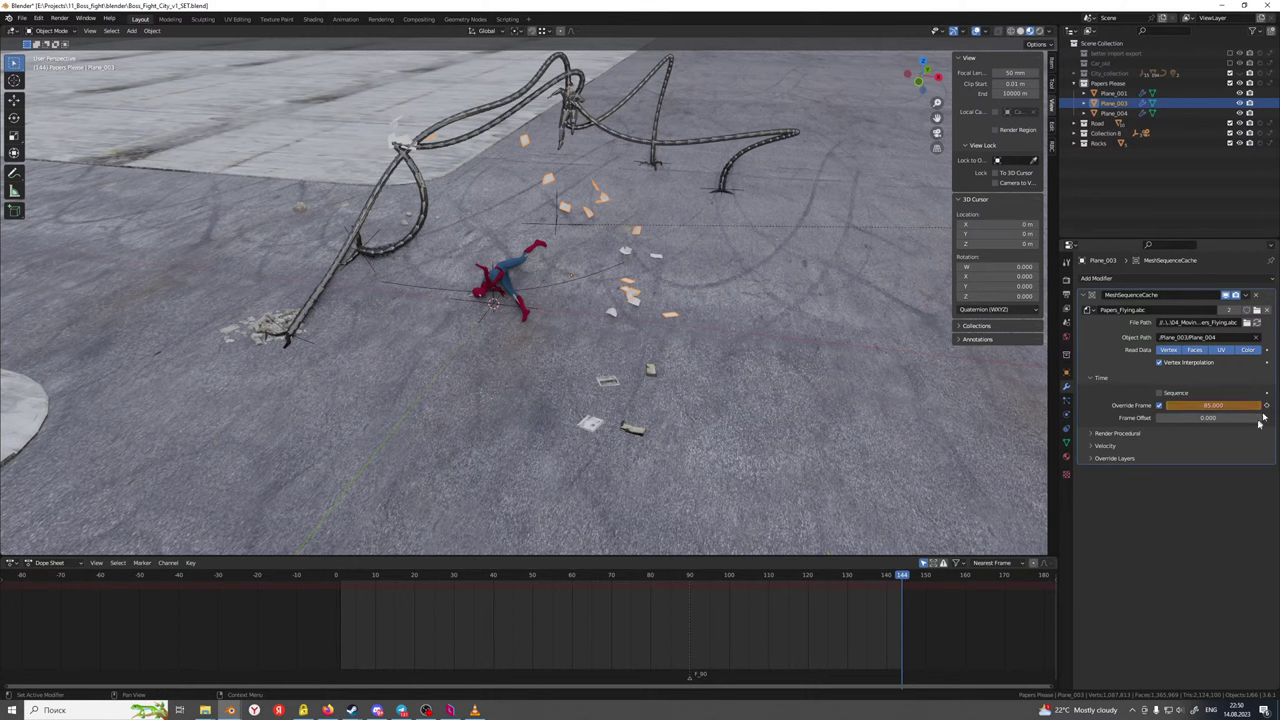
# Set Plane_003's Override Frame to 85 at frame 120 and keyframe it there
pyautogui.click(876, 578)
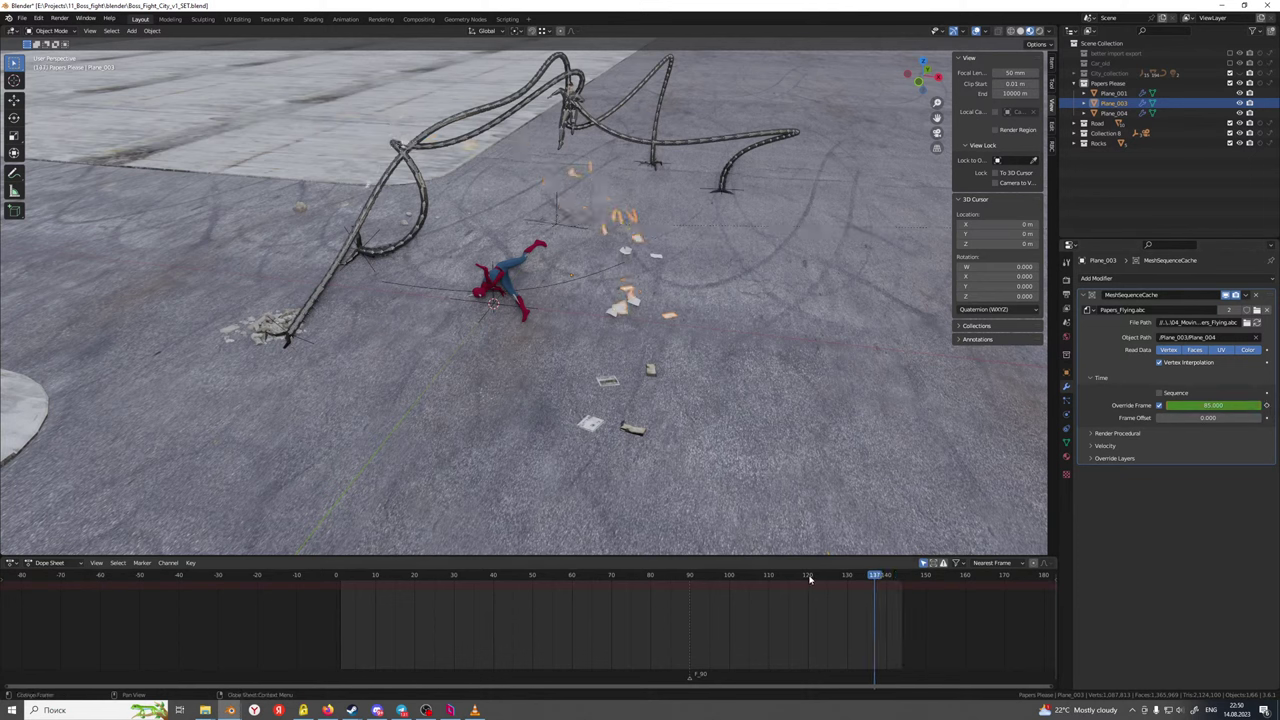
pyautogui.click(807, 578)
pyautogui.click(1213, 405)
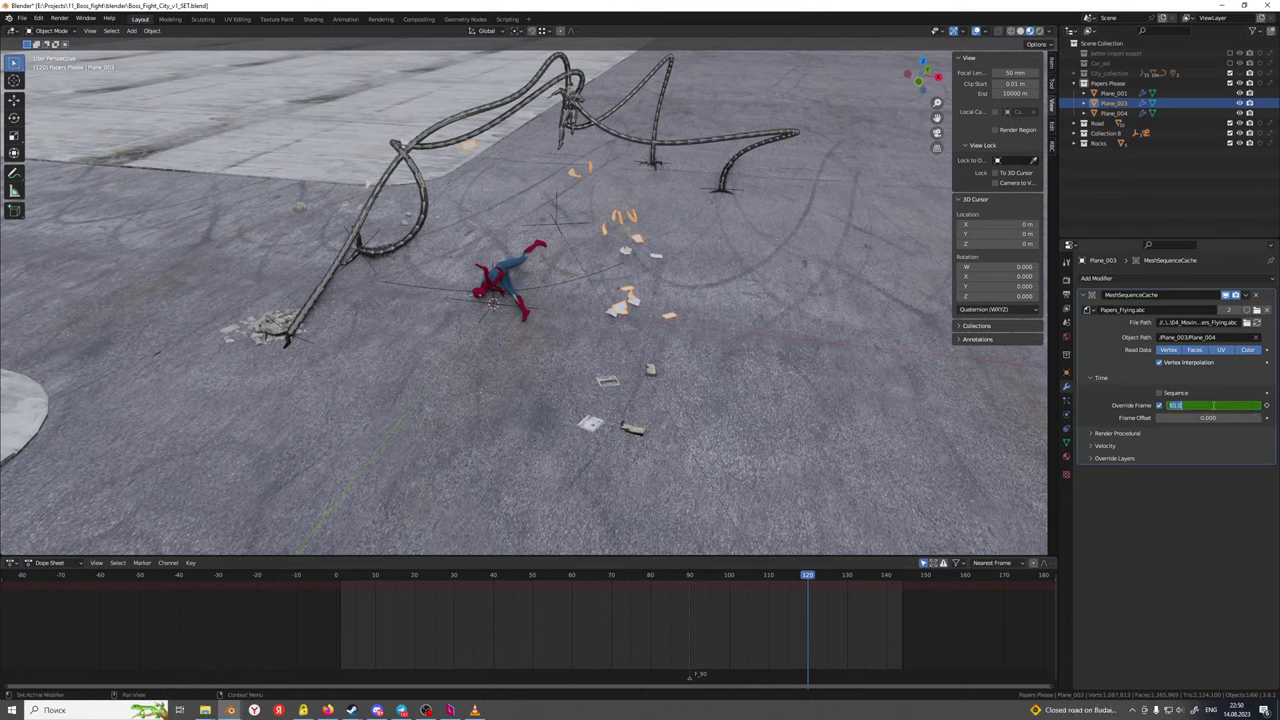
pyautogui.press('Return')
pyautogui.click(1268, 405)
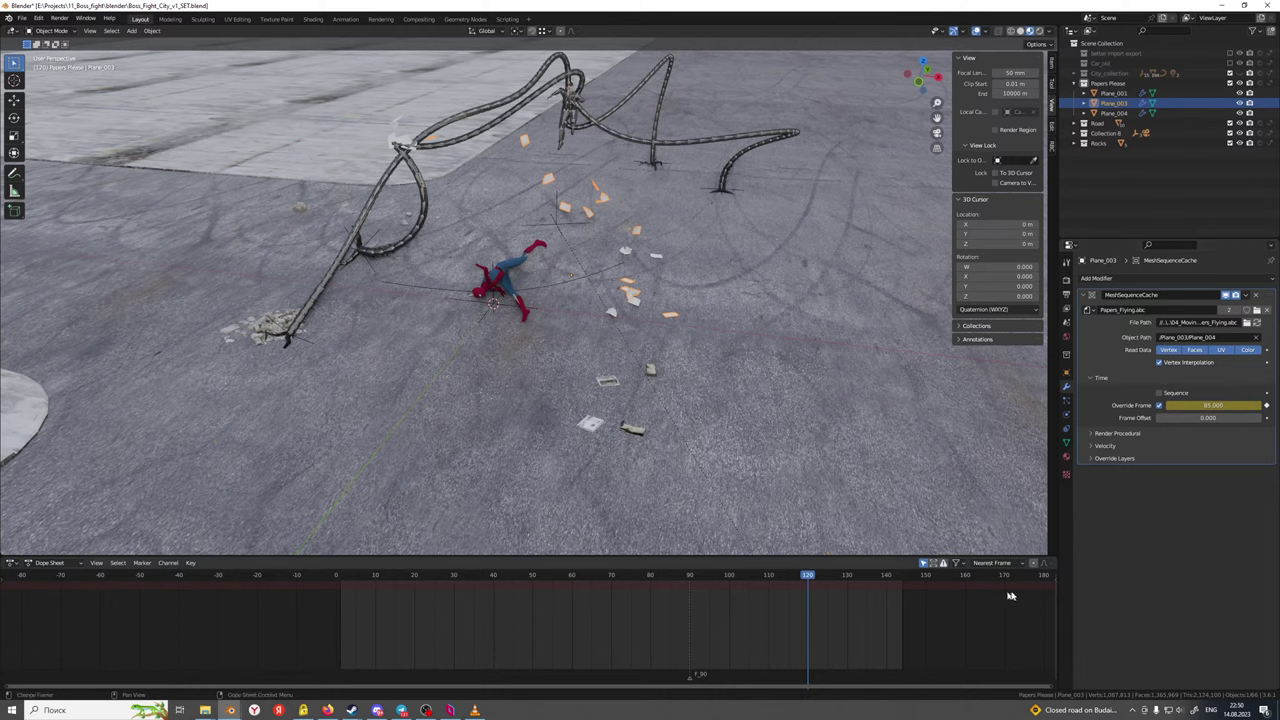
# Switch the Dope Sheet area to the Timeline editor and set the scene's end frame to 120
pyautogui.scroll(-1, 980, 598)
pyautogui.keyDown('ctrl'); pyautogui.scroll(-3, 994, 601); pyautogui.keyUp('ctrl')
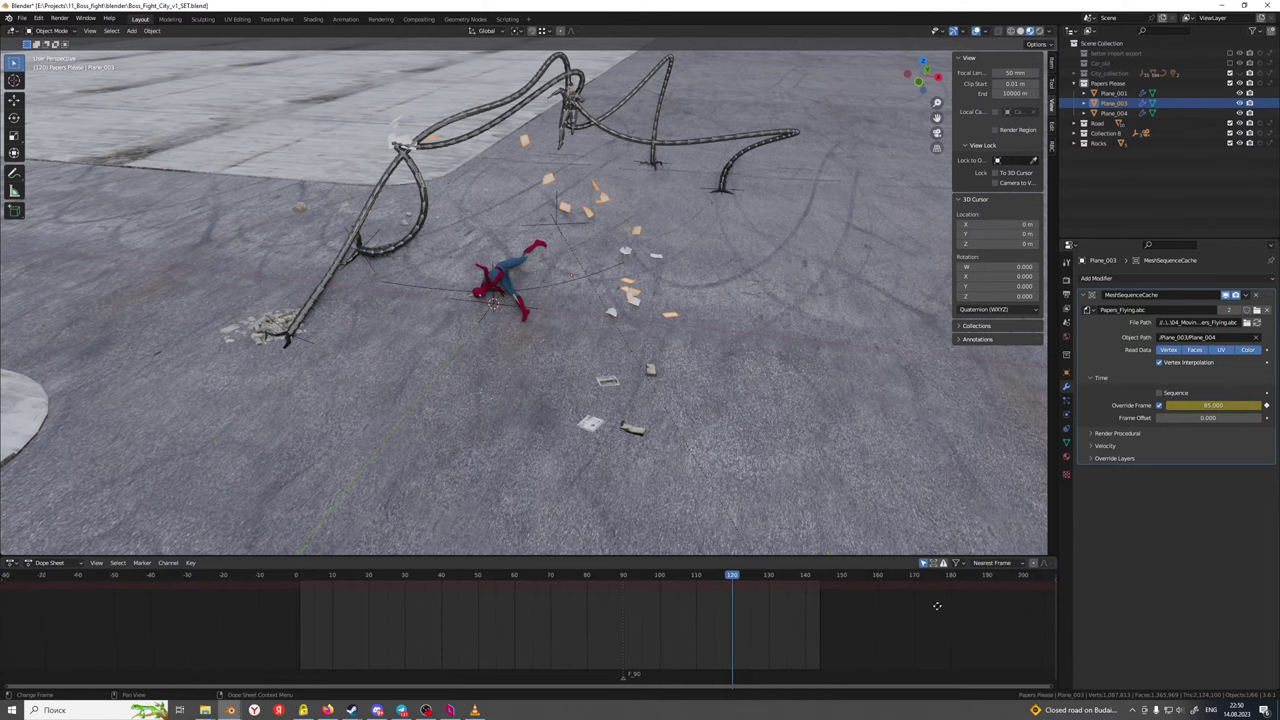
pyautogui.keyDown('ctrl'); pyautogui.scroll(3, 600, 610); pyautogui.keyUp('ctrl')
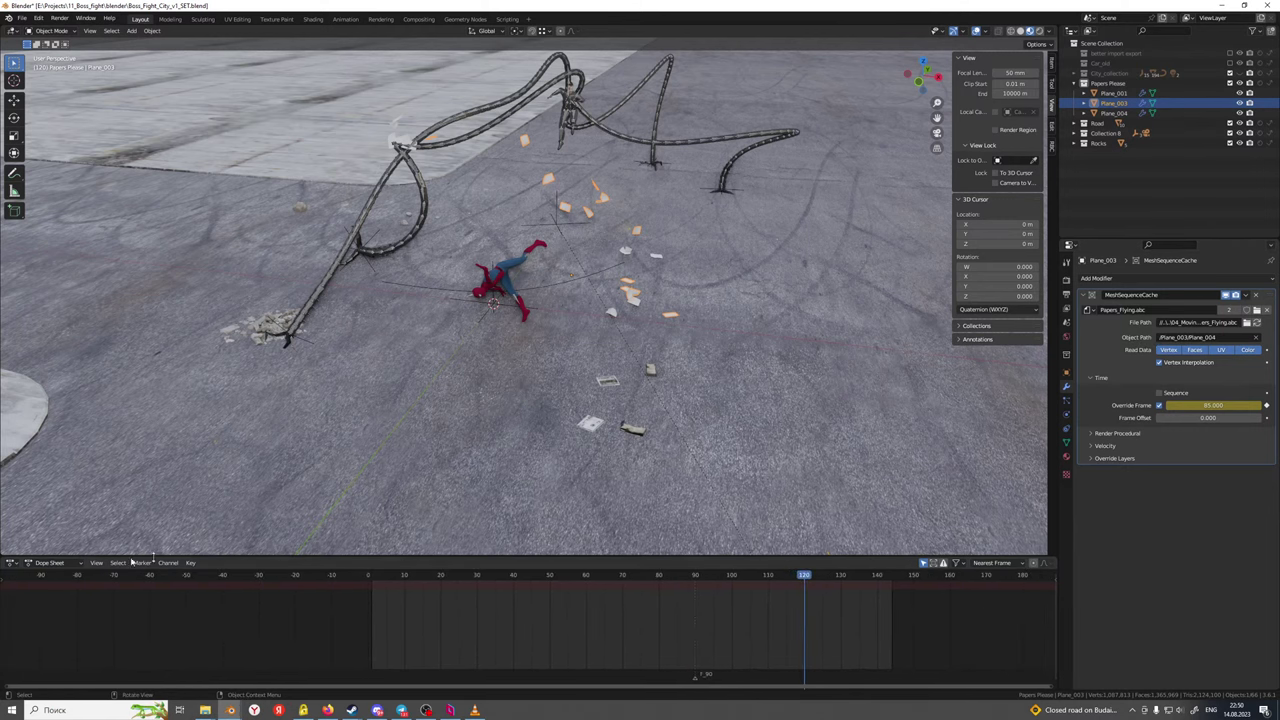
pyautogui.click(47, 563)
pyautogui.click(15, 563)
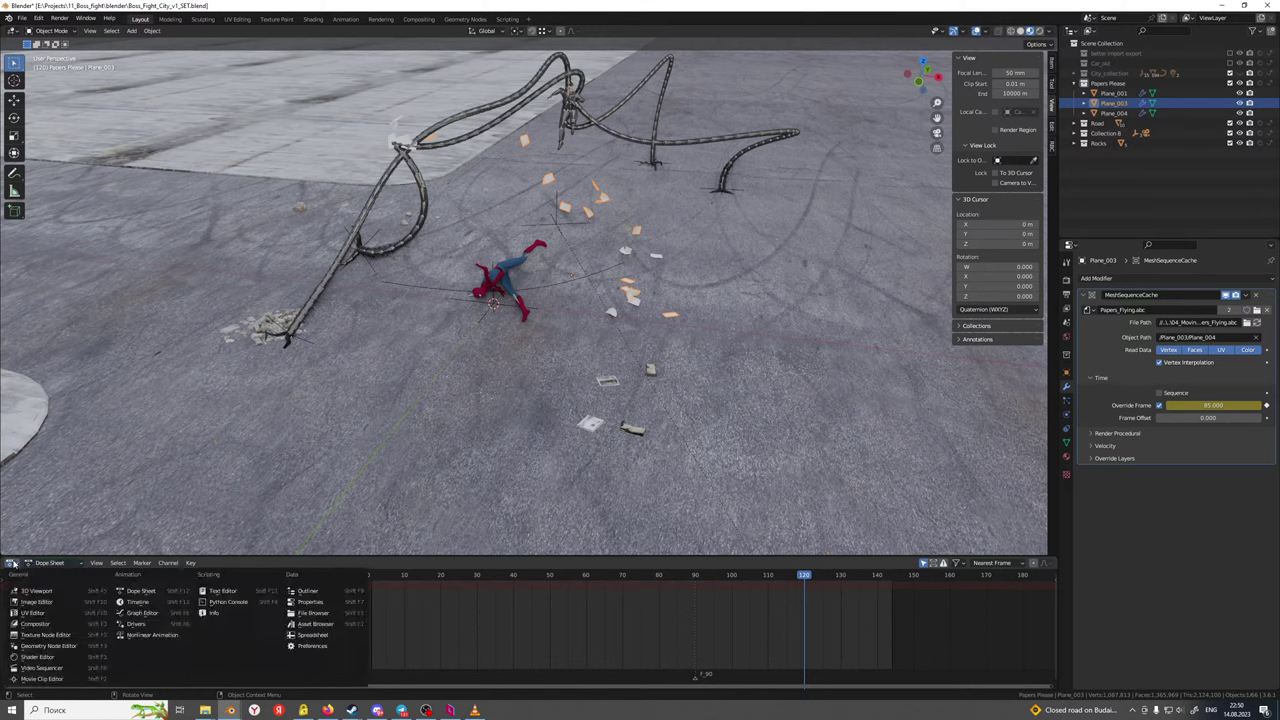
pyautogui.click(146, 603)
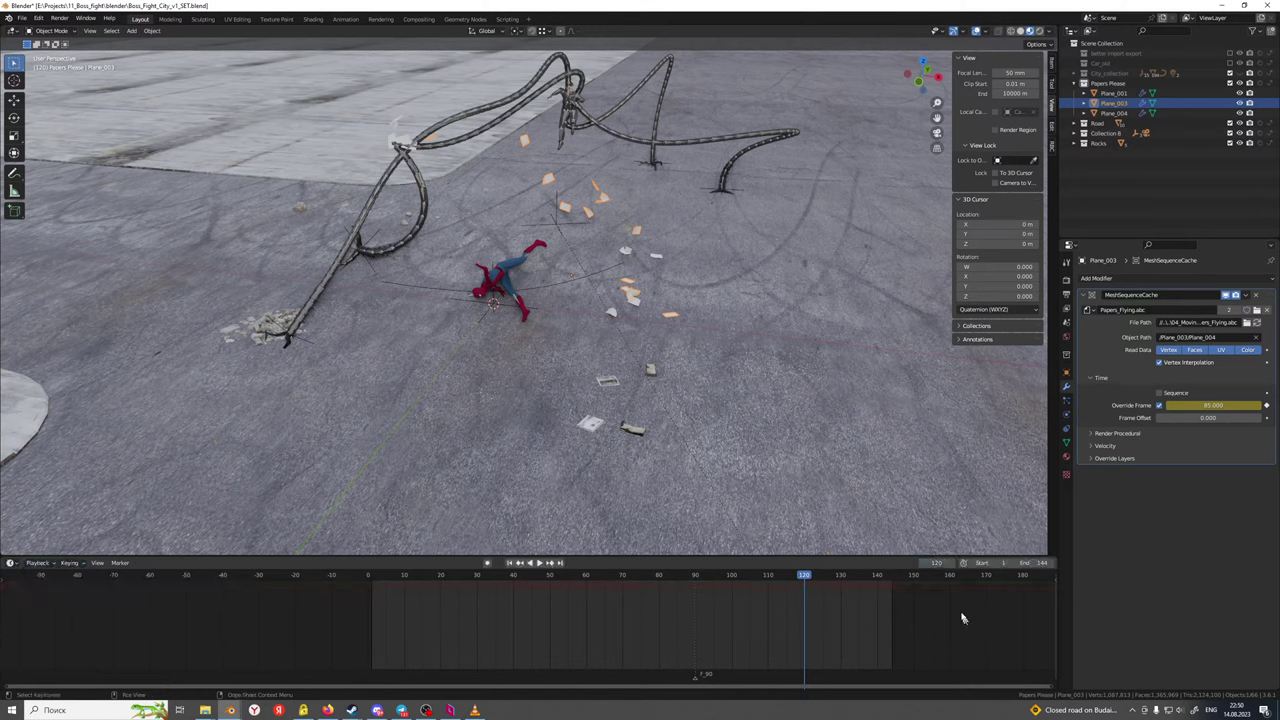
pyautogui.click(1040, 563)
pyautogui.write('120')
pyautogui.press('Return')
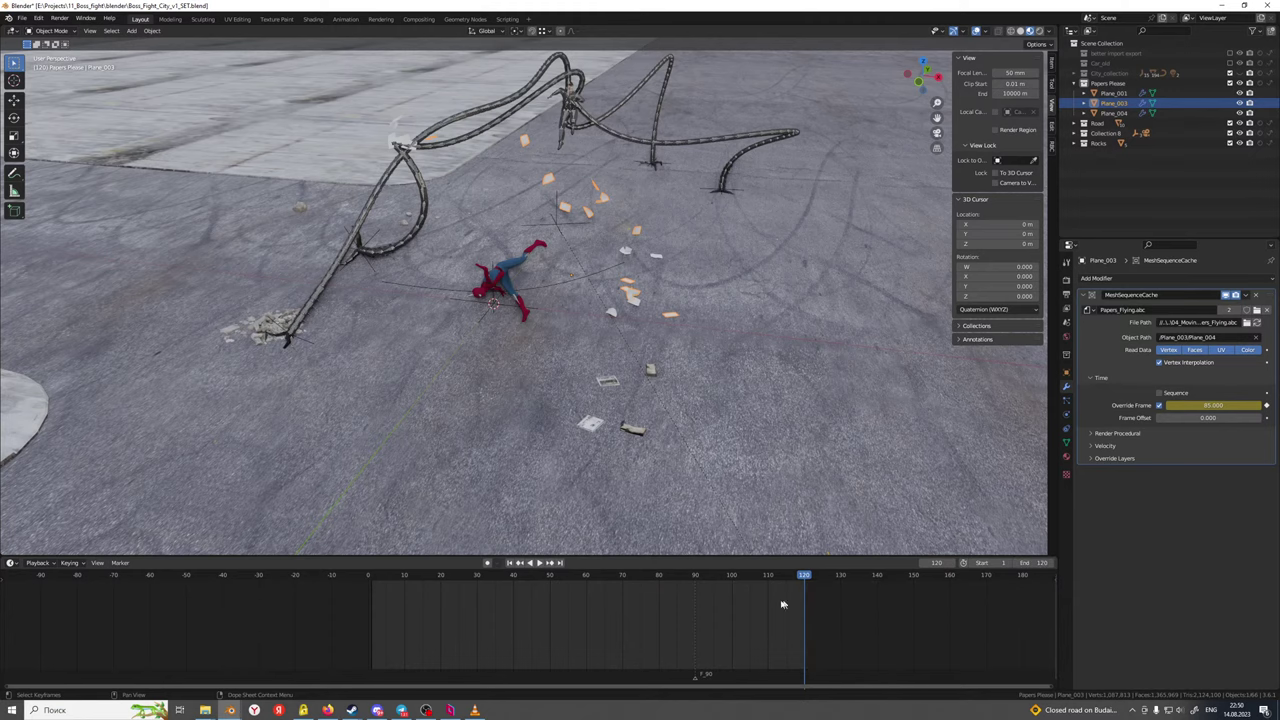
# Select Plane_001 and examine how its papers move around the tentacles and Spider-Man at several frames and view angles
pyautogui.moveTo(492, 326); pyautogui.dragTo(659, 240, button='middle')
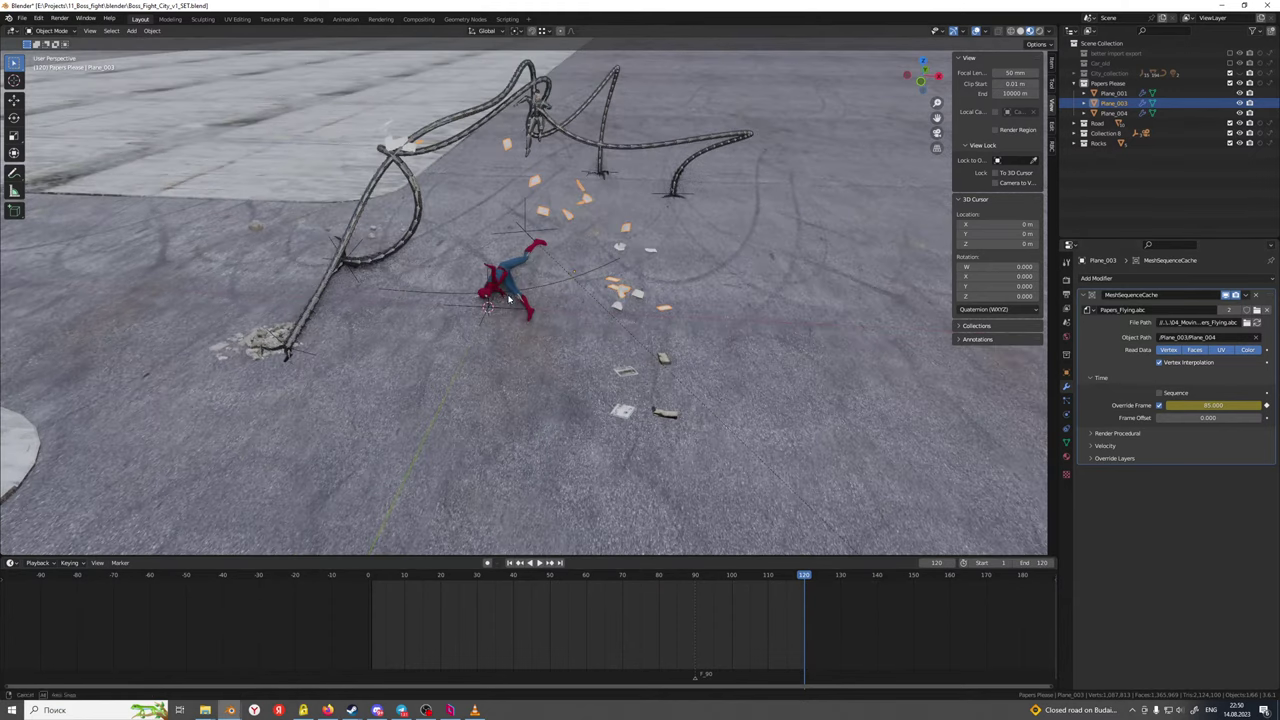
pyautogui.click(654, 254)
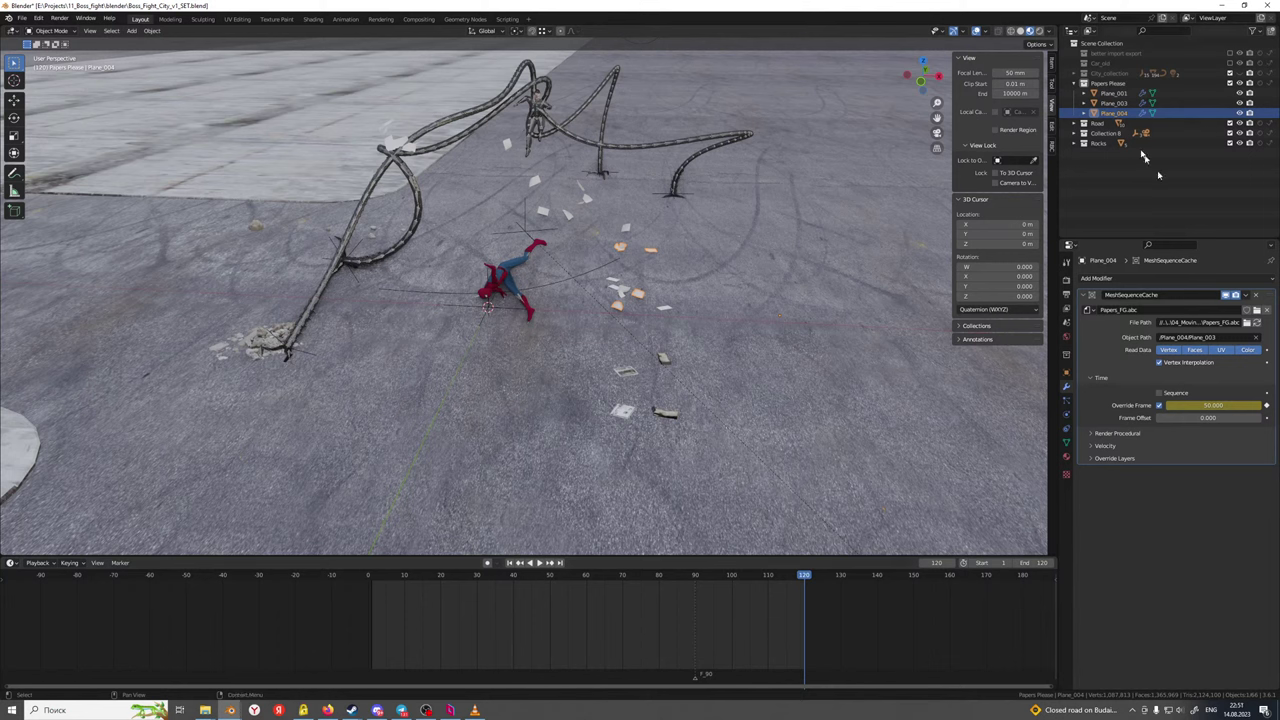
pyautogui.click(1113, 93)
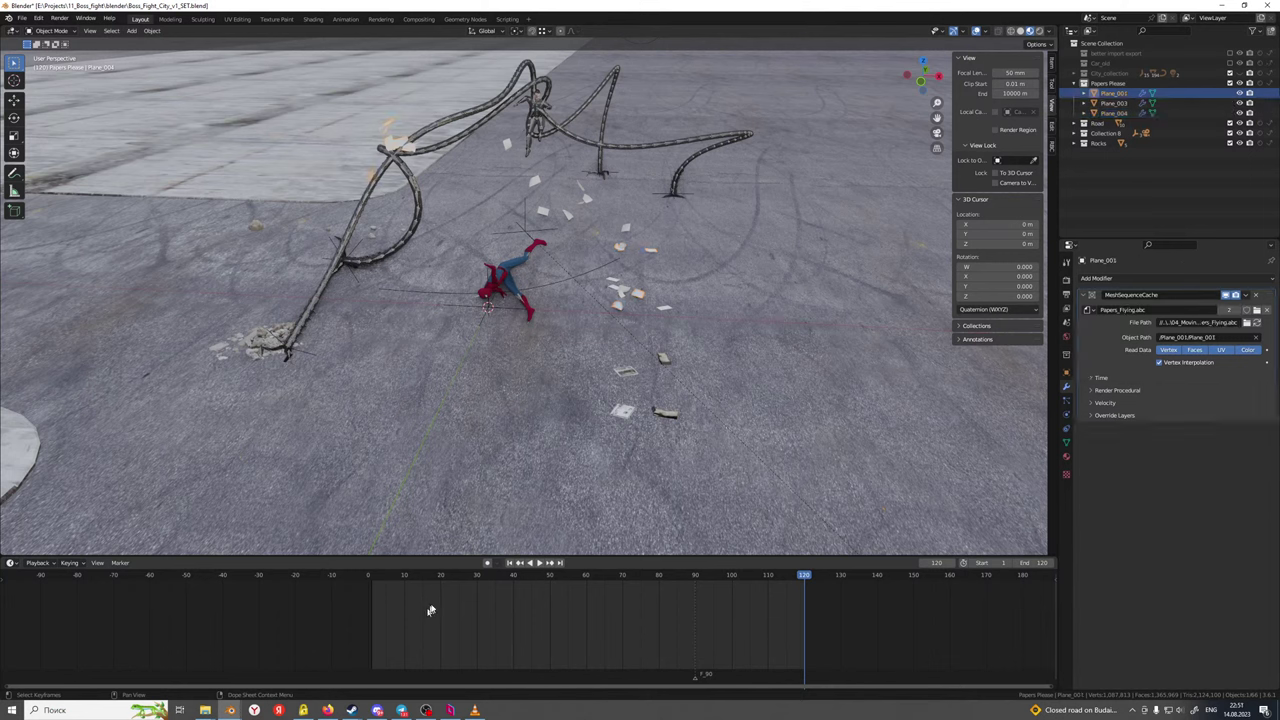
pyautogui.moveTo(570, 577); pyautogui.dragTo(468, 583)
pyautogui.press('space')
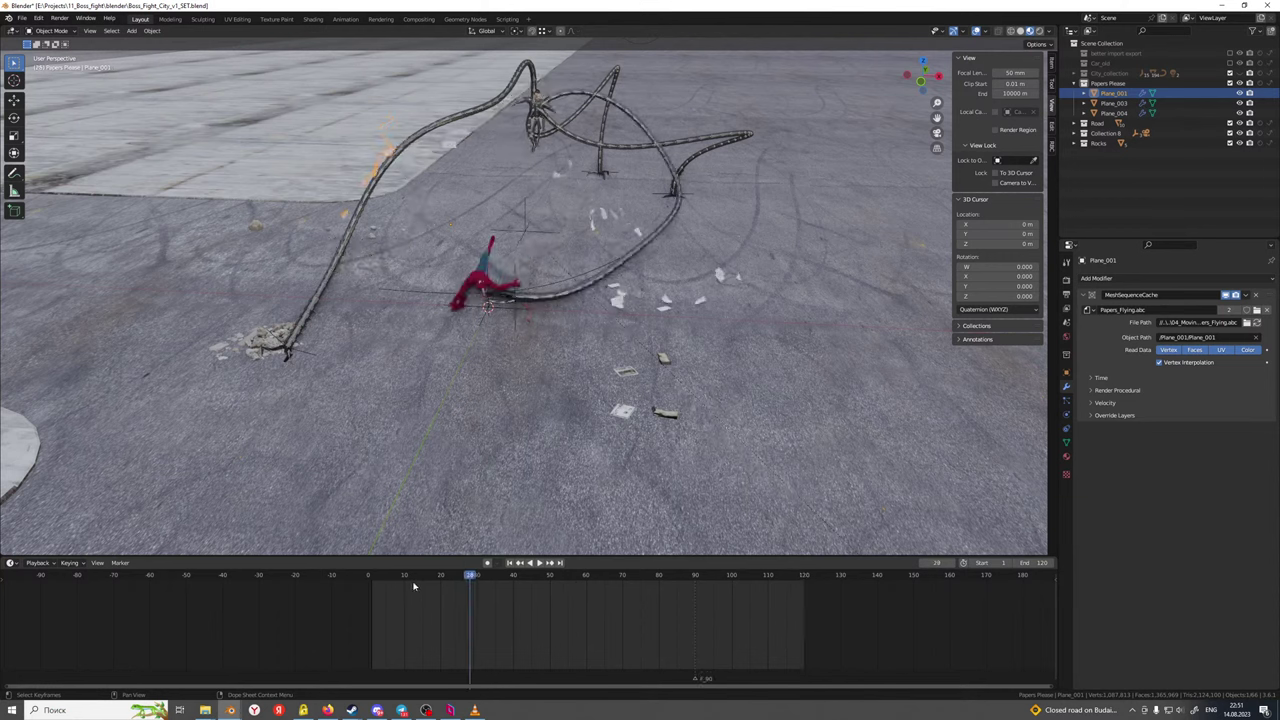
pyautogui.click(420, 583)
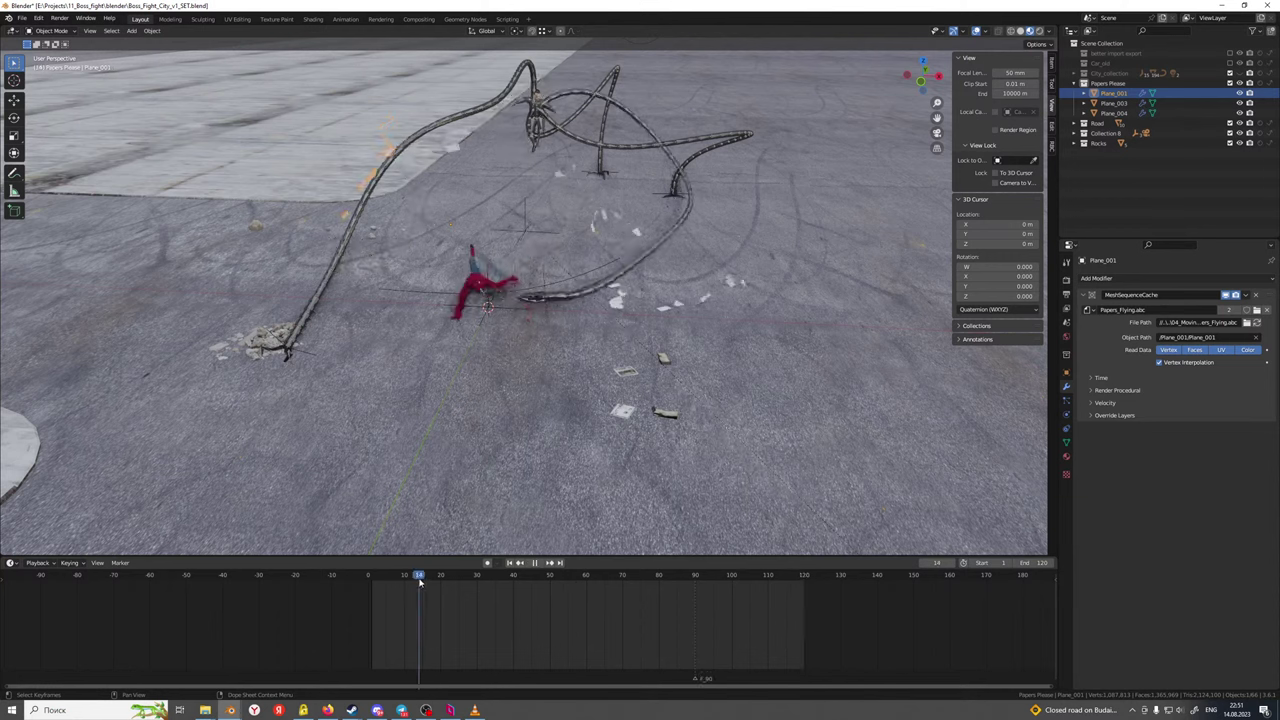
pyautogui.click(400, 582)
pyautogui.moveTo(314, 348); pyautogui.dragTo(415, 328, button='middle')
pyautogui.scroll(1, 425, 400)
pyautogui.moveTo(425, 402); pyautogui.dragTo(628, 529, button='middle')
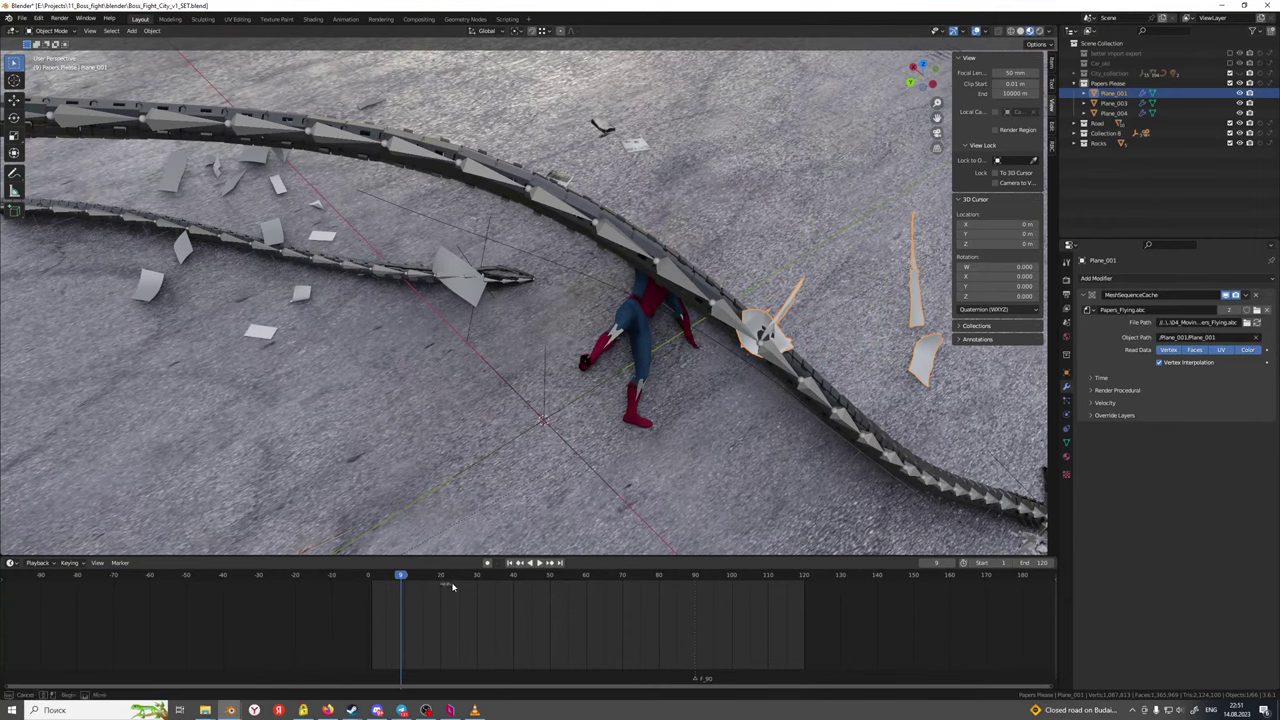
pyautogui.click(489, 583)
pyautogui.press('space')
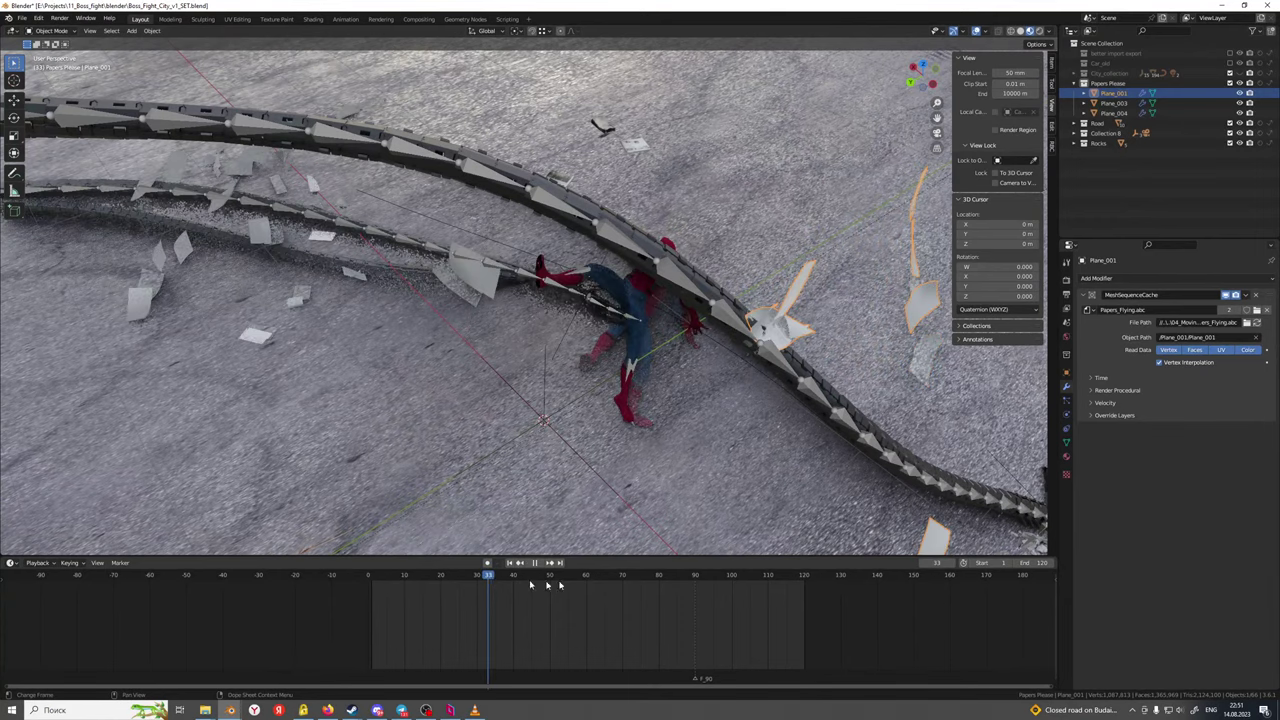
pyautogui.press('space')
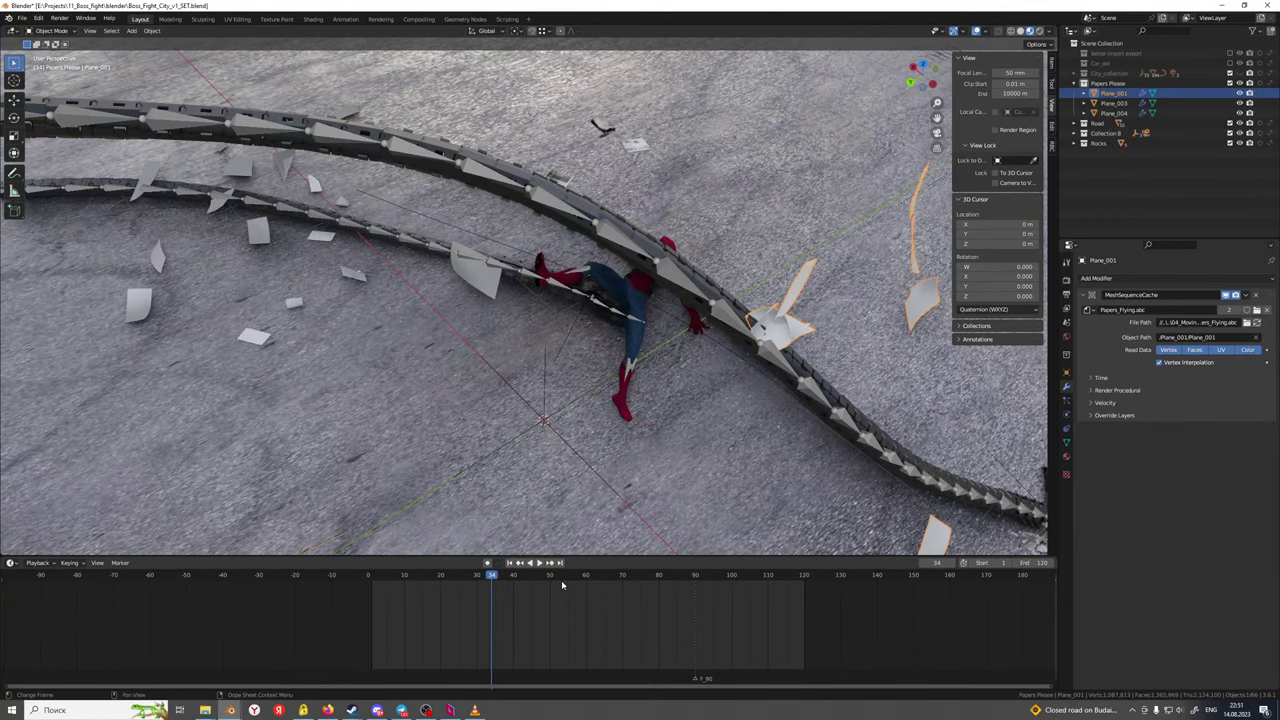
pyautogui.click(620, 580)
pyautogui.press('space')
pyautogui.press('space')
pyautogui.moveTo(628, 420); pyautogui.dragTo(500, 438, button='middle')
pyautogui.scroll(2, 523, 454)
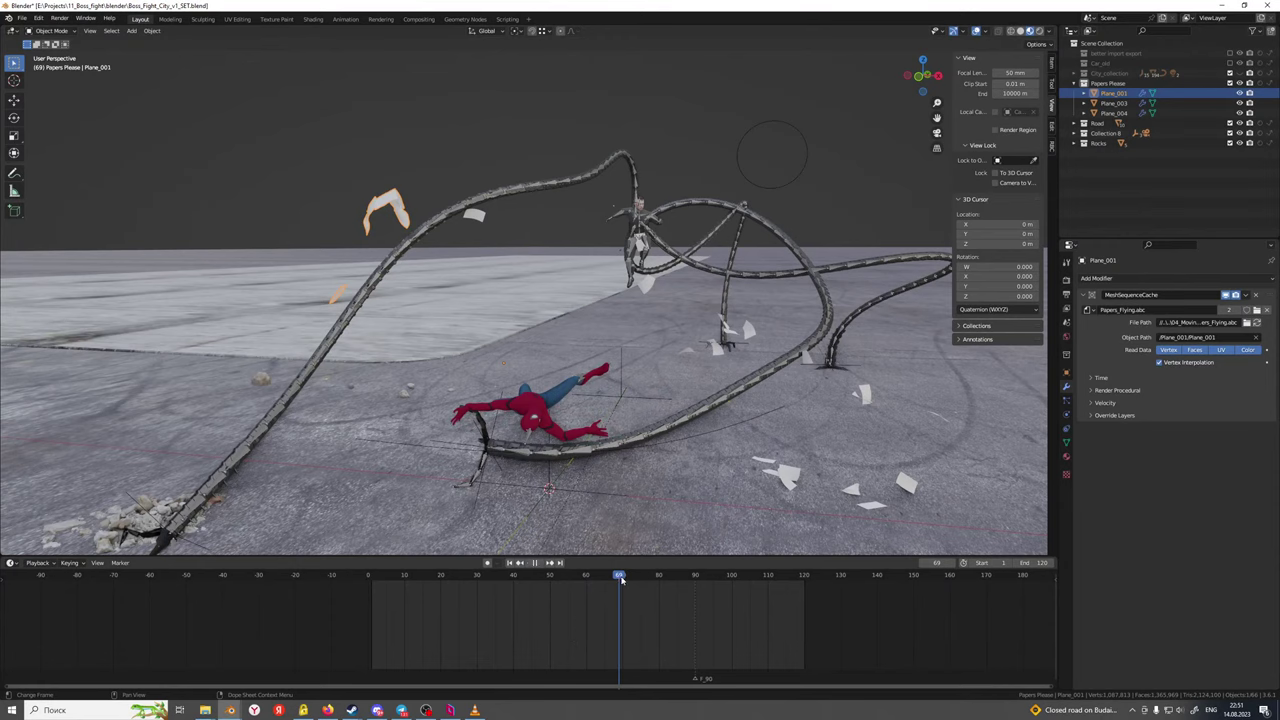
pyautogui.press('Right')
pyautogui.click(551, 581)
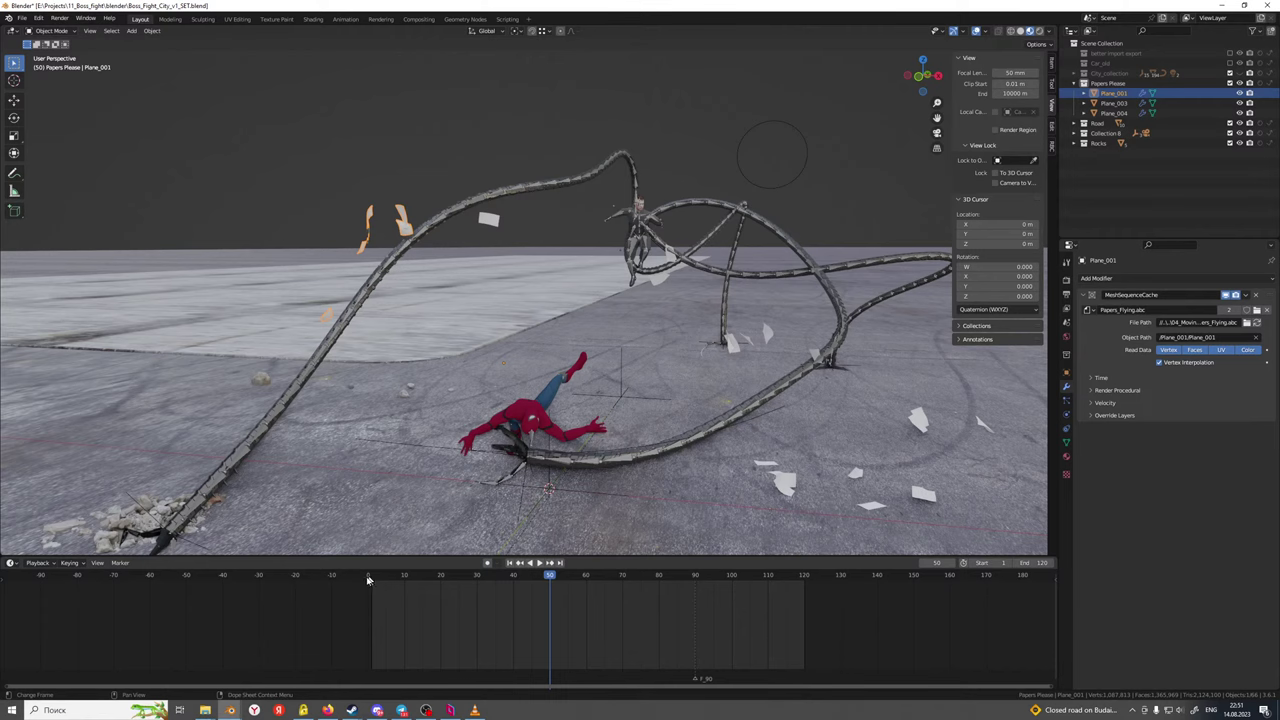
# Go to frame 1 and compare the Override Frame time settings of Plane_001 and Plane_003 in their MeshSequenceCache modifiers
pyautogui.click(373, 578)
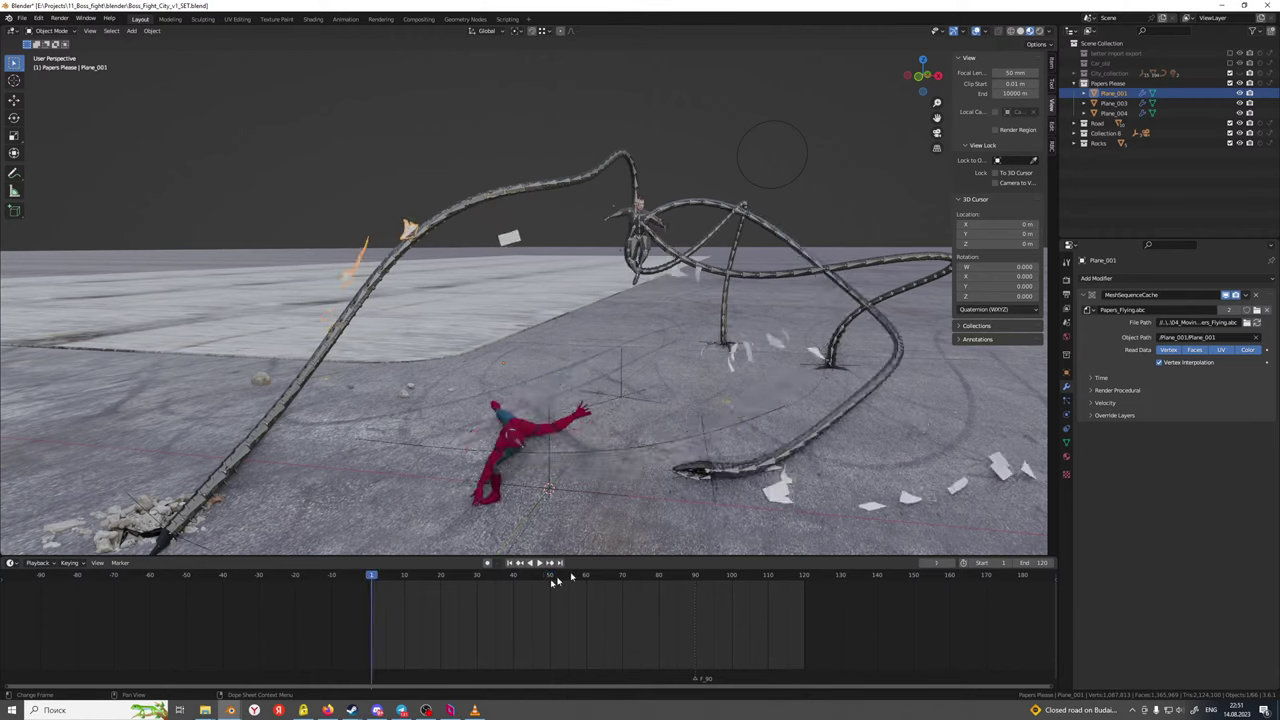
pyautogui.click(1066, 414)
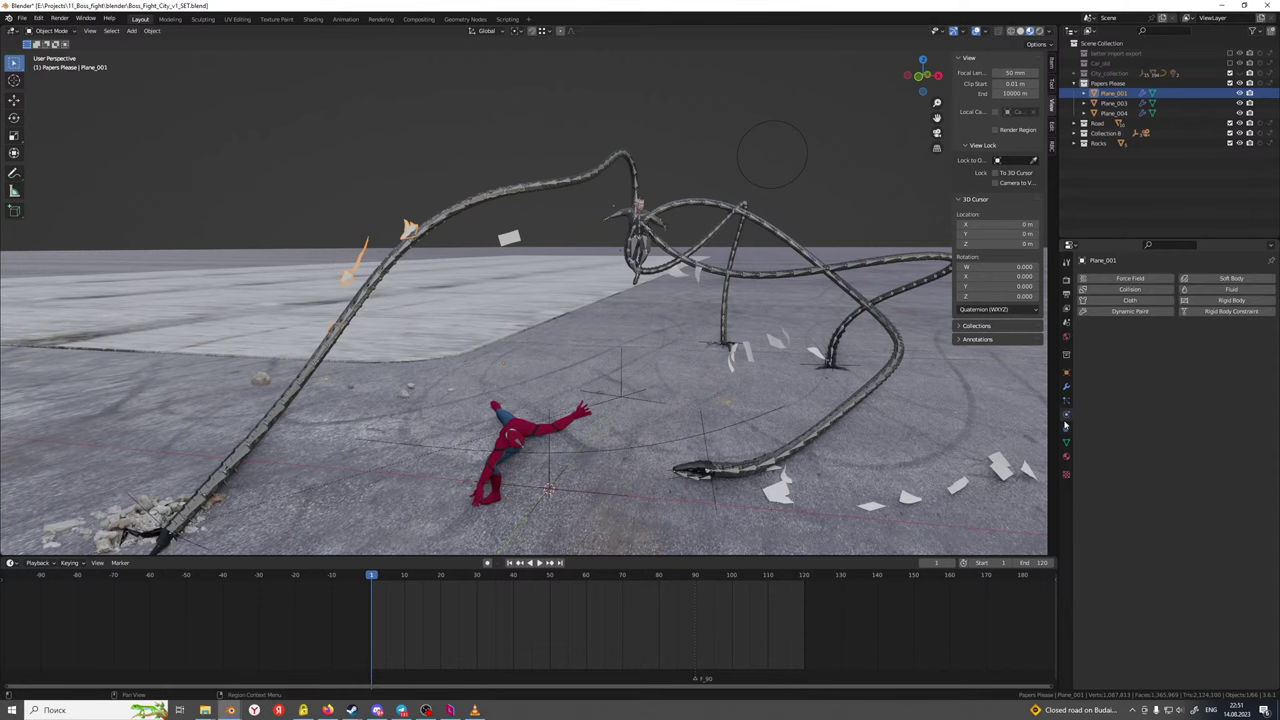
pyautogui.click(1066, 400)
pyautogui.click(1066, 387)
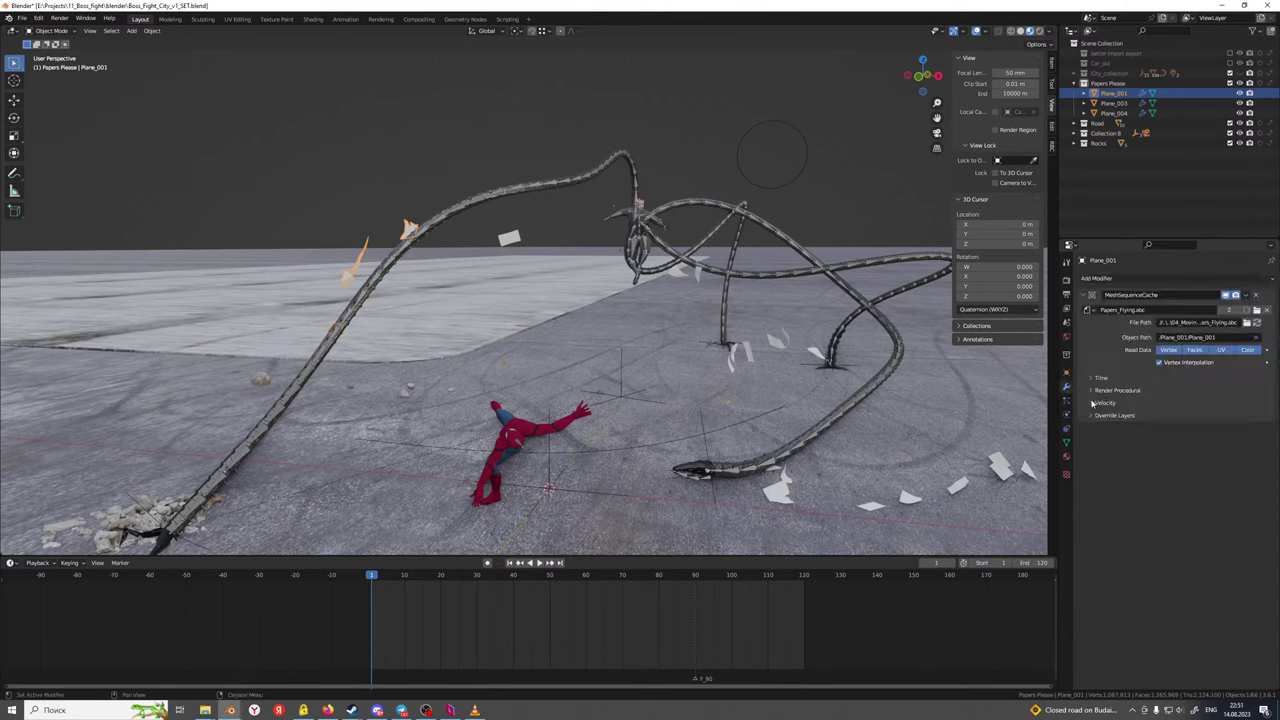
pyautogui.click(1095, 378)
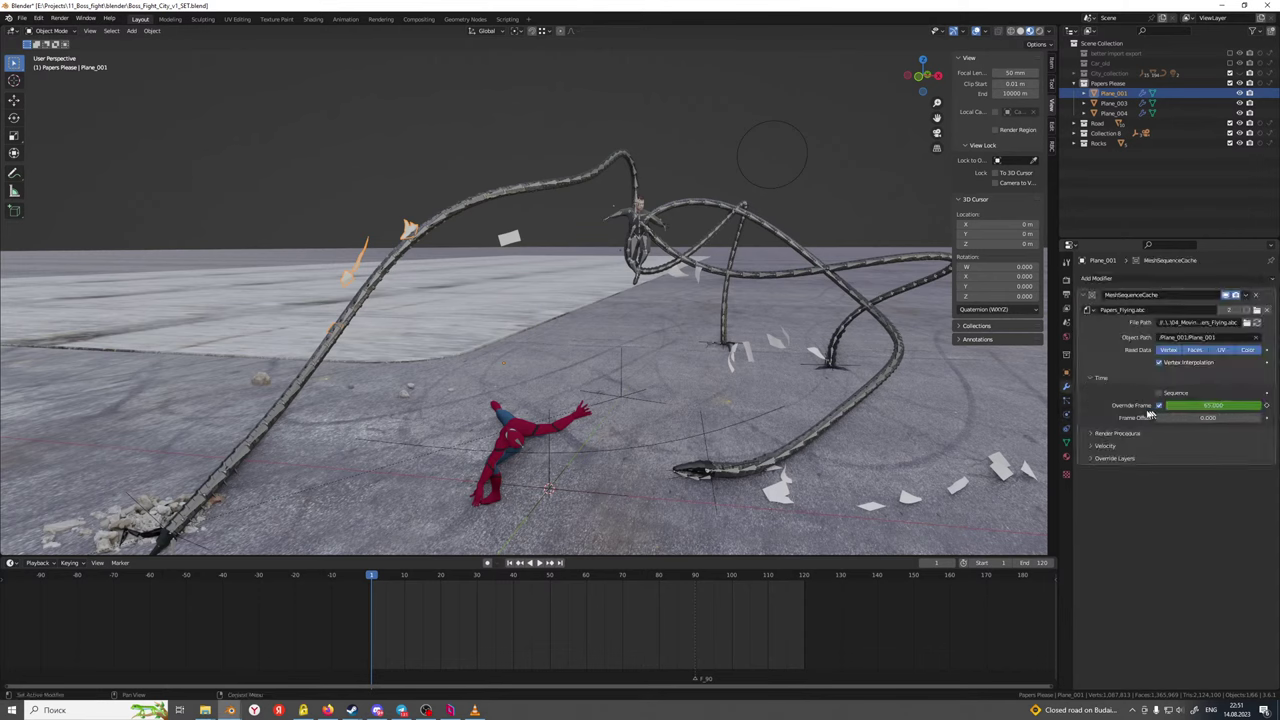
pyautogui.click(1114, 103)
pyautogui.click(1114, 93)
pyautogui.click(1114, 103)
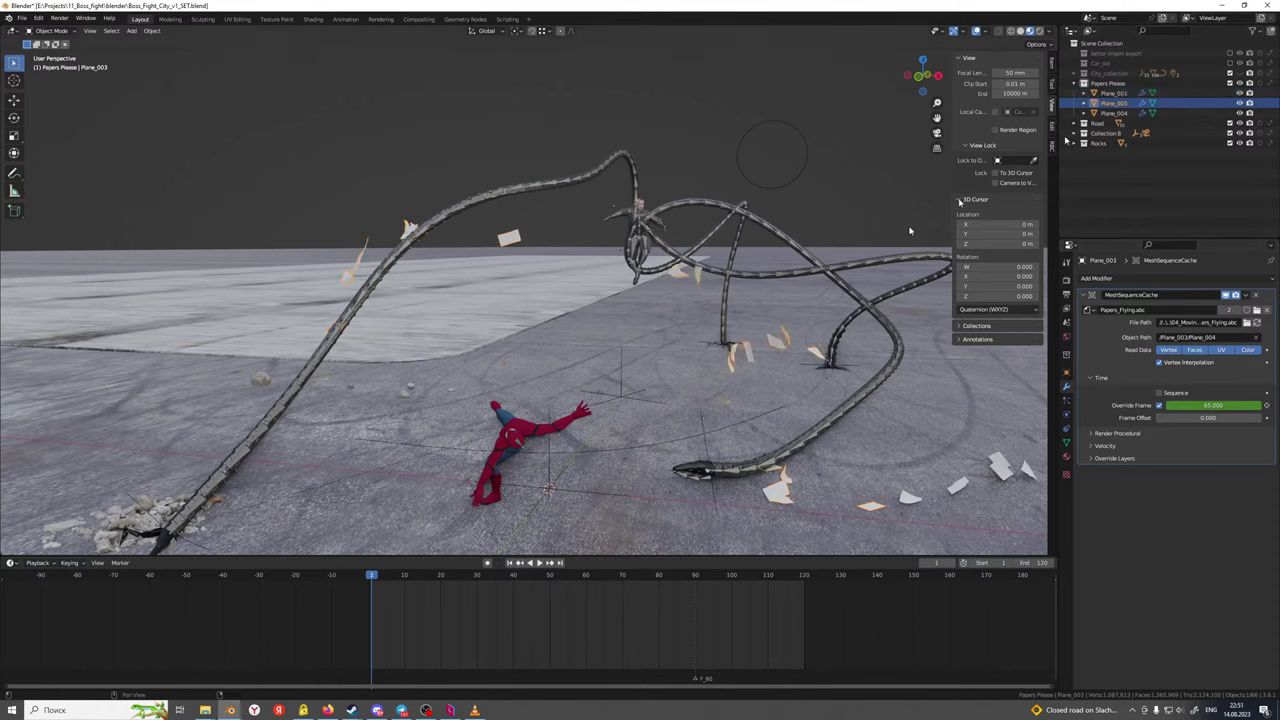
# Play the animation from the start to review the flying papers, and return to frame 1
pyautogui.moveTo(371, 578); pyautogui.dragTo(368, 580)
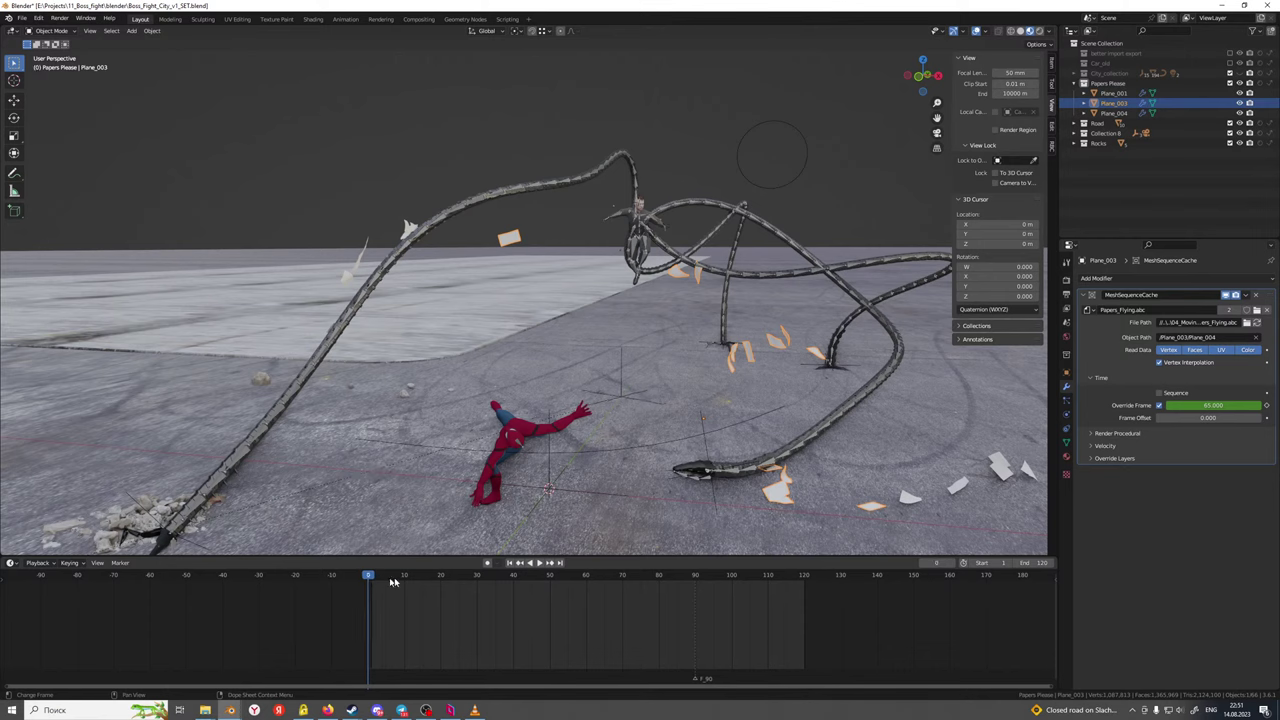
pyautogui.press('space')
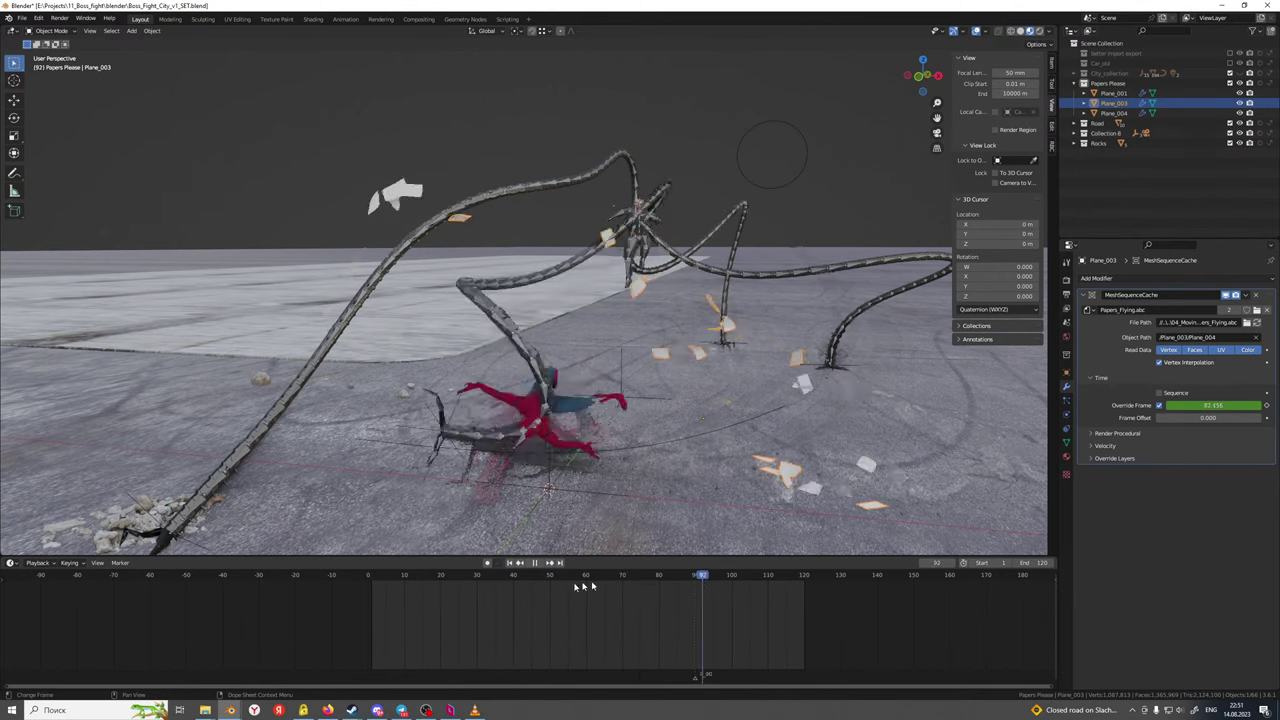
pyautogui.moveTo(385, 607); pyautogui.dragTo(373, 607)
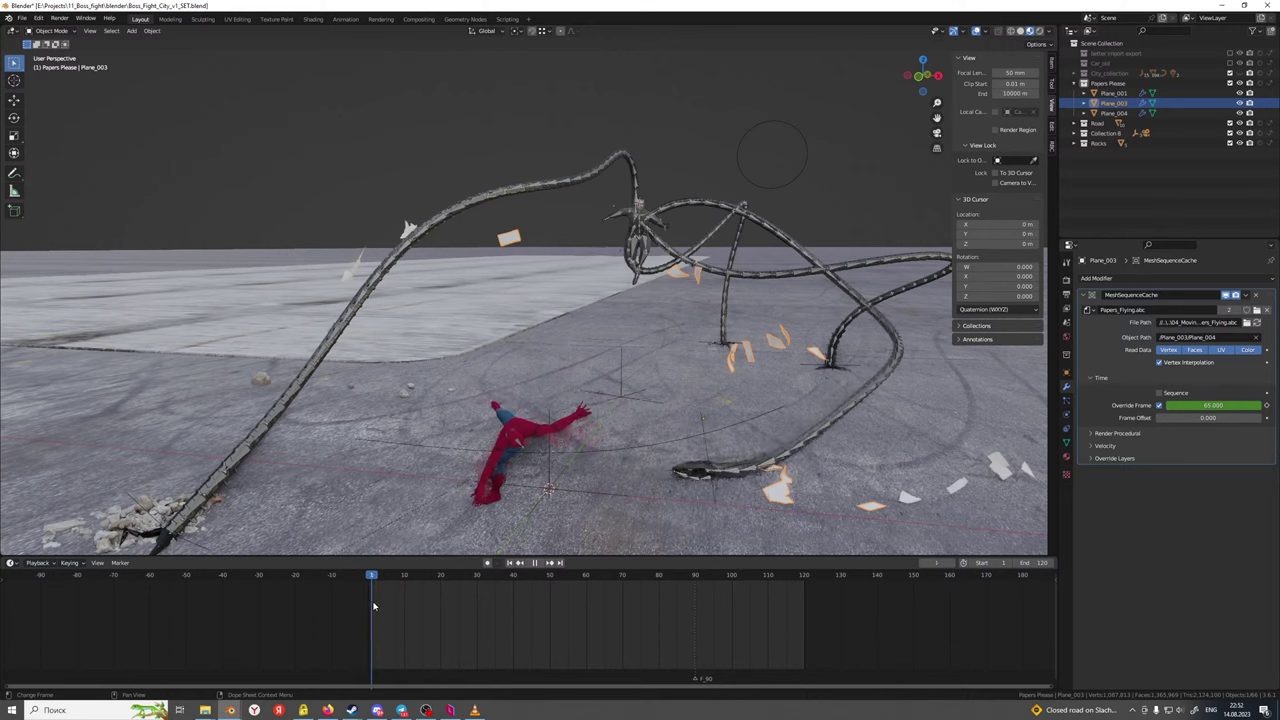
pyautogui.press('space')
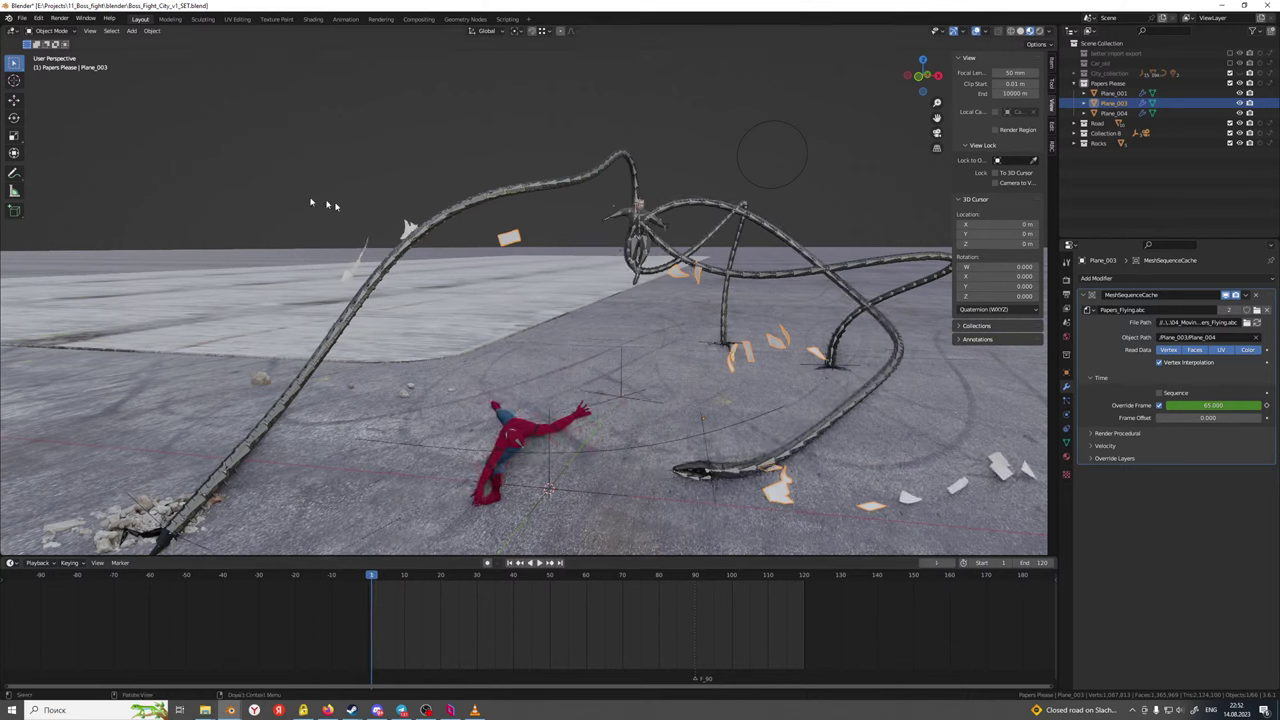
# Keyframe Plane_001's Override Frame value at frame 1 and review the paper motion between frames 120 and 44
pyautogui.click(405, 229)
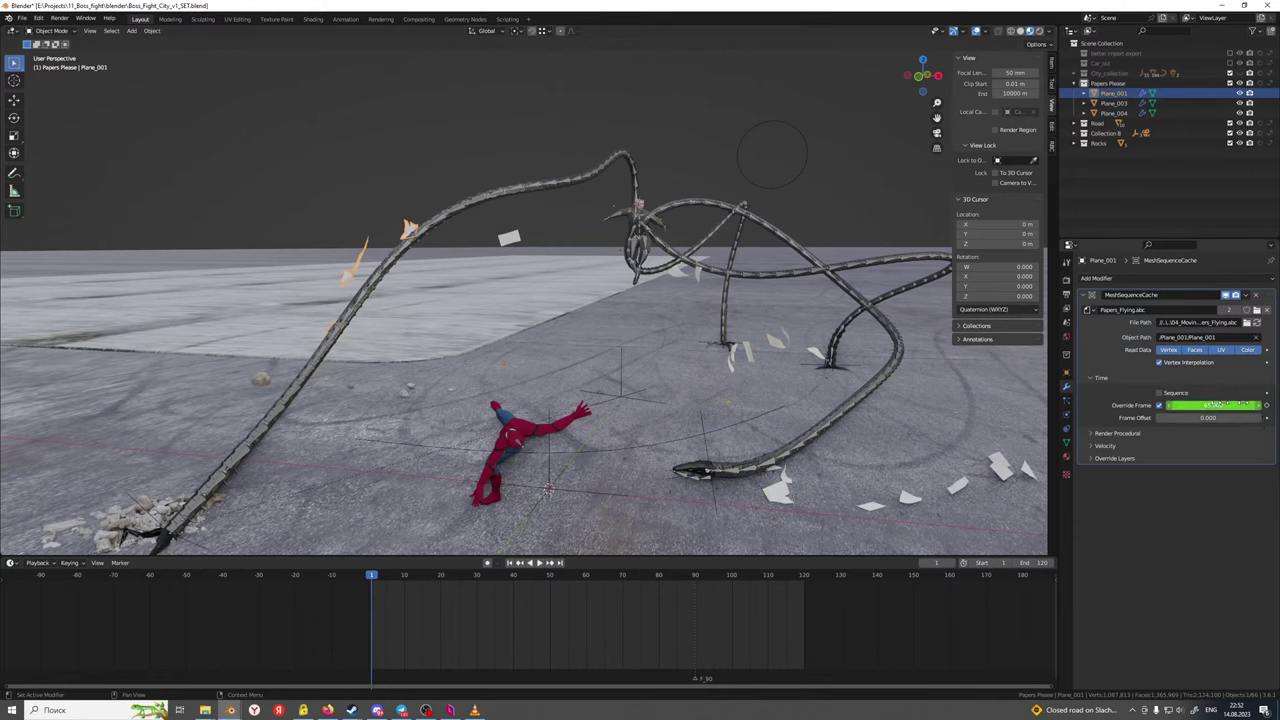
pyautogui.click(1268, 406)
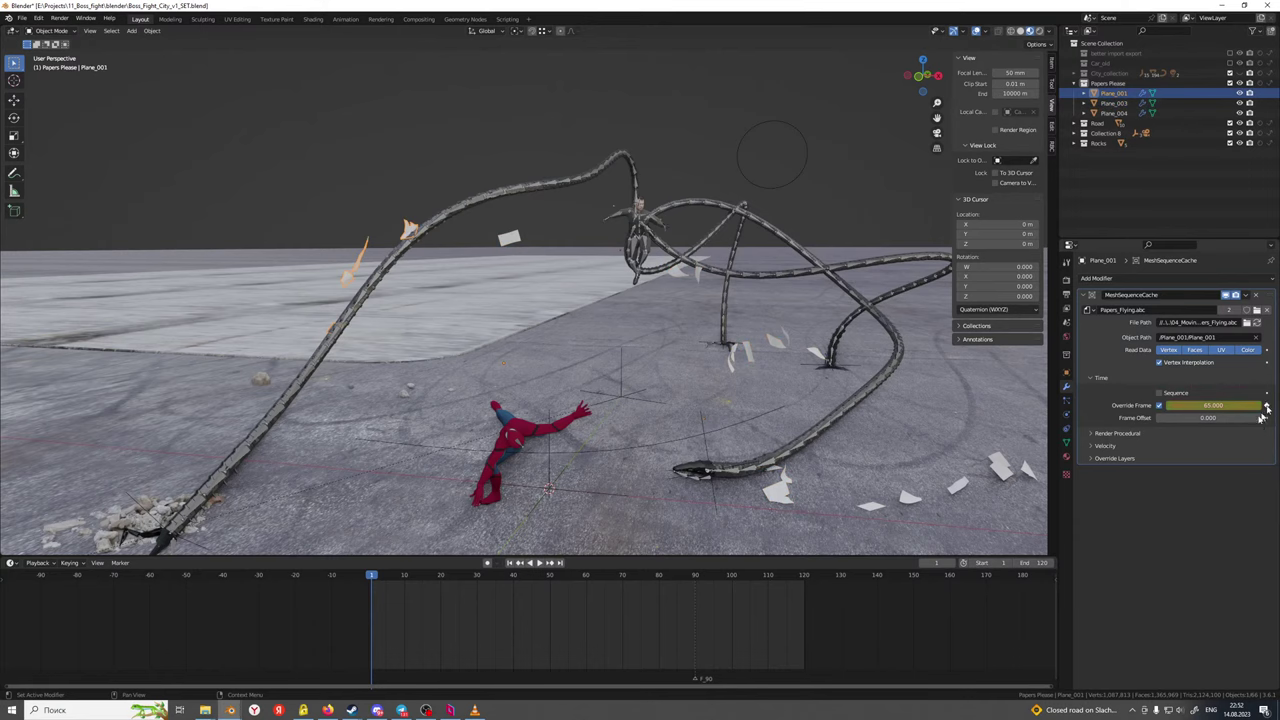
pyautogui.click(805, 577)
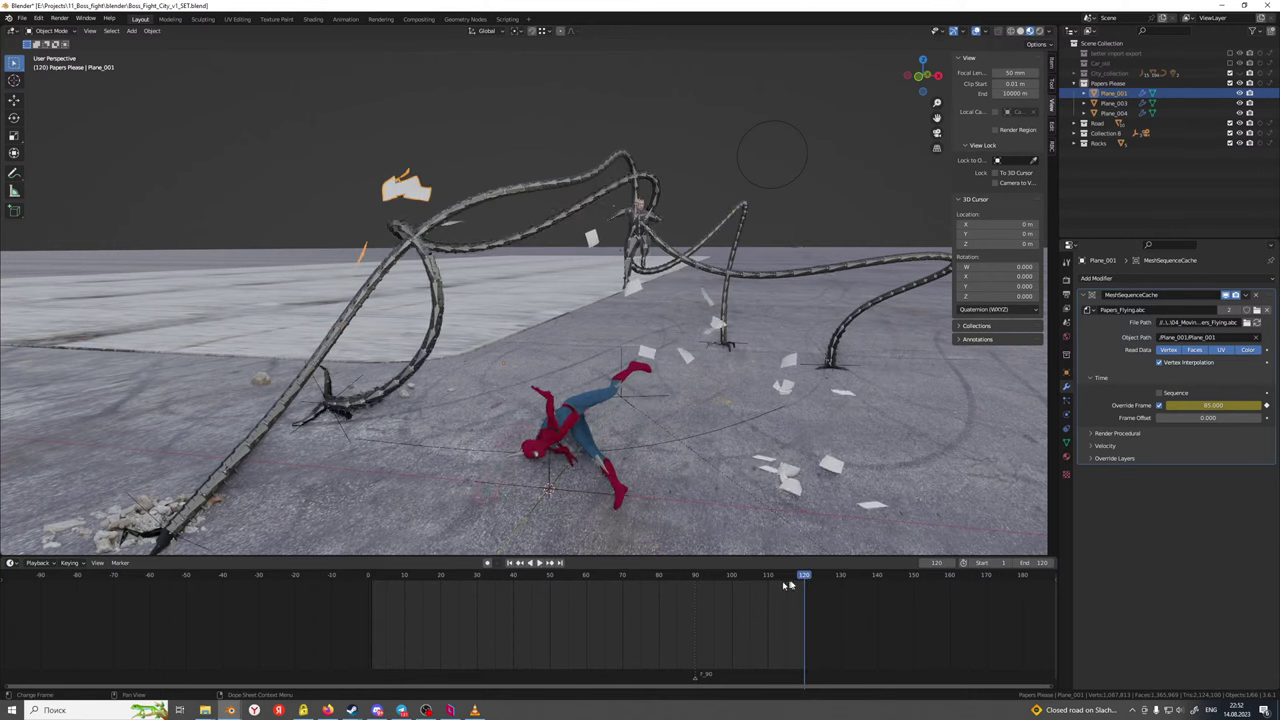
pyautogui.click(607, 577)
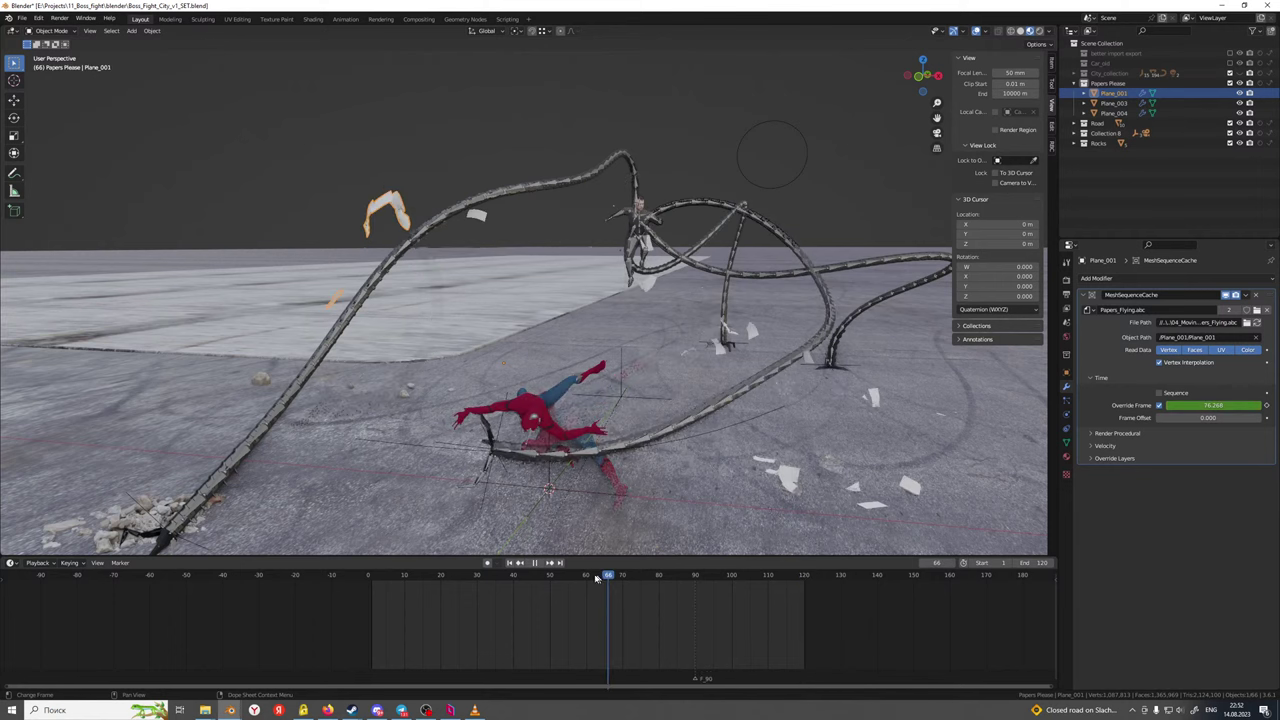
pyautogui.moveTo(516, 583)
pyautogui.mouseDown()
pyautogui.moveTo(384, 591)
pyautogui.moveTo(529, 591)
pyautogui.mouseUp()
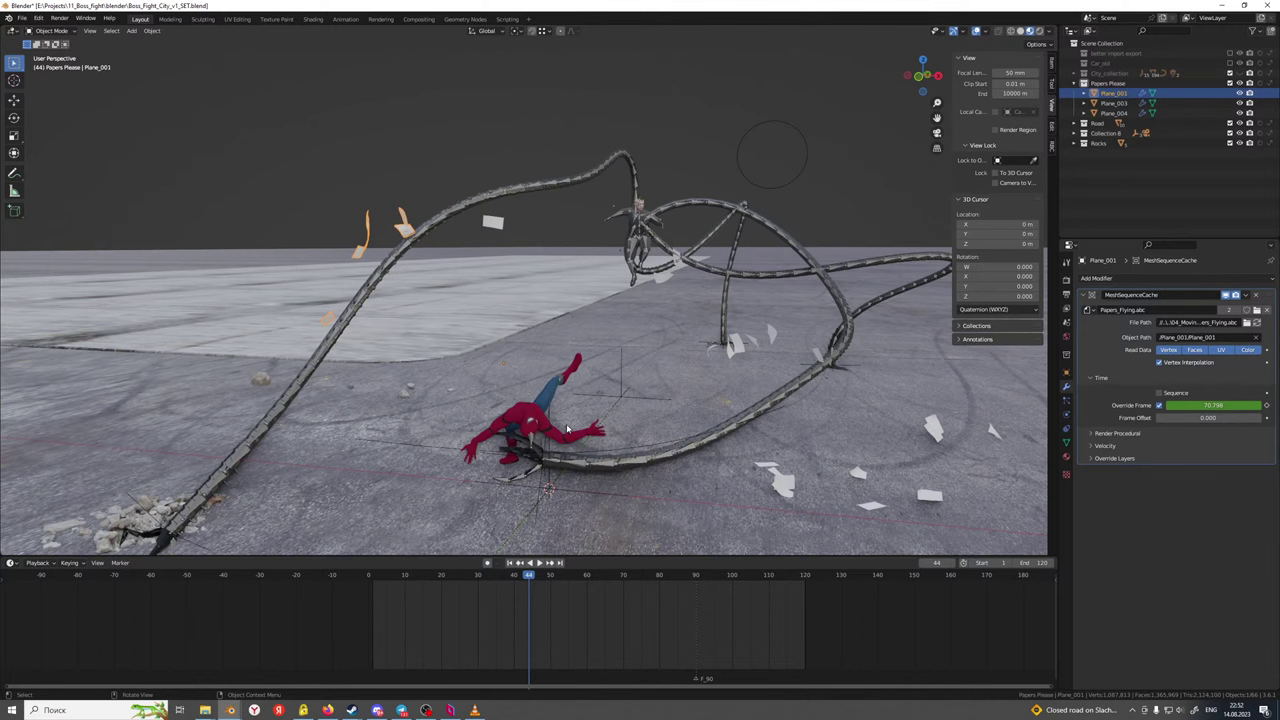
# View the scene through the camera with its frame filling the viewport, and hide the viewport overlays
pyautogui.press('KP_0')
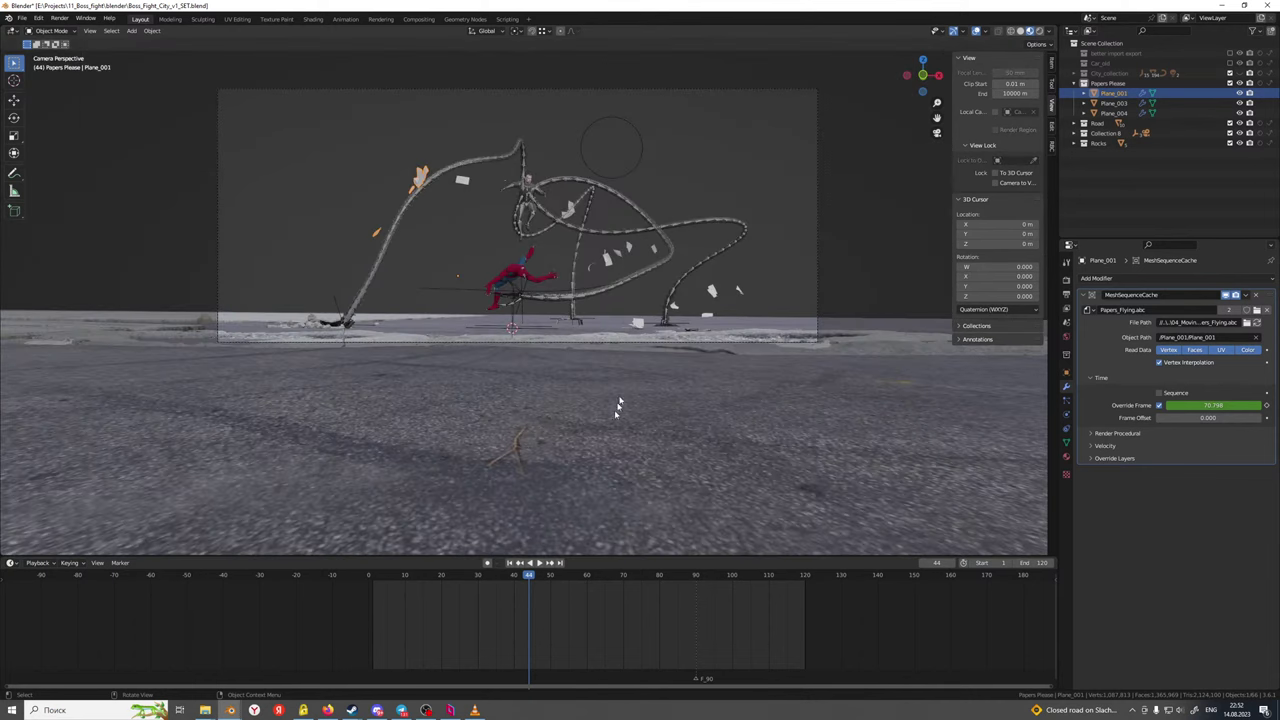
pyautogui.press('Home')
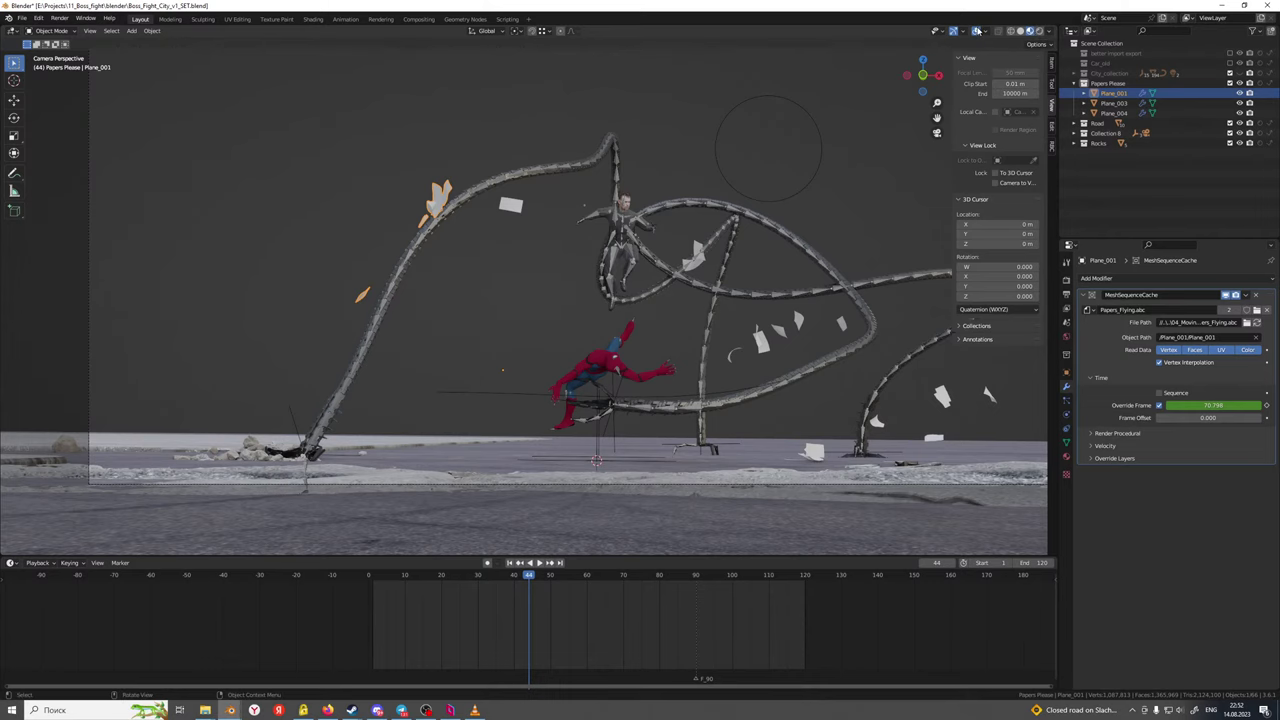
pyautogui.click(976, 31)
pyautogui.keyDown('shift'); pyautogui.moveTo(837, 202); pyautogui.dragTo(773, 198, button='middle'); pyautogui.keyUp('shift')
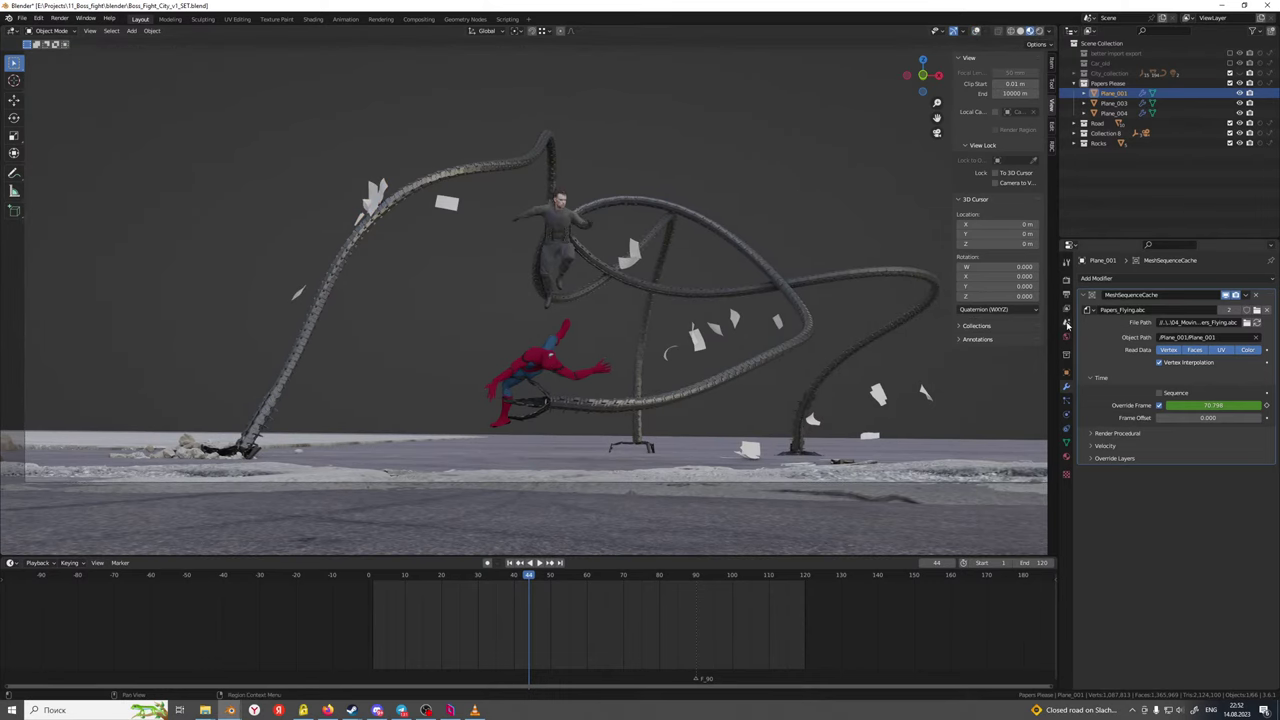
# Change the render output file name to Test_Set_street_003
pyautogui.click(1067, 296)
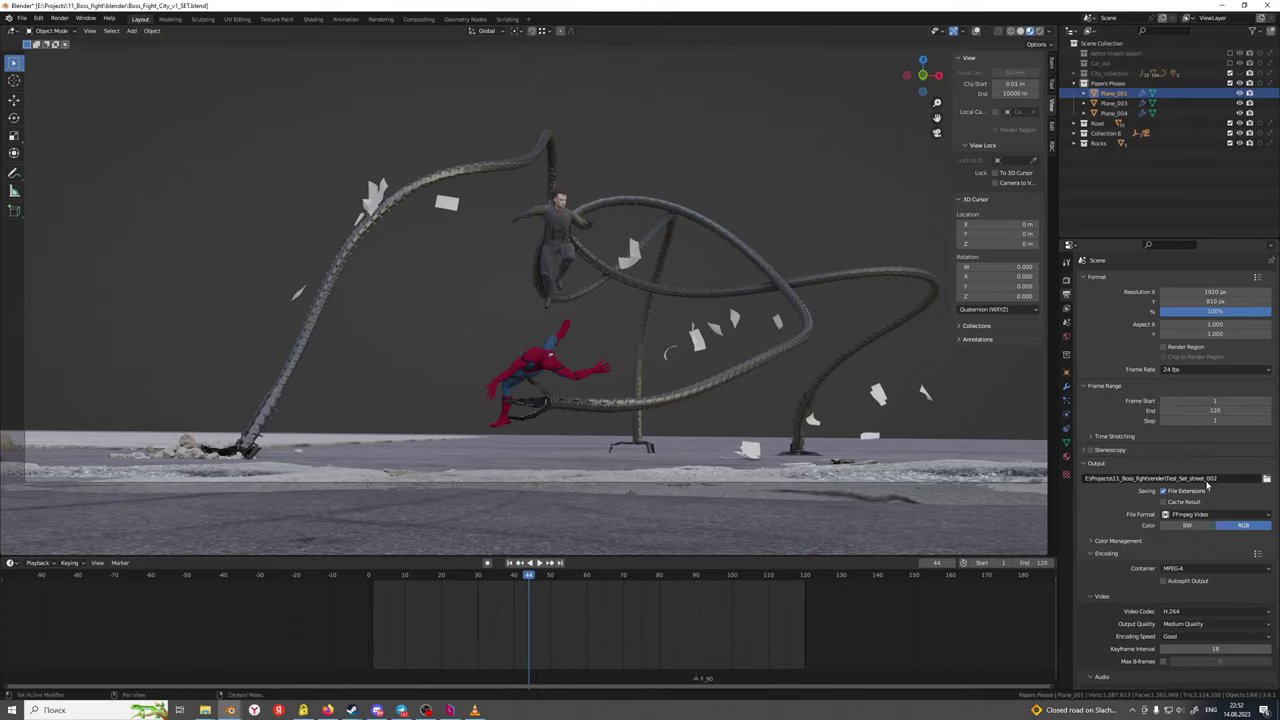
pyautogui.click(1223, 483)
pyautogui.click(1230, 479)
pyautogui.press('Return')
# Save the scene file and render the viewport animation
pyautogui.press('ctrl')
pyautogui.hotkey('ctrl', 's')
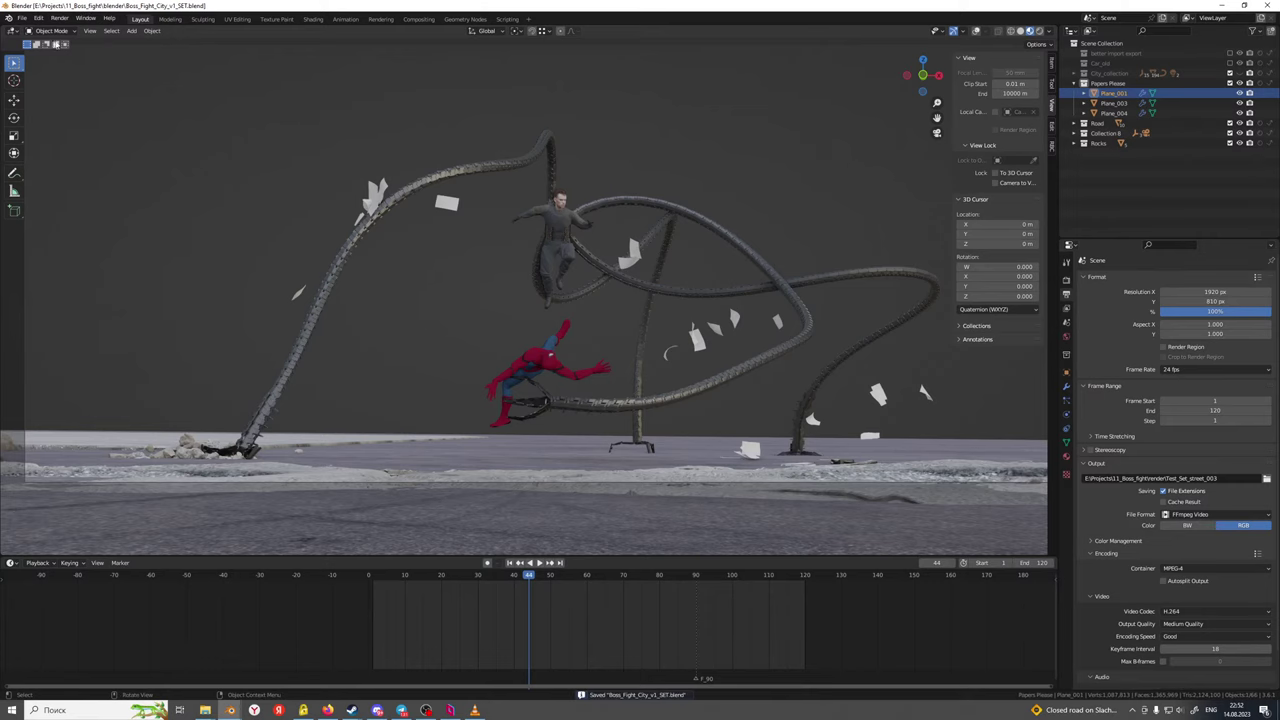
pyautogui.click(90, 30)
pyautogui.click(151, 230)
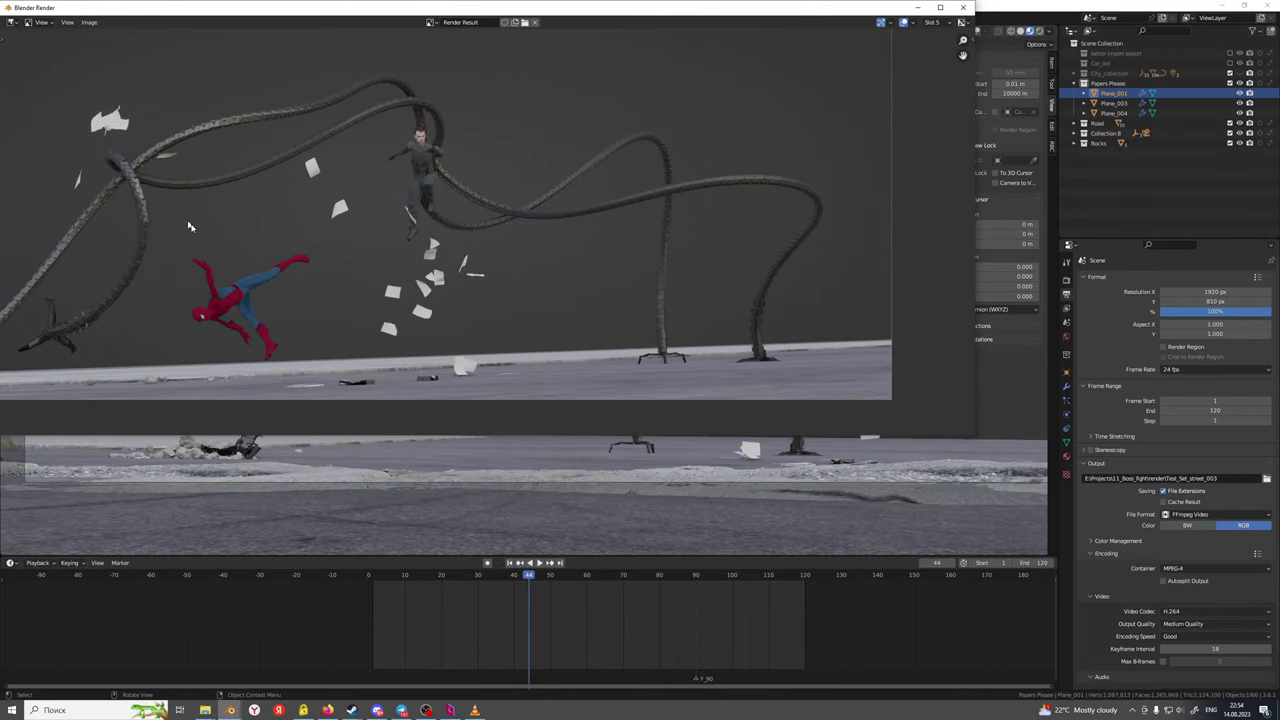
pyautogui.click(473, 710)
pyautogui.click(1267, 5)
pyautogui.moveTo(205, 710)
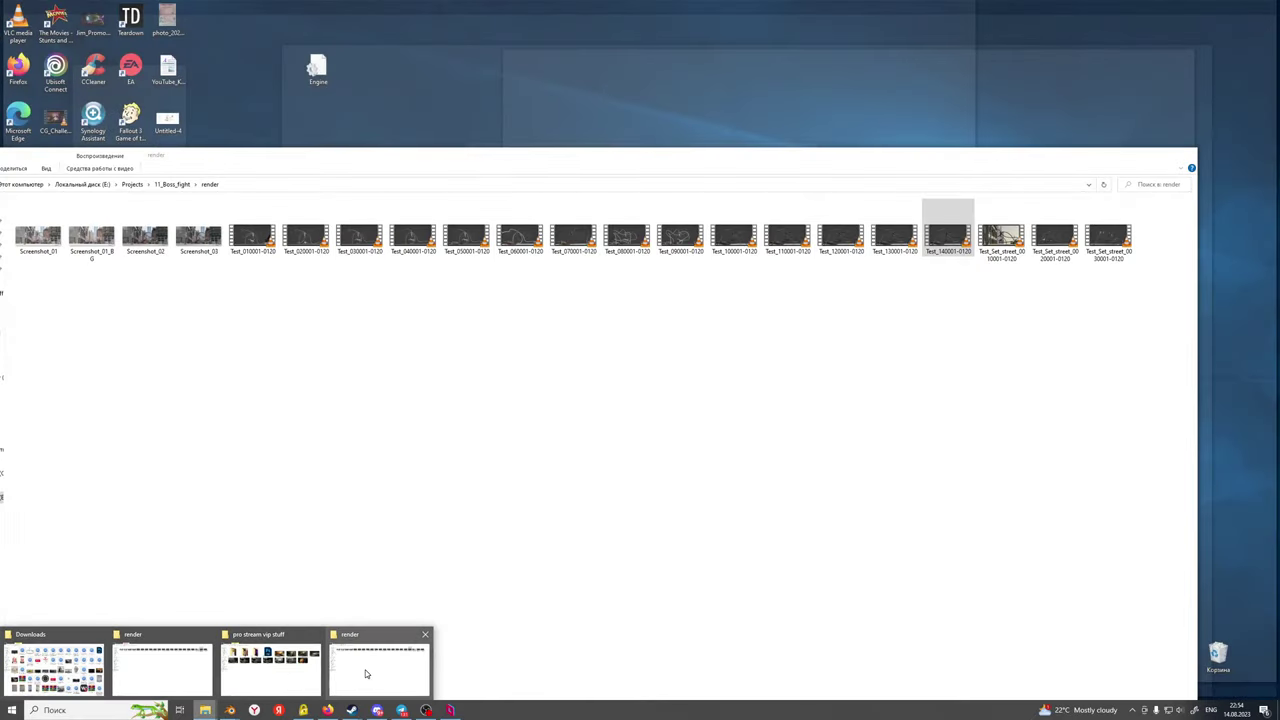
pyautogui.click(366, 668)
pyautogui.doubleClick(1107, 240)
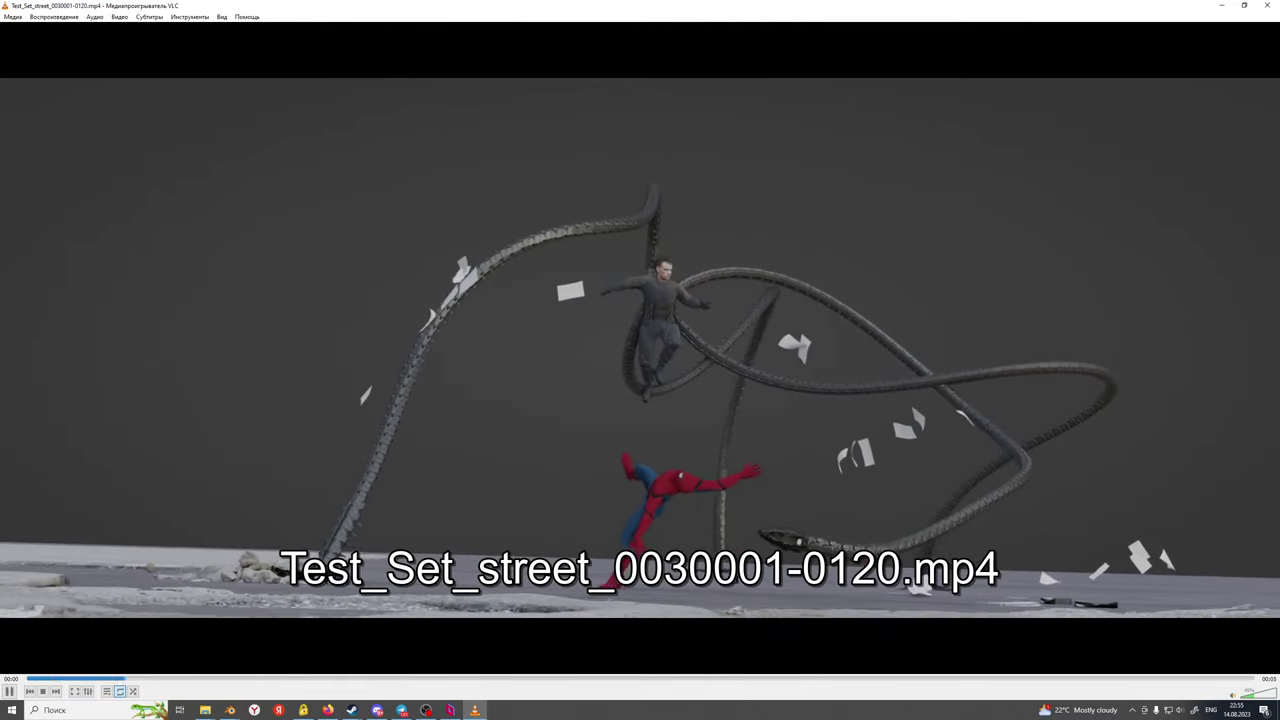
pyautogui.press('space')
pyautogui.click(1270, 5)
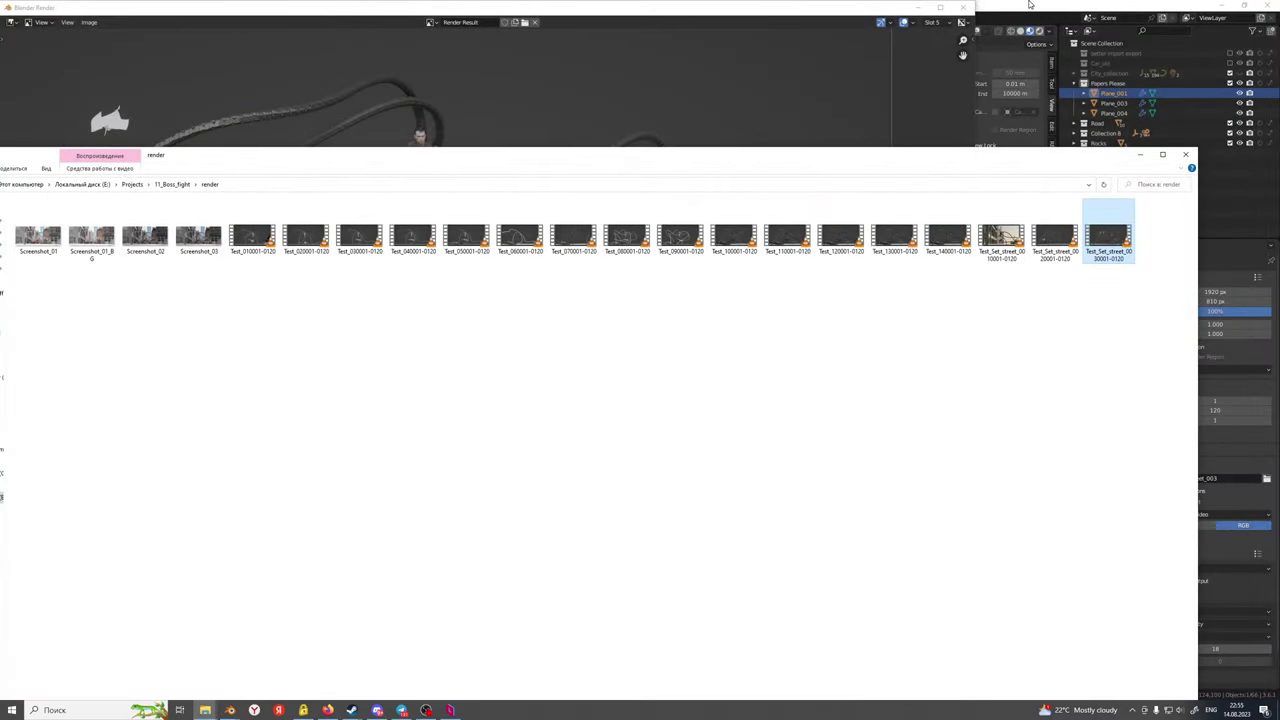
# Switch back to Blender, show the viewport overlays again and display the object transform properties of Plane_004
pyautogui.click(1030, 5)
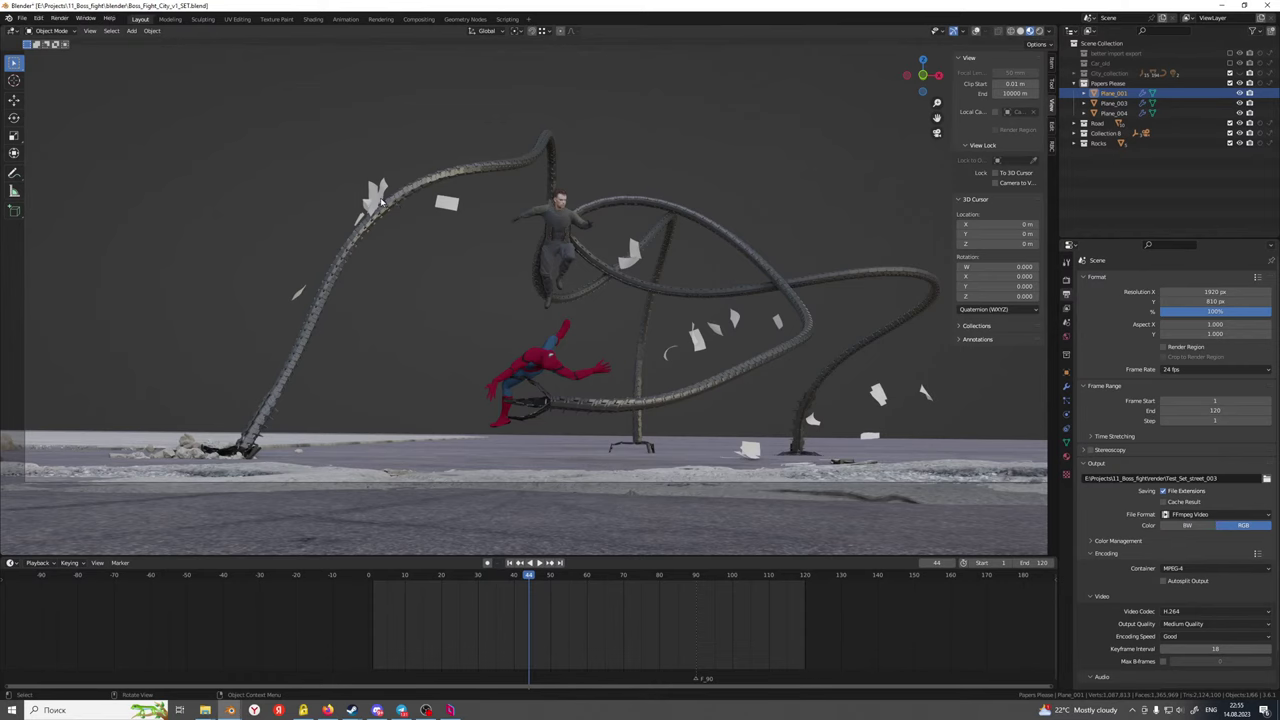
pyautogui.click(978, 33)
pyautogui.click(881, 407)
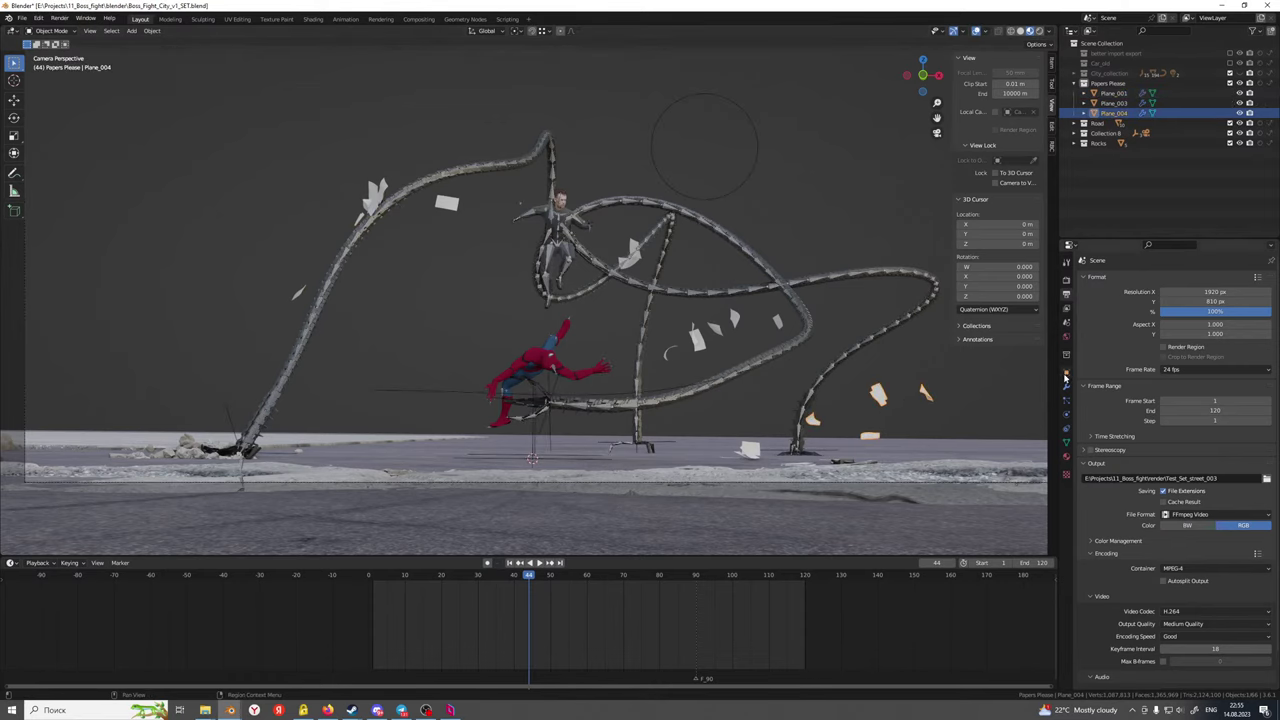
pyautogui.click(1065, 378)
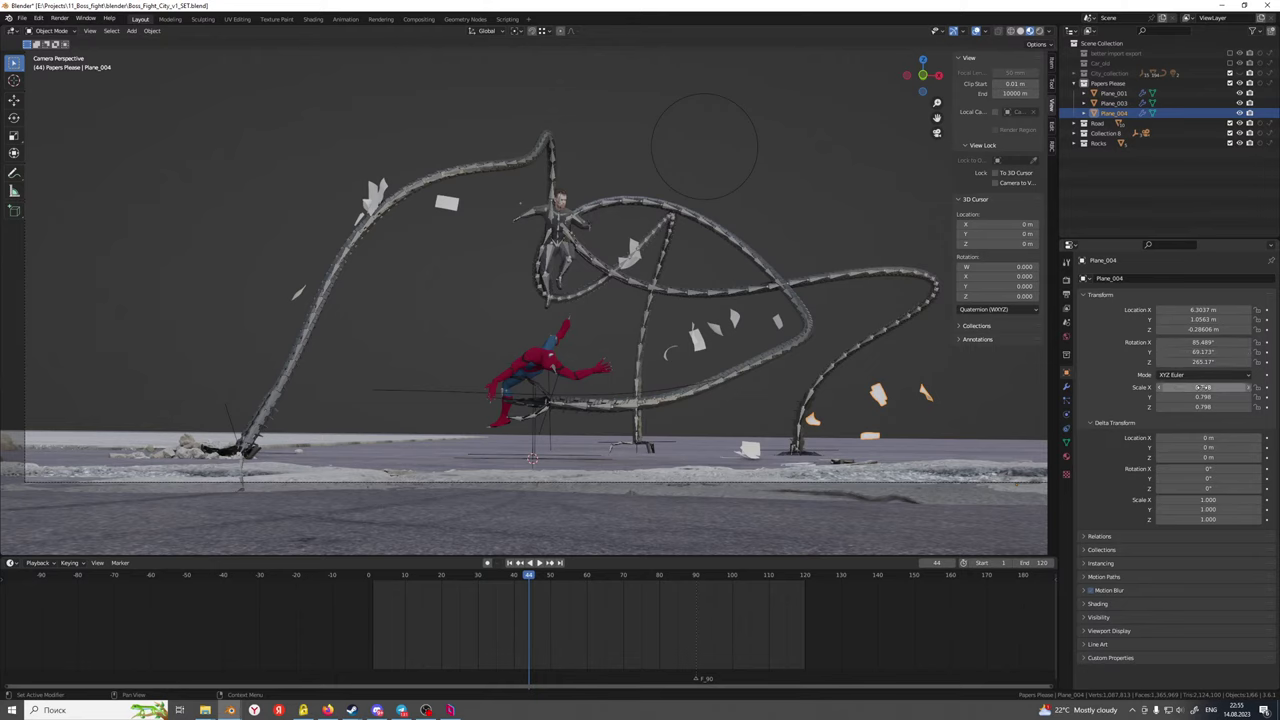
# Set the scale on all three axes to 0.8 for Plane_001 and 0.9 for Plane_003
pyautogui.click(375, 197)
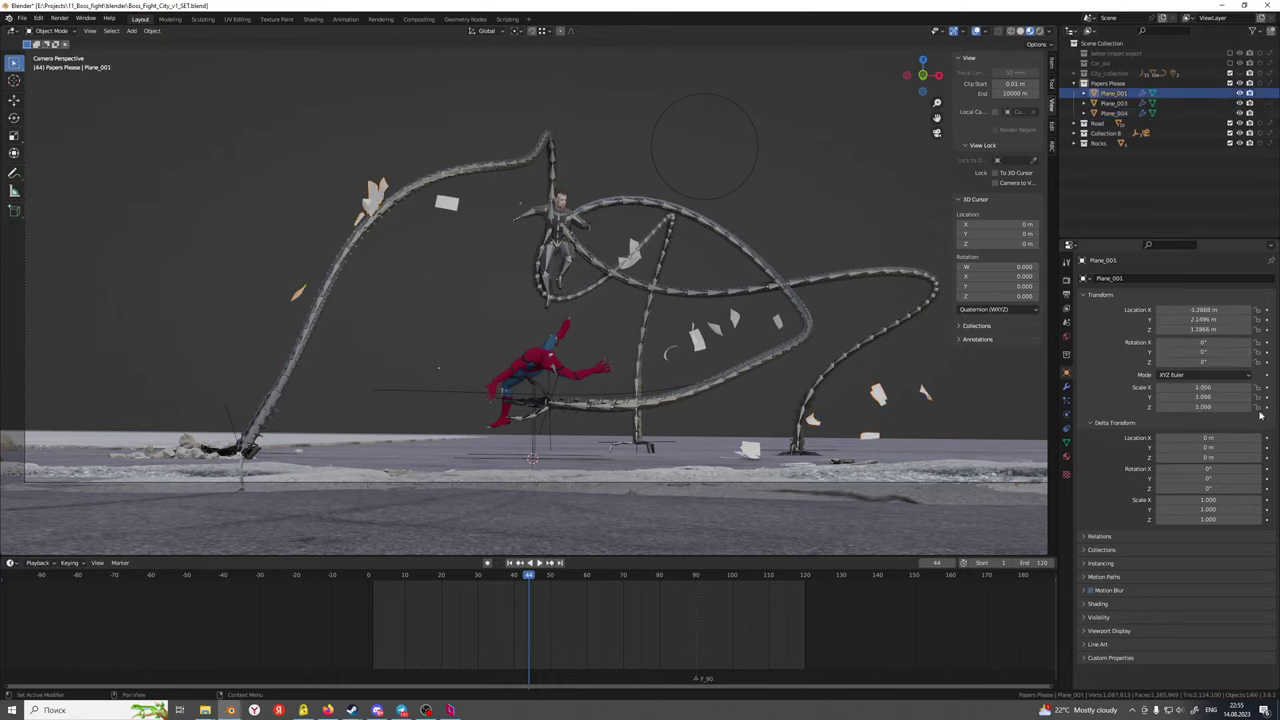
pyautogui.moveTo(1200, 389); pyautogui.dragTo(1200, 407)
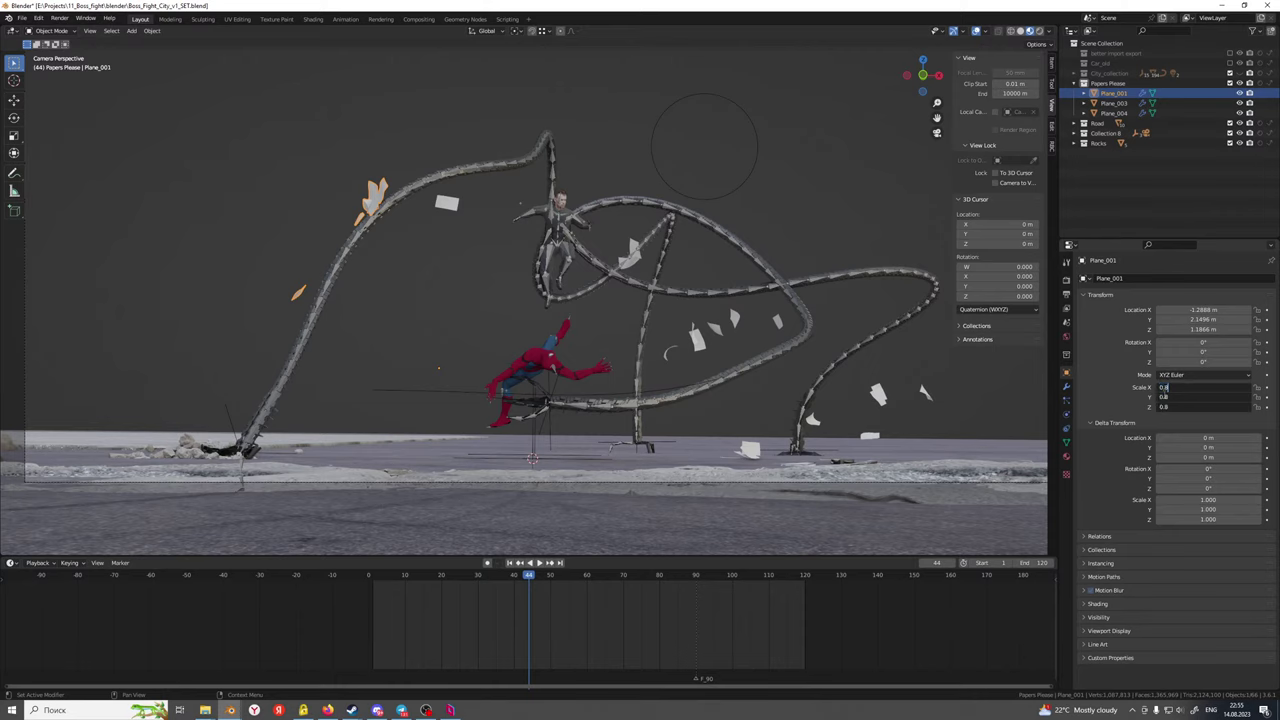
pyautogui.press('Return')
pyautogui.click(703, 332)
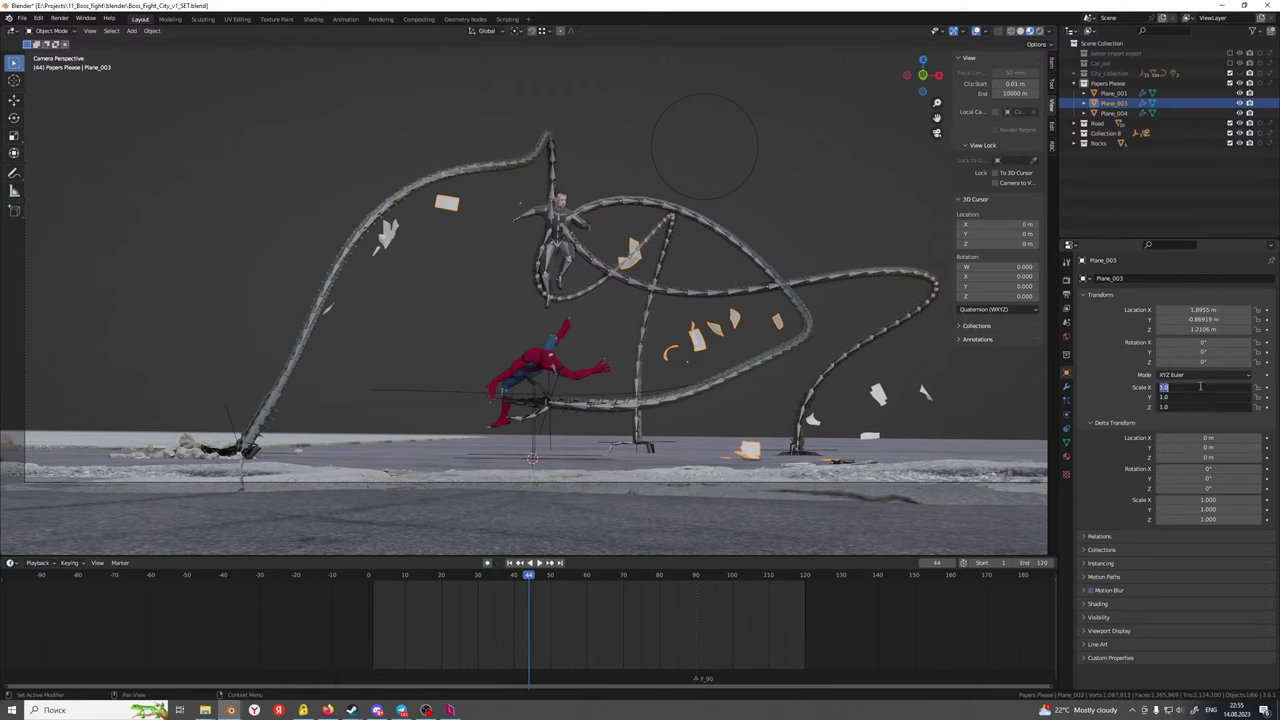
pyautogui.press('Return')
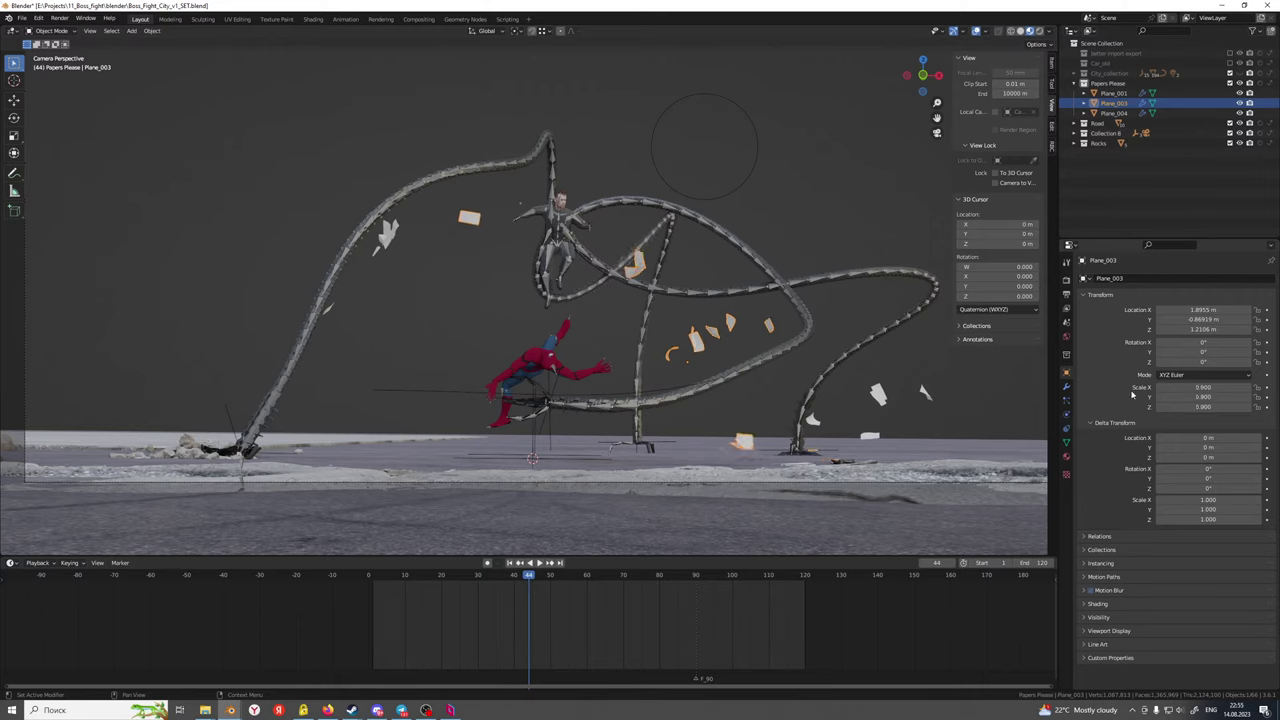
# Move Plane_001 about 12.3 m along the global Y axis
pyautogui.click(389, 240)
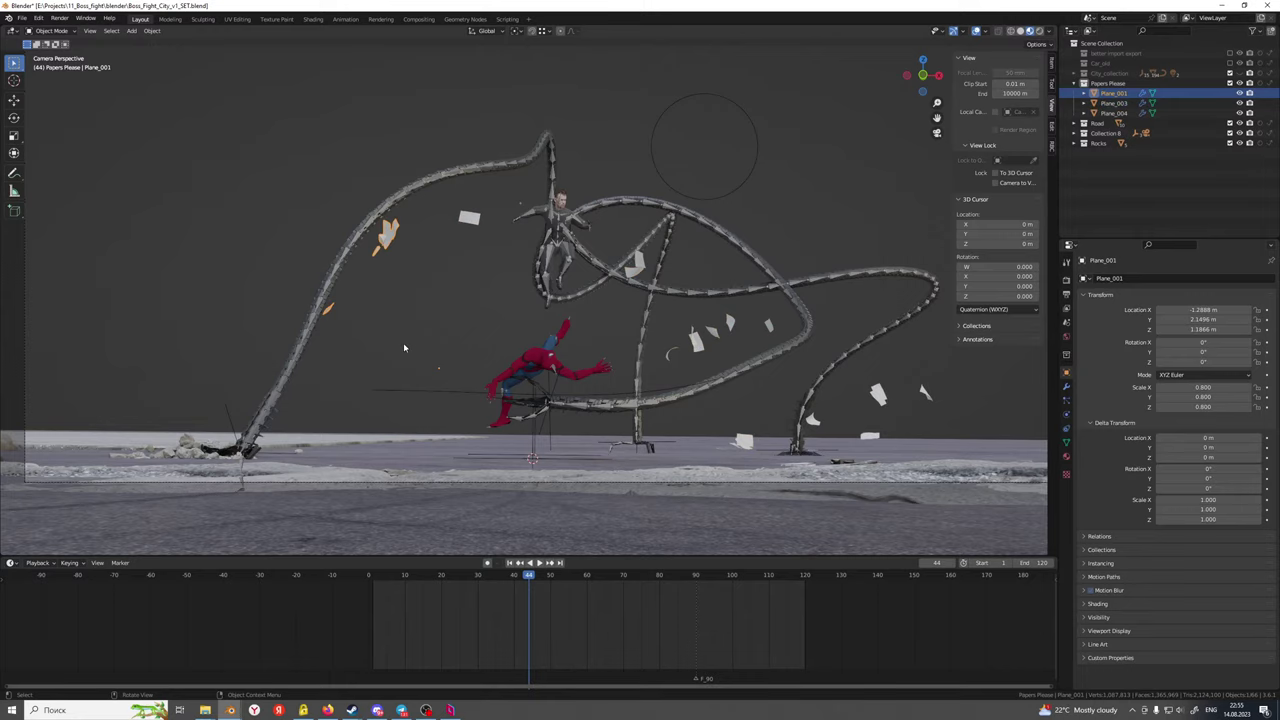
pyautogui.press('g')
pyautogui.press('y')
pyautogui.click(587, 436)
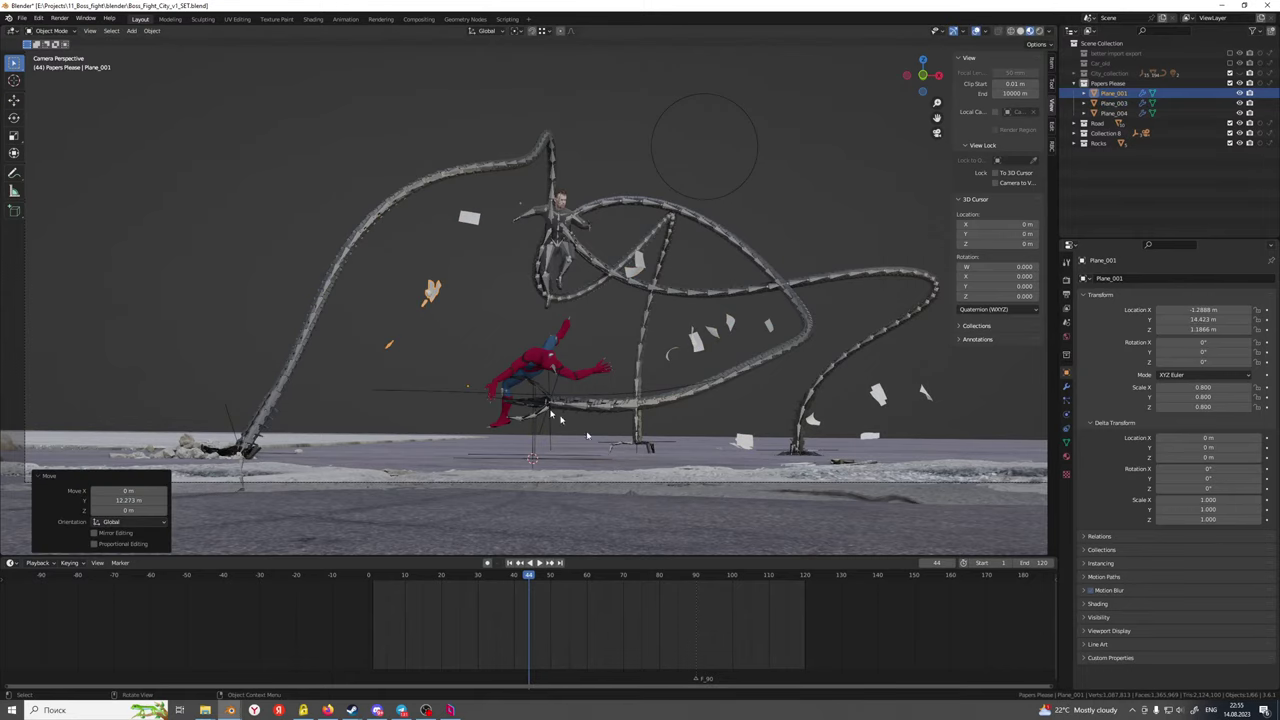
# Move Plane_001 about 0.62 m along the global X axis and check its placement from another angle
pyautogui.moveTo(551, 412); pyautogui.dragTo(600, 392, button='middle')
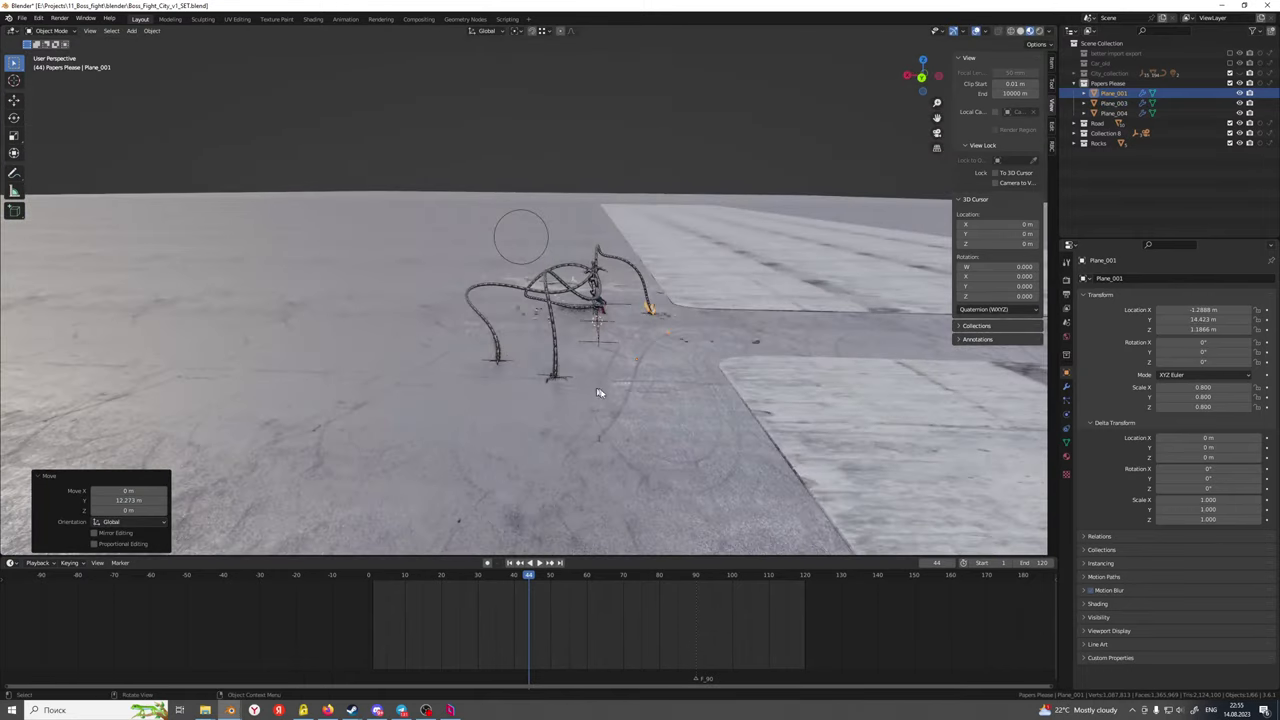
pyautogui.scroll(2, 598, 392)
pyautogui.press('g')
pyautogui.press('x')
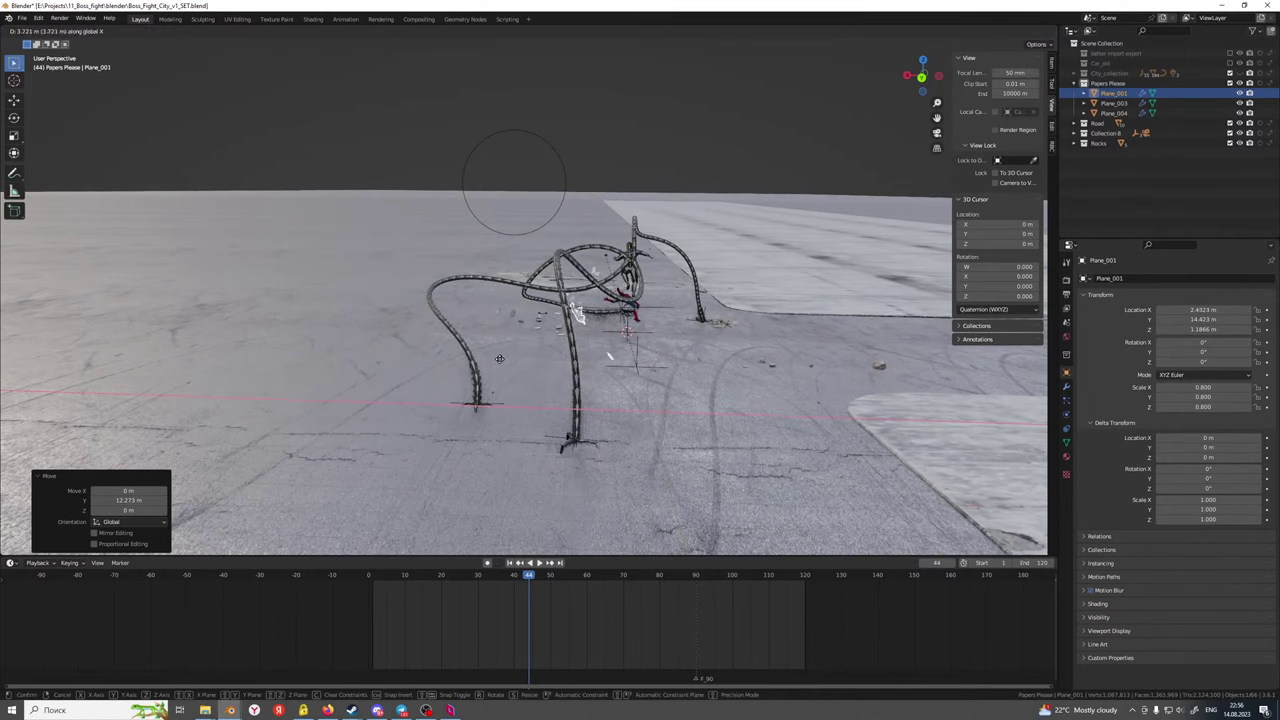
pyautogui.click(666, 352)
pyautogui.moveTo(500, 343); pyautogui.dragTo(604, 394, button='middle')
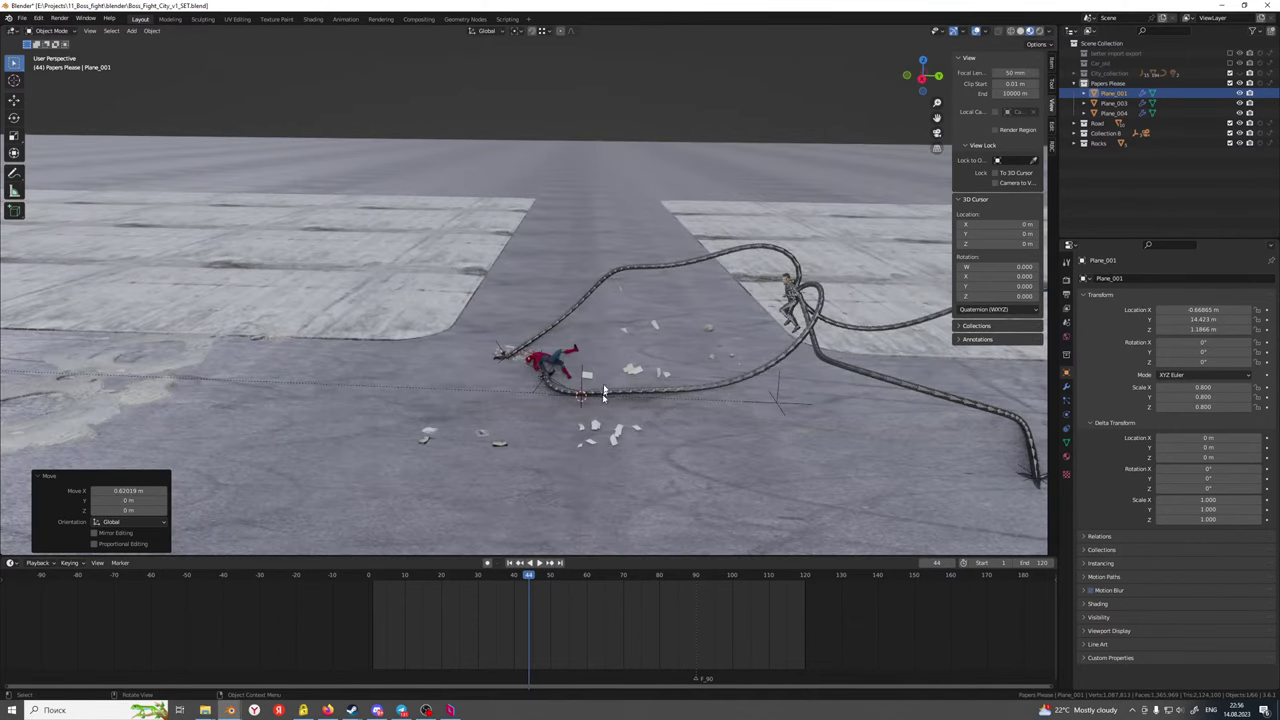
# Move Plane_003 about -14.4 m along the global Y axis while viewing the scene through the camera
pyautogui.click(587, 375)
pyautogui.press('KP_0')
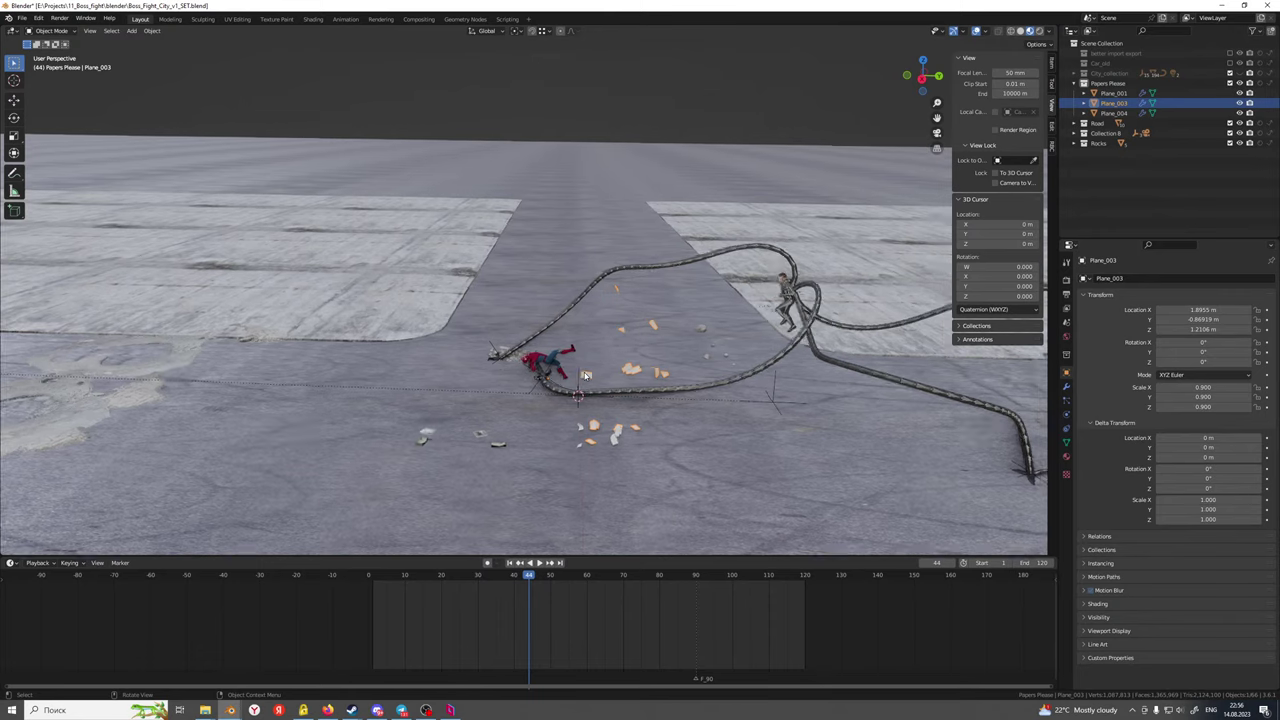
pyautogui.scroll(-1, 585, 375)
pyautogui.press('g')
pyautogui.press('y')
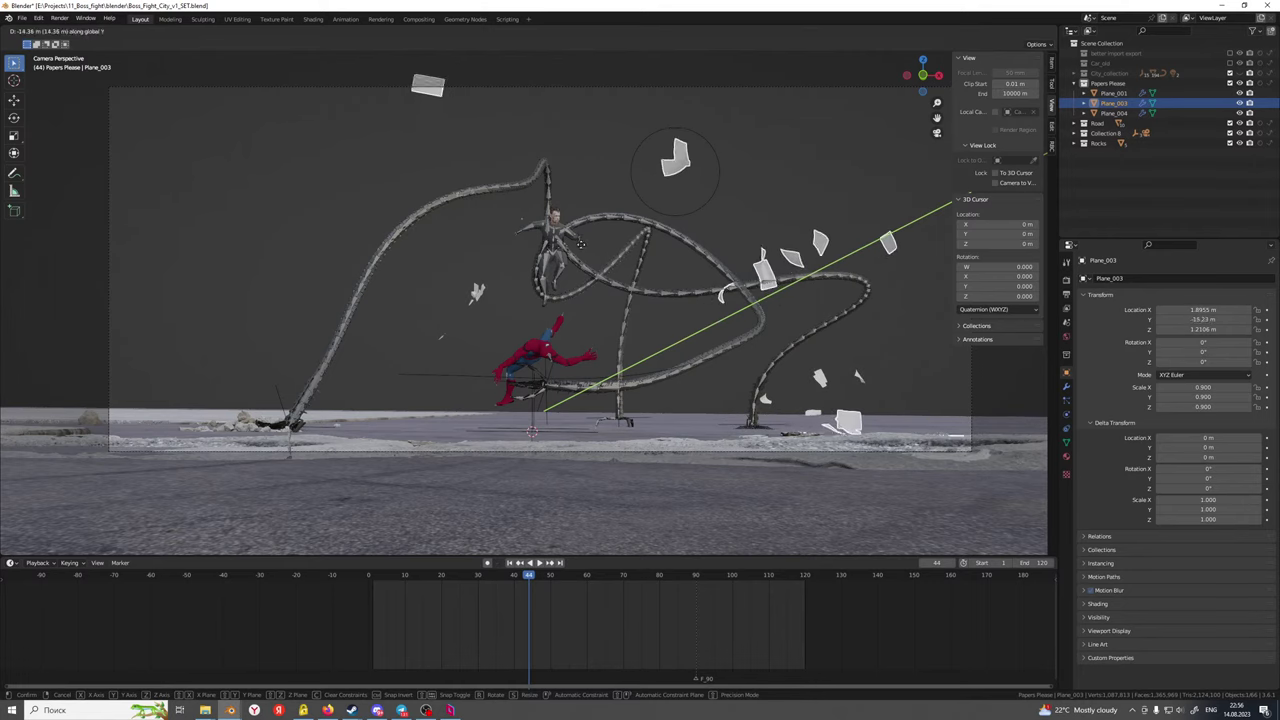
pyautogui.click(580, 244)
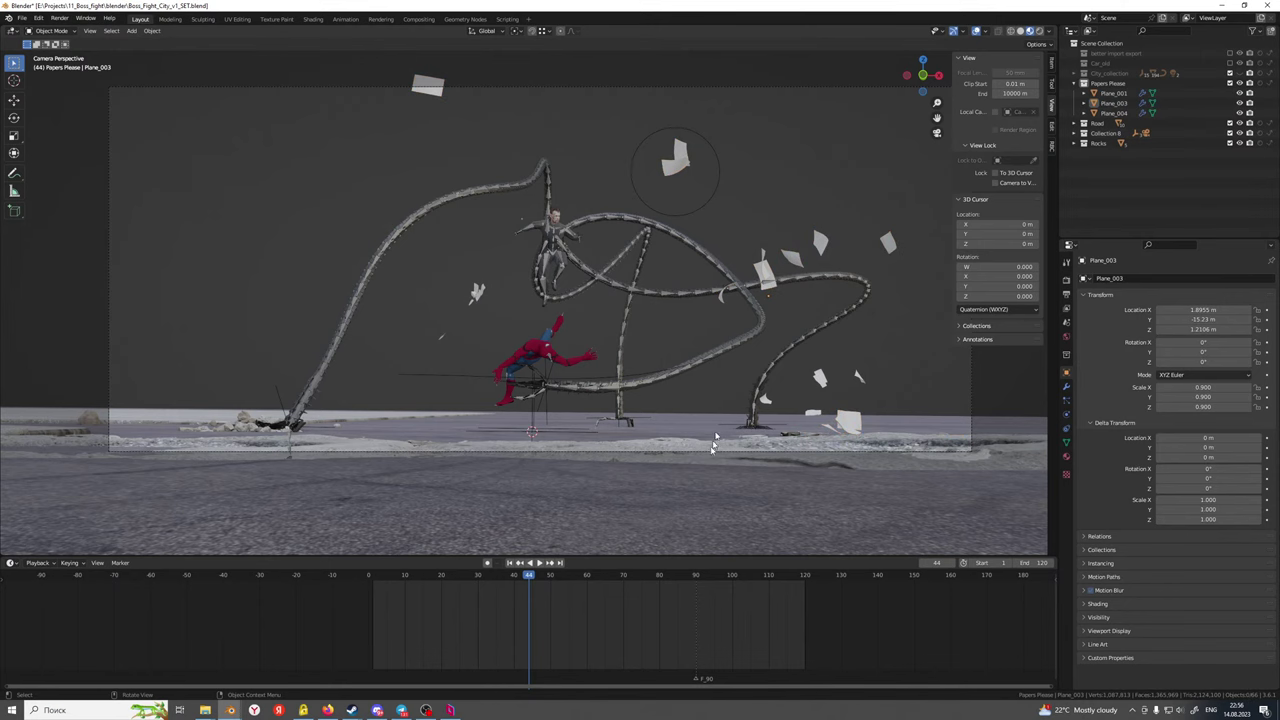
# Play the animation from frame 65 to check the papers, and move Plane_003 about 3 m along the global X axis
pyautogui.click(605, 578)
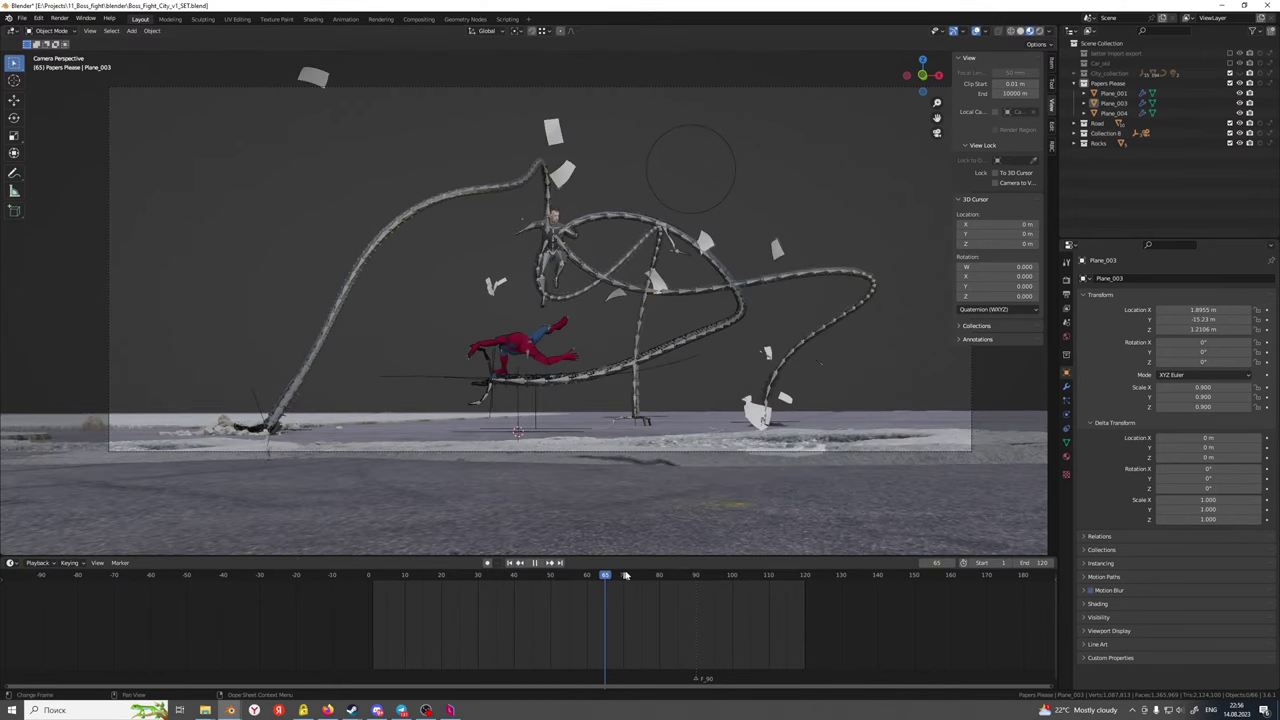
pyautogui.press('space')
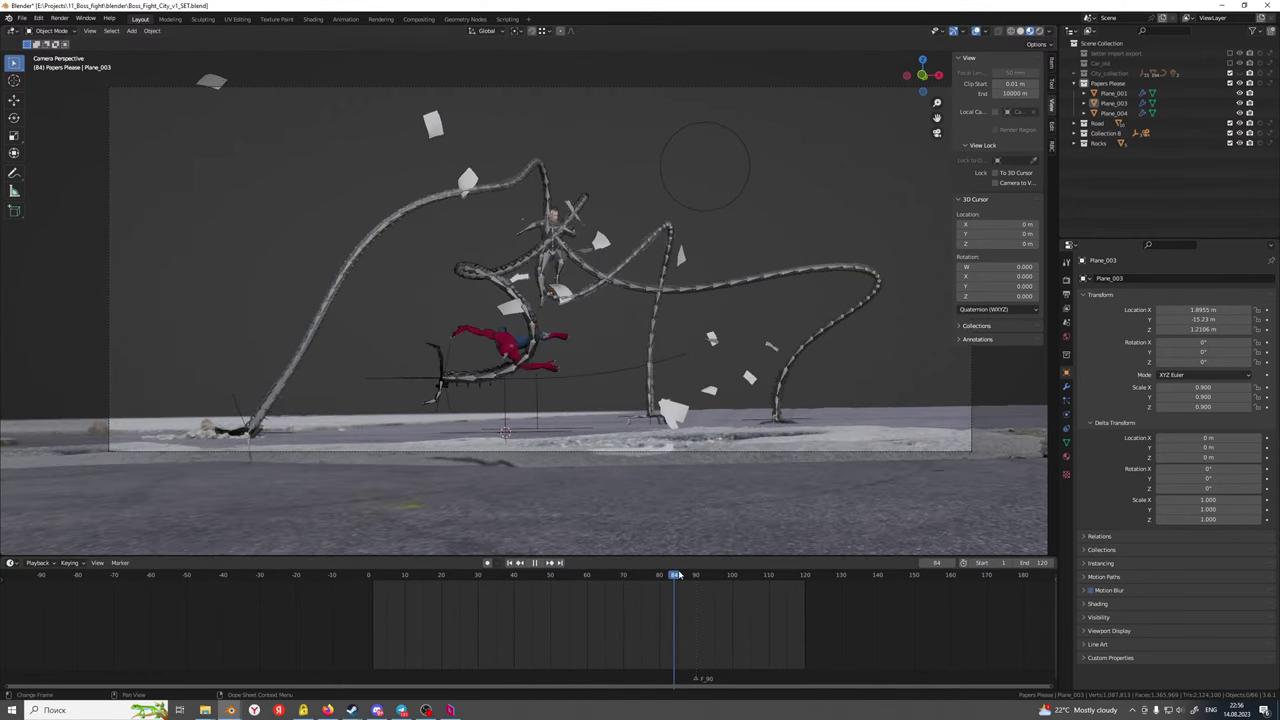
pyautogui.press('space')
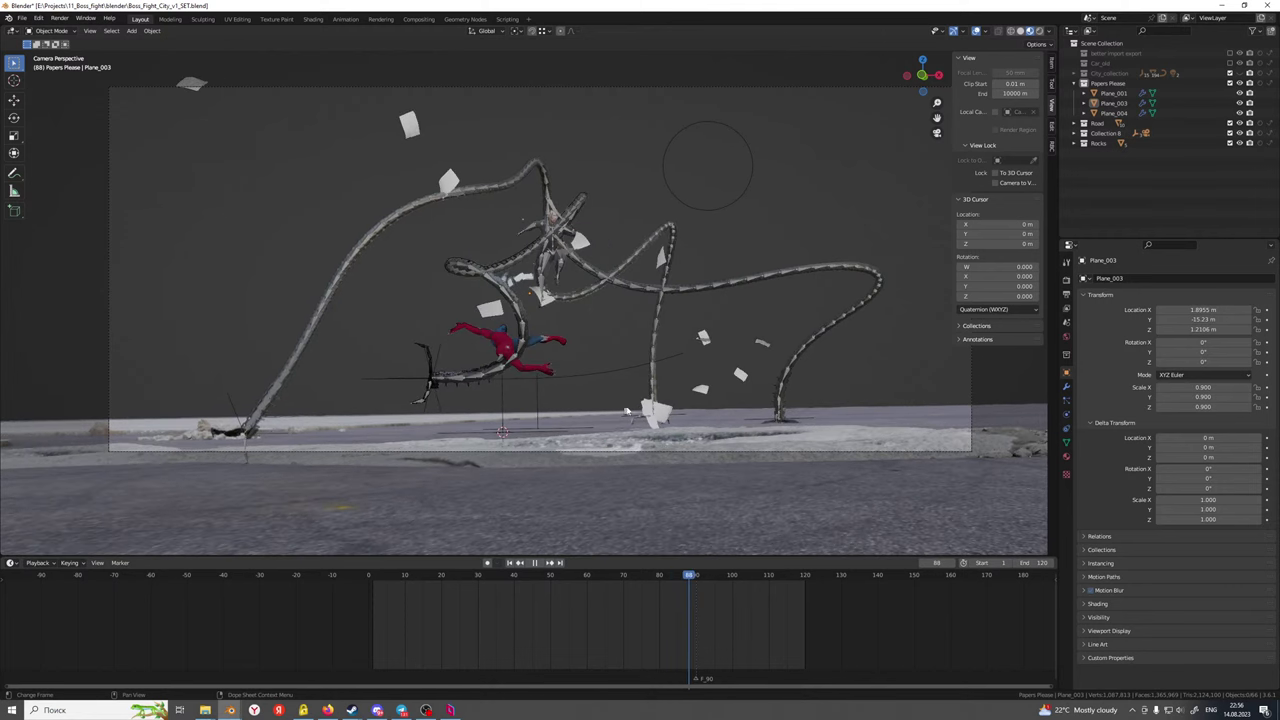
pyautogui.click(663, 418)
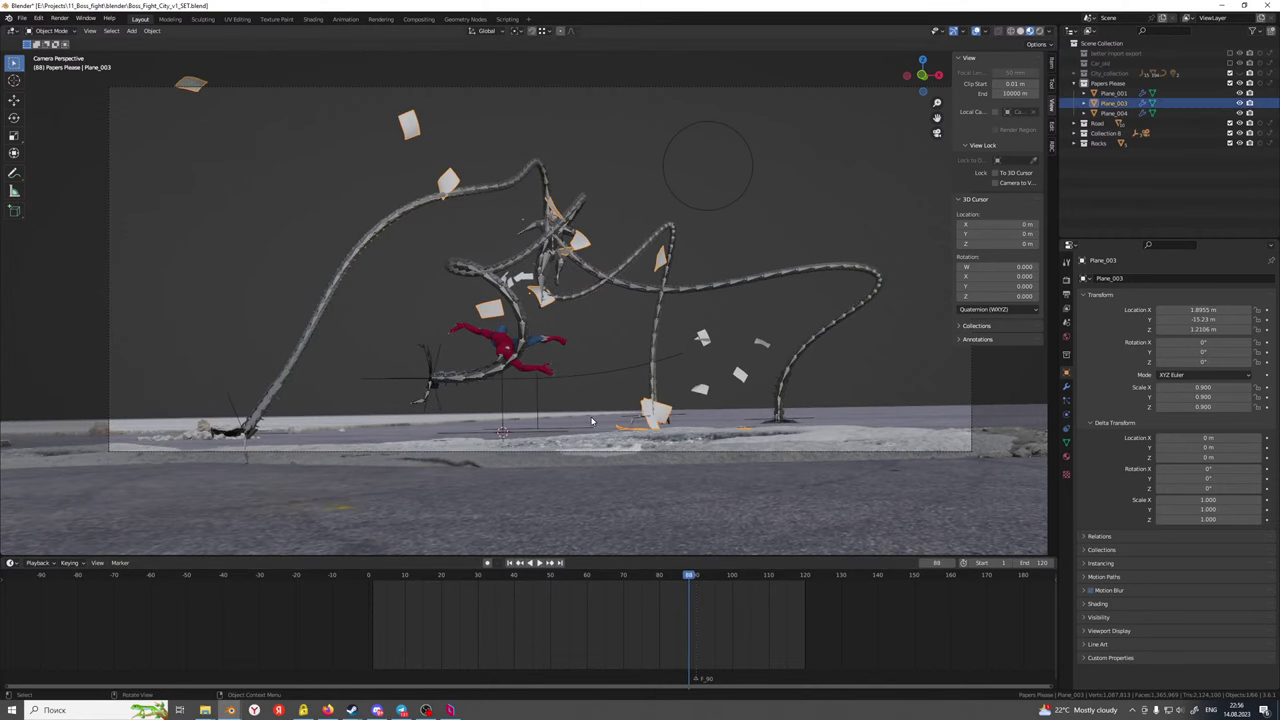
pyautogui.press('g')
pyautogui.press('x')
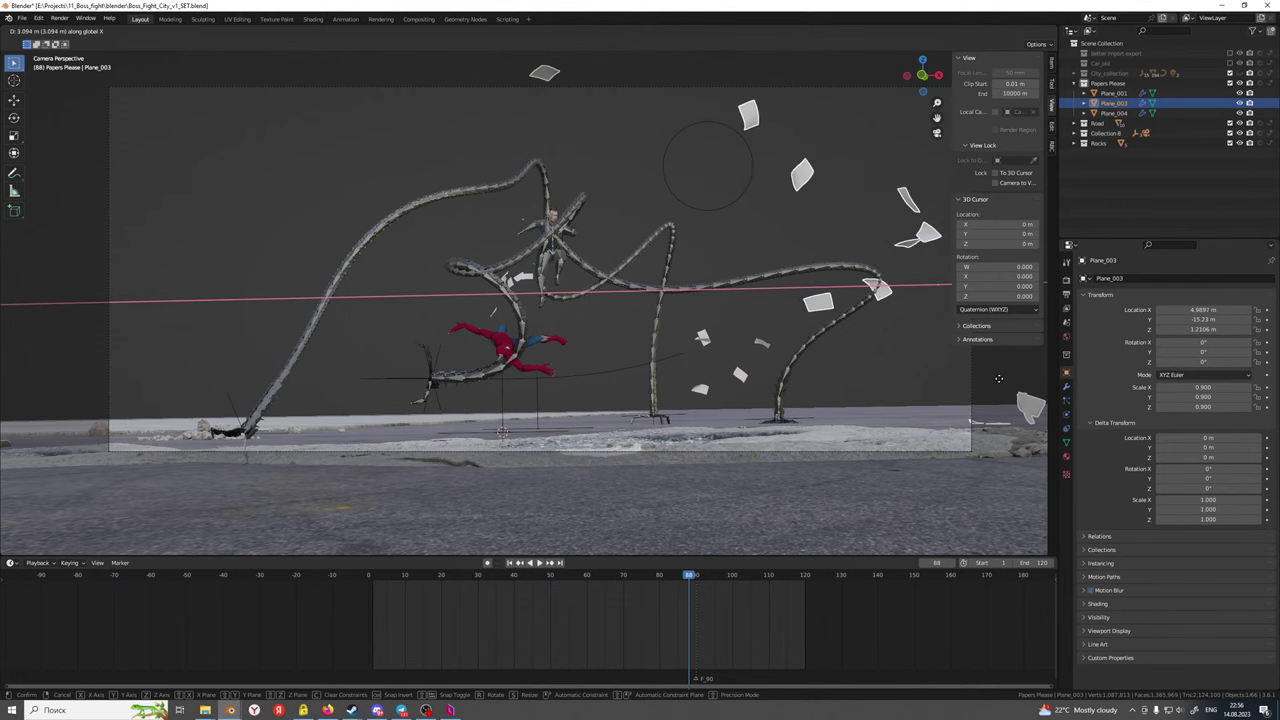
pyautogui.click(986, 379)
# Play the animation up to frame 105 and move Plane_003 about 10.9 m along the global Y axis
pyautogui.press('space')
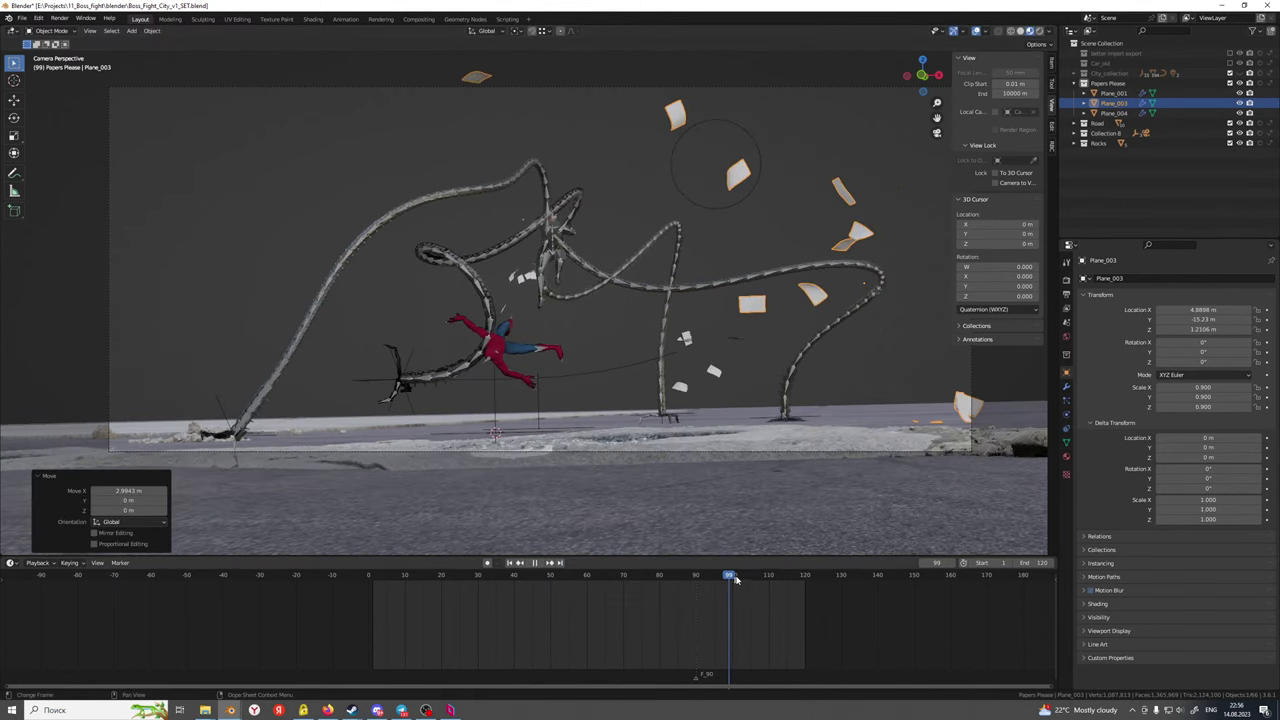
pyautogui.press('space')
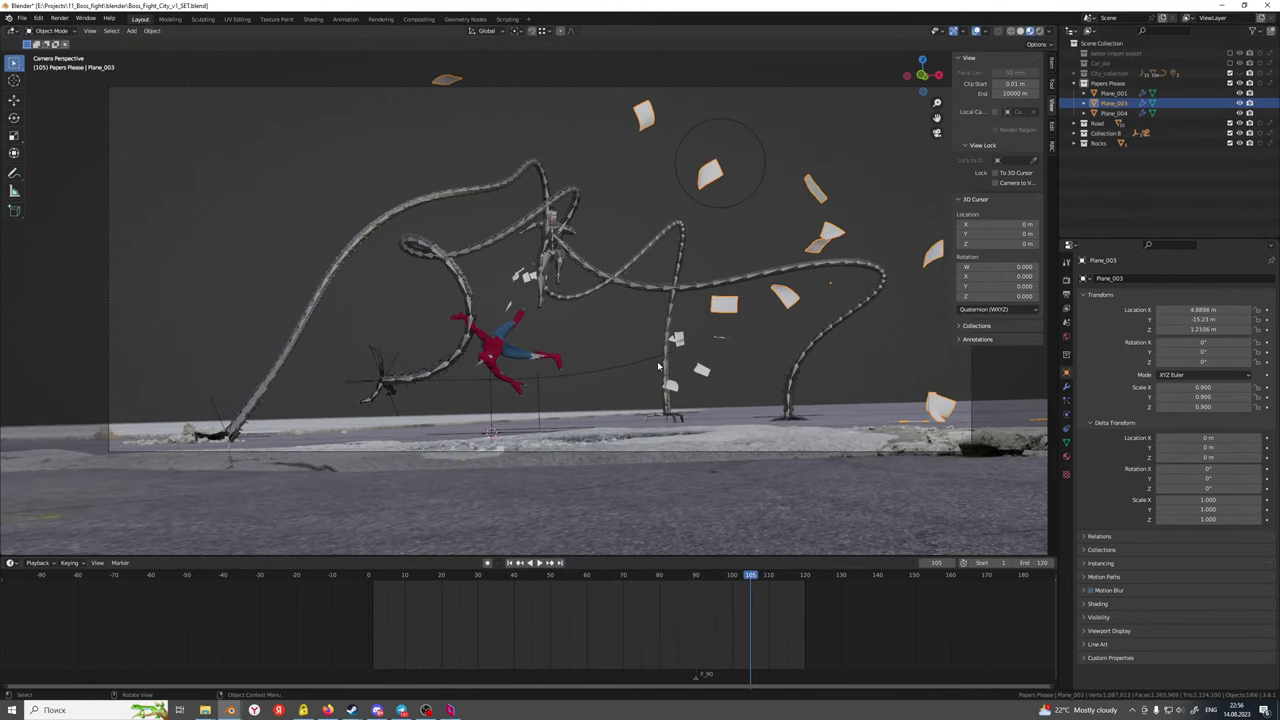
pyautogui.press('g')
pyautogui.press('y')
pyautogui.press('x')
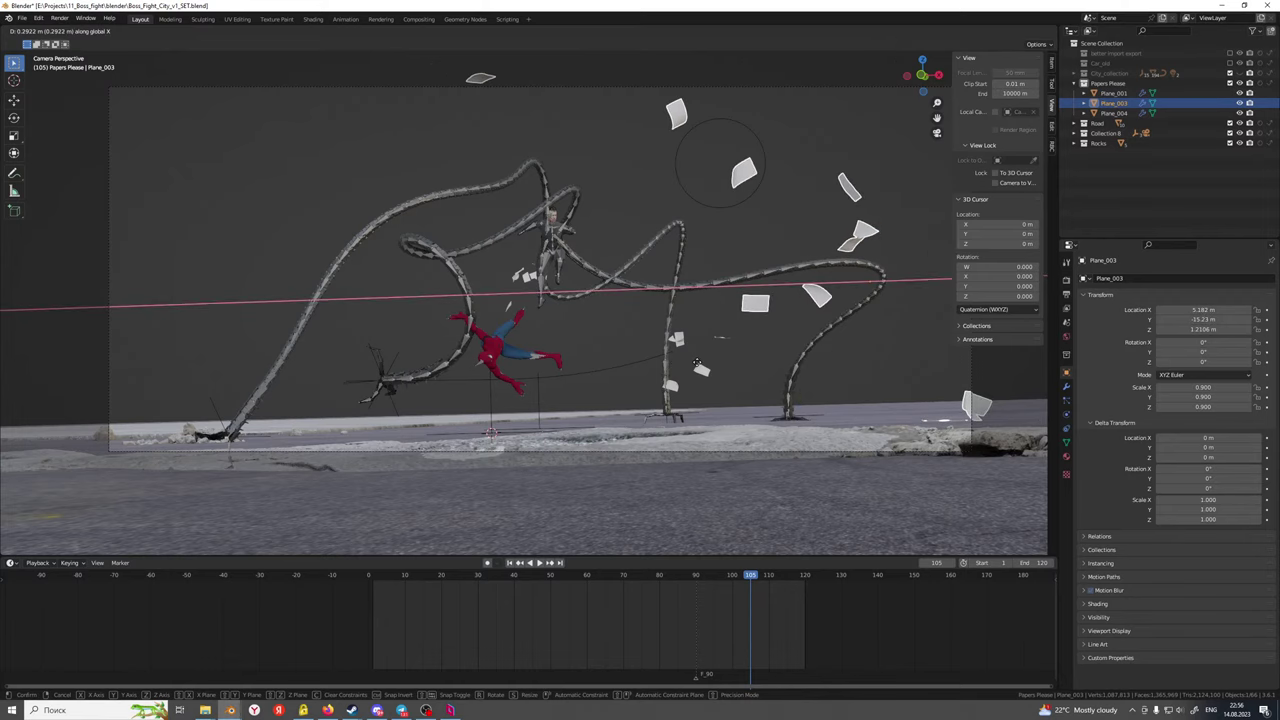
pyautogui.press('y')
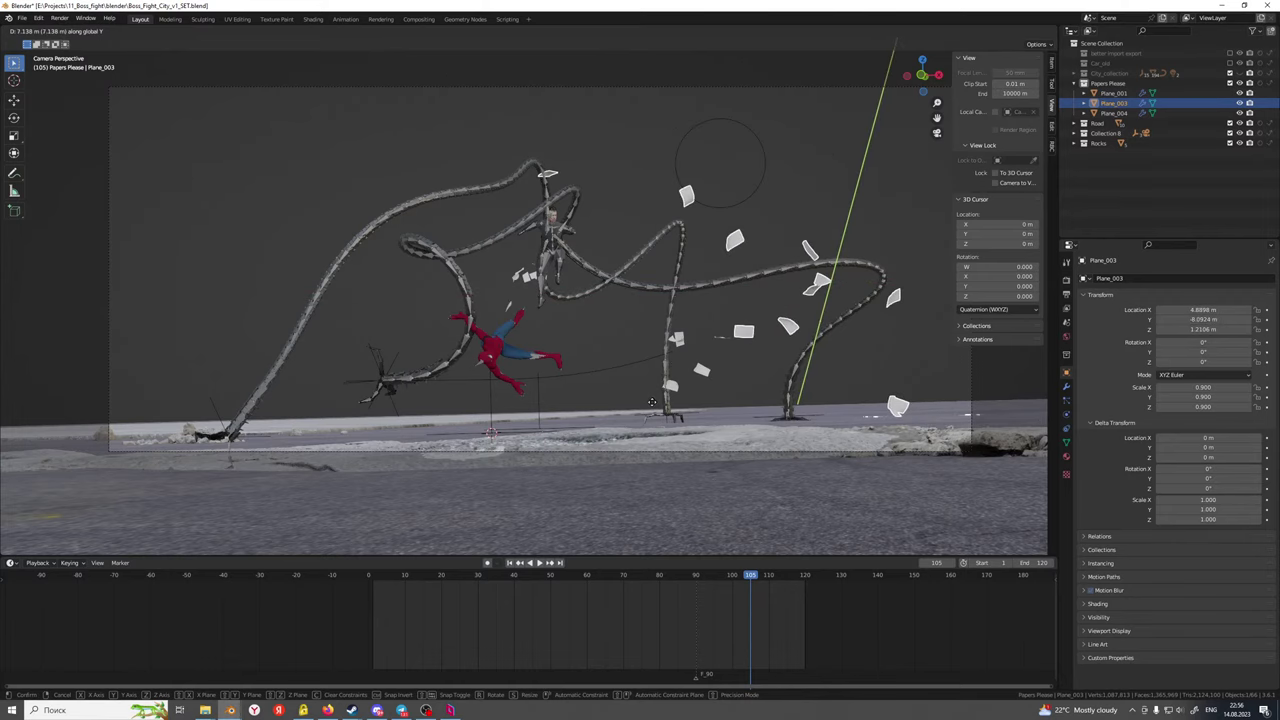
pyautogui.click(768, 338)
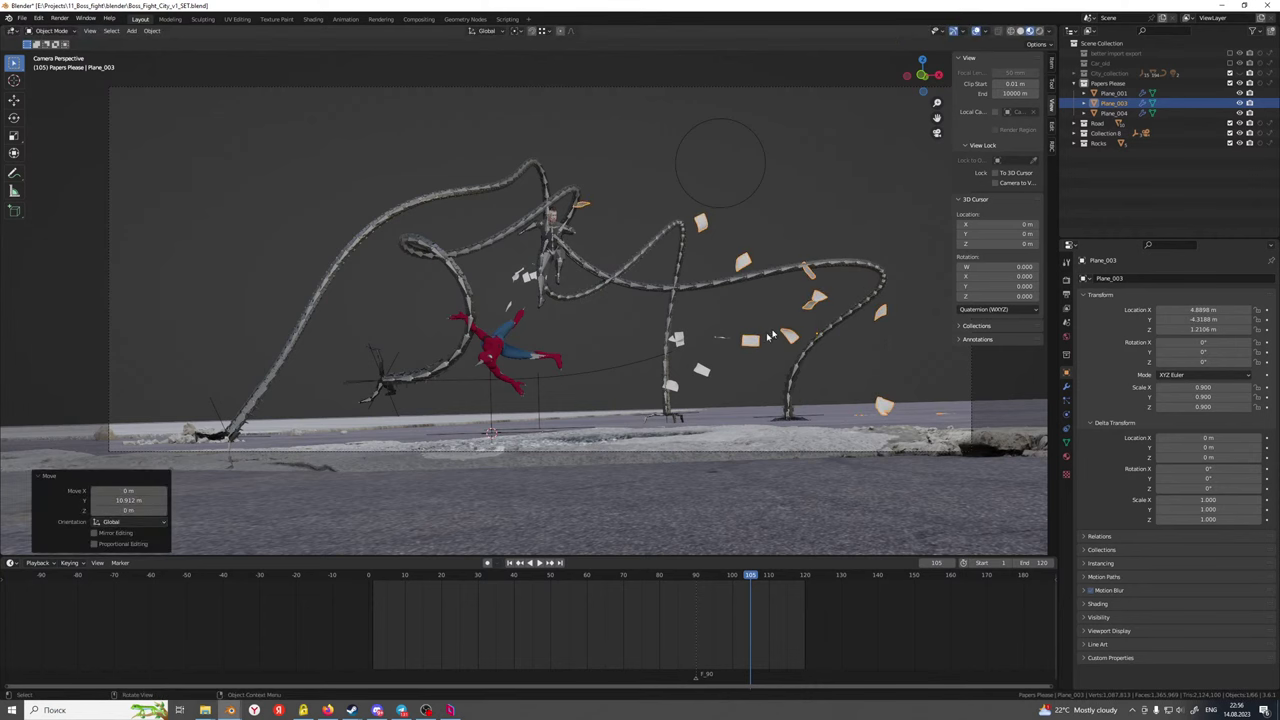
# Move Plane_003 about 5.3 m further along the global Y axis from an overhead view and return to the camera view
pyautogui.moveTo(769, 337); pyautogui.dragTo(669, 424, button='middle')
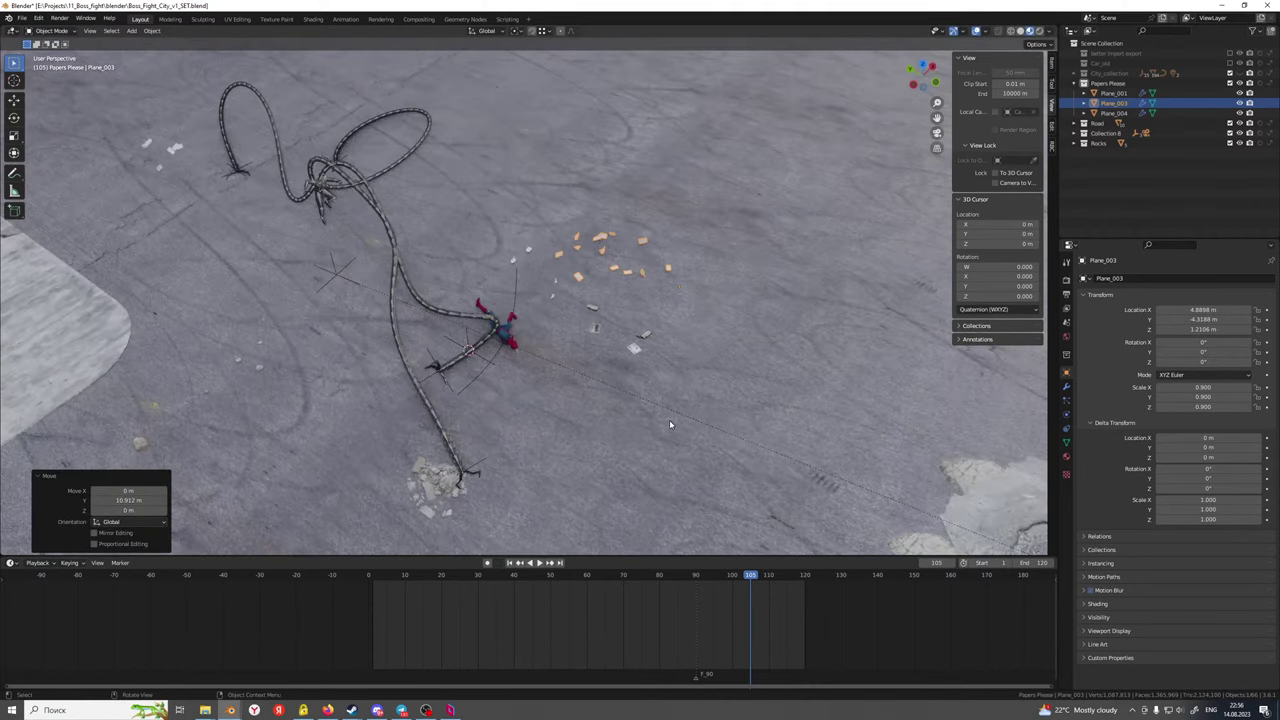
pyautogui.press('g')
pyautogui.press('y')
pyautogui.click(529, 369)
pyautogui.moveTo(529, 369); pyautogui.dragTo(430, 360, button='middle')
pyautogui.press('KP_0')
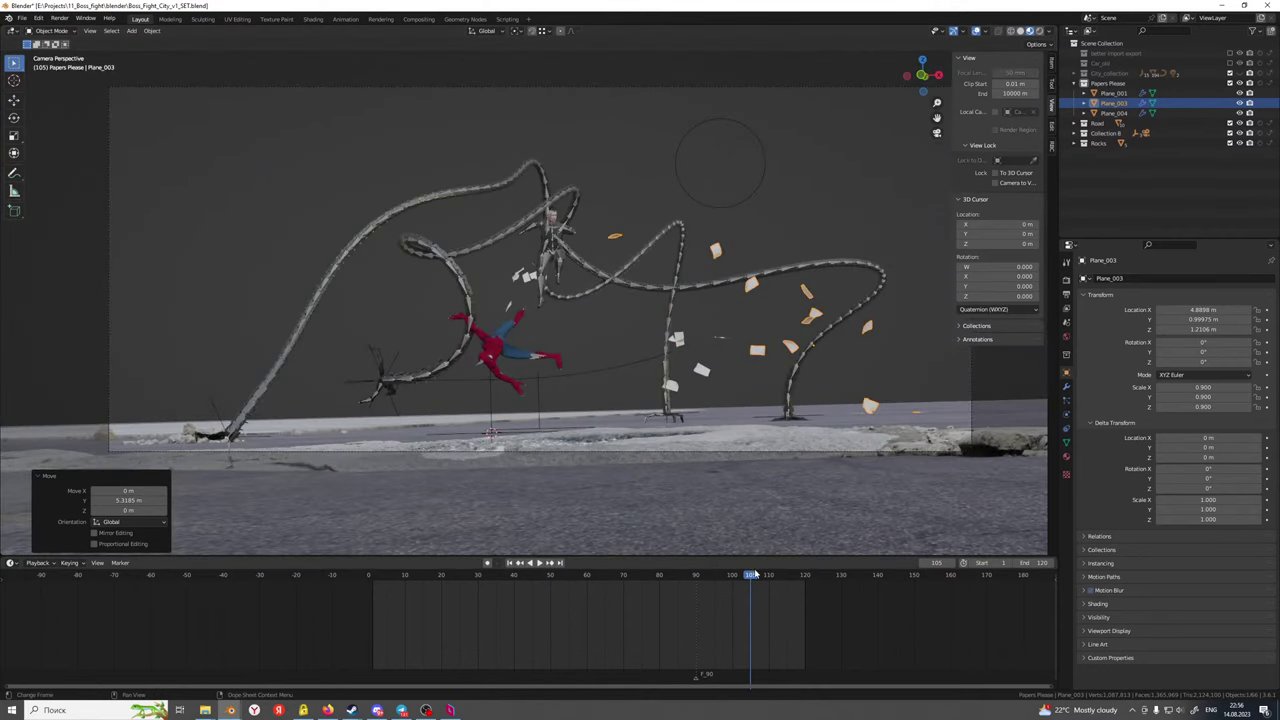
# Move Plane_003 about -7 m along the global X axis at frame 110 and play the animation to check its placement
pyautogui.press('space')
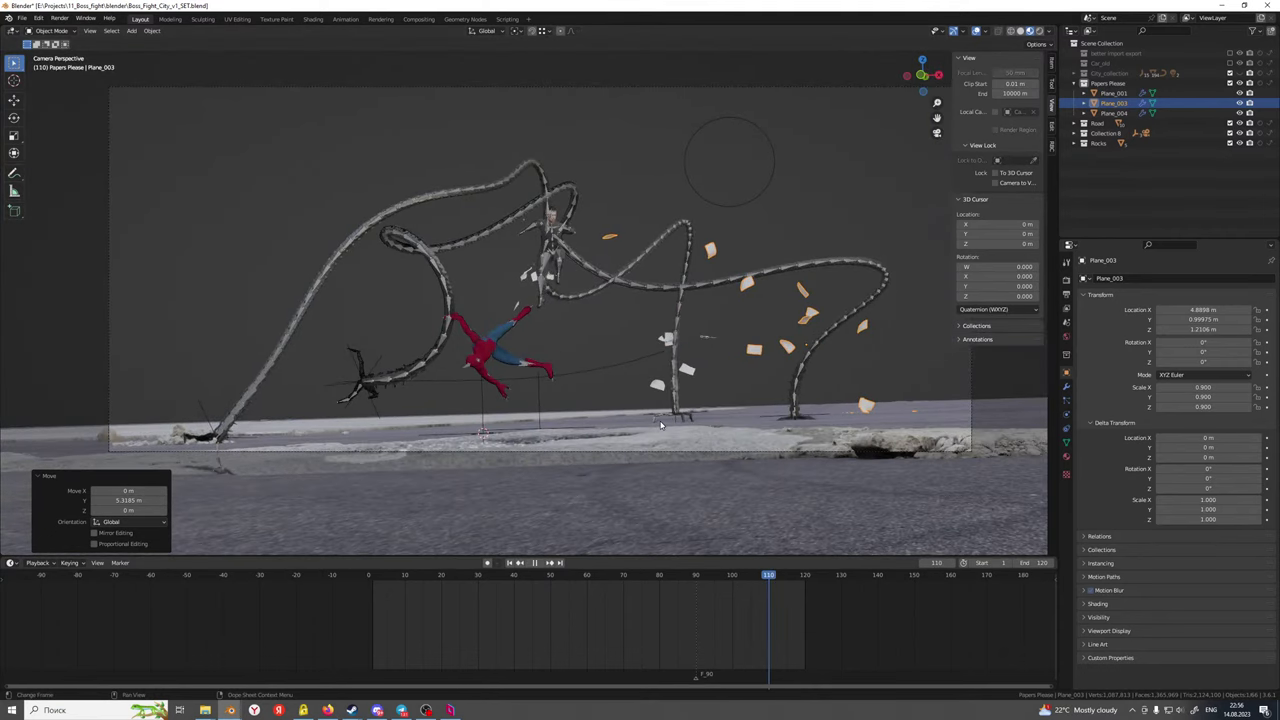
pyautogui.press('space')
pyautogui.press('g')
pyautogui.press('y')
pyautogui.press('x')
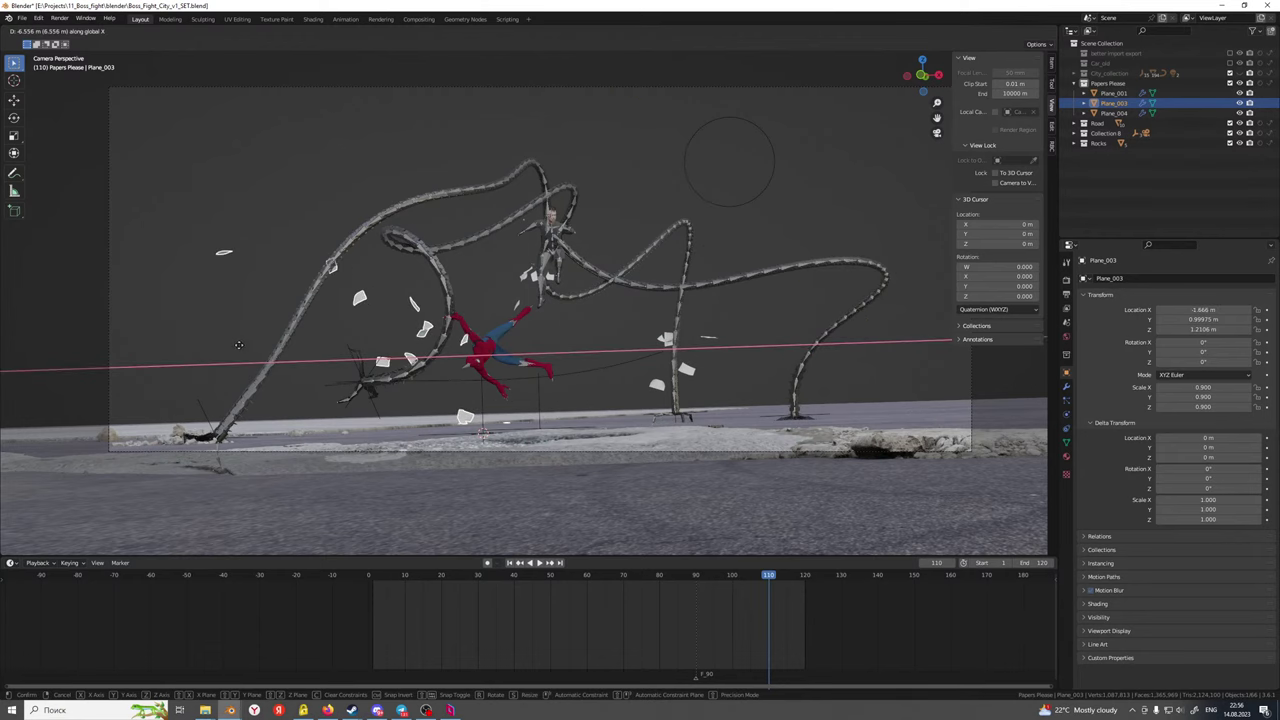
pyautogui.click(213, 344)
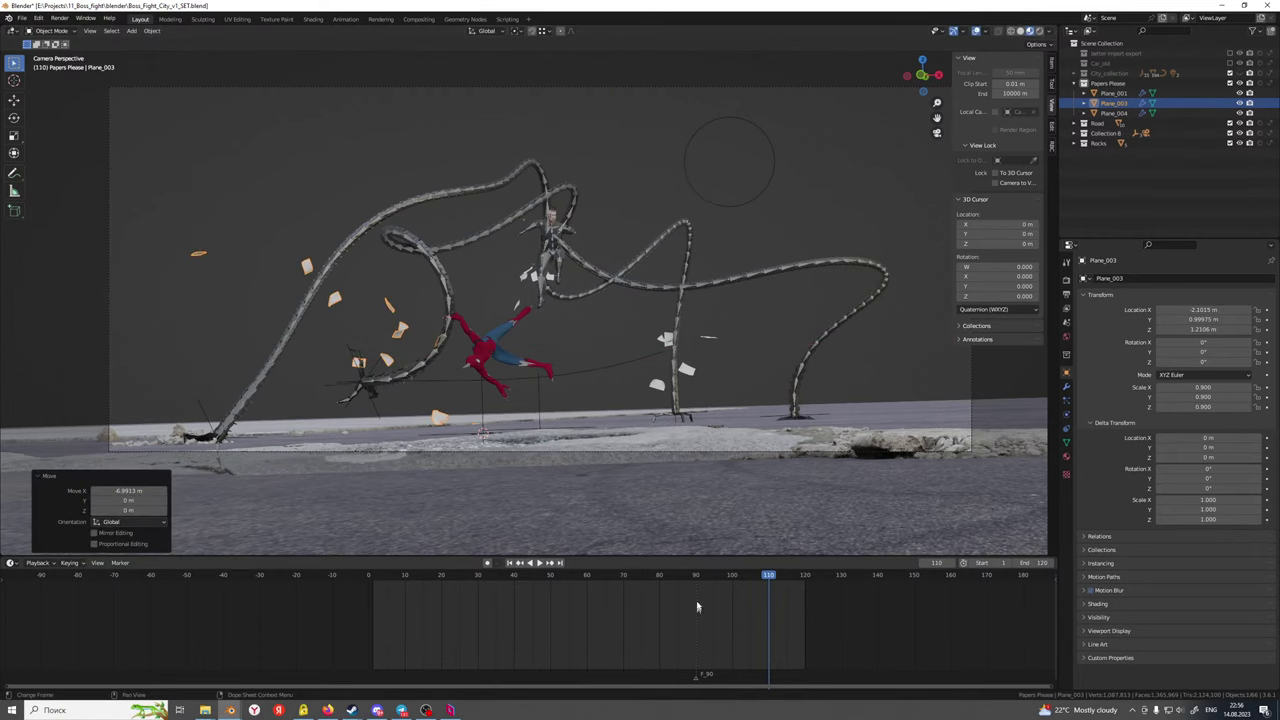
pyautogui.click(645, 578)
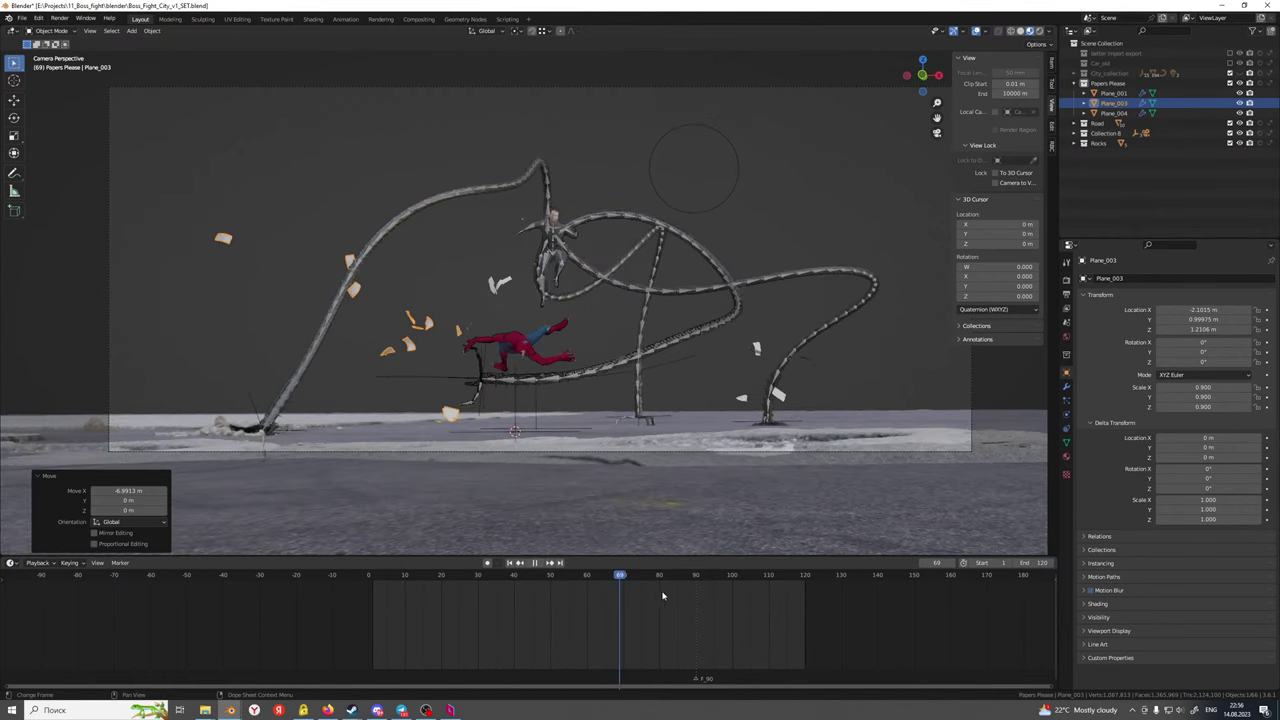
pyautogui.press('space')
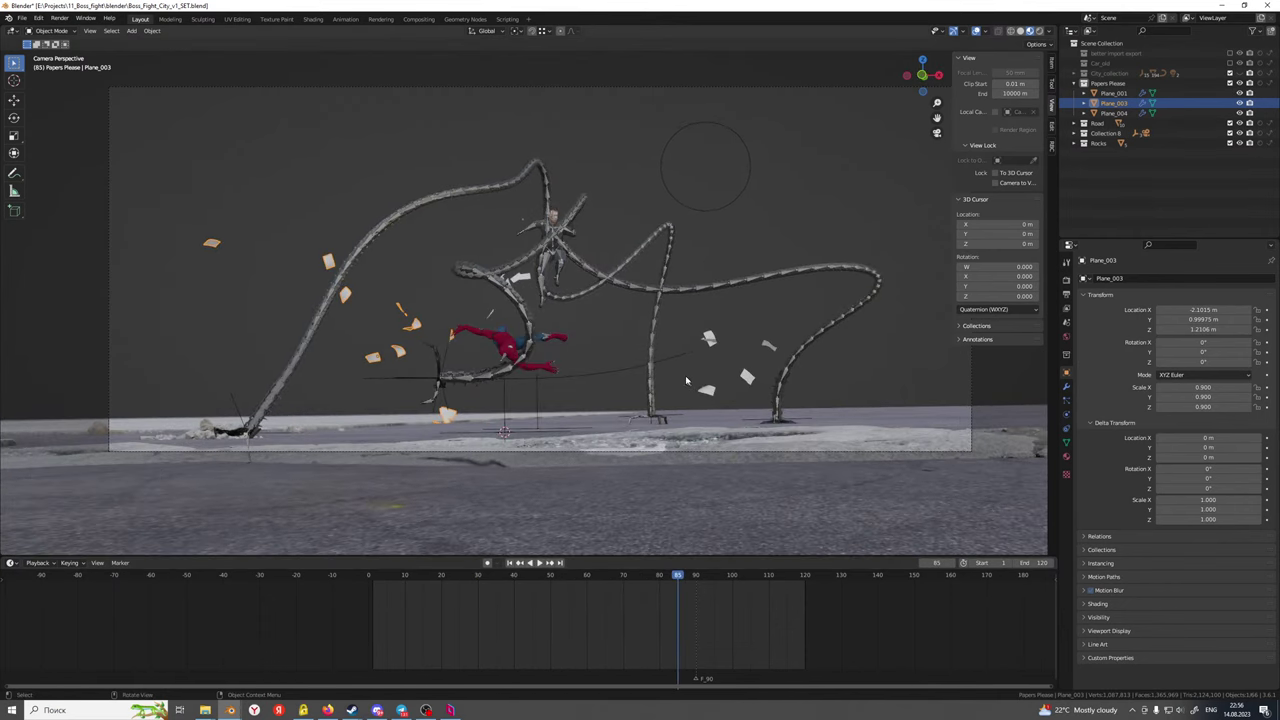
# Close Blender with the changes saved, reopen Boss_Fight_City_v1_SET from the 11_Boss_fight blender folder, and close the empty render window
pyautogui.click(1267, 5)
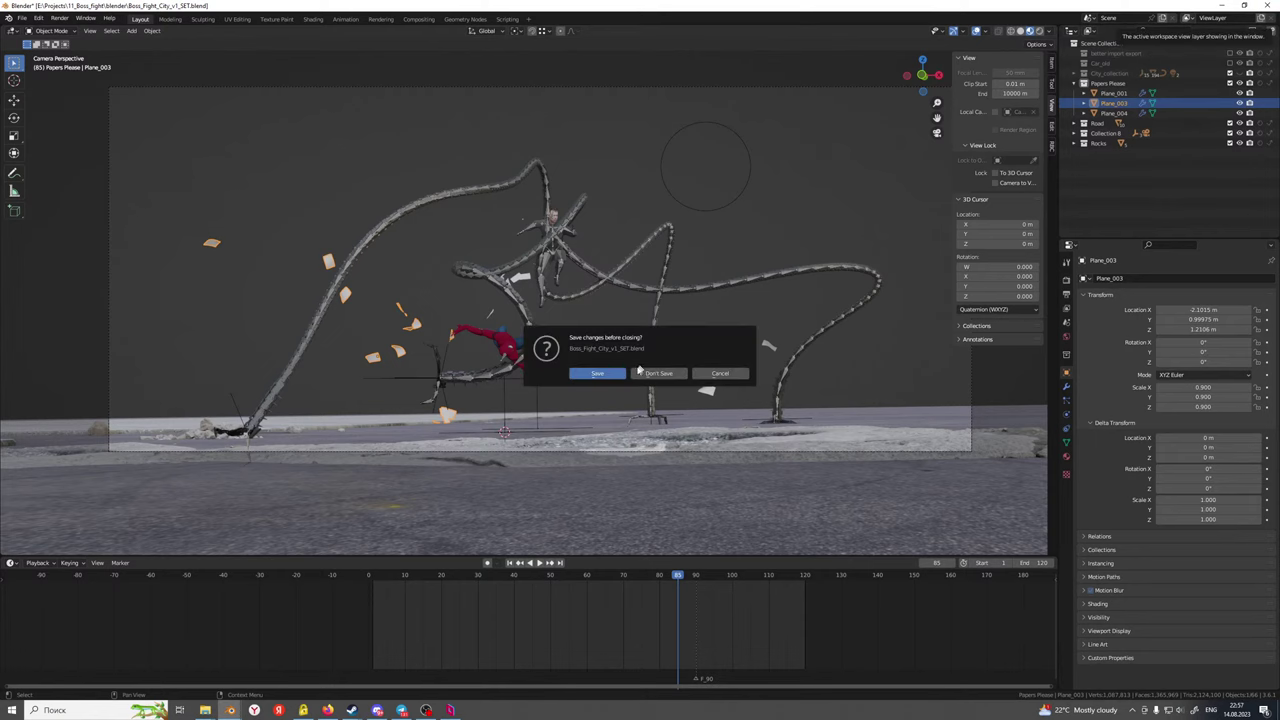
pyautogui.click(597, 374)
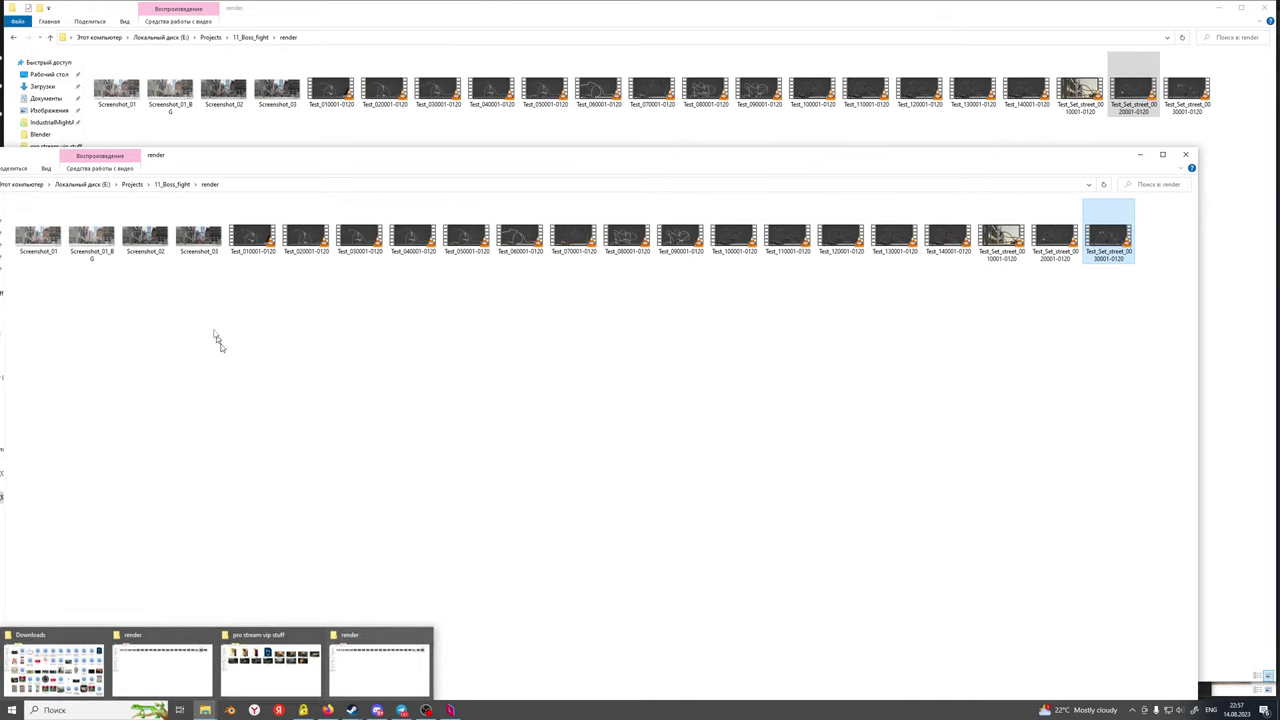
pyautogui.click(168, 184)
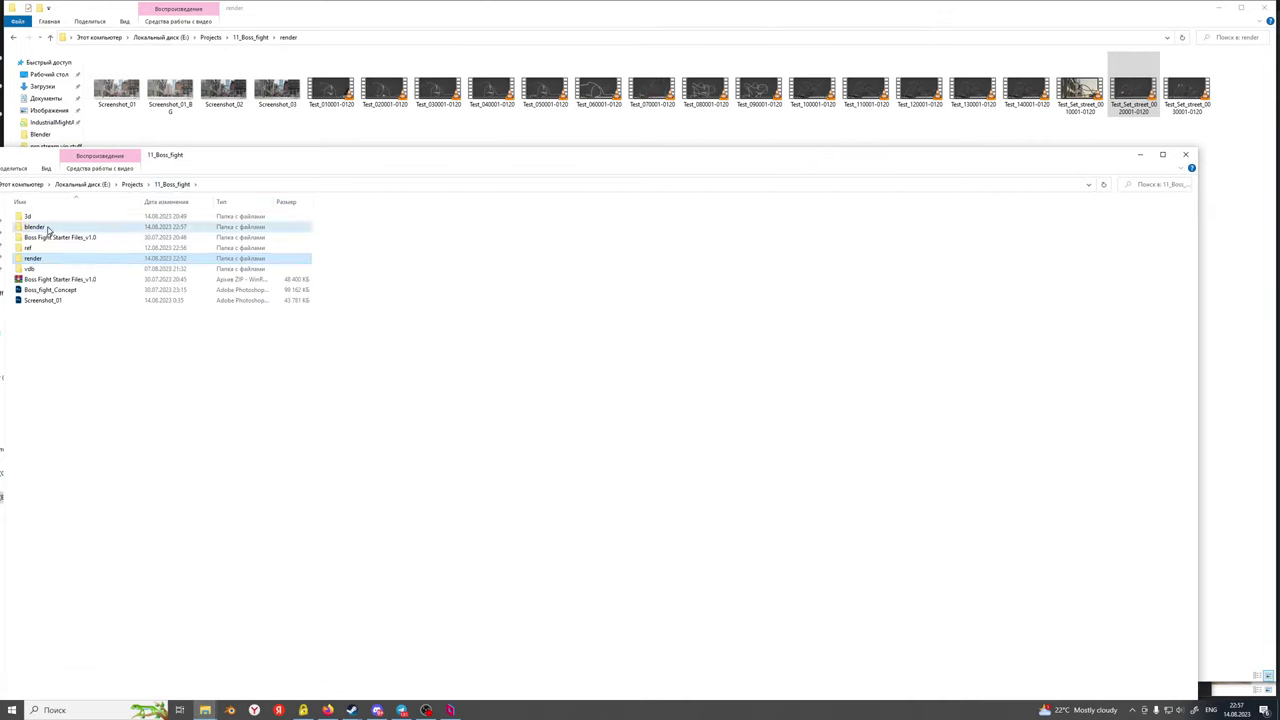
pyautogui.doubleClick(40, 227)
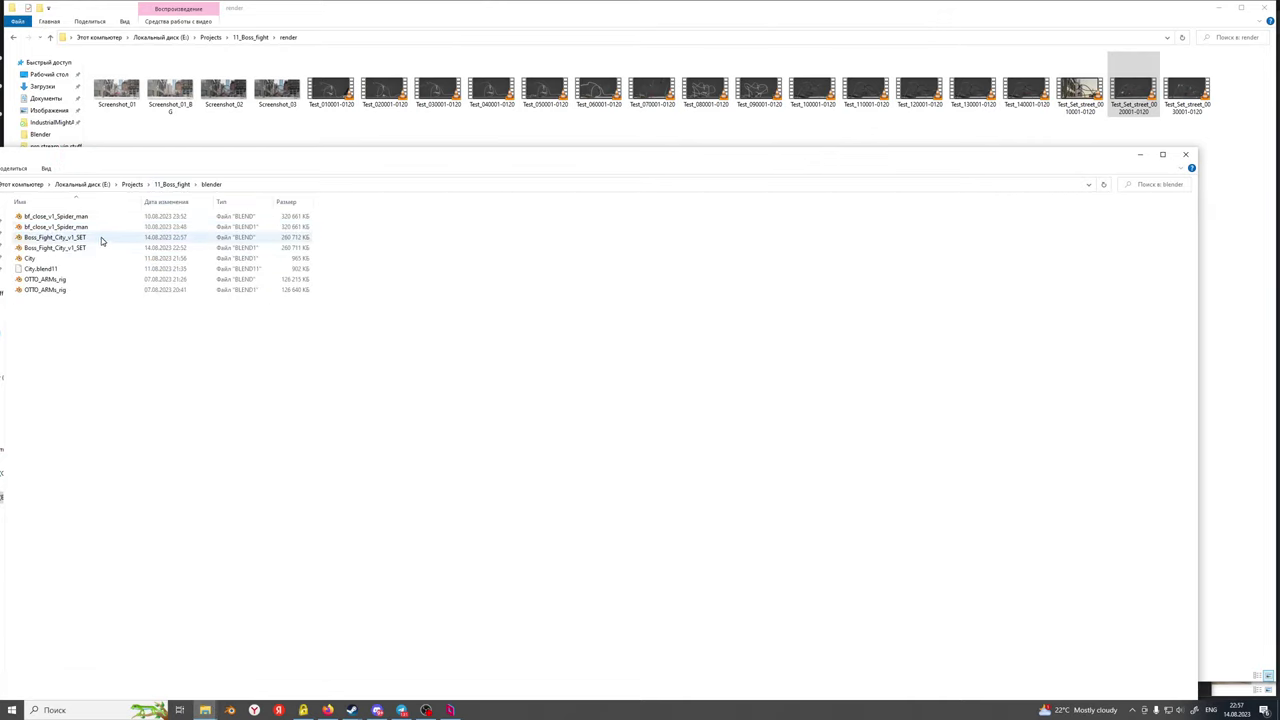
pyautogui.doubleClick(101, 238)
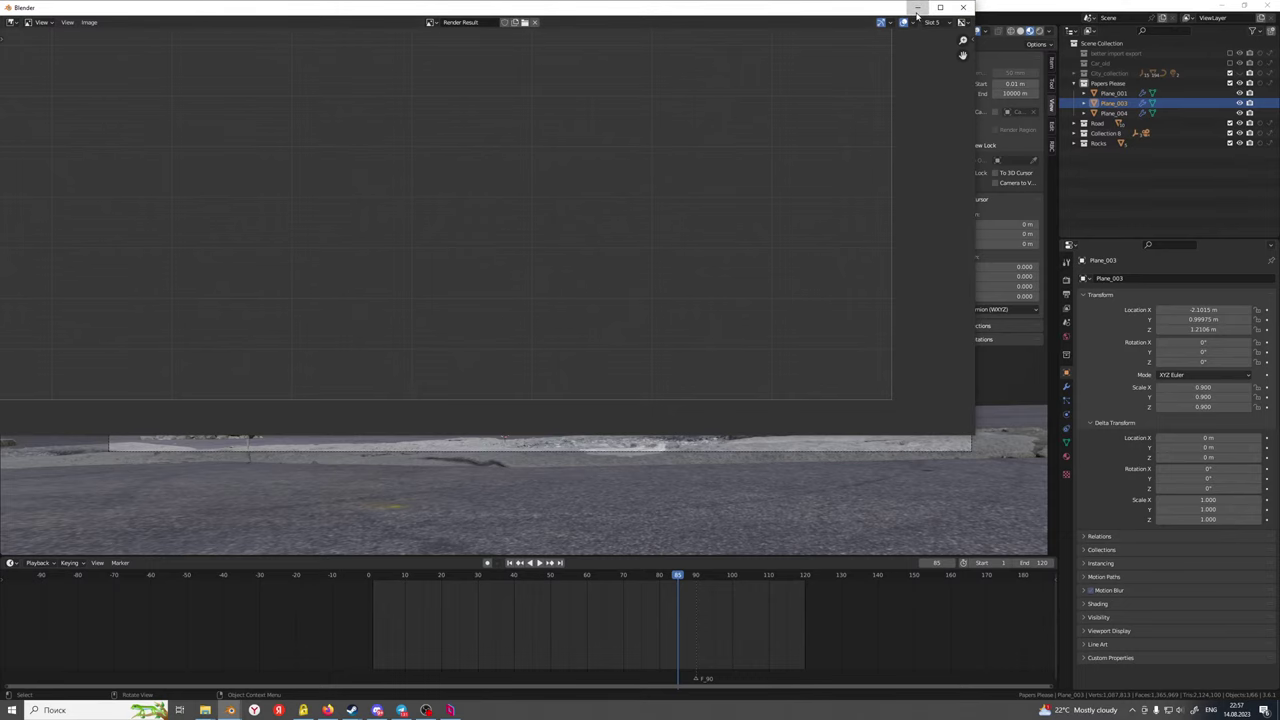
pyautogui.click(963, 7)
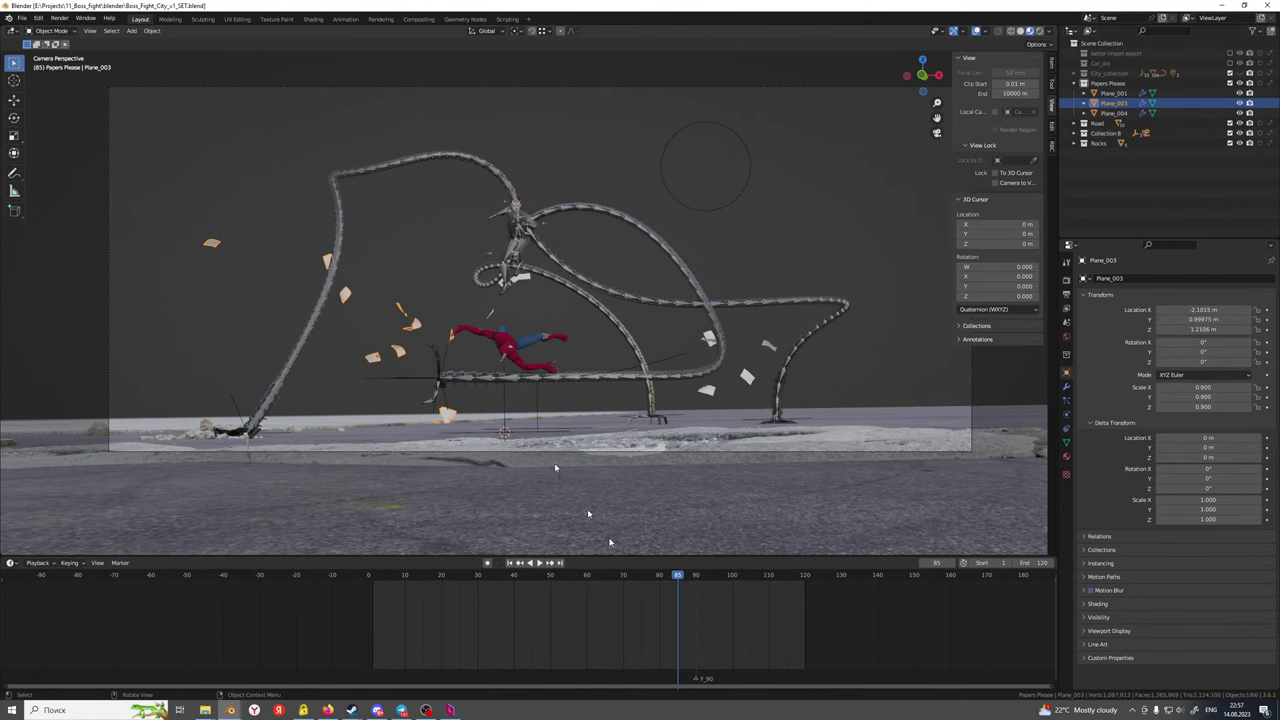
# Go to frame 105, deselect Plane_003 and make Papers Please the active collection
pyautogui.click(732, 578)
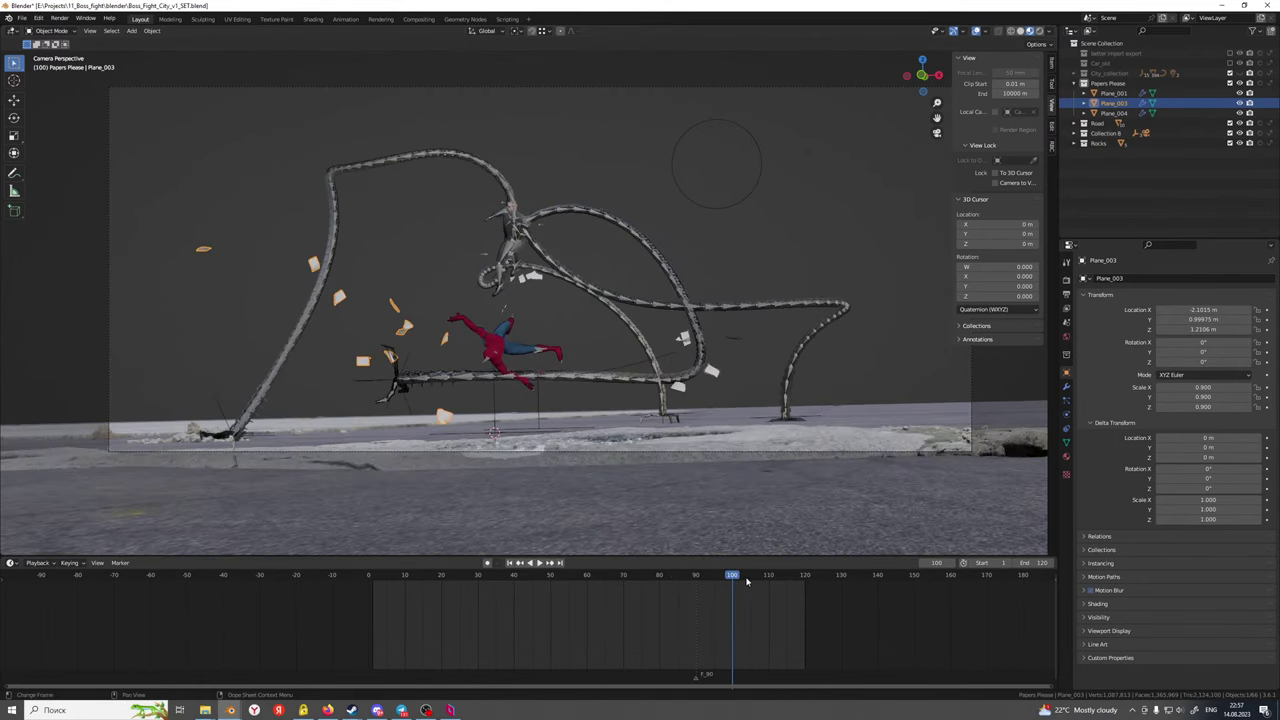
pyautogui.click(752, 580)
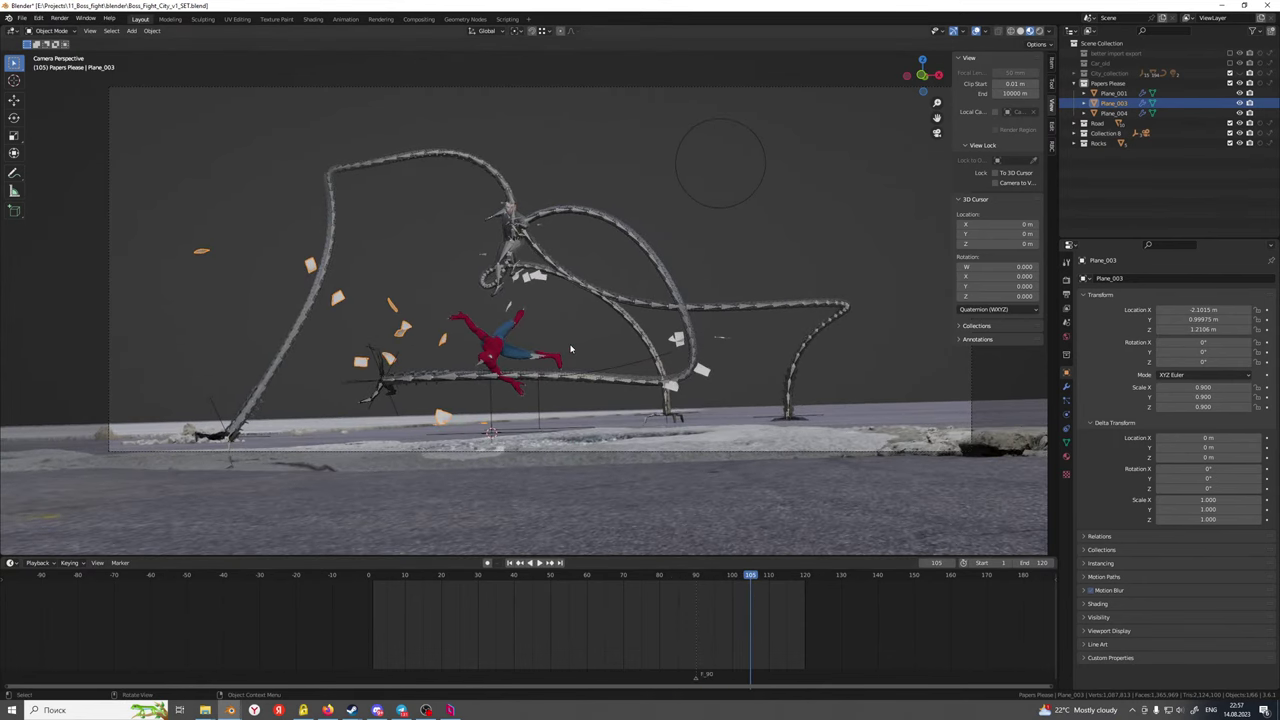
pyautogui.click(537, 404)
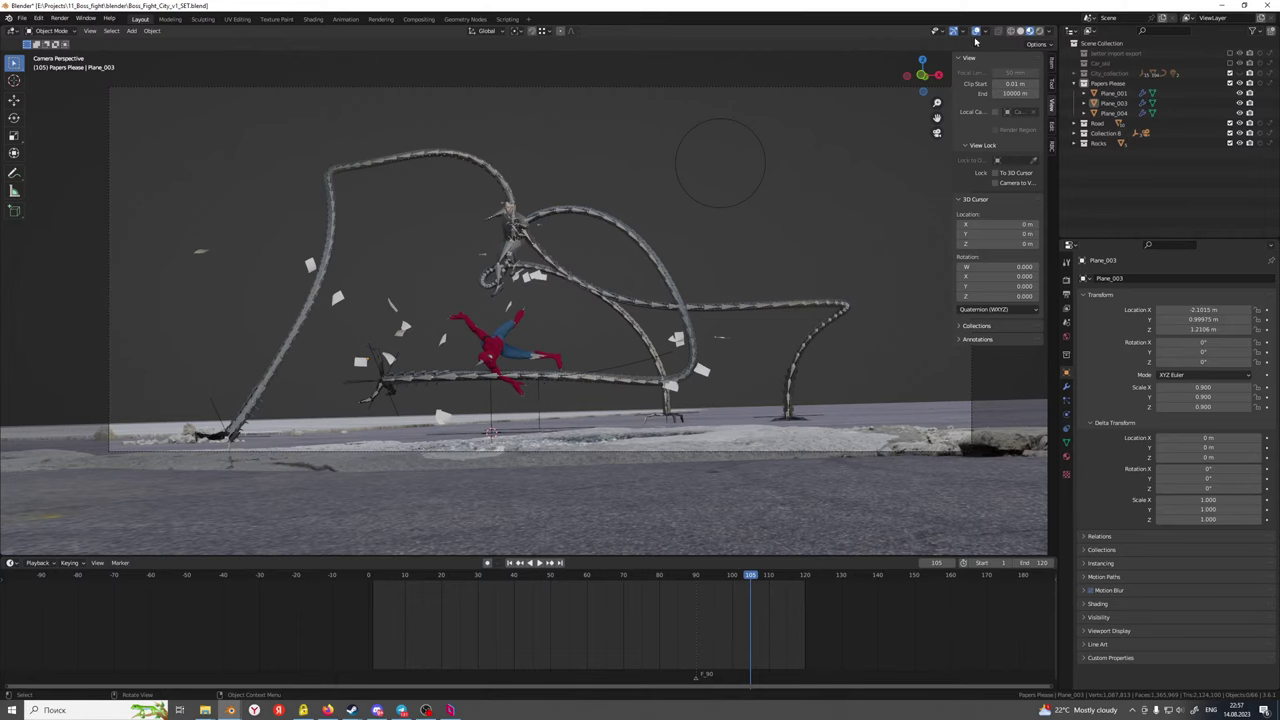
pyautogui.click(1091, 85)
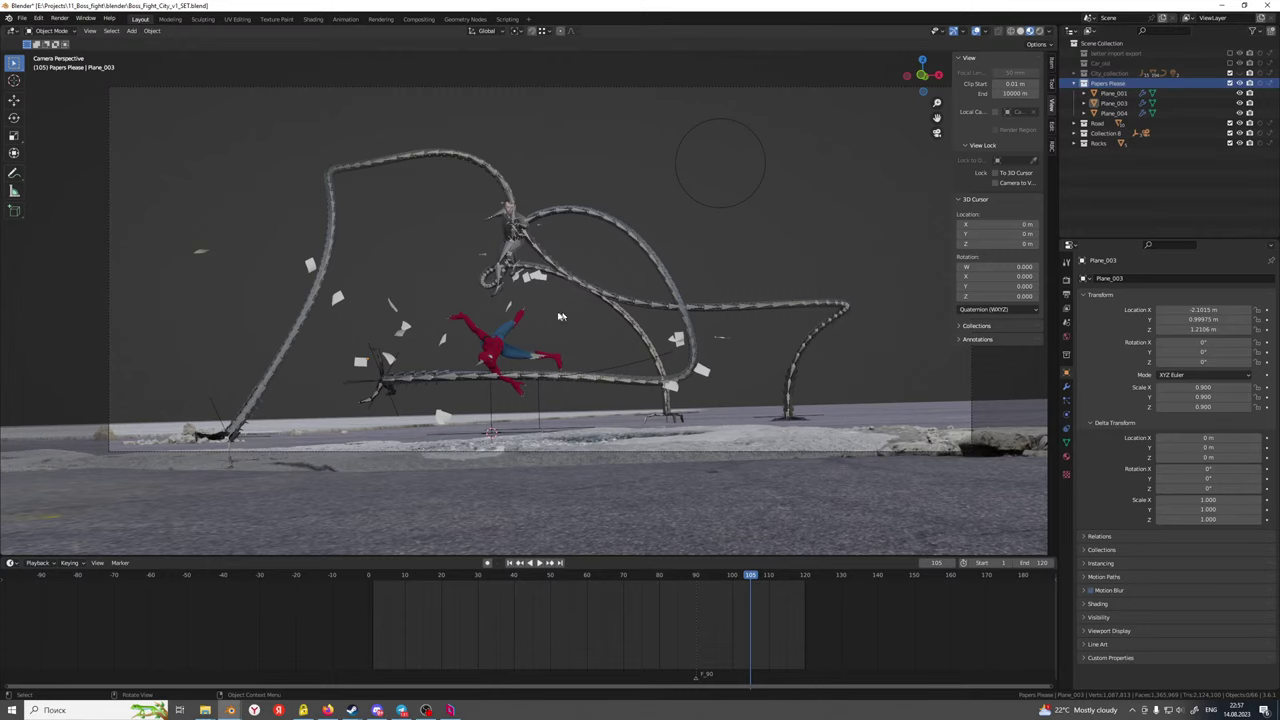
pyautogui.click(1100, 180)
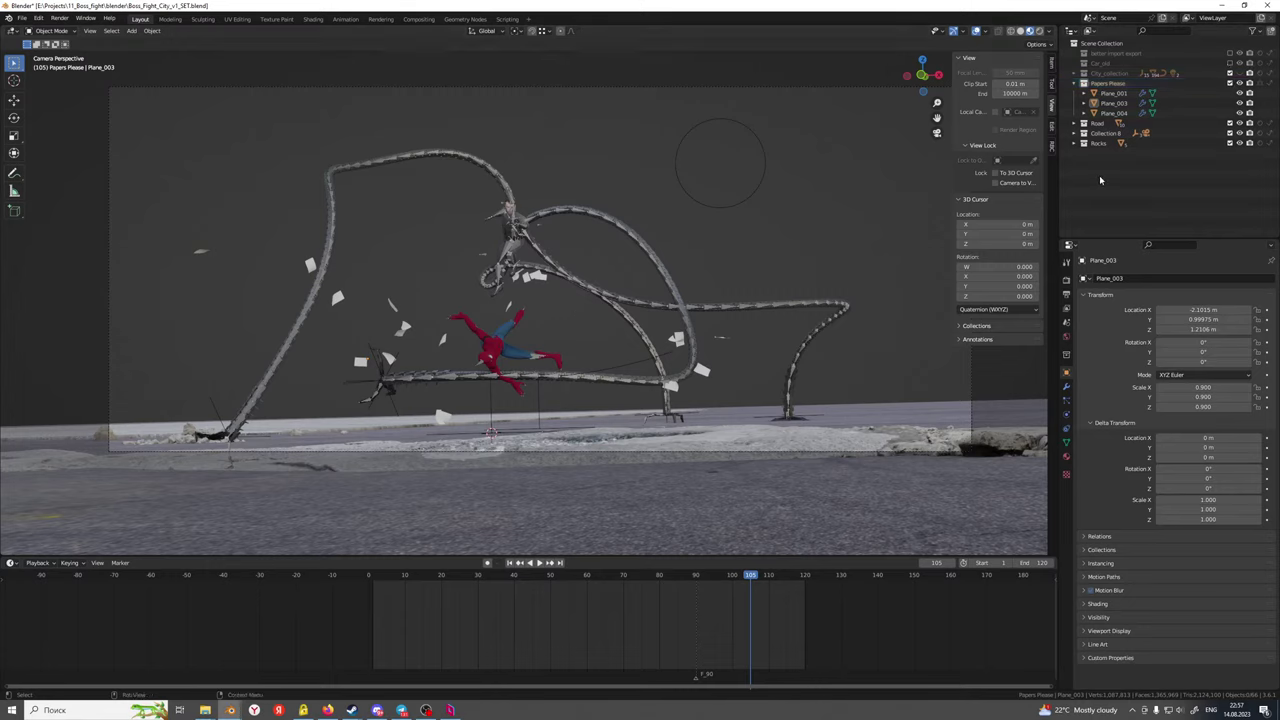
# Switch to File Explorer and look through the Alembic folder of the 04_Moving_Meditations project
pyautogui.moveTo(206, 713)
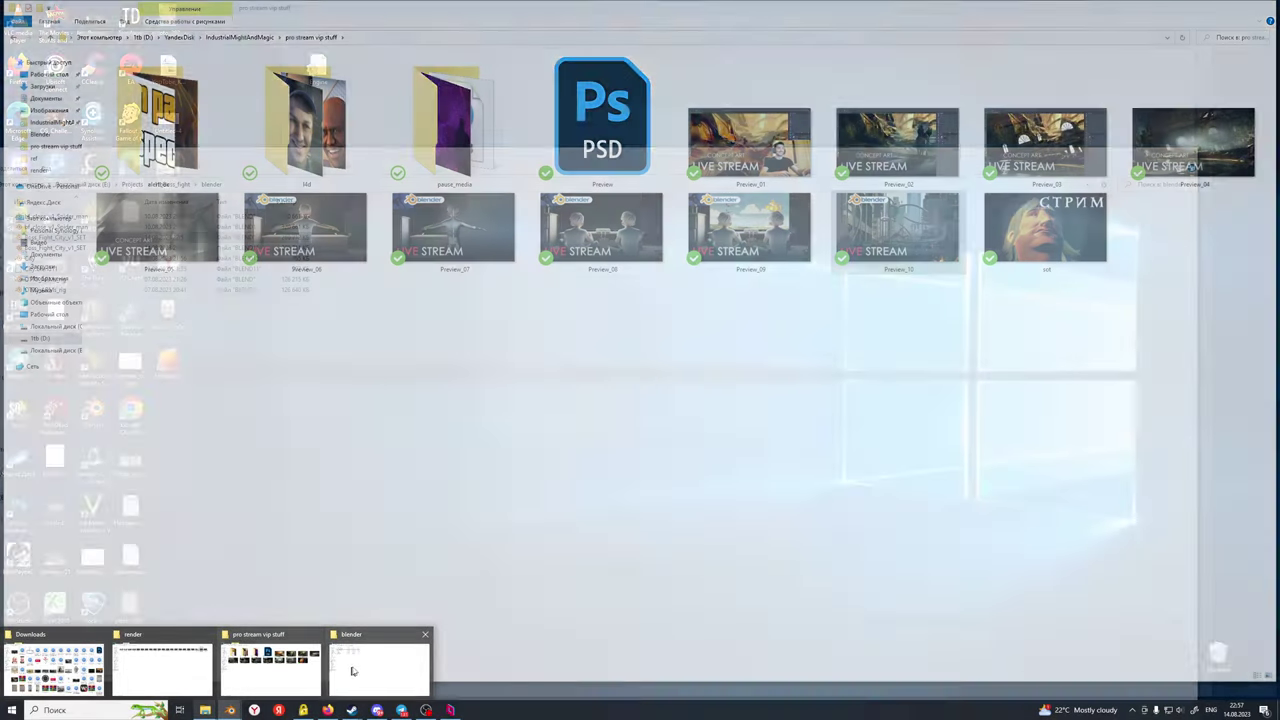
pyautogui.moveTo(150, 688)
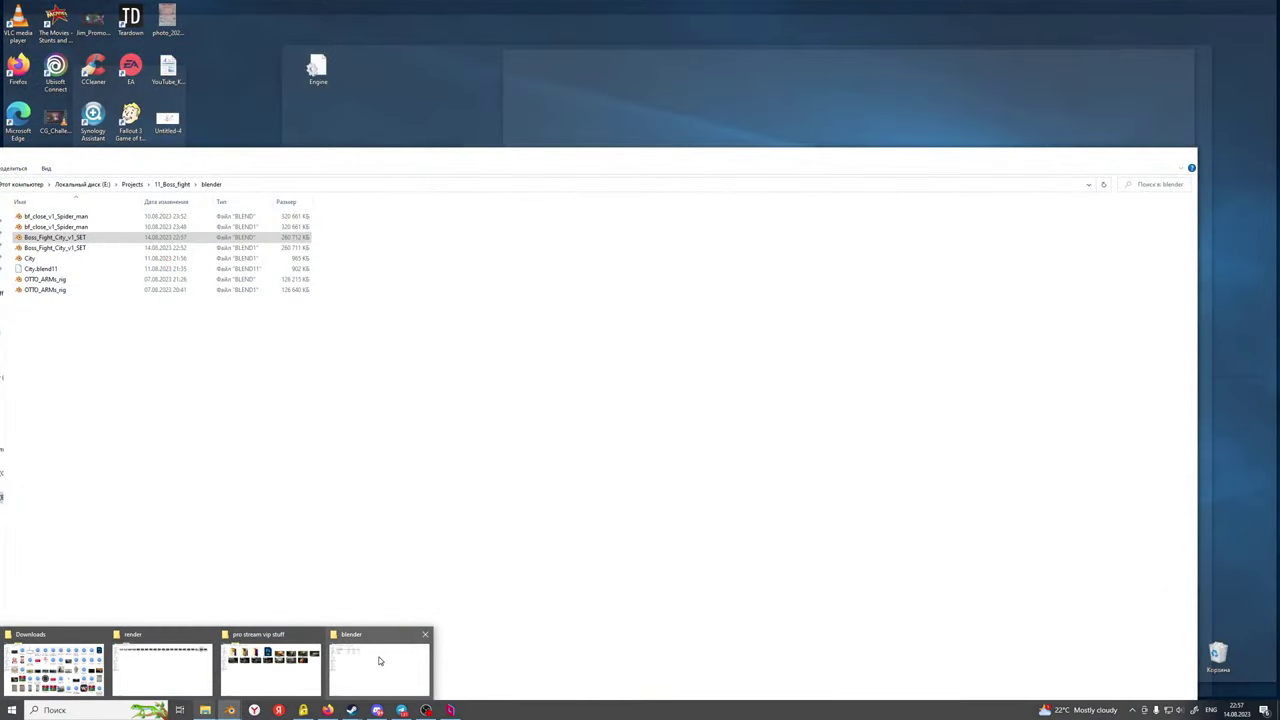
pyautogui.click(386, 663)
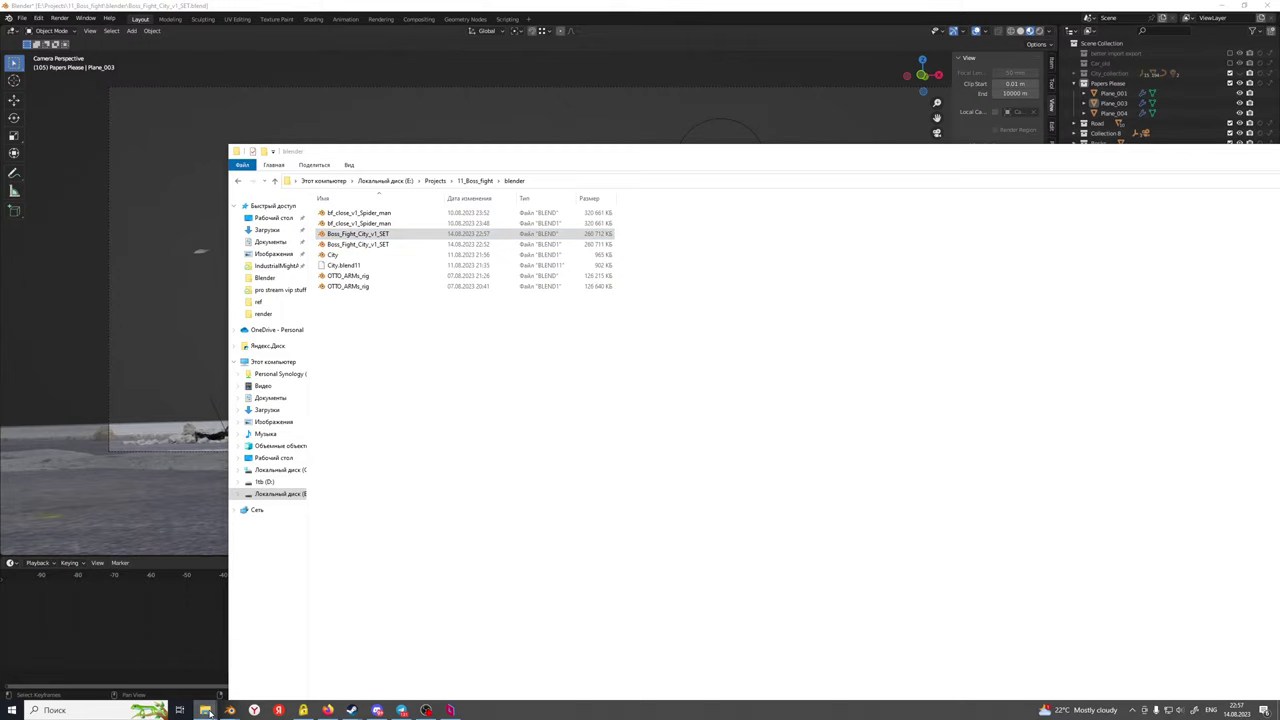
pyautogui.moveTo(208, 712)
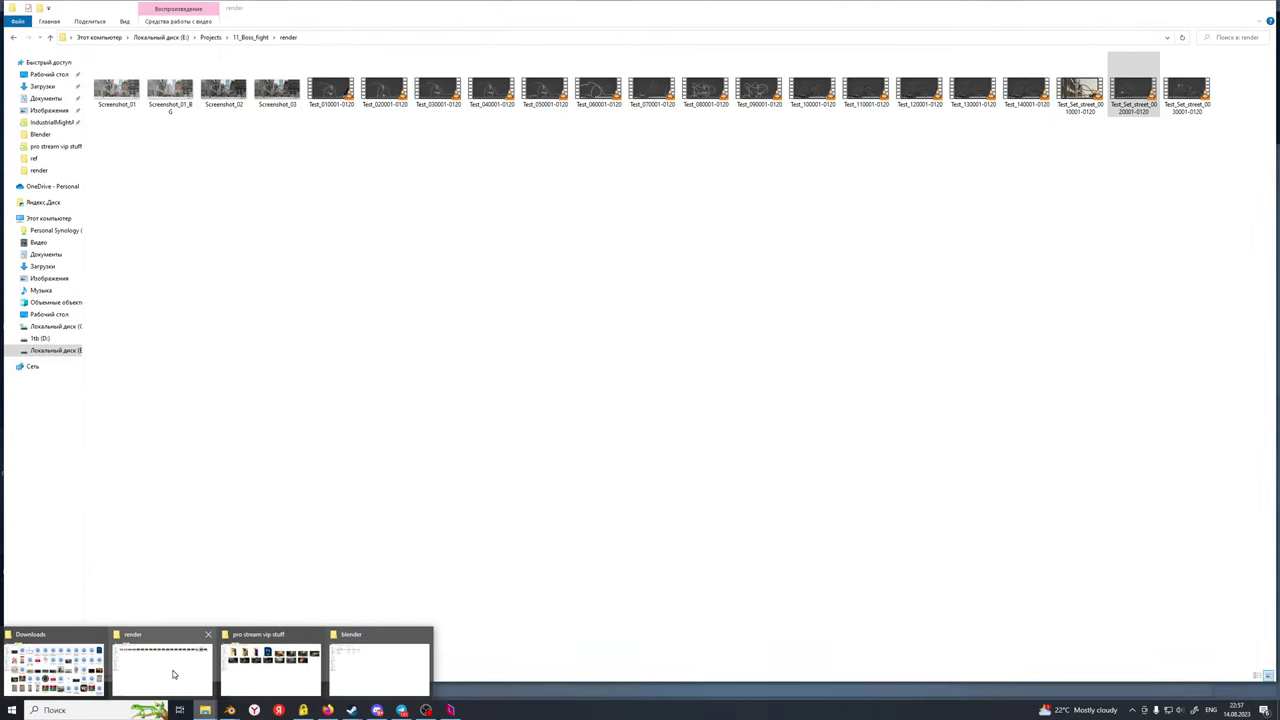
pyautogui.moveTo(253, 668)
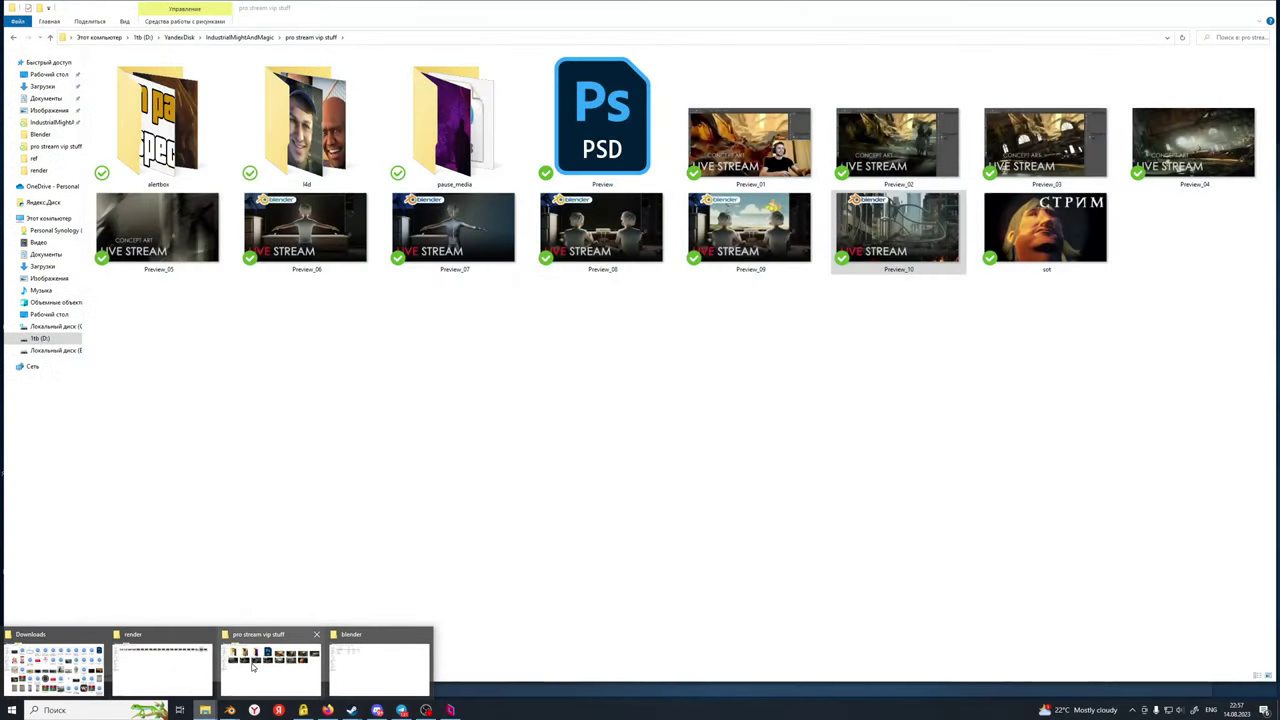
pyautogui.moveTo(347, 669)
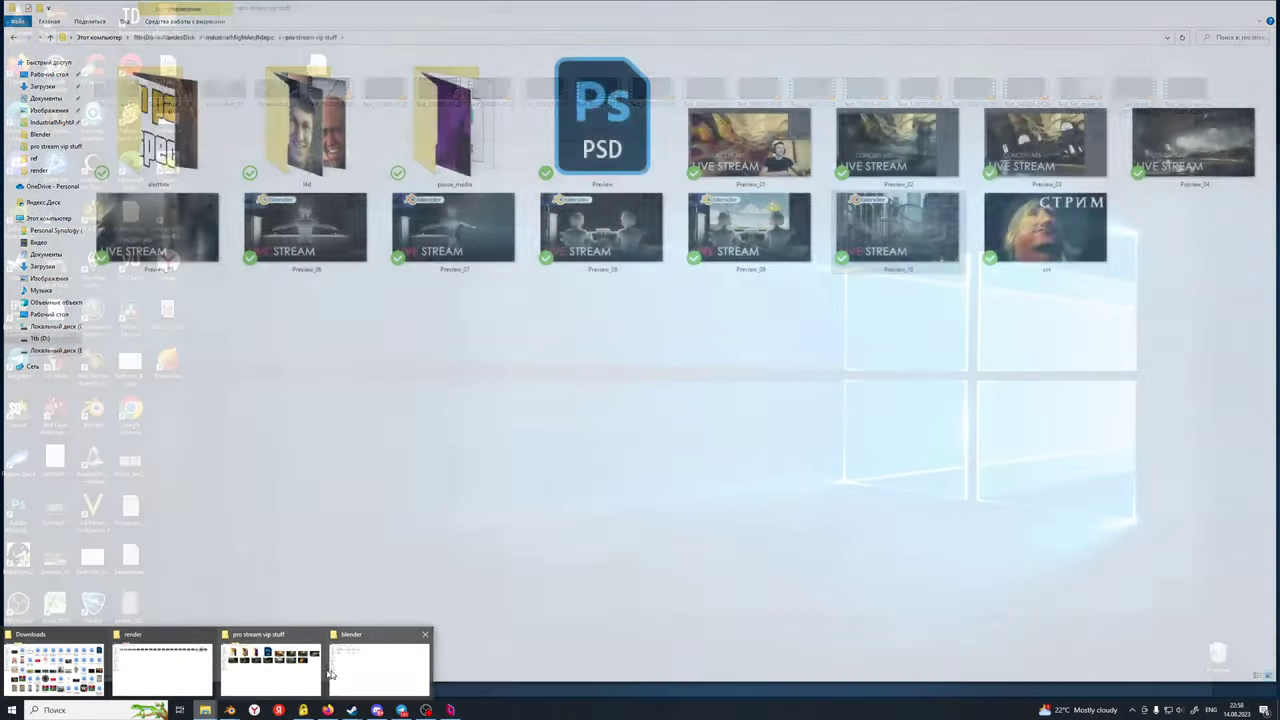
pyautogui.click(367, 677)
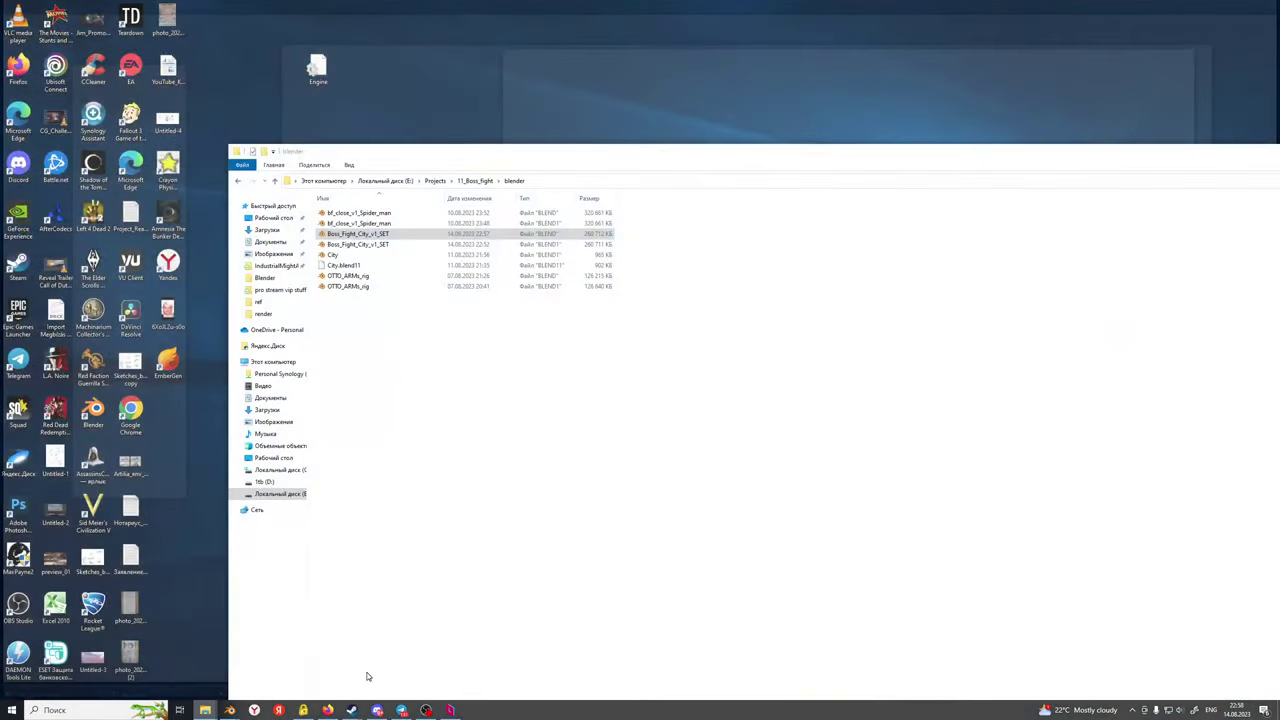
pyautogui.click(475, 180)
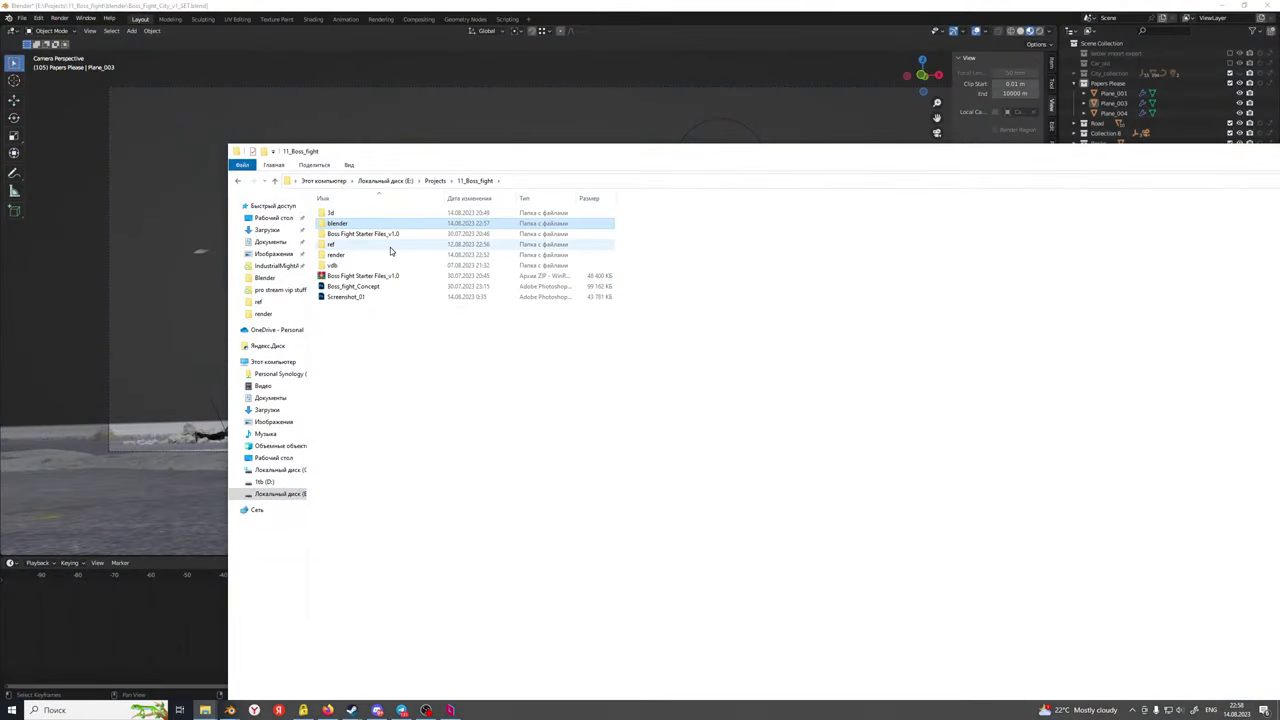
pyautogui.click(435, 180)
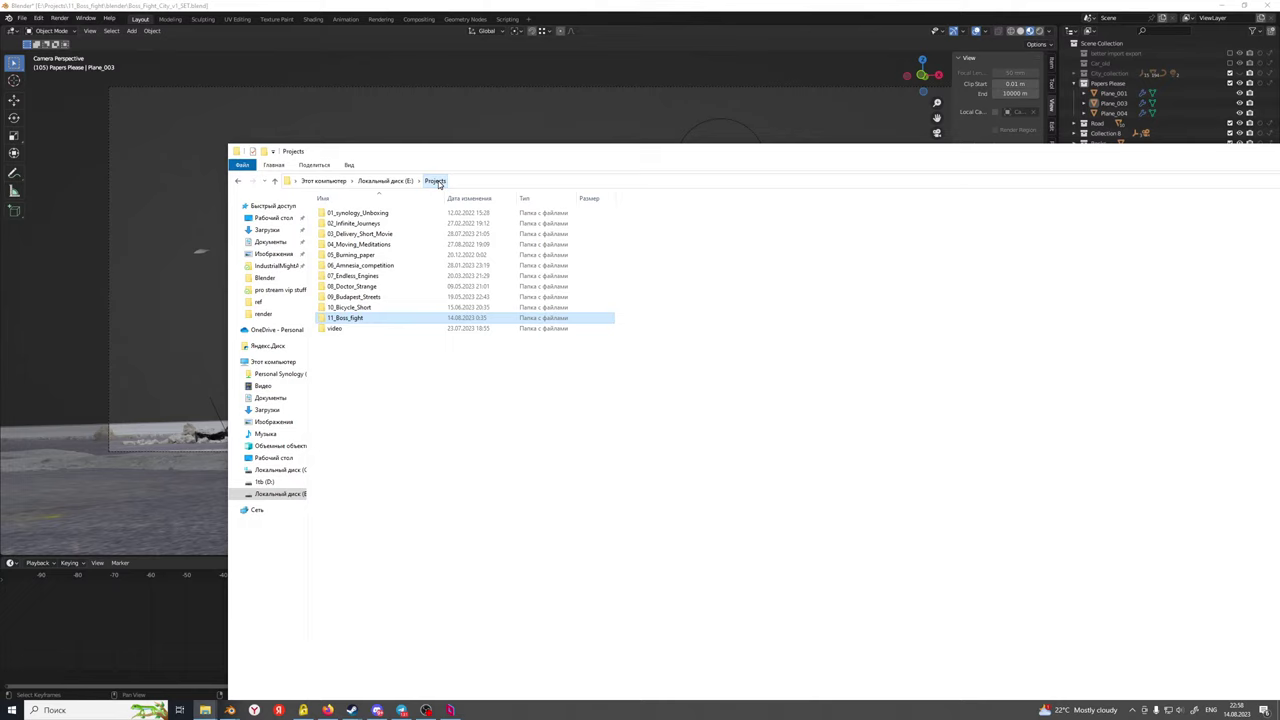
pyautogui.doubleClick(390, 246)
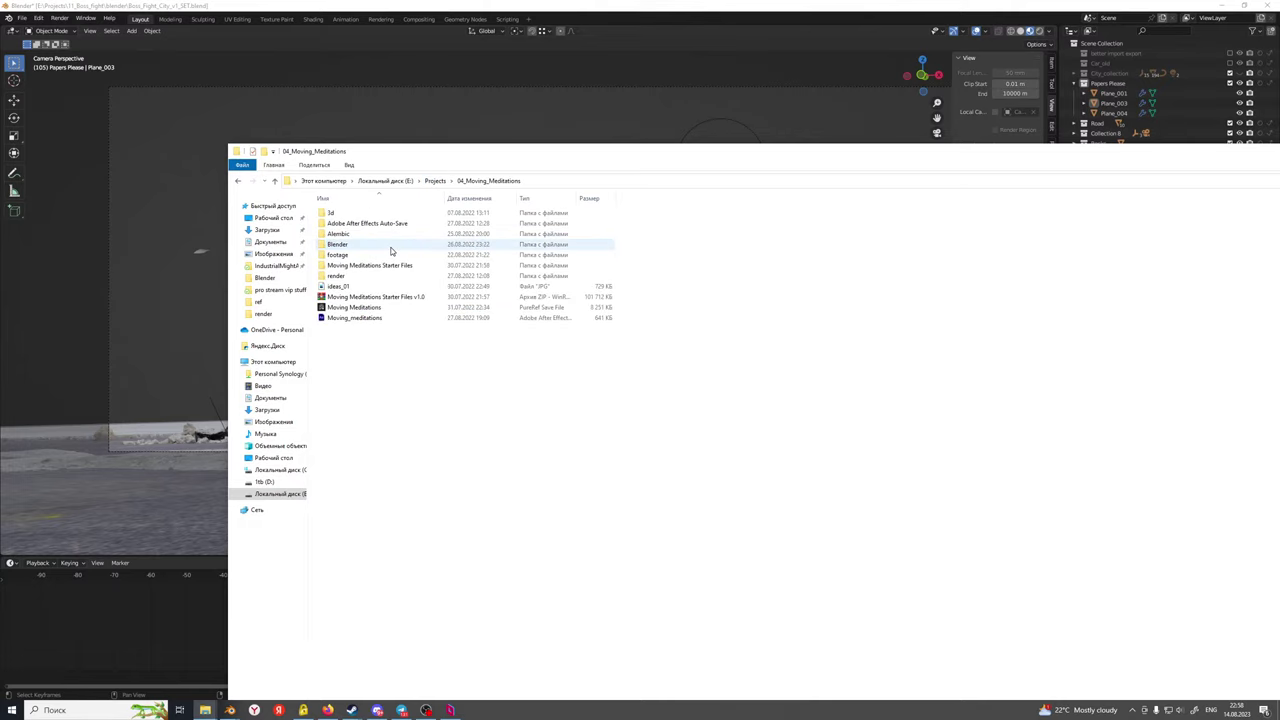
pyautogui.doubleClick(372, 242)
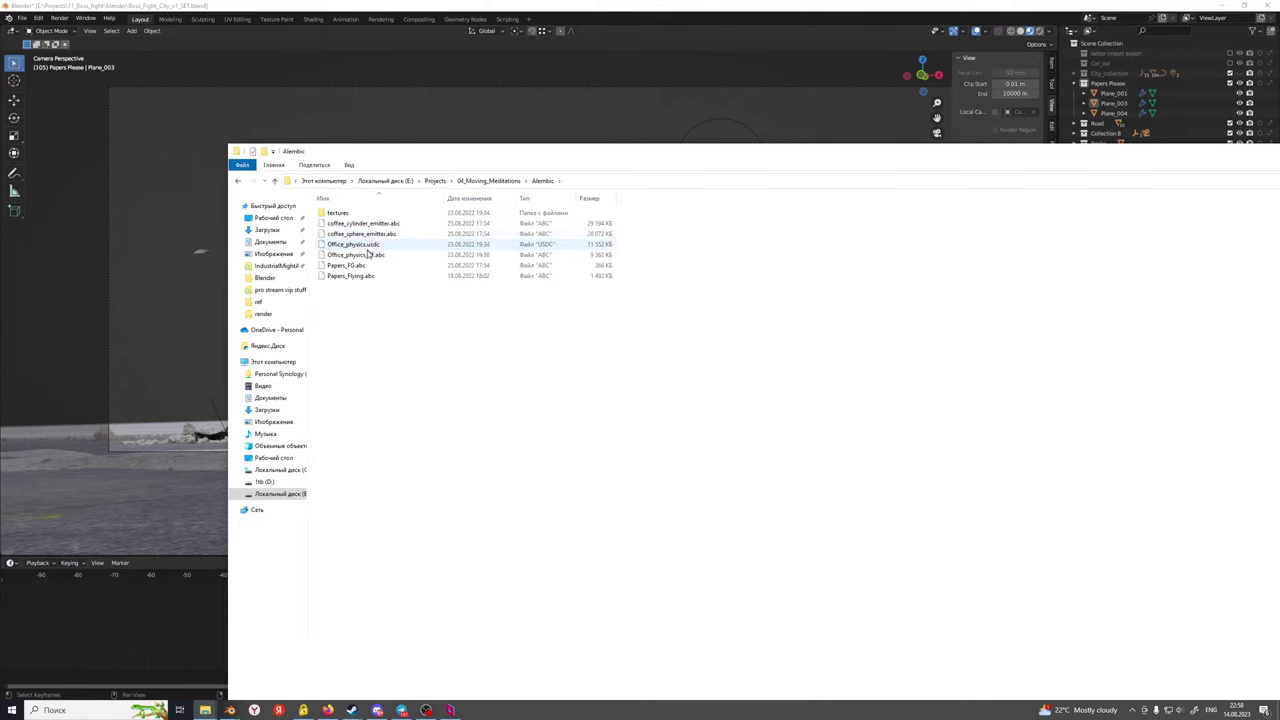
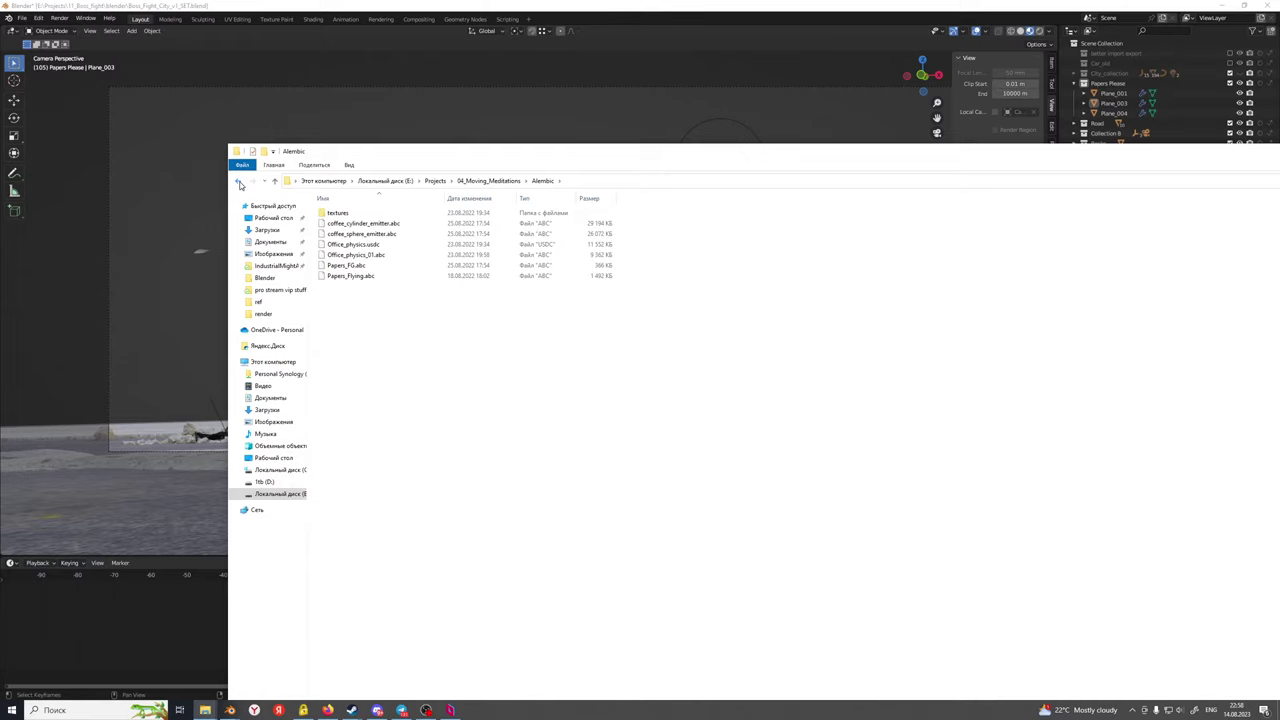
# Look through the 02_Infinite_Journeys project folder and the root of drive E, and go back to the Projects folder
pyautogui.click(507, 184)
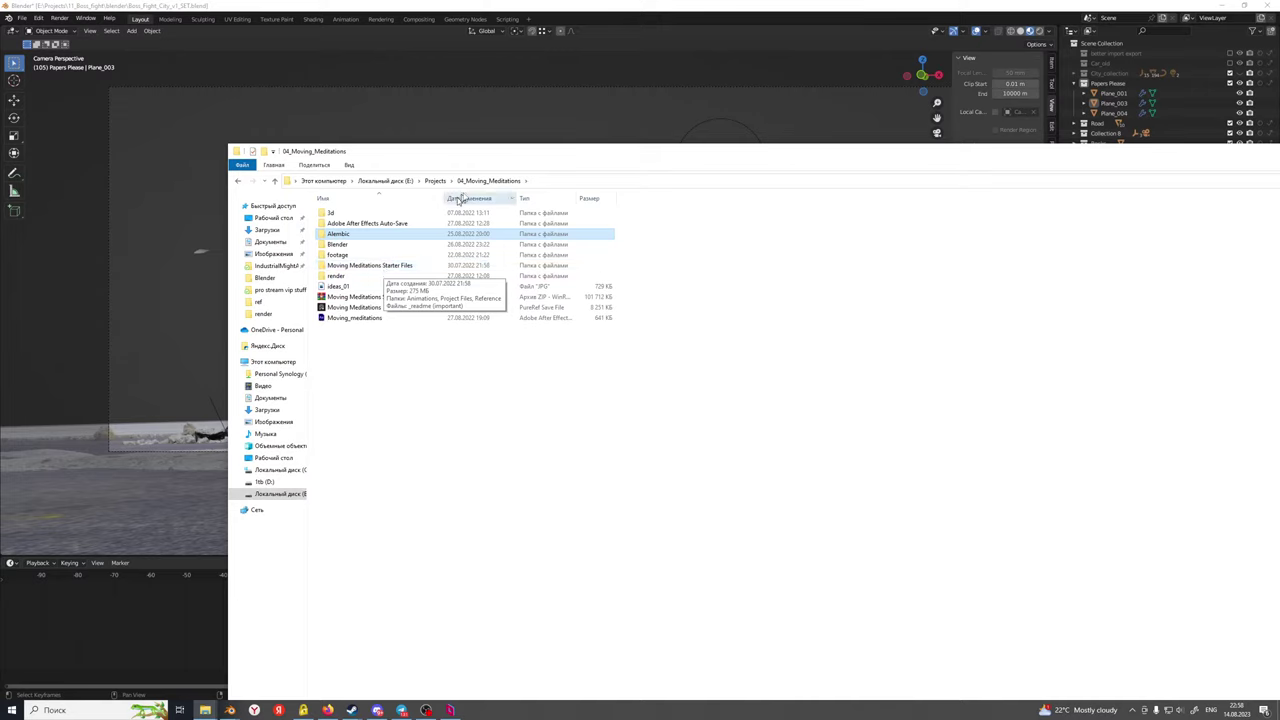
pyautogui.click(434, 181)
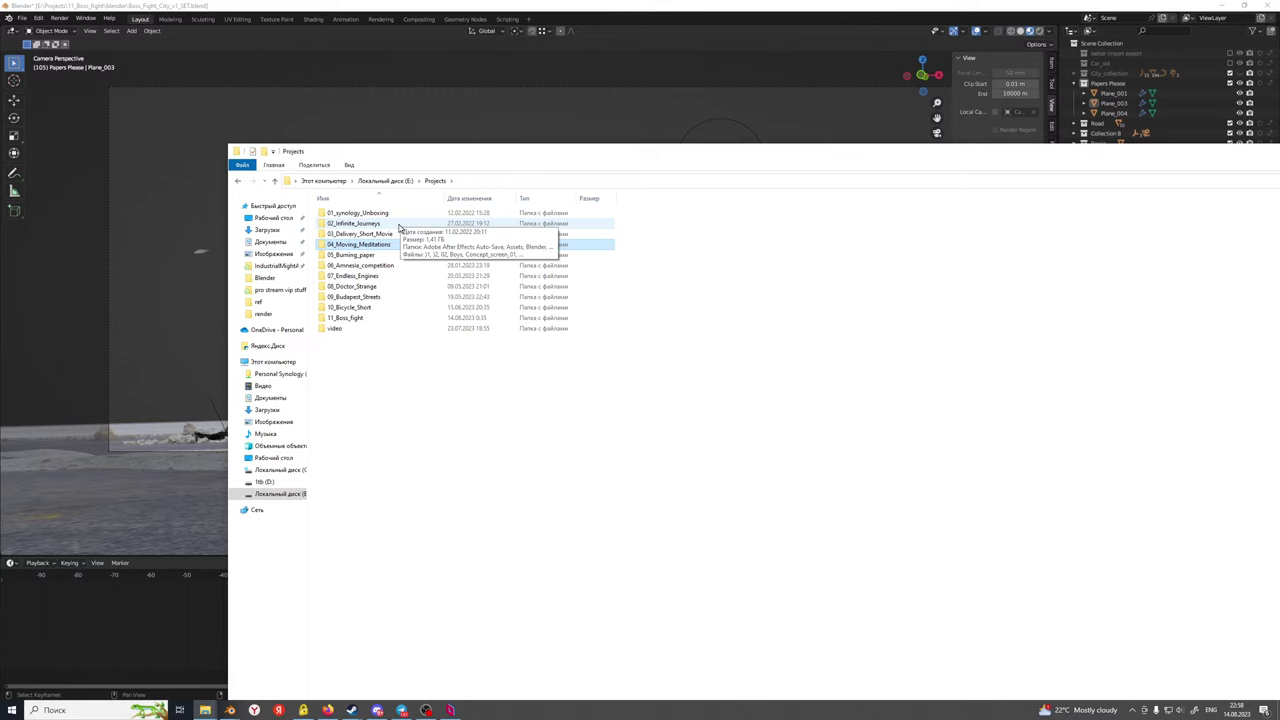
pyautogui.doubleClick(399, 228)
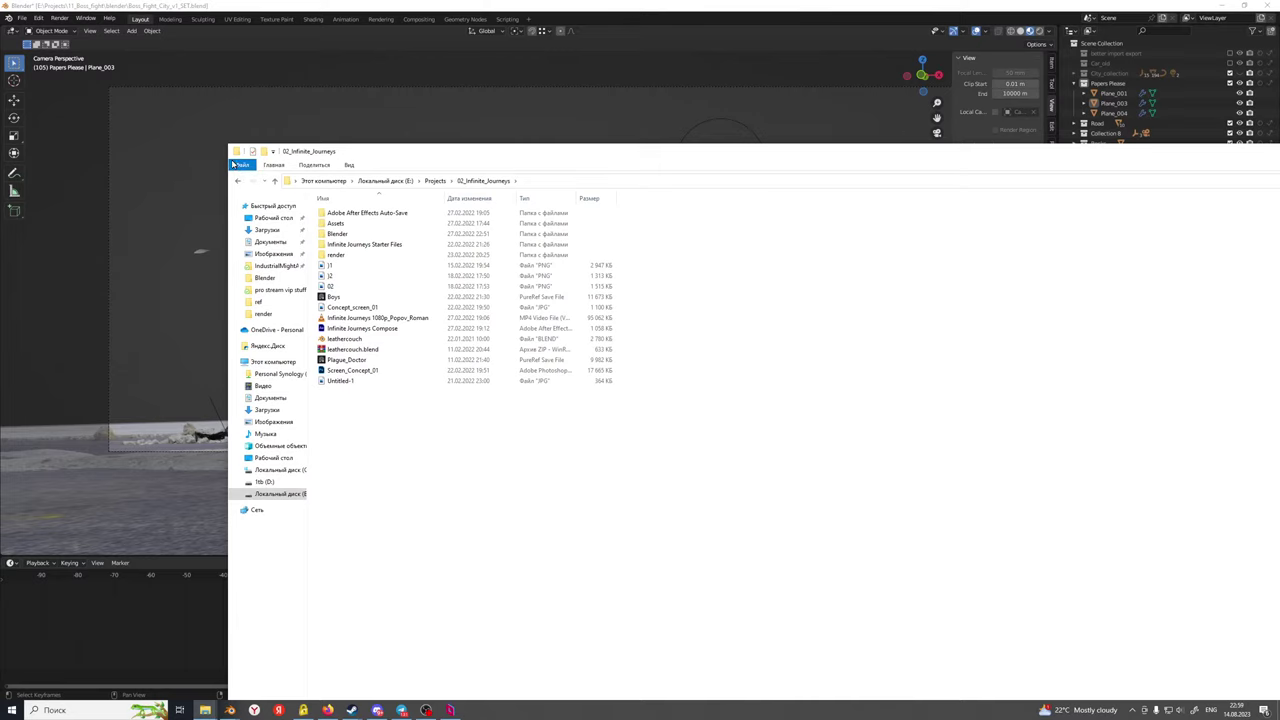
pyautogui.click(238, 181)
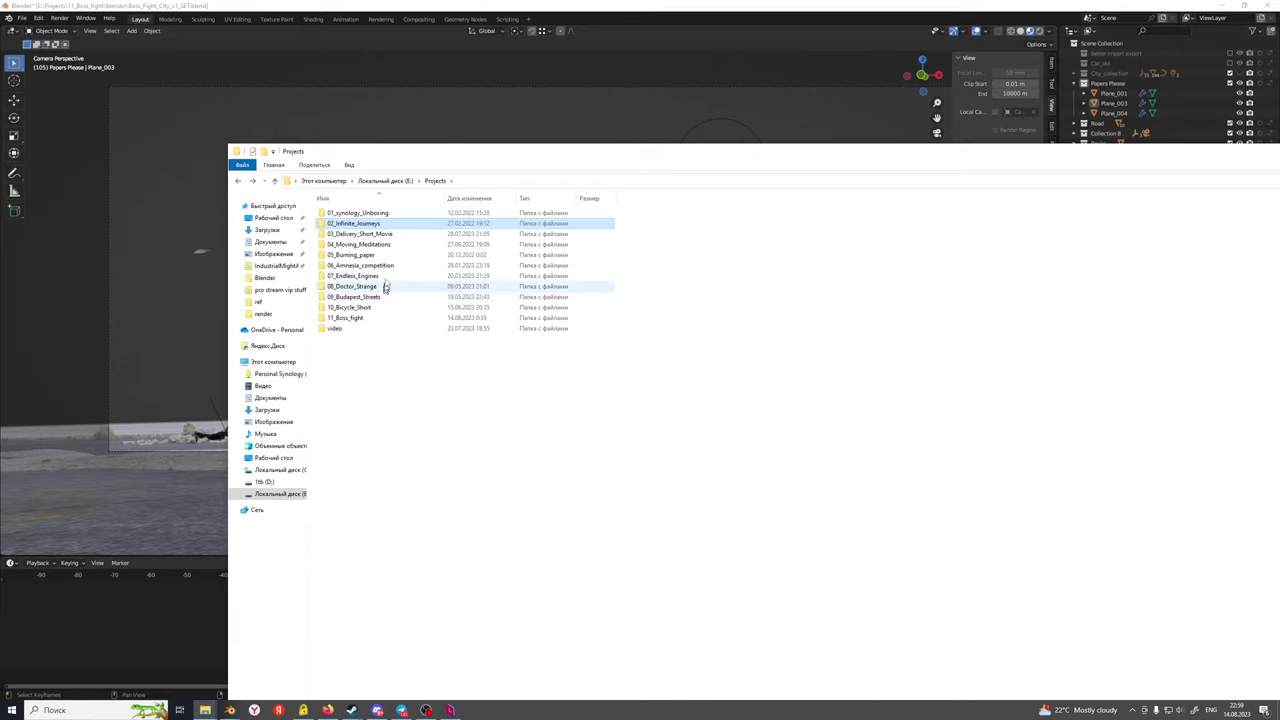
pyautogui.click(397, 183)
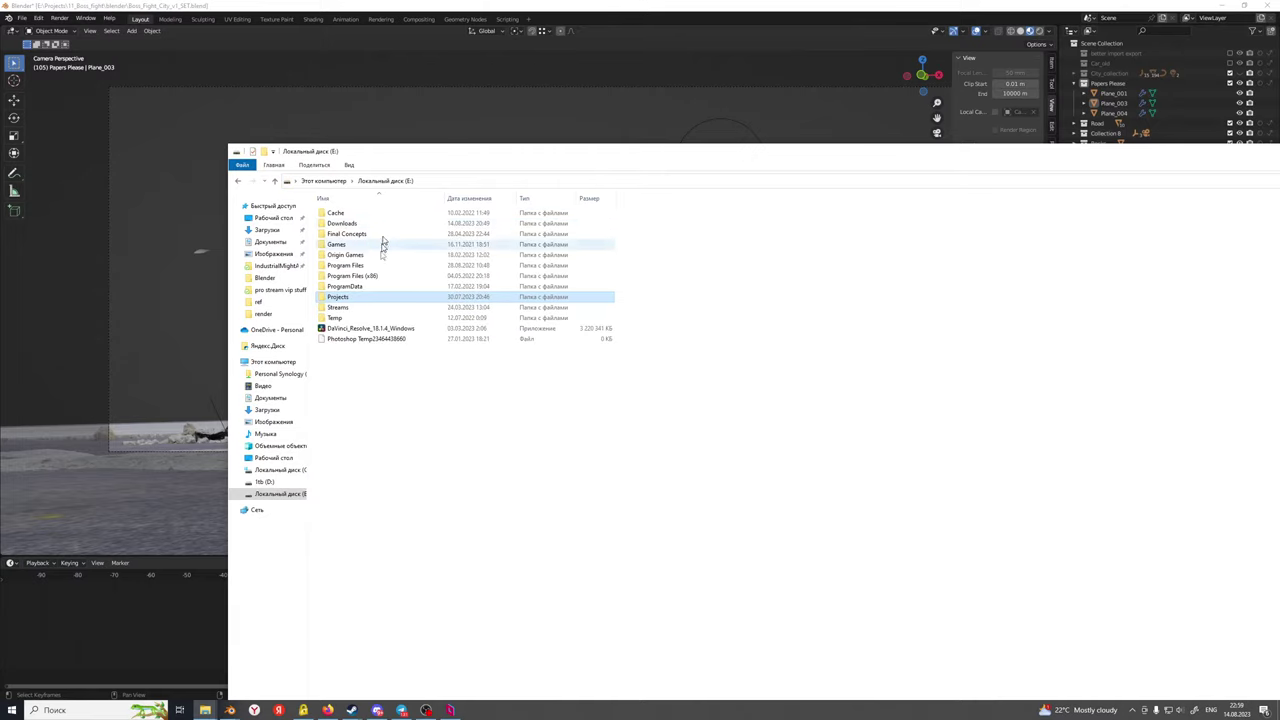
pyautogui.doubleClick(325, 298)
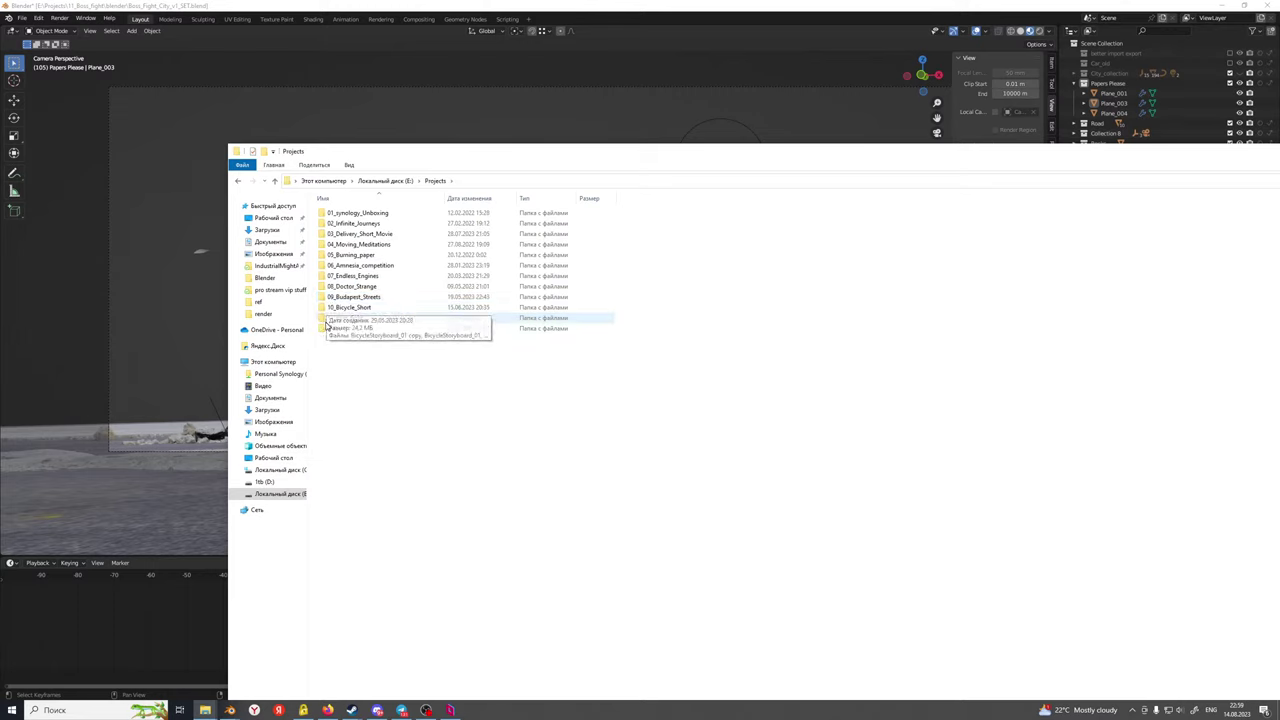
# Inspect the smoke_Test files in the vdb folder of 11_Boss_fight and return to the Projects folder
pyautogui.doubleClick(330, 318)
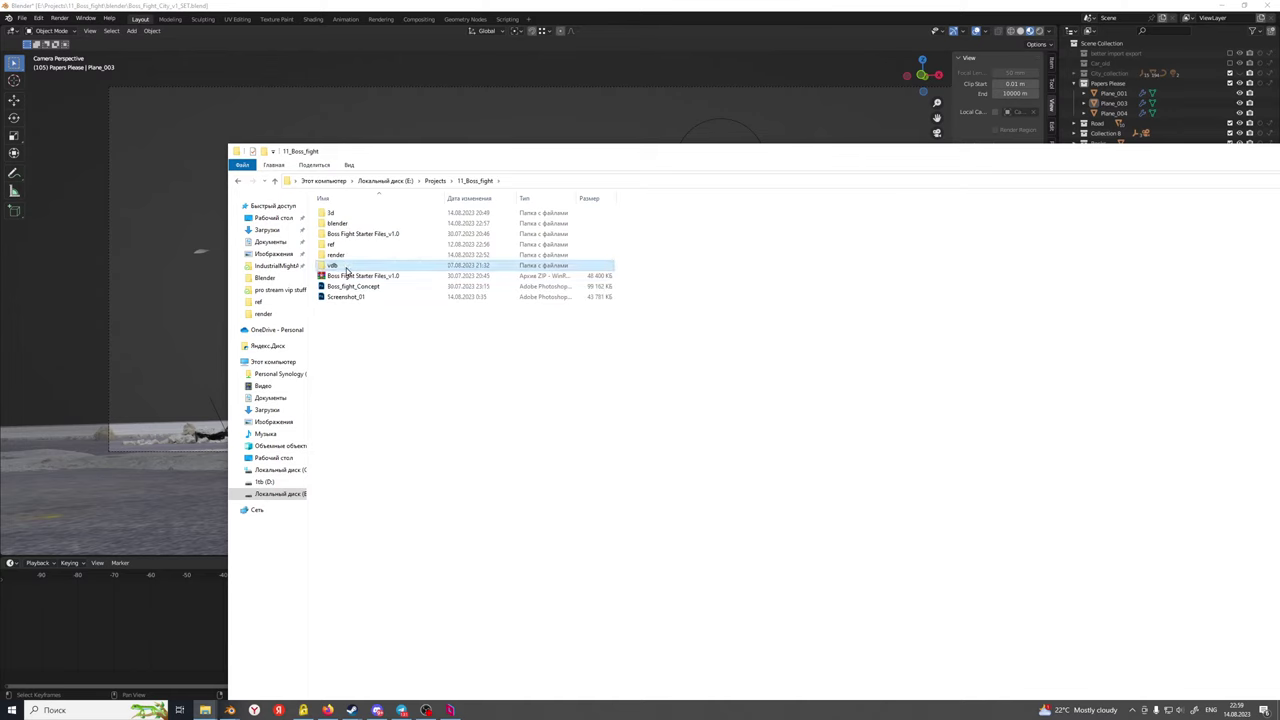
pyautogui.doubleClick(346, 265)
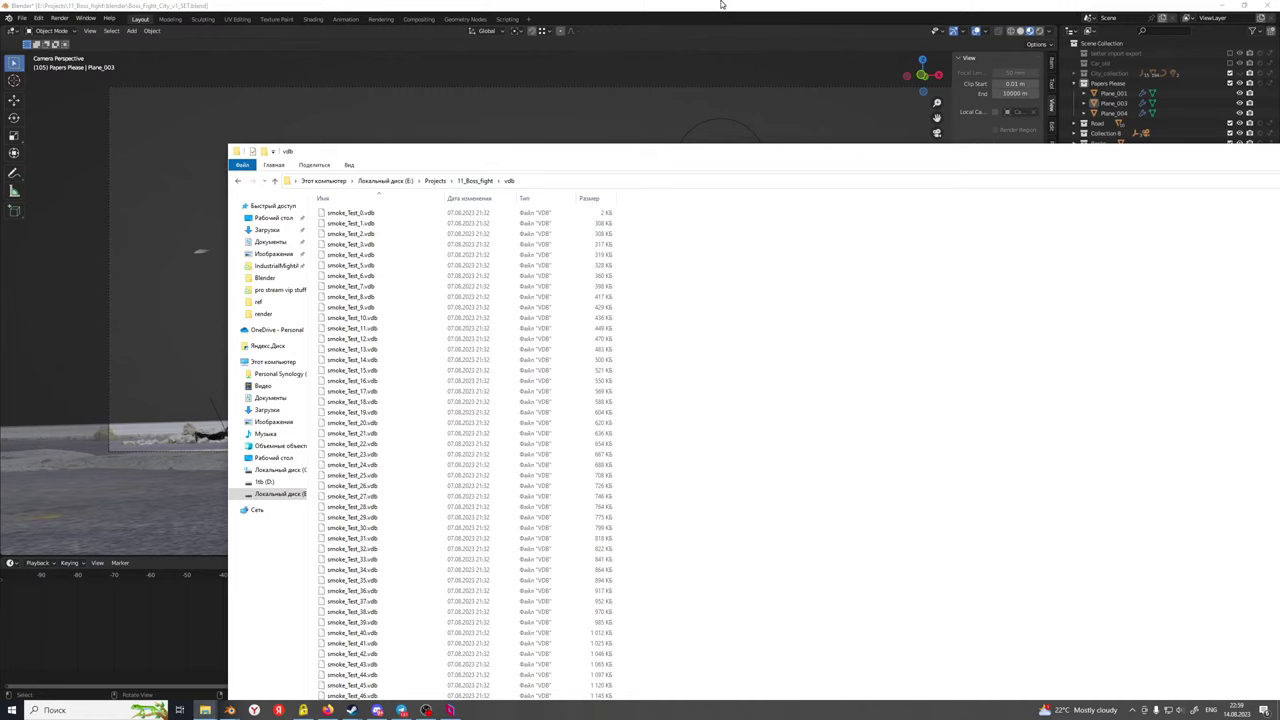
pyautogui.scroll(-2, 403, 451)
pyautogui.scroll(2, 426, 417)
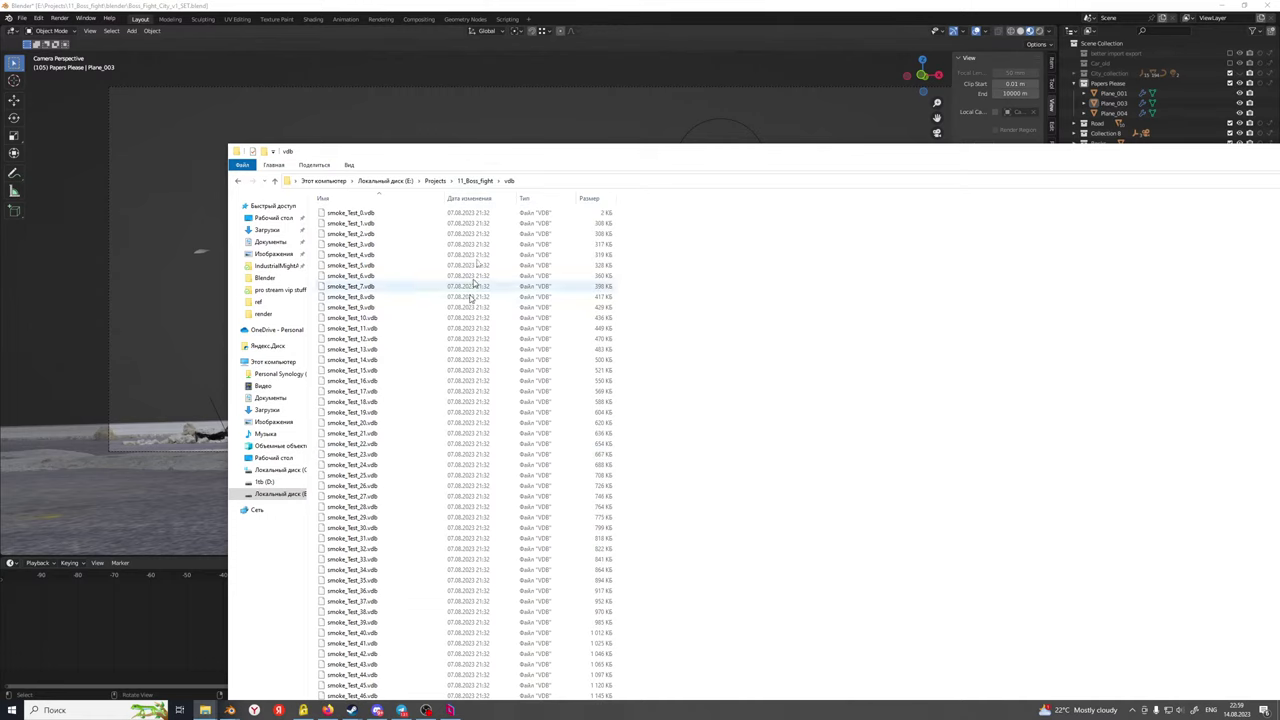
pyautogui.click(475, 180)
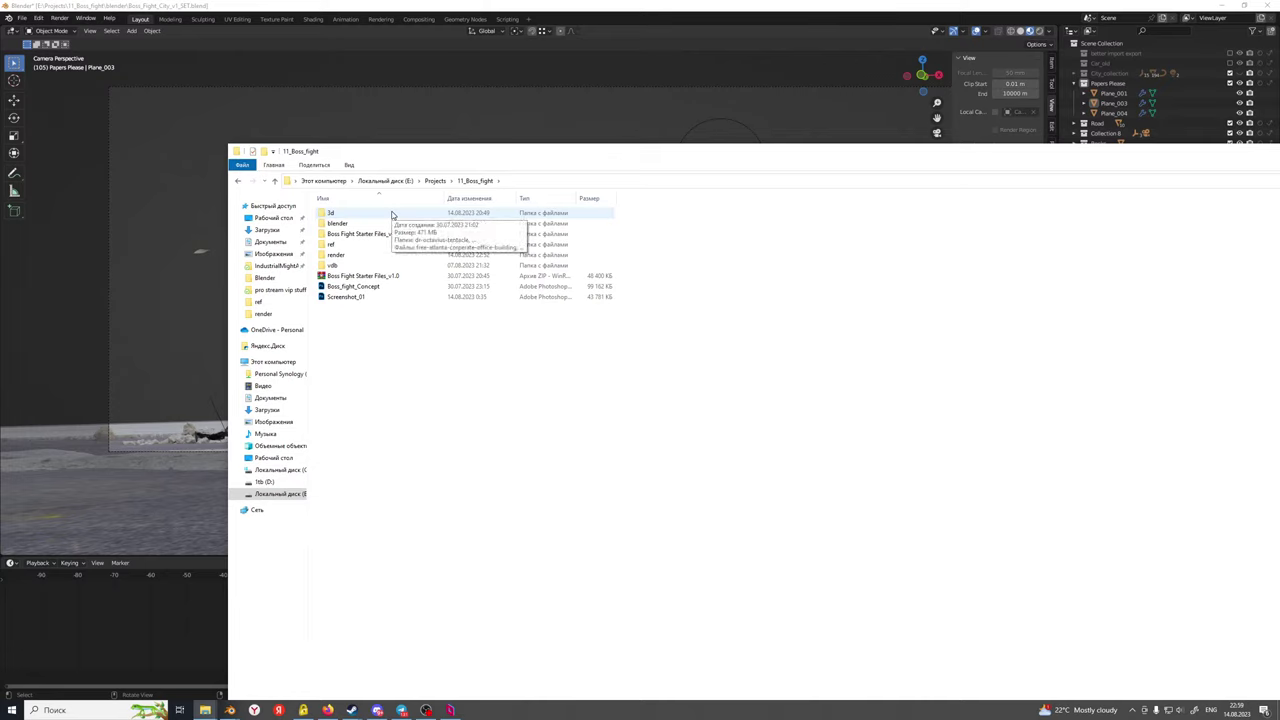
pyautogui.click(434, 181)
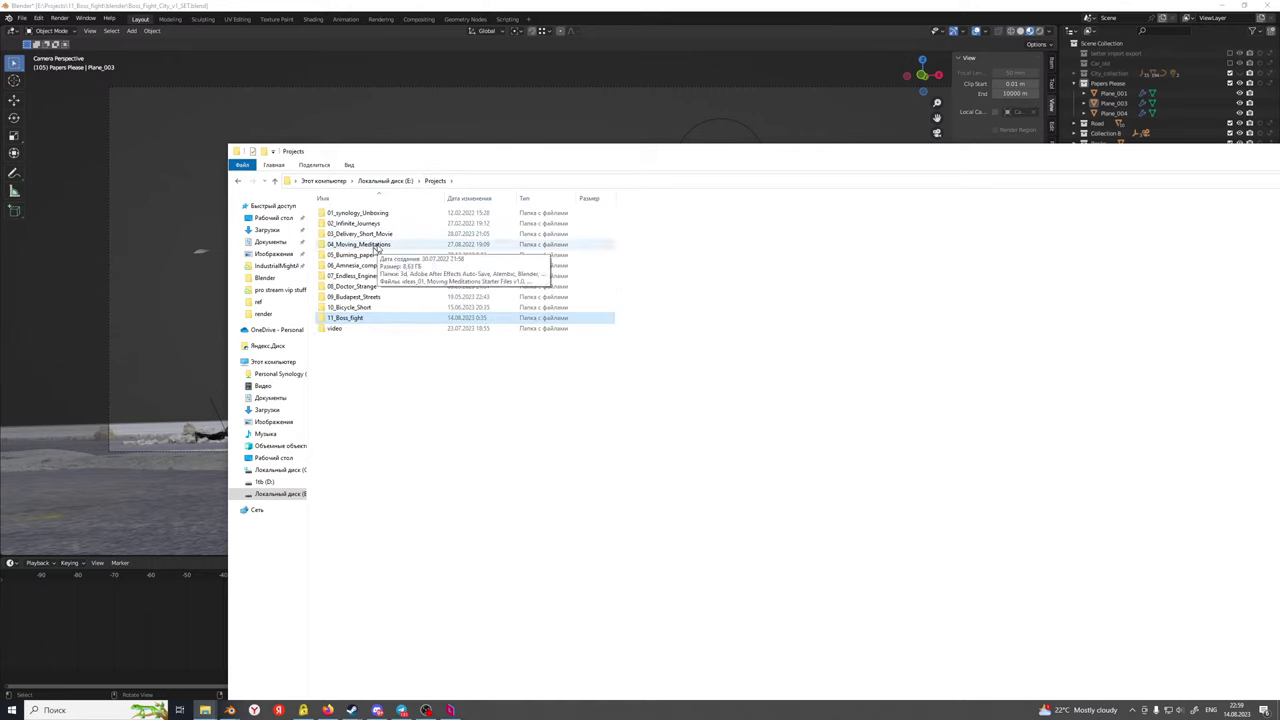
# Open the newer Scene_Burned-forest file from the Blender folder of D:\!MyProjects\27-Firethrower and close the empty render window
pyautogui.click(385, 388)
pyautogui.press('super+Up')
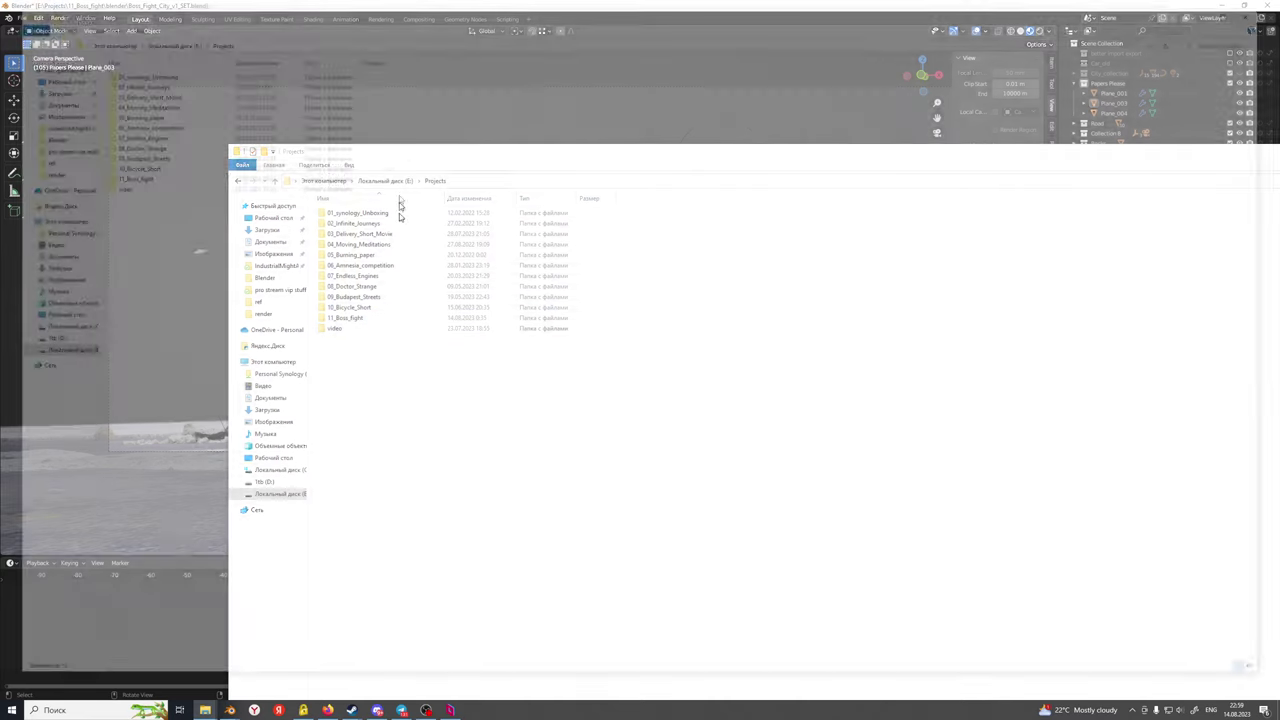
pyautogui.click(100, 37)
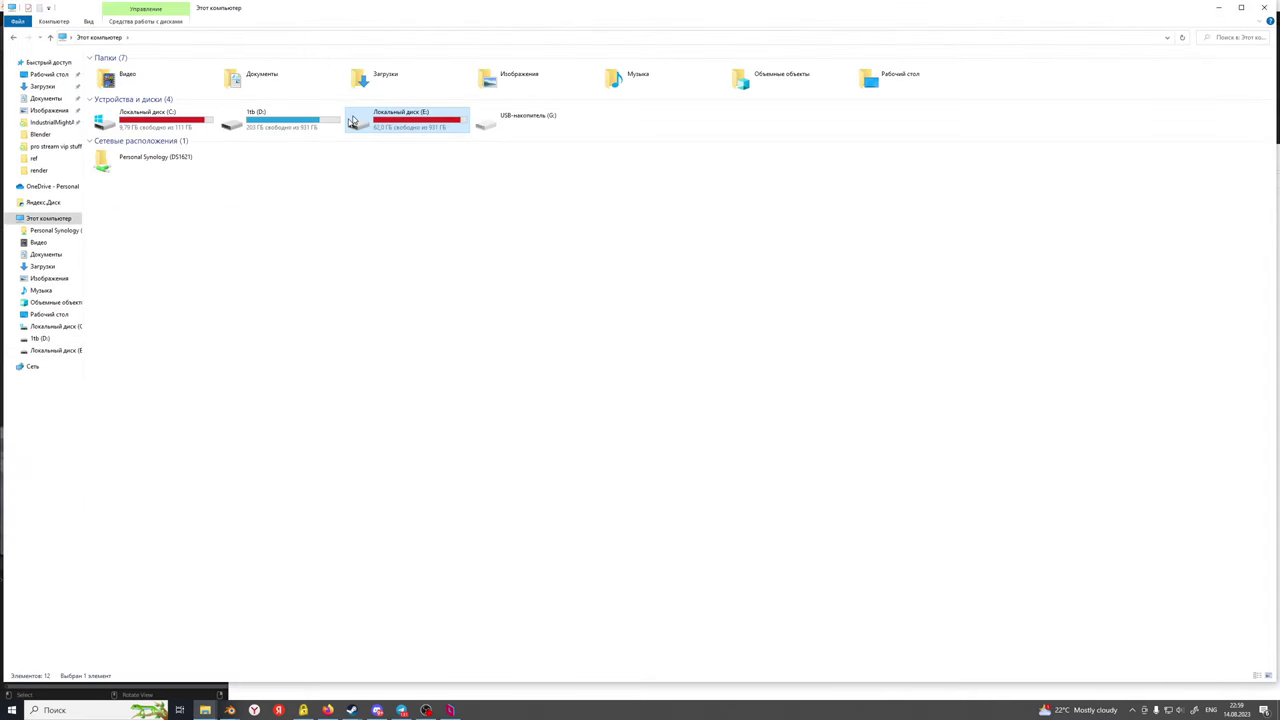
pyautogui.doubleClick(285, 120)
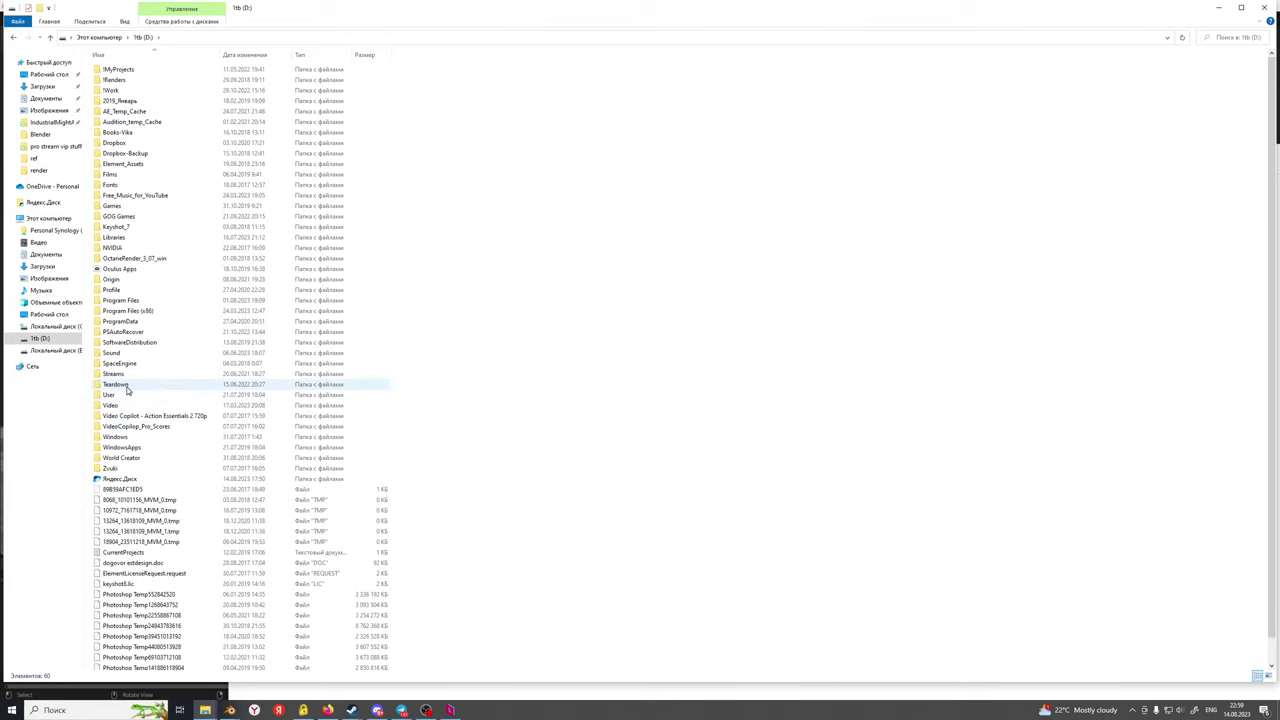
pyautogui.doubleClick(132, 72)
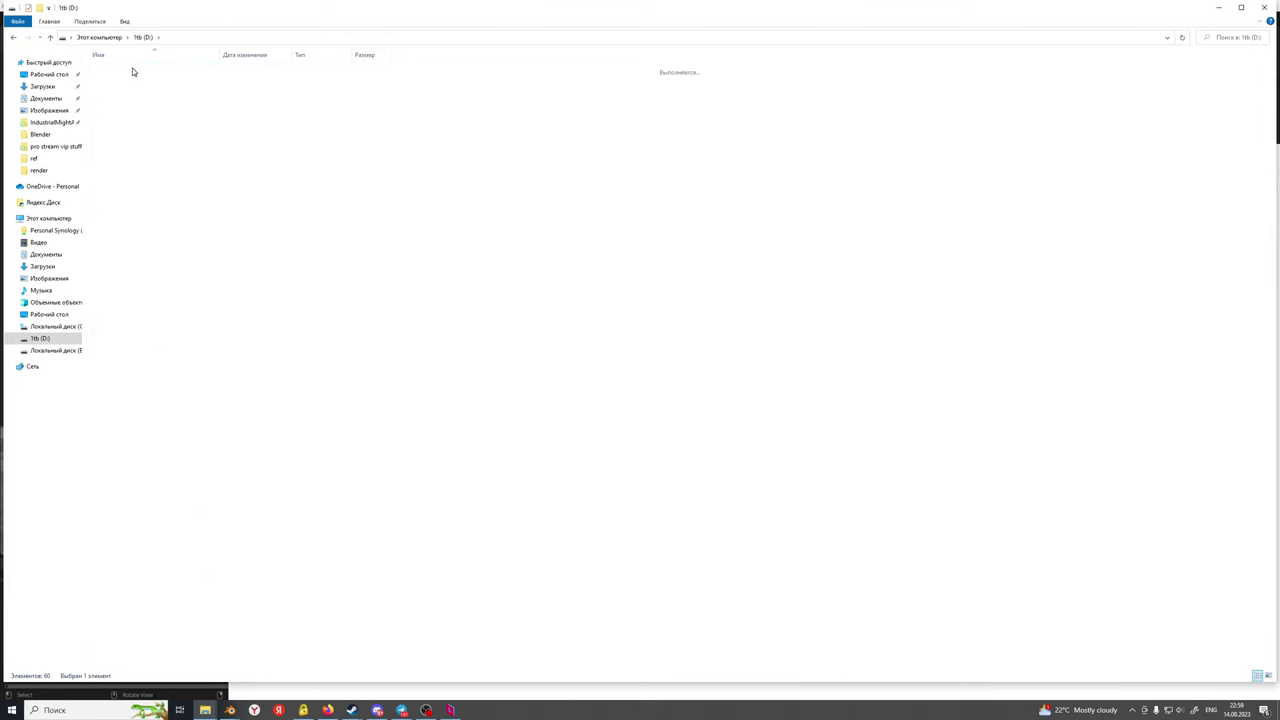
pyautogui.doubleClick(143, 344)
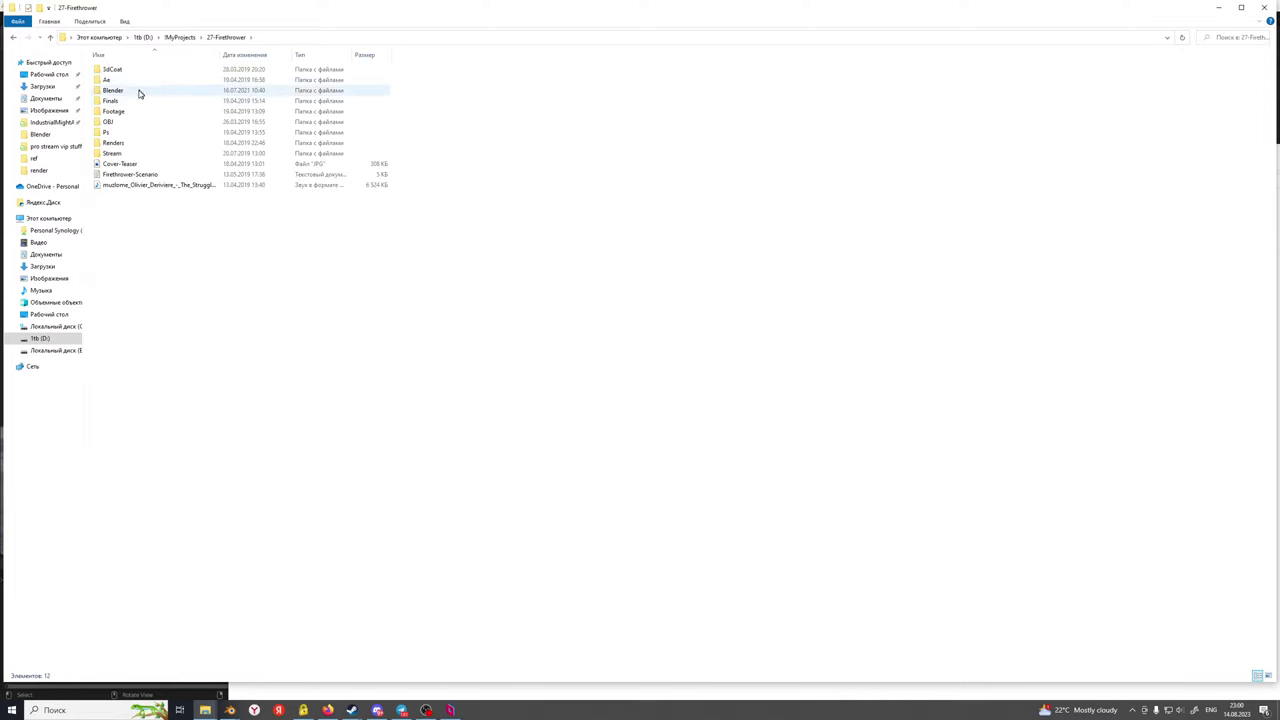
pyautogui.doubleClick(140, 90)
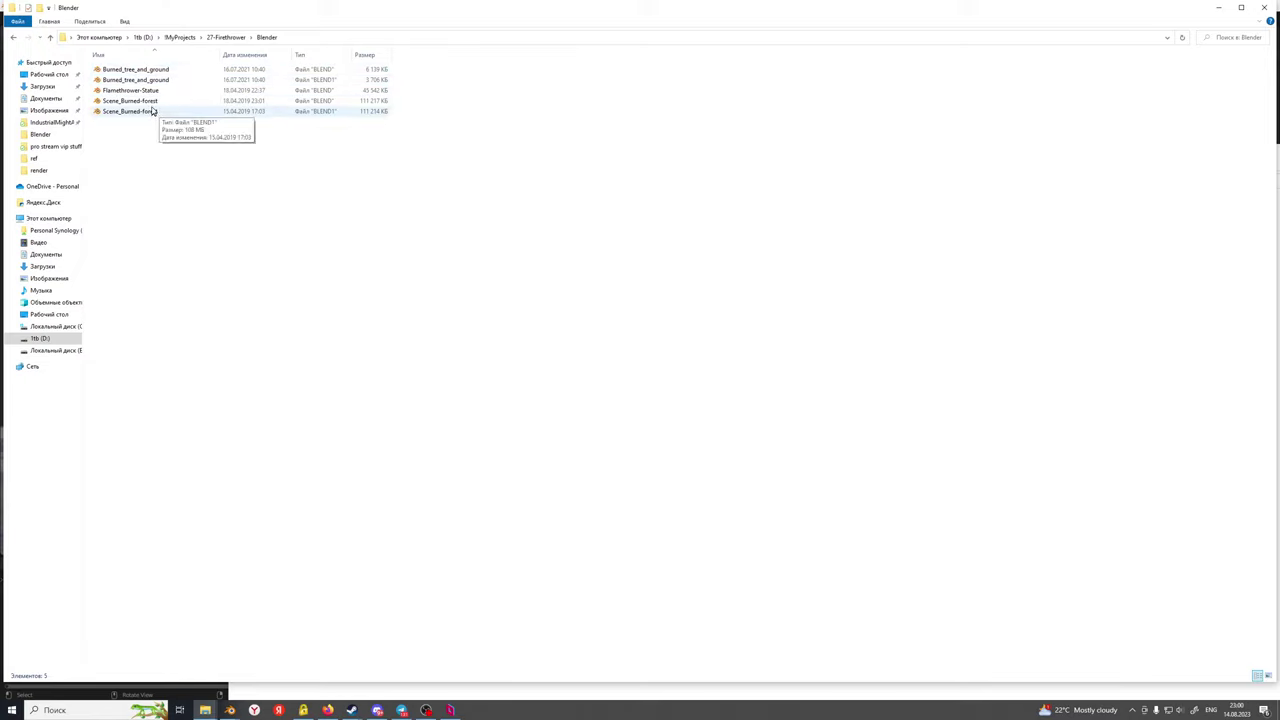
pyautogui.click(173, 103)
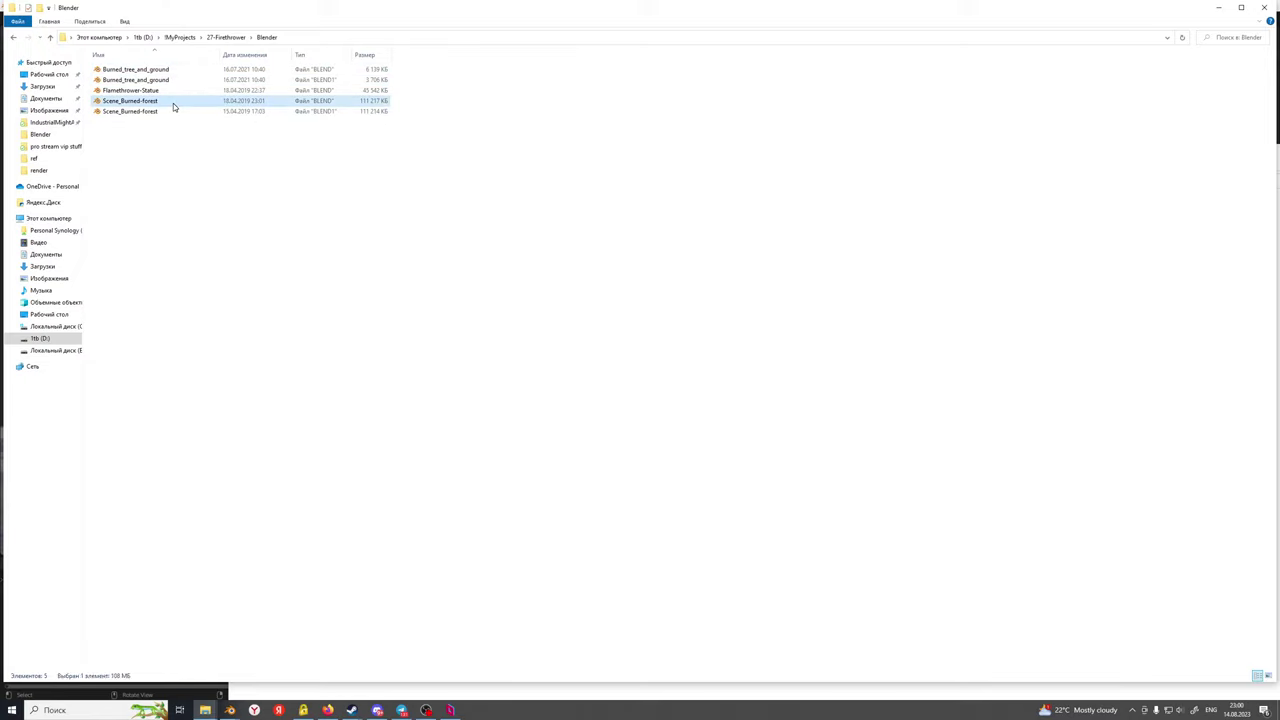
pyautogui.doubleClick(166, 103)
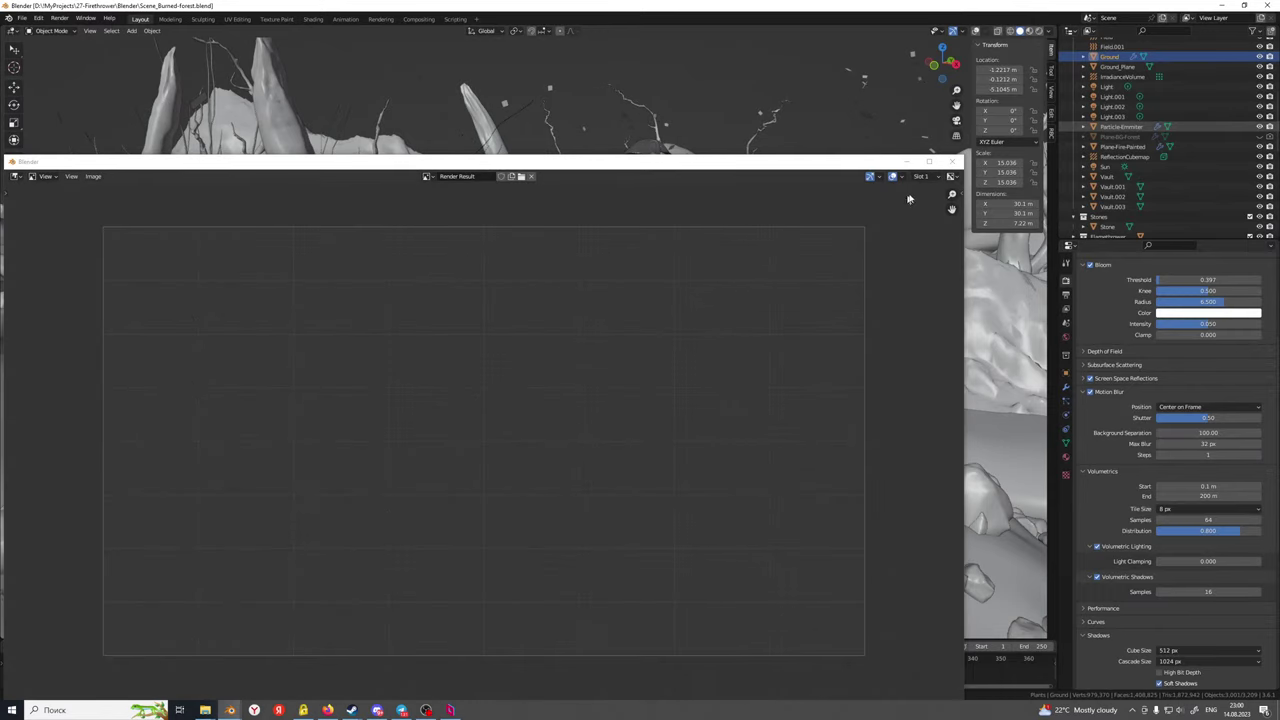
pyautogui.click(952, 162)
# Inspect the burned forest terrain from several angles and select the particle emitter plane that produces the floating flakes
pyautogui.scroll(-10, 590, 298)
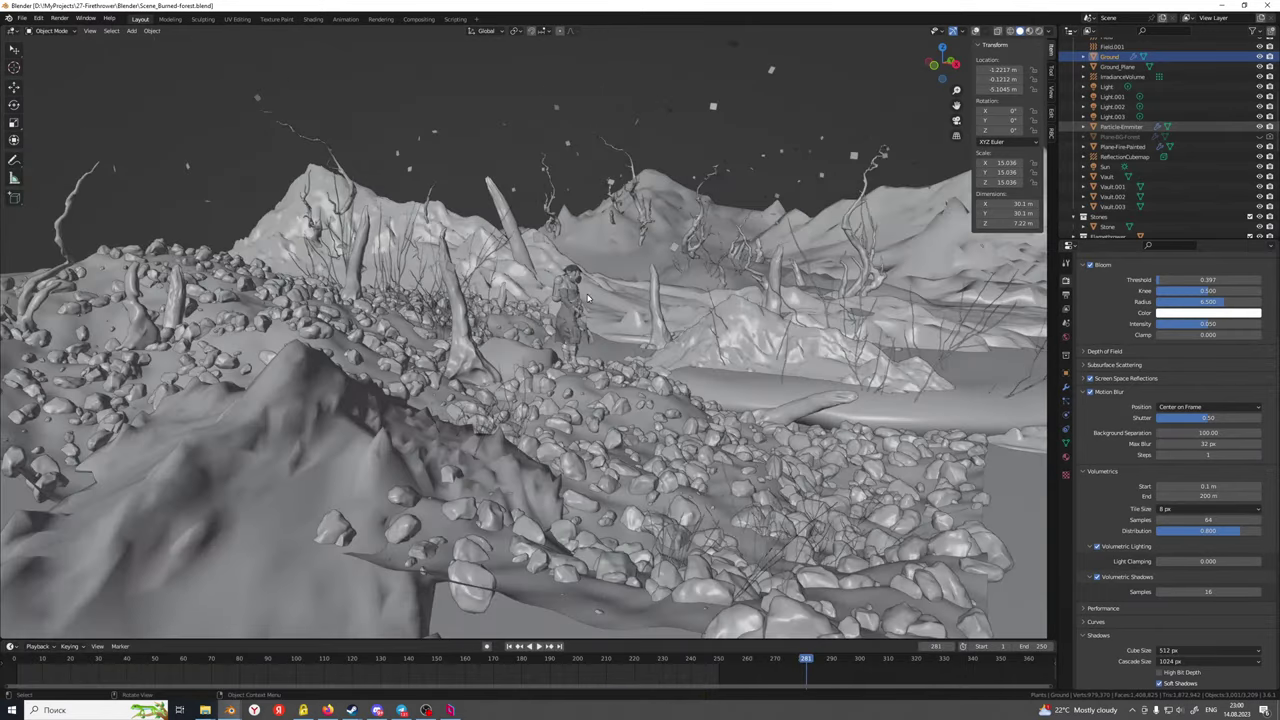
pyautogui.moveTo(560, 304); pyautogui.dragTo(654, 348, button='middle')
pyautogui.scroll(5, 398, 336)
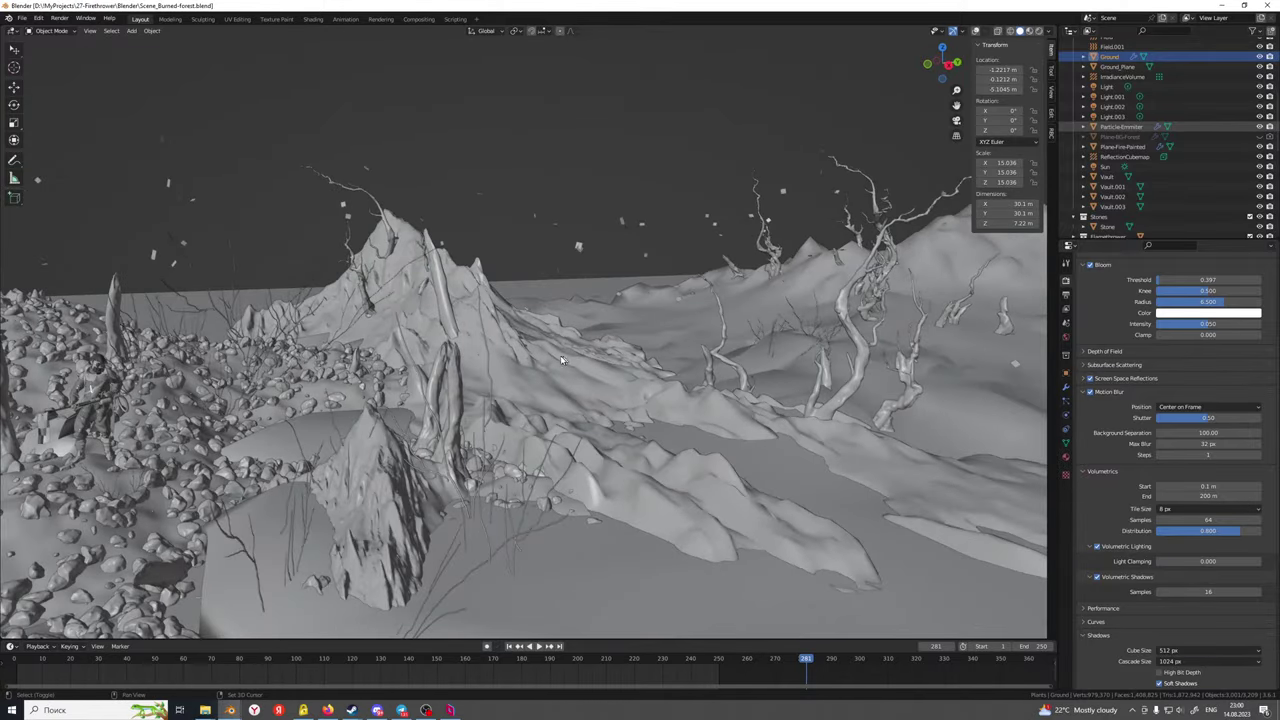
pyautogui.keyDown('shift'); pyautogui.moveTo(505, 425); pyautogui.dragTo(529, 348, button='middle'); pyautogui.keyUp('shift')
pyautogui.moveTo(387, 401); pyautogui.dragTo(505, 418, button='middle')
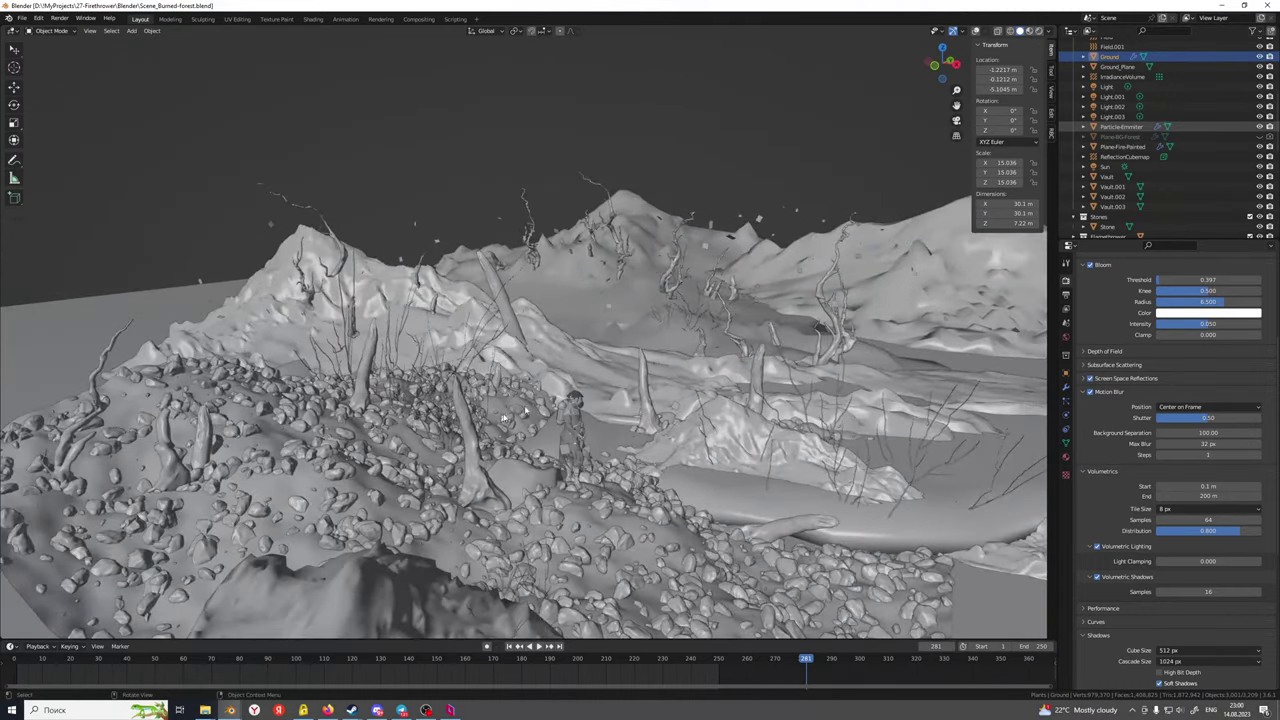
pyautogui.click(612, 316)
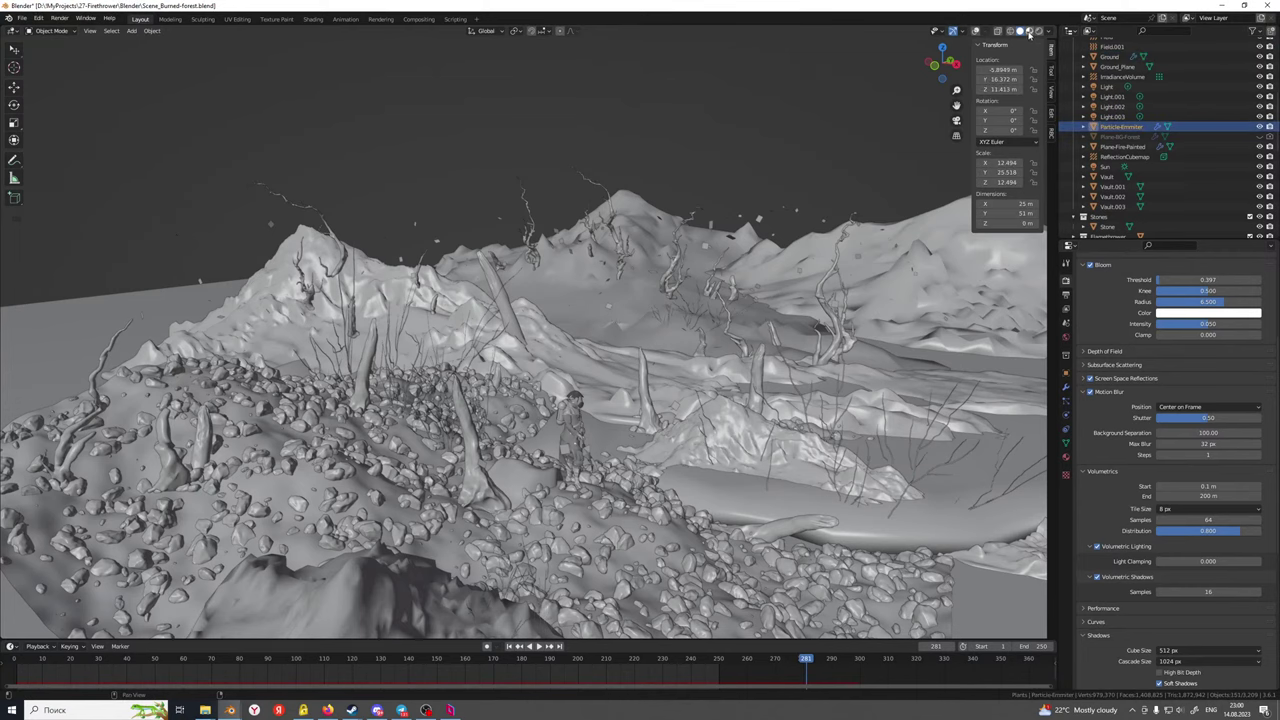
# Show the burned forest with its materials and examine the terrain, glowing trees and floating flakes from several angles
pyautogui.click(1030, 33)
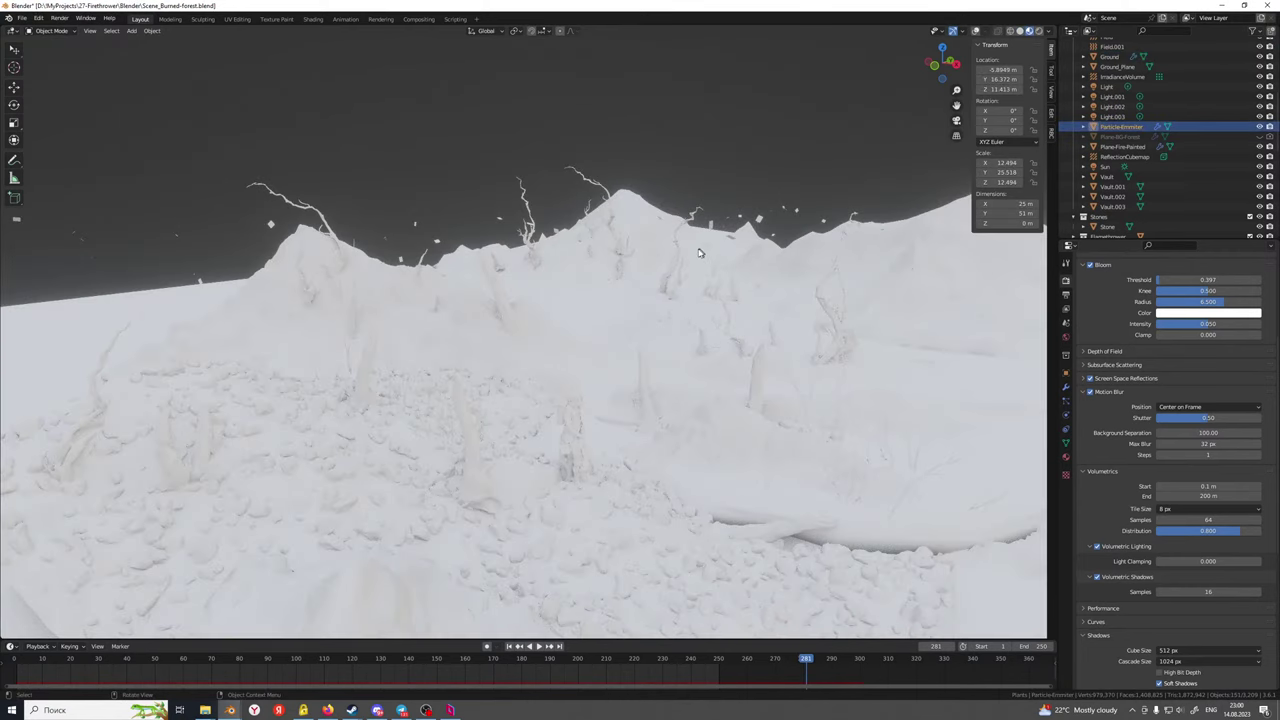
pyautogui.moveTo(700, 253); pyautogui.dragTo(677, 260, button='middle')
pyautogui.scroll(3, 478, 337)
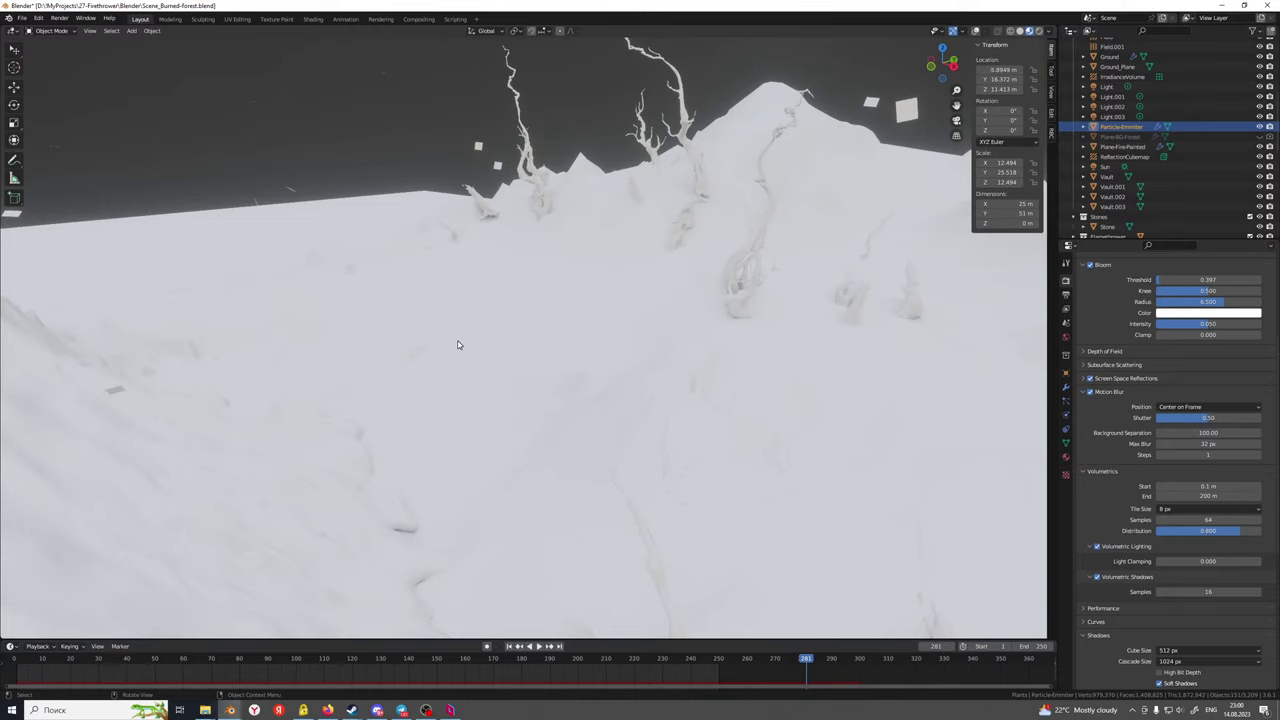
pyautogui.scroll(-2, 458, 345)
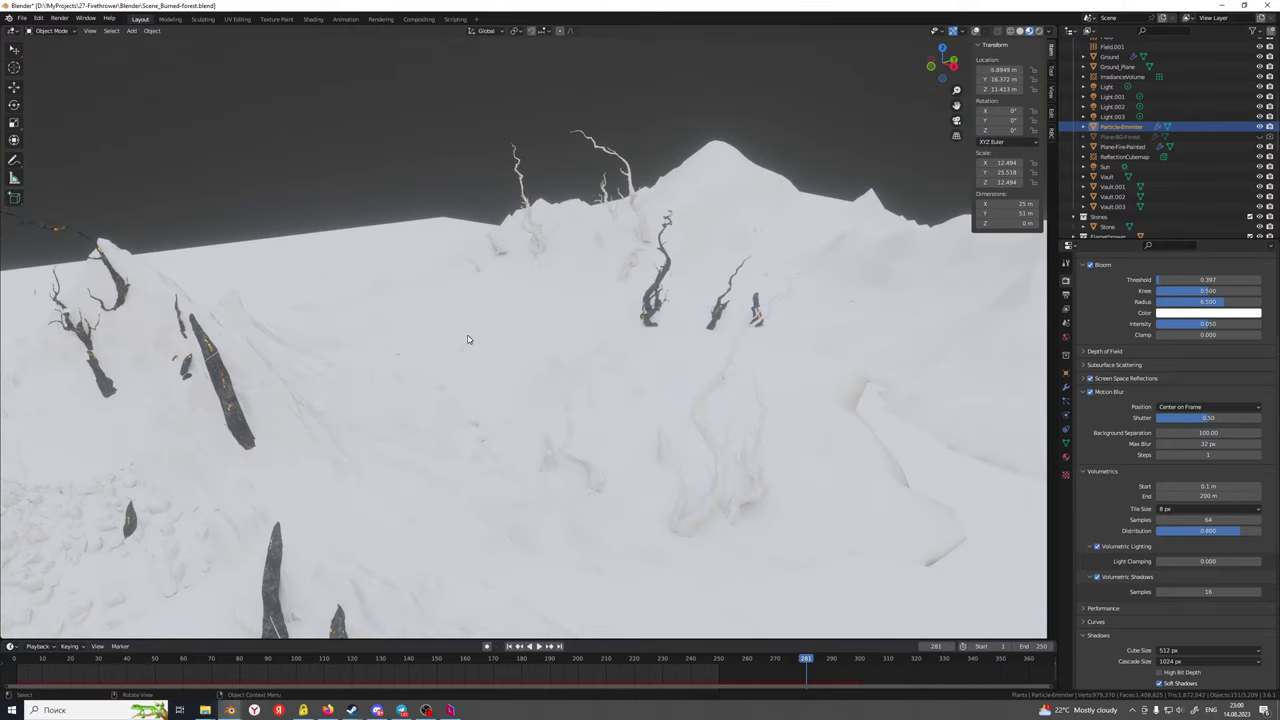
pyautogui.moveTo(481, 307); pyautogui.dragTo(485, 301, button='middle')
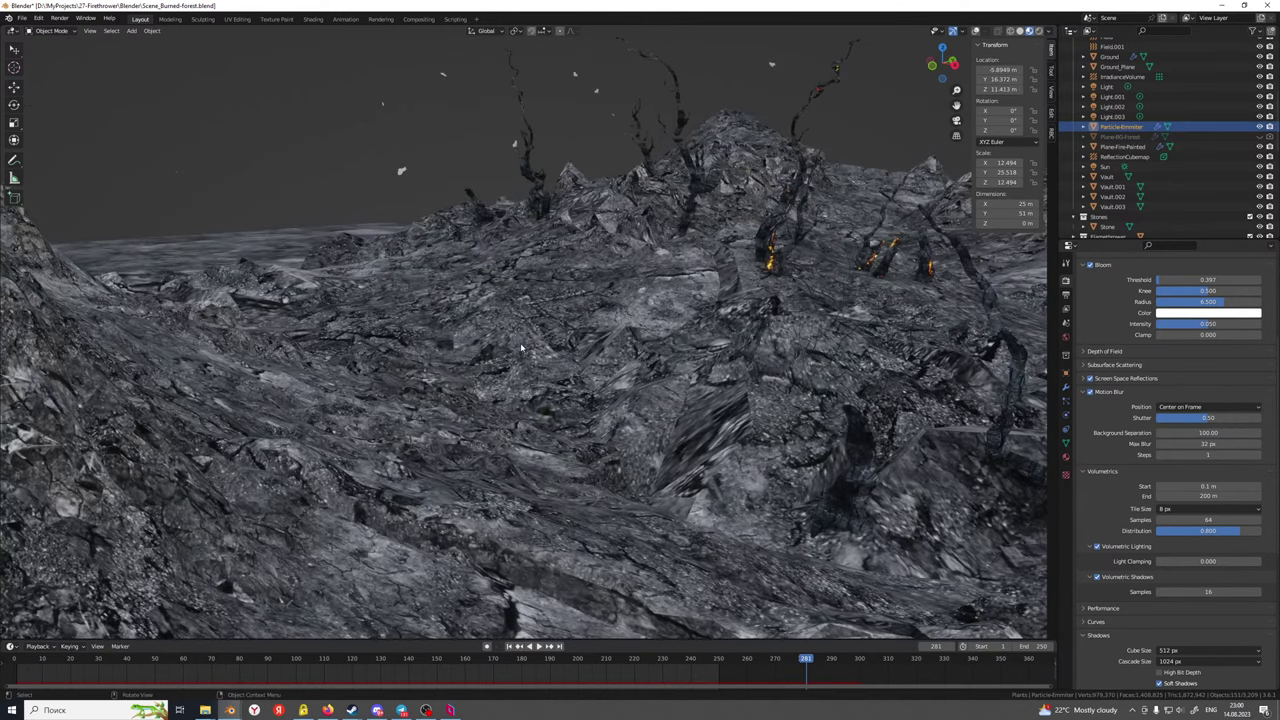
pyautogui.moveTo(520, 347); pyautogui.dragTo(475, 335, button='middle')
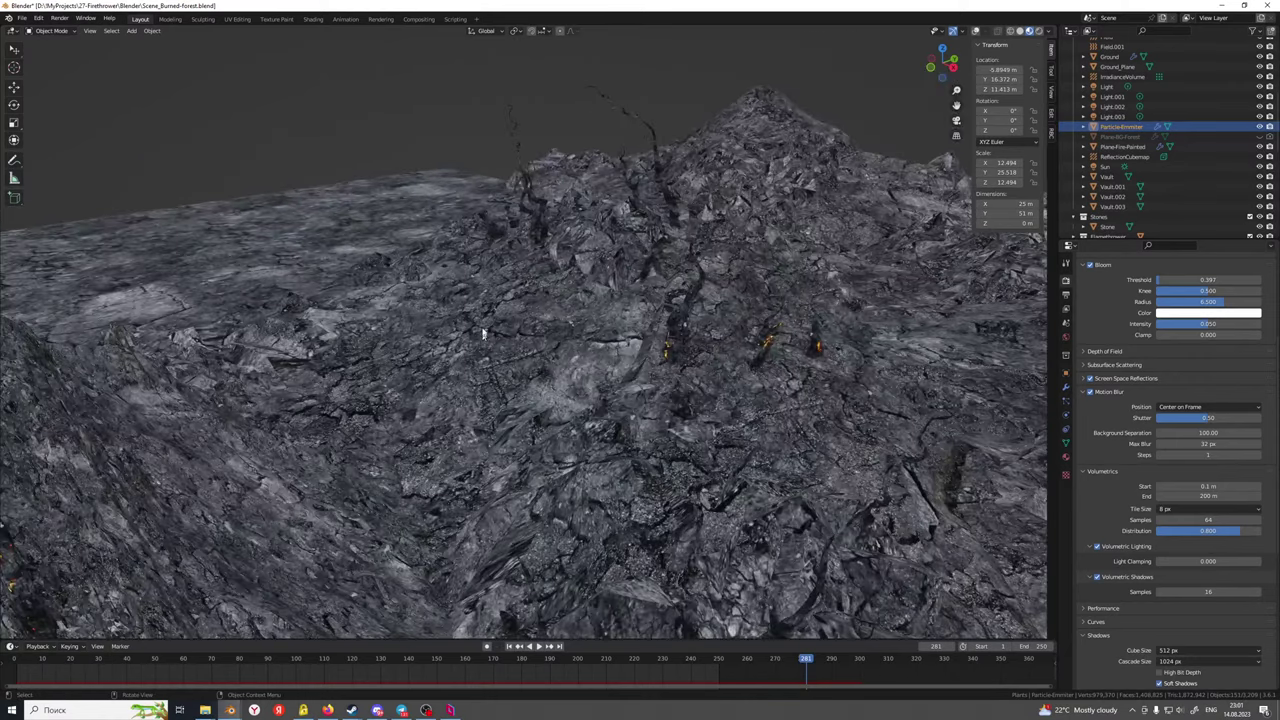
pyautogui.moveTo(480, 331); pyautogui.dragTo(479, 313, button='middle')
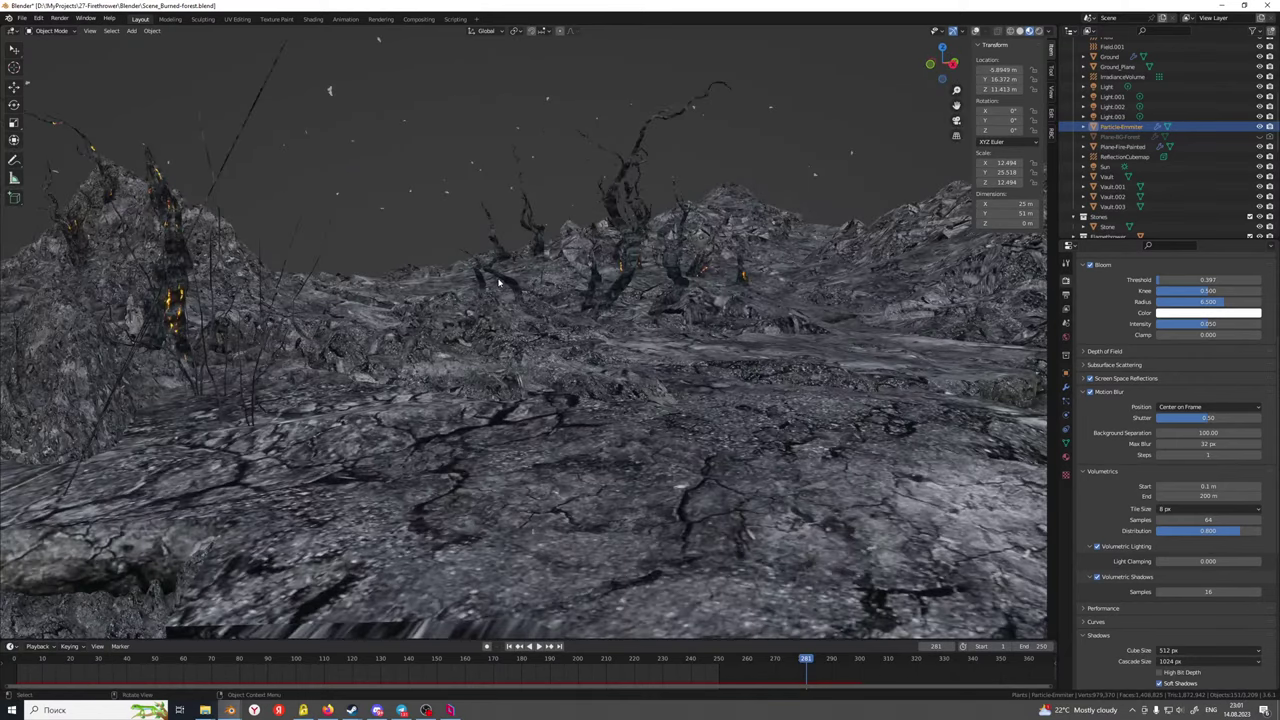
pyautogui.moveTo(479, 313); pyautogui.dragTo(481, 317, button='middle')
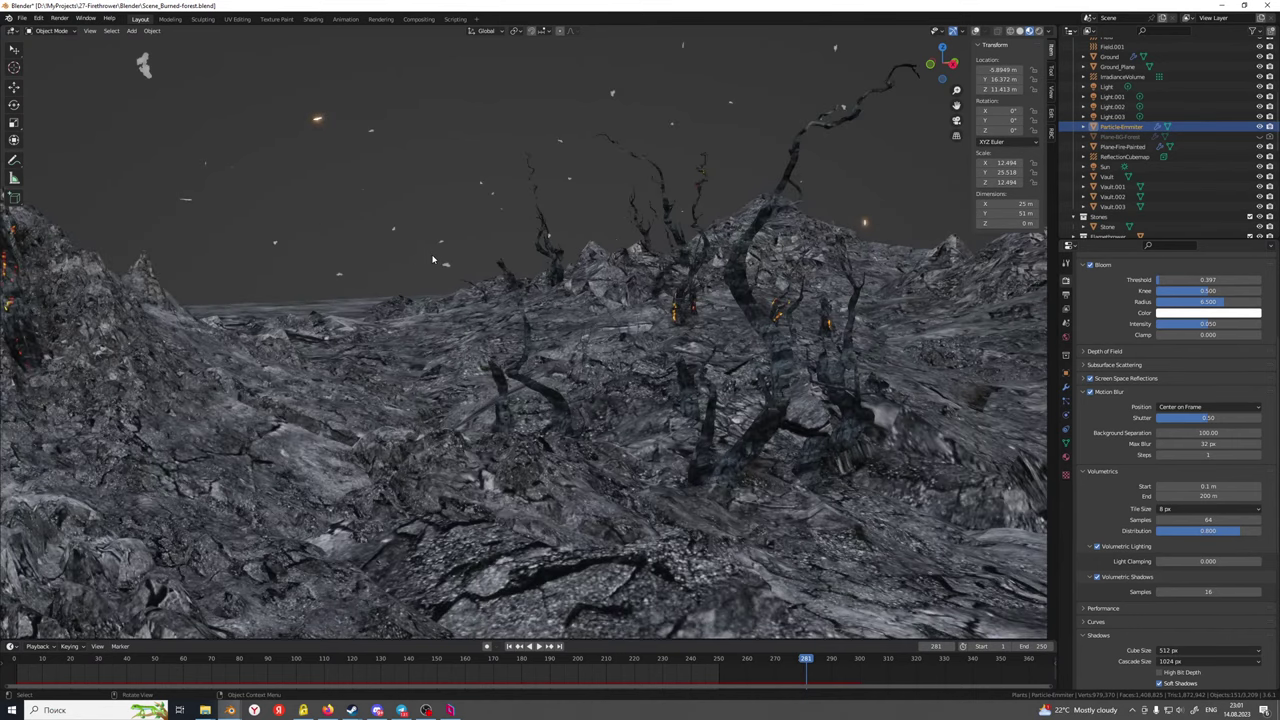
pyautogui.moveTo(432, 259)
pyautogui.keyDown('shift'); pyautogui.mouseDown(button='middle')
pyautogui.moveTo(472, 303)
pyautogui.moveTo(477, 363)
pyautogui.moveTo(325, 338)
pyautogui.moveTo(451, 331)
pyautogui.moveTo(497, 286)
pyautogui.moveTo(405, 253)
pyautogui.mouseUp(button='middle'); pyautogui.keyUp('shift')
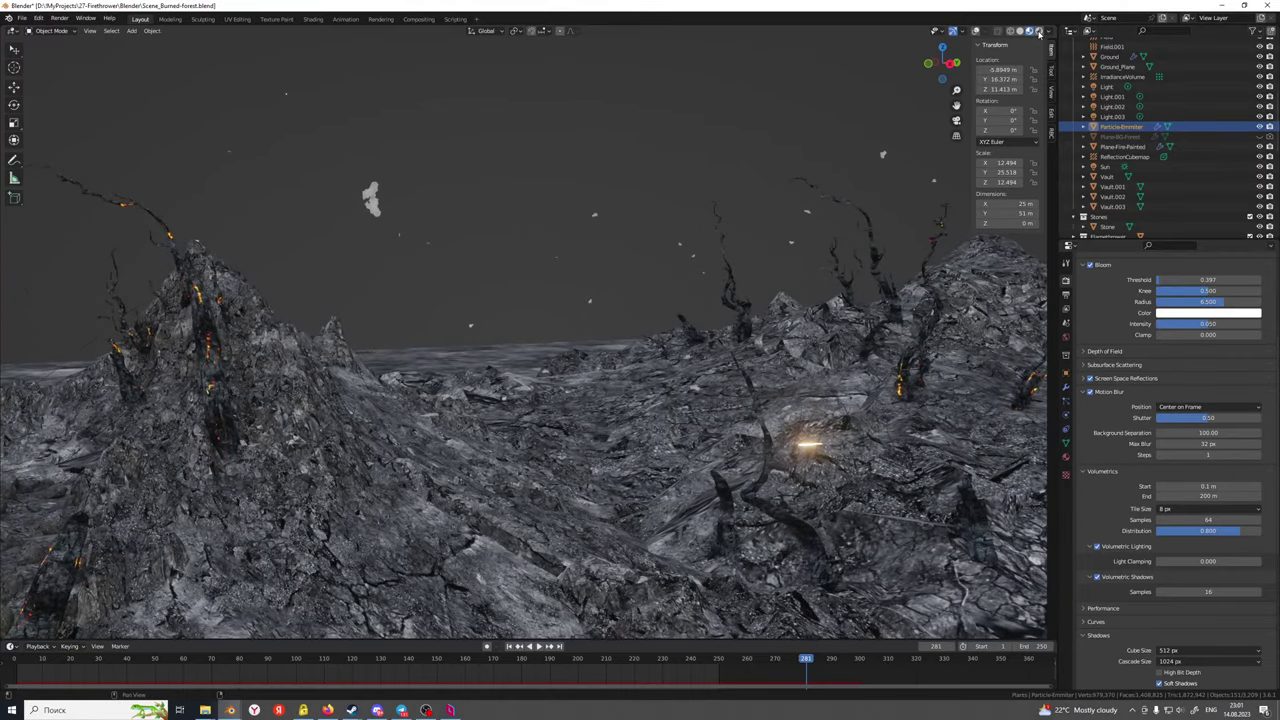
# Check the burned forest with full rendered lighting and sky, and return to the material preview
pyautogui.click(1039, 32)
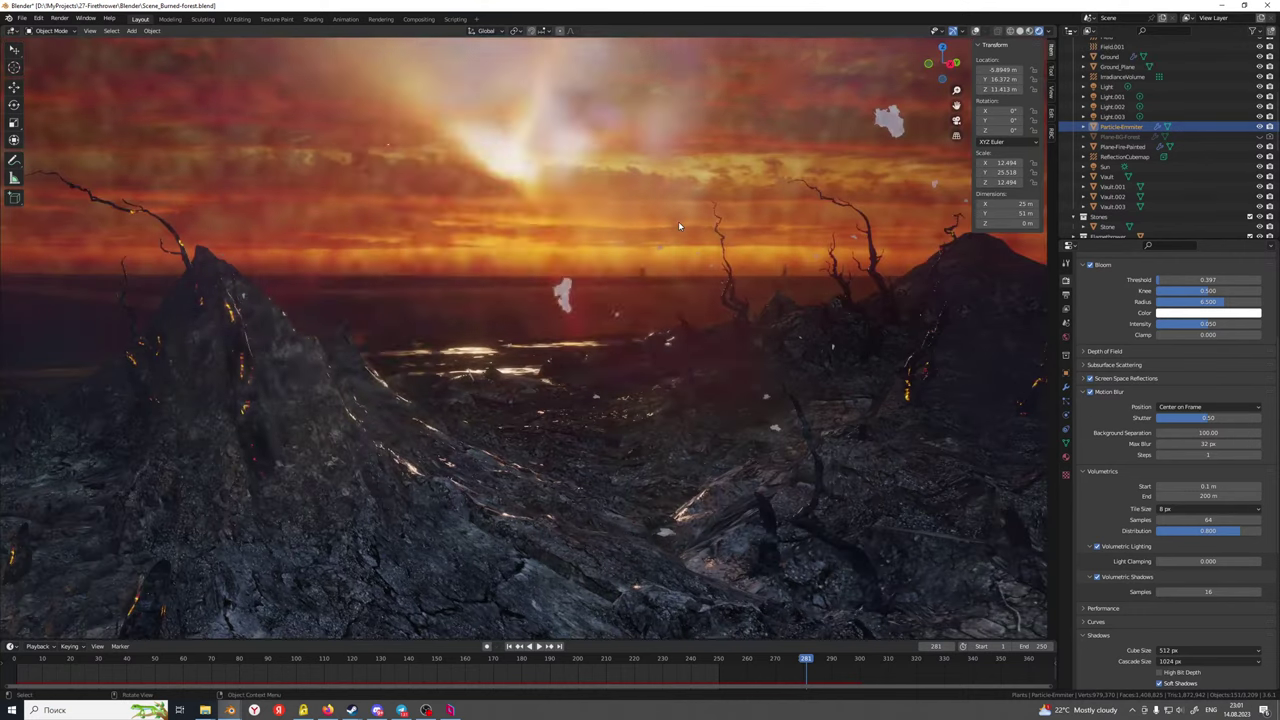
pyautogui.moveTo(672, 237); pyautogui.dragTo(691, 284, button='middle')
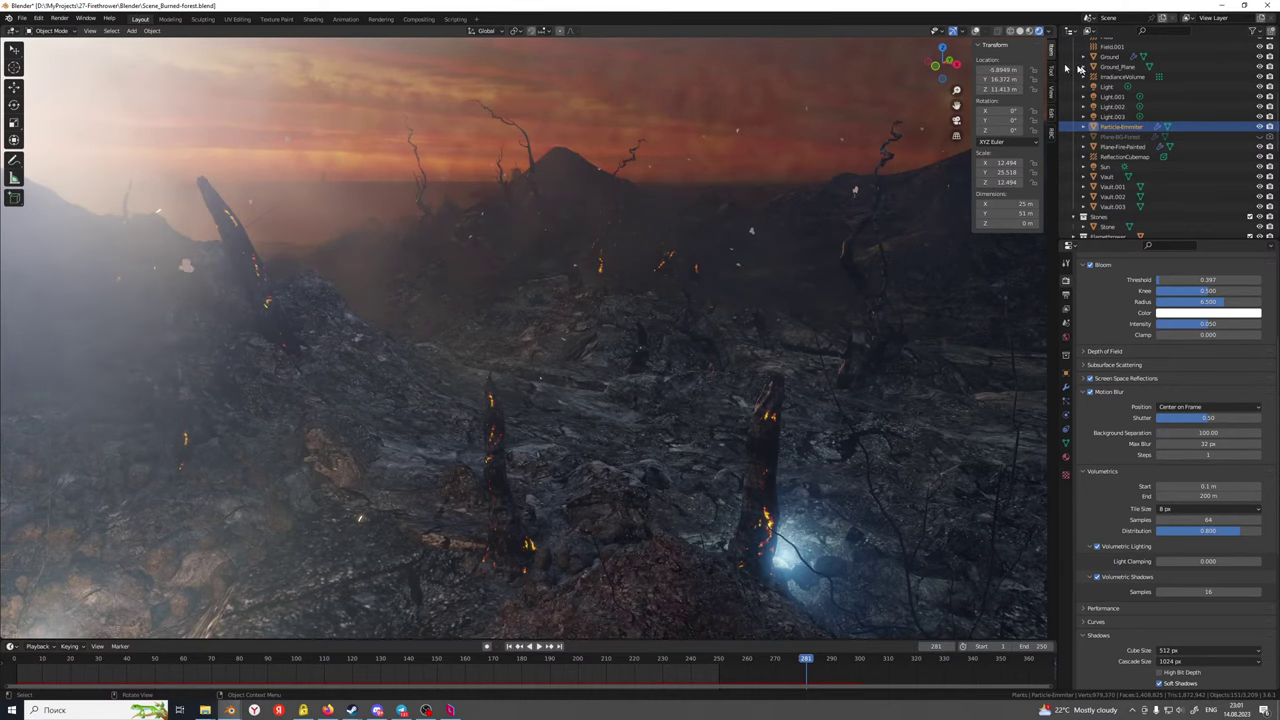
pyautogui.click(1029, 31)
pyautogui.keyDown('shift'); pyautogui.moveTo(728, 220); pyautogui.dragTo(726, 323, button='middle'); pyautogui.keyUp('shift')
pyautogui.keyDown('ctrl'); pyautogui.moveTo(529, 350); pyautogui.dragTo(520, 334, button='middle'); pyautogui.keyUp('ctrl')
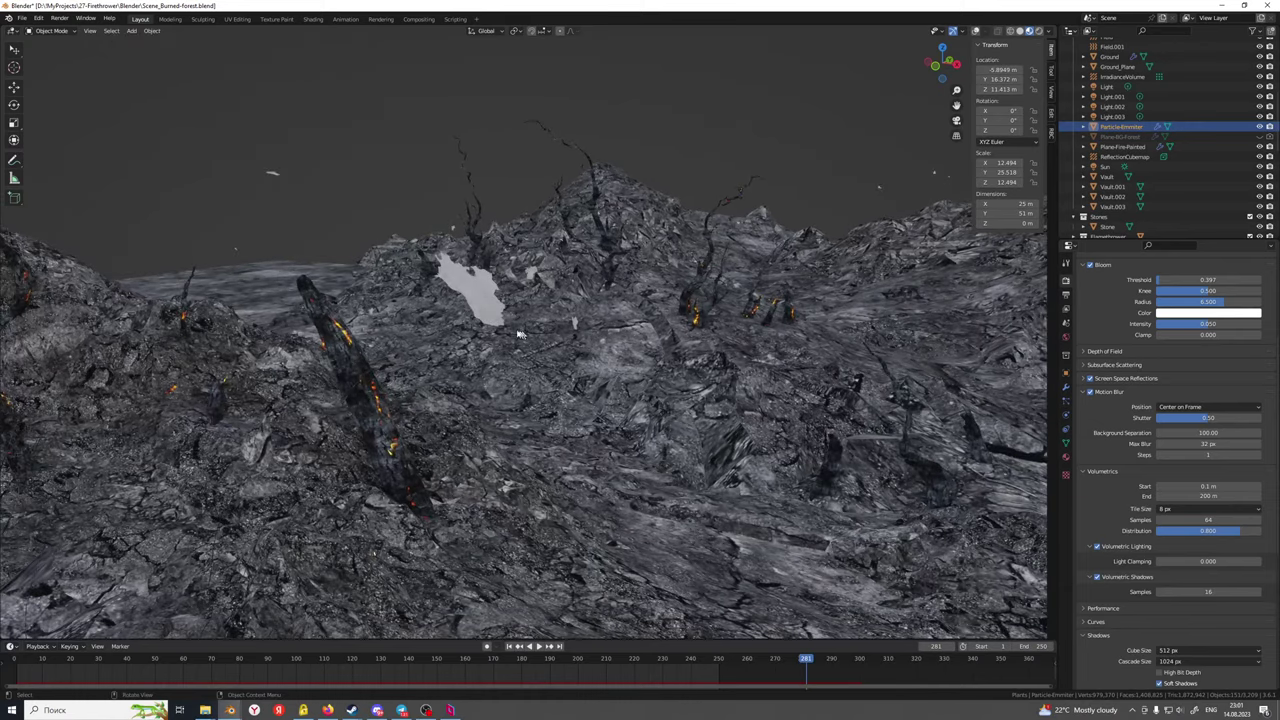
# Switch to the Shading workspace, set the node editor to object shaders and show the scene in material preview
pyautogui.click(312, 19)
pyautogui.scroll(-5, 582, 545)
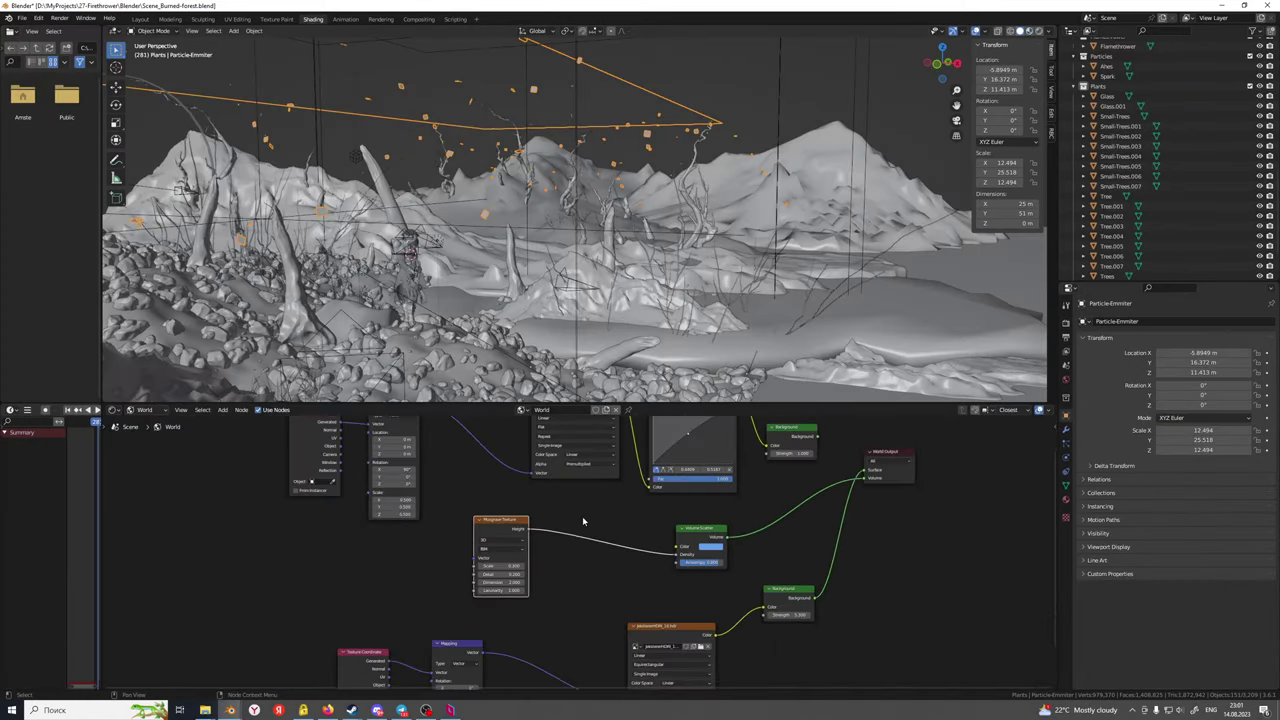
pyautogui.moveTo(583, 521); pyautogui.dragTo(677, 607, button='middle')
pyautogui.click(145, 410)
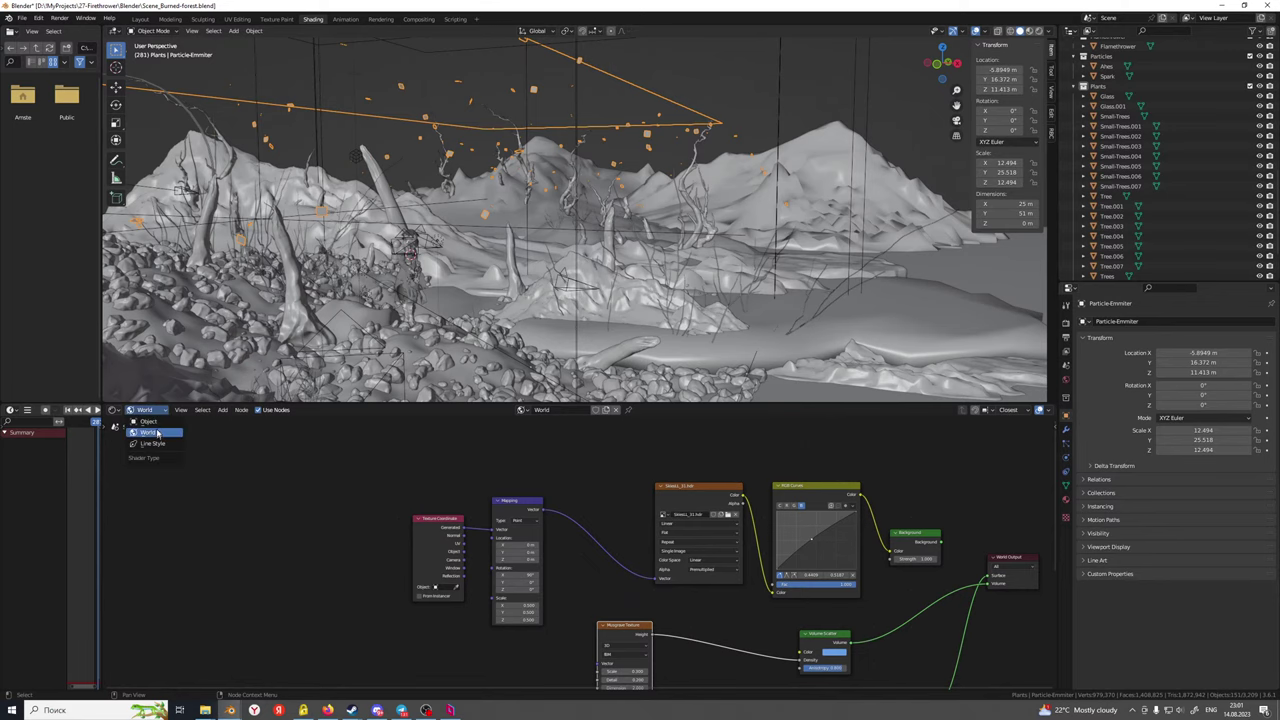
pyautogui.click(150, 424)
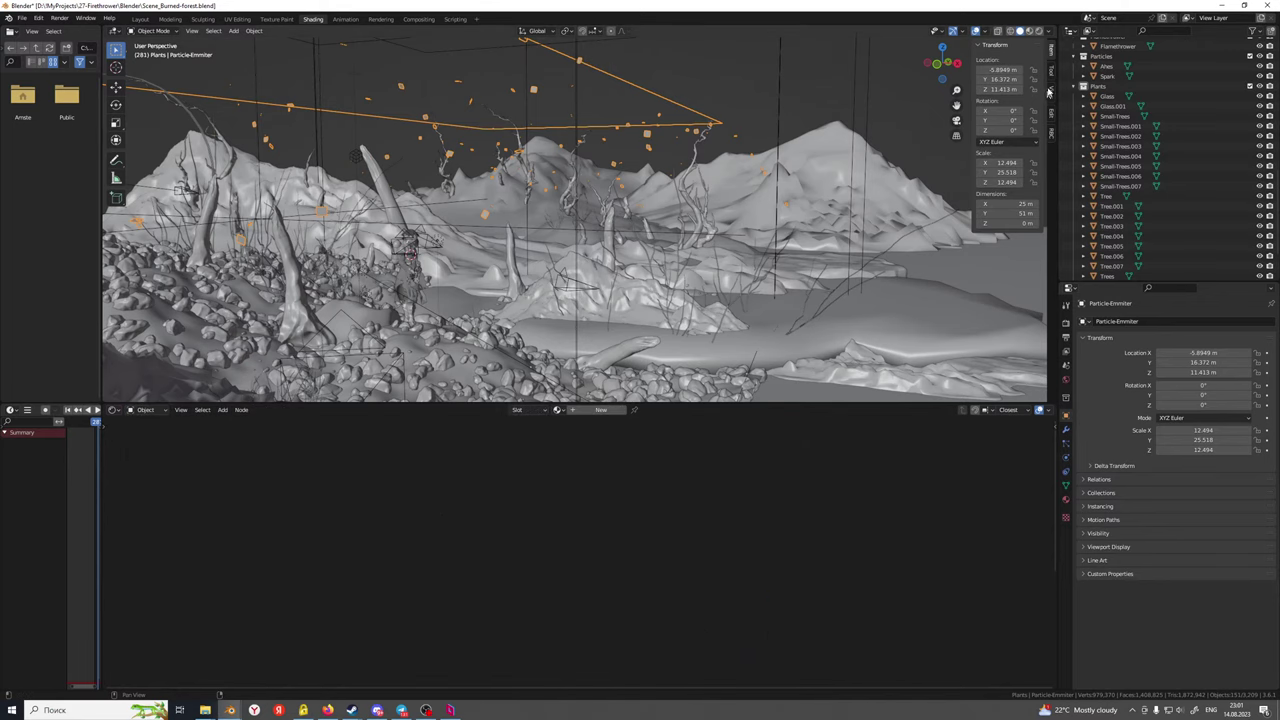
pyautogui.click(1039, 32)
pyautogui.click(1029, 31)
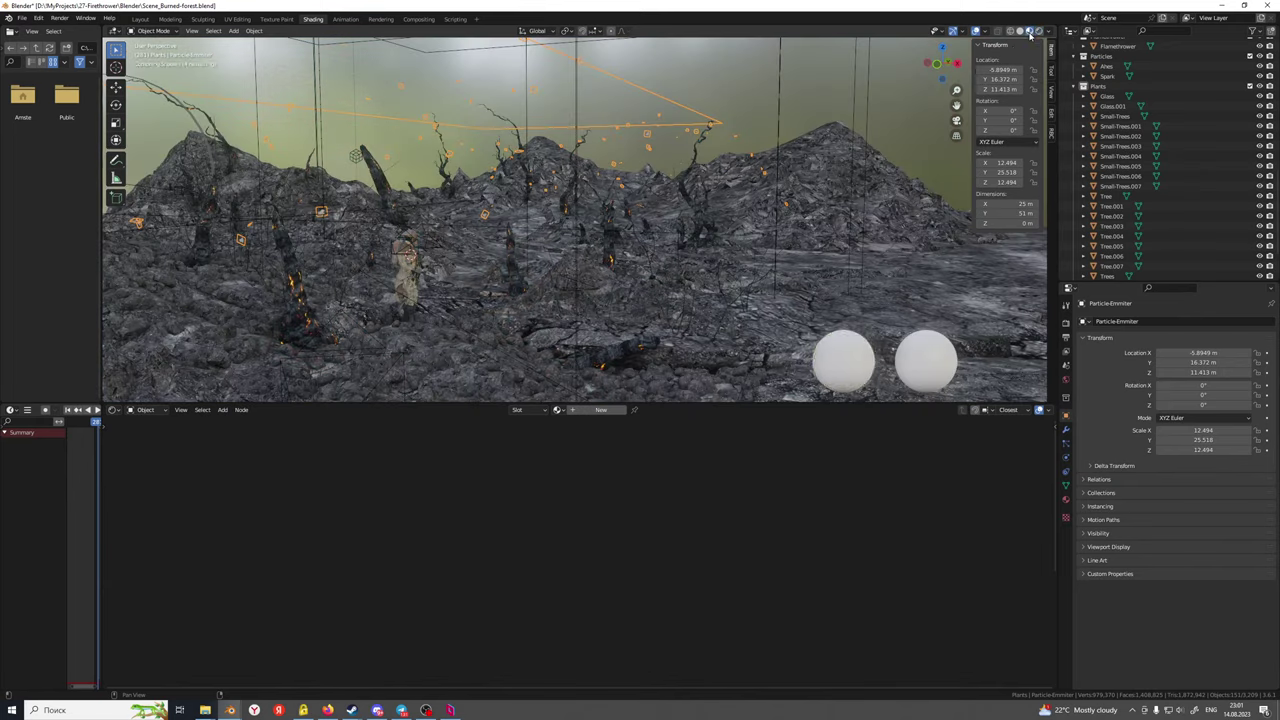
pyautogui.moveTo(620, 230)
pyautogui.mouseDown(button='middle')
pyautogui.moveTo(662, 224)
pyautogui.moveTo(612, 310)
pyautogui.mouseUp(button='middle')
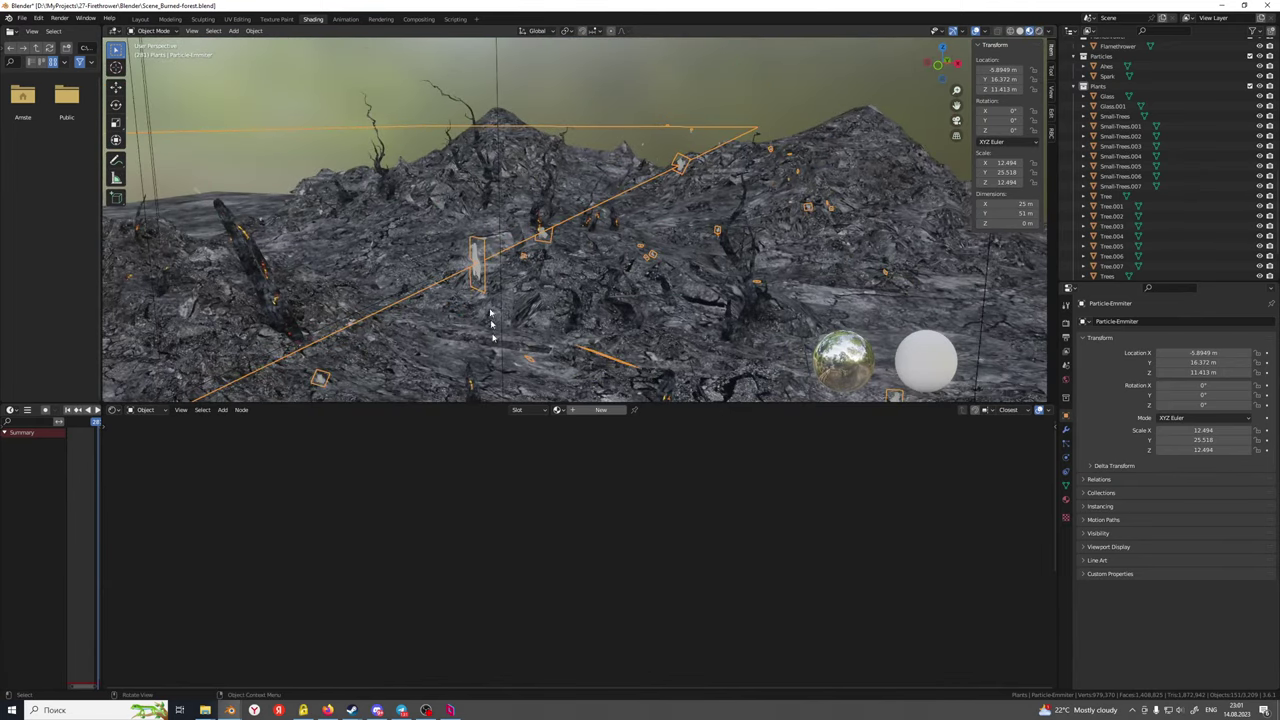
# Look through the particle emitter's material, modifier and particle settings, including the collection it renders as particles
pyautogui.click(1065, 499)
pyautogui.moveTo(473, 272); pyautogui.dragTo(577, 268, button='middle')
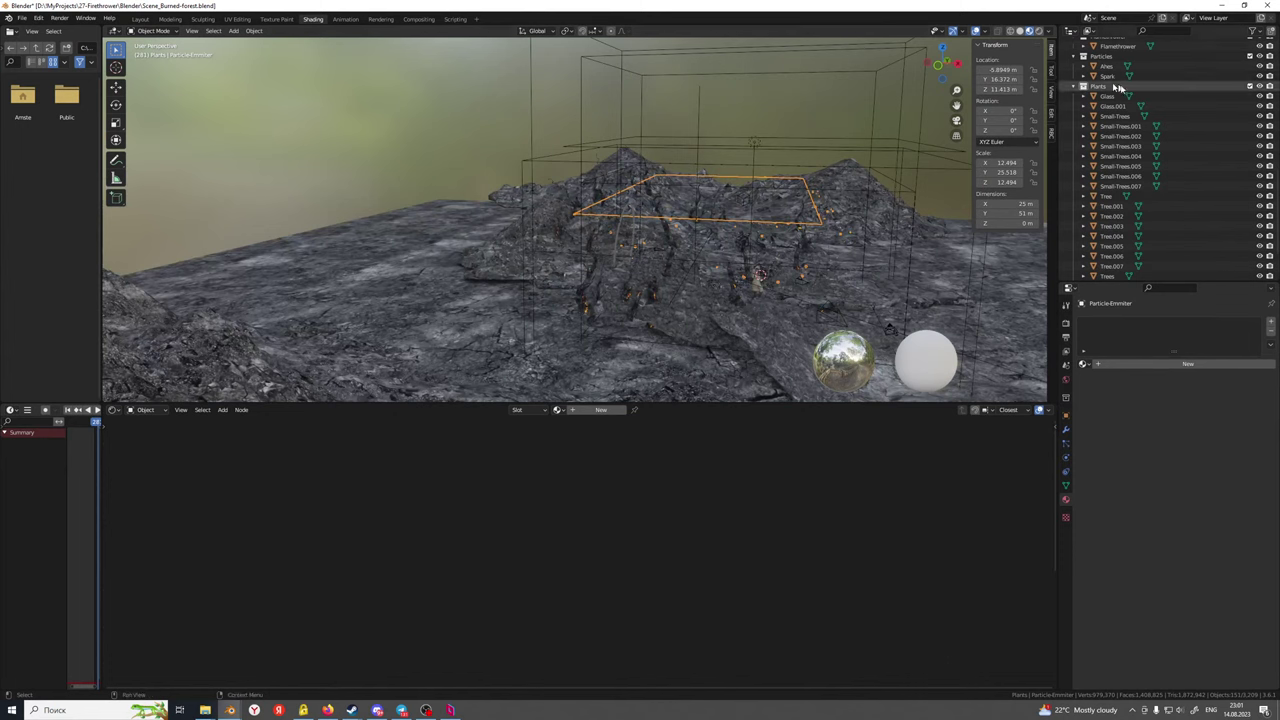
pyautogui.click(1066, 430)
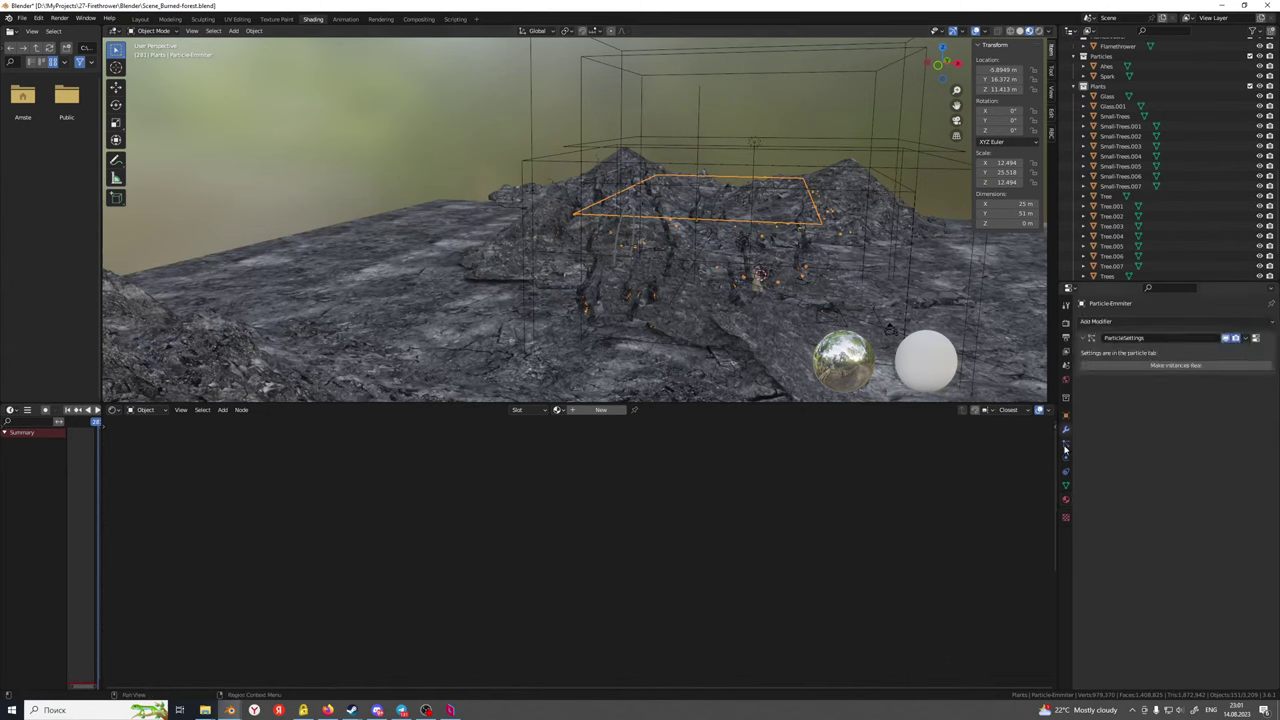
pyautogui.click(1066, 448)
pyautogui.scroll(-3, 1157, 475)
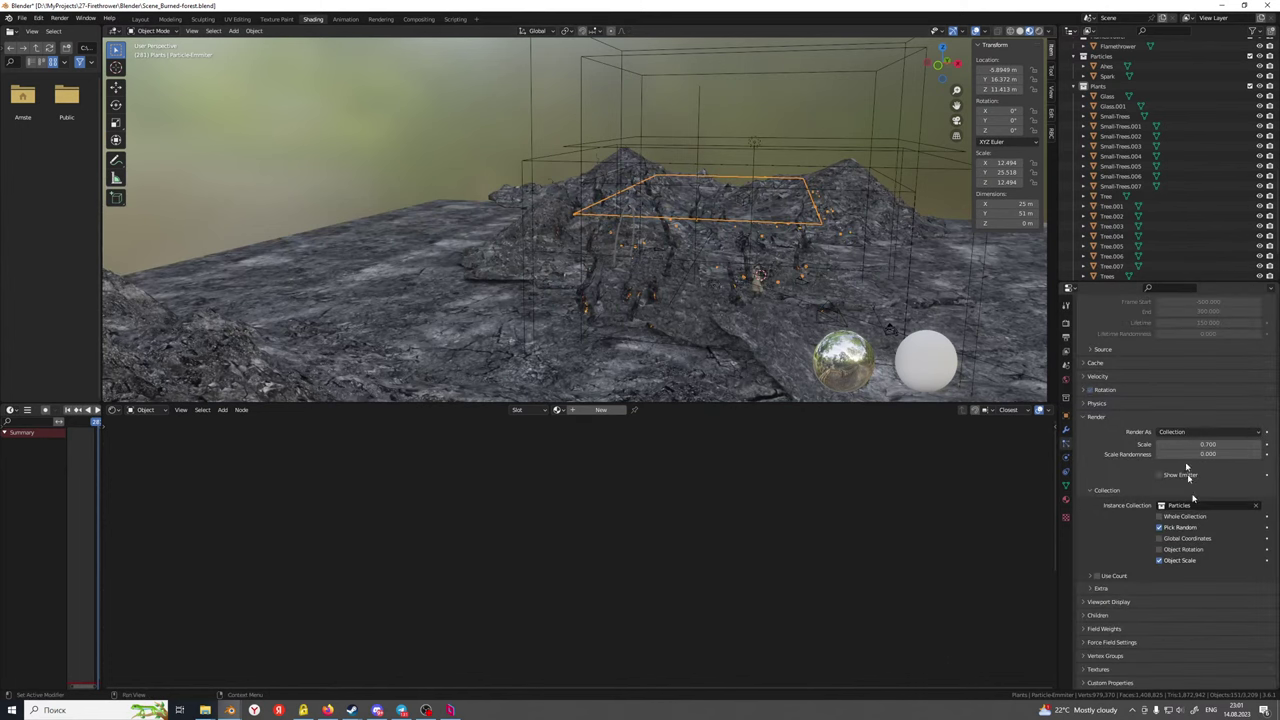
# Inspect the material nodes of the ash and spark particle objects and view the Spark plane close up
pyautogui.click(1107, 66)
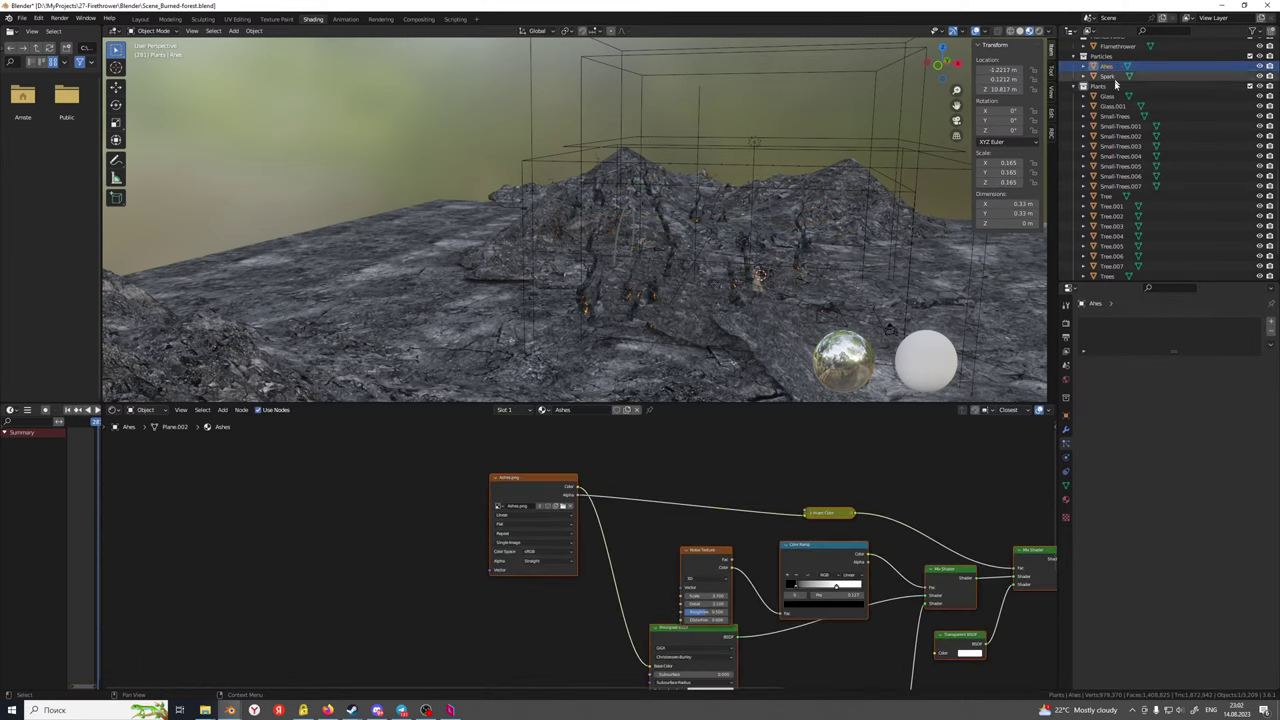
pyautogui.click(1110, 77)
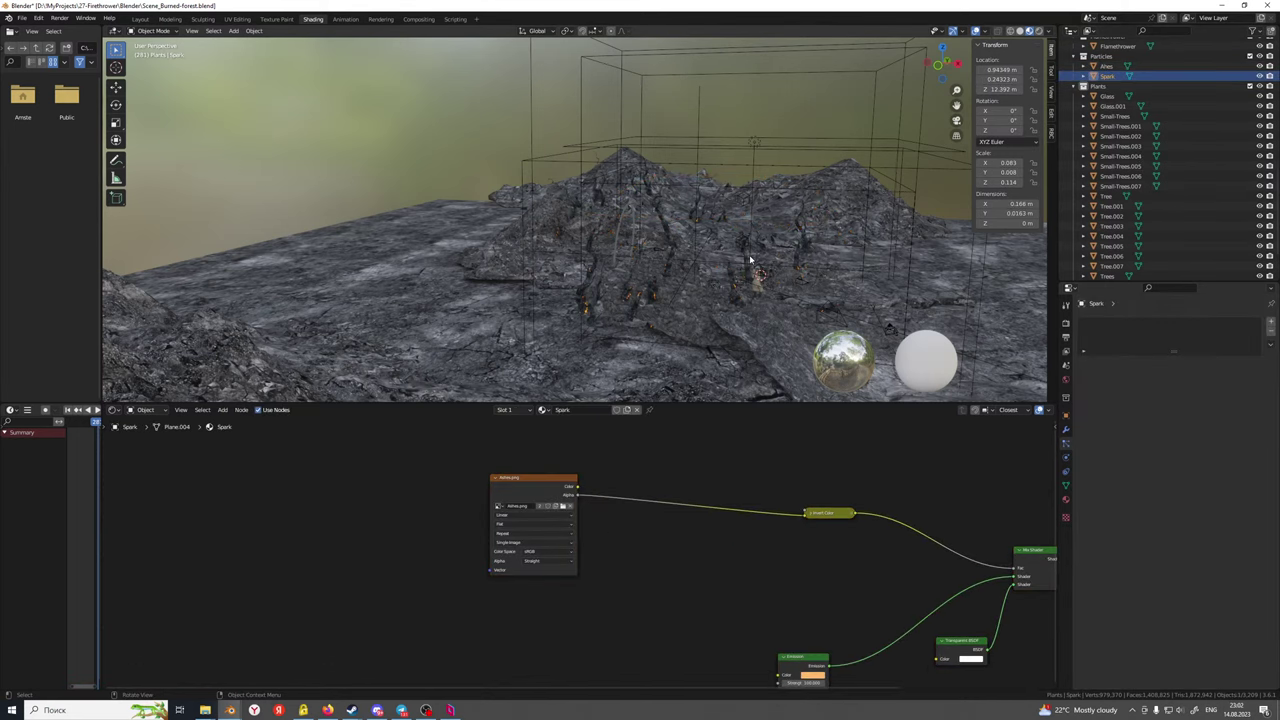
pyautogui.press('KP_Decimal')
pyautogui.moveTo(686, 236); pyautogui.dragTo(671, 311, button='middle')
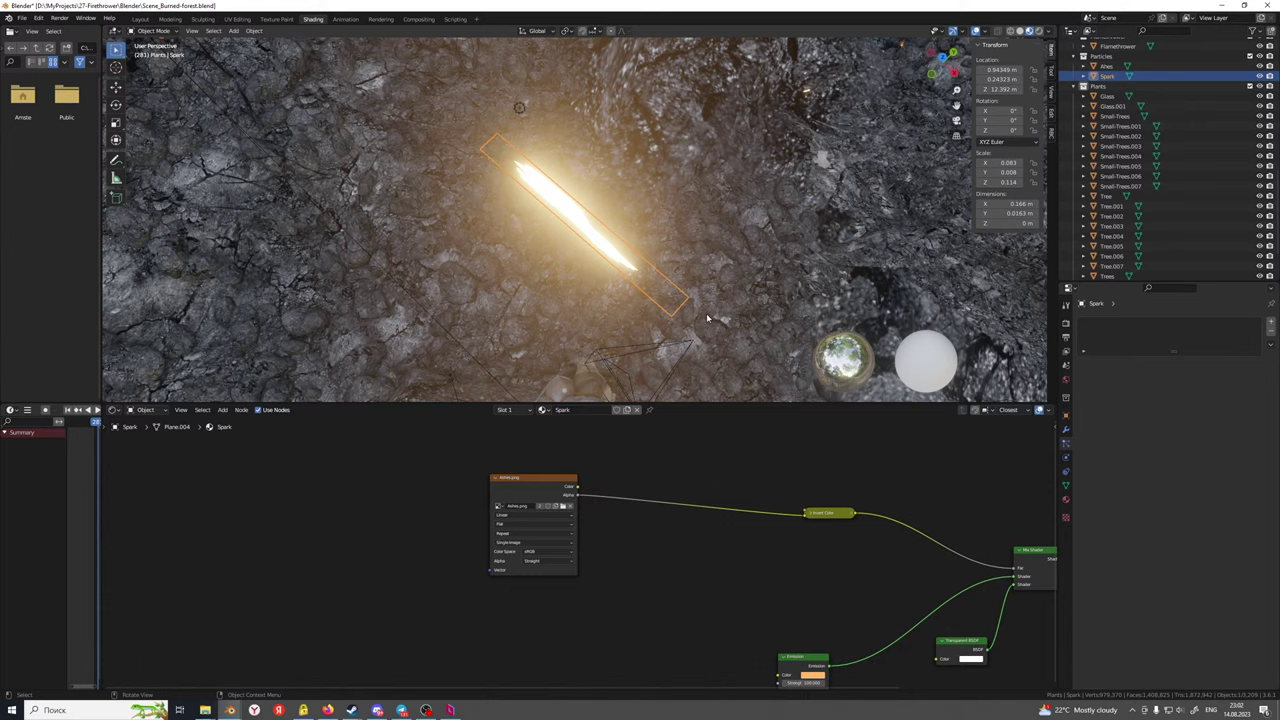
# Shrink the Spark plane along X to about 0.059 m and apply its scale
pyautogui.press('s')
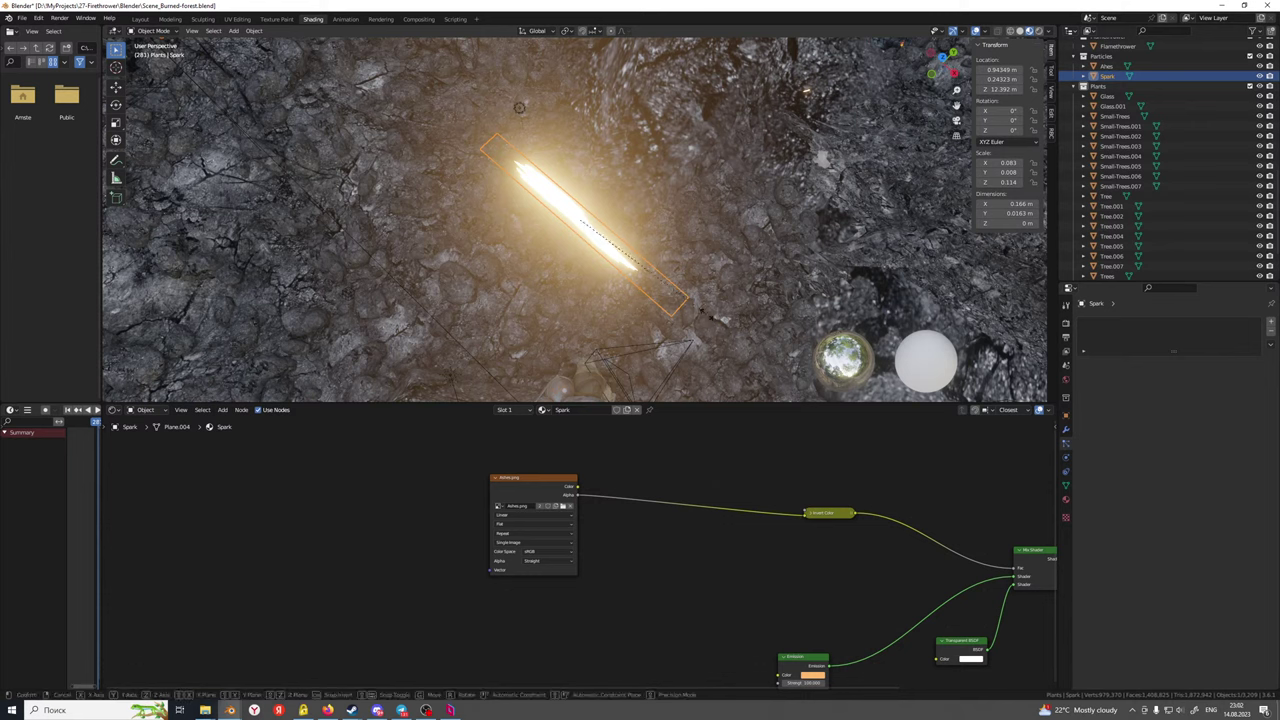
pyautogui.press('x')
pyautogui.click(635, 233)
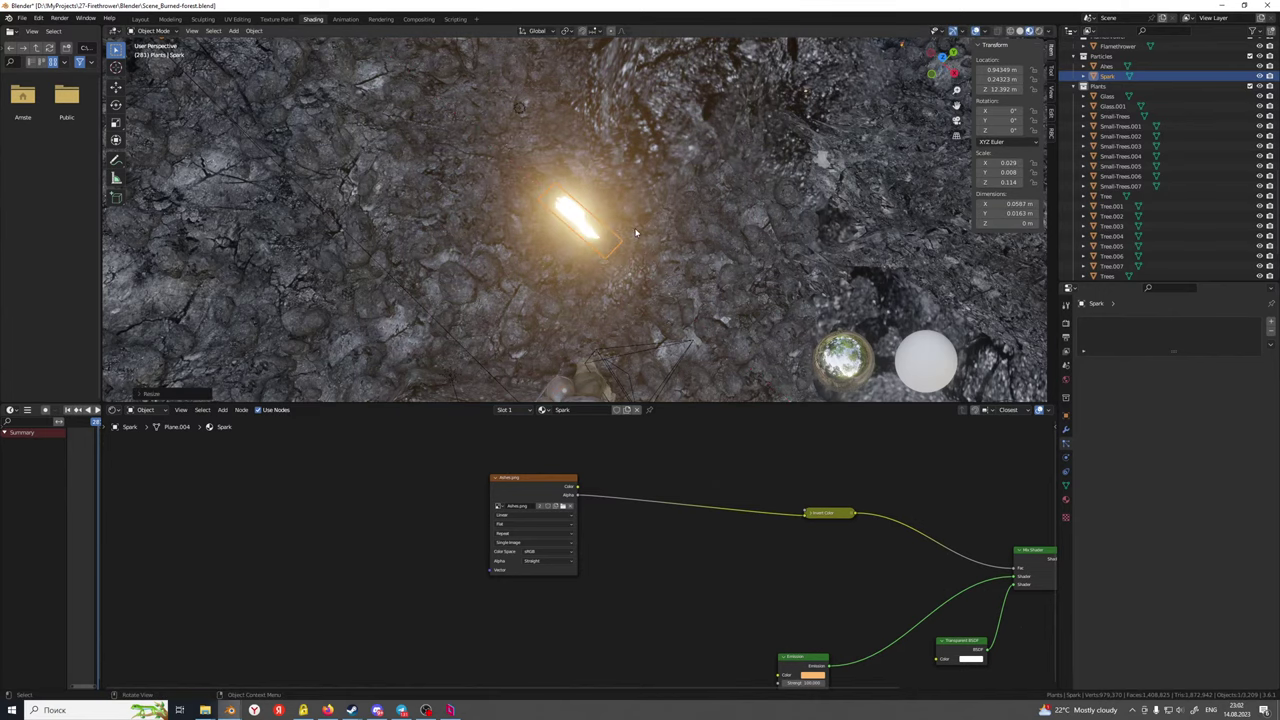
pyautogui.hotkey('ctrl', 'a')
pyautogui.click(558, 274)
# Examine the airborne particles around the irradiance volume from several angles, with the Spark object added to the selection
pyautogui.moveTo(558, 274); pyautogui.dragTo(590, 244, button='middle')
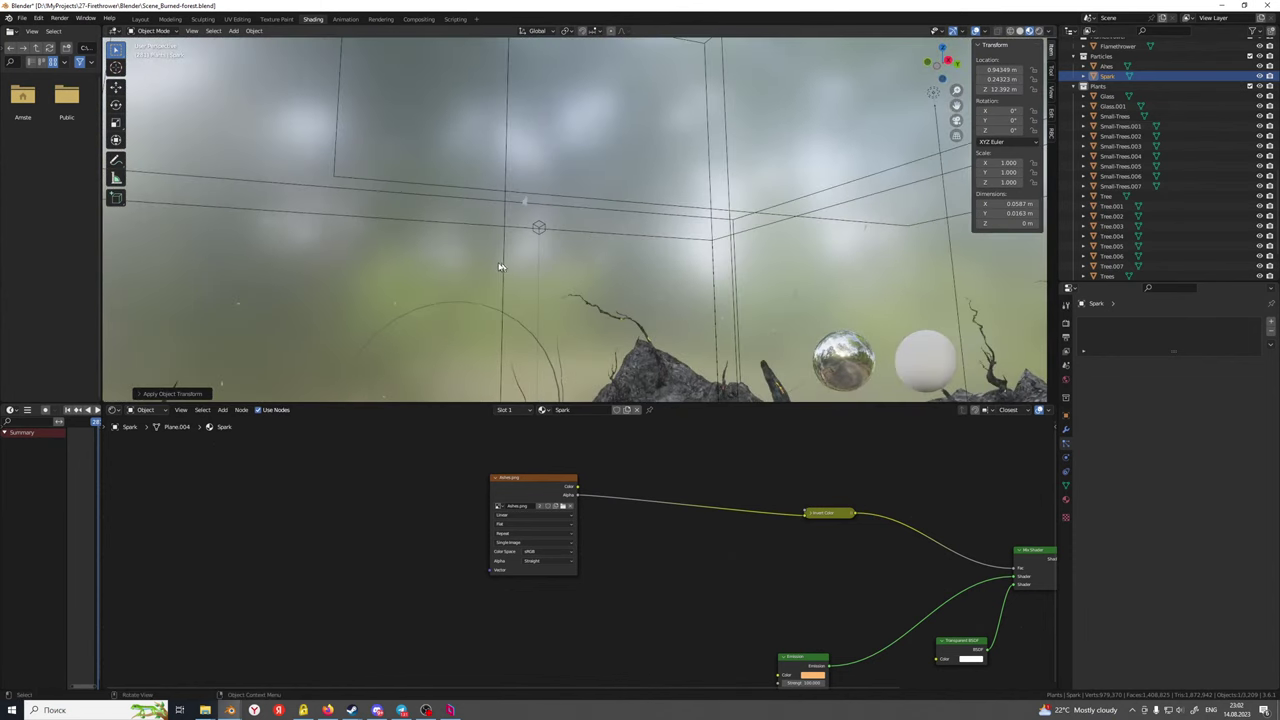
pyautogui.scroll(-4, 512, 255)
pyautogui.moveTo(512, 255); pyautogui.dragTo(505, 280, button='middle')
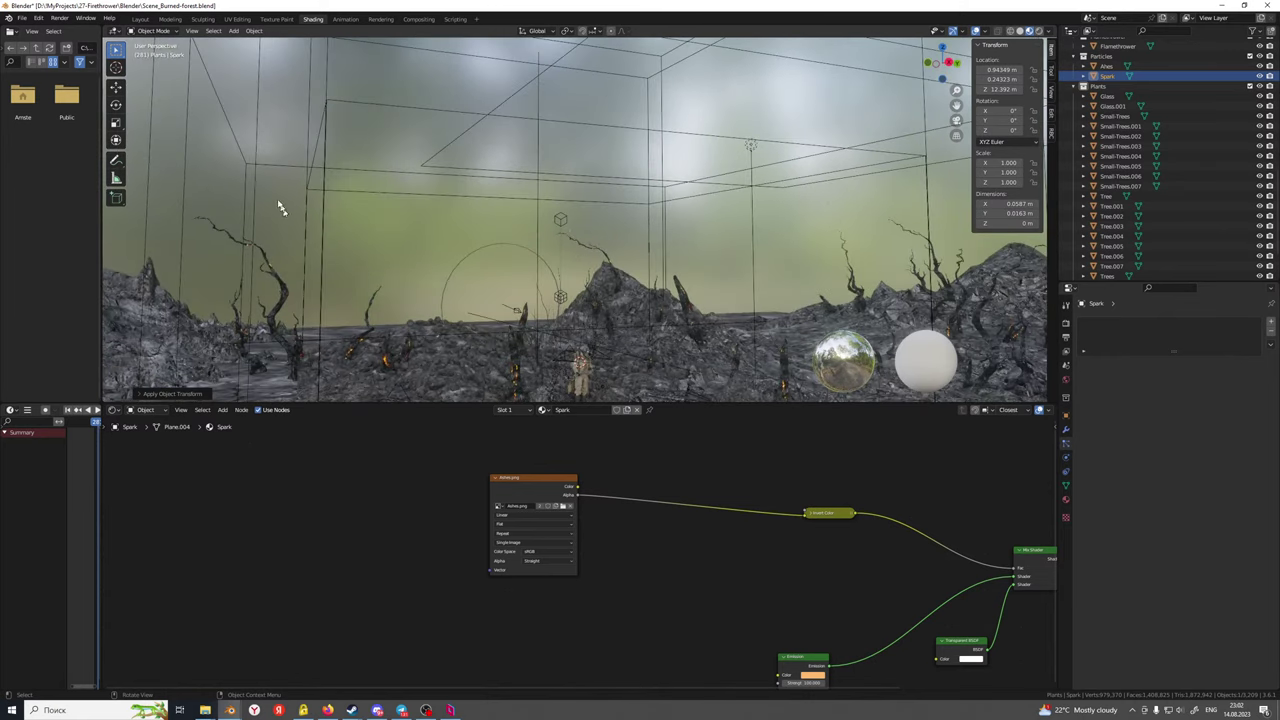
pyautogui.click(328, 182)
pyautogui.moveTo(328, 182); pyautogui.dragTo(427, 261, button='middle')
pyautogui.click(530, 310)
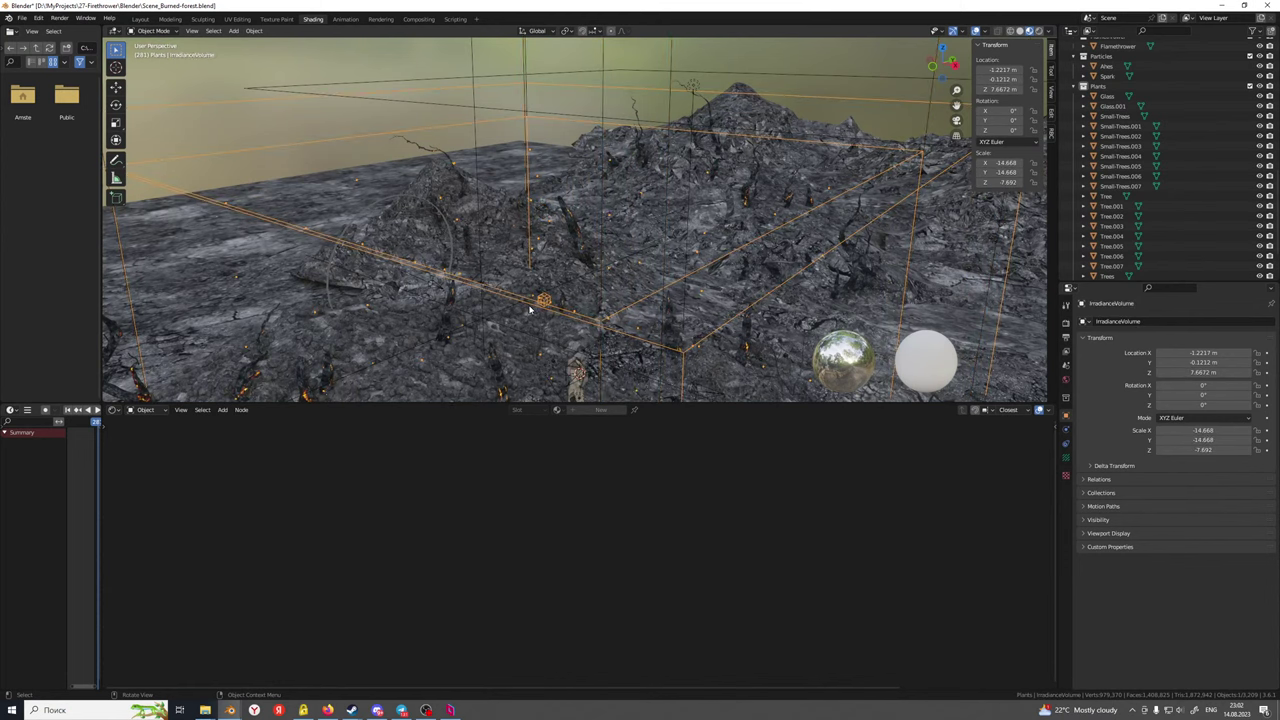
pyautogui.moveTo(530, 310); pyautogui.dragTo(757, 200, button='middle')
pyautogui.keyDown('ctrl'); pyautogui.click(1110, 76); pyautogui.keyUp('ctrl')
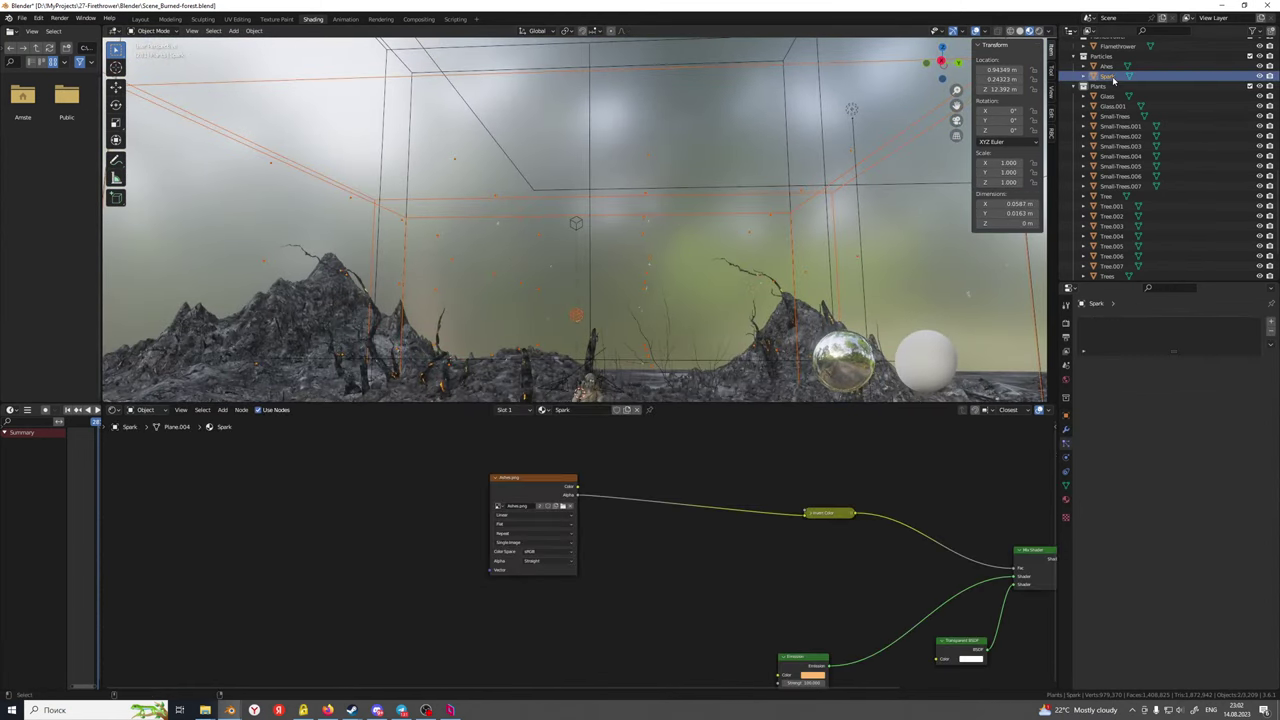
pyautogui.moveTo(538, 274); pyautogui.dragTo(559, 294, button='middle')
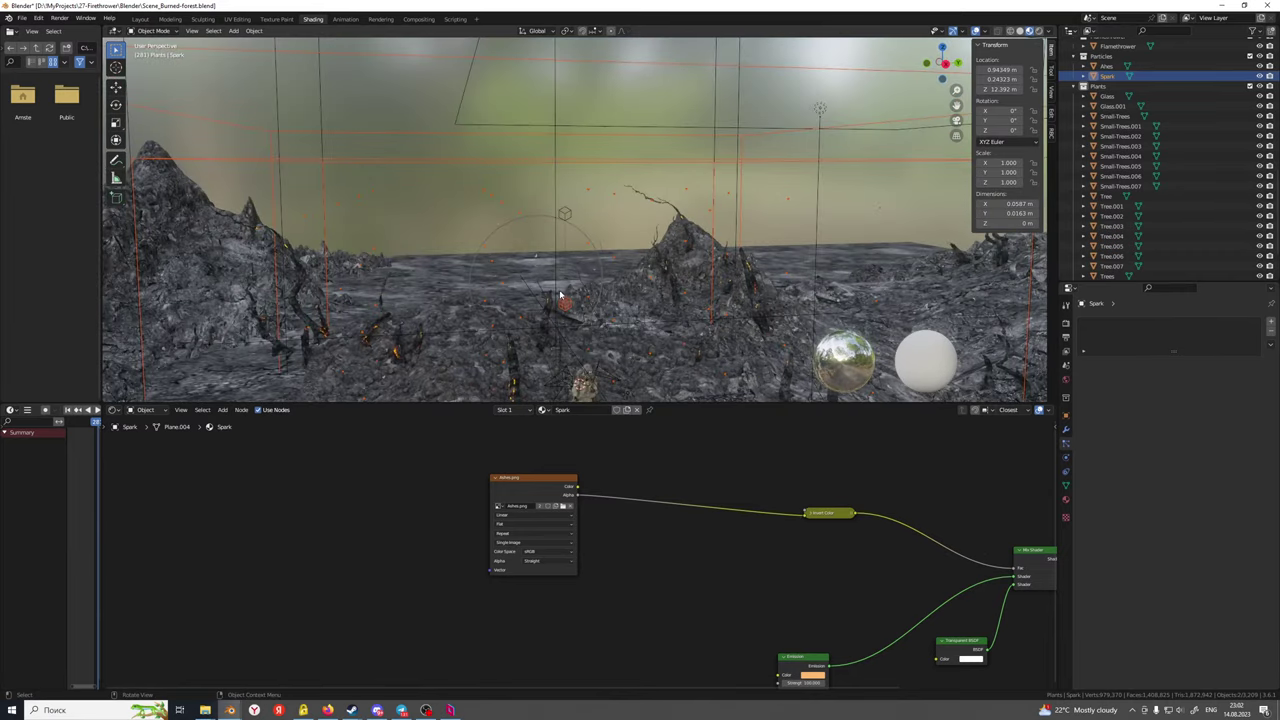
pyautogui.scroll(-2, 1203, 100)
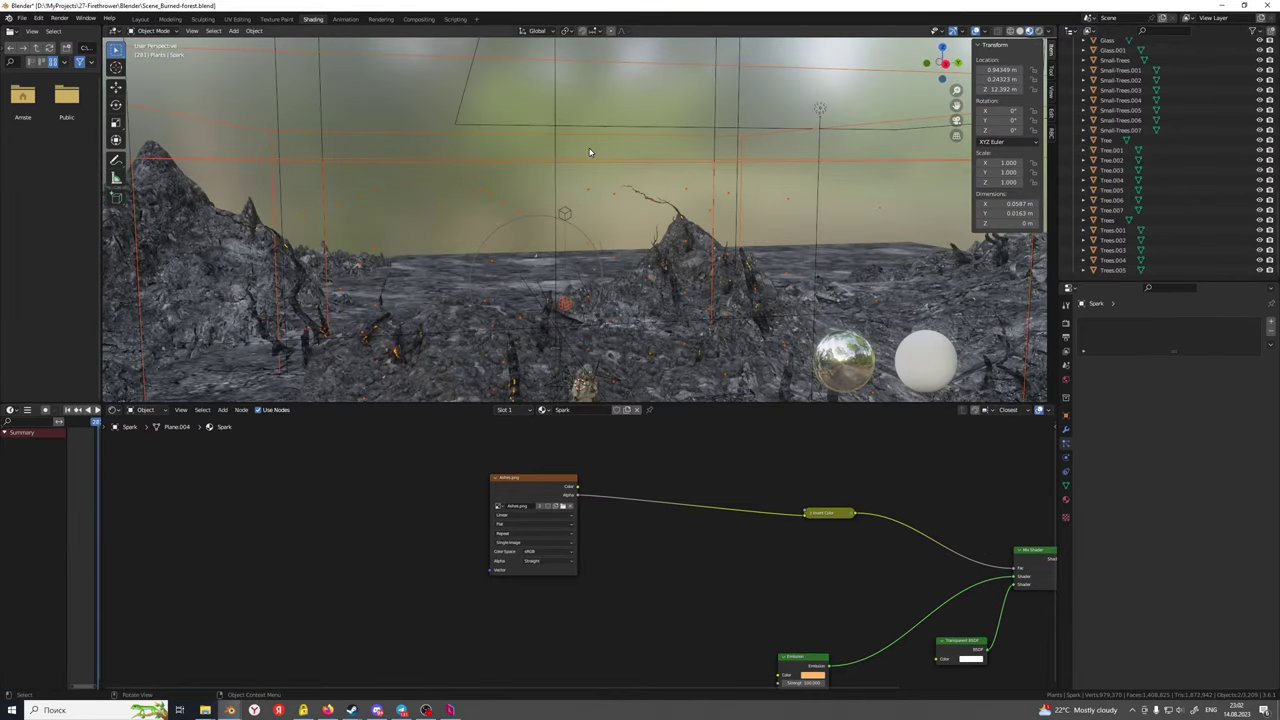
pyautogui.moveTo(590, 152); pyautogui.dragTo(656, 160, button='middle')
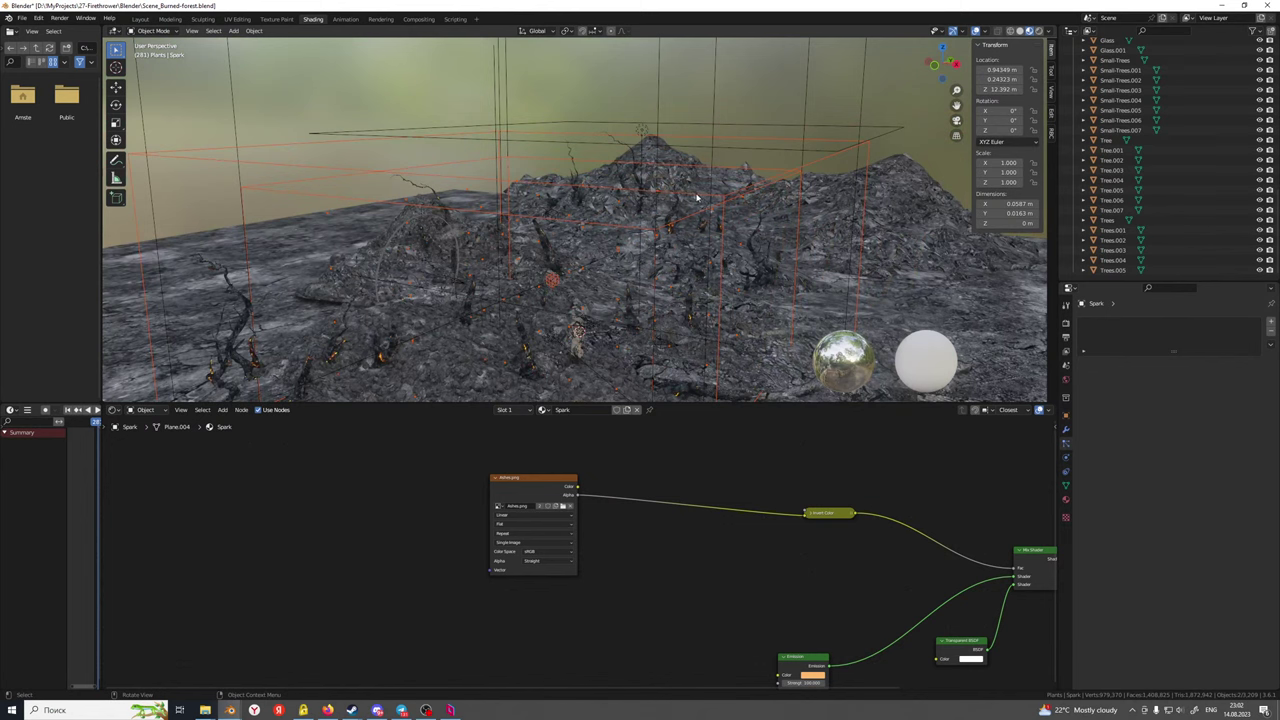
# Select the particle emitter plane and examine how its ash and spark particles spread over the burned forest
pyautogui.click(660, 235)
pyautogui.moveTo(647, 243); pyautogui.dragTo(506, 218, button='middle')
pyautogui.moveTo(501, 208); pyautogui.dragTo(499, 234, button='middle')
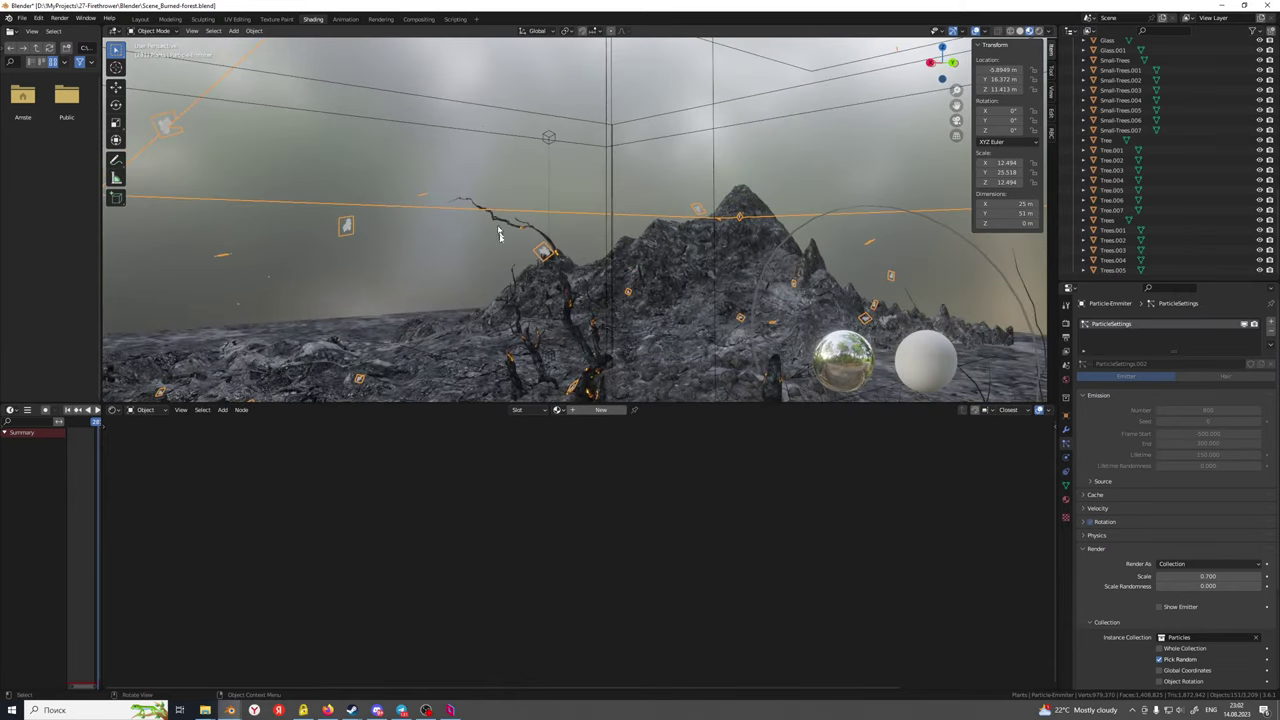
pyautogui.moveTo(543, 308); pyautogui.dragTo(450, 300, button='middle')
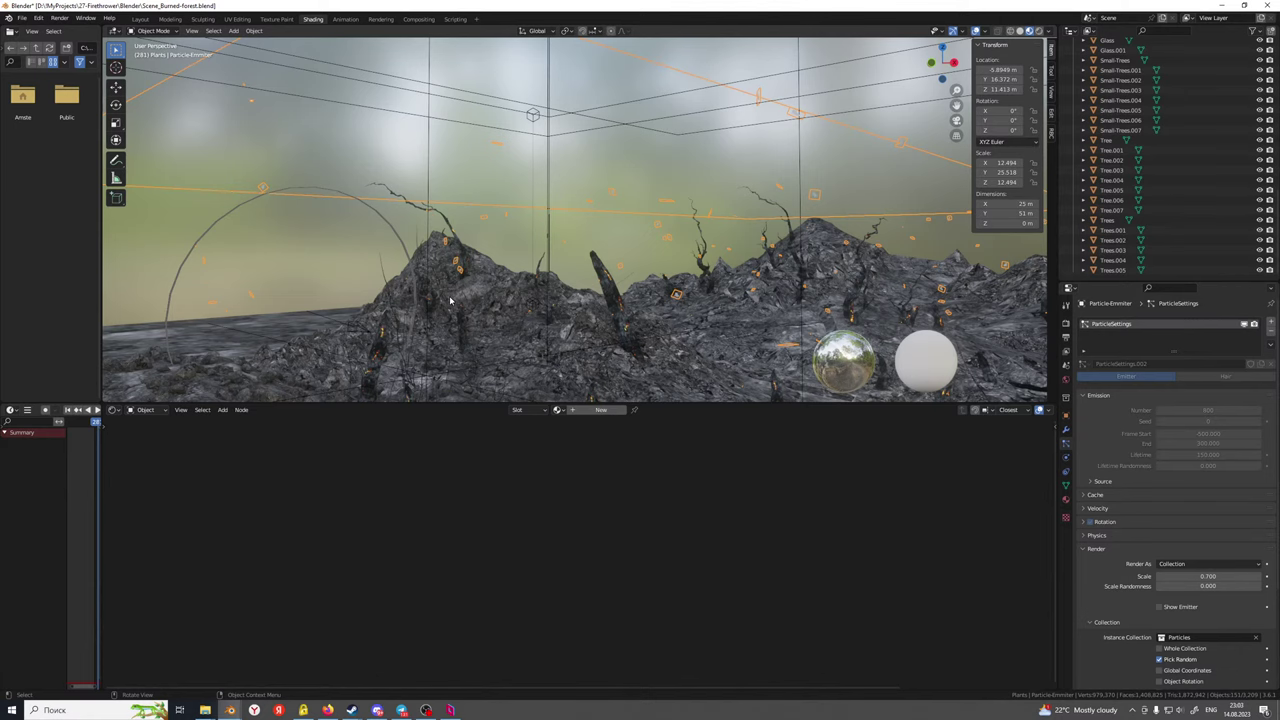
pyautogui.moveTo(443, 267)
pyautogui.mouseDown(button='middle')
pyautogui.moveTo(689, 251)
pyautogui.moveTo(471, 237)
pyautogui.moveTo(430, 280)
pyautogui.moveTo(421, 256)
pyautogui.mouseUp(button='middle')
pyautogui.click(257, 161)
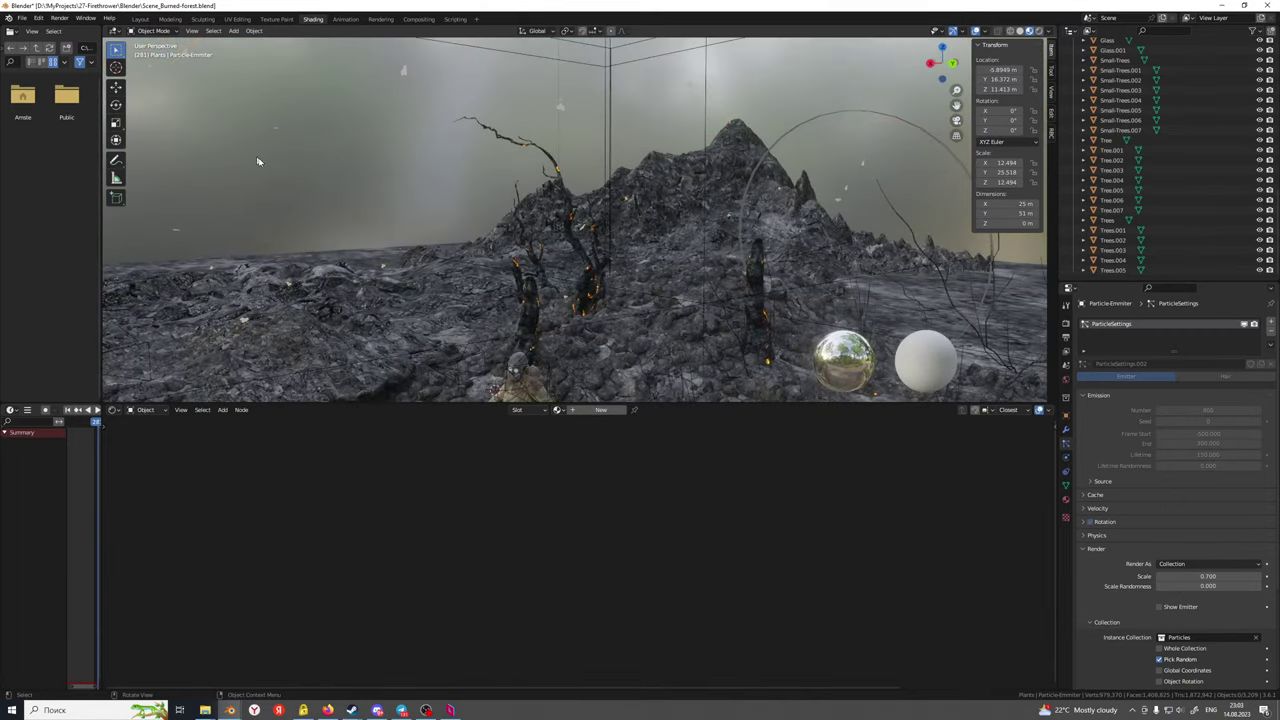
pyautogui.click(268, 126)
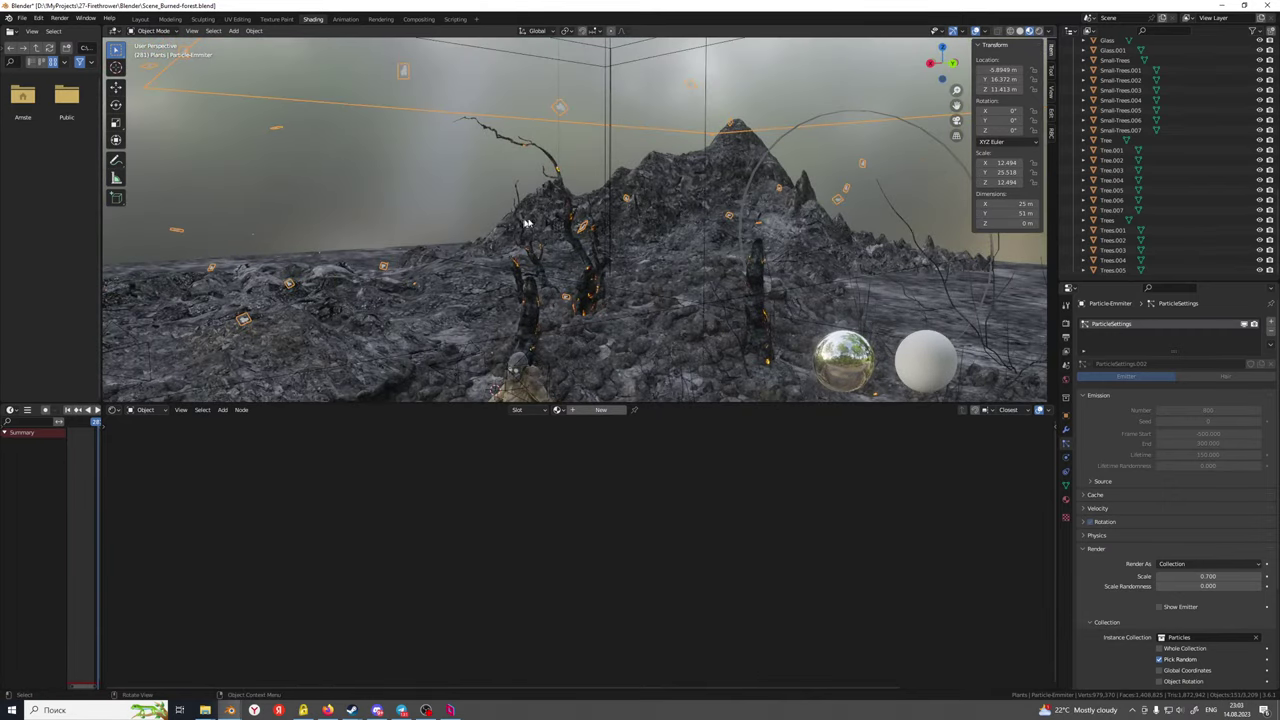
# Copy the Spark object together with the particle emitter plane from the burned forest scene
pyautogui.moveTo(528, 223)
pyautogui.keyDown('shift'); pyautogui.mouseDown(button='middle')
pyautogui.moveTo(518, 261)
pyautogui.moveTo(394, 257)
pyautogui.moveTo(487, 268)
pyautogui.moveTo(443, 237)
pyautogui.moveTo(466, 274)
pyautogui.moveTo(420, 285)
pyautogui.moveTo(510, 287)
pyautogui.moveTo(518, 314)
pyautogui.moveTo(568, 306)
pyautogui.moveTo(562, 222)
pyautogui.mouseUp(button='middle'); pyautogui.keyUp('shift')
pyautogui.scroll(2, 518, 261)
pyautogui.scroll(5, 1129, 162)
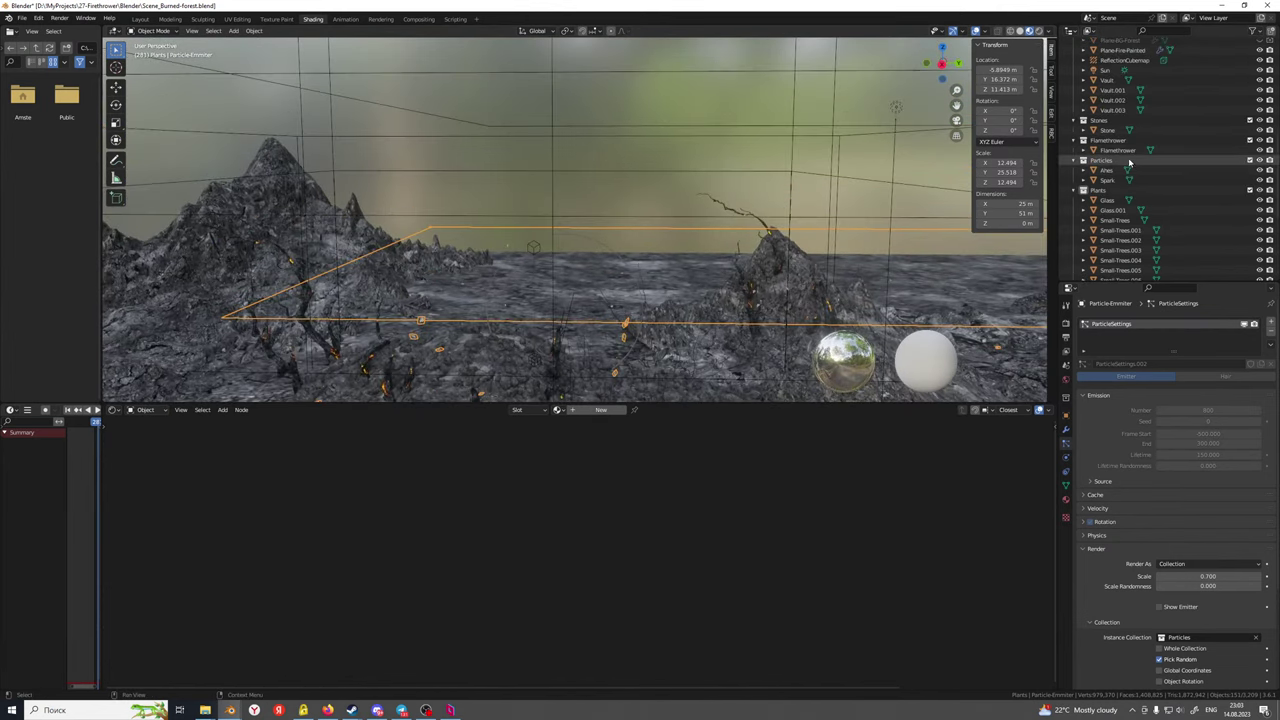
pyautogui.click(1108, 181)
pyautogui.moveTo(563, 277); pyautogui.dragTo(609, 268, button='middle')
pyautogui.hotkey('ctrl', 'c')
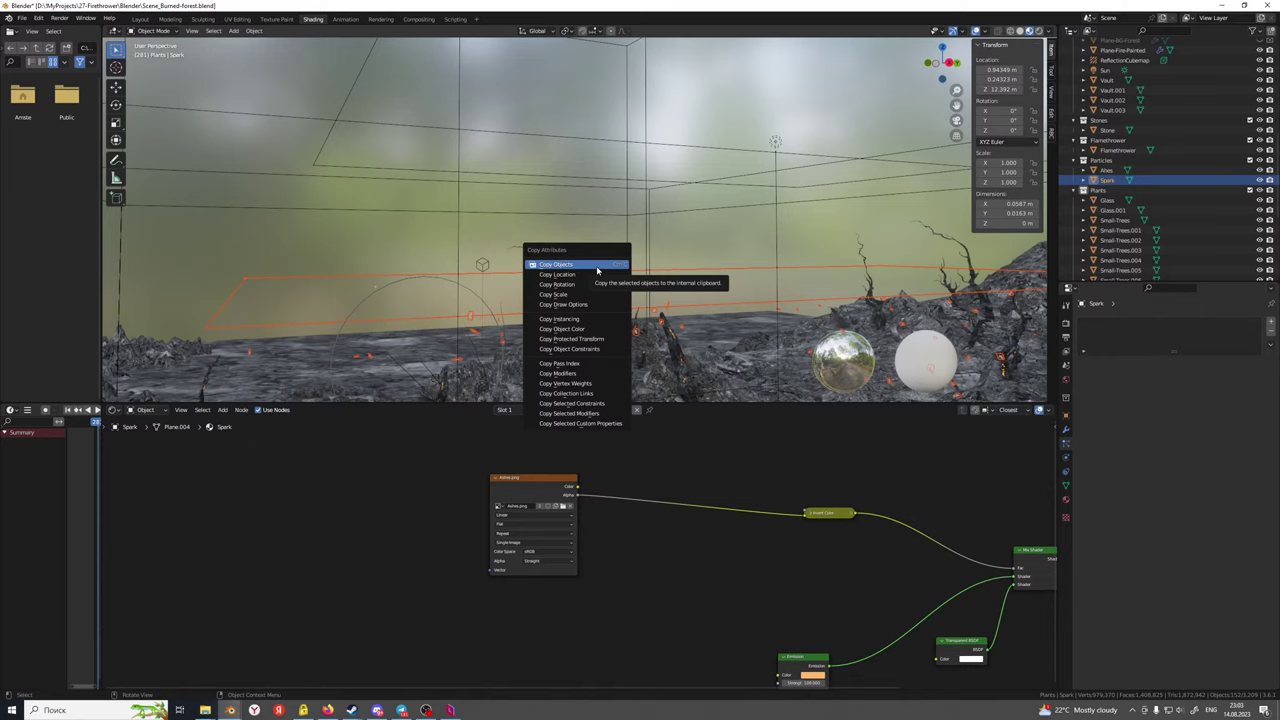
pyautogui.click(597, 268)
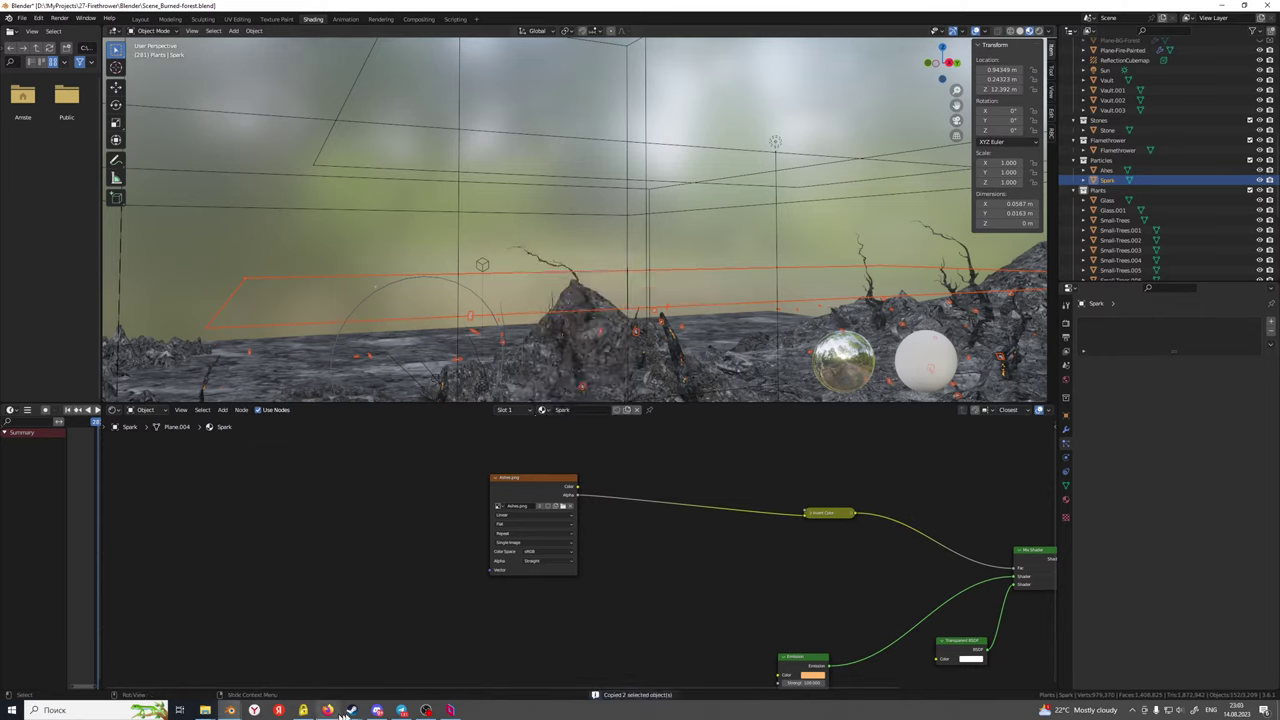
# Switch to the boss fight city project, create a new collection, and paste the copied particle objects into it
pyautogui.moveTo(231, 711)
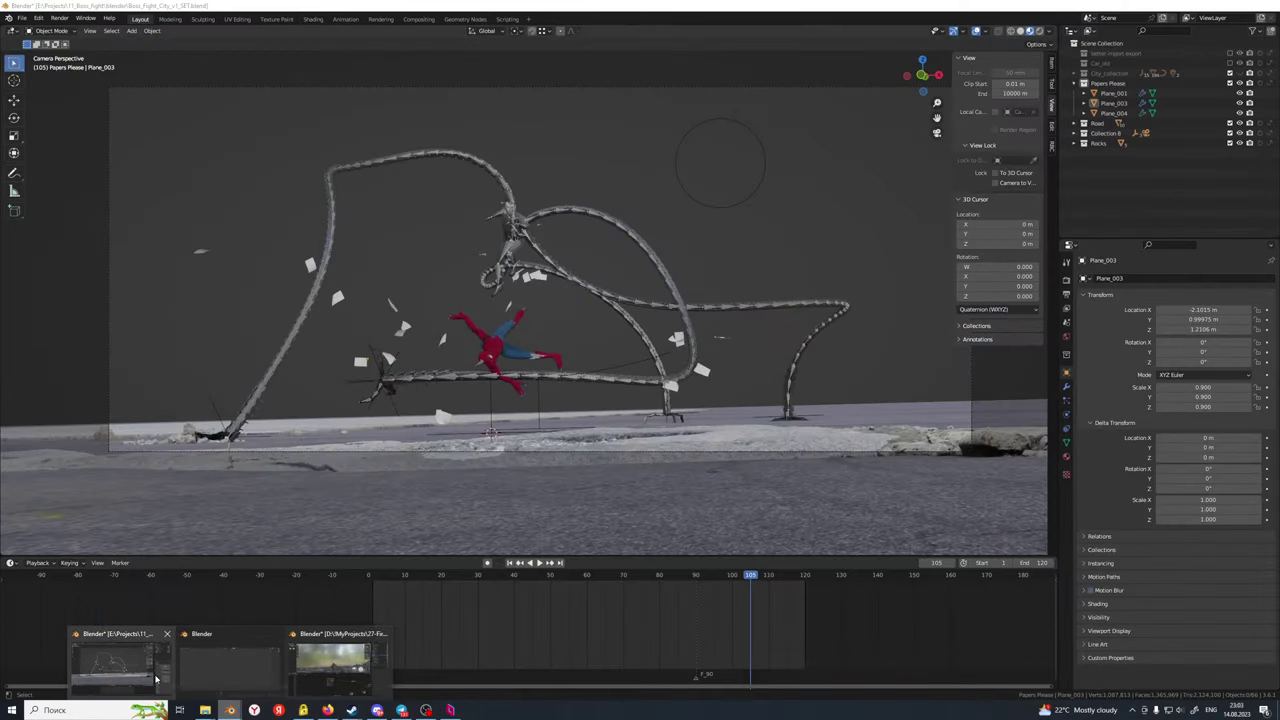
pyautogui.click(155, 680)
pyautogui.rightClick(1139, 181)
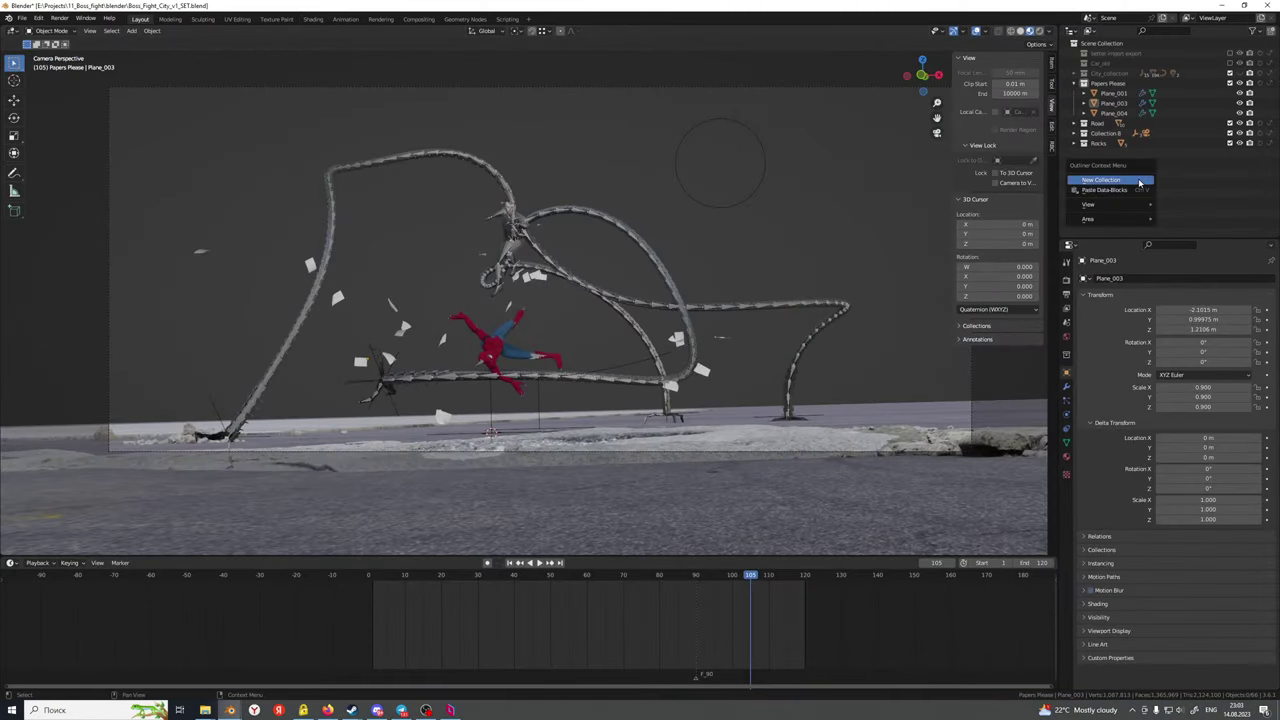
pyautogui.click(1139, 181)
pyautogui.click(1095, 153)
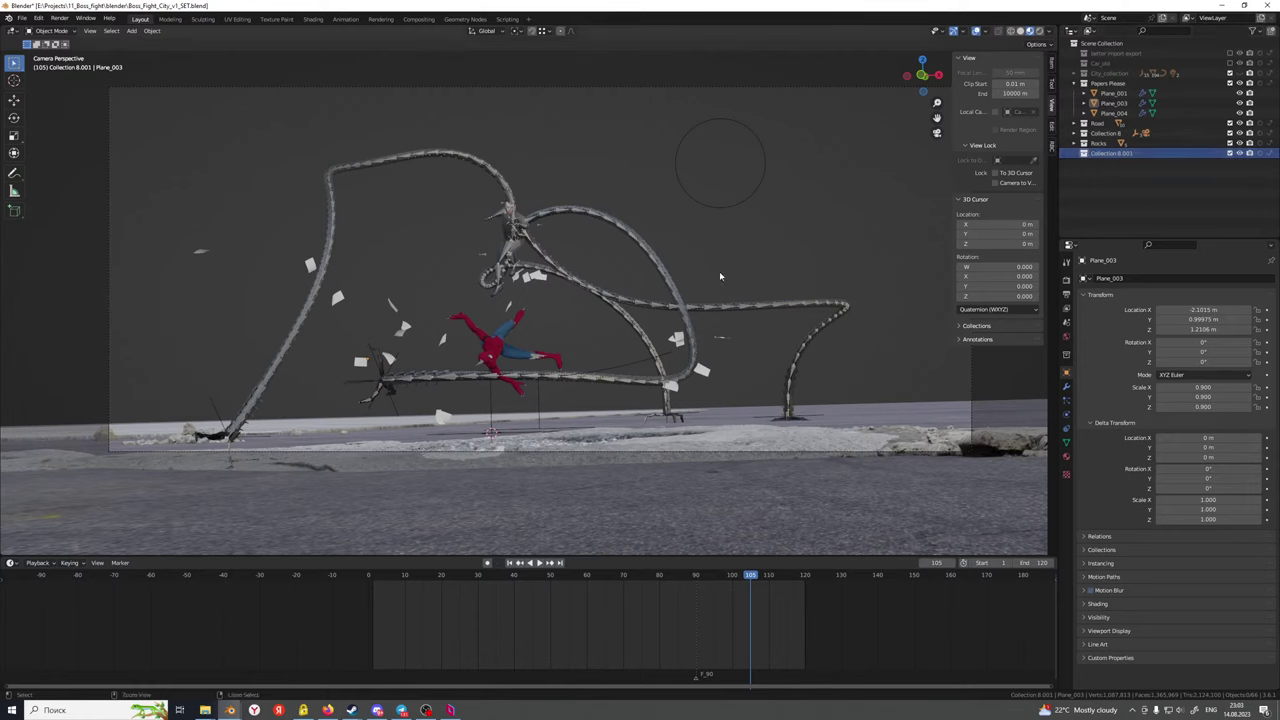
pyautogui.hotkey('ctrl', 'v')
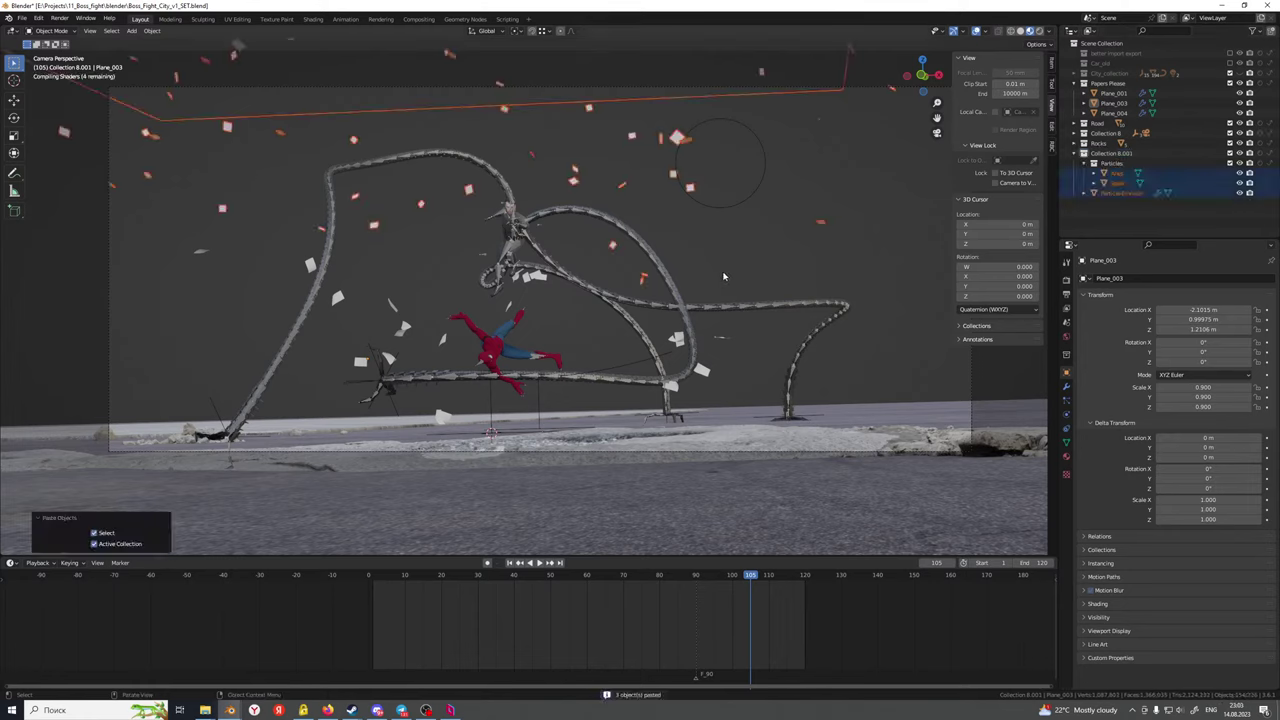
# Delete the ash object from the pasted Particles collection, keeping only the Spark object
pyautogui.click(1118, 174)
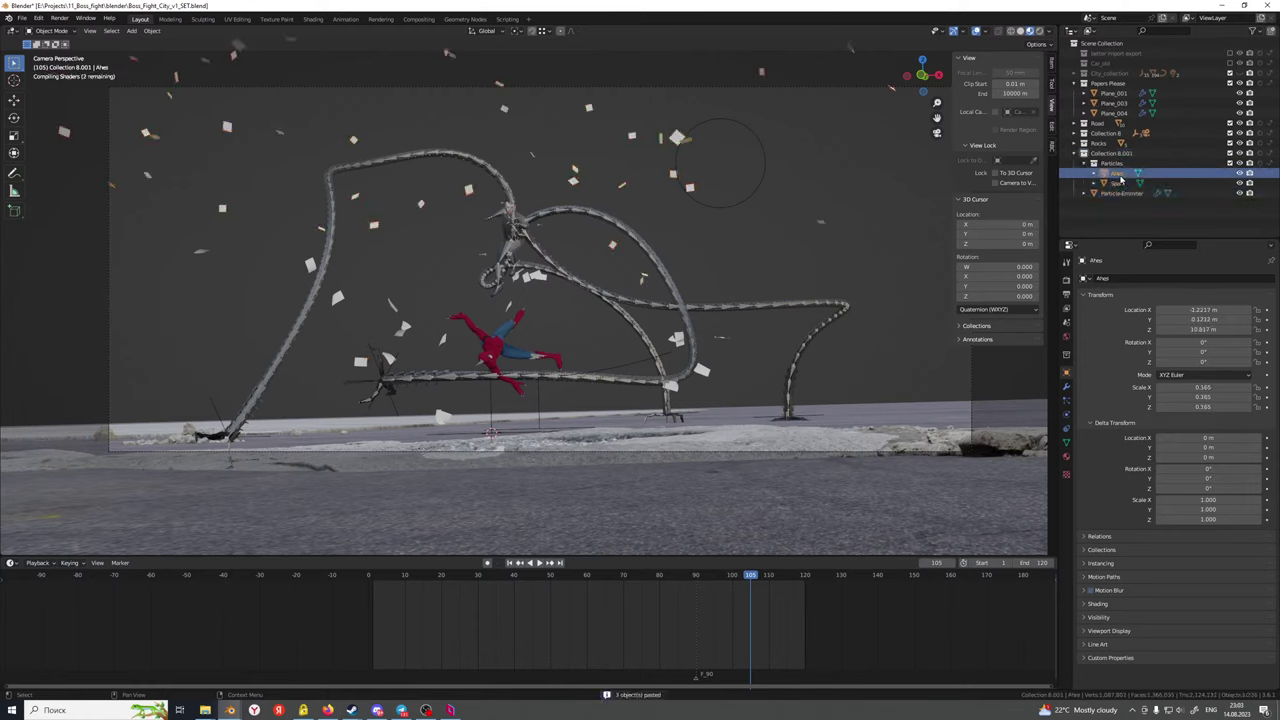
pyautogui.press('Delete')
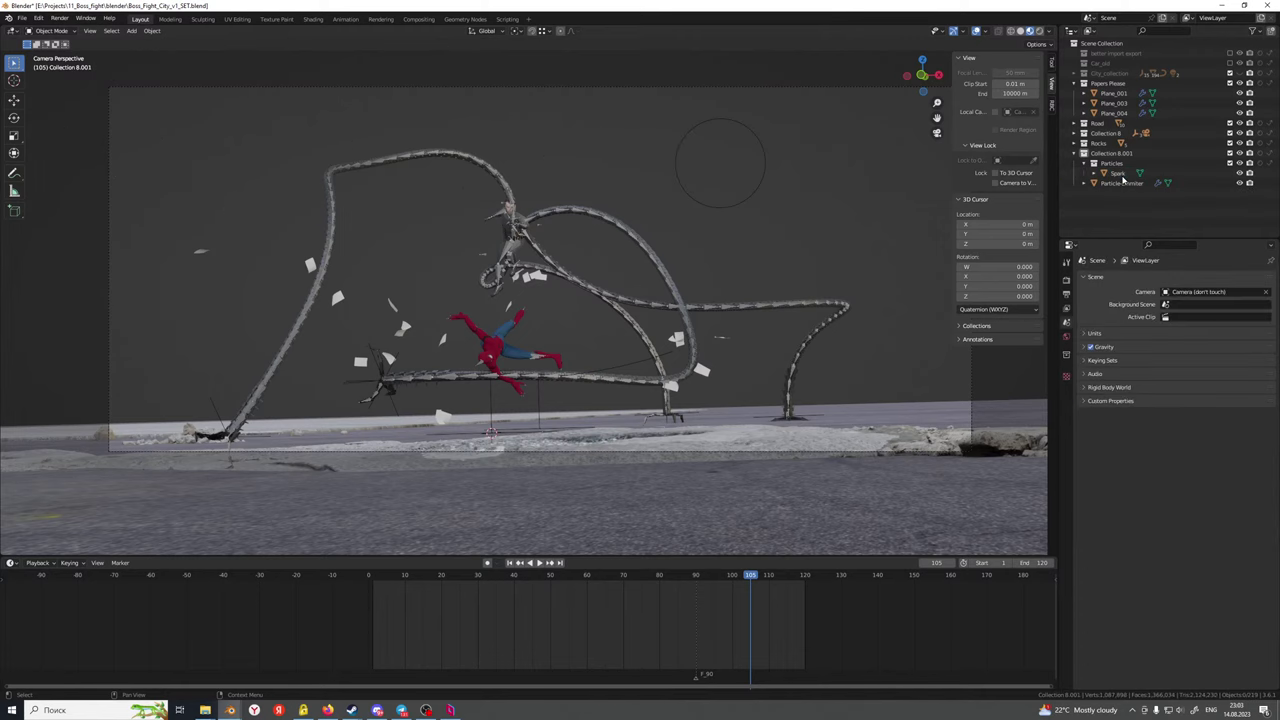
pyautogui.click(1121, 175)
# Move the particle emitter plane about 7.78 m along X above the fight scene
pyautogui.click(1118, 184)
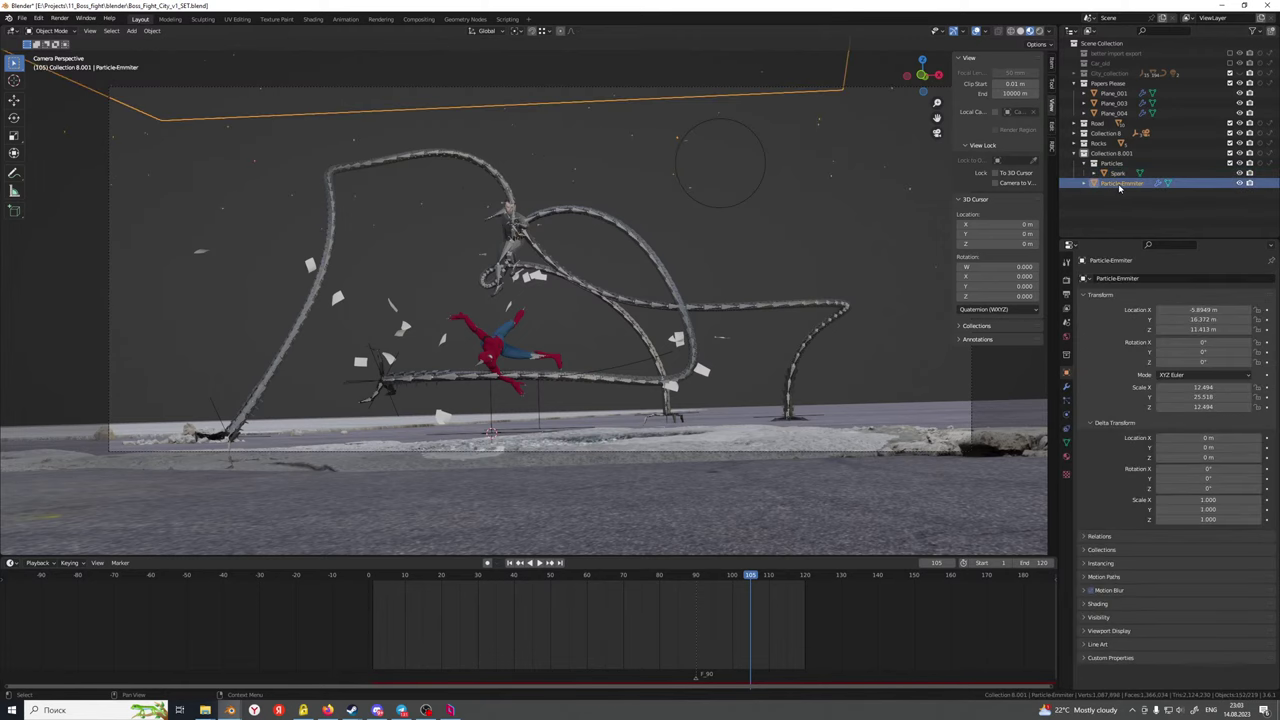
pyautogui.moveTo(700, 180); pyautogui.dragTo(773, 267, button='middle')
pyautogui.scroll(3, 797, 264)
pyautogui.keyDown('shift'); pyautogui.moveTo(668, 279); pyautogui.dragTo(628, 360, button='middle'); pyautogui.keyUp('shift')
pyautogui.scroll(-2, 626, 358)
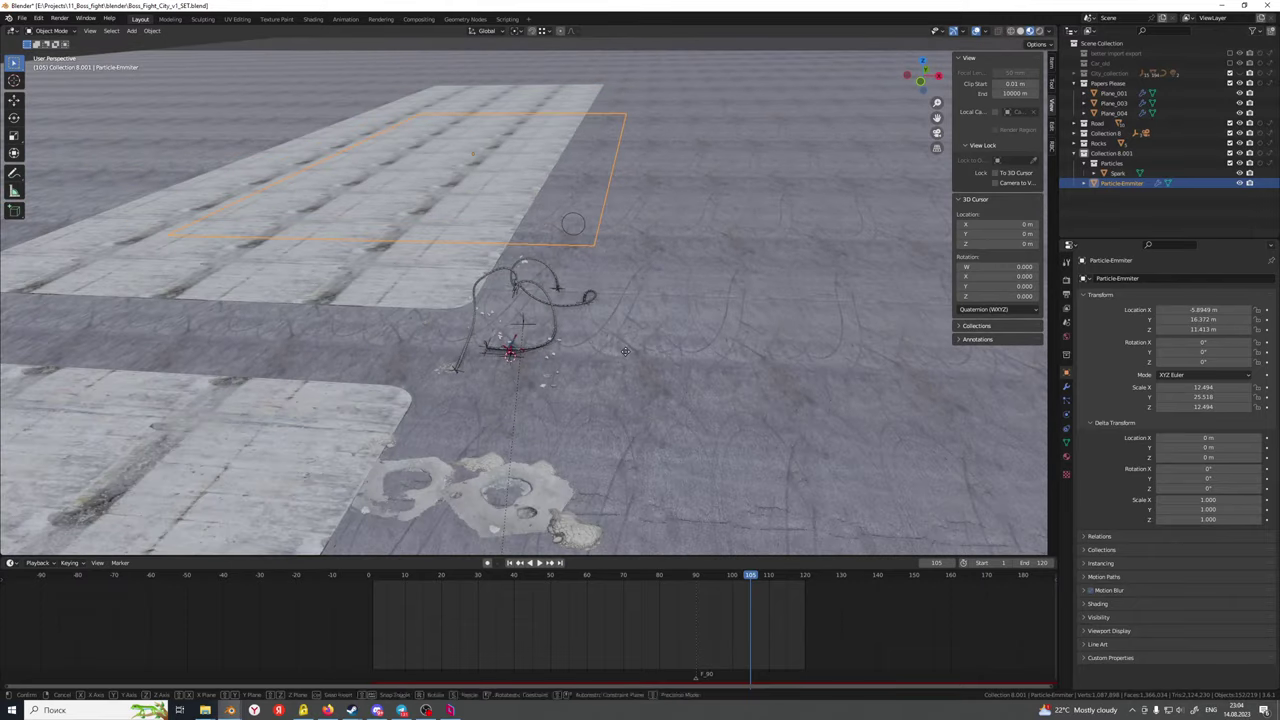
pyautogui.press('g')
pyautogui.press('x')
pyautogui.click(694, 360)
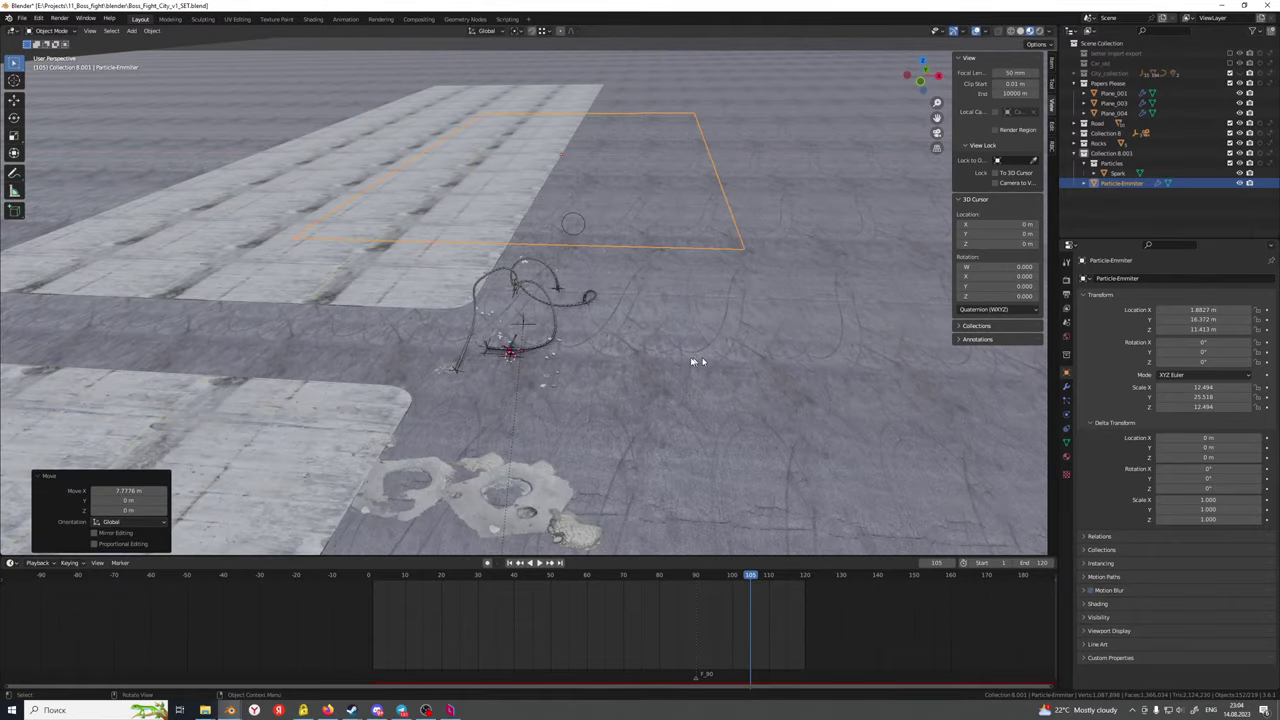
# Move the particle emitter plane about -7.12 m along Y above the fighting characters
pyautogui.moveTo(694, 360); pyautogui.dragTo(563, 337, button='middle')
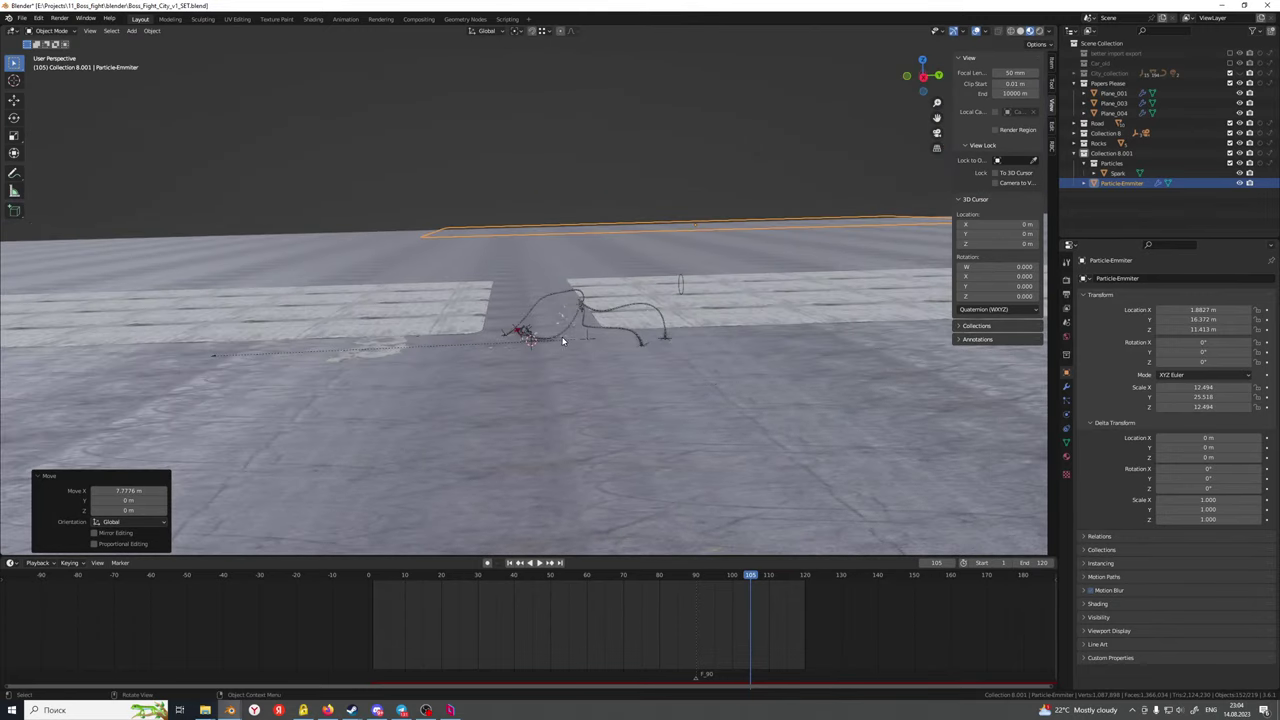
pyautogui.press('g')
pyautogui.press('y')
pyautogui.click(480, 297)
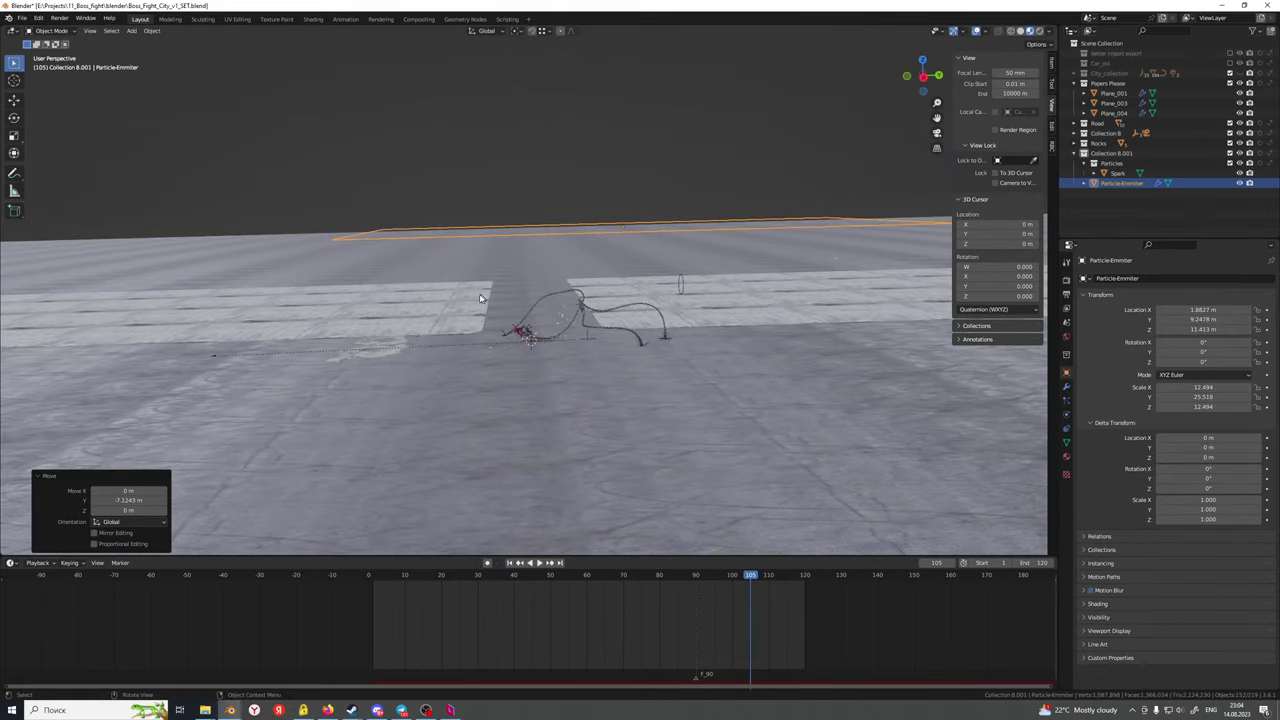
pyautogui.moveTo(480, 297); pyautogui.dragTo(613, 288, button='middle')
# Examine the sparks around the characters through the scene camera, with the emitter plane deselected
pyautogui.press('KP_0')
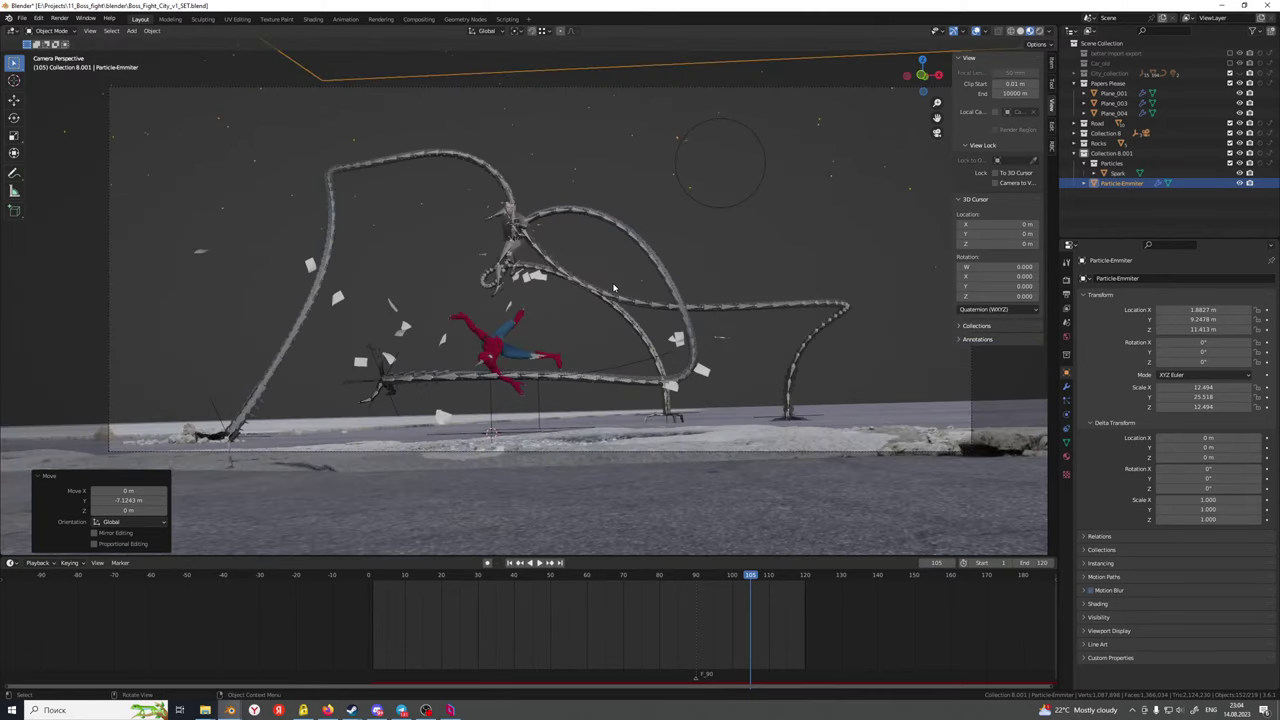
pyautogui.scroll(6, 559, 398)
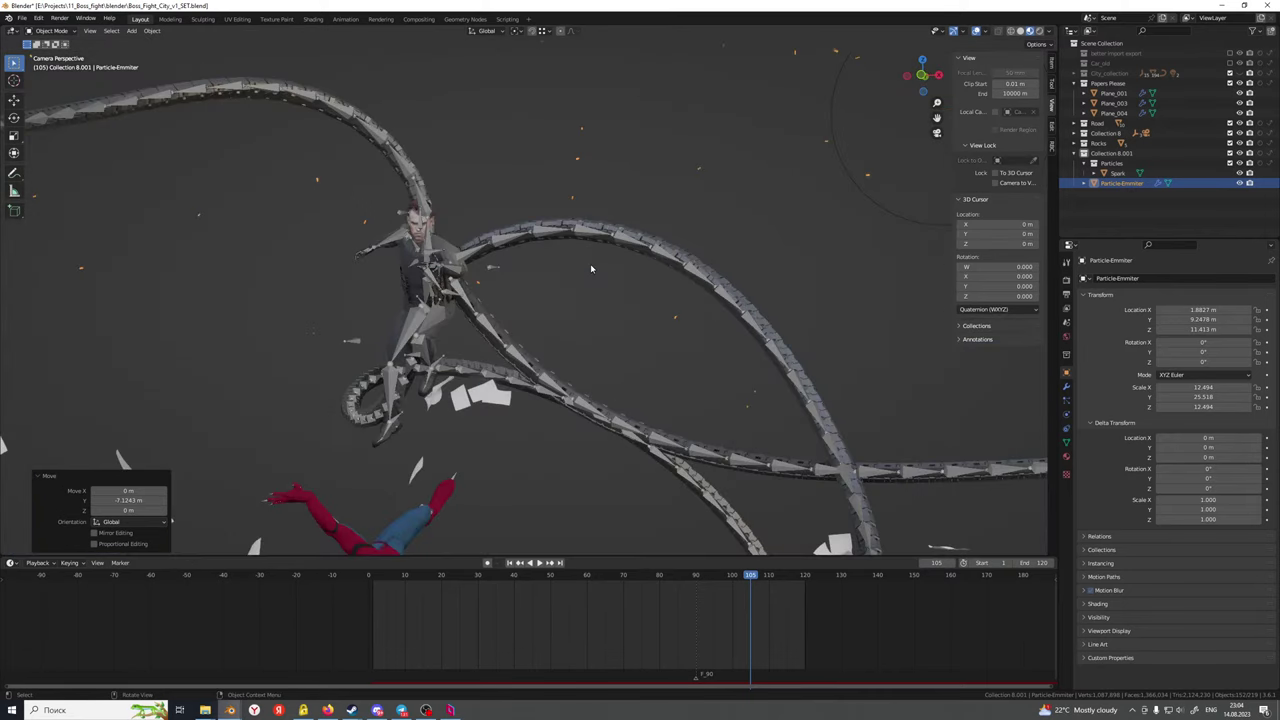
pyautogui.scroll(-8, 557, 385)
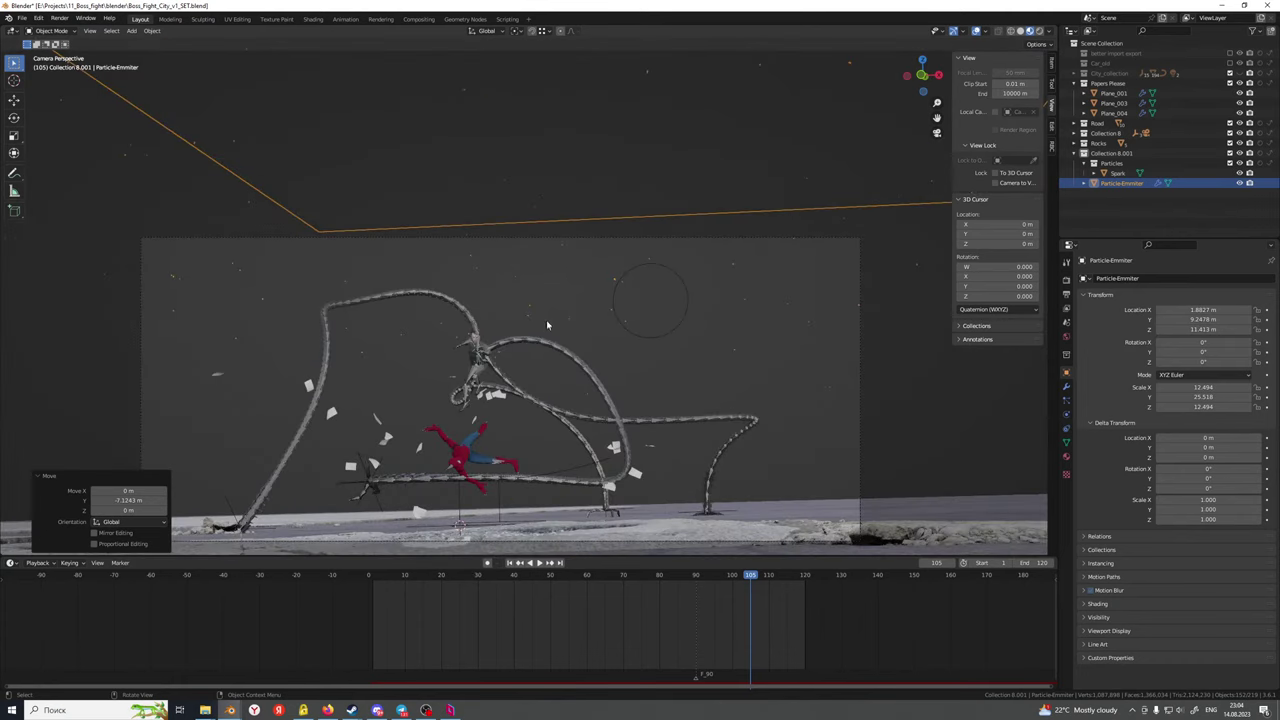
pyautogui.click(546, 323)
pyautogui.scroll(5, 547, 367)
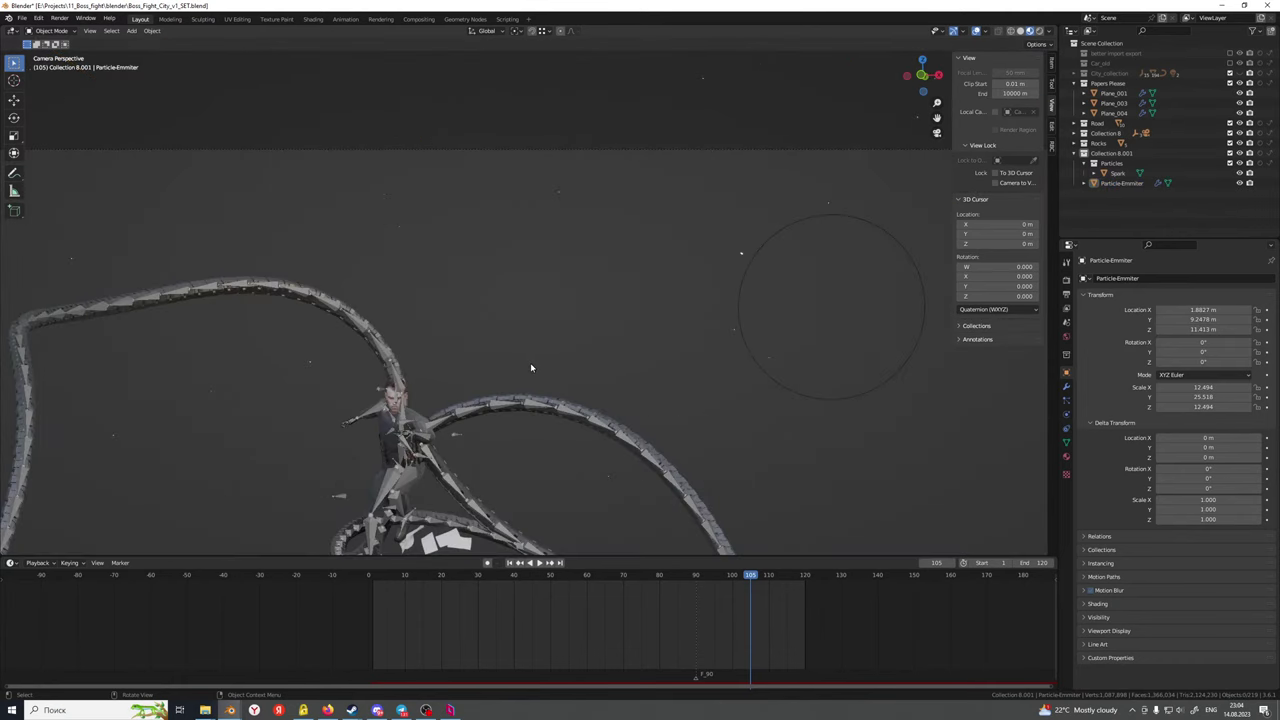
pyautogui.scroll(-6, 580, 360)
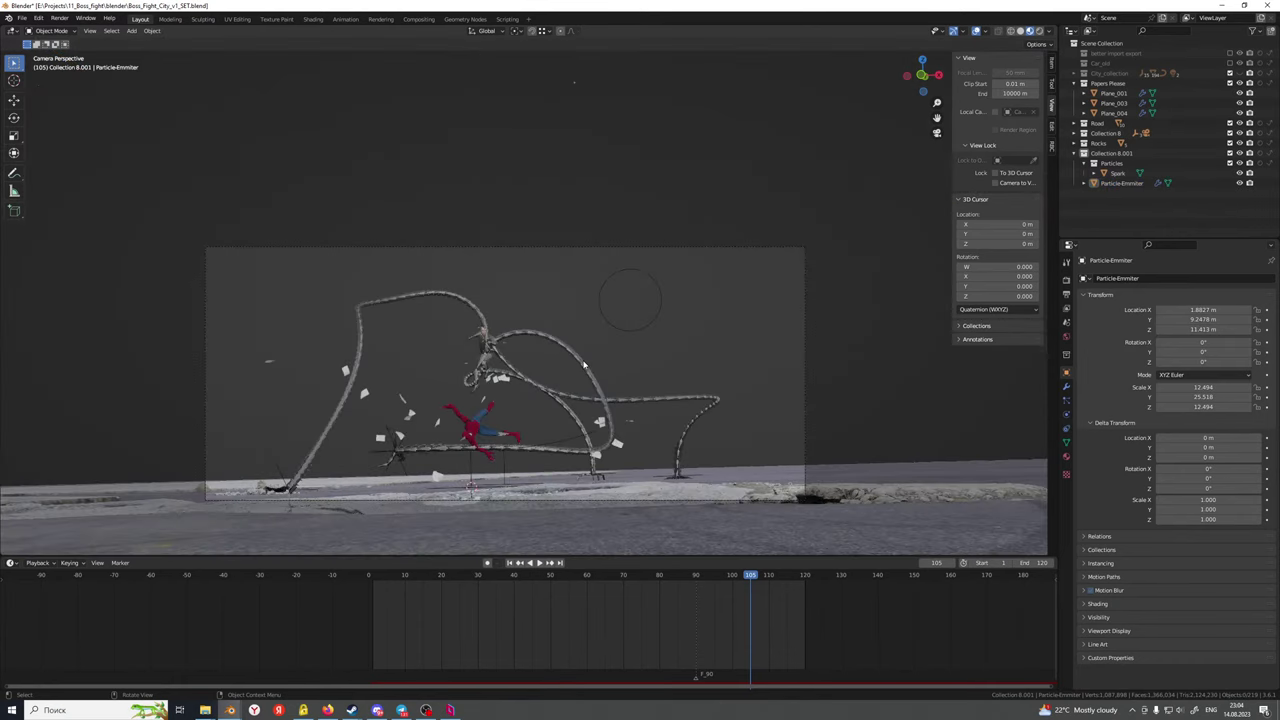
# Go to frame 6, select the emitter plane, and inspect its particle velocity settings and the scene's render settings
pyautogui.click(391, 578)
pyautogui.moveTo(500, 420); pyautogui.dragTo(550, 398, button='middle')
pyautogui.click(581, 403)
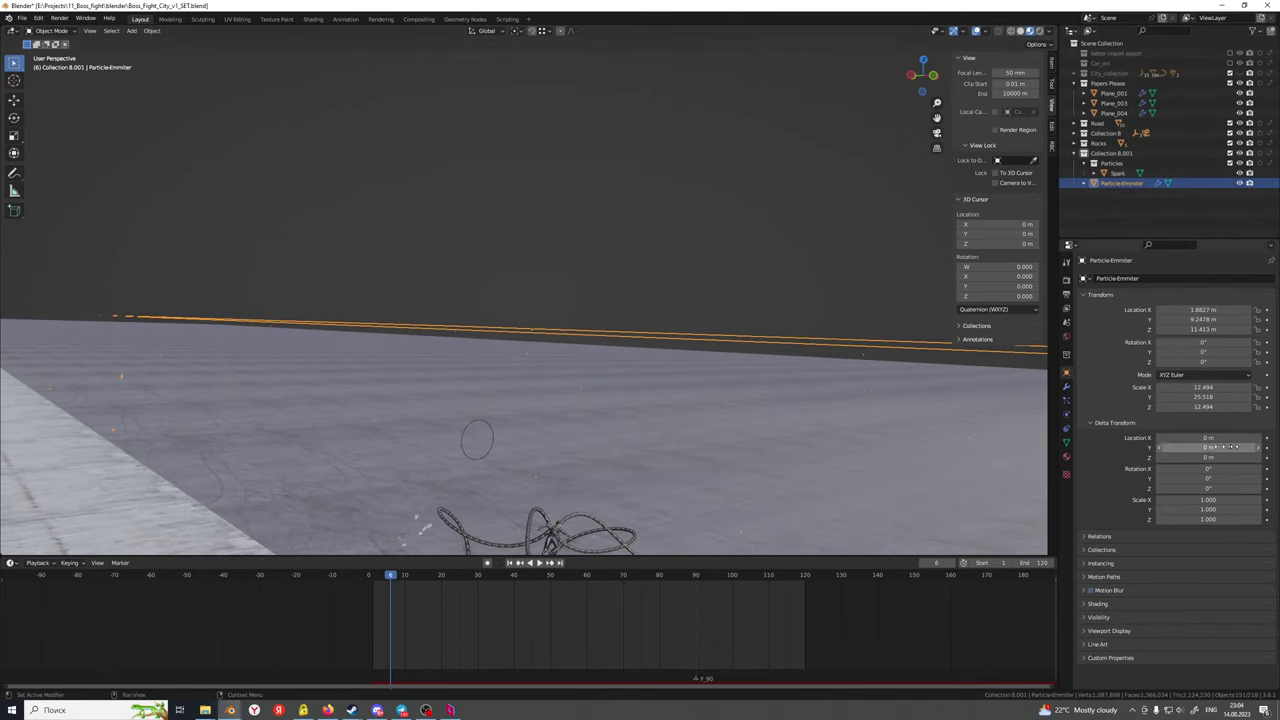
pyautogui.click(1066, 400)
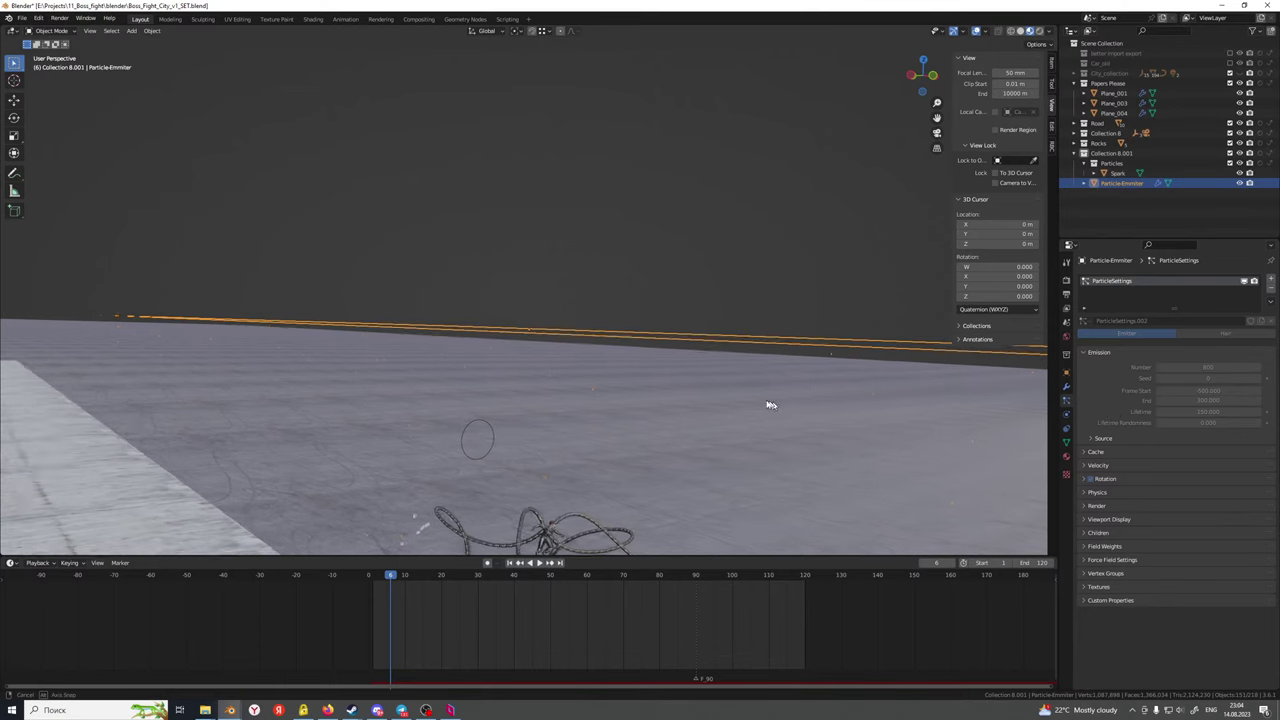
pyautogui.moveTo(771, 403); pyautogui.dragTo(553, 399, button='middle')
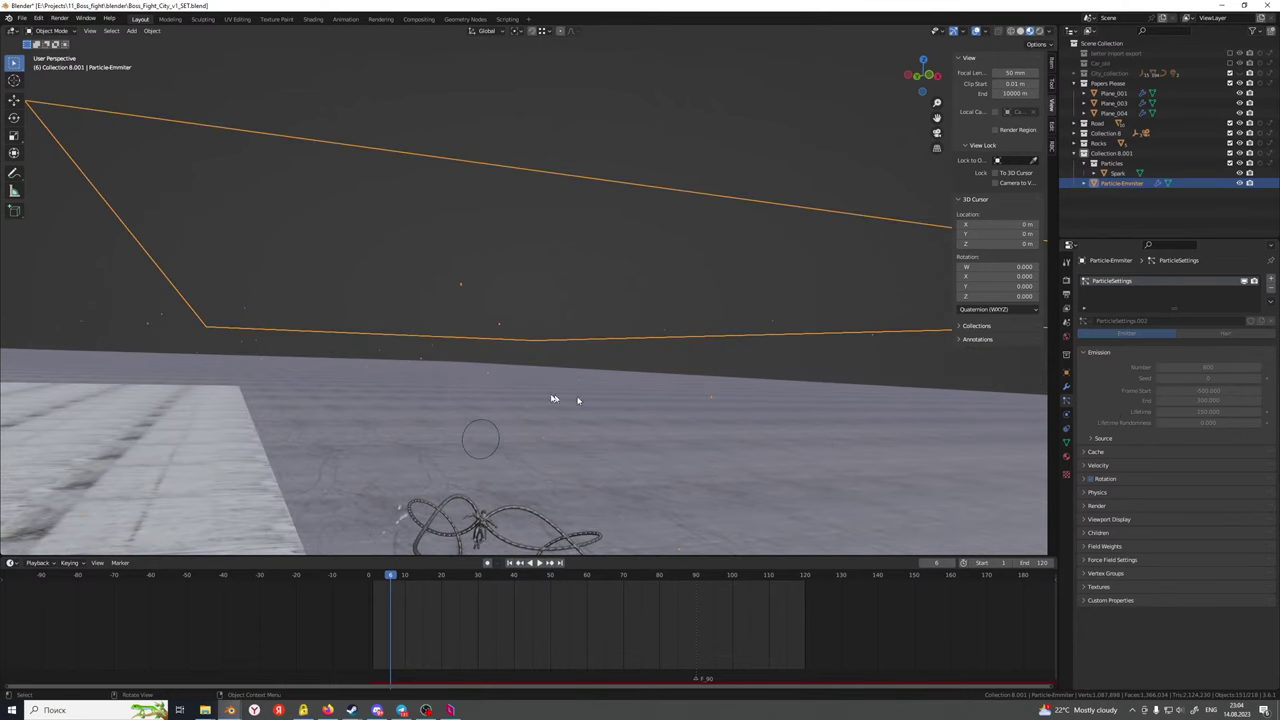
pyautogui.click(1084, 465)
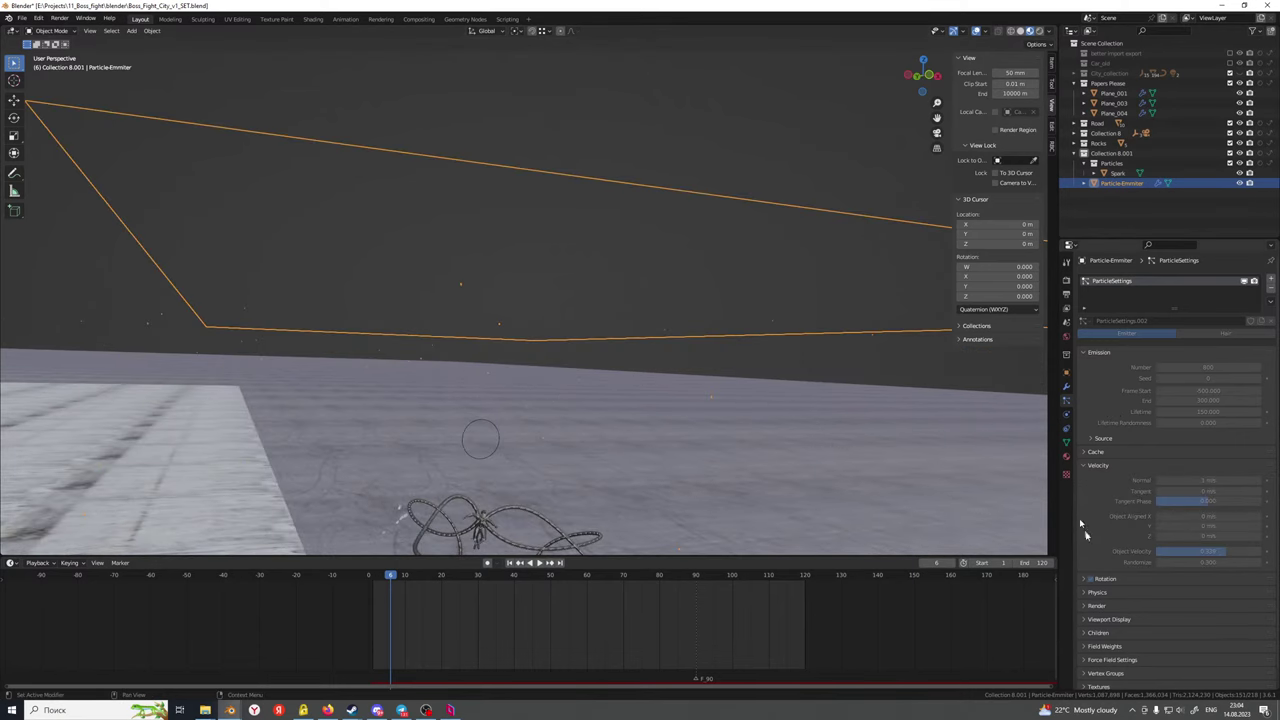
pyautogui.scroll(-1, 1090, 560)
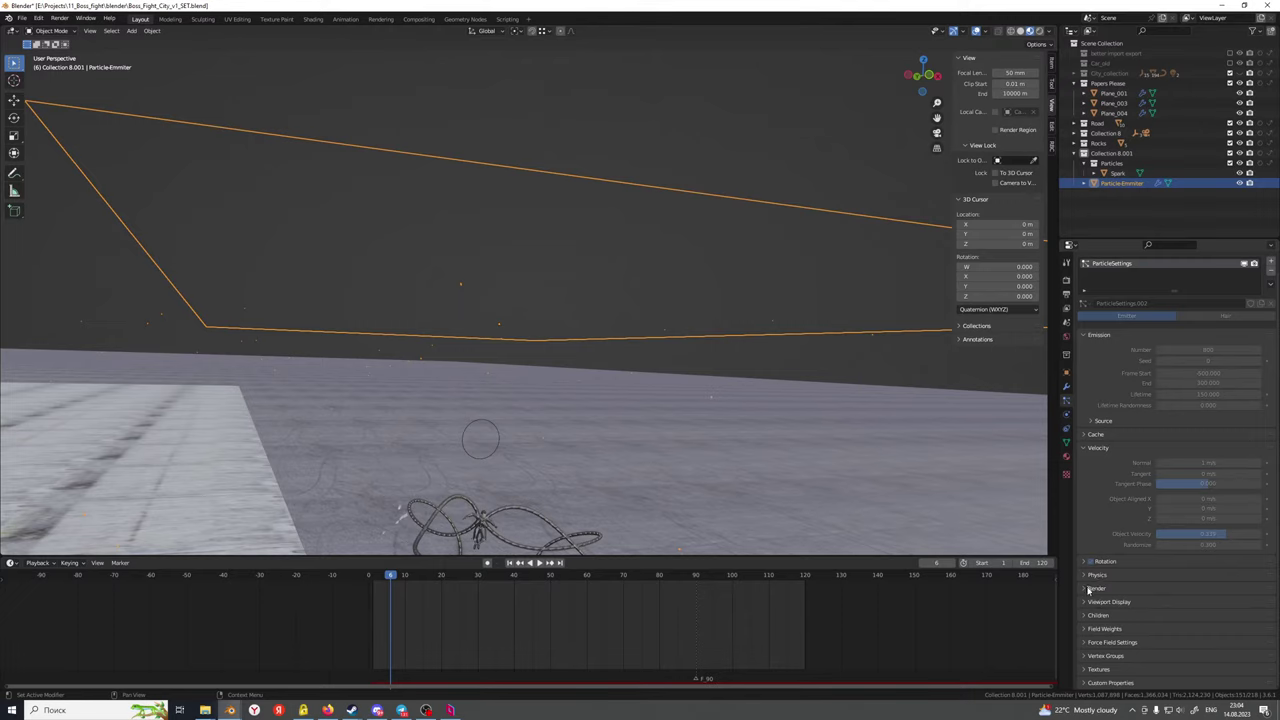
pyautogui.click(1067, 280)
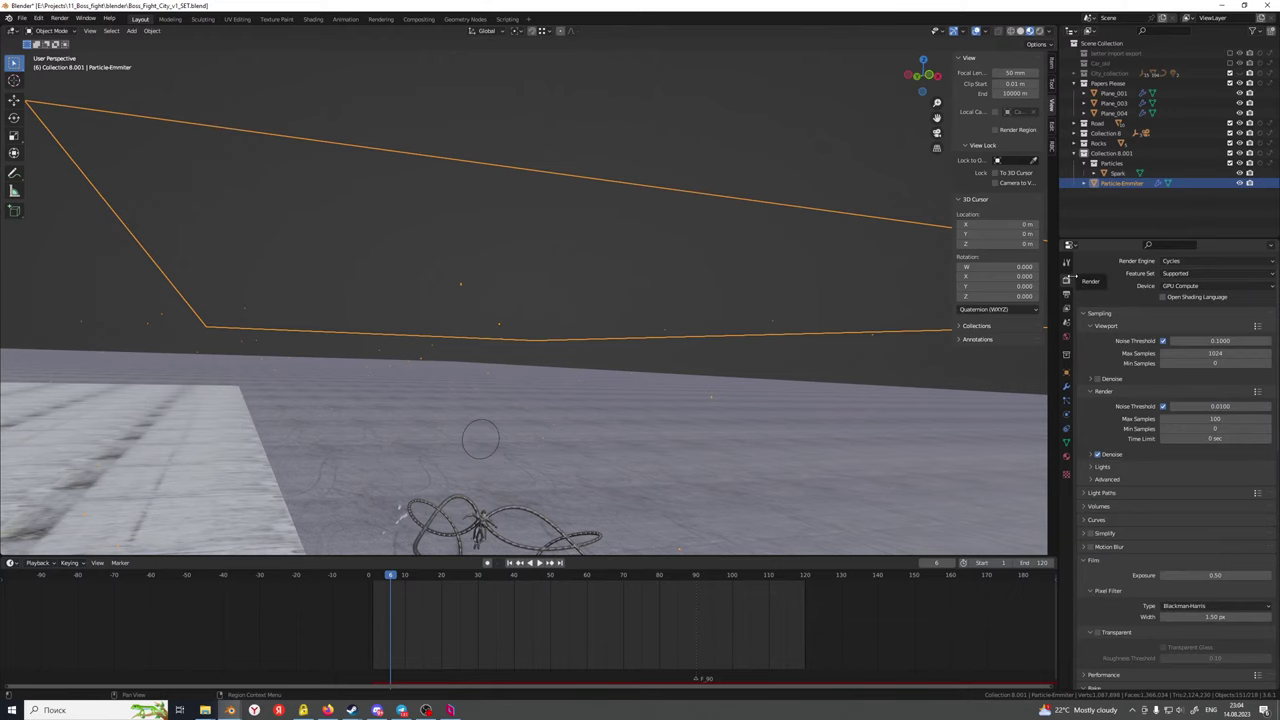
pyautogui.scroll(-3, 1132, 470)
# Apply the scale of the particle emitter plane
pyautogui.moveTo(560, 418); pyautogui.dragTo(518, 430, button='middle')
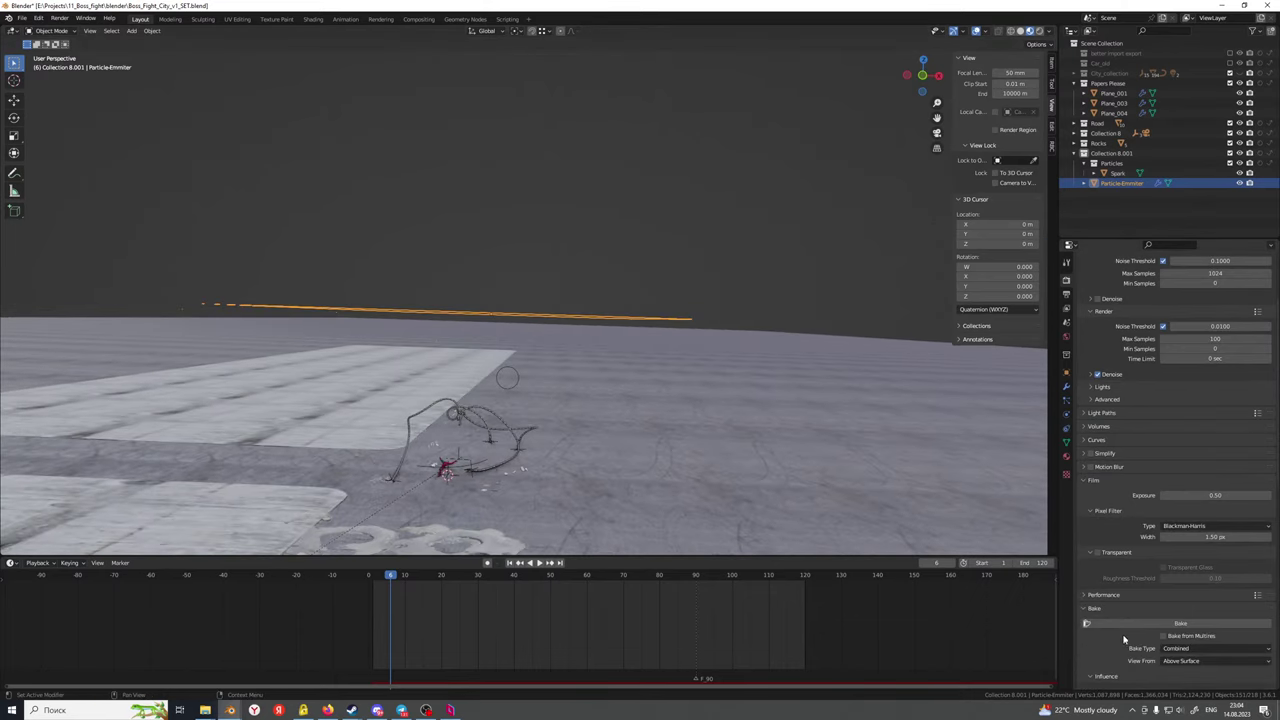
pyautogui.moveTo(789, 528); pyautogui.dragTo(740, 437, button='middle')
pyautogui.moveTo(539, 401)
pyautogui.mouseDown(button='middle')
pyautogui.moveTo(571, 397)
pyautogui.moveTo(537, 391)
pyautogui.mouseUp(button='middle')
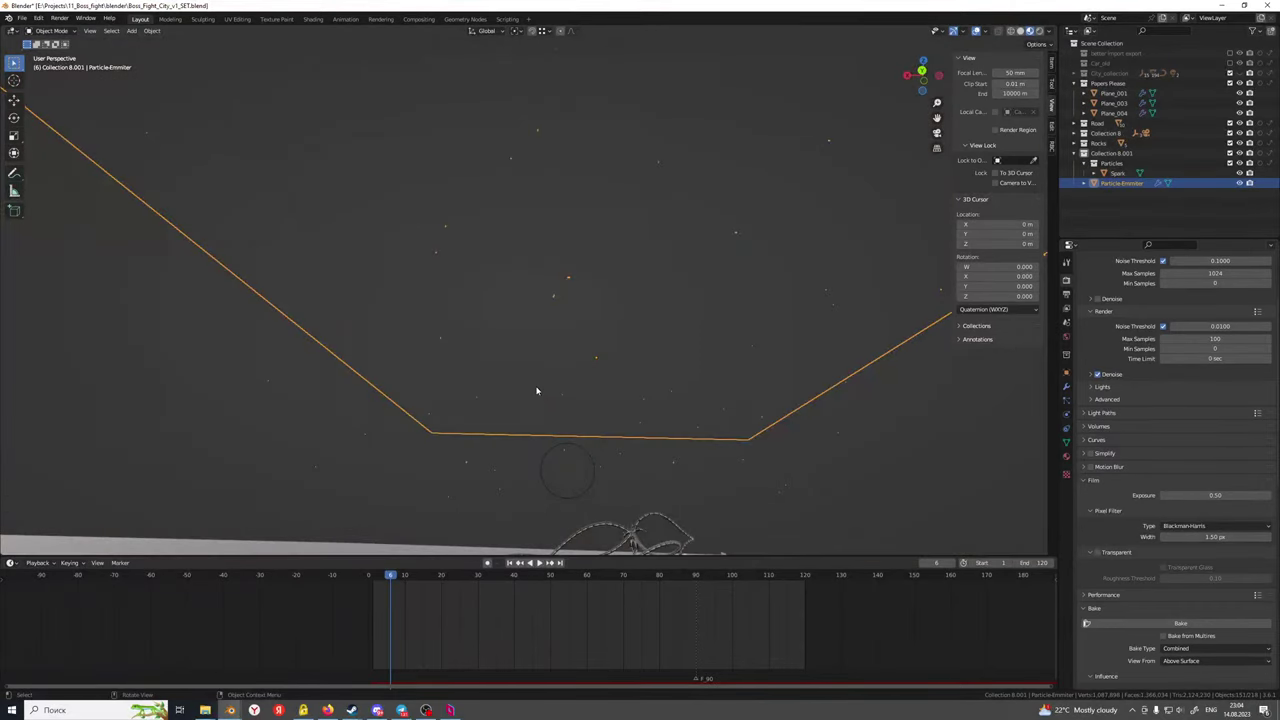
pyautogui.rightClick(537, 391)
pyautogui.press('g')
pyautogui.rightClick(581, 283)
pyautogui.hotkey('ctrl', 'a')
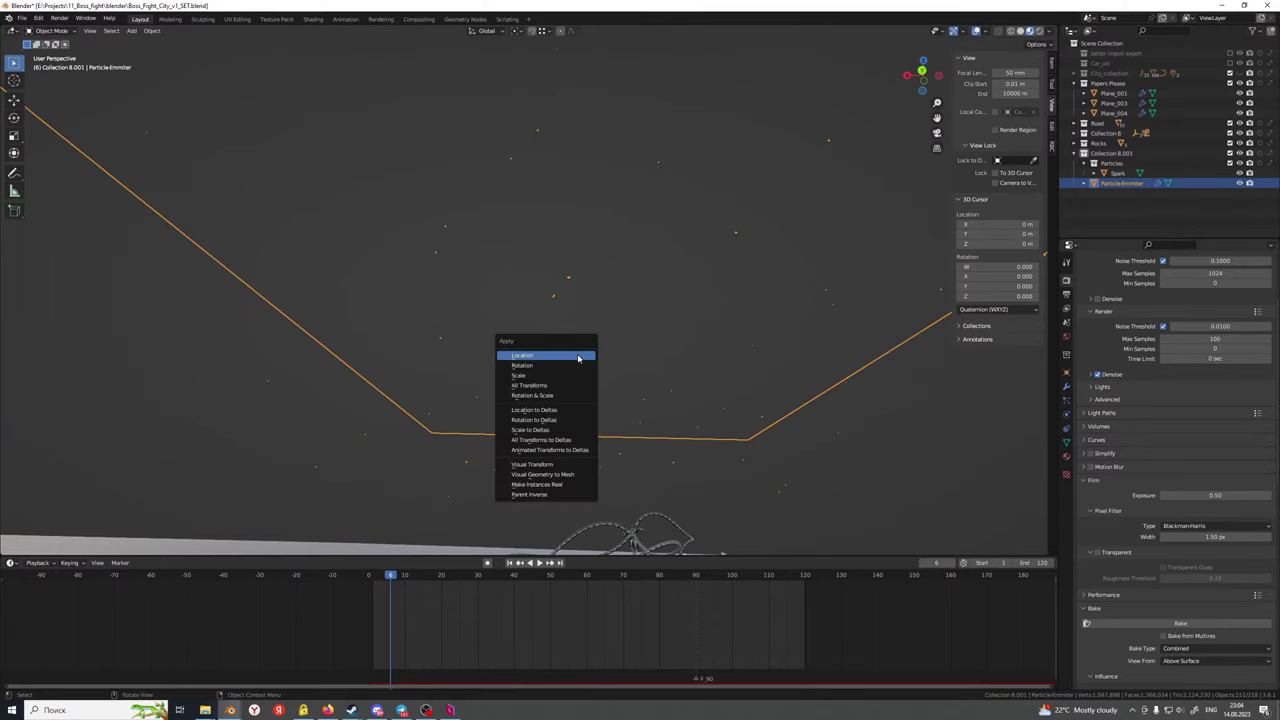
pyautogui.click(543, 377)
# Examine the glowing sparks close up above the mechanical tentacles through the scene camera
pyautogui.moveTo(640, 387); pyautogui.dragTo(540, 332, button='middle')
pyautogui.press('KP_0')
pyautogui.click(783, 250)
pyautogui.scroll(8, 737, 257)
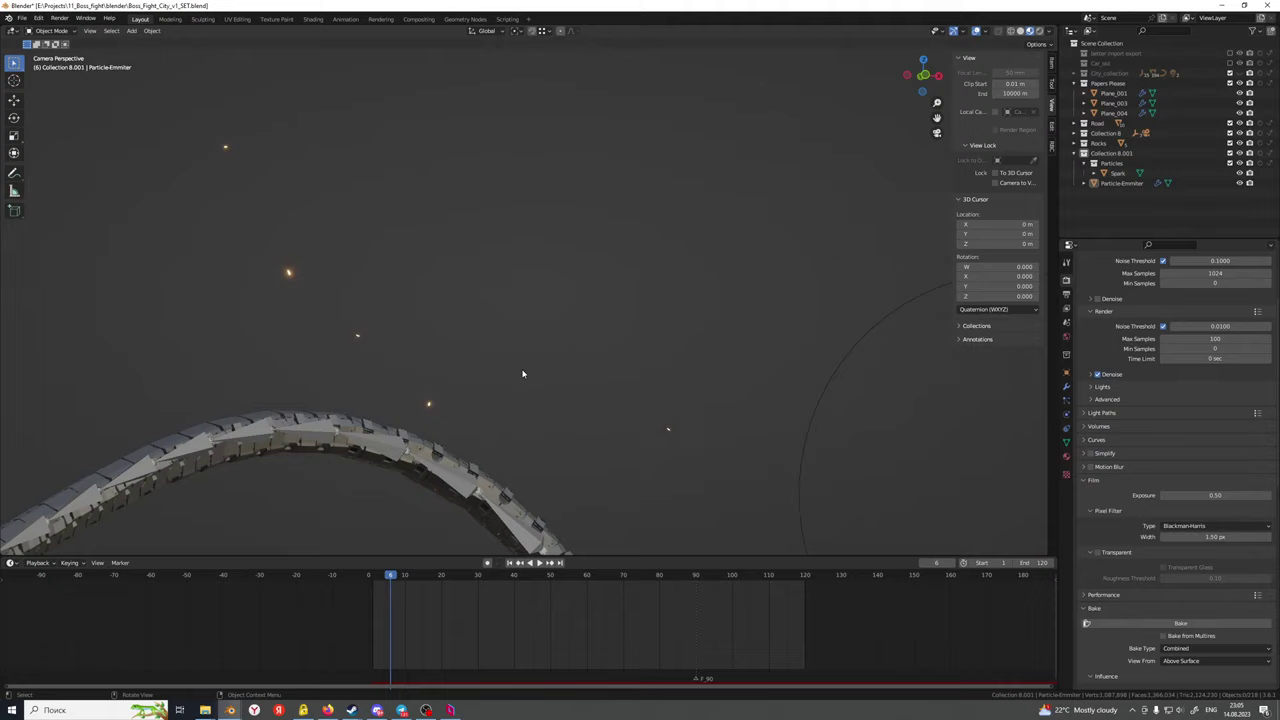
pyautogui.scroll(-6, 522, 373)
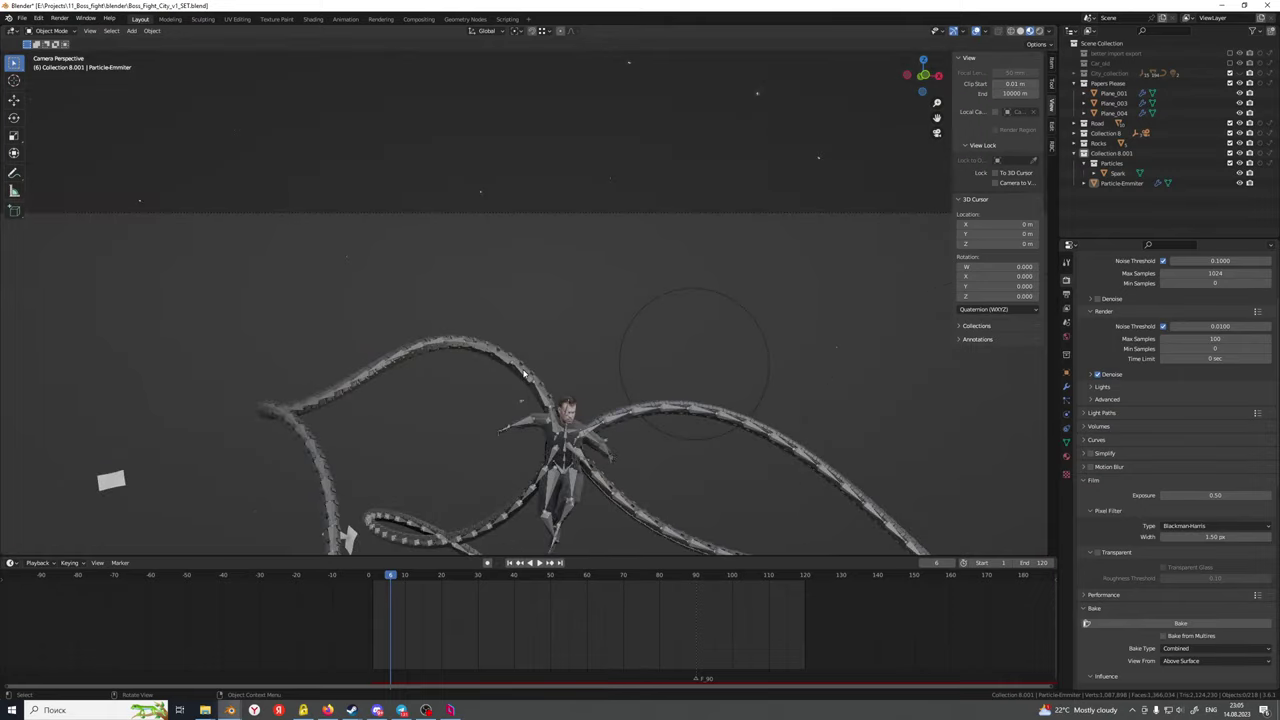
pyautogui.scroll(3, 530, 375)
pyautogui.scroll(4, 539, 380)
pyautogui.keyDown('shift'); pyautogui.moveTo(443, 351); pyautogui.dragTo(634, 480, button='middle'); pyautogui.keyUp('shift')
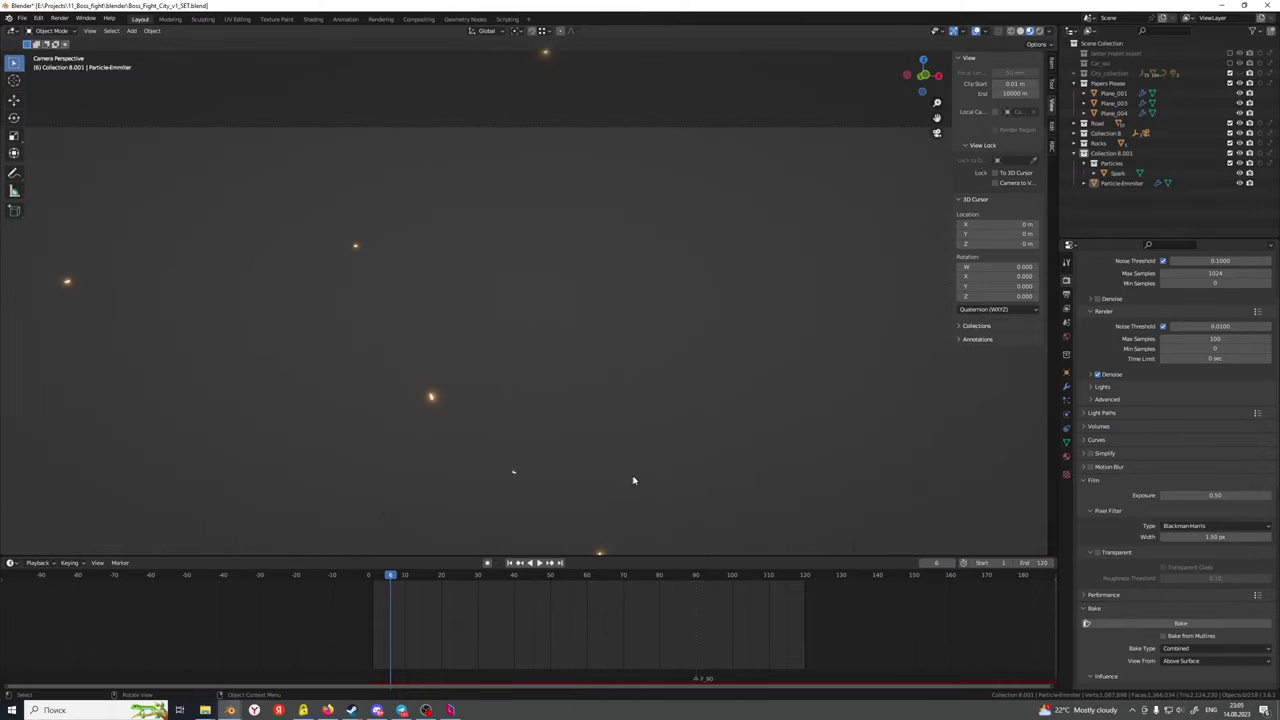
pyautogui.scroll(-1, 634, 479)
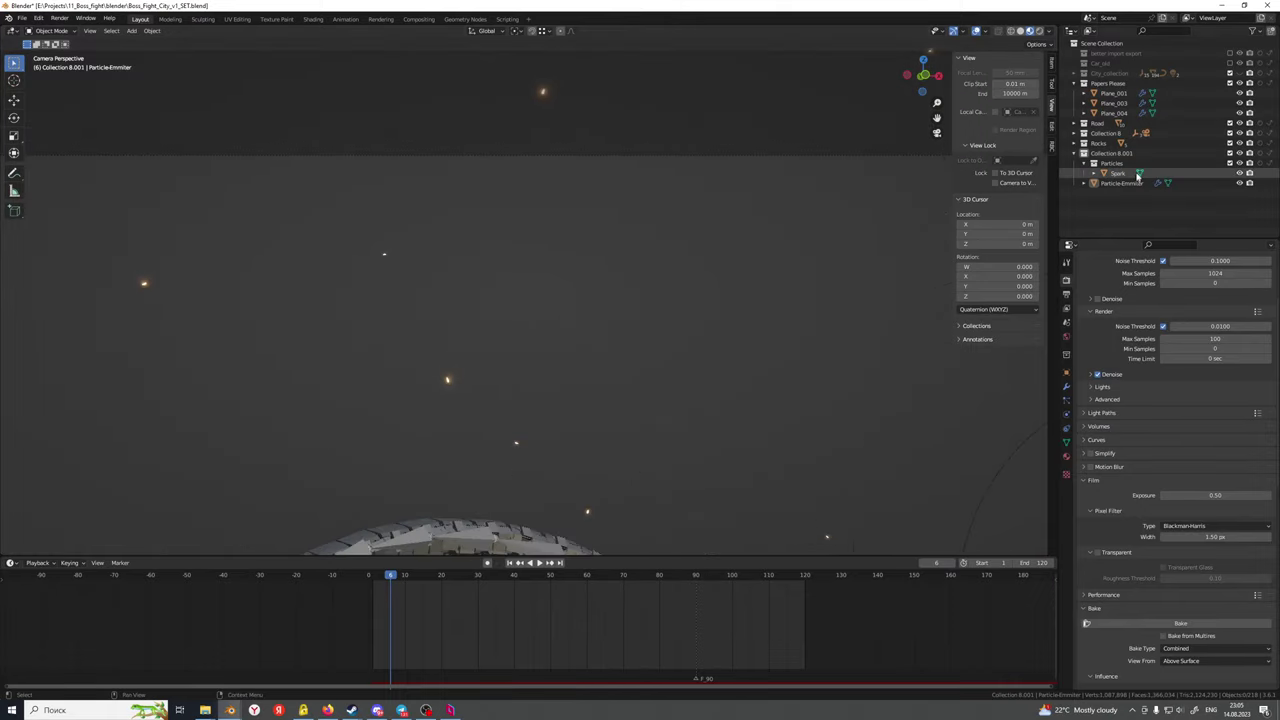
# Select the Spark particle object and try enlarging it uniformly by a factor of about 84
pyautogui.click(1137, 176)
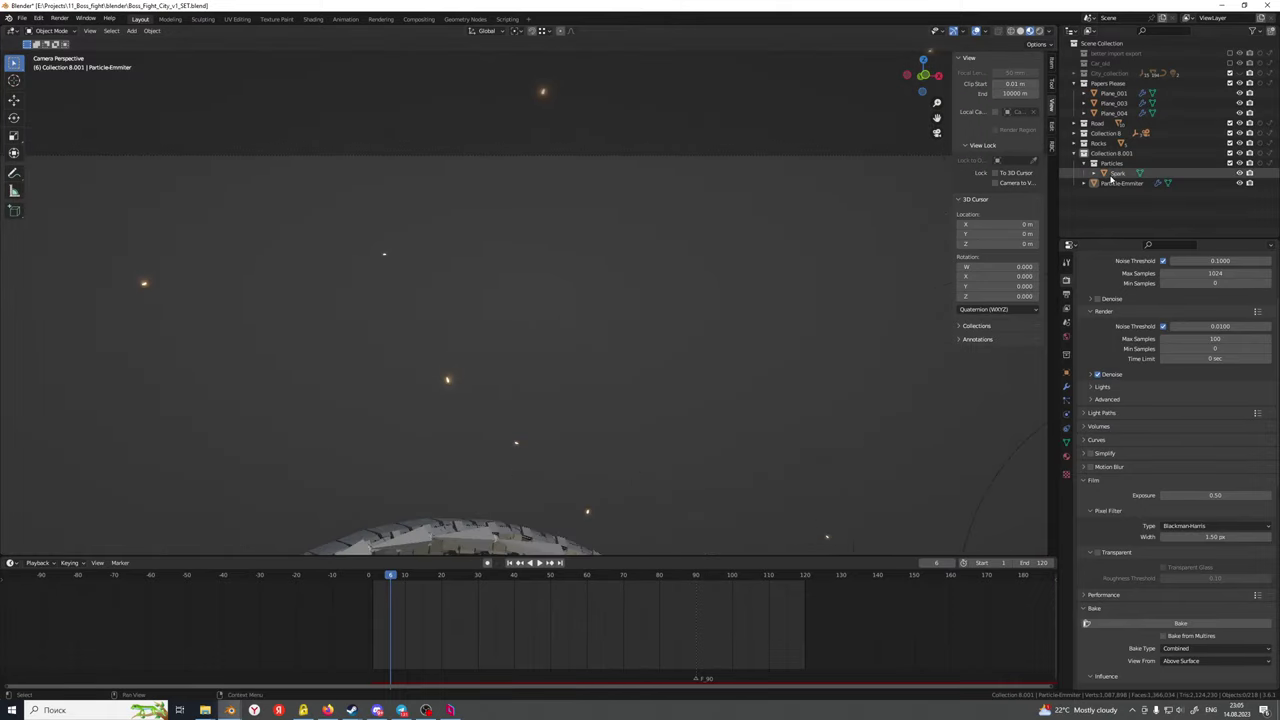
pyautogui.press('s')
pyautogui.rightClick(414, 402)
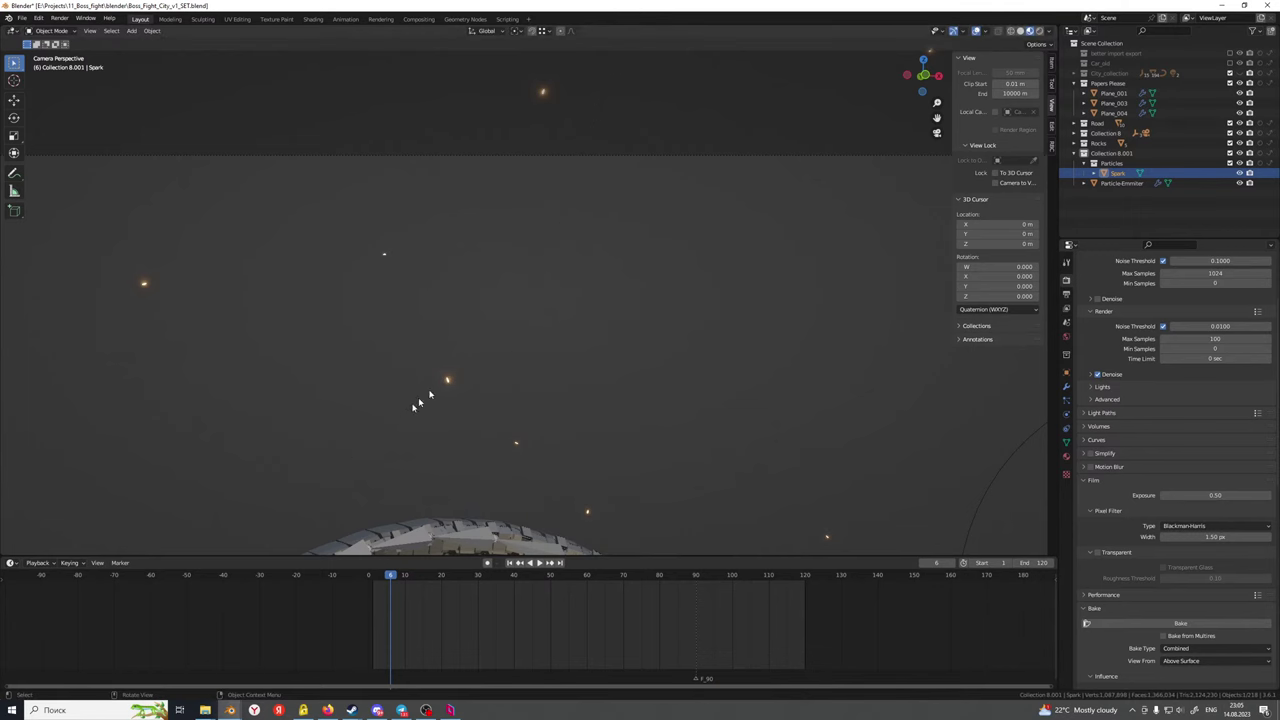
pyautogui.scroll(-3, 605, 268)
pyautogui.moveTo(605, 268); pyautogui.dragTo(563, 326, button='middle')
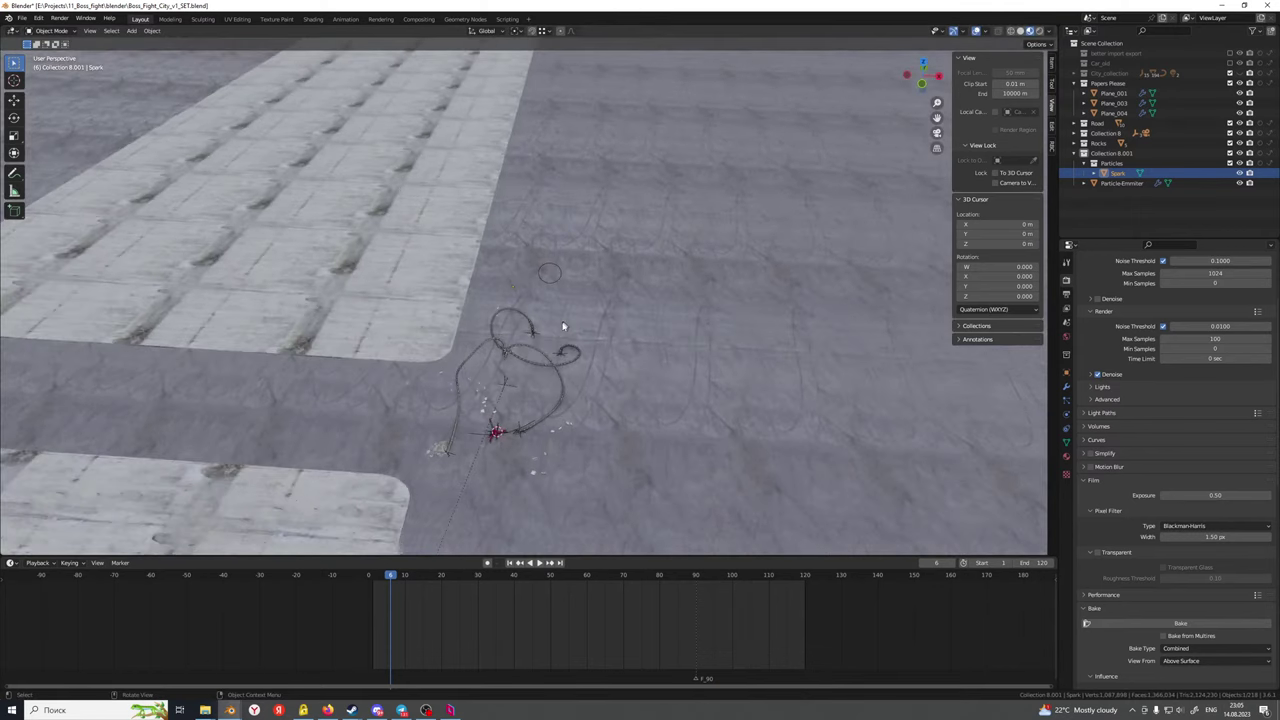
pyautogui.scroll(1, 563, 326)
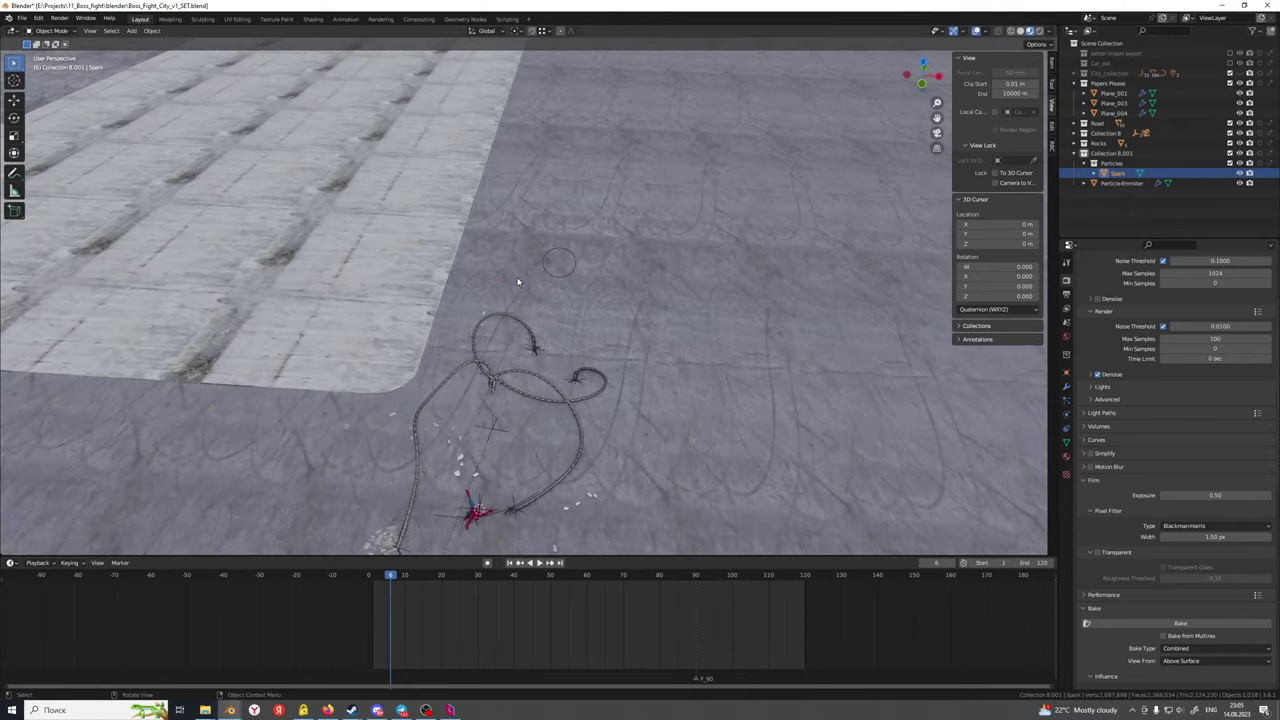
pyautogui.press('s')
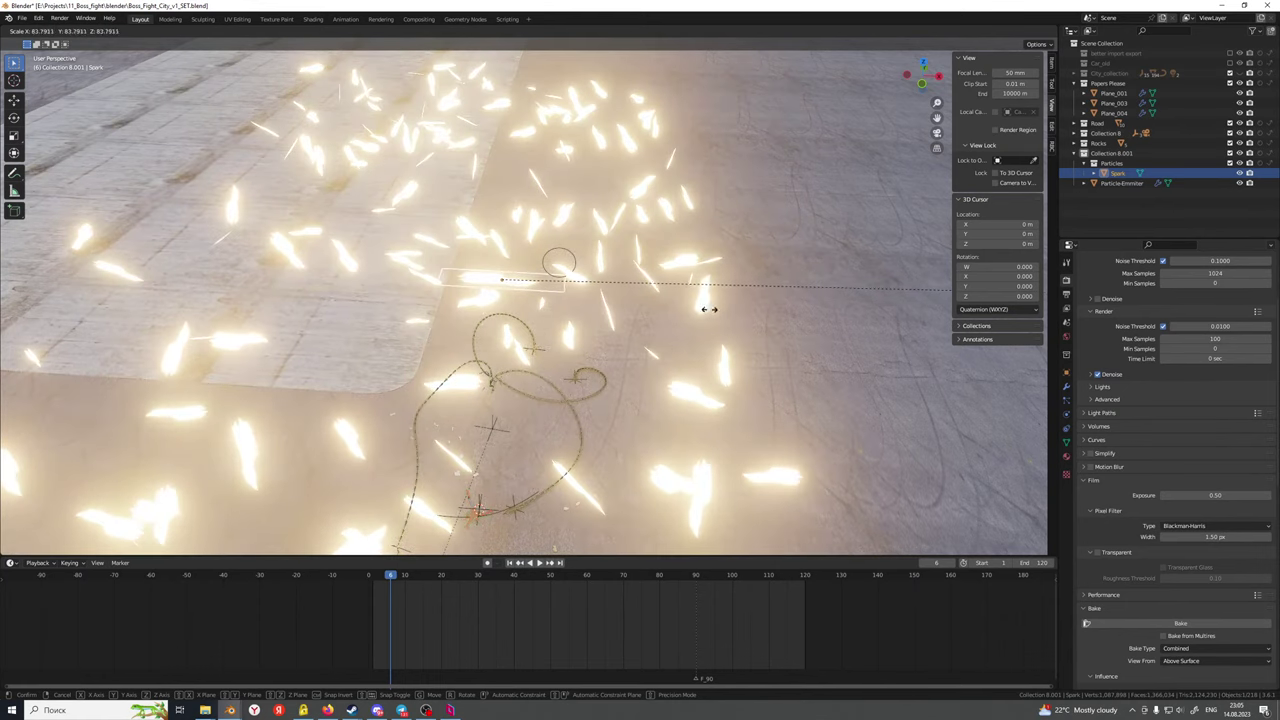
pyautogui.click(728, 312)
pyautogui.press('KP_0')
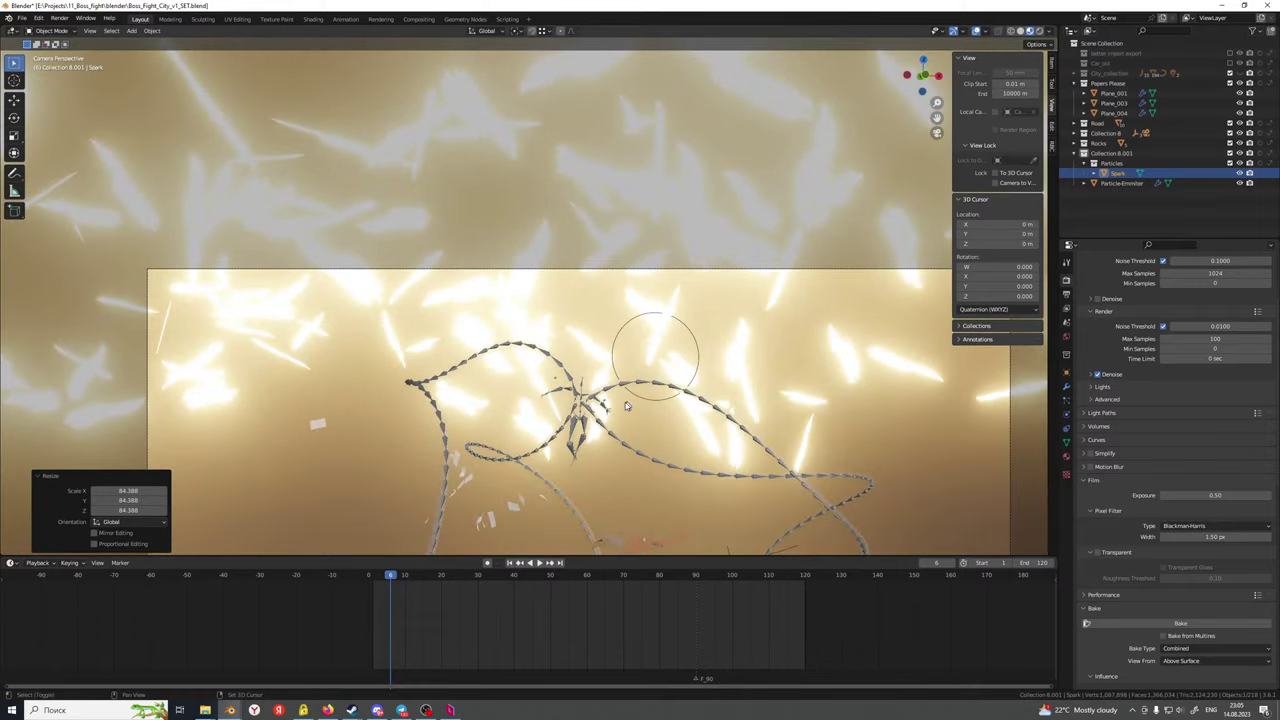
pyautogui.keyDown('shift'); pyautogui.moveTo(626, 405); pyautogui.dragTo(607, 238, button='middle'); pyautogui.keyUp('shift')
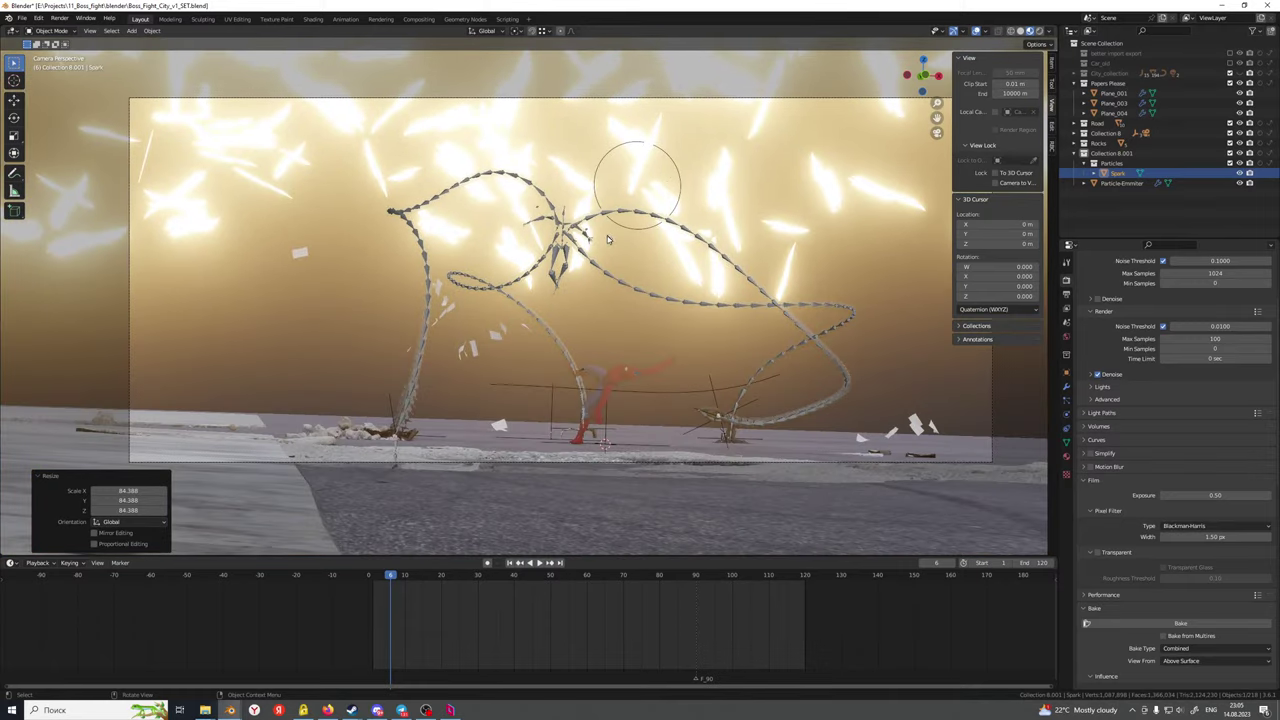
pyautogui.hotkey('ctrl', 'z')
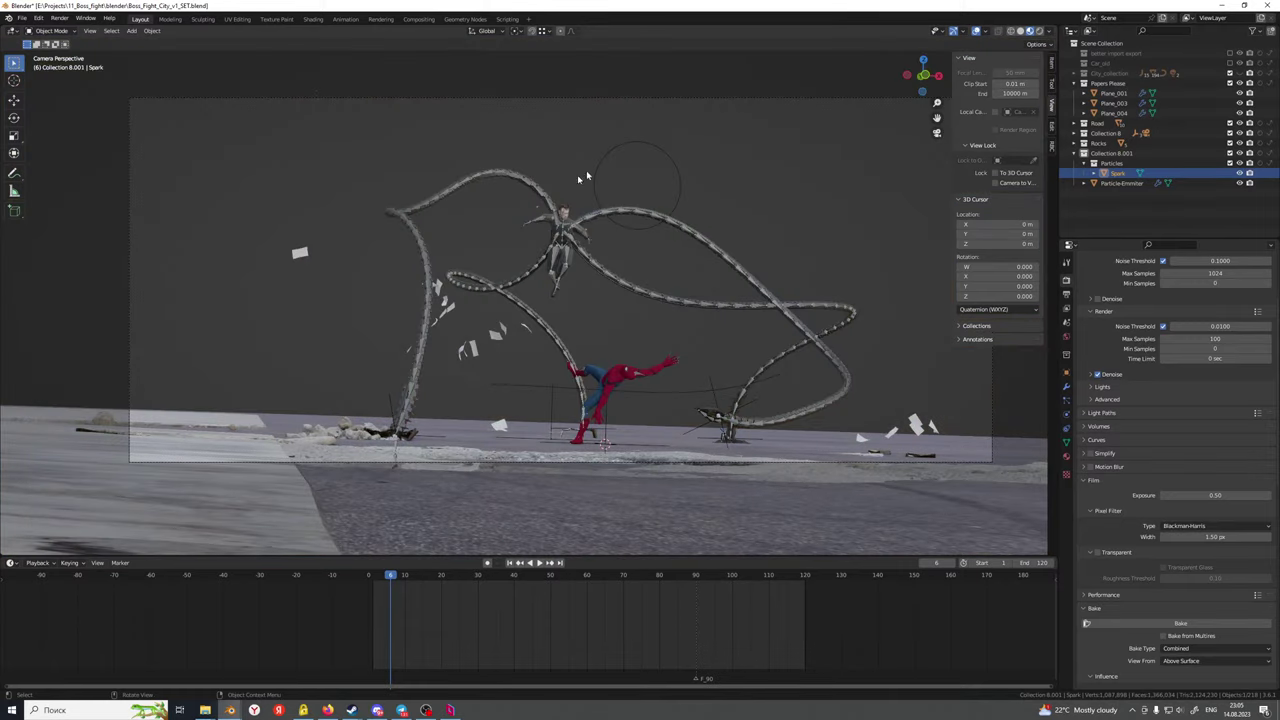
# Enlarge the Spark object uniformly by a factor of 2.175
pyautogui.press('s')
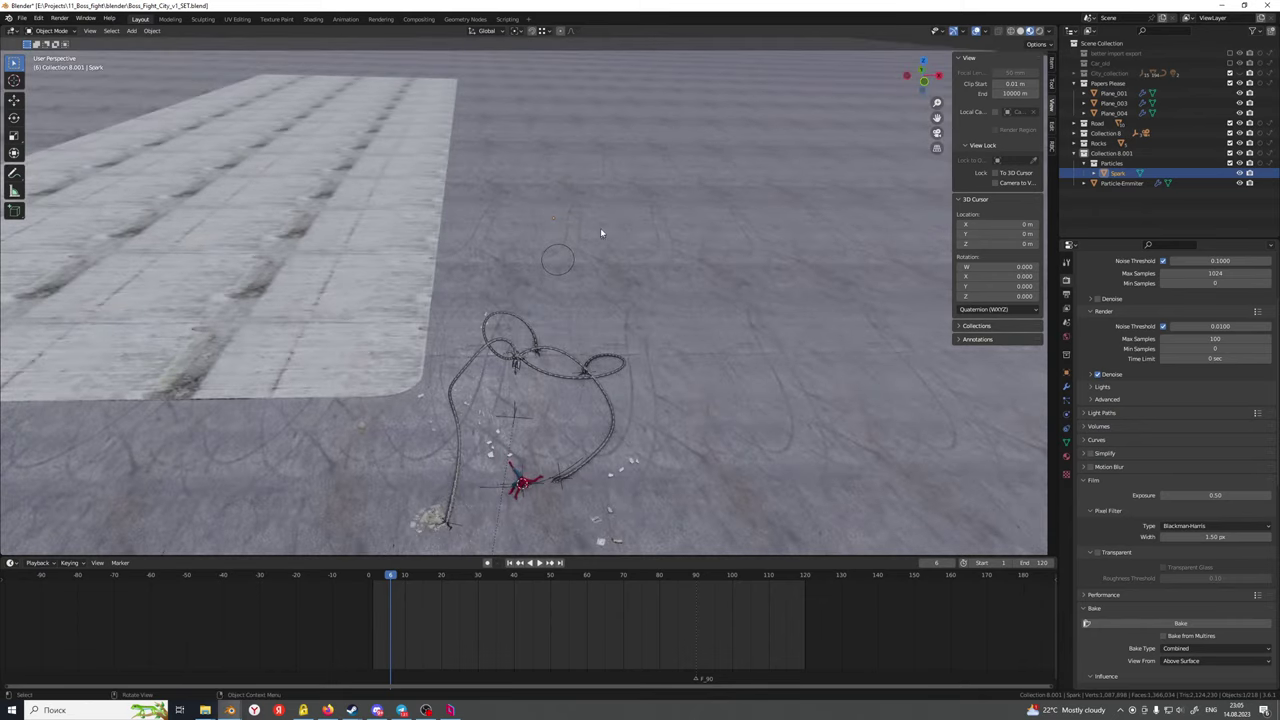
pyautogui.click(661, 230)
pyautogui.scroll(8, 645, 245)
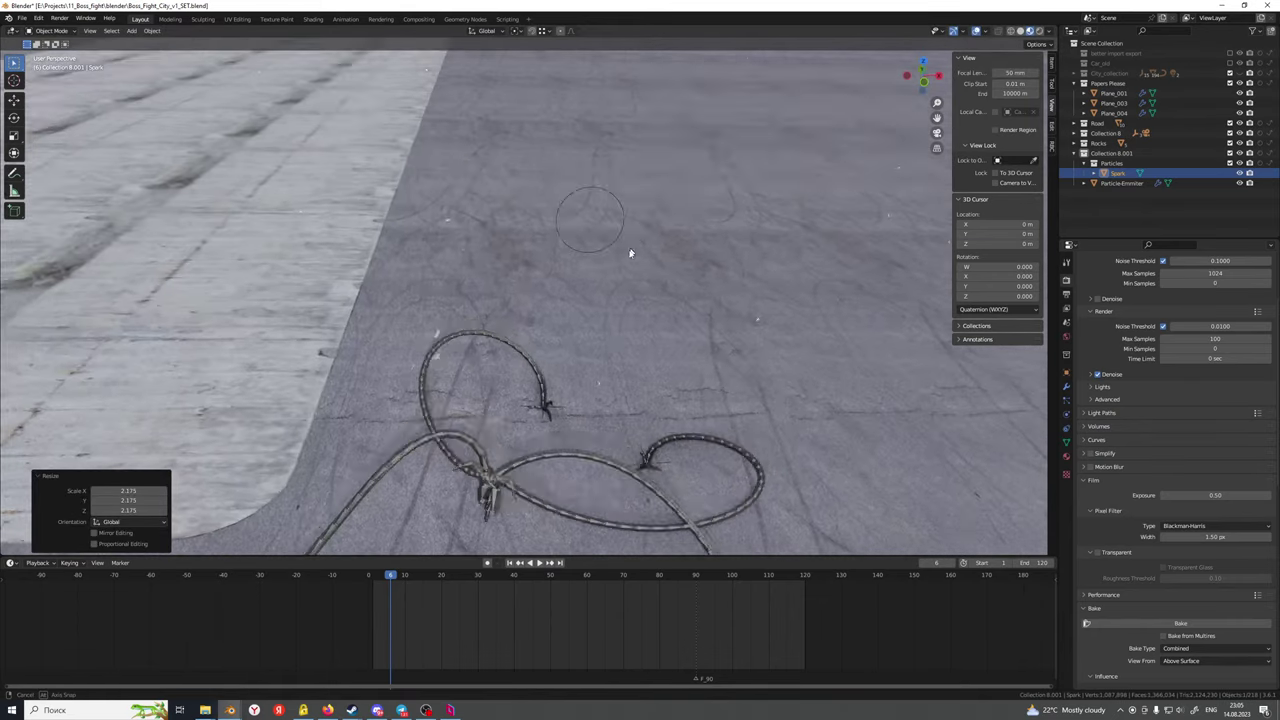
pyautogui.scroll(4, 617, 270)
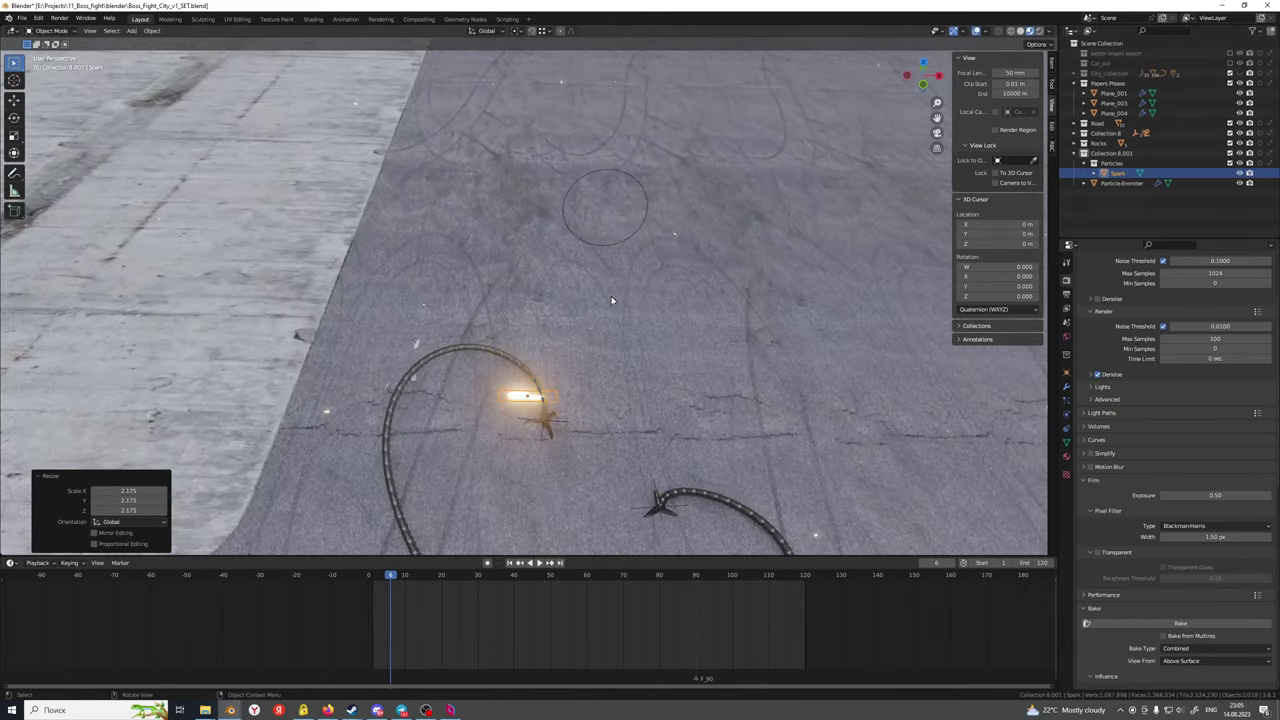
# Shrink the Spark object to about 0.72 along X and 0.84 along Y, and apply its scale
pyautogui.press('s')
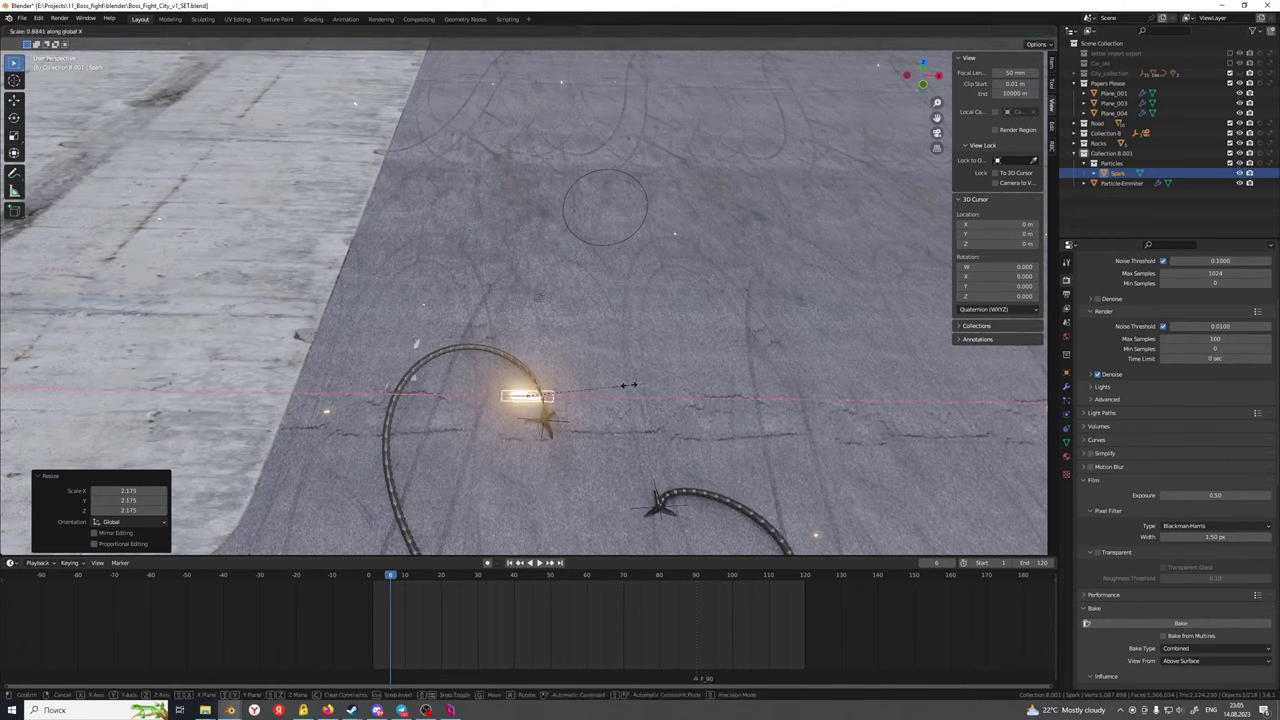
pyautogui.press('x')
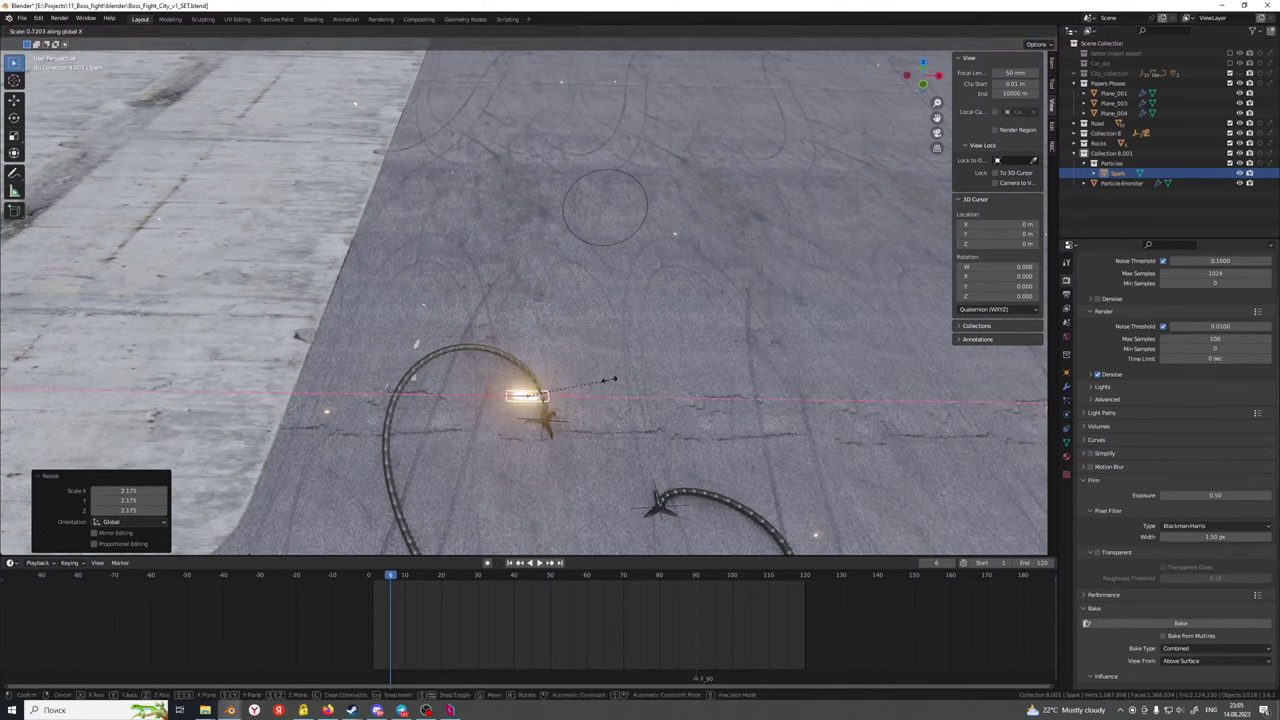
pyautogui.click(610, 380)
pyautogui.press('s')
pyautogui.press('x')
pyautogui.press('y')
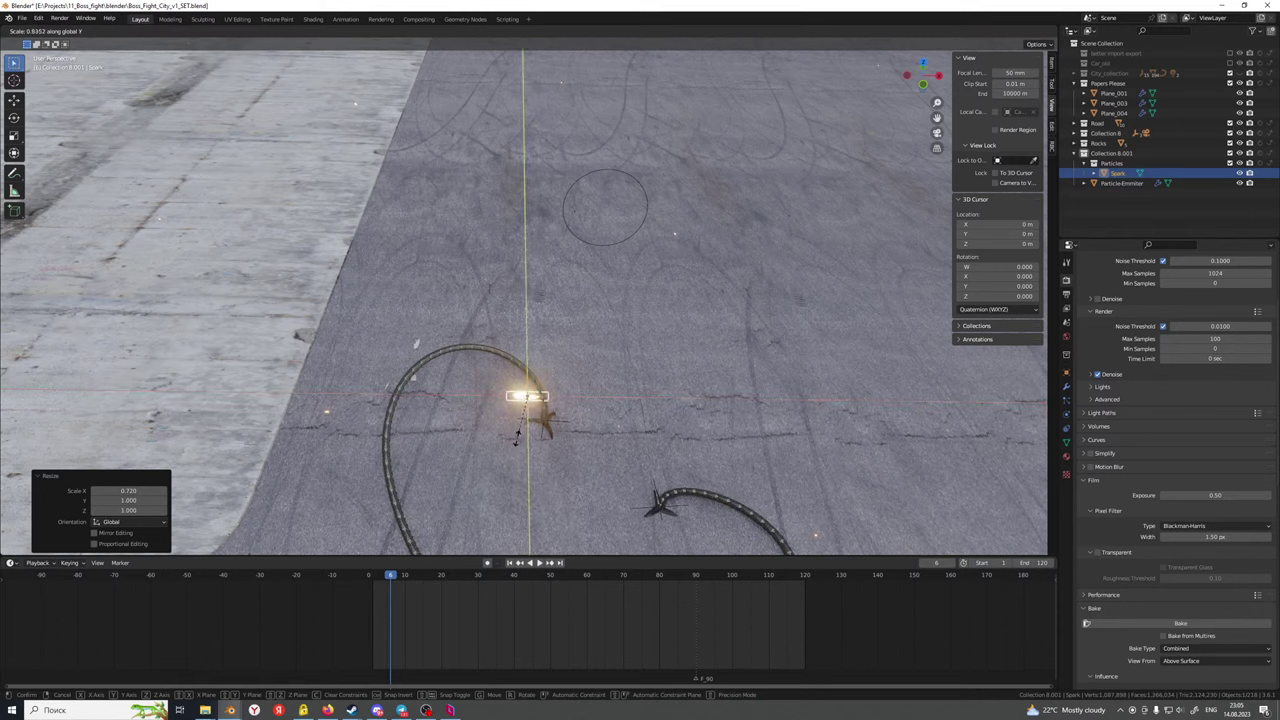
pyautogui.click(518, 437)
pyautogui.hotkey('ctrl', 'a')
pyautogui.click(505, 426)
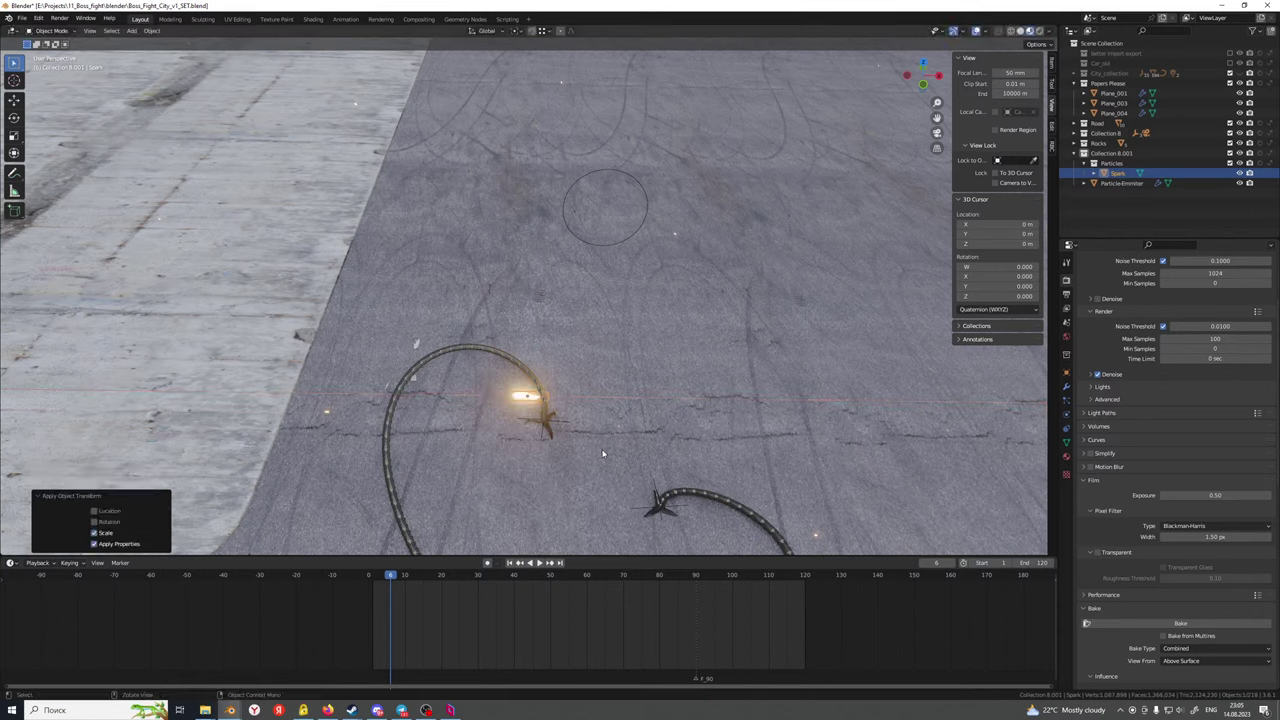
# Examine the resized sparks through the scene camera and from above the road near the tentacles
pyautogui.press('KP_0')
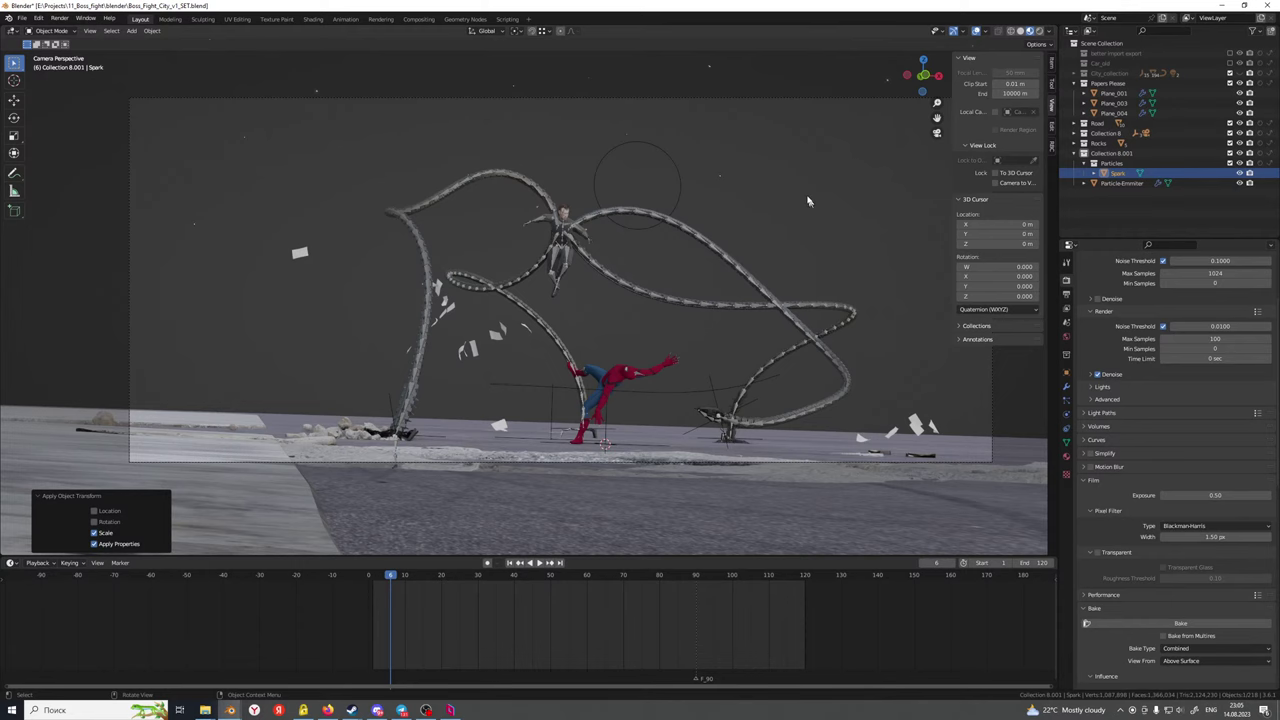
pyautogui.click(802, 197)
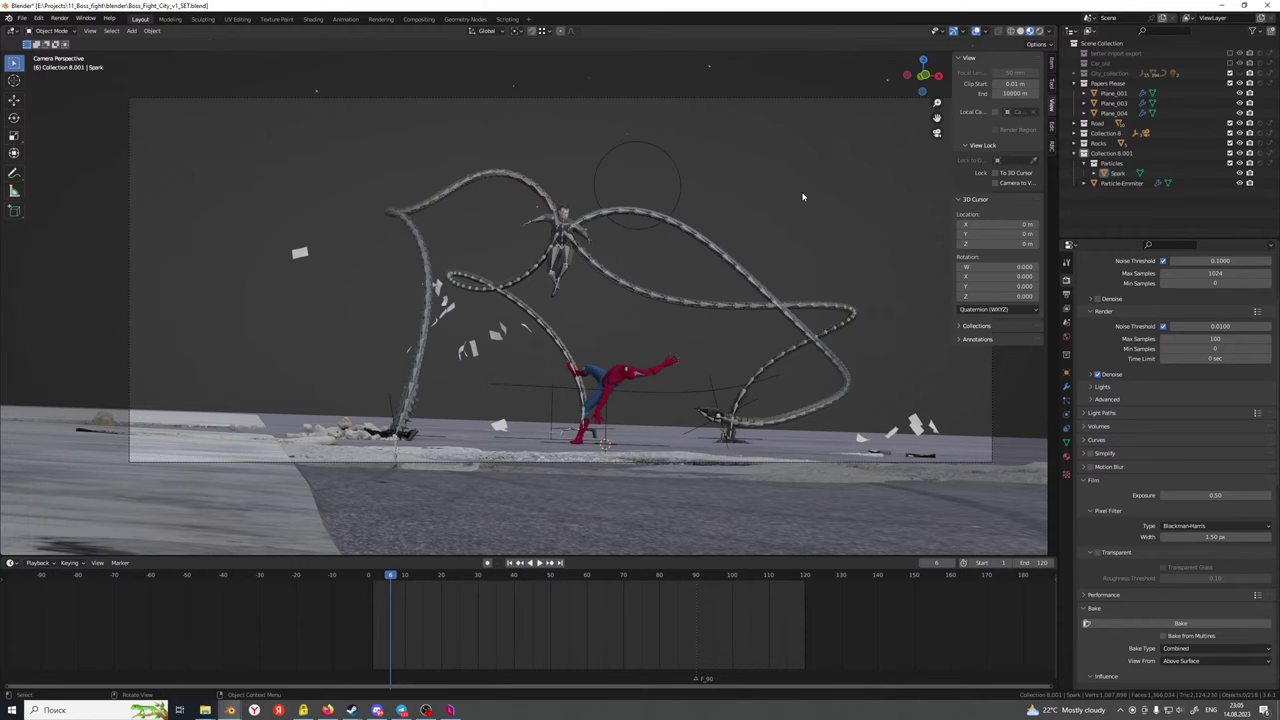
pyautogui.click(678, 201)
pyautogui.click(845, 217)
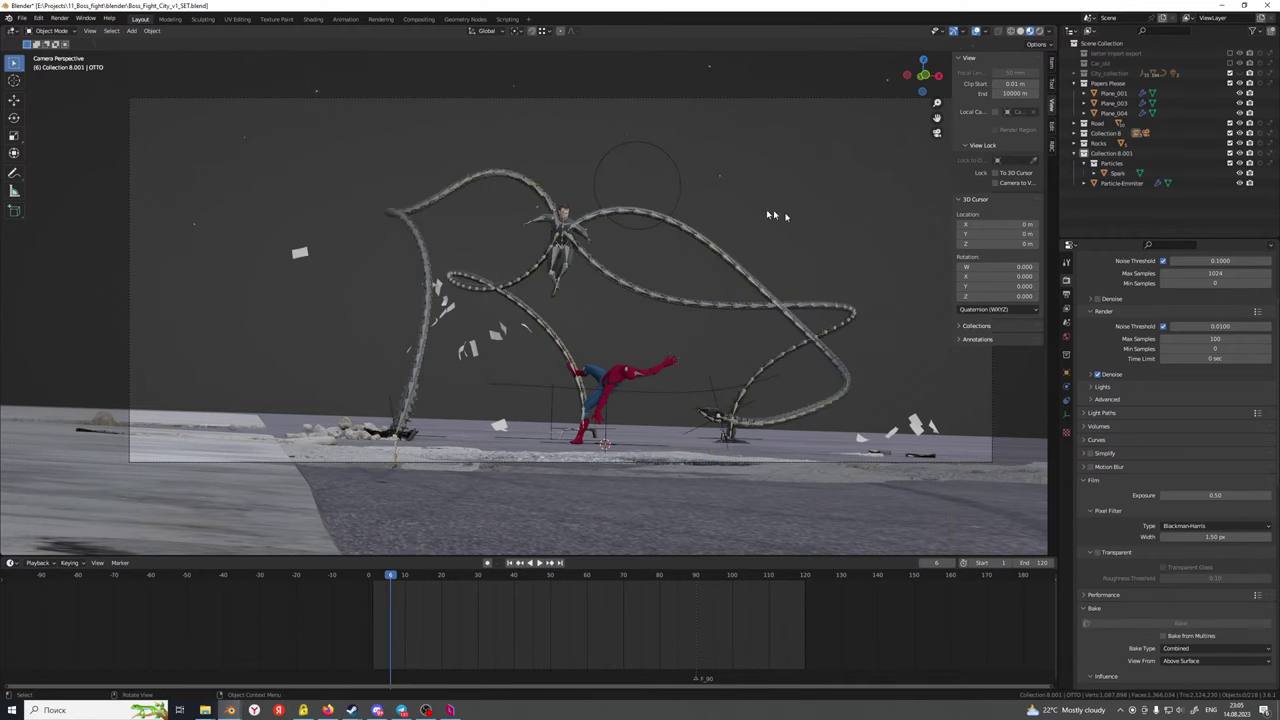
pyautogui.moveTo(777, 214); pyautogui.dragTo(714, 255, button='middle')
pyautogui.scroll(4, 714, 255)
pyautogui.moveTo(500, 352); pyautogui.dragTo(529, 326, button='middle')
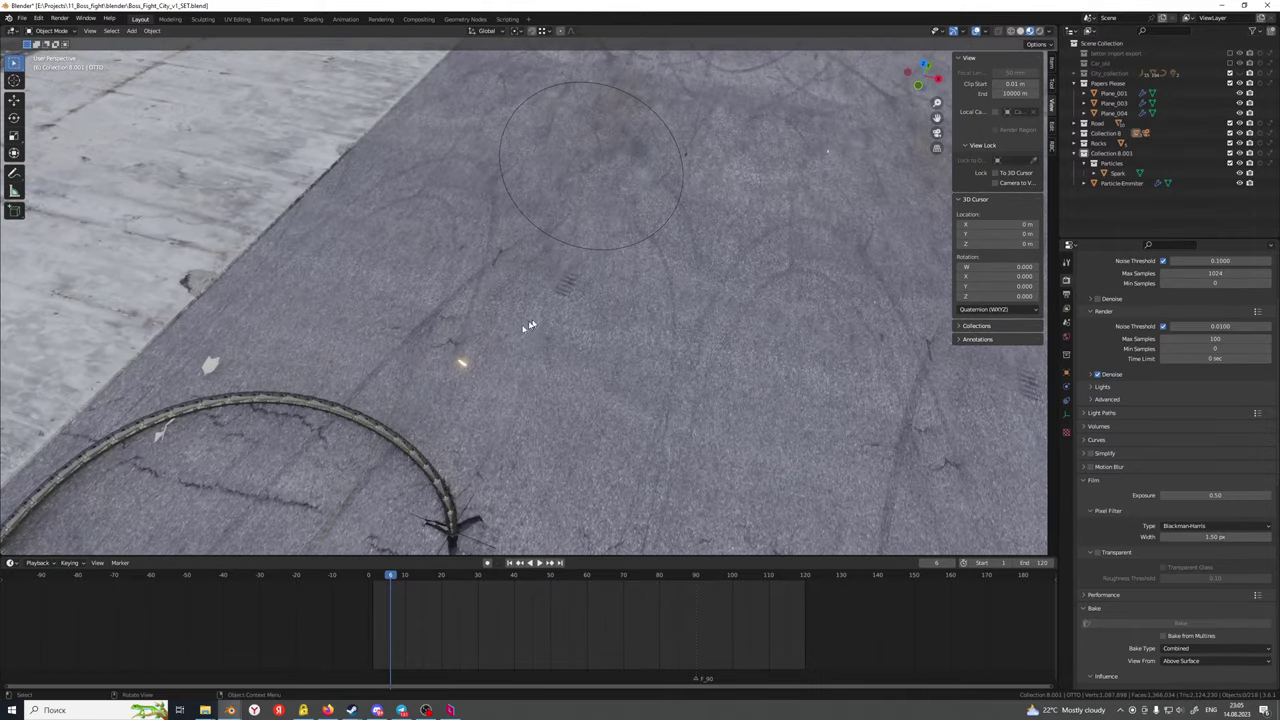
# Frame the emitter plane, examine how the sparks spread around it from a low angle, and deselect the plane
pyautogui.click(460, 365)
pyautogui.press('KP_Decimal')
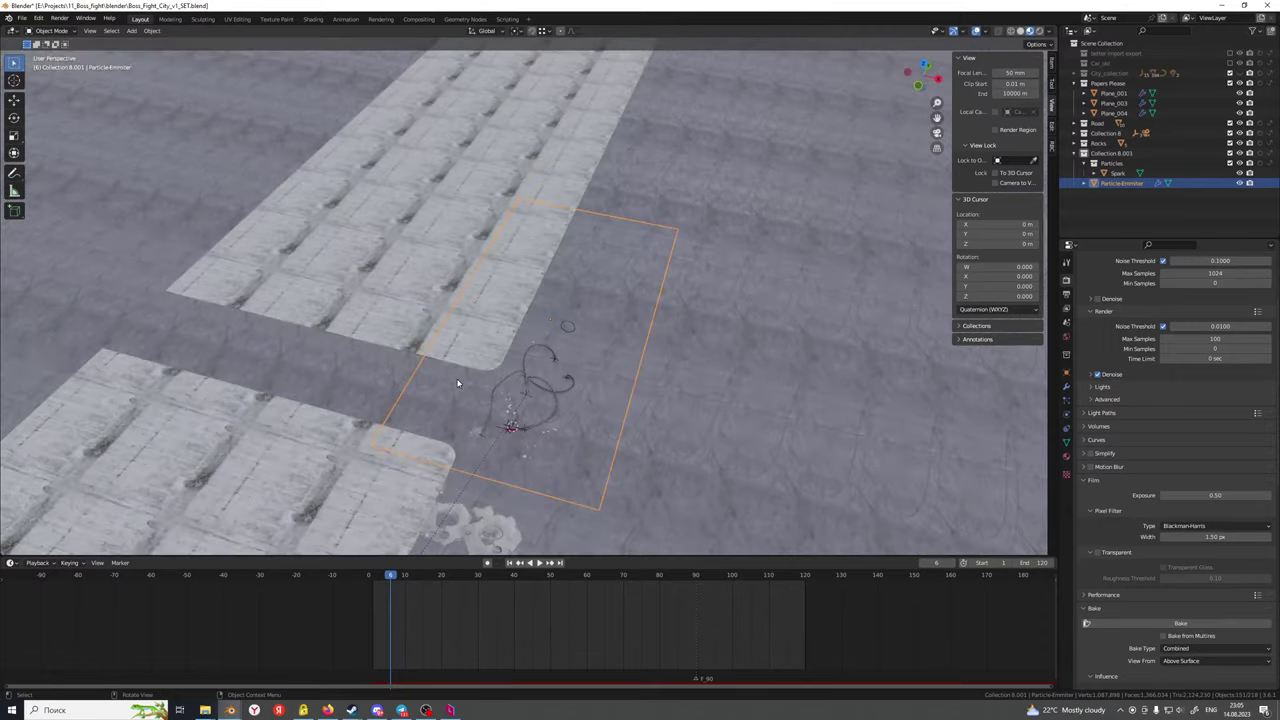
pyautogui.scroll(5, 465, 377)
pyautogui.moveTo(470, 373); pyautogui.dragTo(650, 322, button='middle')
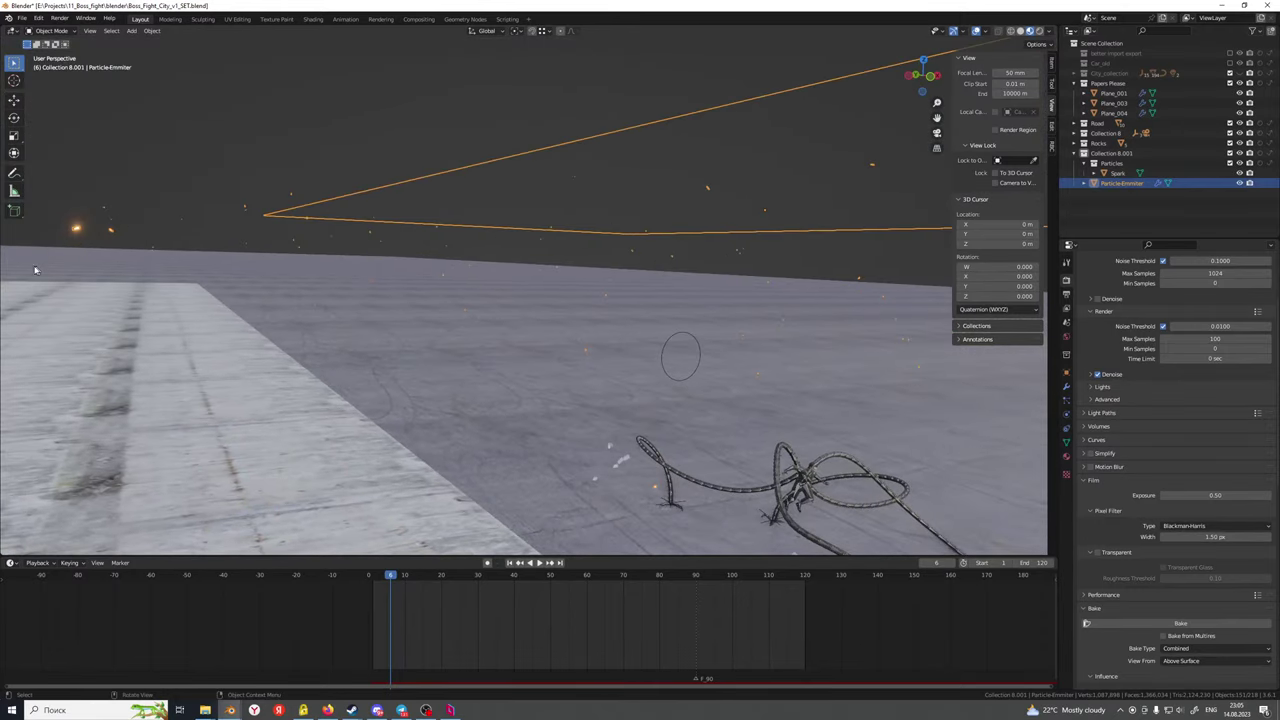
pyautogui.moveTo(35, 270); pyautogui.dragTo(389, 120, button='middle')
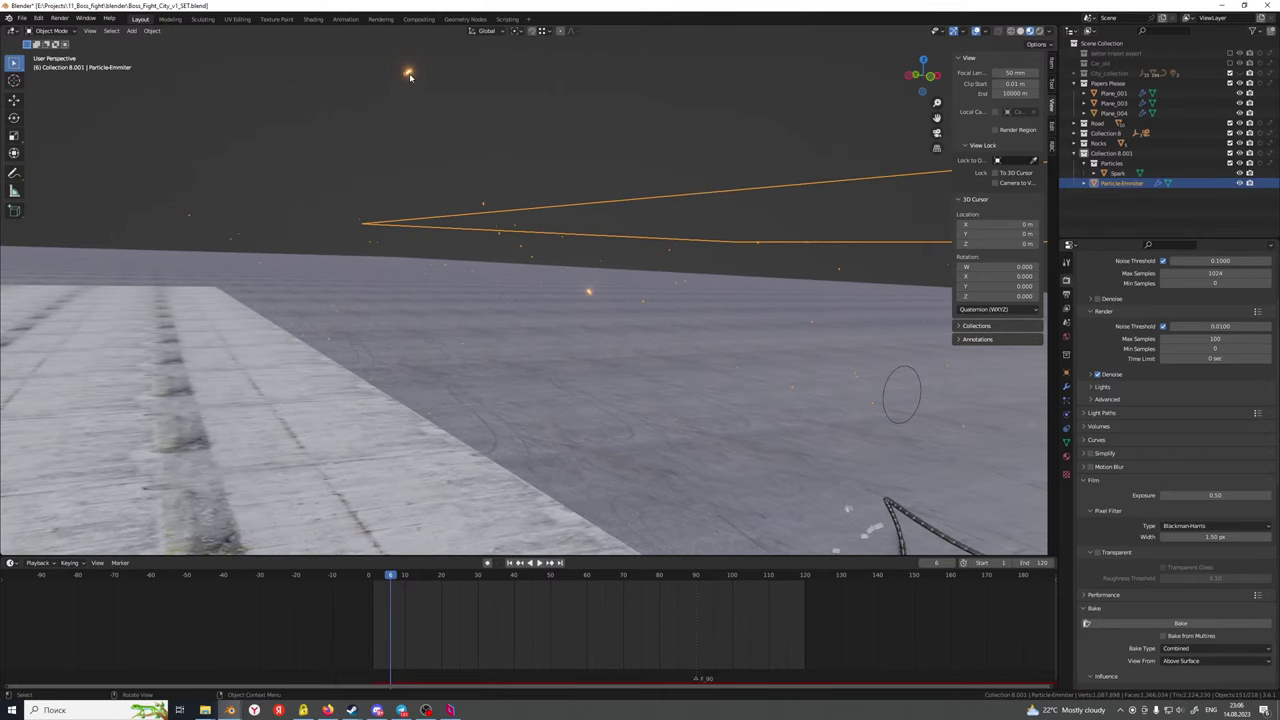
pyautogui.click(512, 168)
pyautogui.scroll(-2, 510, 237)
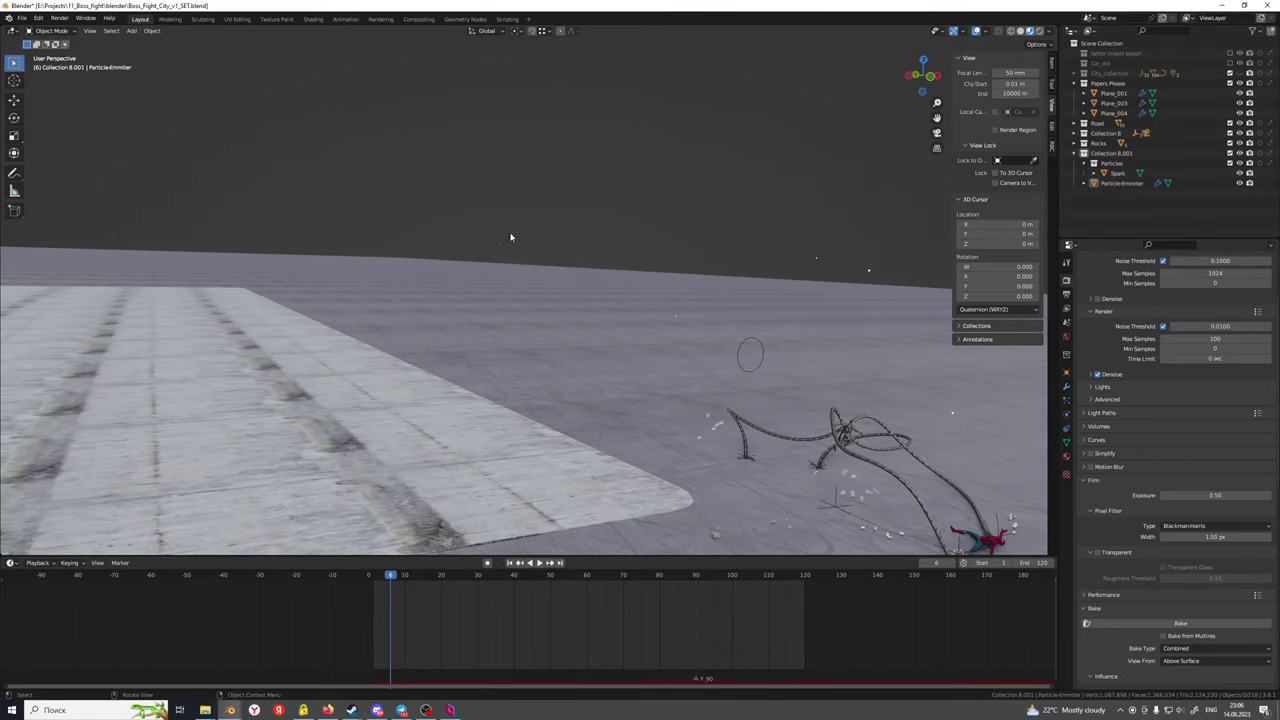
pyautogui.scroll(-3, 472, 234)
# Hide the viewport overlays in the scene camera view
pyautogui.press('KP_0')
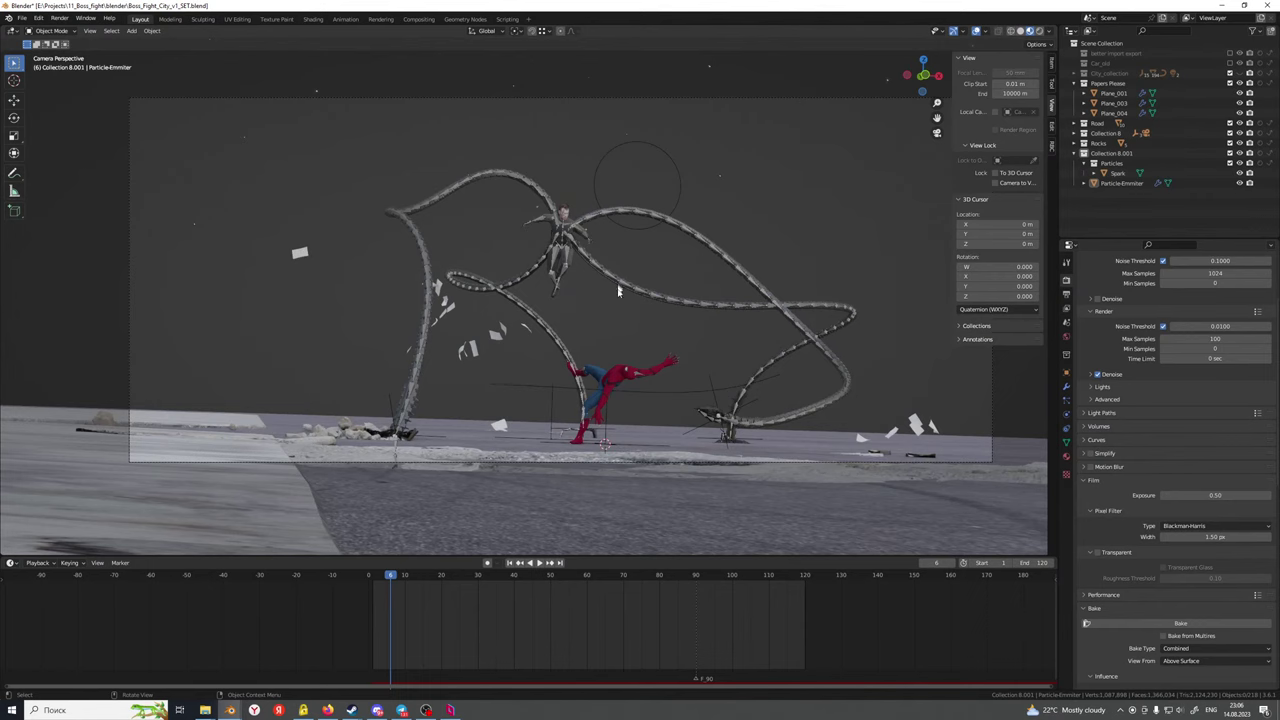
pyautogui.scroll(-2, 618, 291)
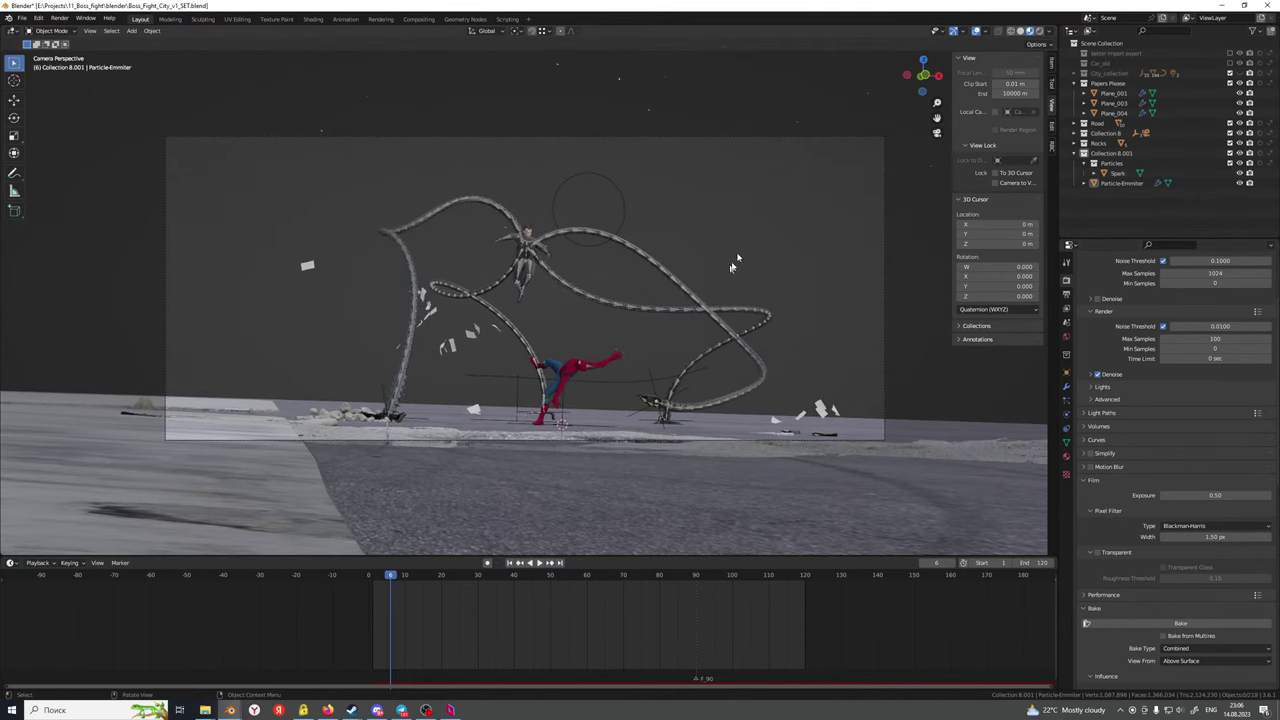
pyautogui.click(977, 31)
pyautogui.keyDown('shift'); pyautogui.moveTo(715, 238); pyautogui.dragTo(708, 281, button='middle'); pyautogui.keyUp('shift')
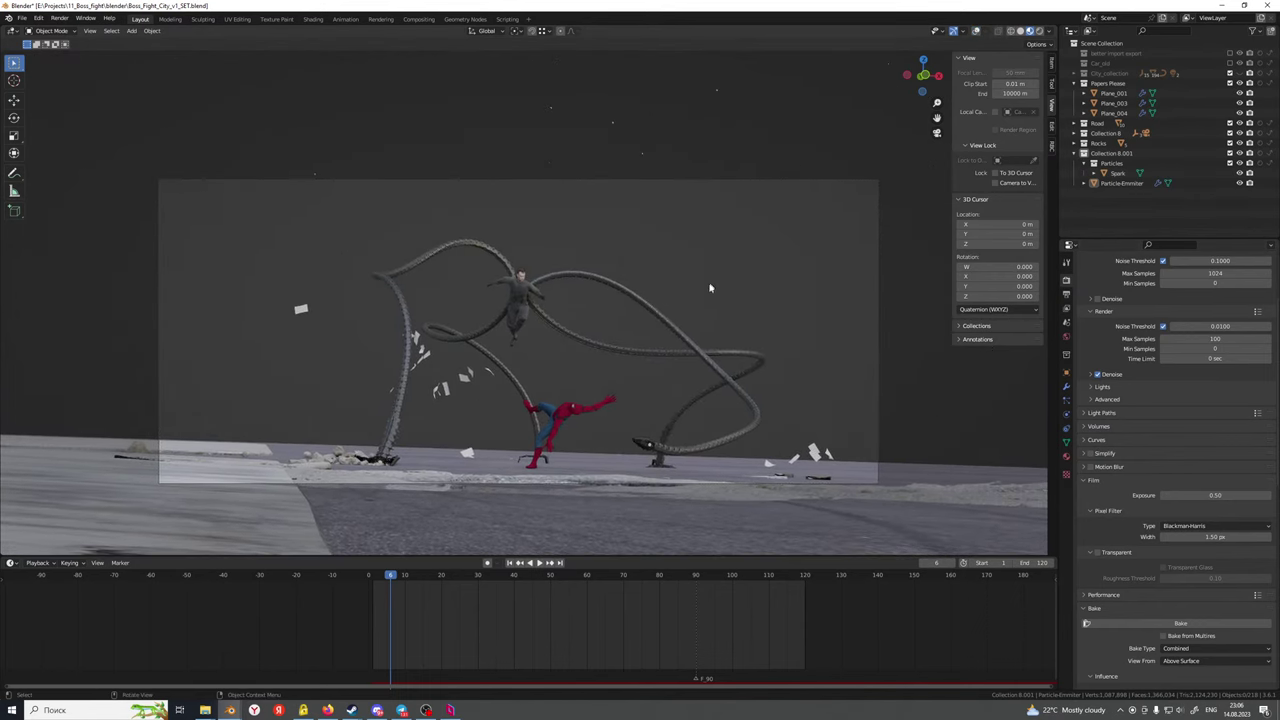
# Examine the size and distribution of the sparks around the flying character and the mechanical tentacles in the camera view
pyautogui.scroll(5, 699, 300)
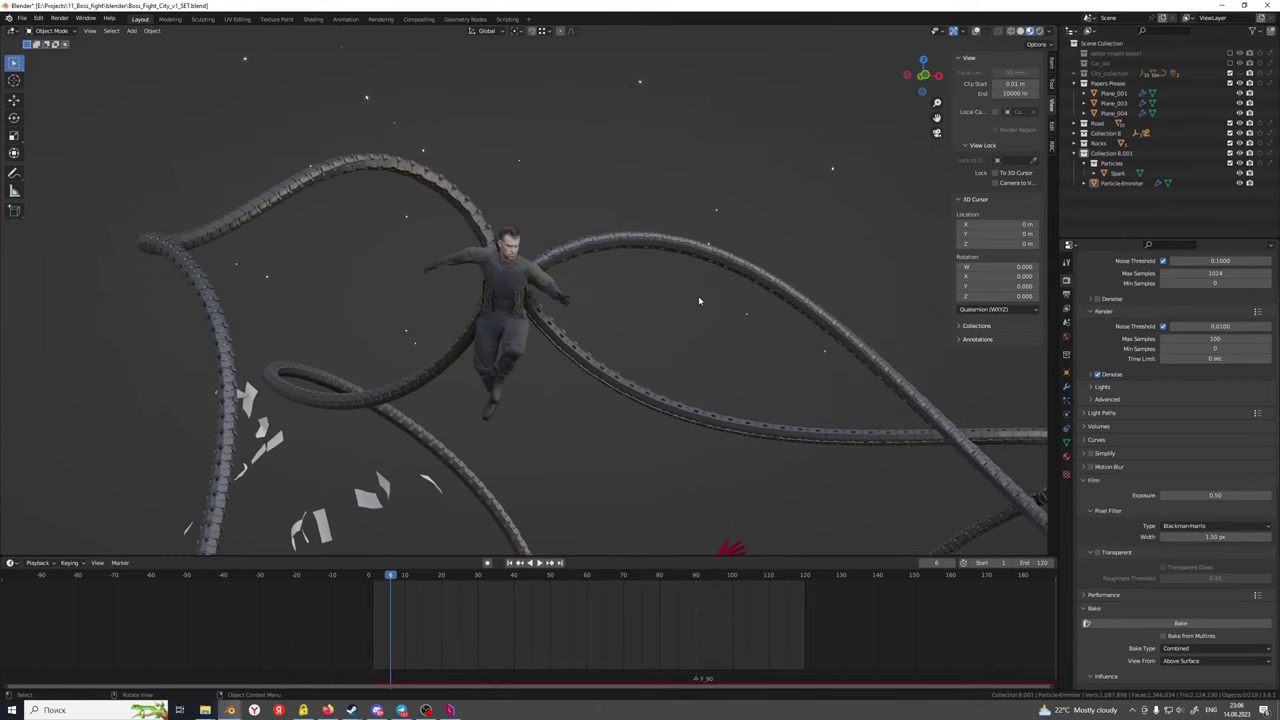
pyautogui.scroll(1, 699, 300)
pyautogui.keyDown('shift'); pyautogui.moveTo(556, 199); pyautogui.dragTo(603, 372, button='middle'); pyautogui.keyUp('shift')
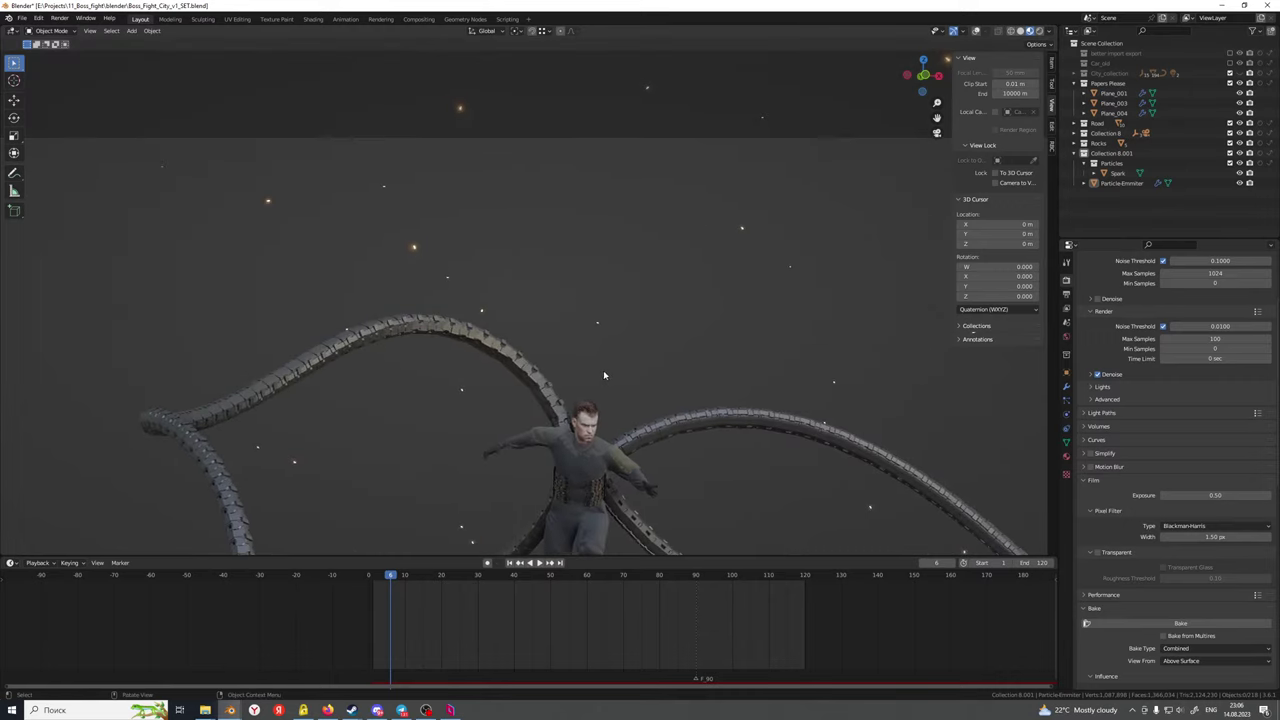
pyautogui.scroll(4, 603, 373)
pyautogui.scroll(-7, 603, 372)
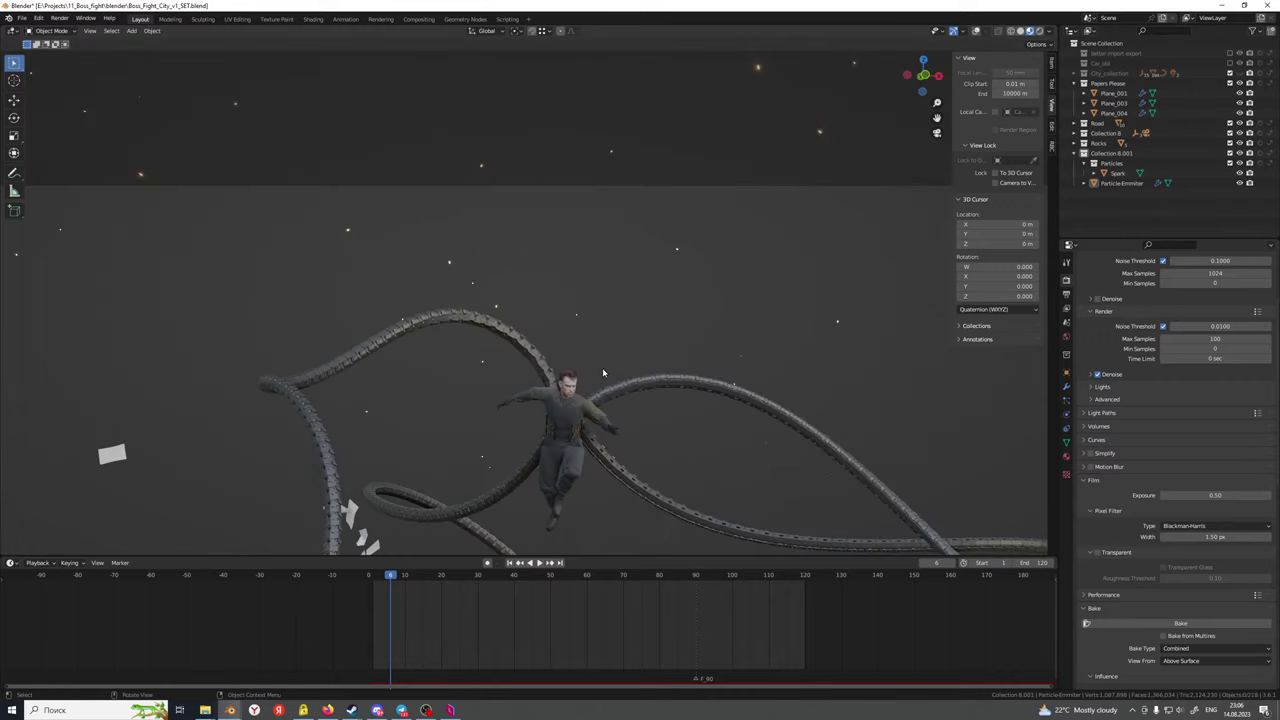
pyautogui.scroll(-3, 537, 408)
pyautogui.scroll(4, 528, 411)
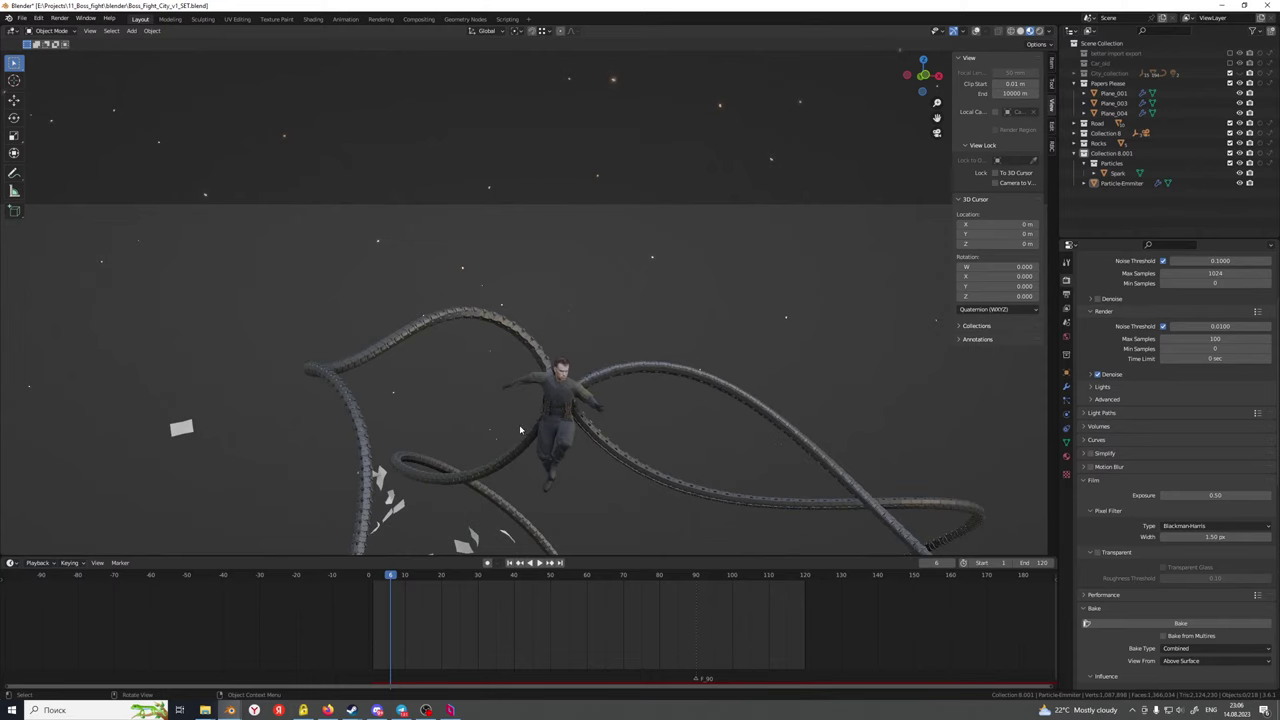
pyautogui.scroll(-1, 520, 430)
pyautogui.keyDown('shift'); pyautogui.moveTo(536, 460); pyautogui.dragTo(443, 340, button='middle'); pyautogui.keyUp('shift')
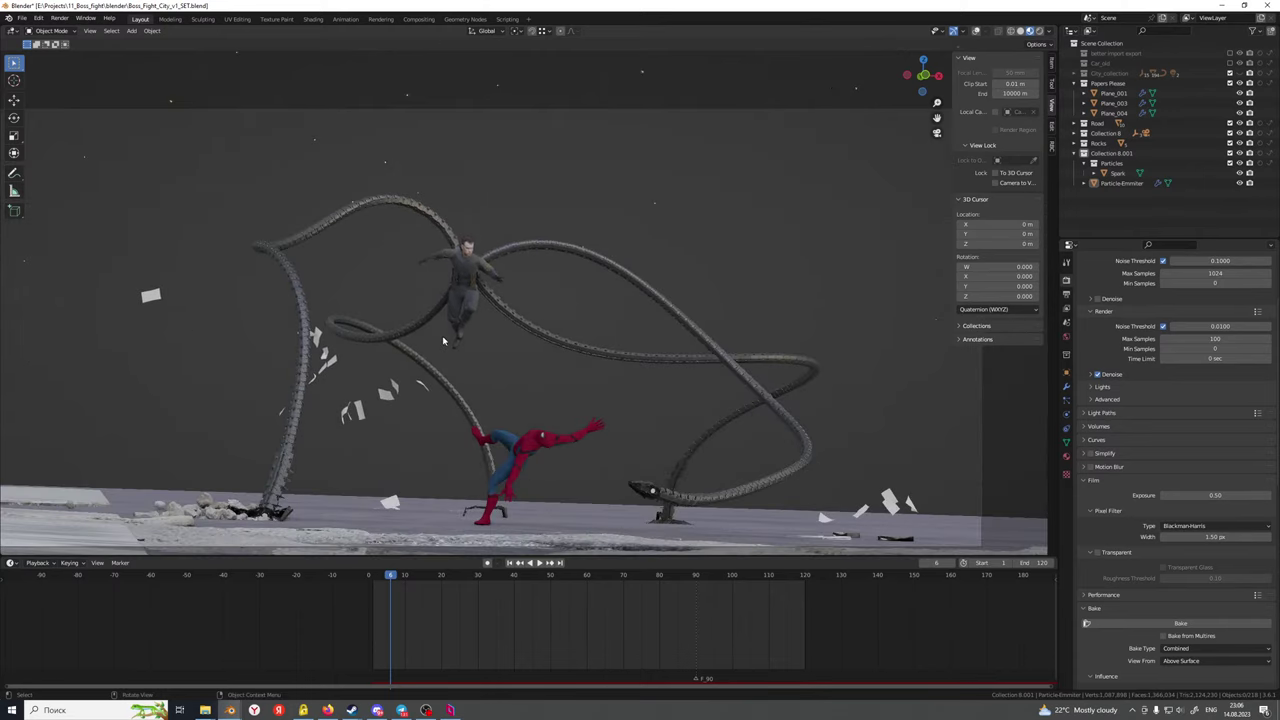
pyautogui.scroll(2, 454, 355)
pyautogui.scroll(2, 627, 344)
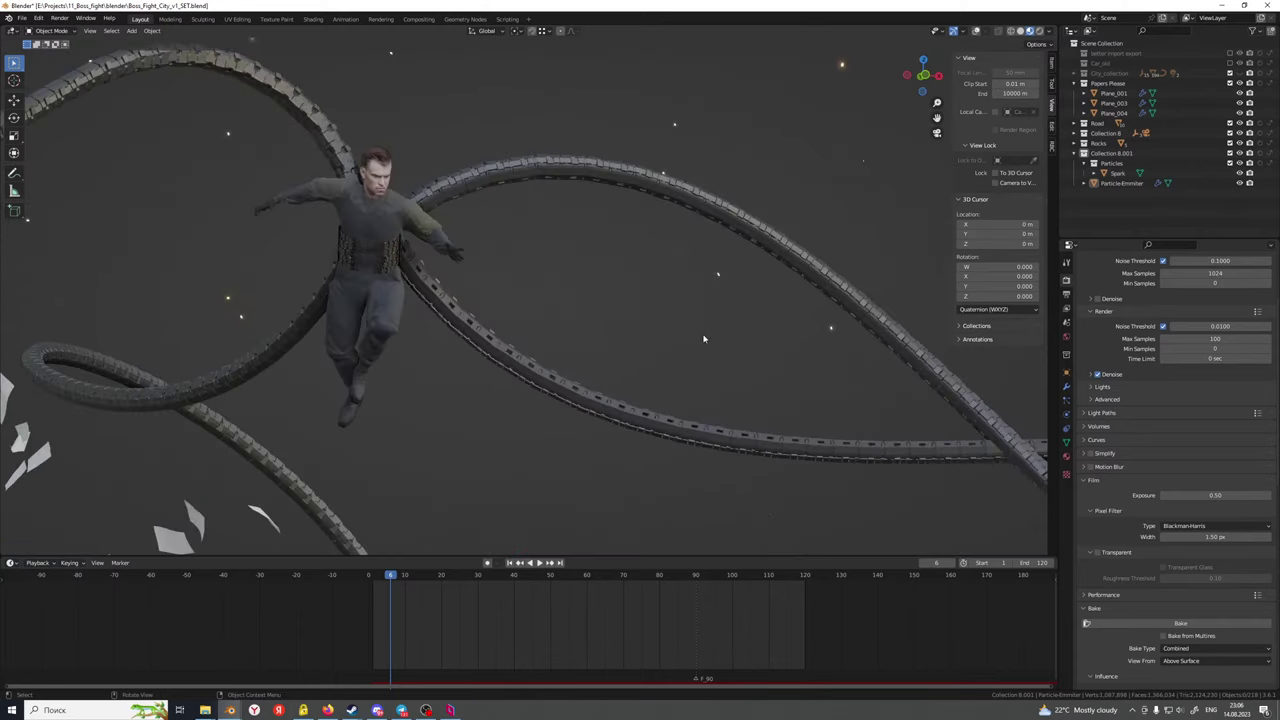
pyautogui.scroll(-2, 703, 338)
pyautogui.press('KP_0')
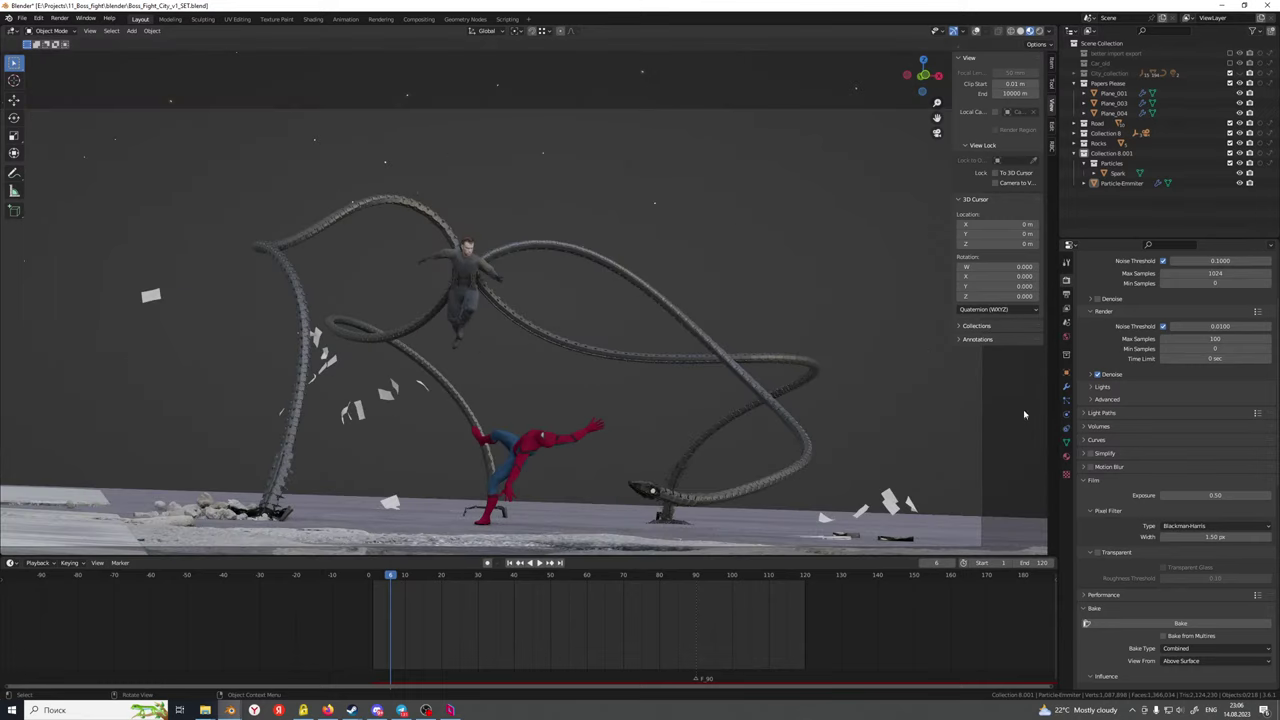
# Show the emitter plane's modifiers and check the sparks above the tentacles in the camera view
pyautogui.click(1067, 387)
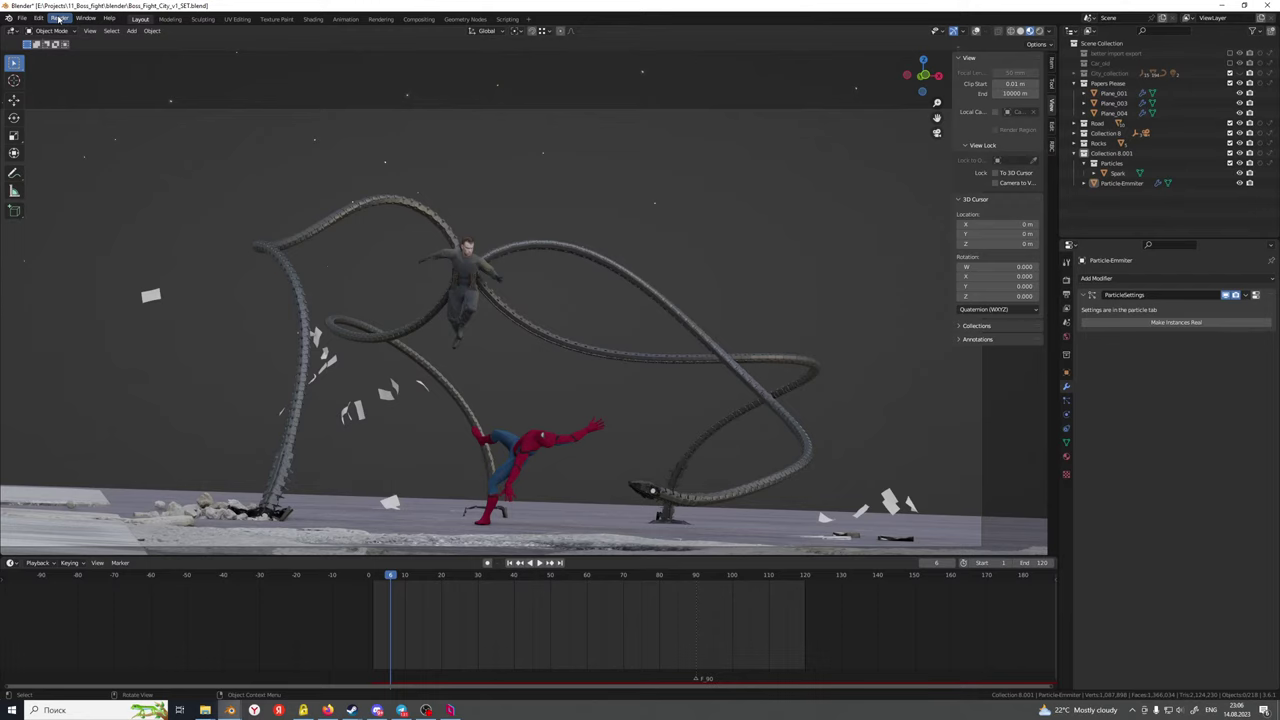
pyautogui.click(60, 19)
pyautogui.scroll(-2, 226, 247)
pyautogui.keyDown('shift'); pyautogui.moveTo(277, 275); pyautogui.dragTo(349, 331, button='middle'); pyautogui.keyUp('shift')
pyautogui.scroll(2, 349, 331)
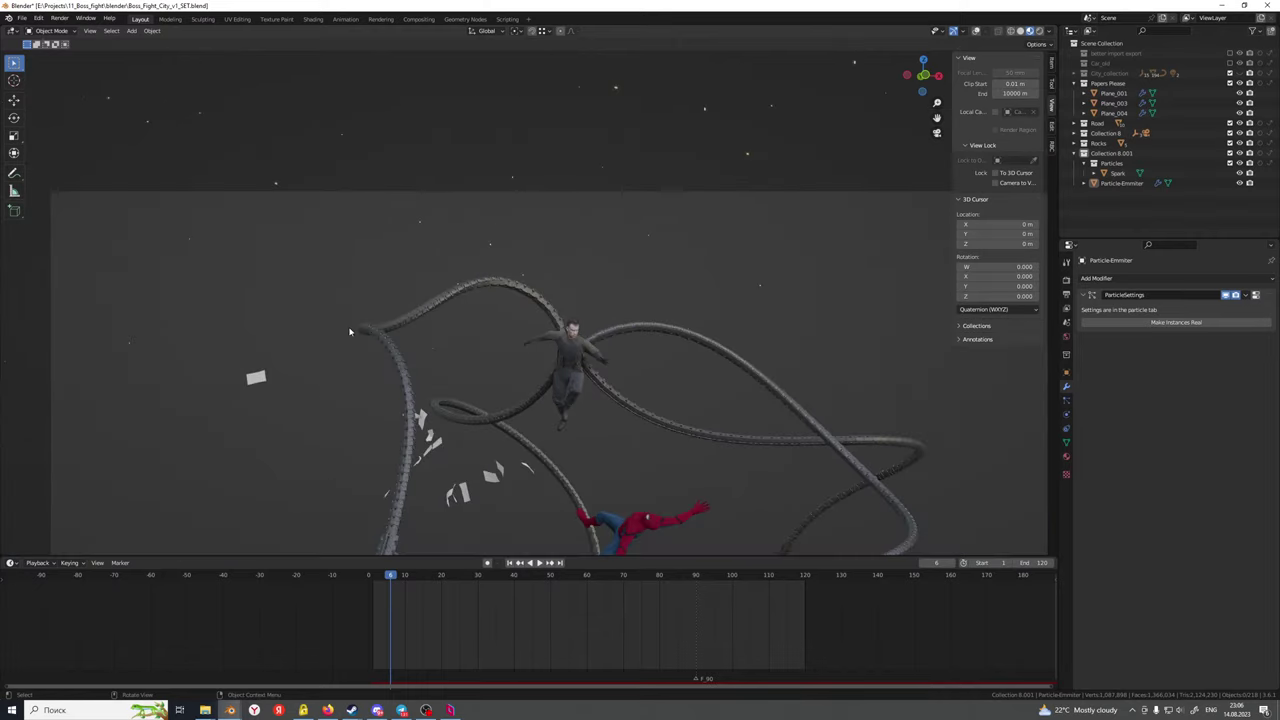
pyautogui.keyDown('shift'); pyautogui.moveTo(579, 491); pyautogui.dragTo(598, 514, button='middle'); pyautogui.keyUp('shift')
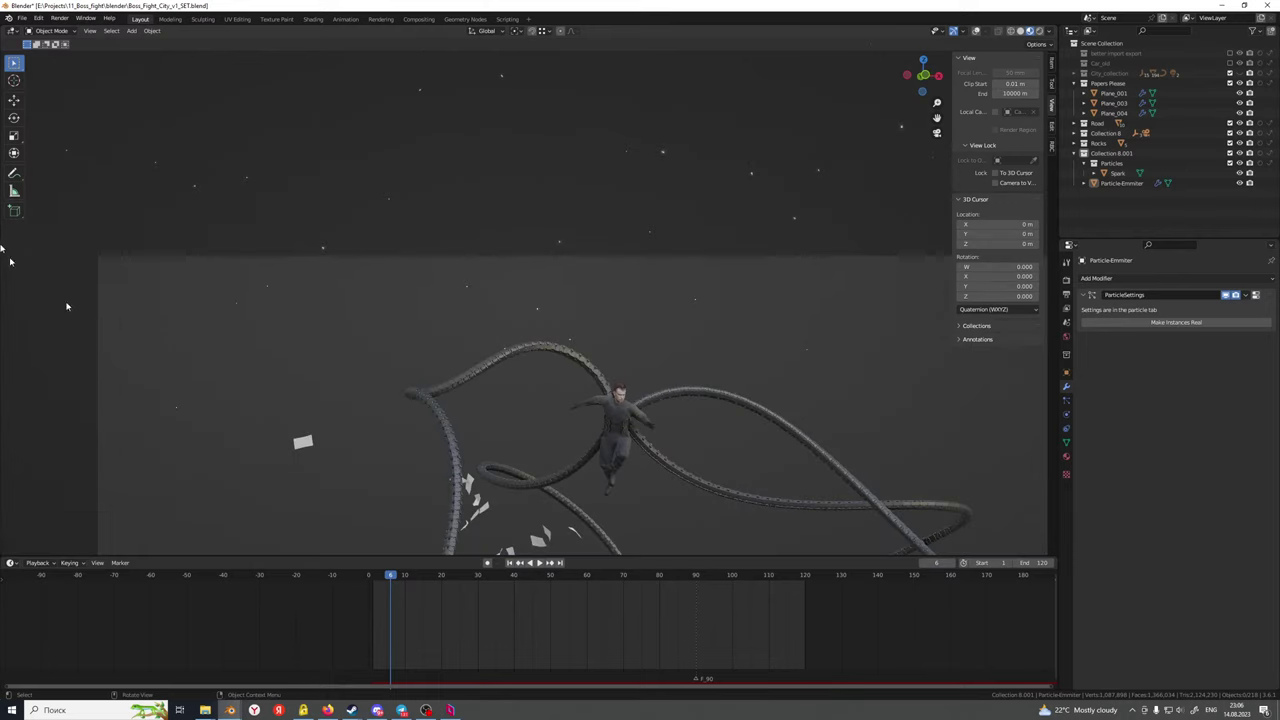
pyautogui.click(61, 18)
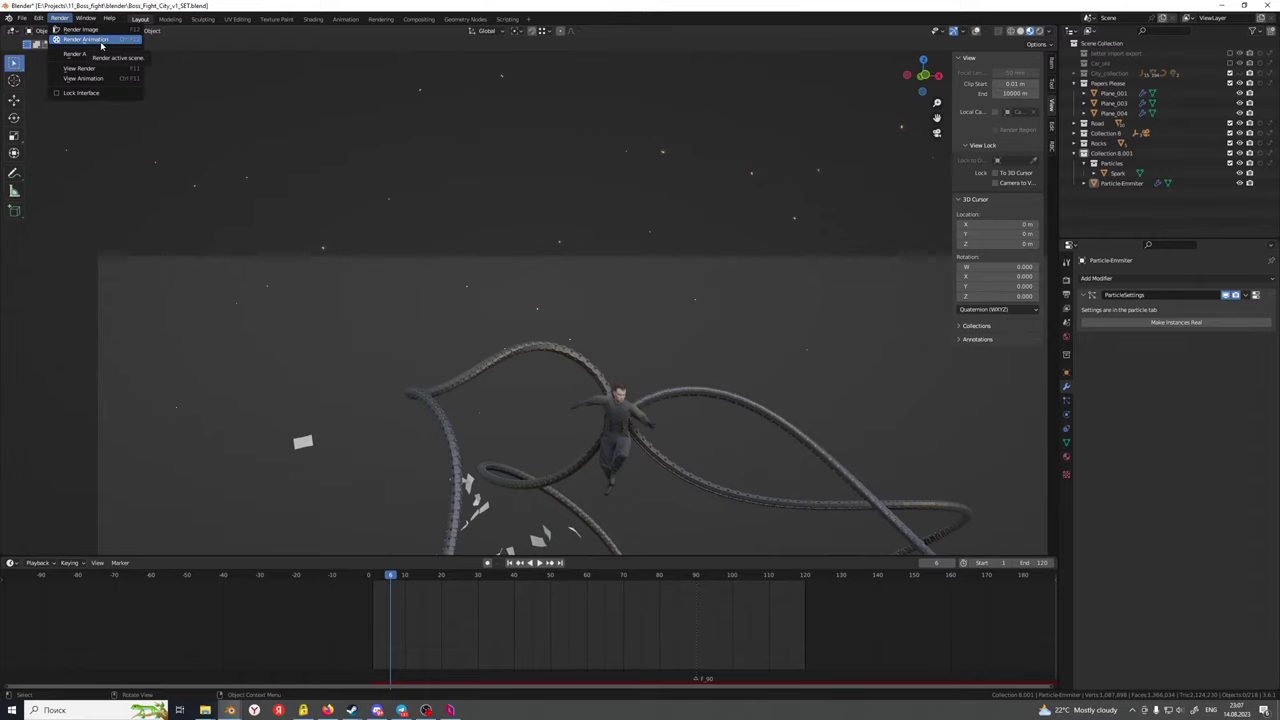
pyautogui.click(86, 39)
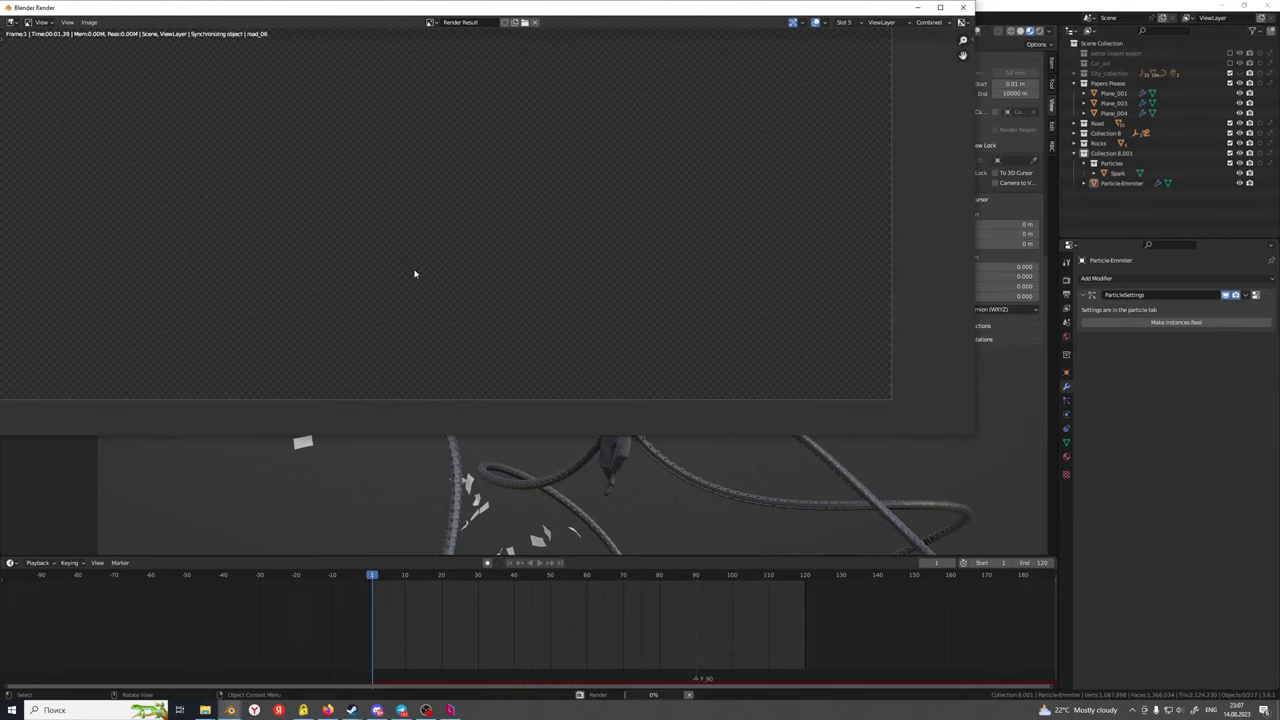
pyautogui.click(963, 7)
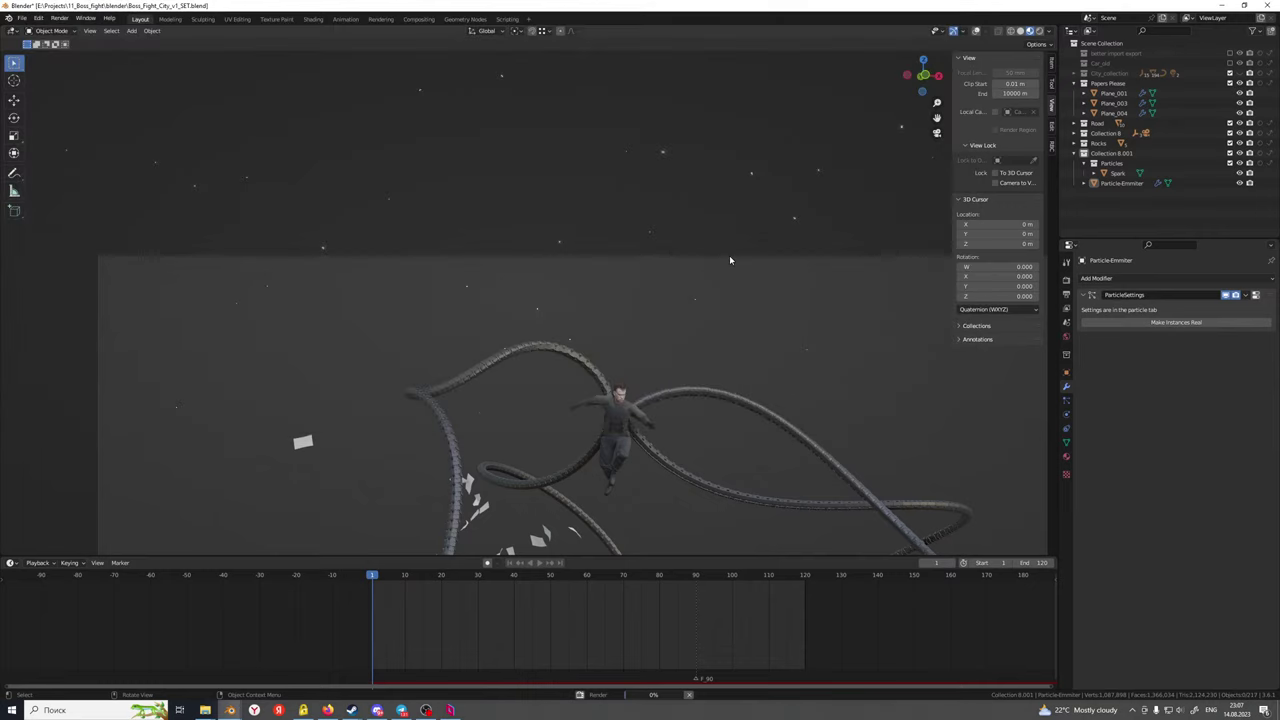
# Render the animation of frames 1 to 120 as a viewport preview video
pyautogui.click(1066, 336)
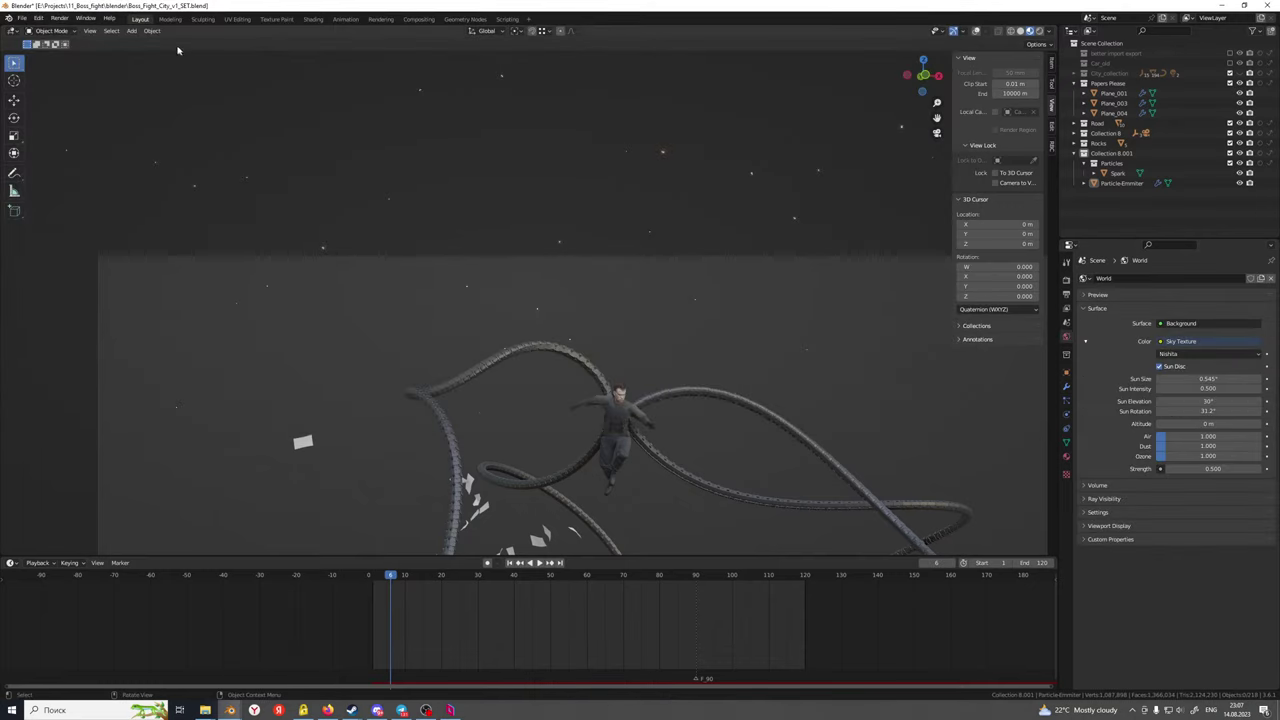
pyautogui.click(90, 31)
pyautogui.click(150, 229)
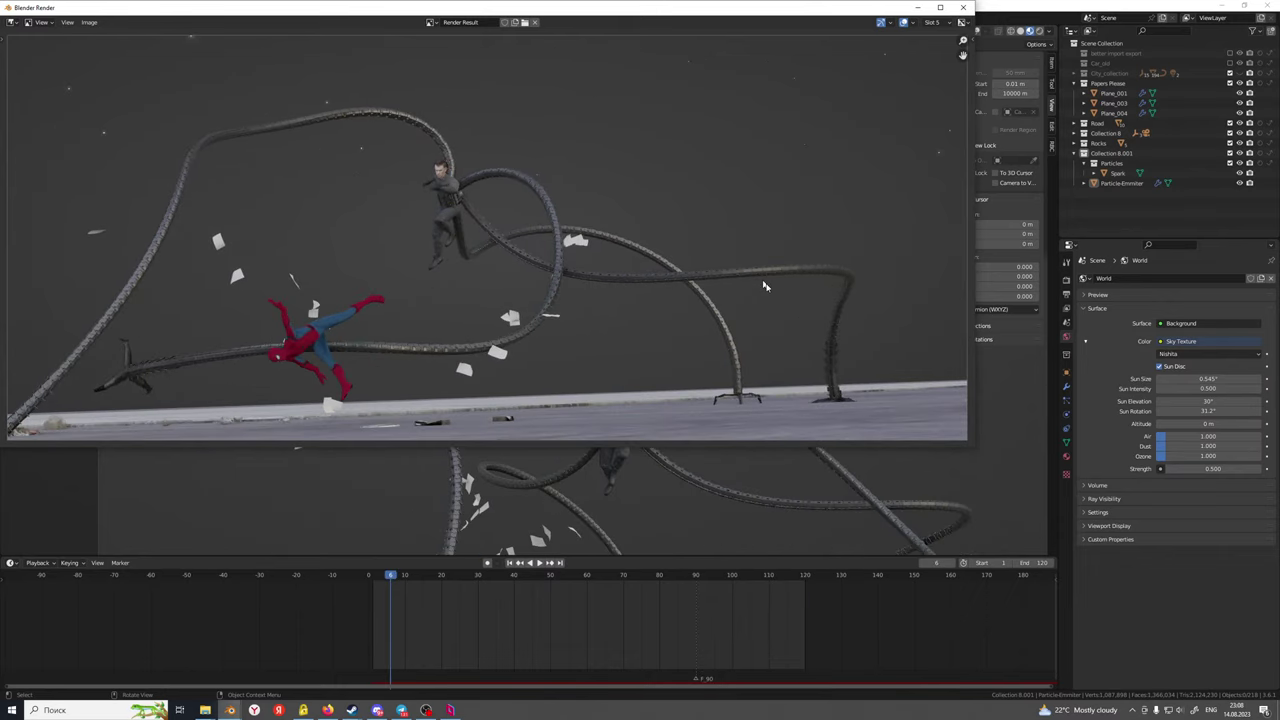
# Play Test_Set_street_0030001-0120.mp4 from the render folder, review the sparks and flying papers, and close the player
pyautogui.click(205, 710)
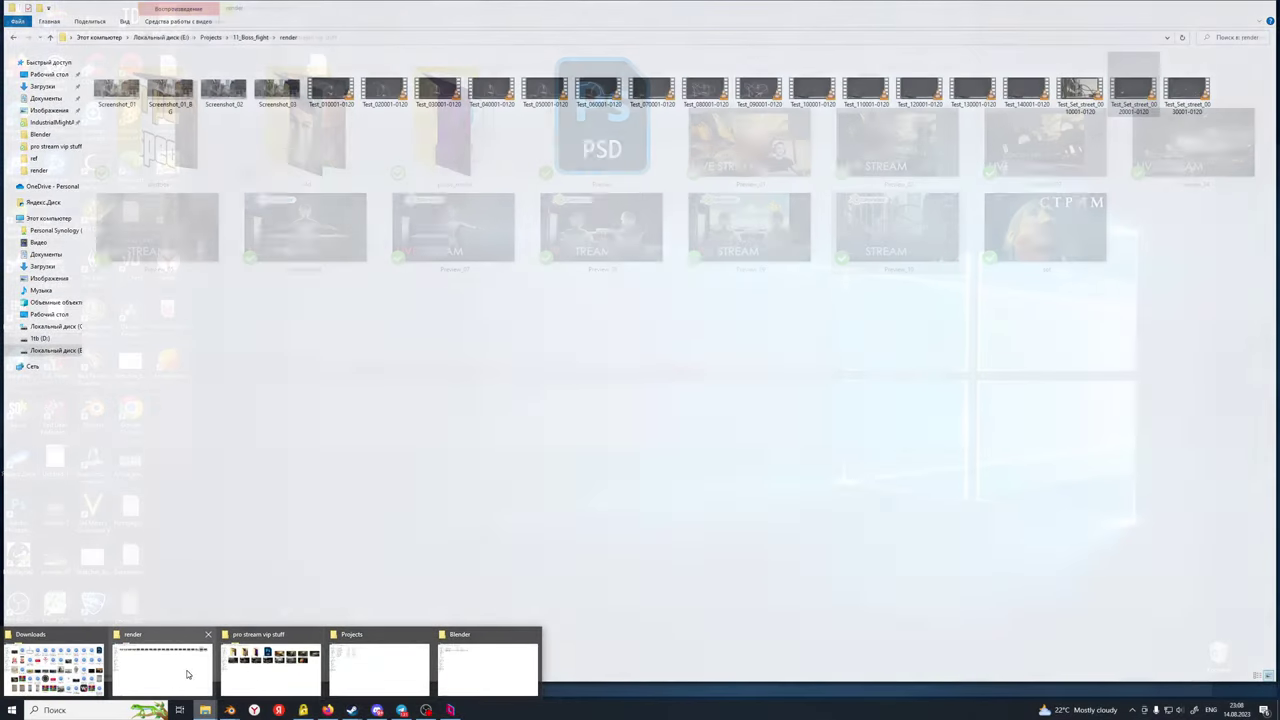
pyautogui.click(178, 678)
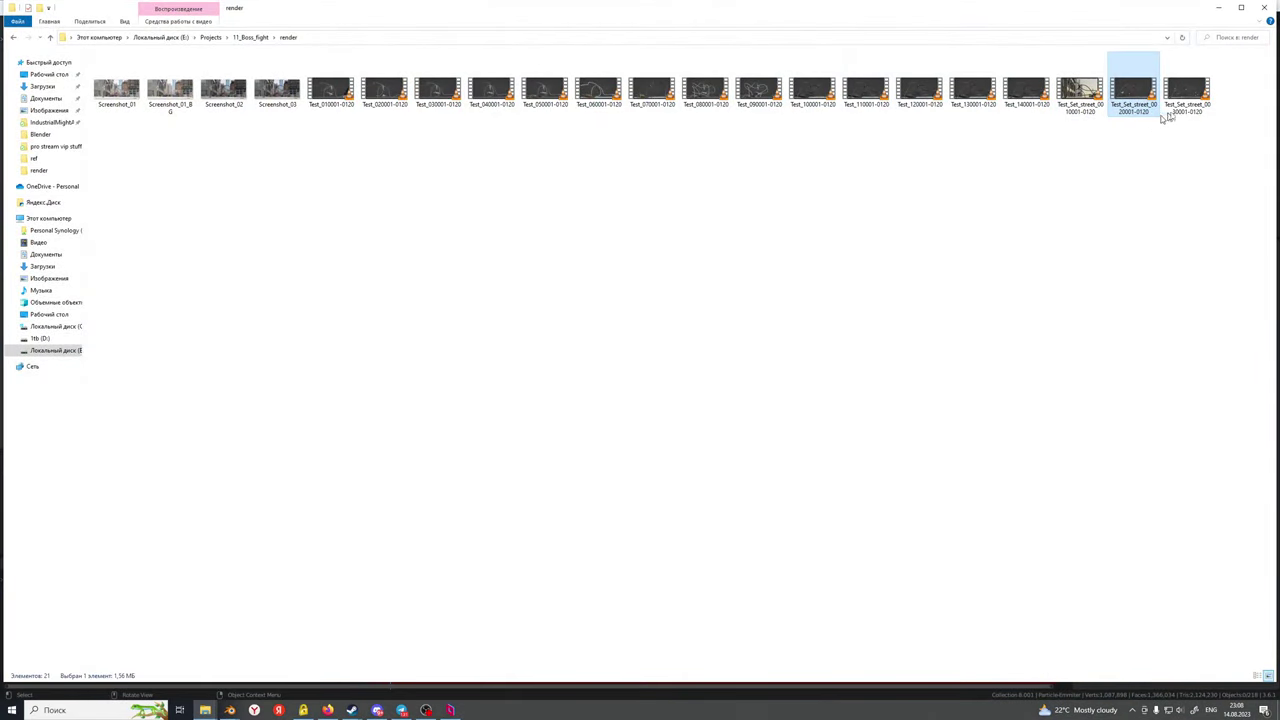
pyautogui.doubleClick(1186, 98)
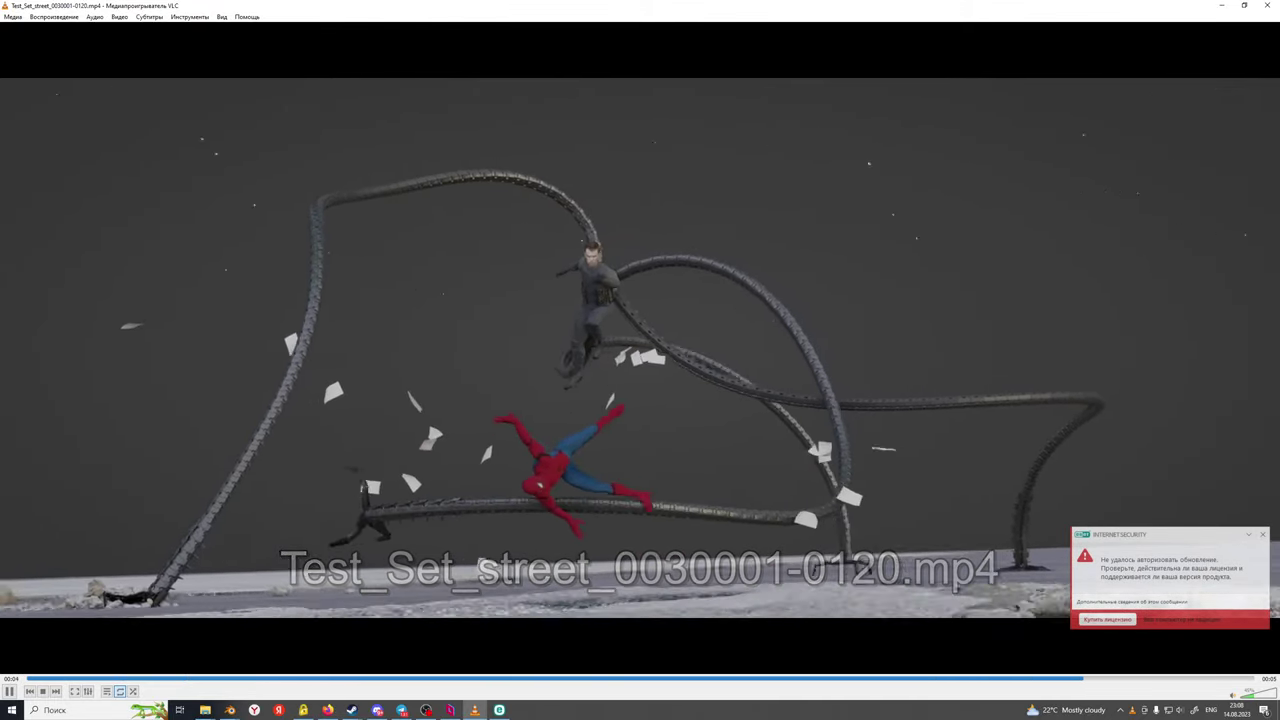
pyautogui.click(1262, 536)
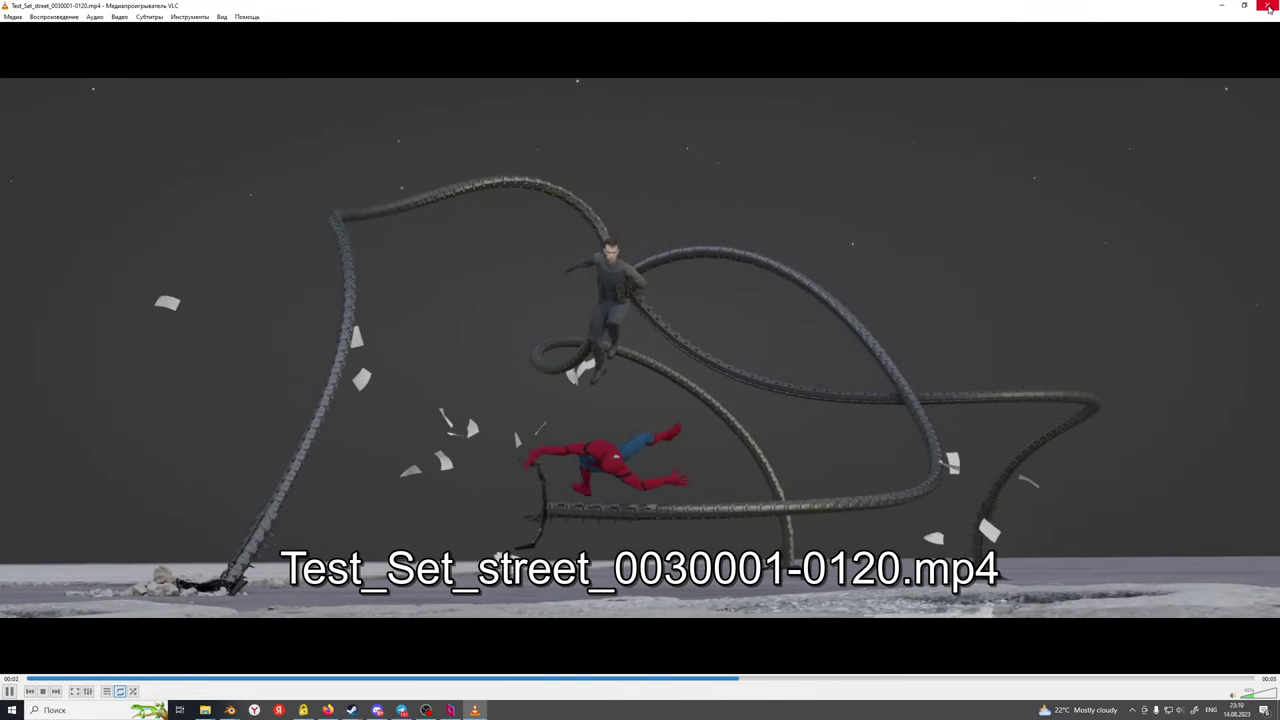
pyautogui.click(1268, 7)
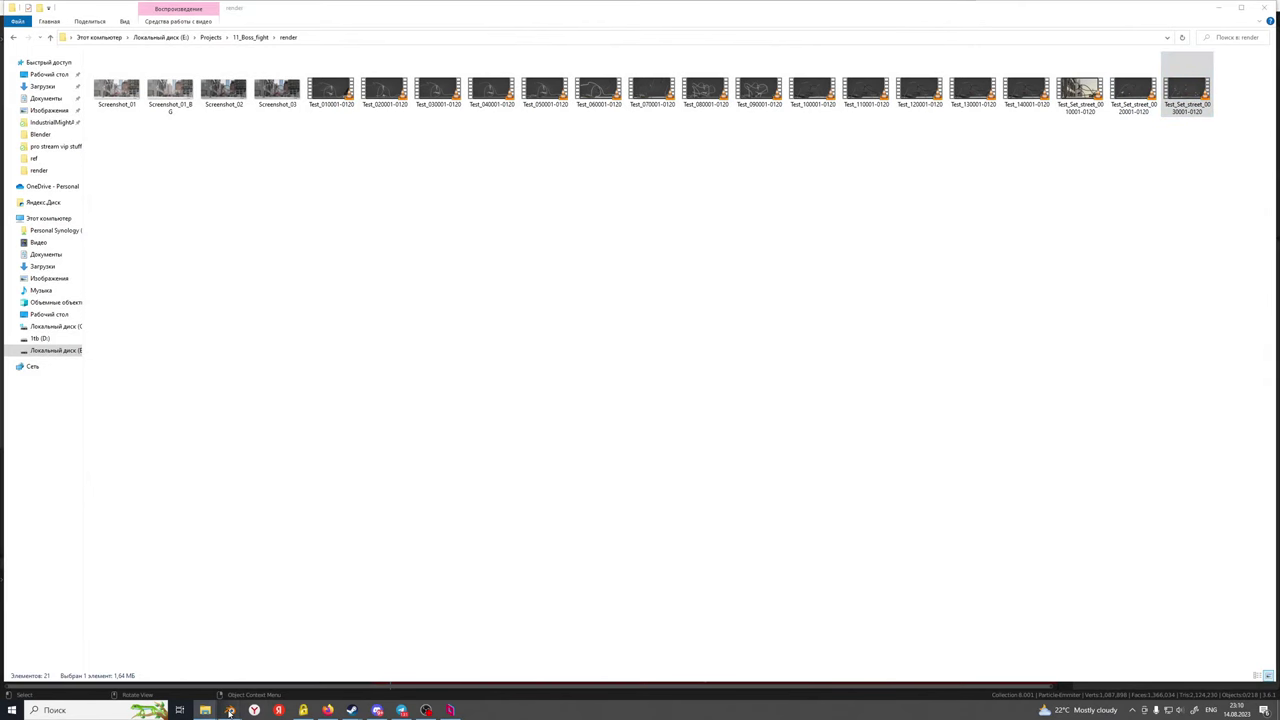
# Switch to Blender, select the Particle-Emmiter object and show its particle settings
pyautogui.moveTo(230, 710)
pyautogui.click(101, 664)
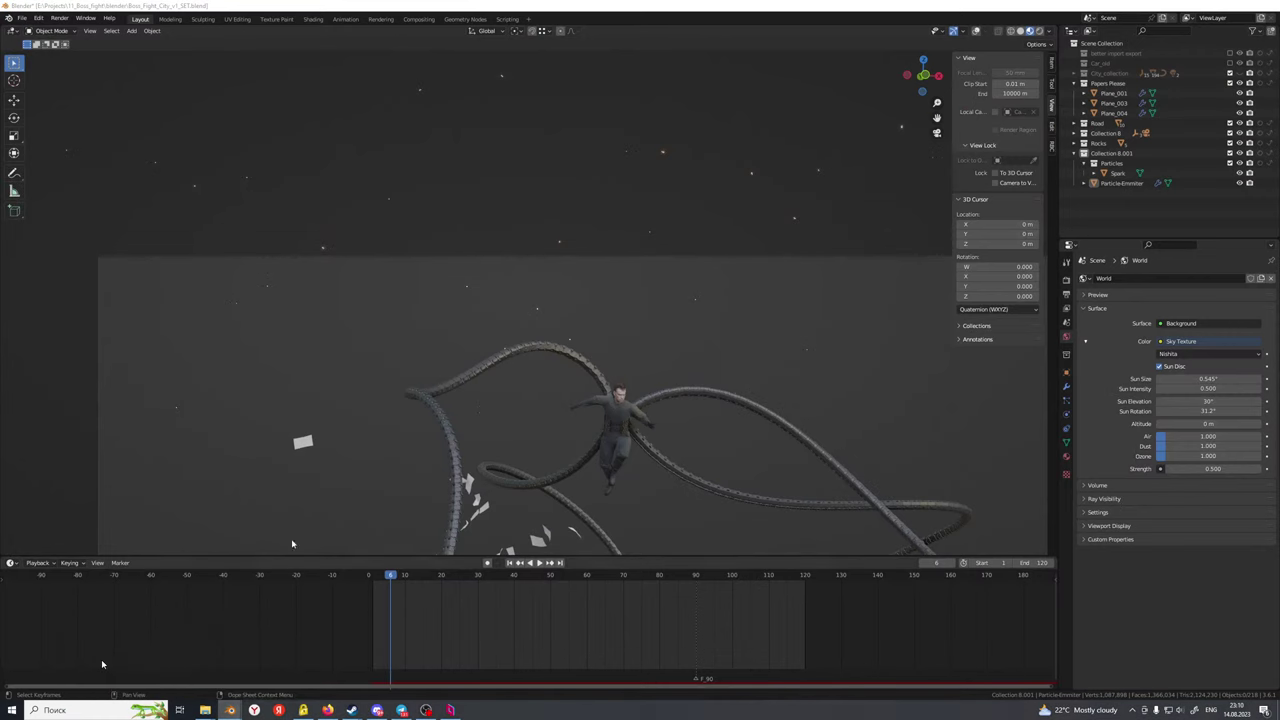
pyautogui.click(535, 314)
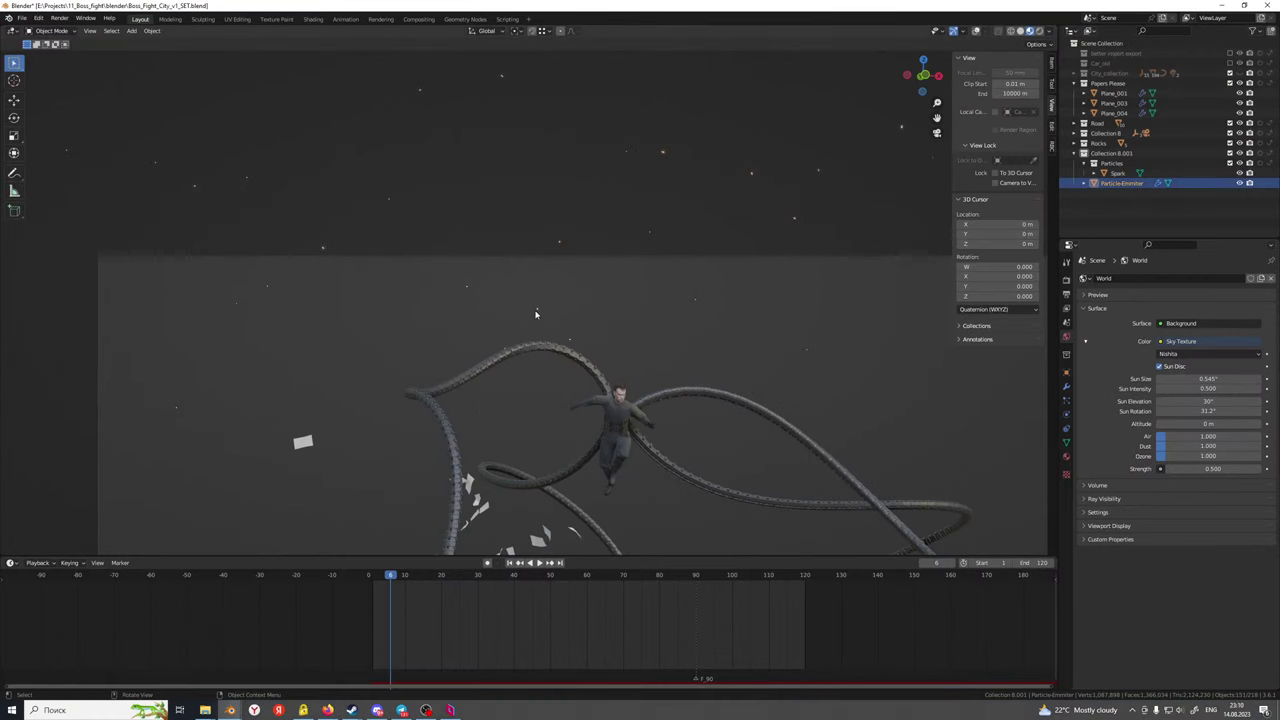
pyautogui.click(1066, 442)
pyautogui.click(1067, 457)
pyautogui.click(1067, 401)
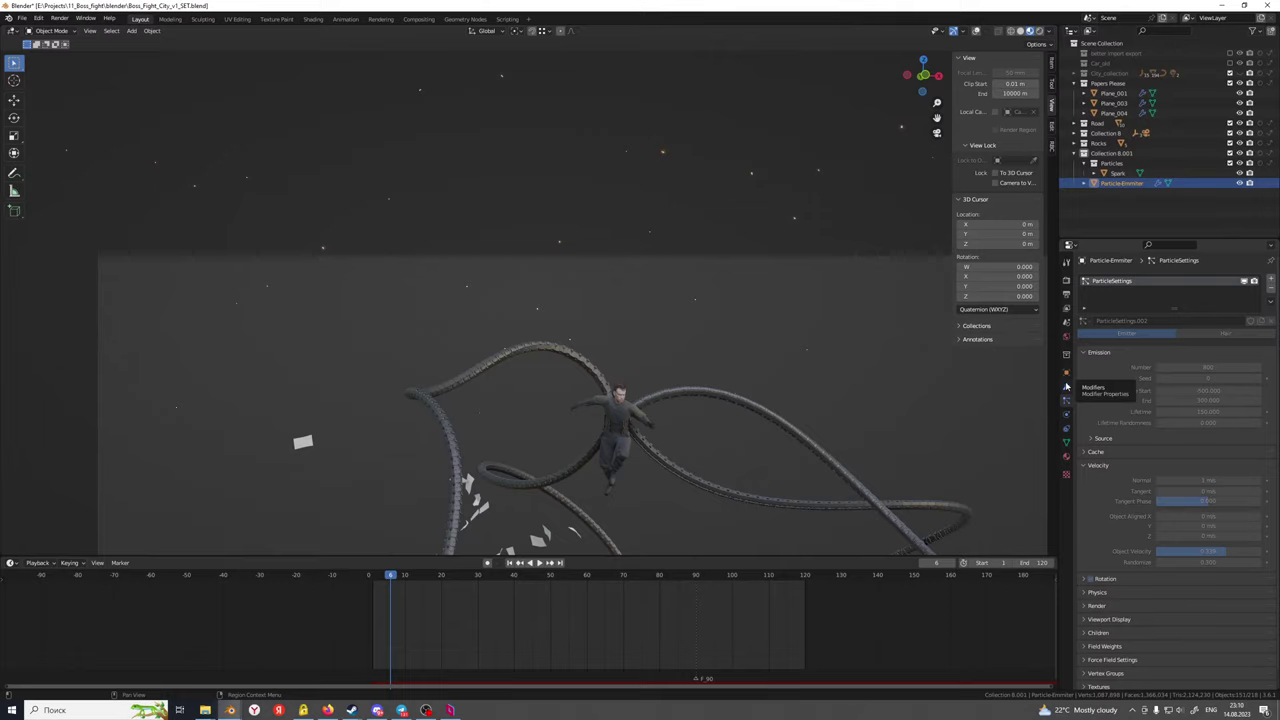
# Examine the emitter's physics, viewport display and render particle settings
pyautogui.scroll(-1, 1090, 676)
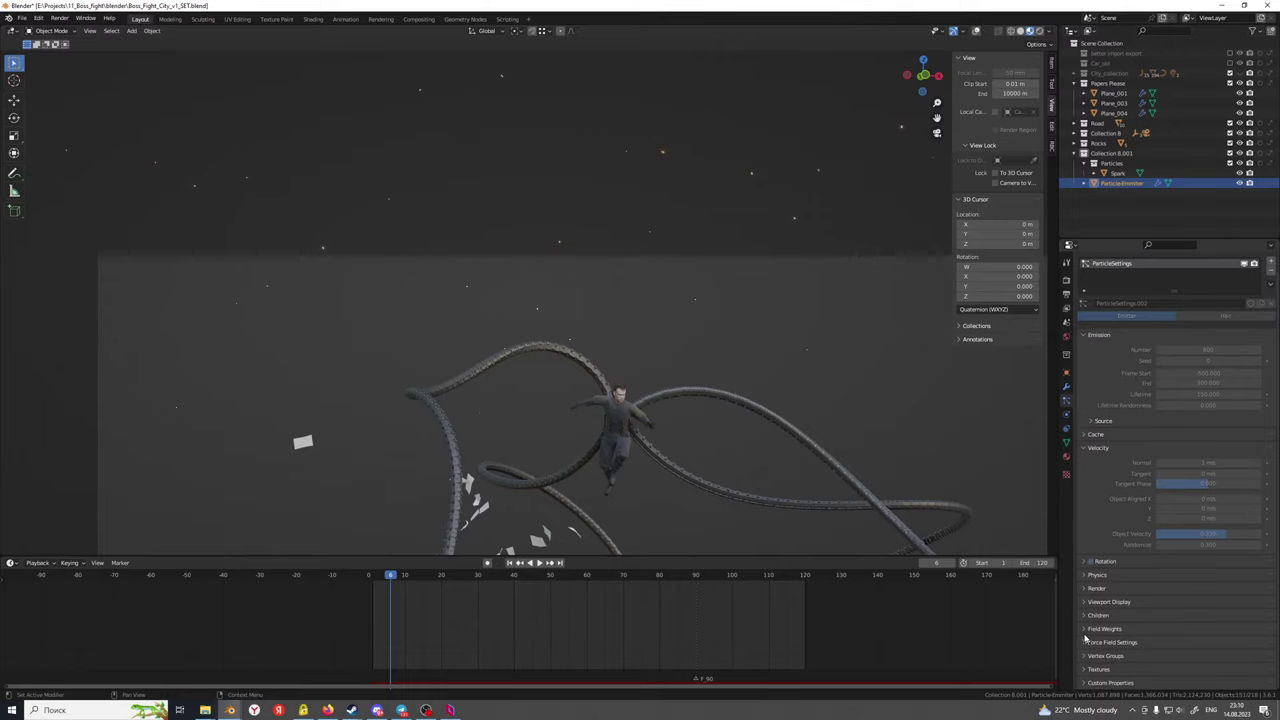
pyautogui.click(1086, 575)
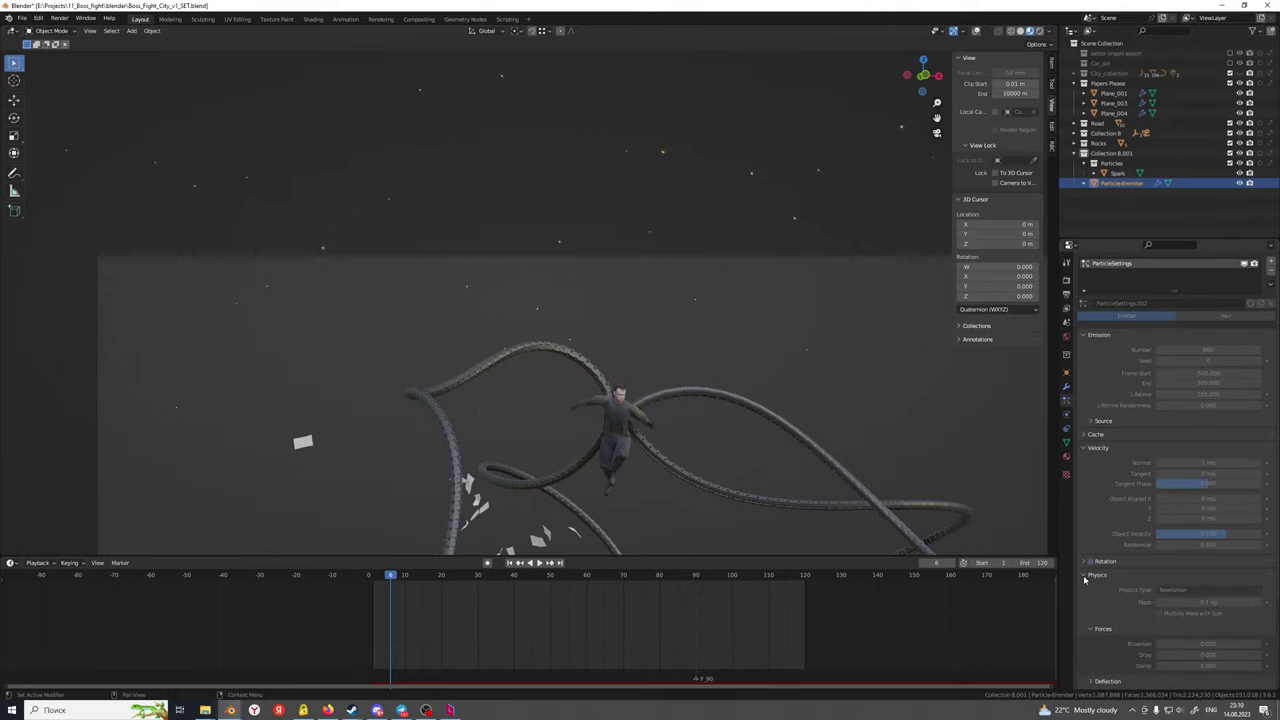
pyautogui.scroll(-5, 1097, 596)
pyautogui.click(1086, 456)
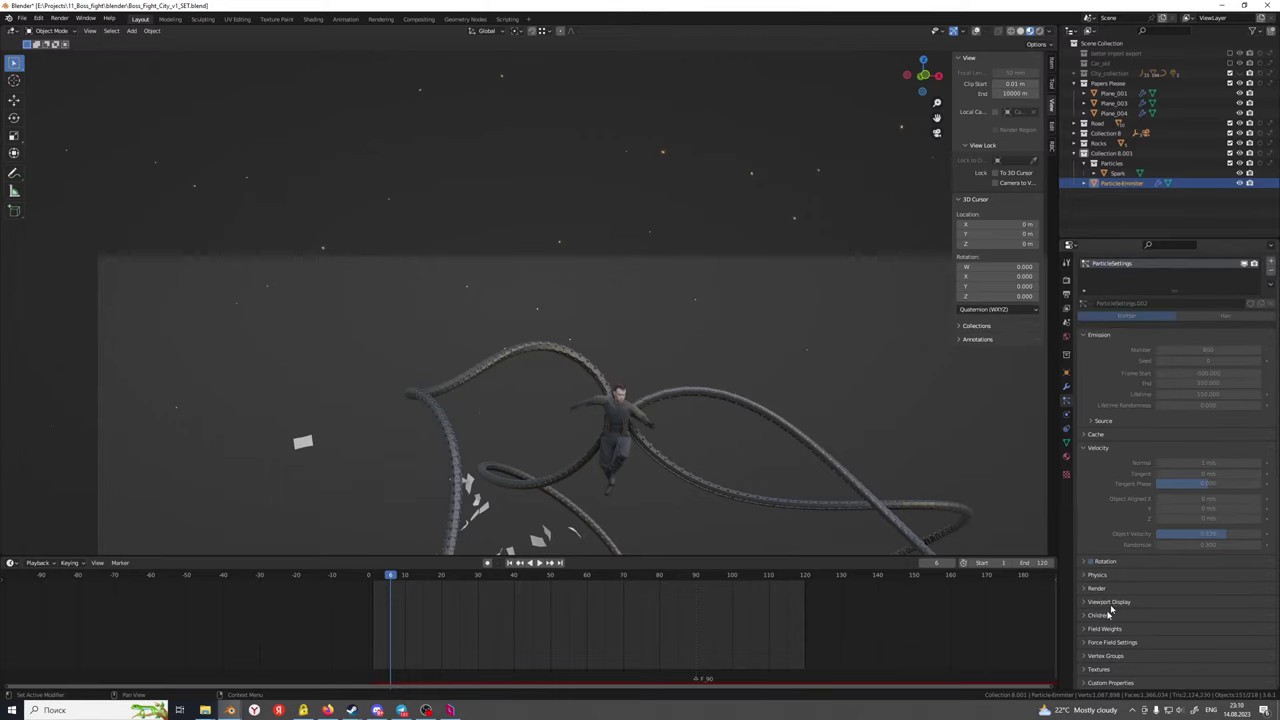
pyautogui.click(1084, 602)
pyautogui.click(1084, 602)
pyautogui.click(1086, 588)
pyautogui.scroll(-6, 1090, 594)
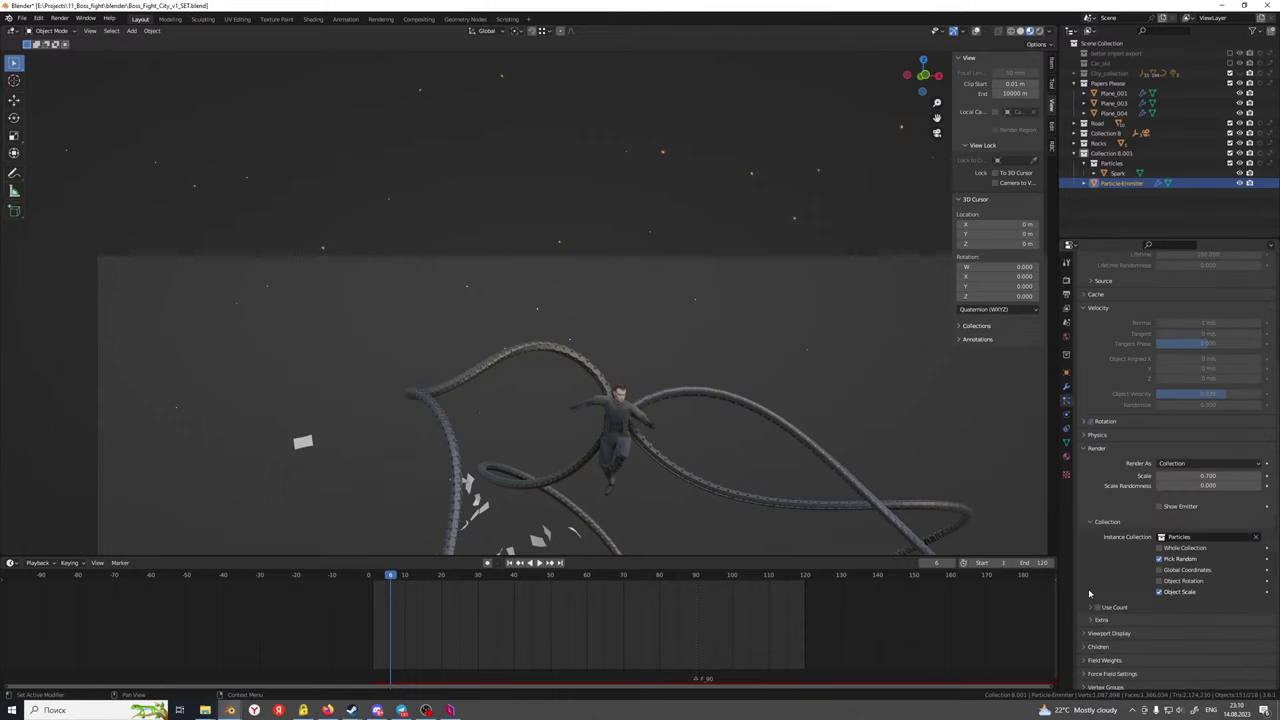
pyautogui.click(1084, 449)
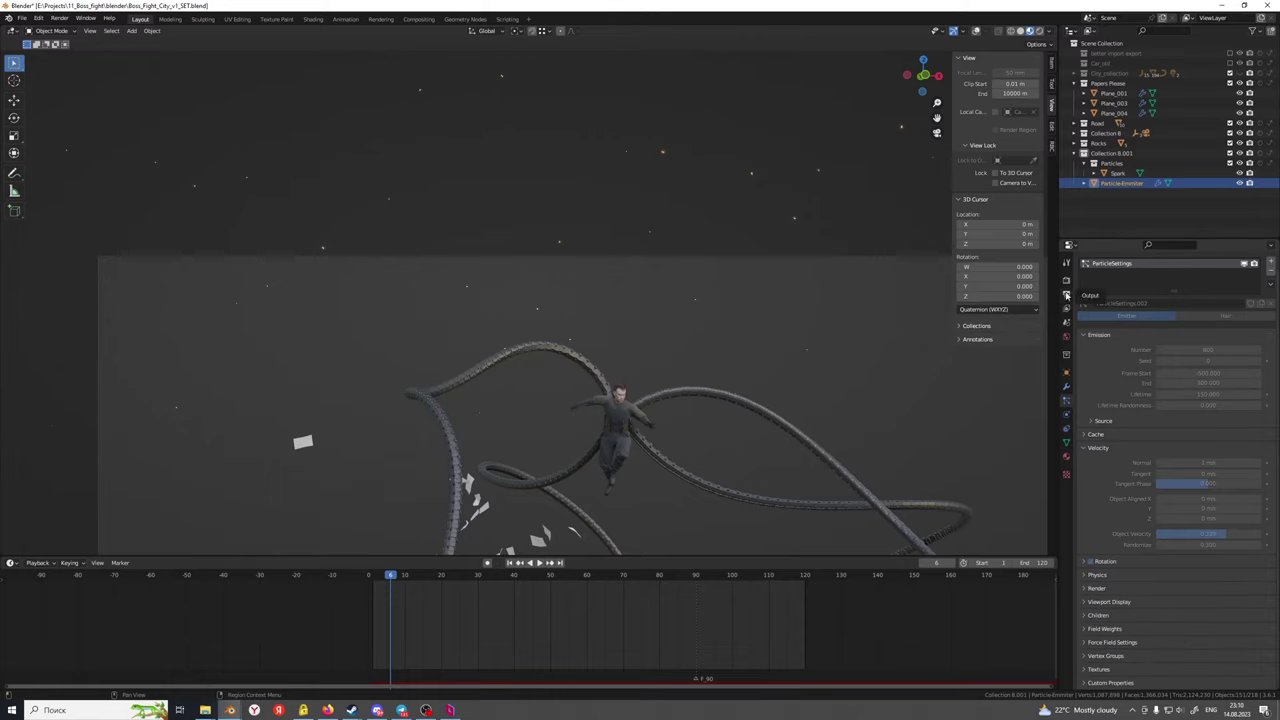
pyautogui.click(1066, 296)
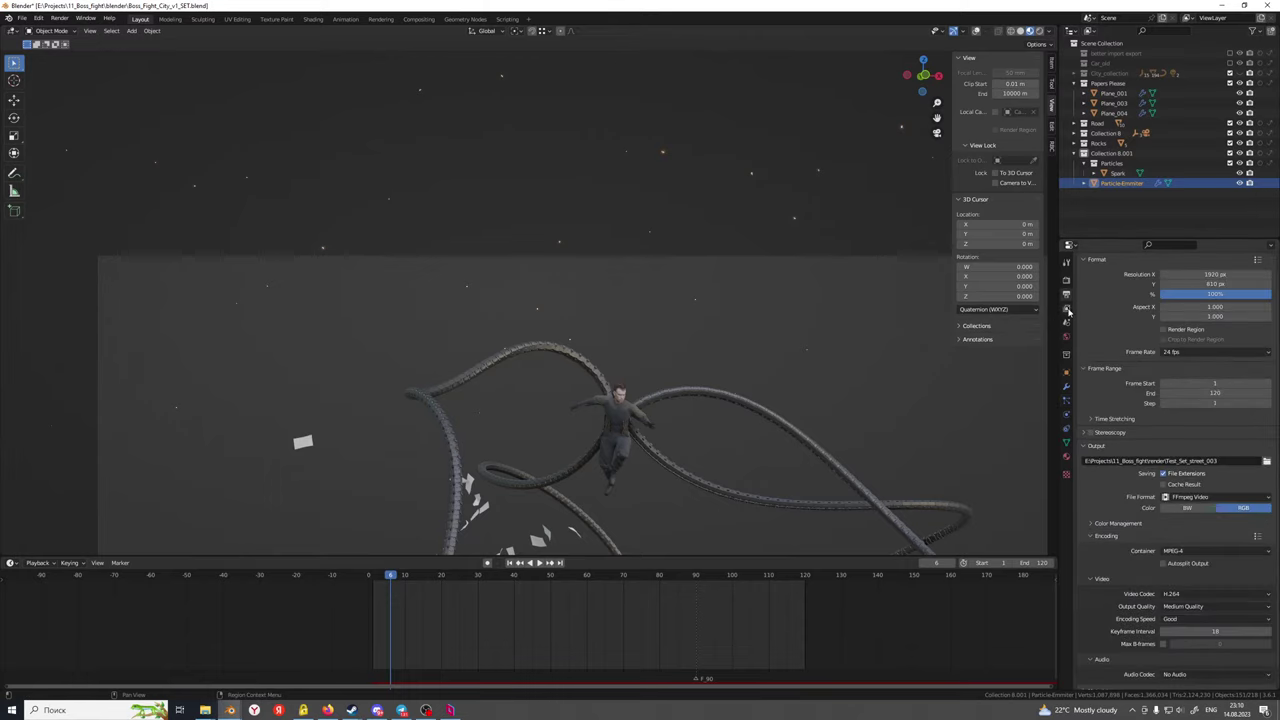
pyautogui.scroll(-1, 1070, 330)
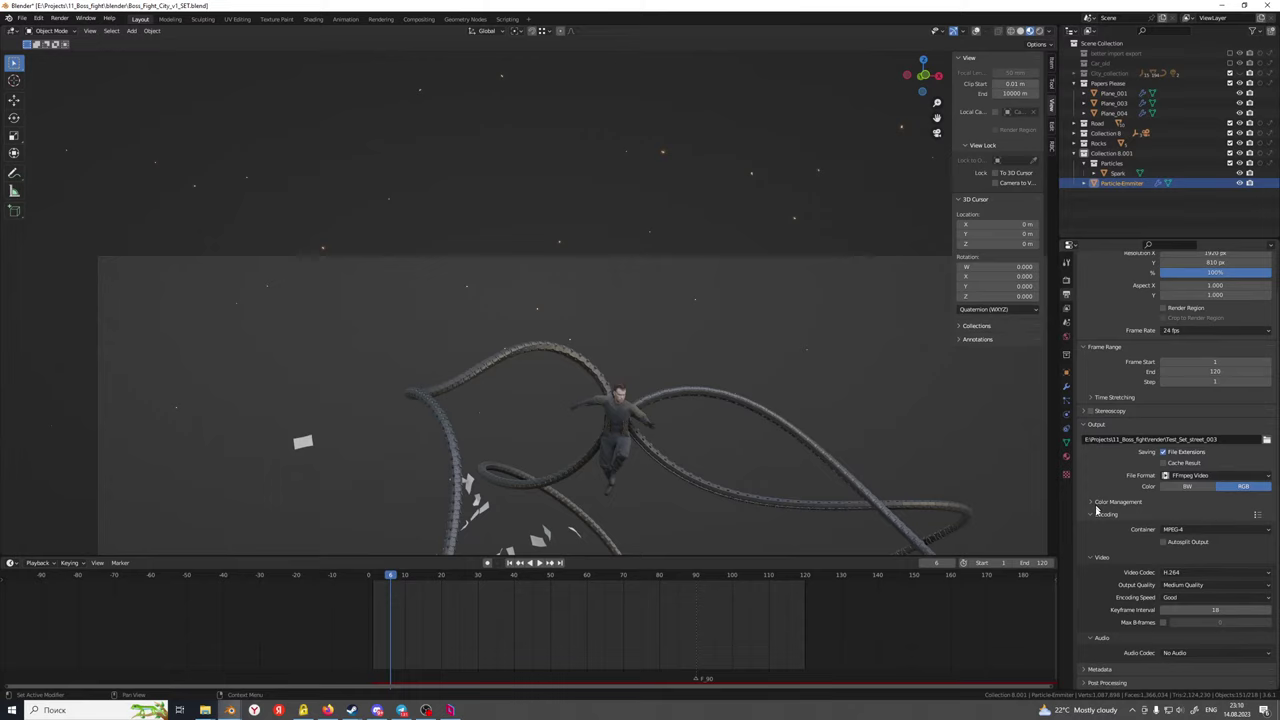
pyautogui.click(1067, 387)
pyautogui.click(1067, 402)
pyautogui.click(1069, 416)
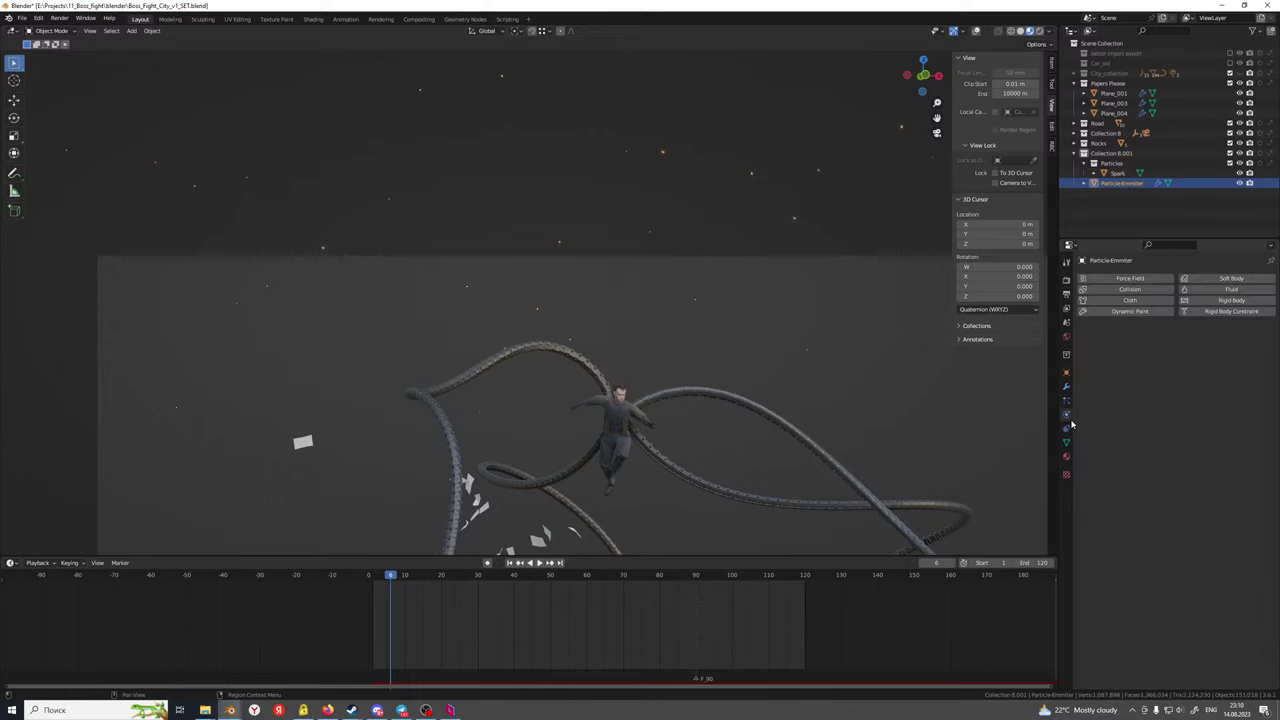
# Delete the bake in the emitter's particle cache and play the animation briefly to check the sparks
pyautogui.click(1067, 401)
pyautogui.scroll(-1, 1124, 571)
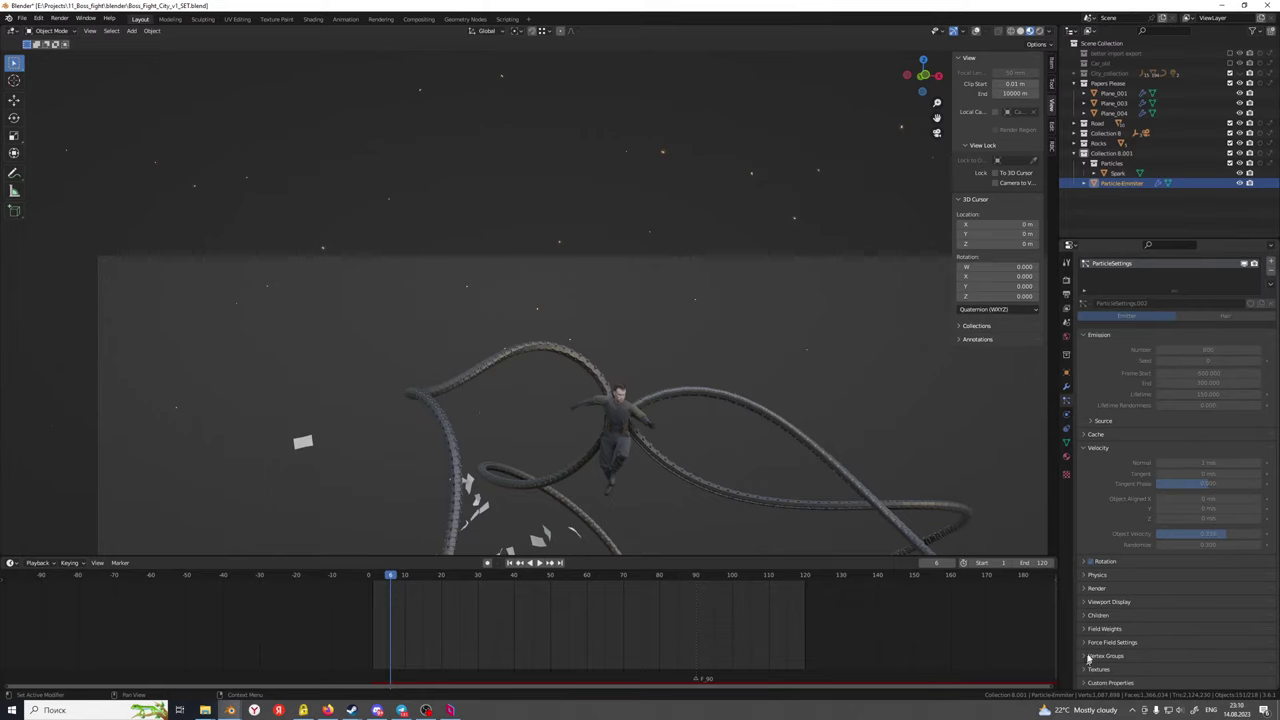
pyautogui.click(1096, 434)
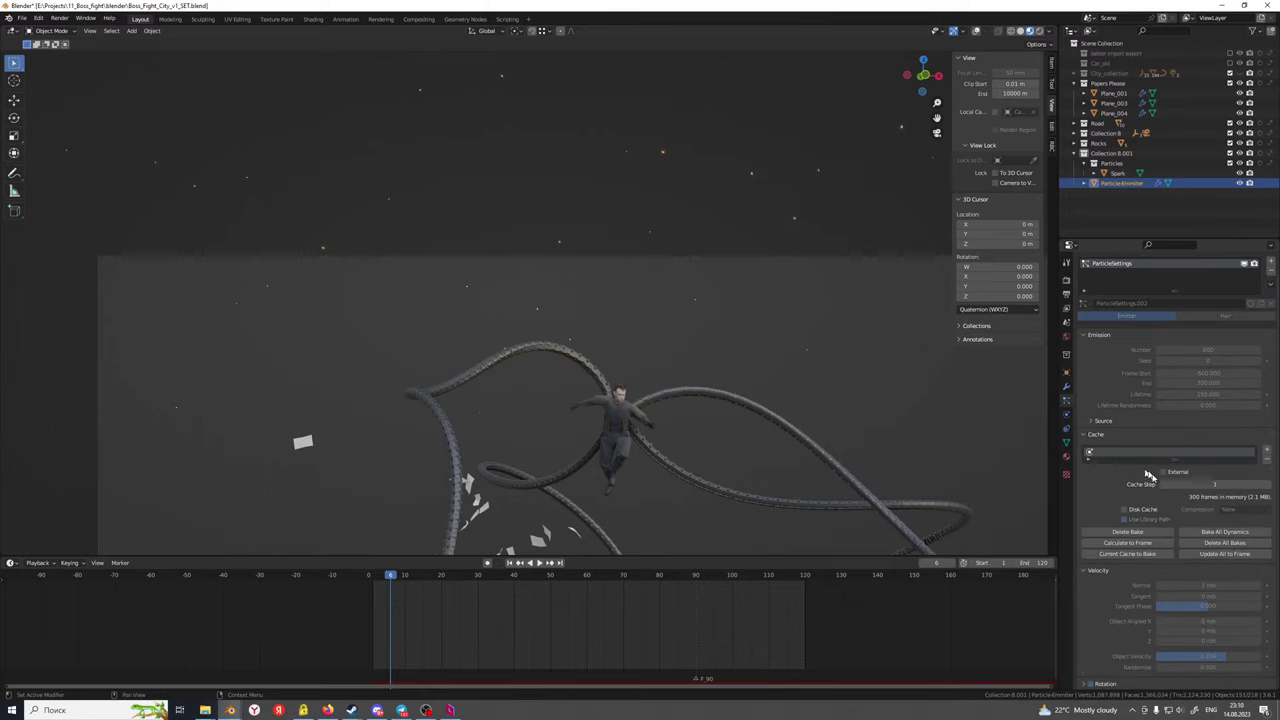
pyautogui.click(1157, 540)
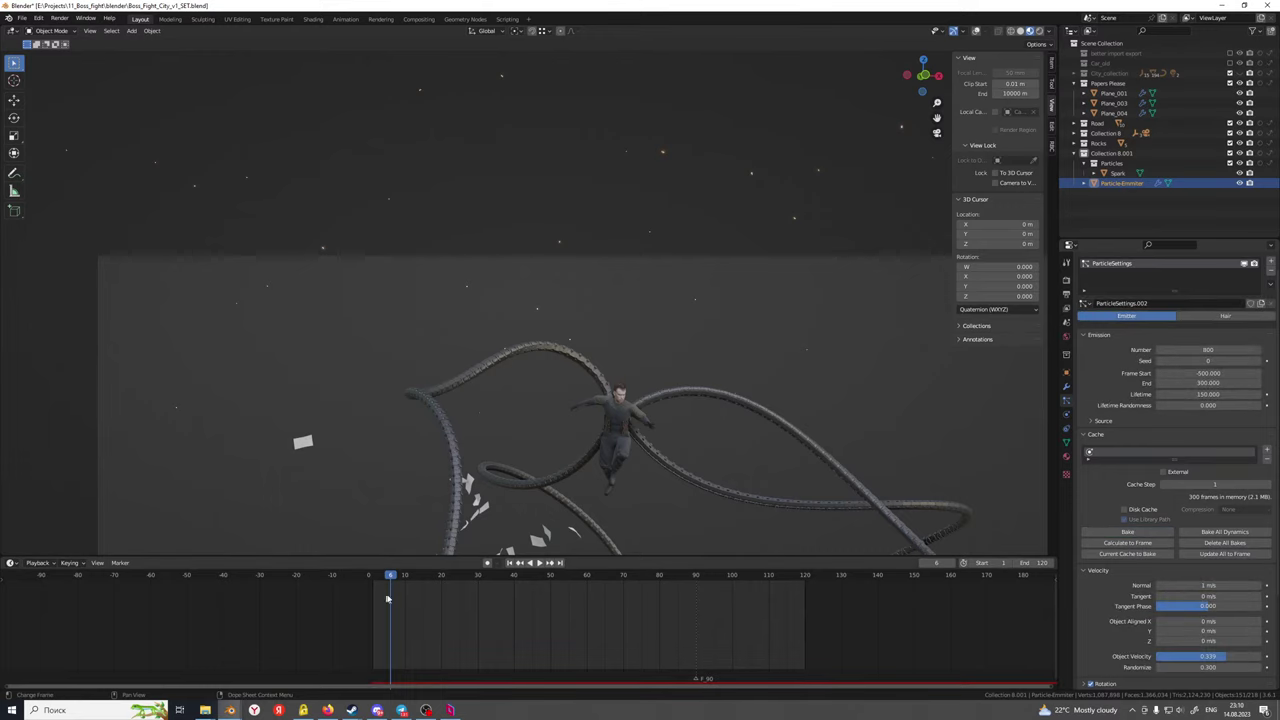
pyautogui.press('space')
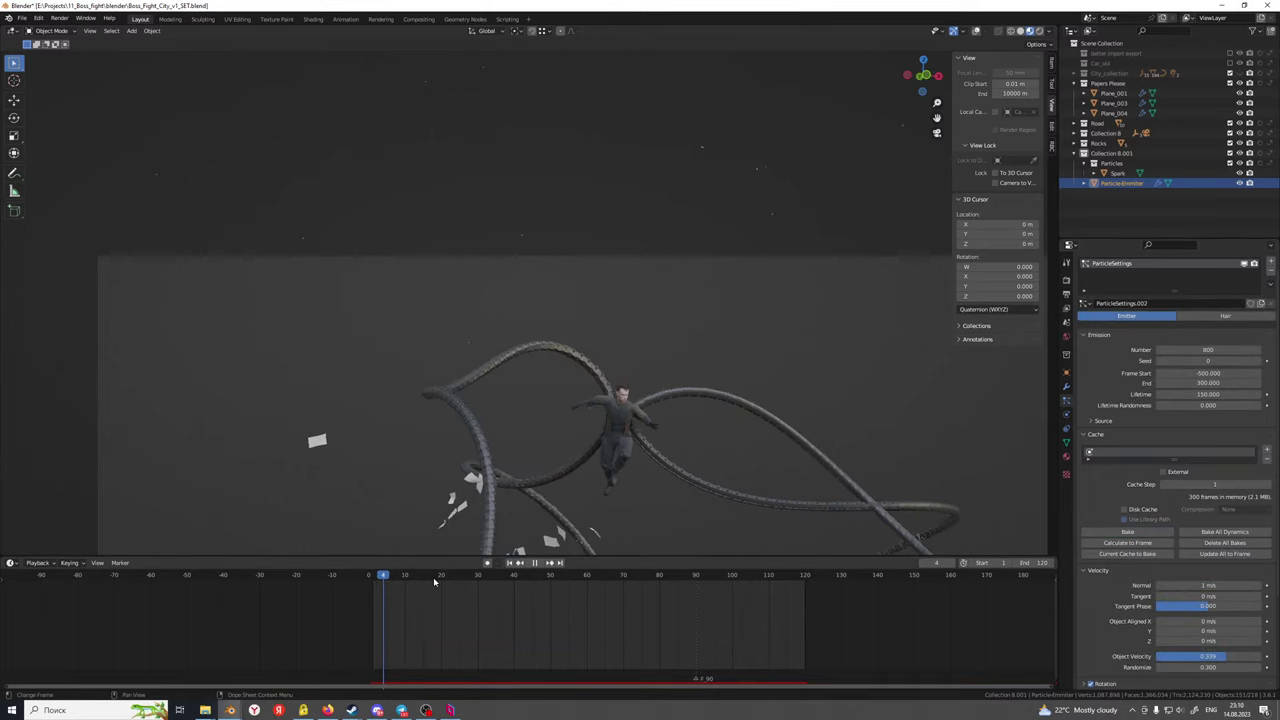
pyautogui.press('space')
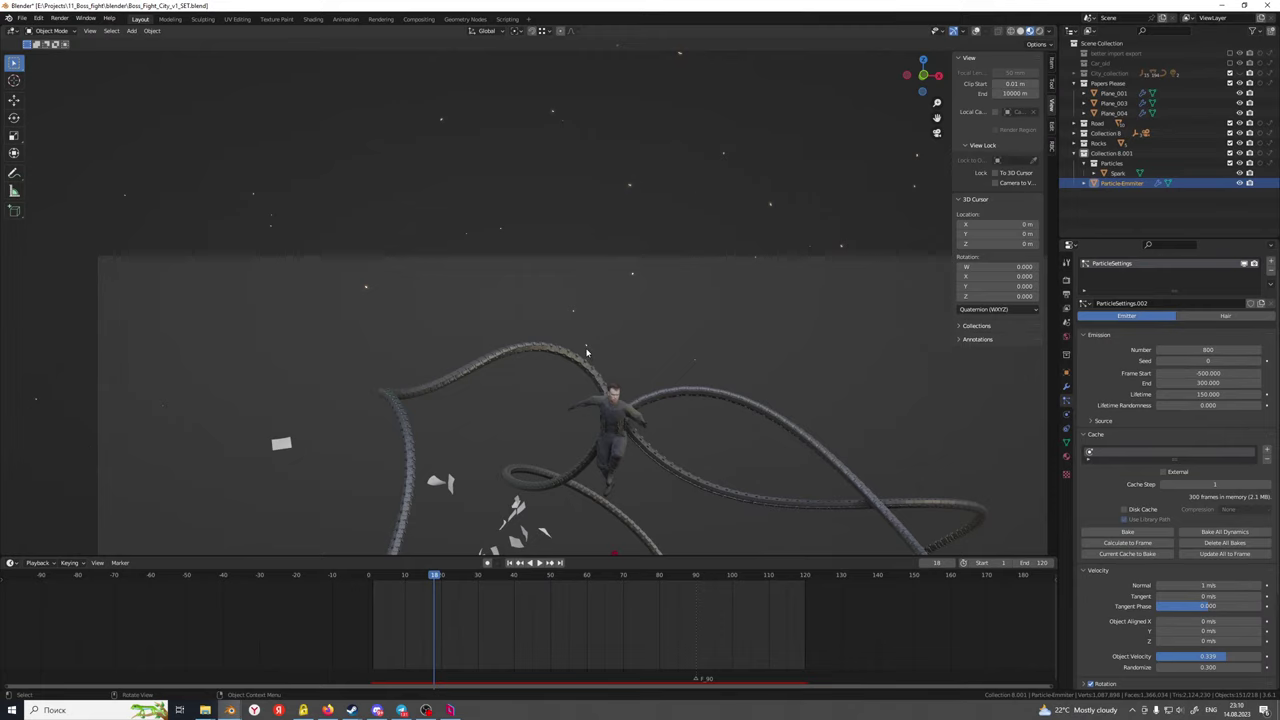
# Look through the emitter's rotation, physics and vertex group settings, and show its field weights
pyautogui.scroll(-3, 1124, 623)
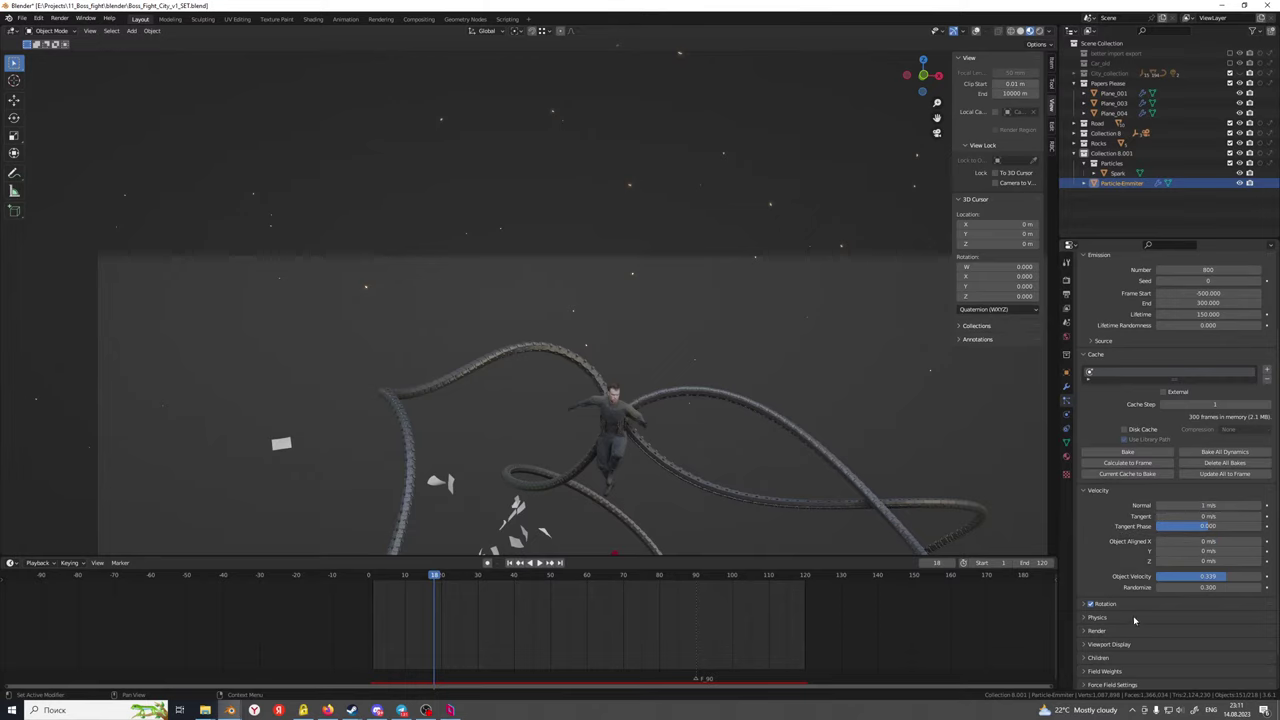
pyautogui.scroll(-2, 1134, 620)
pyautogui.click(1085, 563)
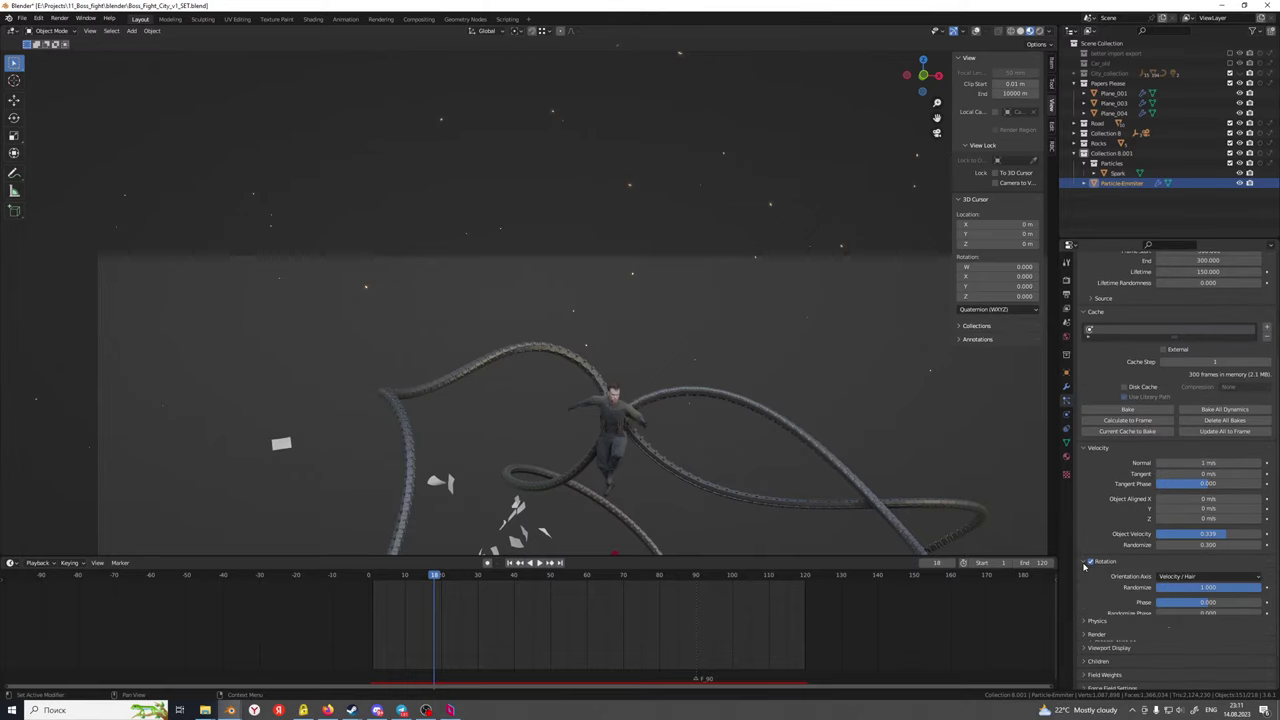
pyautogui.click(1085, 563)
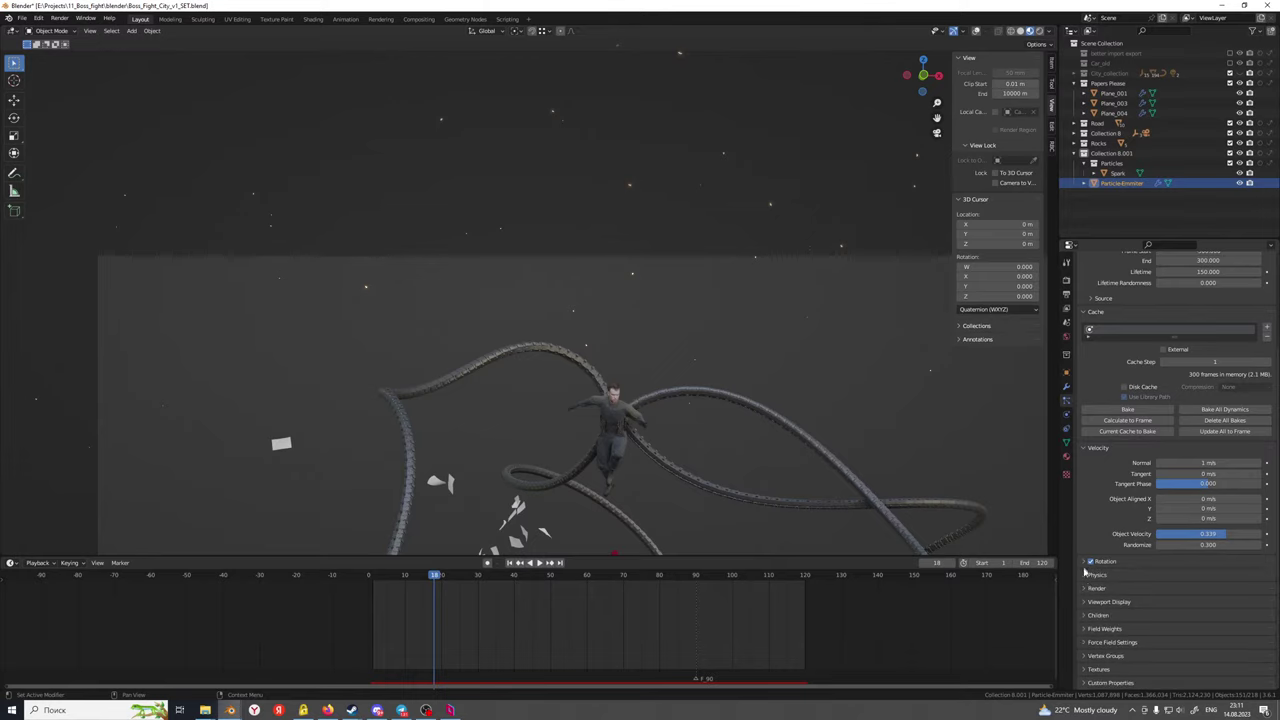
pyautogui.click(1087, 576)
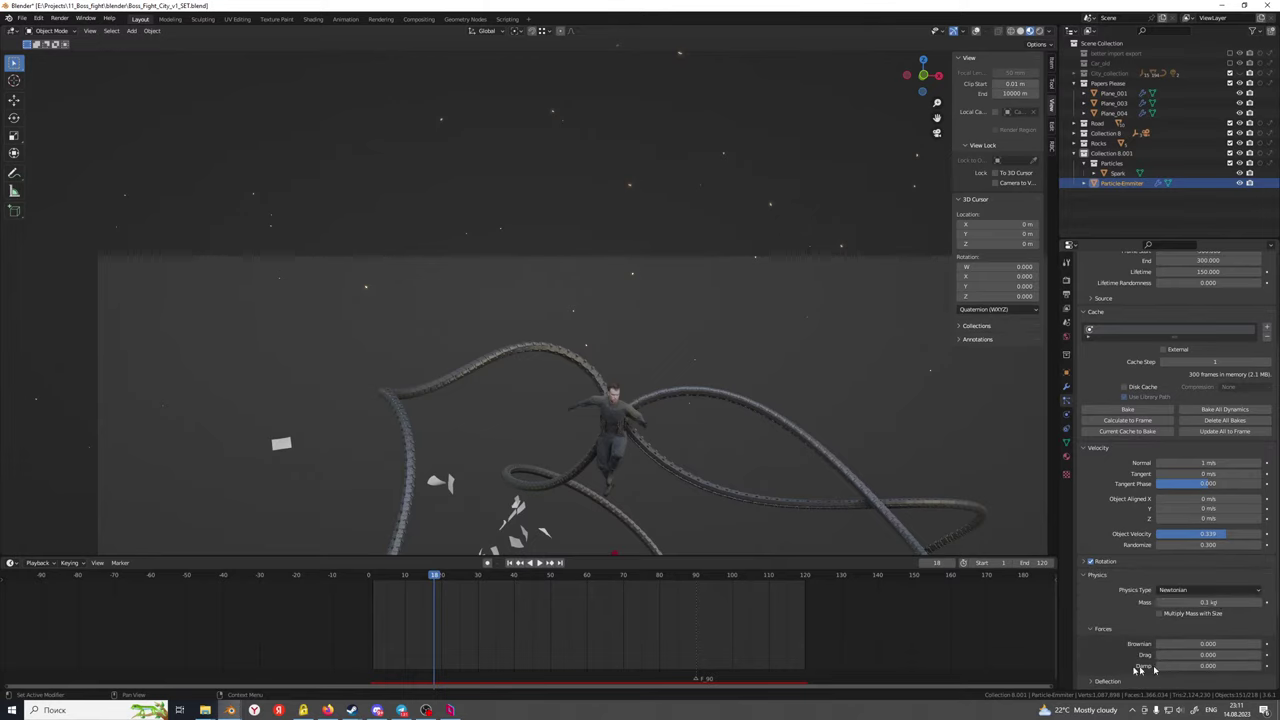
pyautogui.scroll(-4, 1126, 652)
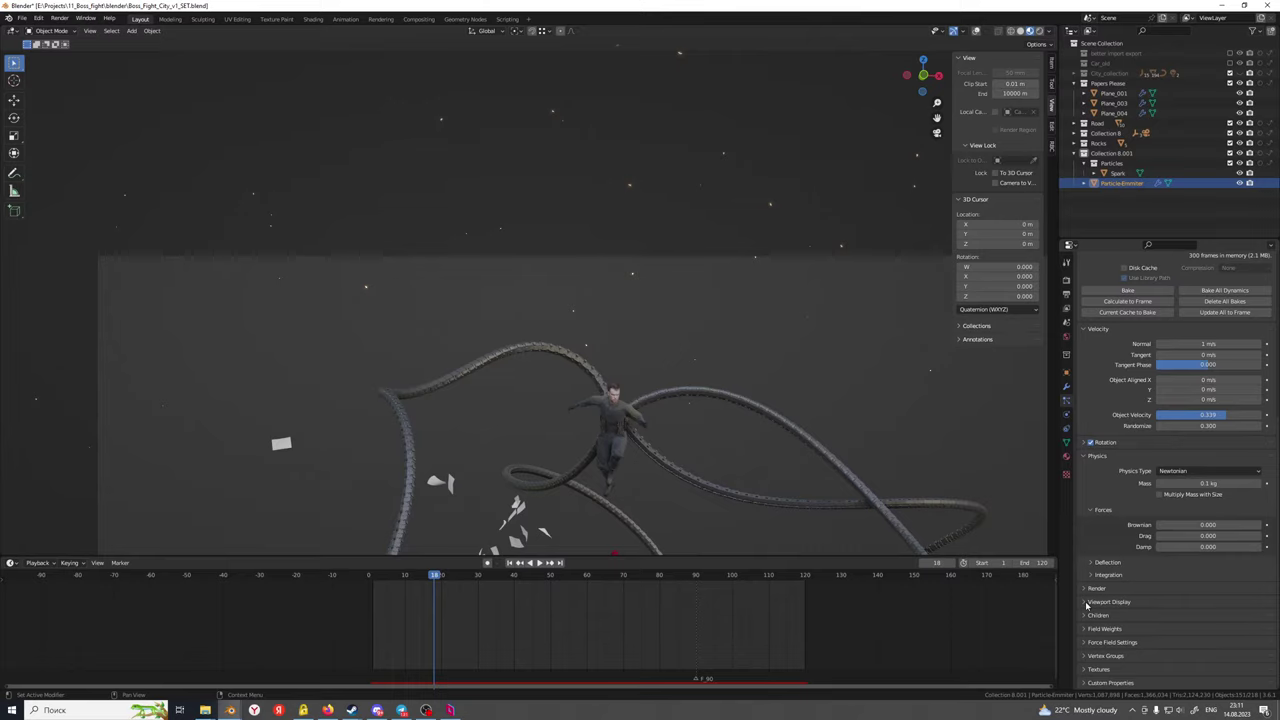
pyautogui.click(1087, 656)
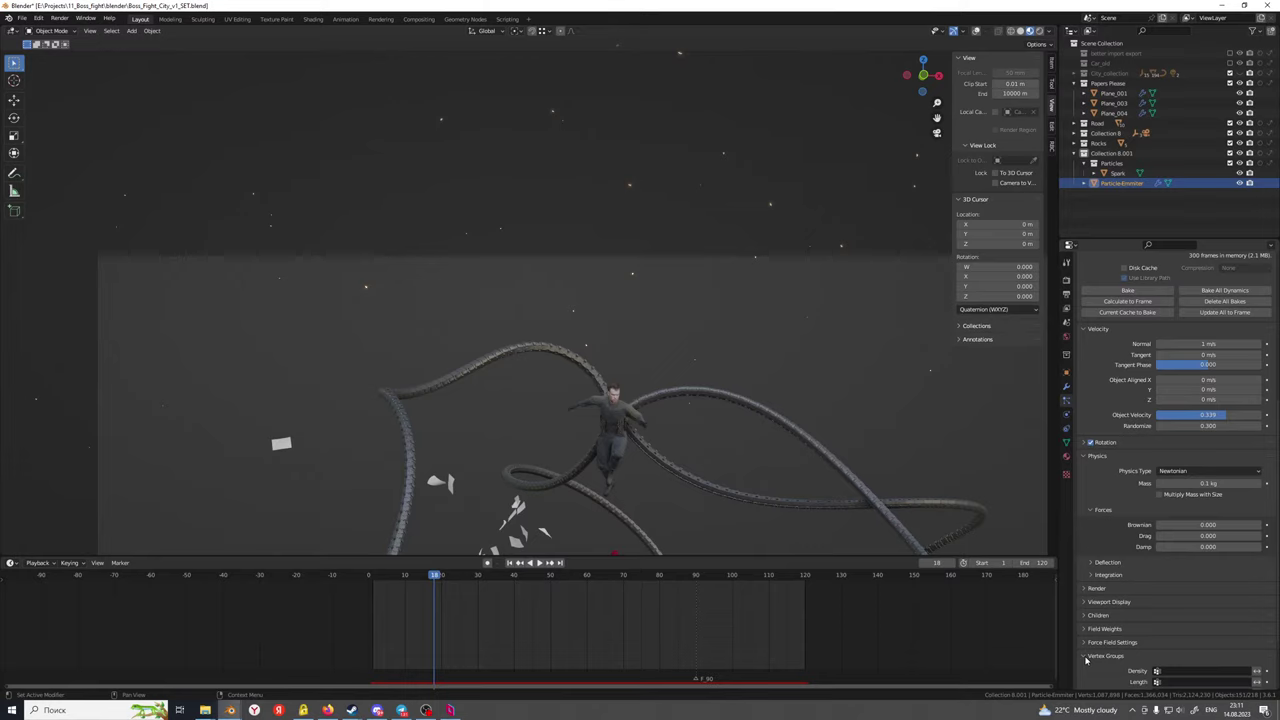
pyautogui.click(1087, 656)
pyautogui.click(1084, 630)
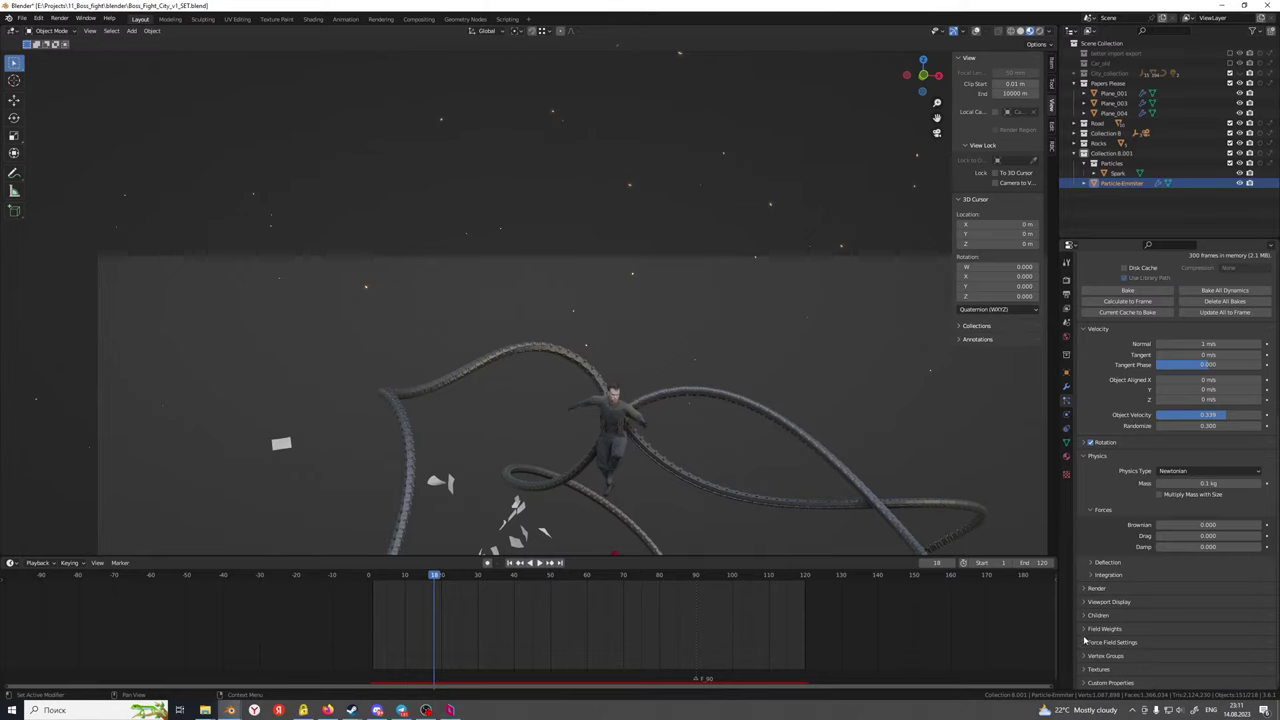
pyautogui.scroll(-3, 1105, 648)
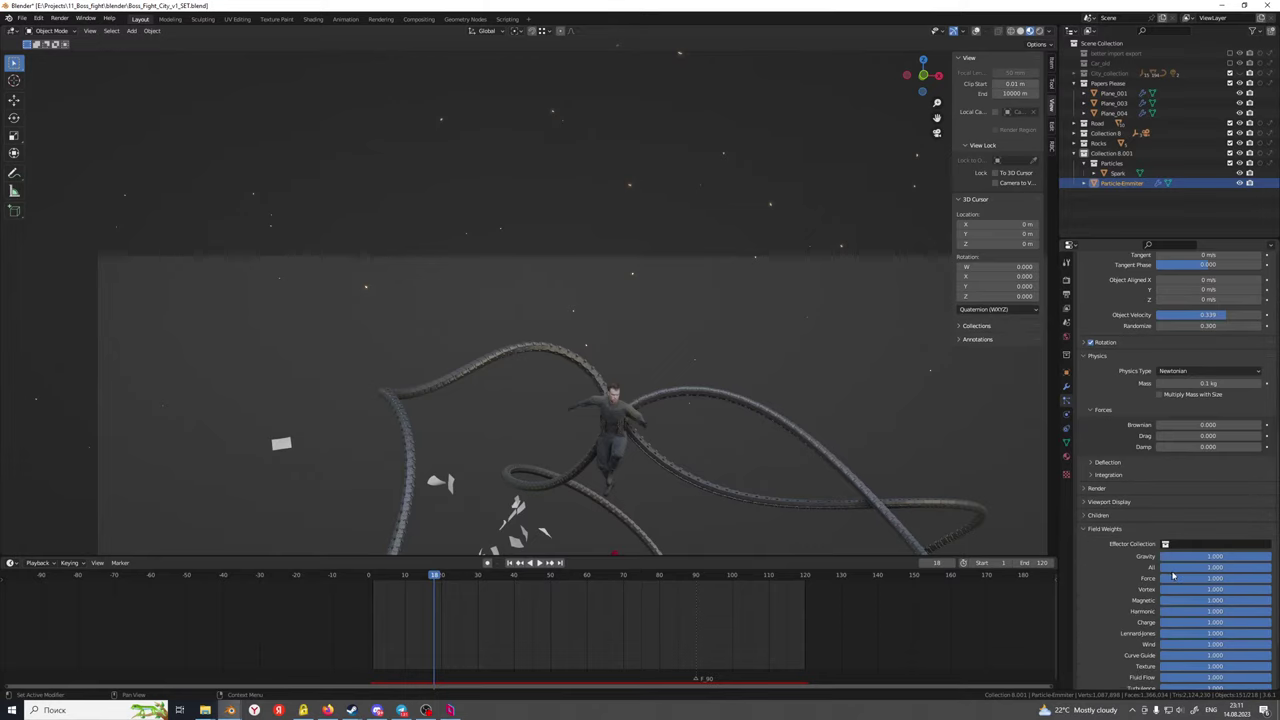
# Set the Gravity field weight of the Particle-Emmiter's particle system to -1
pyautogui.moveTo(1214, 557)
pyautogui.mouseDown()
pyautogui.moveTo(1103, 557)
pyautogui.moveTo(1246, 556)
pyautogui.moveTo(1192, 556)
pyautogui.mouseUp()
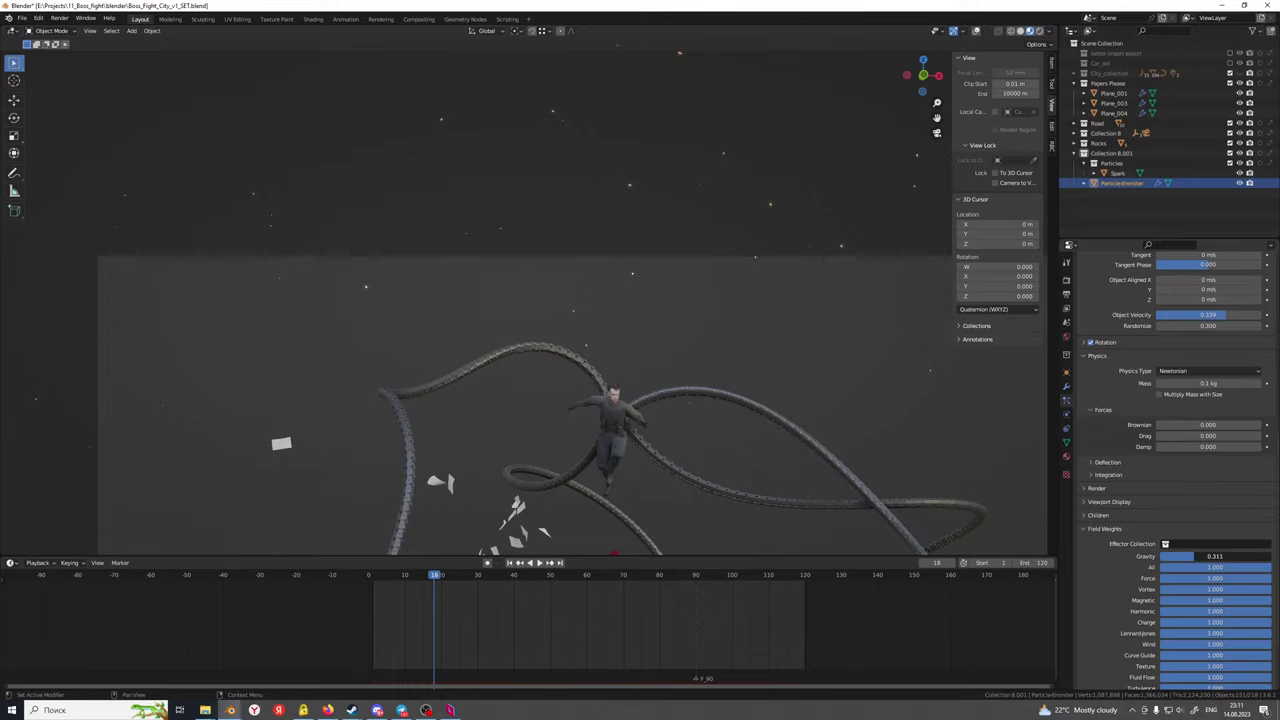
pyautogui.click(1192, 556)
pyautogui.press('BackSpace')
pyautogui.write('-1')
pyautogui.press('Return')
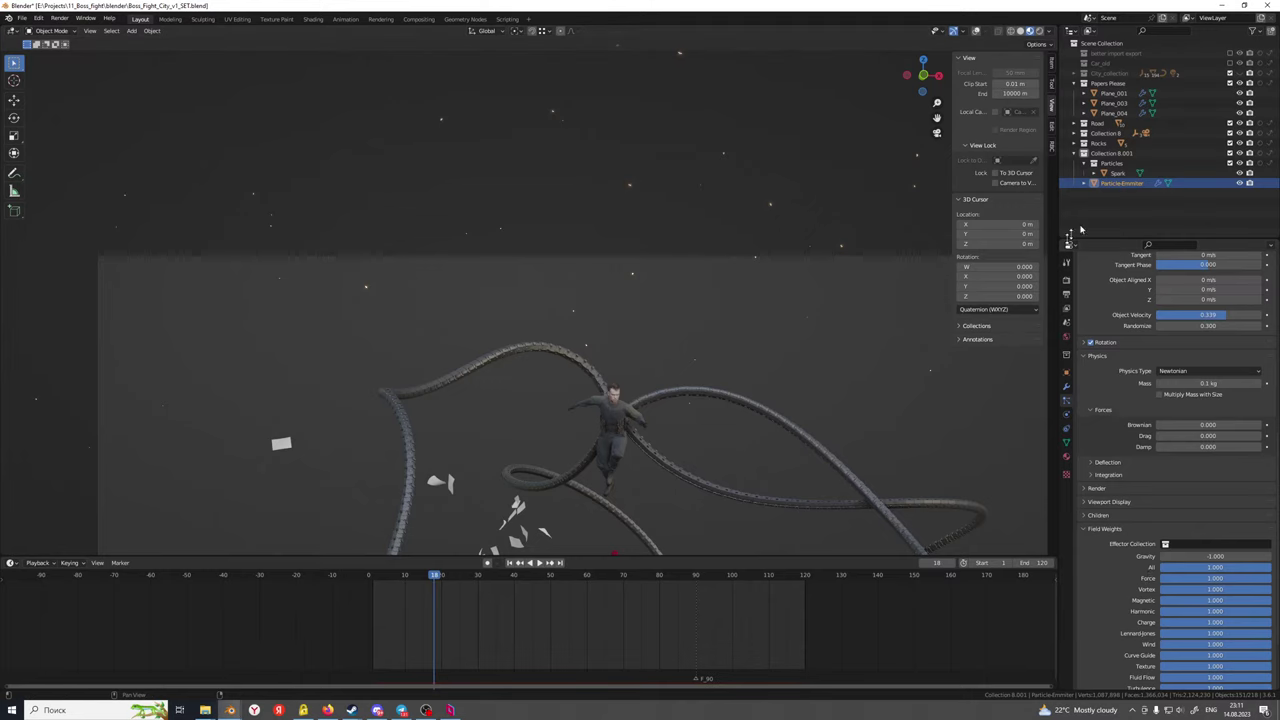
# Switch to solid shading and lower the Particle-Emmiter along global Z to ground level, by about 11.3 m, checking it from the front
pyautogui.scroll(-3, 651, 371)
pyautogui.moveTo(651, 371); pyautogui.dragTo(603, 374, button='middle')
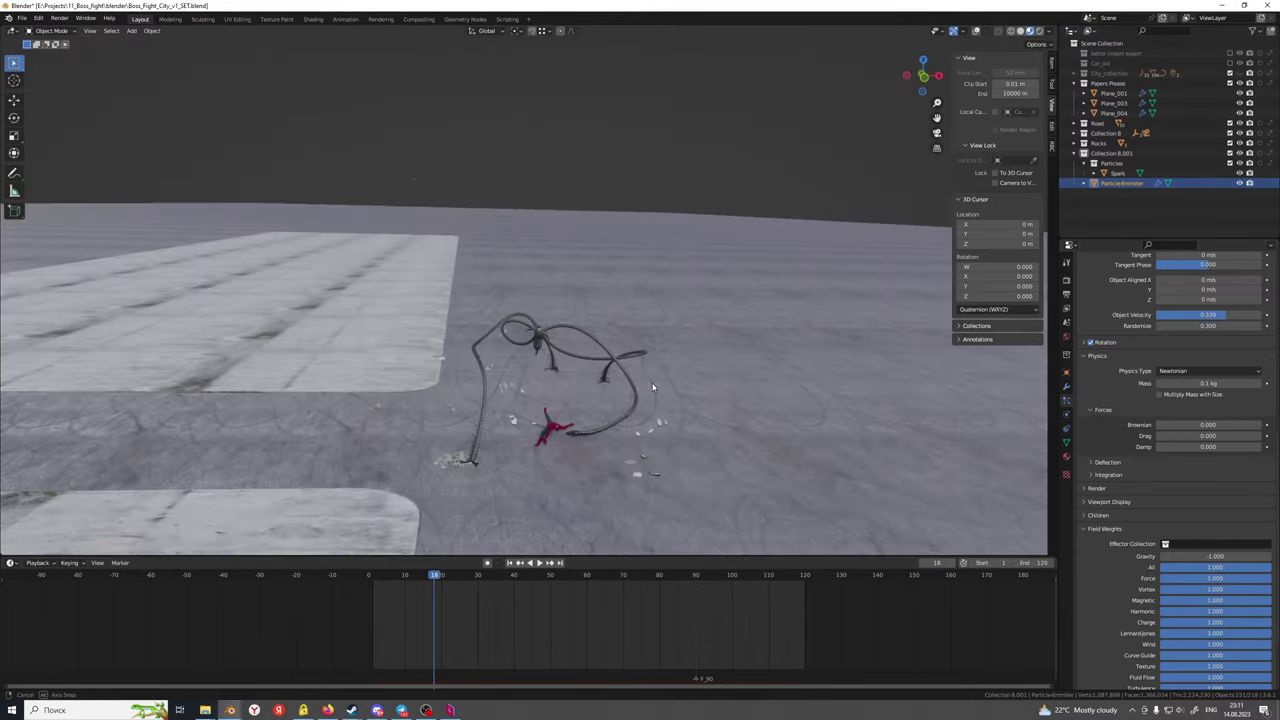
pyautogui.scroll(-3, 609, 371)
pyautogui.press('g')
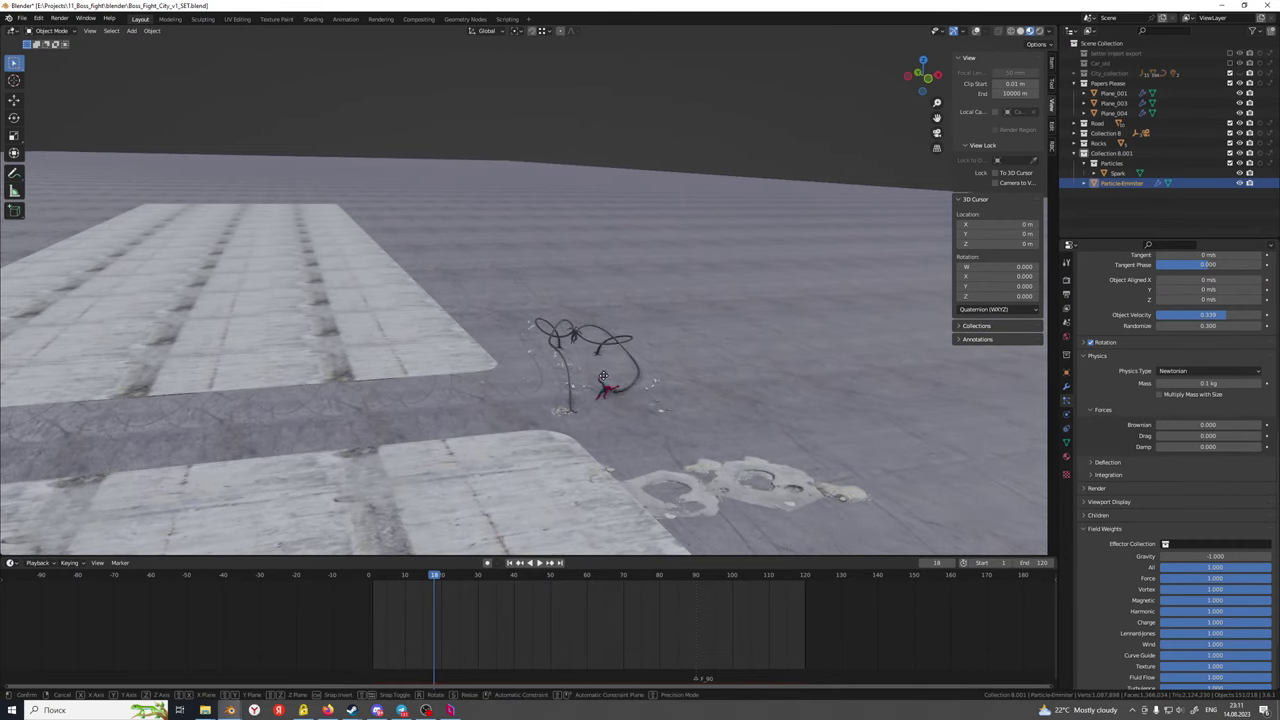
pyautogui.press('z')
pyautogui.click(602, 452)
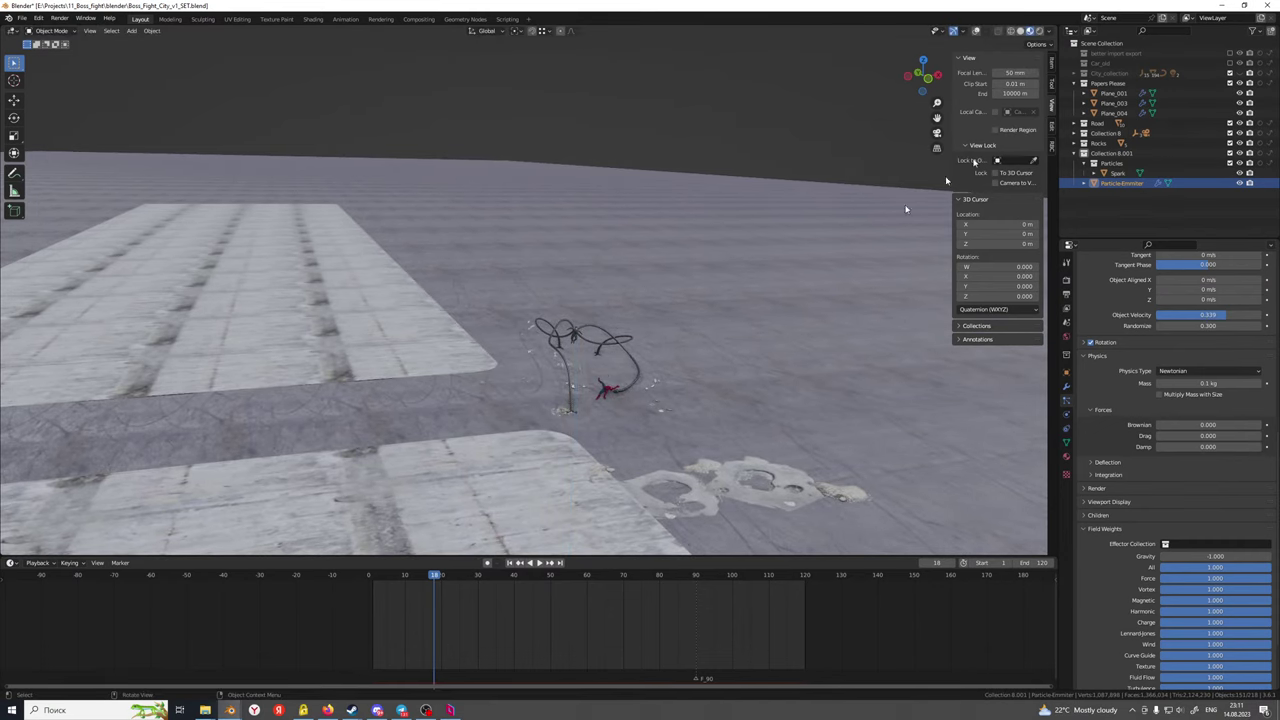
pyautogui.click(1020, 31)
pyautogui.moveTo(622, 377)
pyautogui.mouseDown(button='middle')
pyautogui.moveTo(640, 382)
pyautogui.moveTo(685, 320)
pyautogui.mouseUp(button='middle')
pyautogui.press('g')
pyautogui.press('z')
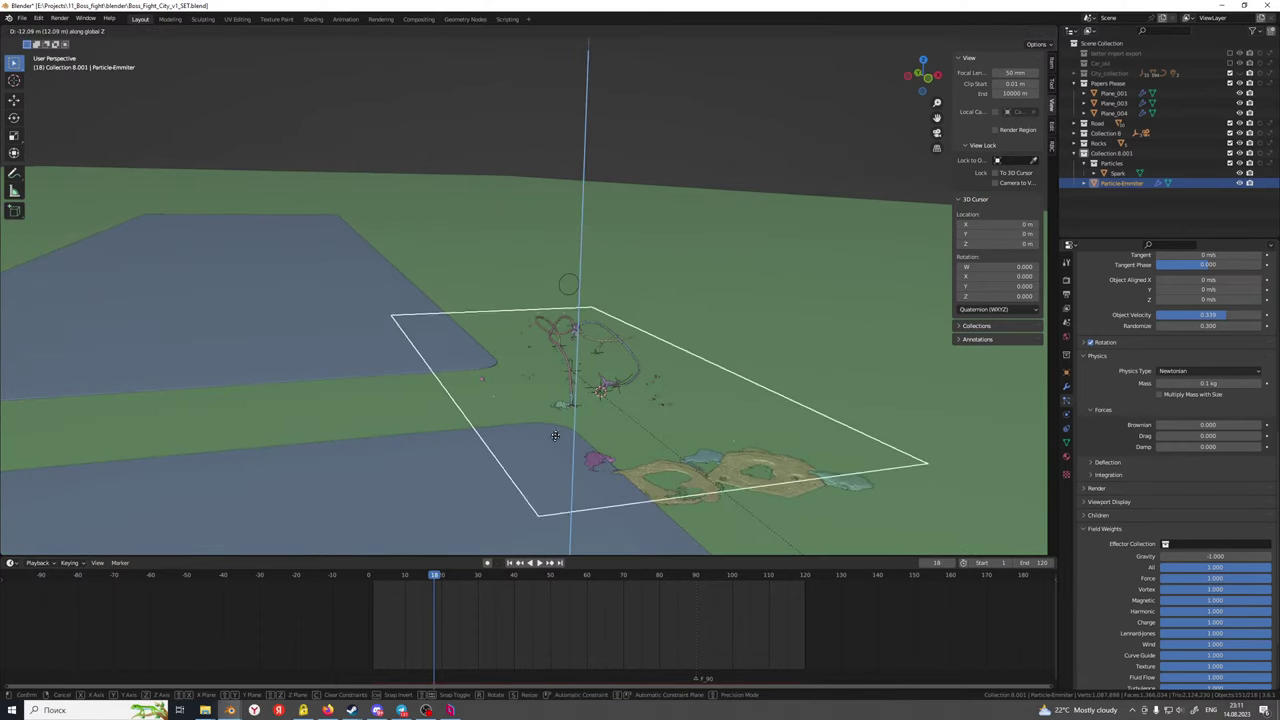
pyautogui.click(555, 435)
pyautogui.press('KP_1')
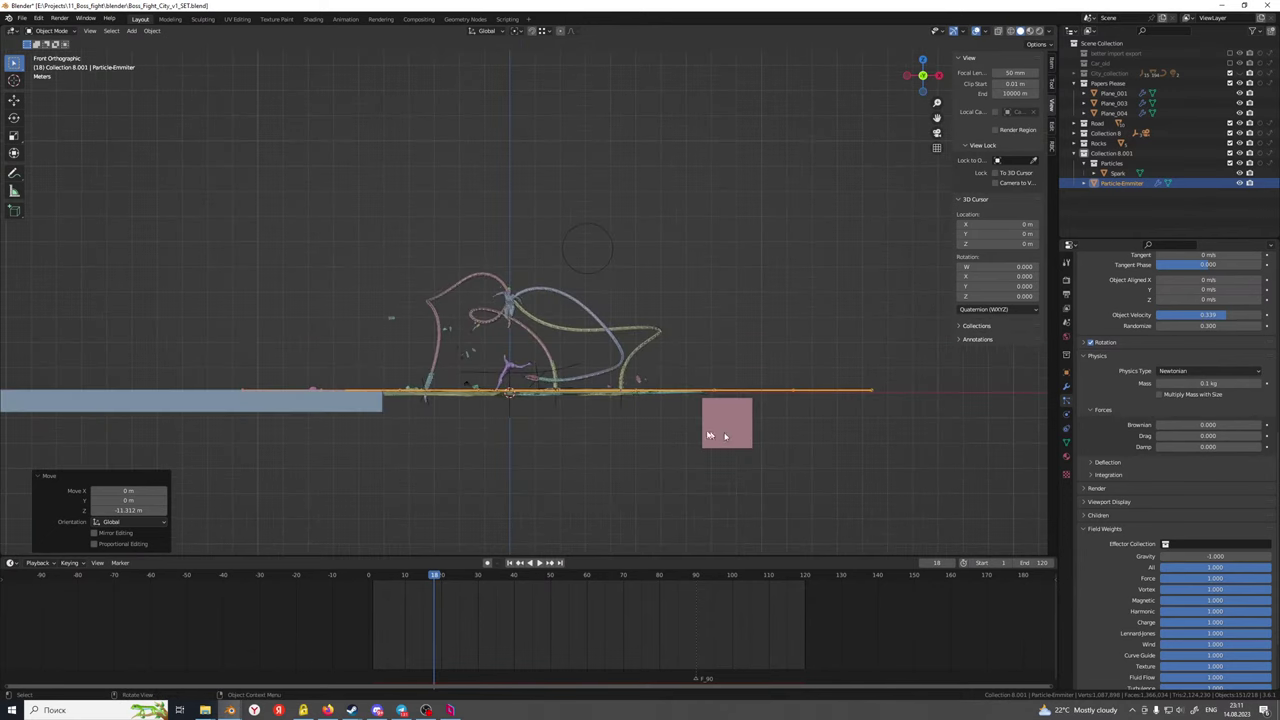
pyautogui.scroll(4, 647, 426)
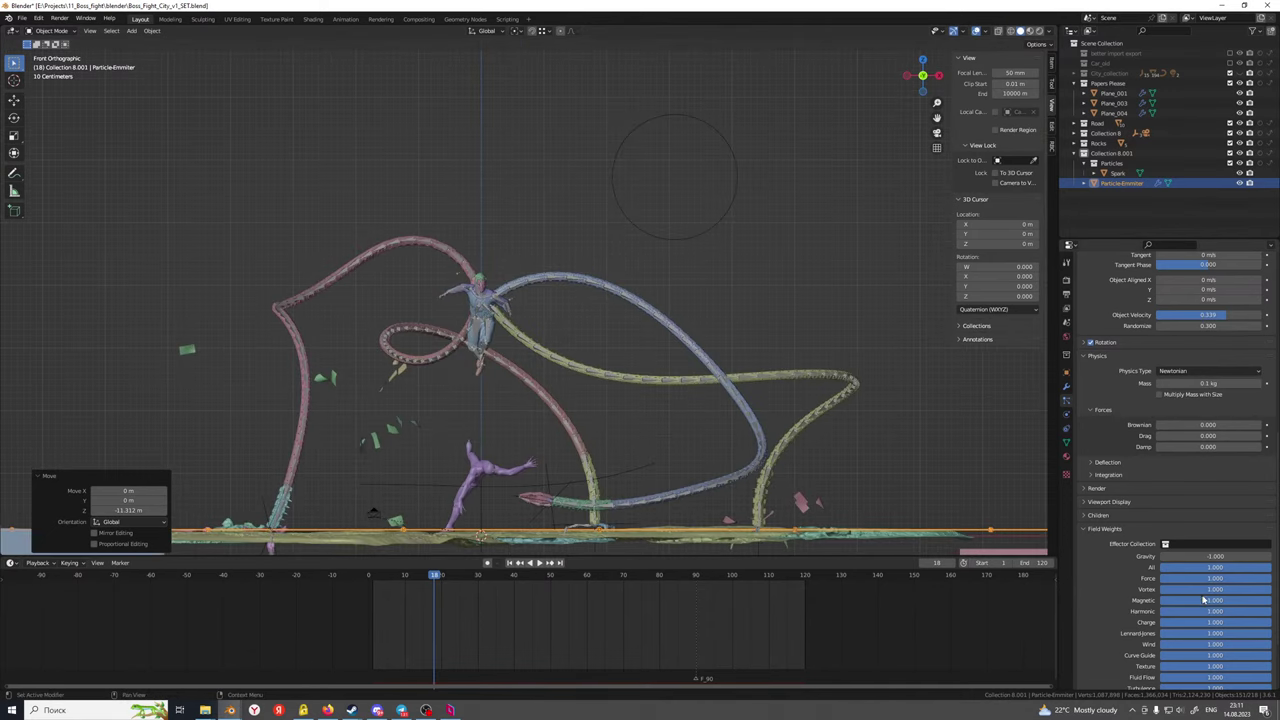
# Set the particle emitter's Gravity field weight to -0.2
pyautogui.doubleClick(1209, 555)
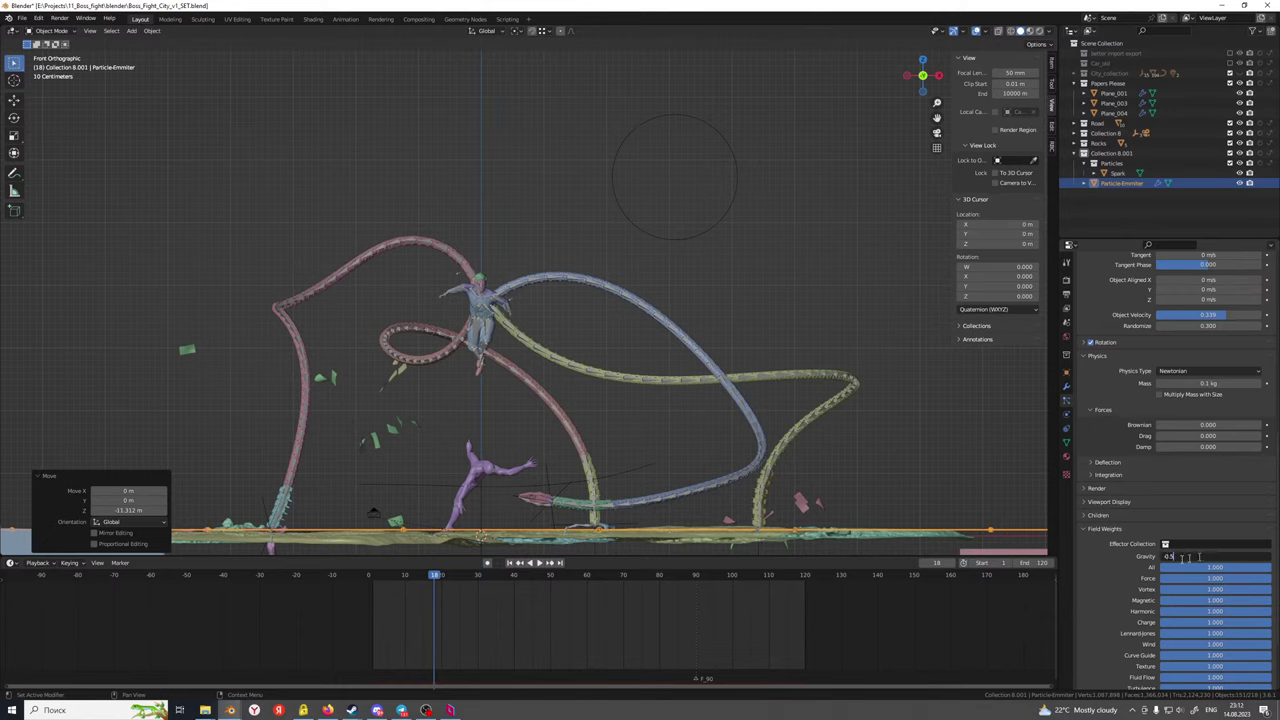
pyautogui.write('-0.2')
pyautogui.press('Return')
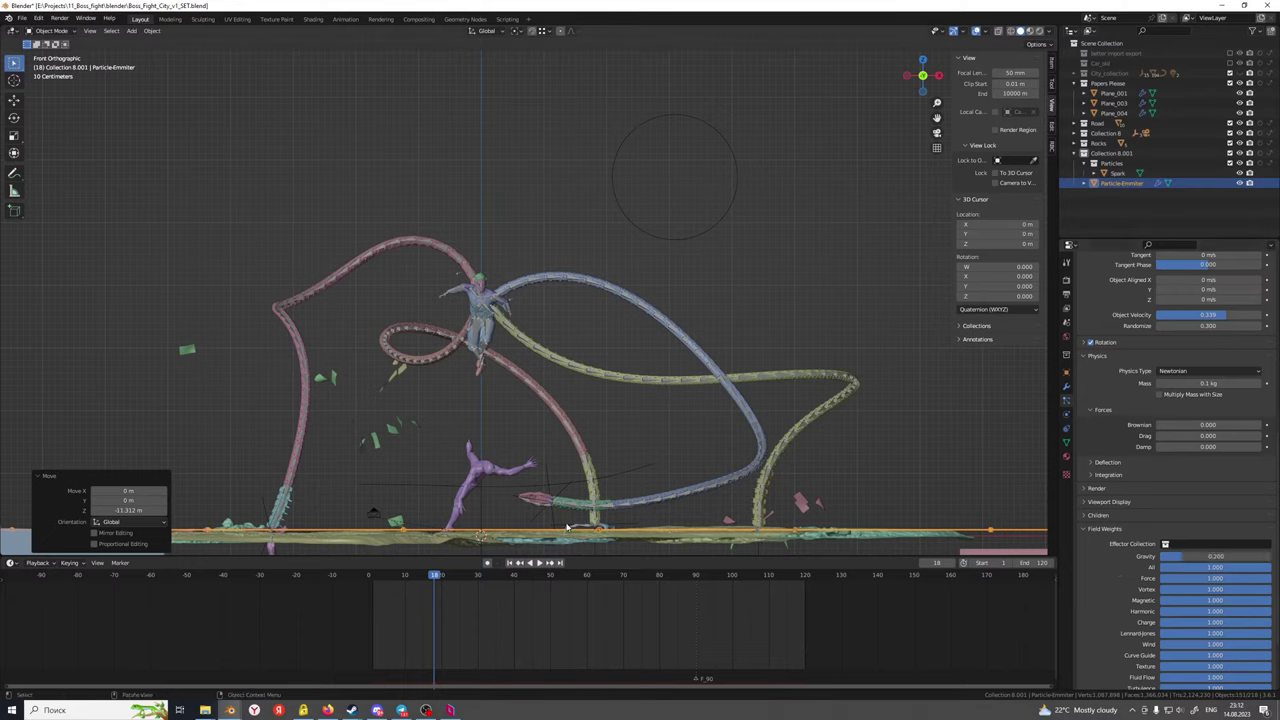
# Switch to Firefox and open Yandex Images in a new tab
pyautogui.moveTo(328, 711)
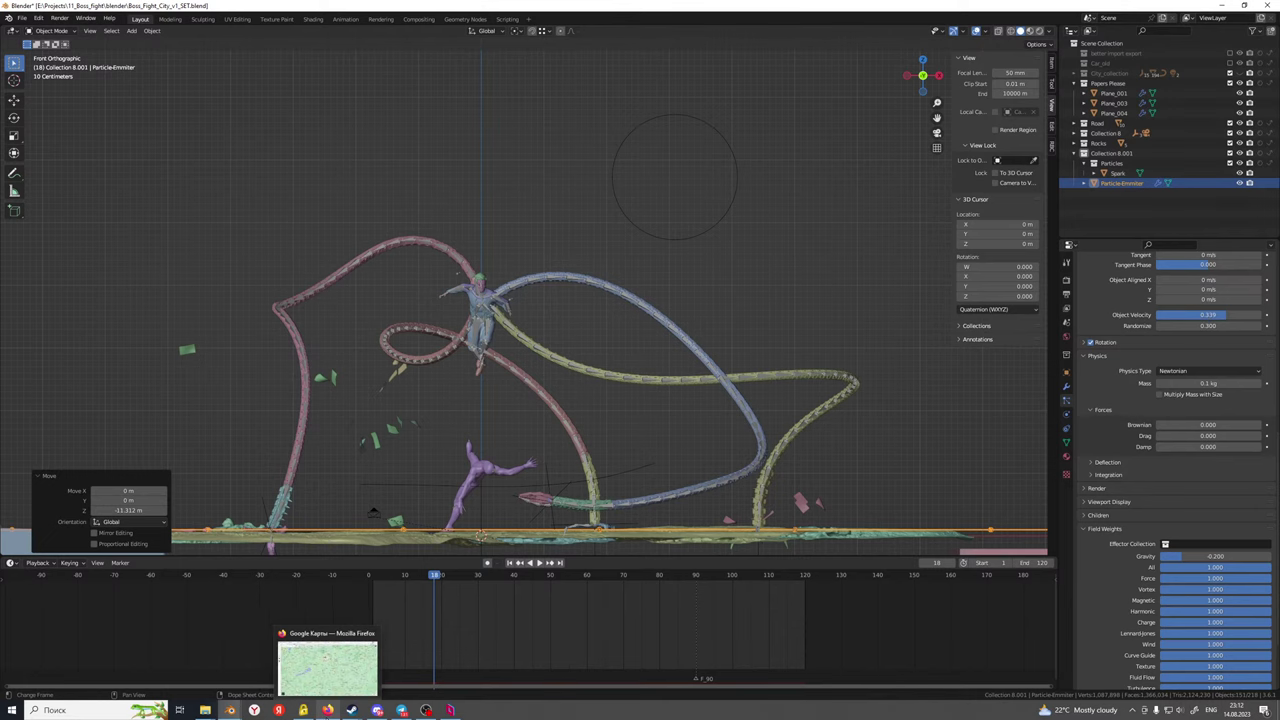
pyautogui.click(328, 660)
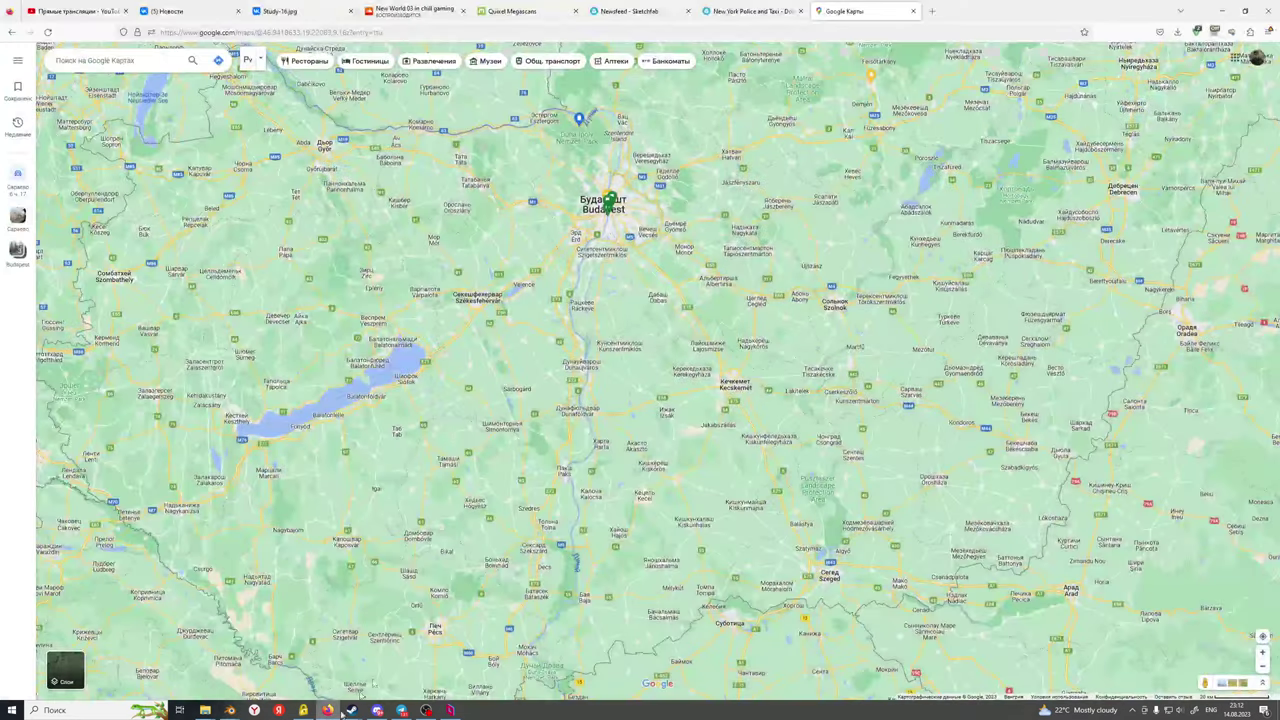
pyautogui.click(929, 12)
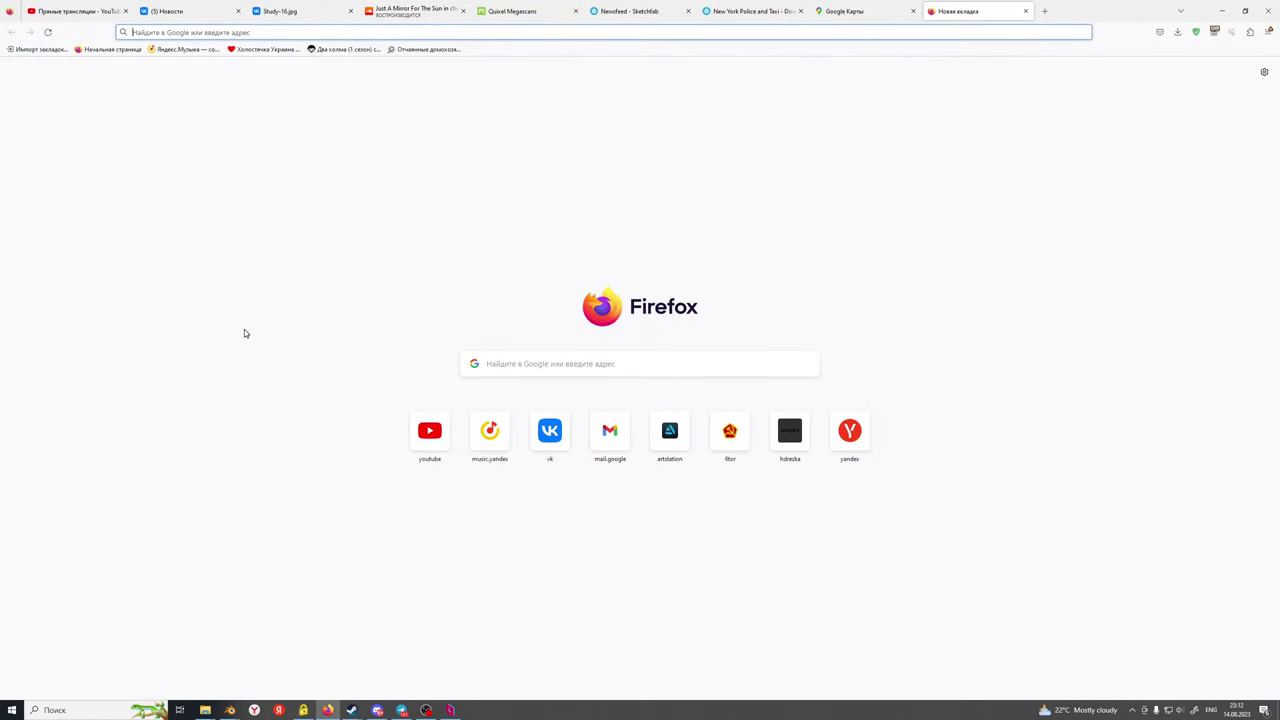
pyautogui.write('yandex.ru/')
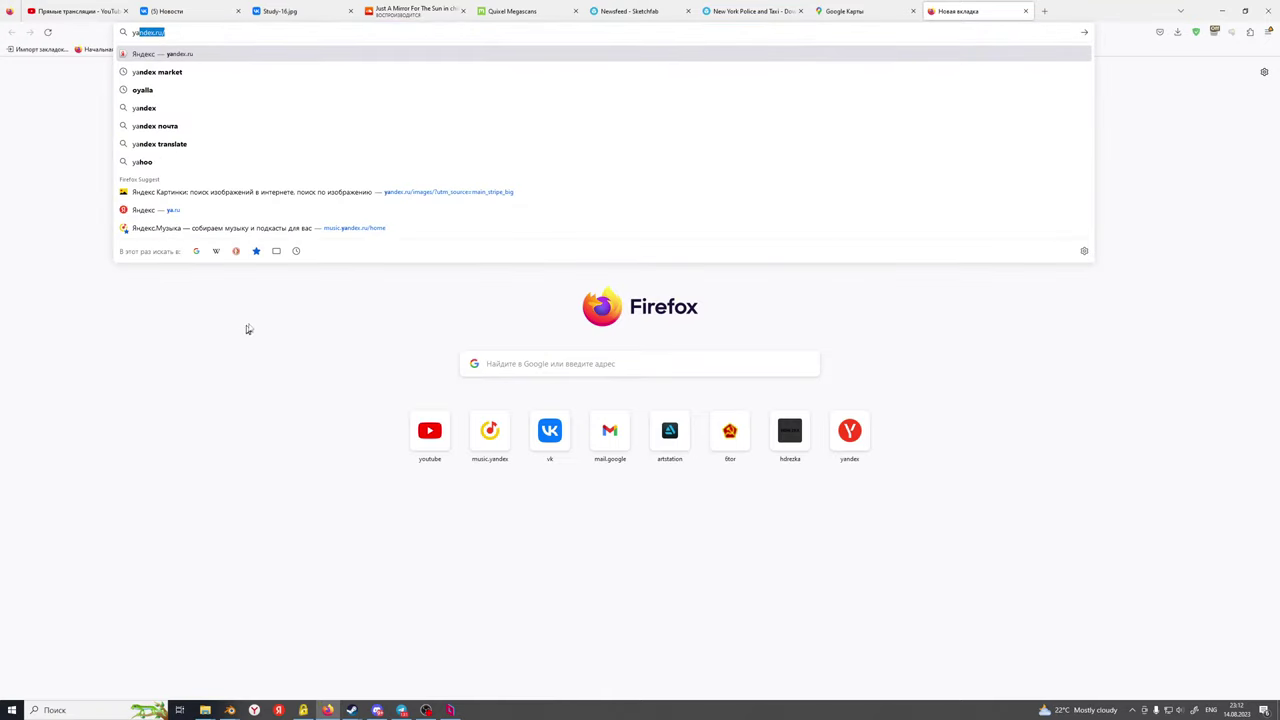
pyautogui.click(238, 192)
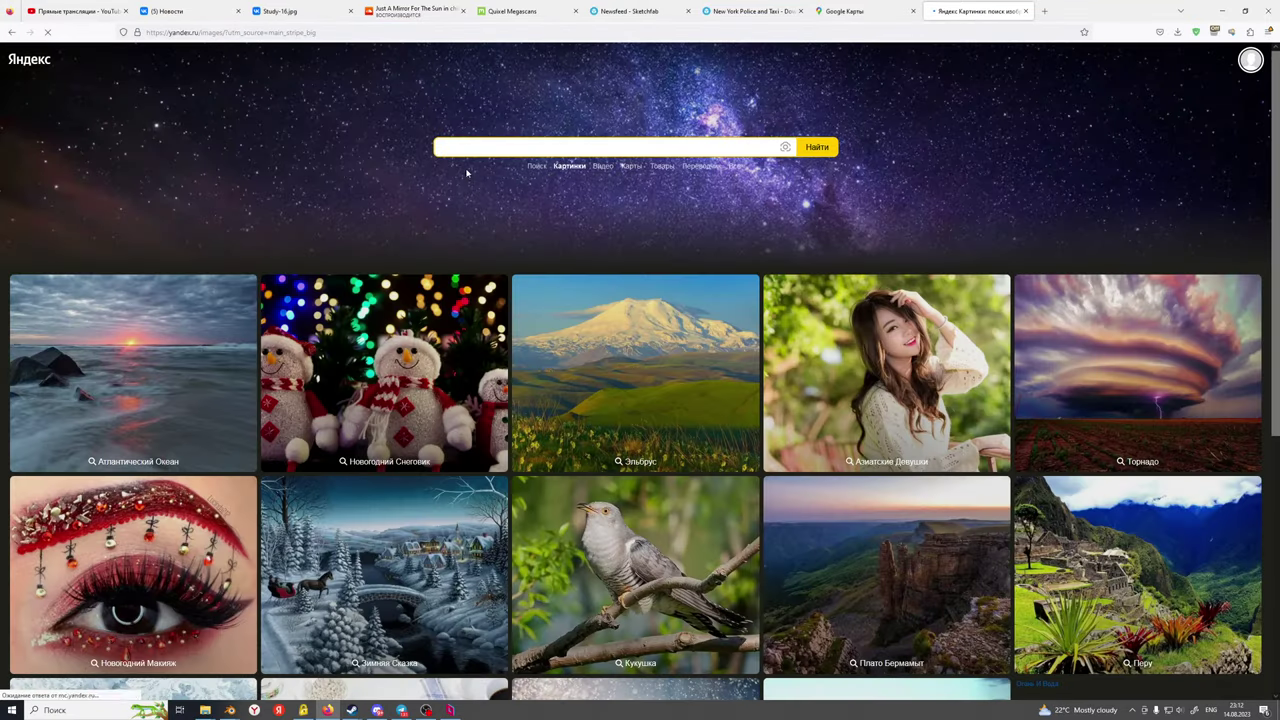
# Search Yandex Images for "otto octavius comics"
pyautogui.click(466, 148)
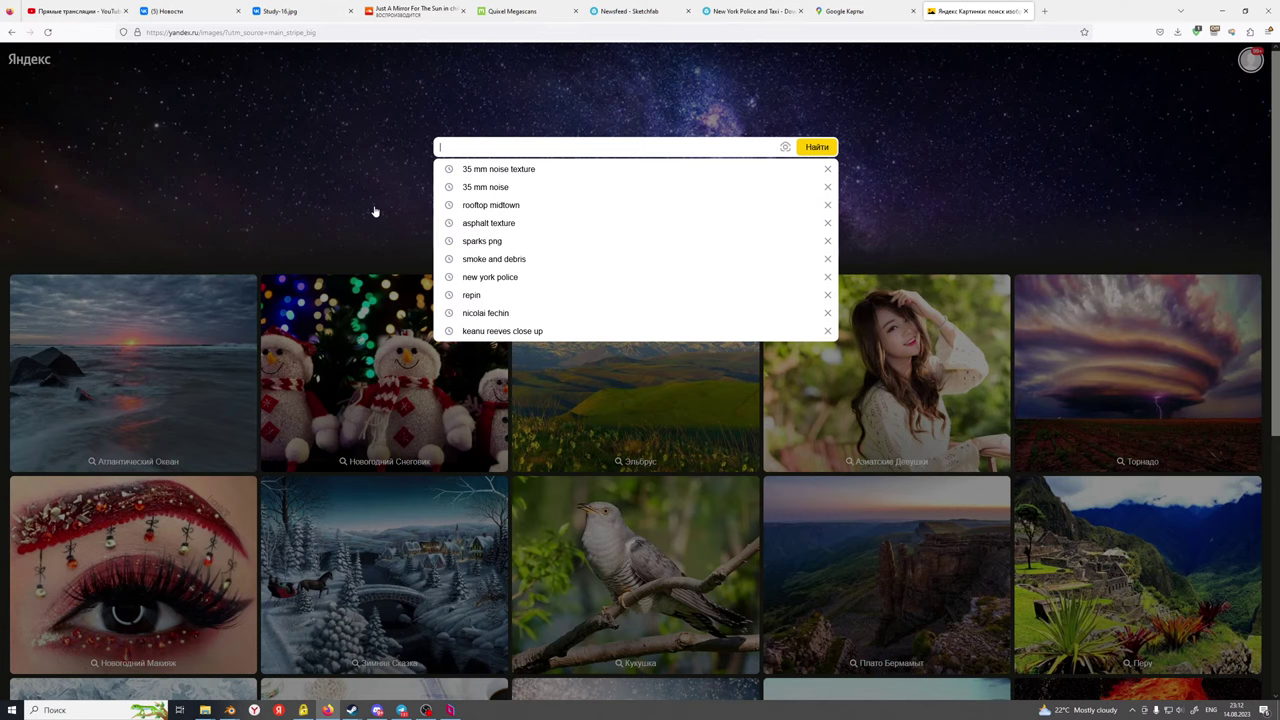
pyautogui.write('otto o')
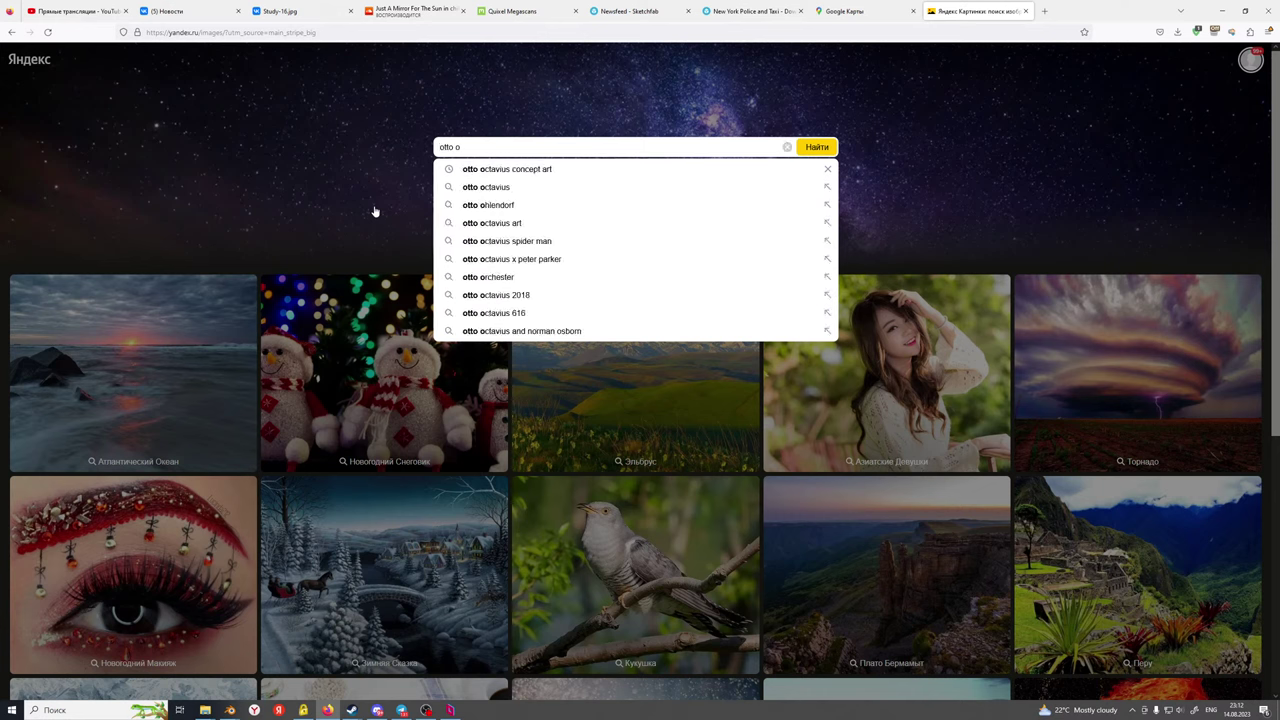
pyautogui.write('ctavius ')
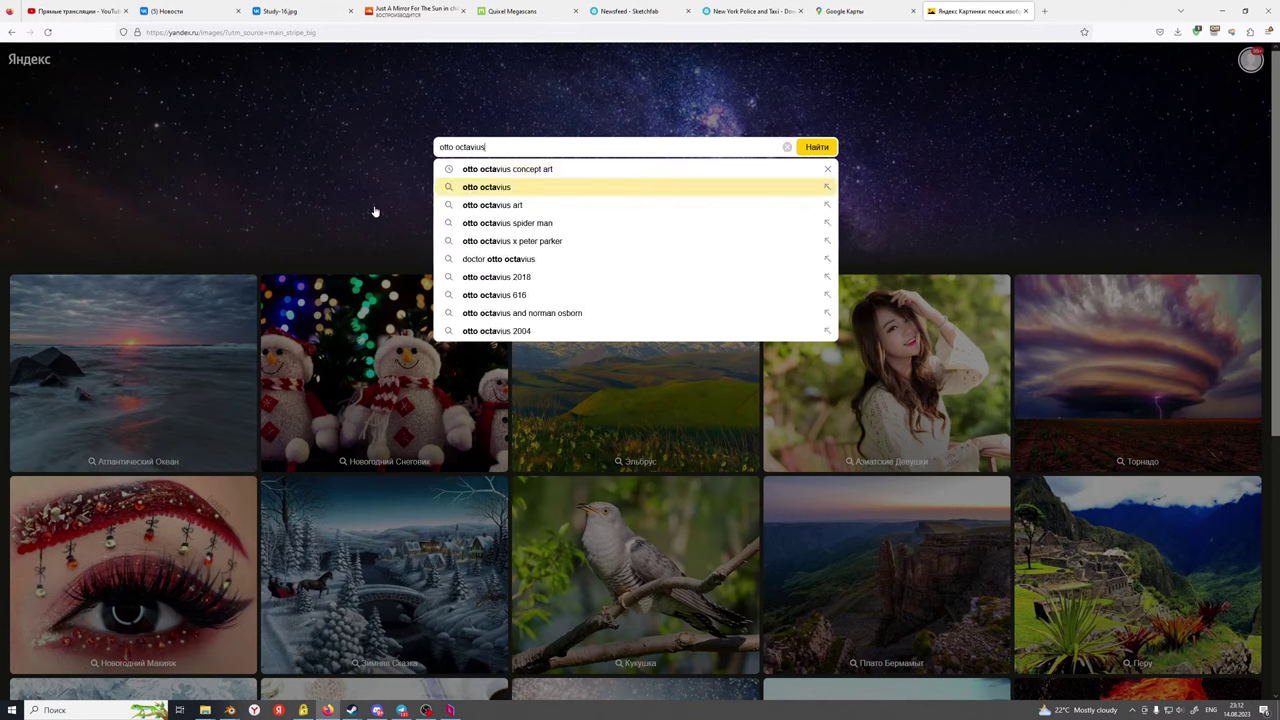
pyautogui.write('c')
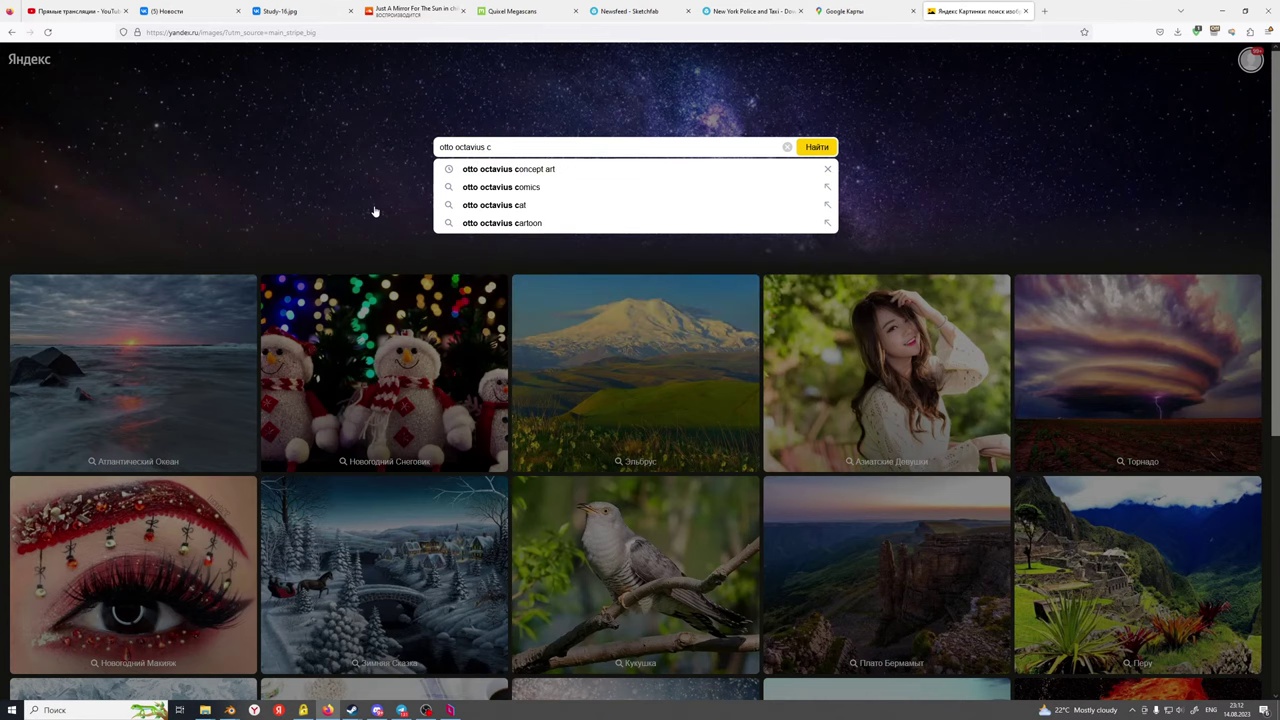
pyautogui.write('omics')
pyautogui.press('Return')
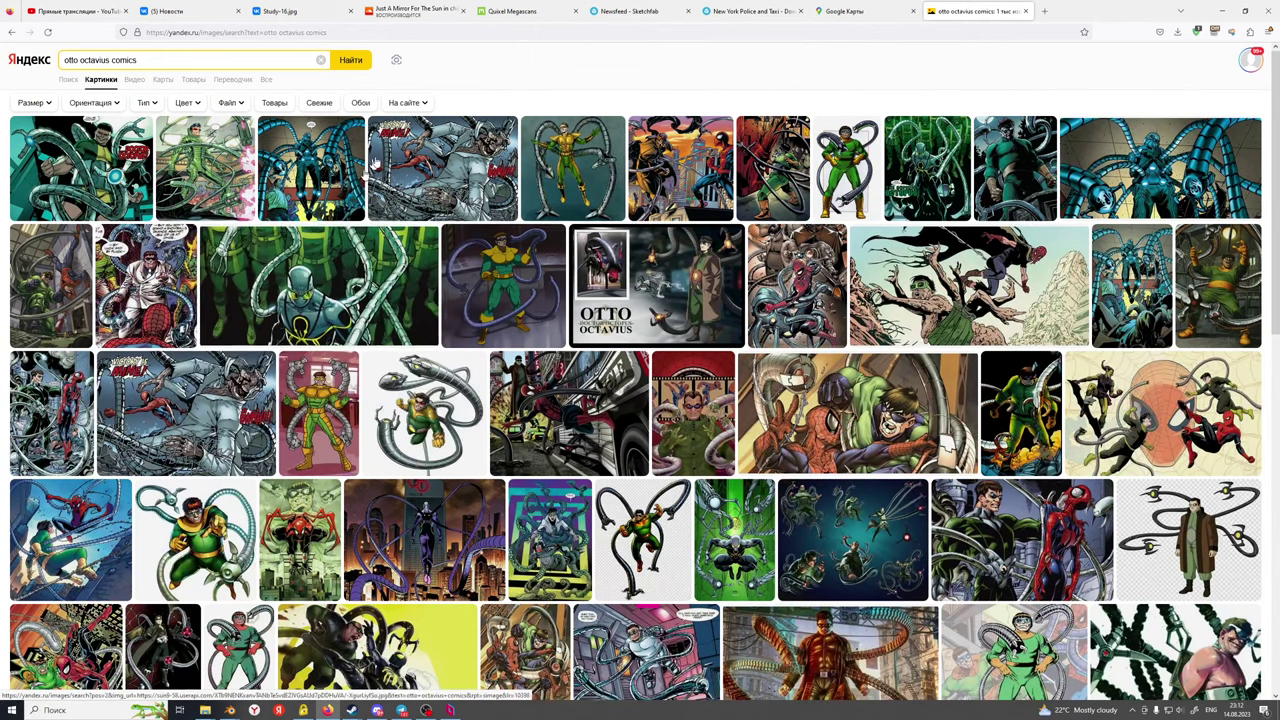
# View enlarged Otto Octavius references: the yellow-green suit drawing, the green-suit PNG and the grey-background Marvel 2018 concept art
pyautogui.click(567, 148)
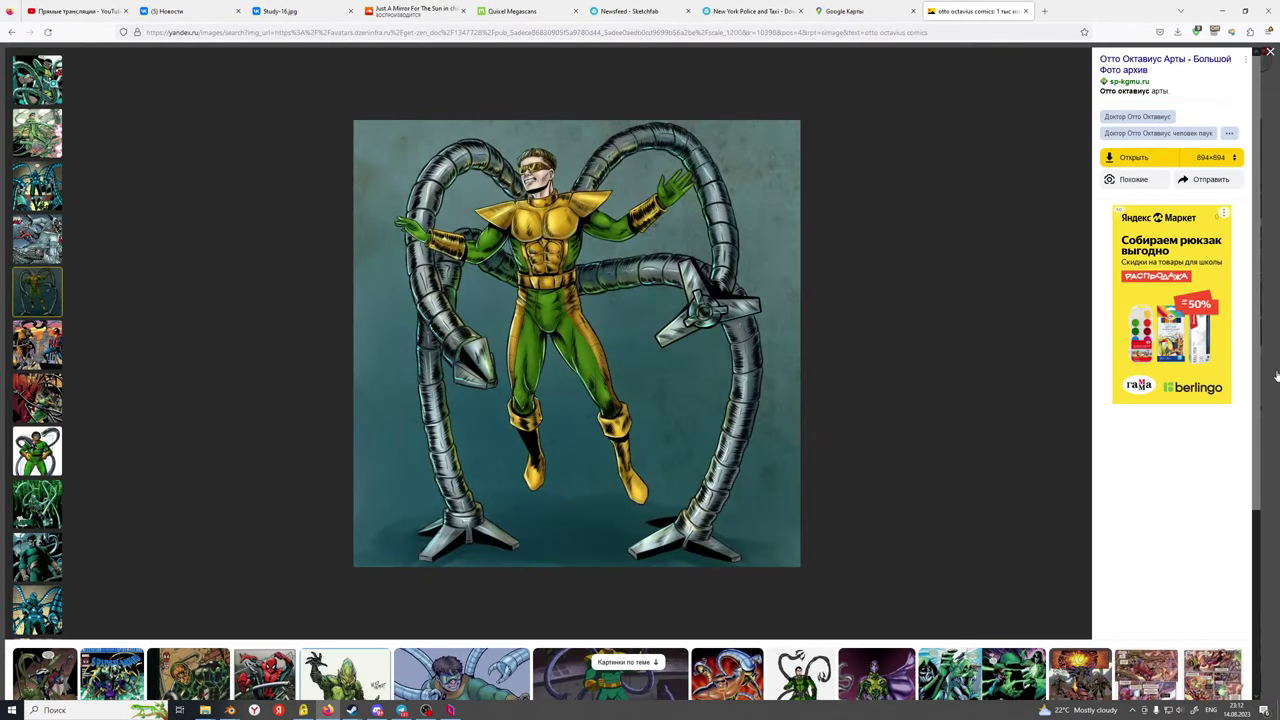
pyautogui.press('Escape')
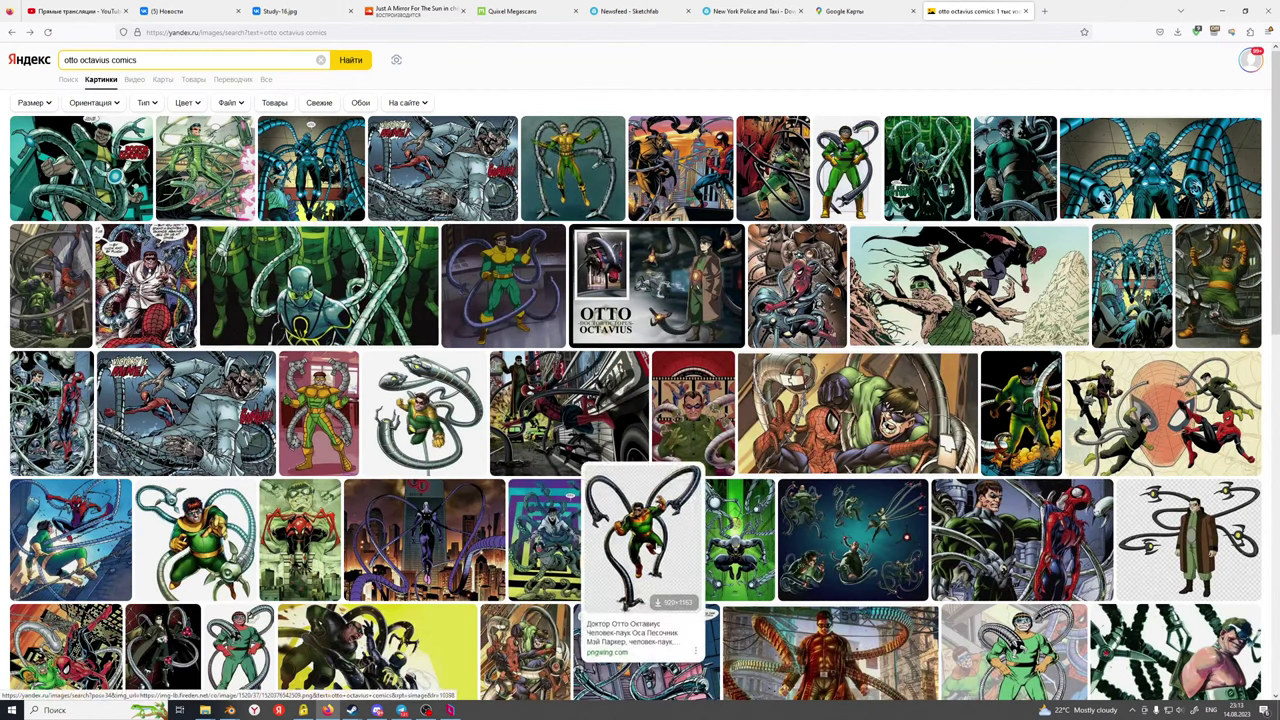
pyautogui.click(652, 545)
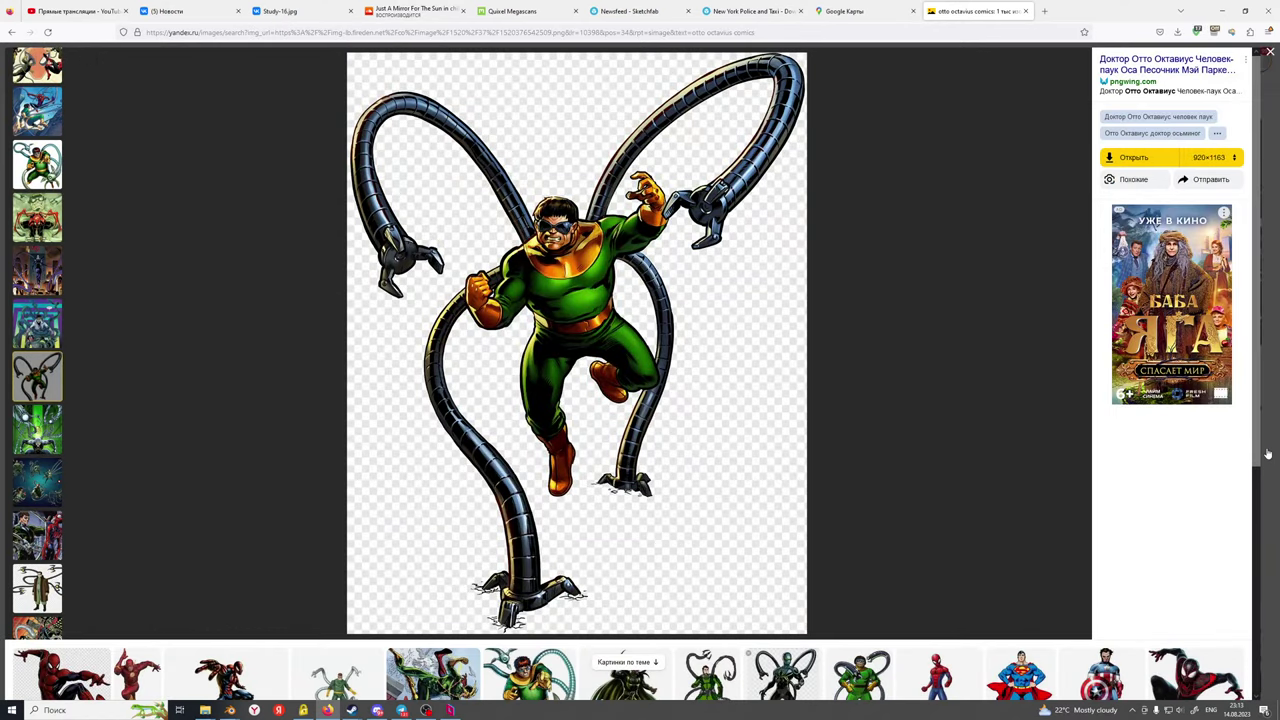
pyautogui.press('Escape')
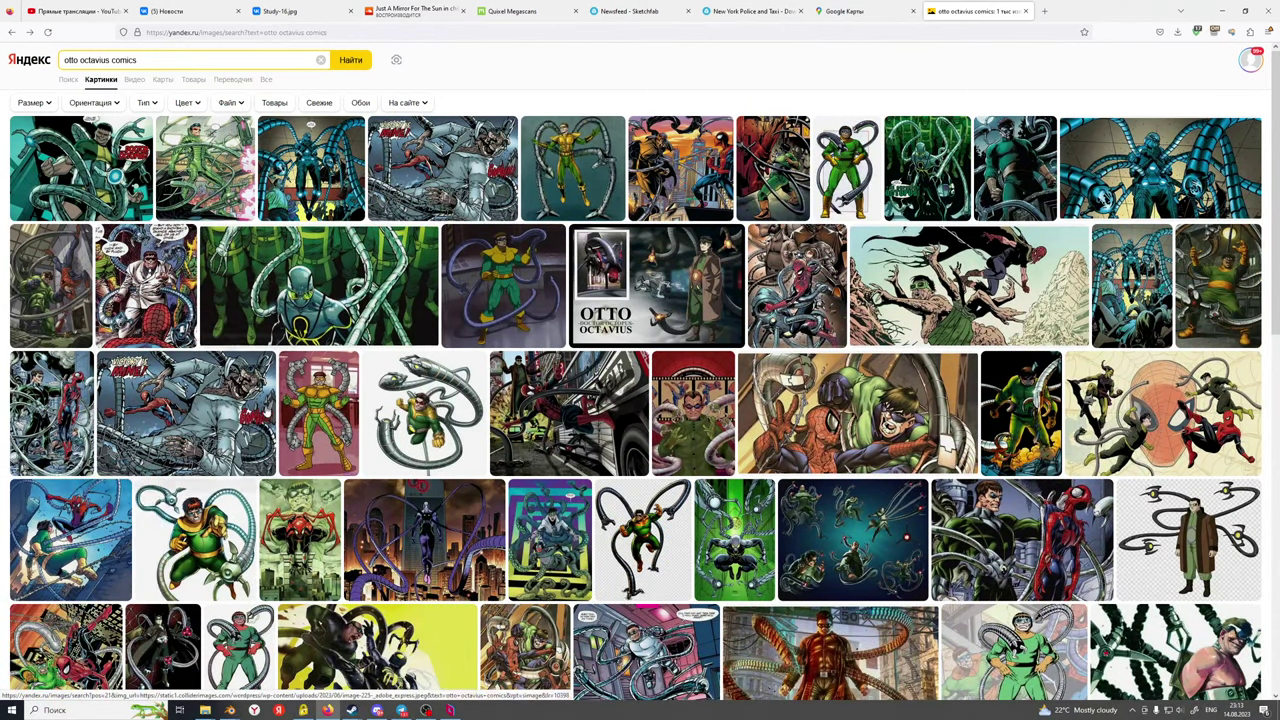
pyautogui.scroll(-3, 400, 425)
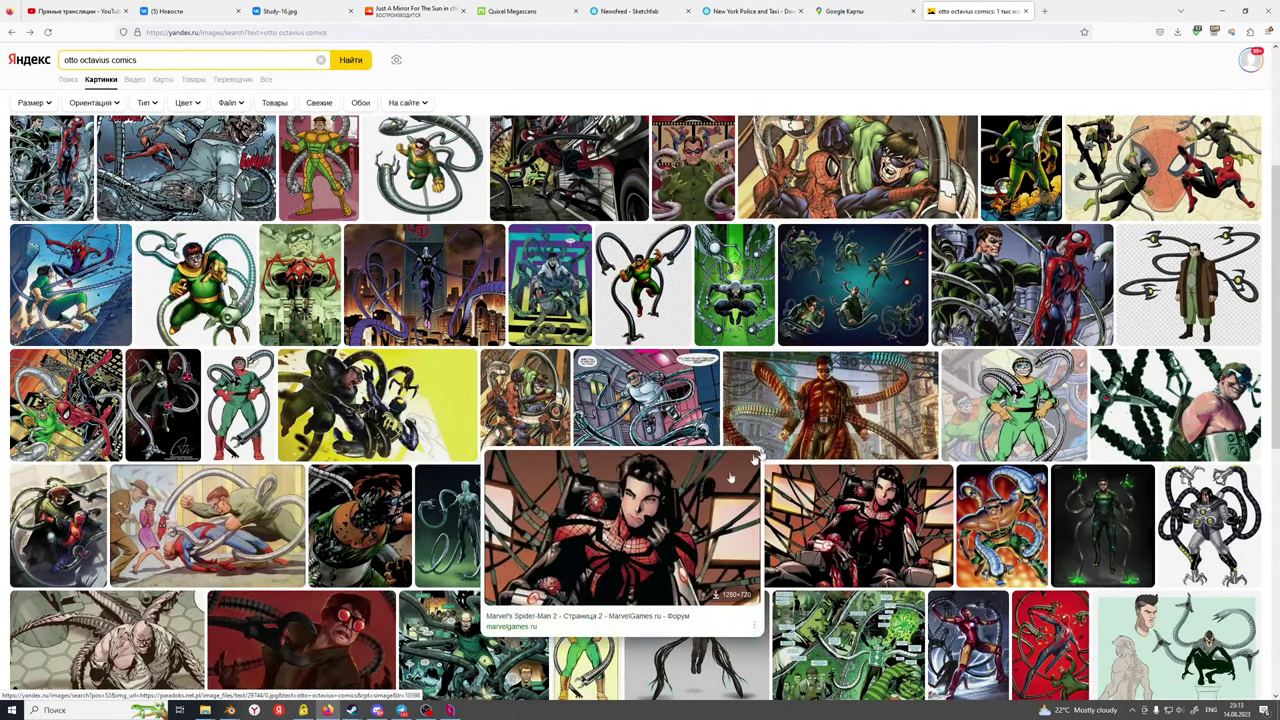
pyautogui.scroll(-2, 690, 490)
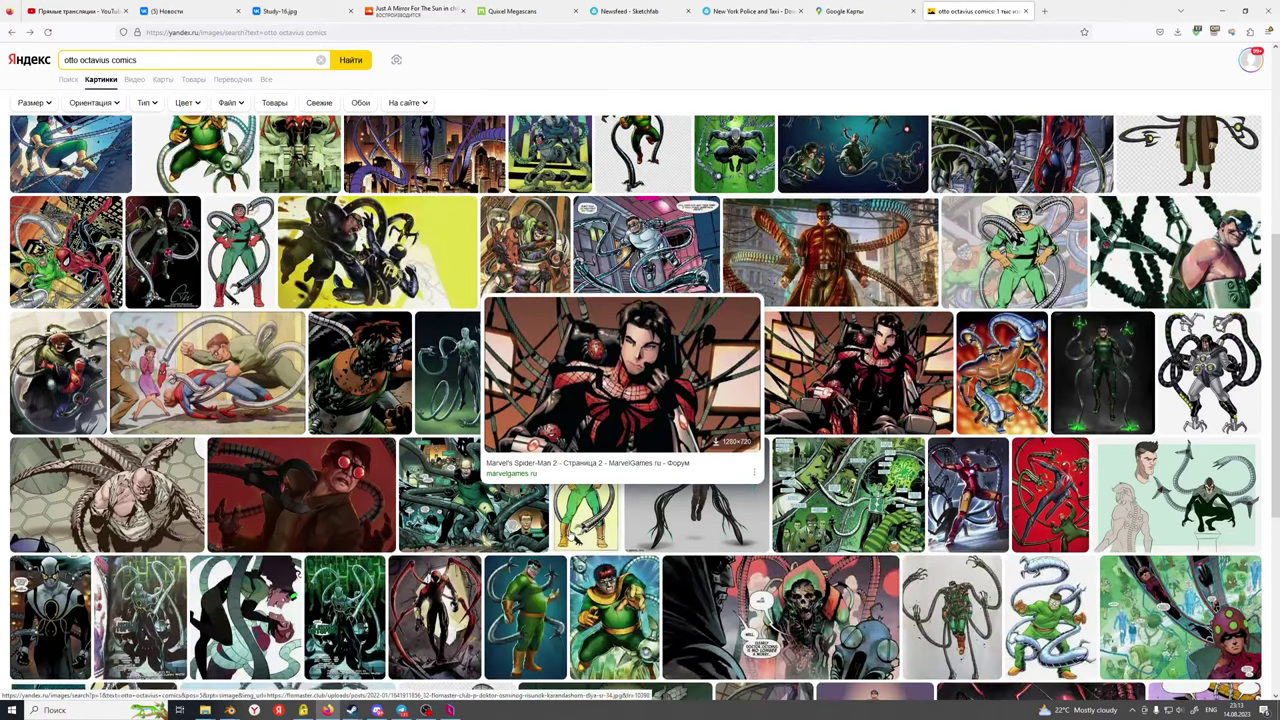
pyautogui.click(724, 500)
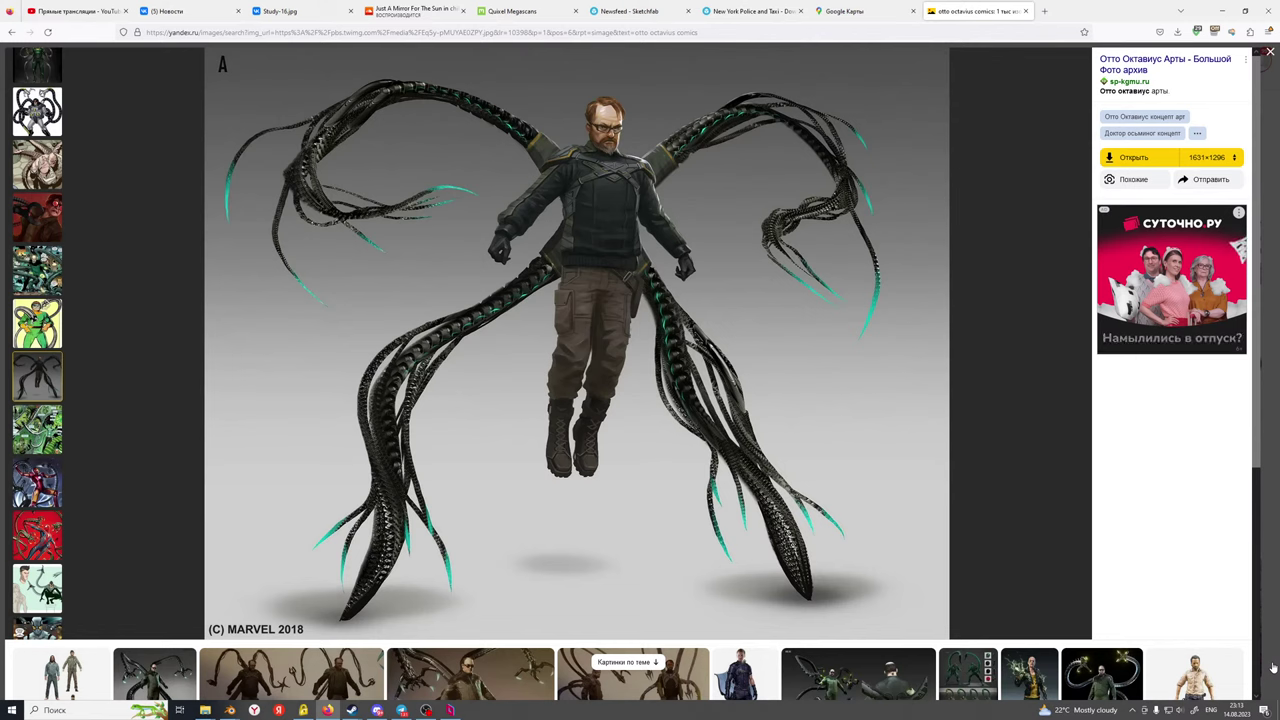
pyautogui.press('Escape')
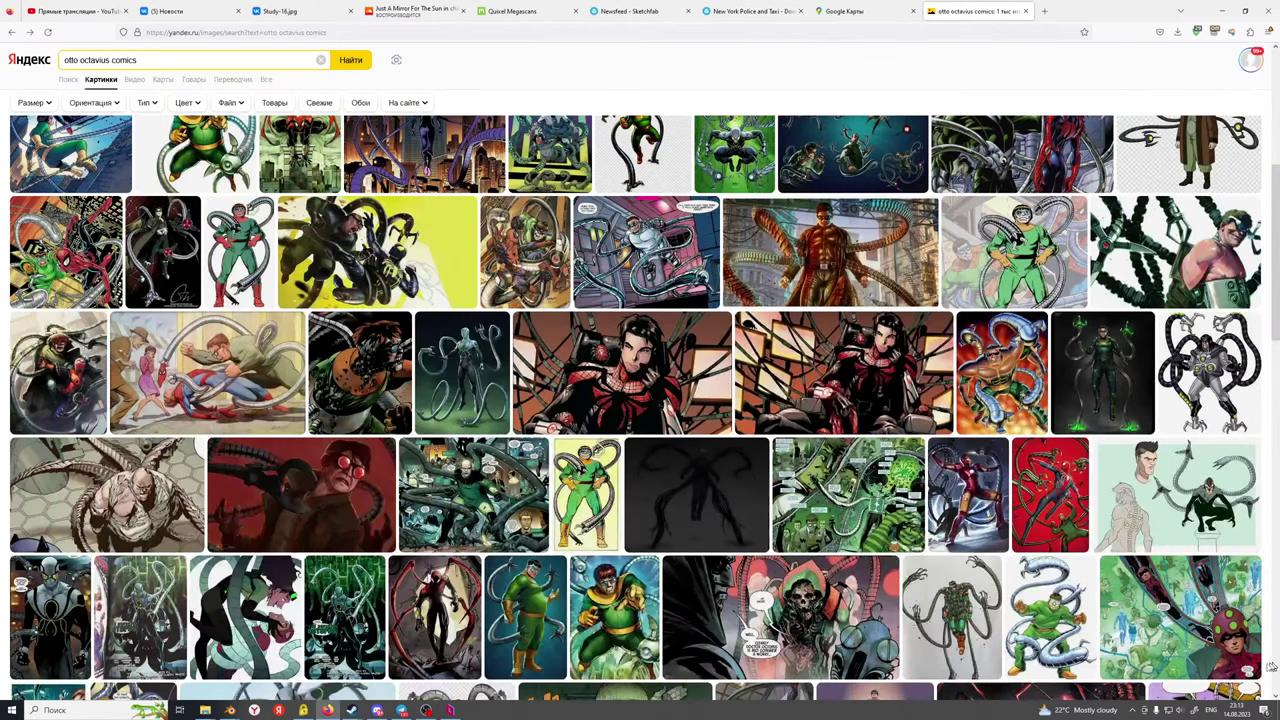
# Browse further down the Otto Octavius results and enlarge the dark rooftop fight image with a man gripped by a tentacle
pyautogui.scroll(-1, 411, 636)
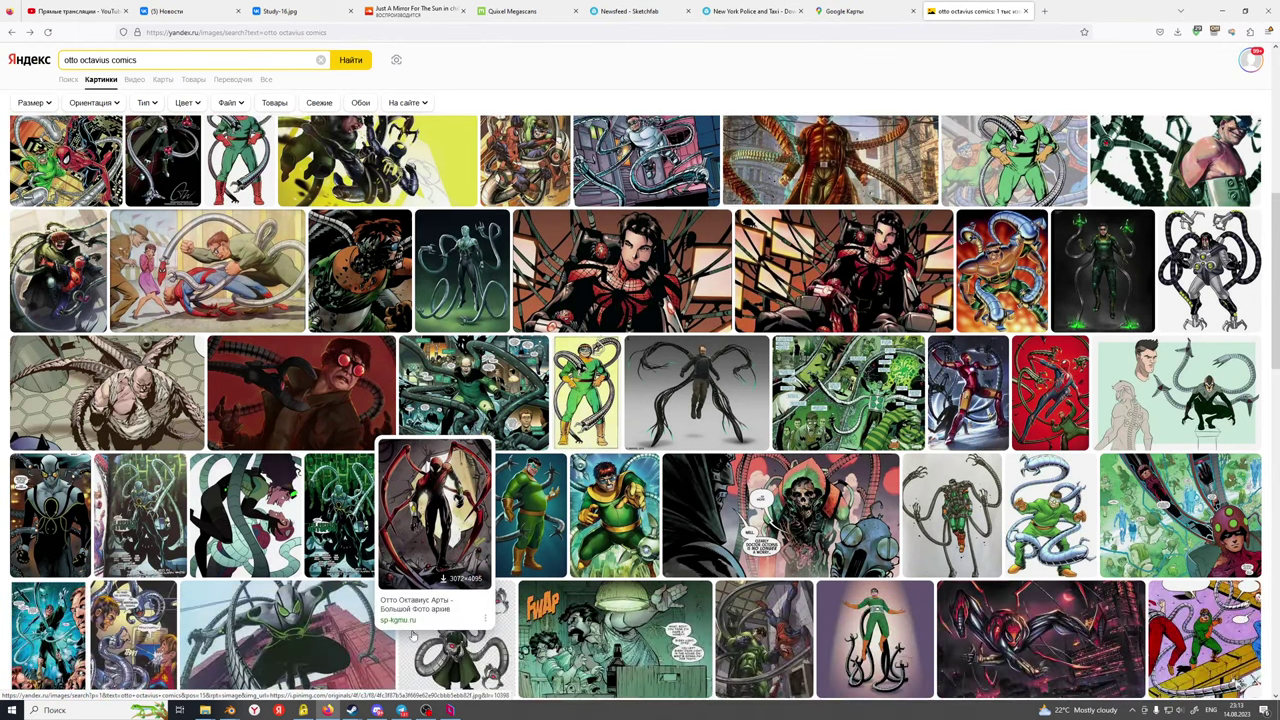
pyautogui.scroll(-2, 411, 636)
pyautogui.moveTo(470, 612)
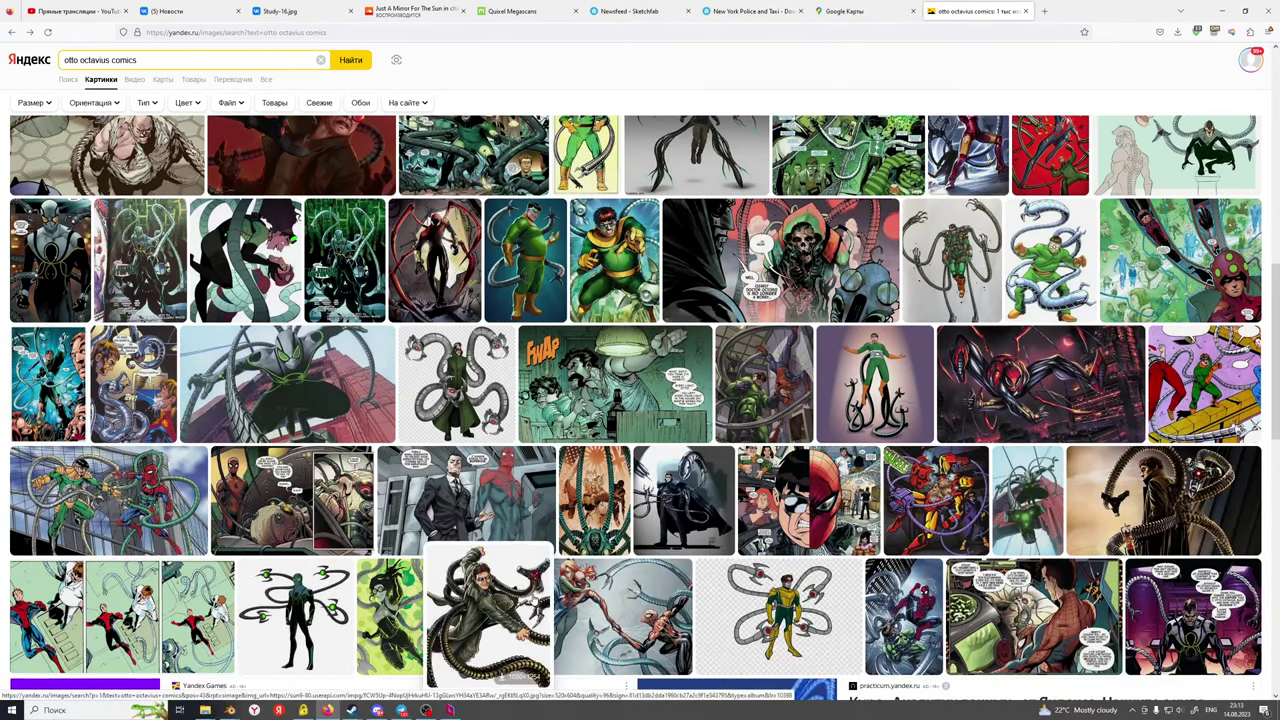
pyautogui.scroll(-2, 470, 612)
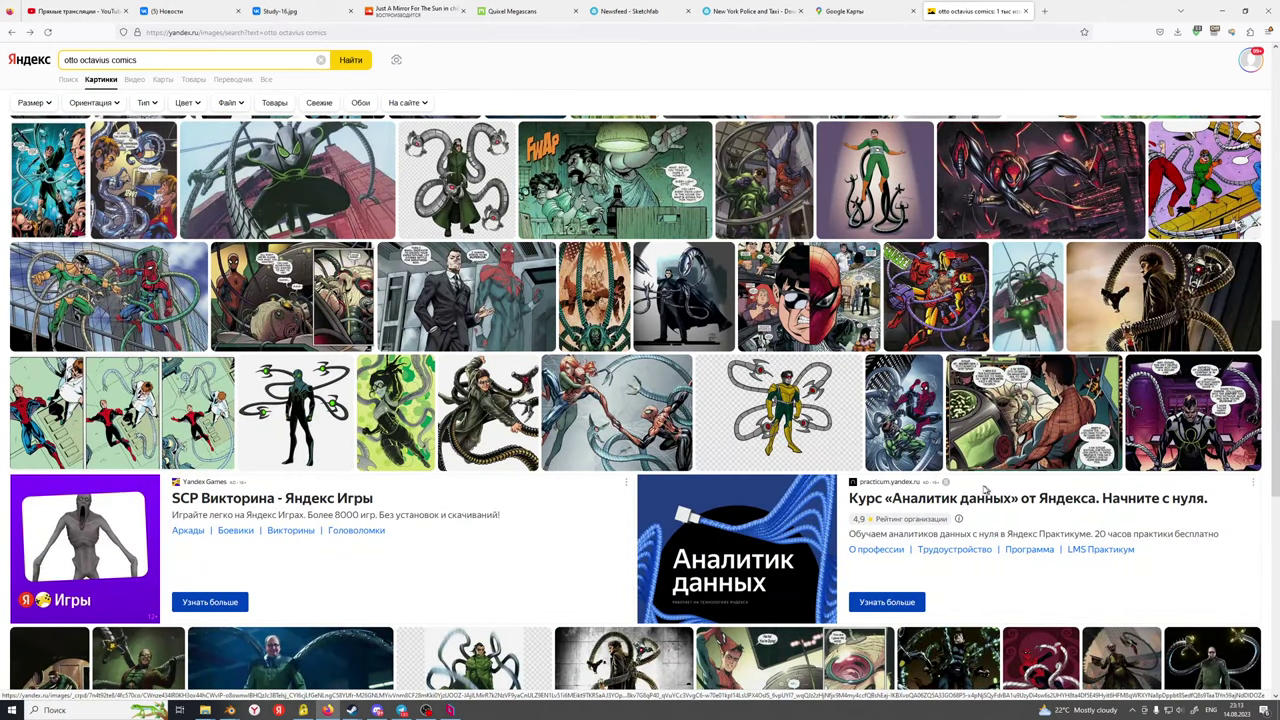
pyautogui.moveTo(903, 410)
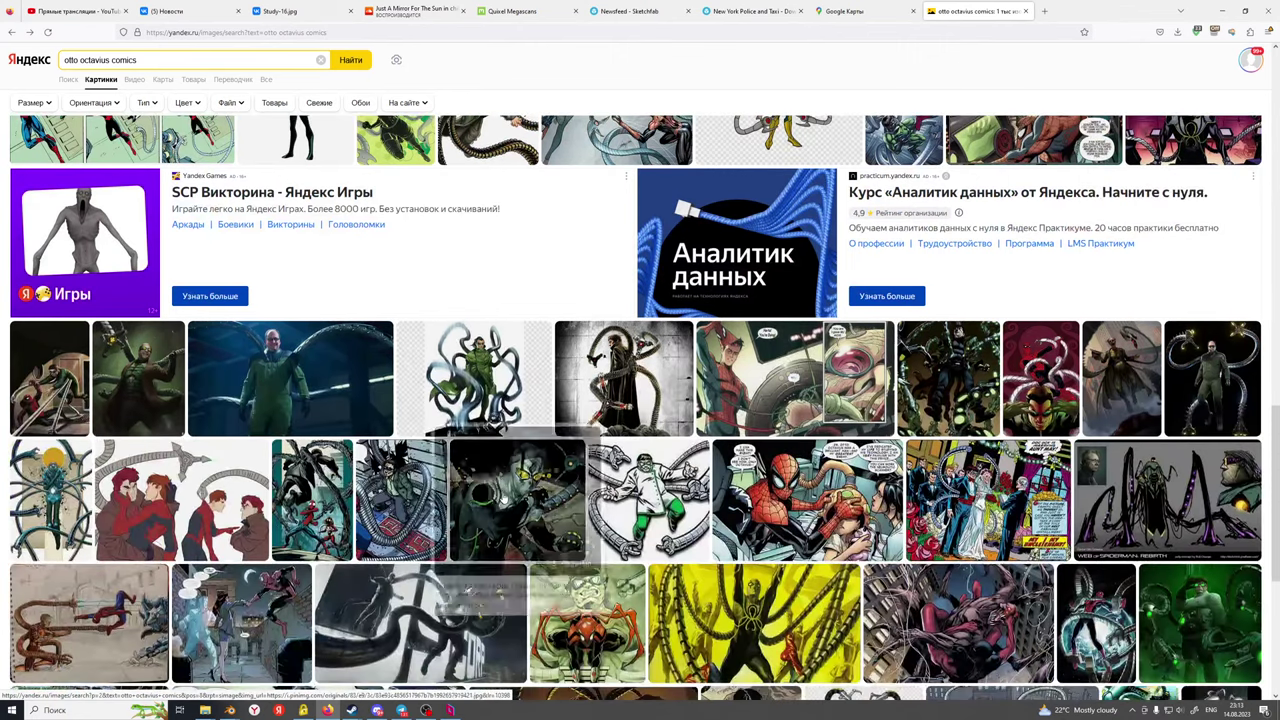
pyautogui.scroll(-3, 455, 510)
pyautogui.moveTo(455, 510)
pyautogui.moveTo(240, 490)
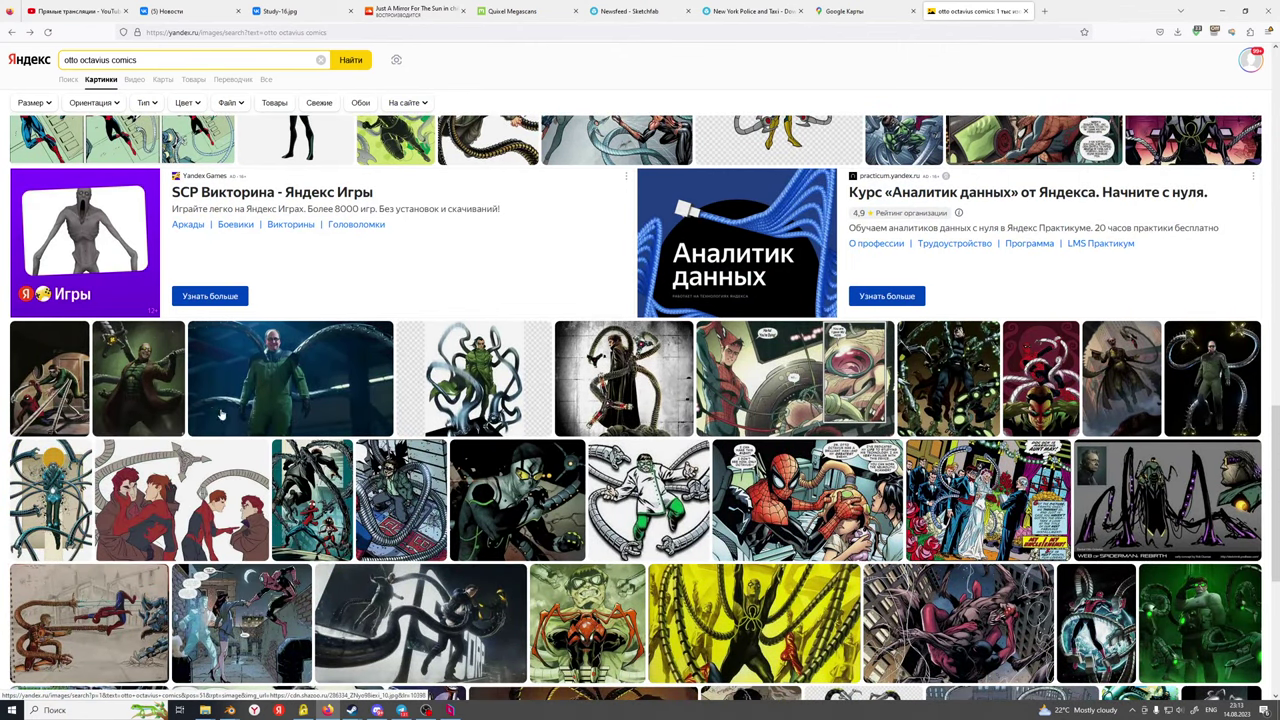
pyautogui.moveTo(269, 413)
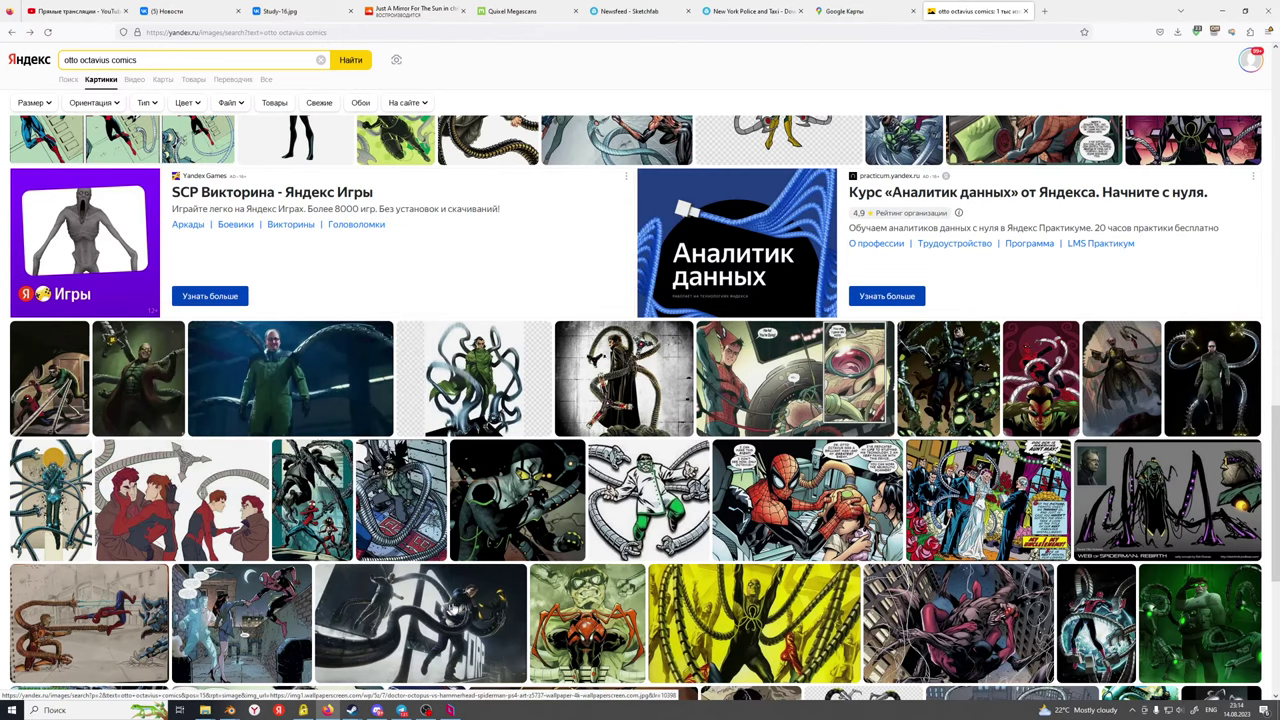
pyautogui.click(440, 615)
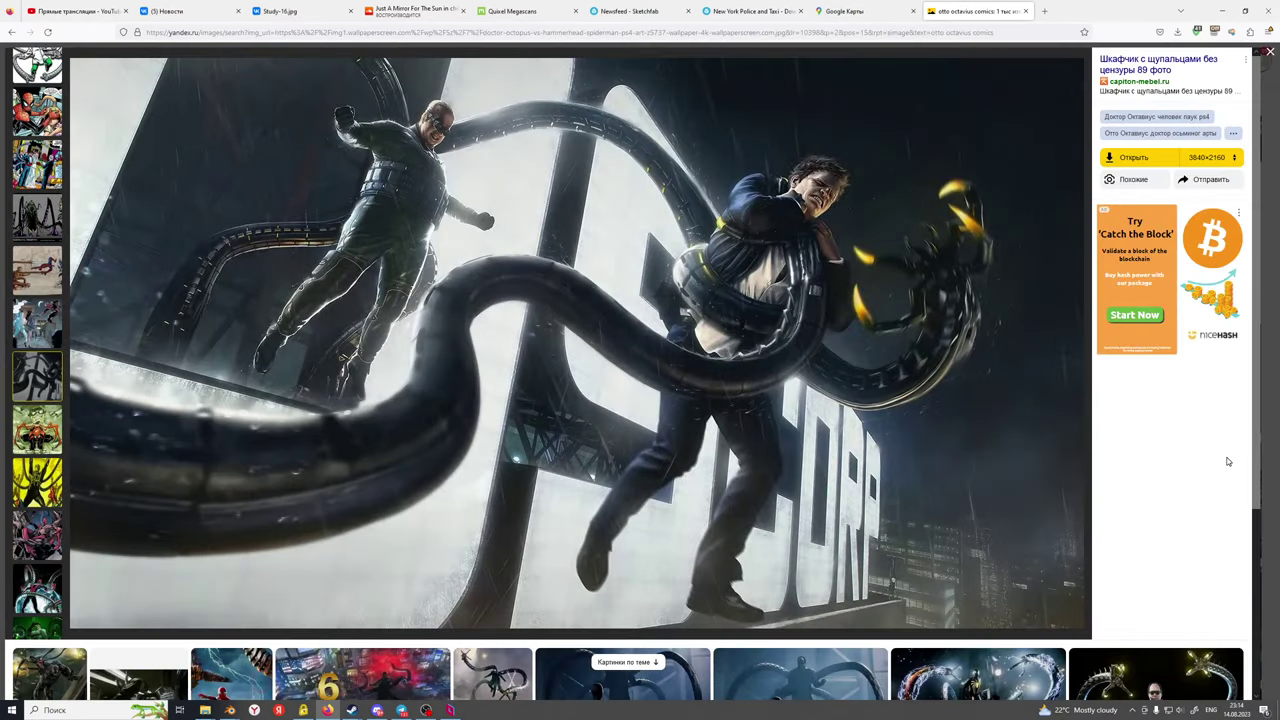
# Leave the rooftop fight image, browse down the results and enlarge the dark red-lit portrait of Octavius in round goggles
pyautogui.click(1271, 504)
pyautogui.scroll(-4, 1065, 592)
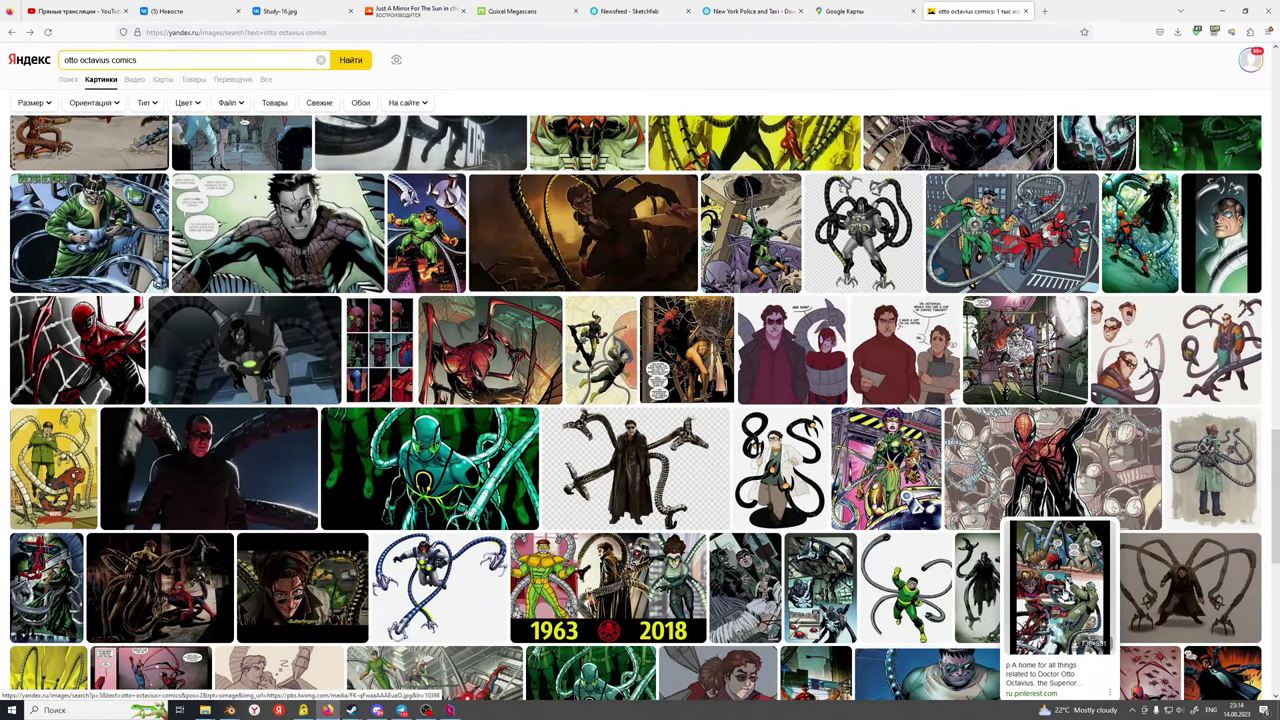
pyautogui.scroll(-2, 1060, 590)
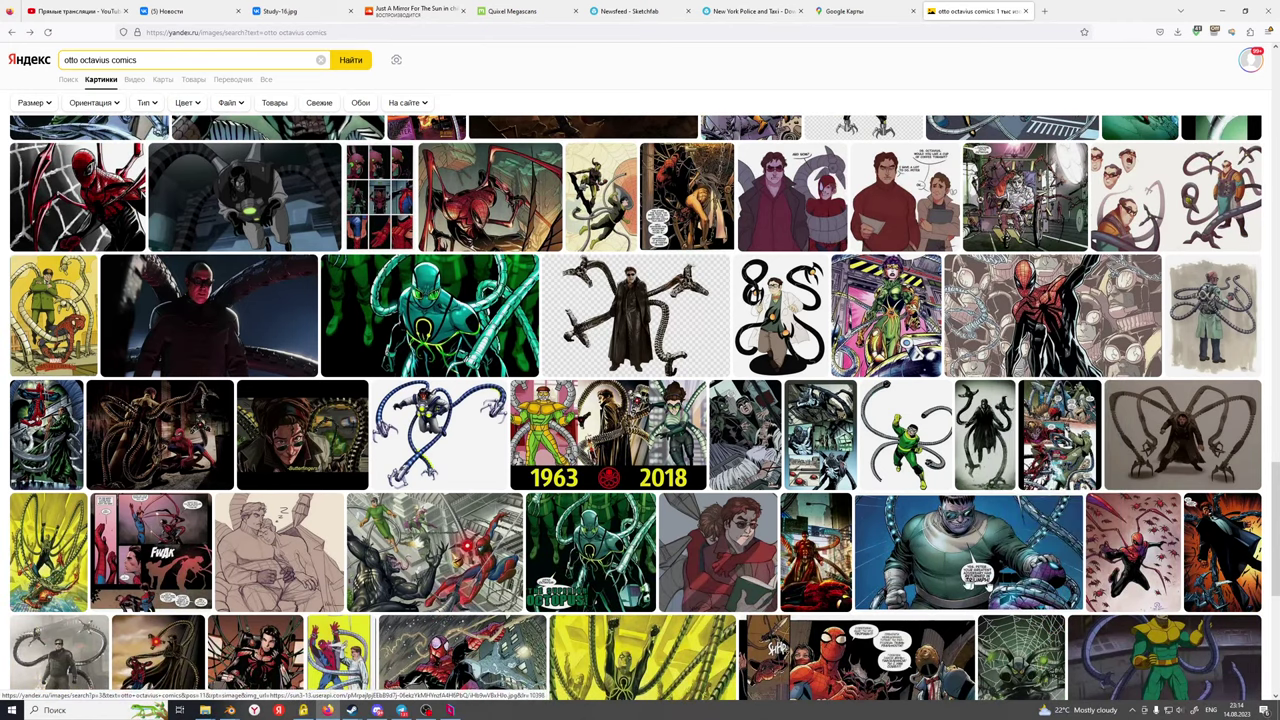
pyautogui.click(231, 346)
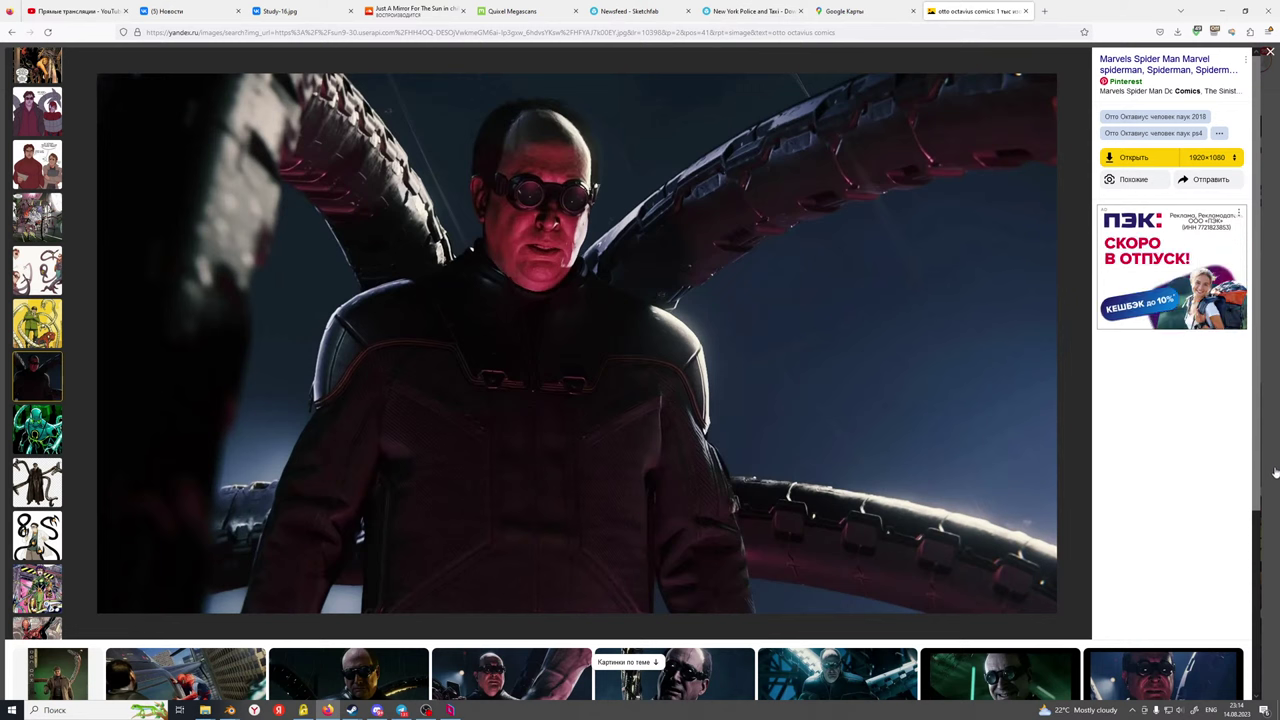
pyautogui.press('Escape')
# View enlarged the foggy Spiderman vs Dr Octopus artwork and the comic drawing of Octavius in a green-yellow suit among small tentacled robots
pyautogui.scroll(-6, 660, 535)
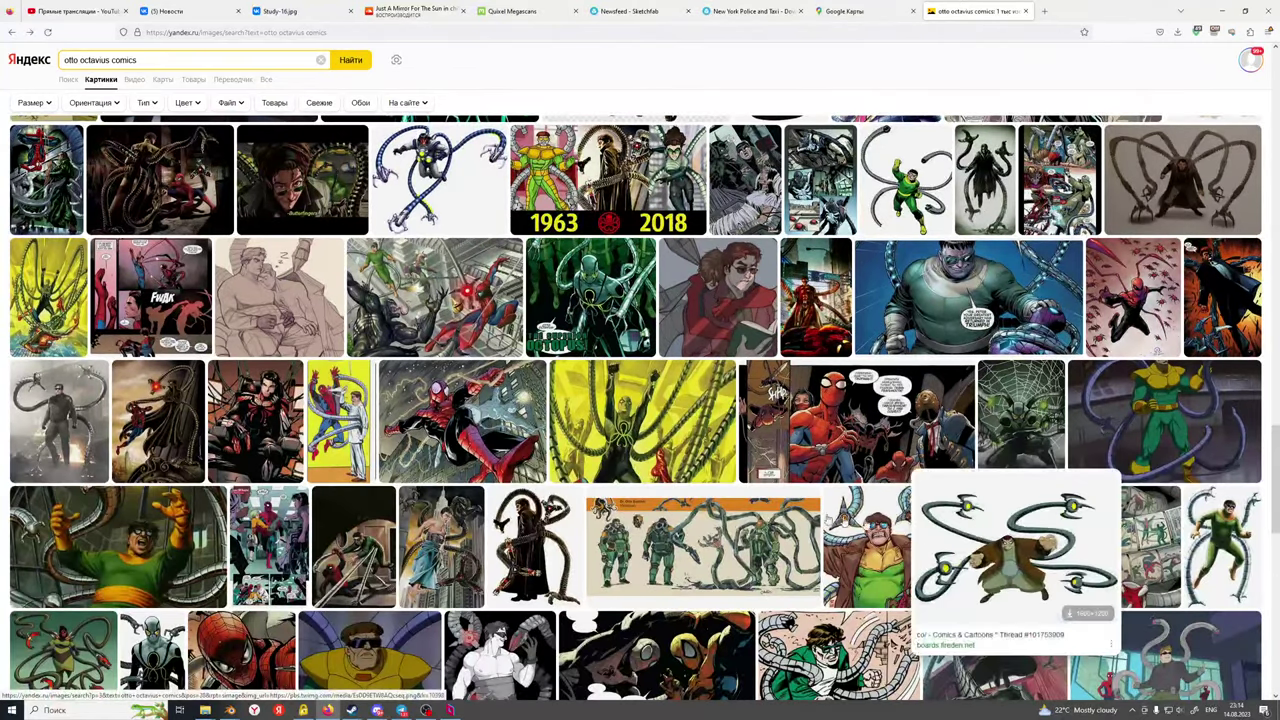
pyautogui.scroll(-3, 660, 535)
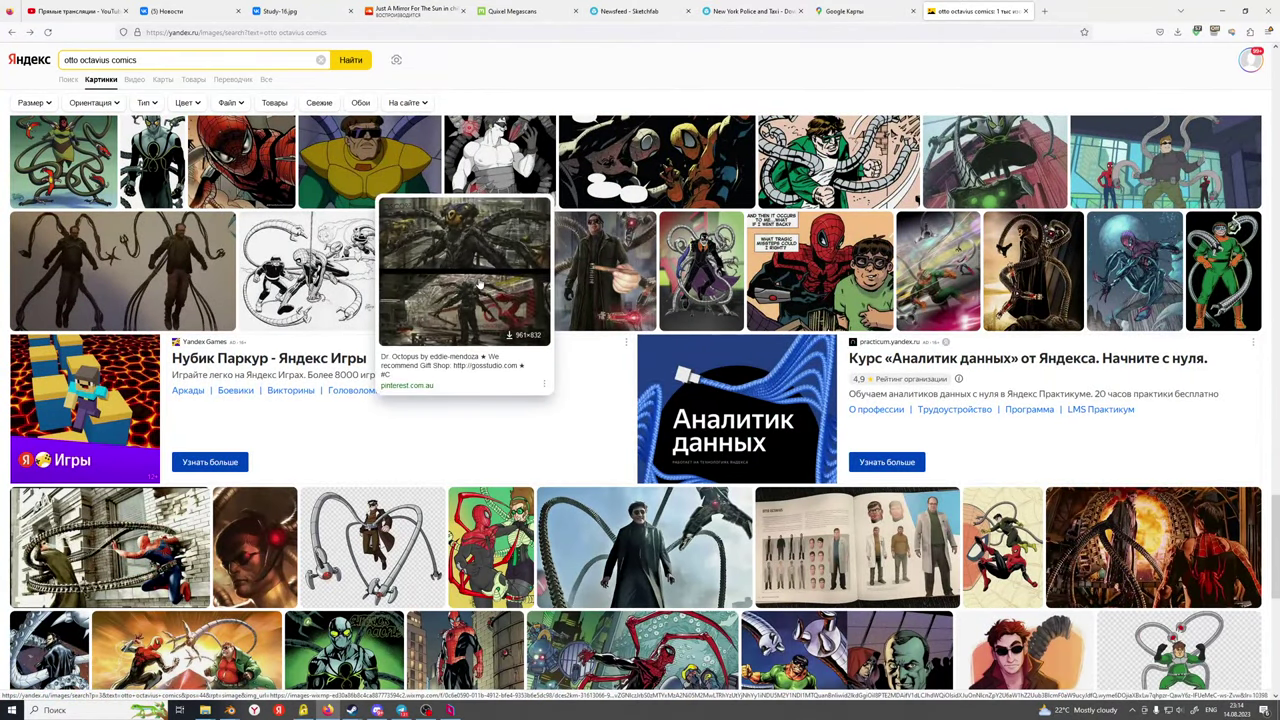
pyautogui.scroll(-5, 480, 285)
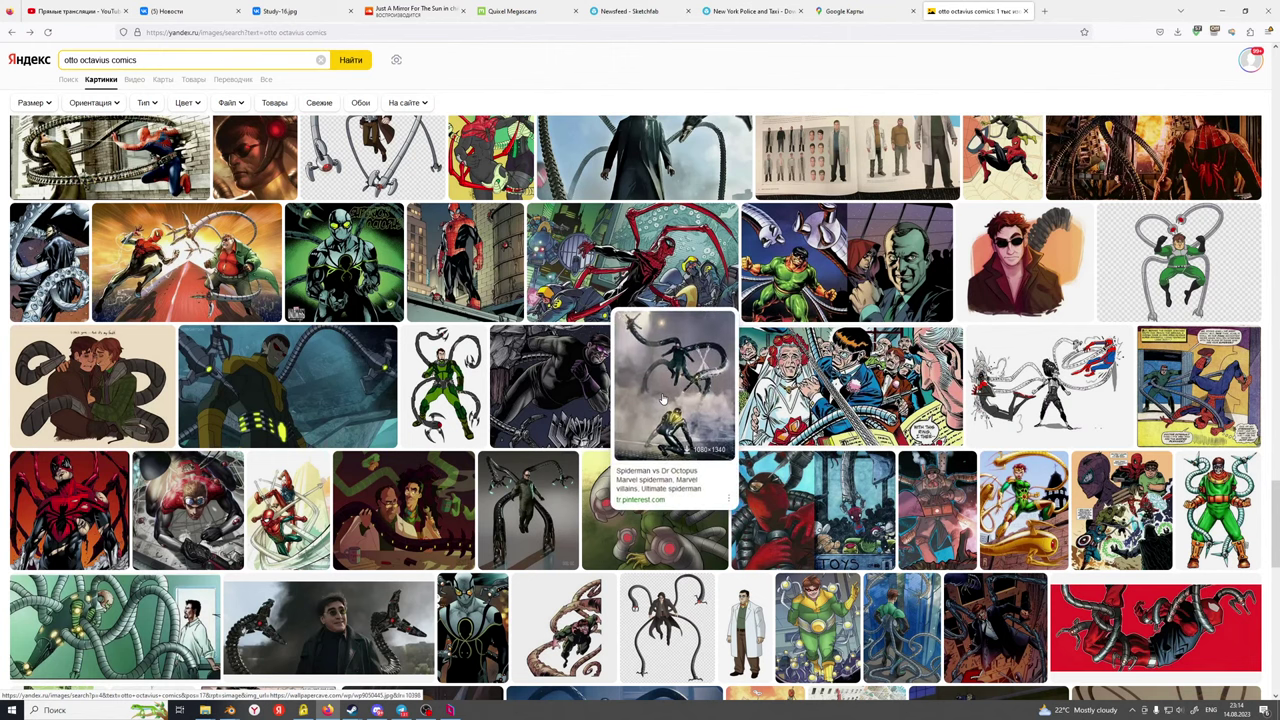
pyautogui.click(667, 398)
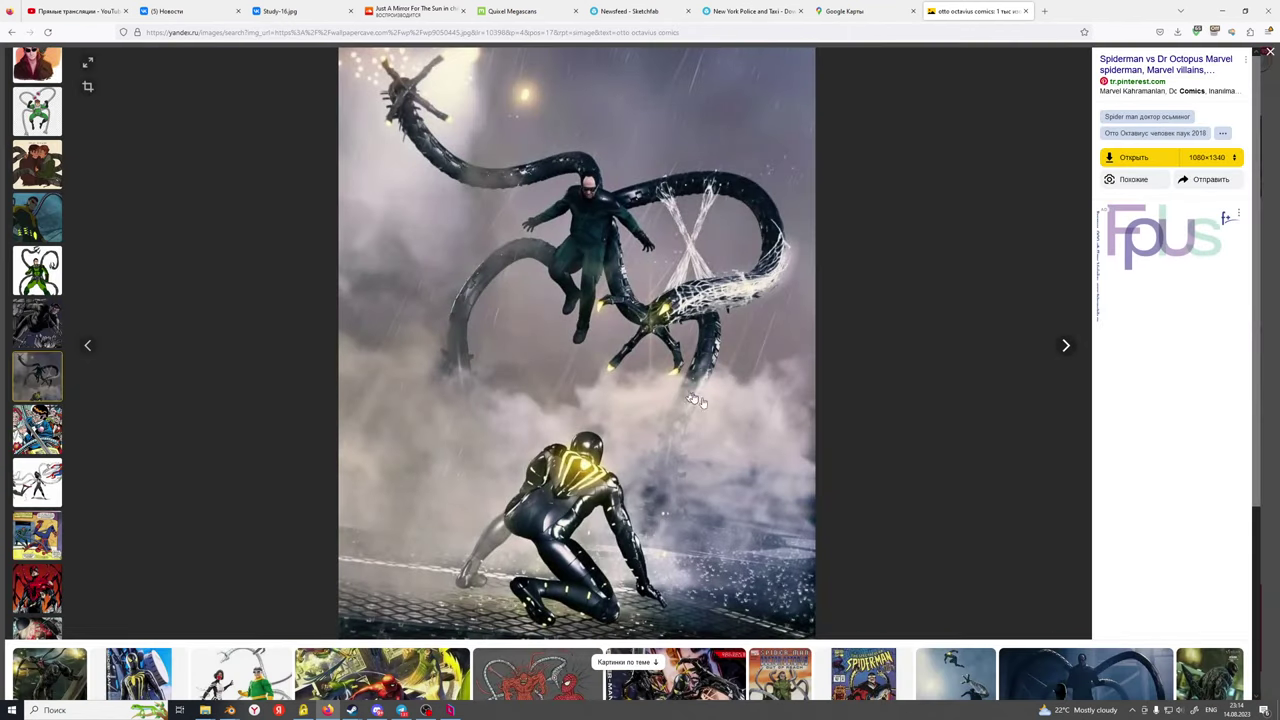
pyautogui.press('Escape')
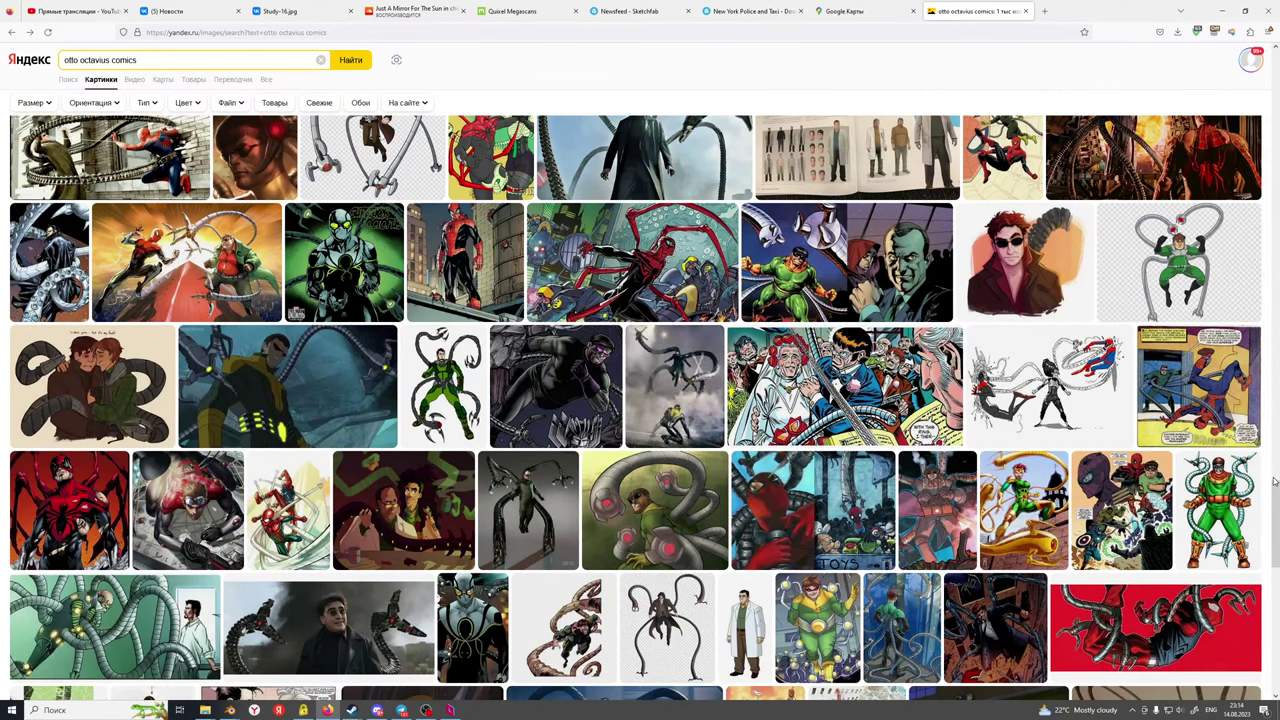
pyautogui.scroll(-3, 1267, 478)
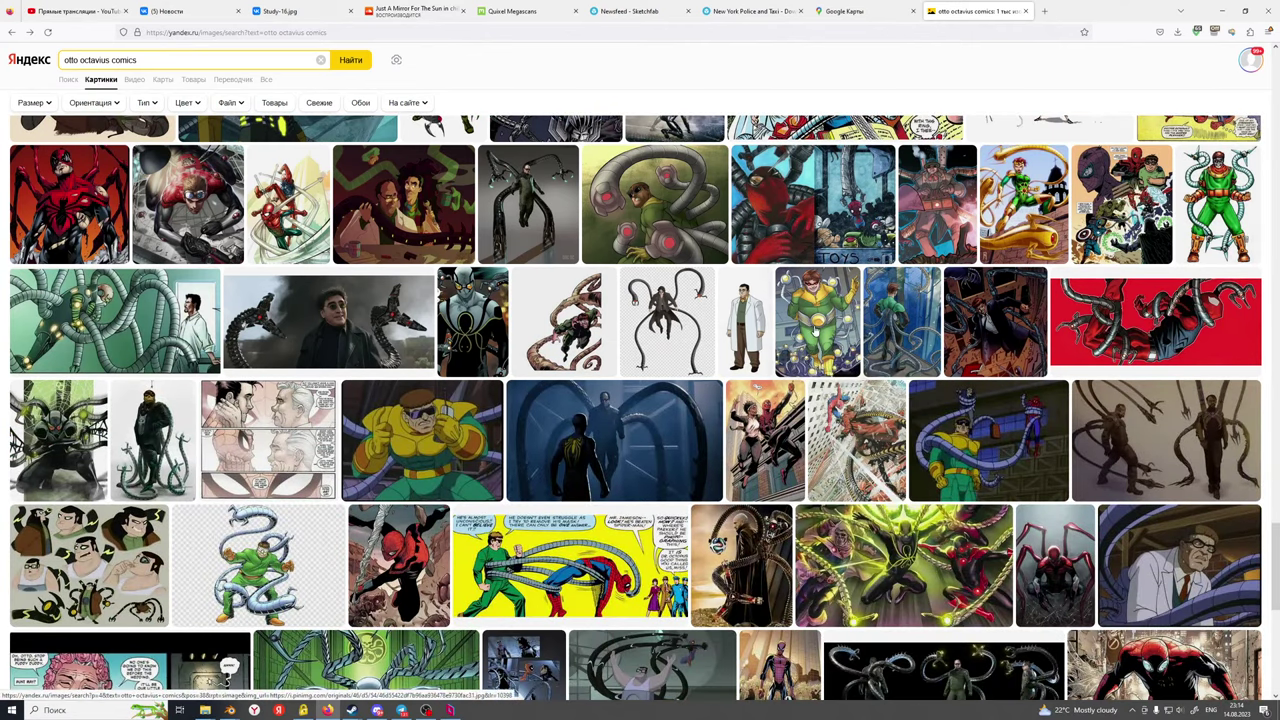
pyautogui.click(815, 330)
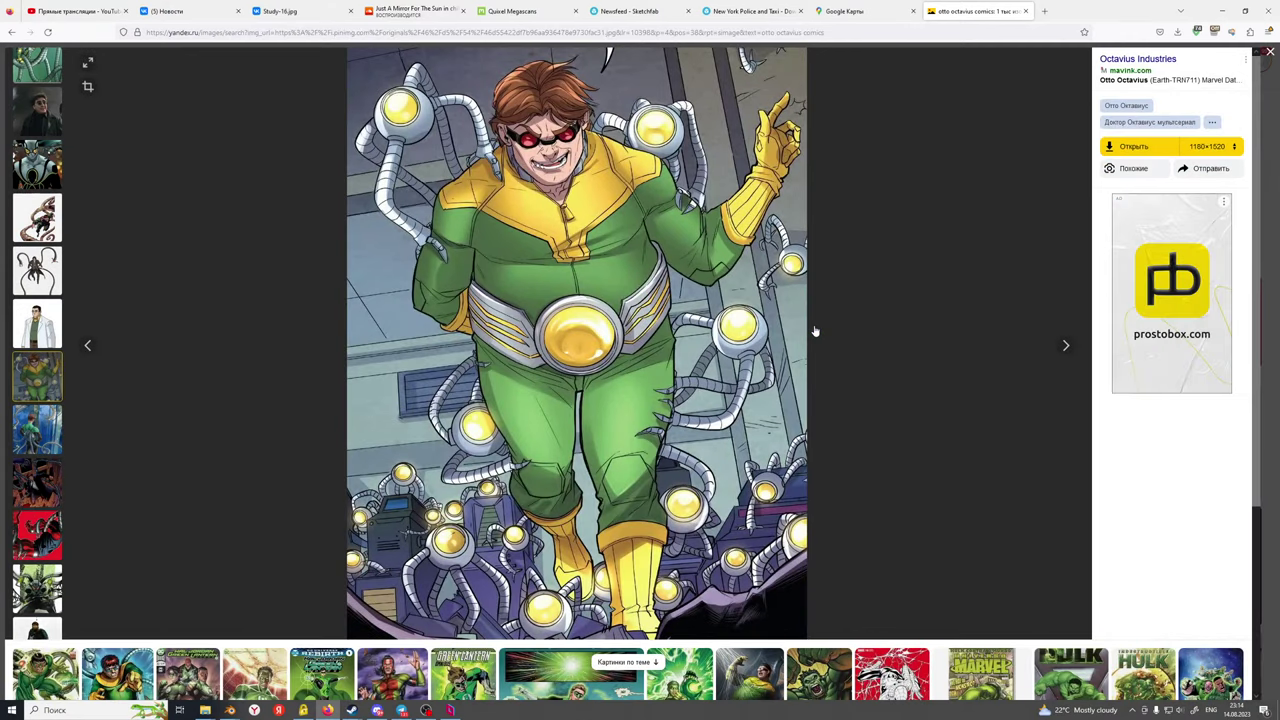
pyautogui.press('Escape')
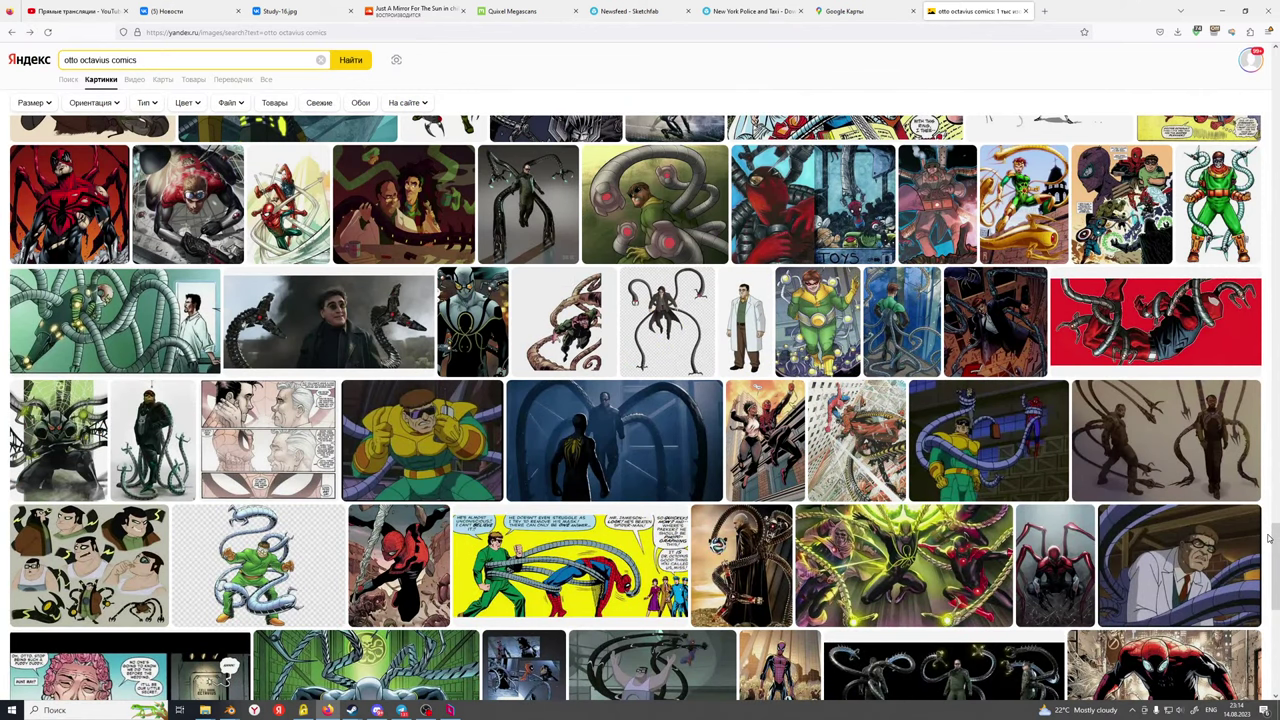
# Examine further Otto Octavius comics results for suit and tentacle design references
pyautogui.scroll(-3, 1268, 538)
pyautogui.moveTo(620, 465)
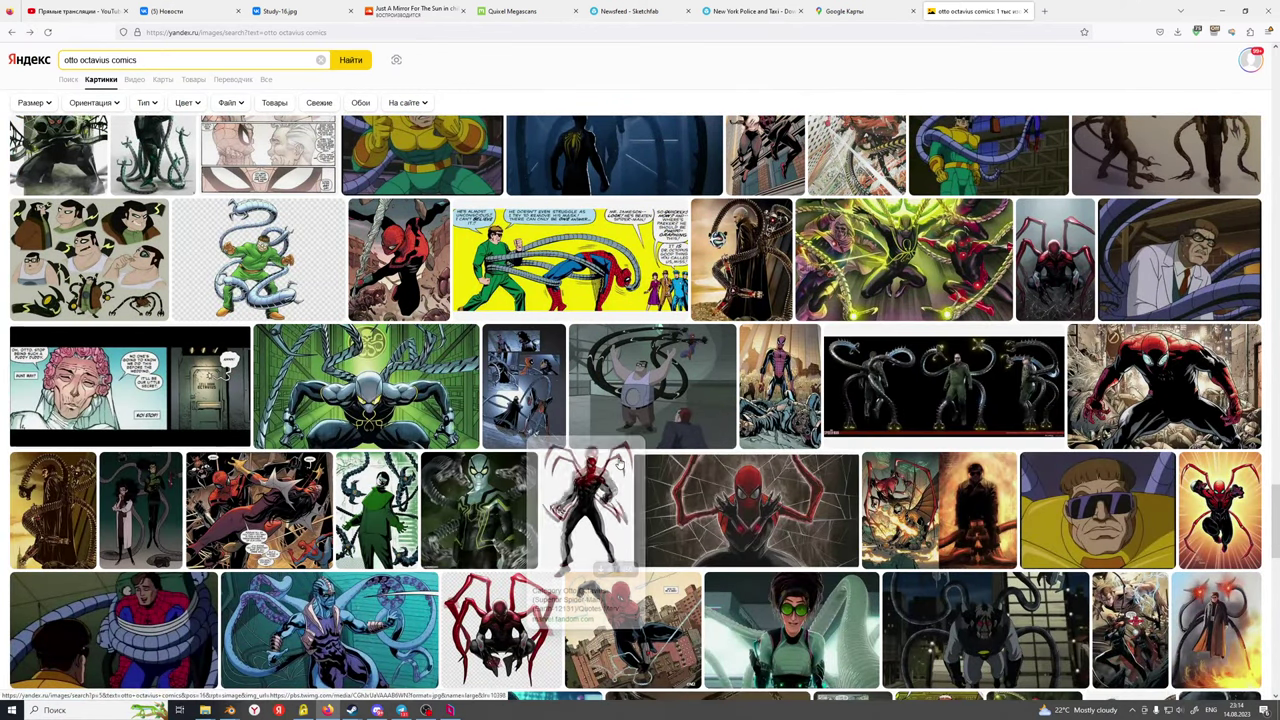
pyautogui.scroll(-3, 620, 465)
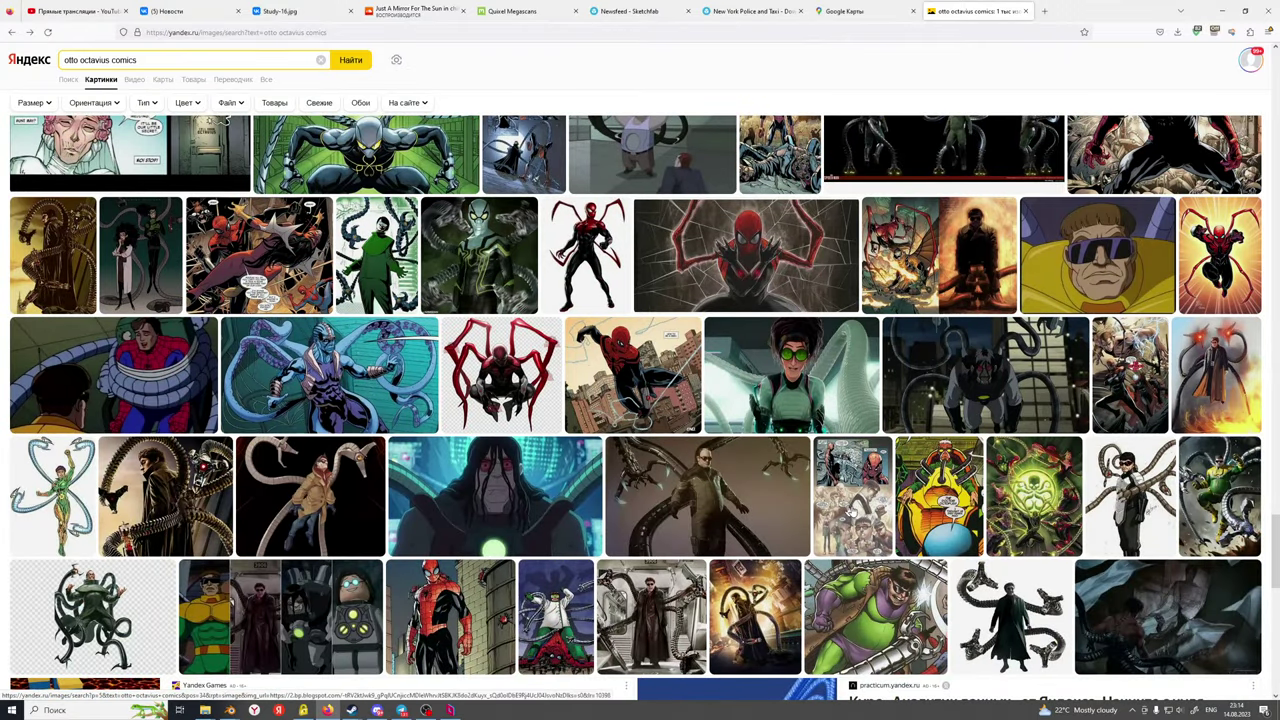
pyautogui.scroll(-3, 850, 260)
pyautogui.moveTo(555, 365)
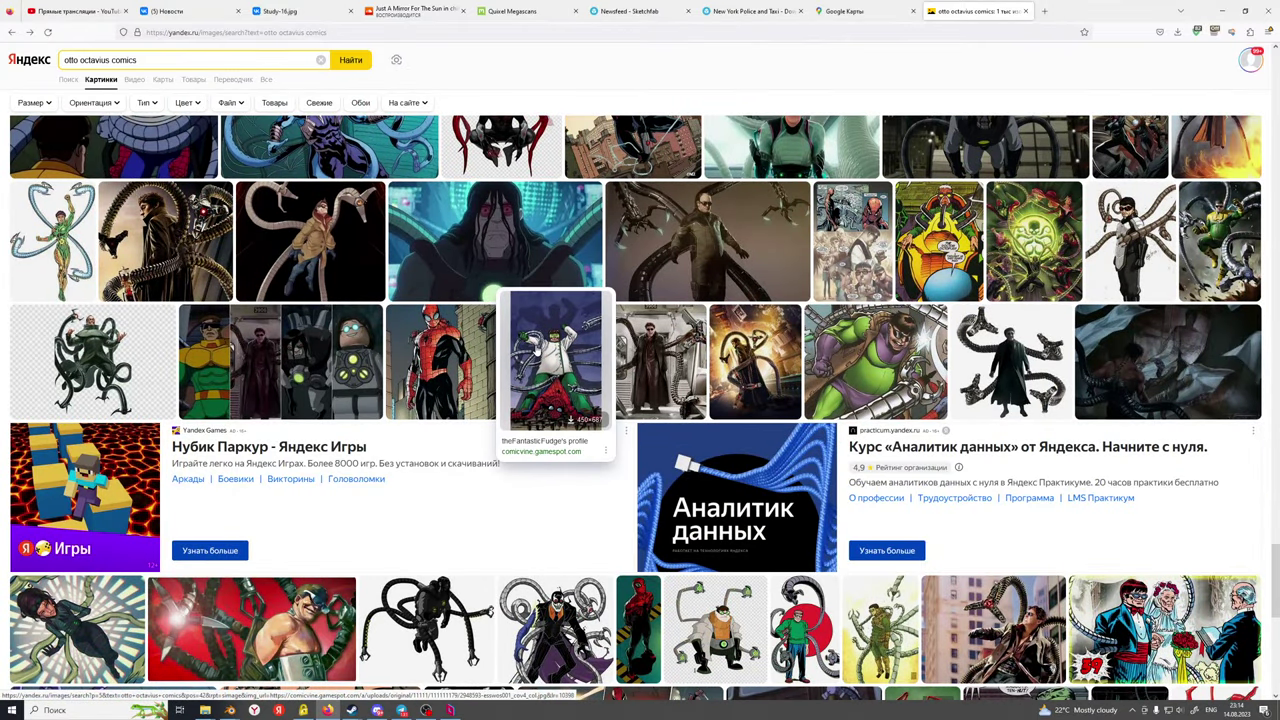
pyautogui.scroll(-2, 575, 385)
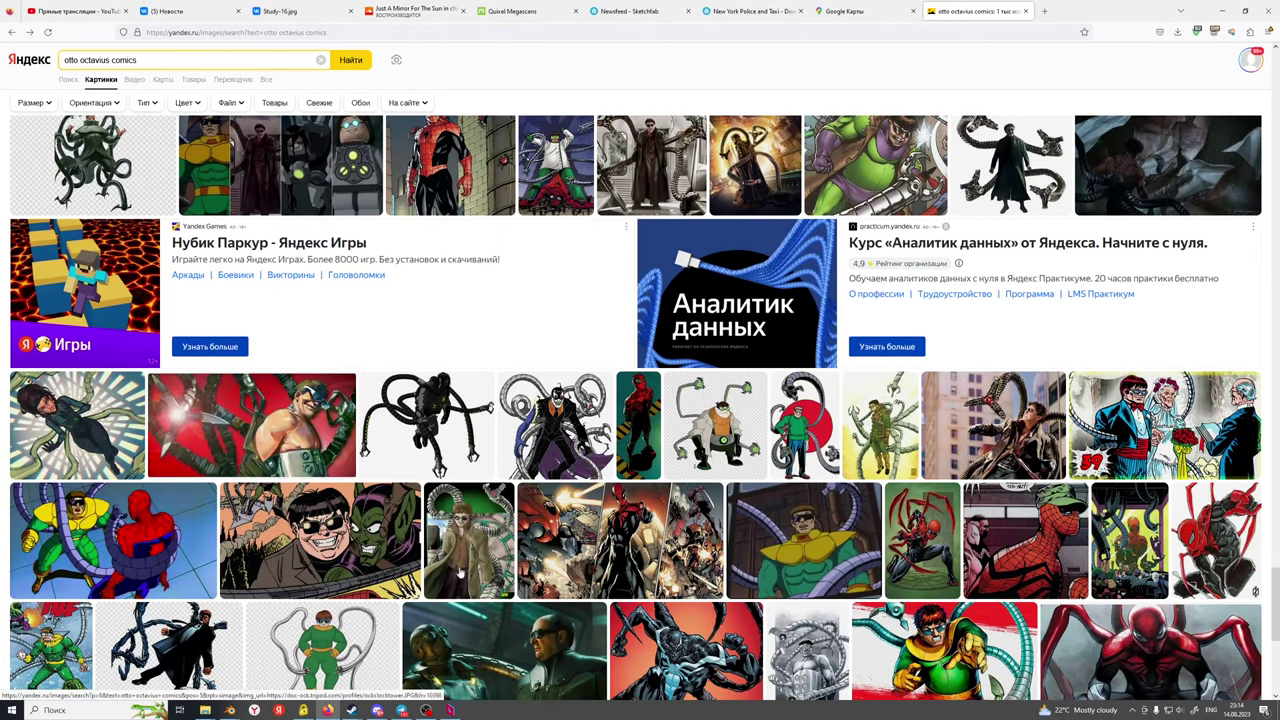
pyautogui.moveTo(460, 572)
pyautogui.scroll(-2, 460, 572)
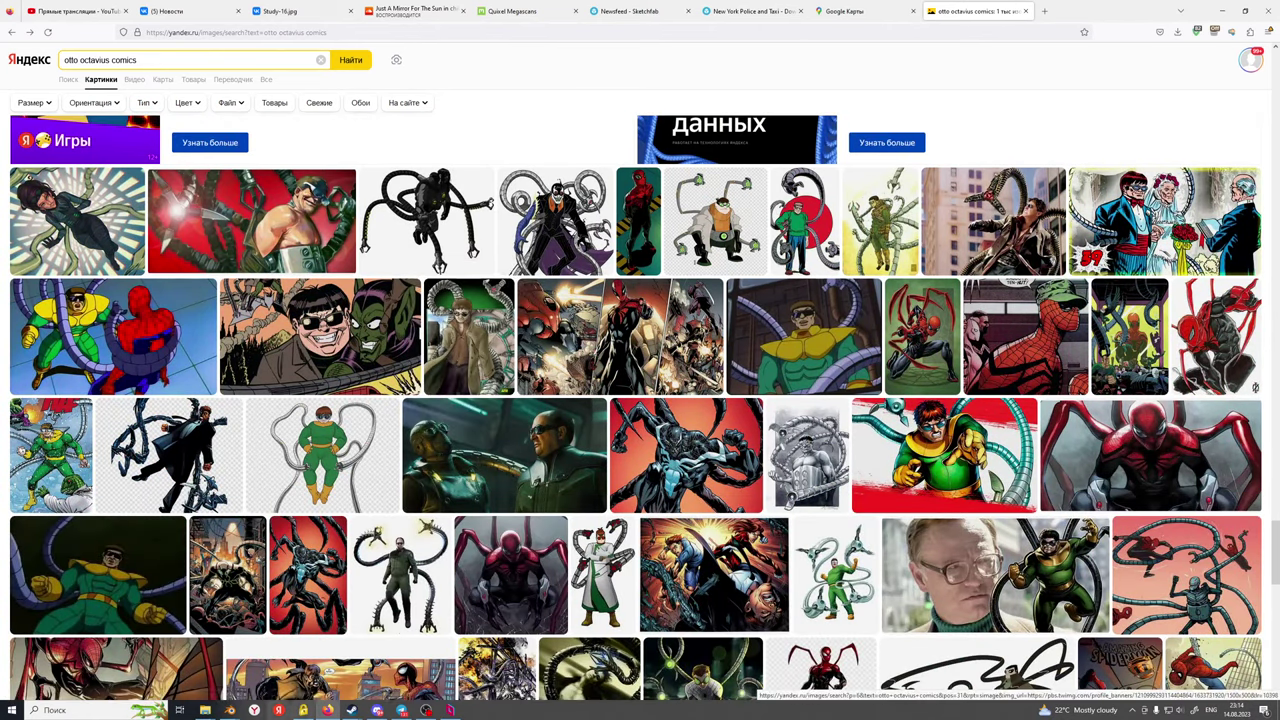
# Check the Blender render beside the references, enlarge the green-lit image of goggled Octavius facing a masked man, and return to the results
pyautogui.moveTo(230, 710)
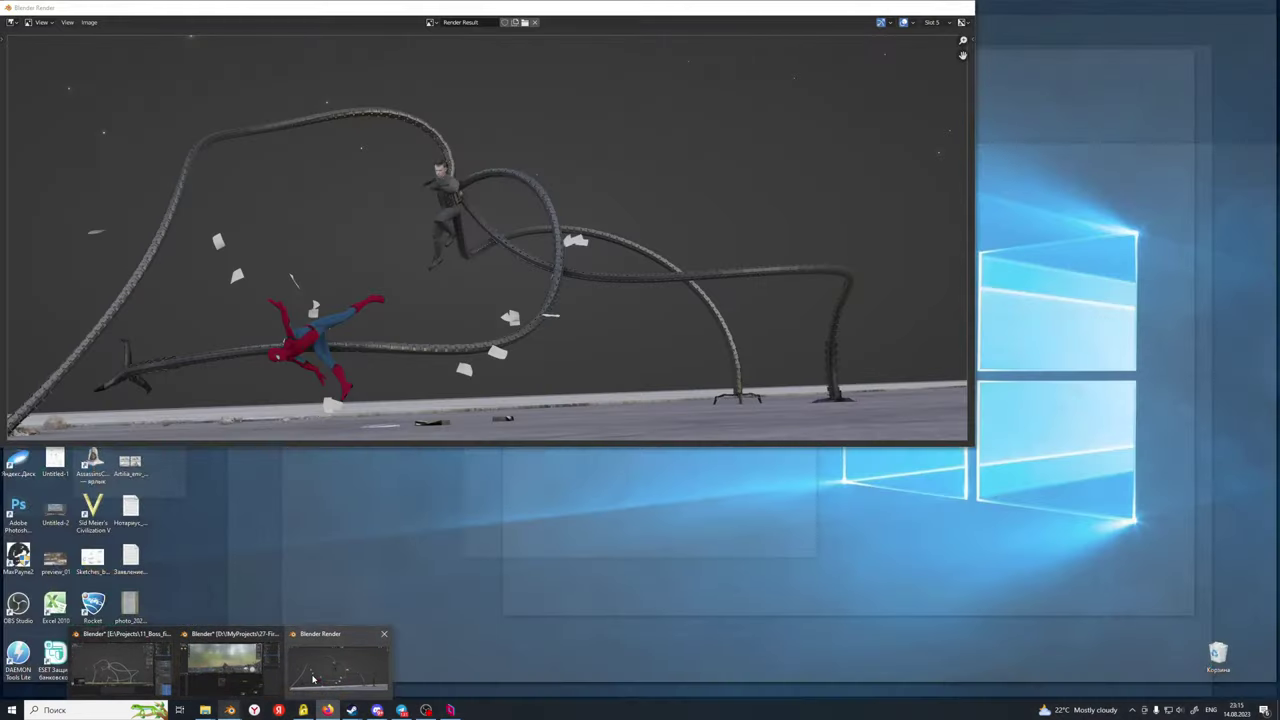
pyautogui.click(335, 662)
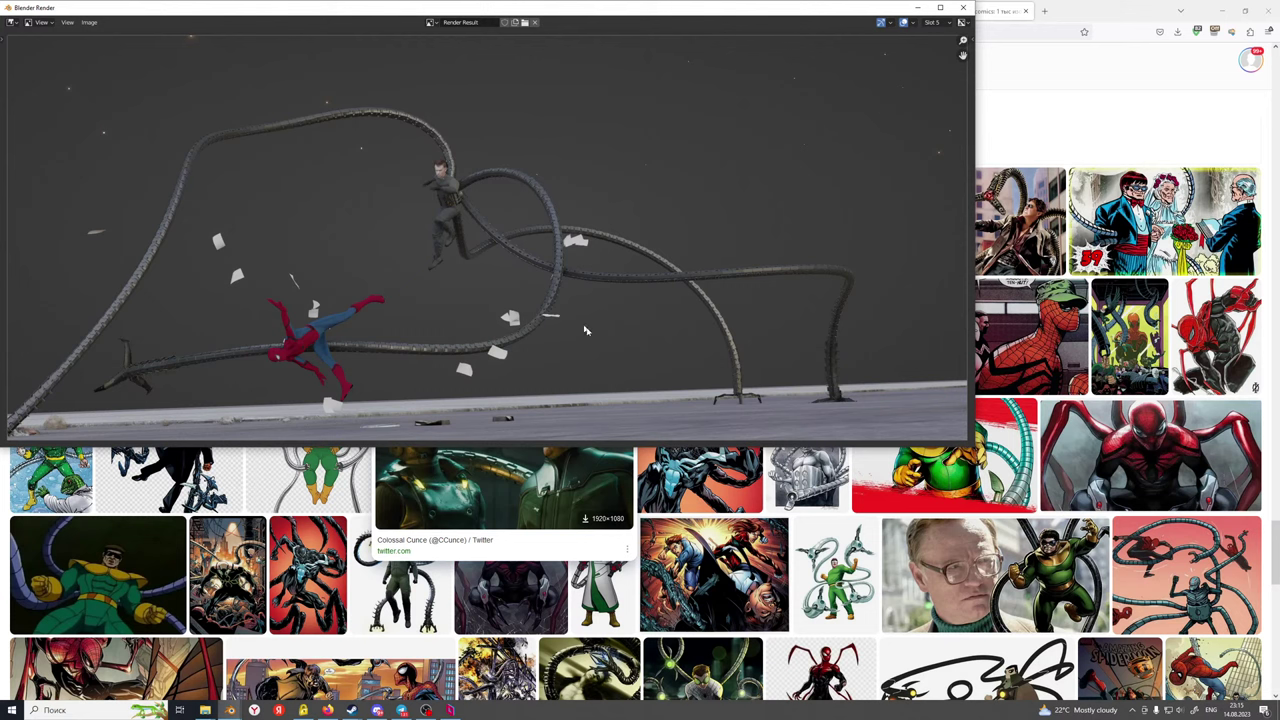
pyautogui.moveTo(990, 578)
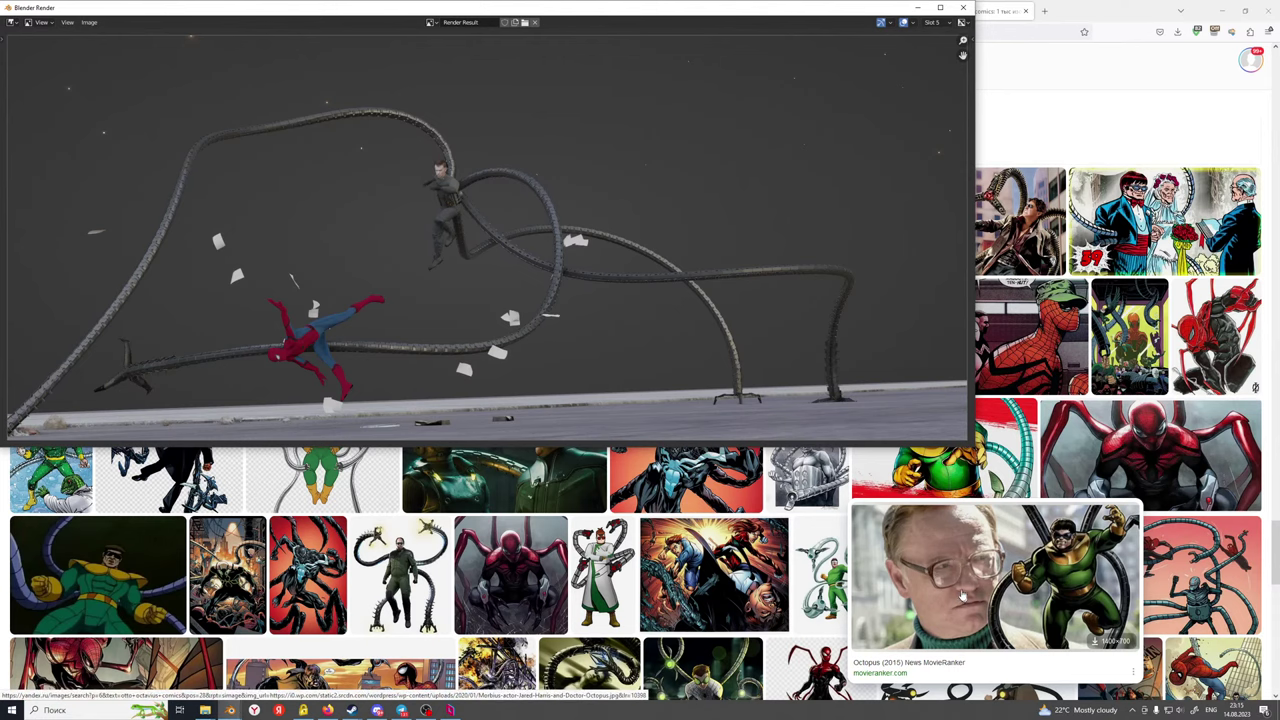
pyautogui.click(578, 495)
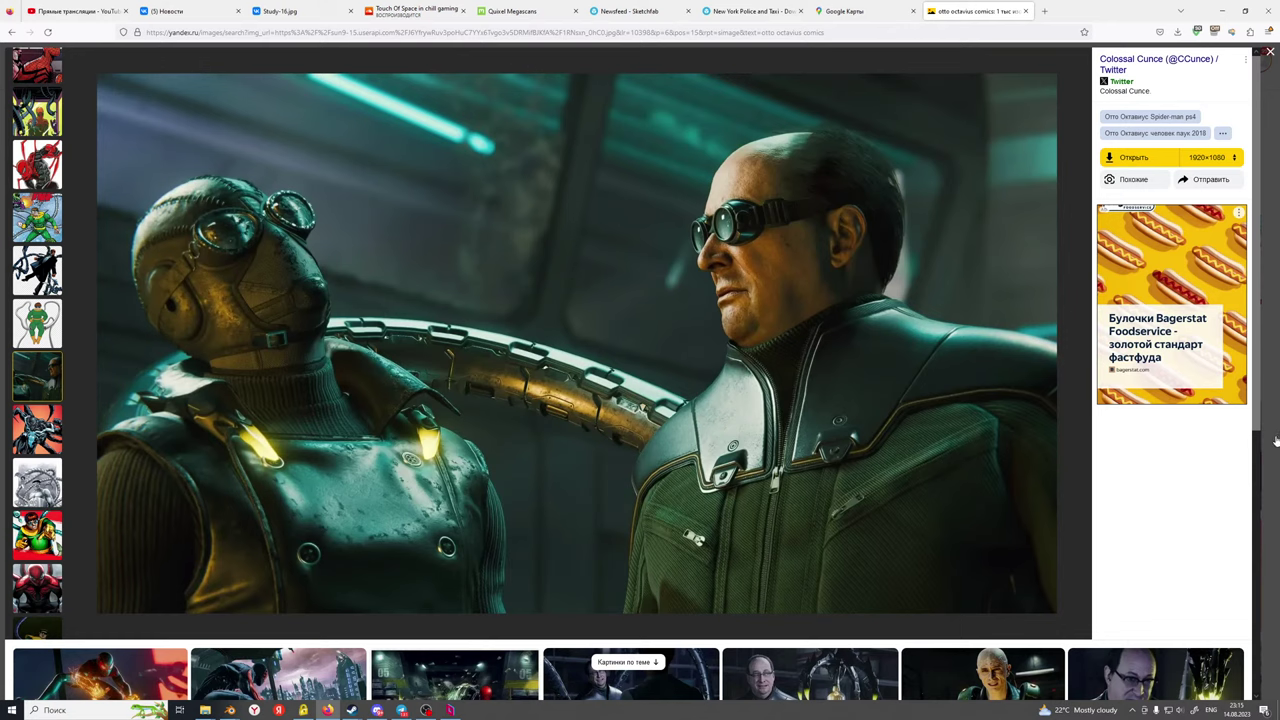
pyautogui.click(1270, 444)
pyautogui.scroll(-3, 895, 597)
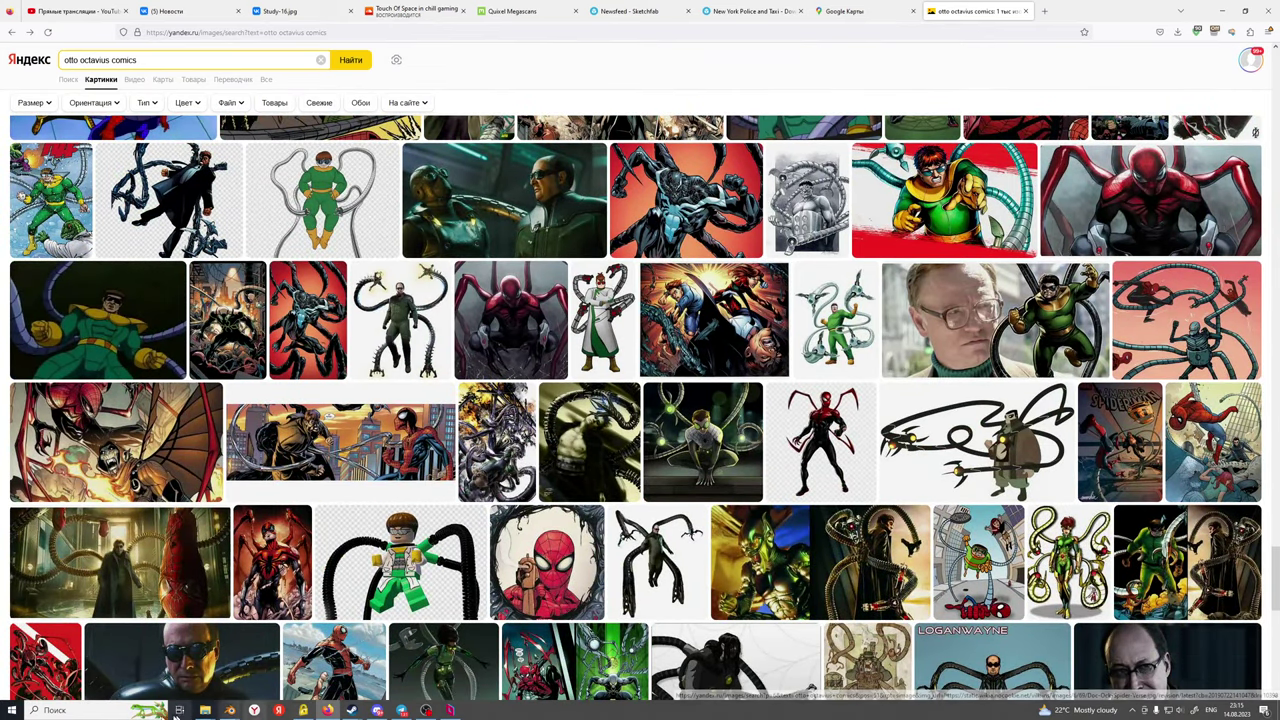
# Switch to the Boss_Fight_City scene in Blender, play the spark animation from the camera view, and move the playhead back to frame 19
pyautogui.moveTo(229, 712)
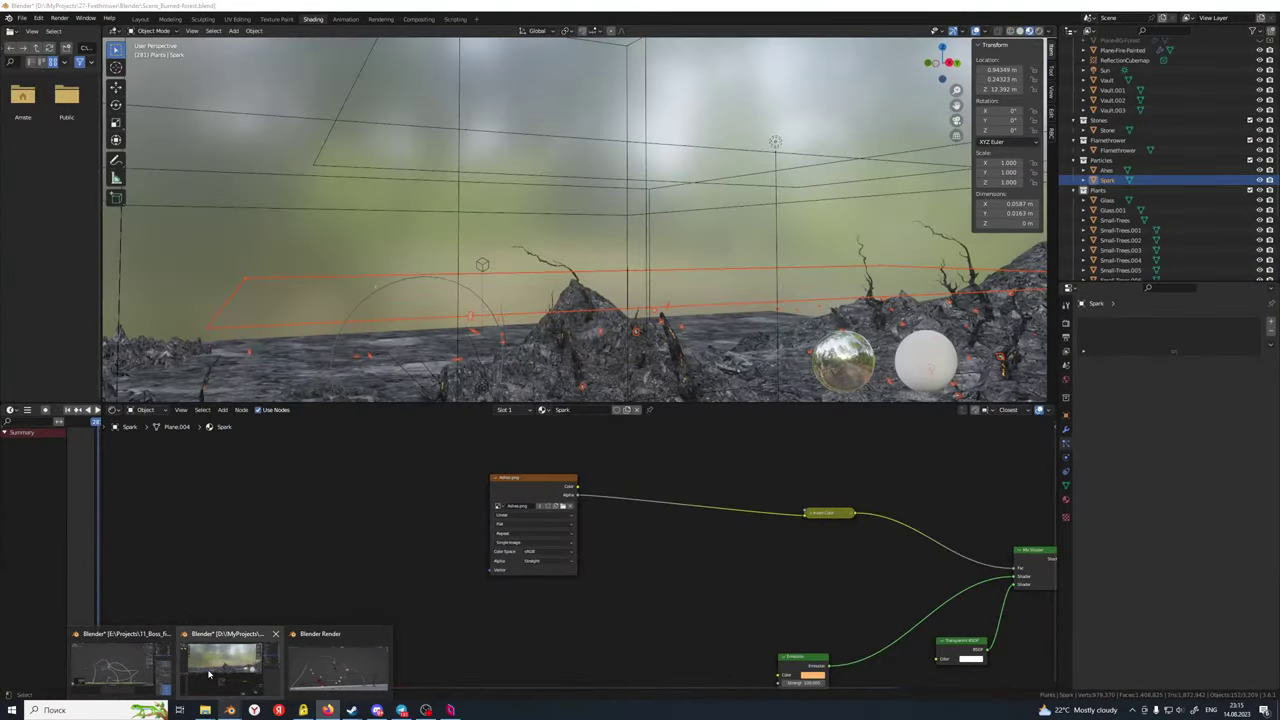
pyautogui.moveTo(311, 676)
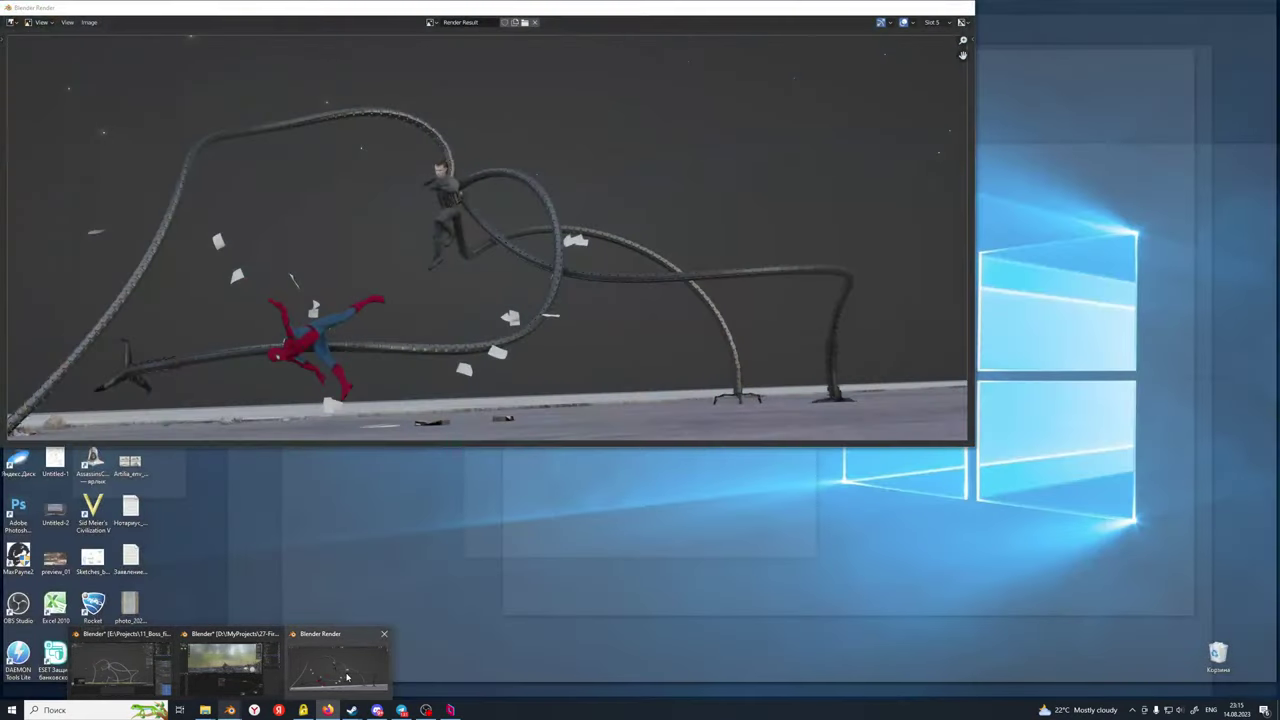
pyautogui.click(120, 665)
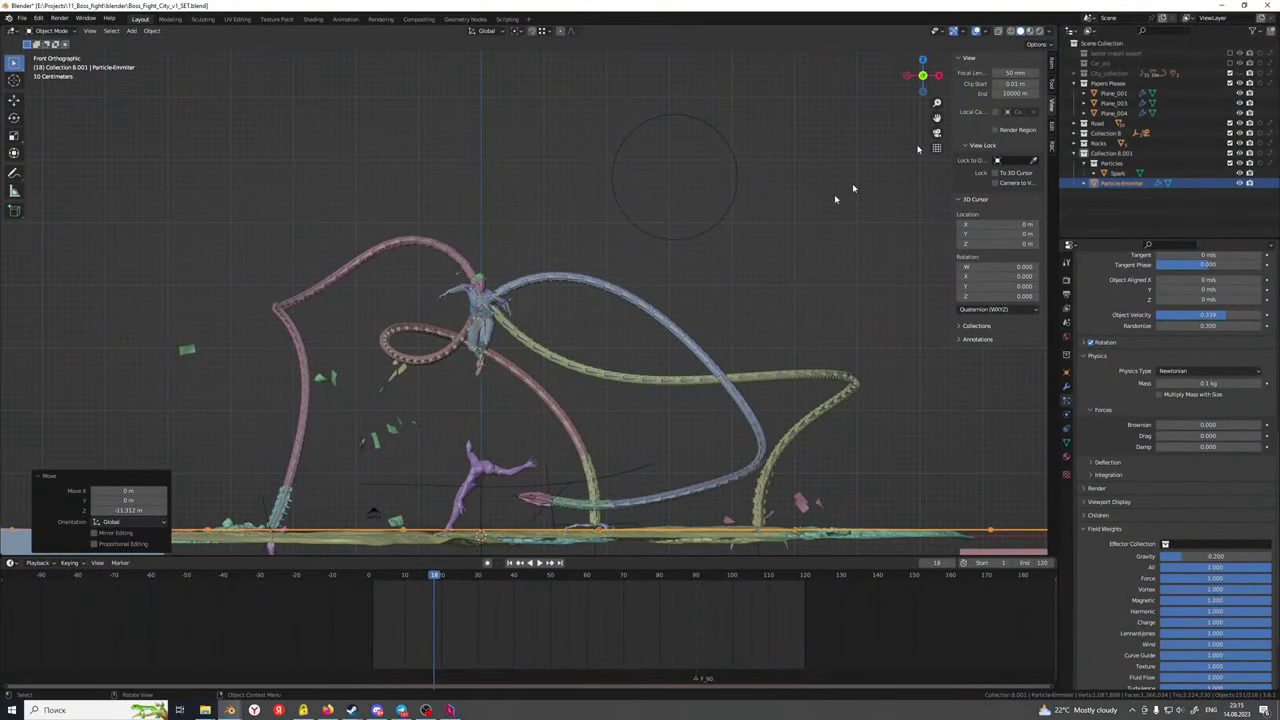
pyautogui.press('KP_0')
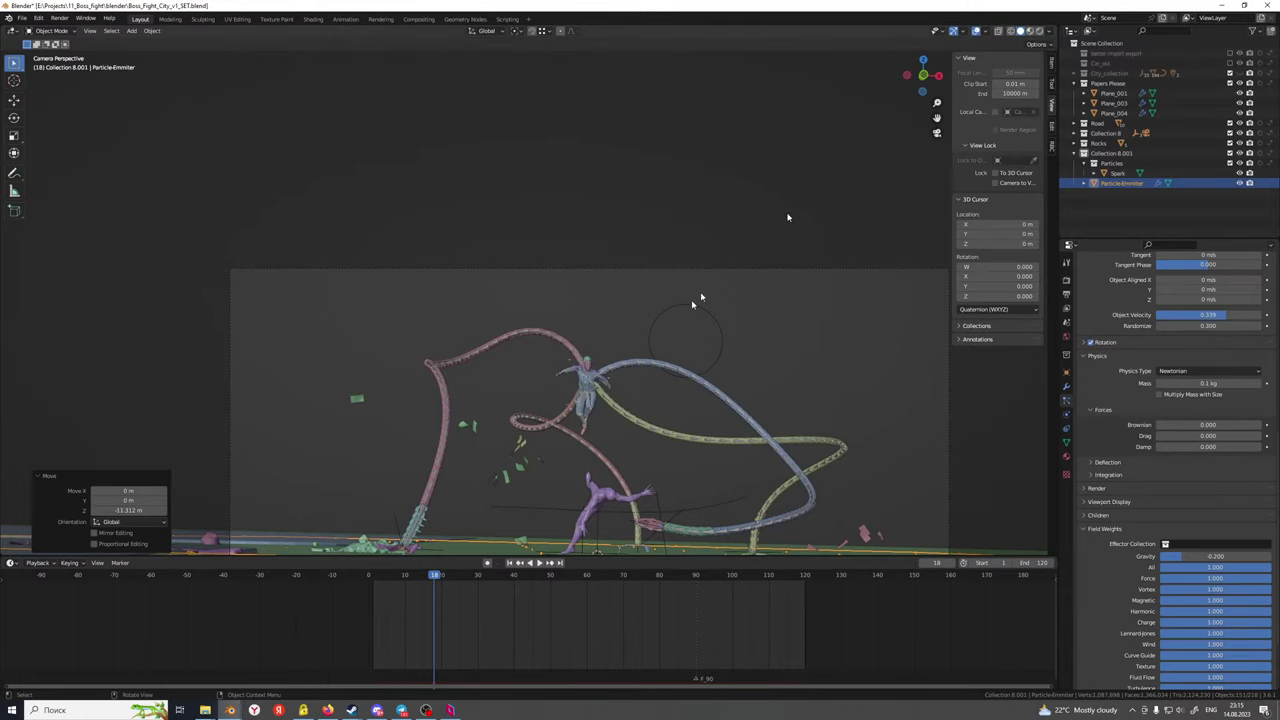
pyautogui.press('space')
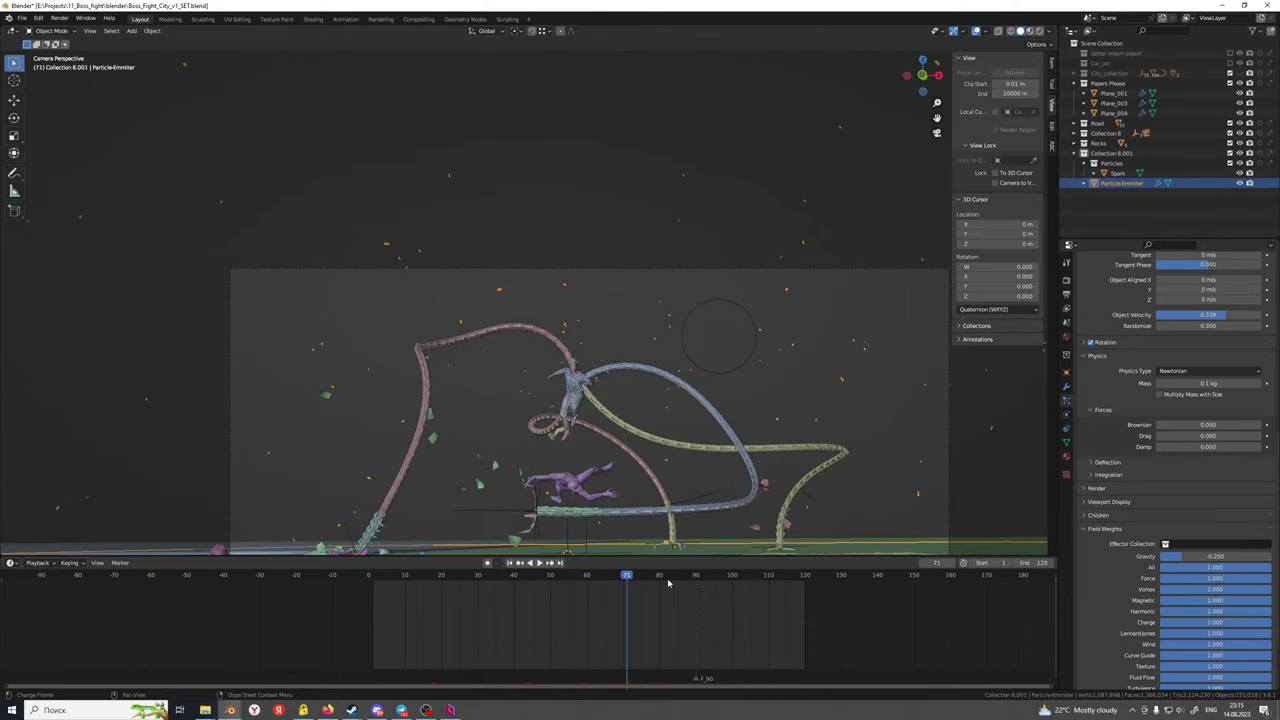
pyautogui.click(389, 579)
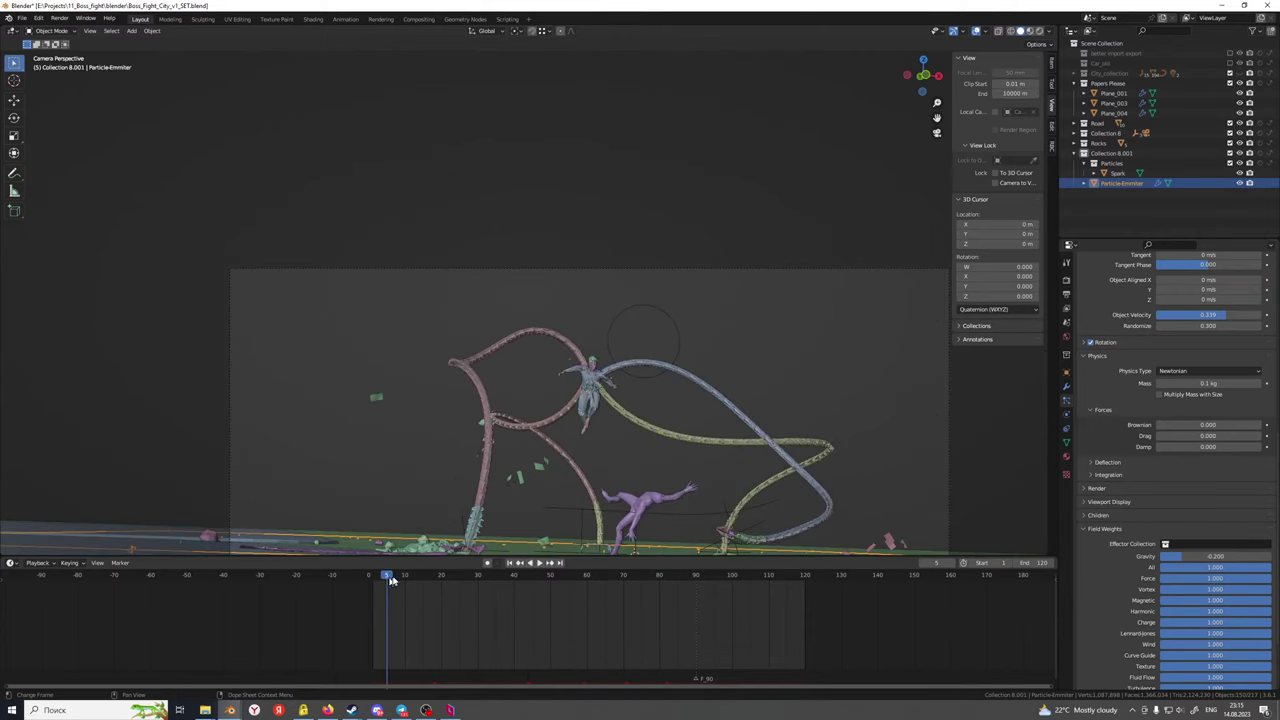
pyautogui.click(437, 579)
# Review the particle emitter's settings and bake its particle cache
pyautogui.scroll(2, 1125, 447)
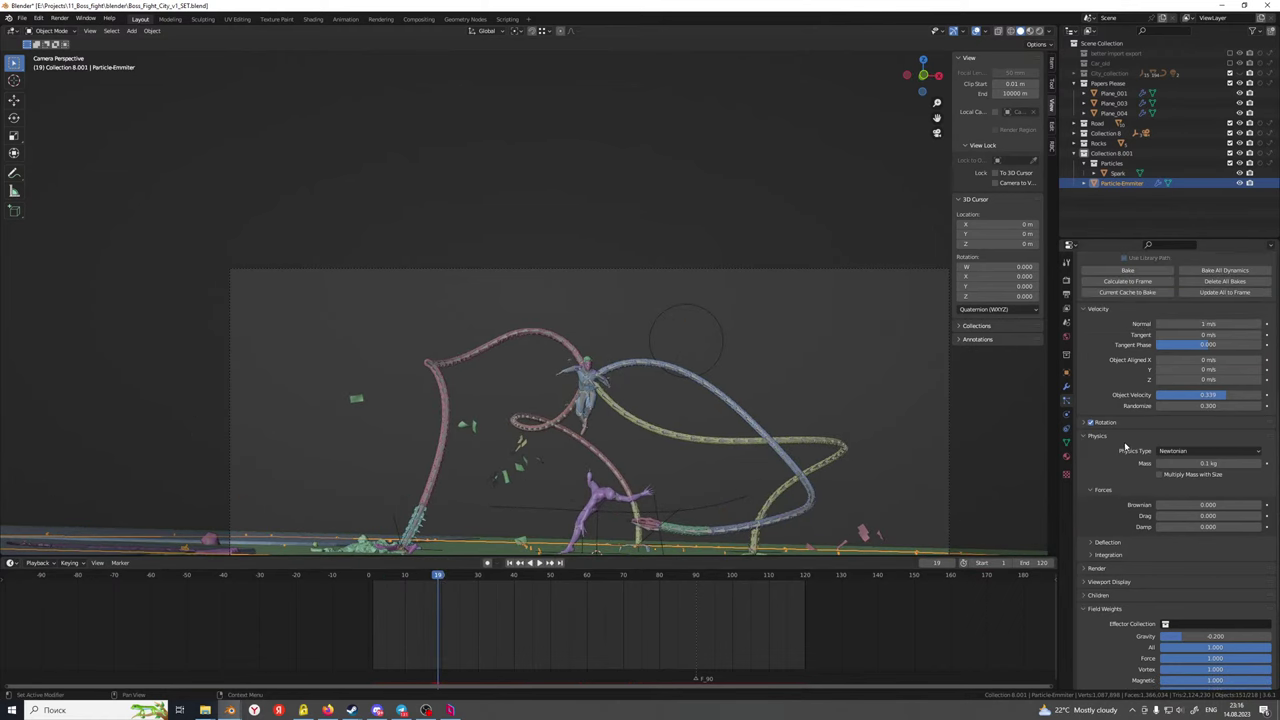
pyautogui.scroll(2, 1128, 447)
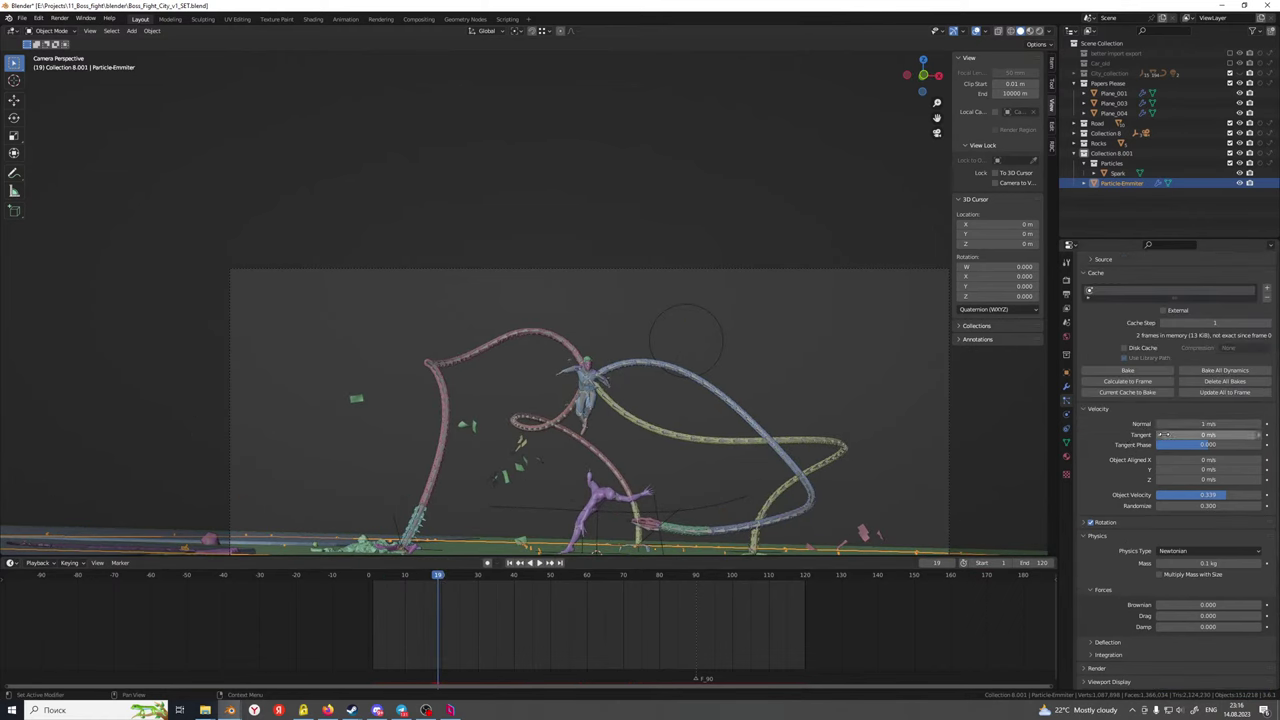
pyautogui.scroll(-2, 1147, 565)
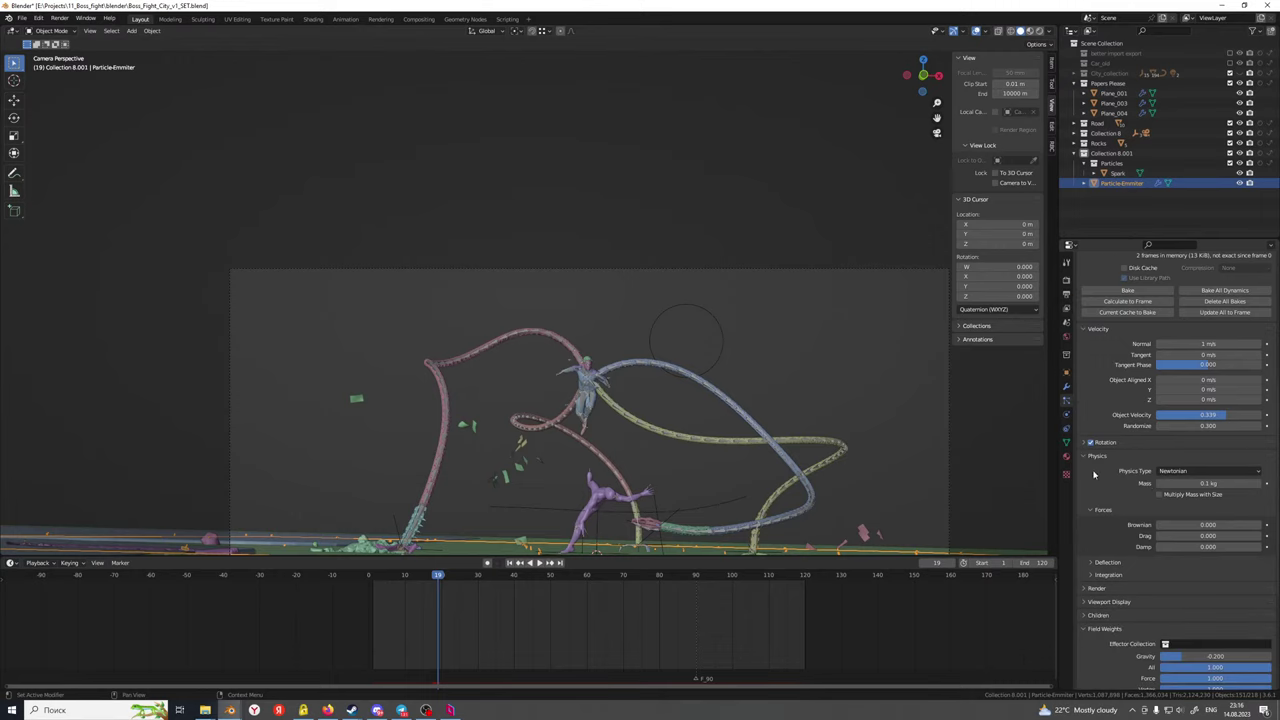
pyautogui.scroll(4, 1110, 500)
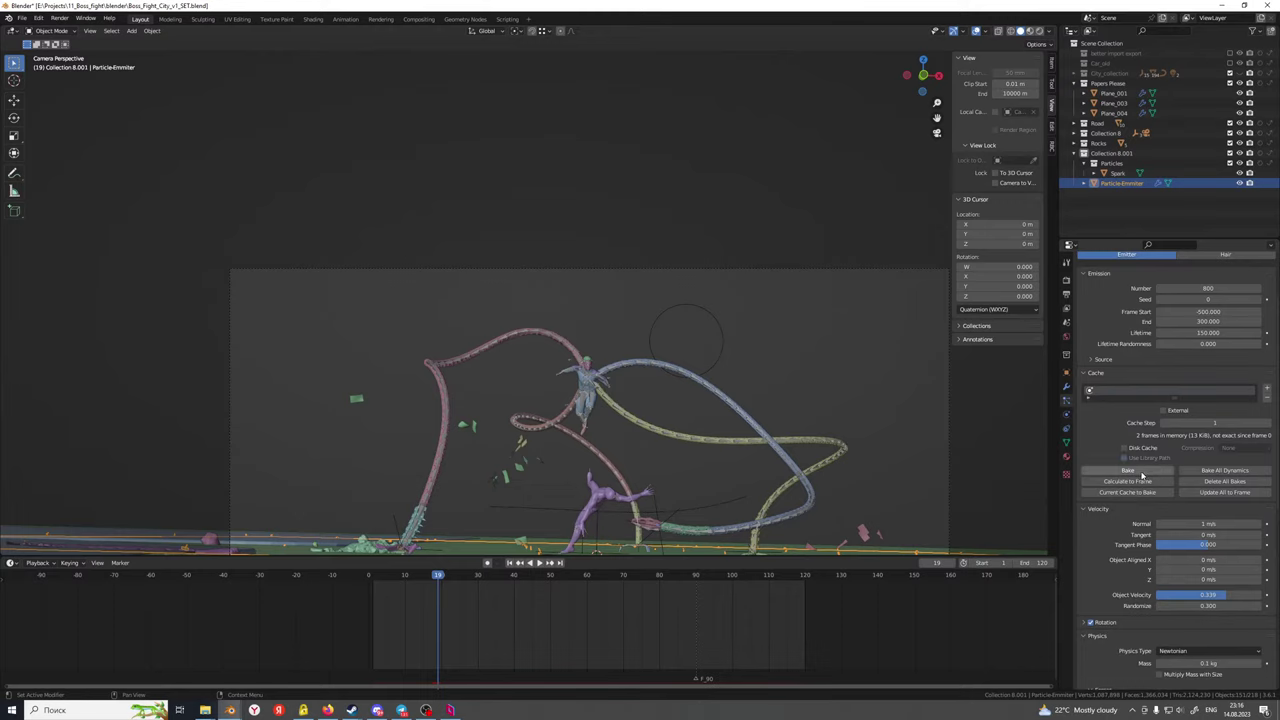
pyautogui.click(1128, 471)
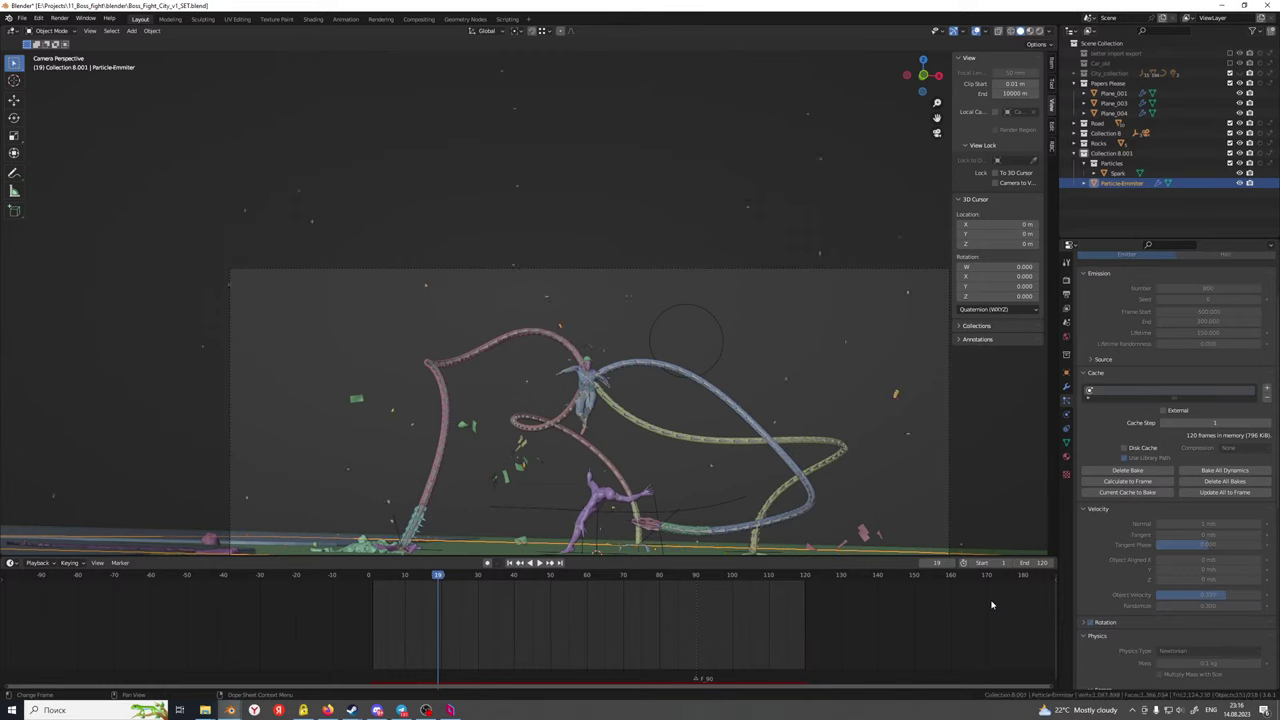
# Play the baked spark animation from near its beginning and stop it at frame 77
pyautogui.click(388, 579)
pyautogui.press('space')
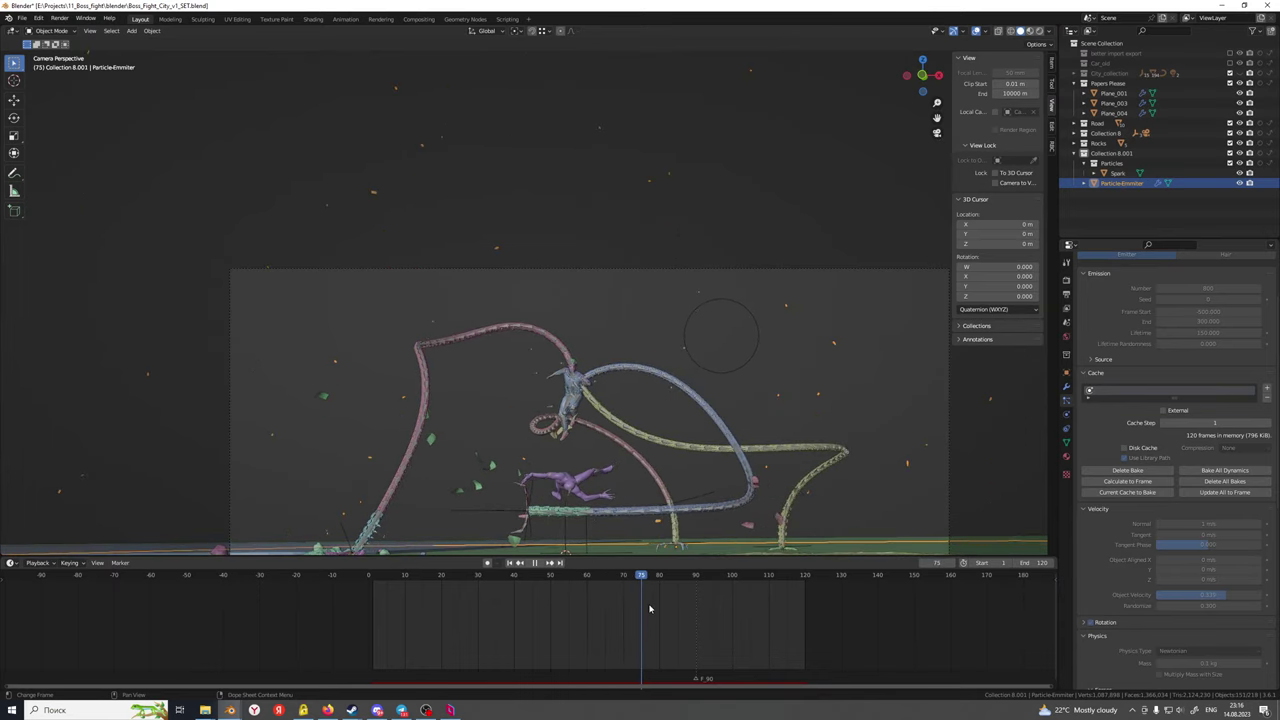
pyautogui.press('space')
# Set the particle emitter's gravity field weight to -0.1 and rebake its particle cache
pyautogui.scroll(-8, 1145, 525)
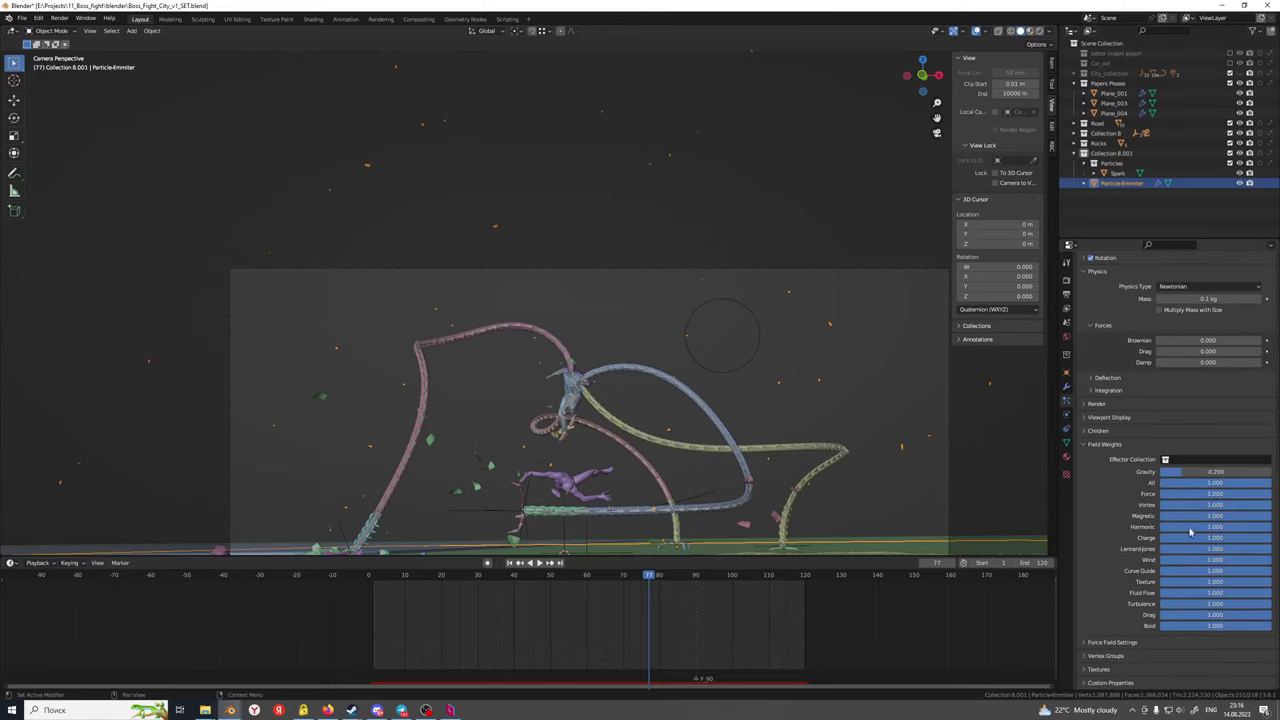
pyautogui.click(1201, 472)
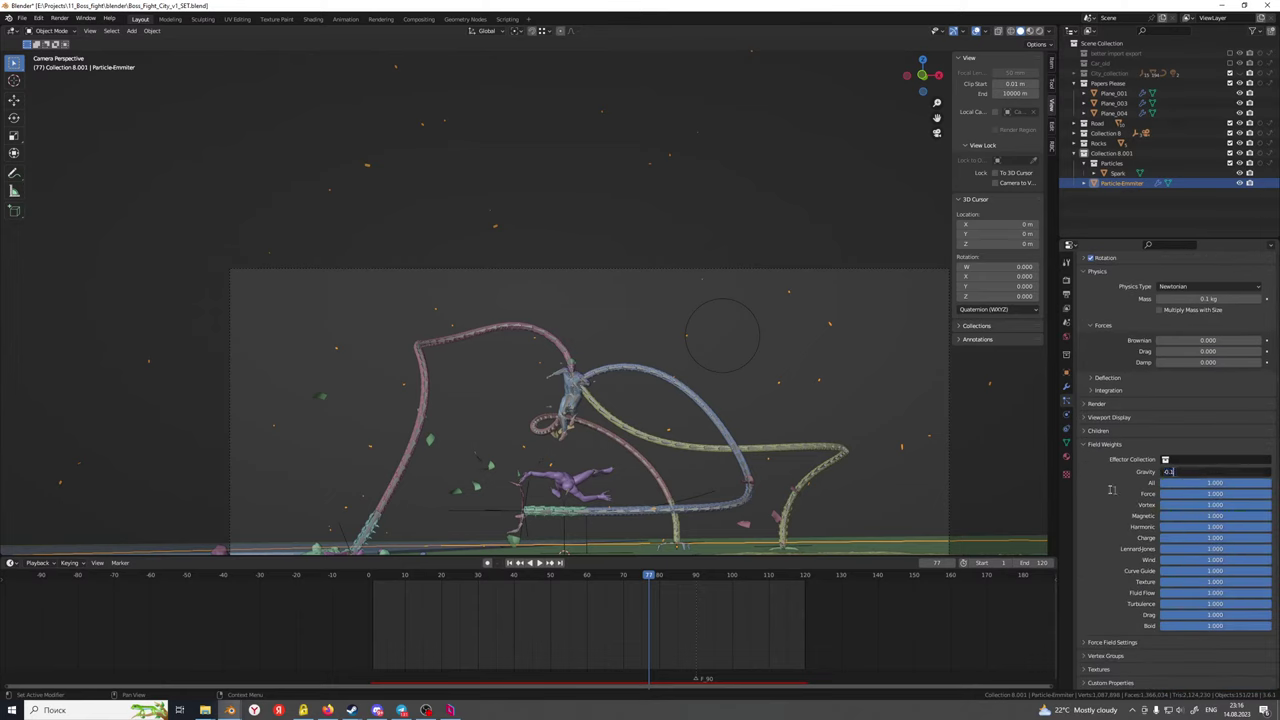
pyautogui.press('Return')
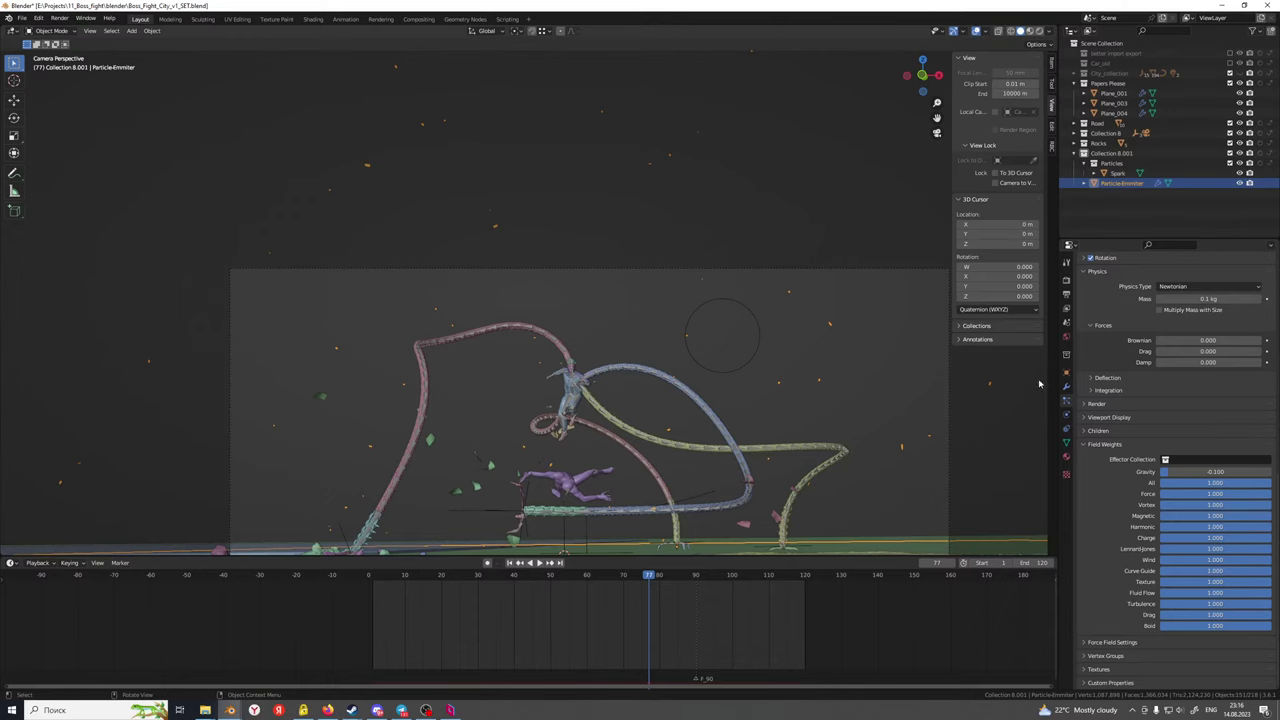
pyautogui.scroll(7, 1130, 390)
pyautogui.click(1128, 387)
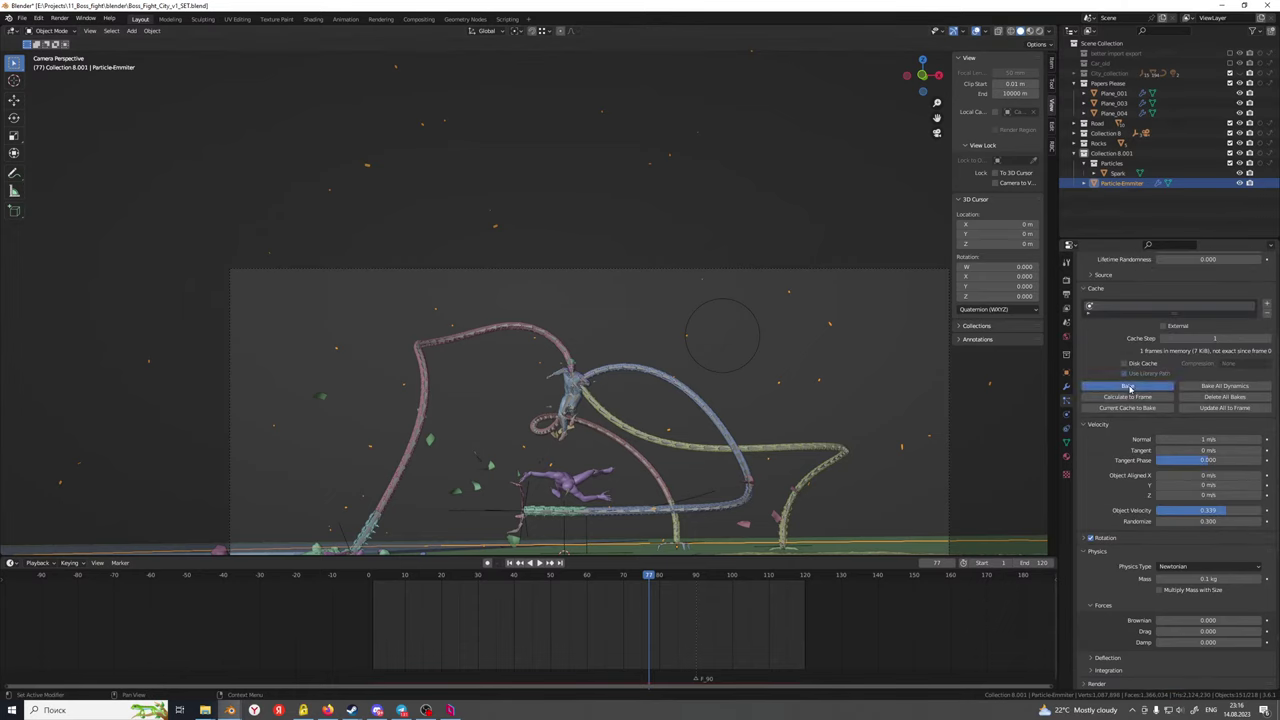
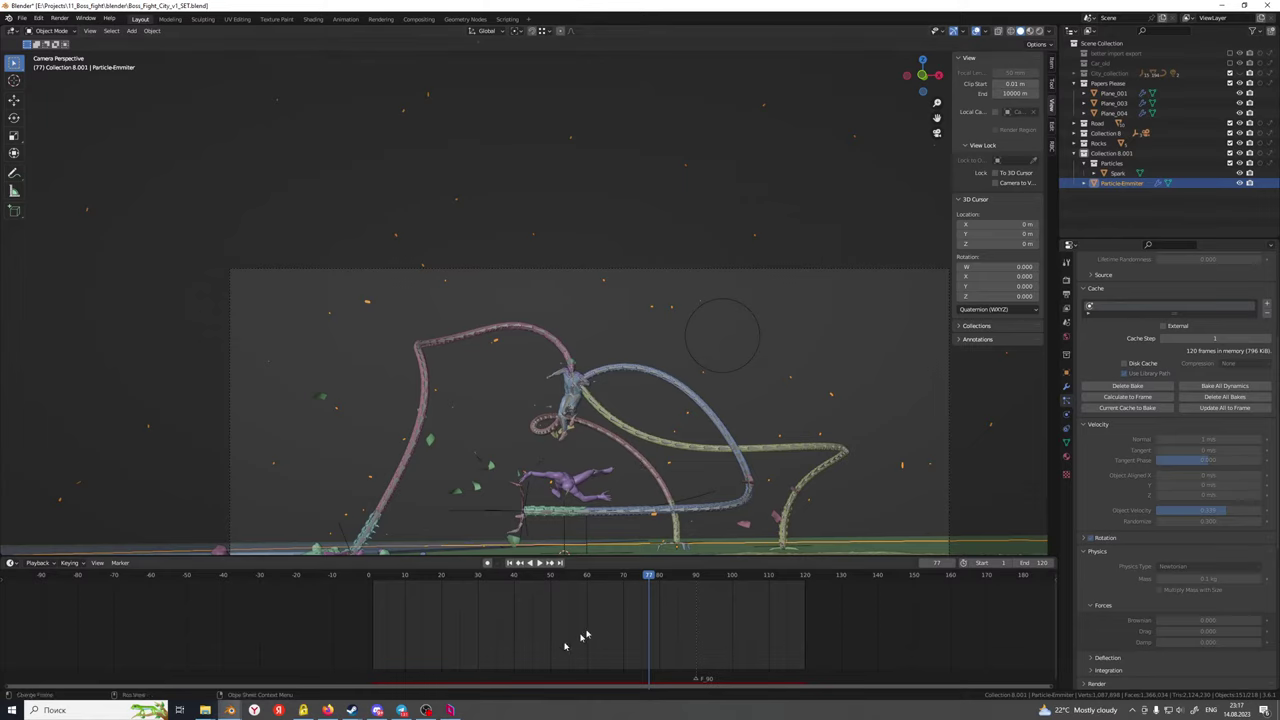
# Play the rebaked spark animation from about frame 26 and scrub the playhead back to about frame 67
pyautogui.click(463, 581)
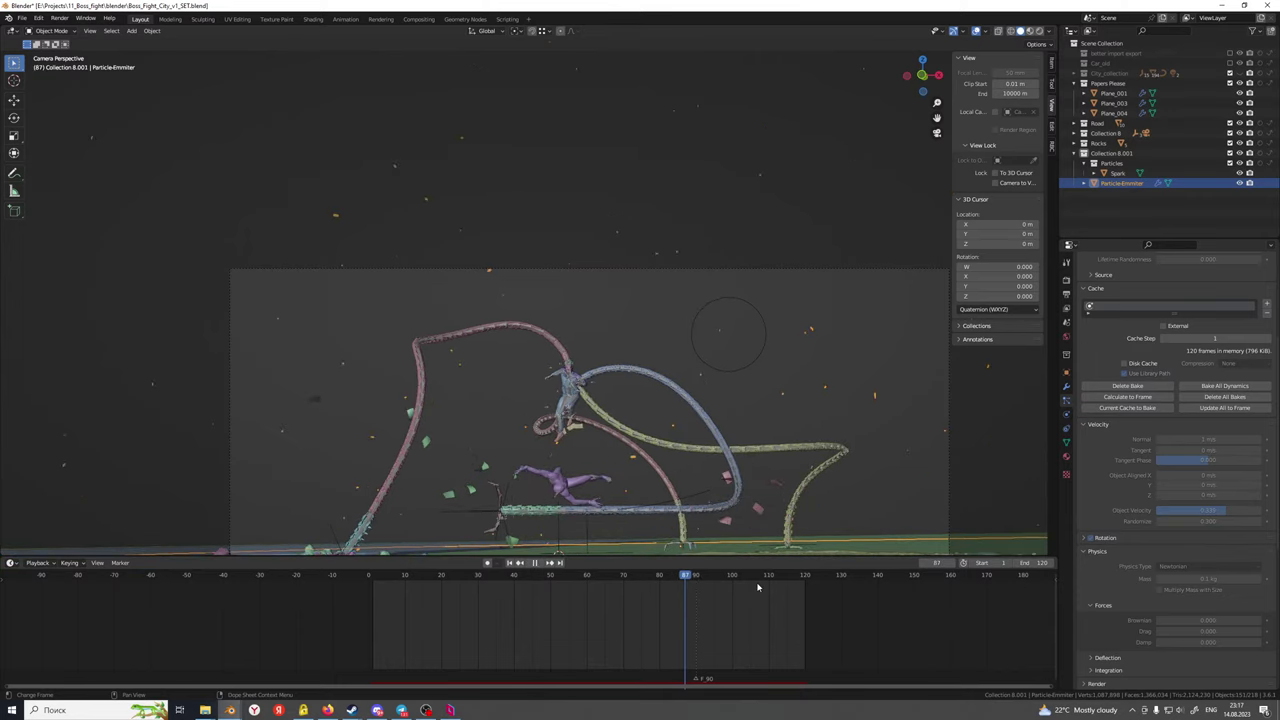
pyautogui.moveTo(763, 584); pyautogui.dragTo(611, 602)
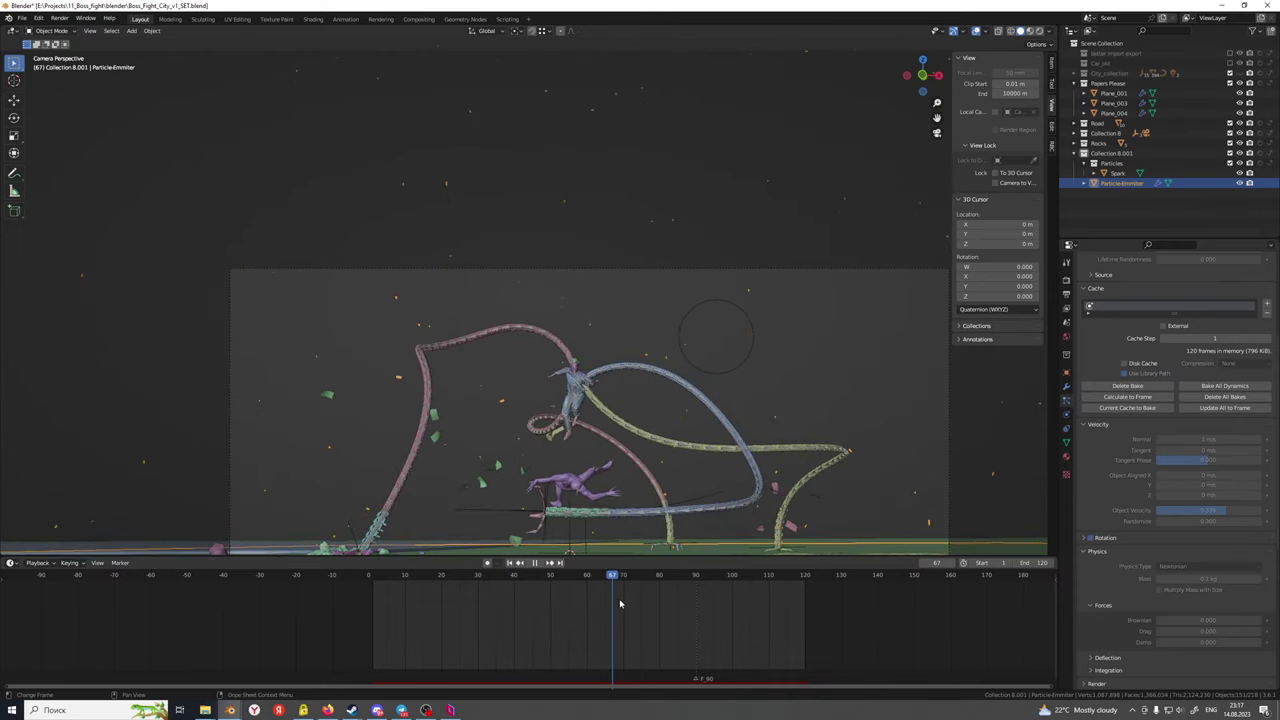
# Delete the emitter's particle bake and open its gravity field weight for editing
pyautogui.click(1127, 386)
pyautogui.scroll(-4, 1190, 597)
pyautogui.scroll(-4, 1190, 597)
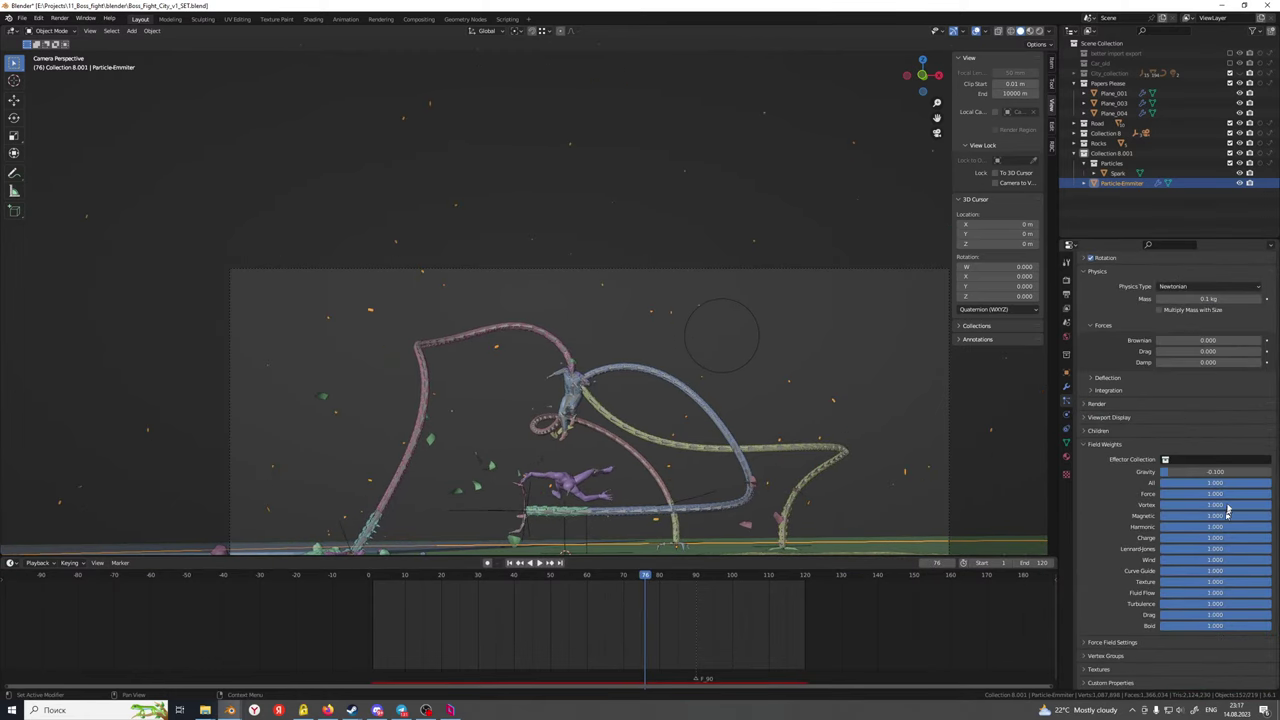
pyautogui.click(1229, 471)
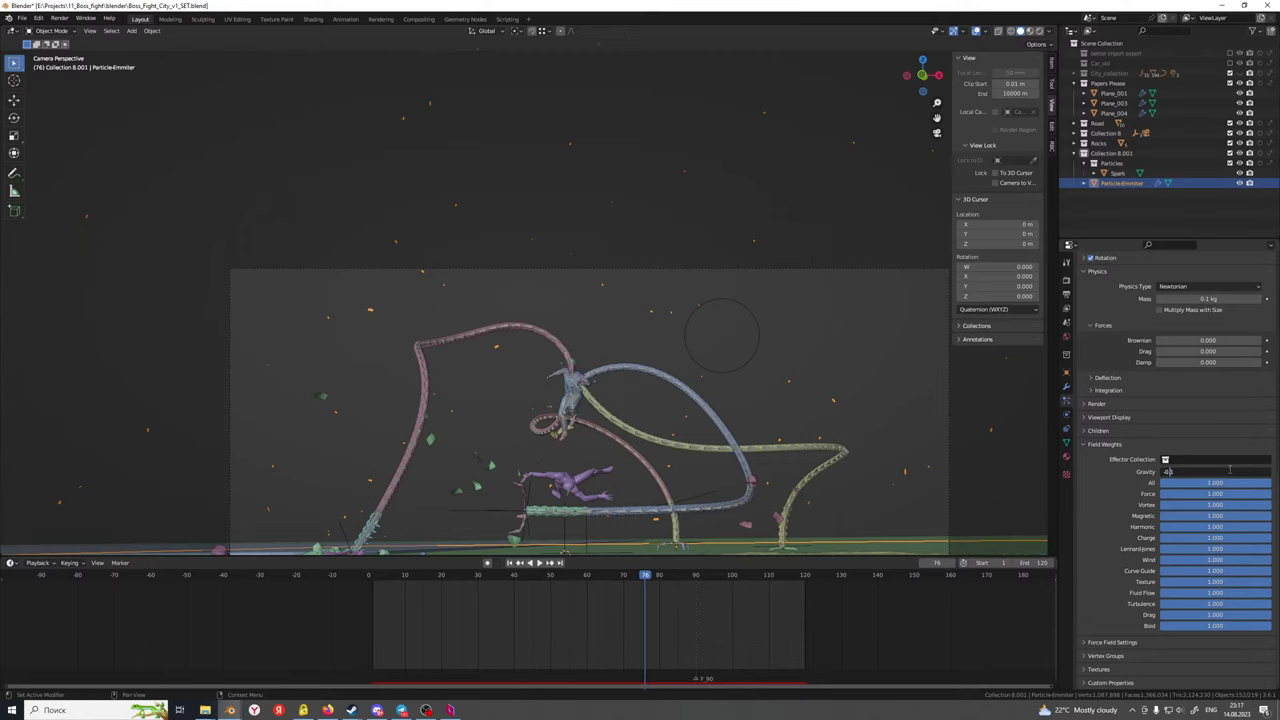
# Set the particle emitter's gravity field weight to -0.05 and add a Turbulence force field to the scene
pyautogui.press('Return')
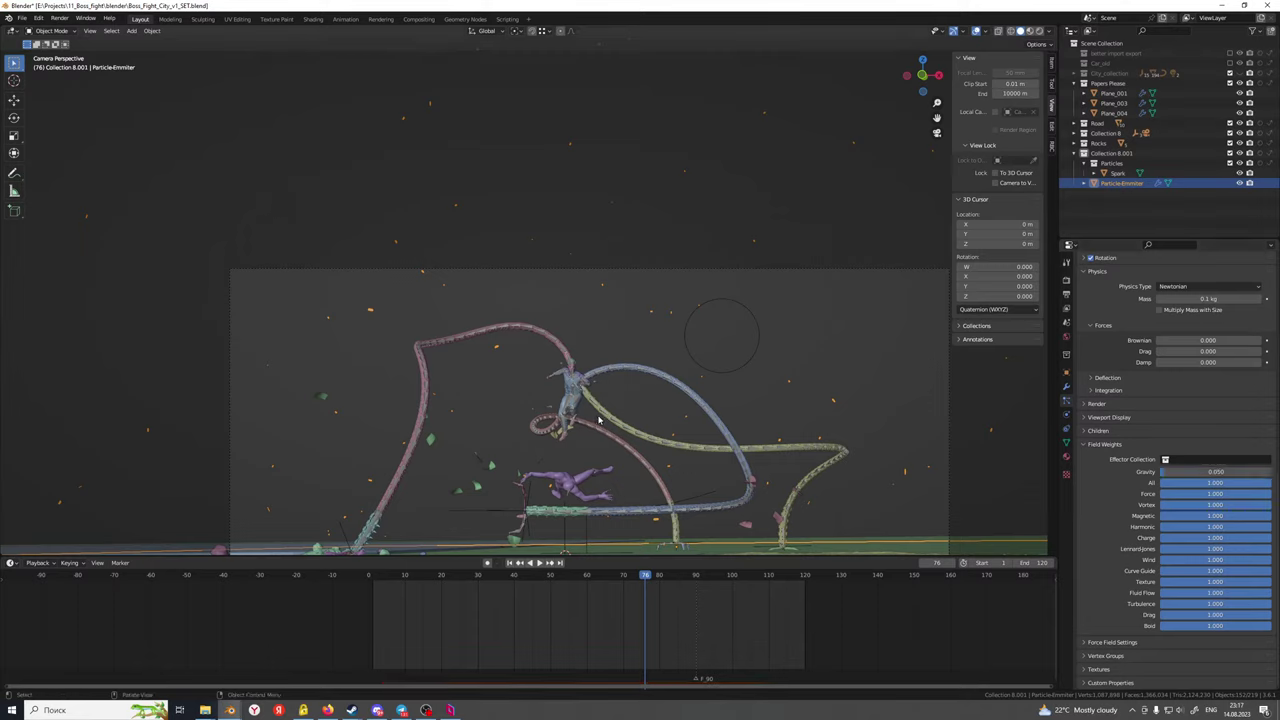
pyautogui.hotkey('shift', 'a')
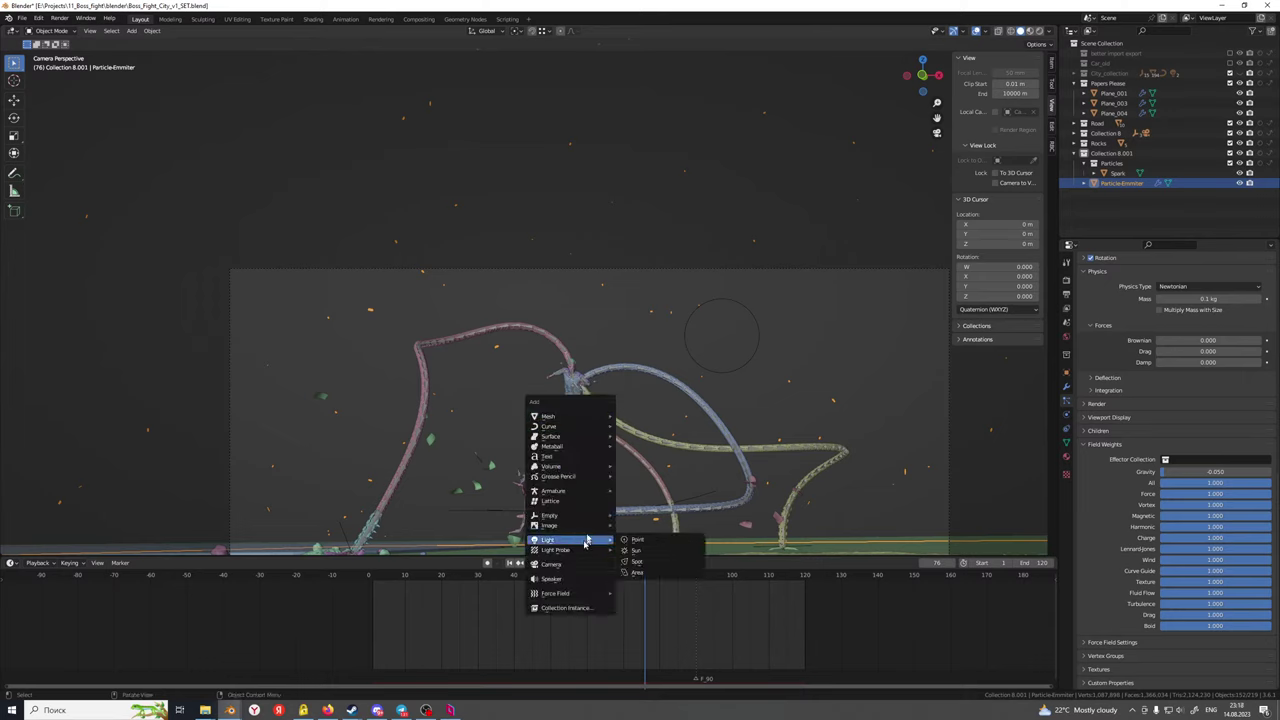
pyautogui.moveTo(589, 525)
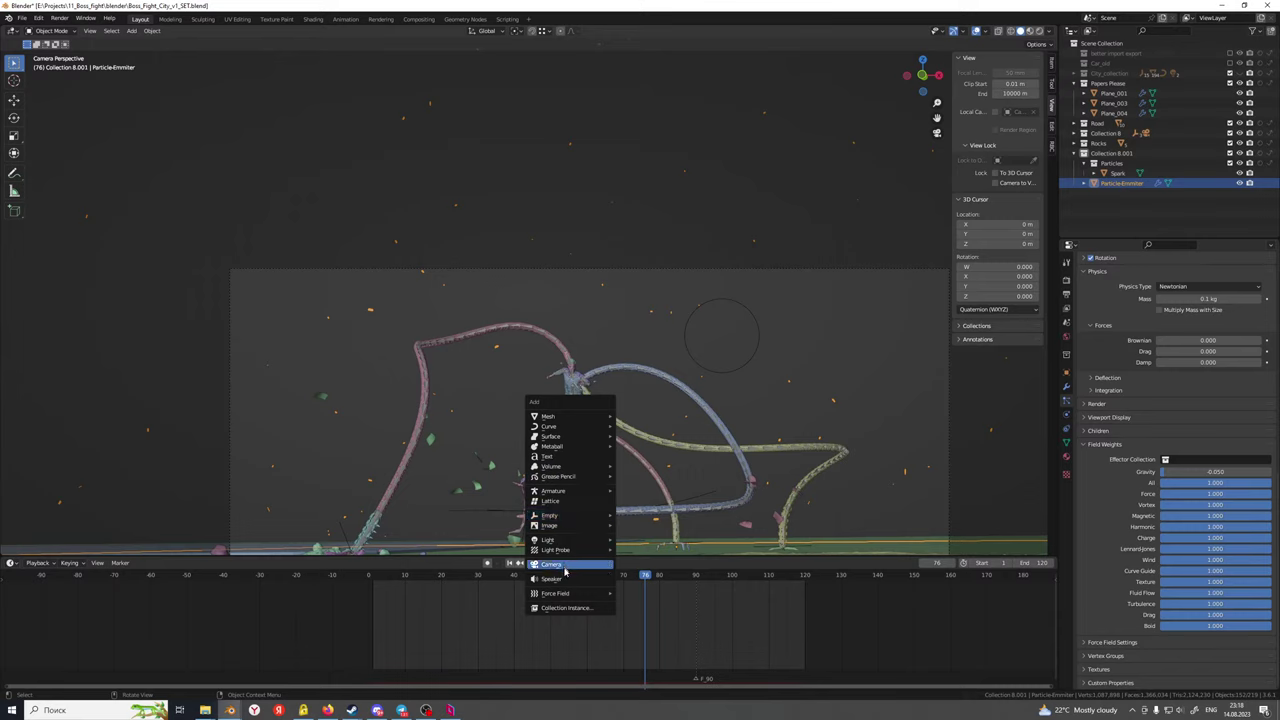
pyautogui.moveTo(567, 594)
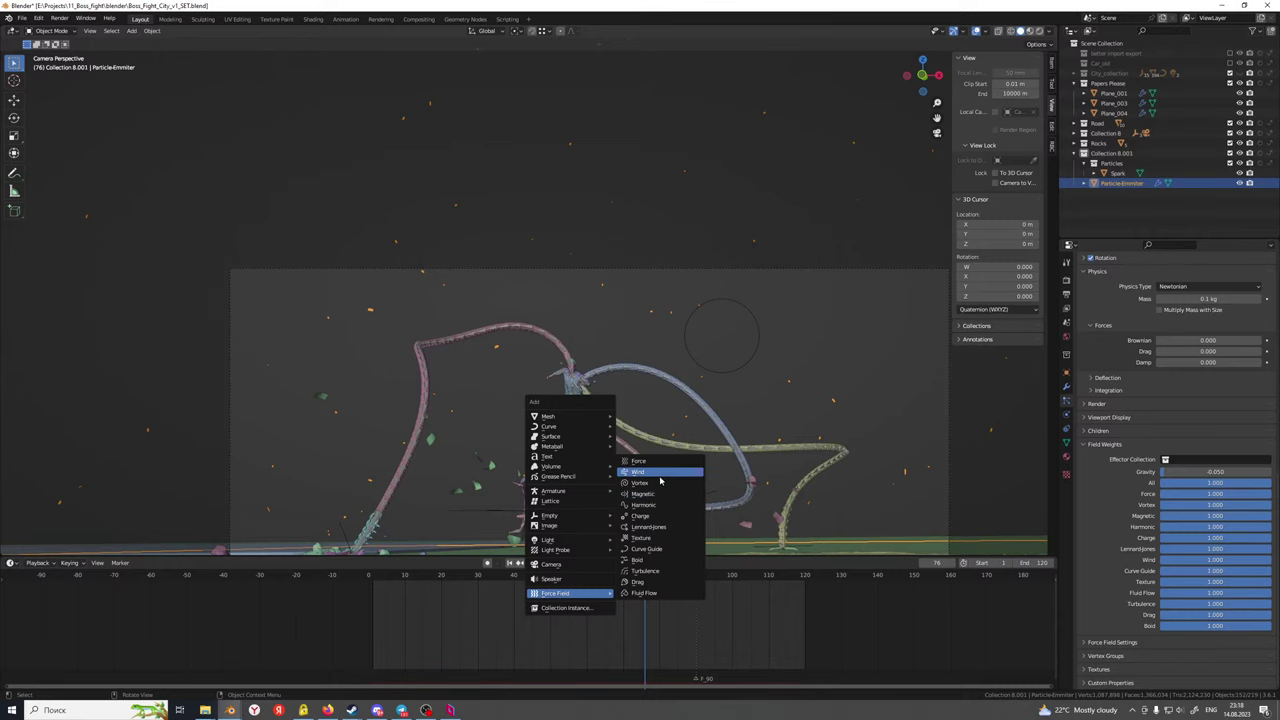
pyautogui.click(667, 573)
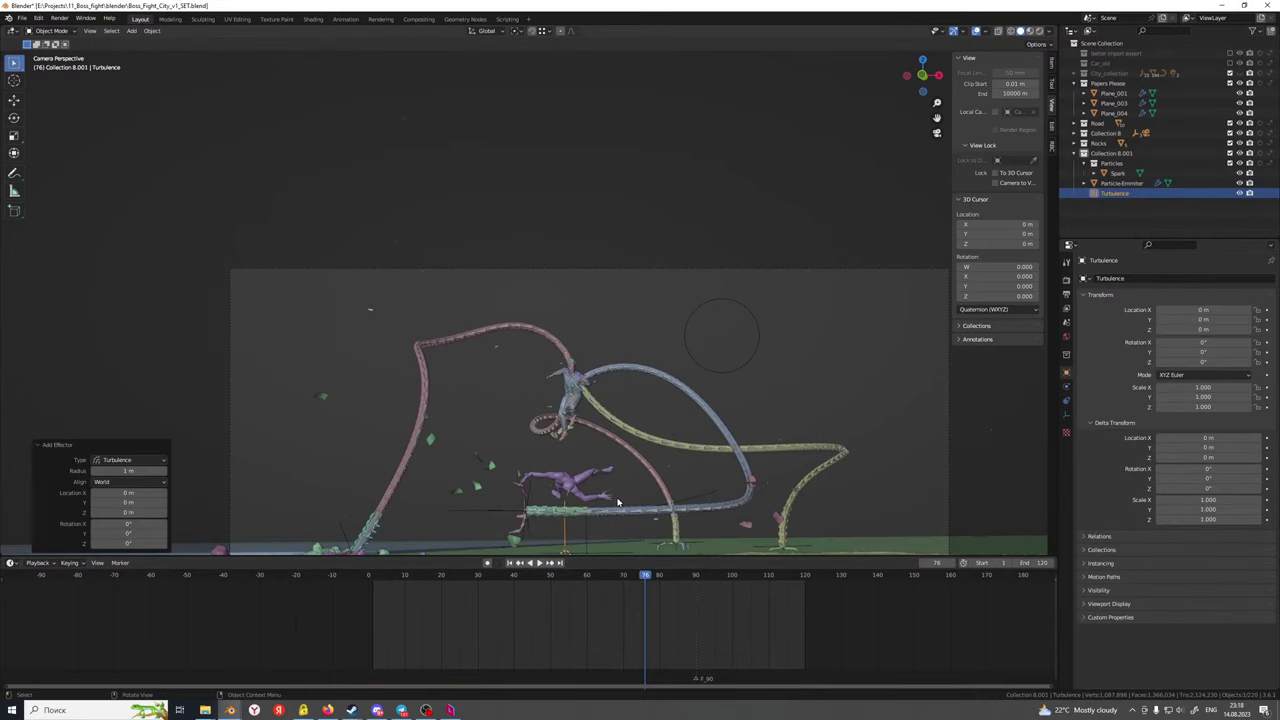
# Set the Turbulence force field's strength to 0.1
pyautogui.click(1068, 389)
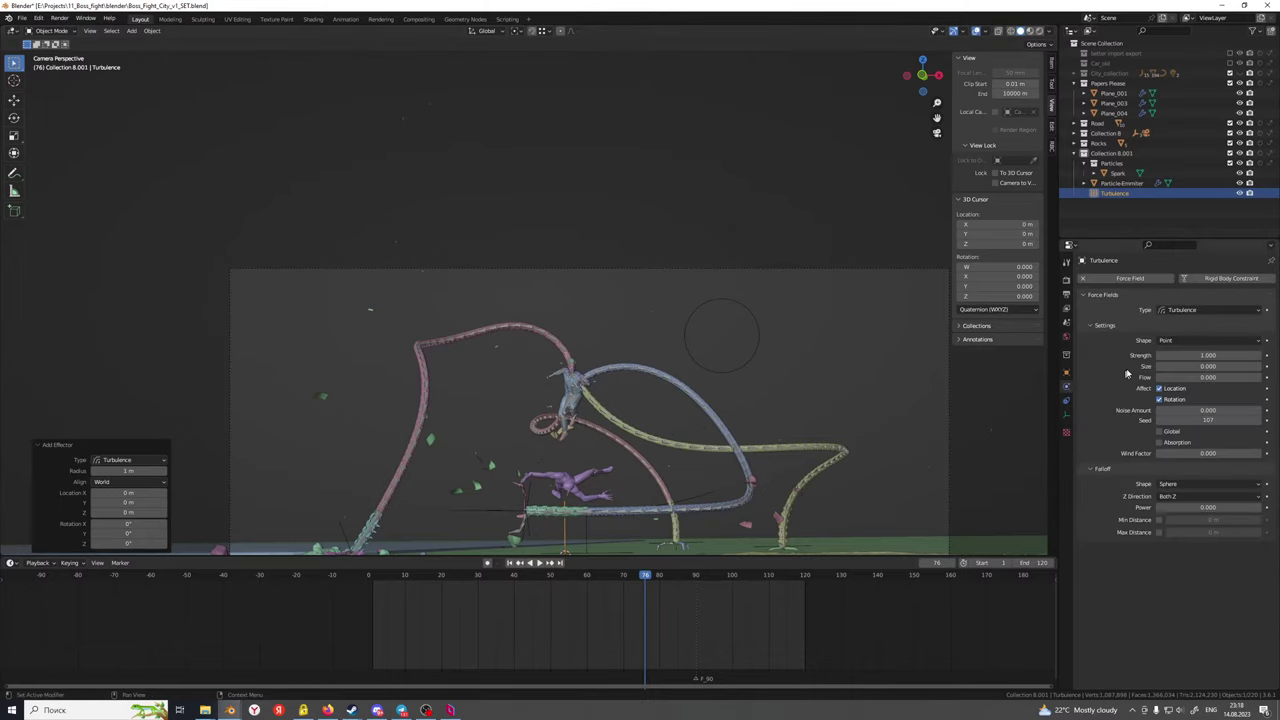
pyautogui.click(1205, 357)
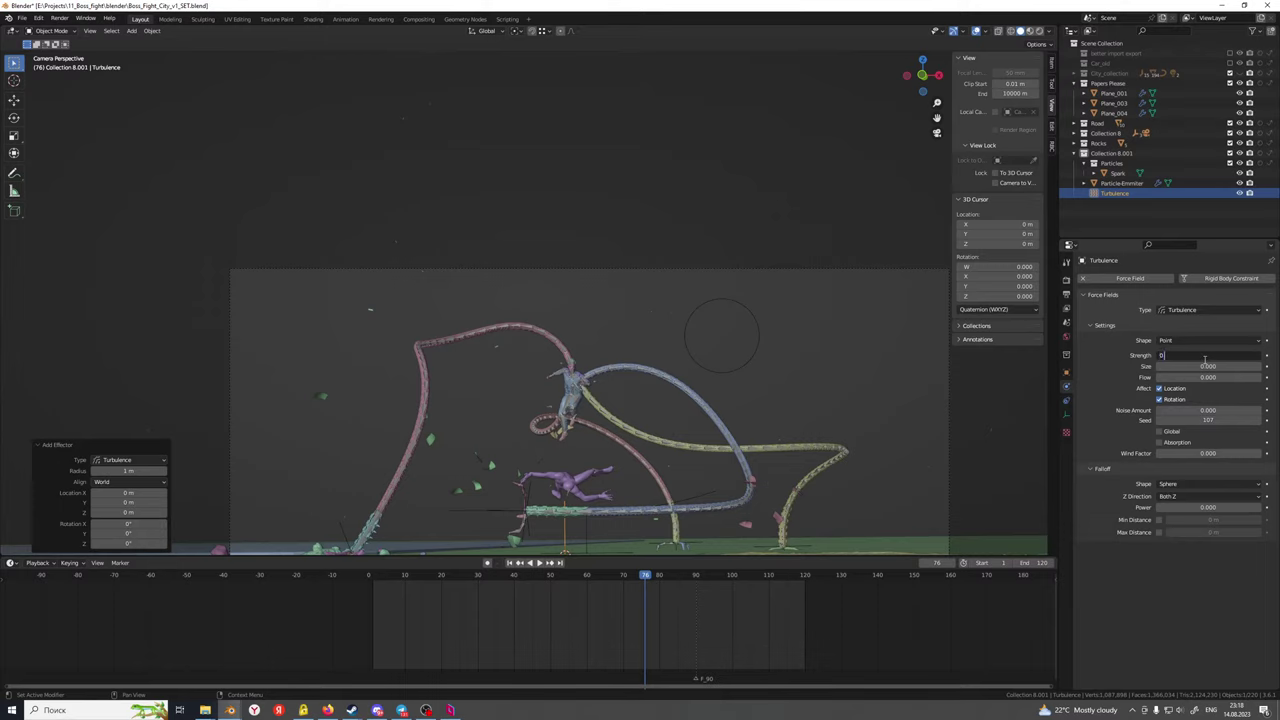
pyautogui.write('0.1')
pyautogui.press('Return')
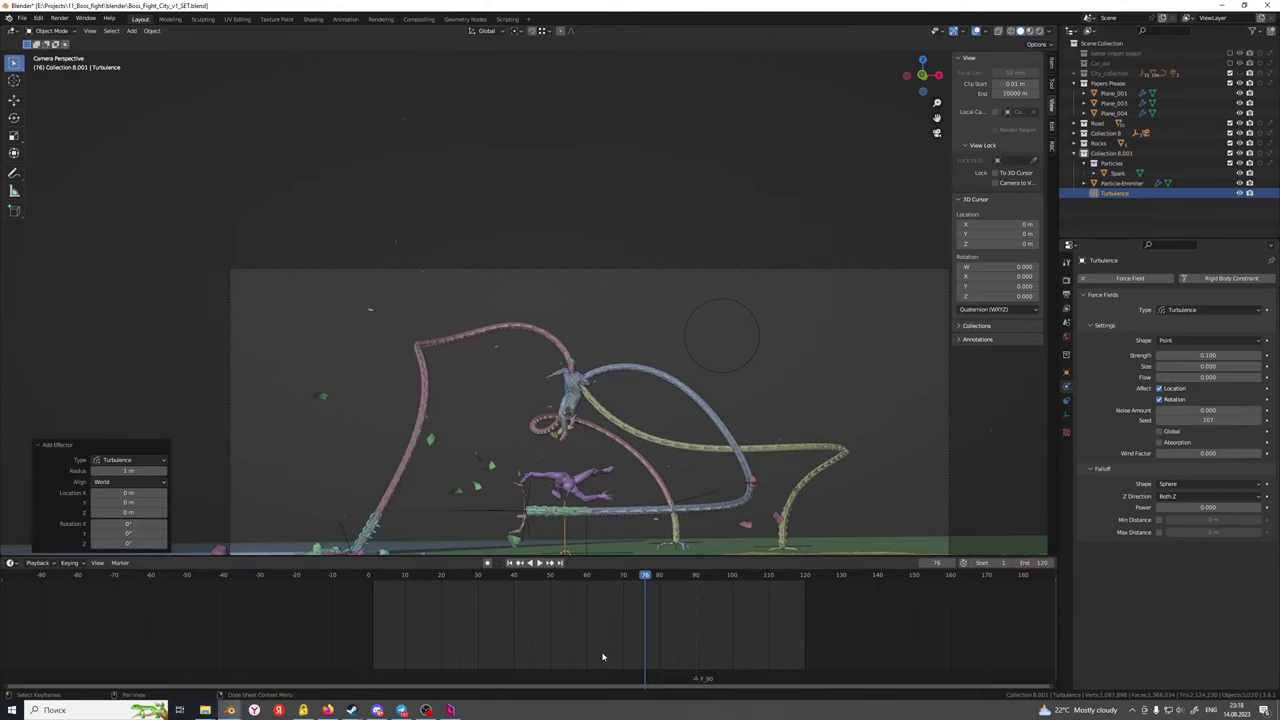
pyautogui.moveTo(205, 710)
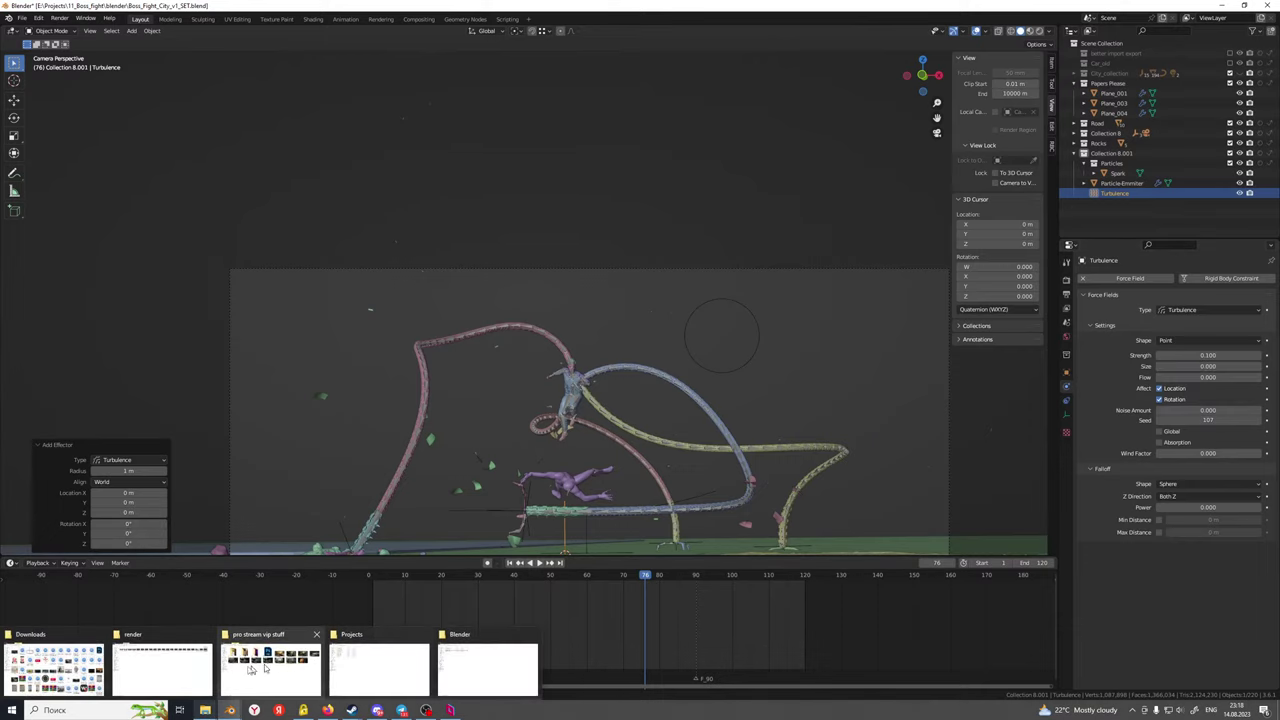
pyautogui.moveTo(250, 670)
pyautogui.click(163, 672)
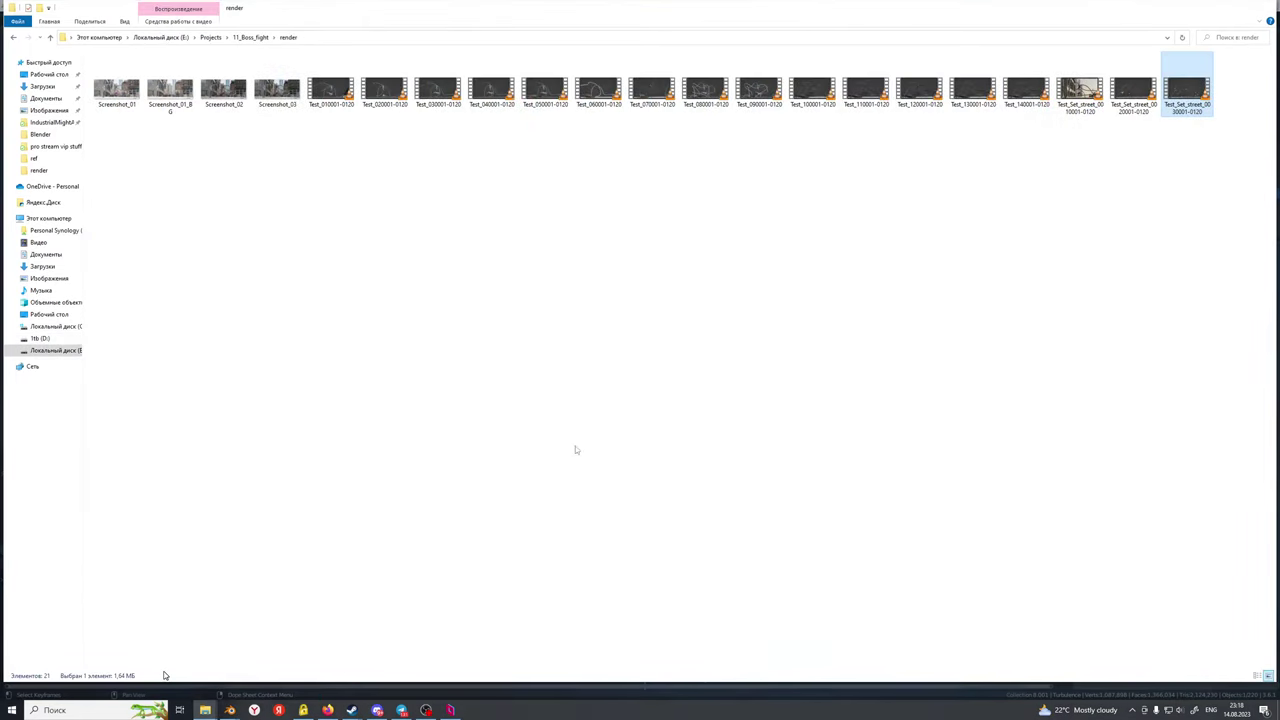
pyautogui.doubleClick(1190, 97)
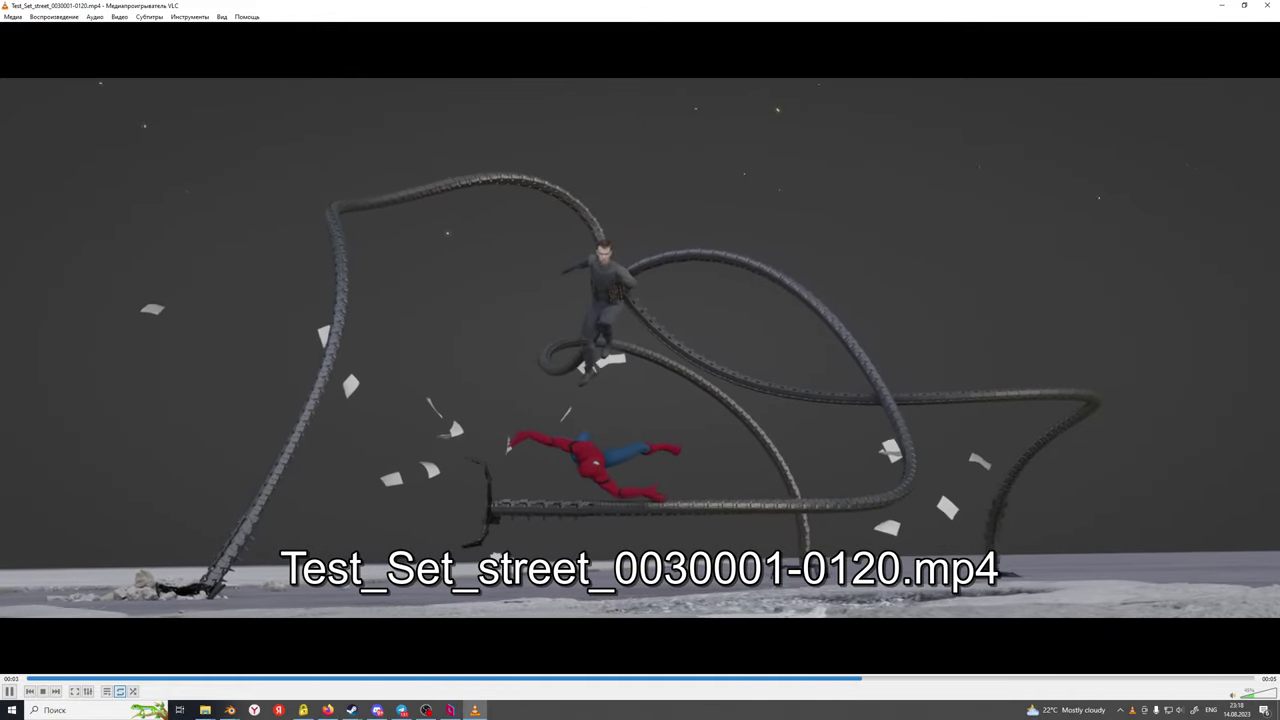
pyautogui.press('space')
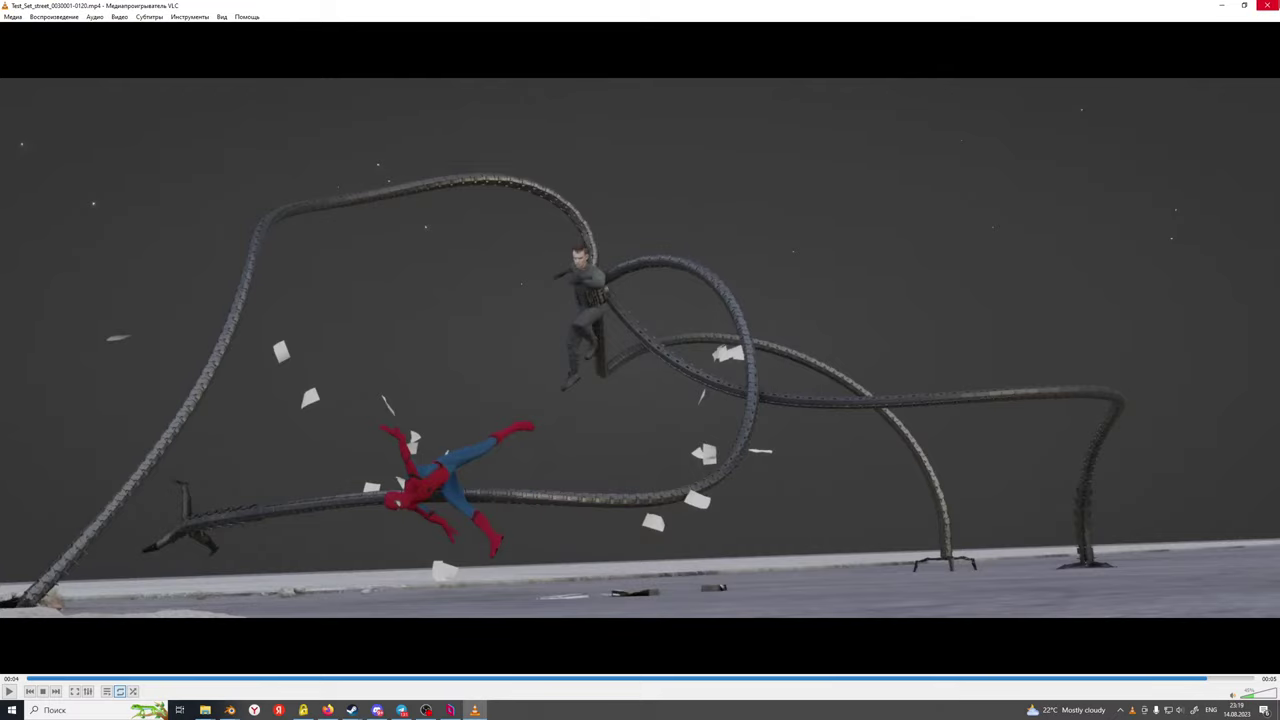
pyautogui.click(1267, 5)
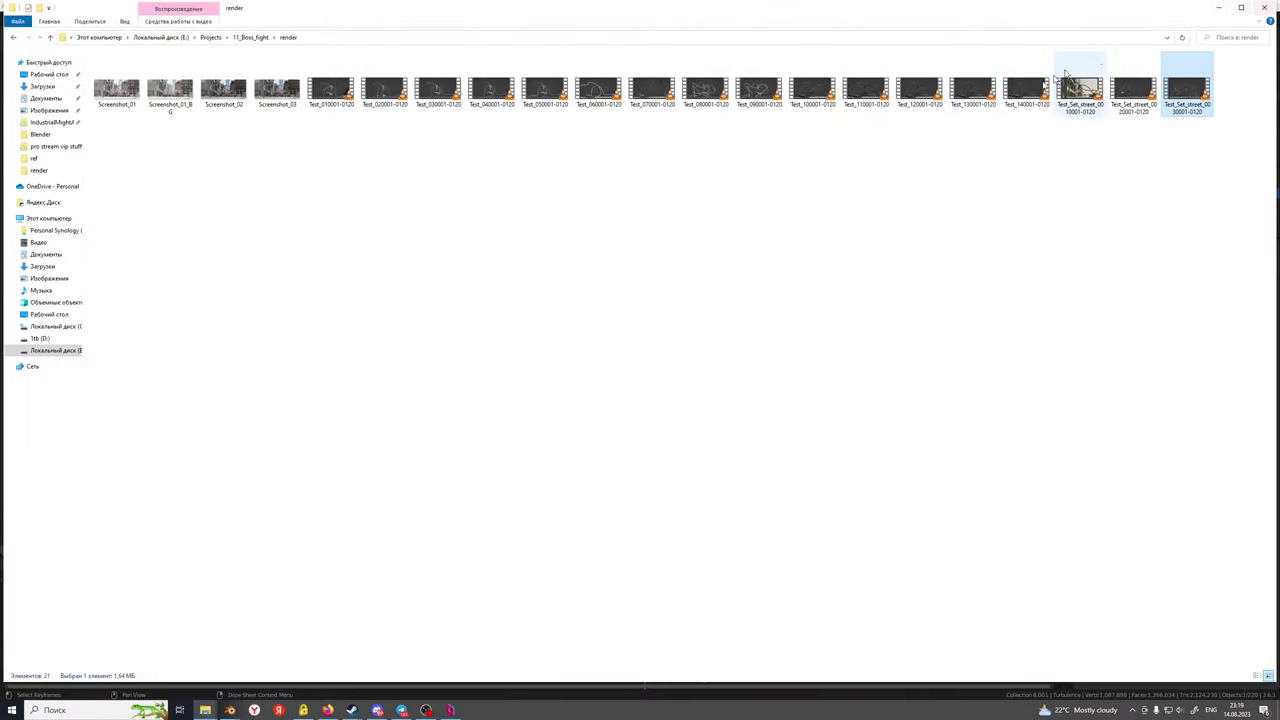
pyautogui.click(1218, 8)
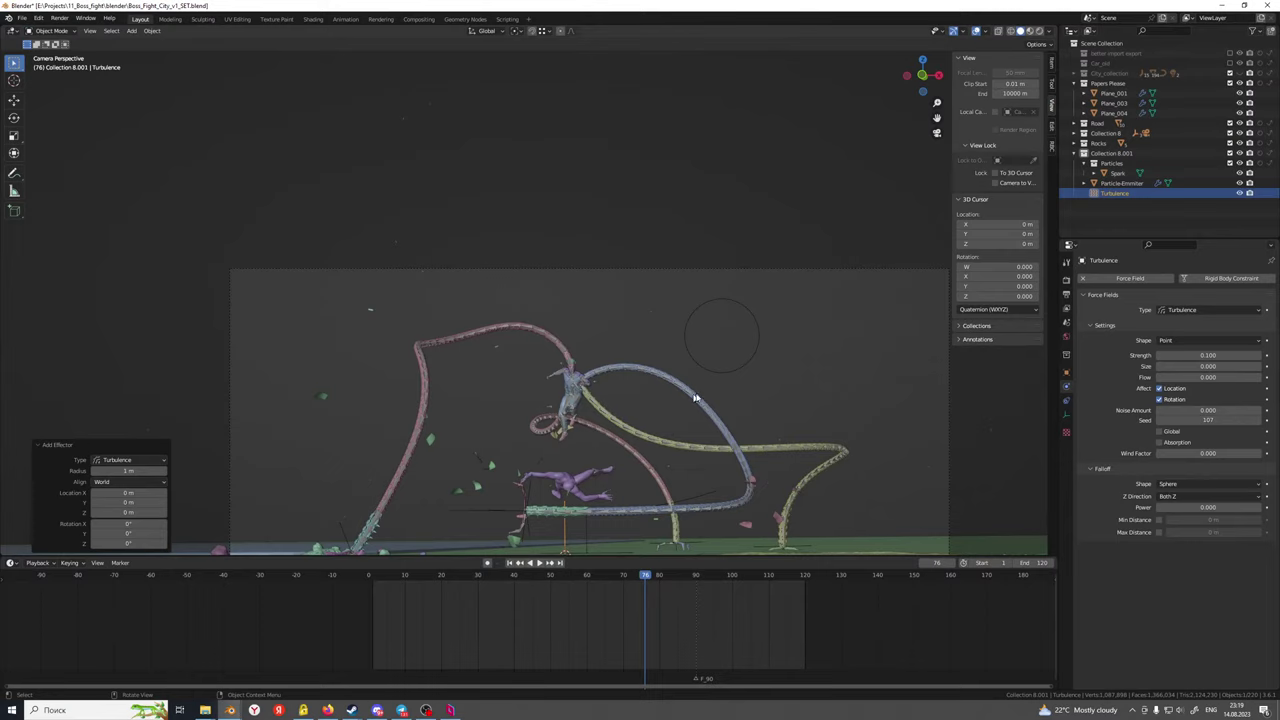
# Go to frame 40 and bake the particle emitter's simulation cache
pyautogui.scroll(2, 668, 443)
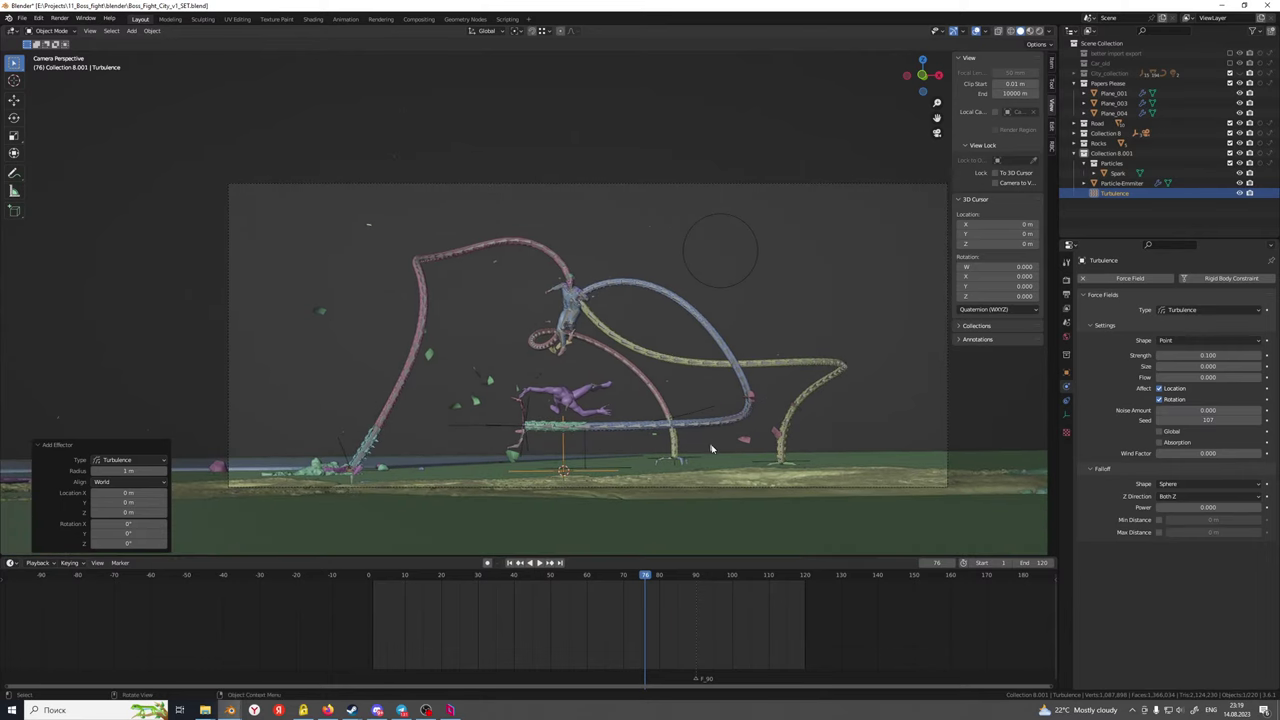
pyautogui.scroll(3, 611, 397)
pyautogui.keyDown('shift'); pyautogui.moveTo(611, 397); pyautogui.dragTo(681, 412, button='middle'); pyautogui.keyUp('shift')
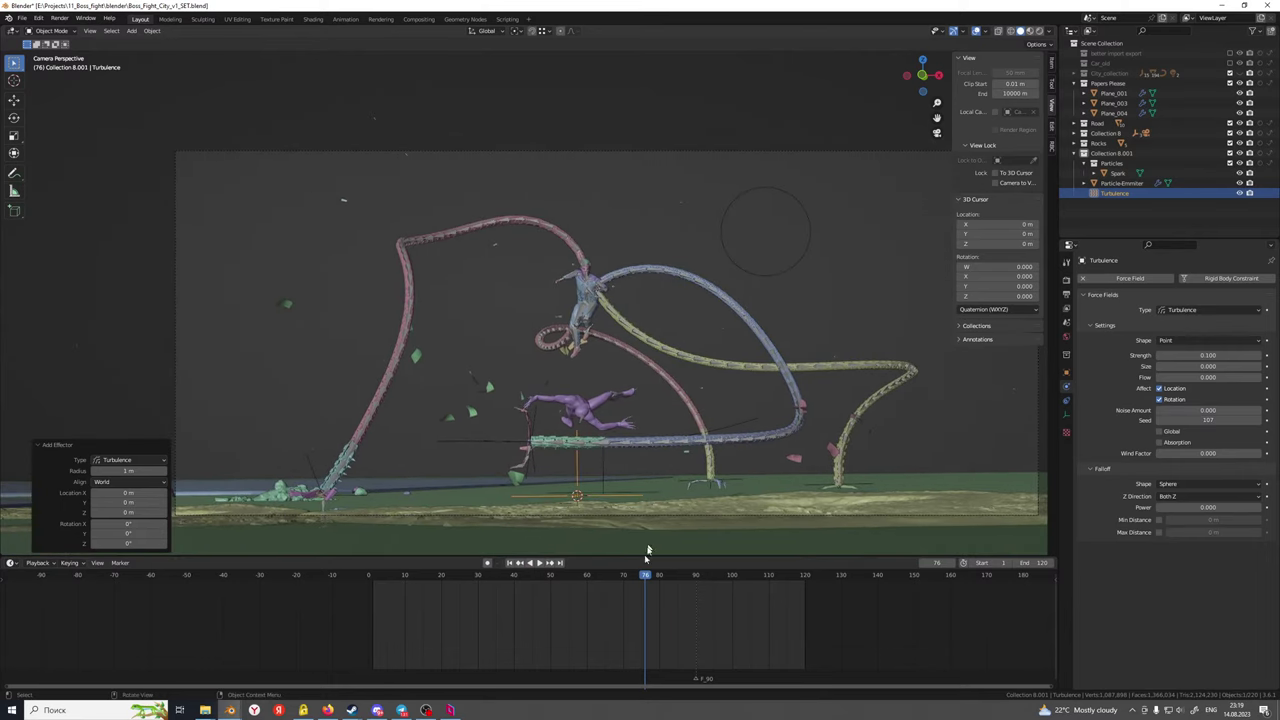
pyautogui.moveTo(540, 581); pyautogui.dragTo(514, 581)
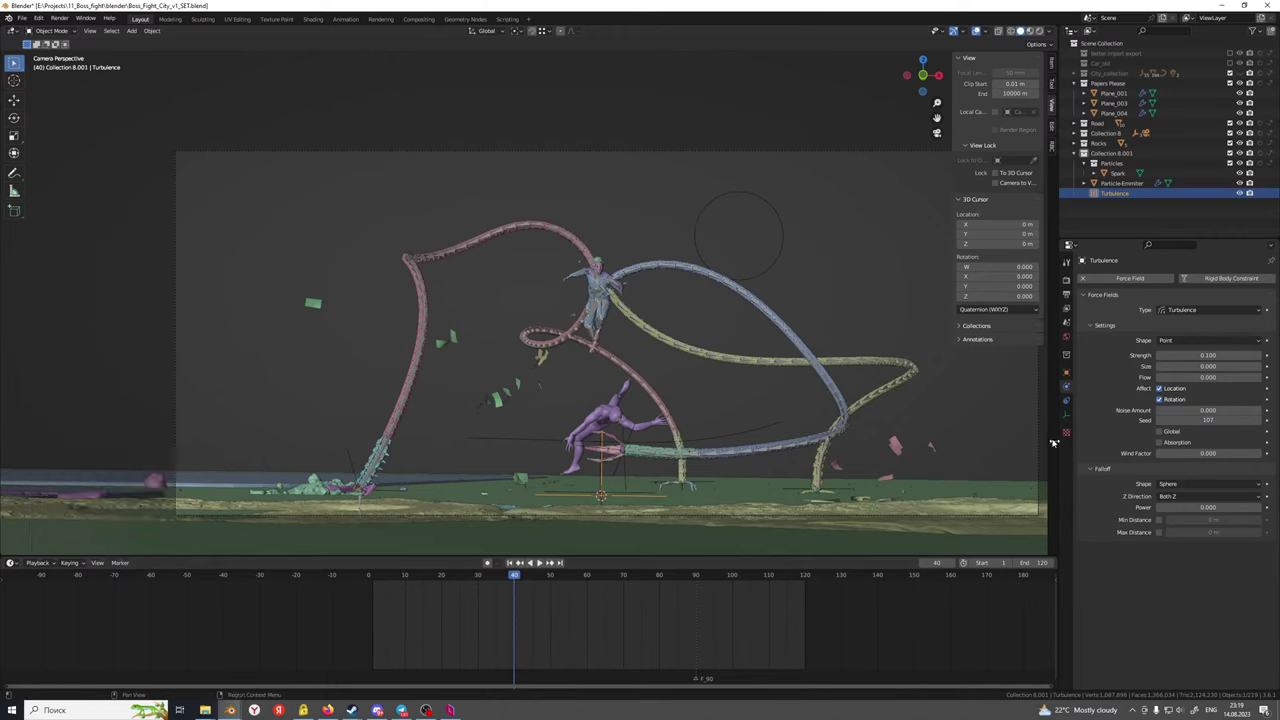
pyautogui.click(778, 494)
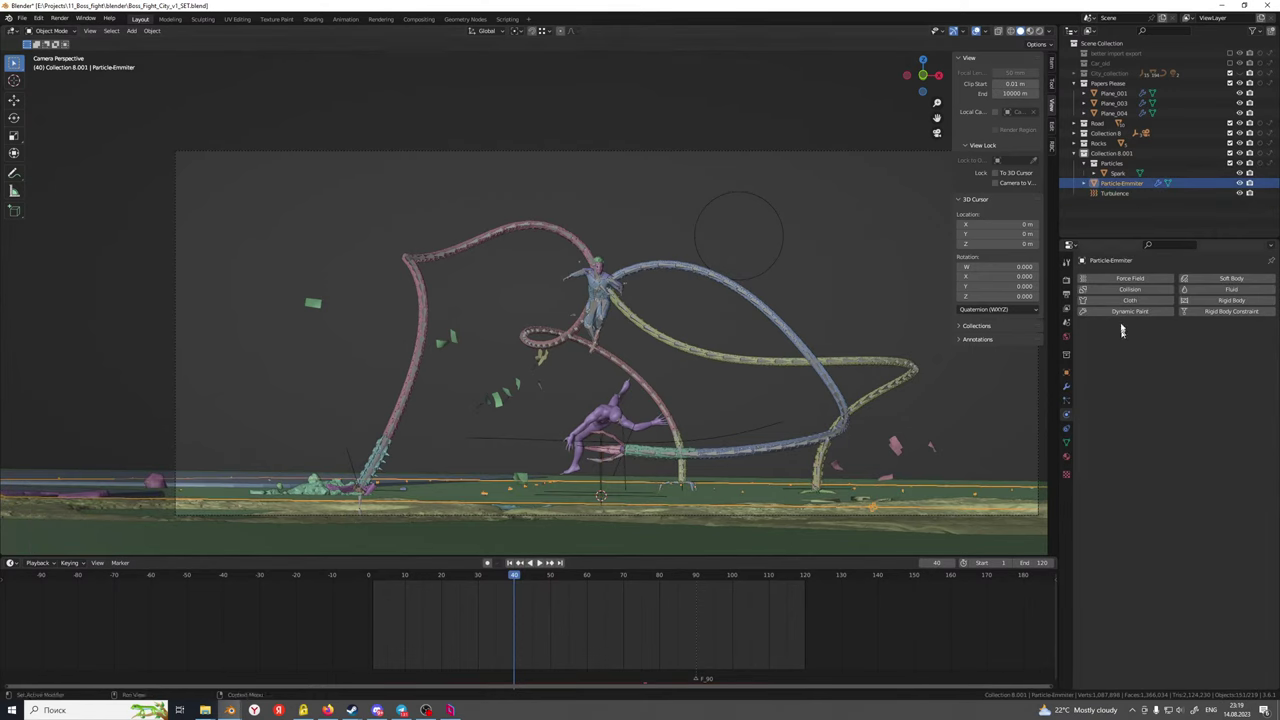
pyautogui.click(1067, 402)
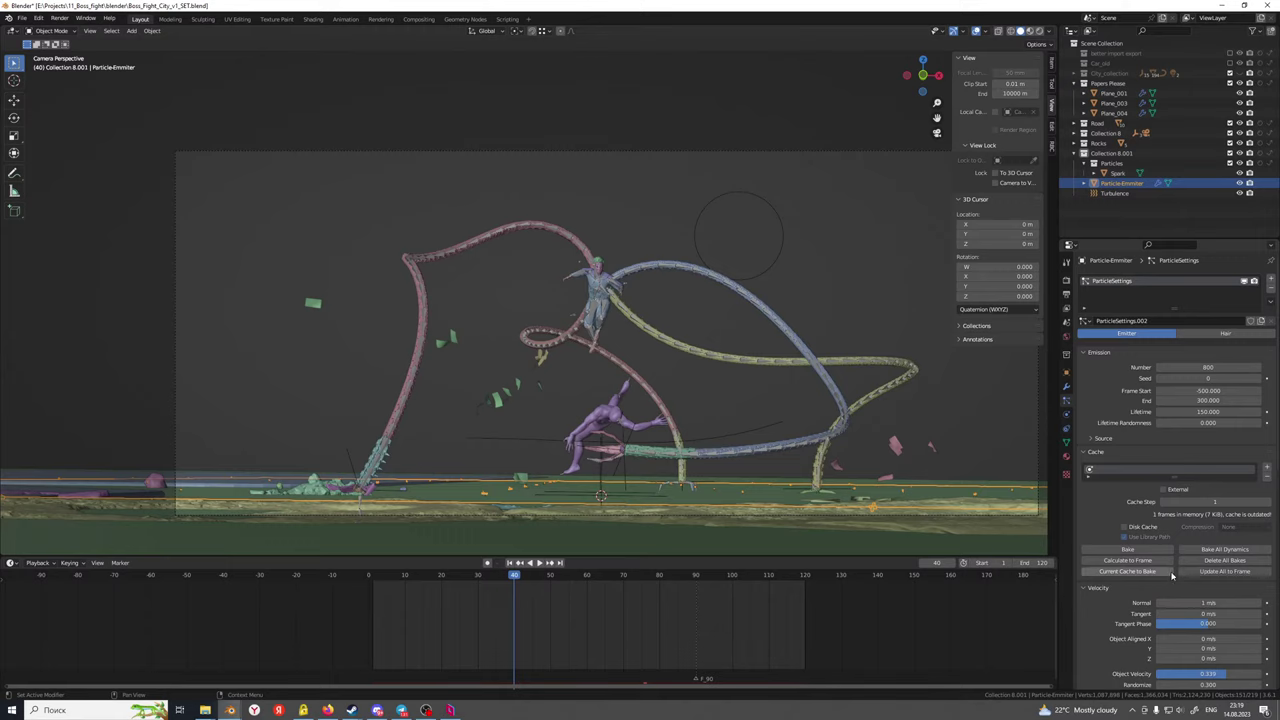
pyautogui.click(1152, 550)
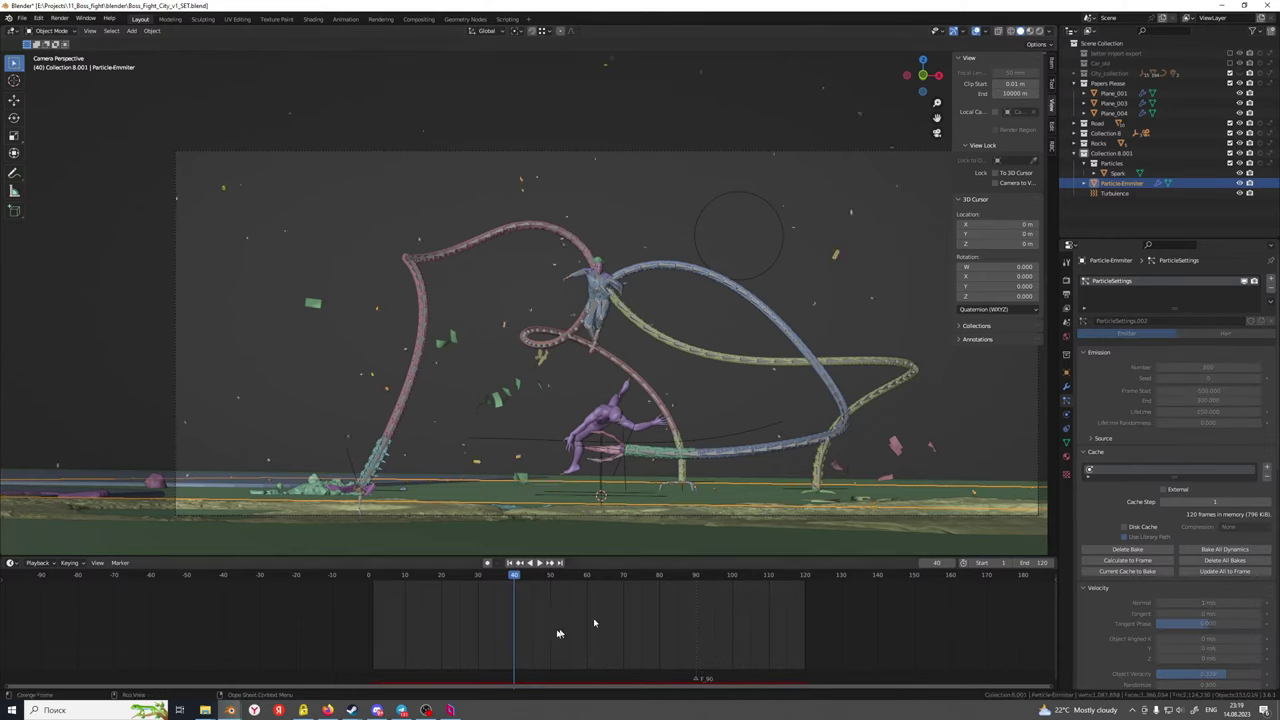
# Check the baked particles at frame 11 and delete the particle emitter's bake
pyautogui.moveTo(502, 577); pyautogui.dragTo(408, 598)
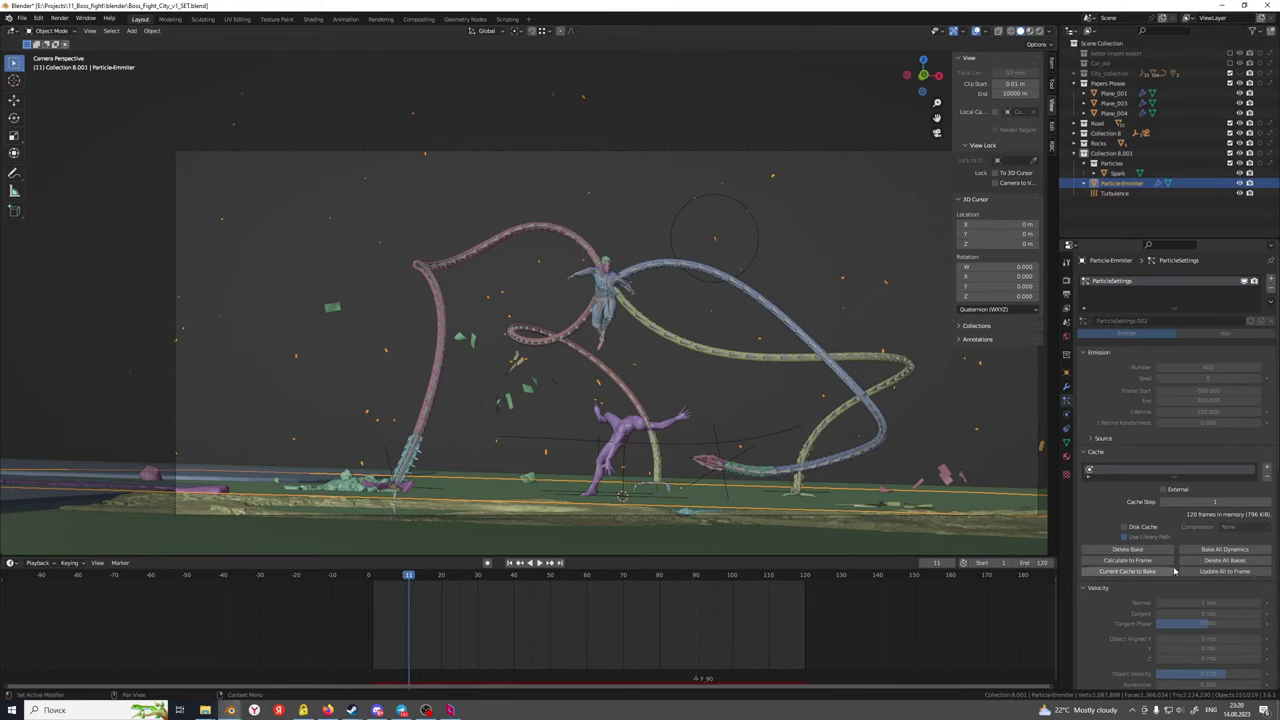
pyautogui.click(1131, 551)
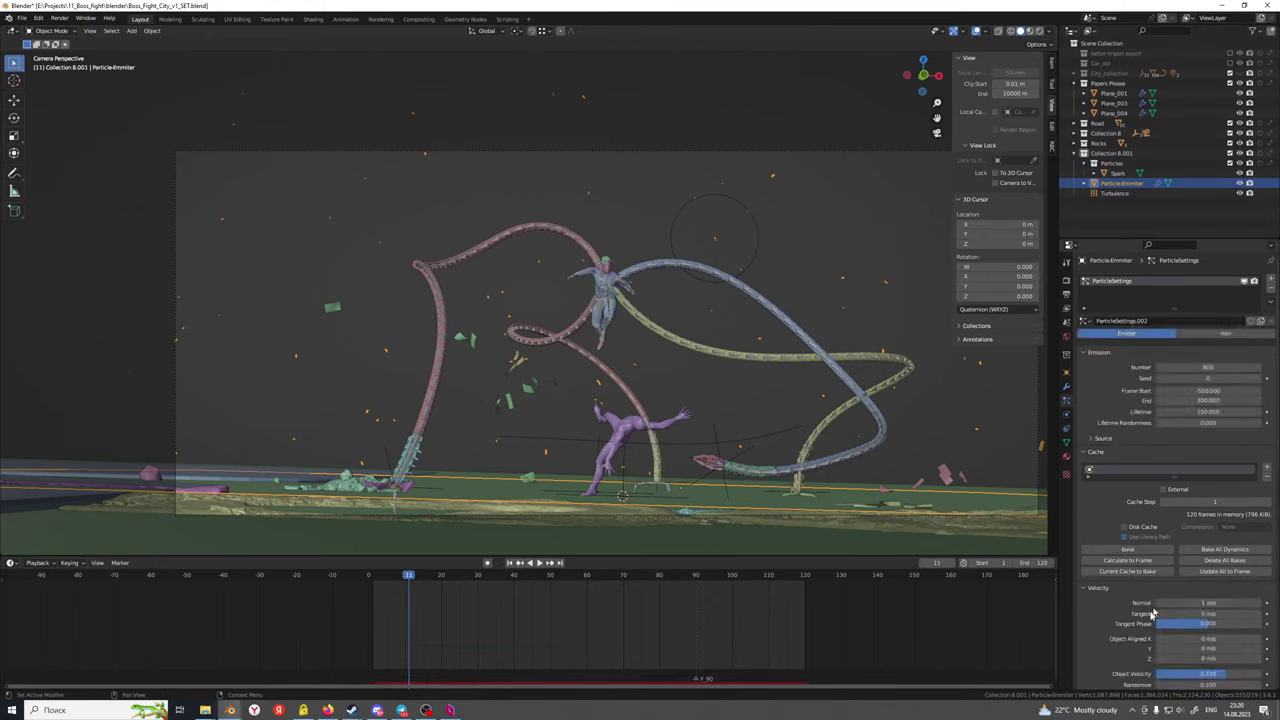
pyautogui.scroll(-5, 1140, 607)
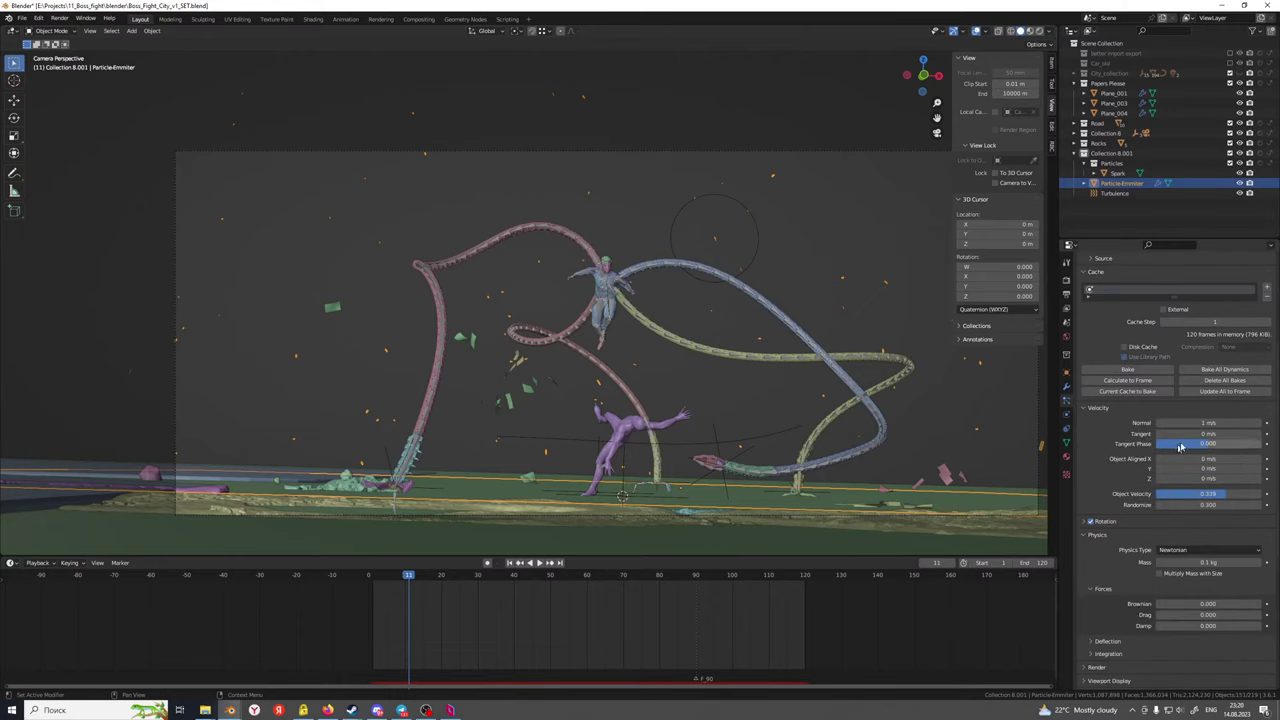
pyautogui.scroll(-2, 1151, 517)
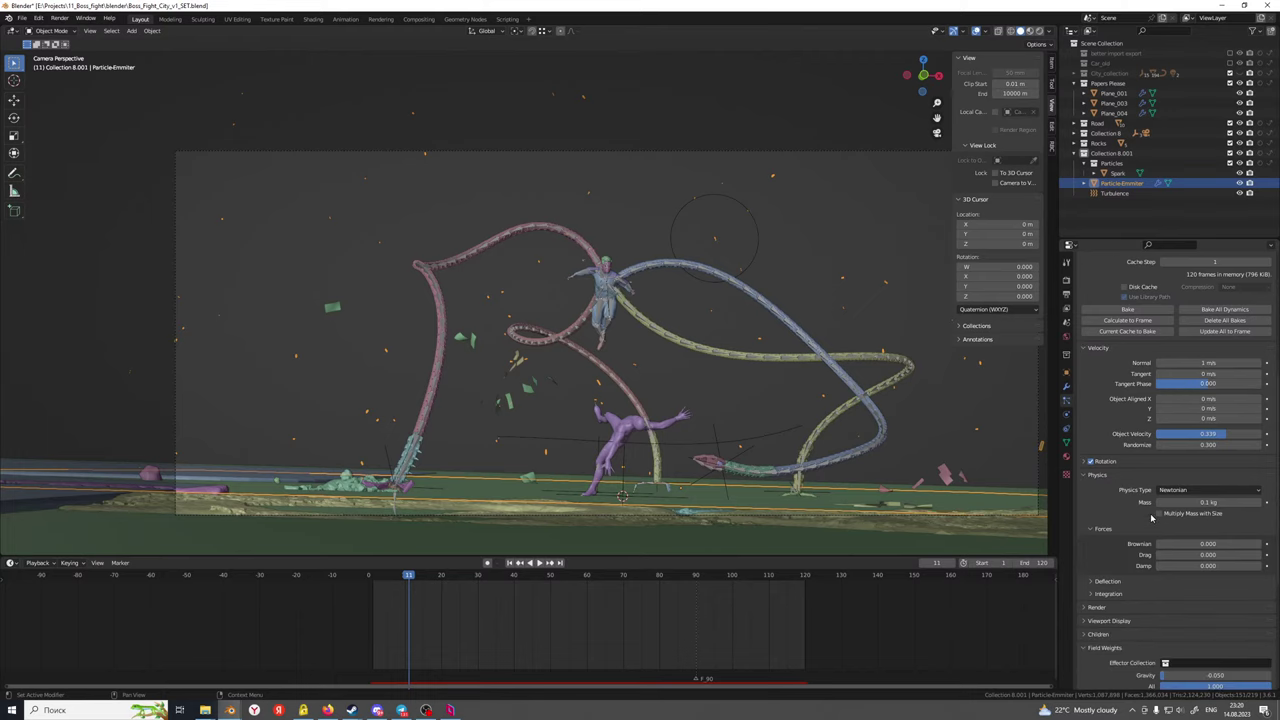
pyautogui.scroll(-3, 1130, 555)
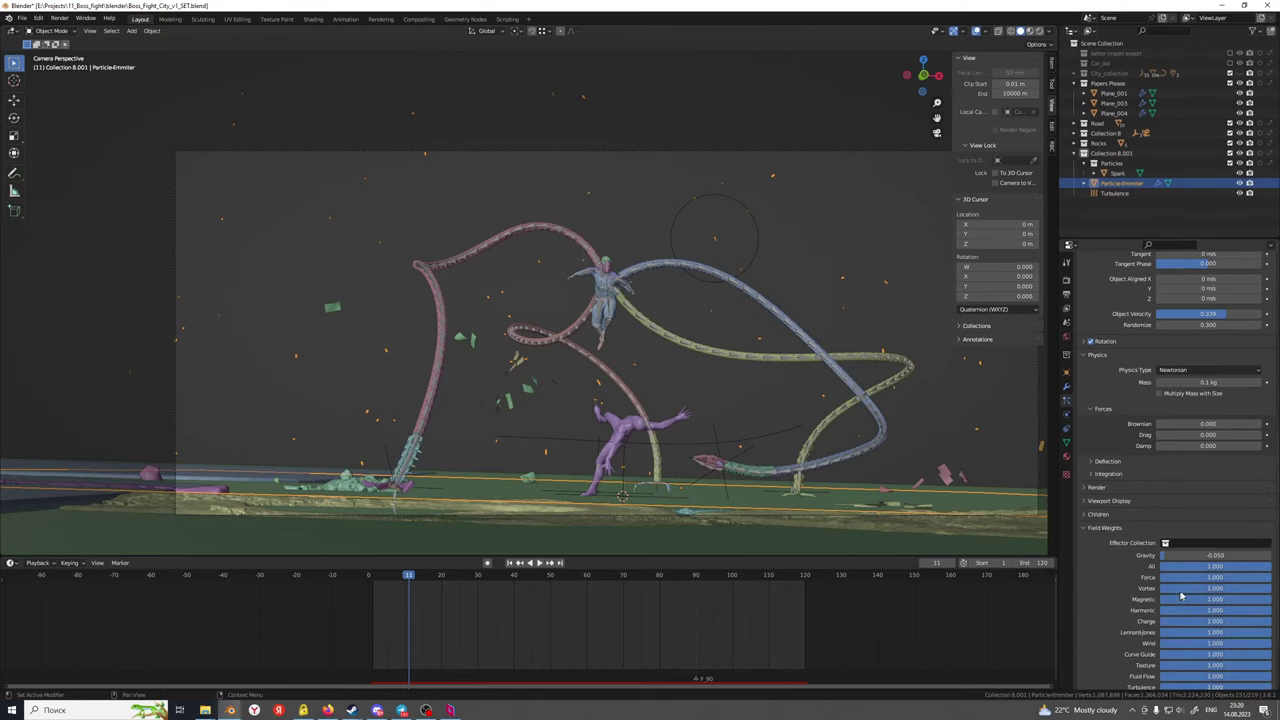
pyautogui.scroll(-2, 1181, 595)
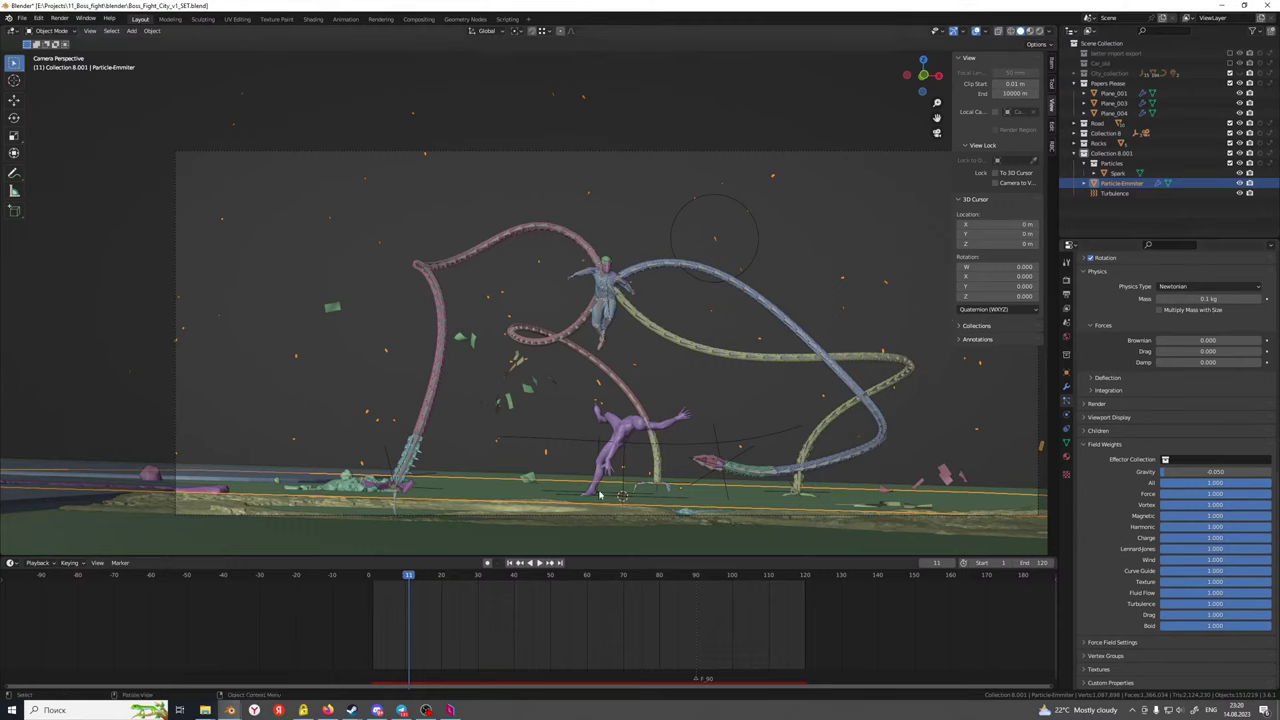
# Set the Turbulence force field's strength to 0.01
pyautogui.click(1116, 193)
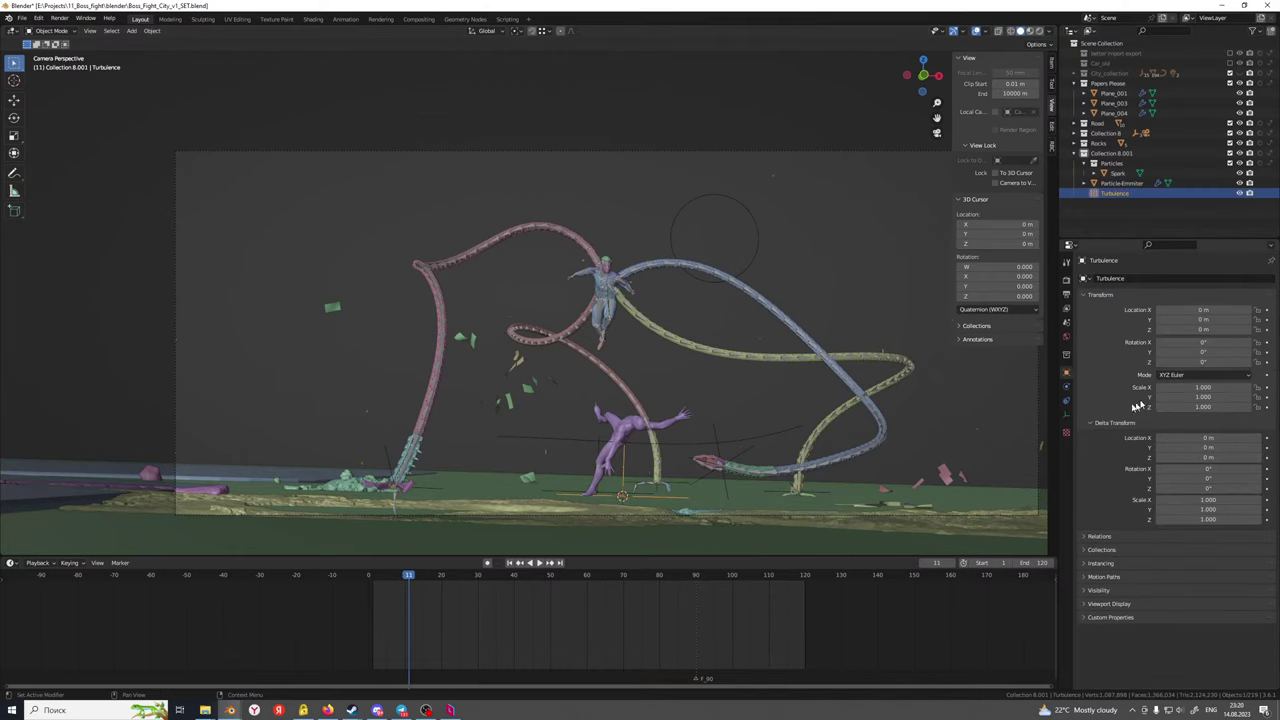
pyautogui.click(1066, 401)
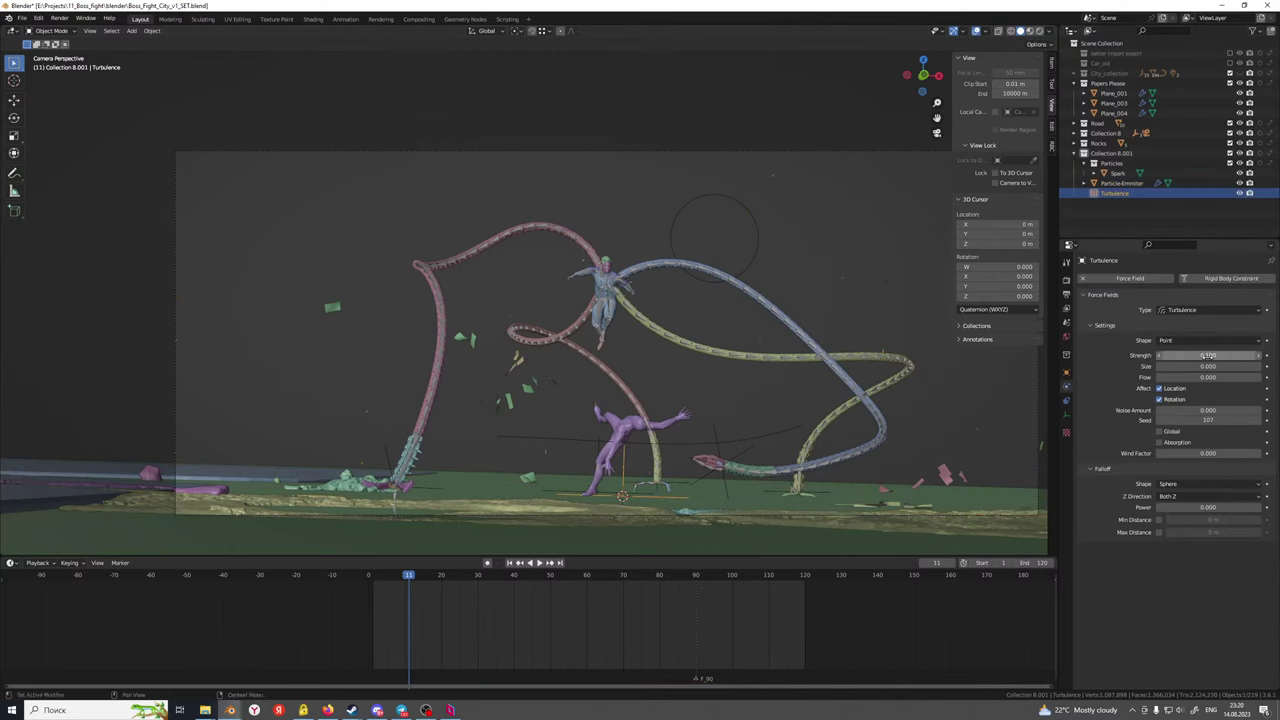
pyautogui.click(1208, 356)
pyautogui.click(1121, 366)
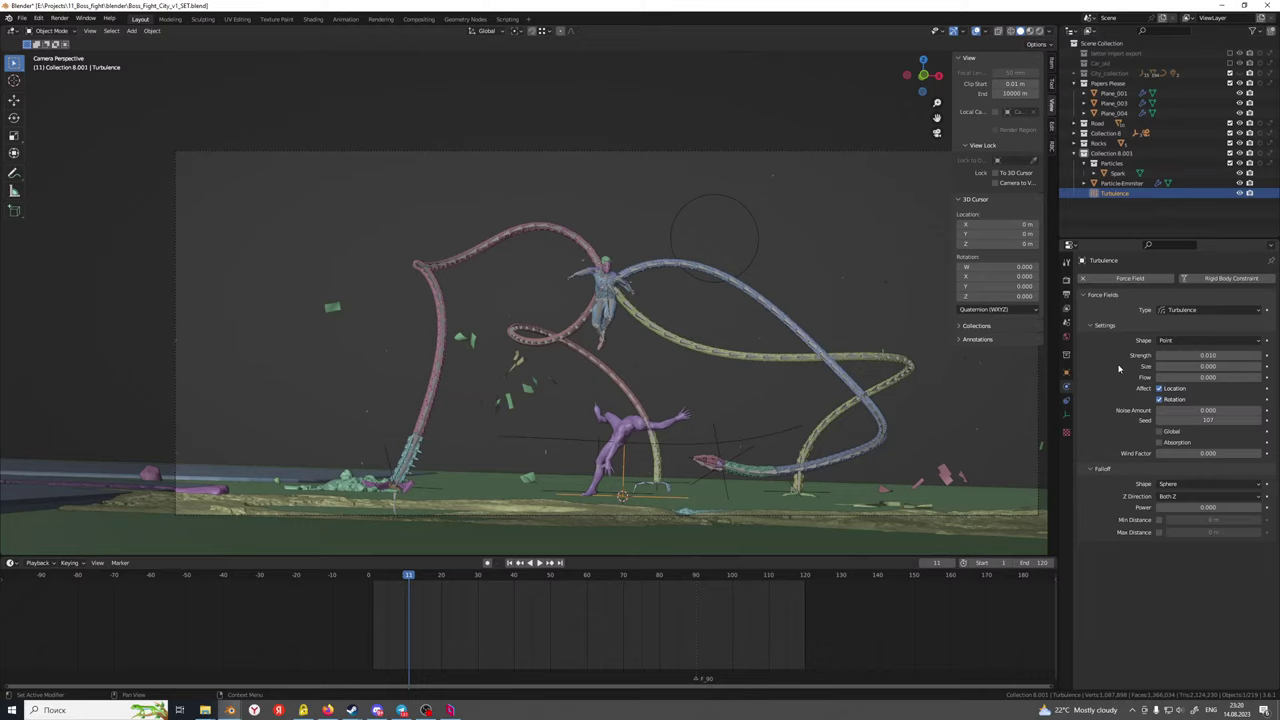
pyautogui.click(1186, 357)
pyautogui.click(1186, 357)
pyautogui.press('Return')
# Select the particle emitter and examine its field weights, force field, vertex group, viewport display and integration settings
pyautogui.click(1067, 401)
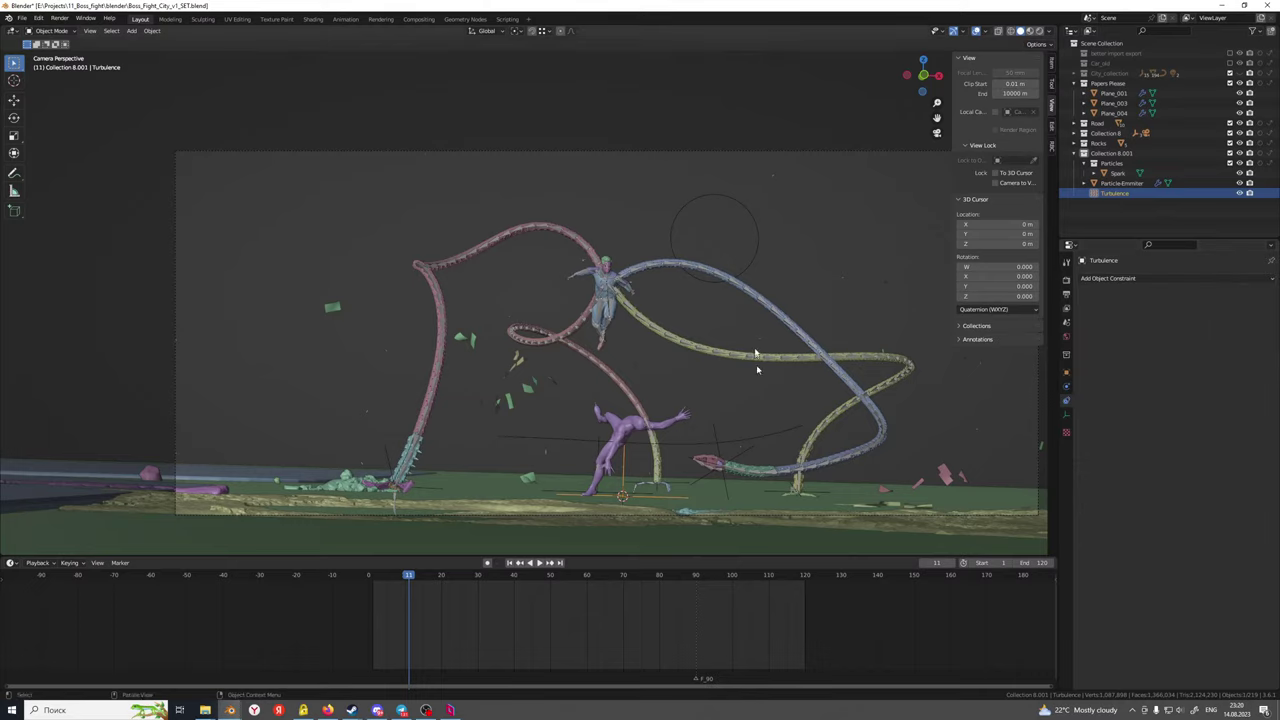
pyautogui.click(841, 283)
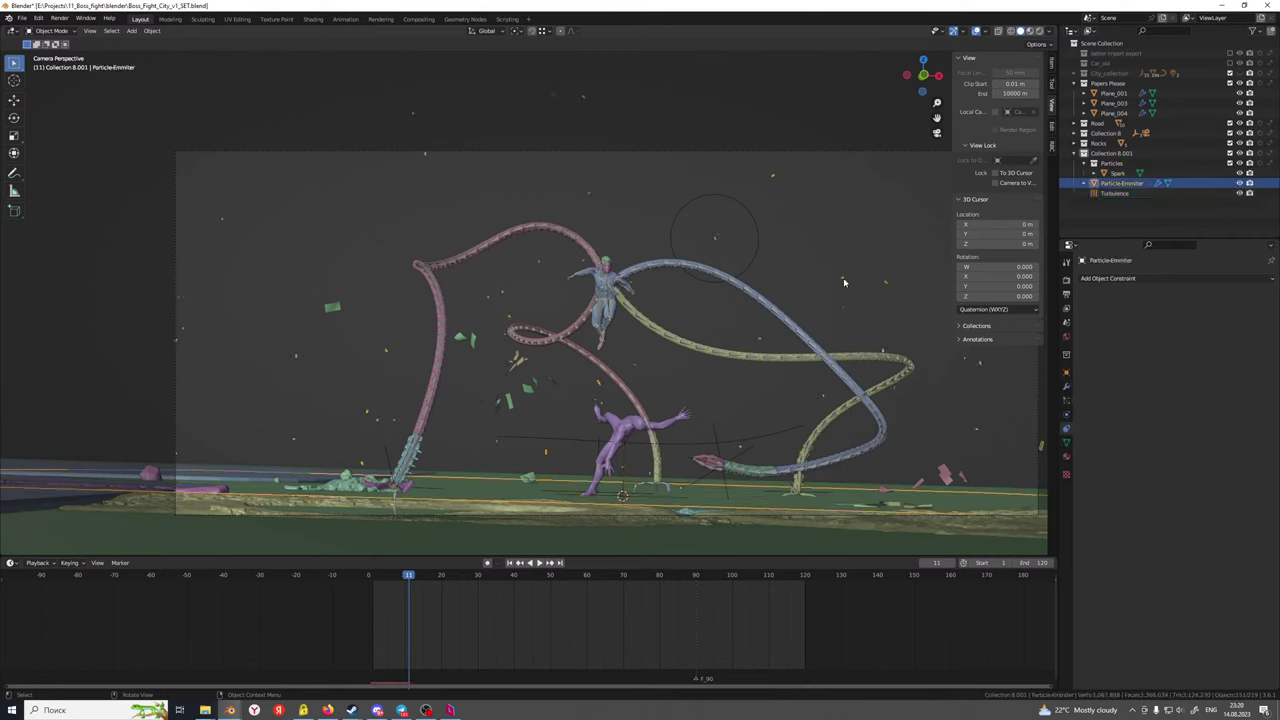
pyautogui.click(1066, 388)
pyautogui.click(1067, 401)
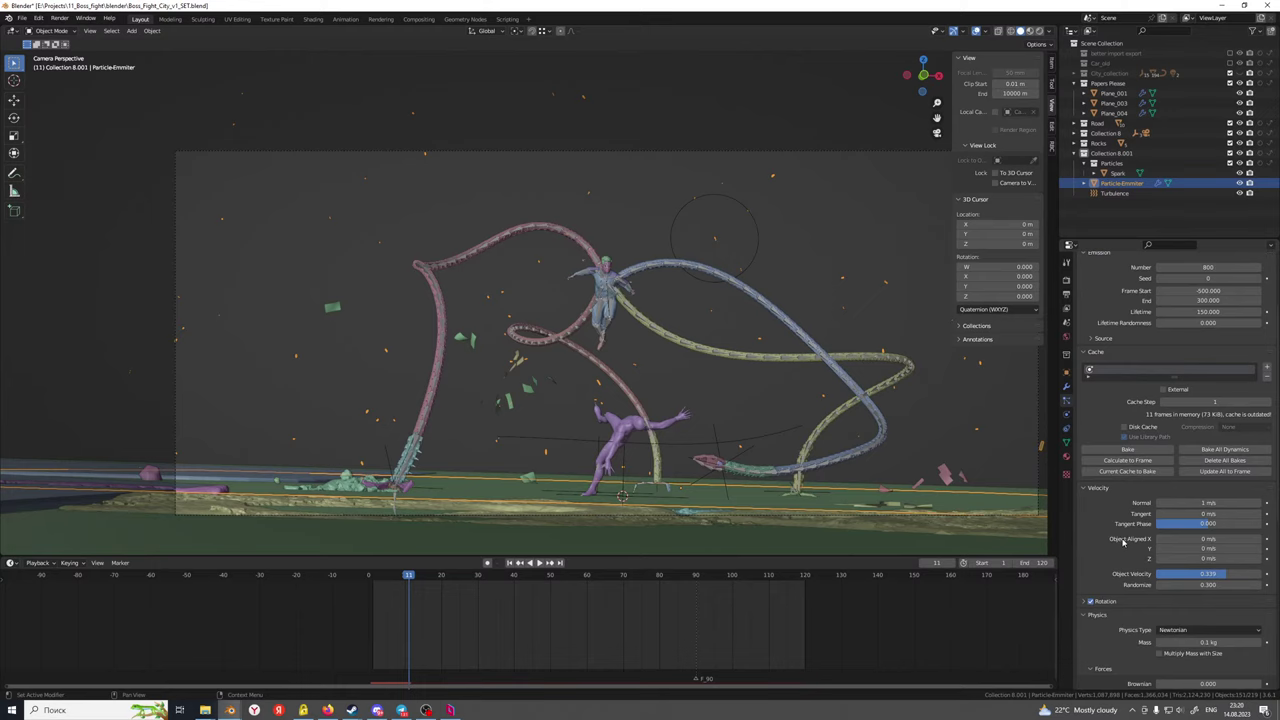
pyautogui.scroll(-4, 1130, 540)
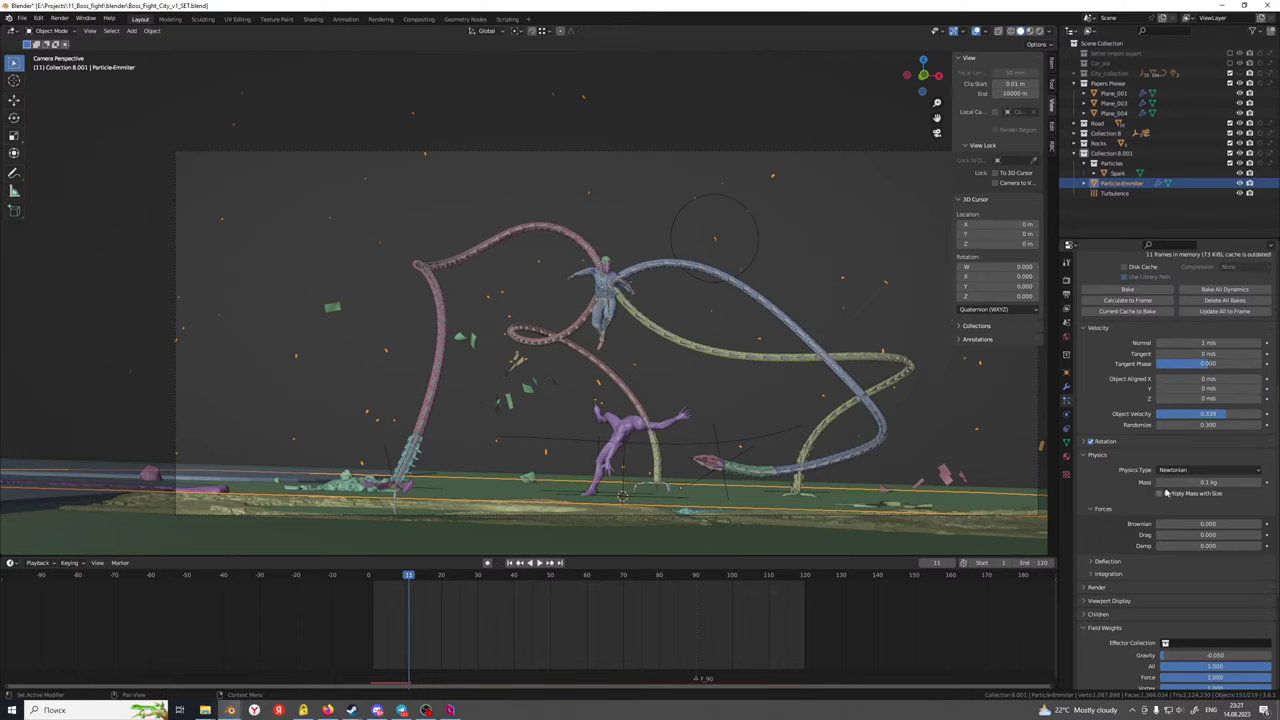
pyautogui.scroll(-4, 1100, 575)
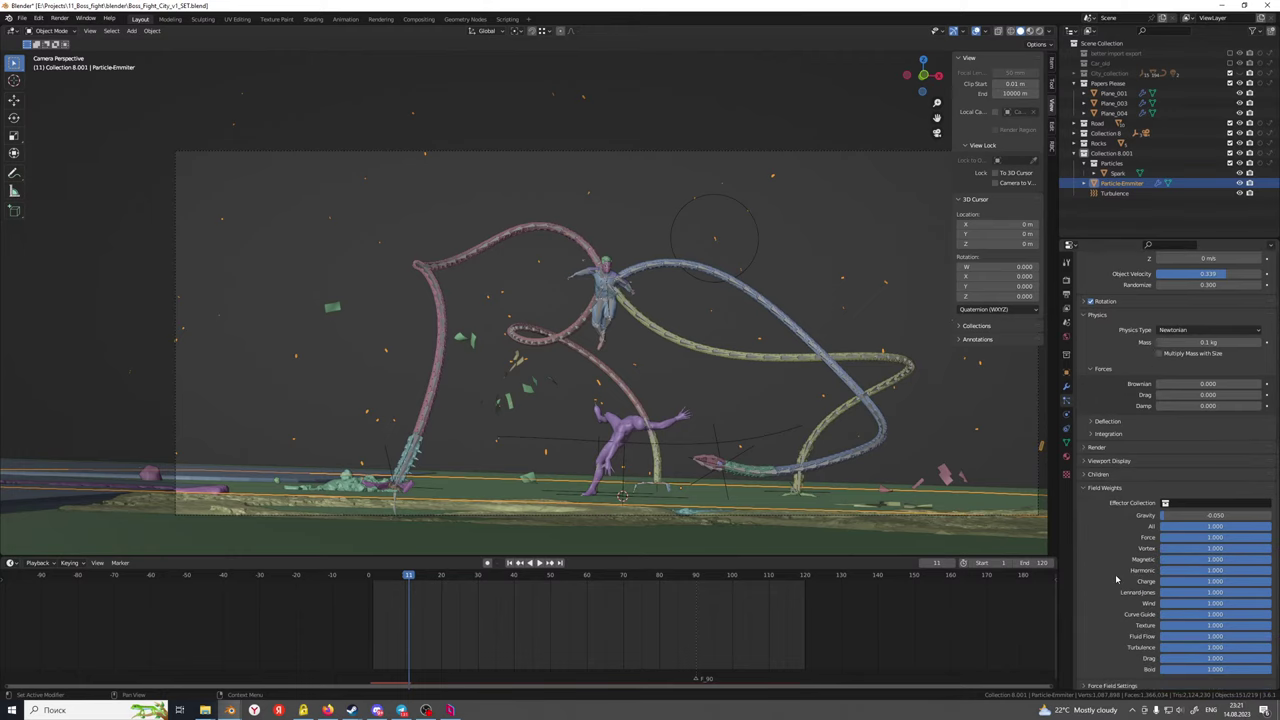
pyautogui.scroll(-1, 1122, 526)
pyautogui.click(1088, 655)
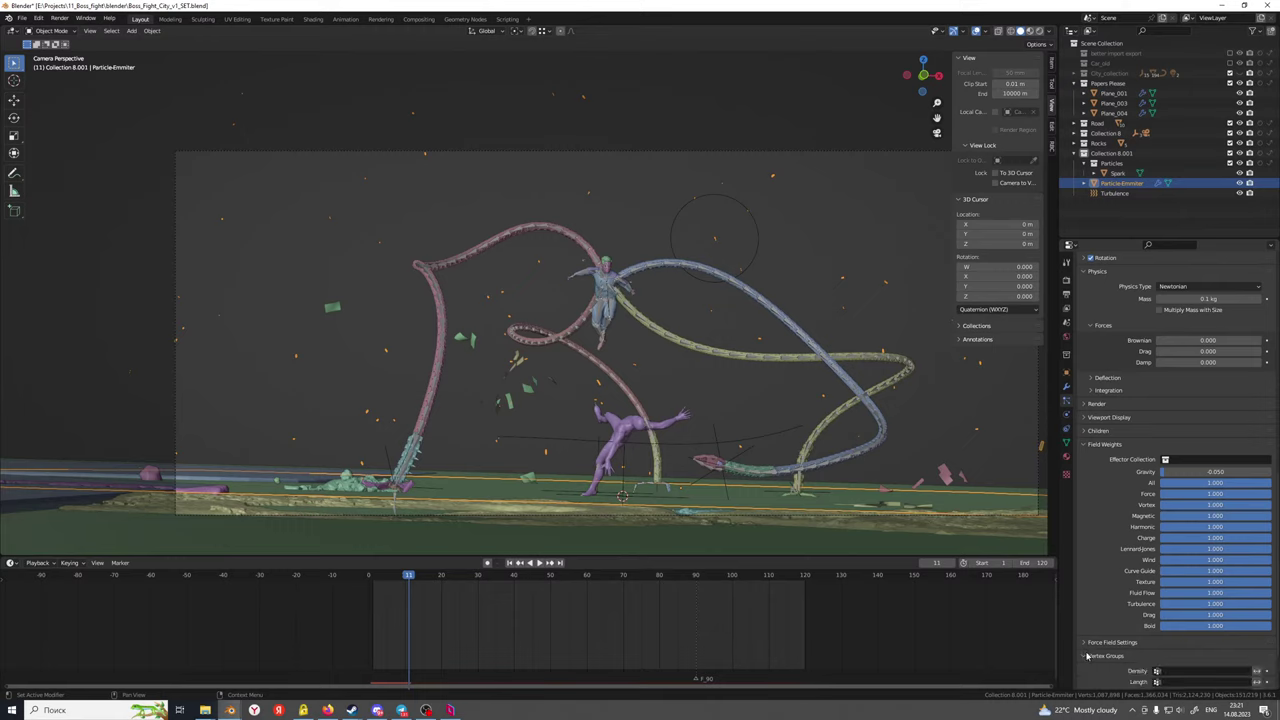
pyautogui.click(1087, 643)
pyautogui.click(1087, 644)
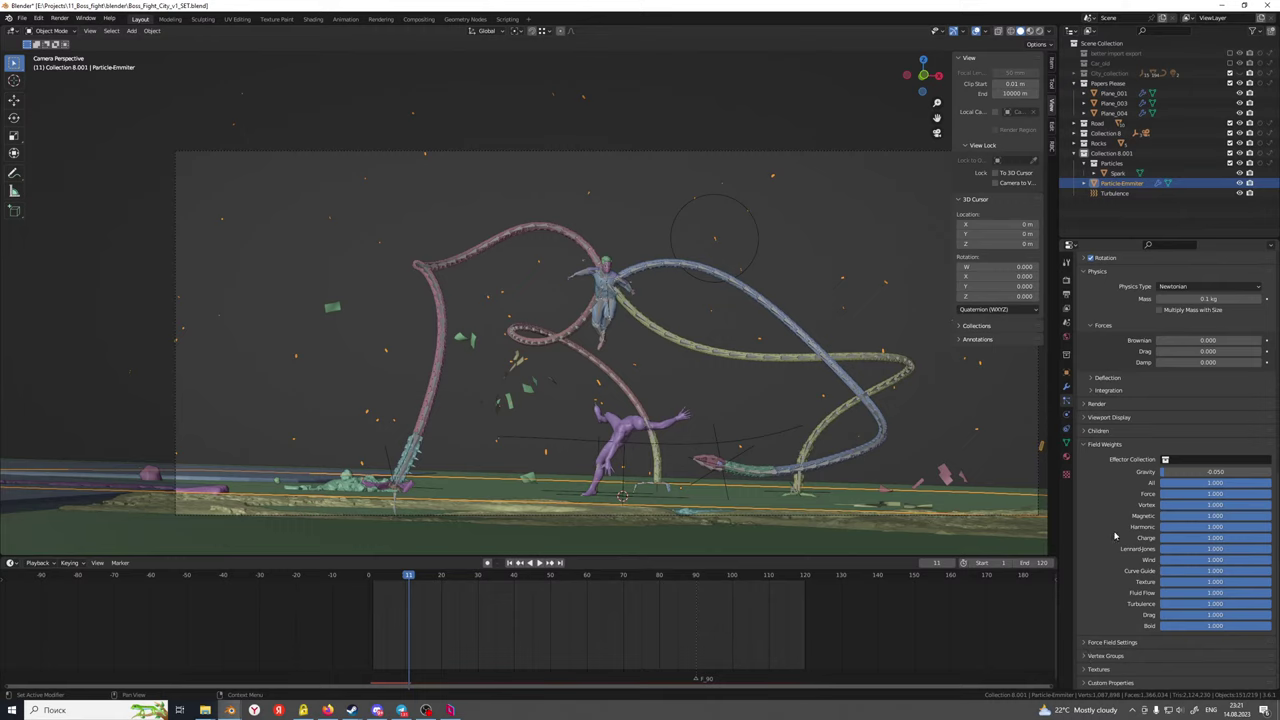
pyautogui.scroll(1, 1115, 537)
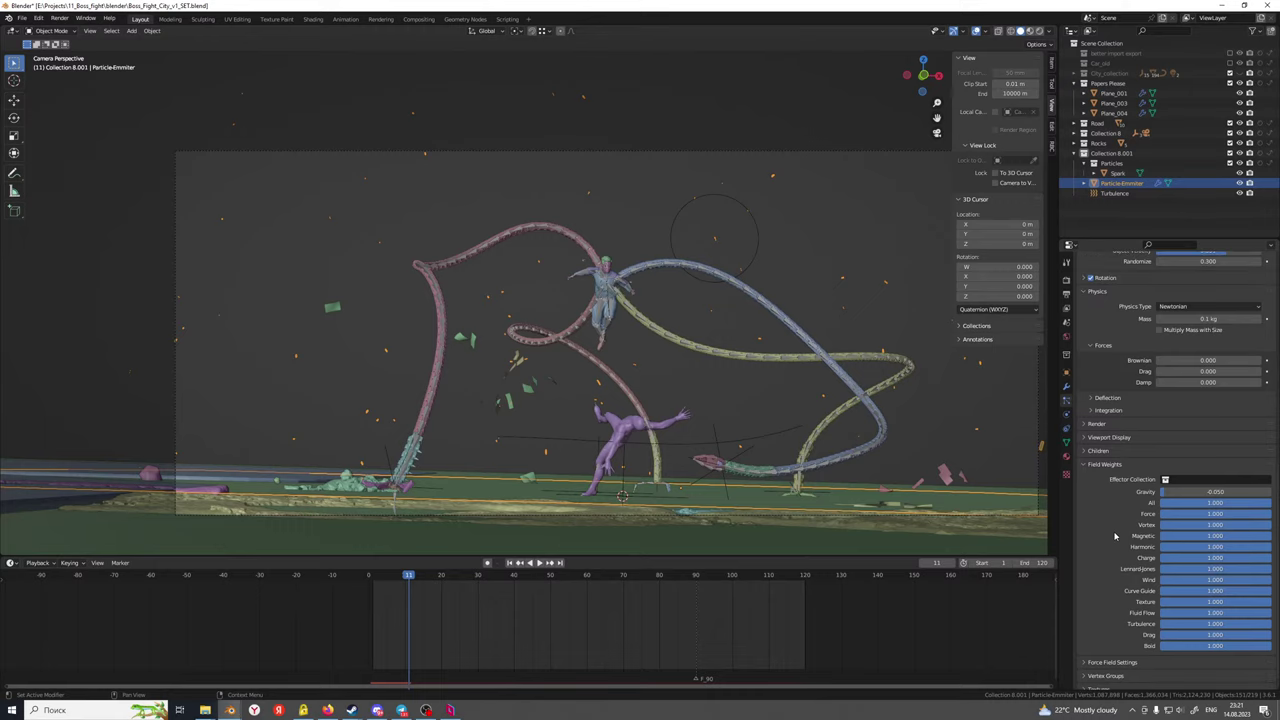
pyautogui.click(1087, 439)
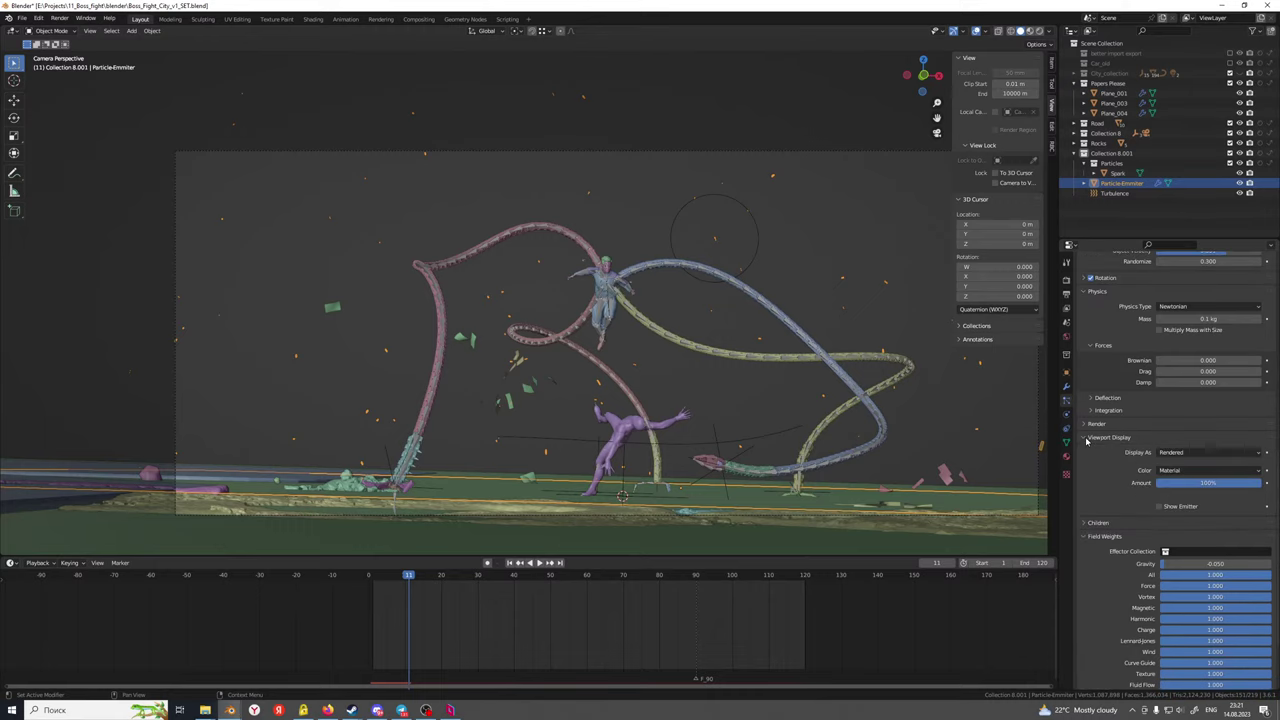
pyautogui.click(1087, 439)
pyautogui.click(1090, 411)
pyautogui.click(1091, 412)
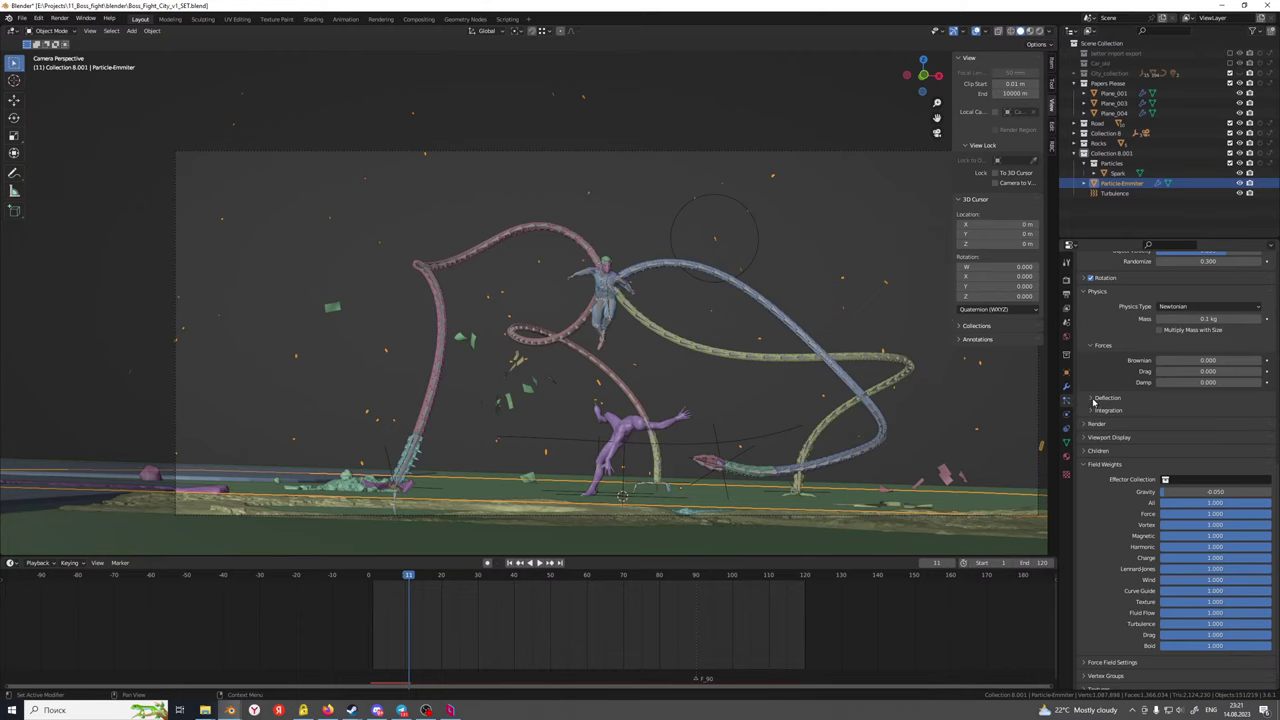
# Review the particle emitter's emission, cache, velocity and physics force settings
pyautogui.scroll(4, 1093, 402)
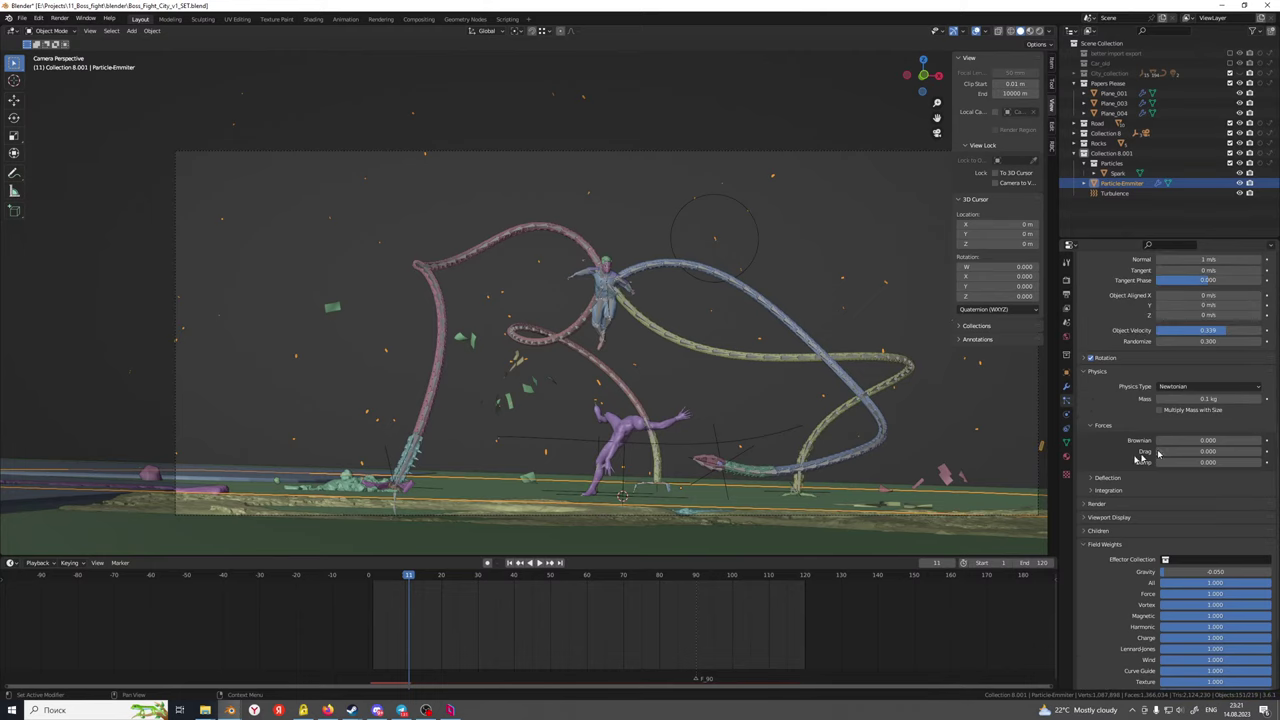
pyautogui.scroll(3, 1122, 466)
pyautogui.scroll(3, 1117, 471)
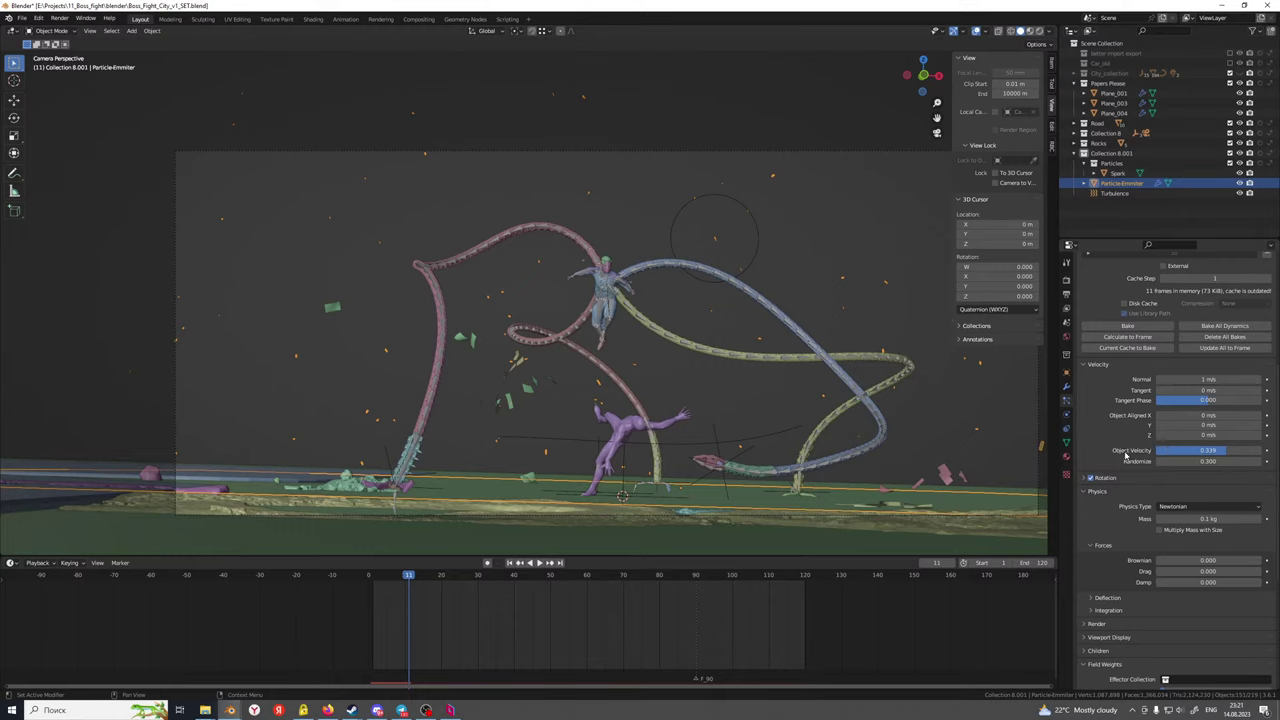
pyautogui.scroll(1, 1122, 445)
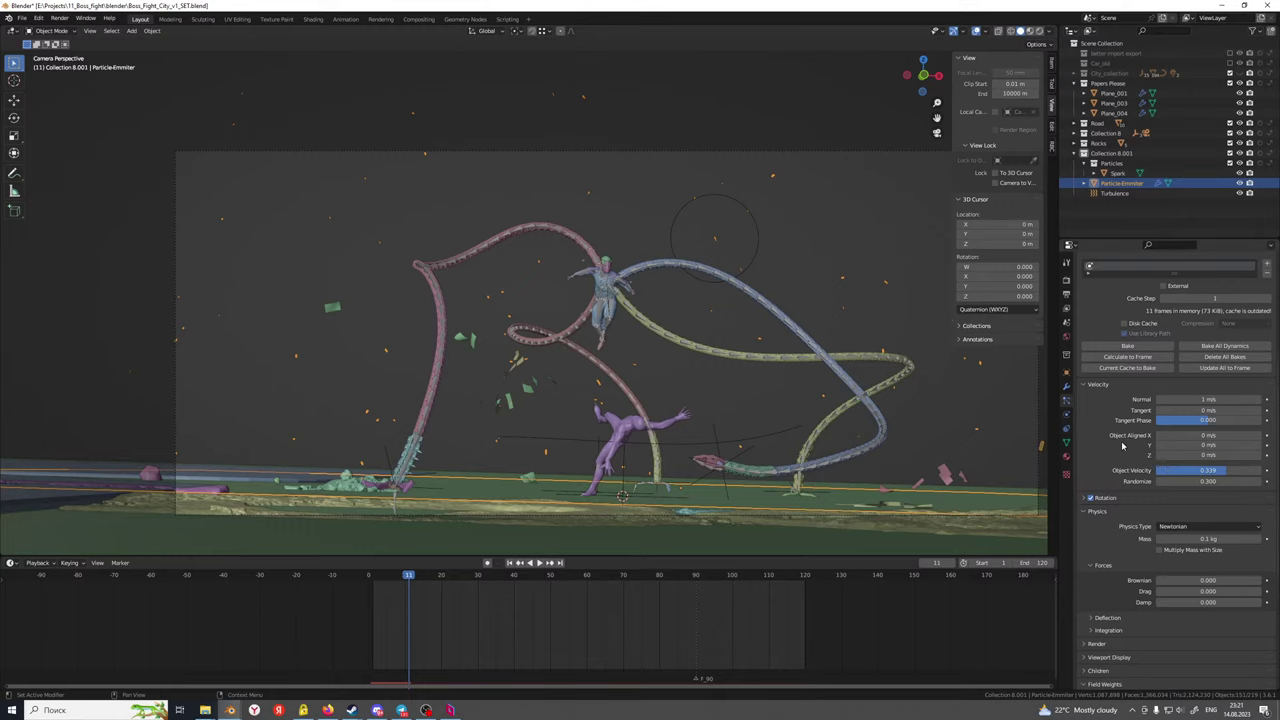
pyautogui.scroll(4, 1132, 453)
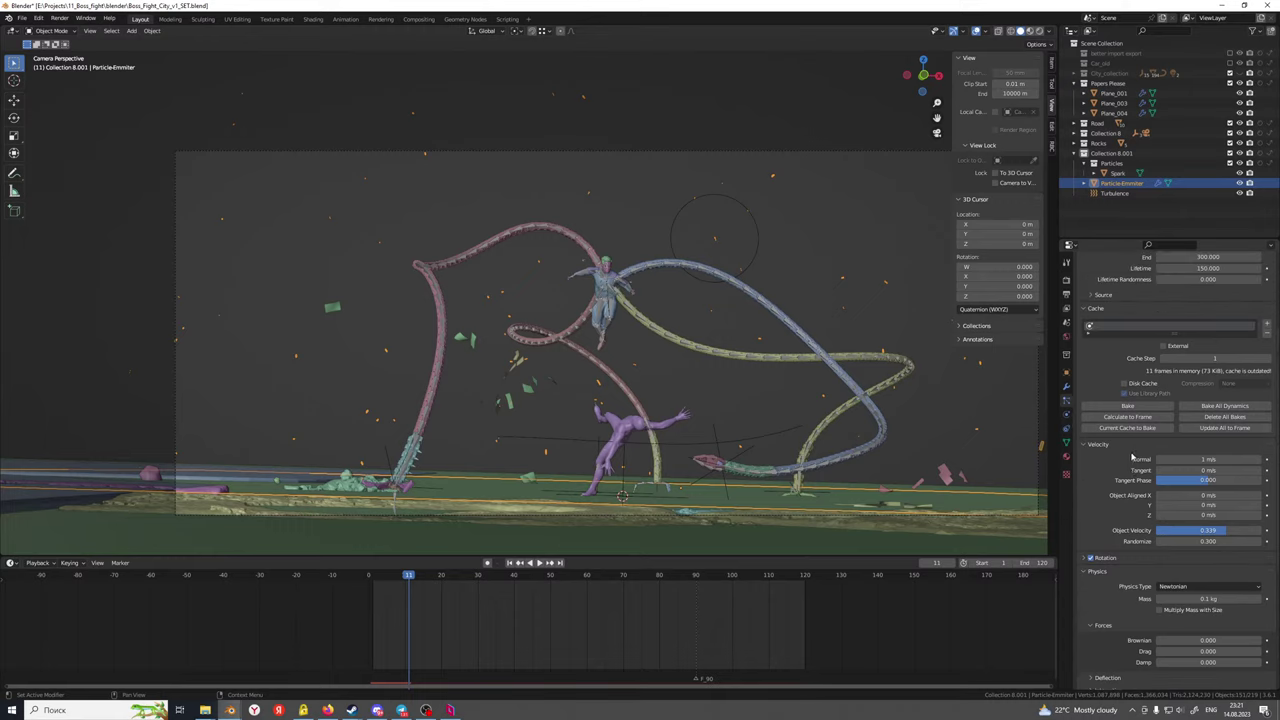
pyautogui.scroll(4, 1118, 484)
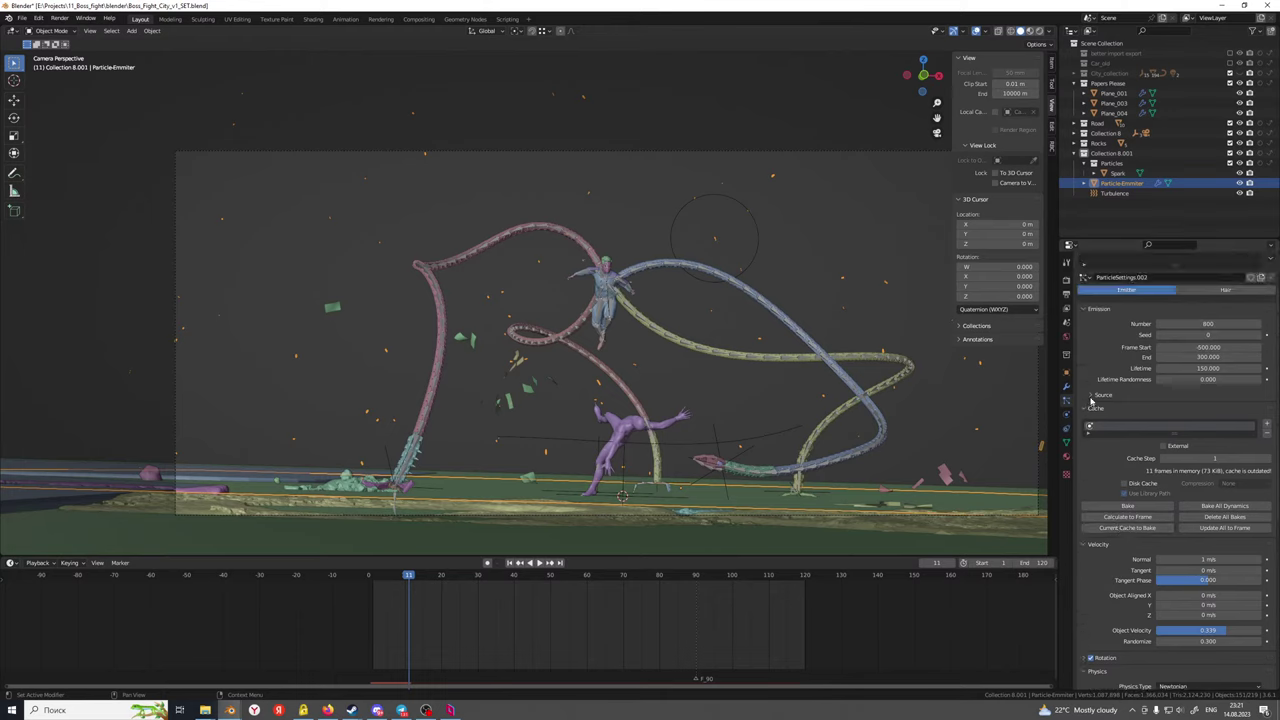
pyautogui.scroll(1, 1105, 480)
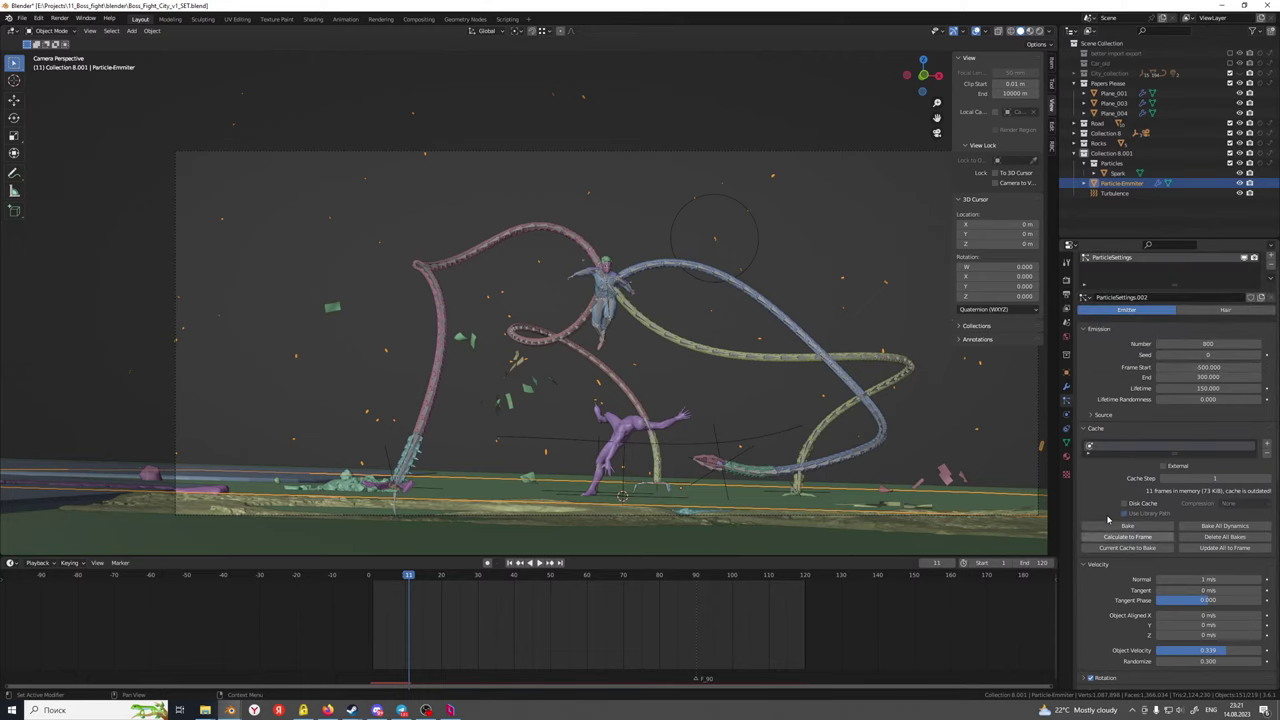
pyautogui.scroll(1, 1107, 519)
pyautogui.scroll(-5, 1108, 521)
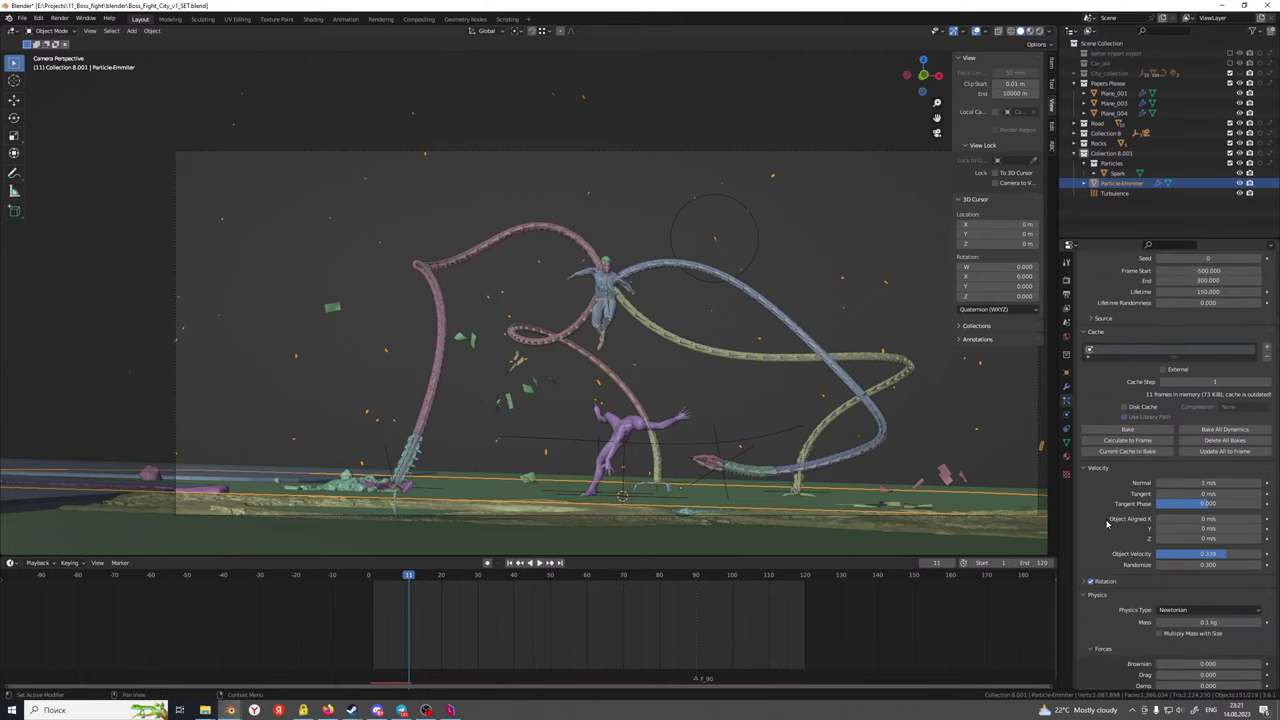
pyautogui.scroll(-2, 1107, 522)
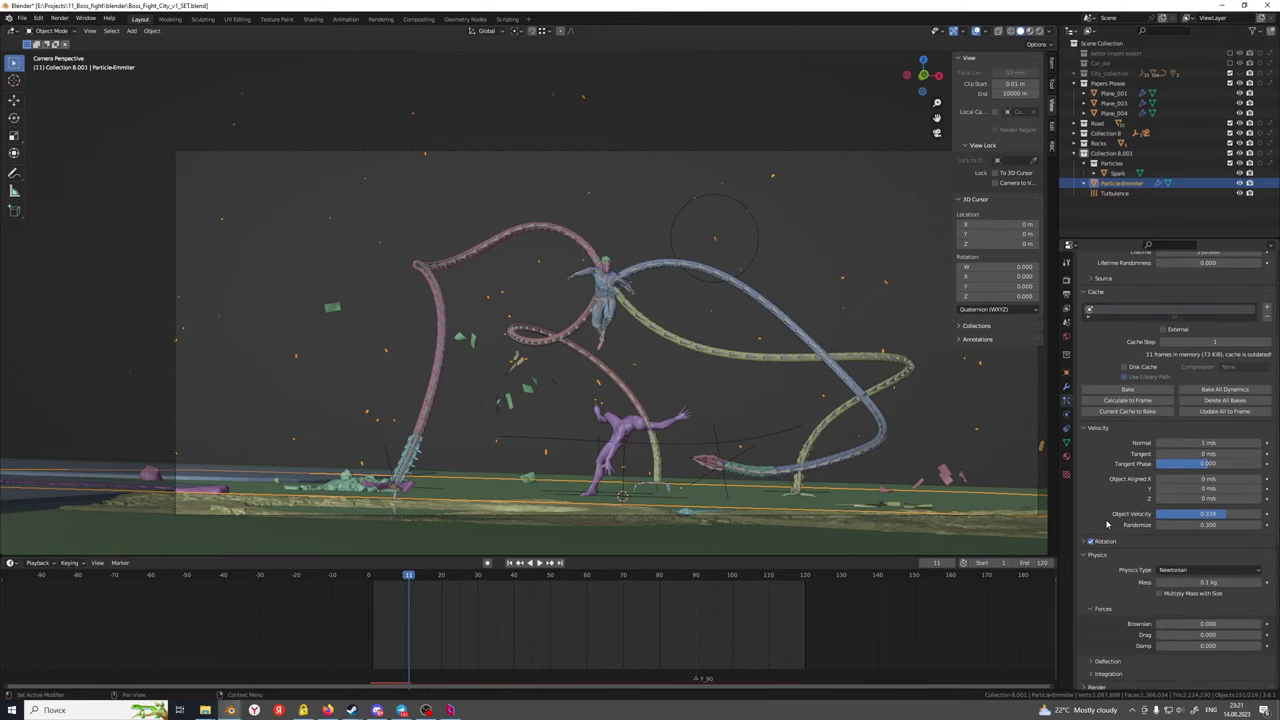
pyautogui.scroll(-3, 1095, 578)
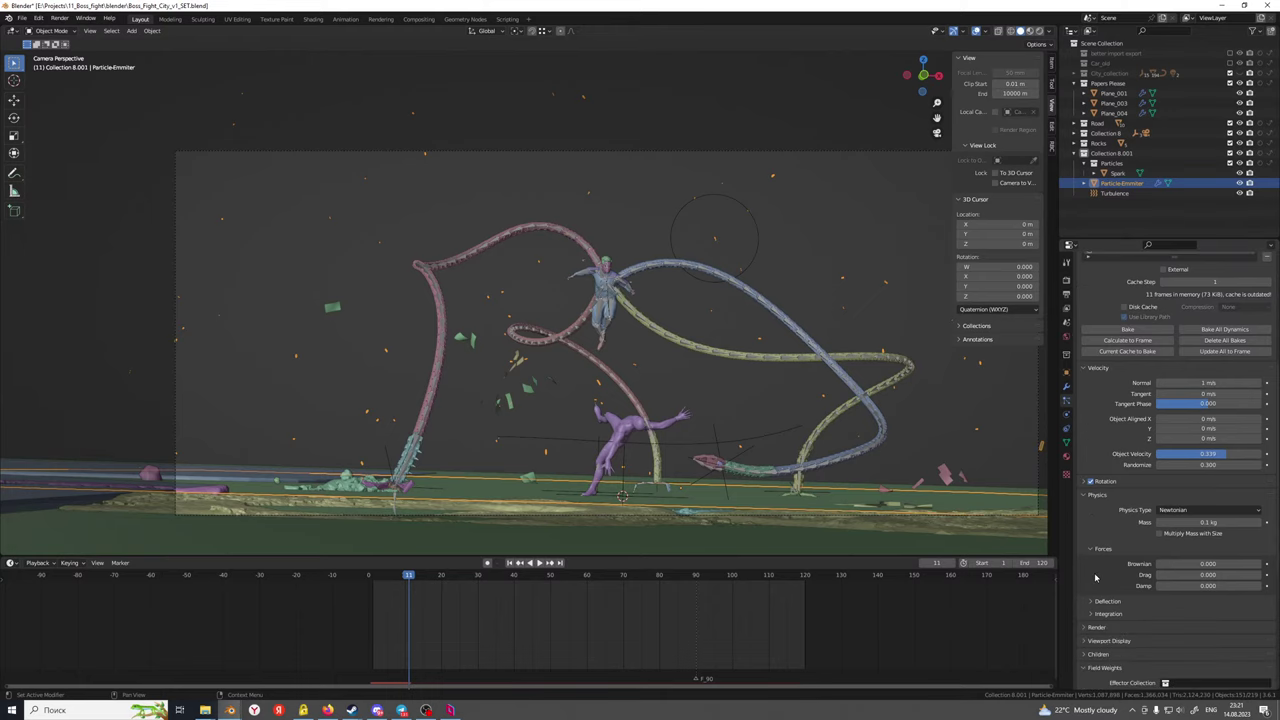
# Check the particle emitter's Brownian force value and its Deflection and Integration options
pyautogui.click(1198, 563)
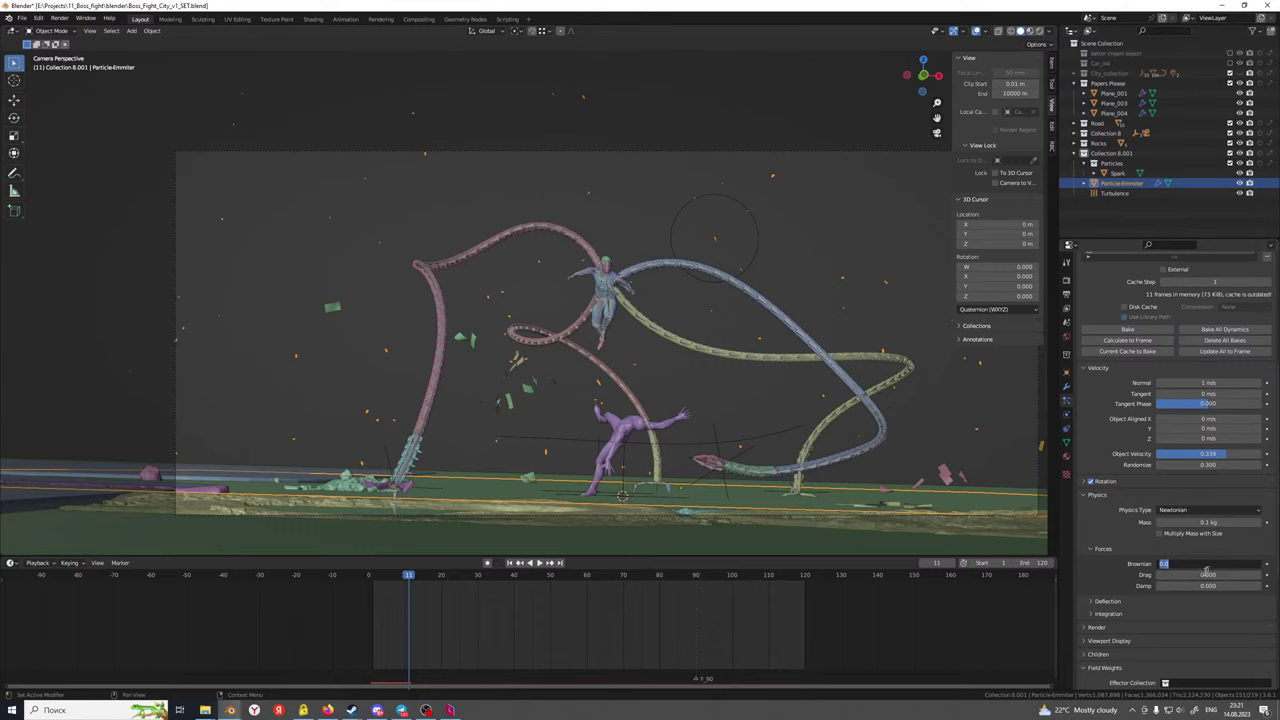
pyautogui.press('Return')
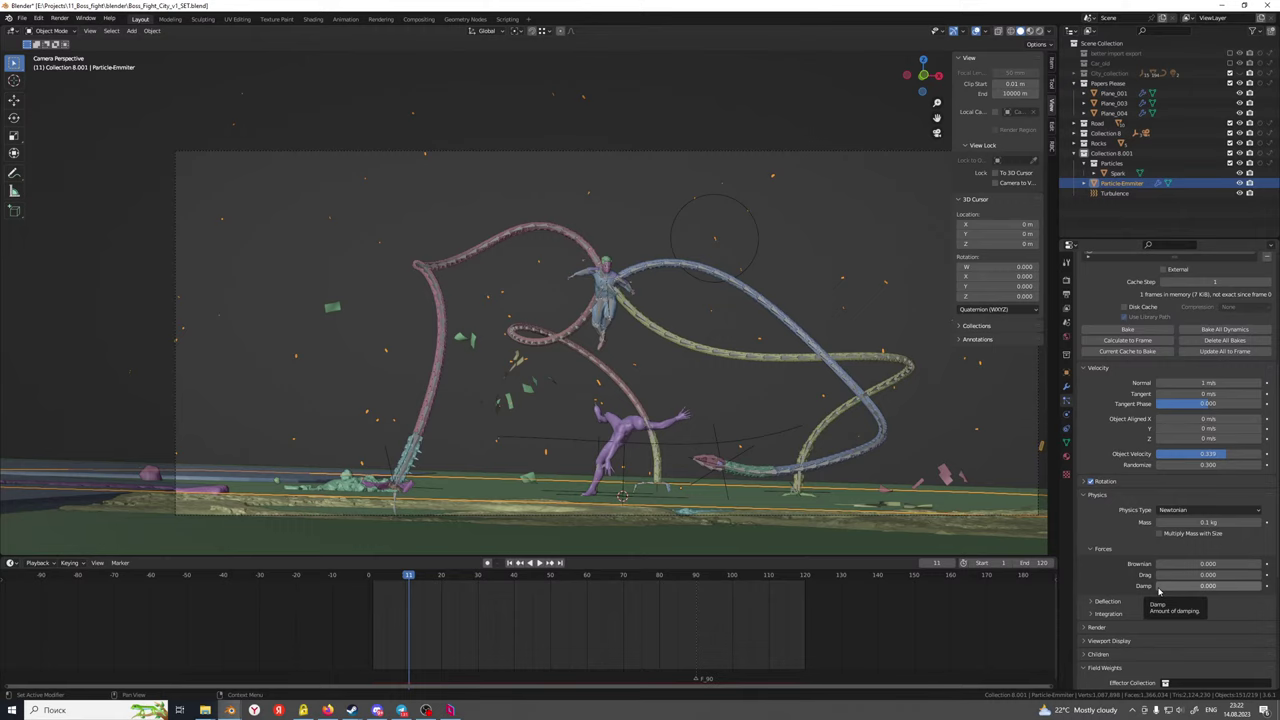
pyautogui.click(1091, 602)
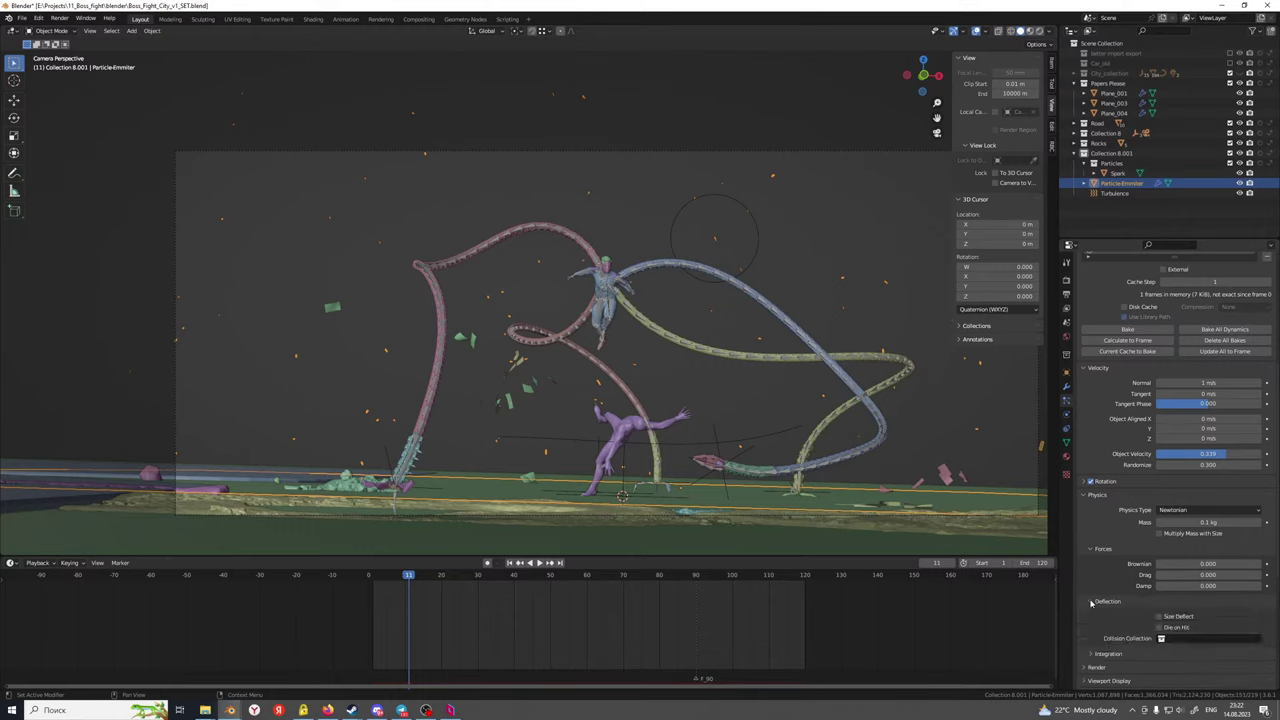
pyautogui.click(1091, 602)
pyautogui.click(1093, 615)
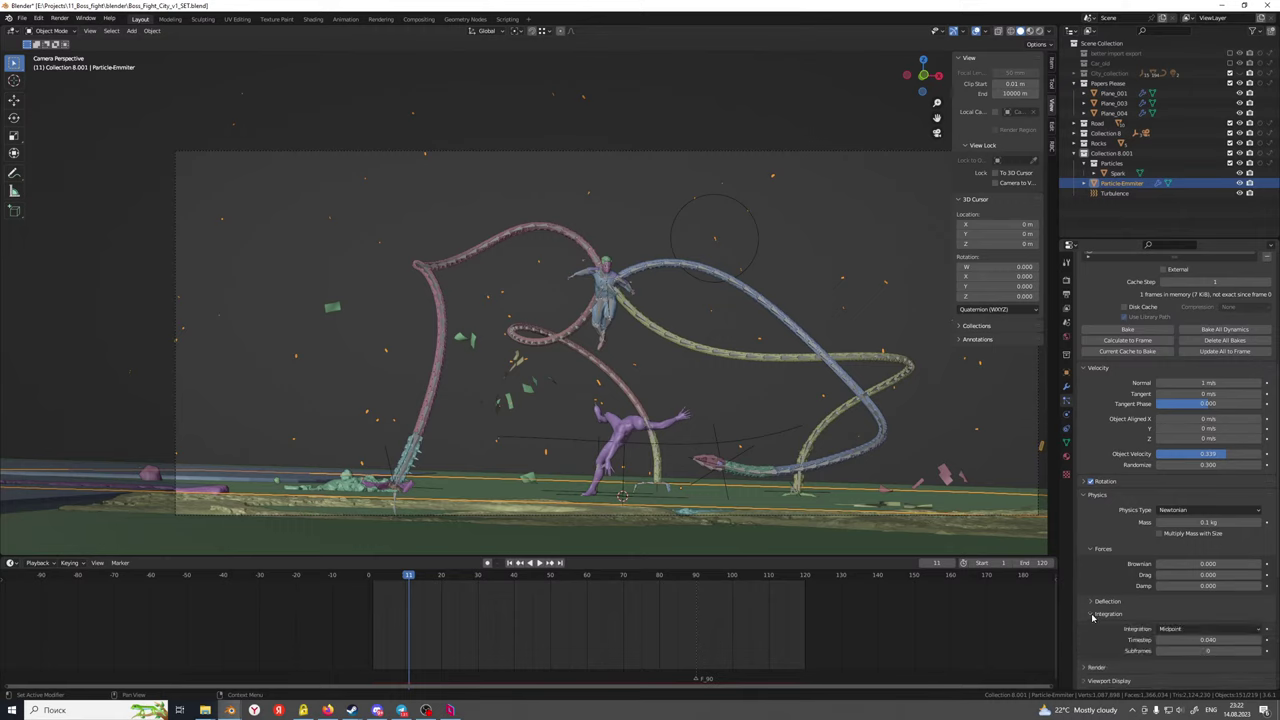
pyautogui.click(1093, 615)
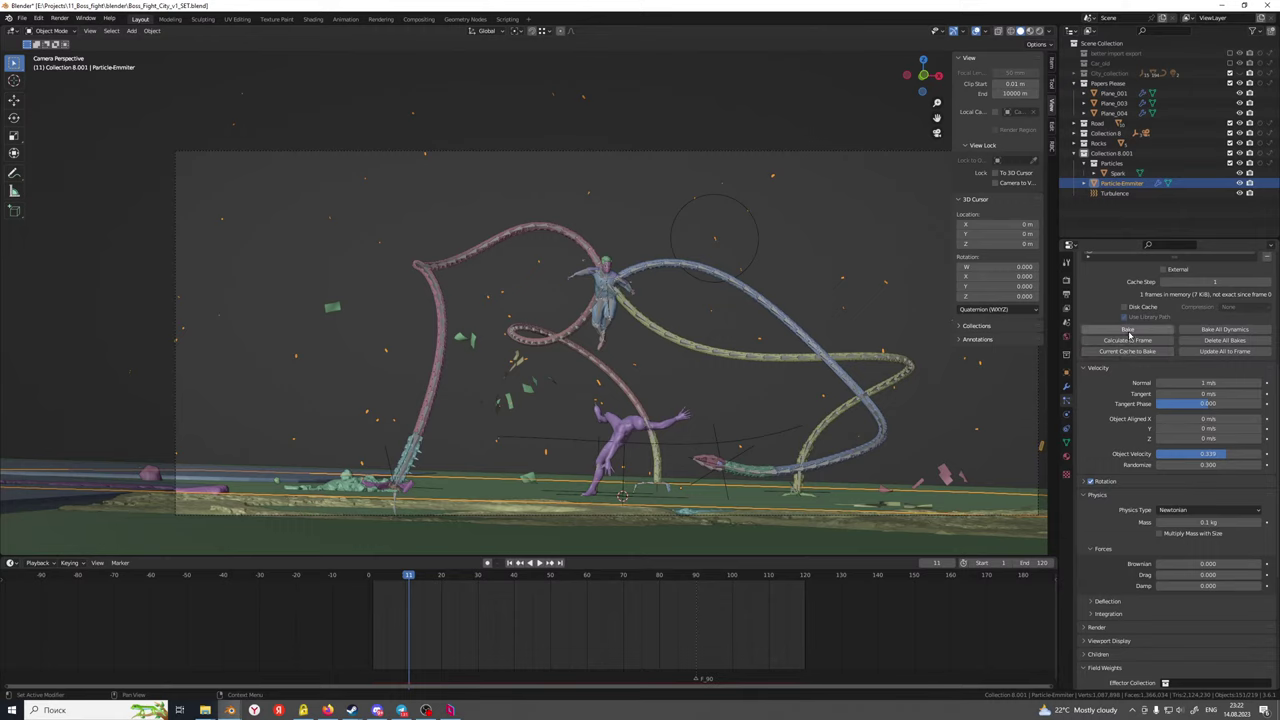
# Bake the particle emitter's simulation cache and play the animation from frame 11 to frame 98 to check the sparks
pyautogui.click(1129, 331)
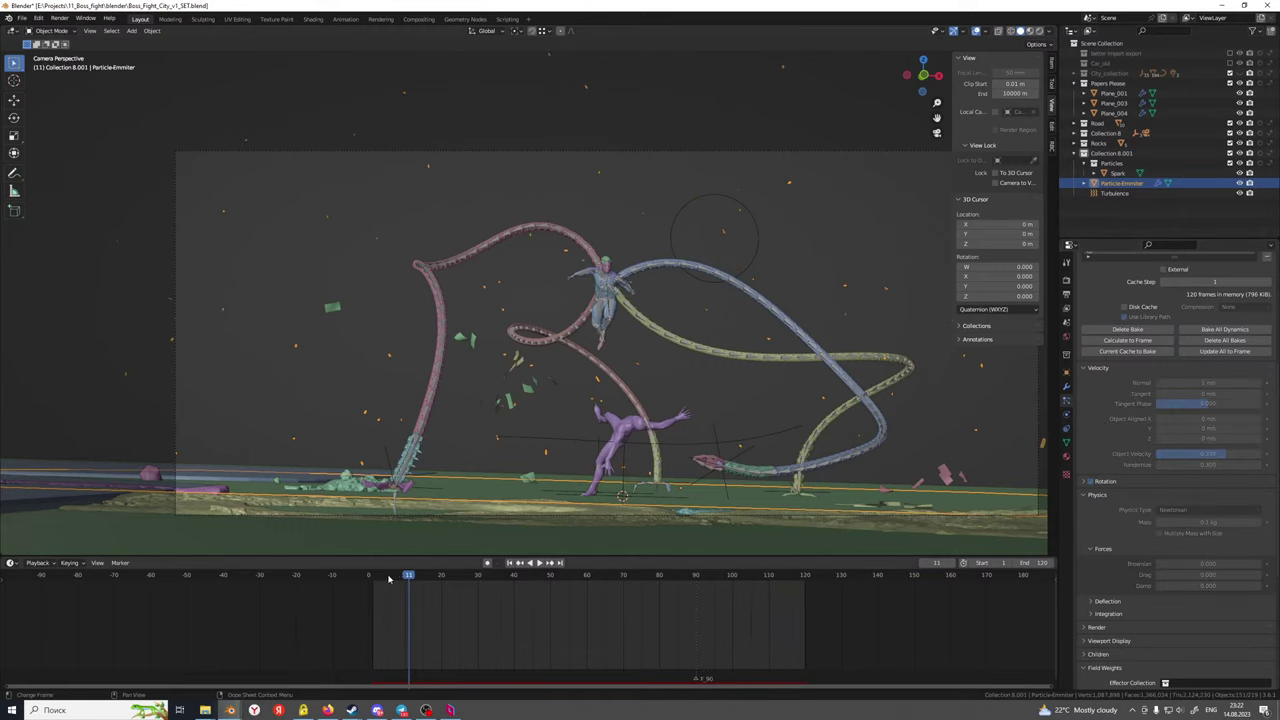
pyautogui.press('space')
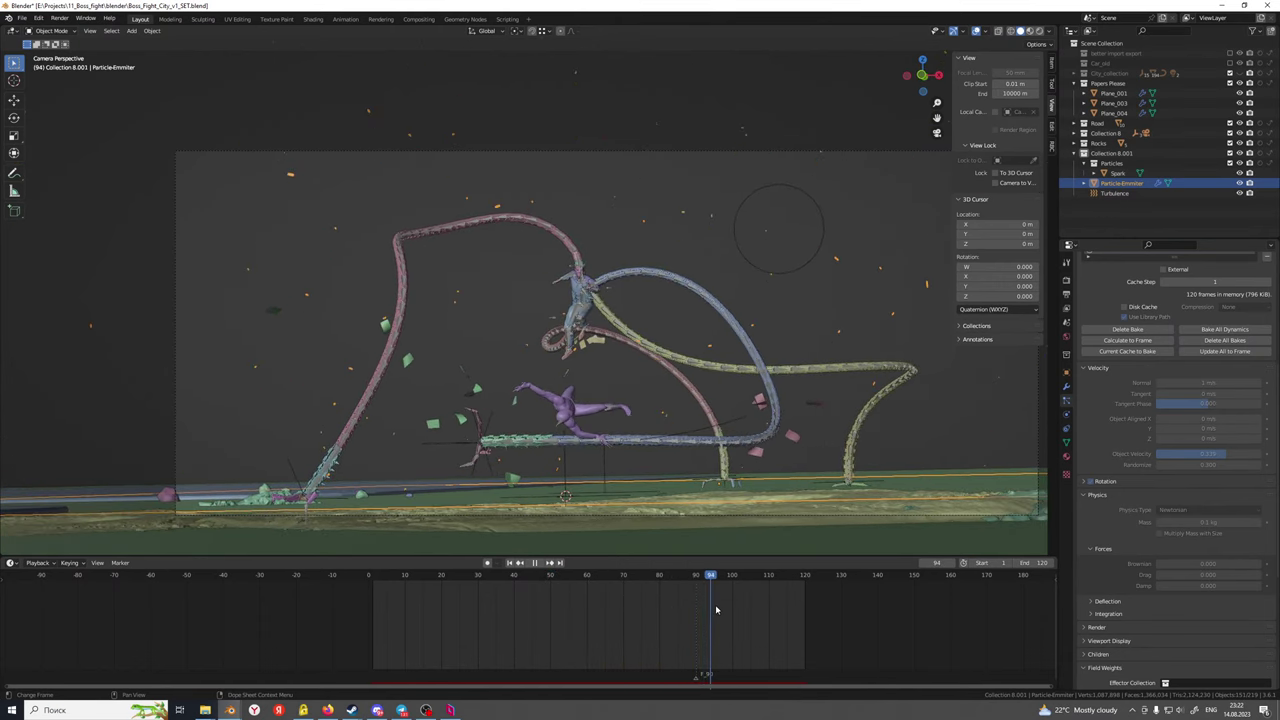
pyautogui.press('space')
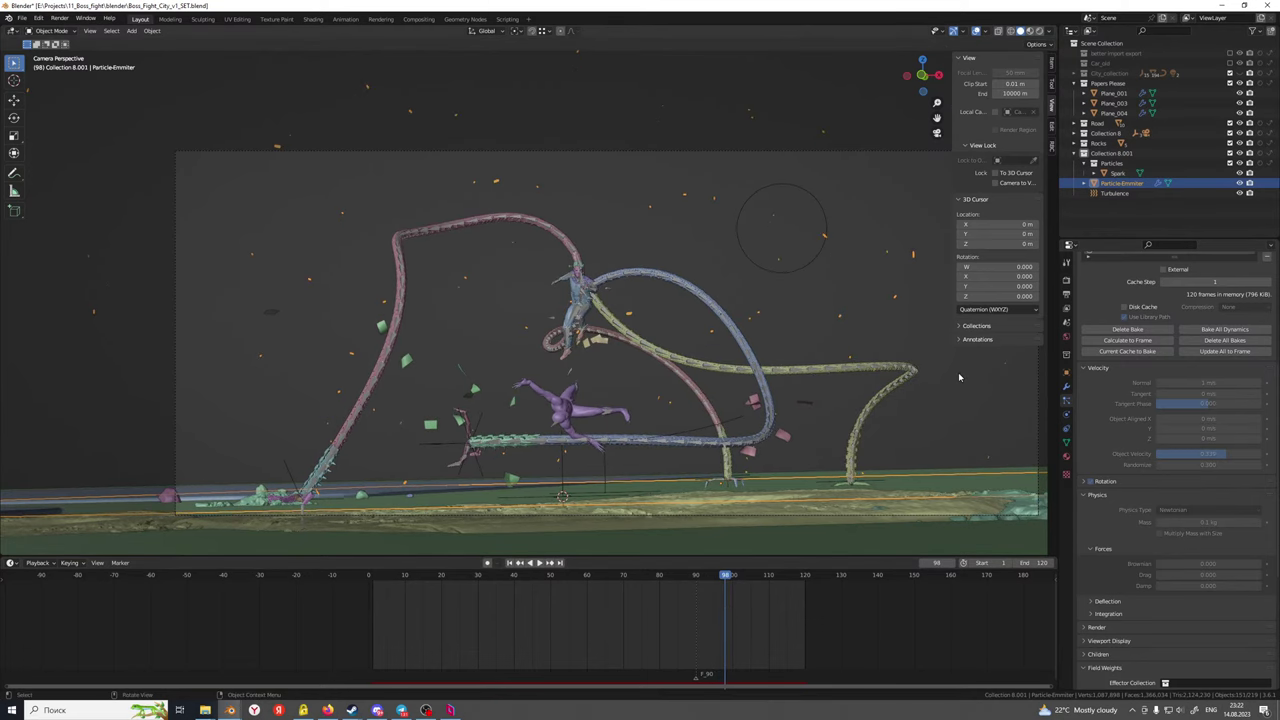
# Leave the camera view and add a Wind force field at the world origin
pyautogui.moveTo(810, 402); pyautogui.dragTo(651, 385, button='middle')
pyautogui.hotkey('shift', 'a')
pyautogui.moveTo(651, 388)
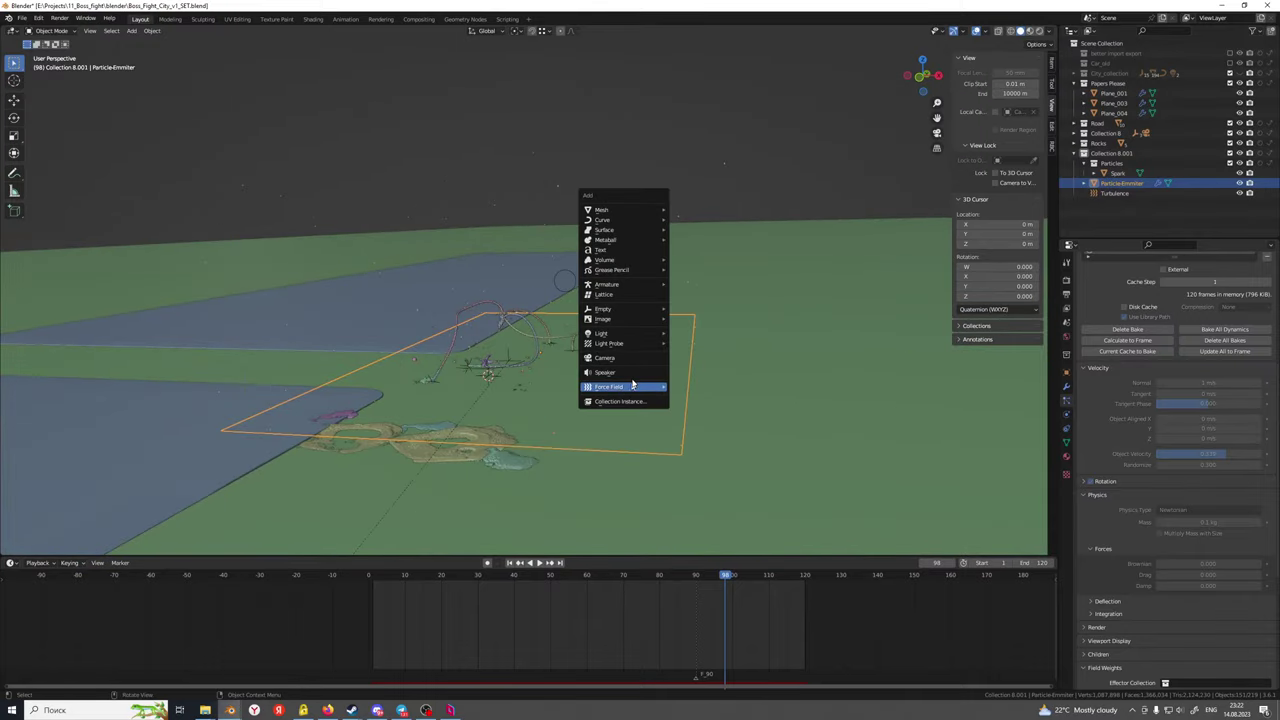
pyautogui.click(707, 399)
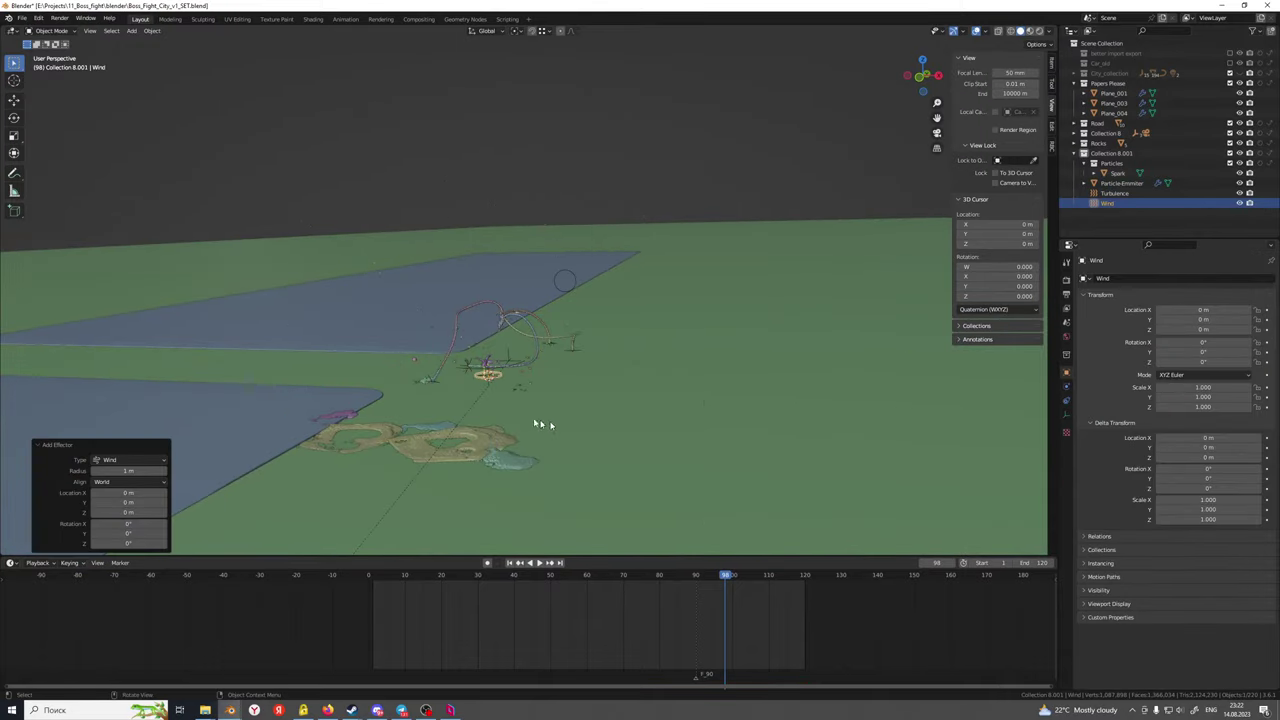
# Rotate the Wind force field 90° about the global Y axis and 180° about the global Z axis
pyautogui.press('r')
pyautogui.press('y')
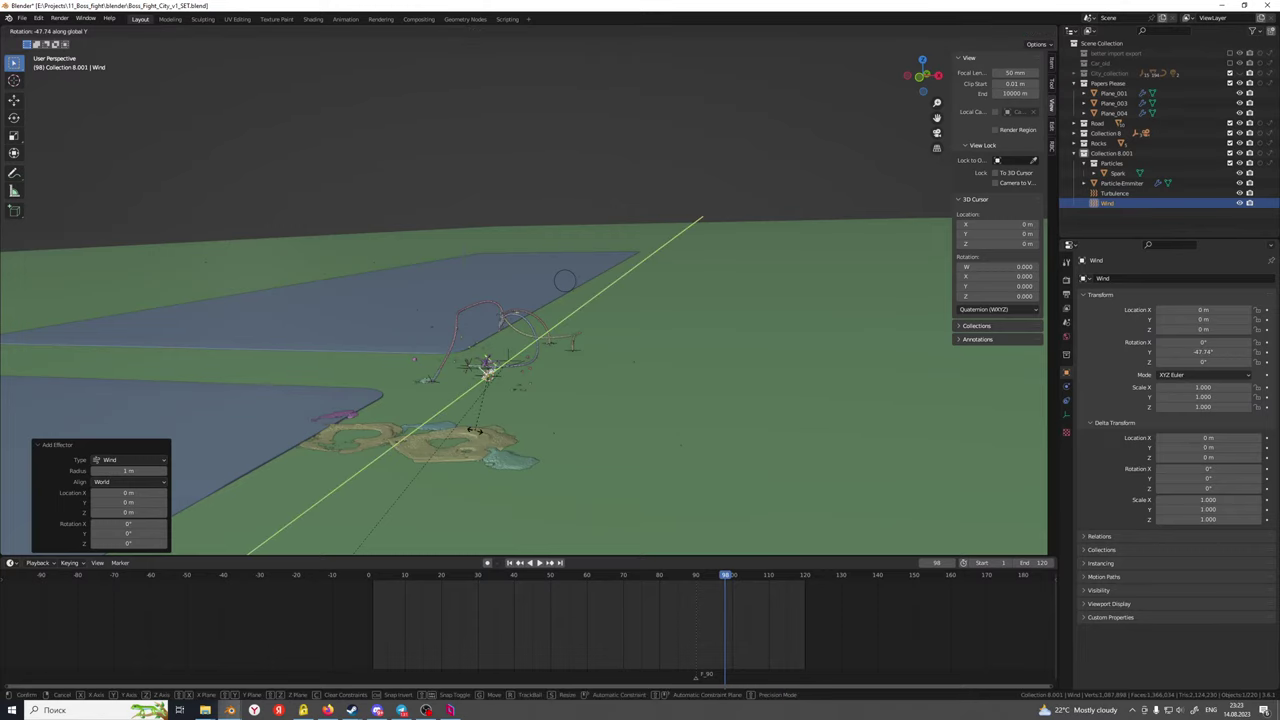
pyautogui.press('Return')
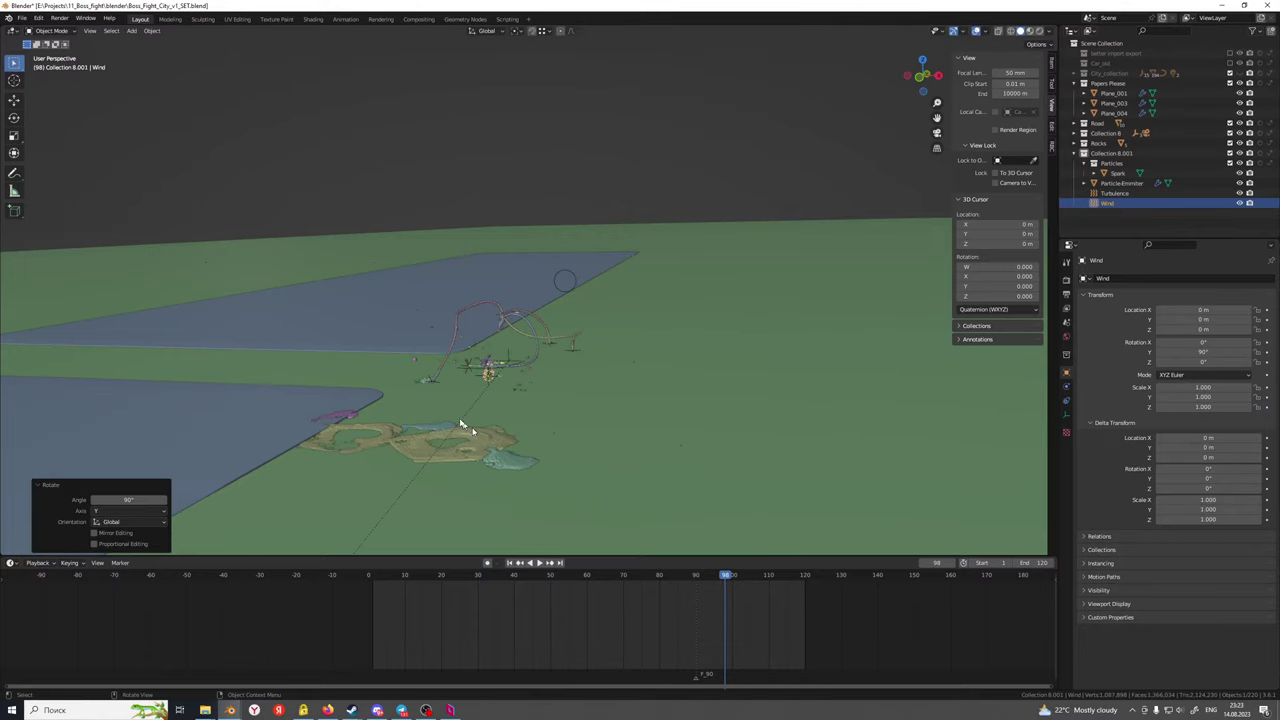
pyautogui.press('r')
pyautogui.press('z')
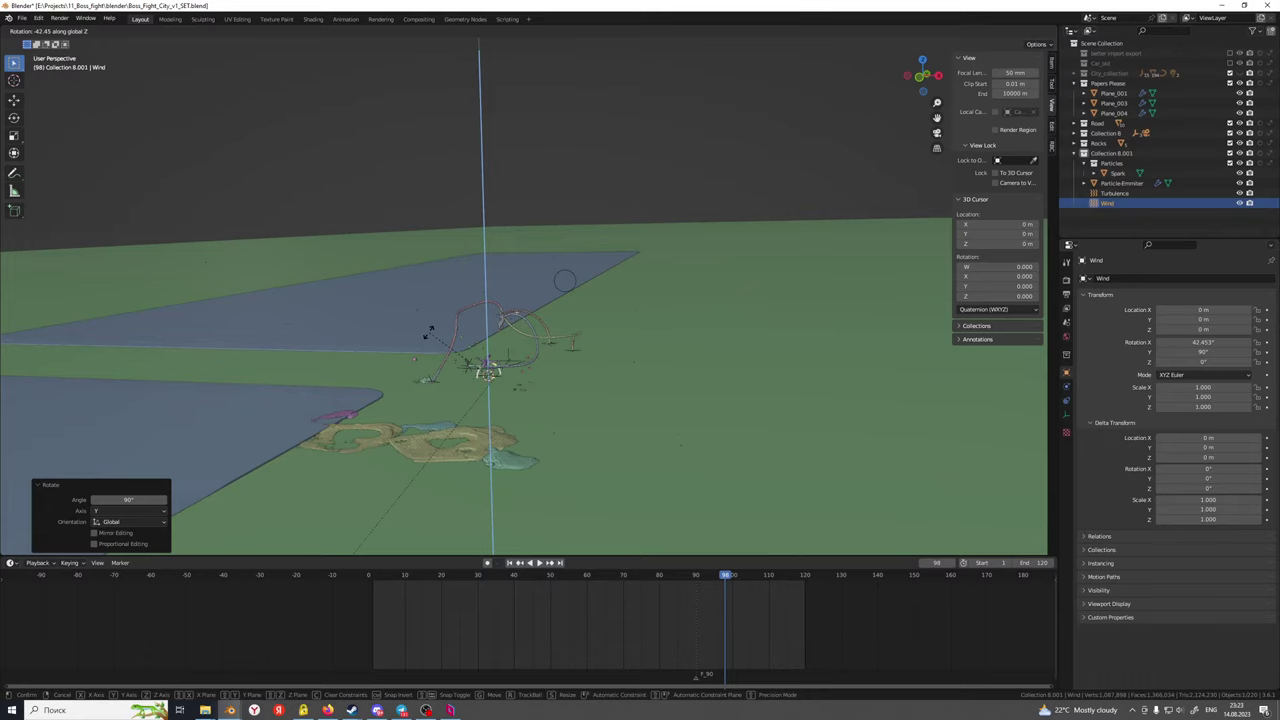
pyautogui.press('Return')
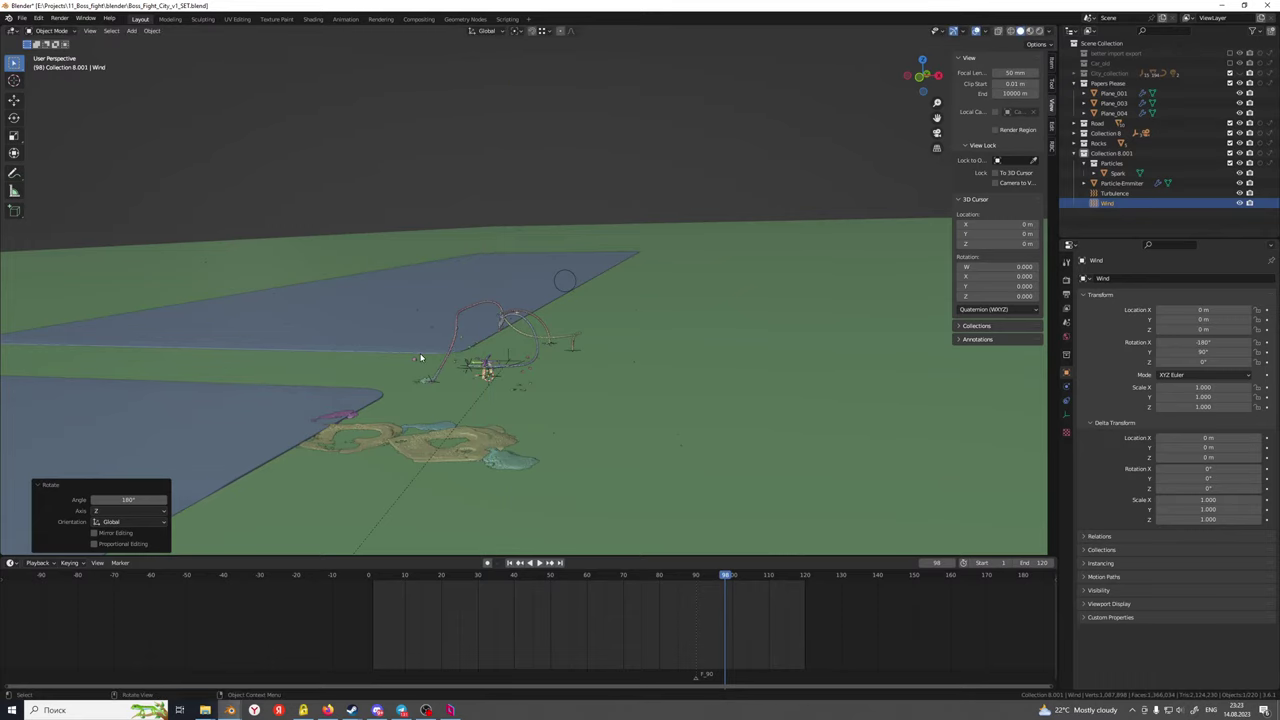
# Move the Wind force field about 15.3 m along X and about 2.4 m up along Z
pyautogui.press('g')
pyautogui.press('x')
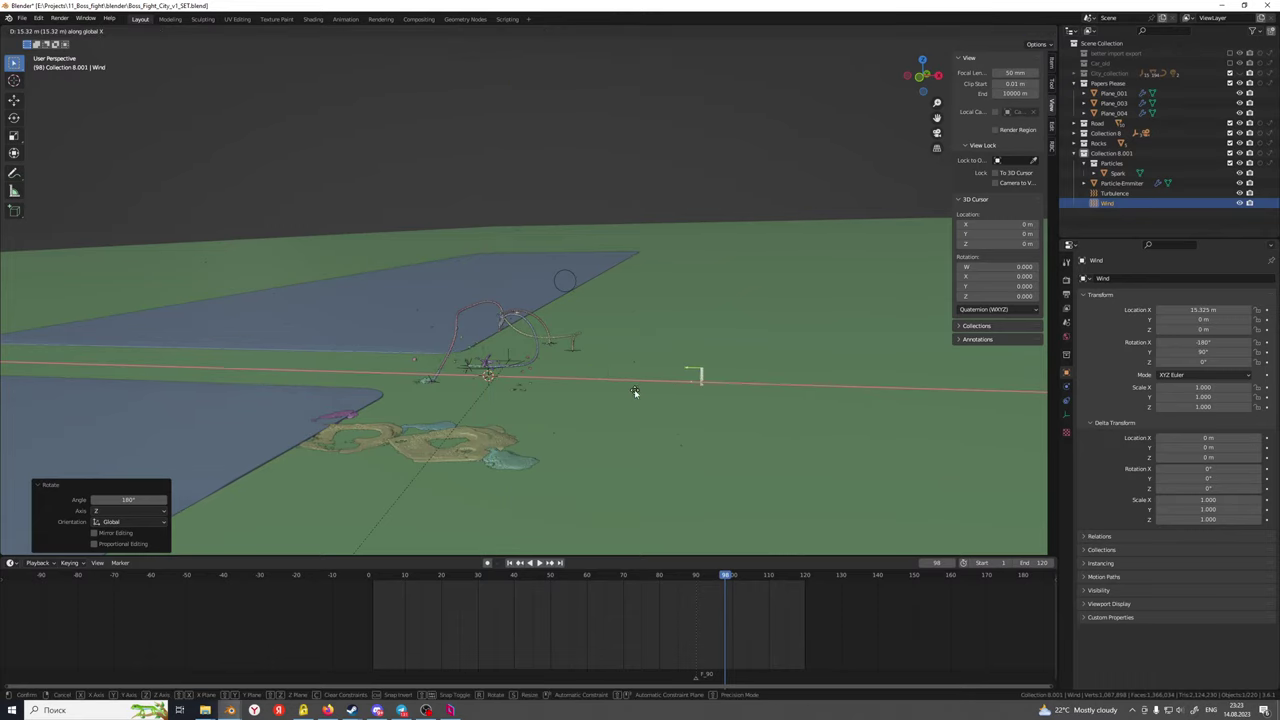
pyautogui.press('Return')
pyautogui.moveTo(634, 391); pyautogui.dragTo(657, 466, button='middle')
pyautogui.press('g')
pyautogui.press('z')
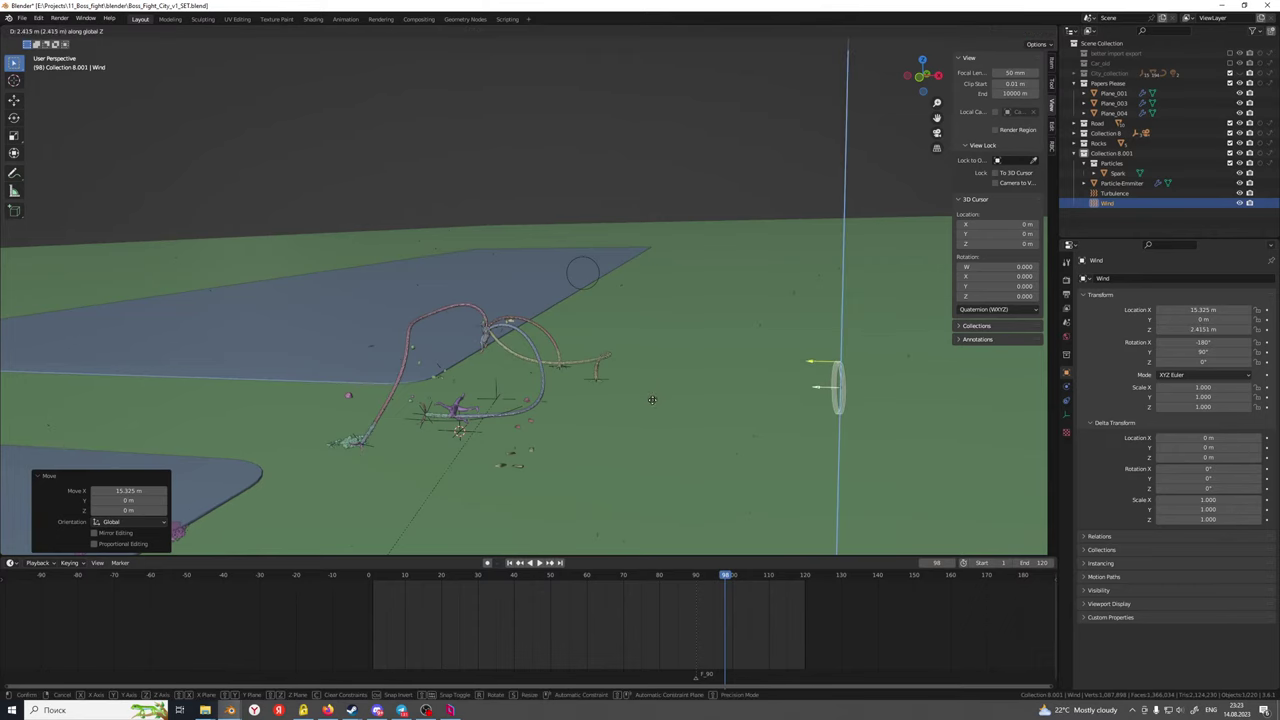
pyautogui.press('Return')
pyautogui.moveTo(660, 390); pyautogui.dragTo(671, 340, button='middle')
# Select the particle emitter, delete its baked cache and set the particle mass to 0.05 kg
pyautogui.click(701, 324)
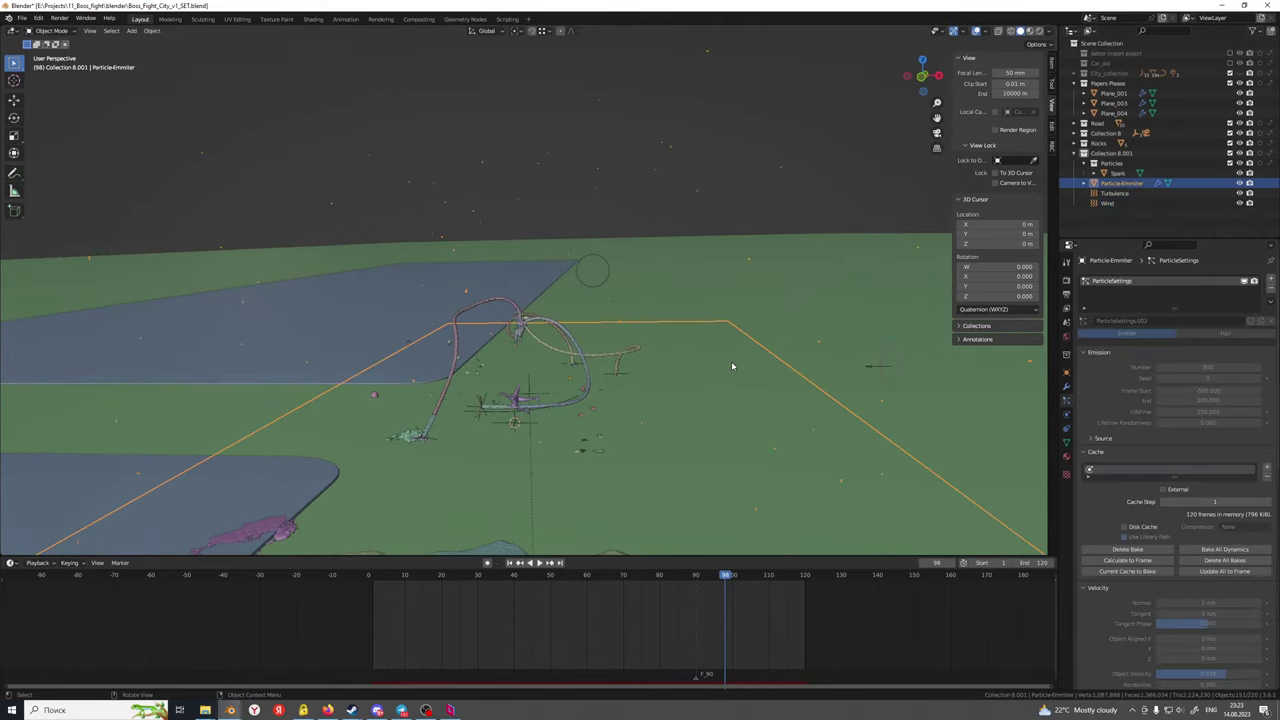
pyautogui.click(1128, 549)
pyautogui.scroll(-6, 1170, 585)
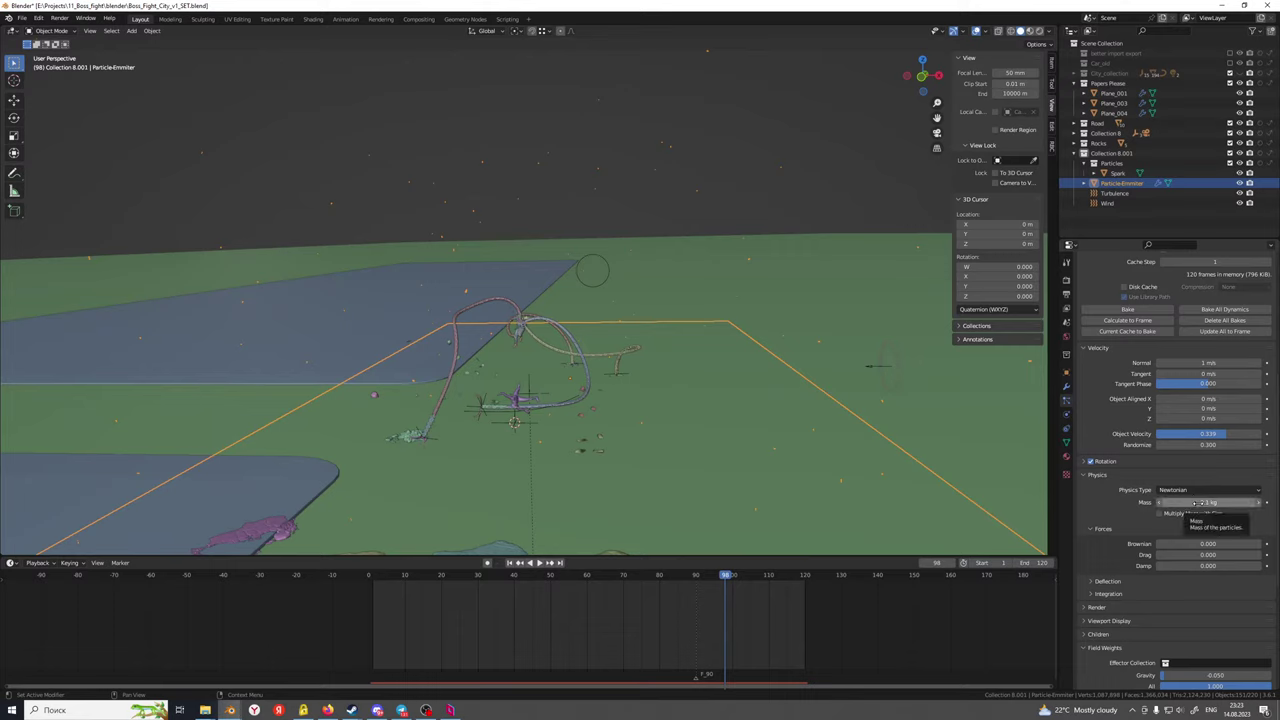
pyautogui.click(1196, 503)
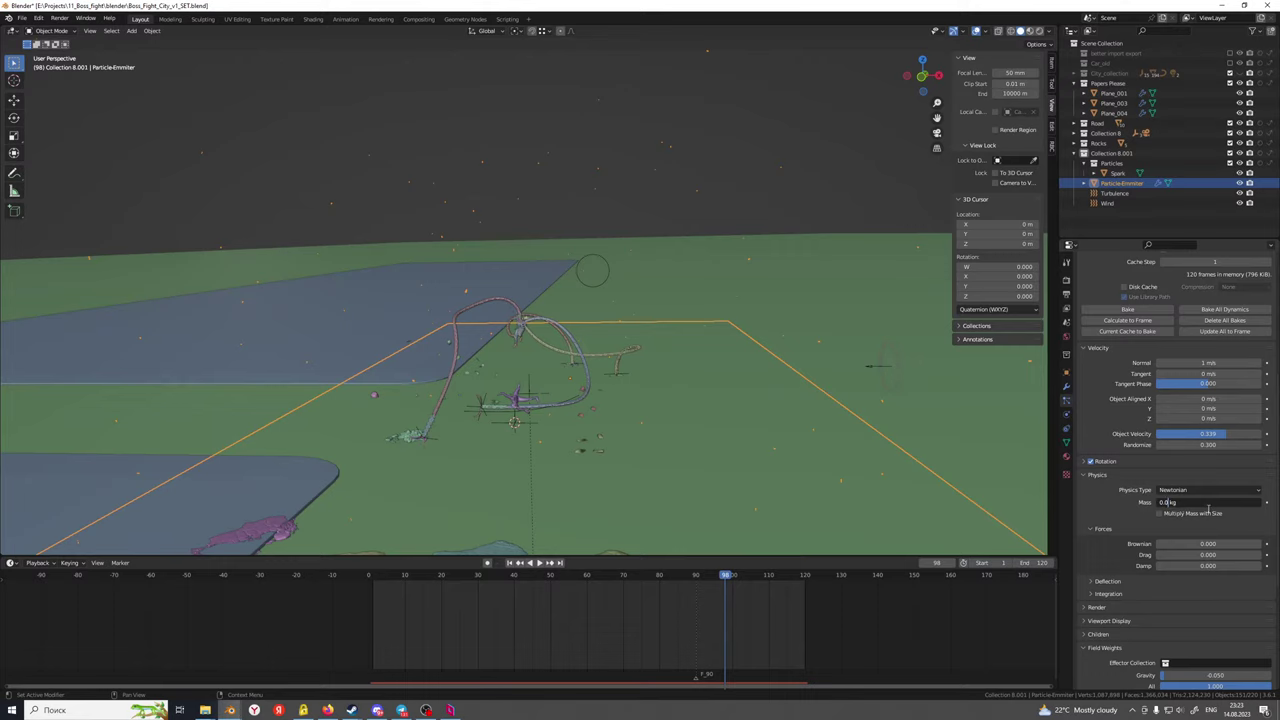
pyautogui.write('0.05')
pyautogui.press('Return')
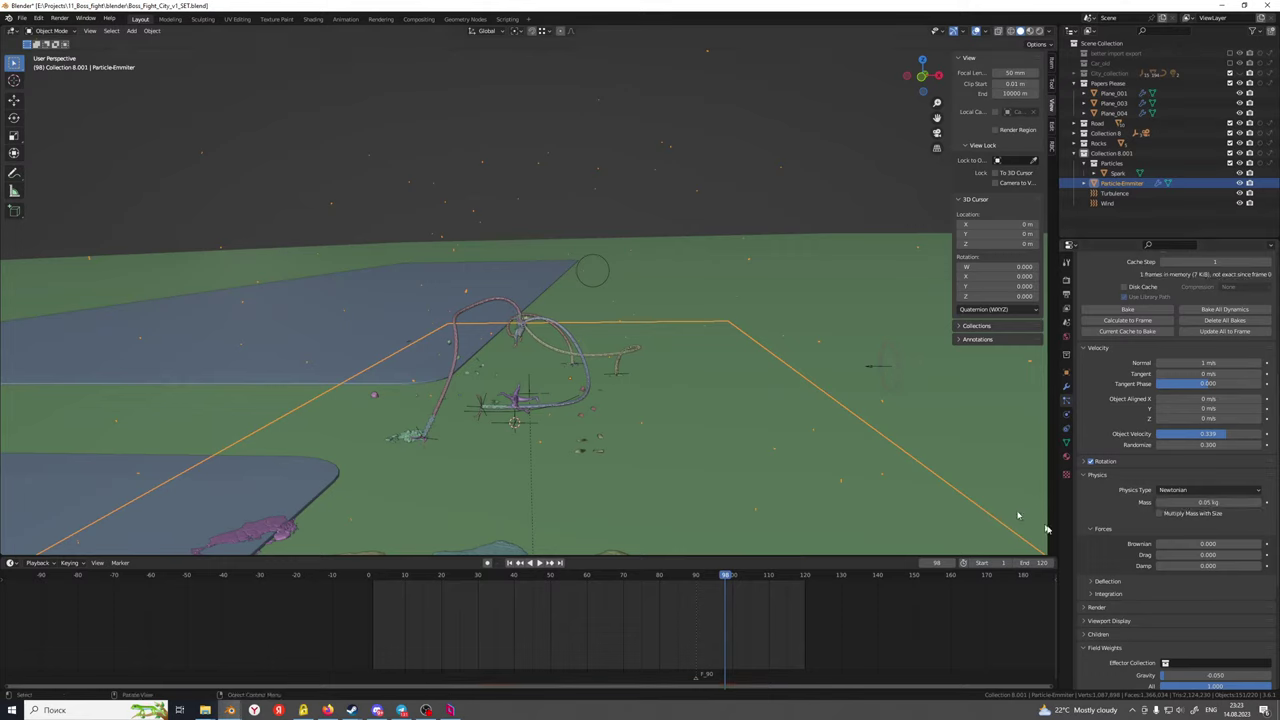
# Set the particle emitter's Gravity field weight to -0.02
pyautogui.scroll(-5, 1115, 623)
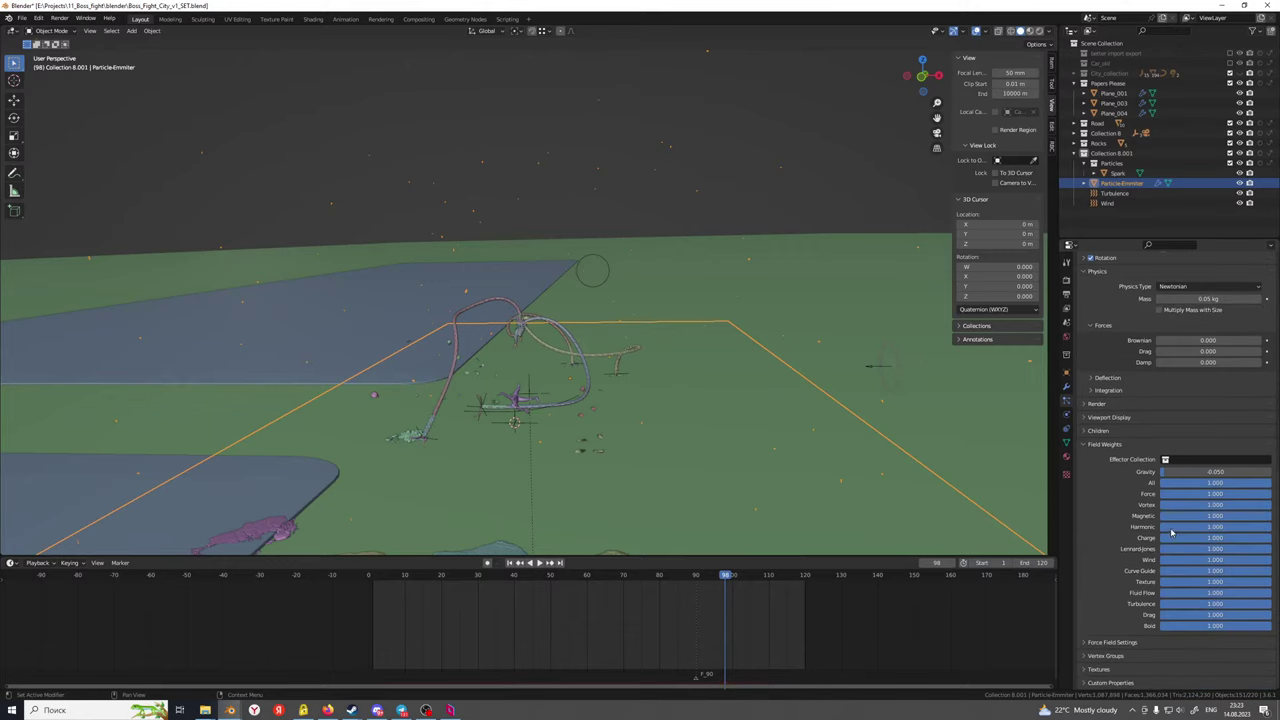
pyautogui.click(1204, 472)
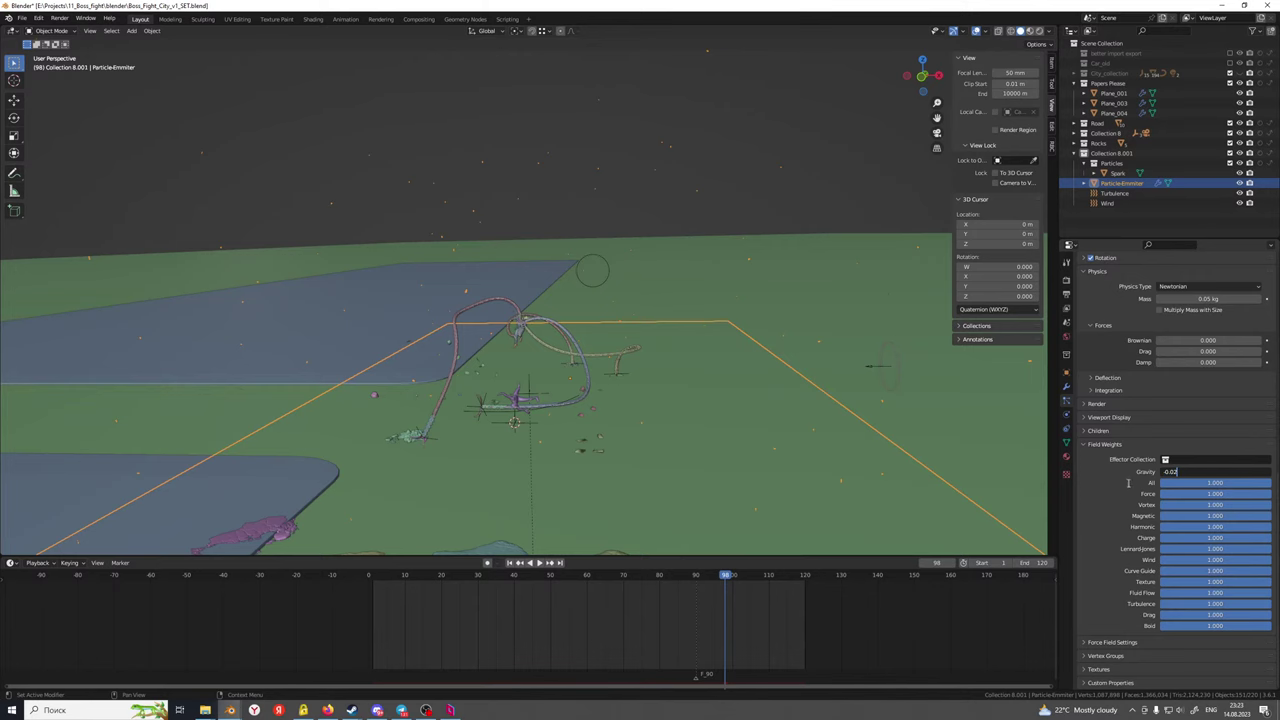
pyautogui.press('Return')
# Bake the particle emitter's cache and play the animation through the camera to check the sparks
pyautogui.press('KP_0')
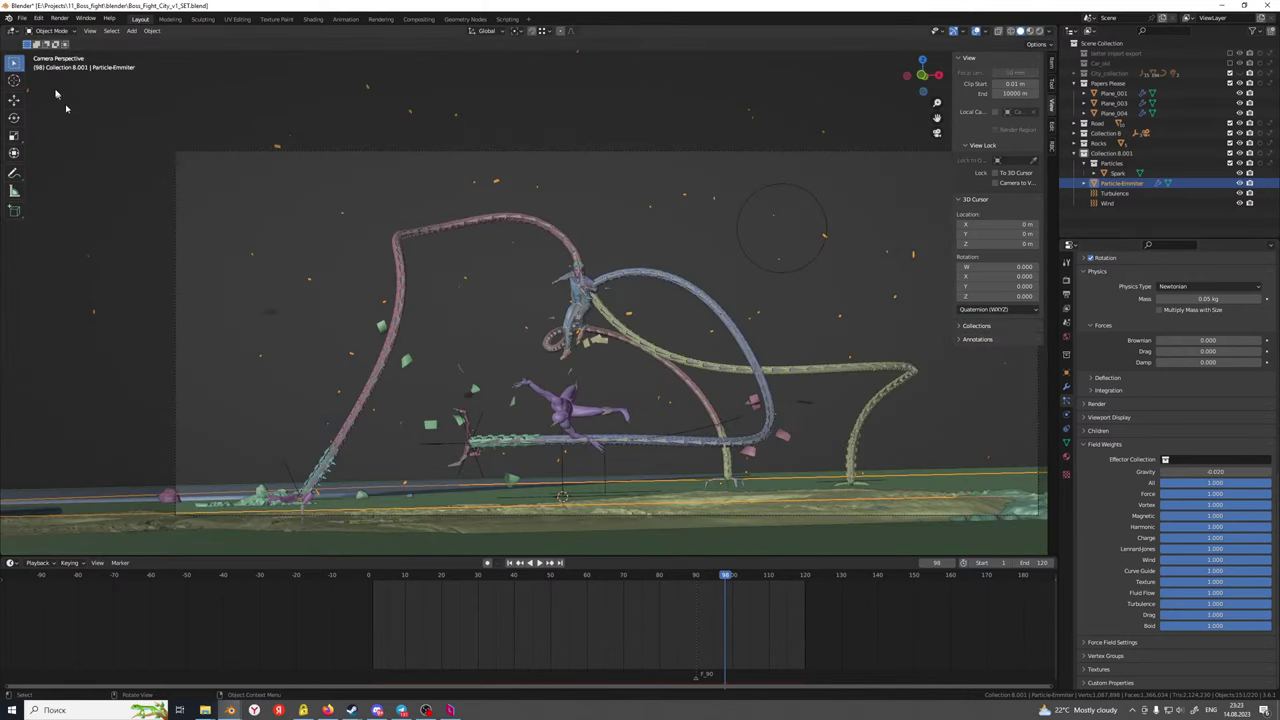
pyautogui.click(90, 31)
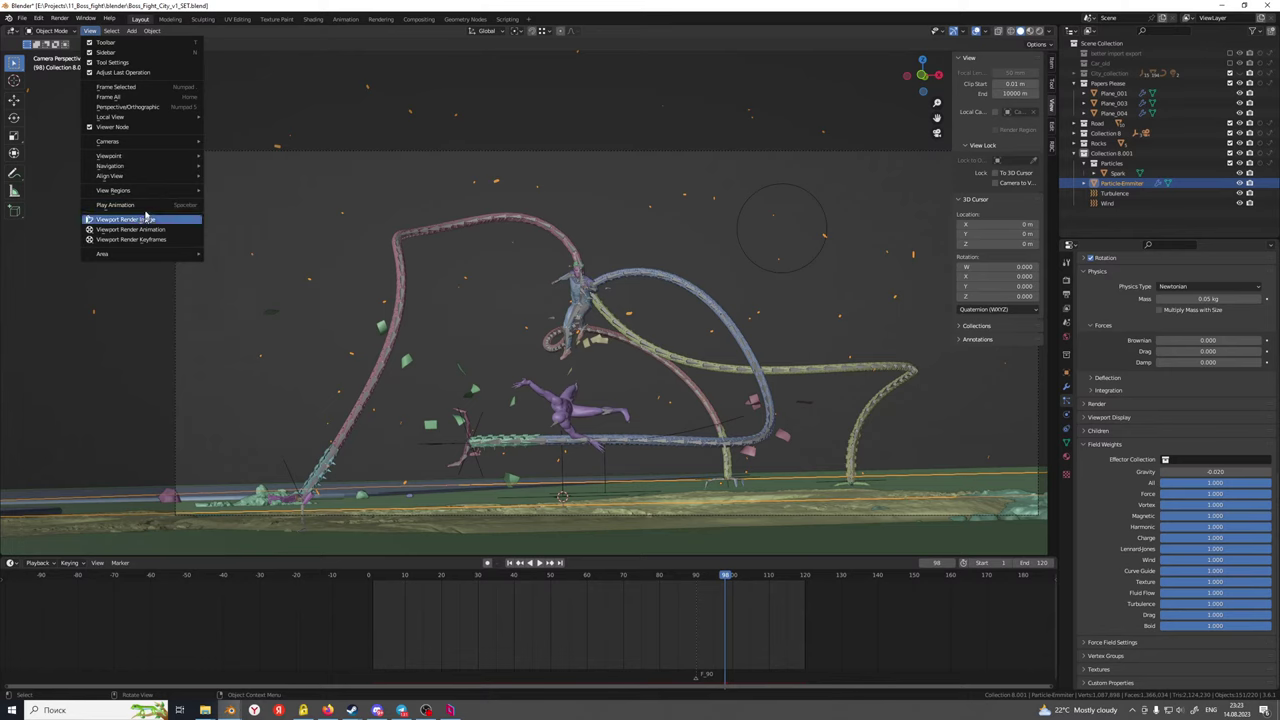
pyautogui.scroll(2, 1117, 441)
pyautogui.scroll(6, 1117, 441)
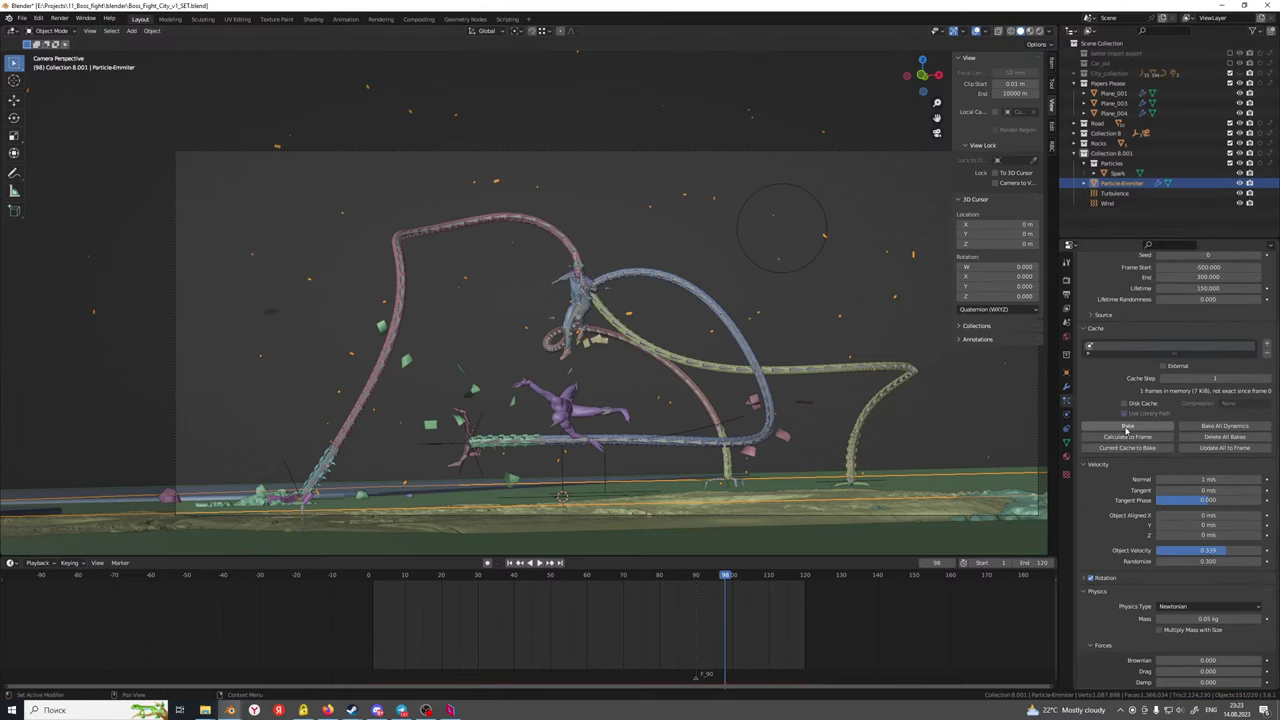
pyautogui.click(1129, 427)
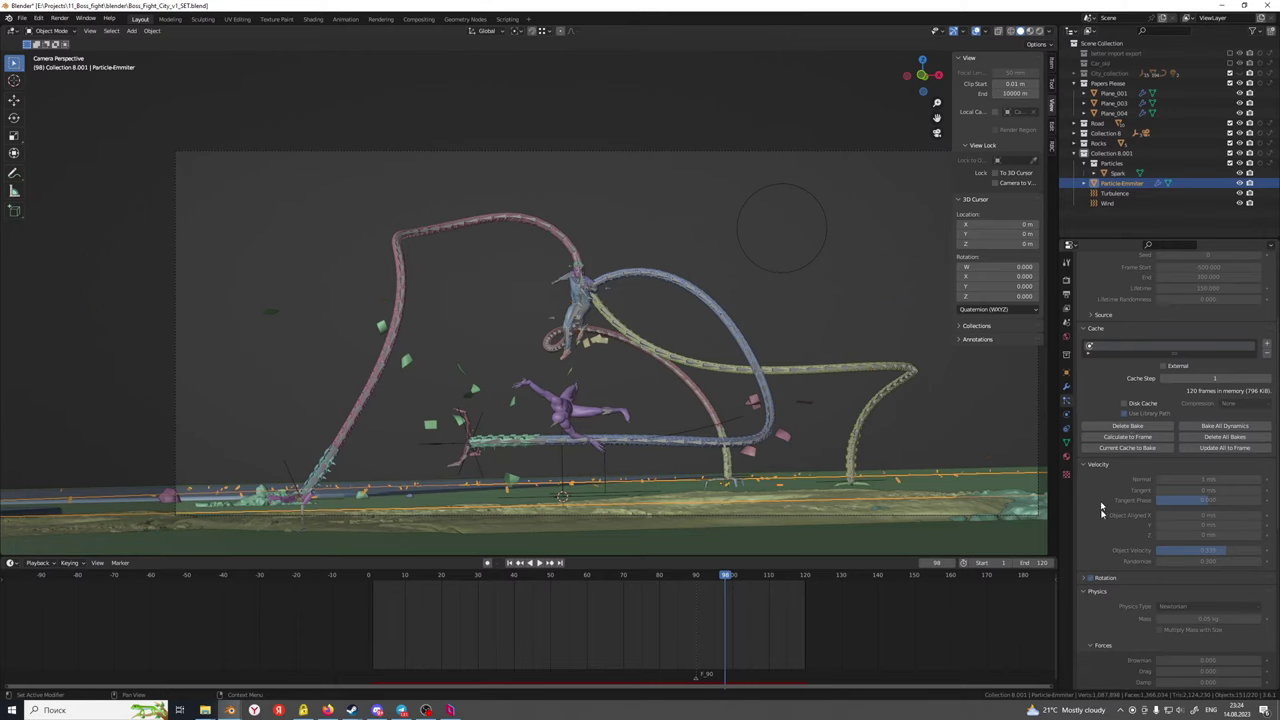
pyautogui.moveTo(645, 579); pyautogui.dragTo(531, 587)
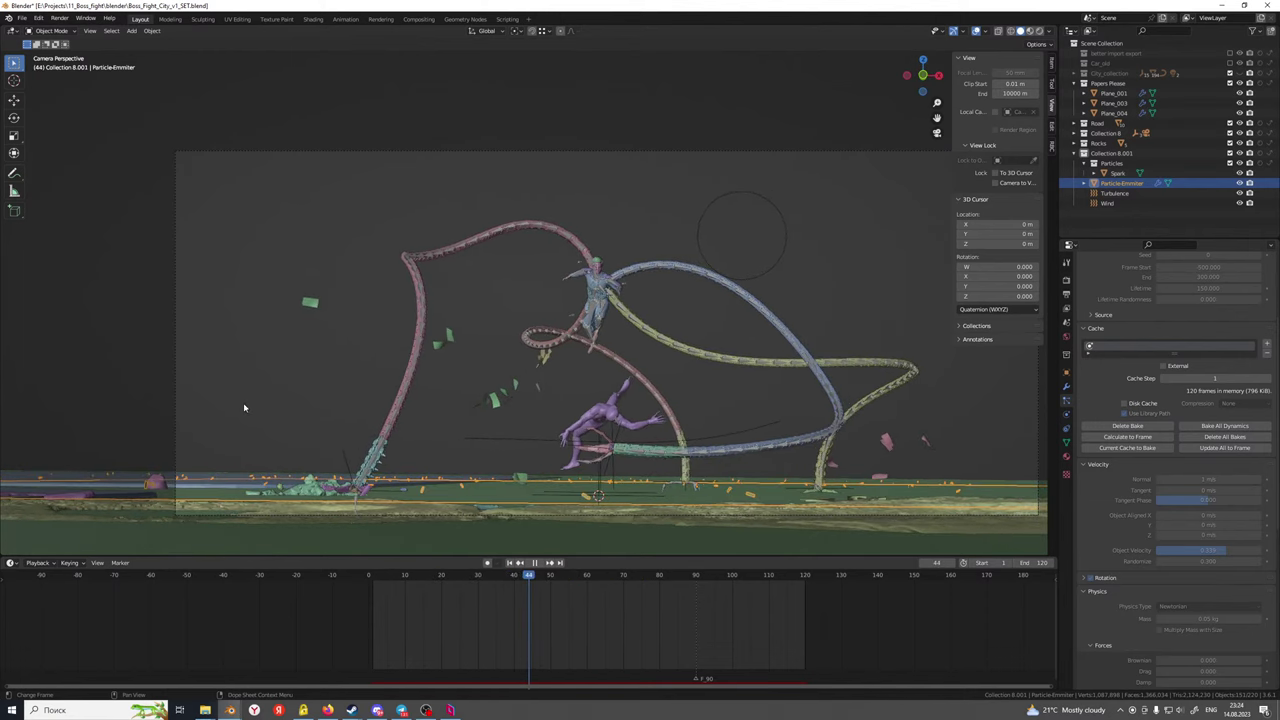
# Leave the camera view, delete the emitter's bake and enter a new negative Gravity field weight
pyautogui.moveTo(246, 408); pyautogui.dragTo(521, 471, button='middle')
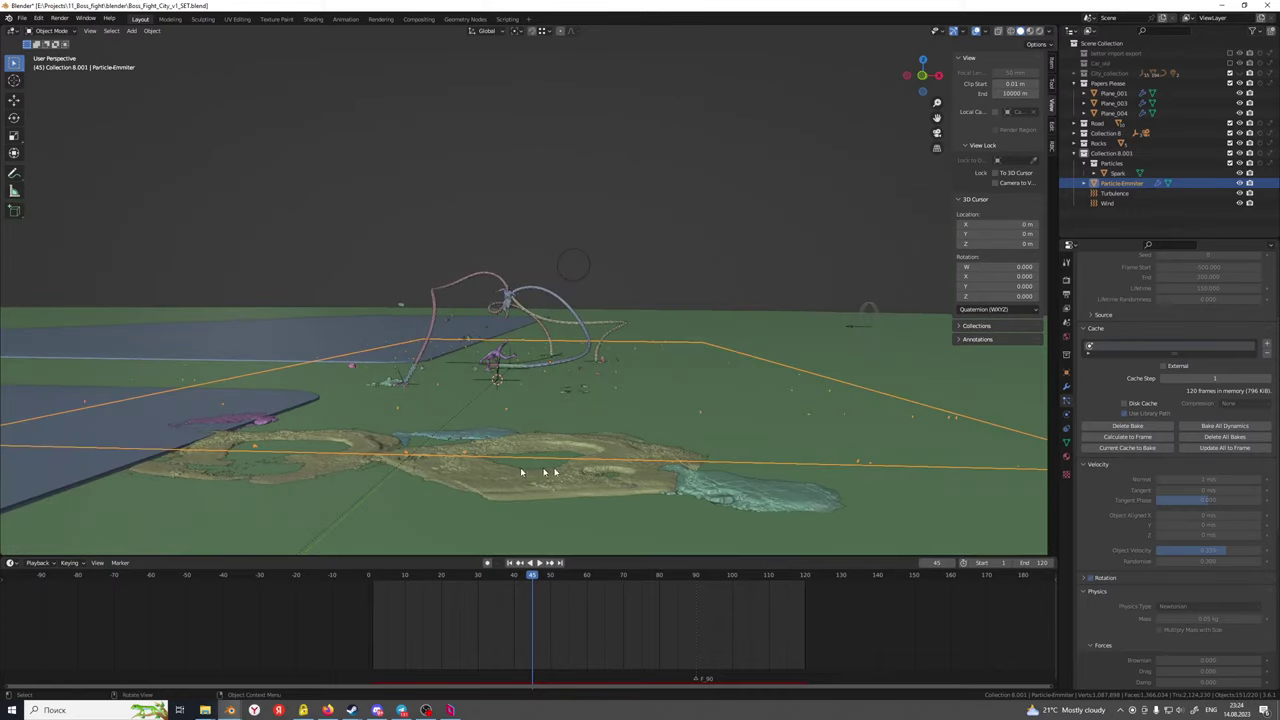
pyautogui.scroll(-3, 1146, 519)
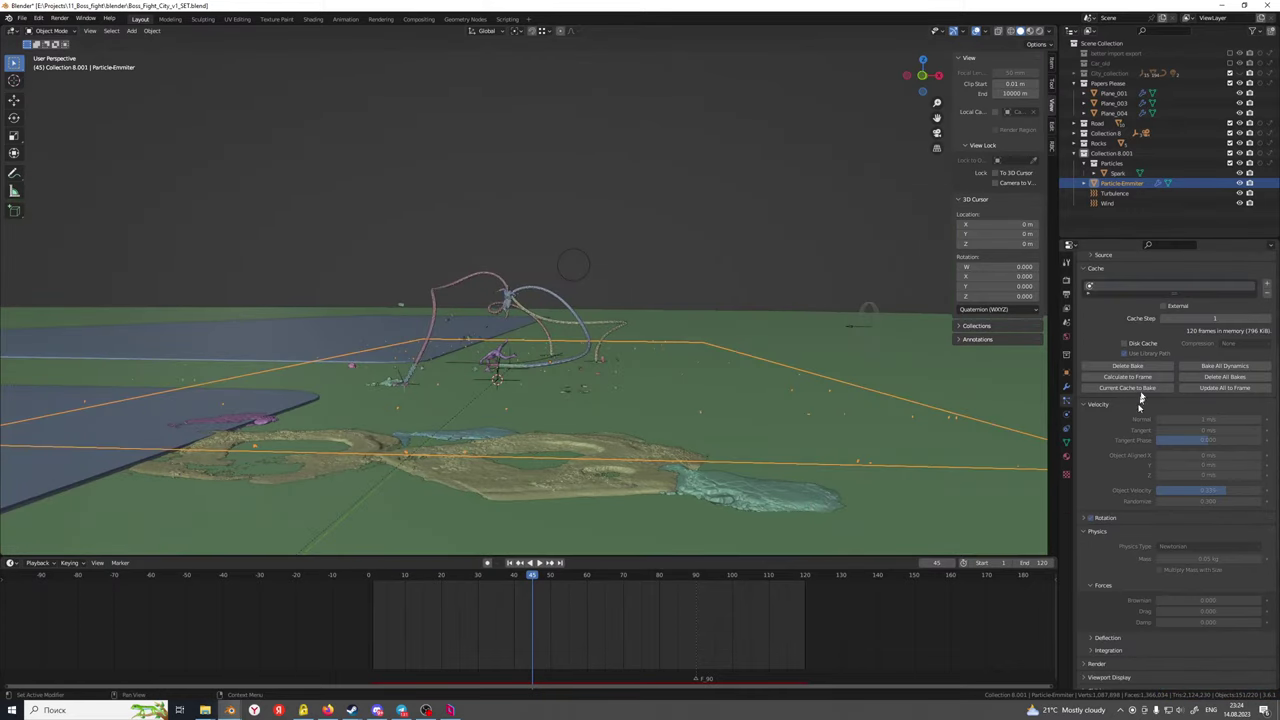
pyautogui.click(1146, 367)
pyautogui.scroll(-5, 1129, 571)
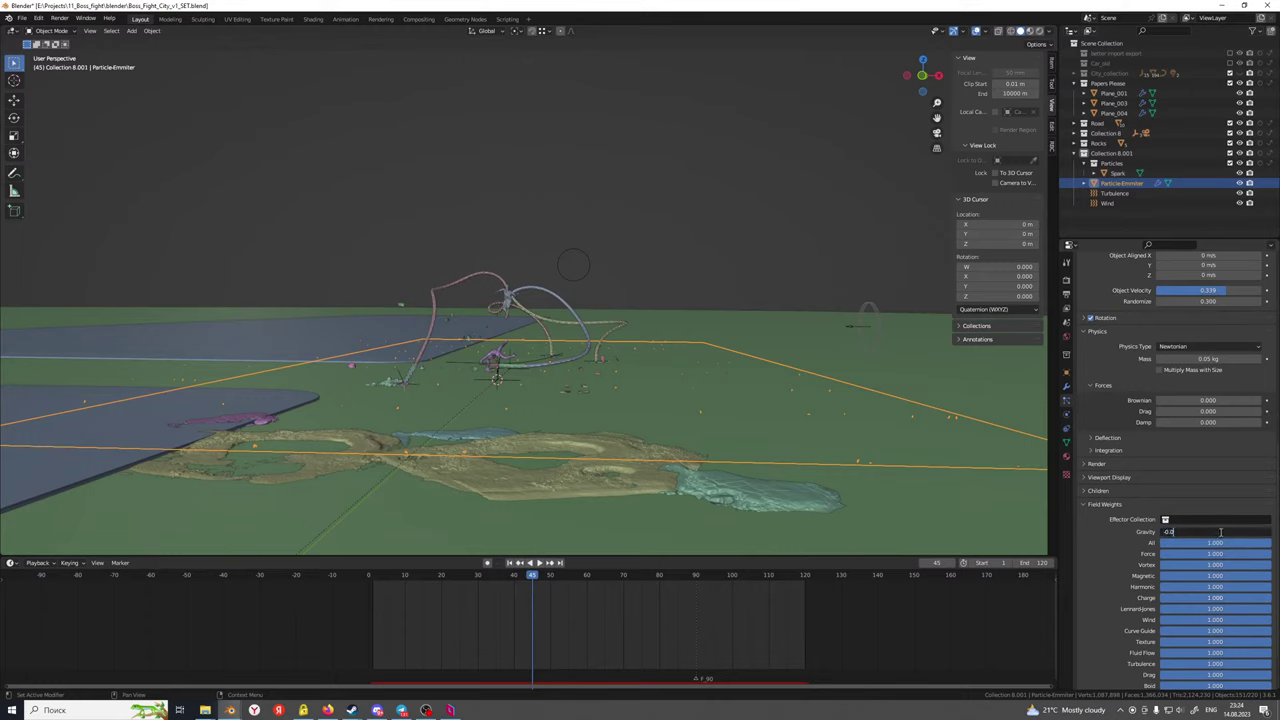
pyautogui.press('Return')
# Bake the emitter's cache and play the animation from about frame 40 to check how the sparks move
pyautogui.scroll(6, 1120, 530)
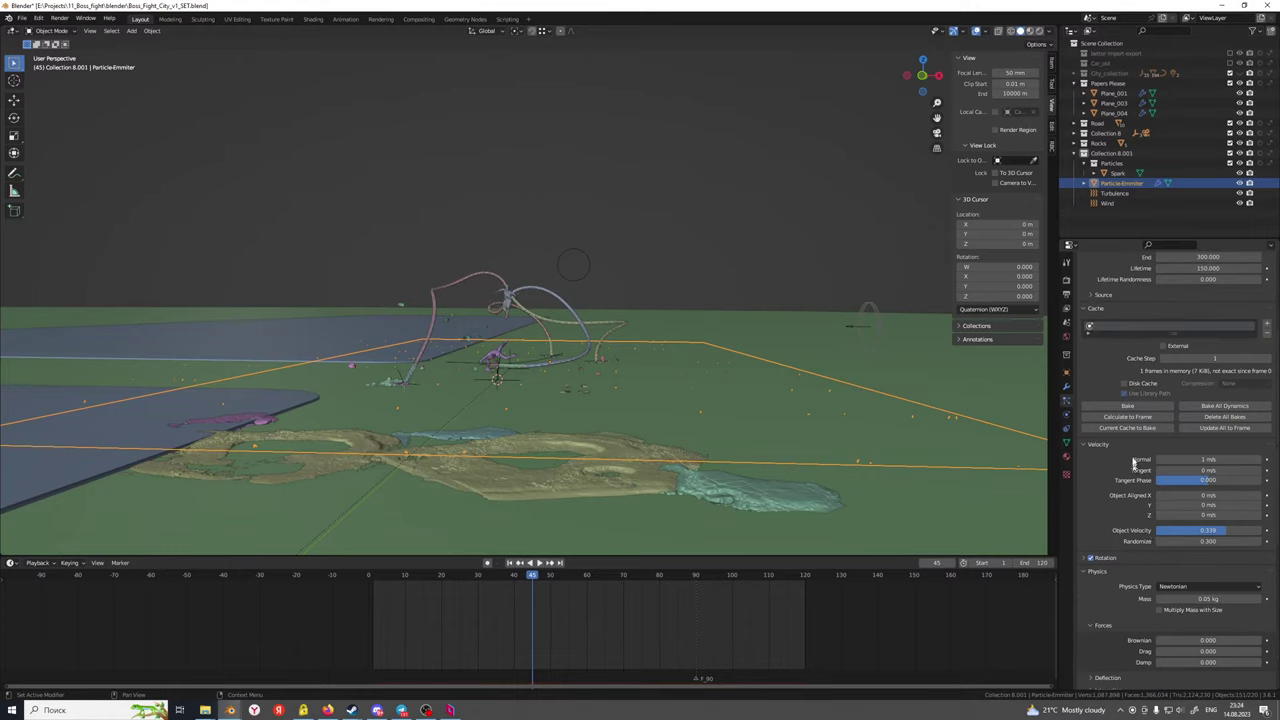
pyautogui.click(1130, 406)
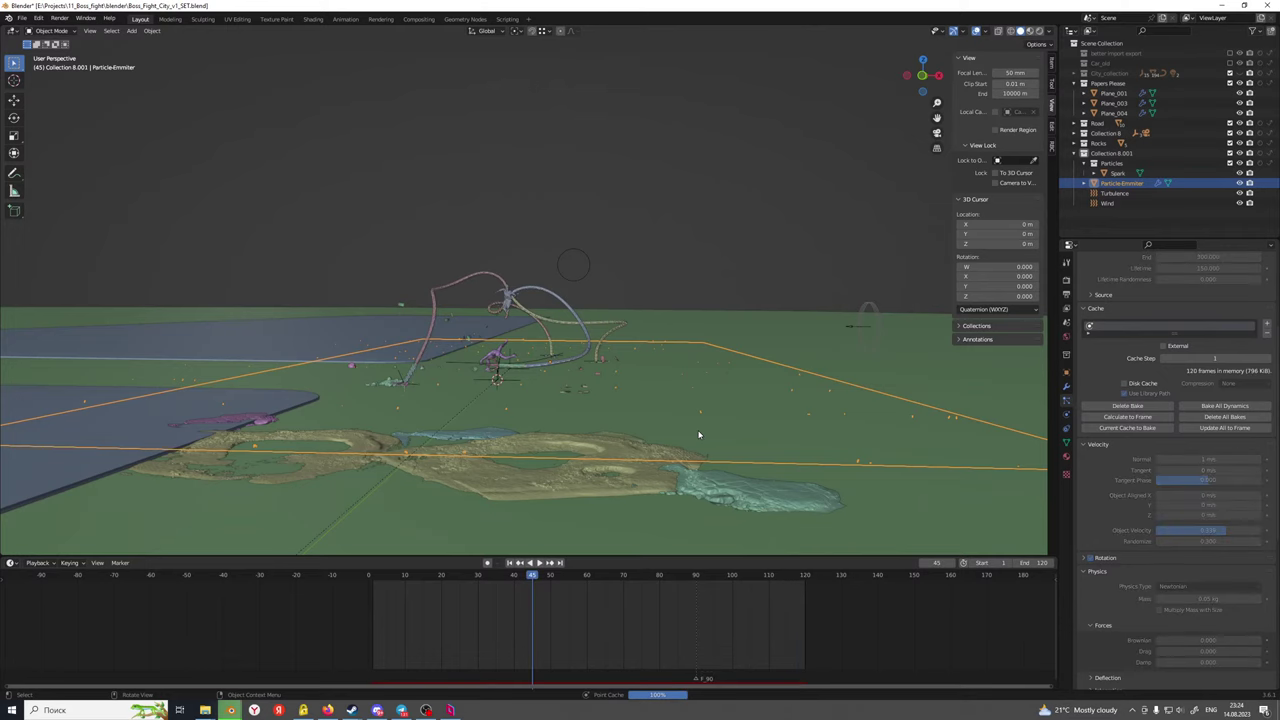
pyautogui.moveTo(454, 578); pyautogui.dragTo(519, 582)
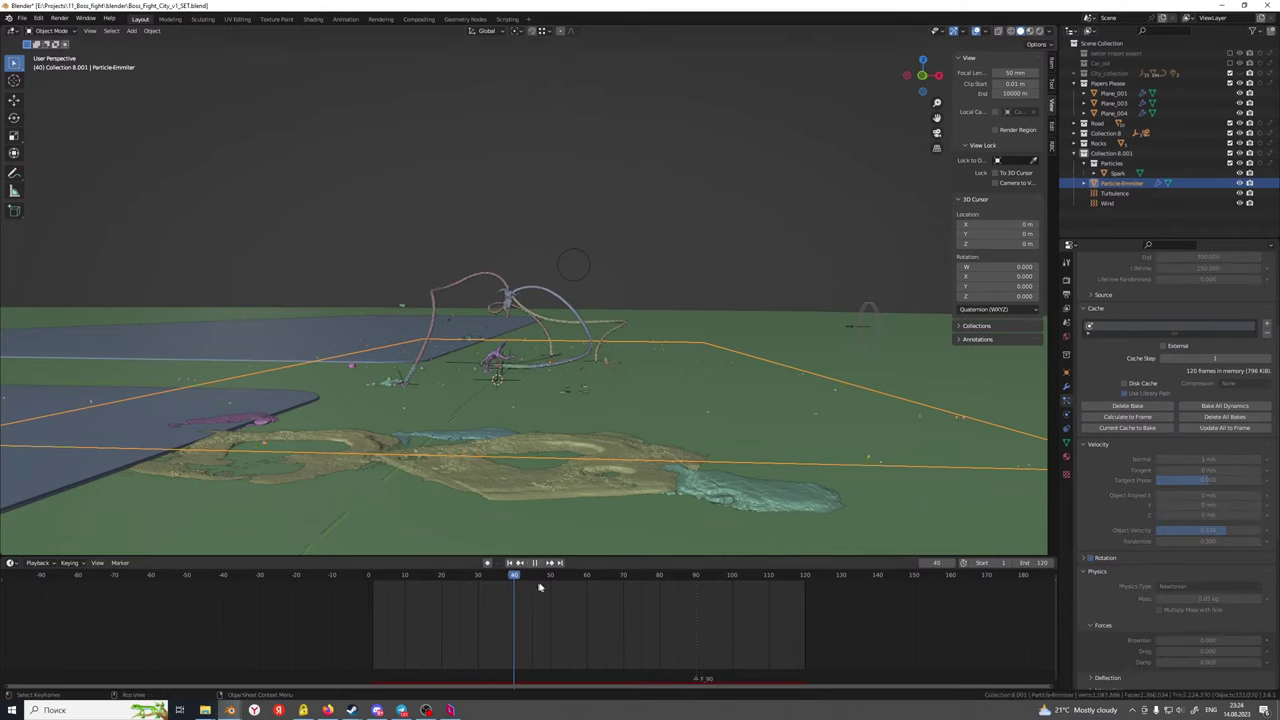
pyautogui.press('space')
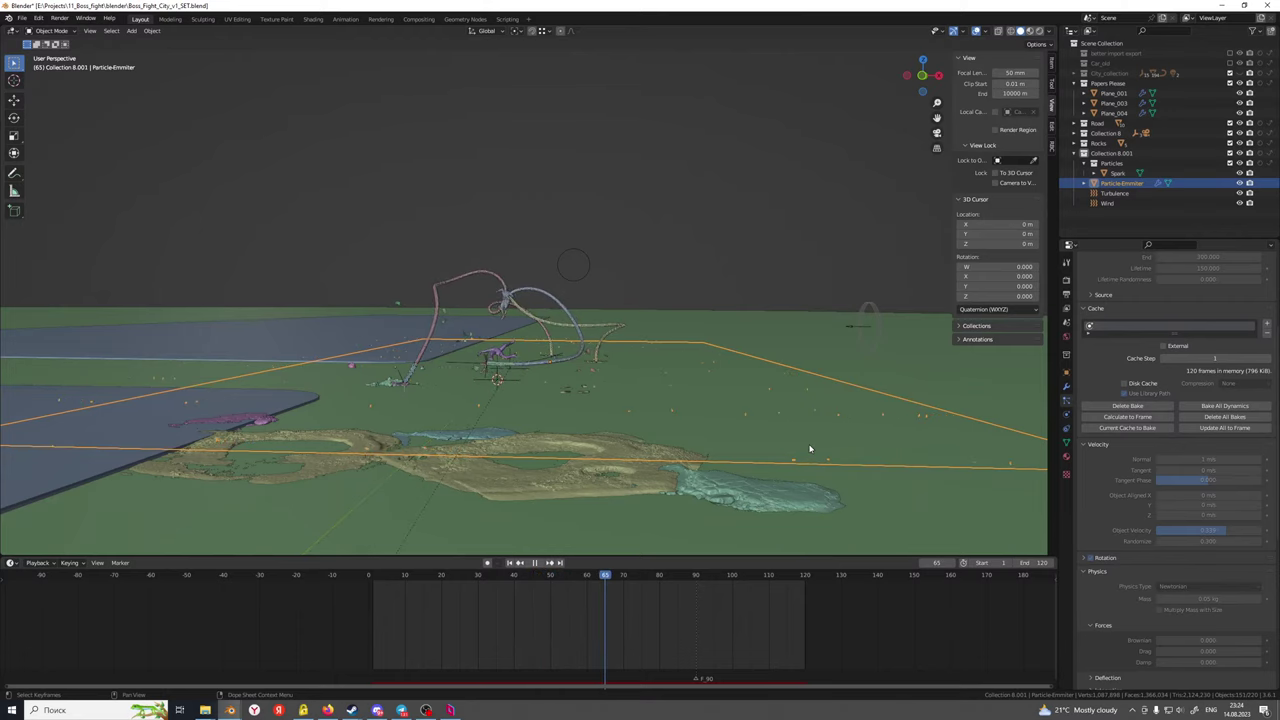
# Set the Wind force field's Strength to 0.1 and its Noise Amount to 0.1
pyautogui.click(866, 326)
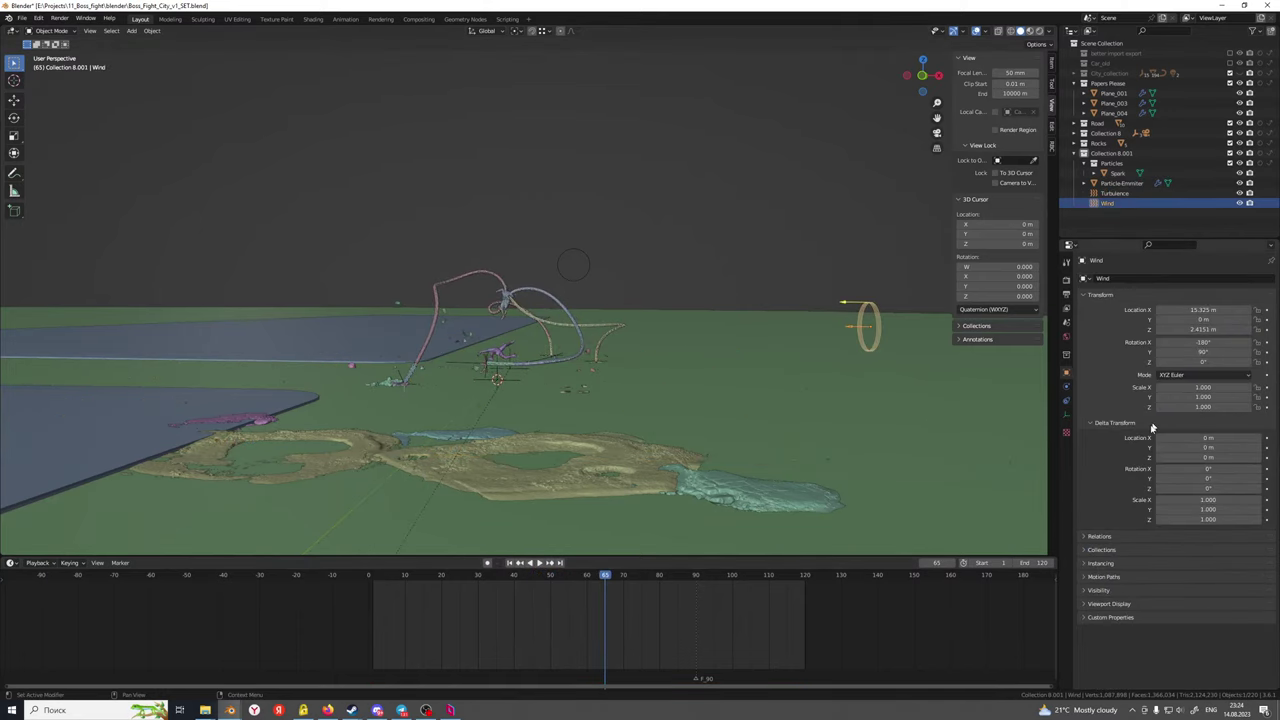
pyautogui.click(1067, 388)
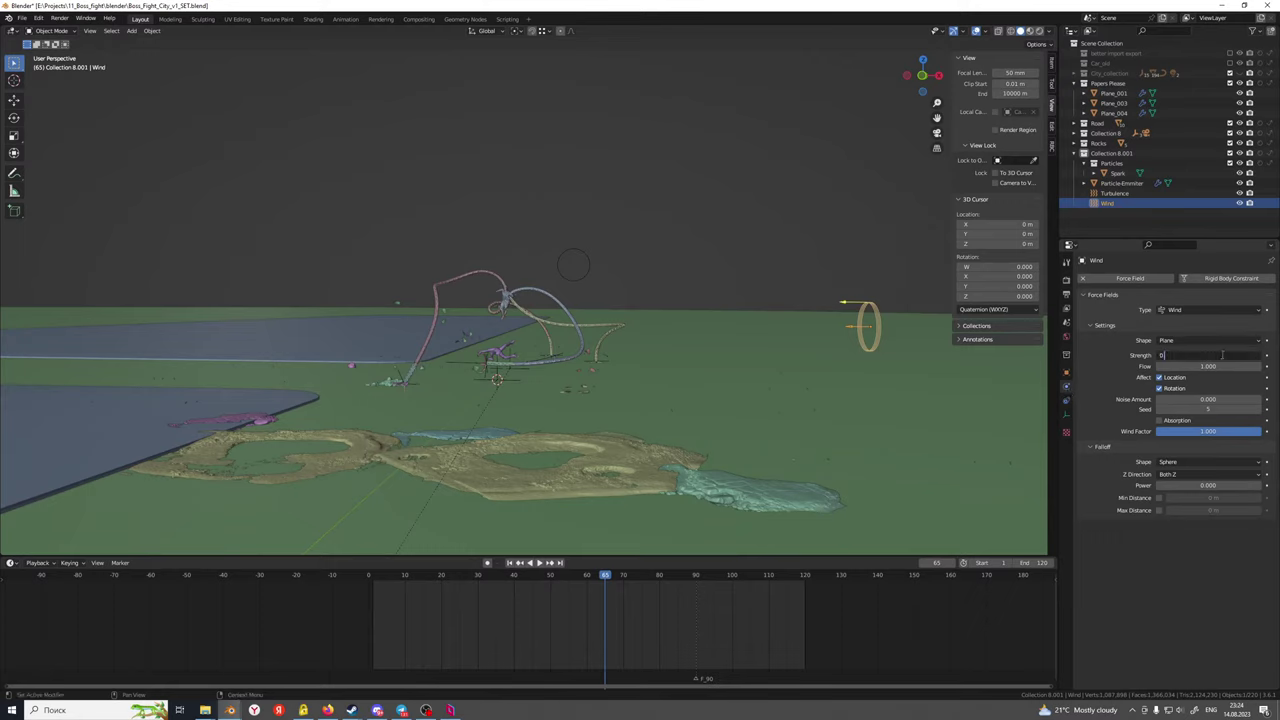
pyautogui.press('Return')
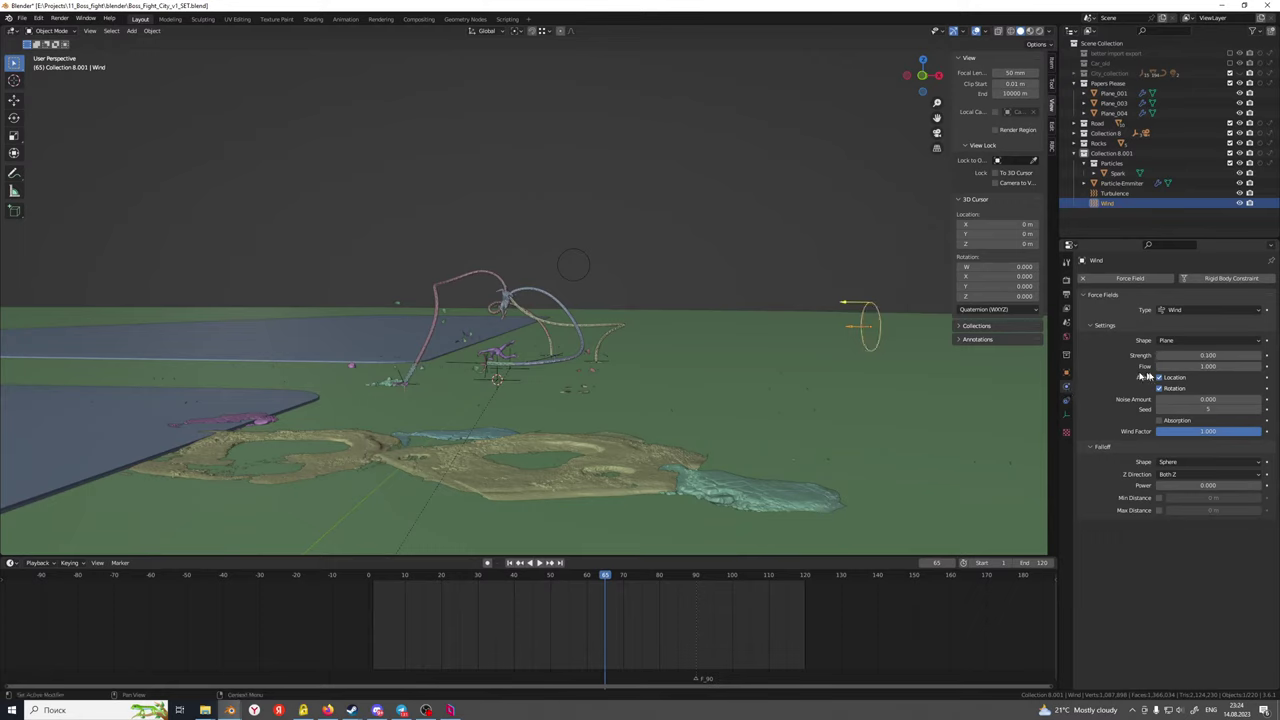
pyautogui.click(1210, 399)
pyautogui.write('1')
pyautogui.click(1133, 410)
pyautogui.click(1196, 399)
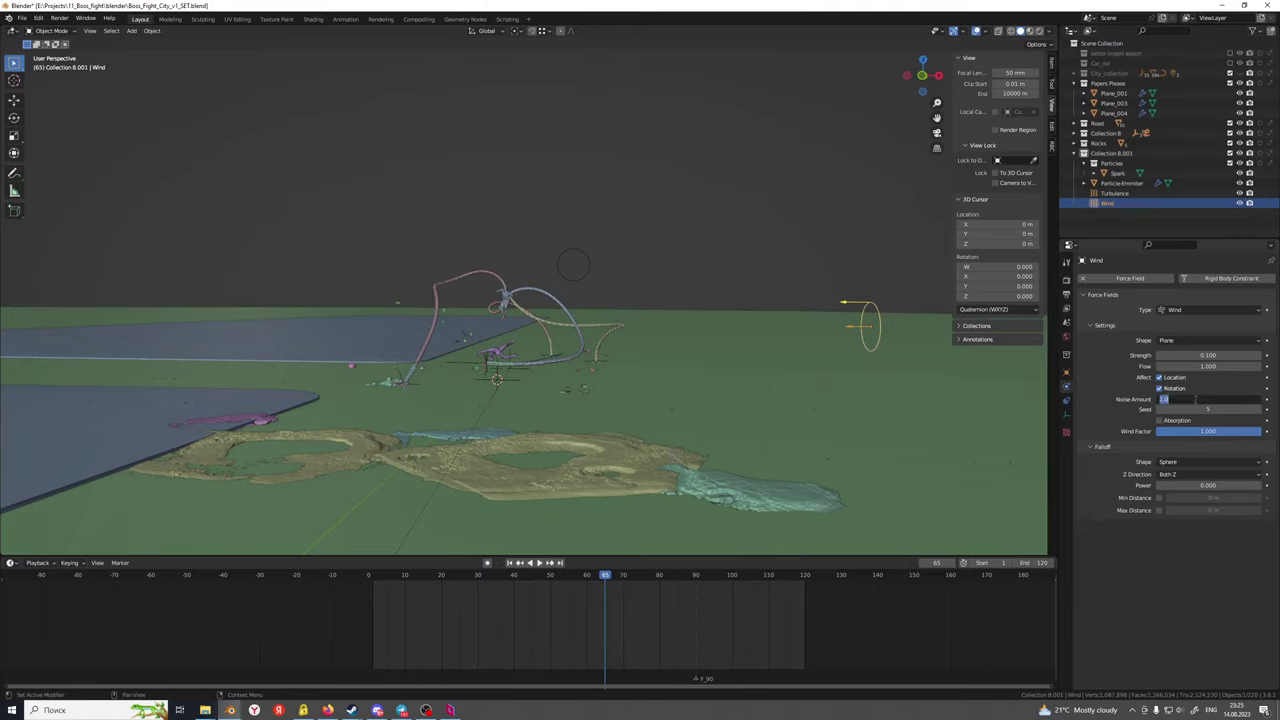
pyautogui.press('Return')
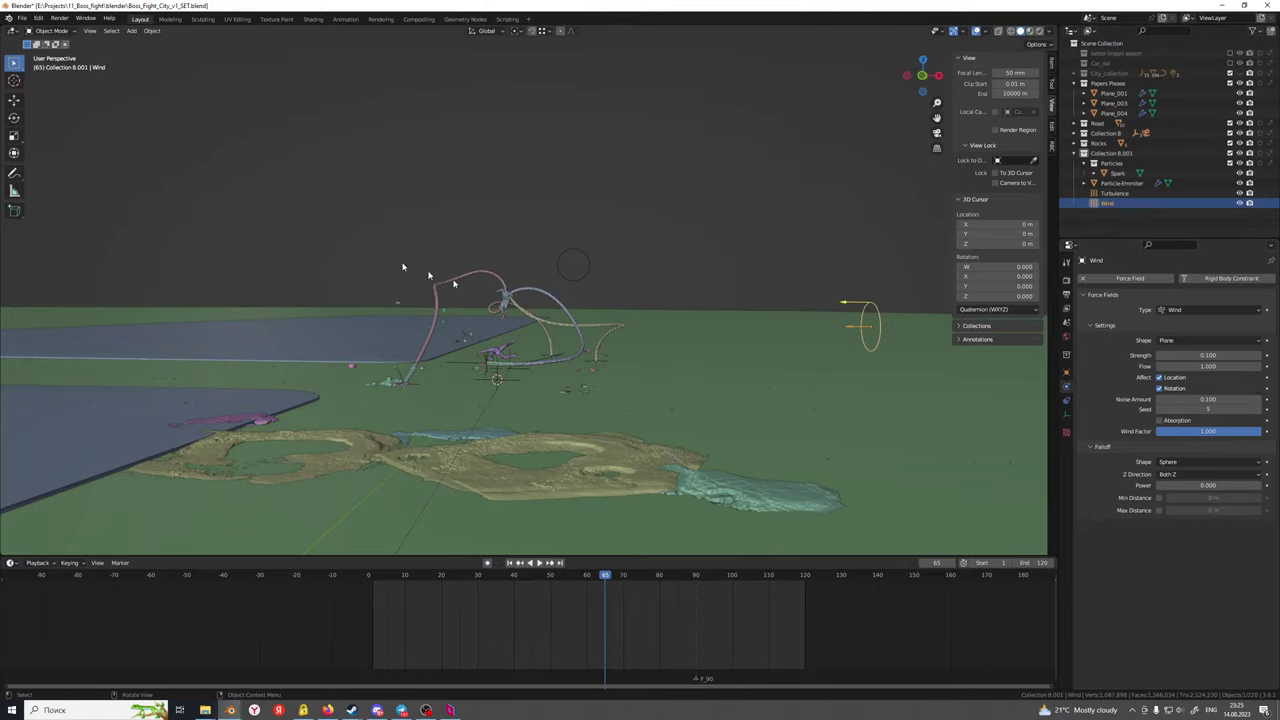
# Select the particle emitter, delete its existing bake and bake the simulation cache again
pyautogui.click(582, 390)
pyautogui.click(1067, 411)
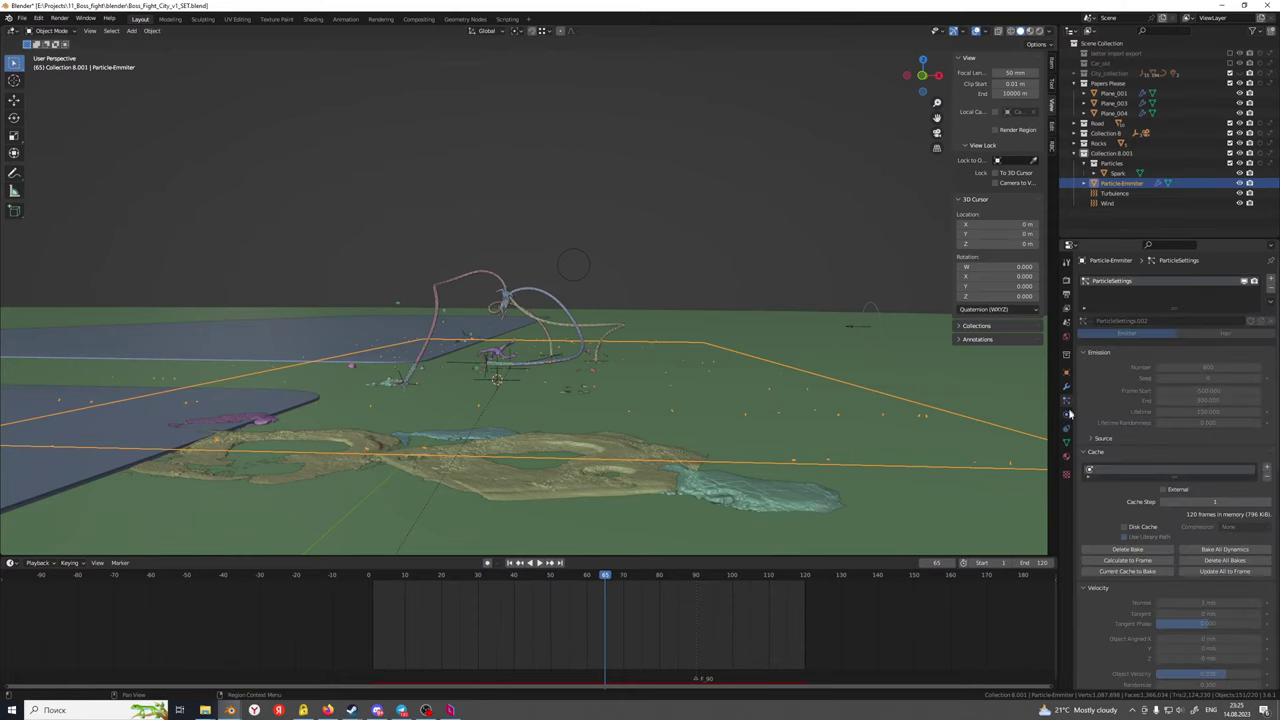
pyautogui.click(1136, 550)
pyautogui.click(1131, 549)
# Play the animation from frame 43 and scrub between frames 91 and 20 to check the wind-driven sparks
pyautogui.moveTo(604, 578); pyautogui.dragTo(526, 604)
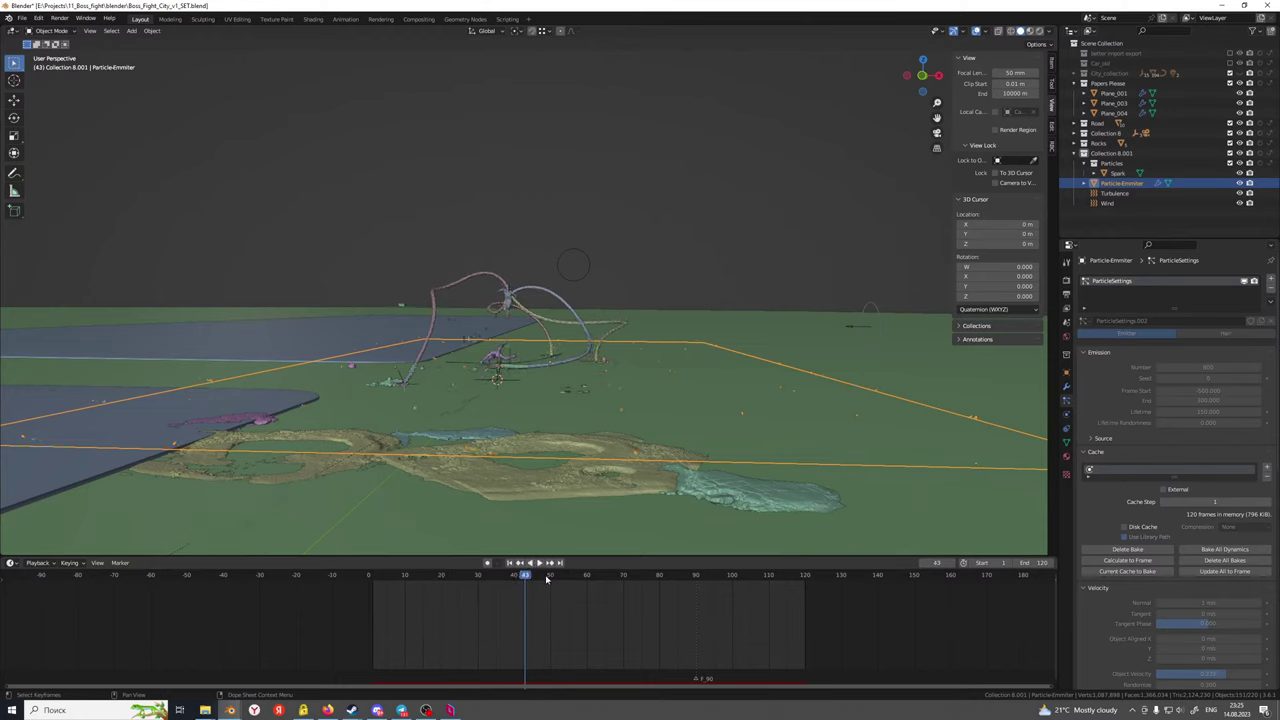
pyautogui.press('space')
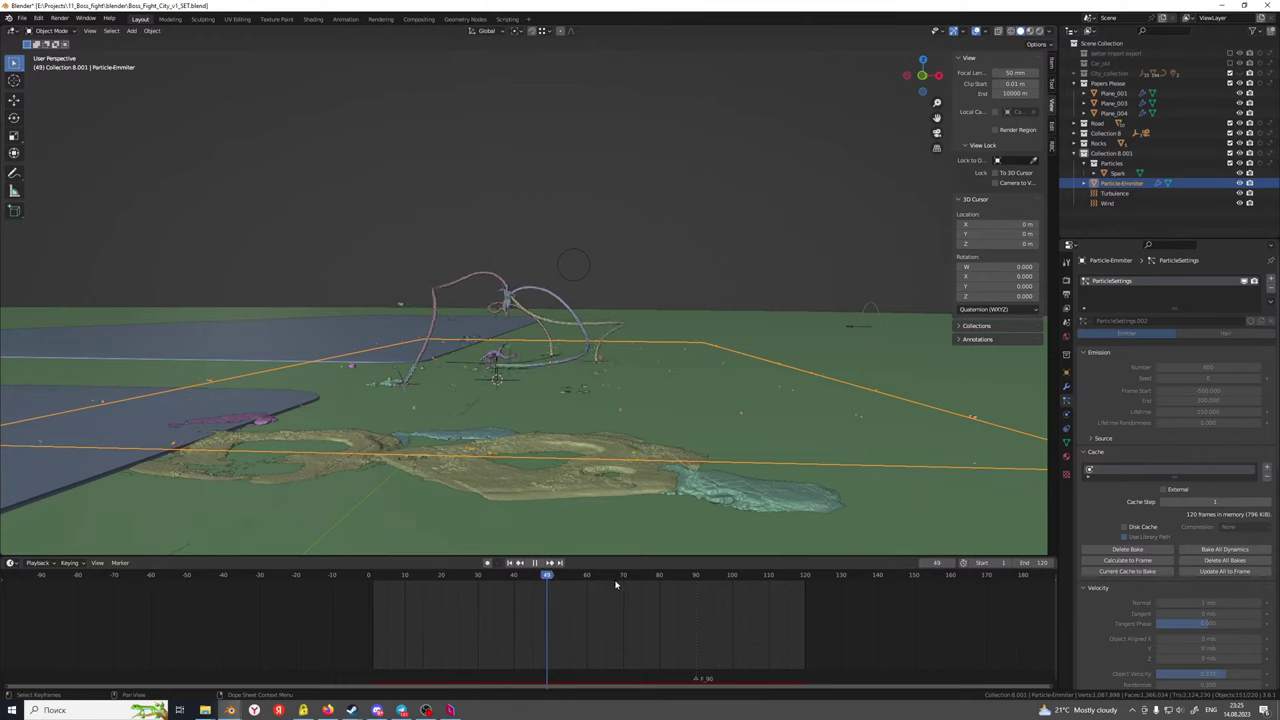
pyautogui.click(702, 593)
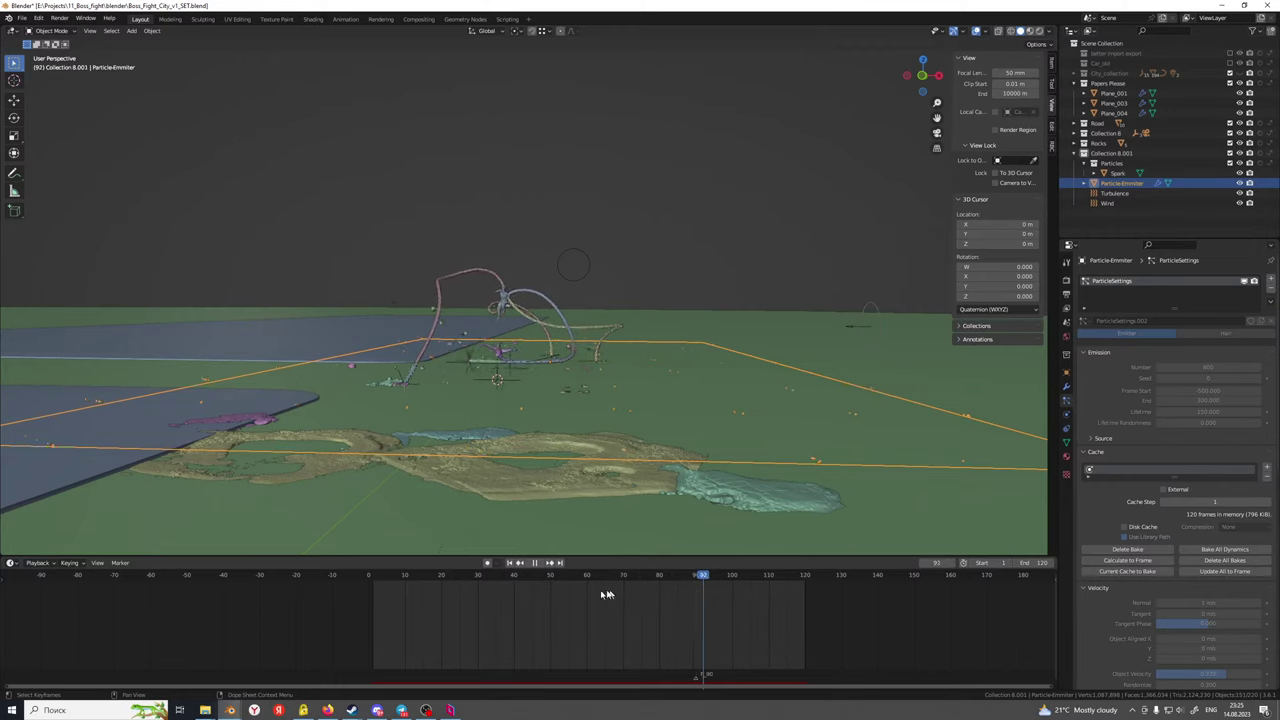
pyautogui.moveTo(605, 594); pyautogui.dragTo(445, 595)
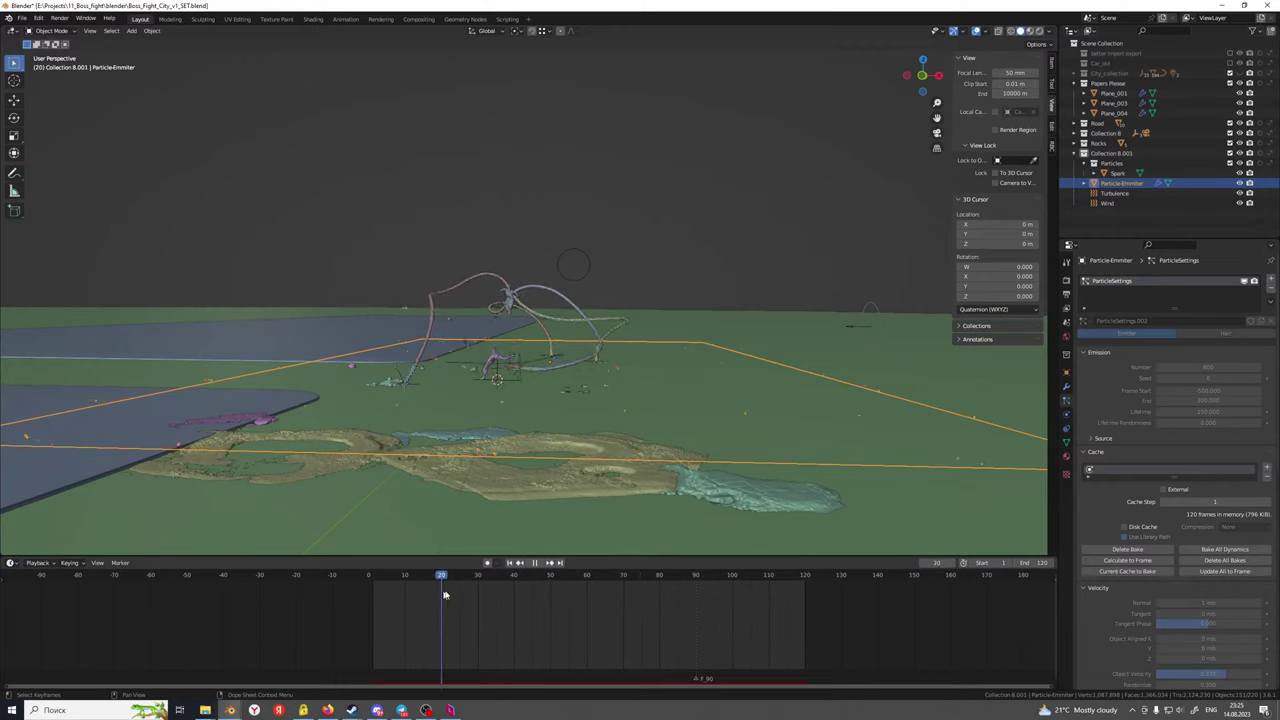
# Set the Wind force field's Strength to 0.05 and reselect the particle emitter
pyautogui.moveTo(548, 490); pyautogui.dragTo(704, 412, button='middle')
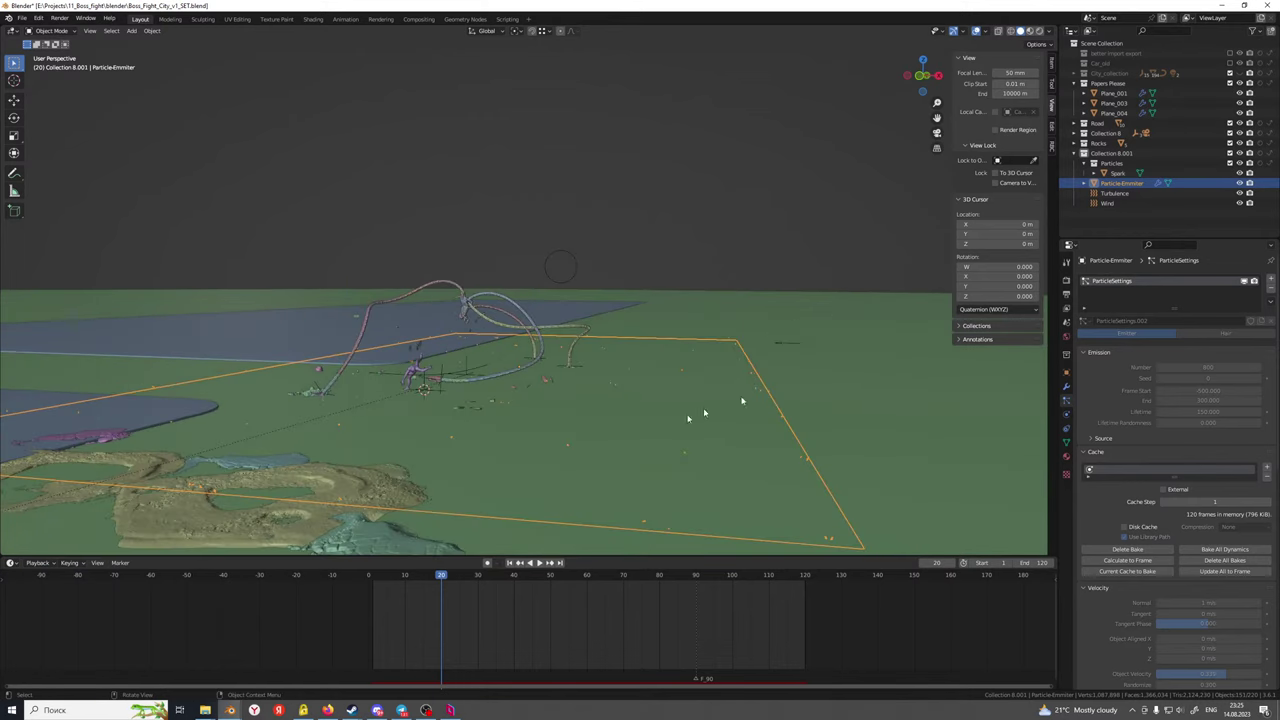
pyautogui.click(801, 347)
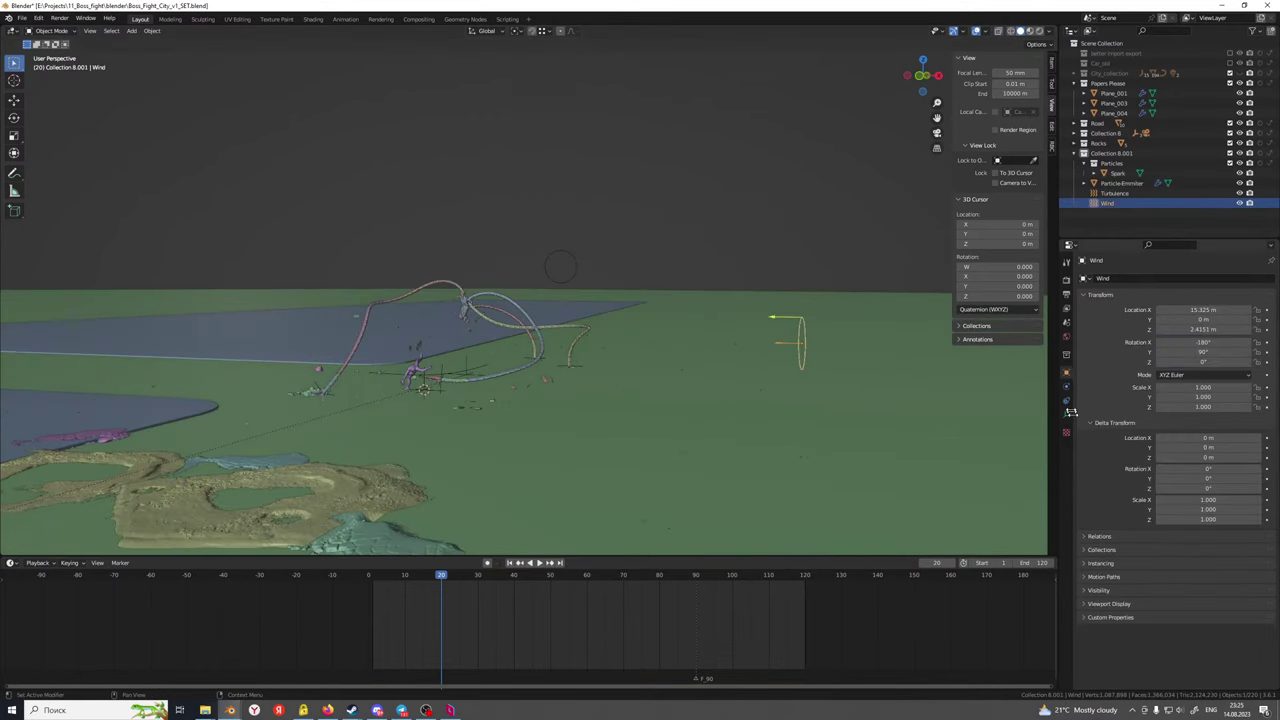
pyautogui.click(1070, 411)
pyautogui.click(1195, 356)
pyautogui.write('0.1')
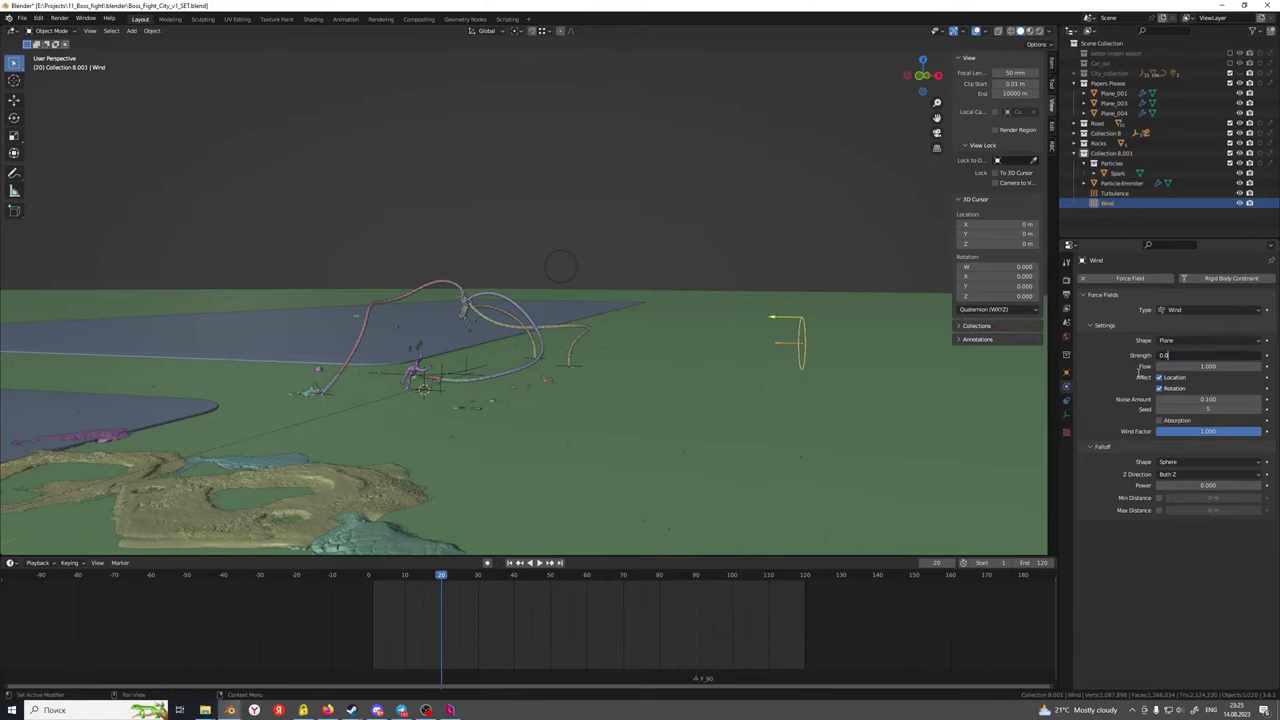
pyautogui.press('Return')
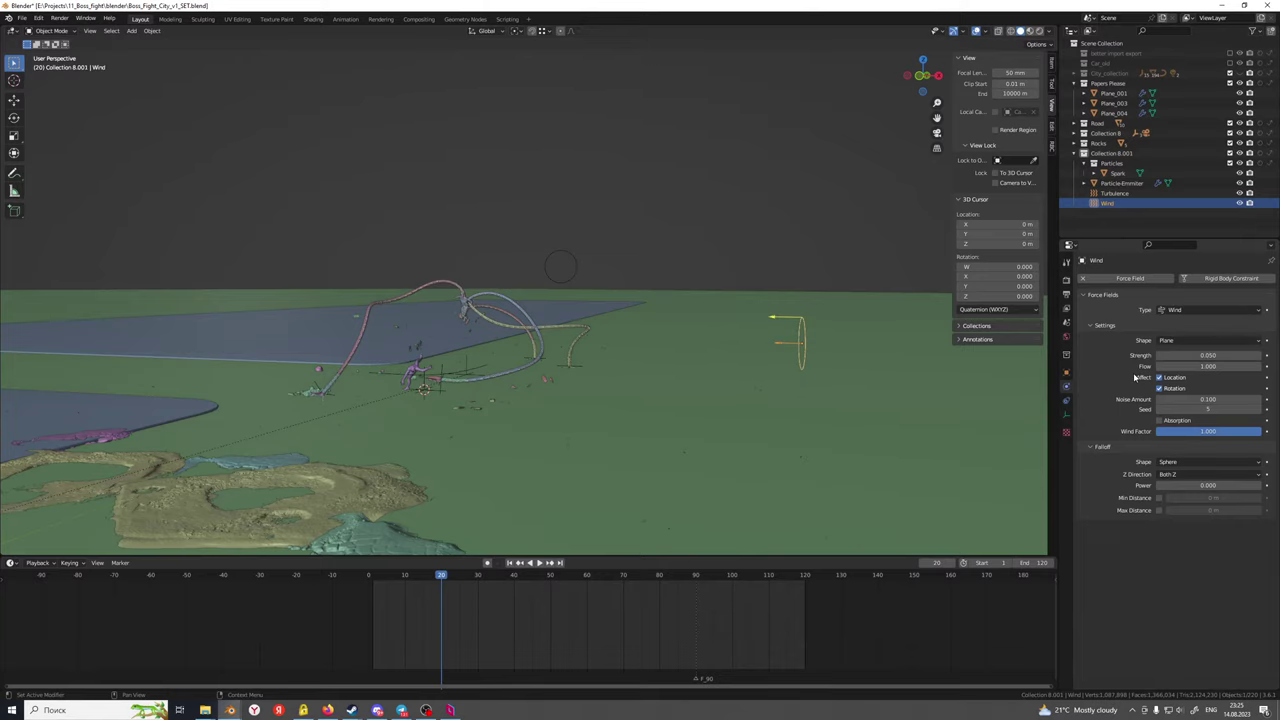
pyautogui.click(90, 31)
pyautogui.click(573, 404)
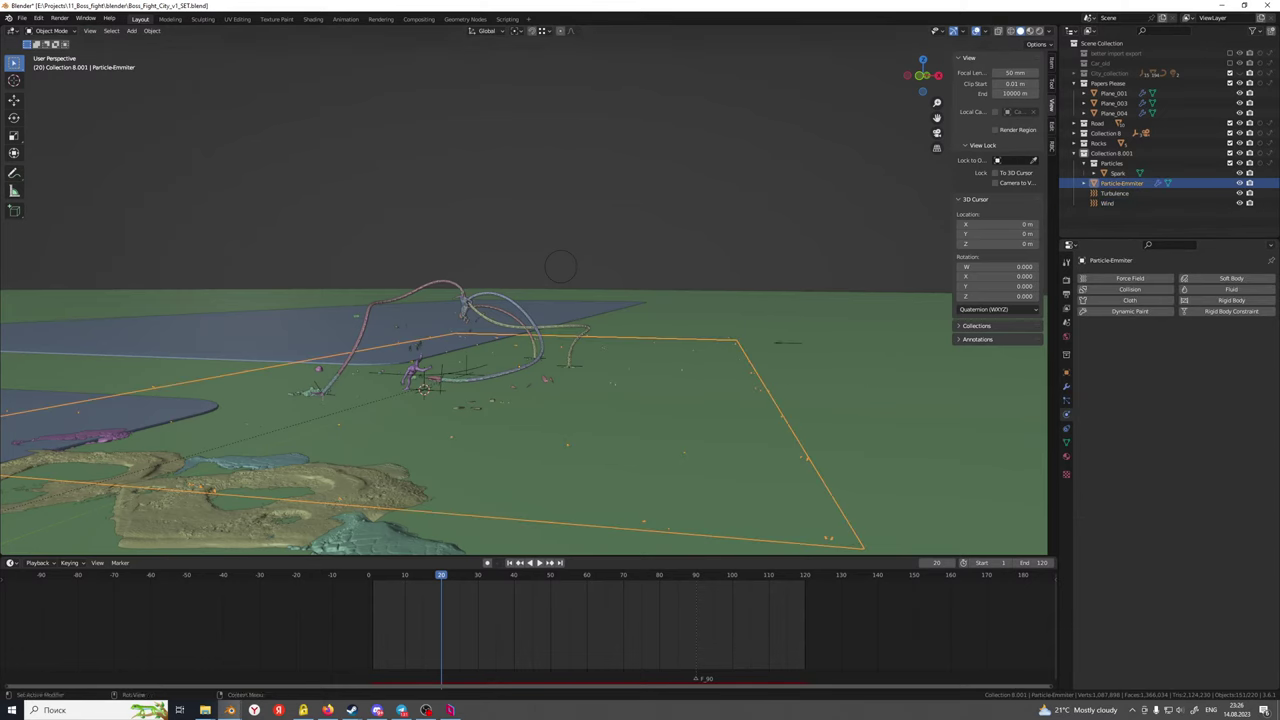
# Delete the particle emitter's existing bake and bake the simulation again with the reduced wind strength
pyautogui.click(1066, 401)
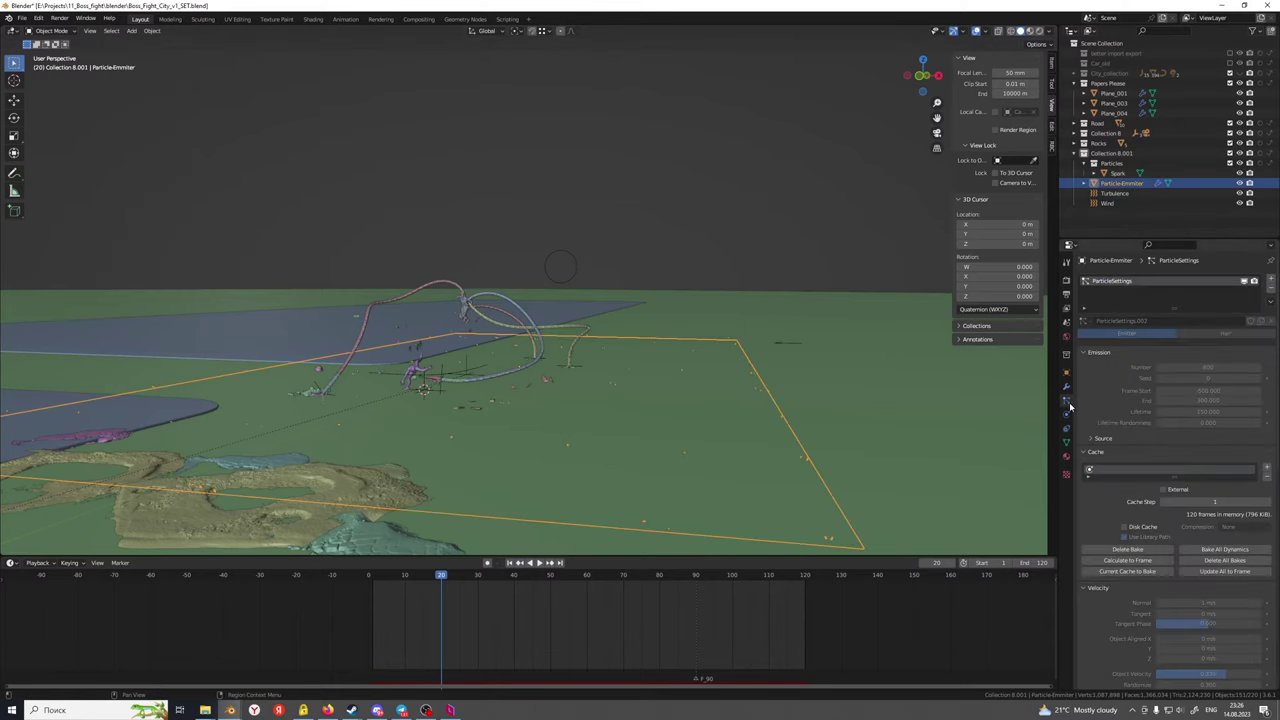
pyautogui.click(1125, 550)
pyautogui.click(1126, 549)
# Play the animation from near the start to frame 94 and inspect the spark motion from another angle
pyautogui.moveTo(405, 577); pyautogui.dragTo(392, 577)
pyautogui.press('space')
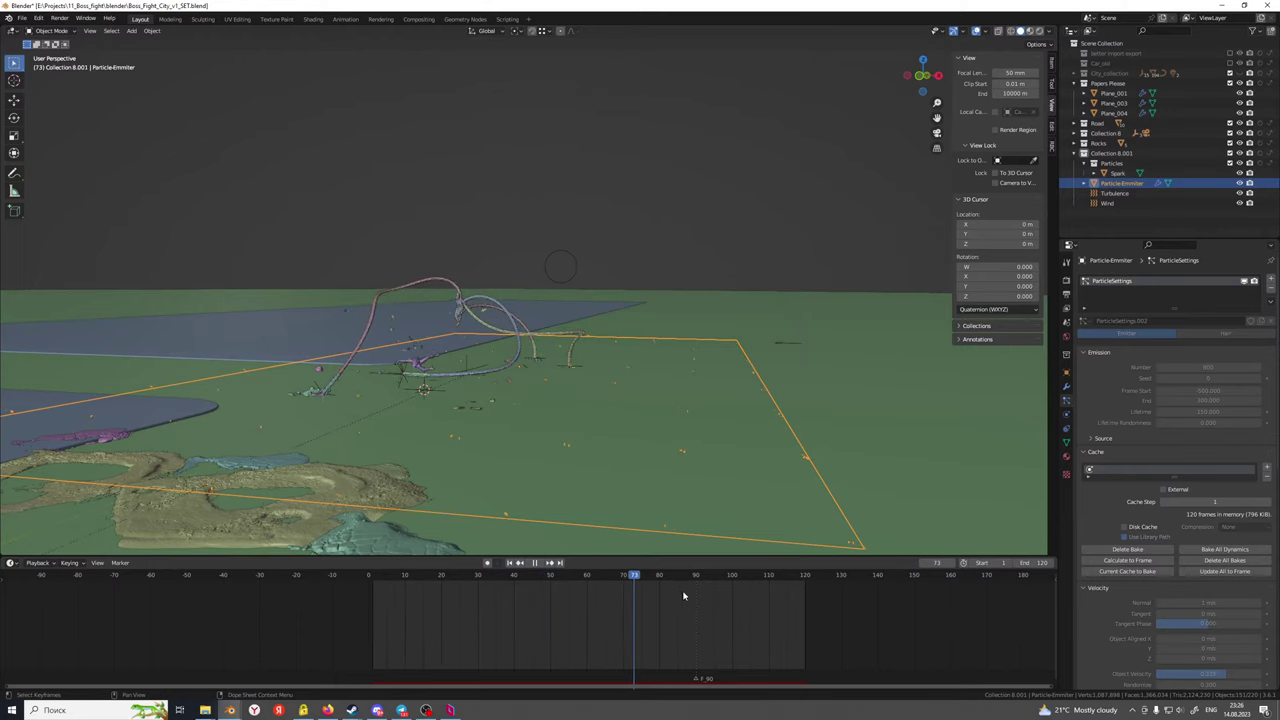
pyautogui.press('space')
pyautogui.moveTo(566, 506); pyautogui.dragTo(884, 460, button='middle')
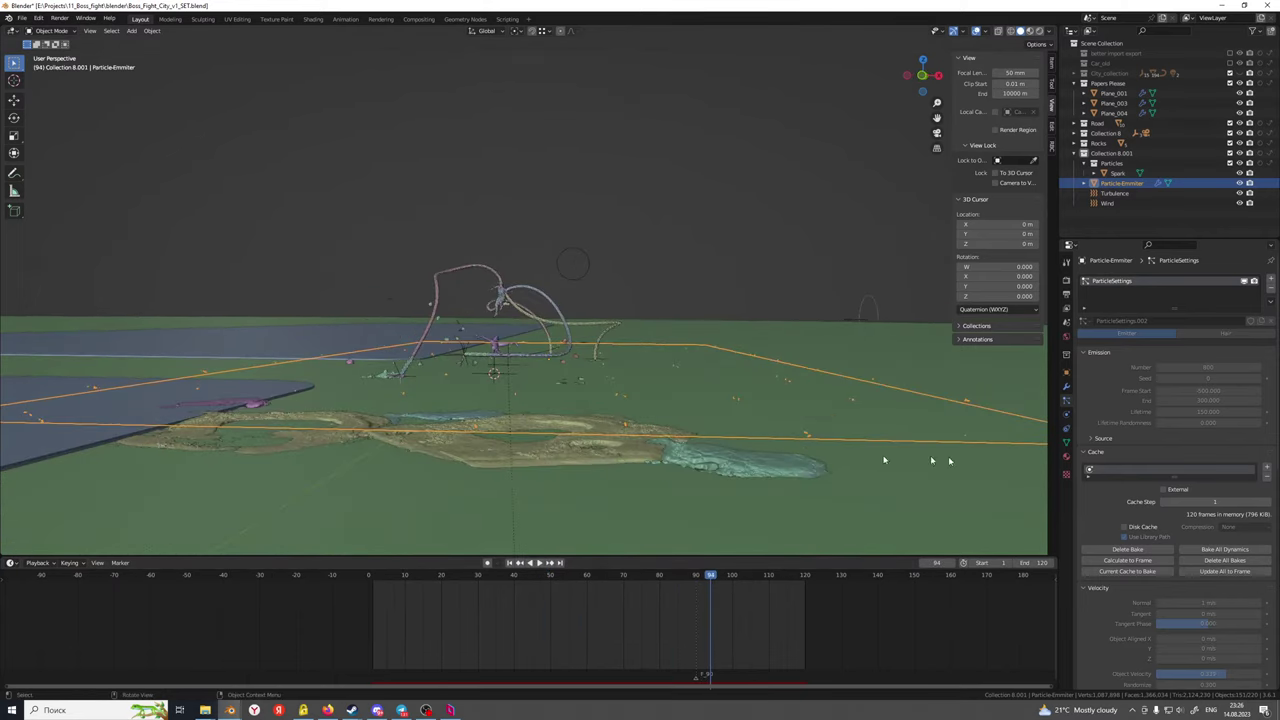
# Set the particles' Gravity field weight to -0.5, deleting the old bake and baking the simulation again
pyautogui.scroll(-8, 1134, 606)
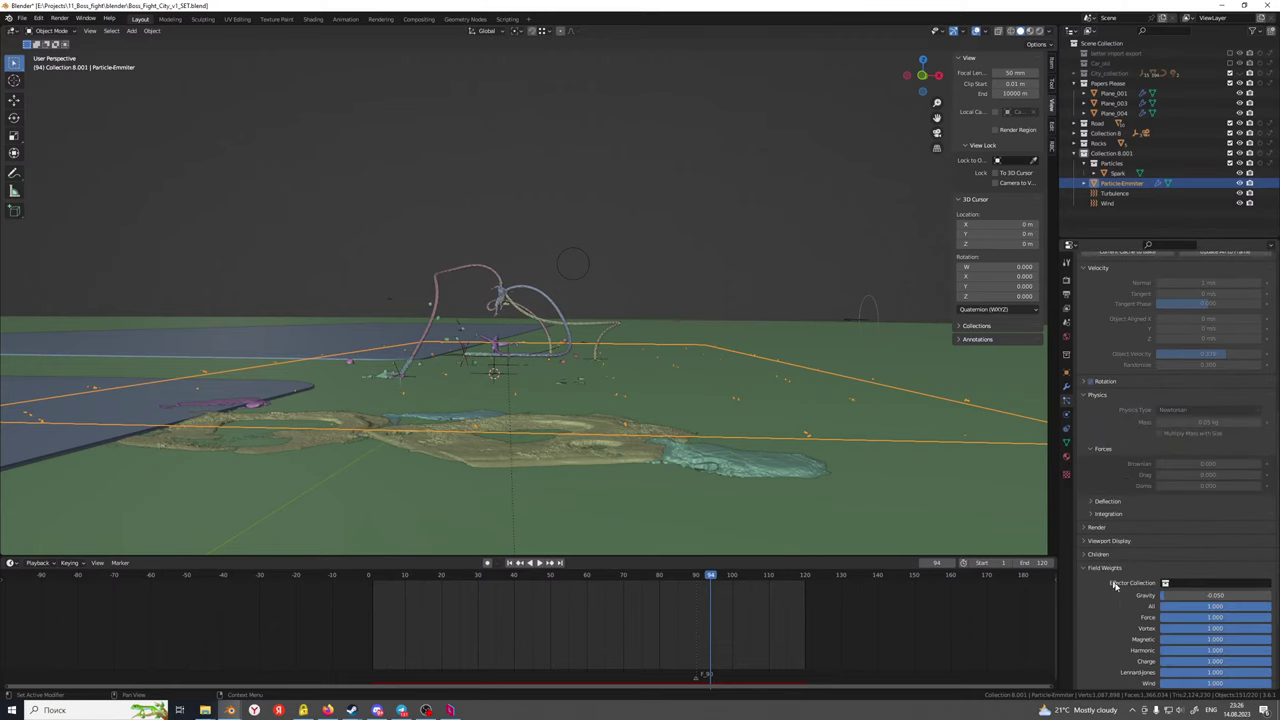
pyautogui.click(1205, 595)
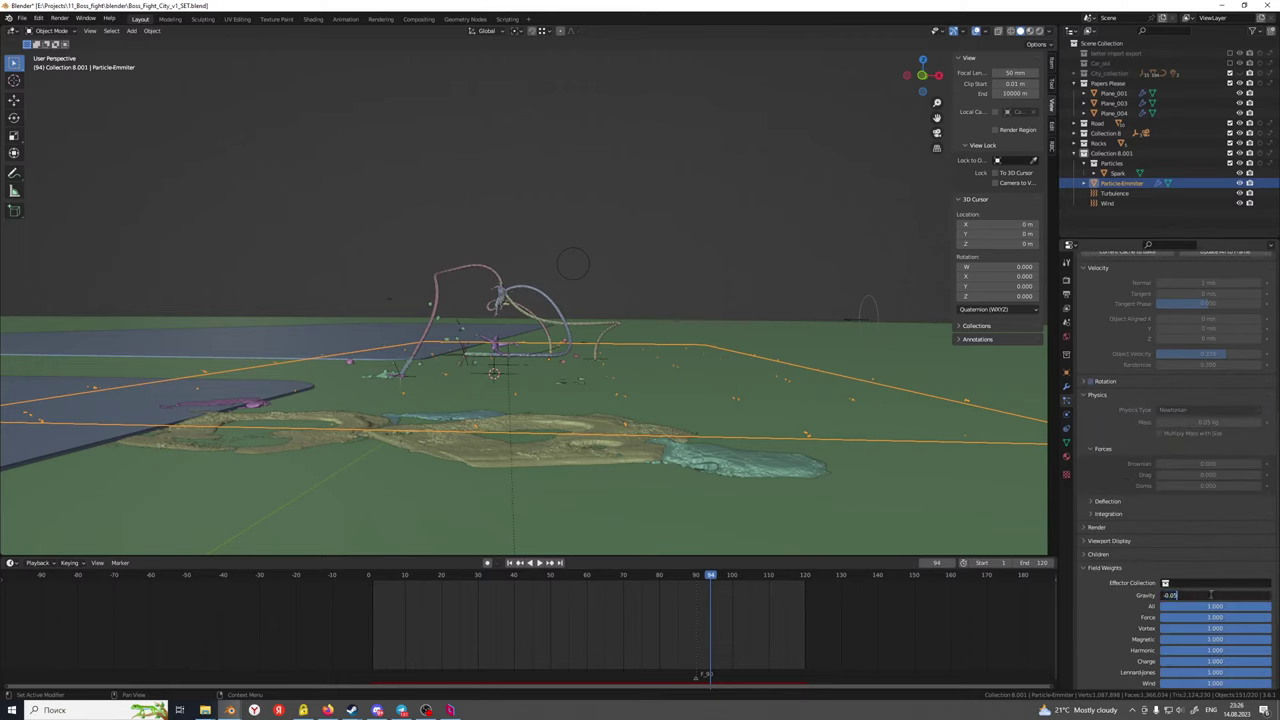
pyautogui.press('Return')
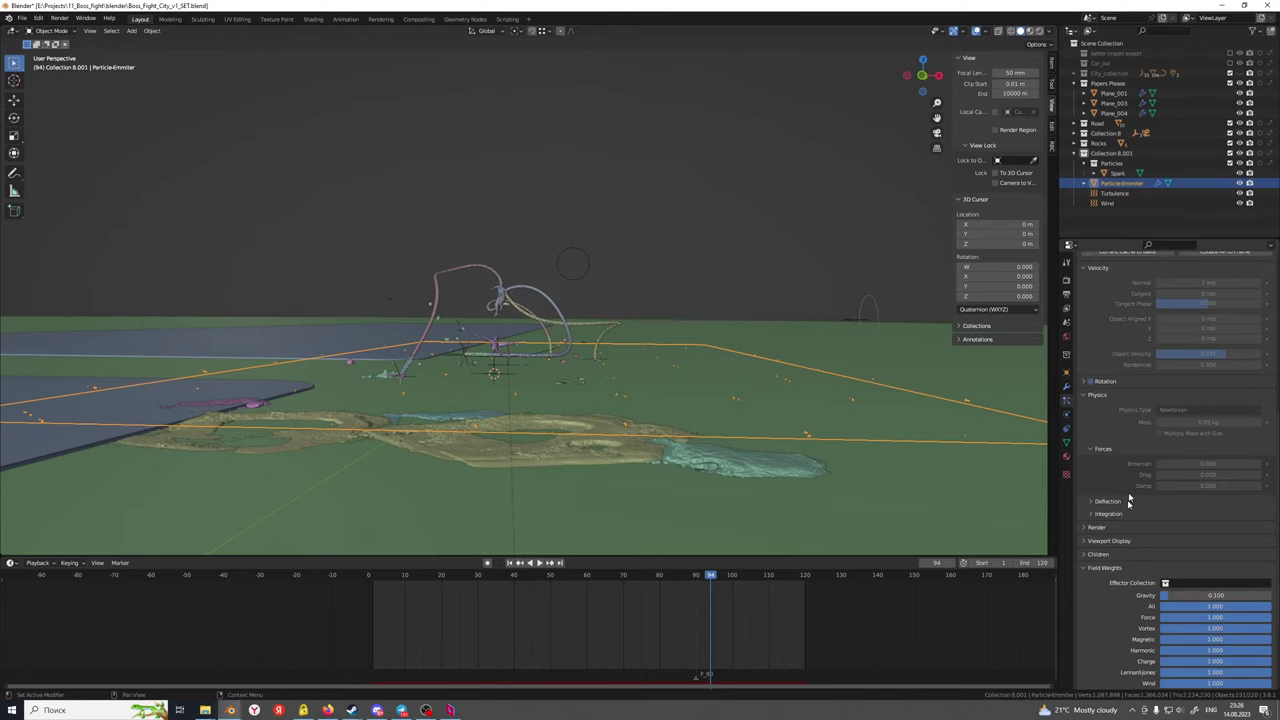
pyautogui.scroll(5, 1131, 500)
pyautogui.click(1137, 431)
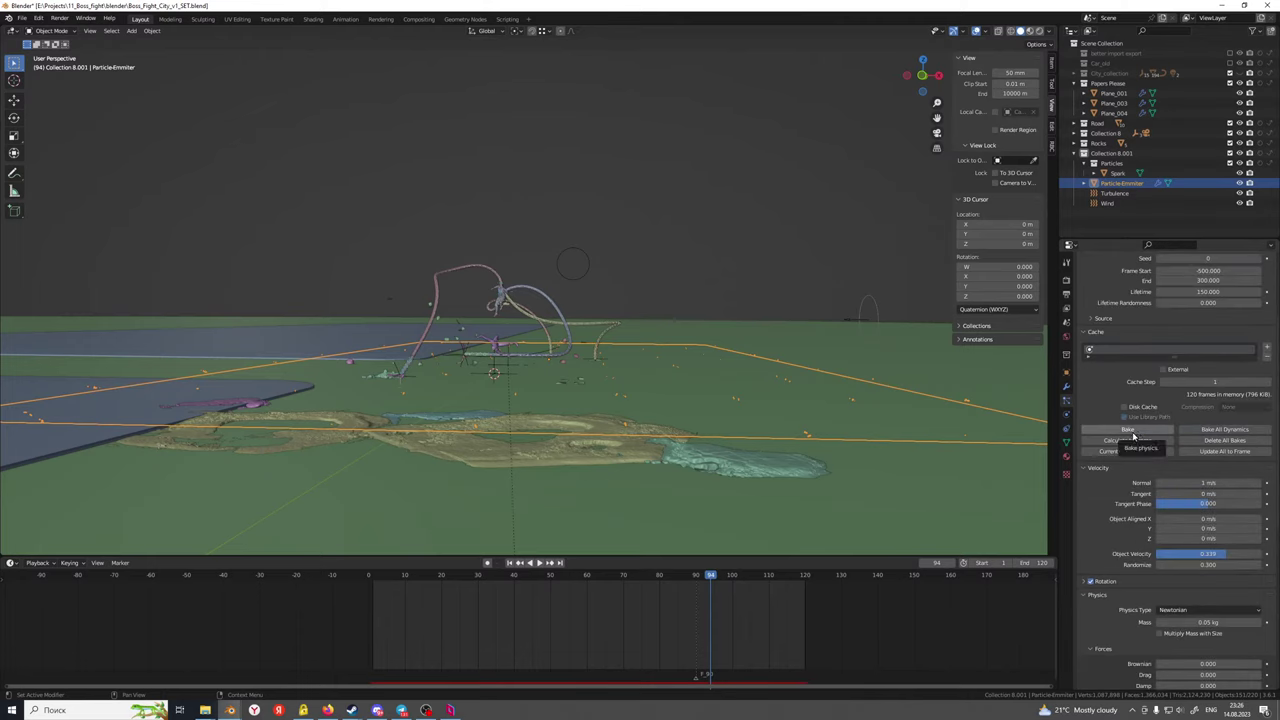
pyautogui.click(1129, 429)
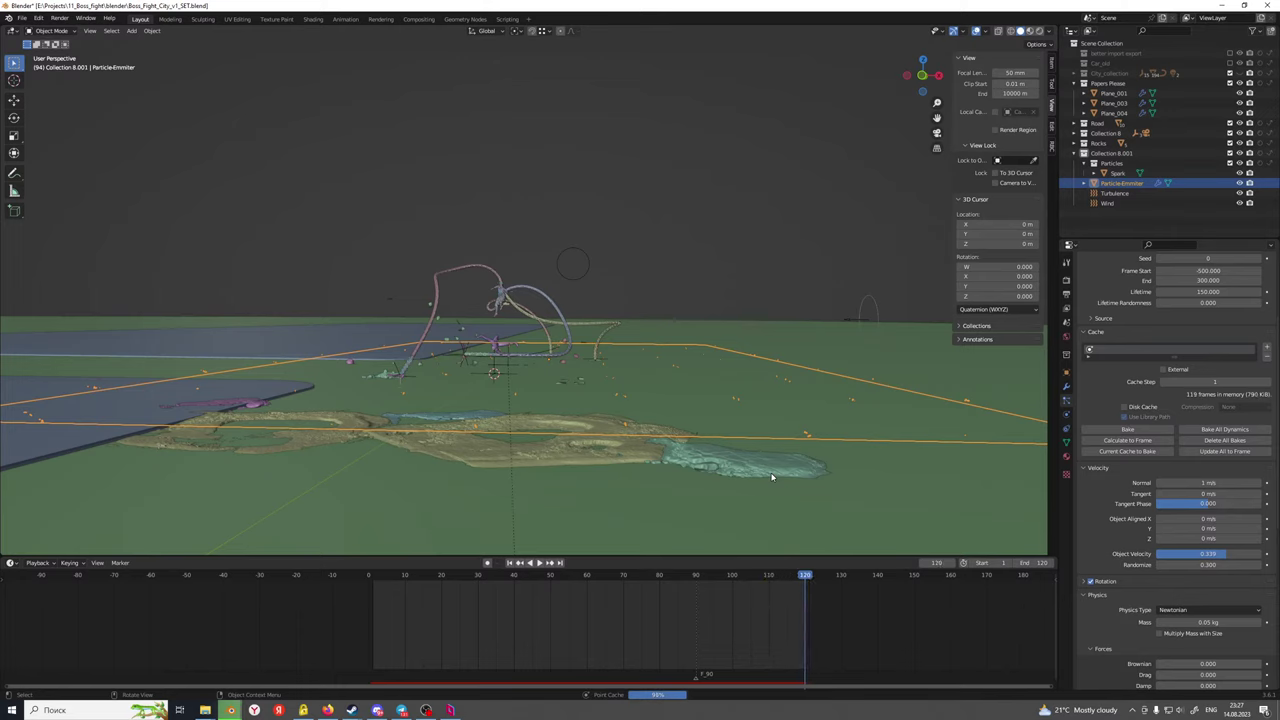
# Play the animation to frame 26 and view the sparks and the Wind force field from a low side angle
pyautogui.moveTo(555, 584); pyautogui.dragTo(463, 583)
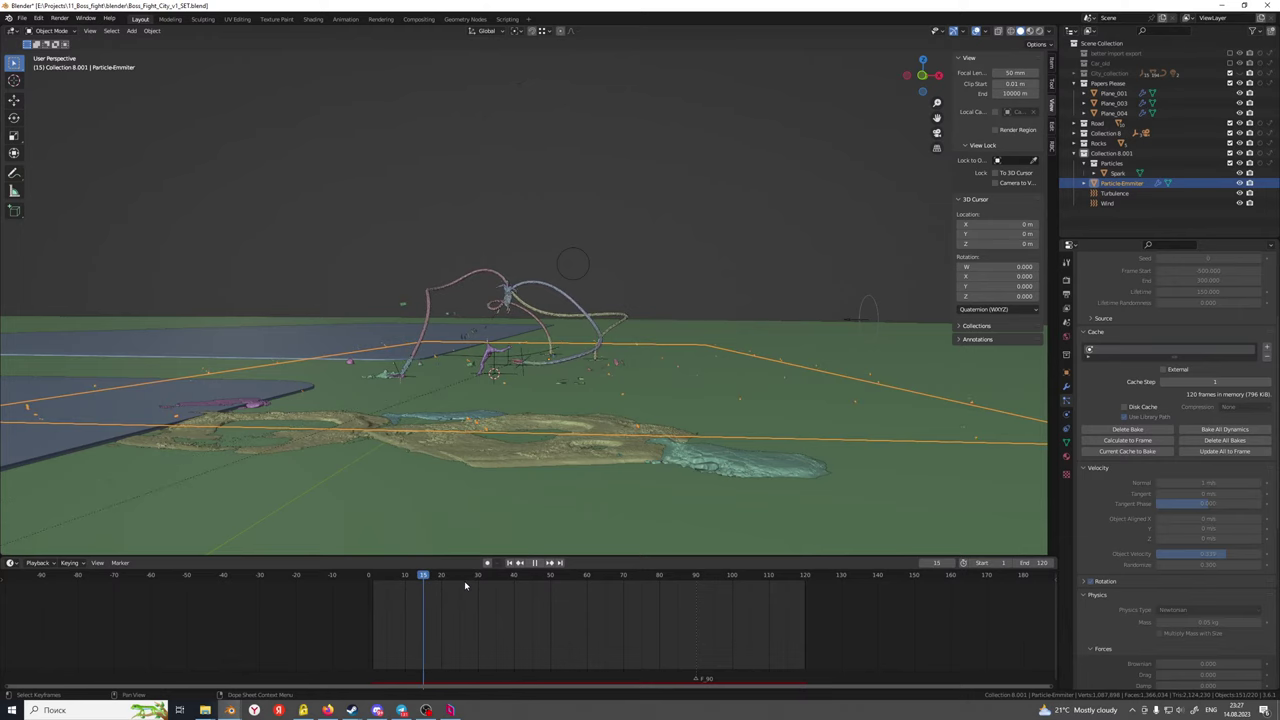
pyautogui.click(870, 312)
pyautogui.moveTo(886, 363); pyautogui.dragTo(733, 398, button='middle')
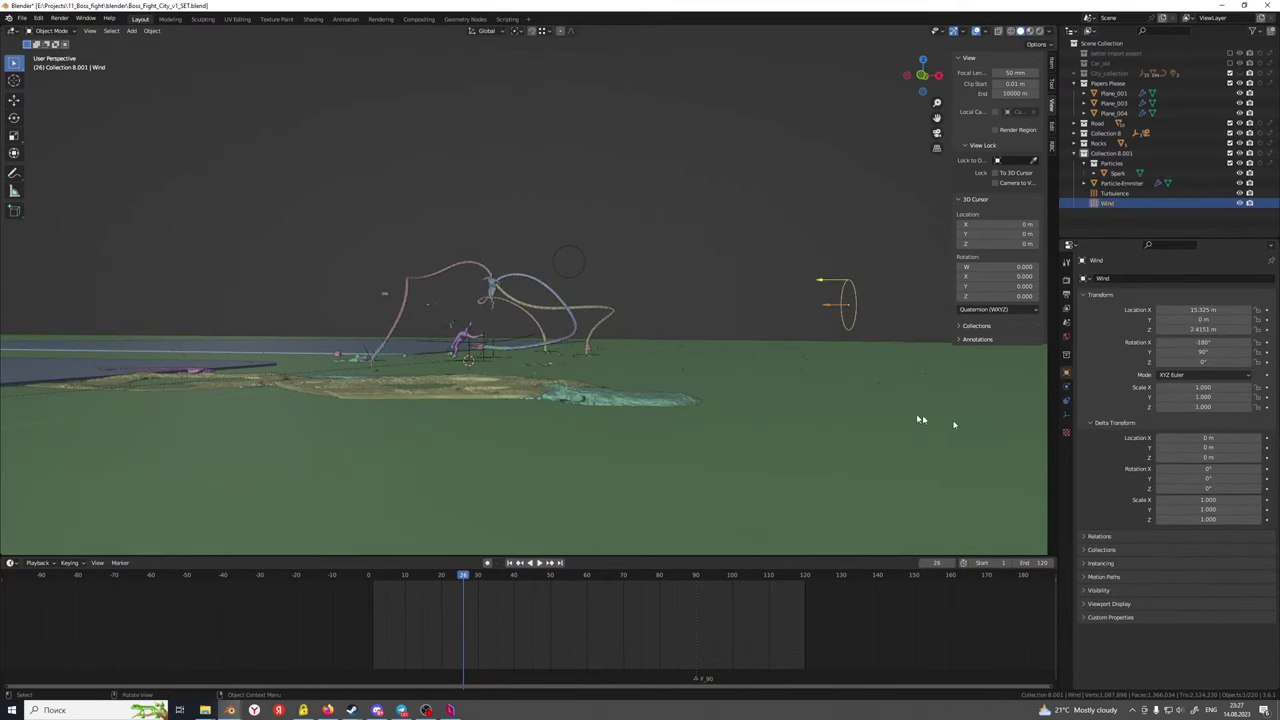
# Reselect the particle emitter, delete its bake and set the particle Mass to 0.1 kg
pyautogui.click(694, 371)
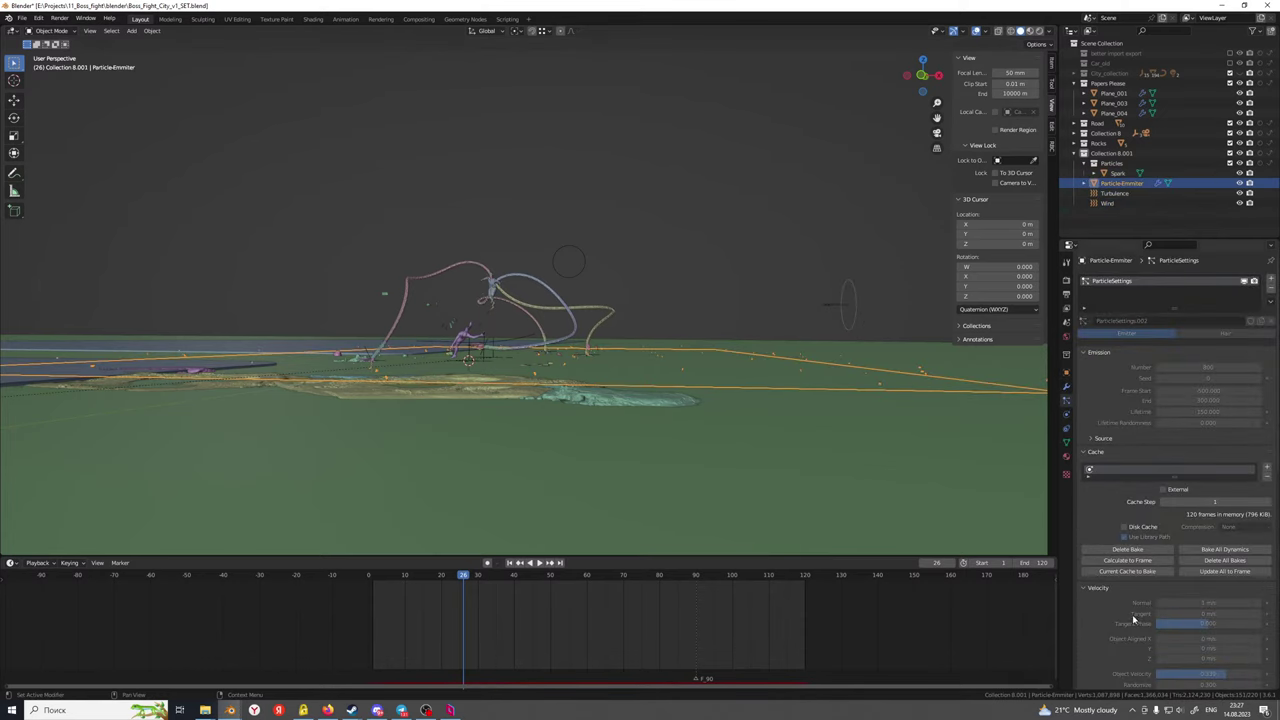
pyautogui.scroll(-2, 1133, 620)
pyautogui.scroll(-4, 1135, 585)
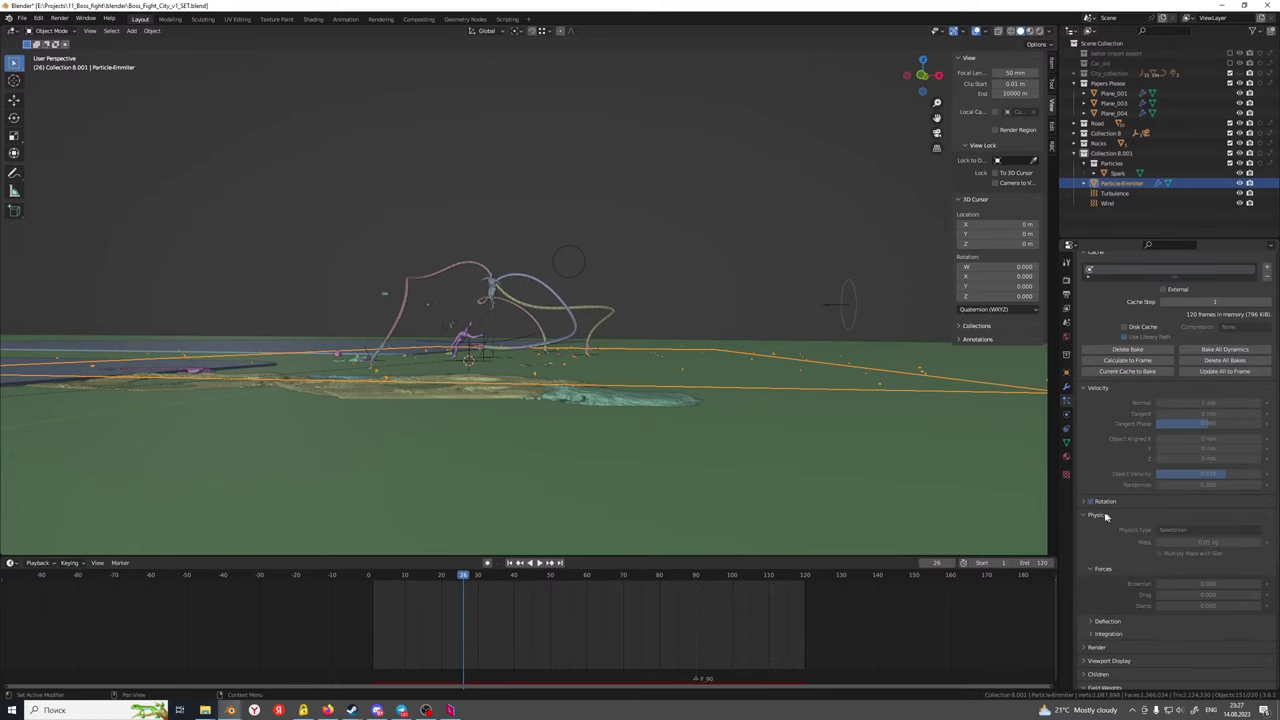
pyautogui.scroll(2, 1115, 440)
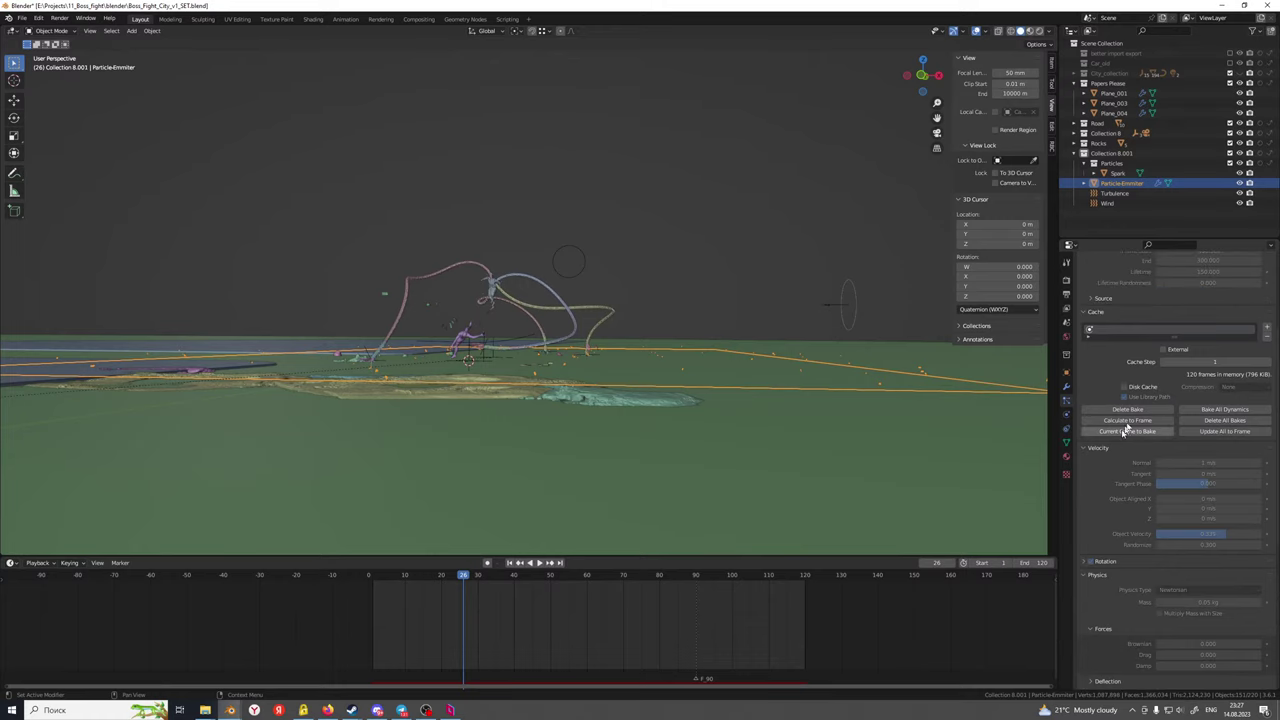
pyautogui.click(1183, 602)
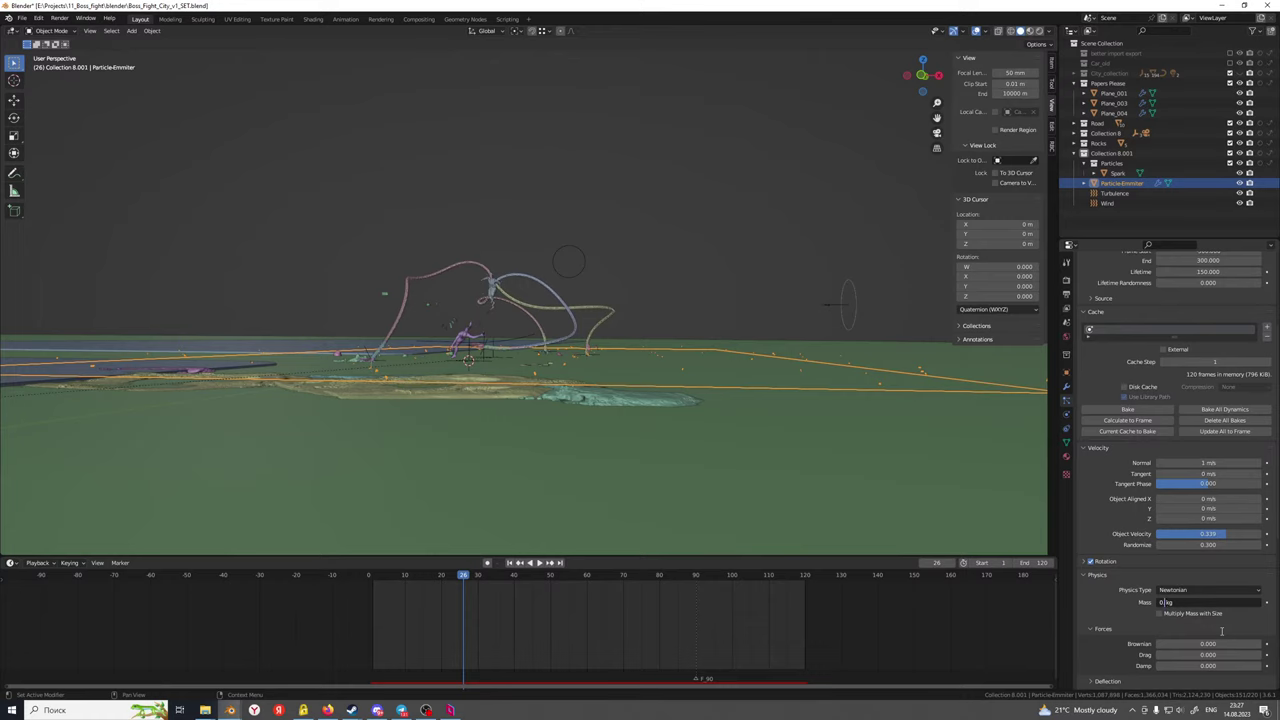
pyautogui.press('Return')
# Review the emitter's emission and velocity settings, then bake the particle simulation cache with the new mass
pyautogui.scroll(3, 1137, 523)
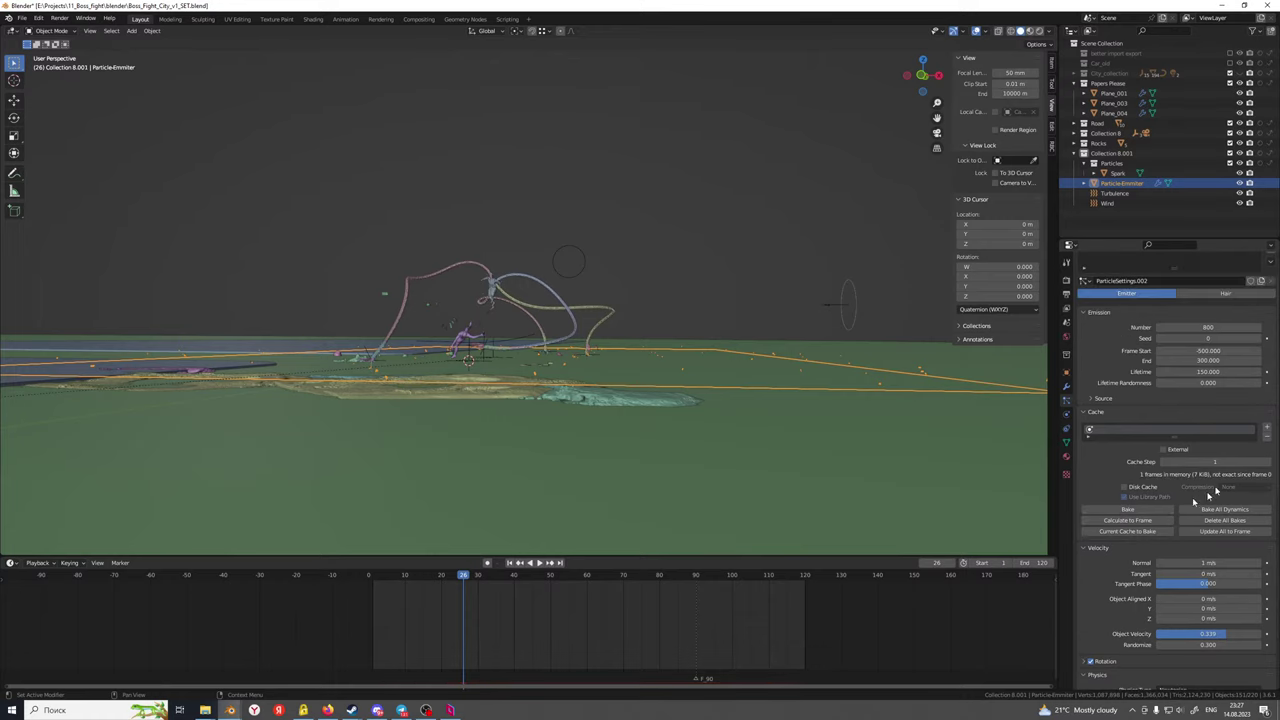
pyautogui.scroll(1, 1215, 491)
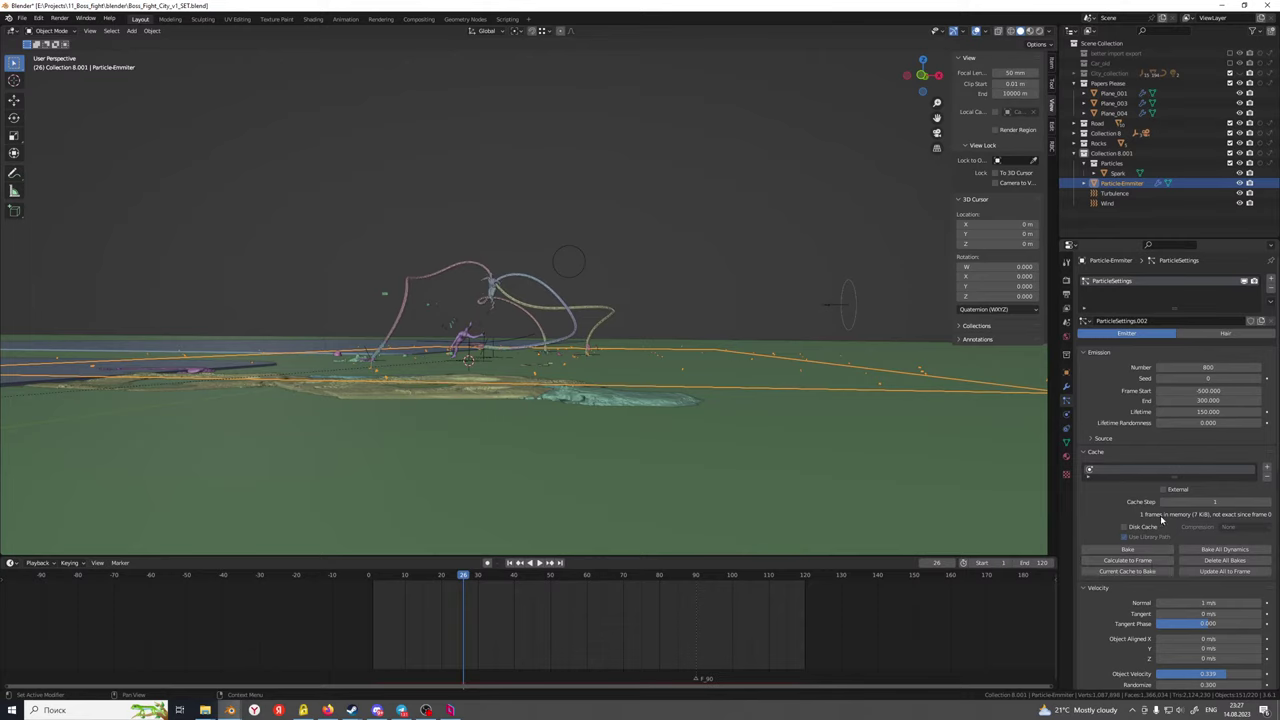
pyautogui.scroll(-2, 1137, 568)
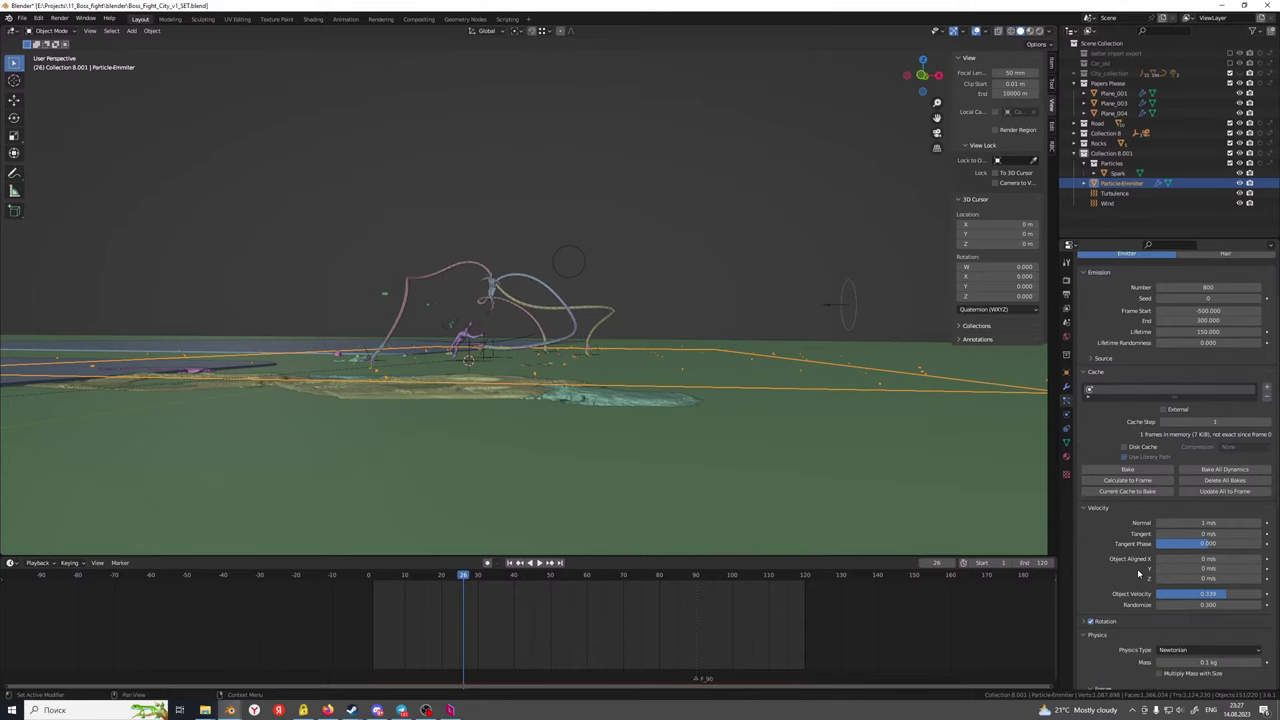
pyautogui.scroll(-1, 1110, 620)
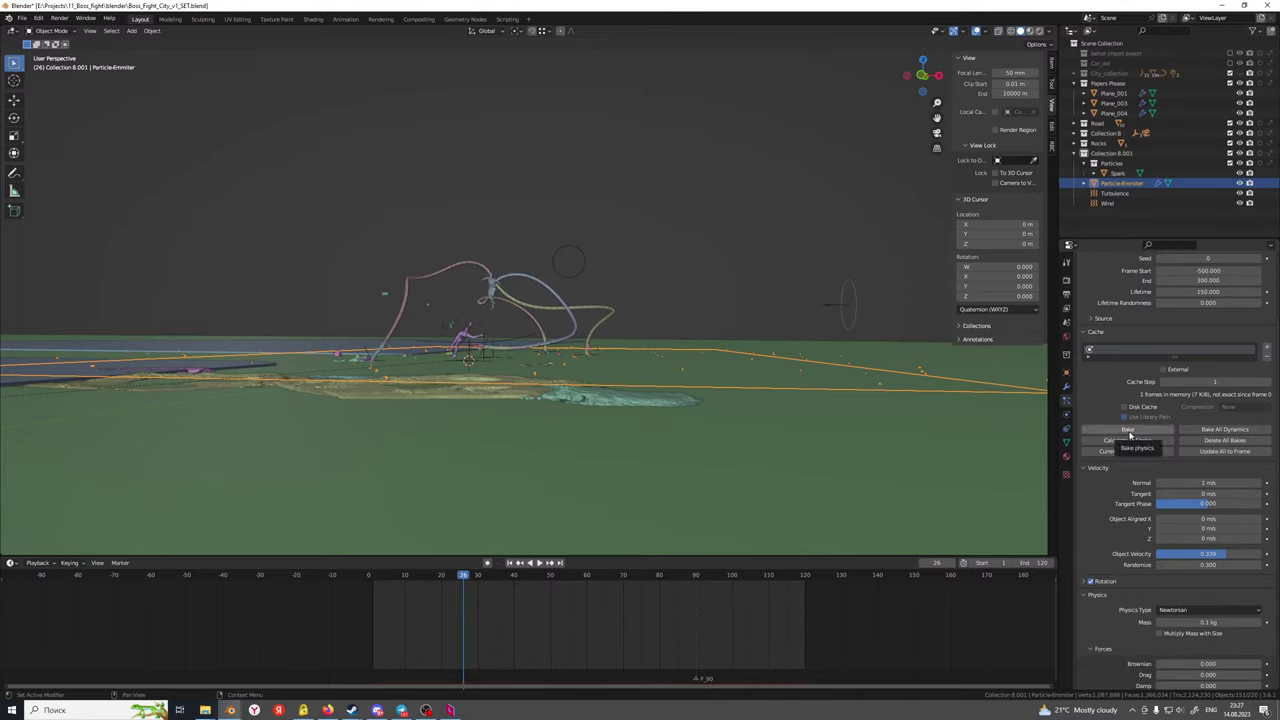
pyautogui.scroll(1, 1130, 435)
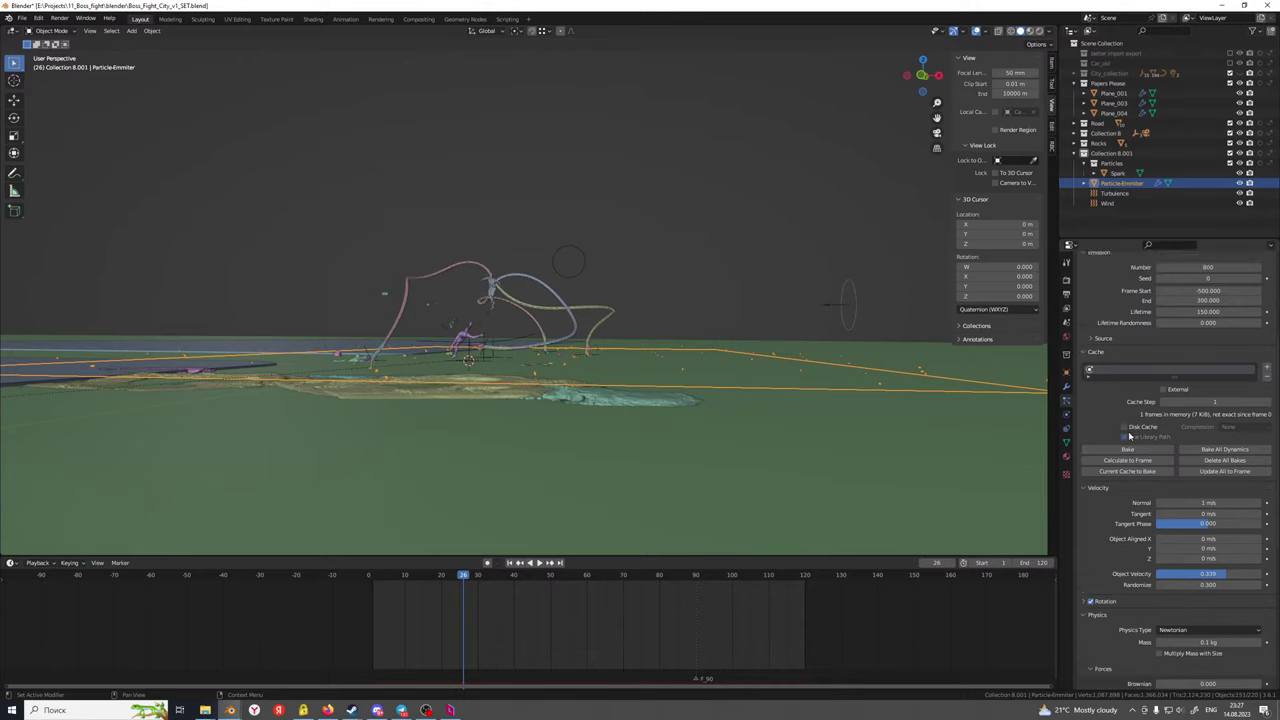
pyautogui.click(1128, 449)
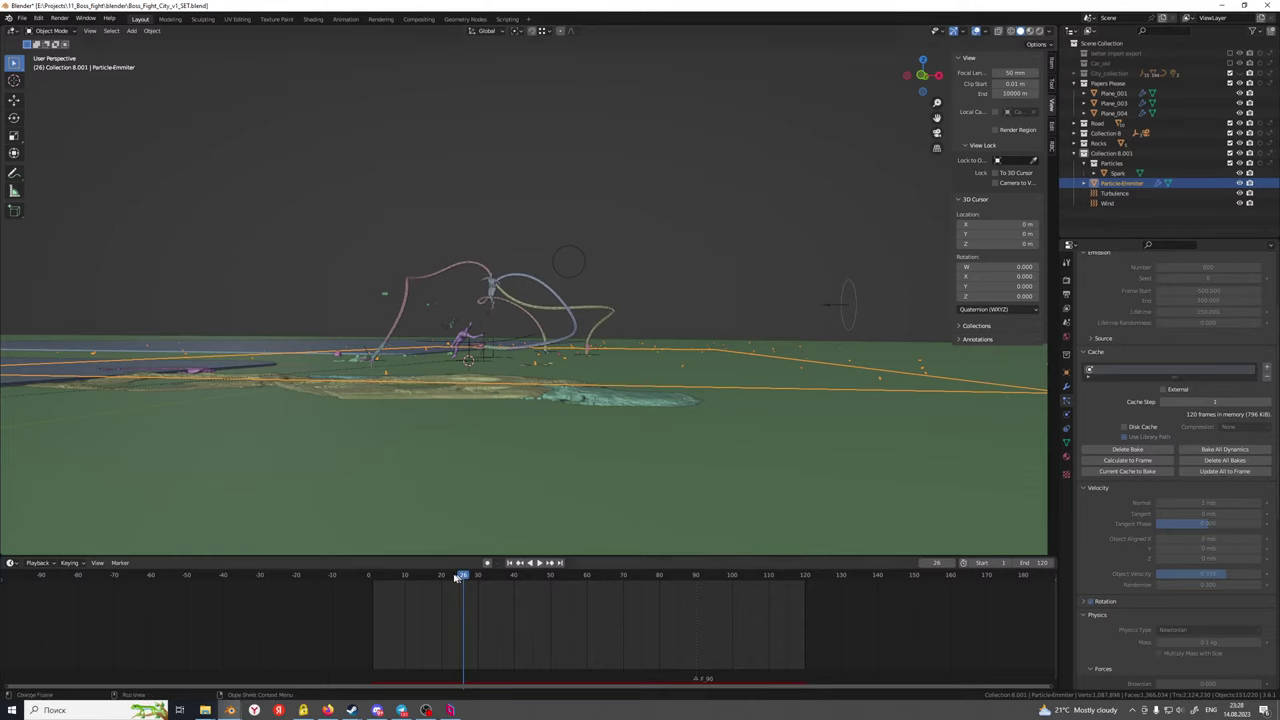
# Play the rebaked animation from near the start to frame 91 and inspect the sparks around the creature
pyautogui.moveTo(456, 577); pyautogui.dragTo(394, 580)
pyautogui.press('space')
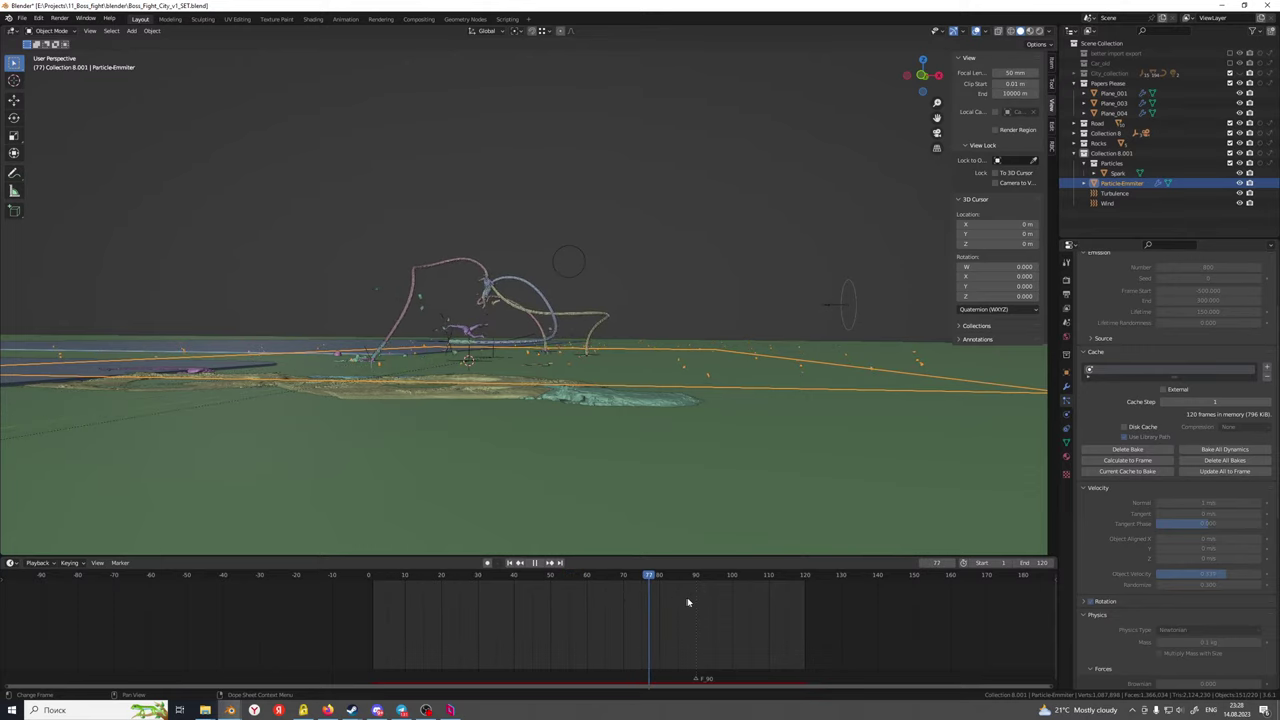
pyautogui.press('space')
pyautogui.moveTo(593, 435); pyautogui.dragTo(604, 436, button='middle')
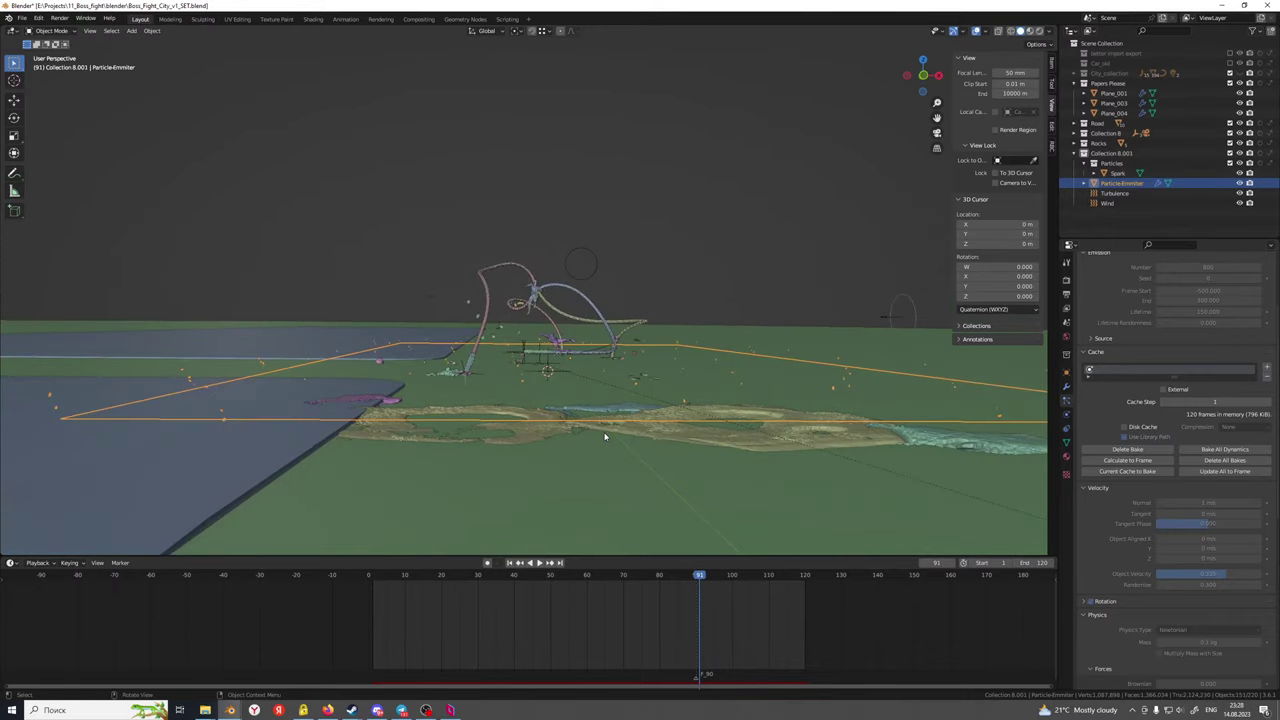
# Select the Wind force field and set its Noise Amount to 0
pyautogui.click(907, 298)
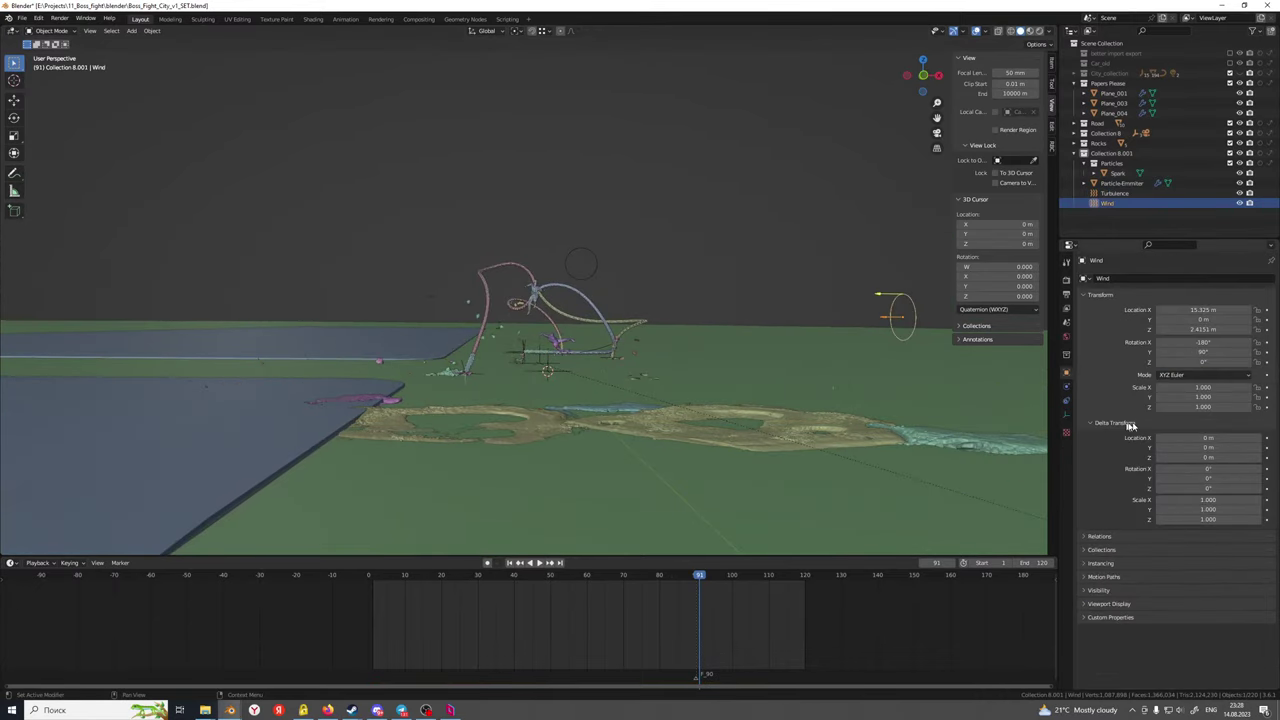
pyautogui.click(1067, 388)
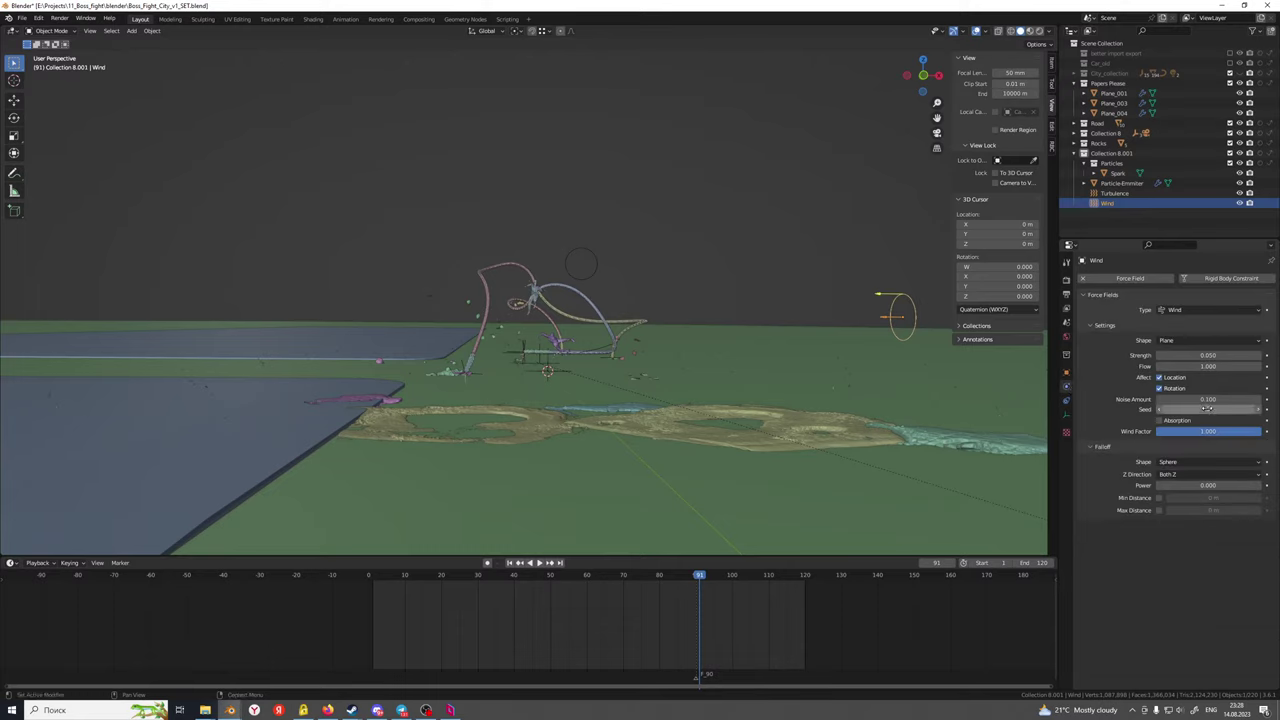
pyautogui.write('0')
pyautogui.press('Return')
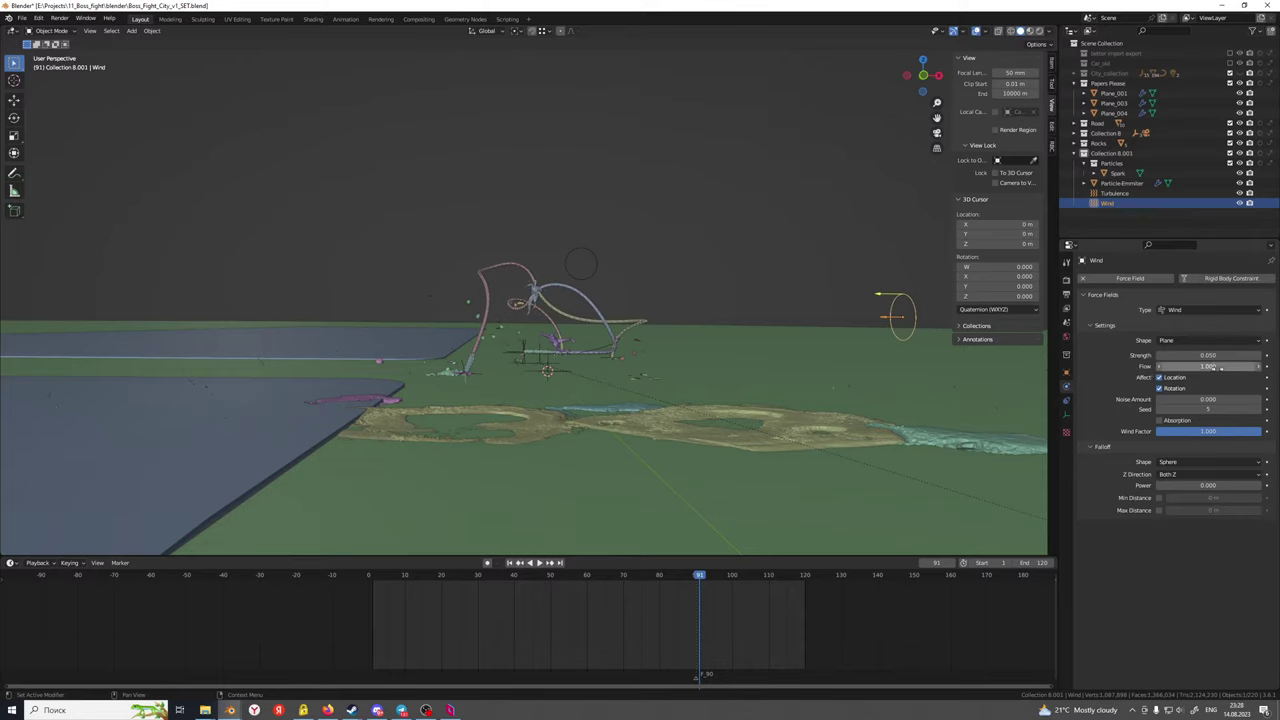
# Examine the Wind object's transform and force field settings along with the scene's world, render and output settings
pyautogui.click(1066, 372)
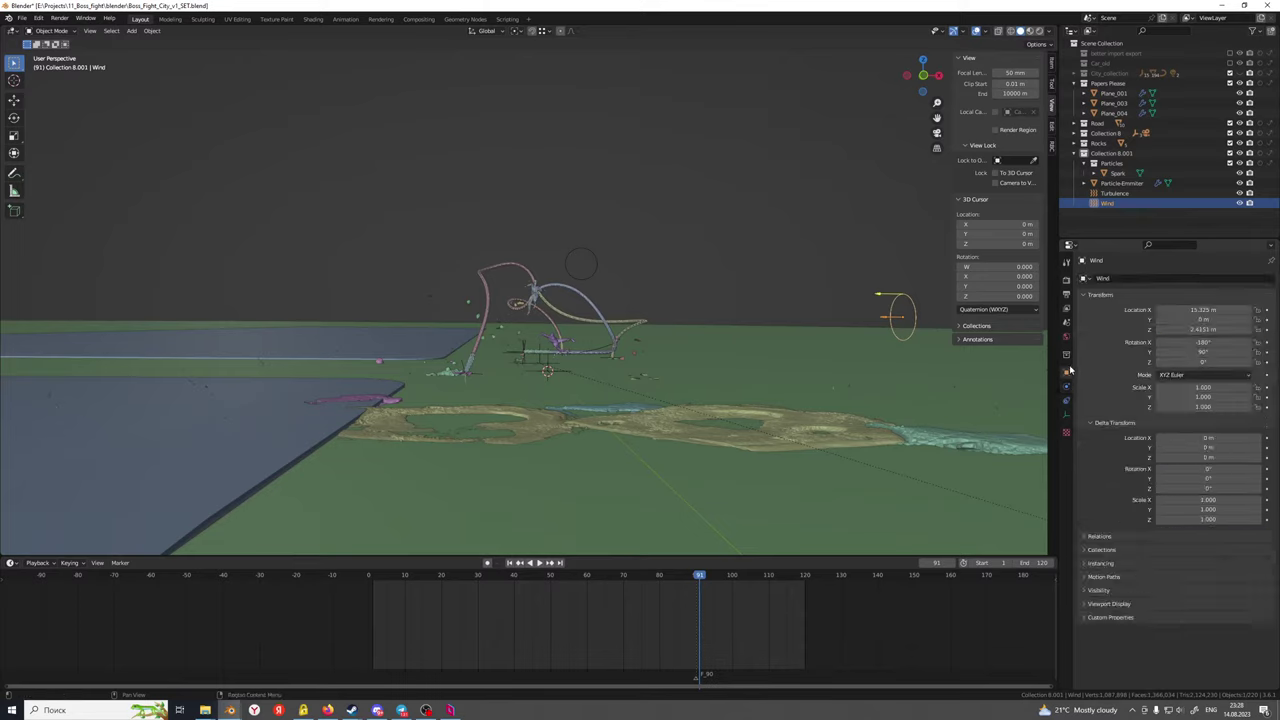
pyautogui.click(1067, 339)
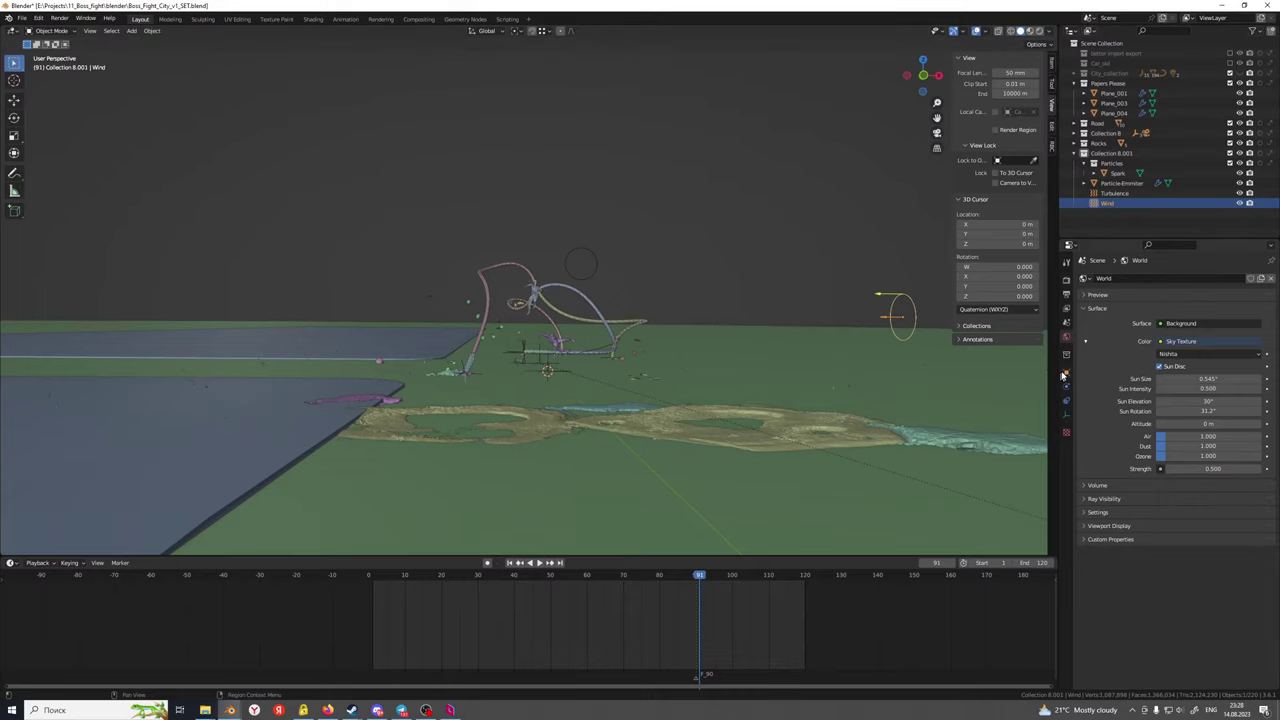
pyautogui.click(1068, 284)
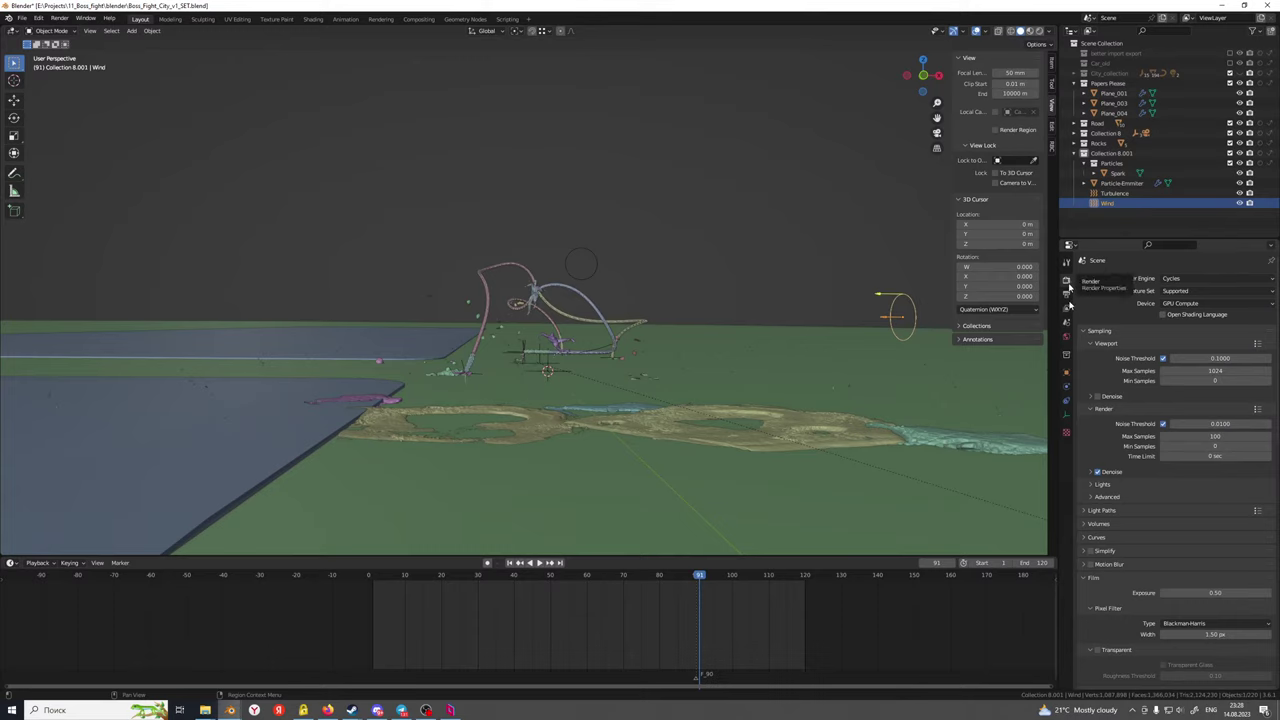
pyautogui.scroll(-10, 1117, 556)
pyautogui.scroll(-3, 1117, 556)
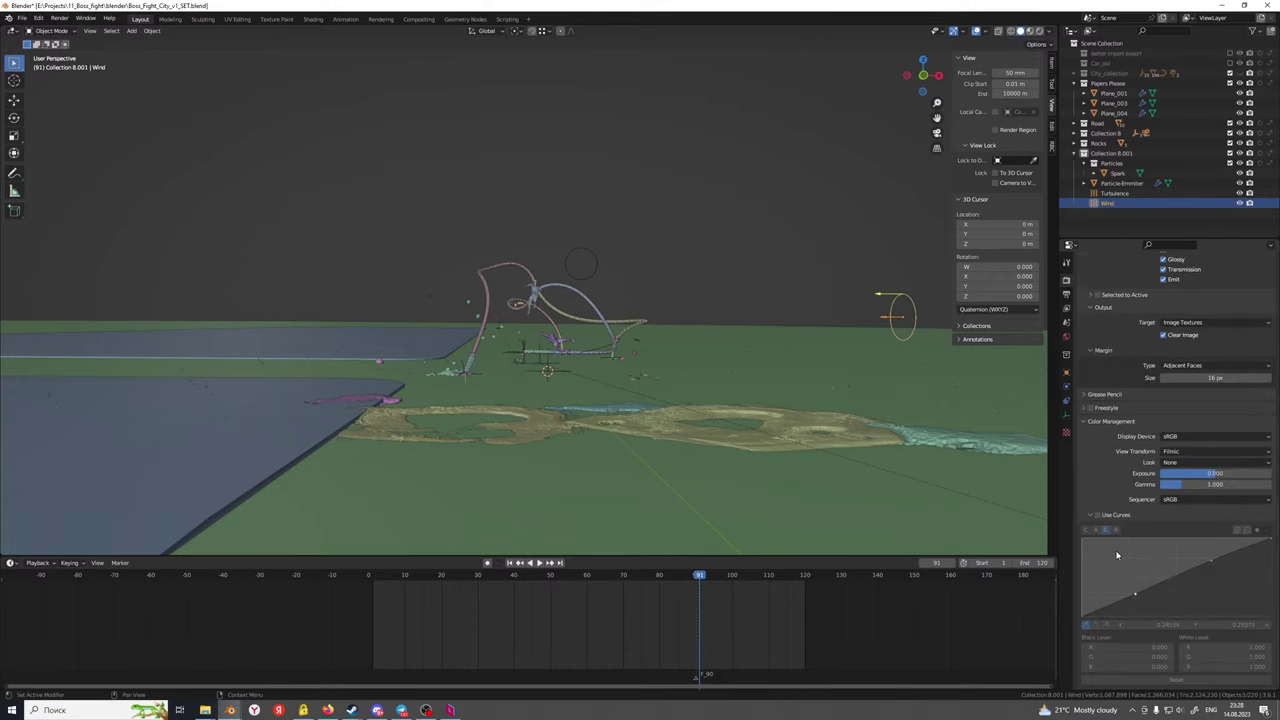
pyautogui.scroll(-1, 1117, 555)
pyautogui.click(1066, 389)
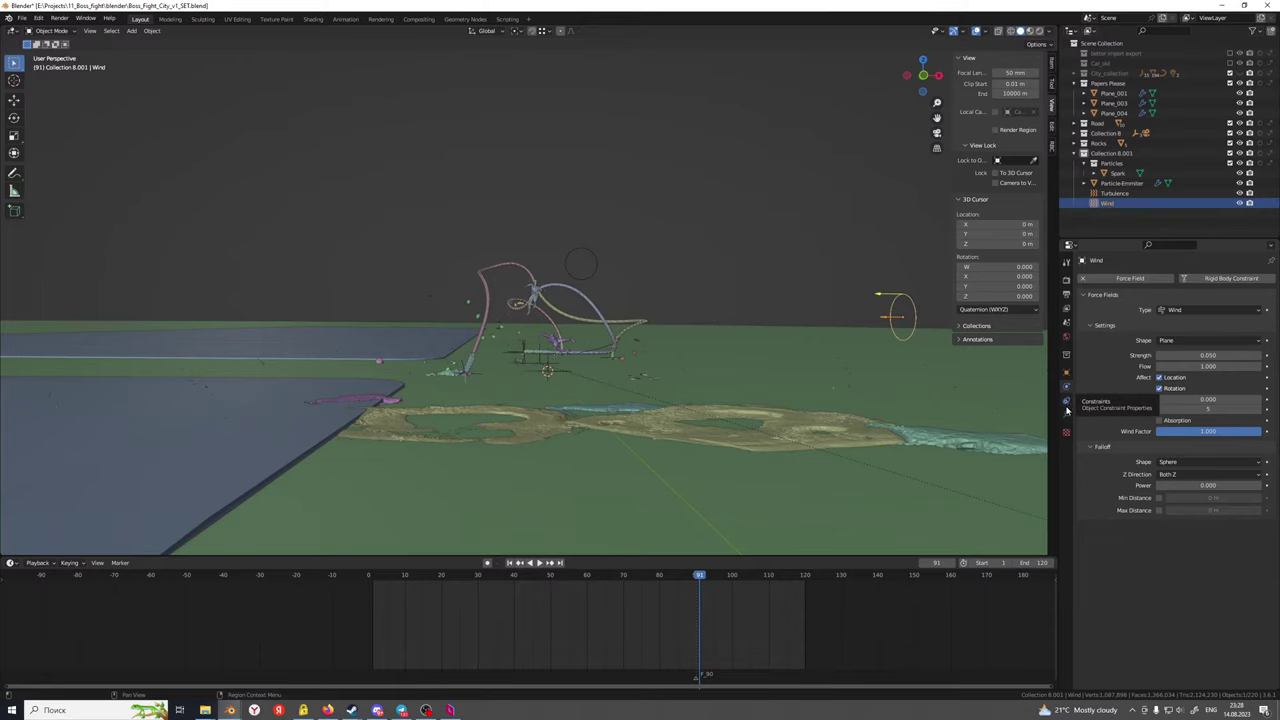
pyautogui.click(1066, 405)
pyautogui.click(1066, 389)
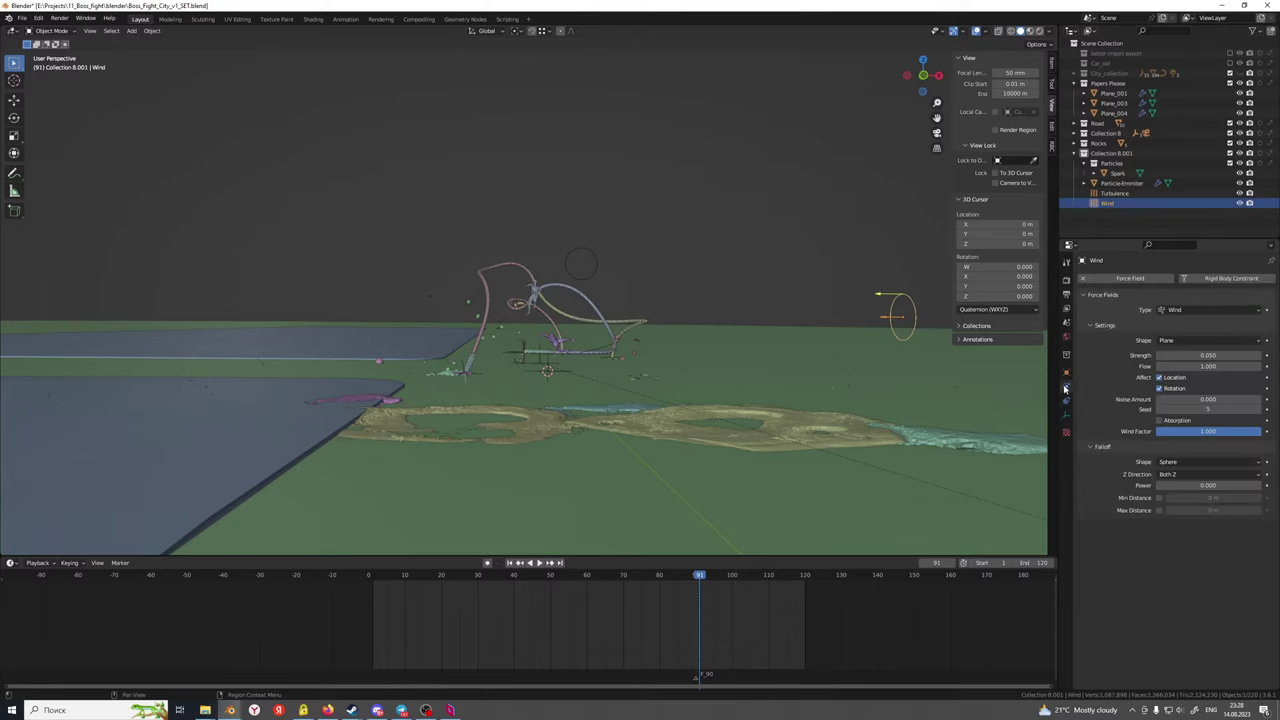
pyautogui.click(1066, 297)
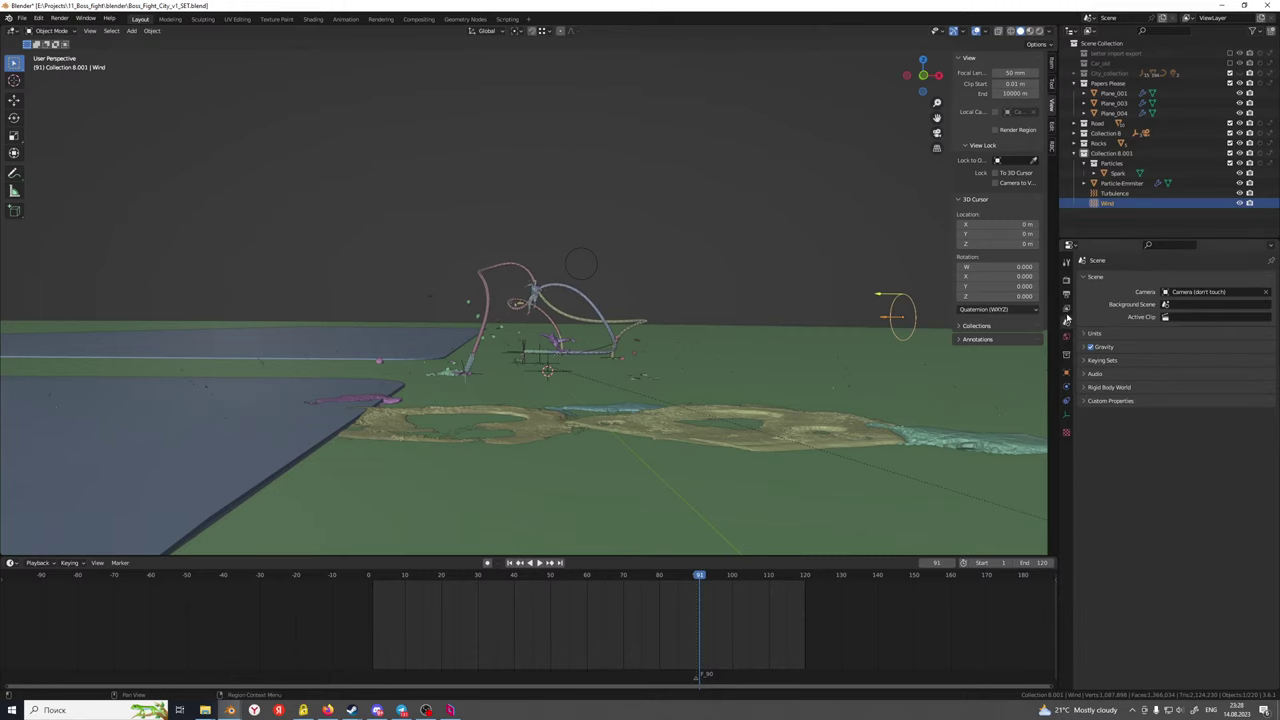
pyautogui.click(1067, 281)
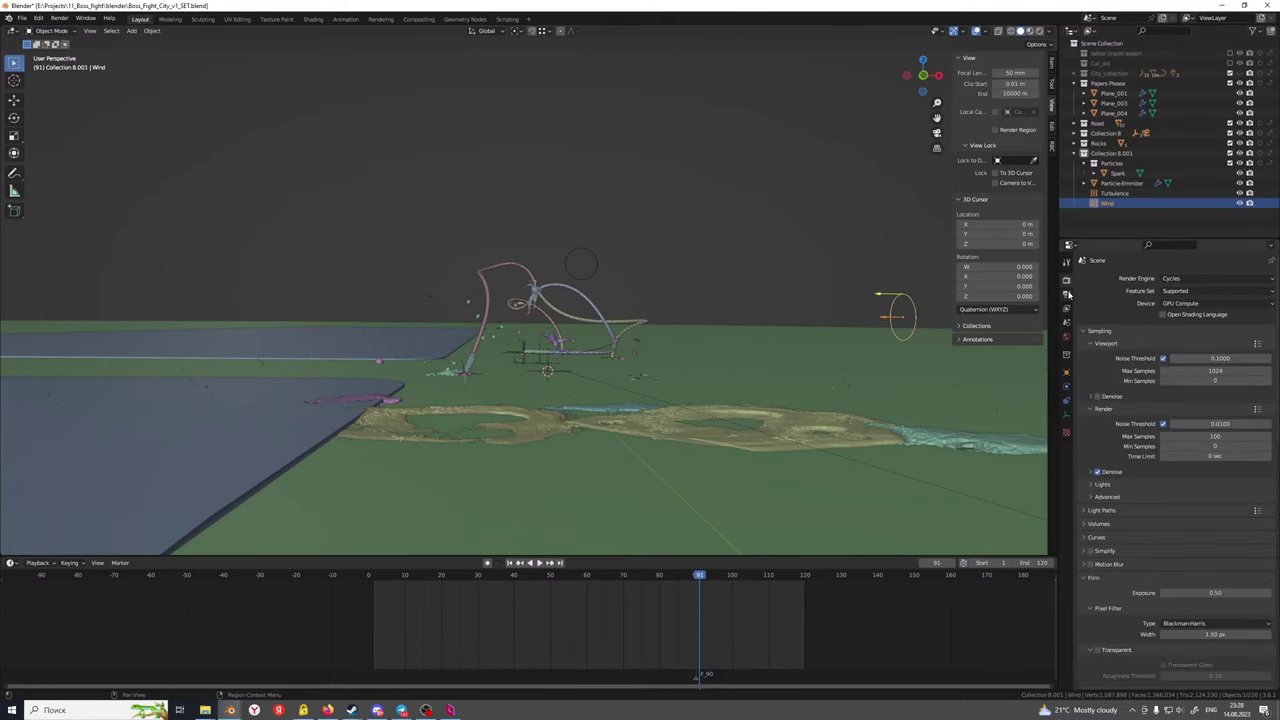
pyautogui.click(1066, 295)
pyautogui.scroll(-1, 1100, 320)
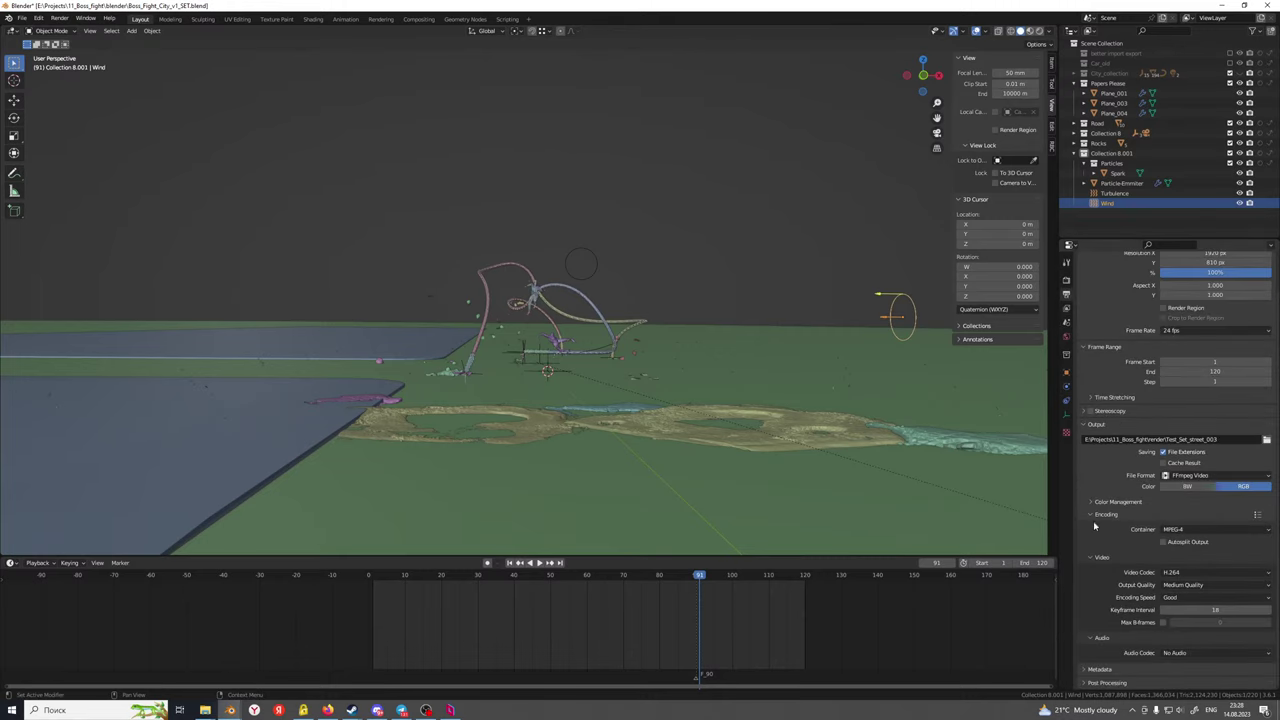
pyautogui.click(1067, 282)
pyautogui.scroll(-15, 1130, 540)
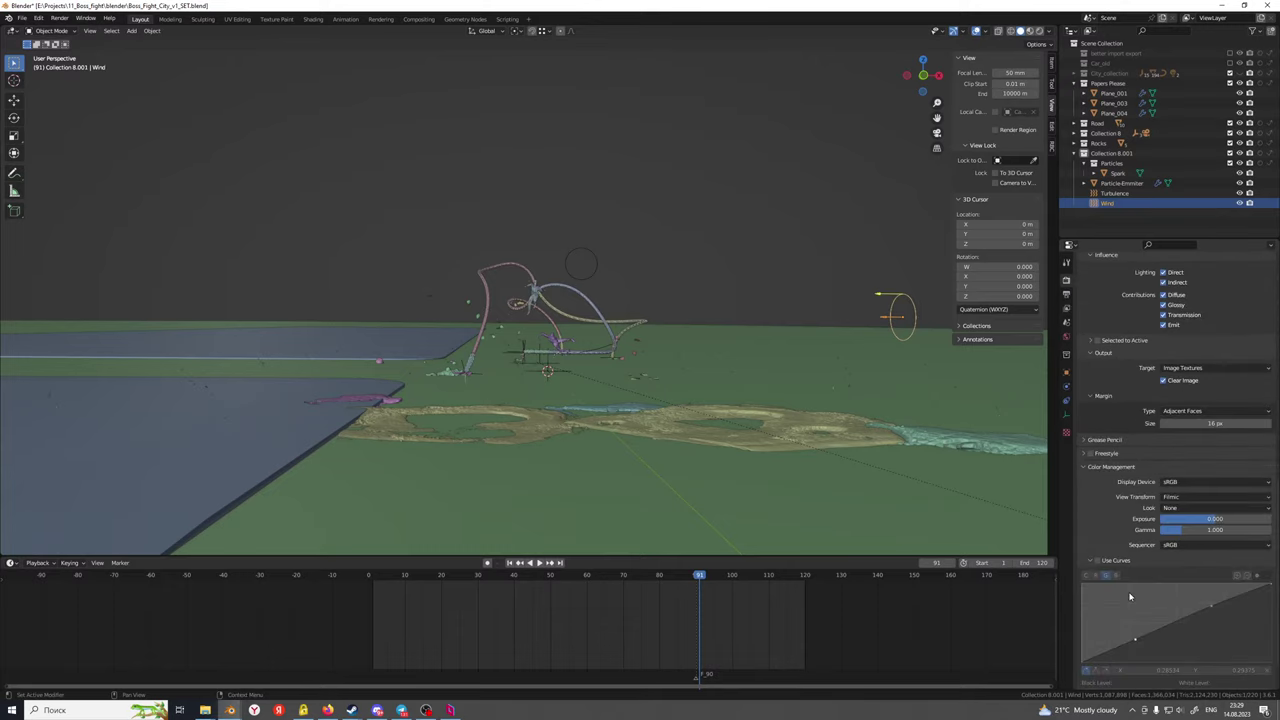
pyautogui.scroll(4, 1114, 560)
pyautogui.click(1068, 322)
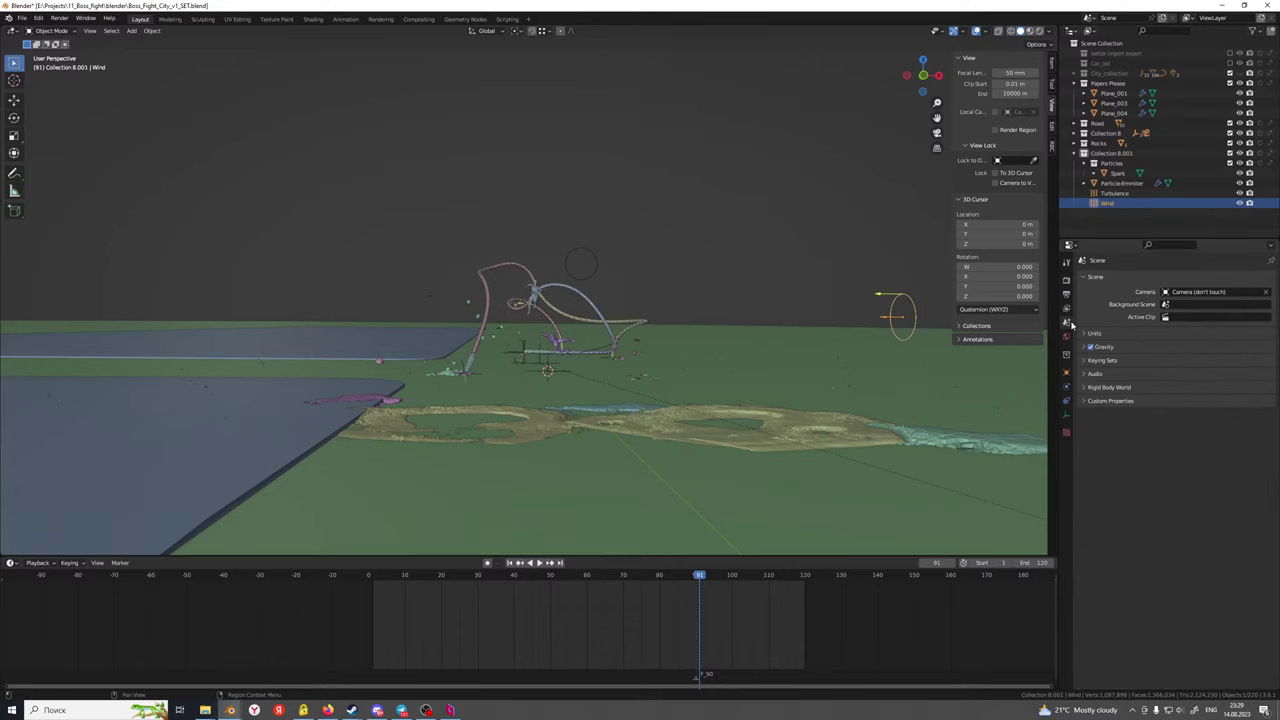
pyautogui.click(1067, 294)
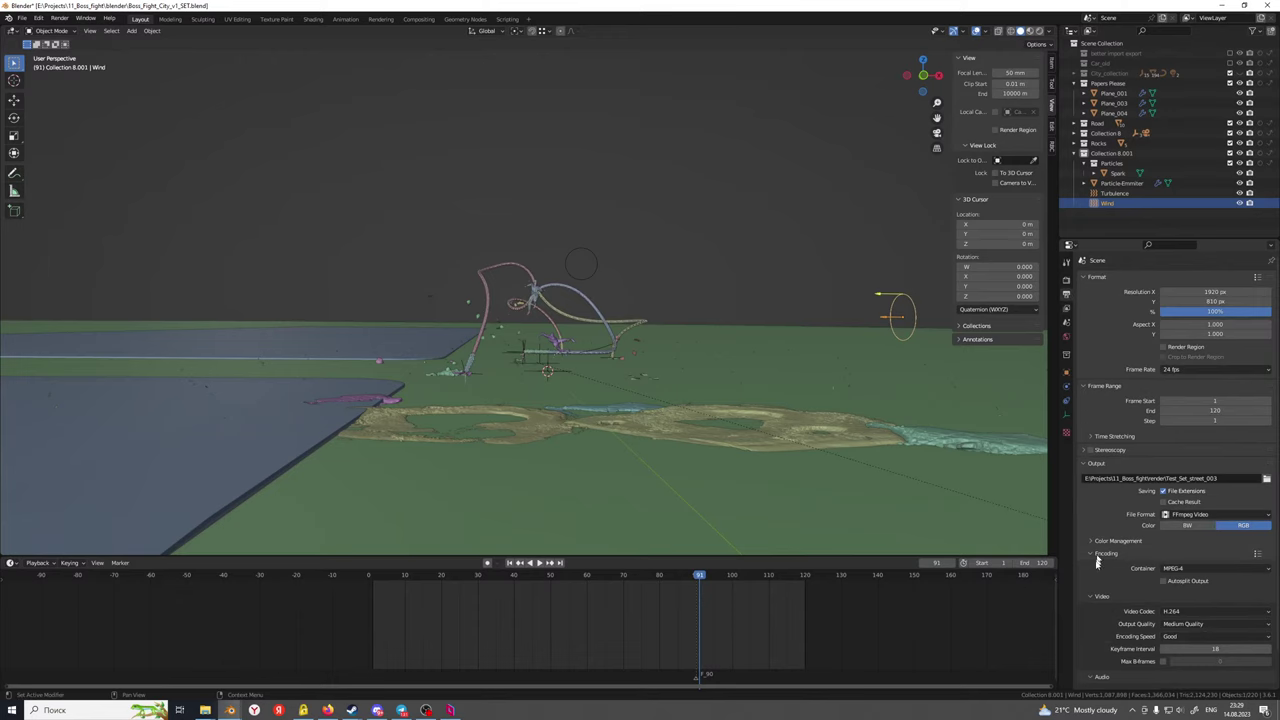
pyautogui.scroll(-2, 1096, 563)
# Select the particle emitter, return to frame 2, and replace its existing bake with a fresh bake using the current wind settings
pyautogui.moveTo(698, 578); pyautogui.dragTo(425, 578)
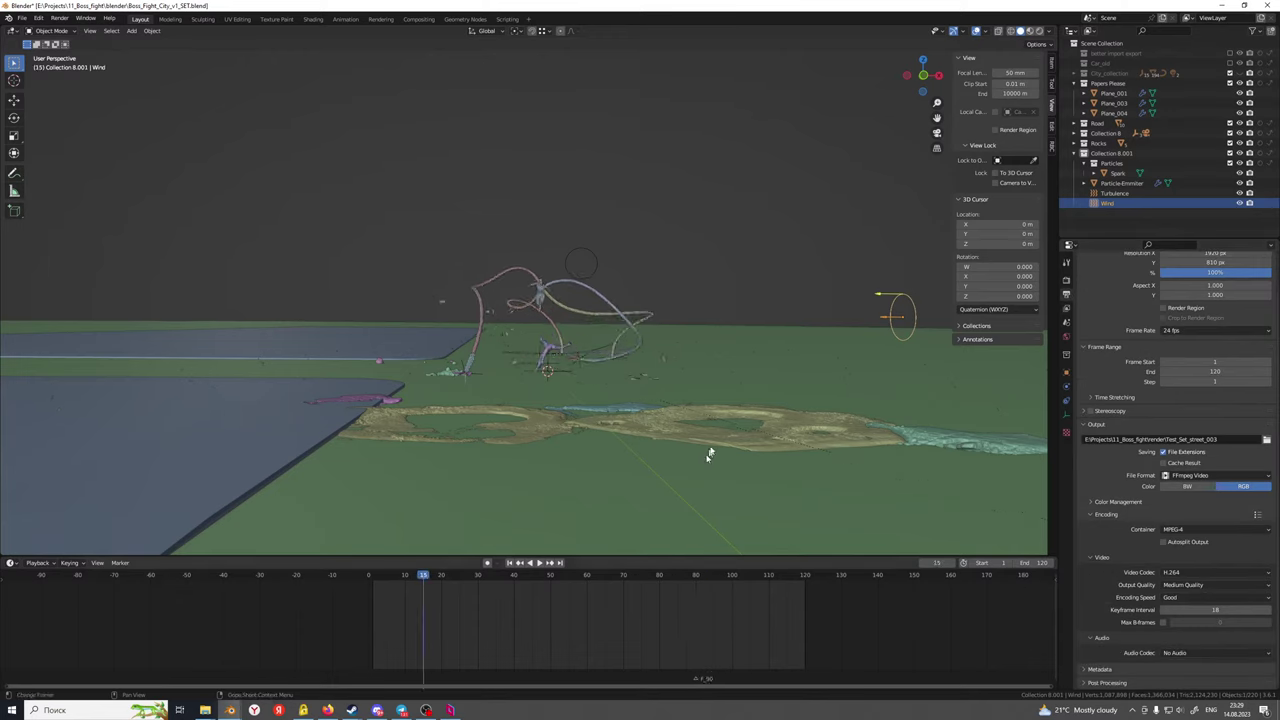
pyautogui.click(678, 396)
pyautogui.press('Tab')
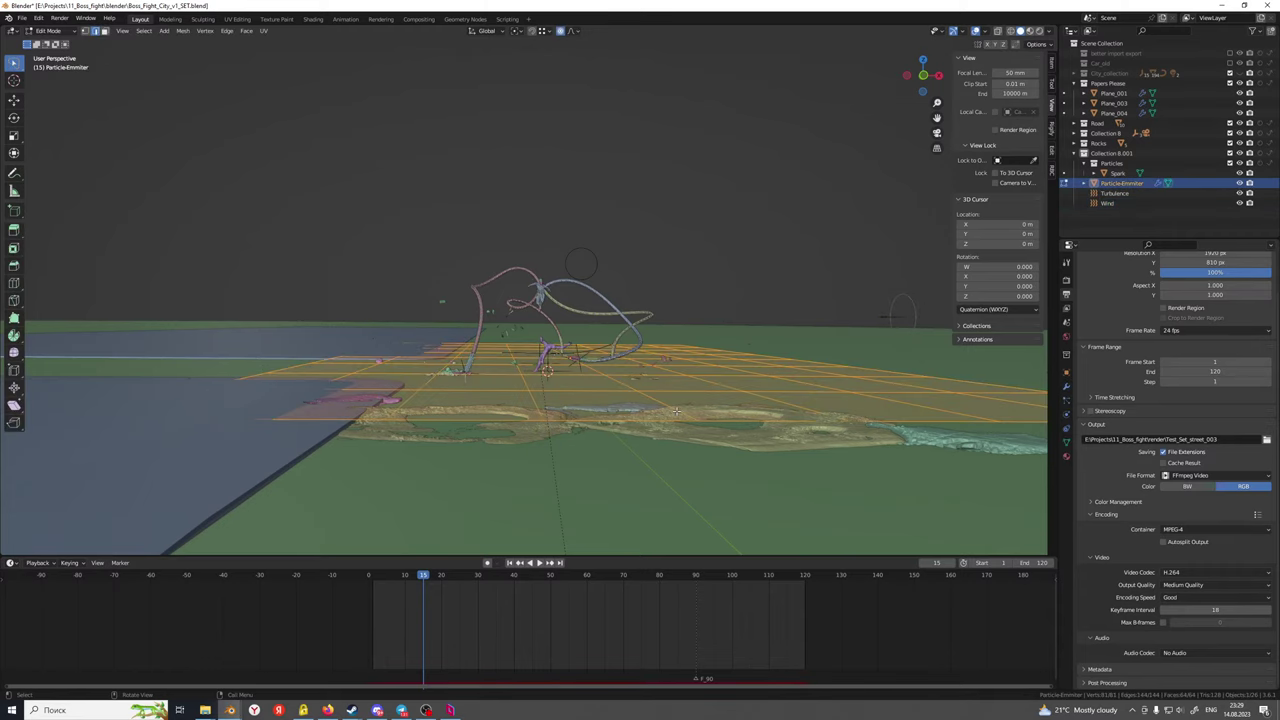
pyautogui.press('Tab')
pyautogui.moveTo(421, 582); pyautogui.dragTo(376, 582)
pyautogui.press('space')
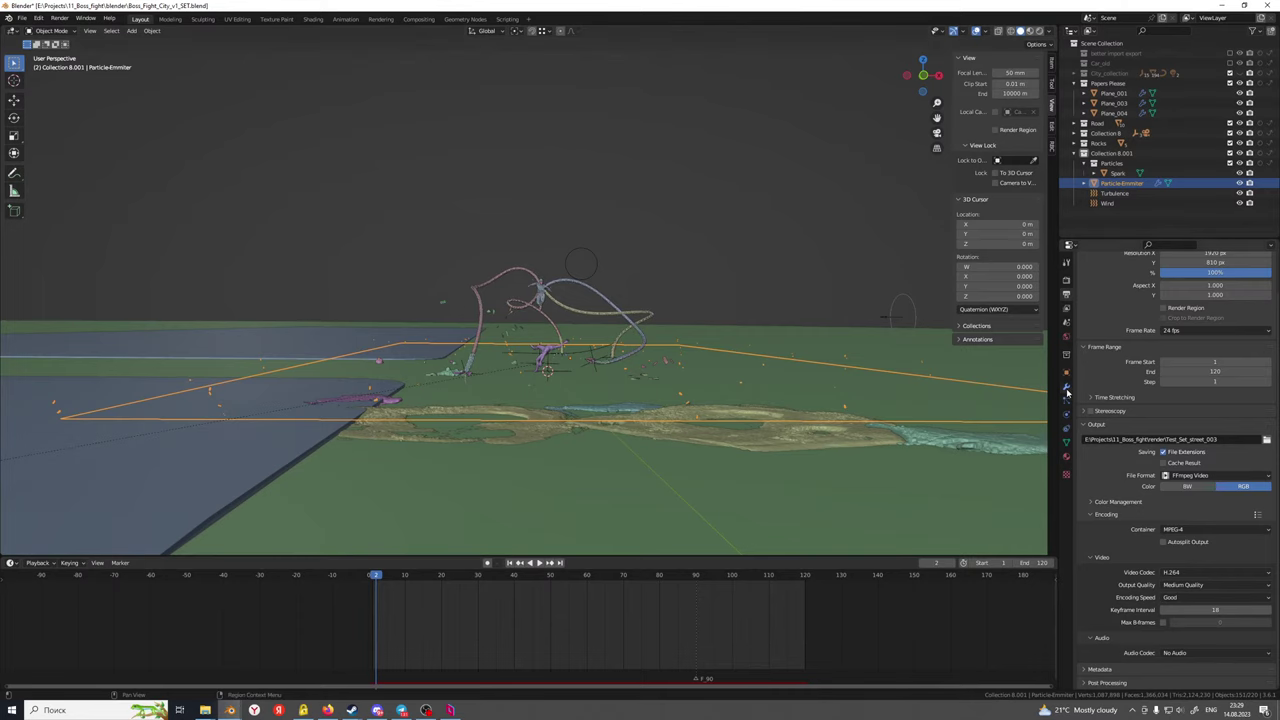
pyautogui.click(1066, 399)
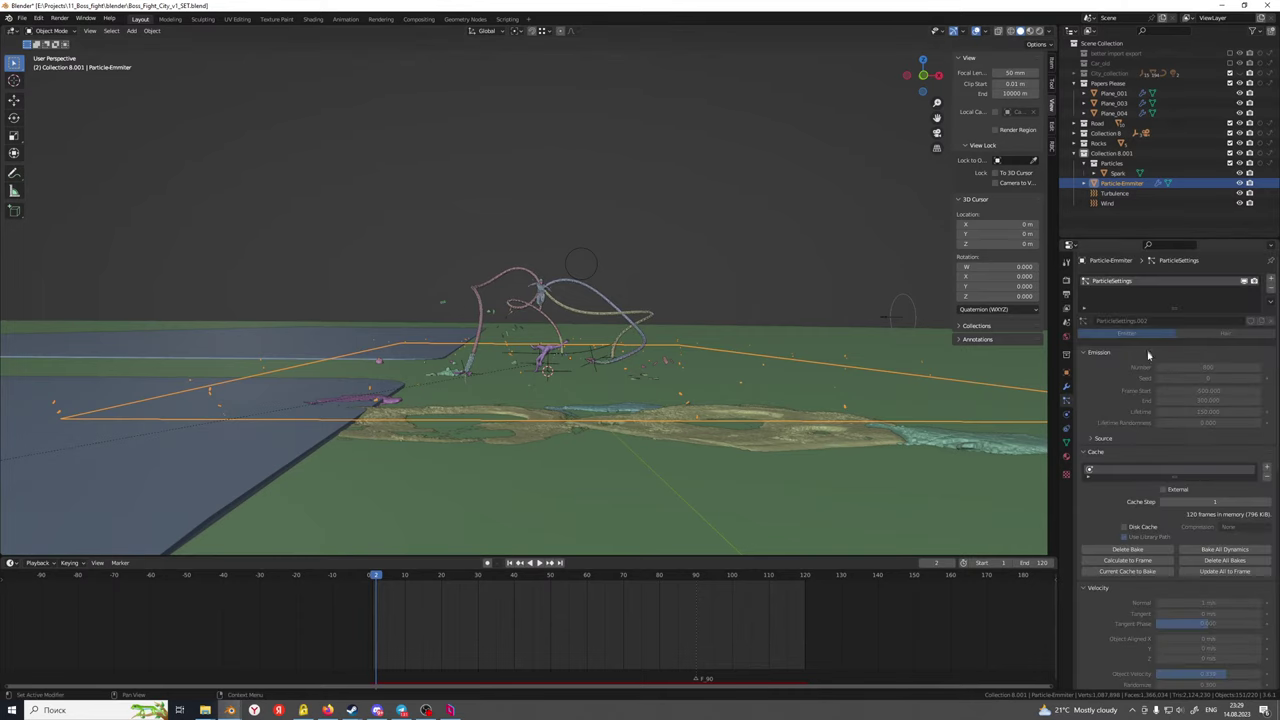
pyautogui.click(1128, 549)
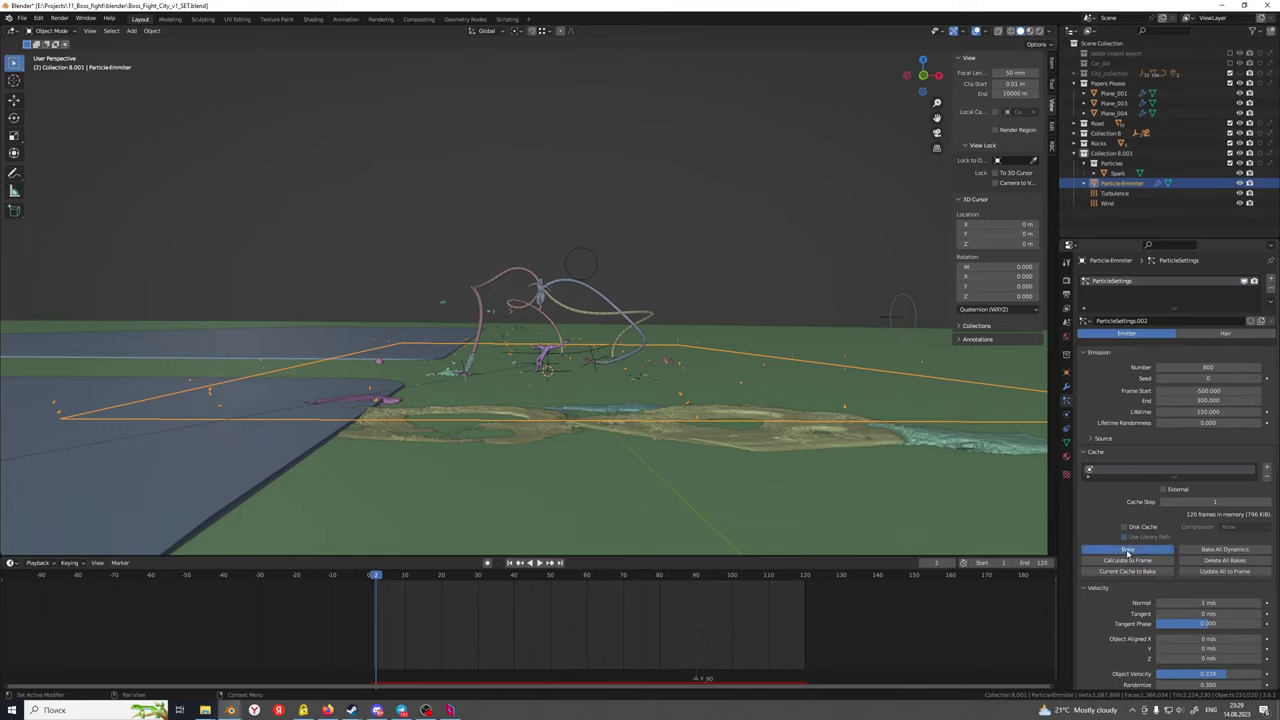
pyautogui.click(1128, 550)
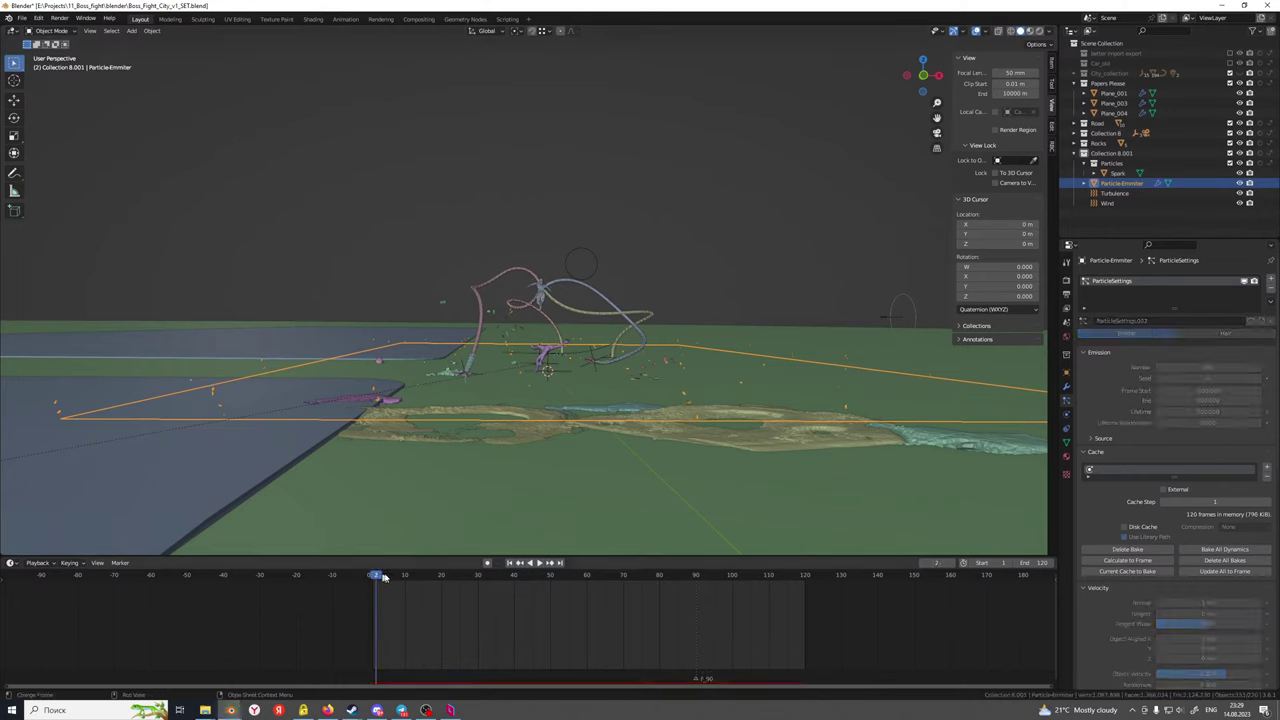
# Play the rebaked simulation up to frame 91 and delete the Wind force field from the scene
pyautogui.press('space')
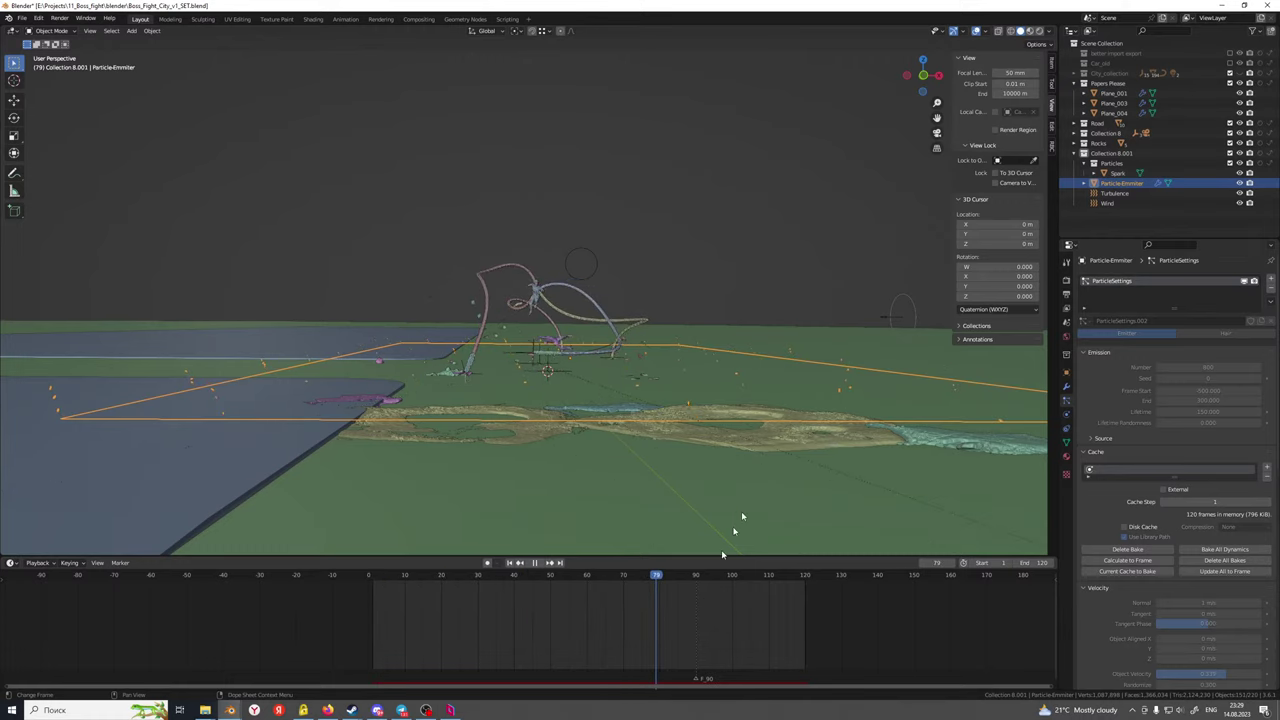
pyautogui.press('space')
pyautogui.press('Delete')
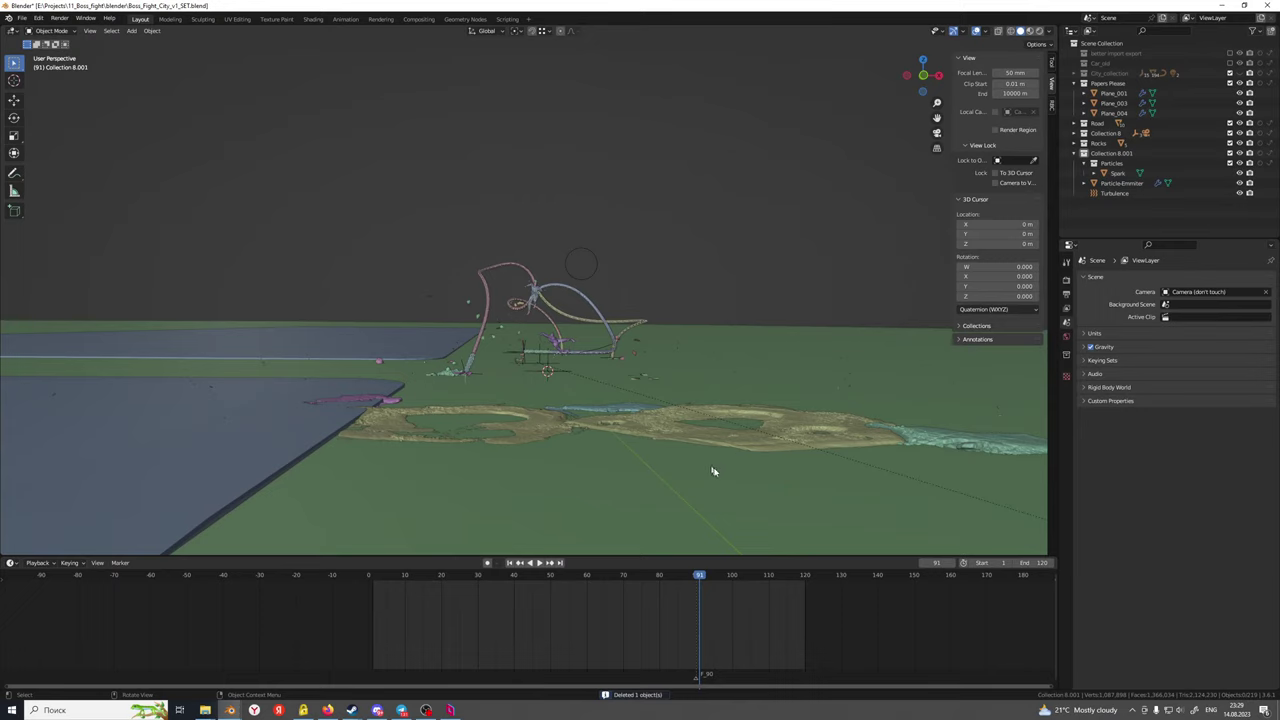
# Reselect the particle emitter, rebake its cache without the wind, and review the sparks' motion up to frame 65
pyautogui.click(540, 579)
pyautogui.click(715, 371)
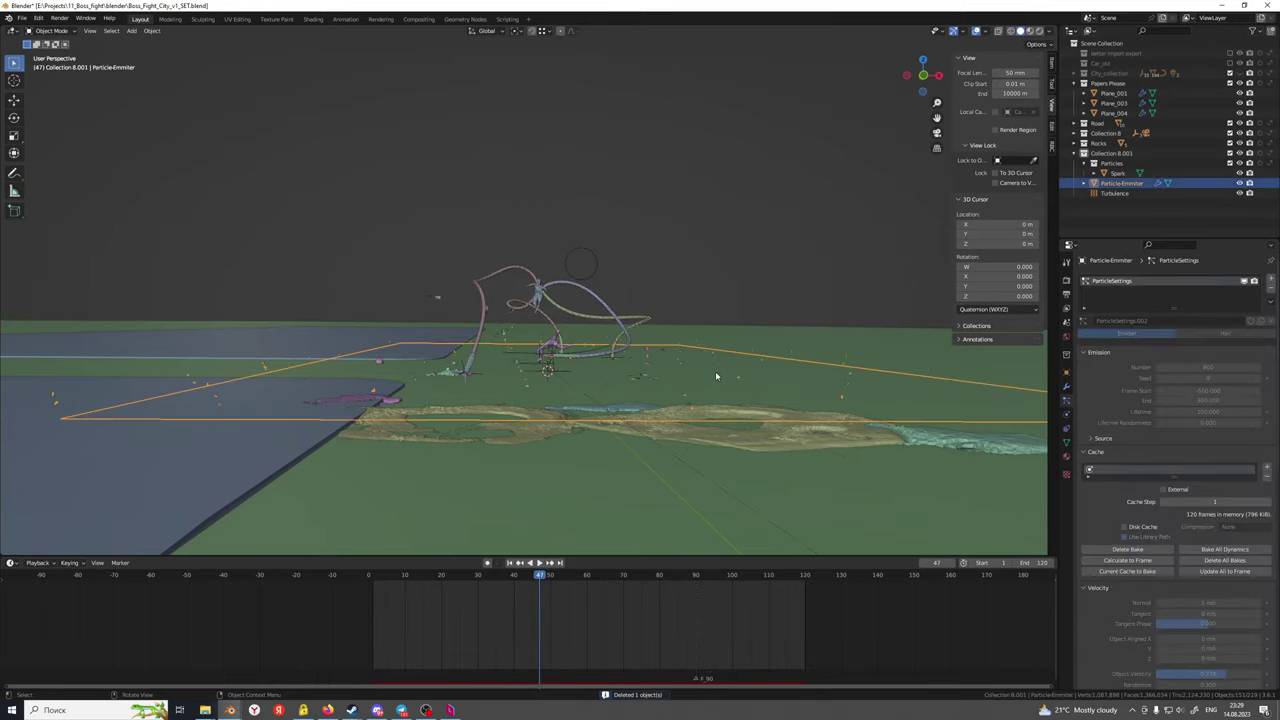
pyautogui.click(1128, 551)
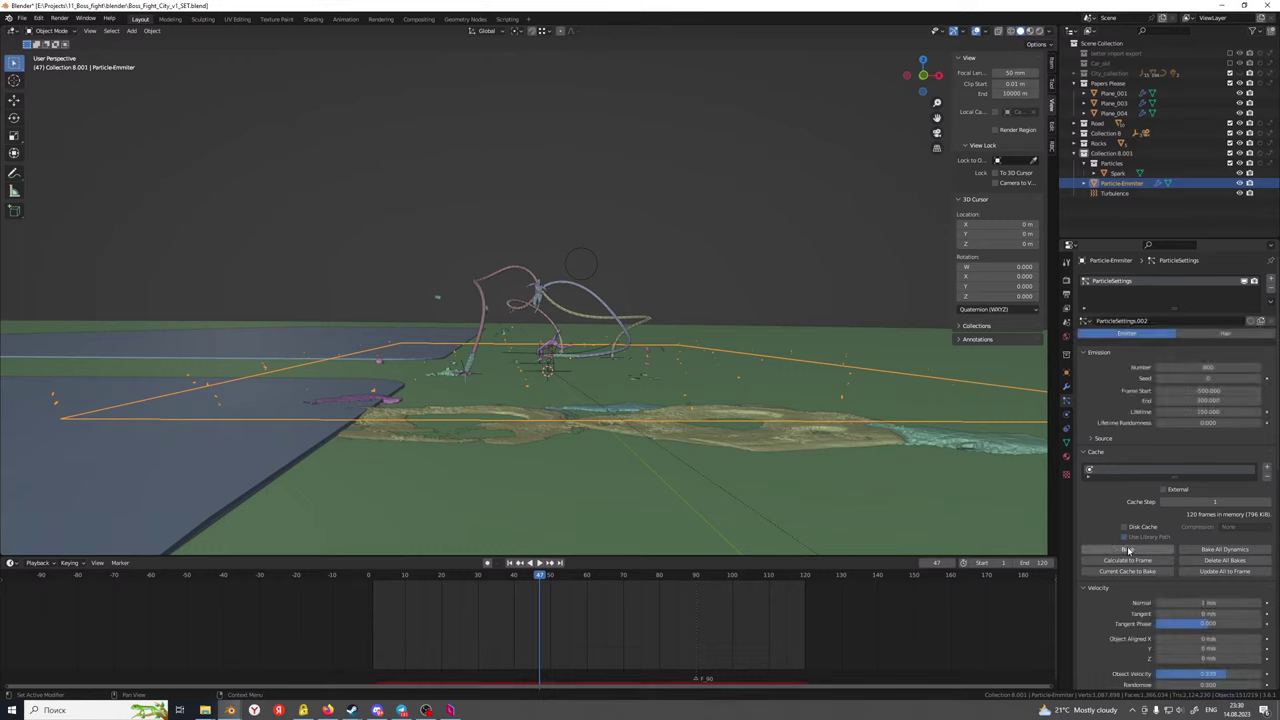
pyautogui.click(1128, 551)
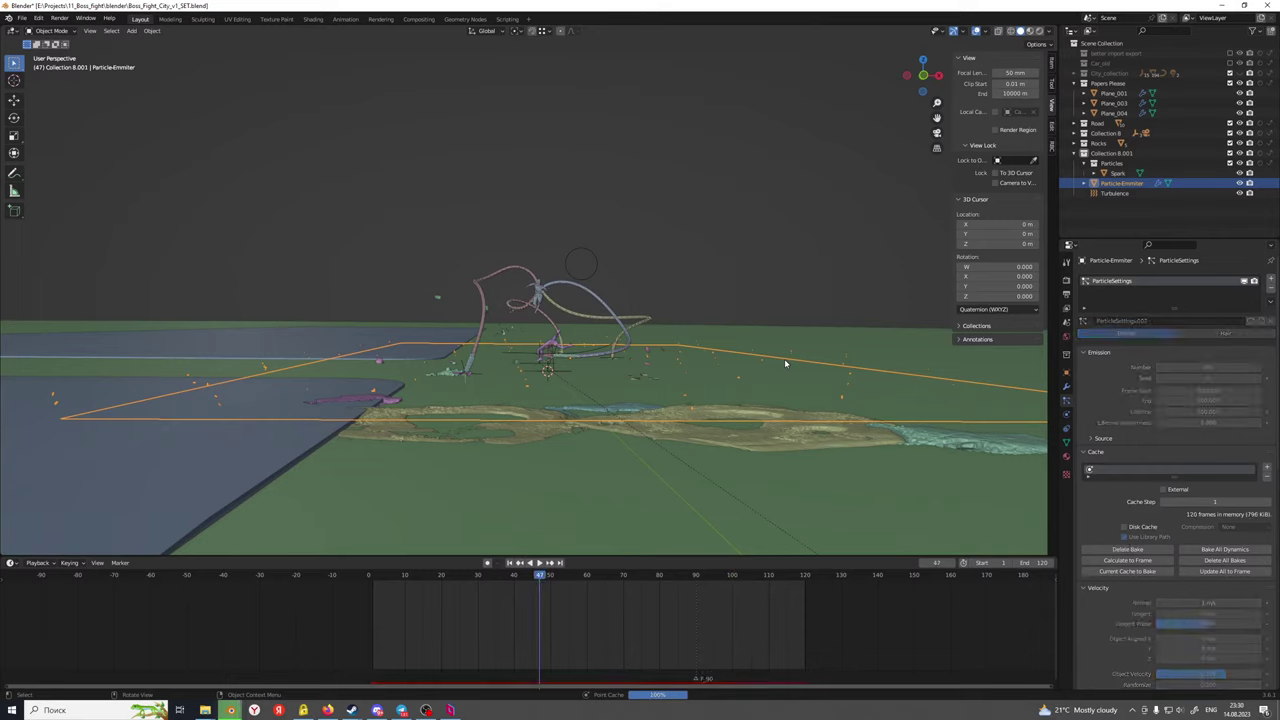
pyautogui.moveTo(485, 582); pyautogui.dragTo(606, 583)
pyautogui.press('space')
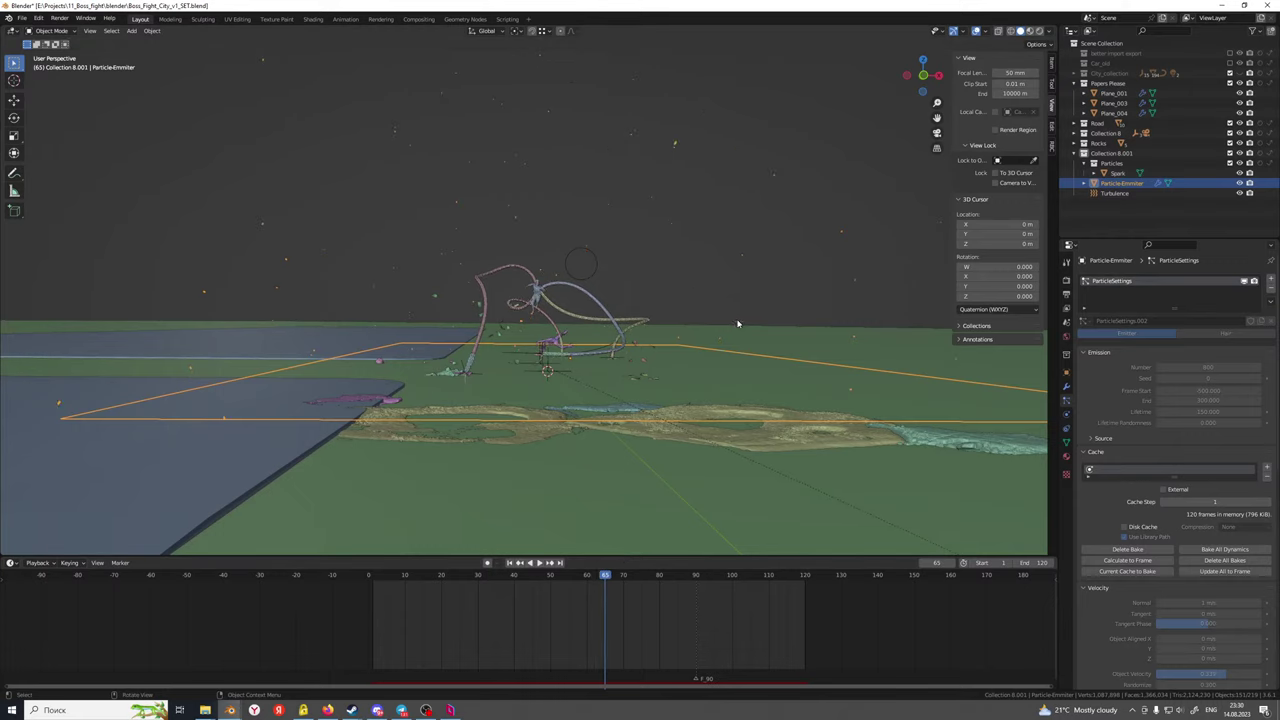
# Delete the emitter's bake, set the particle Mass to 0.01 kg and bake the simulation again
pyautogui.click(1127, 549)
pyautogui.scroll(-4, 1145, 580)
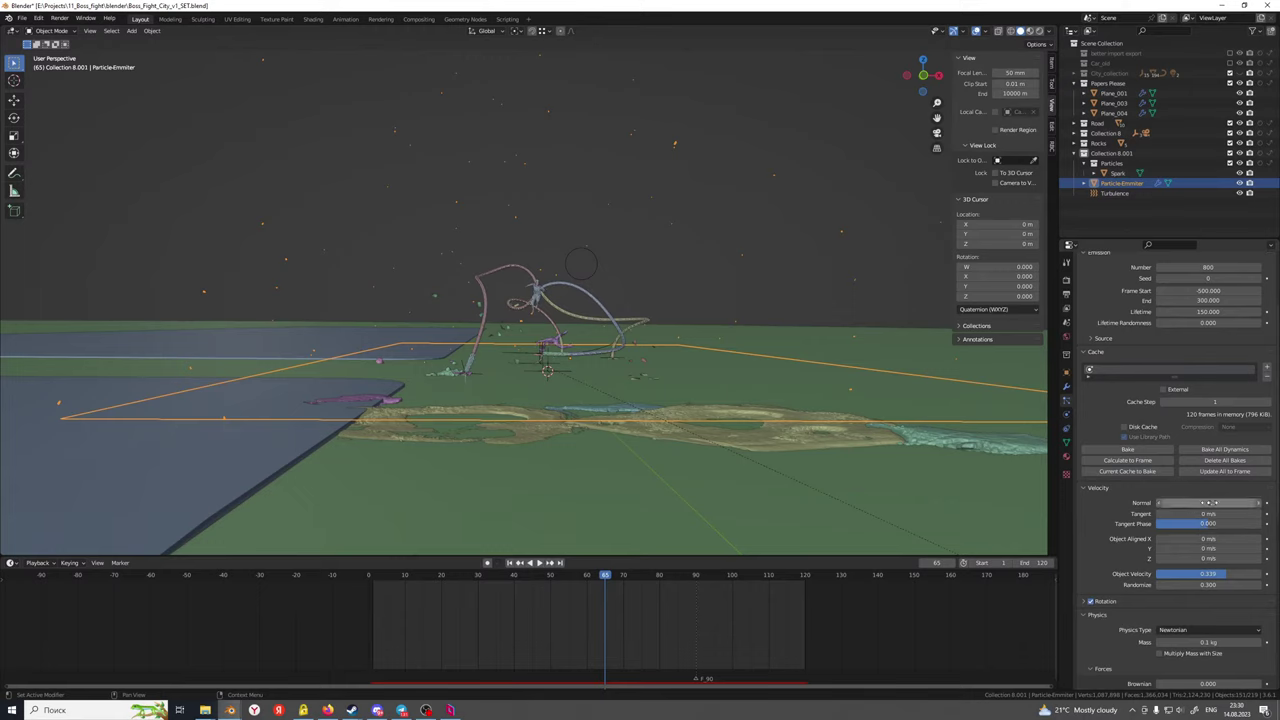
pyautogui.scroll(-2, 1160, 570)
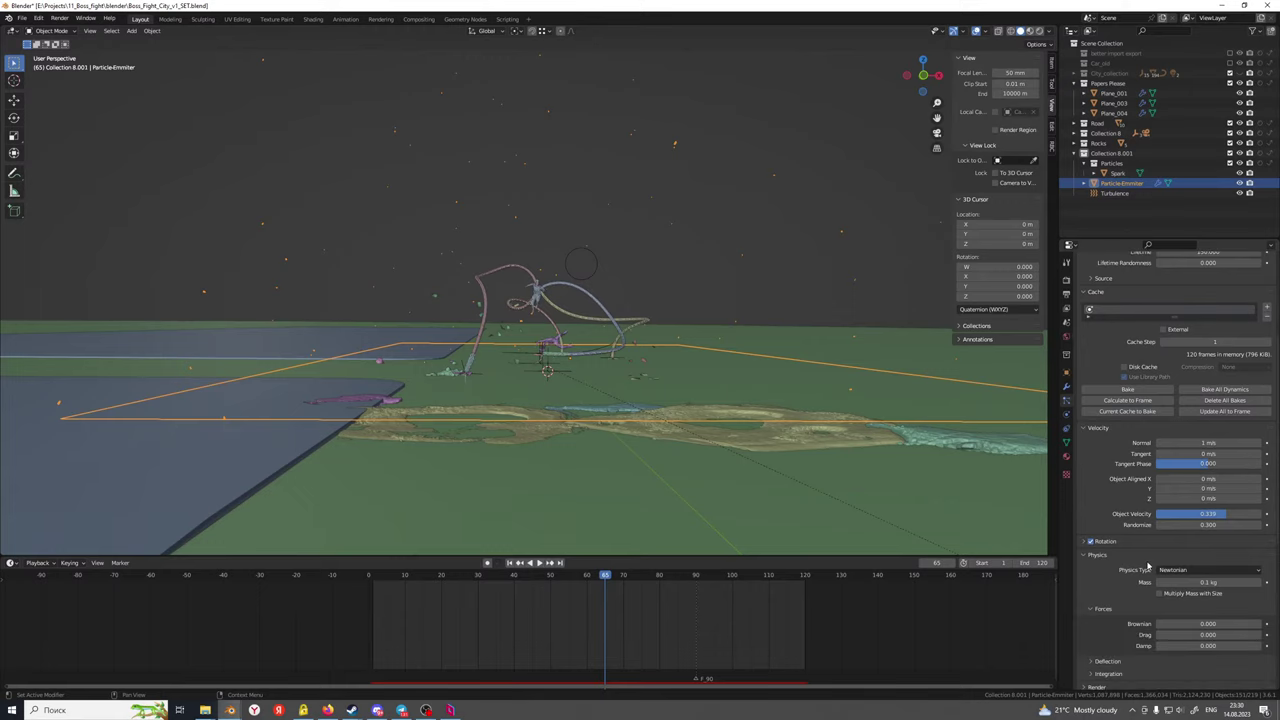
pyautogui.click(1175, 582)
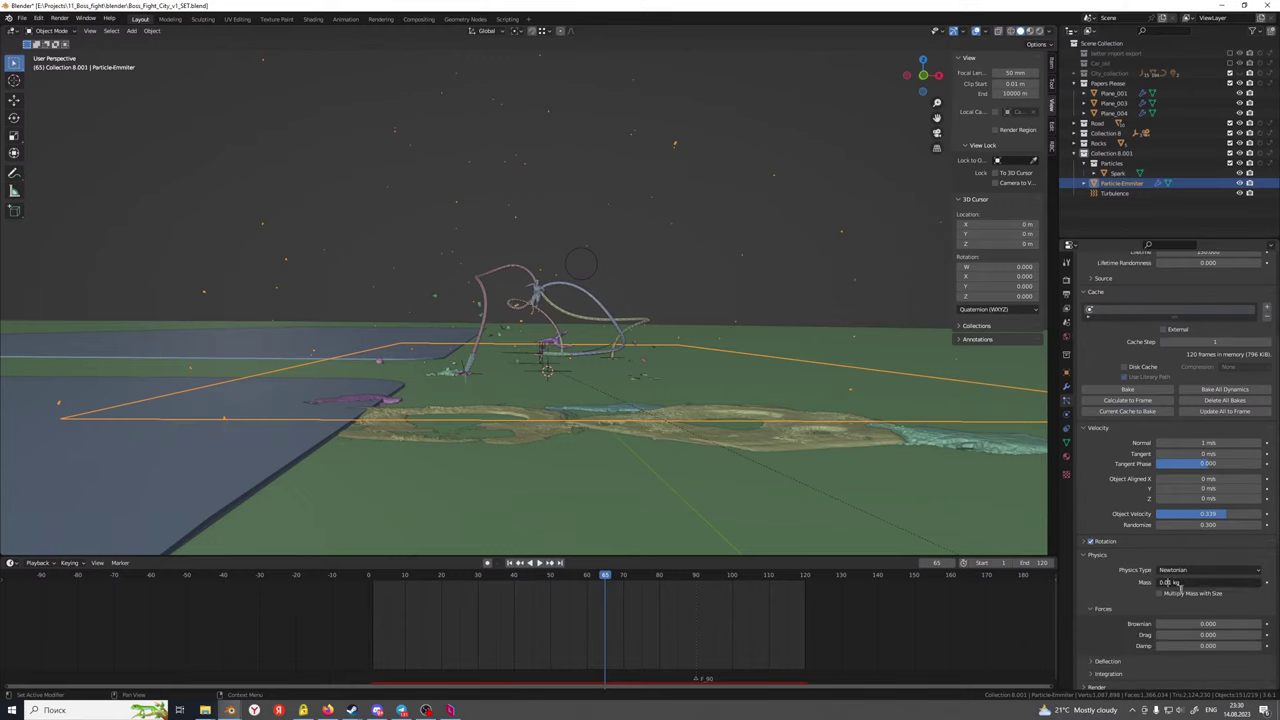
pyautogui.press('Return')
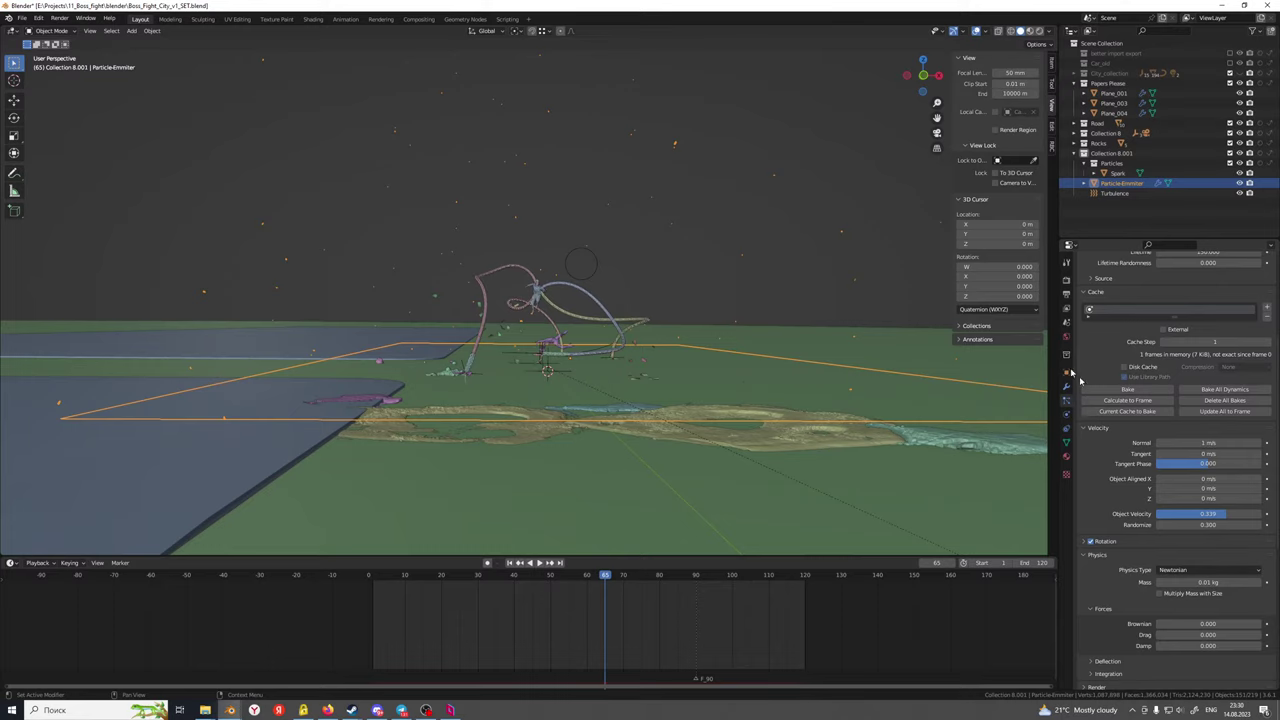
pyautogui.click(1120, 390)
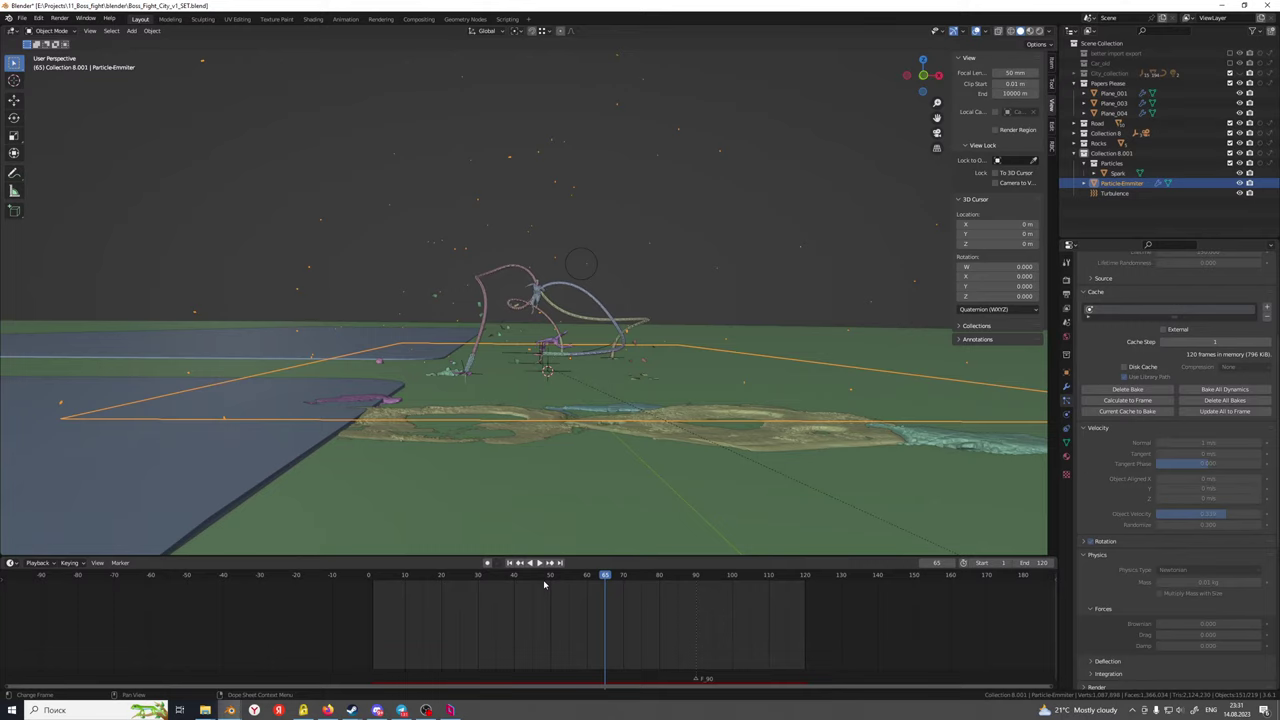
# Play the rebaked animation, replay it from frame 51 to frame 72 and inspect how the sparks float around the creature
pyautogui.hotkey('ctrl', 'shift', 'space')
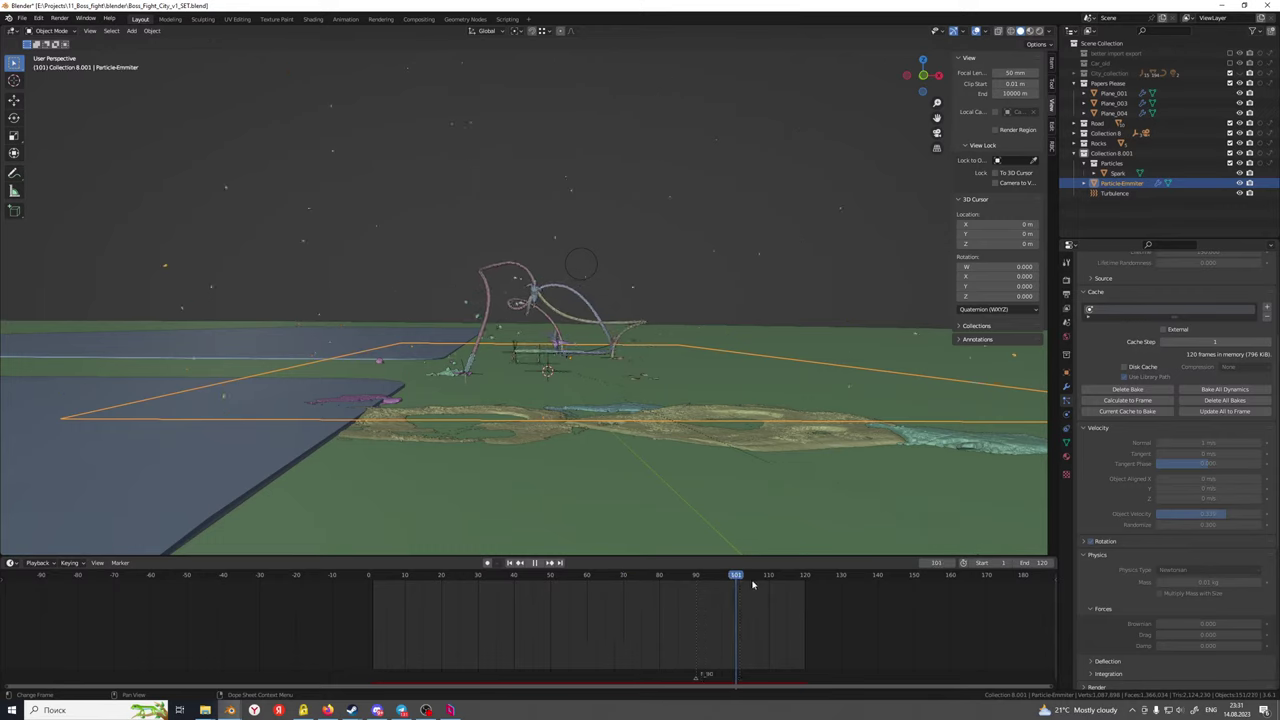
pyautogui.moveTo(649, 582); pyautogui.dragTo(555, 583)
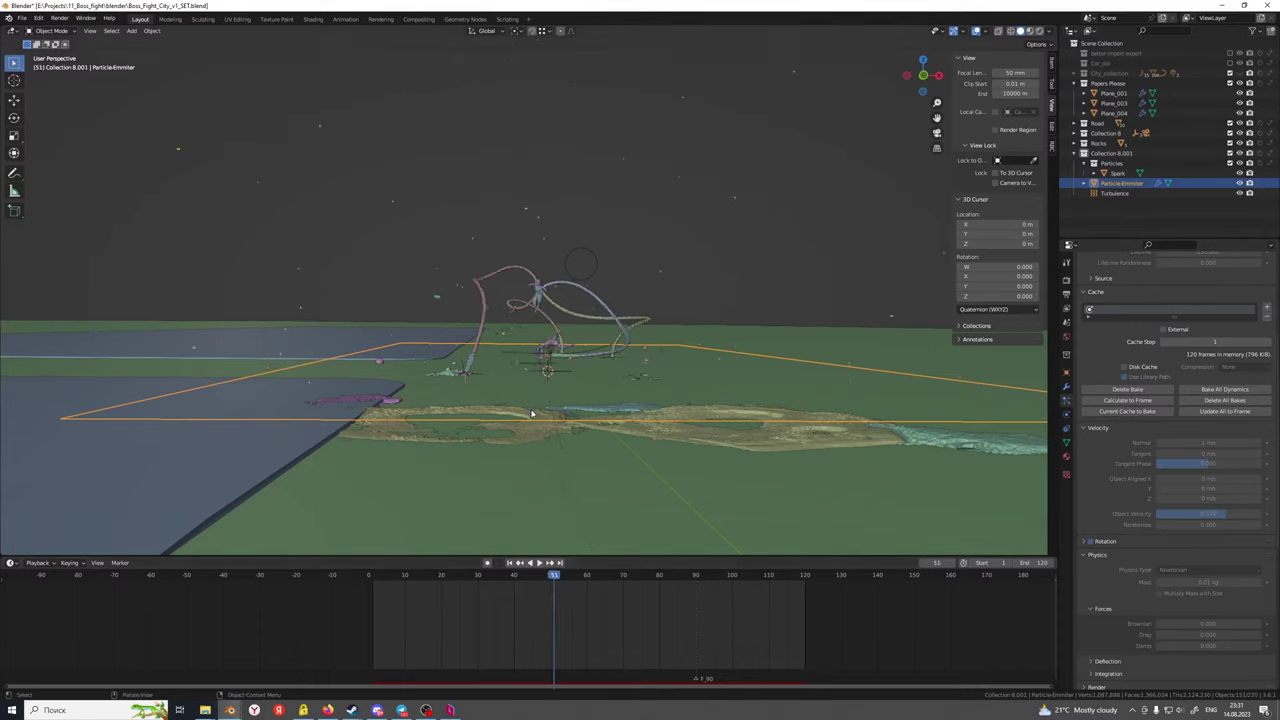
pyautogui.press('space')
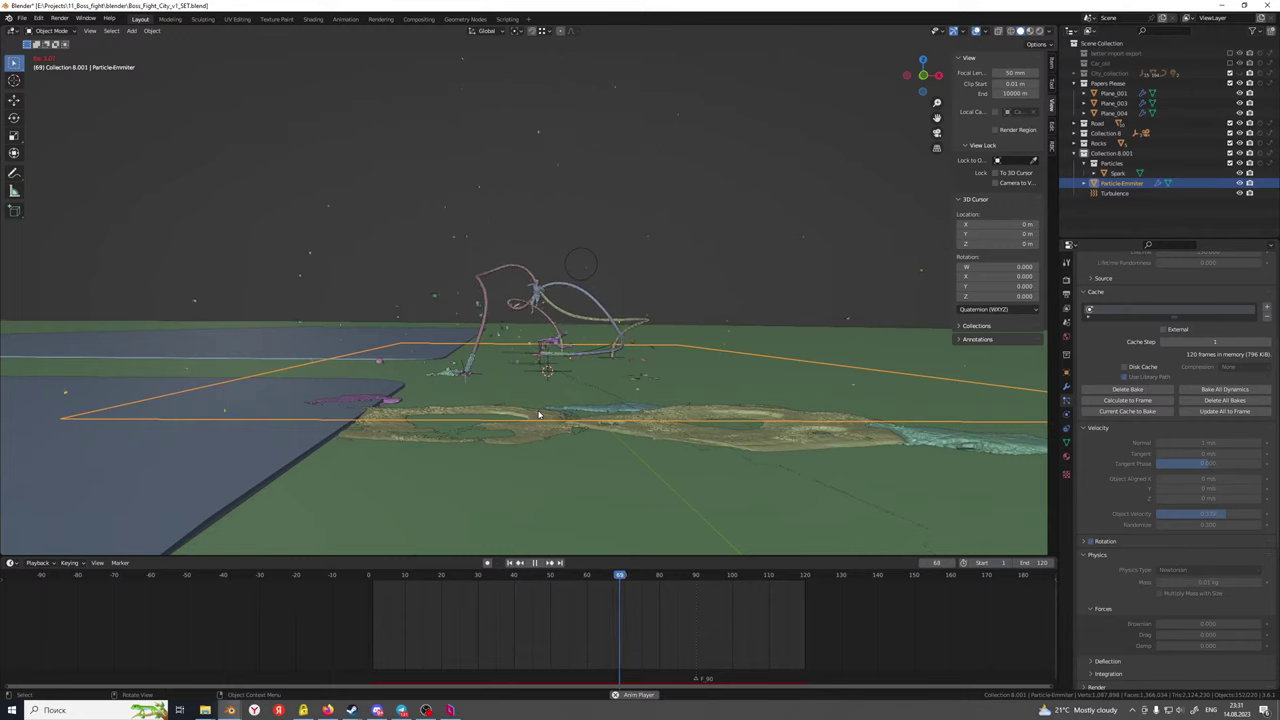
pyautogui.press('space')
# Set the Gravity field weight of the emitter's particles to -0.05
pyautogui.scroll(-6, 1131, 444)
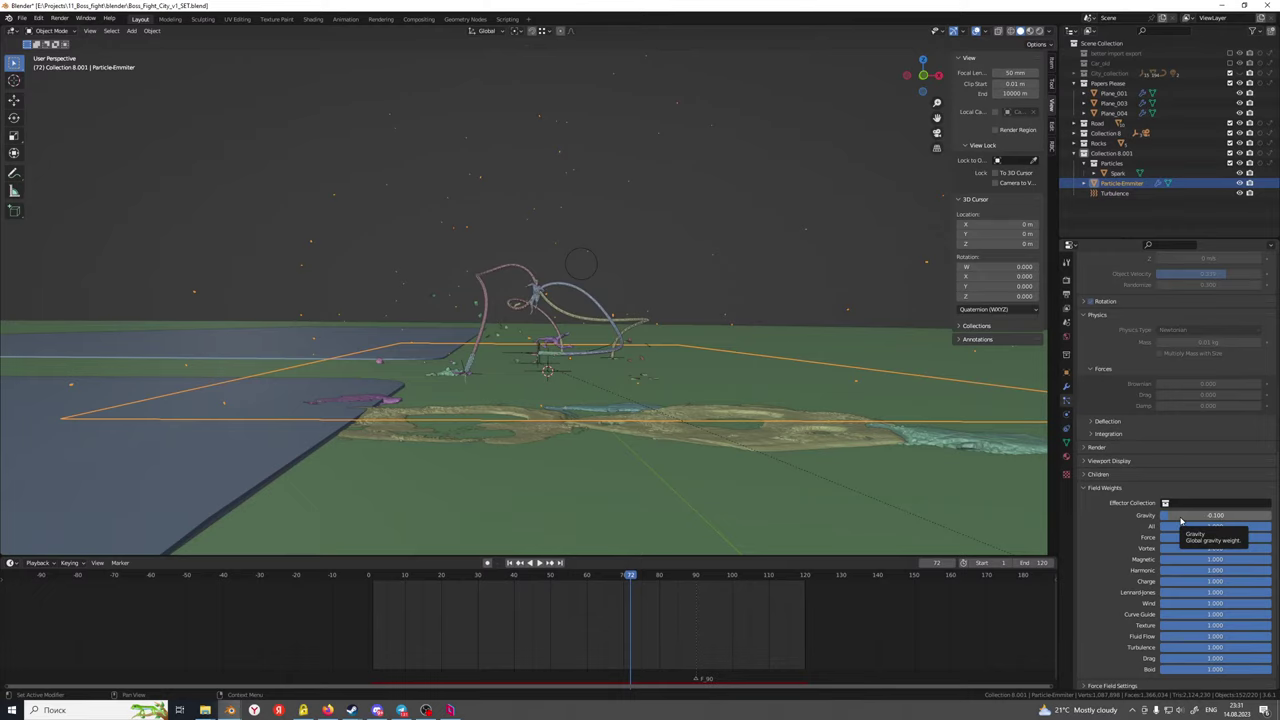
pyautogui.click(1182, 517)
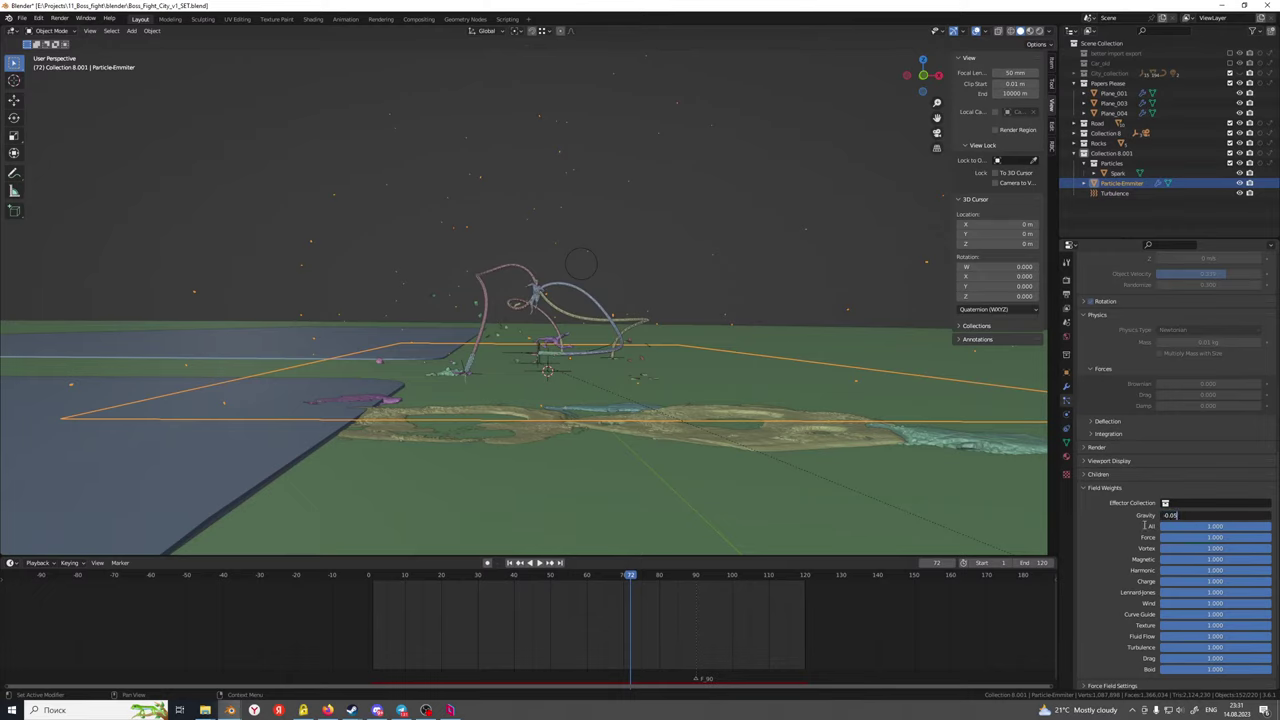
pyautogui.press('Return')
pyautogui.scroll(6, 1125, 378)
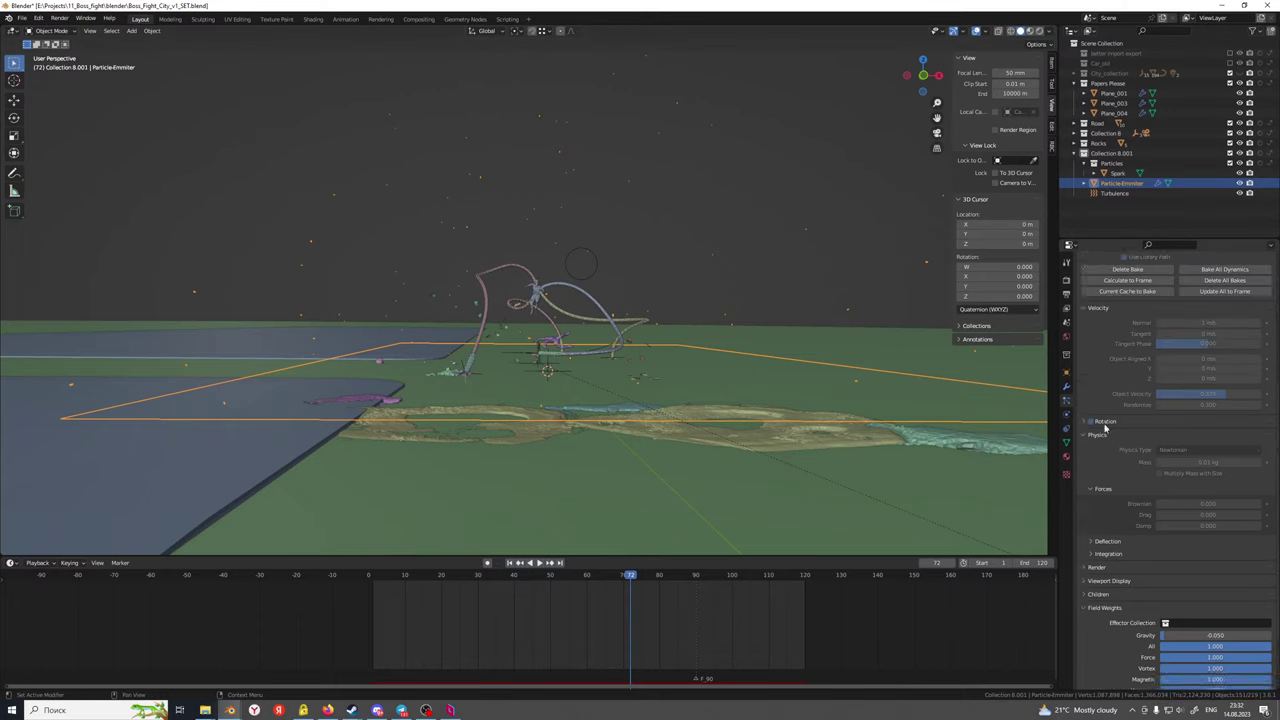
# Bake the emitter's particle cache and play the animation from its start, inspecting the sparks around the creature
pyautogui.click(1128, 379)
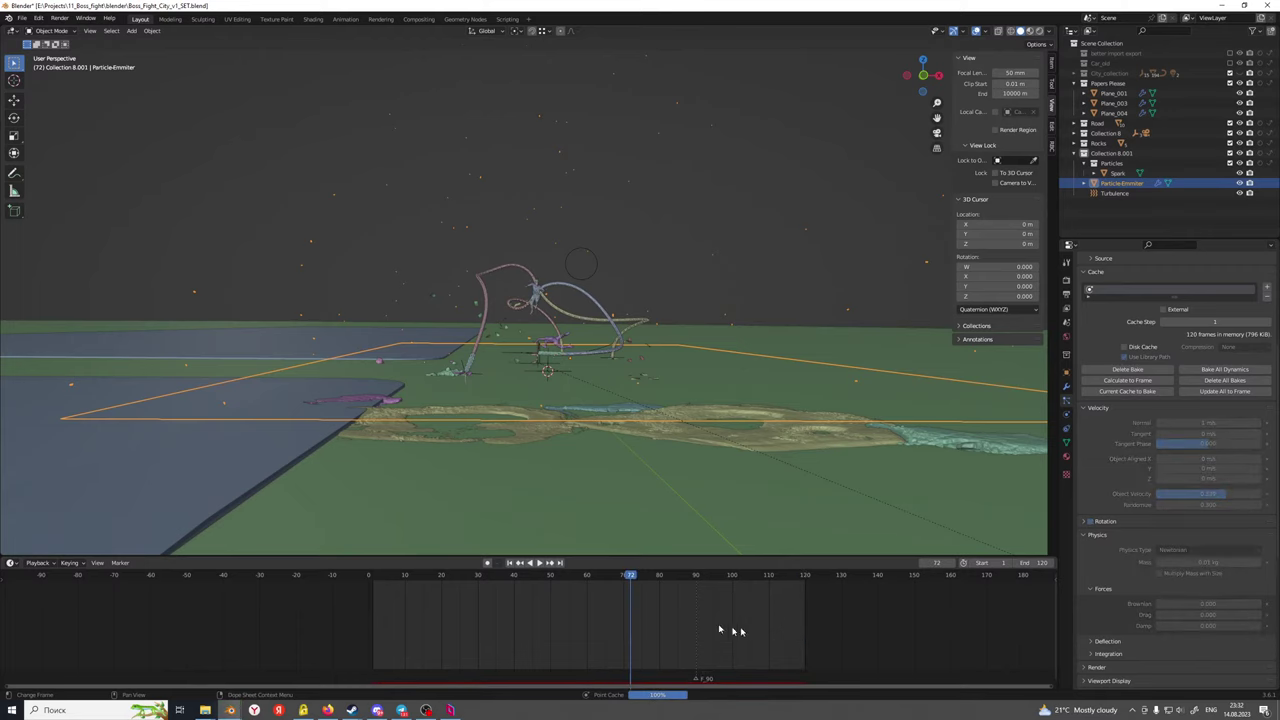
pyautogui.moveTo(603, 581); pyautogui.dragTo(548, 578)
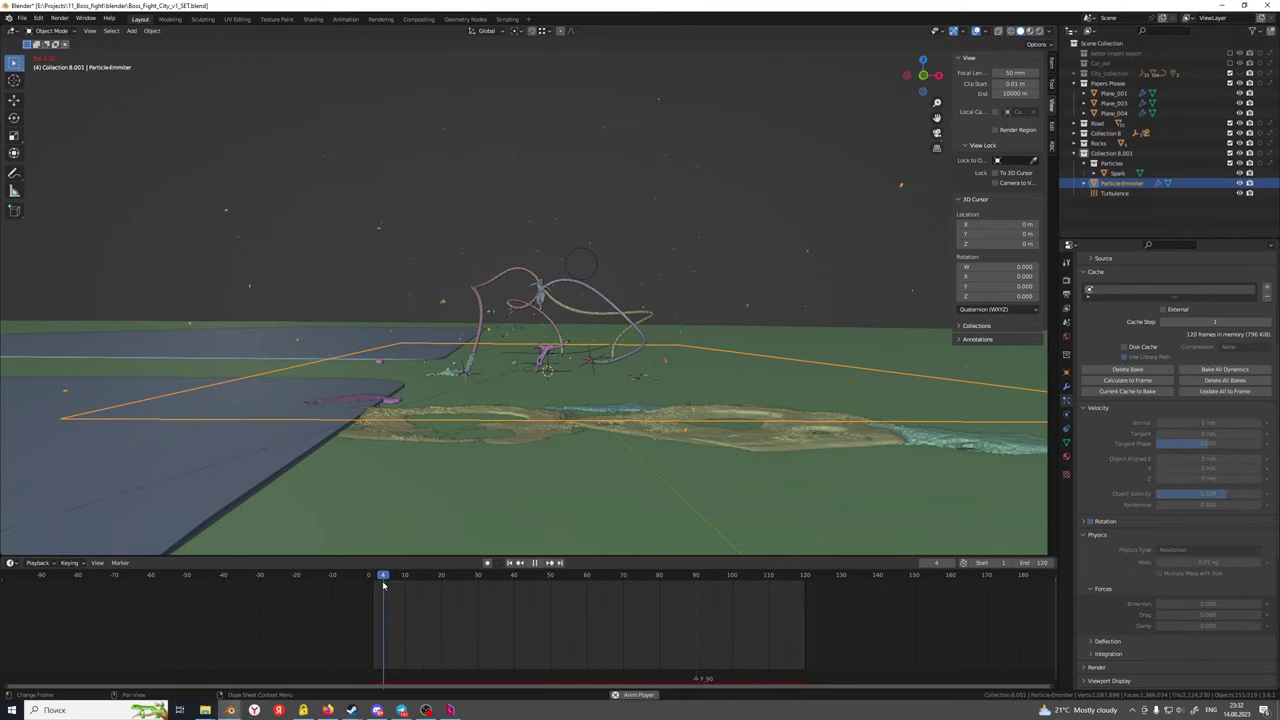
pyautogui.press('space')
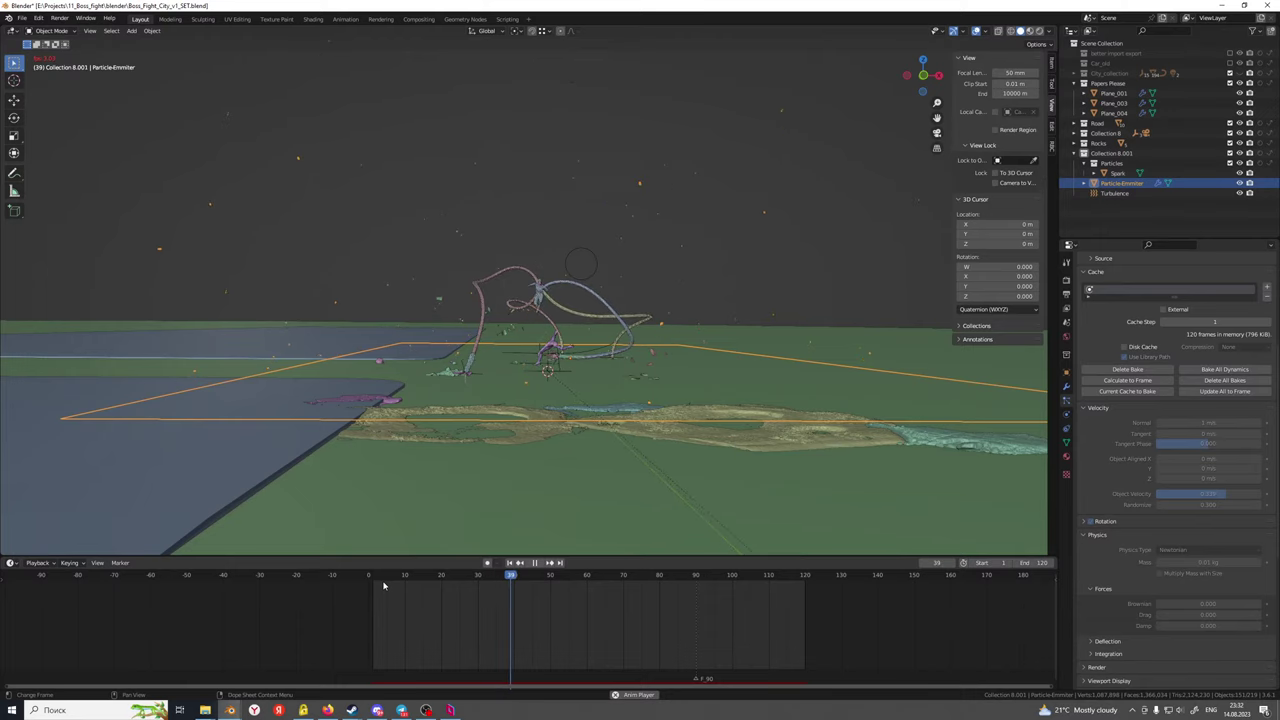
pyautogui.moveTo(400, 490); pyautogui.dragTo(437, 466, button='middle')
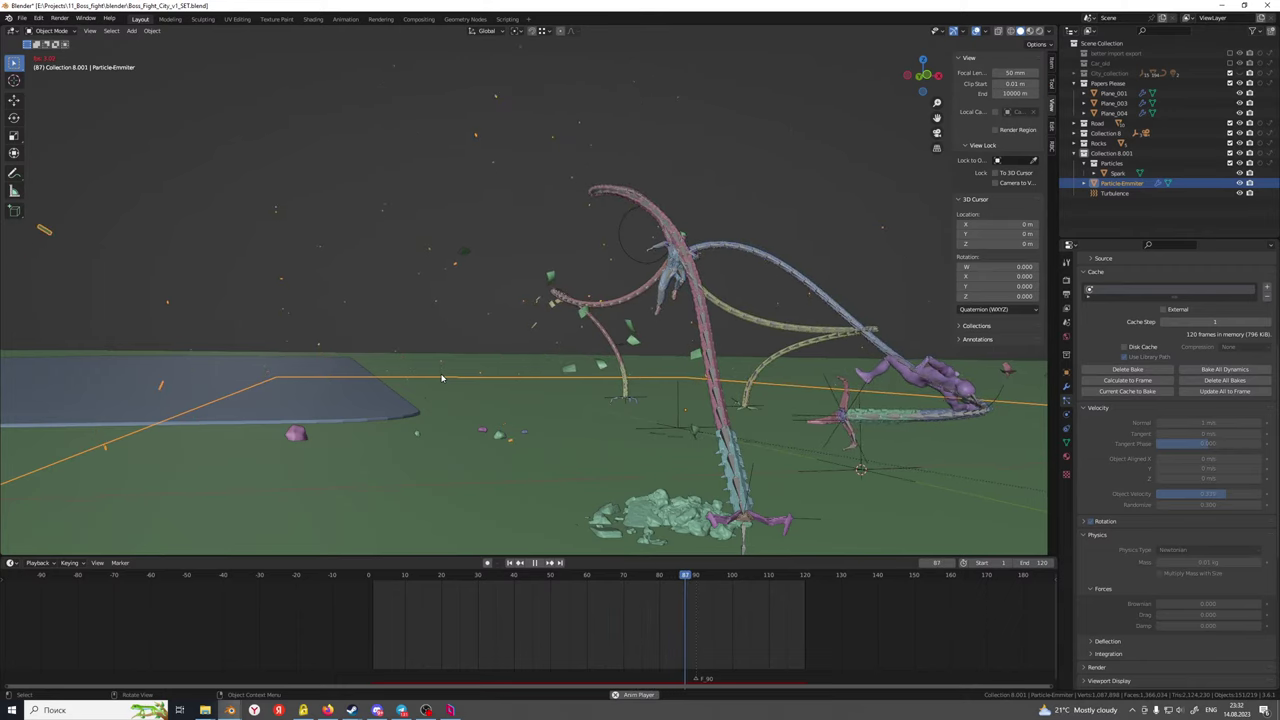
pyautogui.press('space')
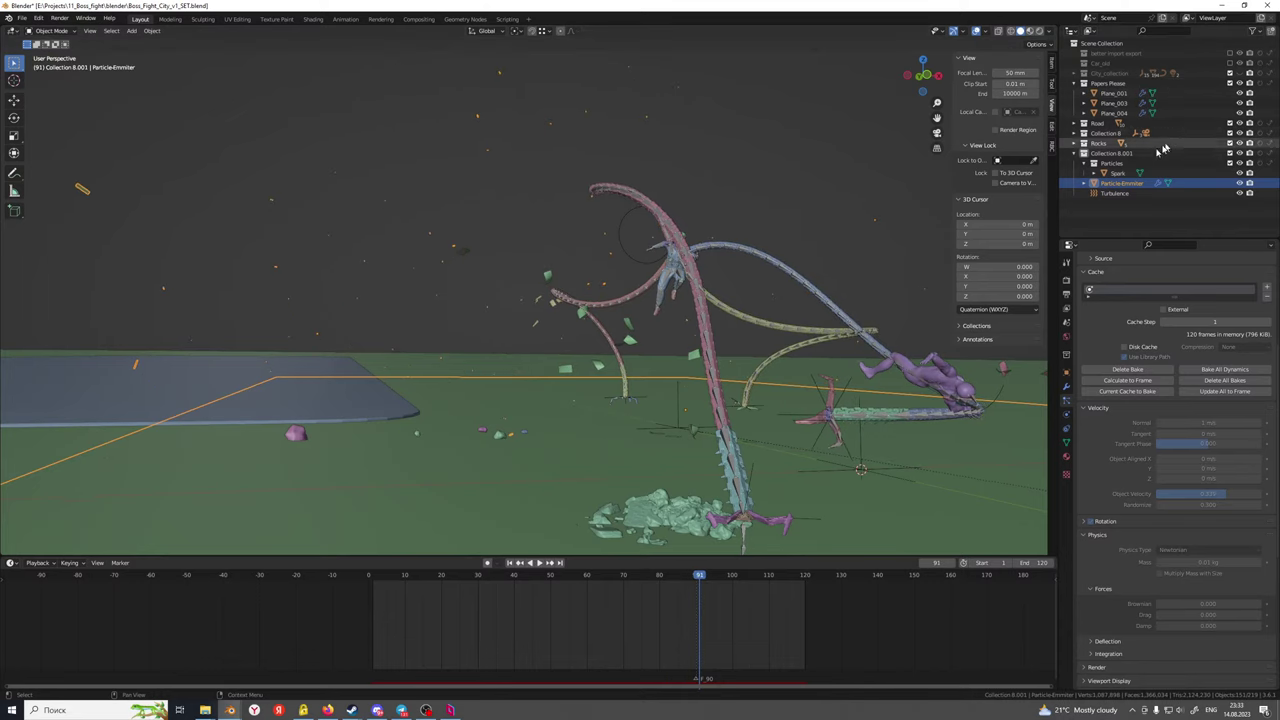
# Show the outliner's Disable in Viewports toggles and disable Collection 8, which contains the OTTO creature, checking playback without it
pyautogui.click(701, 298)
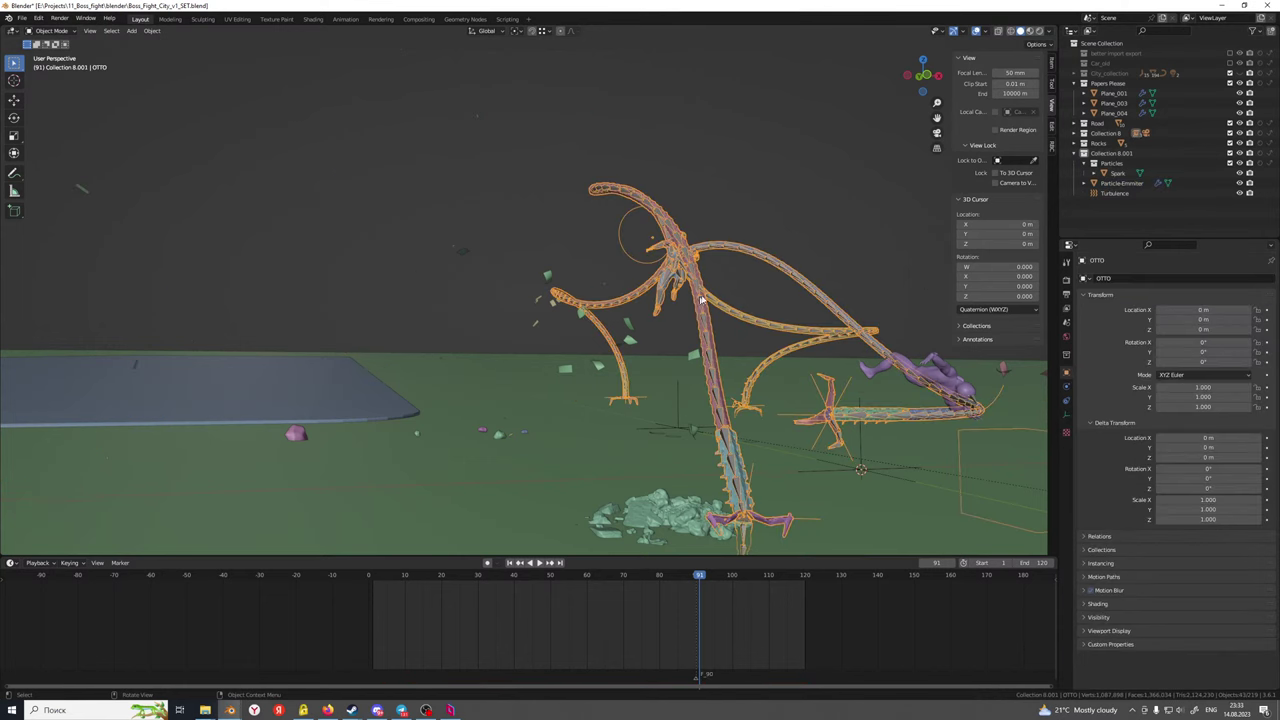
pyautogui.press('.')
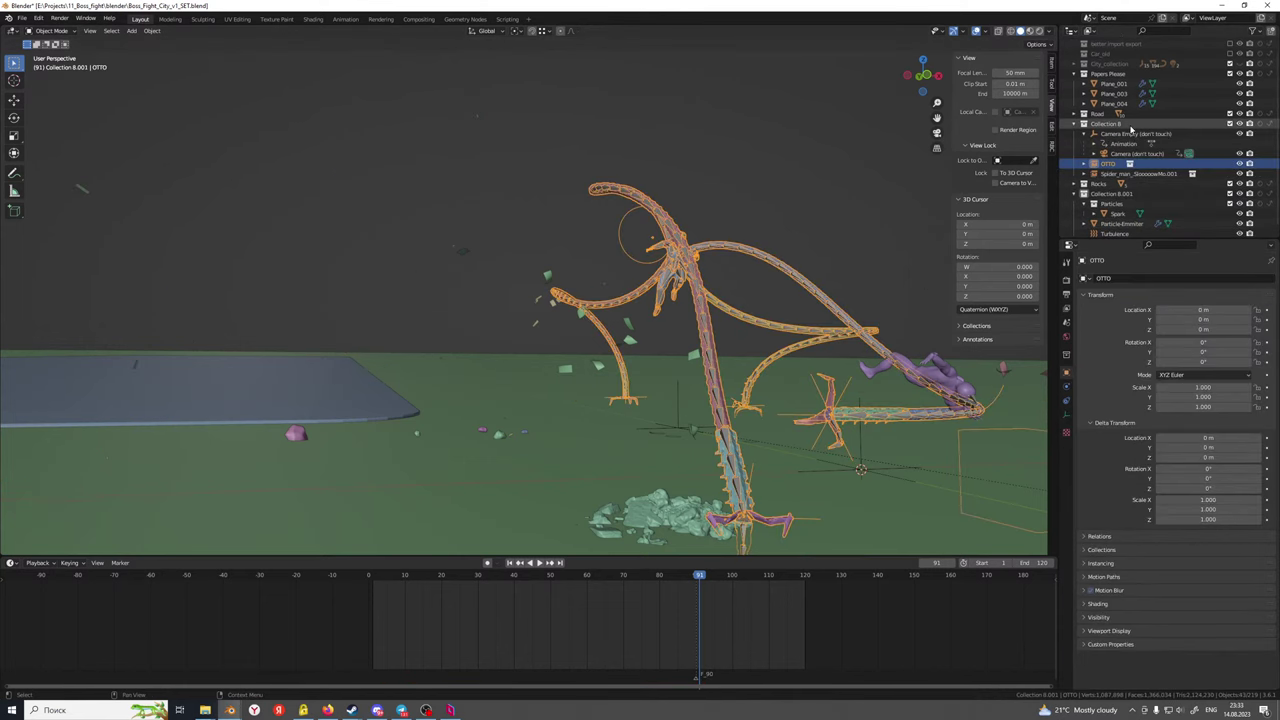
pyautogui.click(1133, 125)
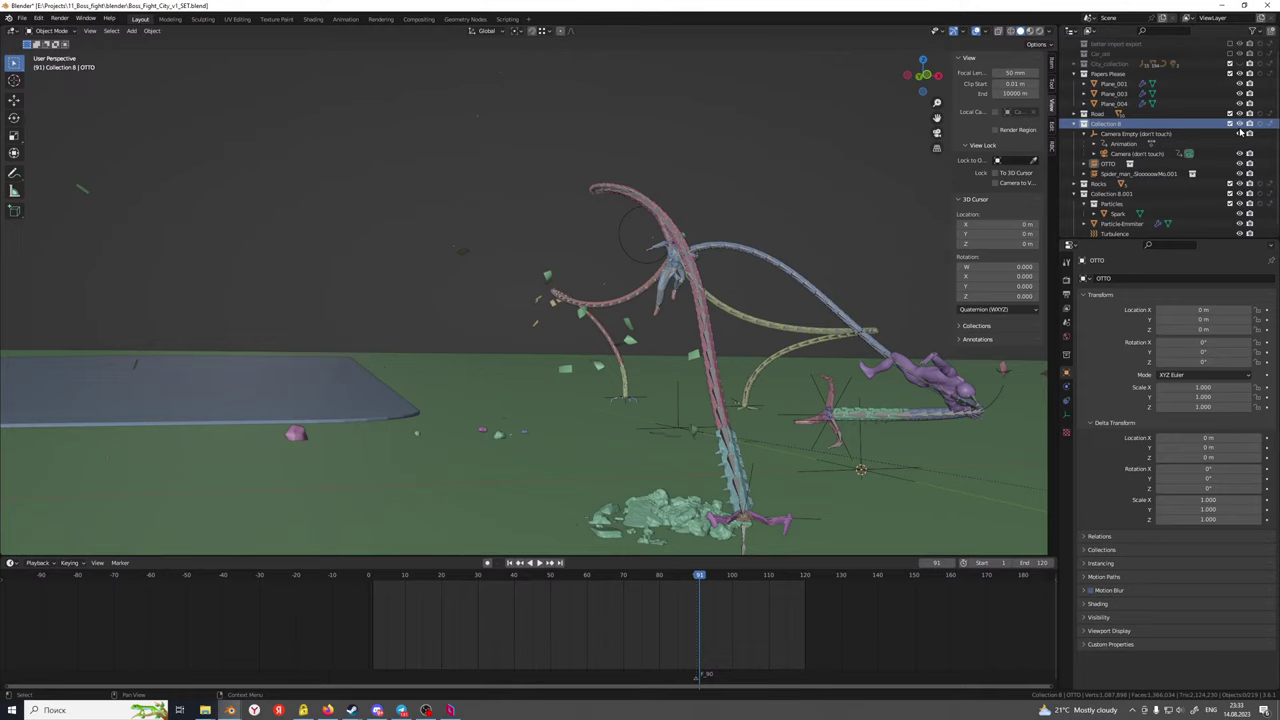
pyautogui.click(1254, 32)
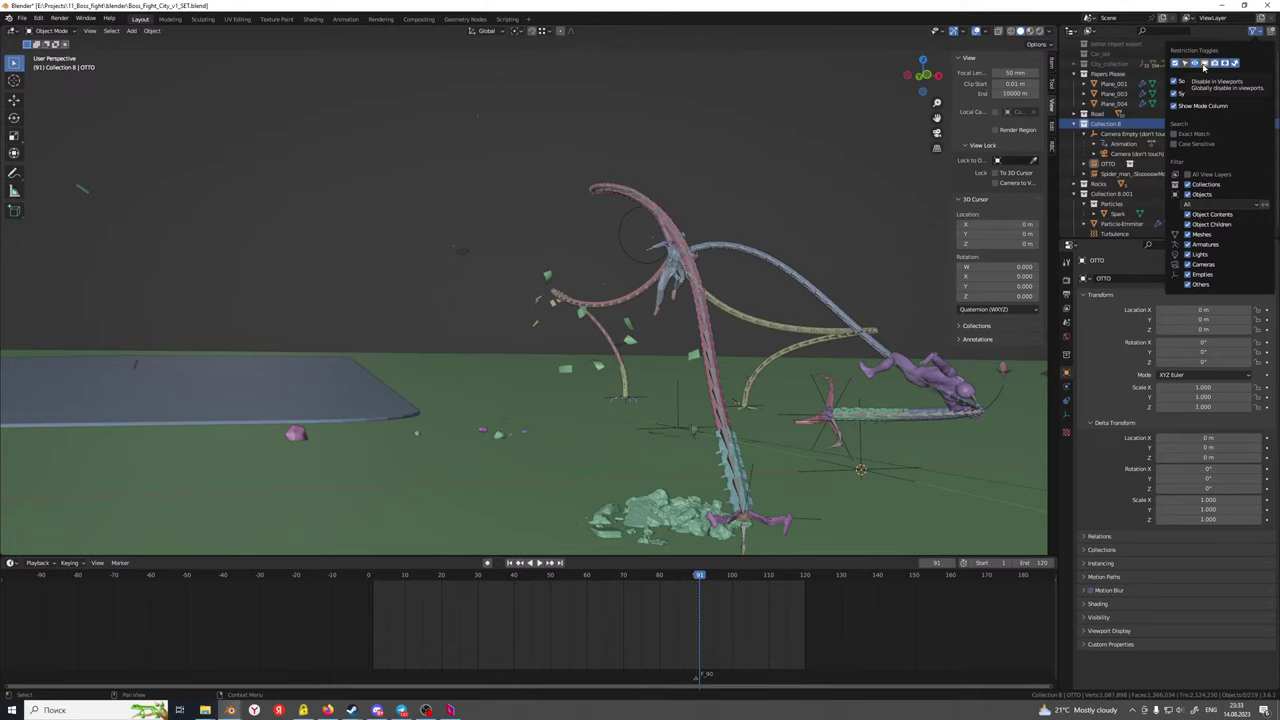
pyautogui.click(1254, 31)
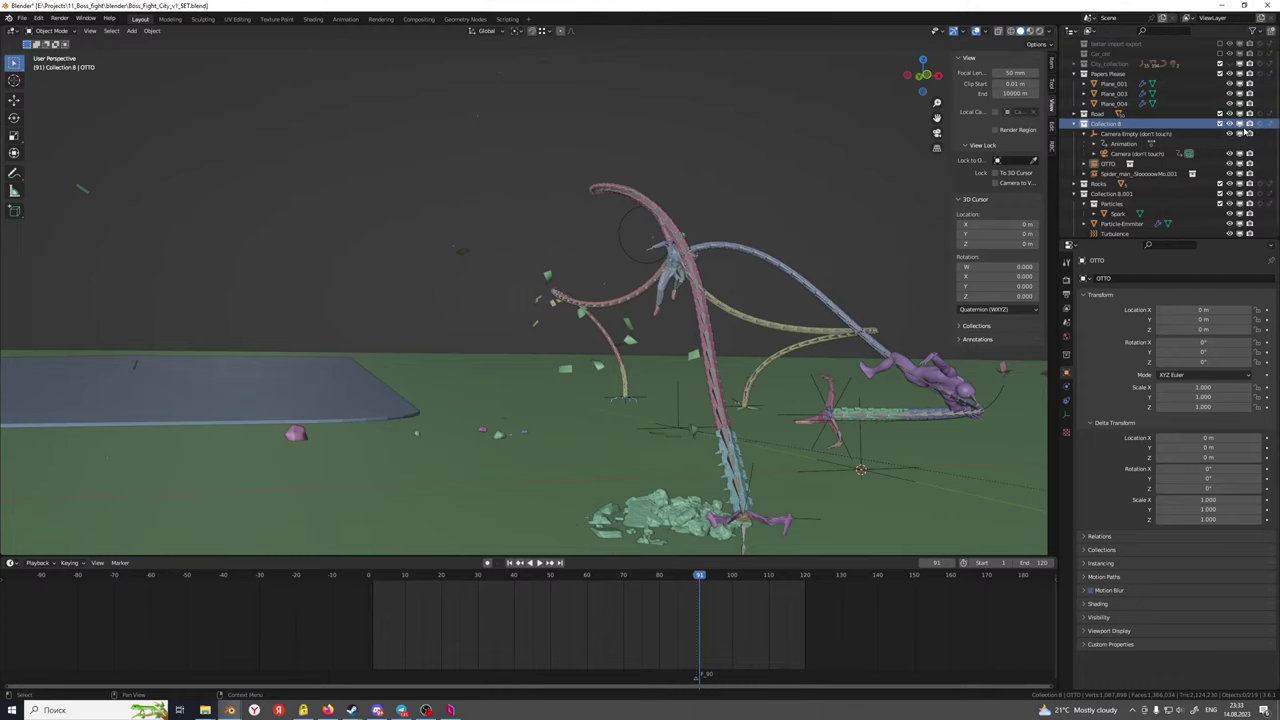
pyautogui.click(1240, 124)
pyautogui.press('space')
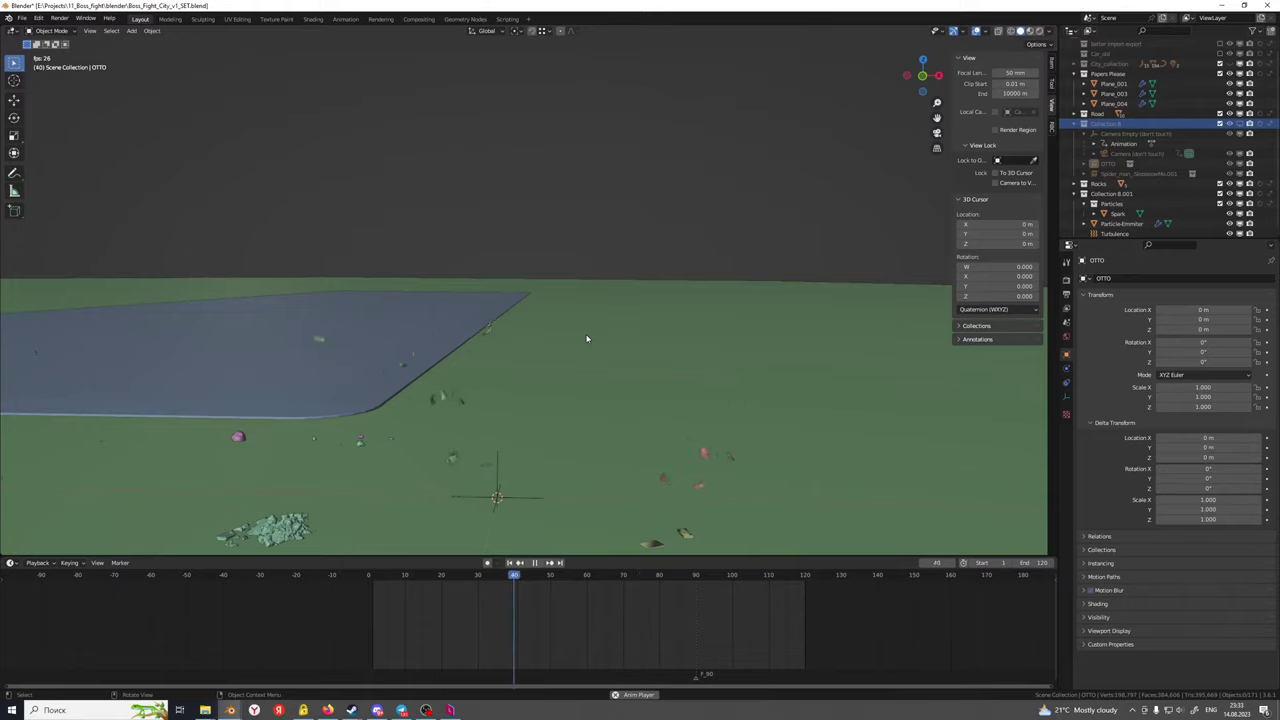
pyautogui.press('space')
# Set the Strength of the Turbulence force field to 0.01
pyautogui.scroll(-1, 1115, 230)
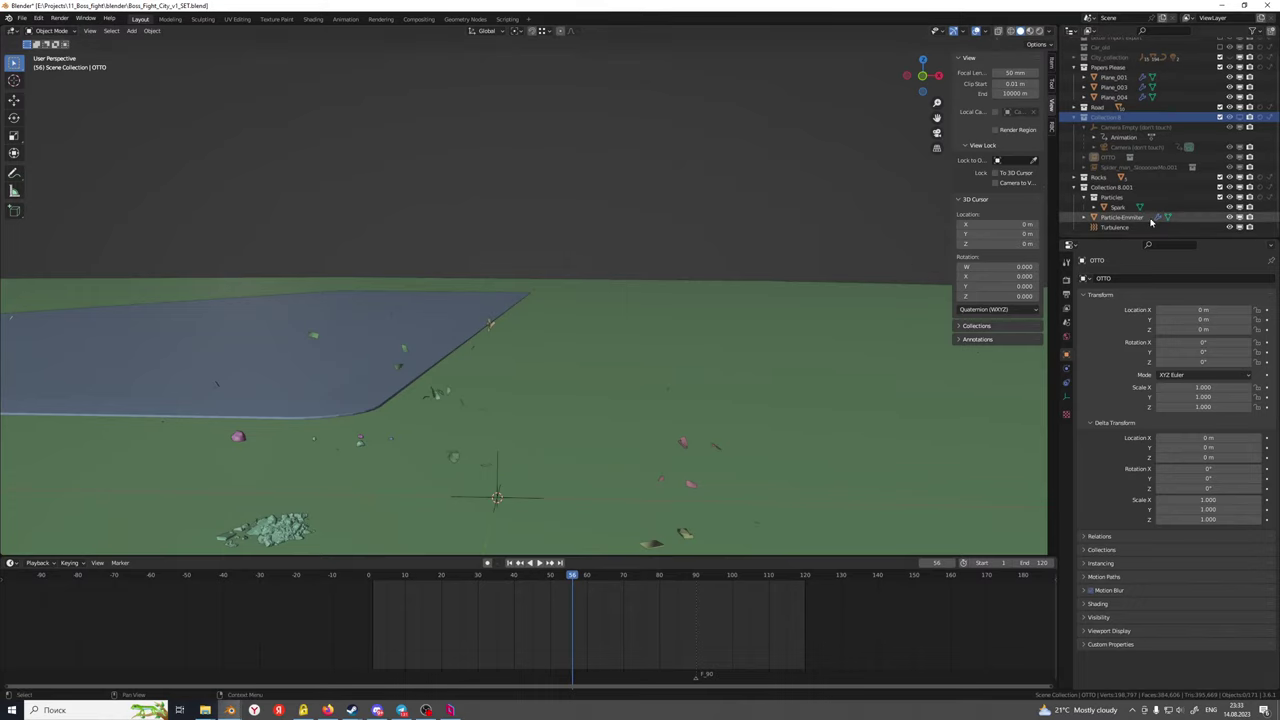
pyautogui.click(1115, 227)
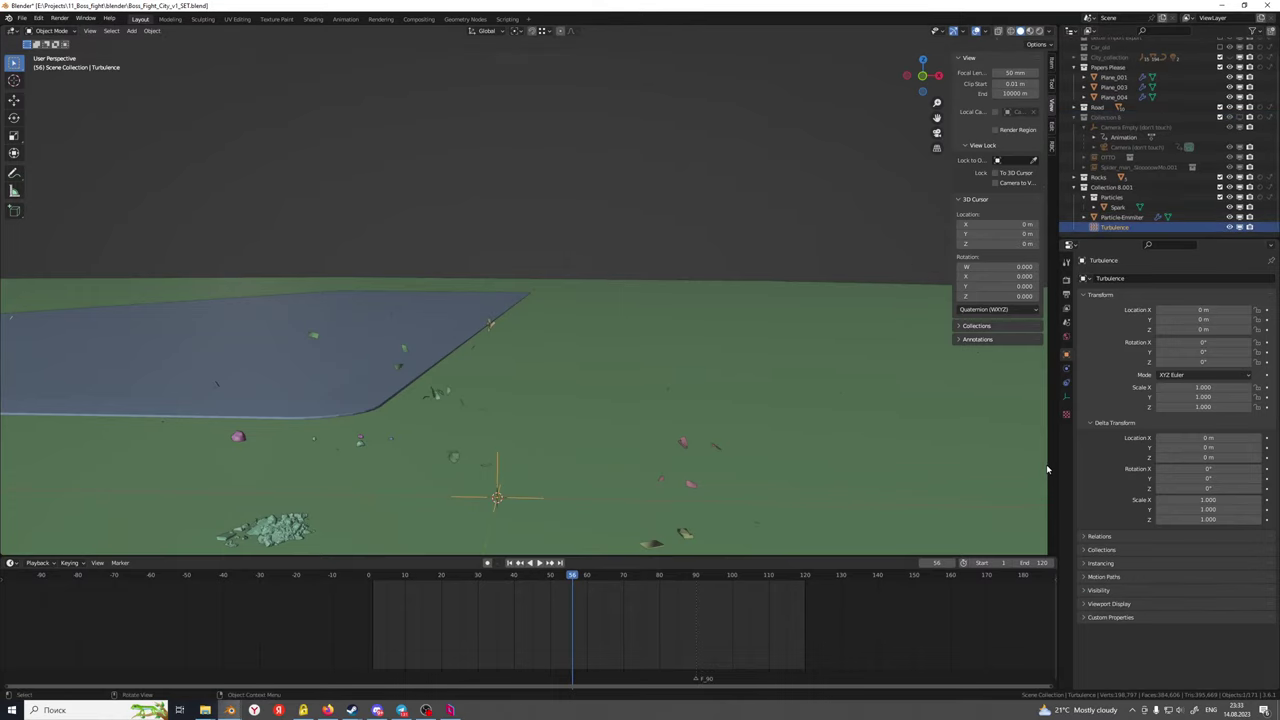
pyautogui.click(1066, 370)
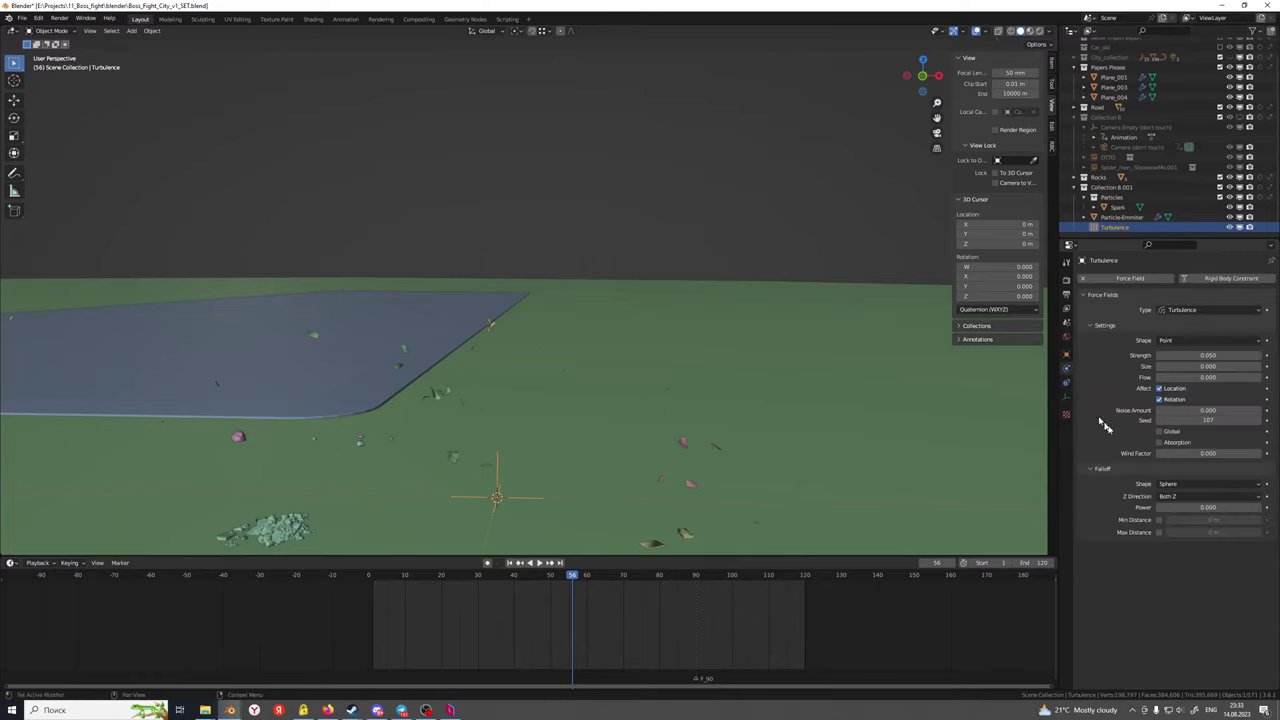
pyautogui.click(1215, 356)
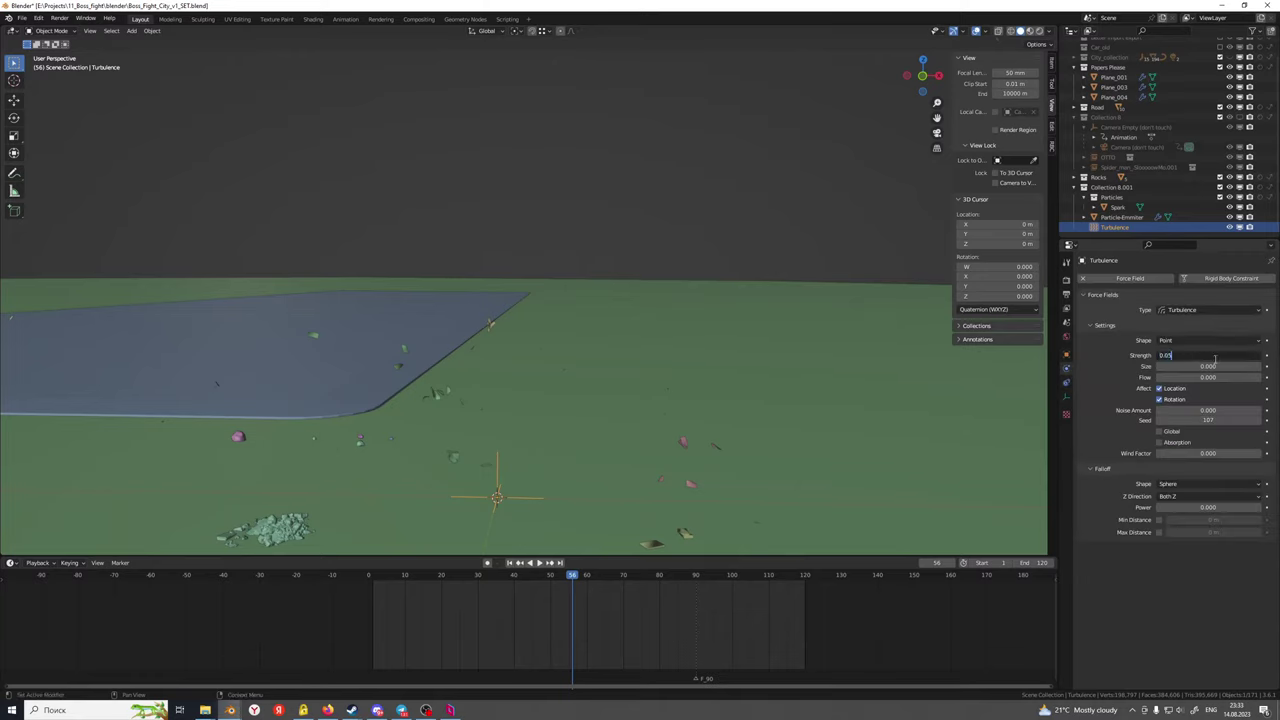
pyautogui.press('Return')
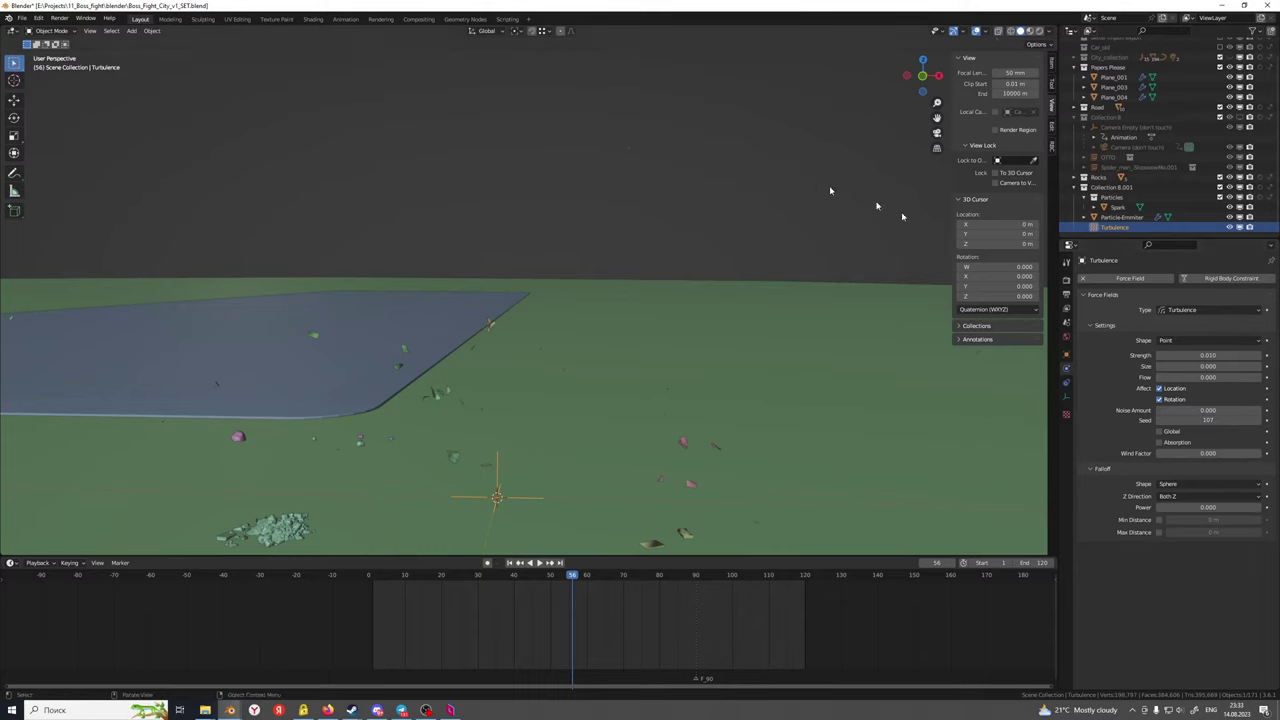
# Reselect the particle emitter, delete its bake and bake the particle cache again with the weaker turbulence
pyautogui.click(1066, 296)
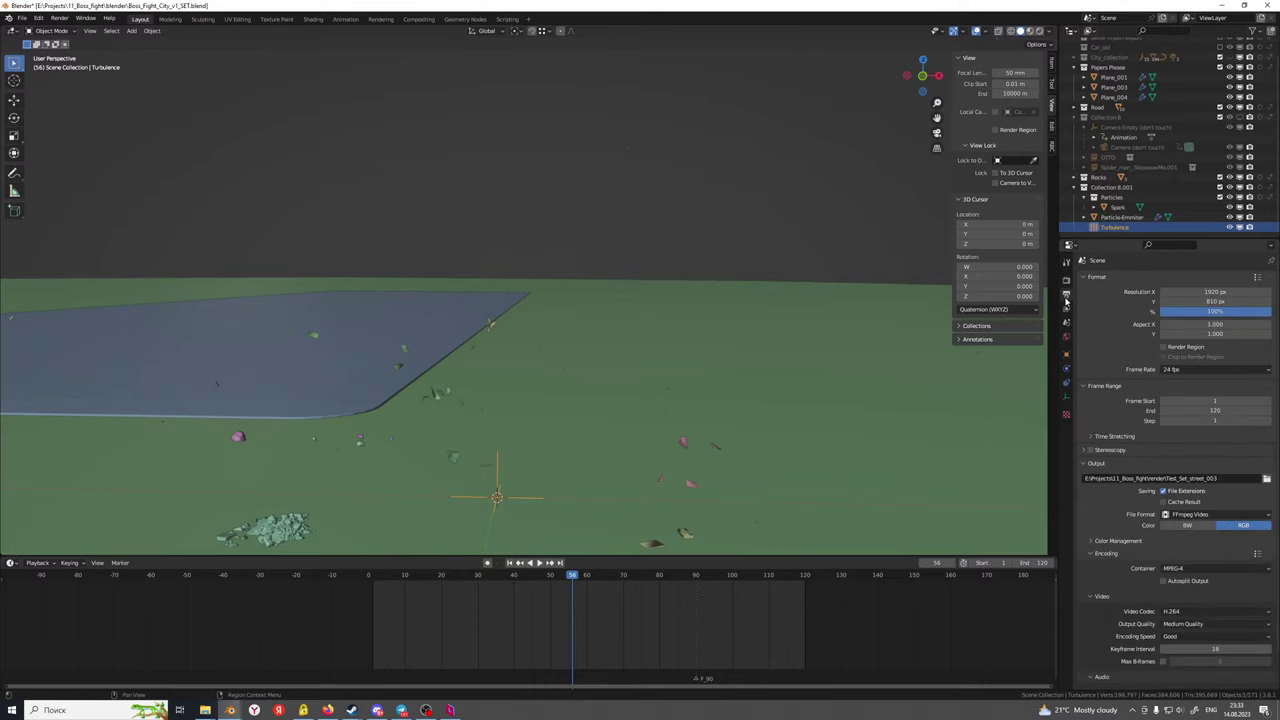
pyautogui.click(1067, 323)
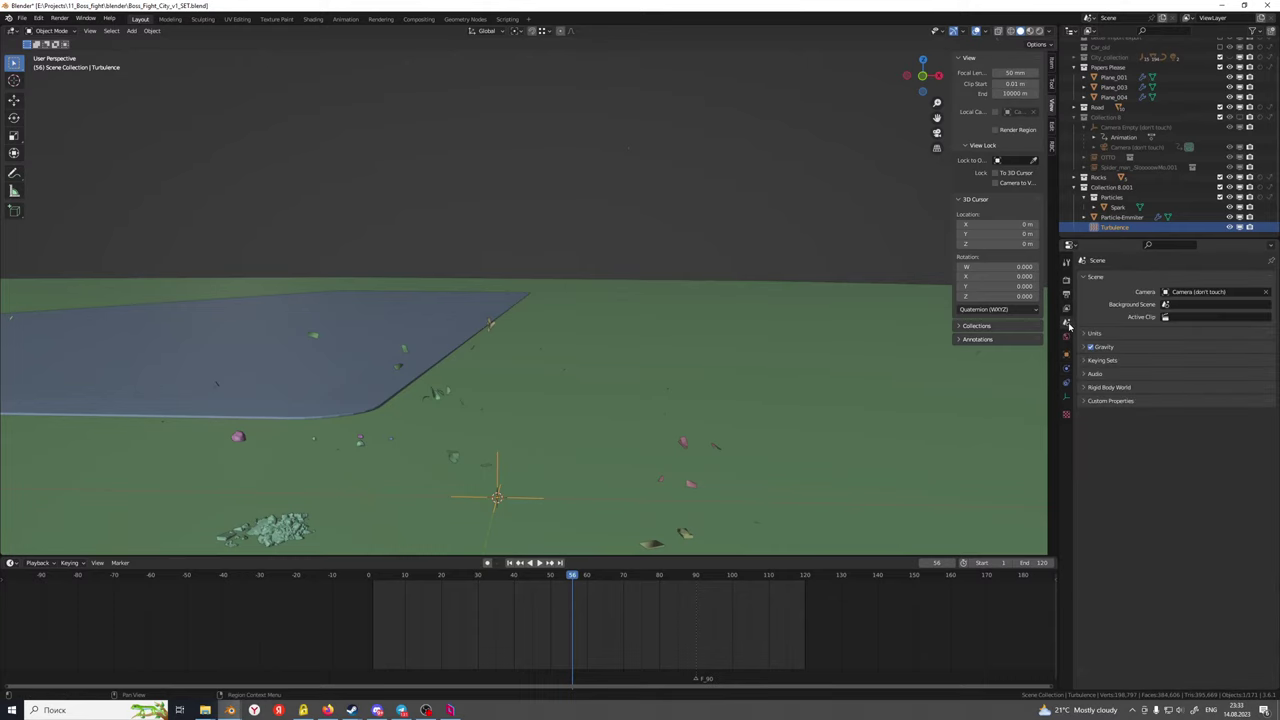
pyautogui.click(1067, 354)
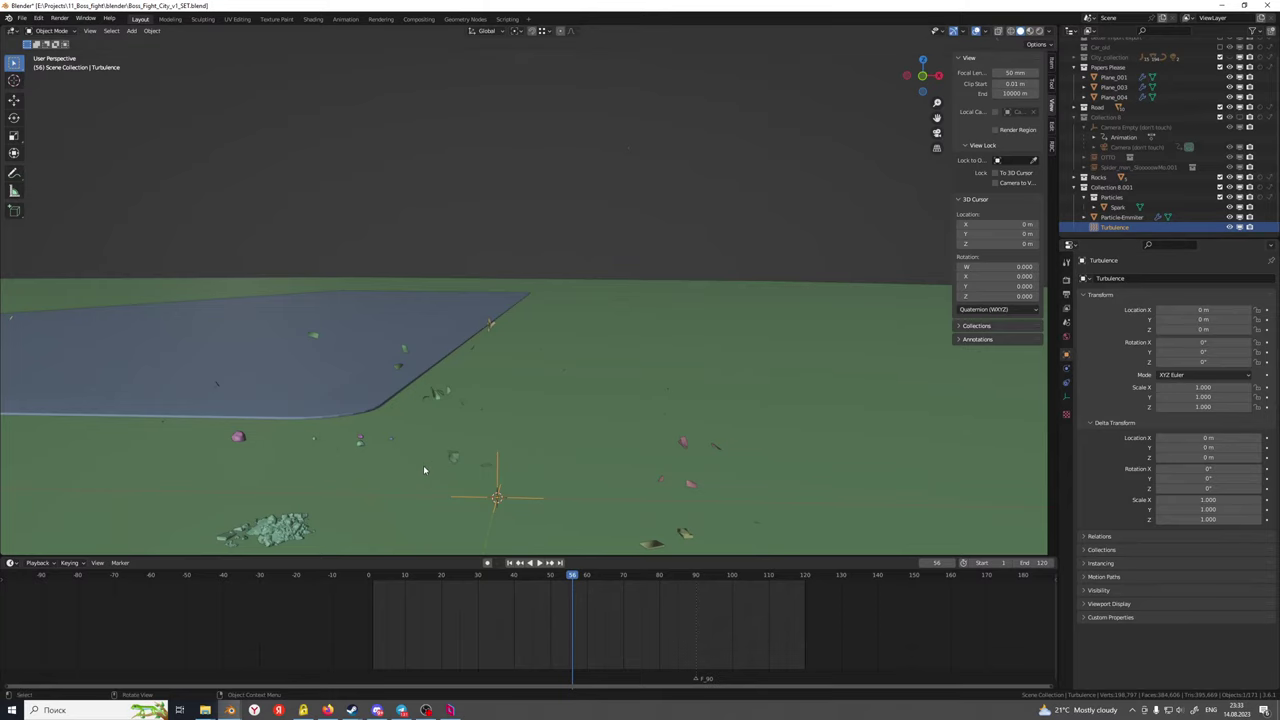
pyautogui.click(688, 487)
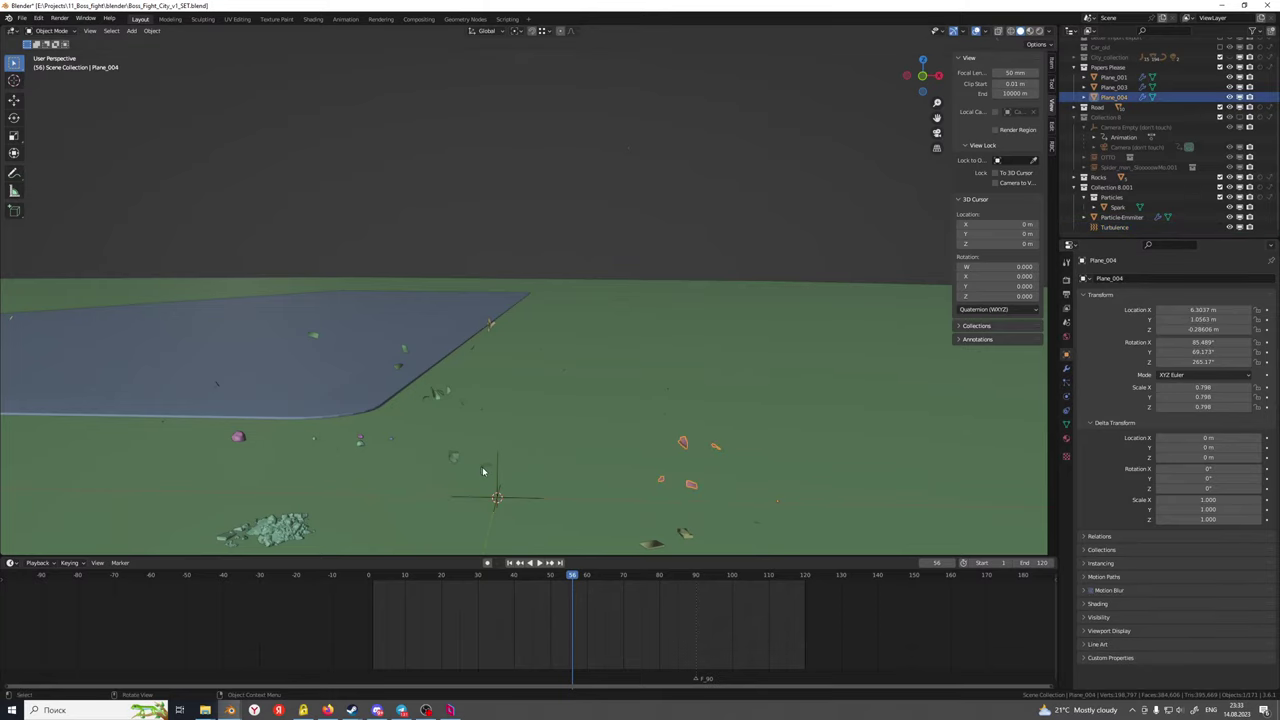
pyautogui.scroll(-2, 483, 471)
pyautogui.click(508, 420)
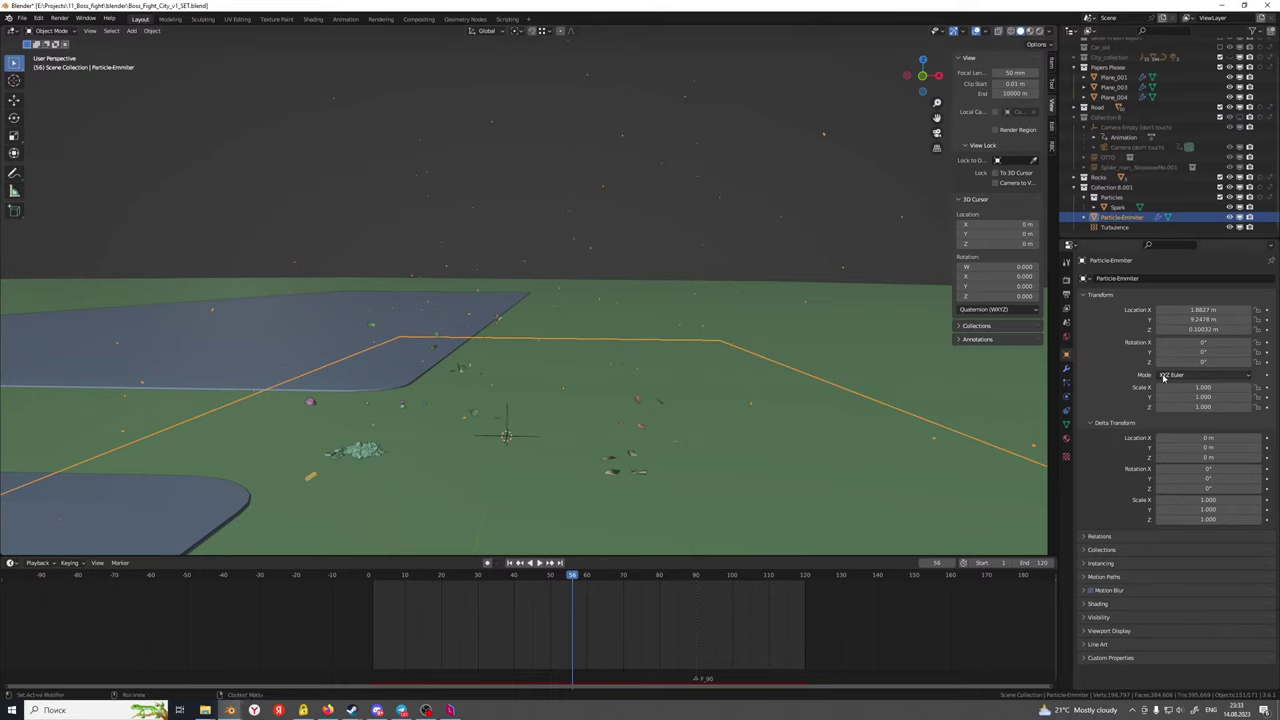
pyautogui.click(1065, 383)
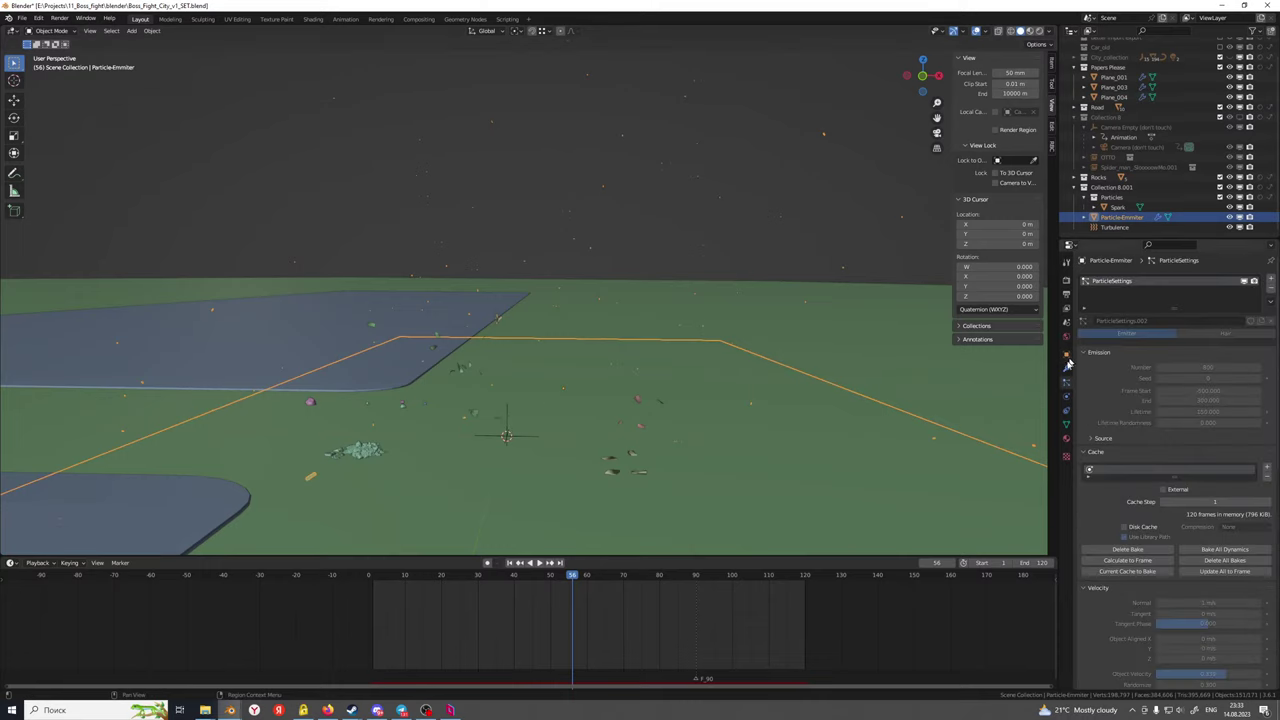
pyautogui.click(1122, 553)
pyautogui.click(1122, 553)
# Play the rebaked animation from its start and inspect the sparks' drift from a lower viewing angle
pyautogui.moveTo(586, 582); pyautogui.dragTo(383, 600)
pyautogui.press('space')
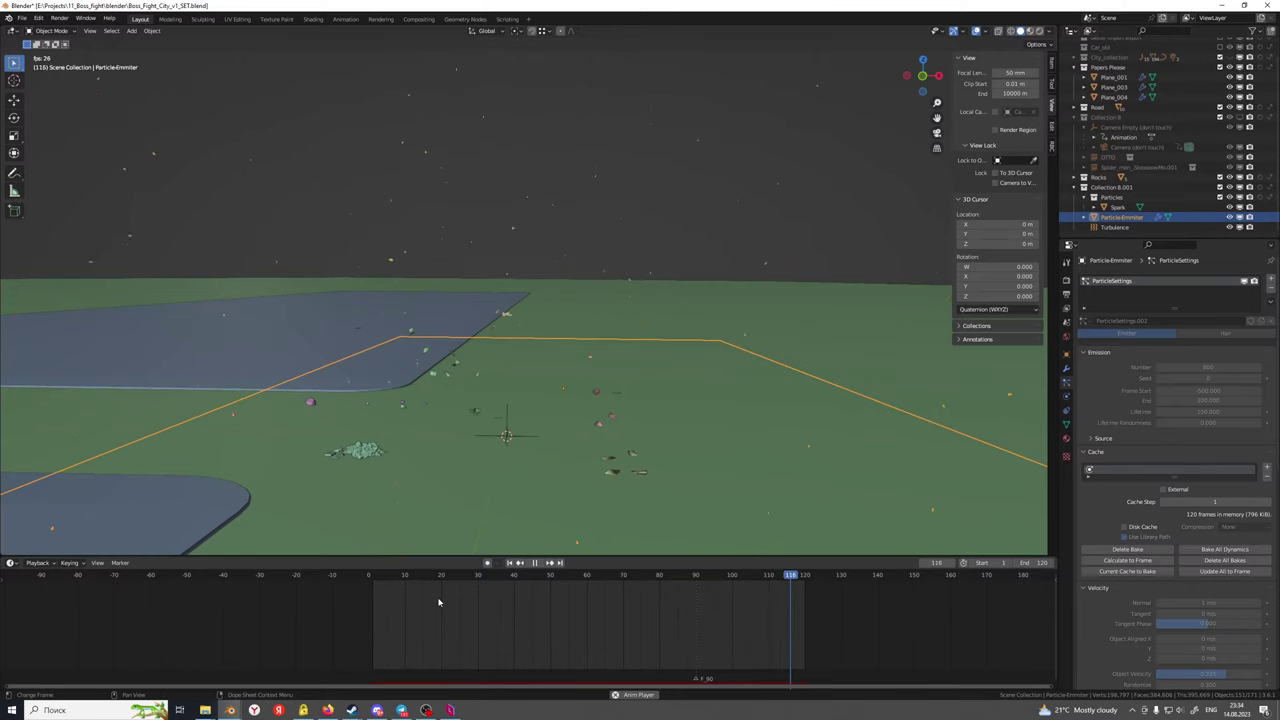
pyautogui.moveTo(476, 505); pyautogui.dragTo(480, 451, button='middle')
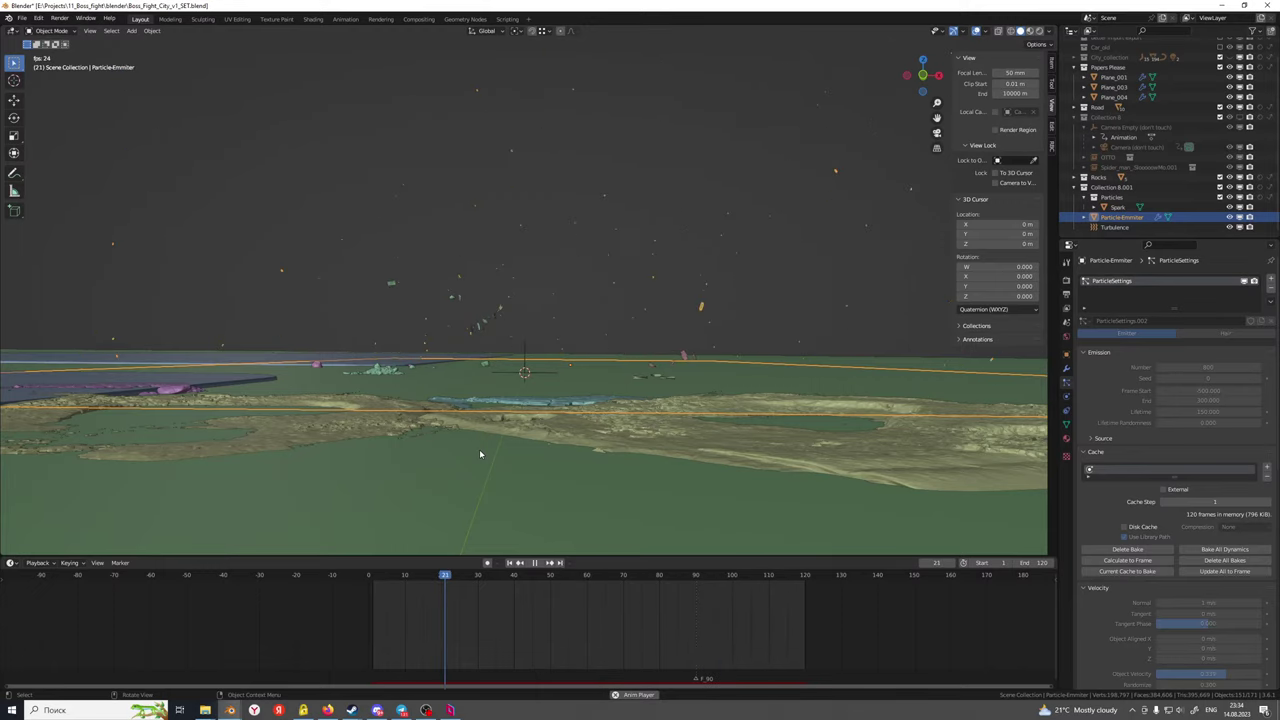
pyautogui.press('space')
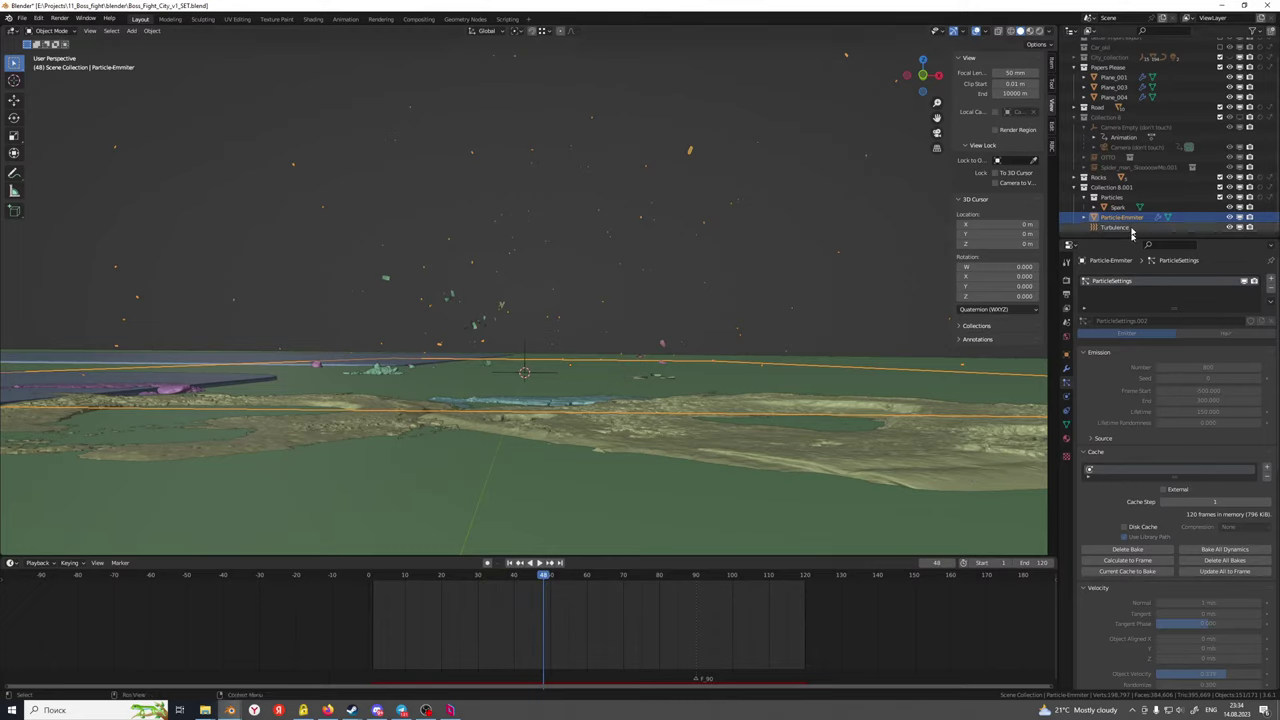
# Add a Wind force field at the world origin and rotate it -90° about the Y axis
pyautogui.hotkey('shift', 'a')
pyautogui.moveTo(733, 305)
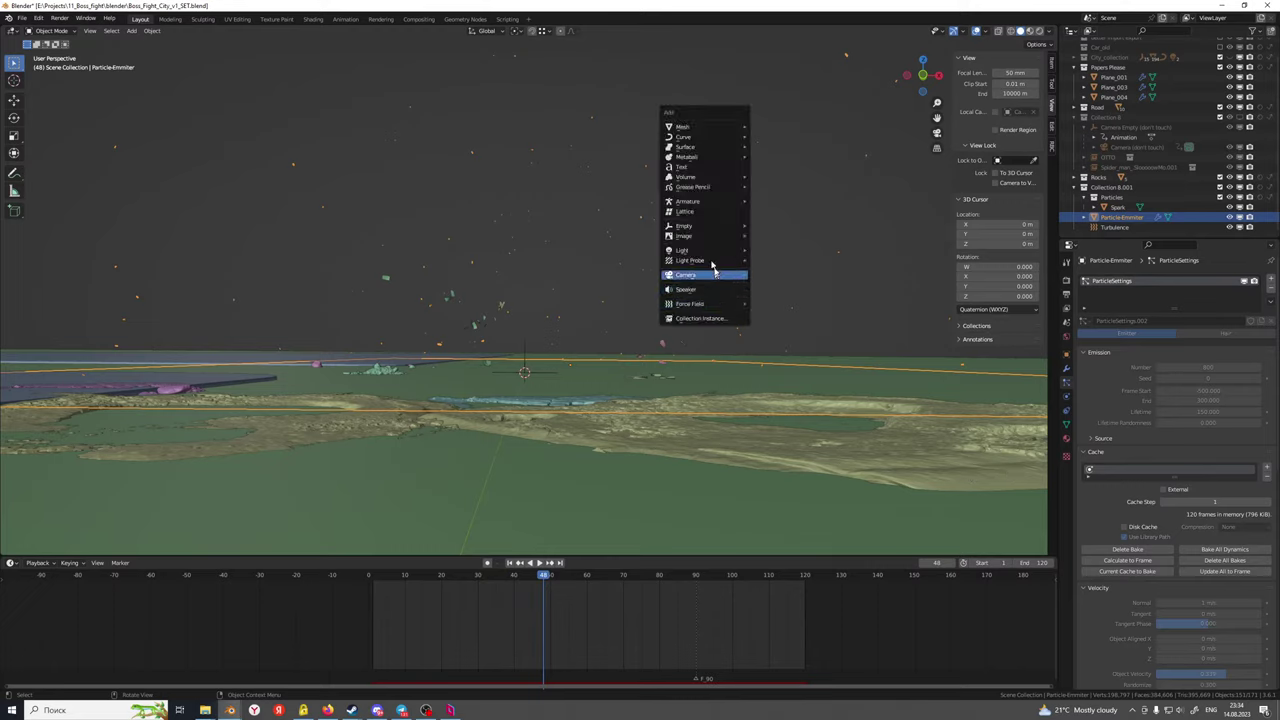
pyautogui.moveTo(701, 227)
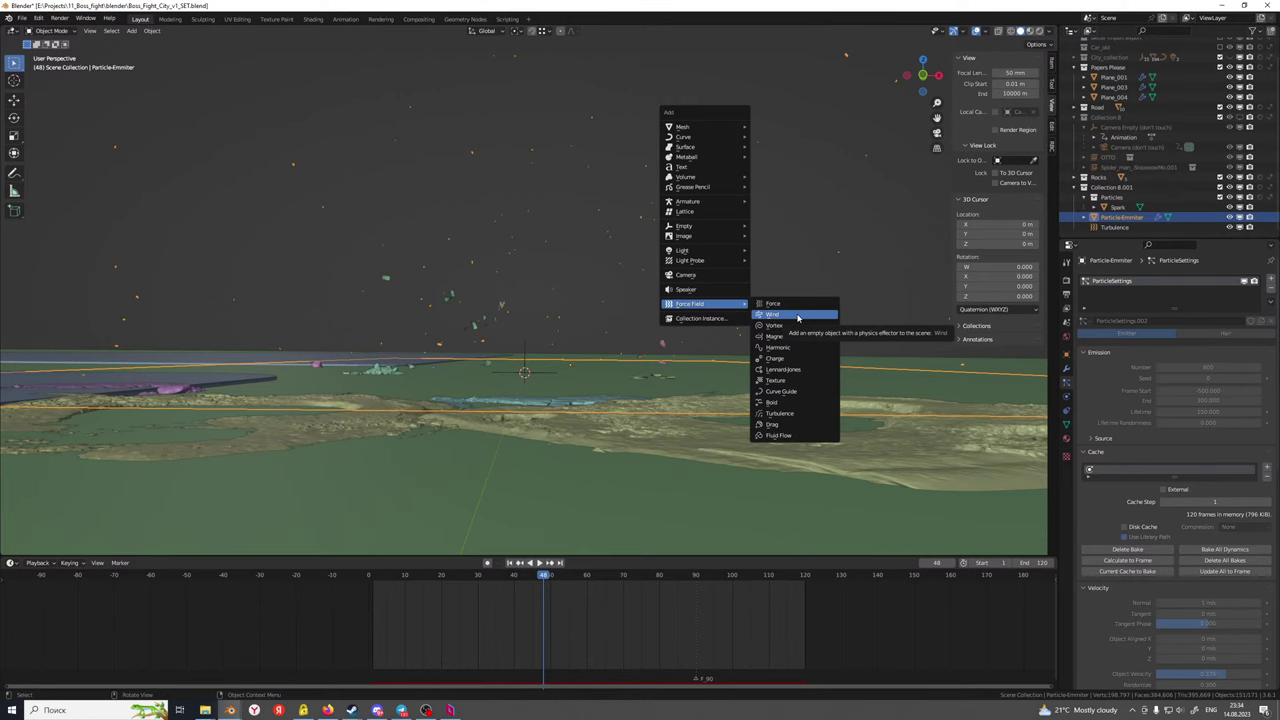
pyautogui.click(797, 316)
pyautogui.scroll(3, 760, 380)
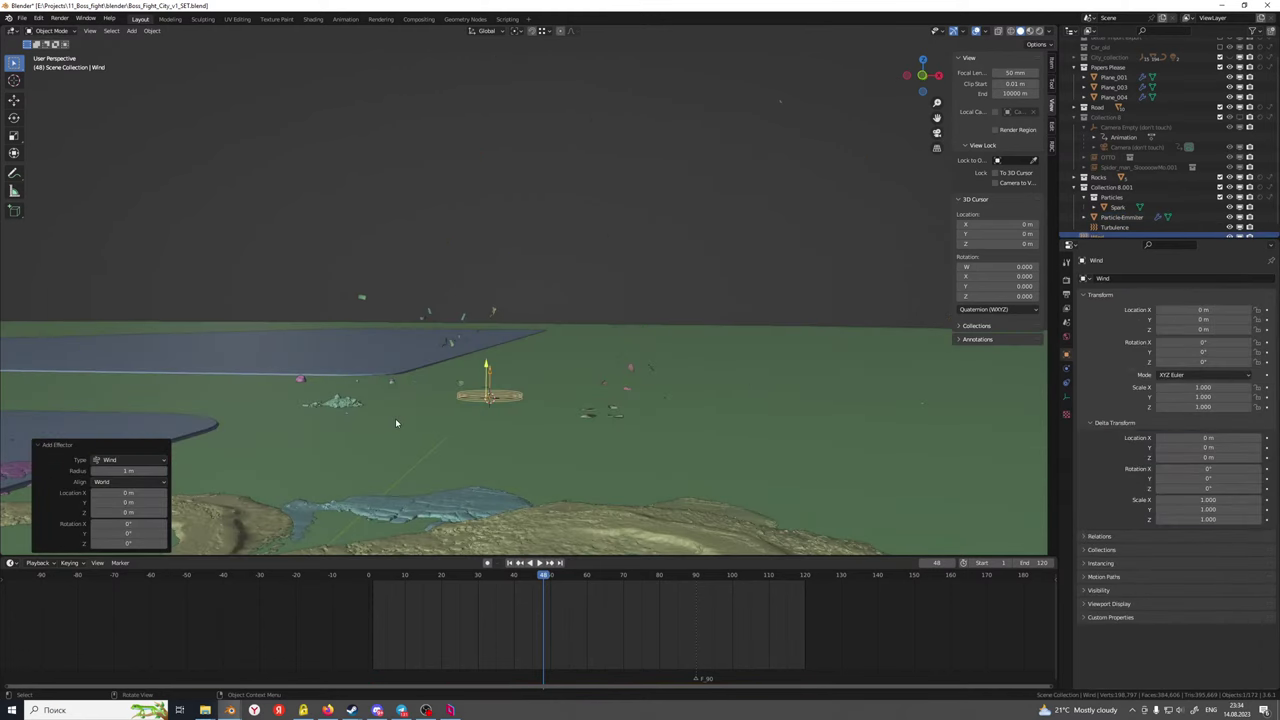
pyautogui.press('r')
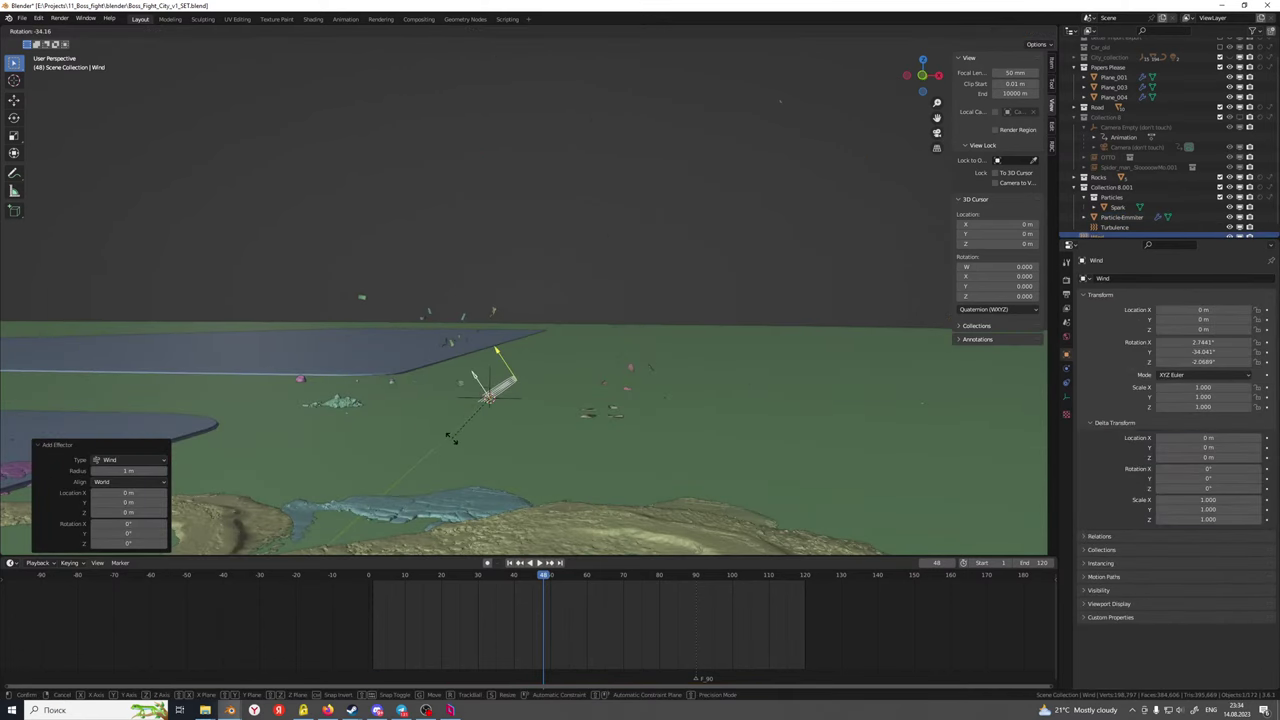
pyautogui.write('y-90')
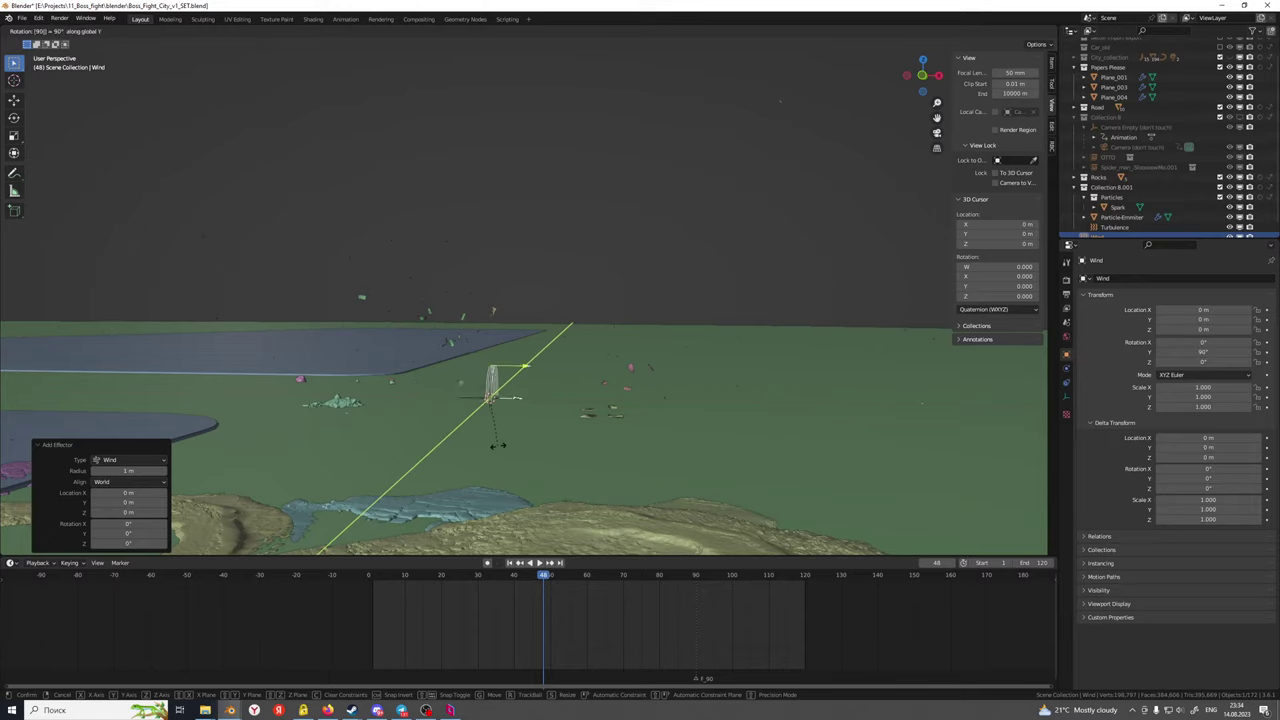
pyautogui.press('Return')
# Move the Wind force field about 12.6 m along the X axis, beside the scattered debris
pyautogui.press('g')
pyautogui.press('x')
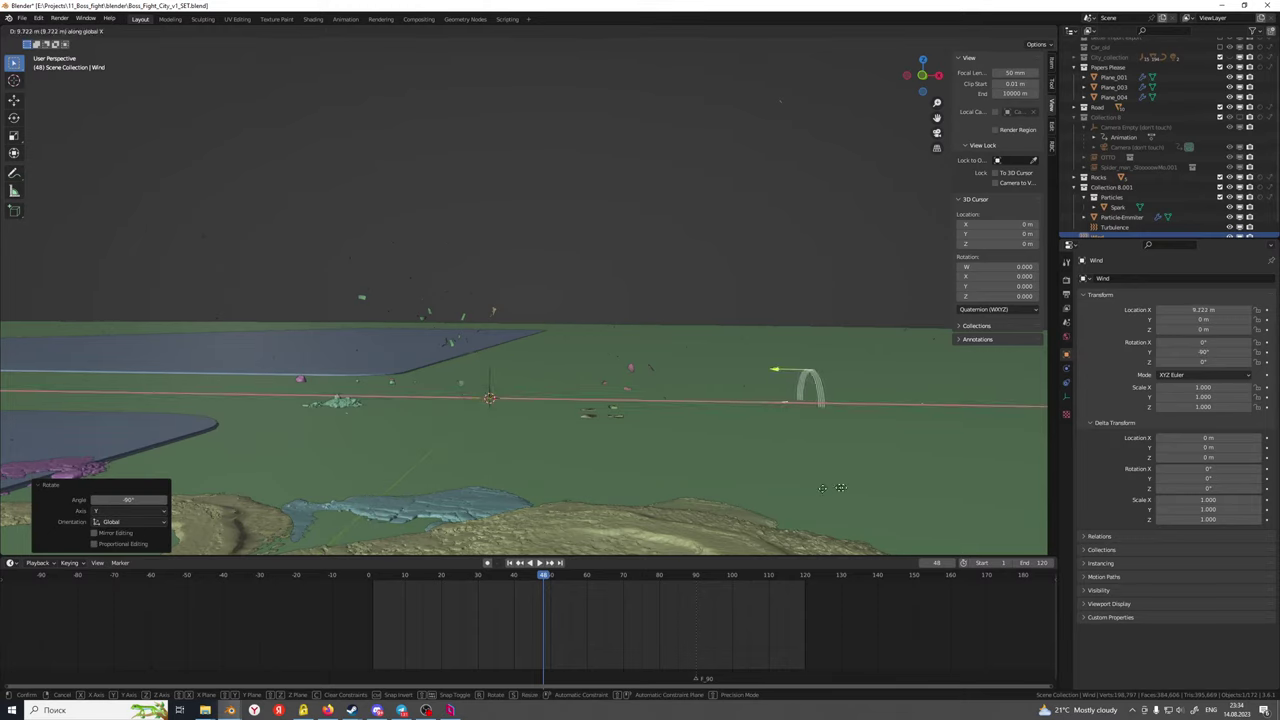
pyautogui.click(920, 462)
# Set the Wind force field's Strength to 0.01 and play the animation from near its start
pyautogui.click(1066, 368)
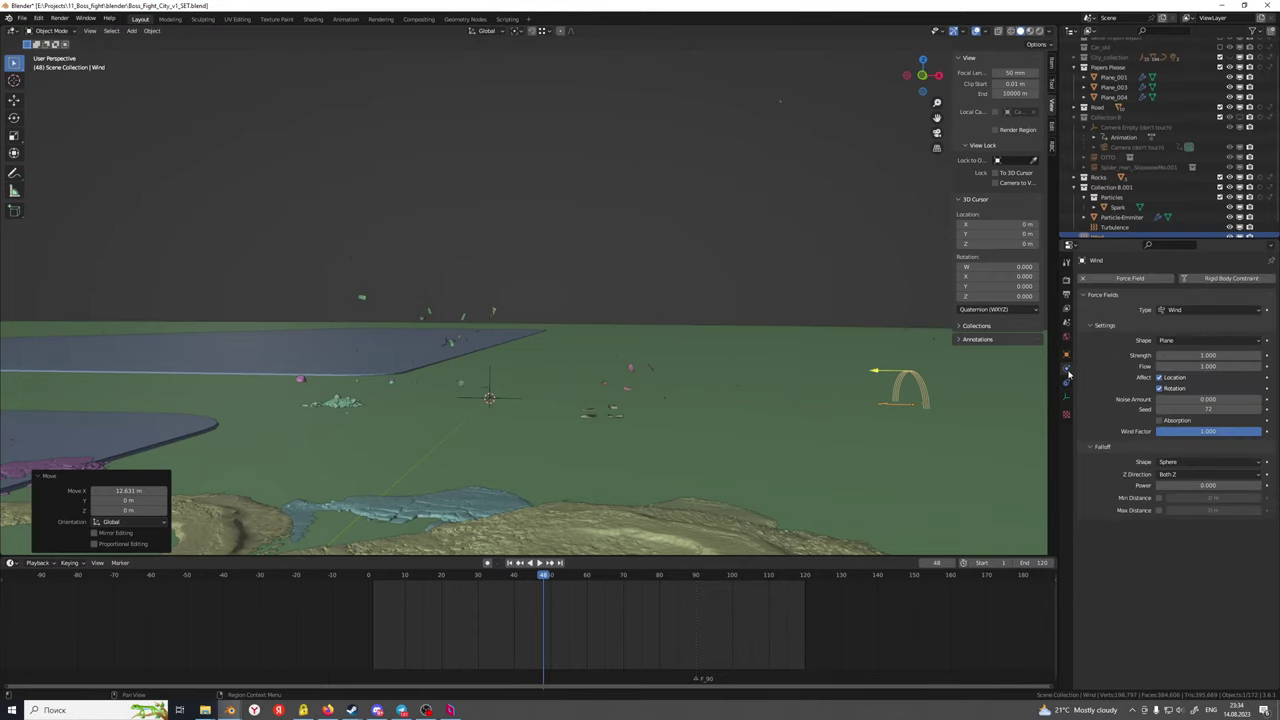
pyautogui.click(1210, 356)
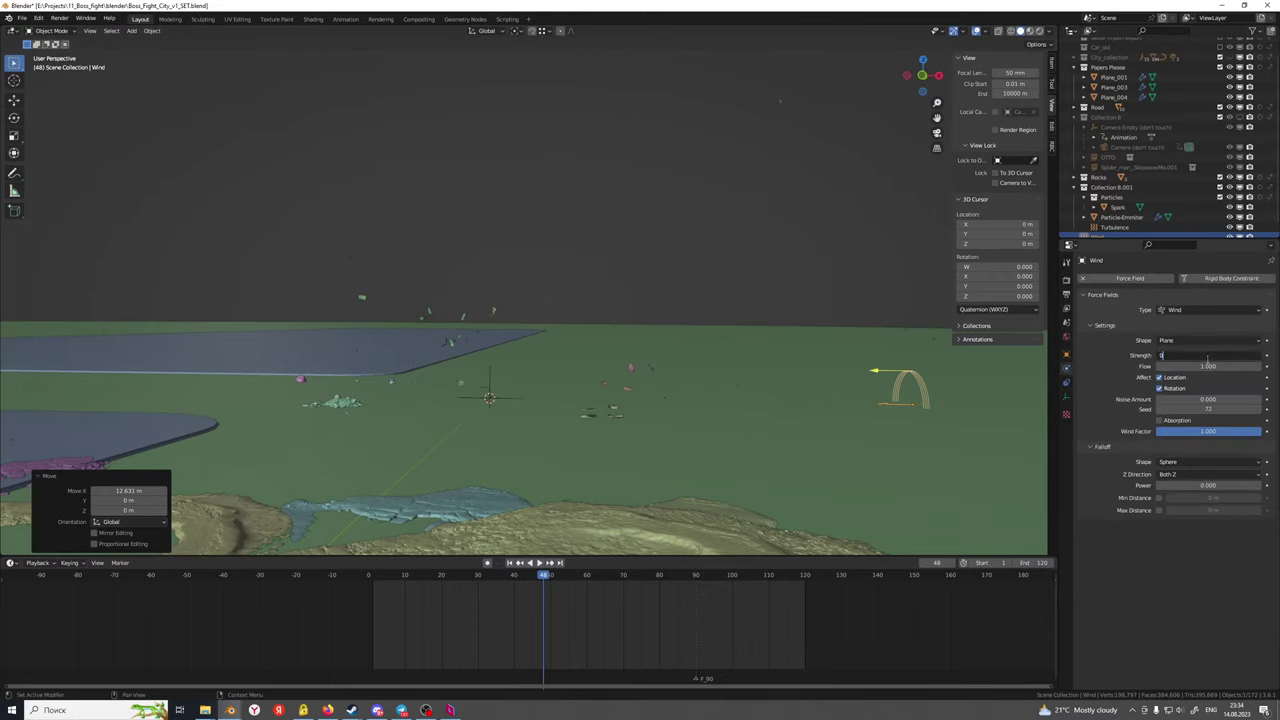
pyautogui.press('Return')
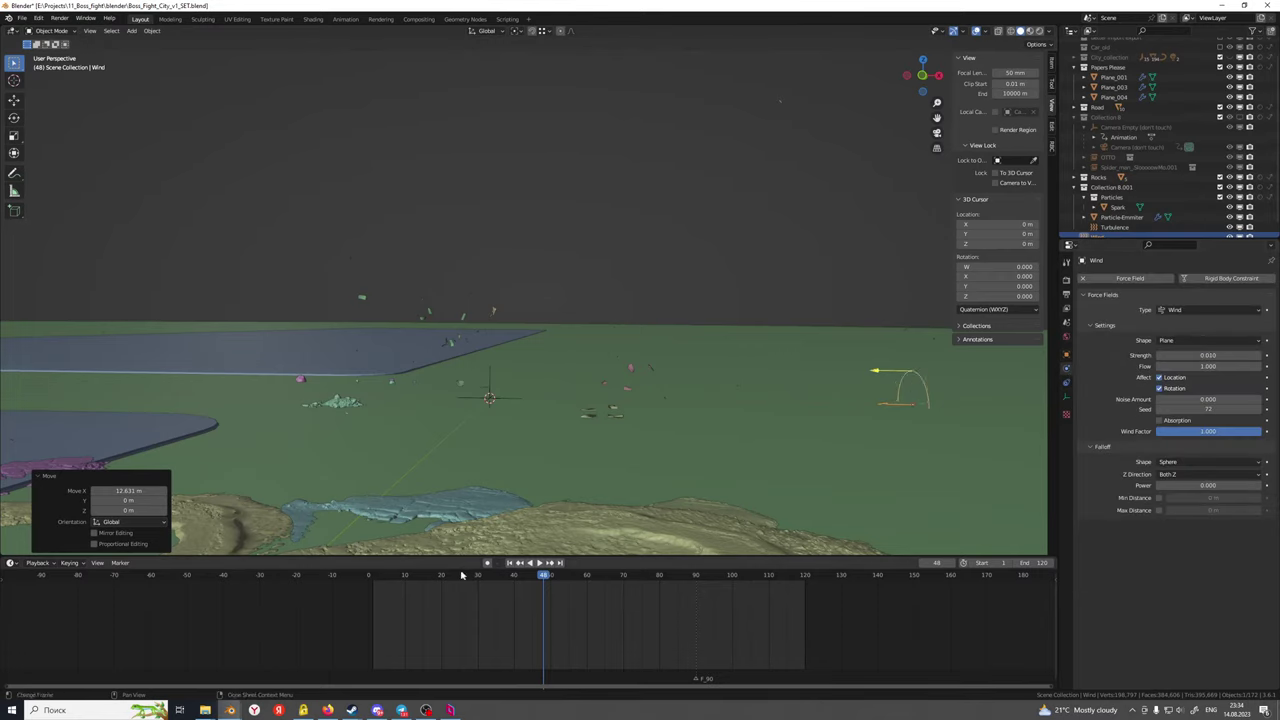
pyautogui.moveTo(462, 574); pyautogui.dragTo(383, 574)
pyautogui.press('space')
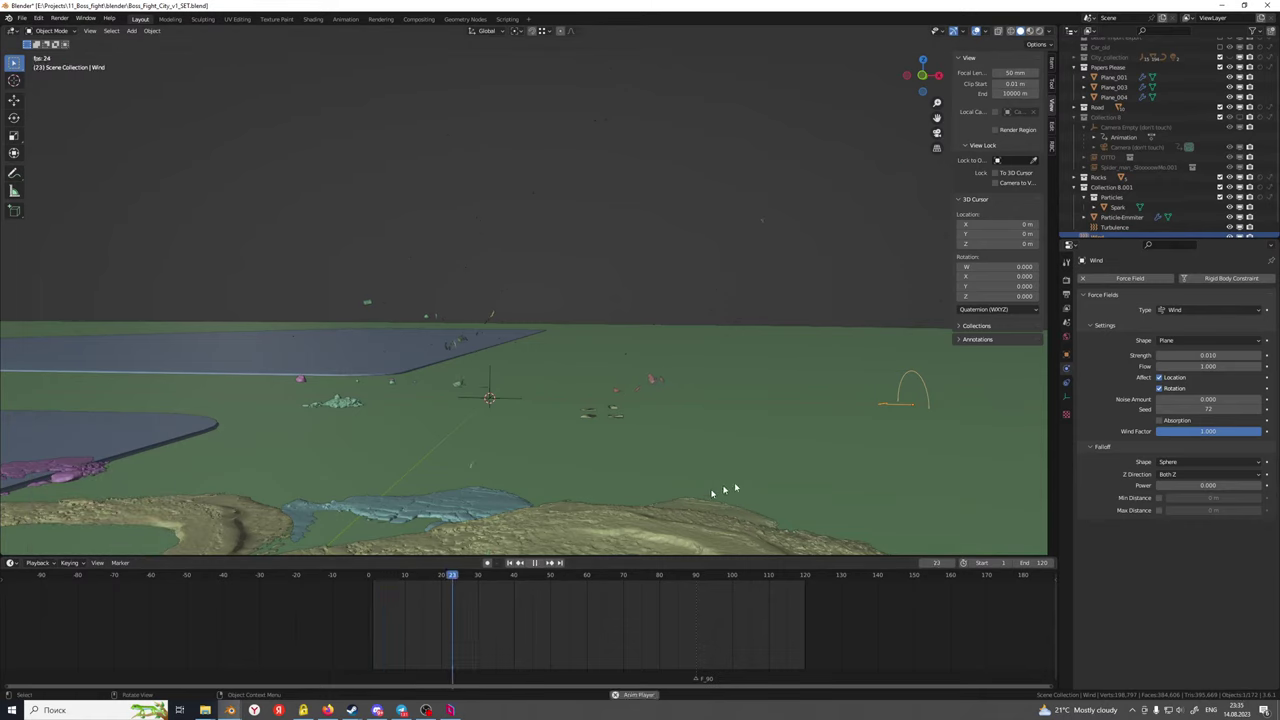
# Delete the particle emitter's baked cache and play the animation from frame 0
pyautogui.press('space')
pyautogui.click(627, 288)
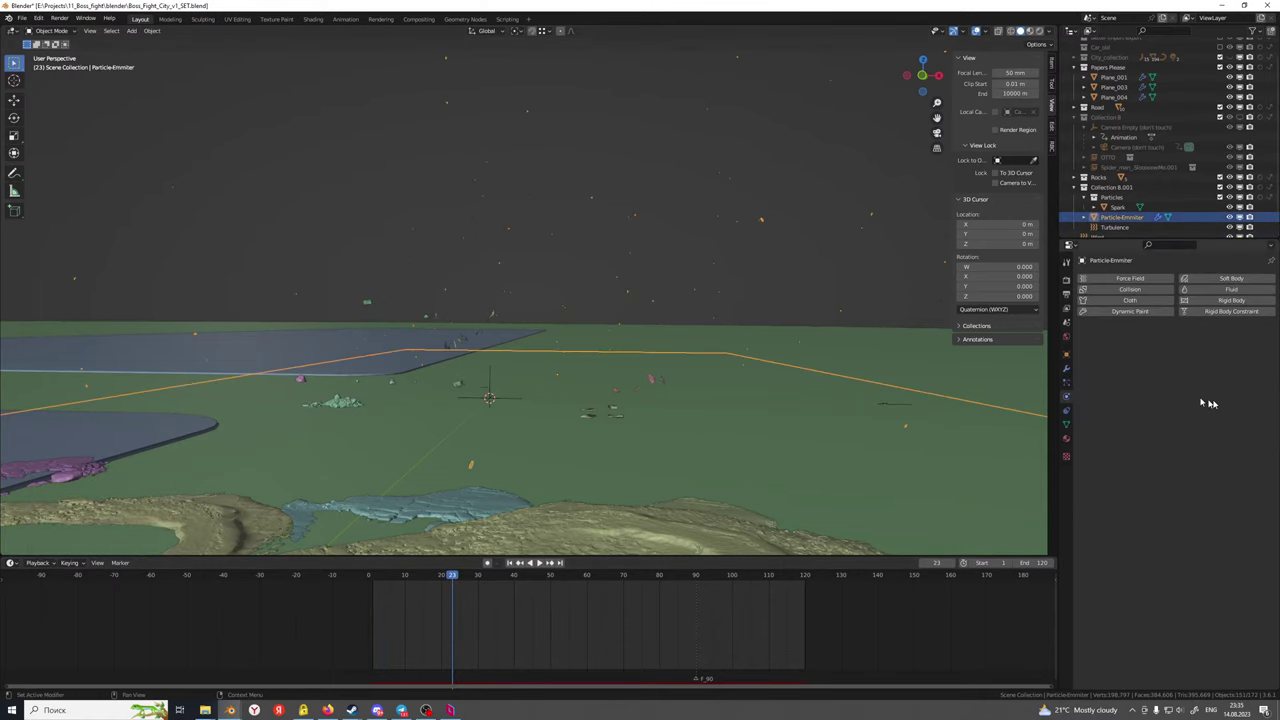
pyautogui.click(1066, 382)
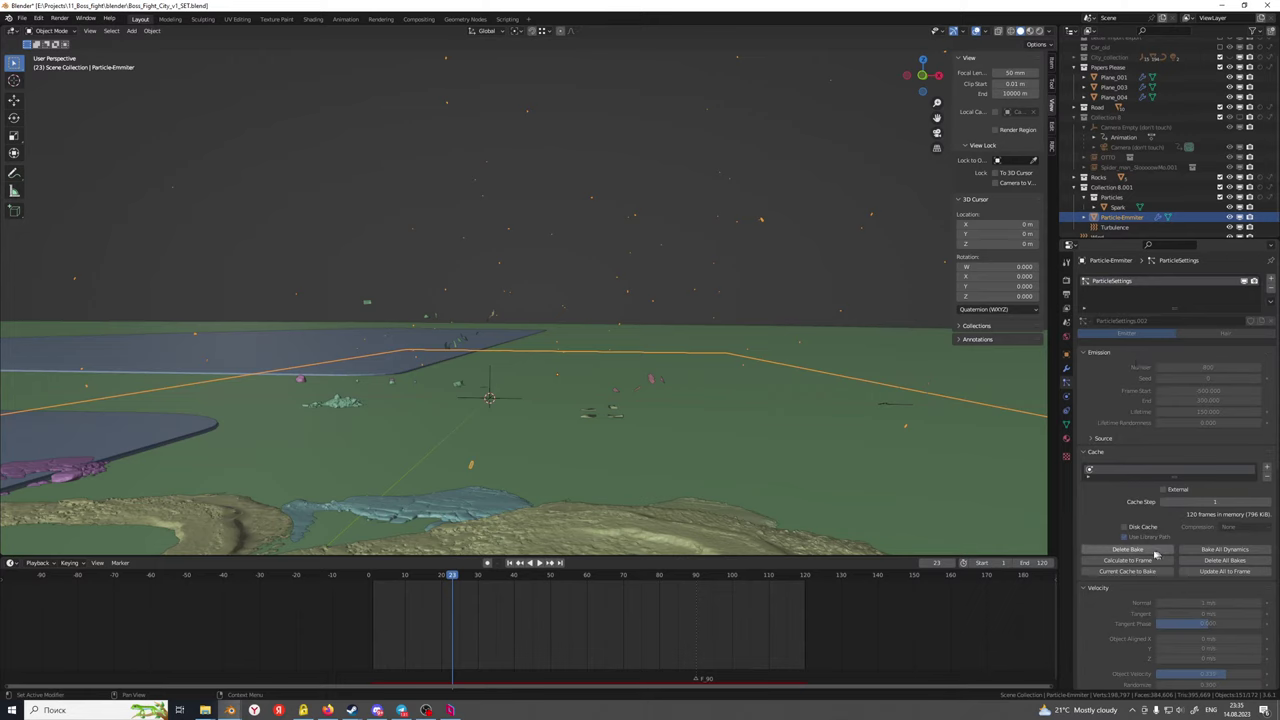
pyautogui.moveTo(470, 577); pyautogui.dragTo(368, 578)
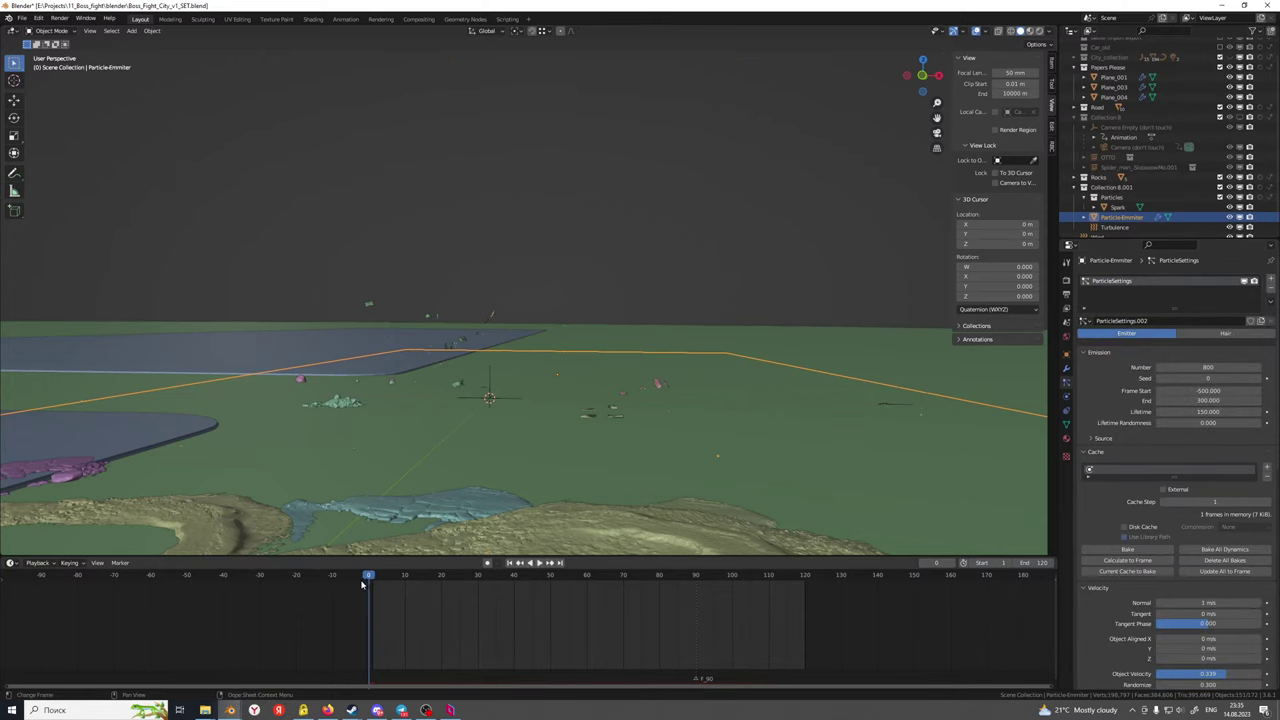
pyautogui.press('space')
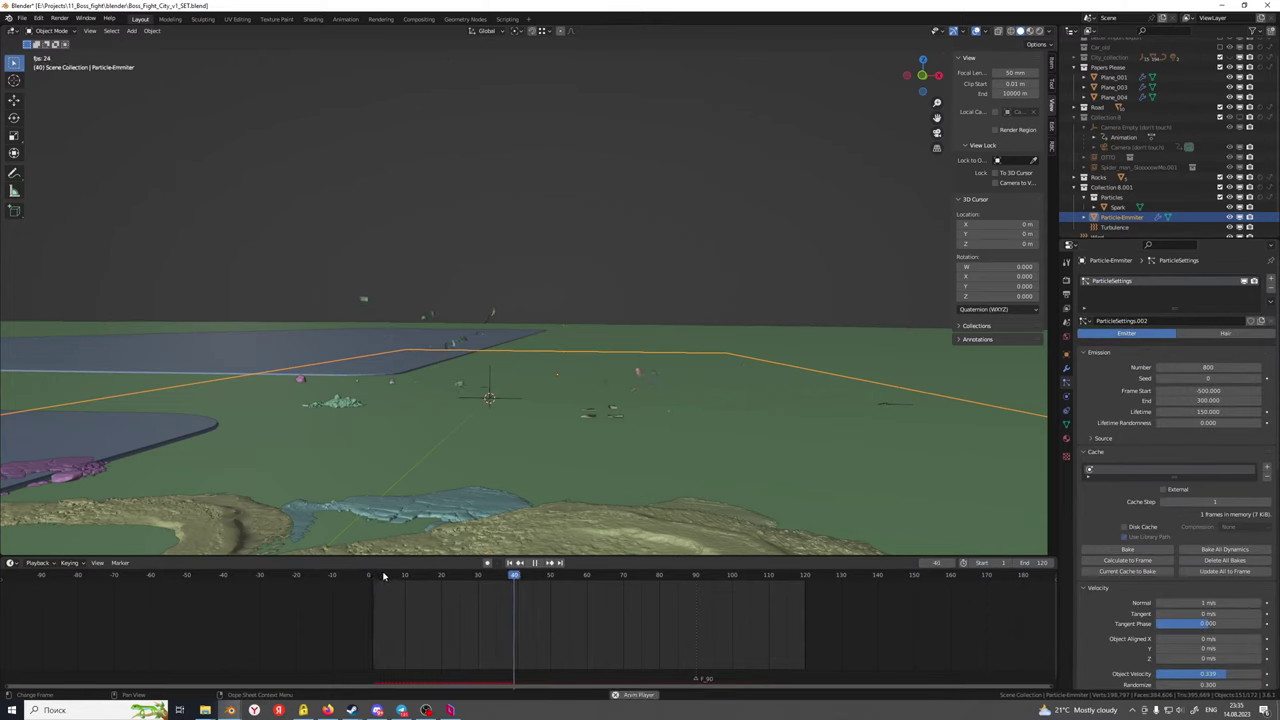
pyautogui.press('space')
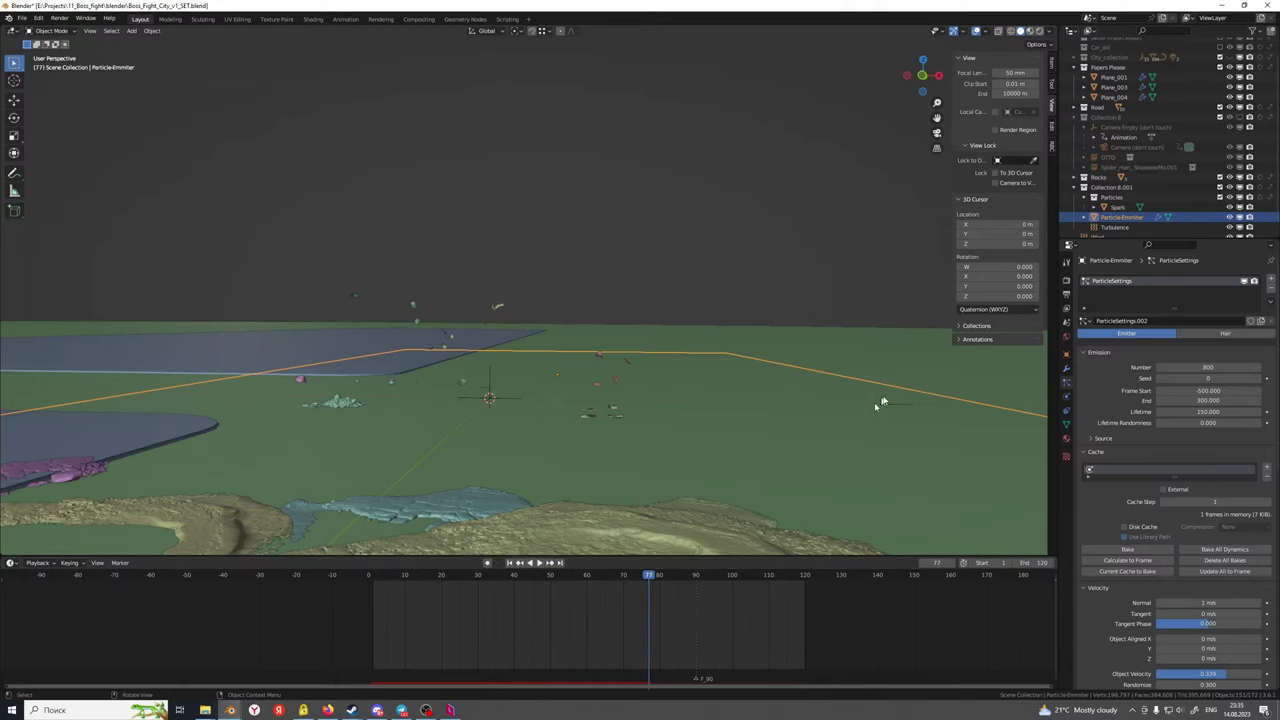
# Tilt the Wind force field by about 25° around the global Y axis
pyautogui.click(880, 403)
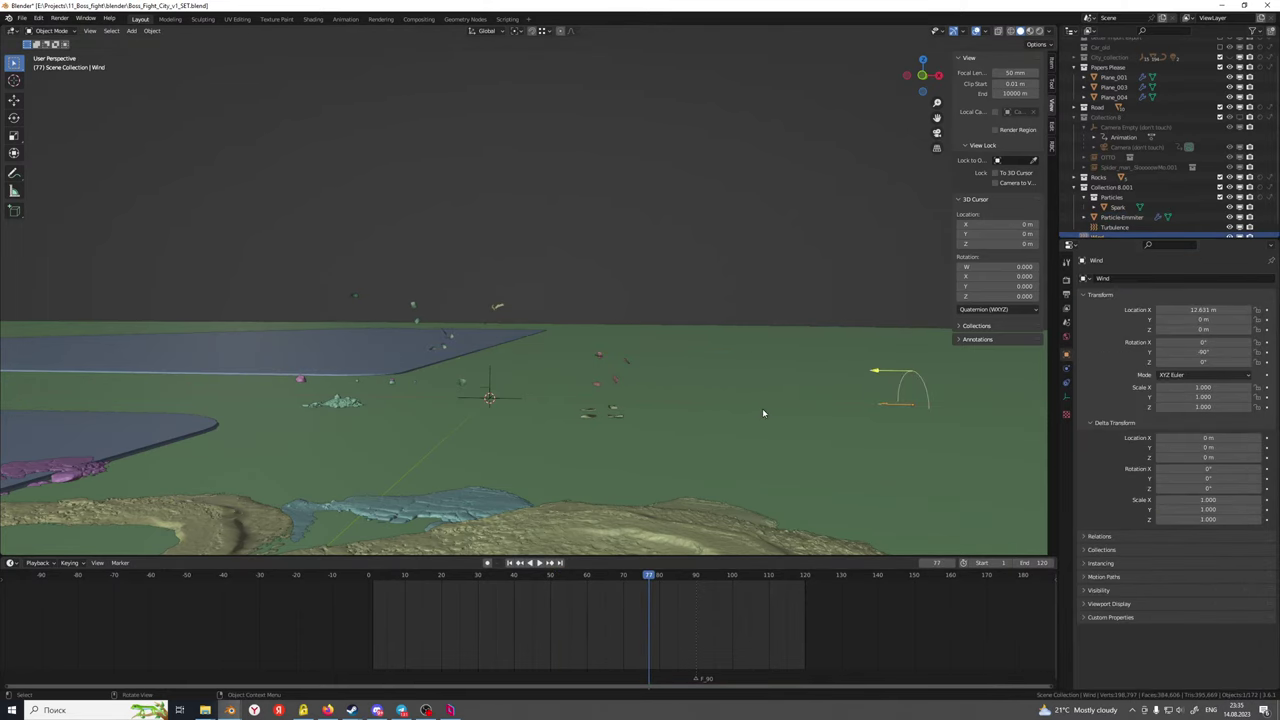
pyautogui.press('r')
pyautogui.press('y')
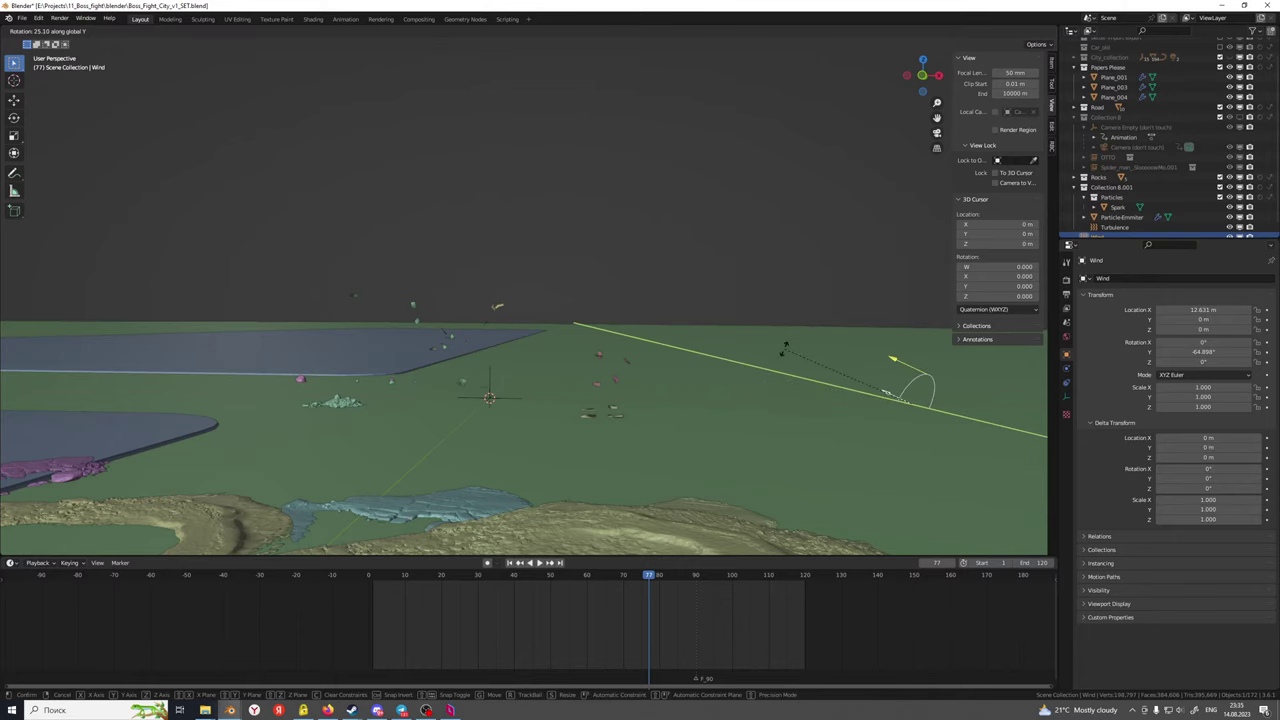
pyautogui.click(785, 350)
pyautogui.click(1066, 369)
pyautogui.click(1068, 356)
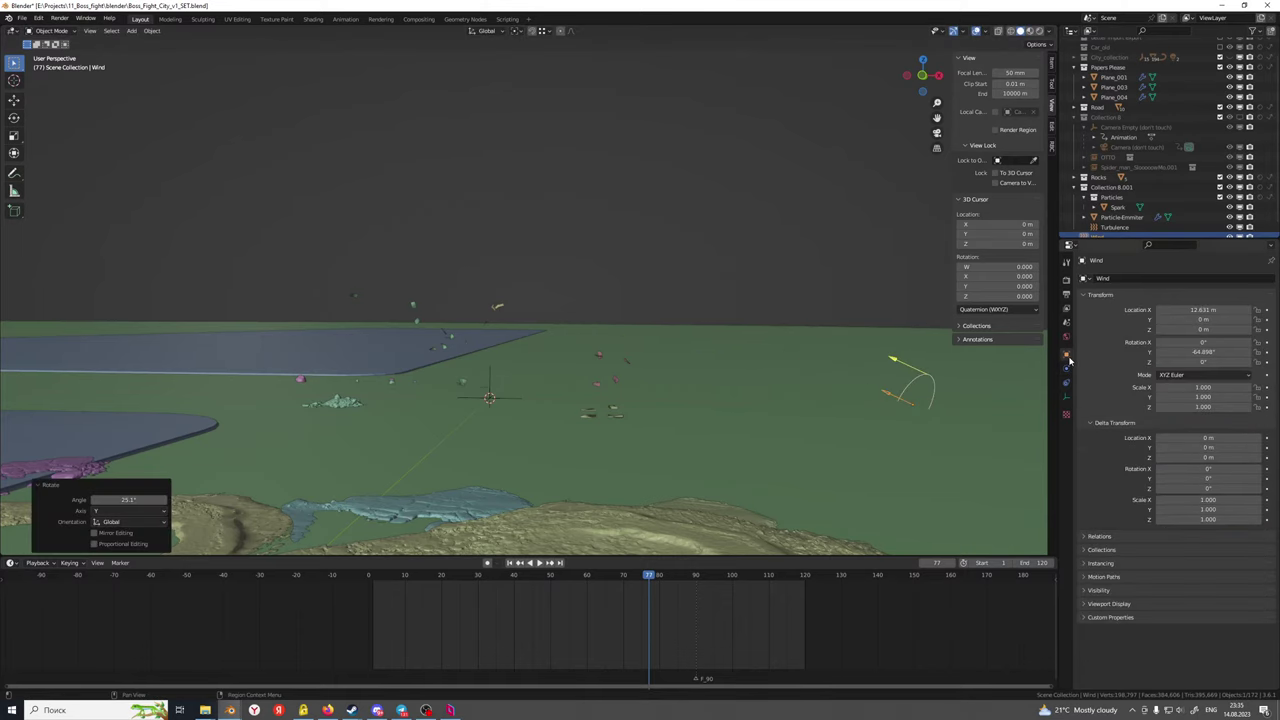
# Set the Wind force field's Strength to 0.001
pyautogui.click(934, 377)
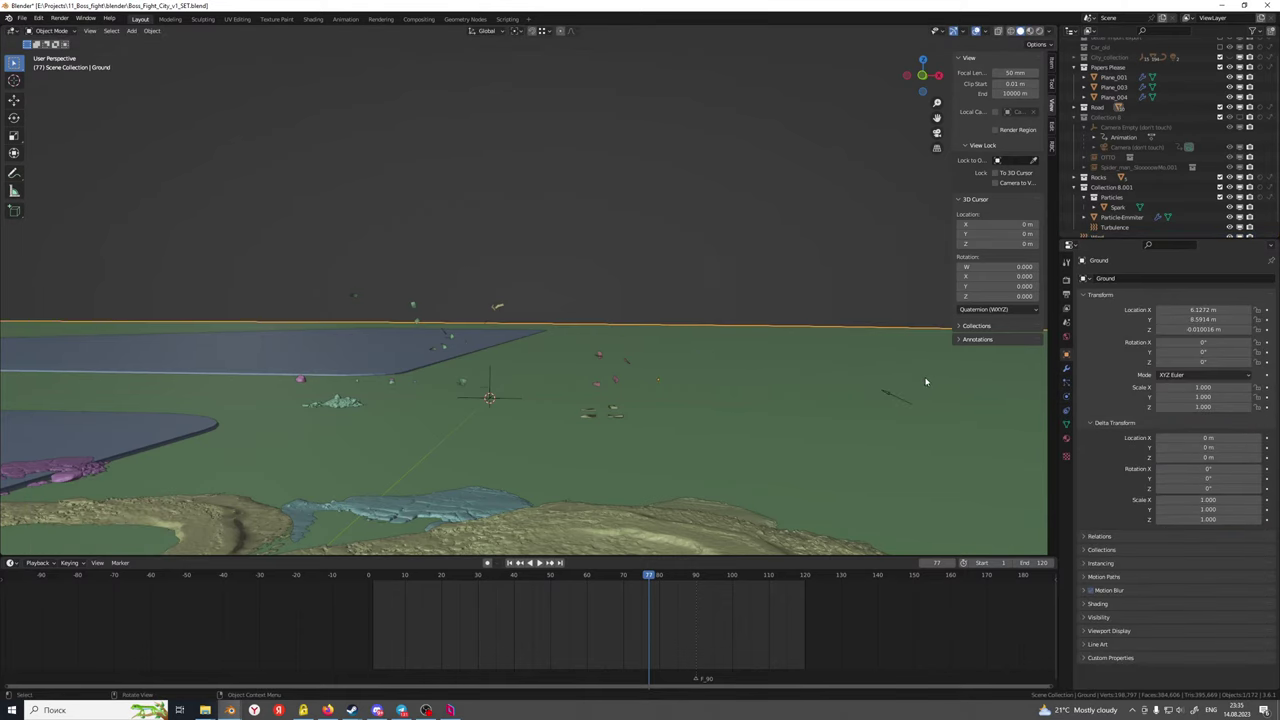
pyautogui.click(929, 376)
pyautogui.click(1066, 372)
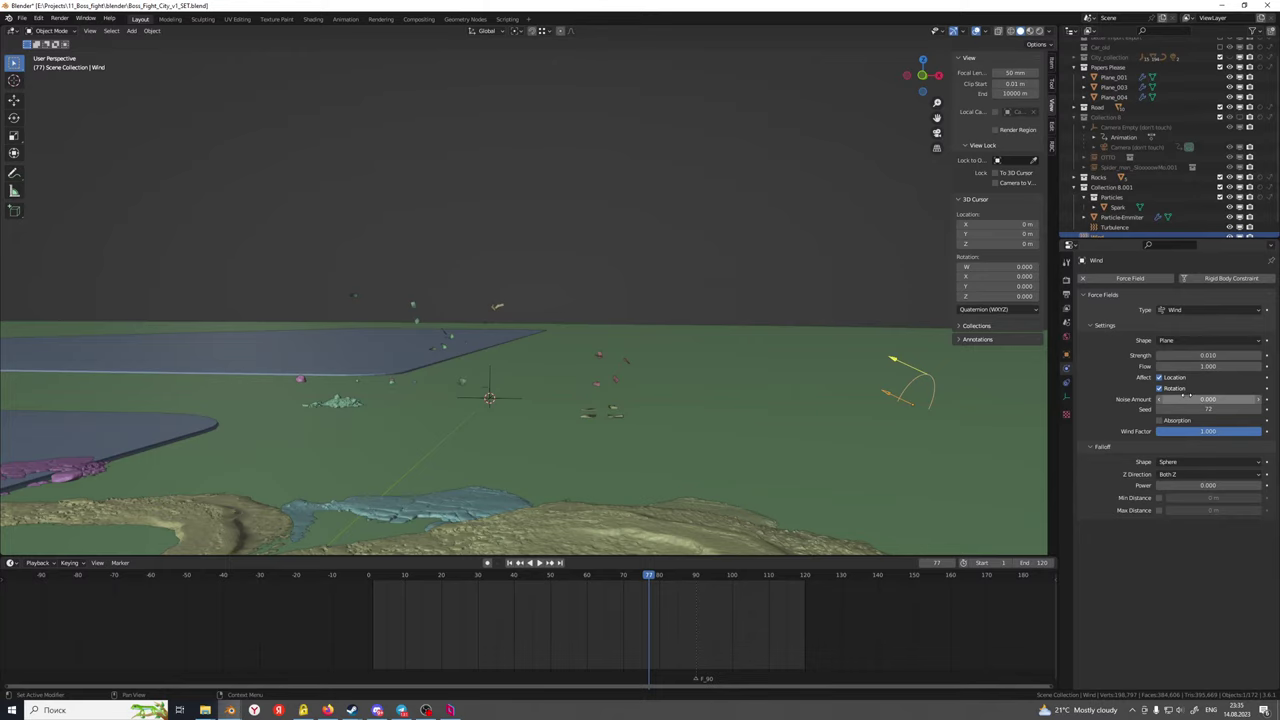
pyautogui.doubleClick(1200, 356)
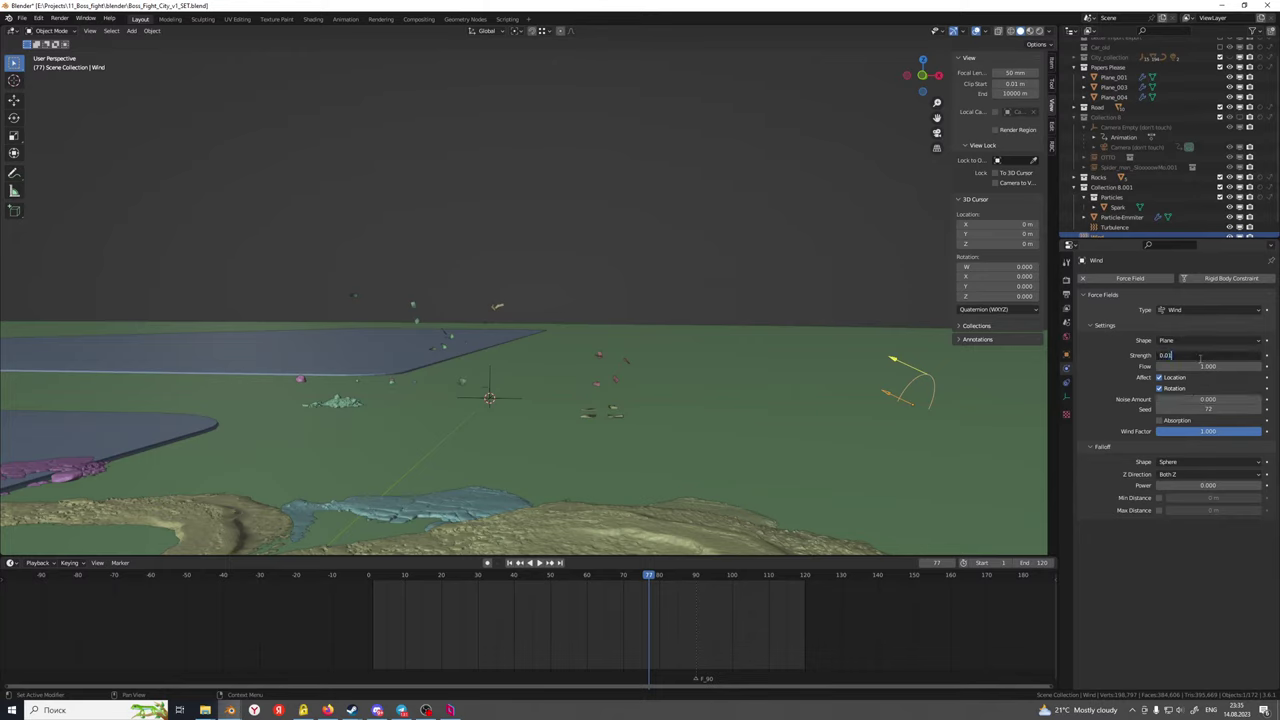
pyautogui.write('0.001')
pyautogui.press('Return')
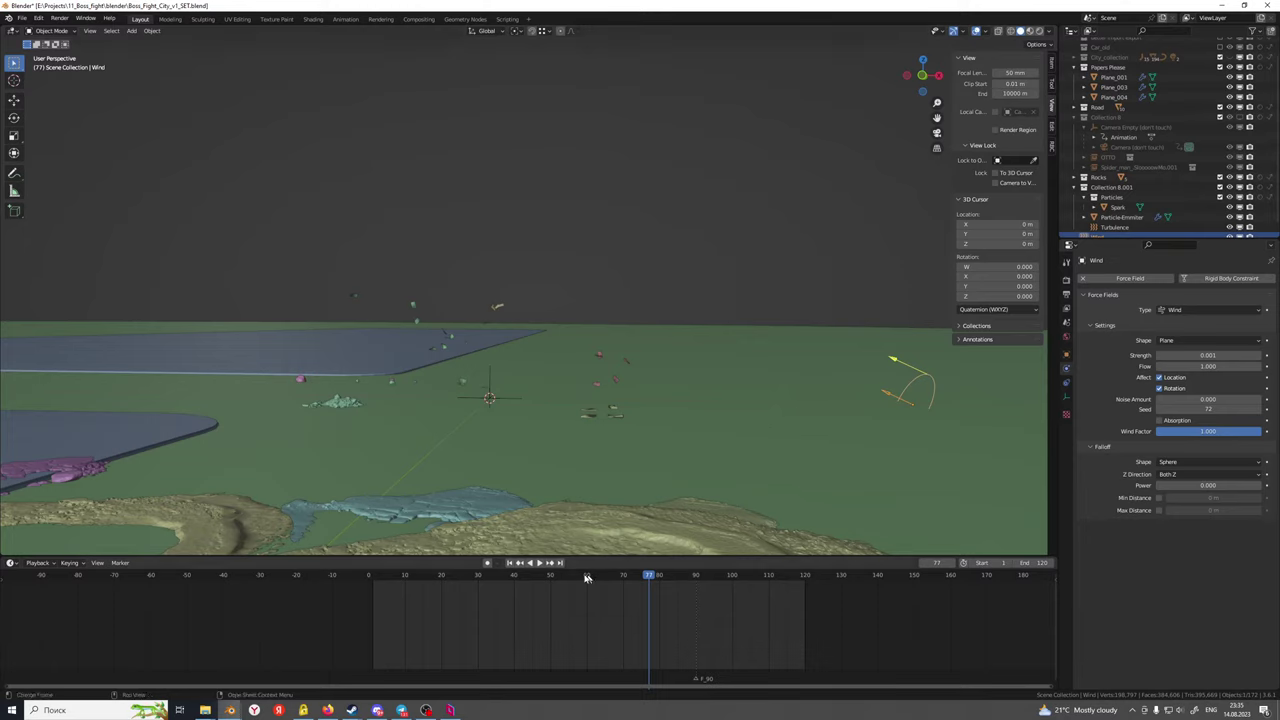
# Play the animation from frame 0 and check the sparks' motion from a rotated viewing angle
pyautogui.moveTo(587, 578); pyautogui.dragTo(348, 583)
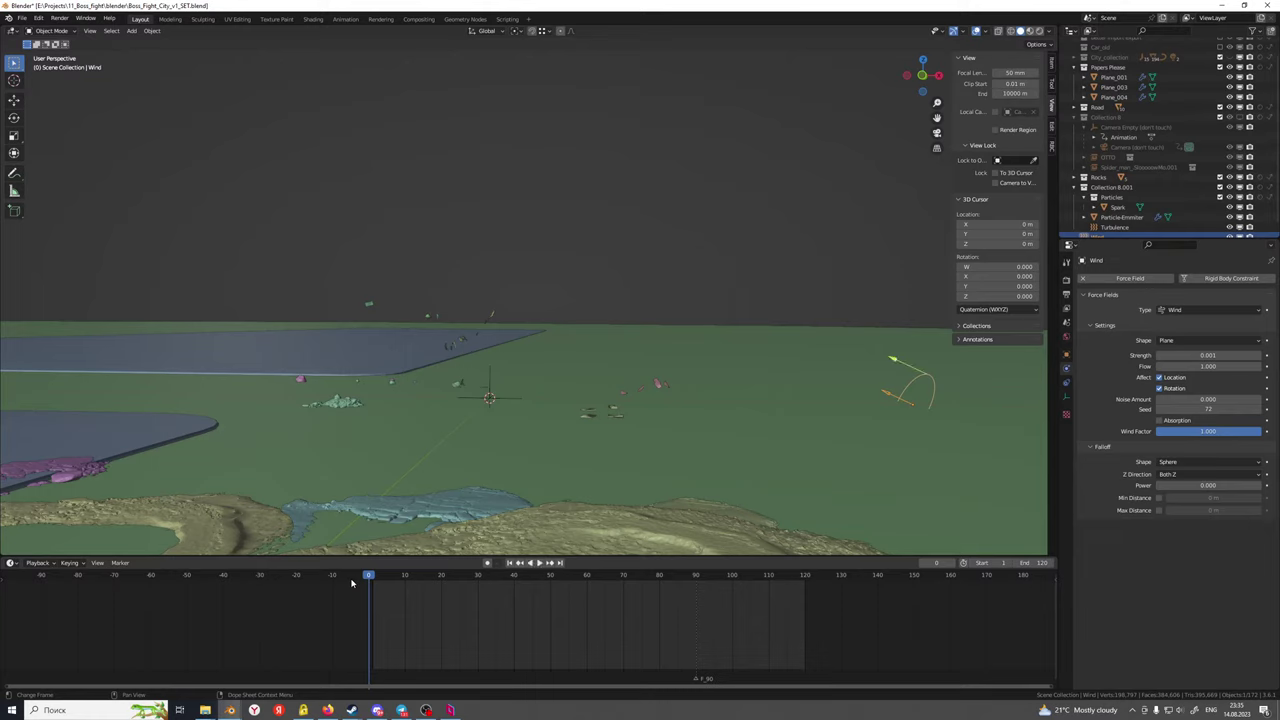
pyautogui.press('space')
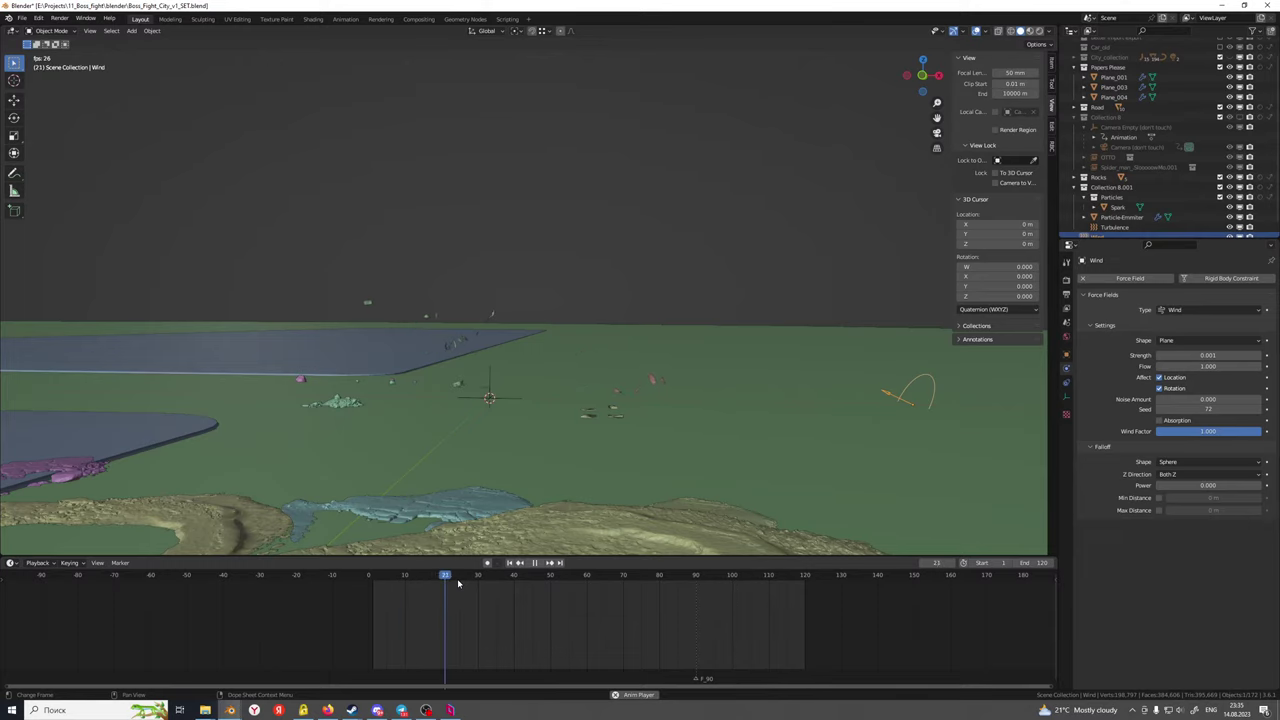
pyautogui.press('space')
pyautogui.moveTo(643, 439); pyautogui.dragTo(700, 423, button='middle')
pyautogui.press('space')
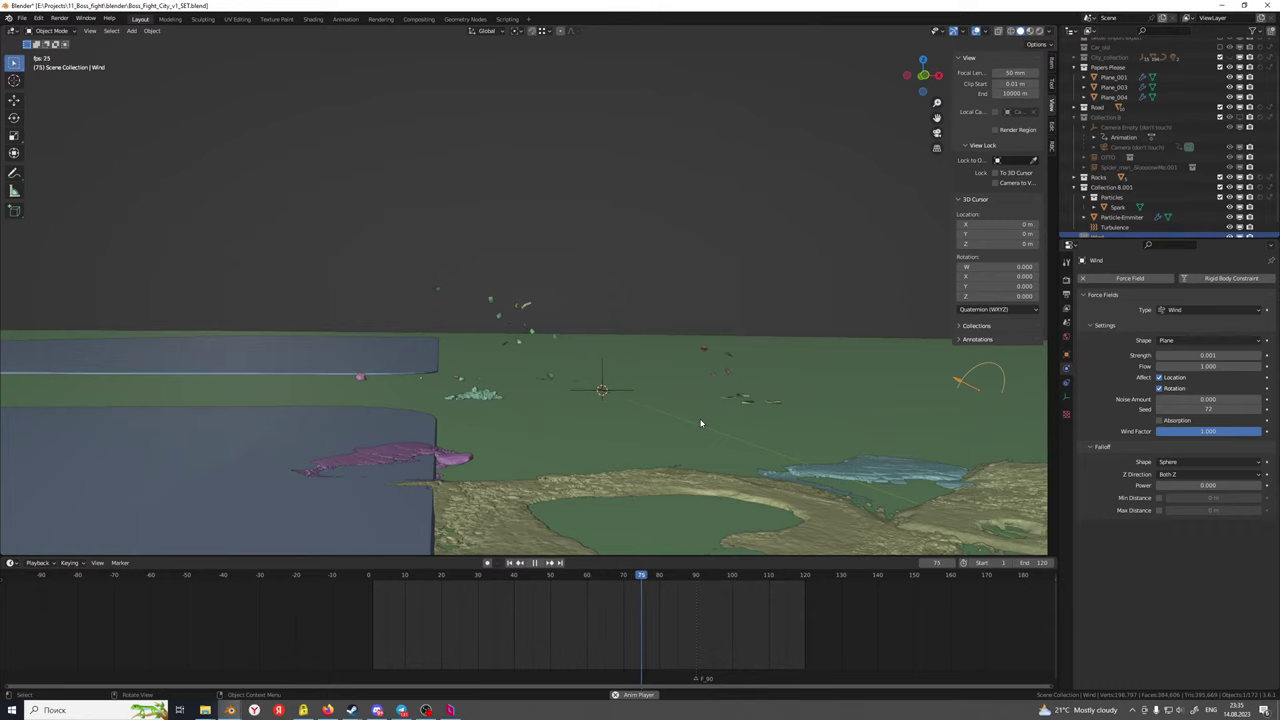
pyautogui.press('space')
# Try a Damp force of 1 in the particle emitter's physics and preview the animation from frame 0
pyautogui.click(555, 340)
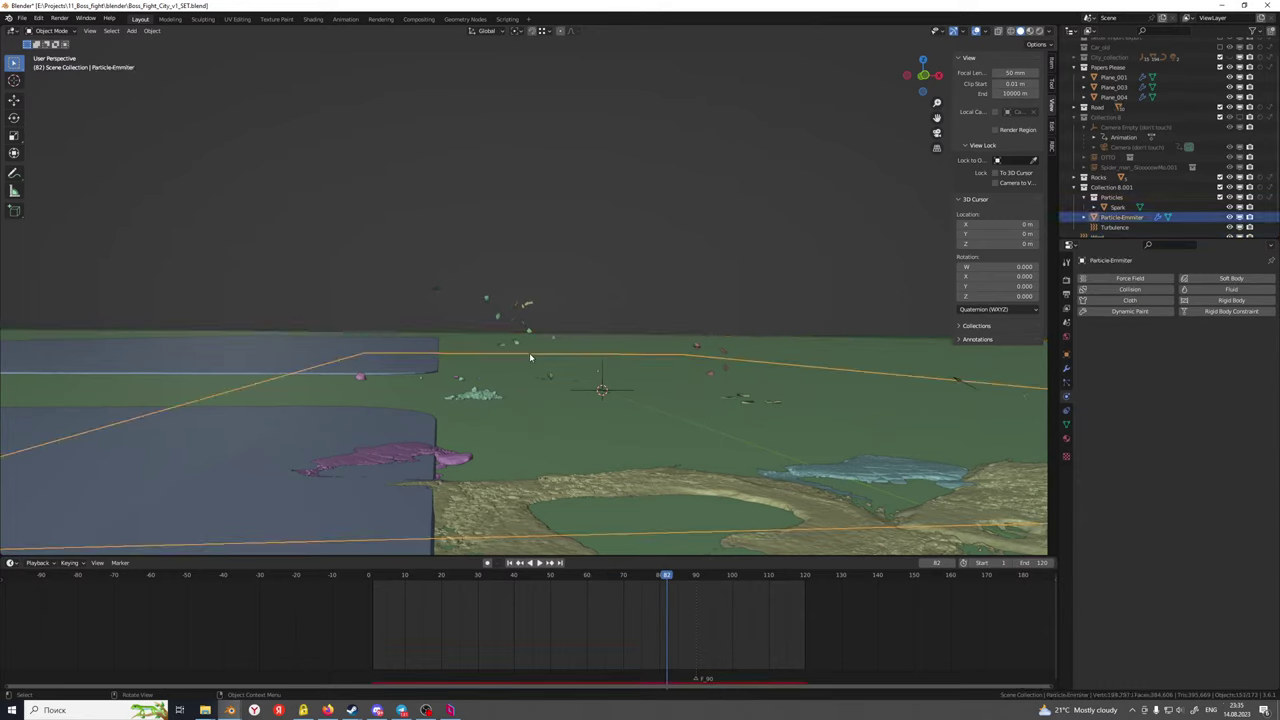
pyautogui.click(1066, 383)
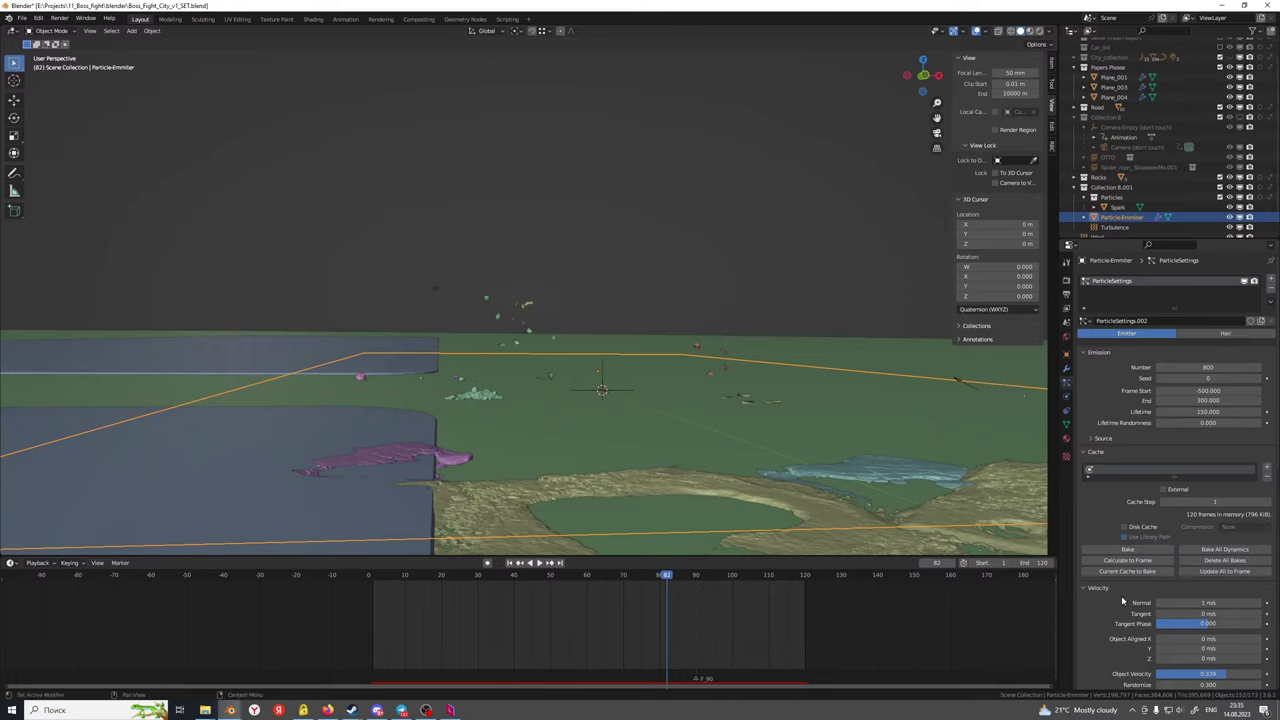
pyautogui.scroll(-5, 1140, 575)
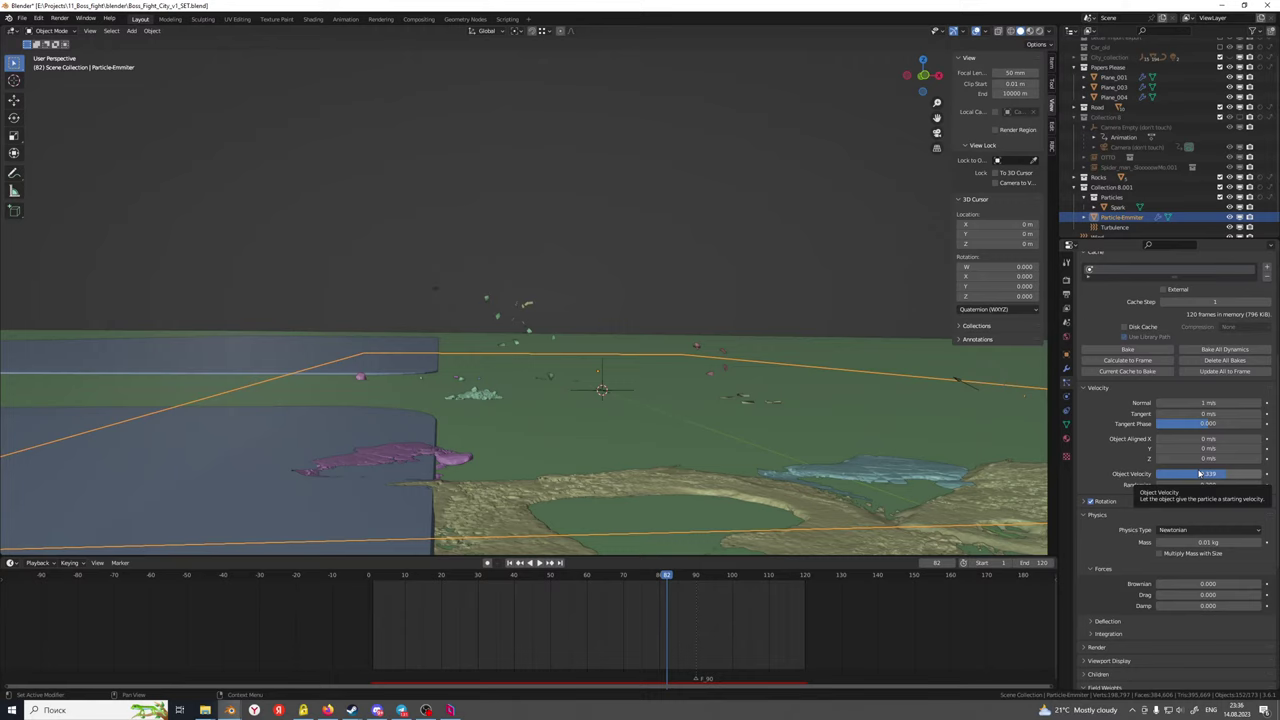
pyautogui.scroll(-2, 1122, 587)
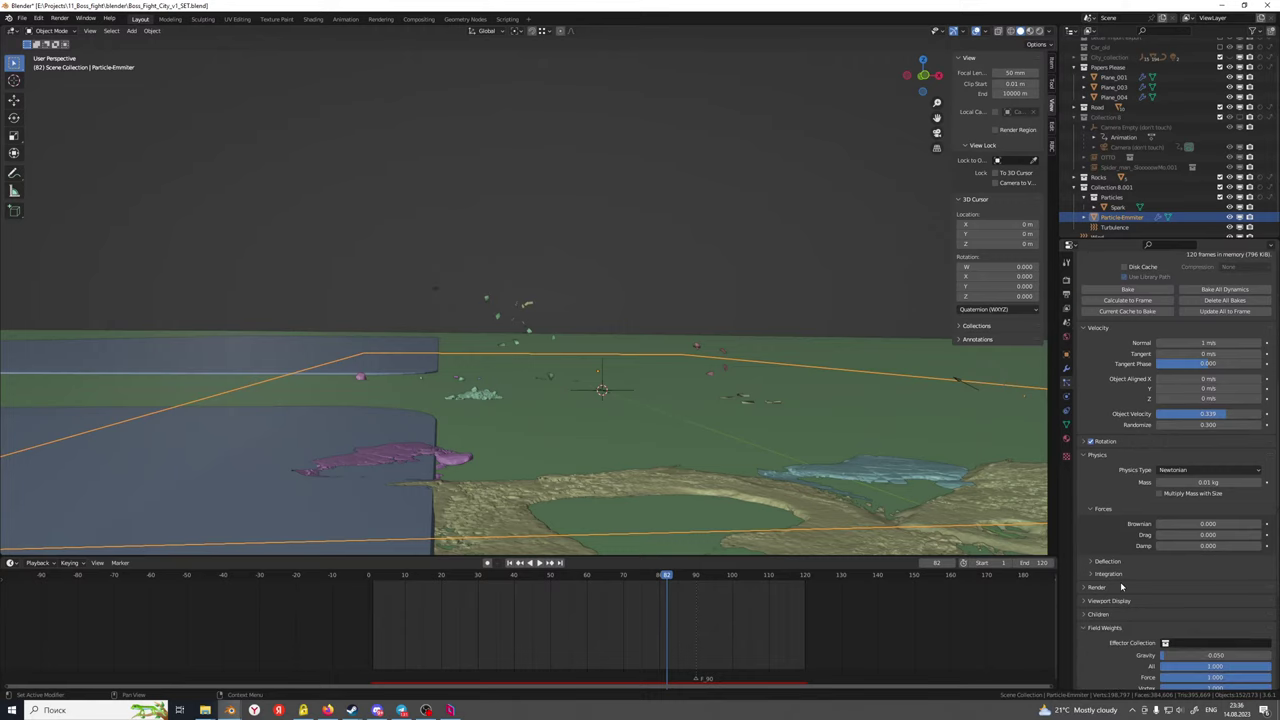
pyautogui.scroll(-2, 1122, 587)
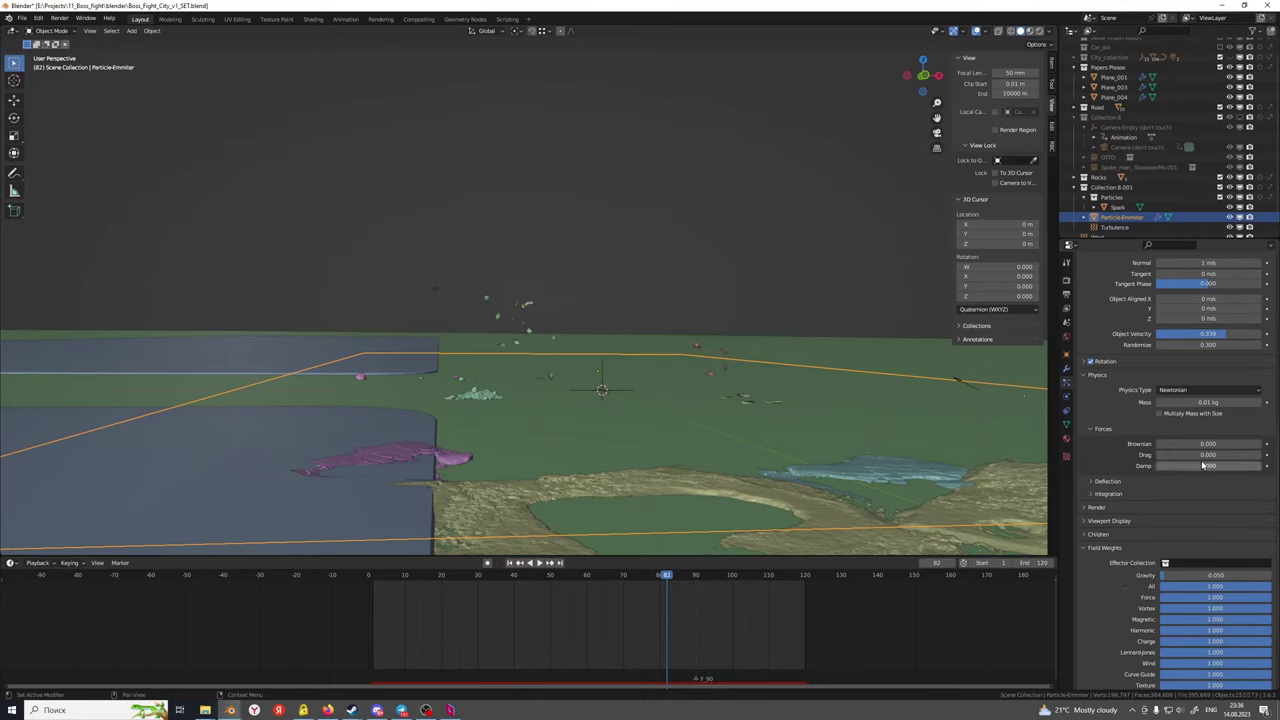
pyautogui.write('1')
pyautogui.press('Return')
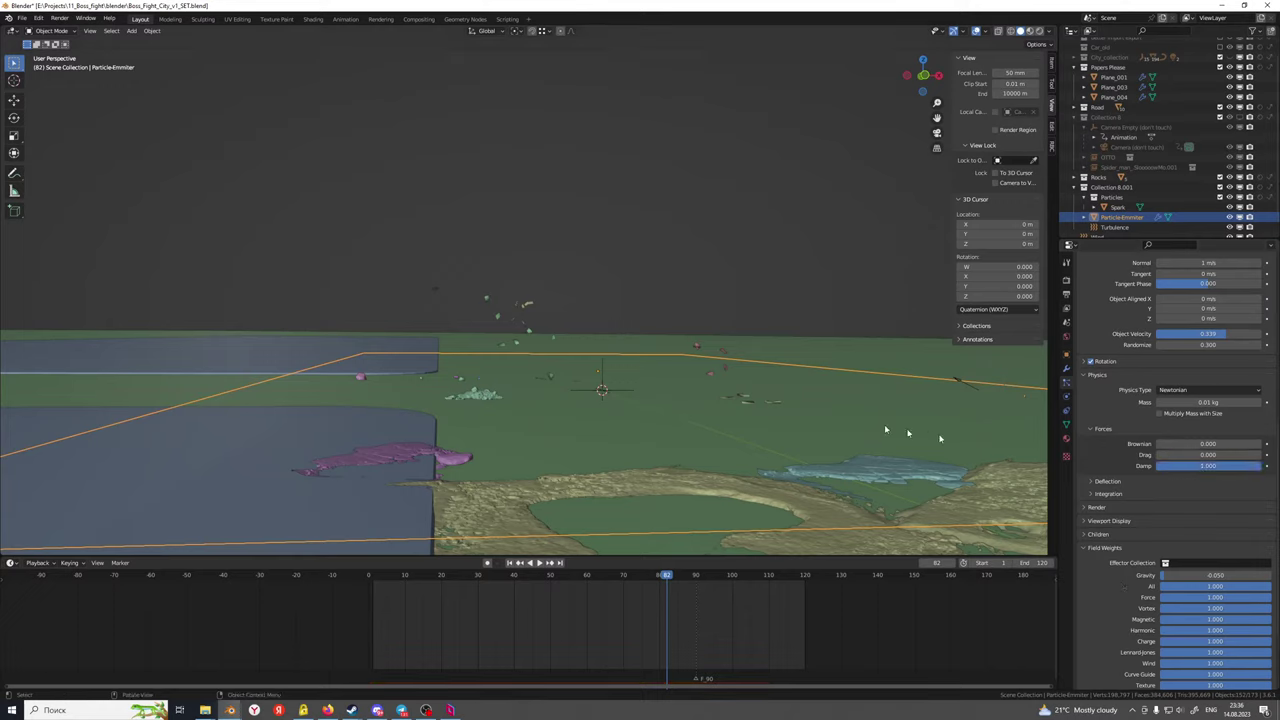
pyautogui.moveTo(604, 590); pyautogui.dragTo(357, 583)
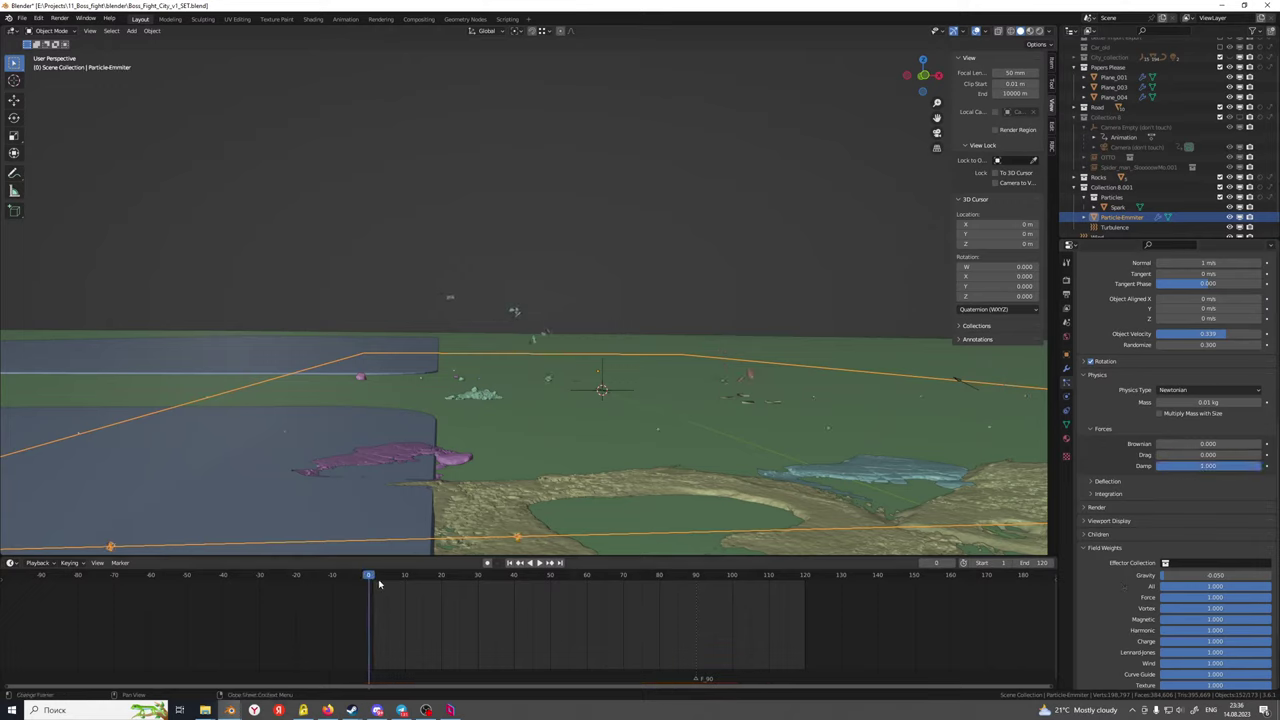
pyautogui.press('space')
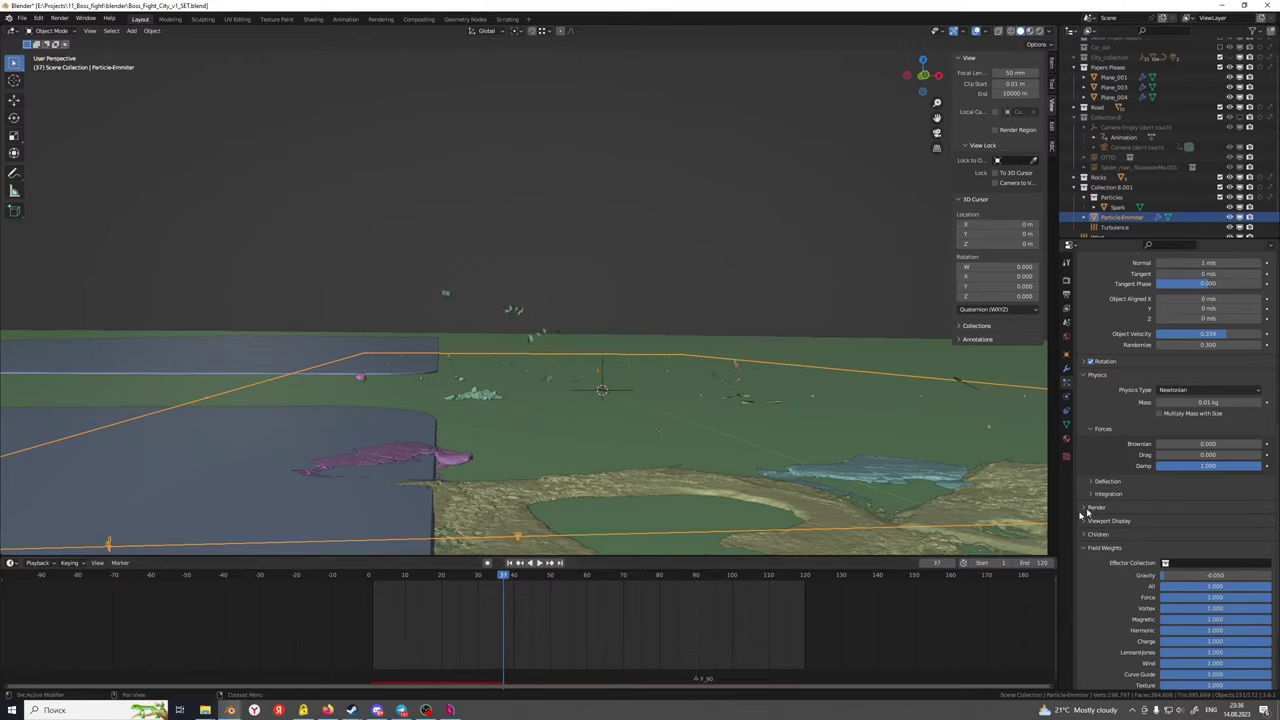
# Set the particle emitter's Damp force to 0.1 and play the animation from its start
pyautogui.click(1208, 467)
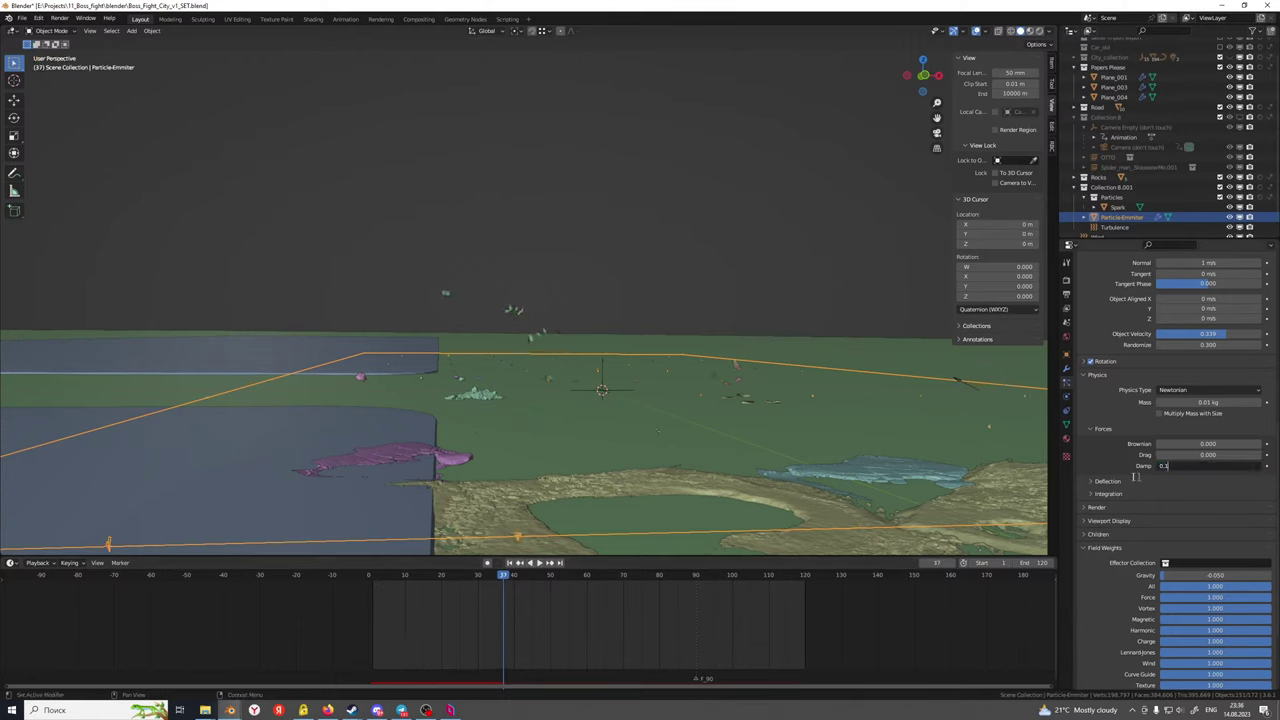
pyautogui.write('0.1')
pyautogui.press('Return')
pyautogui.moveTo(564, 588); pyautogui.dragTo(331, 587)
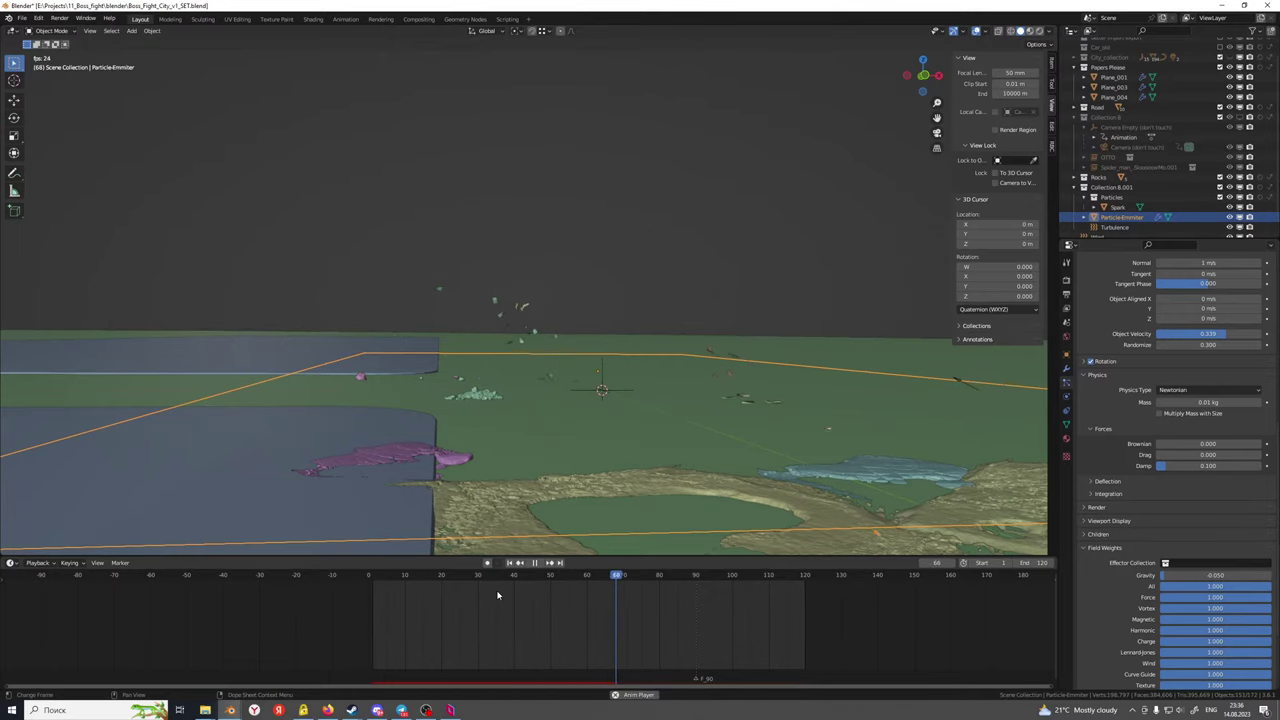
pyautogui.press('space')
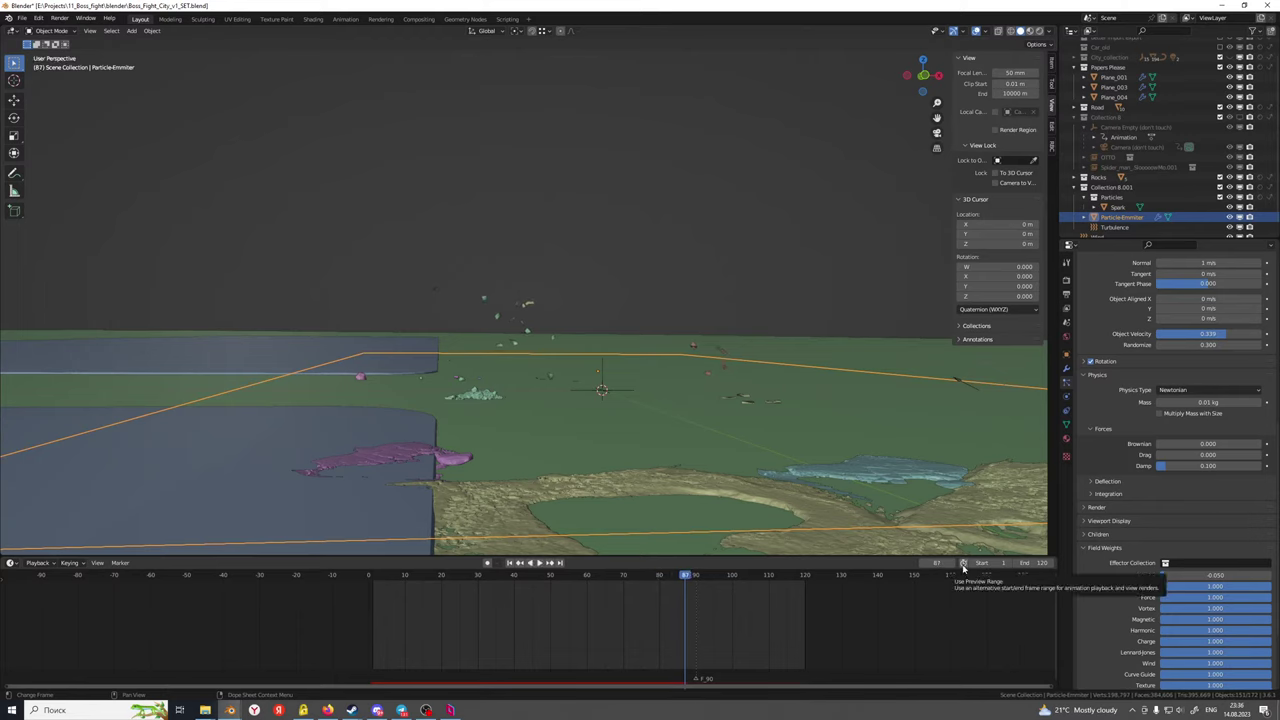
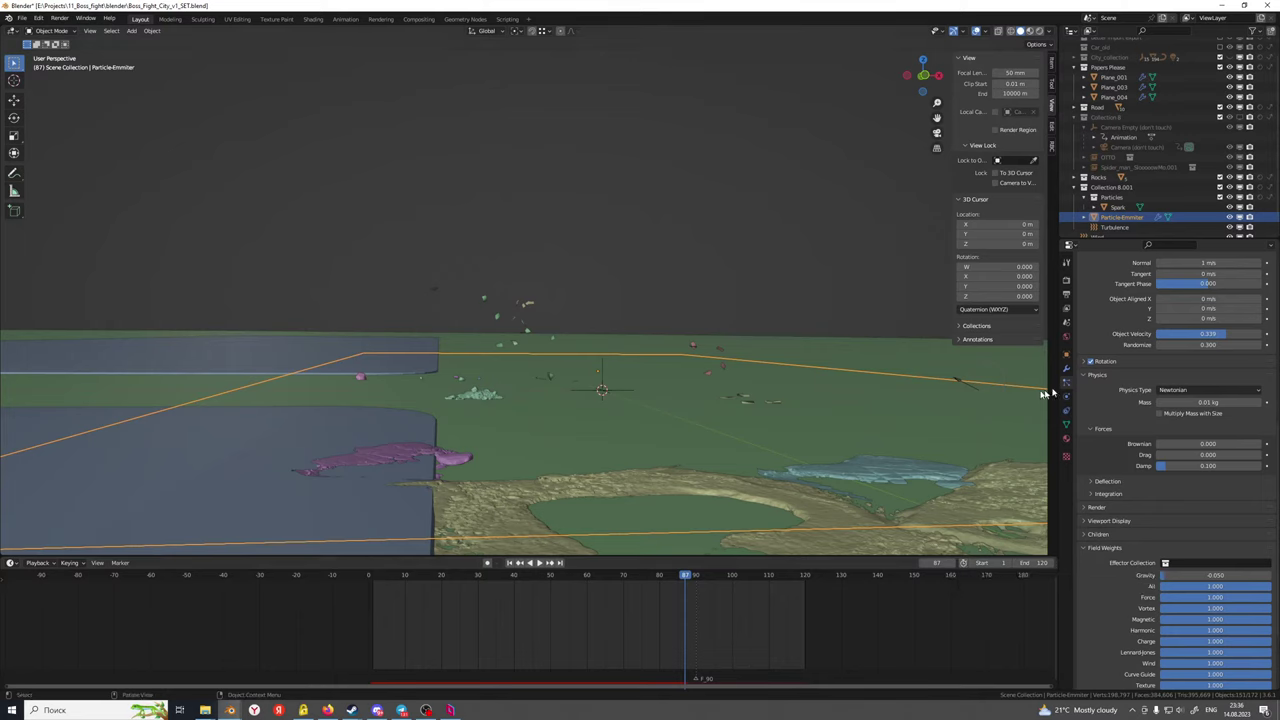
# Replay the damped sparks from frame 0 at closer range and examine their motion over the scattered debris
pyautogui.scroll(2, 1113, 393)
pyautogui.scroll(6, 1113, 393)
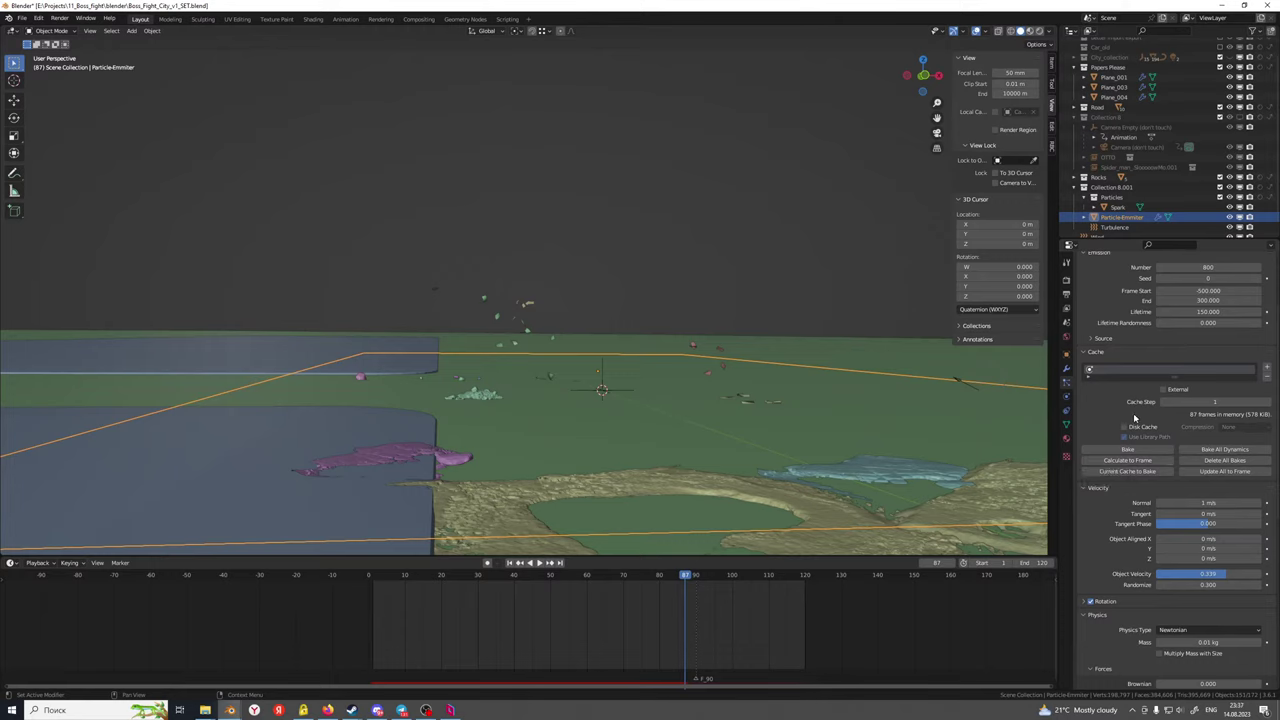
pyautogui.moveTo(705, 408); pyautogui.dragTo(657, 387, button='middle')
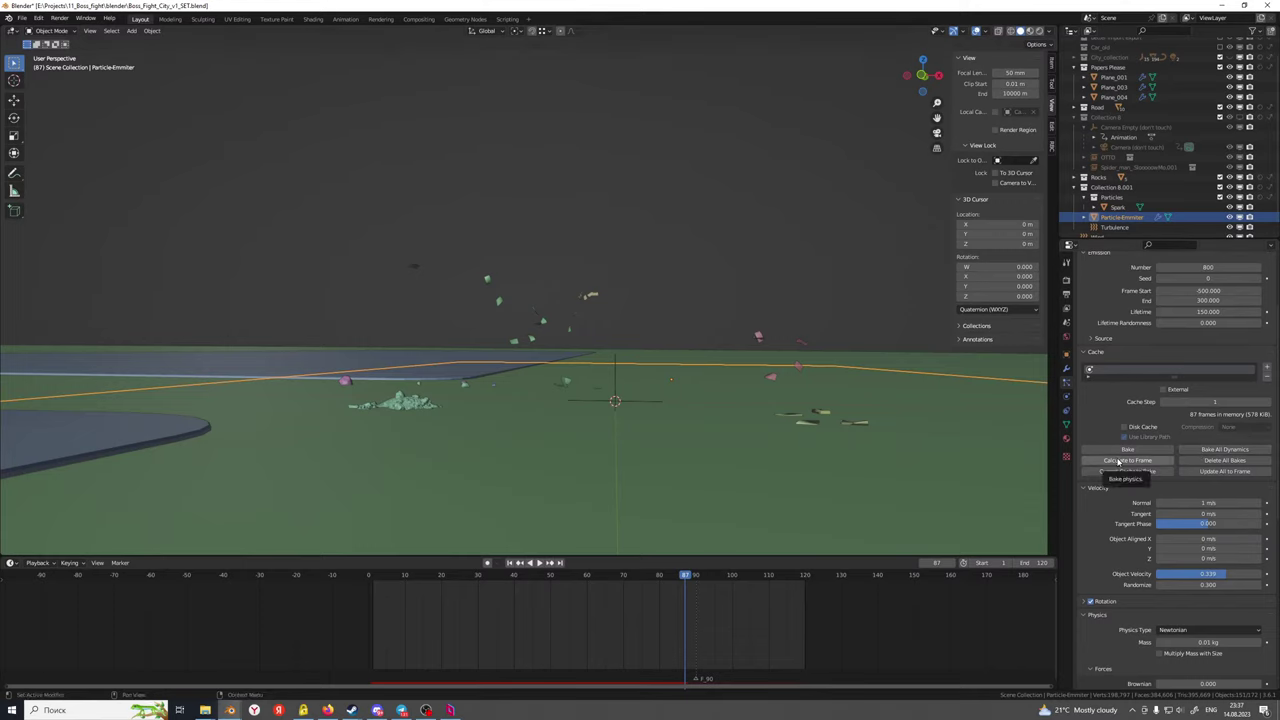
pyautogui.moveTo(641, 579); pyautogui.dragTo(289, 602)
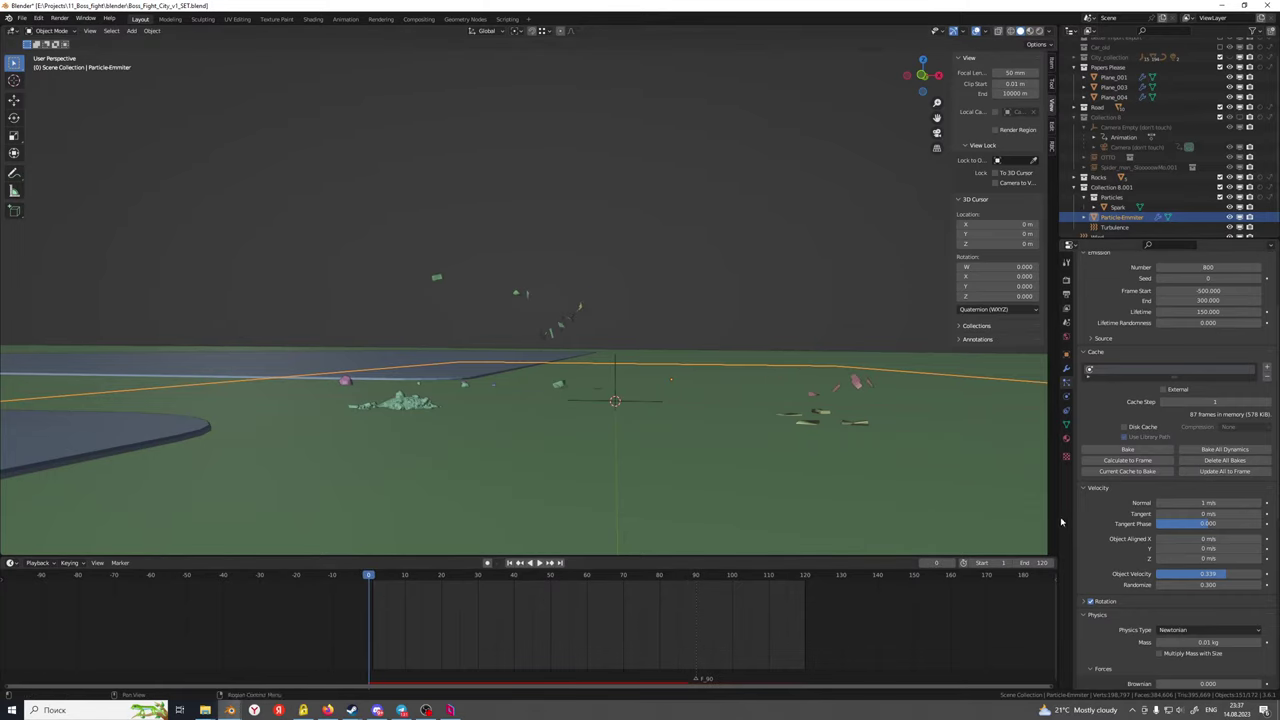
pyautogui.press('space')
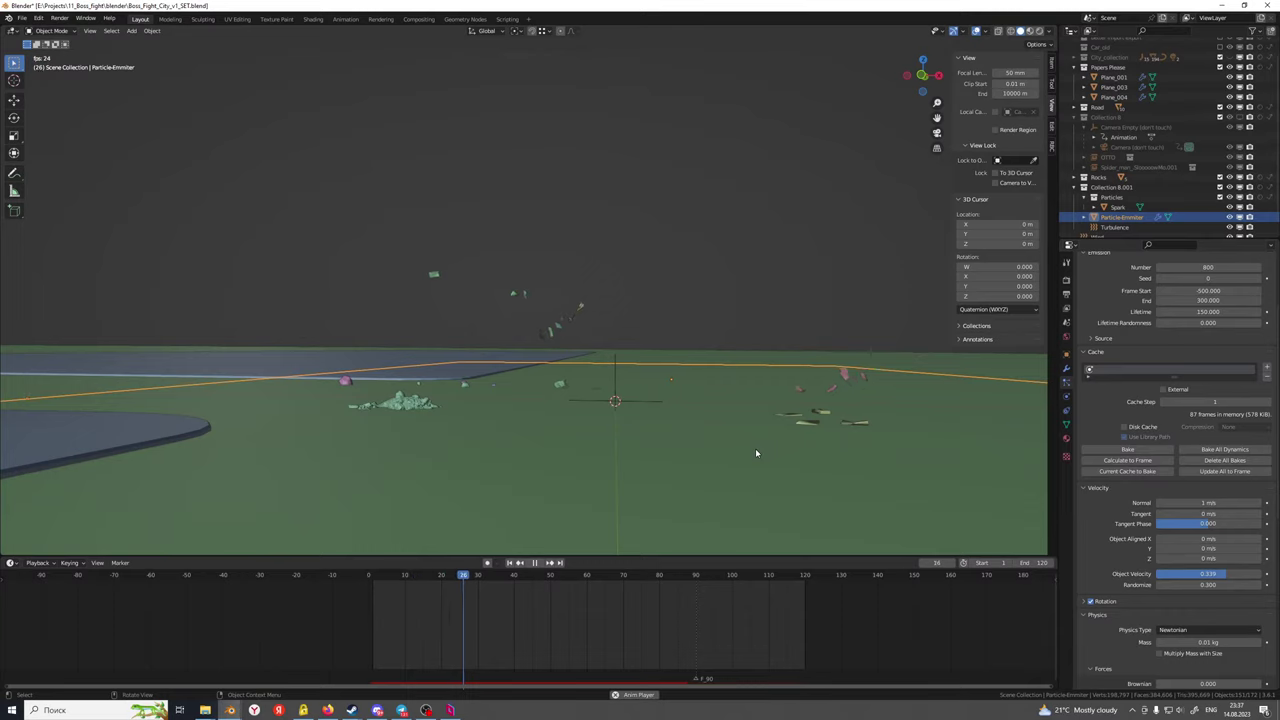
pyautogui.press('space')
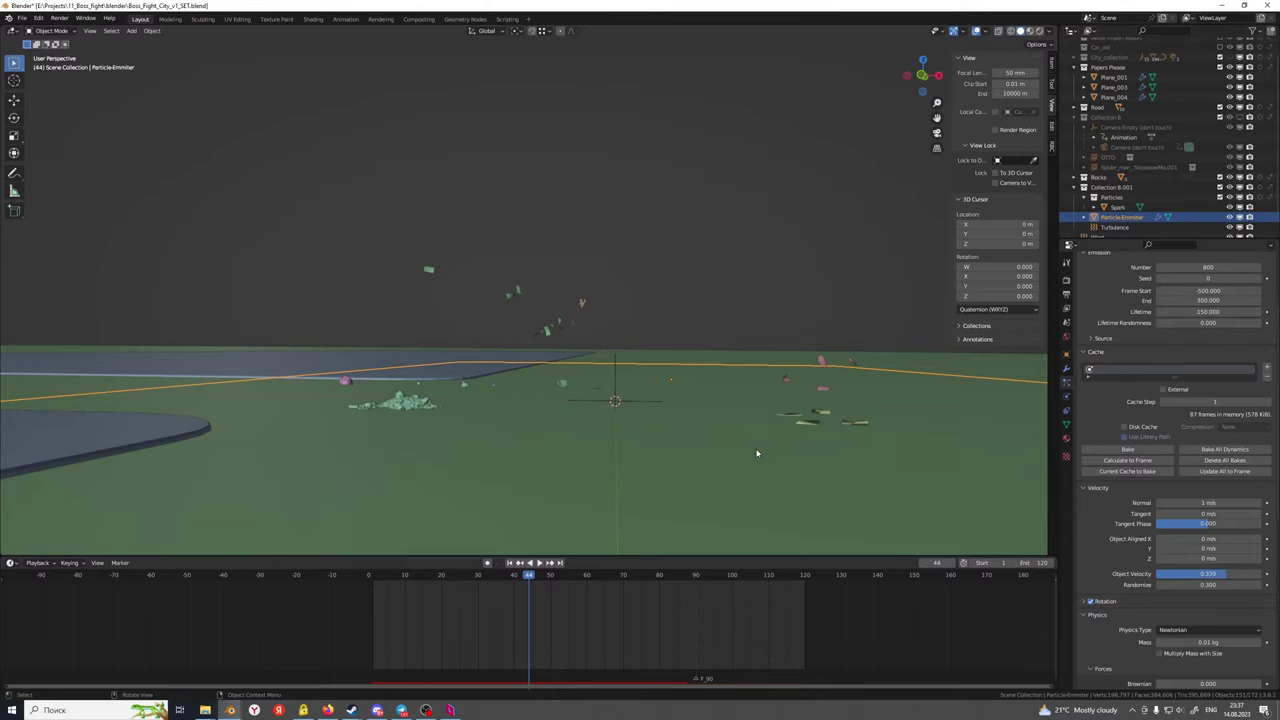
pyautogui.press('space')
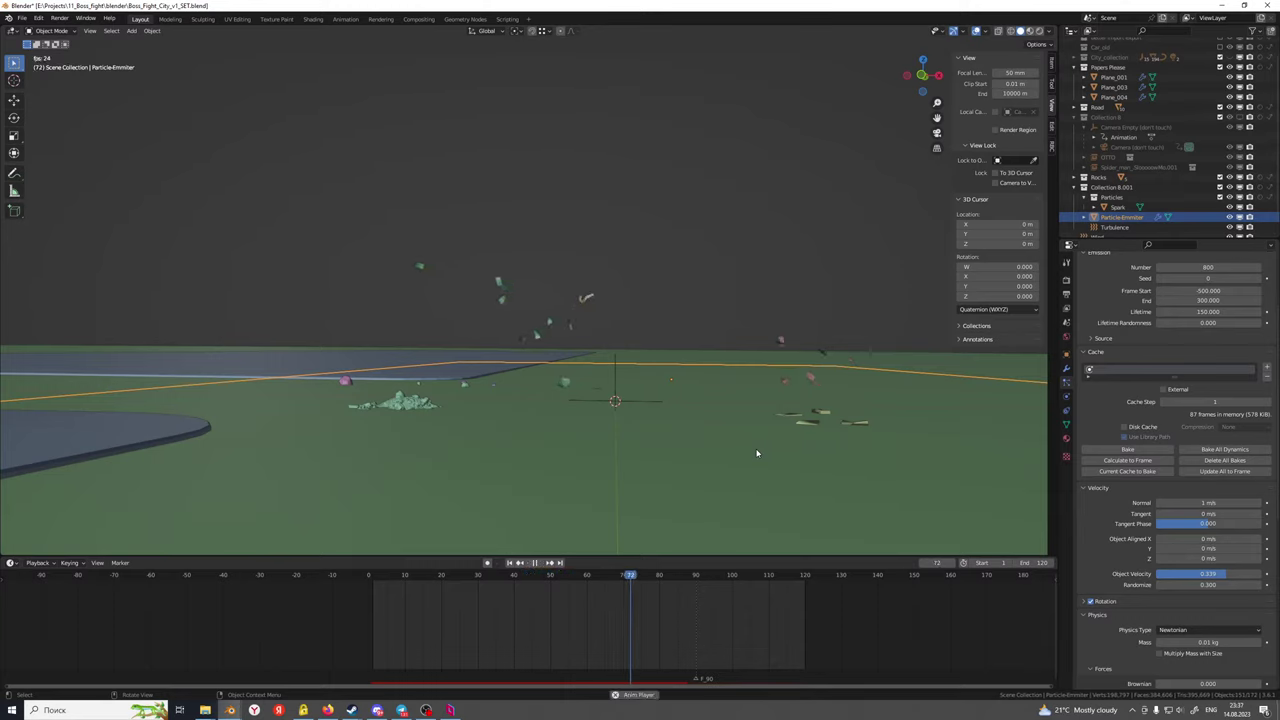
pyautogui.press('space')
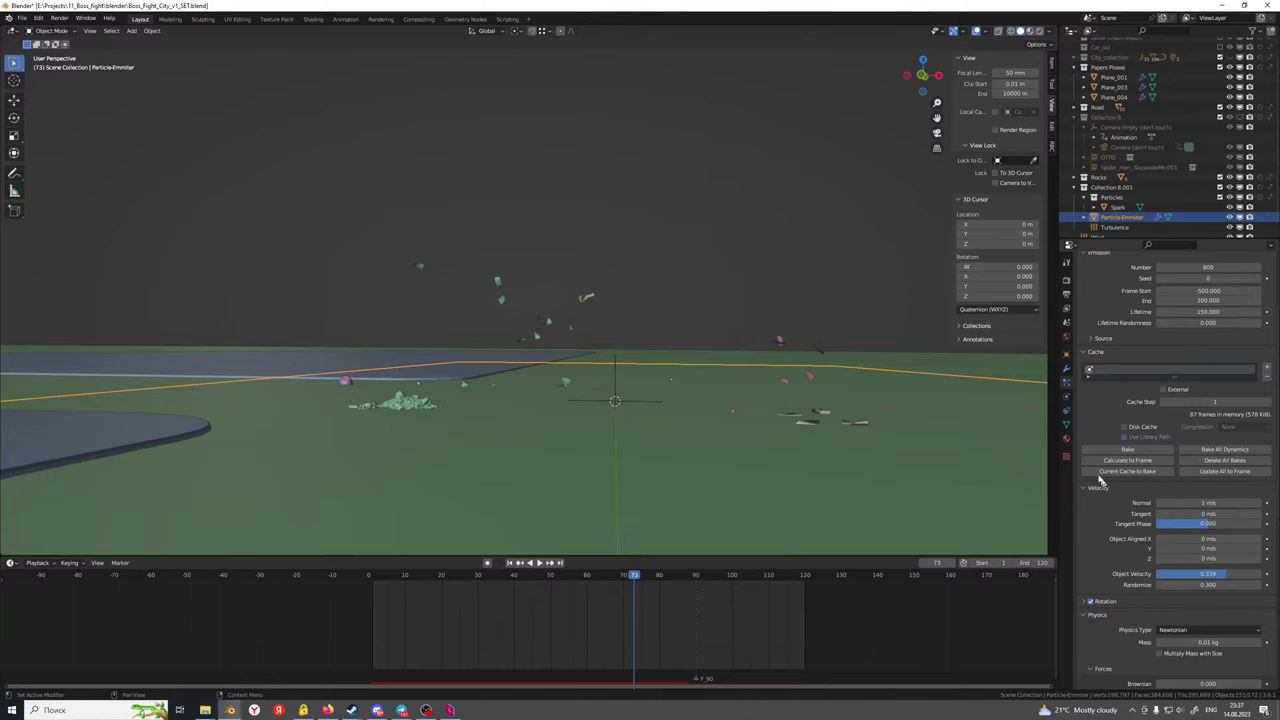
pyautogui.moveTo(914, 380); pyautogui.dragTo(723, 457, button='middle')
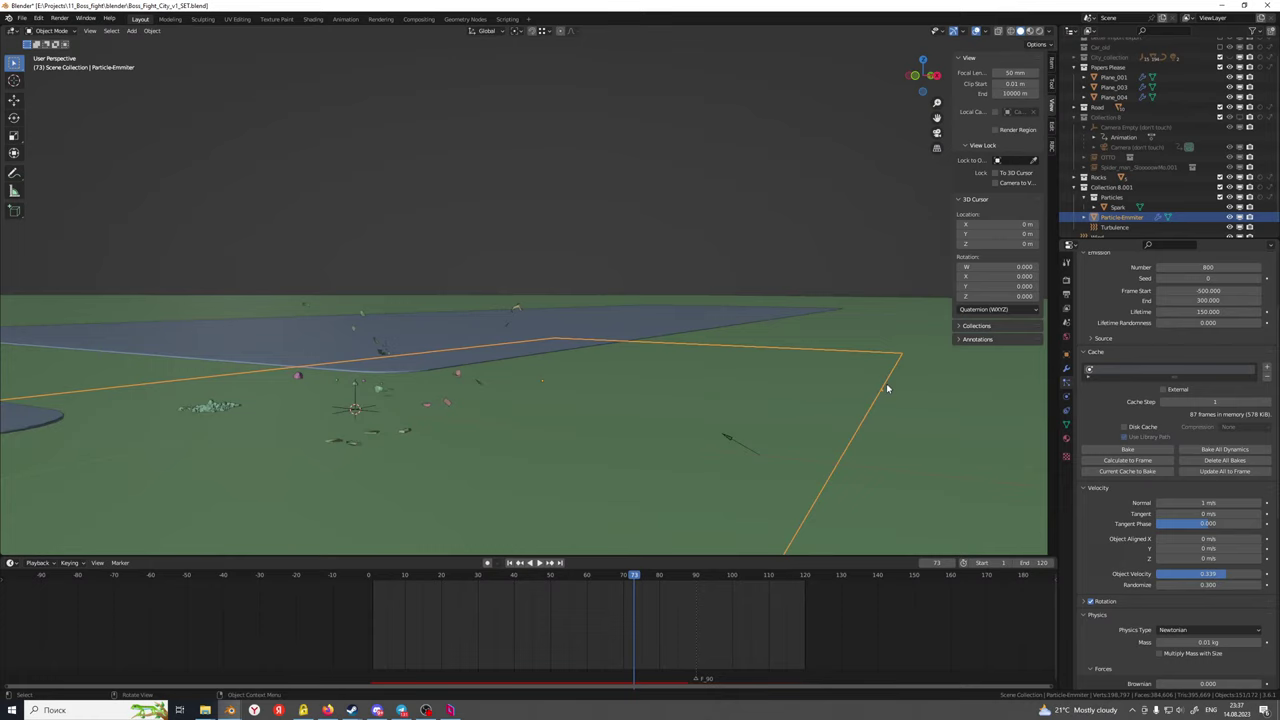
# Review the wind's force settings, and set the particle emitter's physics Mass to 1 kg
pyautogui.click(732, 443)
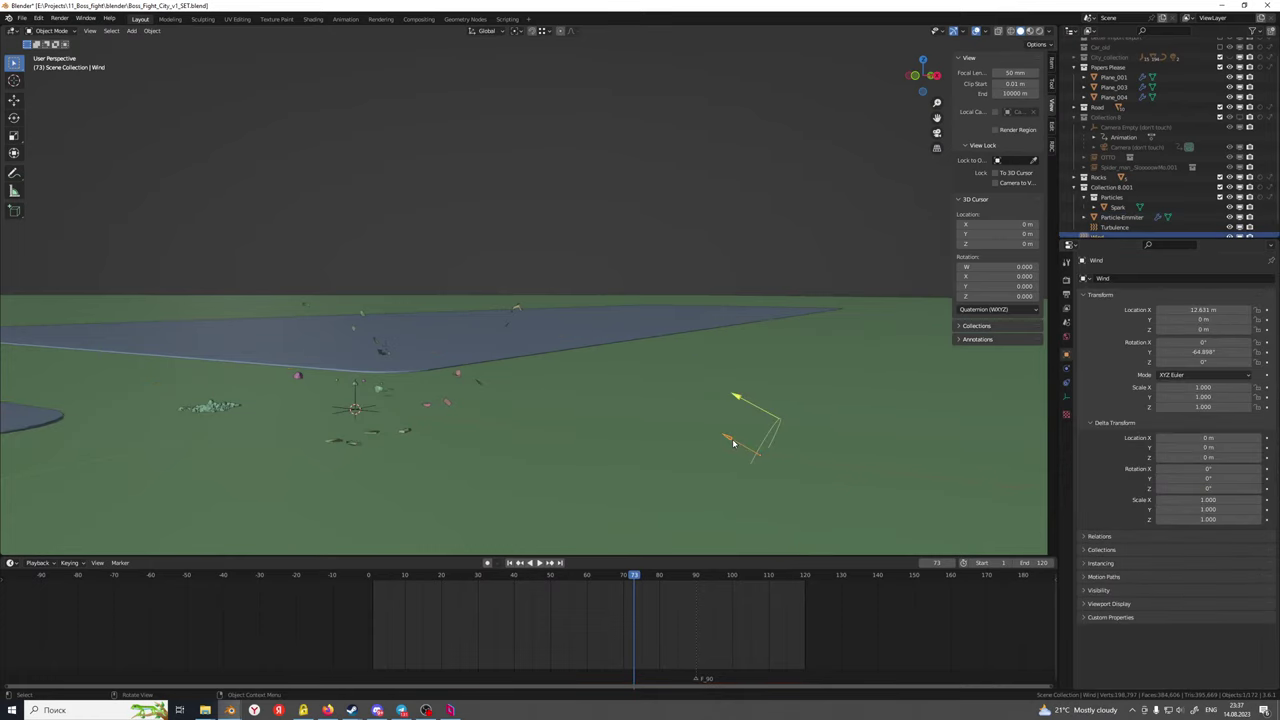
pyautogui.click(1066, 371)
pyautogui.moveTo(533, 388); pyautogui.dragTo(567, 431, button='middle')
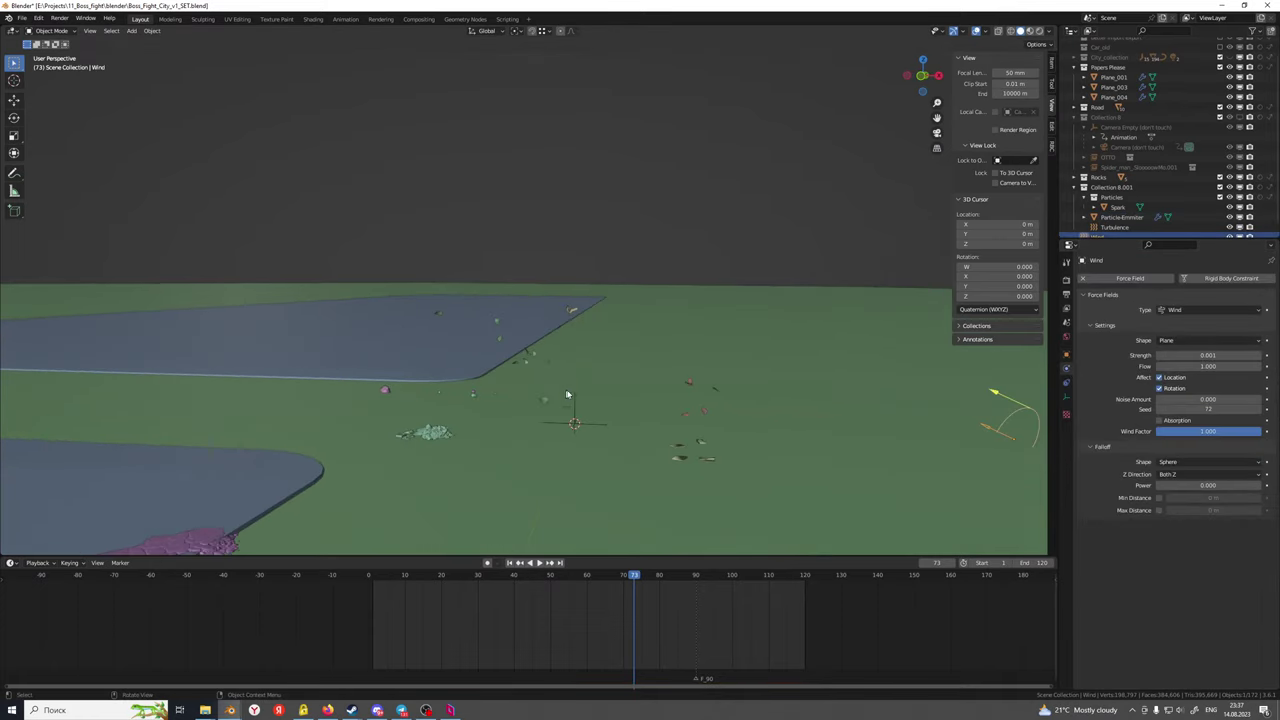
pyautogui.click(518, 421)
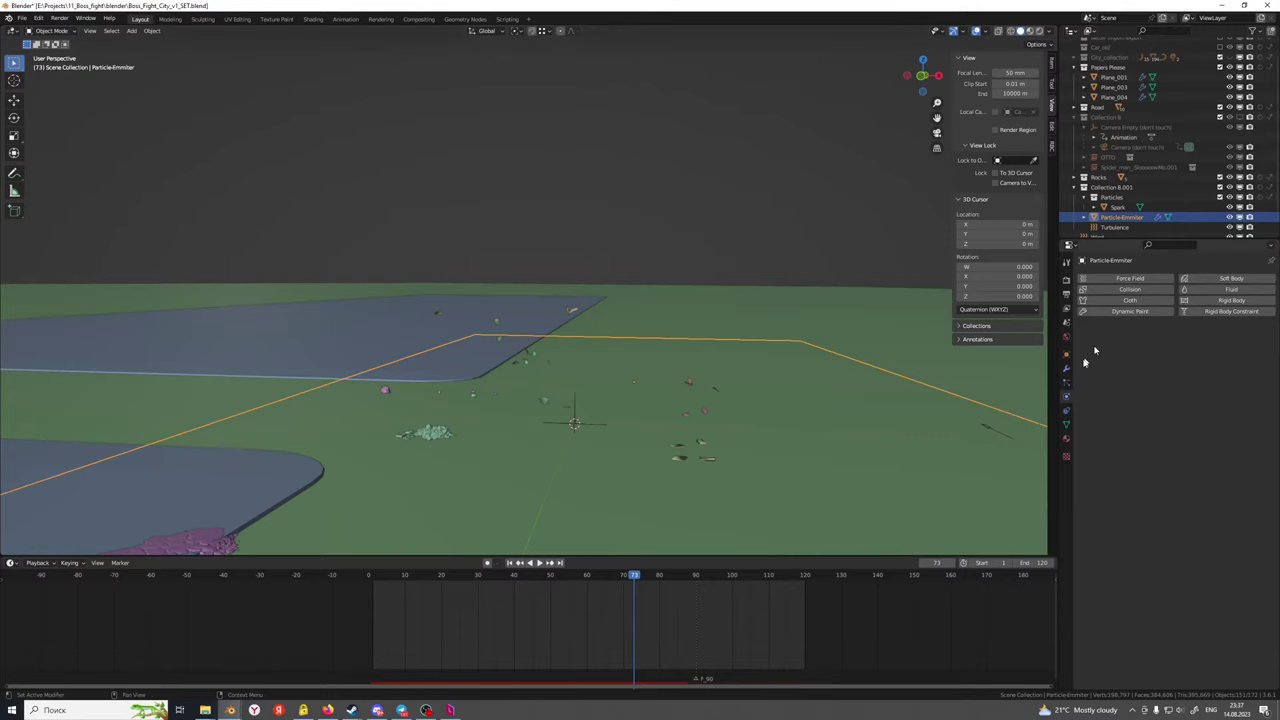
pyautogui.click(1066, 383)
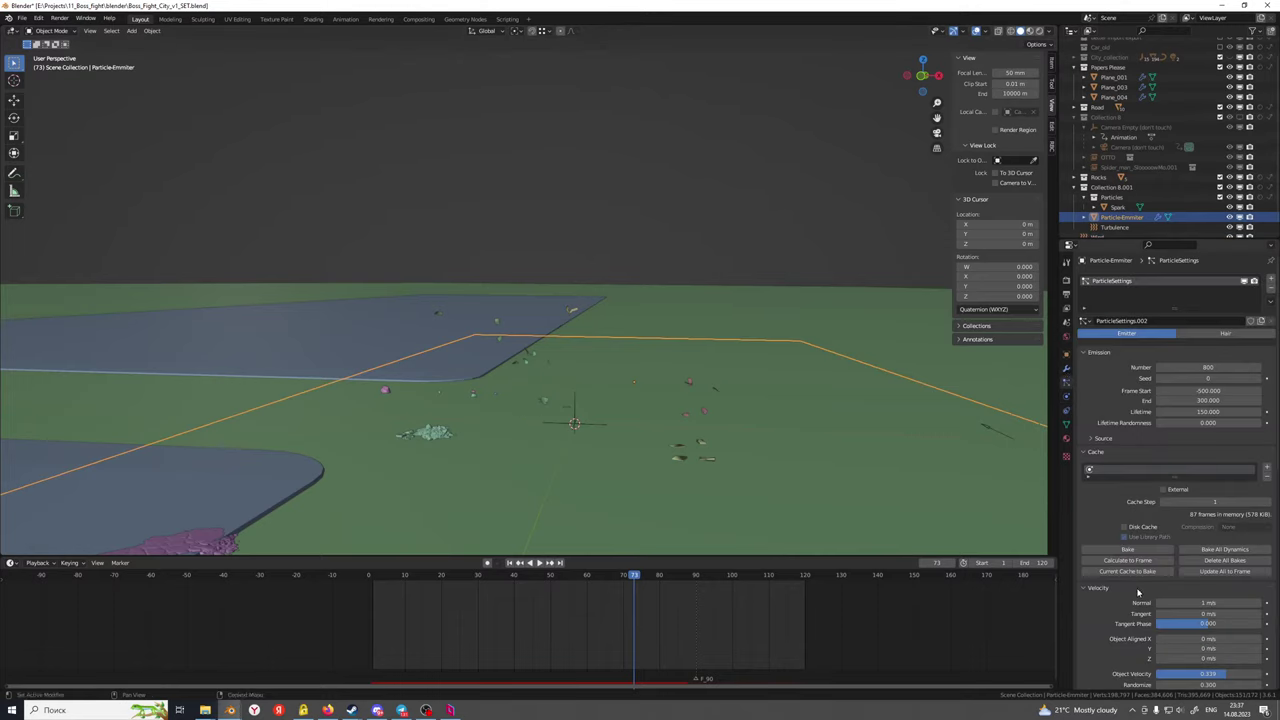
pyautogui.scroll(-3, 1134, 583)
pyautogui.scroll(-7, 1134, 583)
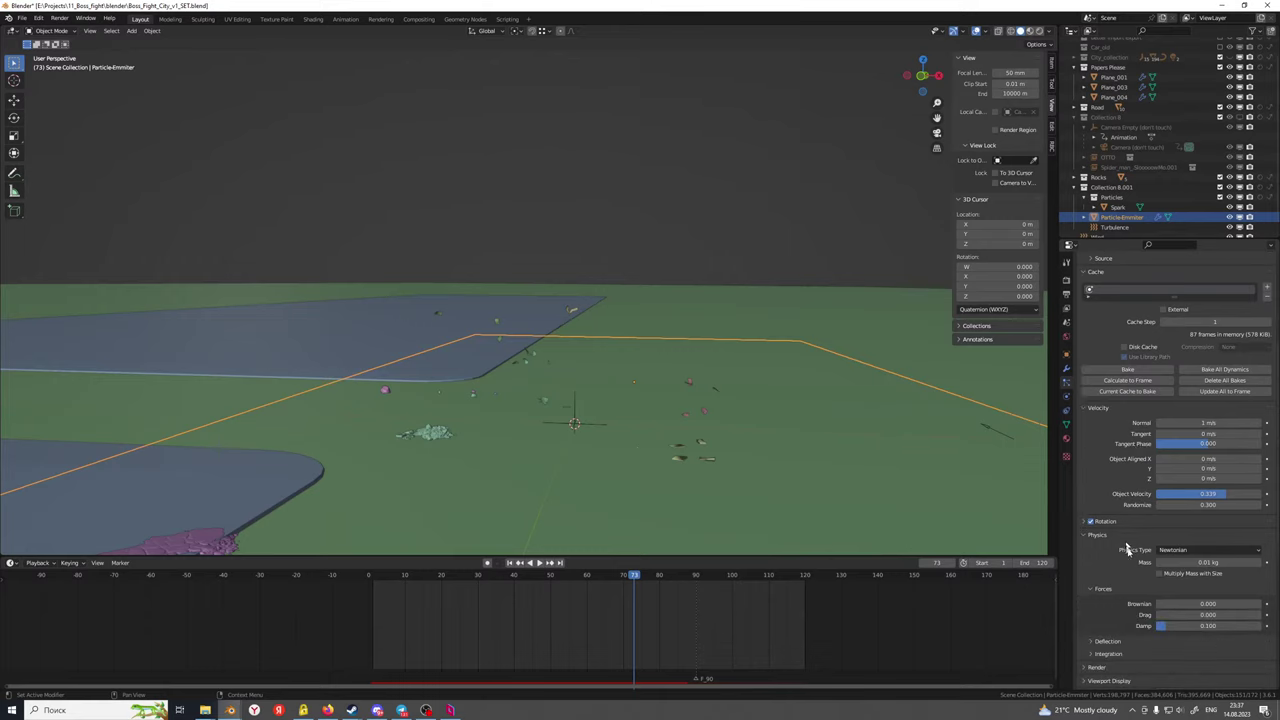
pyautogui.click(1207, 483)
pyautogui.write('1')
pyautogui.press('Return')
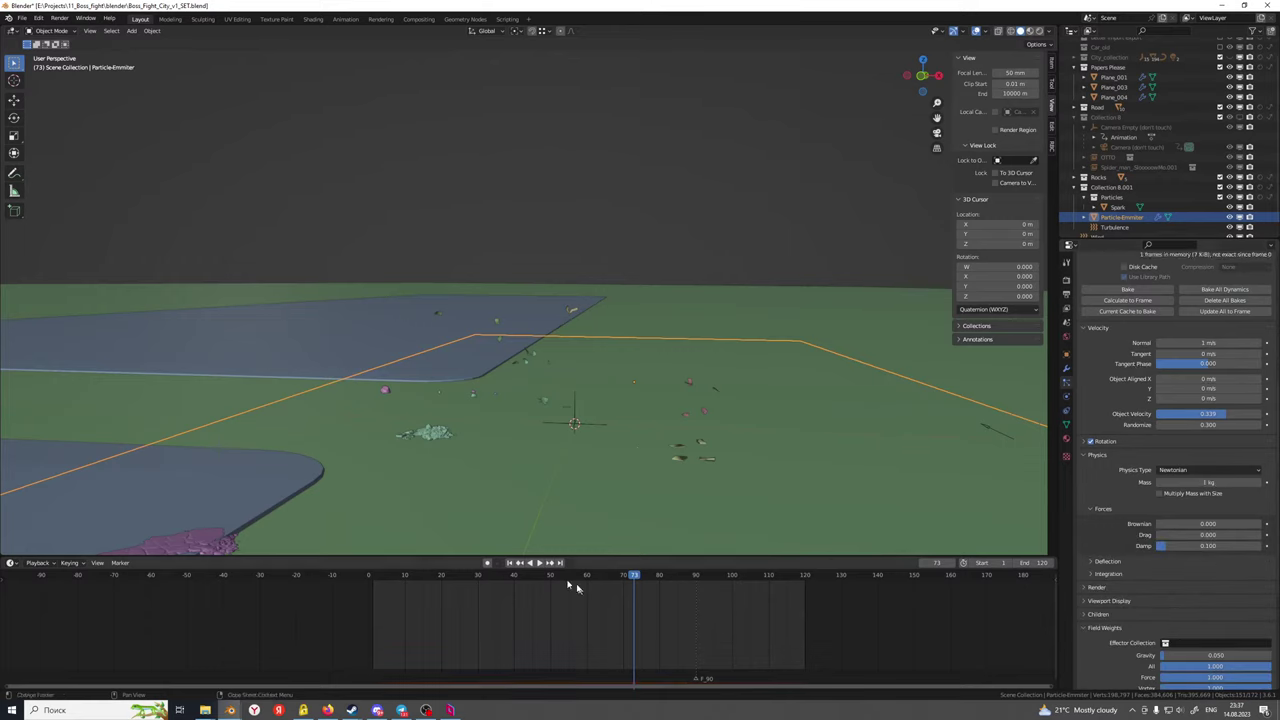
# Play the animation from an early frame and check how the 1 kg sparks move from a new viewing angle
pyautogui.click(420, 587)
pyautogui.press('space')
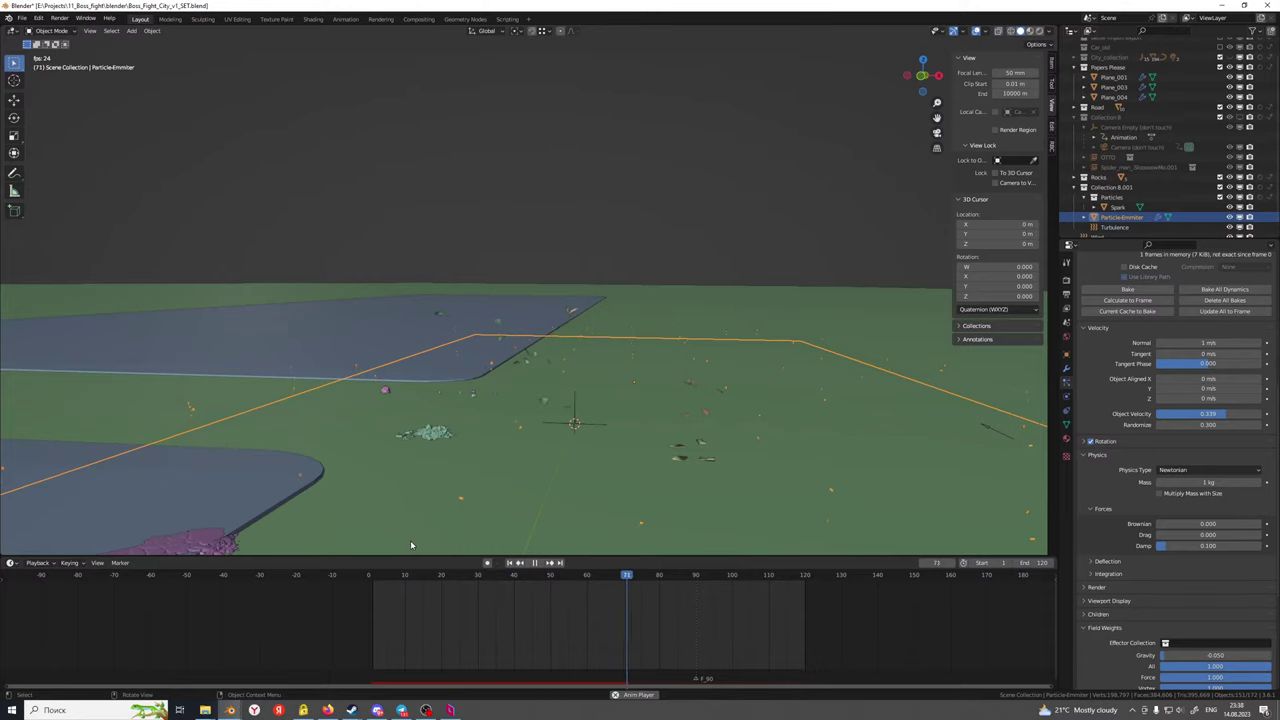
pyautogui.press('space')
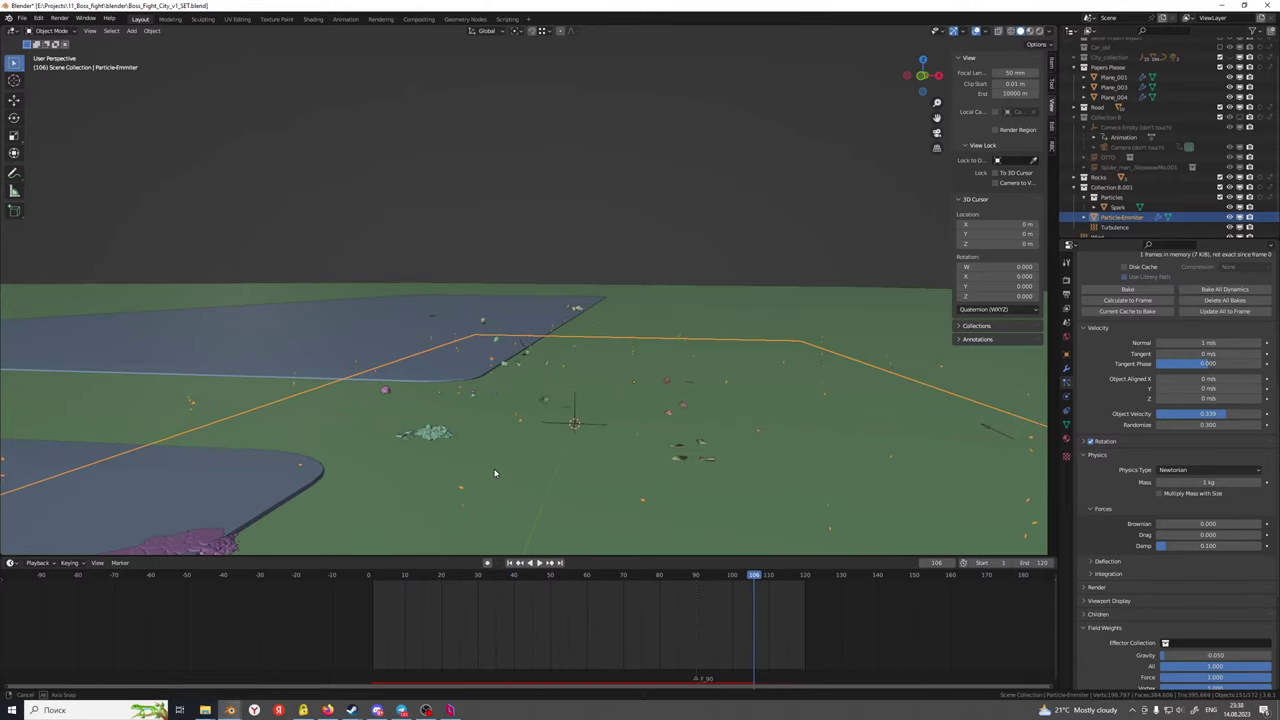
pyautogui.moveTo(497, 474); pyautogui.dragTo(726, 386, button='middle')
pyautogui.press('space')
# Try a wind force field Strength of 1 and play the animation to judge its effect on the sparks
pyautogui.click(720, 378)
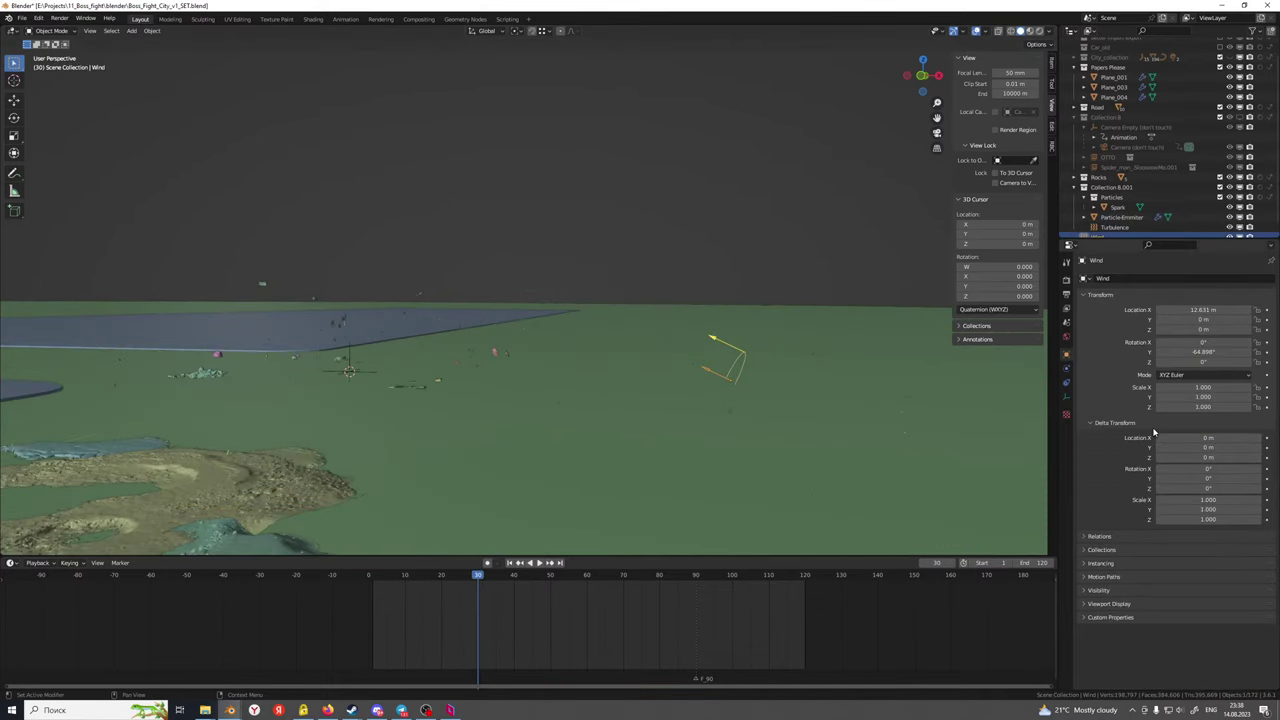
pyautogui.click(1066, 370)
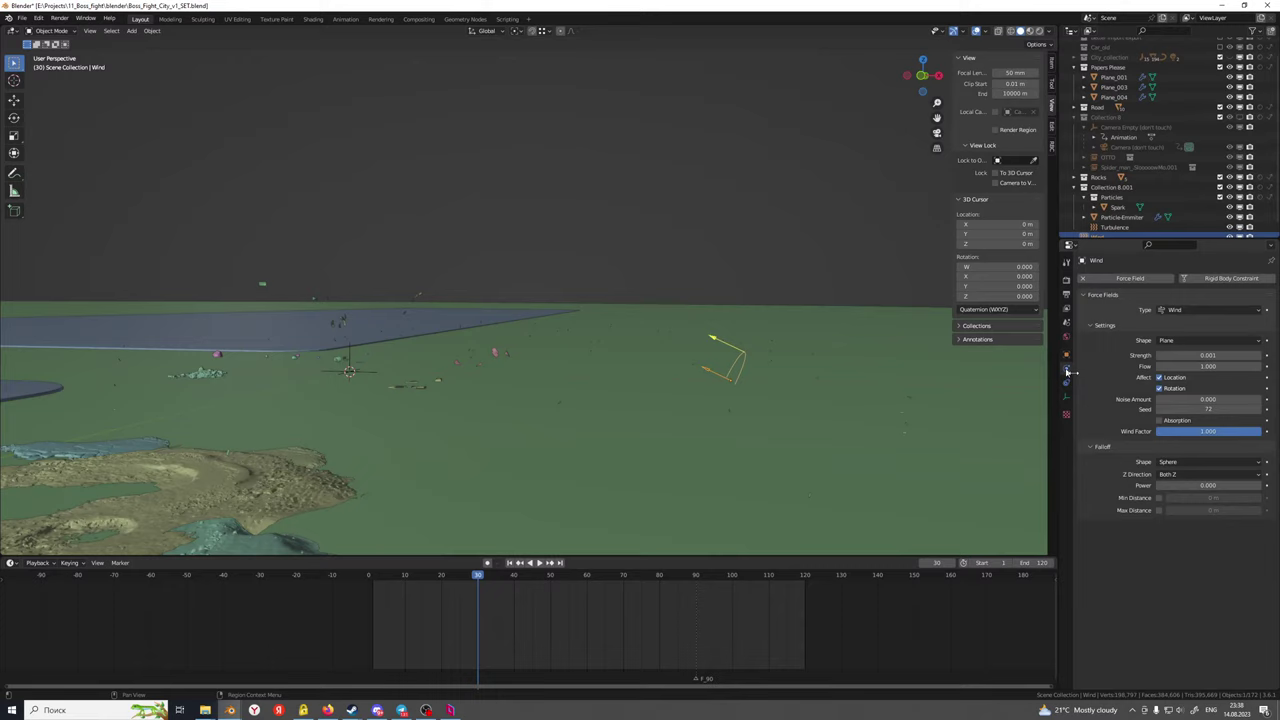
pyautogui.click(1208, 355)
pyautogui.write('1')
pyautogui.press('Return')
pyautogui.moveTo(625, 421); pyautogui.dragTo(634, 423, button='middle')
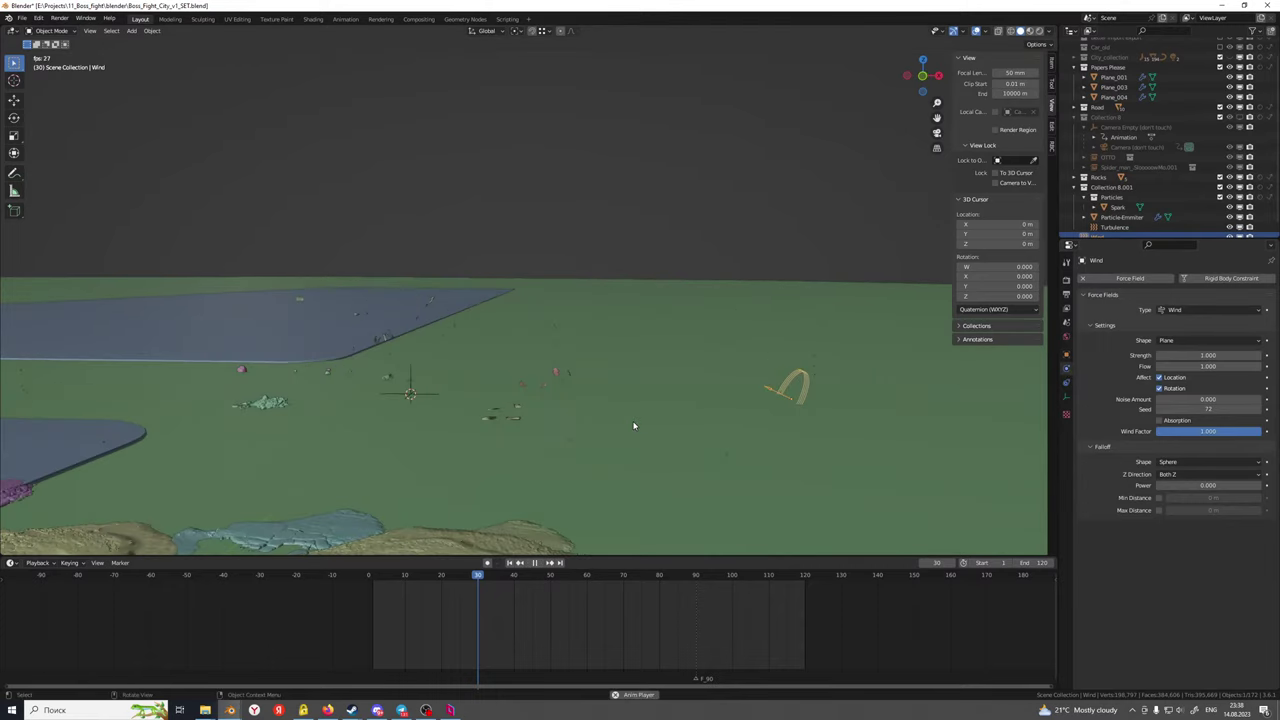
pyautogui.press('space')
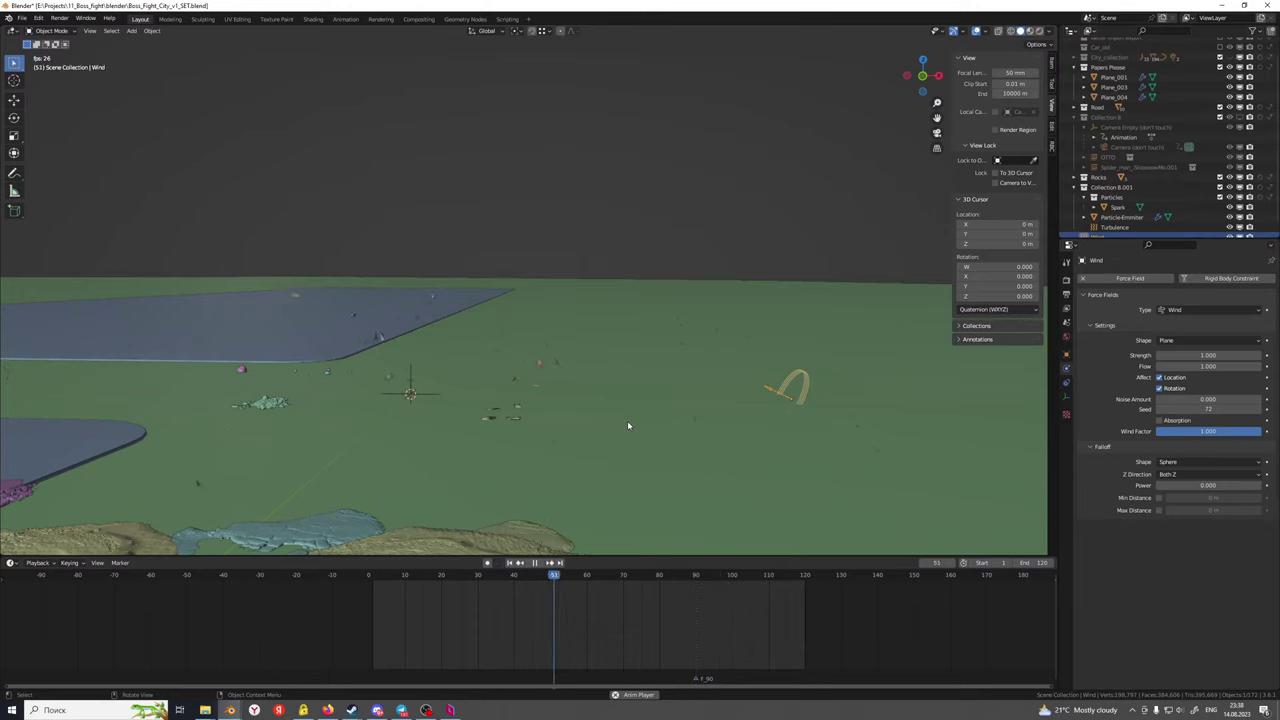
pyautogui.press('space')
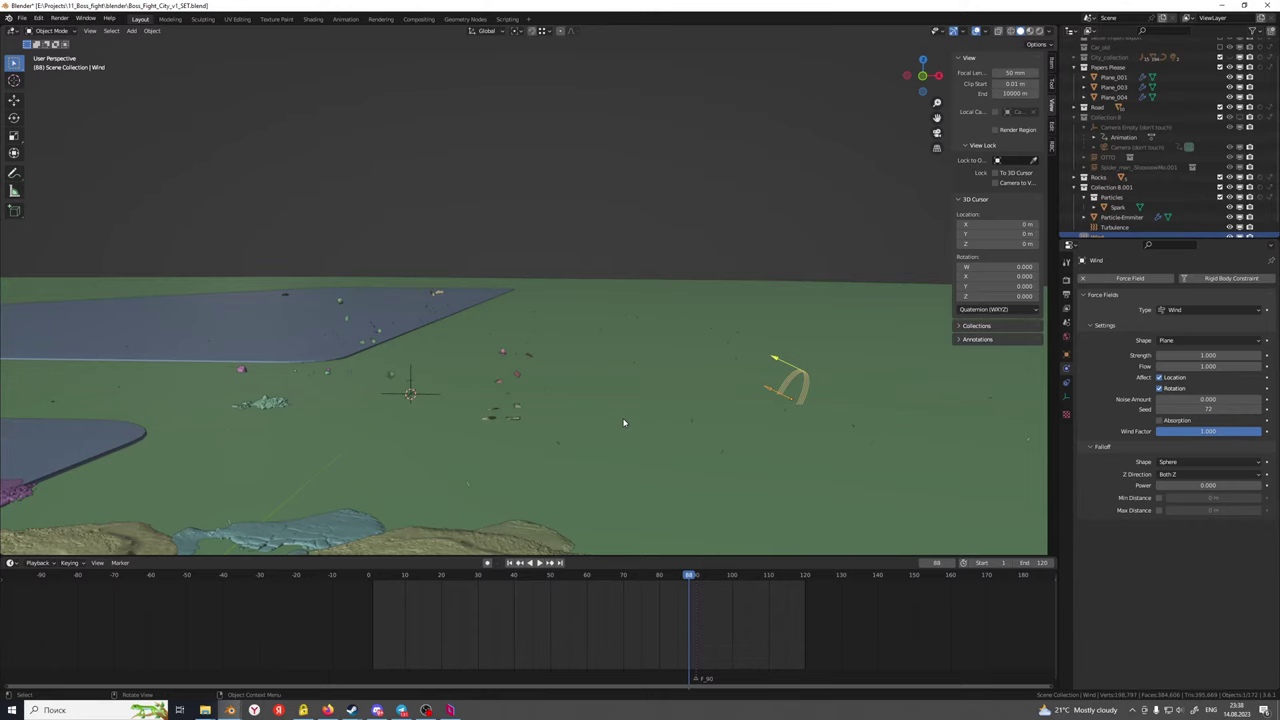
# Replay the wind-blown sparks and examine their drift at closer range over the flying debris
pyautogui.press('space')
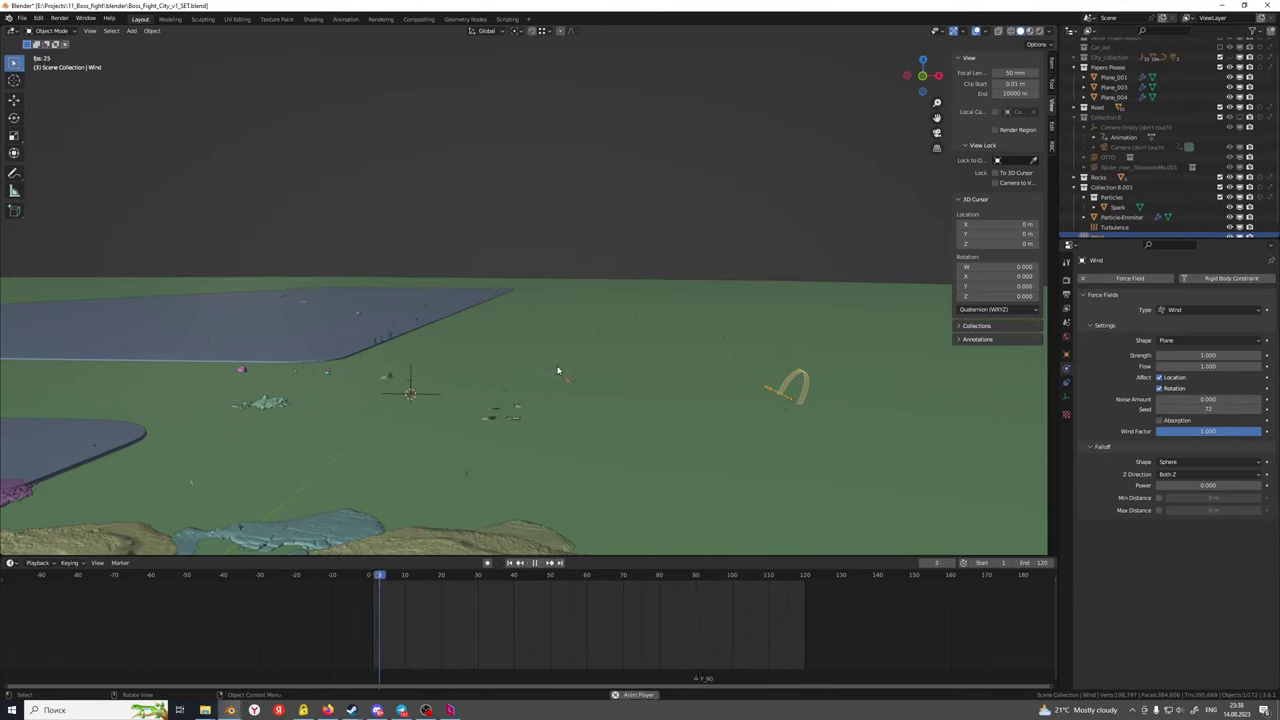
pyautogui.press('space')
pyautogui.scroll(4, 565, 390)
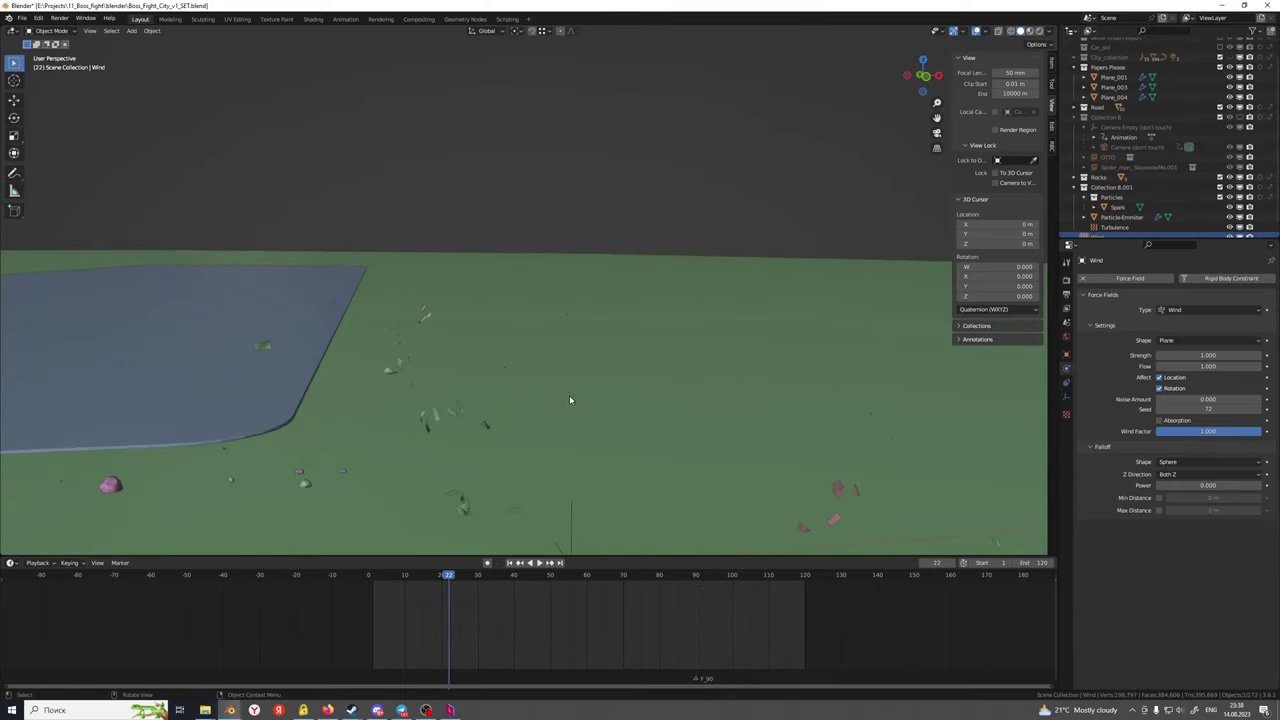
pyautogui.press('space')
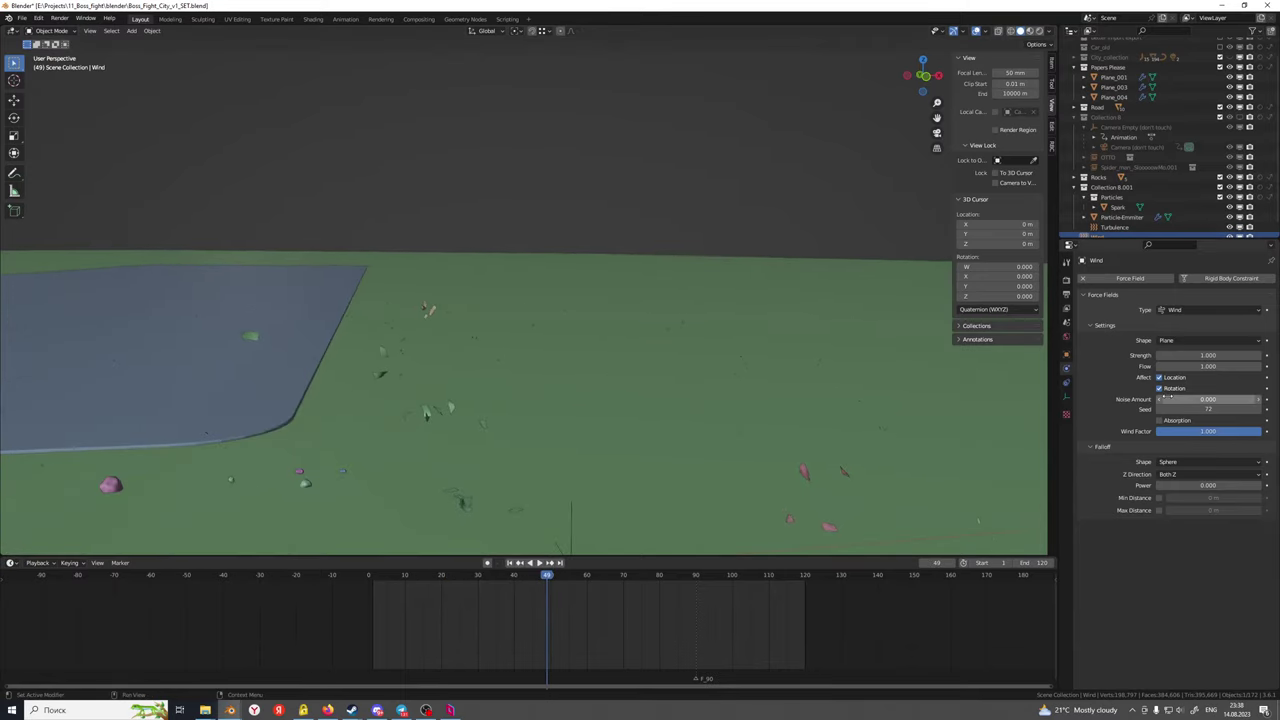
# Set the wind's Strength to 2 and play the animation from a lower viewing angle
pyautogui.click(1206, 357)
pyautogui.write('2')
pyautogui.press('Return')
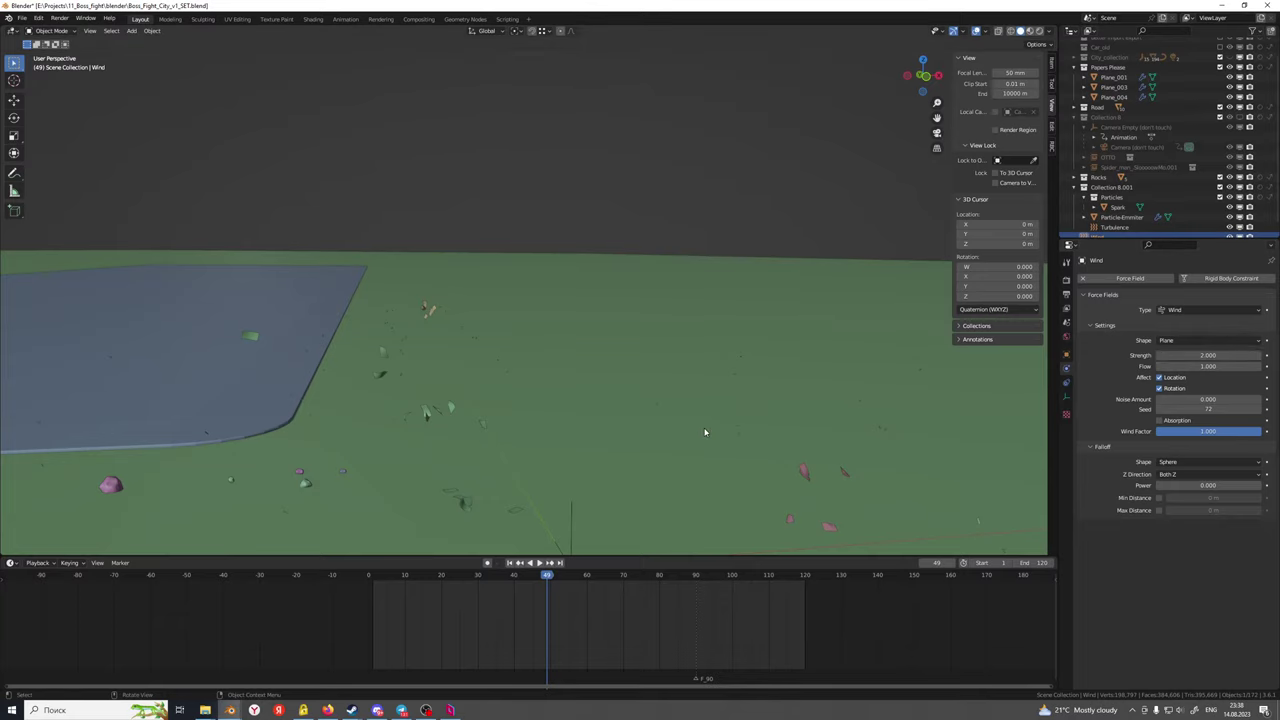
pyautogui.press('space')
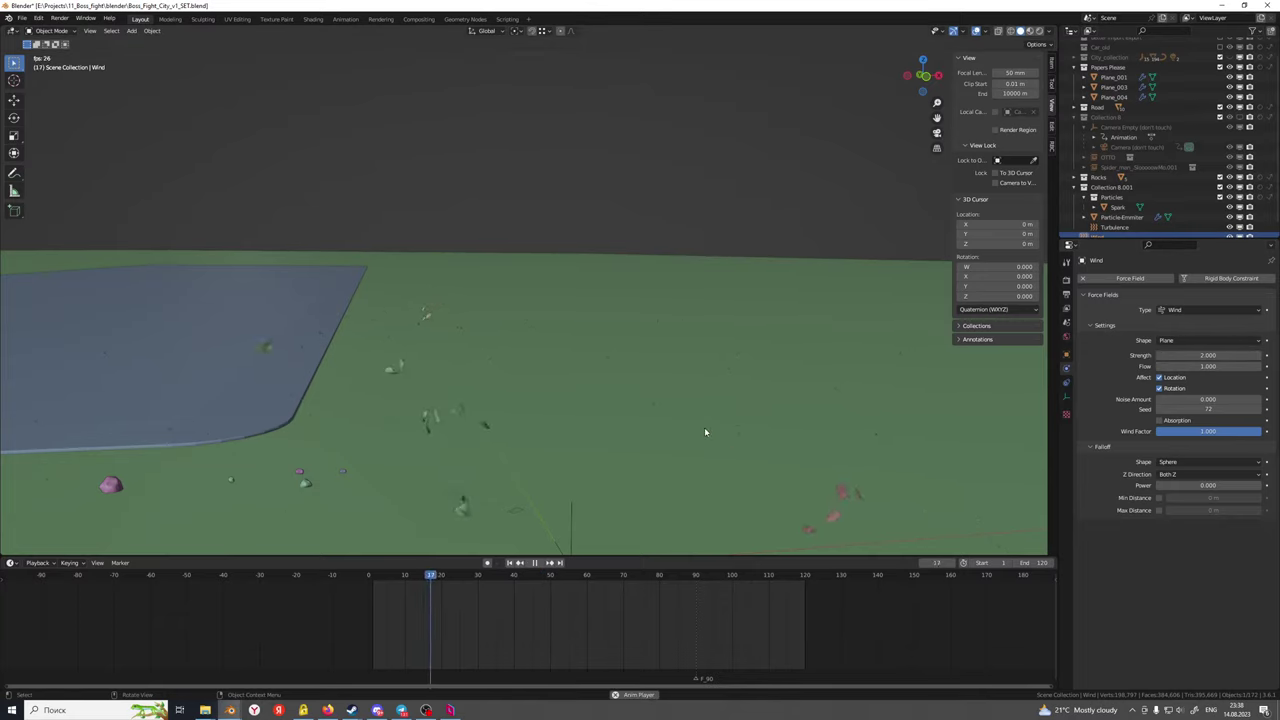
pyautogui.press('space')
pyautogui.moveTo(640, 440); pyautogui.dragTo(614, 397, button='middle')
pyautogui.press('space')
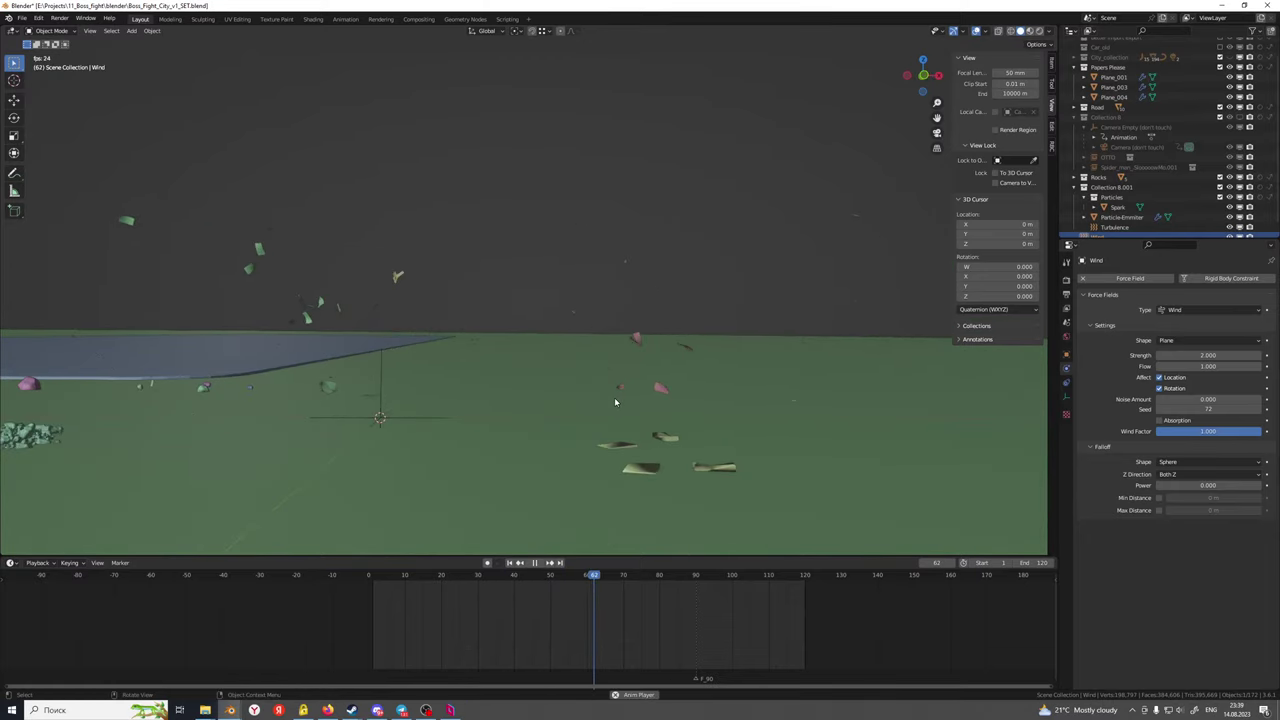
pyautogui.press('space')
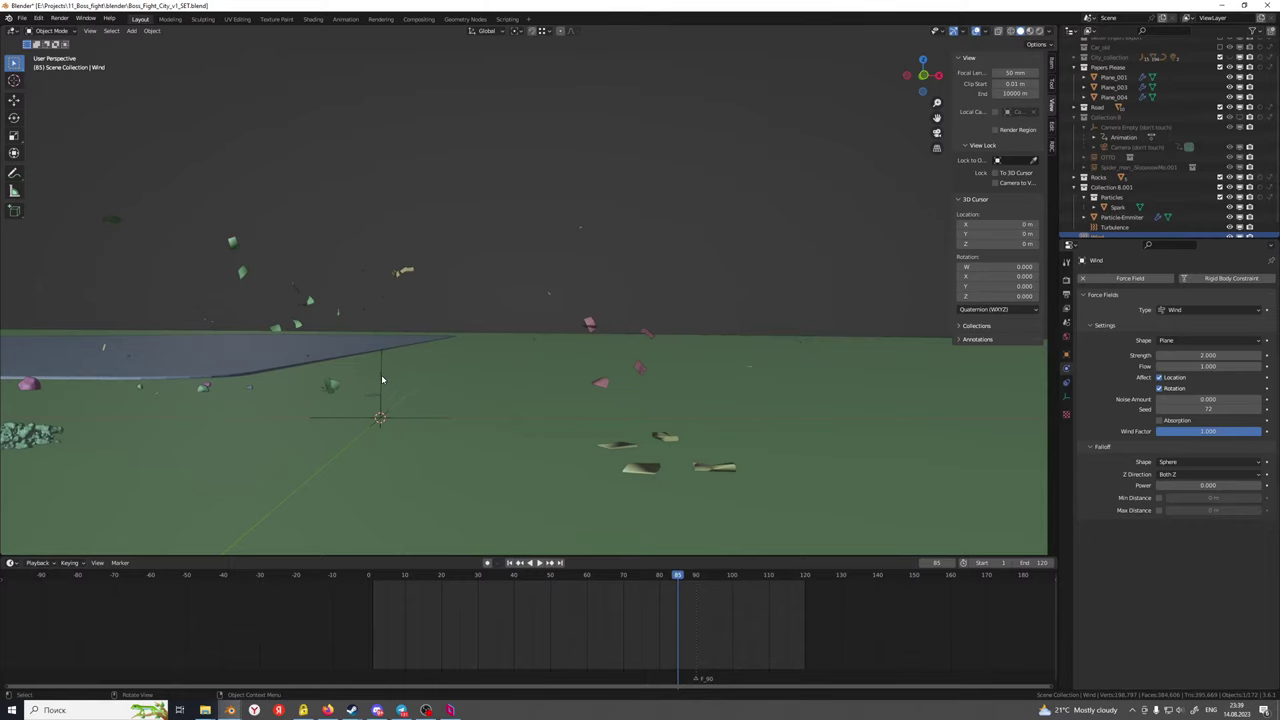
# Set the Turbulence force field's Strength to 1 and play the animation
pyautogui.click(1118, 227)
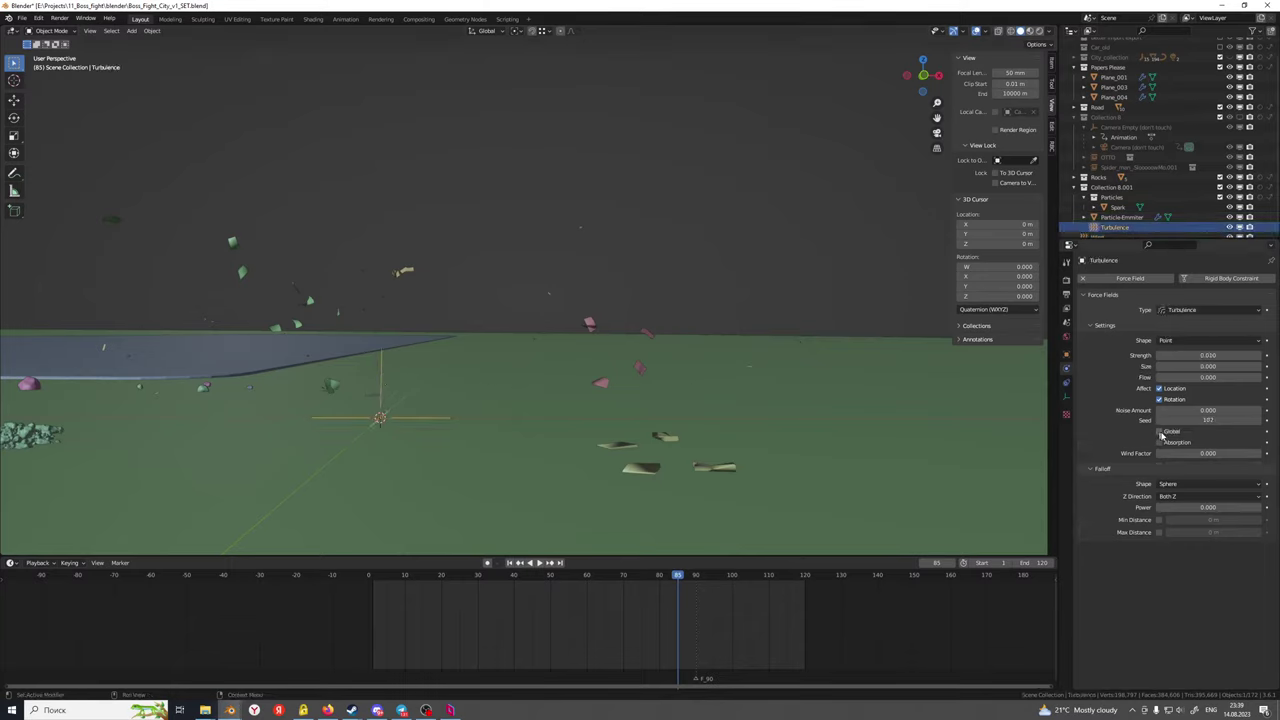
pyautogui.click(1188, 356)
pyautogui.write('1')
pyautogui.press('Return')
pyautogui.press('space')
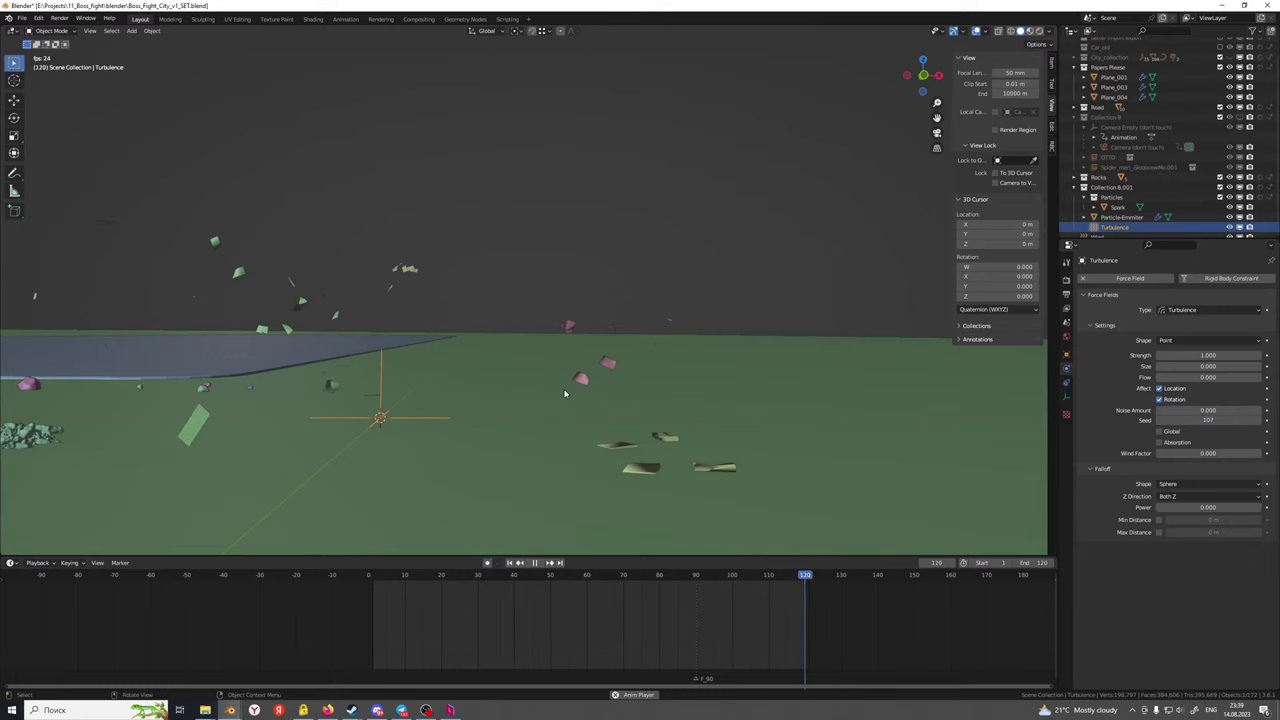
pyautogui.press('space')
# Examine the more turbulent sparks from wider and closer views, and replay the animation from its start
pyautogui.scroll(-5, 645, 358)
pyautogui.moveTo(646, 359)
pyautogui.mouseDown(button='middle')
pyautogui.moveTo(646, 380)
pyautogui.moveTo(658, 344)
pyautogui.mouseUp(button='middle')
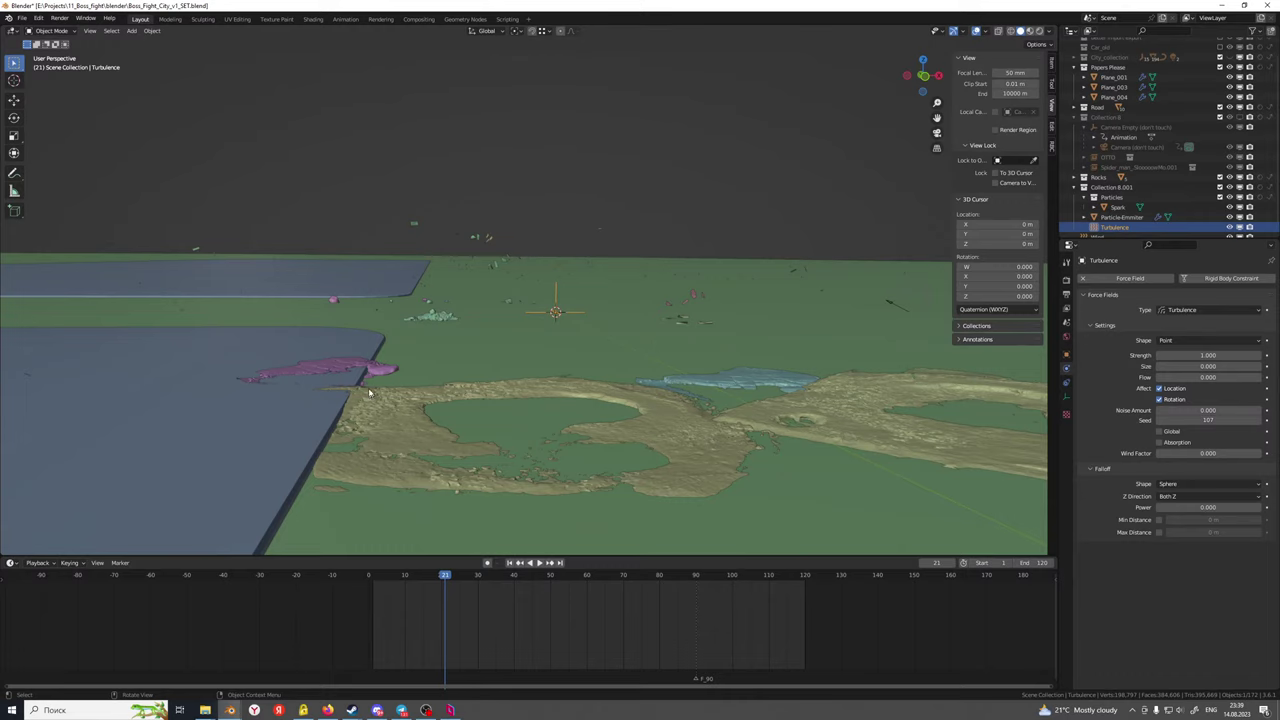
pyautogui.scroll(2, 520, 322)
pyautogui.press('space')
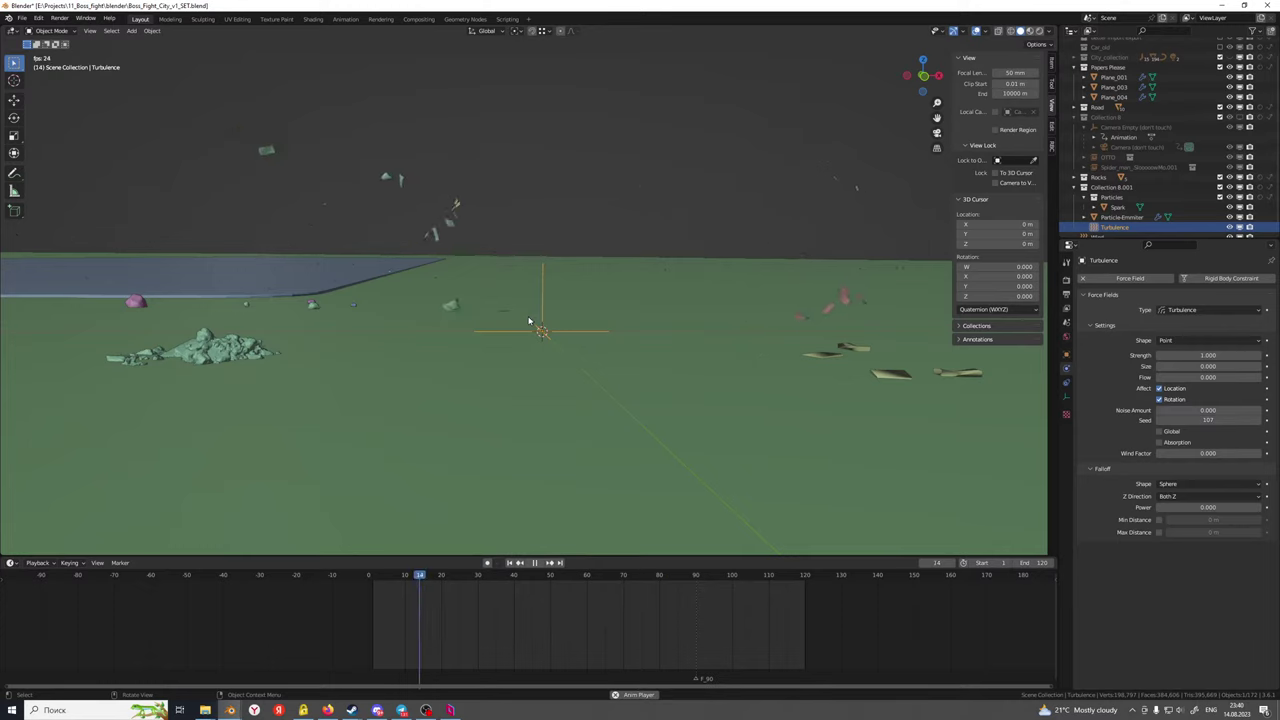
pyautogui.press('space')
pyautogui.moveTo(391, 590); pyautogui.dragTo(364, 592)
pyautogui.press('space')
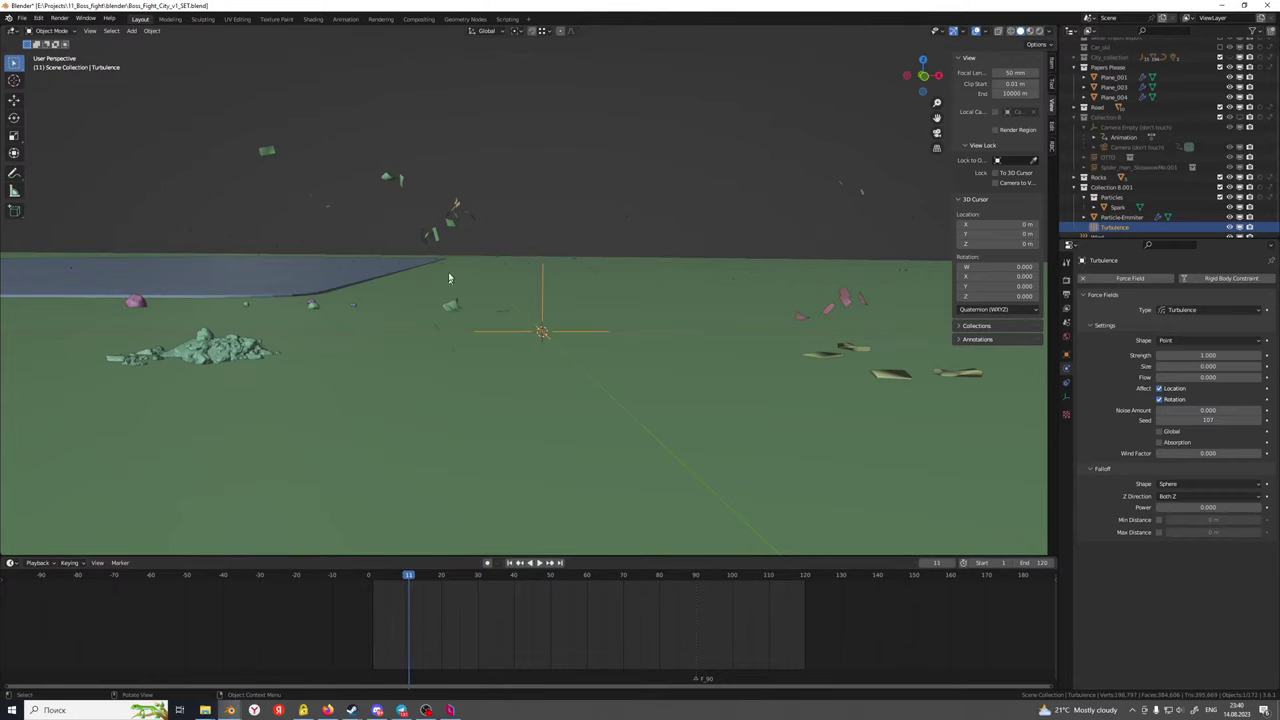
# Remove the Override Frame keyframe at frame 2 from the MeshSequenceCache modifier of the flying papers Plane_003
pyautogui.click(436, 240)
pyautogui.moveTo(407, 577)
pyautogui.mouseDown()
pyautogui.moveTo(371, 590)
pyautogui.moveTo(437, 592)
pyautogui.moveTo(406, 595)
pyautogui.moveTo(420, 590)
pyautogui.mouseUp()
pyautogui.click(1066, 370)
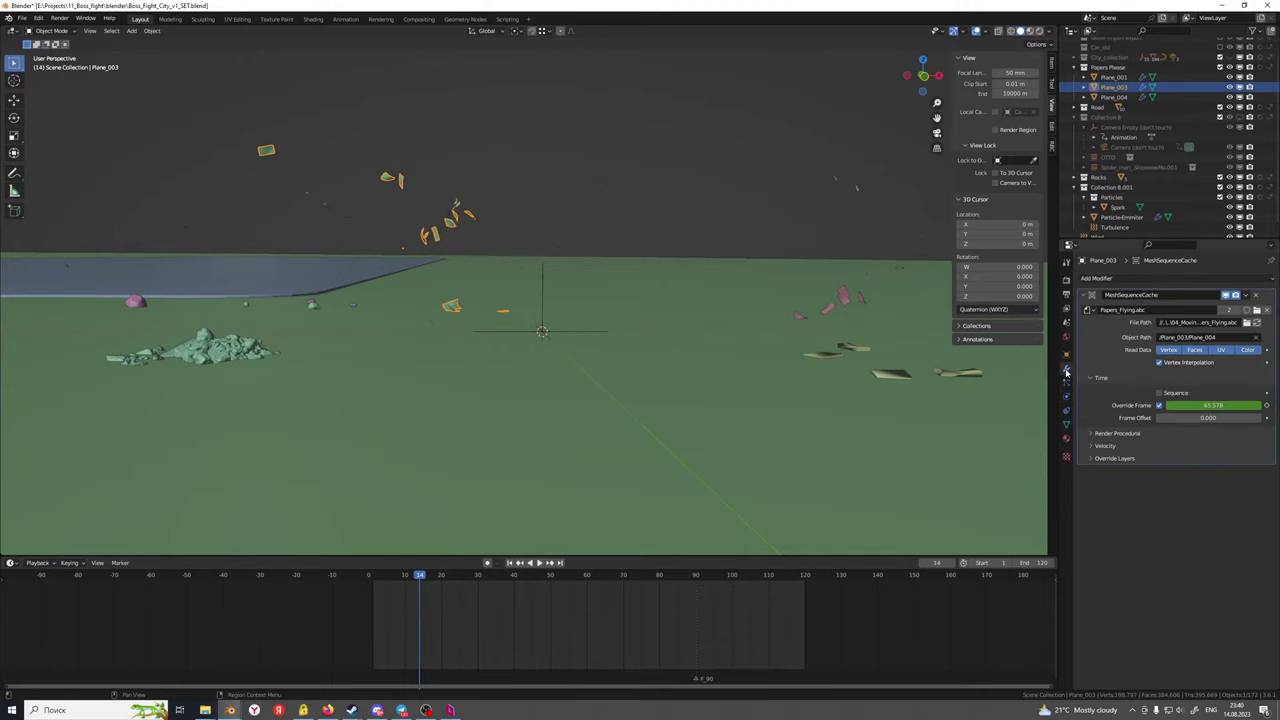
pyautogui.moveTo(434, 582); pyautogui.dragTo(377, 594)
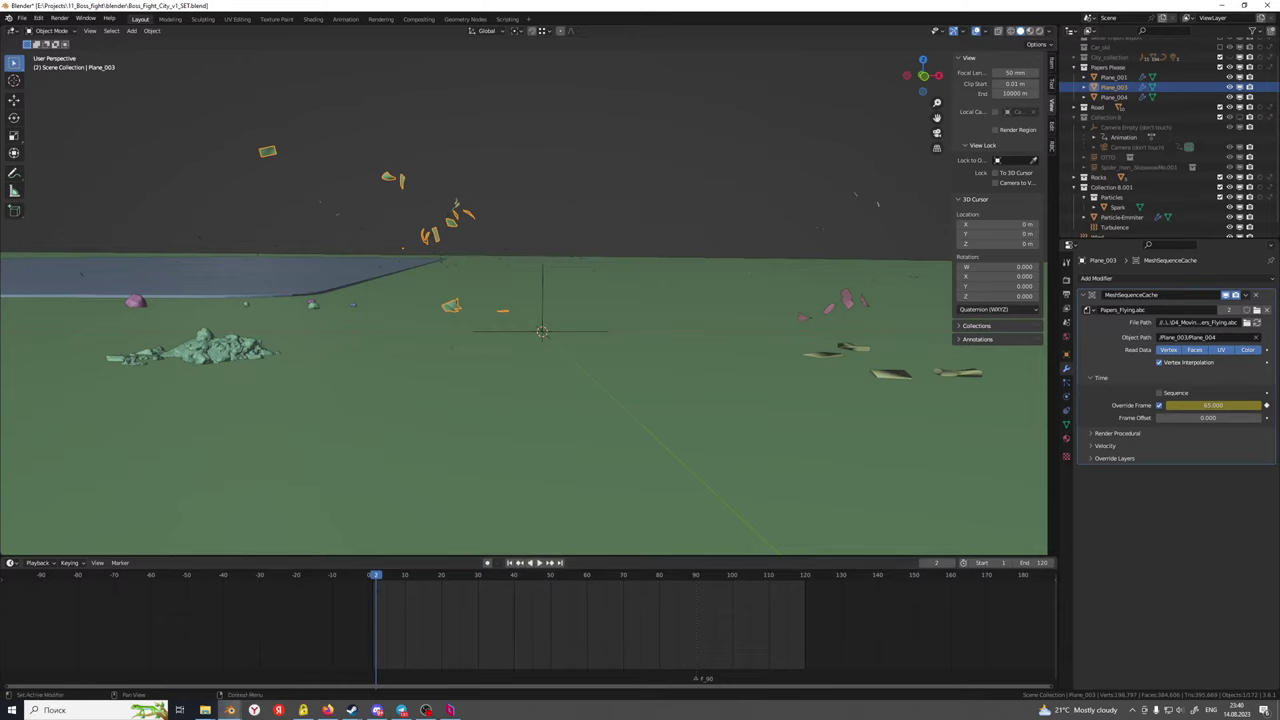
pyautogui.click(1267, 406)
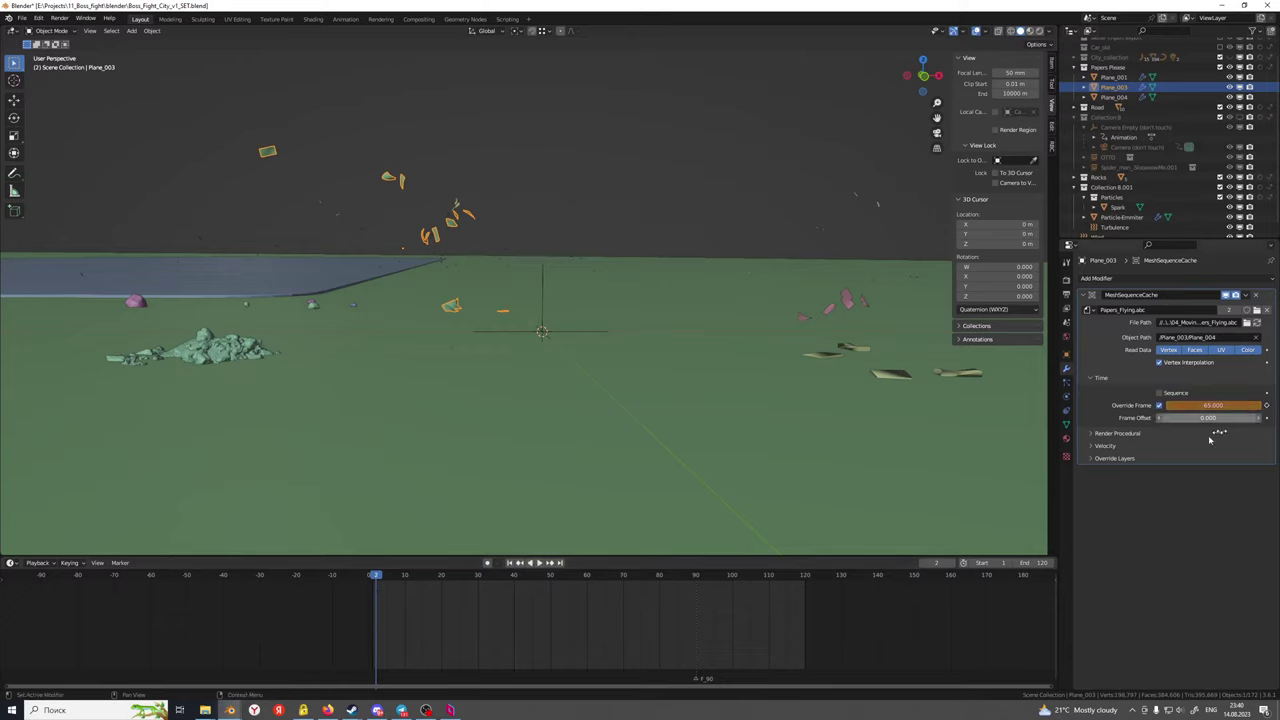
pyautogui.moveTo(377, 580); pyautogui.dragTo(376, 660)
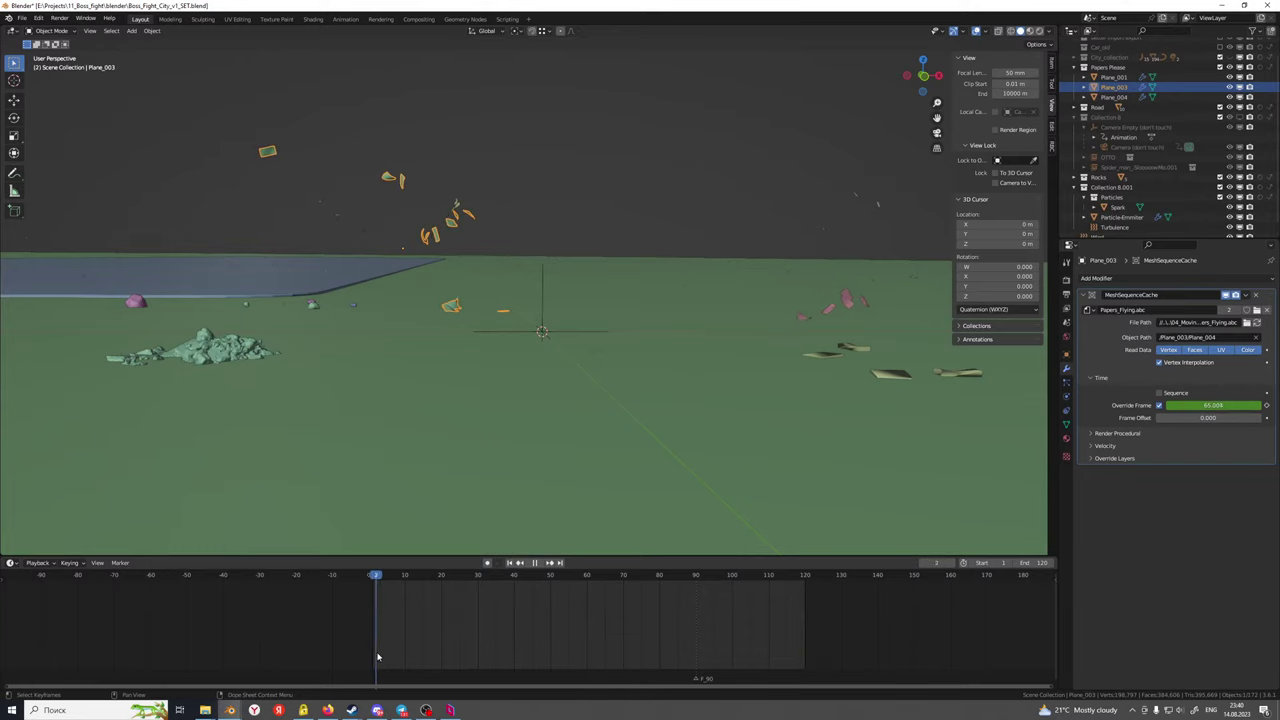
# Play the animation from frame 2 and compare the flying papers with the sparks from a higher viewpoint
pyautogui.press('space')
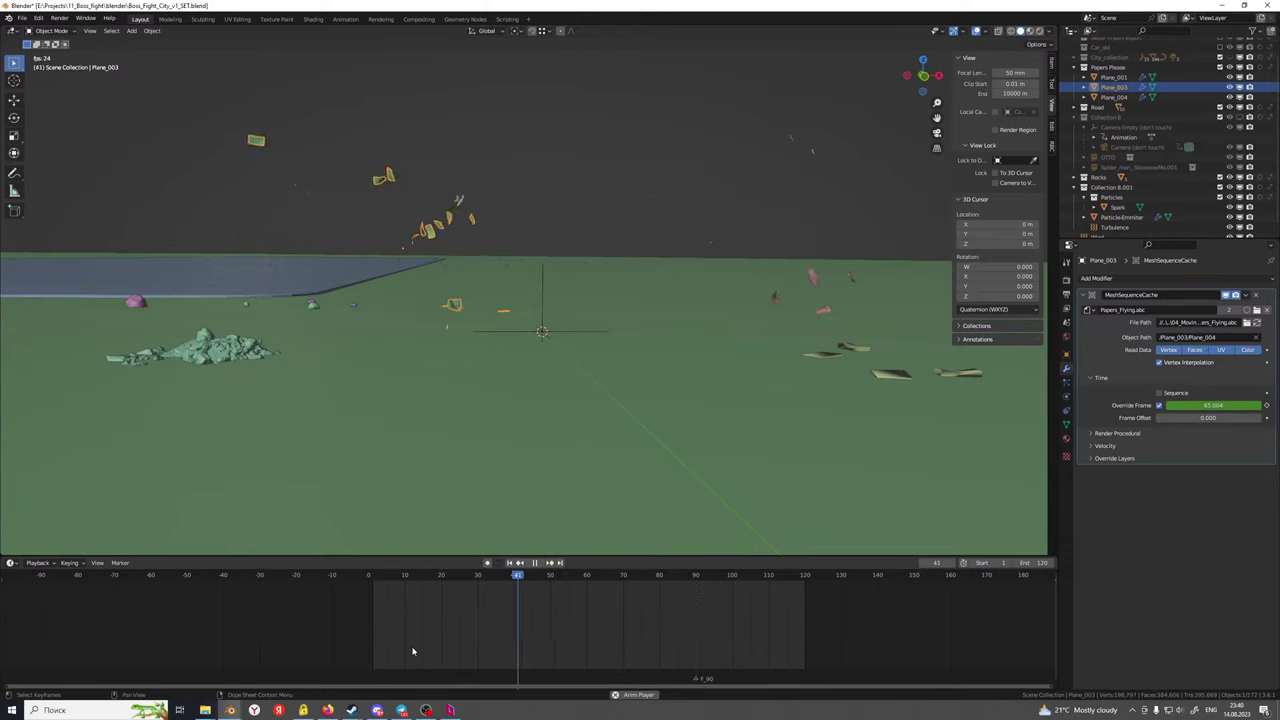
pyautogui.press('space')
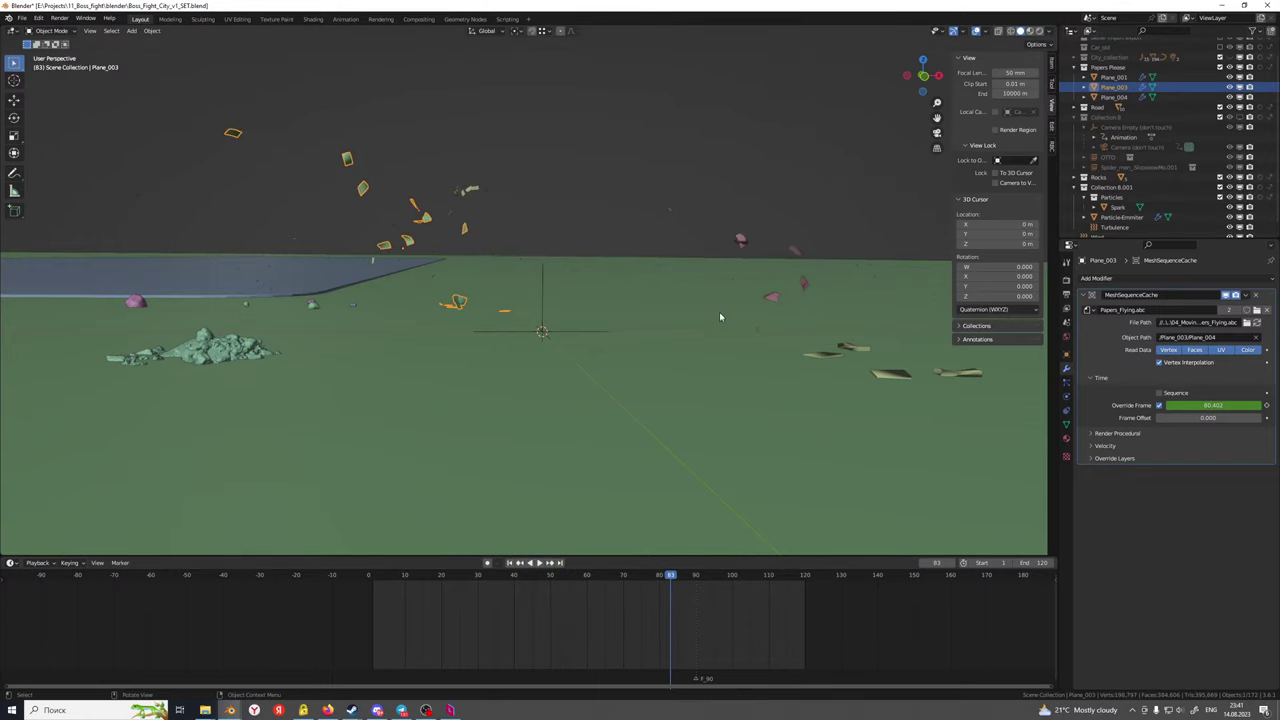
pyautogui.moveTo(563, 206); pyautogui.dragTo(629, 297, button='middle')
pyautogui.scroll(-2, 593, 298)
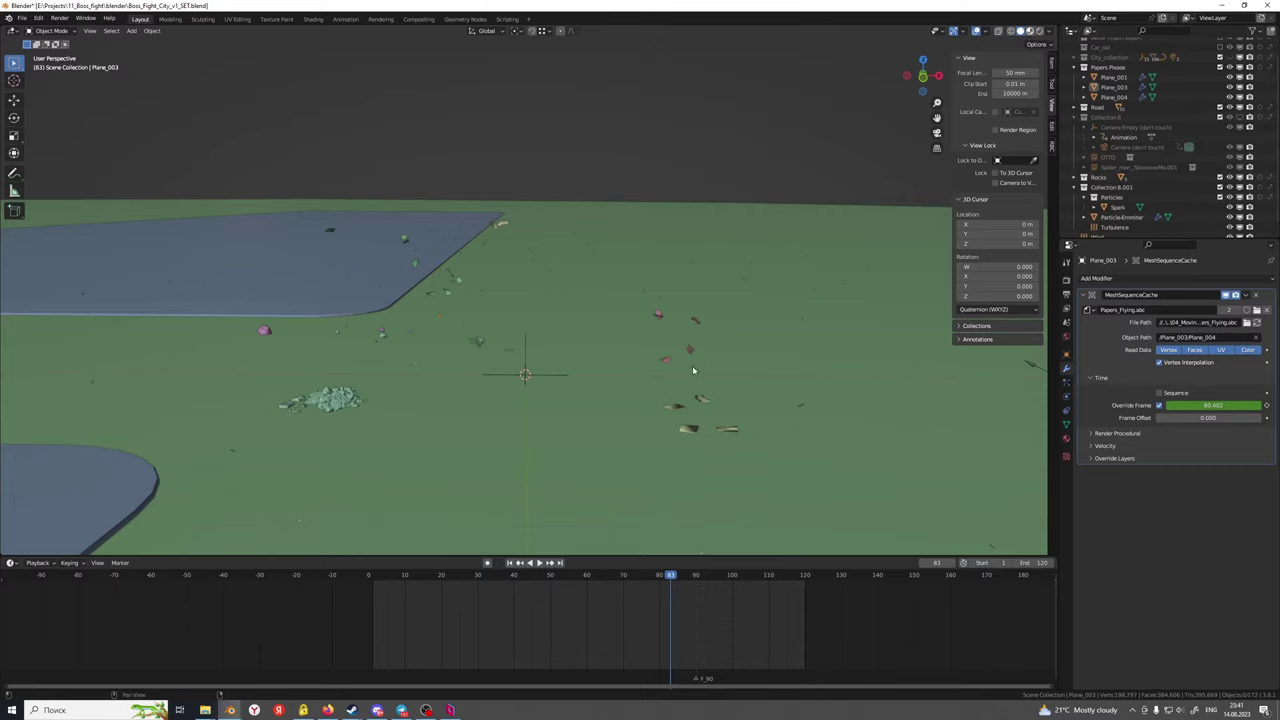
# Switch the viewport to material preview, select the particle emitter, and examine the glowing sparks around the papers and rubble
pyautogui.press('z')
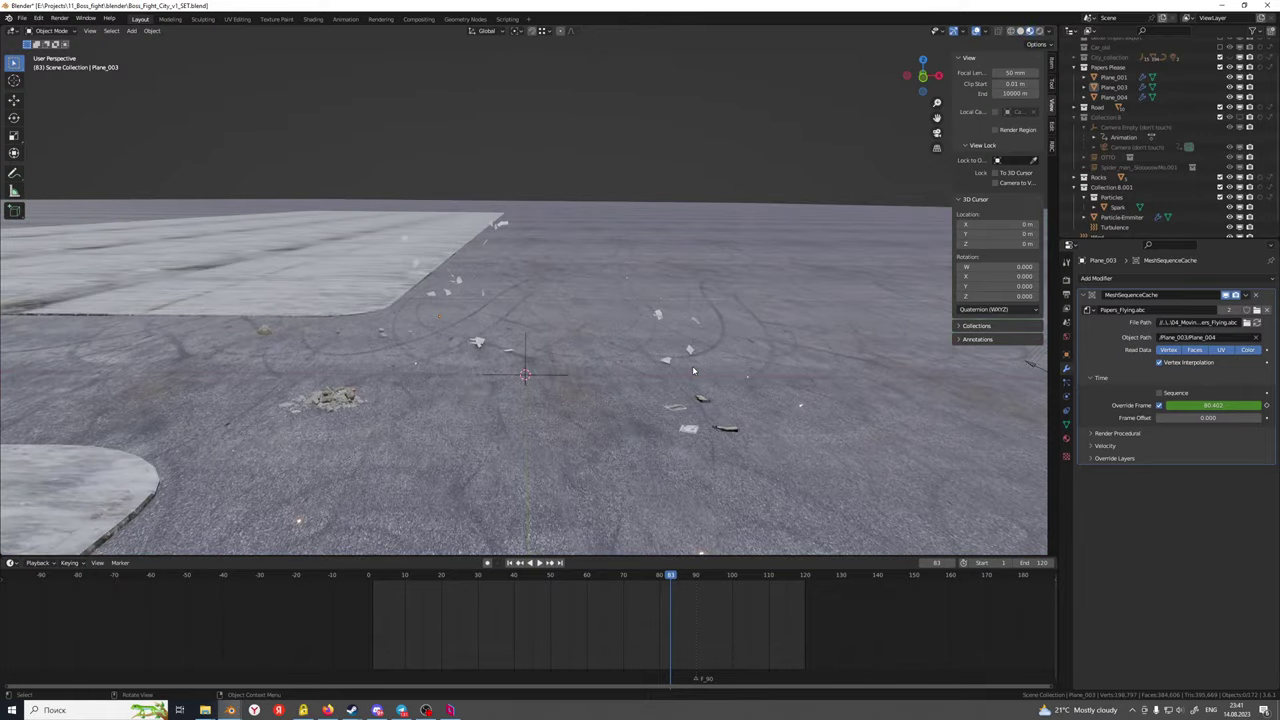
pyautogui.moveTo(636, 383); pyautogui.dragTo(568, 482, button='middle')
pyautogui.click(733, 378)
pyautogui.click(568, 482)
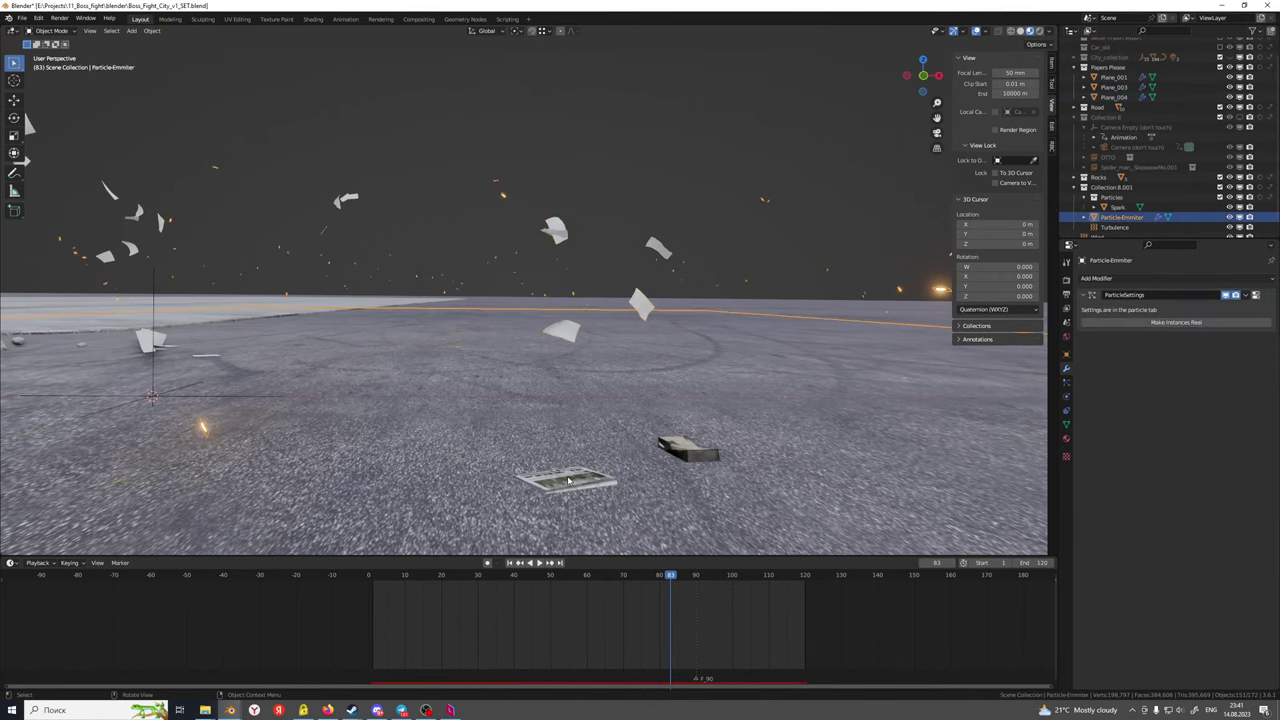
pyautogui.press('KP_Decimal')
pyautogui.moveTo(533, 279); pyautogui.dragTo(620, 416, button='middle')
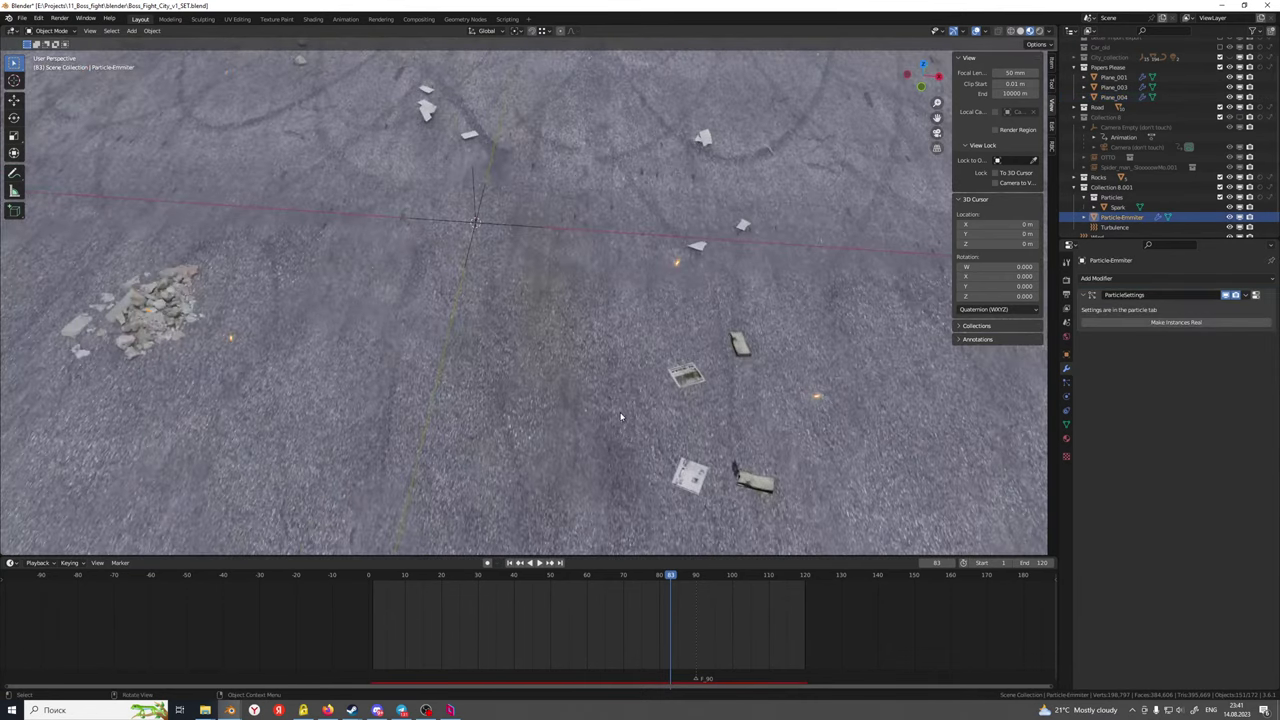
# Select the flying papers Plane_004 and give them a new material named newspaper
pyautogui.keyDown('shift'); pyautogui.moveTo(632, 343); pyautogui.dragTo(545, 395, button='middle'); pyautogui.keyUp('shift')
pyautogui.scroll(3, 640, 306)
pyautogui.click(659, 297)
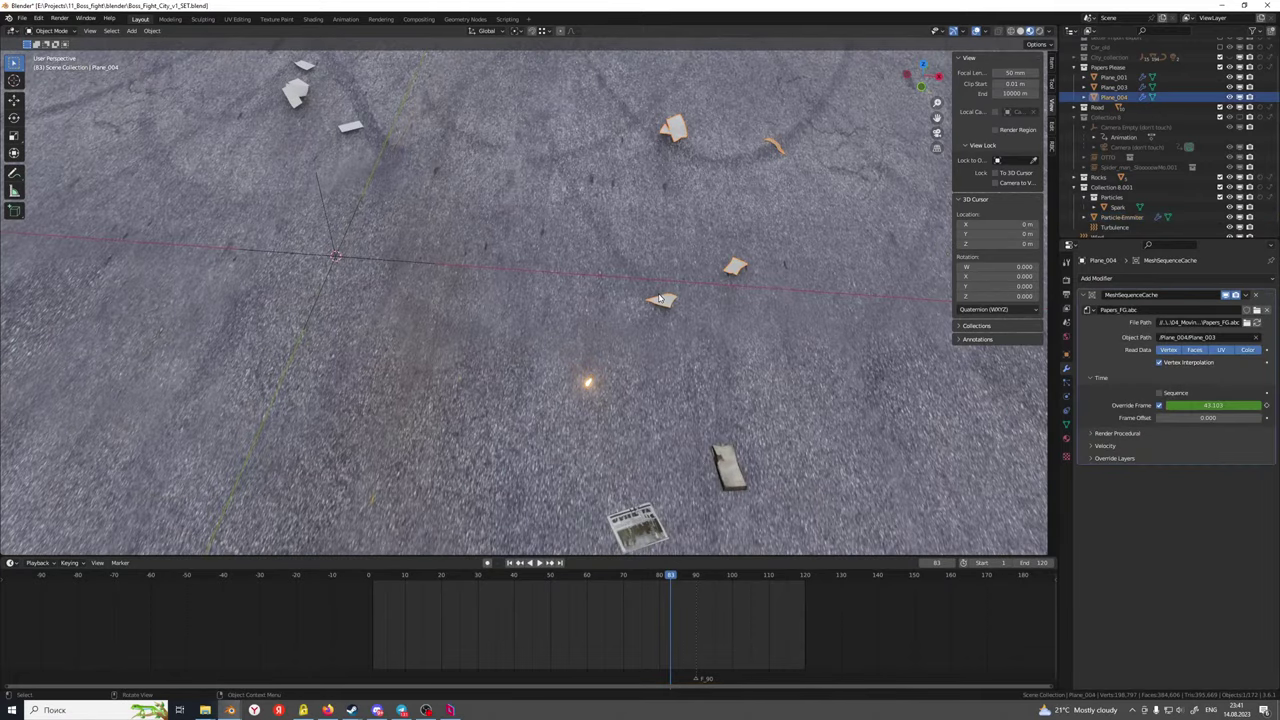
pyautogui.keyDown('shift'); pyautogui.moveTo(686, 296); pyautogui.dragTo(589, 394, button='middle'); pyautogui.keyUp('shift')
pyautogui.click(1066, 439)
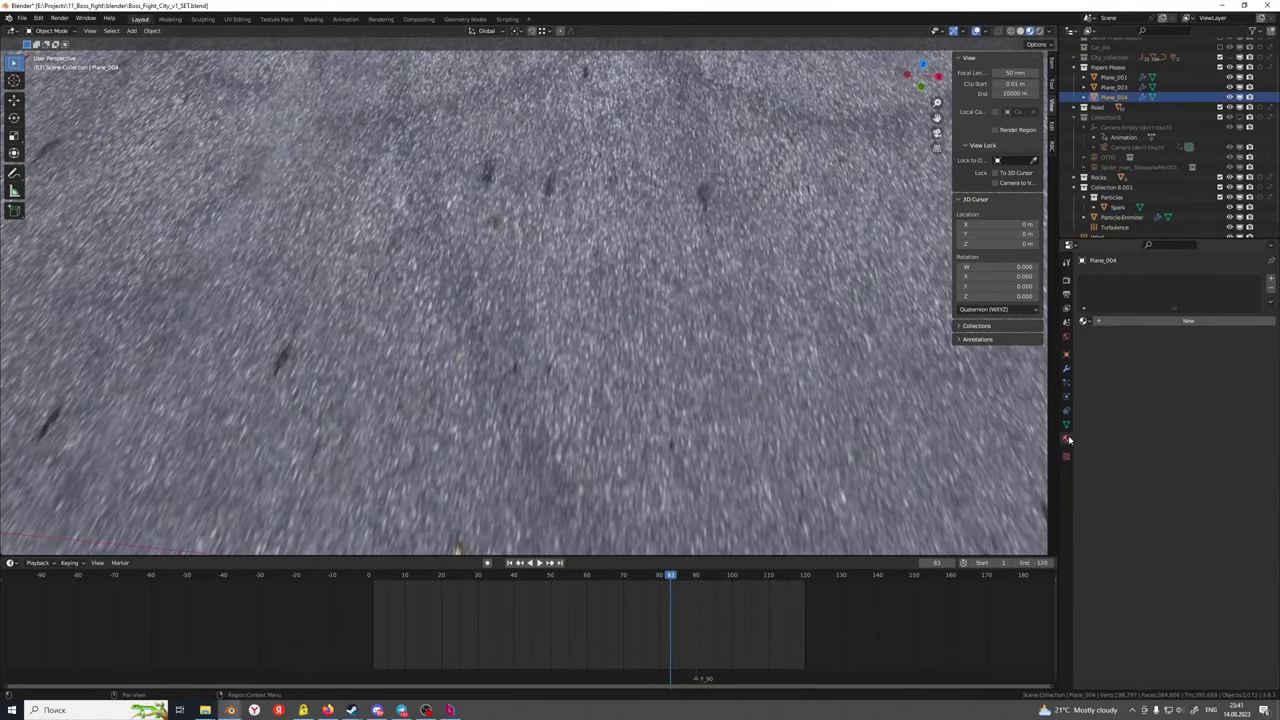
pyautogui.scroll(-7, 714, 374)
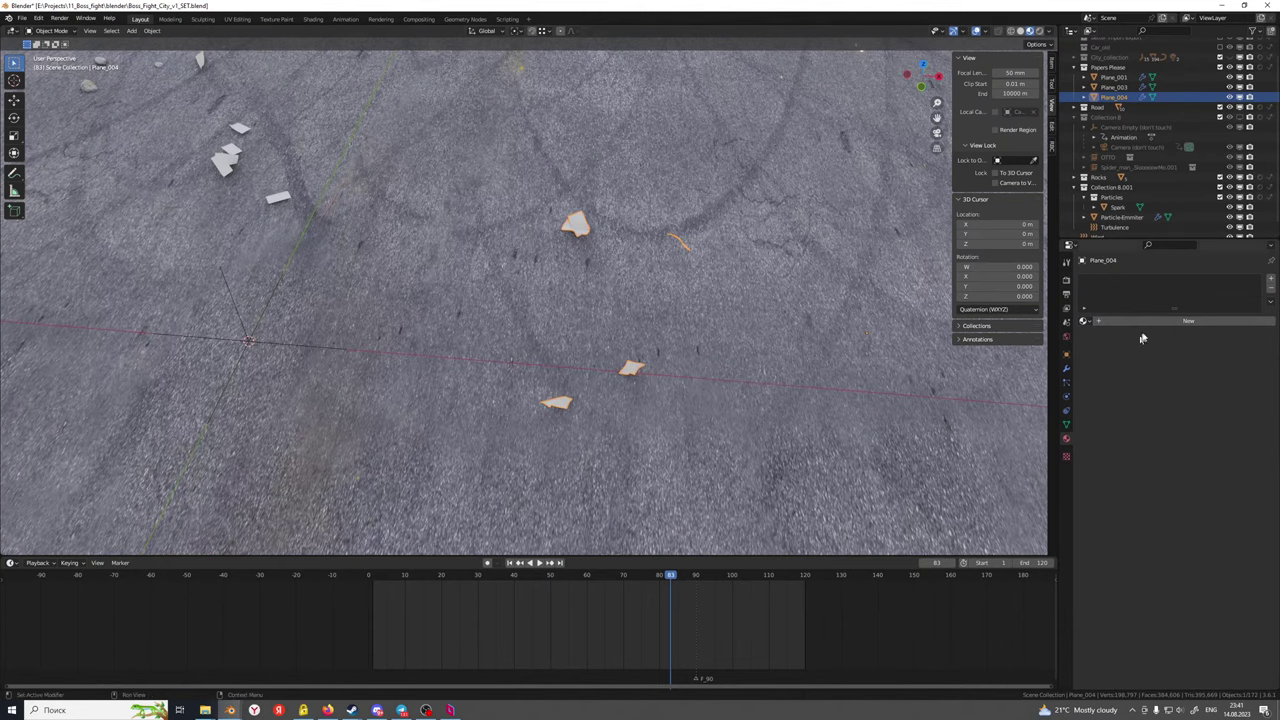
pyautogui.click(1157, 321)
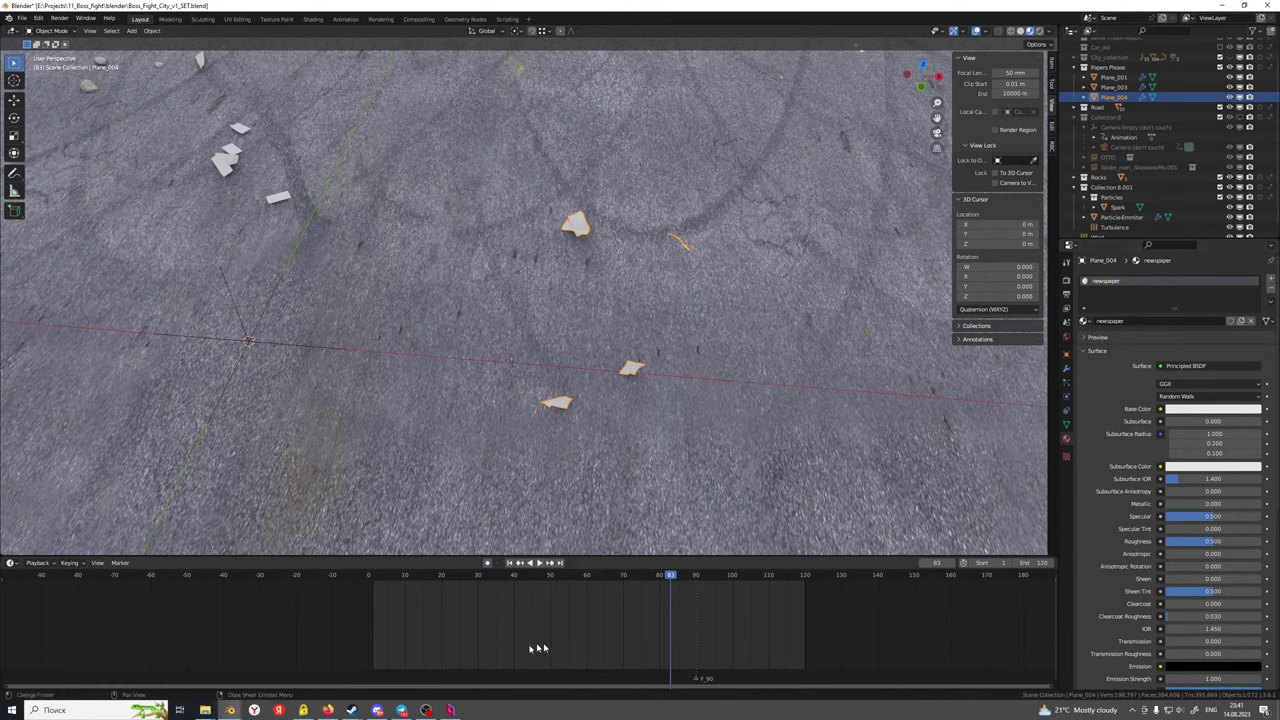
# Switch to Firefox and search Yandex Images for "newspaper texture"
pyautogui.click(327, 710)
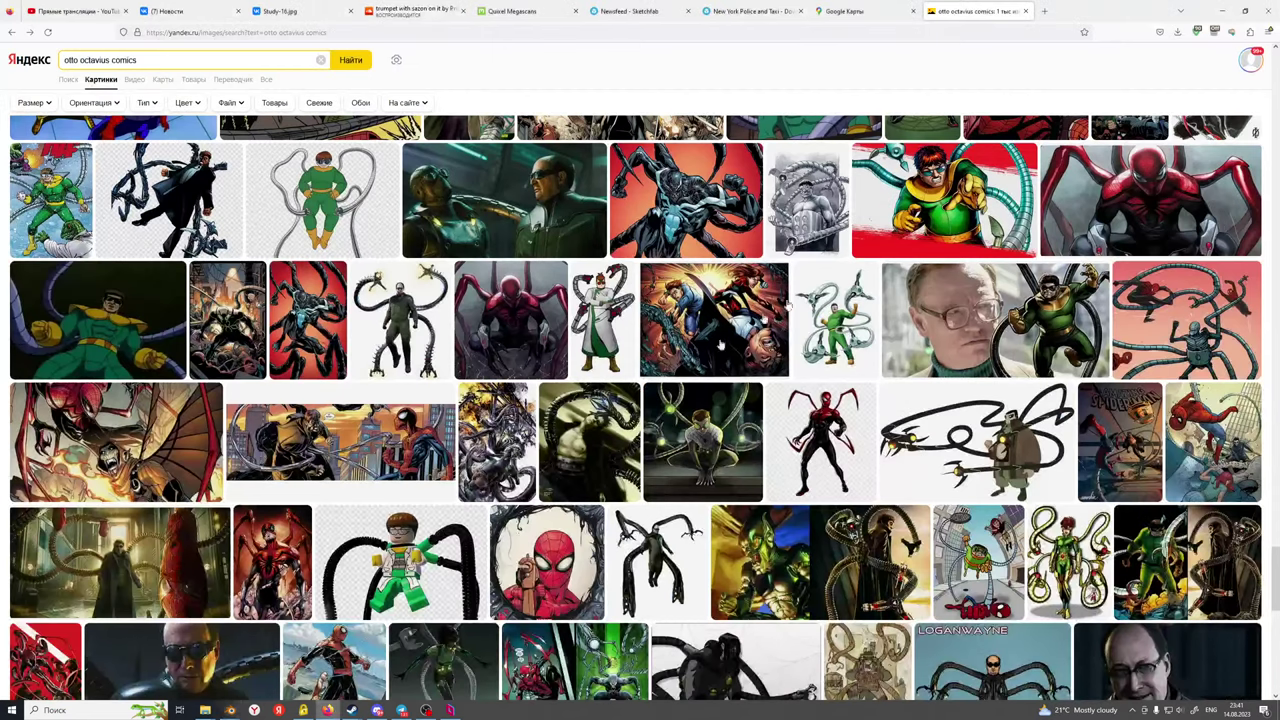
pyautogui.click(151, 59)
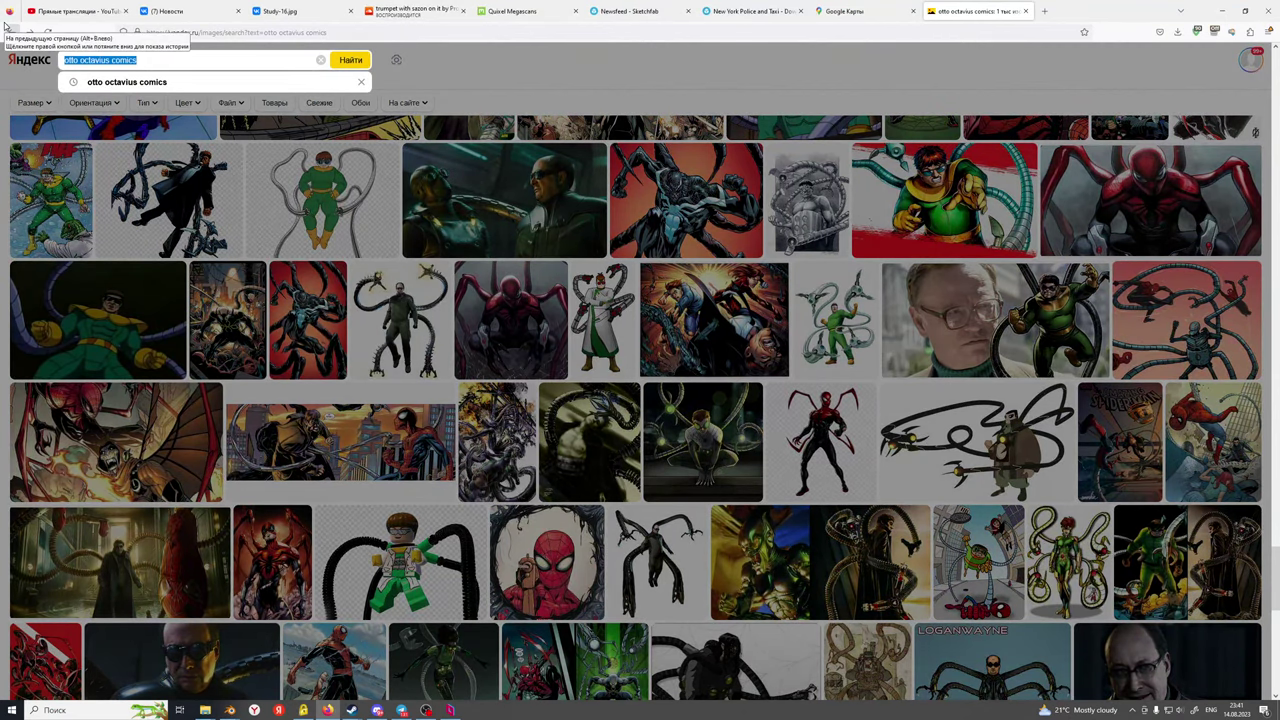
pyautogui.write('newspap')
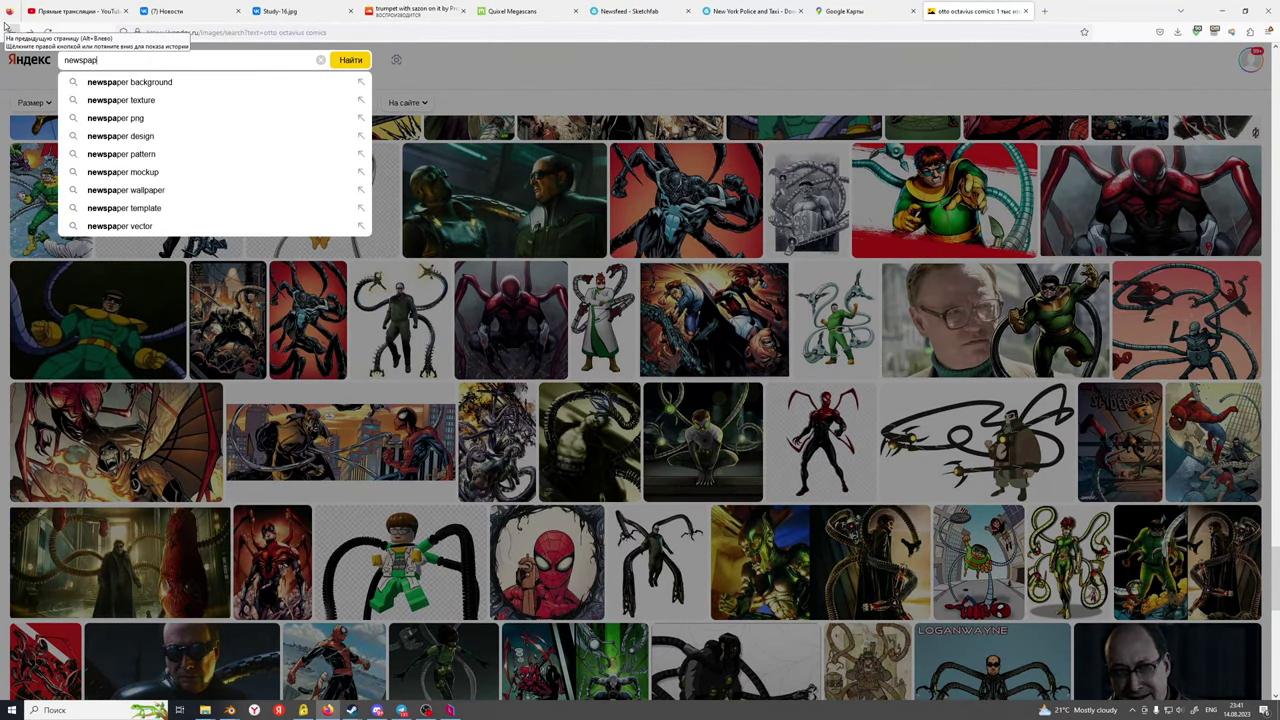
pyautogui.write('er texture')
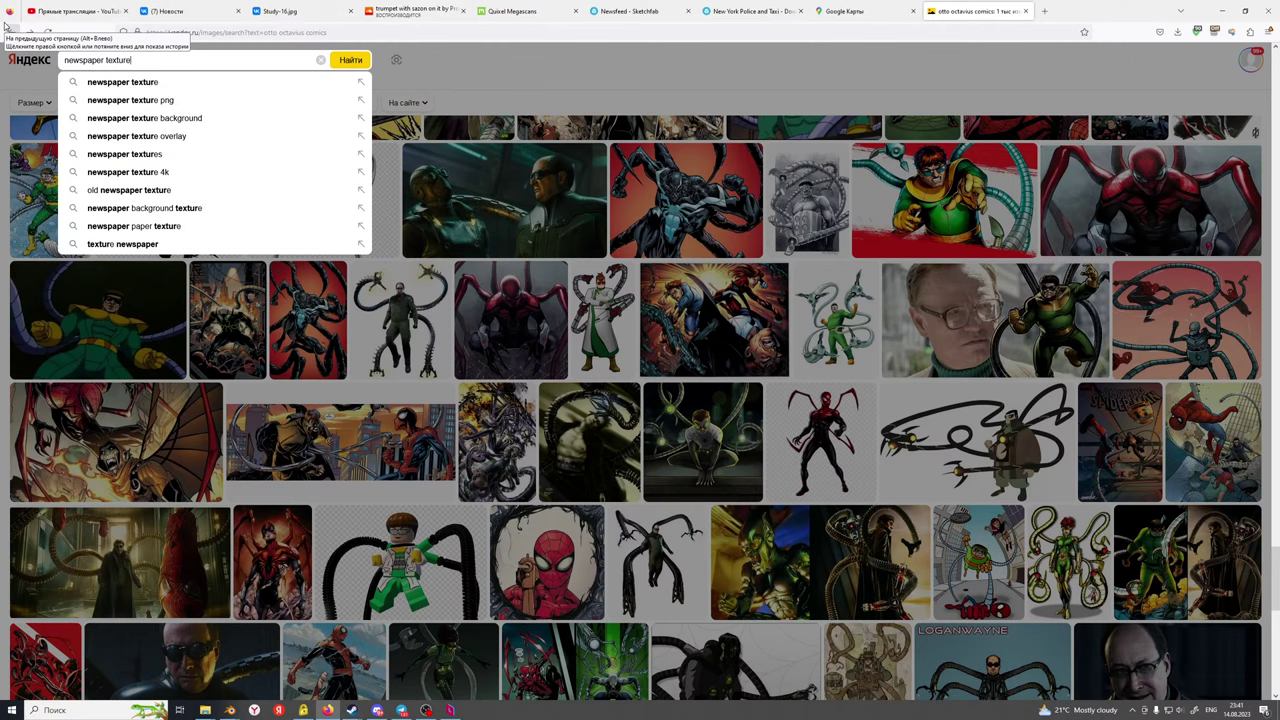
pyautogui.press('Return')
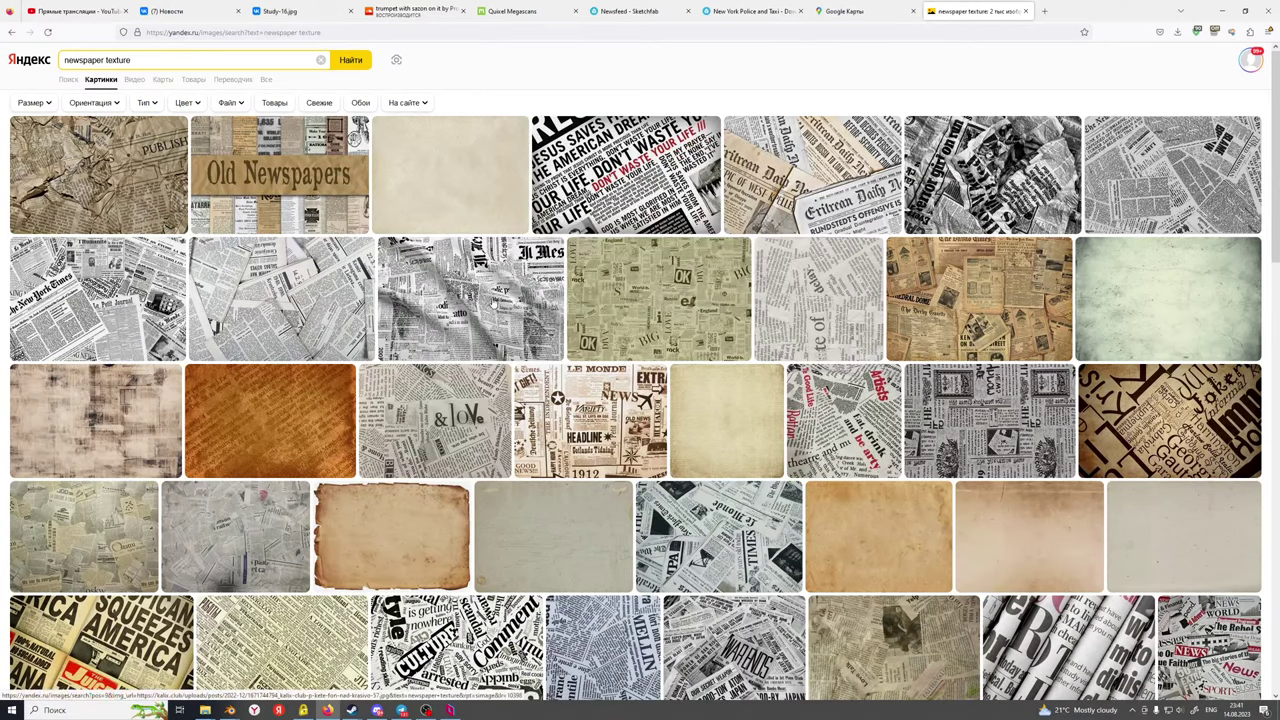
# Preview the brown vintage newspaper collage and the Le Monde headline collage at full size, closing each preview
pyautogui.moveTo(492, 305)
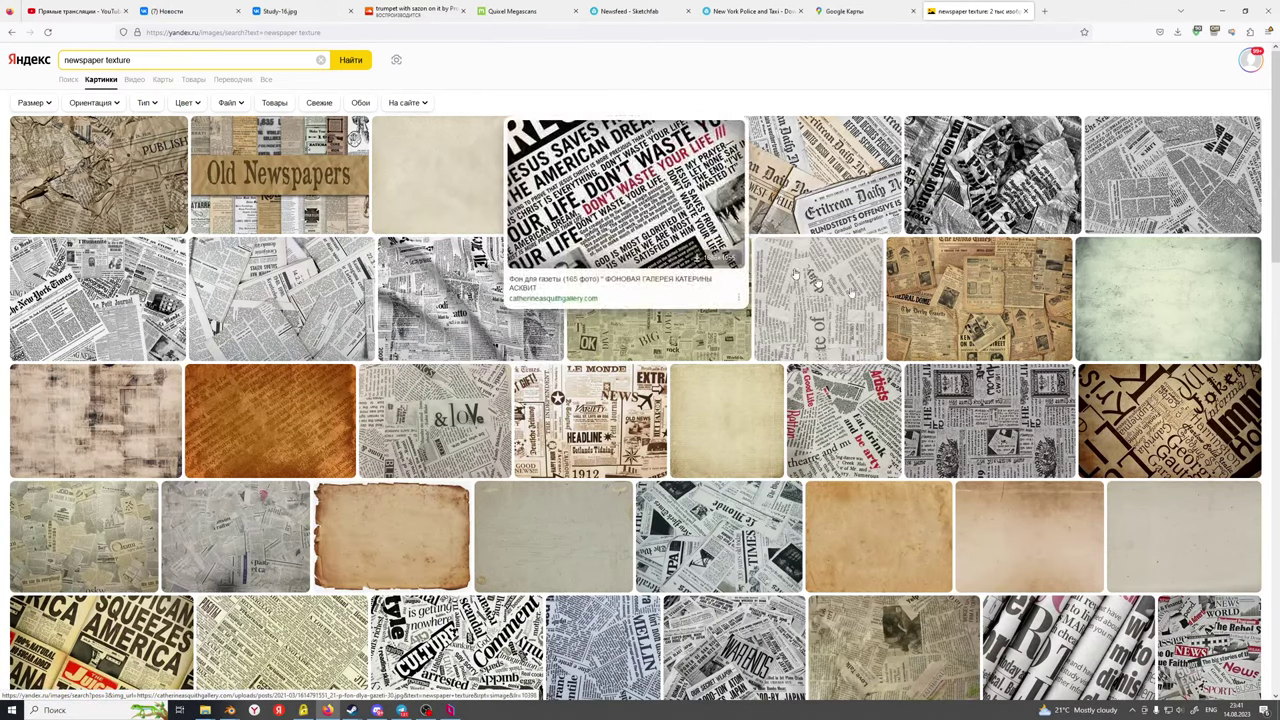
pyautogui.moveTo(995, 320)
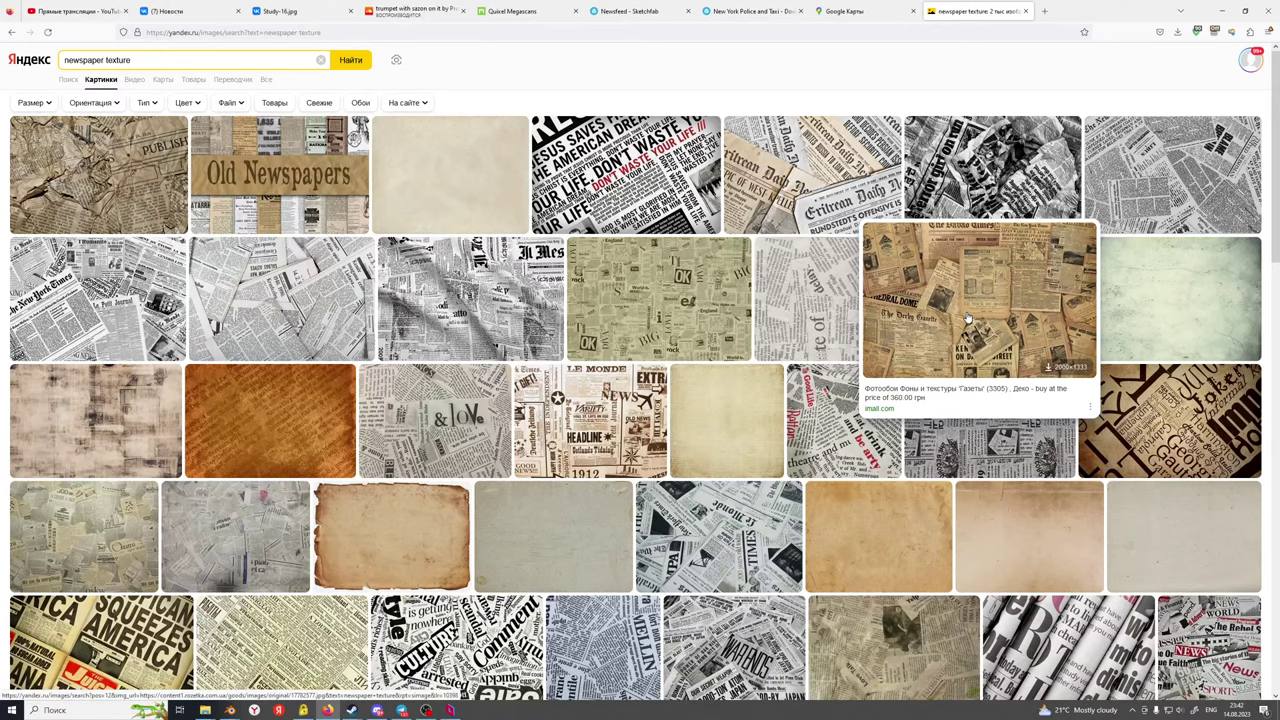
pyautogui.click(968, 318)
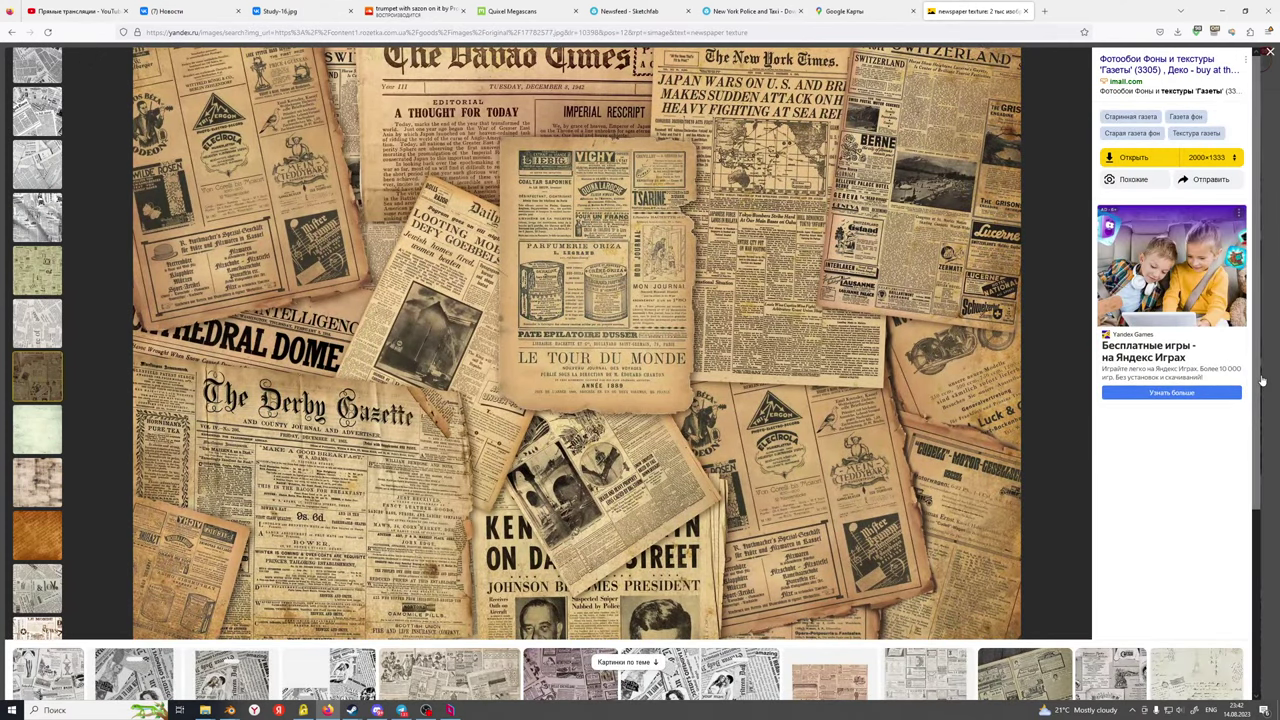
pyautogui.press('Escape')
pyautogui.scroll(-2, 800, 450)
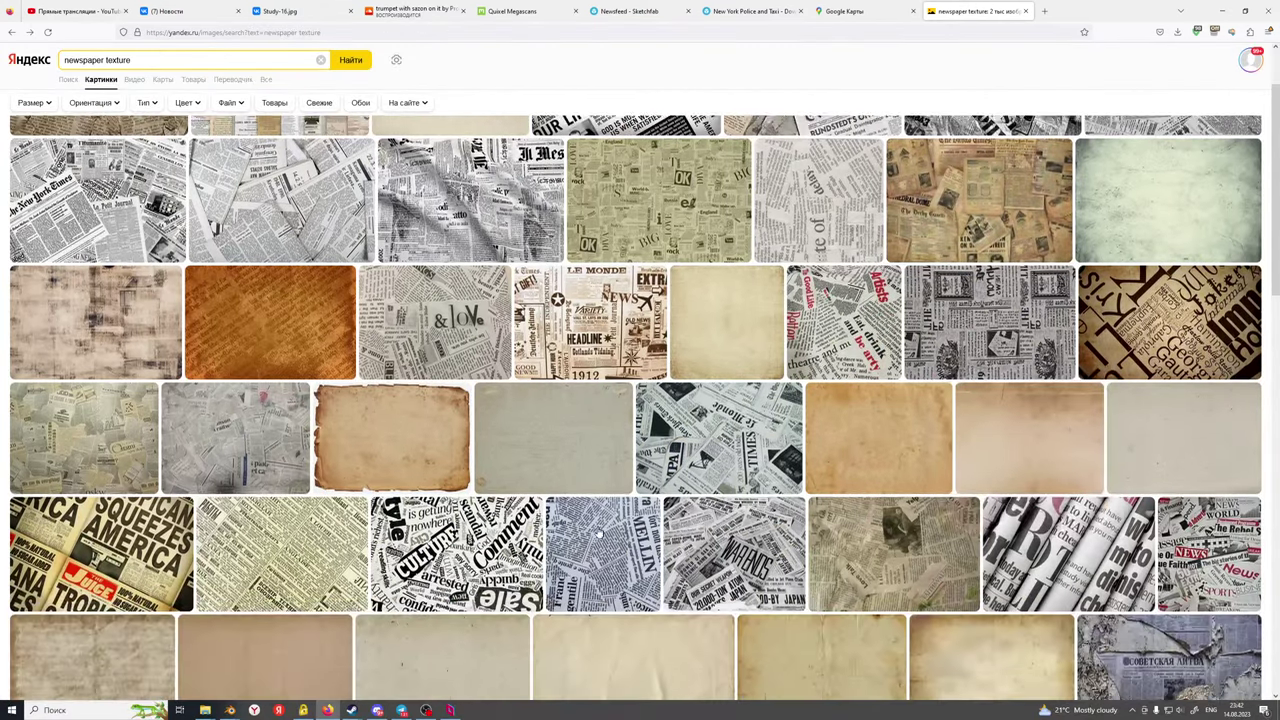
pyautogui.moveTo(583, 366)
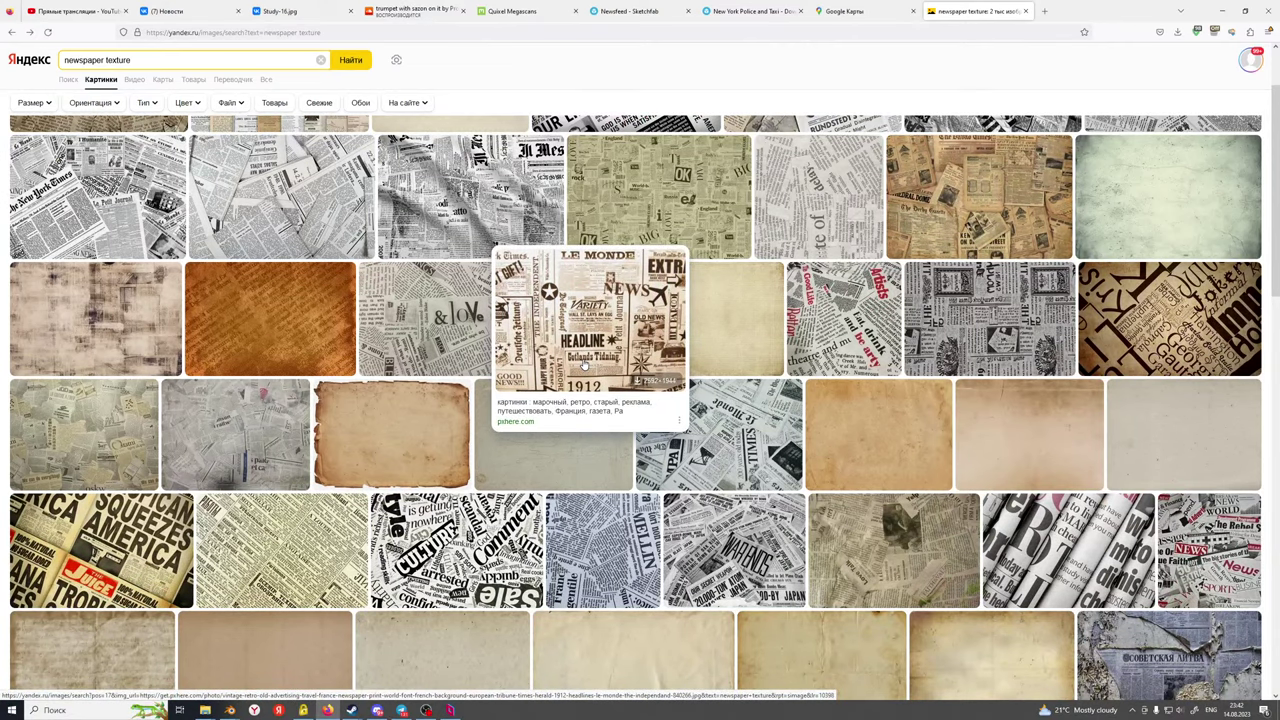
pyautogui.click(583, 366)
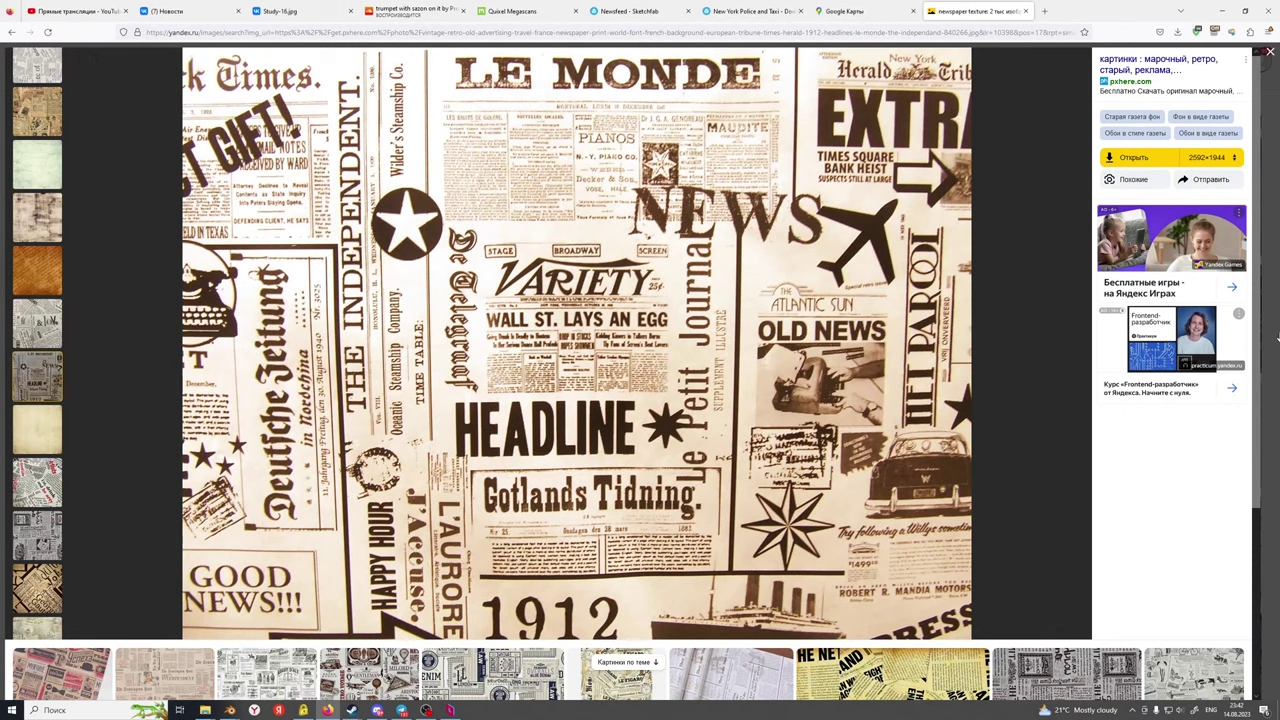
pyautogui.press('Escape')
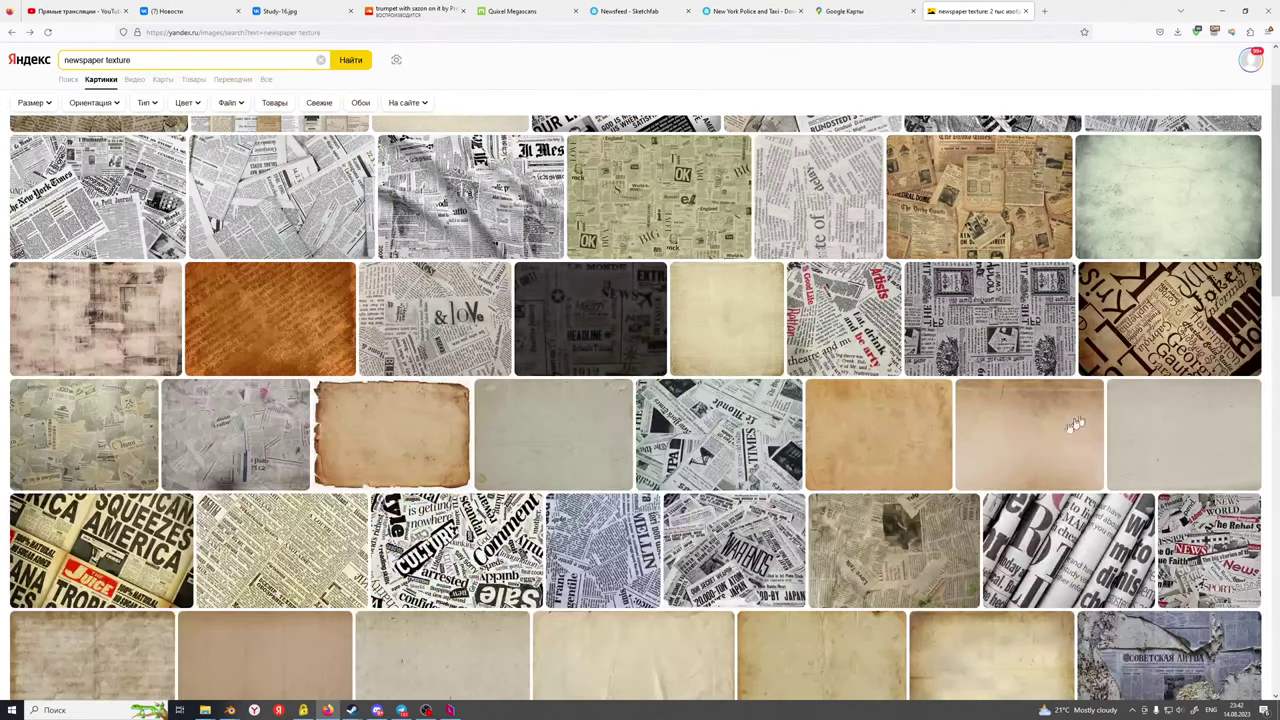
# Browse further through the newspaper texture results, checking The Derby Gazette page and the other single sheets
pyautogui.scroll(-1, 900, 490)
pyautogui.moveTo(752, 554)
pyautogui.scroll(-3, 752, 554)
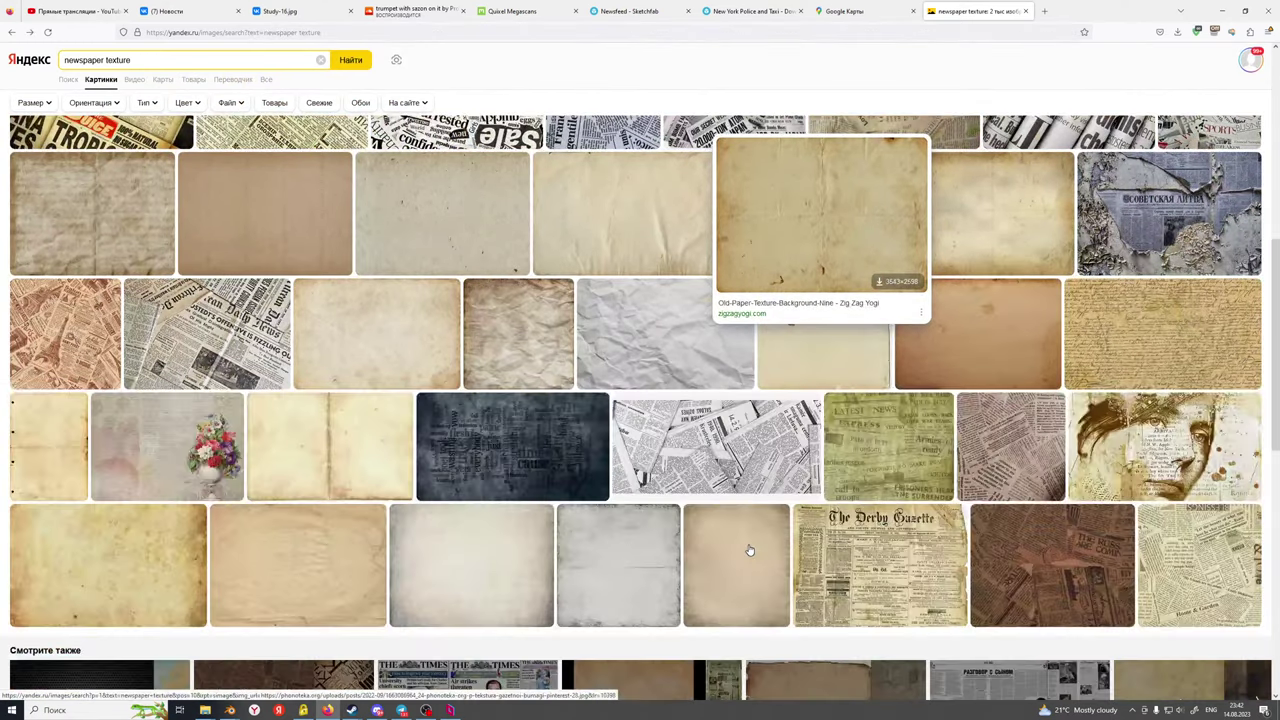
pyautogui.moveTo(857, 571)
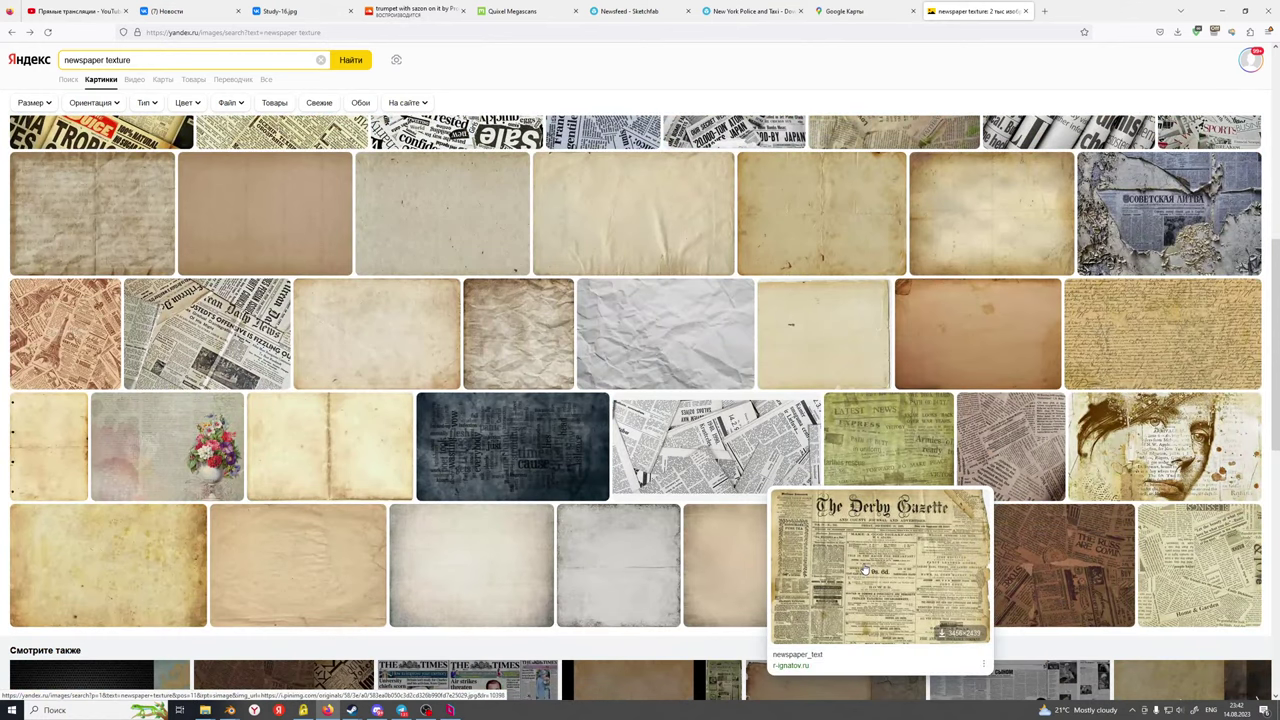
pyautogui.scroll(5, 865, 570)
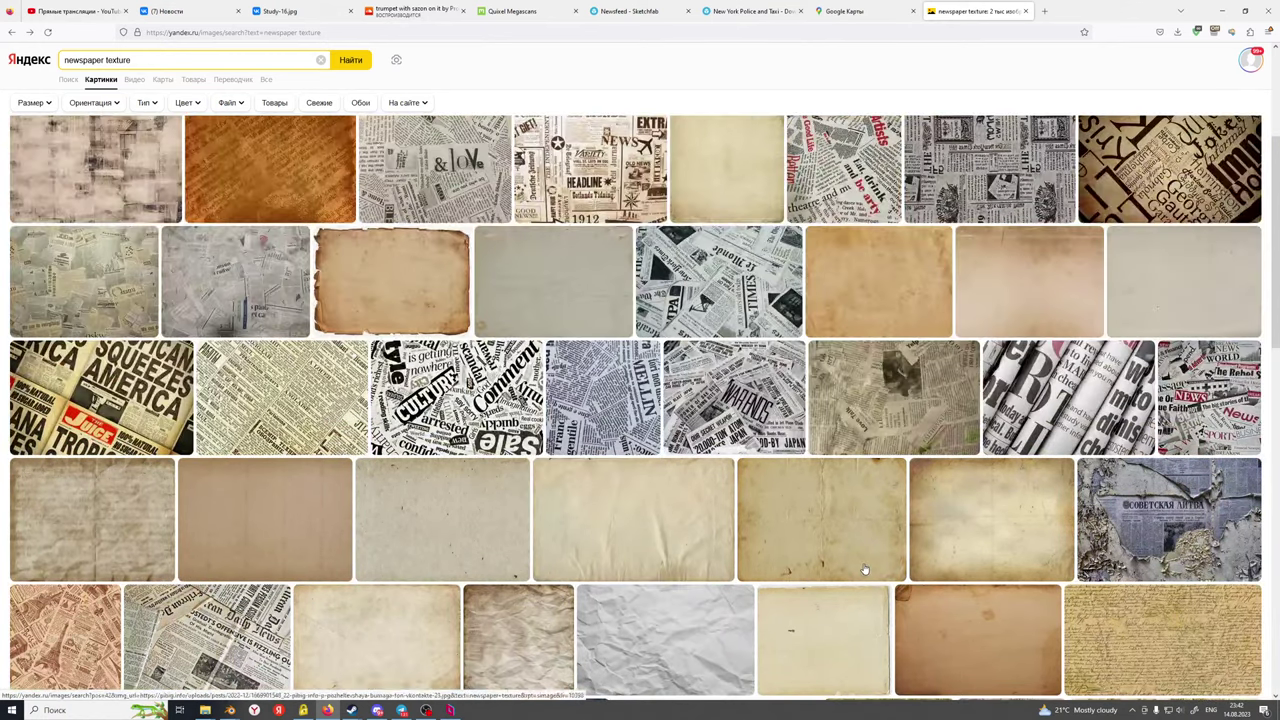
pyautogui.scroll(-1, 865, 570)
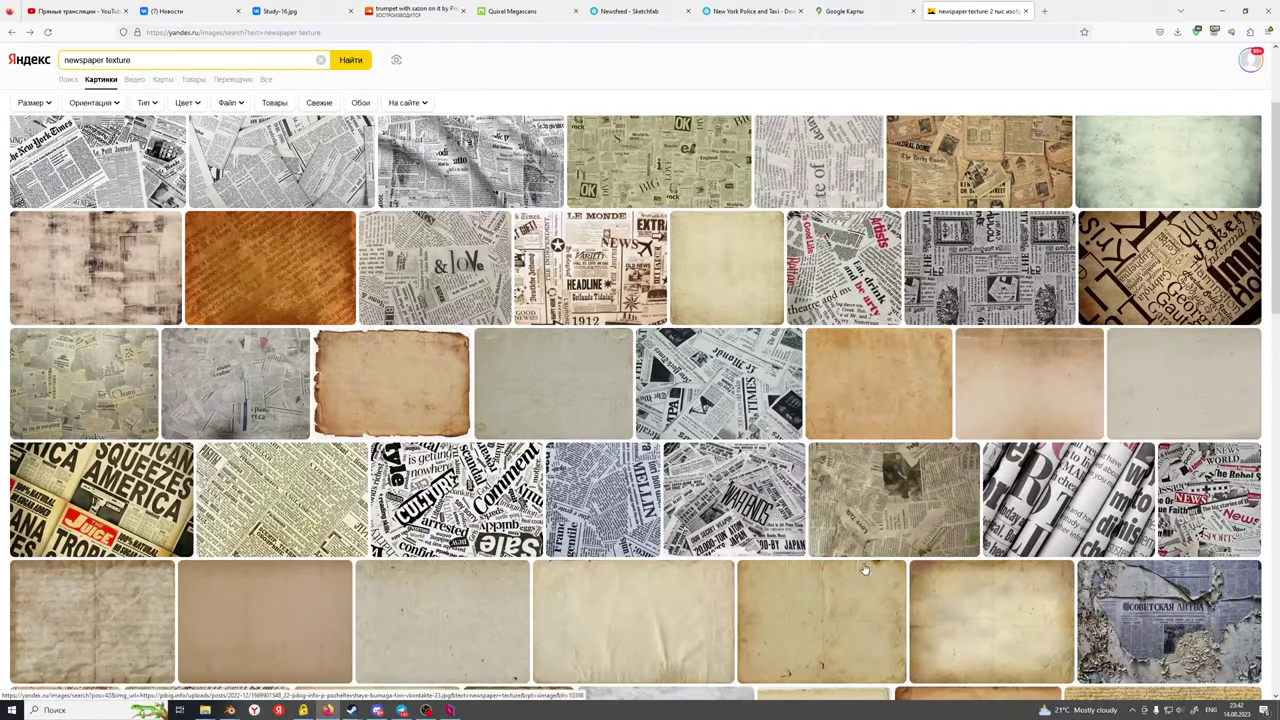
pyautogui.scroll(2, 865, 570)
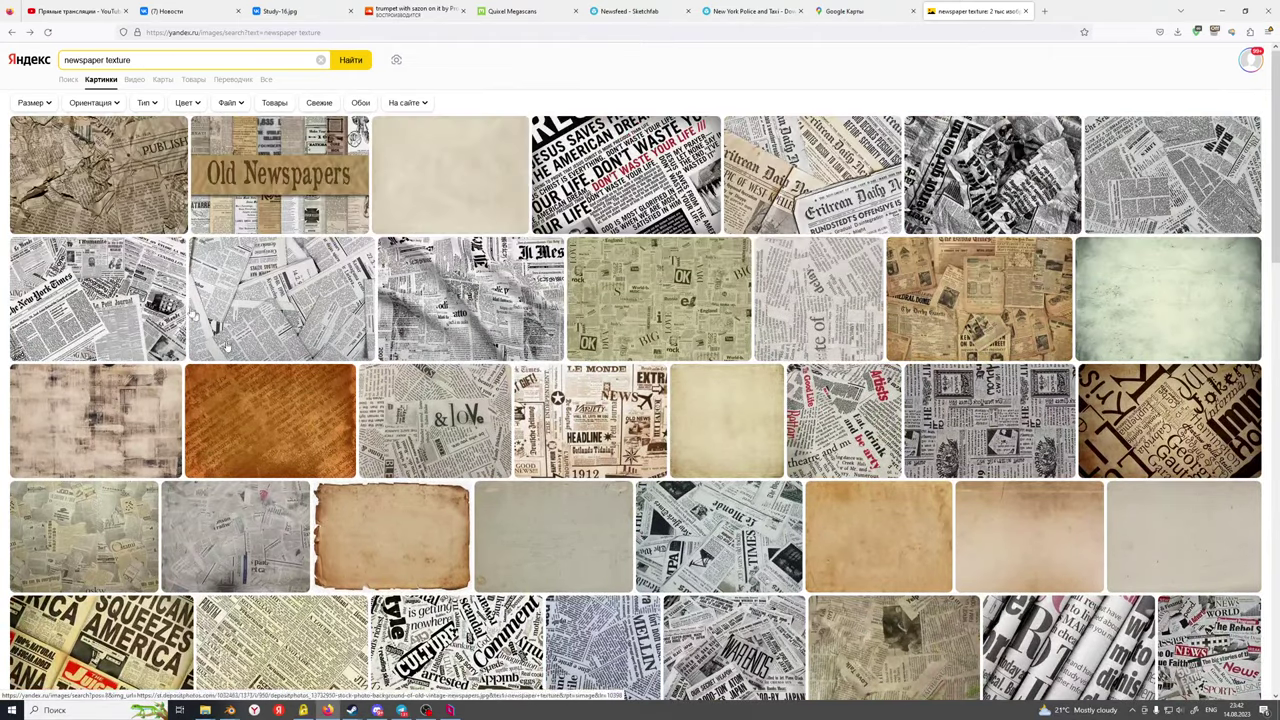
# Refine the image search to "daily bugle newspaper texture"
pyautogui.click(64, 62)
pyautogui.write('daily bugle')
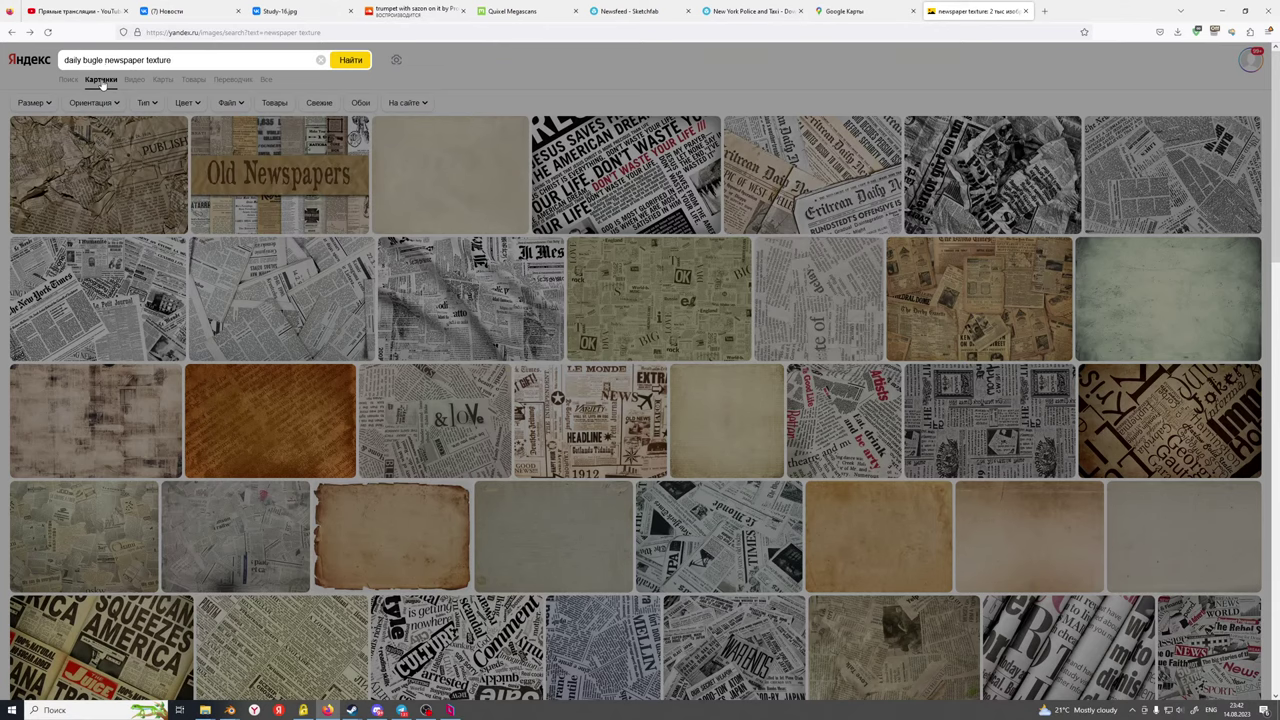
pyautogui.press('Return')
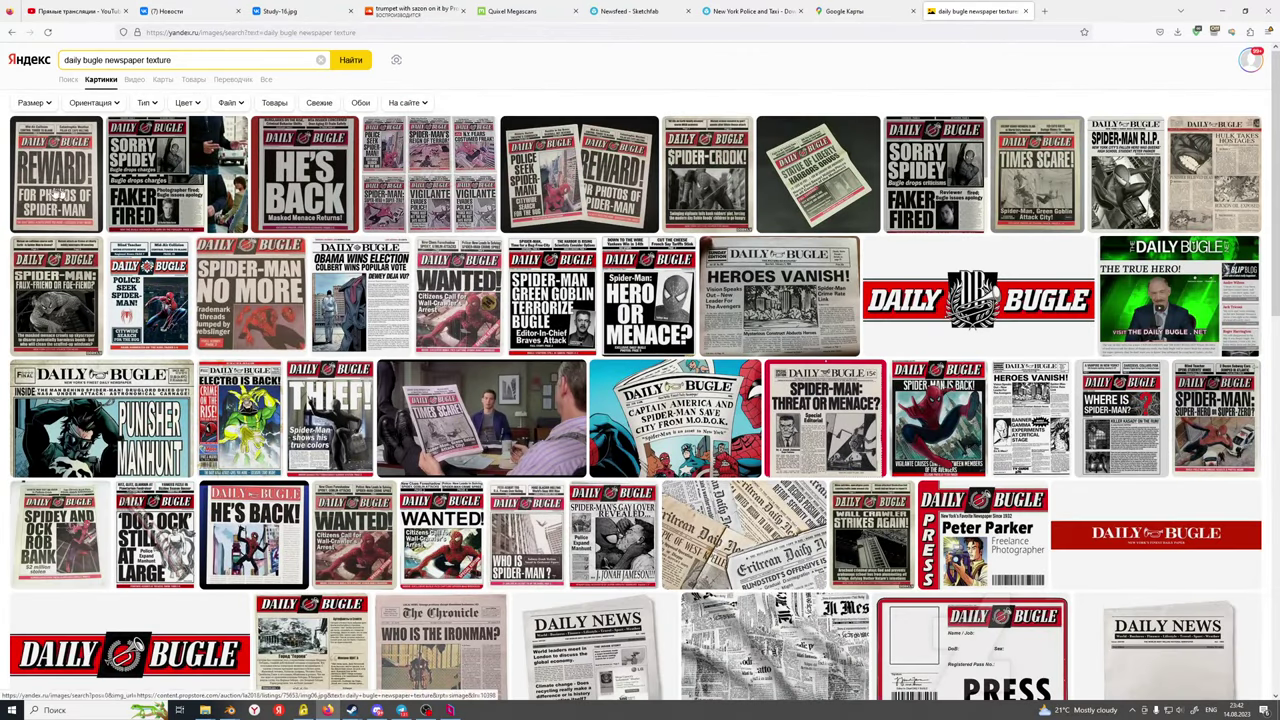
# Open the Daily Bugle "Reward! For Photos of Spider-Man" front page in its 800×1050 version
pyautogui.moveTo(52, 193)
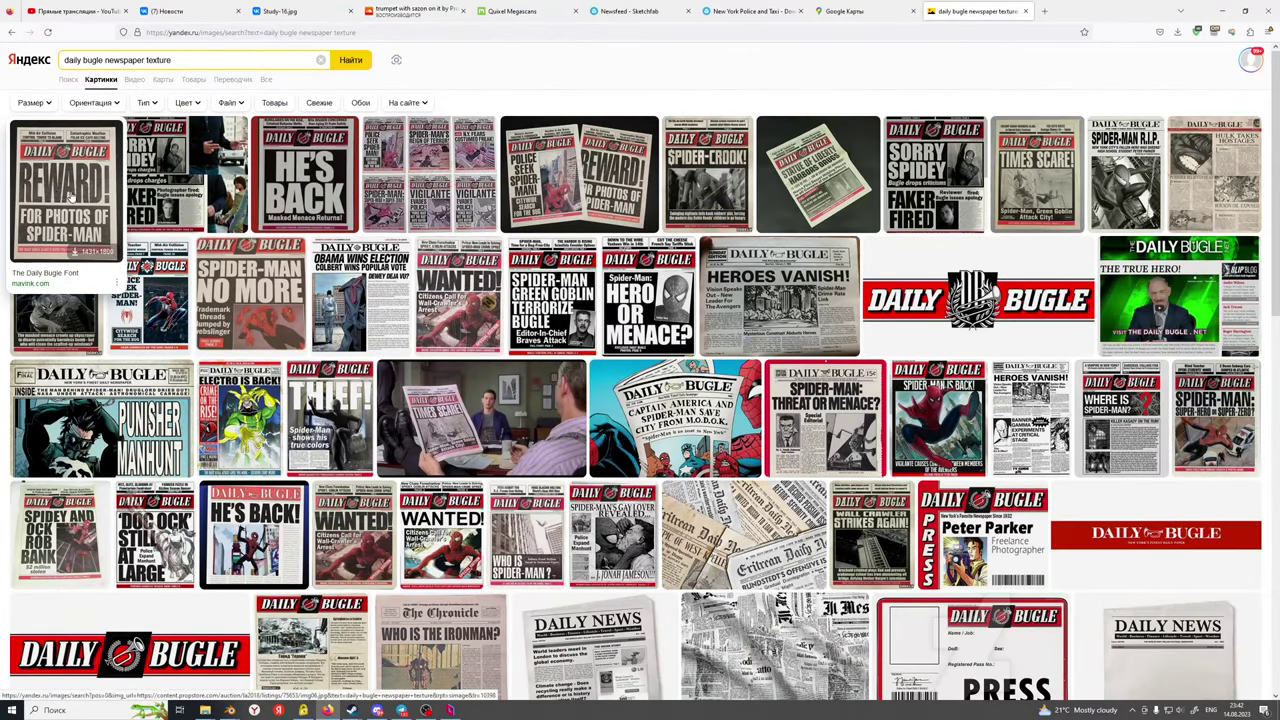
pyautogui.moveTo(292, 191)
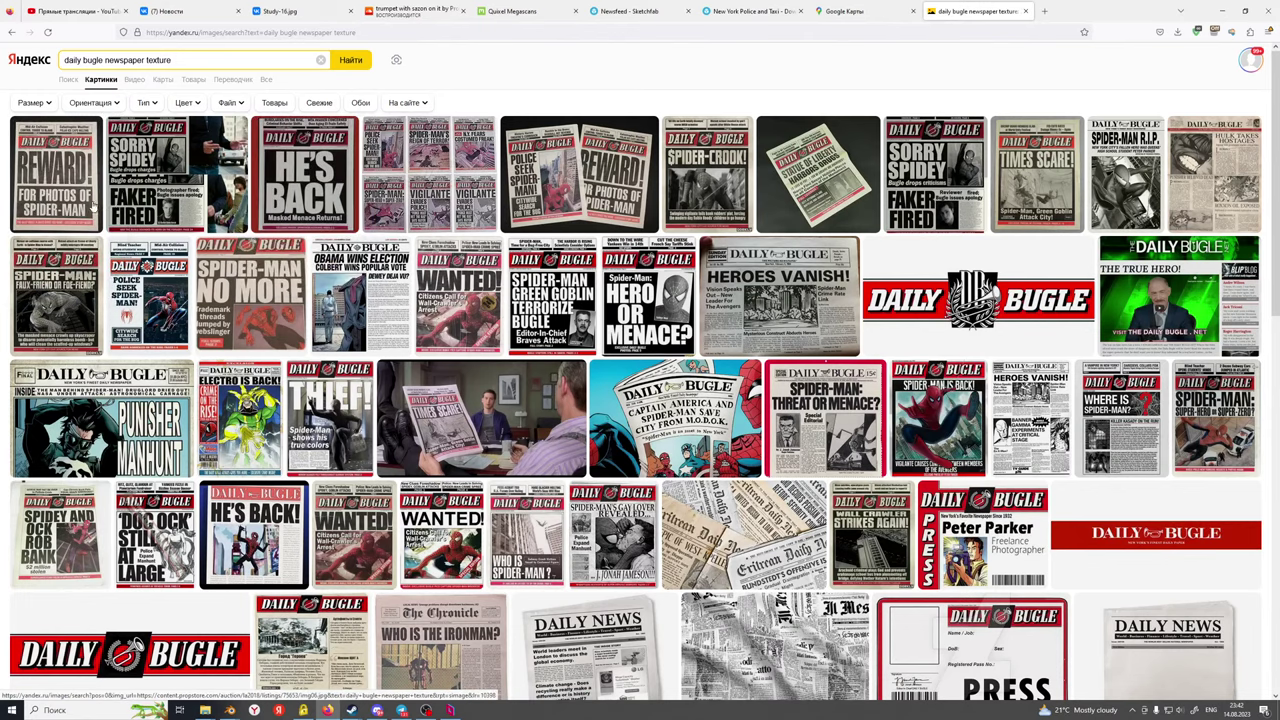
pyautogui.moveTo(90, 205)
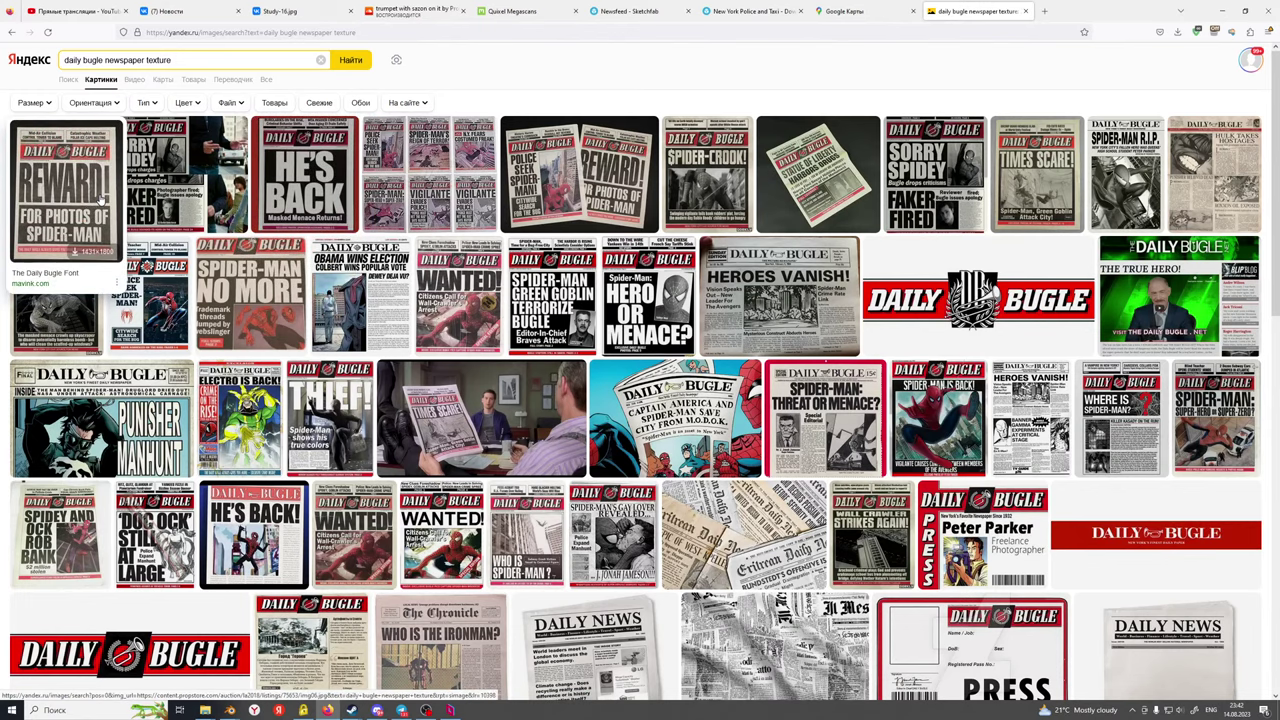
pyautogui.click(74, 201)
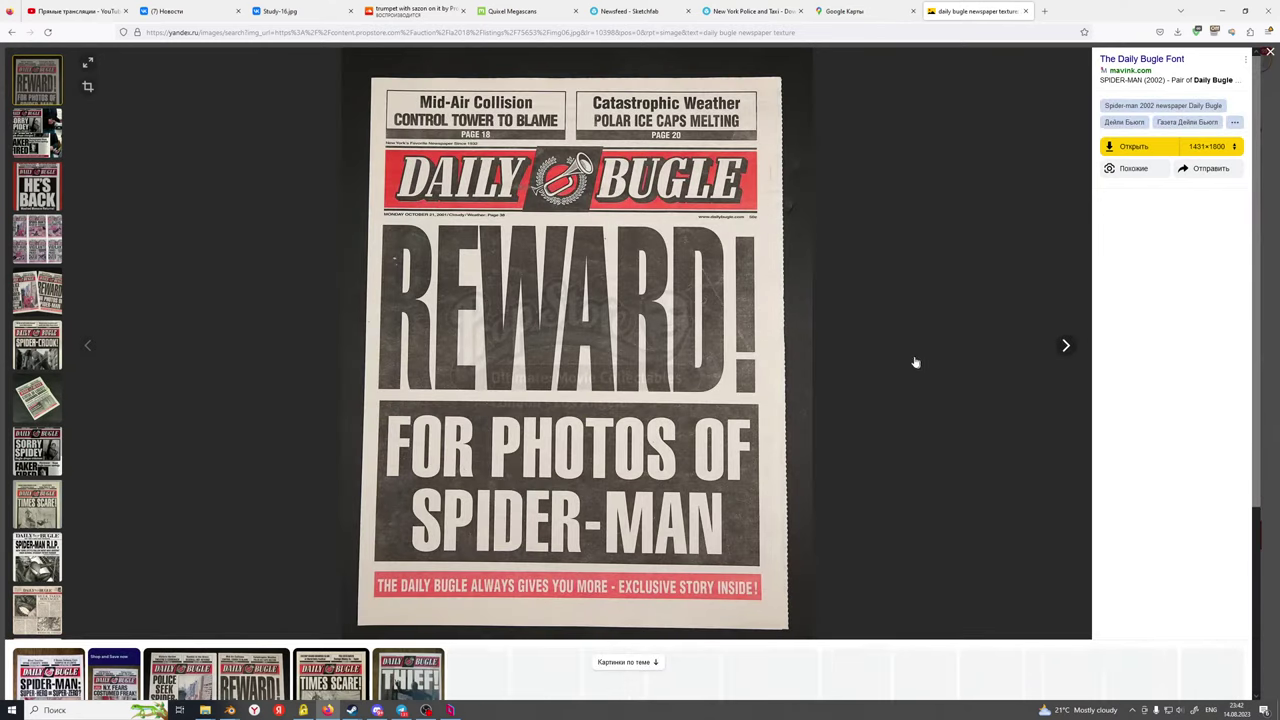
pyautogui.click(1204, 150)
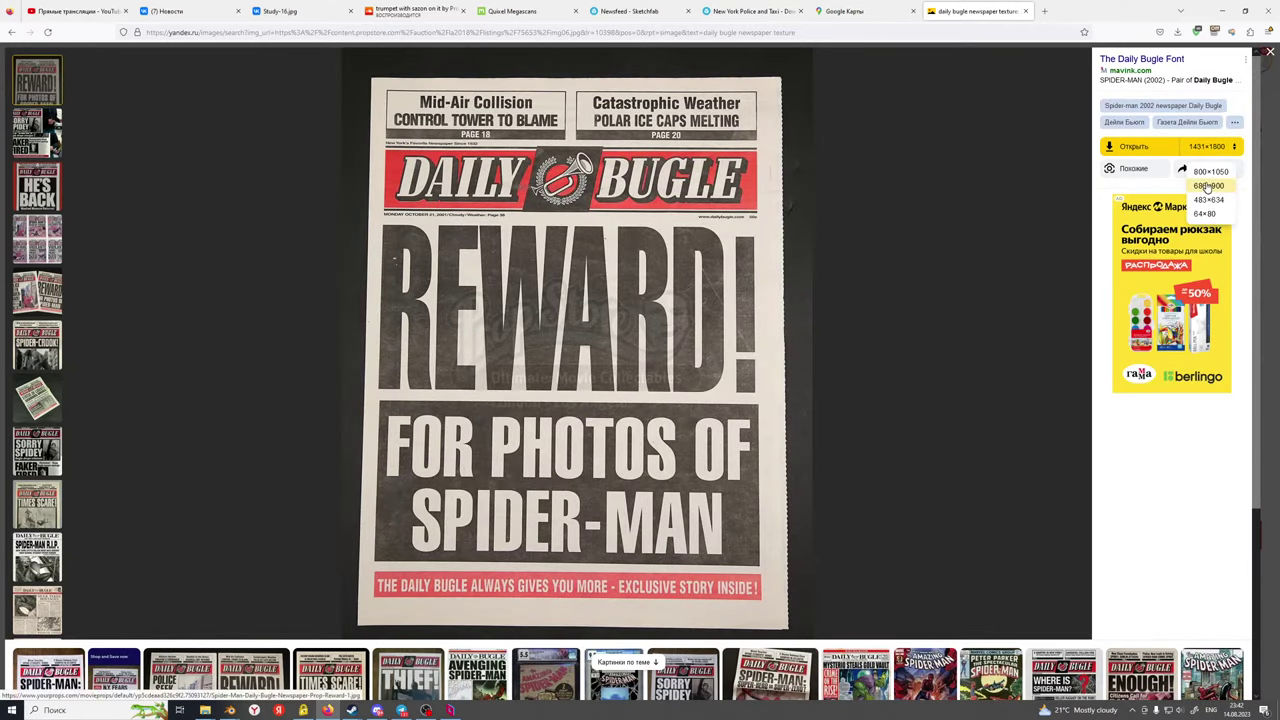
pyautogui.click(1211, 173)
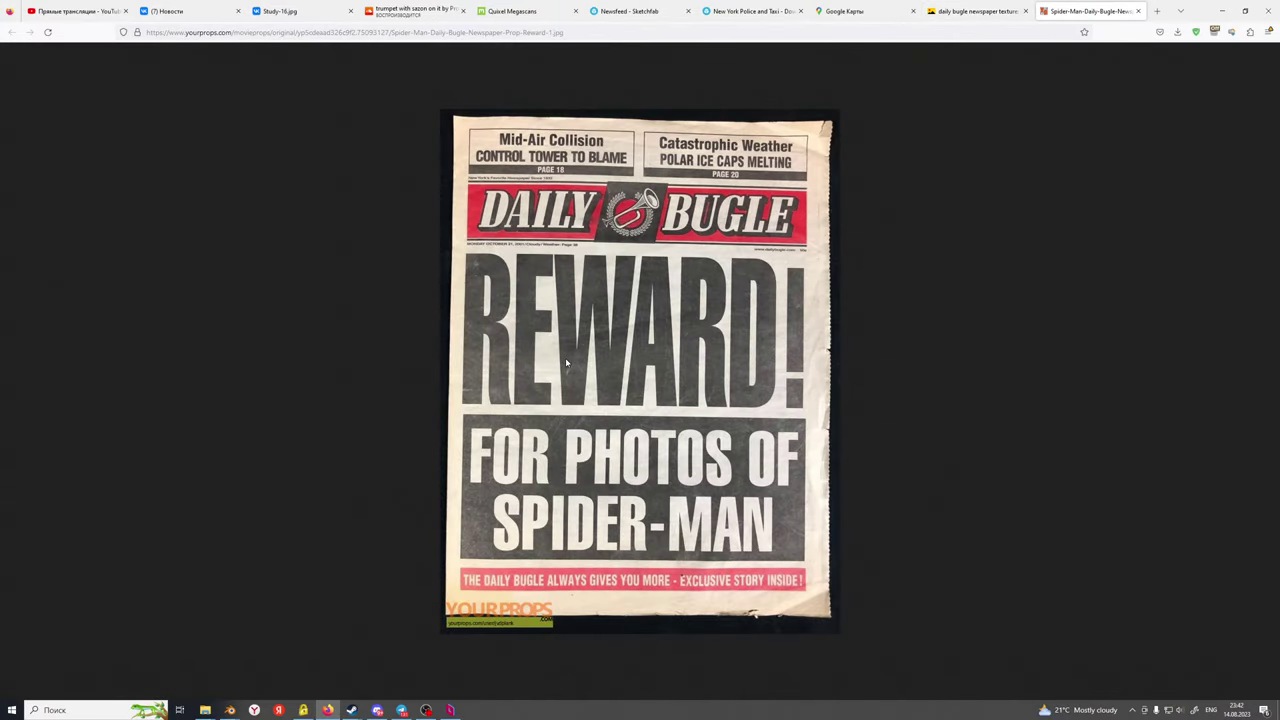
# Save the front page image as the JPEG Spider-Man-Daily-Bugle-Newspaper-Prop-Reward-1 in the 11_Boss_fight ref folder
pyautogui.rightClick(677, 350)
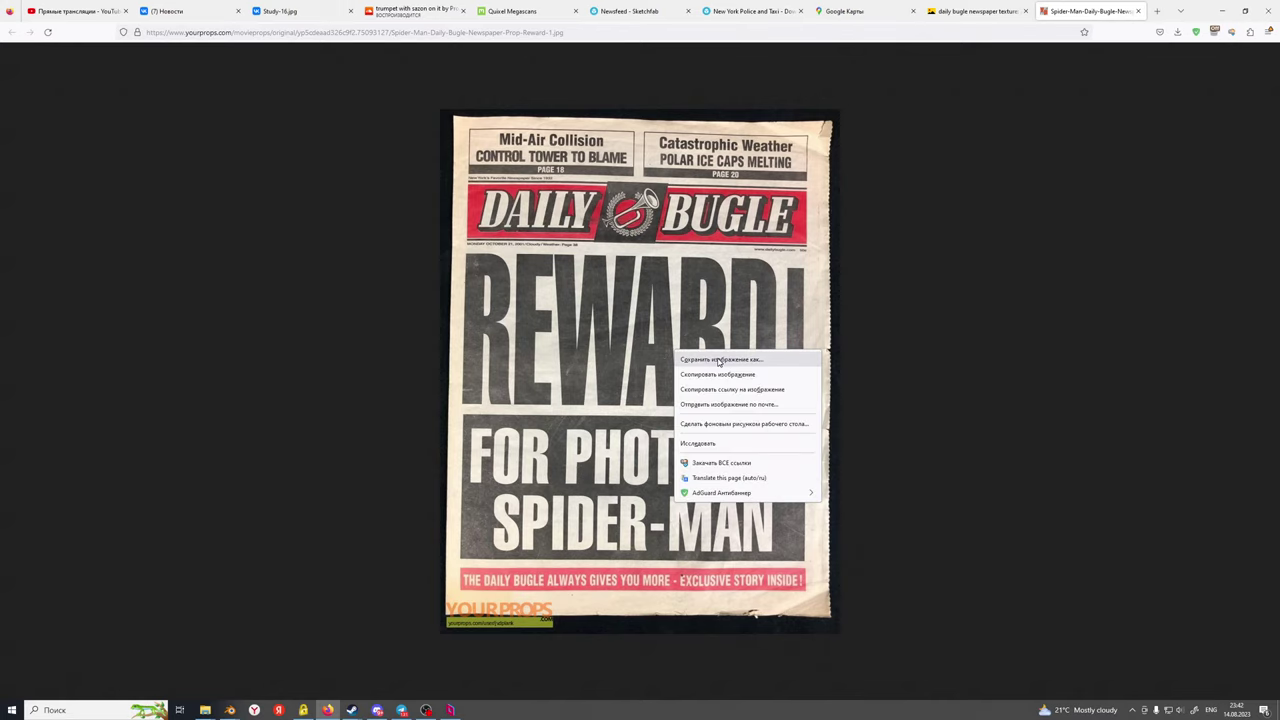
pyautogui.click(718, 362)
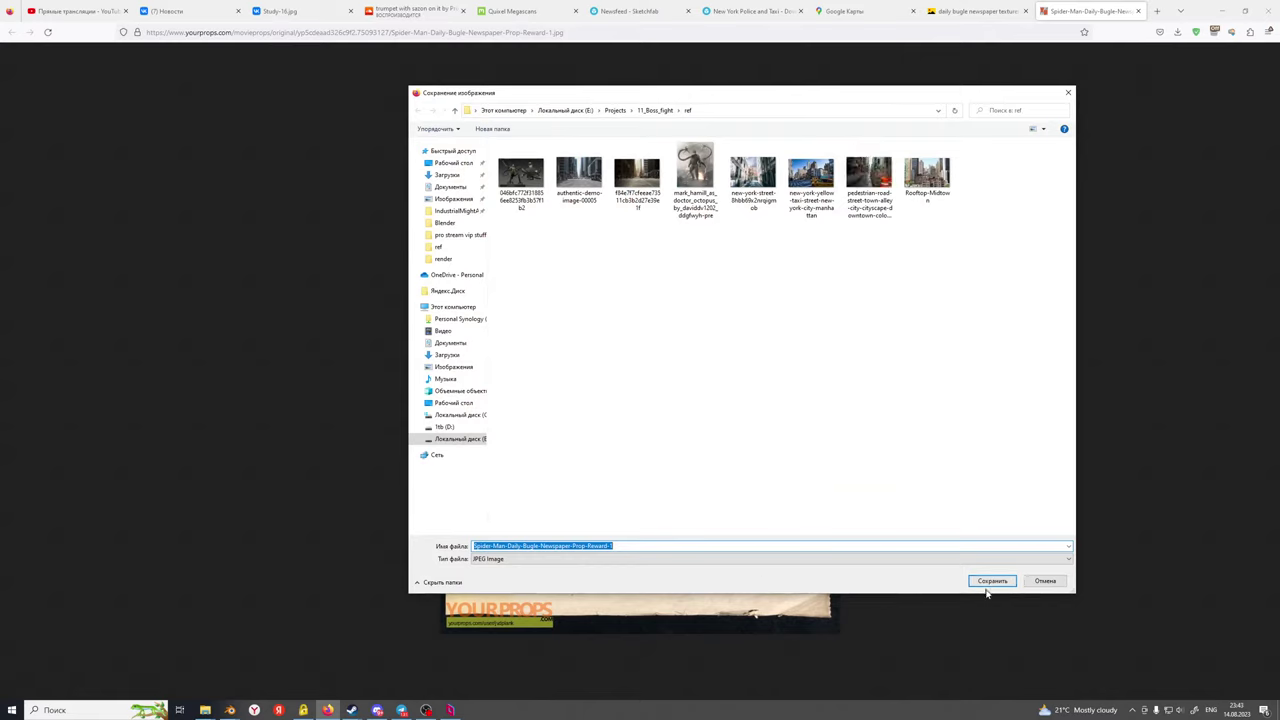
pyautogui.click(984, 582)
pyautogui.click(984, 582)
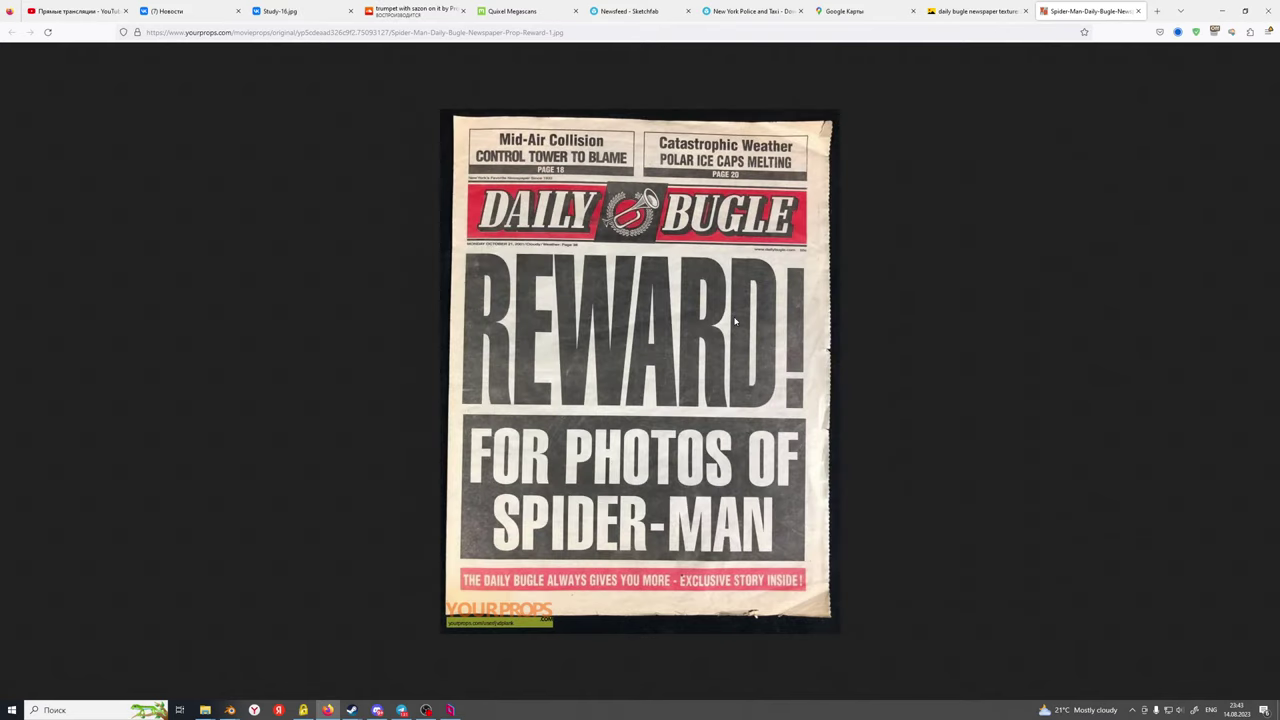
# Switch to the Blender window with Scene_Burned-forest.blend and close it without saving its changes
pyautogui.moveTo(230, 710)
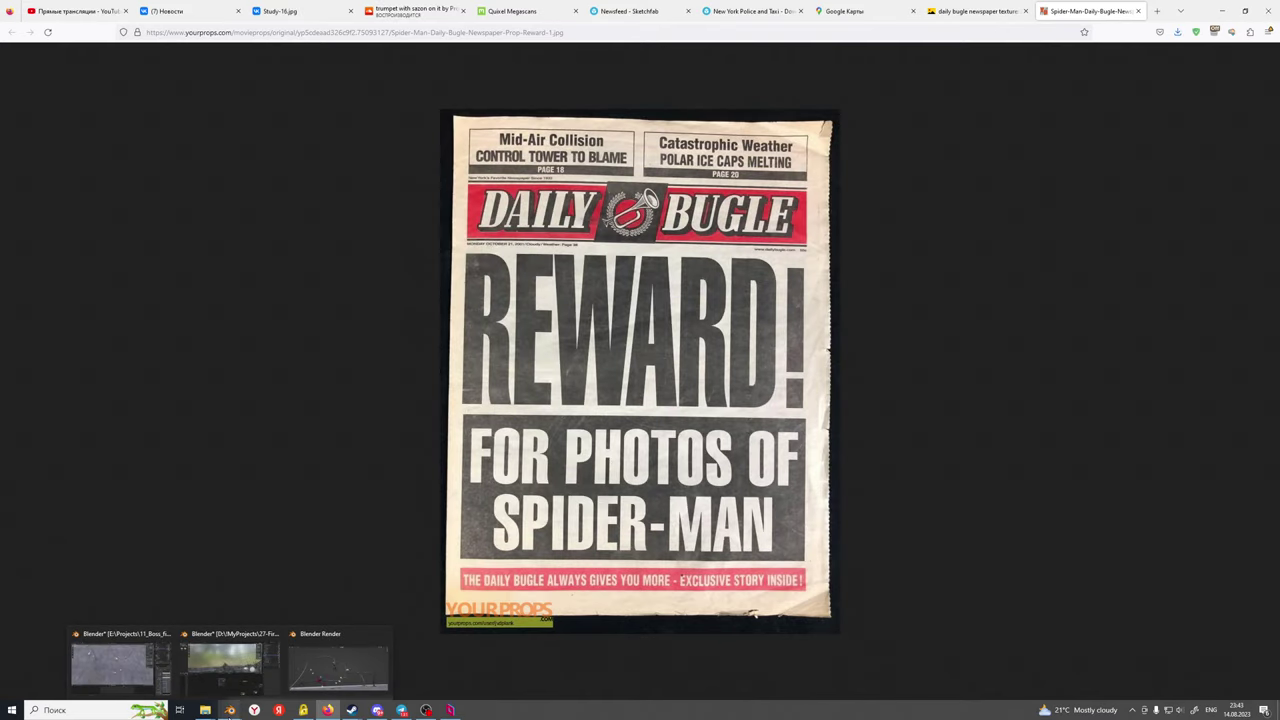
pyautogui.click(242, 682)
pyautogui.click(1268, 5)
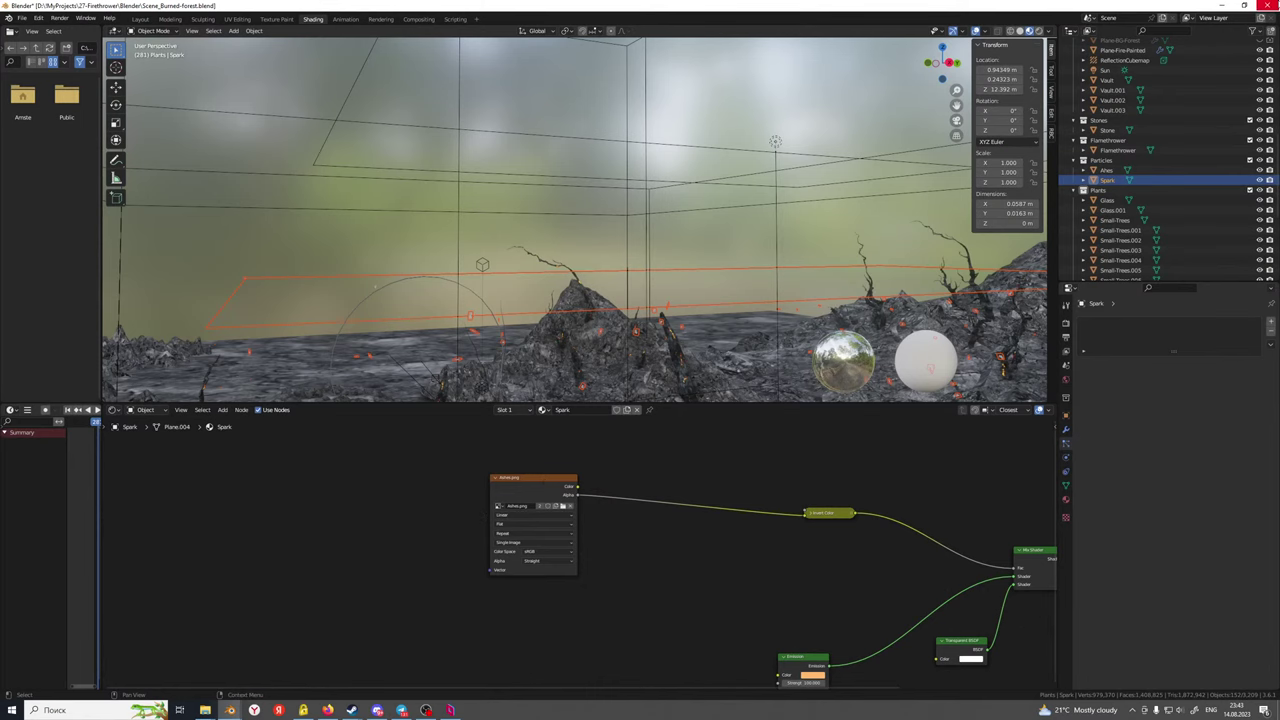
pyautogui.click(660, 376)
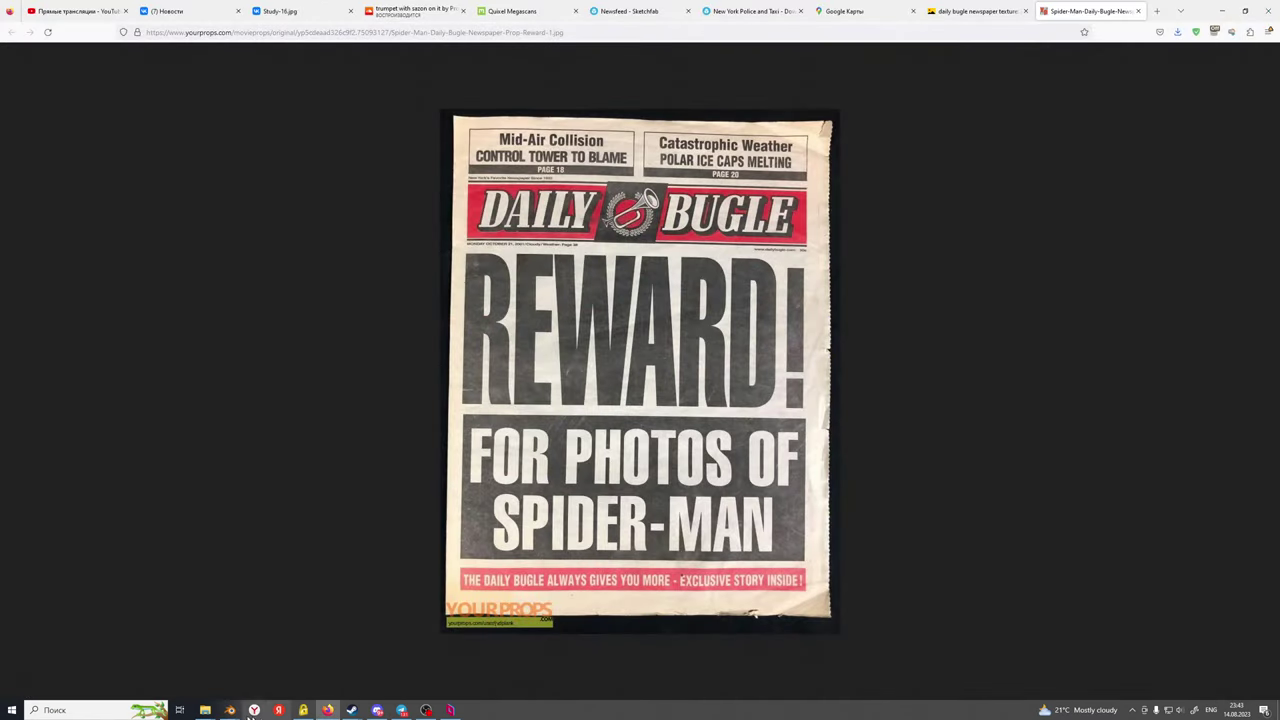
# Switch to the Blender window with Boss_Fight_City_v1_SET.blend, save it and open the newspaper material's nodes in the Shading workspace
pyautogui.moveTo(230, 710)
pyautogui.click(145, 660)
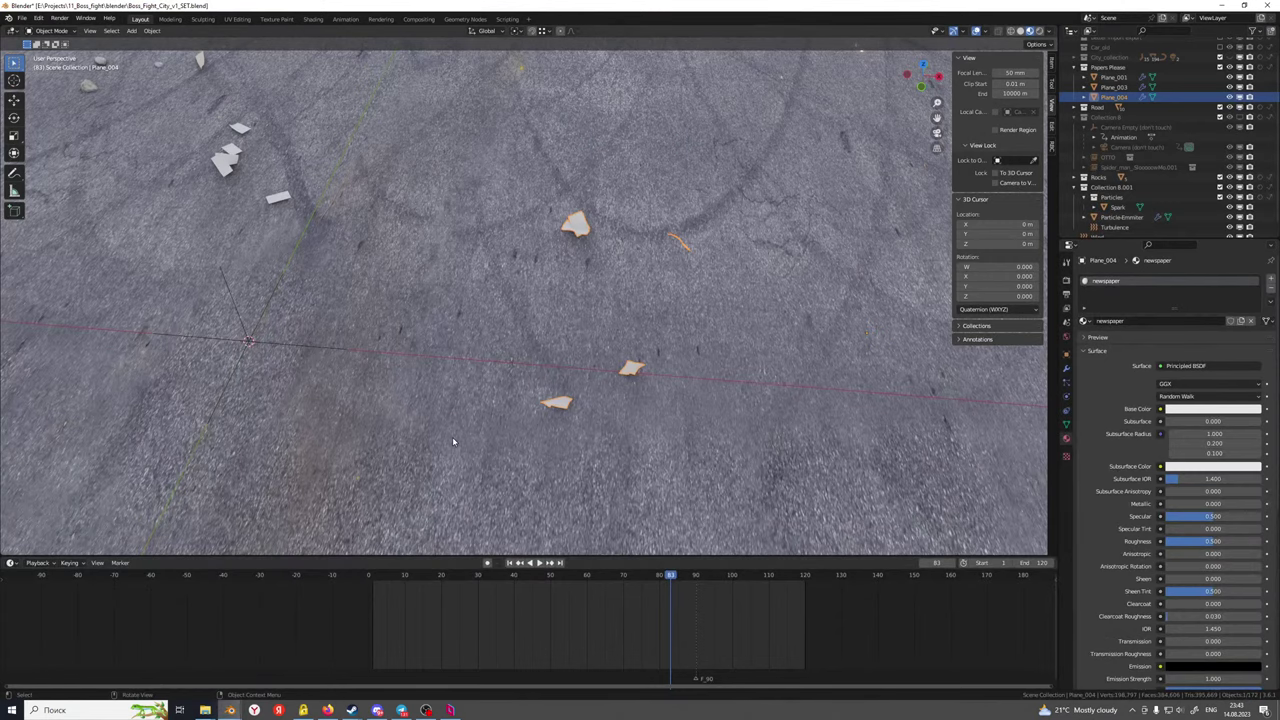
pyautogui.hotkey('ctrl', 's')
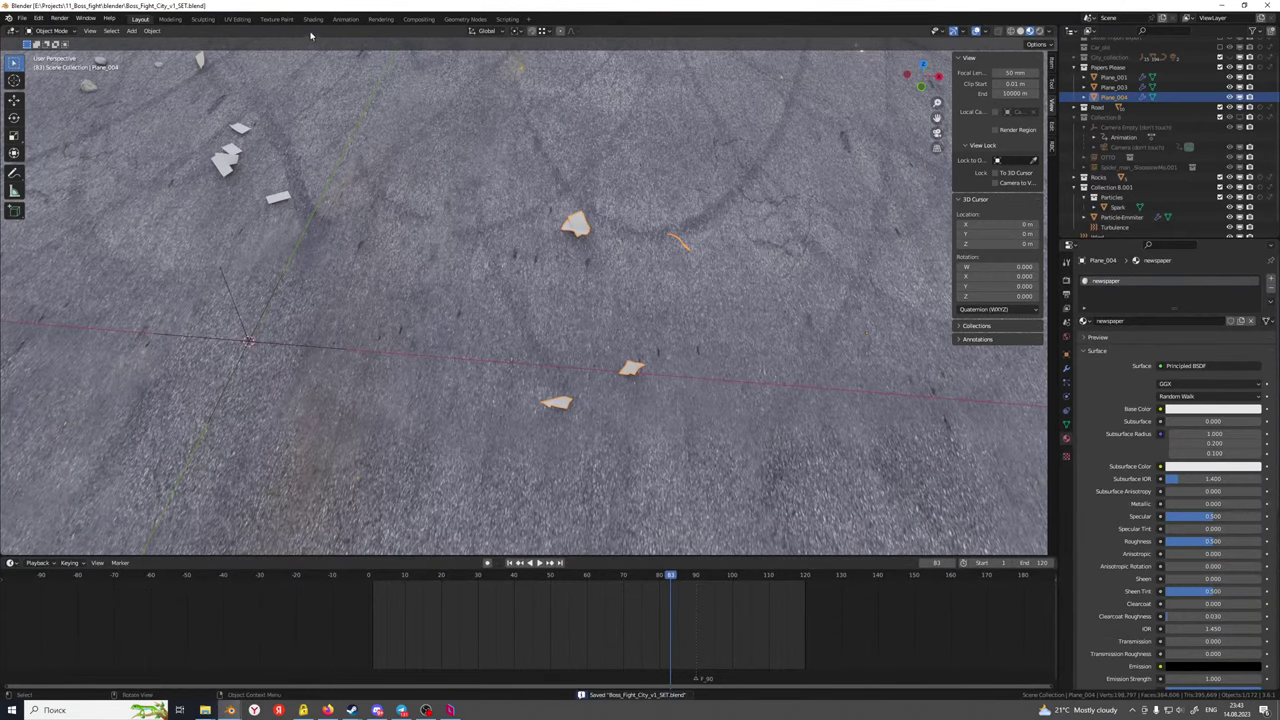
pyautogui.click(313, 19)
pyautogui.press('KP_Decimal')
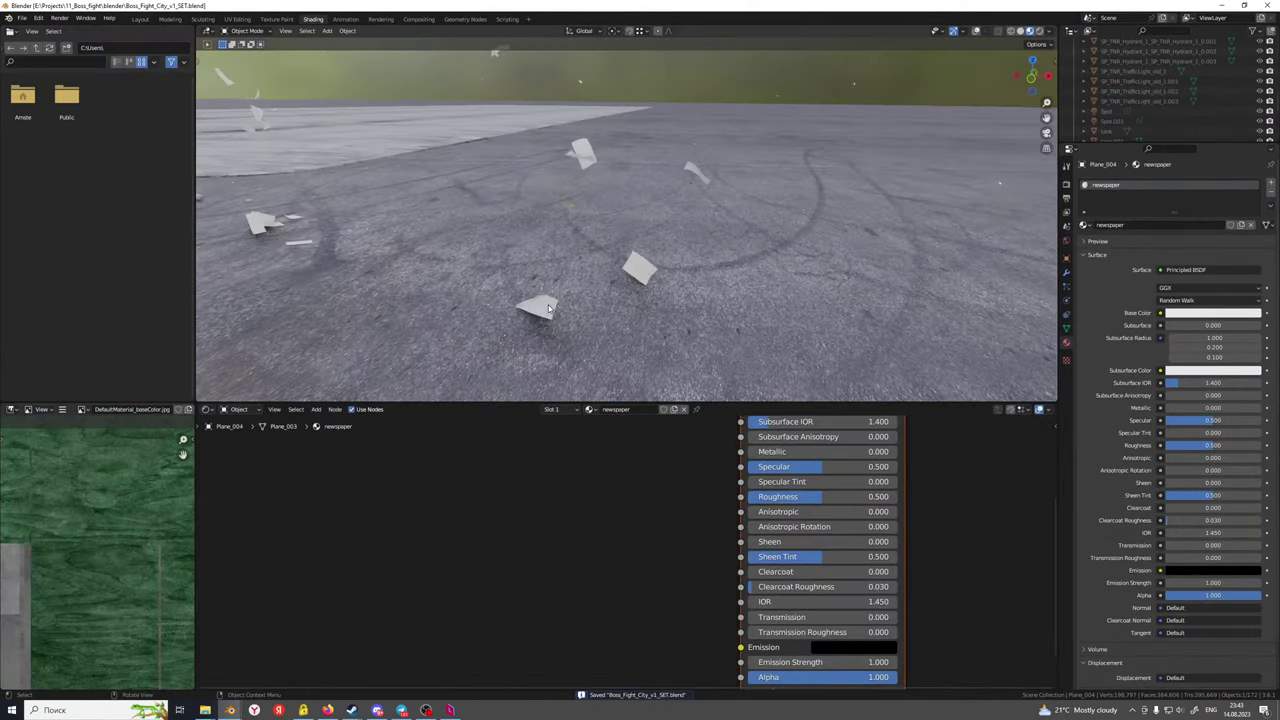
pyautogui.scroll(-5, 566, 543)
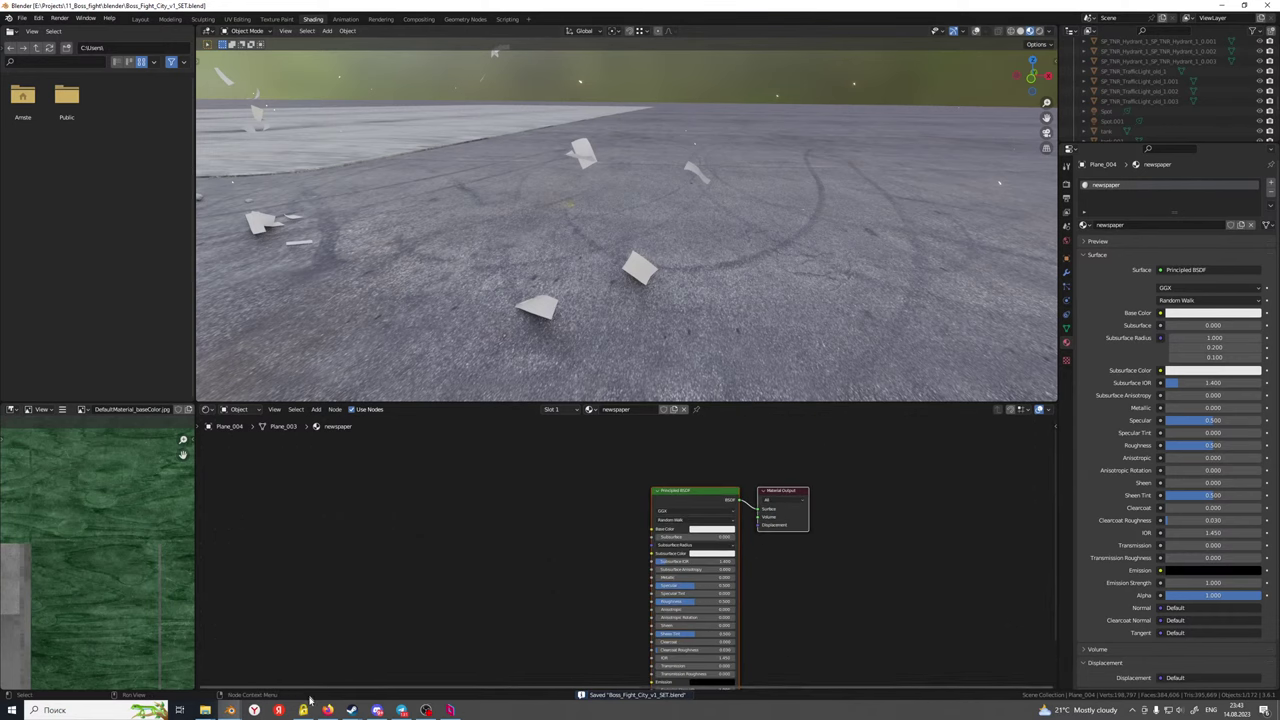
# Open the 11_Boss_fight ref folder in File Explorer and move its window so Blender's node editor stays reachable
pyautogui.moveTo(203, 713)
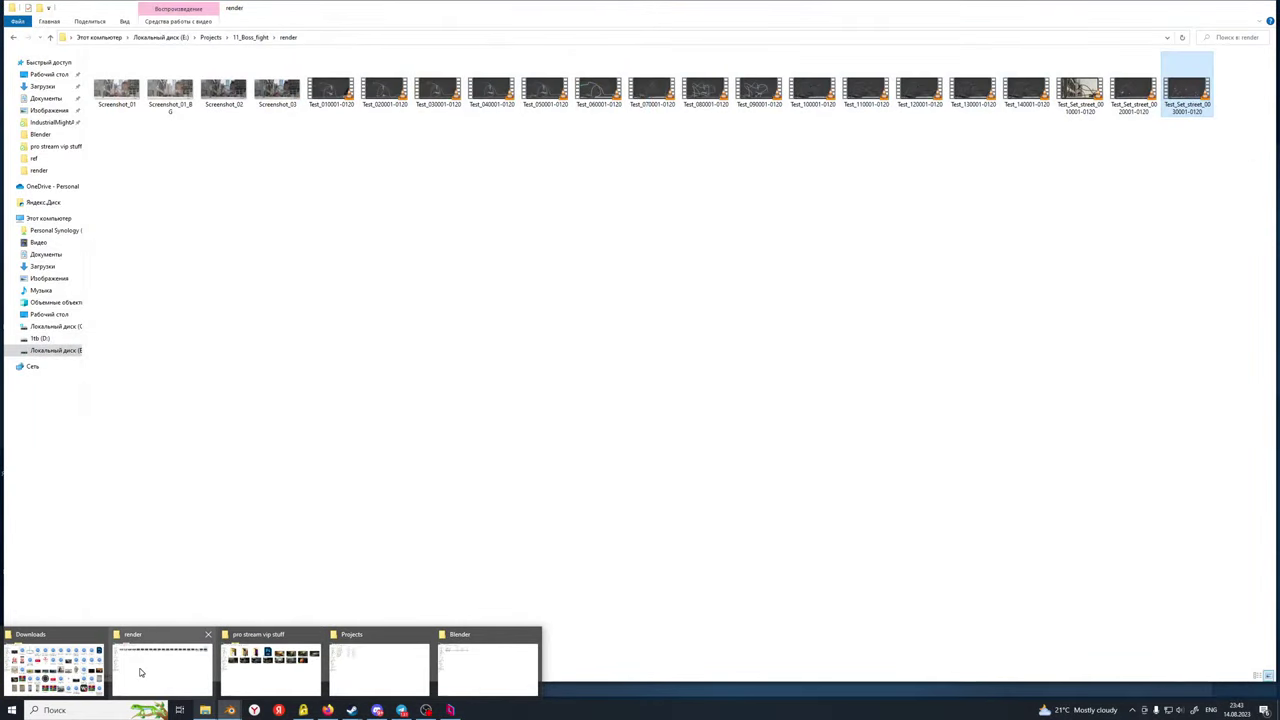
pyautogui.click(150, 672)
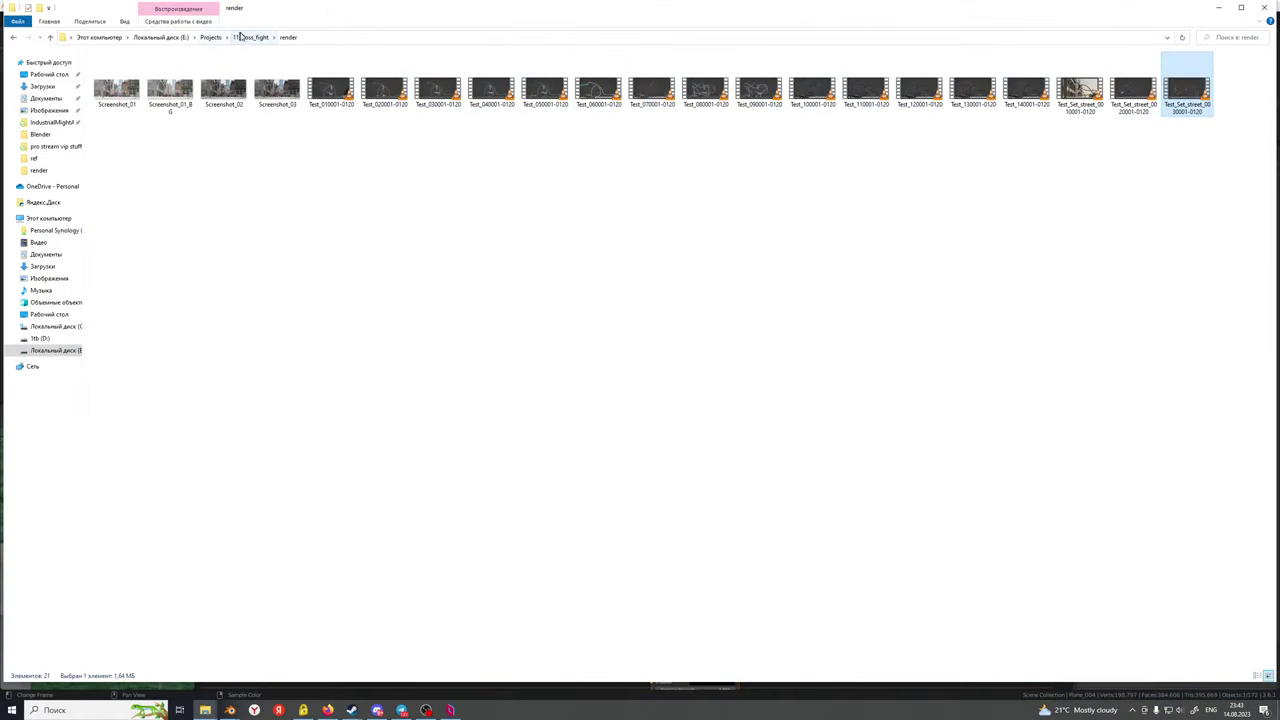
pyautogui.click(242, 37)
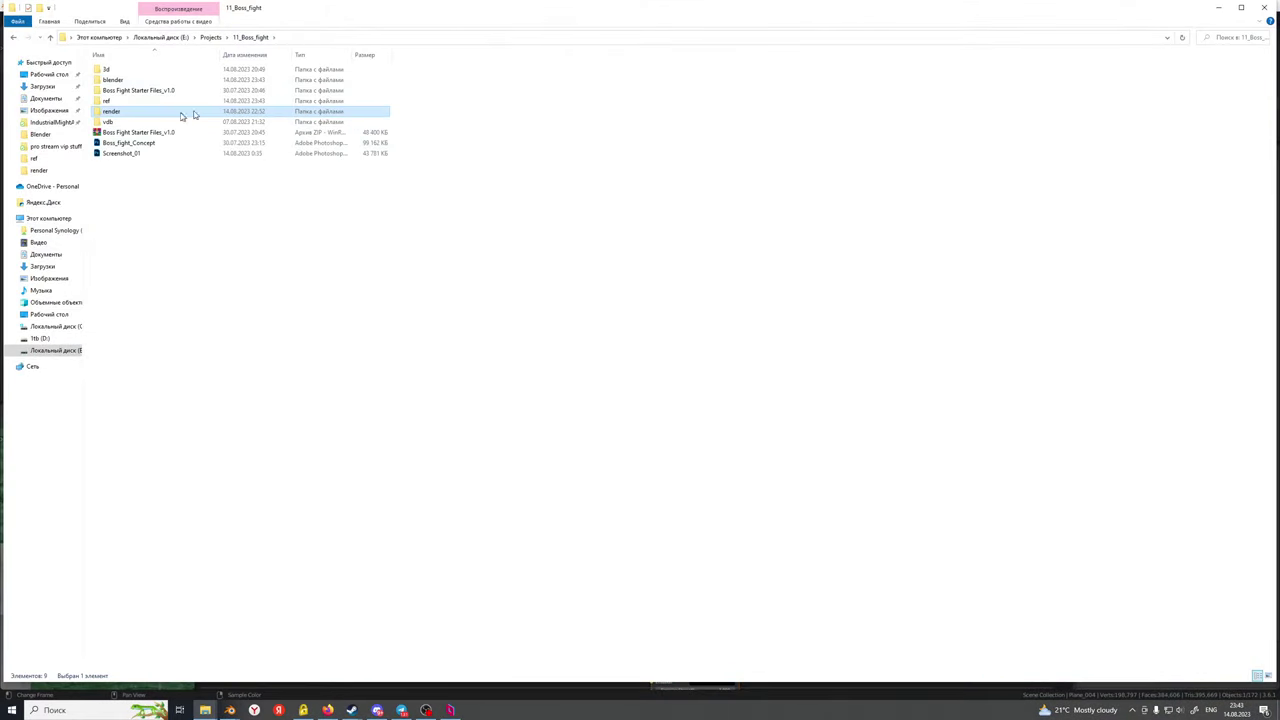
pyautogui.doubleClick(120, 101)
pyautogui.moveTo(260, 8); pyautogui.dragTo(811, 120)
# Add the Spider-Man-Daily-Bugle-Newspaper-Prop-Reward-1 image to the newspaper material and connect its Color to the Principled BSDF's Base Color
pyautogui.click(1210, 200)
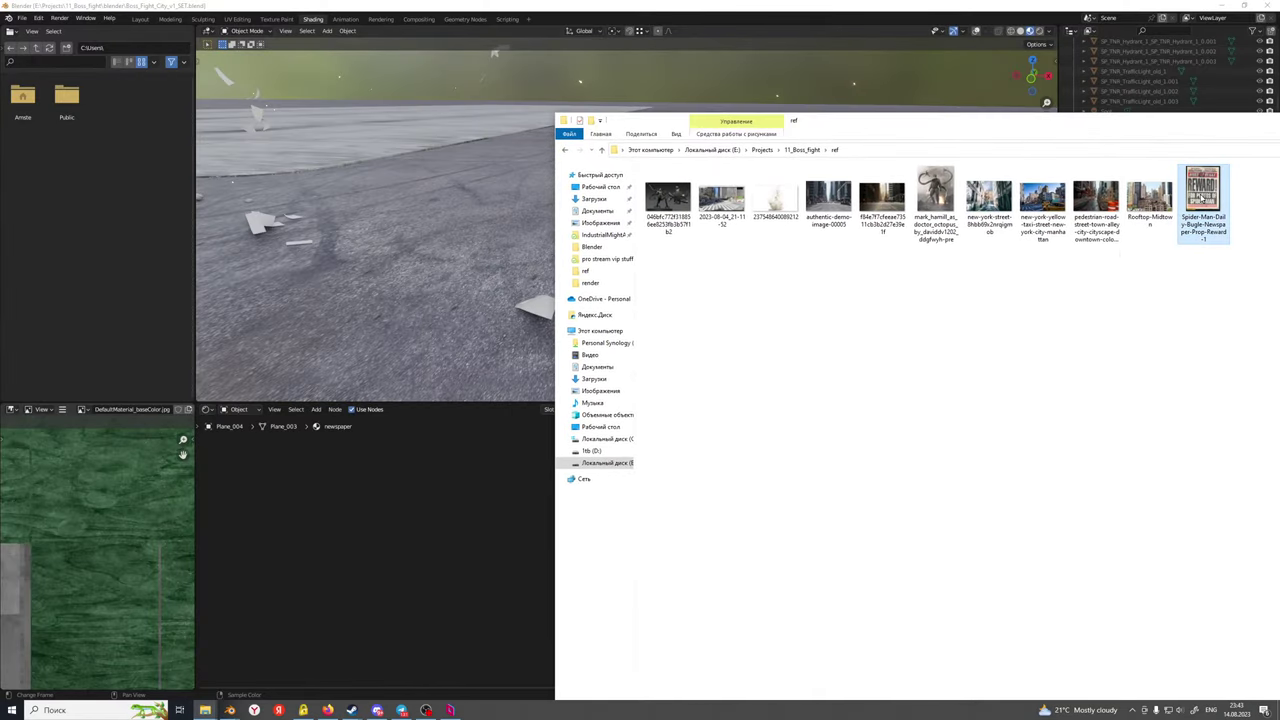
pyautogui.moveTo(408, 586); pyautogui.dragTo(653, 529)
pyautogui.click(366, 532)
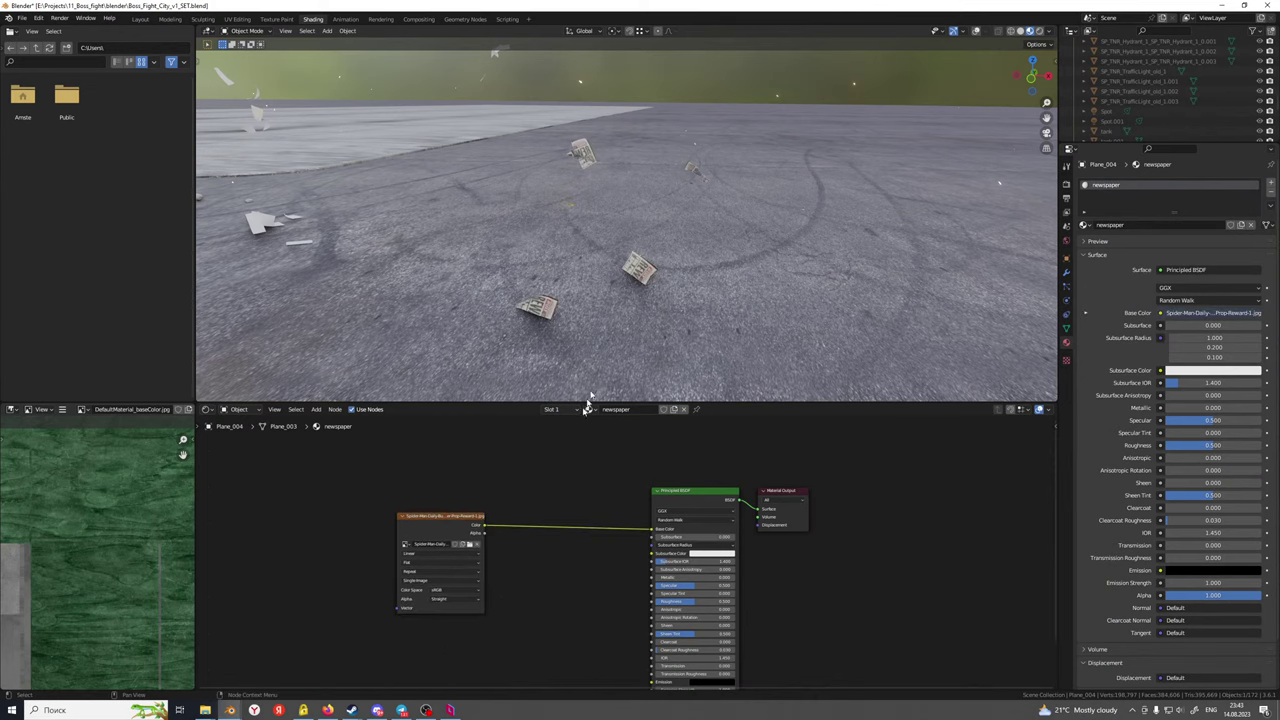
pyautogui.moveTo(586, 398); pyautogui.dragTo(602, 286, button='middle')
pyautogui.scroll(3, 585, 375)
pyautogui.scroll(3, 602, 286)
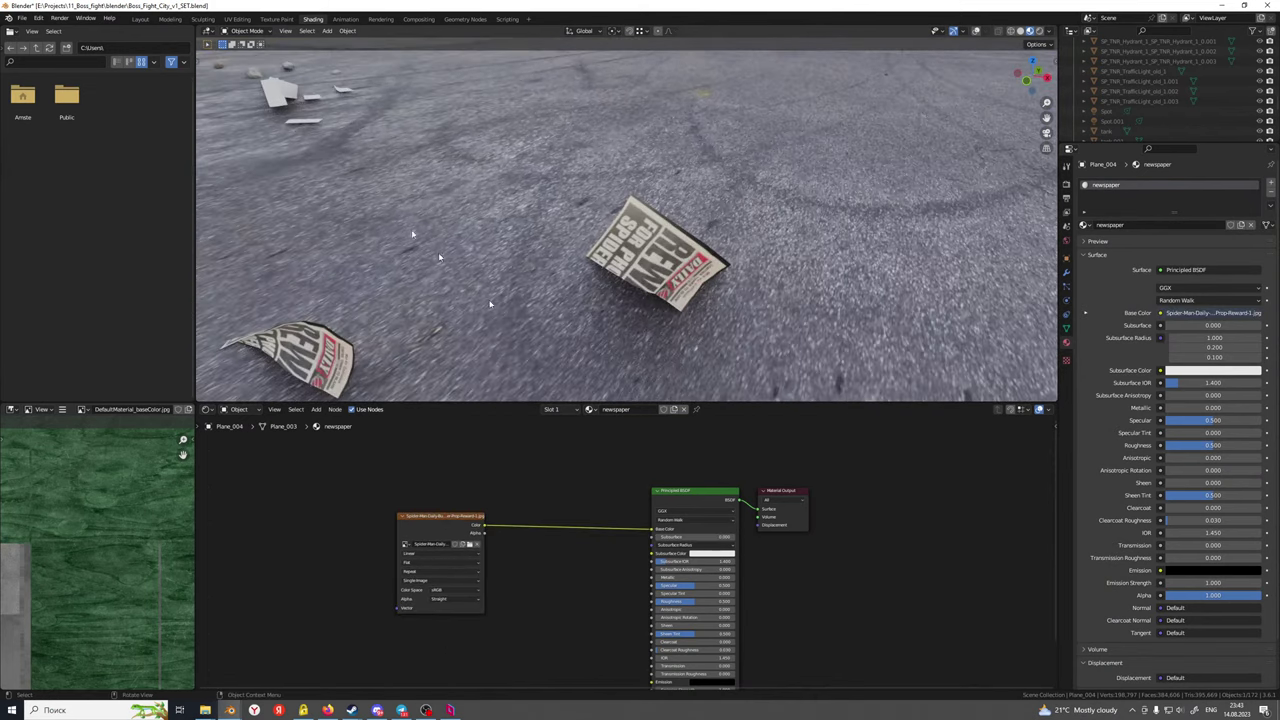
# Locate the flying papers in the 3D view of the UV Editing workspace and leave Edit Mode
pyautogui.click(238, 19)
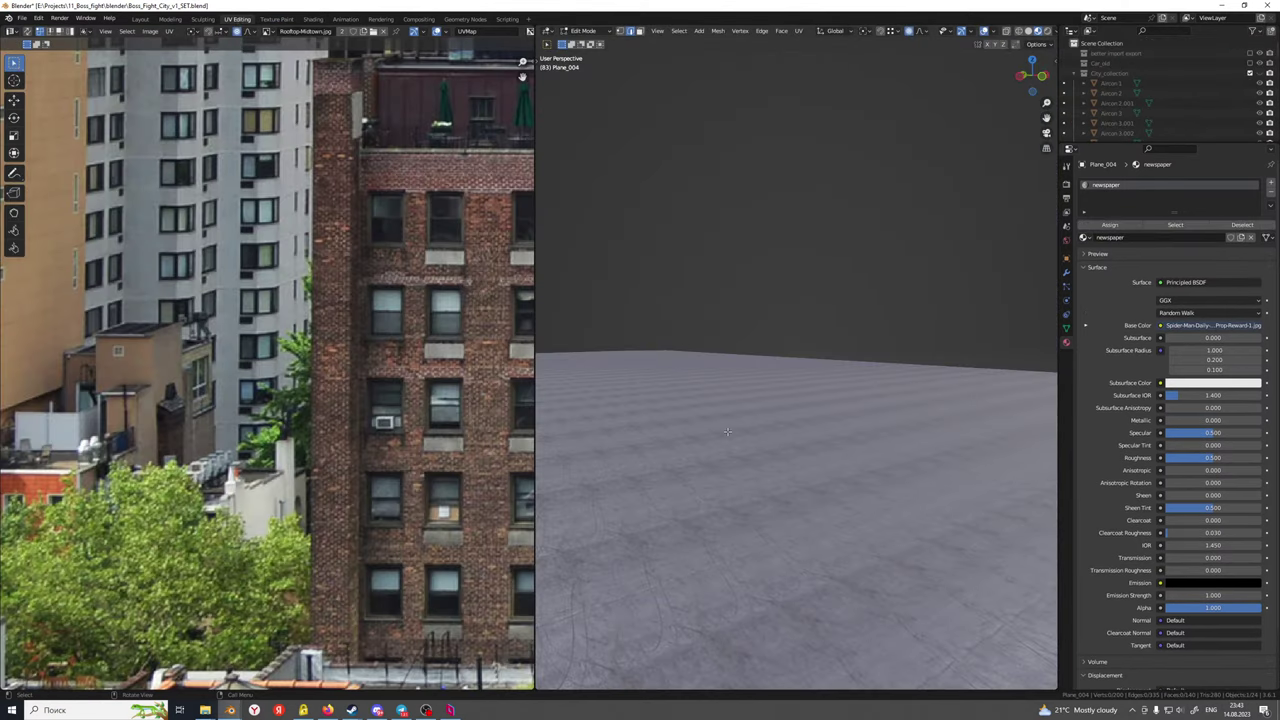
pyautogui.moveTo(731, 429); pyautogui.dragTo(943, 347, button='middle')
pyautogui.scroll(-2, 943, 347)
pyautogui.keyDown('shift'); pyautogui.moveTo(820, 420); pyautogui.dragTo(880, 340, button='middle'); pyautogui.keyUp('shift')
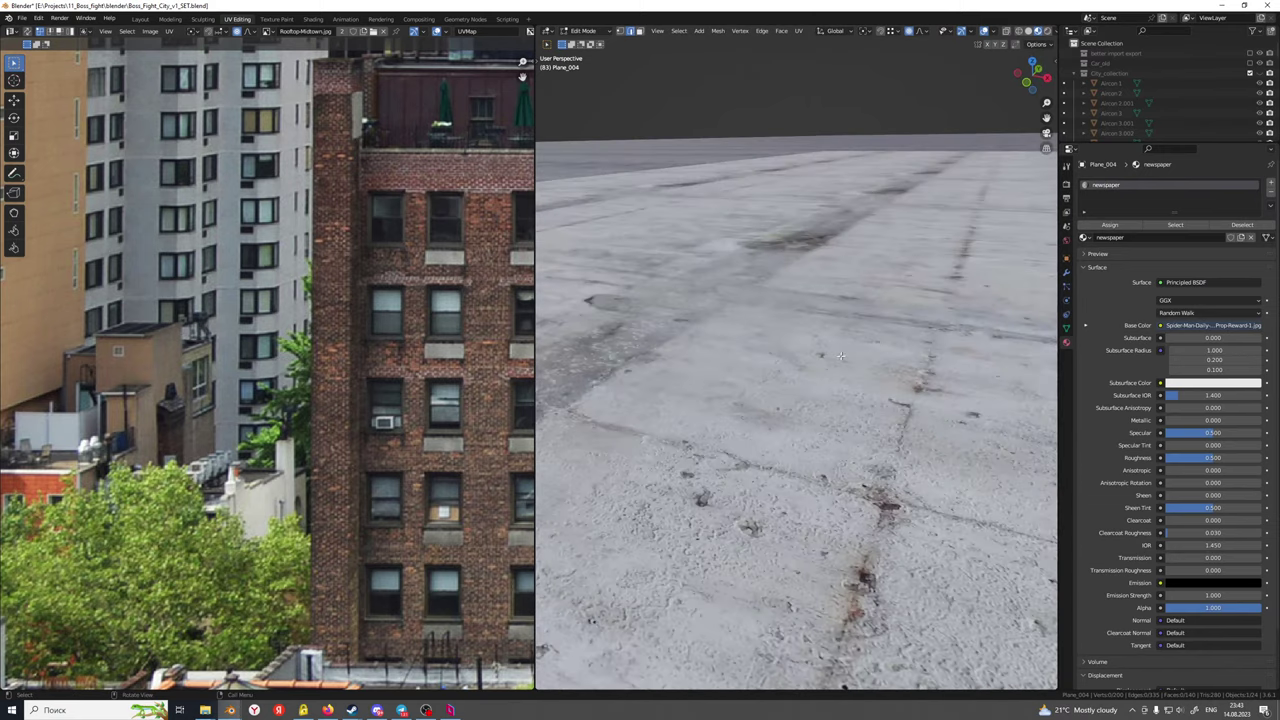
pyautogui.scroll(-3, 880, 340)
pyautogui.keyDown('shift'); pyautogui.moveTo(820, 410); pyautogui.dragTo(832, 360, button='middle'); pyautogui.keyUp('shift')
pyautogui.scroll(-3, 801, 391)
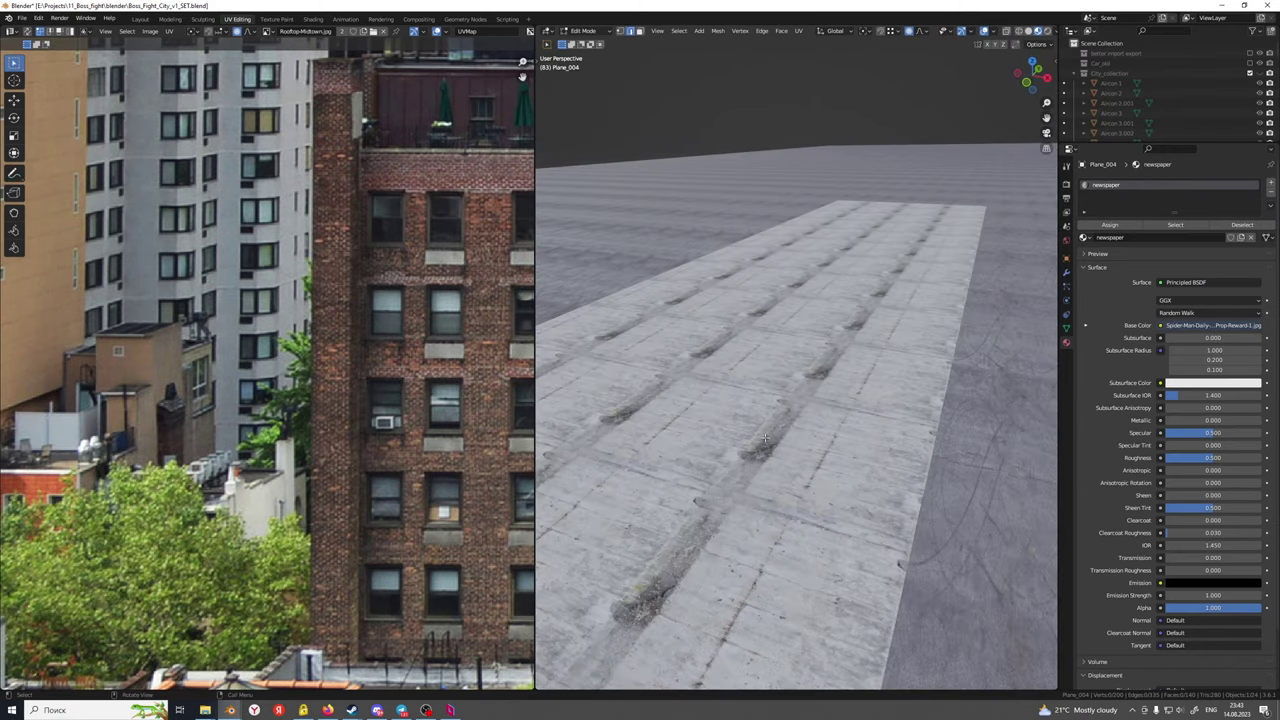
pyautogui.scroll(-3, 765, 438)
pyautogui.keyDown('shift'); pyautogui.moveTo(765, 438); pyautogui.dragTo(765, 410, button='middle'); pyautogui.keyUp('shift')
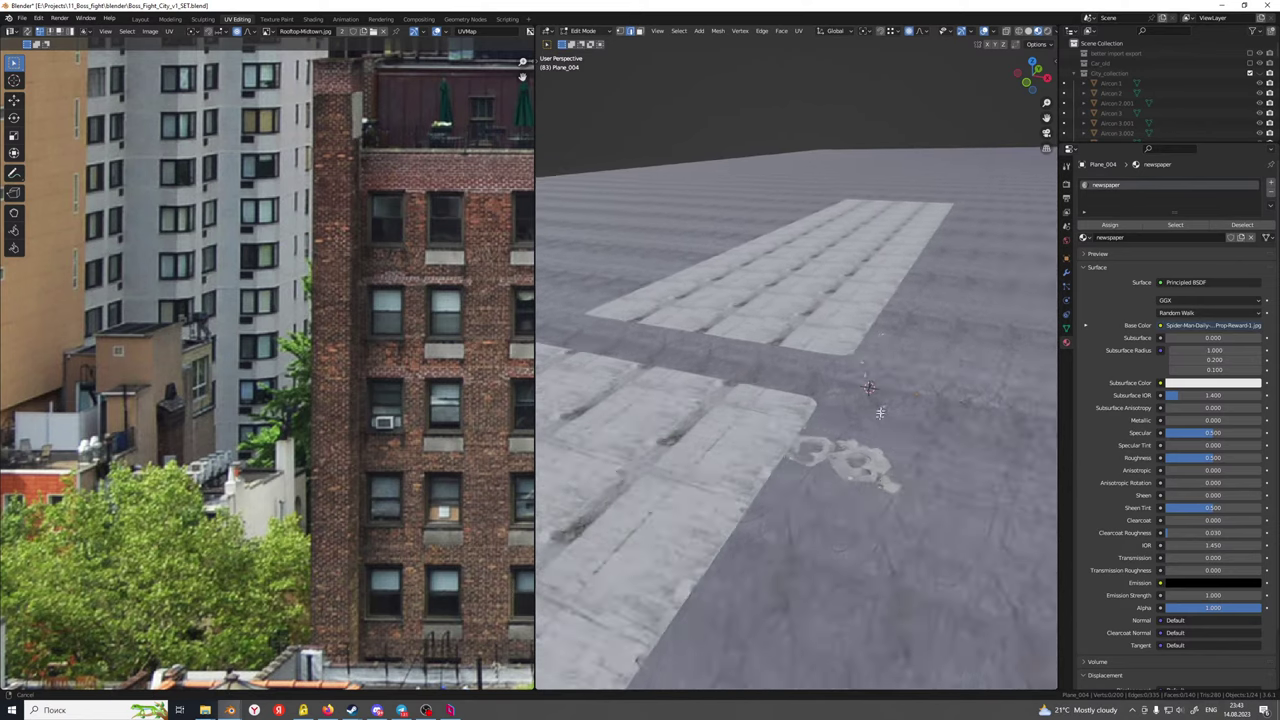
pyautogui.keyDown('ctrl'); pyautogui.moveTo(871, 386); pyautogui.dragTo(871, 318, button='middle'); pyautogui.keyUp('ctrl')
pyautogui.keyDown('shift'); pyautogui.moveTo(960, 400); pyautogui.dragTo(730, 355, button='middle'); pyautogui.keyUp('shift')
pyautogui.keyDown('ctrl'); pyautogui.moveTo(823, 430); pyautogui.dragTo(662, 386, button='middle'); pyautogui.keyUp('ctrl')
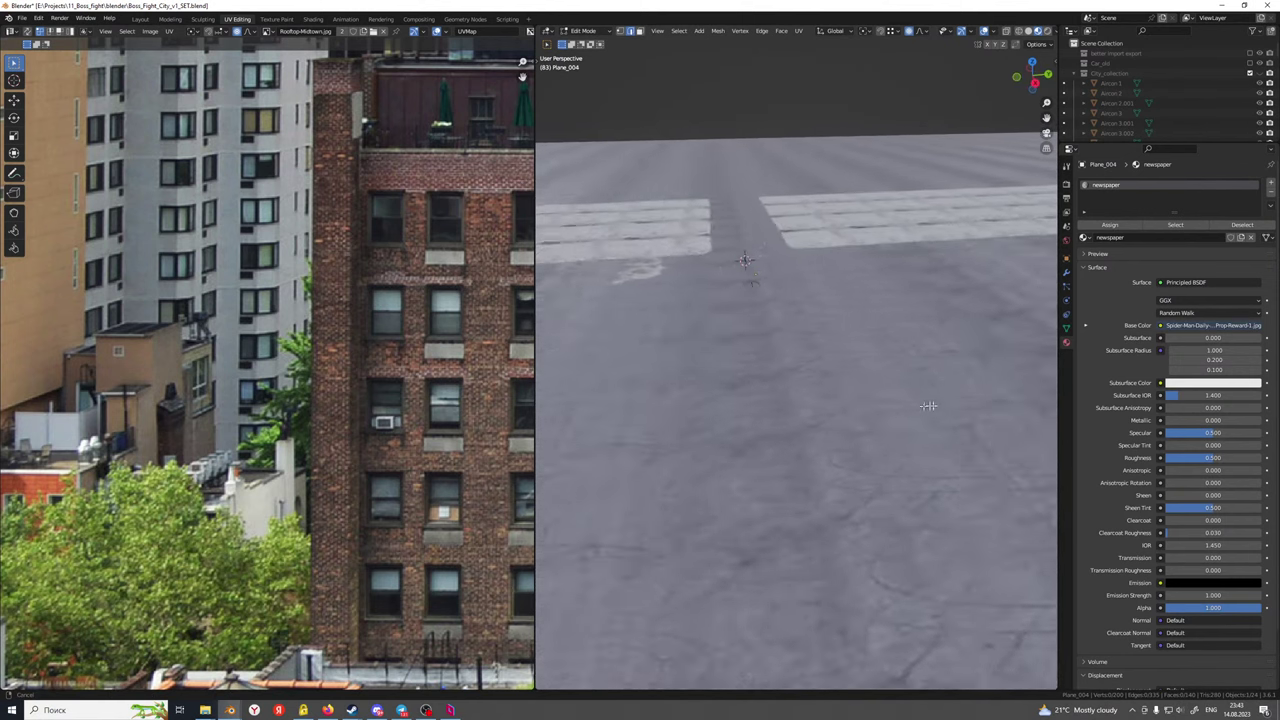
pyautogui.moveTo(929, 406); pyautogui.dragTo(808, 382, button='middle')
pyautogui.keyDown('ctrl'); pyautogui.moveTo(764, 470); pyautogui.dragTo(658, 344, button='middle'); pyautogui.keyUp('ctrl')
pyautogui.keyDown('shift'); pyautogui.moveTo(575, 416); pyautogui.dragTo(892, 554, button='middle'); pyautogui.keyUp('shift')
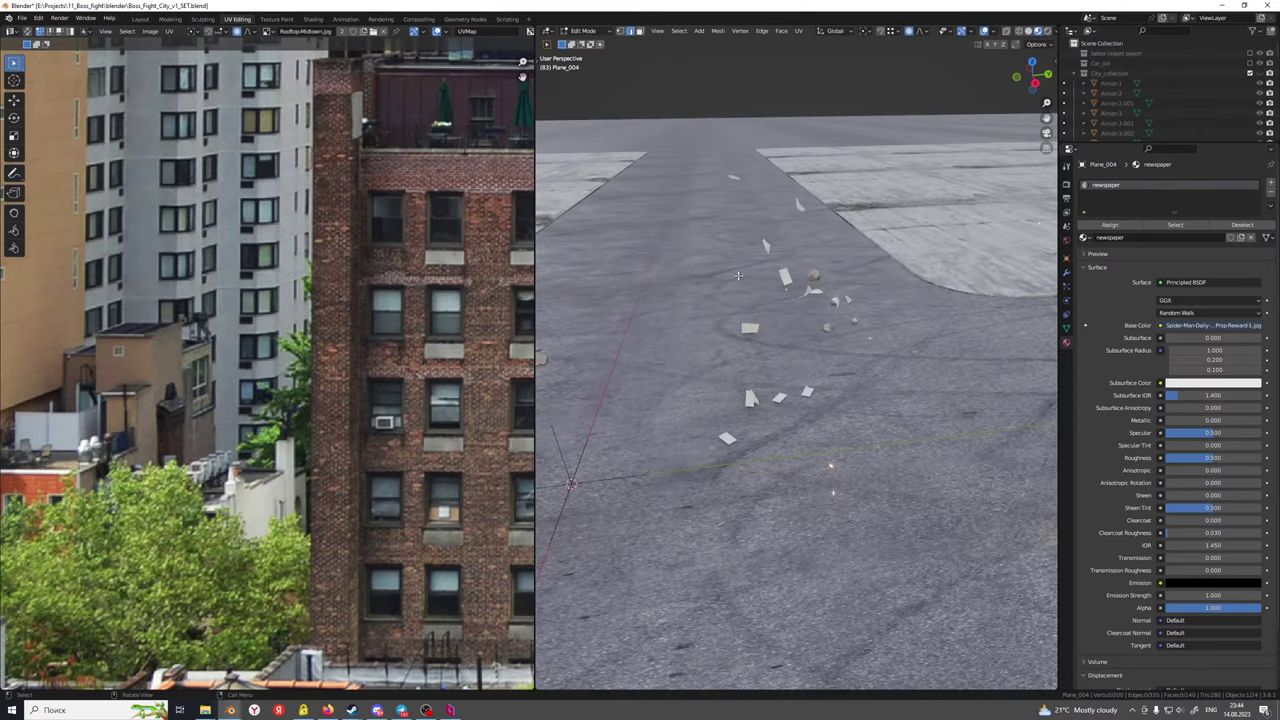
pyautogui.press('Tab')
# Return to the Layout workspace and assign the existing newspaper material to the Plane_003 papers
pyautogui.click(143, 19)
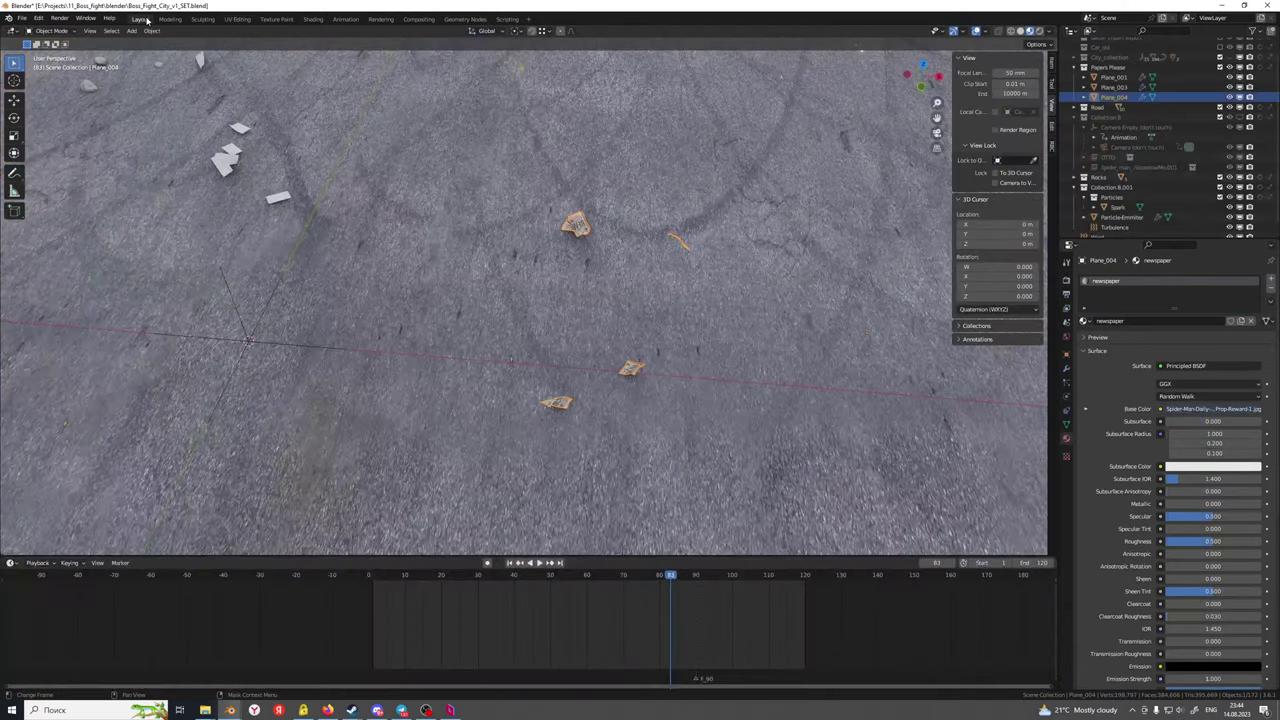
pyautogui.scroll(3, 600, 310)
pyautogui.keyDown('shift'); pyautogui.moveTo(592, 223); pyautogui.dragTo(462, 290, button='middle'); pyautogui.keyUp('shift')
pyautogui.scroll(-4, 537, 294)
pyautogui.click(365, 311)
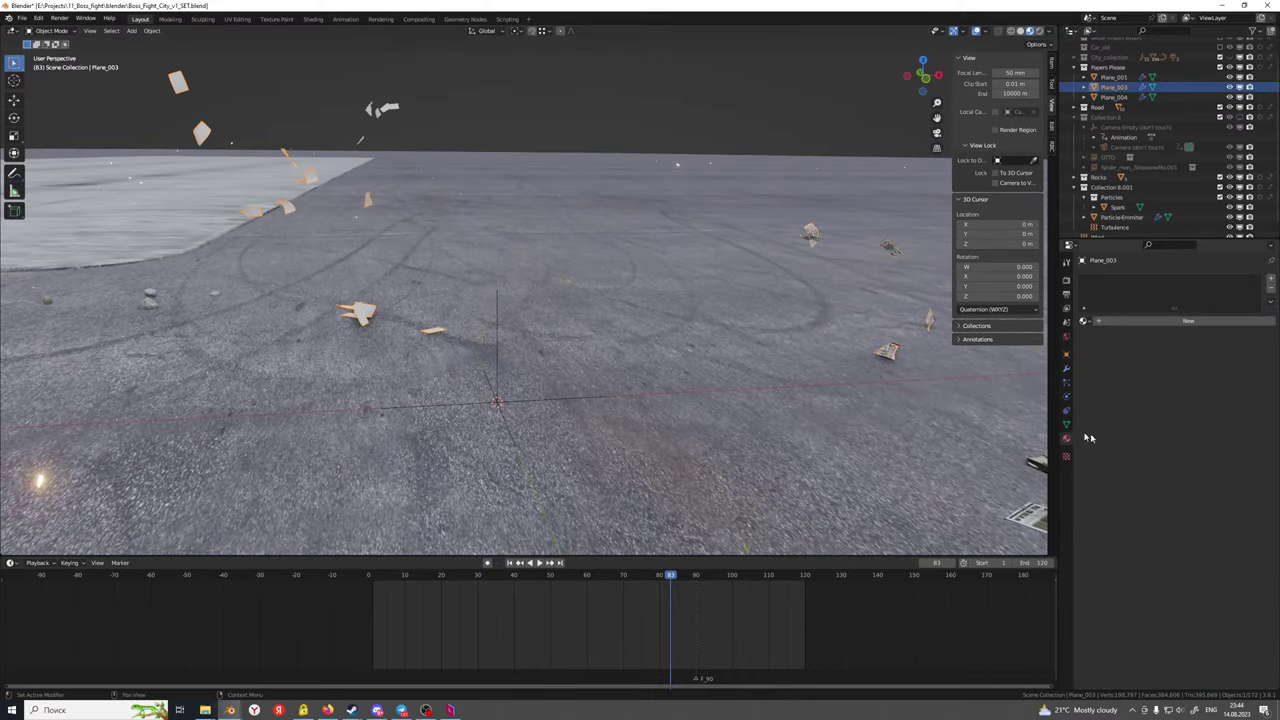
pyautogui.click(1085, 321)
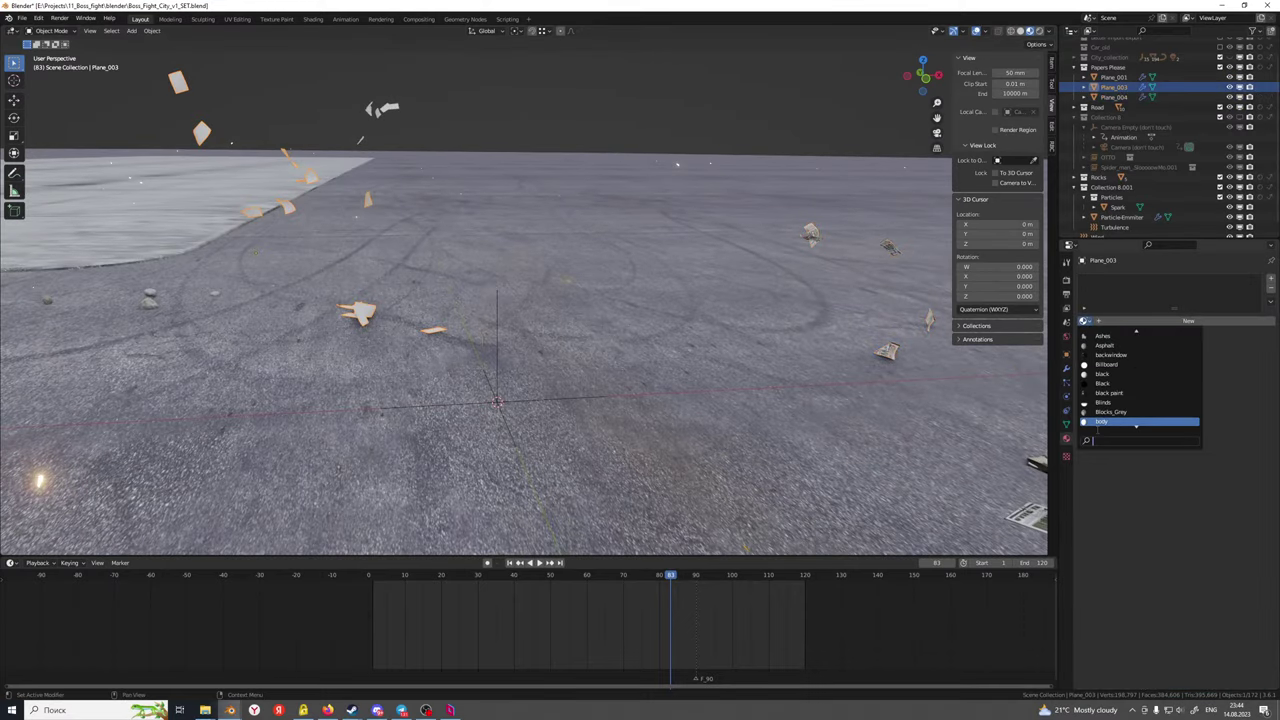
pyautogui.write('ne')
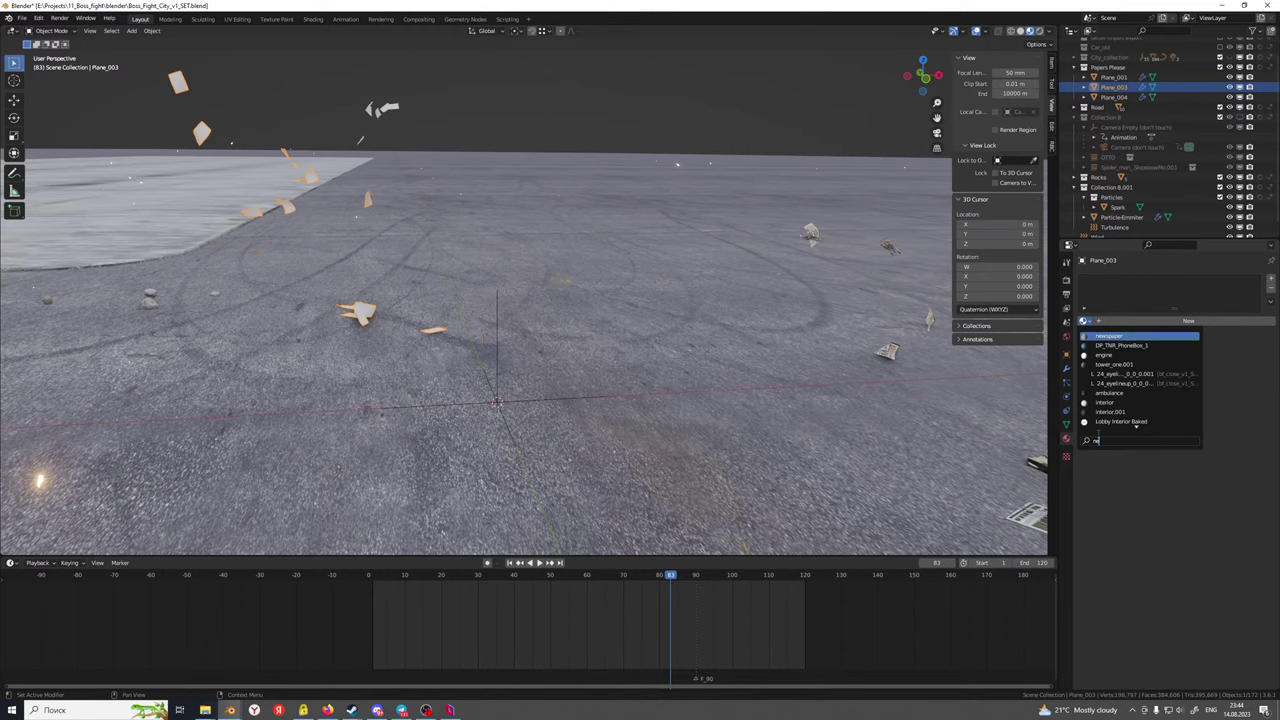
pyautogui.click(1117, 336)
# Assign the existing newspaper material to the Plane_001 papers and clear the selection
pyautogui.keyDown('shift'); pyautogui.moveTo(340, 287); pyautogui.dragTo(484, 409, button='middle'); pyautogui.keyUp('shift')
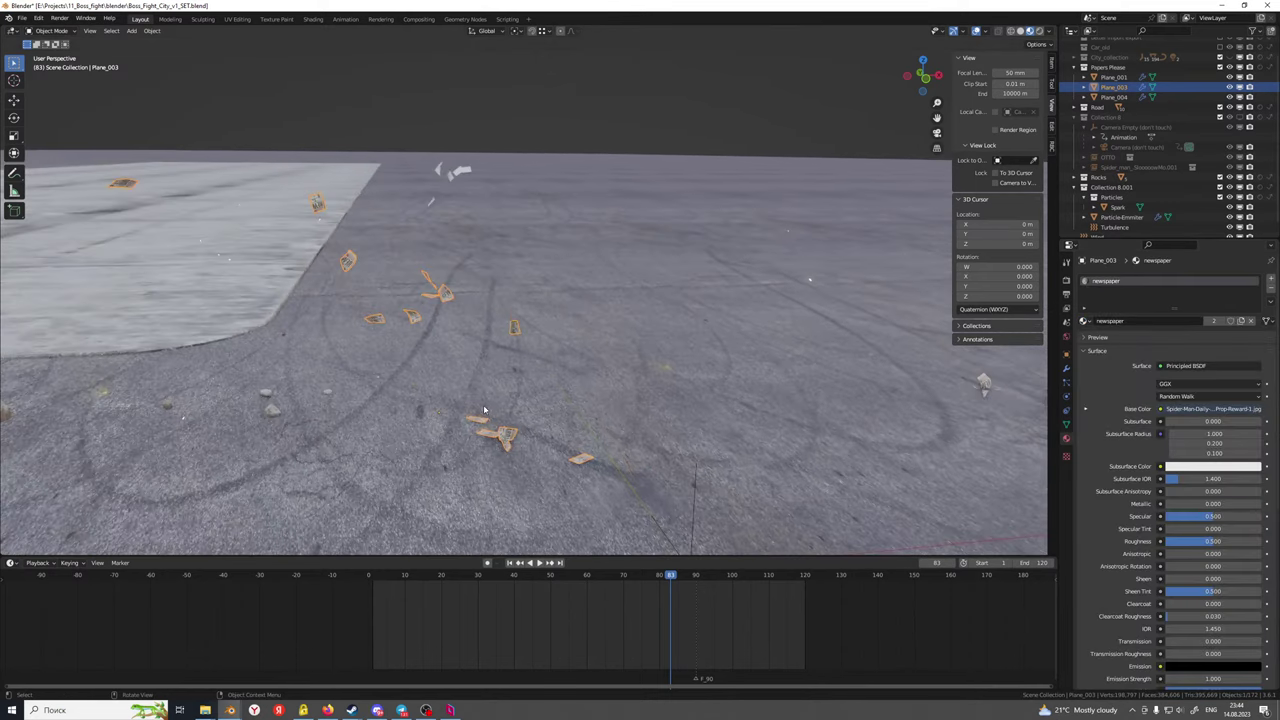
pyautogui.click(456, 172)
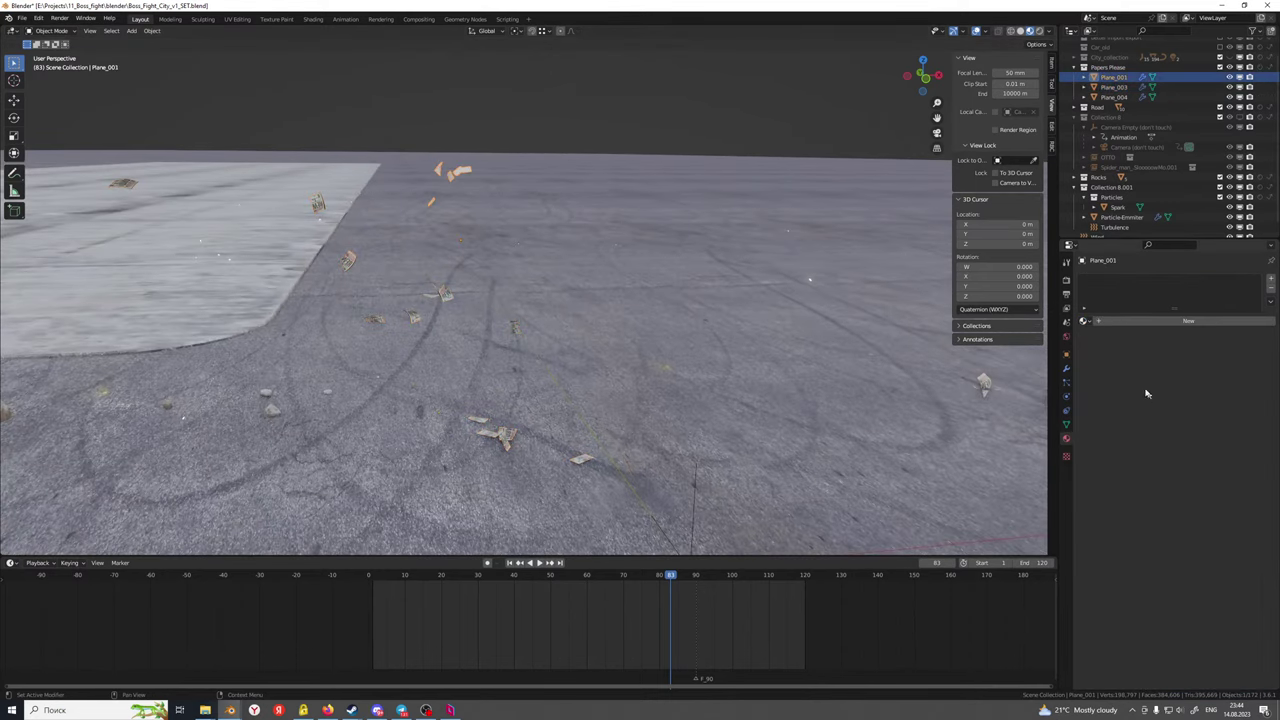
pyautogui.click(1084, 322)
pyautogui.write('ne')
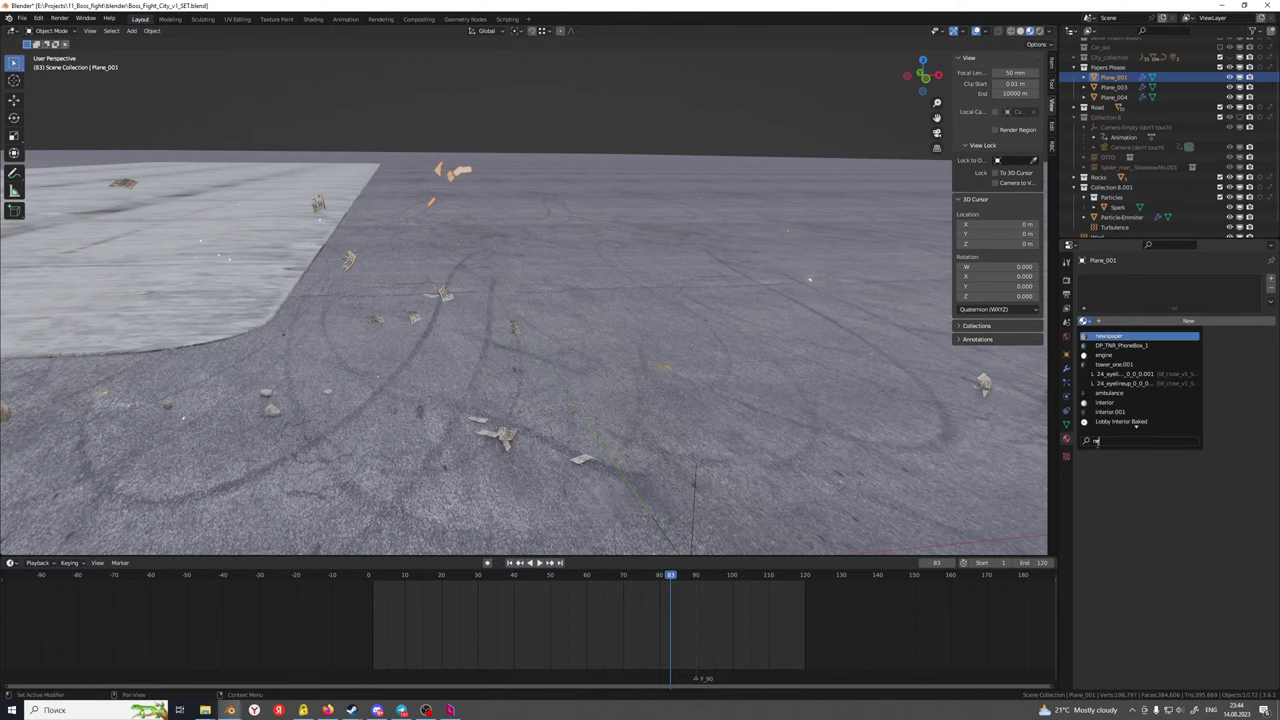
pyautogui.click(1109, 335)
pyautogui.moveTo(585, 372); pyautogui.dragTo(542, 334, button='middle')
pyautogui.click(591, 197)
# Unhide the collection holding OTTO and Spider-Man, as well as City_collection, in the viewport
pyautogui.moveTo(612, 356); pyautogui.dragTo(640, 320, button='middle')
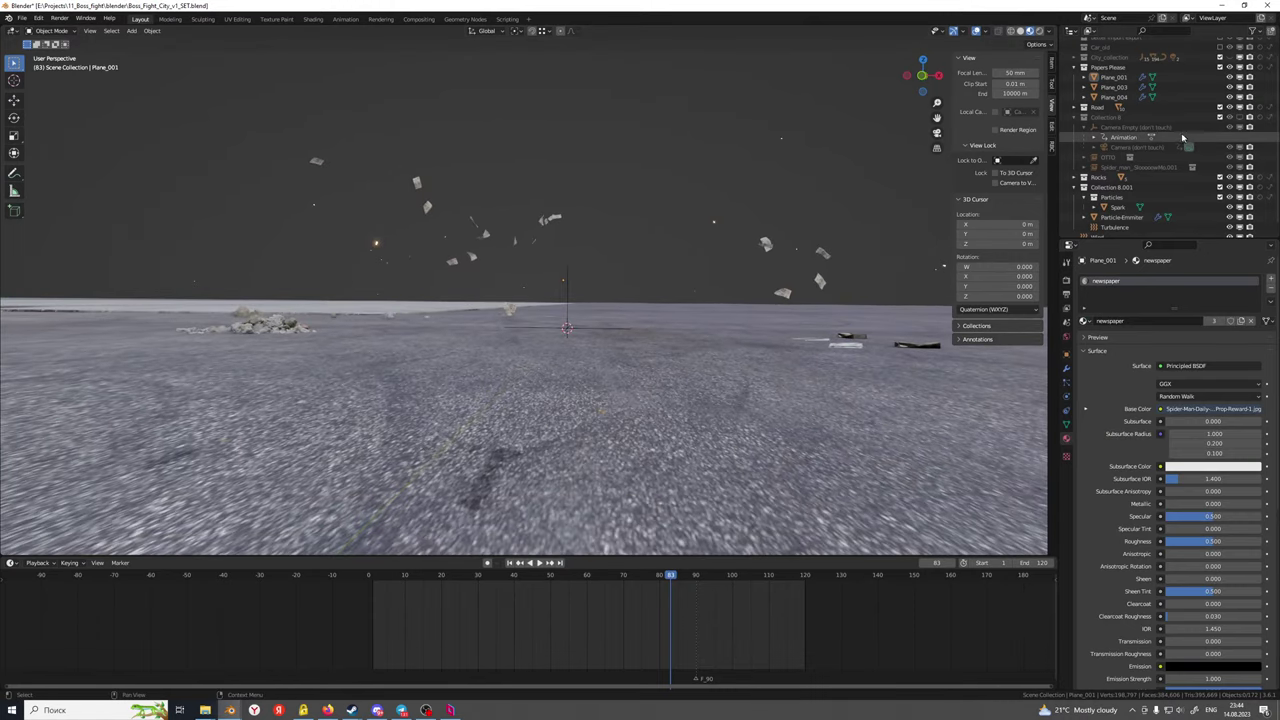
pyautogui.click(1241, 118)
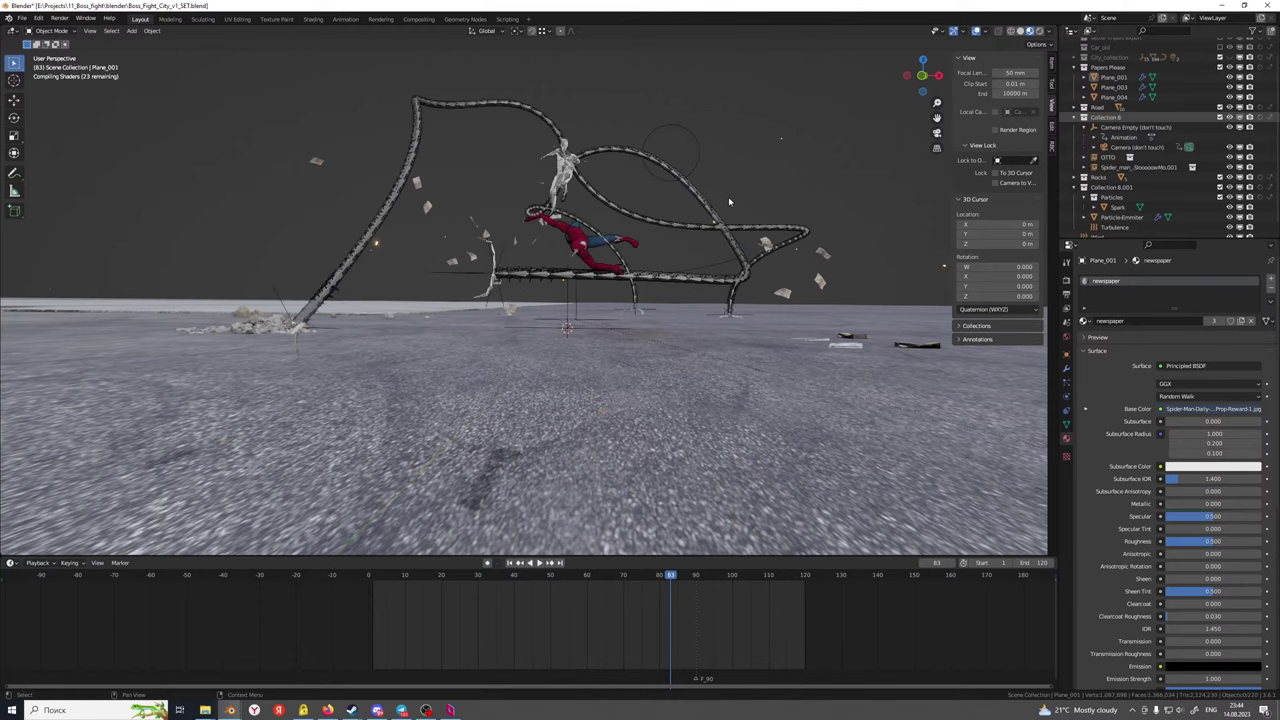
pyautogui.moveTo(729, 201); pyautogui.dragTo(691, 308, button='middle')
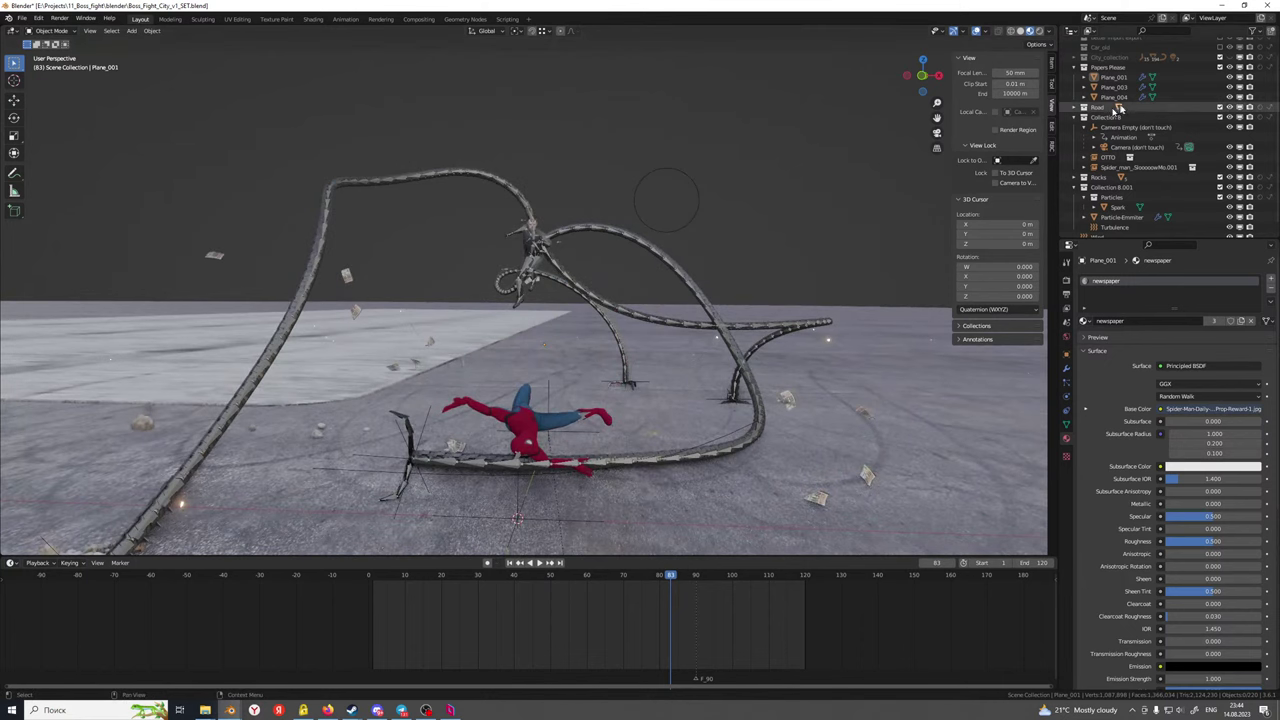
pyautogui.moveTo(791, 214); pyautogui.dragTo(743, 271, button='middle')
pyautogui.scroll(1, 1143, 121)
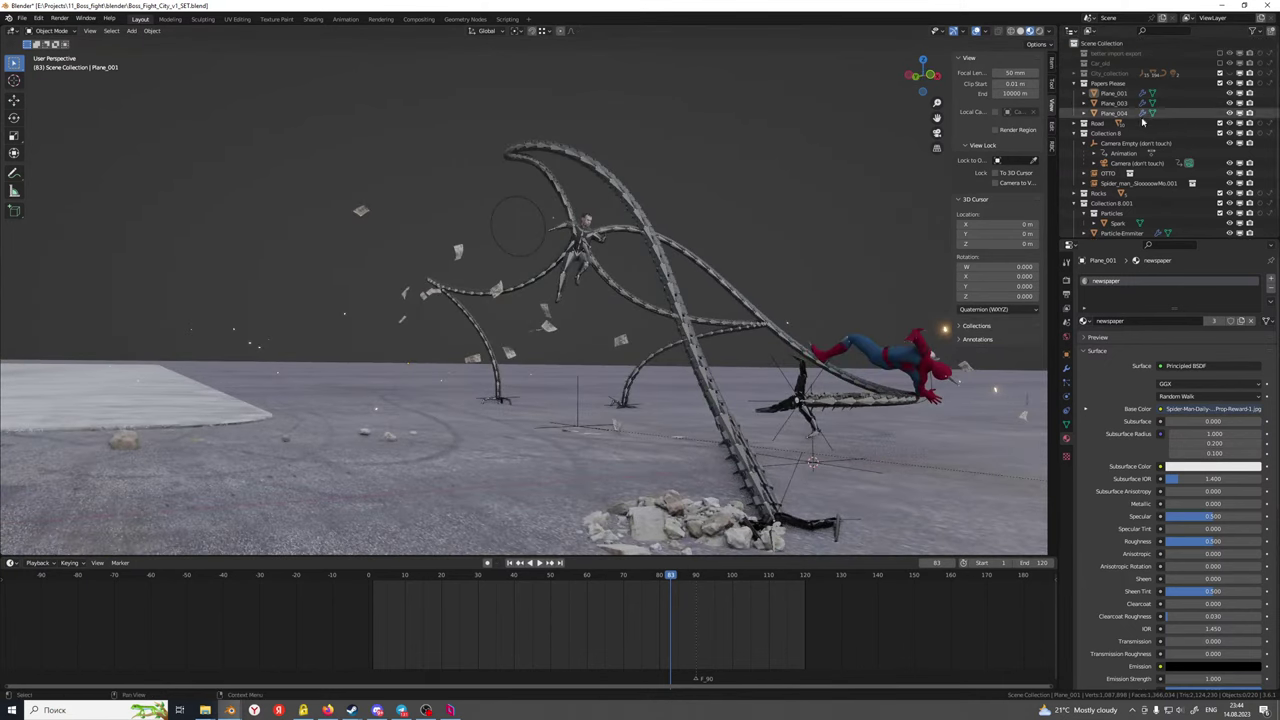
pyautogui.click(1230, 74)
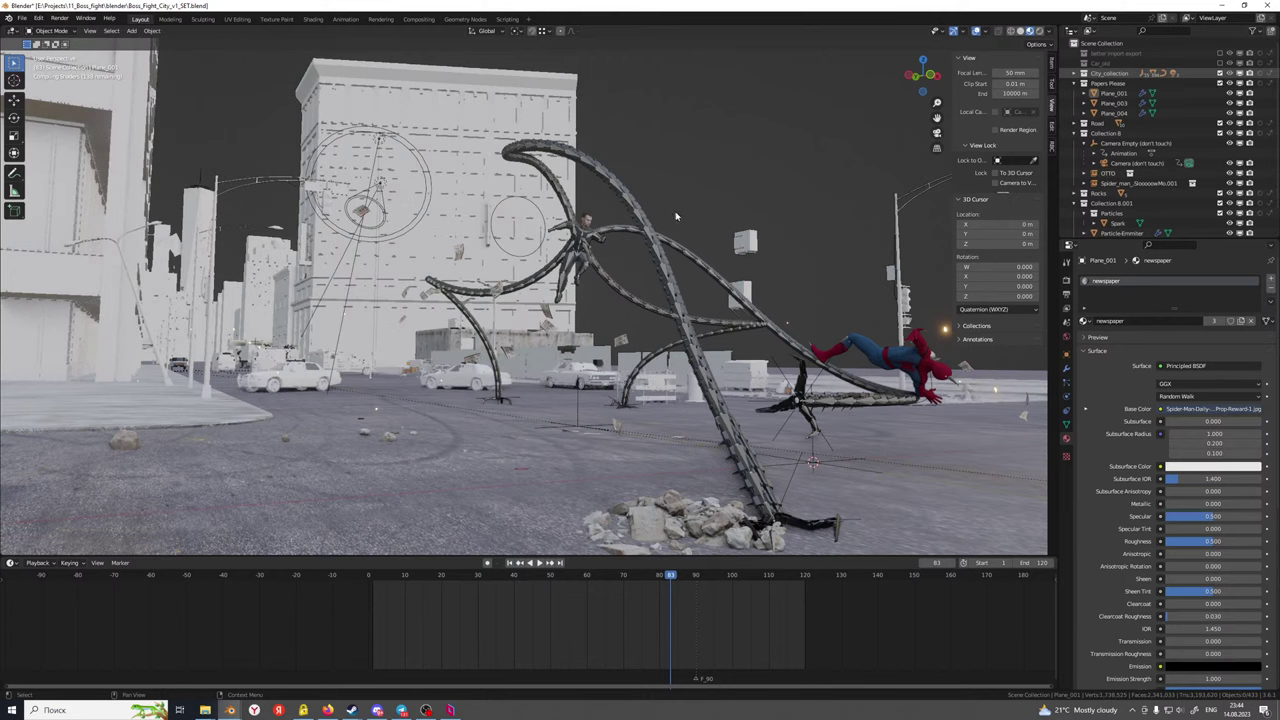
# Look over the assembled street with the characters and papers, and save the scene file
pyautogui.scroll(-4, 690, 225)
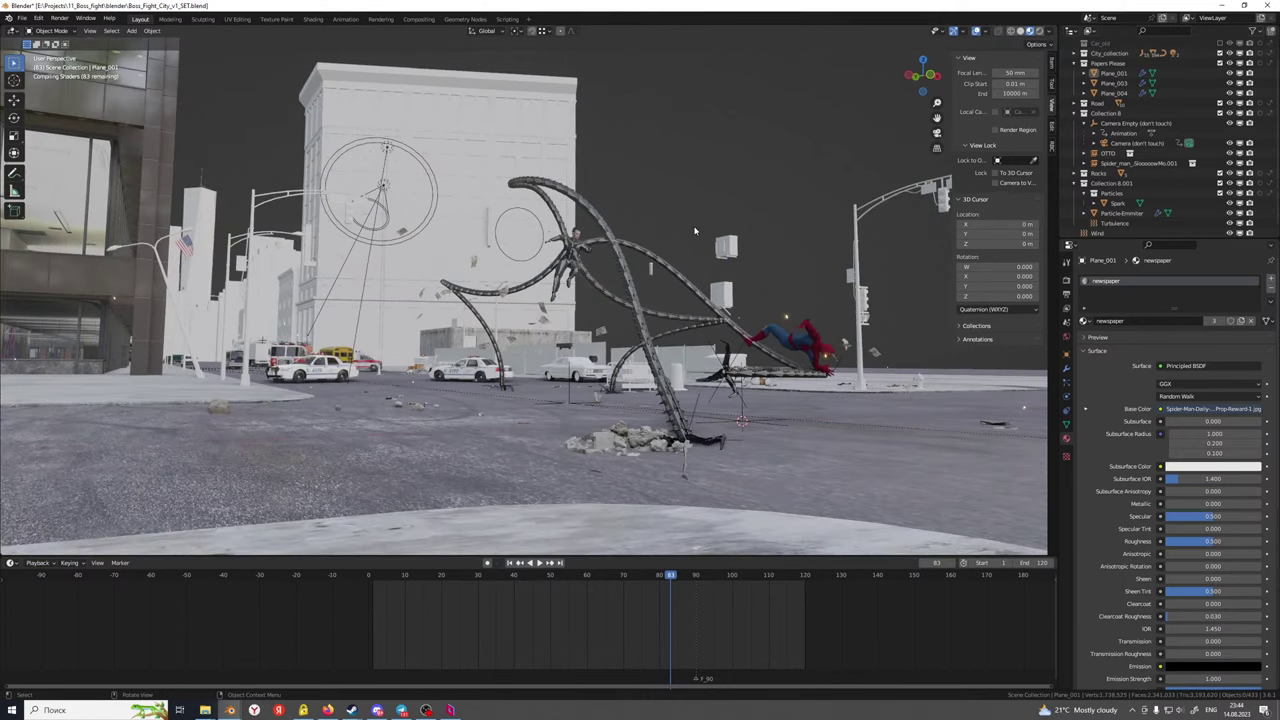
pyautogui.moveTo(695, 231); pyautogui.dragTo(741, 254, button='middle')
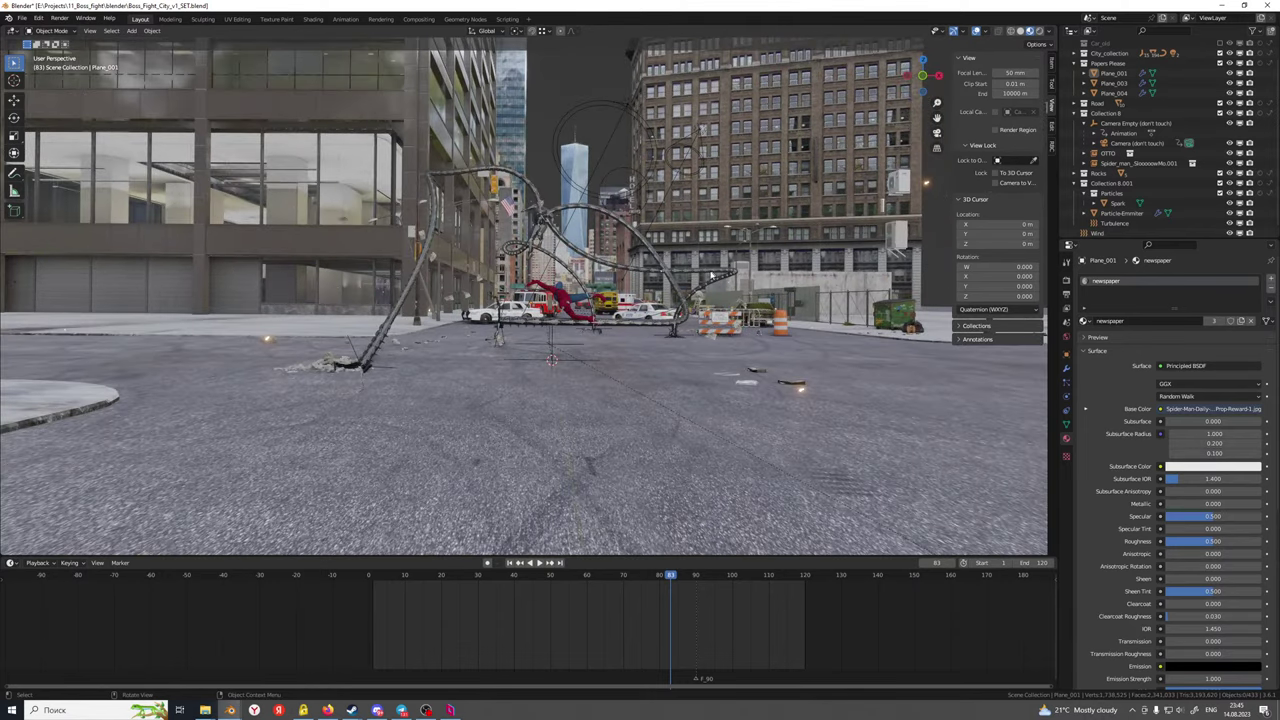
pyautogui.moveTo(711, 274); pyautogui.dragTo(748, 281, button='middle')
pyautogui.scroll(4, 714, 290)
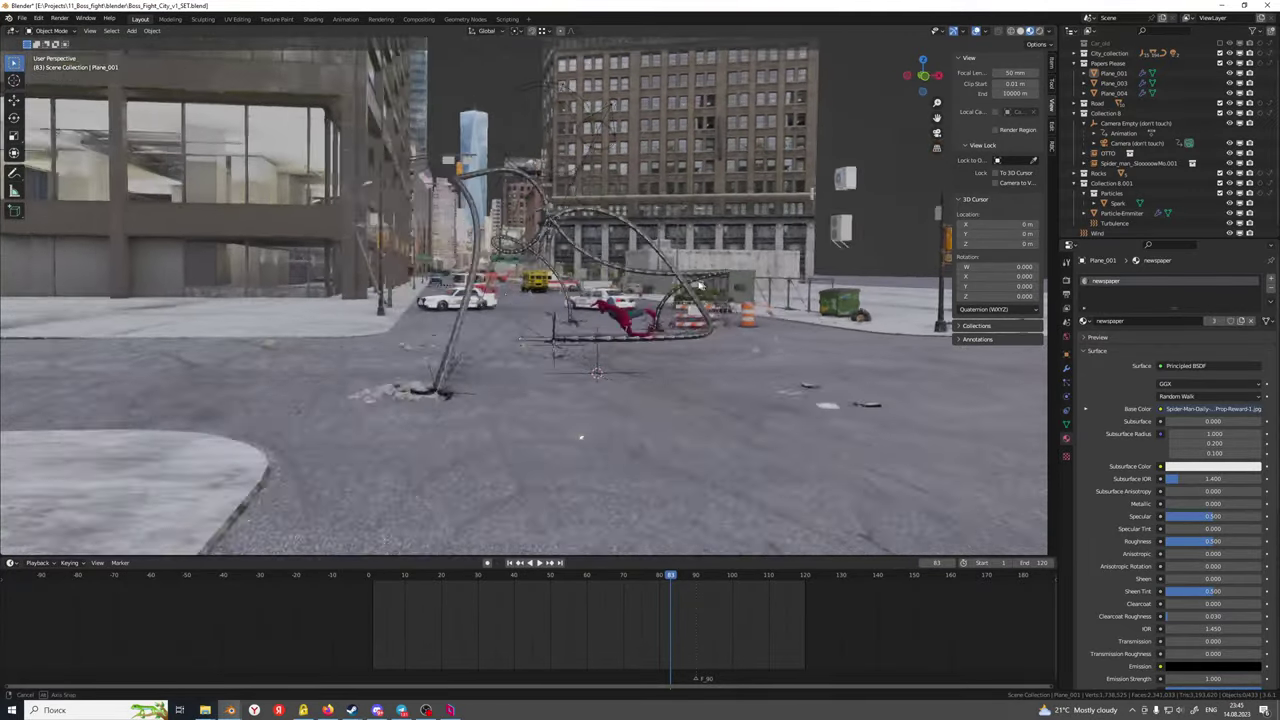
pyautogui.moveTo(727, 285); pyautogui.dragTo(686, 303, button='middle')
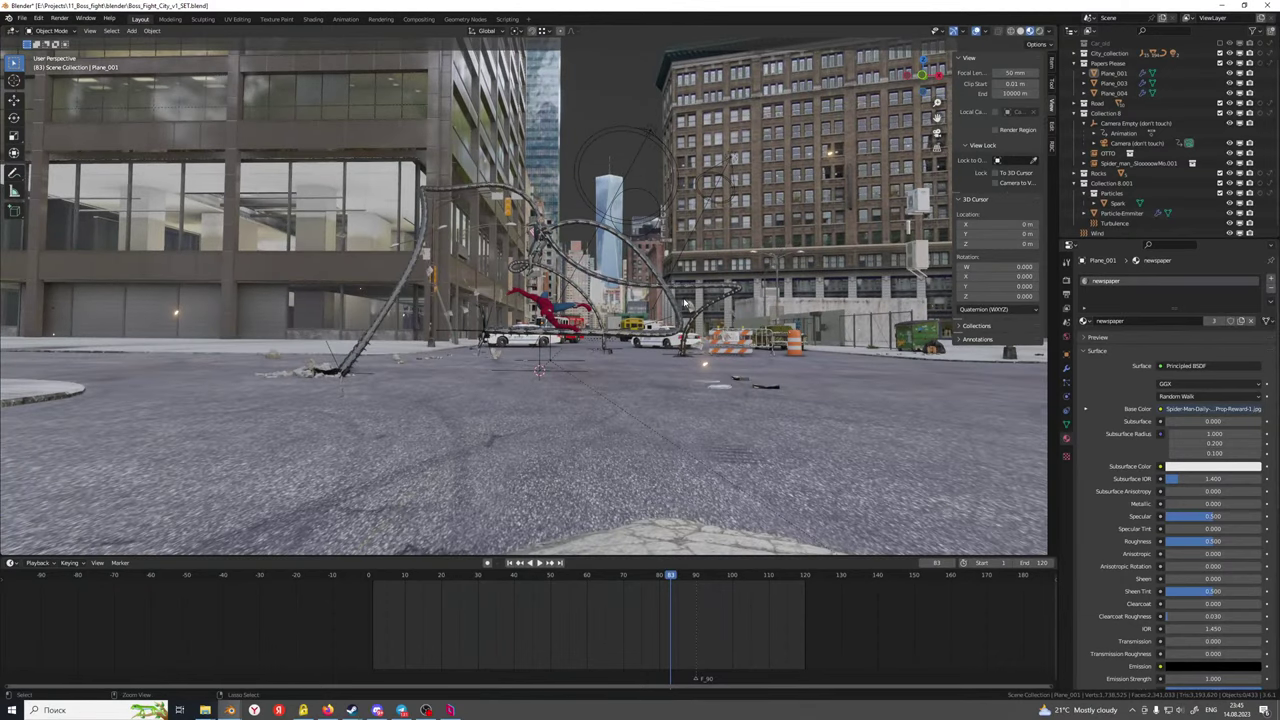
pyautogui.hotkey('ctrl', 's')
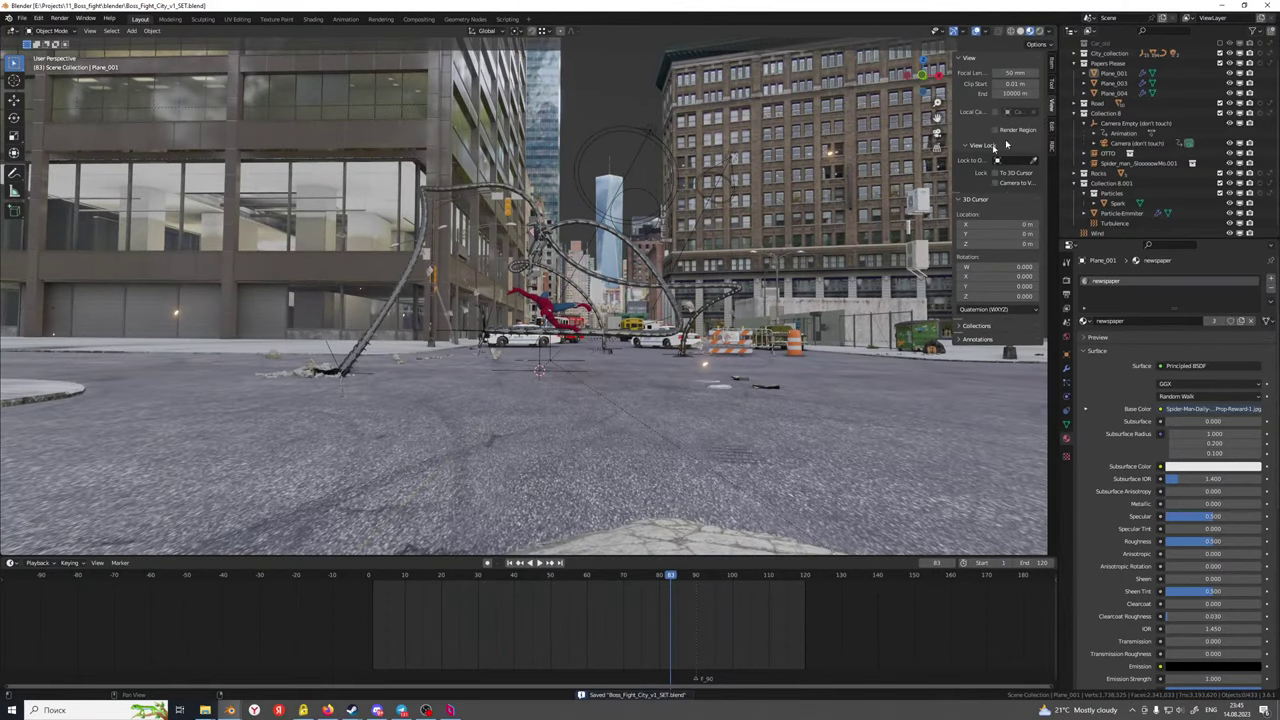
# Hide City_collection in the viewport and look at the fight through the scene camera
pyautogui.click(1239, 53)
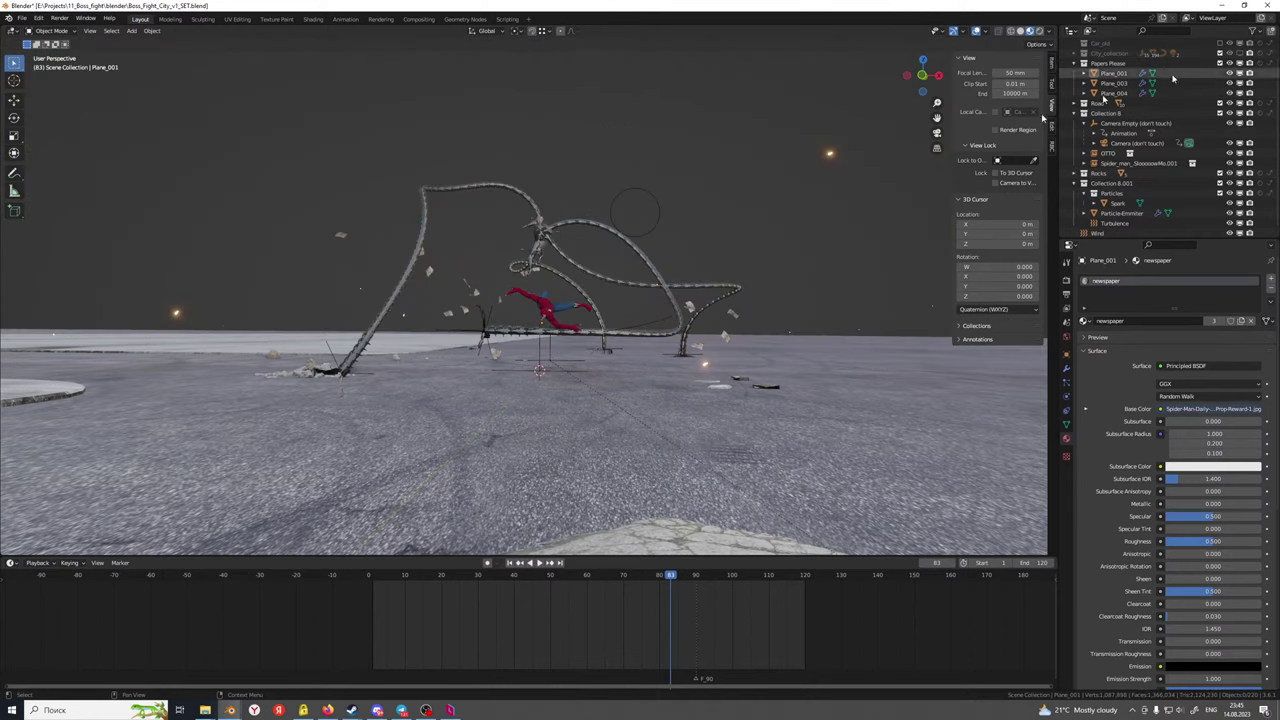
pyautogui.press('KP_0')
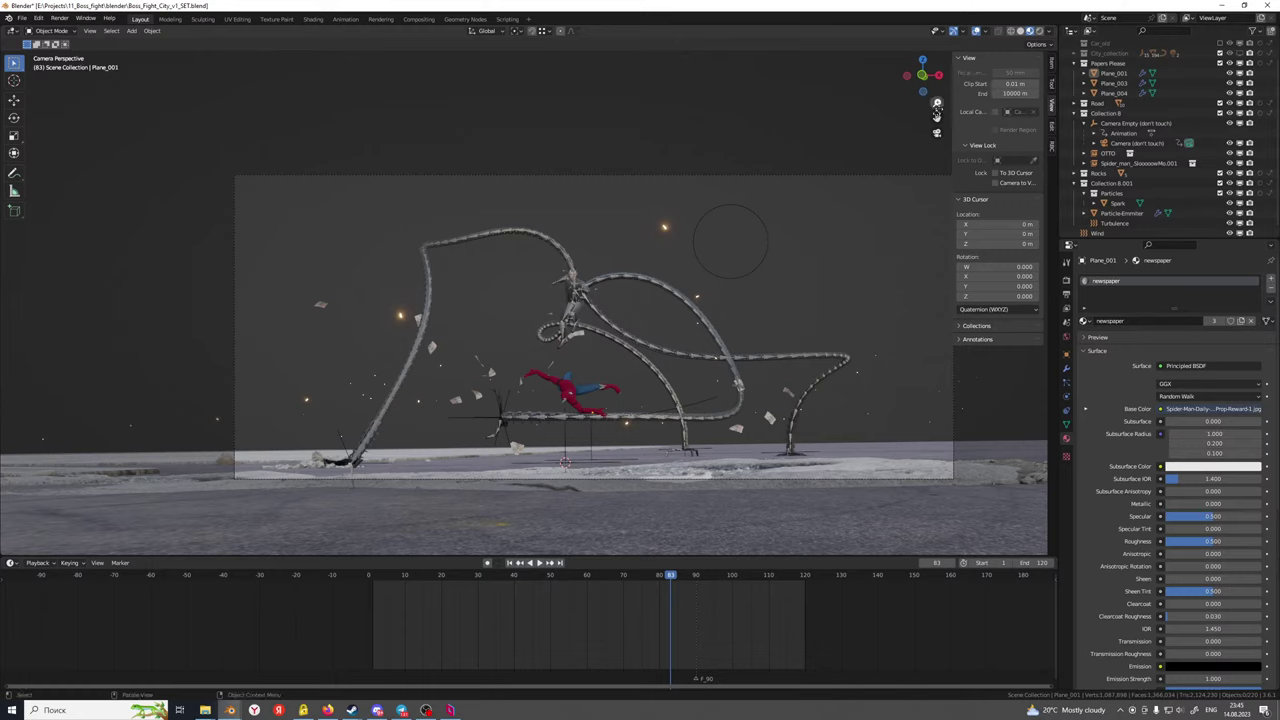
# Hide the viewport overlays in the camera view for a clean preview of the fight
pyautogui.scroll(-2, 624, 309)
pyautogui.scroll(2, 624, 320)
pyautogui.click(978, 31)
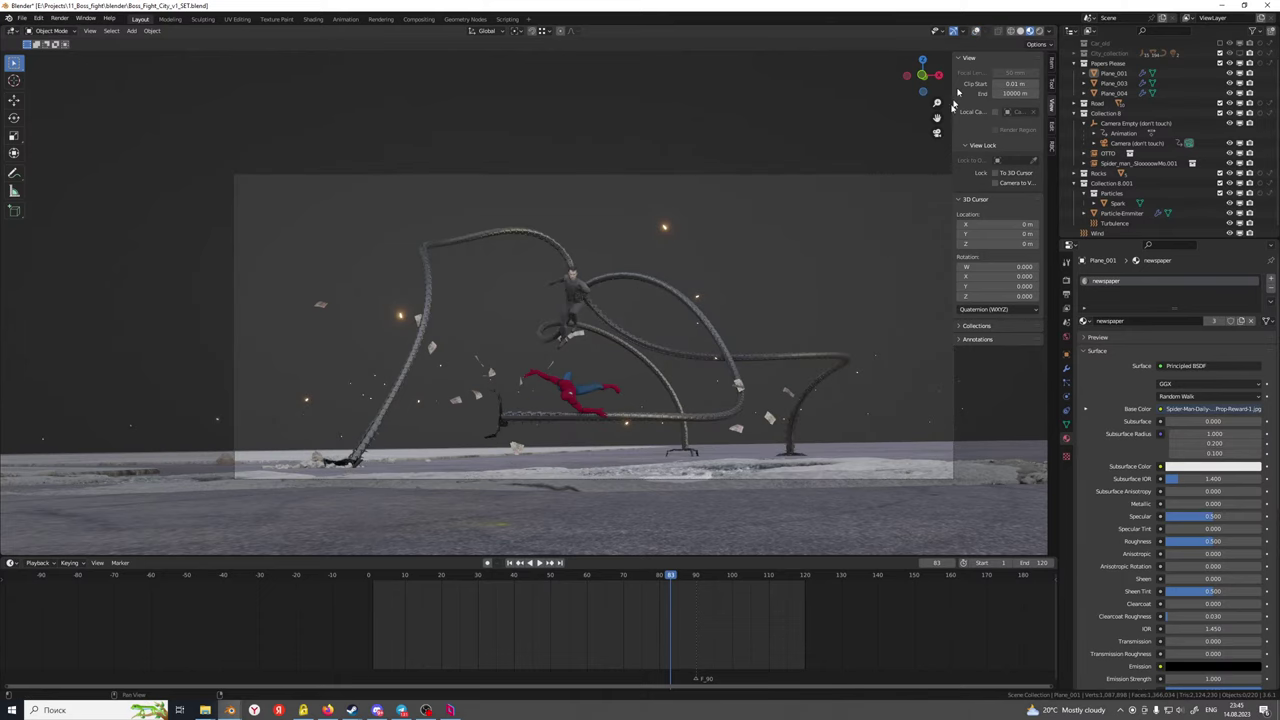
# Set the output file name to Test_Set_street_004 in the project's render folder and render the viewport animation
pyautogui.click(1066, 296)
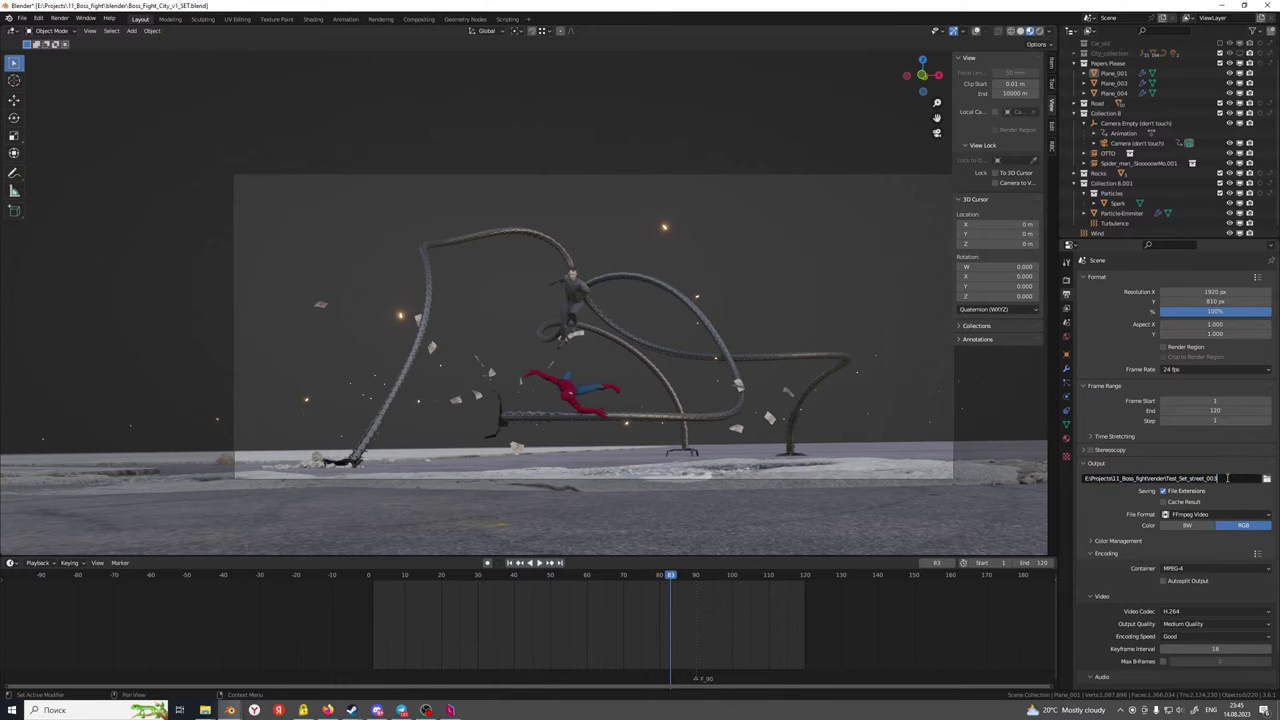
pyautogui.press('Return')
pyautogui.click(89, 31)
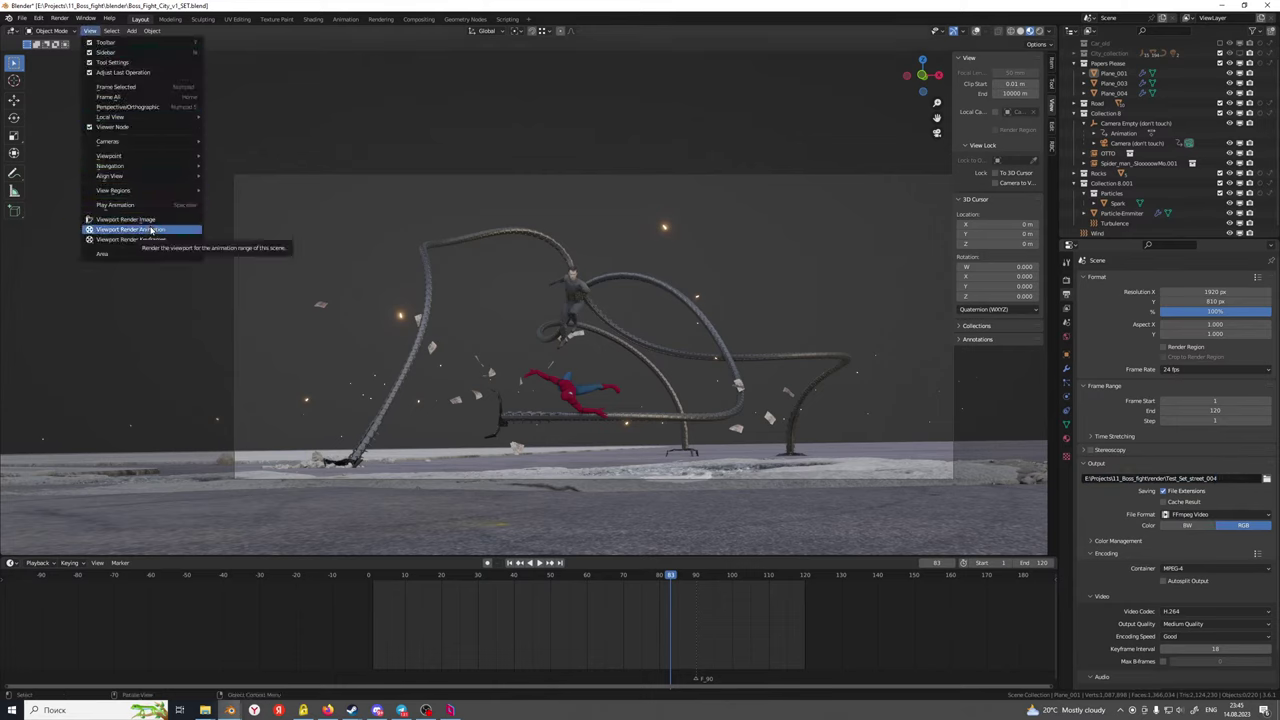
pyautogui.click(151, 230)
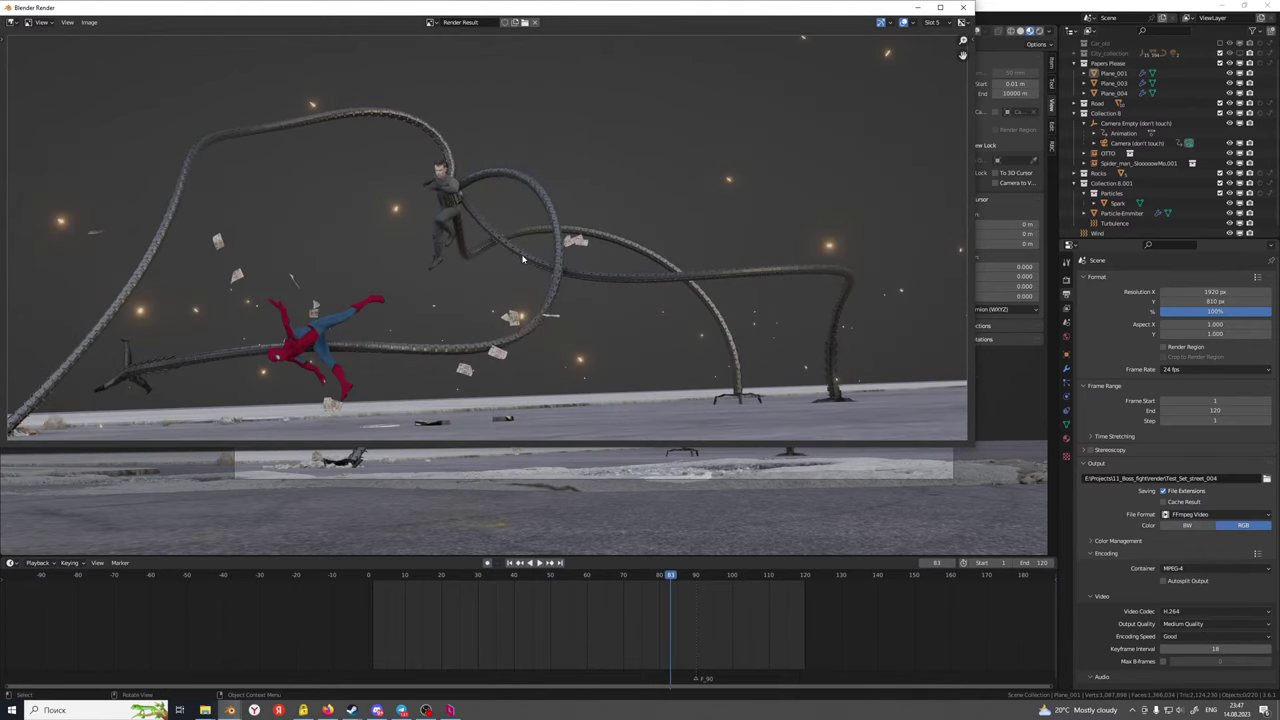
# Switch to File Explorer, open the 11_Boss_fight render folder and move its window to reveal the newest clips
pyautogui.scroll(-1, 522, 258)
pyautogui.scroll(1, 522, 257)
pyautogui.moveTo(204, 710)
pyautogui.click(125, 678)
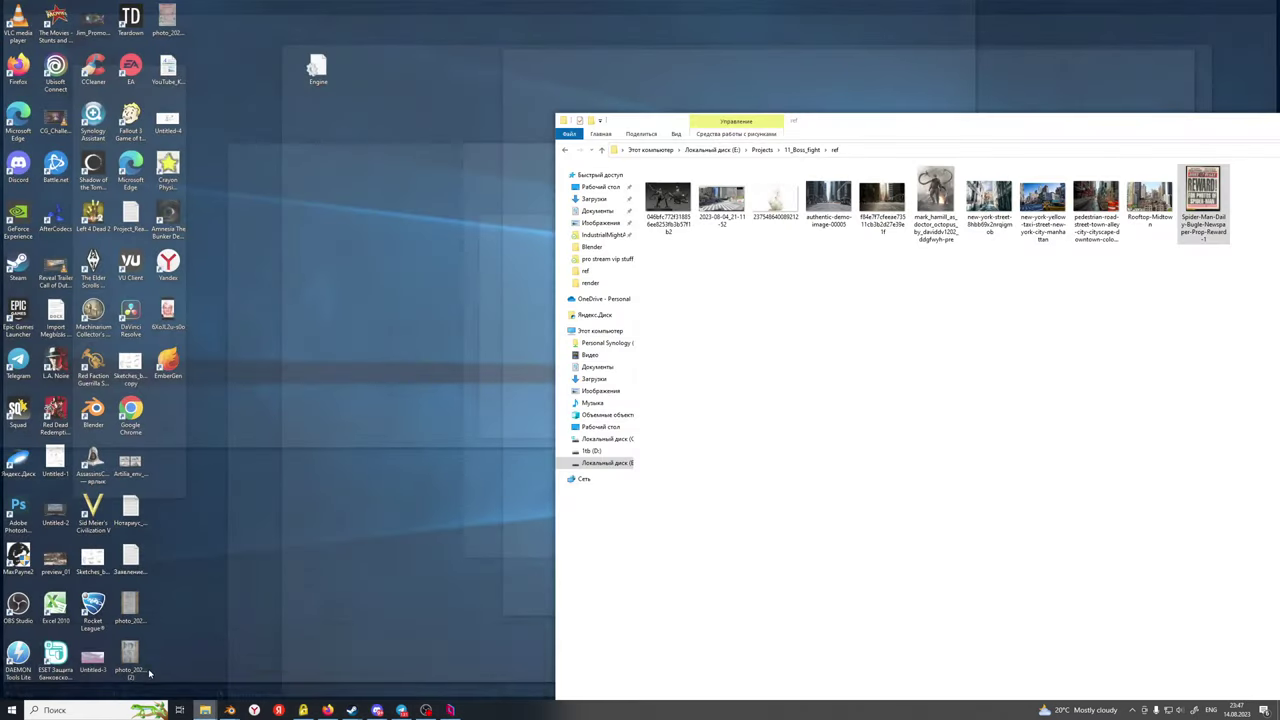
pyautogui.click(800, 150)
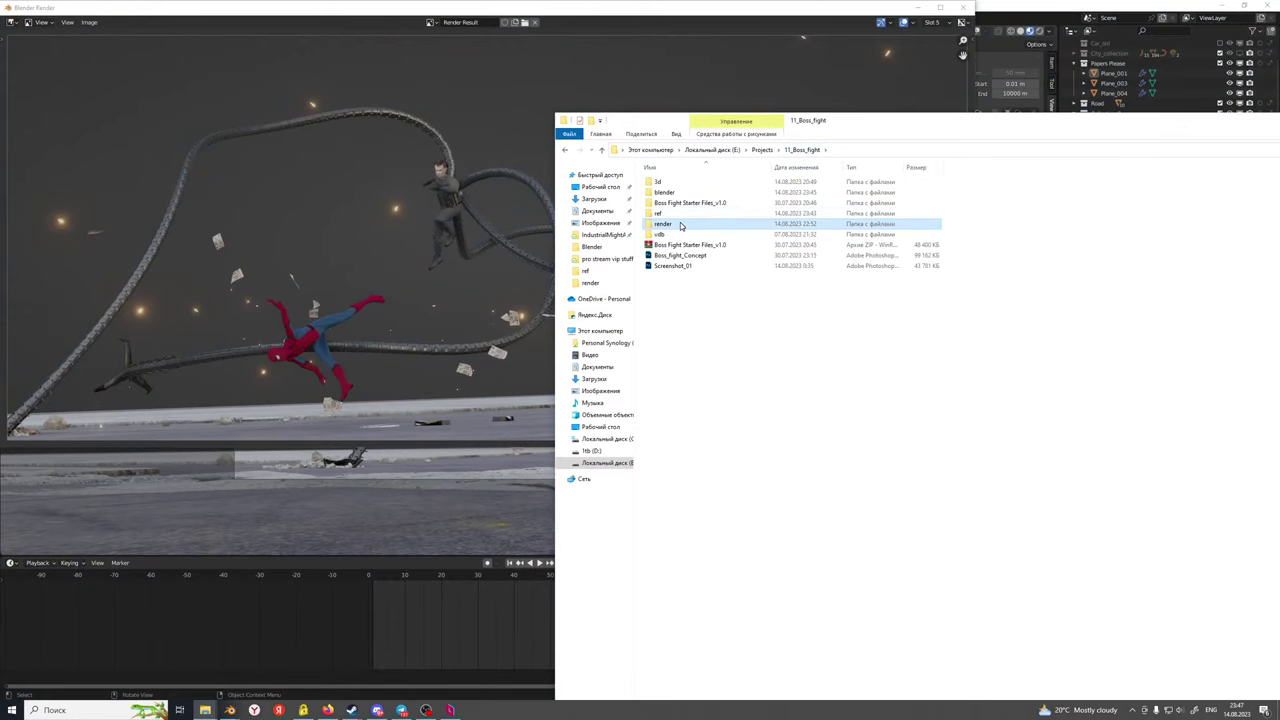
pyautogui.doubleClick(665, 223)
pyautogui.moveTo(995, 130); pyautogui.dragTo(509, 159)
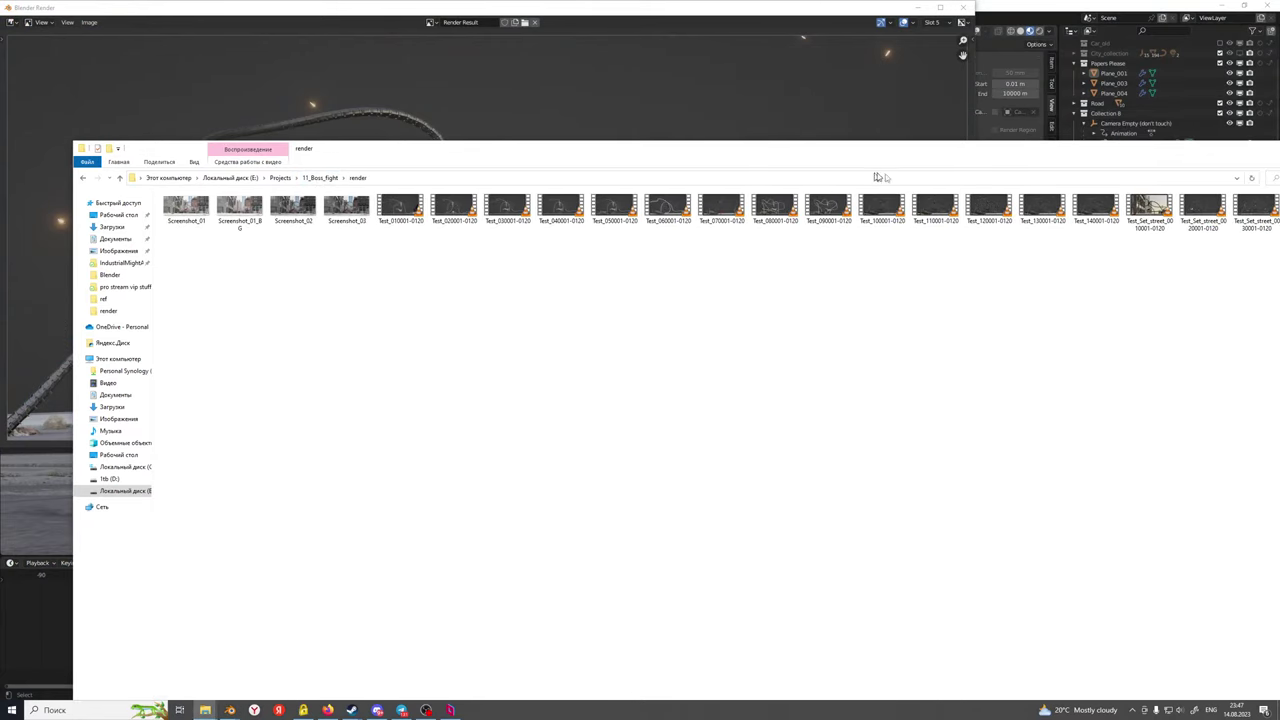
pyautogui.moveTo(951, 163); pyautogui.dragTo(523, 150)
# Play the rendered clip Test_Set_street_0040001-0120.mp4 in VLC, take the player out of full screen and close it
pyautogui.doubleClick(884, 208)
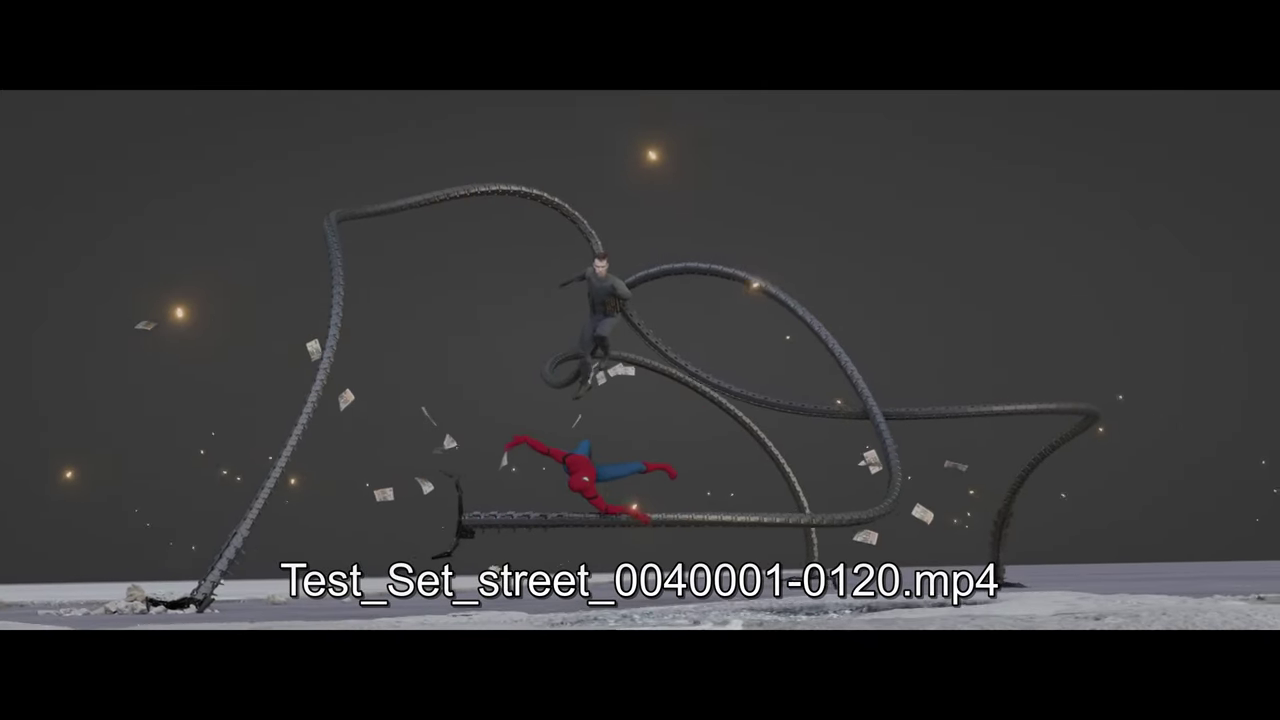
pyautogui.doubleClick(1008, 176)
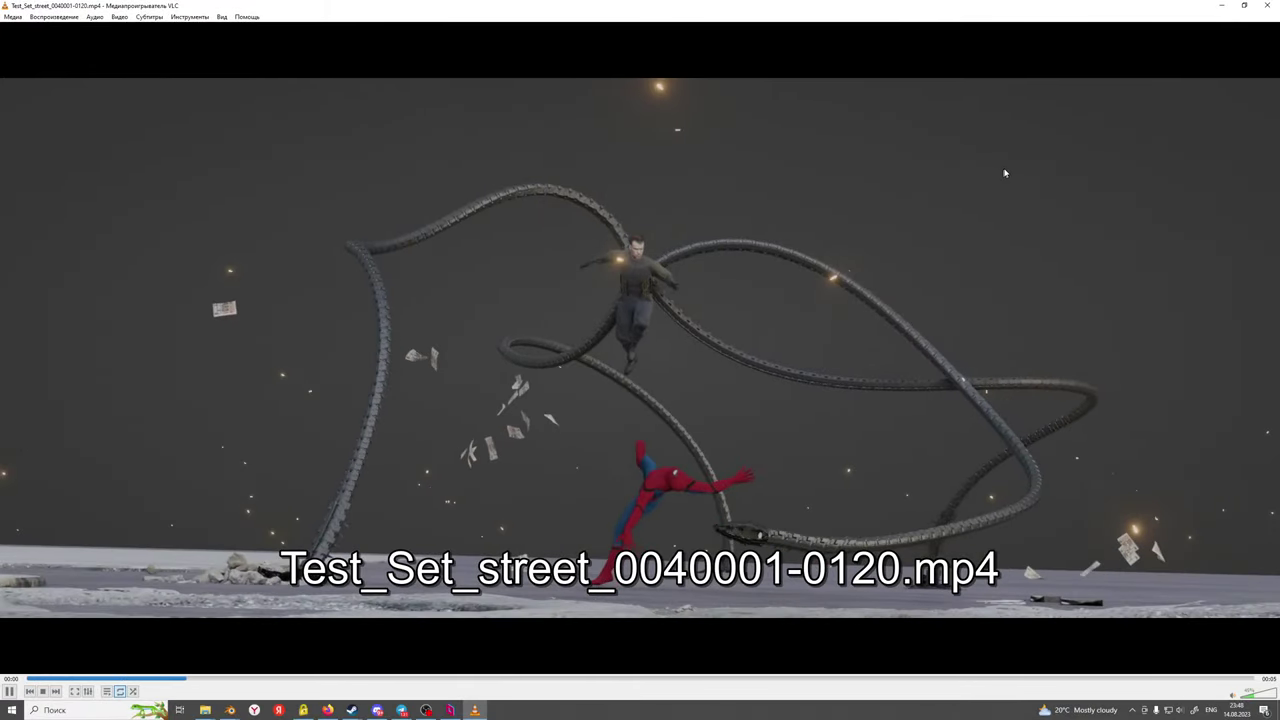
pyautogui.click(1268, 5)
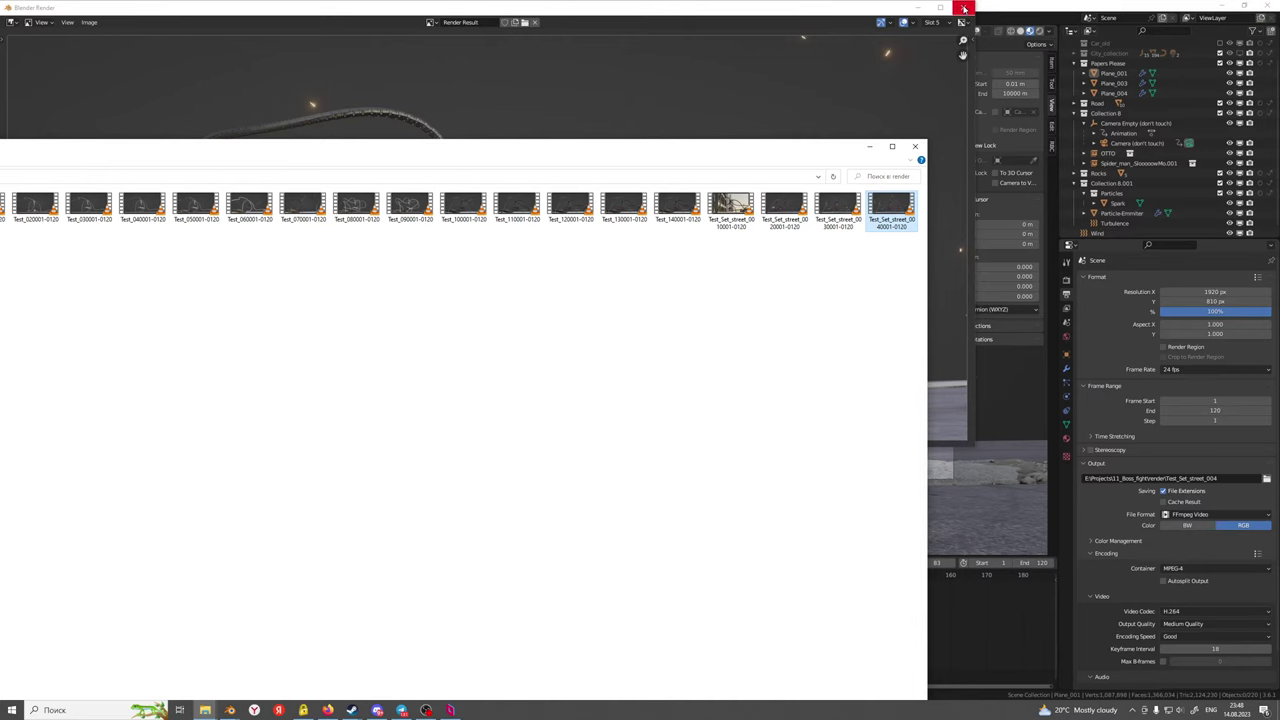
# Dismiss the render window and quit Blender, saving the changes to Boss_Fight_City_v1_SET.blend
pyautogui.click(917, 6)
pyautogui.click(1144, 4)
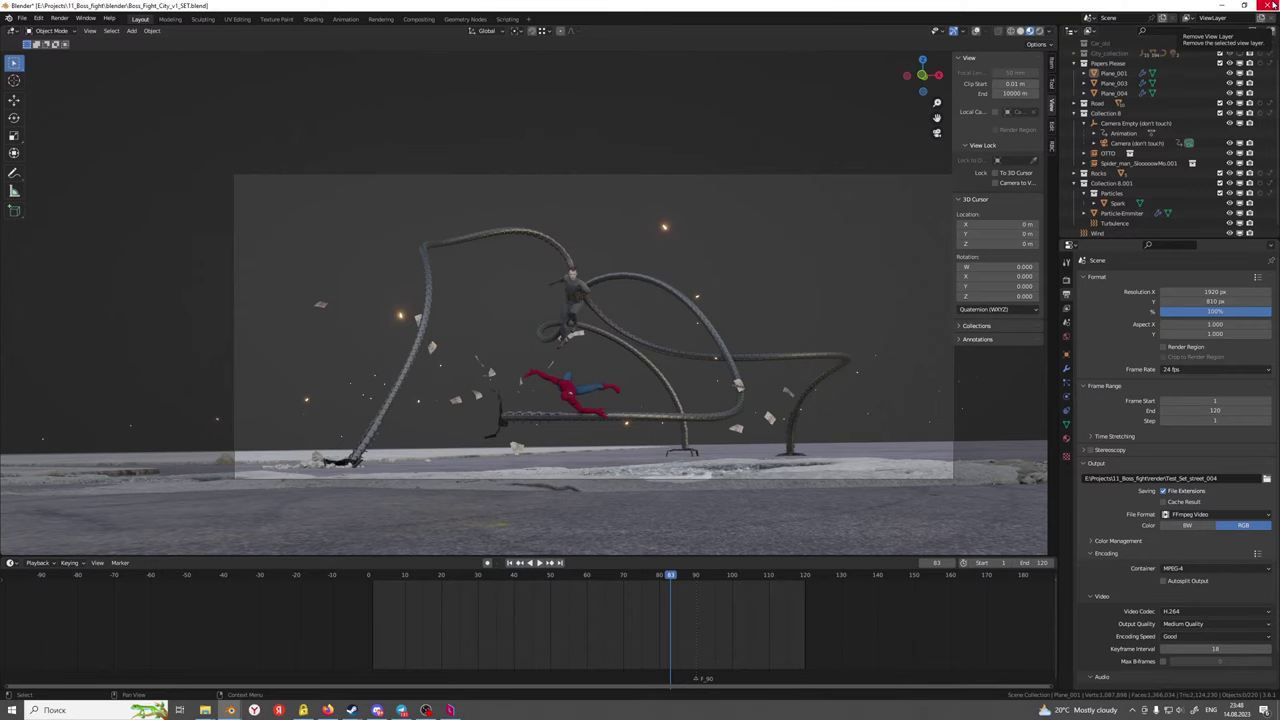
pyautogui.click(1270, 5)
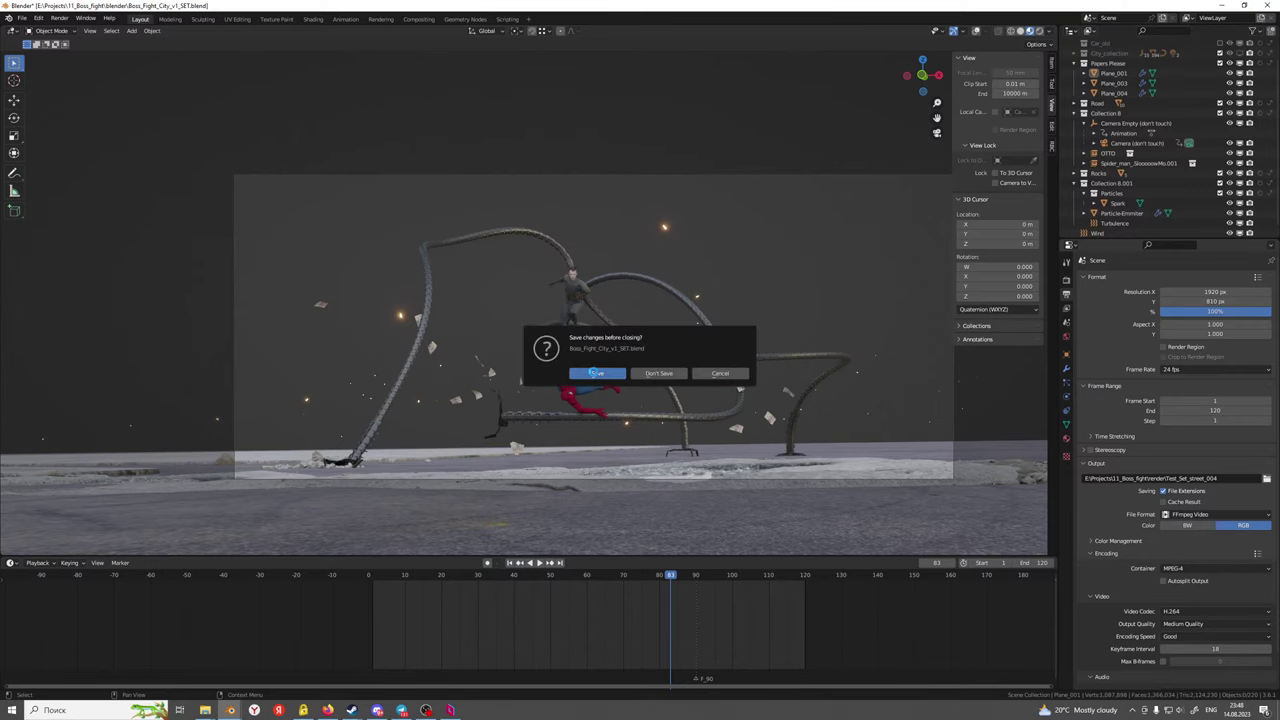
pyautogui.click(594, 373)
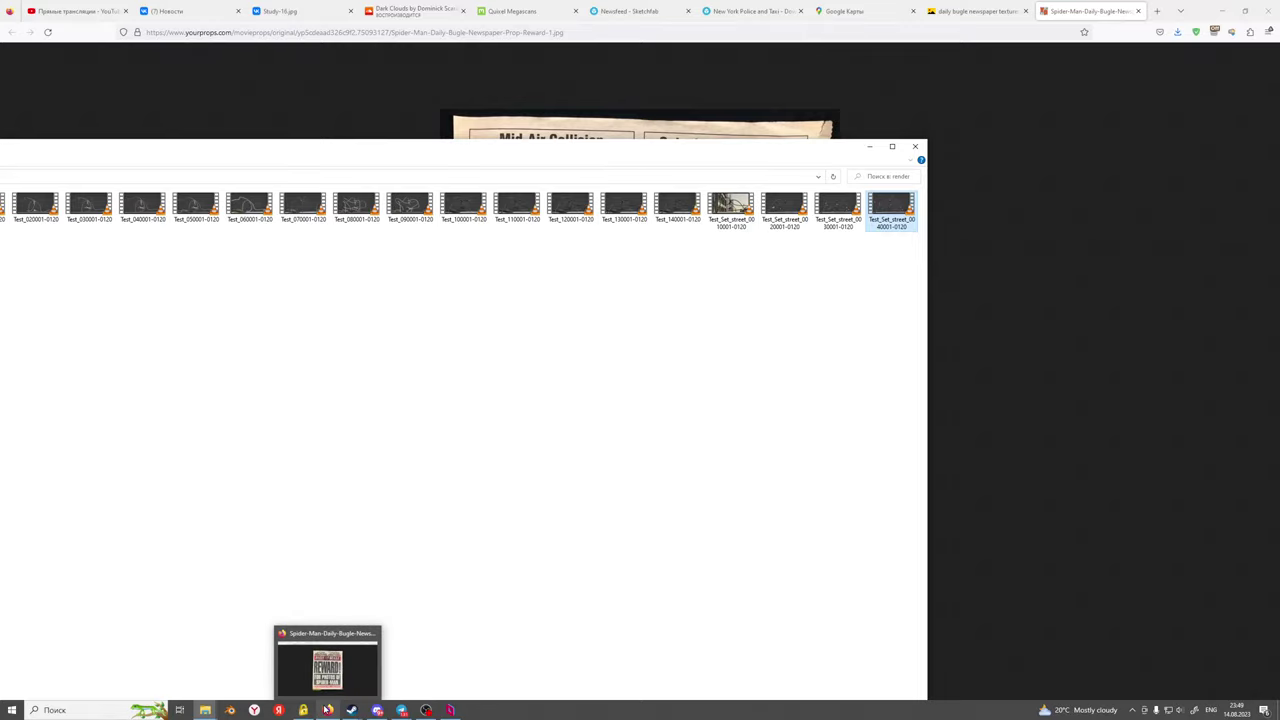
# Switch to OBS Studio to bring up its streaming controls
pyautogui.moveTo(426, 711)
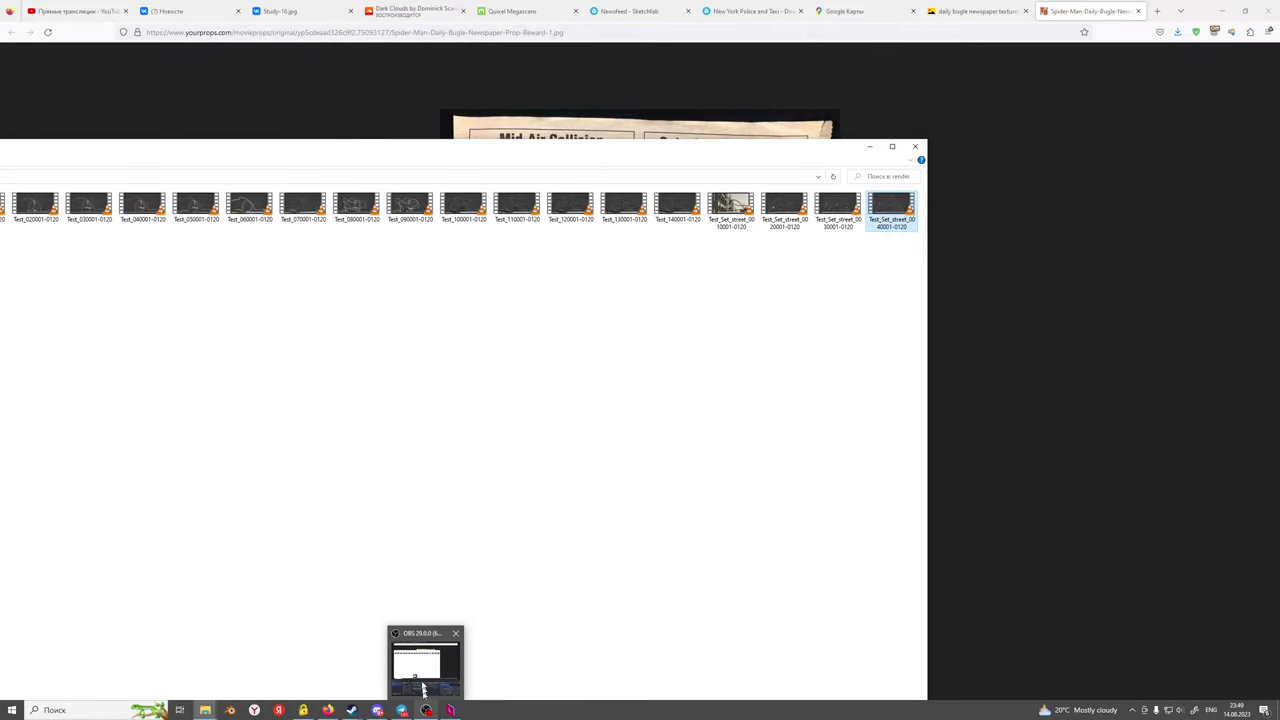
pyautogui.moveTo(422, 675)
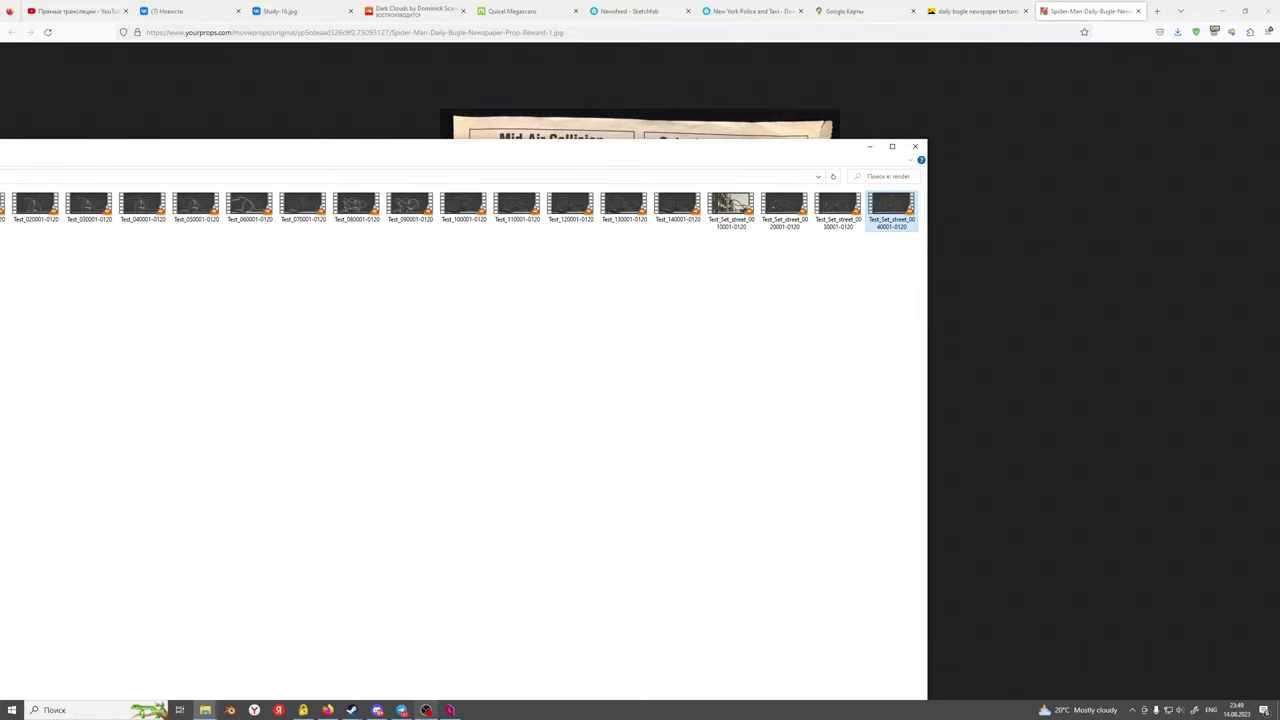
pyautogui.moveTo(426, 710)
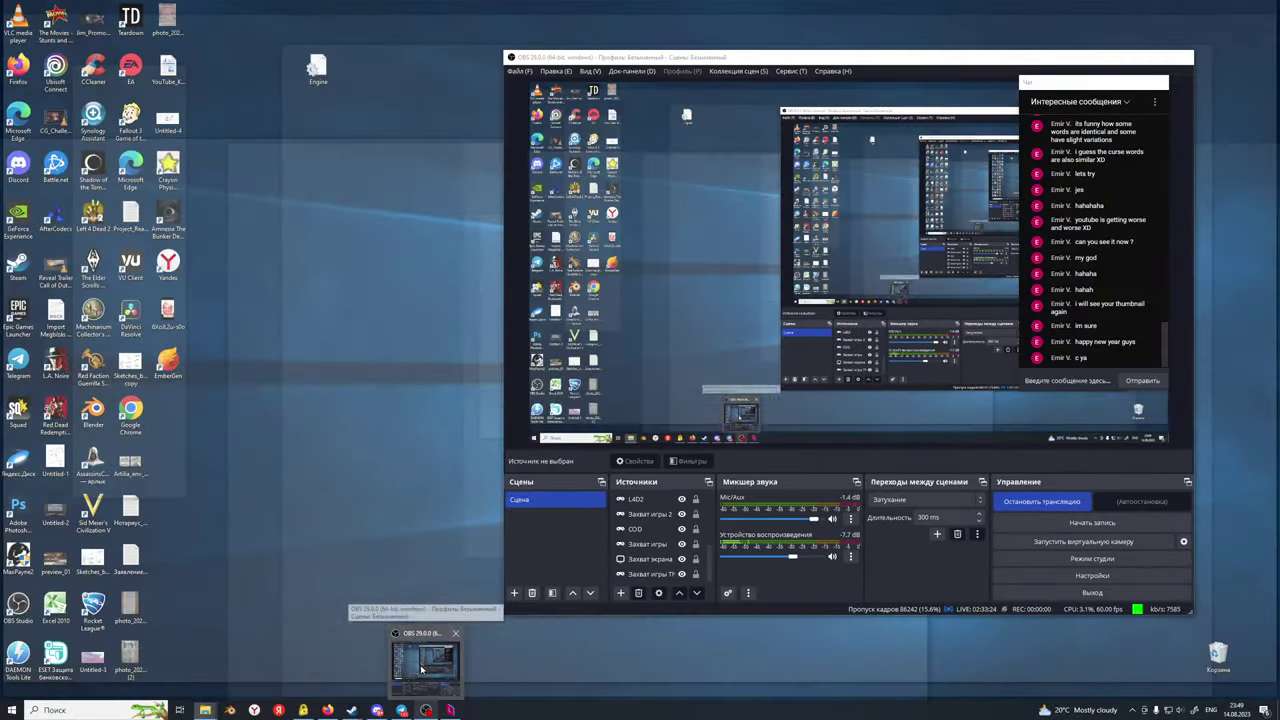
pyautogui.click(425, 662)
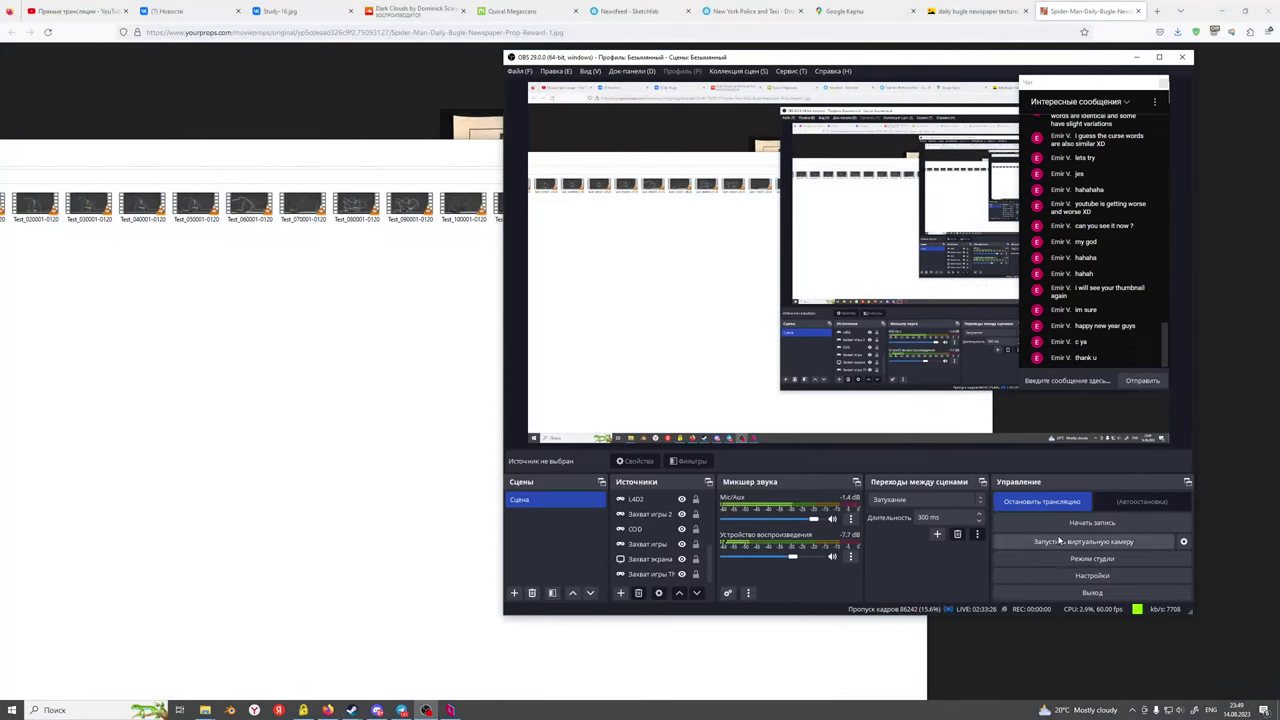